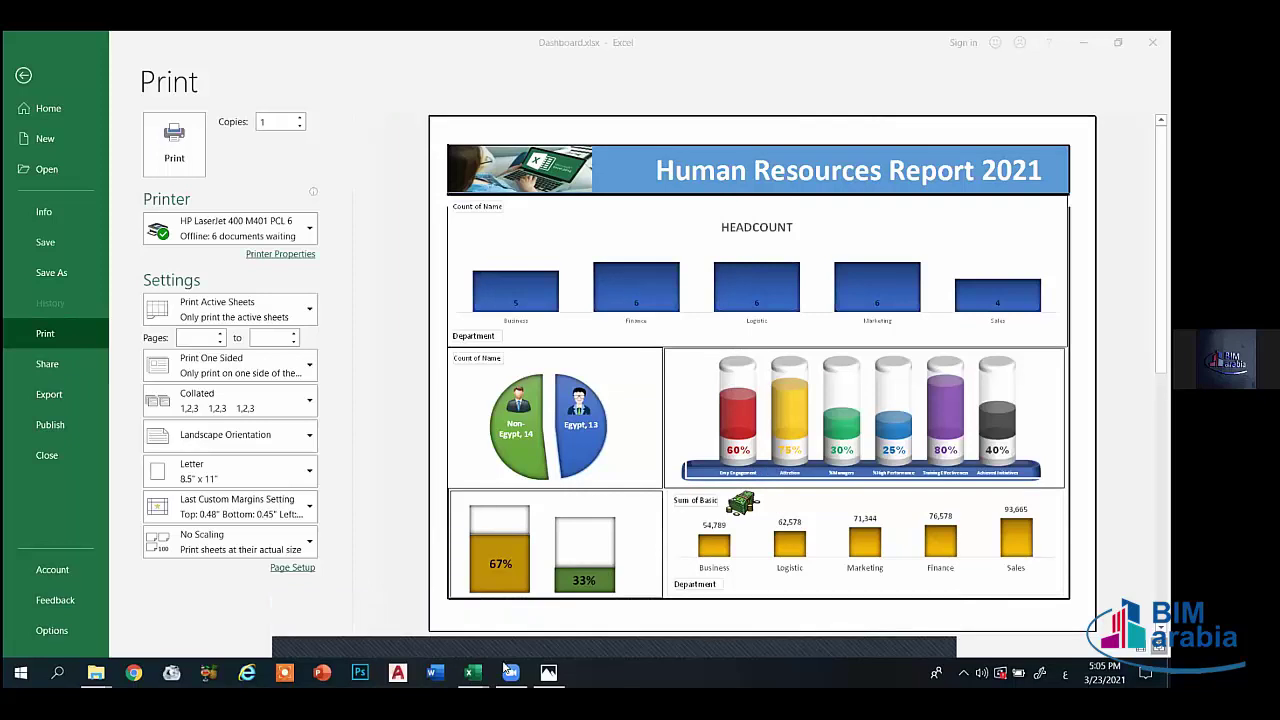
# - Switch from the Dashboard print preview to the other open workbook with the VLOOKUP sheet
pyautogui.moveTo(472, 672)
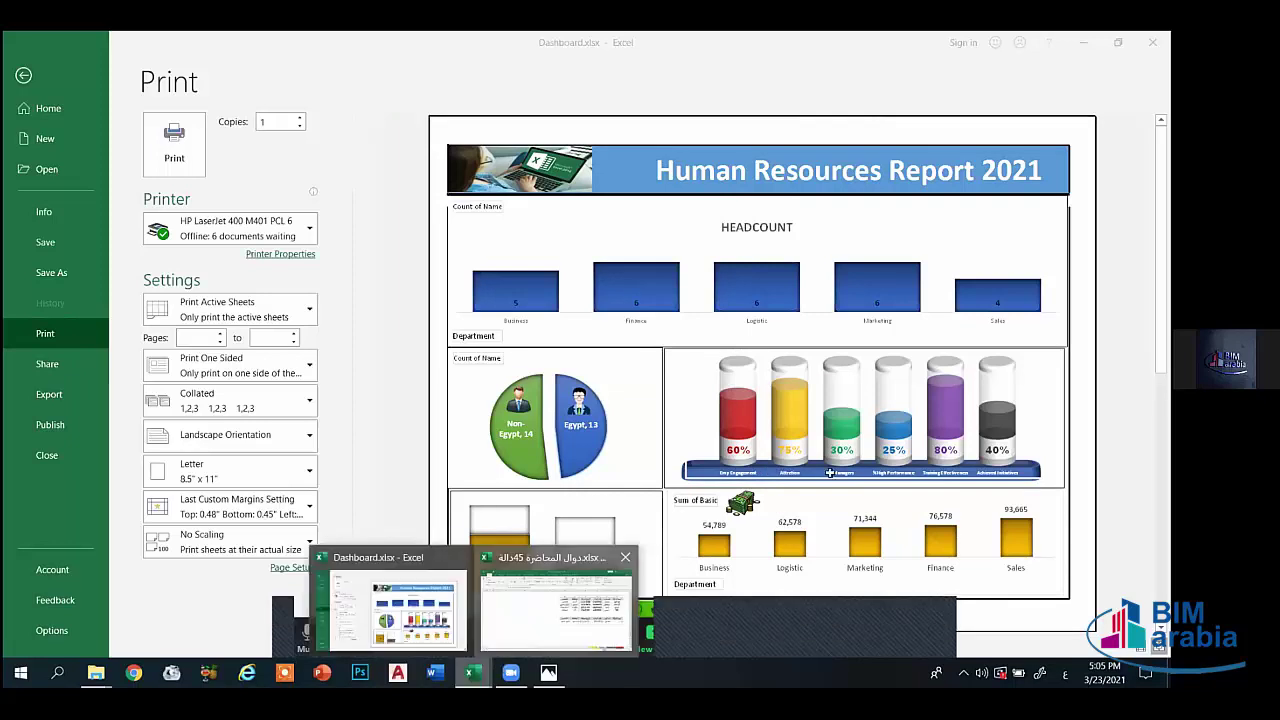
pyautogui.click(530, 628)
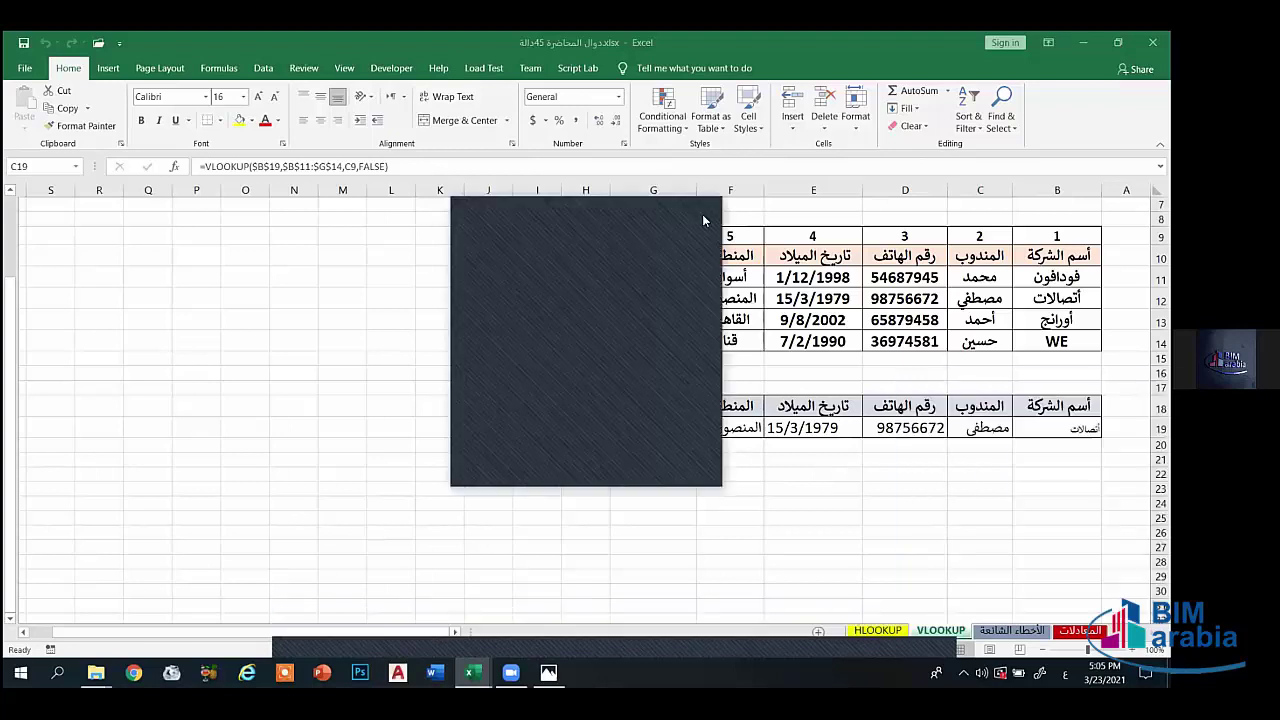
# - Clear the existing lookup results in C19 through G19
pyautogui.click(977, 426)
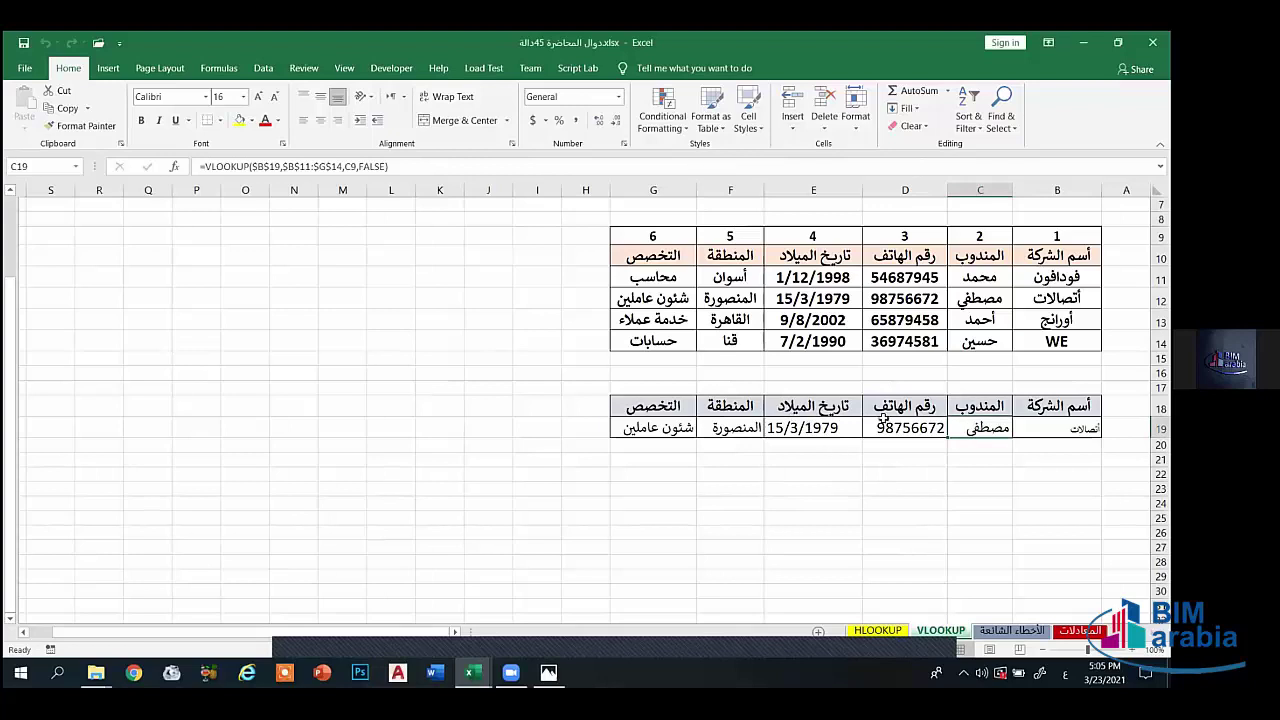
pyautogui.press('BackSpace')
pyautogui.press('Escape')
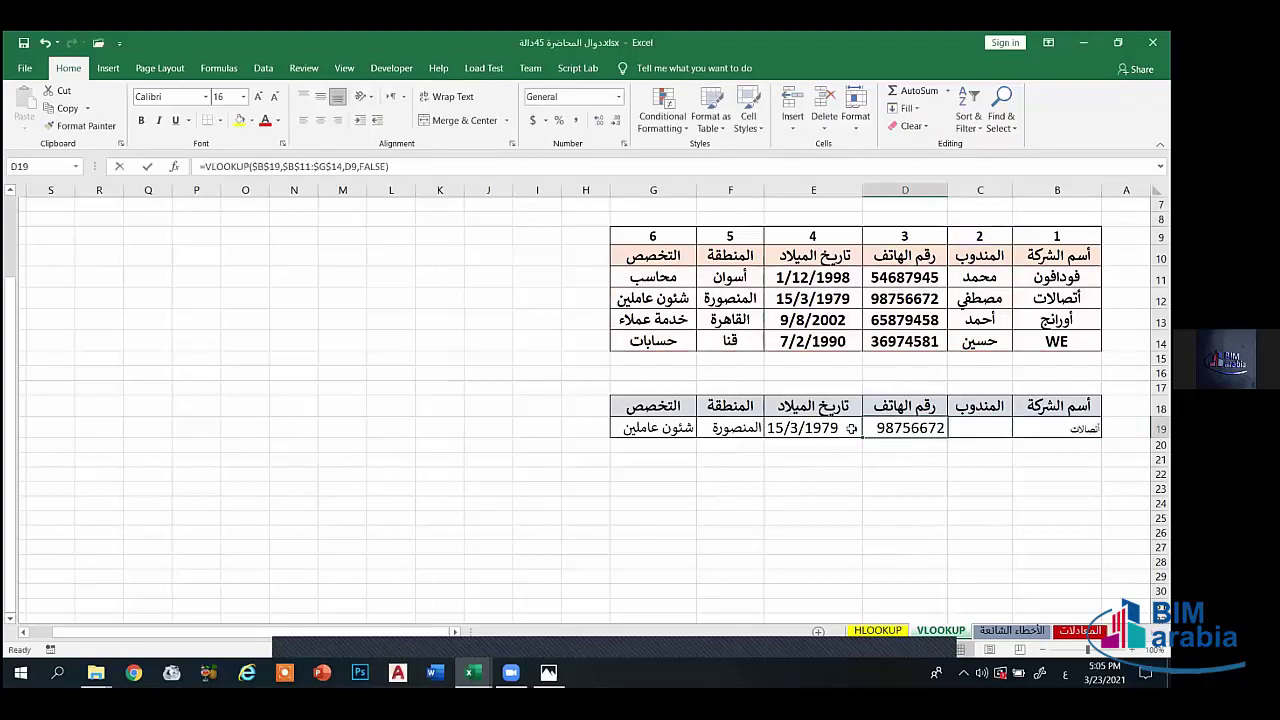
pyautogui.click(905, 428)
pyautogui.press('Delete')
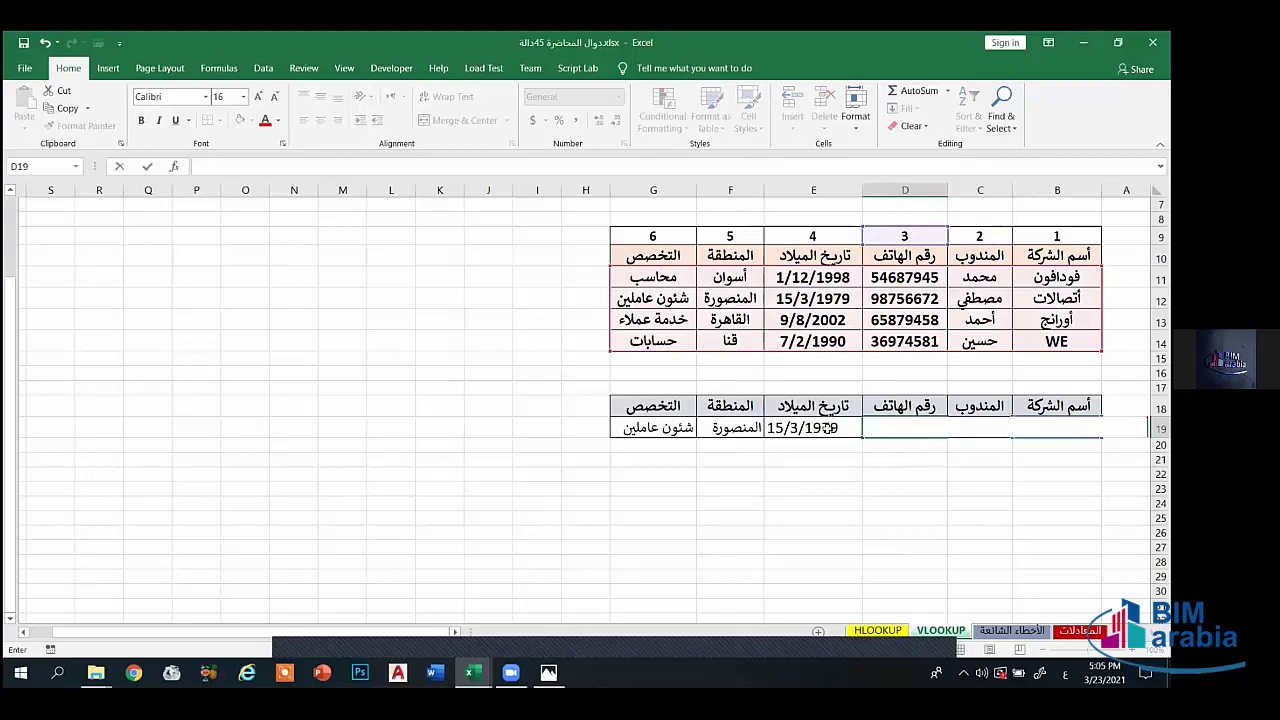
pyautogui.press('Tab')
pyautogui.press('Delete')
pyautogui.press('Tab')
pyautogui.press('Delete')
pyautogui.press('Tab')
pyautogui.press('BackSpace')
# - Start a new =vlookup( formula in C19 with the keyboard switched to English
pyautogui.click(968, 430)
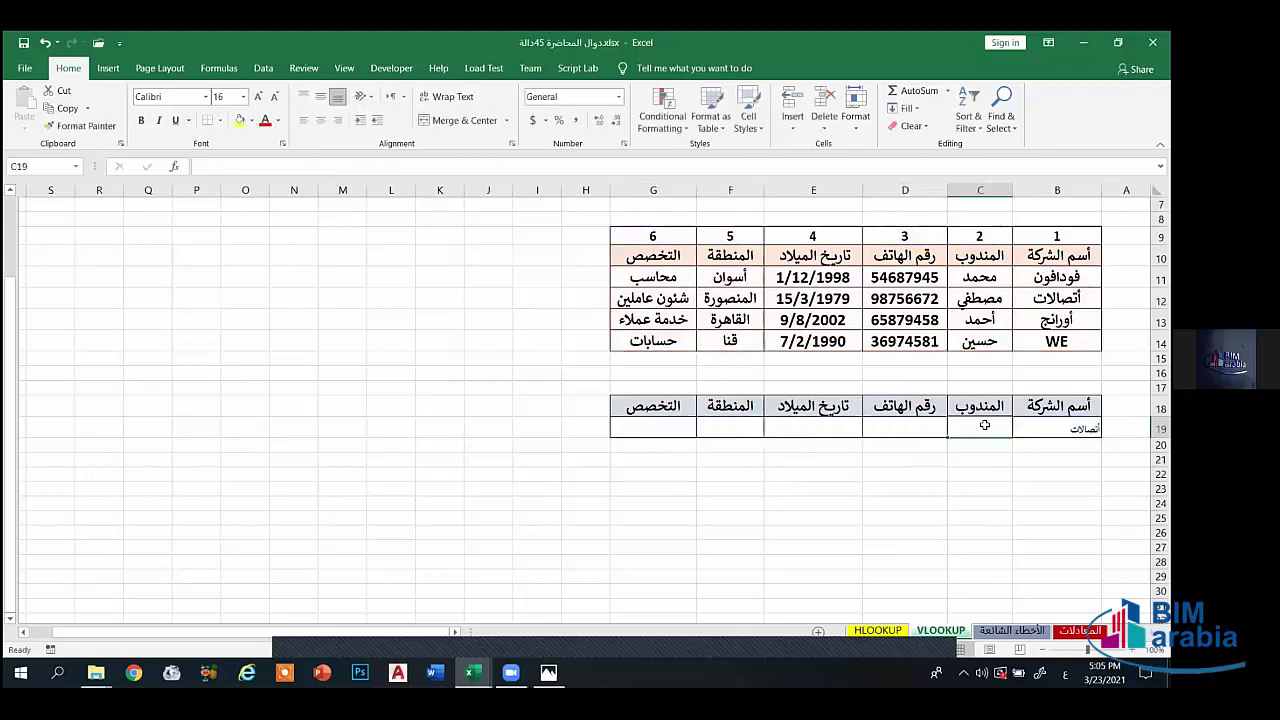
pyautogui.write('=')
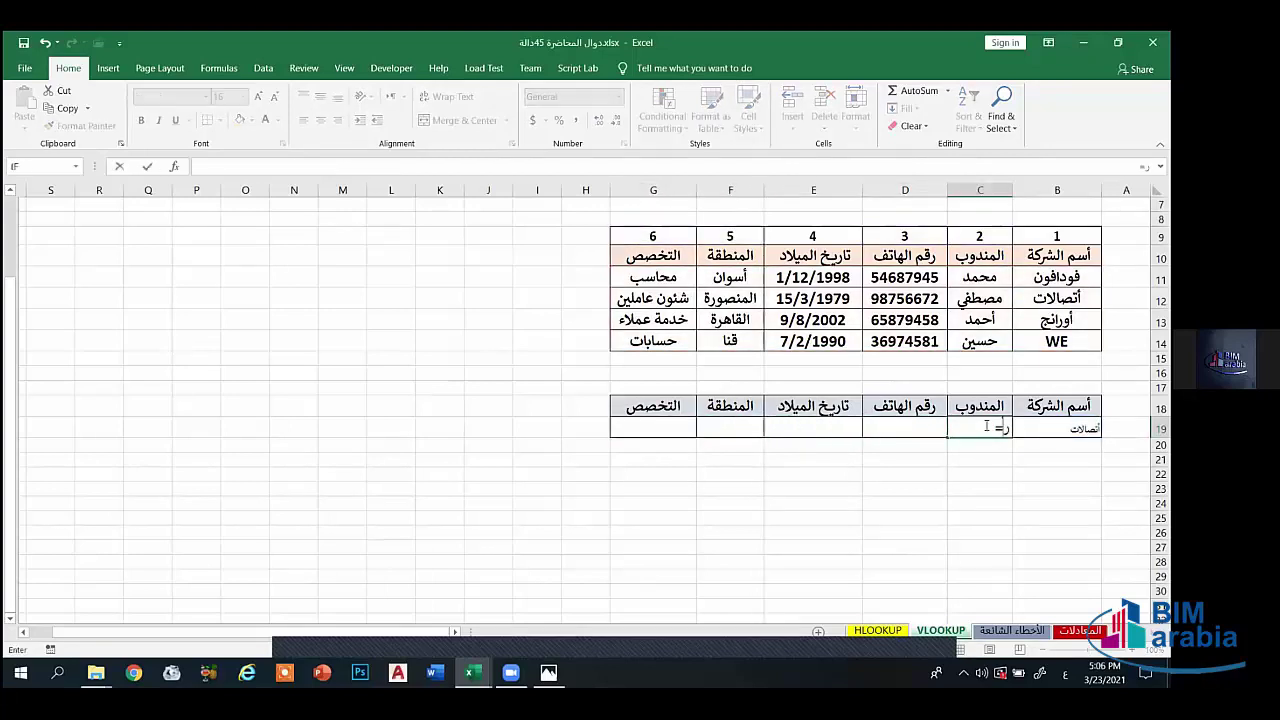
pyautogui.write('v')
pyautogui.hotkey('alt', 'shift')
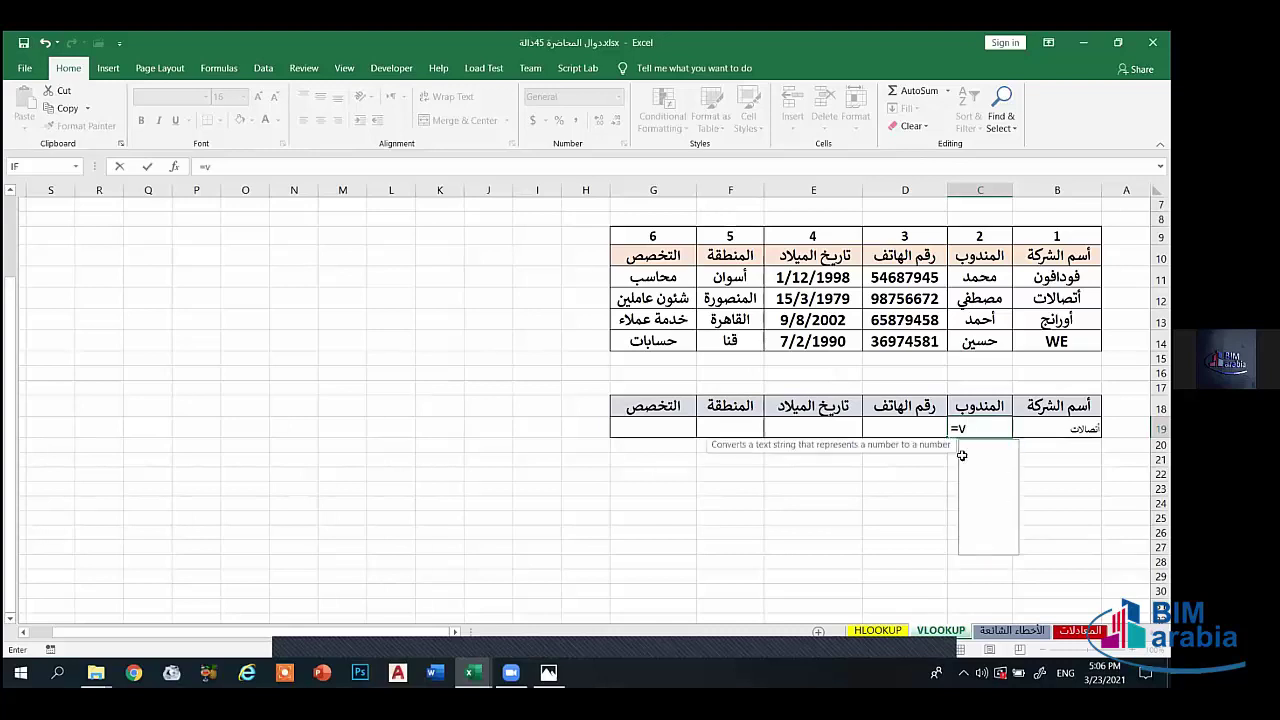
pyautogui.write('lookup')
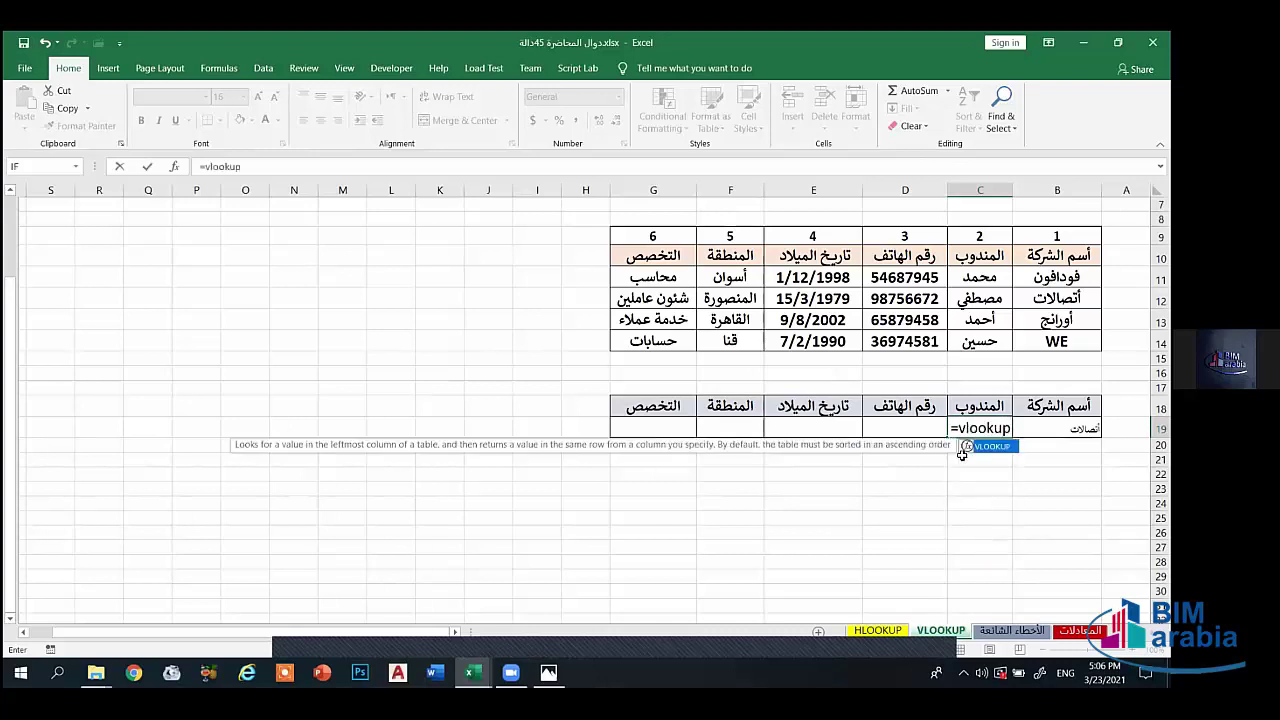
pyautogui.write('(')
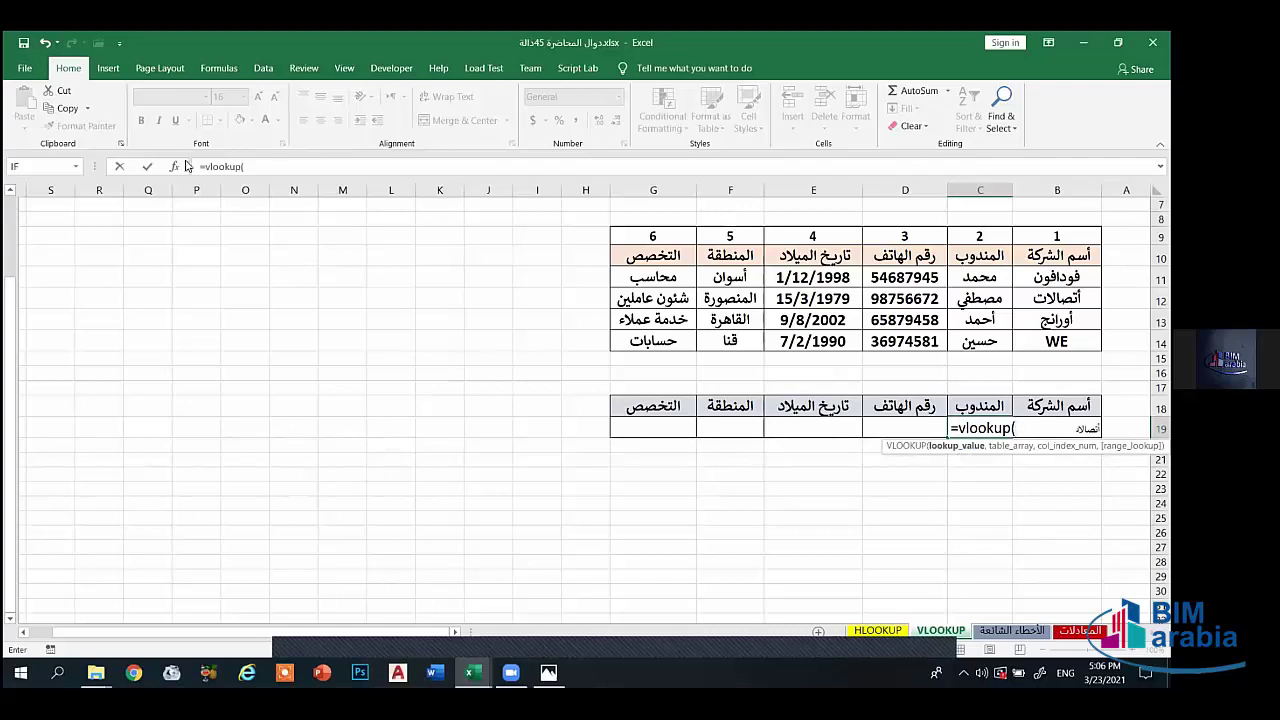
# - Set the VLOOKUP lookup value to $B$19 and the table array to $B$11:$G$14
pyautogui.click(176, 167)
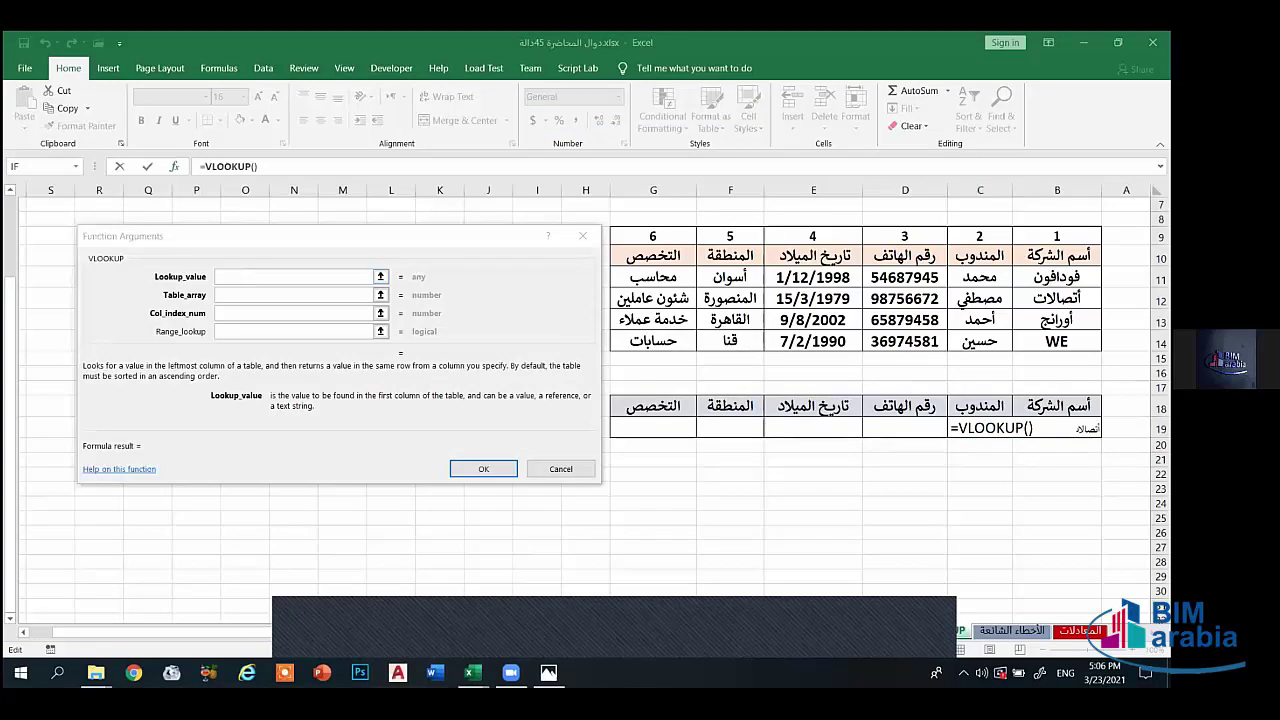
pyautogui.click(1060, 428)
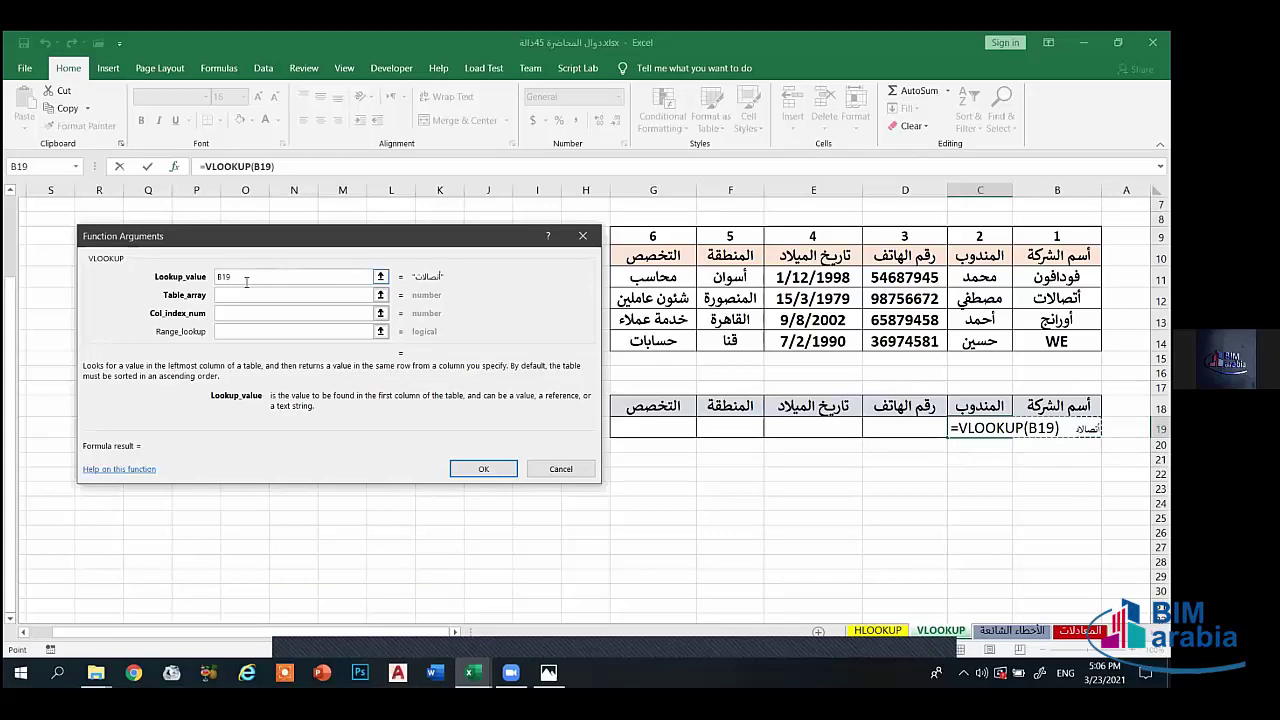
pyautogui.press('F4')
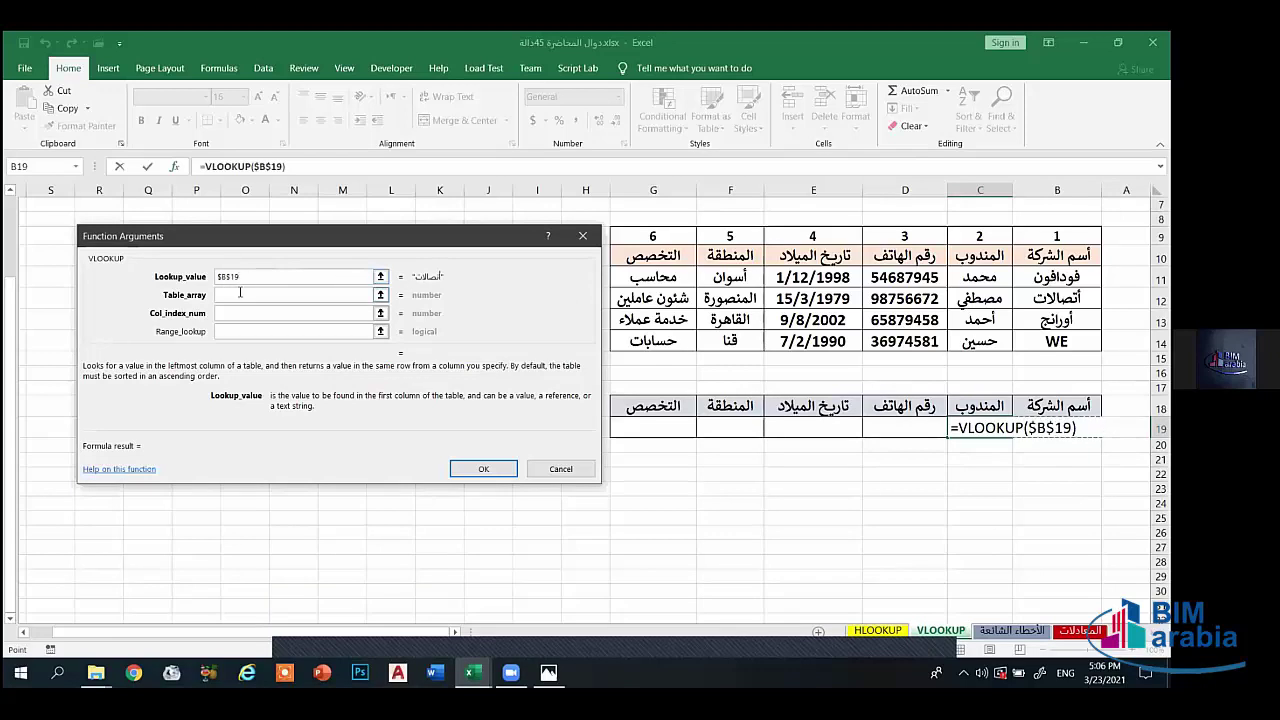
pyautogui.click(236, 297)
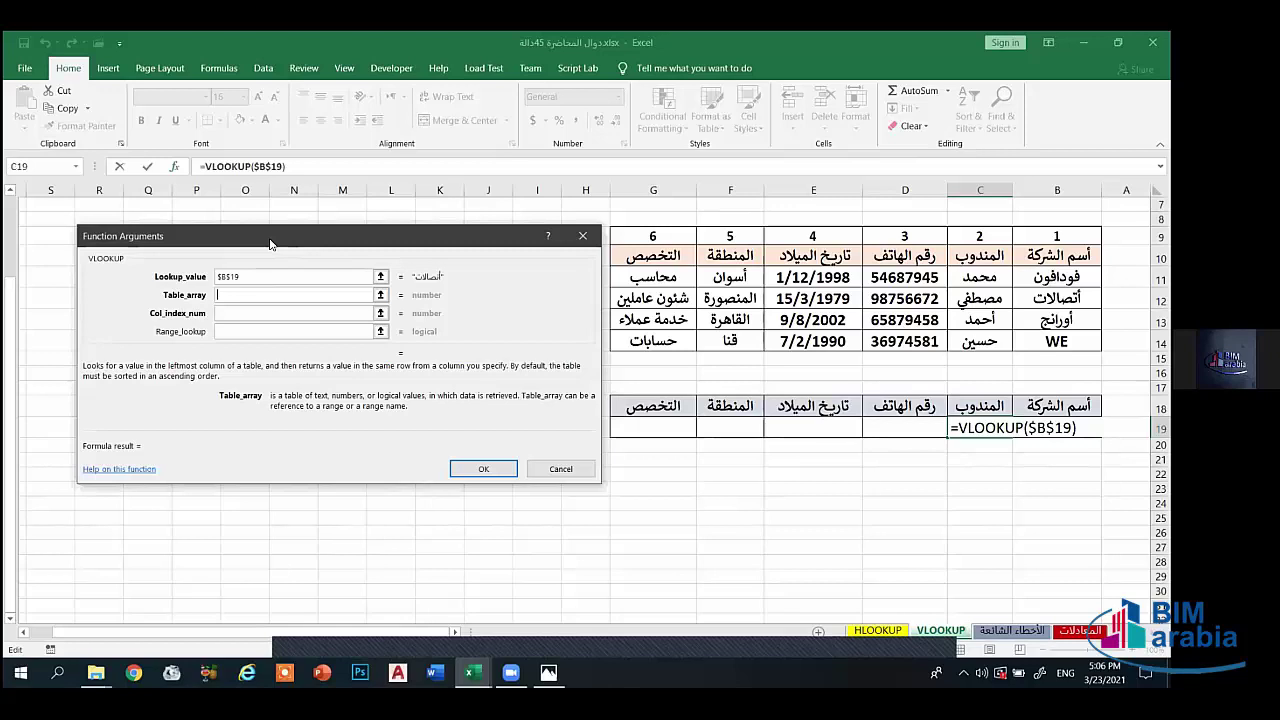
pyautogui.moveTo(270, 244); pyautogui.dragTo(274, 261)
pyautogui.moveTo(1057, 277); pyautogui.dragTo(664, 339)
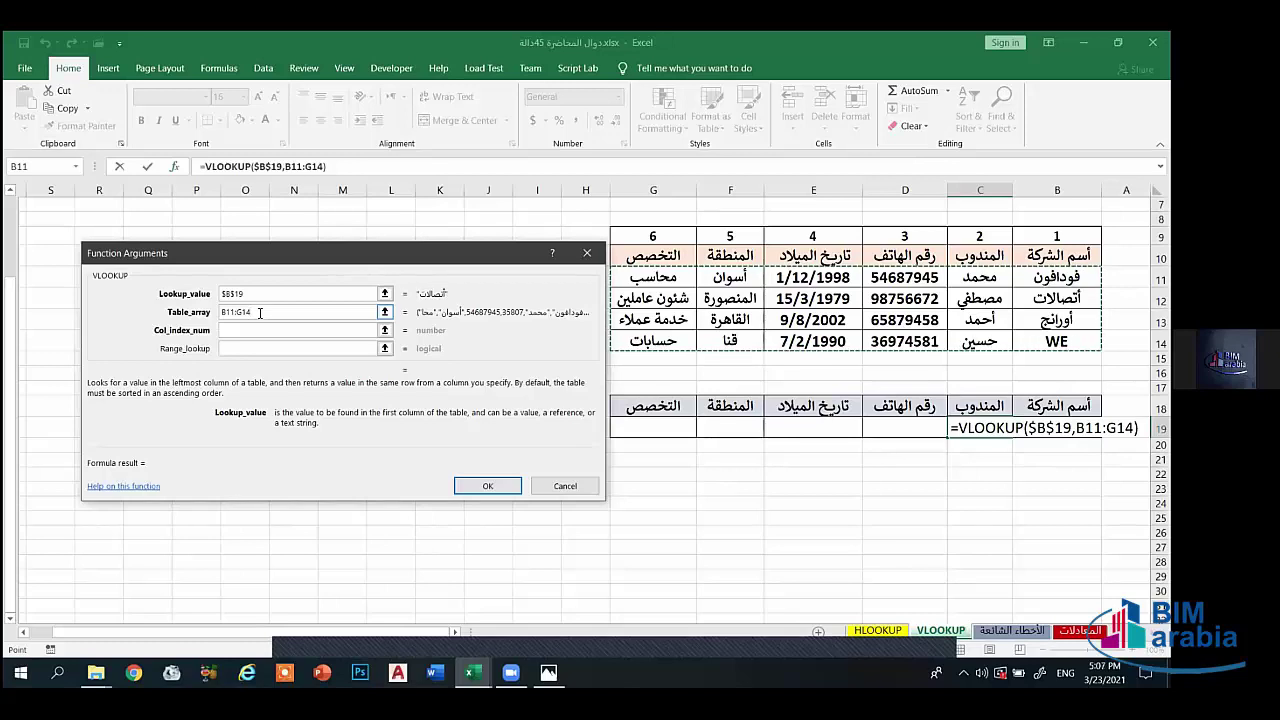
pyautogui.press('F4')
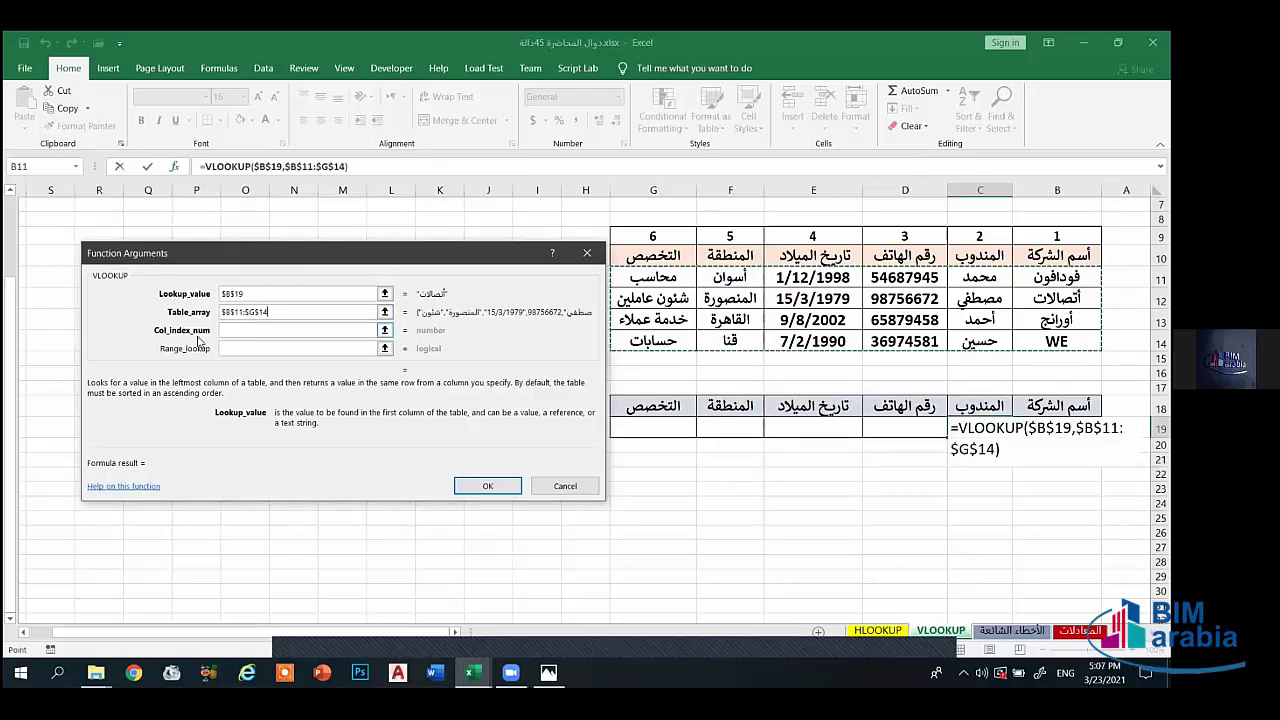
# - Set column index C9 and range lookup false, then fill the formula across D19:G19
pyautogui.click(261, 334)
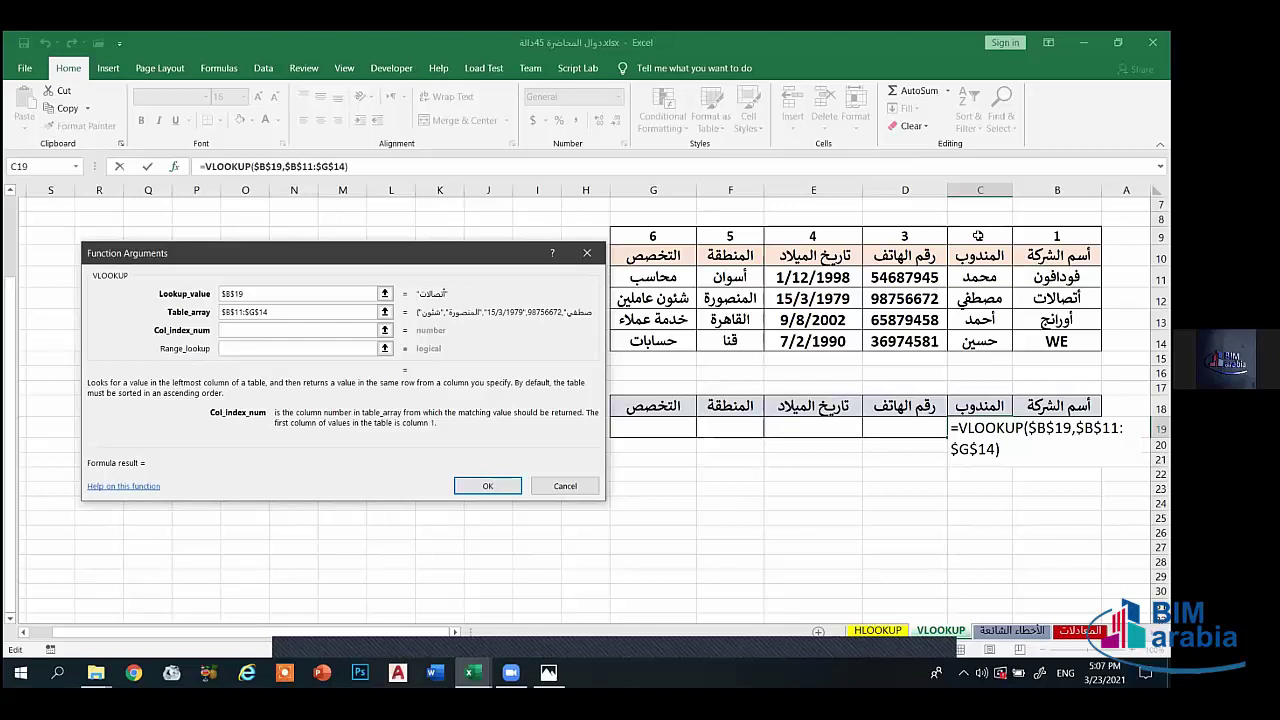
pyautogui.click(978, 236)
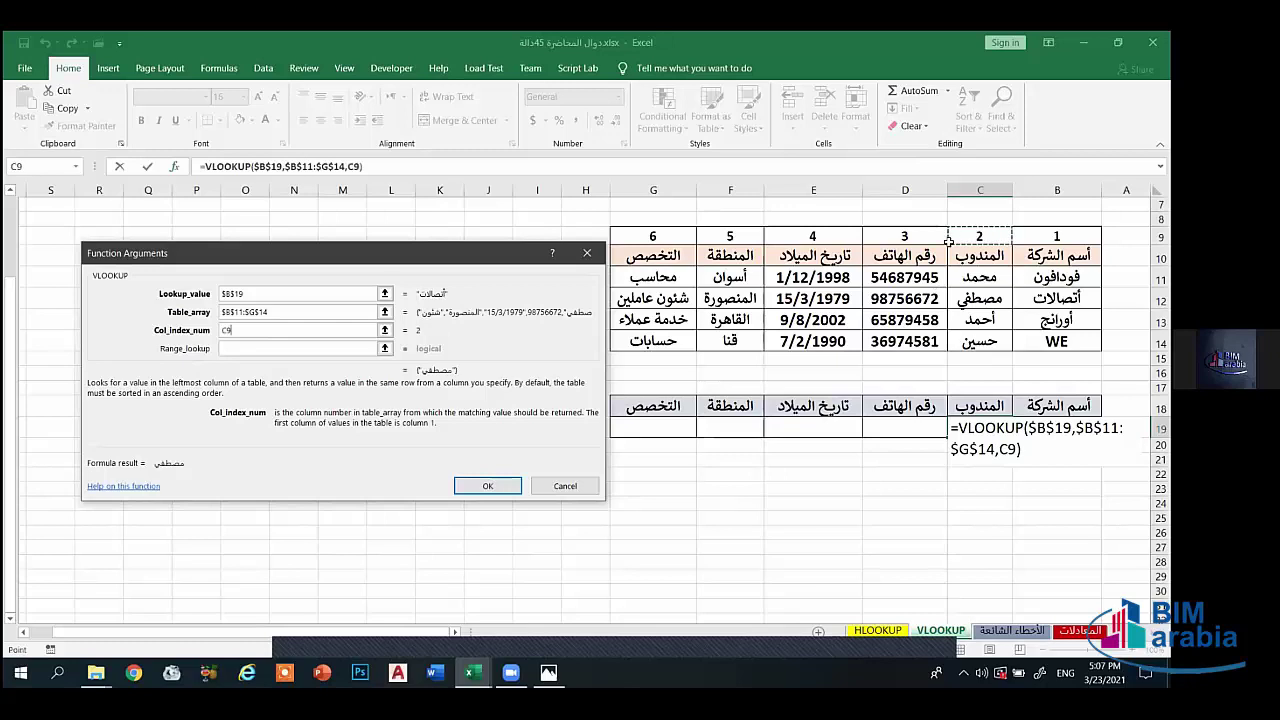
pyautogui.click(240, 348)
pyautogui.write('false')
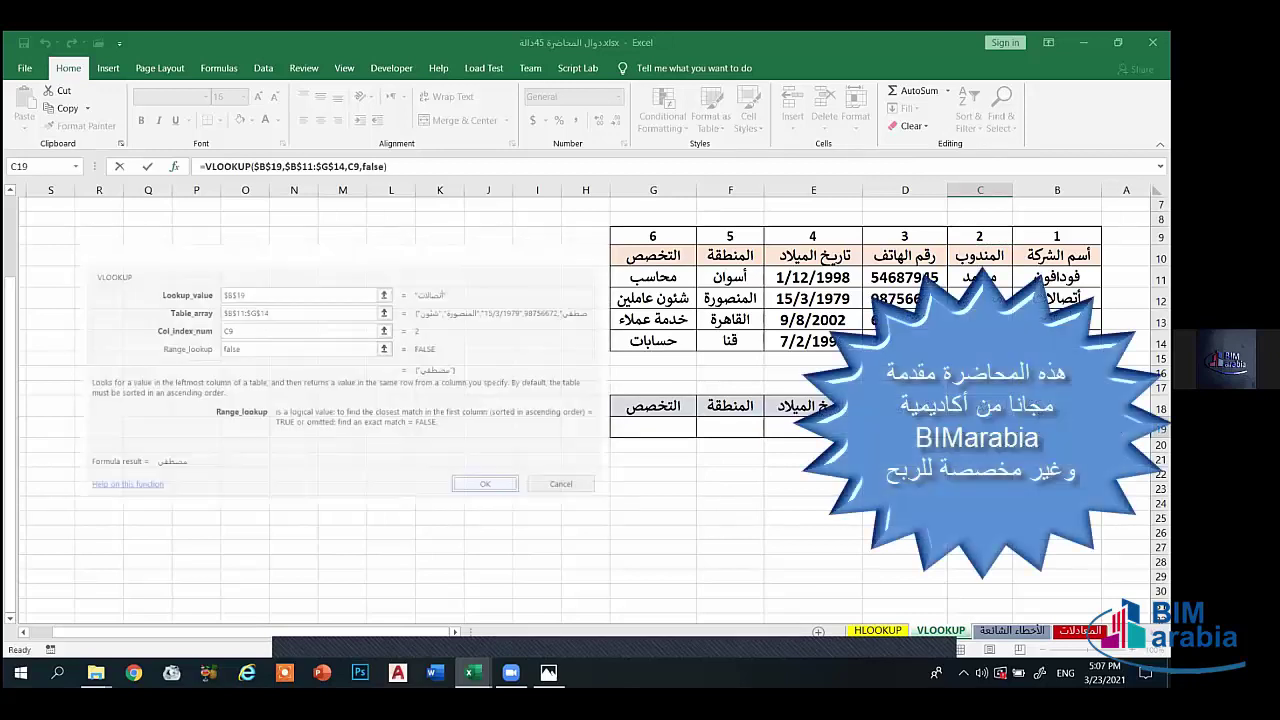
pyautogui.click(489, 484)
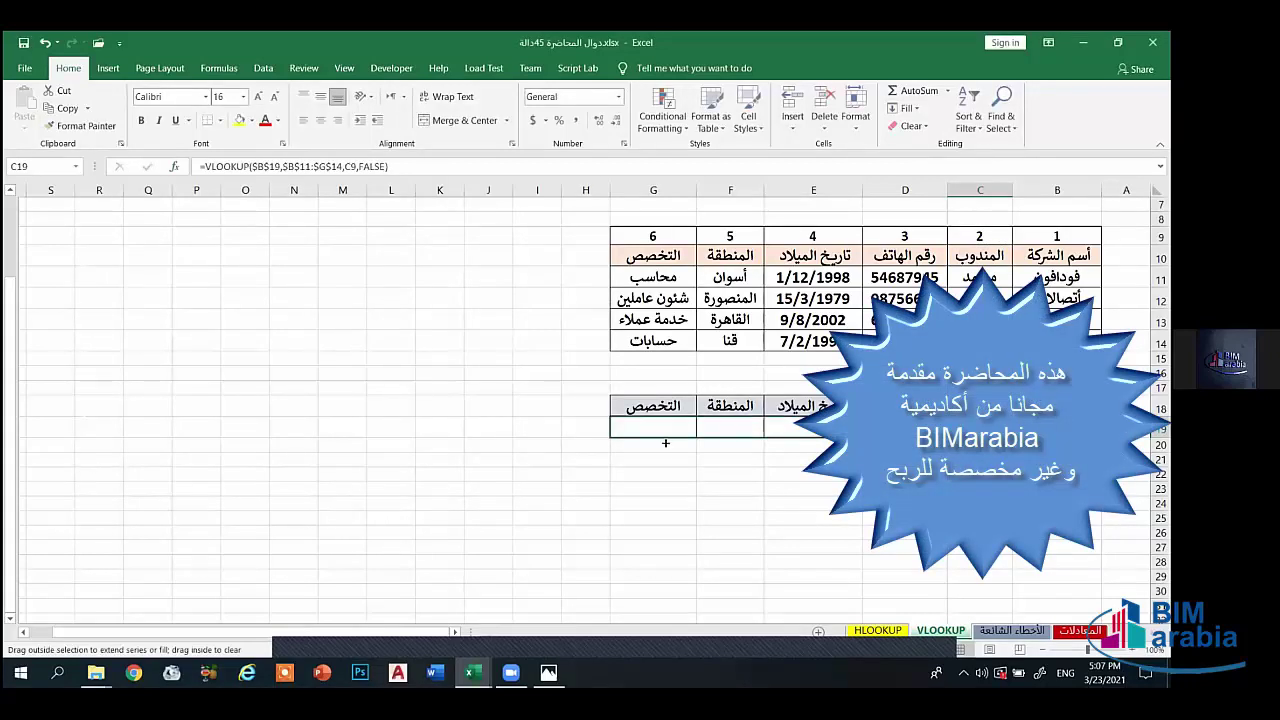
pyautogui.moveTo(948, 438); pyautogui.dragTo(612, 438)
pyautogui.click(976, 425)
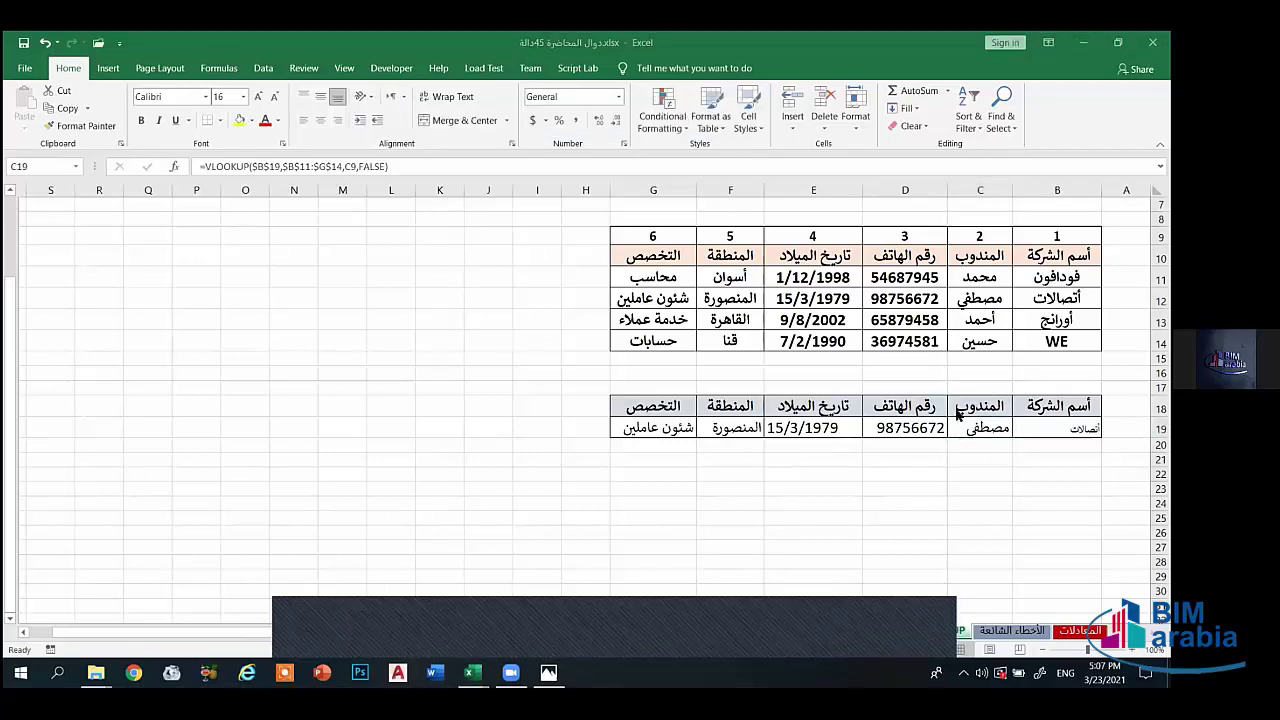
# - Clear the C19:G19 results again and begin typing =vlookup( in C19
pyautogui.doubleClick(988, 427)
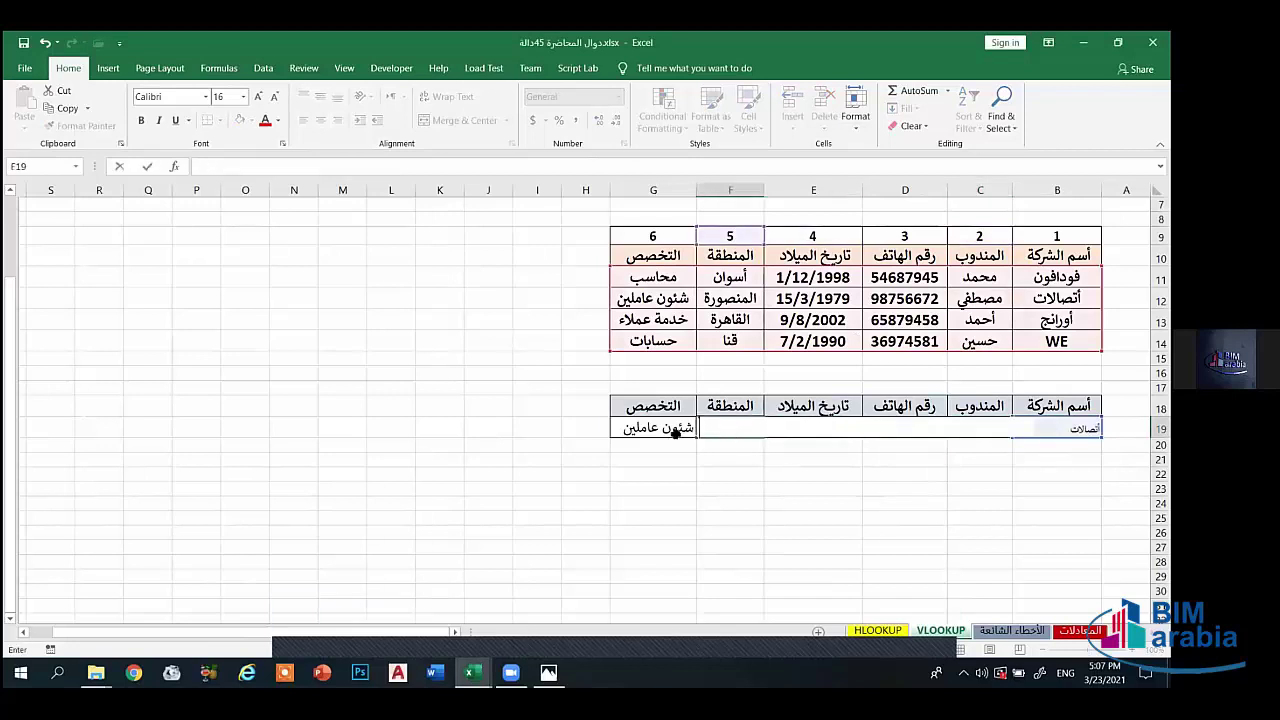
pyautogui.moveTo(676, 433); pyautogui.dragTo(955, 434)
pyautogui.click(955, 434)
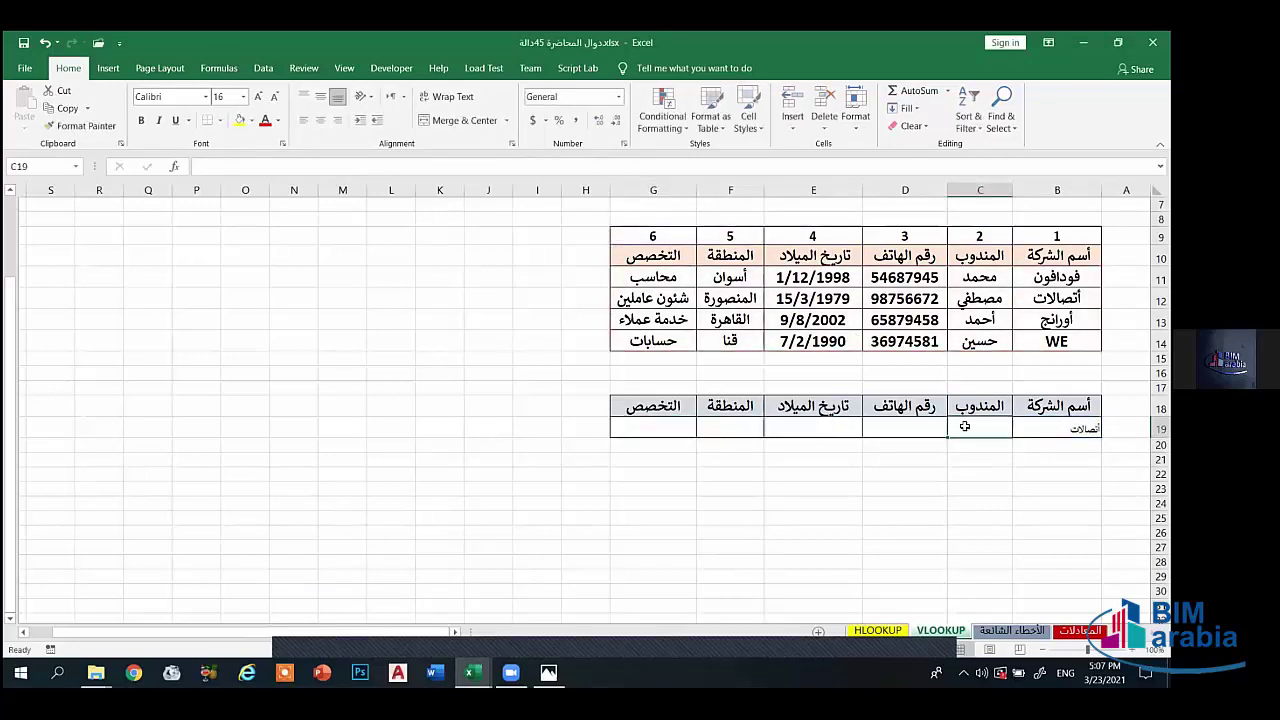
pyautogui.write('=v')
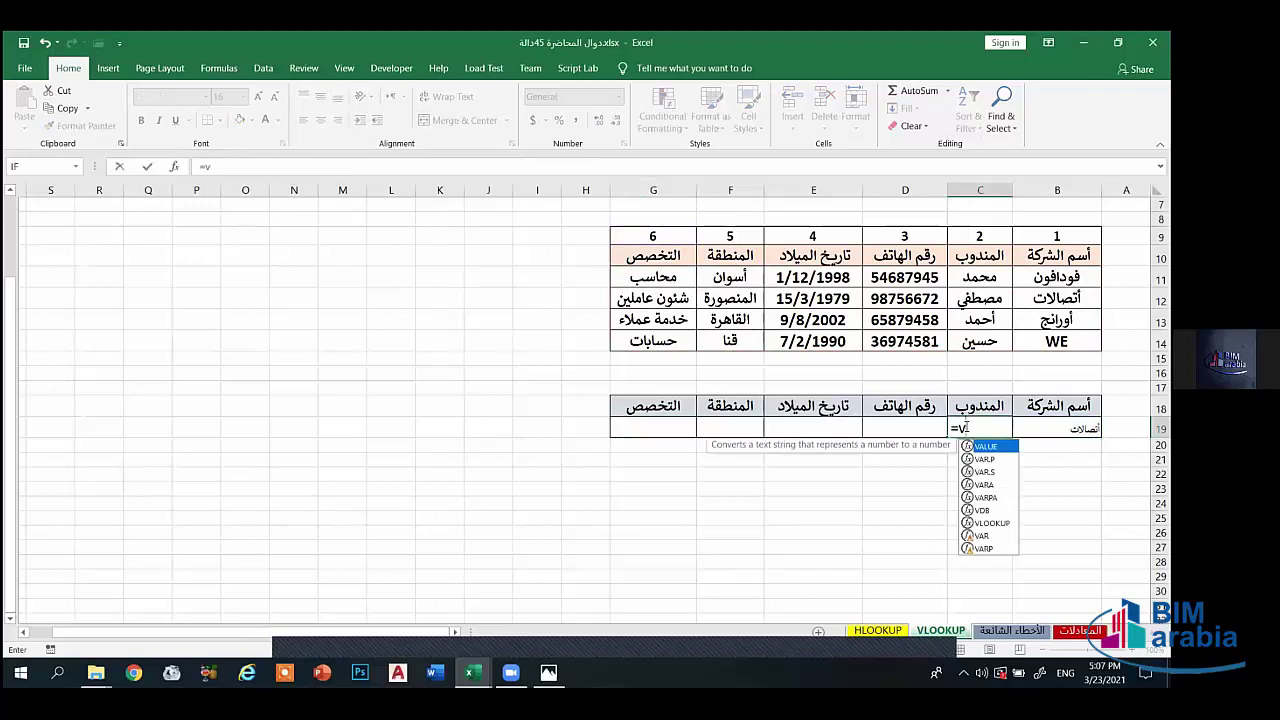
pyautogui.write('lookup')
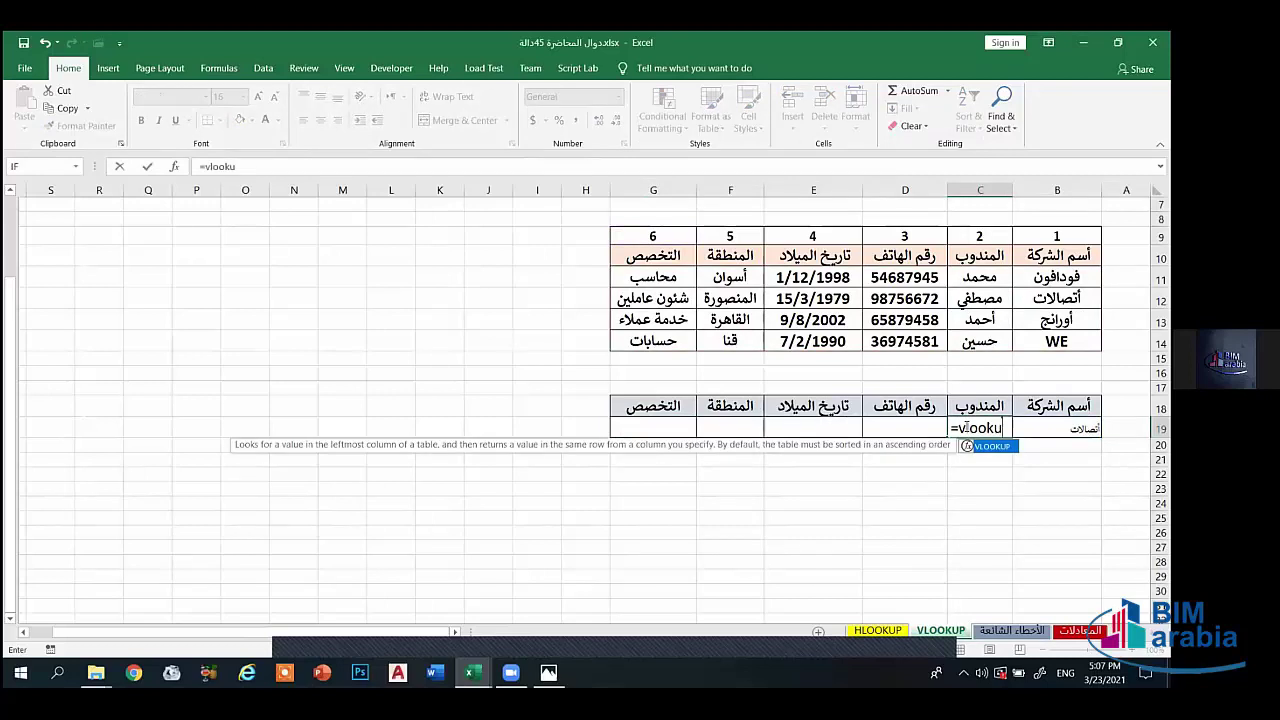
pyautogui.write('(')
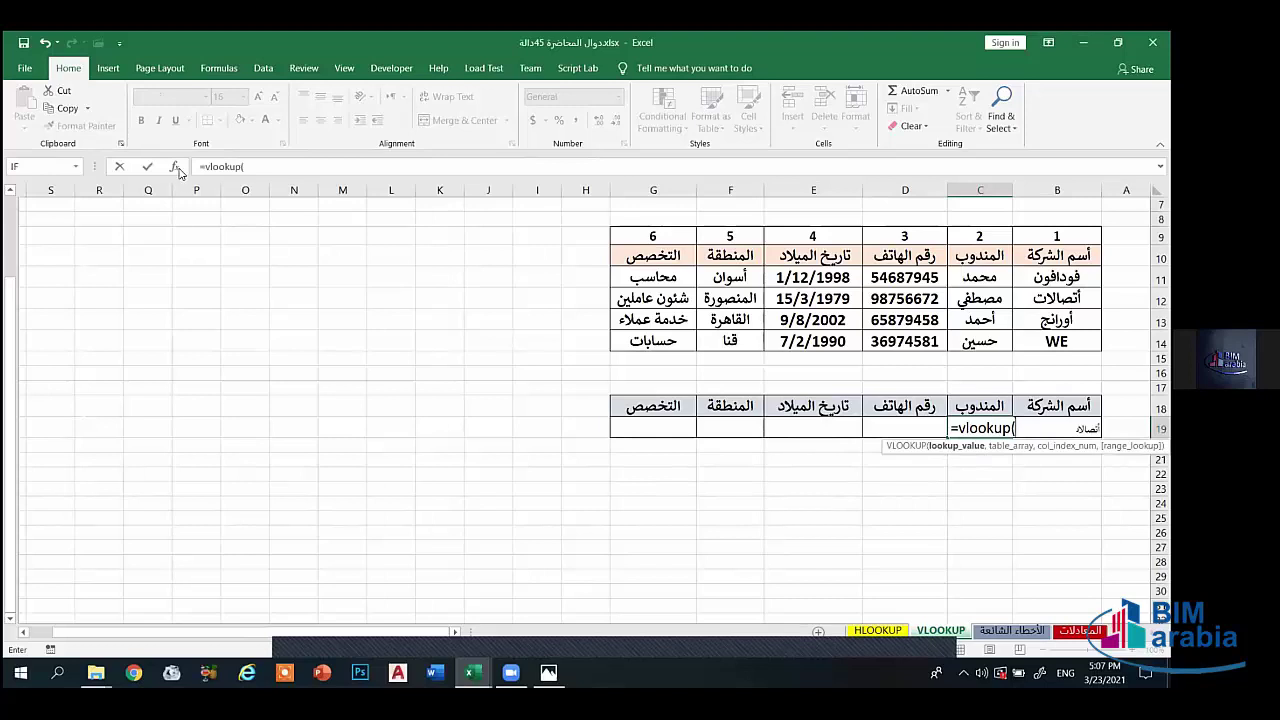
# - Set the VLOOKUP lookup value to $B$19 and the table array to $B$11:$G$14
pyautogui.click(175, 167)
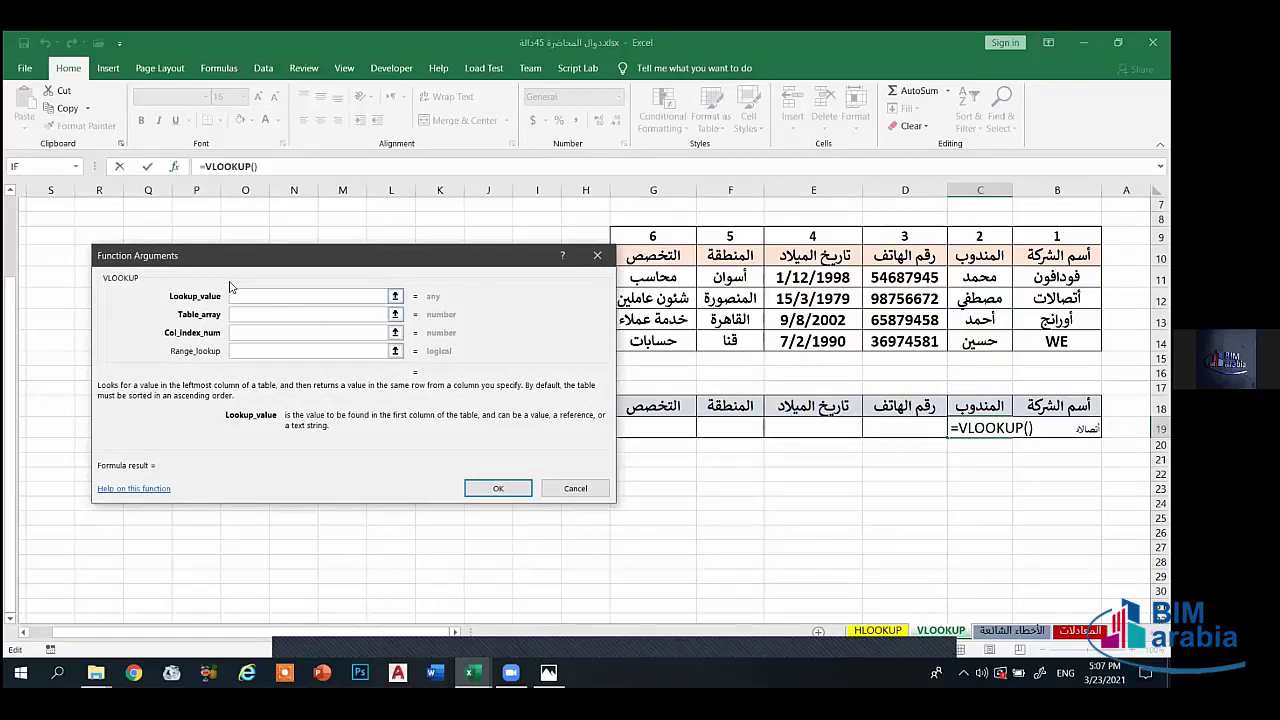
pyautogui.click(1057, 428)
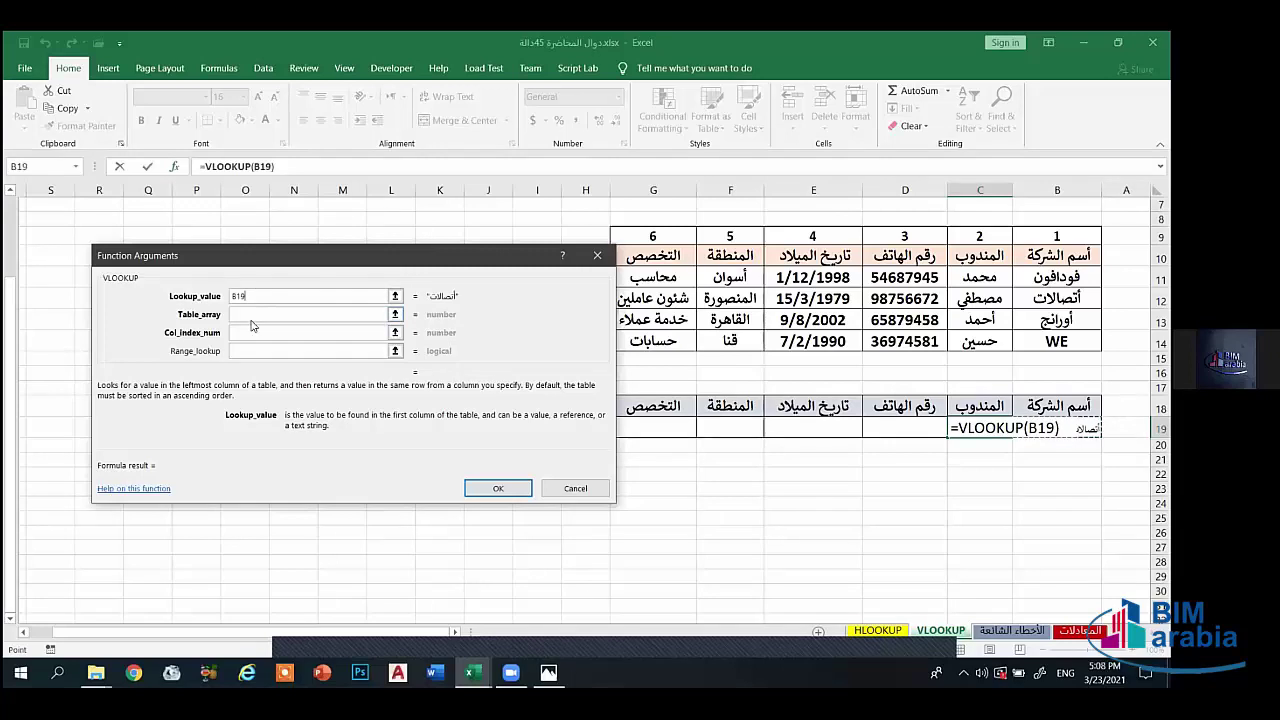
pyautogui.press('F4')
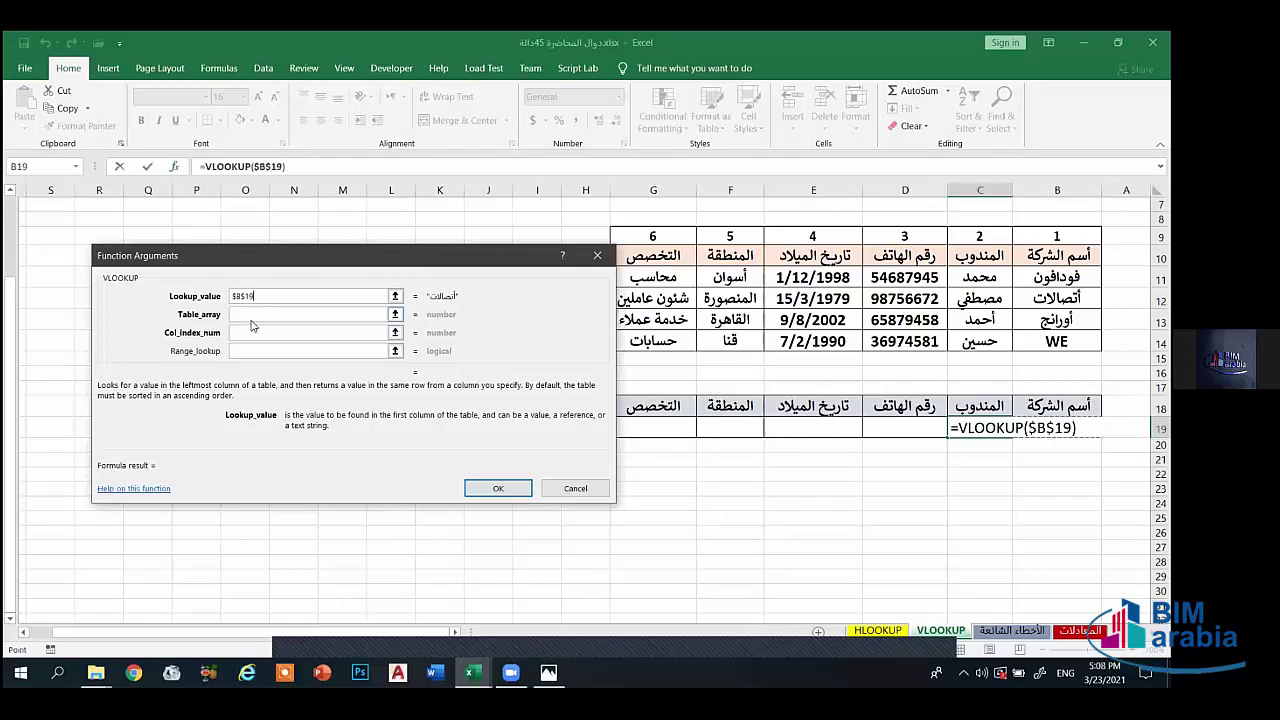
pyautogui.click(248, 314)
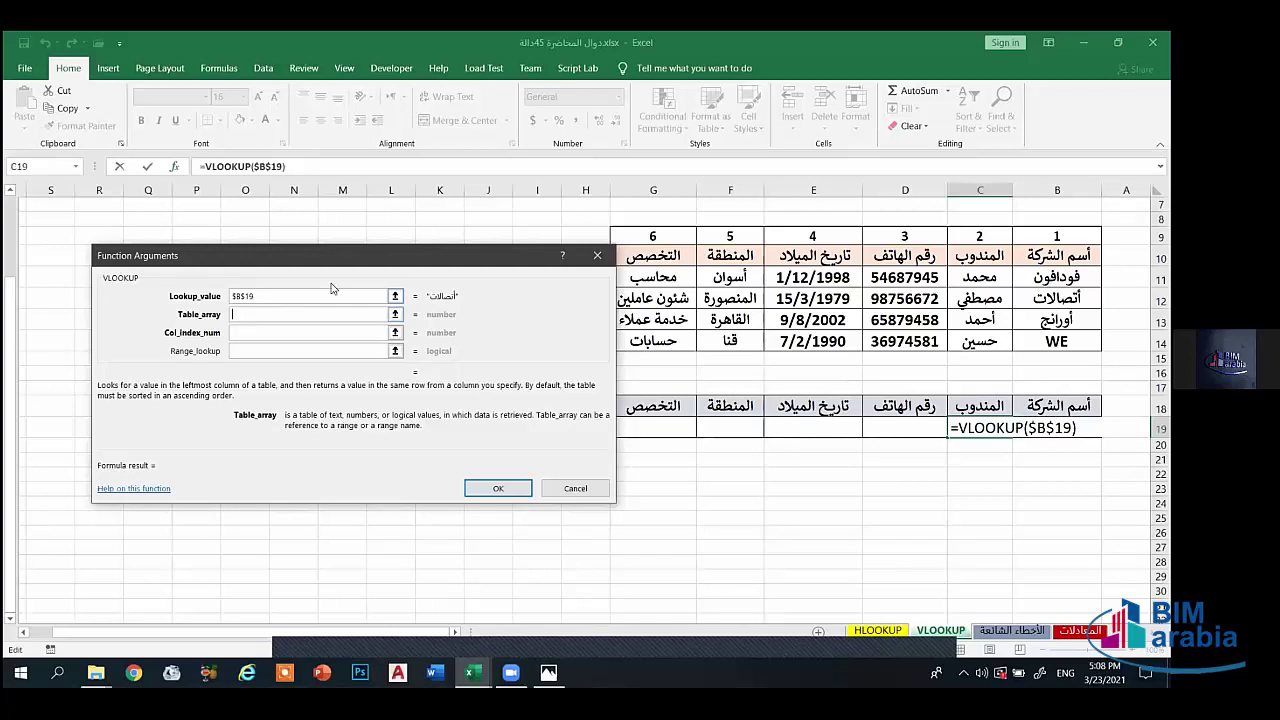
pyautogui.moveTo(323, 262); pyautogui.dragTo(162, 260)
pyautogui.moveTo(653, 277)
pyautogui.mouseDown()
pyautogui.moveTo(985, 340)
pyautogui.moveTo(1057, 338)
pyautogui.mouseUp()
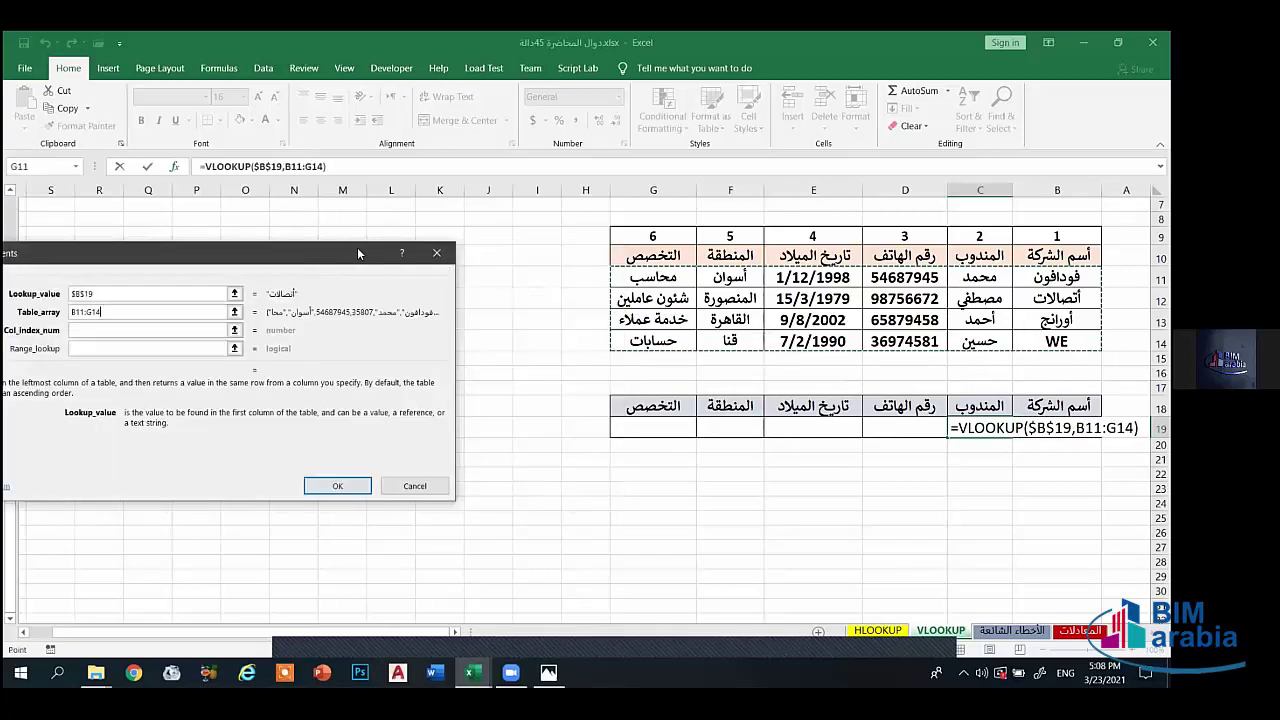
pyautogui.moveTo(357, 247); pyautogui.dragTo(434, 250)
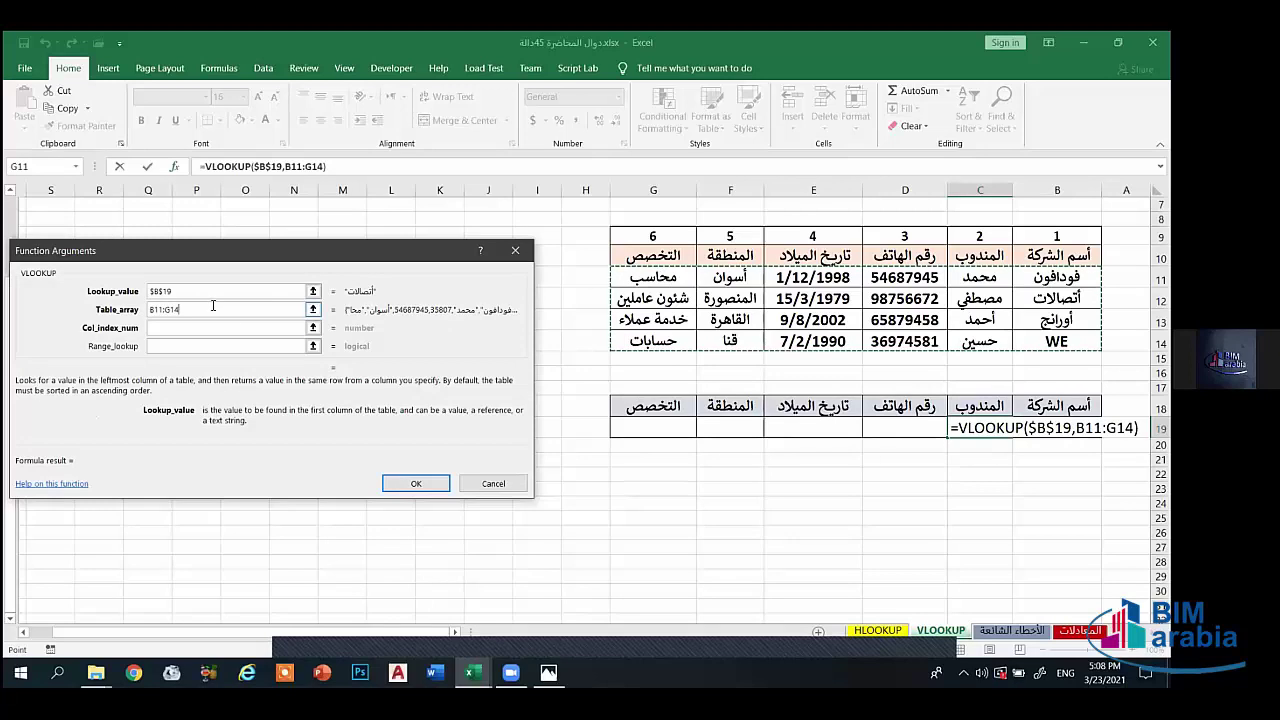
pyautogui.press('F4')
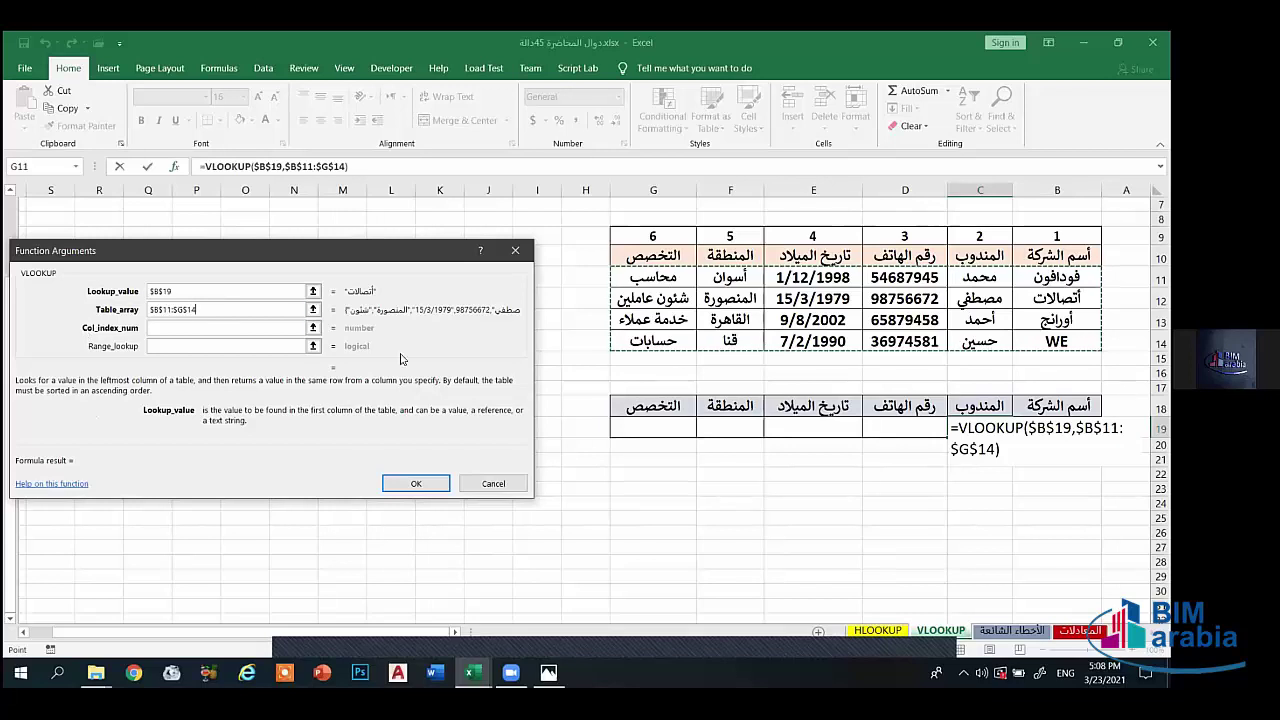
# - Set column index C9 and range lookup False, then fill the formula to G19
pyautogui.press('Tab')
pyautogui.click(970, 234)
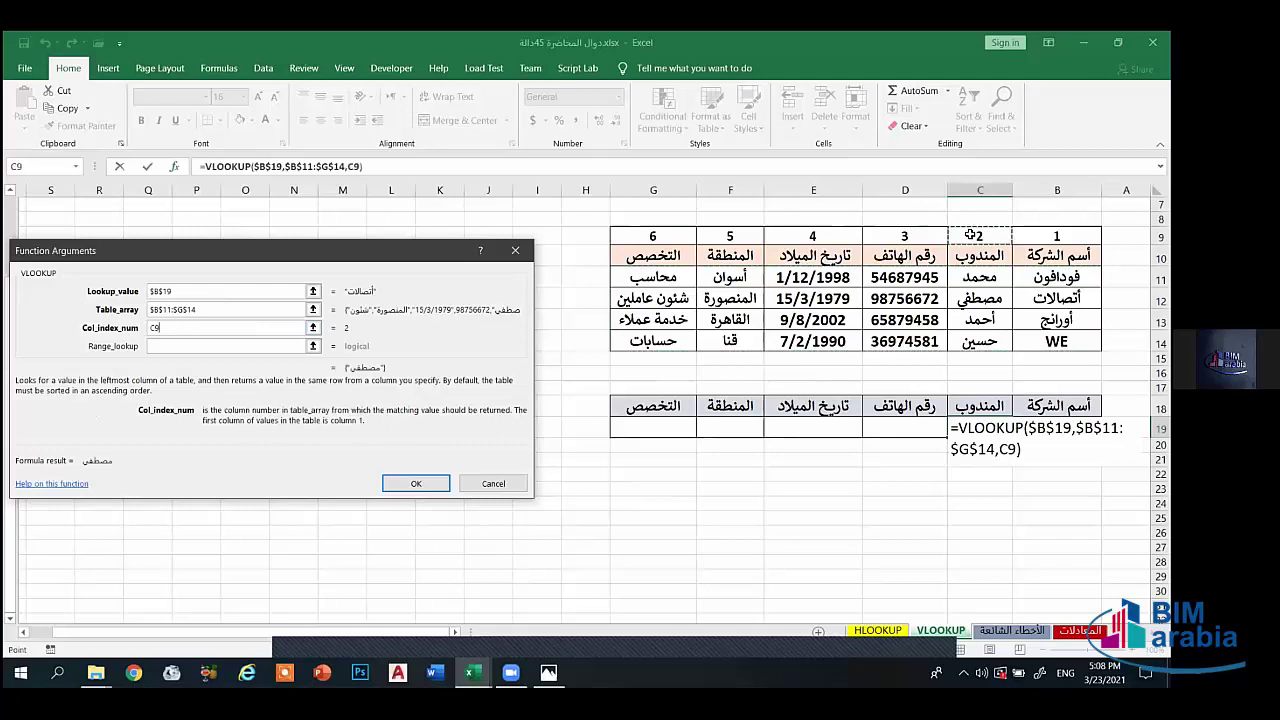
pyautogui.click(223, 345)
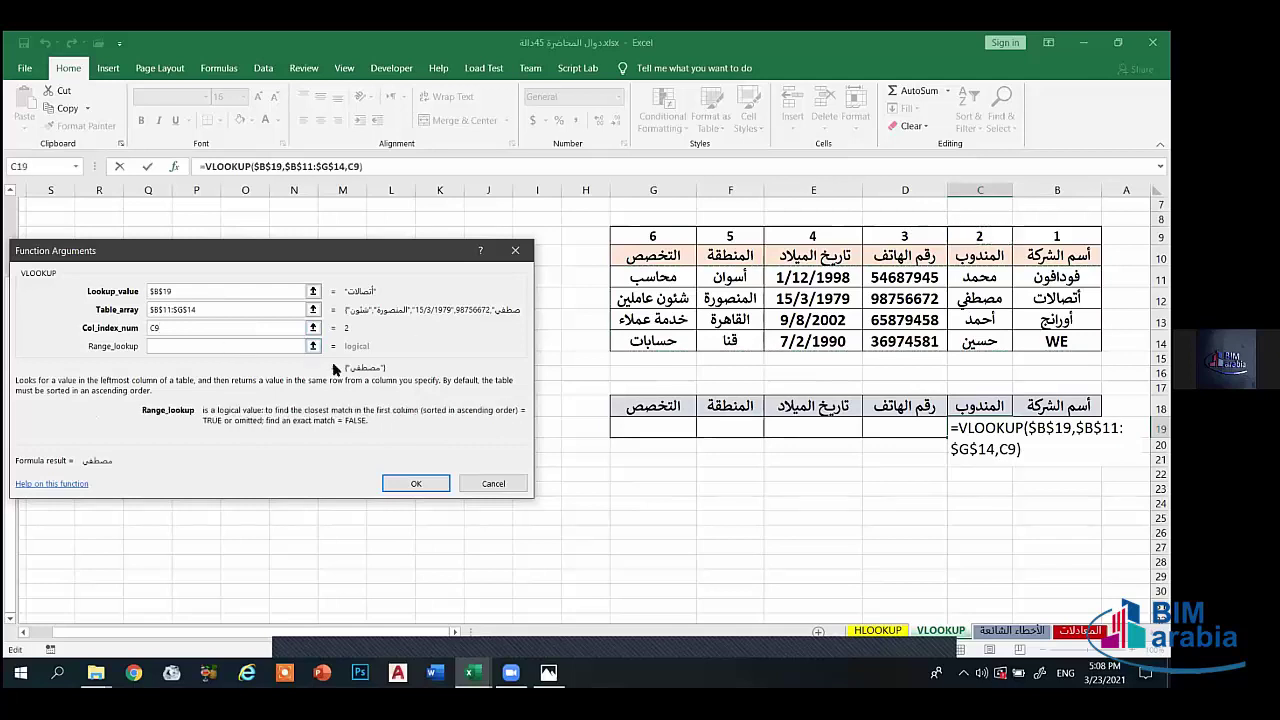
pyautogui.write('F')
pyautogui.write('alse')
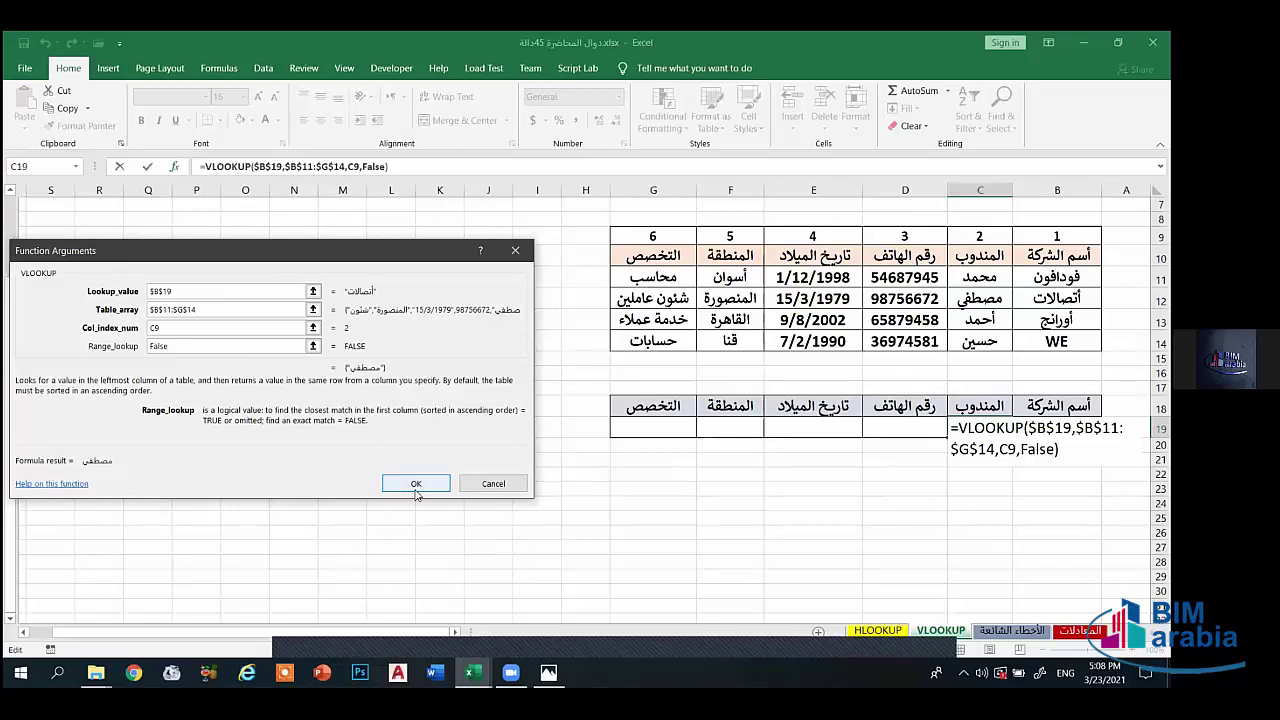
pyautogui.click(416, 484)
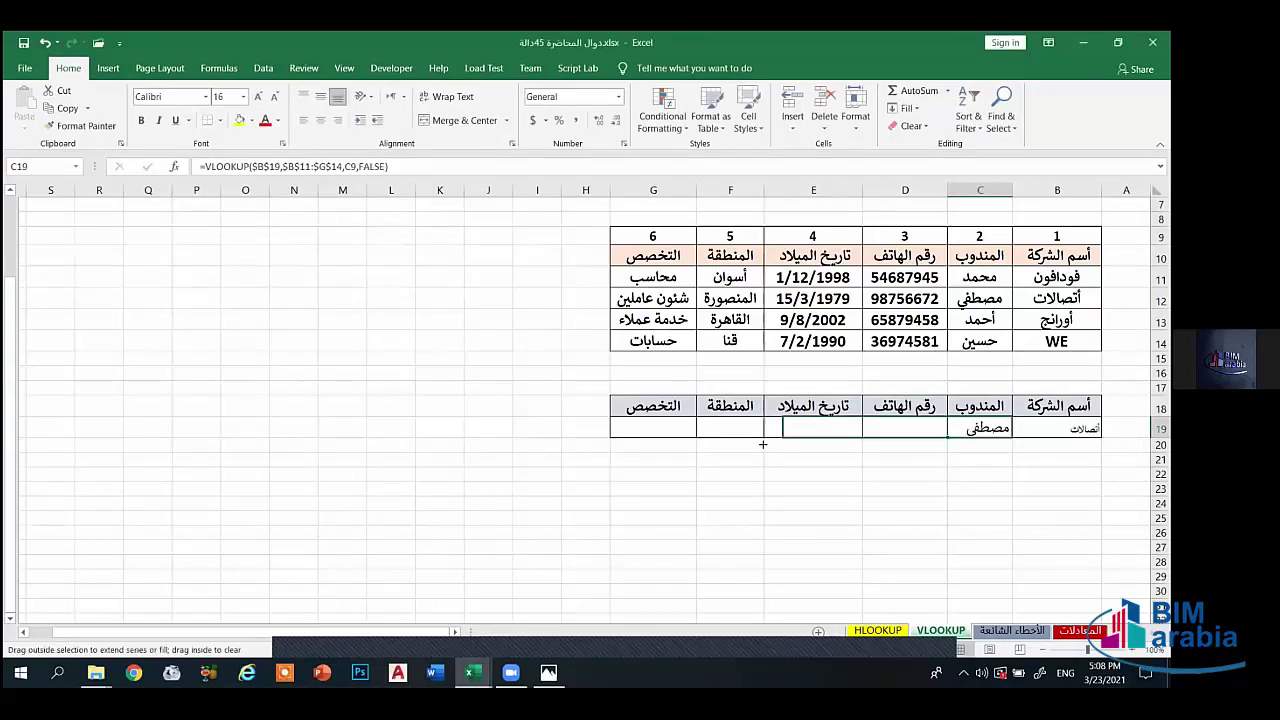
pyautogui.moveTo(951, 437); pyautogui.dragTo(675, 447)
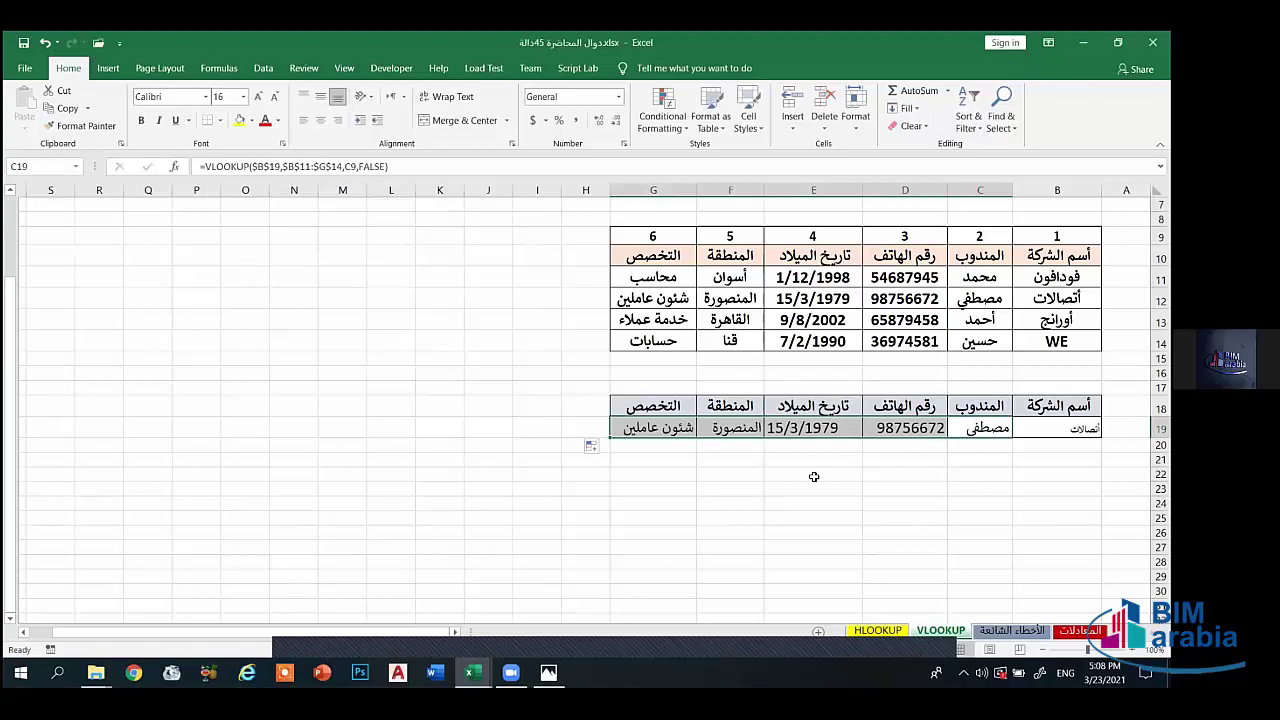
pyautogui.click(920, 426)
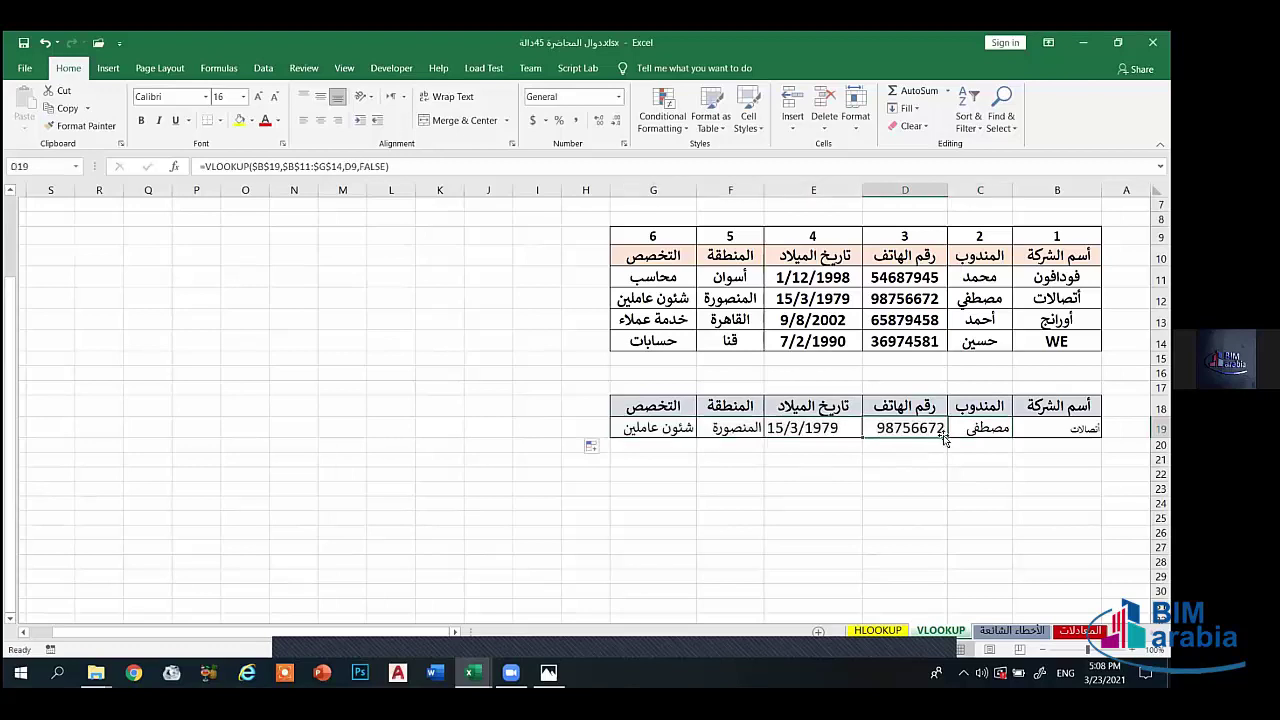
# - On the HLOOKUP sheet, open L15's HLOOKUP arguments and clear them all
pyautogui.click(877, 631)
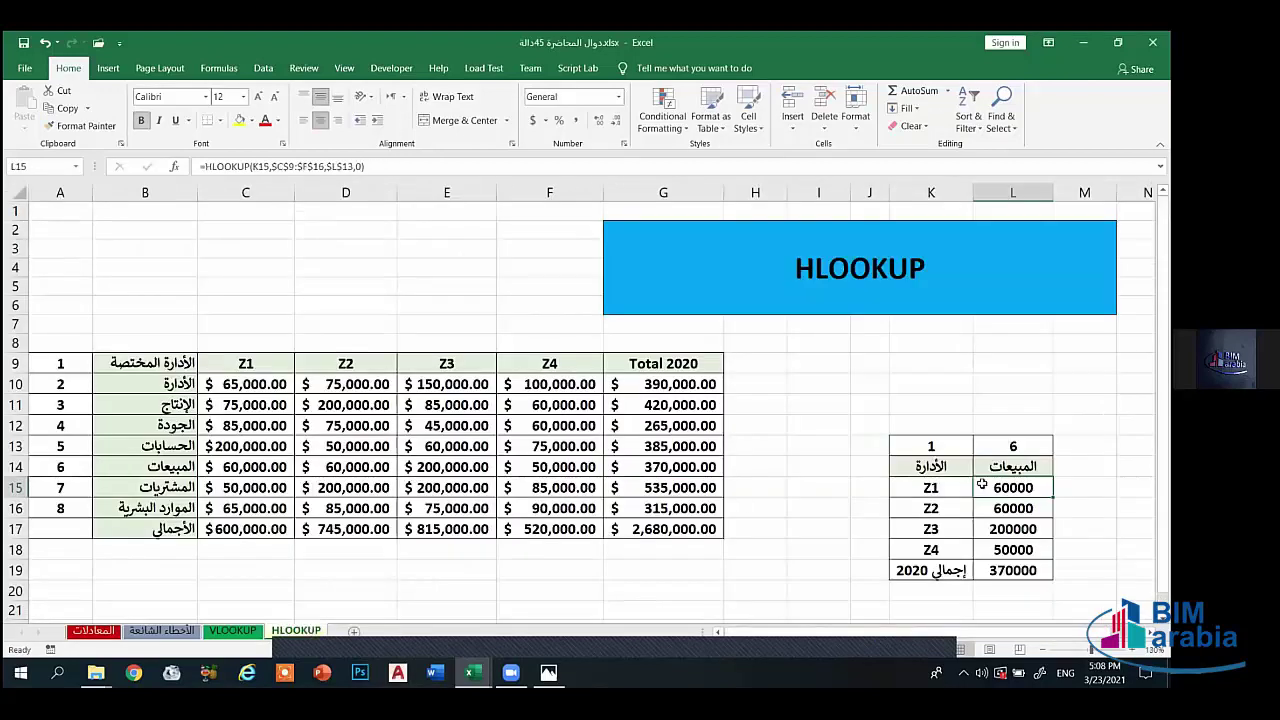
pyautogui.click(950, 487)
pyautogui.click(988, 491)
pyautogui.press('F2')
pyautogui.hotkey('shift', 'F3')
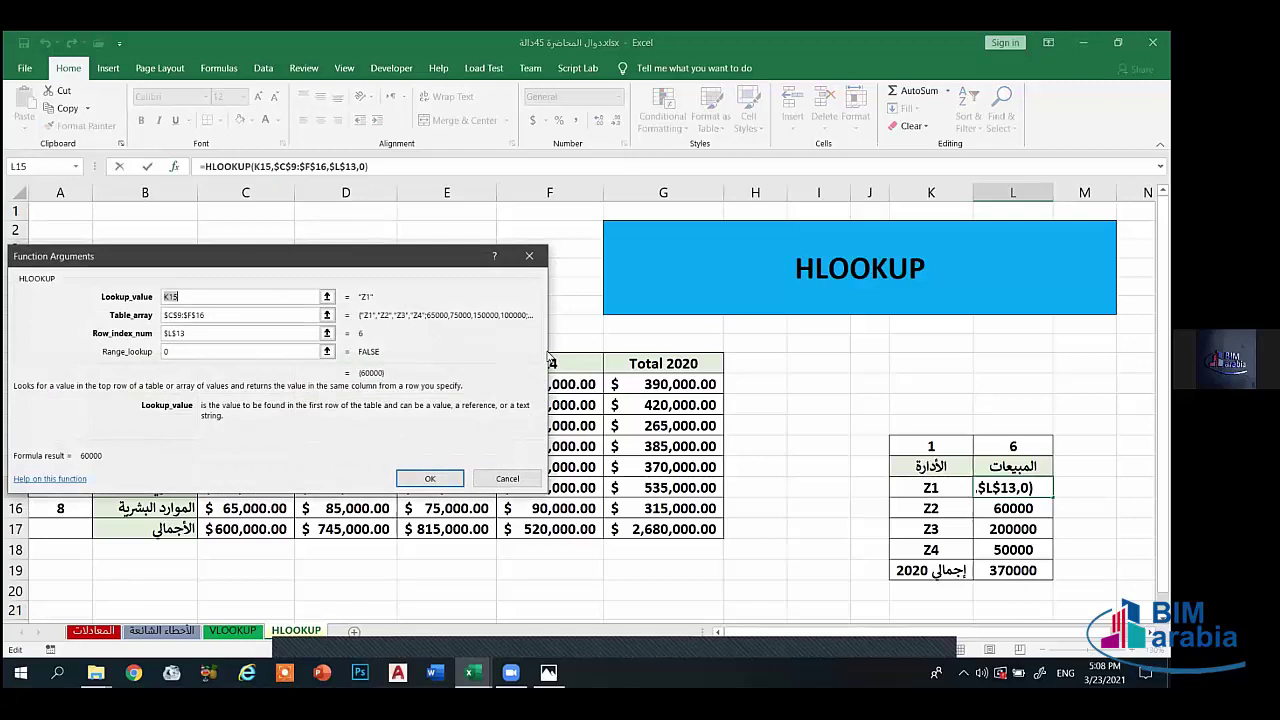
pyautogui.click(185, 333)
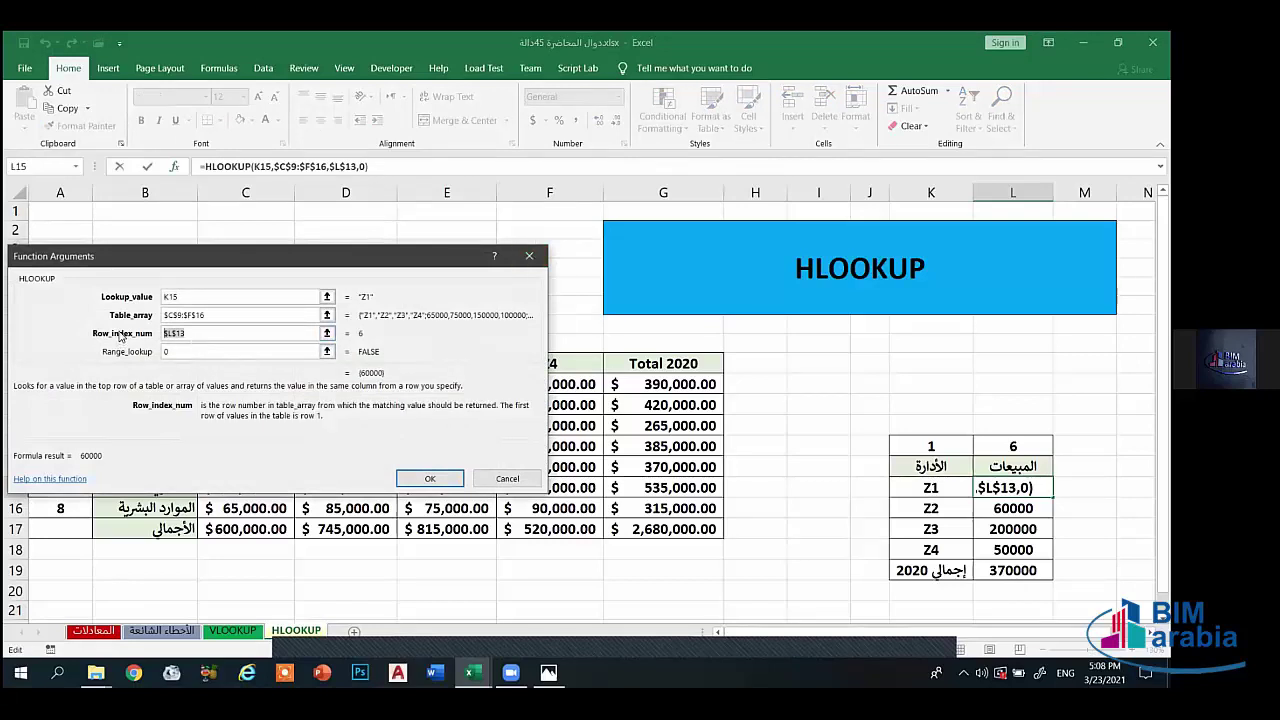
pyautogui.press('BackSpace')
pyautogui.tripleClick(198, 315)
pyautogui.press('BackSpace')
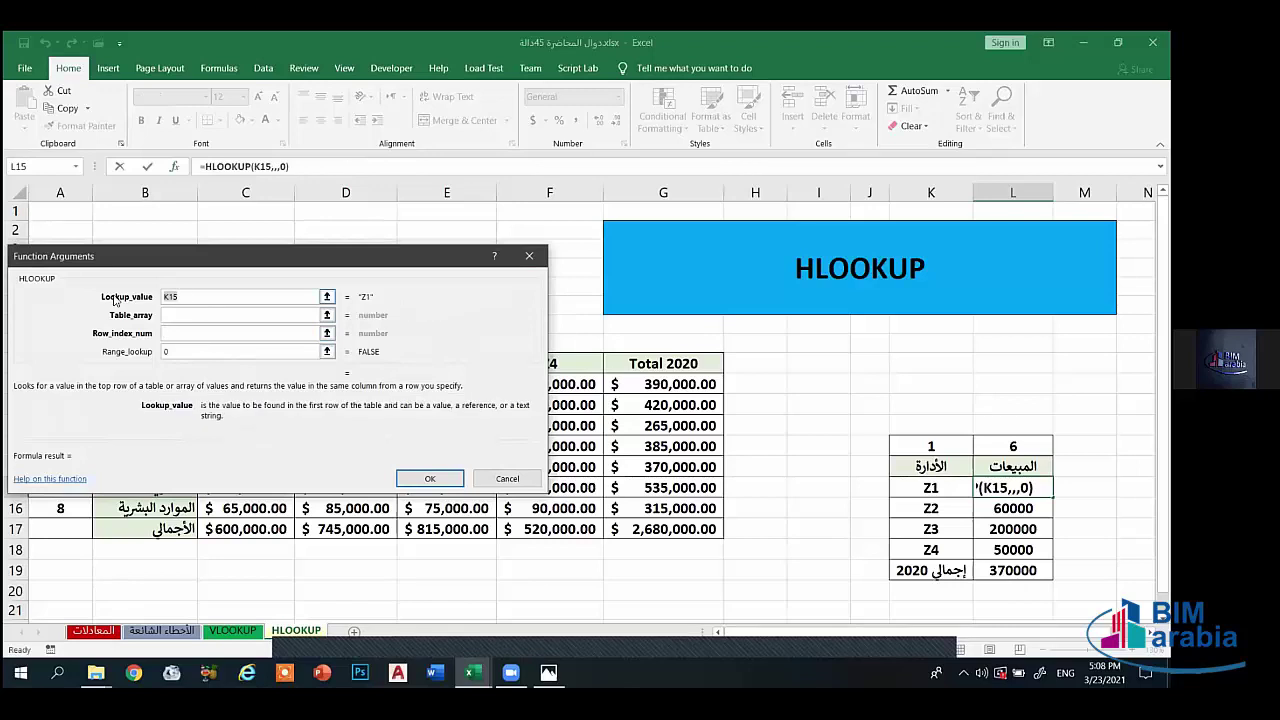
pyautogui.tripleClick(200, 297)
pyautogui.press('BackSpace')
pyautogui.tripleClick(200, 351)
pyautogui.press('BackSpace')
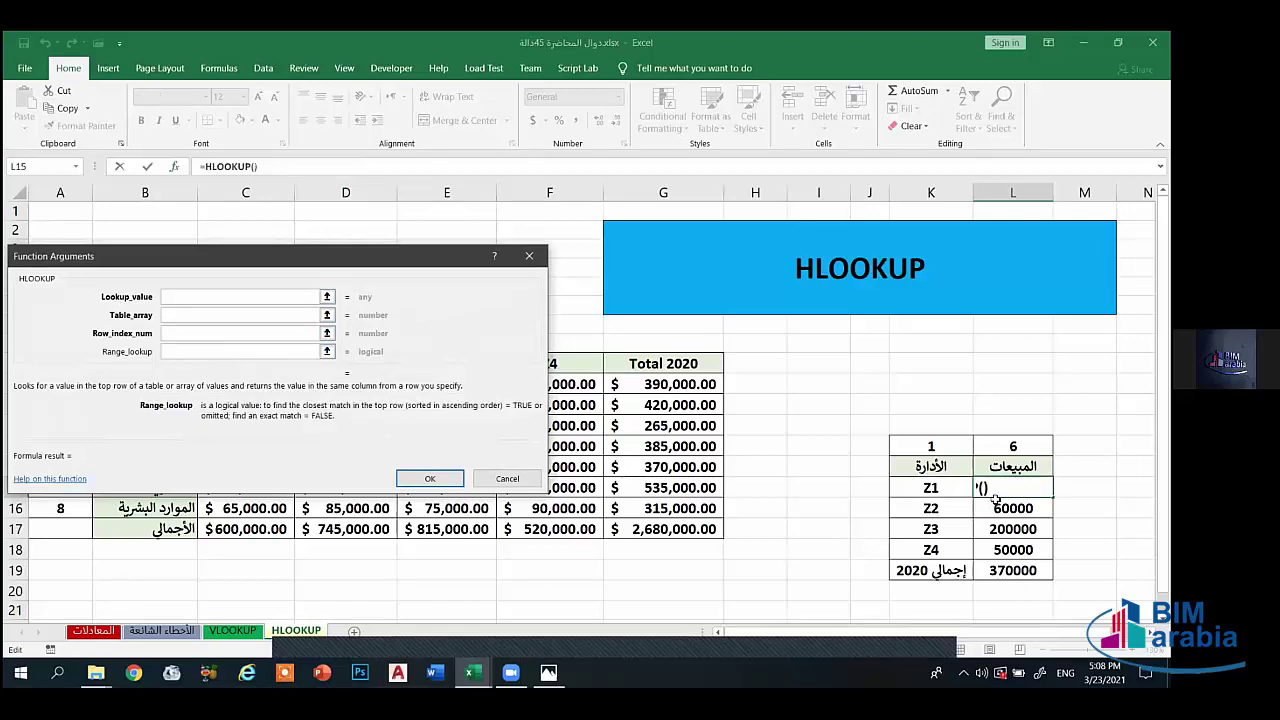
# - Set the HLOOKUP arguments to K15, $C$9:$F$17, $L$13 and 0
pyautogui.click(195, 299)
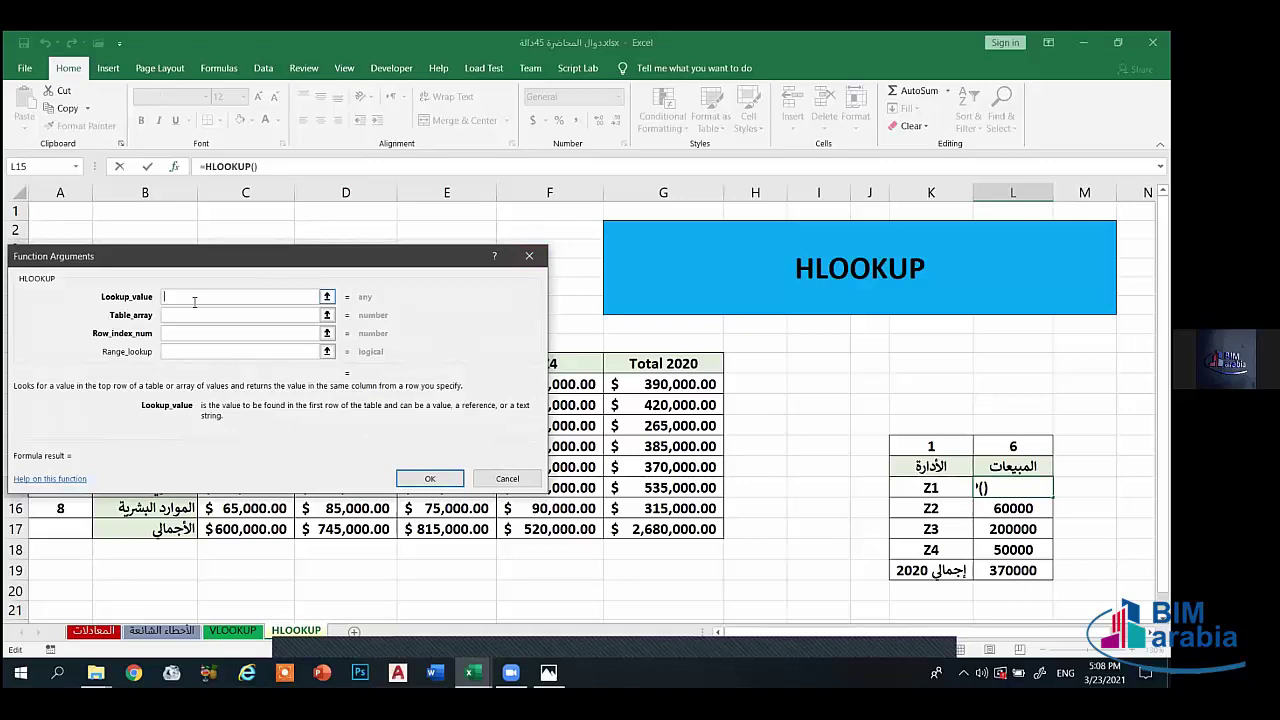
pyautogui.click(928, 487)
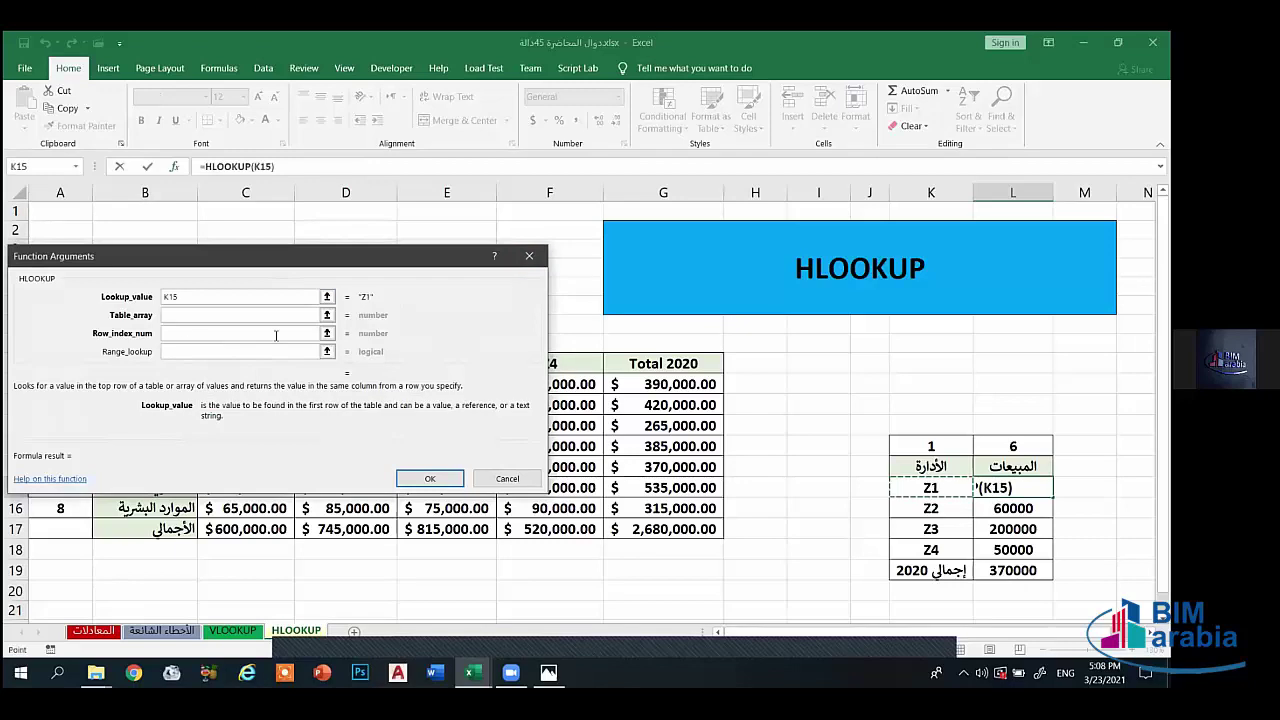
pyautogui.click(176, 317)
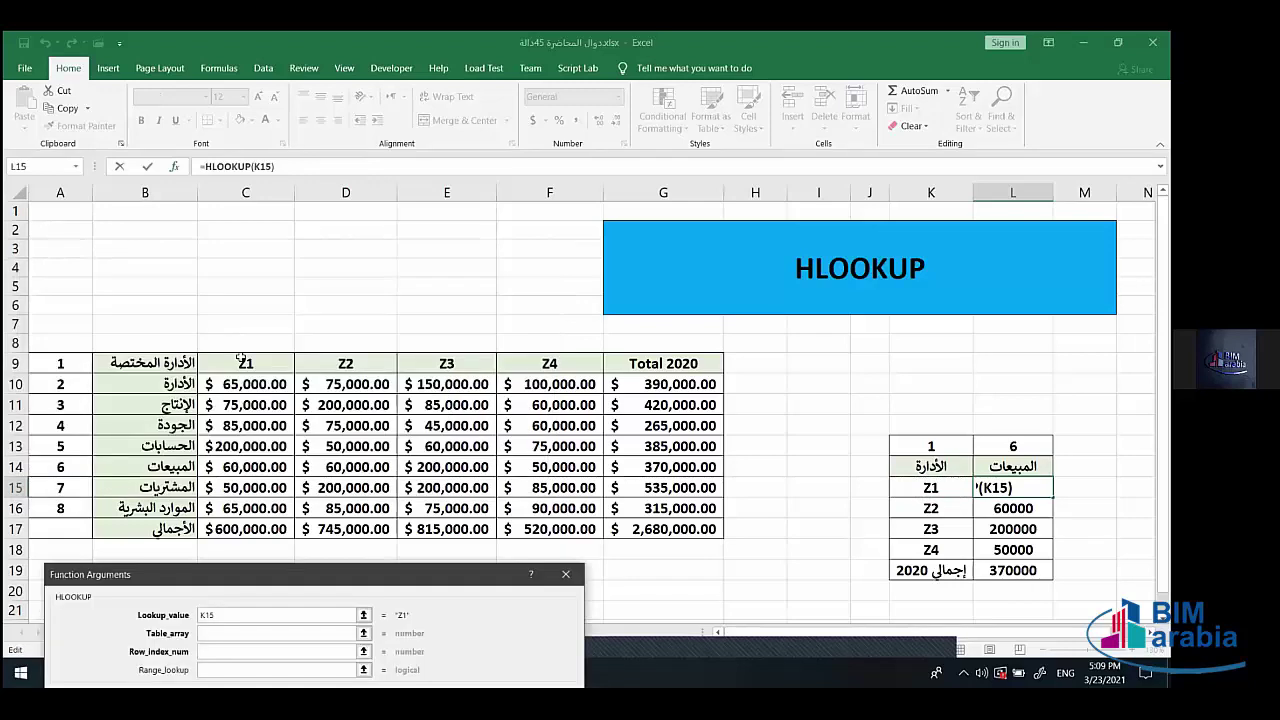
pyautogui.moveTo(245, 363)
pyautogui.mouseDown()
pyautogui.moveTo(468, 517)
pyautogui.moveTo(555, 529)
pyautogui.mouseUp()
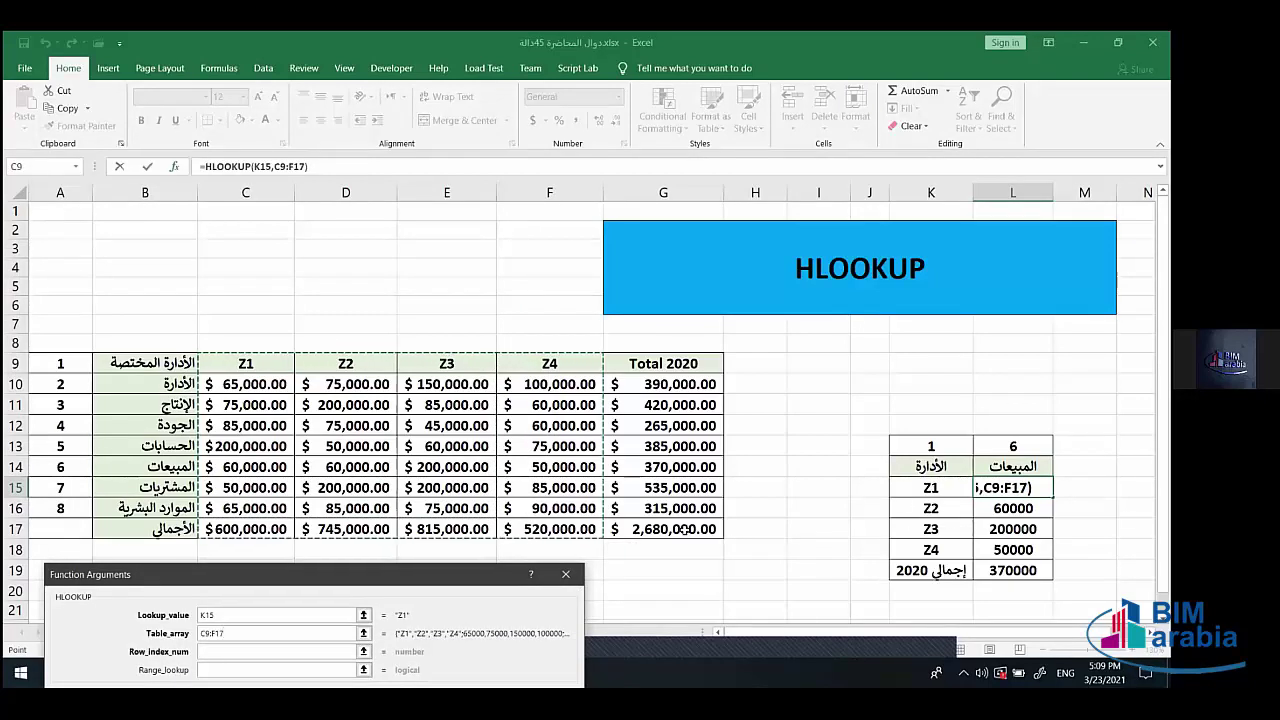
pyautogui.moveTo(474, 576); pyautogui.dragTo(562, 322)
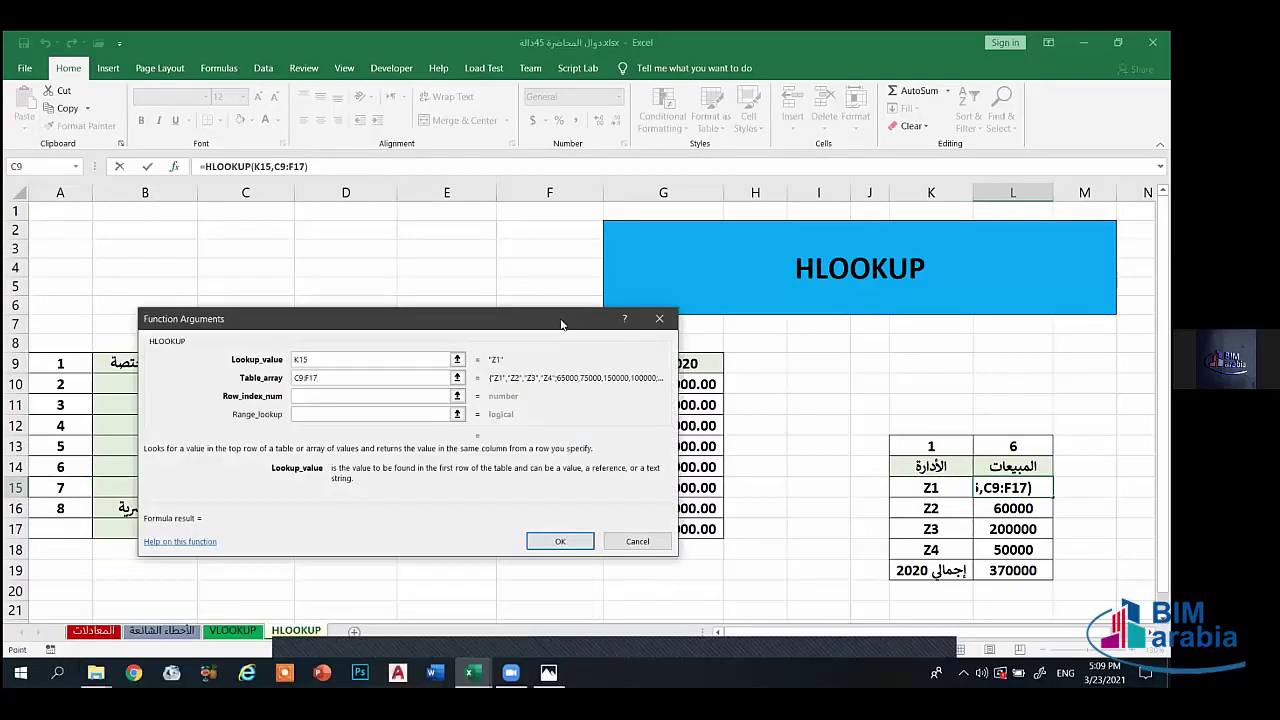
pyautogui.press('F4')
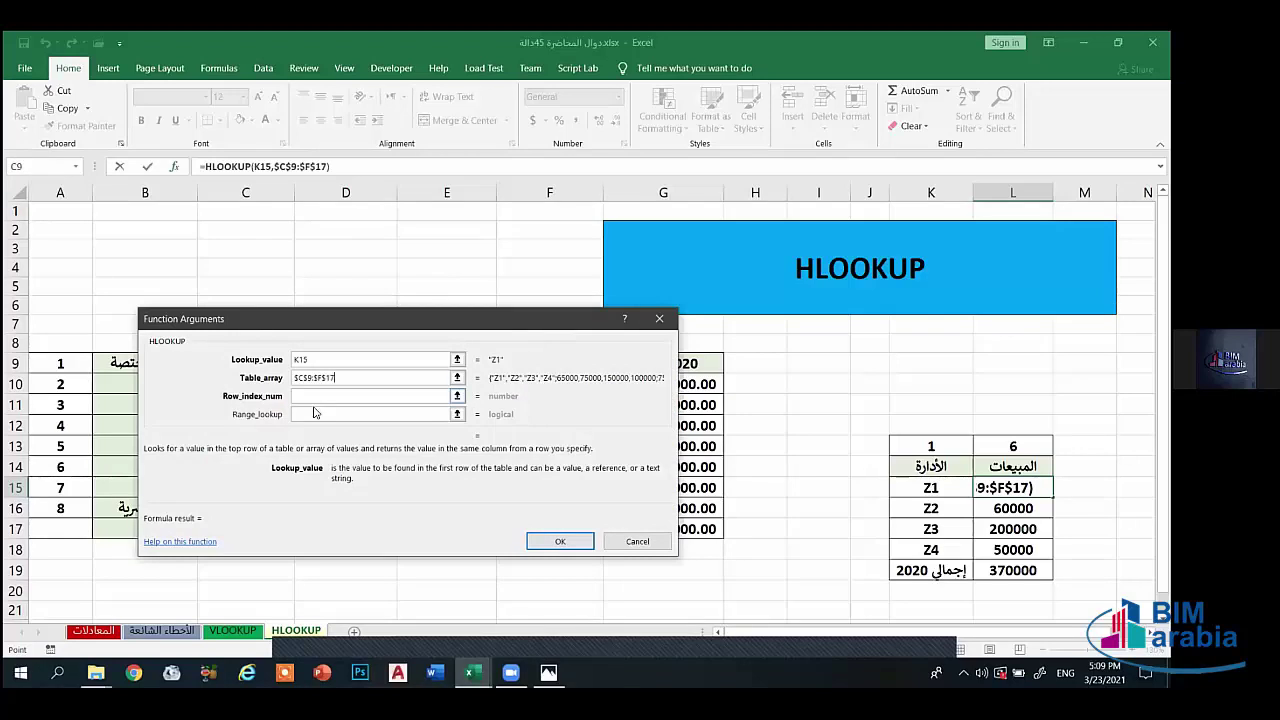
pyautogui.click(323, 398)
pyautogui.click(1012, 446)
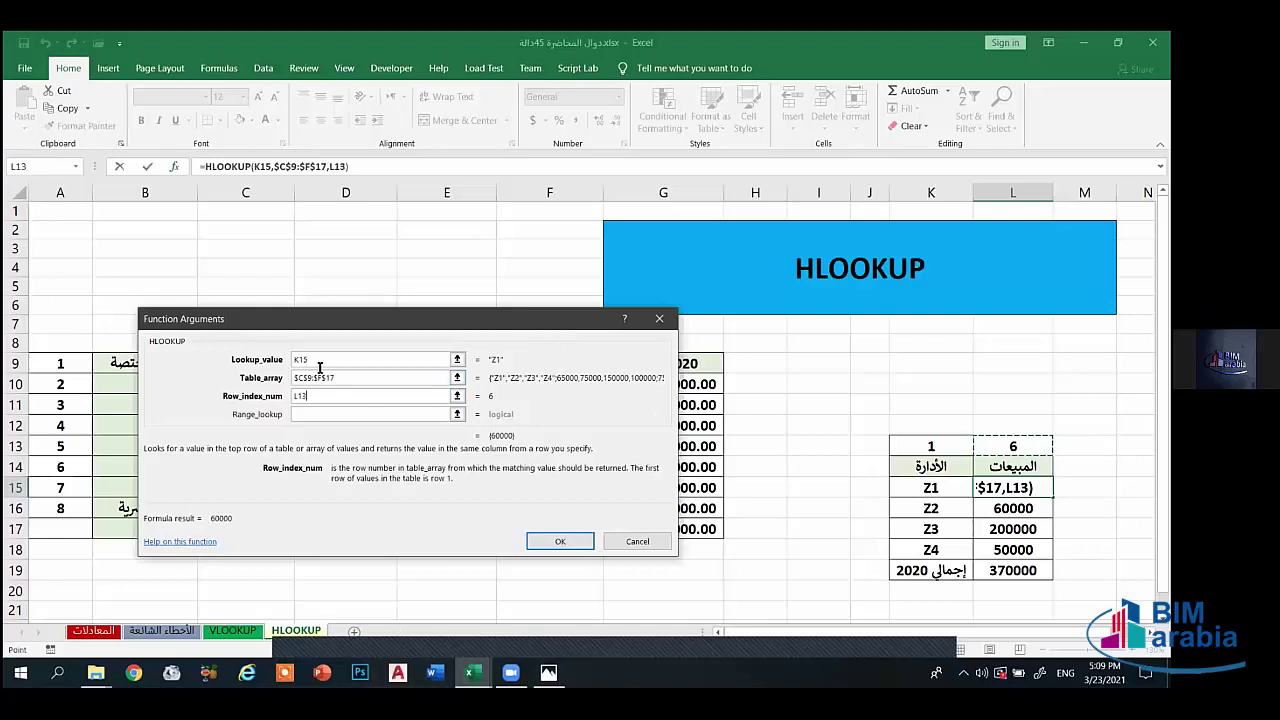
pyautogui.press('F4')
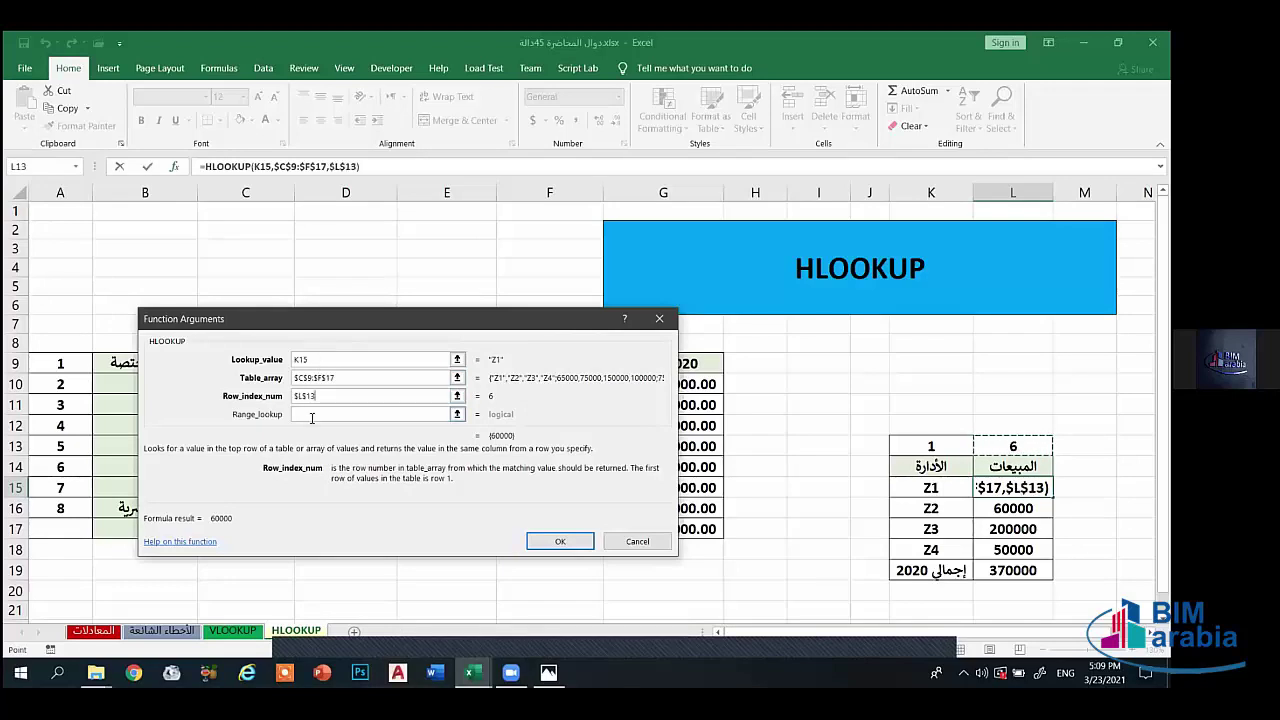
pyautogui.click(318, 415)
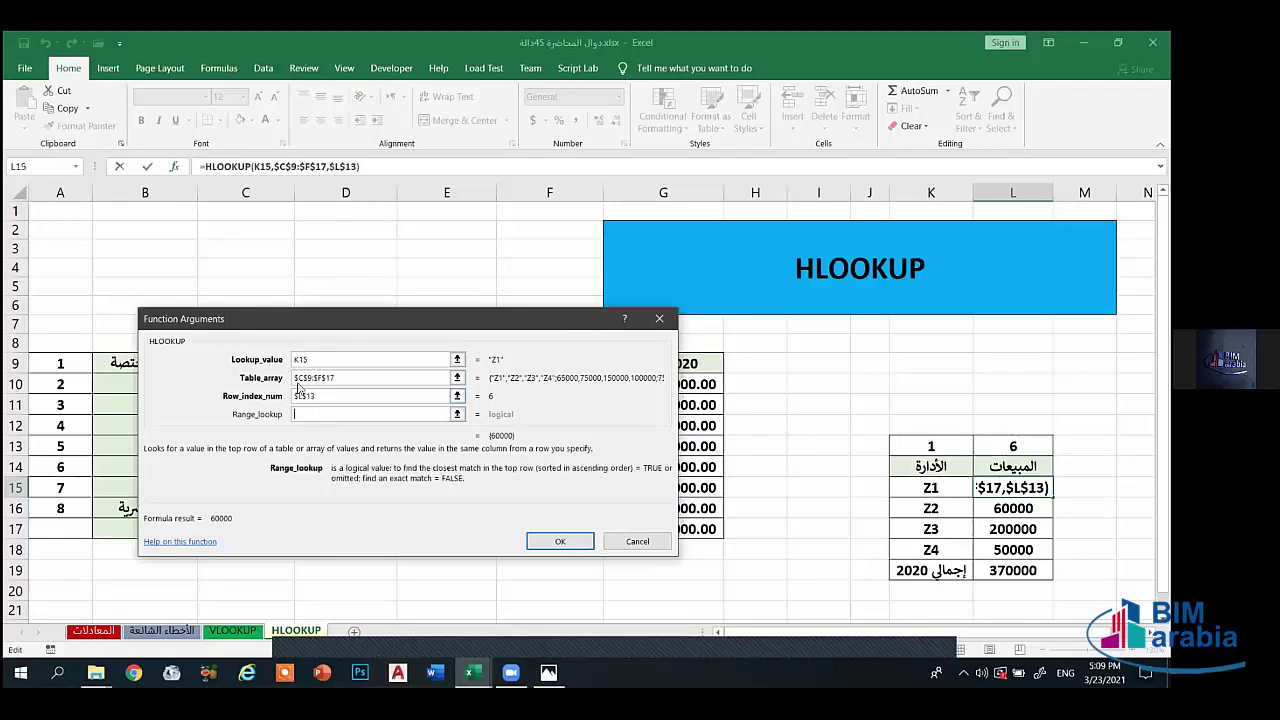
pyautogui.write(',0')
# - Confirm the HLOOKUP formula and fill it down to L18 for Z2 to Z4
pyautogui.click(558, 541)
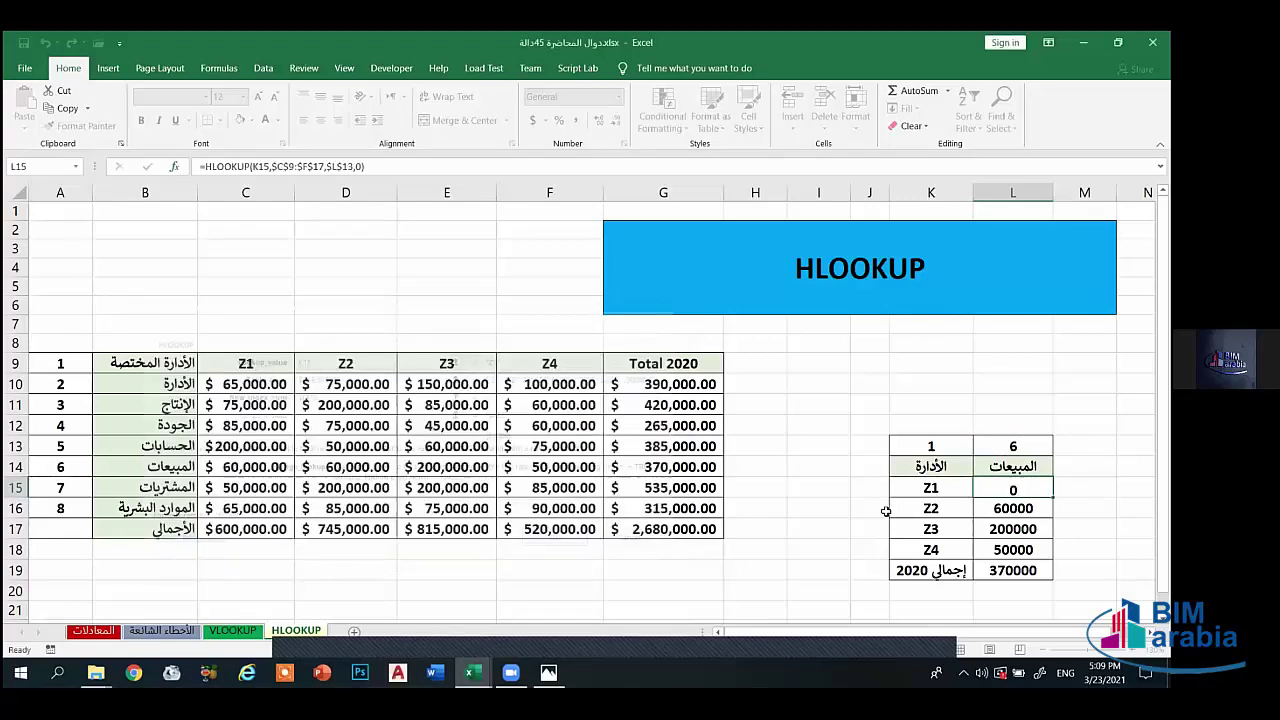
pyautogui.moveTo(1041, 520); pyautogui.dragTo(1036, 553)
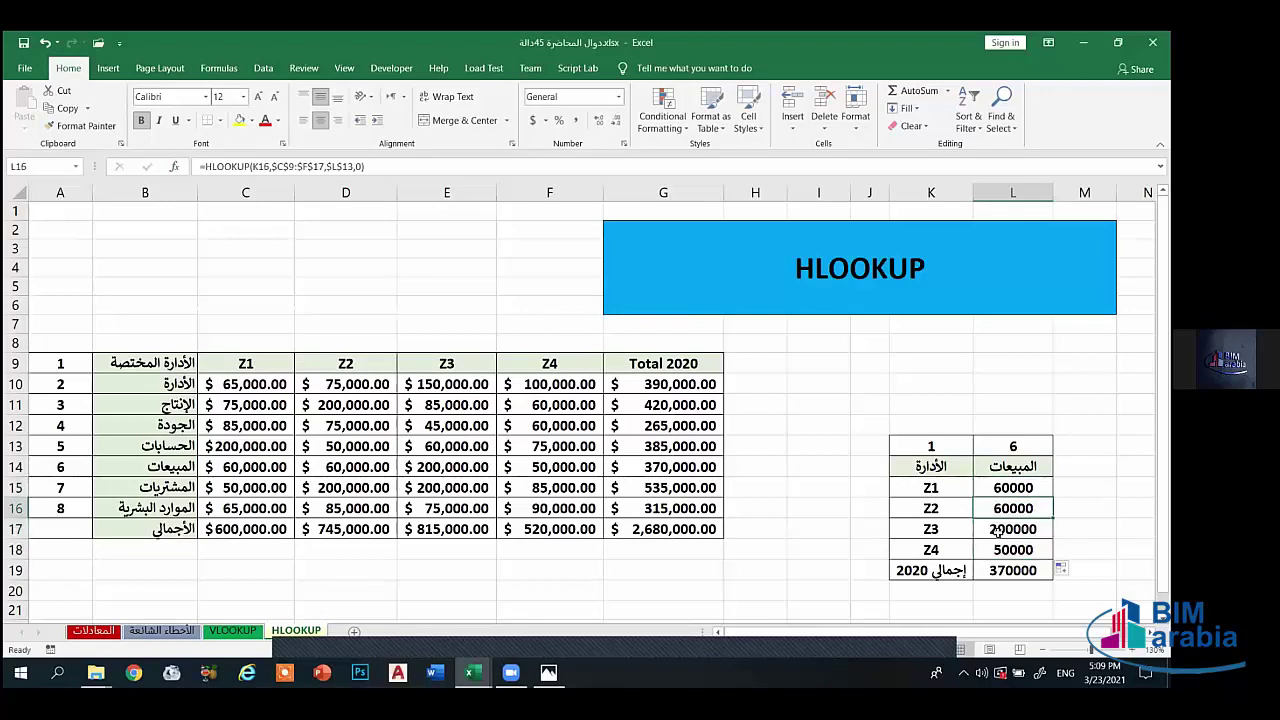
pyautogui.click(1012, 550)
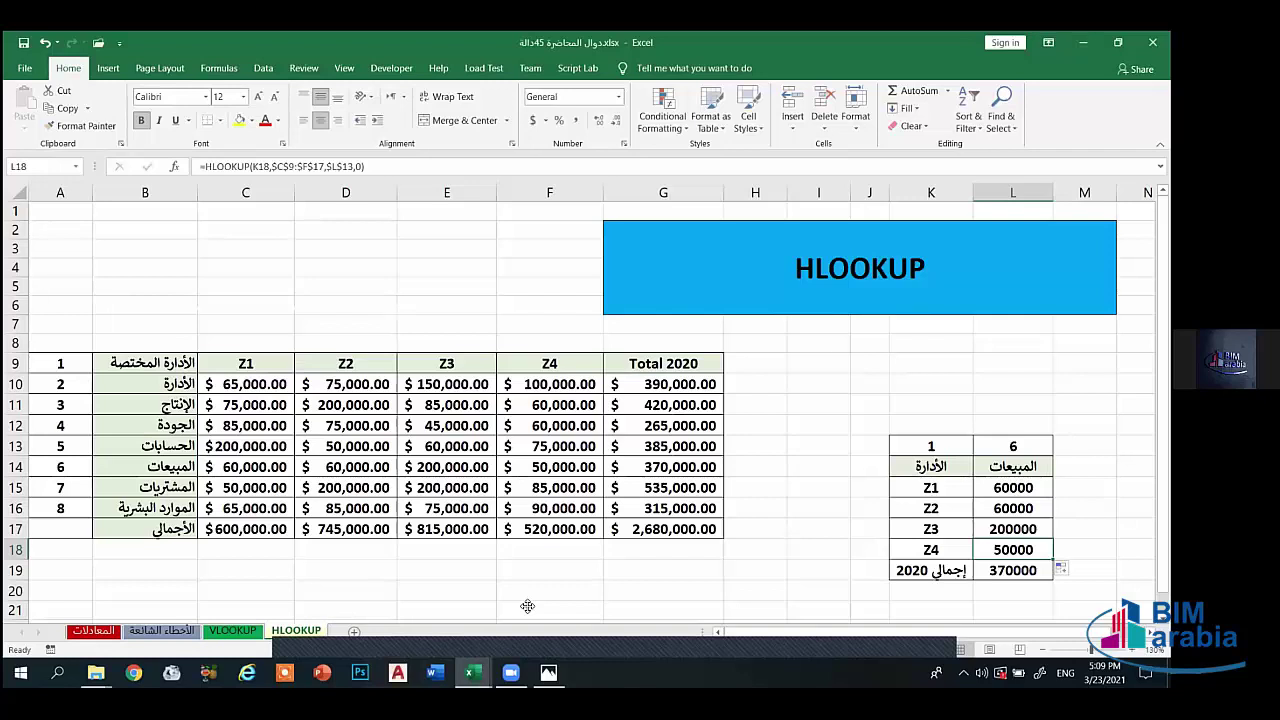
pyautogui.press('Up')
pyautogui.press('Left')
pyautogui.press('Left')
pyautogui.press('Left')
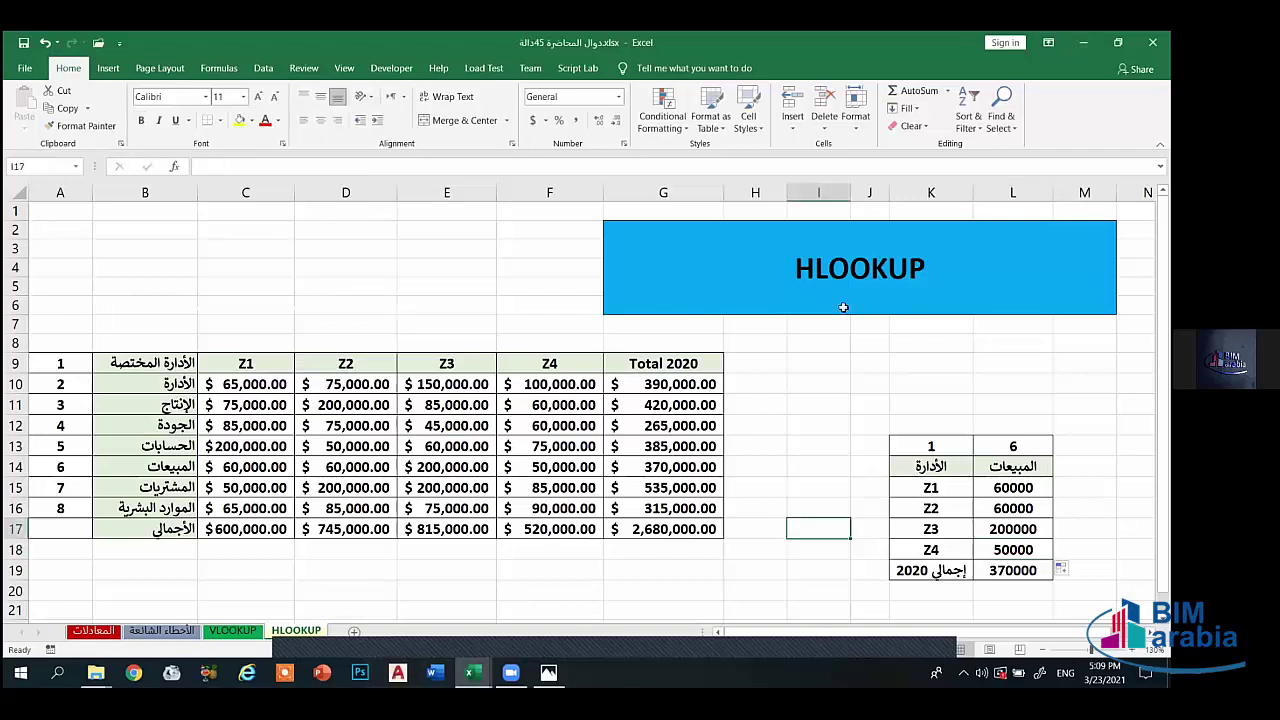
# - Move the selection off the results and bring up Excel's taskbar launch menu
pyautogui.press('Up')
pyautogui.press('Up')
pyautogui.press('Up')
pyautogui.press('Left')
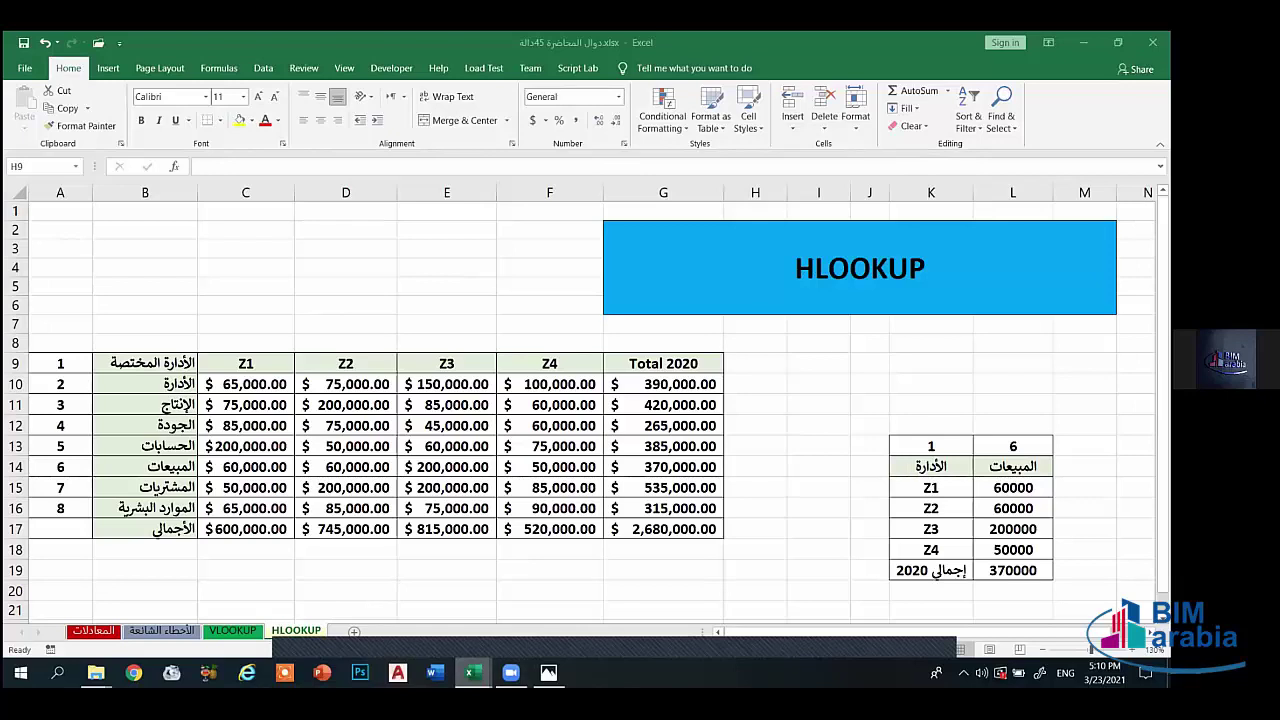
pyautogui.rightClick(470, 668)
# - Open a new blank workbook, Book1, then open and cancel the Record Macro dialog
pyautogui.click(440, 588)
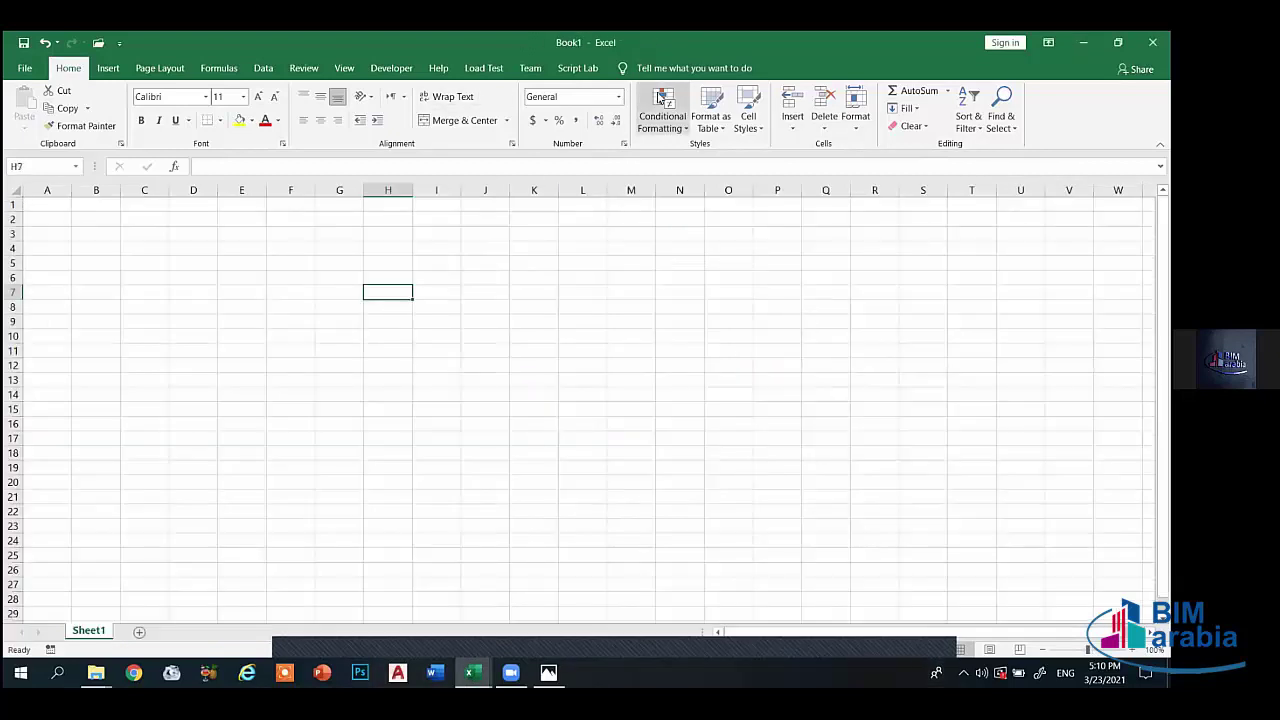
pyautogui.click(342, 68)
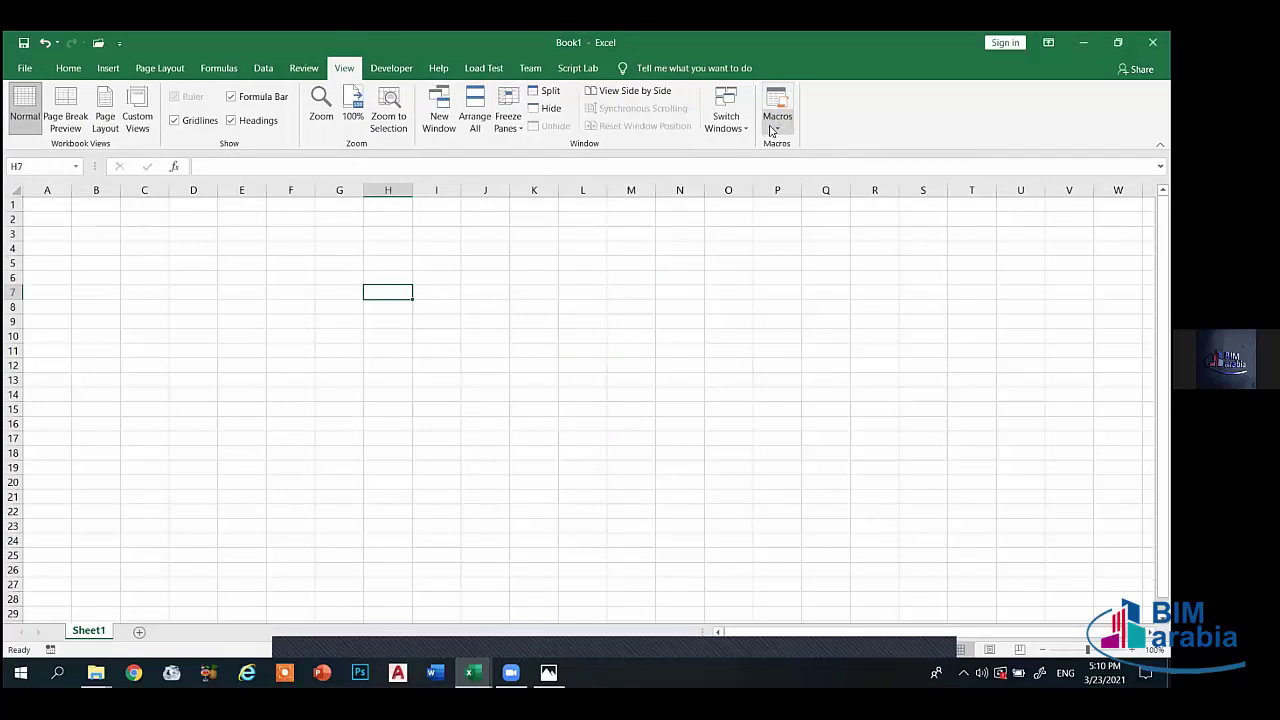
pyautogui.click(772, 128)
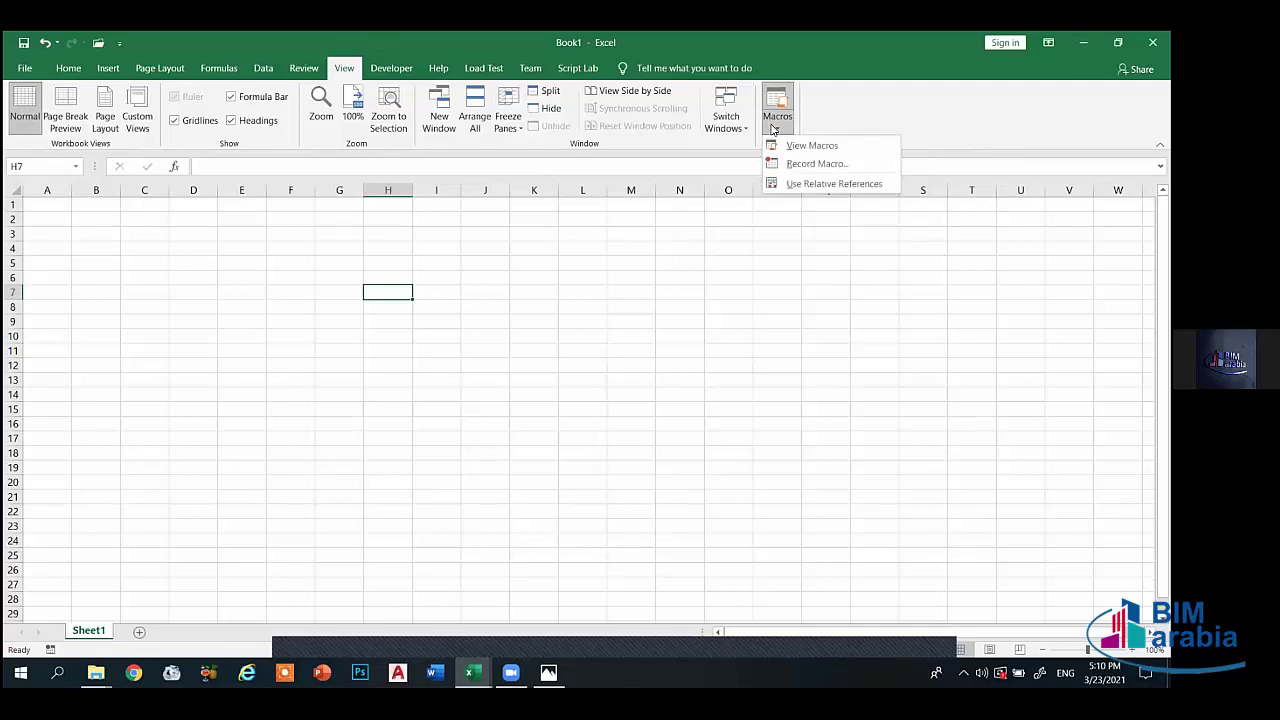
pyautogui.click(816, 165)
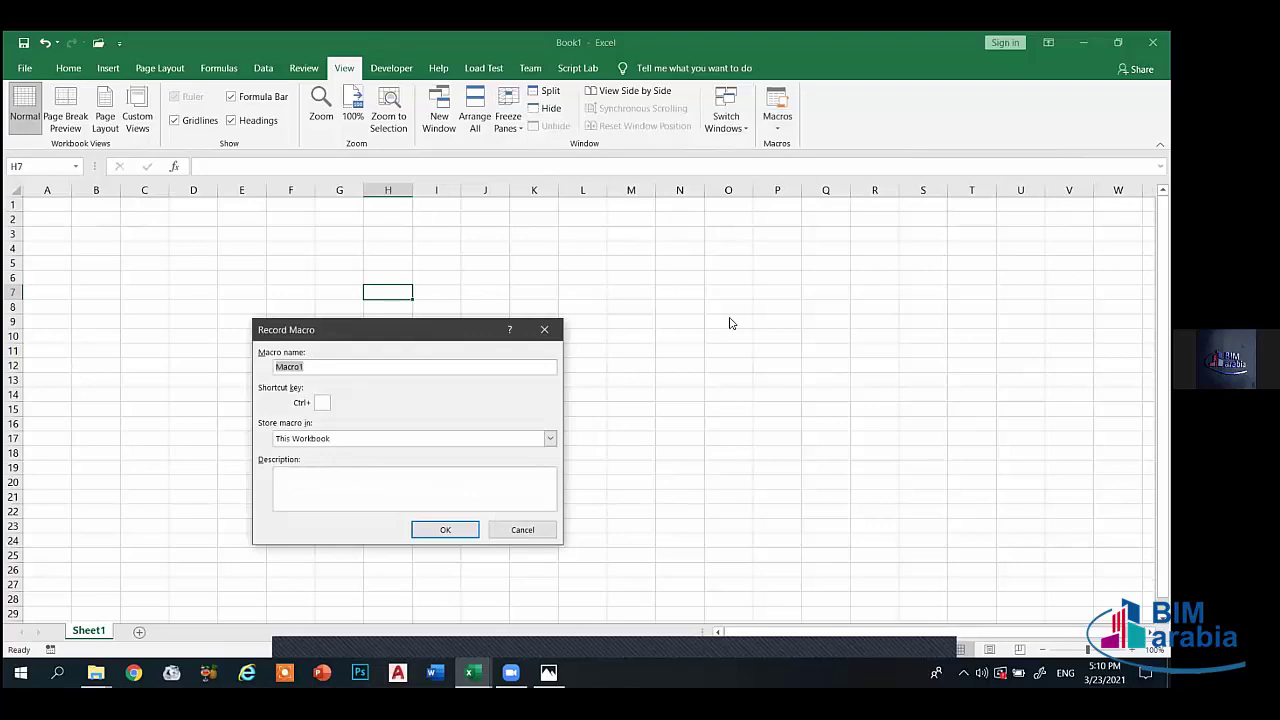
pyautogui.write('S')
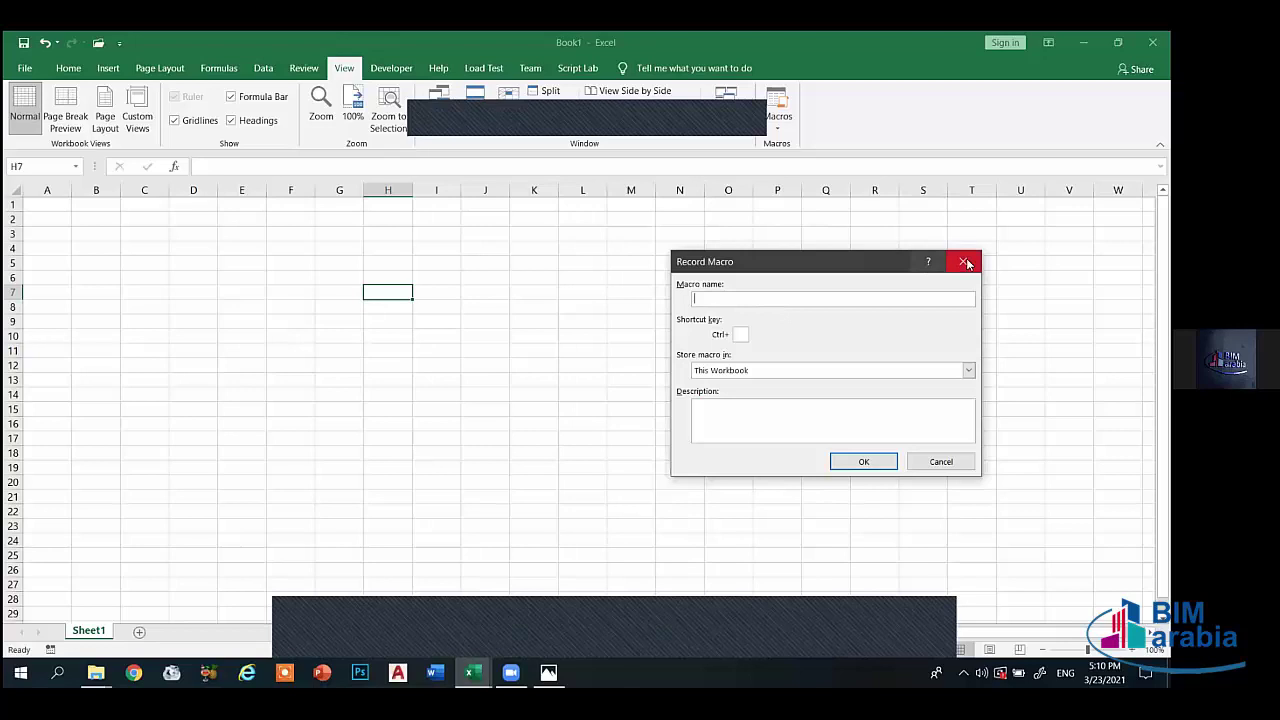
pyautogui.click(963, 261)
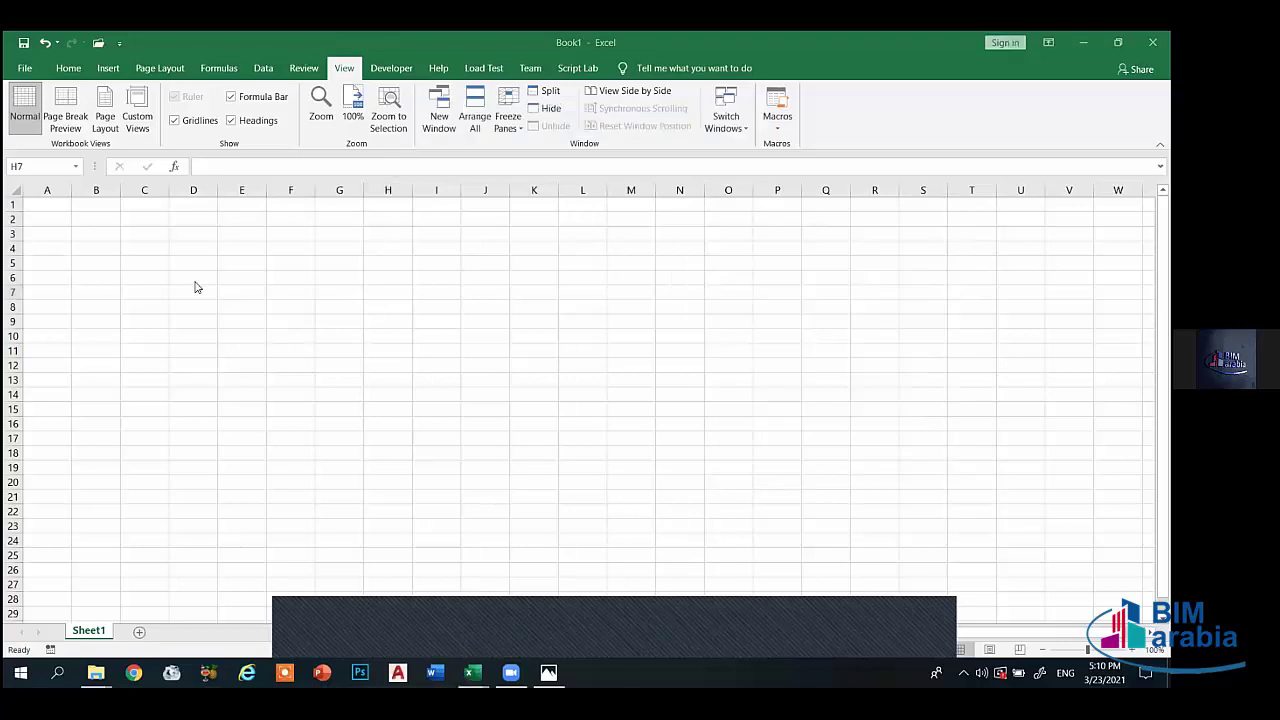
# - Enter the Arabic headers الاسم and القيمة in H8 and I8
pyautogui.click(292, 276)
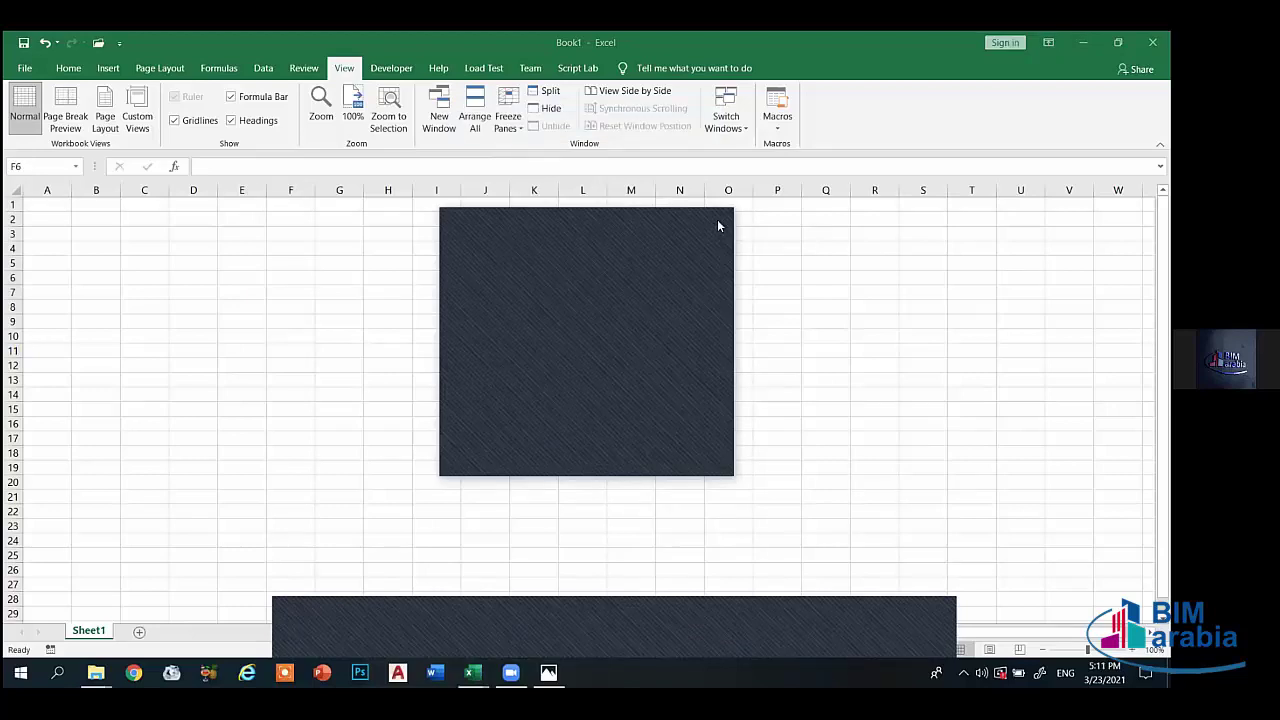
pyautogui.click(398, 309)
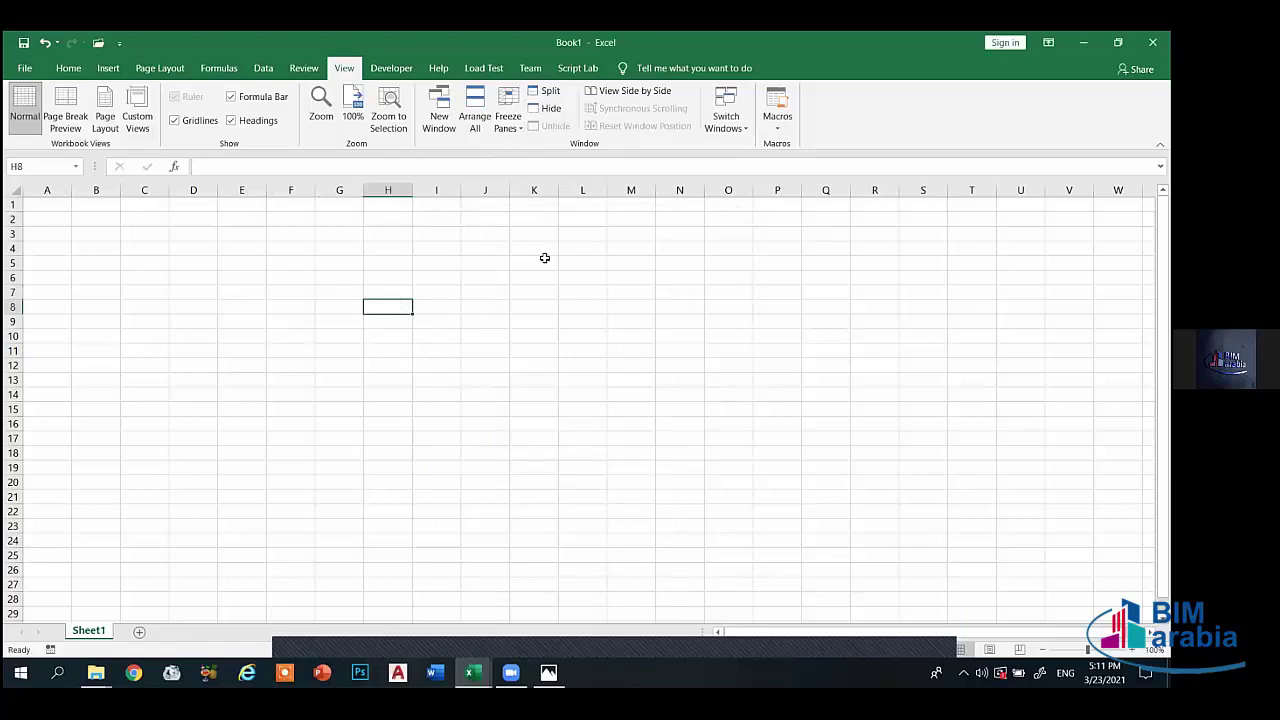
pyautogui.hotkey('alt', 'shift')
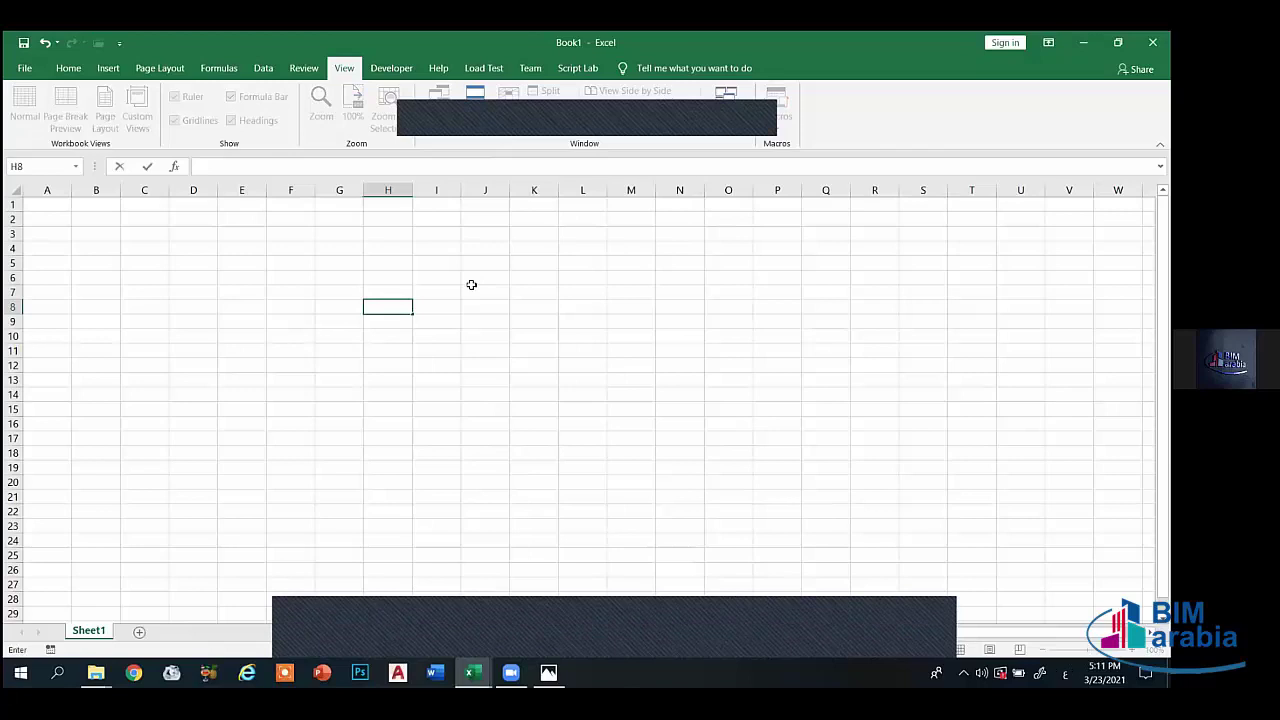
pyautogui.write('الاسم')
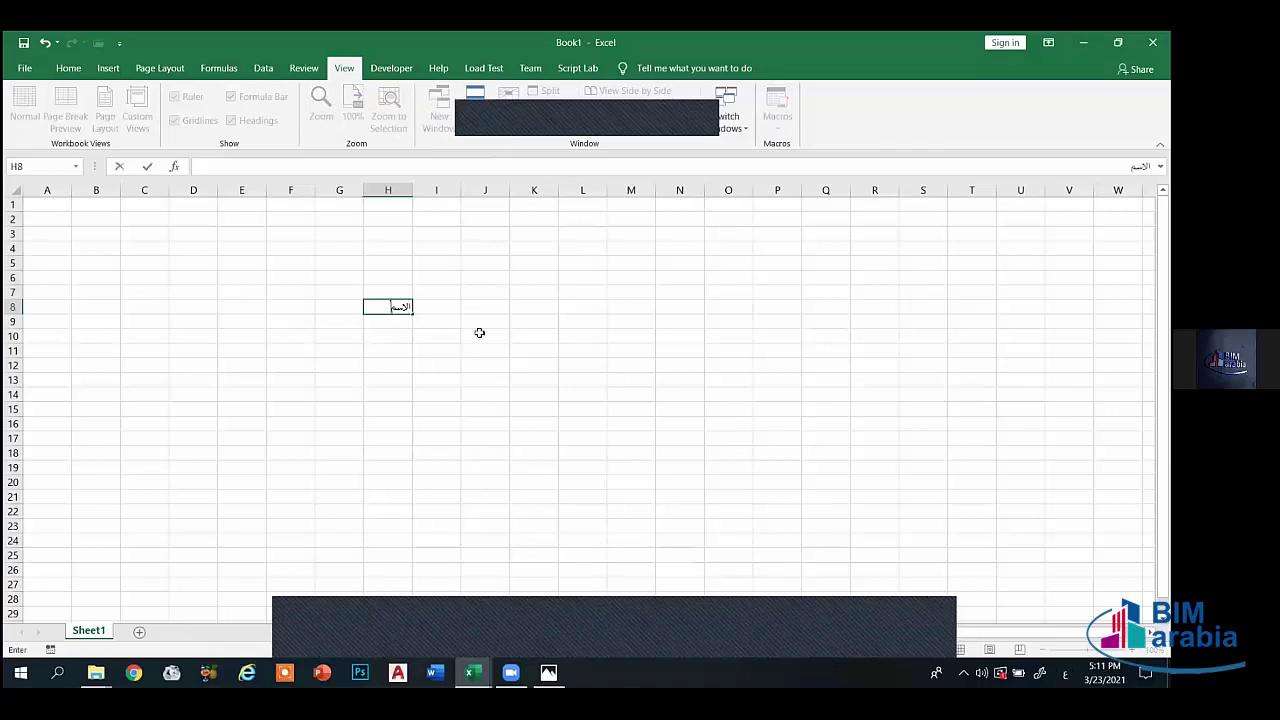
pyautogui.click(447, 308)
pyautogui.write('القيمة')
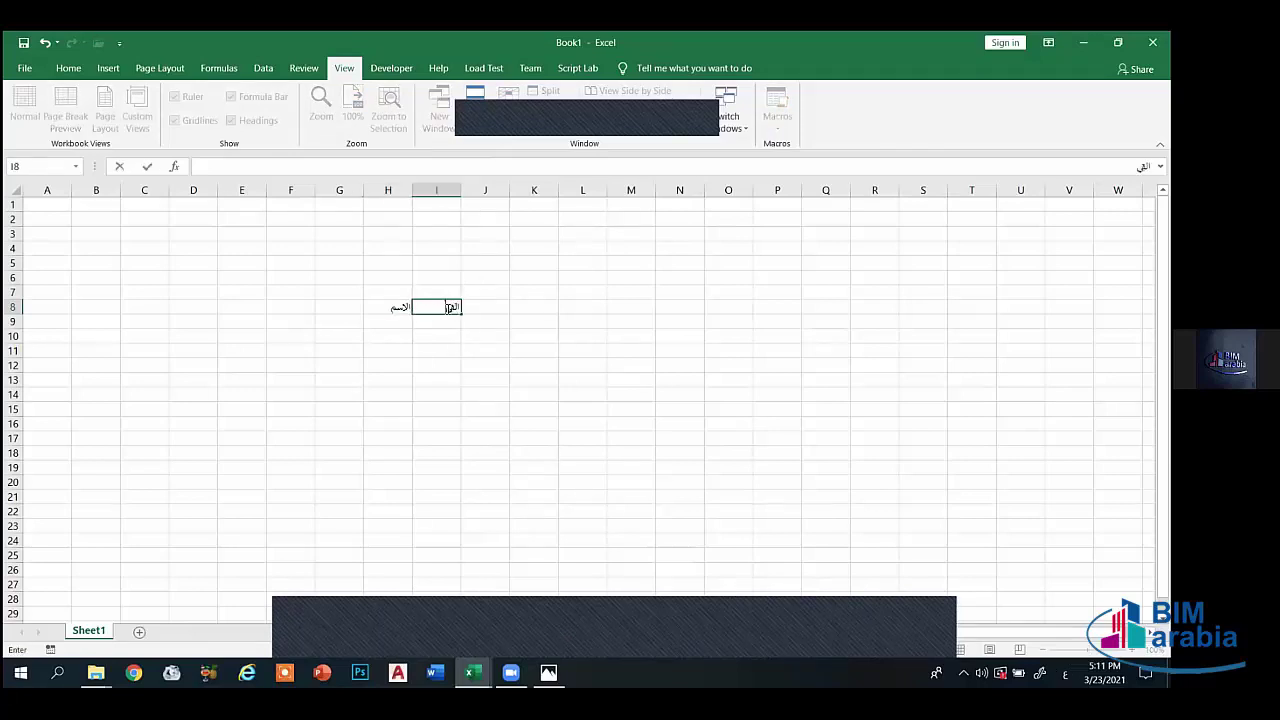
pyautogui.click(403, 322)
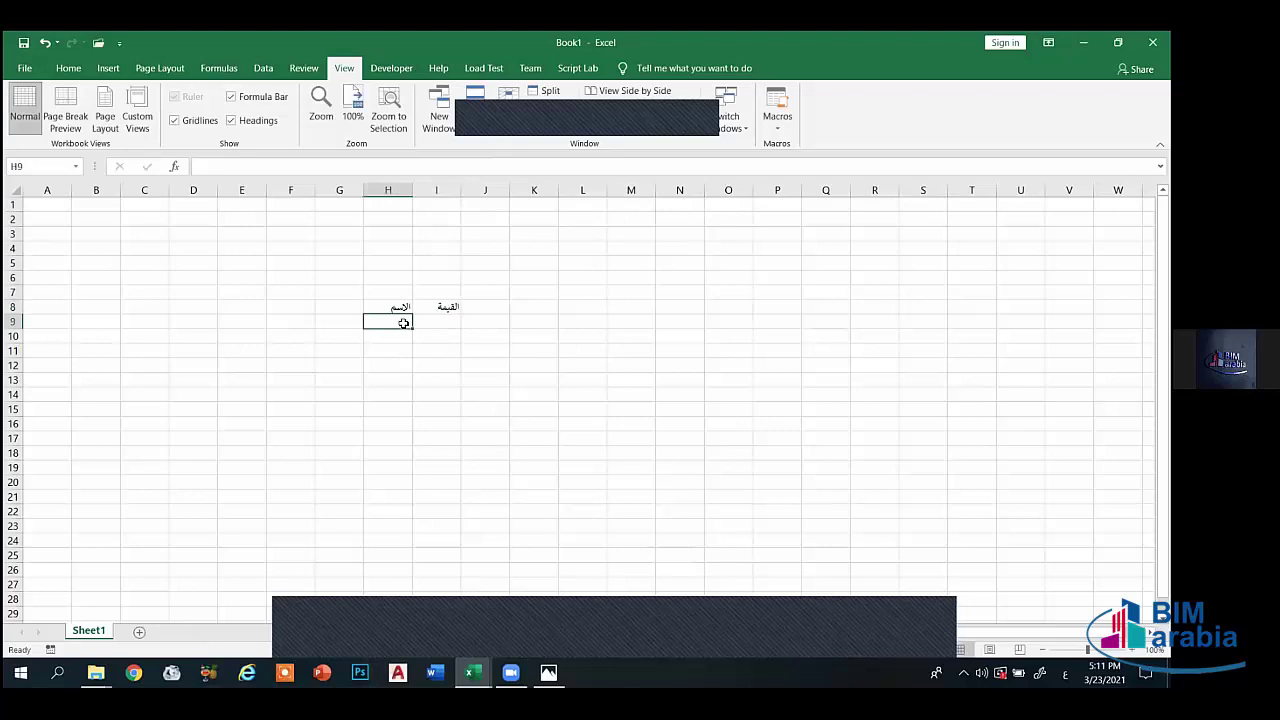
# - Enter five sample names in H9:H13 and autofit column H
pyautogui.write('ا')
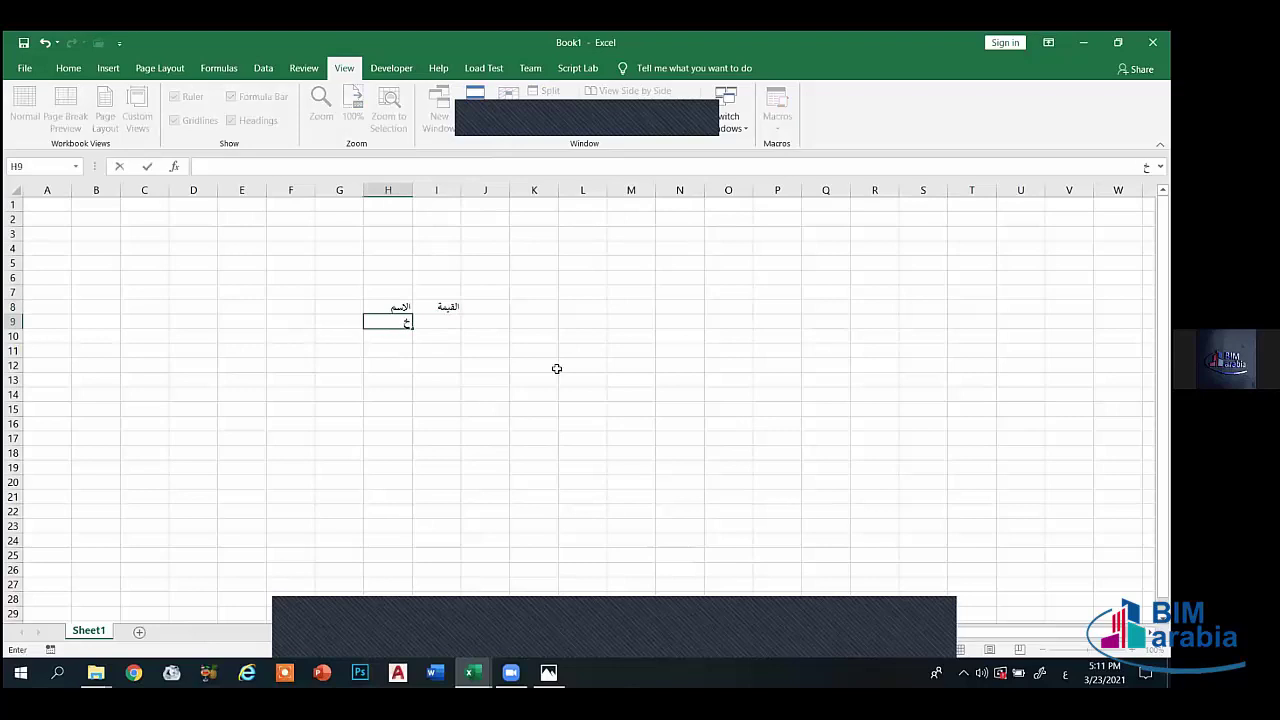
pyautogui.press('BackSpace')
pyautogui.hotkey('alt', 'shift')
pyautogui.write('Mohamed')
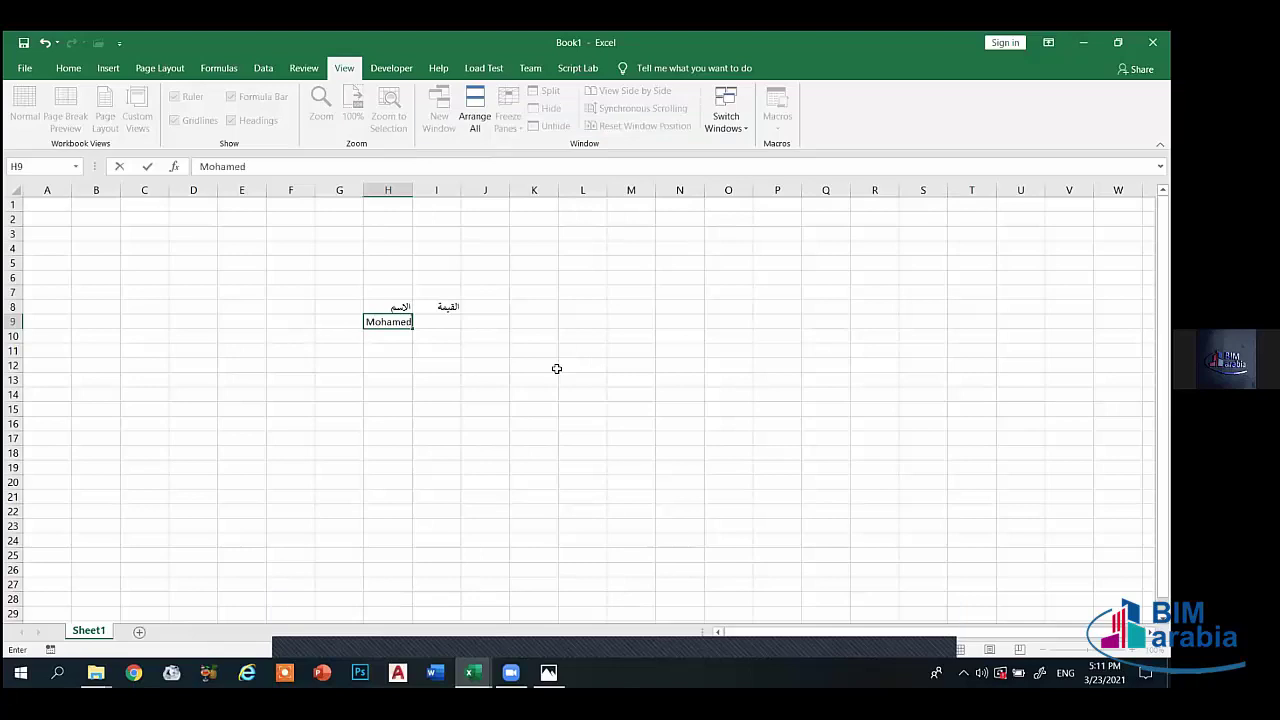
pyautogui.press('Return')
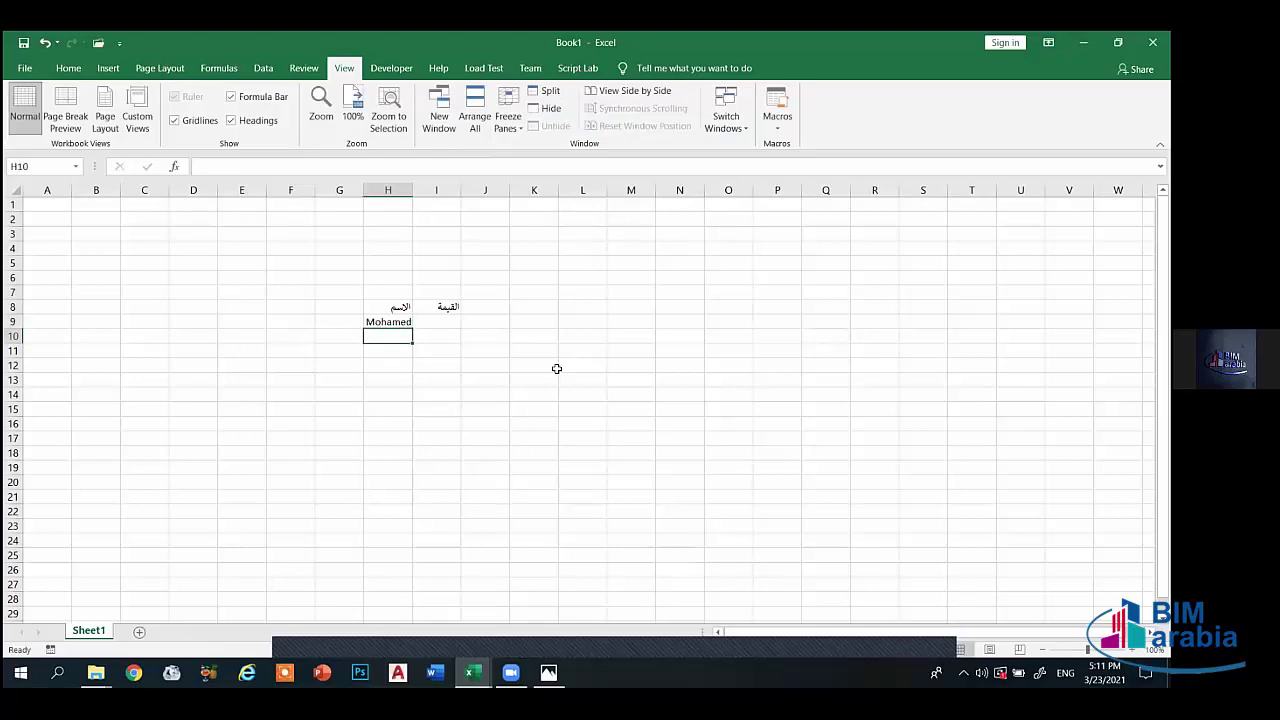
pyautogui.write('Ahmed')
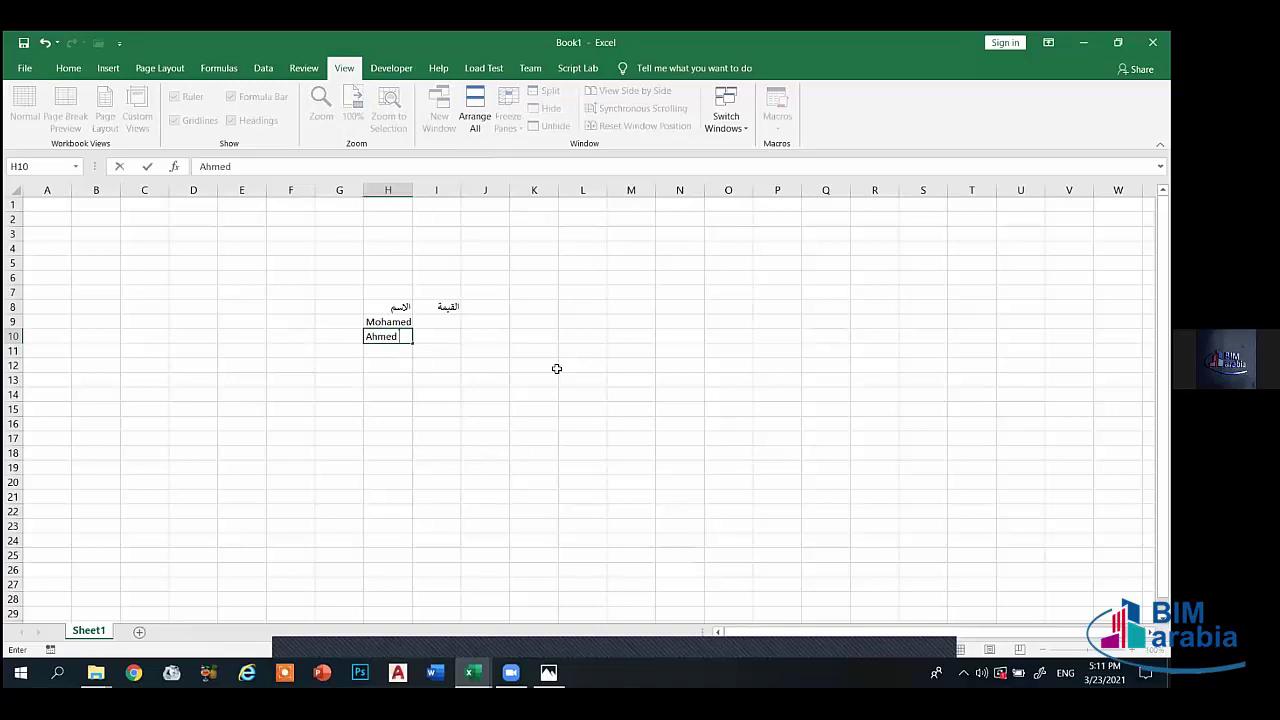
pyautogui.press('Return')
pyautogui.write('A')
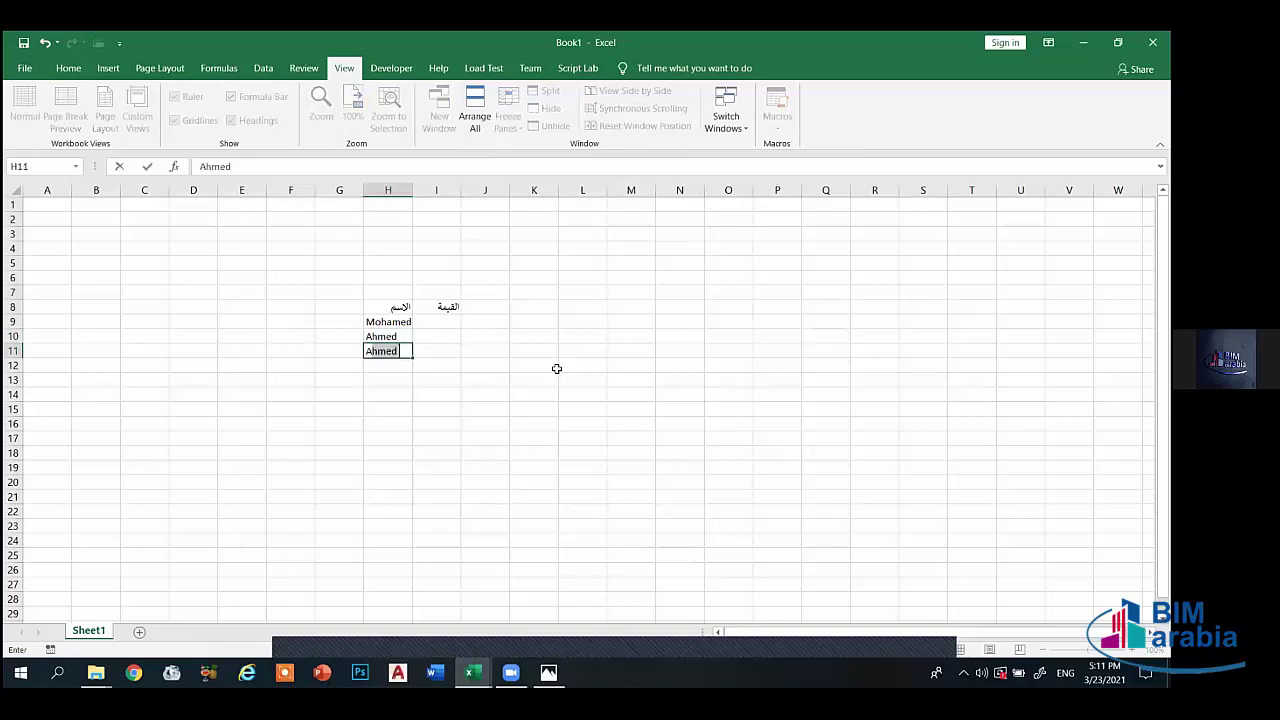
pyautogui.write('li')
pyautogui.press('Return')
pyautogui.write('Mahmo')
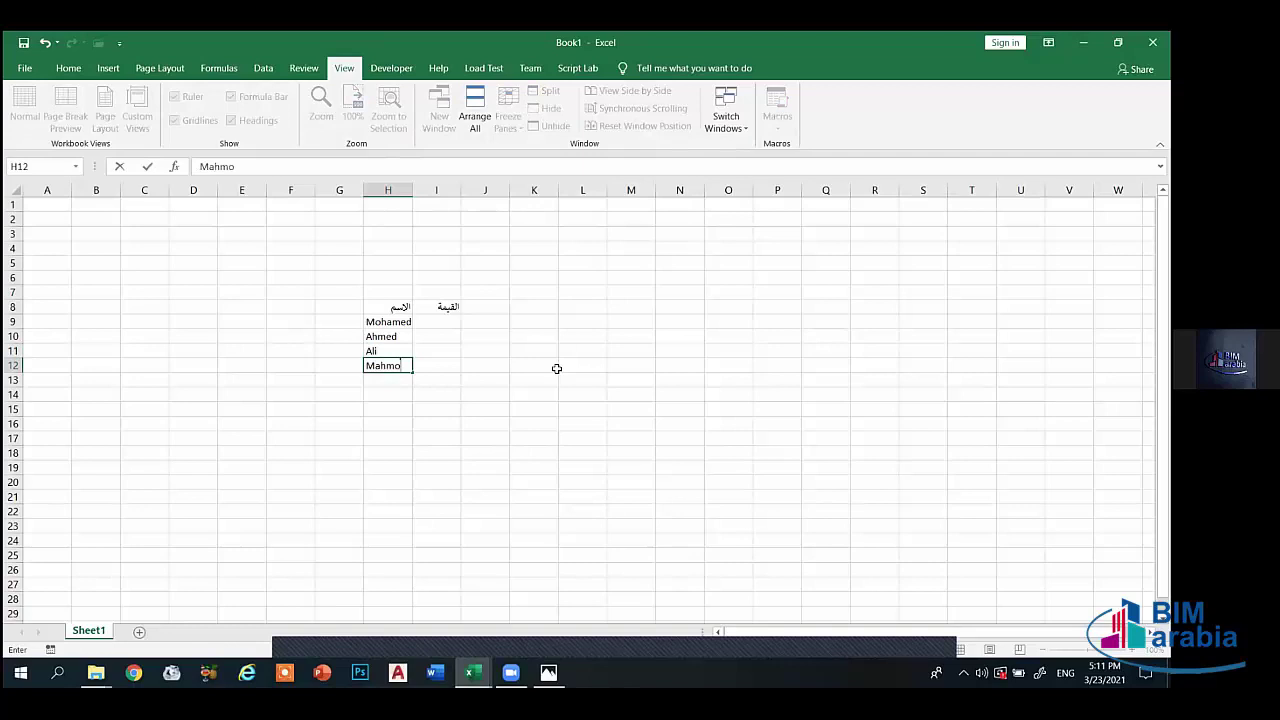
pyautogui.write('ud')
pyautogui.press('Return')
pyautogui.write('Mos')
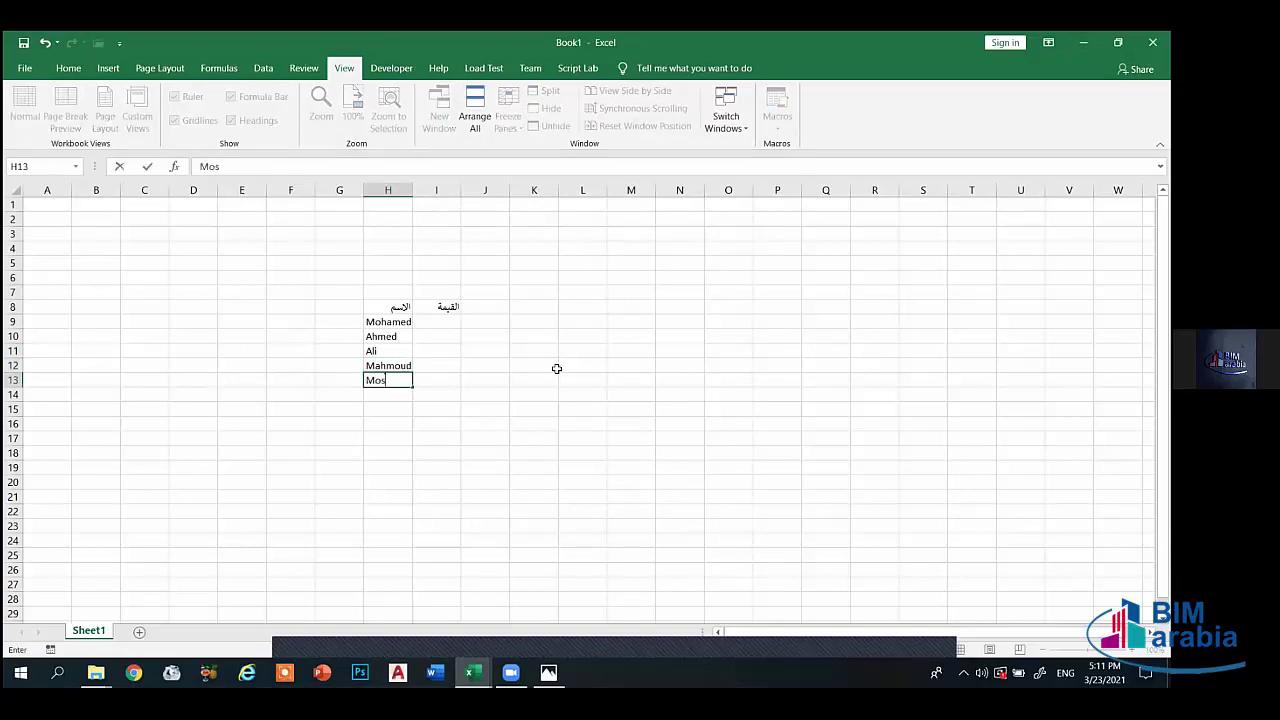
pyautogui.write('tafa')
pyautogui.click(404, 189)
pyautogui.click(437, 293)
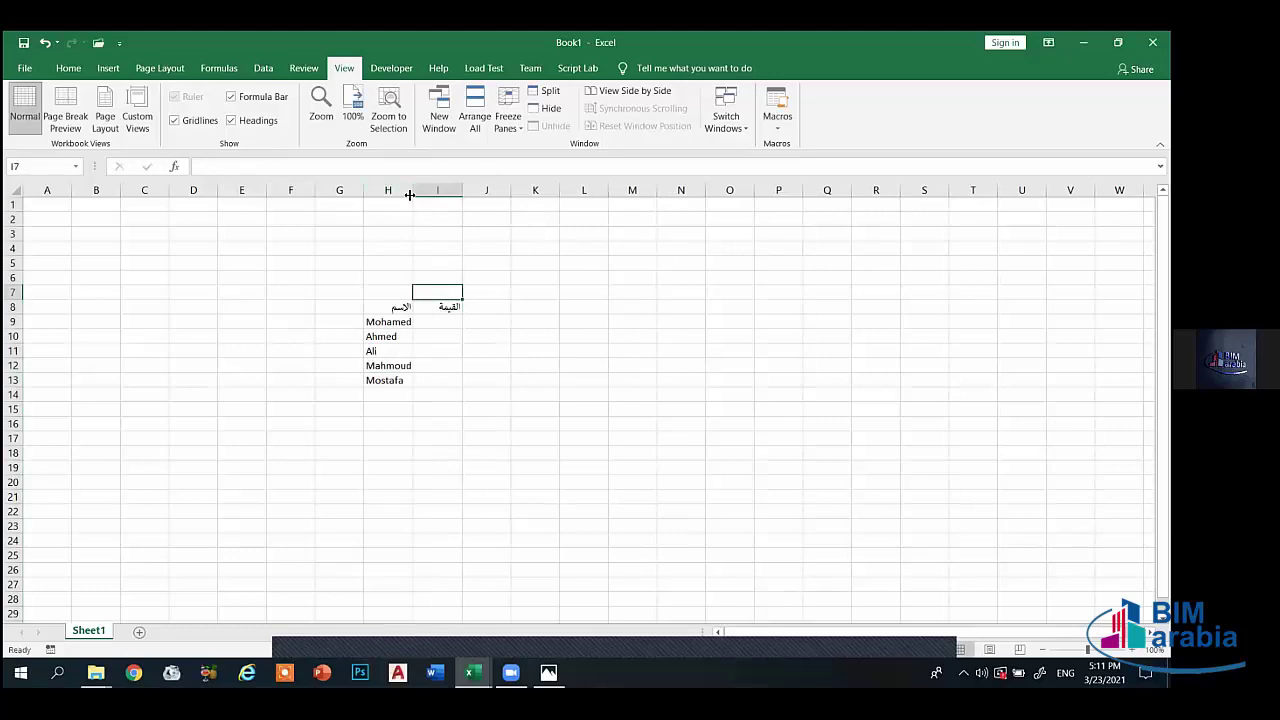
pyautogui.doubleClick(409, 194)
# - Enter the values 154, 256, 353, 336 and 100 in I9:I13
pyautogui.click(452, 322)
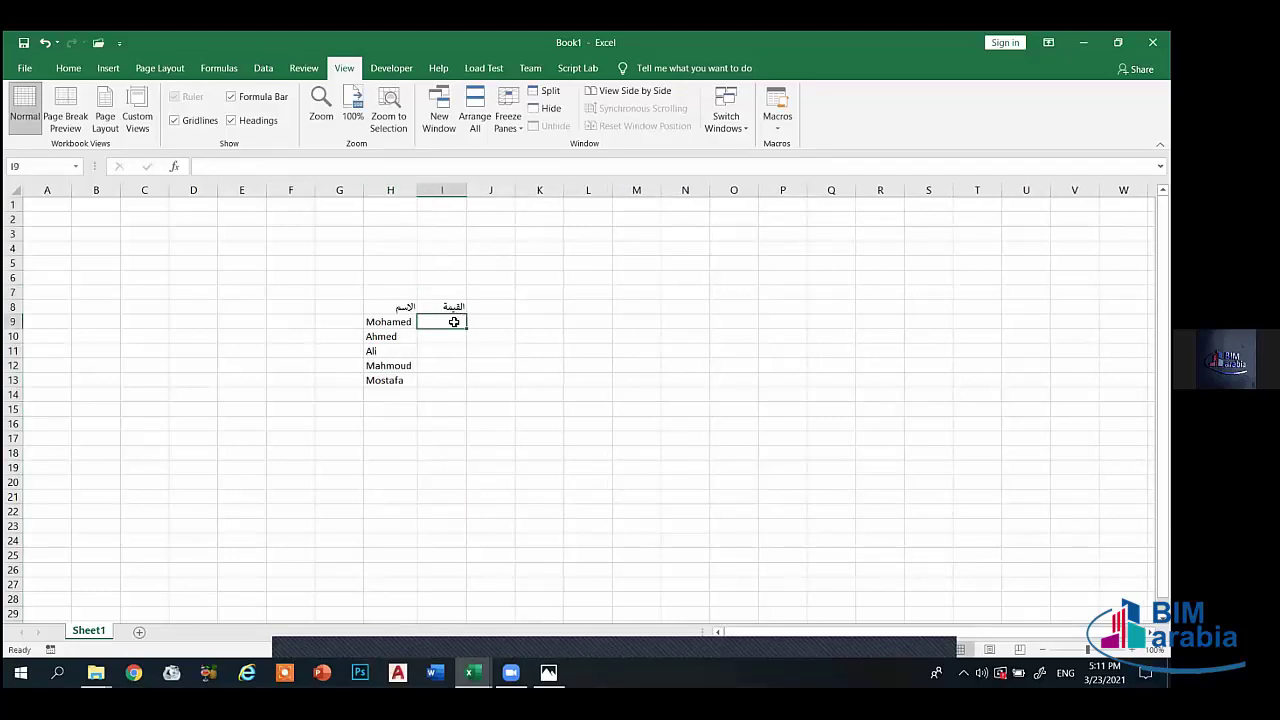
pyautogui.write('154')
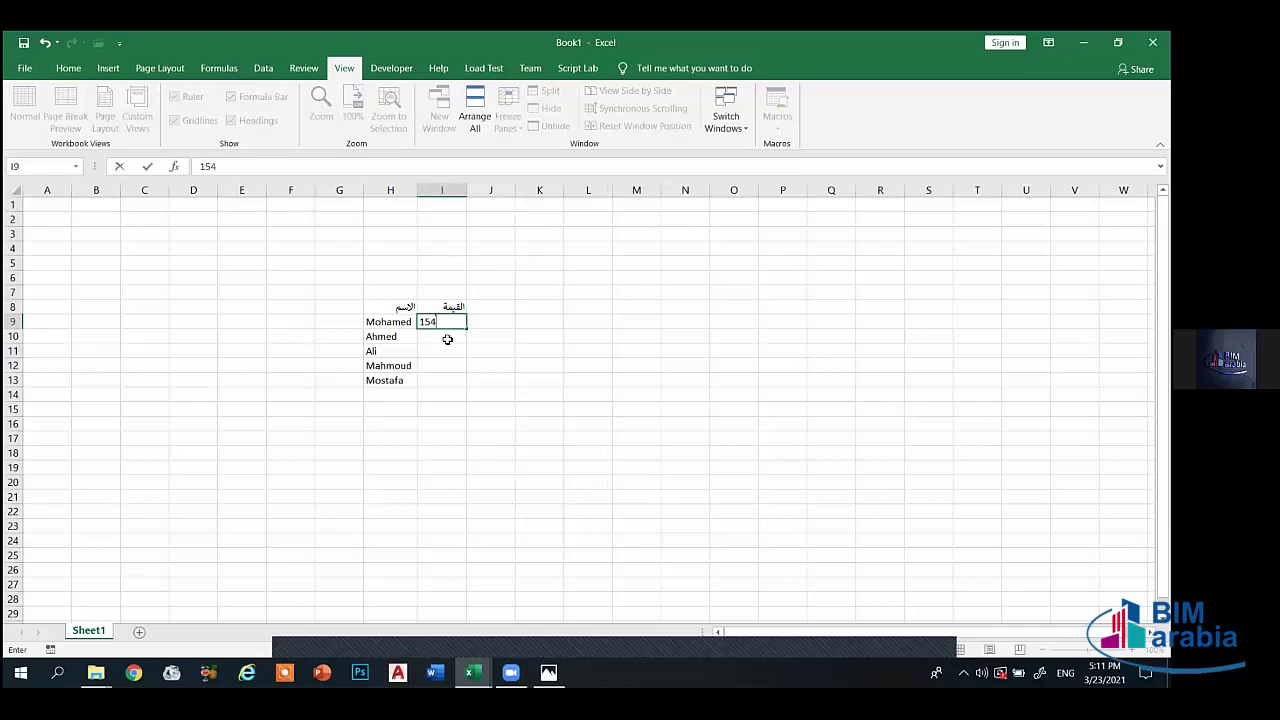
pyautogui.click(447, 340)
pyautogui.write('256')
pyautogui.click(441, 352)
pyautogui.write('3')
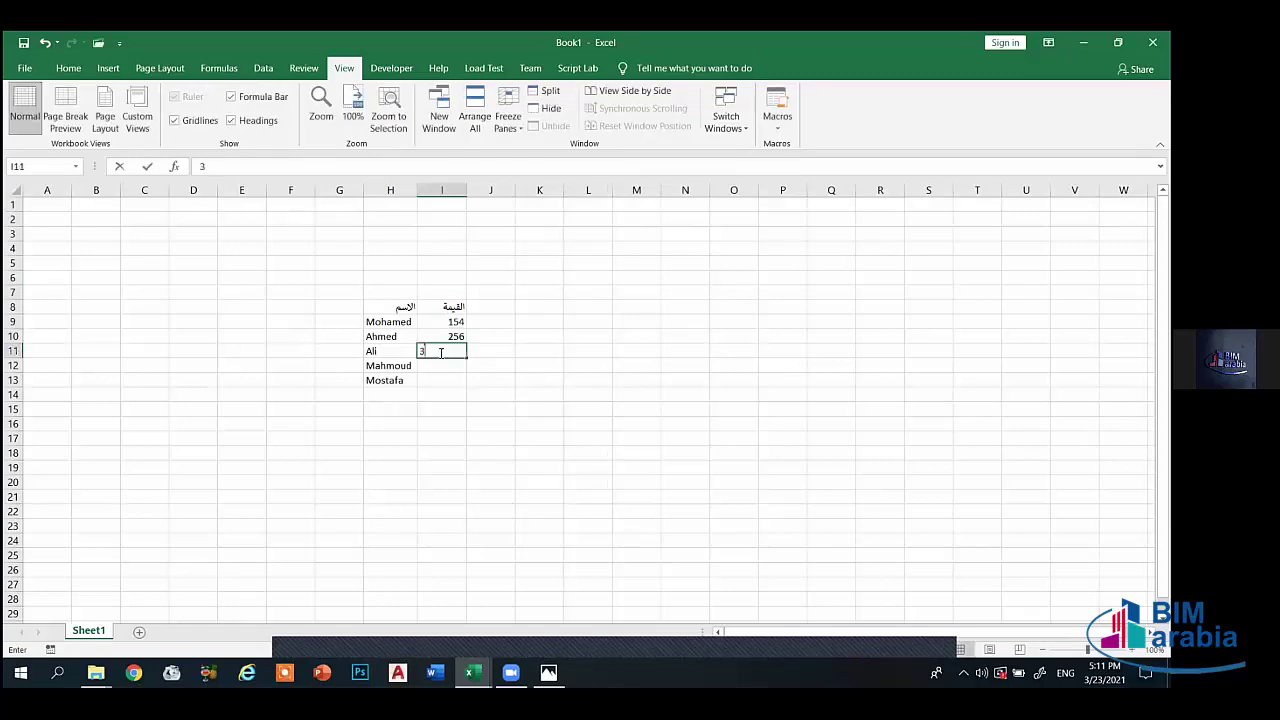
pyautogui.write('53')
pyautogui.click(441, 368)
pyautogui.write('3365')
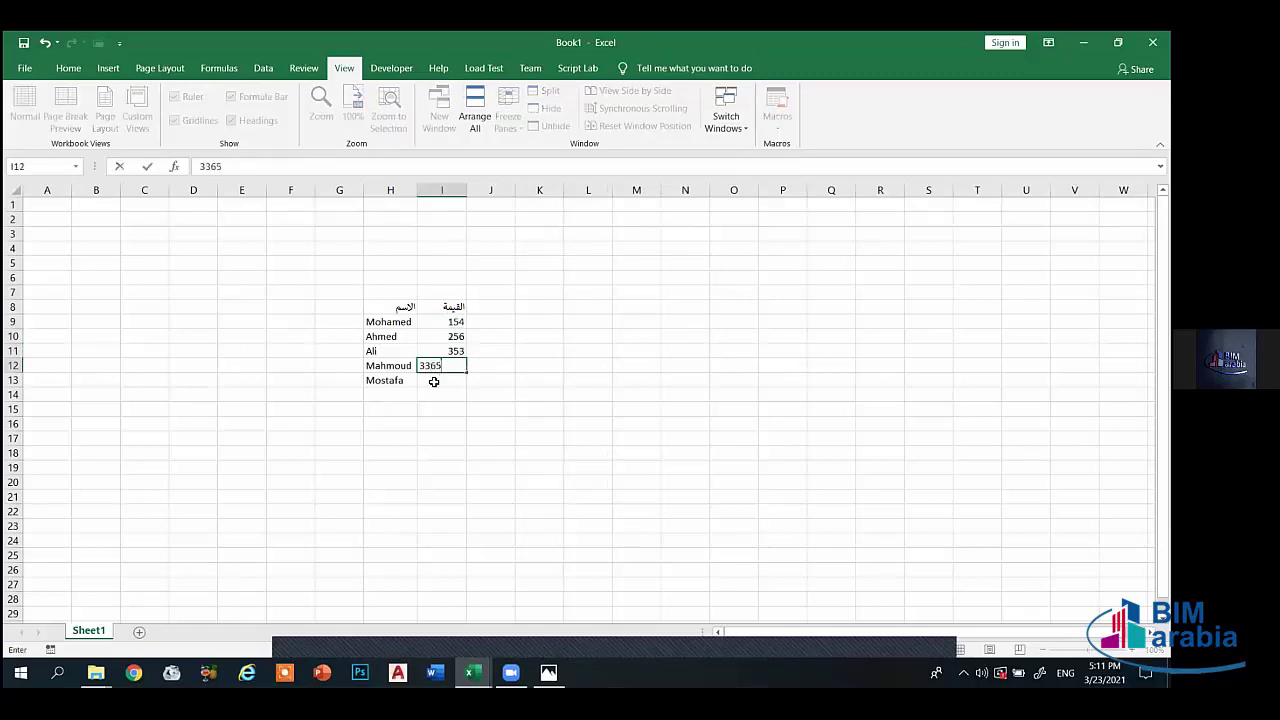
pyautogui.press('BackSpace')
pyautogui.click(429, 378)
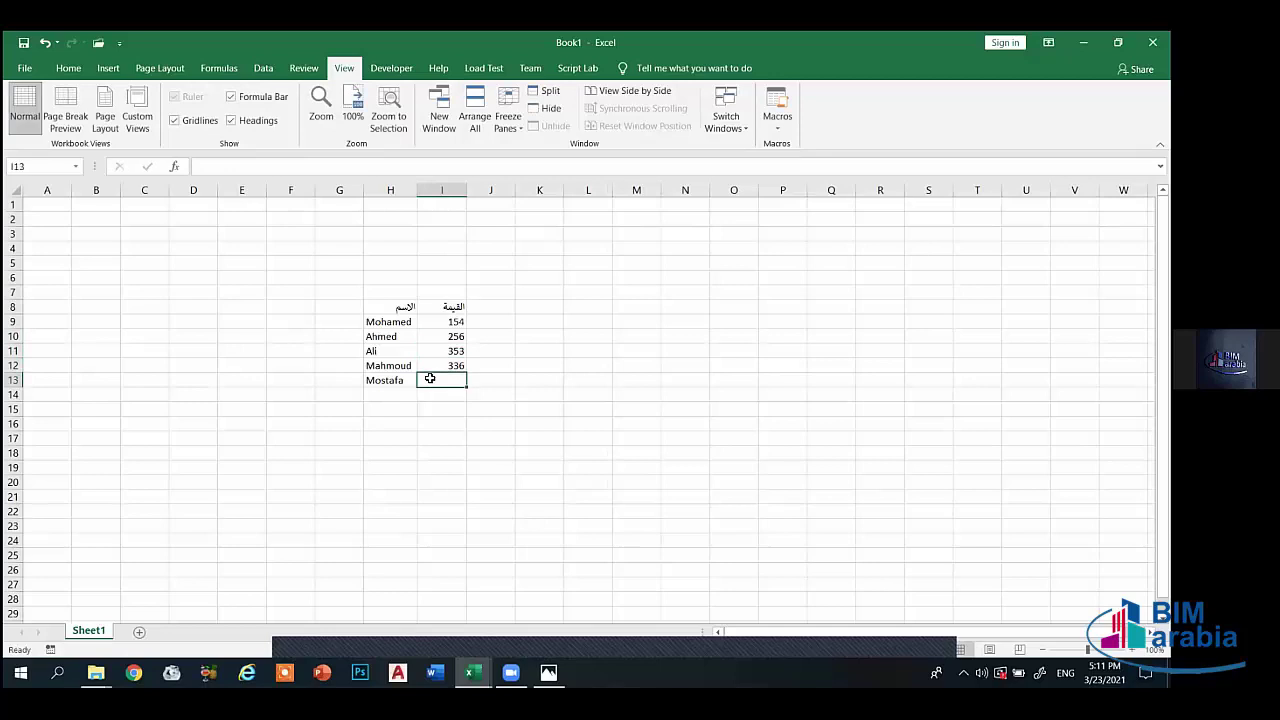
pyautogui.write('100')
pyautogui.press('Return')
pyautogui.click(385, 420)
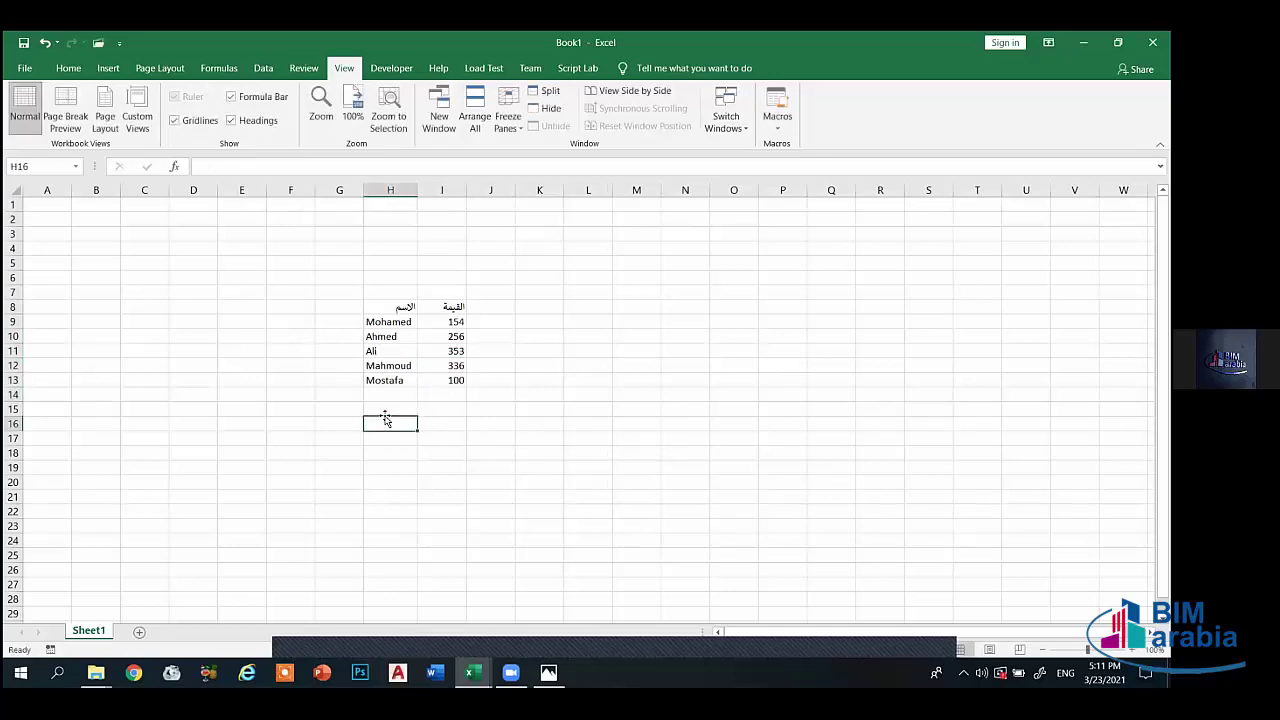
# - Start recording a new macro named Sum
pyautogui.click(777, 118)
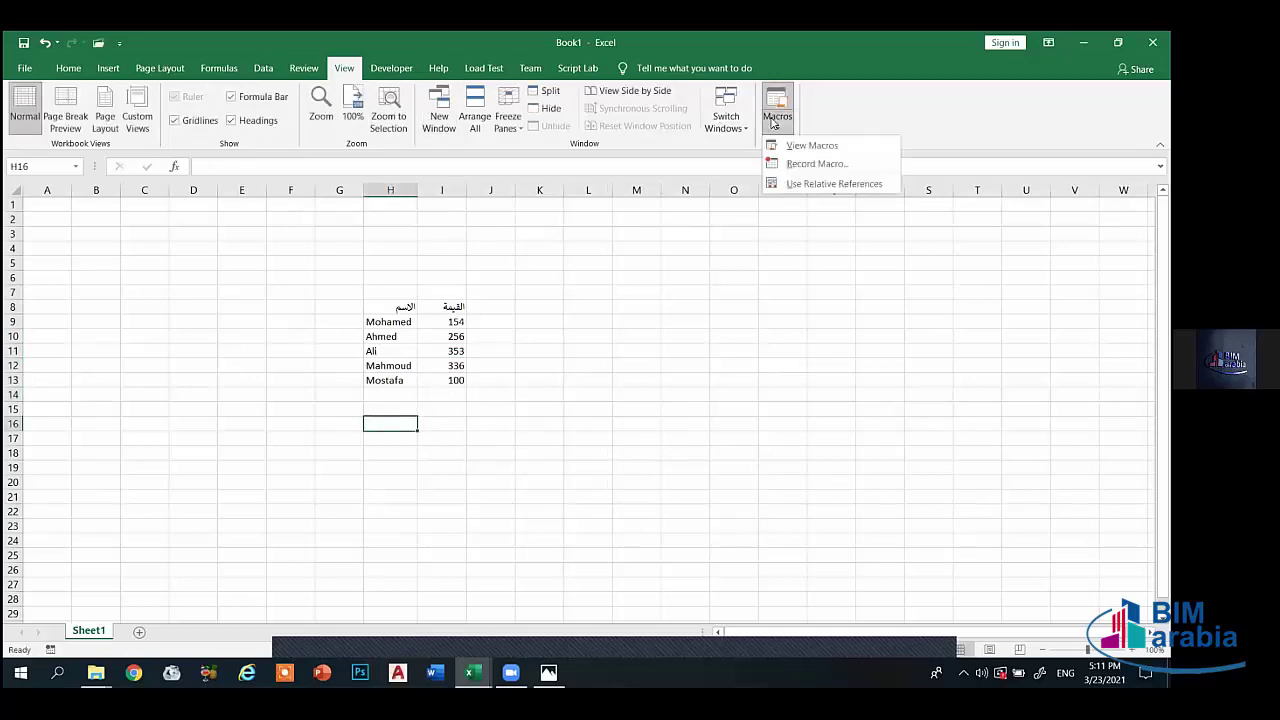
pyautogui.click(818, 165)
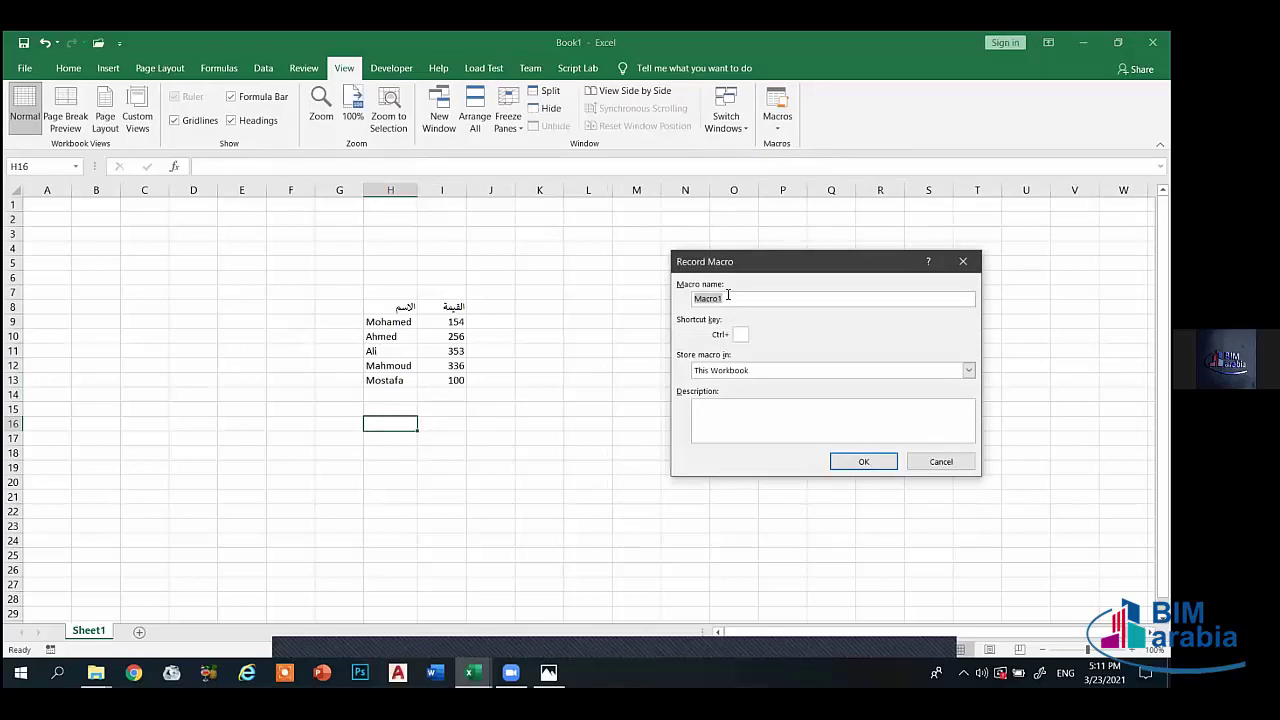
pyautogui.write('Su')
pyautogui.write('m')
pyautogui.click(857, 461)
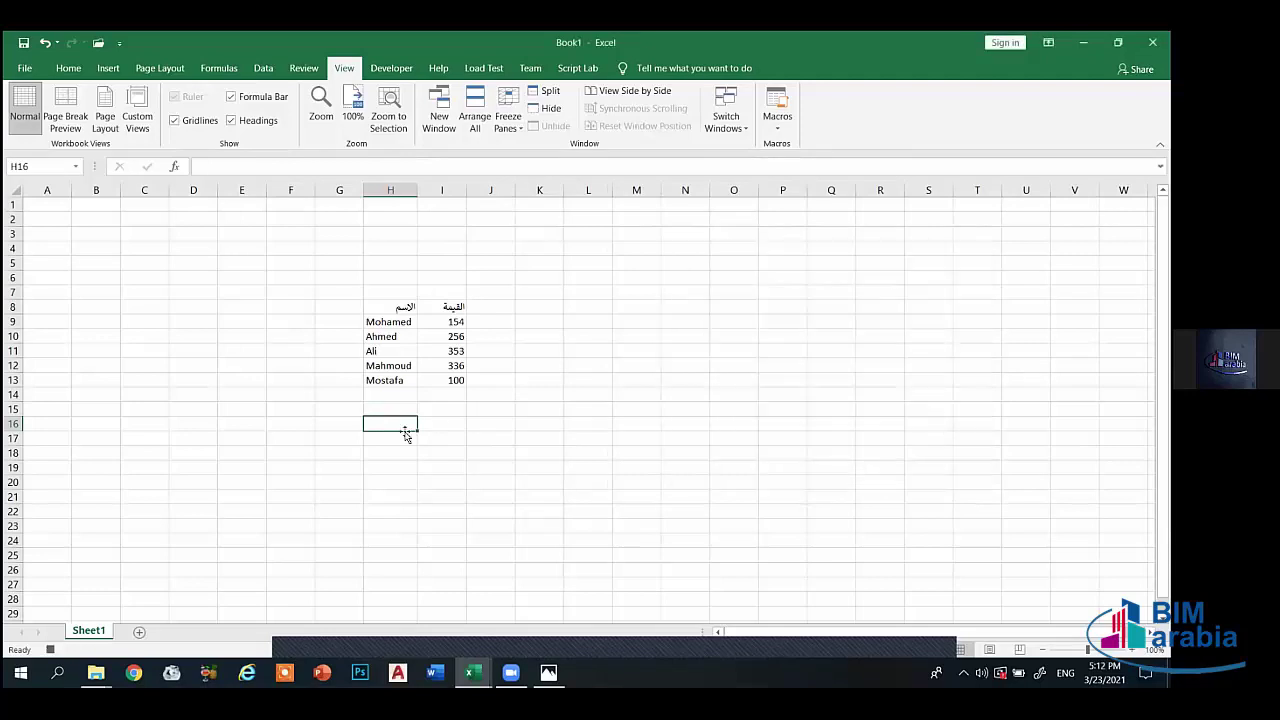
# - Type the Arabic label المجموع into cell K16
pyautogui.click(689, 424)
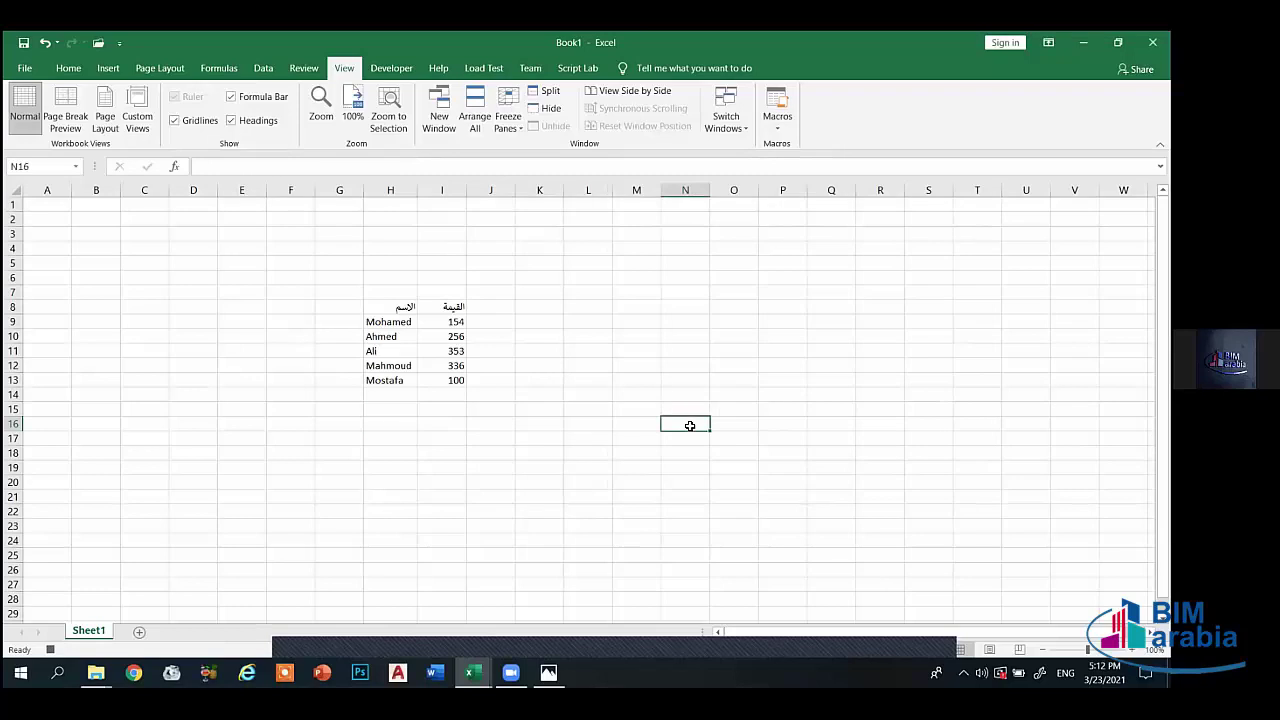
pyautogui.write('hg')
pyautogui.press('BackSpace')
pyautogui.press('BackSpace')
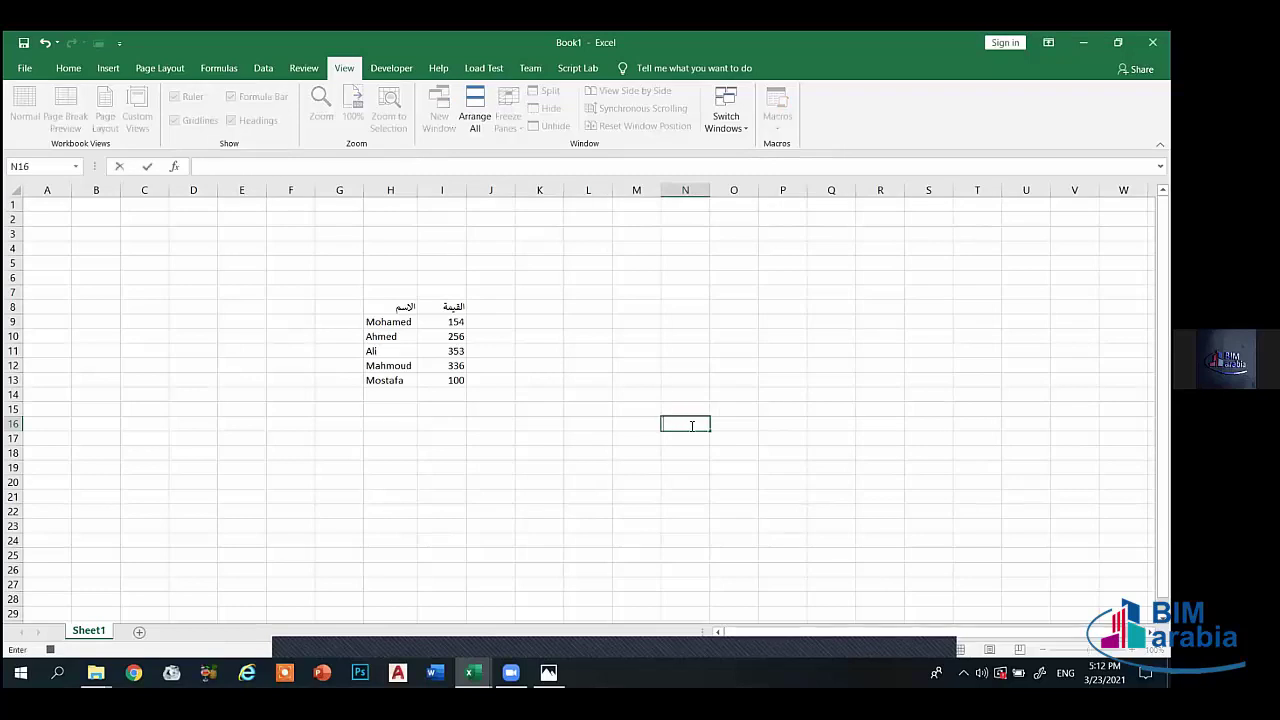
pyautogui.press('Left')
pyautogui.press('Left')
pyautogui.press('Left')
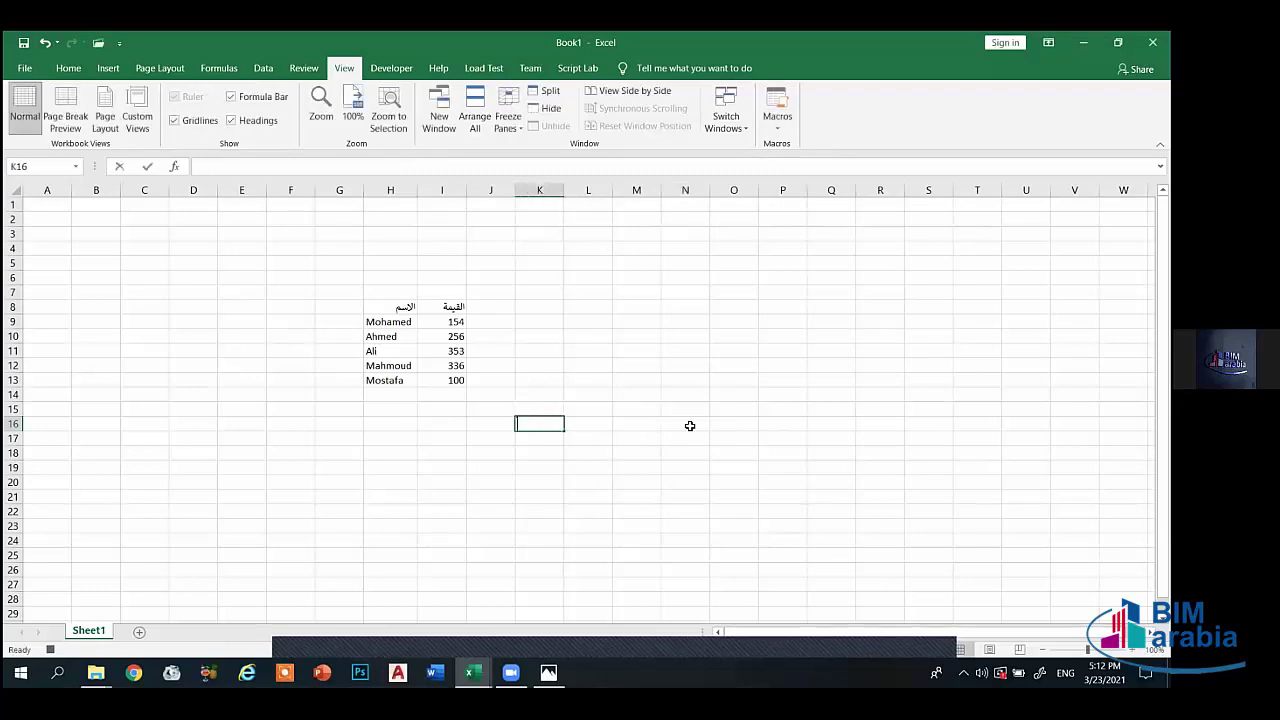
pyautogui.write('hgl[l,u')
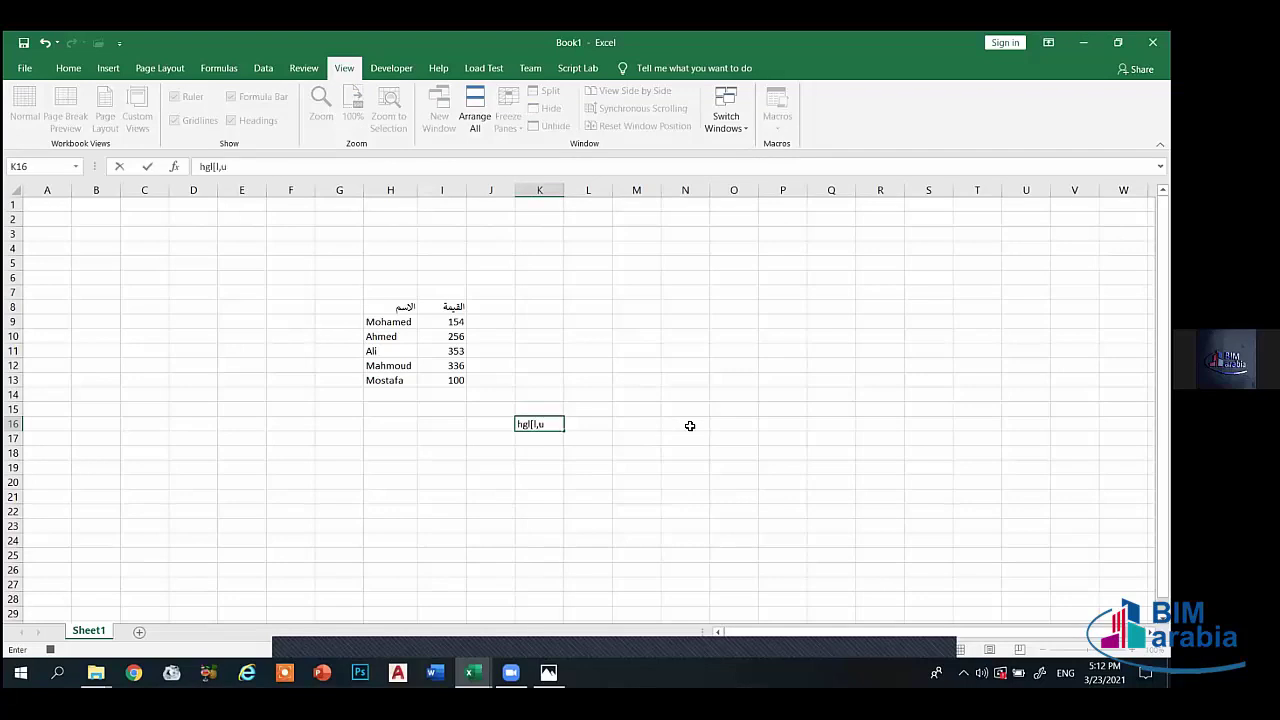
pyautogui.press('BackSpace')
pyautogui.press('BackSpace')
pyautogui.press('BackSpace')
pyautogui.press('BackSpace')
pyautogui.press('BackSpace')
pyautogui.hotkey('alt', 'shift')
pyautogui.write('المجموع')
# - Enter =SUM(I9:I13) in H16 to total 1199, then stop the macro recording
pyautogui.click(410, 426)
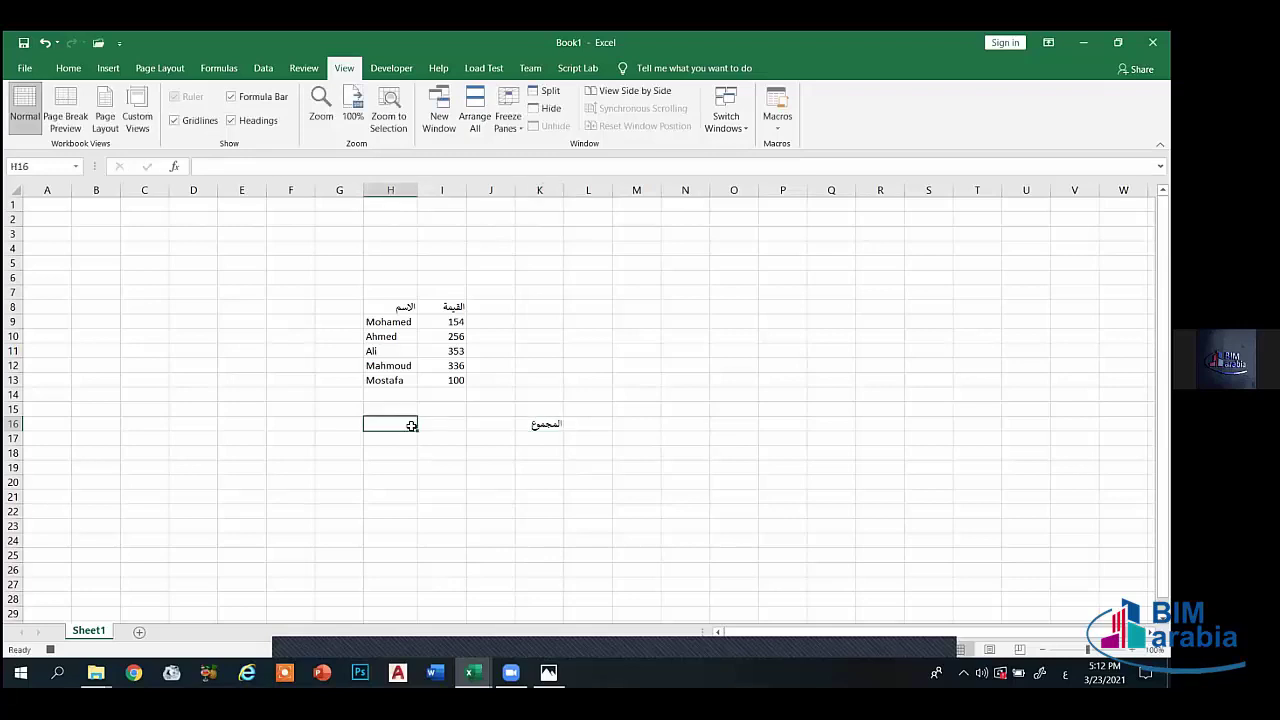
pyautogui.write('=سع')
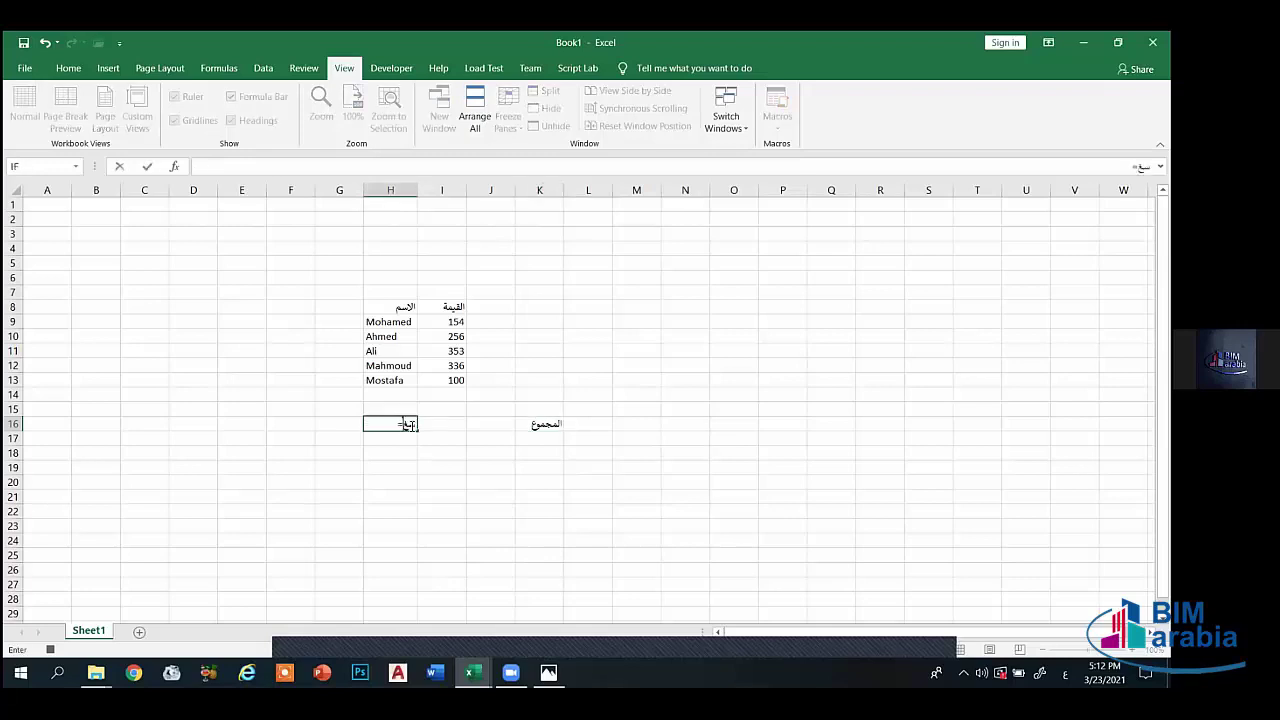
pyautogui.write('ة')
pyautogui.press('BackSpace')
pyautogui.press('BackSpace')
pyautogui.press('BackSpace')
pyautogui.hotkey('alt', 'shift')
pyautogui.write('sum')
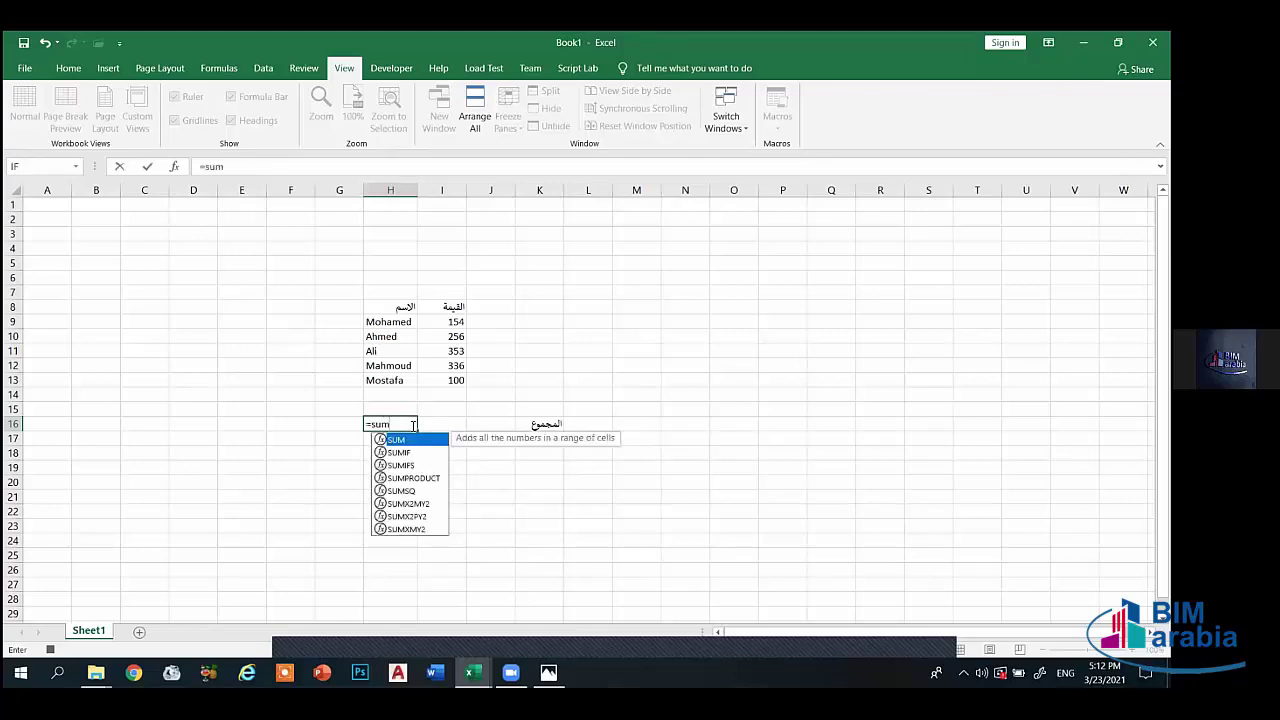
pyautogui.write('(')
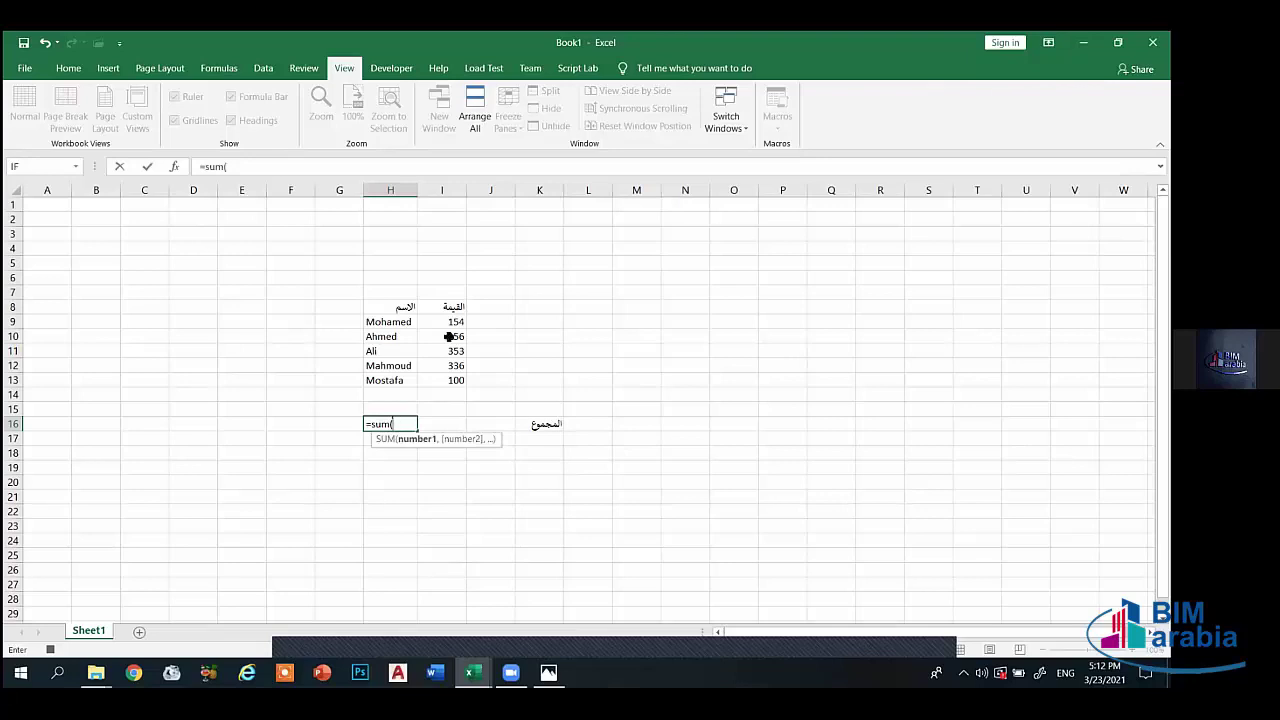
pyautogui.moveTo(455, 321); pyautogui.dragTo(441, 372)
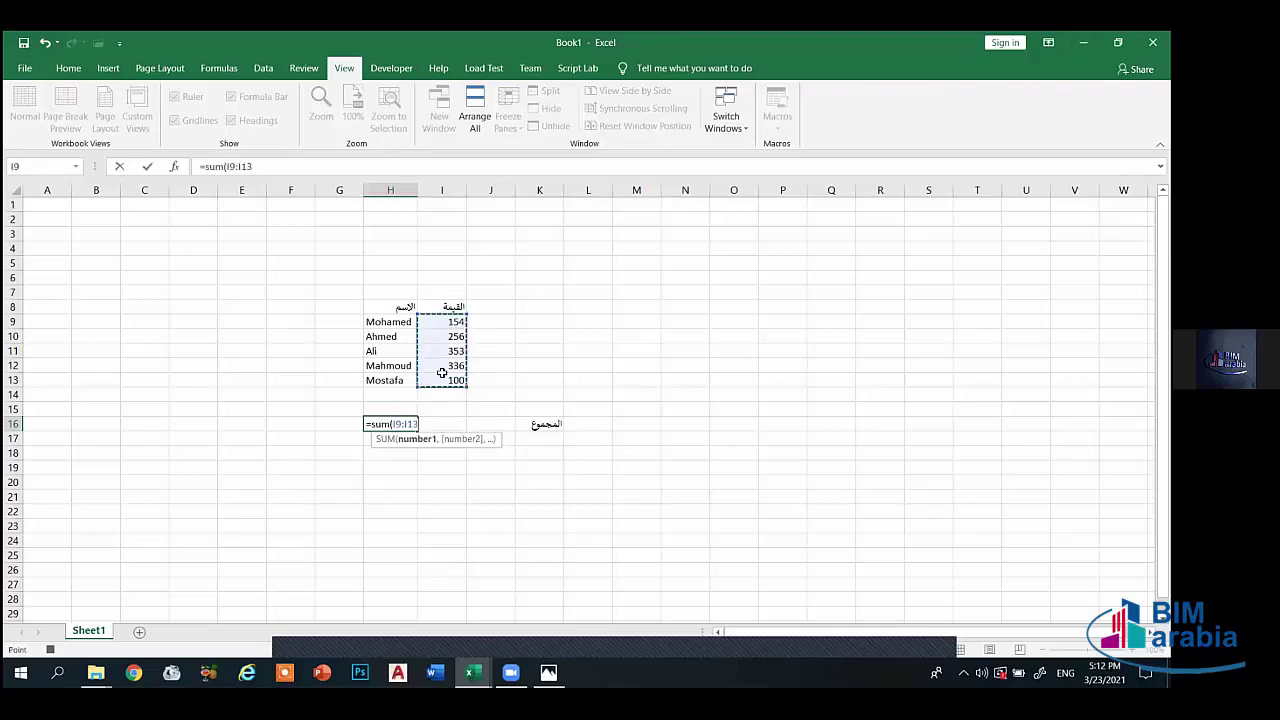
pyautogui.write(')')
pyautogui.press('Return')
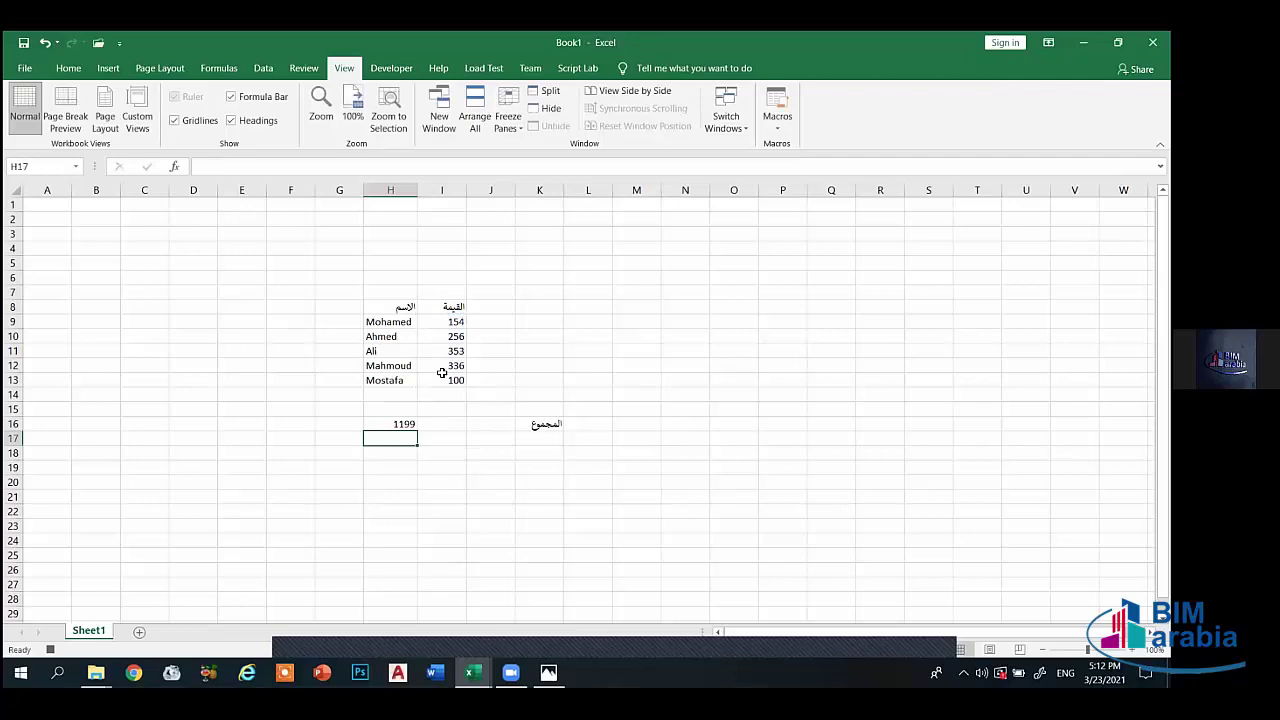
pyautogui.click(777, 130)
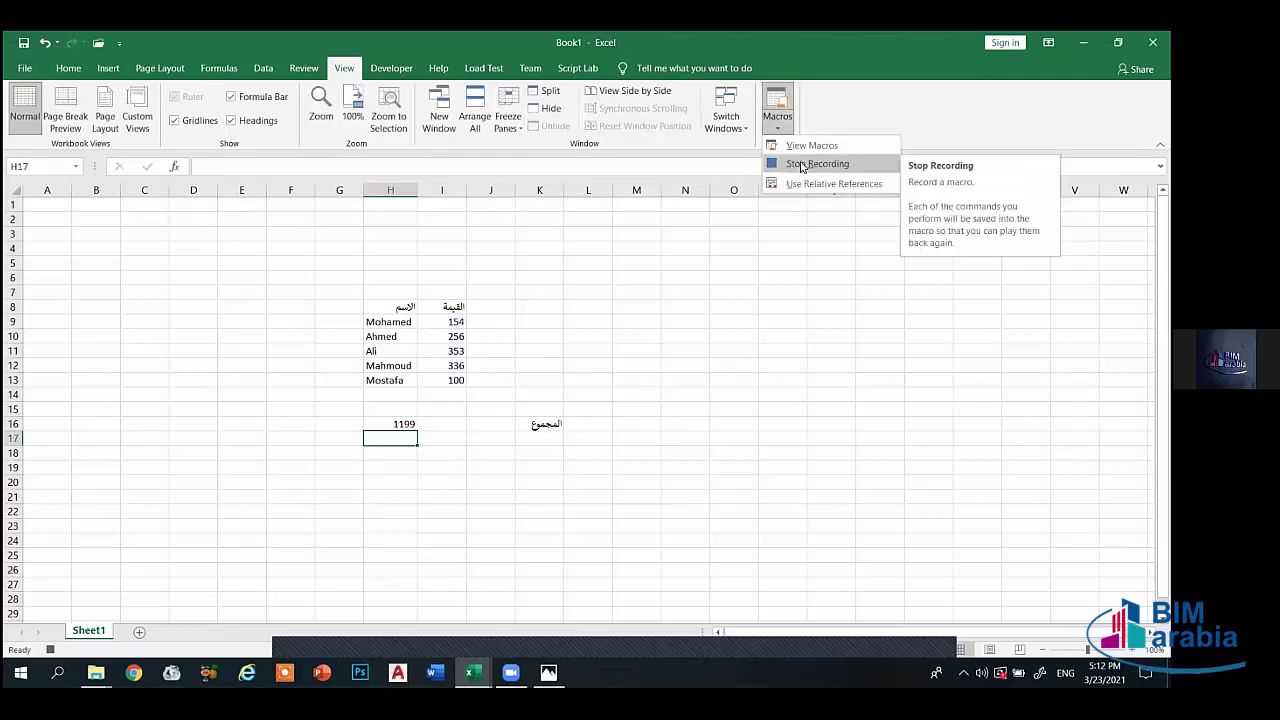
pyautogui.click(51, 650)
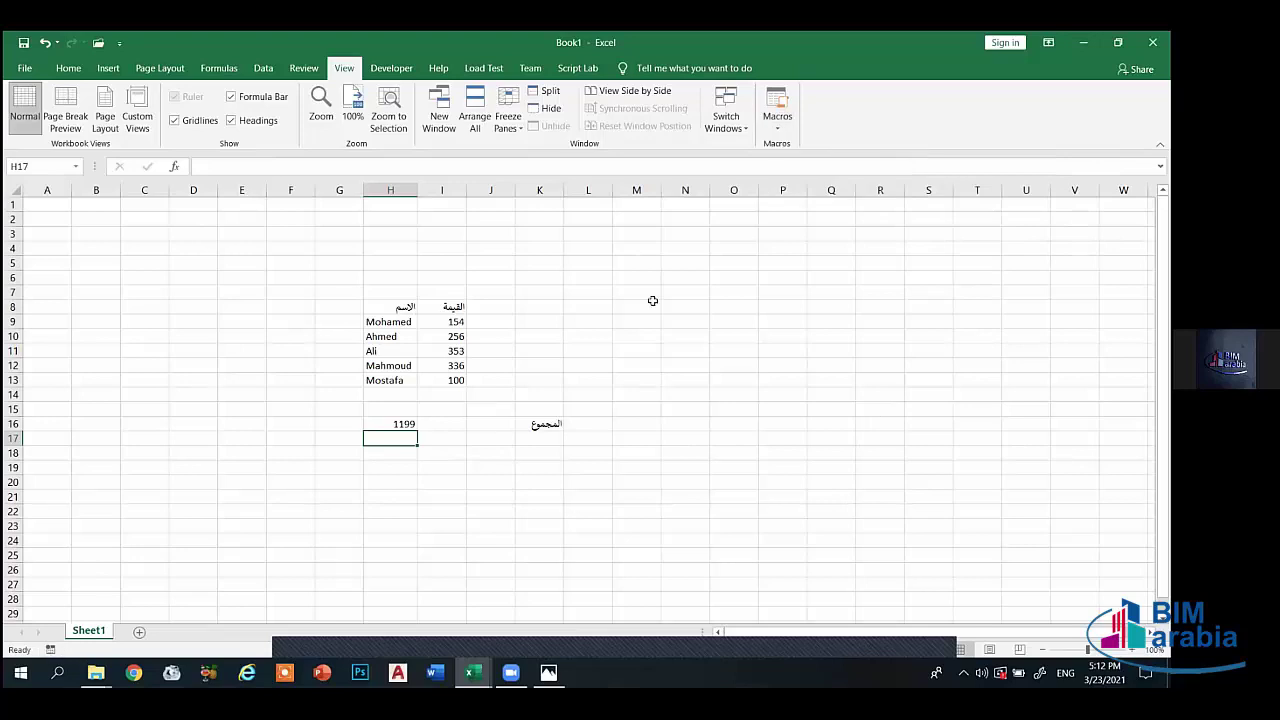
# - Clear the 1199 total and the المجموع label from H16:K16
pyautogui.click(777, 118)
pyautogui.click(440, 424)
pyautogui.moveTo(403, 423); pyautogui.dragTo(547, 424)
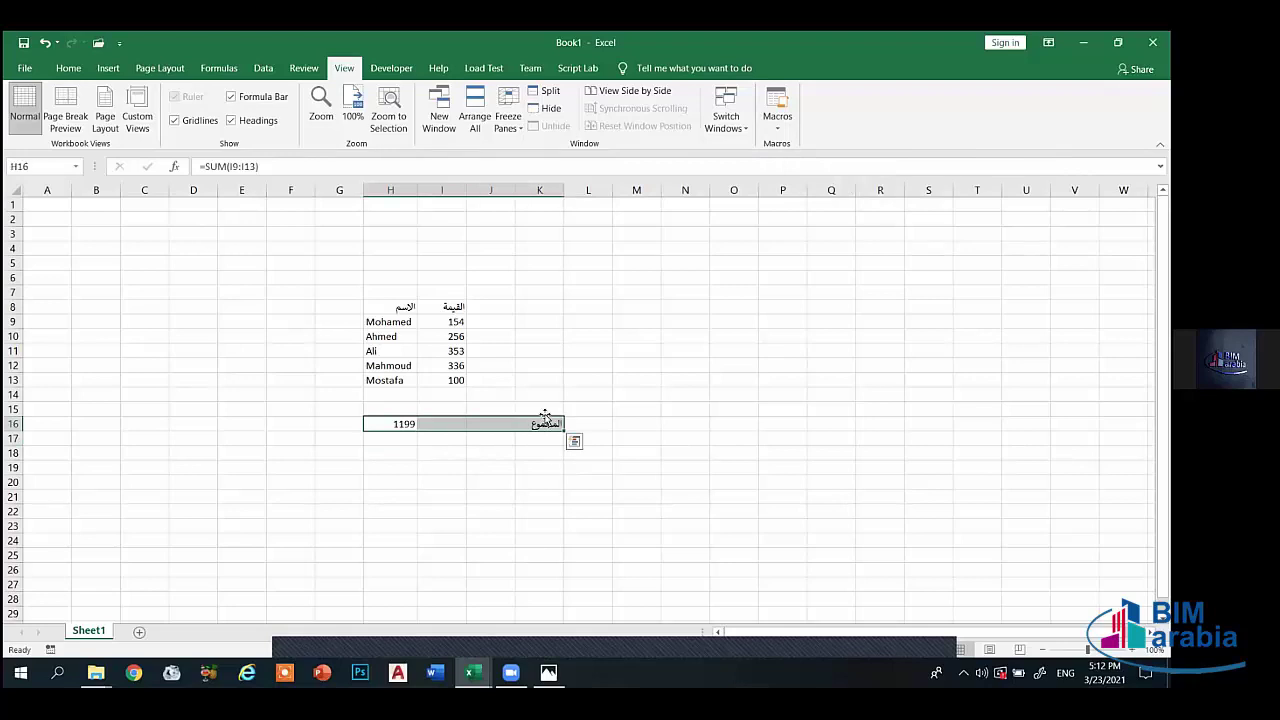
pyautogui.press('Delete')
pyautogui.click(462, 452)
pyautogui.click(536, 424)
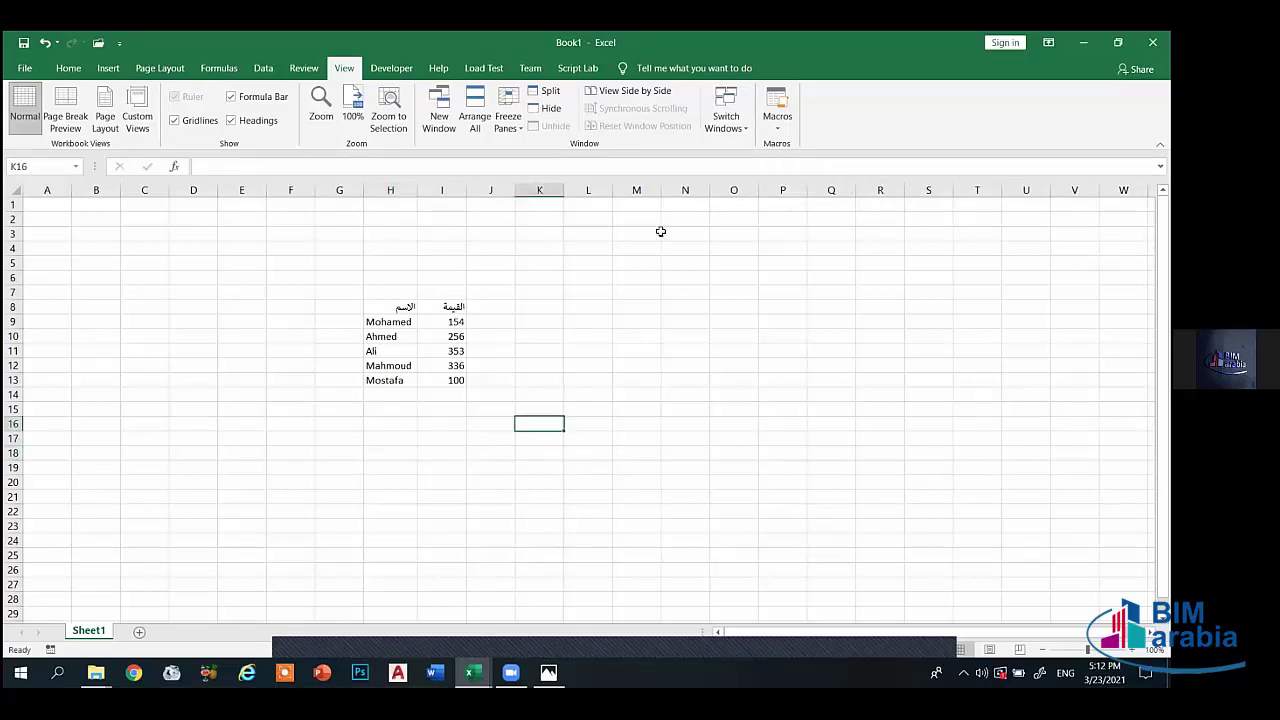
# - Run the Sum macro and check the regenerated =SUM formula in H16
pyautogui.click(778, 117)
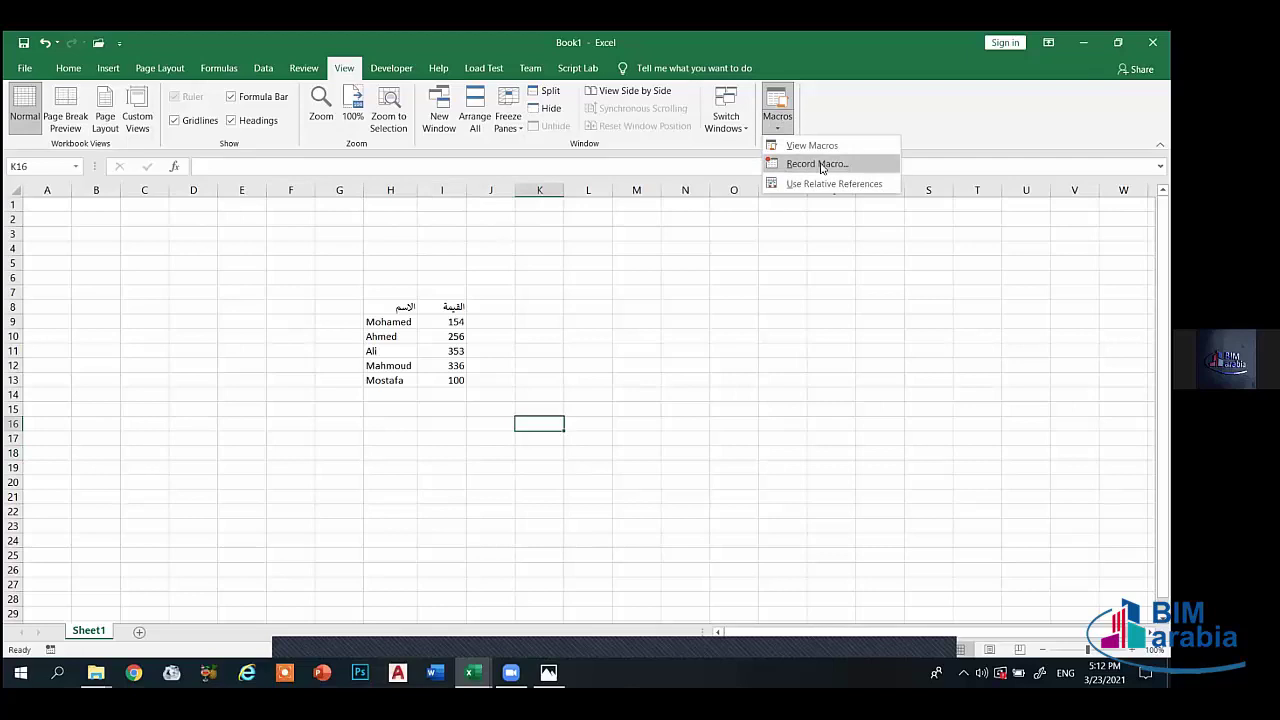
pyautogui.click(812, 146)
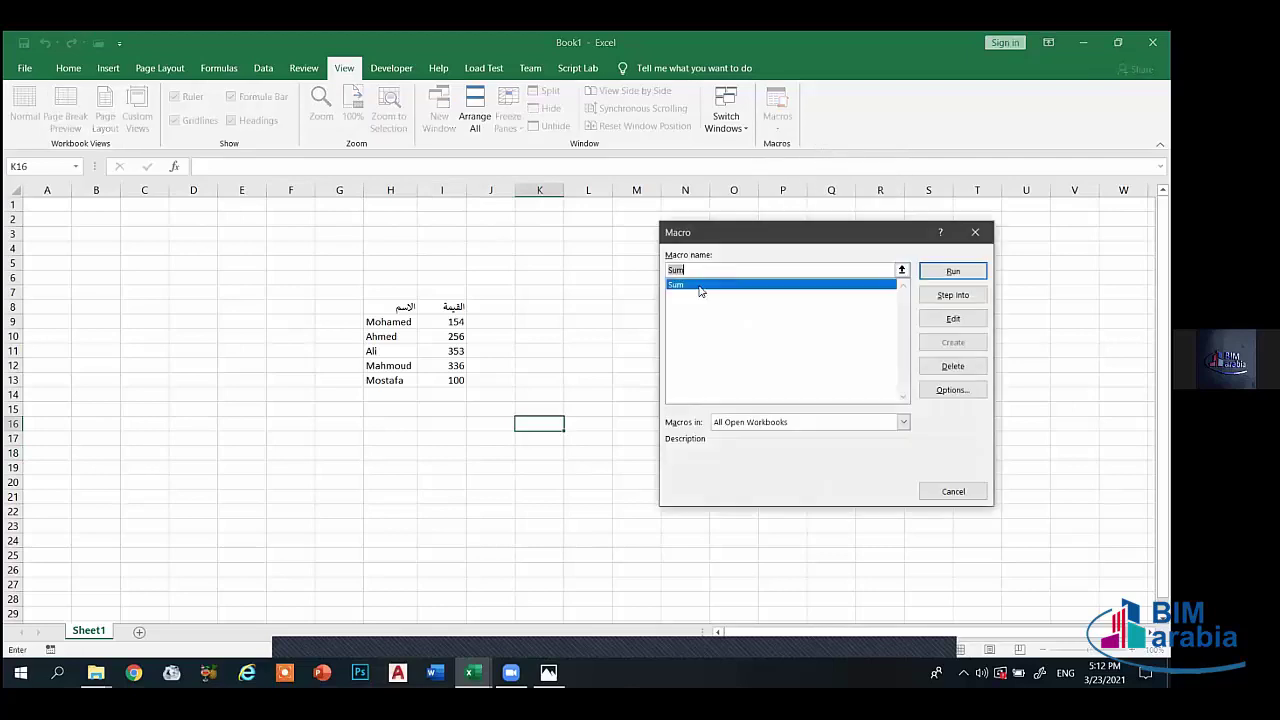
pyautogui.click(951, 276)
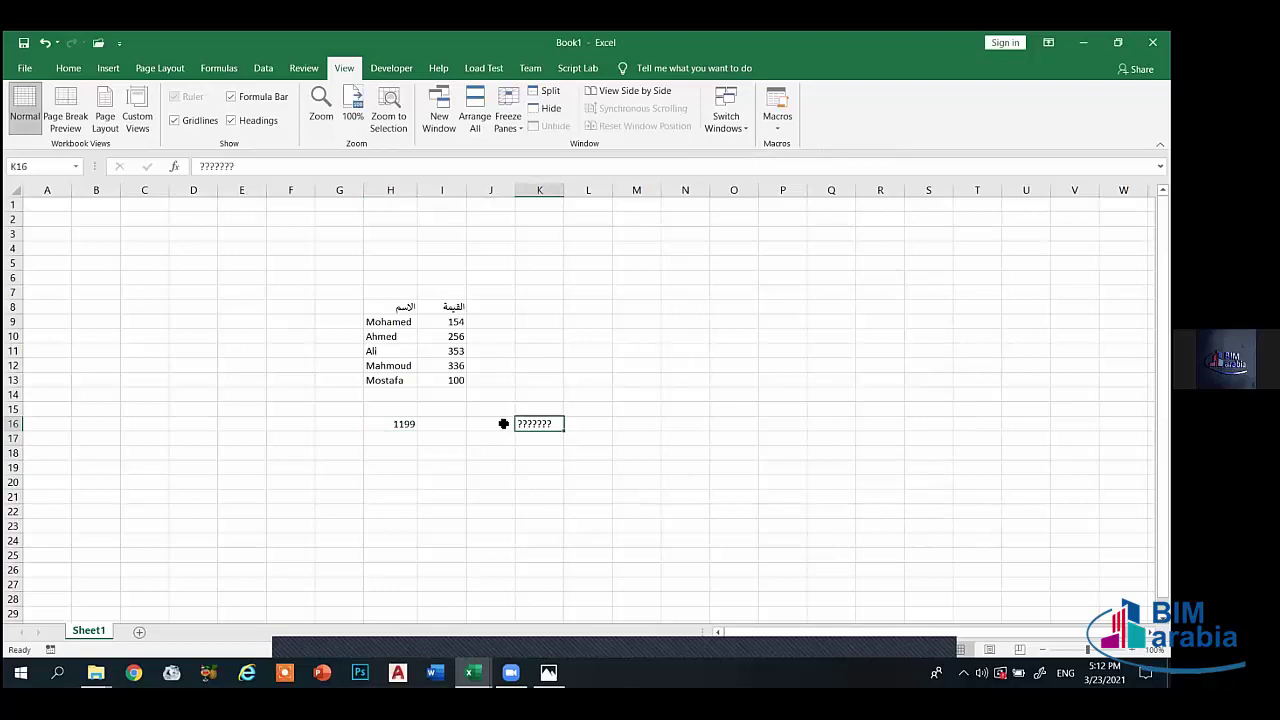
pyautogui.click(404, 428)
pyautogui.write('hg')
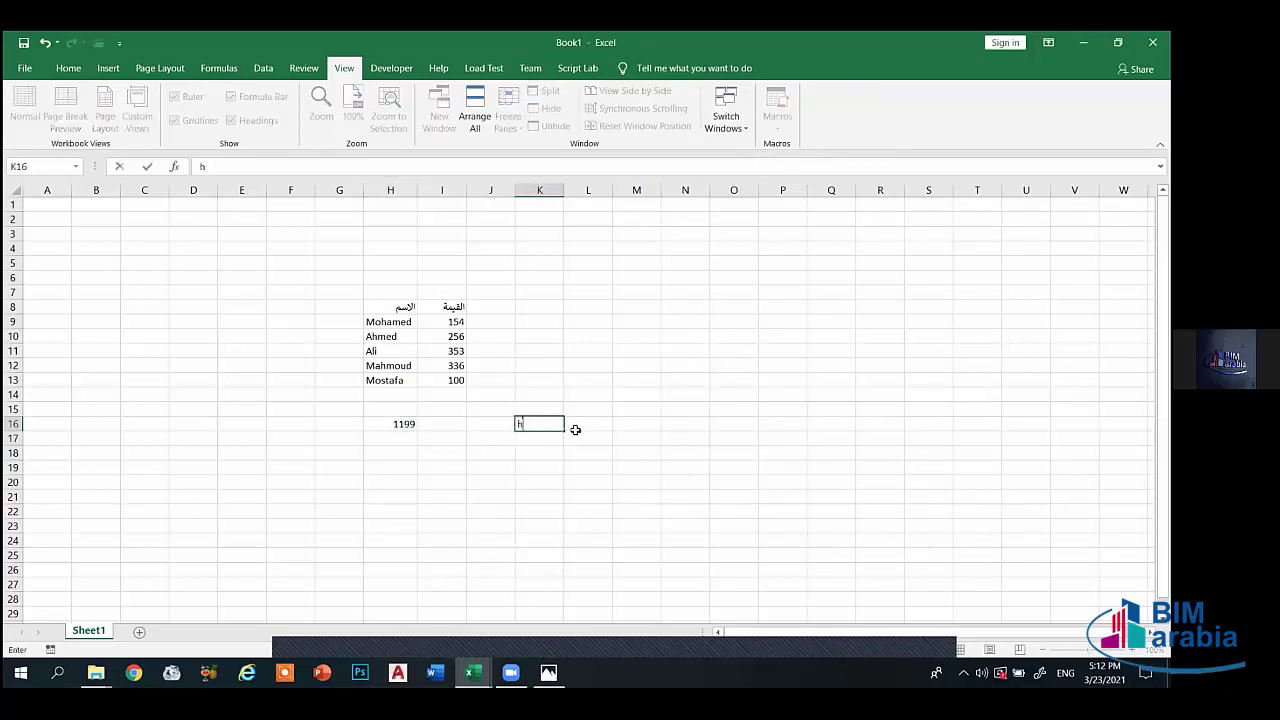
pyautogui.click(468, 453)
pyautogui.click(397, 425)
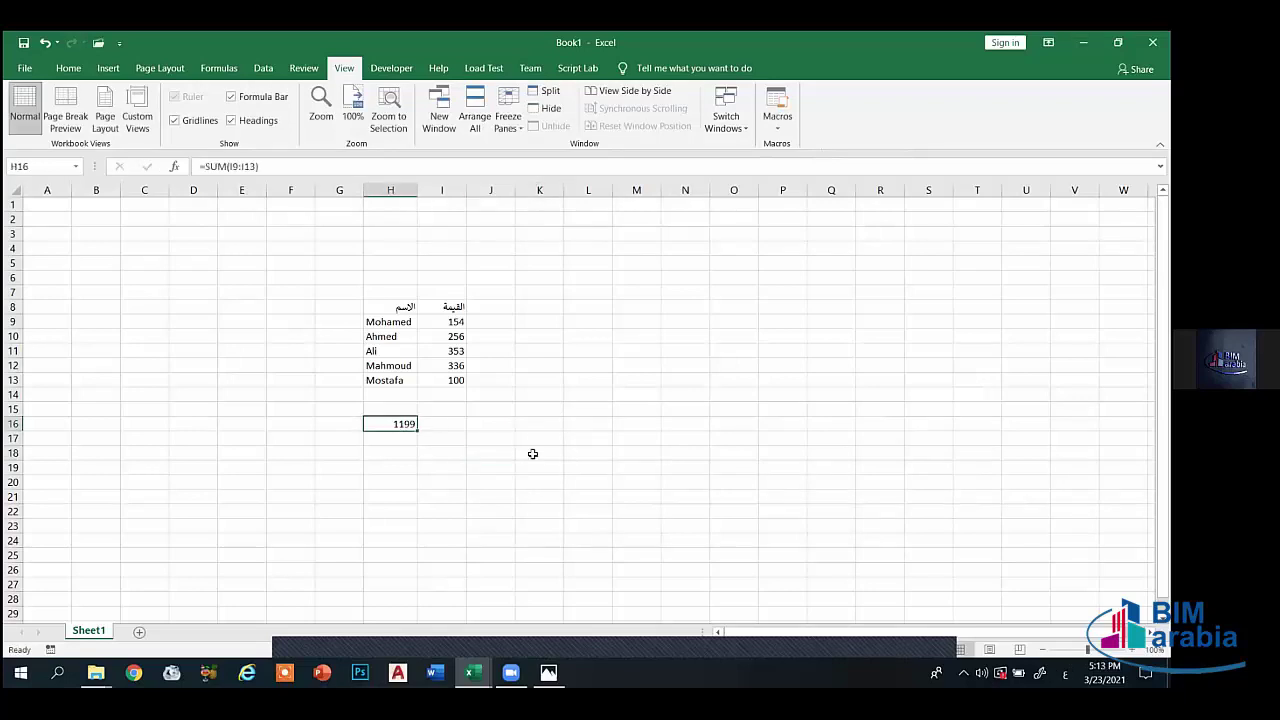
pyautogui.click(529, 428)
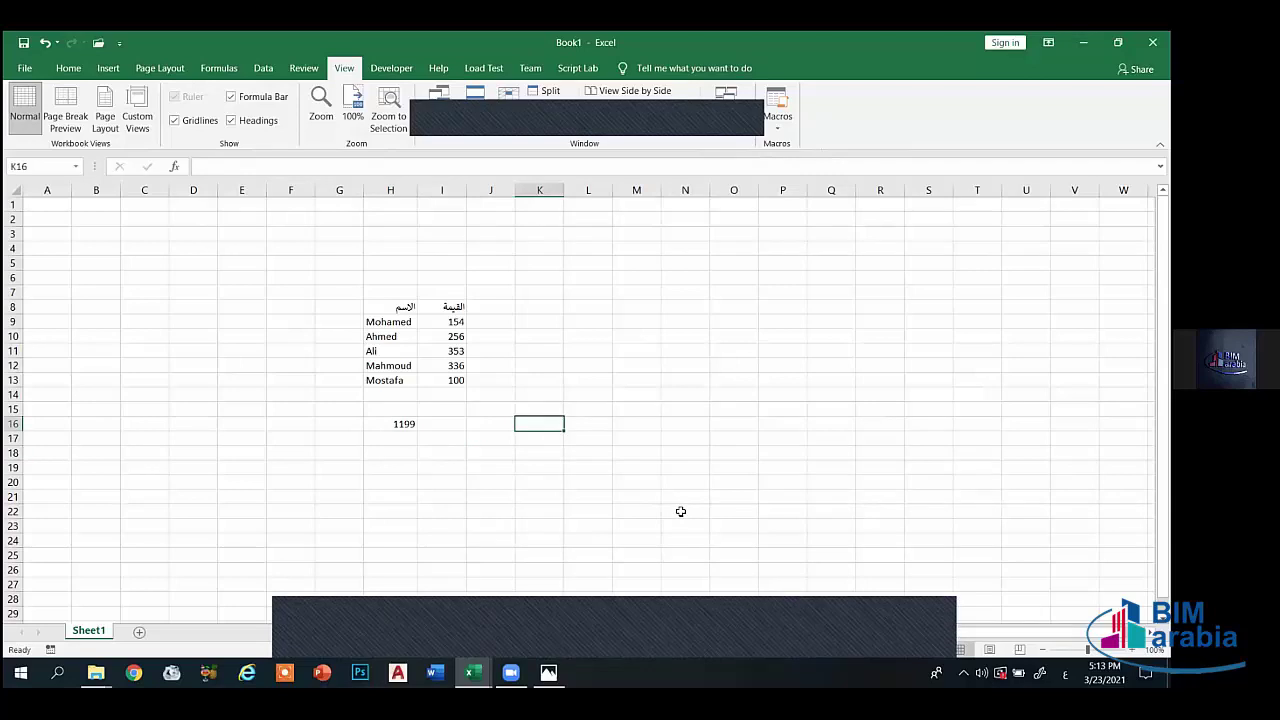
# - Delete the regenerated 1199 total from H16
pyautogui.click(406, 424)
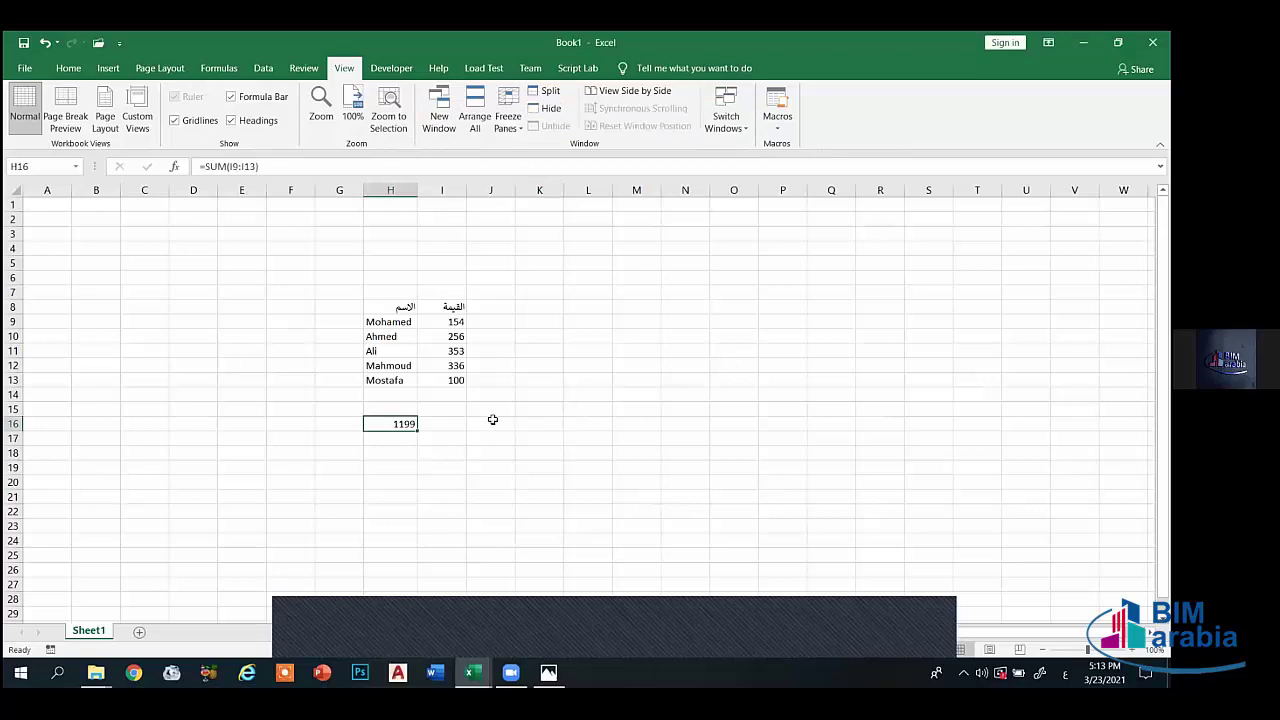
pyautogui.press('Delete')
pyautogui.click(443, 428)
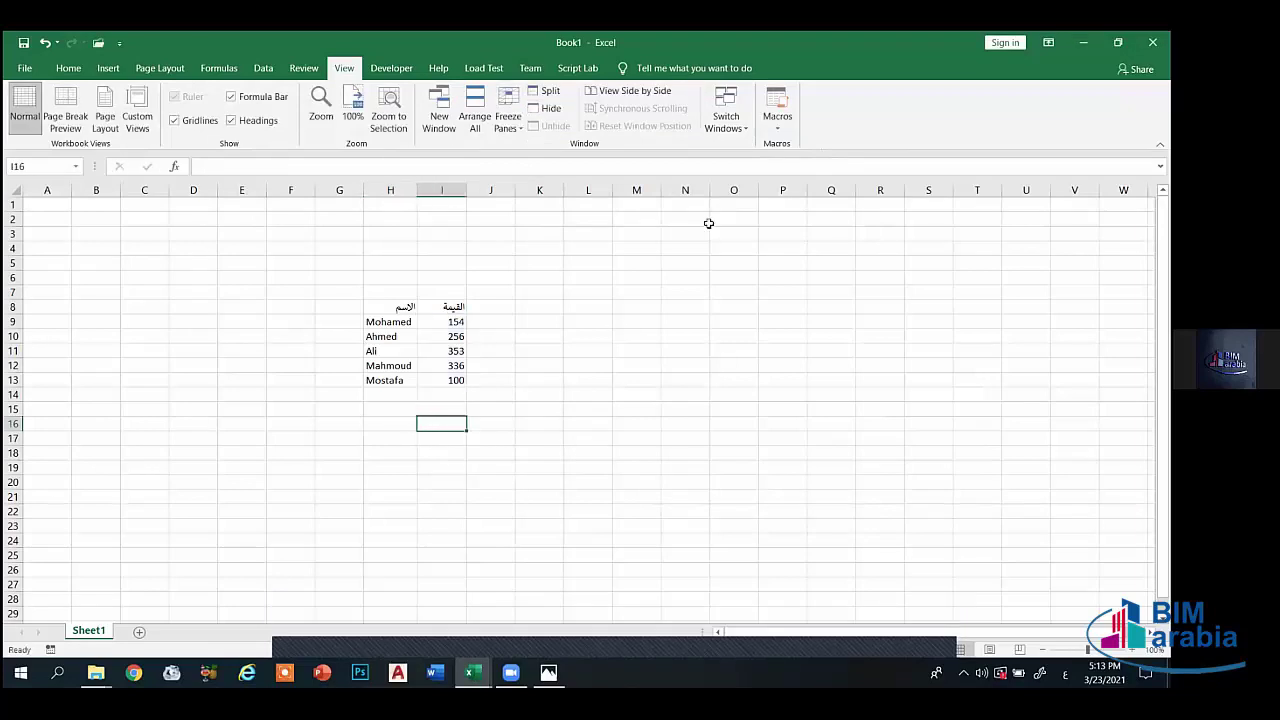
pyautogui.click(779, 122)
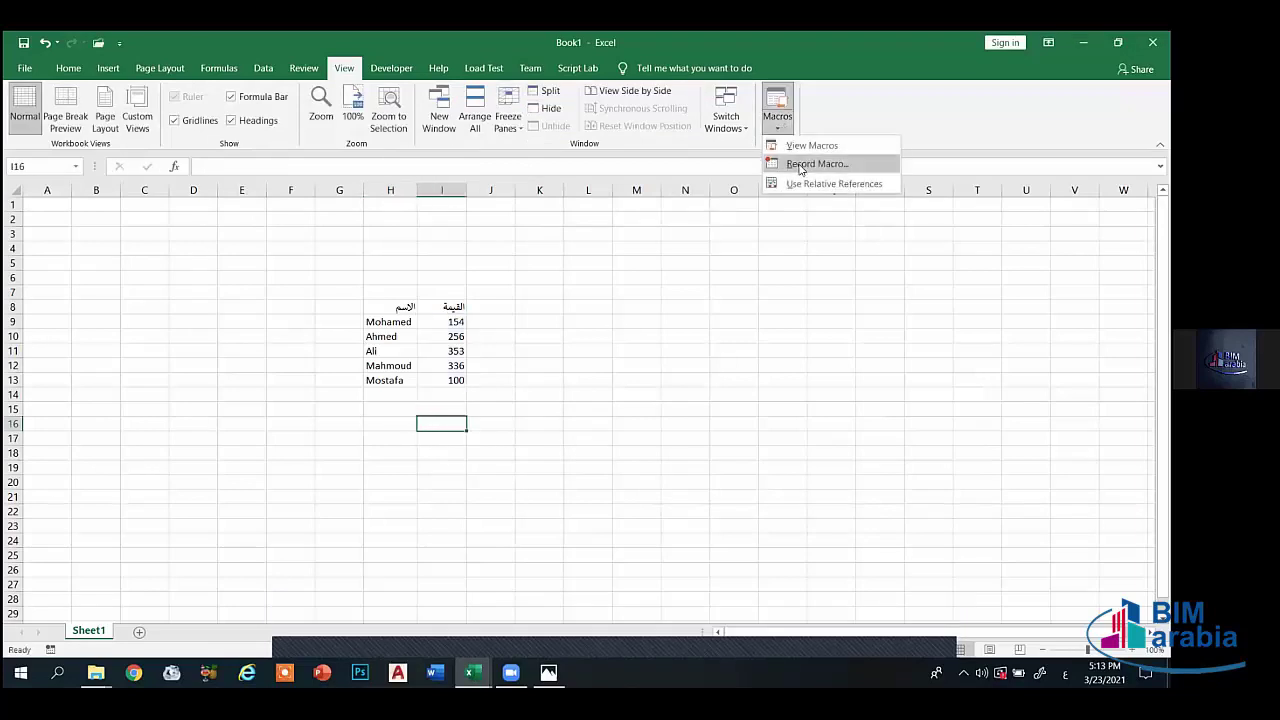
# - Record Macro2 while entering 565+59 in I16 and 6656868 in I18
pyautogui.click(800, 165)
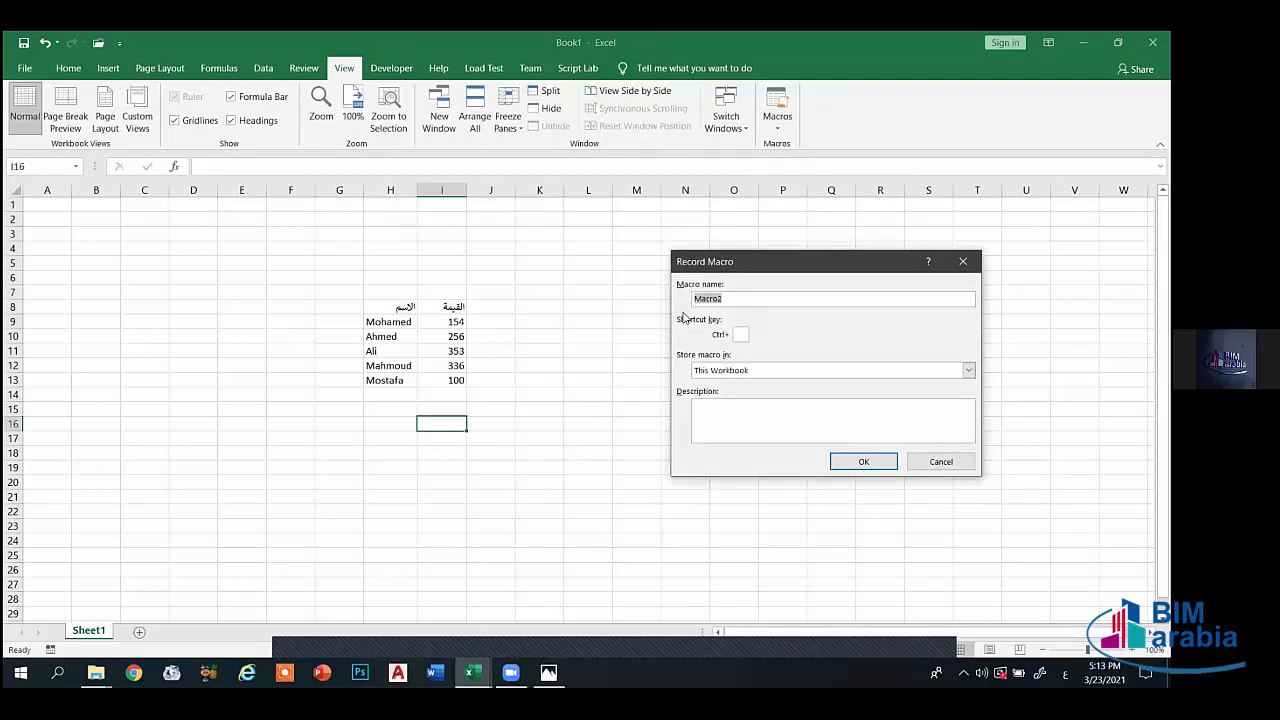
pyautogui.click(852, 459)
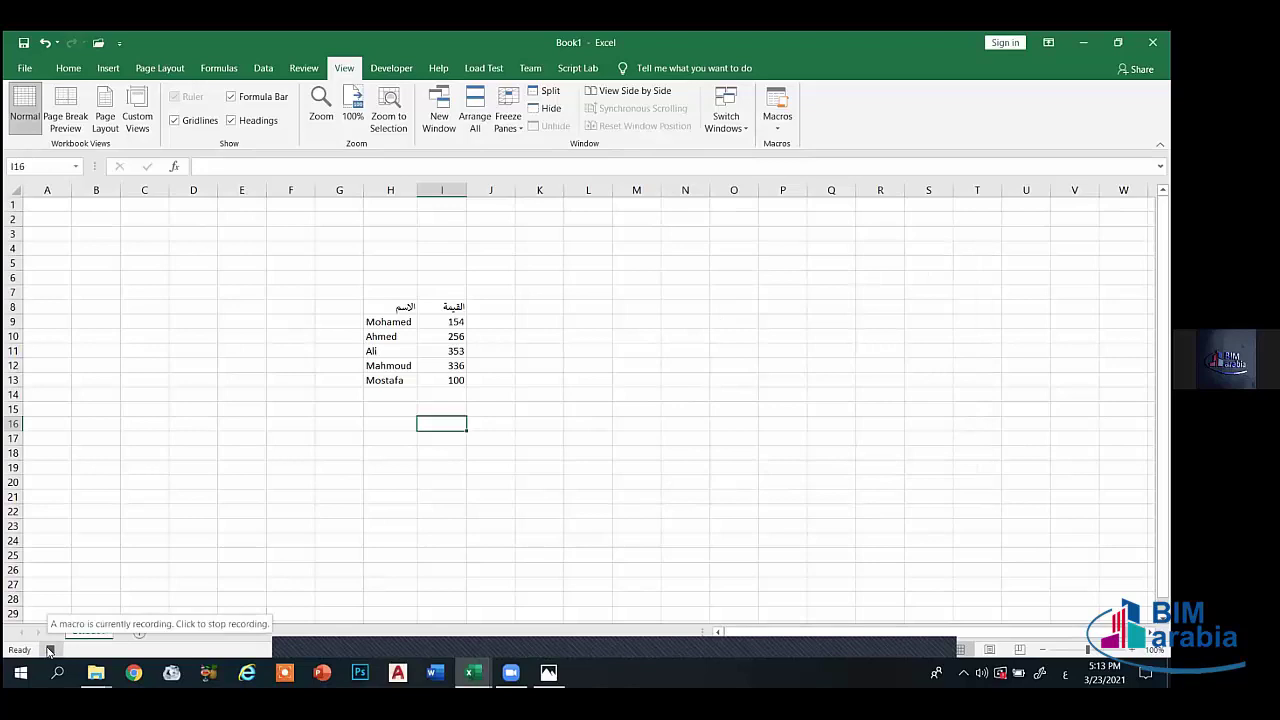
pyautogui.write('56')
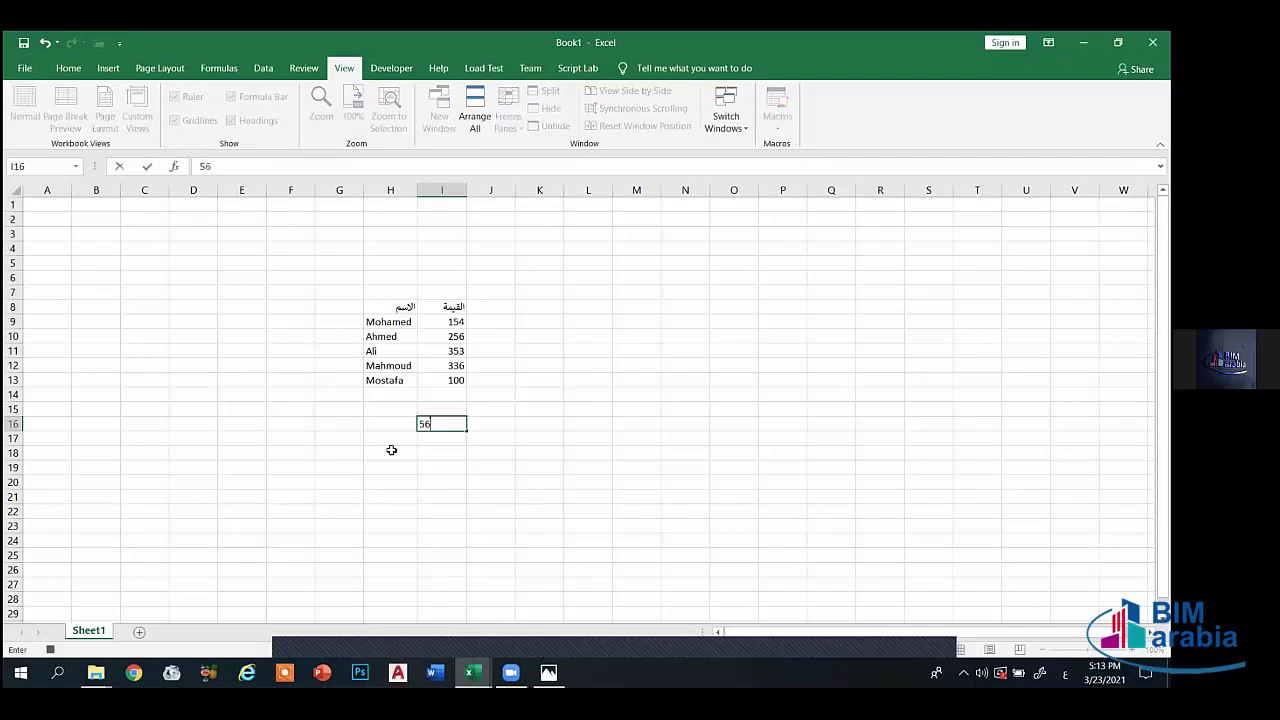
pyautogui.write('5+59')
pyautogui.click(440, 450)
pyautogui.write('6656868')
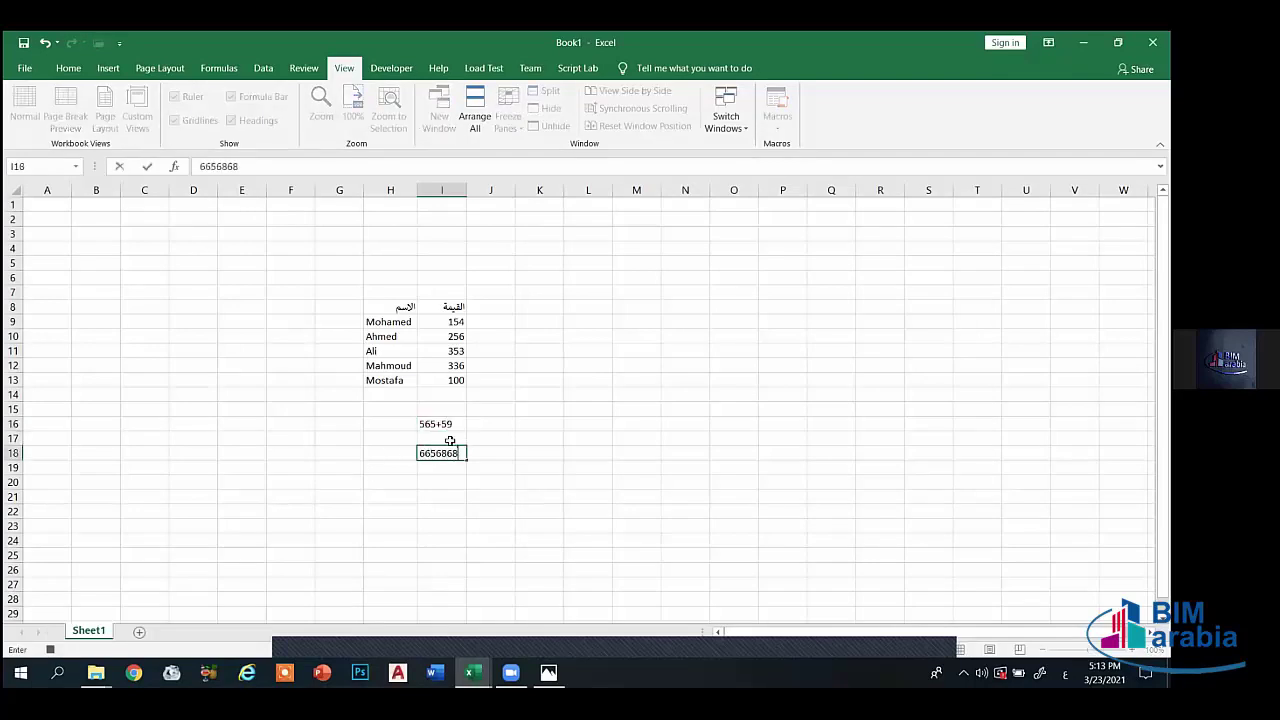
pyautogui.click(484, 438)
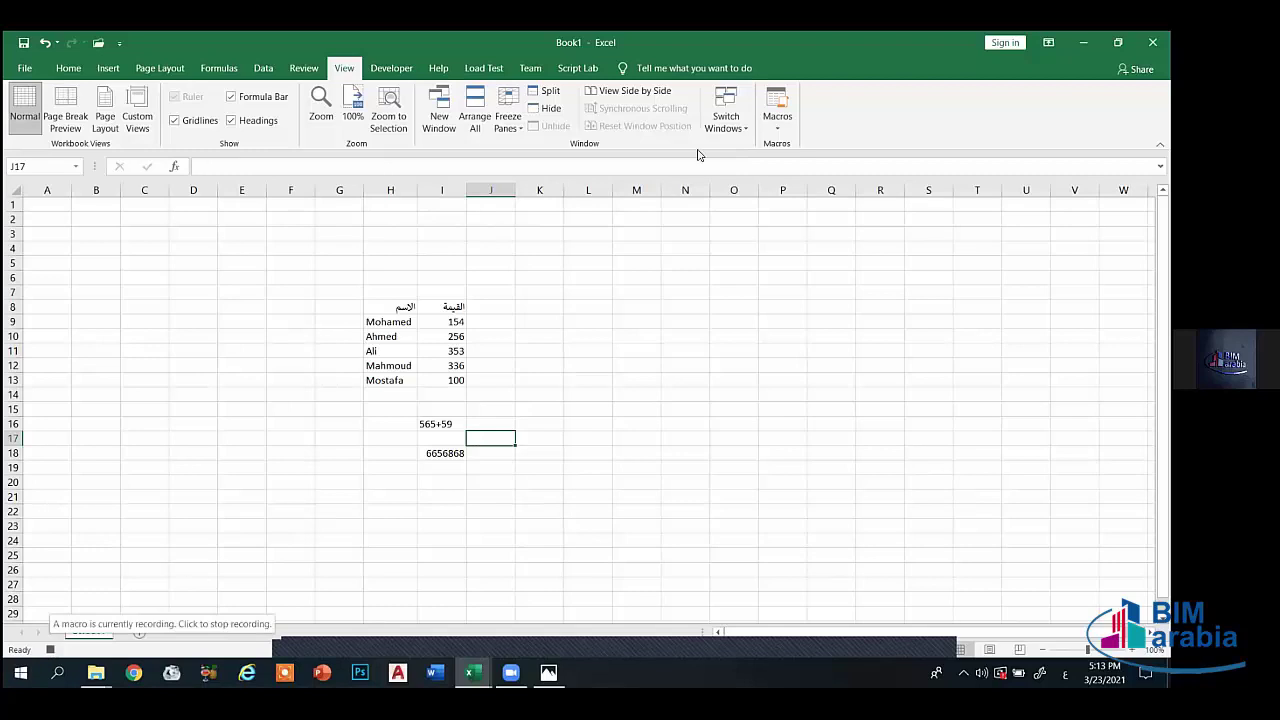
# - Stop recording, then run Macro2 with cell N14 selected
pyautogui.click(777, 118)
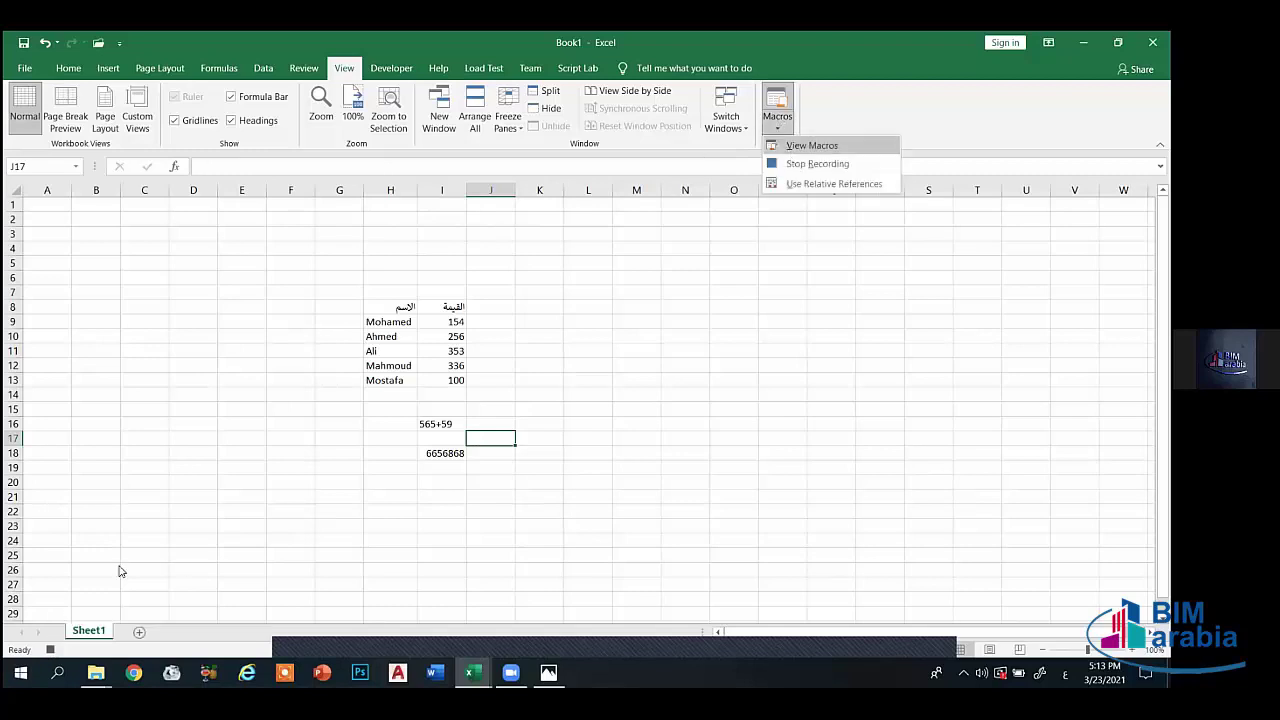
pyautogui.click(51, 650)
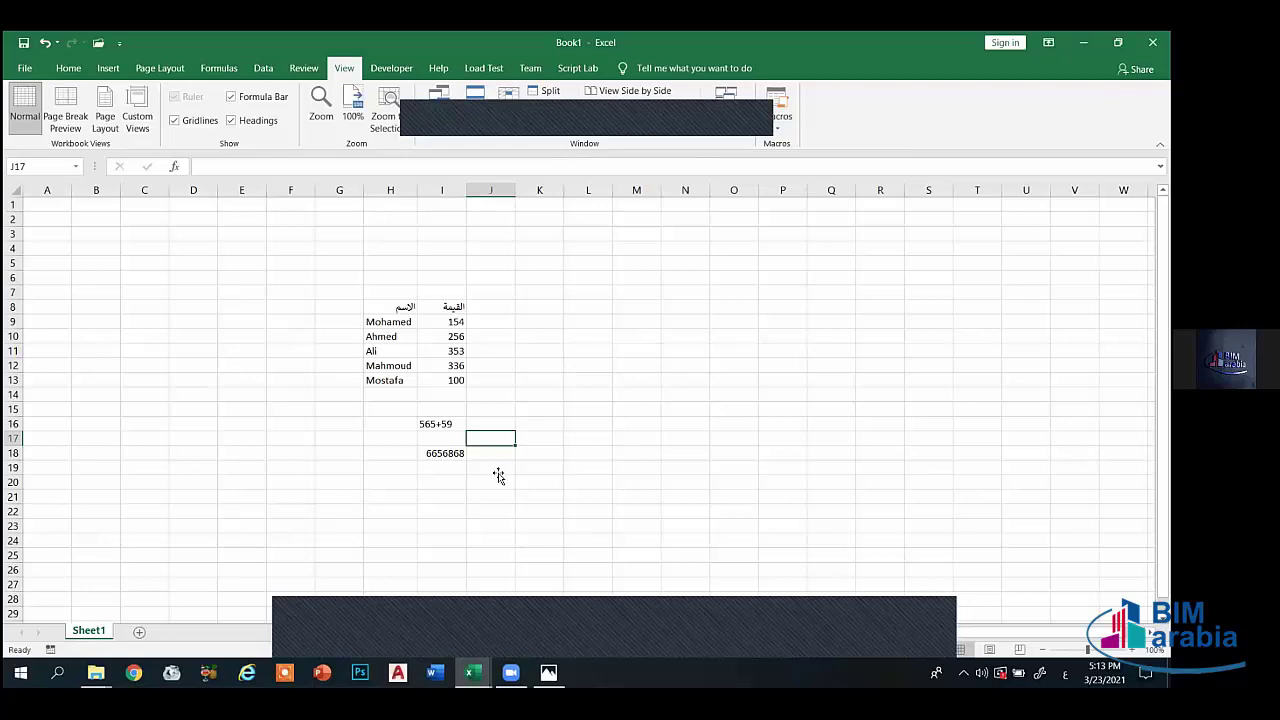
pyautogui.click(686, 394)
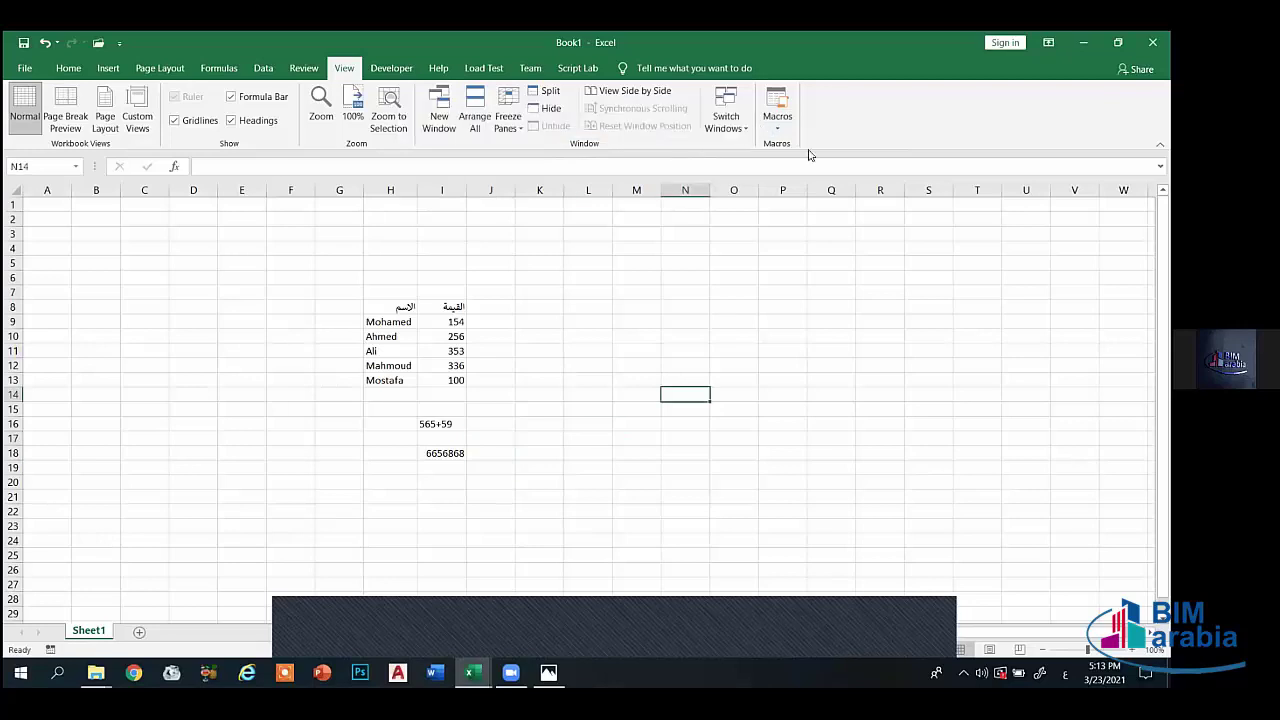
pyautogui.click(777, 118)
pyautogui.click(808, 147)
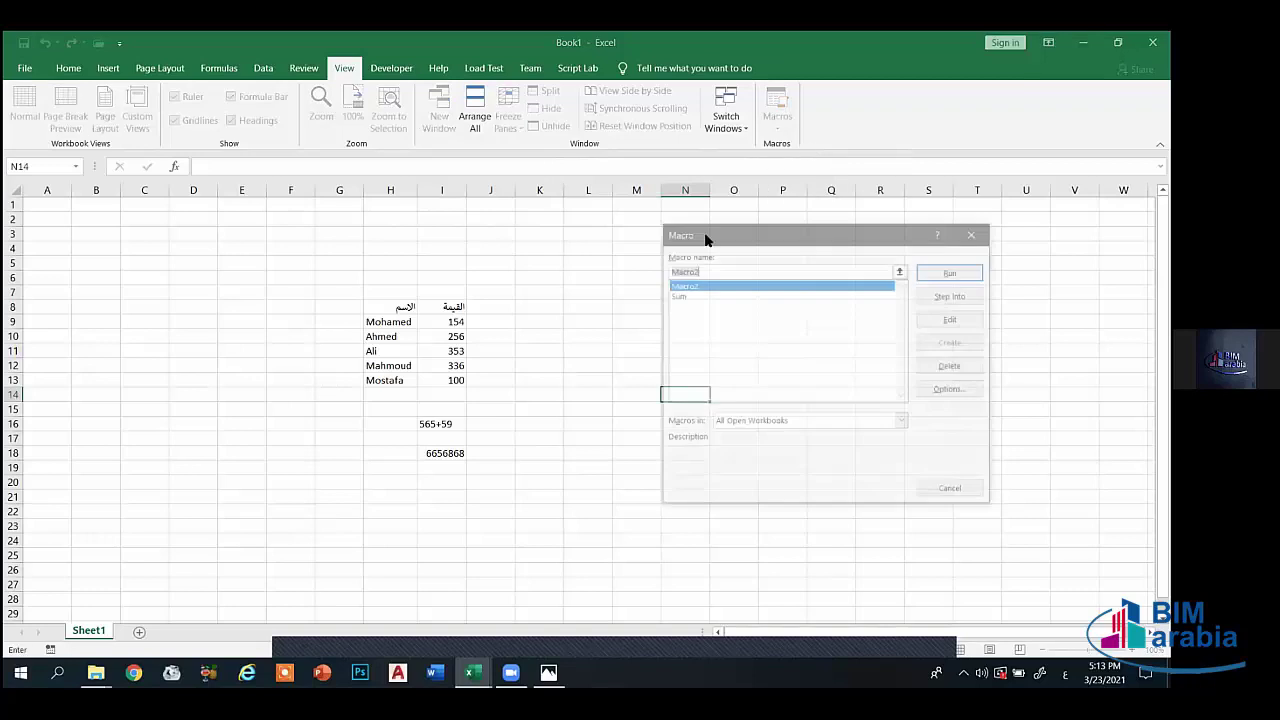
pyautogui.click(685, 295)
pyautogui.click(686, 285)
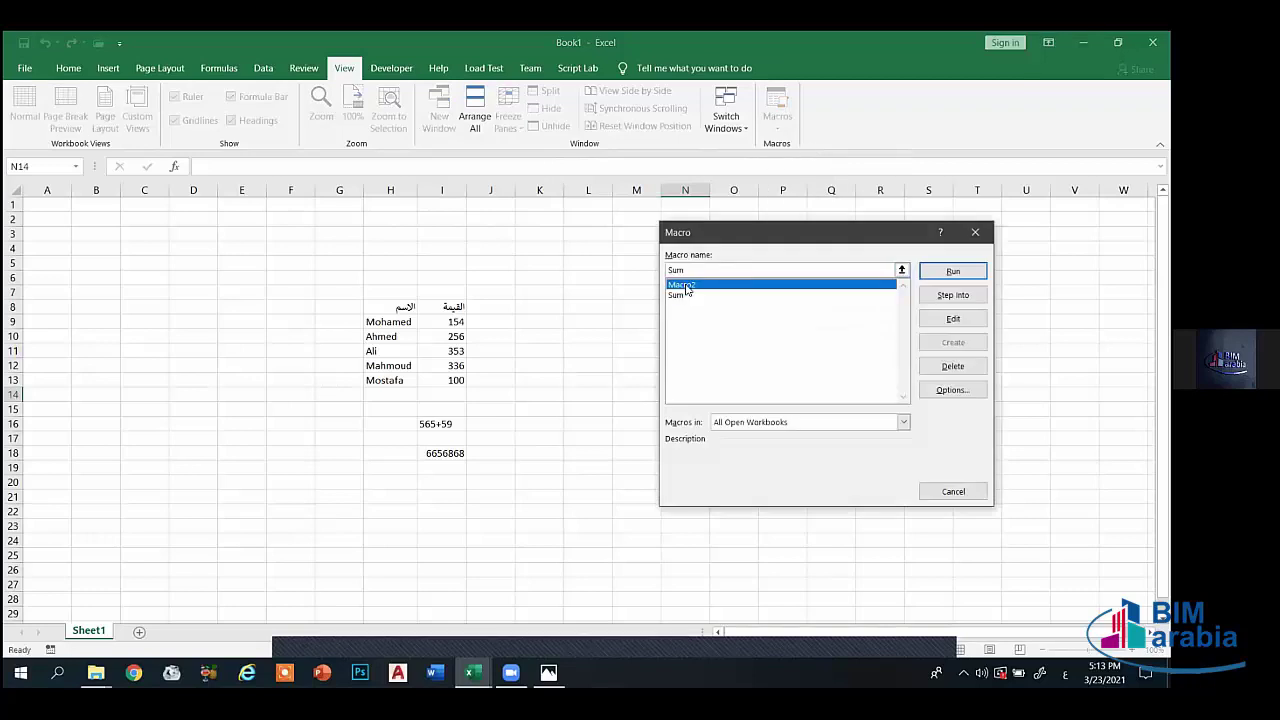
pyautogui.click(951, 272)
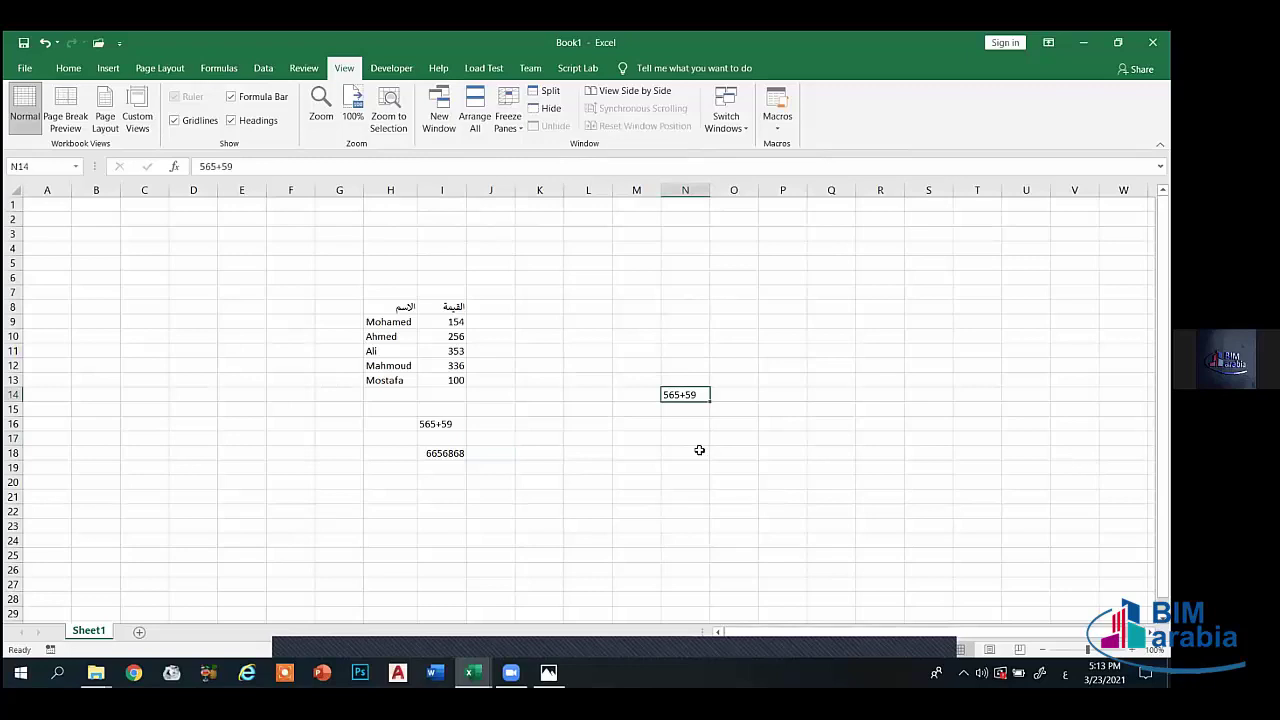
# - Clear the macro results and the H8:I13 names-and-values table, then close Book1
pyautogui.click(430, 452)
pyautogui.press('Delete')
pyautogui.click(449, 424)
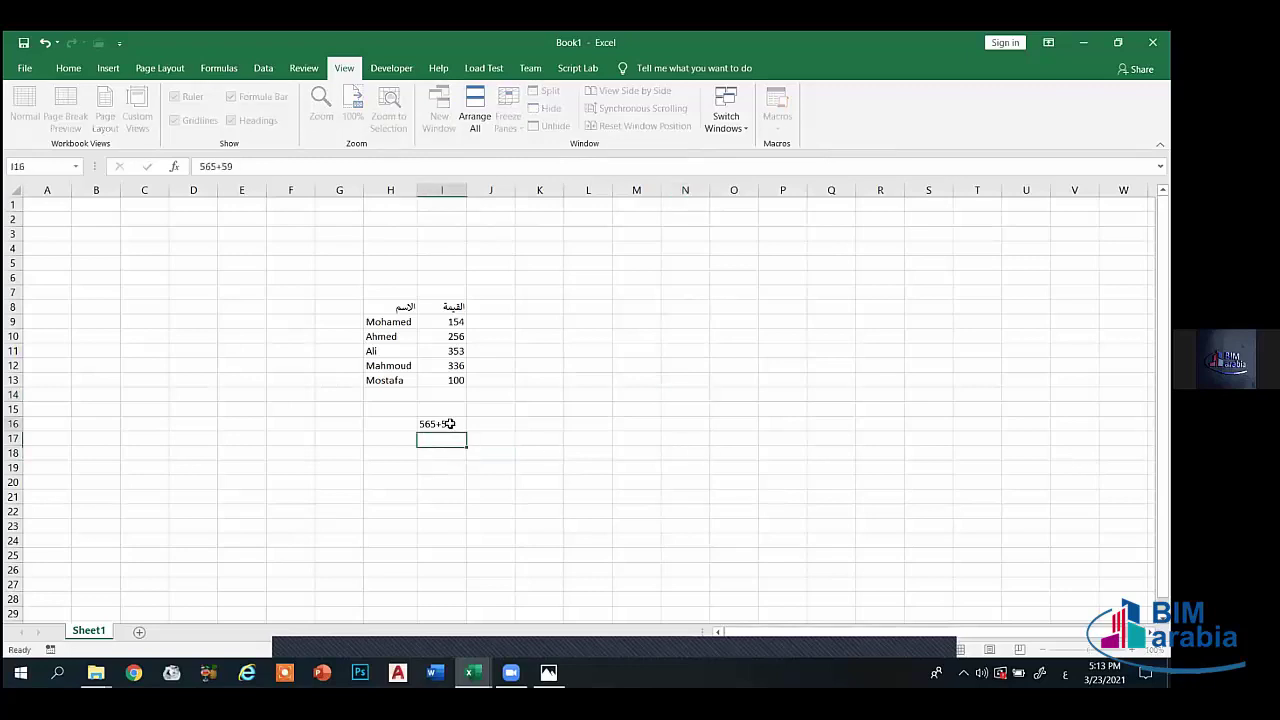
pyautogui.click(454, 383)
pyautogui.moveTo(392, 381)
pyautogui.mouseDown()
pyautogui.moveTo(443, 371)
pyautogui.moveTo(454, 308)
pyautogui.mouseUp()
pyautogui.press('Delete')
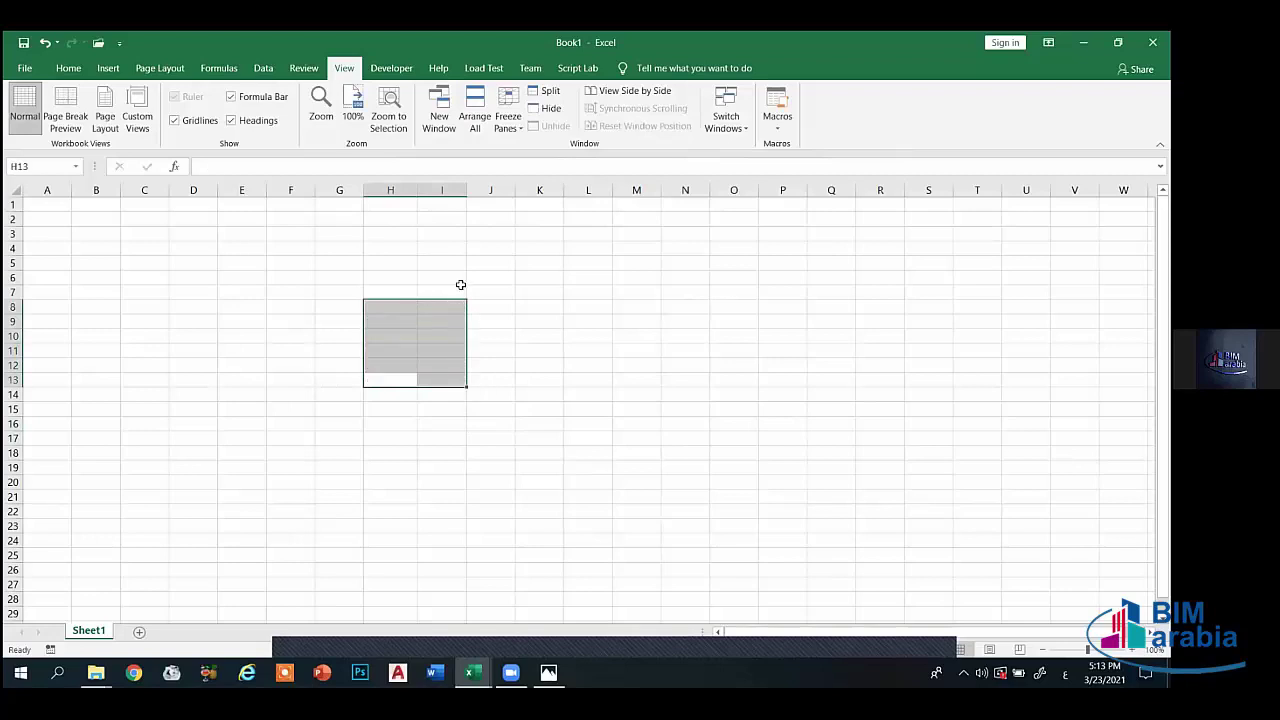
pyautogui.click(534, 322)
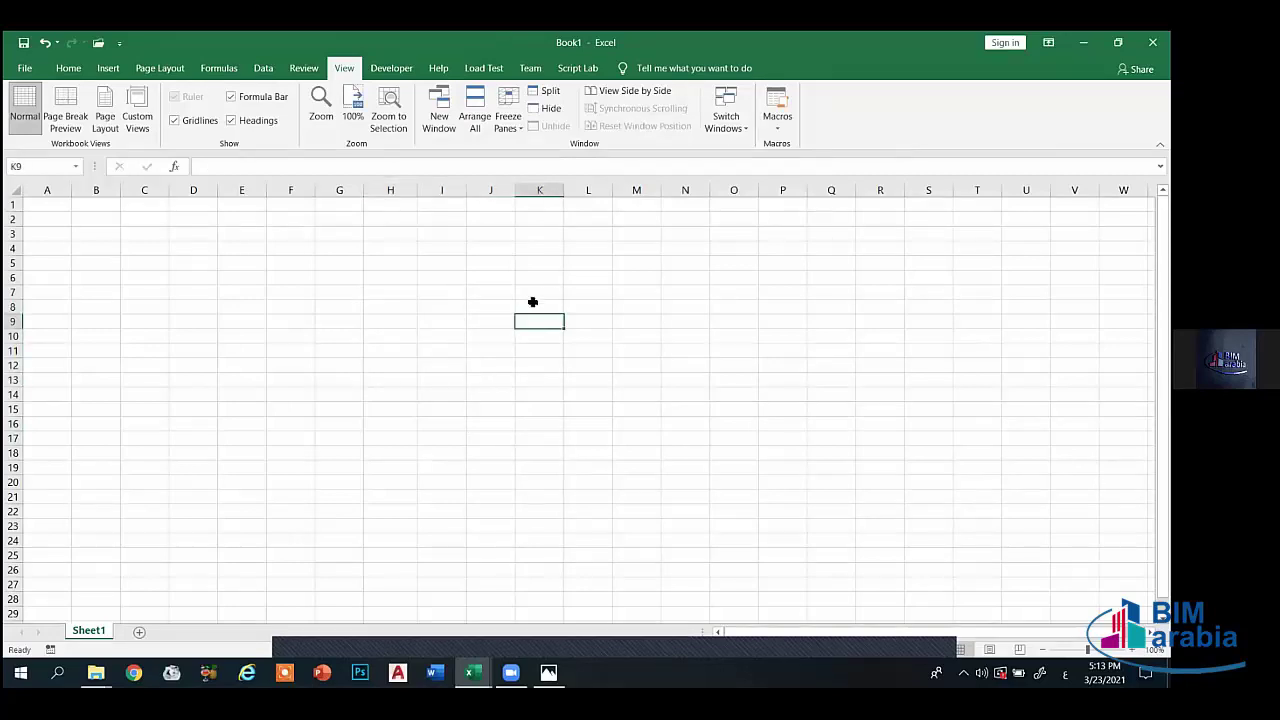
pyautogui.click(771, 128)
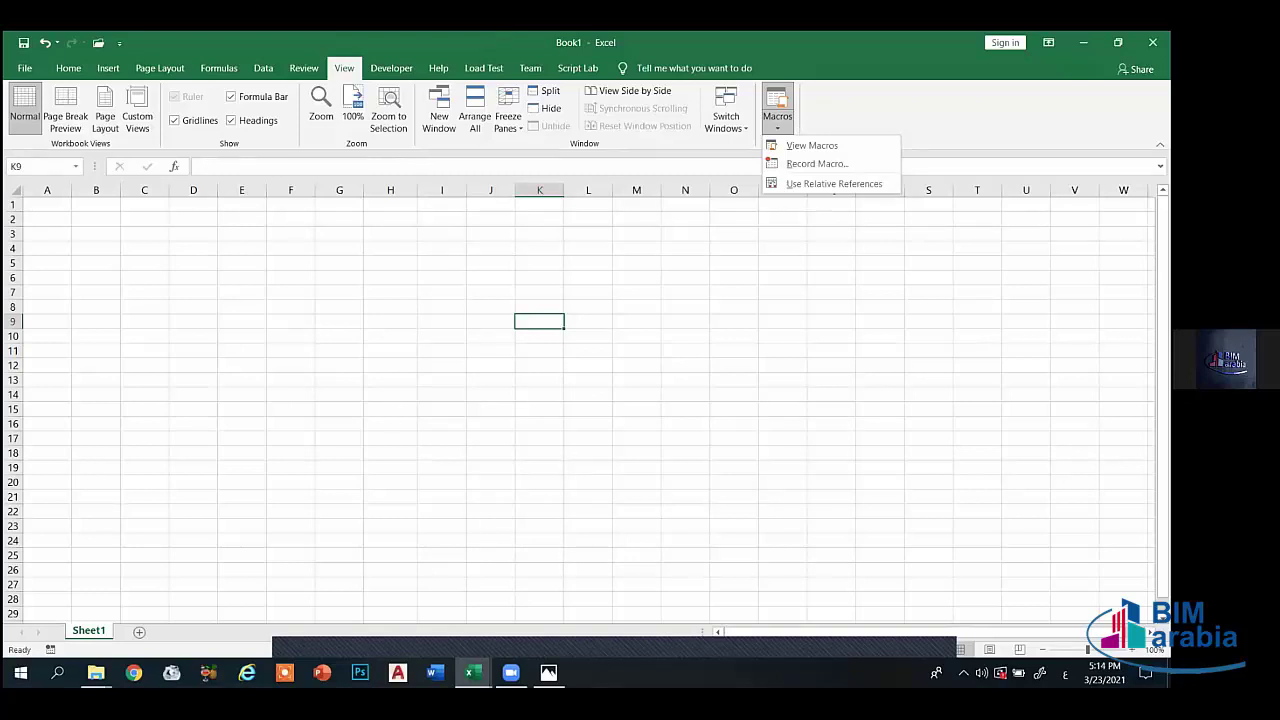
pyautogui.hotkey('ctrl', 'w')
# - Answer Book1's save prompt, switch to Dashboard.xlsx, leave print preview and open Table 1
pyautogui.click(590, 372)
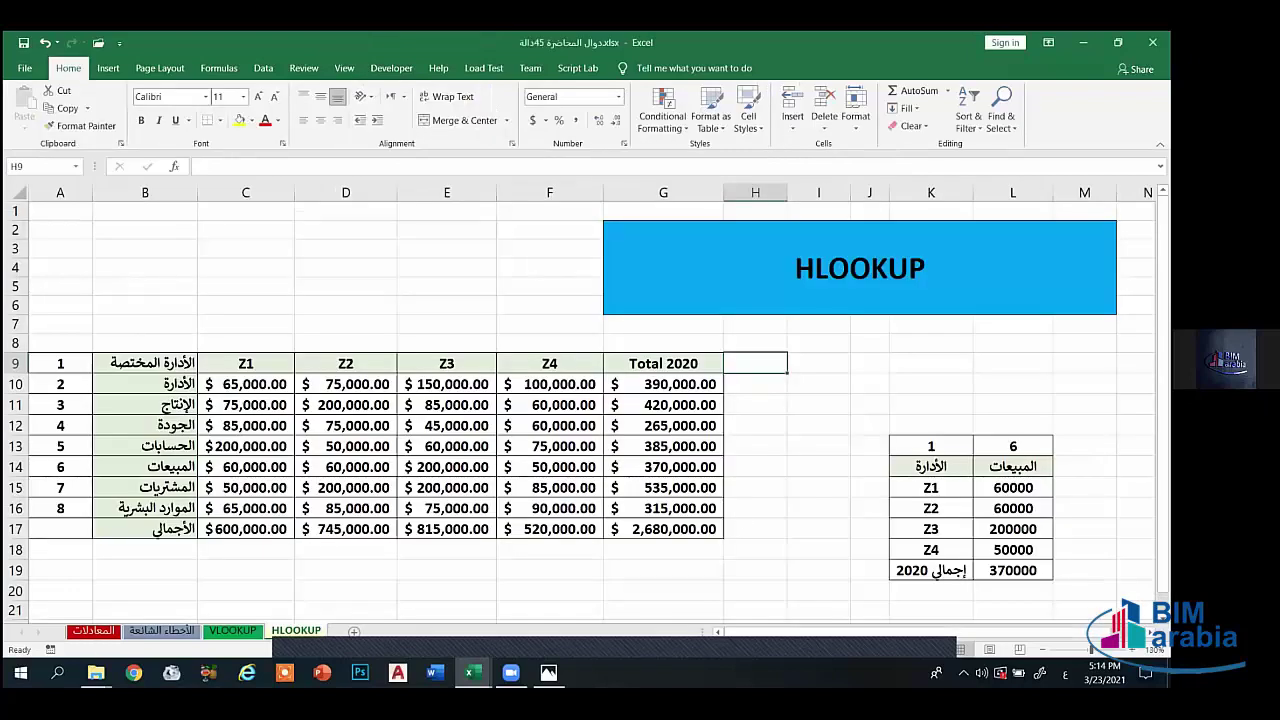
pyautogui.moveTo(470, 672)
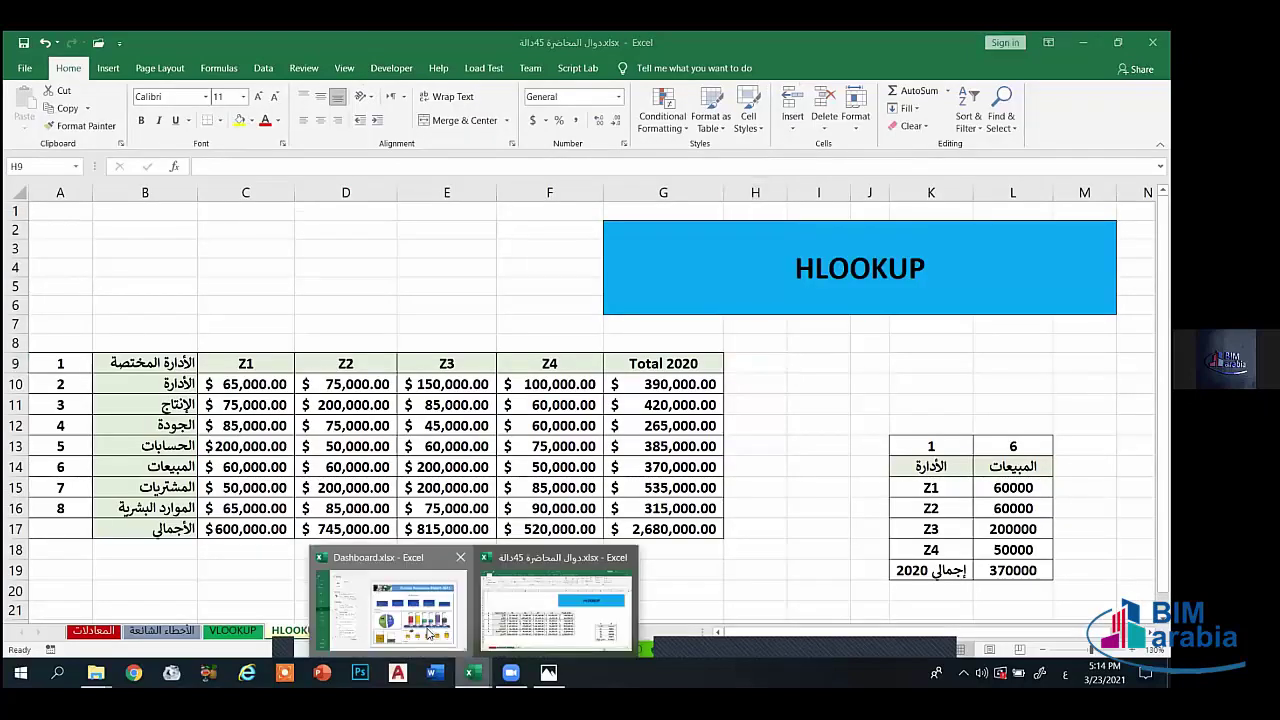
pyautogui.click(565, 595)
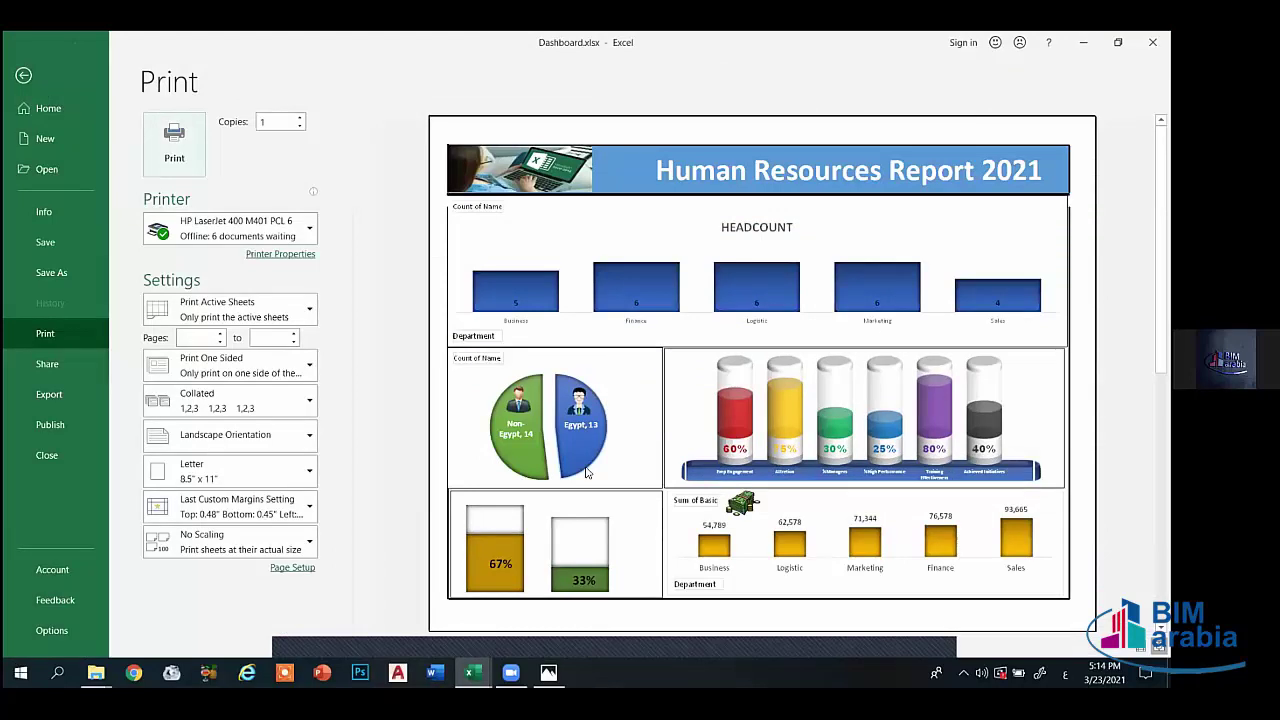
pyautogui.click(24, 76)
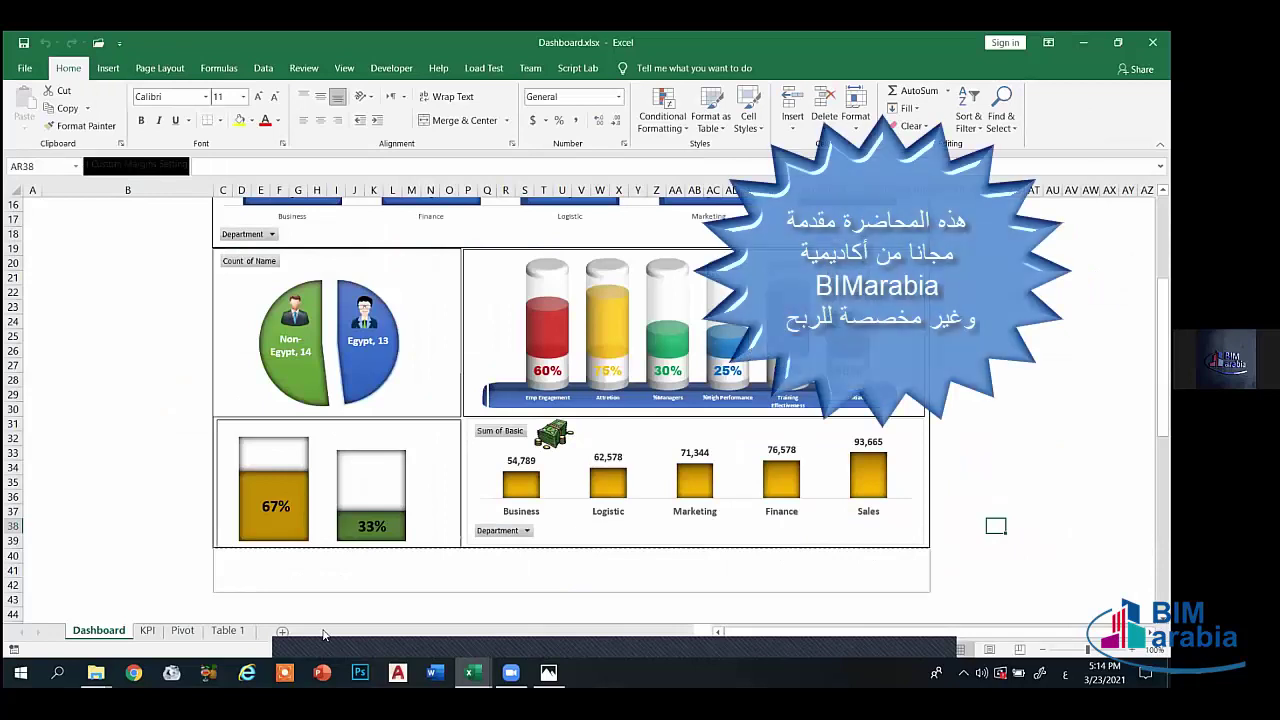
pyautogui.click(227, 630)
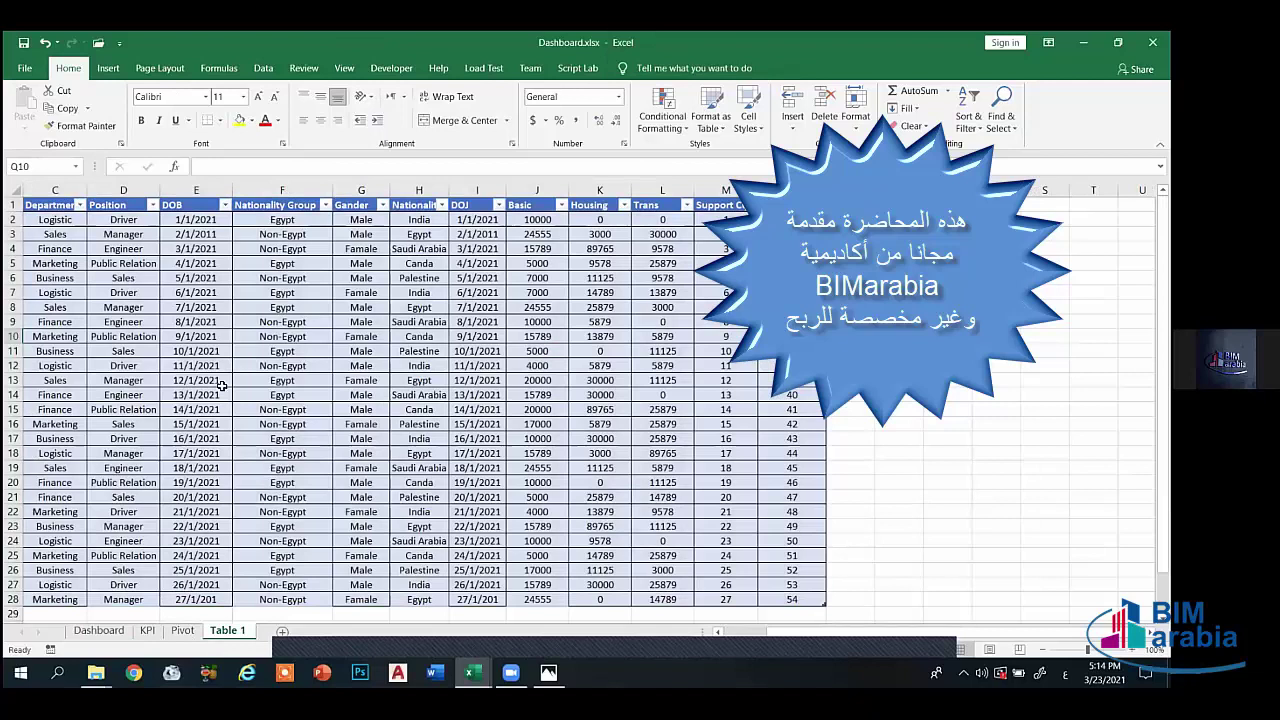
# - Review the KPI sheet and scroll through the Pivot sheet
pyautogui.click(150, 632)
pyautogui.press('Right')
pyautogui.press('Right')
pyautogui.press('Right')
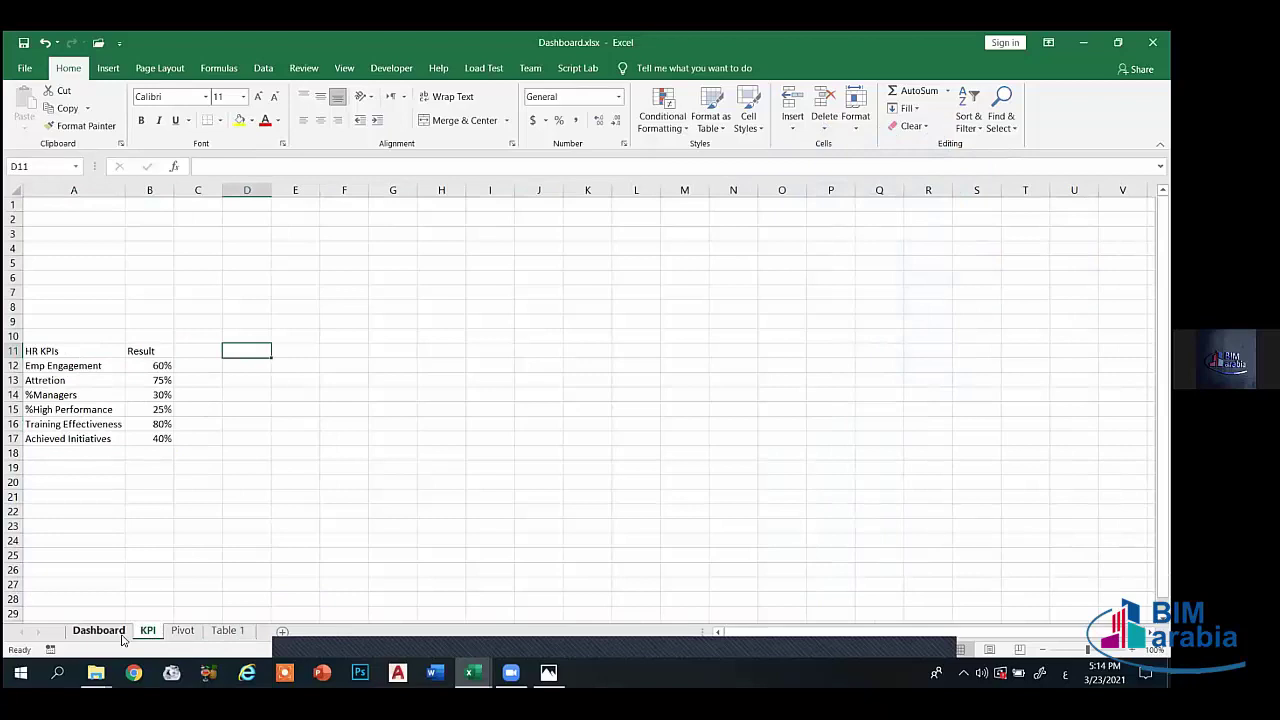
pyautogui.click(180, 630)
pyautogui.scroll(10, 257, 371)
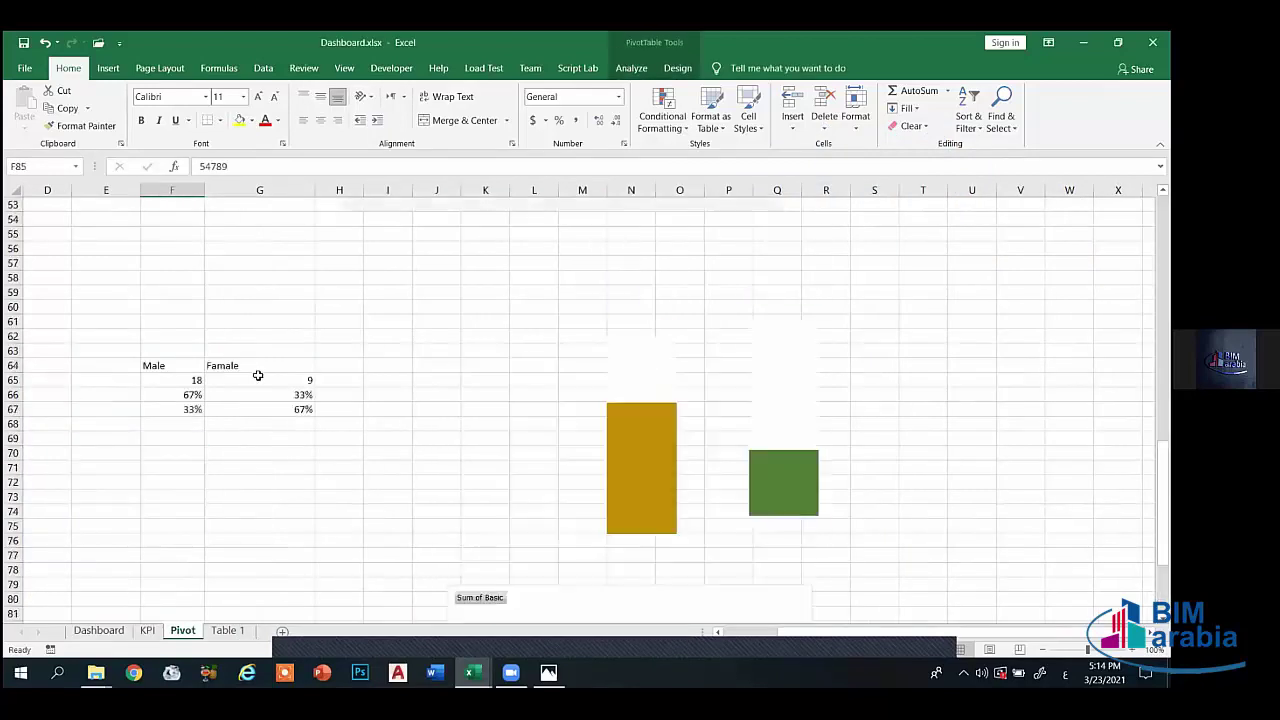
pyautogui.scroll(1, 310, 322)
pyautogui.scroll(5, 312, 330)
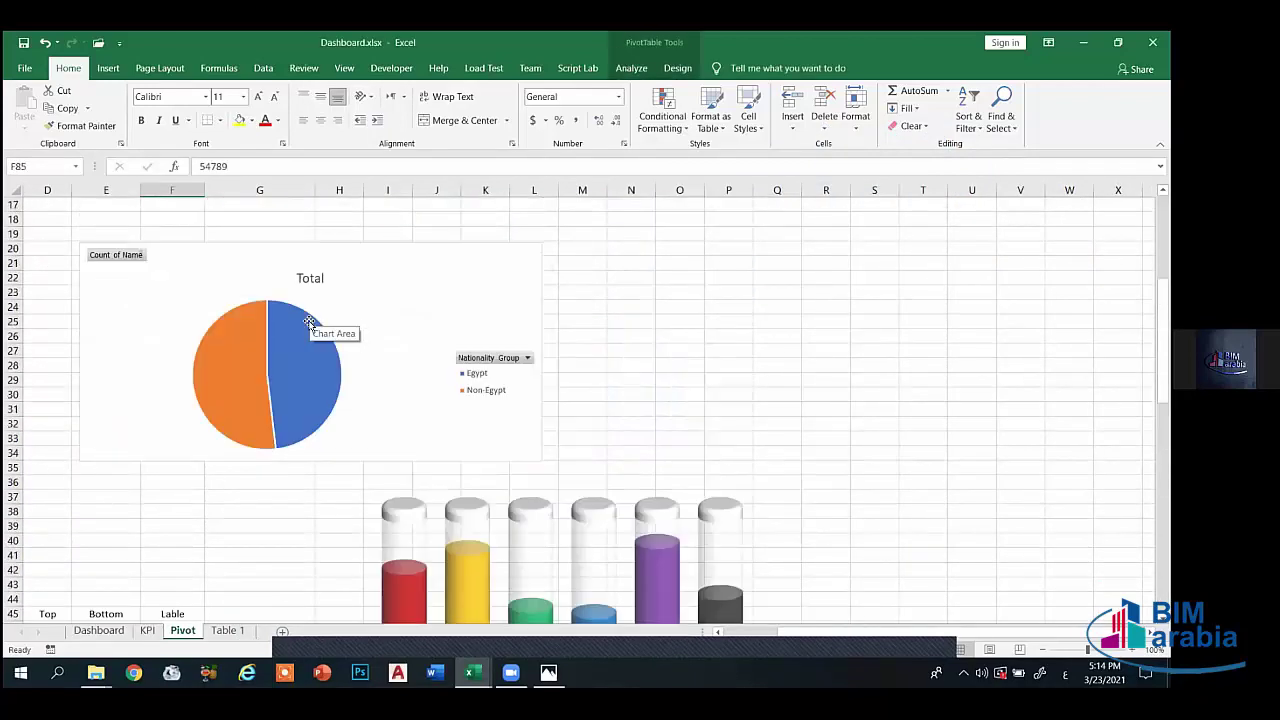
pyautogui.scroll(4, 313, 325)
pyautogui.scroll(1, 313, 323)
pyautogui.scroll(-7, 313, 325)
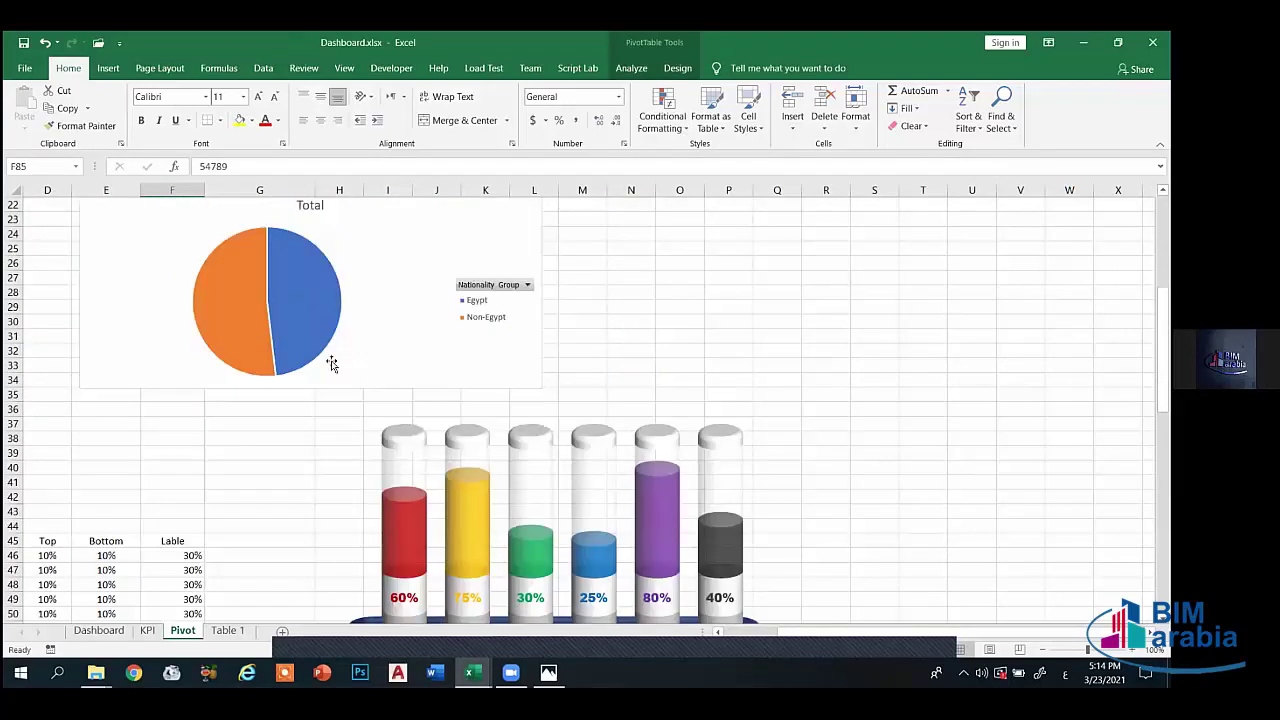
pyautogui.scroll(-1, 350, 385)
pyautogui.scroll(-15, 457, 447)
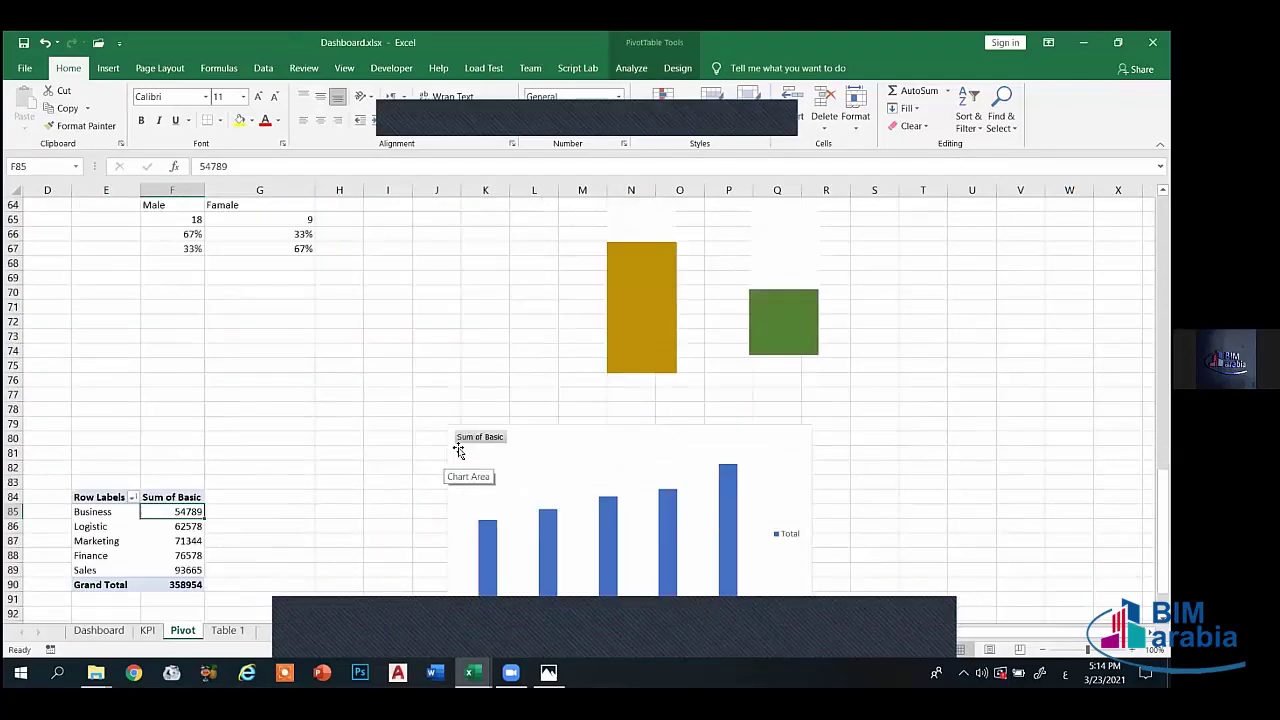
pyautogui.scroll(-6, 458, 450)
pyautogui.scroll(3, 458, 450)
pyautogui.scroll(4, 458, 450)
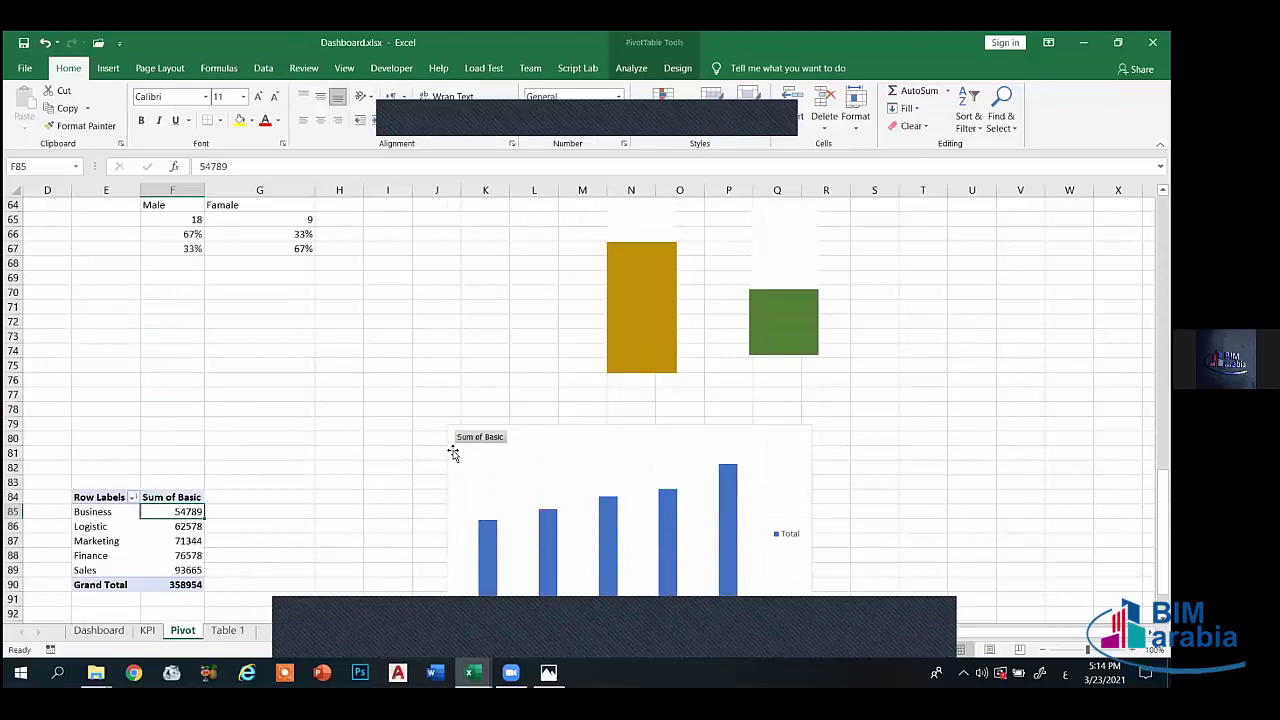
pyautogui.scroll(5, 458, 450)
# - Scroll through the Dashboard sheet
pyautogui.click(99, 630)
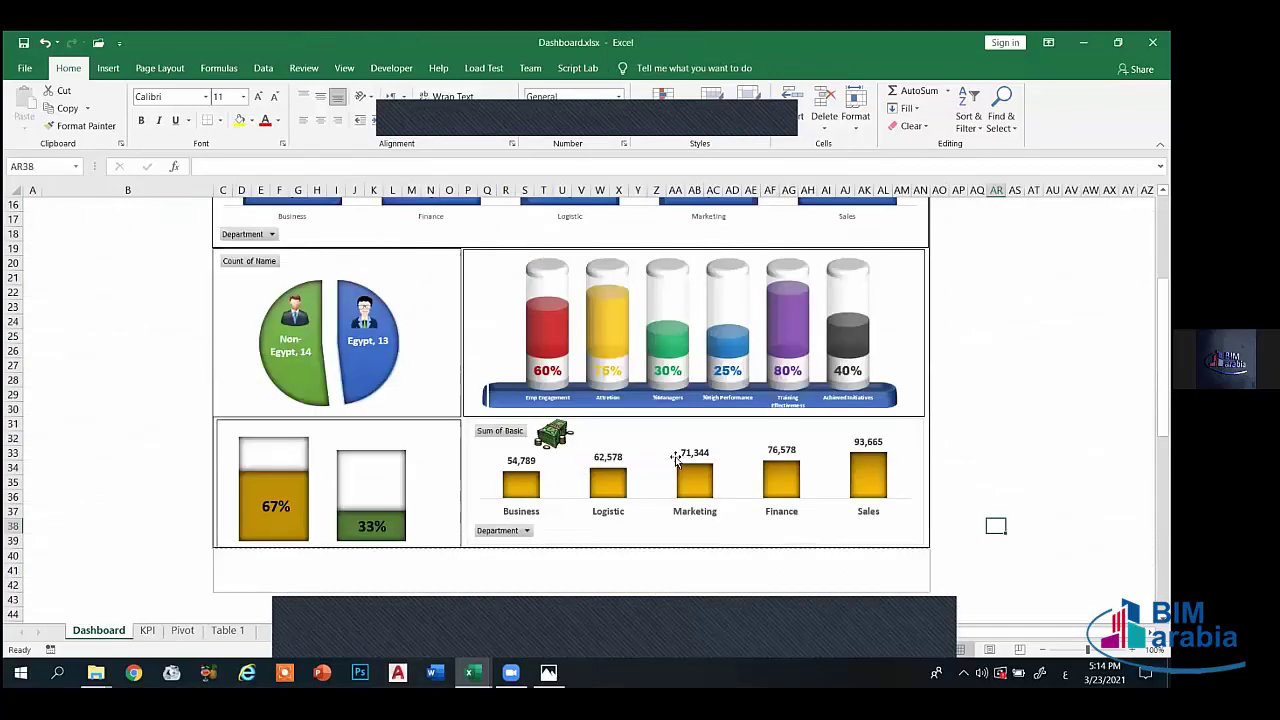
pyautogui.scroll(2, 834, 297)
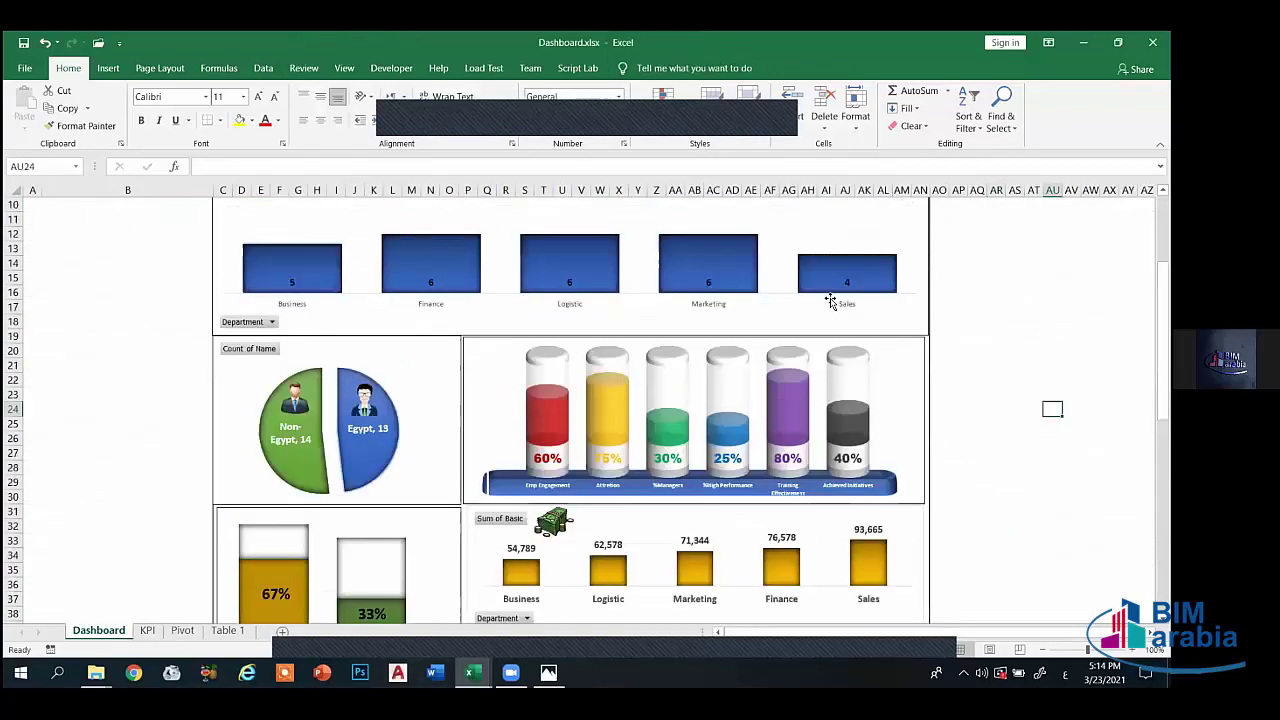
pyautogui.scroll(3, 557, 343)
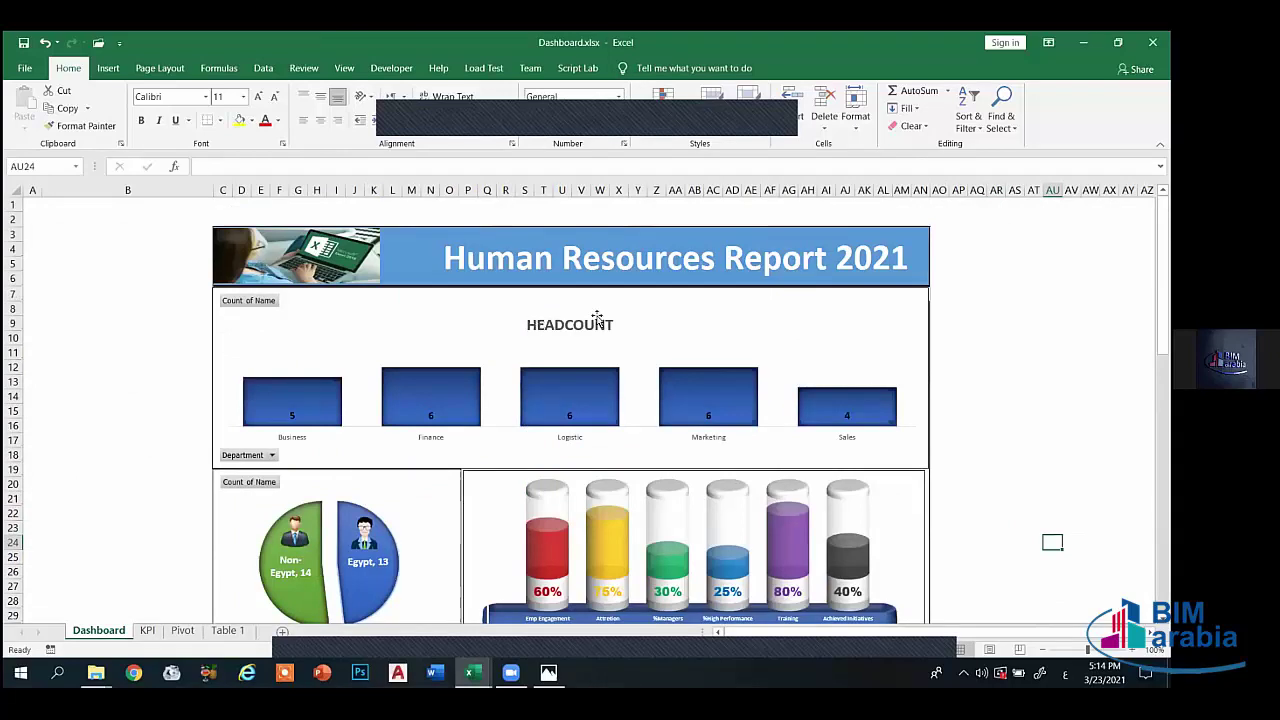
pyautogui.scroll(-3, 592, 318)
pyautogui.scroll(-3, 590, 327)
pyautogui.scroll(4, 598, 298)
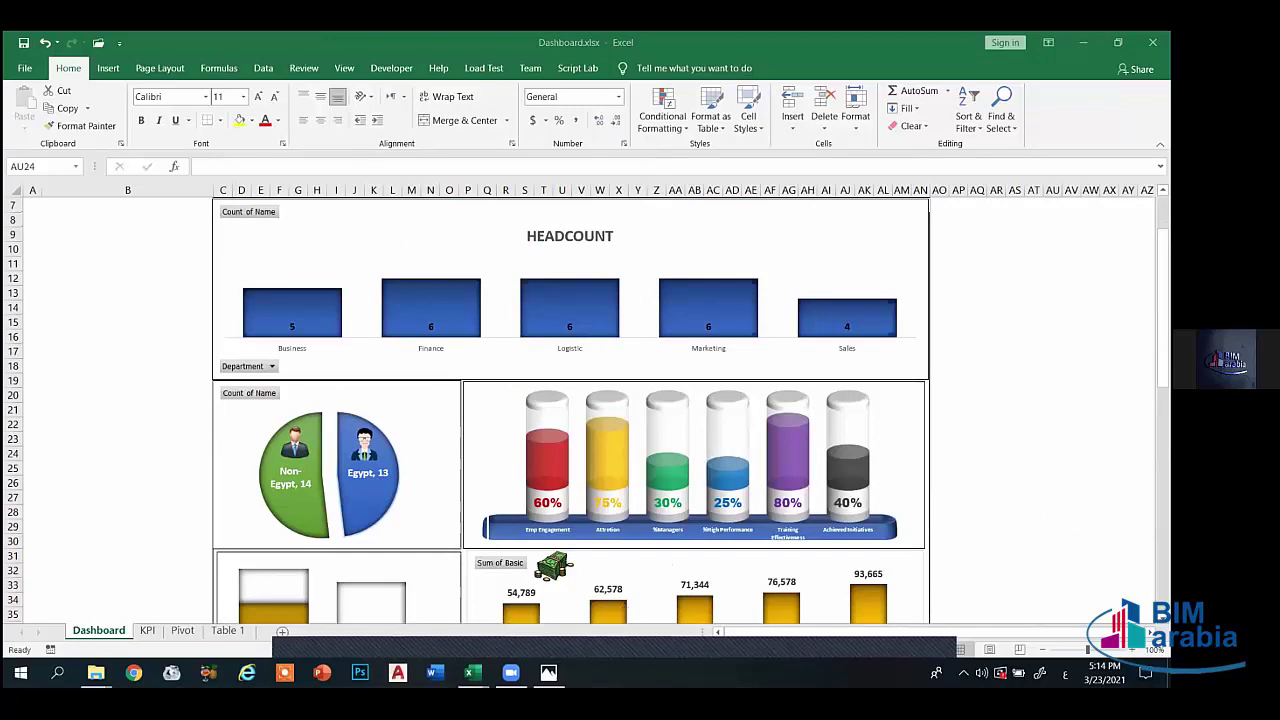
# - Create a new blank workbook, Book2, with Ctrl+N
pyautogui.rightClick(472, 672)
pyautogui.press('Escape')
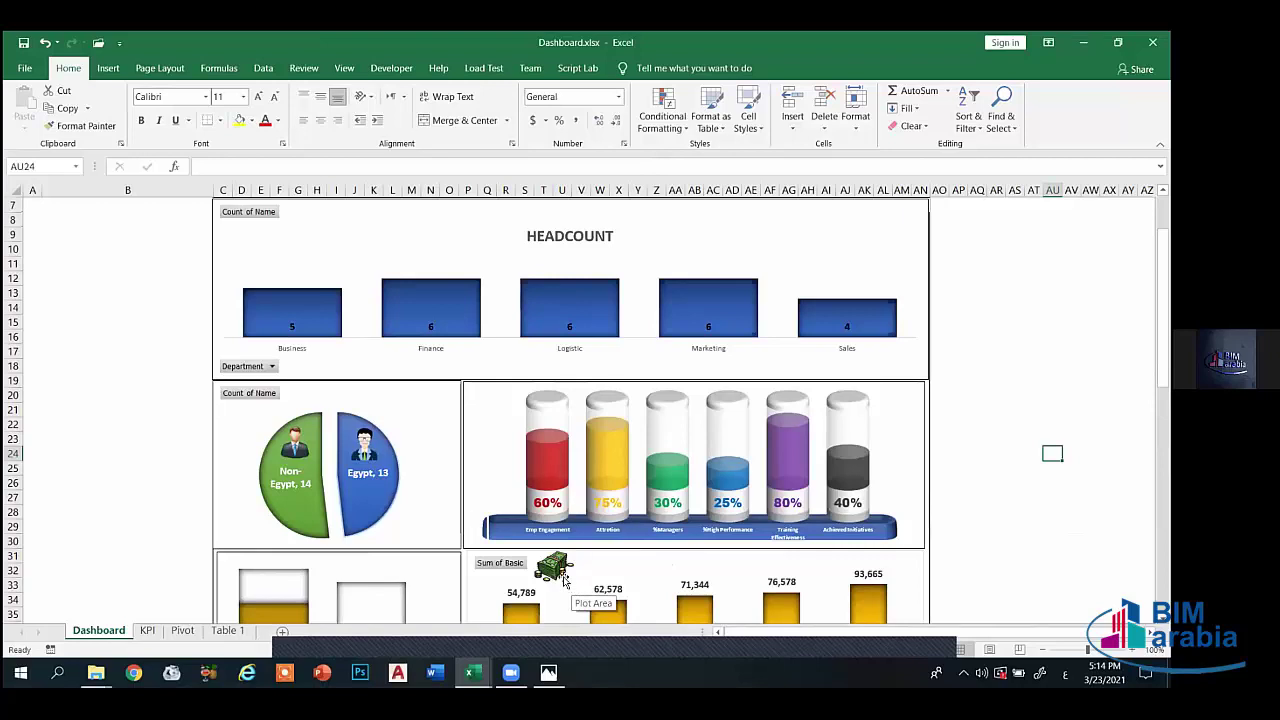
pyautogui.hotkey('ctrl', 'n')
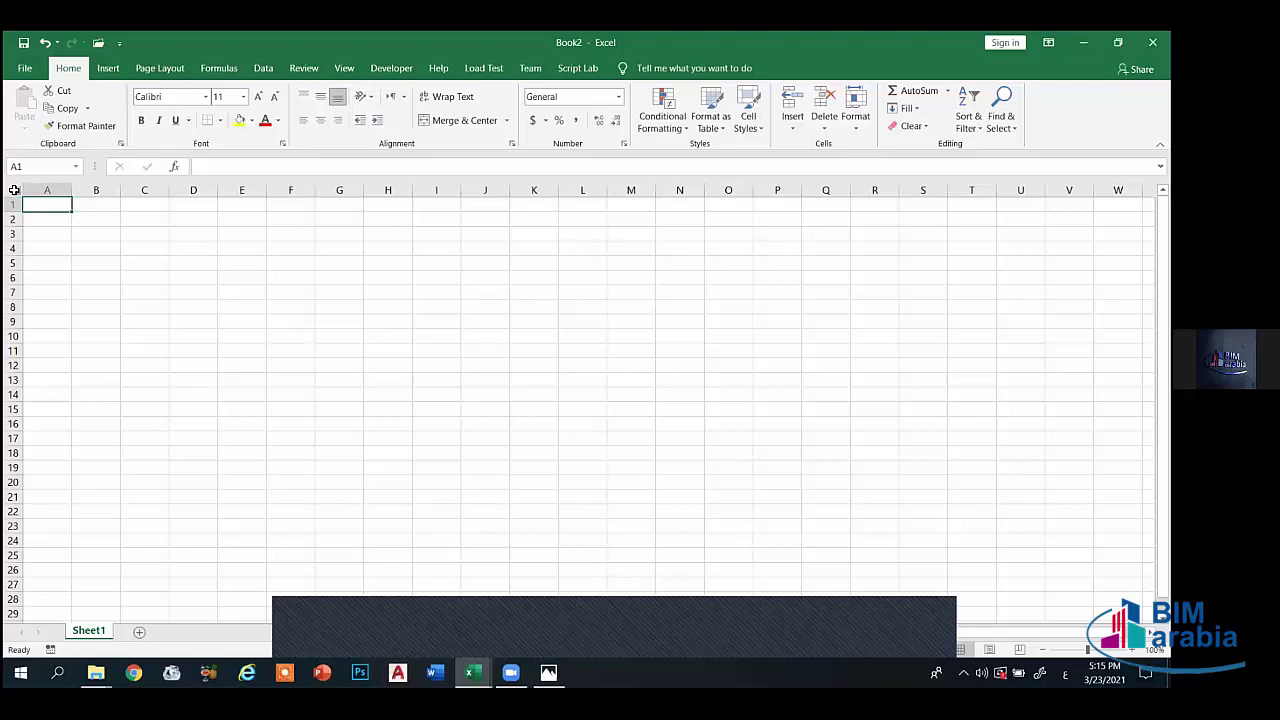
# - Select the whole sheet and drag the column border to narrow all columns
pyautogui.click(14, 190)
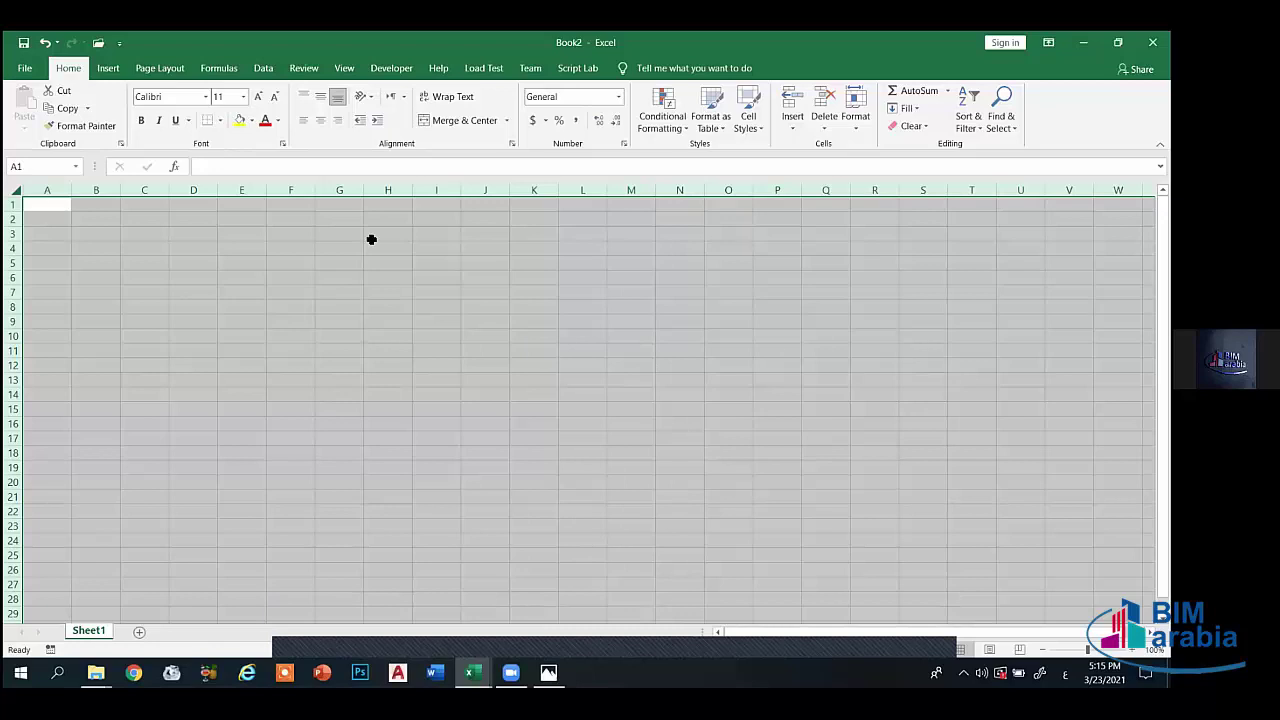
pyautogui.moveTo(71, 191); pyautogui.dragTo(44, 191)
pyautogui.click(166, 290)
pyautogui.click(318, 292)
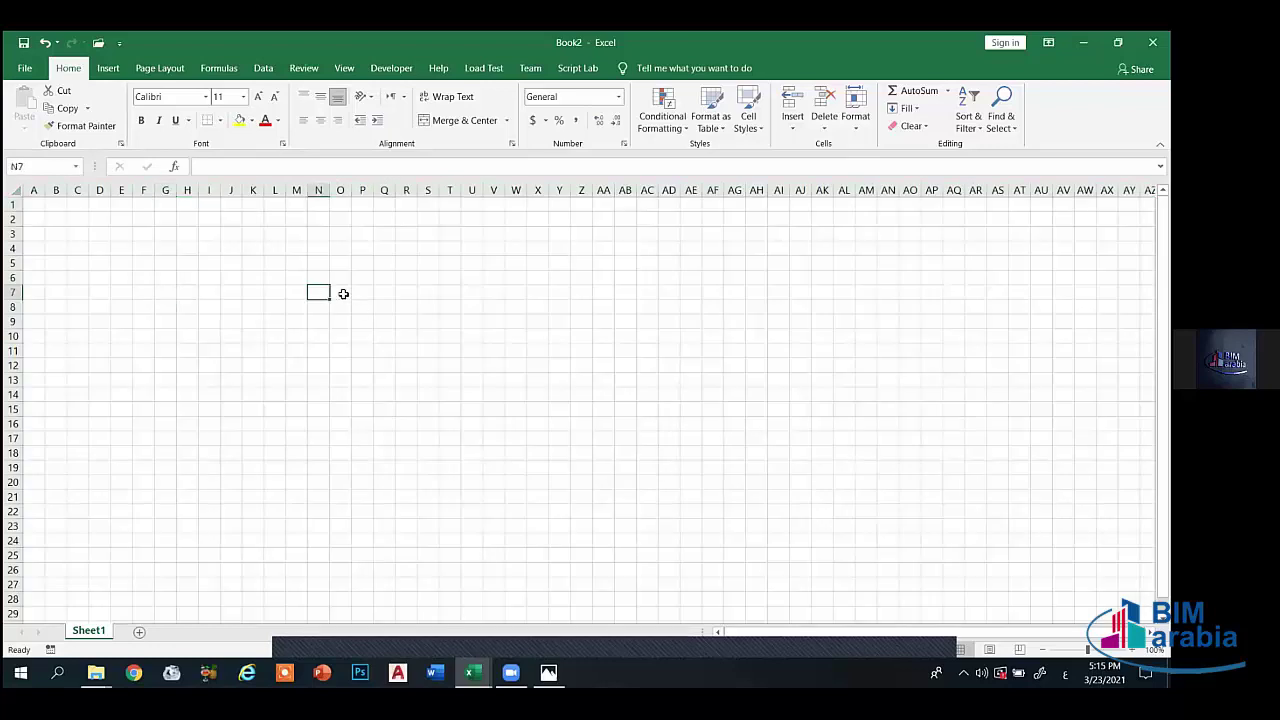
pyautogui.click(160, 246)
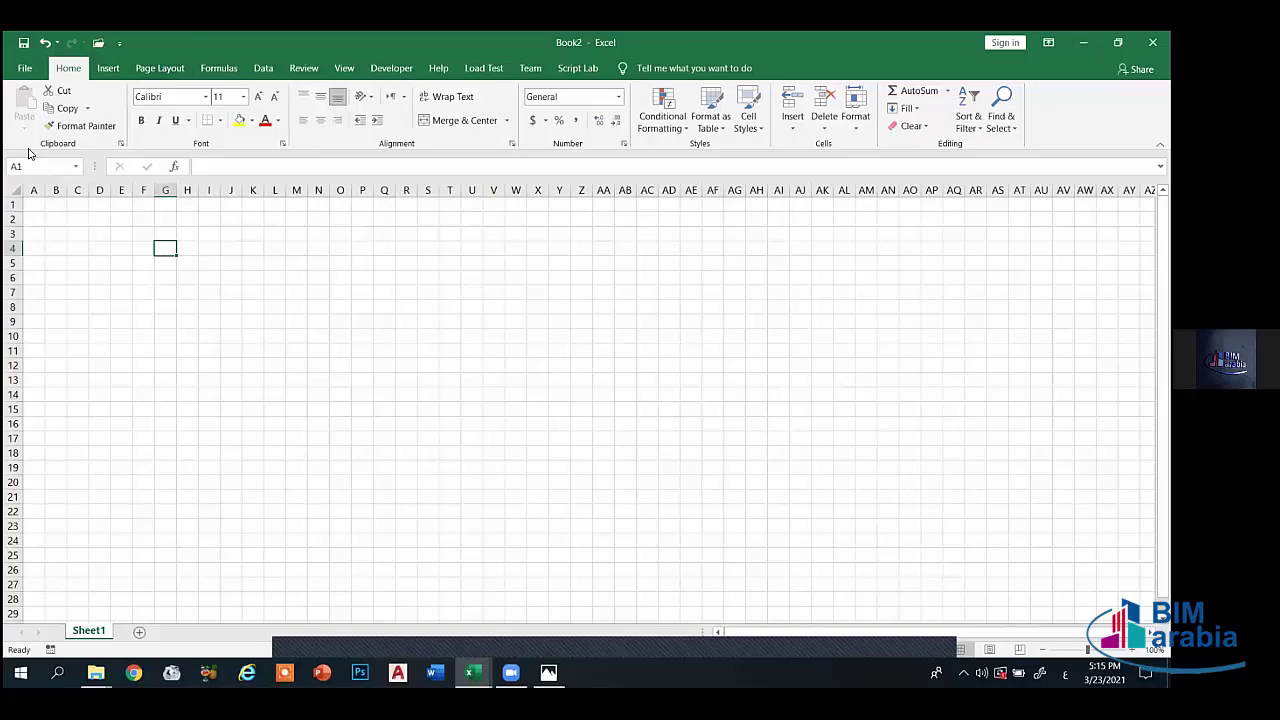
# - Reselect the whole sheet and adjust every column to width 2.44 for square cells
pyautogui.click(15, 189)
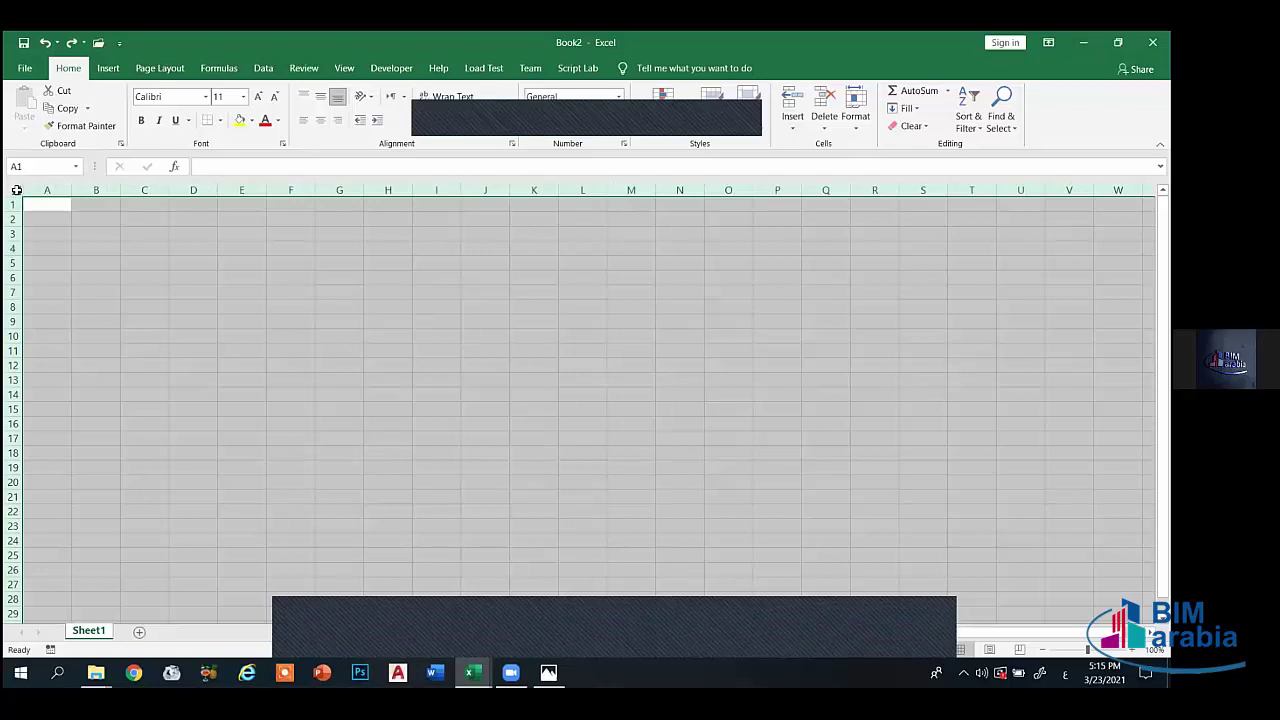
pyautogui.click(80, 265)
pyautogui.hotkey('ctrl', 'a')
pyautogui.click(138, 250)
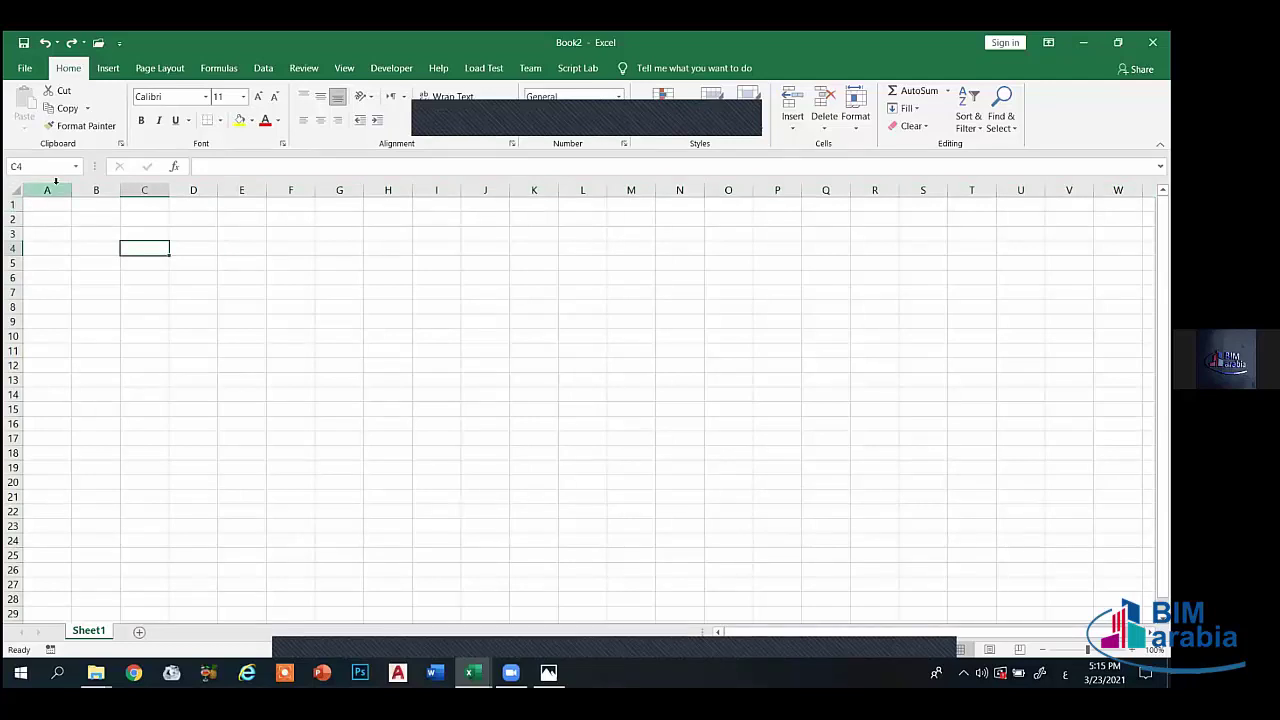
pyautogui.click(18, 190)
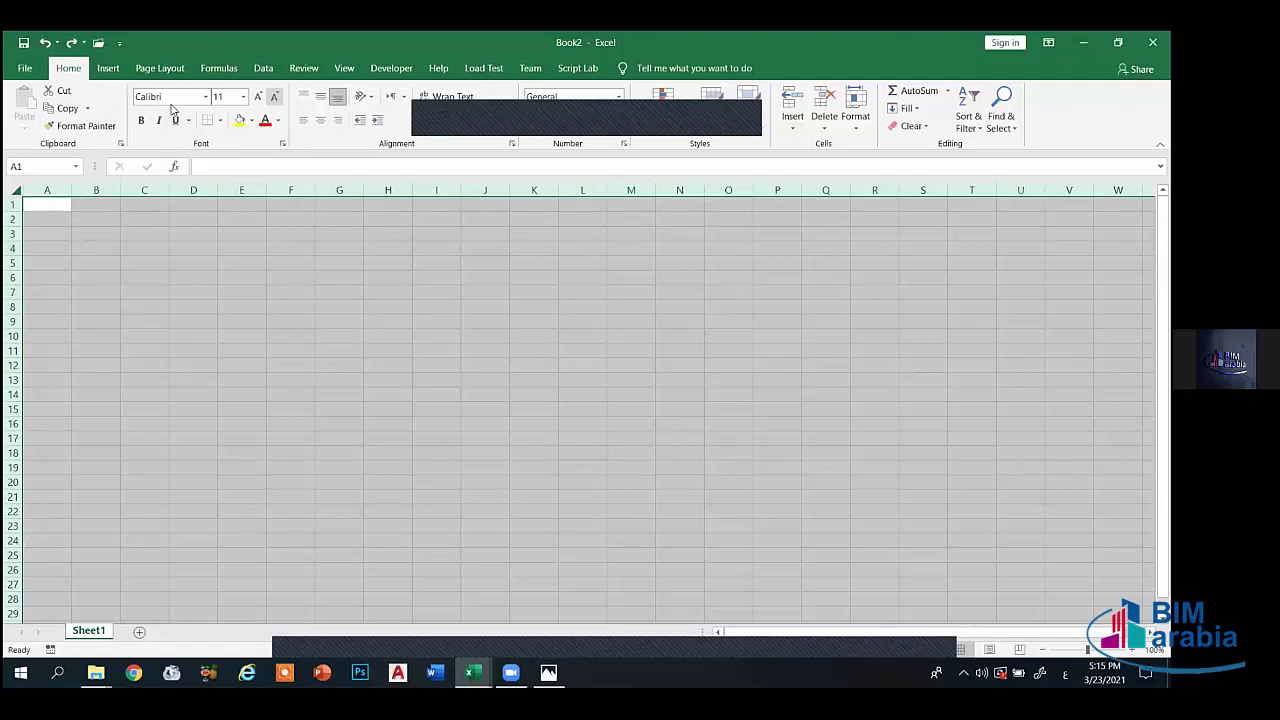
pyautogui.moveTo(71, 190); pyautogui.dragTo(41, 189)
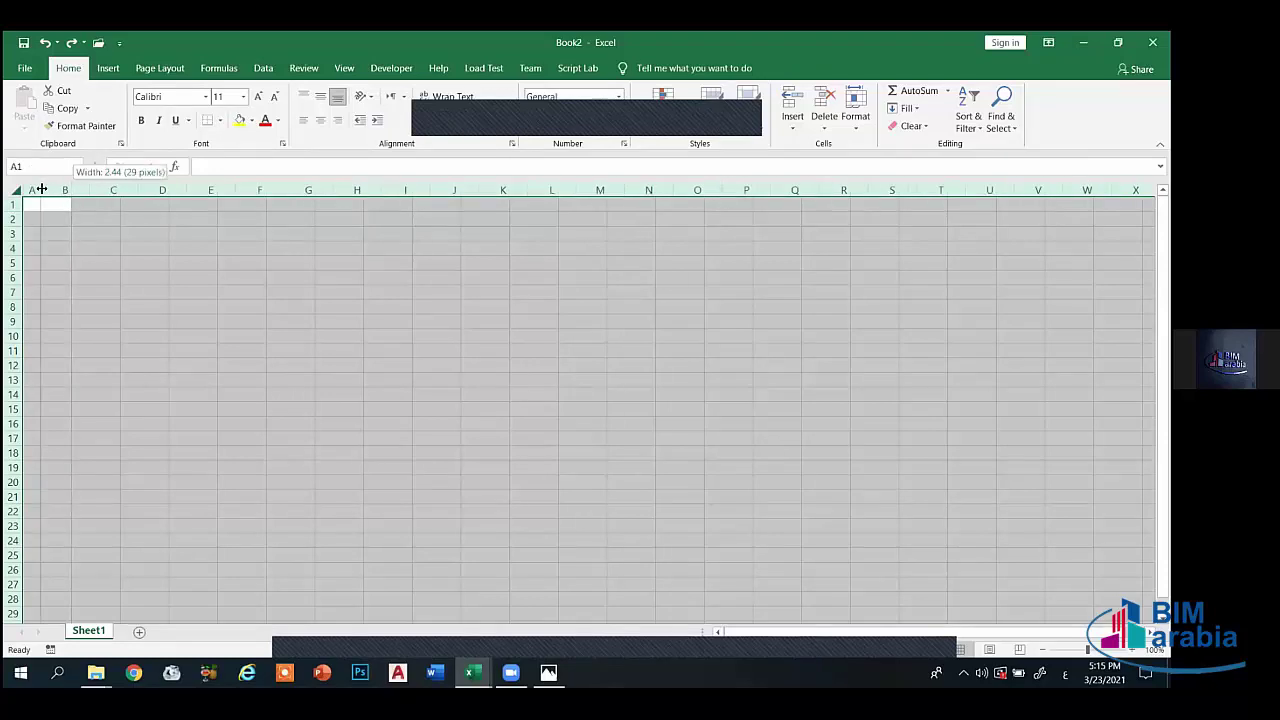
pyautogui.moveTo(41, 189); pyautogui.dragTo(44, 190)
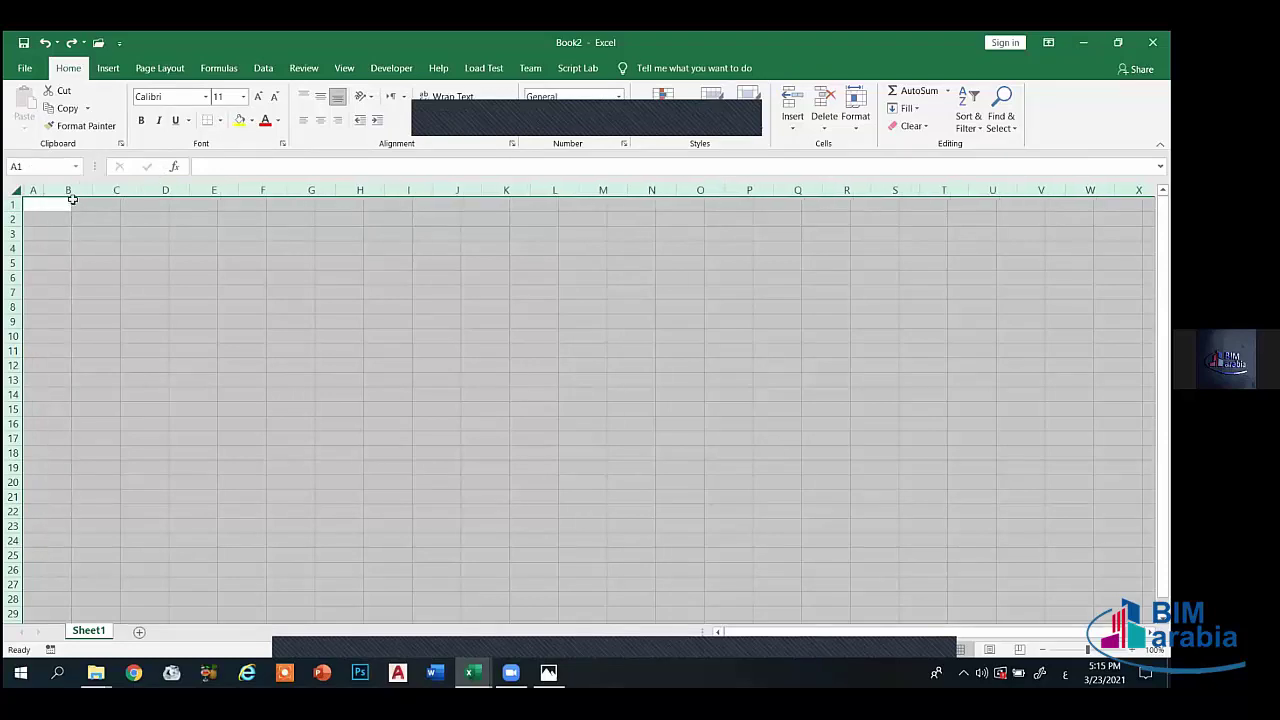
pyautogui.click(250, 263)
pyautogui.click(260, 316)
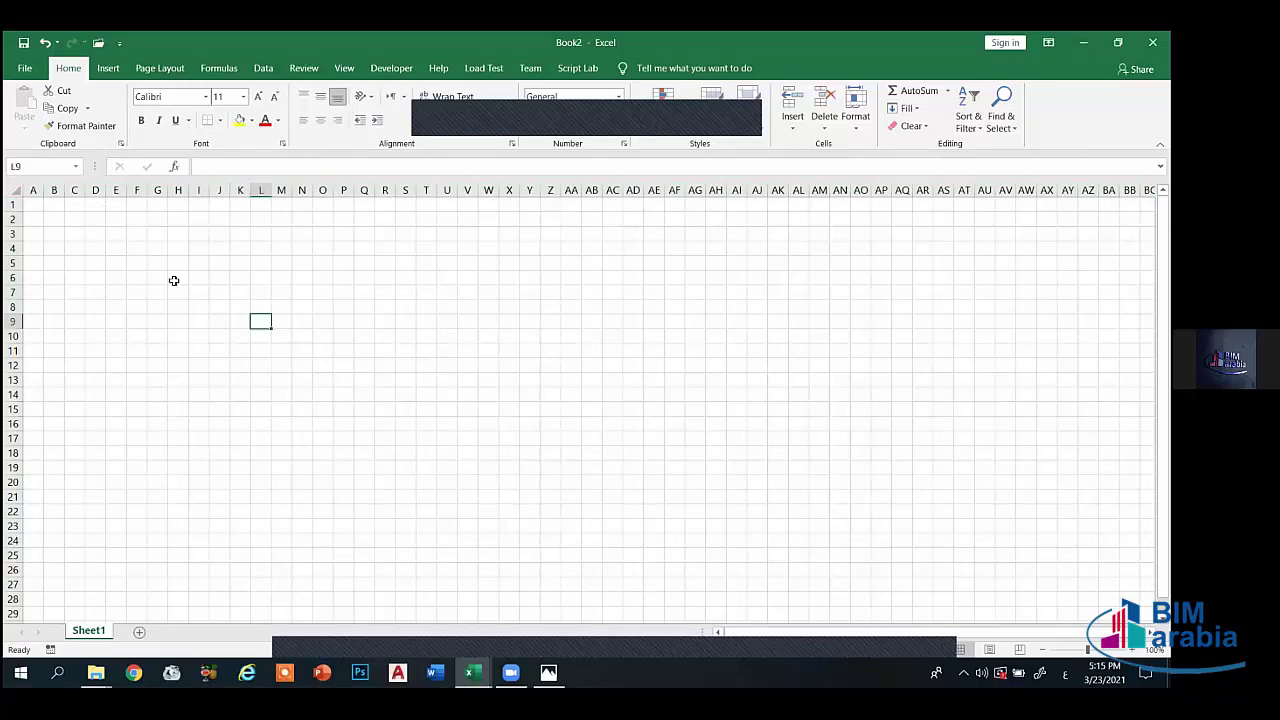
pyautogui.click(163, 70)
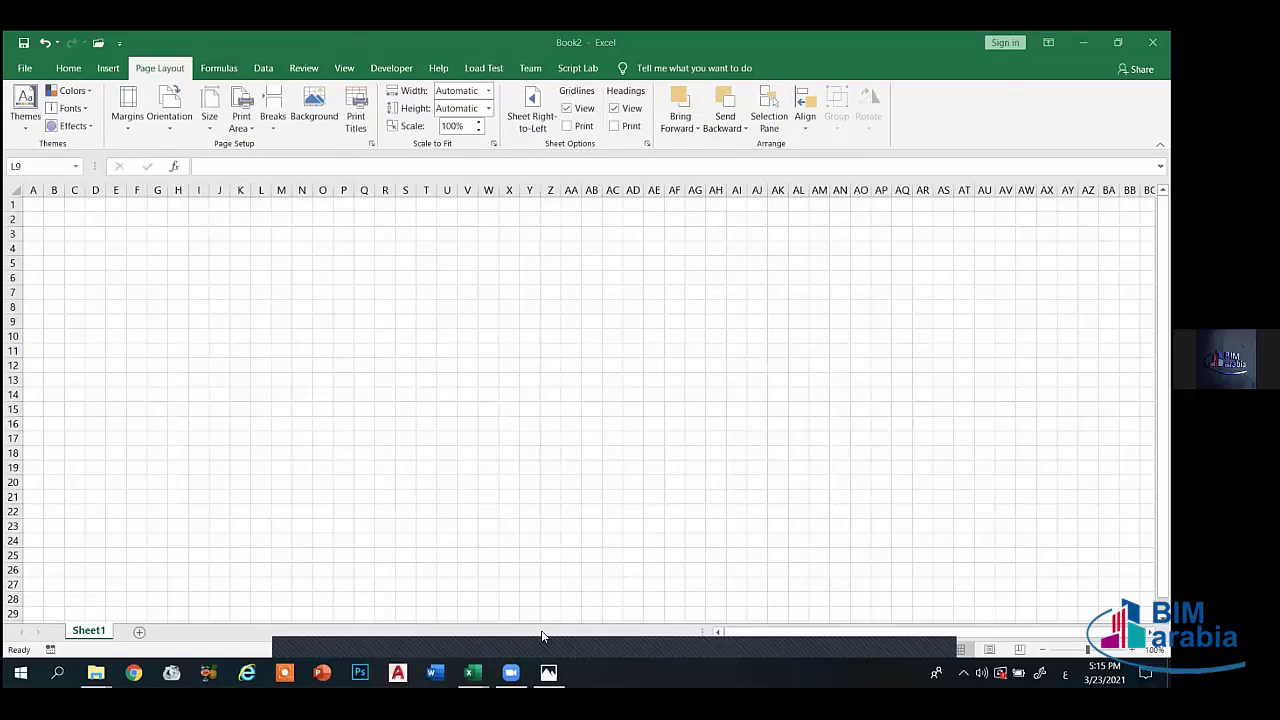
# - Set the page orientation to Landscape and check how far the first page extends
pyautogui.click(167, 122)
pyautogui.click(202, 186)
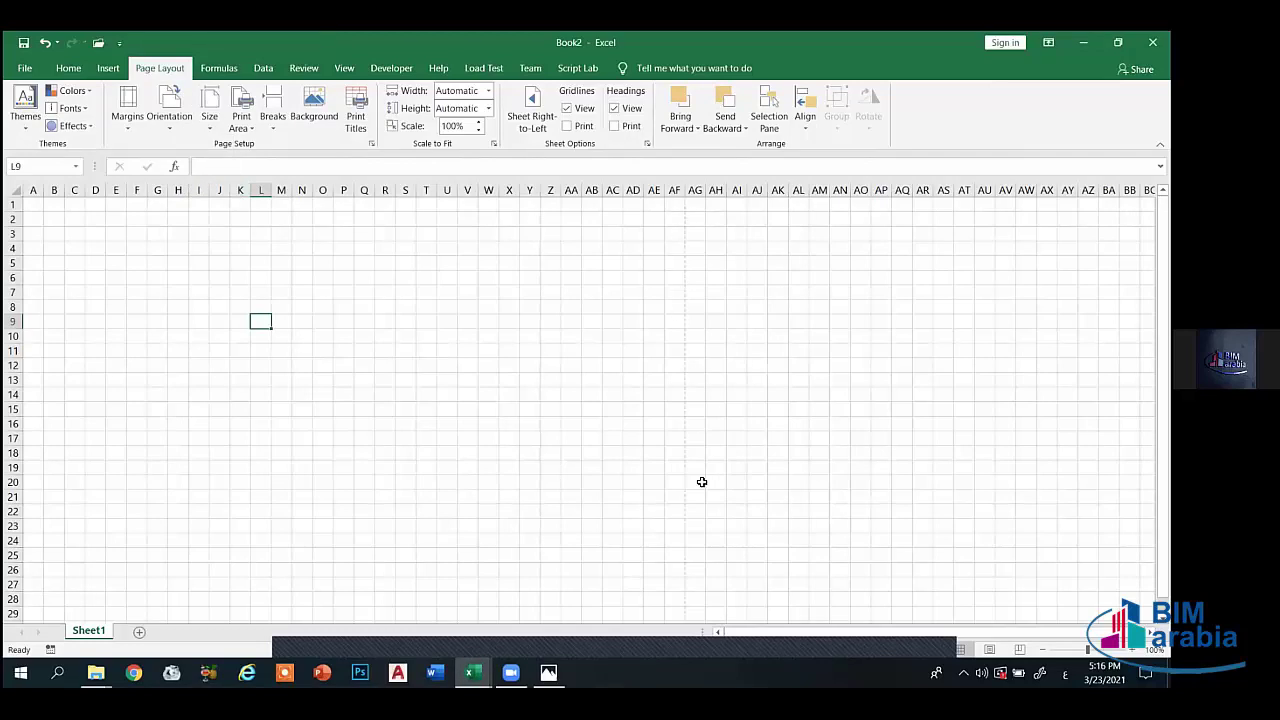
pyautogui.moveTo(33, 205); pyautogui.dragTo(209, 321)
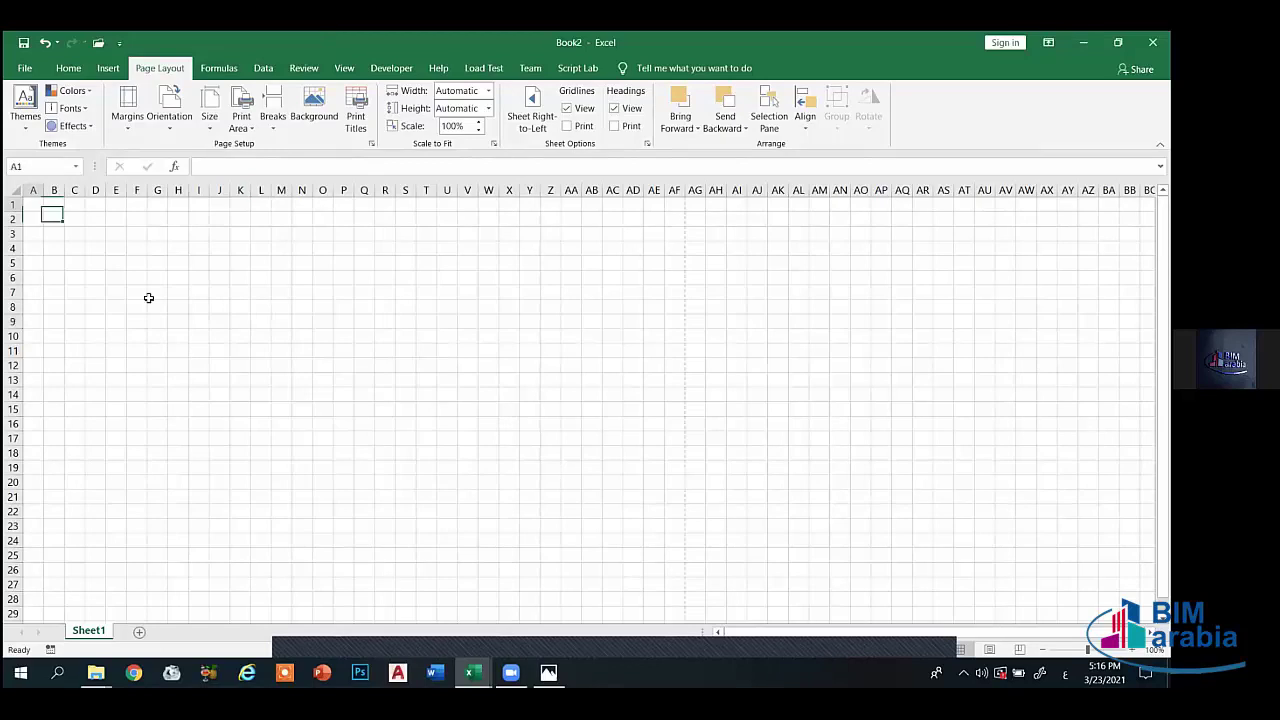
pyautogui.moveTo(579, 458)
pyautogui.mouseDown()
pyautogui.moveTo(640, 327)
pyautogui.moveTo(677, 549)
pyautogui.mouseUp()
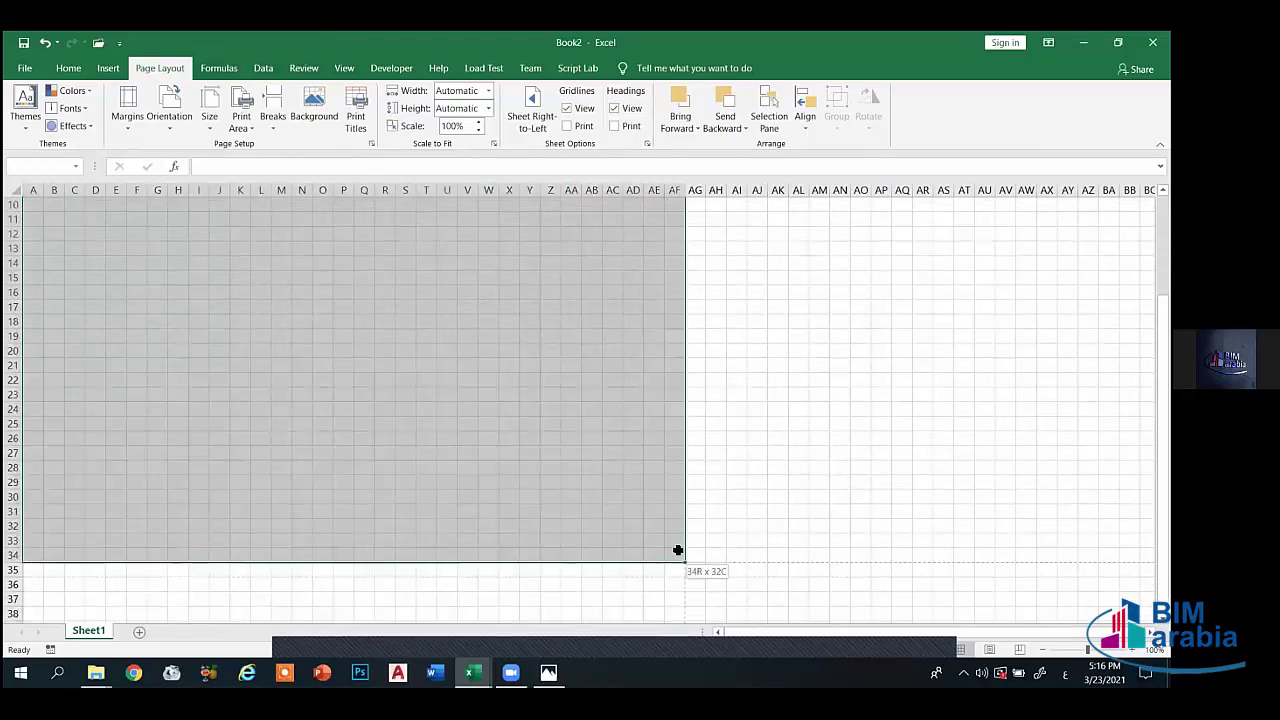
pyautogui.click(778, 350)
pyautogui.click(405, 321)
pyautogui.scroll(3, 450, 305)
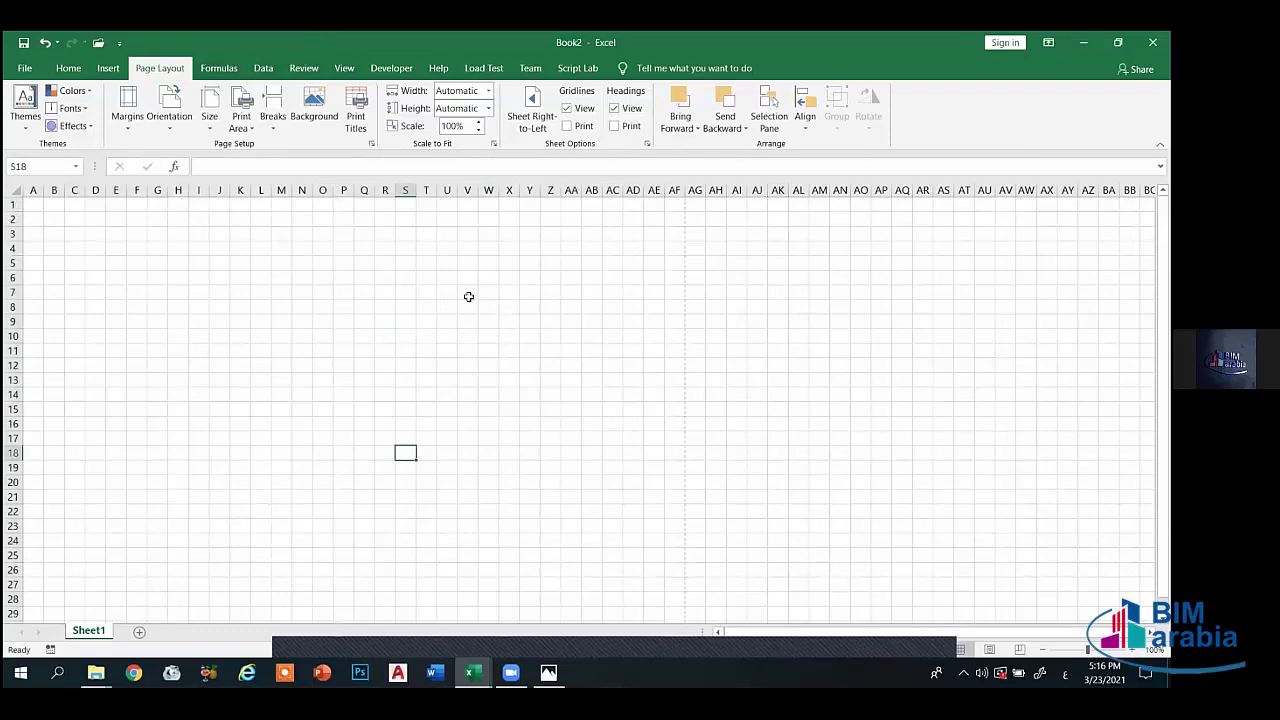
# - Hide the gridlines and select the first page's cells A1:AF34
pyautogui.click(584, 109)
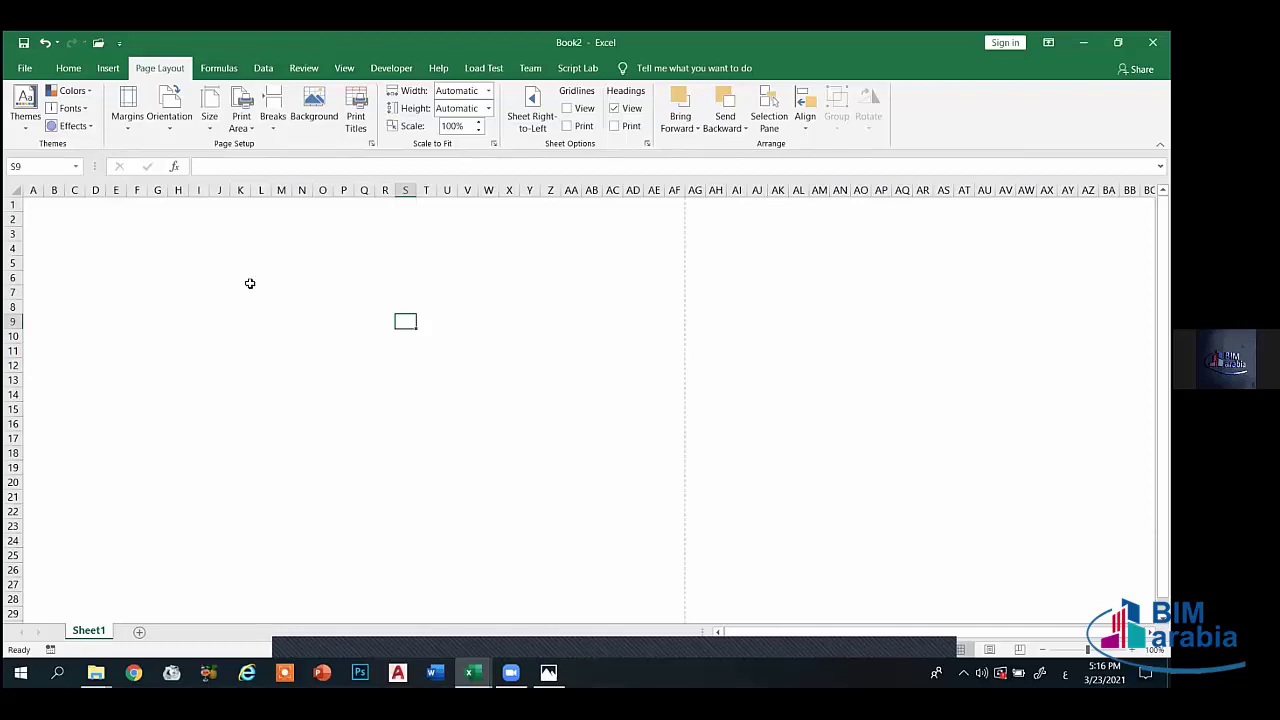
pyautogui.click(251, 281)
pyautogui.moveTo(29, 204); pyautogui.dragTo(612, 654)
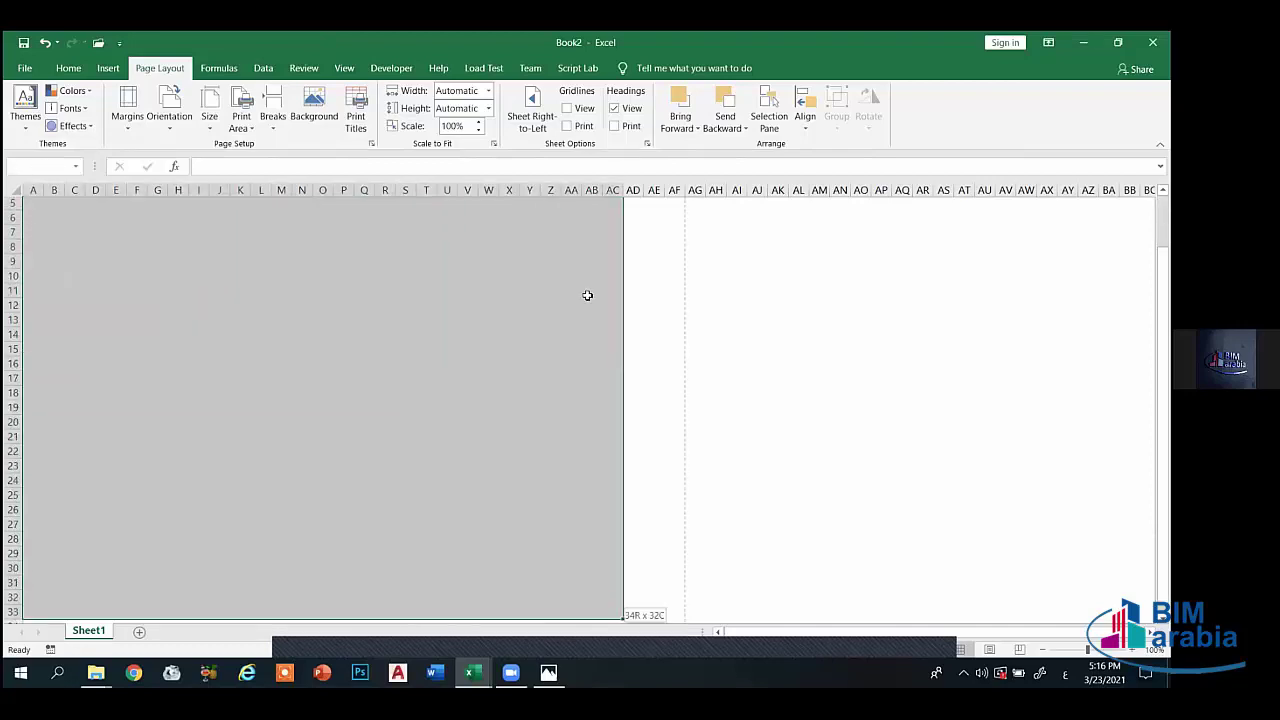
pyautogui.scroll(-3, 657, 474)
pyautogui.moveTo(653, 475); pyautogui.dragTo(653, 475)
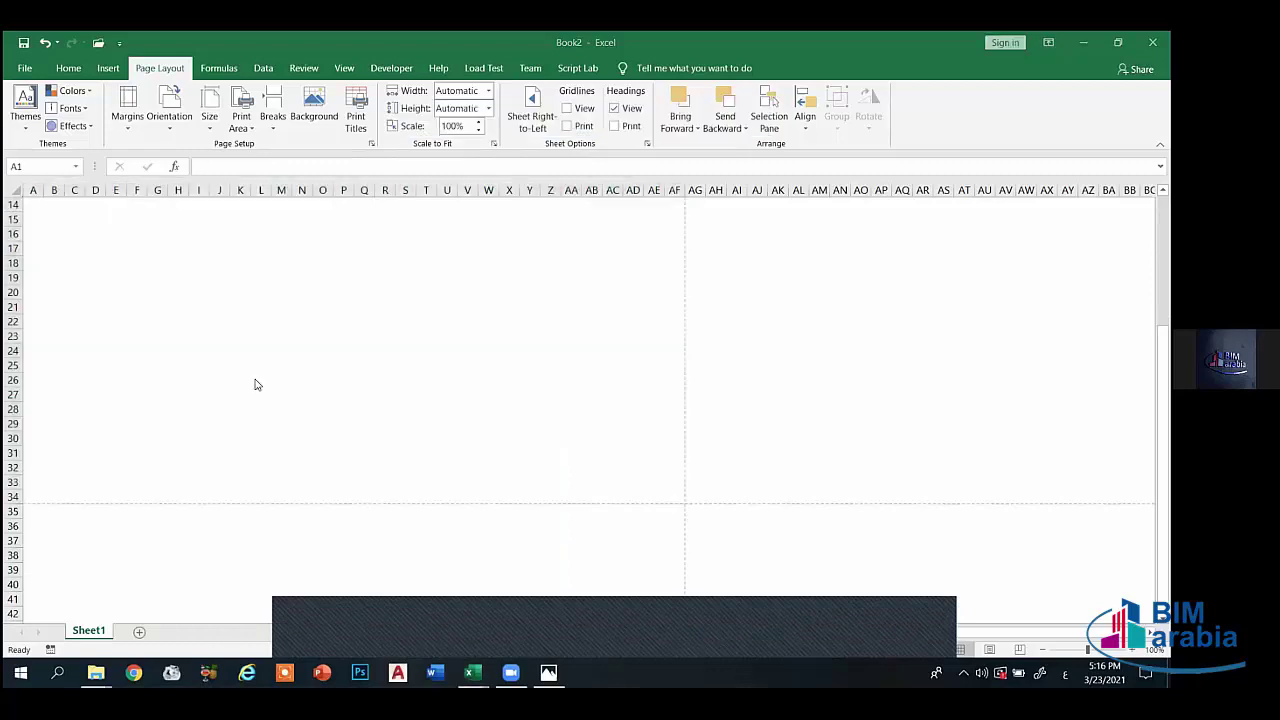
pyautogui.scroll(2, 317, 357)
pyautogui.scroll(2, 302, 347)
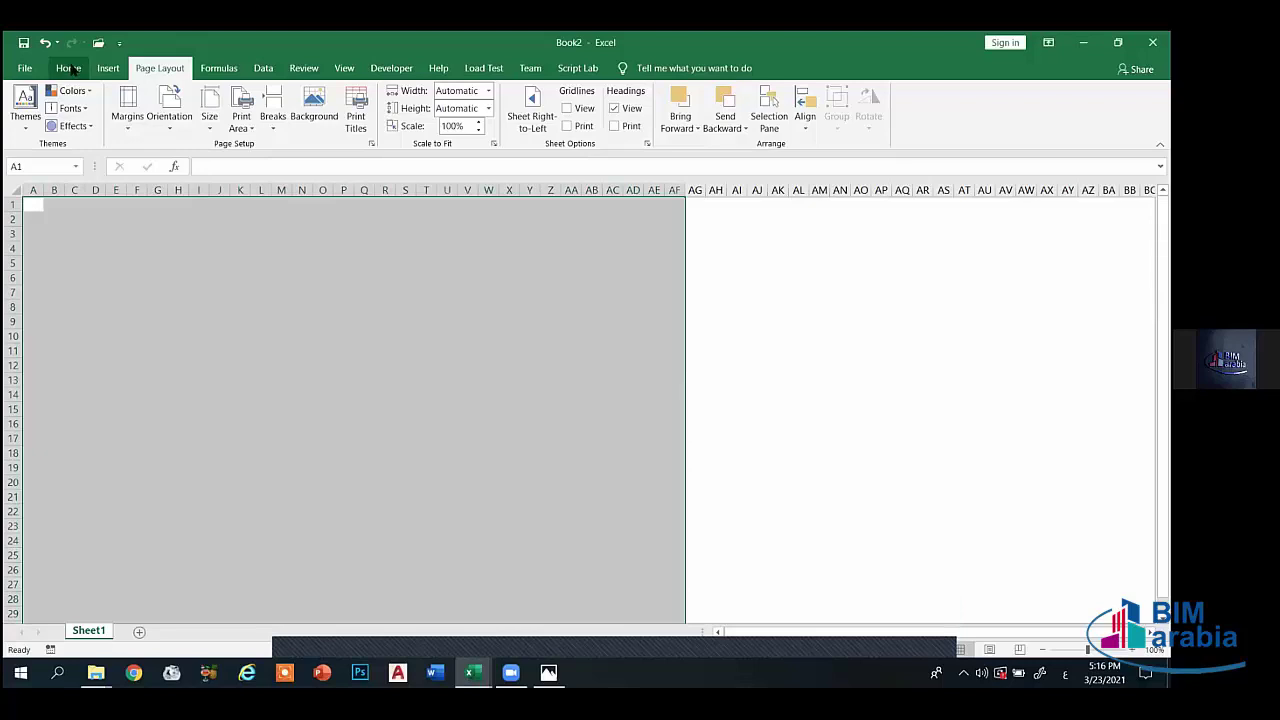
# - Put a thick outside border around the selected page range
pyautogui.click(68, 68)
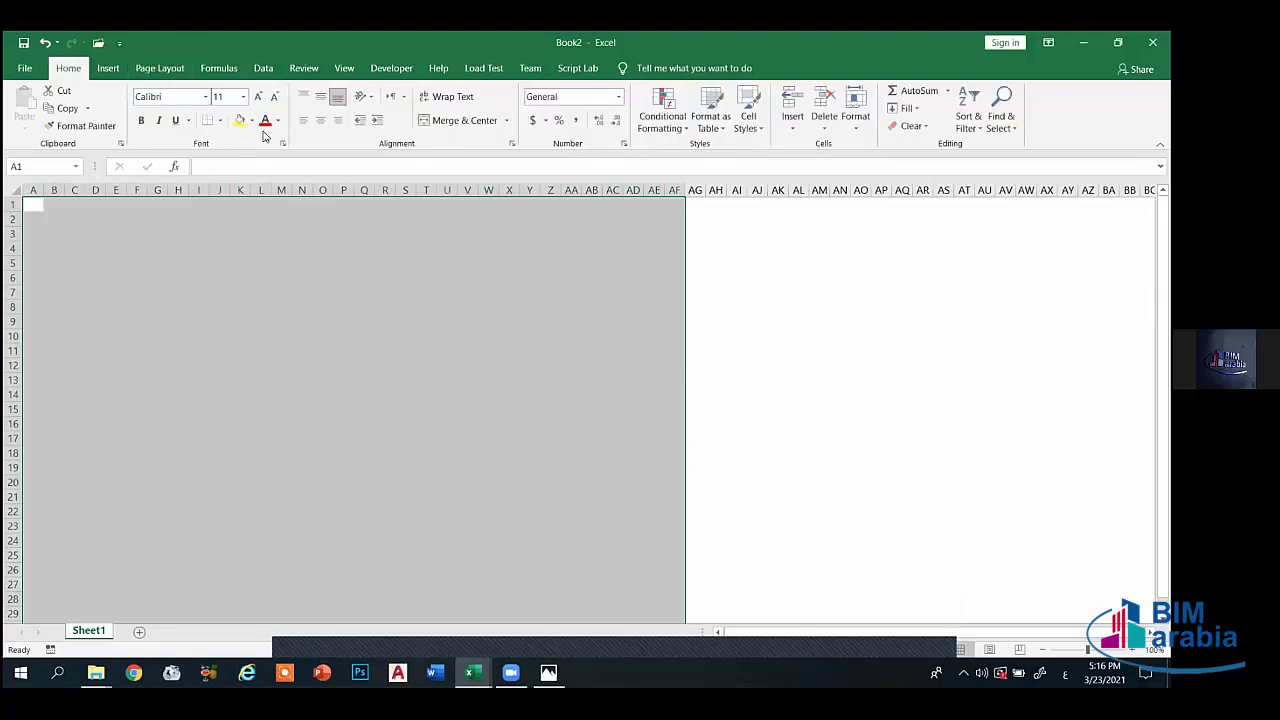
pyautogui.click(220, 120)
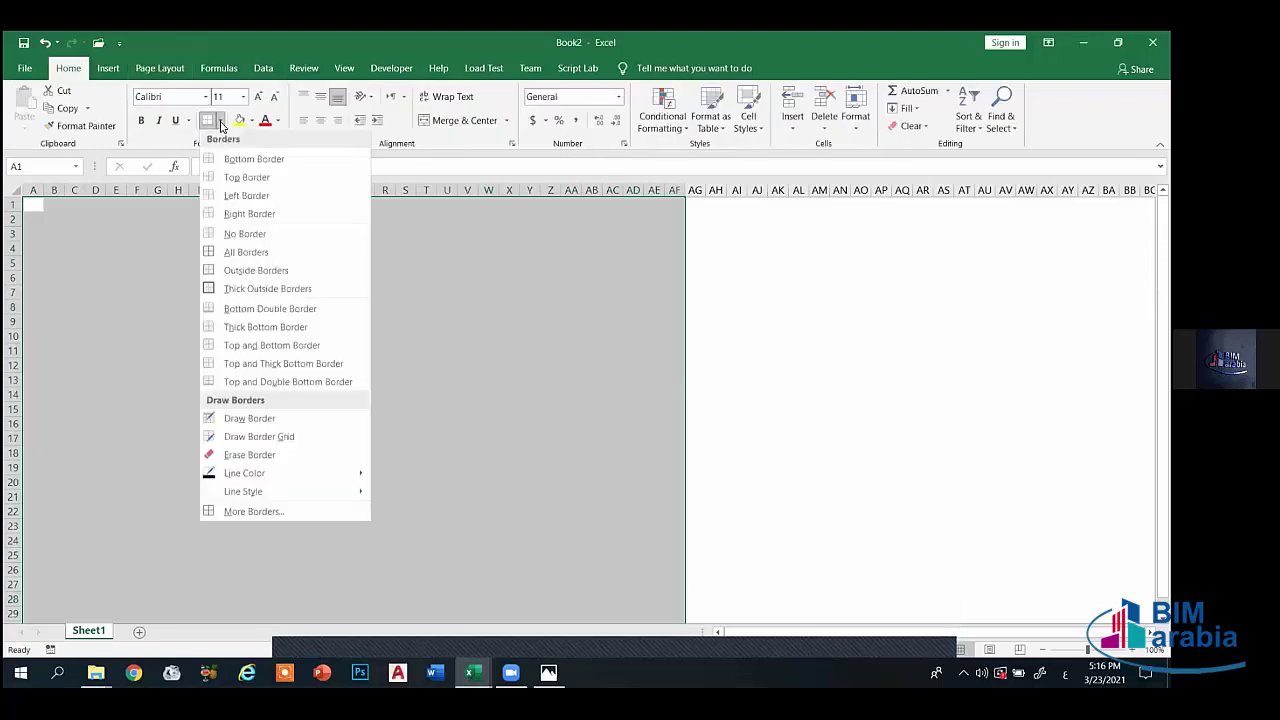
pyautogui.click(257, 290)
pyautogui.click(30, 203)
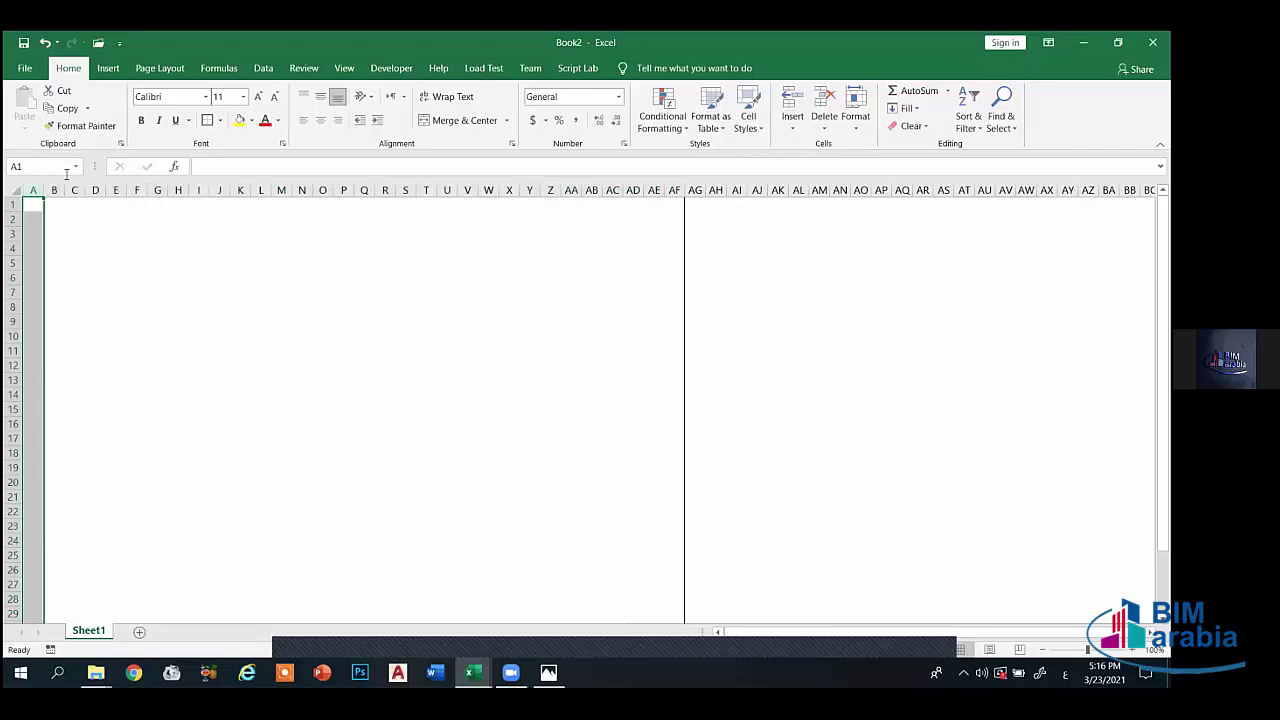
# - Insert two columns before column A and two rows above row 1
pyautogui.rightClick(33, 190)
pyautogui.click(89, 295)
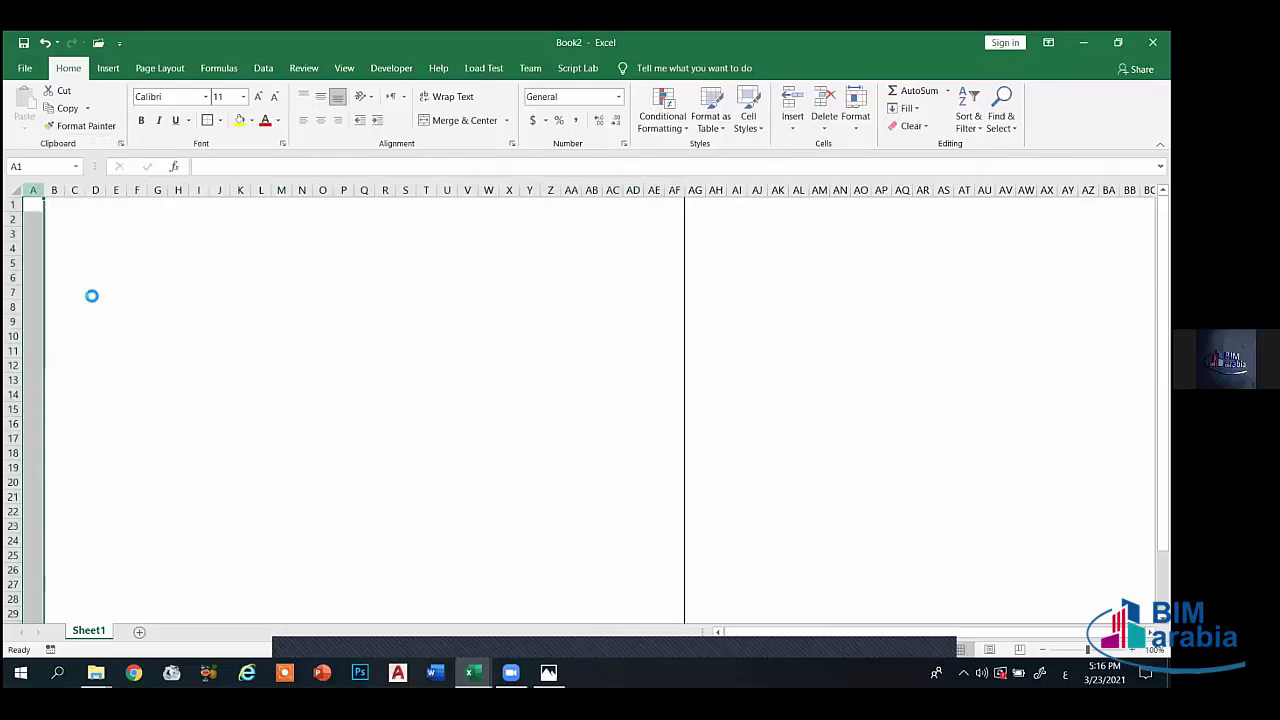
pyautogui.rightClick(34, 192)
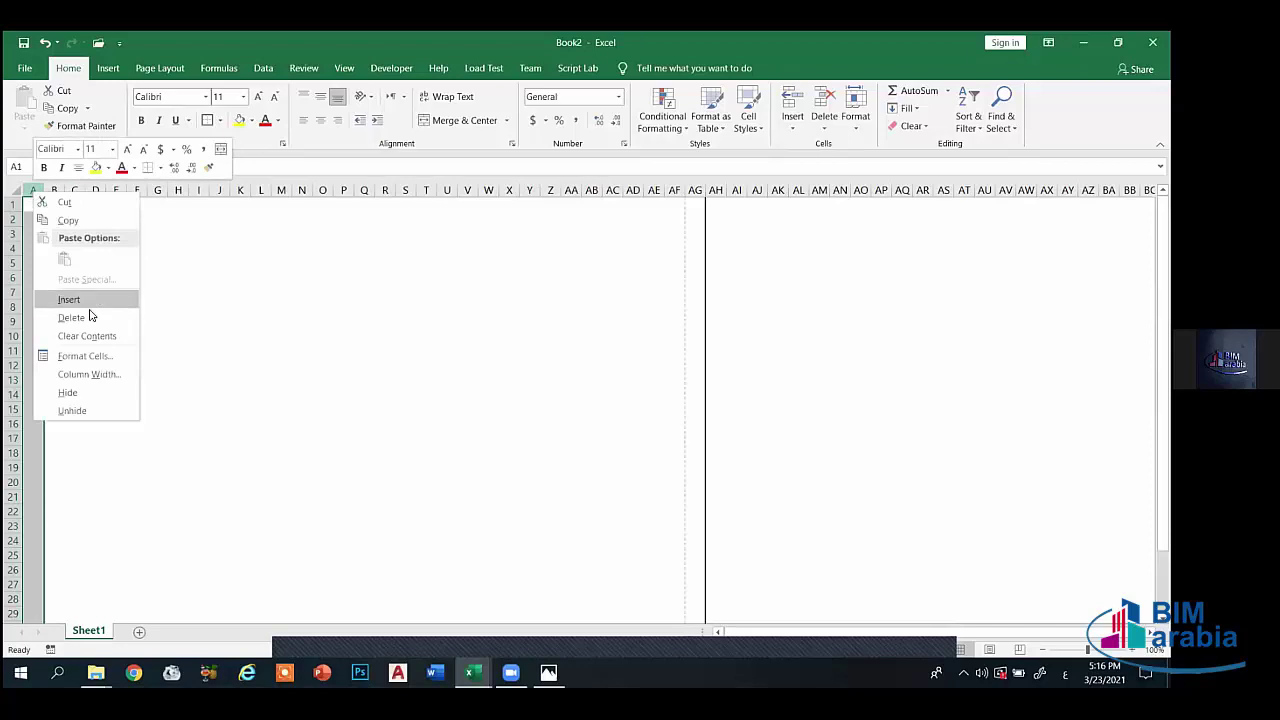
pyautogui.click(89, 299)
pyautogui.click(116, 277)
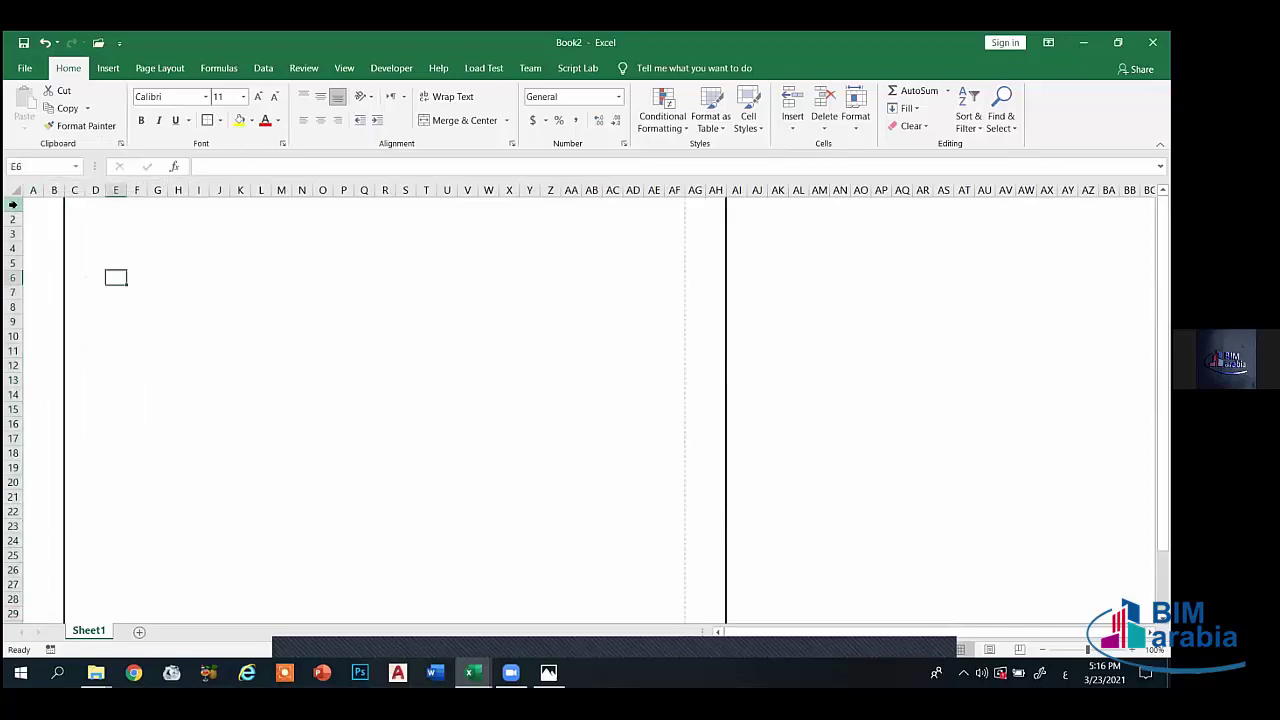
pyautogui.click(13, 204)
pyautogui.rightClick(13, 205)
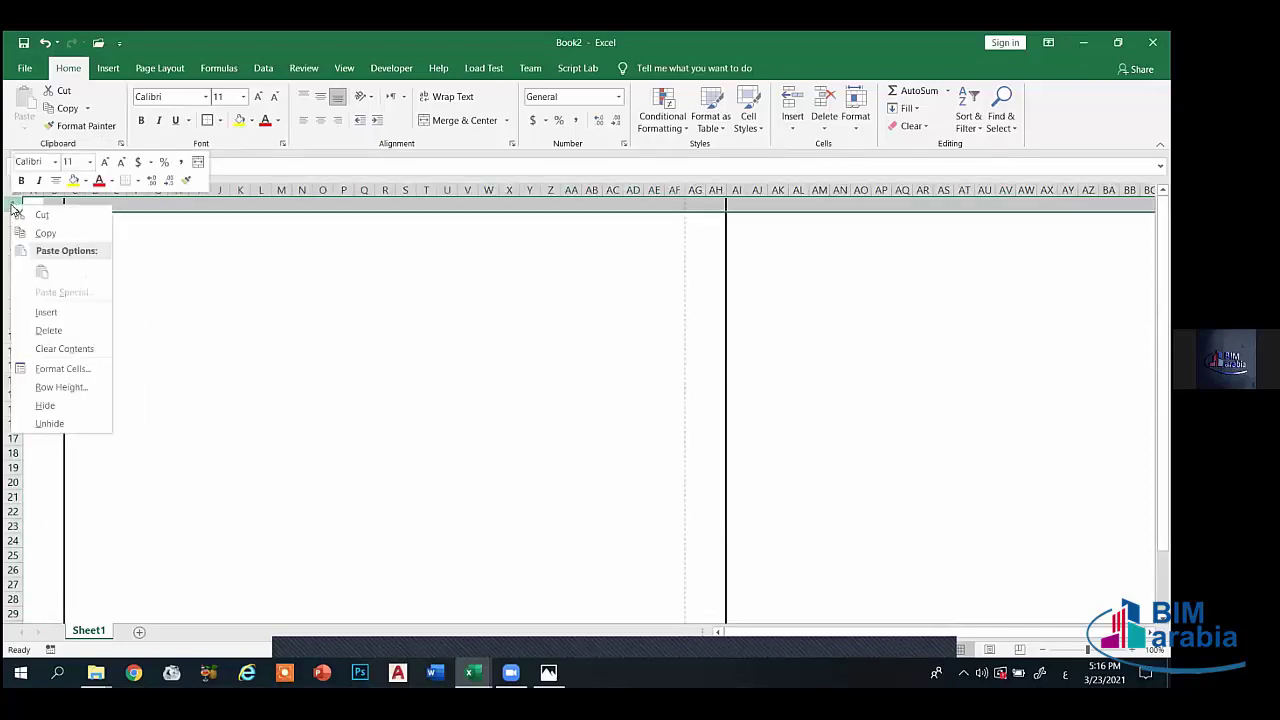
pyautogui.click(54, 314)
pyautogui.rightClick(18, 206)
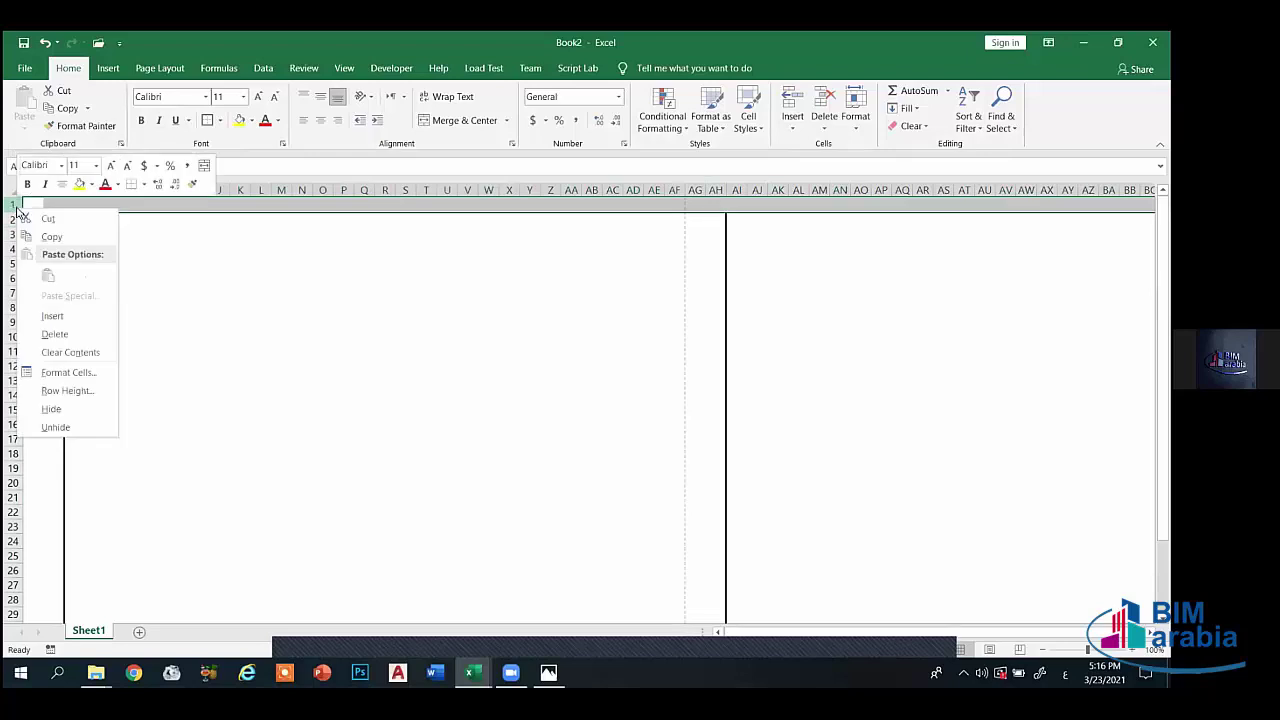
pyautogui.click(62, 316)
pyautogui.click(200, 277)
# - Select the framed page area starting at C3
pyautogui.scroll(-1, 308, 270)
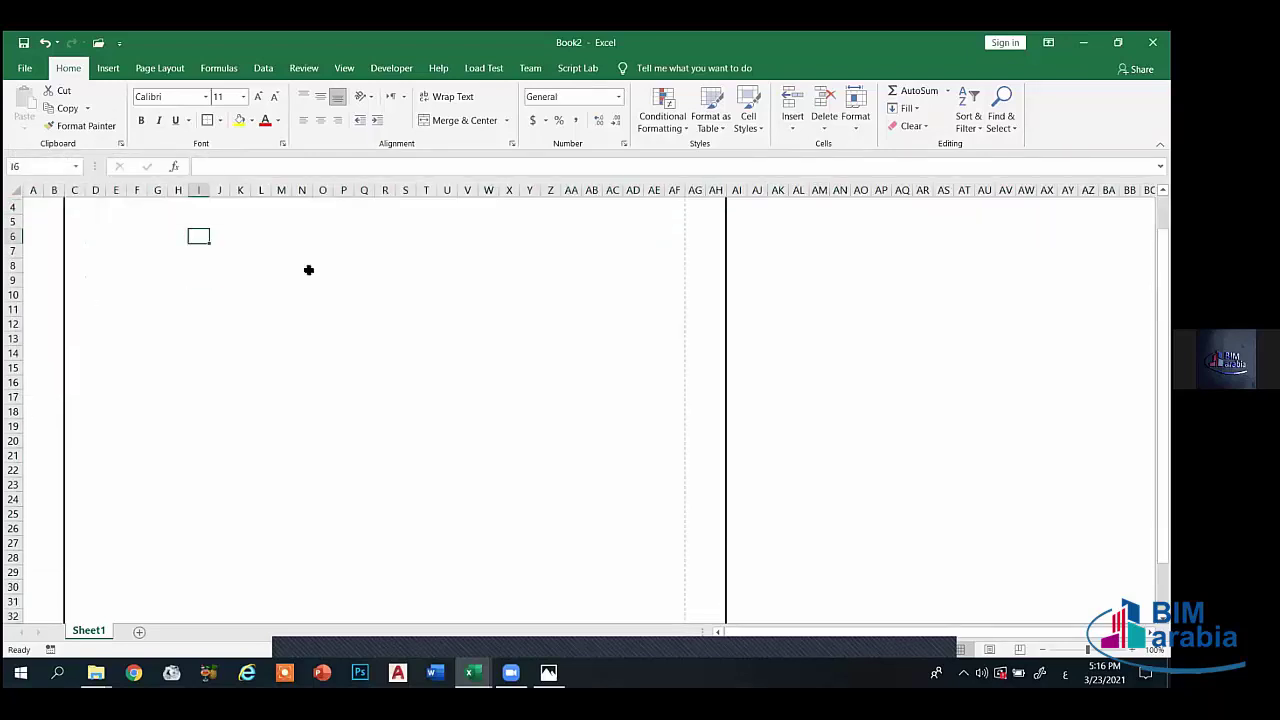
pyautogui.scroll(1, 231, 261)
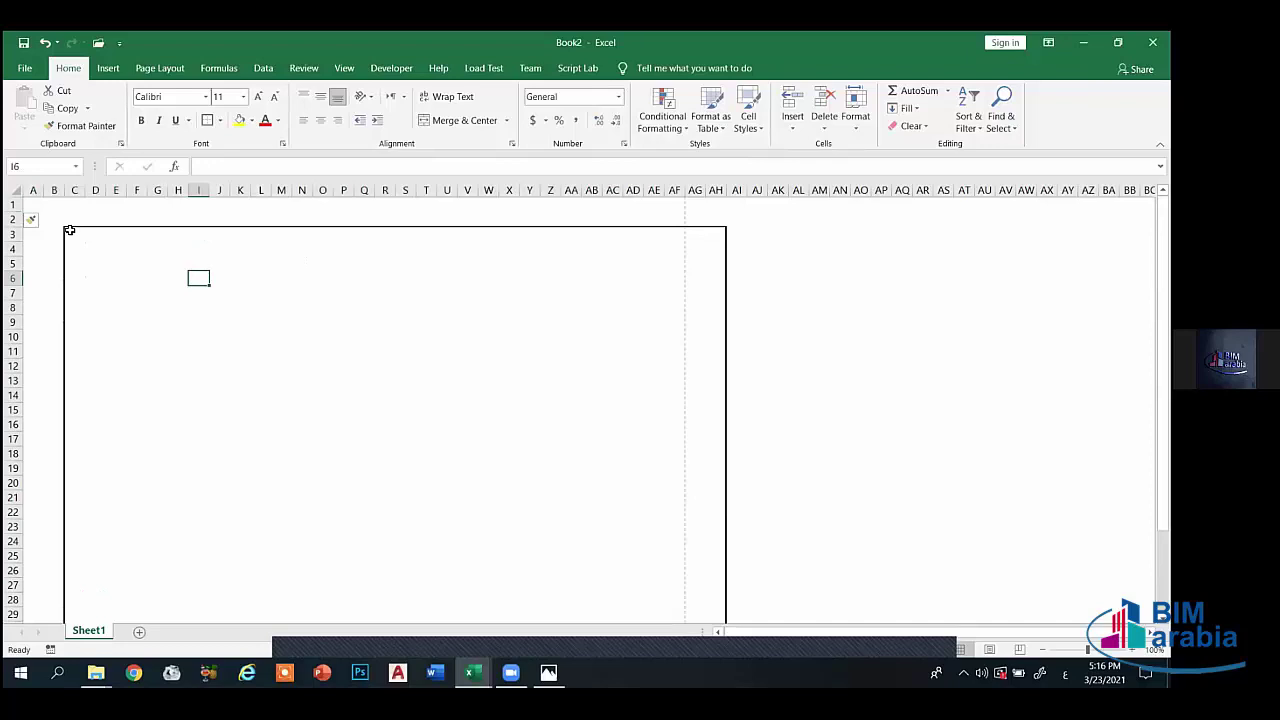
pyautogui.moveTo(69, 230); pyautogui.dragTo(709, 609)
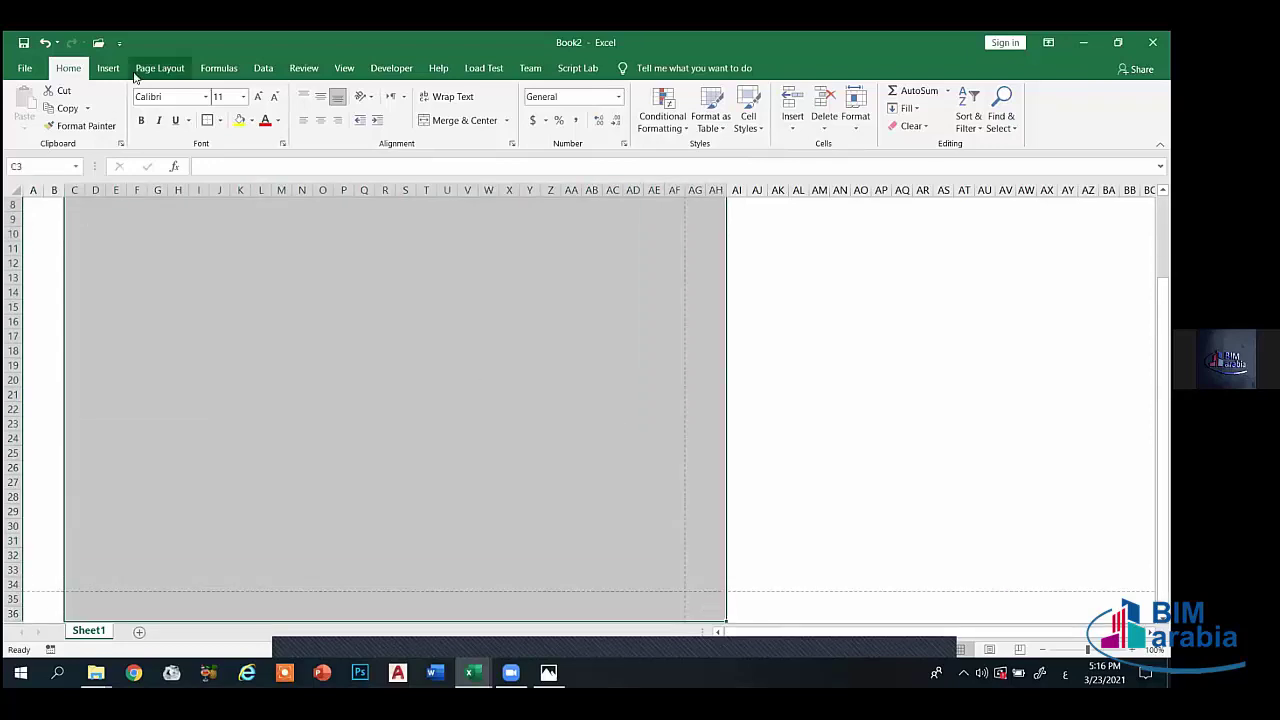
# - Set the framed cell range as Book2's print area
pyautogui.click(218, 68)
pyautogui.click(160, 68)
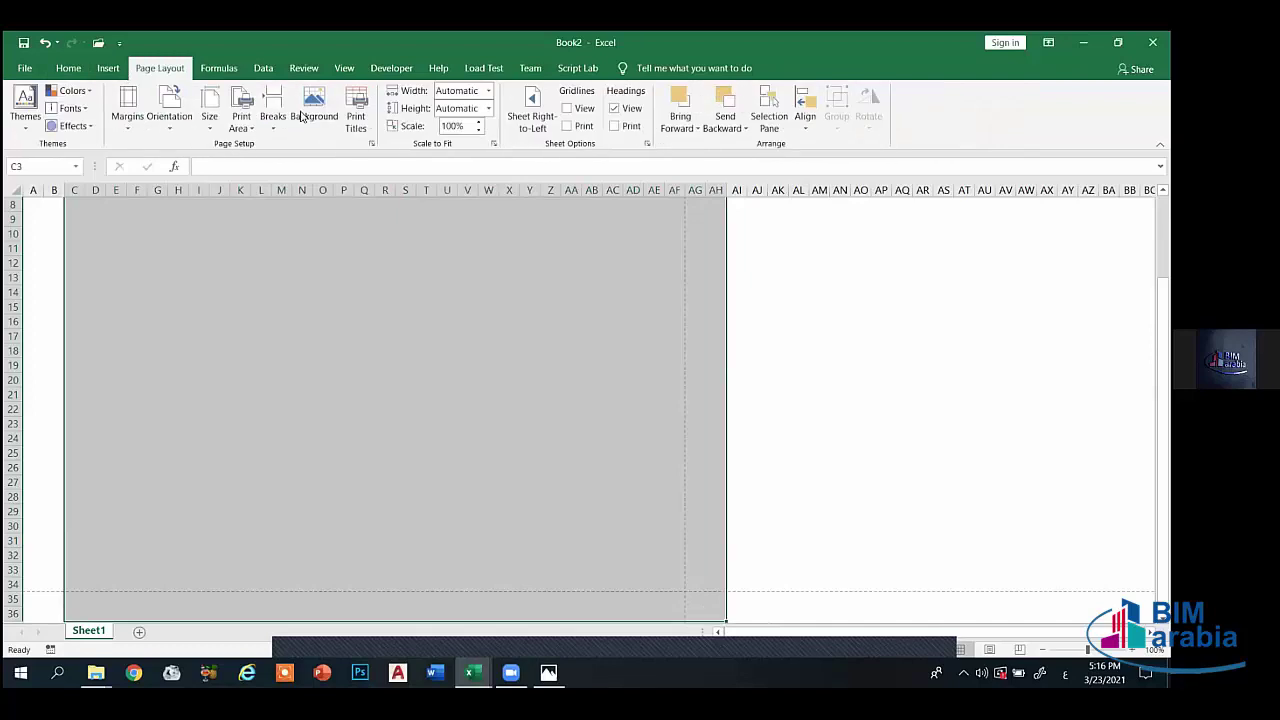
pyautogui.click(245, 127)
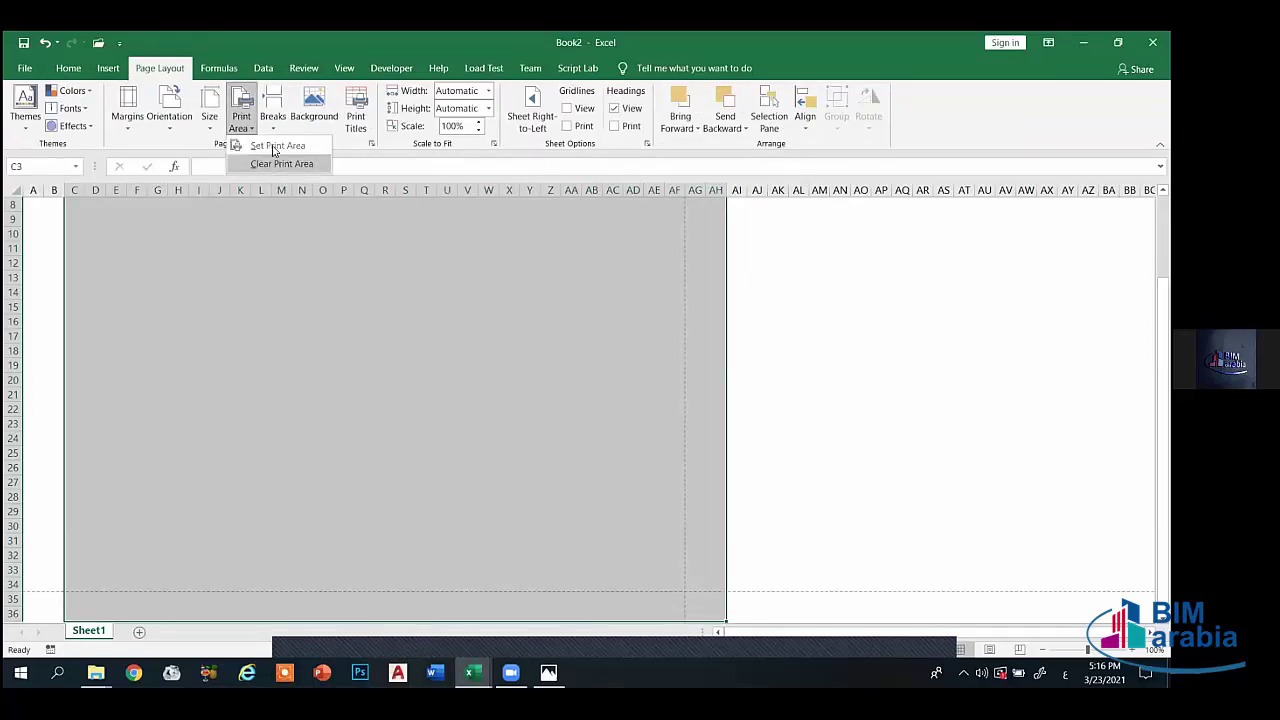
pyautogui.click(273, 147)
pyautogui.click(530, 336)
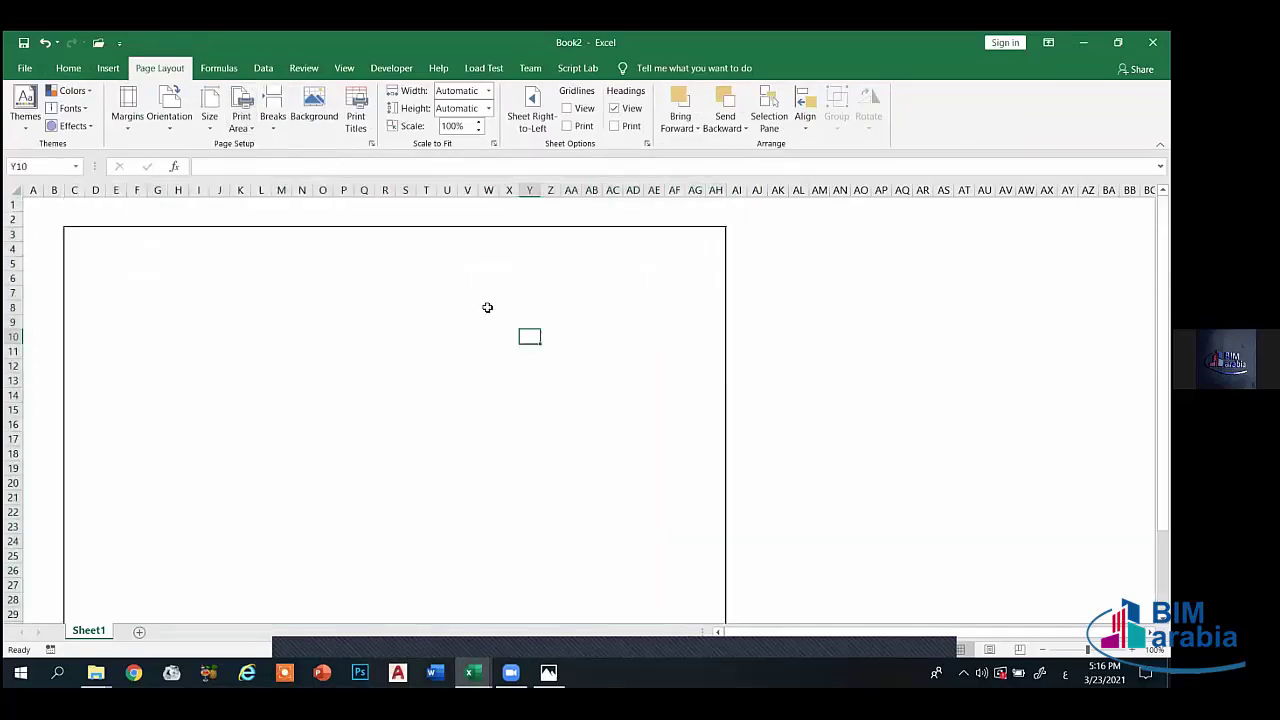
# - Widen column B substantially and check the result in print preview
pyautogui.click(68, 234)
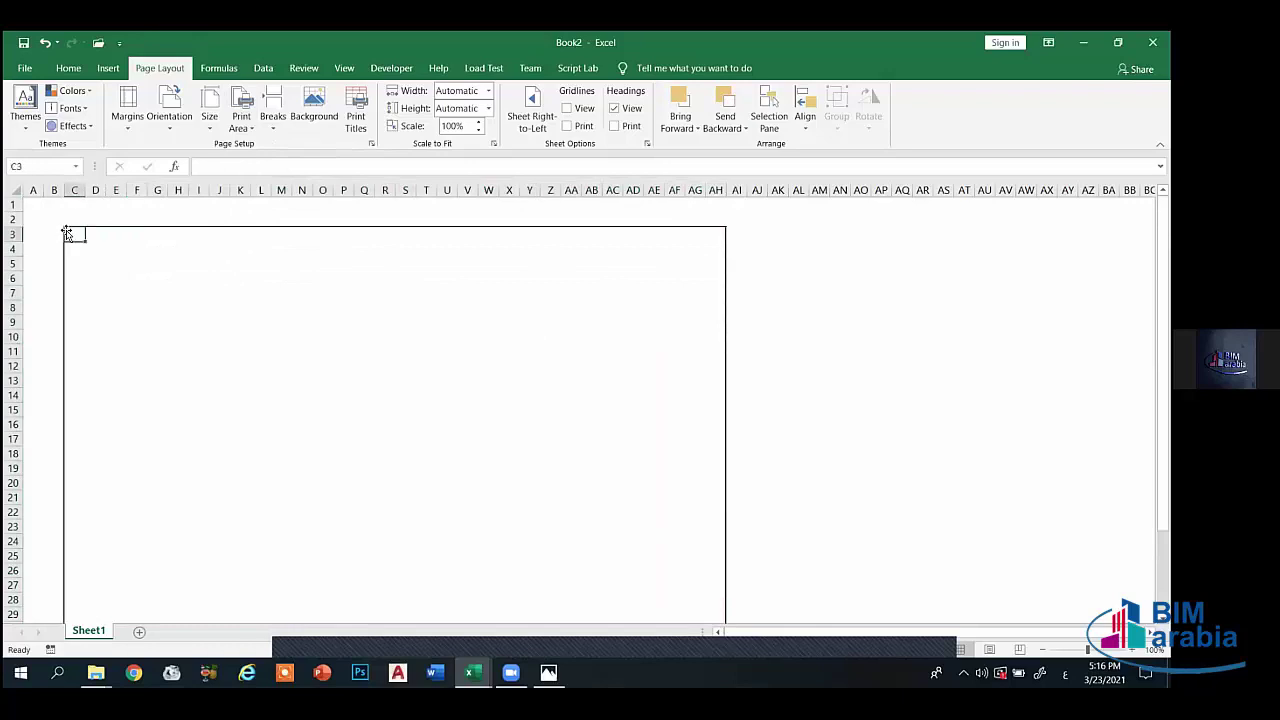
pyautogui.click(134, 274)
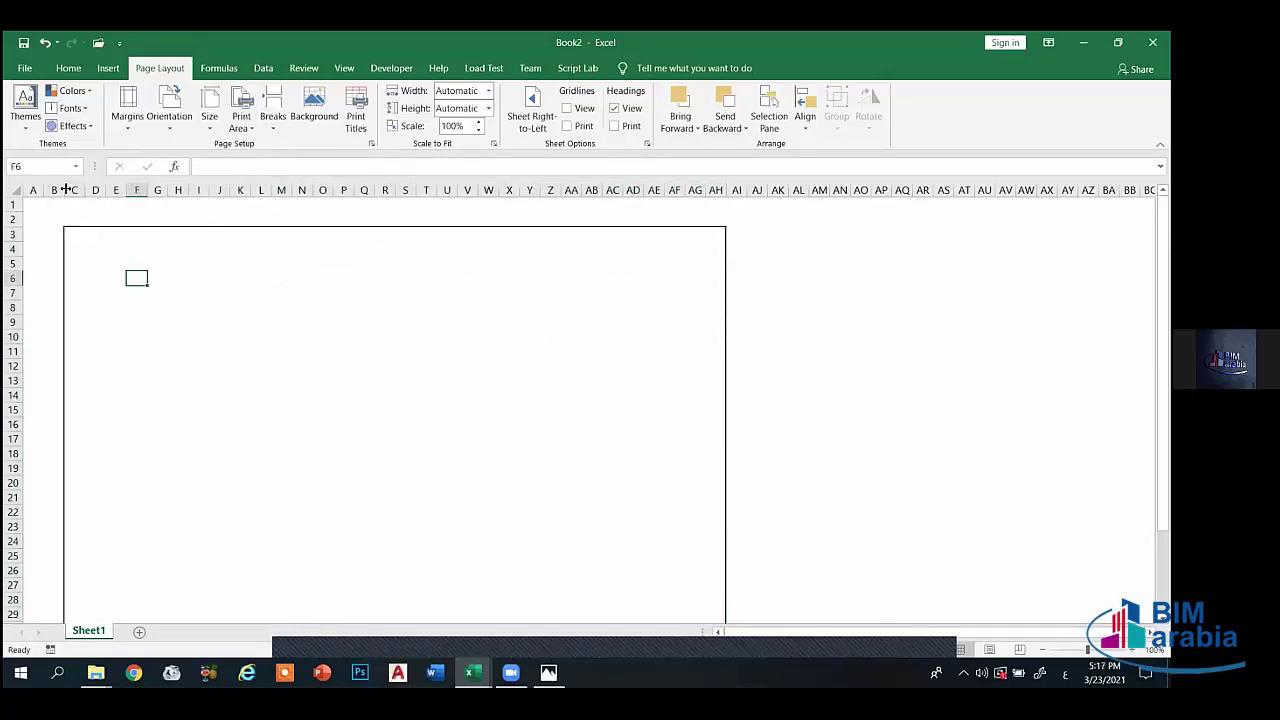
pyautogui.moveTo(65, 190); pyautogui.dragTo(235, 190)
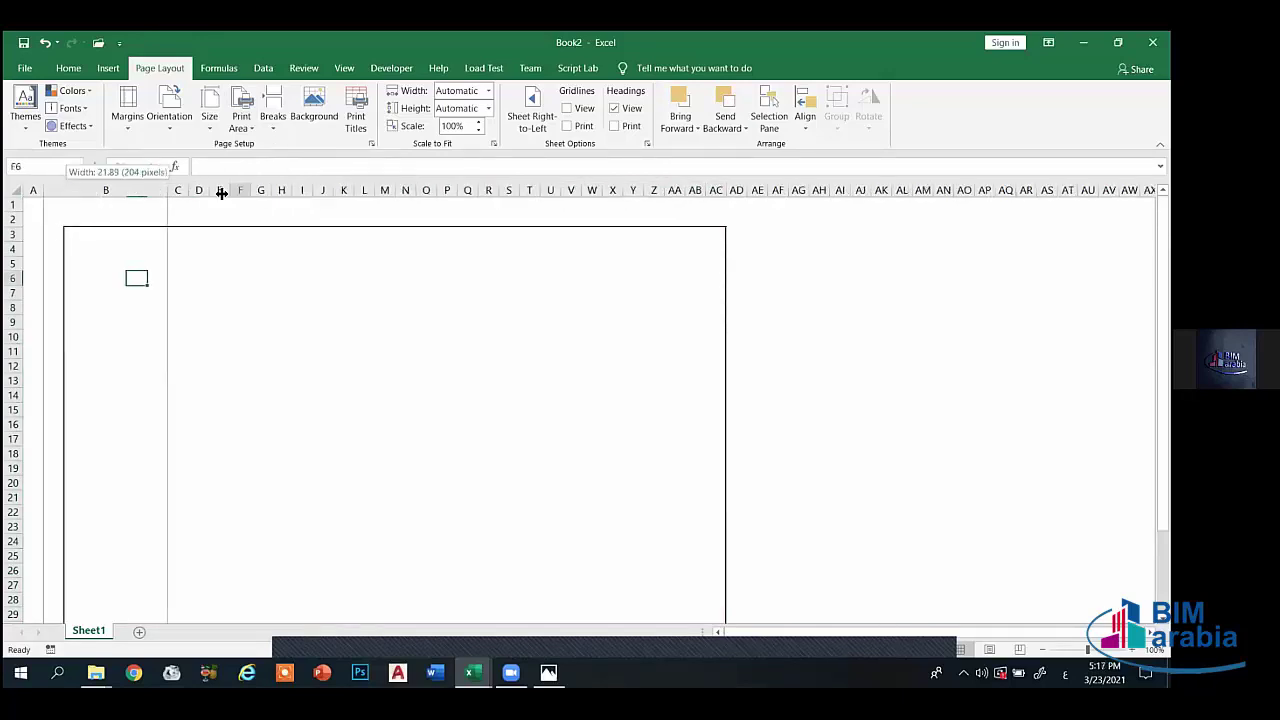
pyautogui.click(443, 407)
pyautogui.scroll(-3, 323, 289)
pyautogui.scroll(-1, 326, 289)
pyautogui.scroll(4, 400, 320)
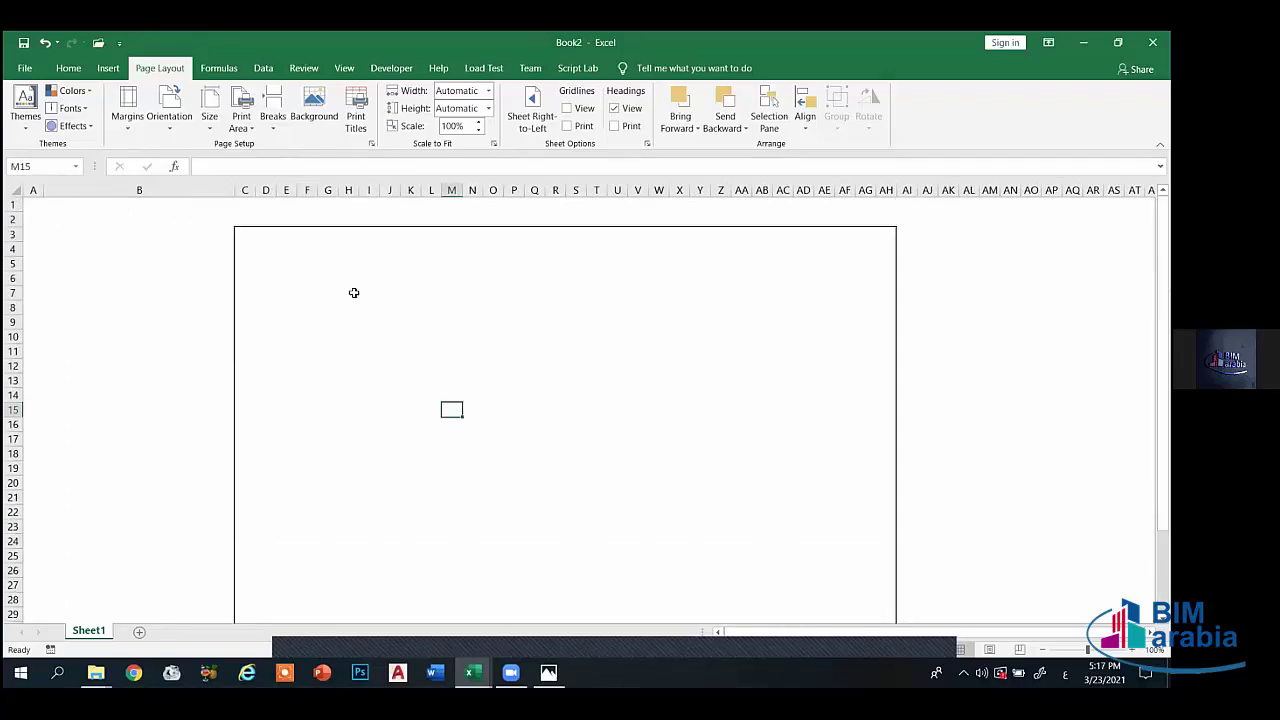
pyautogui.click(636, 392)
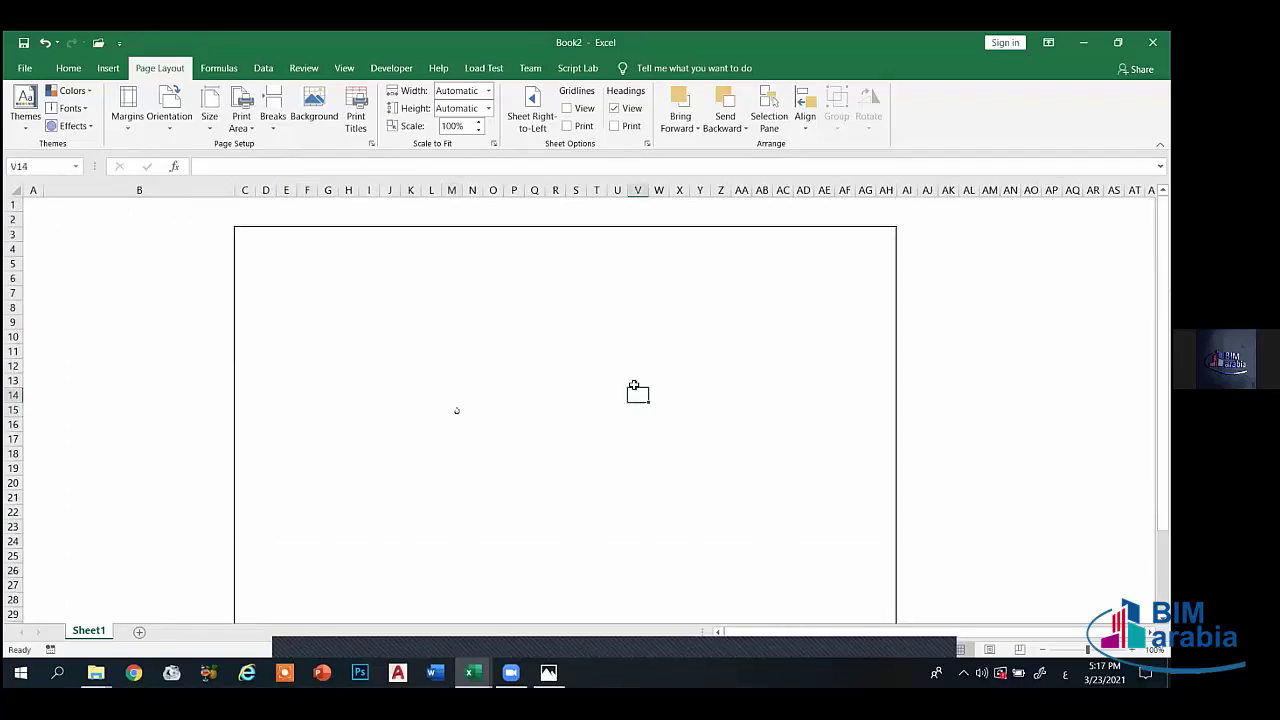
pyautogui.hotkey('ctrl', 'p')
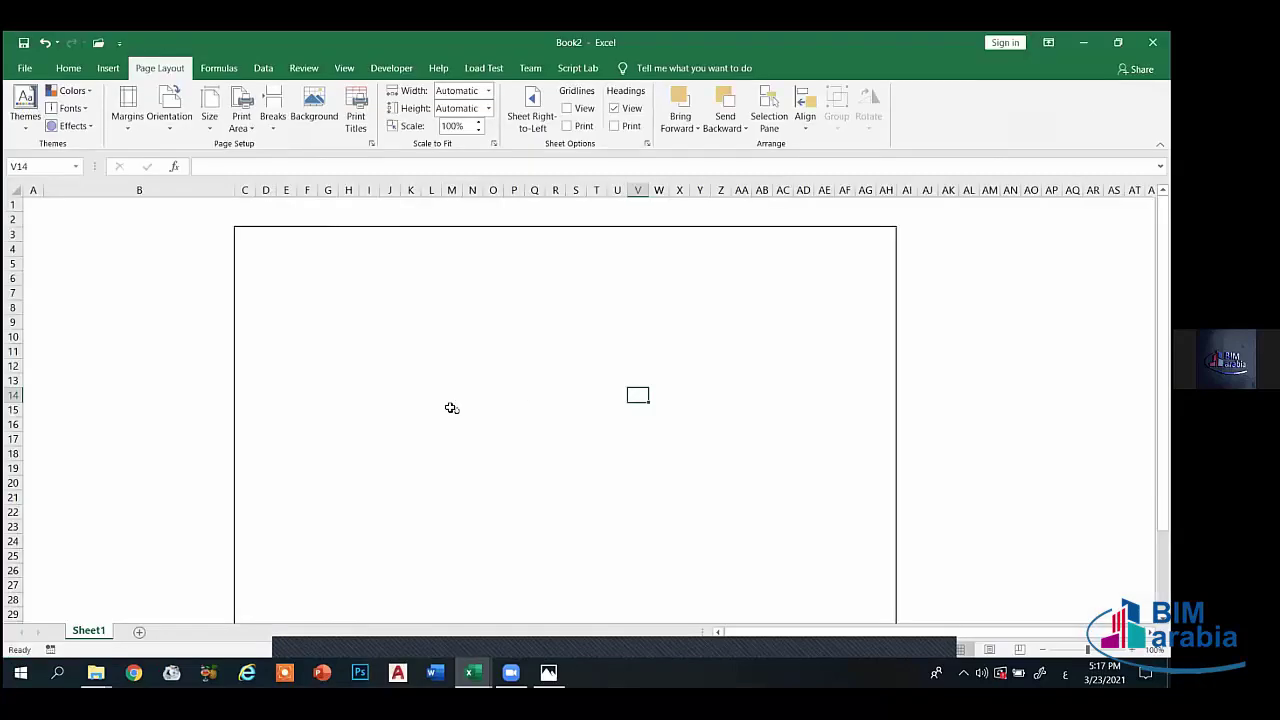
pyautogui.click(451, 407)
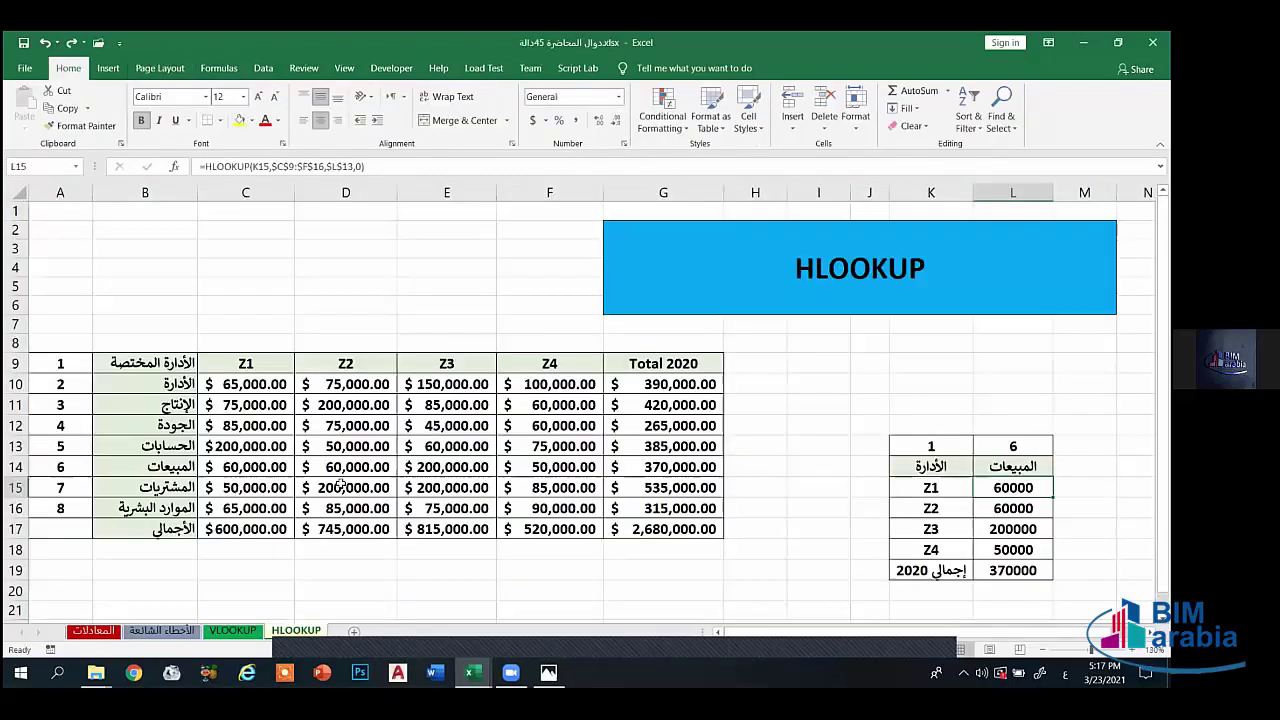
# - Close Book2 without saving and start a new blank Excel workbook
pyautogui.moveTo(470, 672)
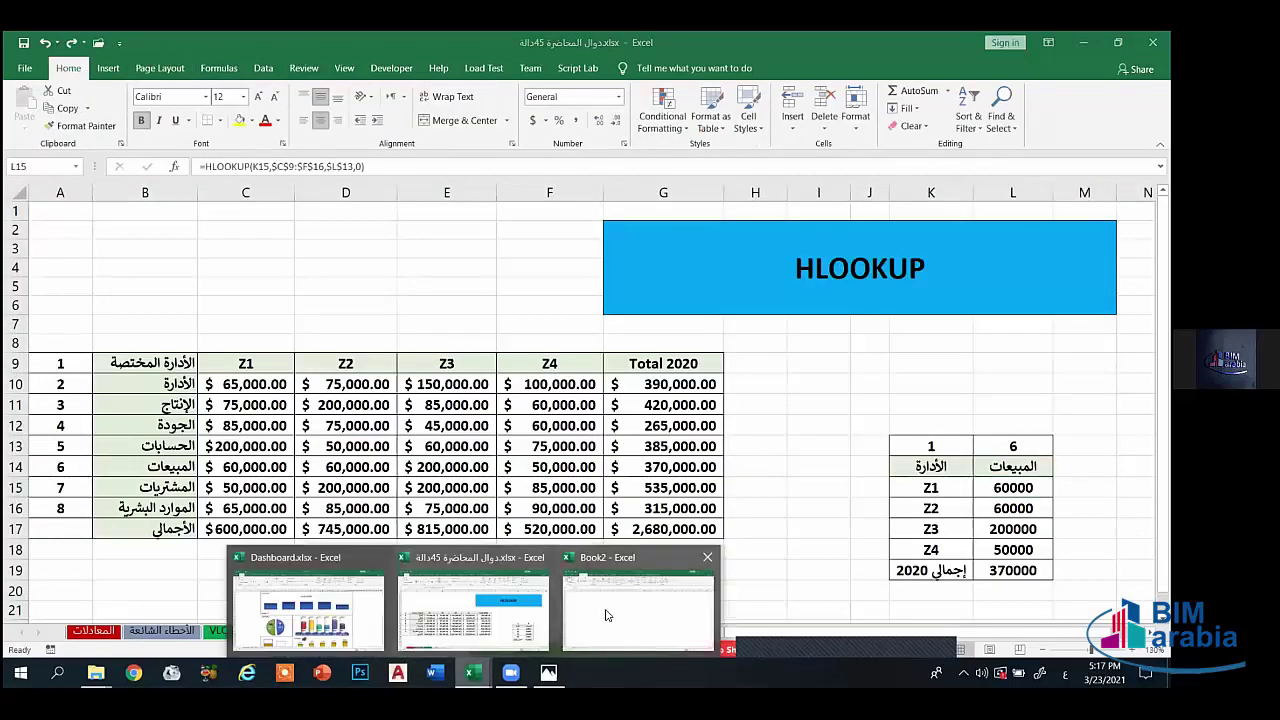
pyautogui.rightClick(600, 612)
pyautogui.click(642, 604)
pyautogui.click(582, 369)
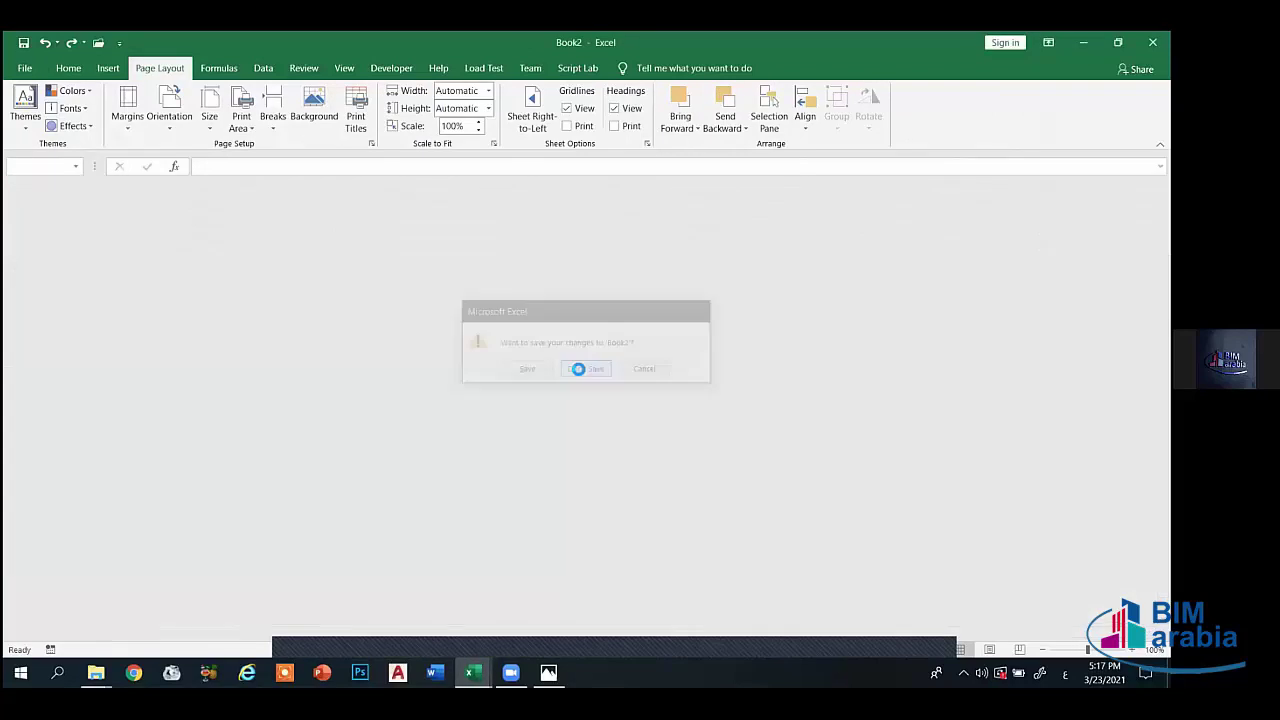
pyautogui.rightClick(470, 672)
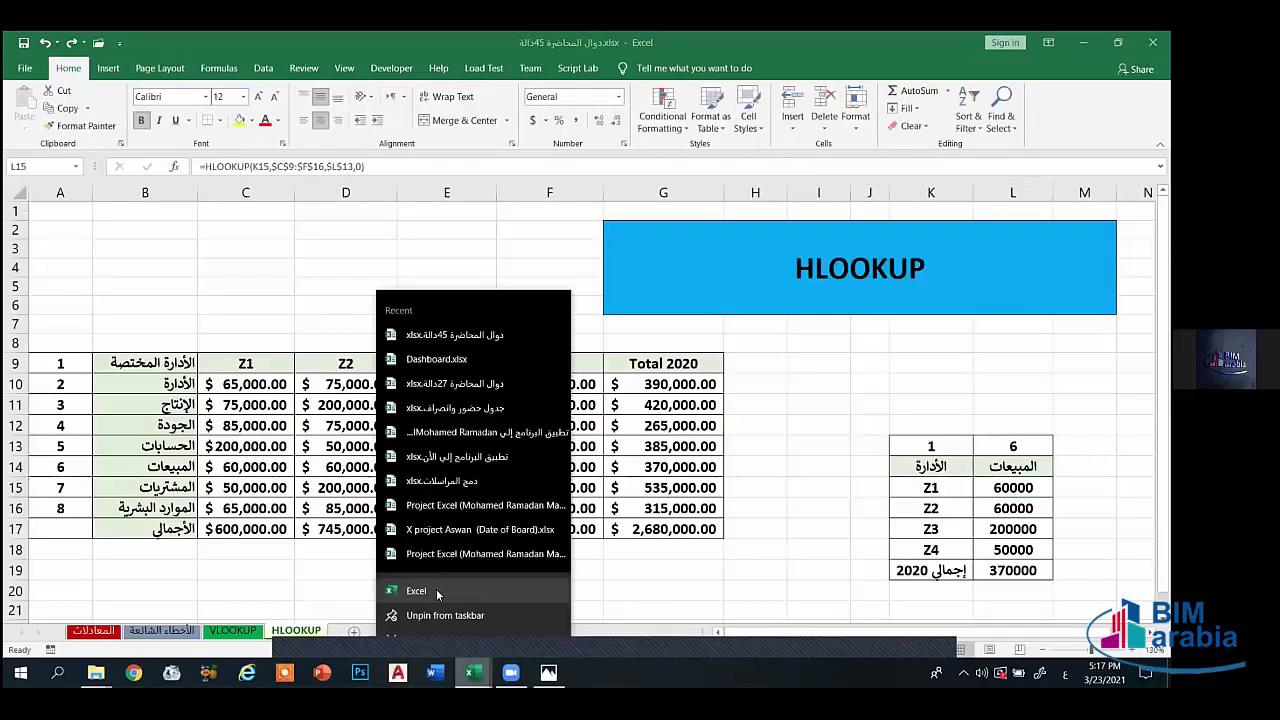
pyautogui.click(515, 566)
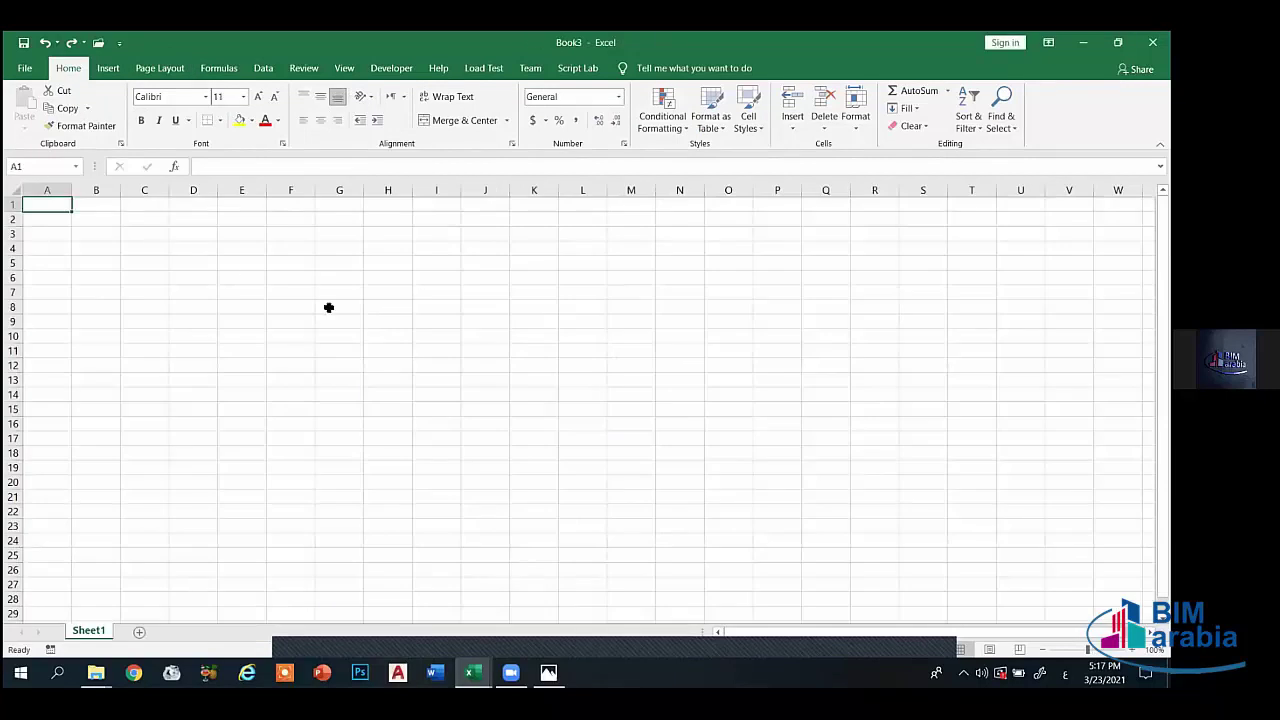
# - Narrow every column of the new workbook to width 3.89, forming small square cells
pyautogui.click(8, 193)
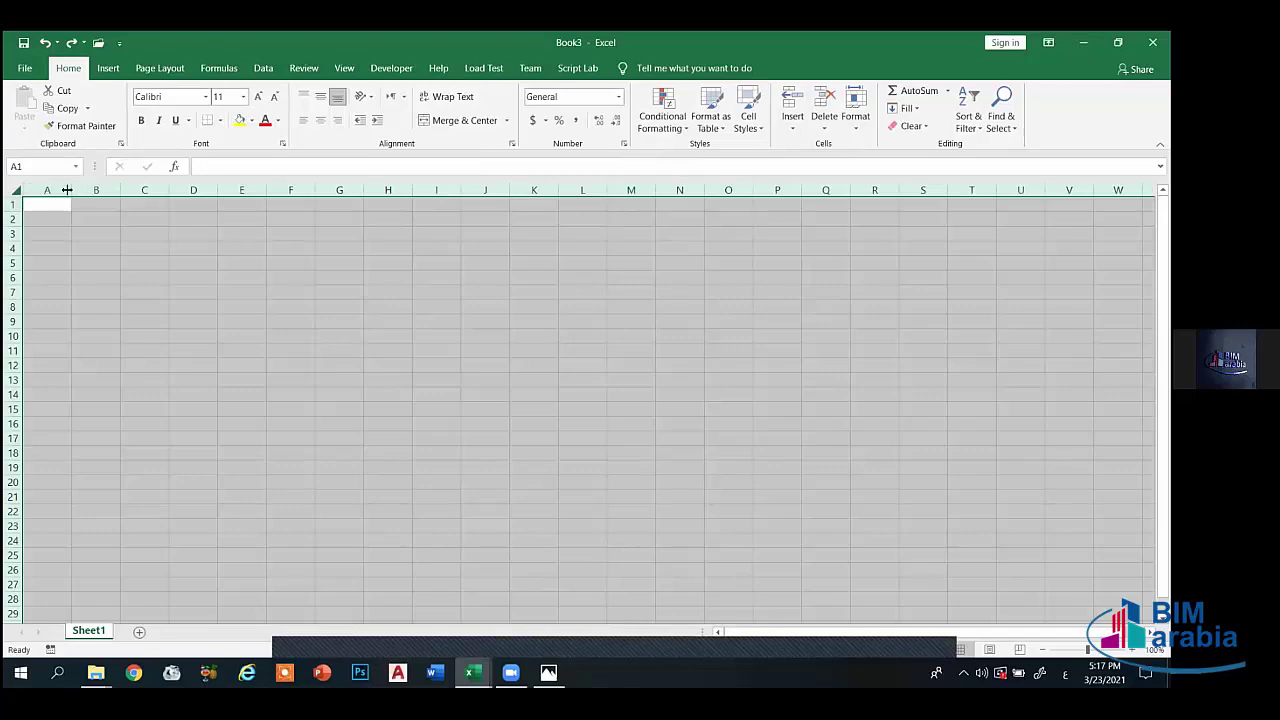
pyautogui.moveTo(67, 190); pyautogui.dragTo(45, 190)
pyautogui.click(183, 318)
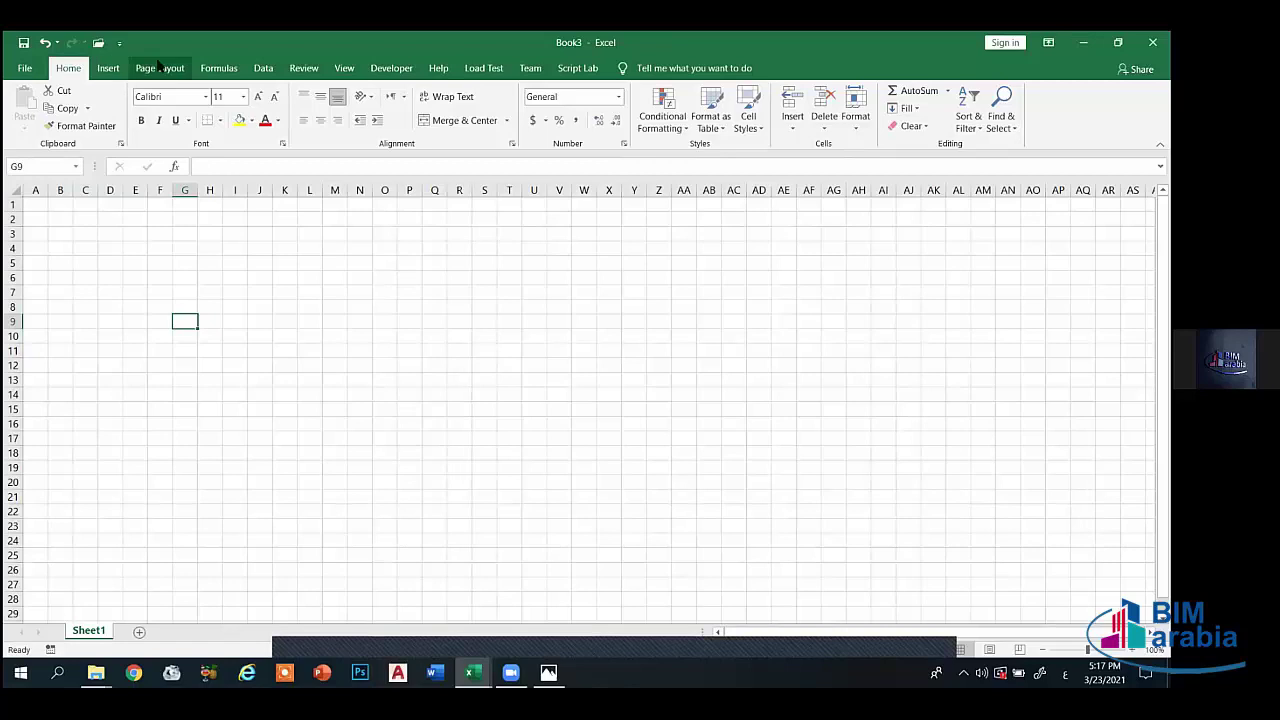
pyautogui.click(155, 68)
pyautogui.click(163, 123)
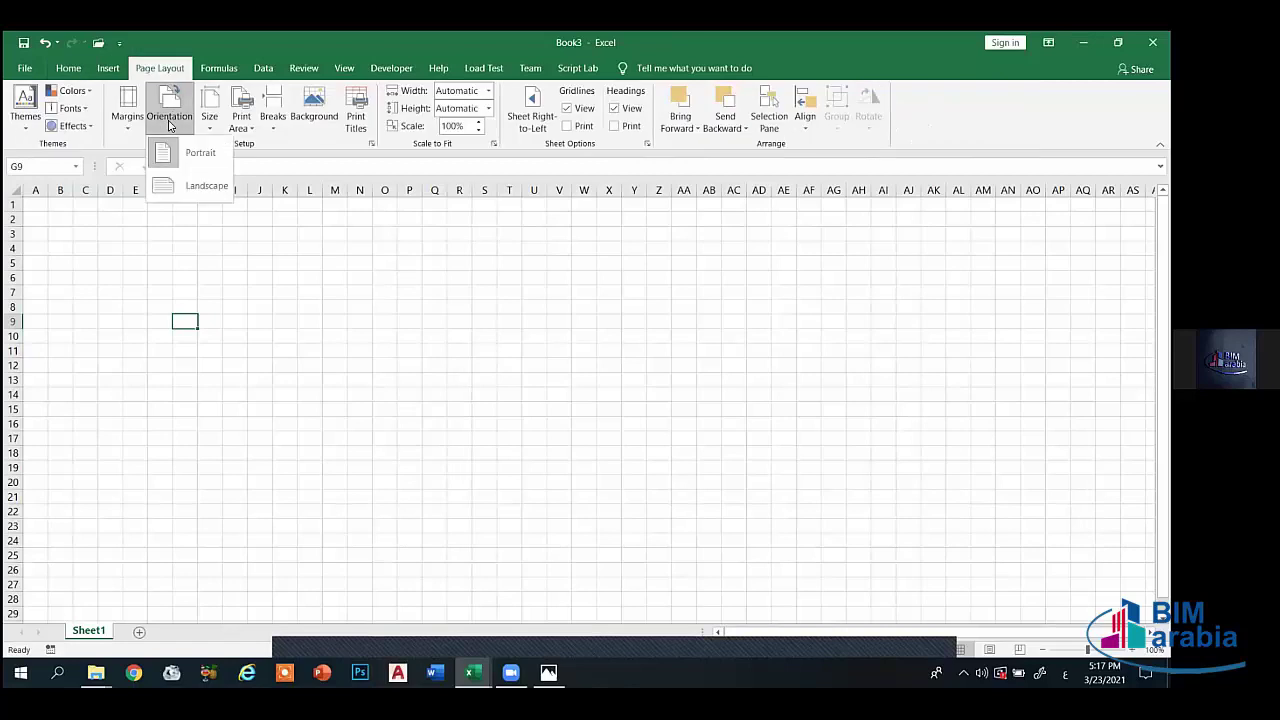
# - Switch Book3's page orientation to Landscape and turn off Sheet1's gridlines
pyautogui.click(208, 187)
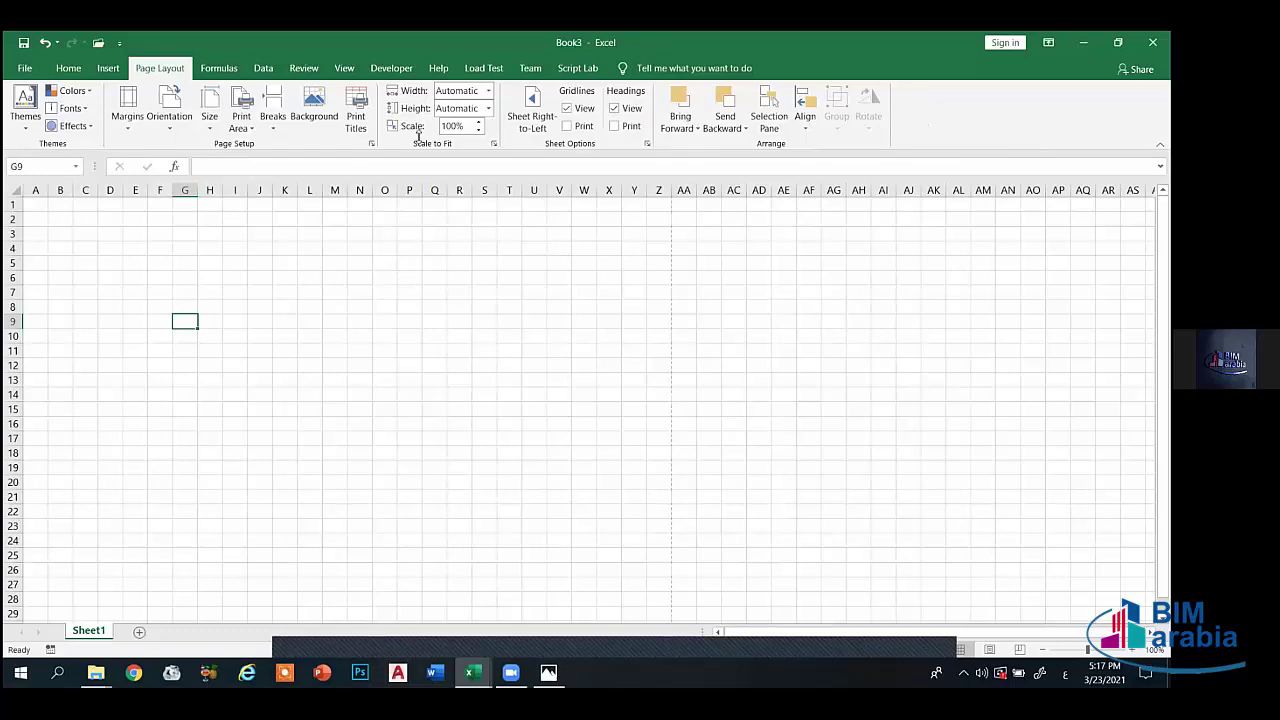
pyautogui.click(349, 68)
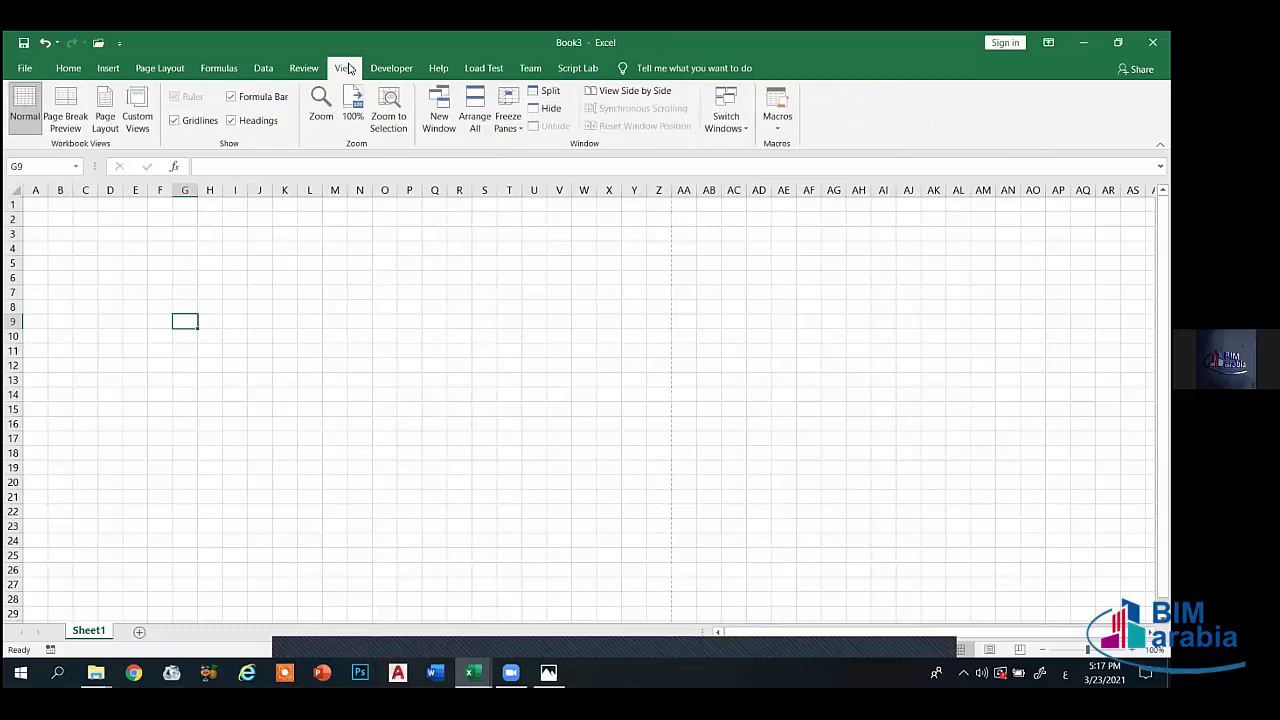
pyautogui.click(174, 121)
pyautogui.click(184, 124)
pyautogui.click(288, 290)
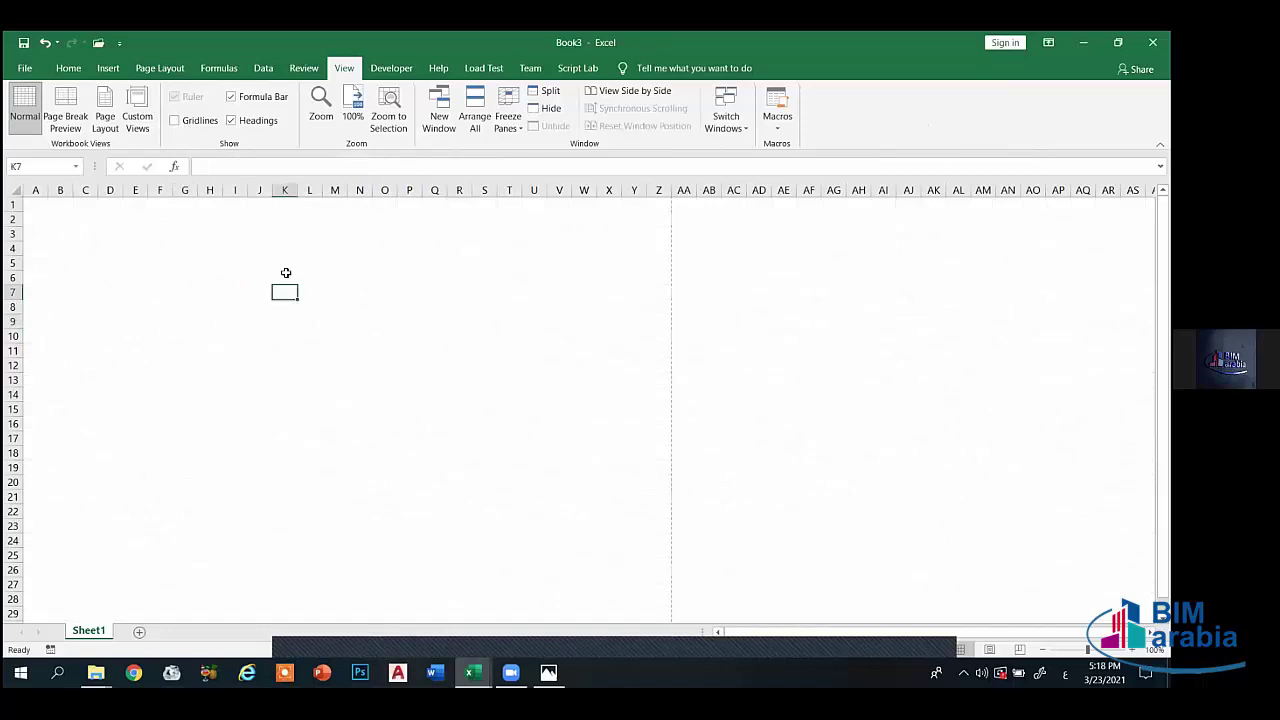
pyautogui.moveTo(30, 205); pyautogui.dragTo(467, 543)
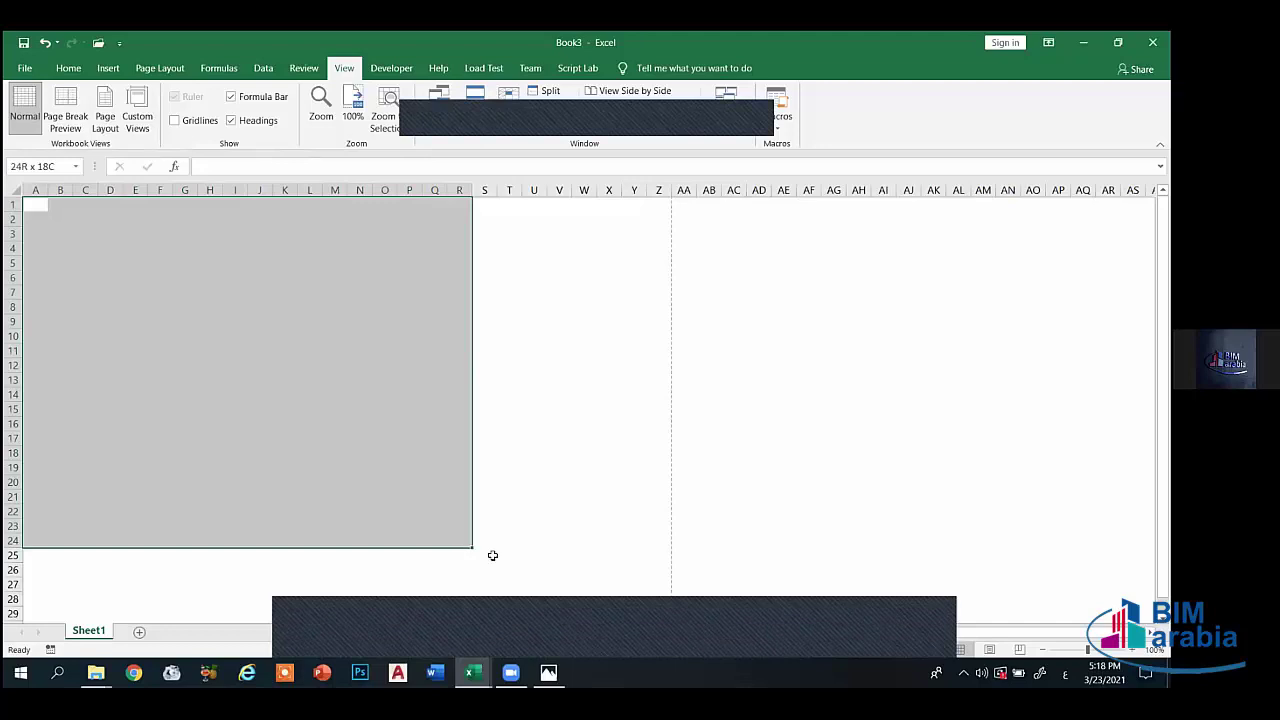
# - Select the cell block from A1 out to the first page-break line
pyautogui.moveTo(467, 543)
pyautogui.mouseDown()
pyautogui.moveTo(650, 615)
pyautogui.moveTo(664, 597)
pyautogui.mouseUp()
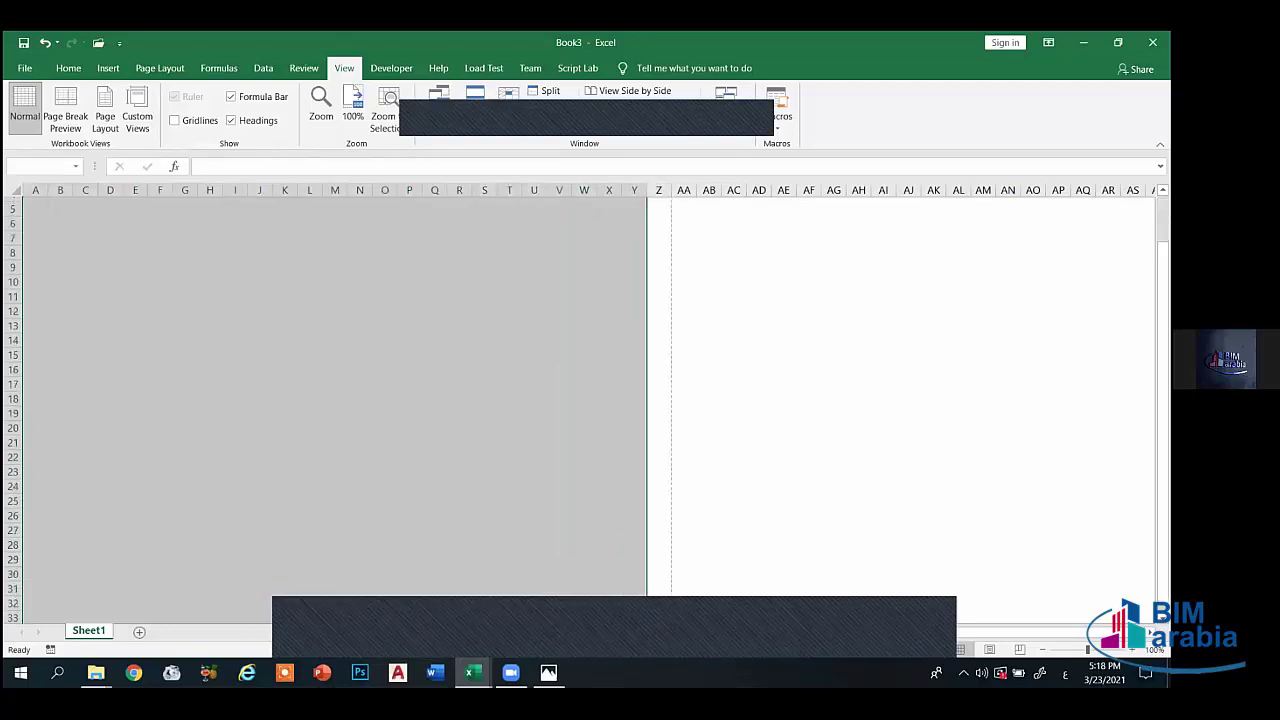
pyautogui.moveTo(667, 528); pyautogui.dragTo(657, 323)
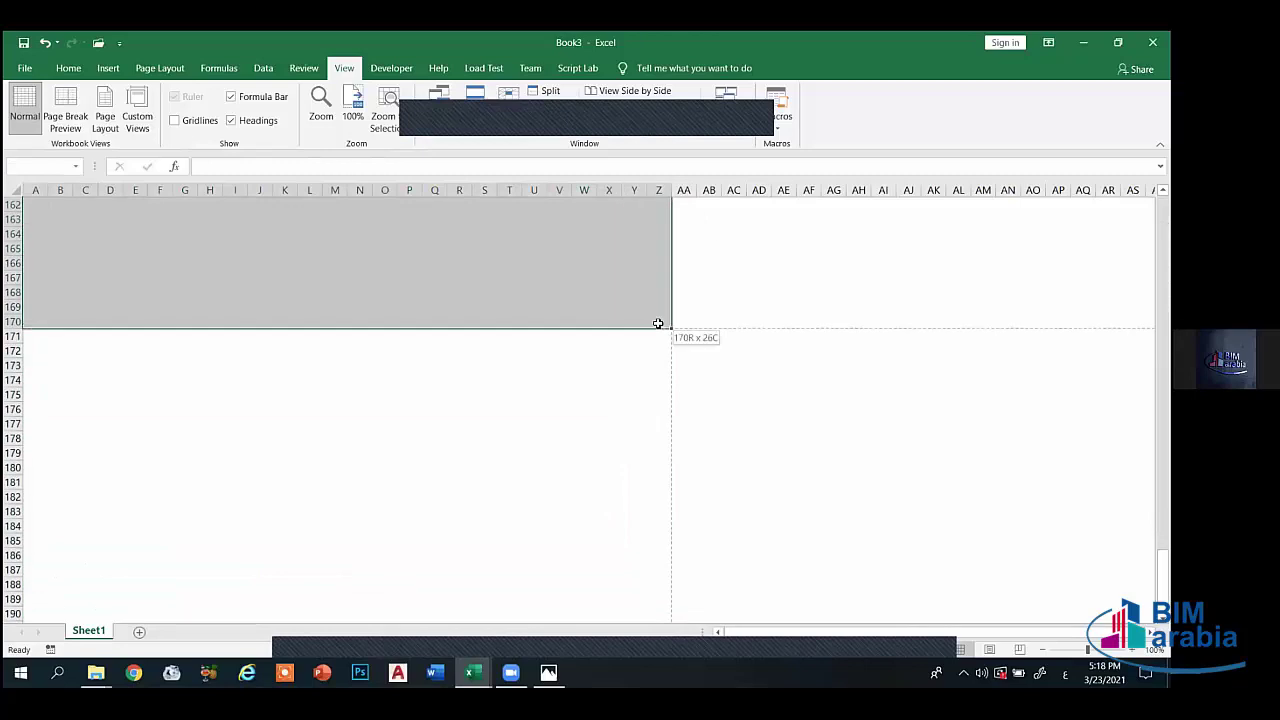
pyautogui.scroll(3, 420, 314)
pyautogui.scroll(1, 420, 314)
pyautogui.scroll(11, 420, 313)
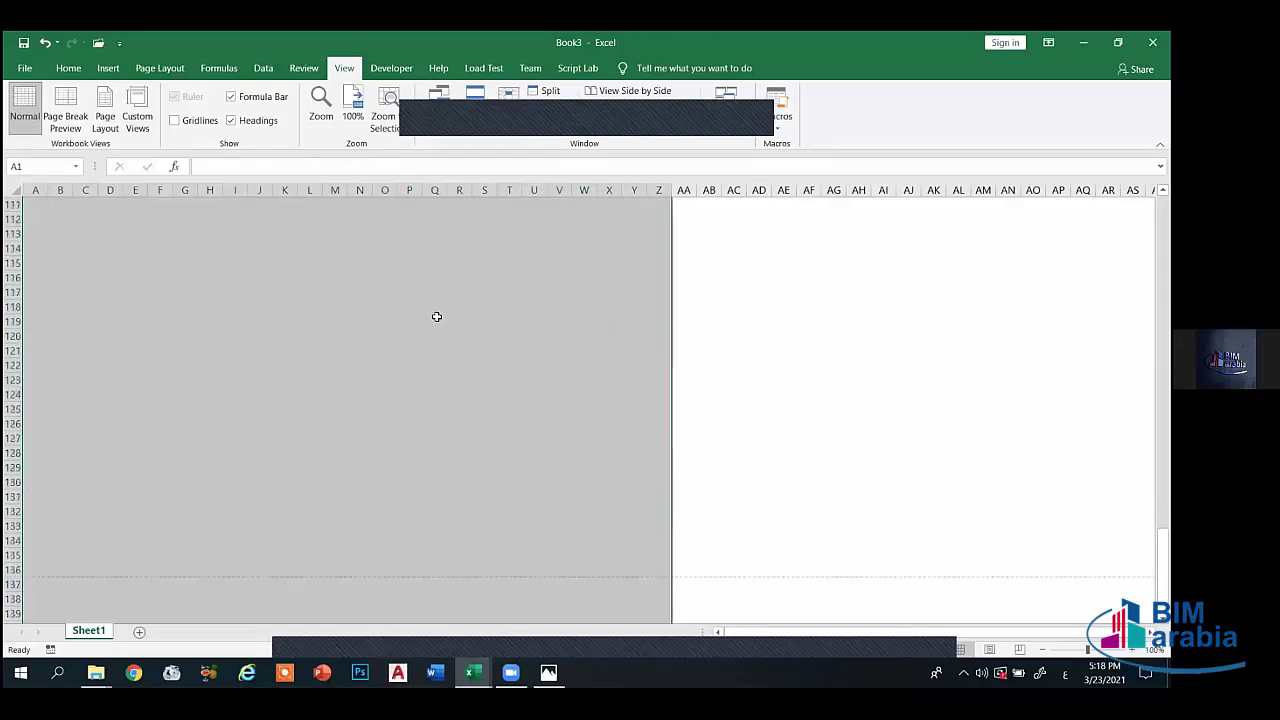
pyautogui.click(634, 314)
pyautogui.scroll(-1, 635, 470)
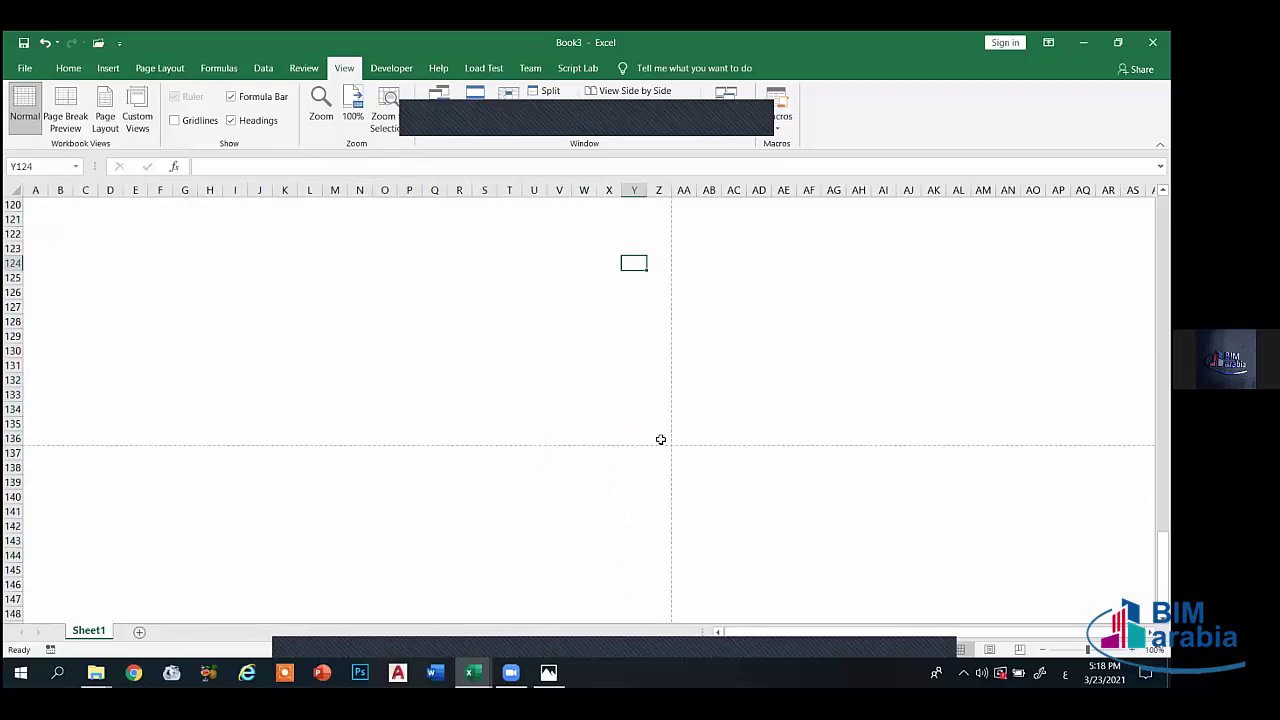
pyautogui.moveTo(660, 439)
pyautogui.mouseDown()
pyautogui.moveTo(17, 58)
pyautogui.moveTo(503, 300)
pyautogui.mouseUp()
pyautogui.click(712, 380)
pyautogui.scroll(4, 729, 346)
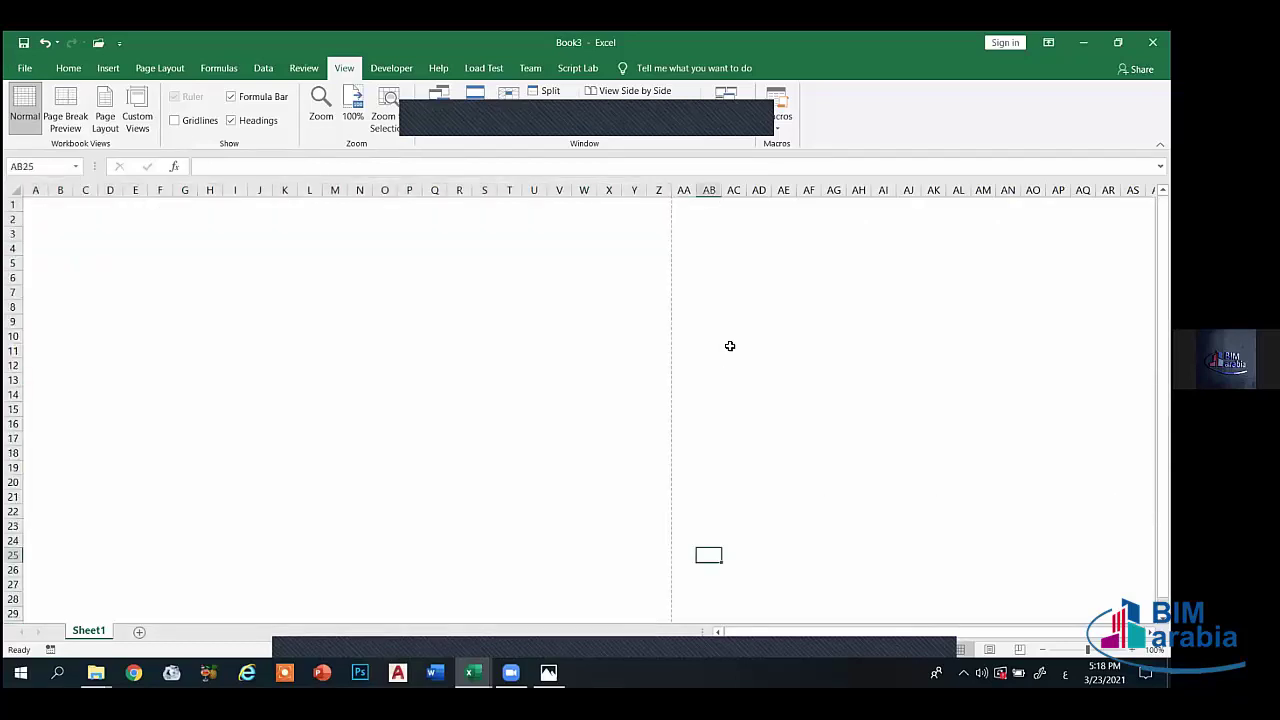
pyautogui.moveTo(31, 206)
pyautogui.mouseDown()
pyautogui.moveTo(628, 506)
pyautogui.moveTo(658, 443)
pyautogui.moveTo(655, 463)
pyautogui.mouseUp()
pyautogui.scroll(5, 750, 360)
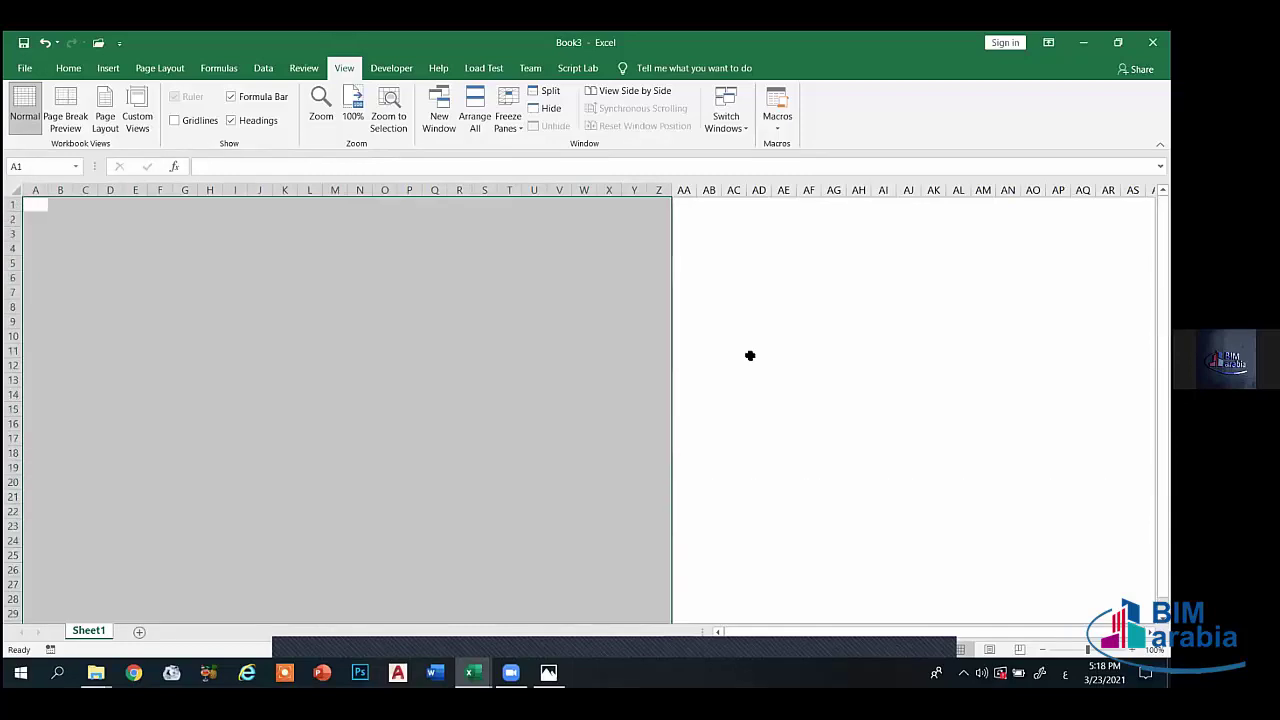
# - Apply Thick Outside Borders to the selected block
pyautogui.click(68, 68)
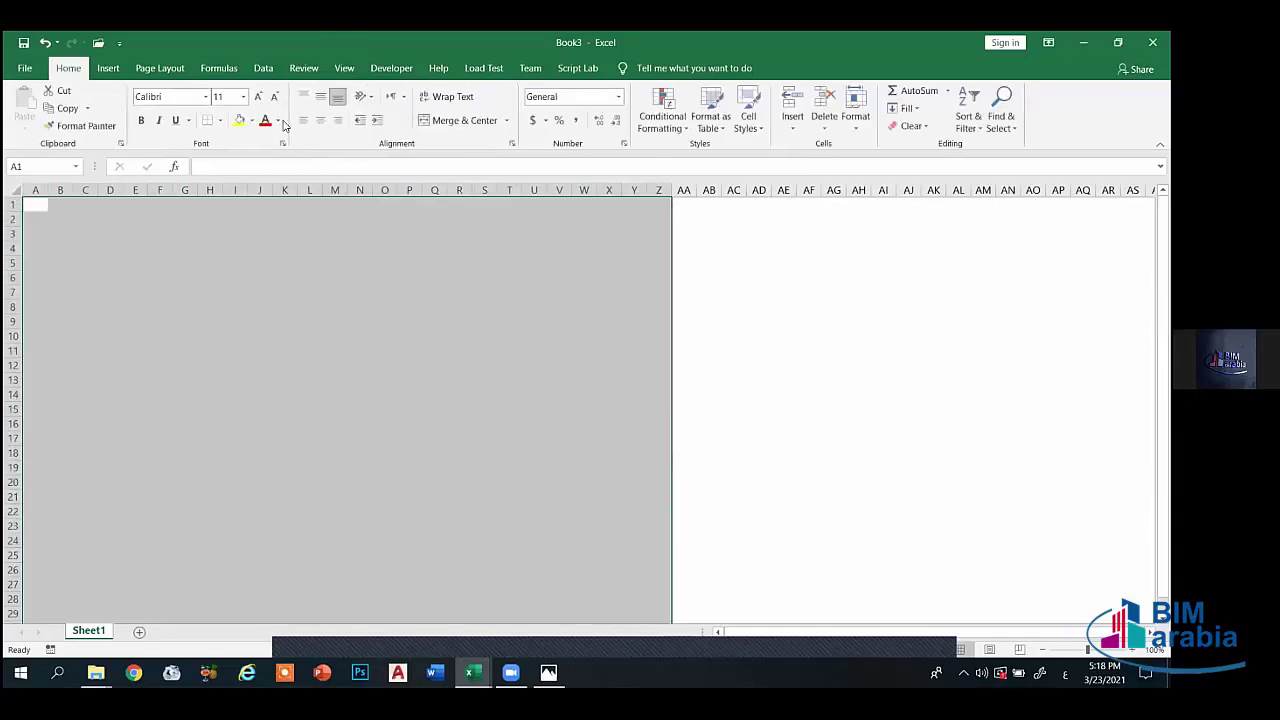
pyautogui.click(218, 121)
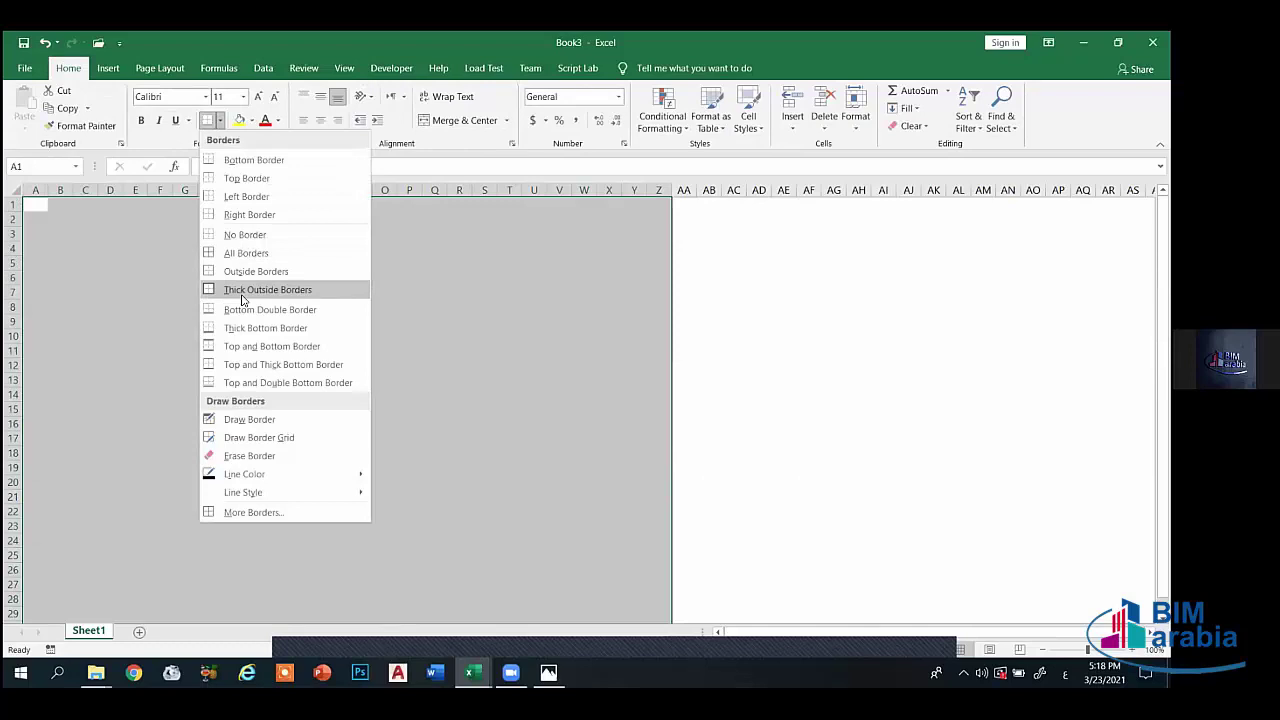
pyautogui.click(255, 290)
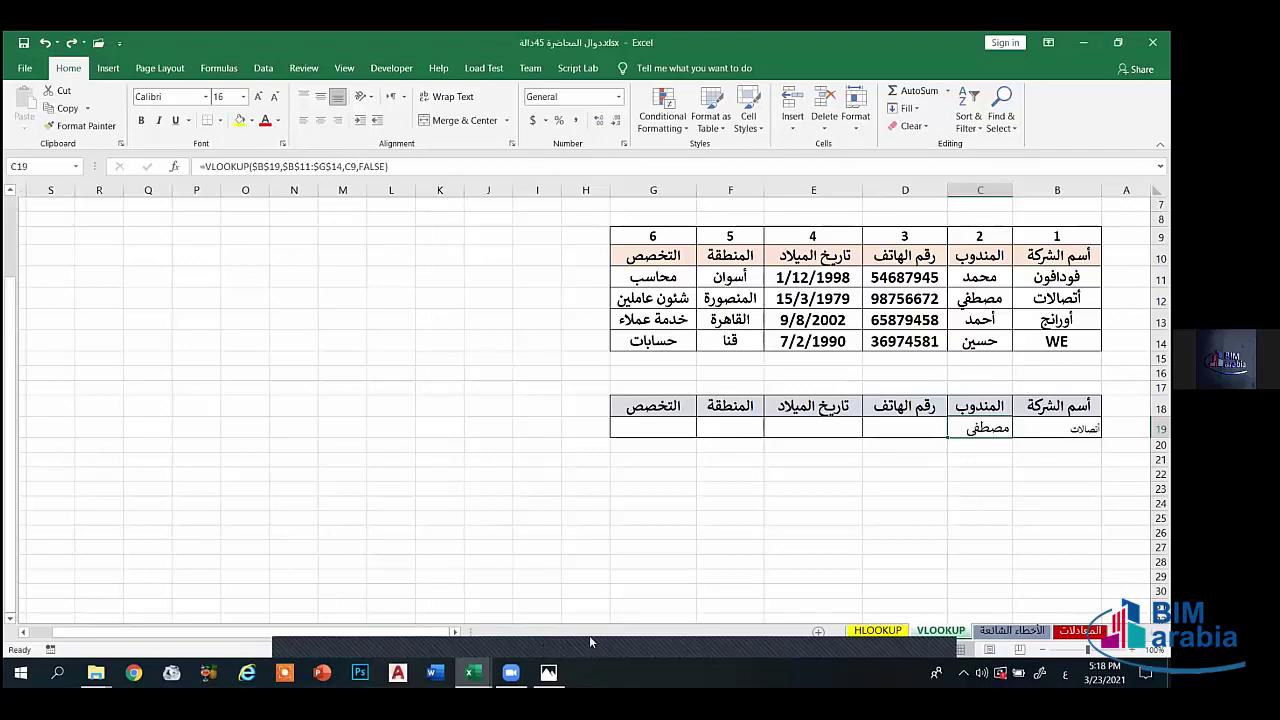
# - Discard the other open workbook without saving, then delete Sheet1 from Book3
pyautogui.click(711, 558)
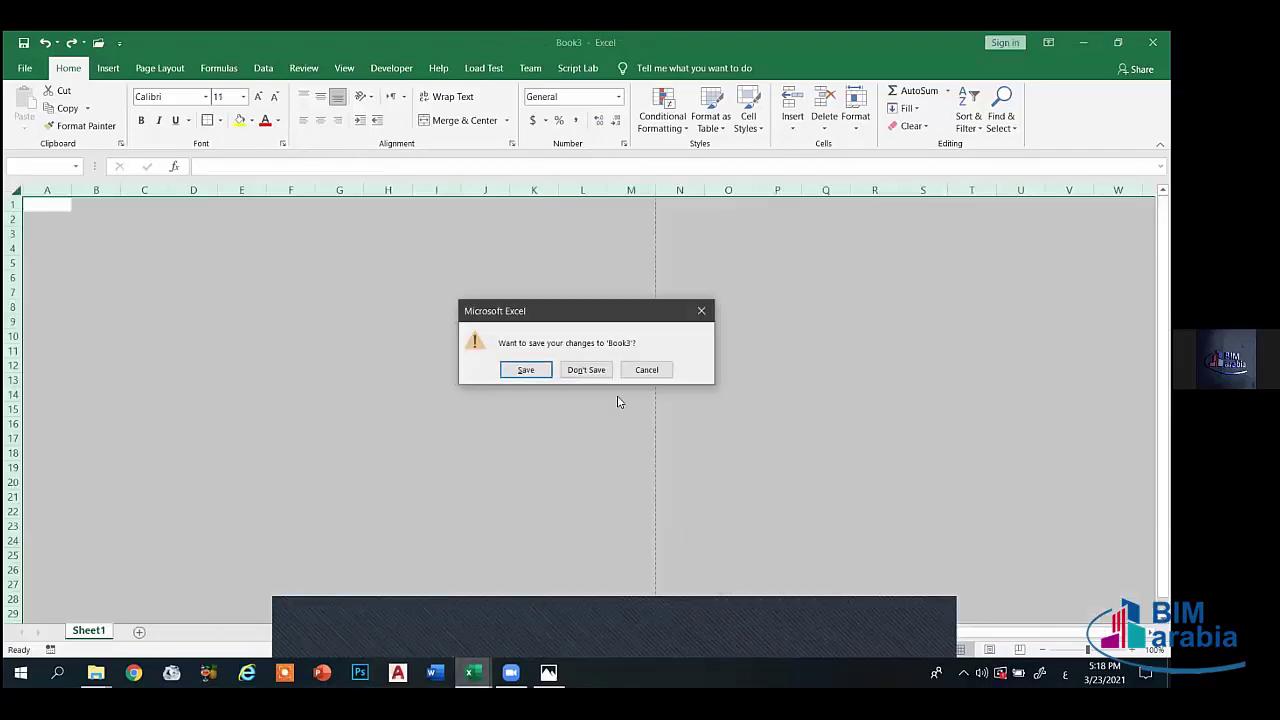
pyautogui.click(646, 370)
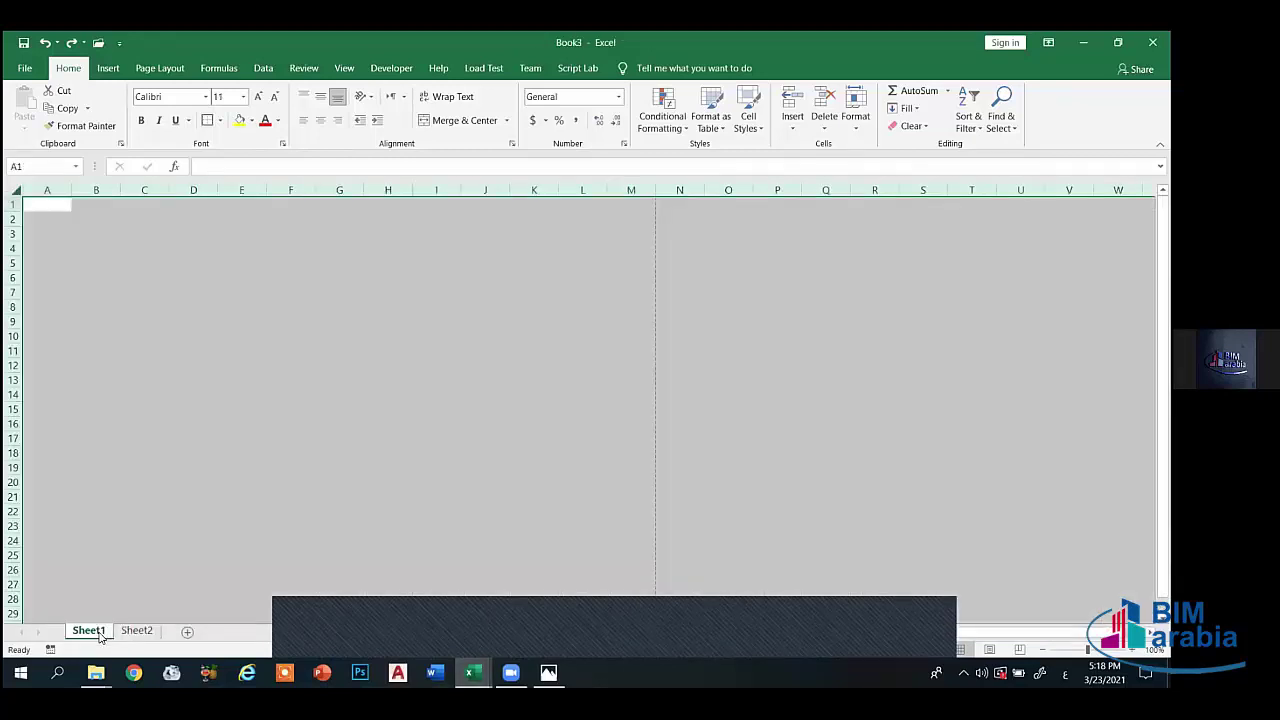
pyautogui.rightClick(98, 632)
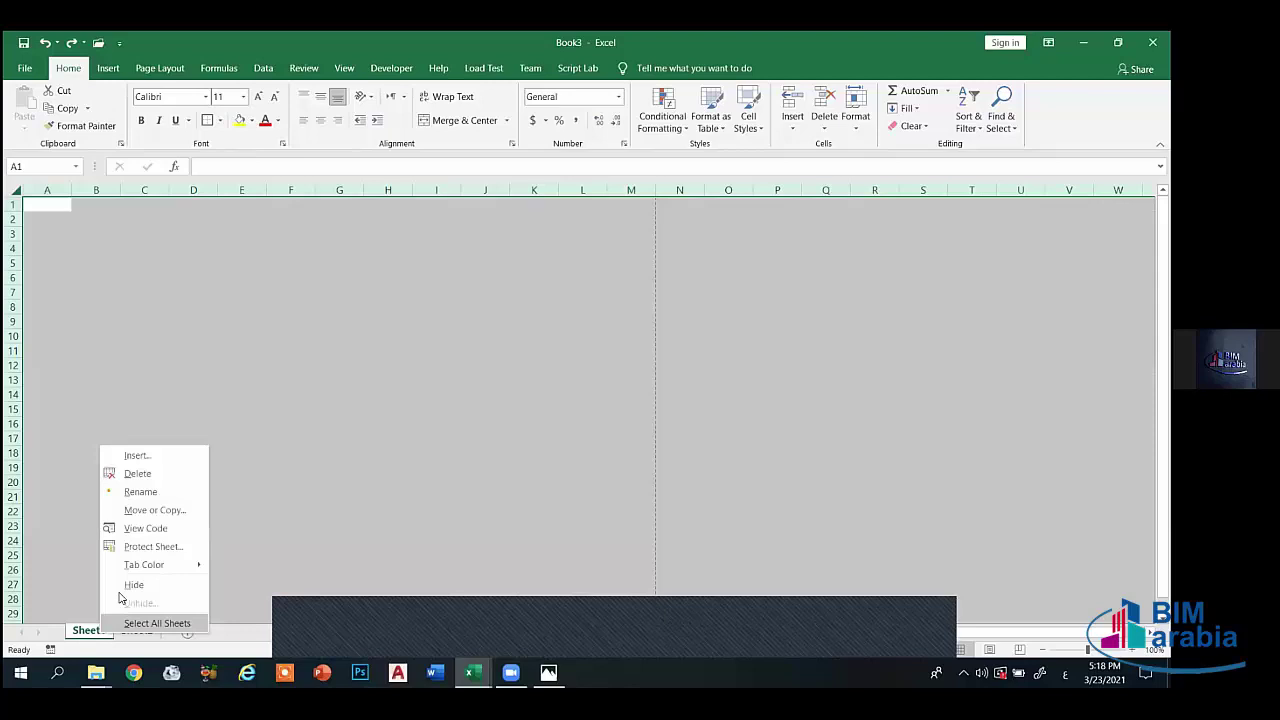
pyautogui.click(153, 474)
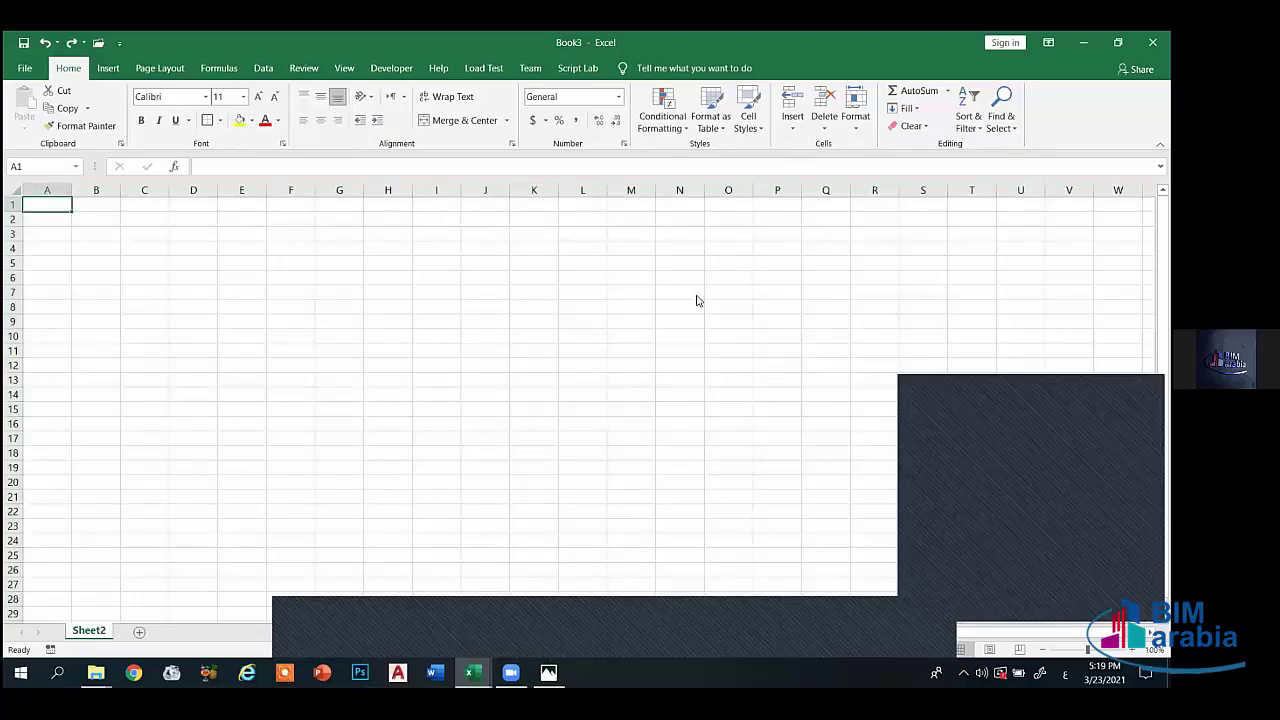
pyautogui.click(720, 210)
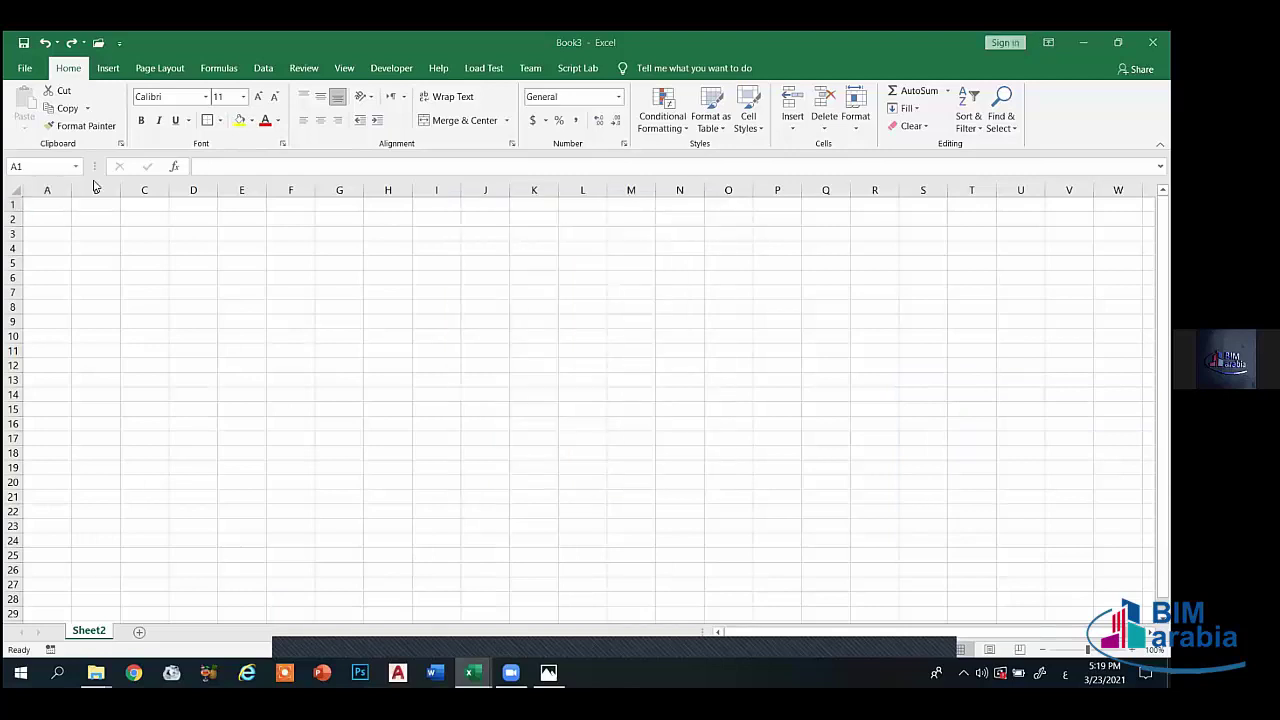
# - Select all of Sheet2 and drag column A's border to about 22 pixels wide
pyautogui.click(7, 187)
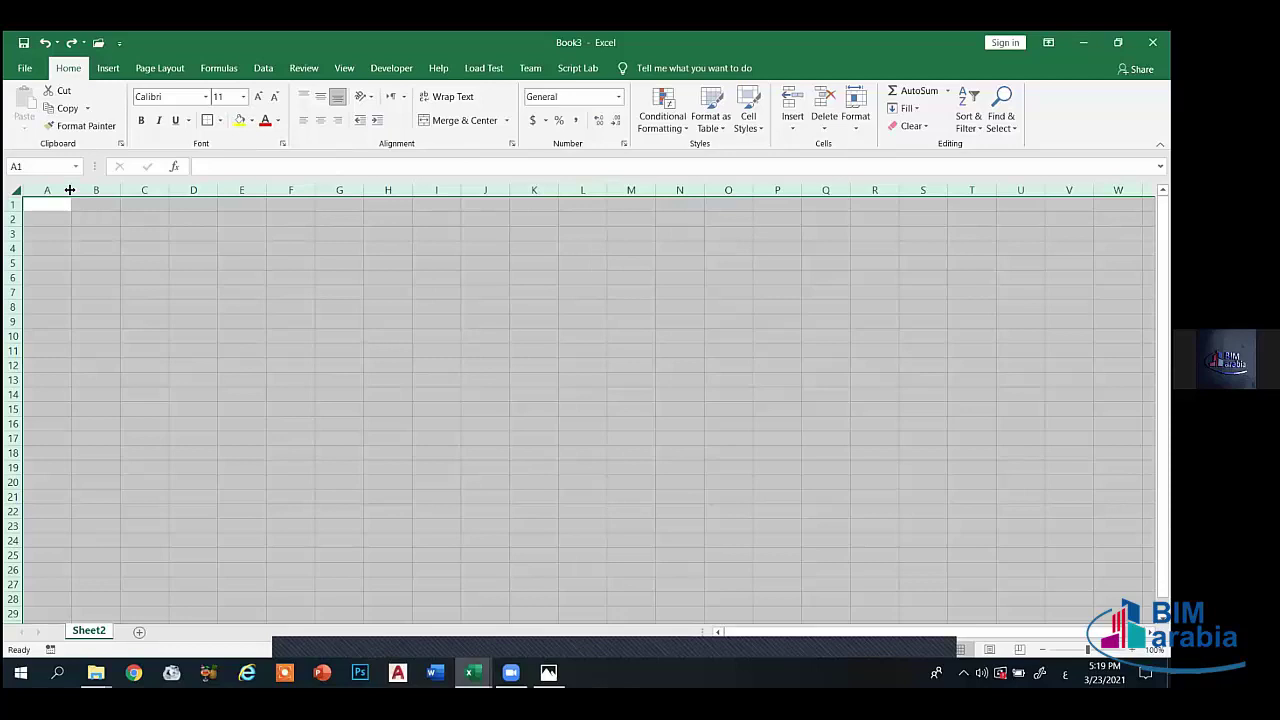
pyautogui.moveTo(70, 190); pyautogui.dragTo(48, 190)
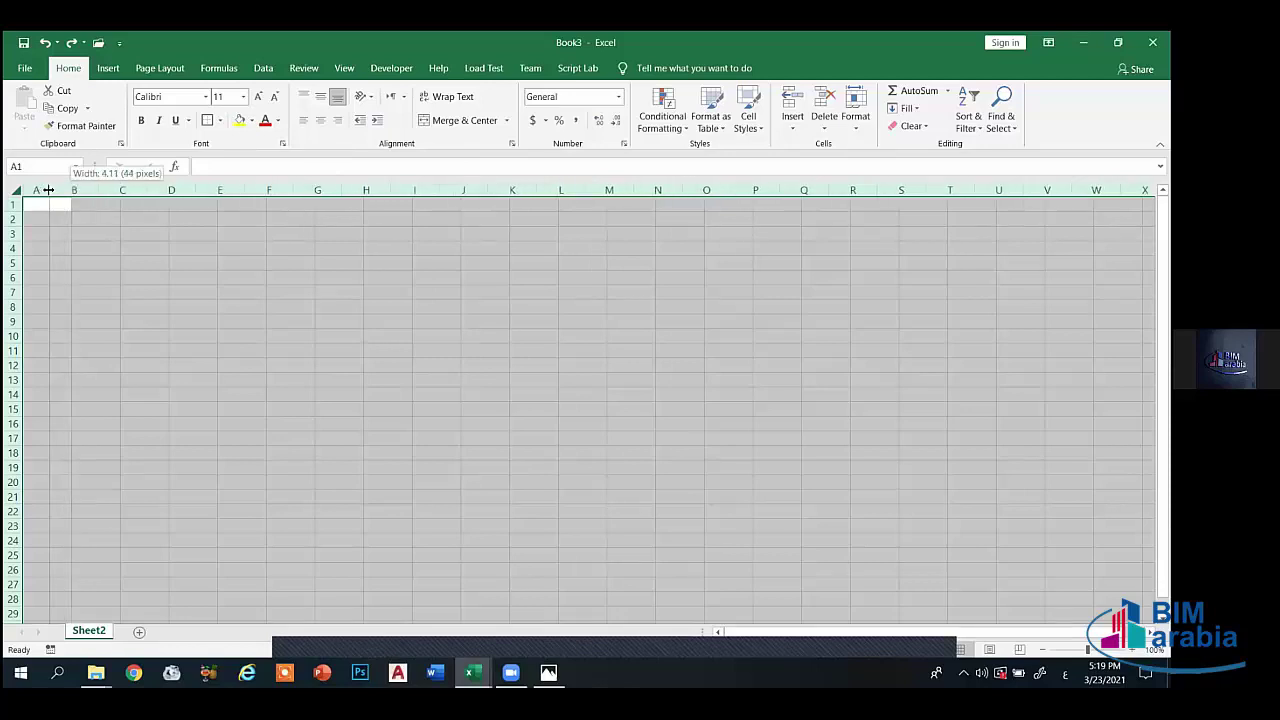
pyautogui.moveTo(48, 190); pyautogui.dragTo(45, 190)
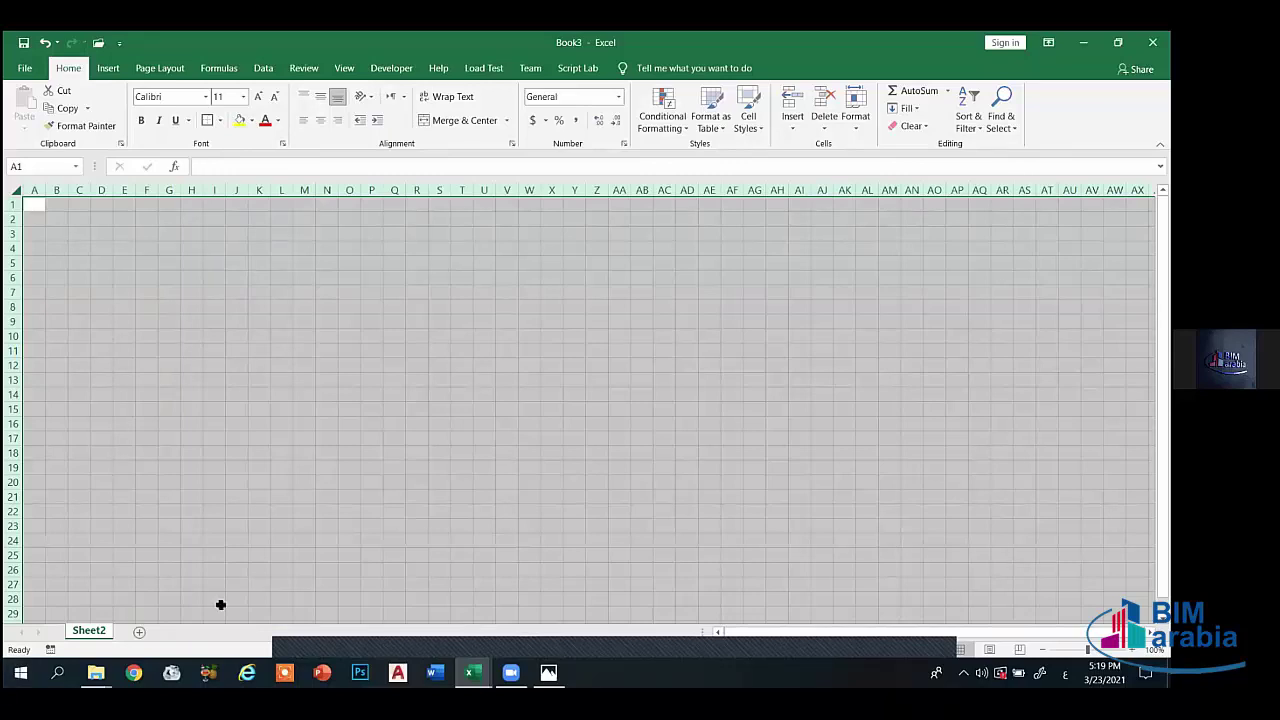
# - Browse the DashBoard folder's example images in Photos, then close the viewer
pyautogui.moveTo(96, 672)
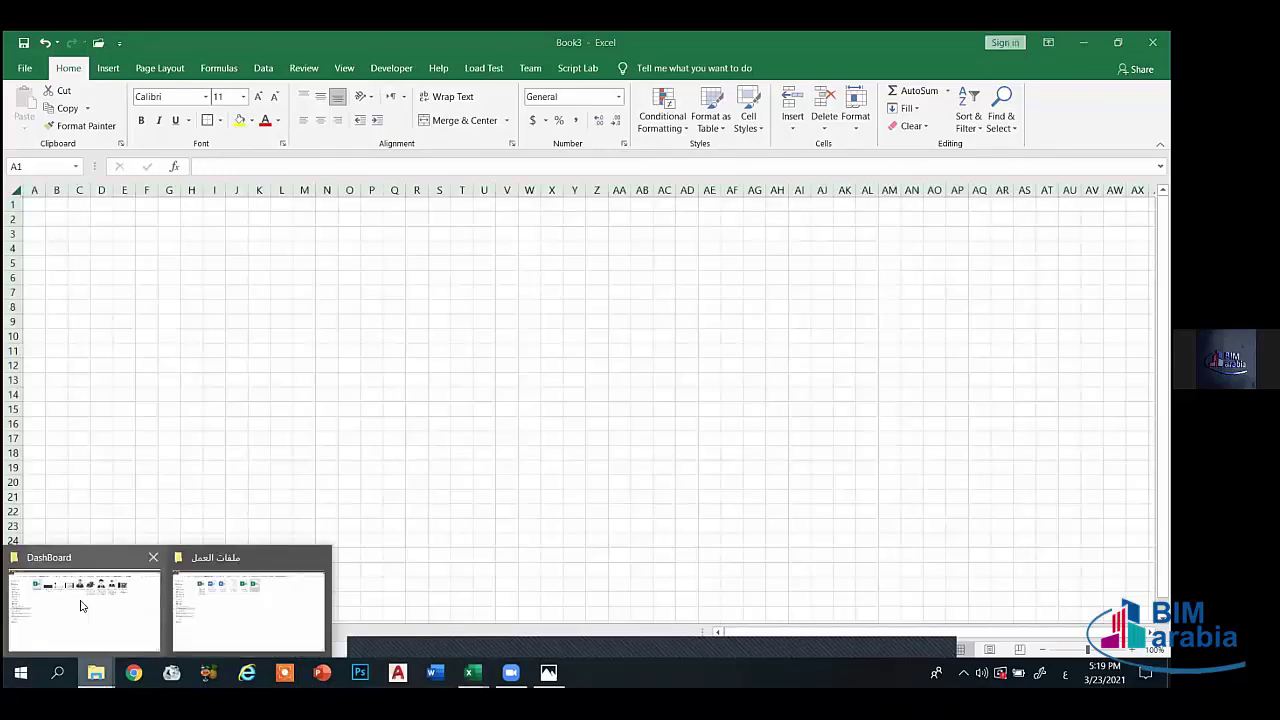
pyautogui.click(80, 606)
pyautogui.doubleClick(380, 130)
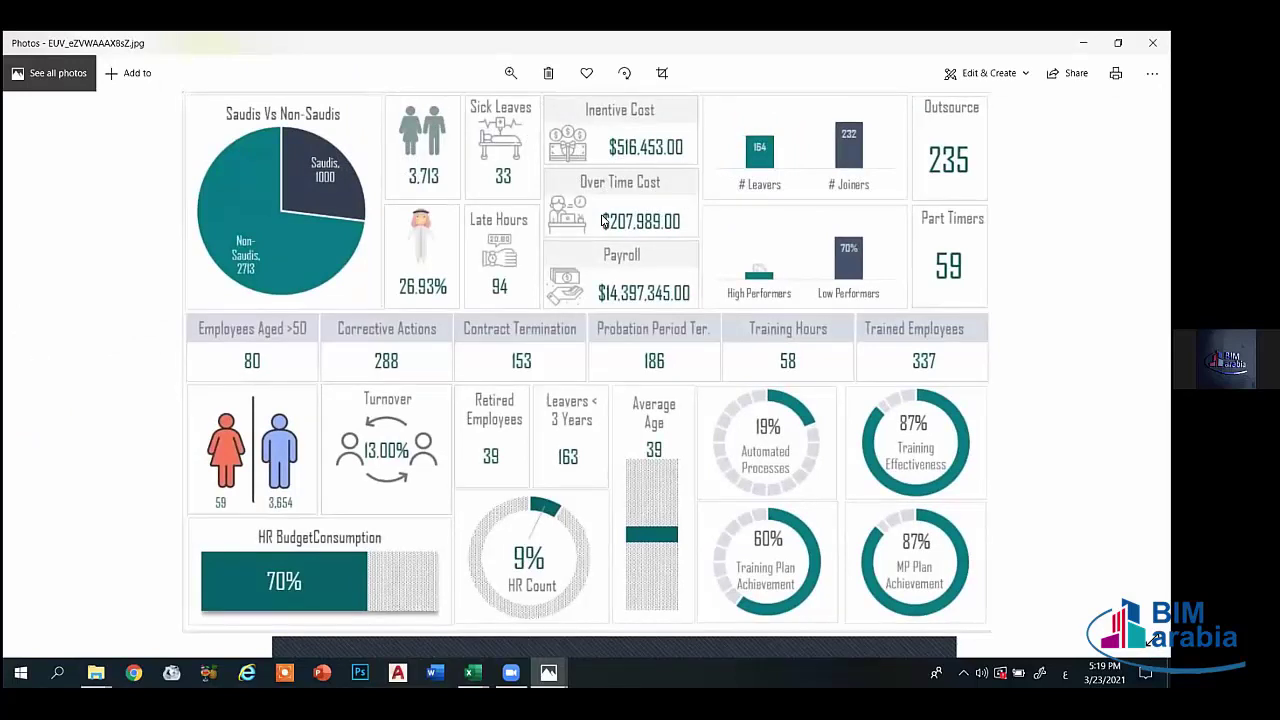
pyautogui.press('Right')
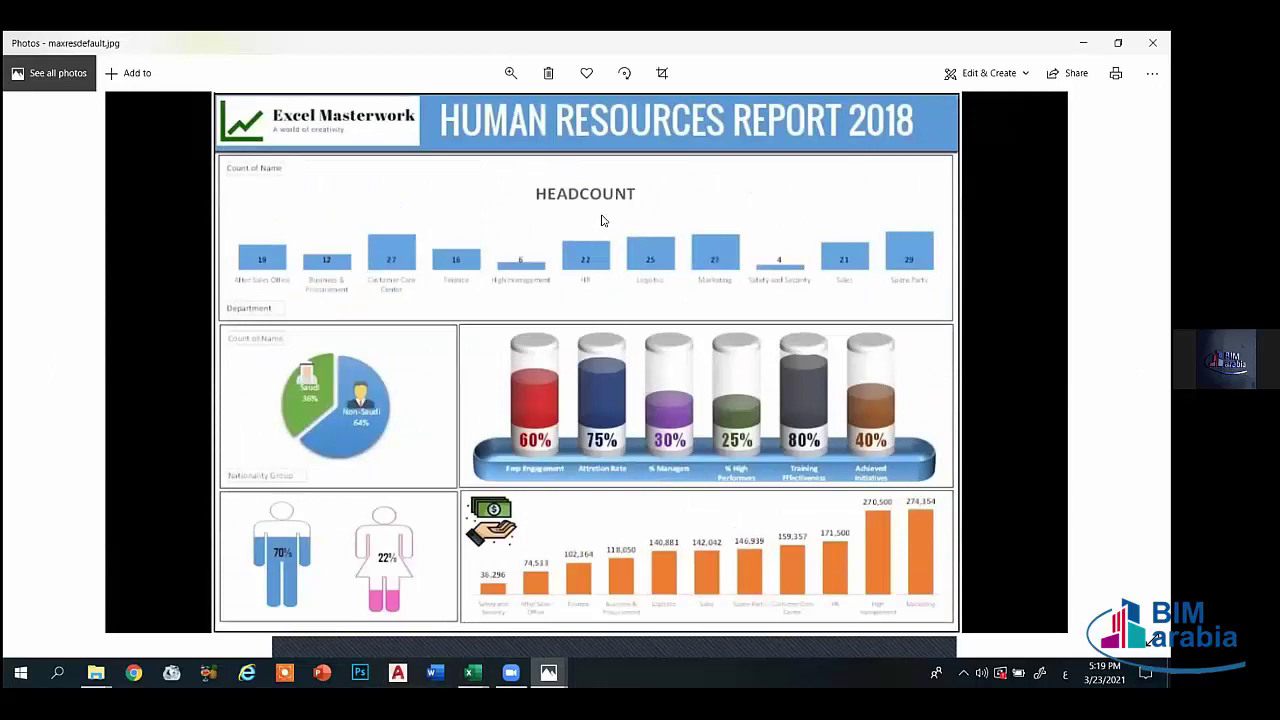
pyautogui.press('Right')
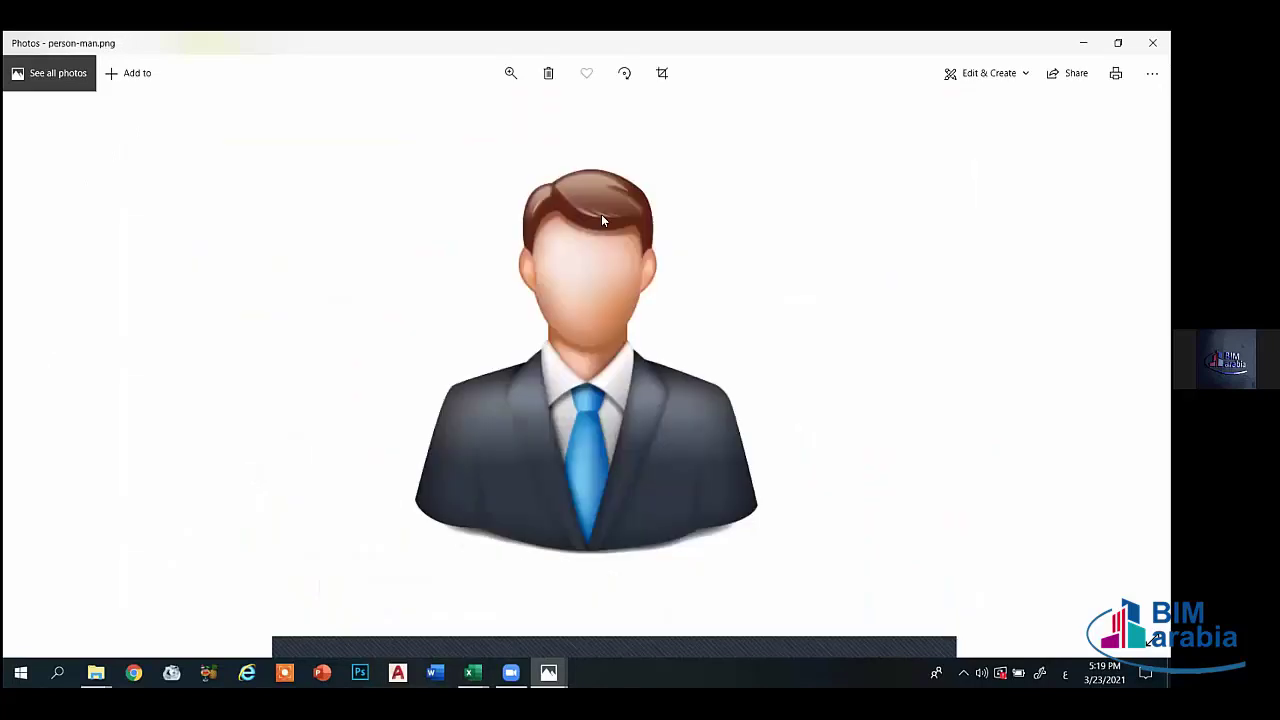
pyautogui.press('Right')
pyautogui.press('Right')
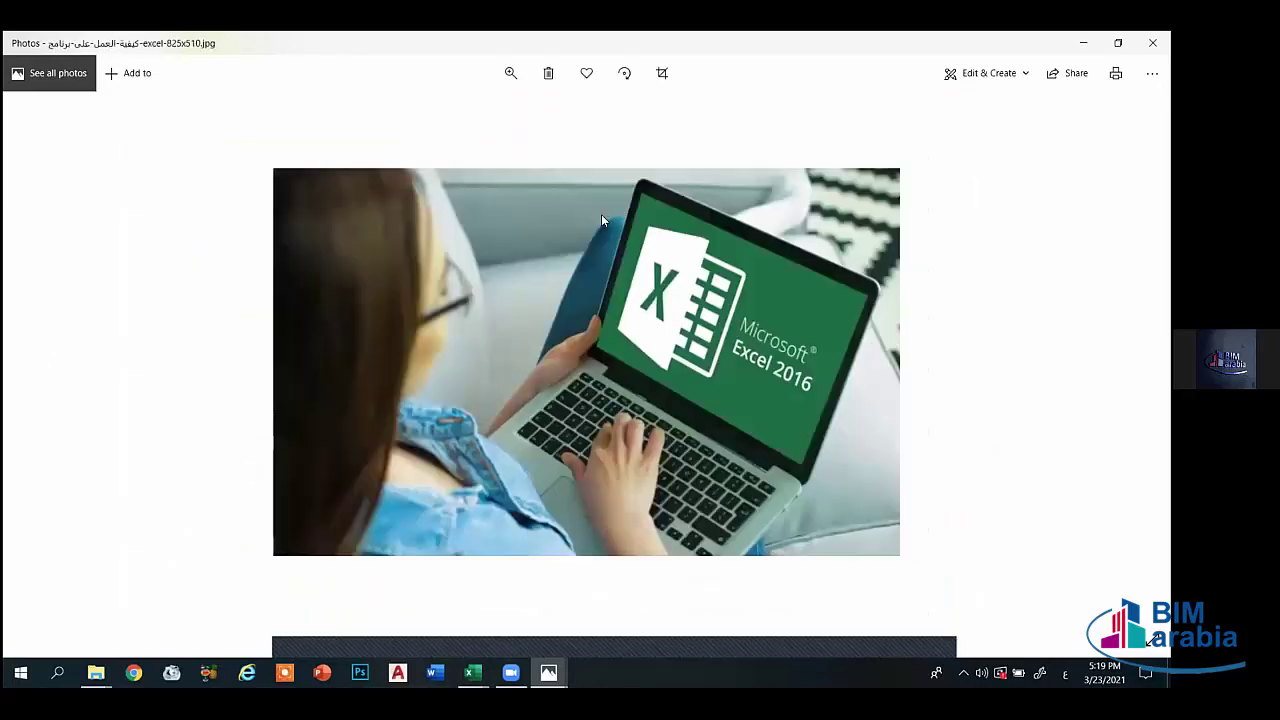
pyautogui.press('Right')
pyautogui.press('Right')
pyautogui.press('Right')
pyautogui.press('Right')
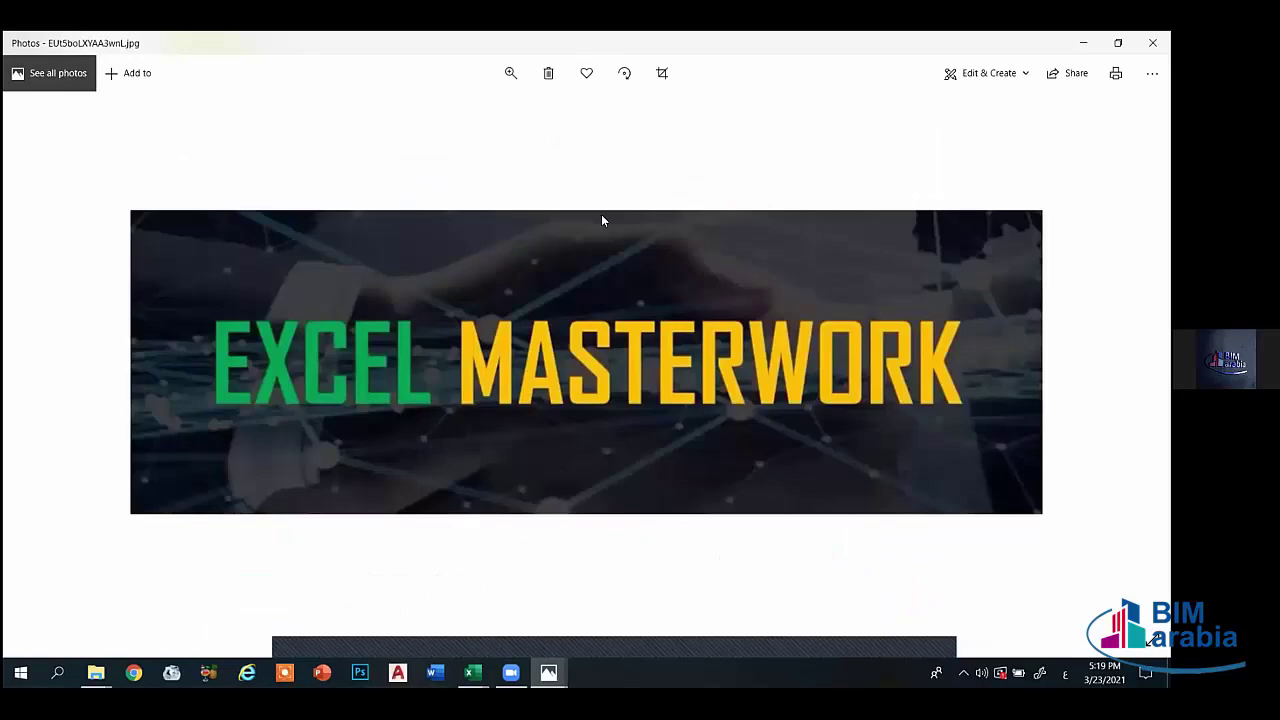
pyautogui.click(1152, 42)
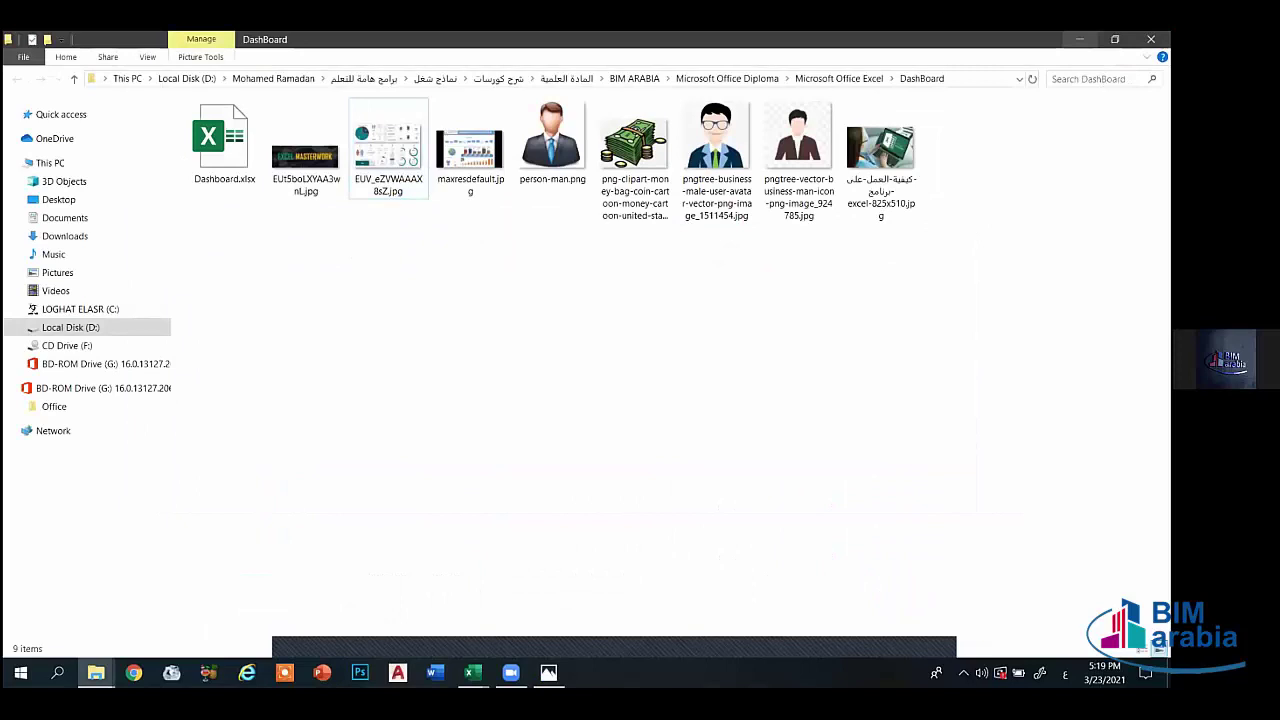
pyautogui.click(476, 672)
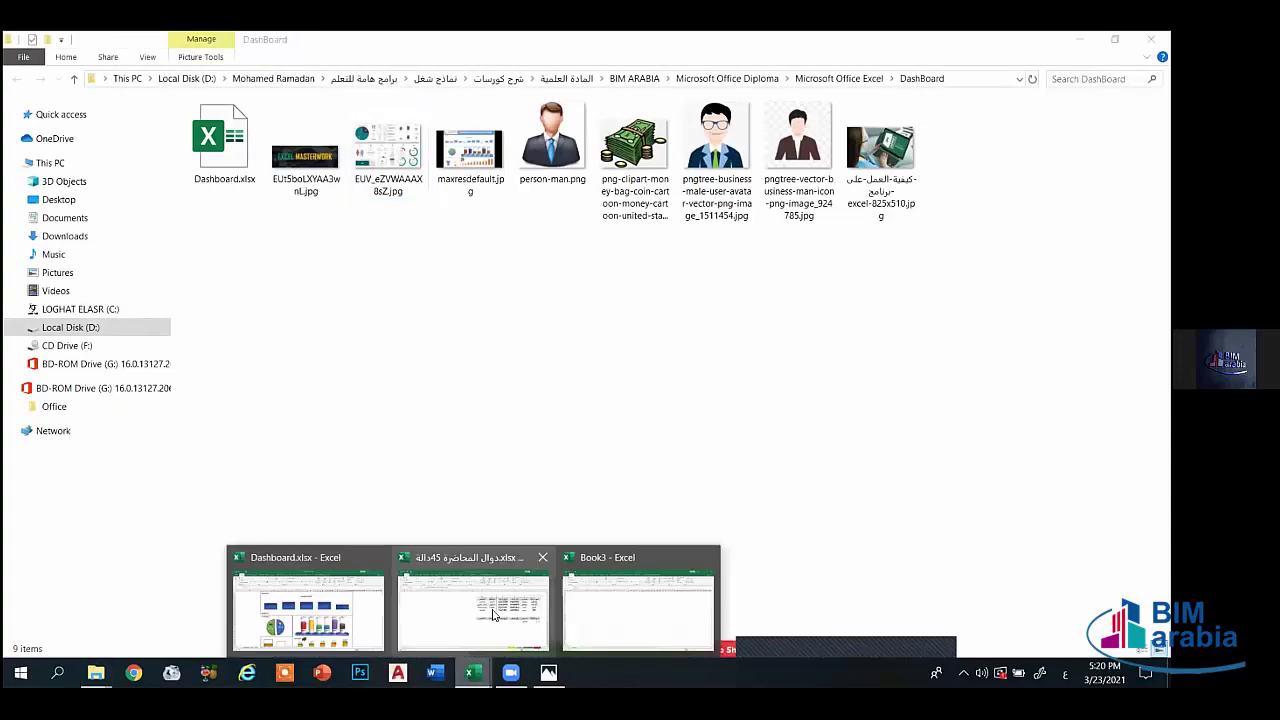
# - Delete Sheet2 from Book3
pyautogui.click(567, 617)
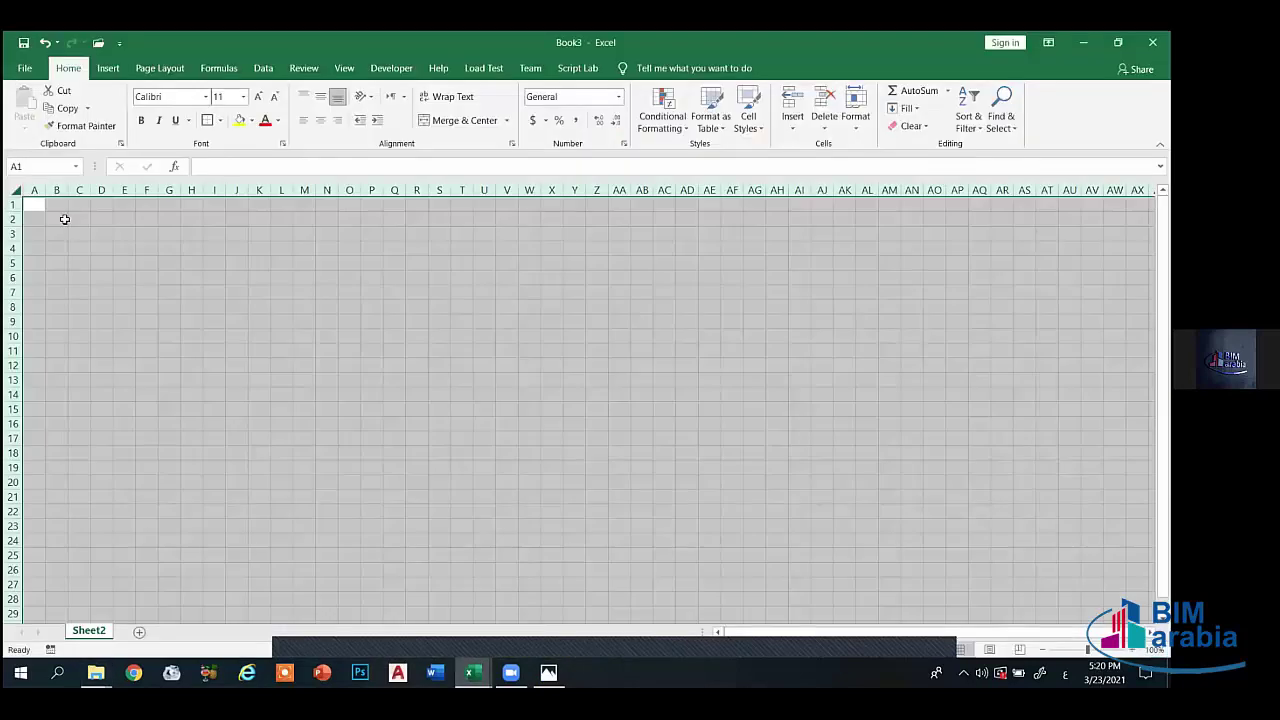
pyautogui.click(146, 262)
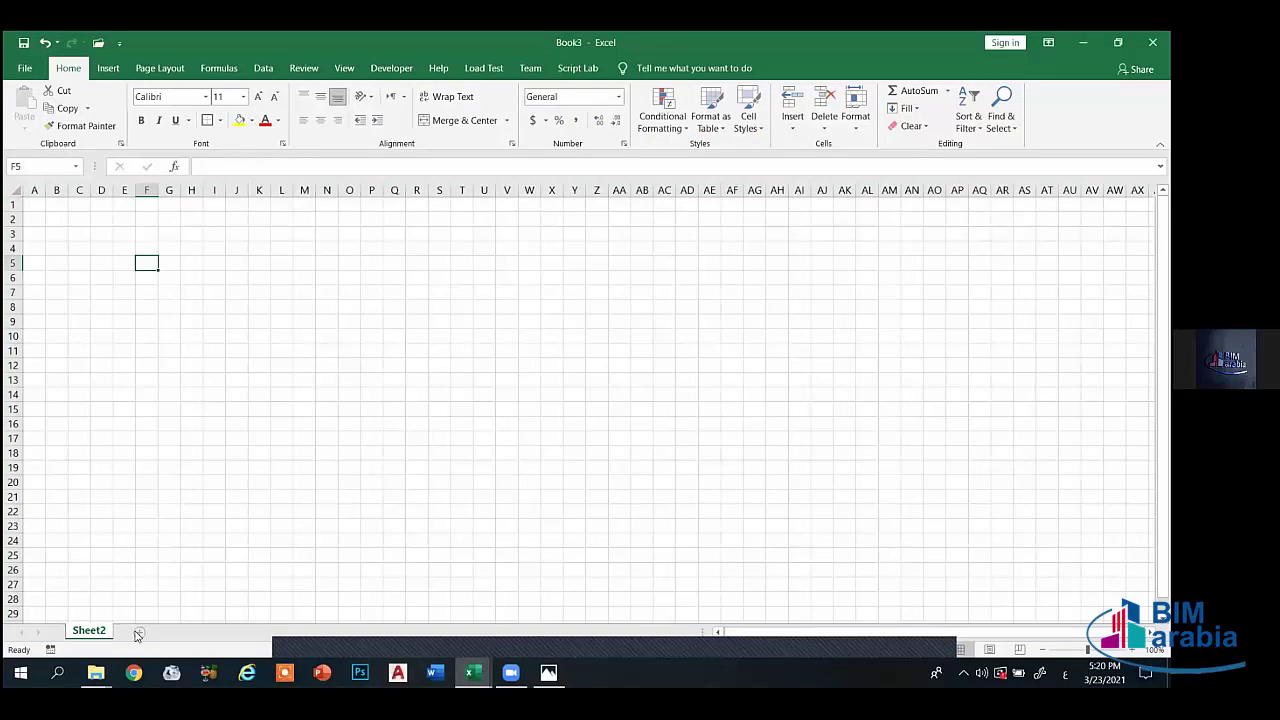
pyautogui.rightClick(100, 632)
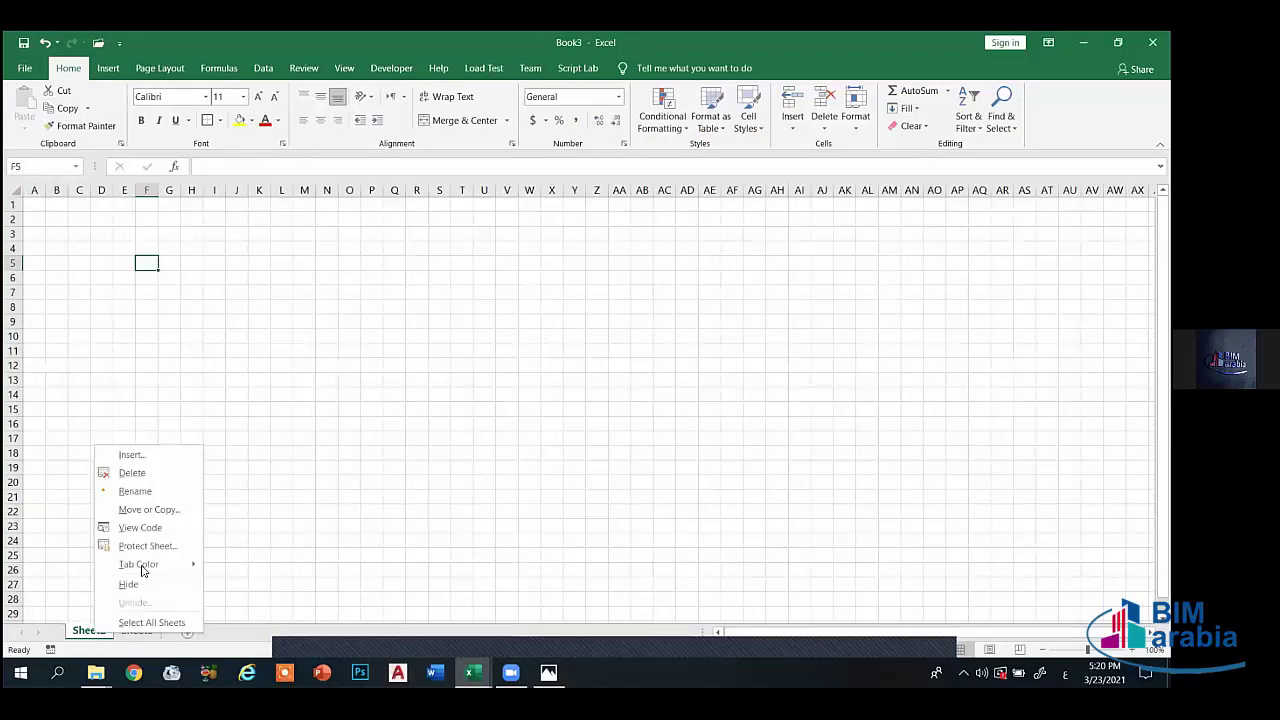
pyautogui.click(130, 472)
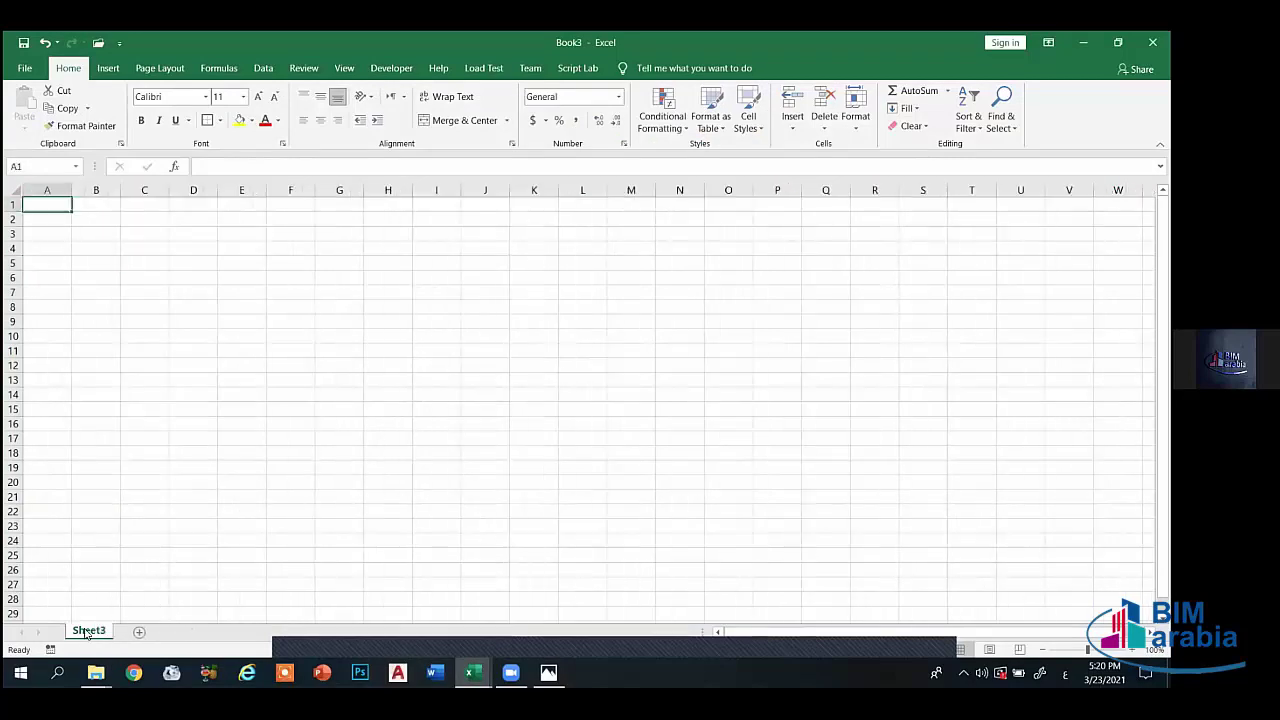
# - Rename the Sheet3 tab to 'Table 1'
pyautogui.click(87, 632)
pyautogui.doubleClick(87, 630)
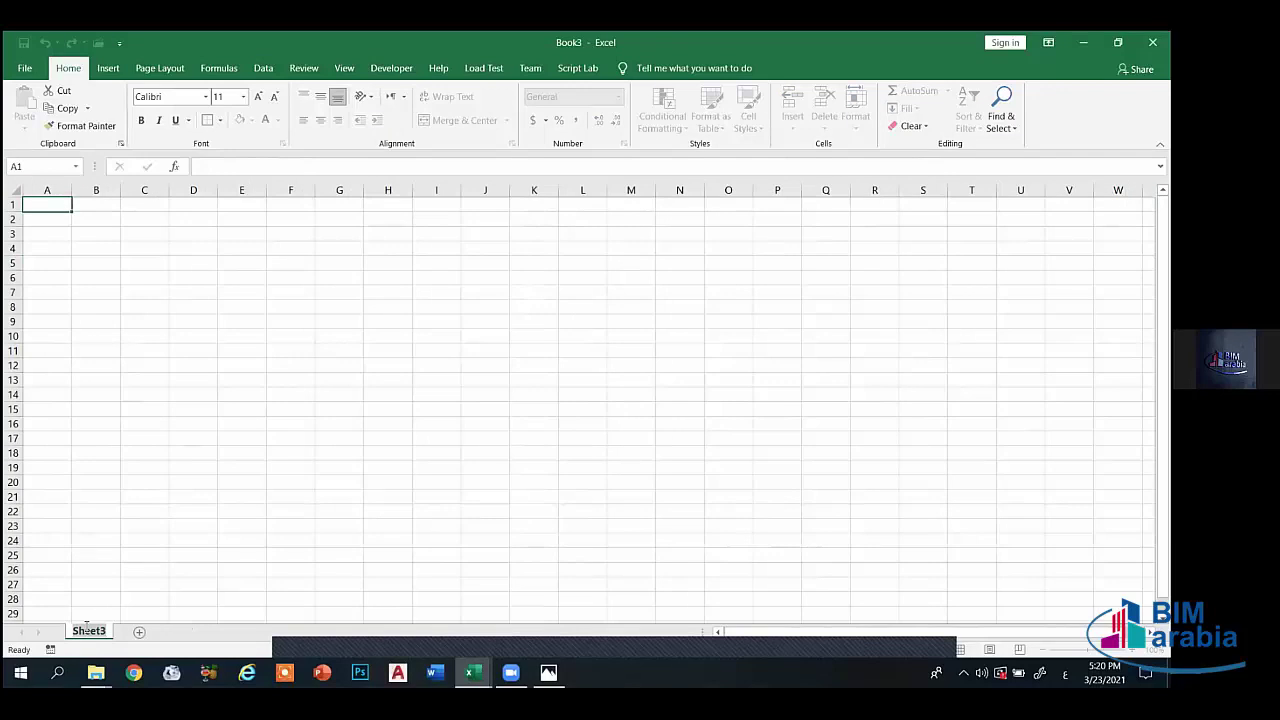
pyautogui.write('فا')
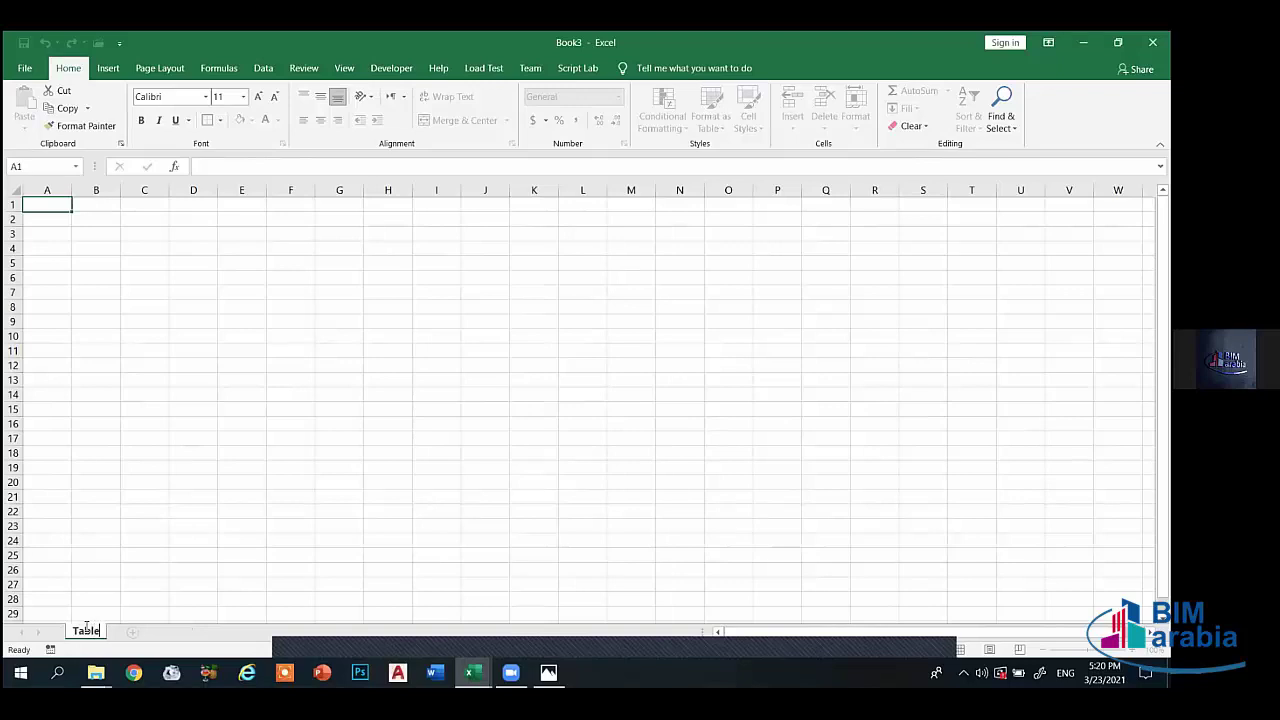
pyautogui.write(' 1')
pyautogui.click(94, 541)
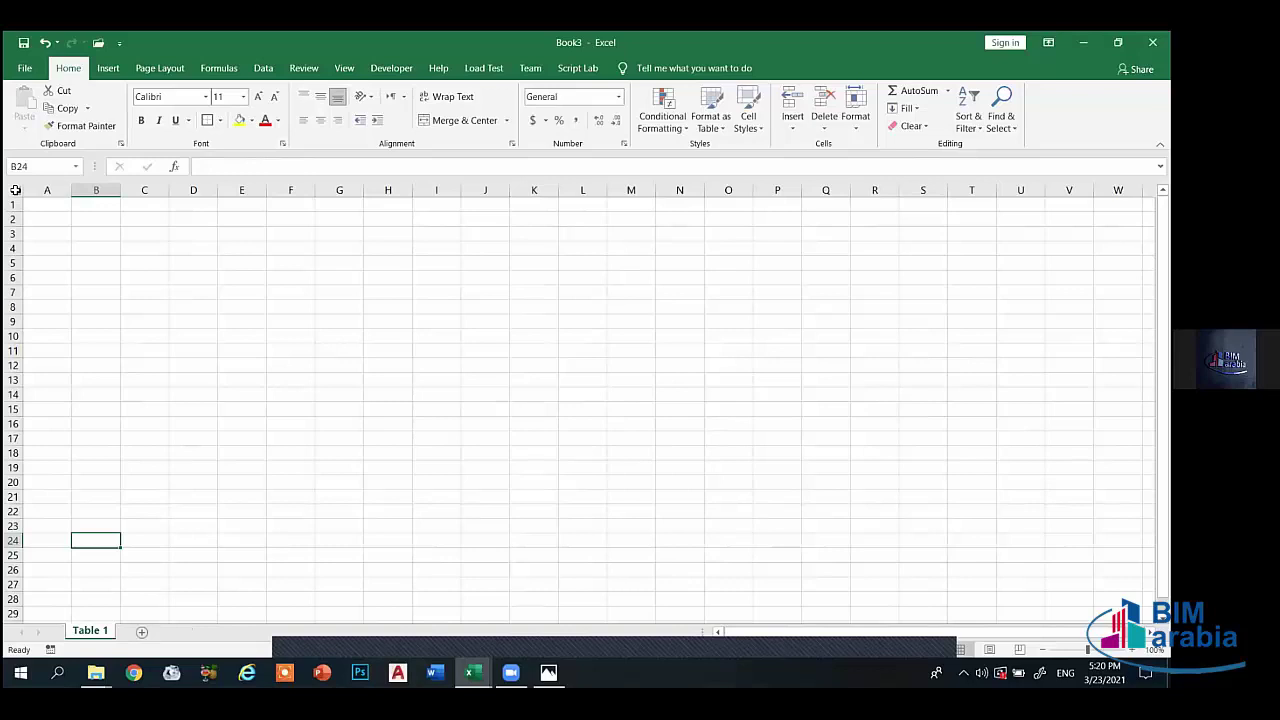
pyautogui.click(15, 190)
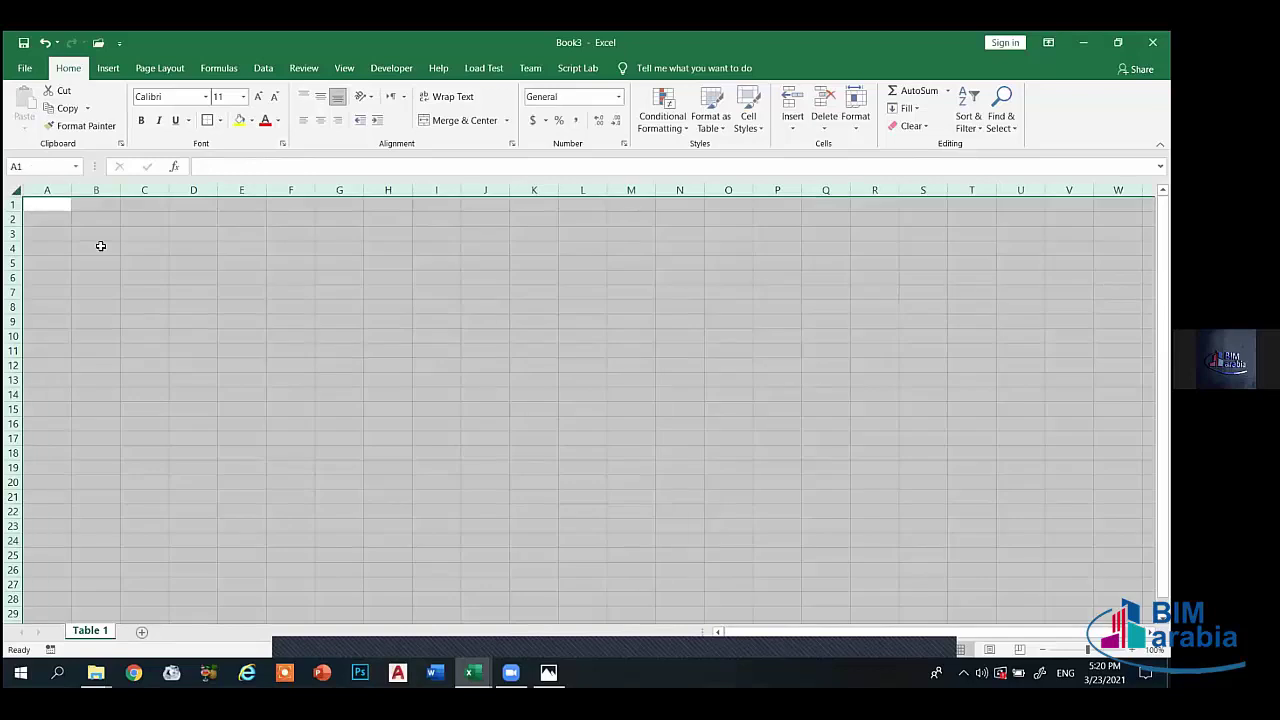
# - Narrow all columns on Table 1 into small square cells
pyautogui.click(144, 262)
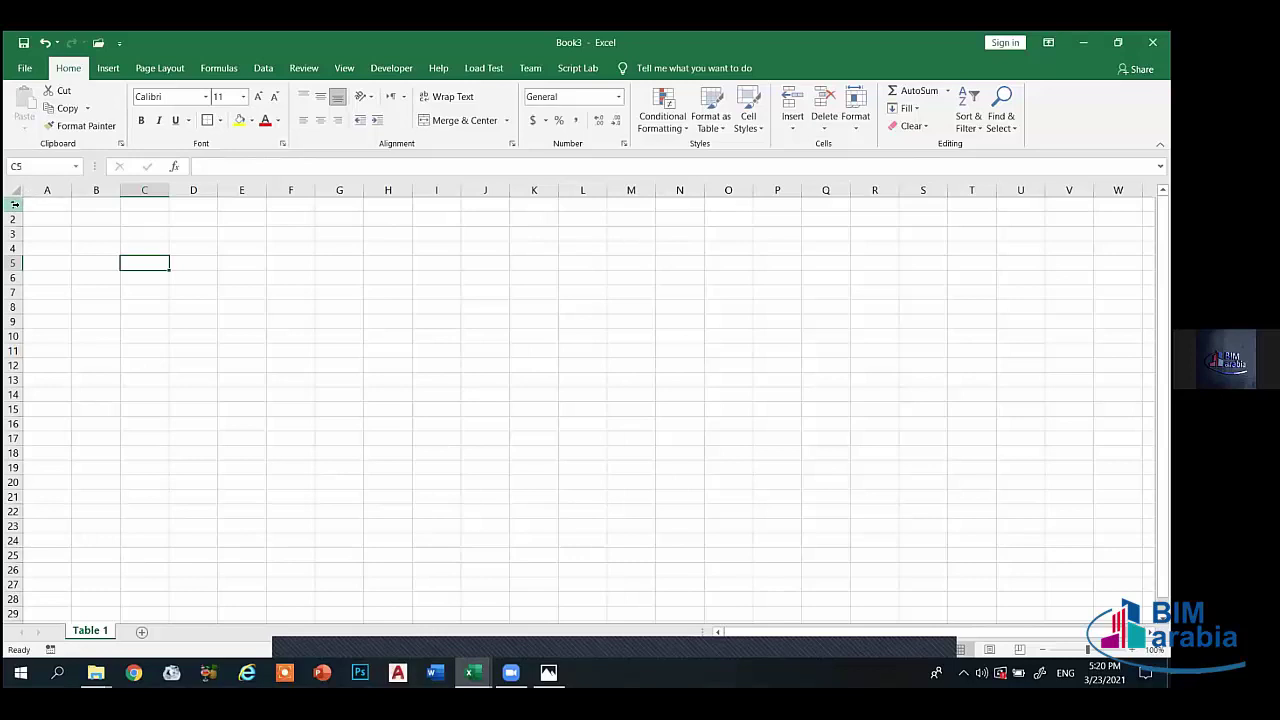
pyautogui.click(16, 189)
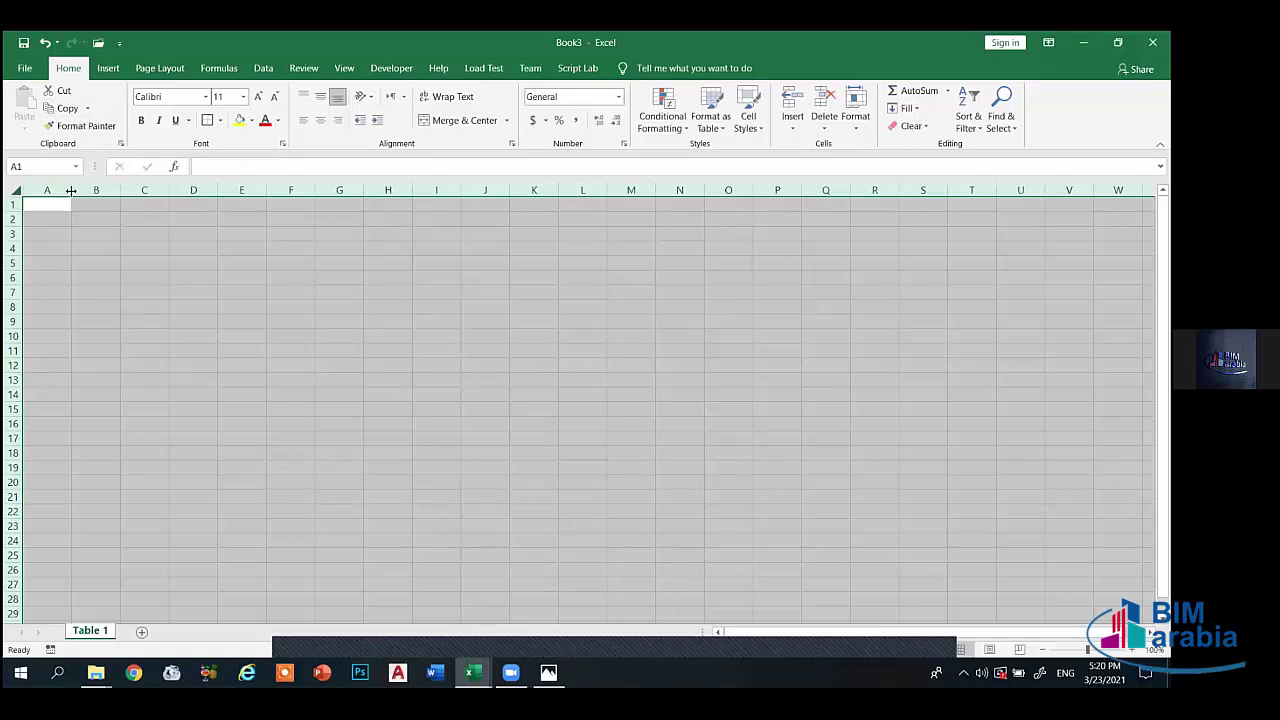
pyautogui.moveTo(71, 190); pyautogui.dragTo(44, 190)
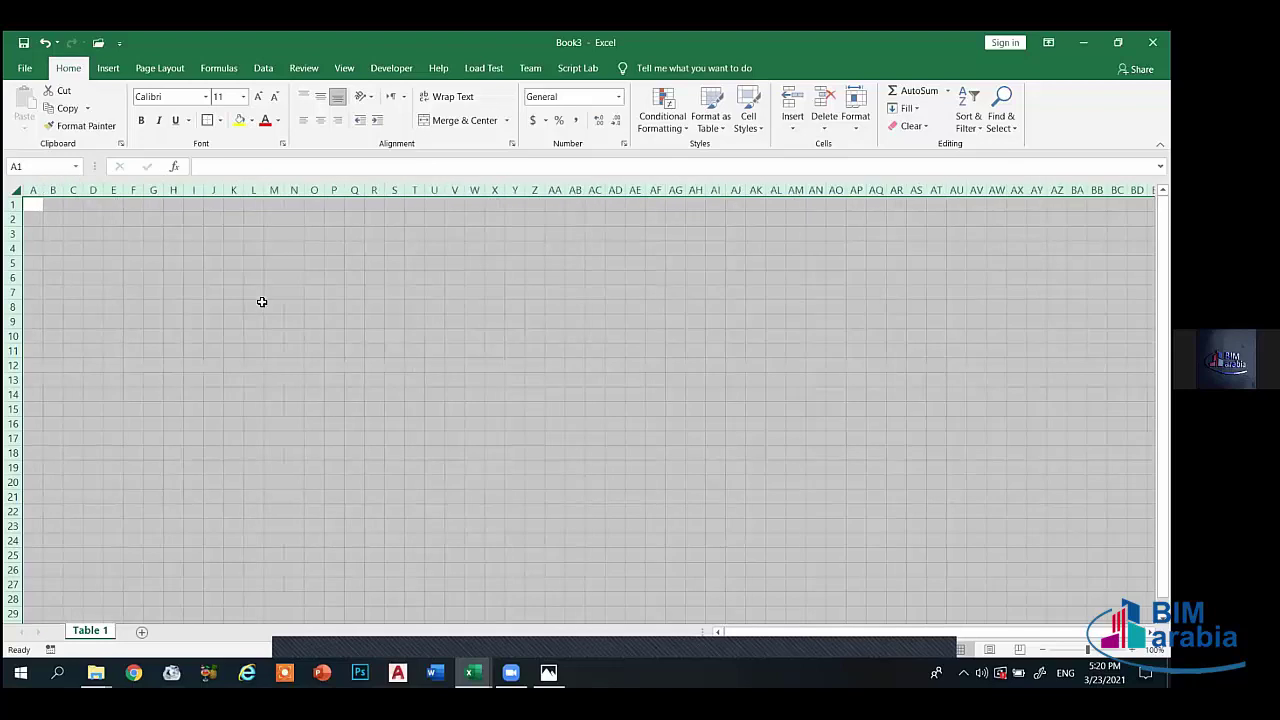
pyautogui.click(261, 302)
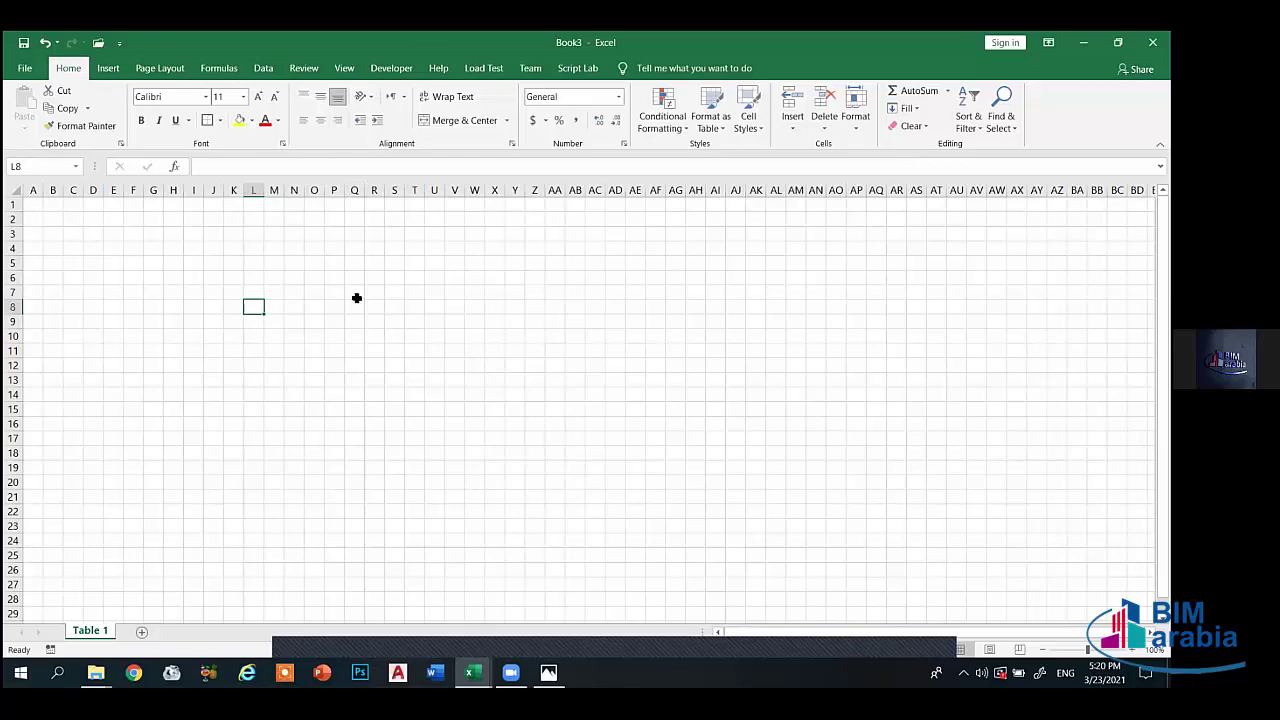
# - Set Table 1's page orientation to Landscape
pyautogui.click(160, 70)
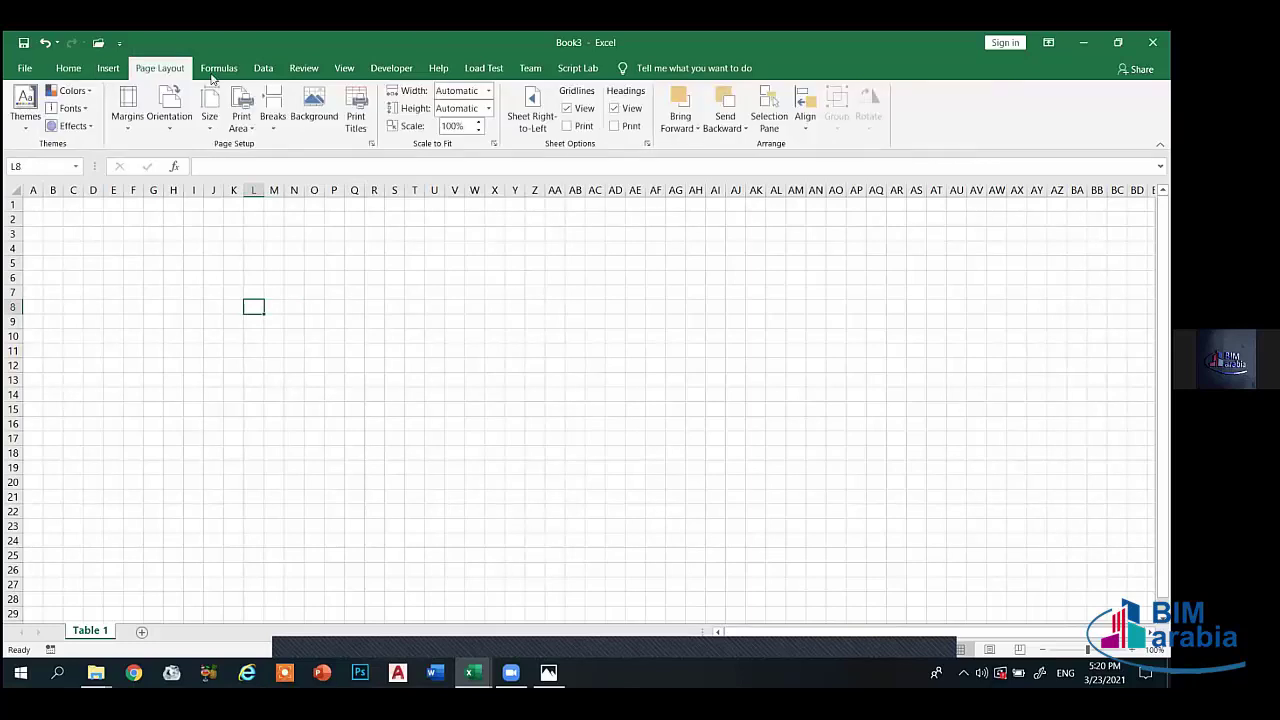
pyautogui.click(172, 112)
pyautogui.click(198, 190)
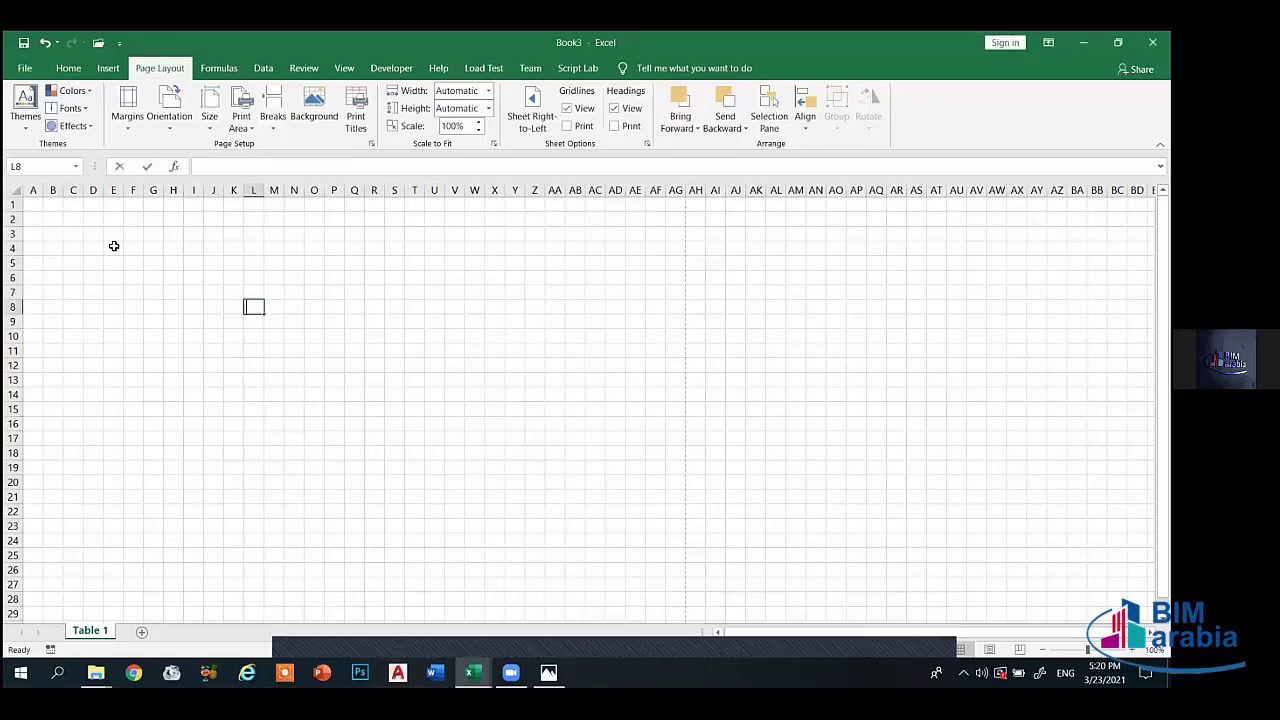
# - Edit the range formula in Book3's cell A1 and commit it
pyautogui.moveTo(33, 205)
pyautogui.mouseDown()
pyautogui.moveTo(564, 363)
pyautogui.moveTo(683, 618)
pyautogui.moveTo(625, 298)
pyautogui.mouseUp()
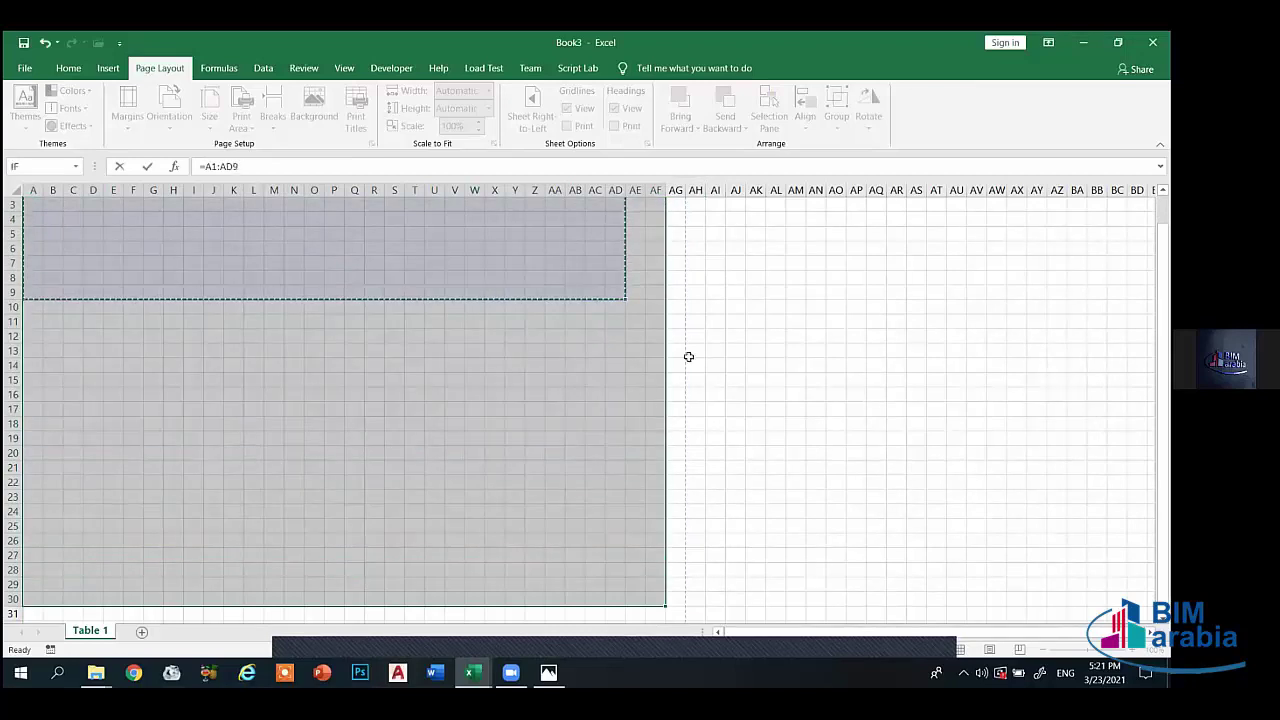
pyautogui.scroll(1, 606, 305)
pyautogui.moveTo(239, 166); pyautogui.dragTo(200, 166)
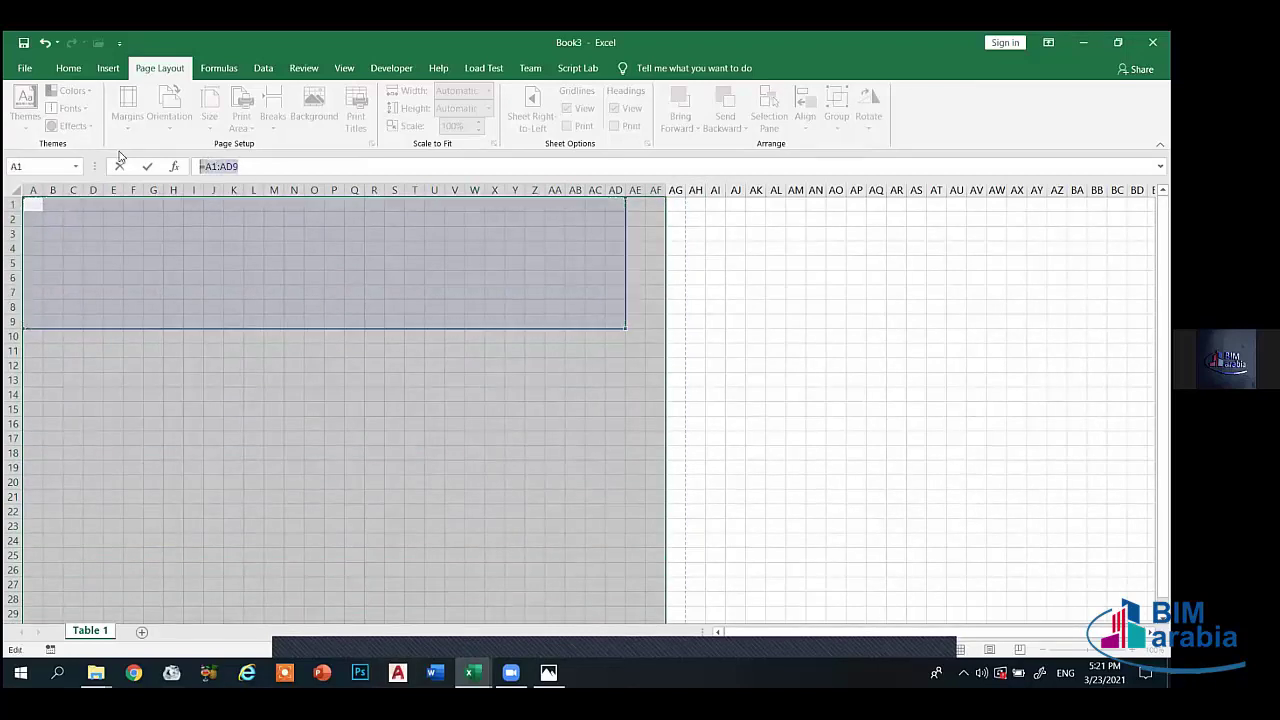
pyautogui.click(130, 300)
pyautogui.click(317, 408)
pyautogui.click(254, 168)
pyautogui.moveTo(254, 168); pyautogui.dragTo(143, 162)
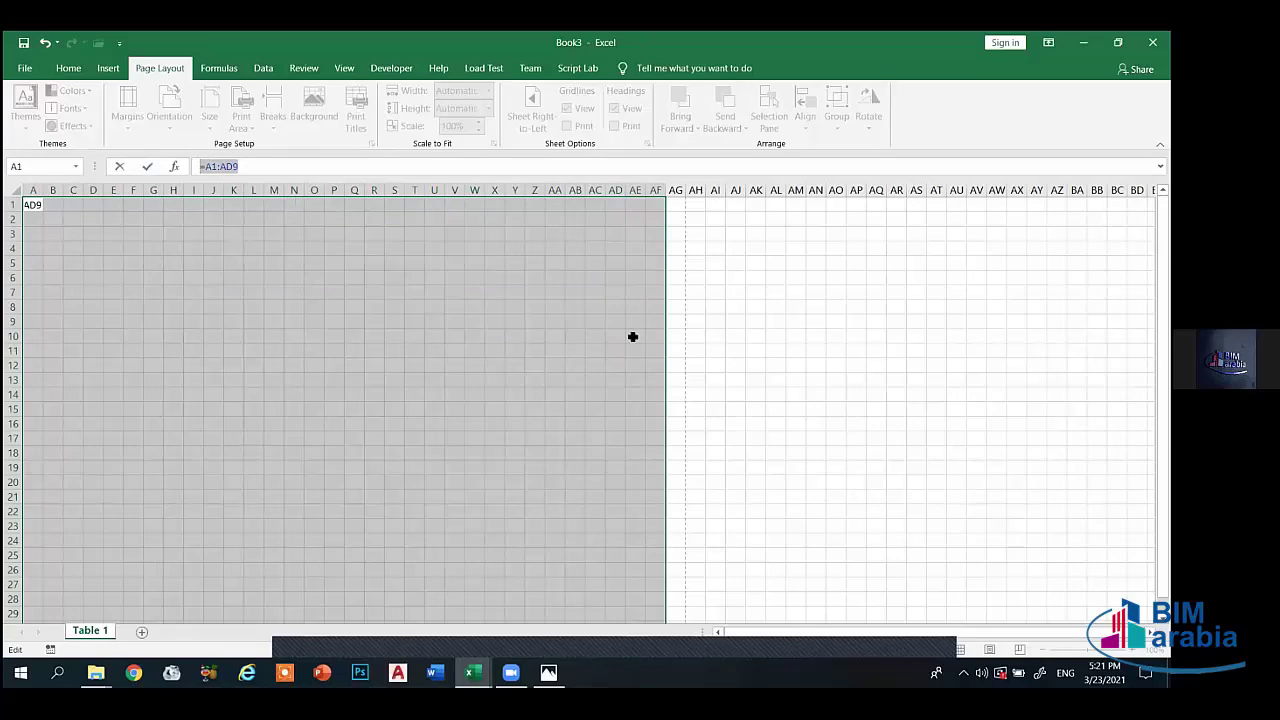
pyautogui.click(716, 362)
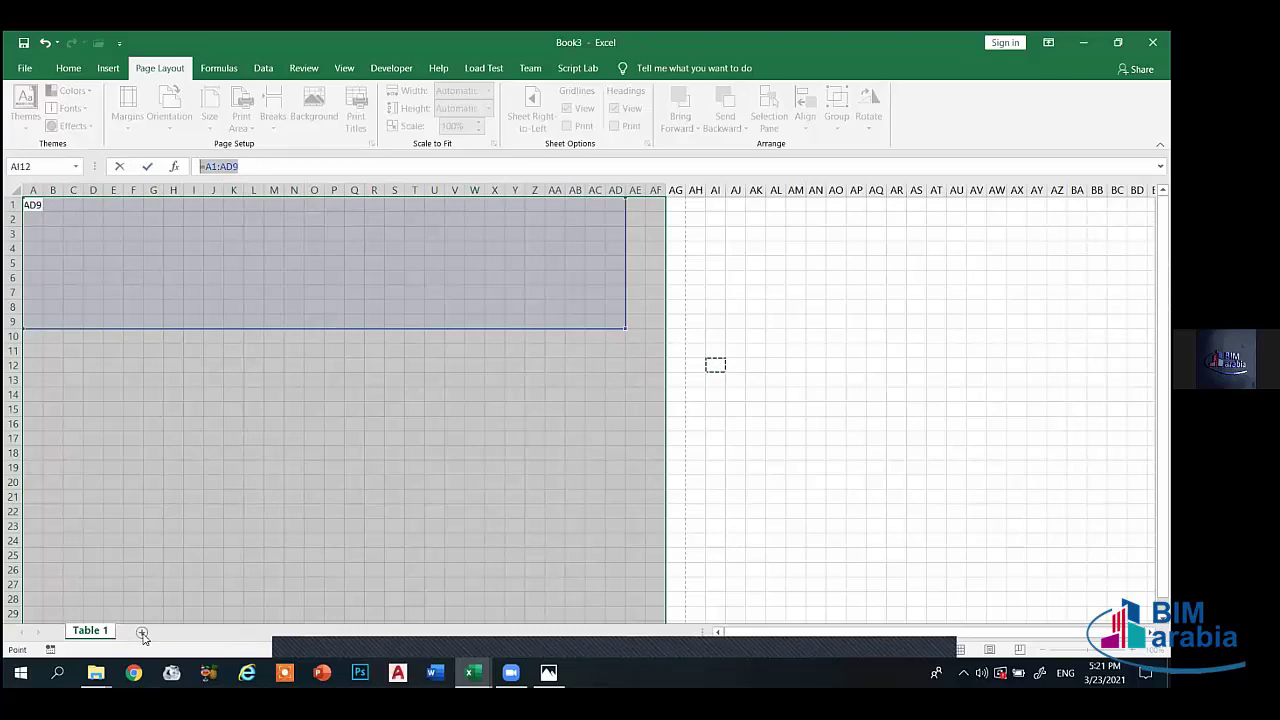
pyautogui.moveTo(266, 509); pyautogui.dragTo(704, 360)
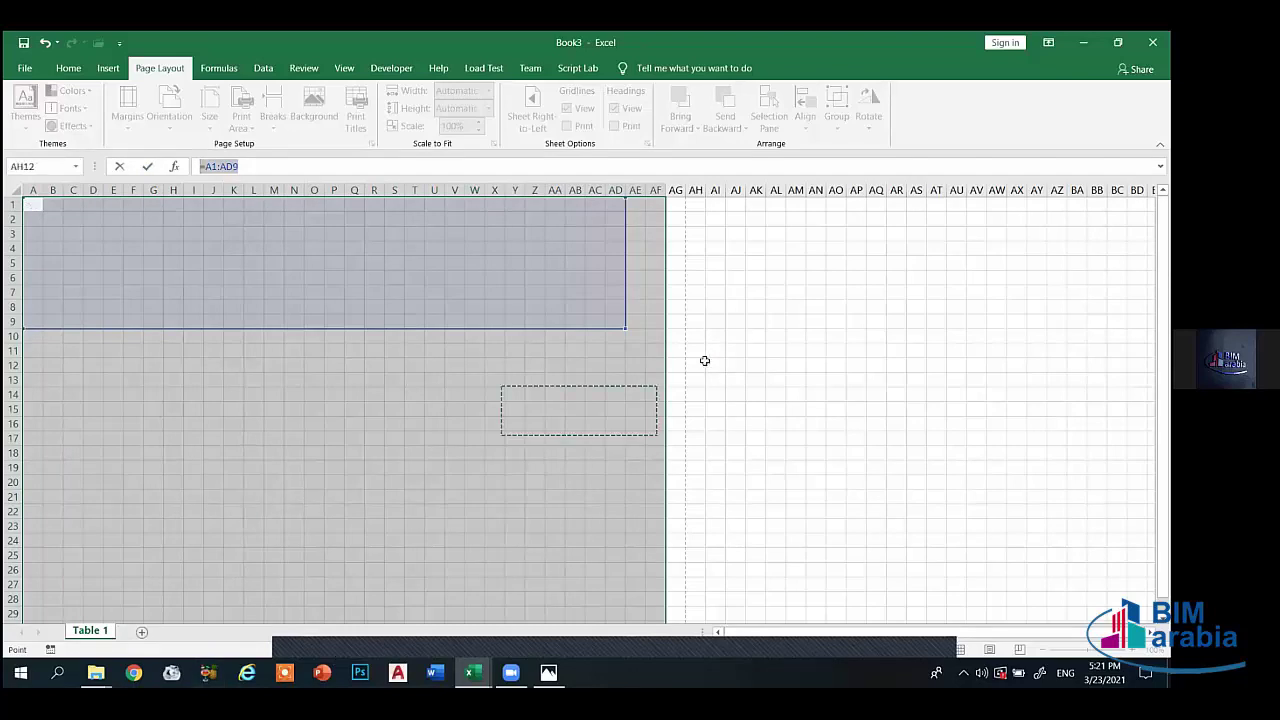
pyautogui.press('Return')
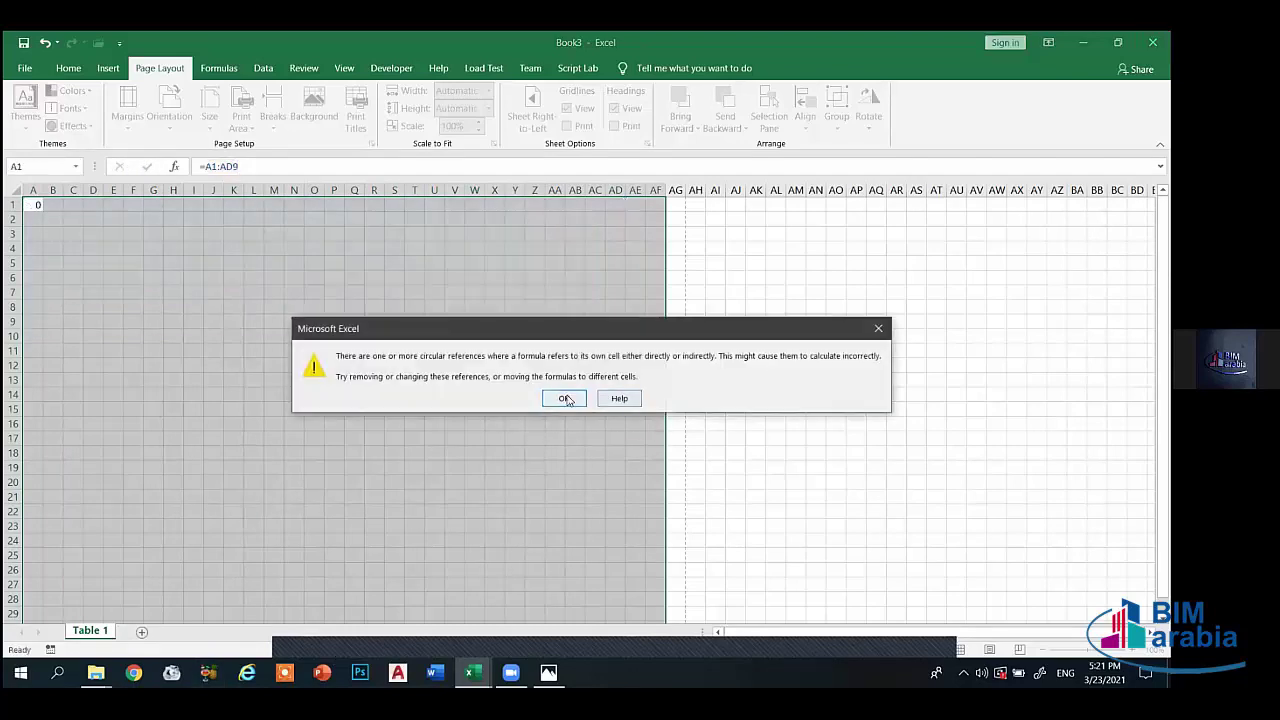
# - Dismiss the circular-reference warning and close Book3 without saving
pyautogui.click(566, 399)
pyautogui.hotkey('alt', 'F4')
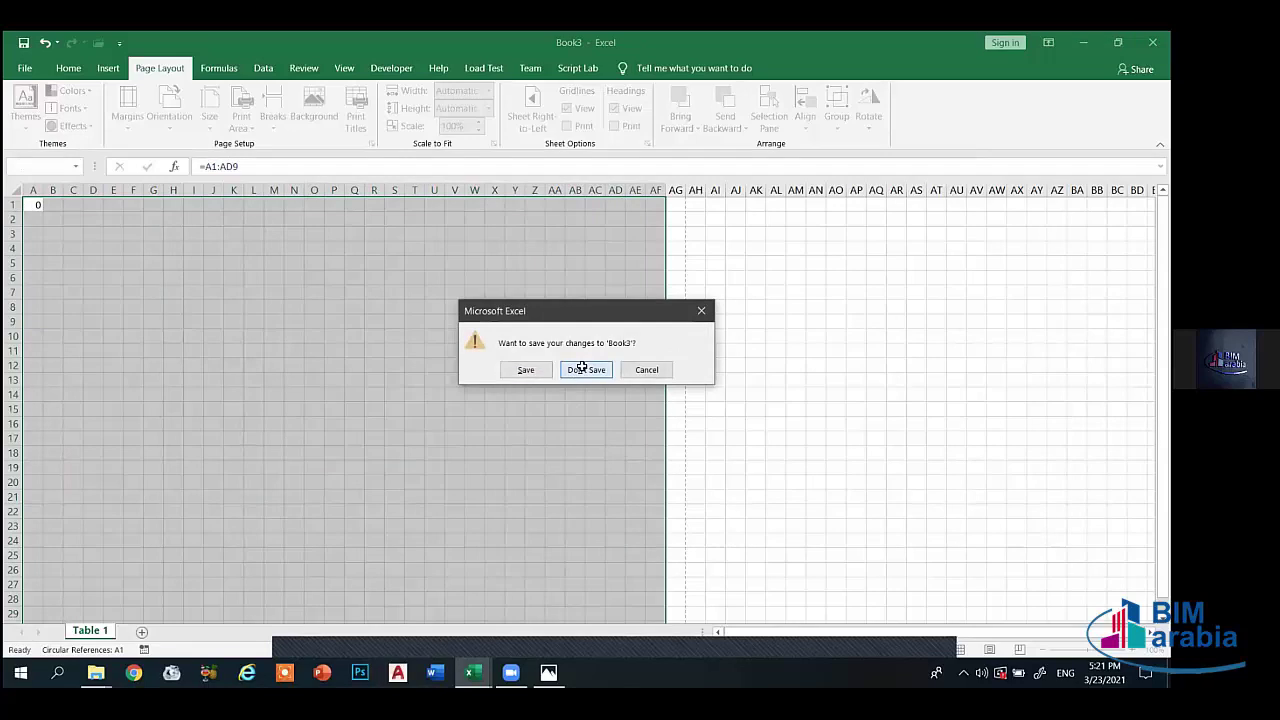
pyautogui.click(582, 368)
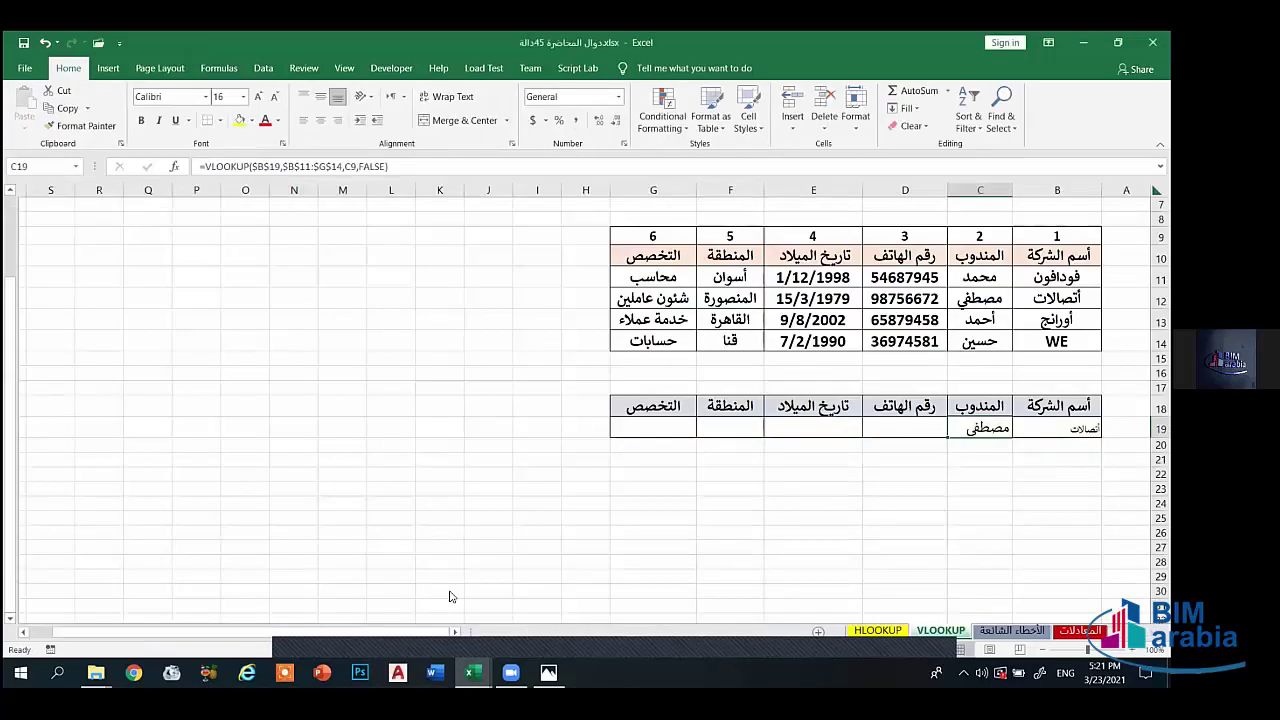
# - Fill C19's VLOOKUP formula right across D19:G19 to show the record's details
pyautogui.rightClick(470, 672)
pyautogui.click(490, 588)
pyautogui.moveTo(947, 437); pyautogui.dragTo(652, 430)
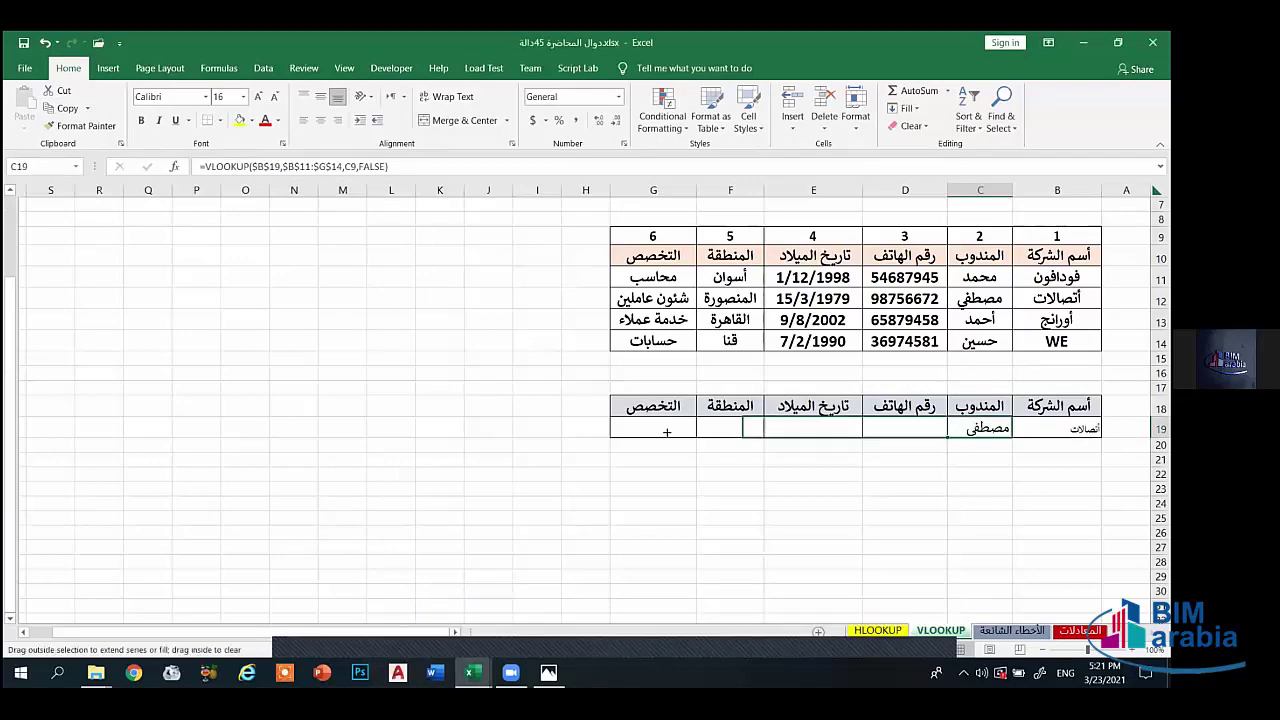
pyautogui.click(771, 473)
# - Switch to blank Book4 and shrink every column to a narrow width
pyautogui.moveTo(472, 672)
pyautogui.click(630, 605)
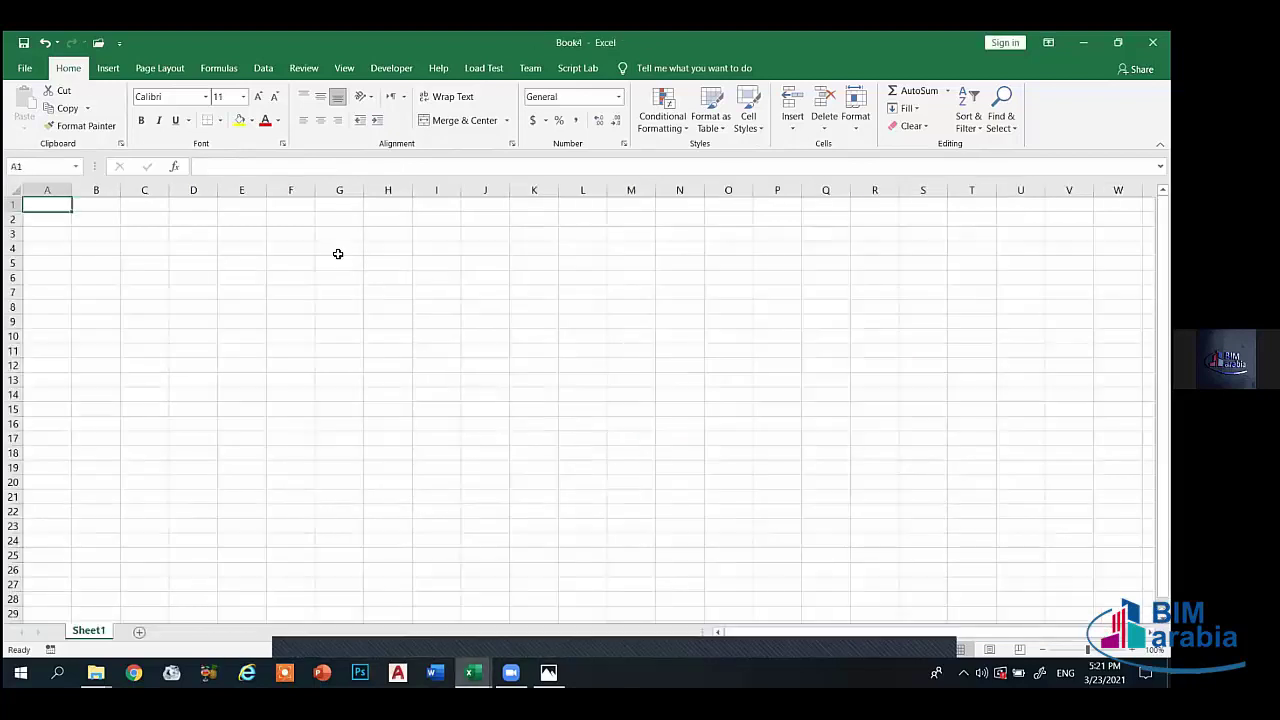
pyautogui.click(12, 190)
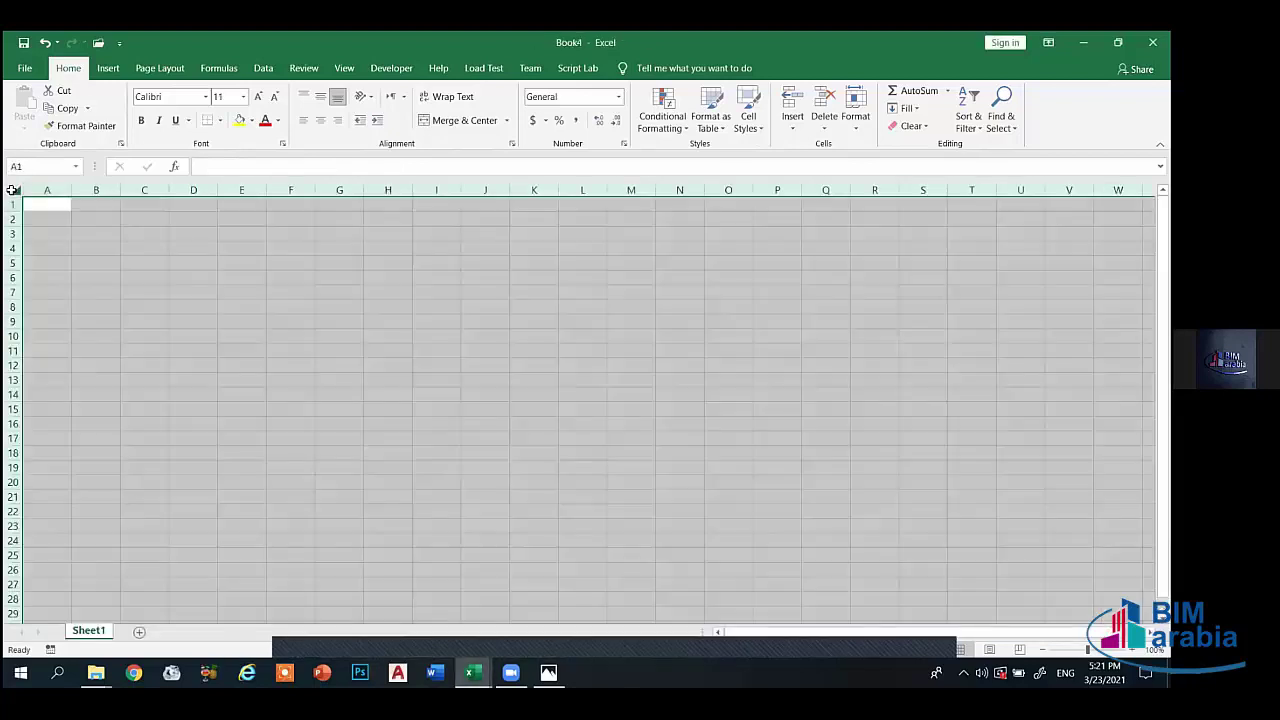
pyautogui.moveTo(70, 190); pyautogui.dragTo(43, 190)
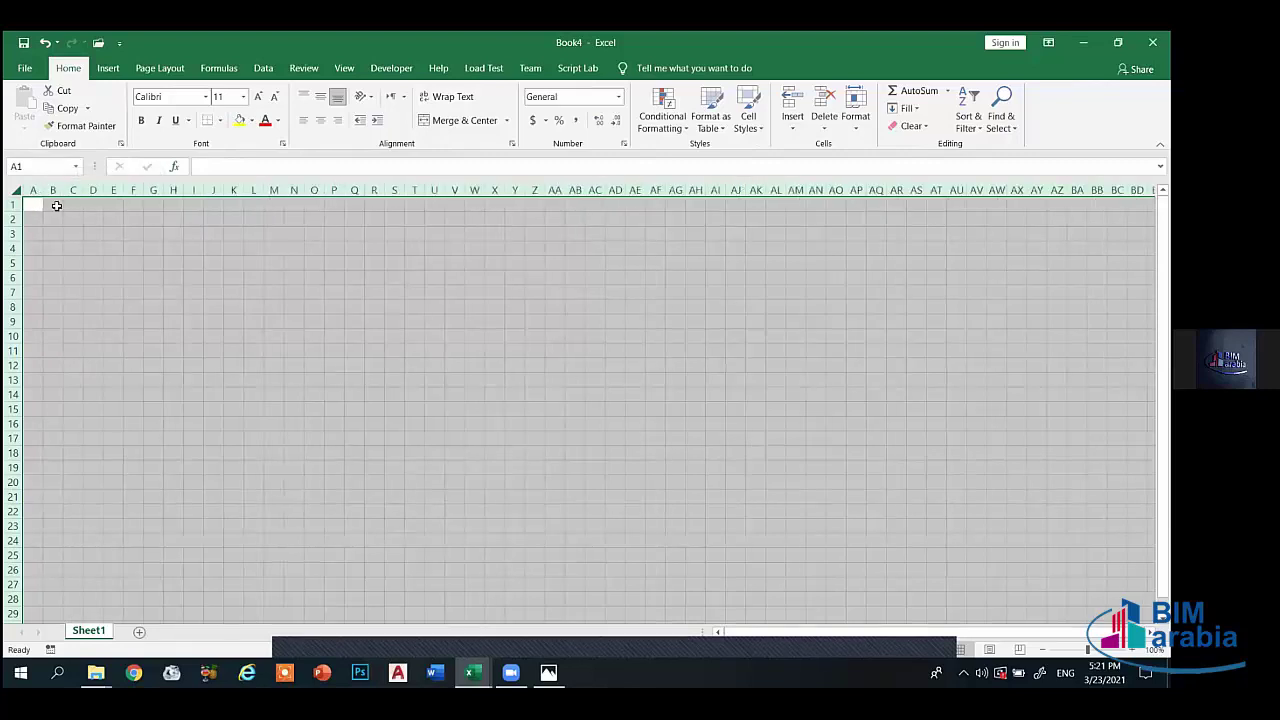
pyautogui.click(53, 204)
# - Set the page orientation to landscape
pyautogui.click(152, 70)
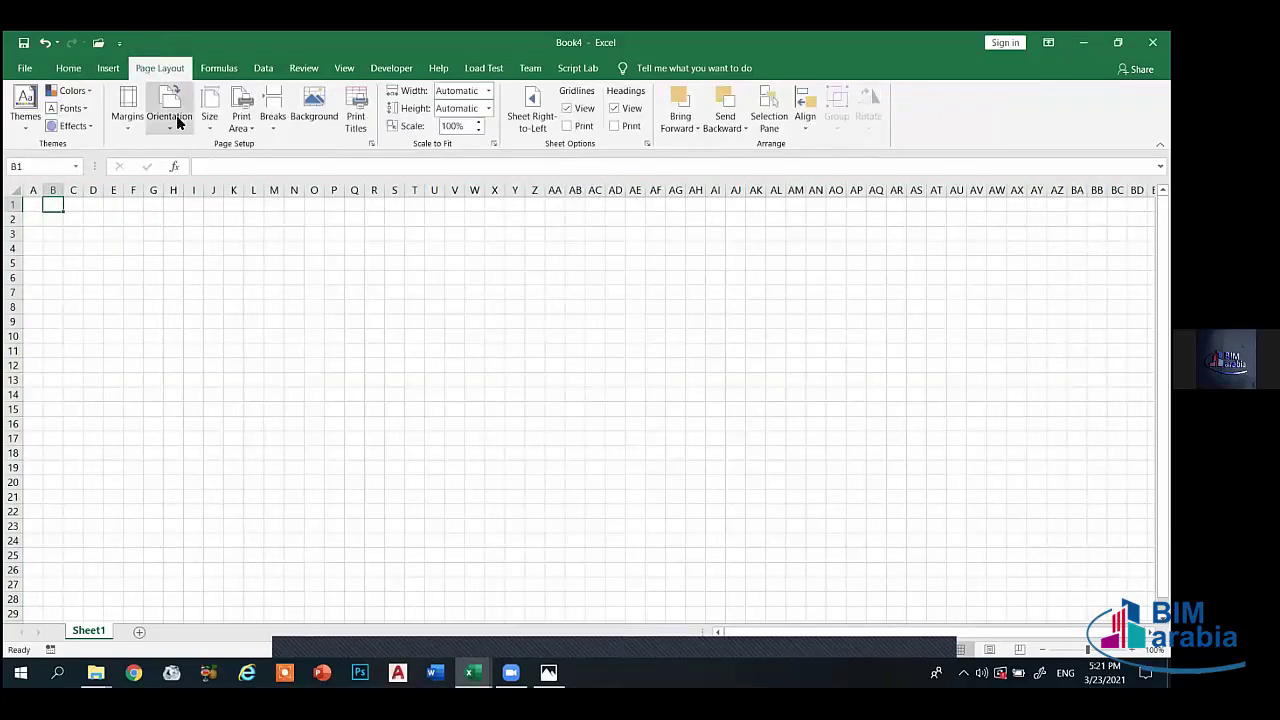
pyautogui.click(170, 106)
pyautogui.click(185, 180)
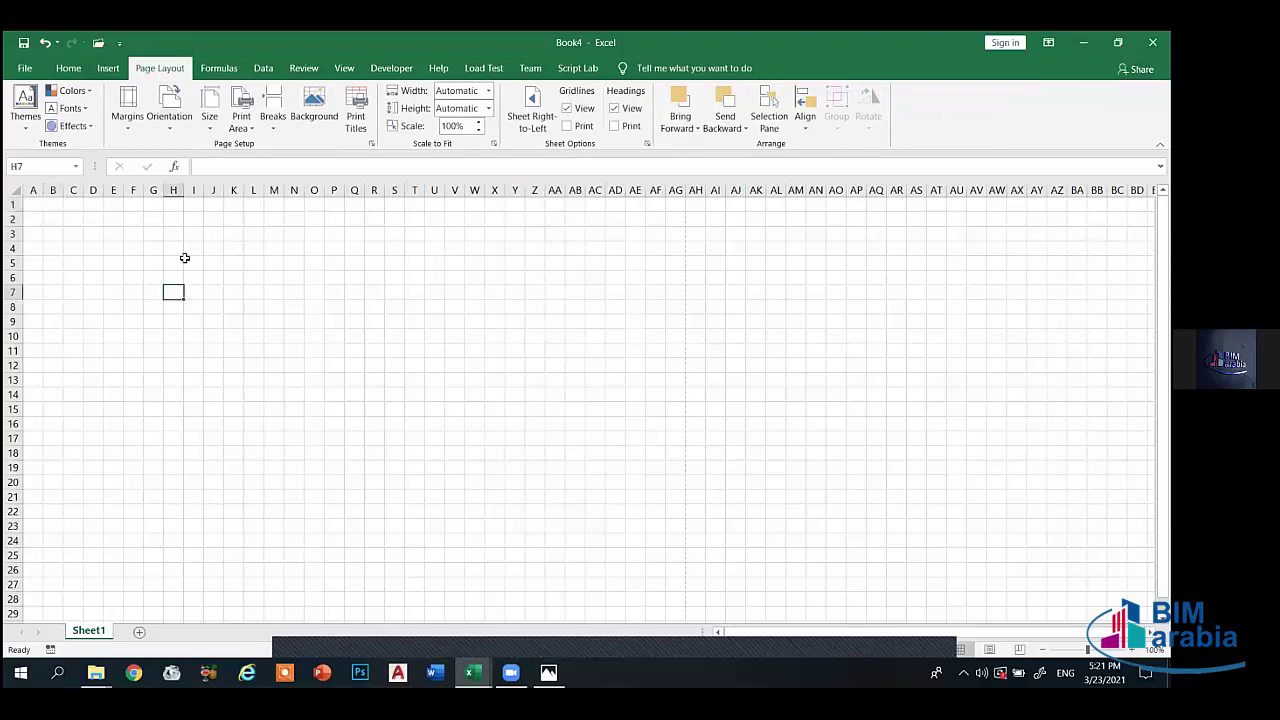
pyautogui.moveTo(33, 204)
pyautogui.mouseDown()
pyautogui.moveTo(572, 346)
pyautogui.moveTo(624, 318)
pyautogui.moveTo(668, 555)
pyautogui.moveTo(705, 607)
pyautogui.moveTo(650, 48)
pyautogui.mouseUp()
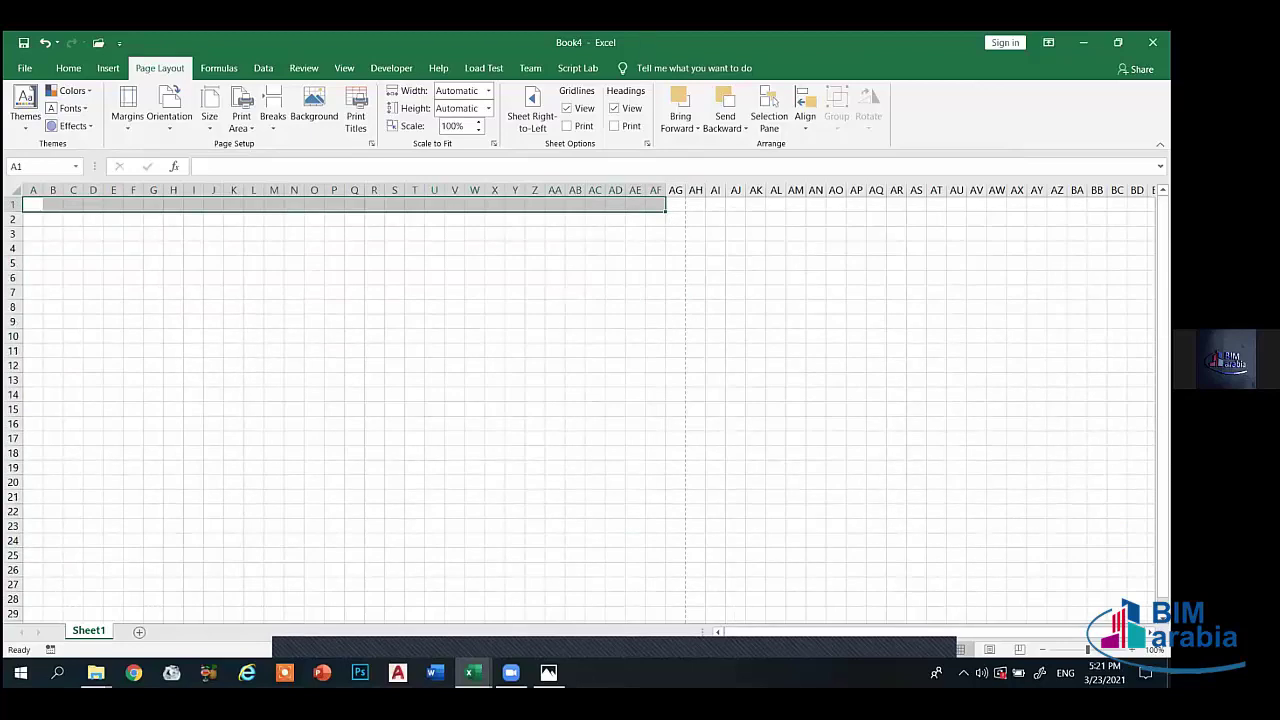
# - Trial-select blocks from A1 toward column AF to gauge the first page's extent
pyautogui.scroll(-1, 580, 410)
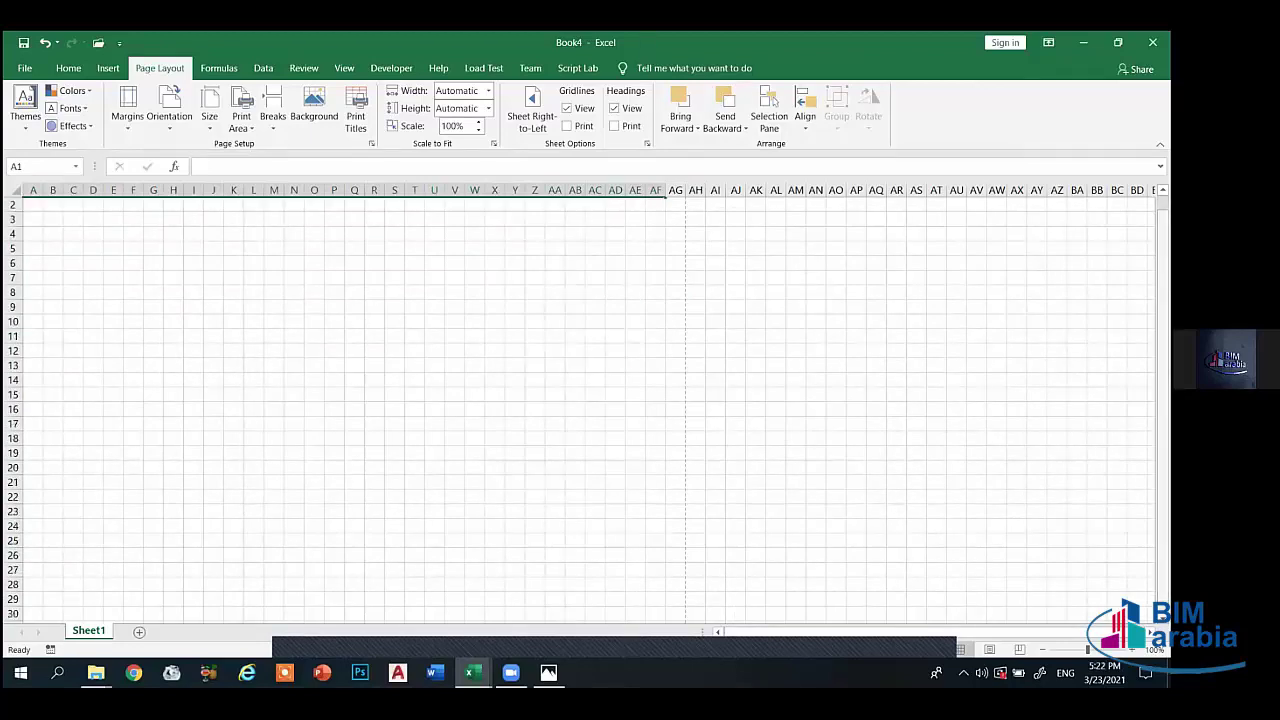
pyautogui.scroll(1, 574, 250)
pyautogui.click(356, 350)
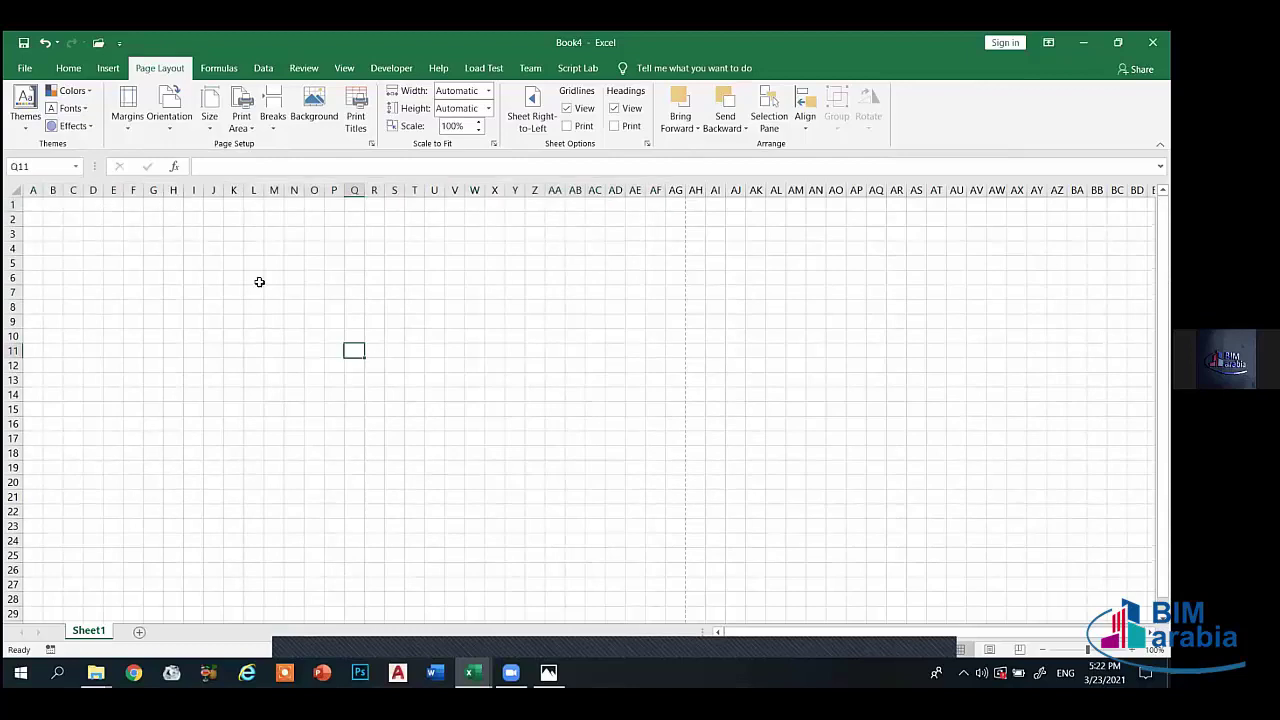
pyautogui.moveTo(36, 205)
pyautogui.mouseDown()
pyautogui.moveTo(662, 622)
pyautogui.moveTo(478, 491)
pyautogui.mouseUp()
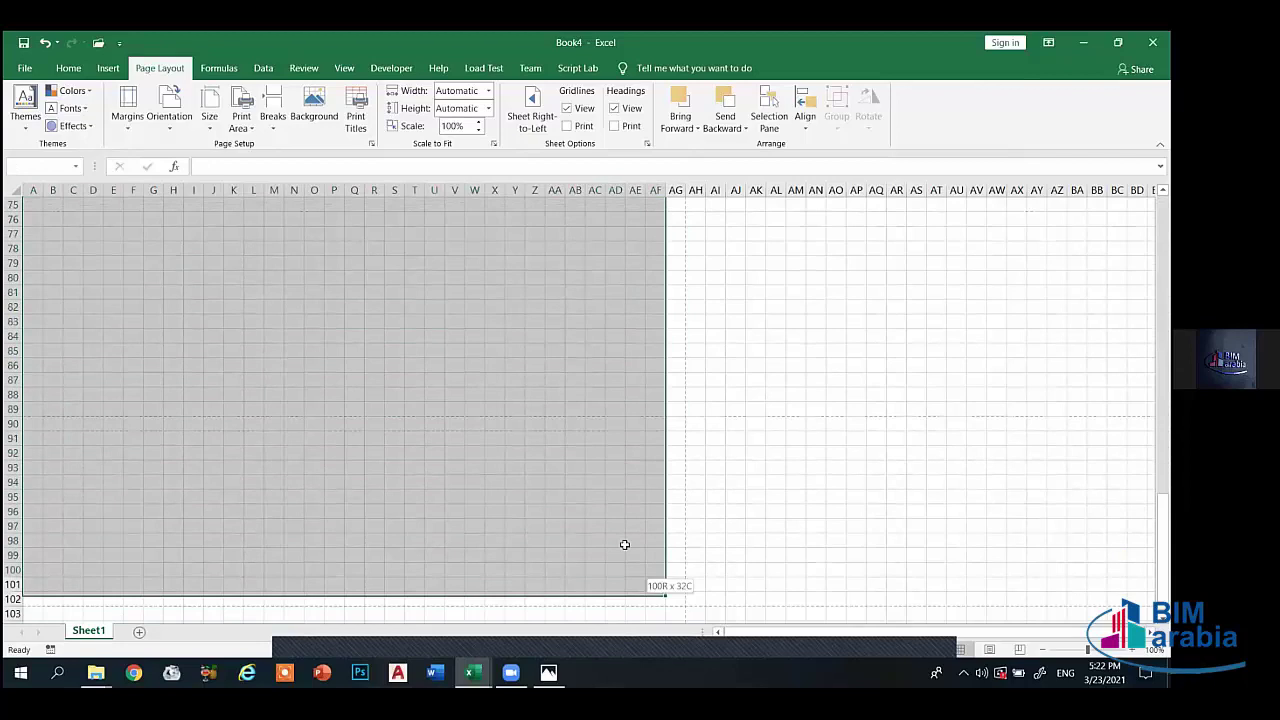
pyautogui.moveTo(478, 491)
pyautogui.mouseDown()
pyautogui.moveTo(664, 594)
pyautogui.moveTo(371, 571)
pyautogui.mouseUp()
pyautogui.click(676, 608)
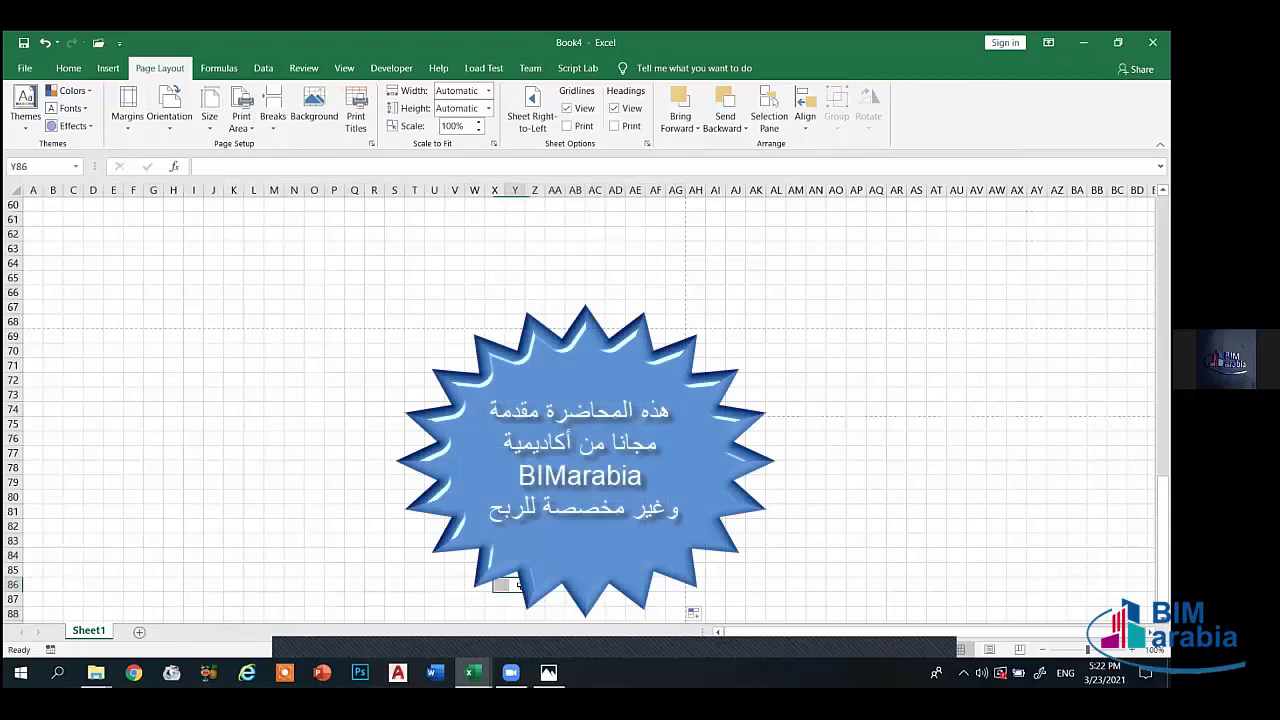
pyautogui.moveTo(683, 617)
pyautogui.mouseDown()
pyautogui.moveTo(72, 484)
pyautogui.moveTo(405, 372)
pyautogui.moveTo(405, 630)
pyautogui.moveTo(405, 200)
pyautogui.mouseUp()
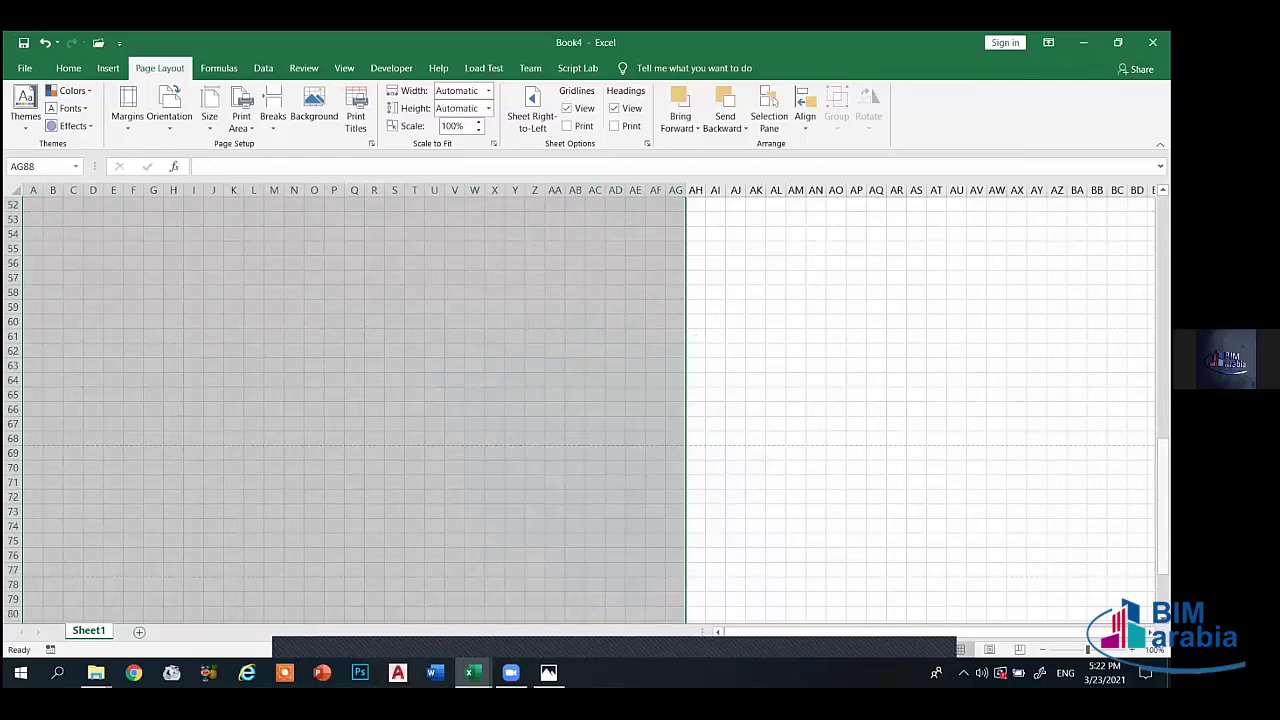
pyautogui.click(959, 351)
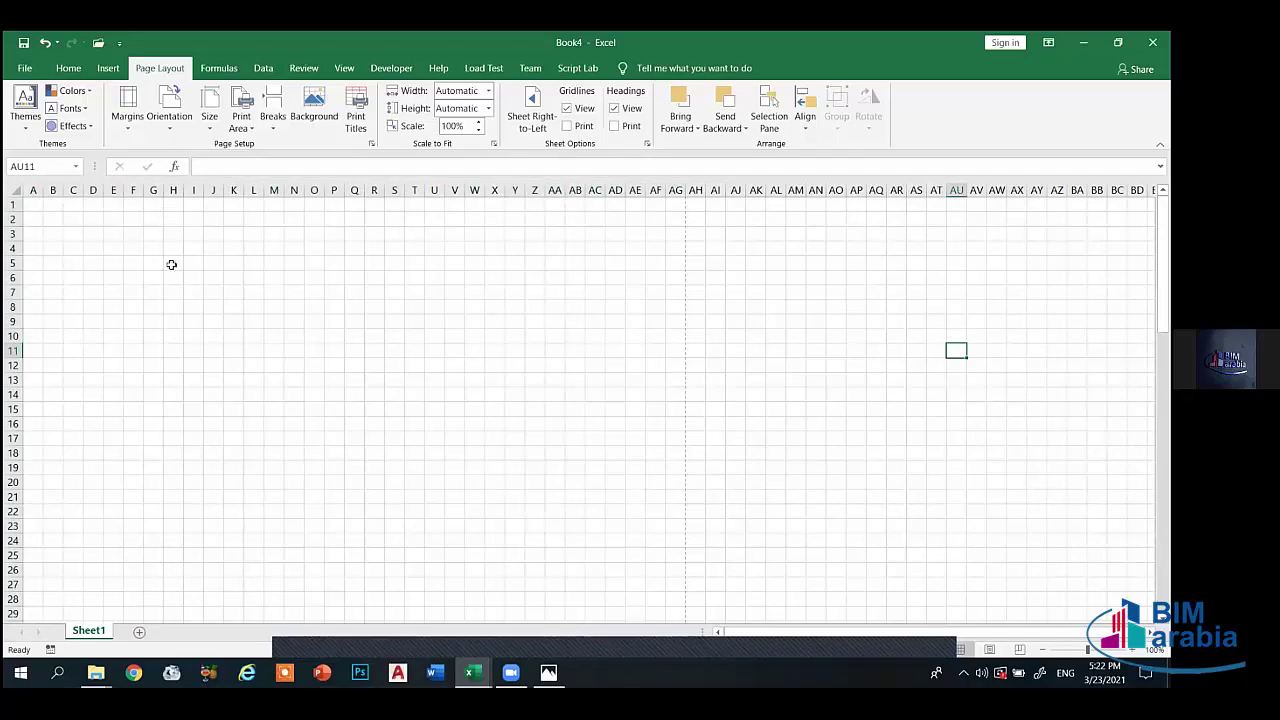
# - Select the block from A1 across to column AG, down to the page-break line
pyautogui.moveTo(42, 207)
pyautogui.mouseDown()
pyautogui.moveTo(652, 657)
pyautogui.moveTo(575, 138)
pyautogui.moveTo(680, 612)
pyautogui.mouseUp()
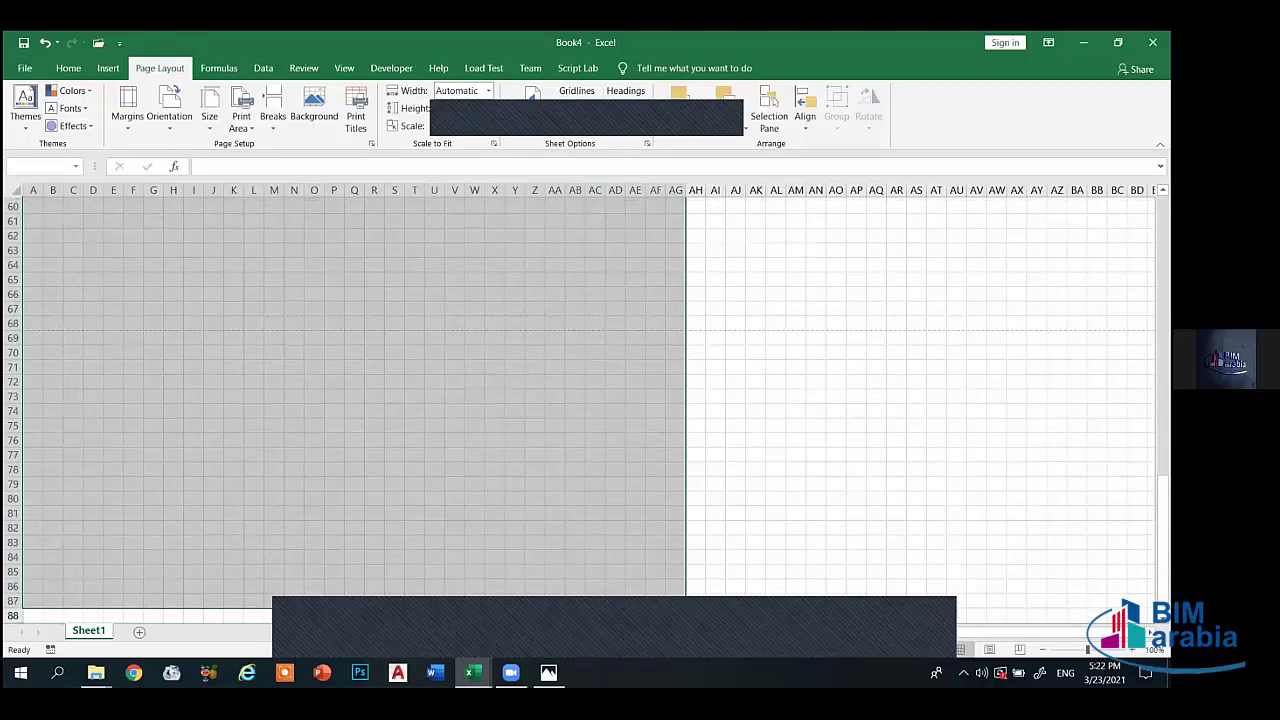
pyautogui.moveTo(697, 63); pyautogui.dragTo(713, 35)
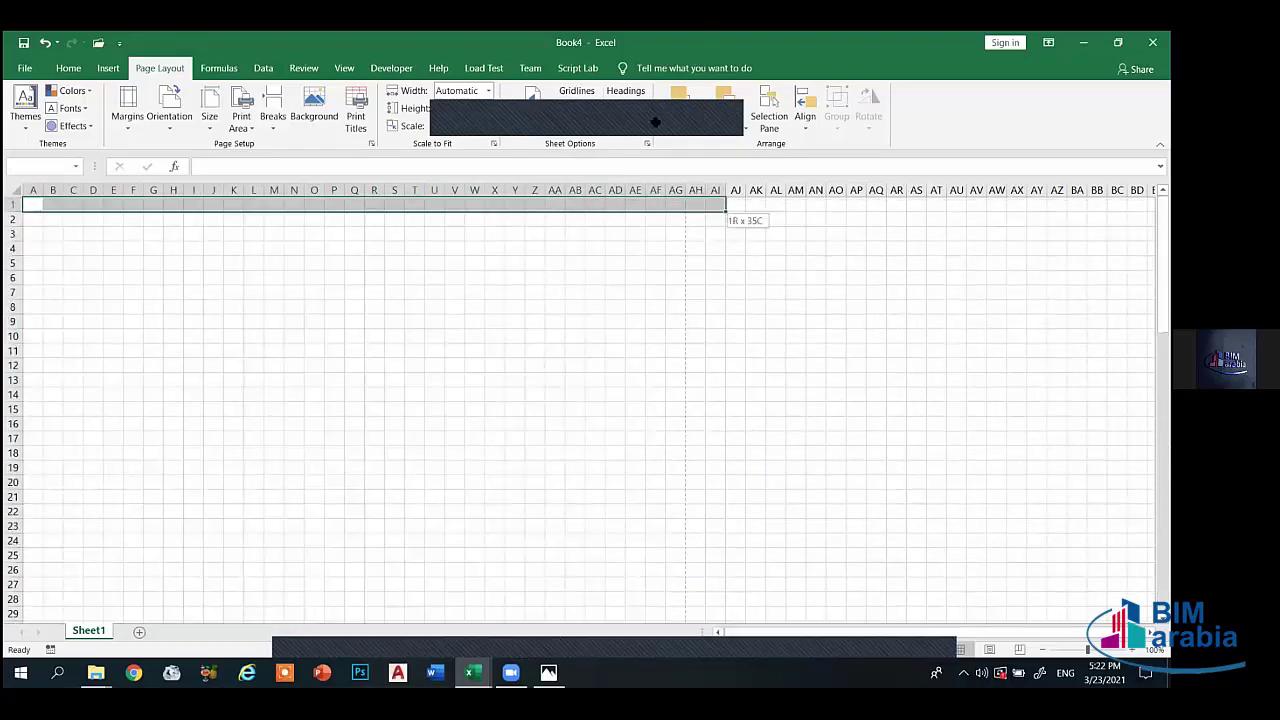
pyautogui.moveTo(655, 122); pyautogui.dragTo(668, 152)
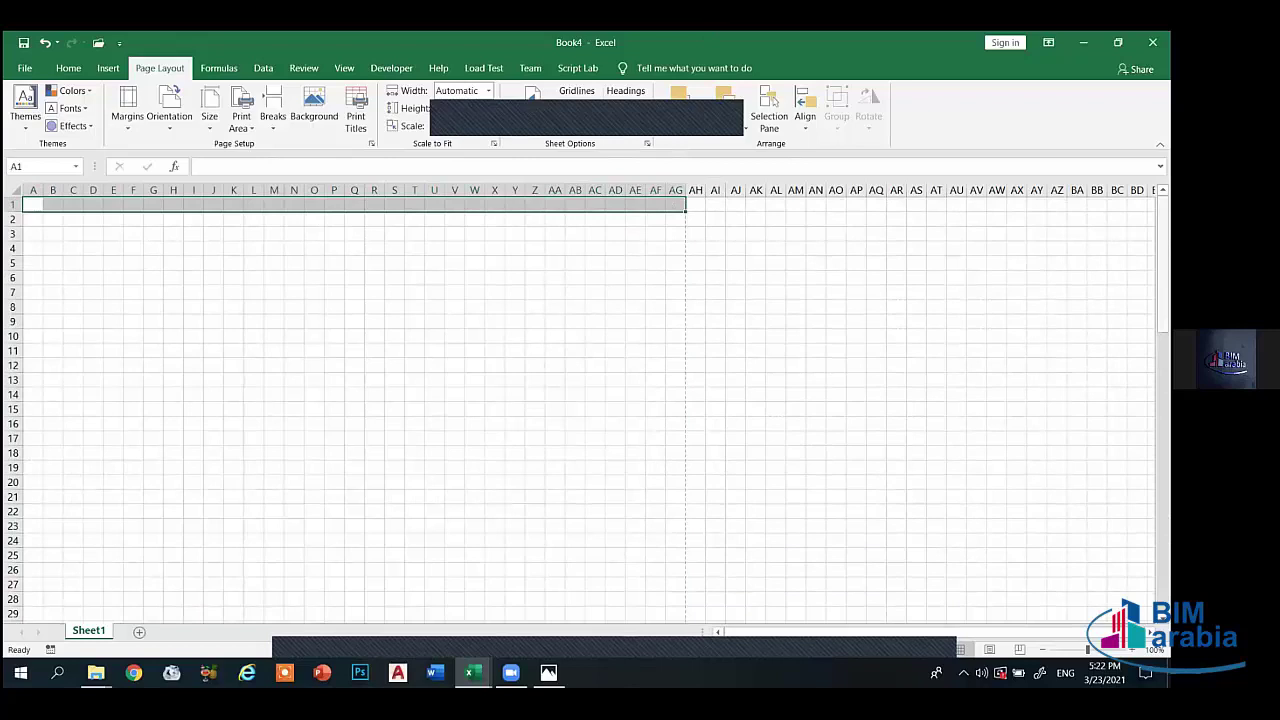
pyautogui.scroll(-5, 587, 410)
pyautogui.scroll(-5, 587, 410)
pyautogui.scroll(-5, 587, 410)
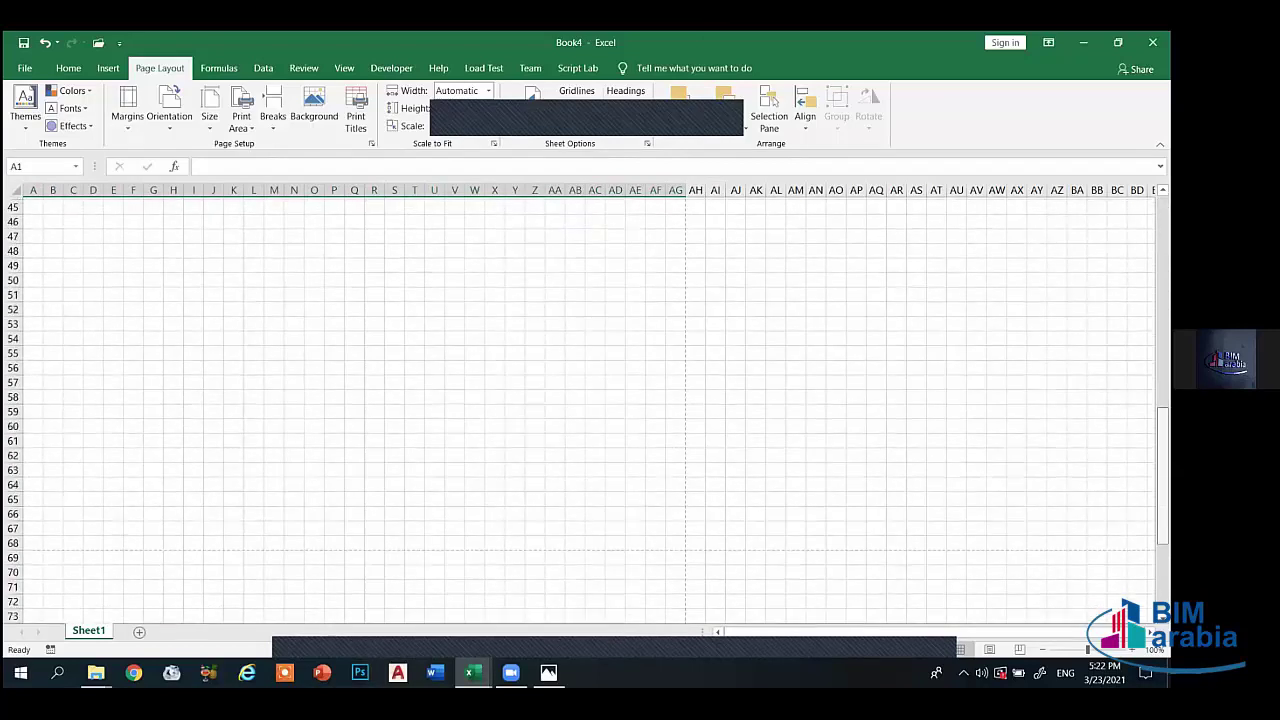
pyautogui.scroll(-5, 587, 410)
pyautogui.scroll(3, 587, 410)
pyautogui.scroll(3, 587, 410)
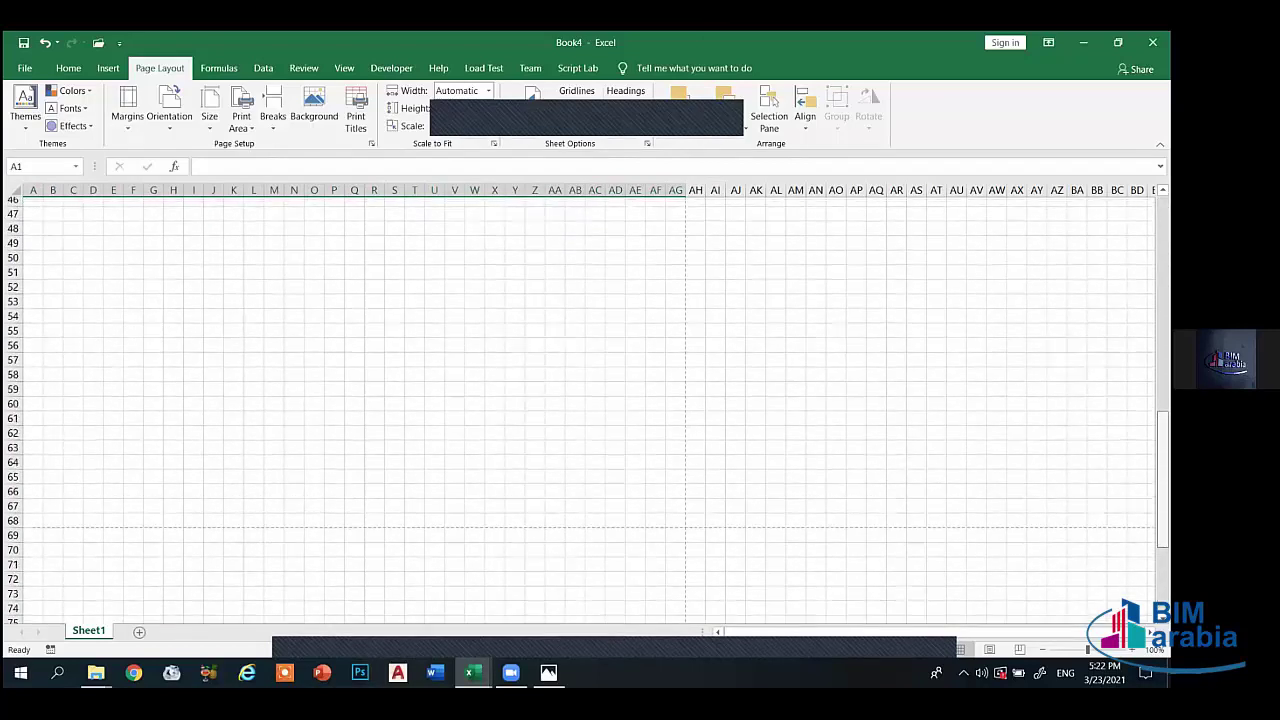
pyautogui.scroll(3, 587, 410)
pyautogui.scroll(11, 486, 271)
pyautogui.click(476, 278)
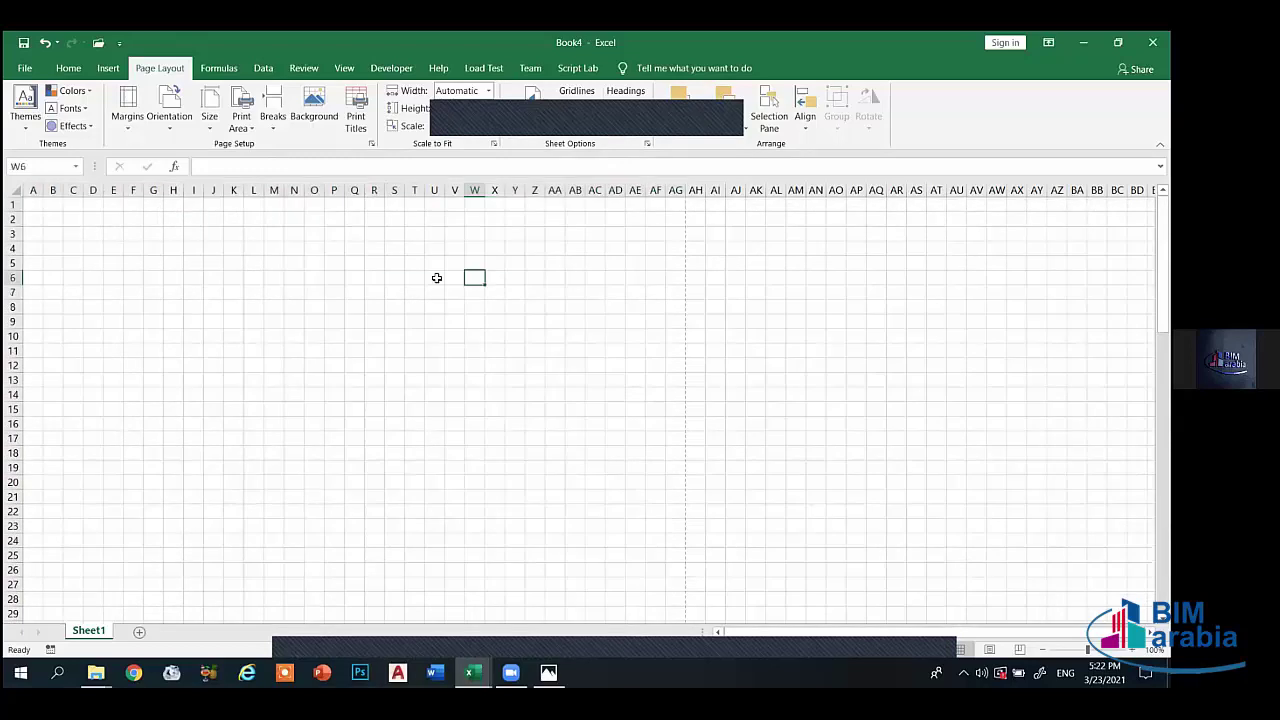
pyautogui.moveTo(30, 205)
pyautogui.mouseDown()
pyautogui.moveTo(658, 615)
pyautogui.moveTo(670, 551)
pyautogui.moveTo(609, 341)
pyautogui.moveTo(658, 426)
pyautogui.mouseUp()
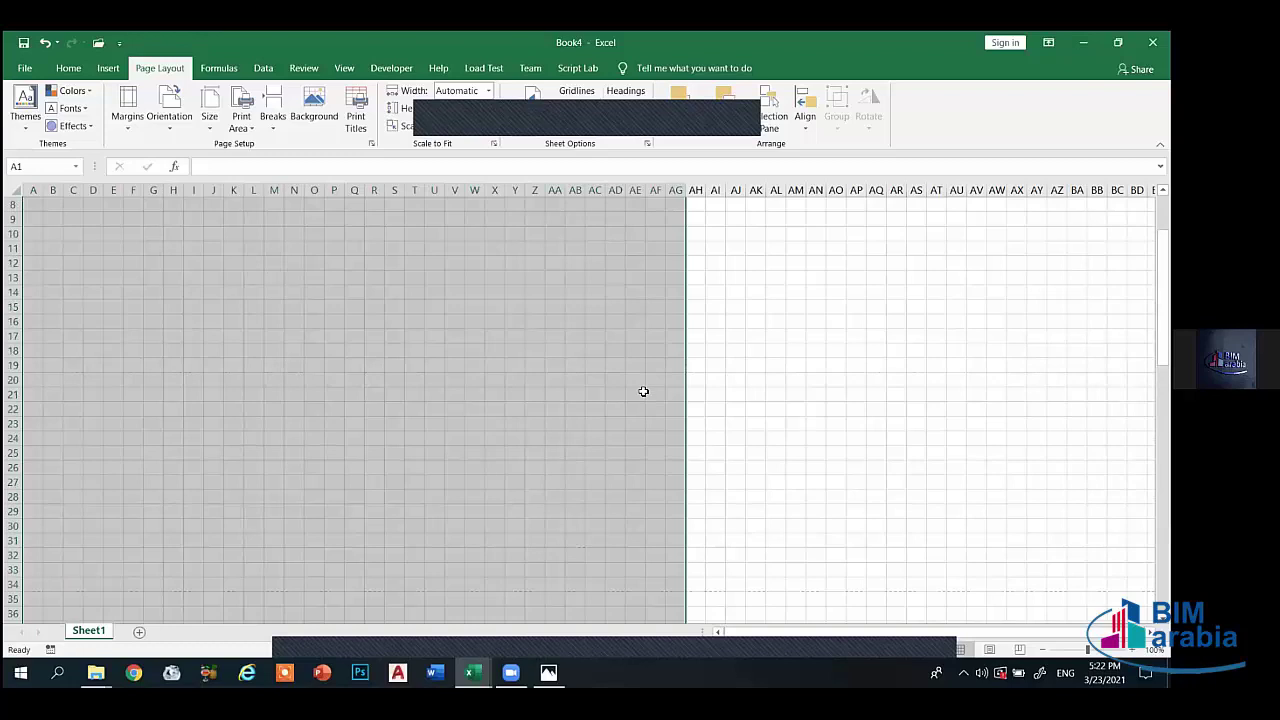
pyautogui.scroll(7, 630, 360)
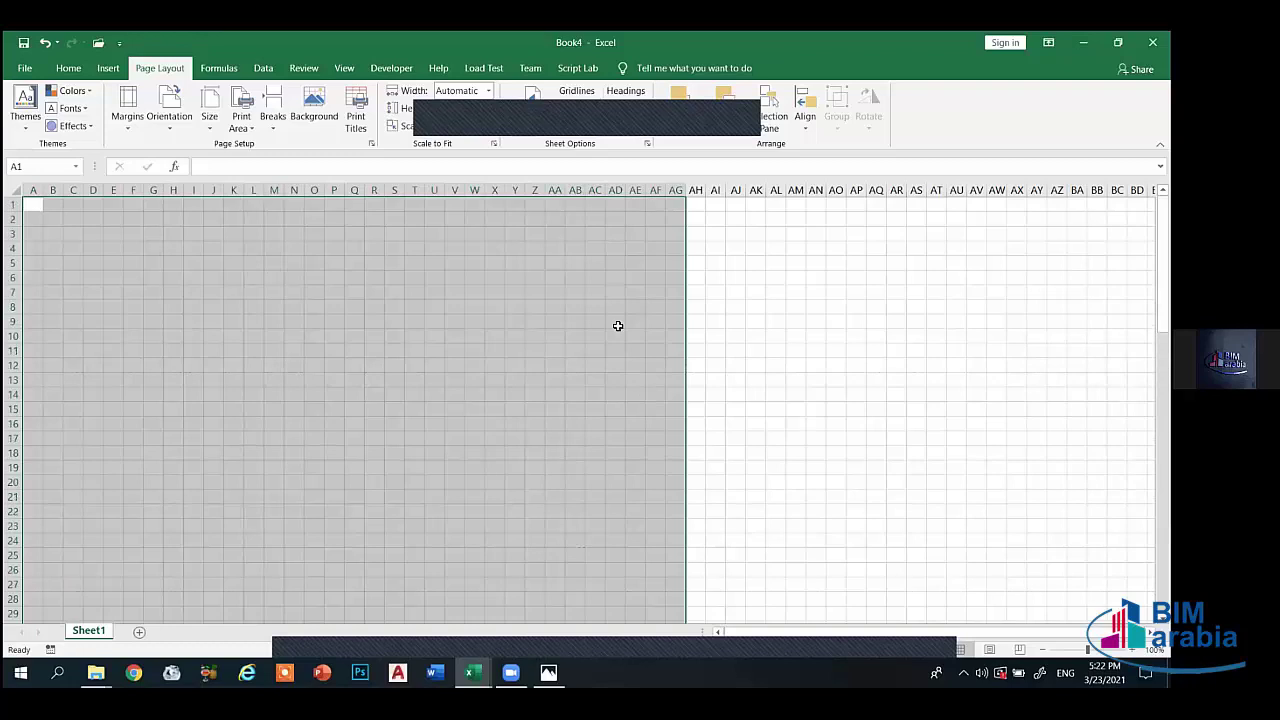
# - Apply a thick outside border to the selected block
pyautogui.click(66, 70)
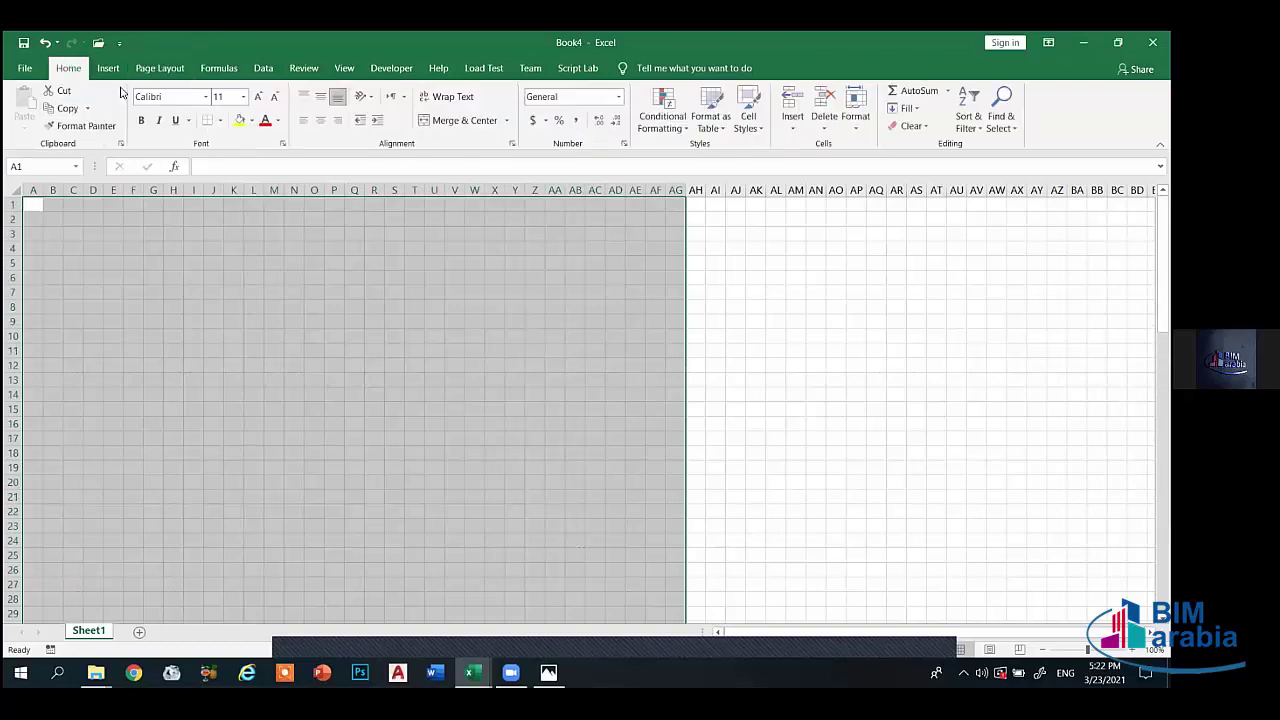
pyautogui.click(220, 120)
pyautogui.click(268, 290)
# - Turn off the sheet gridlines from the View tab
pyautogui.click(175, 72)
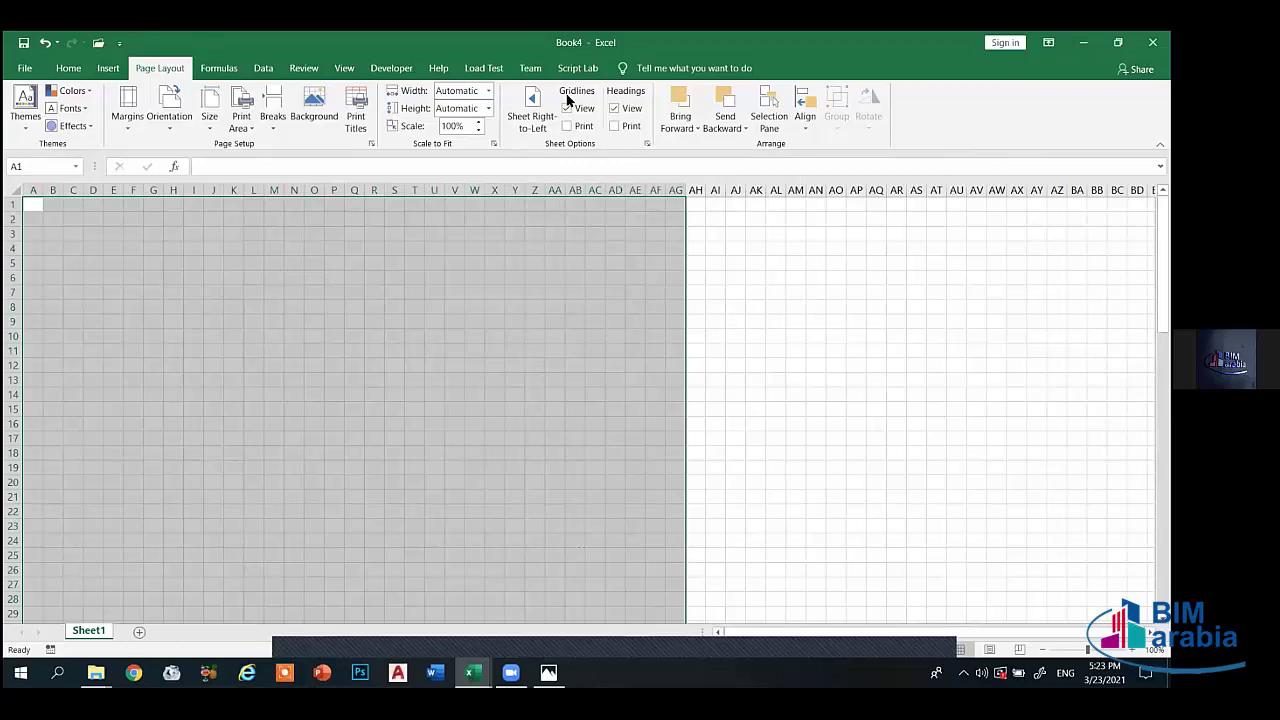
pyautogui.click(344, 68)
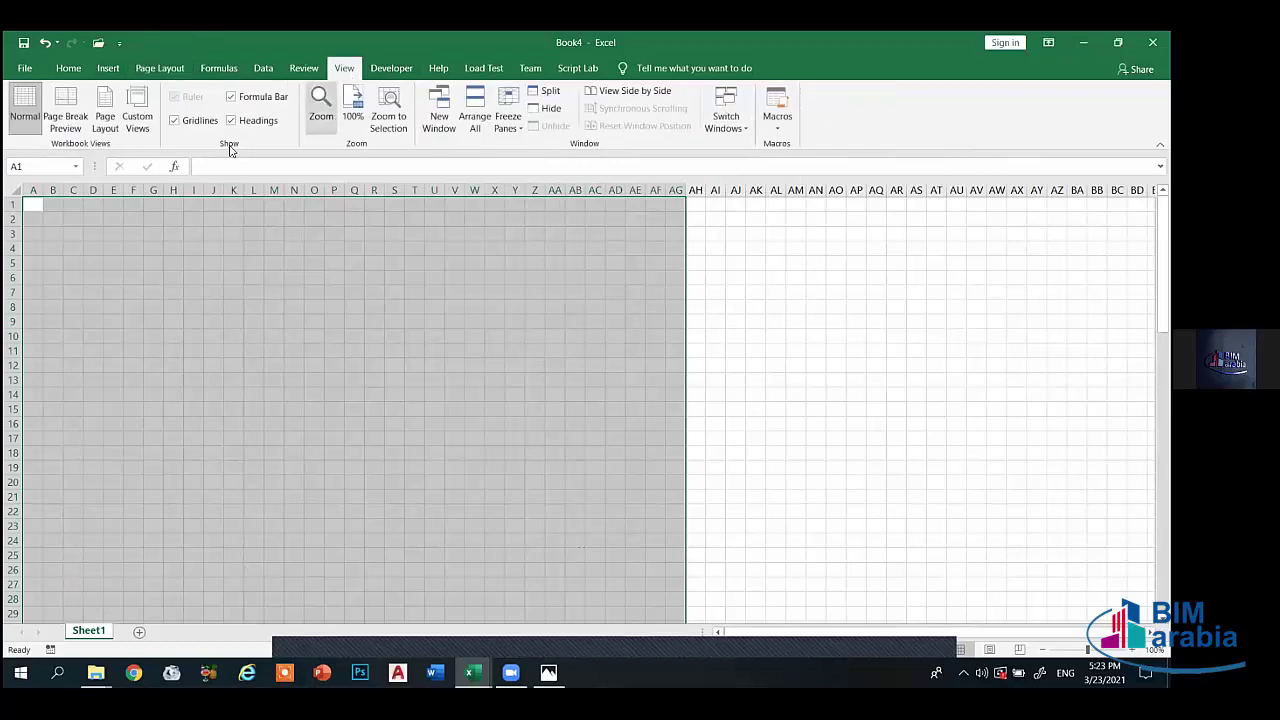
pyautogui.click(183, 124)
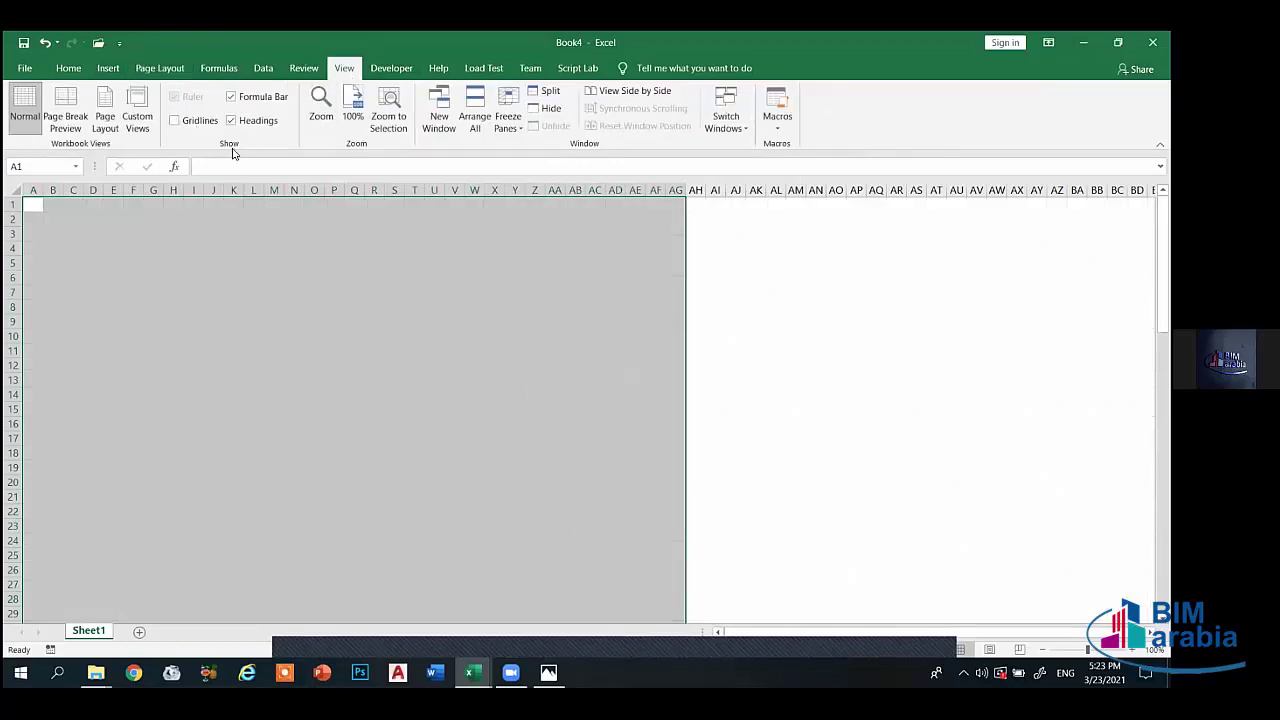
pyautogui.click(68, 68)
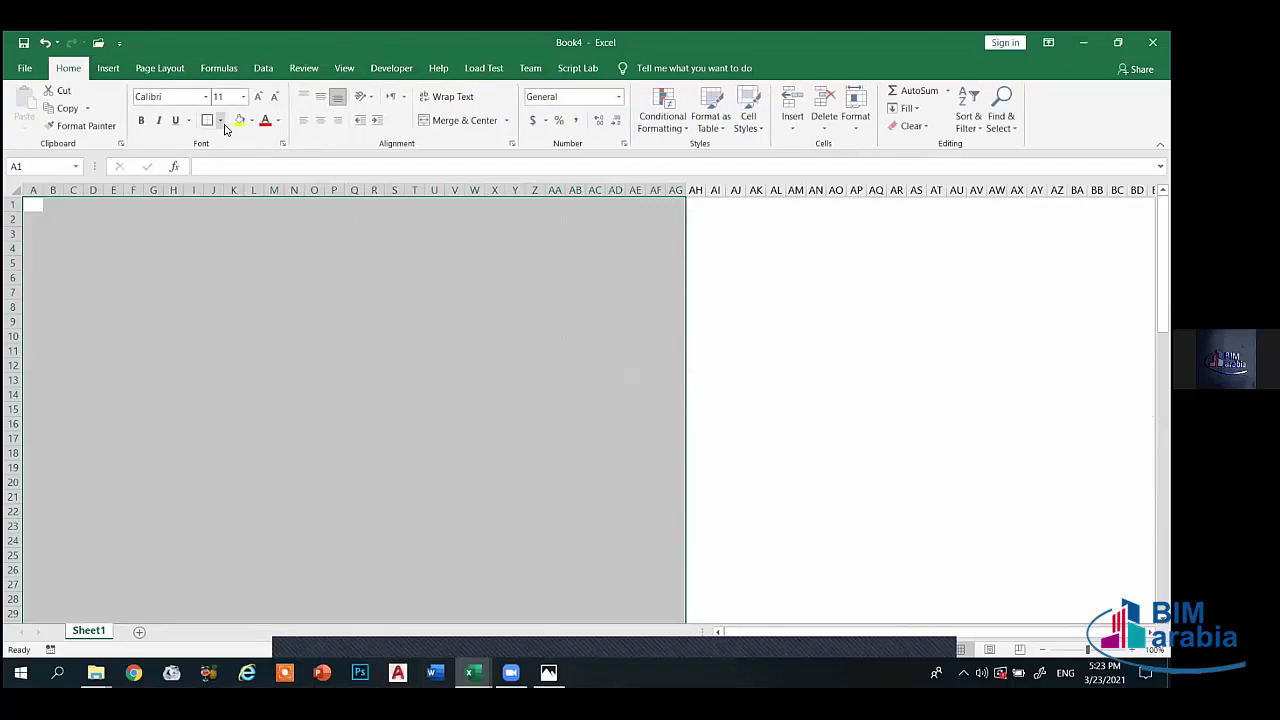
# - Put a thick outside border around the dashboard block
pyautogui.click(221, 121)
pyautogui.click(251, 290)
pyautogui.click(152, 291)
# - Insert two blank columns before column A
pyautogui.click(40, 190)
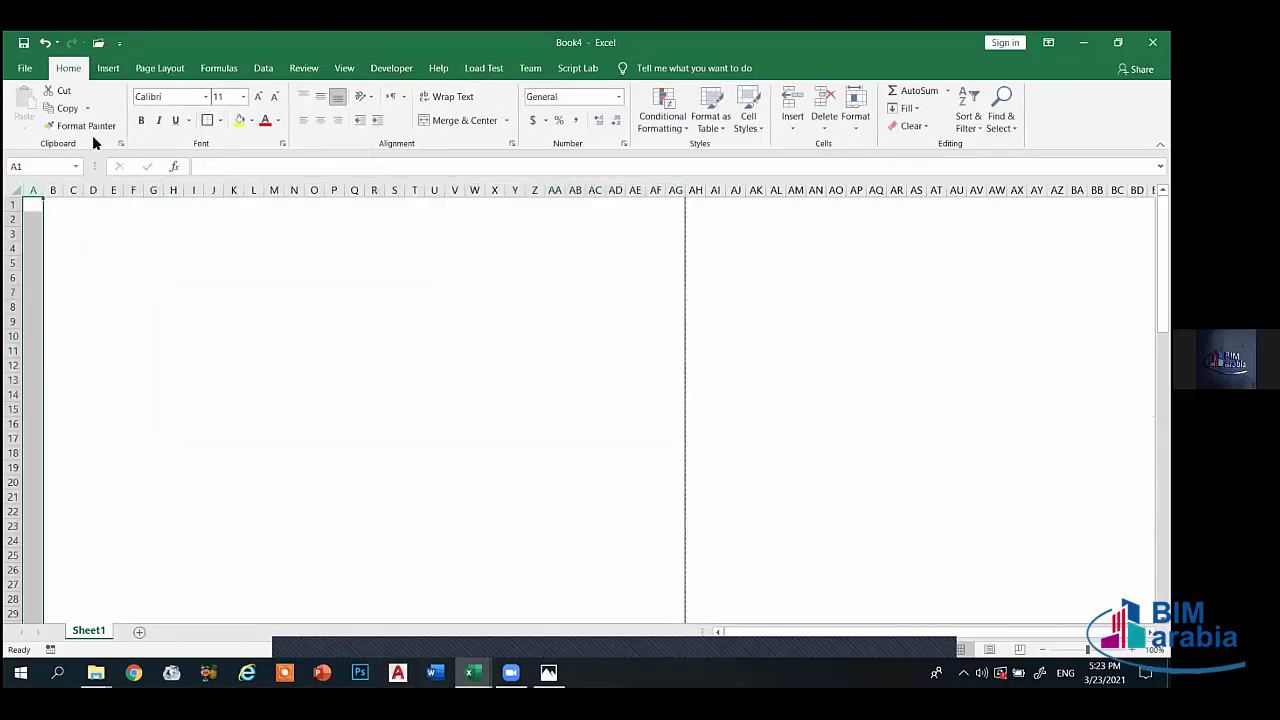
pyautogui.rightClick(33, 192)
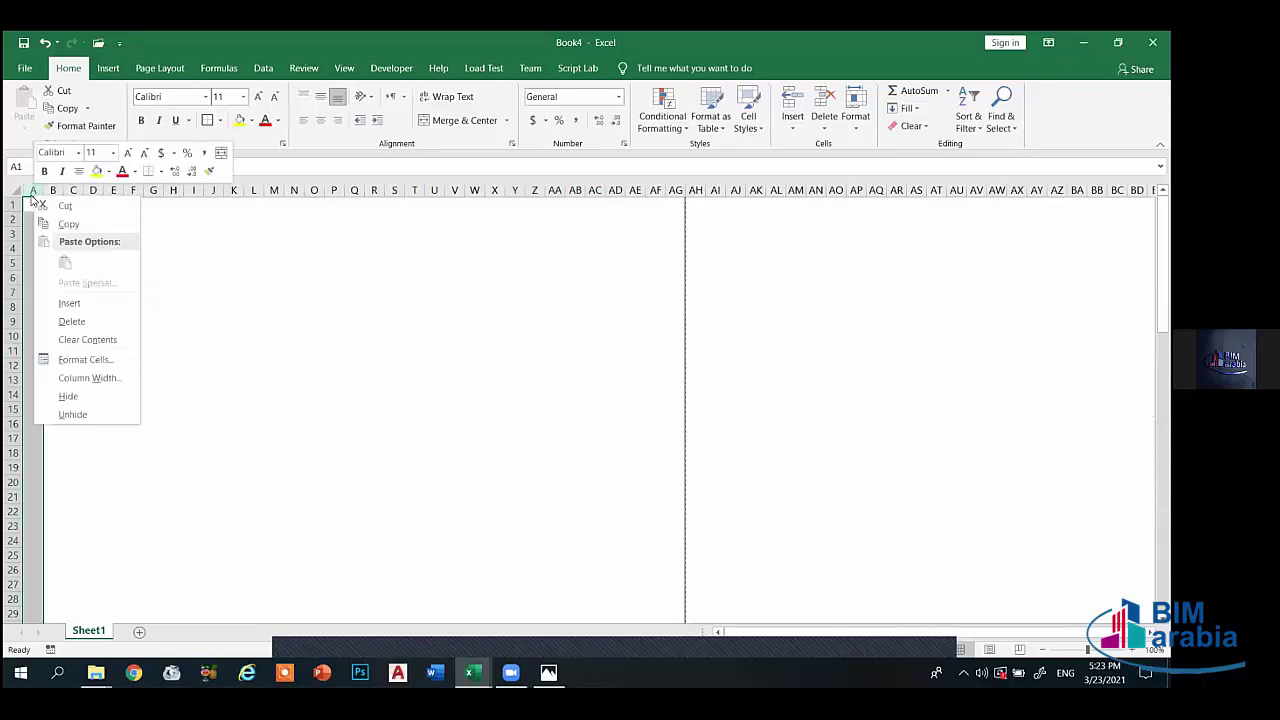
pyautogui.click(78, 301)
pyautogui.rightClick(33, 192)
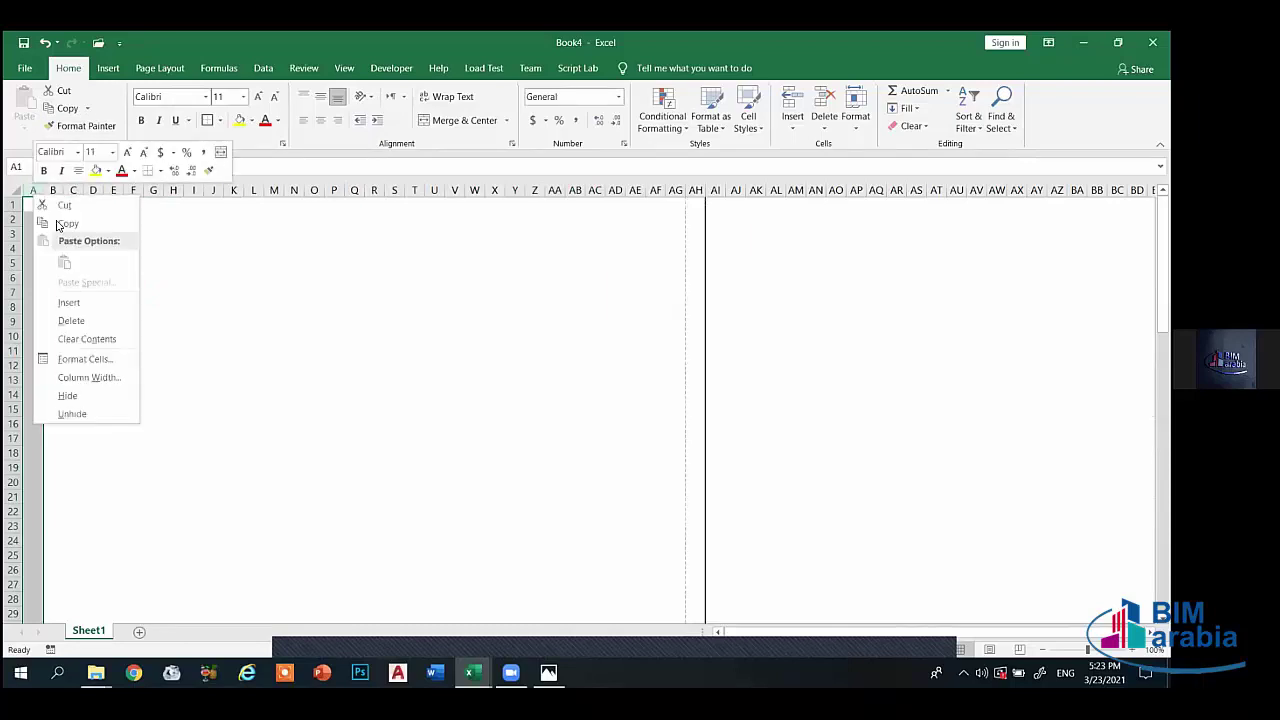
pyautogui.click(77, 308)
pyautogui.click(131, 277)
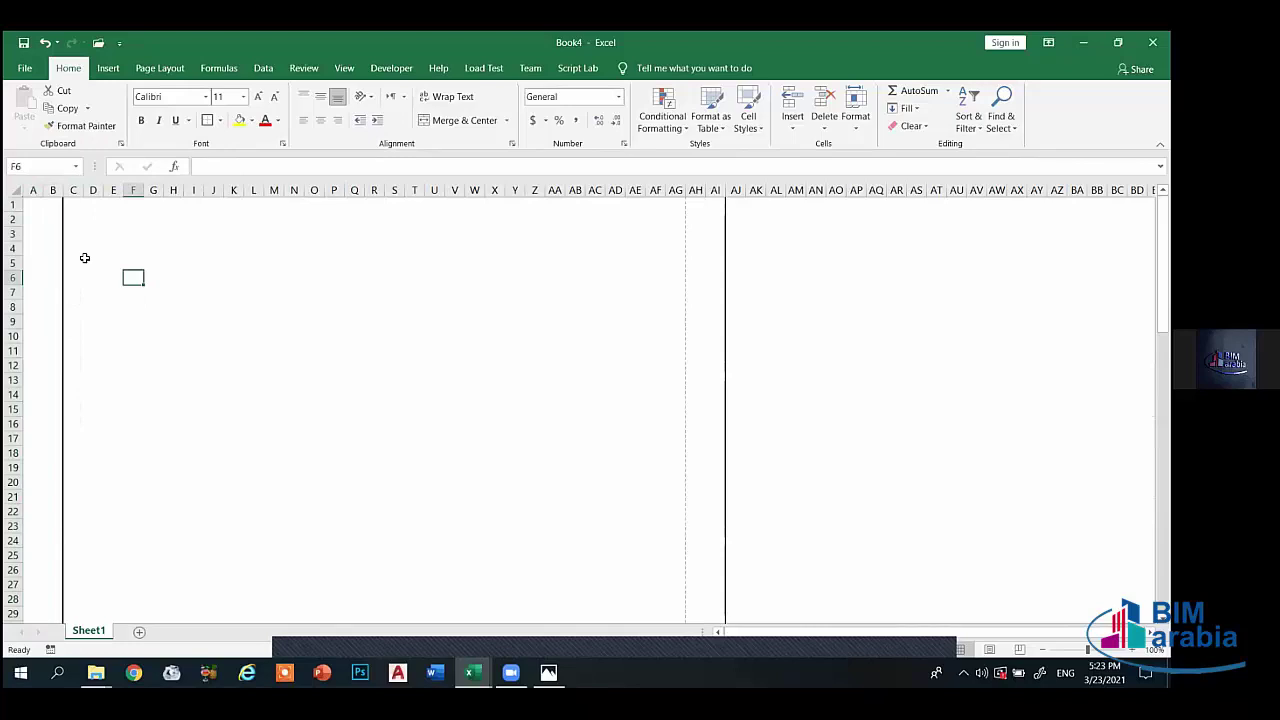
# - Insert two blank rows above row 1 so the frame starts at C3
pyautogui.click(12, 204)
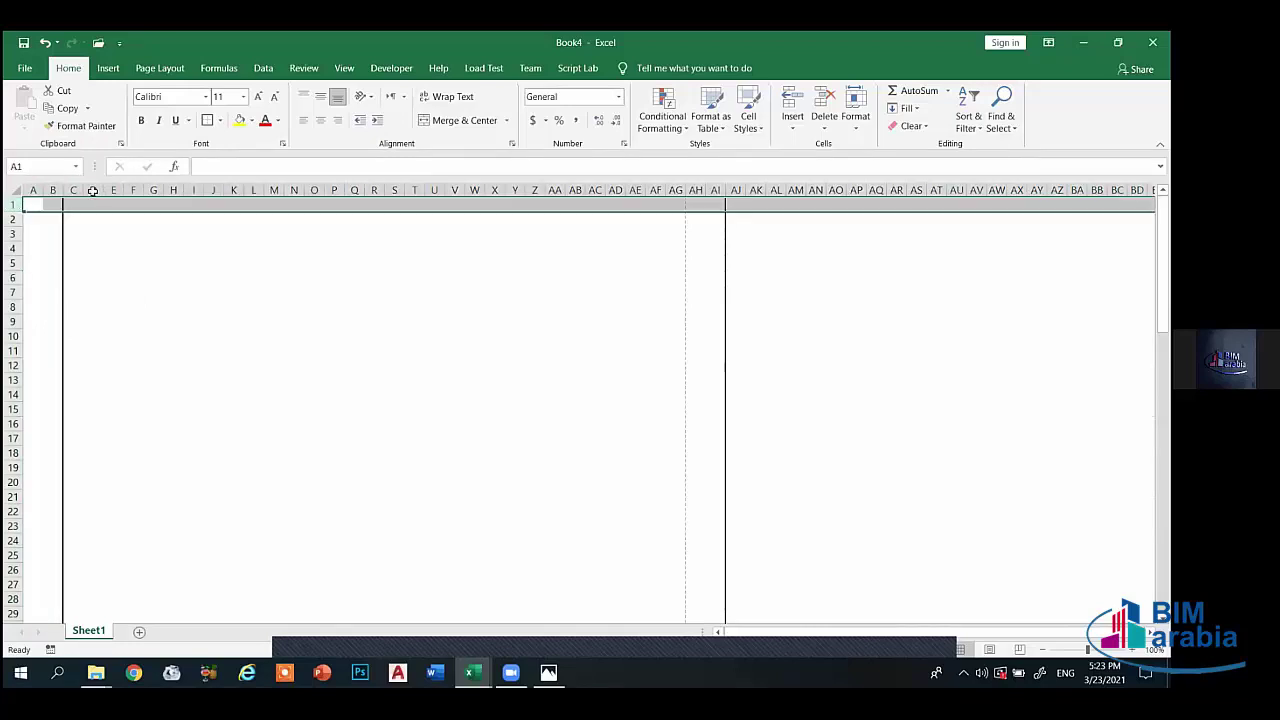
pyautogui.rightClick(12, 204)
pyautogui.click(49, 306)
pyautogui.rightClick(24, 211)
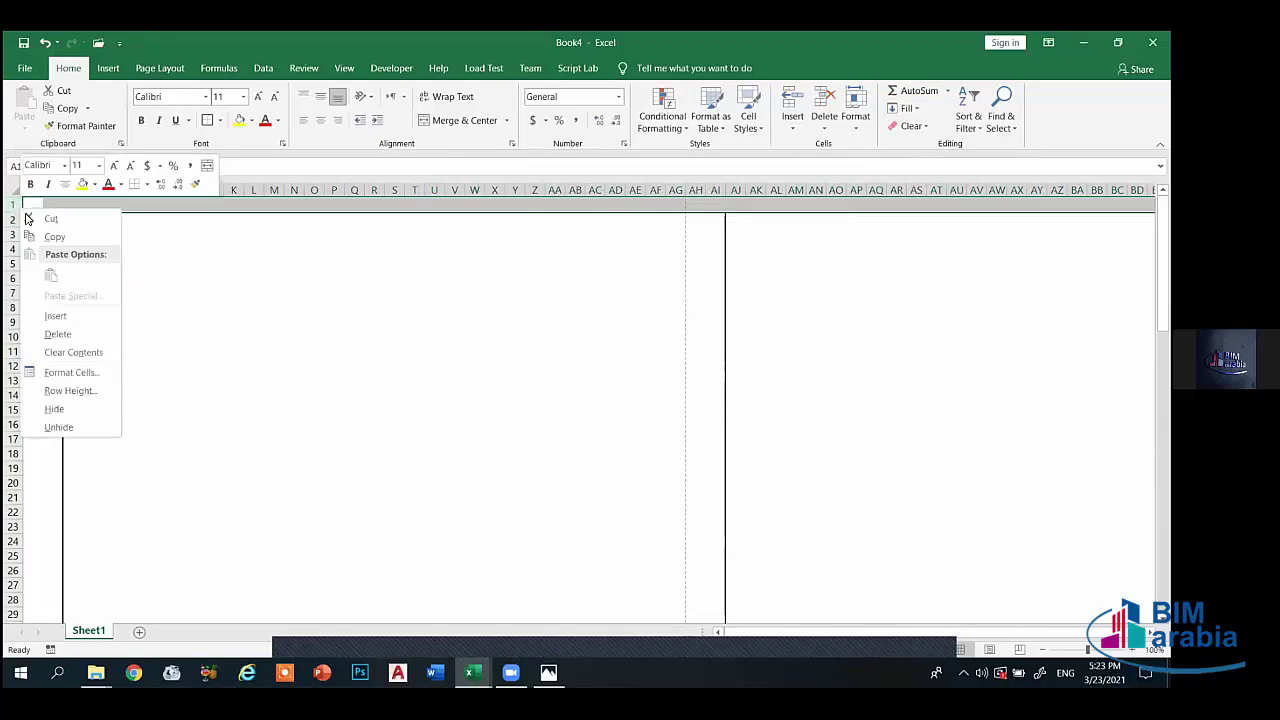
pyautogui.click(56, 315)
pyautogui.click(273, 292)
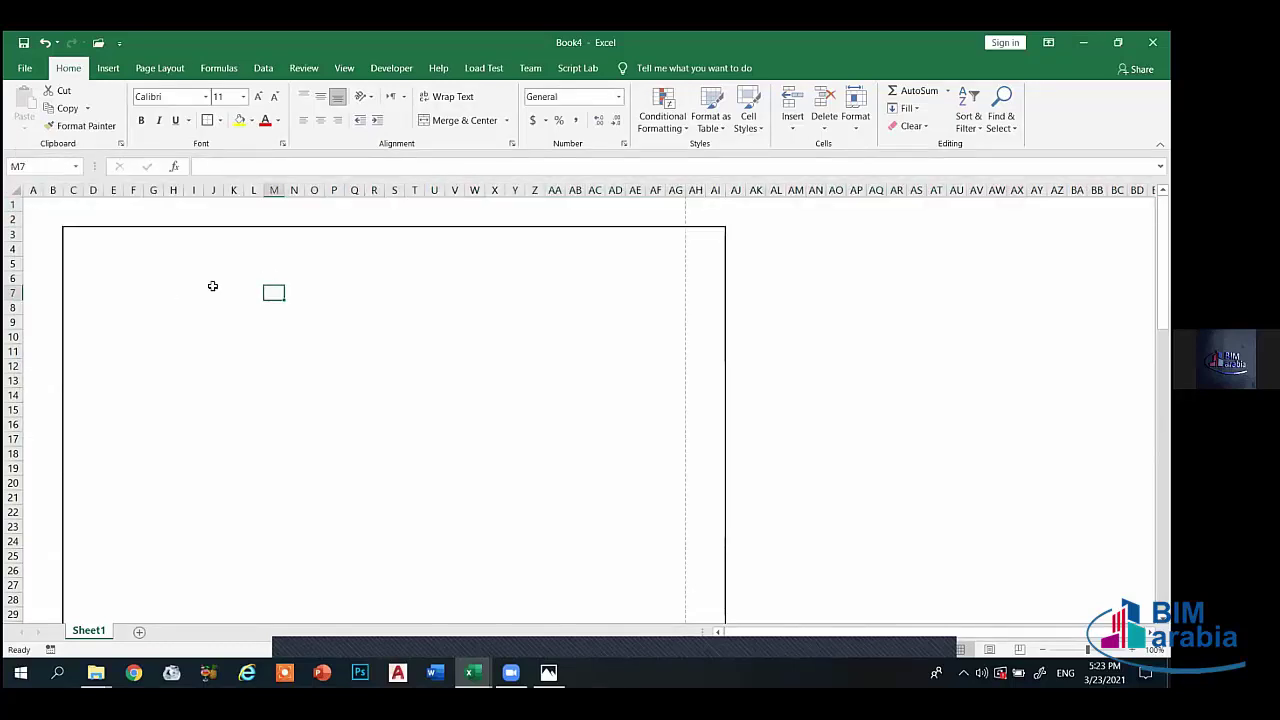
pyautogui.moveTo(73, 234)
pyautogui.mouseDown()
pyautogui.moveTo(288, 384)
pyautogui.moveTo(346, 404)
pyautogui.mouseUp()
pyautogui.click(634, 309)
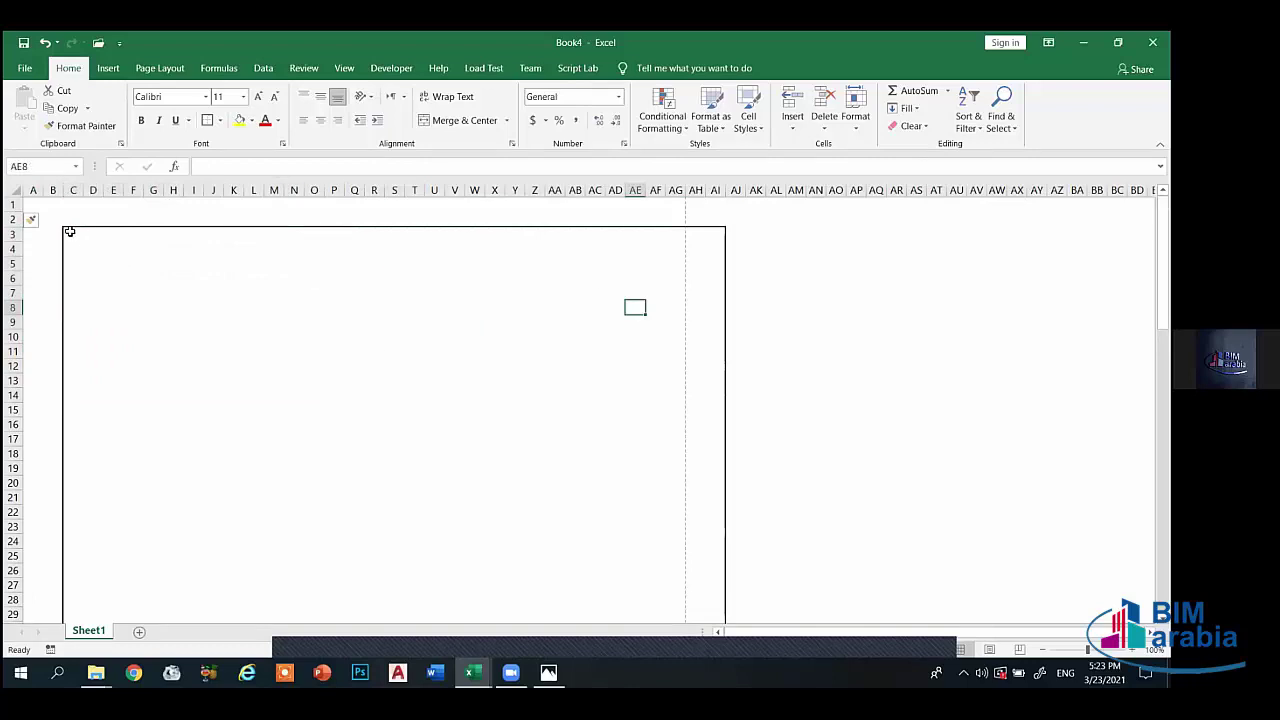
pyautogui.moveTo(69, 231)
pyautogui.mouseDown()
pyautogui.moveTo(676, 613)
pyautogui.moveTo(687, 398)
pyautogui.mouseUp()
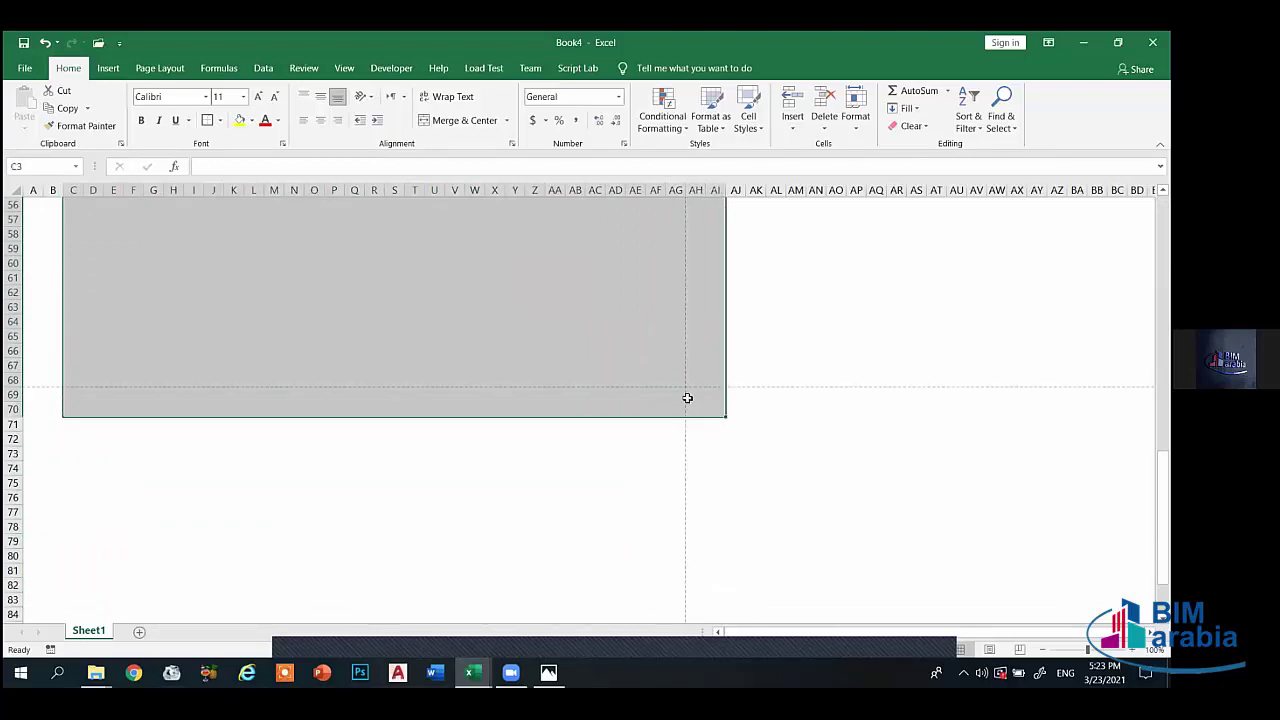
# - Set the selected bordered block C3:AI70 as the print area
pyautogui.scroll(3, 551, 326)
pyautogui.scroll(7, 546, 323)
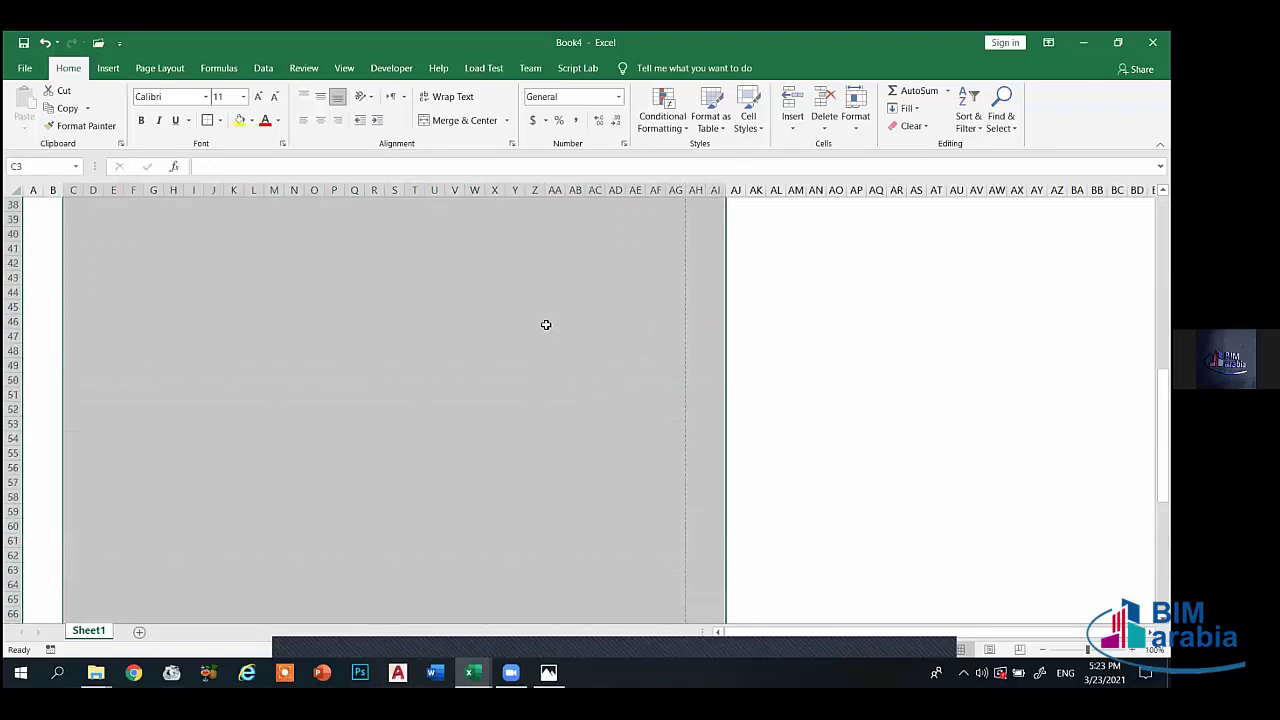
pyautogui.click(150, 70)
pyautogui.click(247, 122)
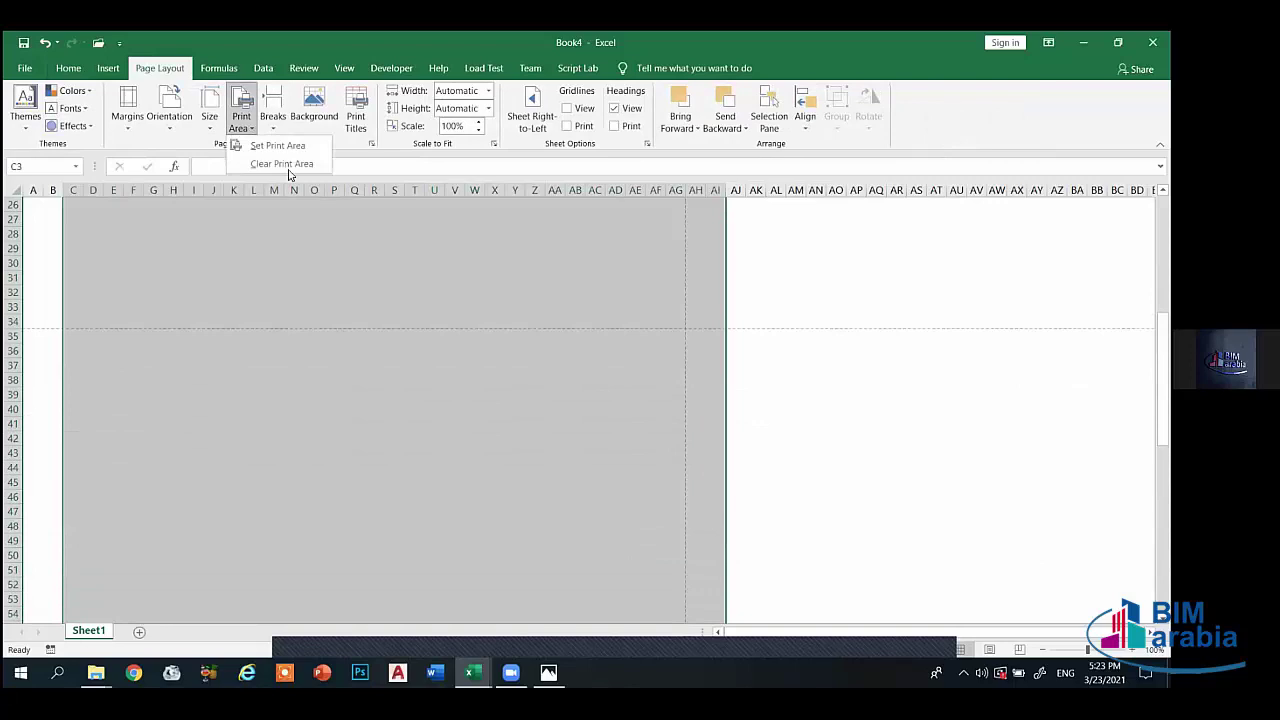
pyautogui.click(277, 145)
# - Select the lower half of the block, C37:AI70
pyautogui.scroll(8, 531, 311)
pyautogui.scroll(-7, 534, 313)
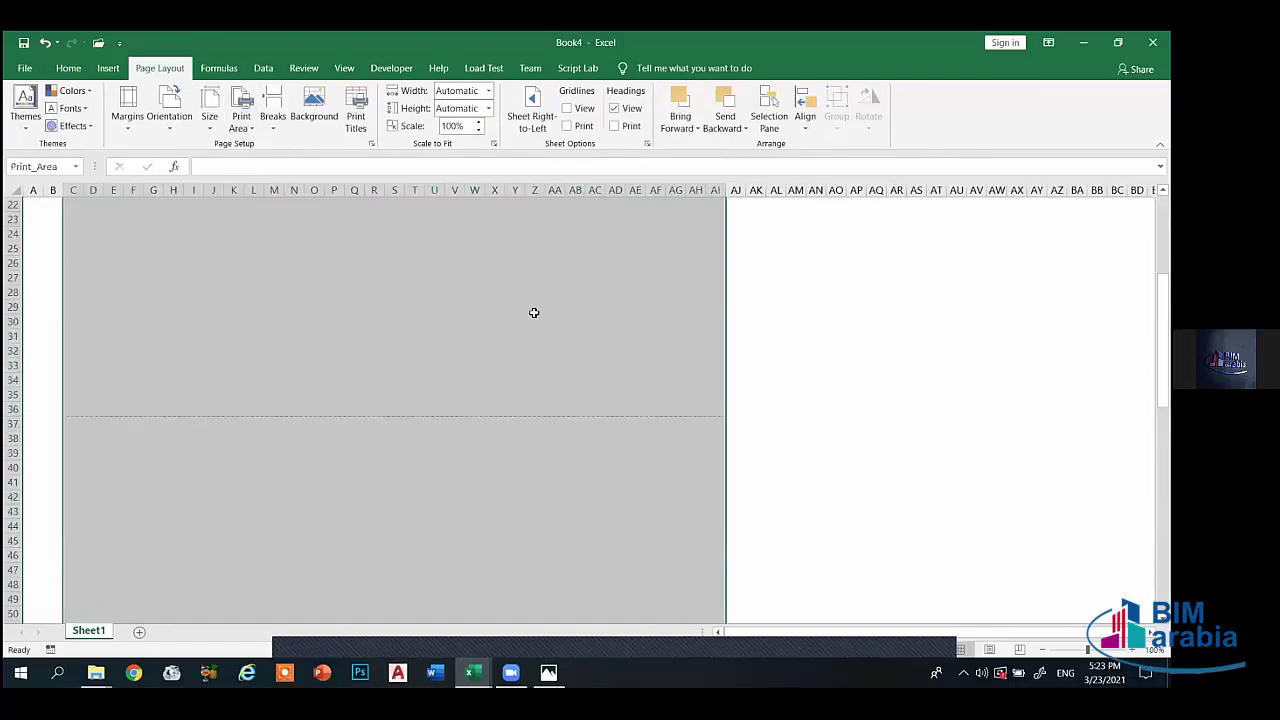
pyautogui.scroll(-9, 540, 320)
pyautogui.click(575, 394)
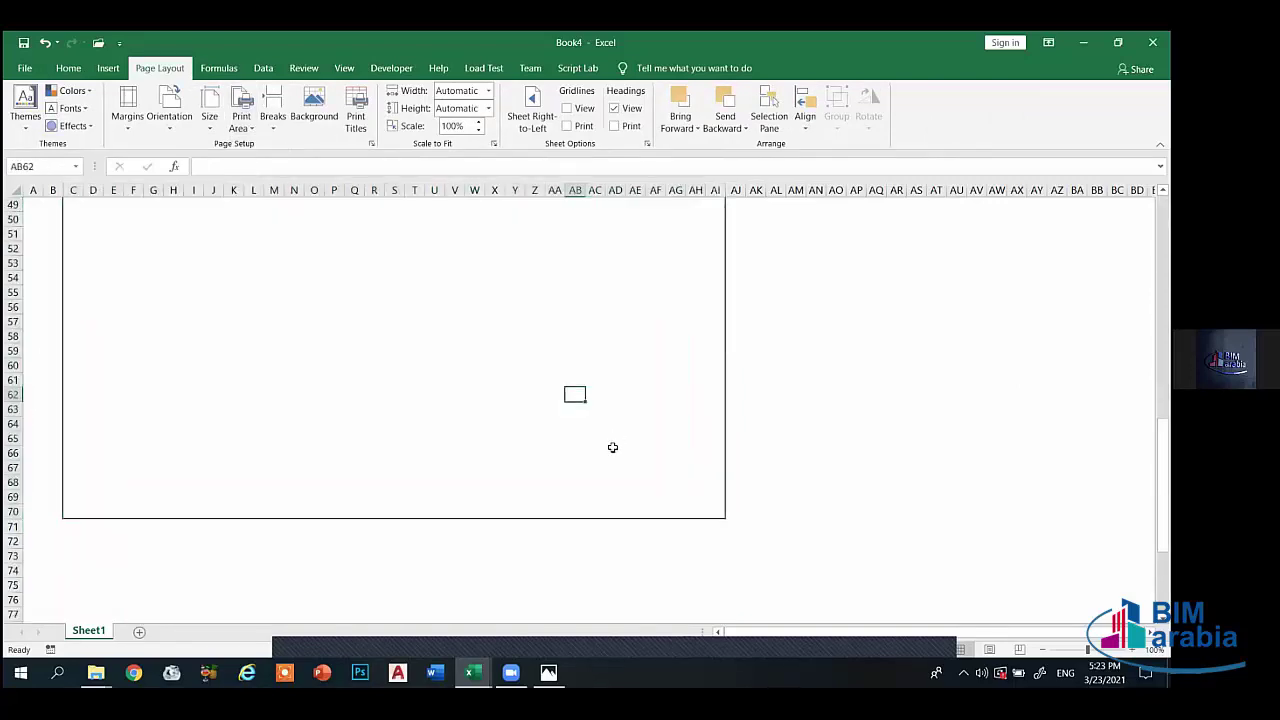
pyautogui.scroll(16, 610, 446)
pyautogui.scroll(-7, 603, 443)
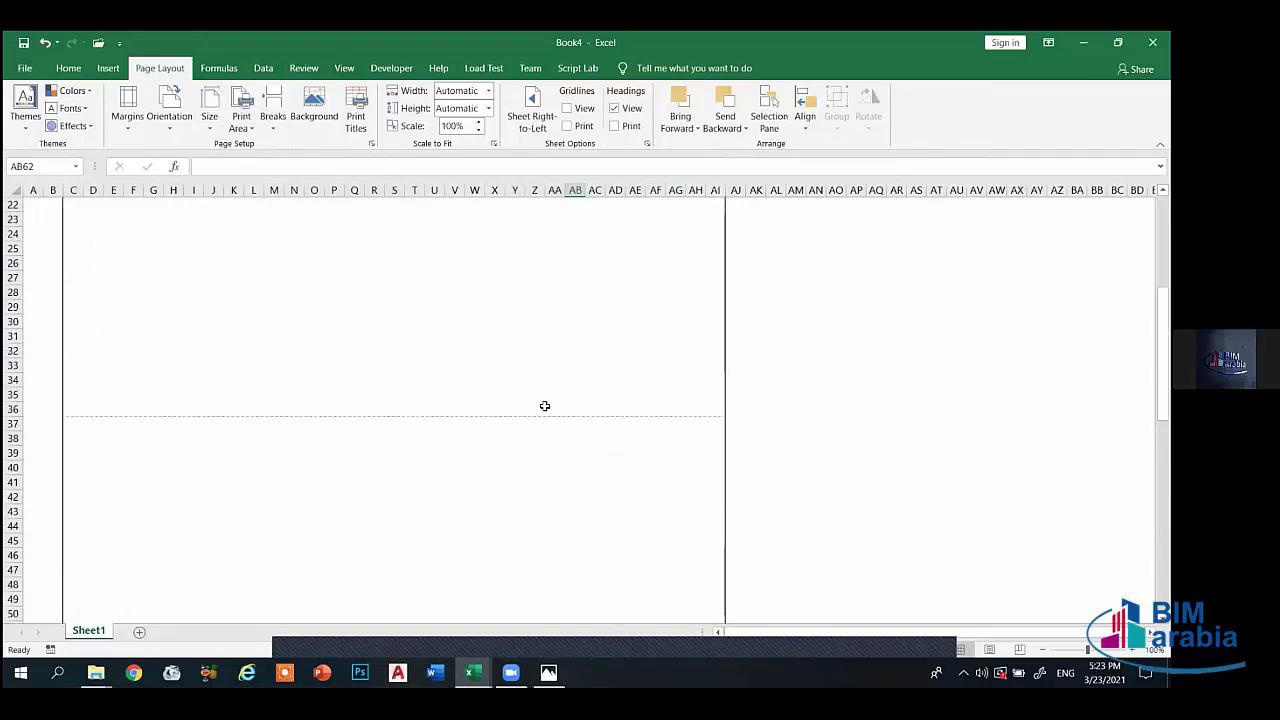
pyautogui.scroll(-5, 544, 406)
pyautogui.scroll(-3, 743, 574)
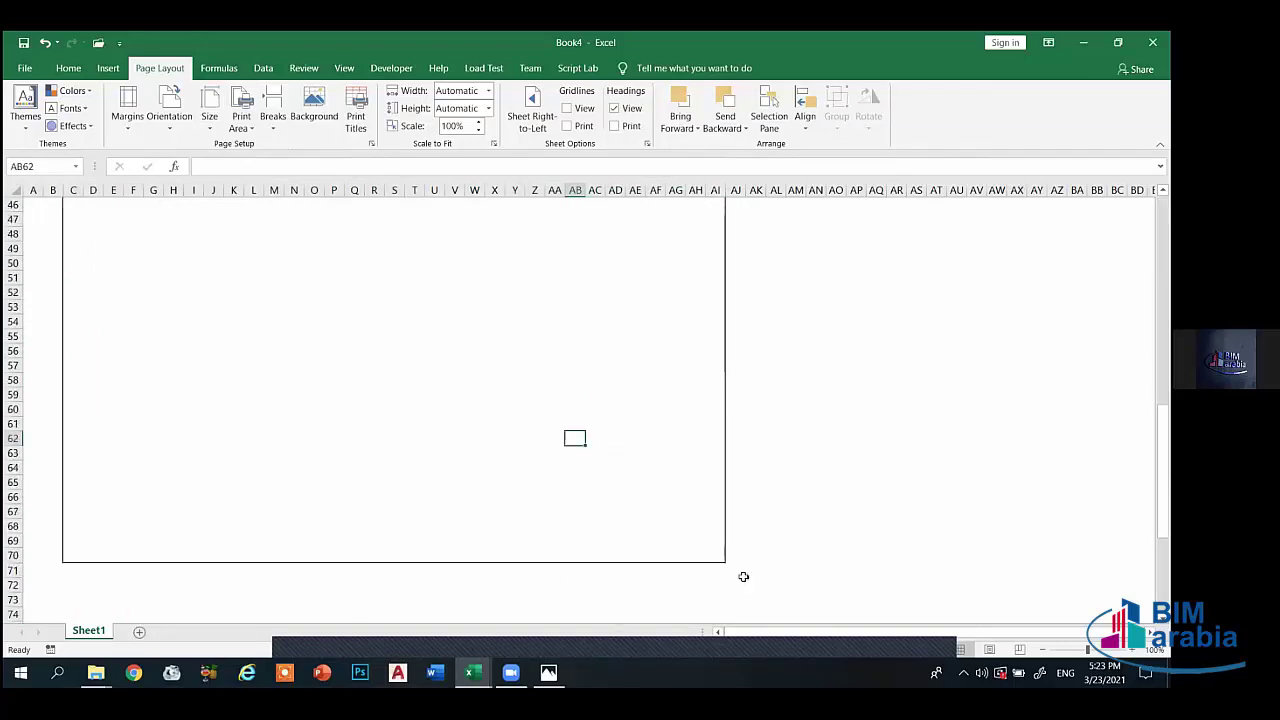
pyautogui.moveTo(697, 537); pyautogui.dragTo(145, 148)
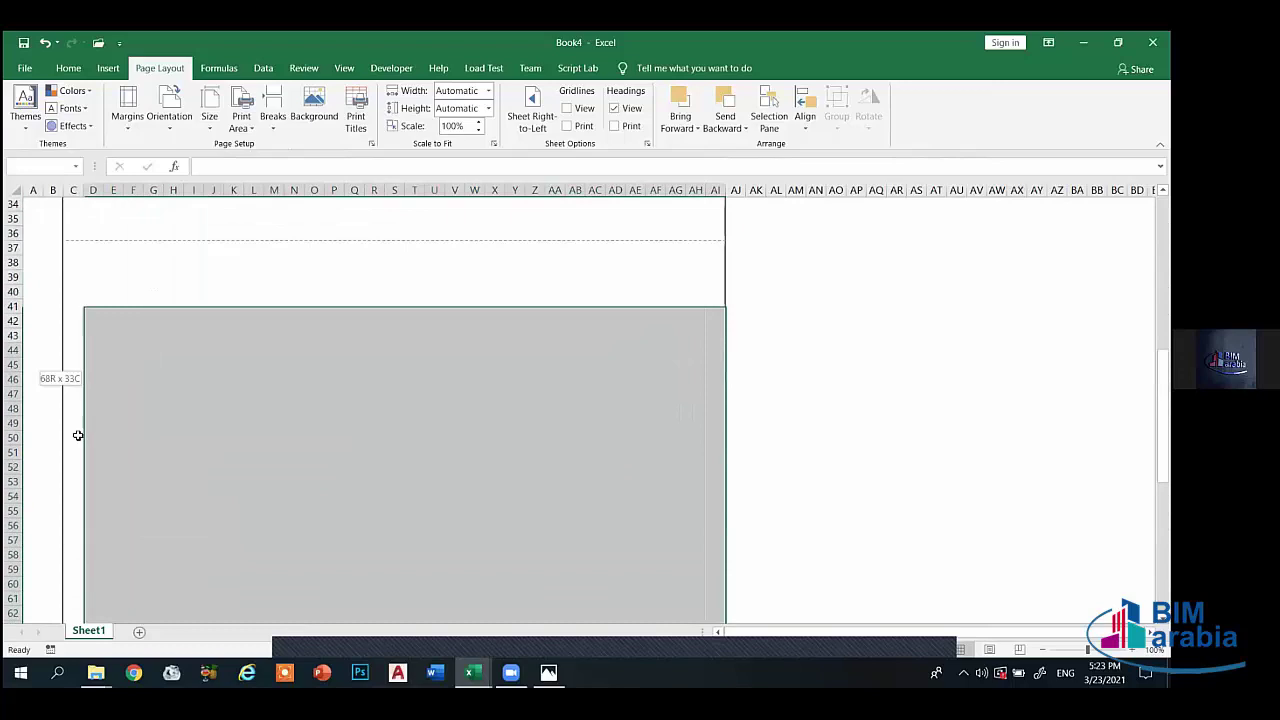
pyautogui.moveTo(145, 148); pyautogui.dragTo(68, 246)
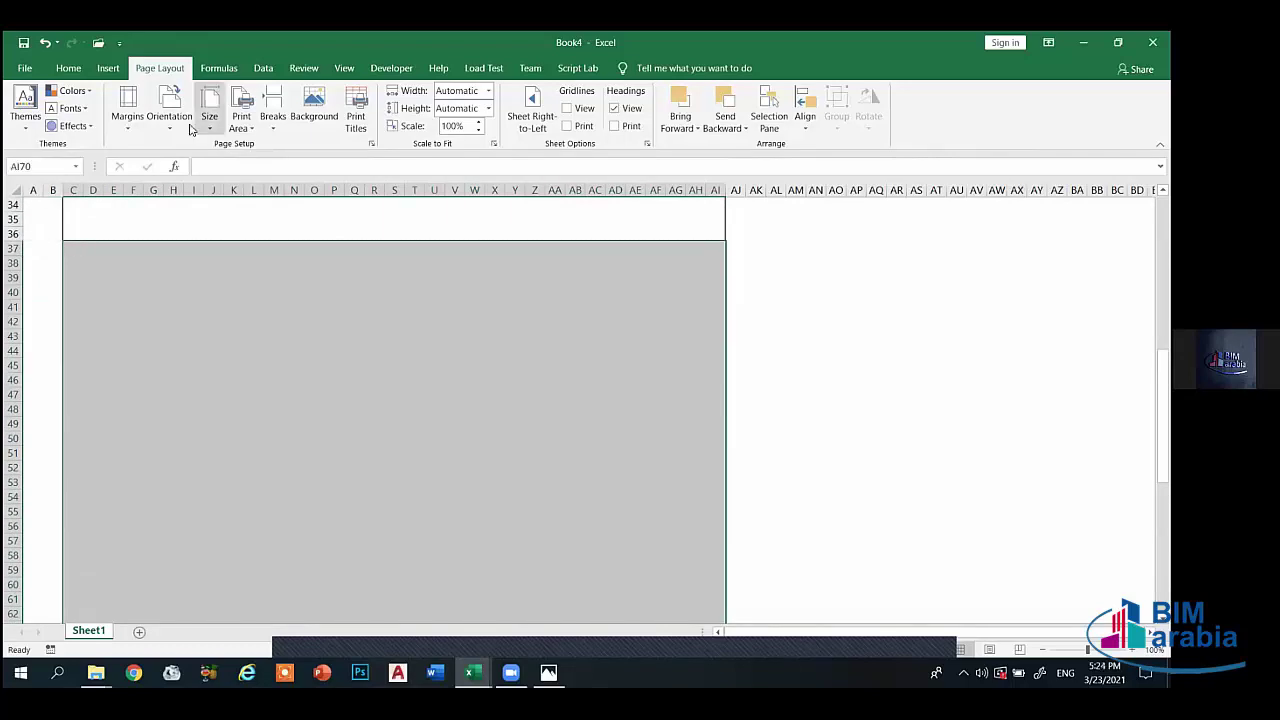
# - Apply a border to the lower half C37:AI70
pyautogui.click(68, 68)
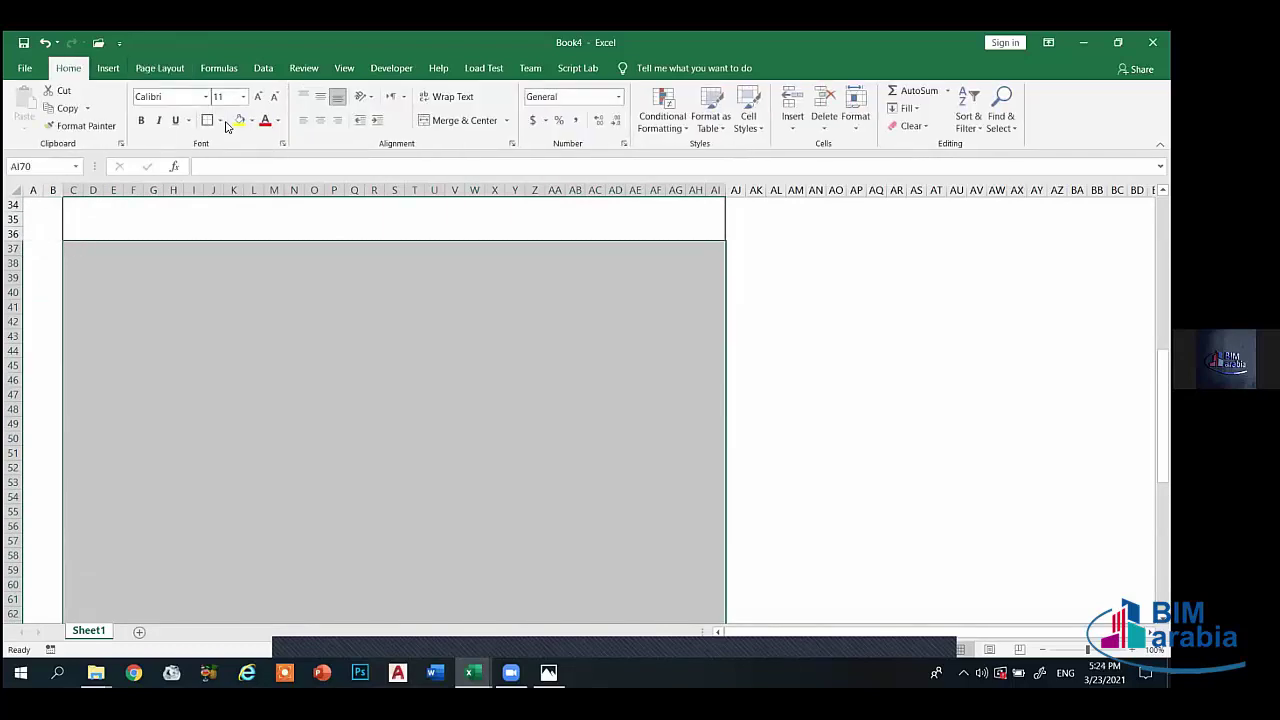
pyautogui.click(220, 120)
pyautogui.click(258, 236)
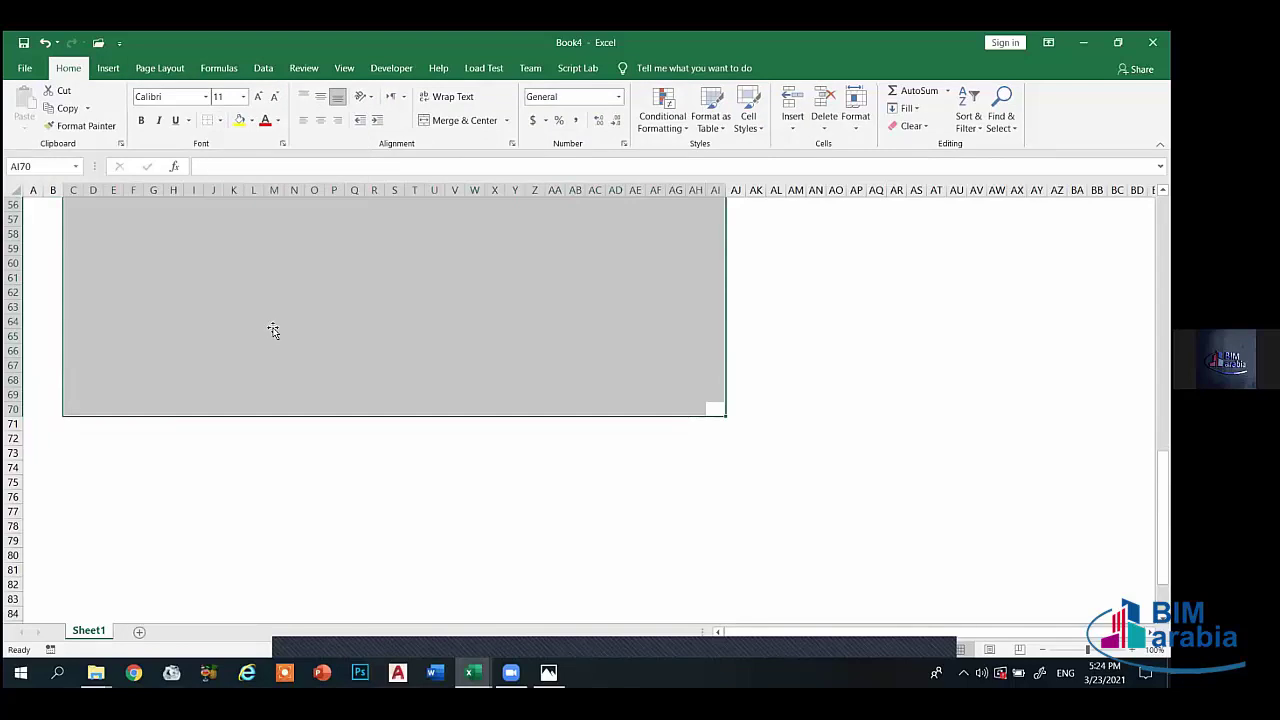
pyautogui.click(271, 331)
# - Select the upper half C3:AI36 and apply border lines to it
pyautogui.scroll(6, 306, 329)
pyautogui.scroll(6, 309, 329)
pyautogui.scroll(6, 309, 329)
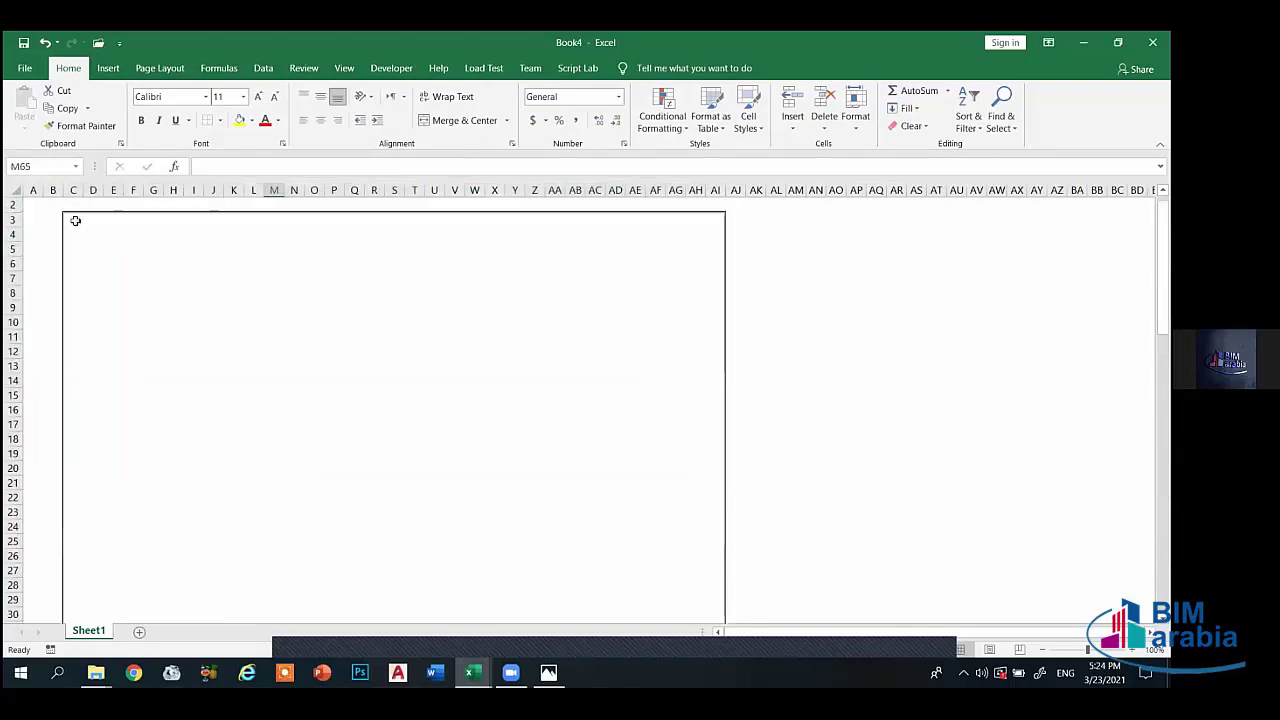
pyautogui.moveTo(74, 220); pyautogui.dragTo(663, 426)
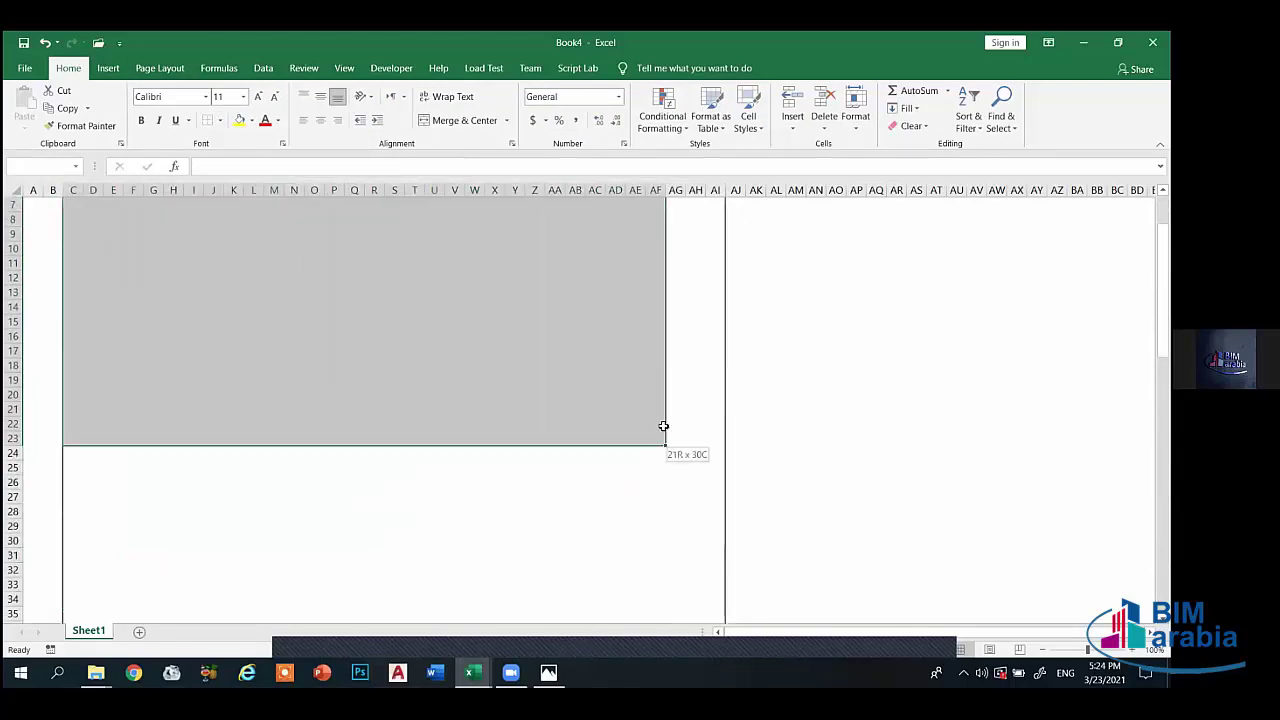
pyautogui.moveTo(721, 624); pyautogui.dragTo(646, 187)
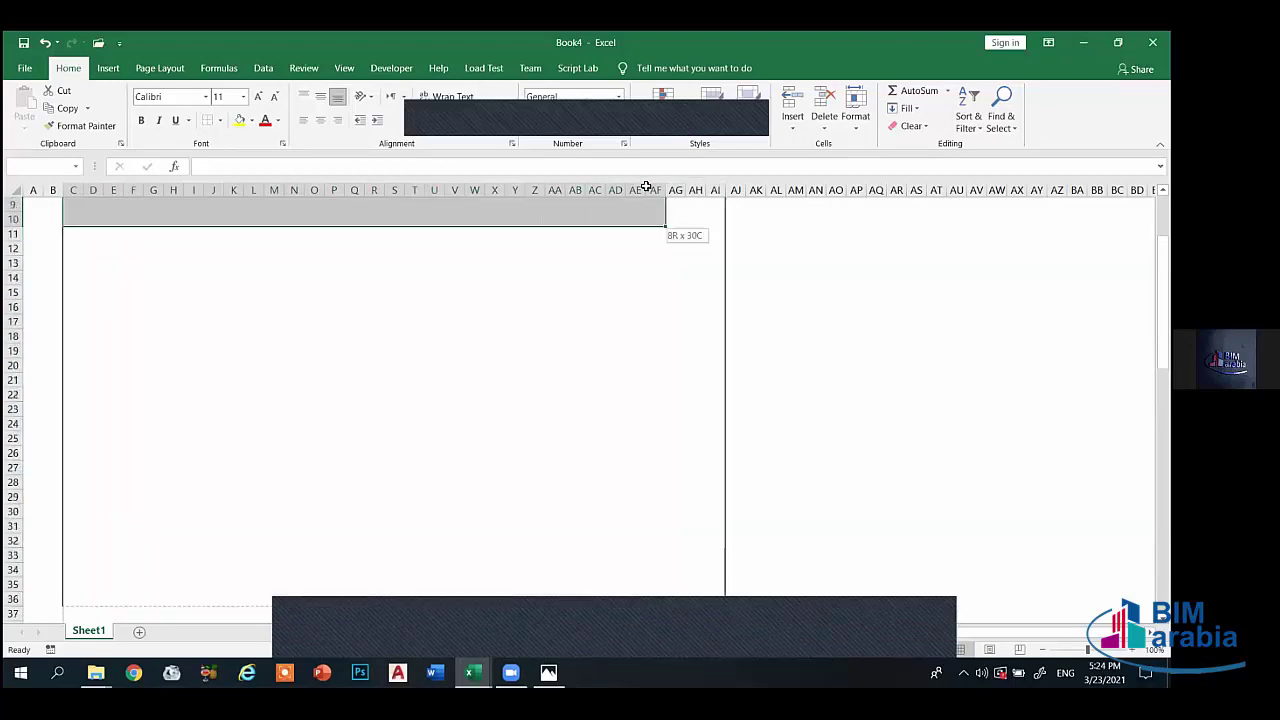
pyautogui.moveTo(710, 543)
pyautogui.mouseDown()
pyautogui.moveTo(682, 256)
pyautogui.moveTo(698, 361)
pyautogui.moveTo(677, 443)
pyautogui.moveTo(678, 573)
pyautogui.moveTo(708, 234)
pyautogui.moveTo(710, 378)
pyautogui.mouseUp()
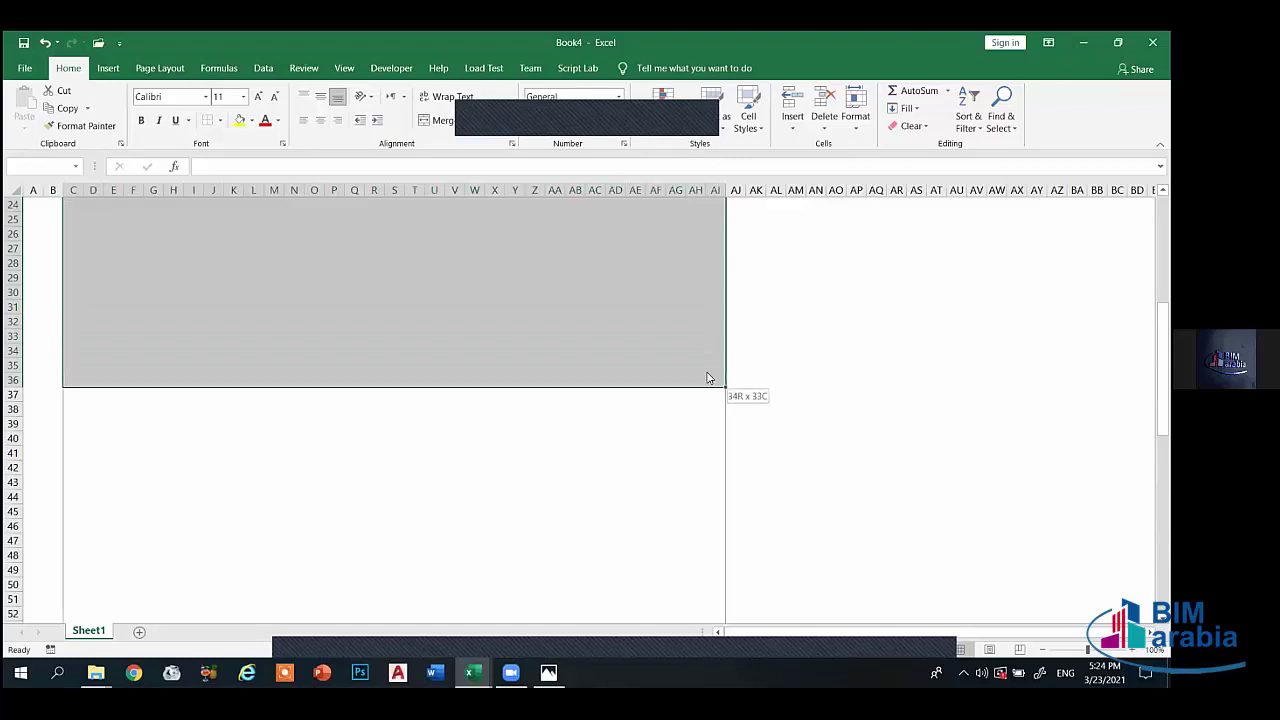
pyautogui.click(220, 120)
pyautogui.click(246, 249)
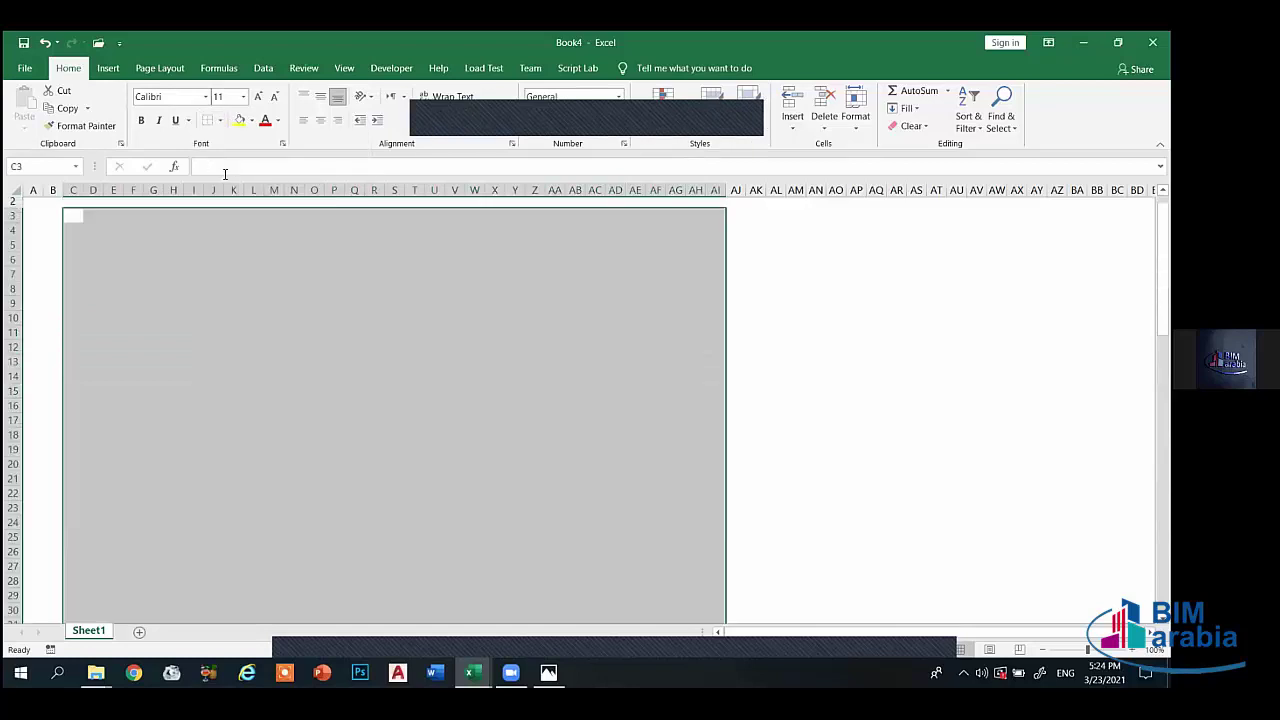
pyautogui.click(220, 120)
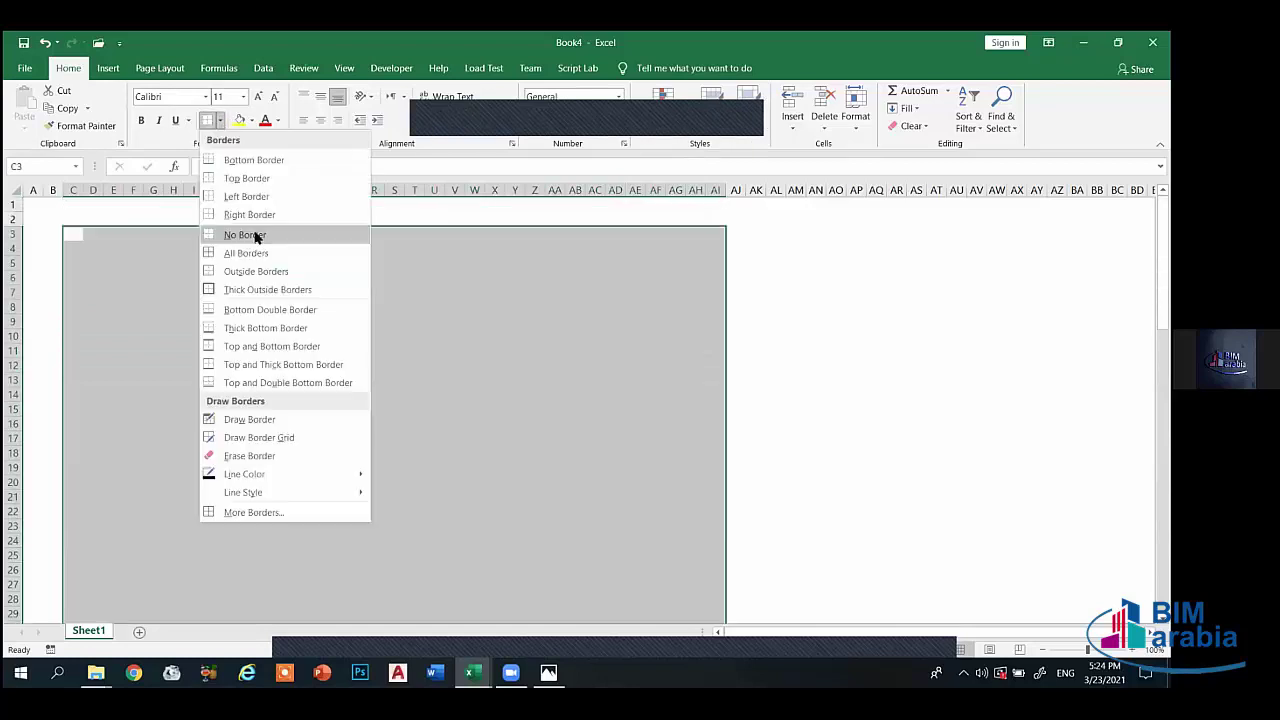
# - Outline the upper block C3:AI36 with a thick border
pyautogui.click(237, 290)
pyautogui.click(354, 377)
pyautogui.scroll(-1, 400, 360)
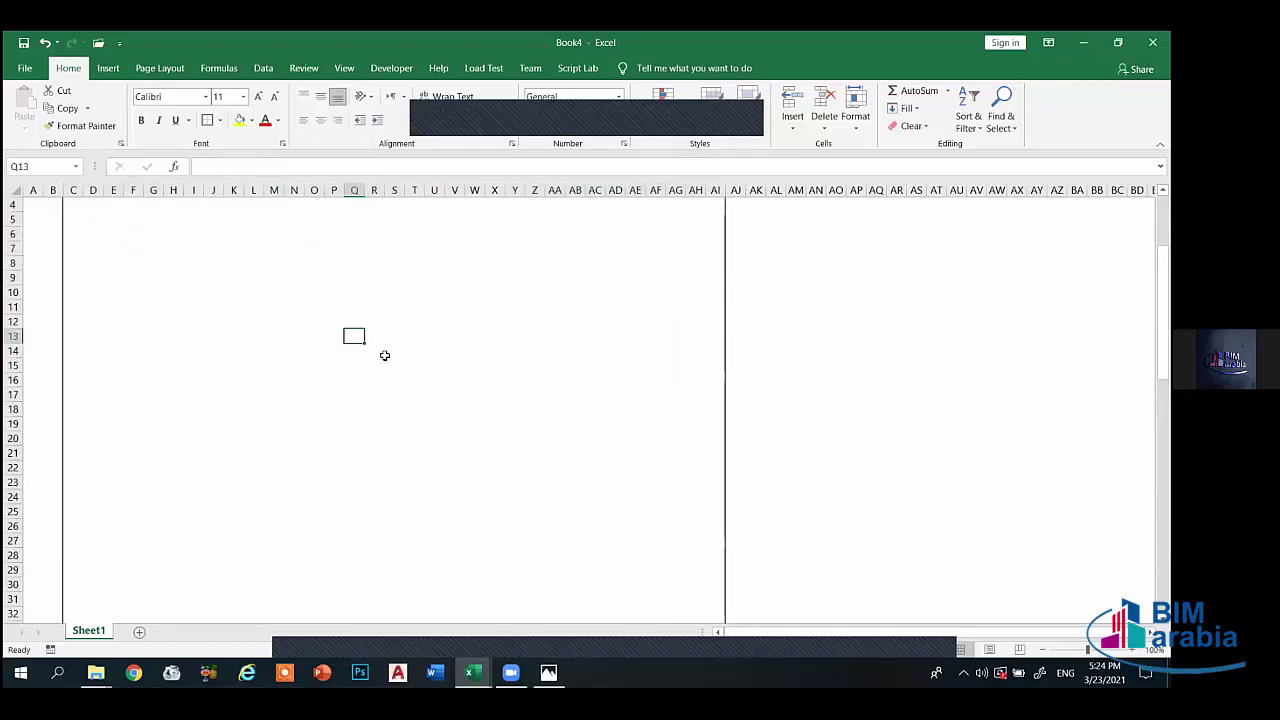
pyautogui.scroll(1, 384, 355)
pyautogui.moveTo(72, 234); pyautogui.dragTo(295, 605)
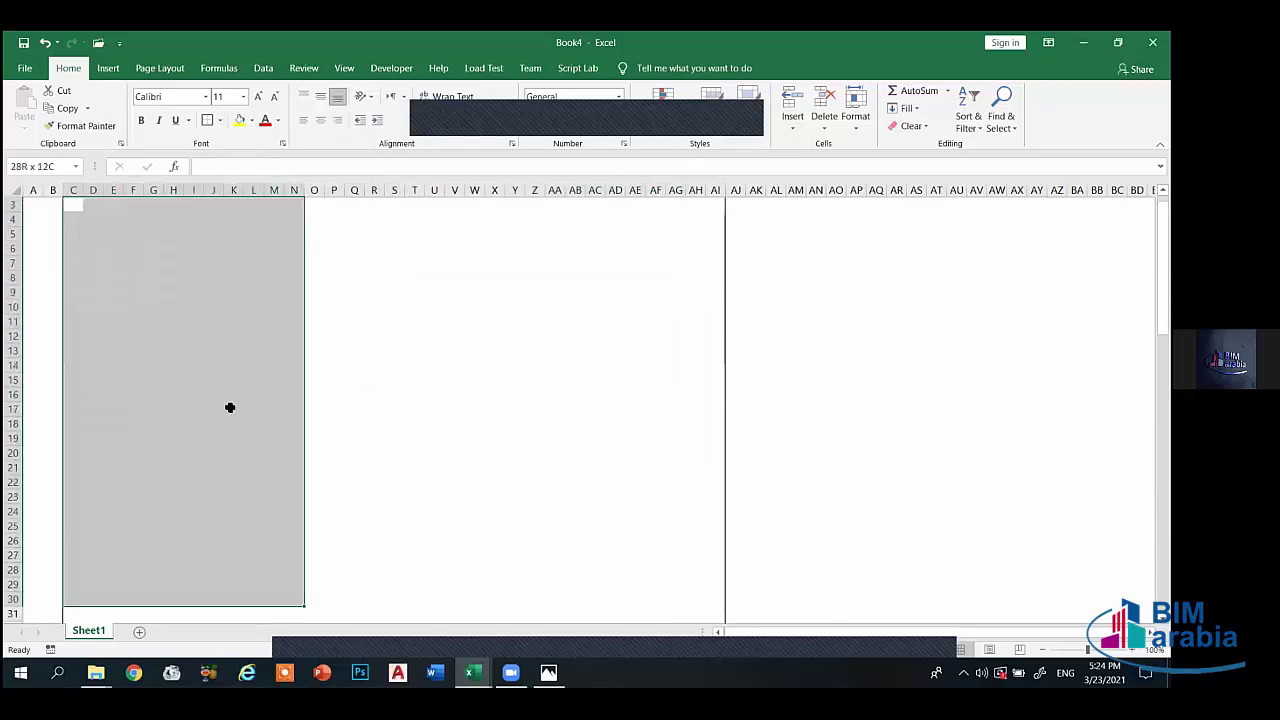
pyautogui.click(414, 380)
# - Widen column B into a broad left margin and select D3:N14
pyautogui.scroll(1, 13, 219)
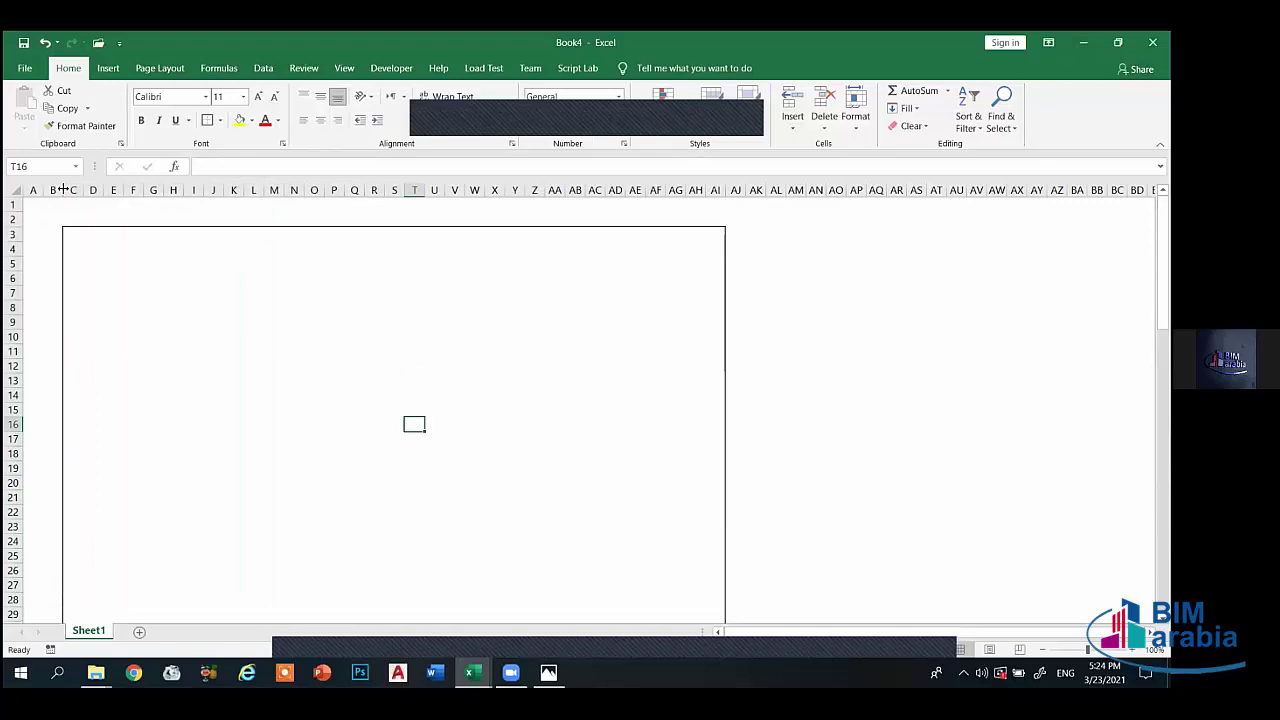
pyautogui.moveTo(62, 190); pyautogui.dragTo(297, 197)
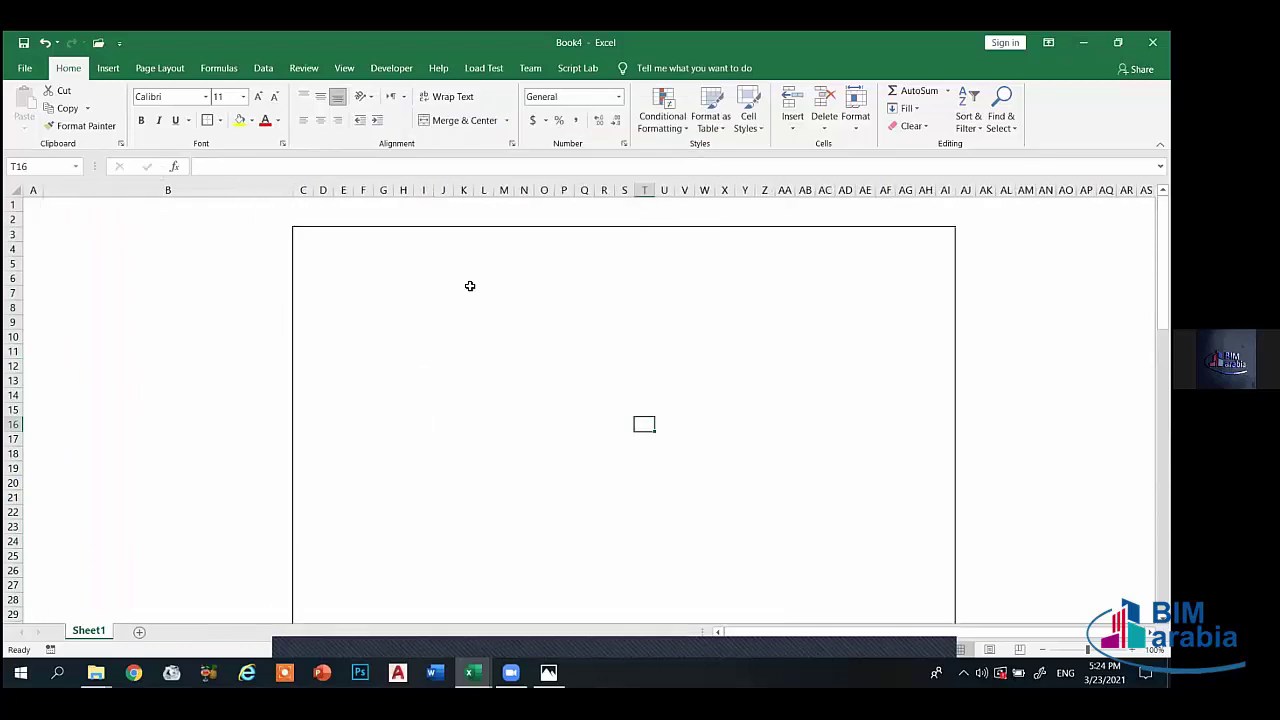
pyautogui.click(522, 332)
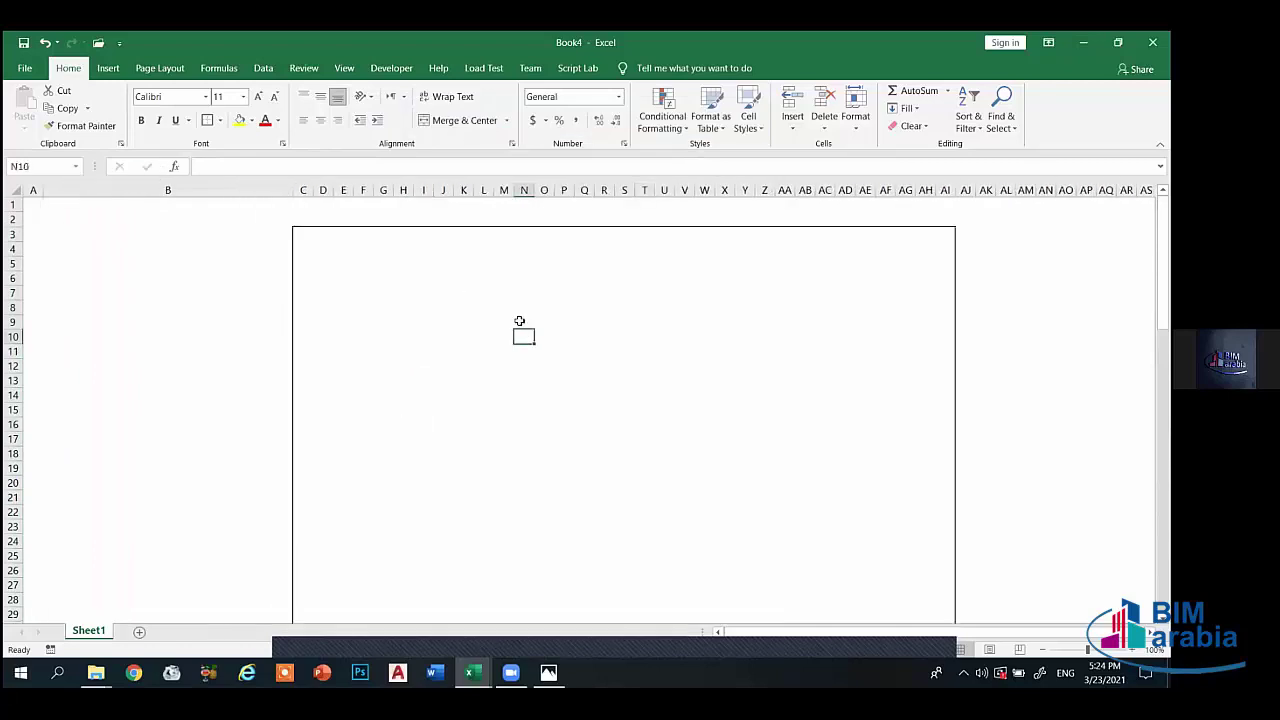
pyautogui.click(658, 388)
pyautogui.scroll(-5, 714, 383)
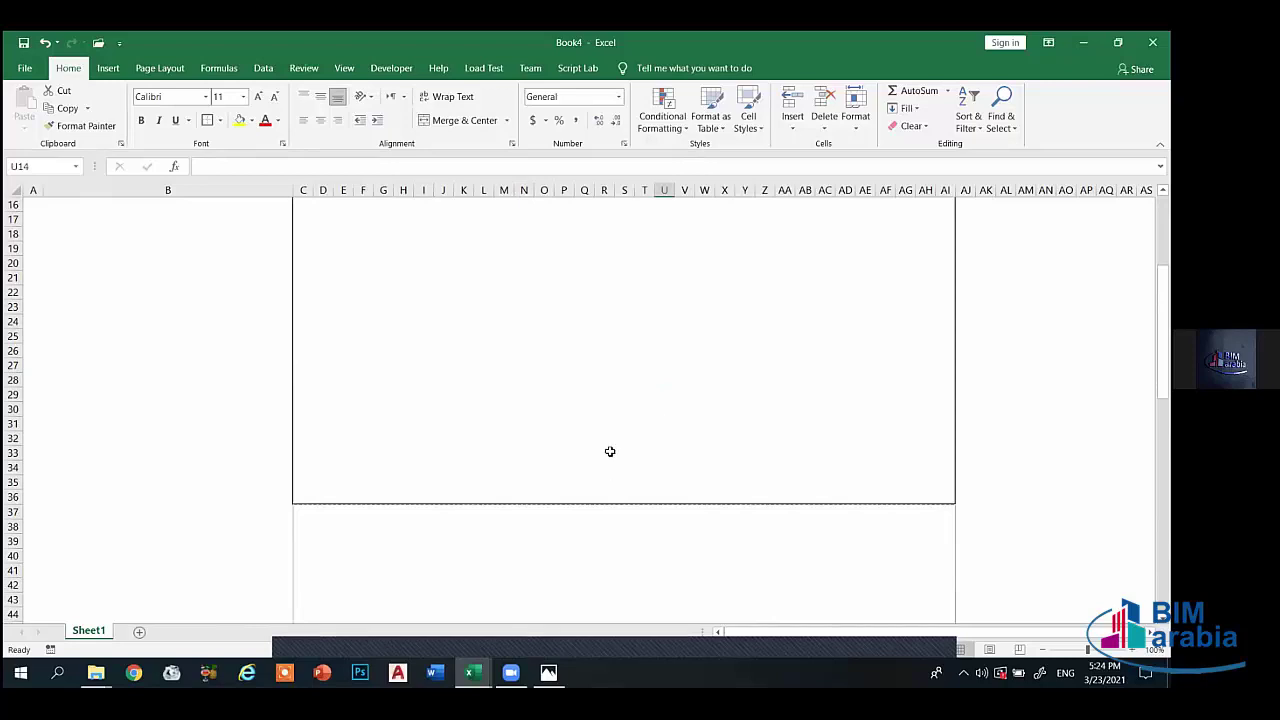
pyautogui.scroll(5, 610, 451)
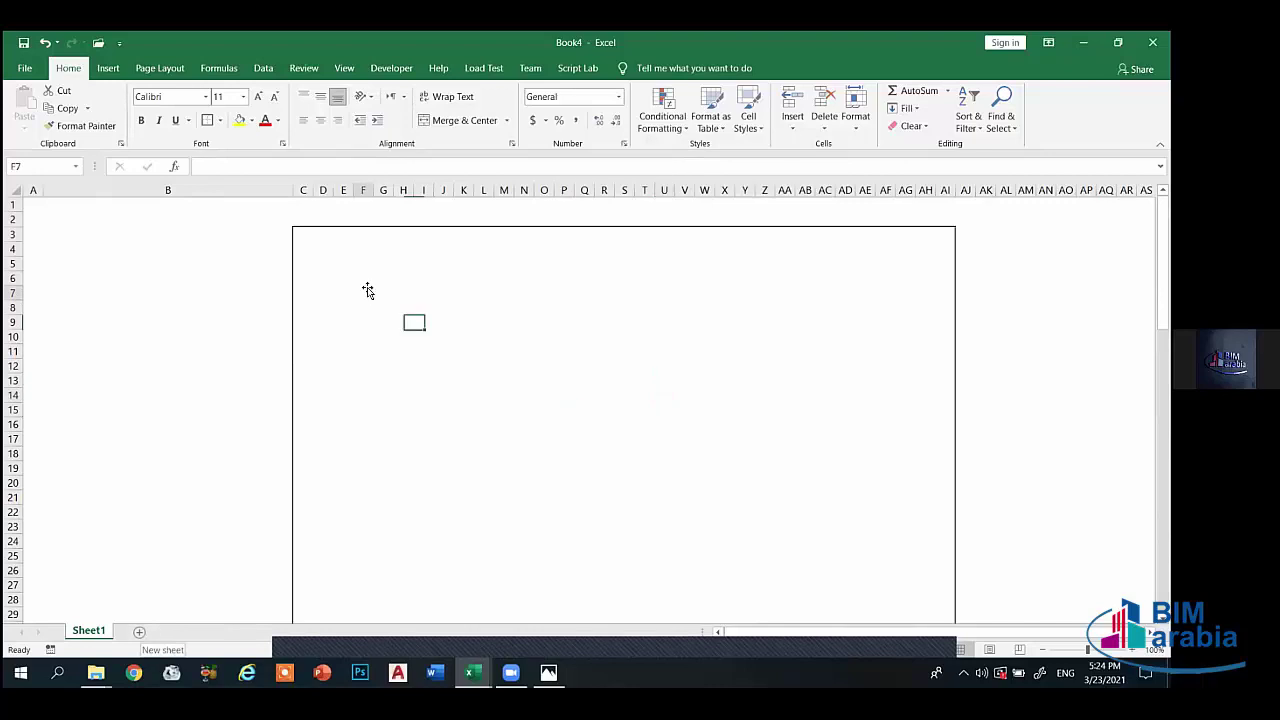
pyautogui.moveTo(324, 236); pyautogui.dragTo(561, 421)
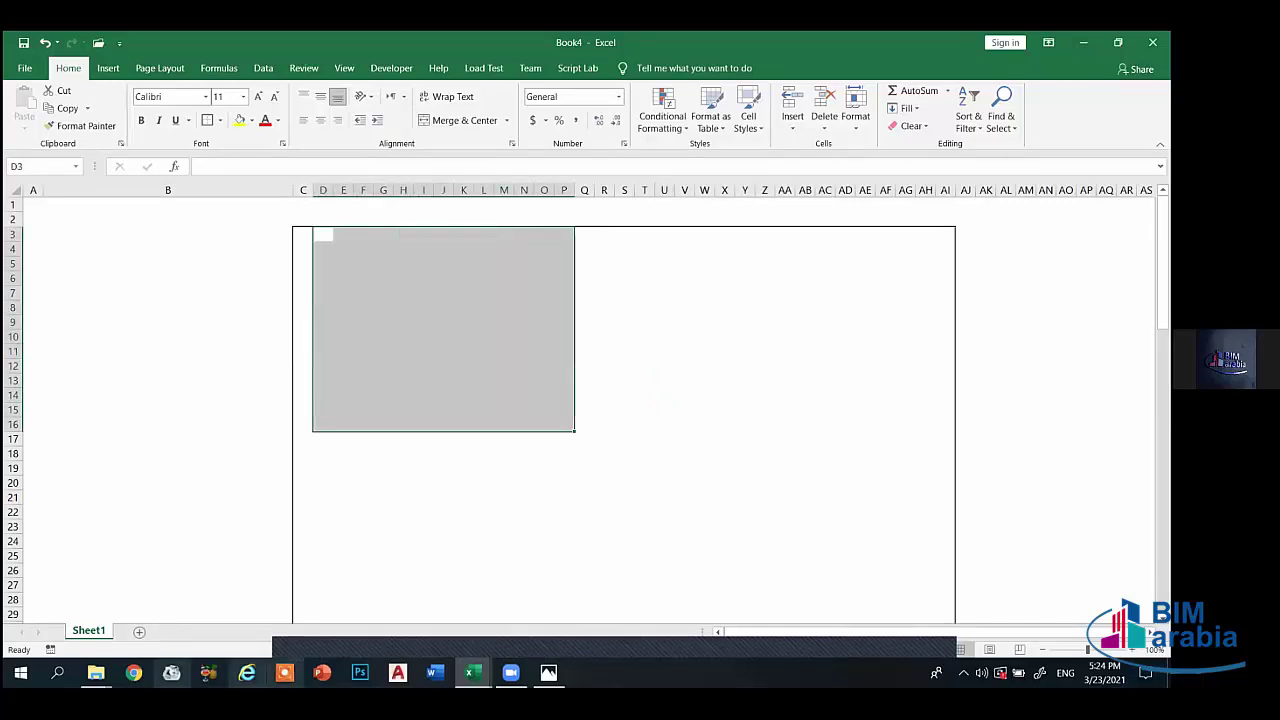
pyautogui.click(469, 672)
# - Bring the Dashboard.xlsx workbook to the front
pyautogui.click(308, 605)
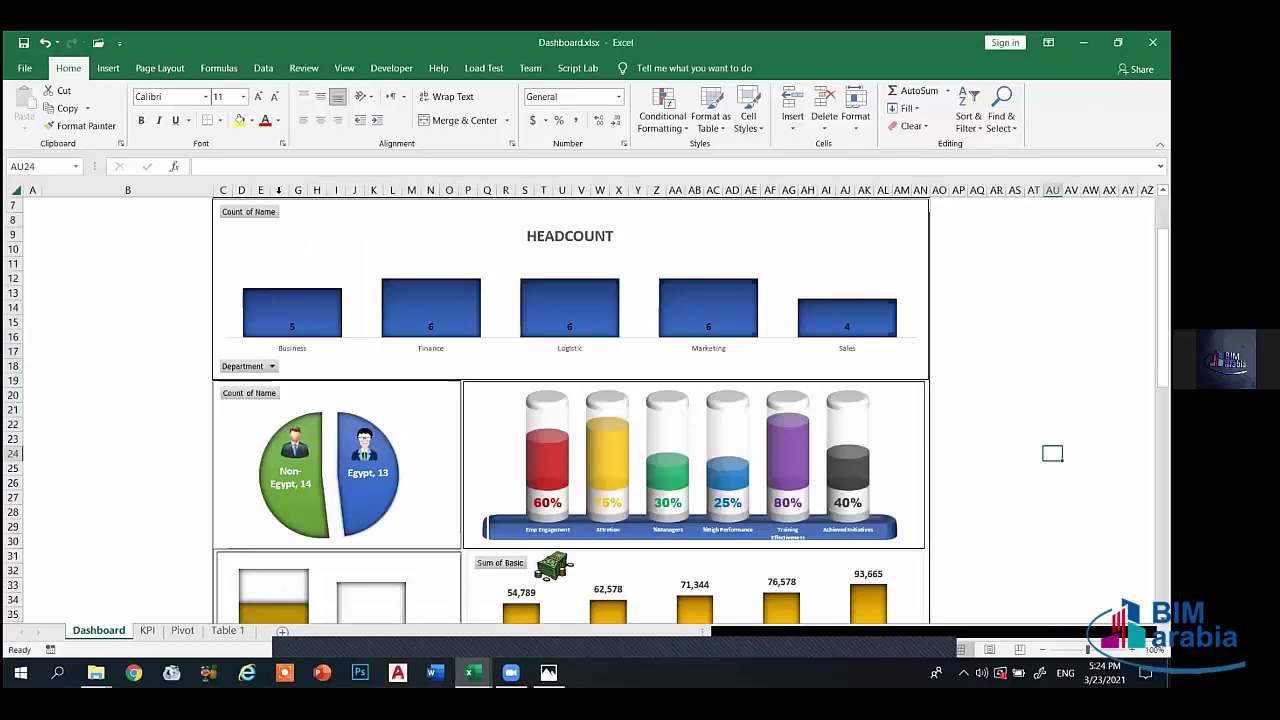
pyautogui.scroll(2, 387, 268)
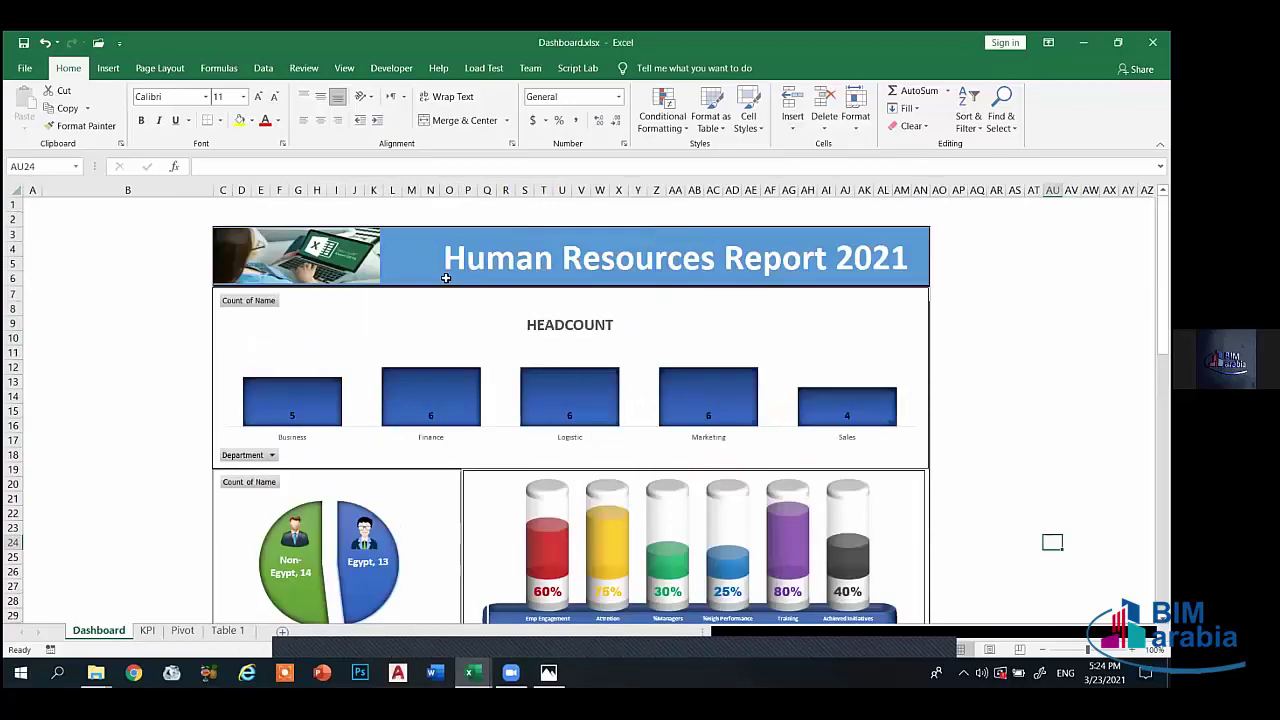
pyautogui.scroll(-1, 398, 349)
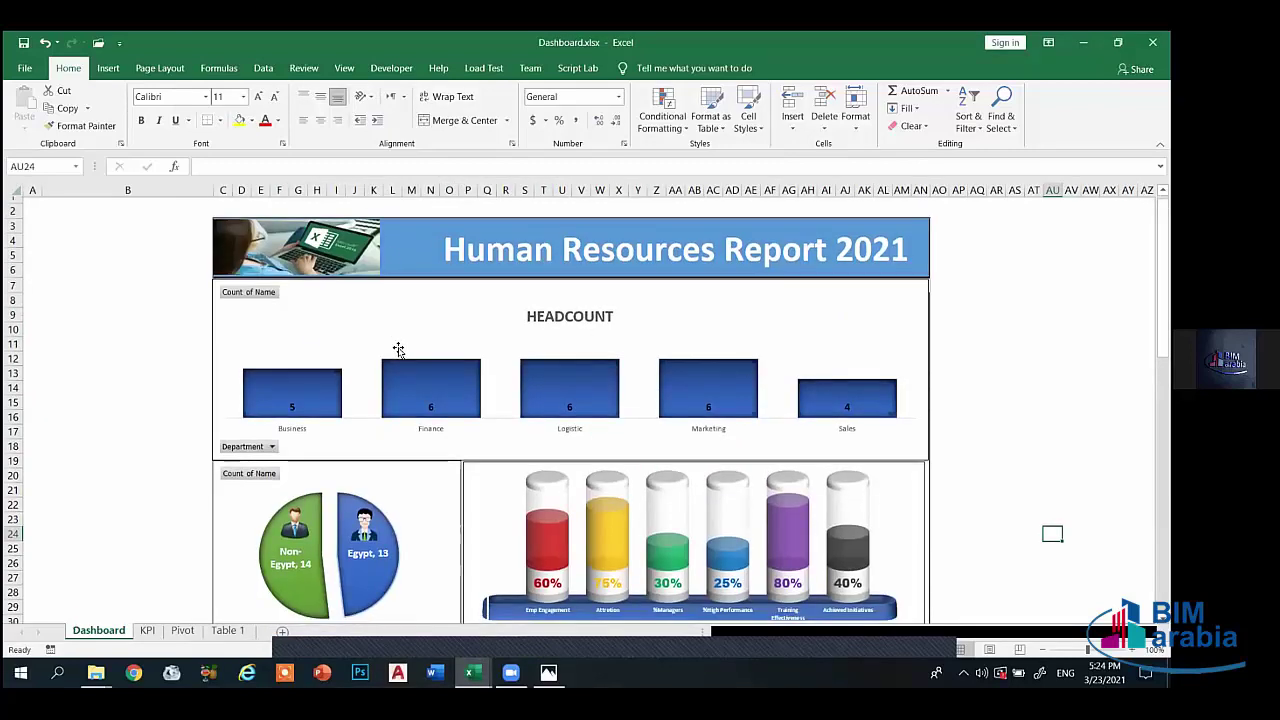
pyautogui.scroll(-3, 398, 349)
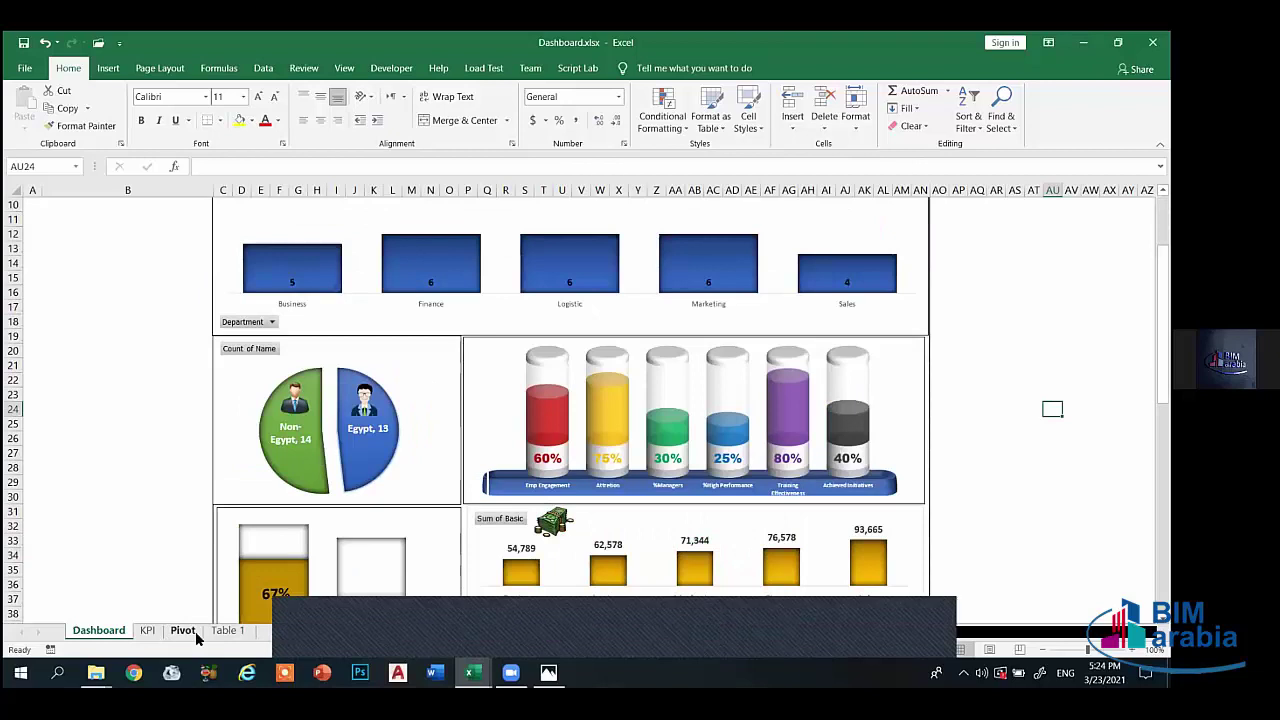
# - Copy C1:N28 from the Table 1 sheet, then return to Book4
pyautogui.click(227, 630)
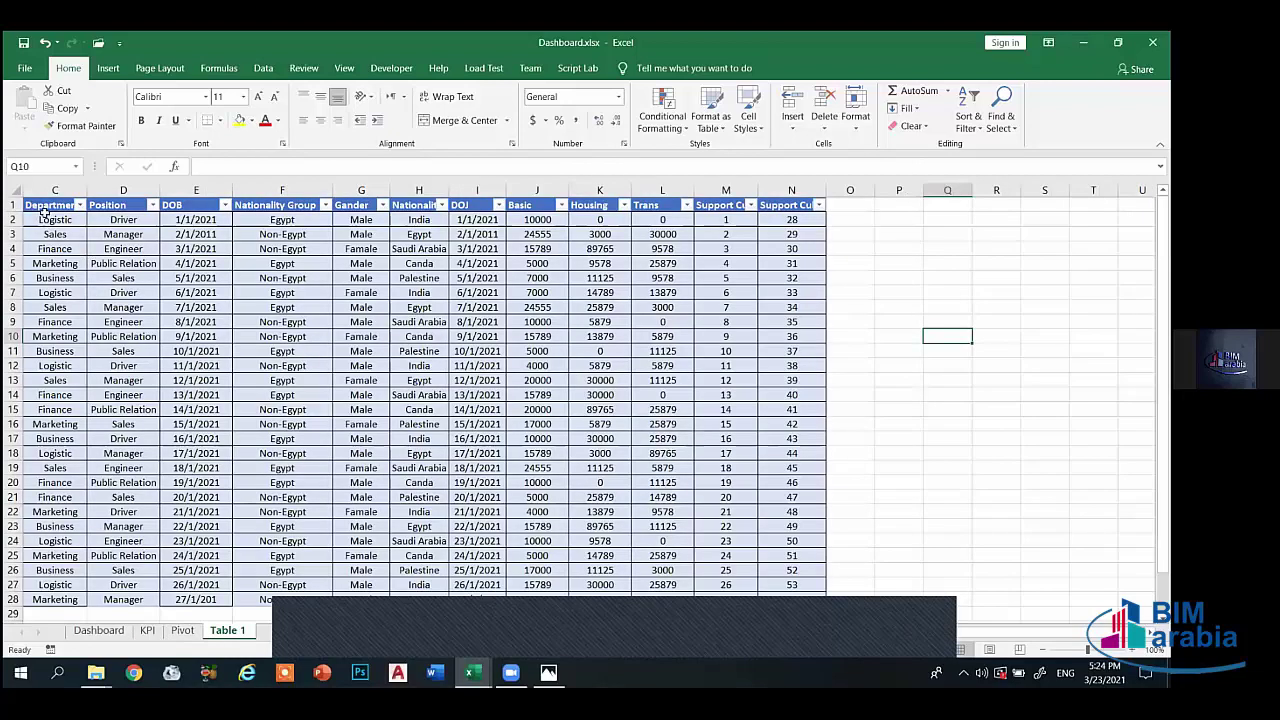
pyautogui.moveTo(50, 210); pyautogui.dragTo(783, 598)
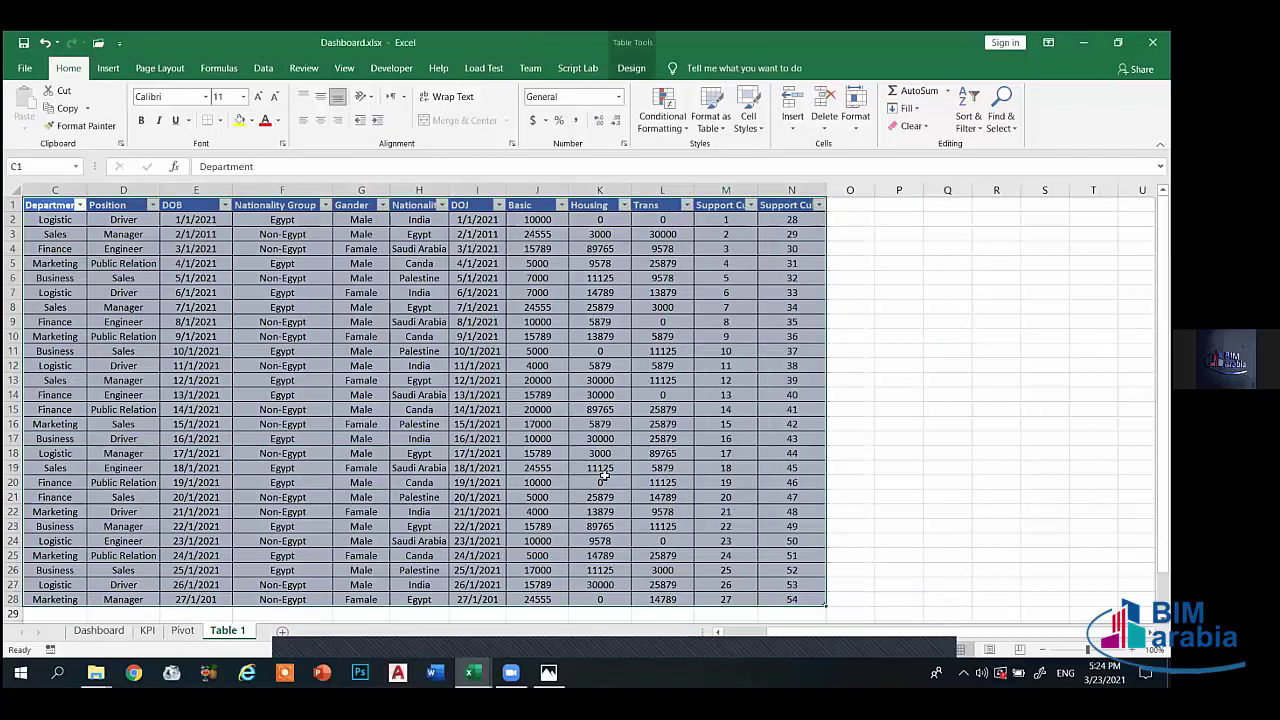
pyautogui.hotkey('ctrl', 'c')
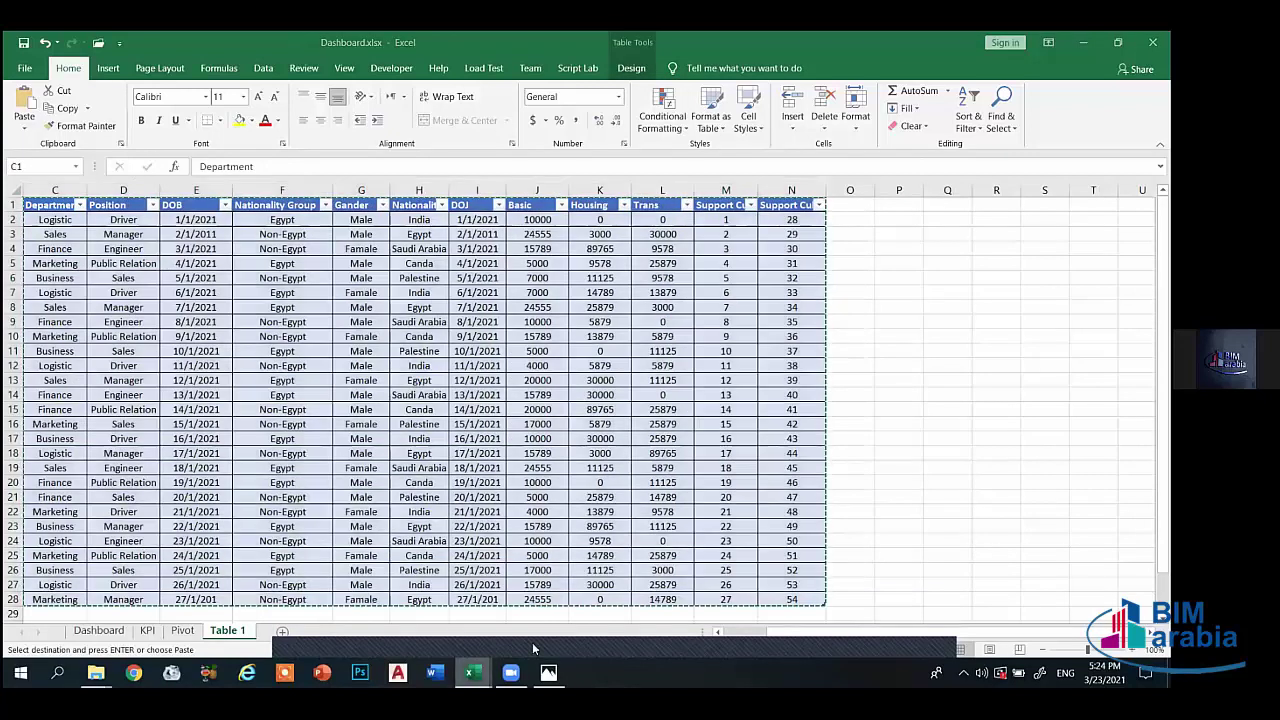
pyautogui.moveTo(471, 672)
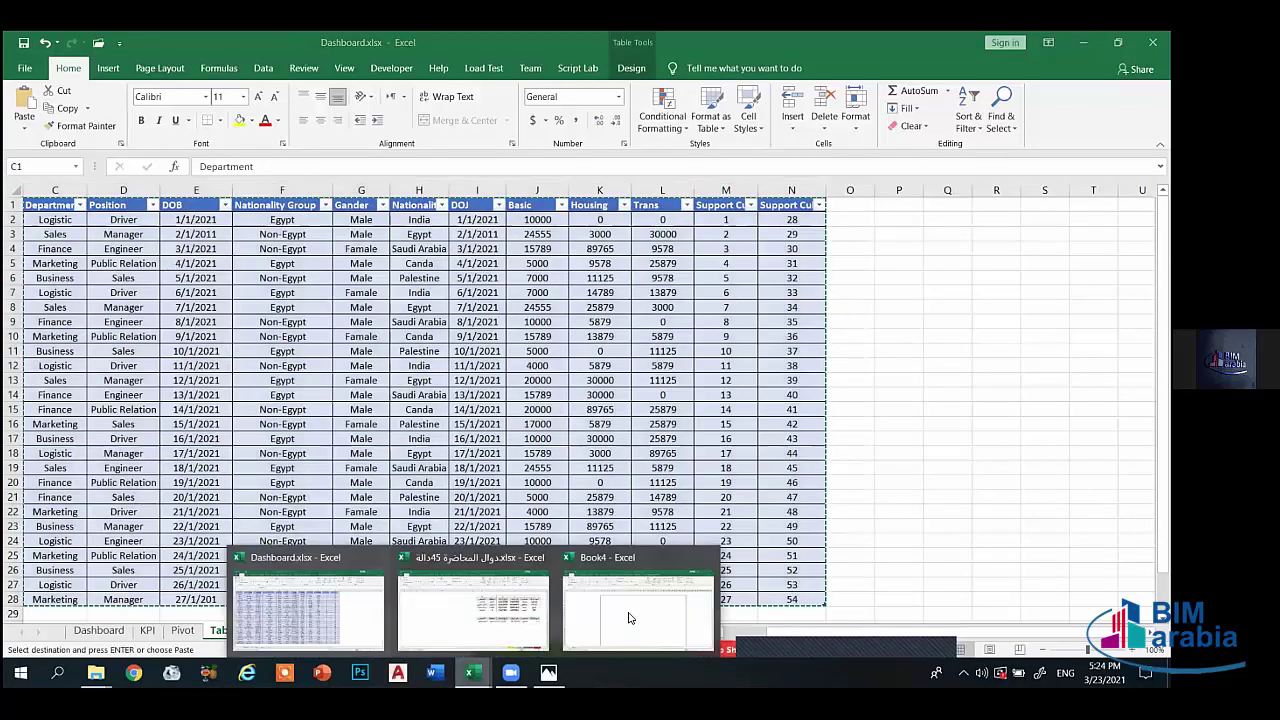
pyautogui.click(628, 615)
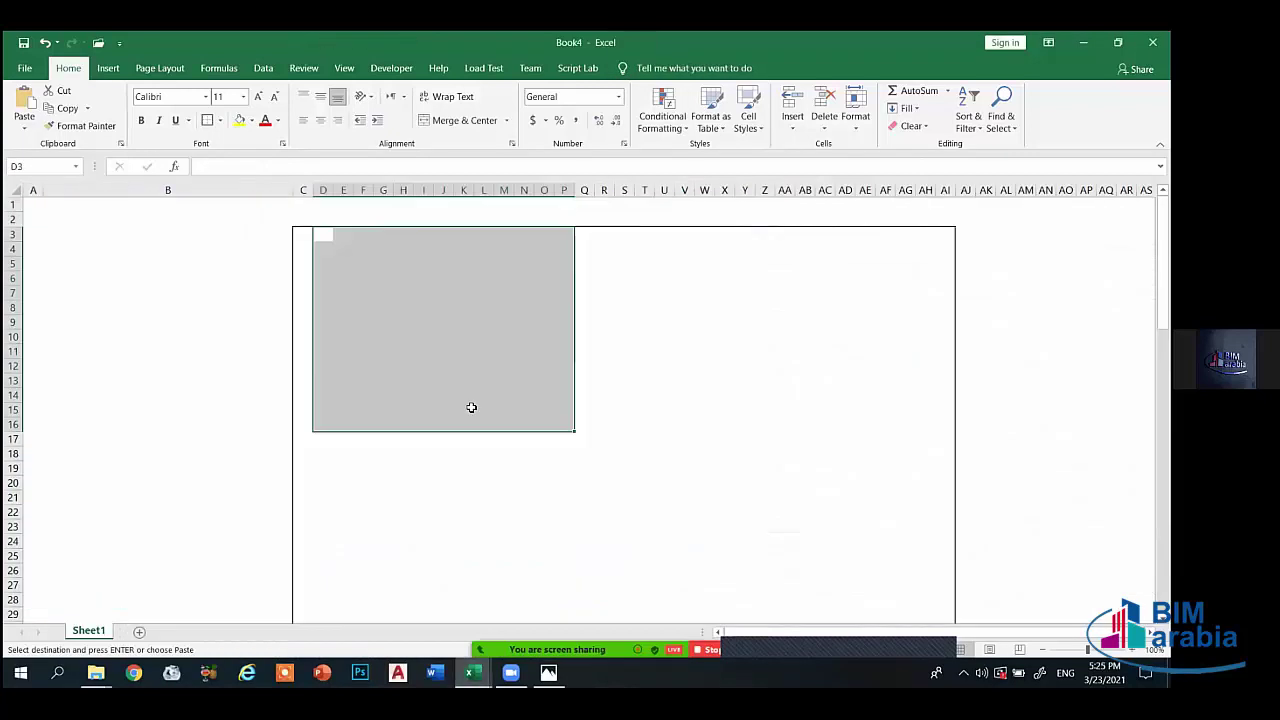
# - Add a new sheet to Book4 and name it Table 1
pyautogui.click(141, 632)
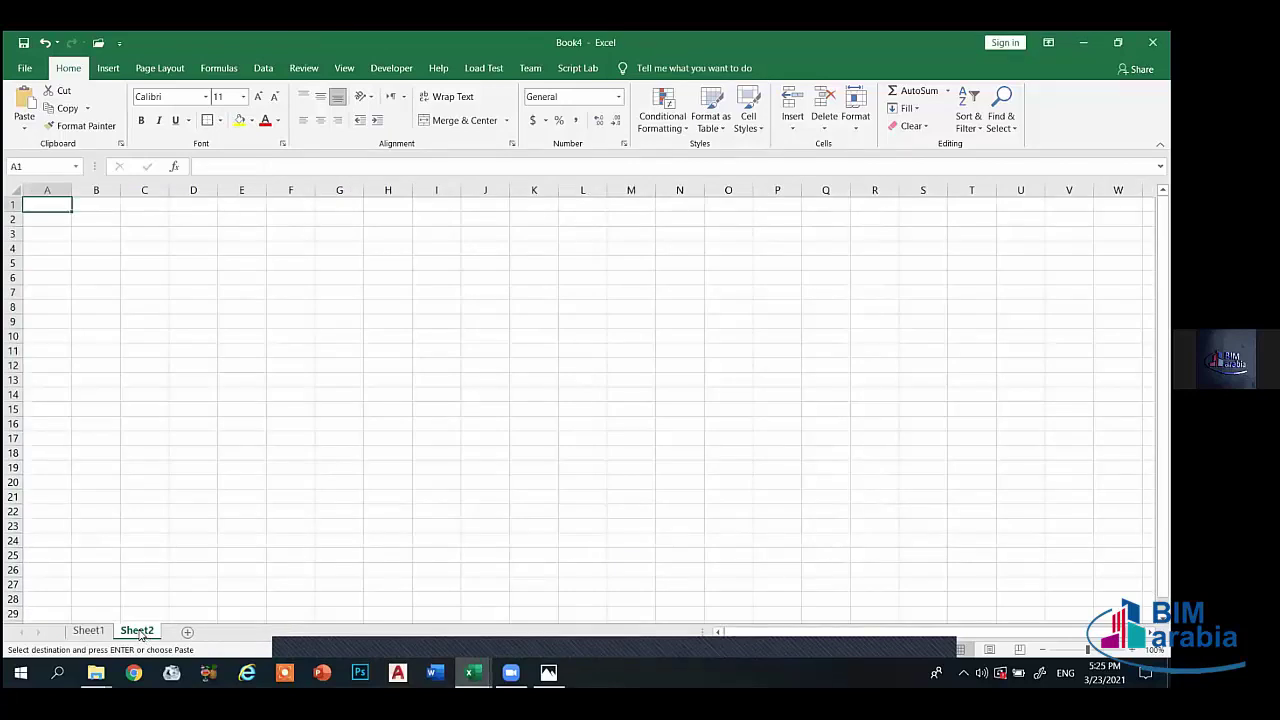
pyautogui.doubleClick(139, 631)
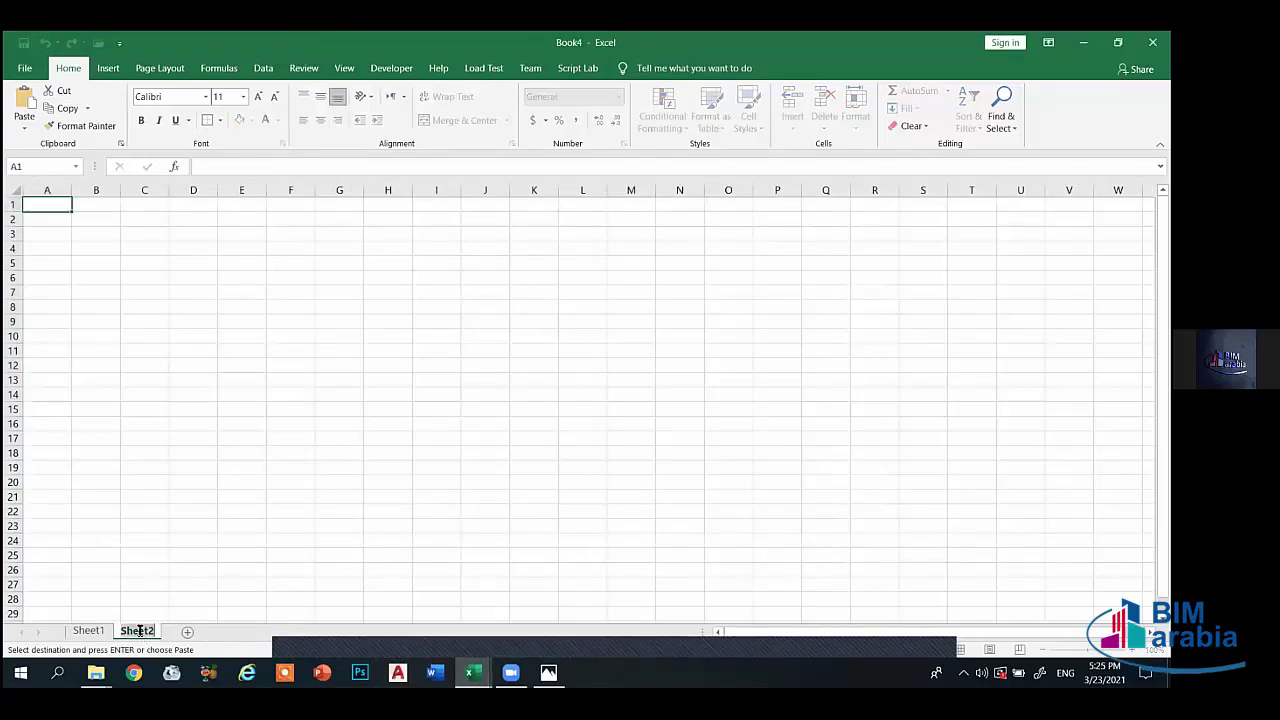
pyautogui.write('Tabl')
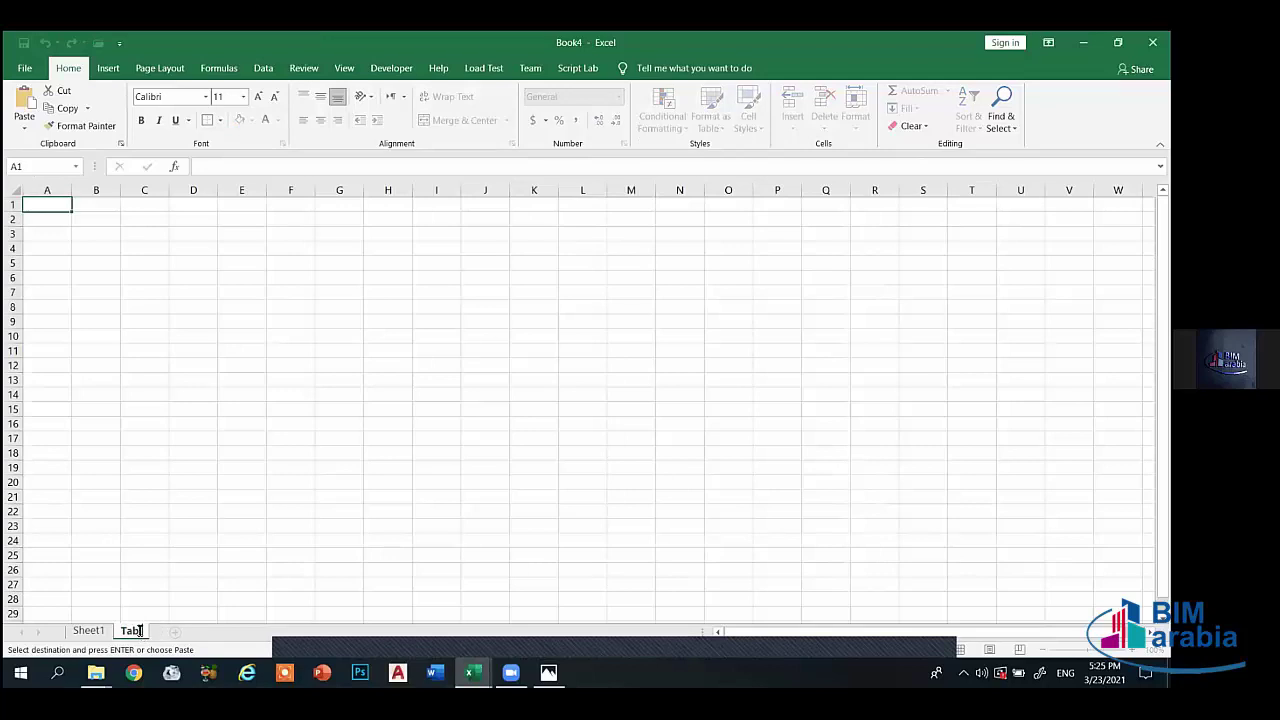
pyautogui.write('e 1')
pyautogui.click(220, 497)
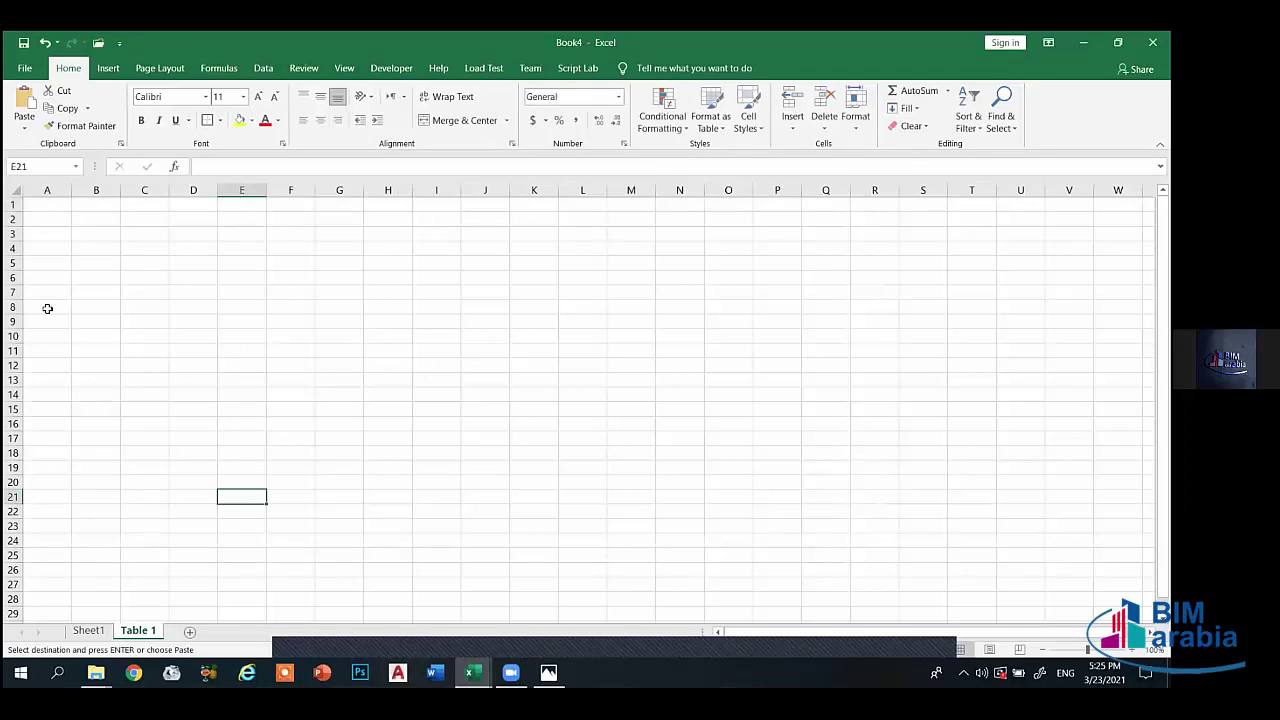
# - Try the employee table at A5 with font sizes 12 to 16, then undo and delete it
pyautogui.click(60, 269)
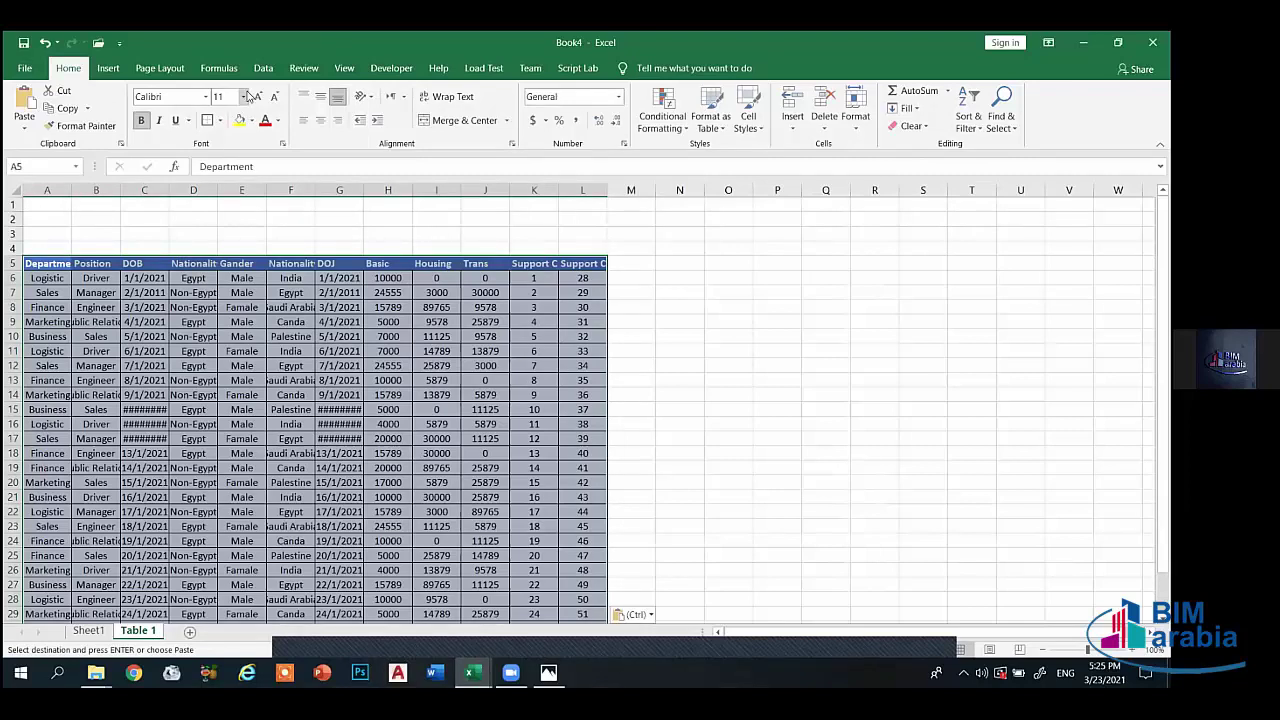
pyautogui.click(254, 96)
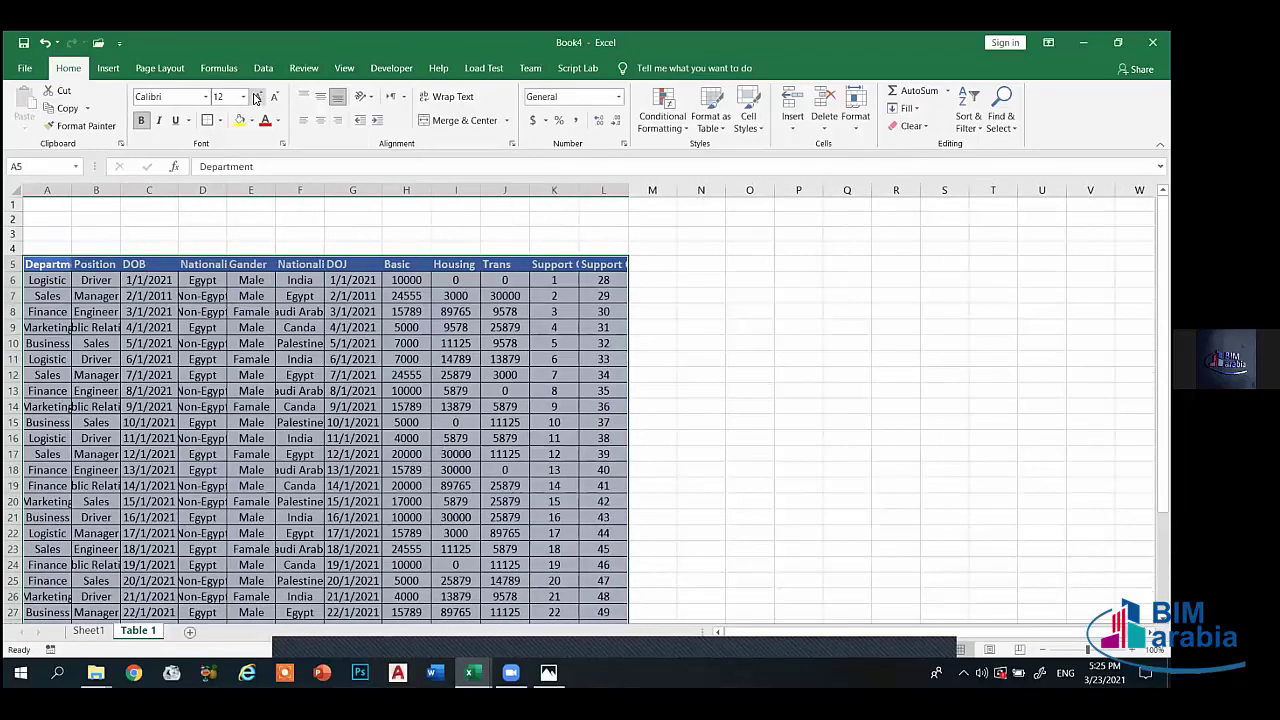
pyautogui.click(254, 96)
pyautogui.click(254, 96)
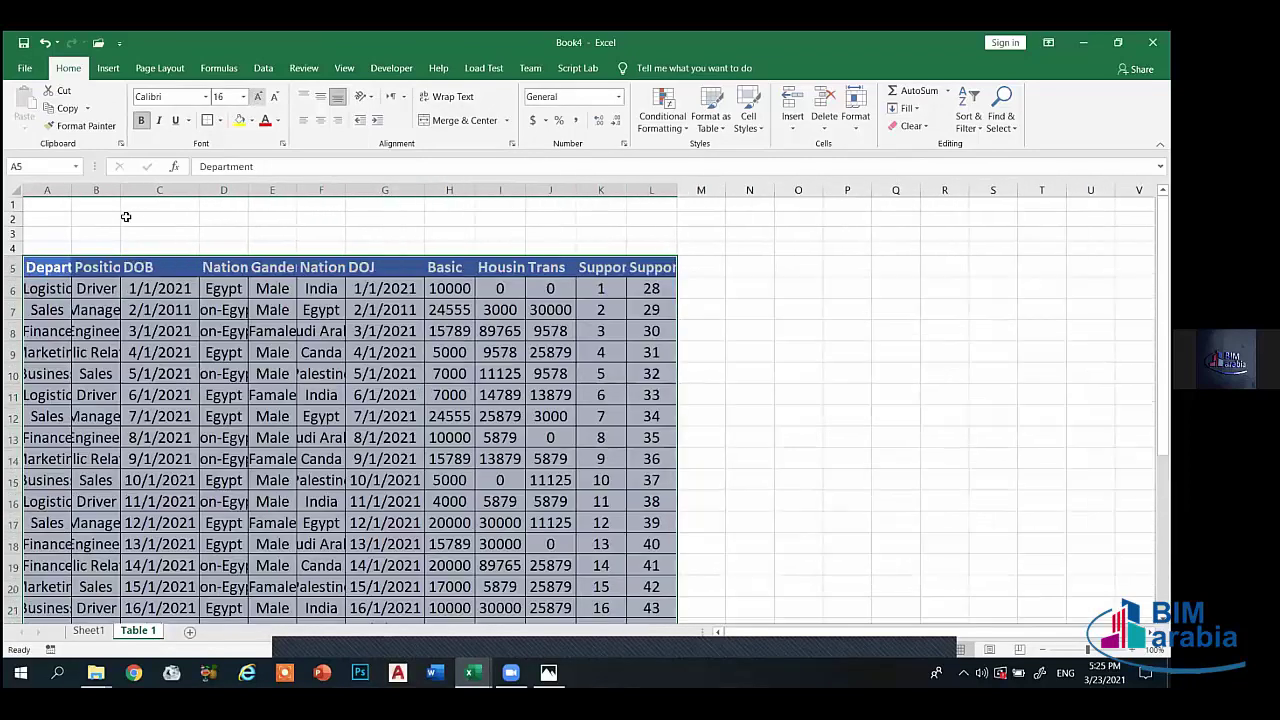
pyautogui.click(276, 97)
pyautogui.click(276, 97)
pyautogui.click(276, 97)
pyautogui.click(88, 218)
pyautogui.scroll(-1, 145, 375)
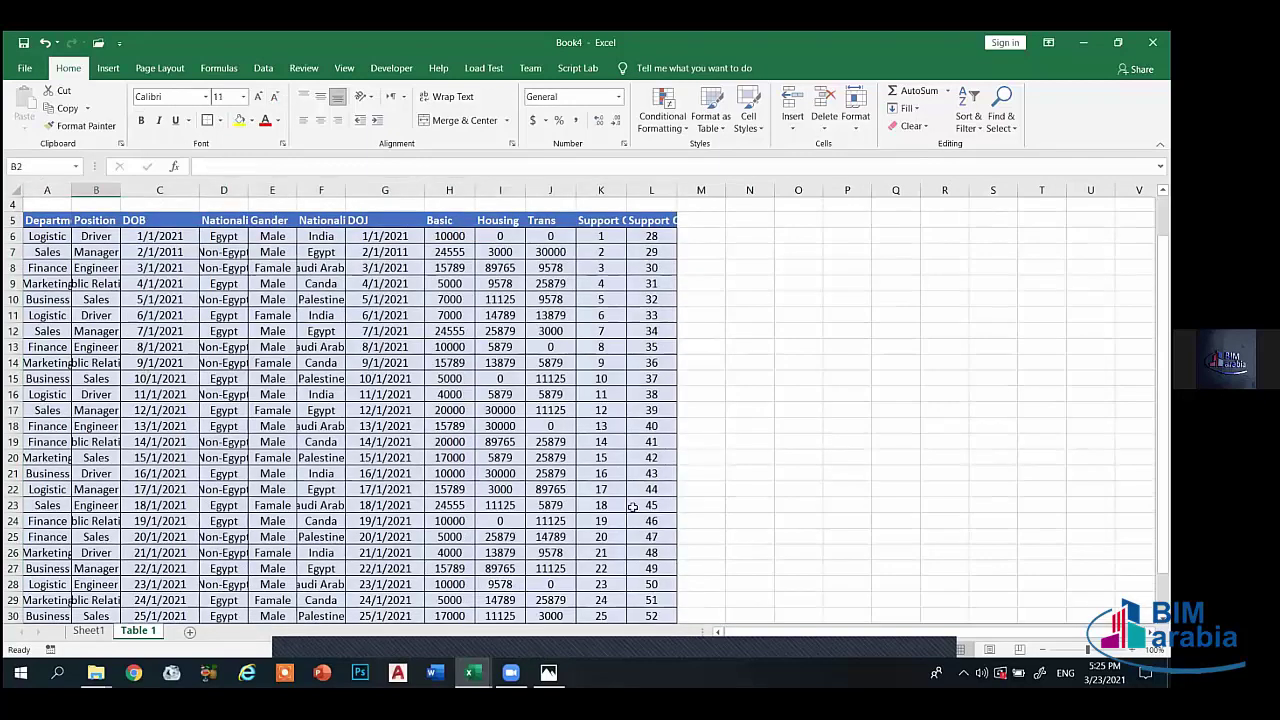
pyautogui.scroll(-1, 632, 507)
pyautogui.hotkey('ctrl', 'z')
pyautogui.hotkey('ctrl', 'z')
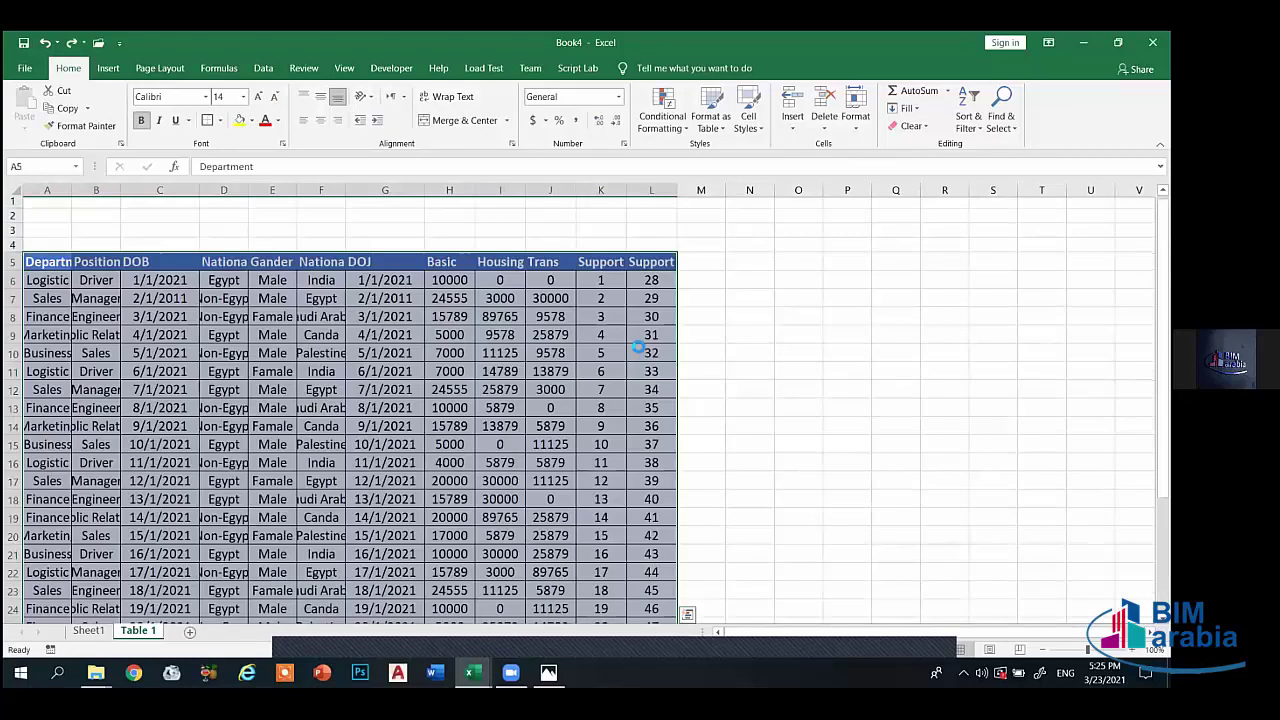
pyautogui.hotkey('ctrl', 'y')
pyautogui.hotkey('ctrl', 'y')
pyautogui.hotkey('ctrl', 'c')
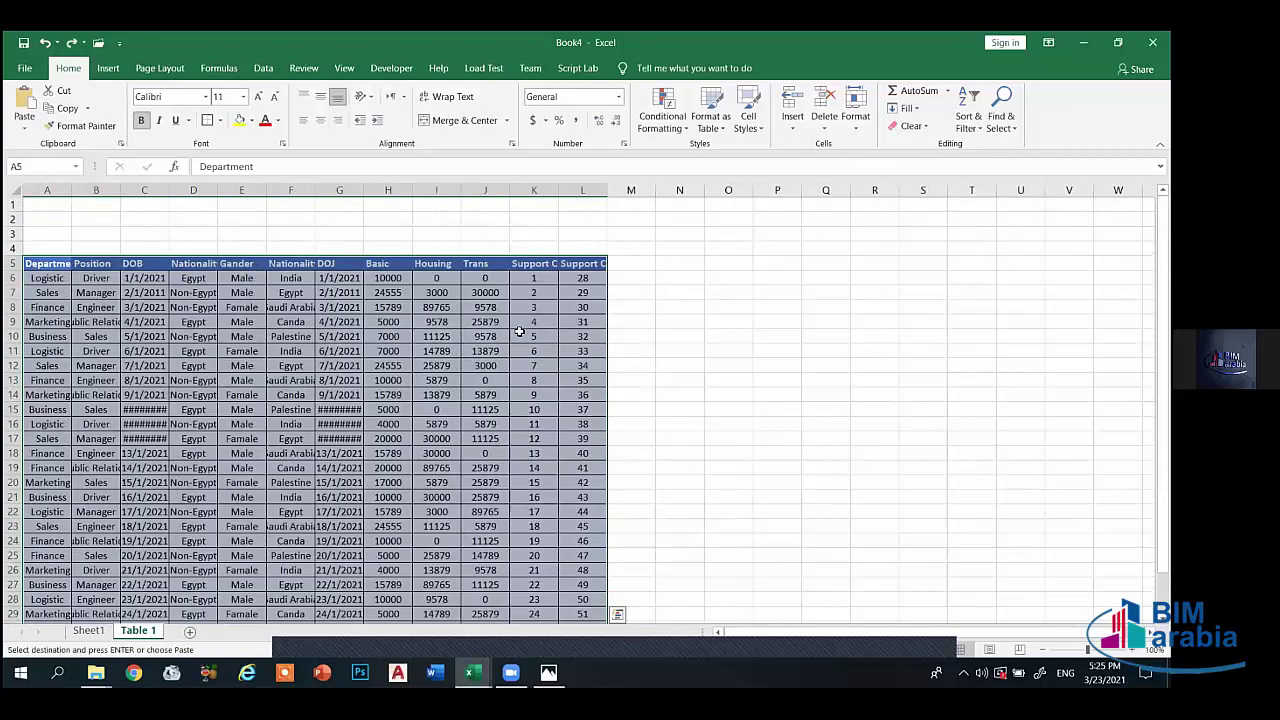
pyautogui.press('Delete')
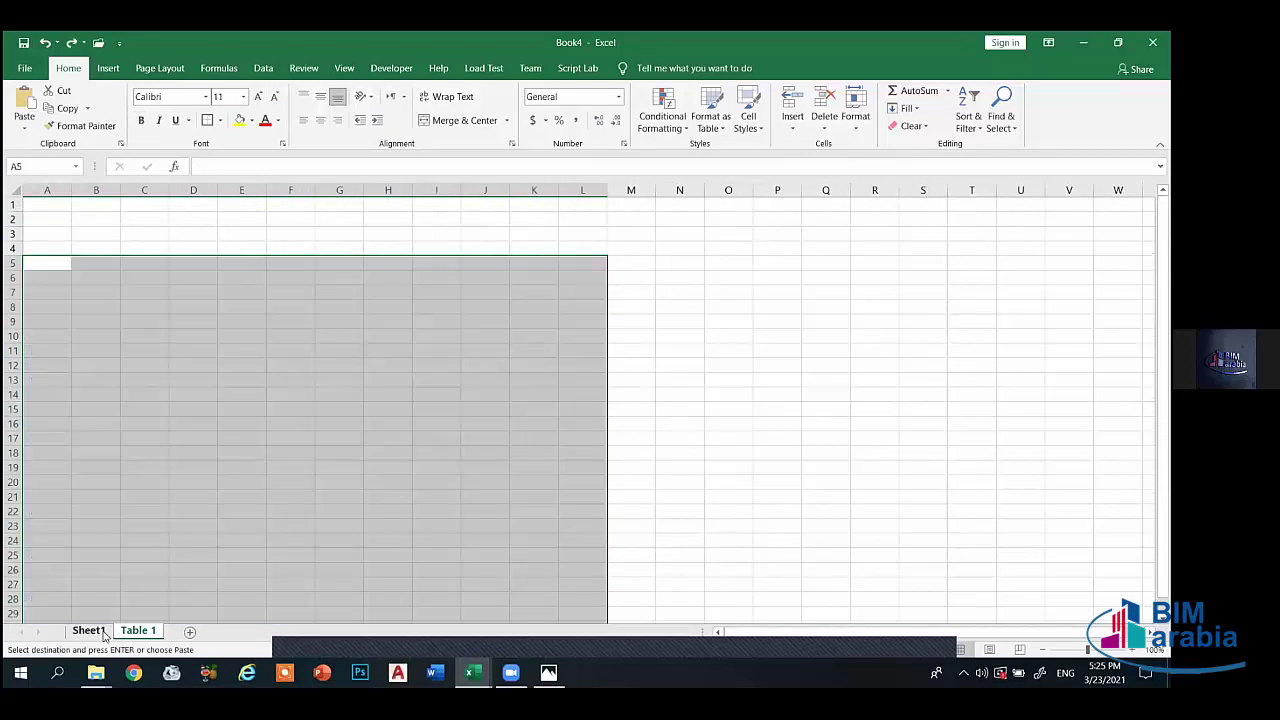
# - Rename Sheet1 to Dashboard, then return to the Table 1 sheet
pyautogui.click(102, 631)
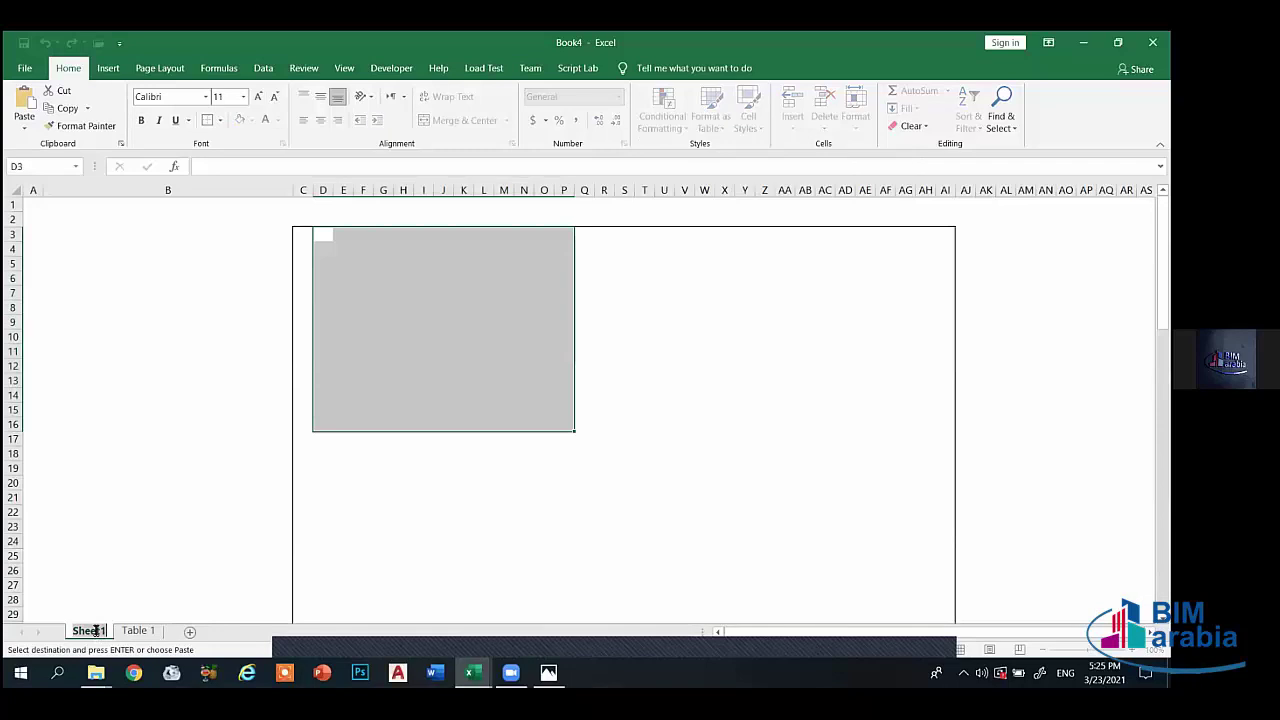
pyautogui.write('Das')
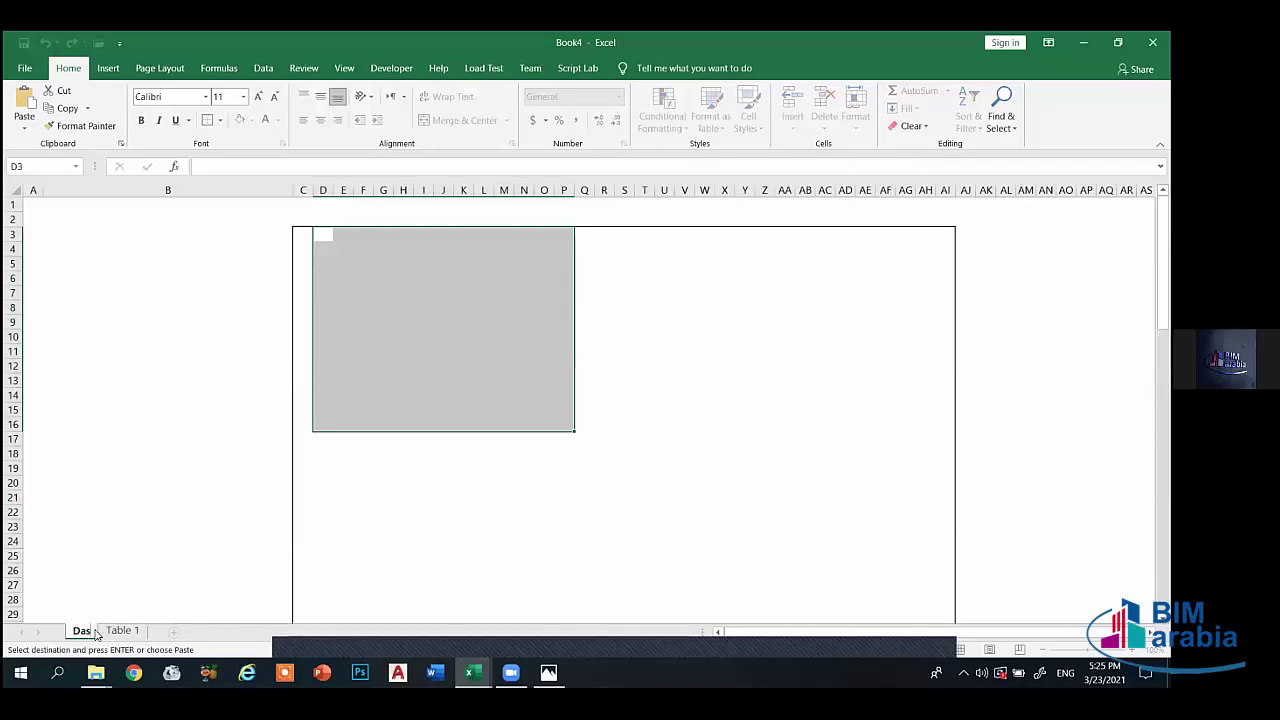
pyautogui.write('hboard')
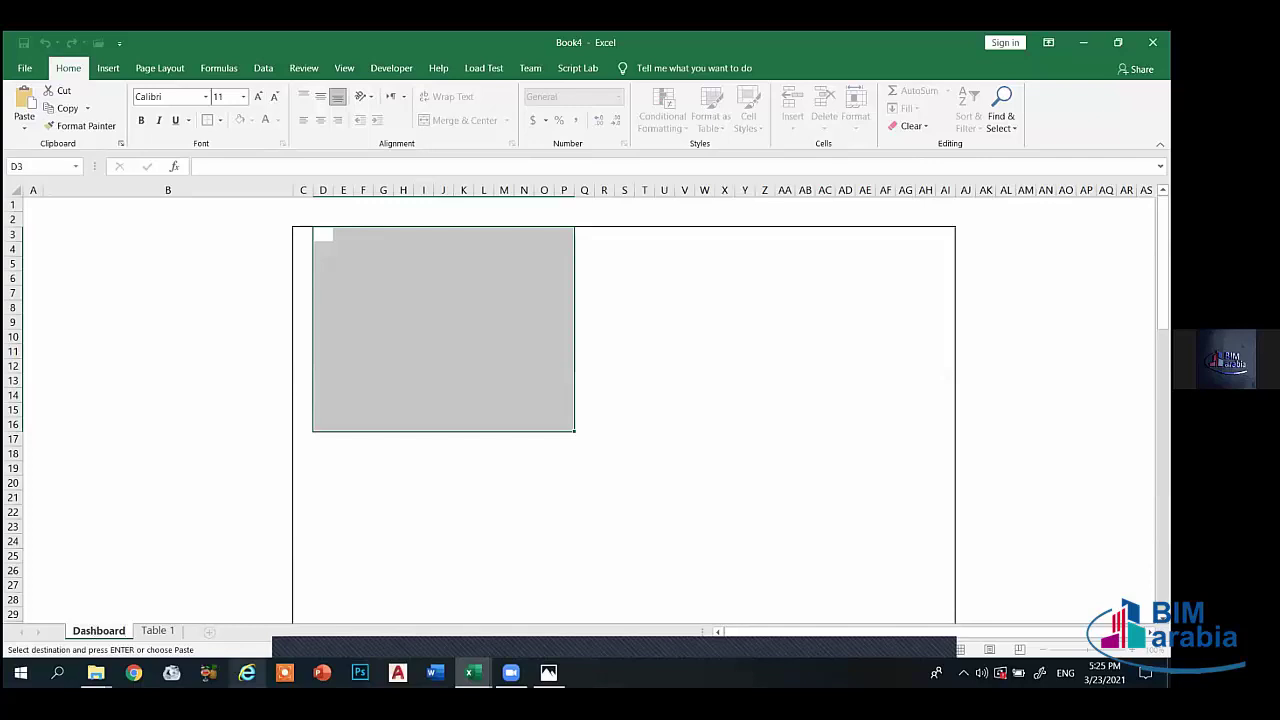
pyautogui.click(165, 630)
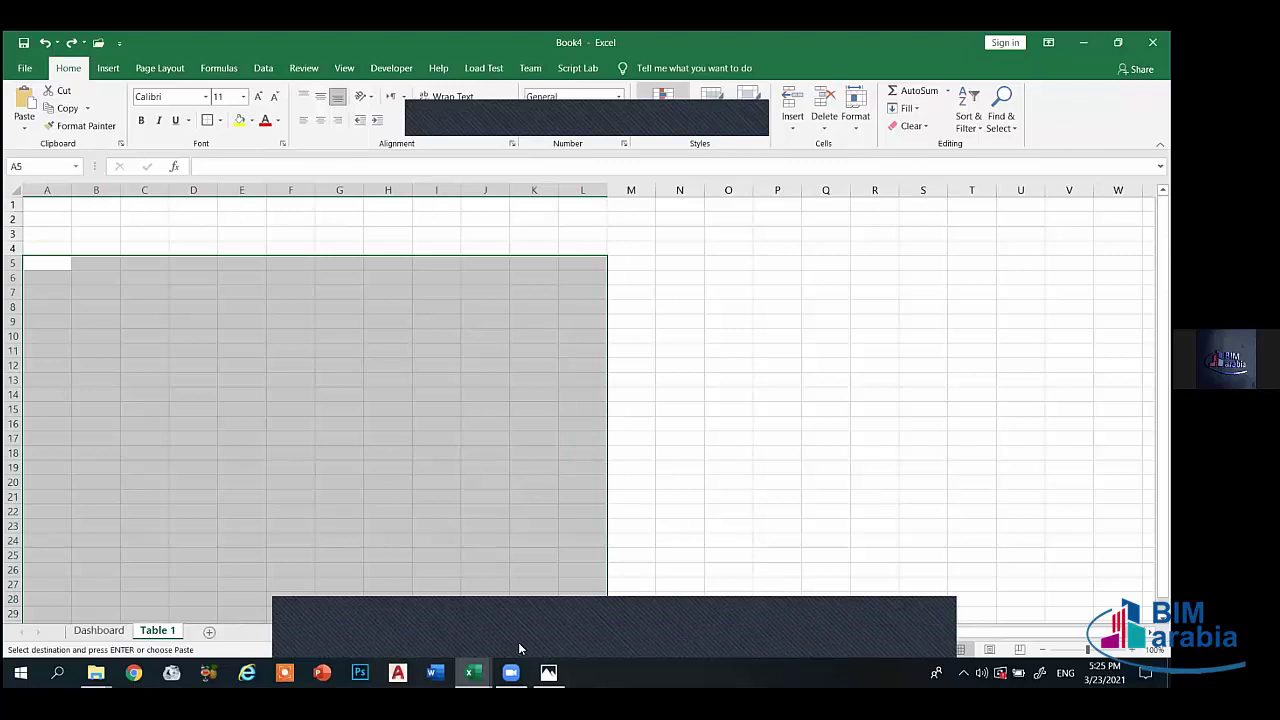
# - Make cell C10 of the Dashboard workbook's table read Finance, then bring File Explorer forward
pyautogui.click(518, 642)
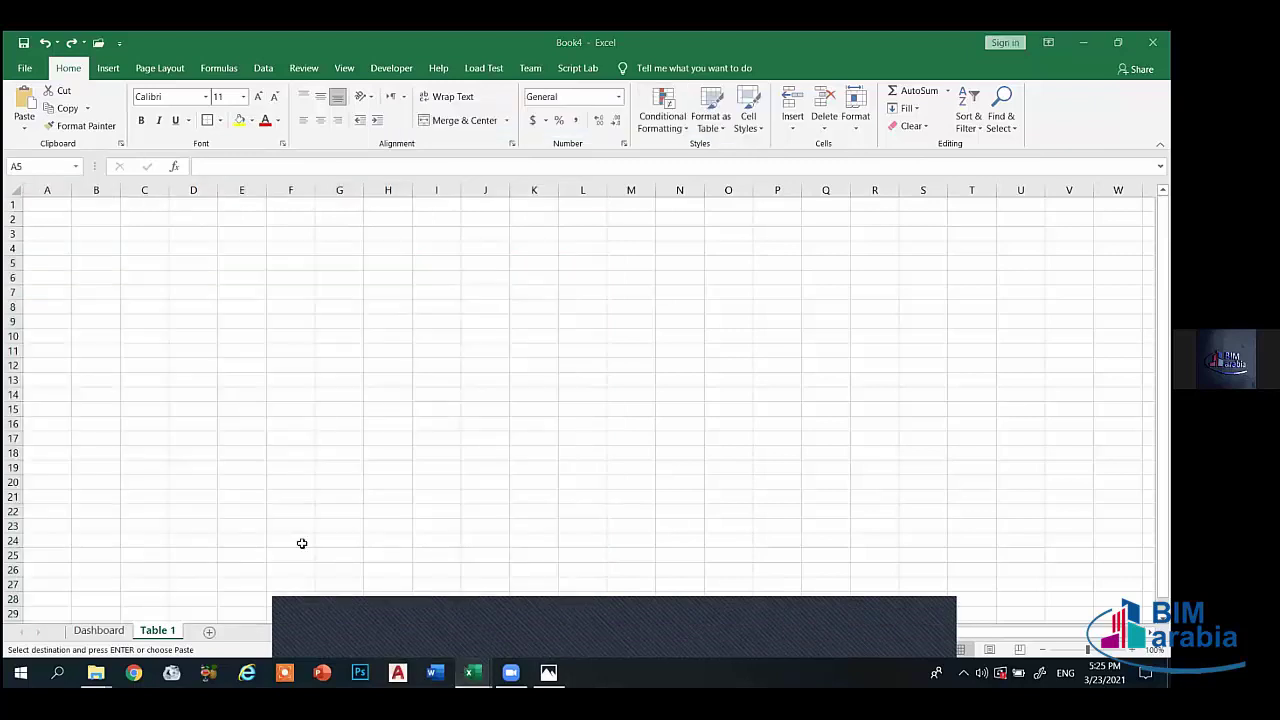
pyautogui.hotkey('ctrl', 'Tab')
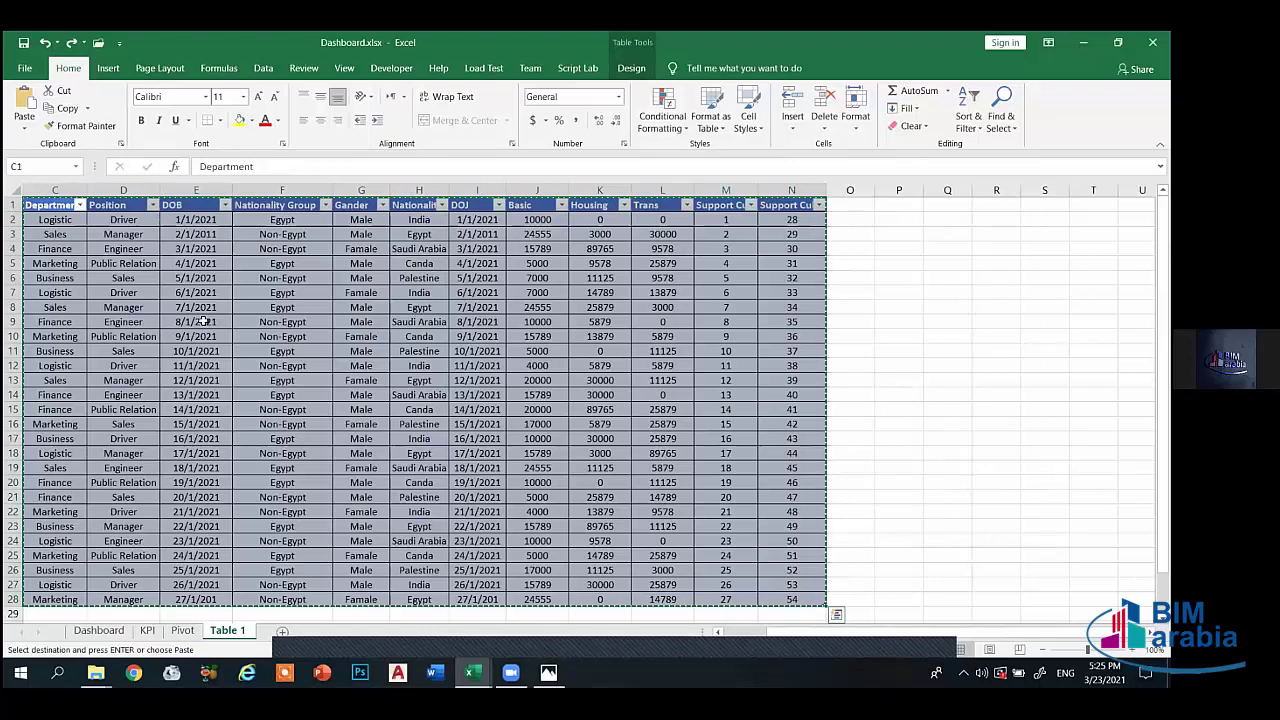
pyautogui.hotkey('ctrl', 'd')
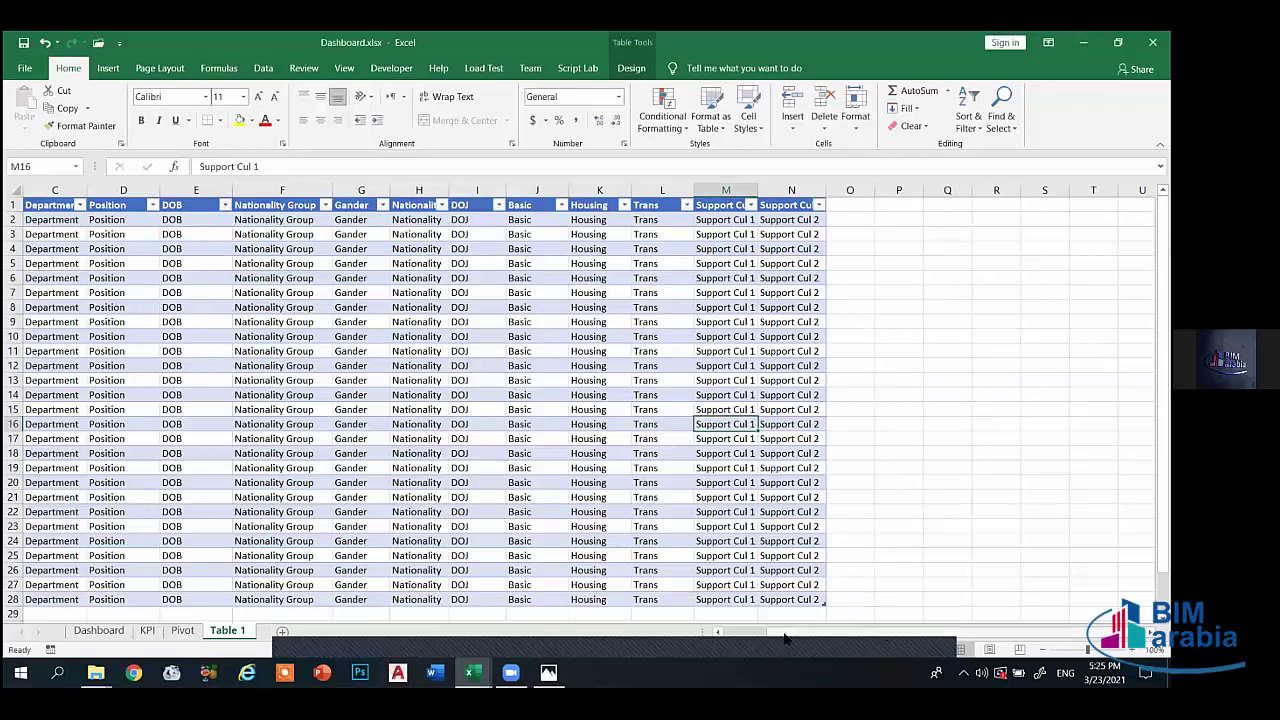
pyautogui.moveTo(787, 632); pyautogui.dragTo(752, 632)
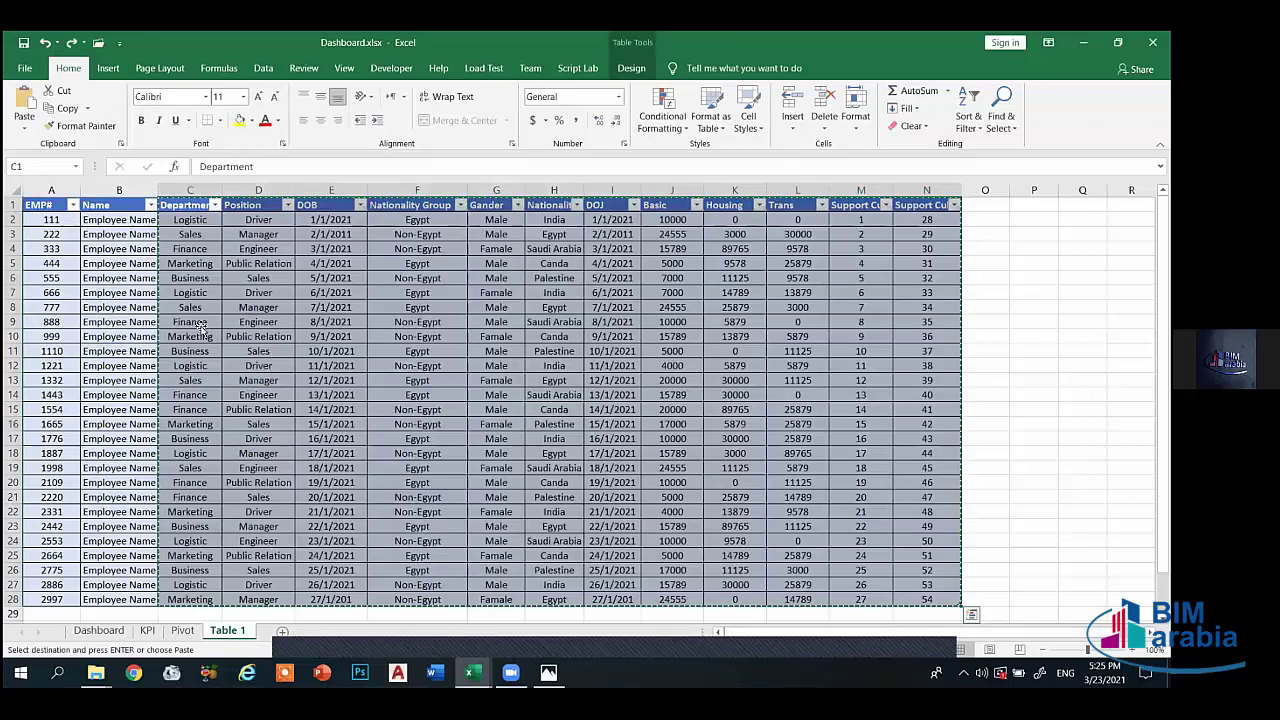
pyautogui.click(197, 332)
pyautogui.press('Return')
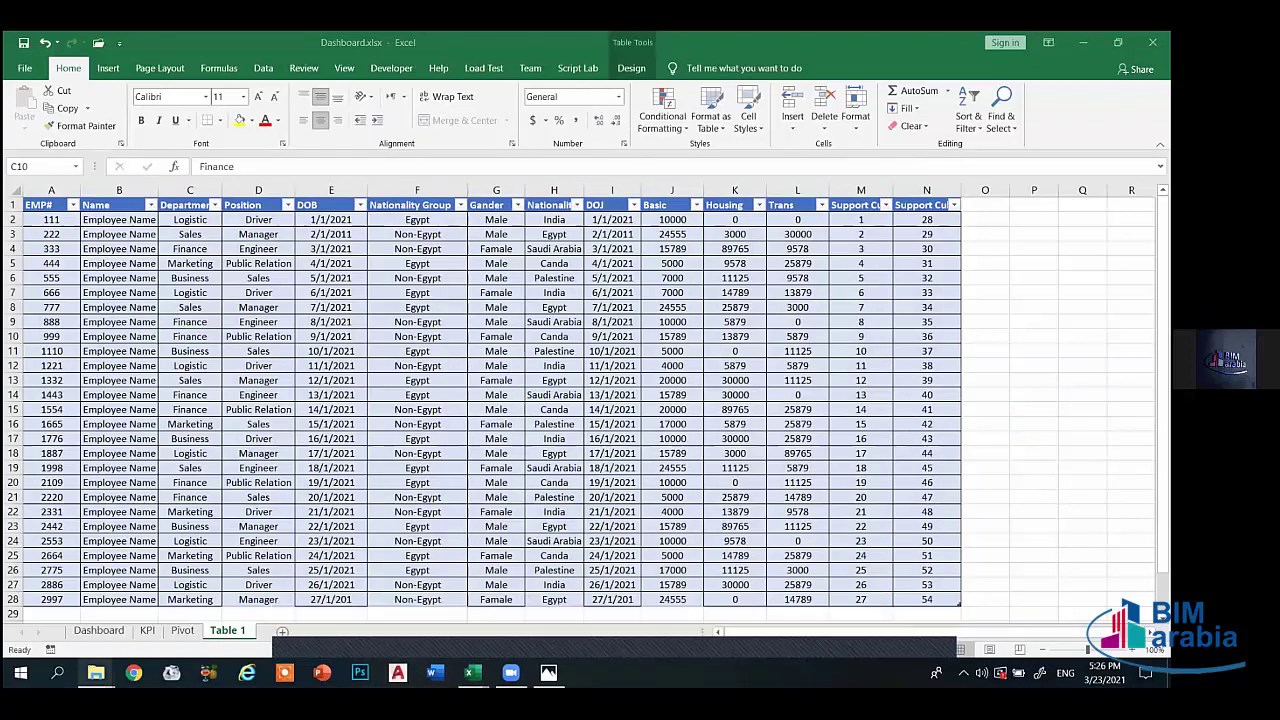
pyautogui.moveTo(96, 672)
pyautogui.click(228, 619)
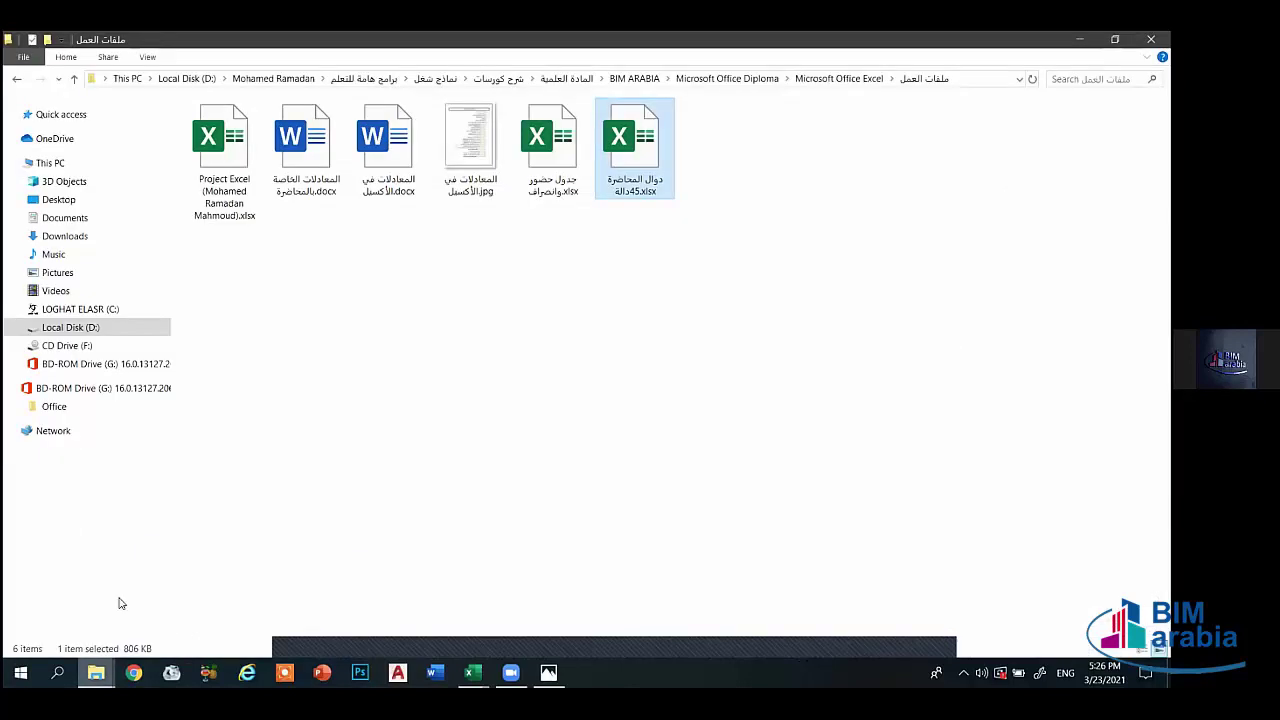
# - Copy the Dashboard.xlsx file from the DashBoard folder
pyautogui.click(96, 672)
pyautogui.click(95, 610)
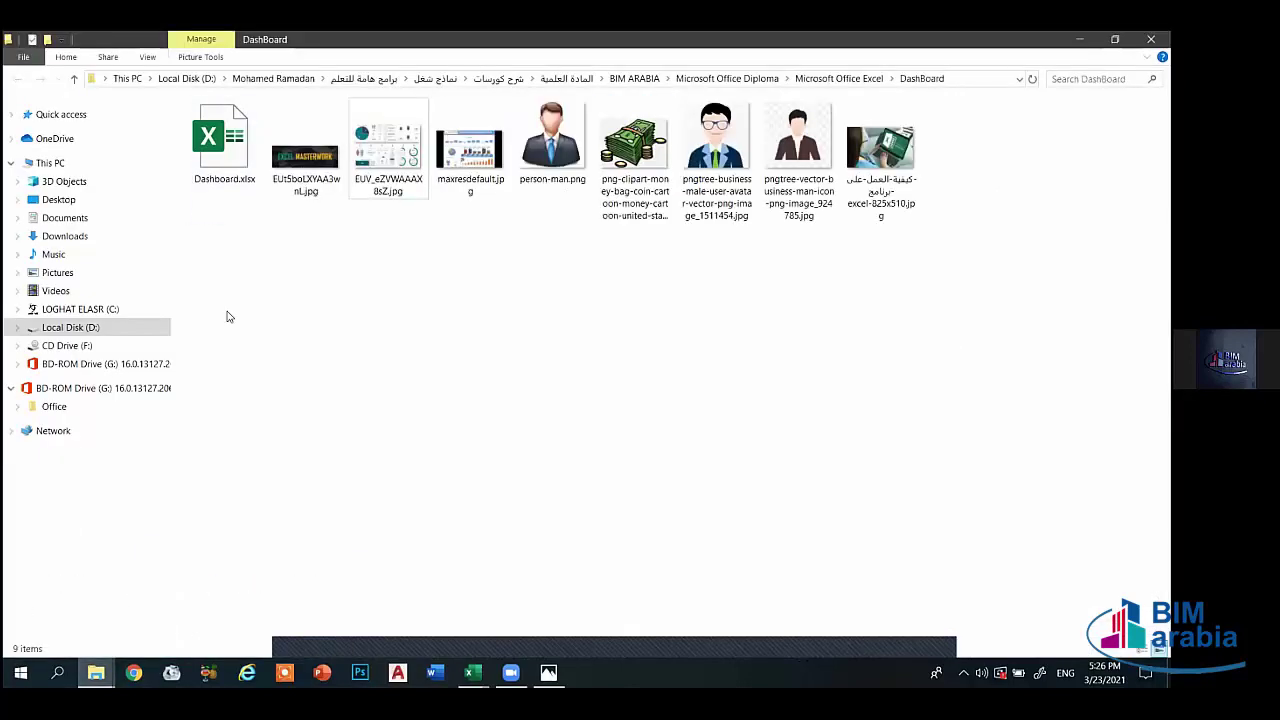
pyautogui.click(205, 165)
pyautogui.rightClick(206, 167)
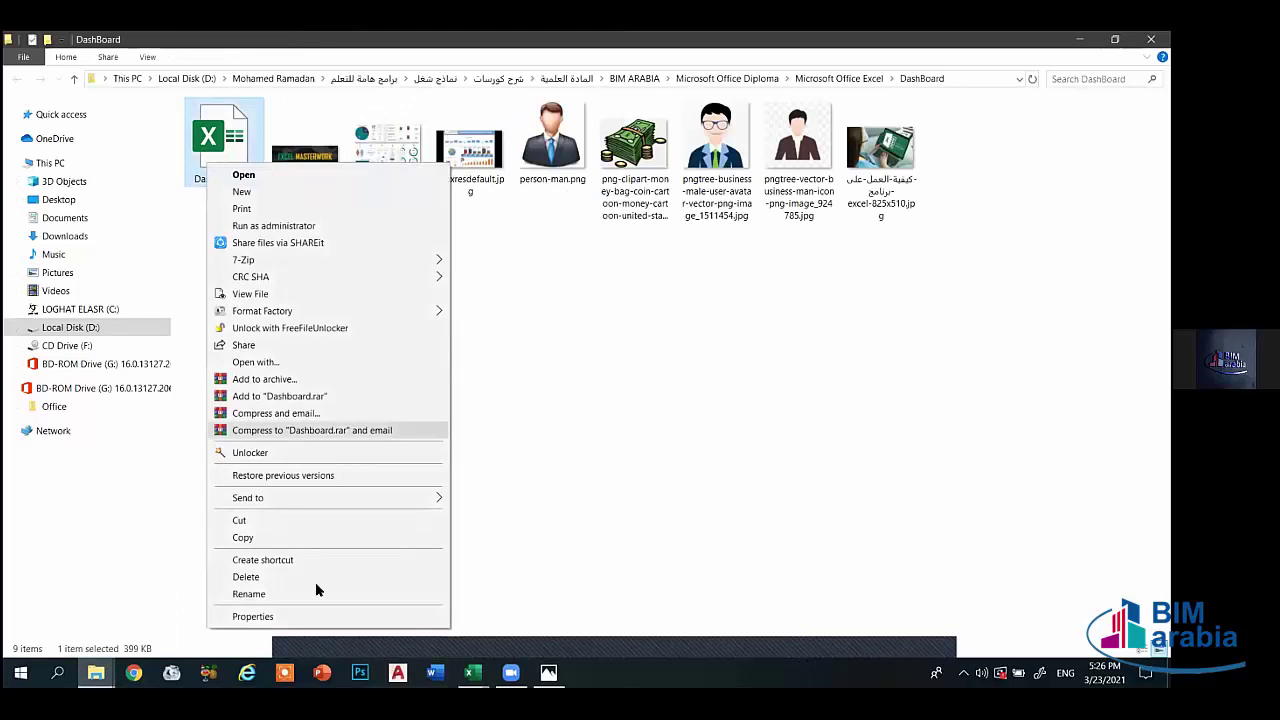
pyautogui.click(277, 538)
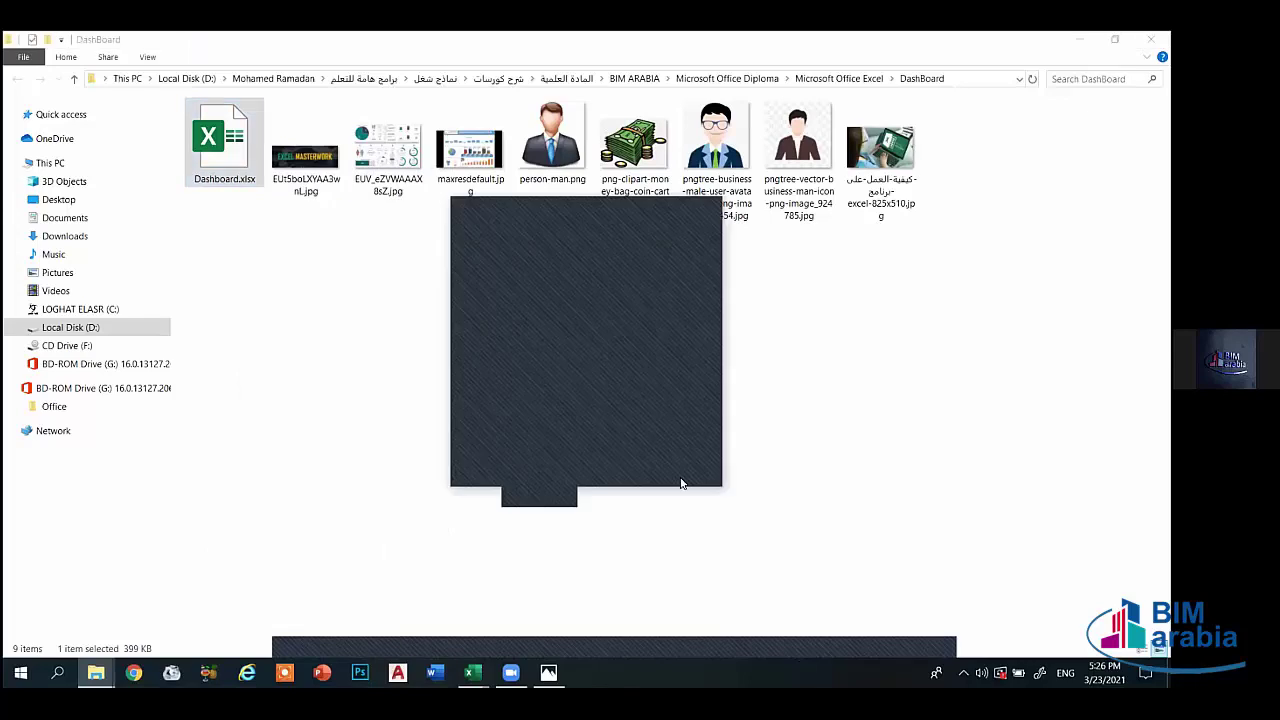
# - Return to the Dashboard.xlsx employee table in Excel and clear the shaded selection
pyautogui.click(728, 480)
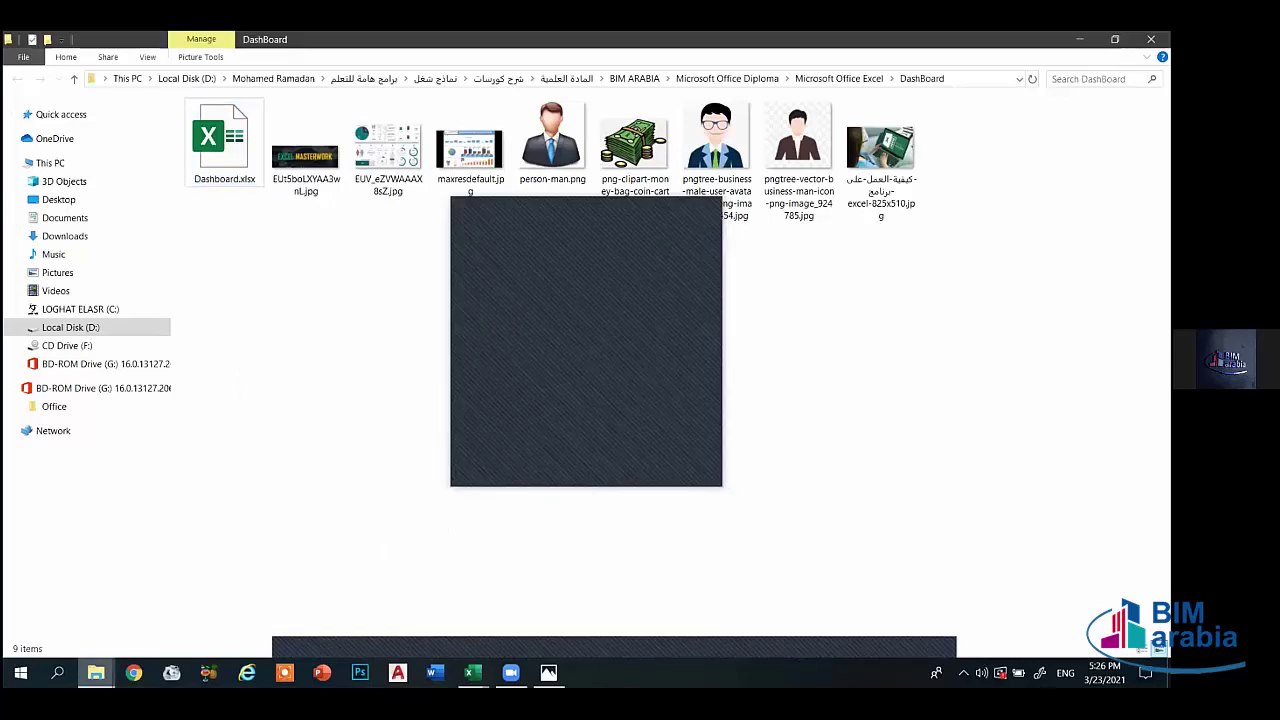
pyautogui.click(96, 672)
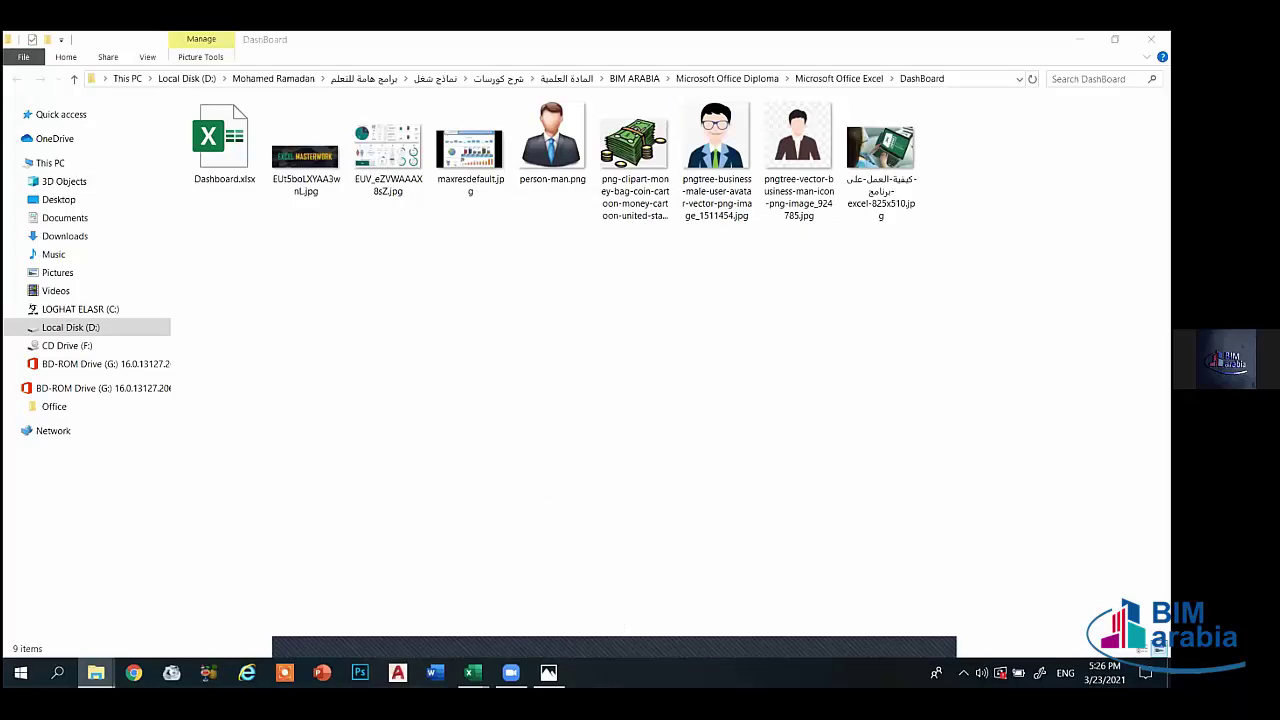
pyautogui.moveTo(473, 672)
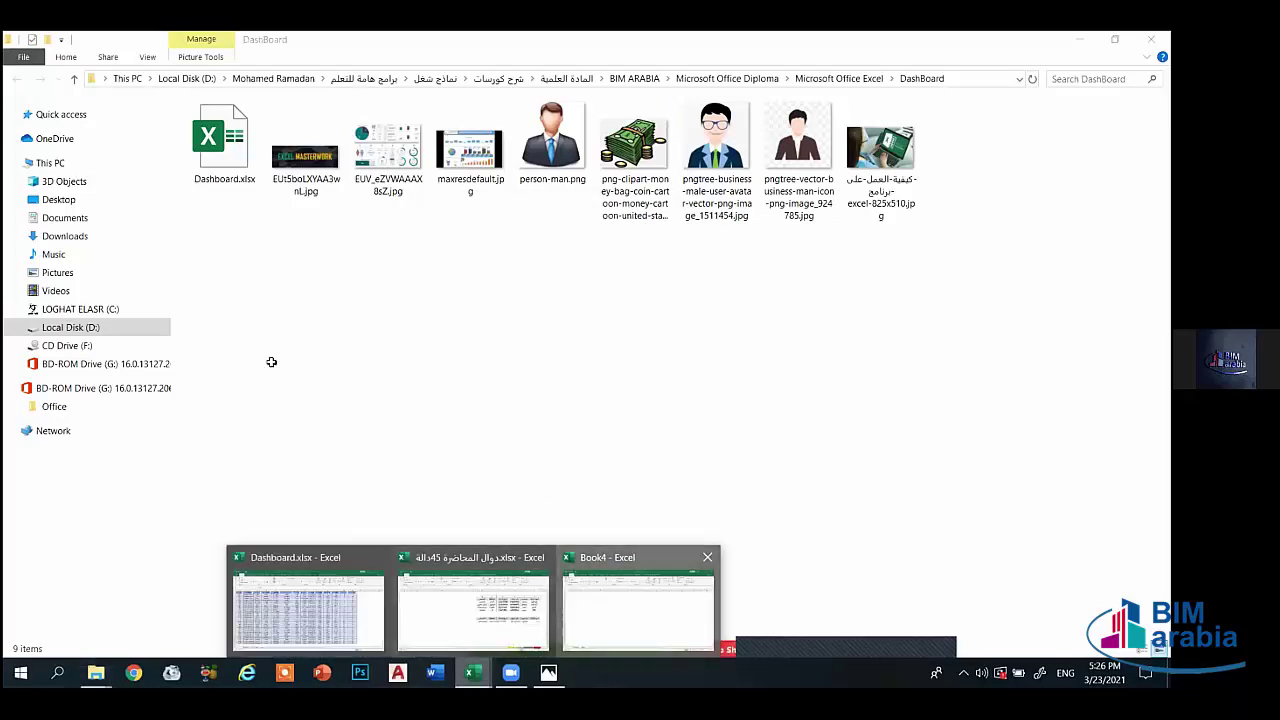
pyautogui.click(638, 600)
pyautogui.click(76, 249)
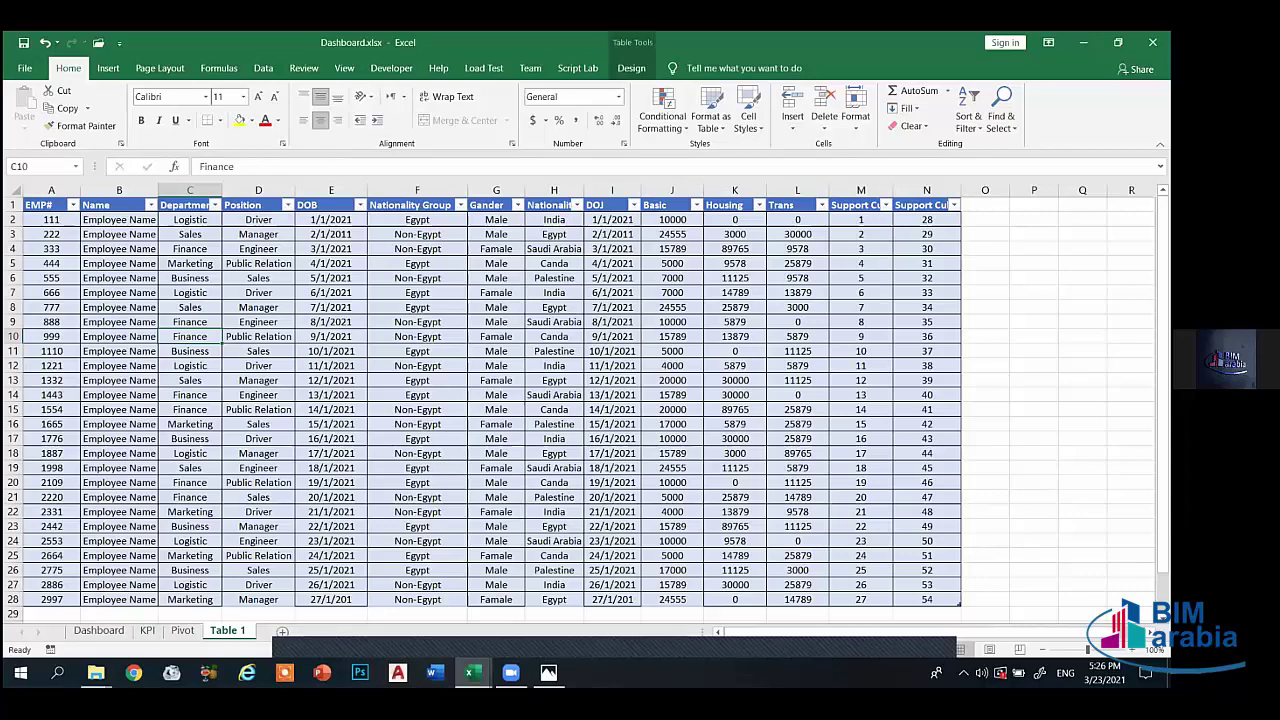
# - In Book4, enter the headers EMP# and Name in A1 and B1
pyautogui.click(730, 466)
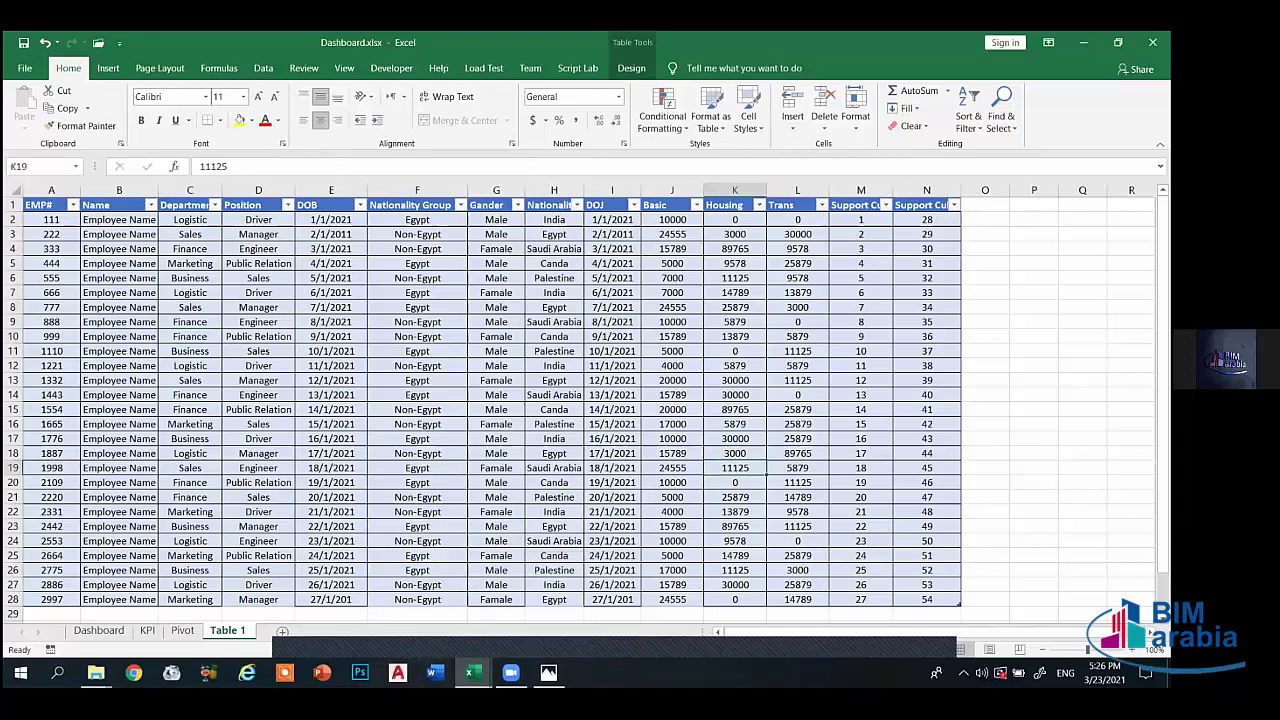
pyautogui.moveTo(470, 675)
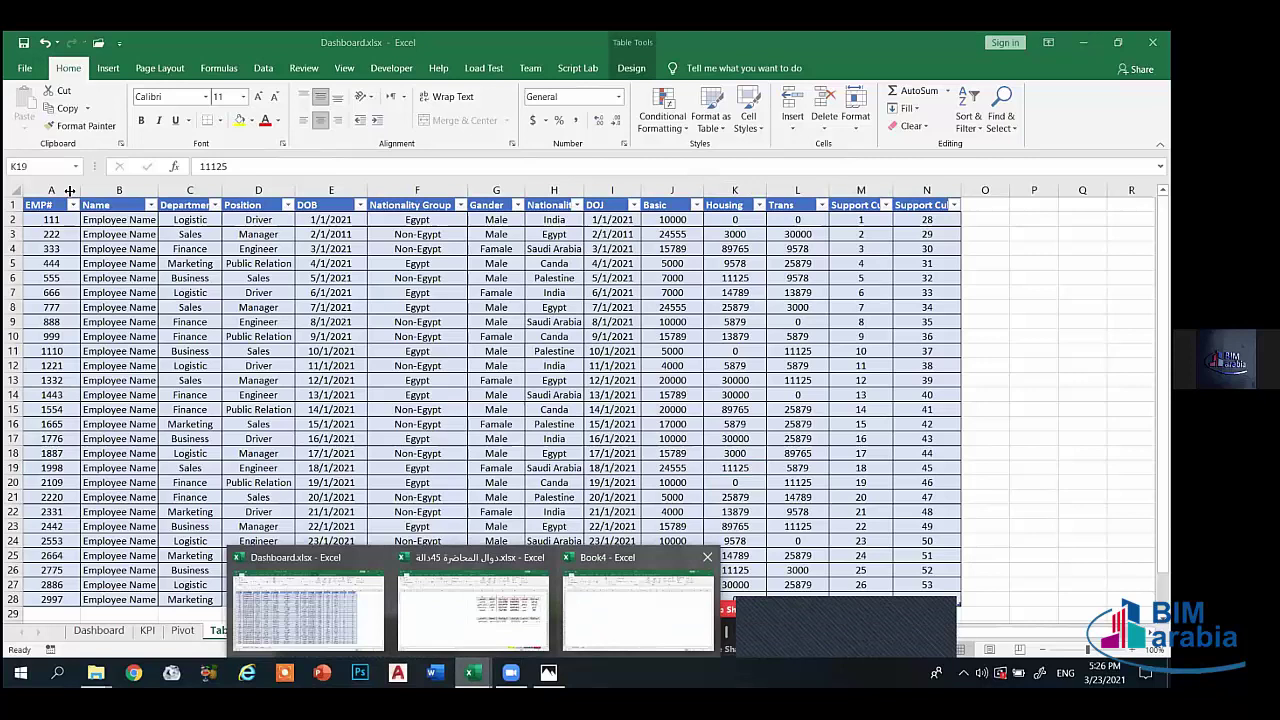
pyautogui.click(626, 597)
pyautogui.click(35, 206)
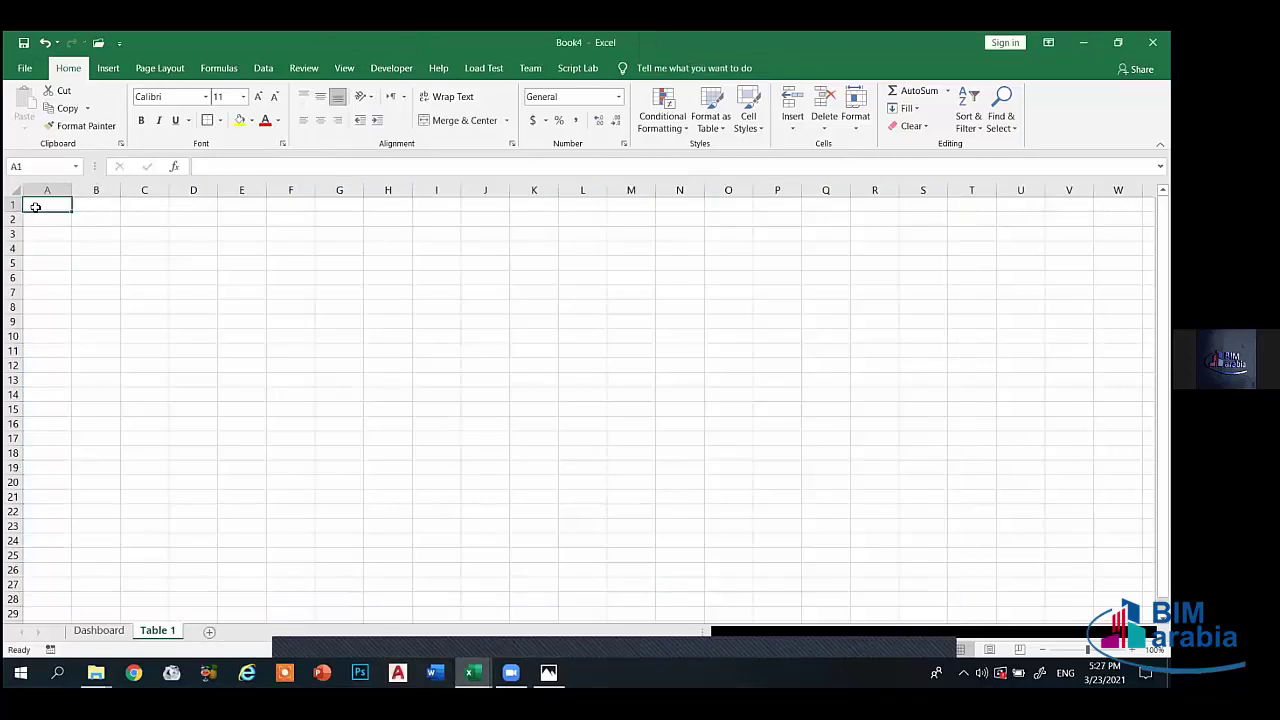
pyautogui.write('E')
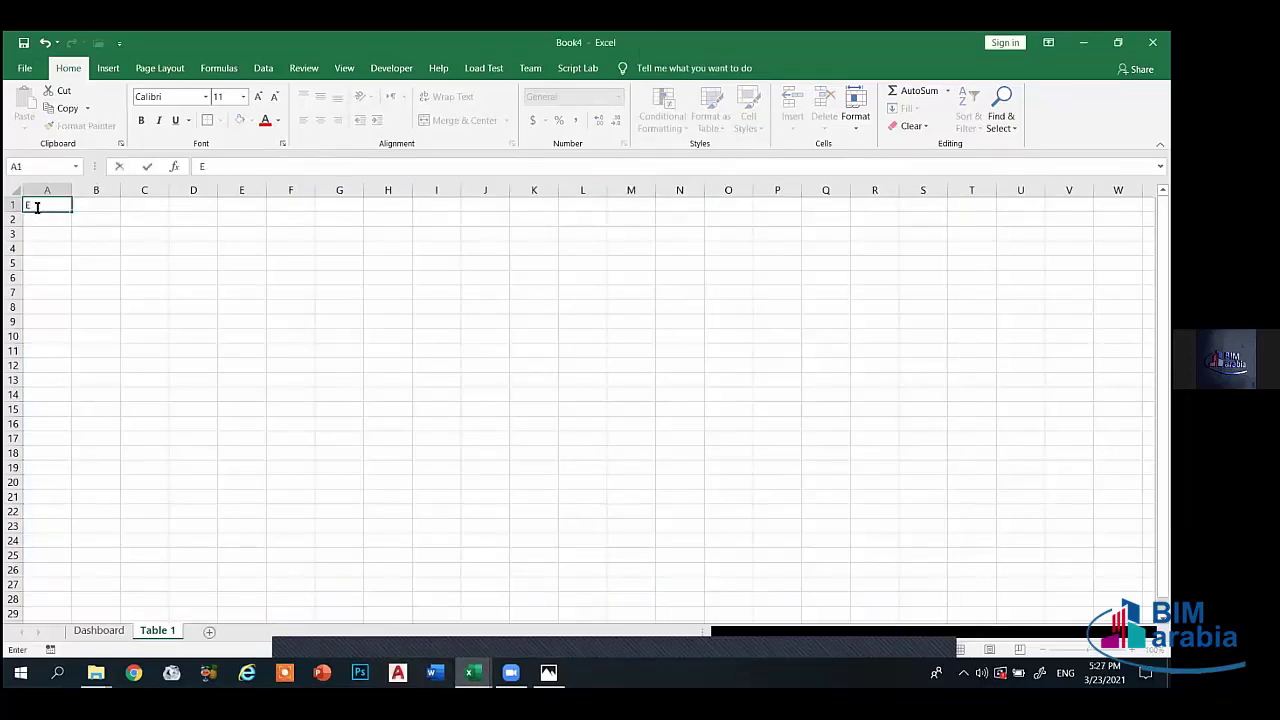
pyautogui.write('MP#')
pyautogui.press('Tab')
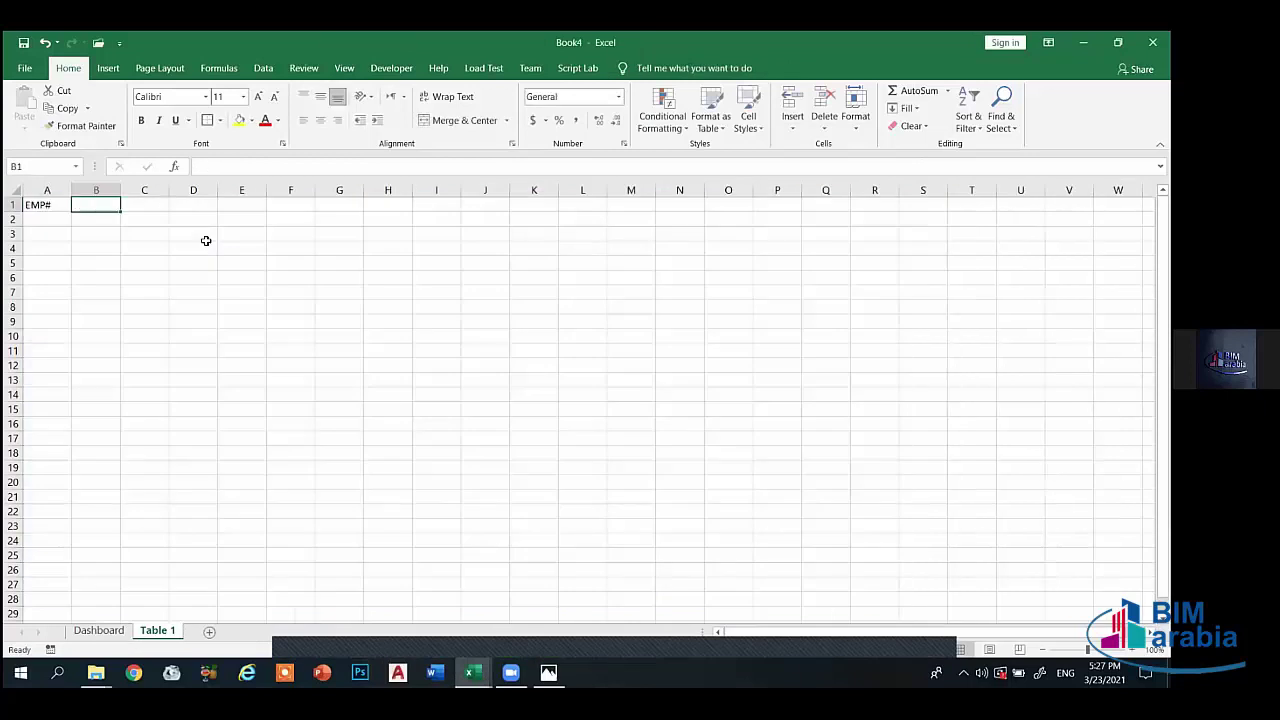
pyautogui.write('Name')
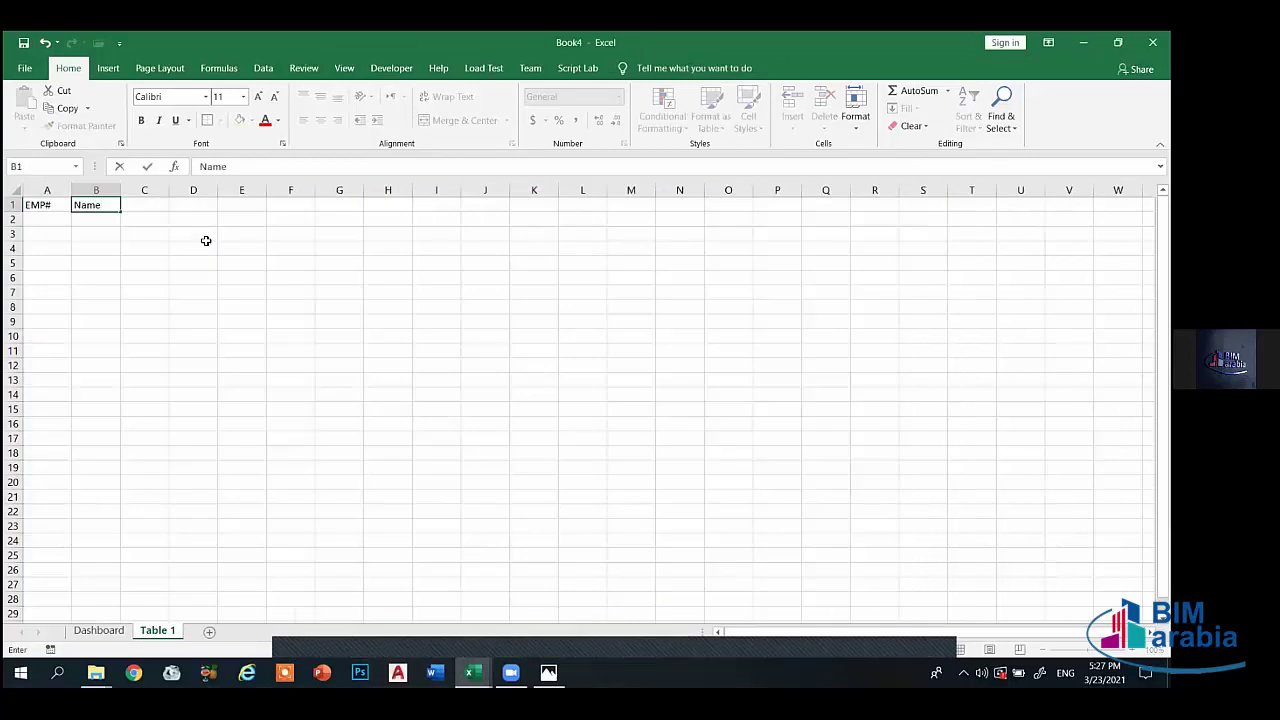
pyautogui.press('Return')
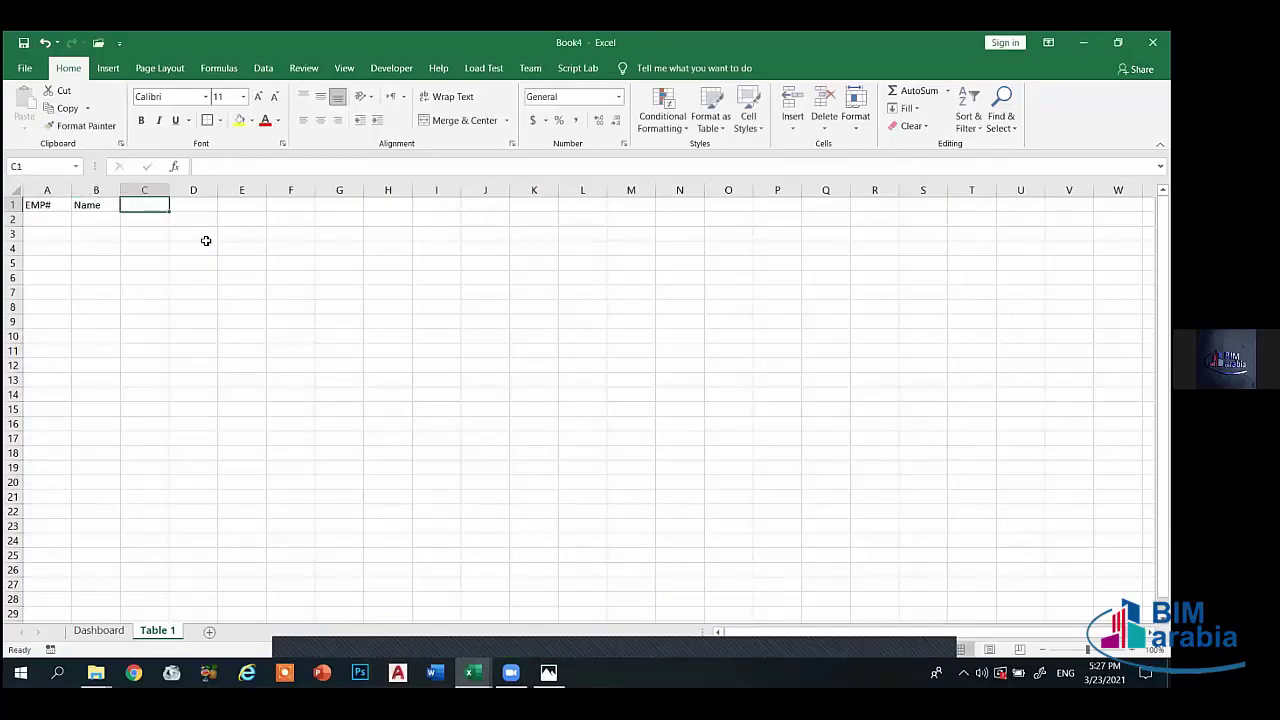
# - Add the Department and Position headers, autofitting column C to Department
pyautogui.hotkey('alt', 'Tab')
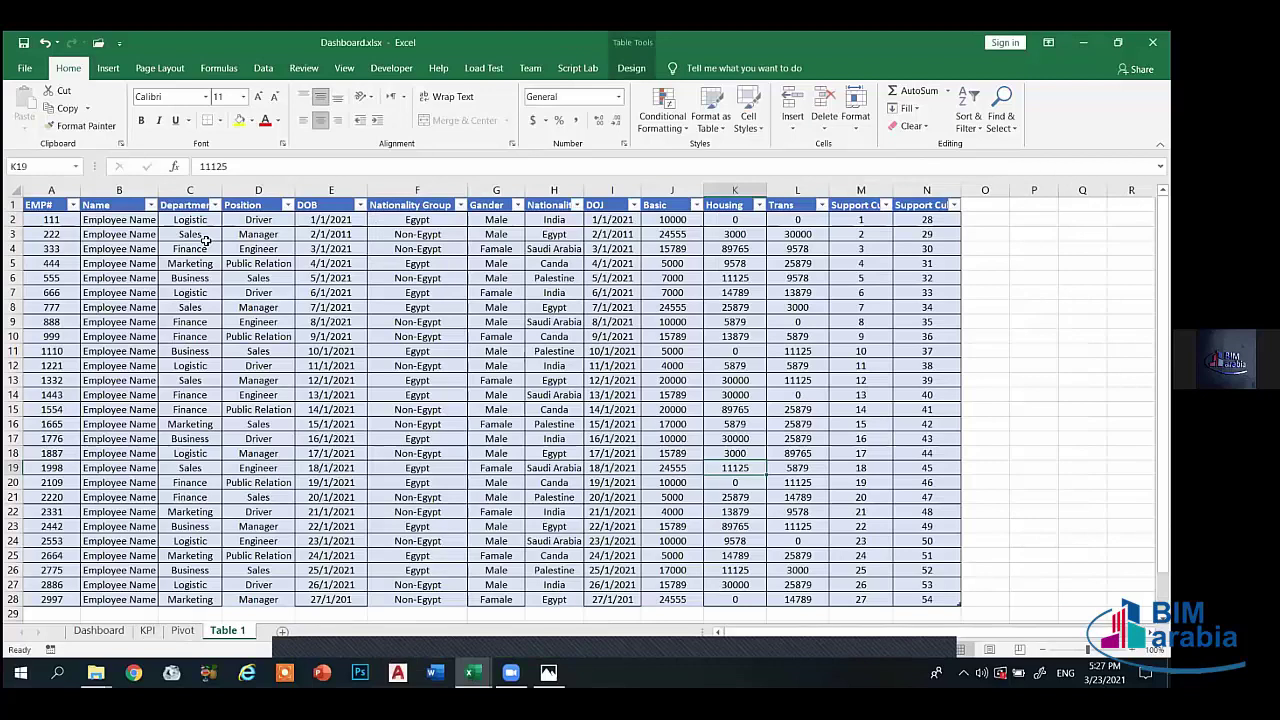
pyautogui.hotkey('alt', 'Tab')
pyautogui.write('Departme')
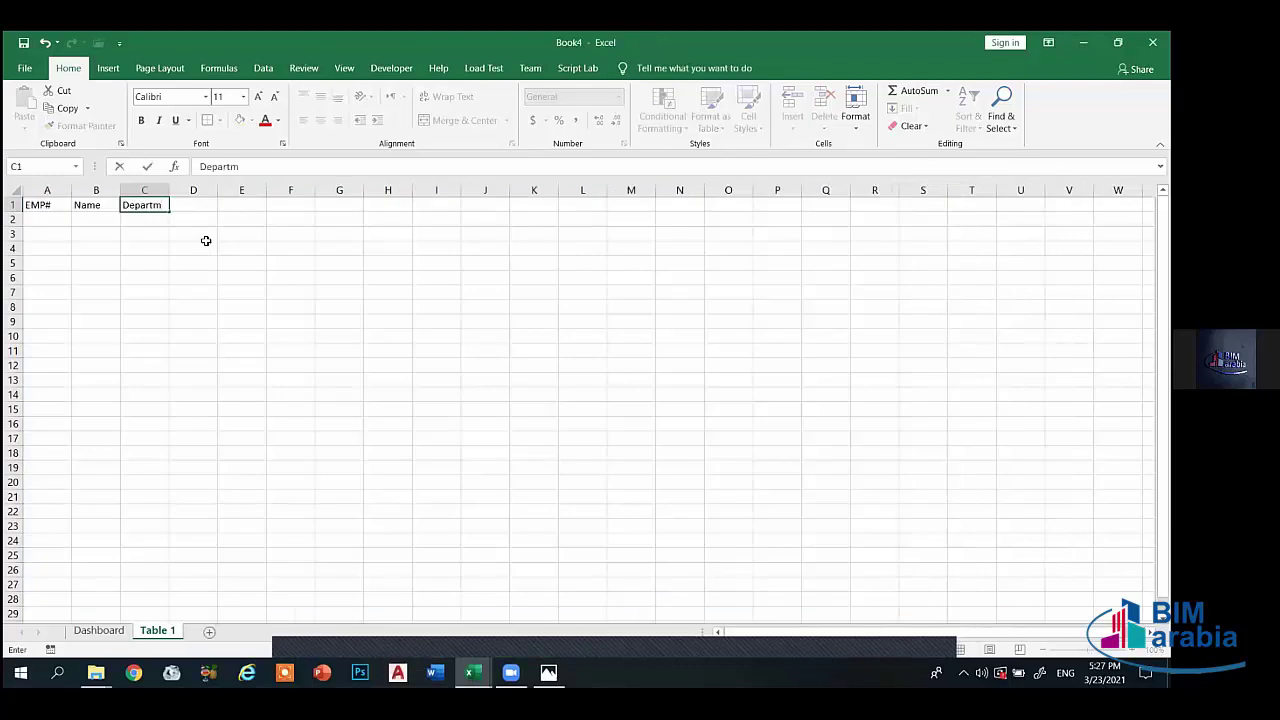
pyautogui.write('nt')
pyautogui.press('Return')
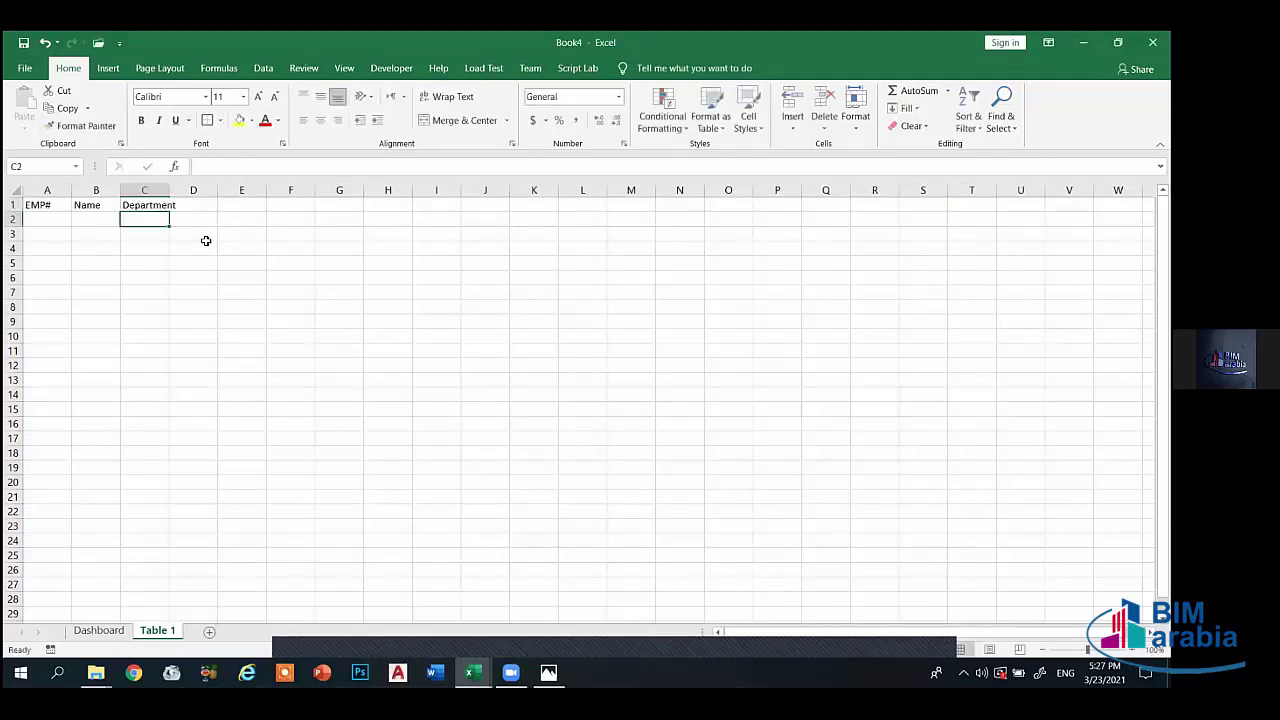
pyautogui.doubleClick(169, 190)
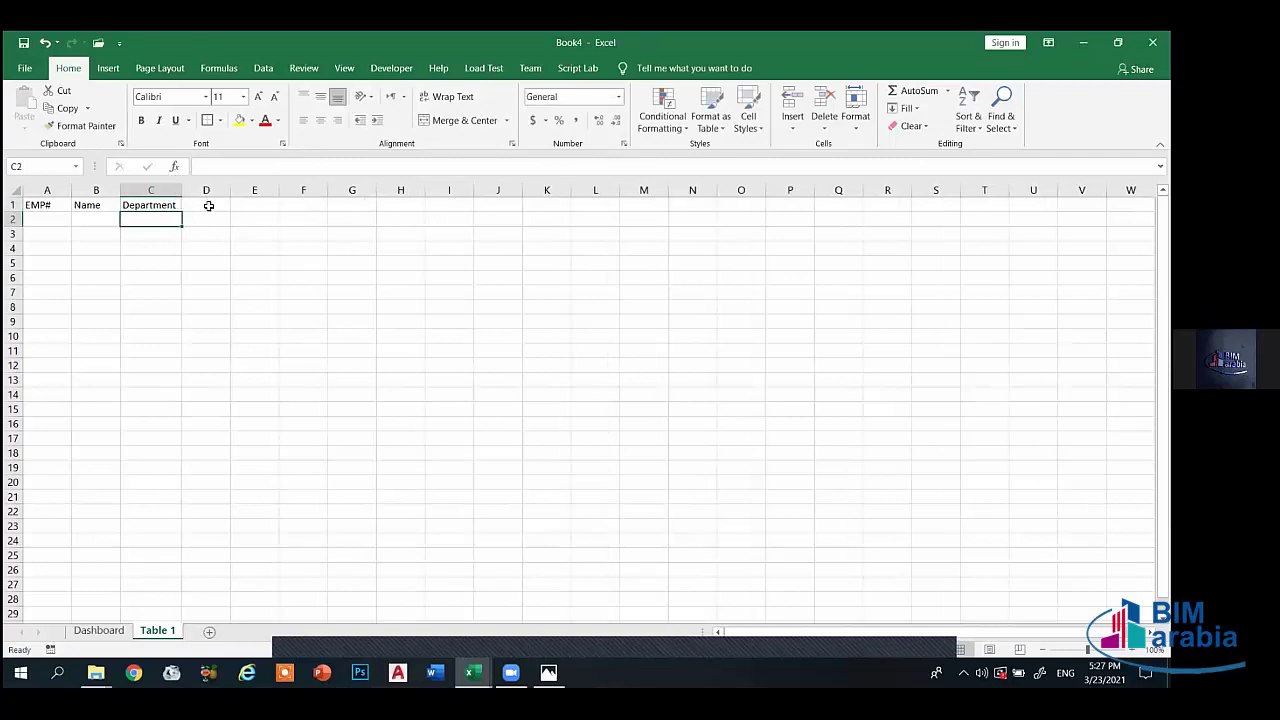
pyautogui.hotkey('alt', 'Tab')
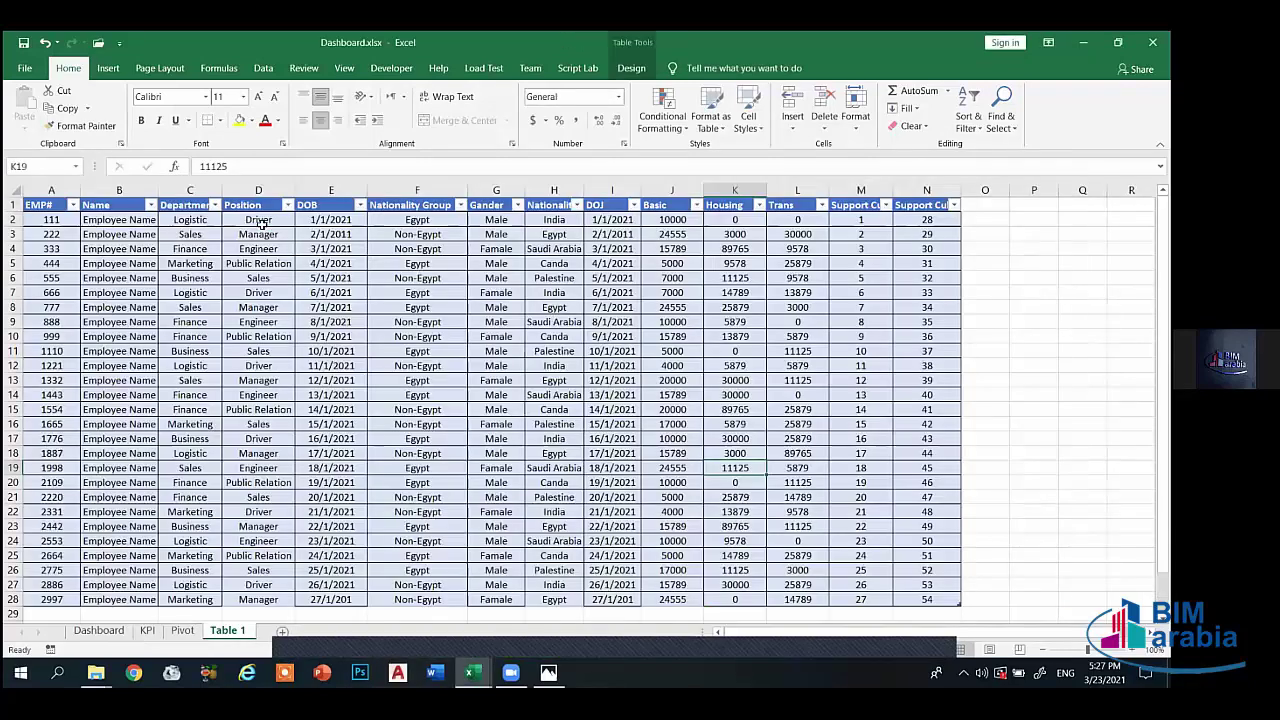
pyautogui.hotkey('alt', 'Tab')
pyautogui.write('P')
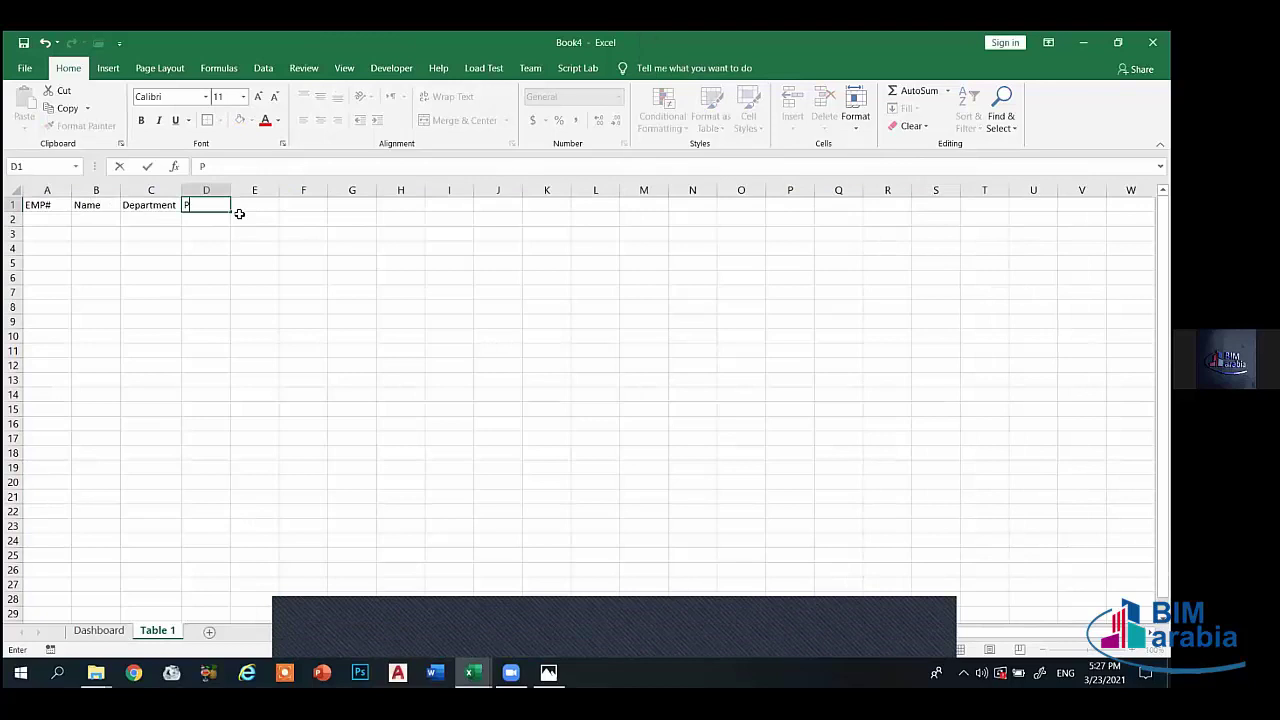
pyautogui.write('osition')
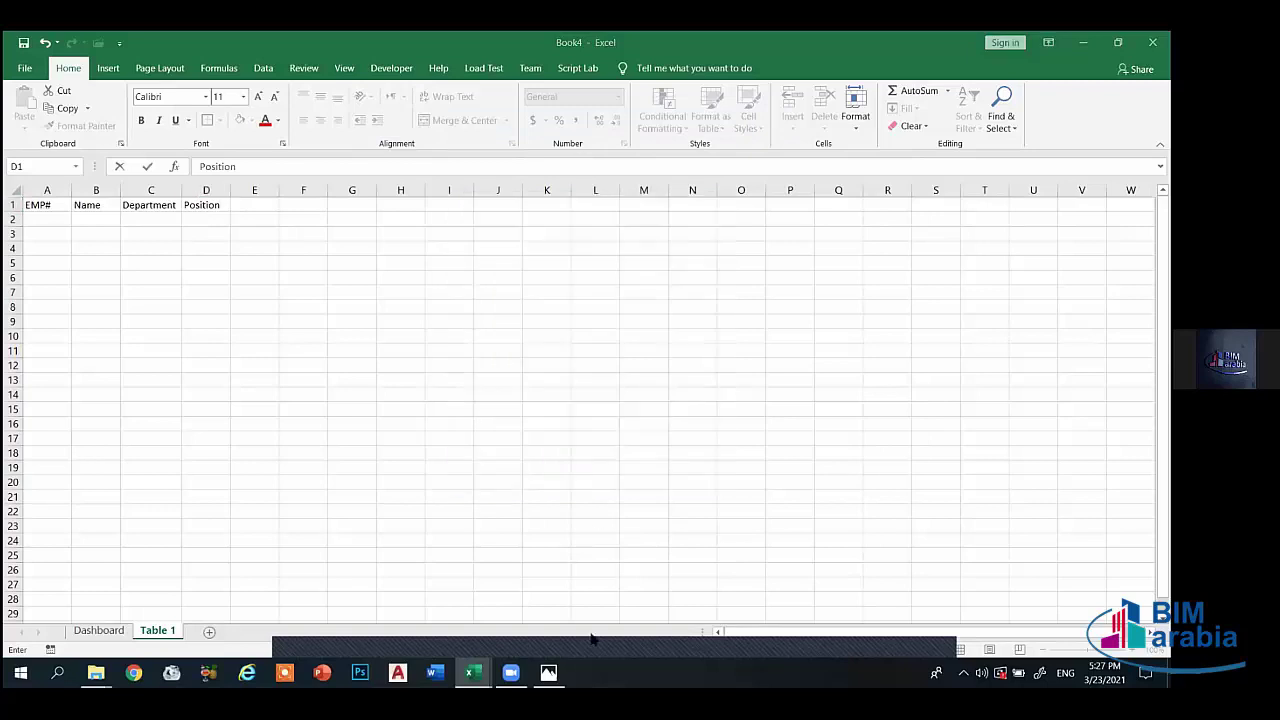
pyautogui.click(252, 205)
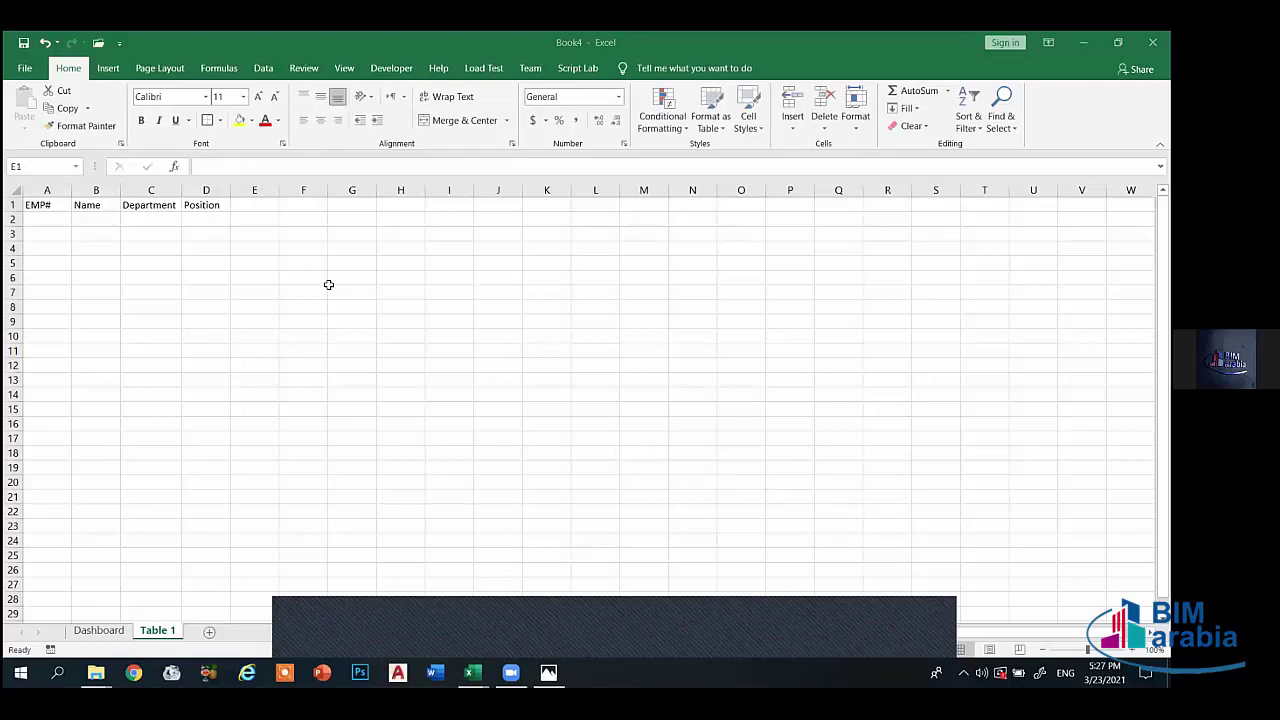
# - Add the DOB and Nationality Group headers in E1:F1, widening column F
pyautogui.hotkey('alt', 'Tab')
pyautogui.hotkey('alt', 'Tab')
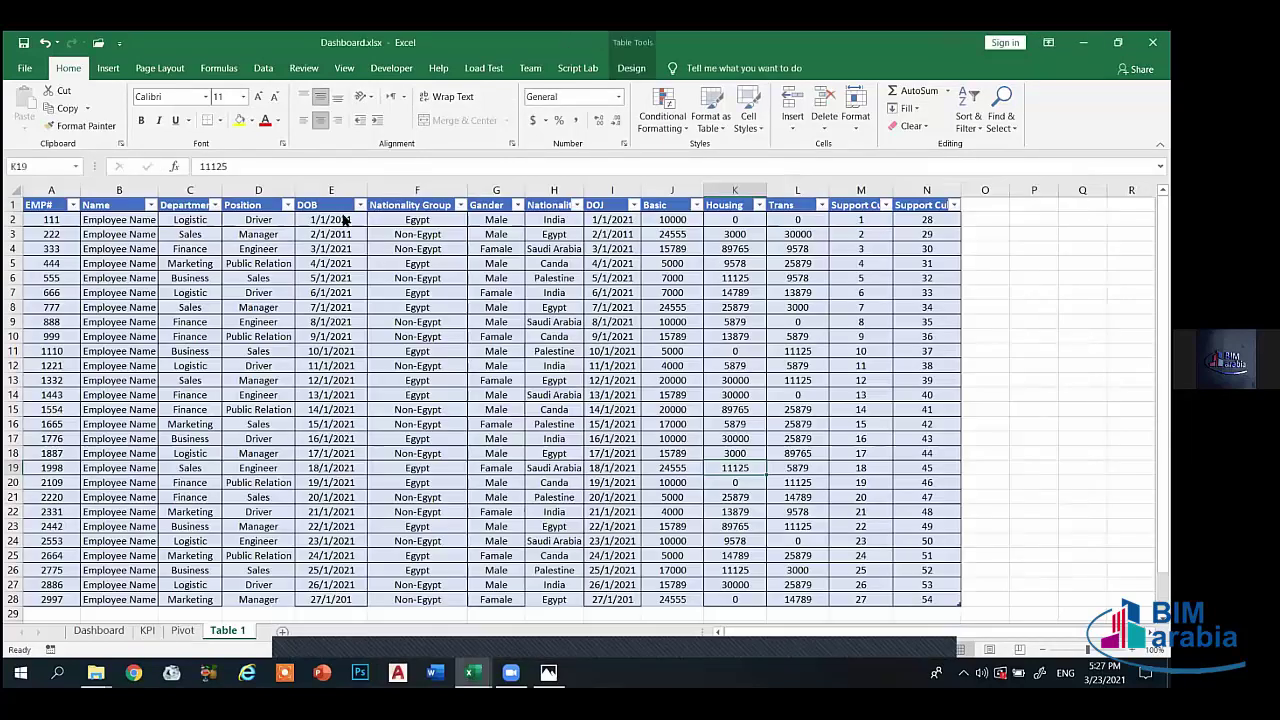
pyautogui.hotkey('alt', 'Tab')
pyautogui.write('D')
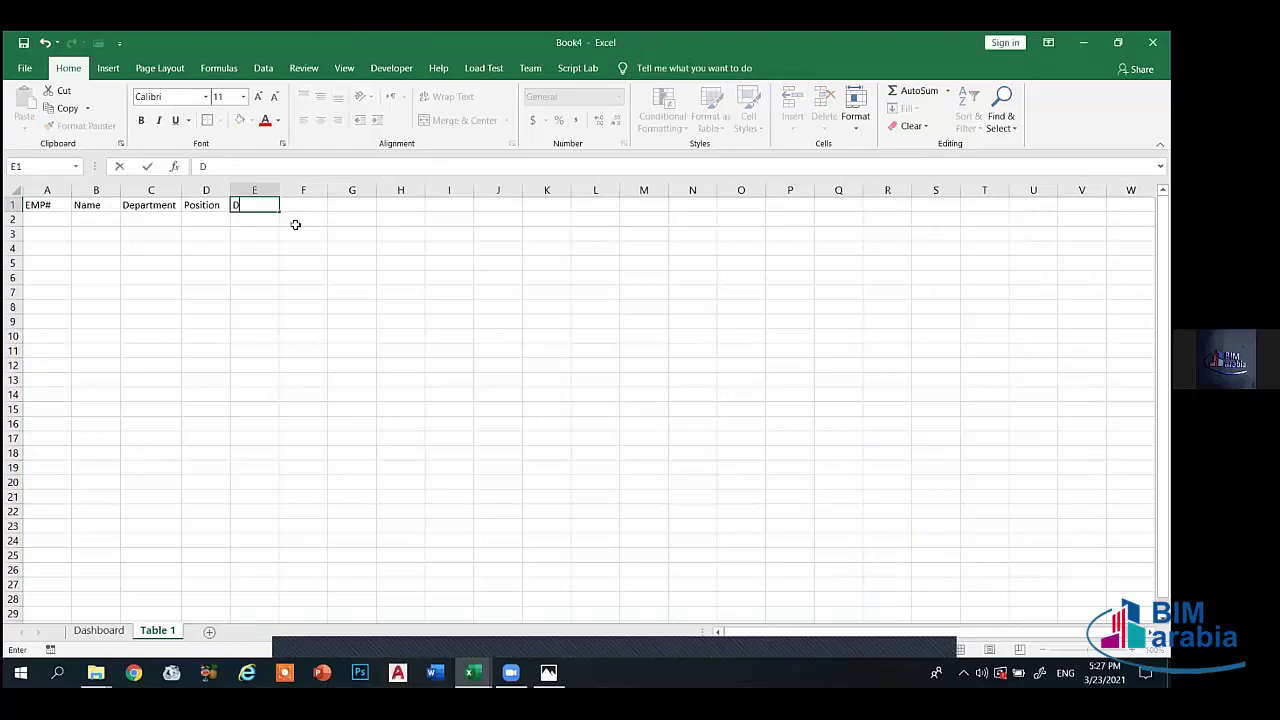
pyautogui.write('OB')
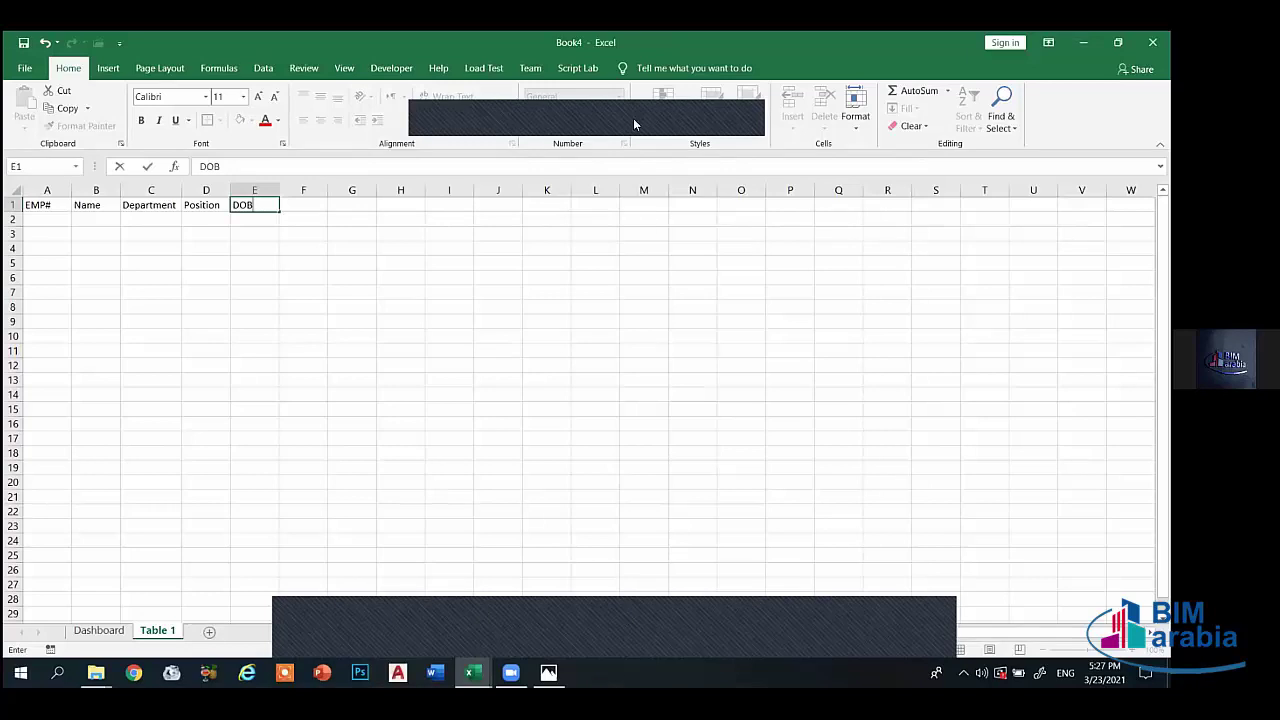
pyautogui.click(289, 208)
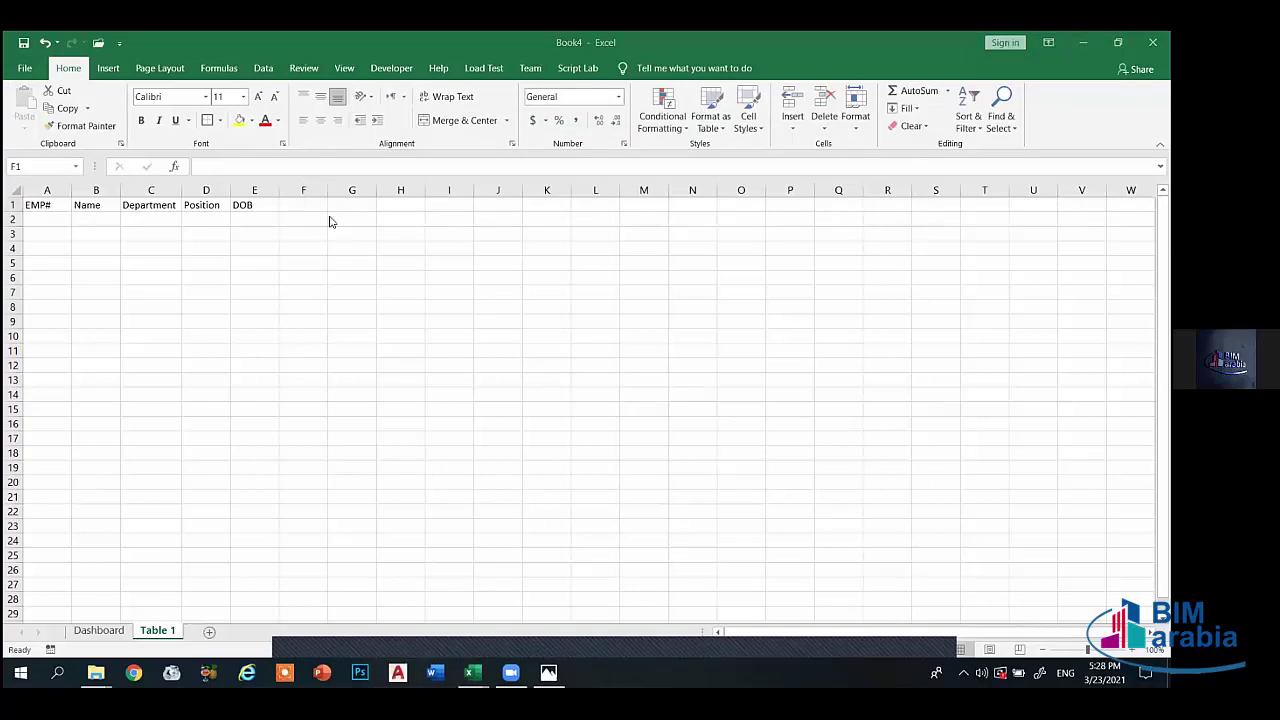
pyautogui.hotkey('alt', 'Tab')
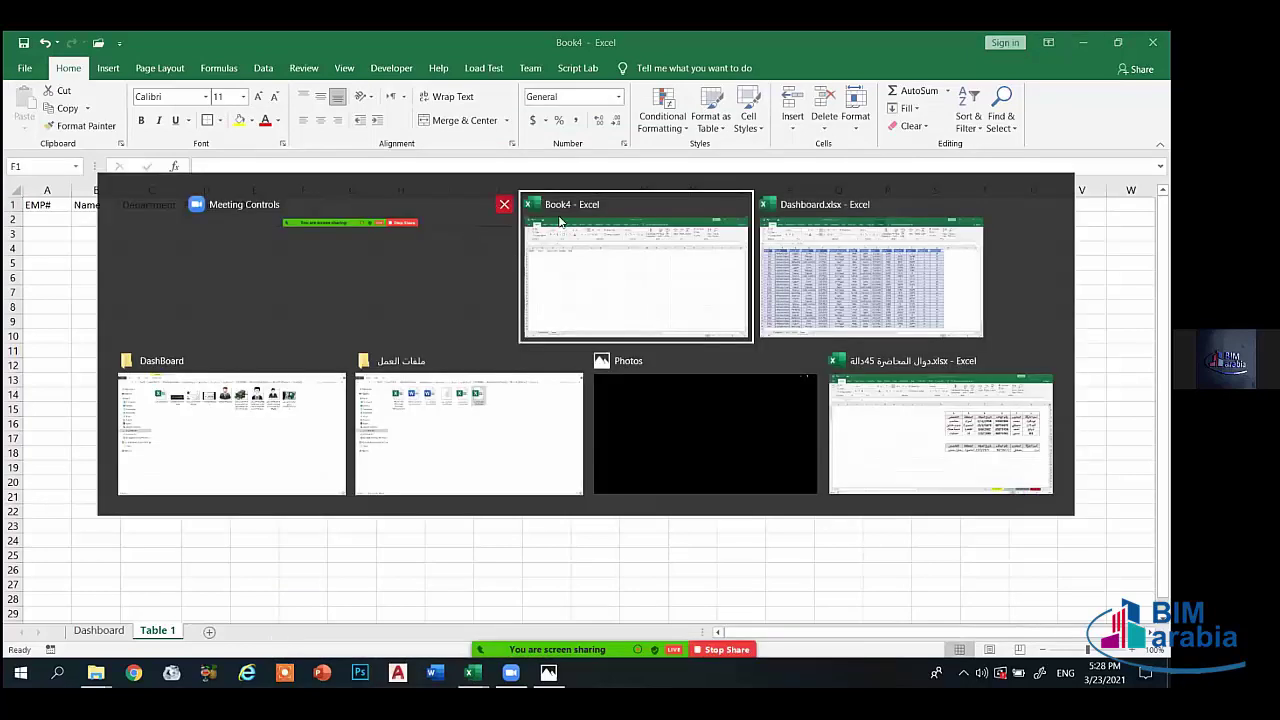
pyautogui.click(816, 266)
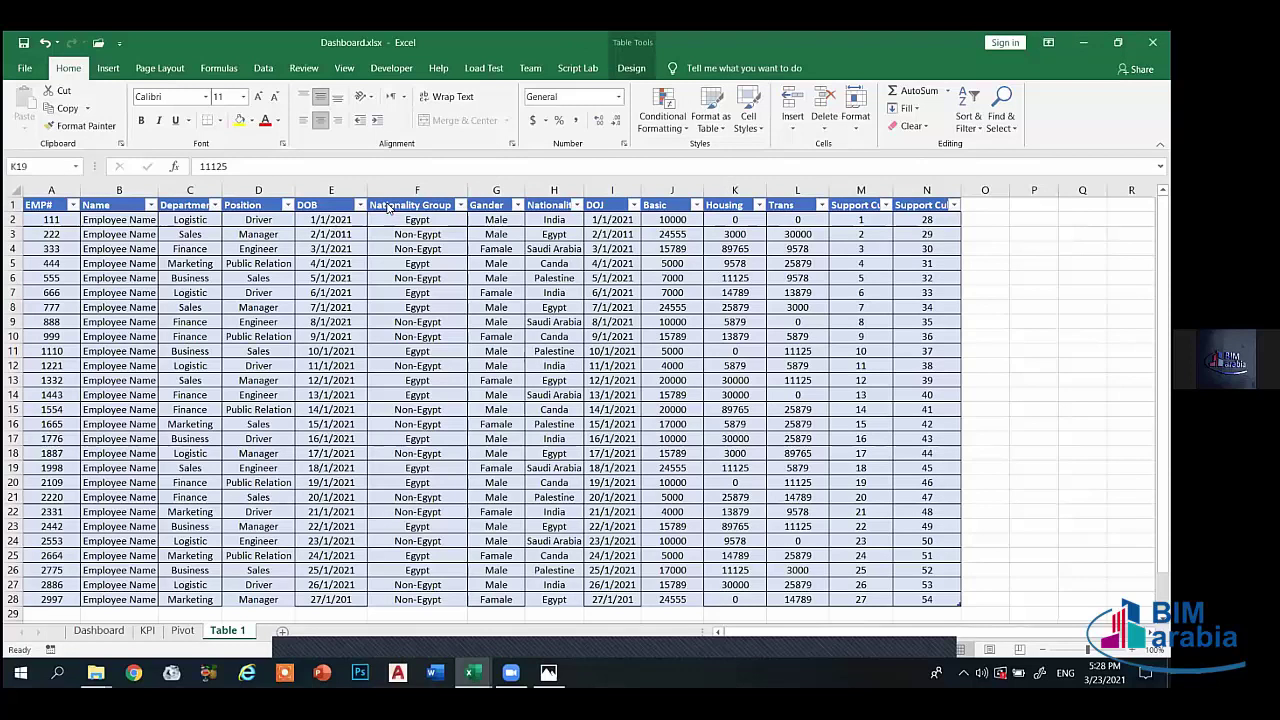
pyautogui.hotkey('alt', 'Tab')
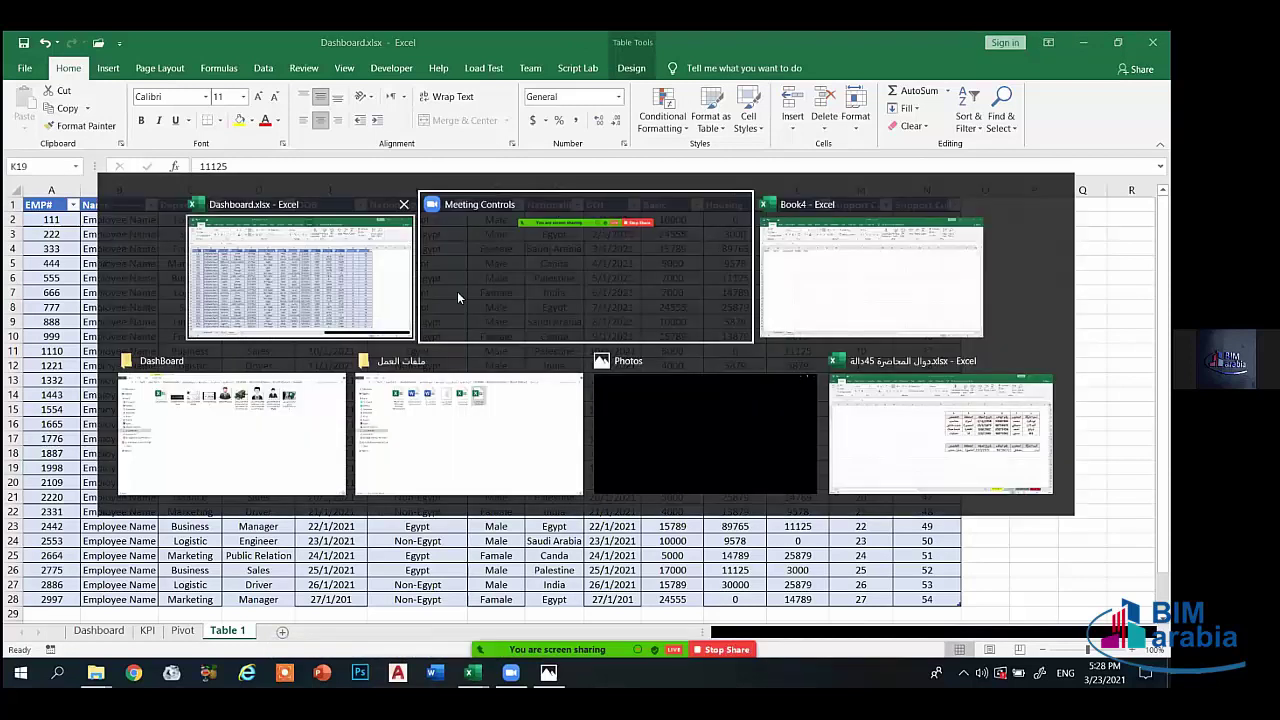
pyautogui.hotkey('alt', 'Tab')
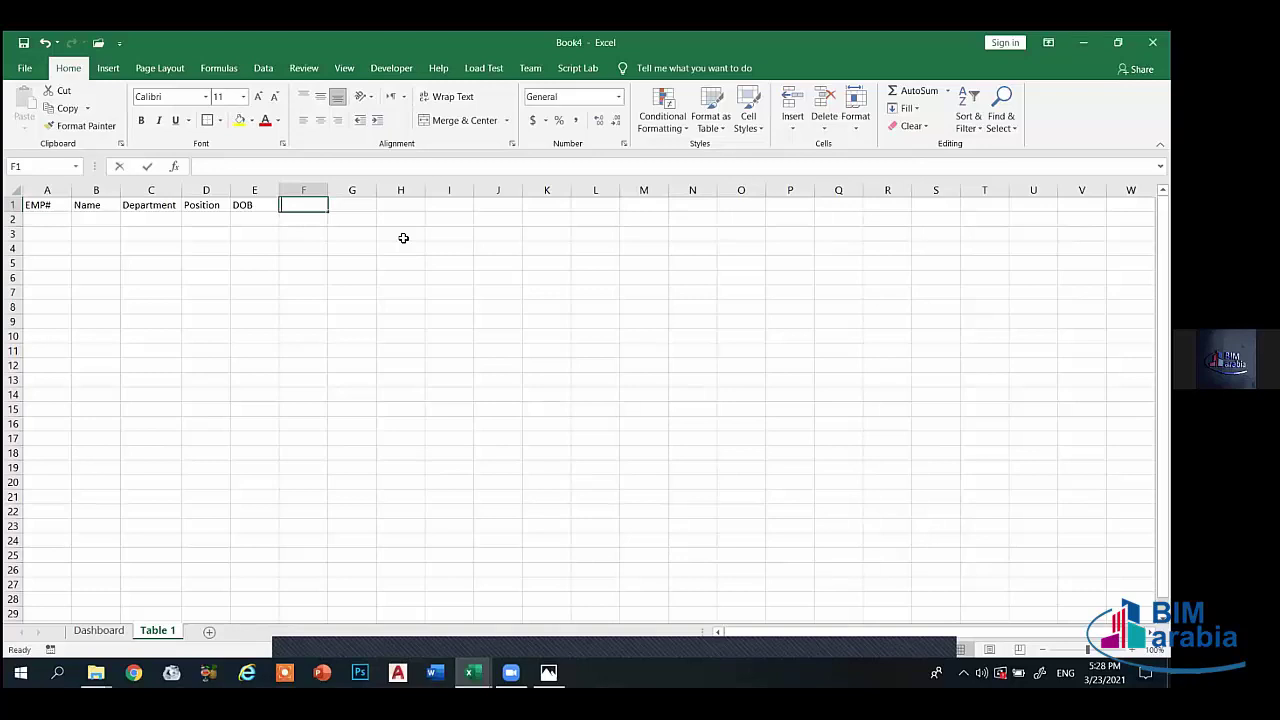
pyautogui.write('National')
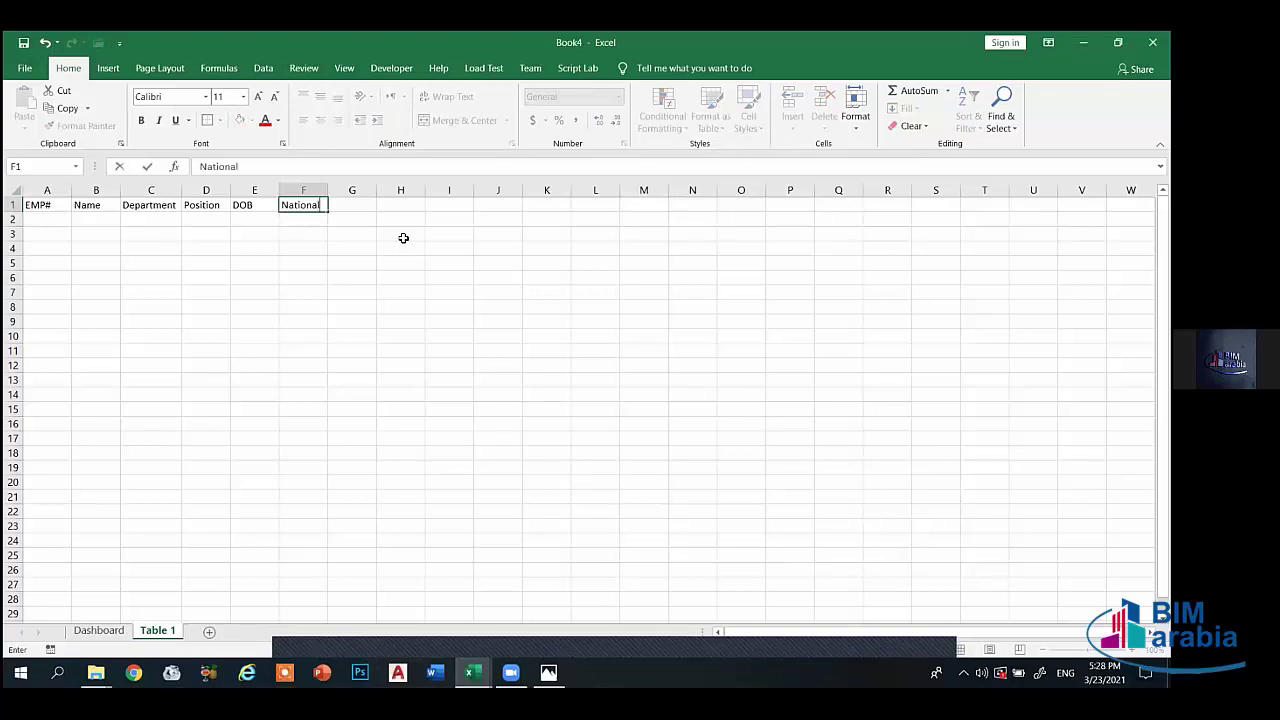
pyautogui.write('ity')
pyautogui.write(' Group')
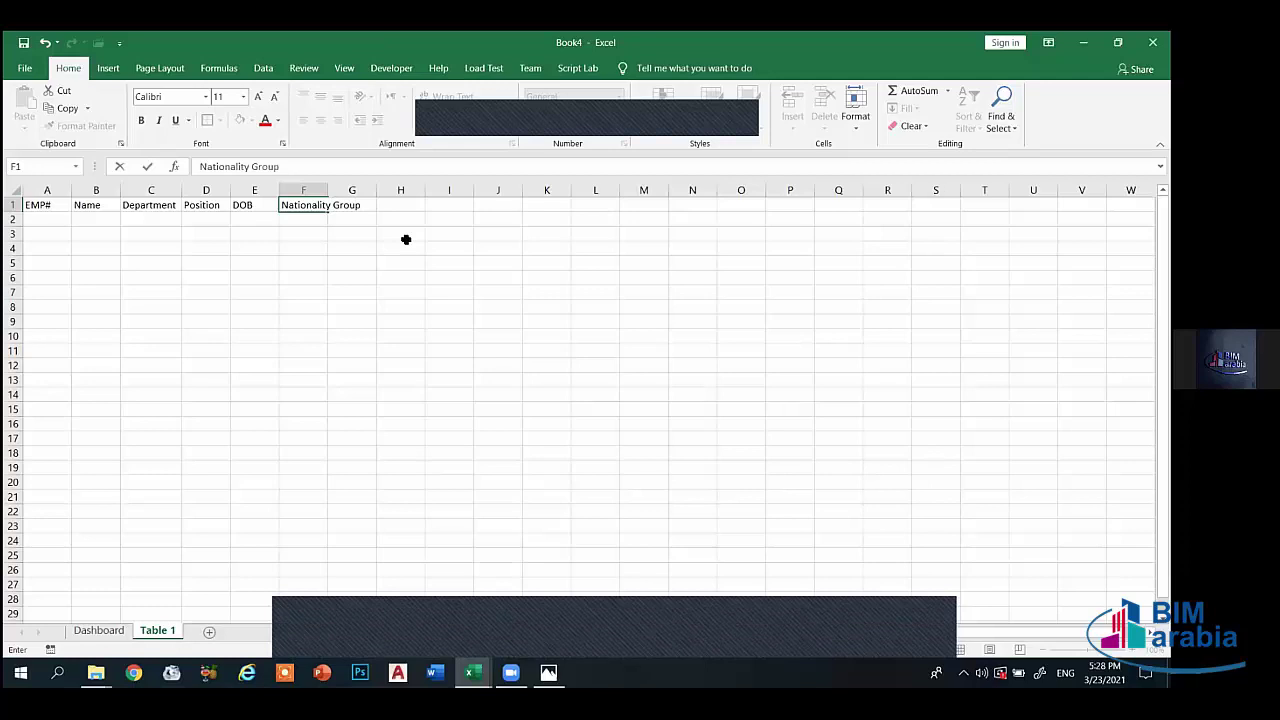
pyautogui.click(318, 219)
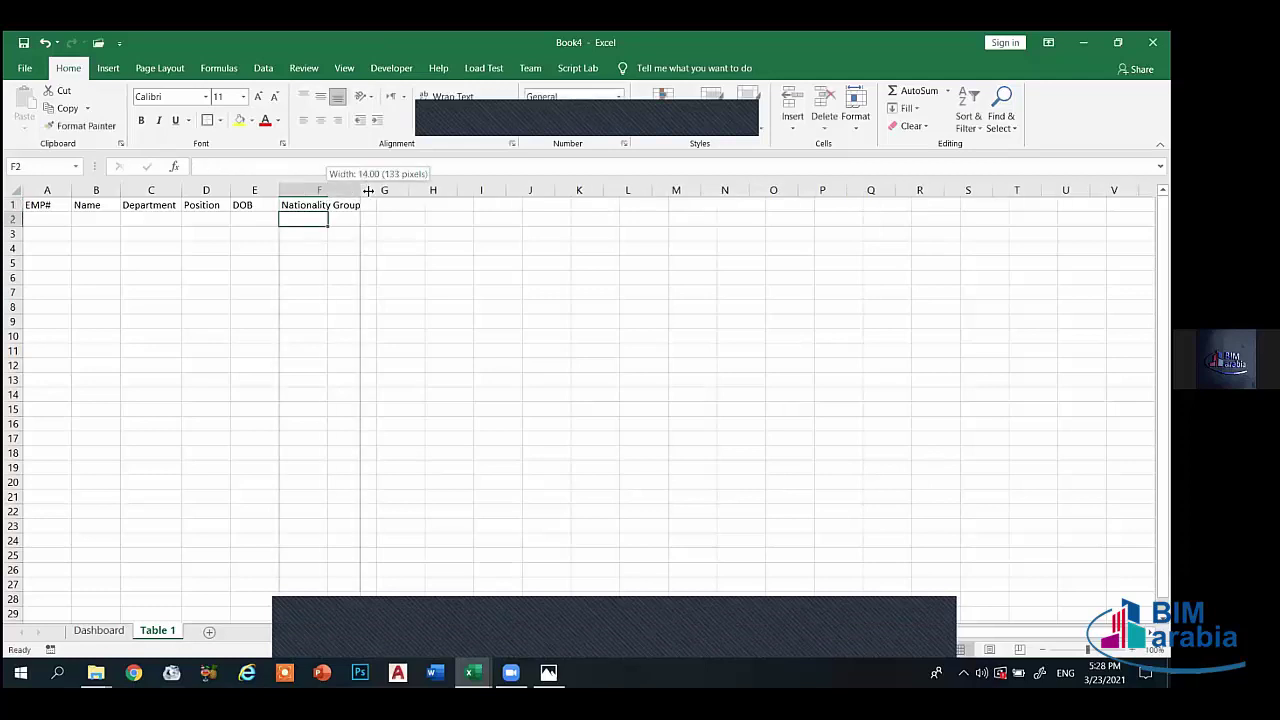
pyautogui.moveTo(330, 190); pyautogui.dragTo(375, 190)
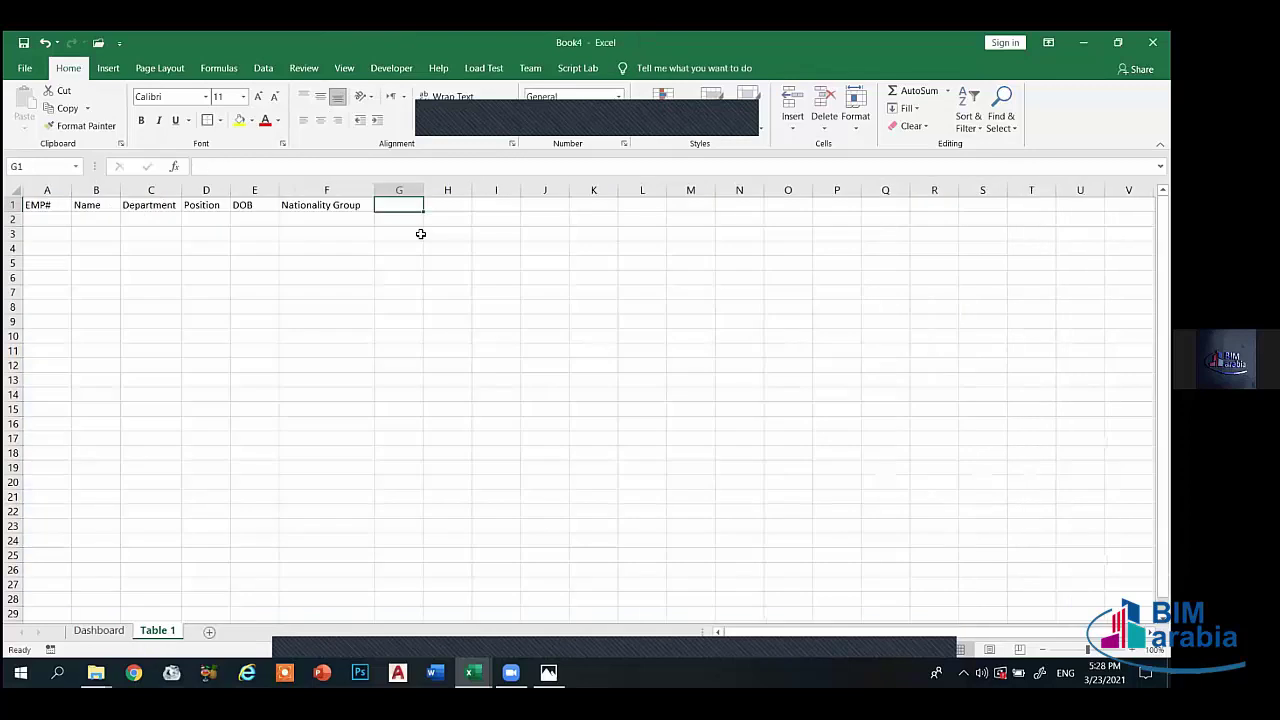
# - Add Gender in G1 and Nationality in H1, fixing its typo and fitting column H
pyautogui.write('Gender')
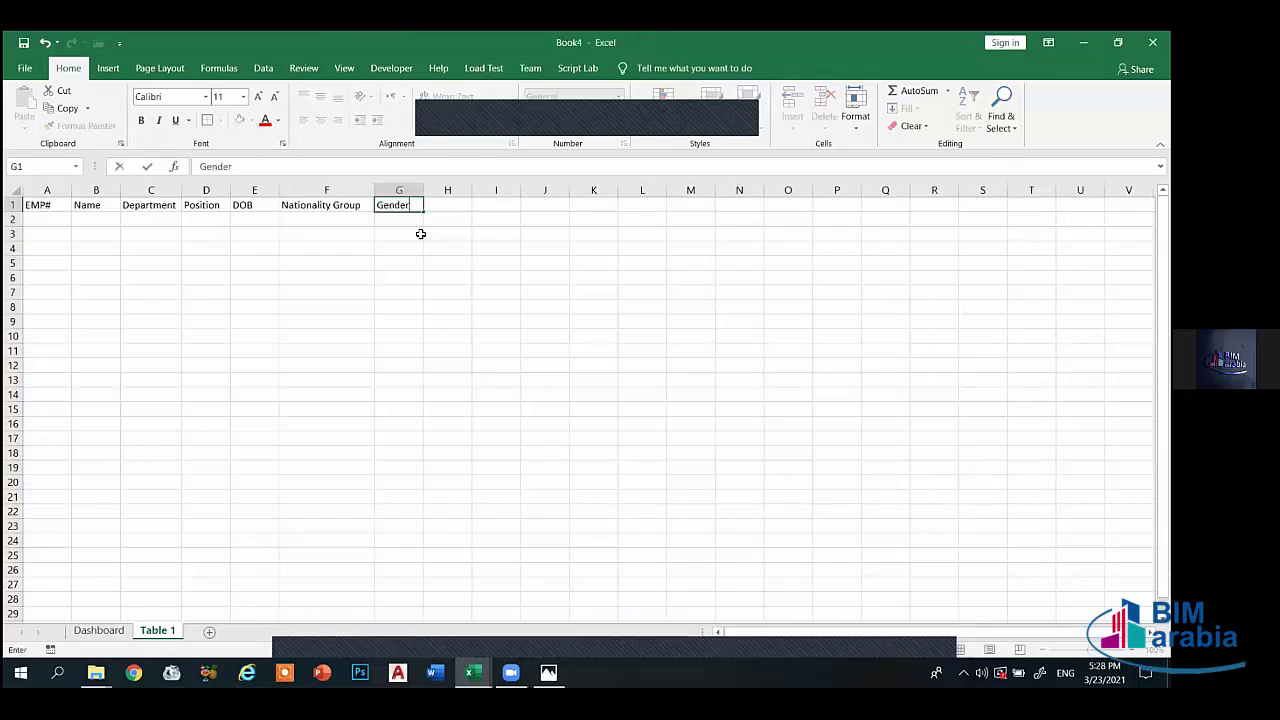
pyautogui.click(447, 207)
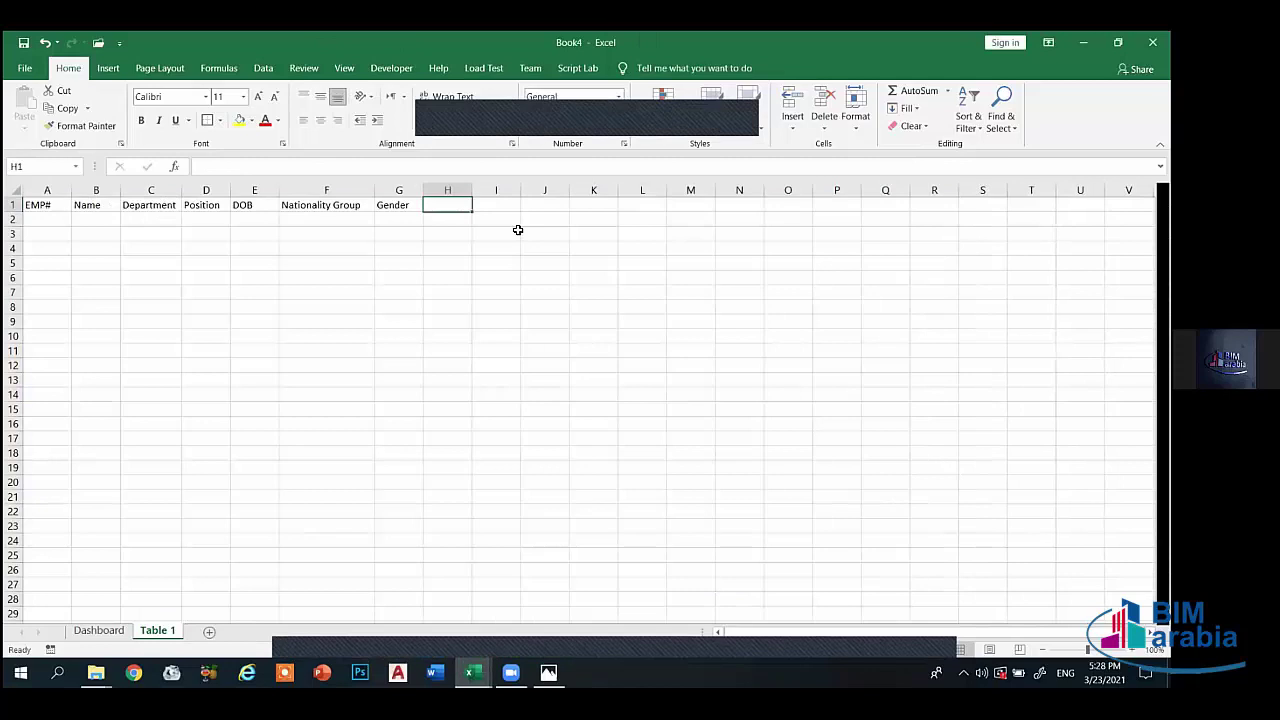
pyautogui.write('Nato')
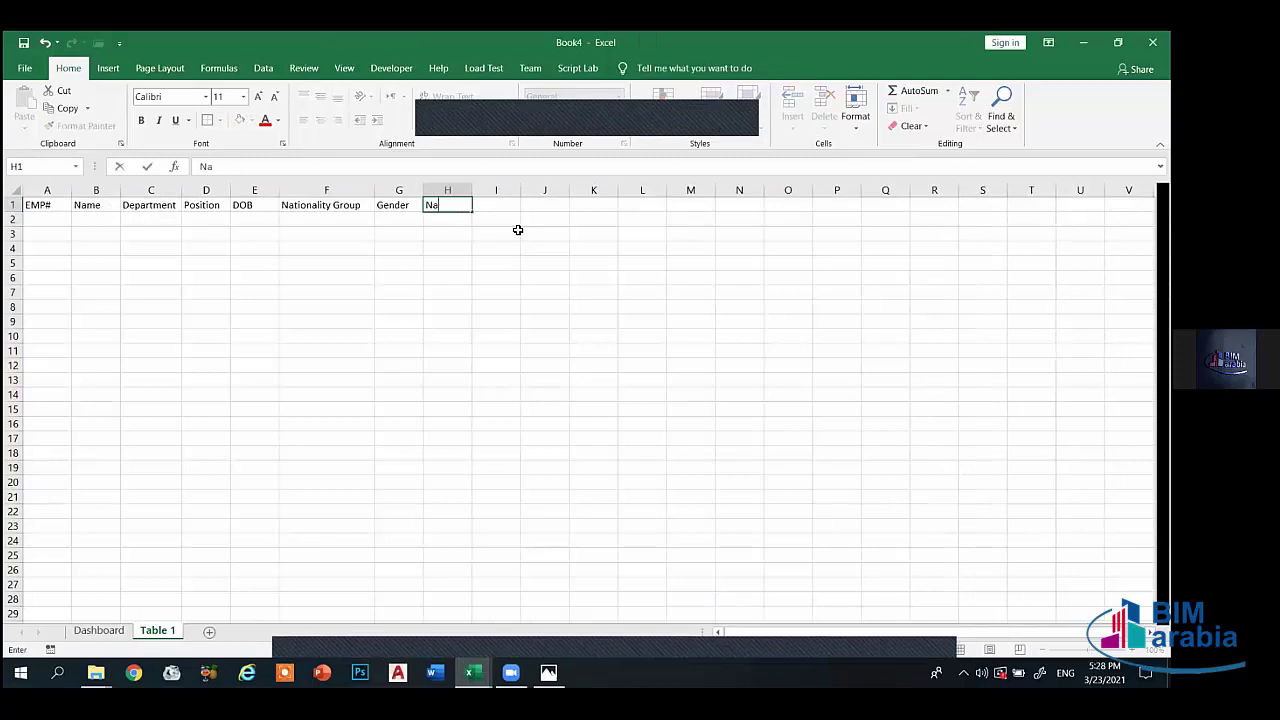
pyautogui.write('nality')
pyautogui.click(510, 206)
pyautogui.click(492, 223)
pyautogui.doubleClick(472, 190)
pyautogui.click(512, 208)
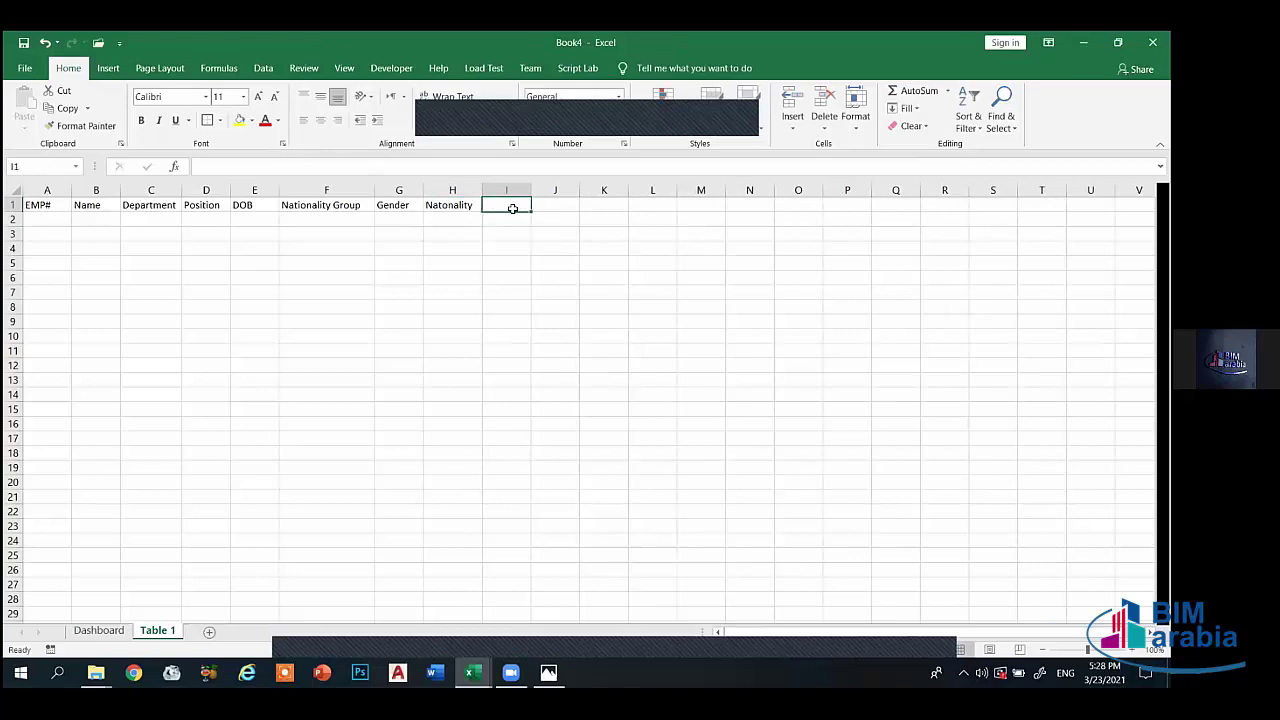
pyautogui.click(445, 206)
pyautogui.doubleClick(444, 206)
pyautogui.write('i')
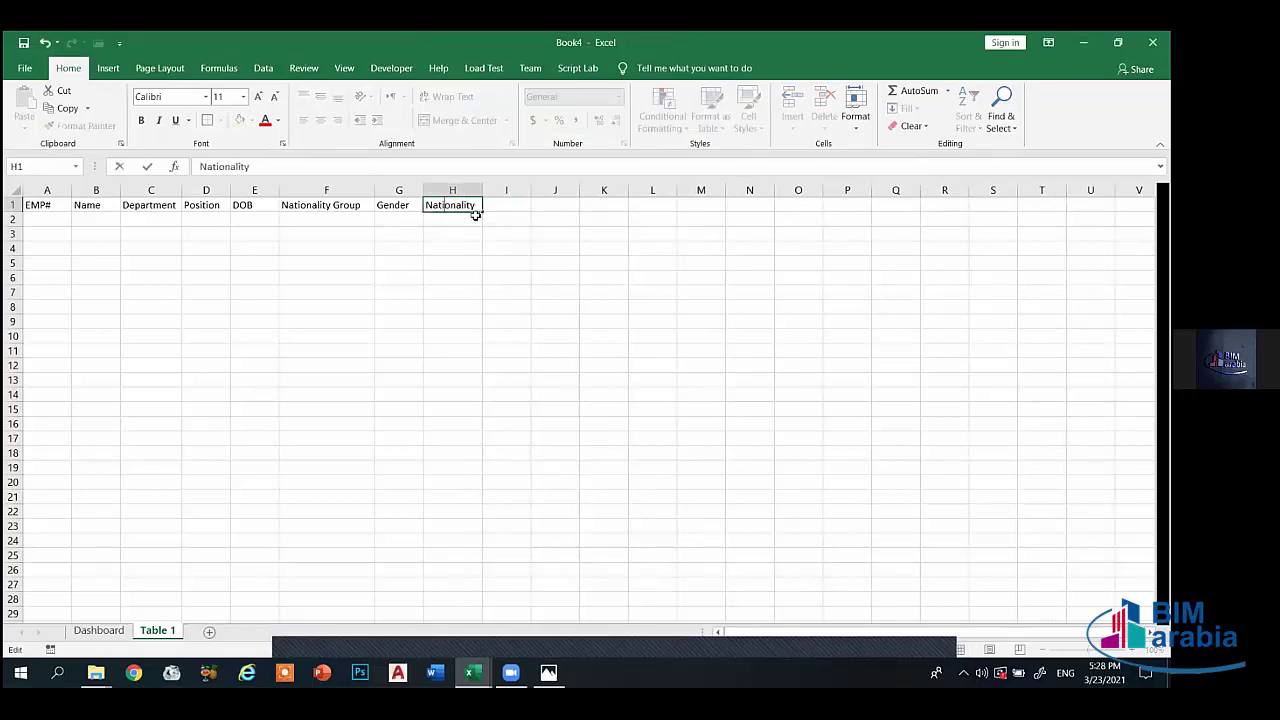
pyautogui.click(507, 207)
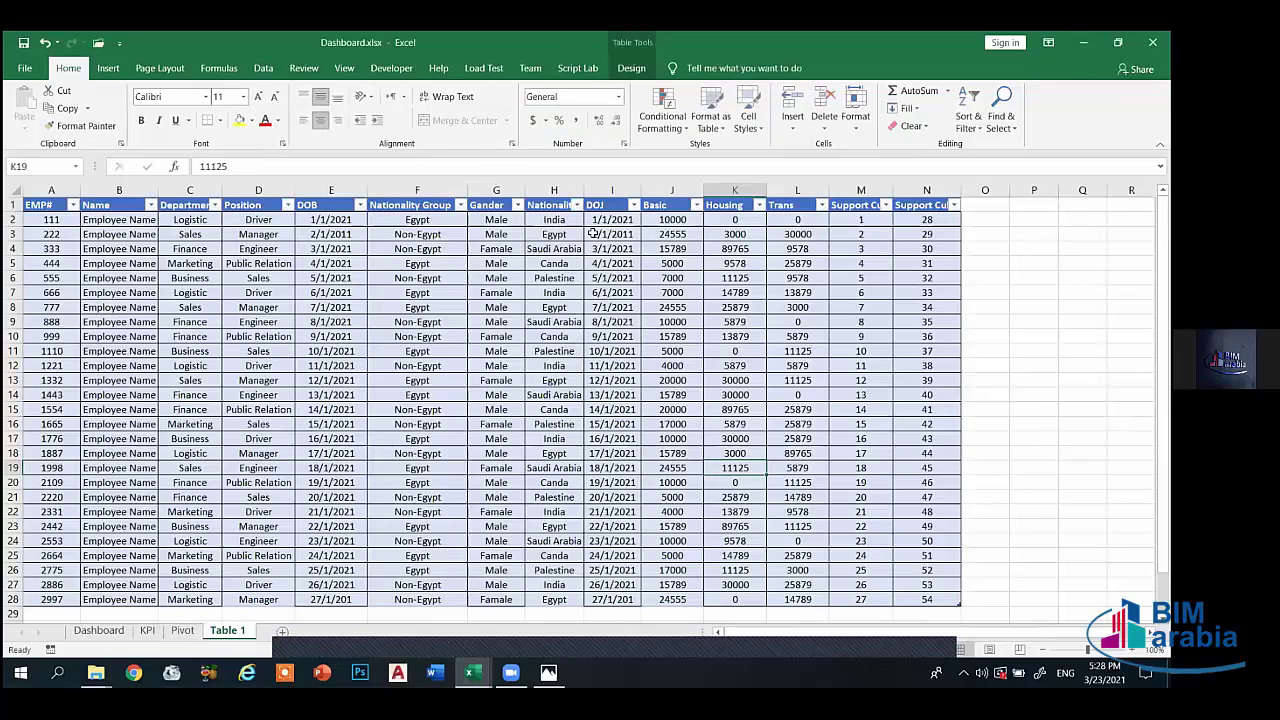
# - Add the DOJ, Basic, Housing and Trans headers in I1:L1
pyautogui.write('D')
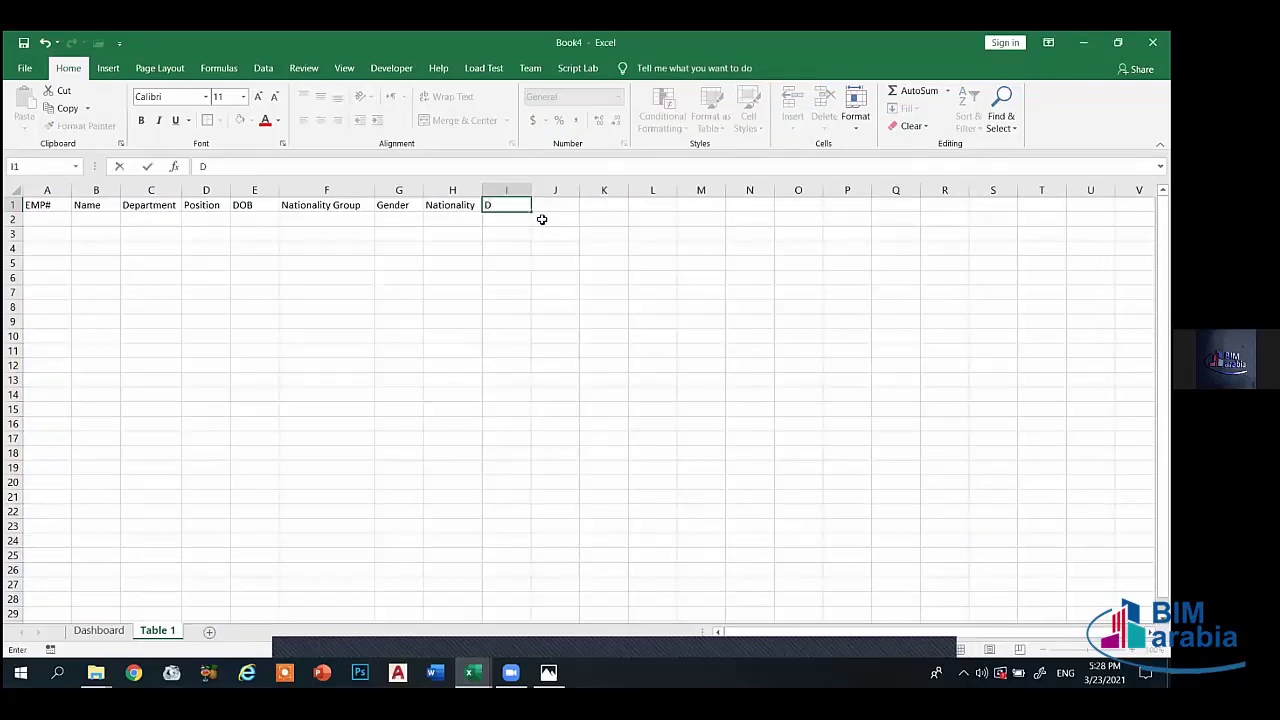
pyautogui.write('O')
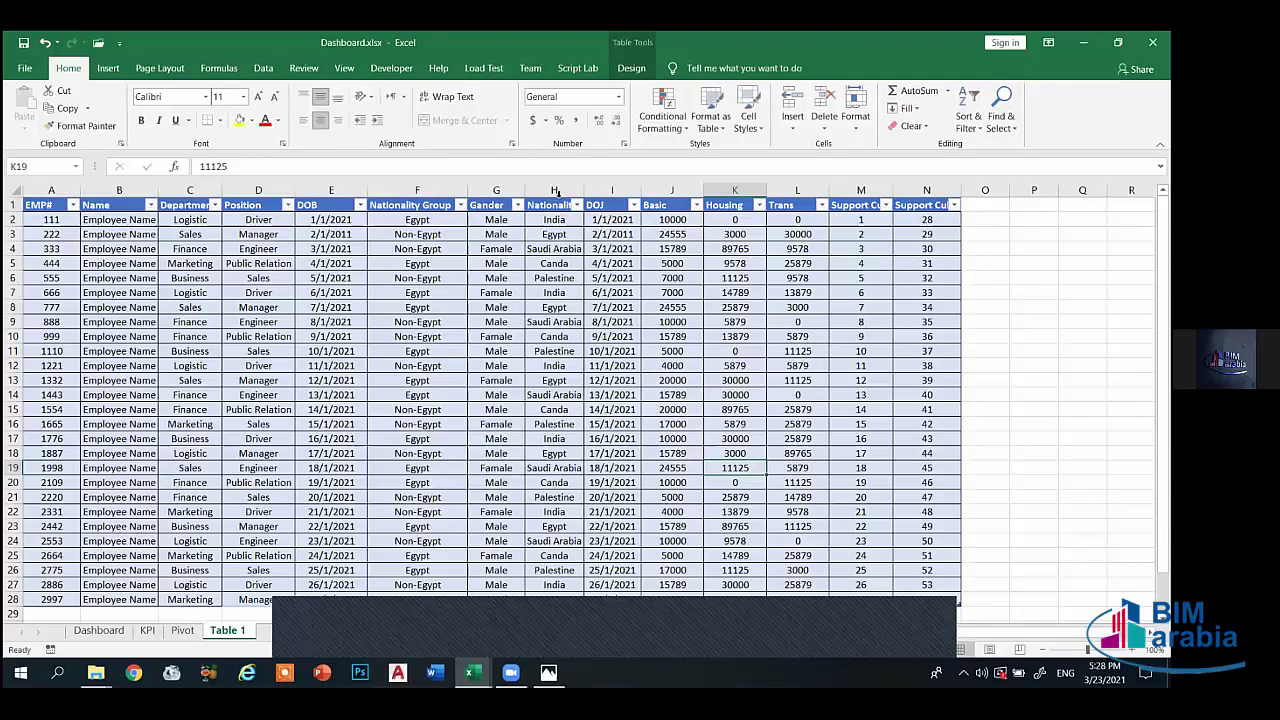
pyautogui.click(549, 207)
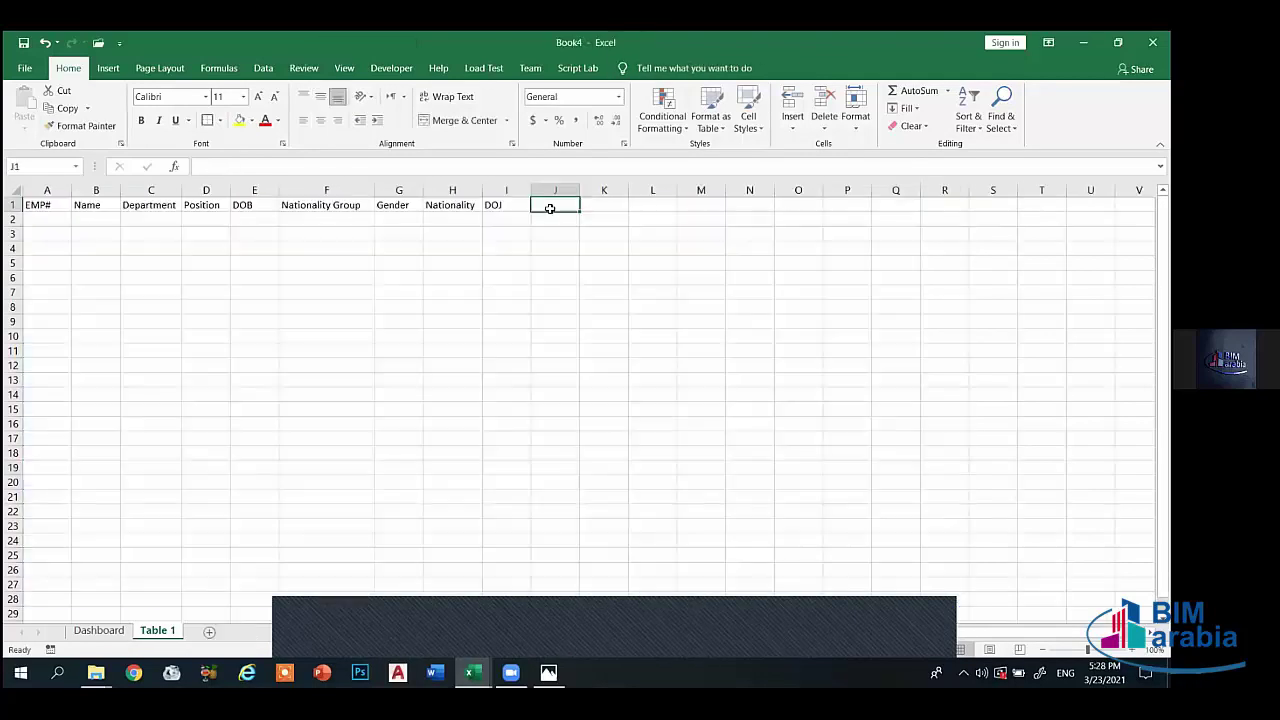
pyautogui.write('Basic')
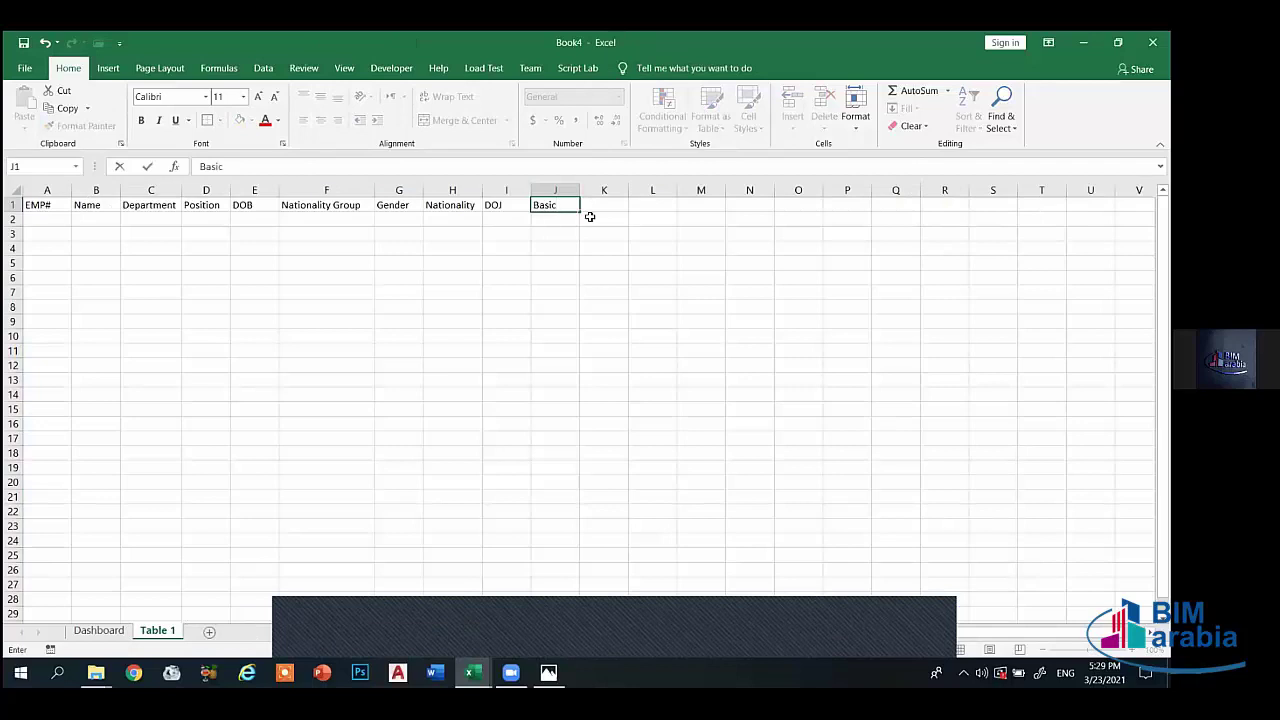
pyautogui.click(597, 205)
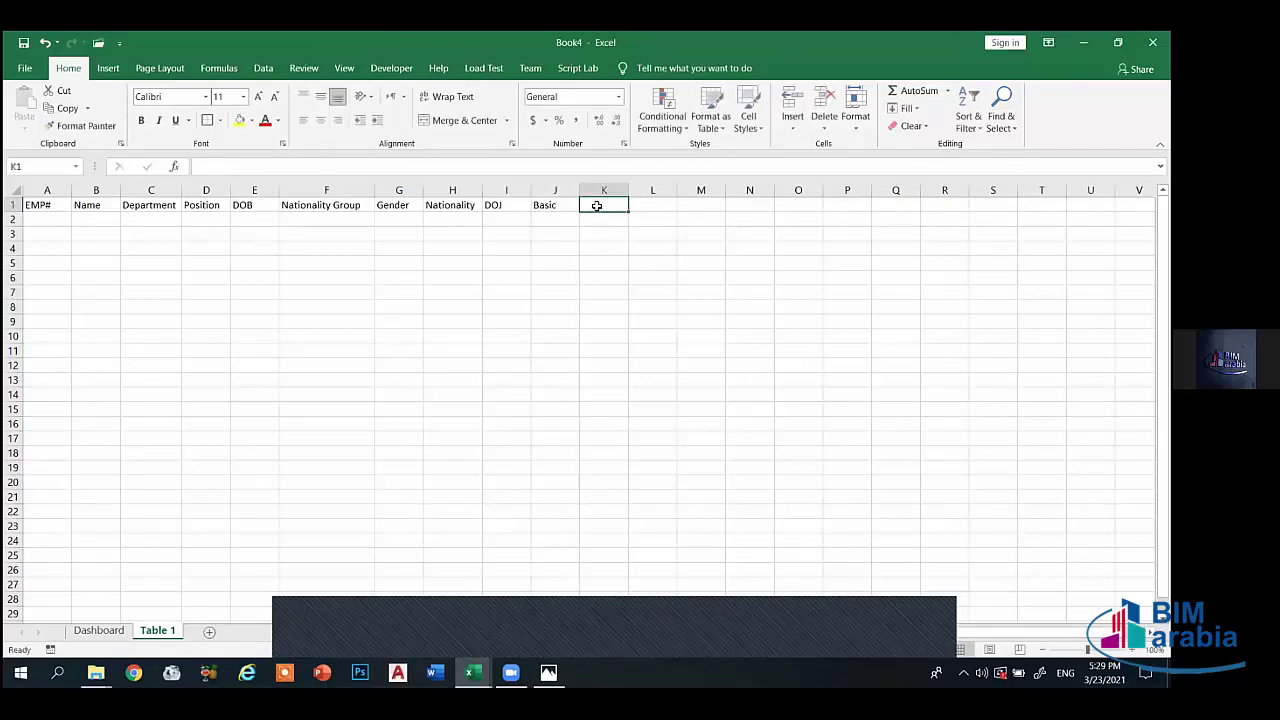
pyautogui.write('Housin')
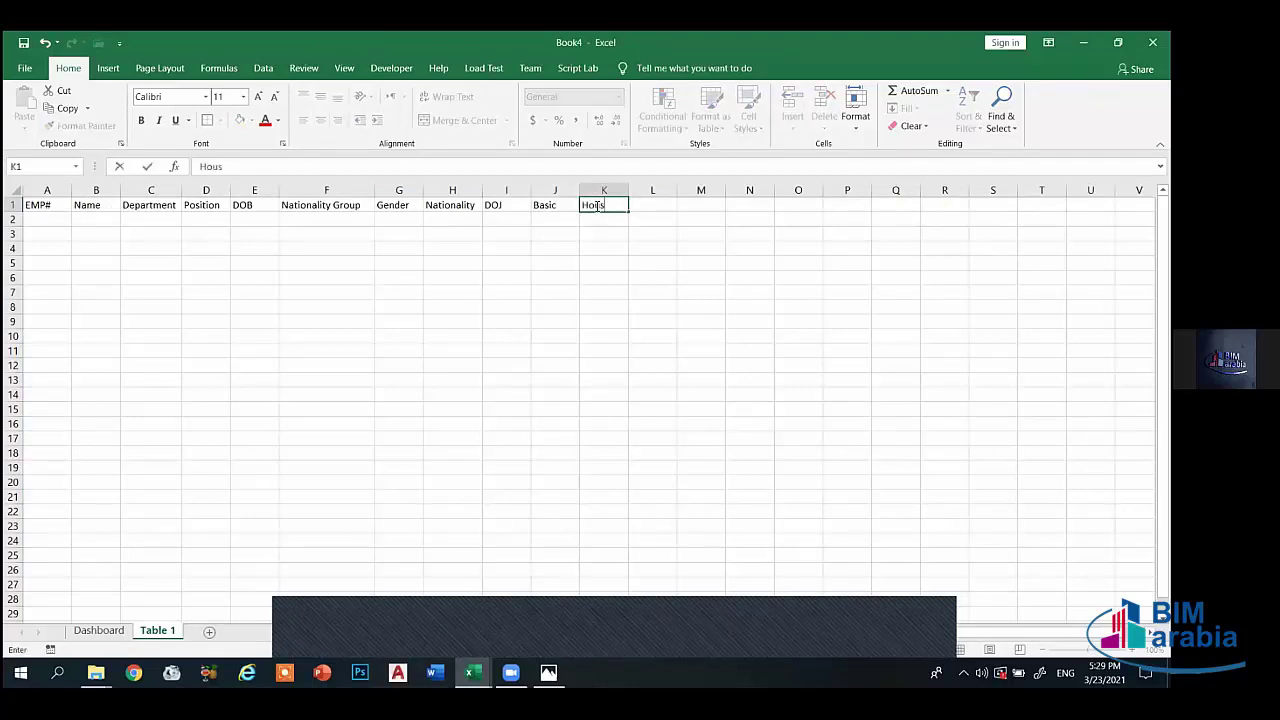
pyautogui.write('g')
pyautogui.click(652, 209)
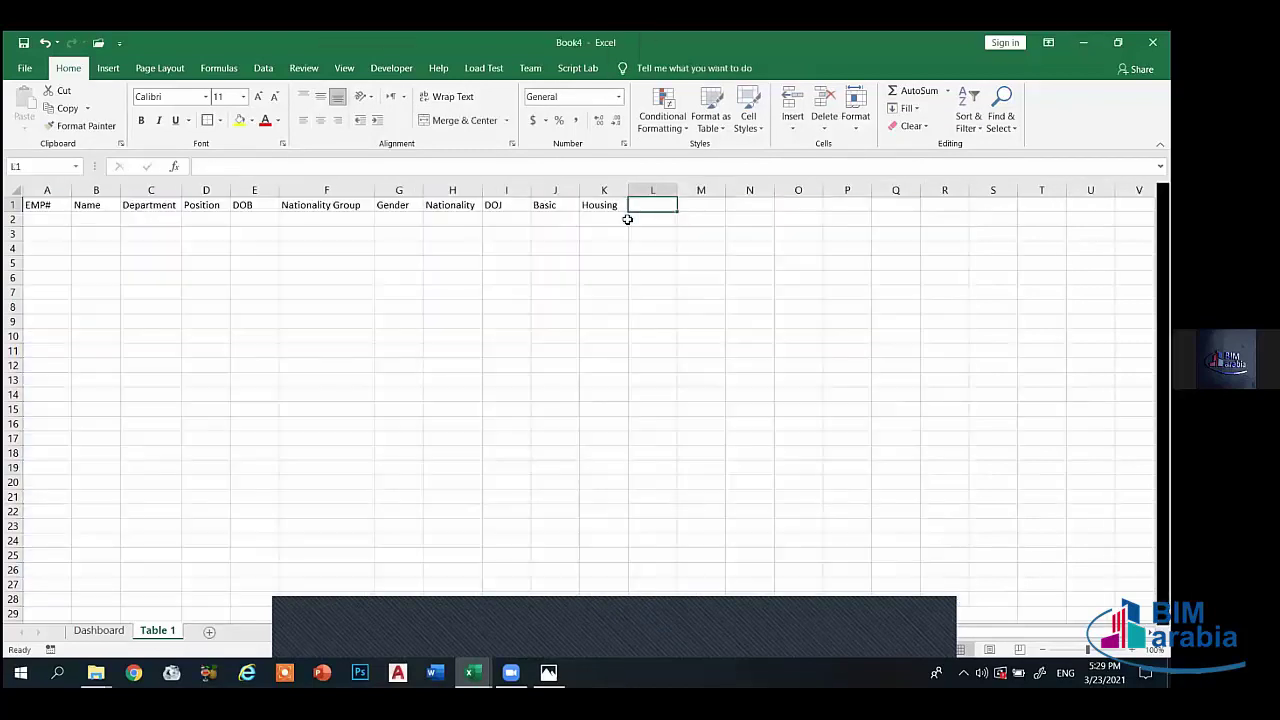
pyautogui.write('Ta')
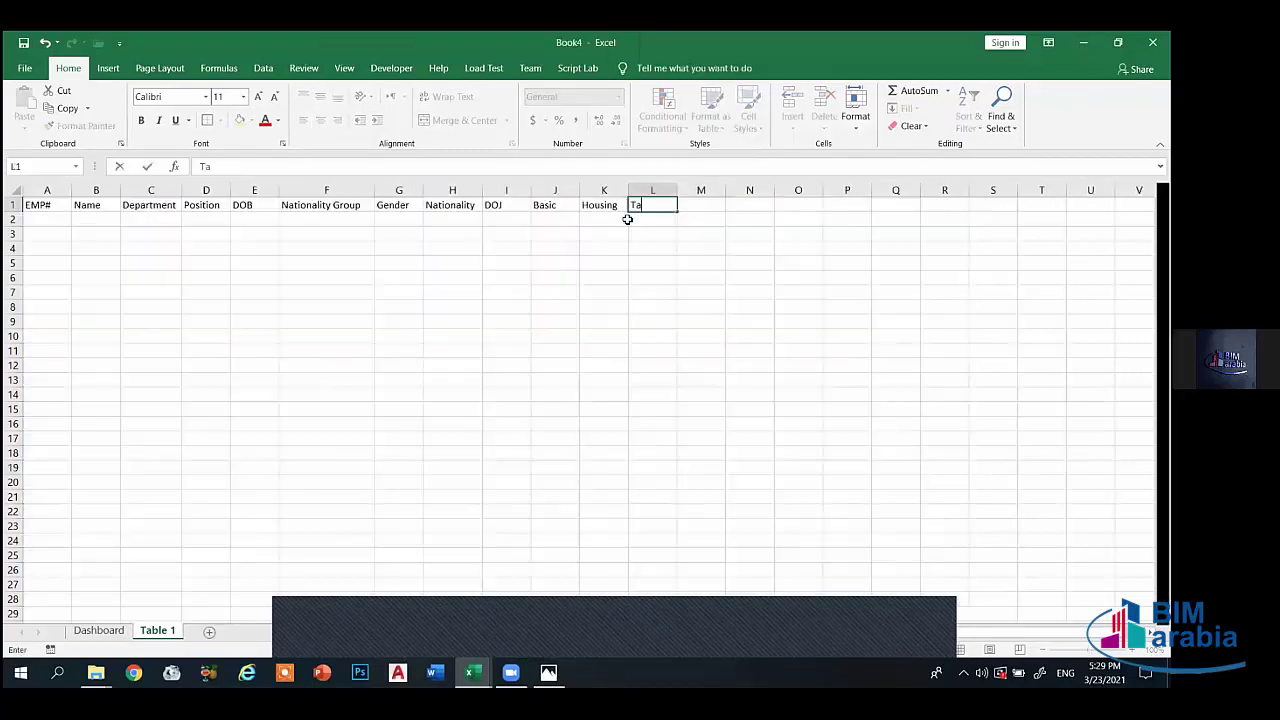
pyautogui.press('BackSpace')
pyautogui.write('ns')
pyautogui.click(686, 212)
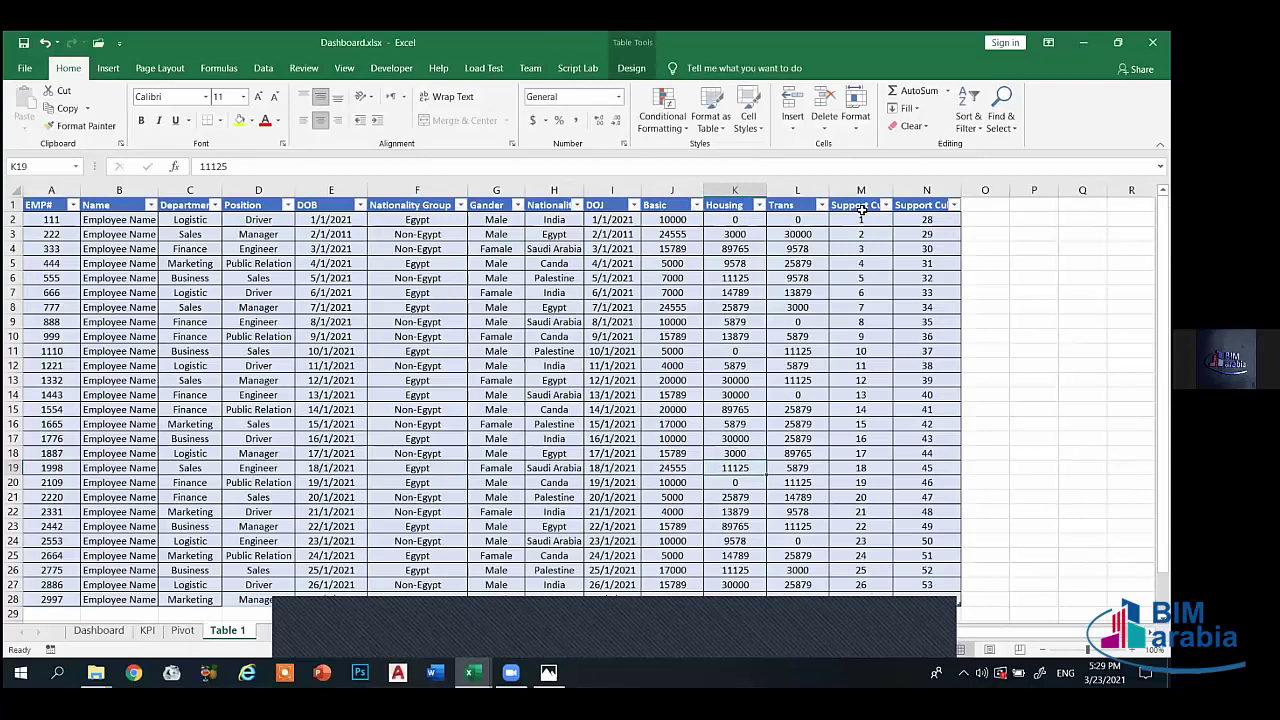
# - Add Support CUL 1 in M1, matching the reference table, and widen column M
pyautogui.click(863, 208)
pyautogui.doubleClick(865, 208)
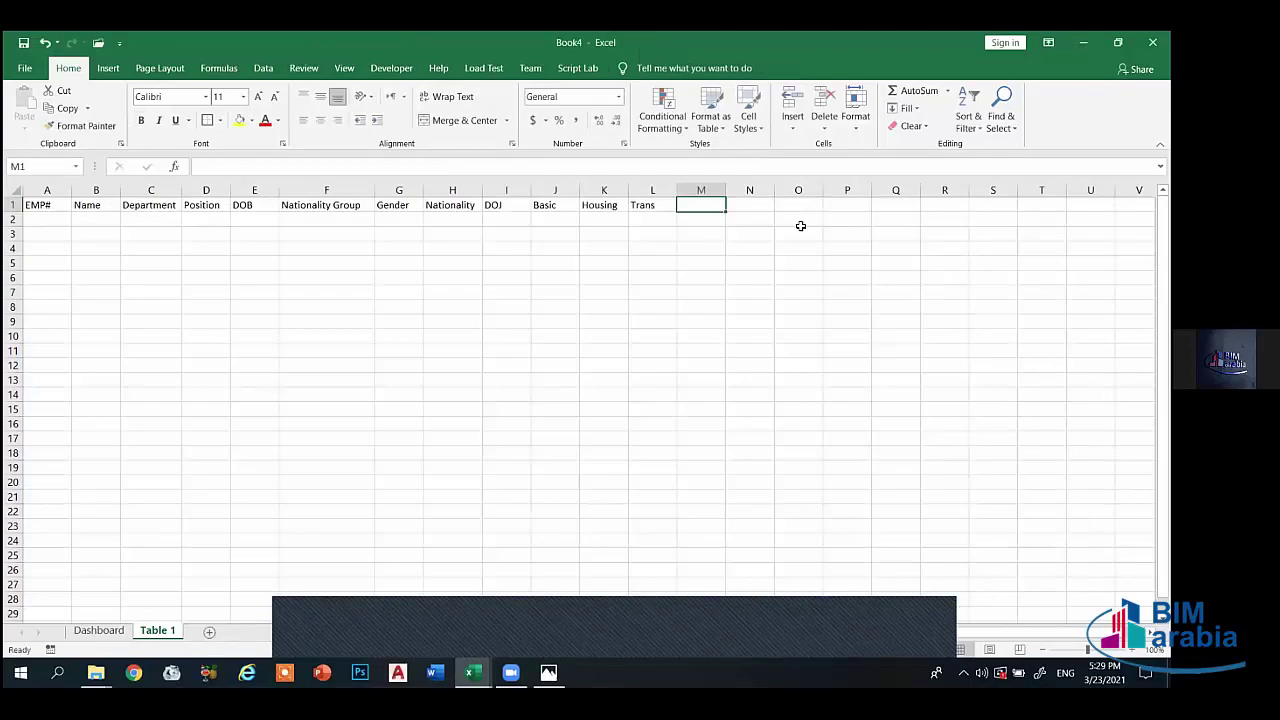
pyautogui.write('Support')
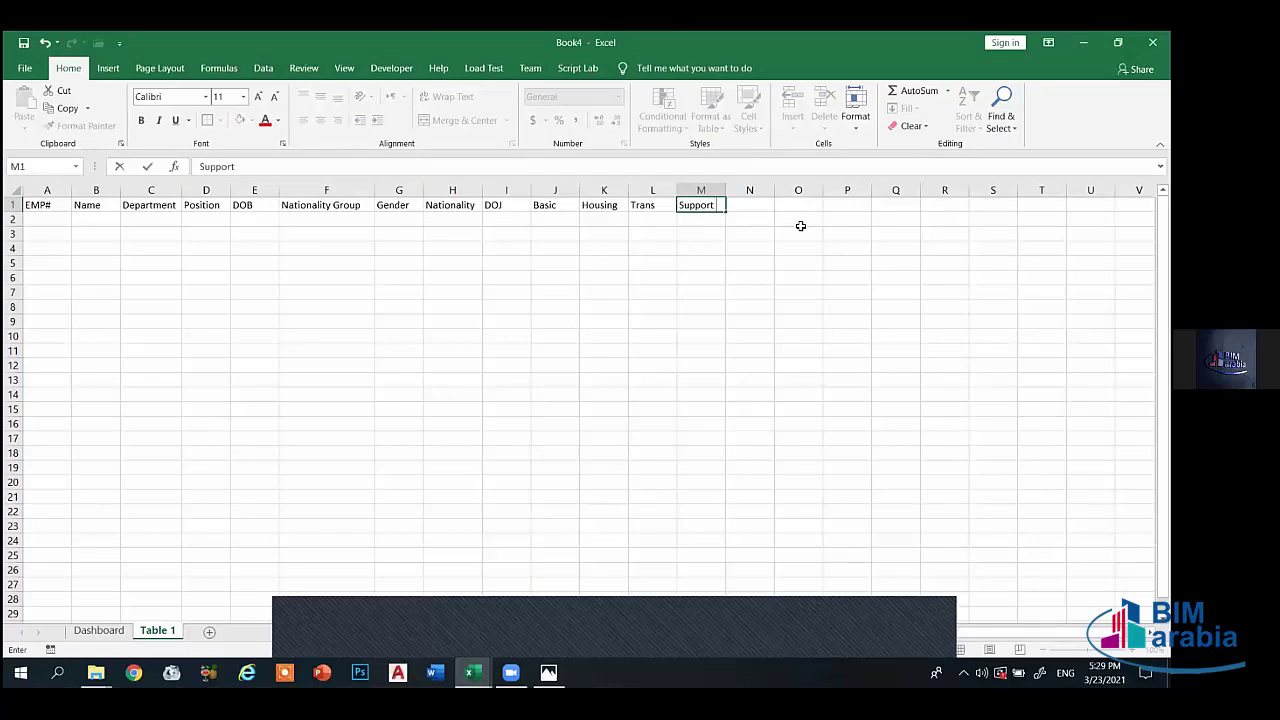
pyautogui.write(' CUL 1')
pyautogui.click(750, 233)
pyautogui.moveTo(726, 191); pyautogui.dragTo(748, 192)
pyautogui.hotkey('ctrl', 'c')
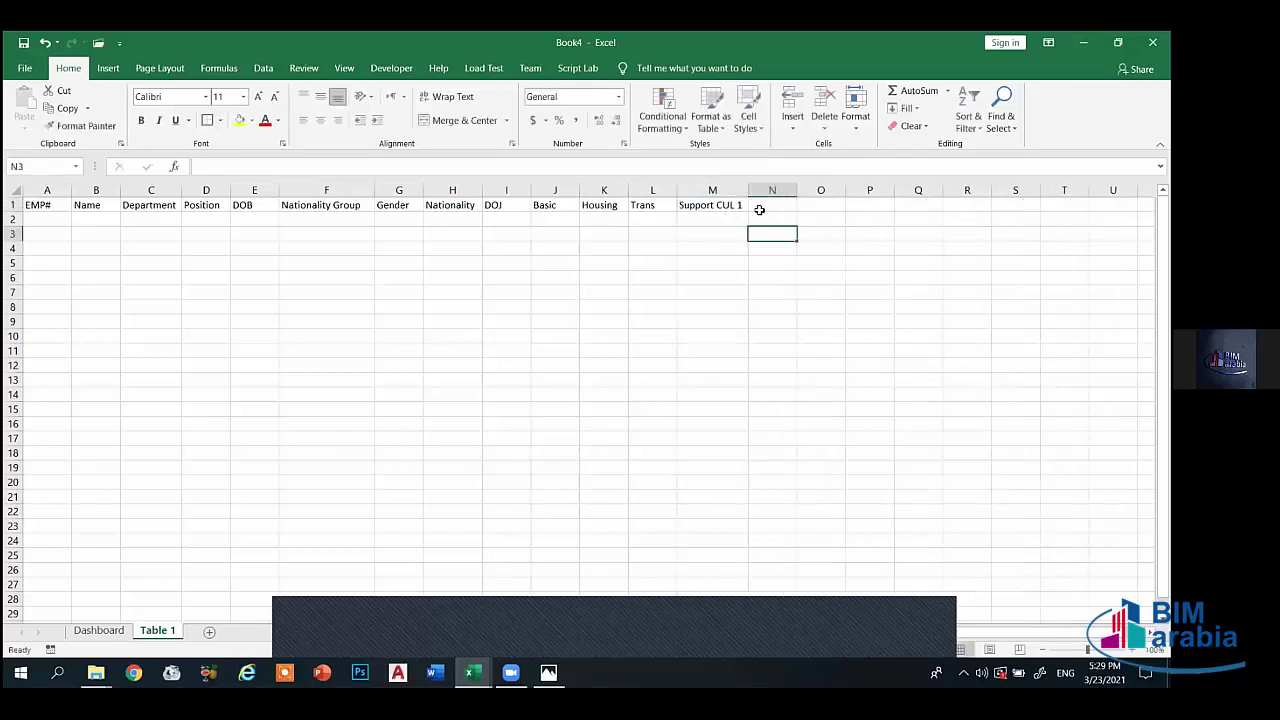
# - Copy the header to N1, change it to Support CUL 2, widen column N, and select A1:N1
pyautogui.click(735, 206)
pyautogui.click(763, 208)
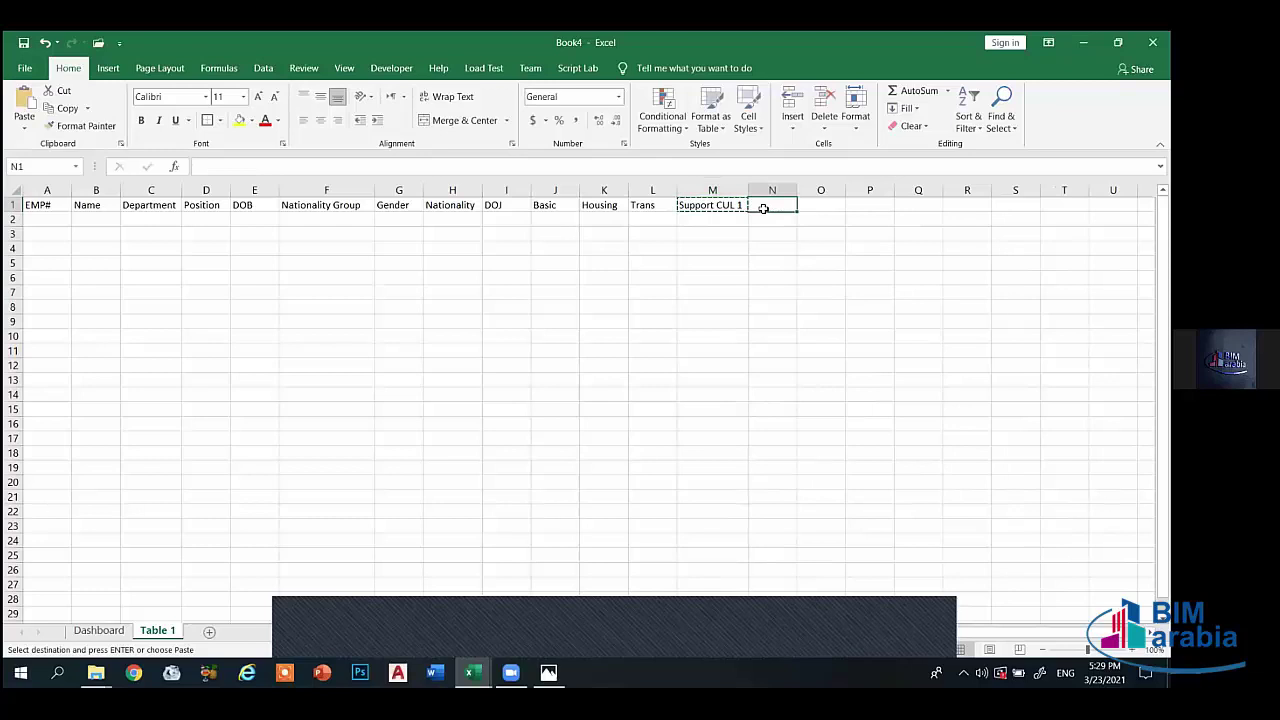
pyautogui.hotkey('ctrl', 'v')
pyautogui.press('Down')
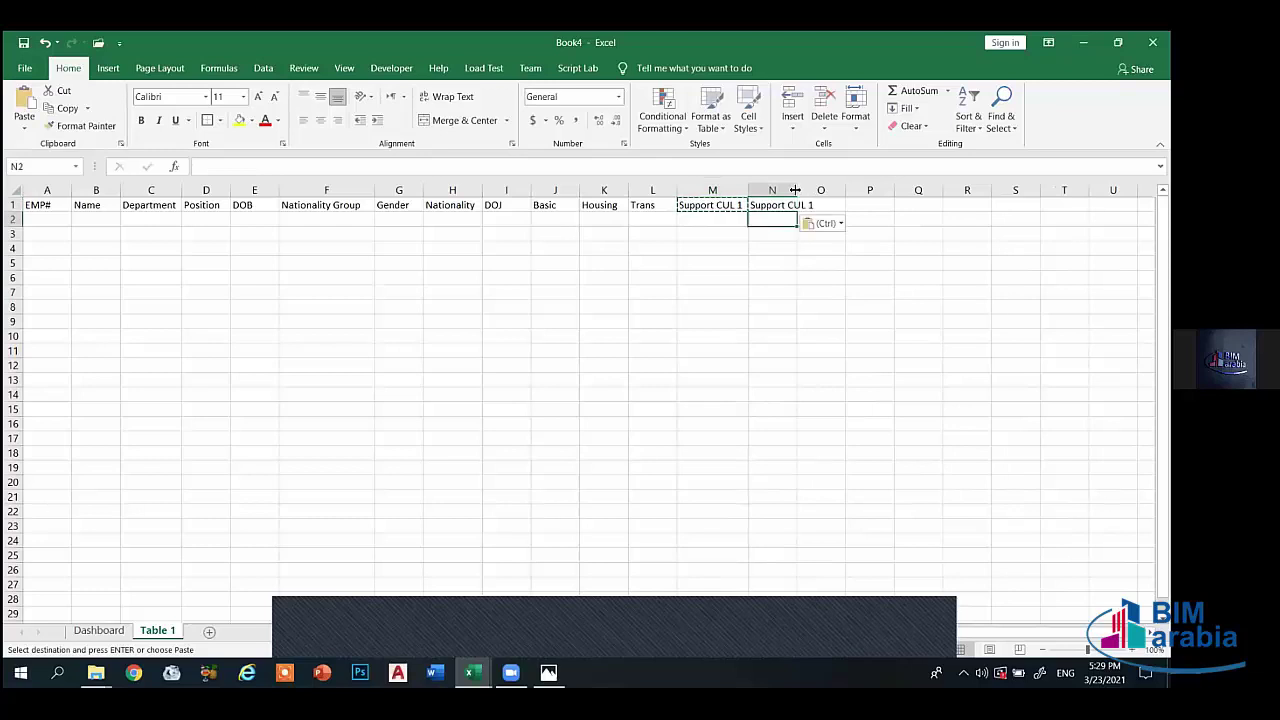
pyautogui.moveTo(800, 189); pyautogui.dragTo(821, 189)
pyautogui.doubleClick(812, 205)
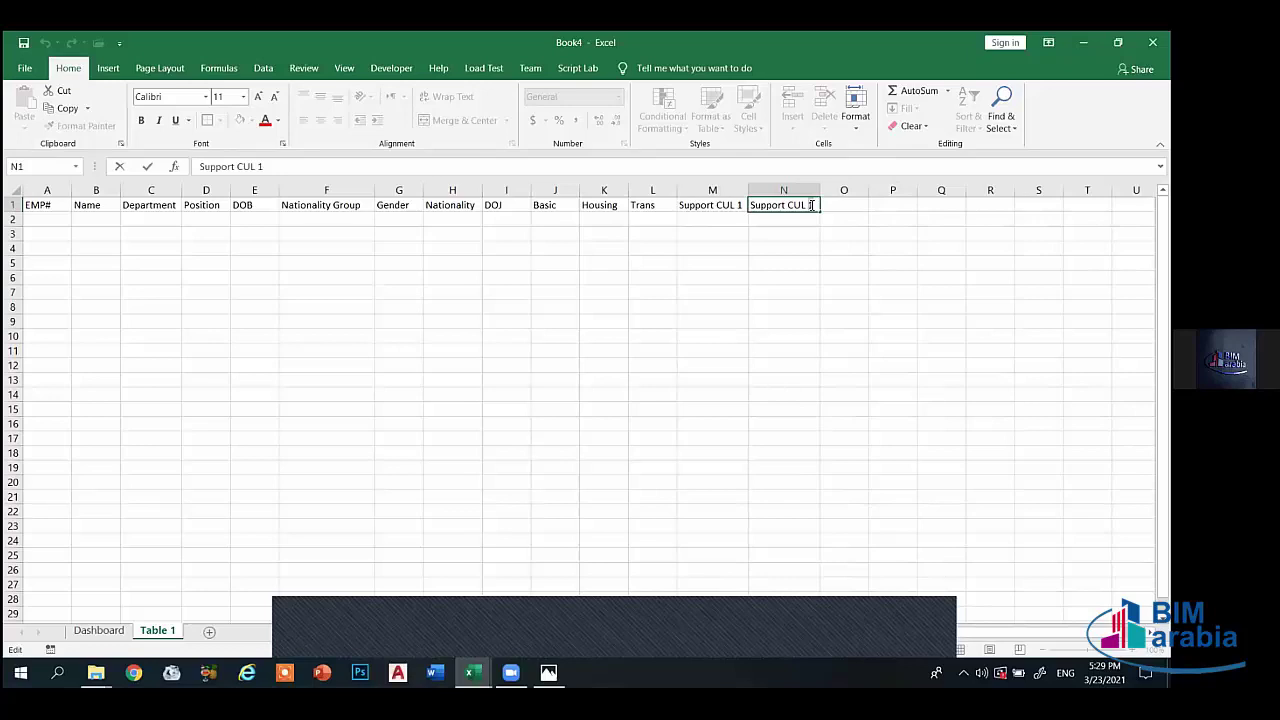
pyautogui.doubleClick(812, 205)
pyautogui.write('2')
pyautogui.press('Return')
pyautogui.moveTo(790, 205); pyautogui.dragTo(62, 218)
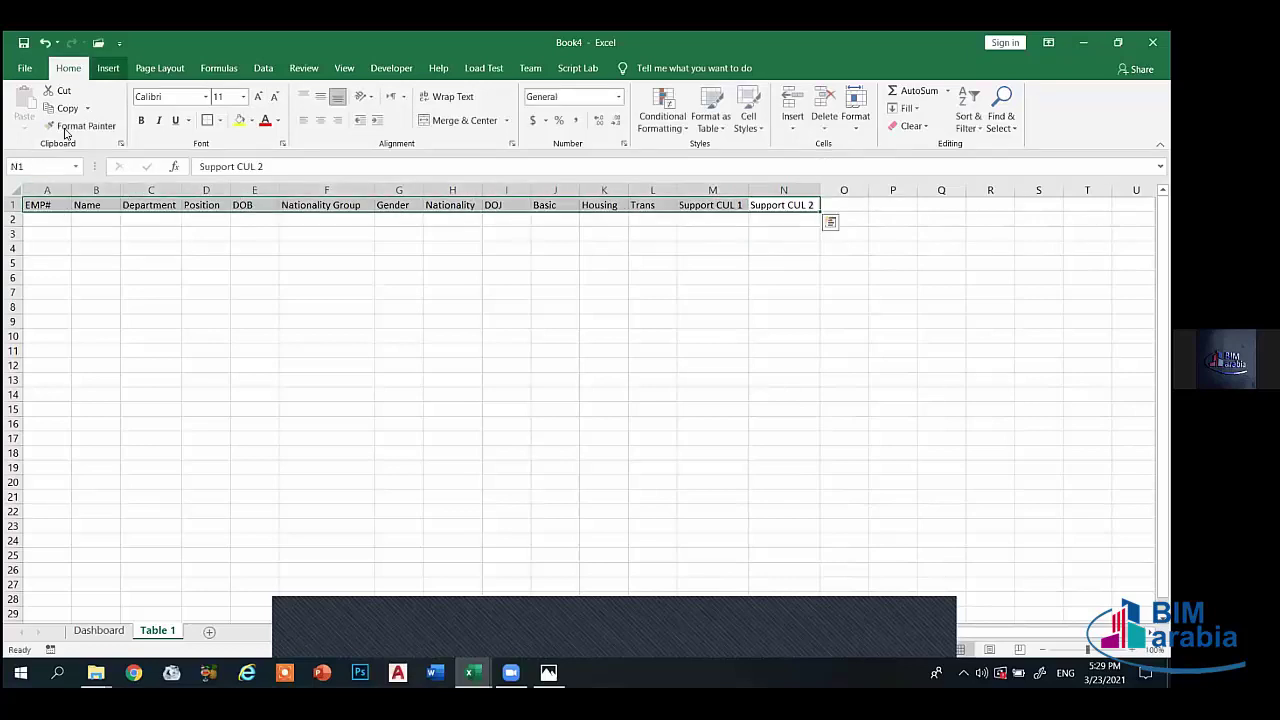
pyautogui.hotkey('alt', 'n')
# - Create a table from A1:N1 and re-enter EMP# as its first header
pyautogui.click(134, 116)
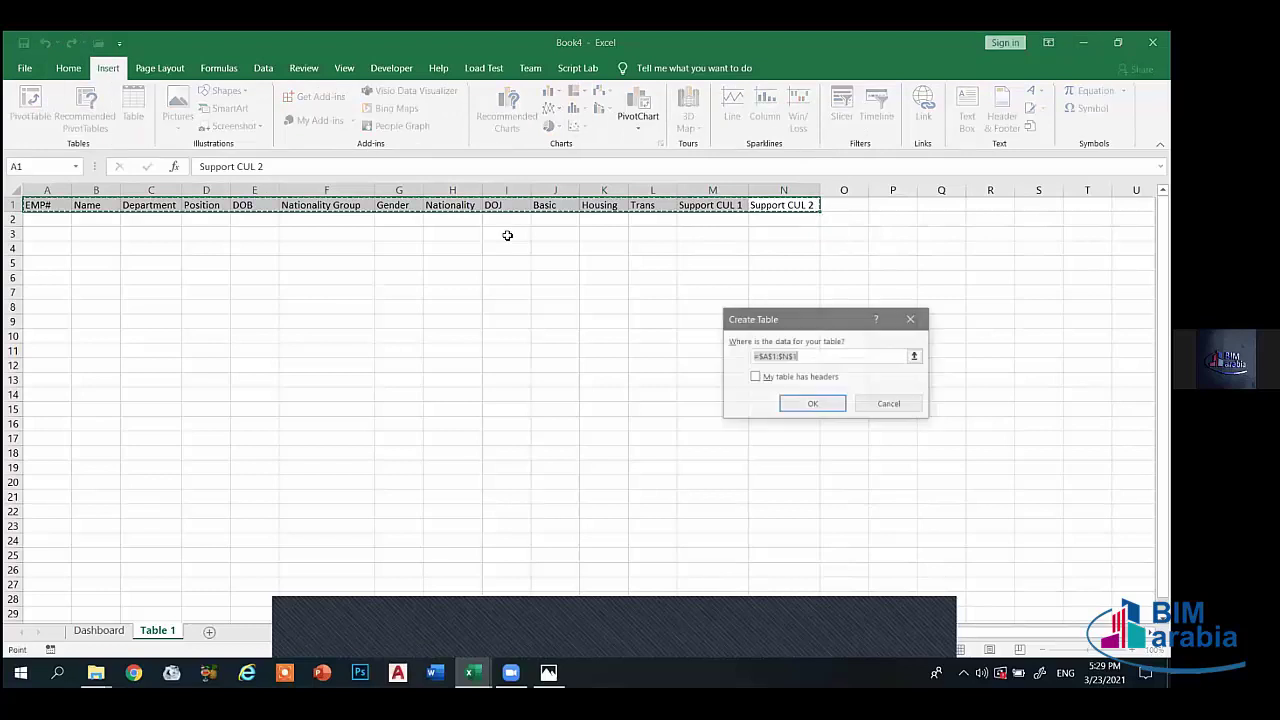
pyautogui.click(812, 404)
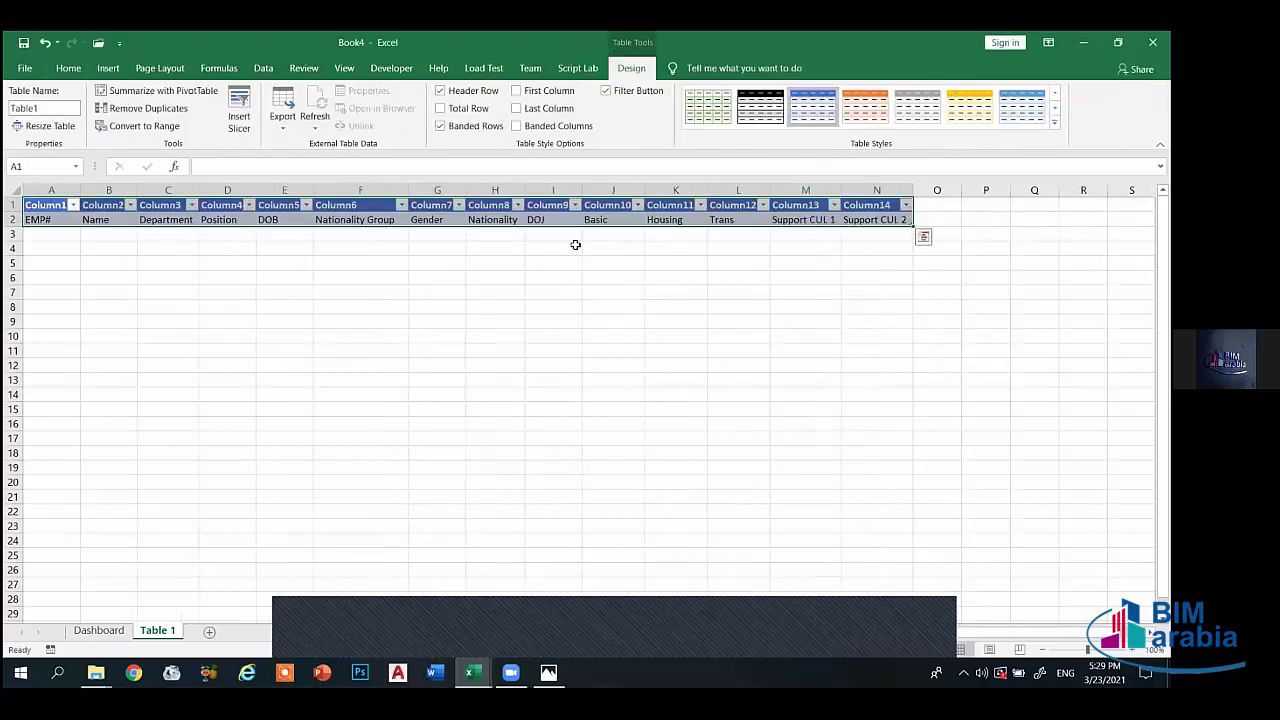
pyautogui.click(575, 244)
pyautogui.moveTo(890, 221)
pyautogui.mouseDown()
pyautogui.moveTo(152, 232)
pyautogui.moveTo(48, 220)
pyautogui.mouseUp()
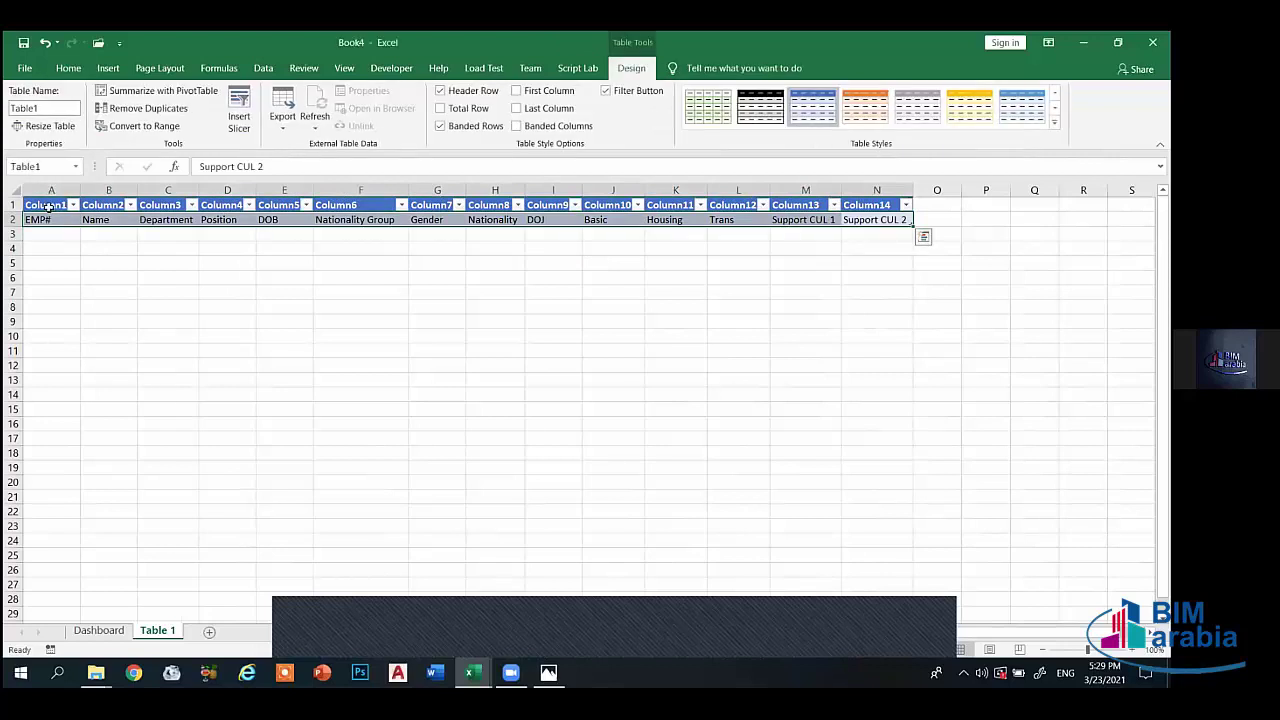
pyautogui.click(48, 206)
pyautogui.write('EMP#')
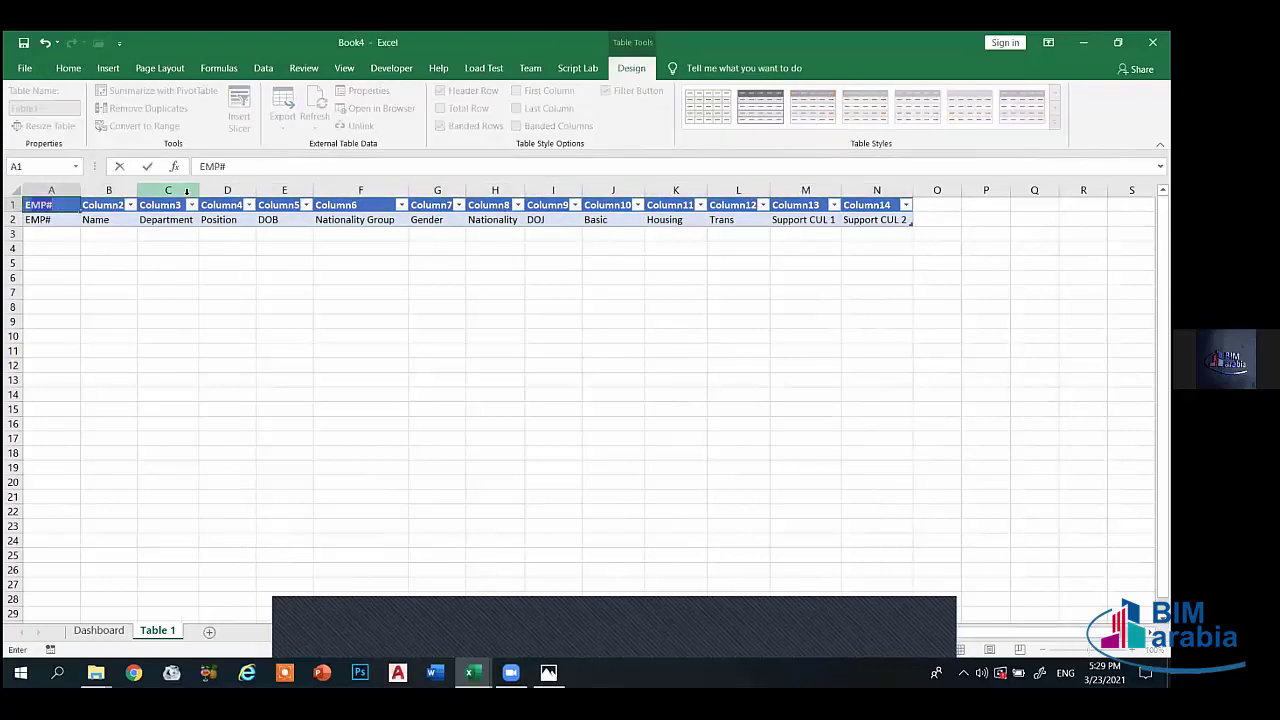
pyautogui.hotkey('ctrl', 'Return')
pyautogui.write('0')
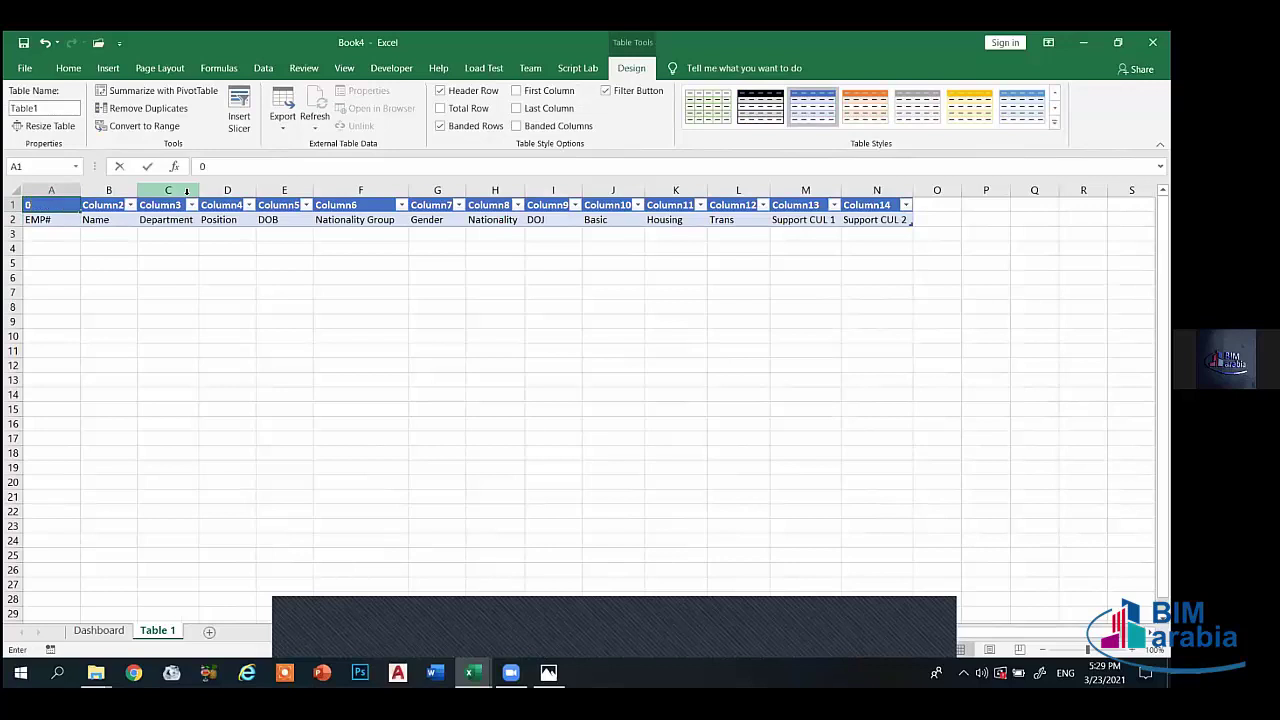
pyautogui.press('Escape')
pyautogui.write('EMP#')
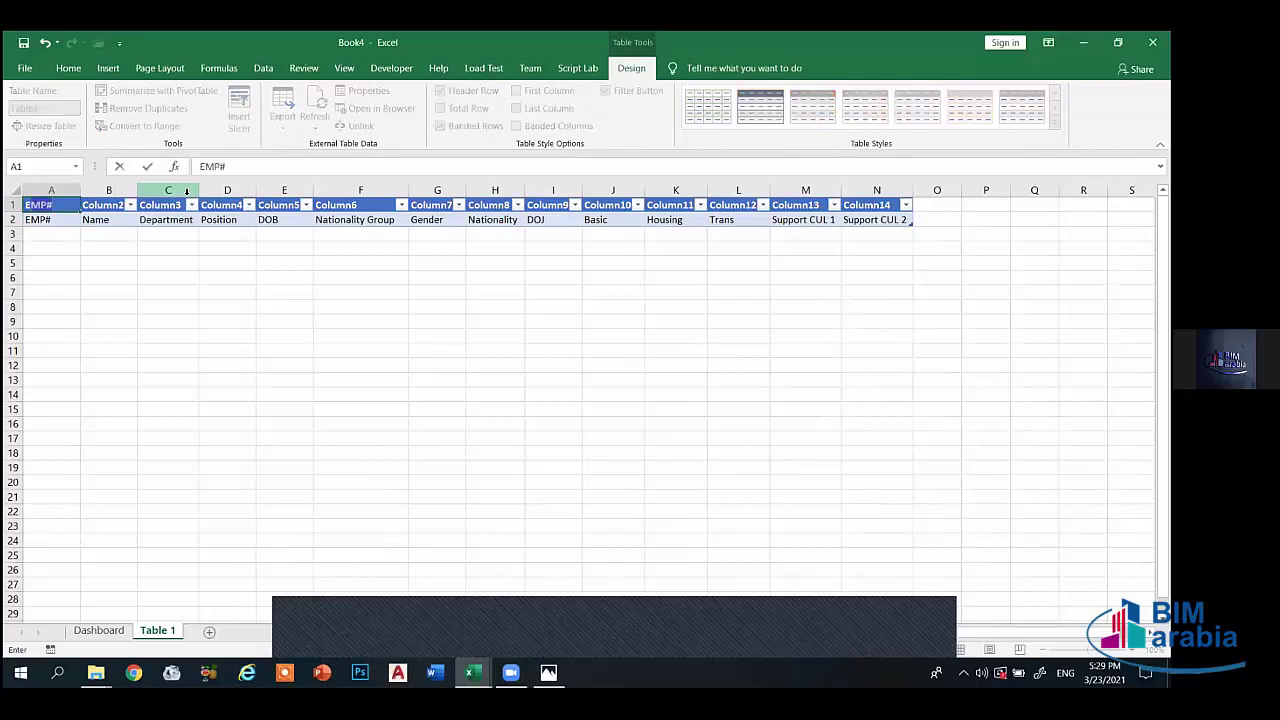
# - Select the table's rows A1:N2 and delete their contents and formatting
pyautogui.click(104, 204)
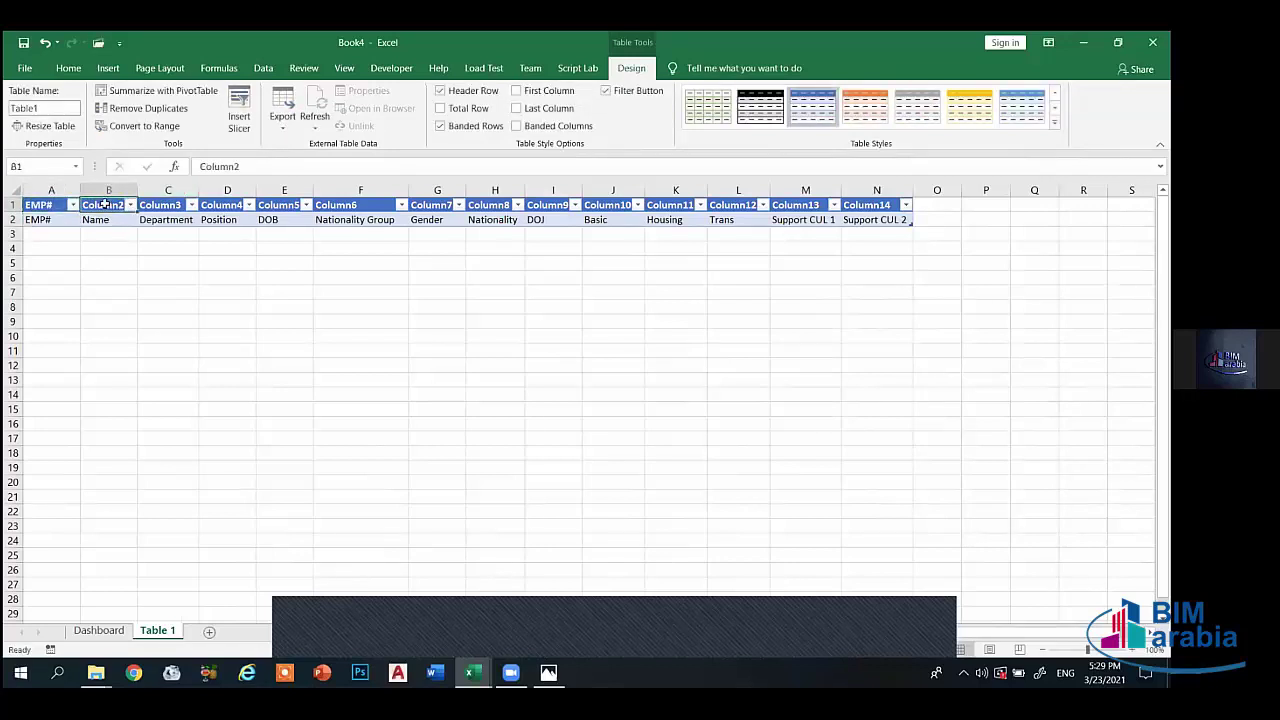
pyautogui.moveTo(871, 219)
pyautogui.mouseDown()
pyautogui.moveTo(640, 225)
pyautogui.moveTo(48, 195)
pyautogui.mouseUp()
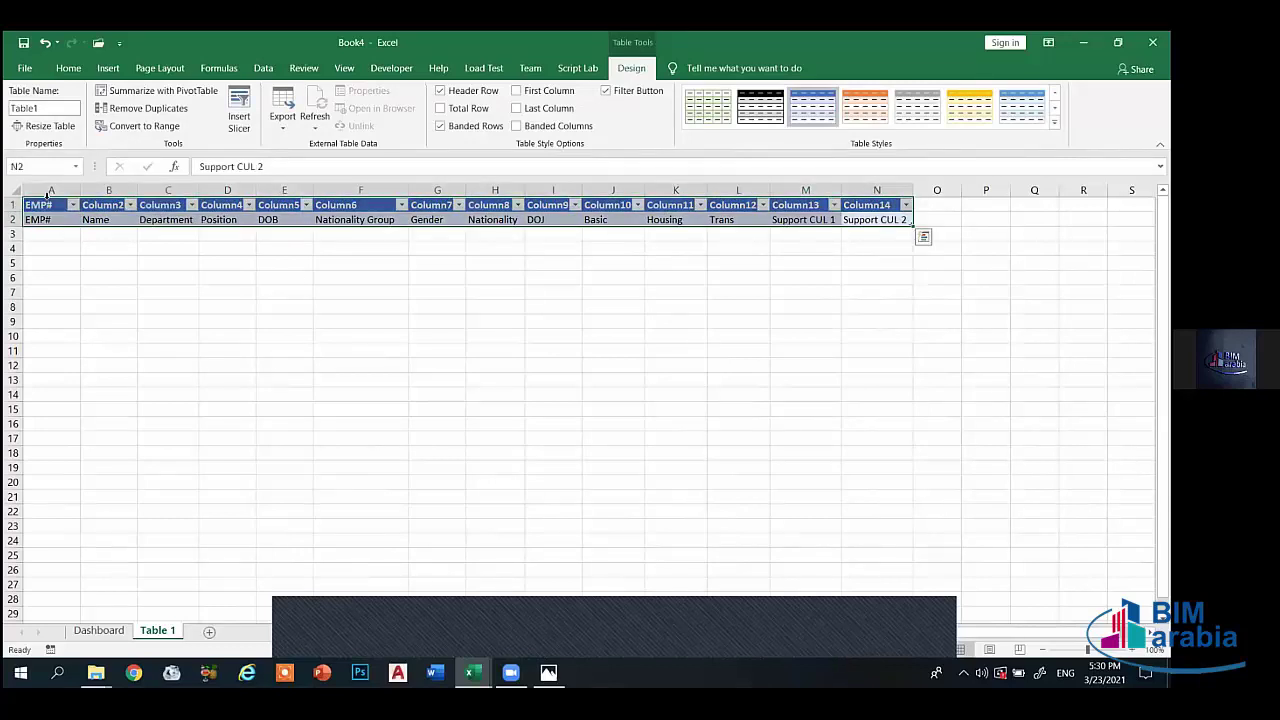
pyautogui.press('BackSpace')
pyautogui.click(295, 265)
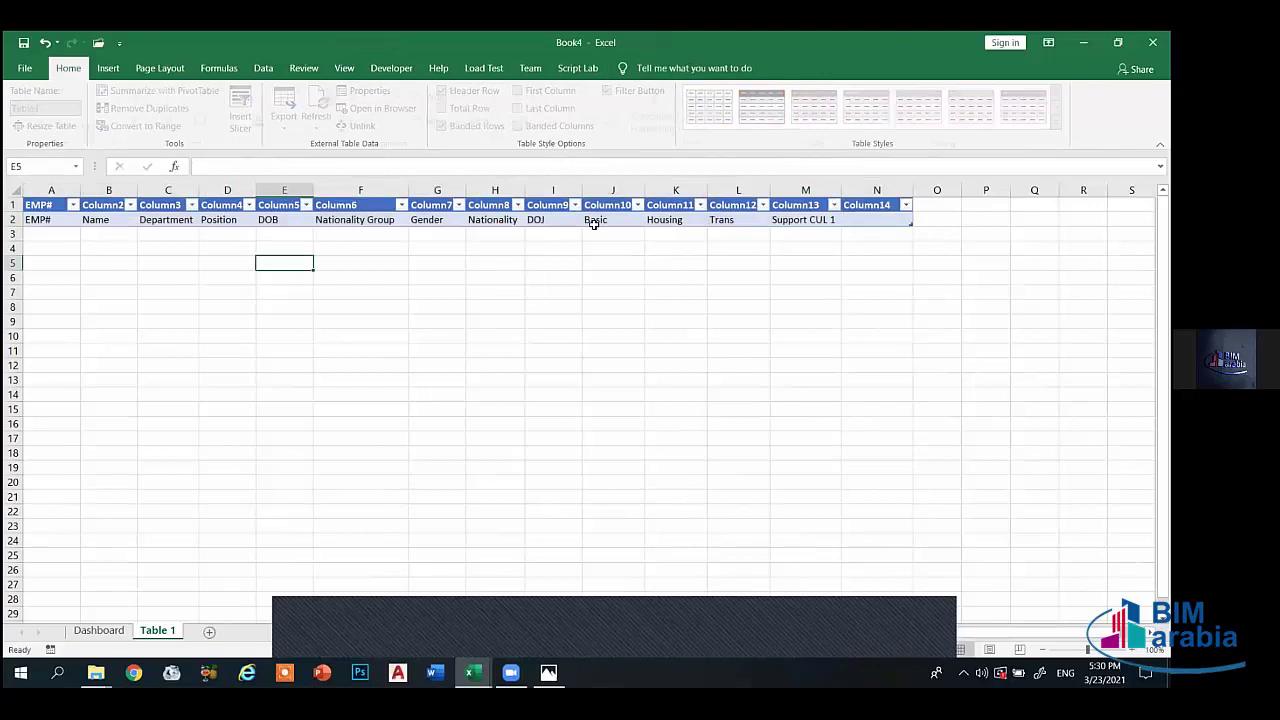
pyautogui.moveTo(890, 220)
pyautogui.mouseDown()
pyautogui.moveTo(35, 217)
pyautogui.moveTo(36, 205)
pyautogui.mouseUp()
pyautogui.press('Delete')
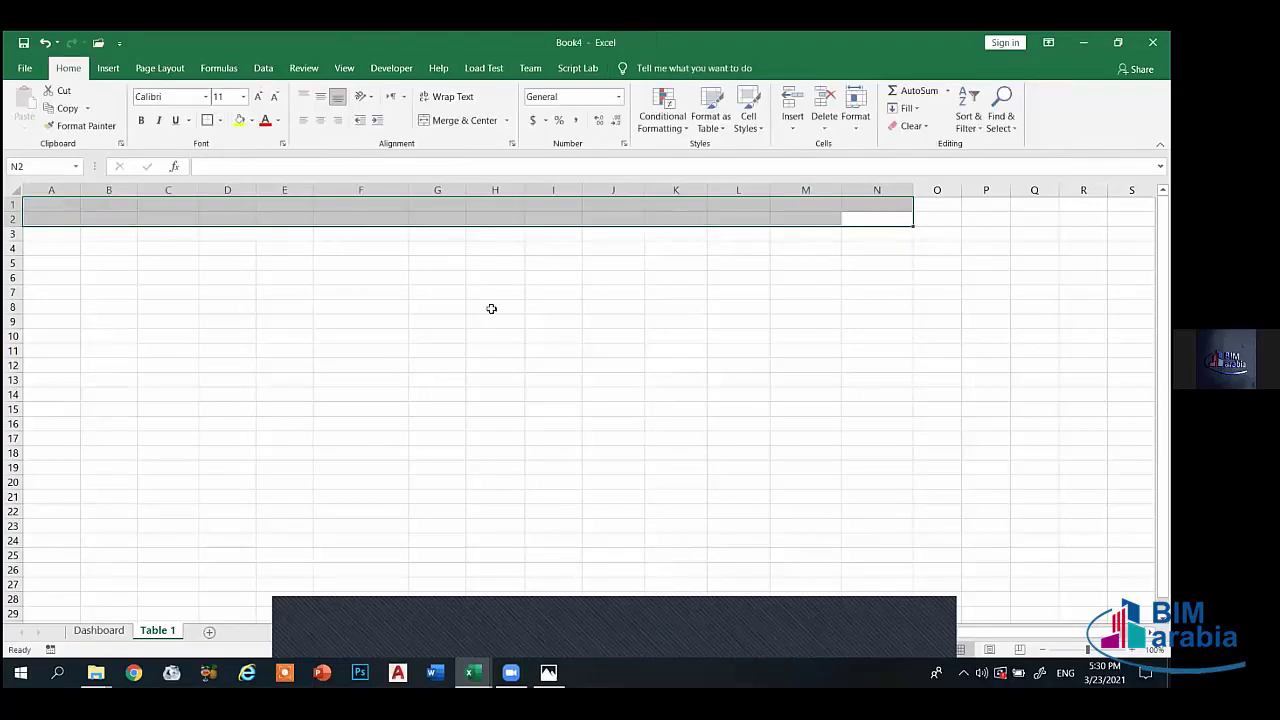
pyautogui.moveTo(284, 336); pyautogui.dragTo(284, 321)
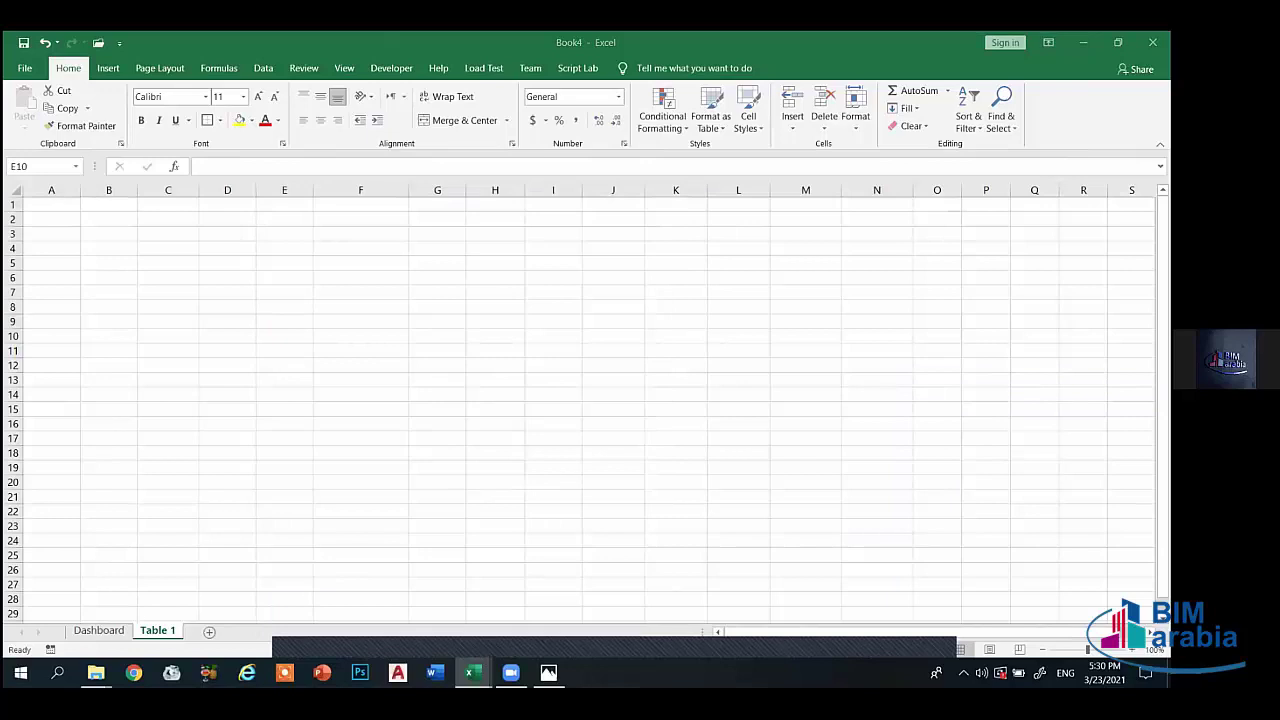
# - Copy the employee table A1:N28 from Dashboard.xlsx
pyautogui.moveTo(469, 672)
pyautogui.click(330, 623)
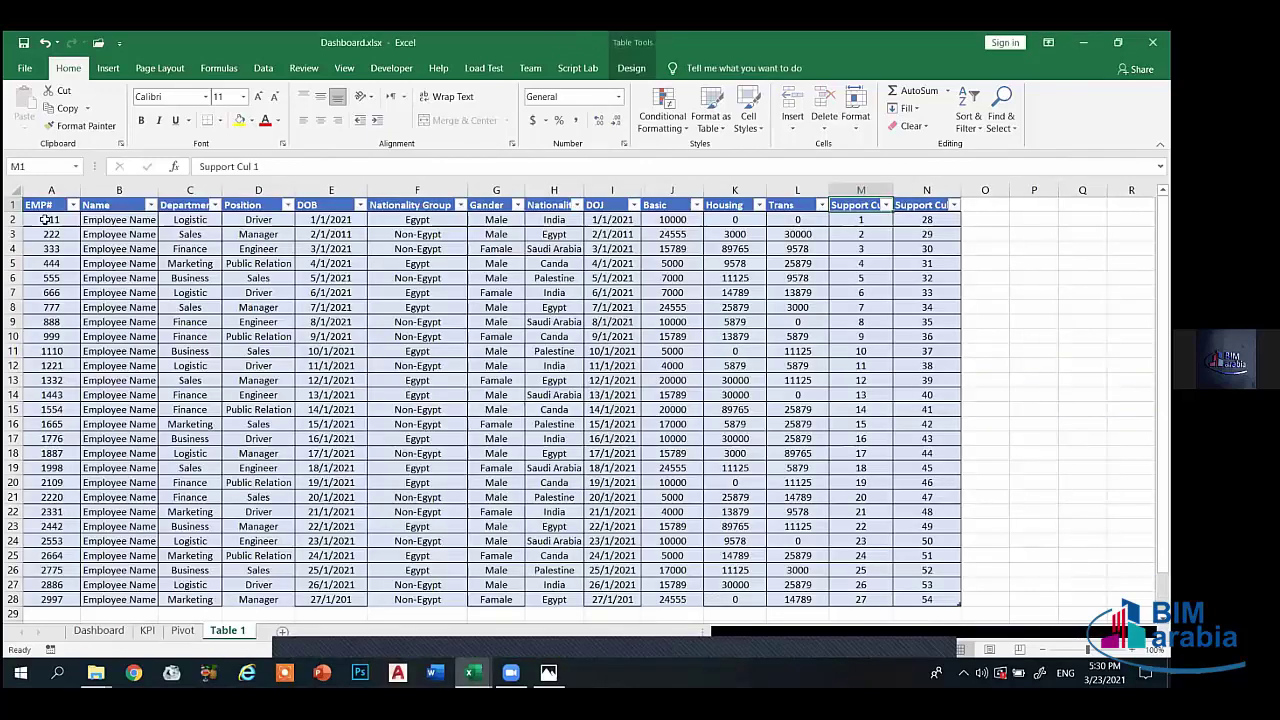
pyautogui.moveTo(37, 205); pyautogui.dragTo(920, 598)
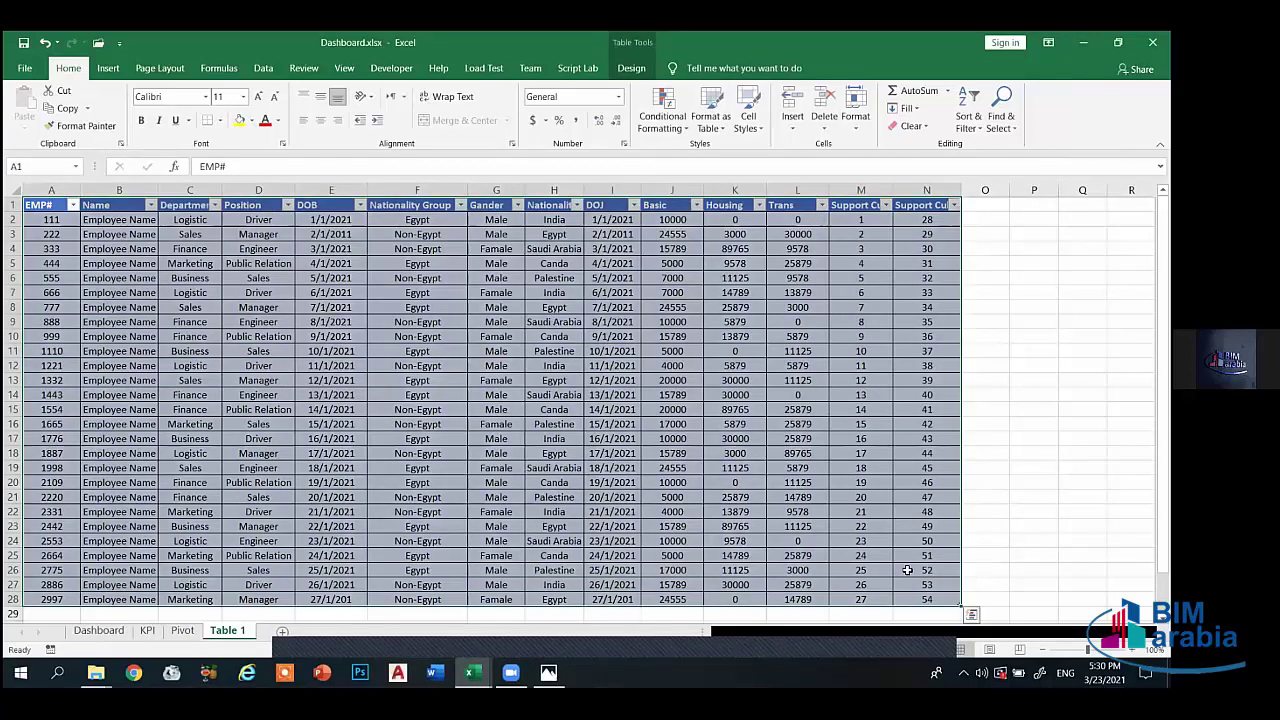
pyautogui.hotkey('ctrl', 'c')
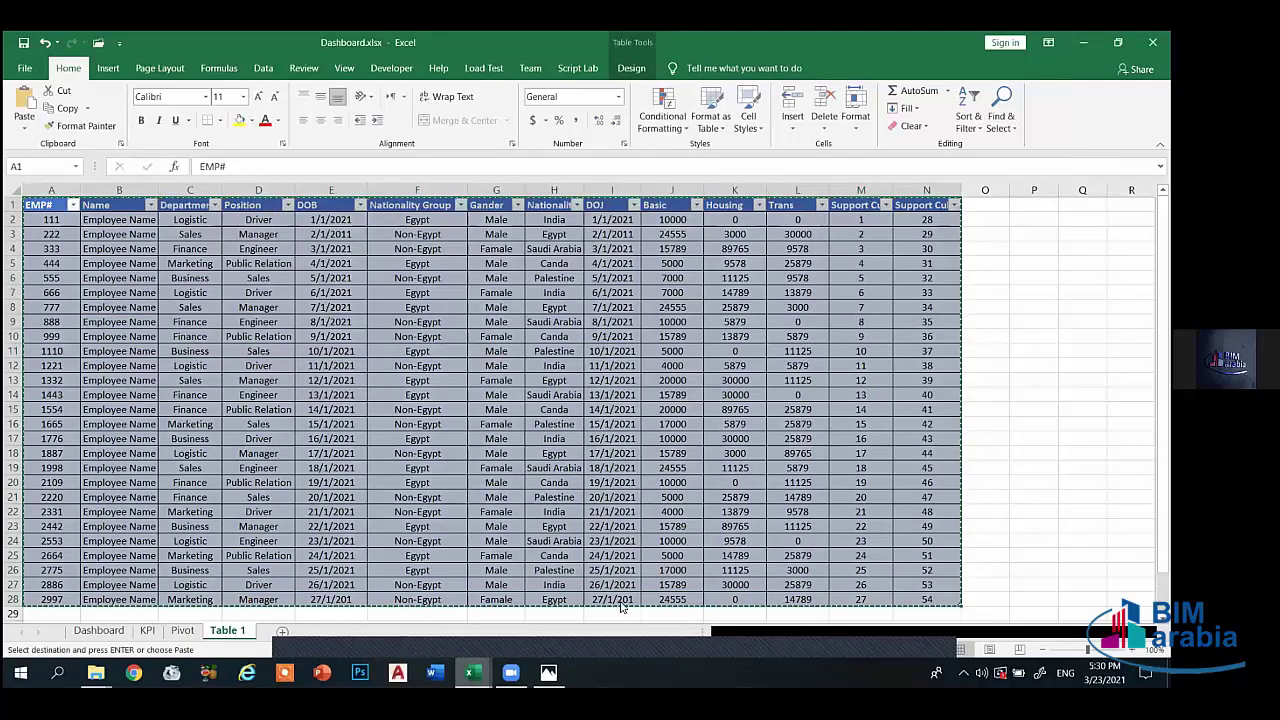
# - Paste the table at A1 of Book4's Table 1 sheet, then switch to the Dashboard sheet
pyautogui.moveTo(469, 672)
pyautogui.click(618, 608)
pyautogui.click(47, 207)
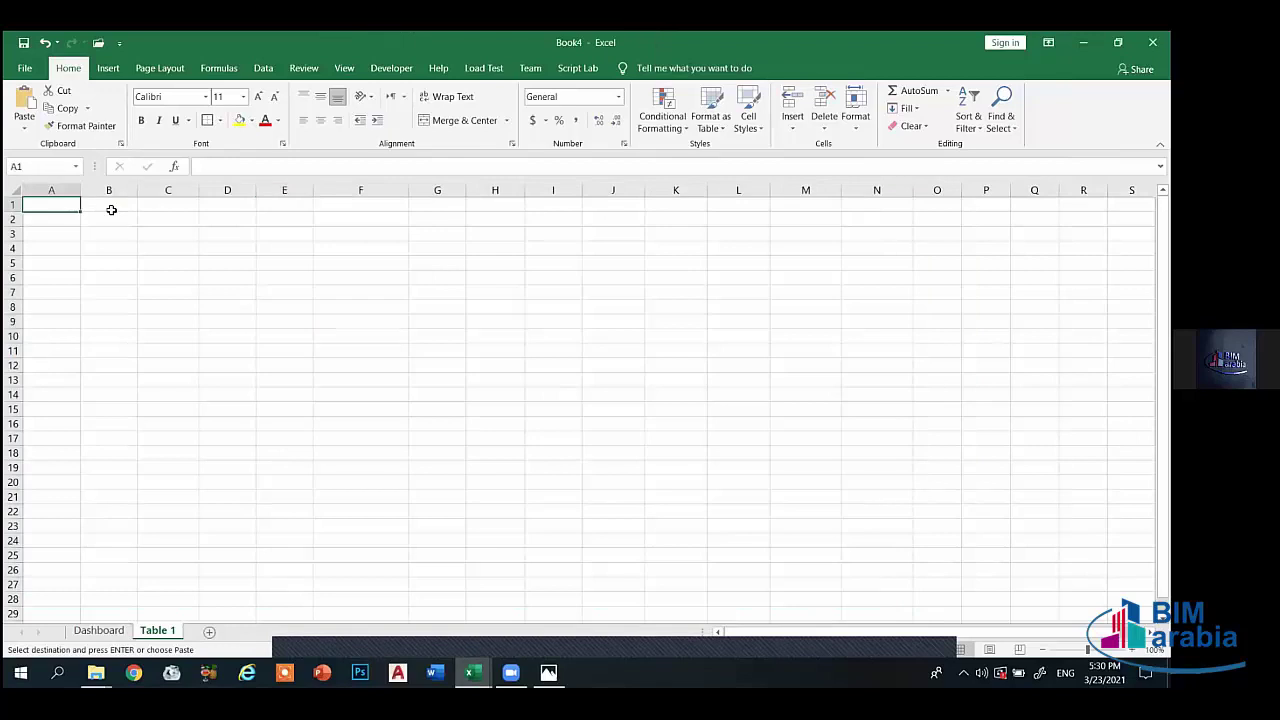
pyautogui.hotkey('ctrl', 'v')
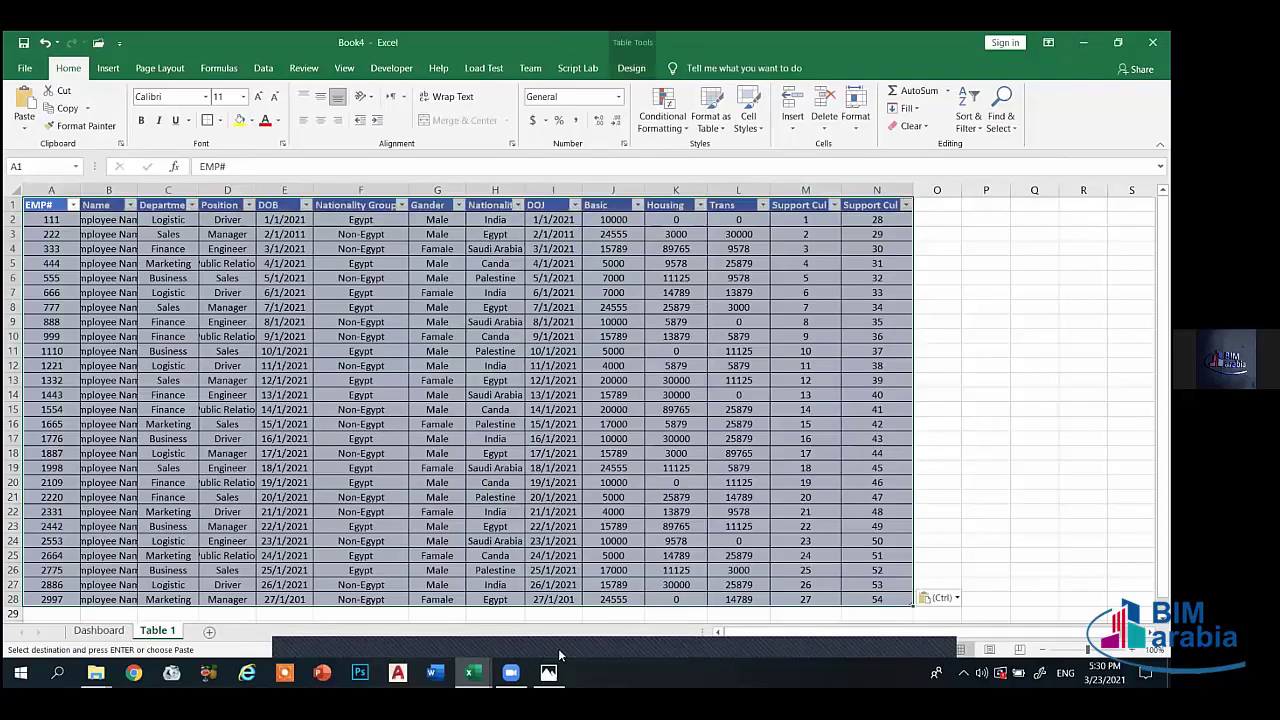
pyautogui.click(982, 350)
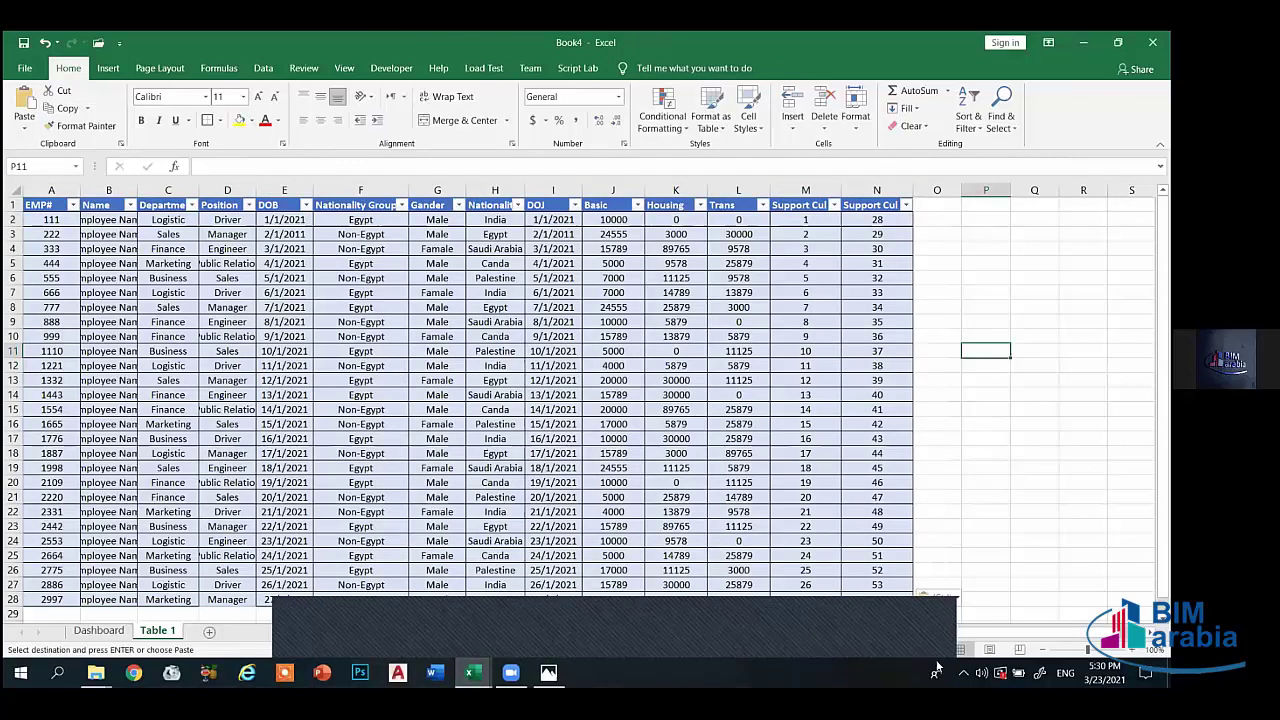
pyautogui.click(1022, 318)
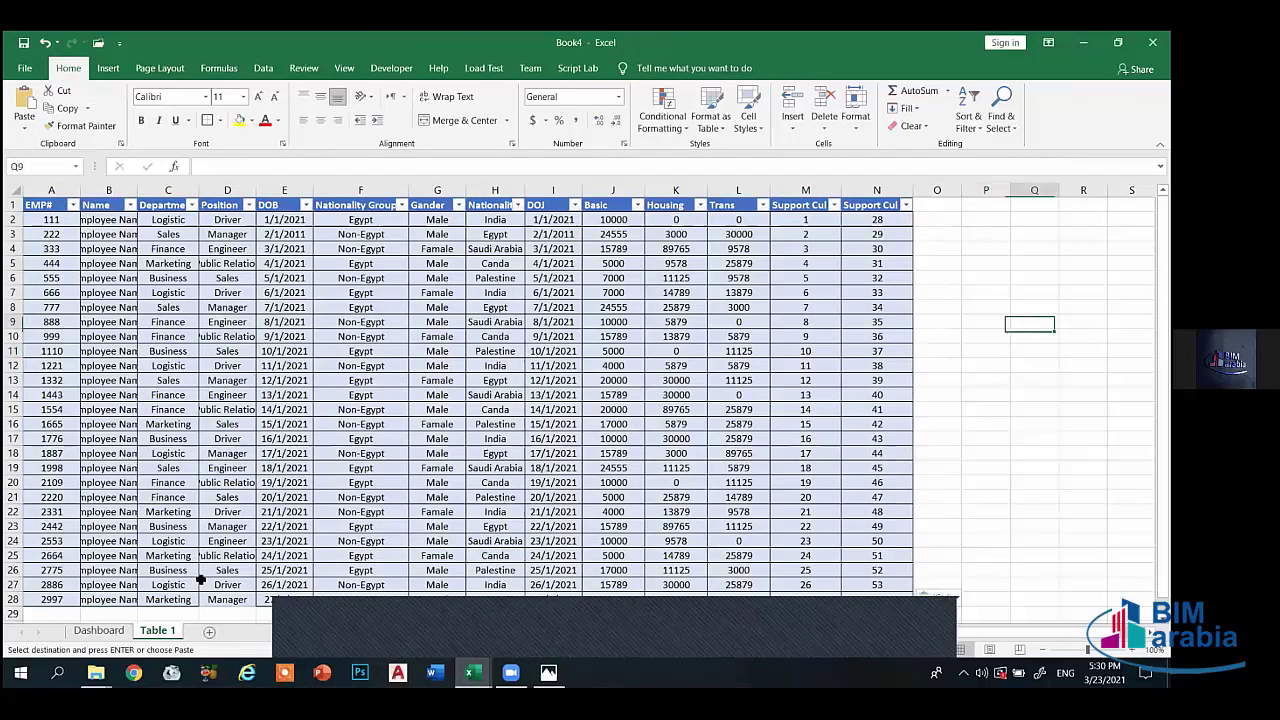
pyautogui.click(100, 630)
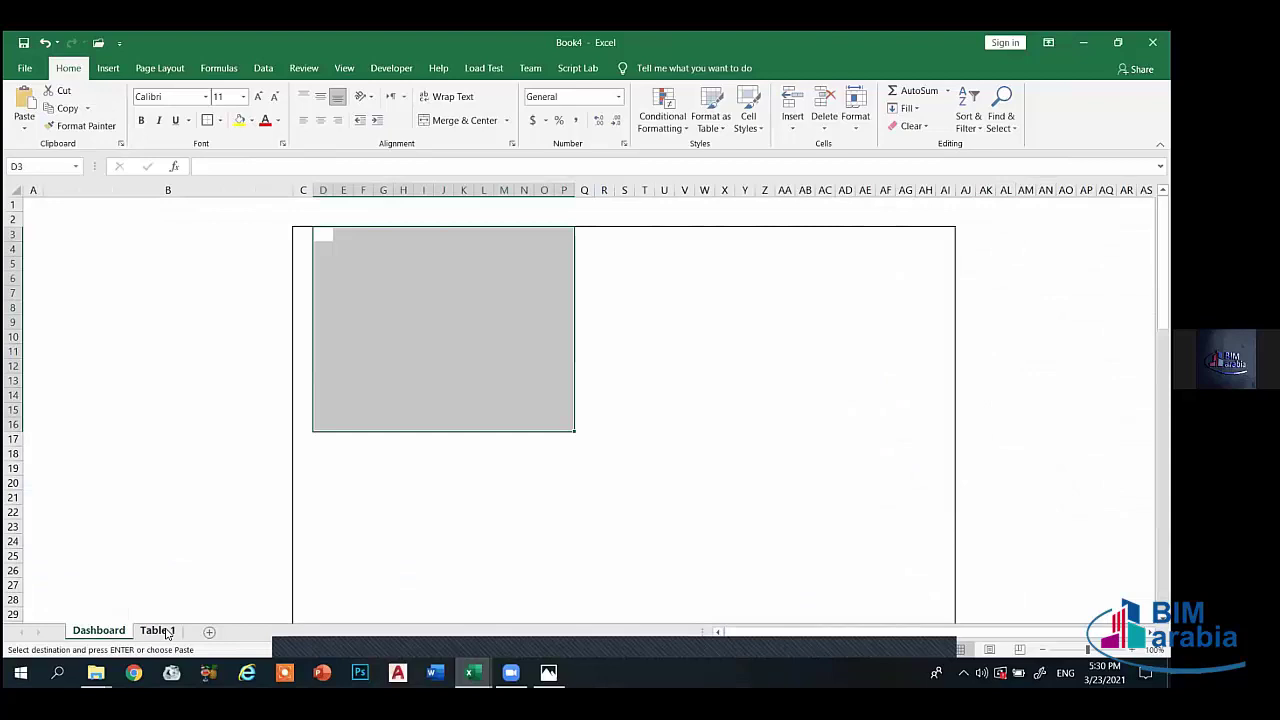
pyautogui.click(172, 632)
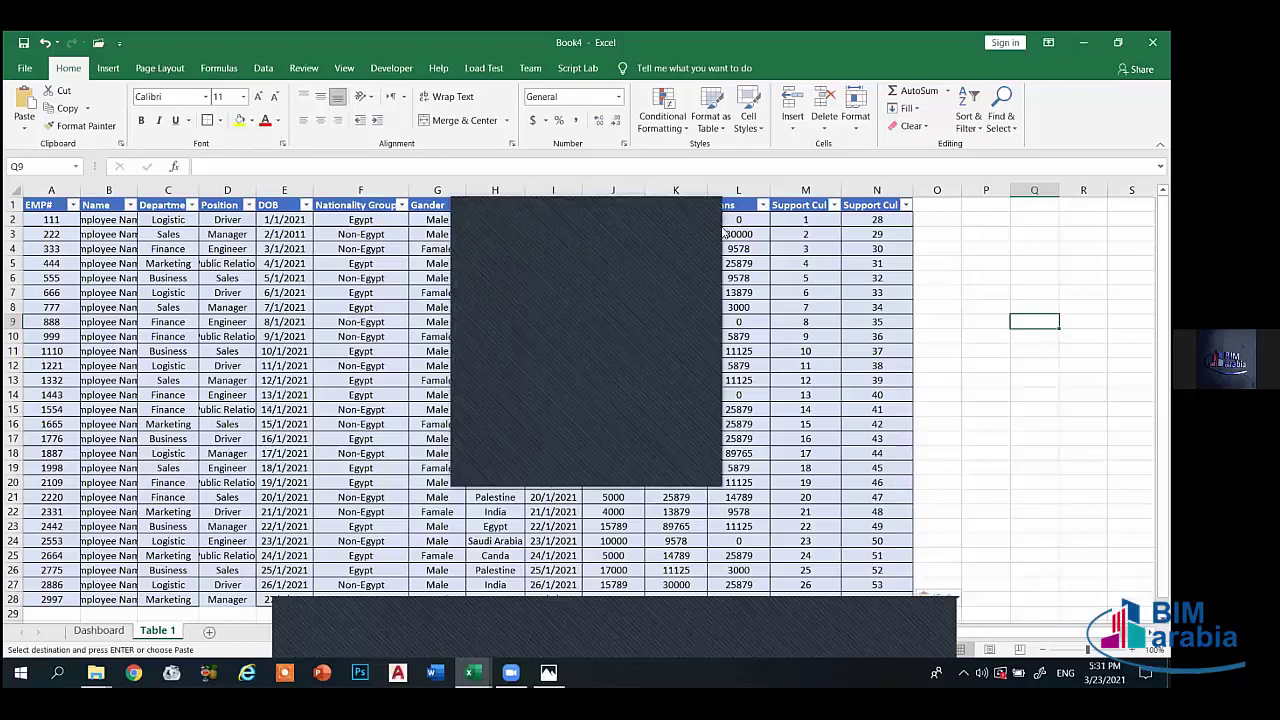
pyautogui.click(97, 631)
pyautogui.moveTo(297, 234)
pyautogui.mouseDown()
pyautogui.moveTo(307, 265)
pyautogui.moveTo(940, 272)
pyautogui.mouseUp()
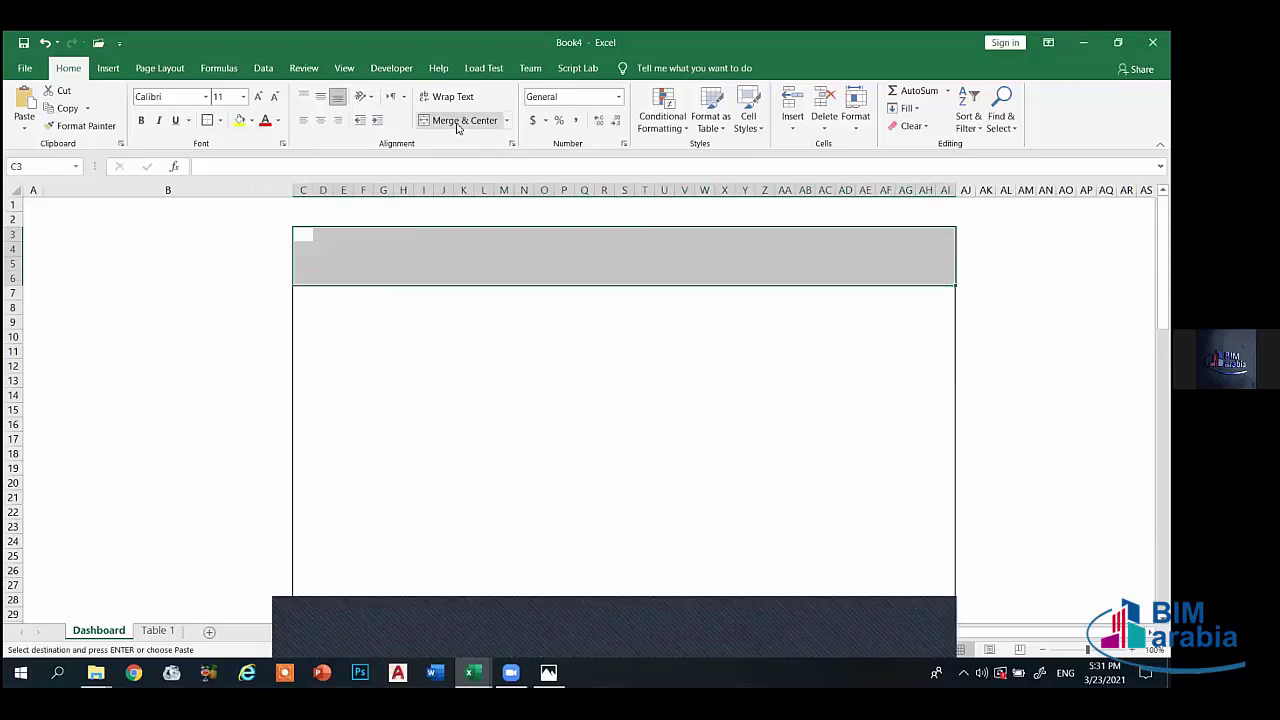
# - Fill C3:AI6 with Blue, Accent 1, then select and copy the merged blue band
pyautogui.click(253, 120)
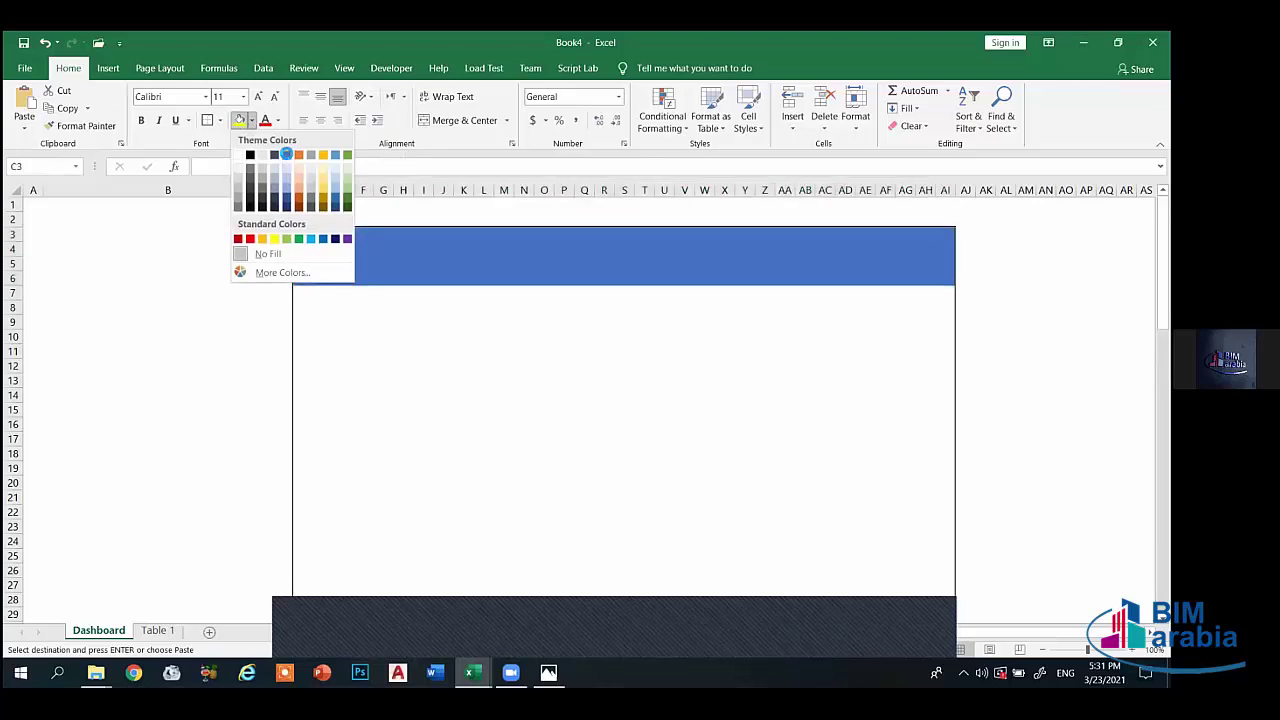
pyautogui.click(286, 157)
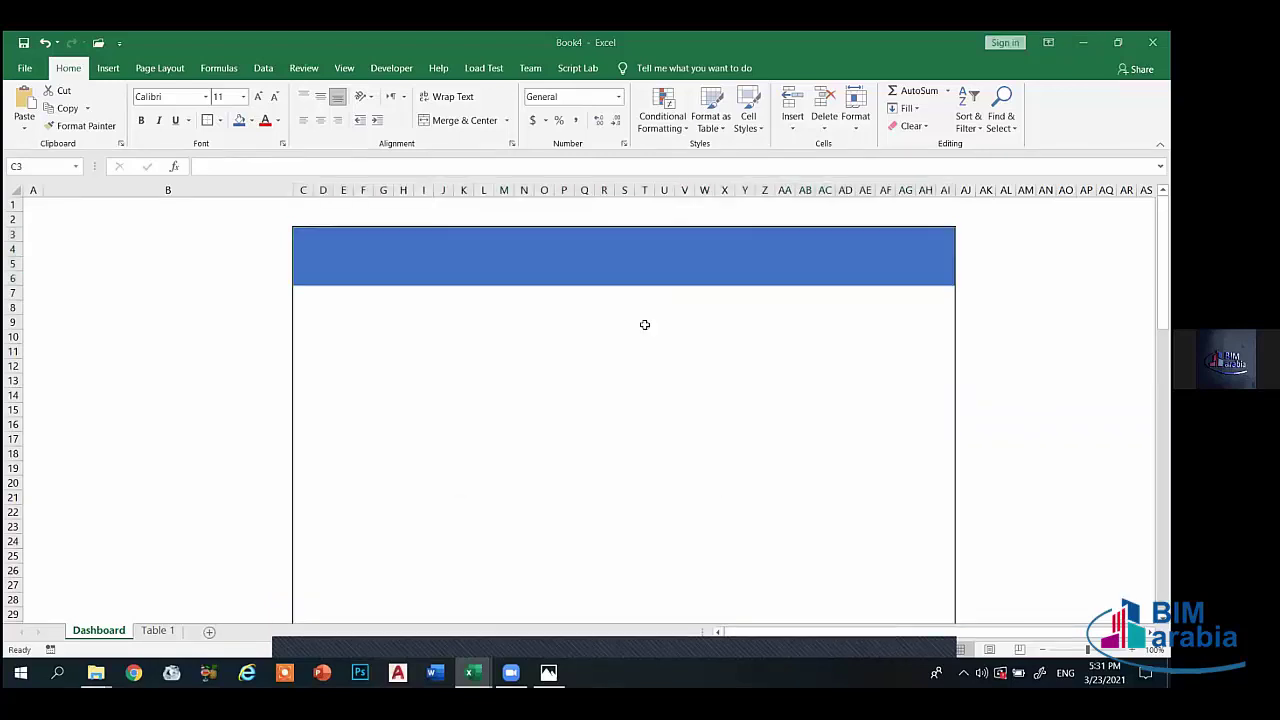
pyautogui.click(464, 424)
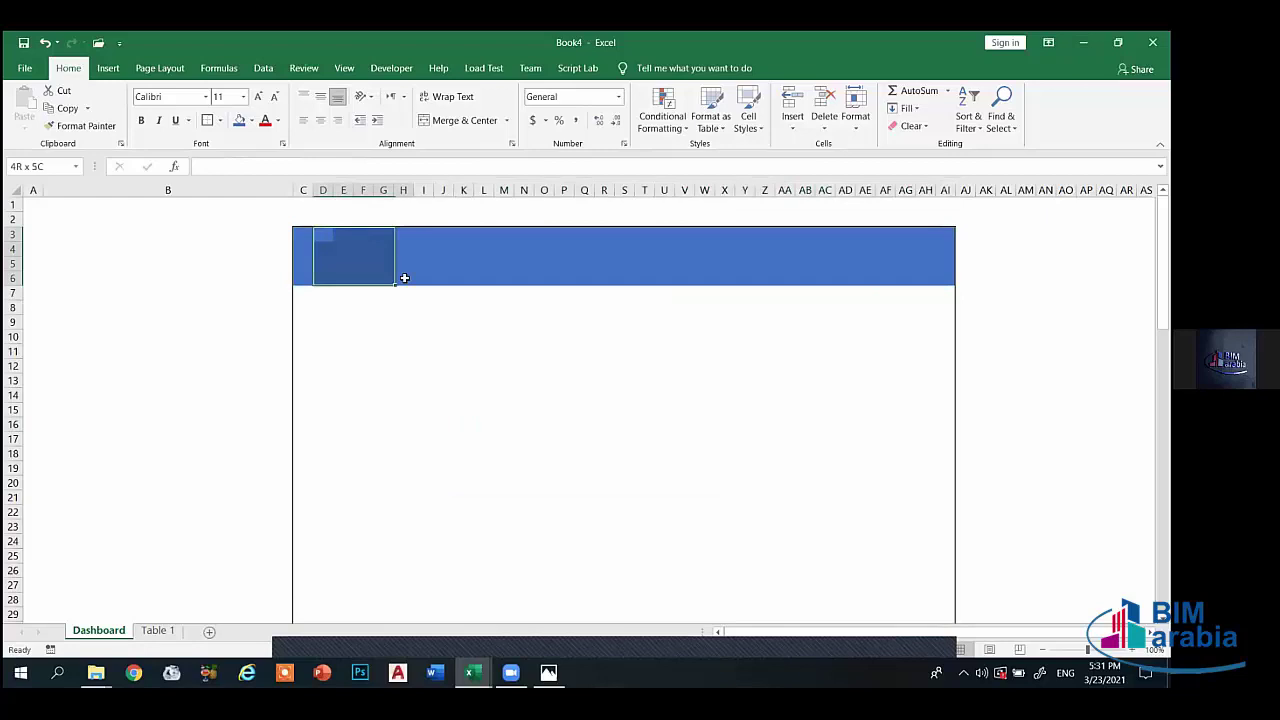
pyautogui.moveTo(314, 237); pyautogui.dragTo(535, 280)
pyautogui.click(386, 334)
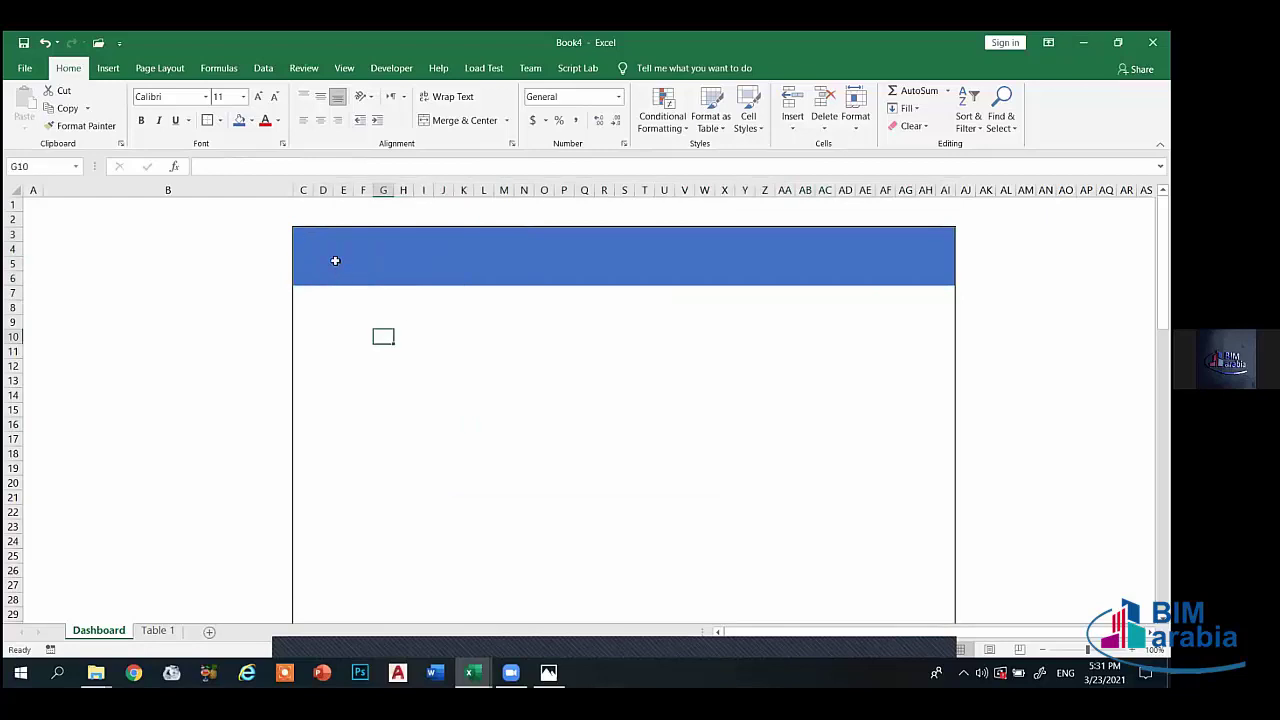
pyautogui.click(335, 260)
pyautogui.hotkey('ctrl', 'c')
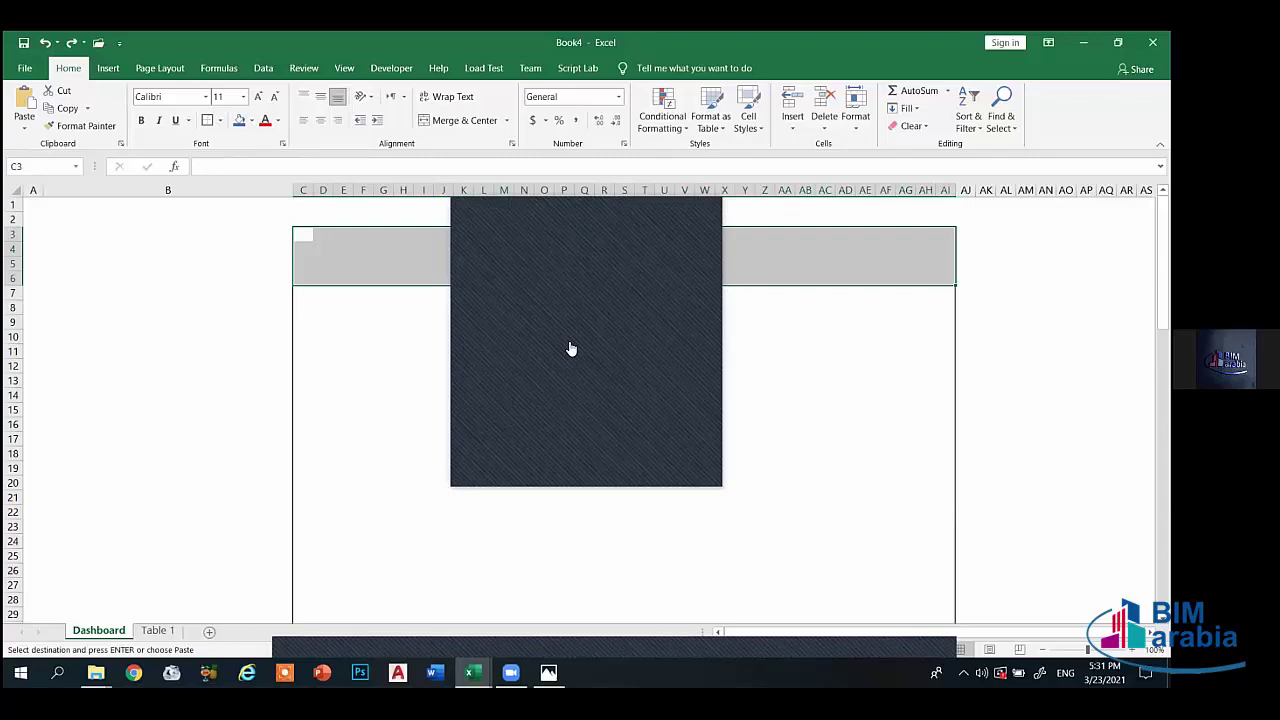
# - Select the Dashboard title band, then switch through File Explorer to the lookup functions workbook
pyautogui.click(797, 239)
pyautogui.click(784, 306)
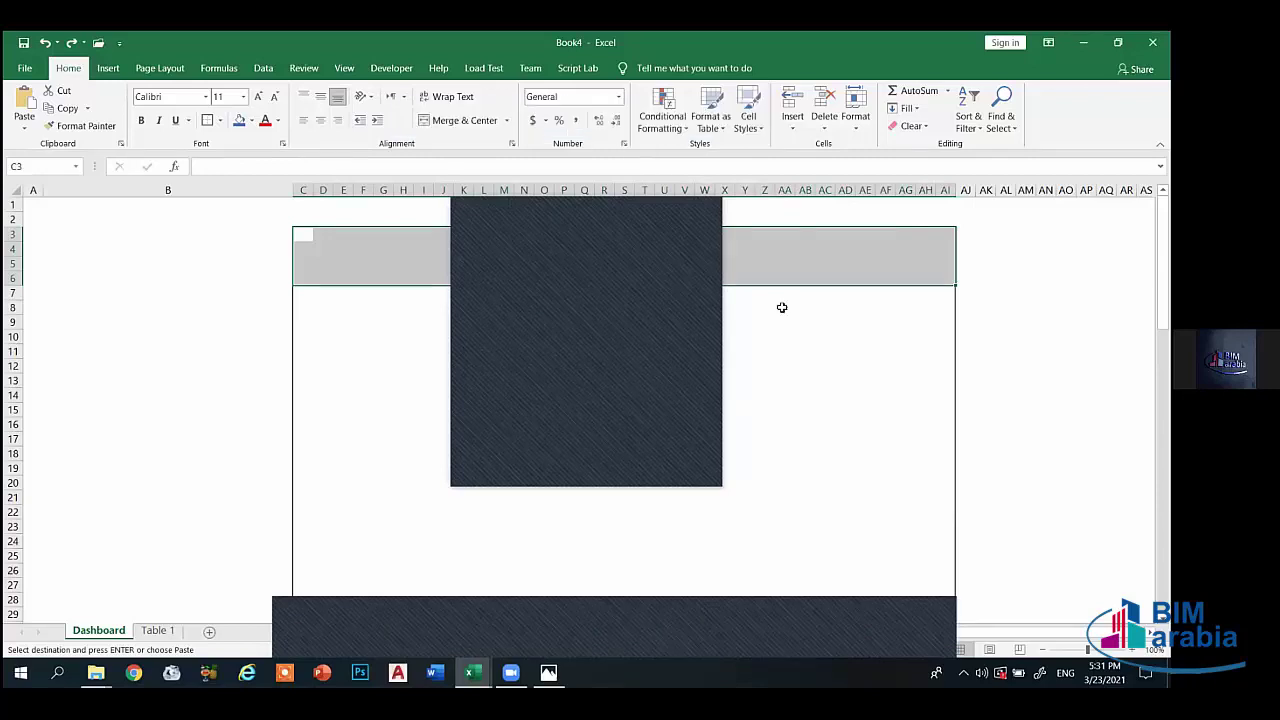
pyautogui.click(714, 286)
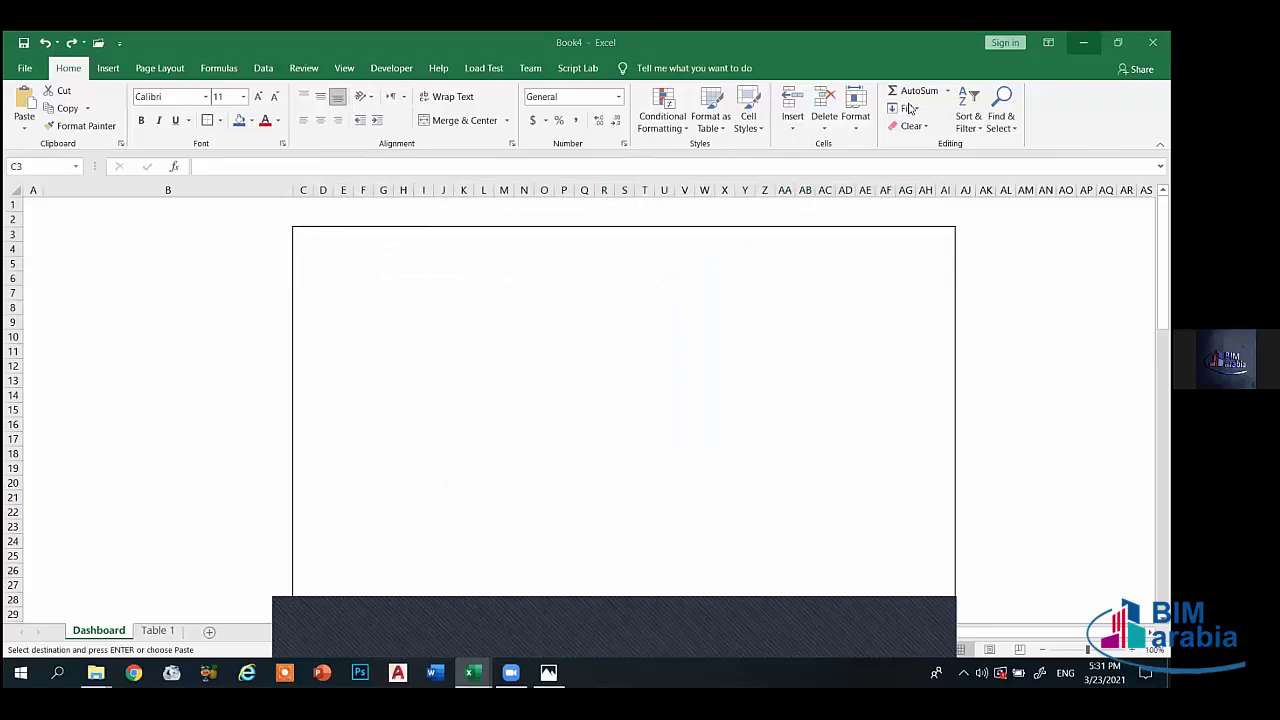
pyautogui.hotkey('alt', 'Tab')
pyautogui.hotkey('alt', 'Tab')
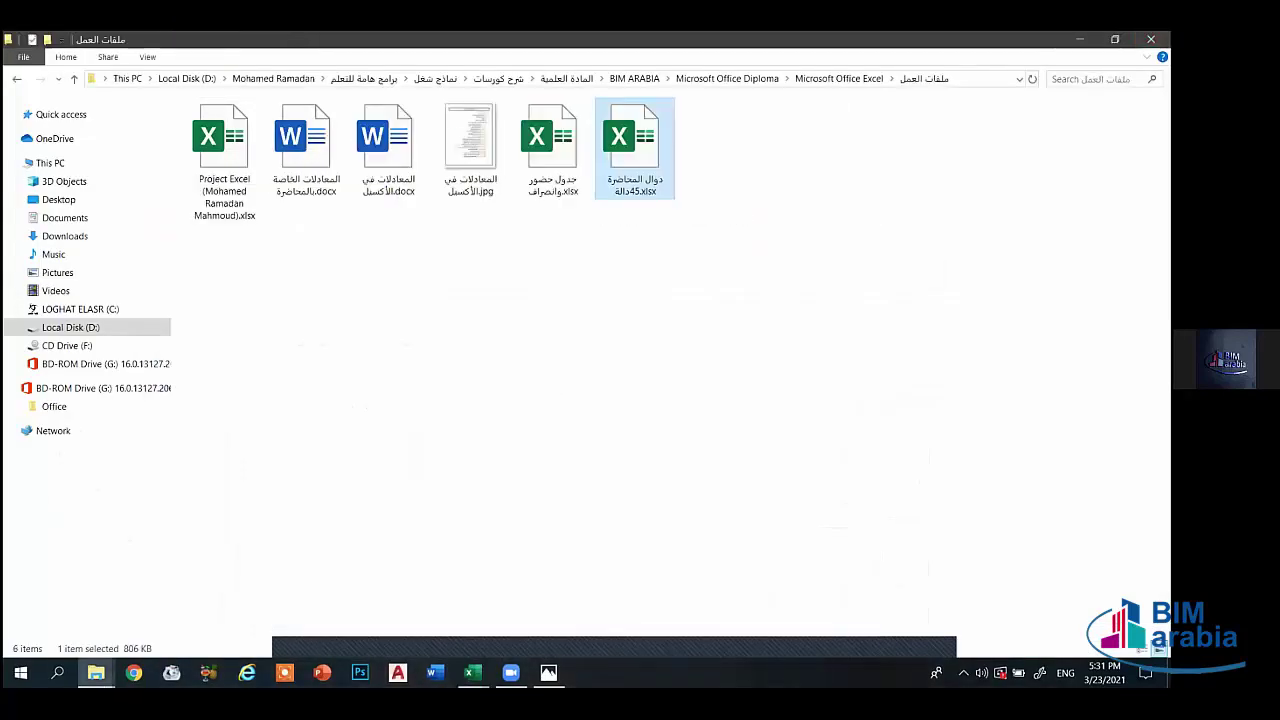
pyautogui.hotkey('alt', 'Tab')
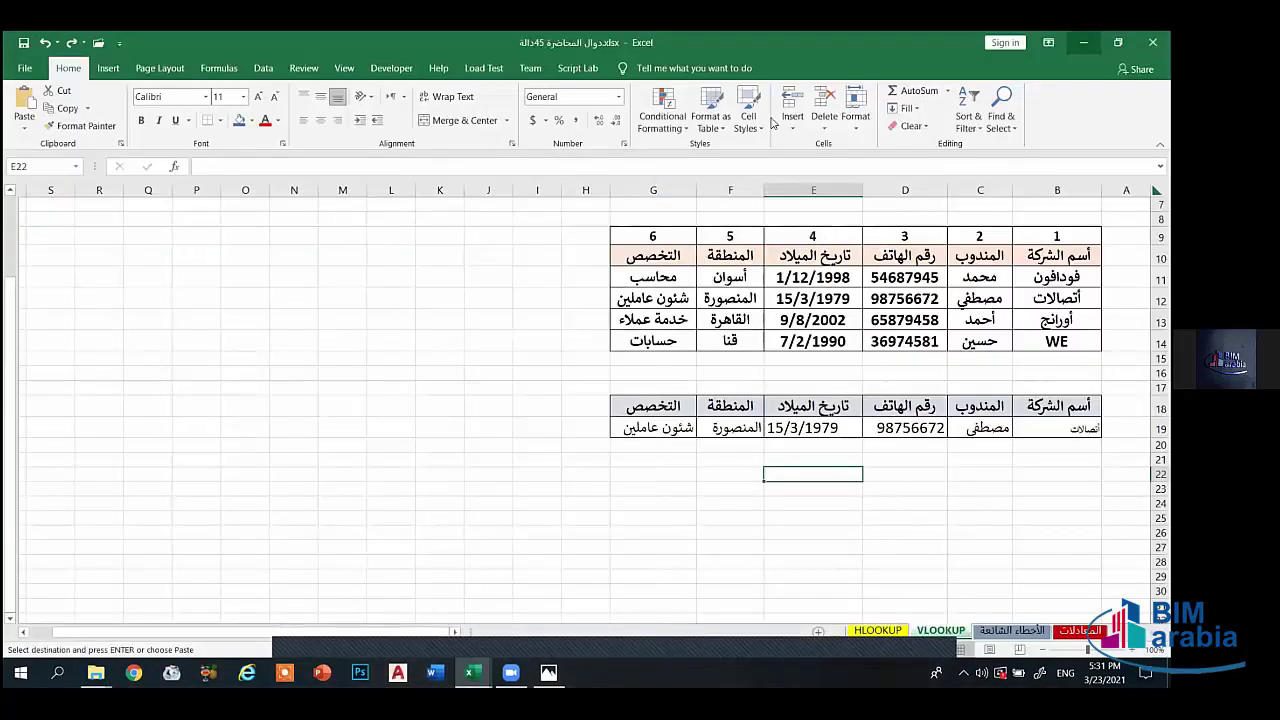
# - Minimize the functions workbook so Book4's Dashboard sheet is back in front
pyautogui.press('super+d')
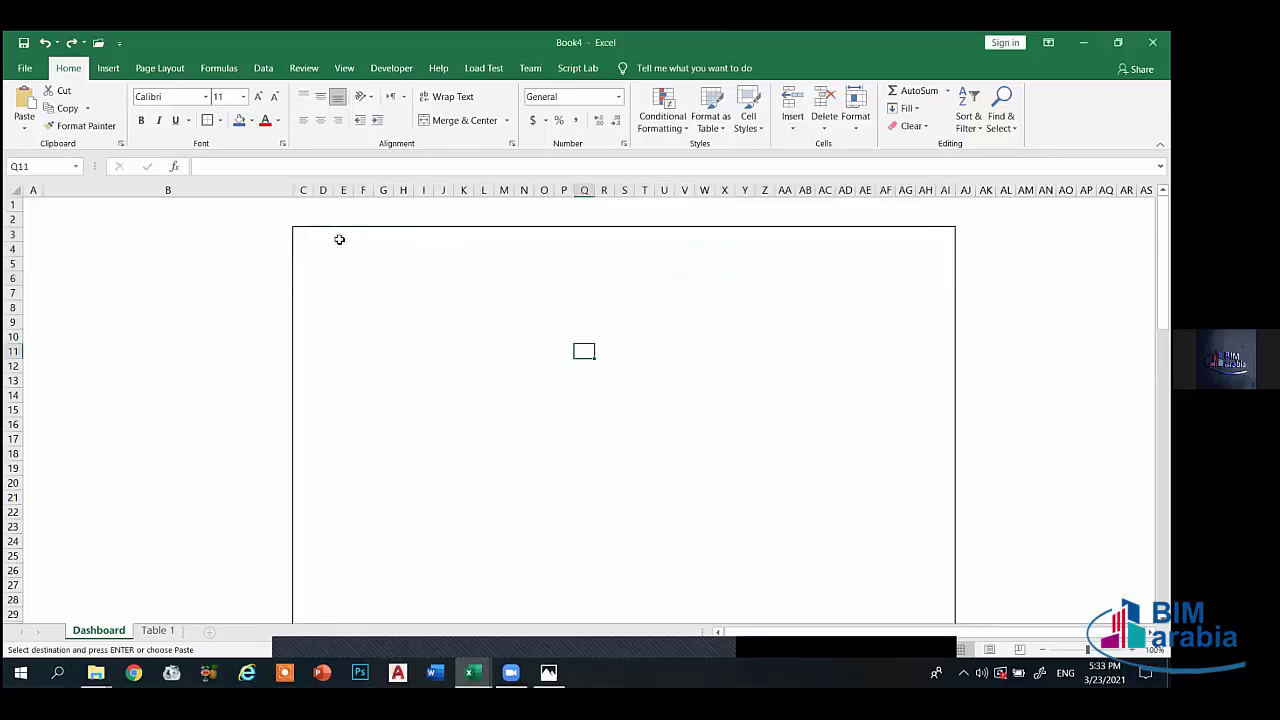
# - Fill C3:AI6 of the Dashboard frame with Blue, Accent 1 as the title banner
pyautogui.moveTo(310, 237)
pyautogui.mouseDown()
pyautogui.moveTo(372, 279)
pyautogui.moveTo(941, 287)
pyautogui.mouseUp()
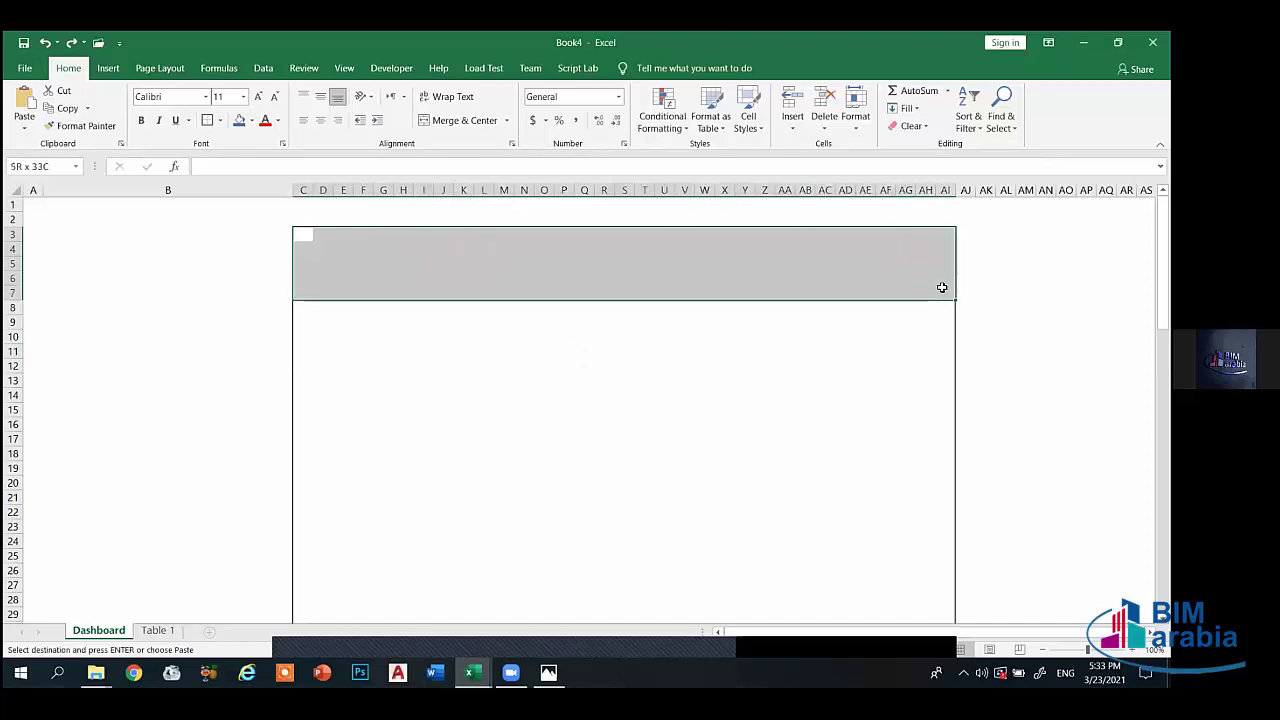
pyautogui.moveTo(941, 287); pyautogui.dragTo(946, 283)
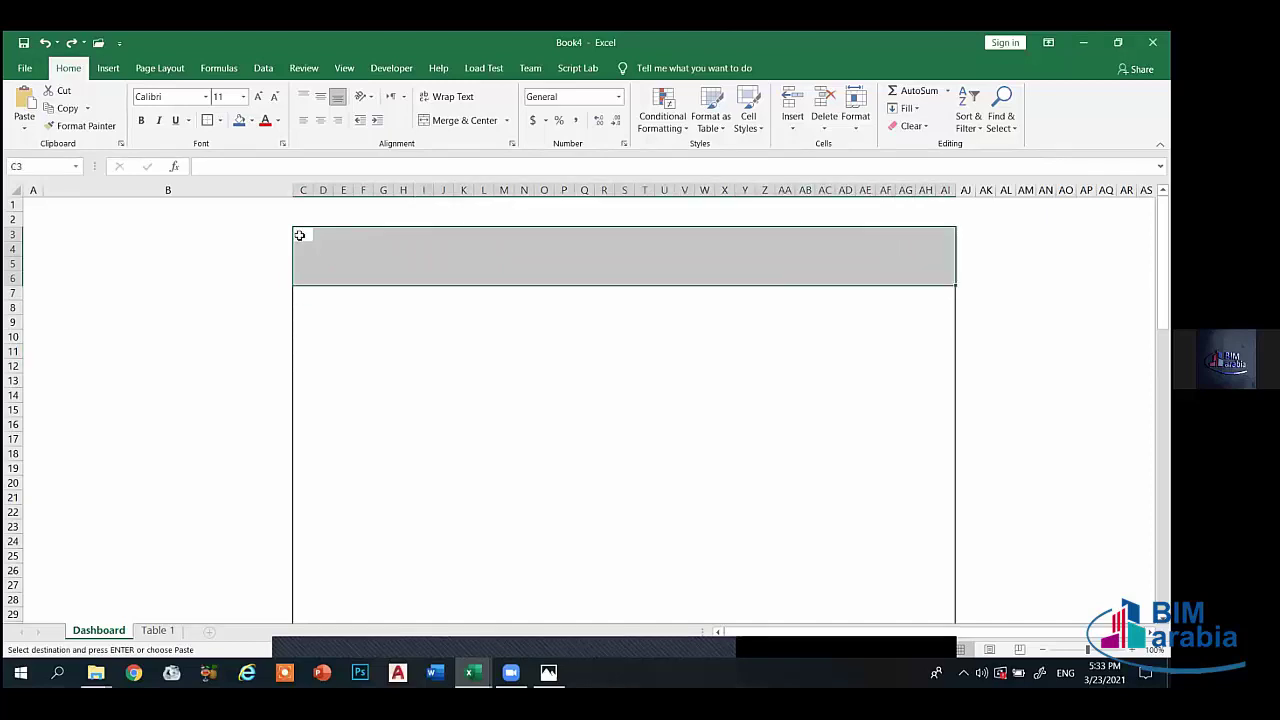
pyautogui.click(240, 121)
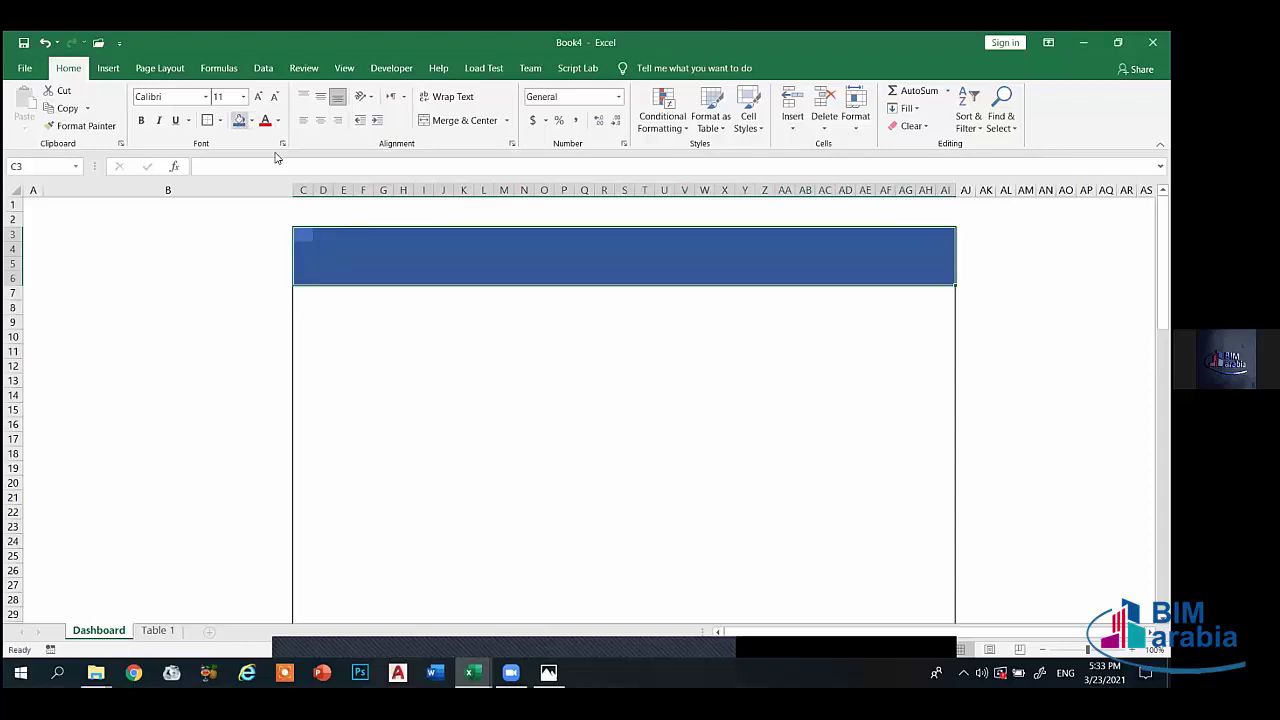
pyautogui.click(380, 318)
pyautogui.click(543, 262)
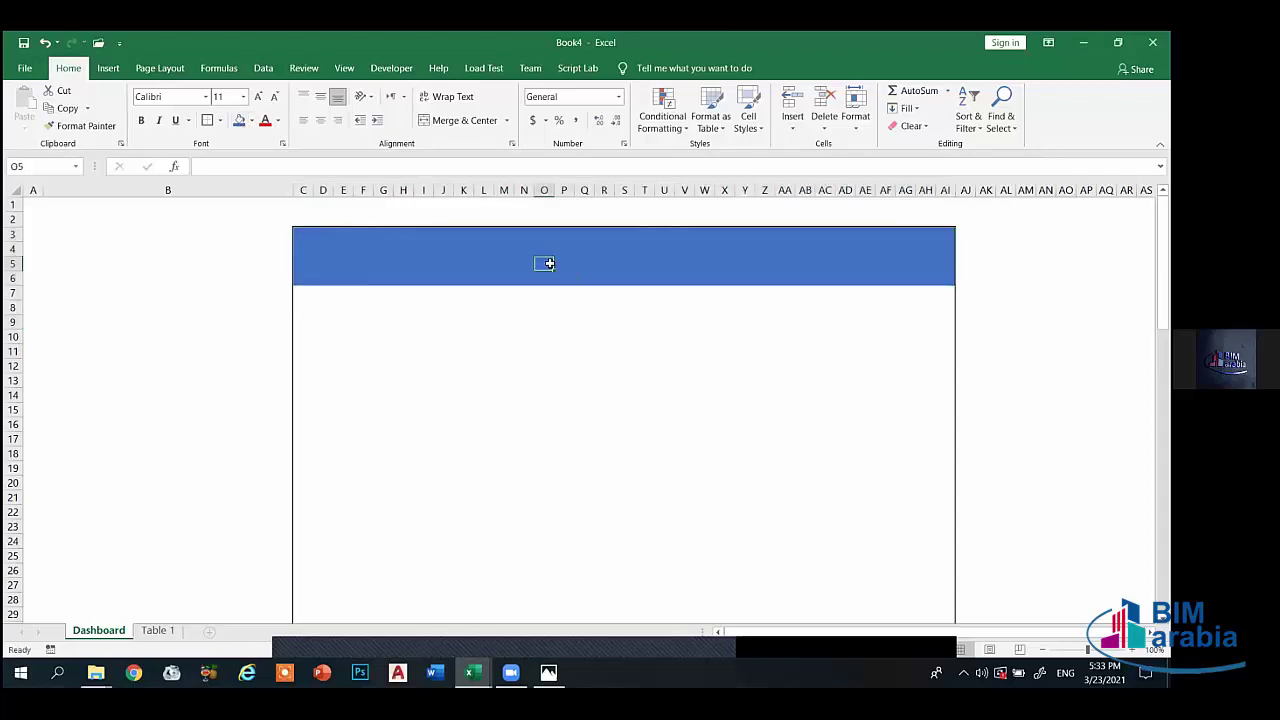
pyautogui.click(624, 262)
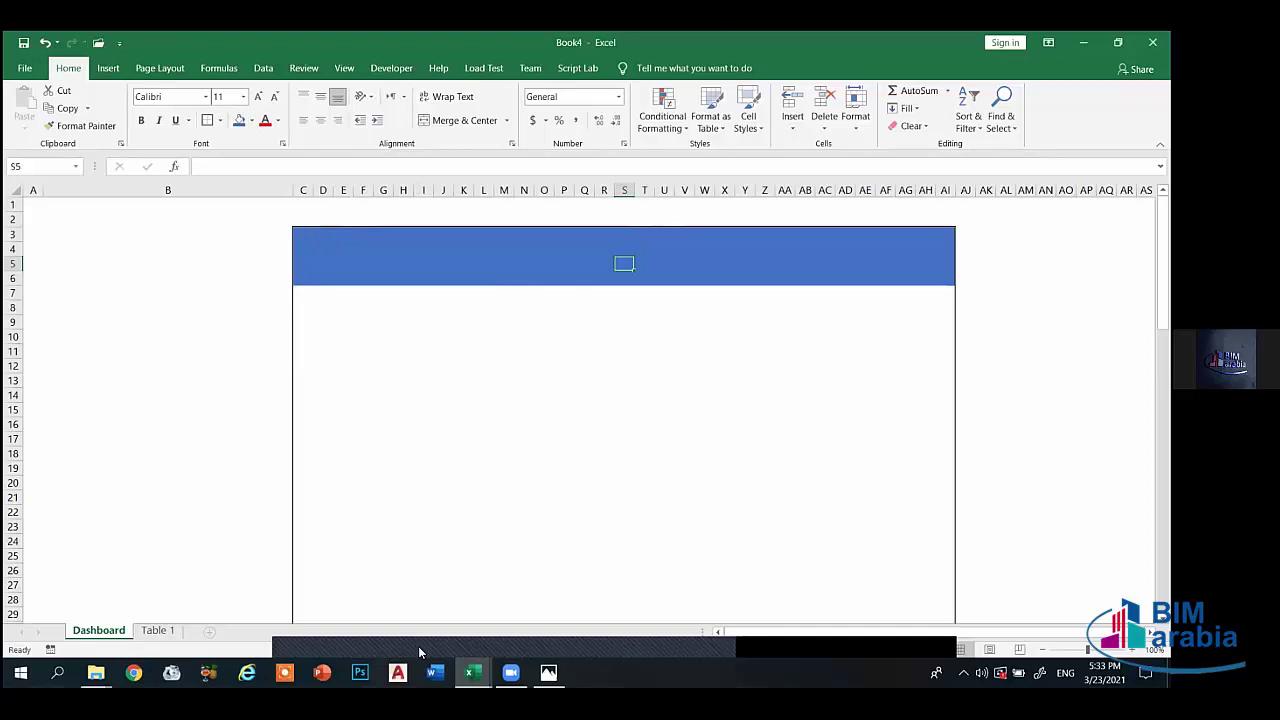
# - Open the DashBoard folder and select its last image
pyautogui.moveTo(96, 672)
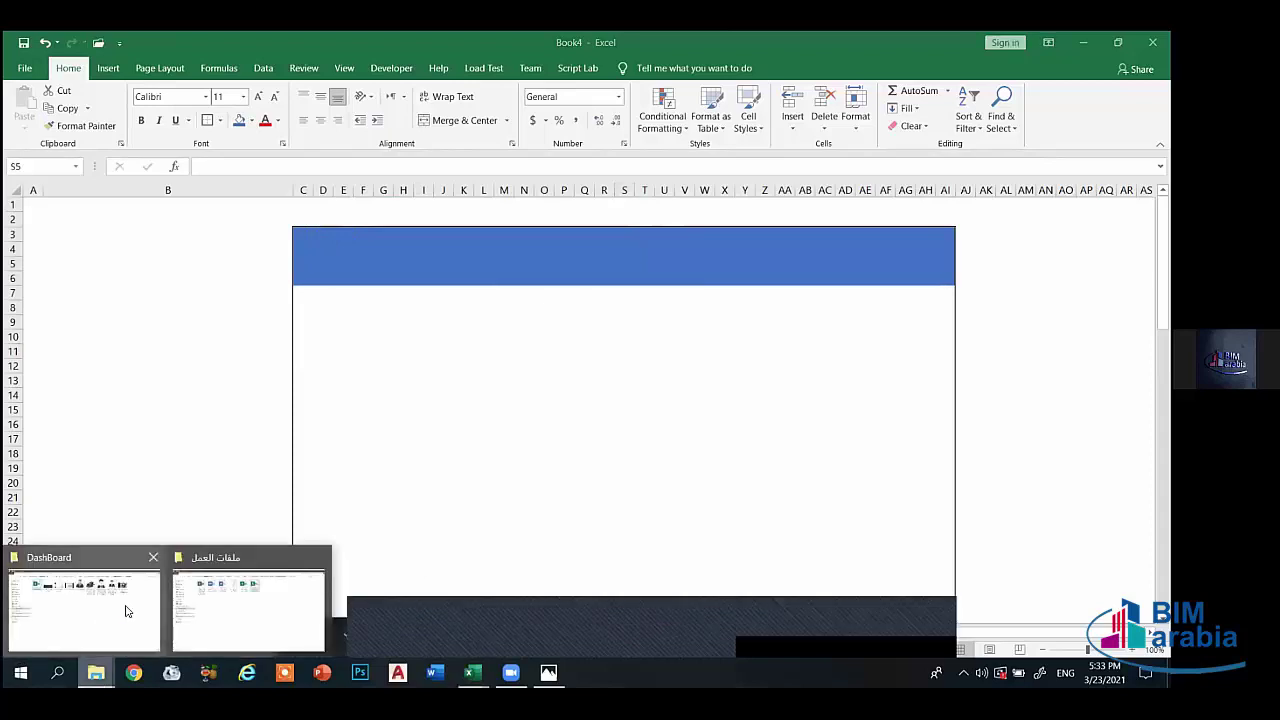
pyautogui.click(126, 605)
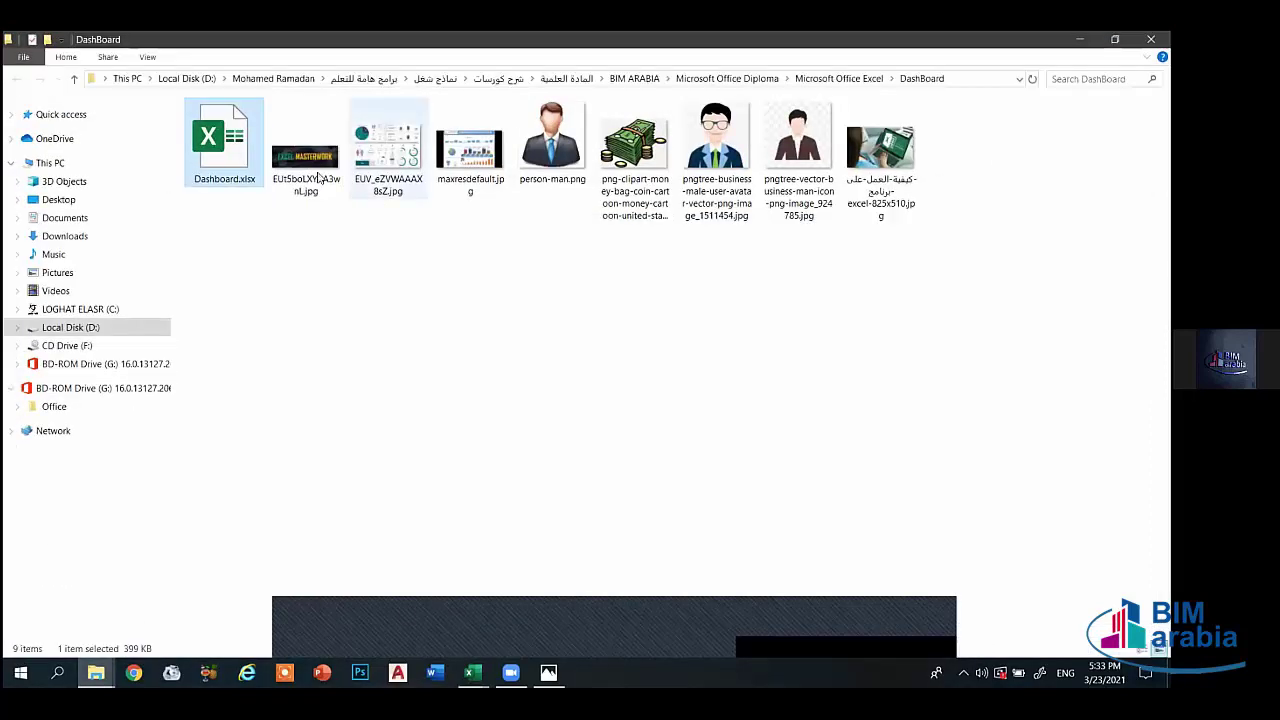
pyautogui.click(880, 150)
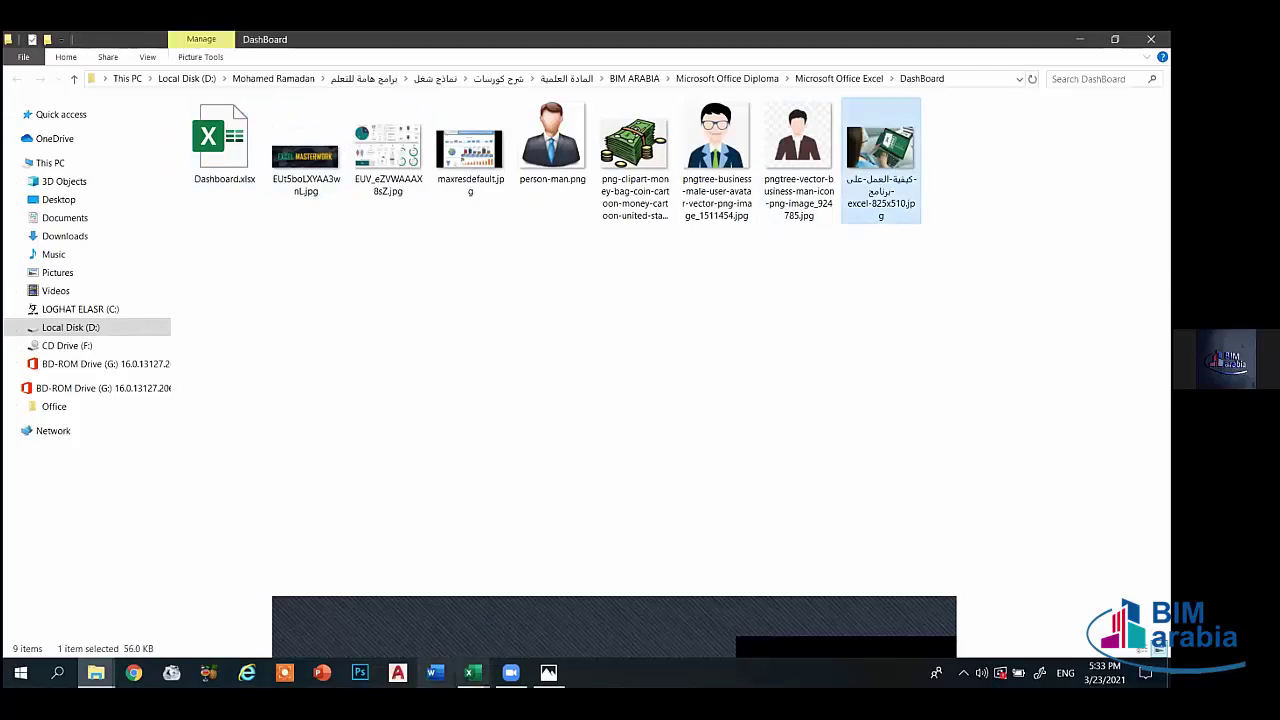
# - Bring Book4's Dashboard sheet back to the front and show the Insert tab
pyautogui.click(472, 672)
pyautogui.click(638, 610)
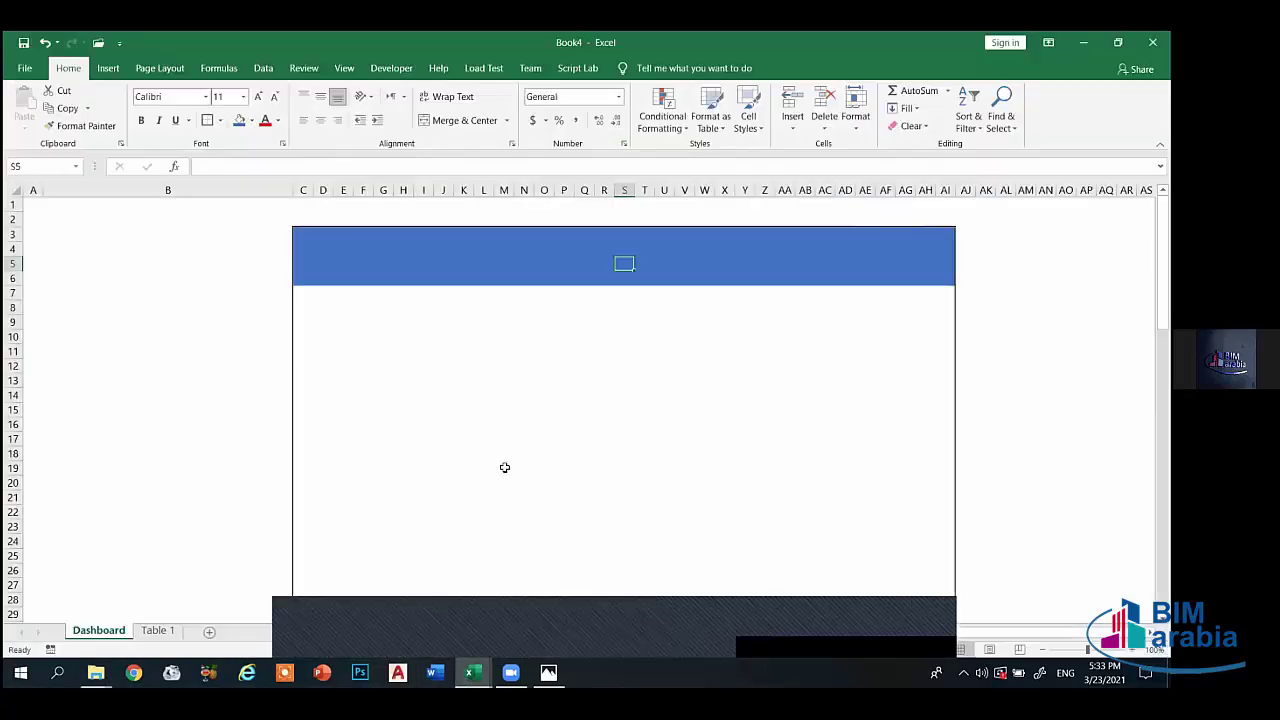
pyautogui.click(196, 291)
pyautogui.click(102, 69)
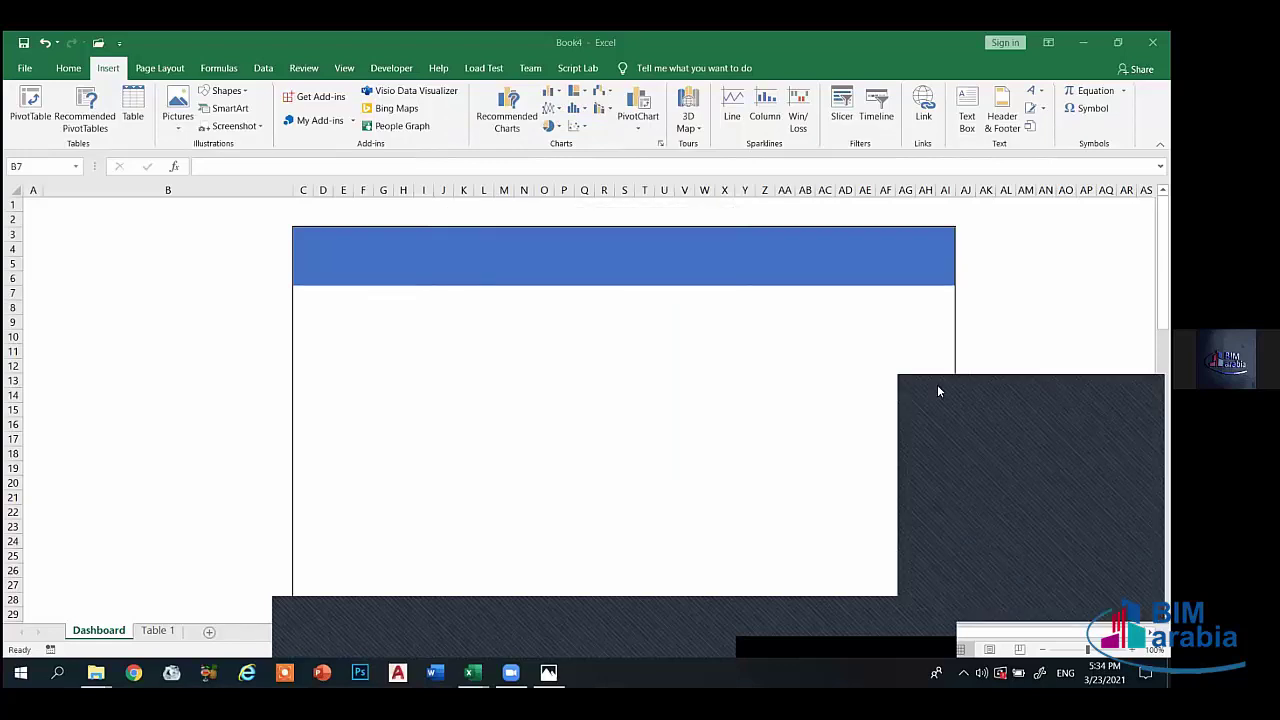
# - Browse the D: drive in the Insert Picture dialog, then close it without inserting
pyautogui.click(206, 161)
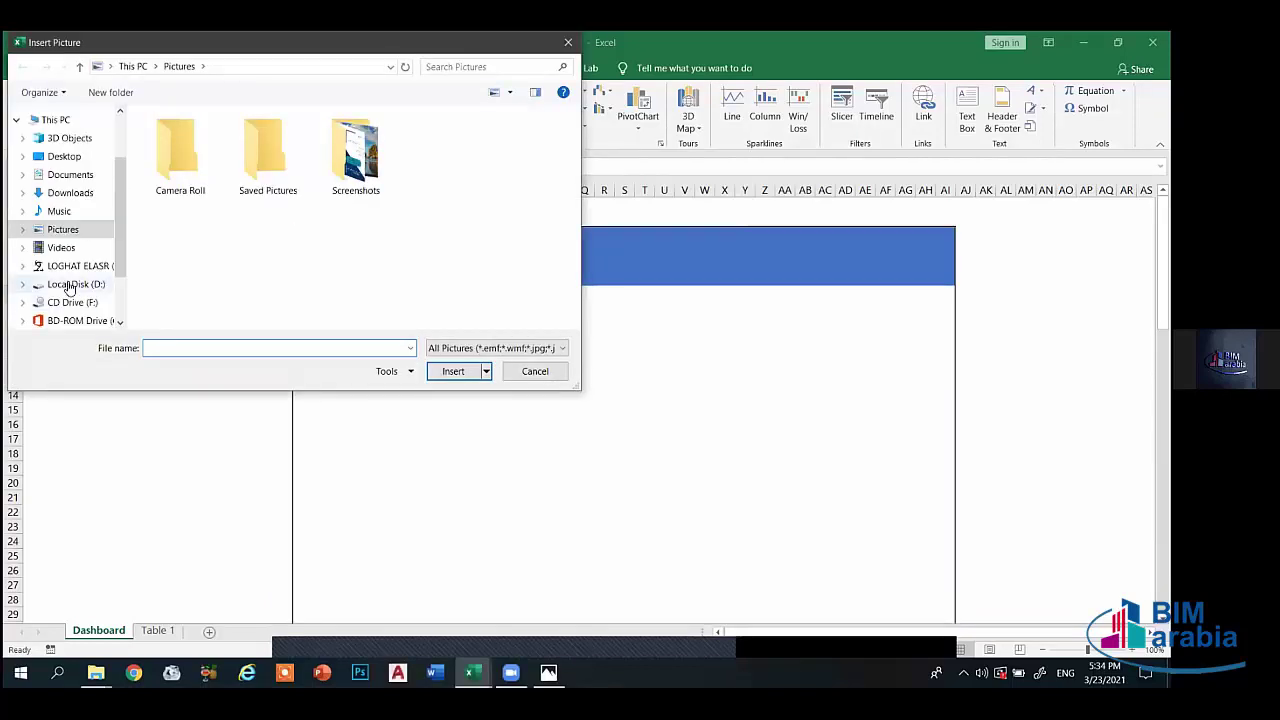
pyautogui.click(72, 284)
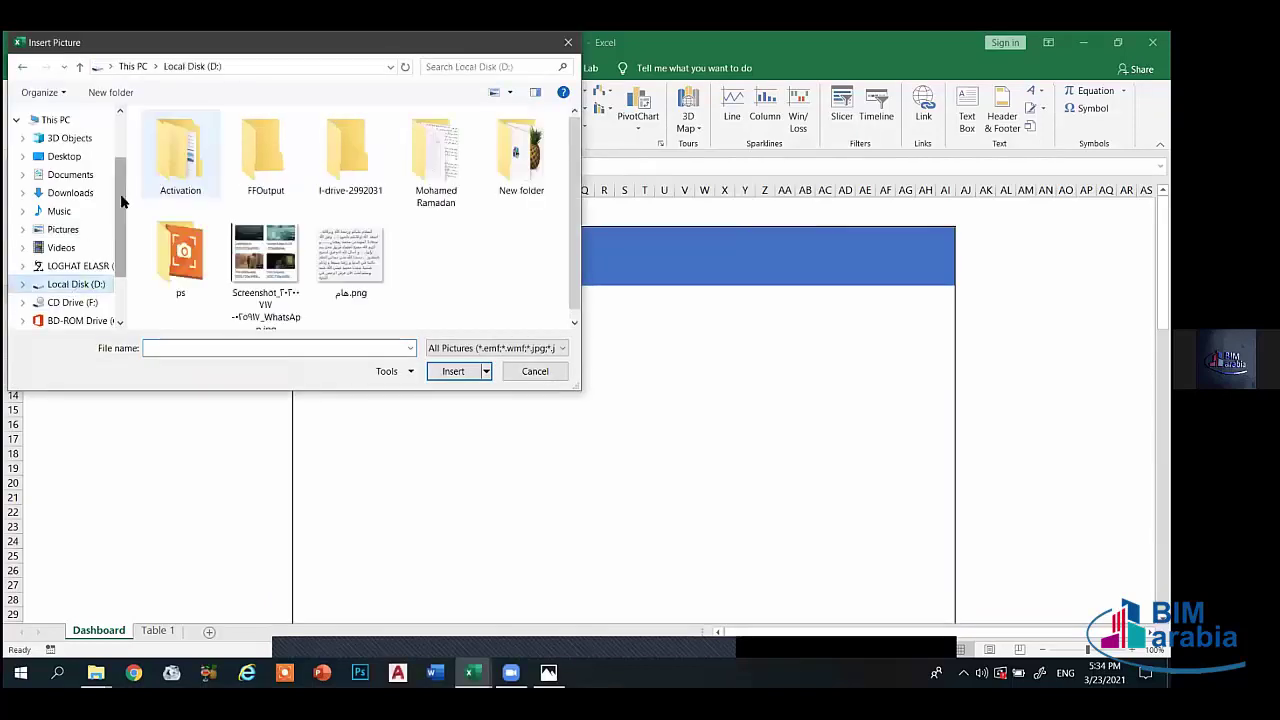
pyautogui.scroll(-2, 112, 264)
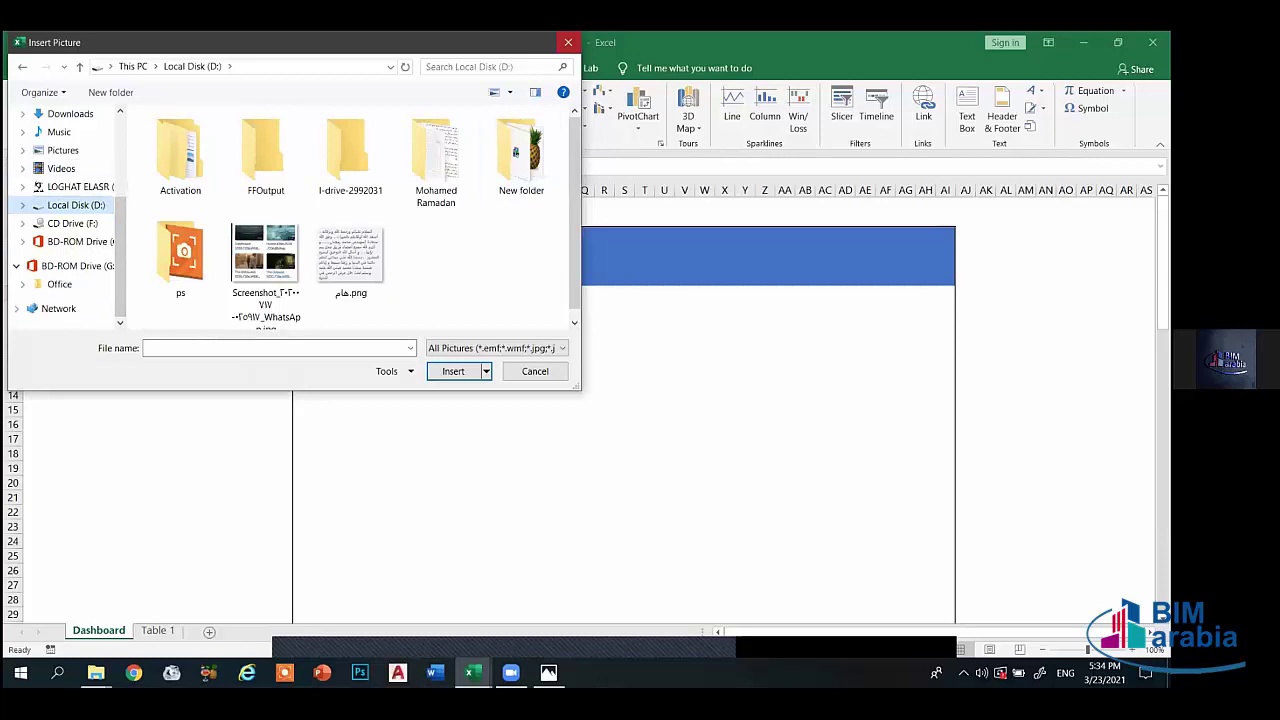
pyautogui.click(568, 42)
# - Copy all the image files from the DashBoard folder onto the desktop
pyautogui.moveTo(96, 672)
pyautogui.click(118, 619)
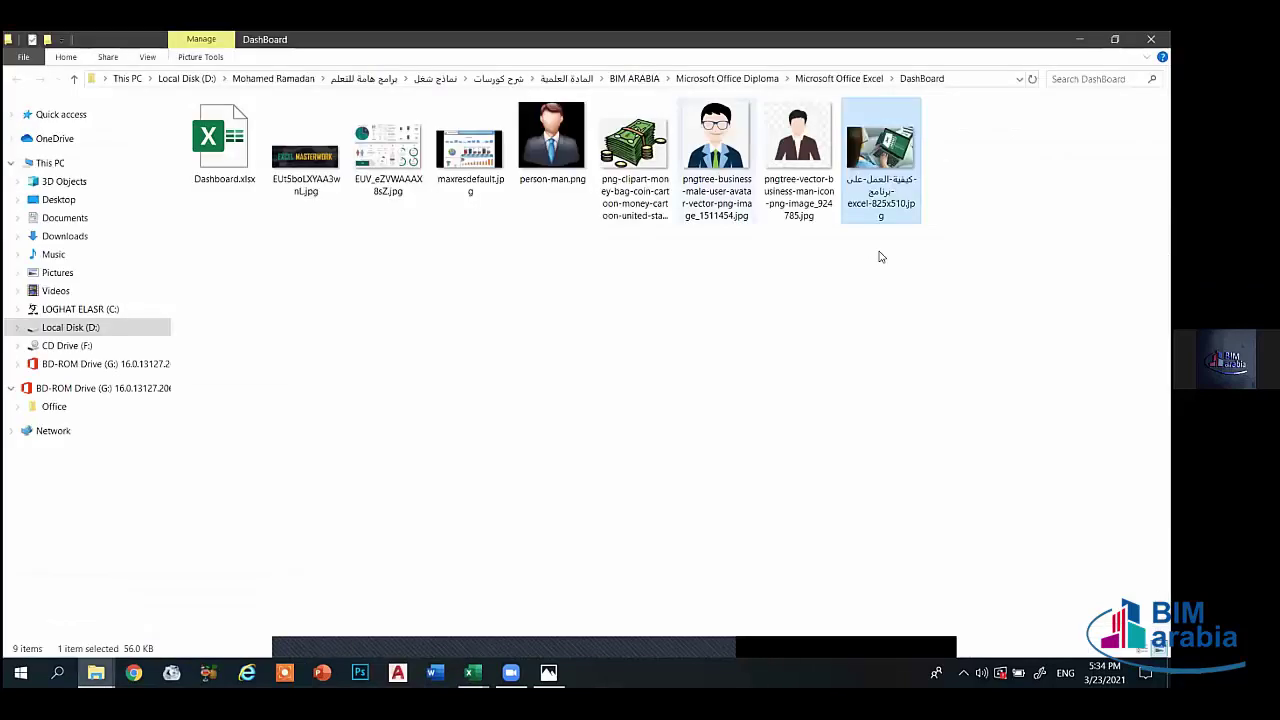
pyautogui.moveTo(900, 272); pyautogui.dragTo(312, 140)
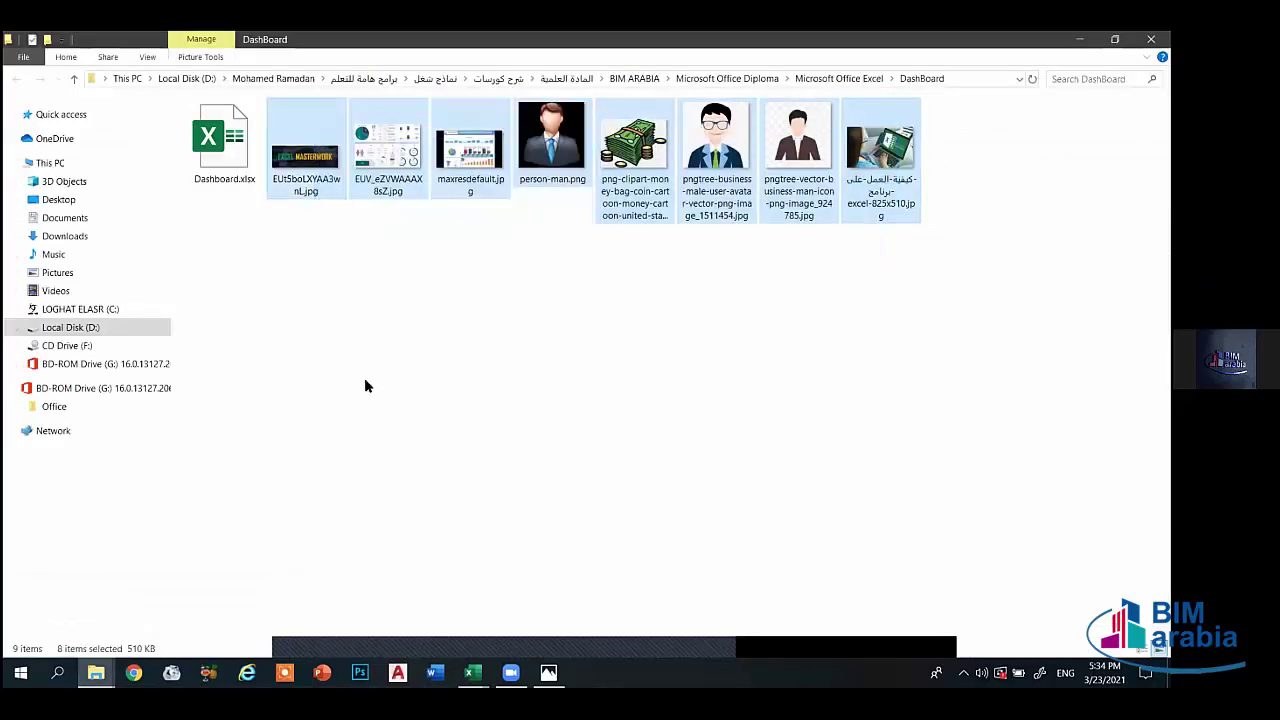
pyautogui.rightClick(316, 160)
pyautogui.click(763, 357)
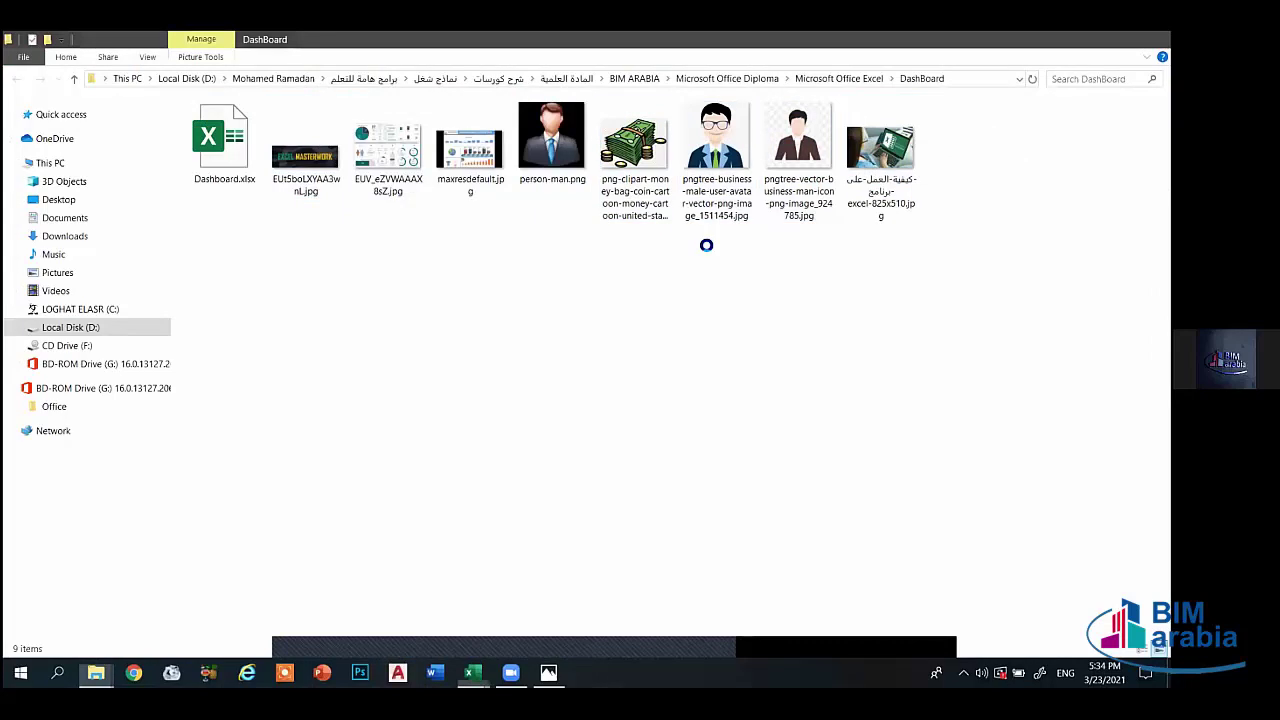
pyautogui.hotkey('alt', 'F4')
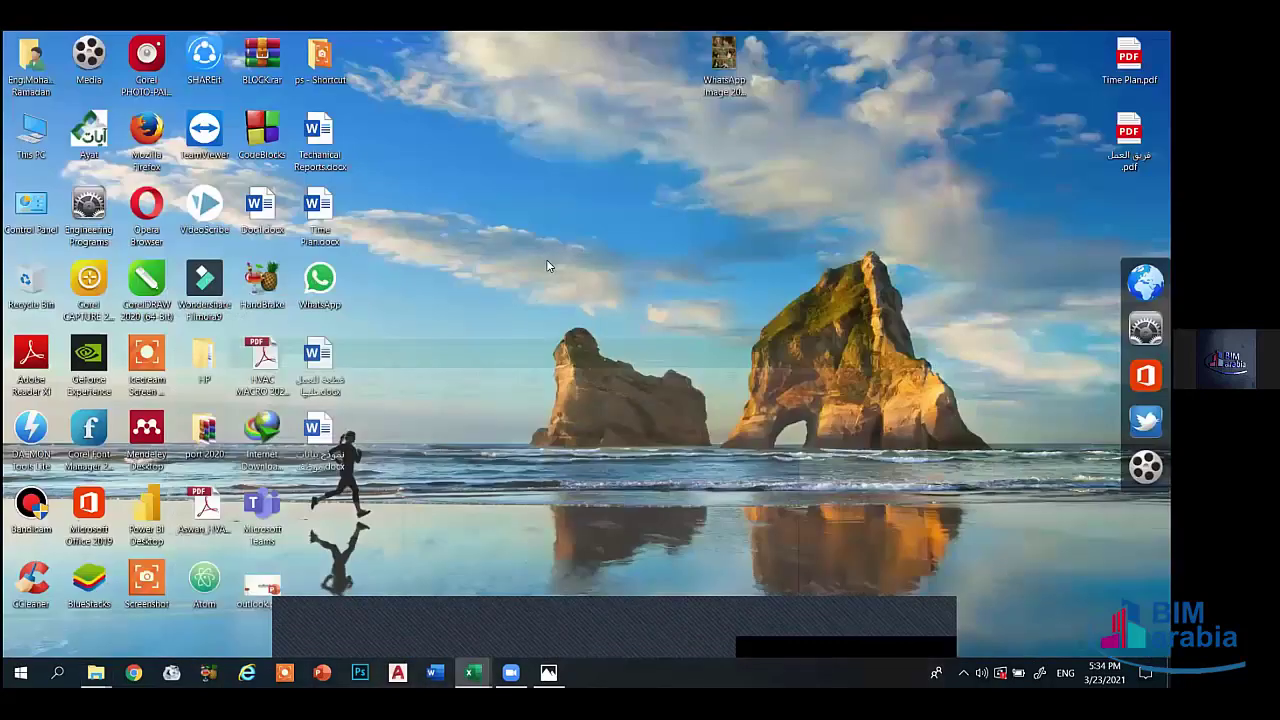
pyautogui.hotkey('ctrl', 'v')
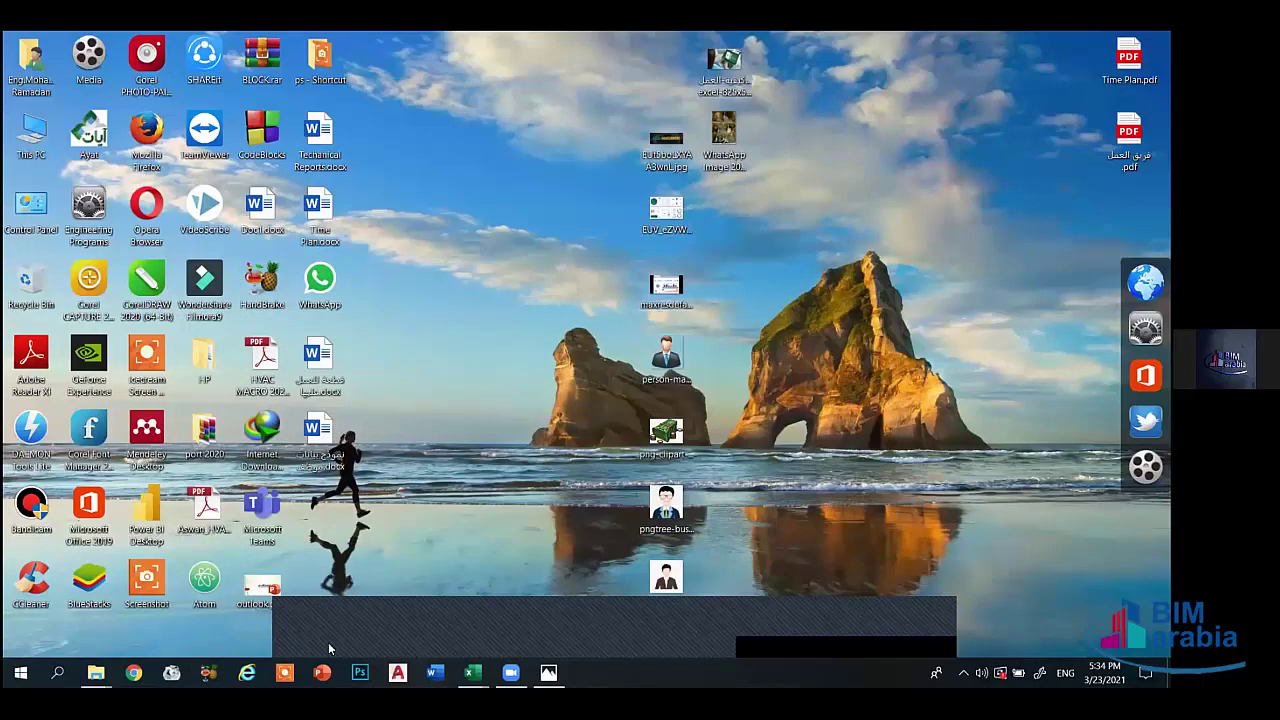
# - Insert the Excel 2016 laptop photo from the desktop onto the Dashboard sheet
pyautogui.click(472, 672)
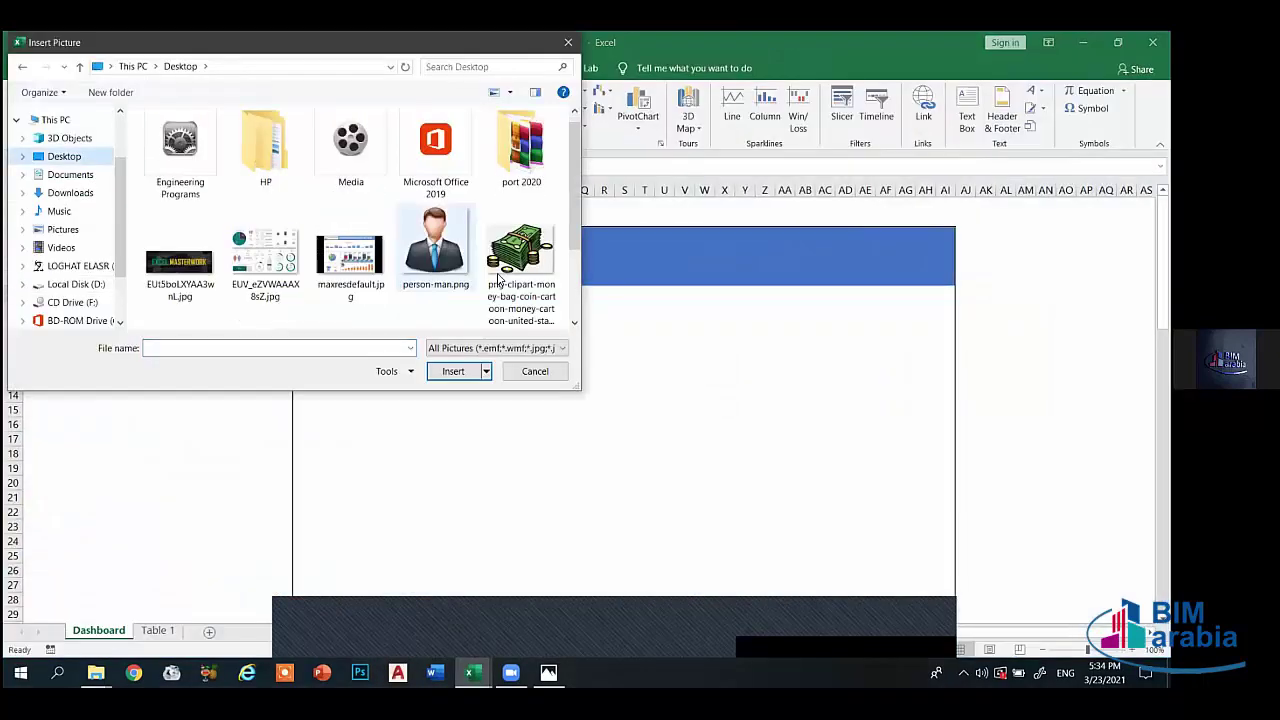
pyautogui.scroll(-1, 391, 271)
pyautogui.click(520, 255)
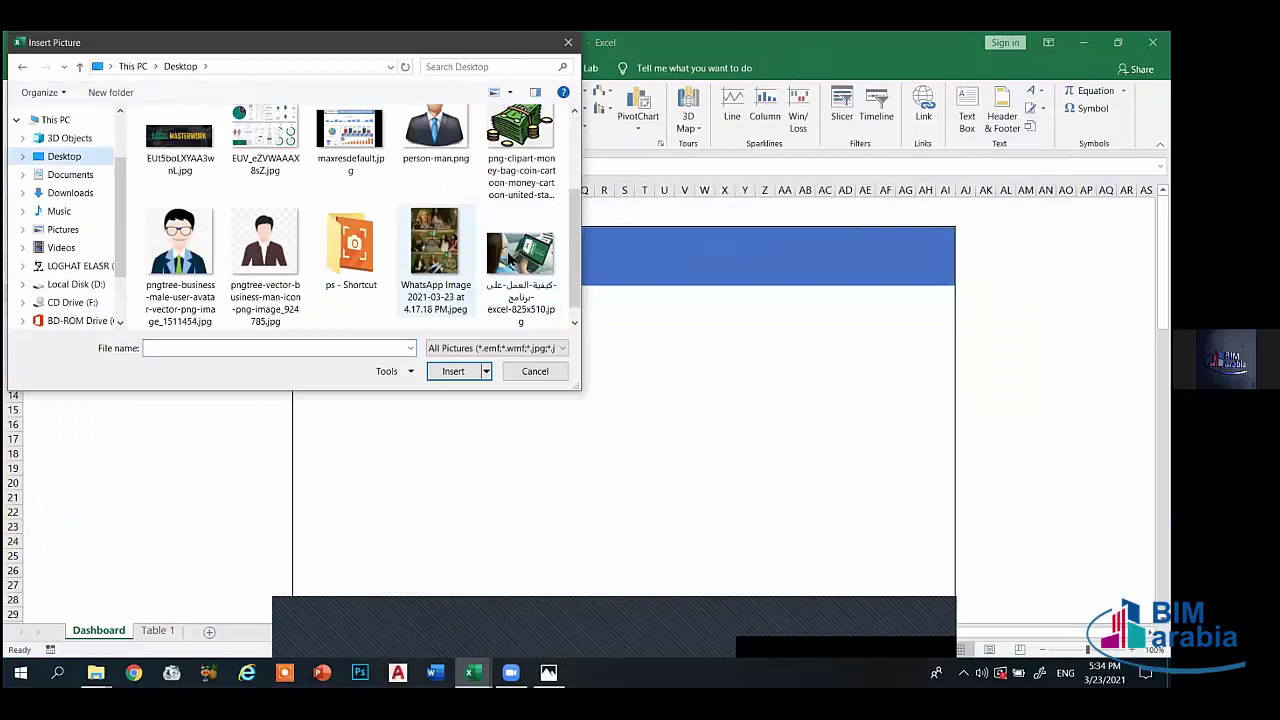
pyautogui.click(452, 372)
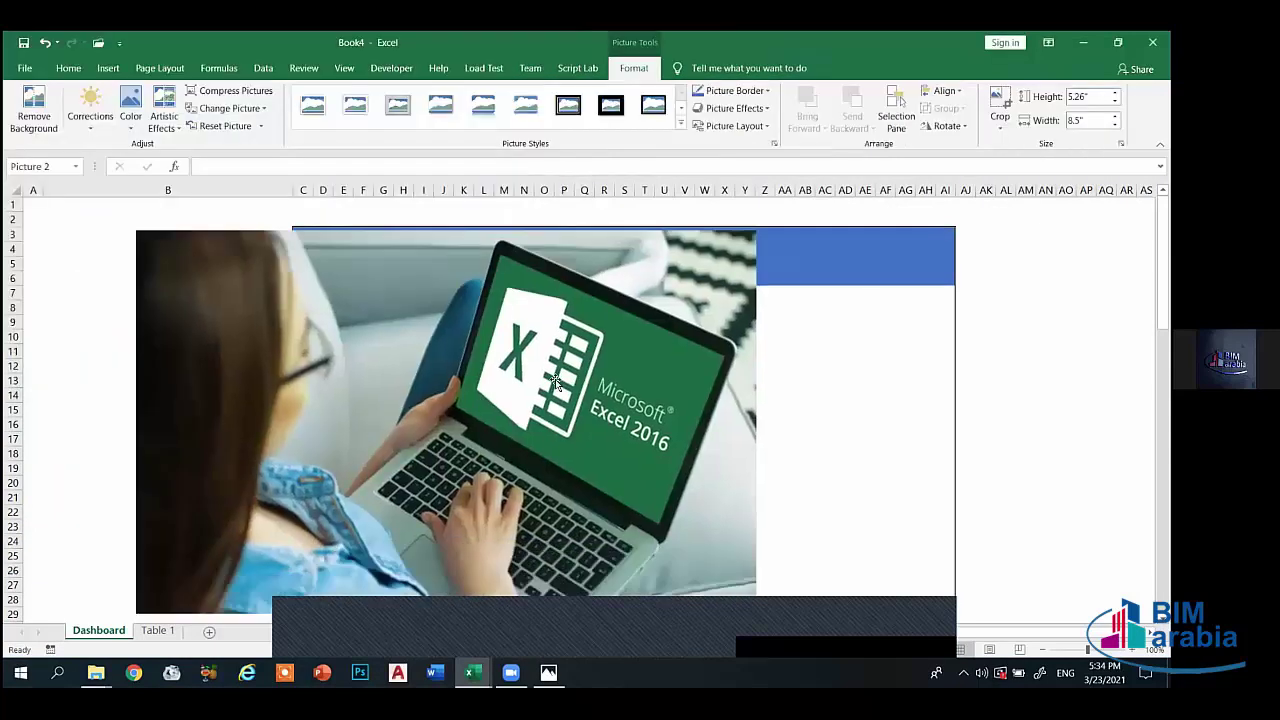
# - Move the laptop photo onto the banner and shrink it to about 0.78 by 1.93 inches
pyautogui.moveTo(528, 321); pyautogui.dragTo(705, 233)
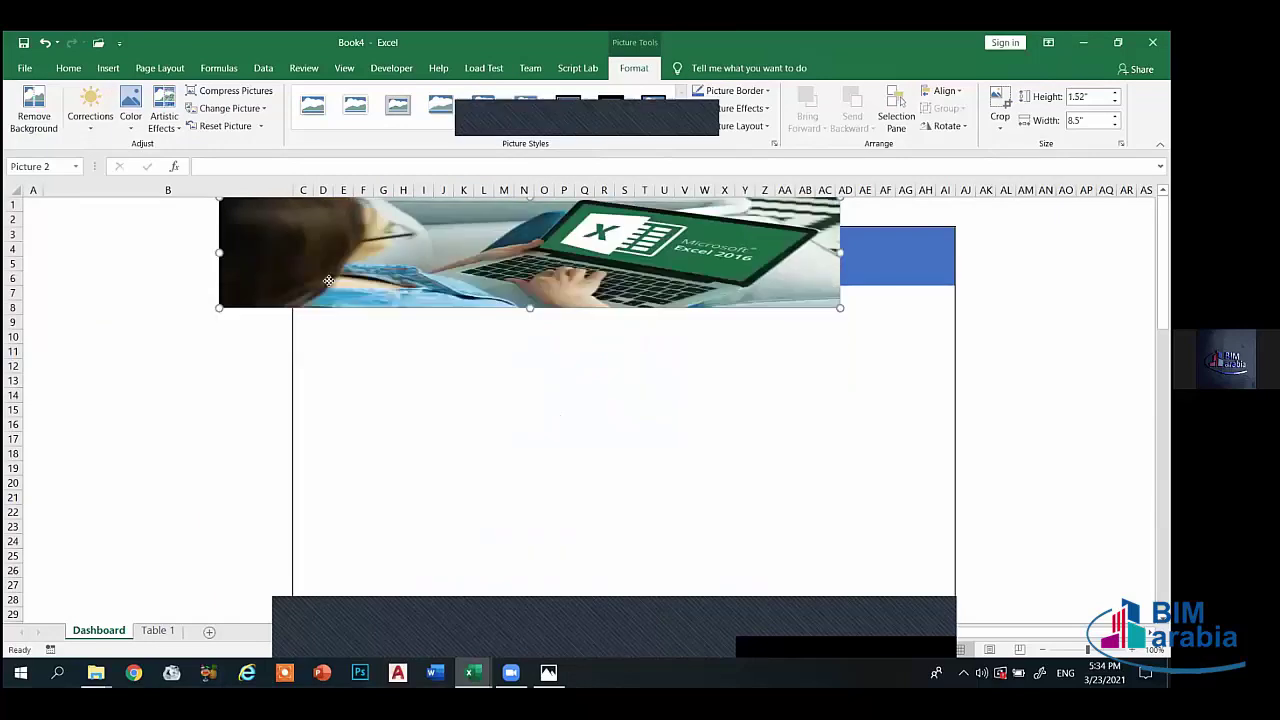
pyautogui.moveTo(329, 281)
pyautogui.mouseDown()
pyautogui.moveTo(376, 256)
pyautogui.moveTo(432, 256)
pyautogui.mouseUp()
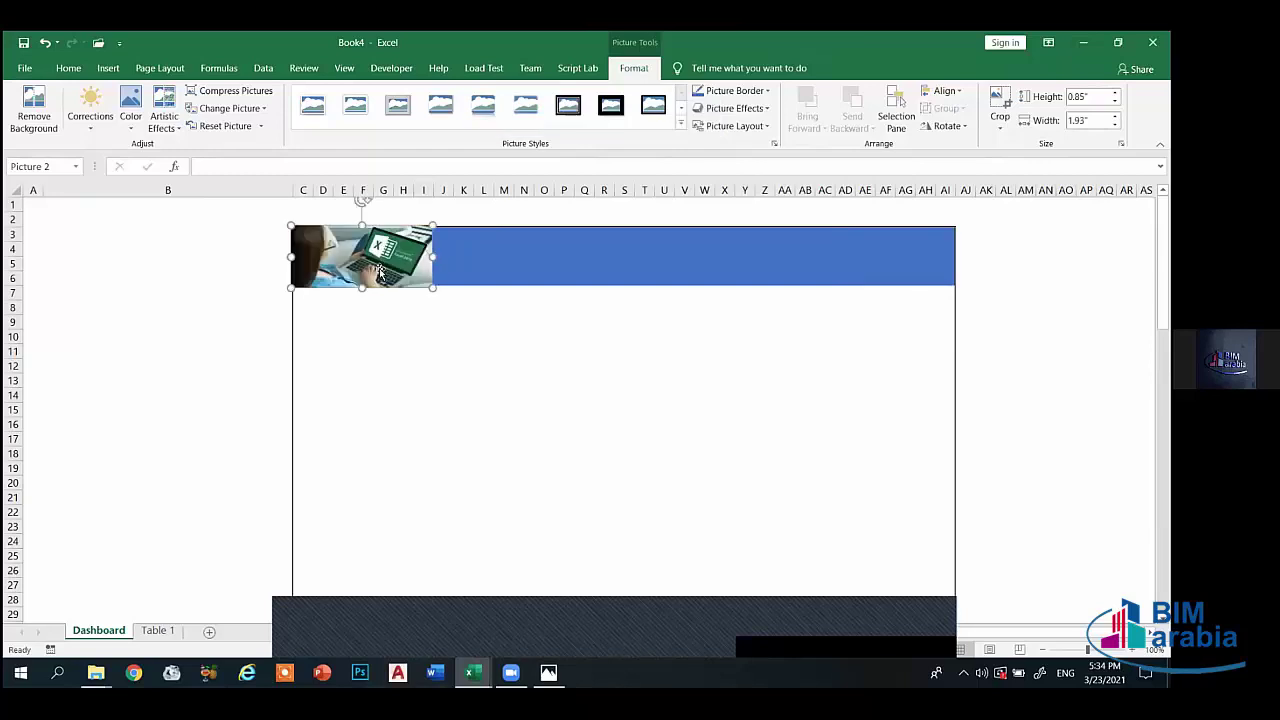
pyautogui.moveTo(364, 282); pyautogui.dragTo(366, 283)
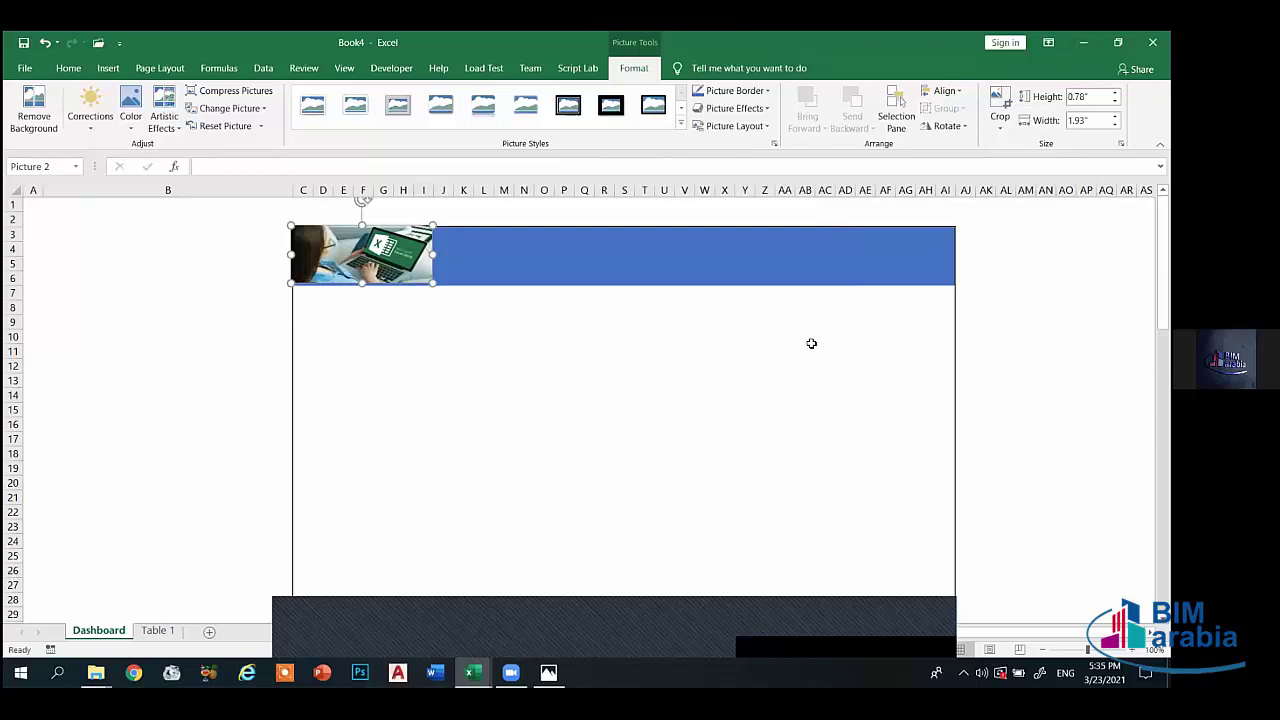
pyautogui.click(563, 393)
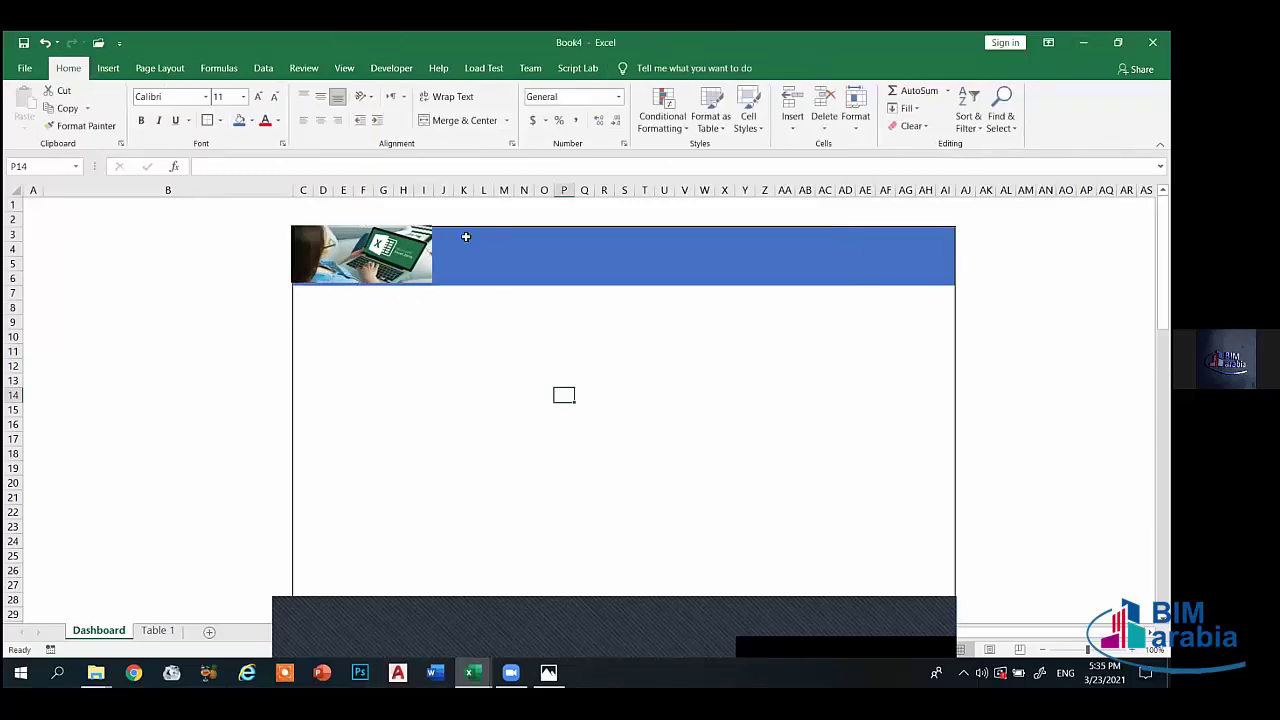
# - Merge and centre K3:AI6 across the banner, then switch to the VLOOKUP workbook
pyautogui.moveTo(463, 231); pyautogui.dragTo(950, 277)
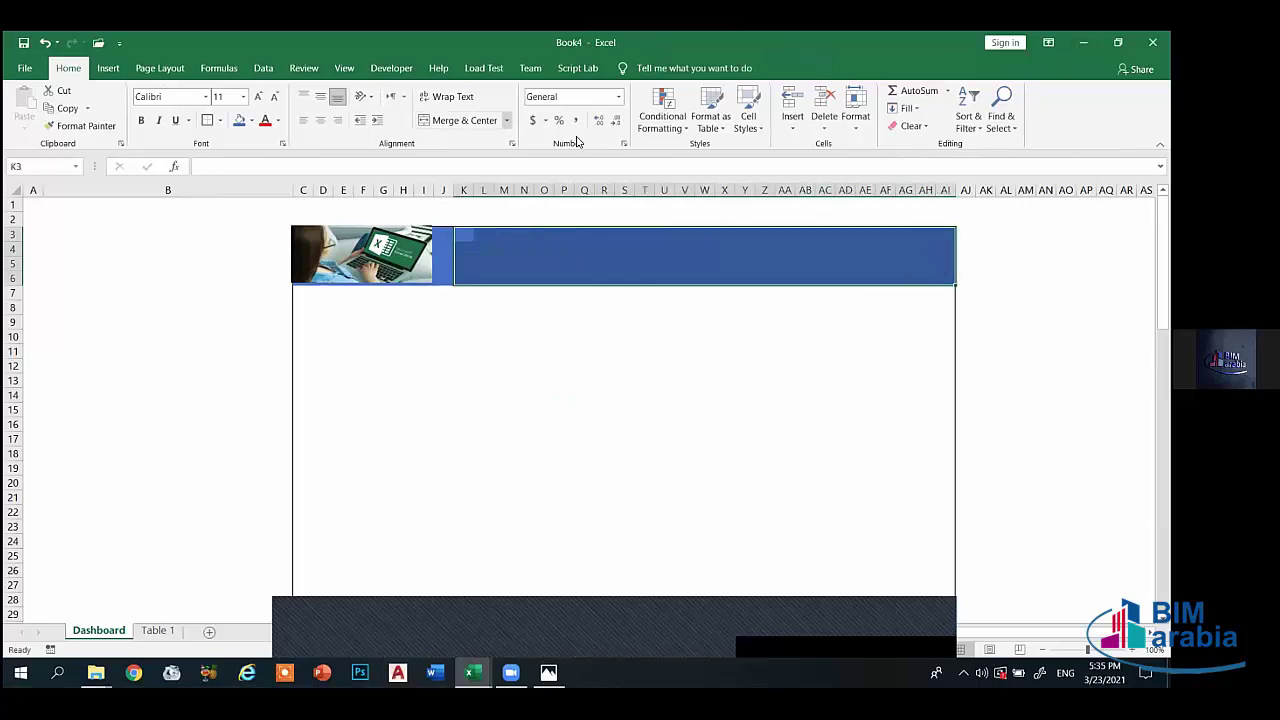
pyautogui.click(463, 121)
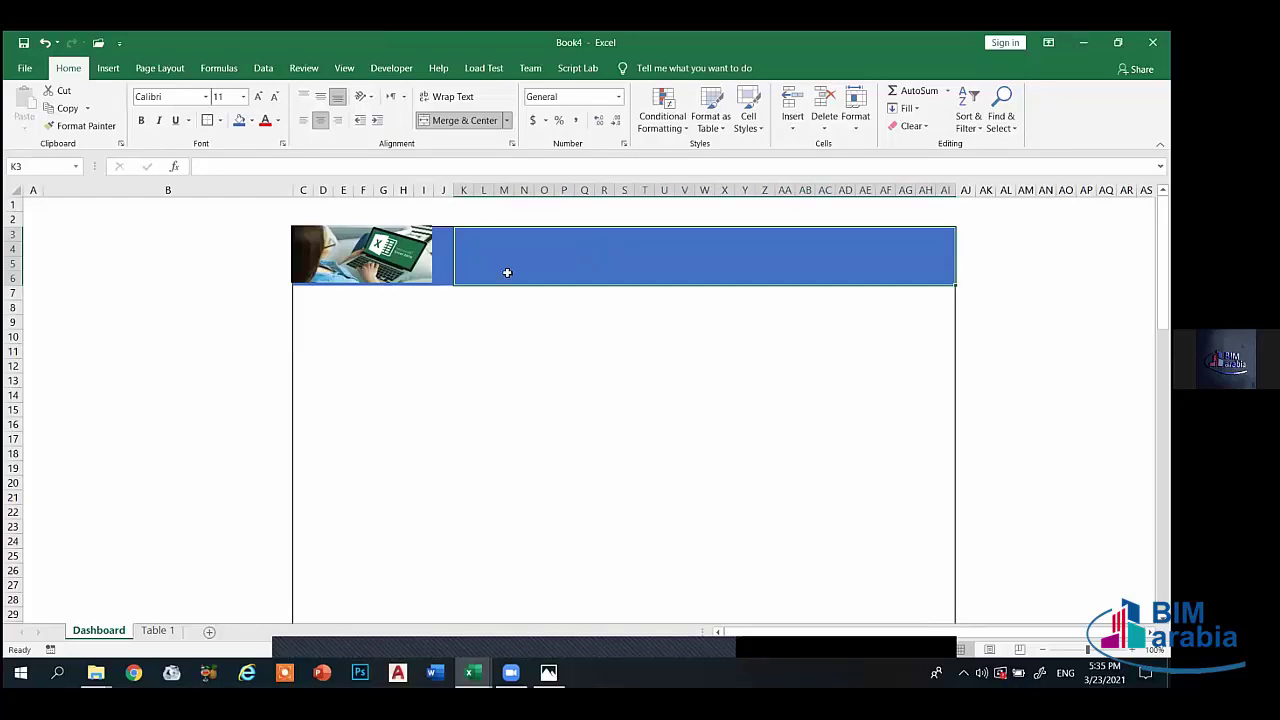
pyautogui.click(469, 672)
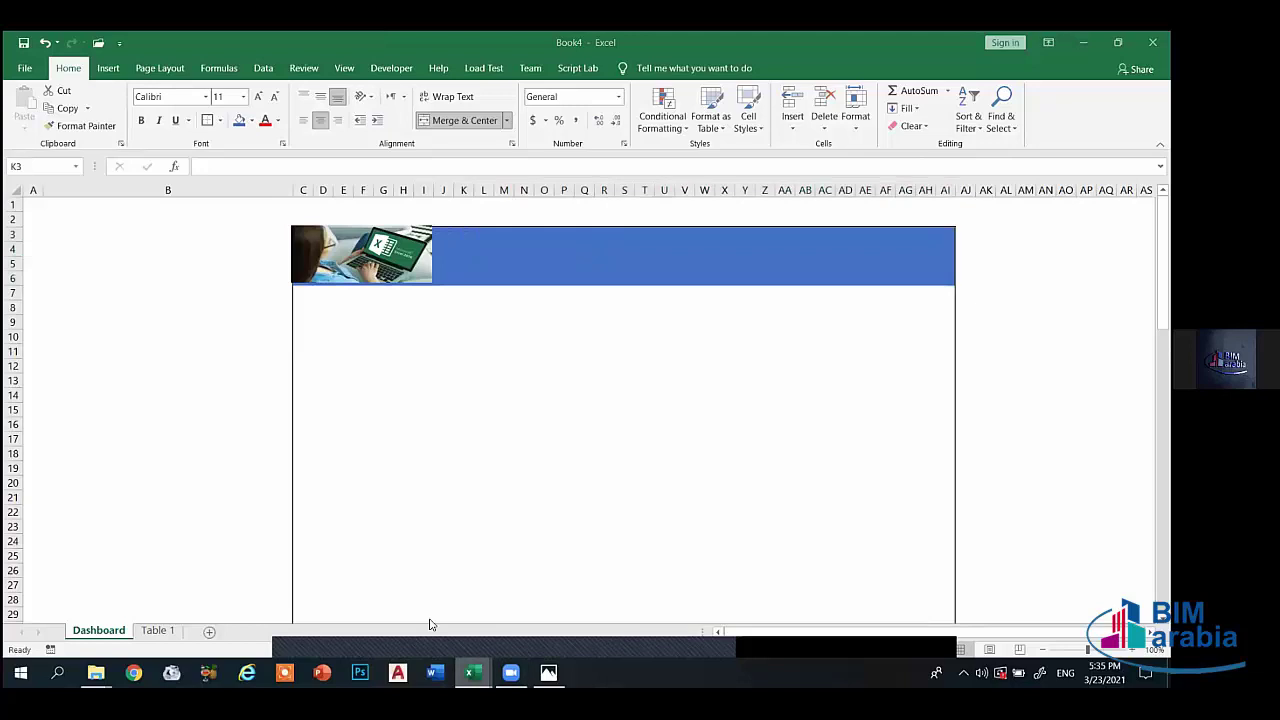
pyautogui.press('Escape')
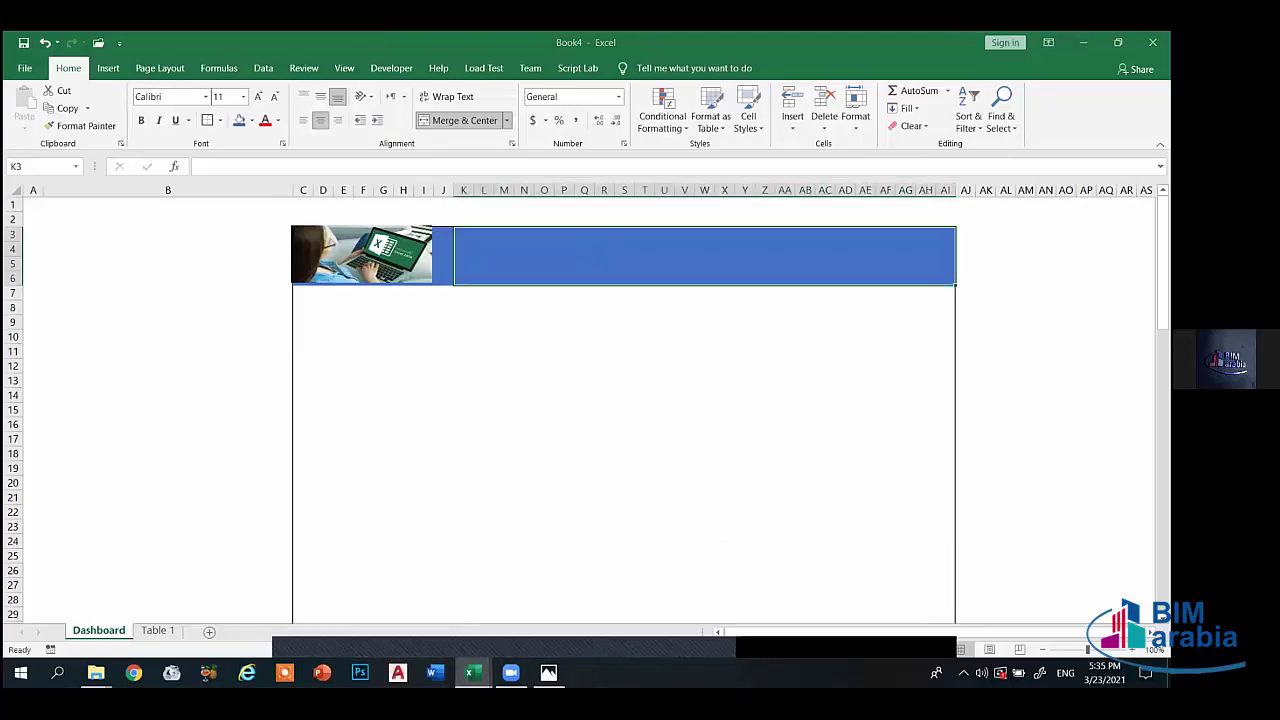
pyautogui.hotkey('alt', 'Tab')
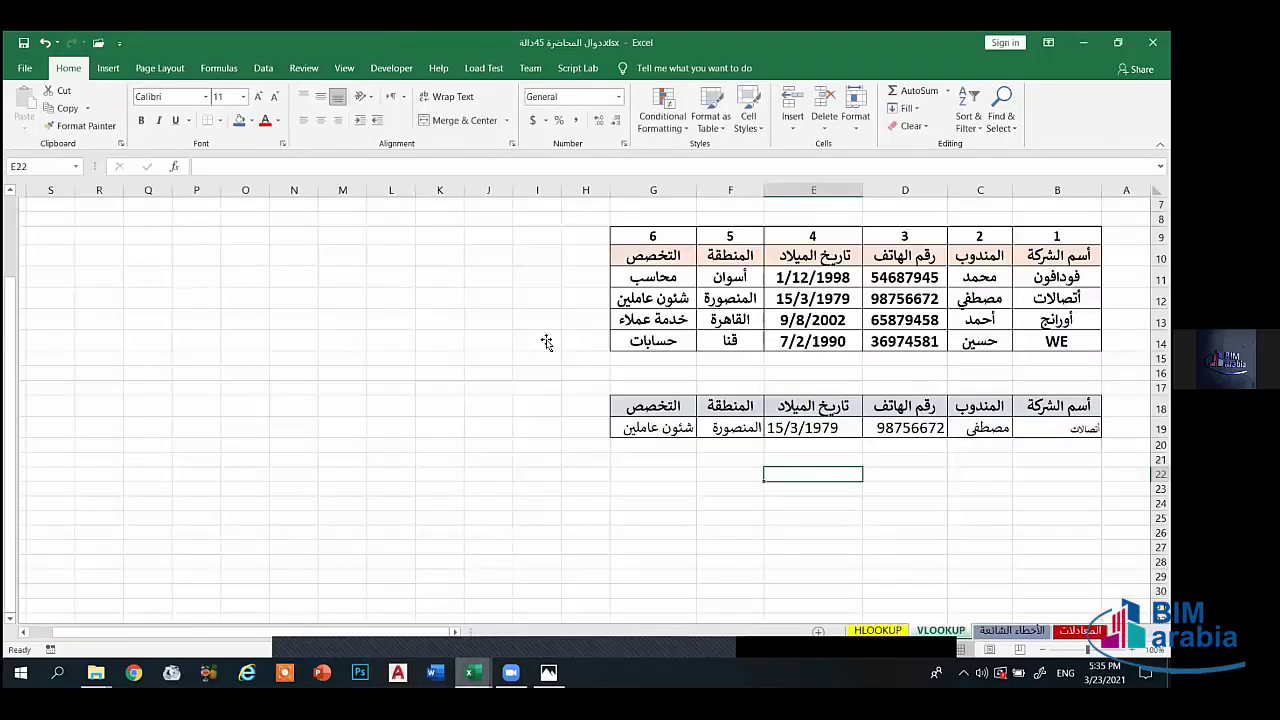
# - View the finished Dashboard.xlsx for reference, then return to Book4's Dashboard sheet
pyautogui.hotkey('ctrl', 'Tab')
pyautogui.hotkey('ctrl', 'Tab')
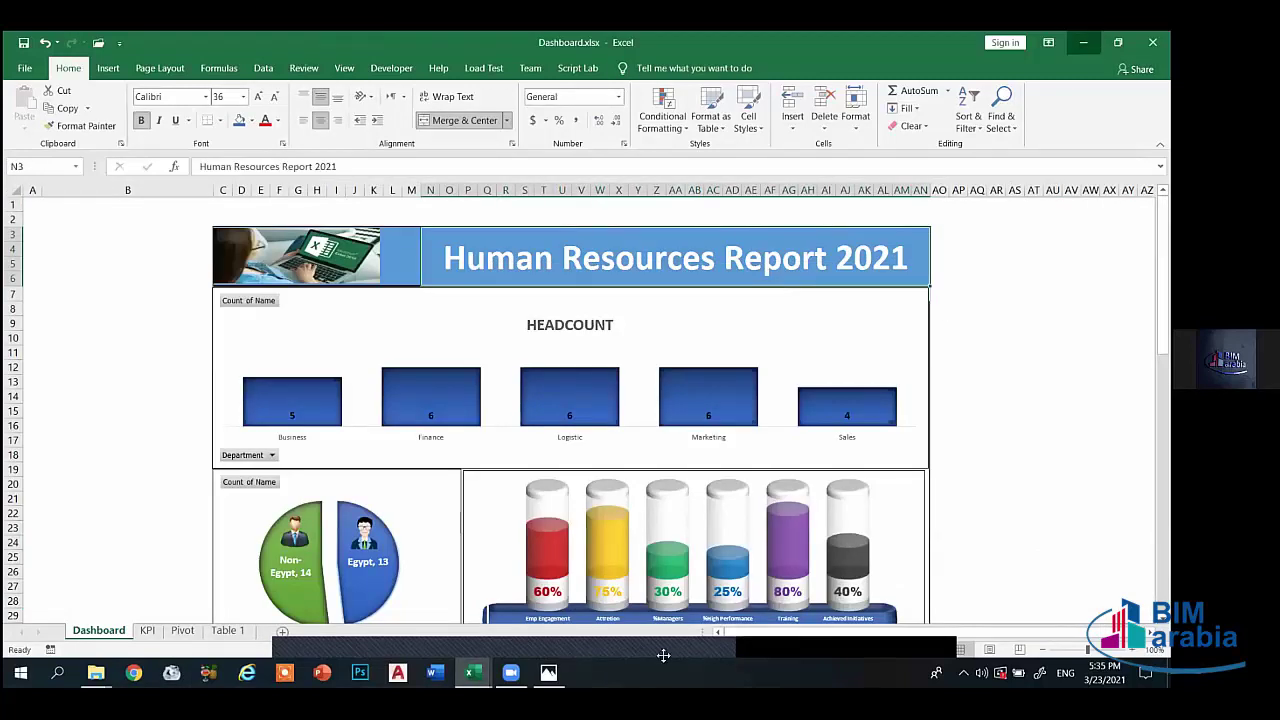
pyautogui.hotkey('ctrl', 'Tab')
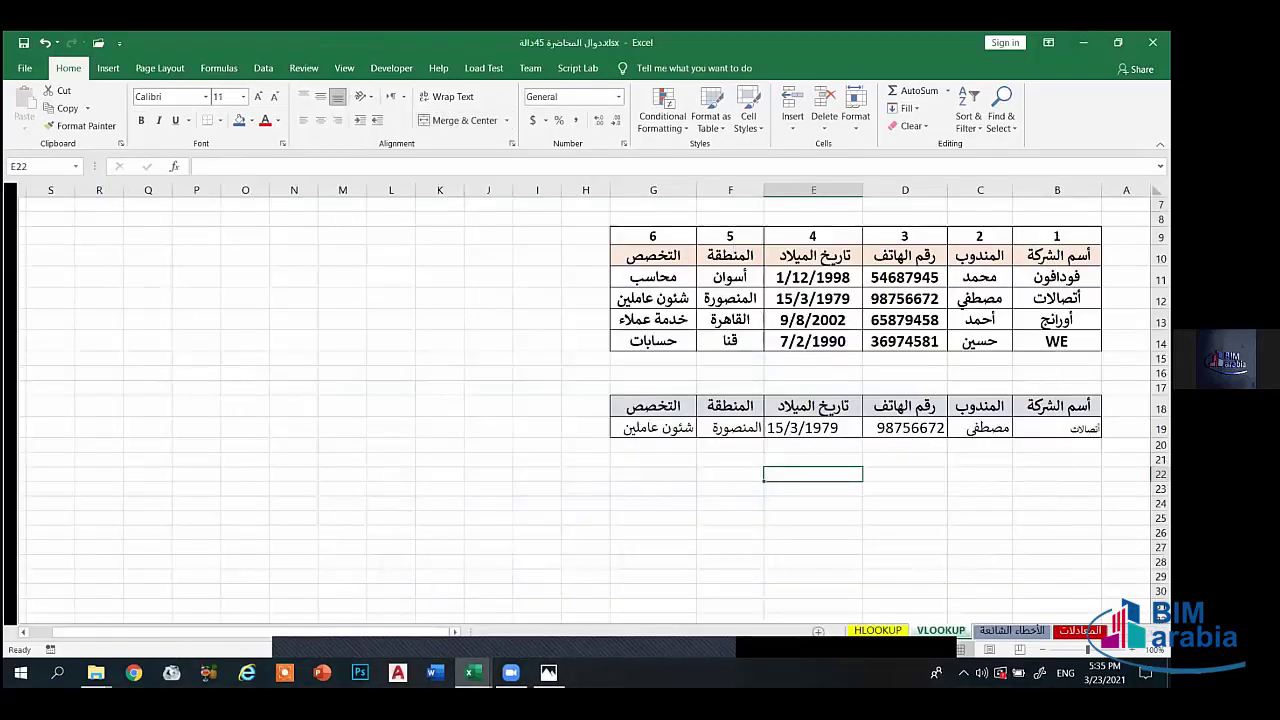
pyautogui.moveTo(470, 672)
pyautogui.click(650, 605)
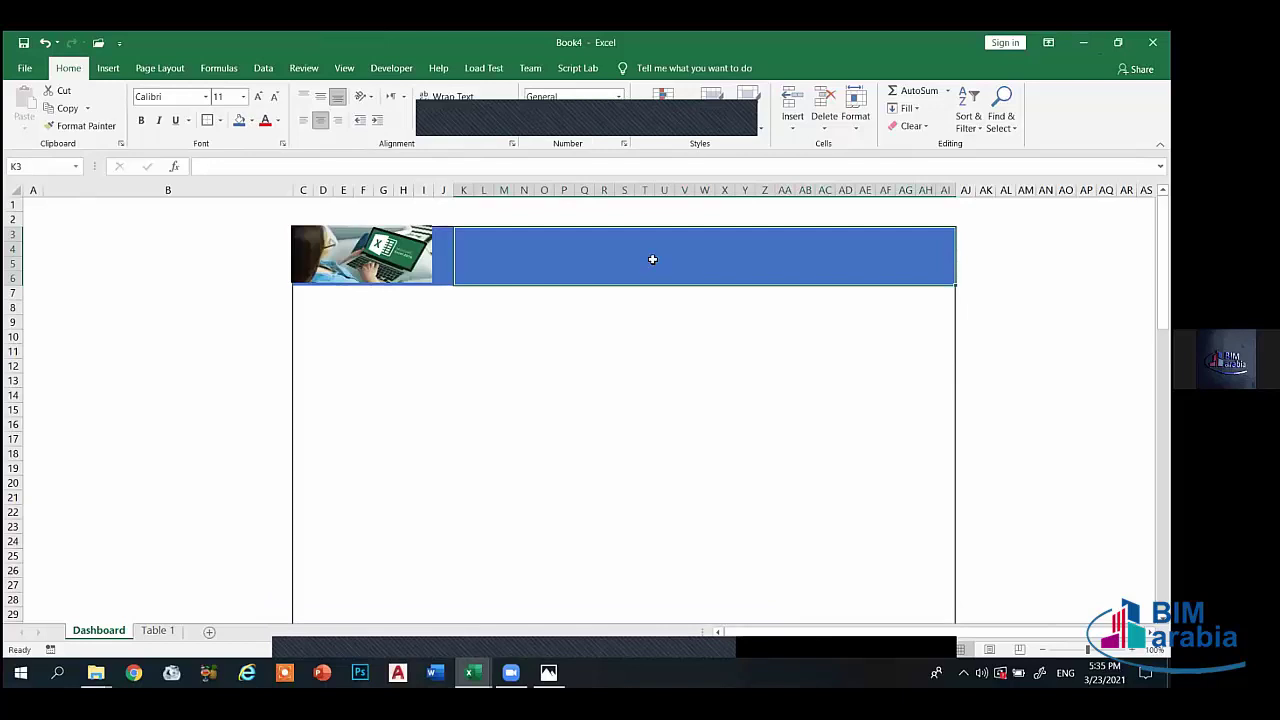
# - Enter 'Human Resources Report 2021' in the banner, vertically centred, bold and white
pyautogui.write('Hu')
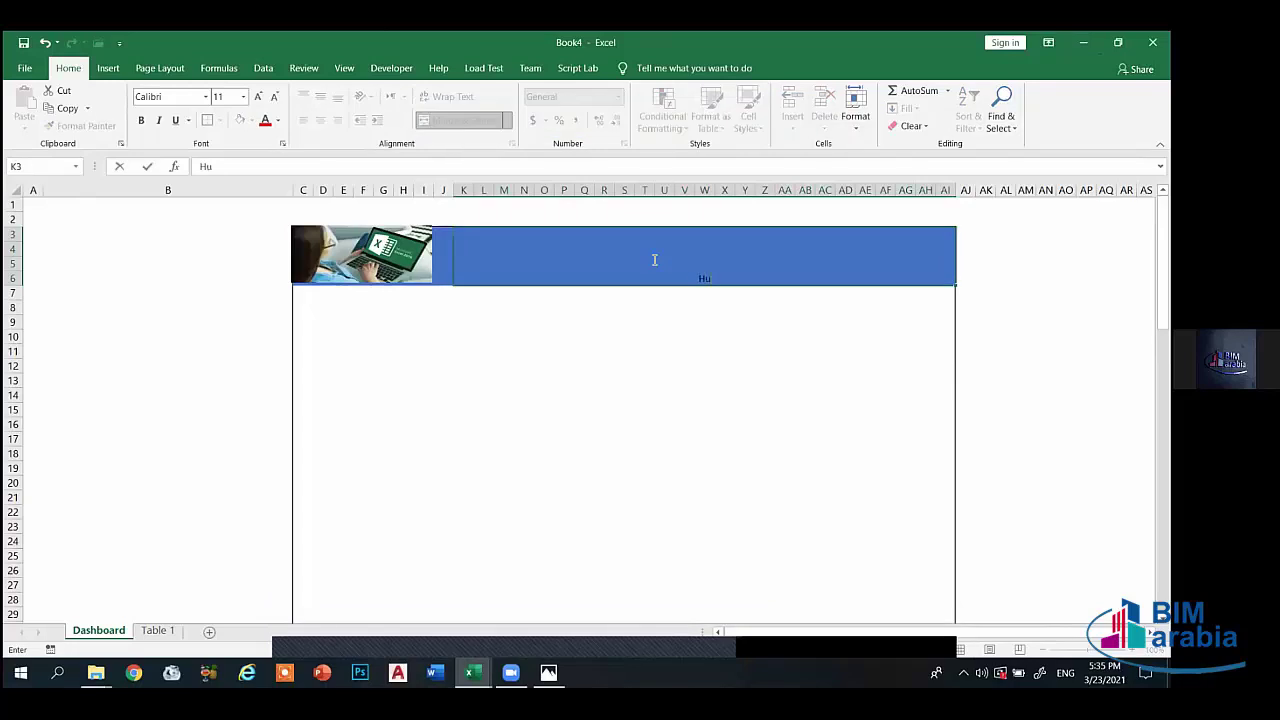
pyautogui.write('man Res')
pyautogui.write('ource')
pyautogui.write('s R')
pyautogui.write('eport')
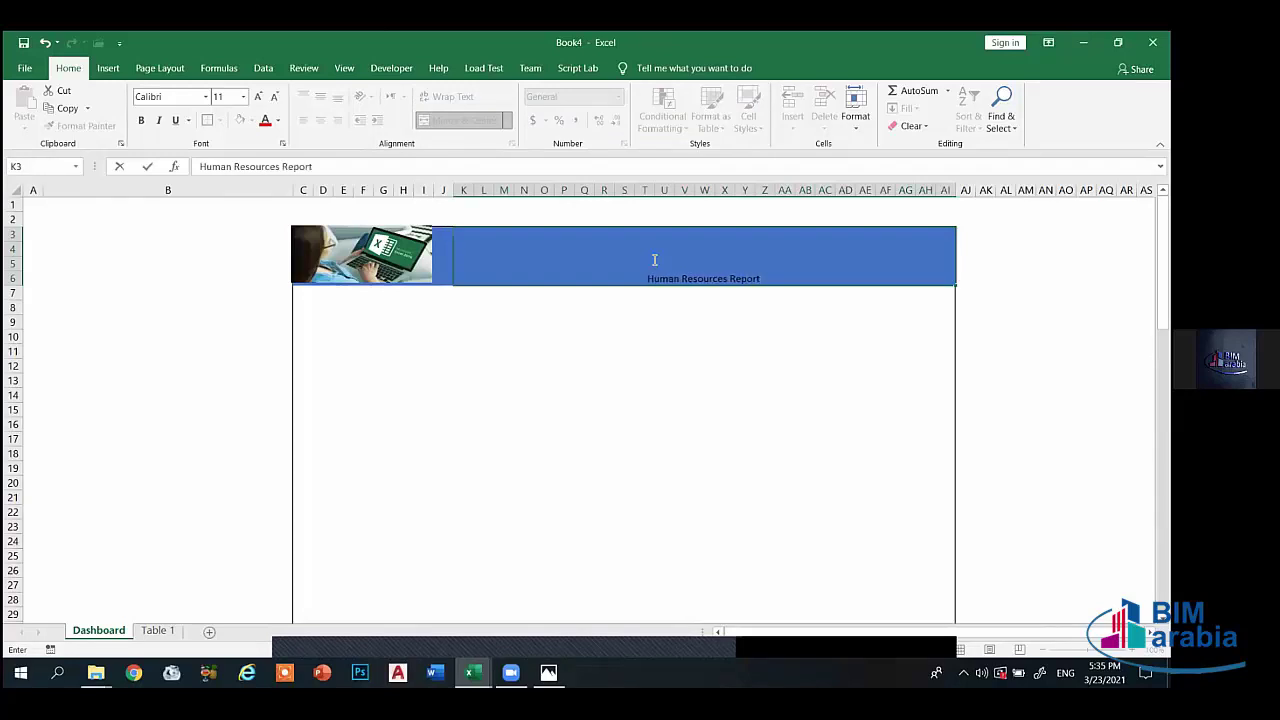
pyautogui.write(' 2021')
pyautogui.hotkey('ctrl', 'Return')
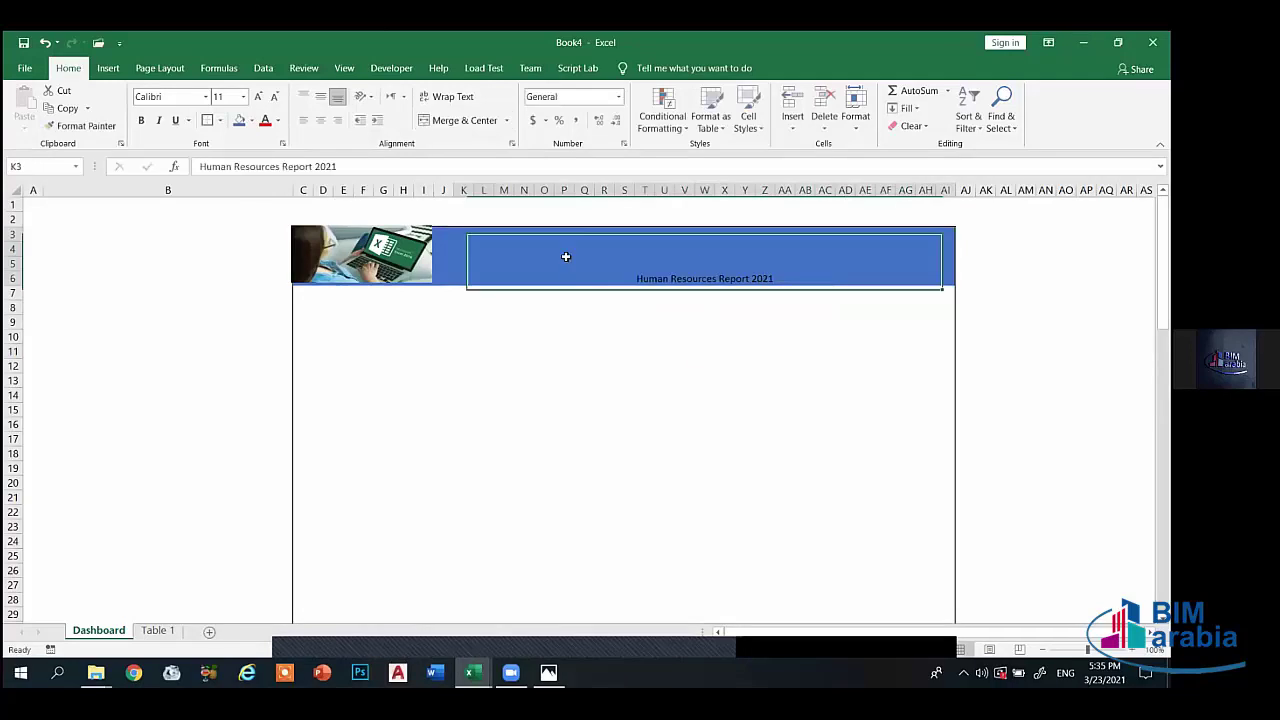
pyautogui.click(320, 96)
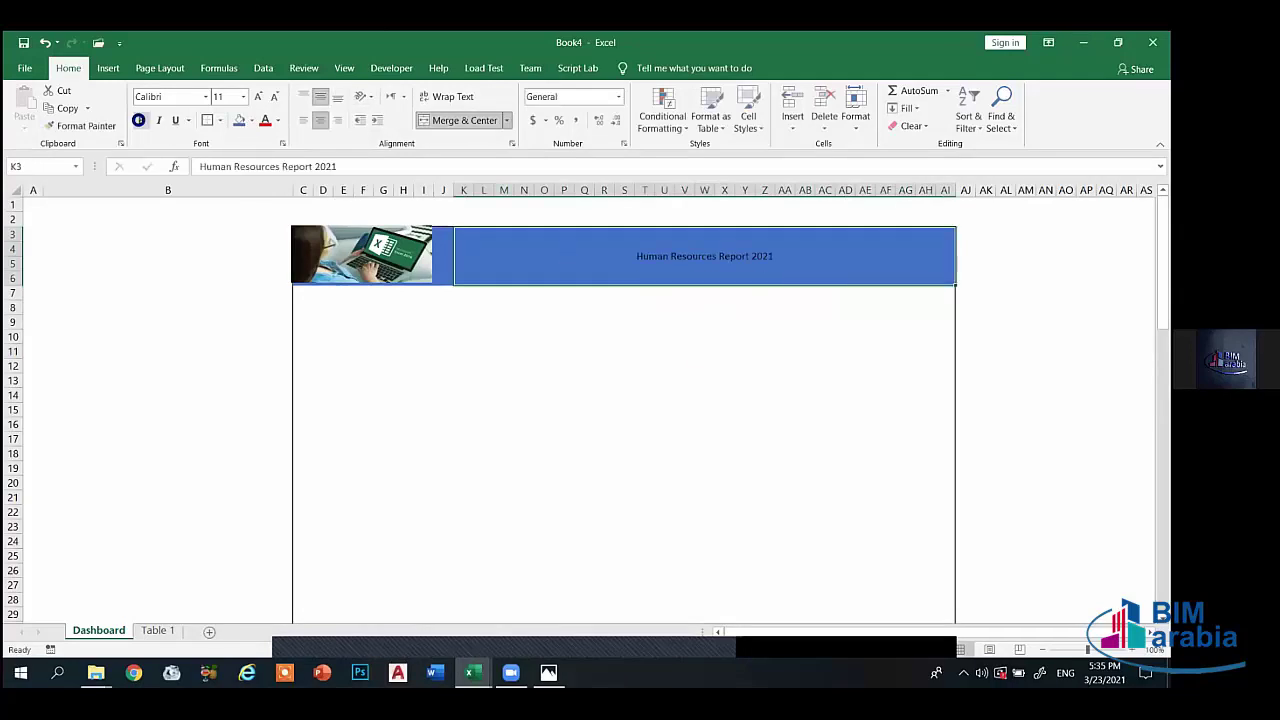
pyautogui.click(141, 120)
pyautogui.click(278, 120)
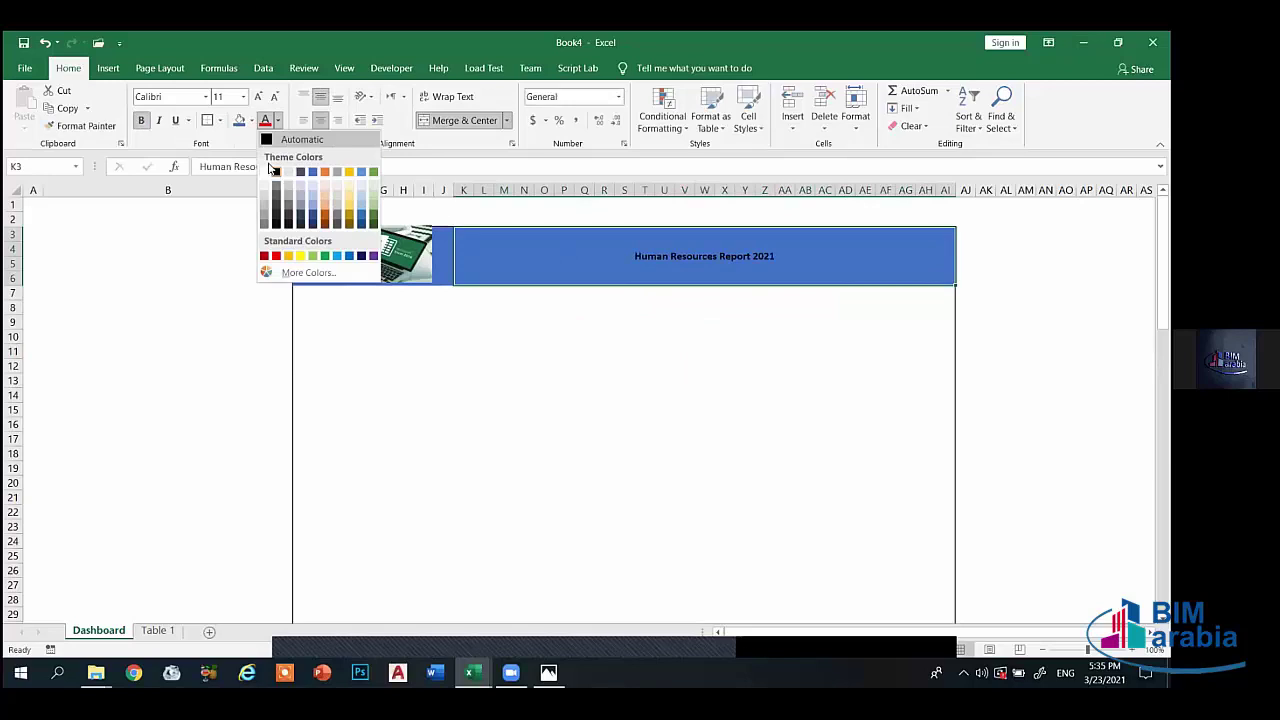
pyautogui.click(263, 172)
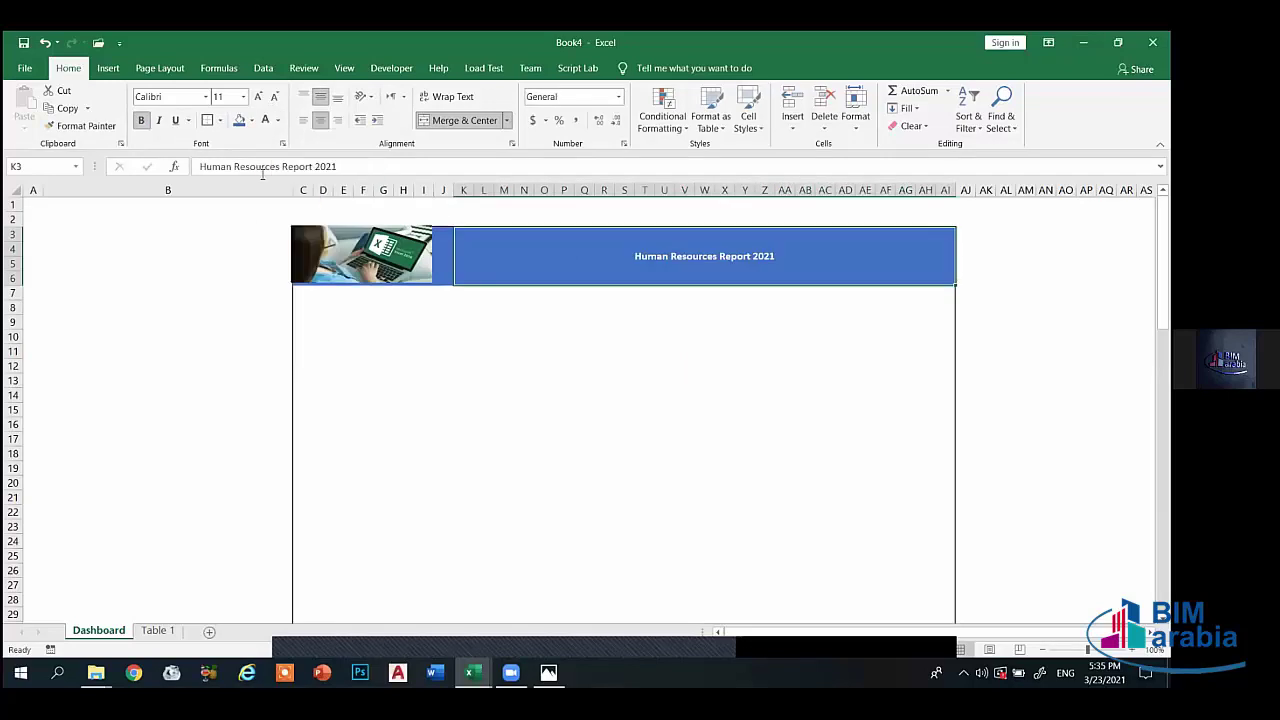
# - Enlarge the title to 26 points and set it in Arial Black
pyautogui.click(258, 96)
pyautogui.click(258, 96)
pyautogui.click(258, 96)
pyautogui.click(258, 96)
pyautogui.click(258, 96)
pyautogui.click(258, 96)
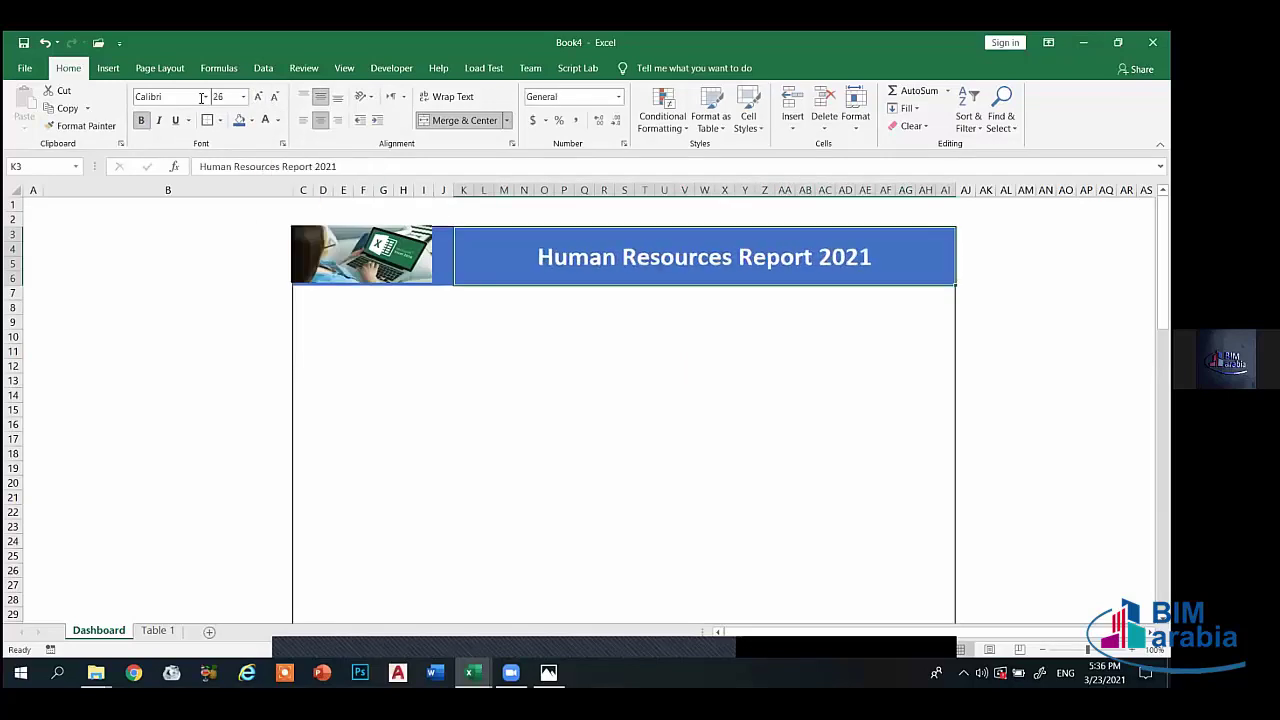
pyautogui.click(200, 98)
pyautogui.click(205, 96)
pyautogui.scroll(-1, 180, 375)
pyautogui.scroll(-3, 188, 372)
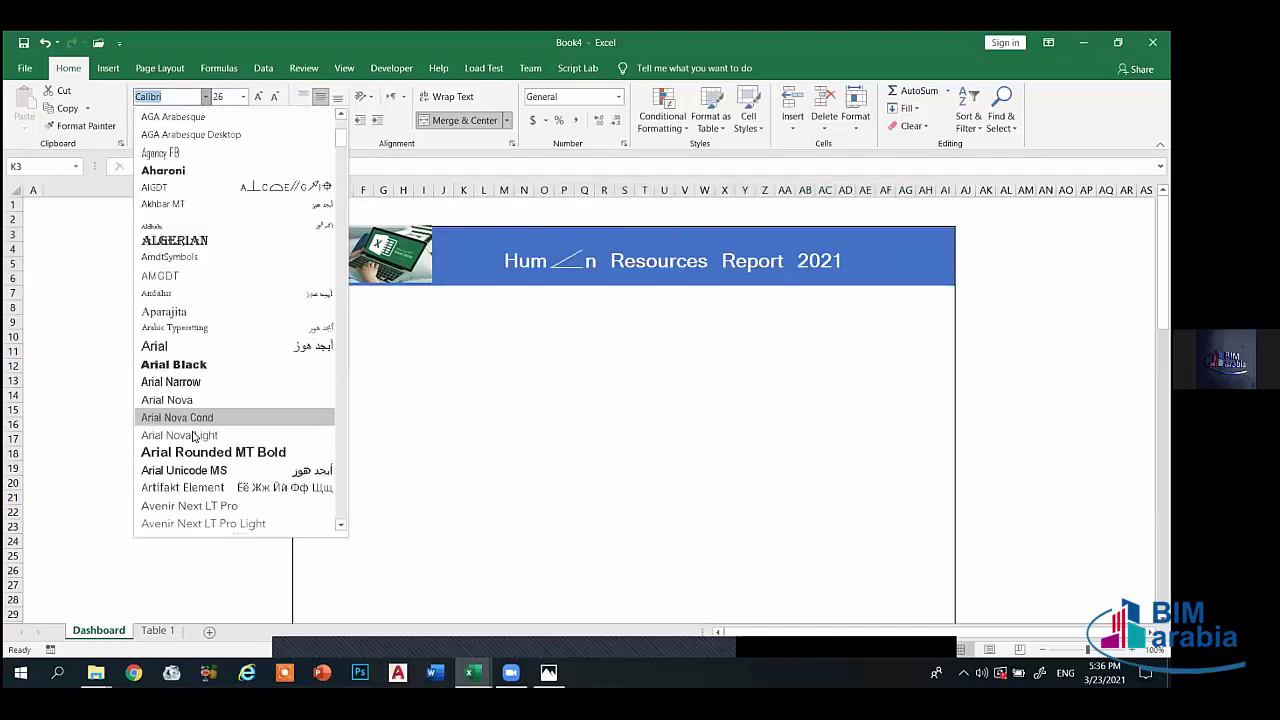
pyautogui.click(193, 366)
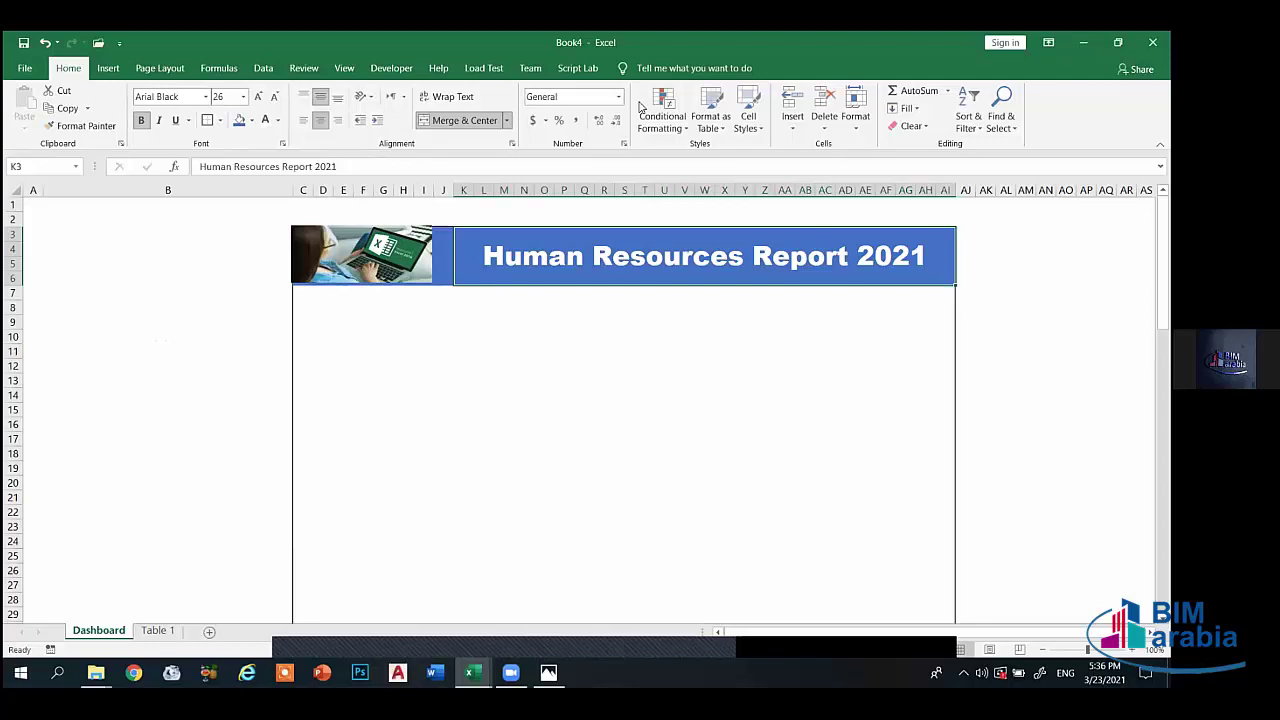
pyautogui.click(666, 348)
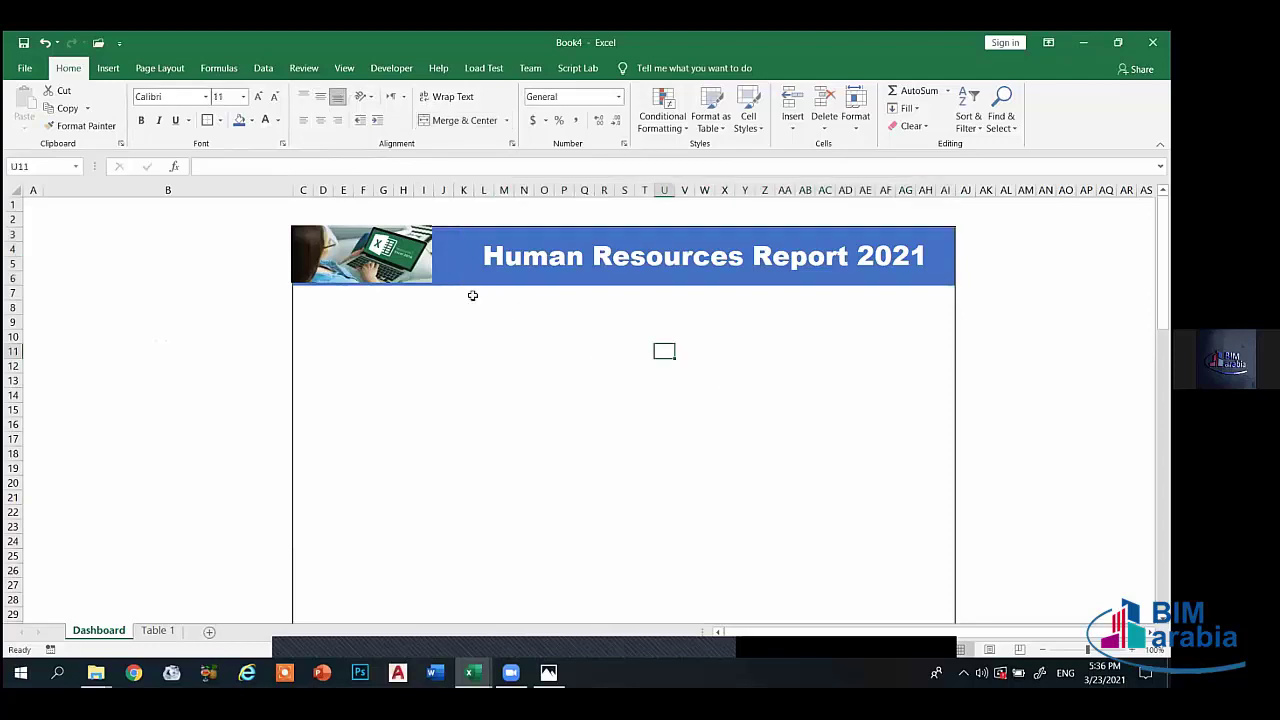
# - Apply a top border across C7:AI7 beneath the banner, reapplying and checking it
pyautogui.moveTo(304, 290); pyautogui.dragTo(950, 291)
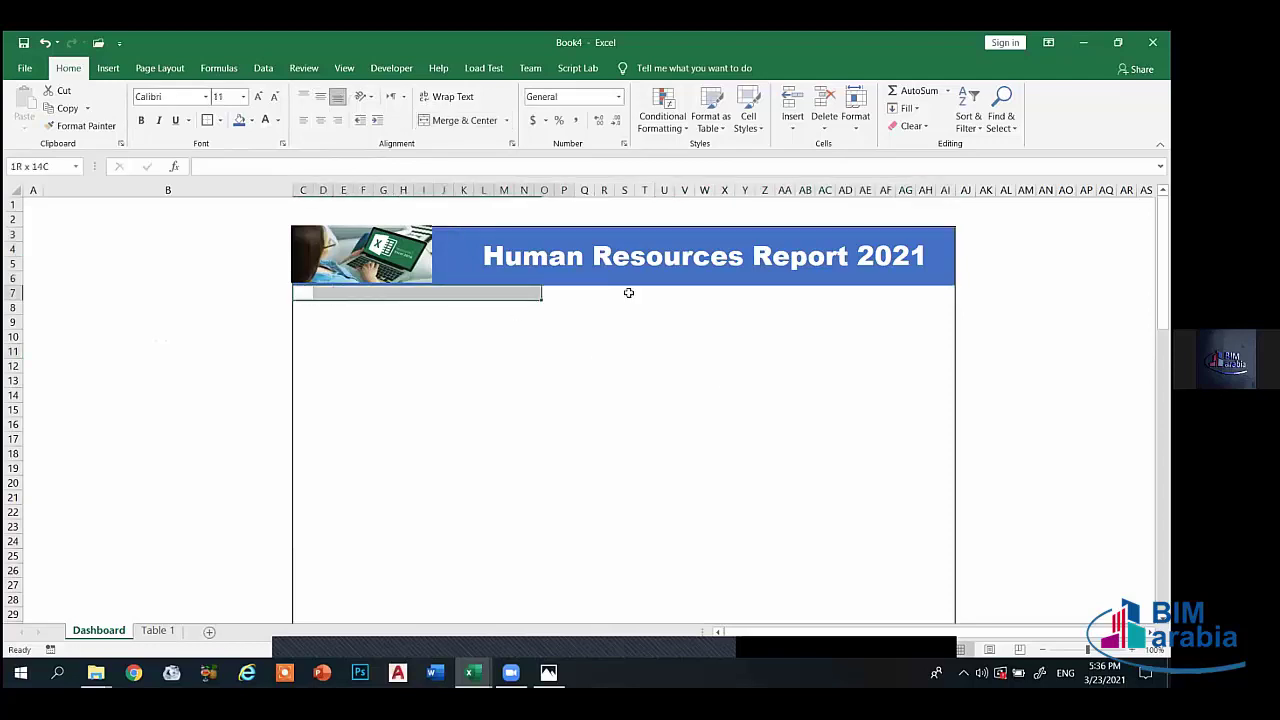
pyautogui.click(220, 120)
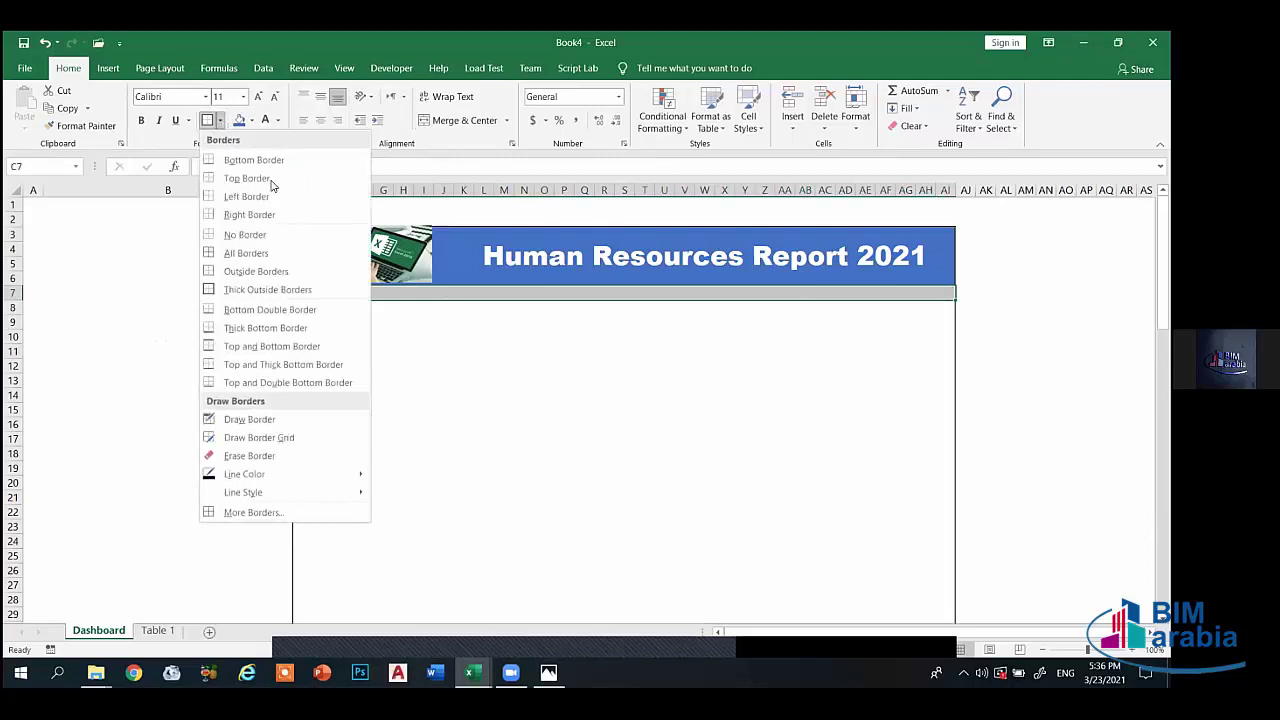
pyautogui.click(271, 180)
pyautogui.click(444, 364)
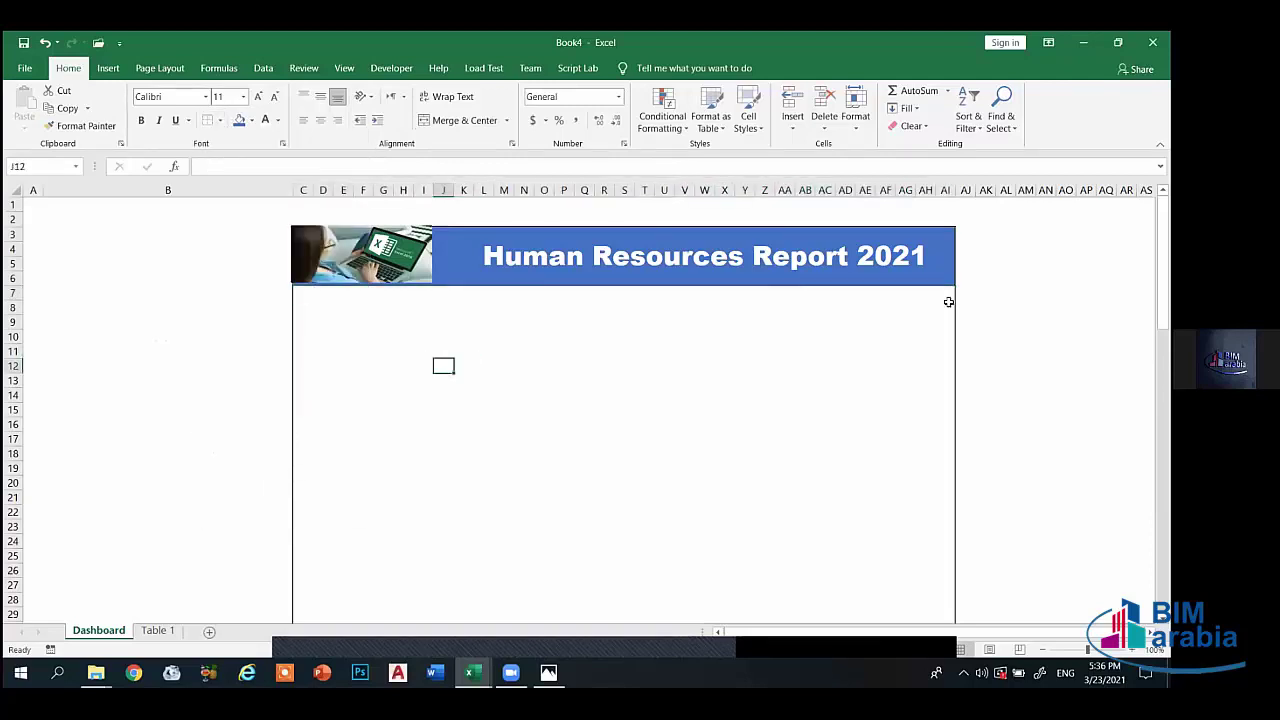
pyautogui.moveTo(948, 292); pyautogui.dragTo(300, 290)
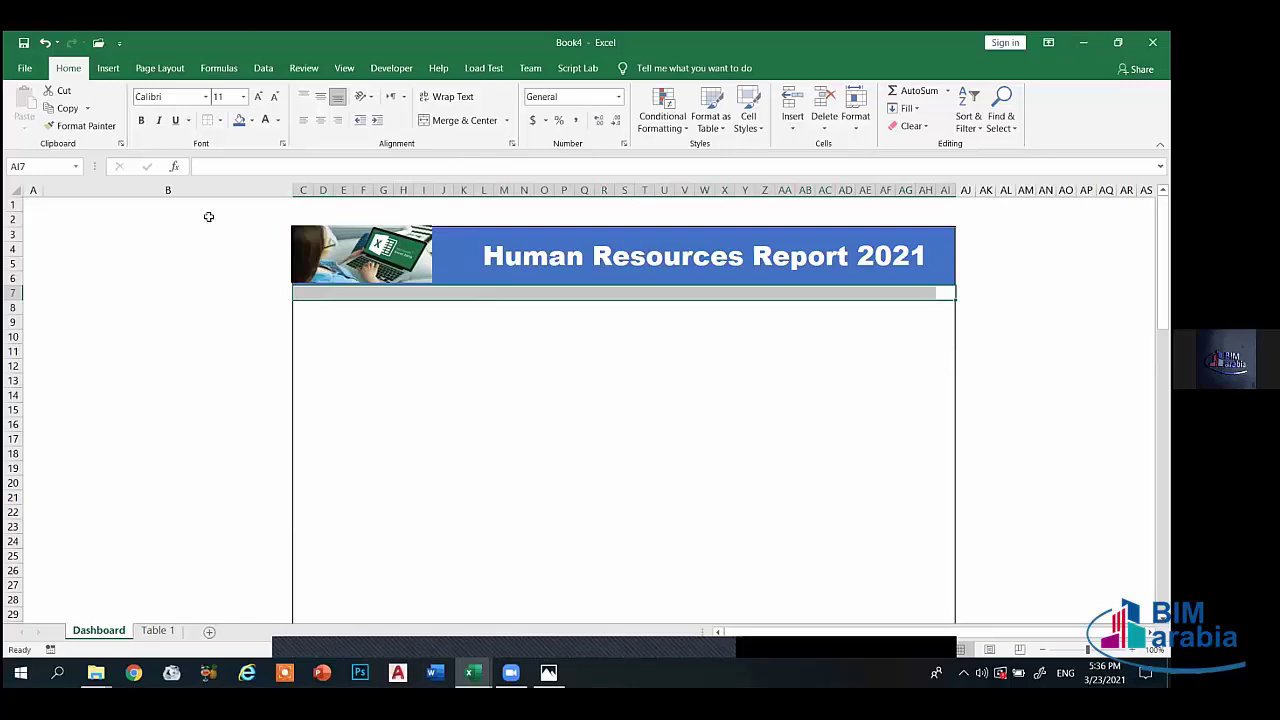
pyautogui.click(221, 121)
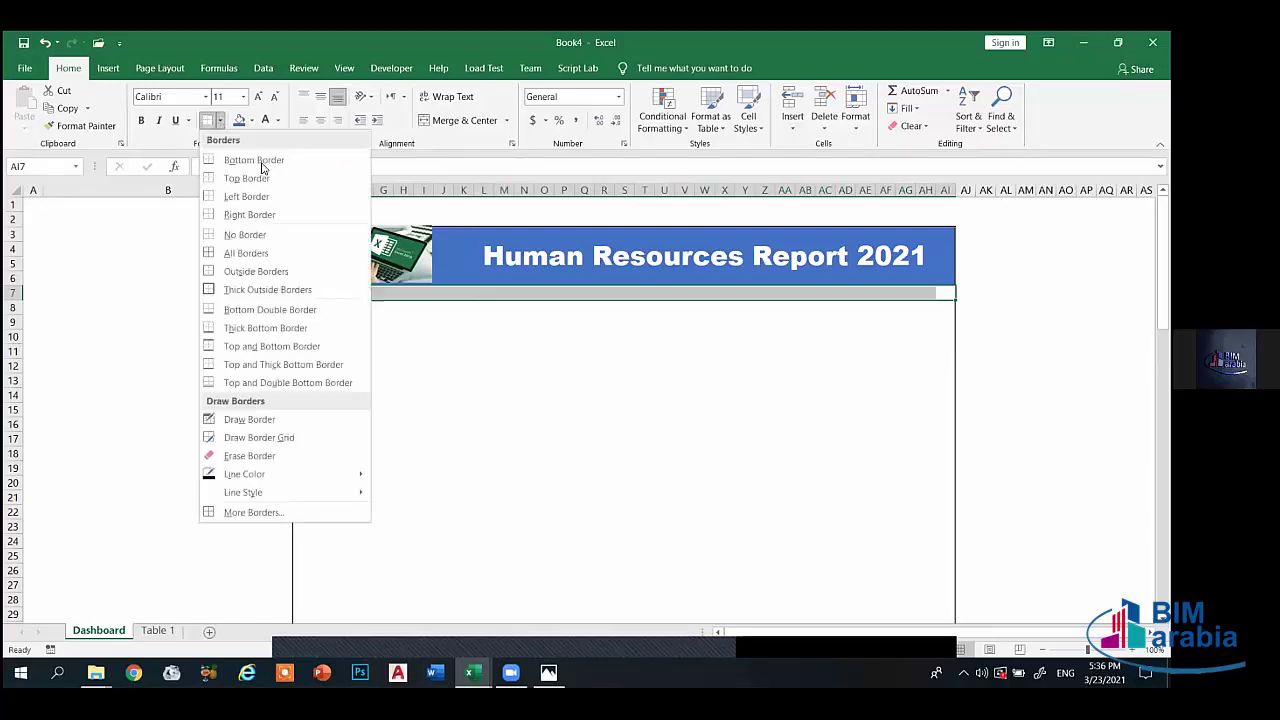
pyautogui.click(246, 176)
pyautogui.click(437, 332)
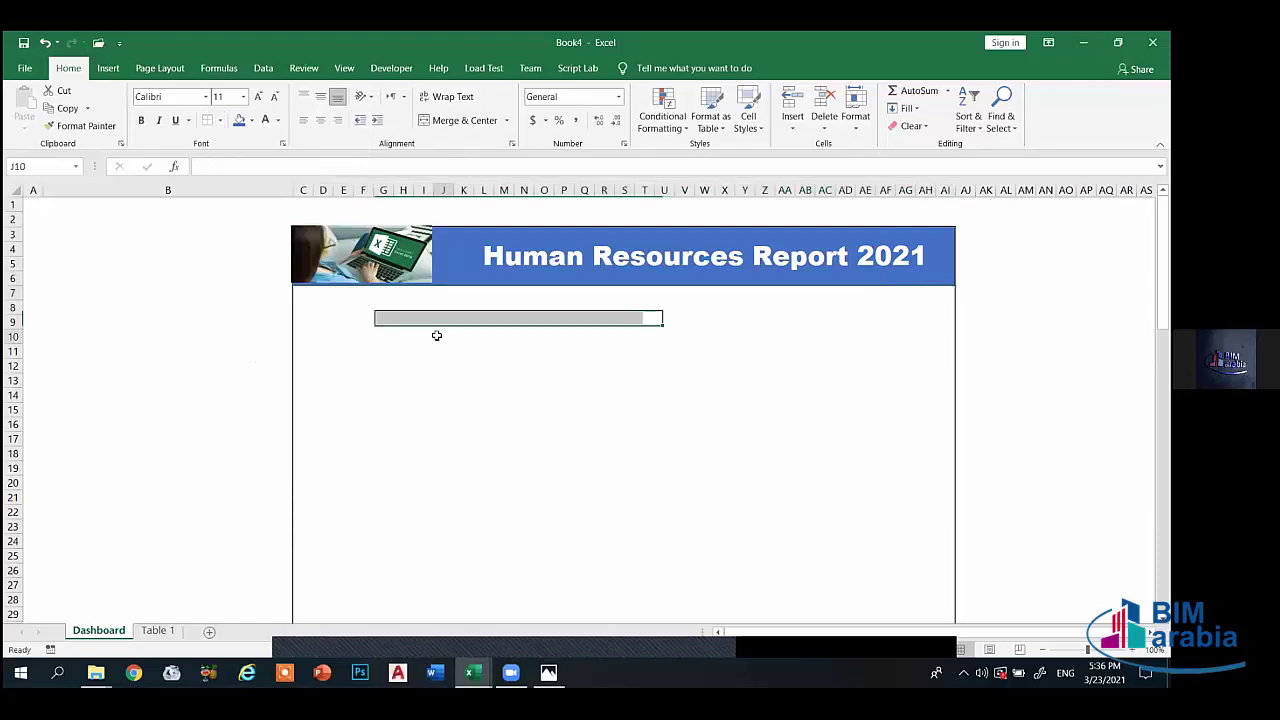
pyautogui.click(427, 276)
pyautogui.click(703, 274)
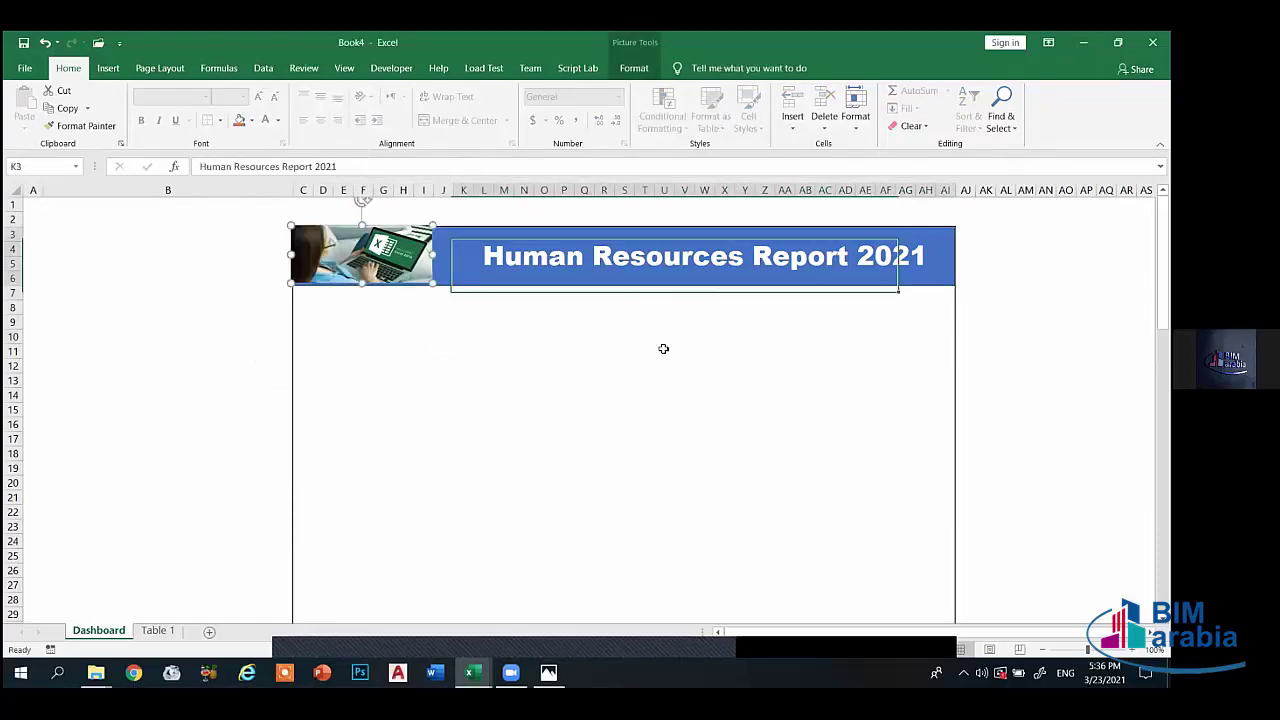
pyautogui.press('Escape')
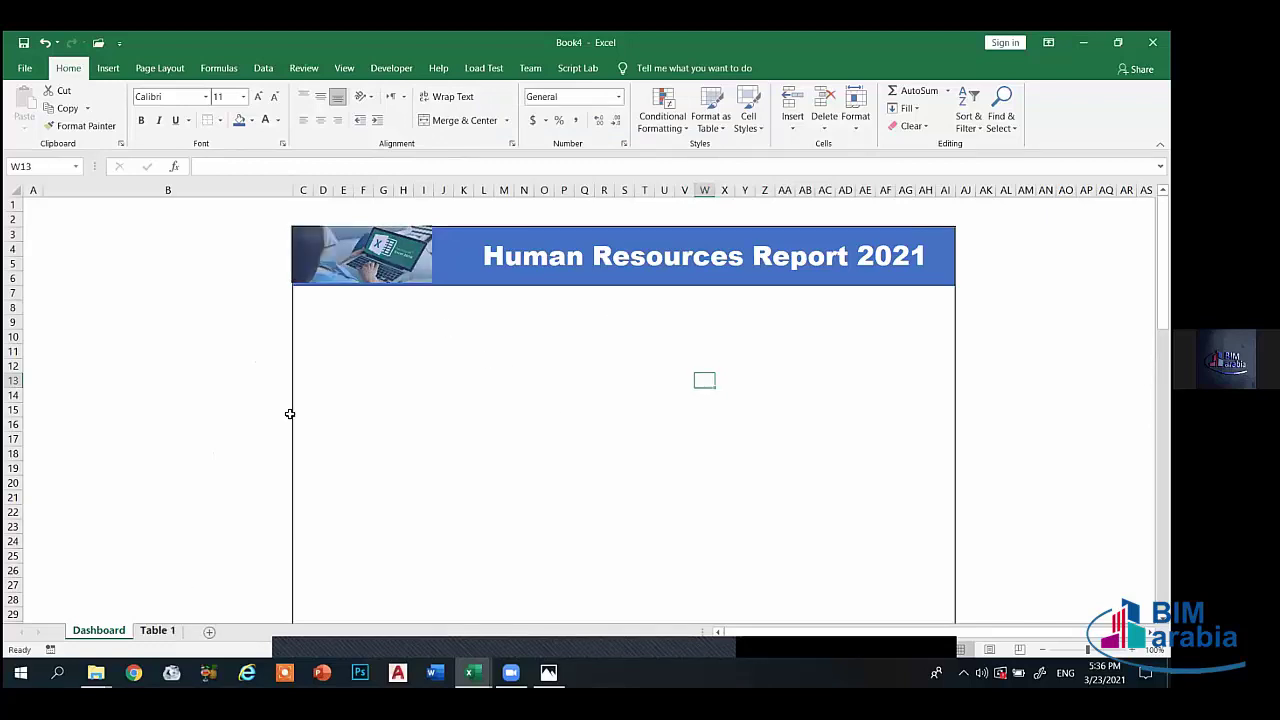
# - Build an empty PivotTable from Table1 (A1:N28) on a new worksheet, Sheet3
pyautogui.hotkey('ctrl', 'pagedown')
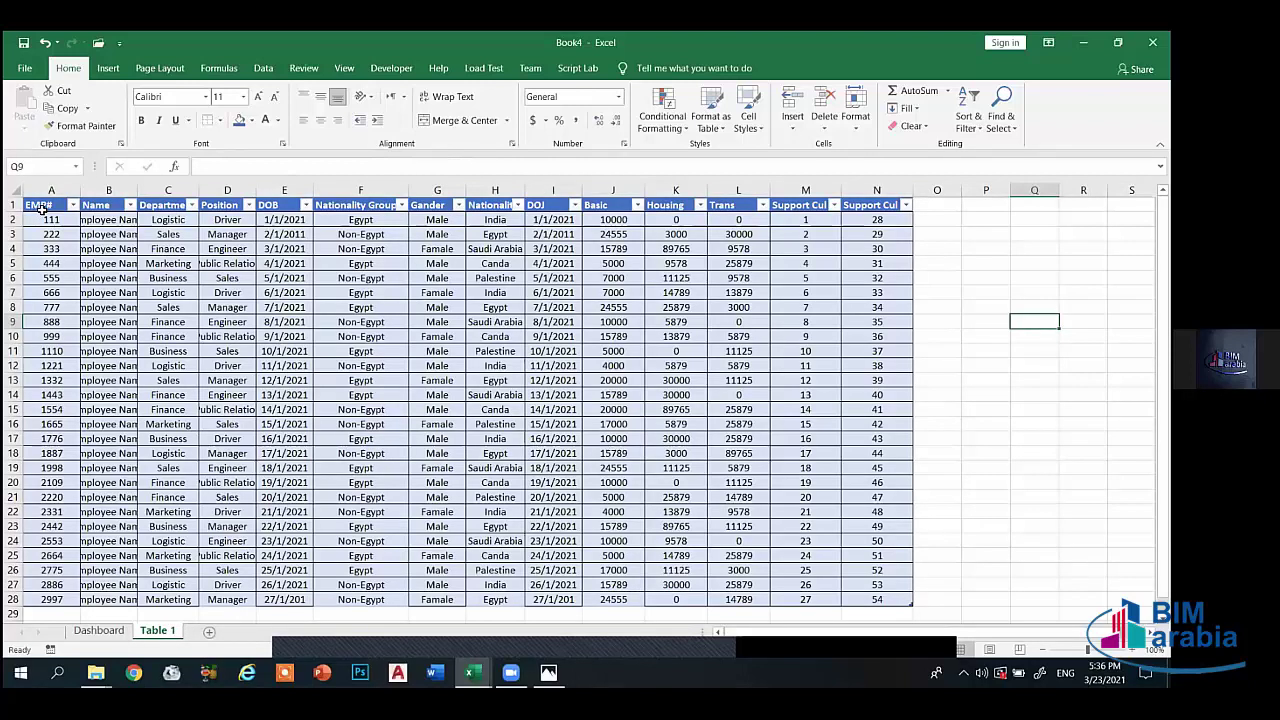
pyautogui.moveTo(38, 205)
pyautogui.mouseDown()
pyautogui.moveTo(860, 601)
pyautogui.moveTo(98, 38)
pyautogui.moveTo(112, 70)
pyautogui.mouseUp()
pyautogui.click(108, 68)
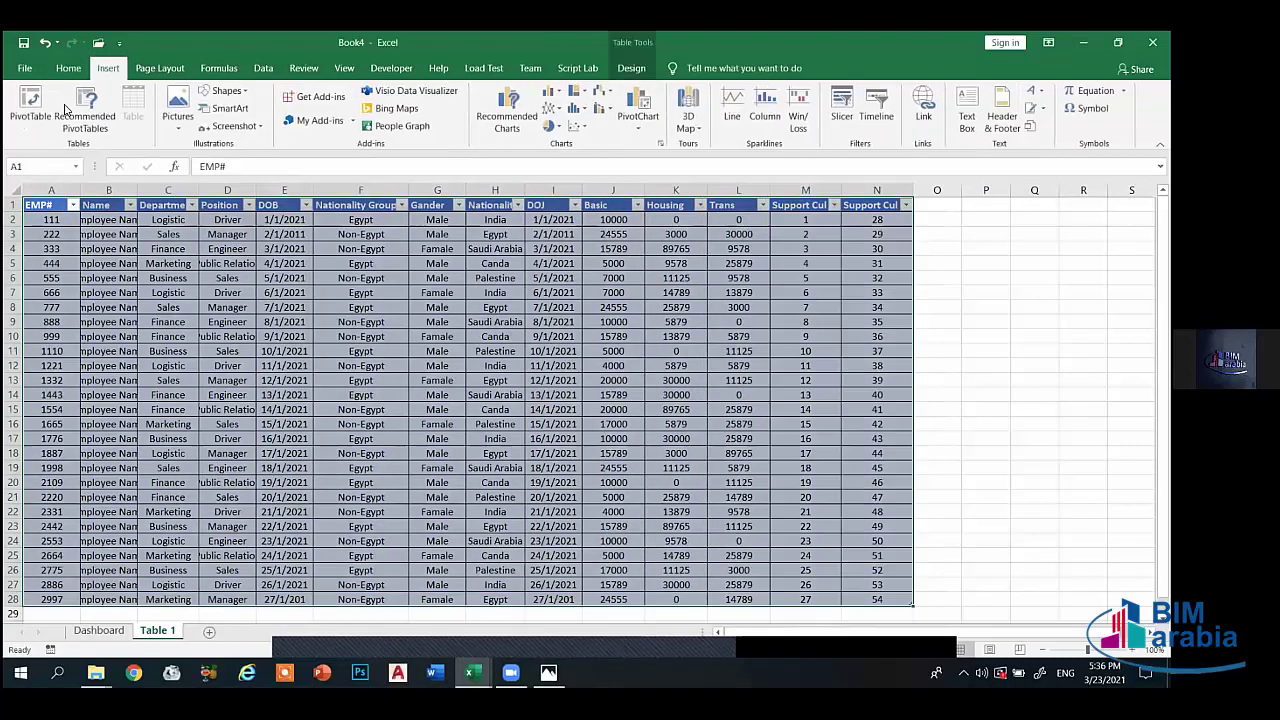
pyautogui.click(32, 105)
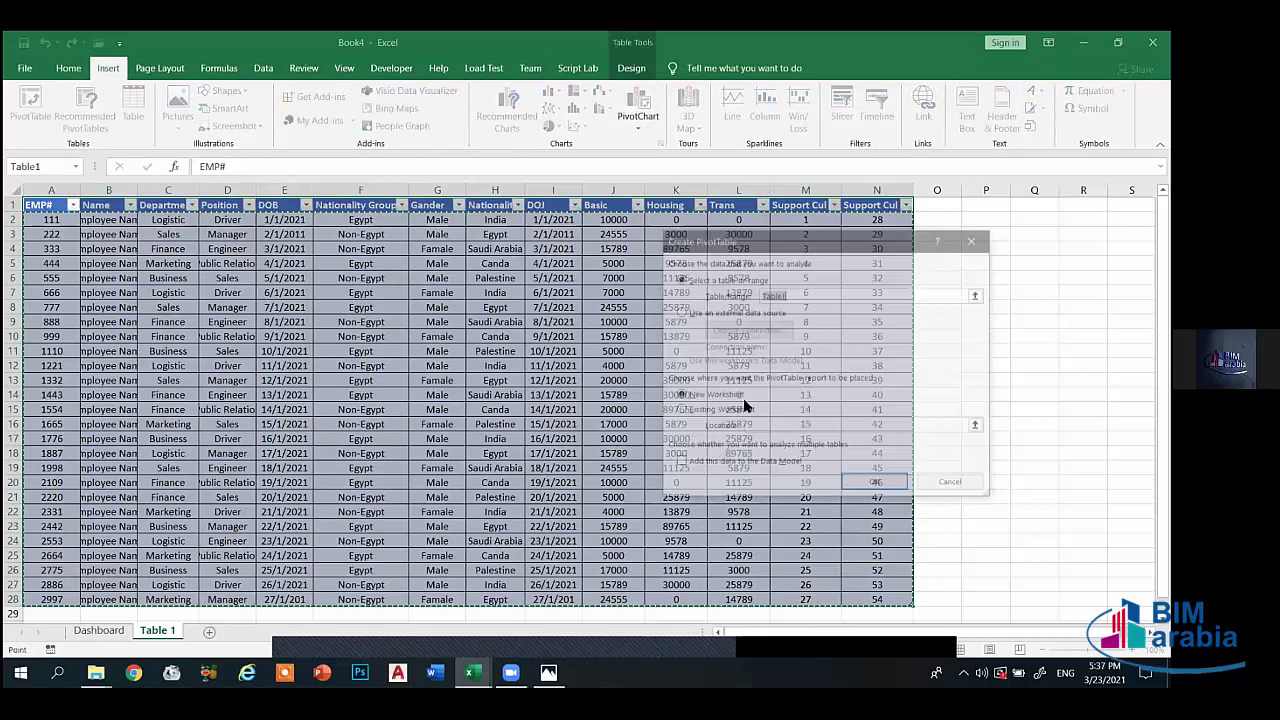
pyautogui.click(873, 484)
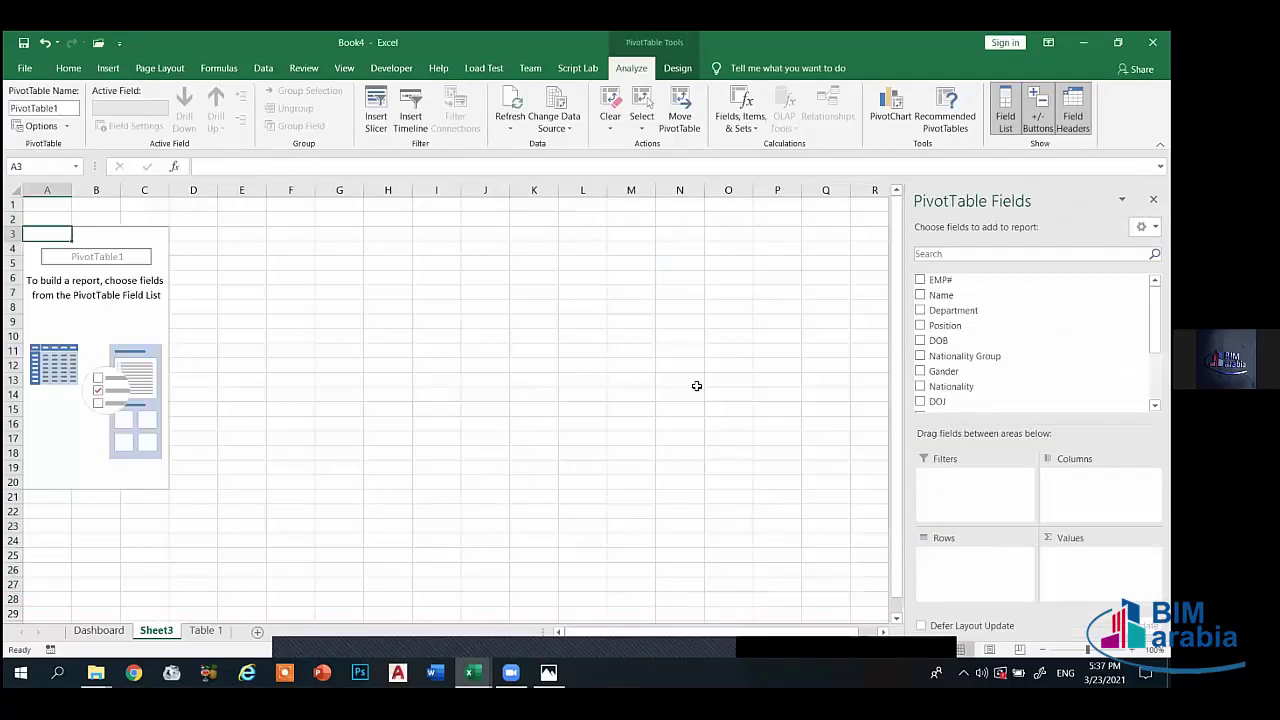
# - Add Department as rows and Count of Name as values, then check each department's count
pyautogui.click(921, 311)
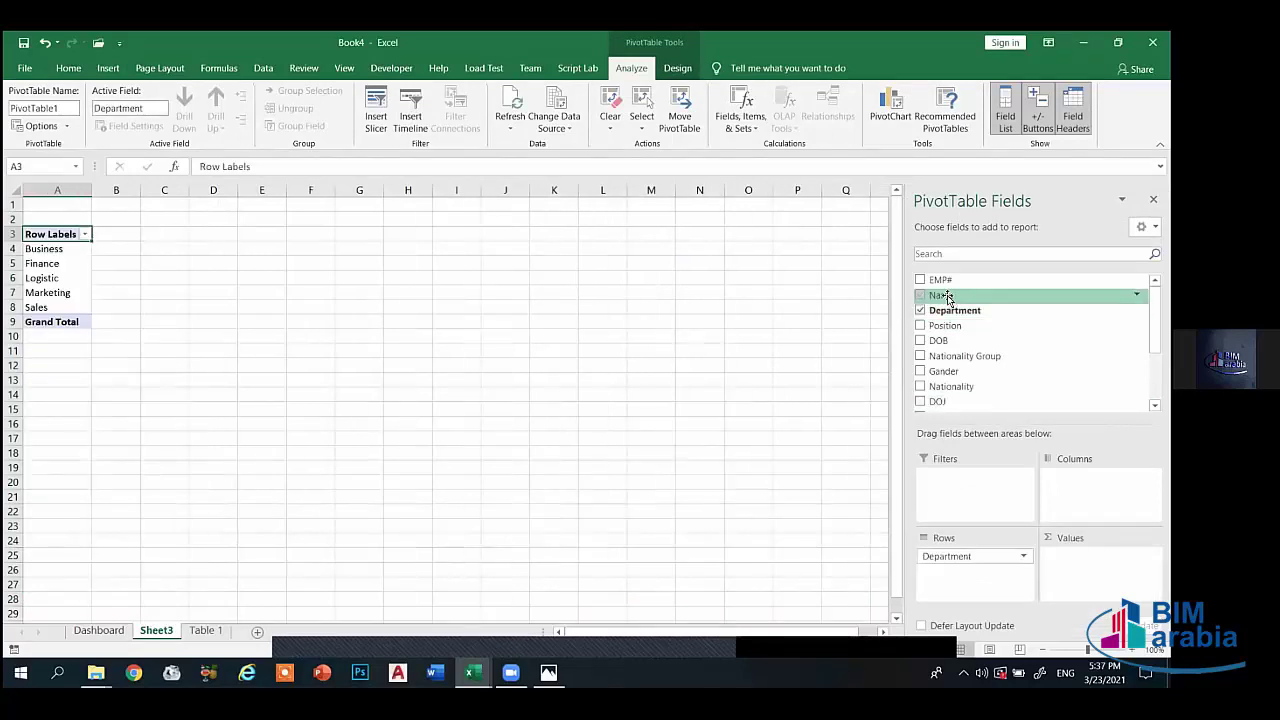
pyautogui.moveTo(948, 297); pyautogui.dragTo(1095, 570)
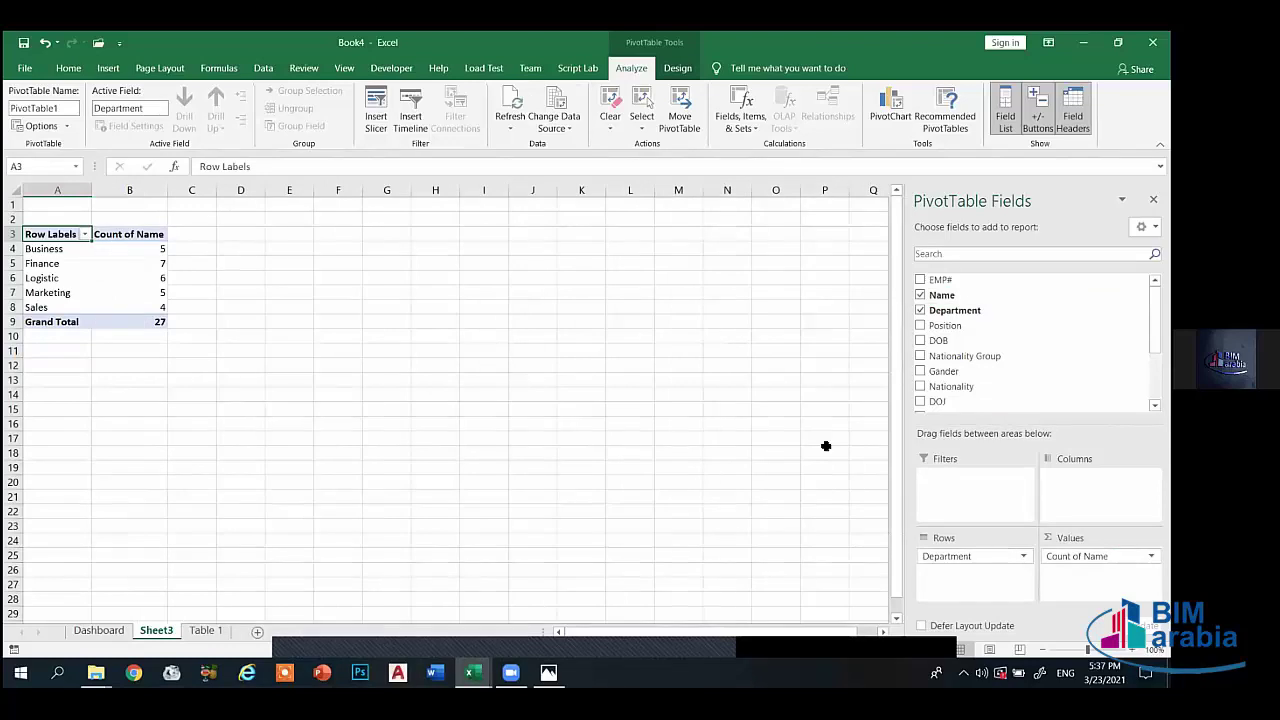
pyautogui.click(58, 250)
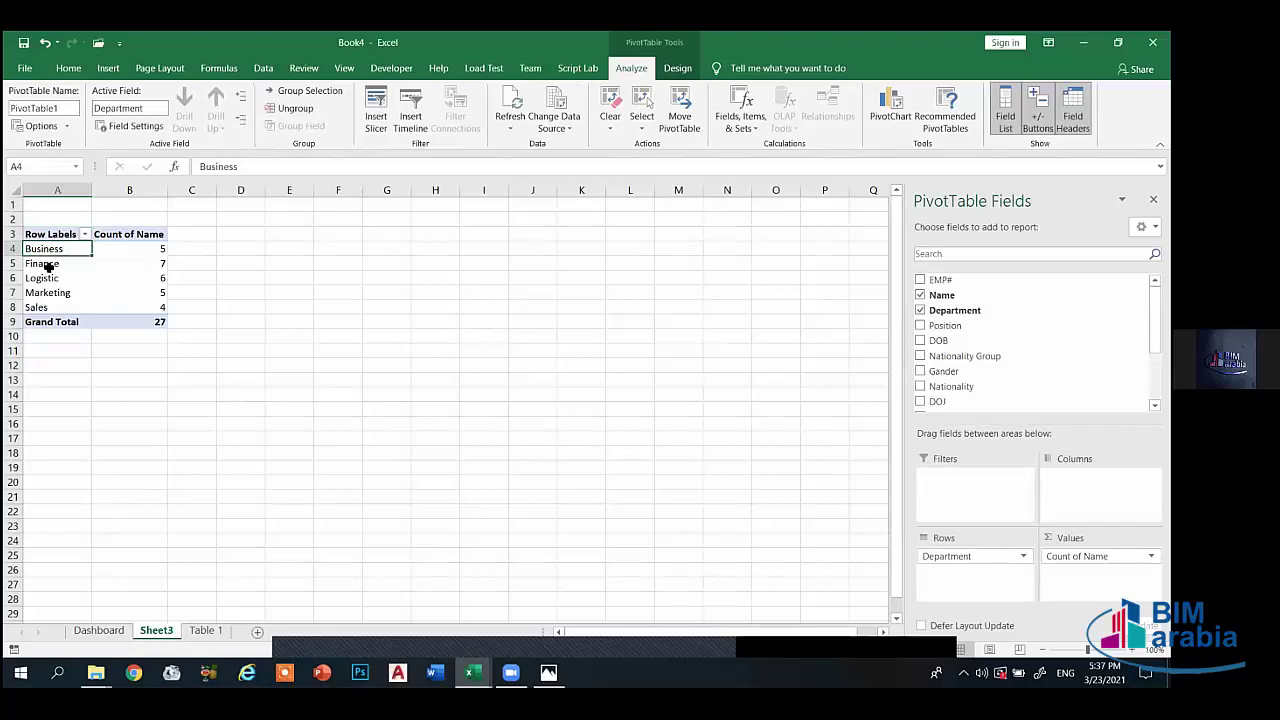
pyautogui.click(51, 264)
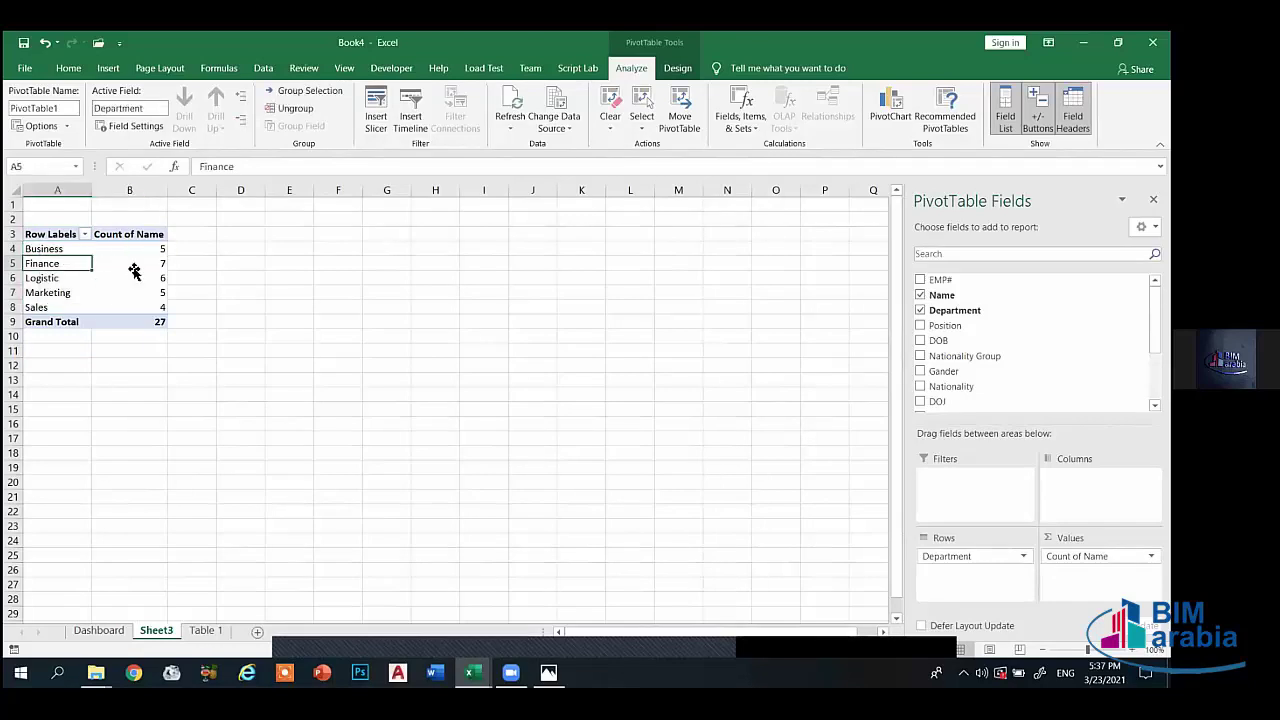
pyautogui.click(140, 264)
pyautogui.click(63, 278)
pyautogui.press('Right')
pyautogui.click(60, 292)
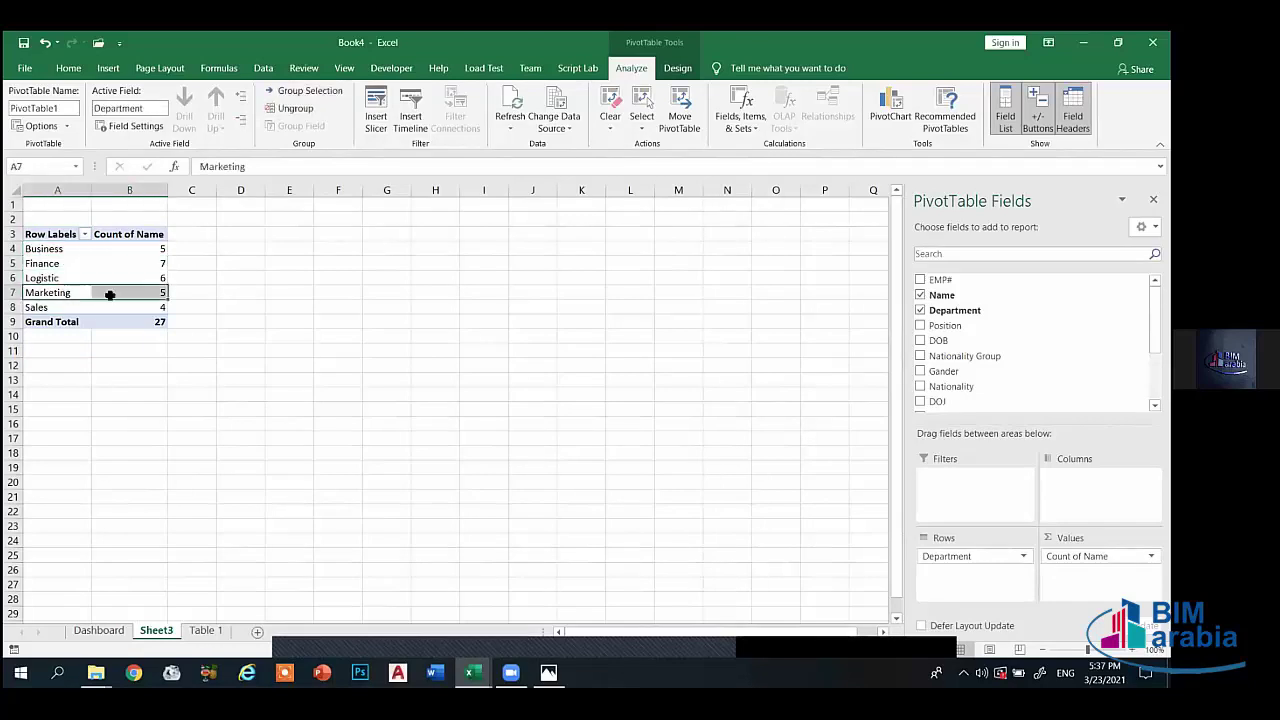
pyautogui.press('Right')
pyautogui.click(52, 307)
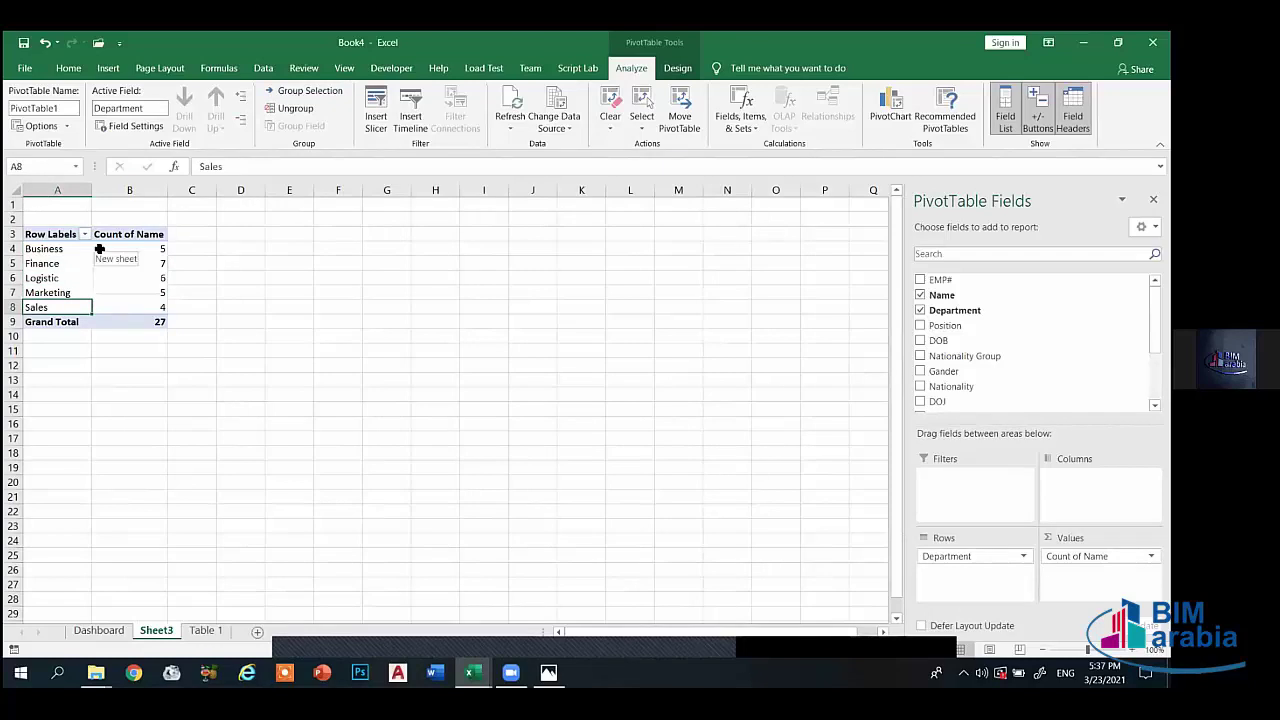
# - Undo the count, clear all PivotTable fields, and go back to the Table 1 sheet
pyautogui.hotkey('ctrl', 'z')
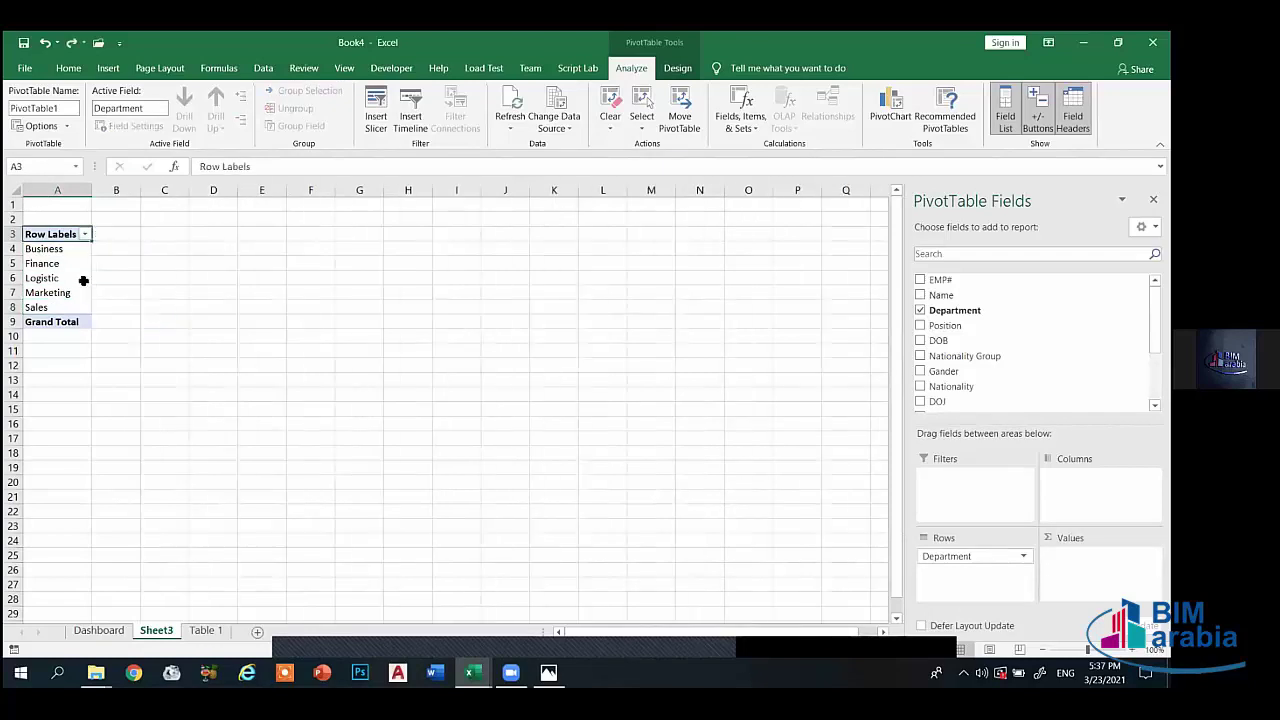
pyautogui.click(630, 126)
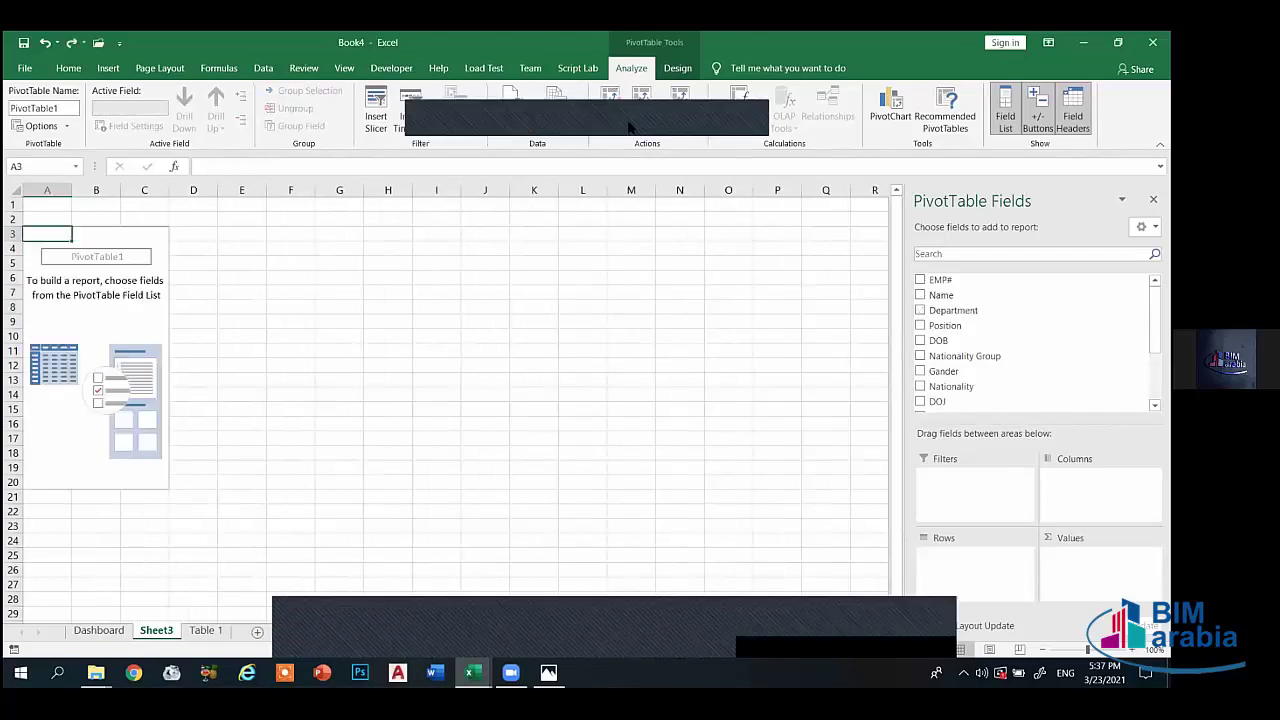
pyautogui.click(203, 632)
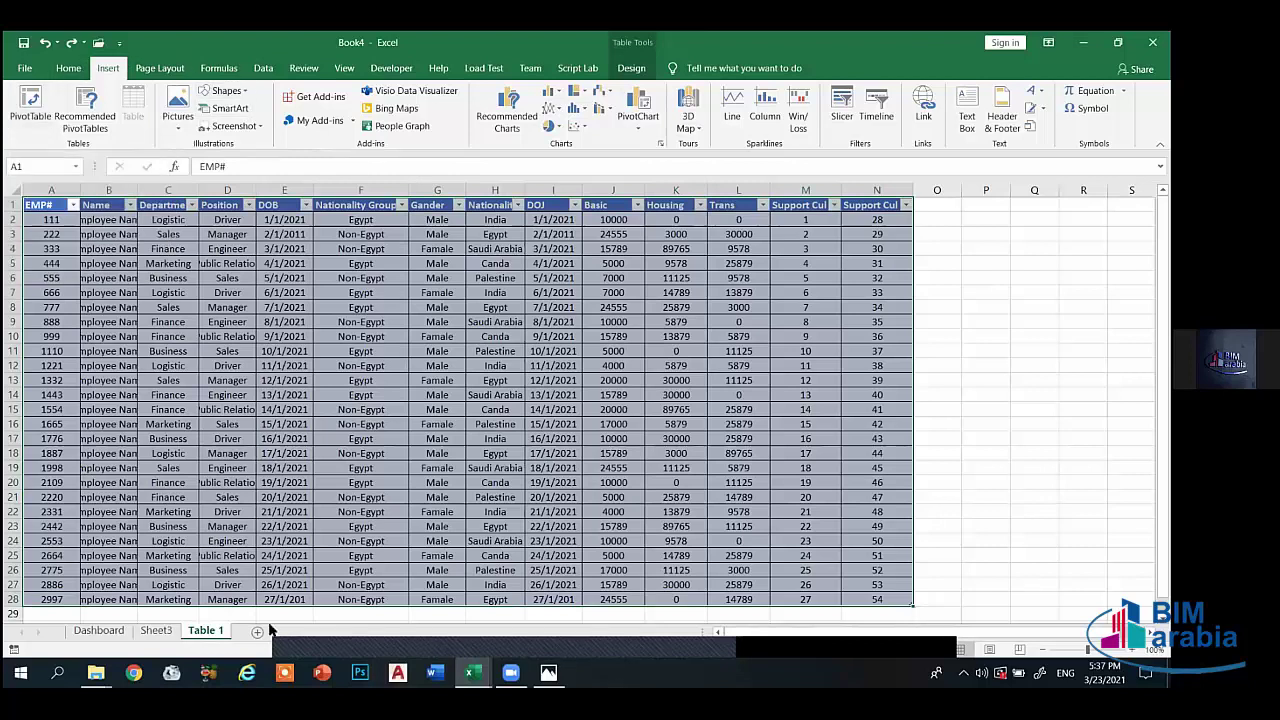
# - On Sheet3, put Department in Rows and Name in Values as a count
pyautogui.click(152, 630)
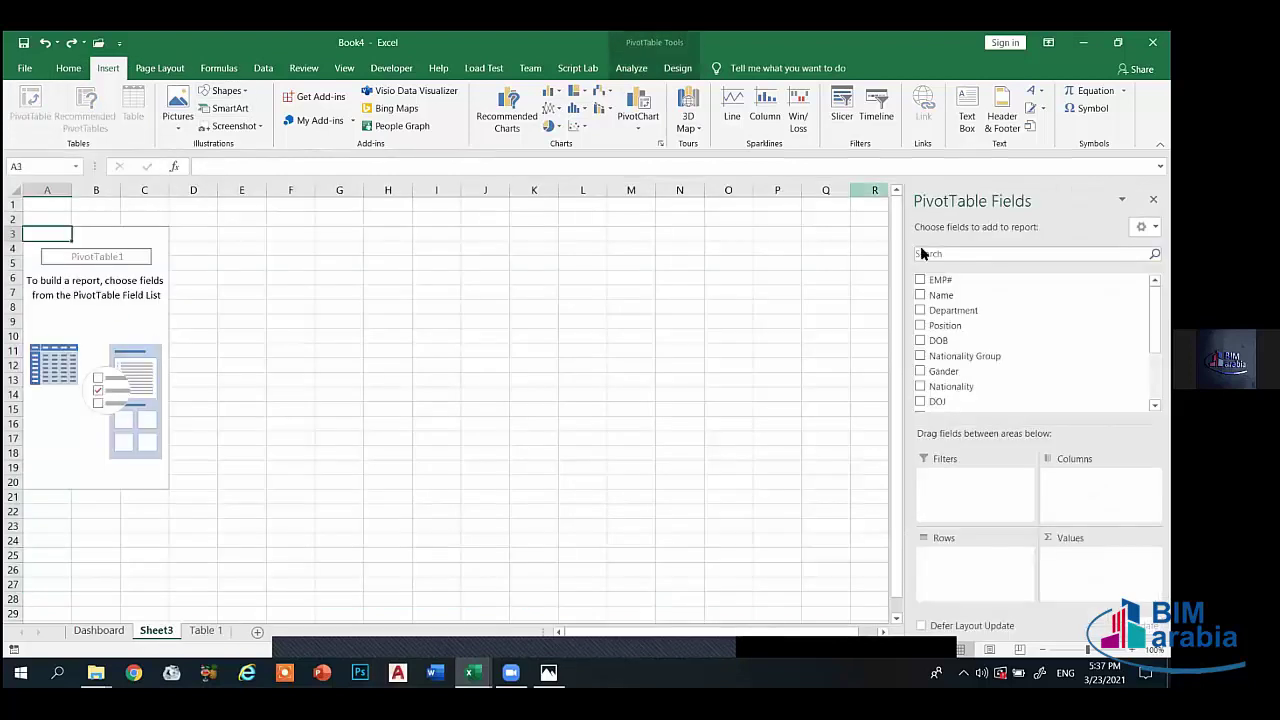
pyautogui.click(920, 311)
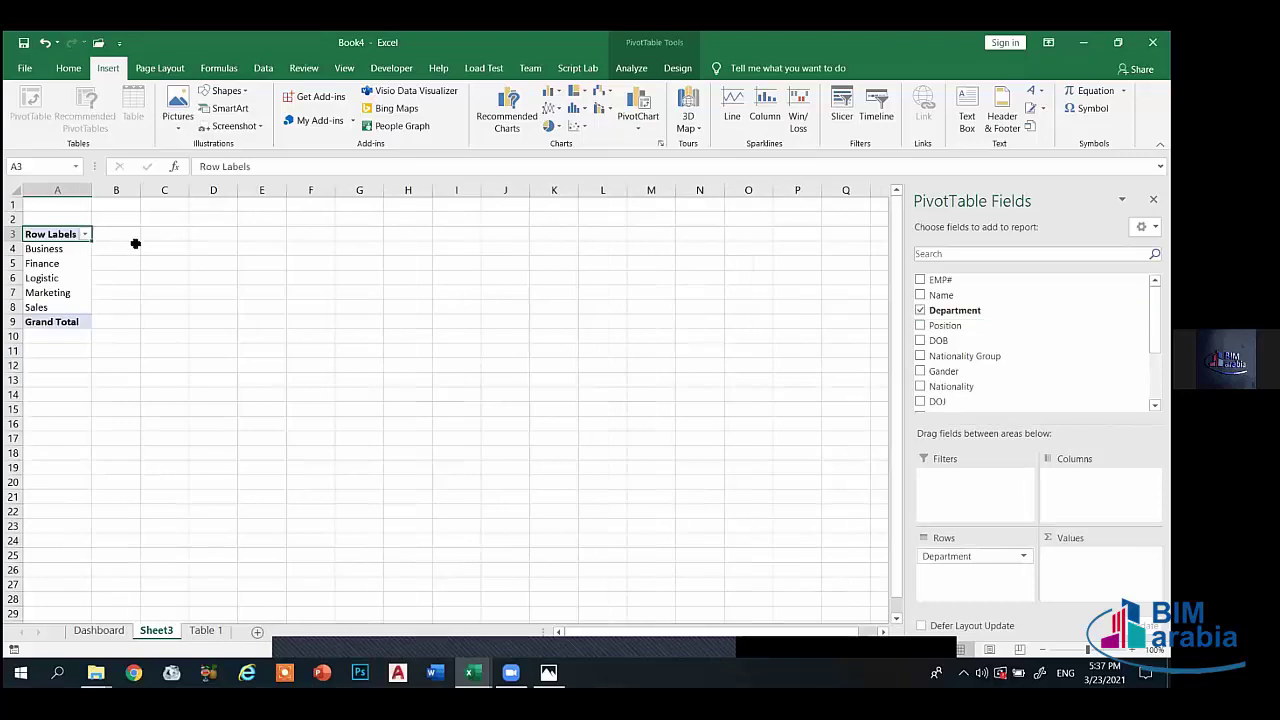
pyautogui.moveTo(935, 342); pyautogui.dragTo(1100, 570)
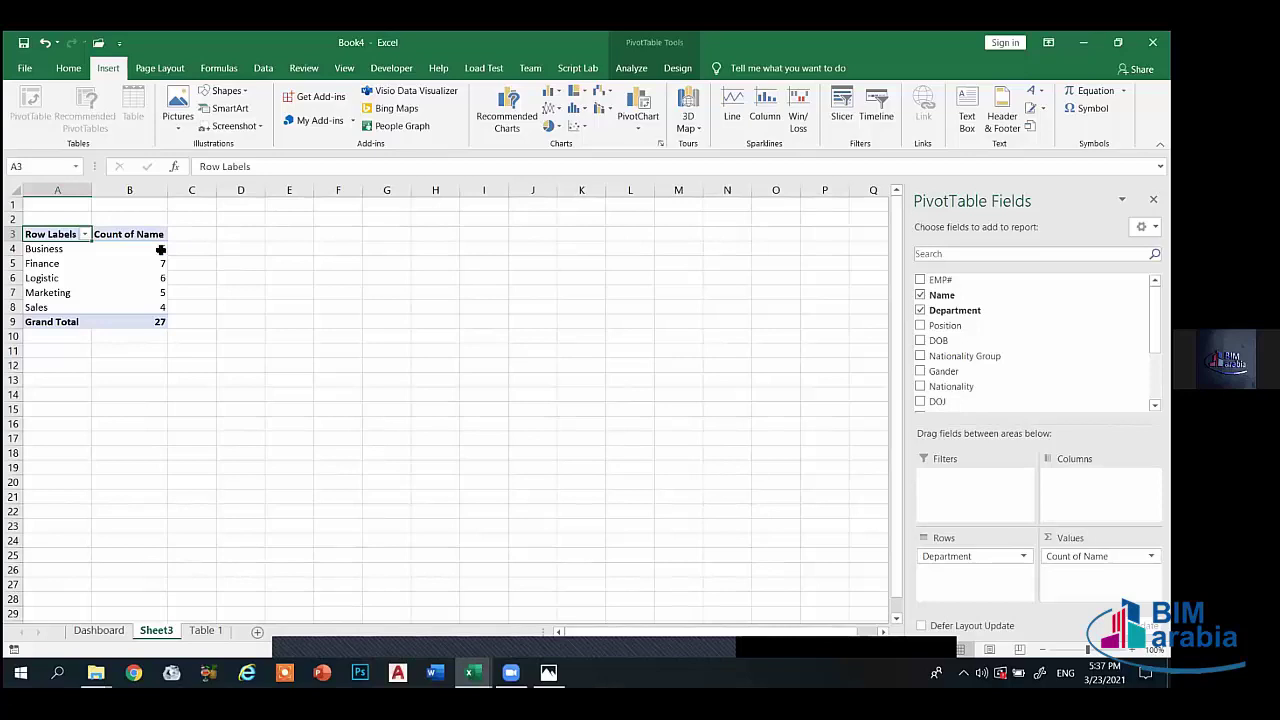
# - Review the counts (Business 5, Finance 7, Logistic 6, Marketing 5, Sales 4) and select A4:B8
pyautogui.click(160, 249)
pyautogui.click(76, 265)
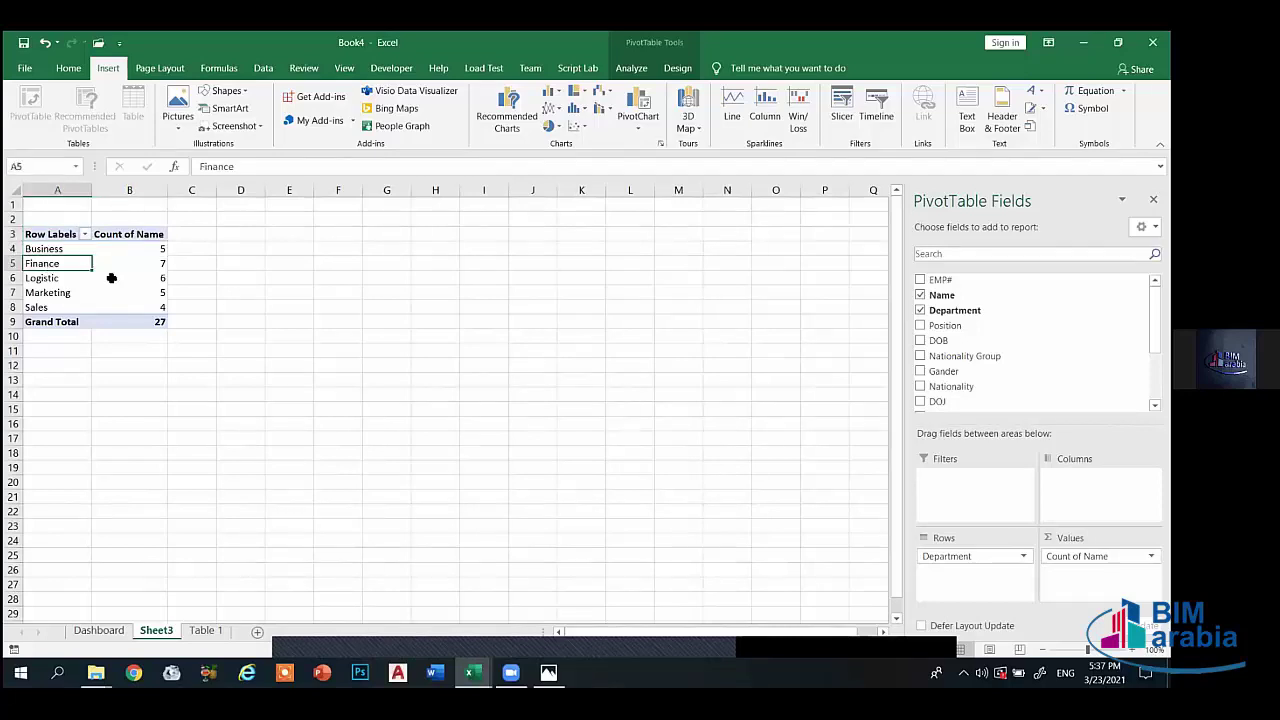
pyautogui.click(152, 264)
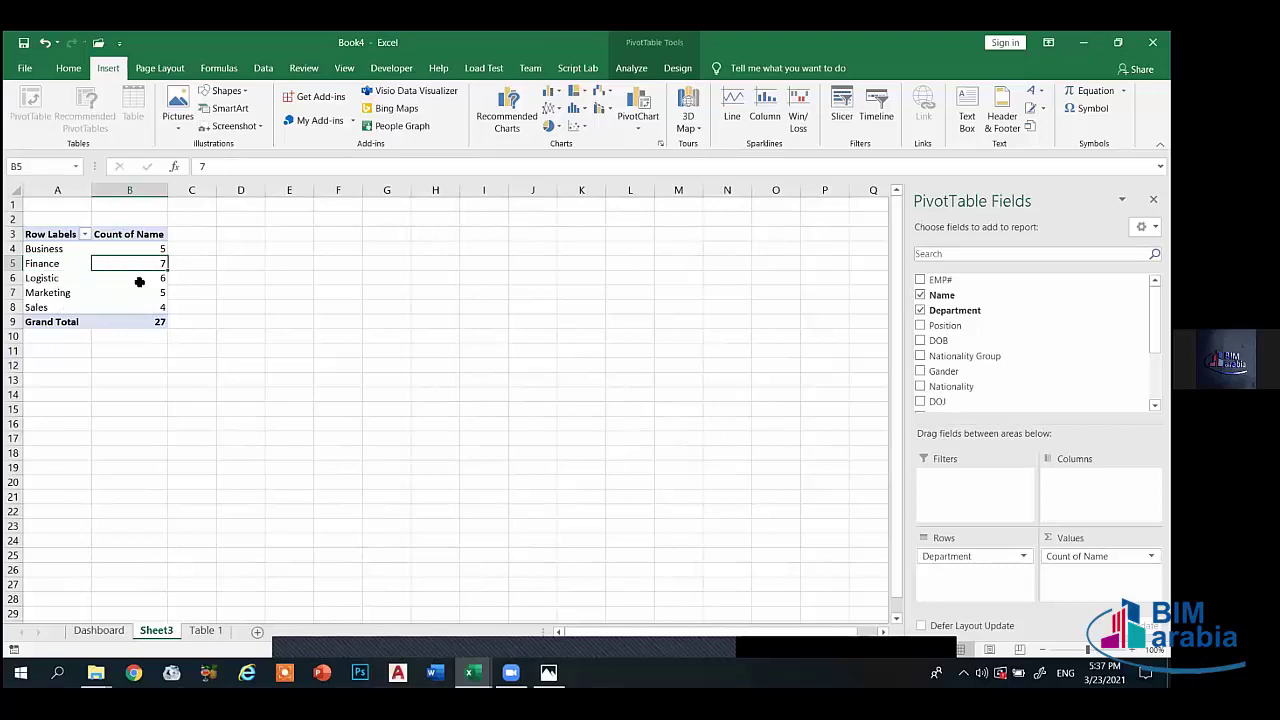
pyautogui.click(148, 279)
pyautogui.click(128, 295)
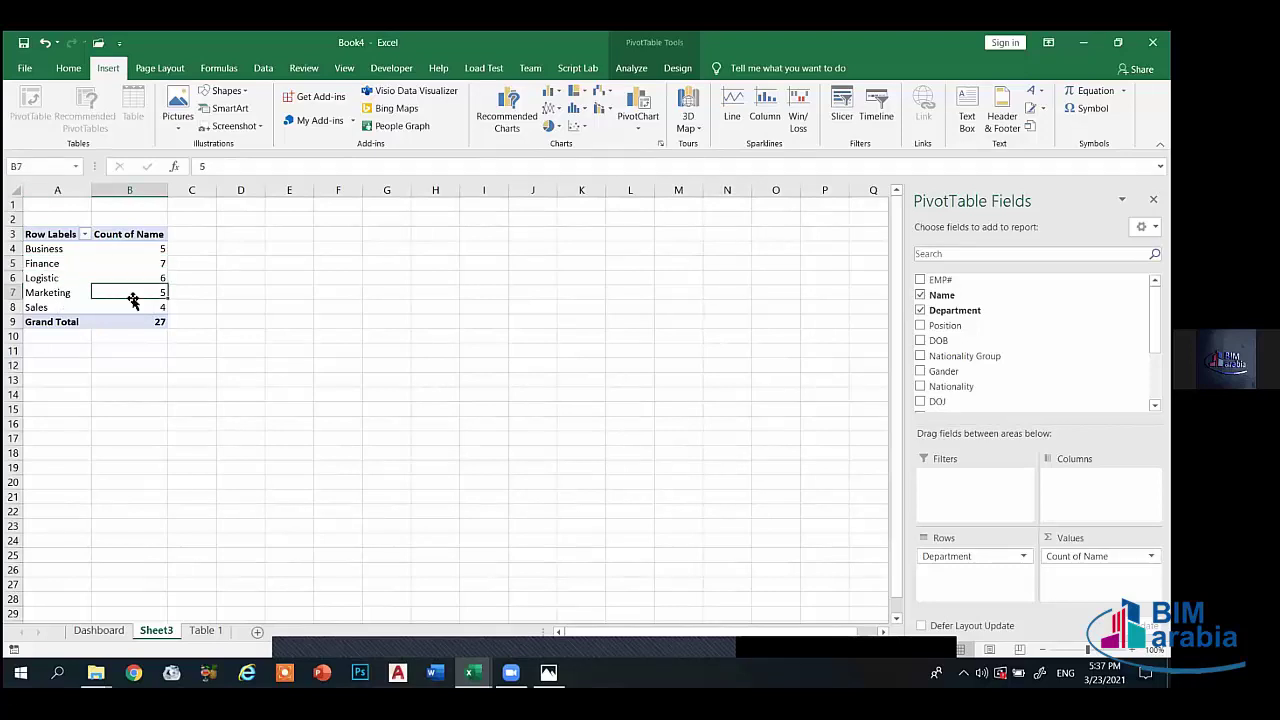
pyautogui.click(146, 305)
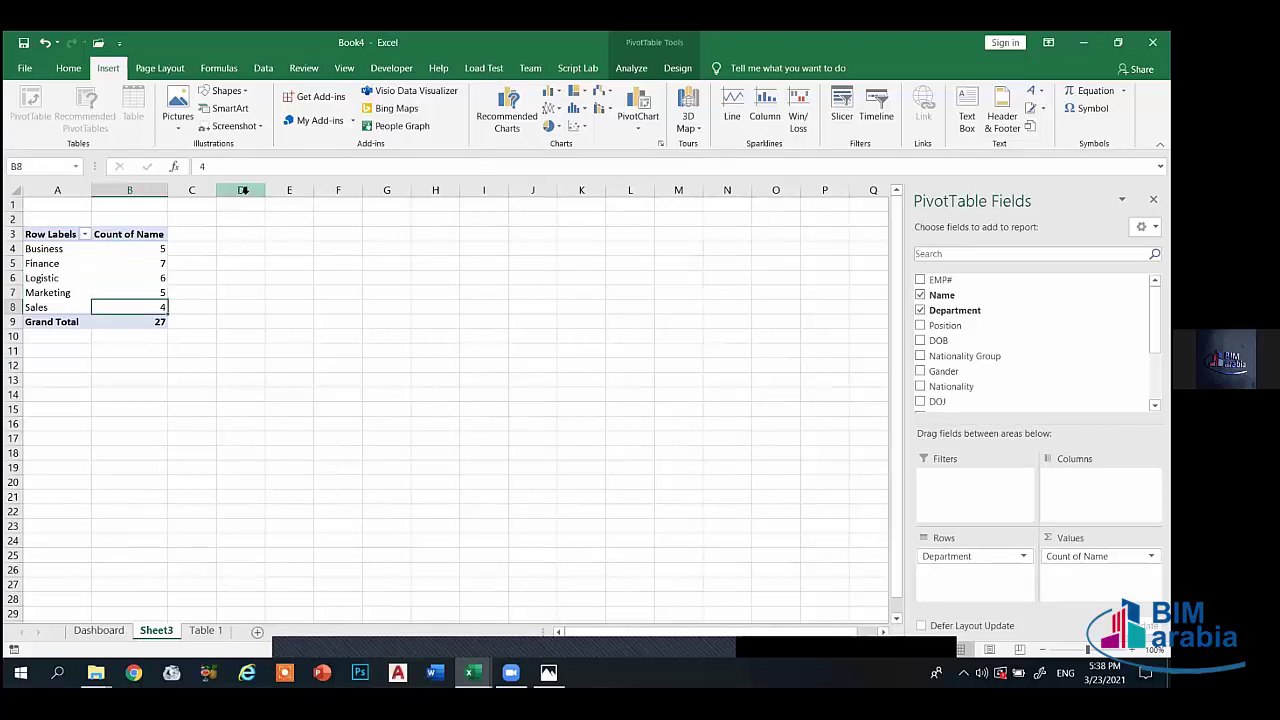
pyautogui.click(36, 250)
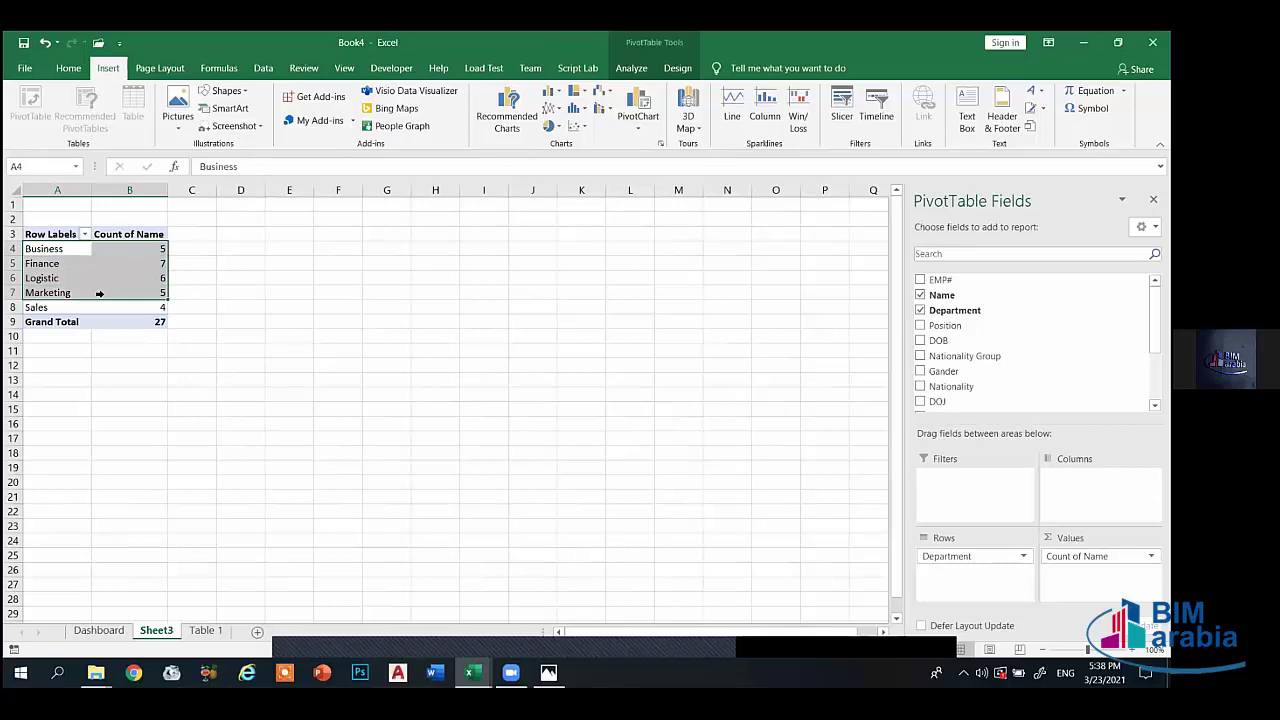
pyautogui.moveTo(36, 250); pyautogui.dragTo(105, 307)
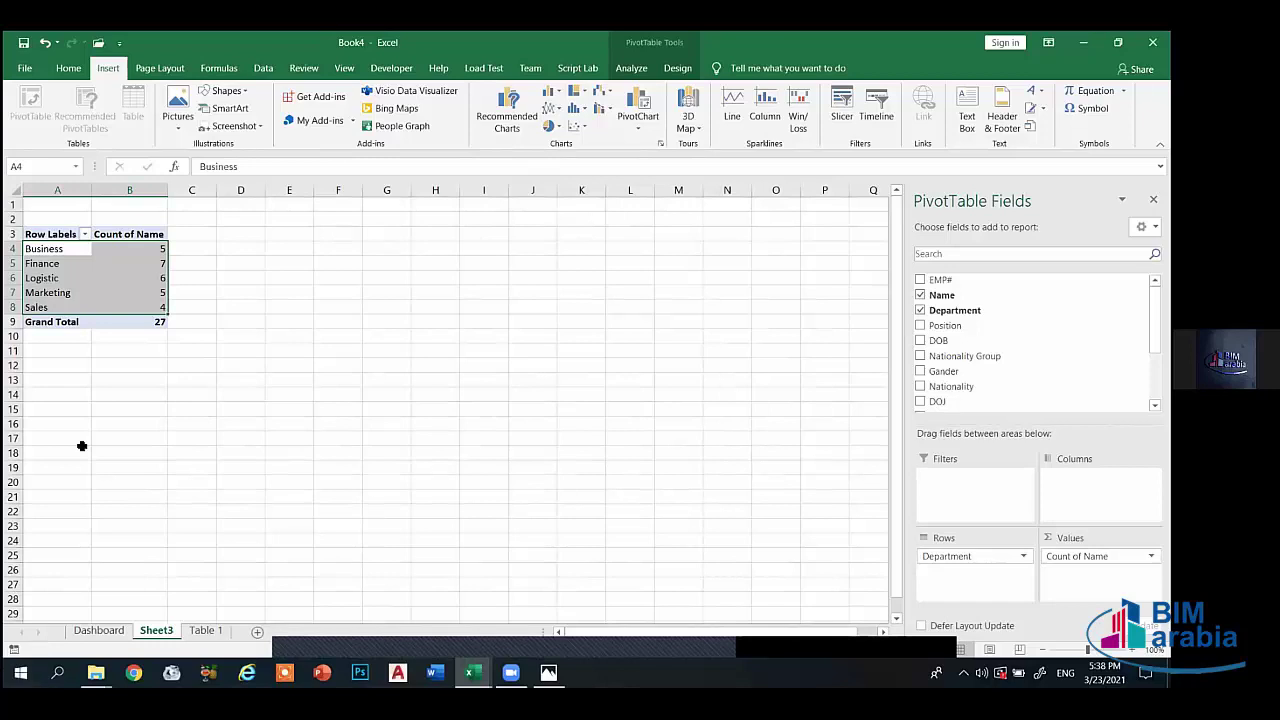
# - Insert a clustered column PivotChart of name counts per department and move it beside the Sheet3 pivot table
pyautogui.click(525, 130)
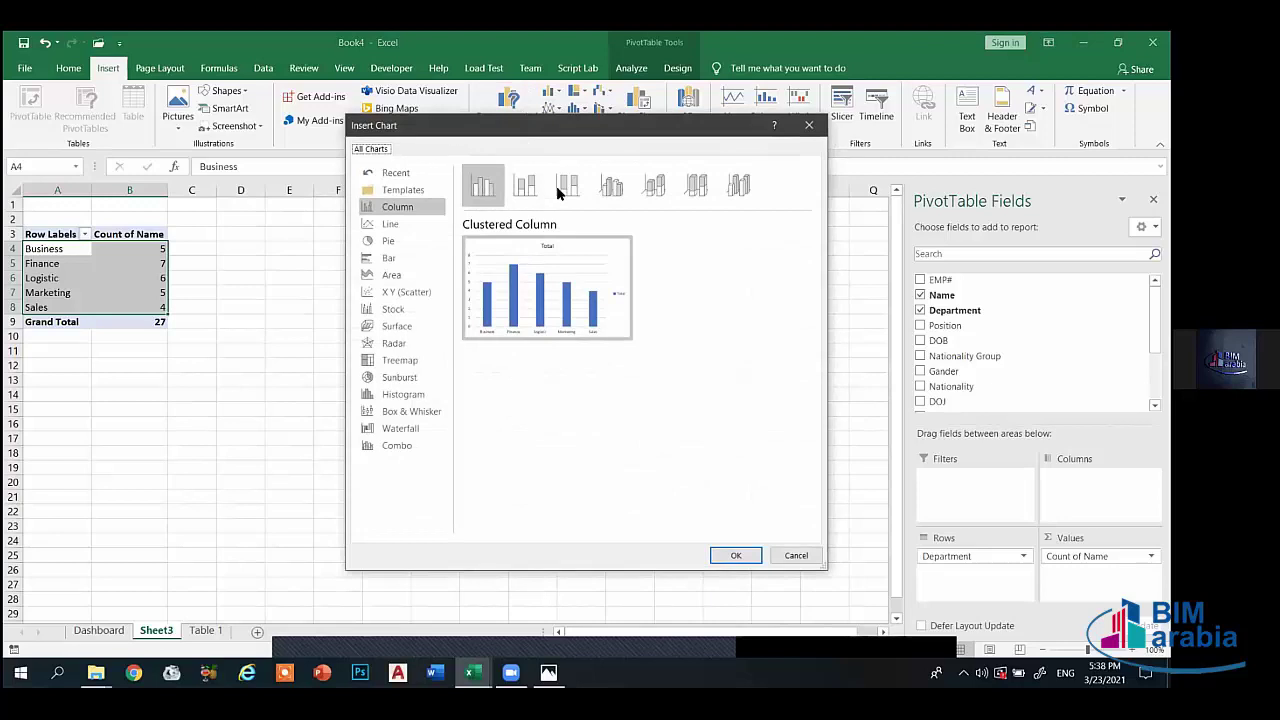
pyautogui.click(734, 556)
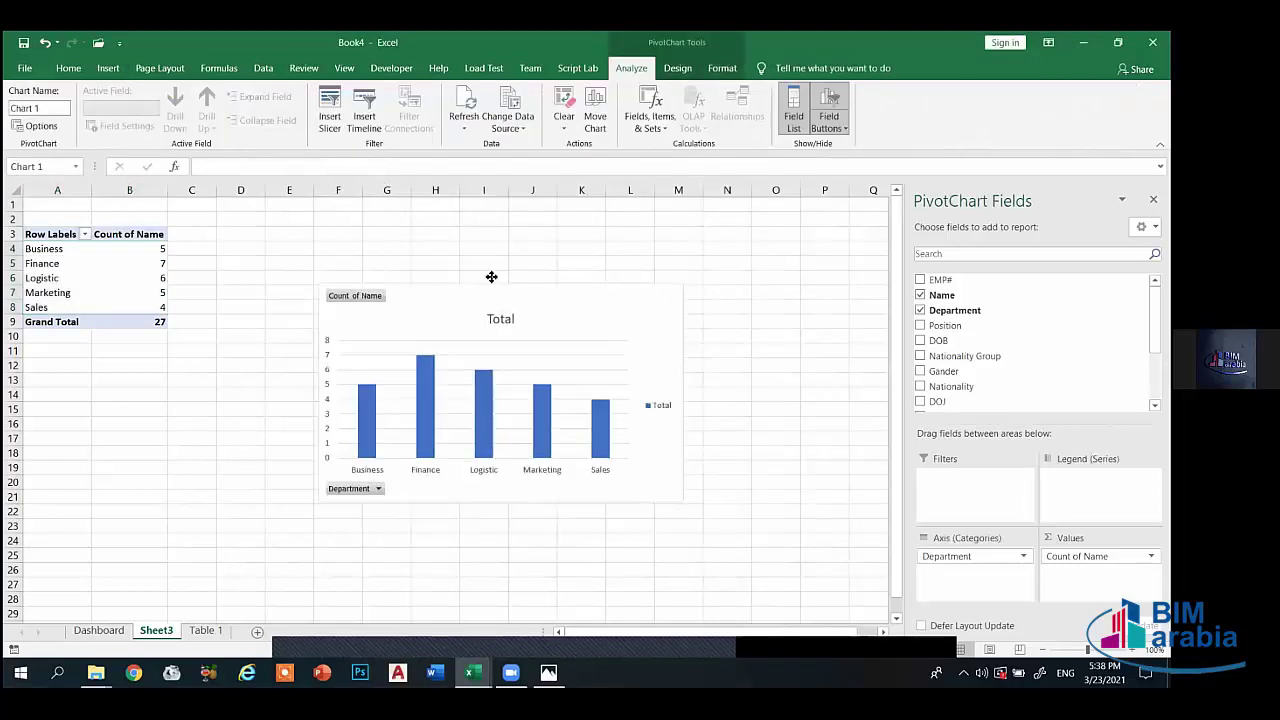
pyautogui.moveTo(491, 277); pyautogui.dragTo(537, 223)
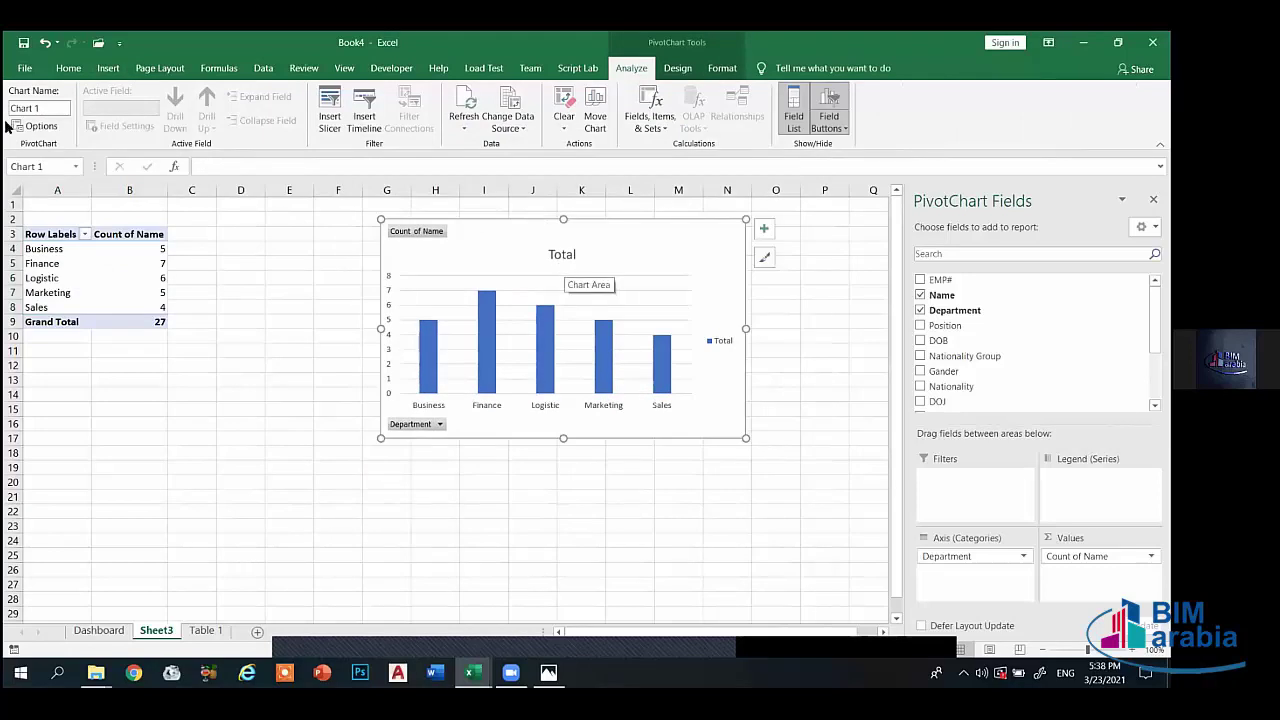
pyautogui.moveTo(472, 672)
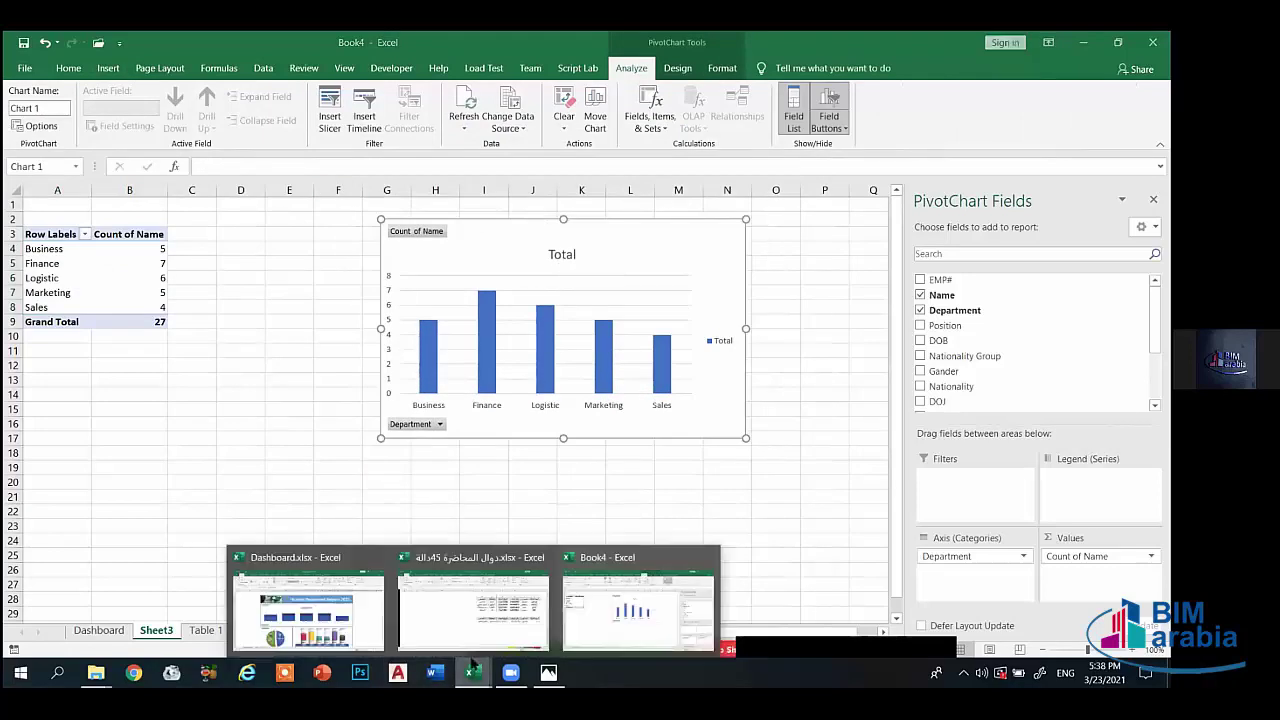
pyautogui.click(342, 628)
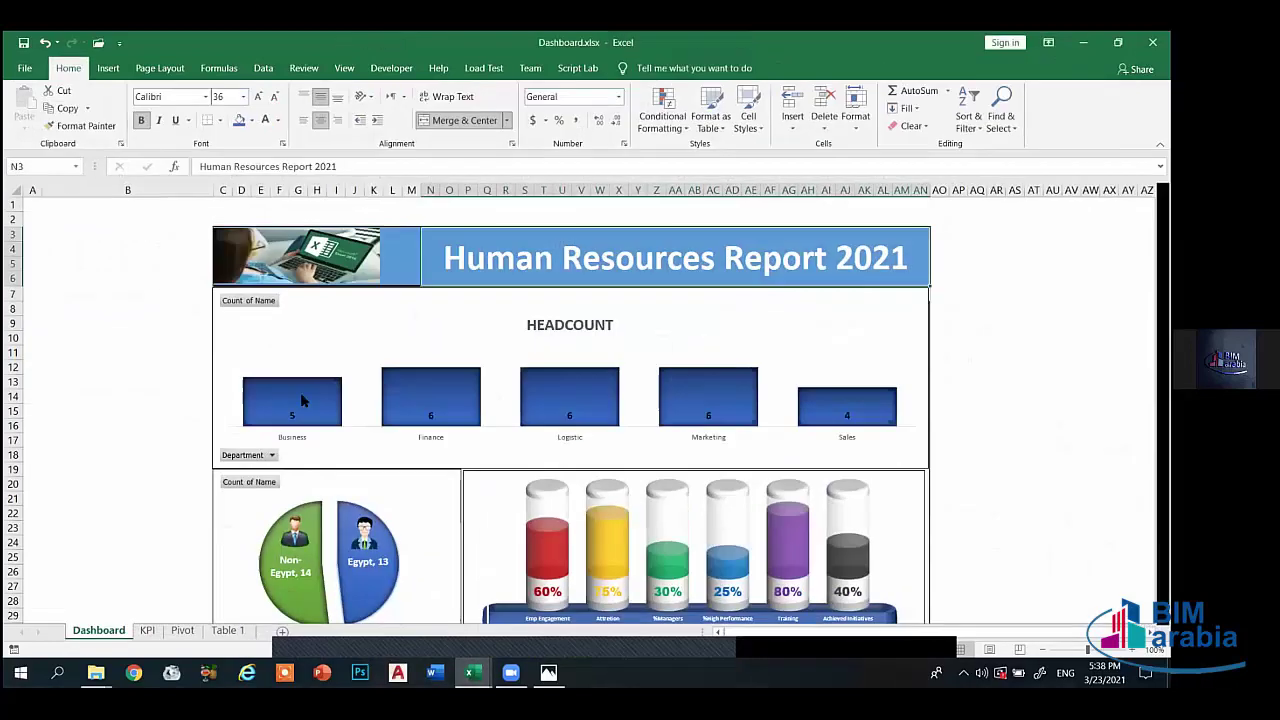
pyautogui.click(478, 401)
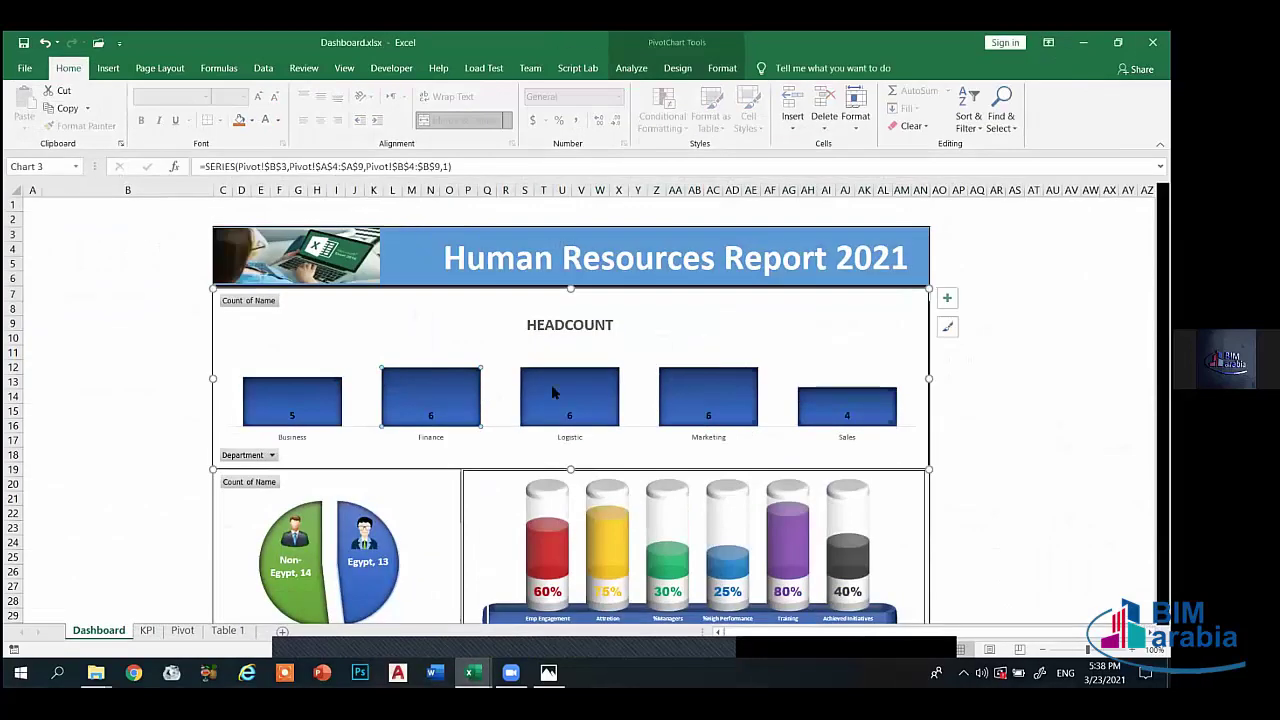
pyautogui.press('Escape')
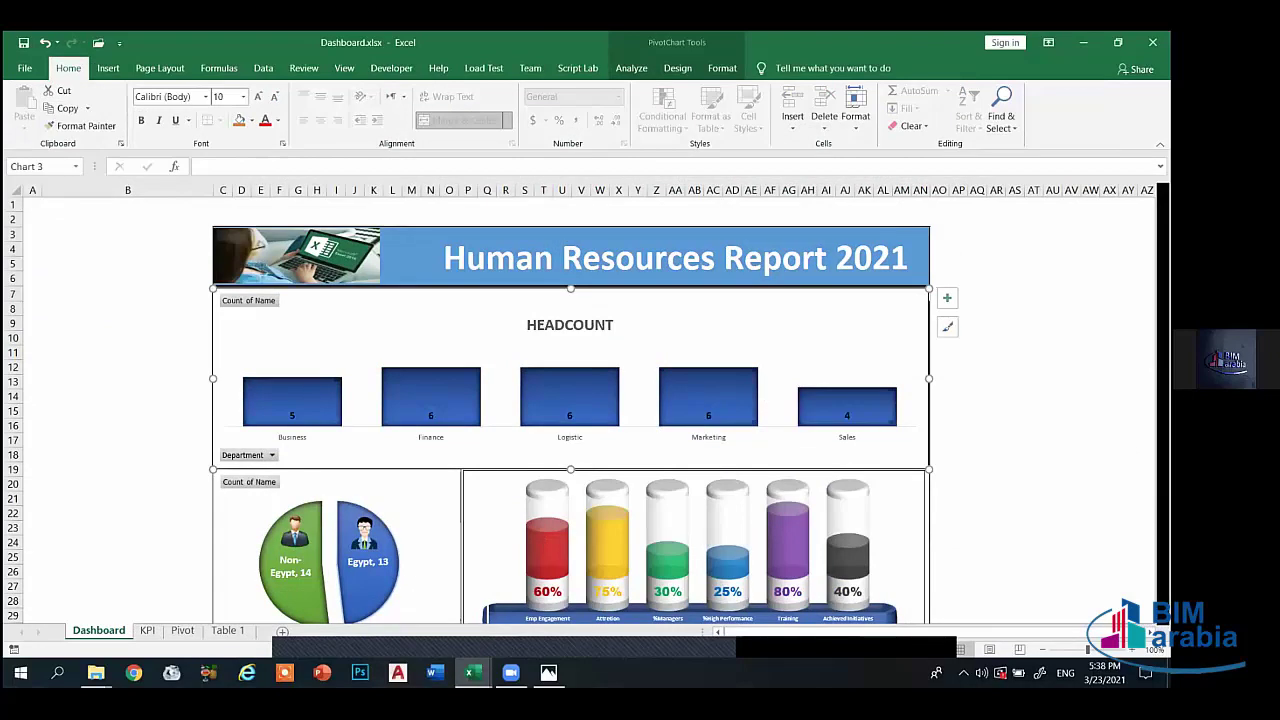
pyautogui.moveTo(469, 672)
pyautogui.click(638, 600)
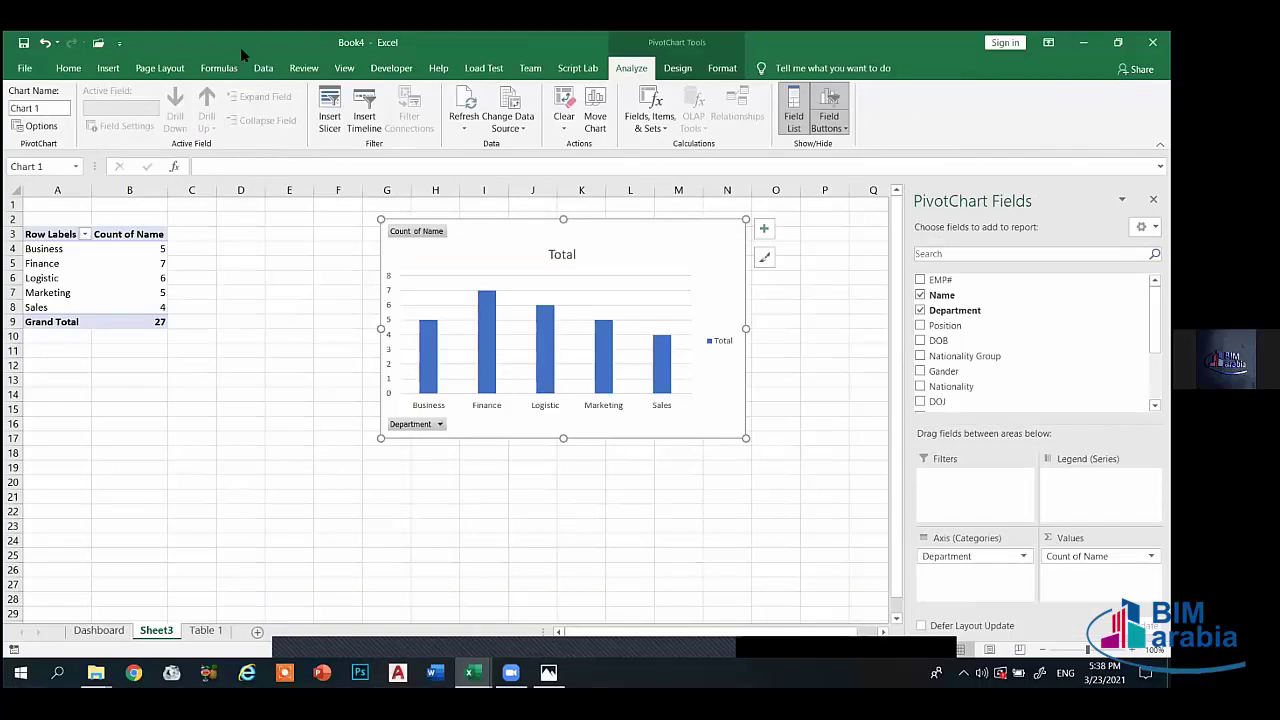
# - Rename the chart title from 'Total' to 'HEADCOUNT'
pyautogui.click(112, 68)
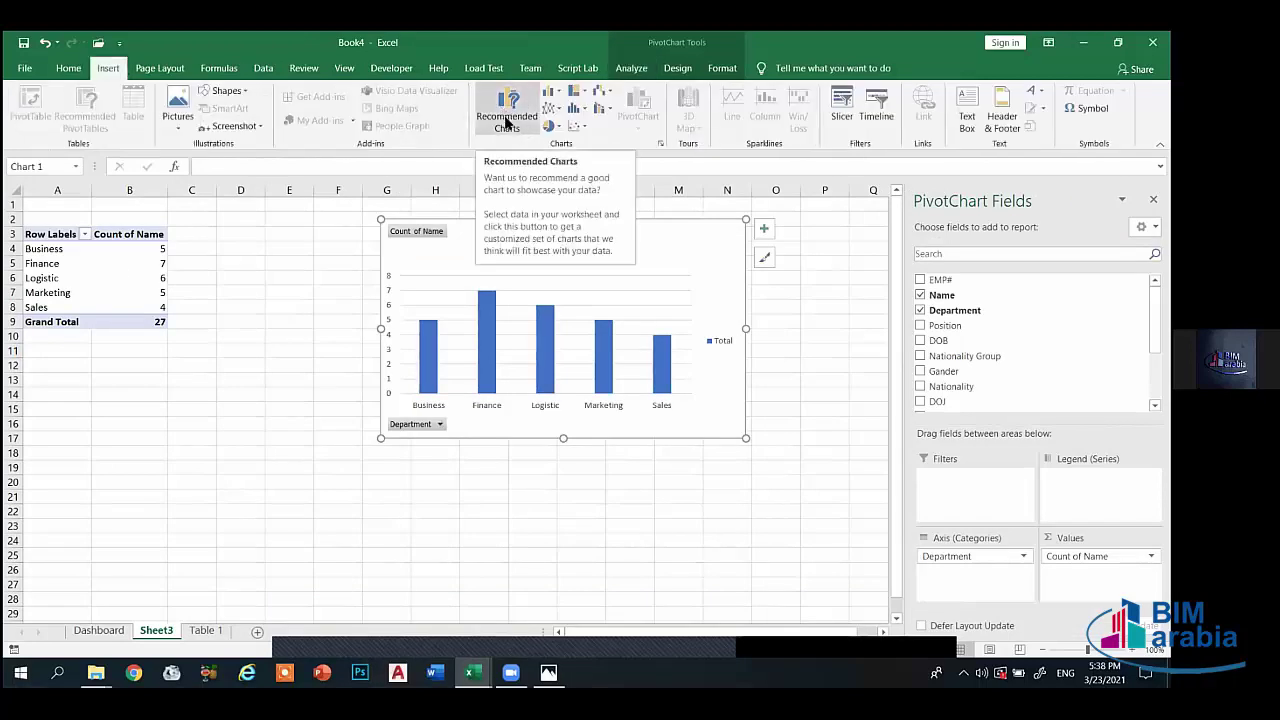
pyautogui.click(506, 115)
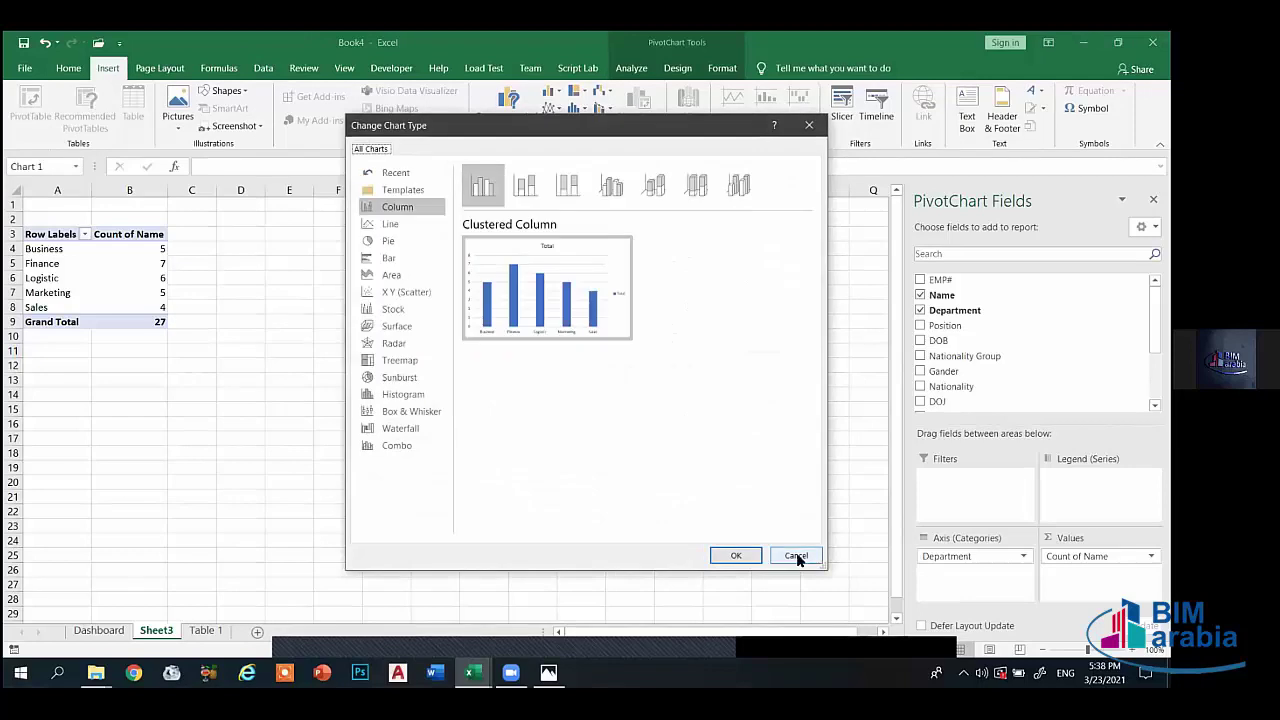
pyautogui.click(790, 549)
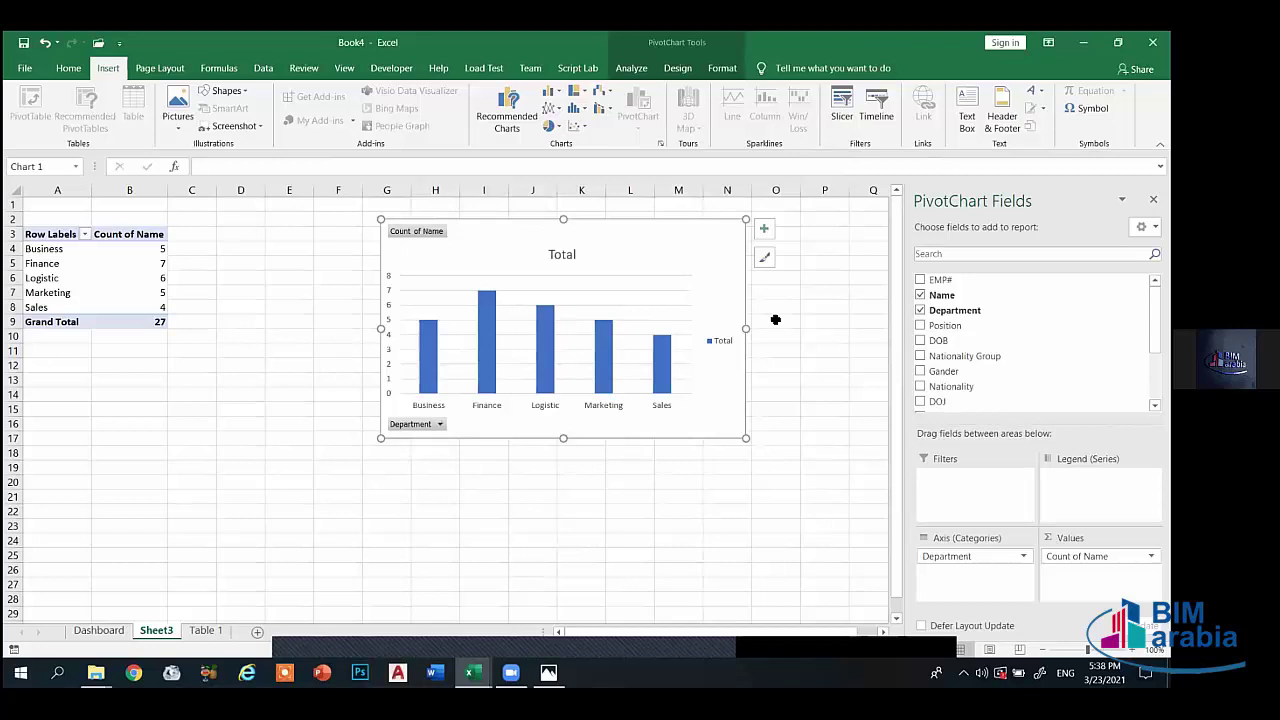
pyautogui.click(563, 258)
pyautogui.click(563, 255)
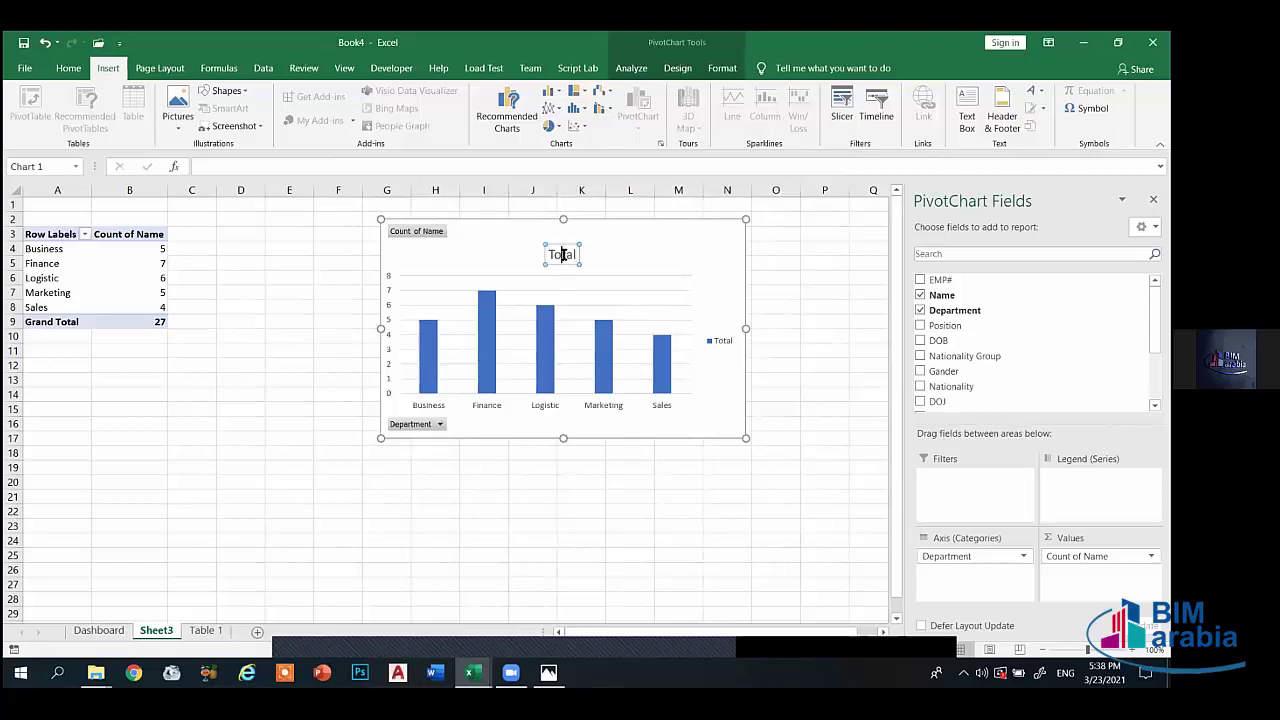
pyautogui.write('Head')
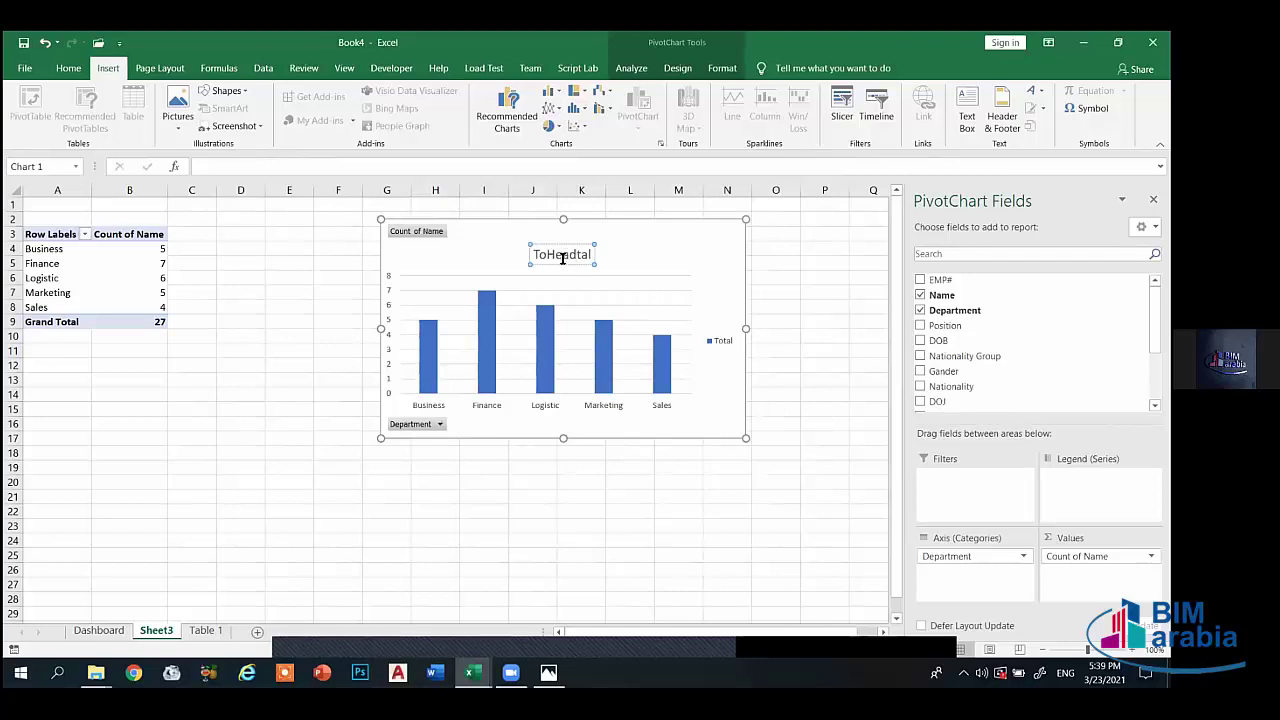
pyautogui.tripleClick(567, 252)
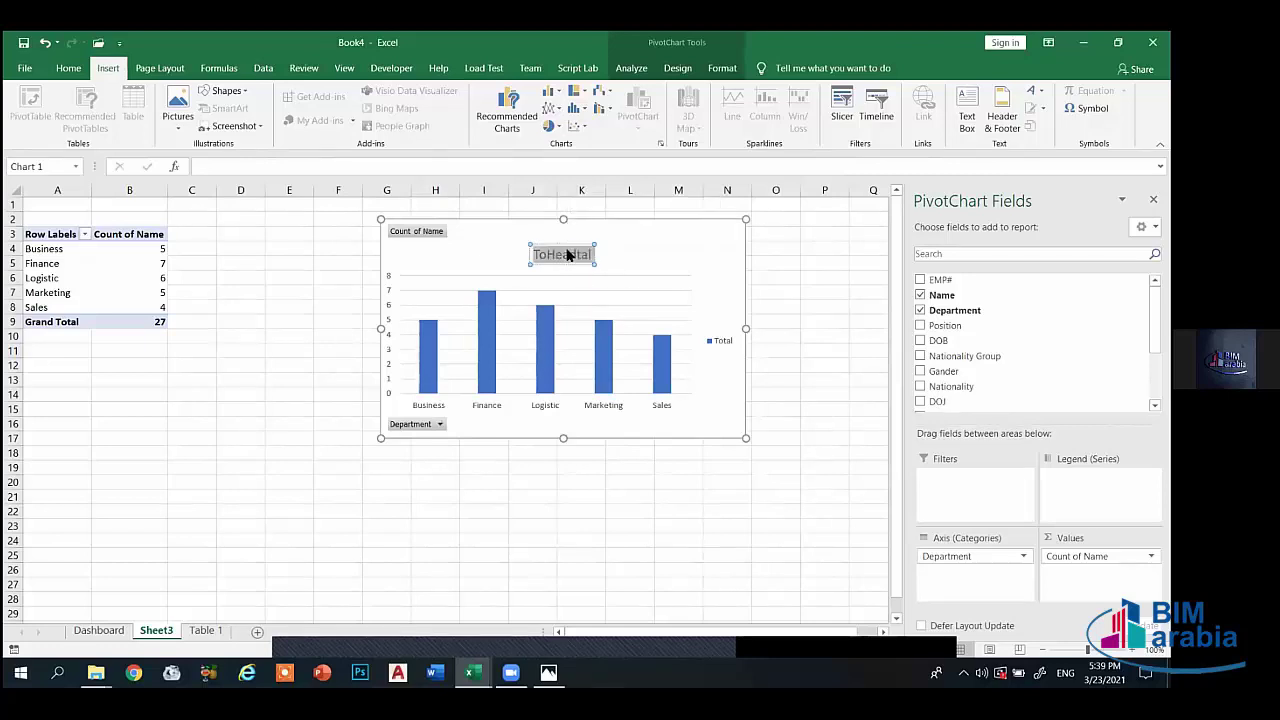
pyautogui.press('BackSpace')
pyautogui.write('Head')
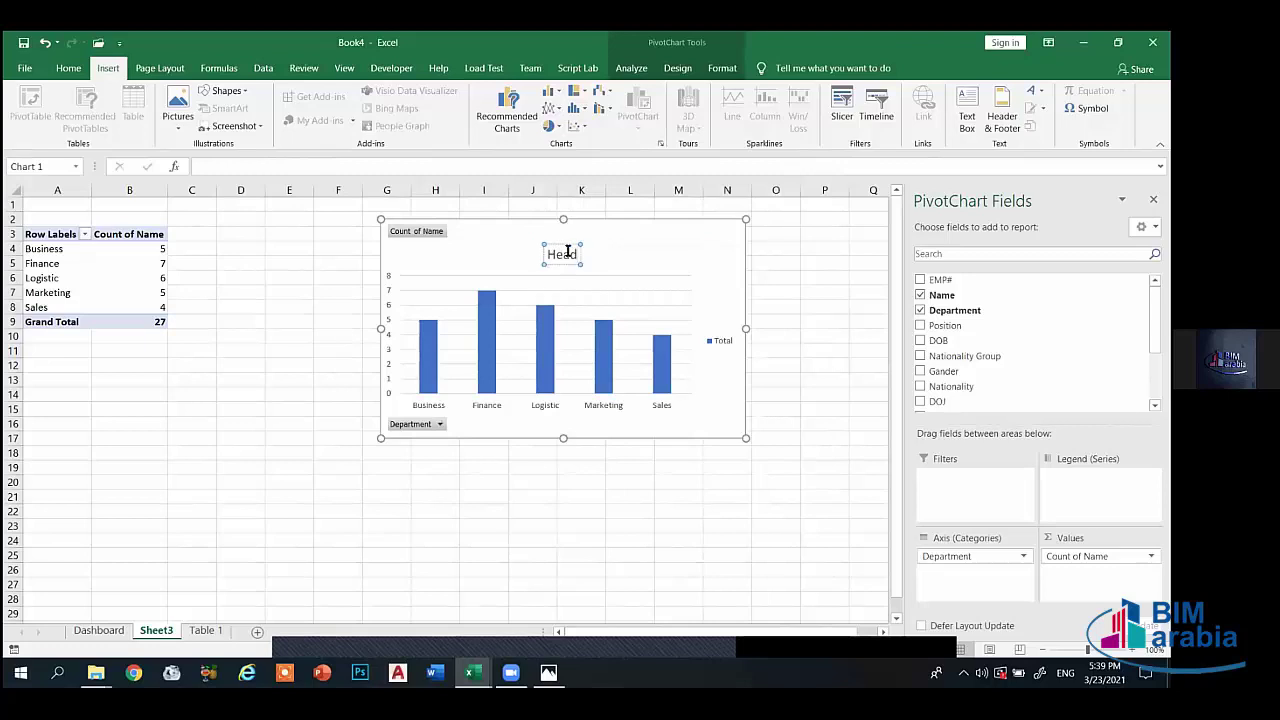
pyautogui.press('BackSpace')
pyautogui.press('BackSpace')
pyautogui.press('BackSpace')
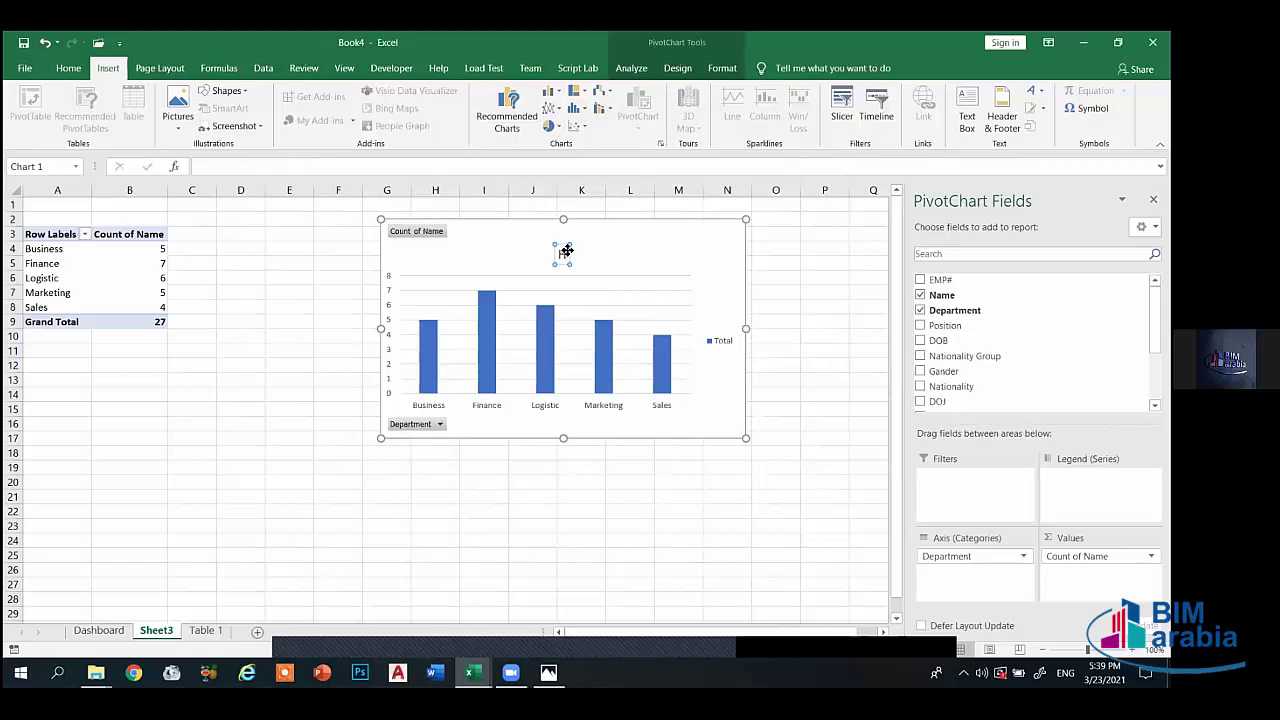
pyautogui.write('EADCOU')
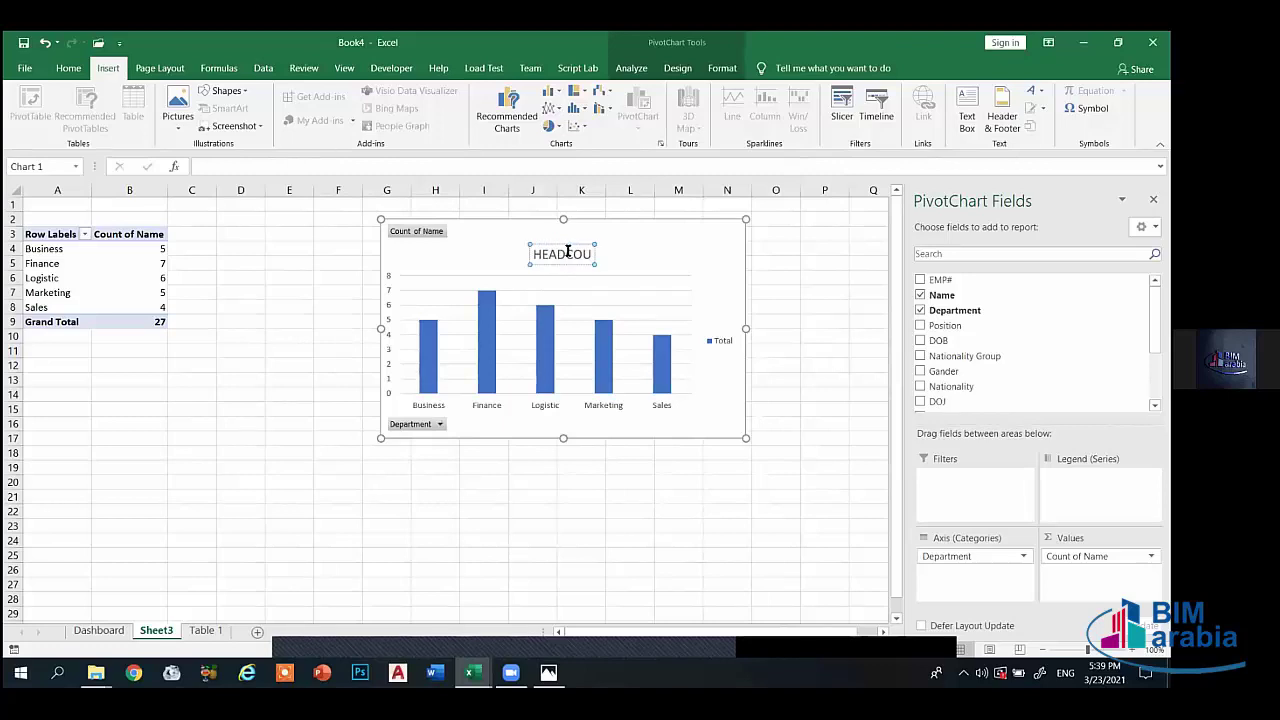
pyautogui.write('N')
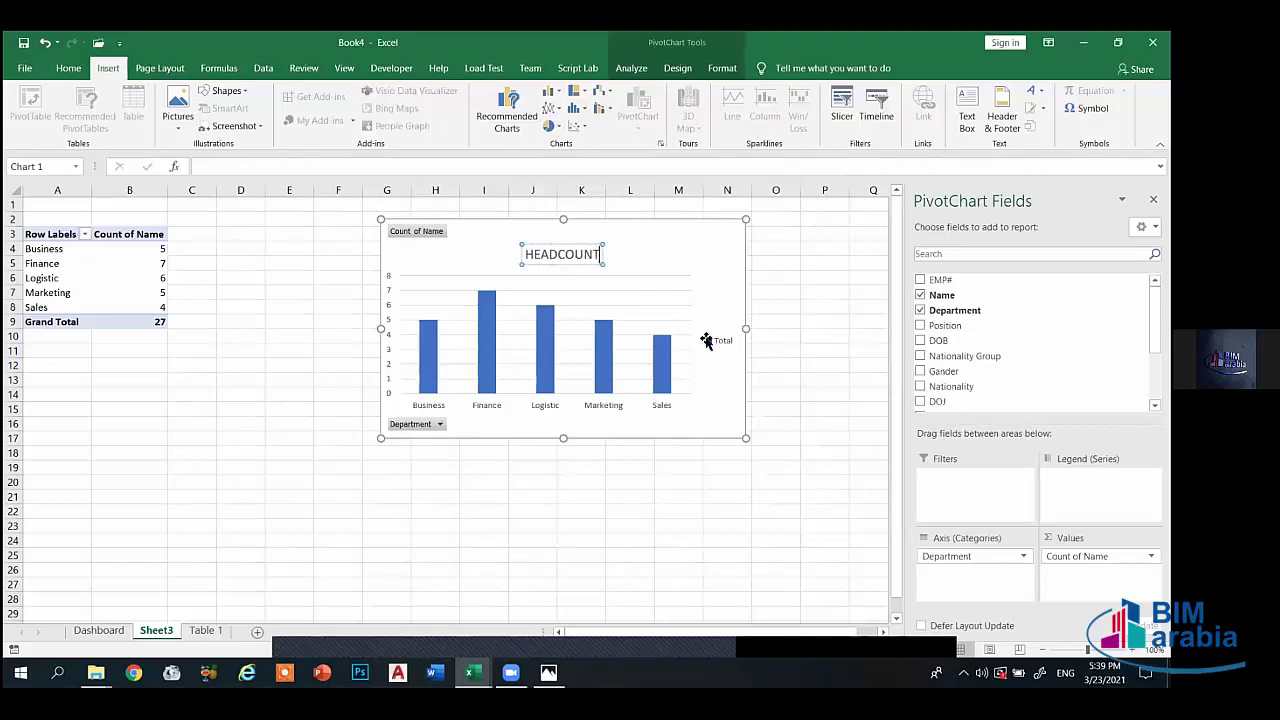
pyautogui.write('T')
# - Delete the Total legend and the vertical value axis from the chart
pyautogui.click(720, 342)
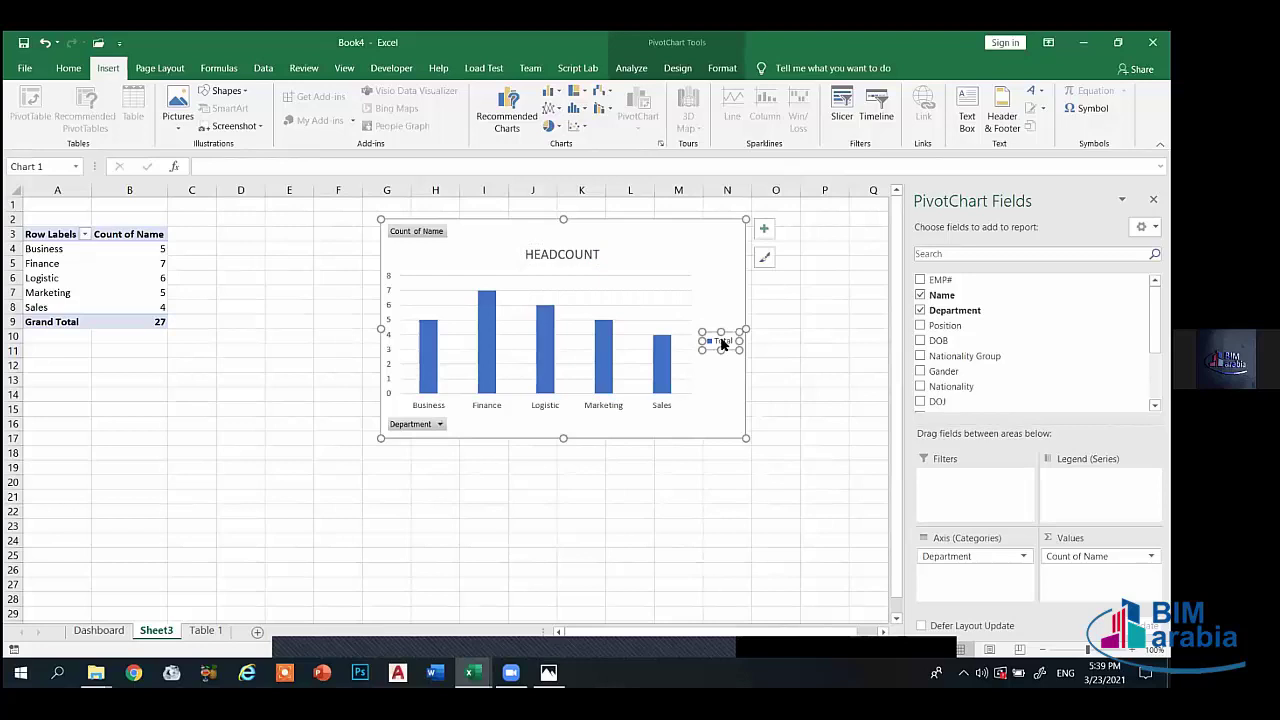
pyautogui.press('Delete')
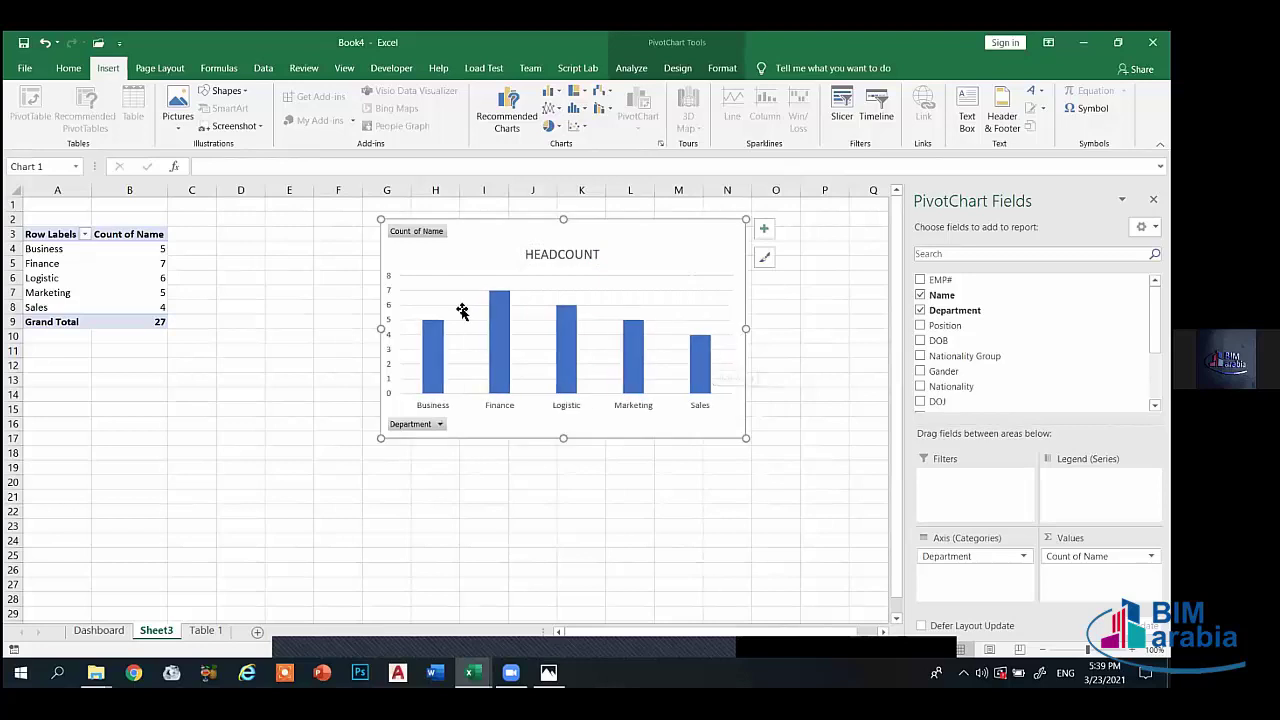
pyautogui.click(389, 280)
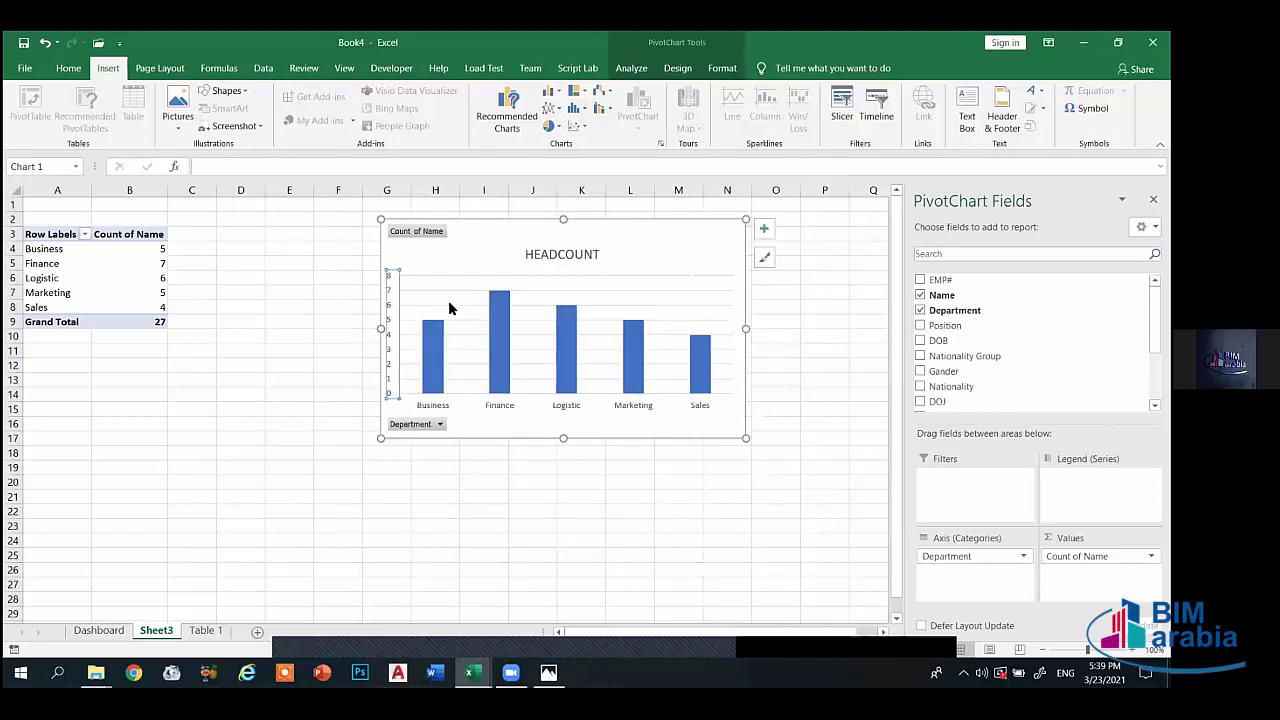
pyautogui.press('Delete')
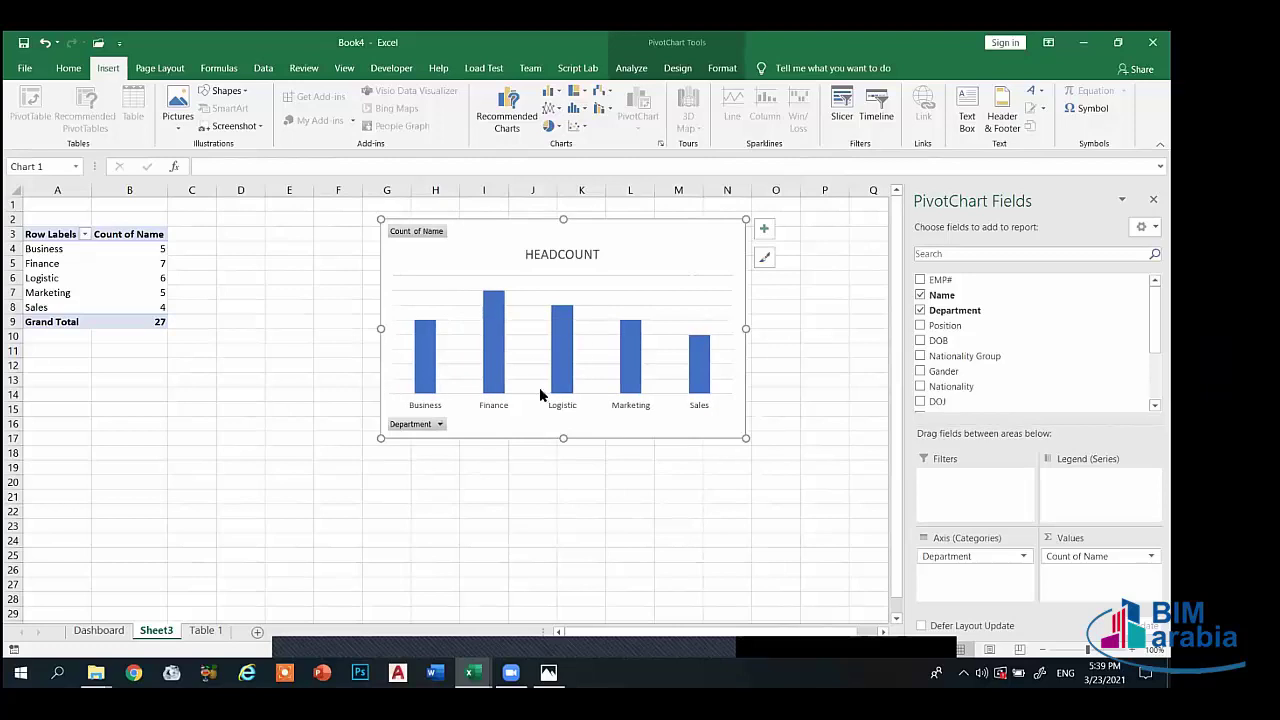
pyautogui.click(565, 338)
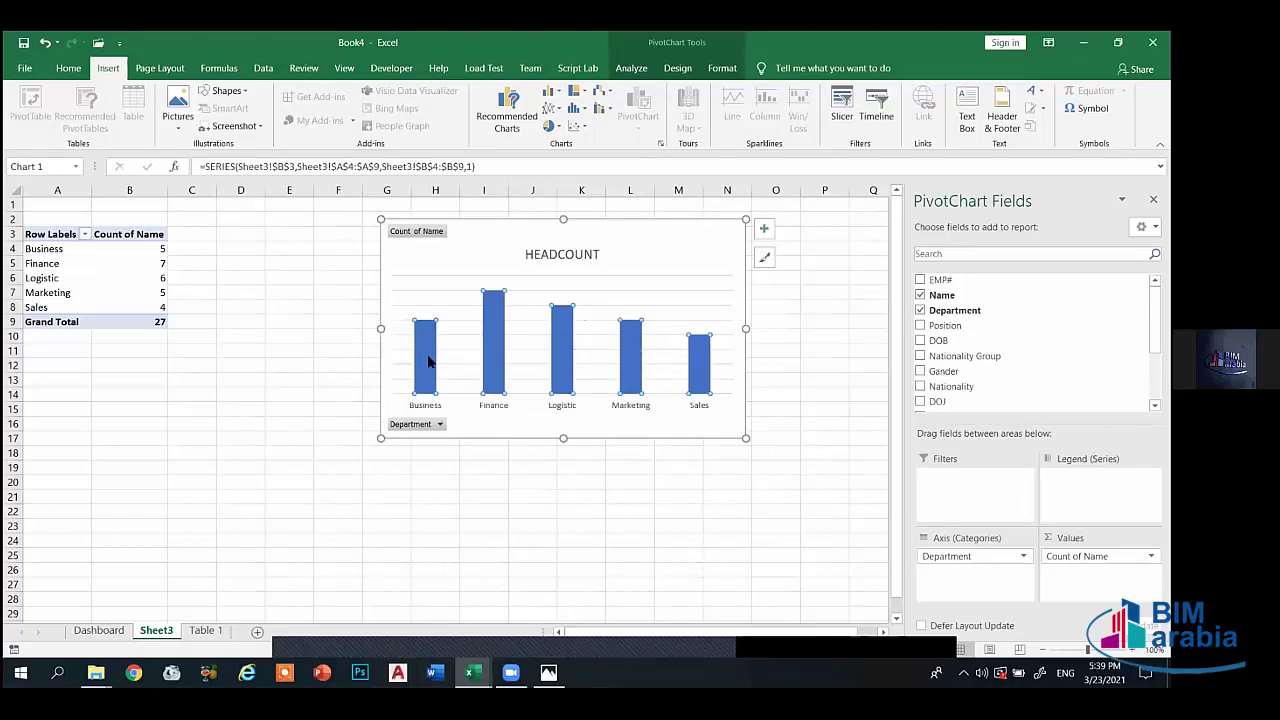
# - Set the bar series gap width to 58% in Format Data Series to widen the columns
pyautogui.click(482, 495)
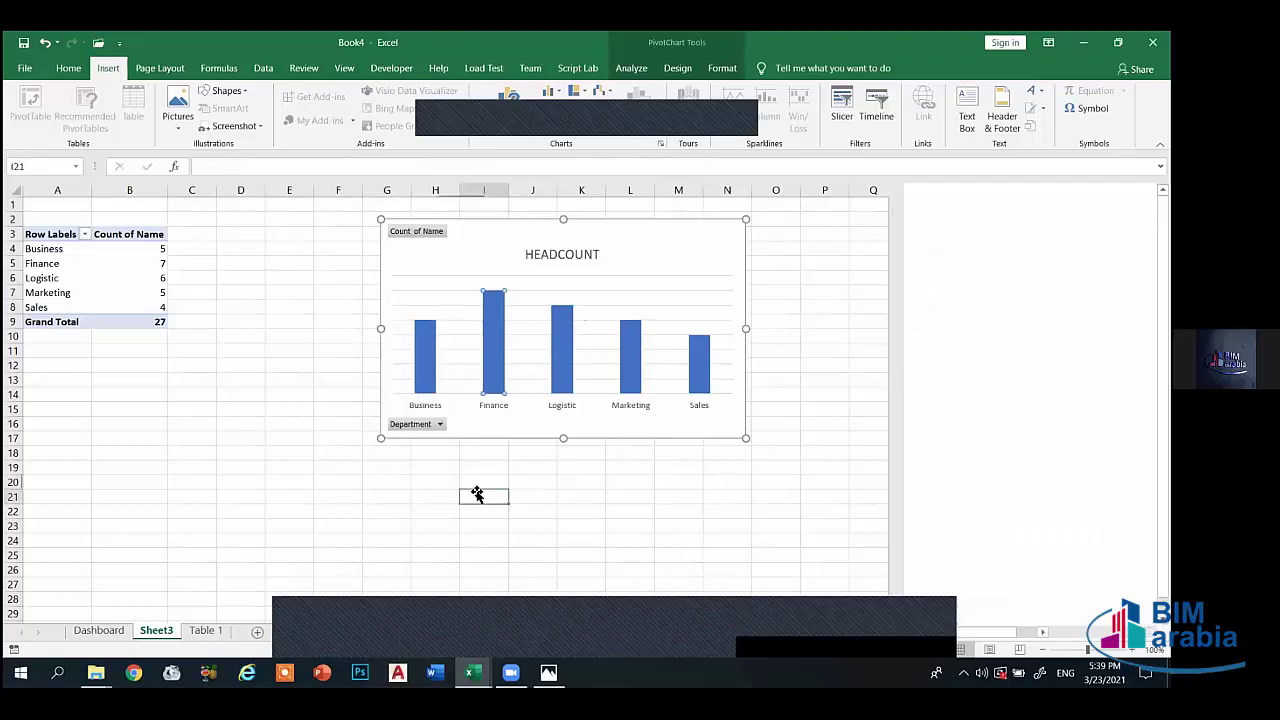
pyautogui.click(497, 318)
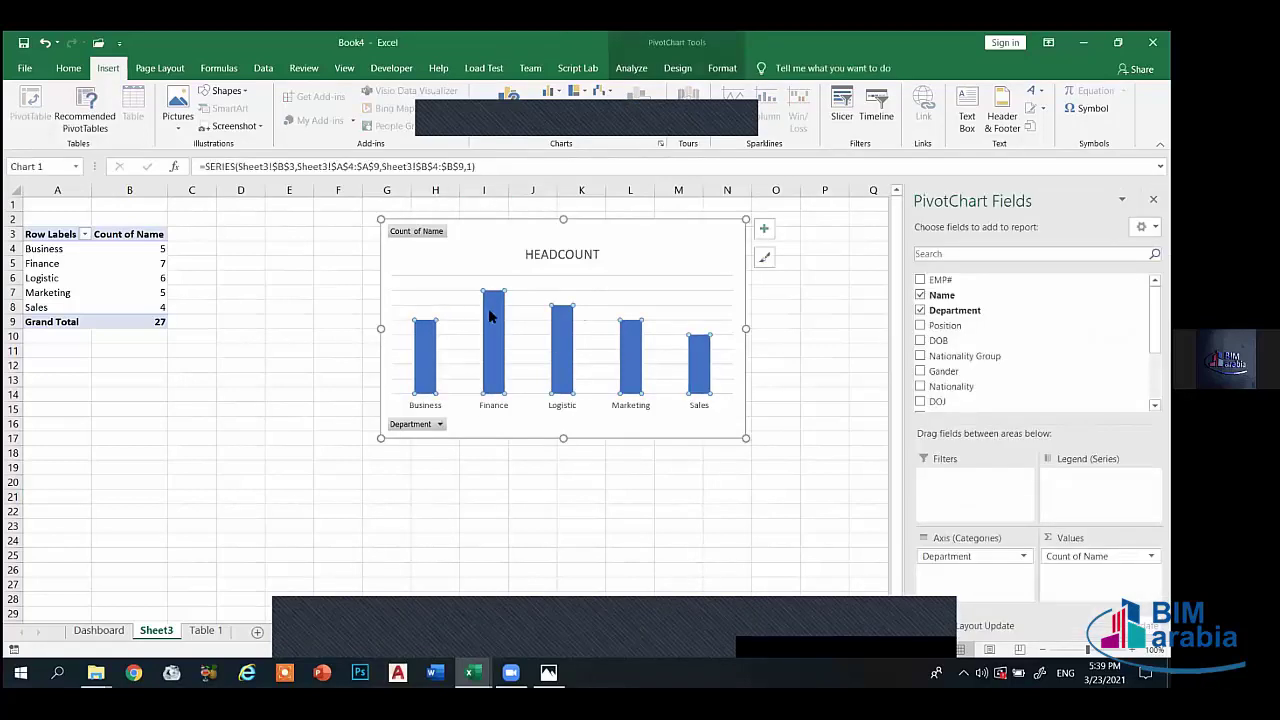
pyautogui.rightClick(490, 316)
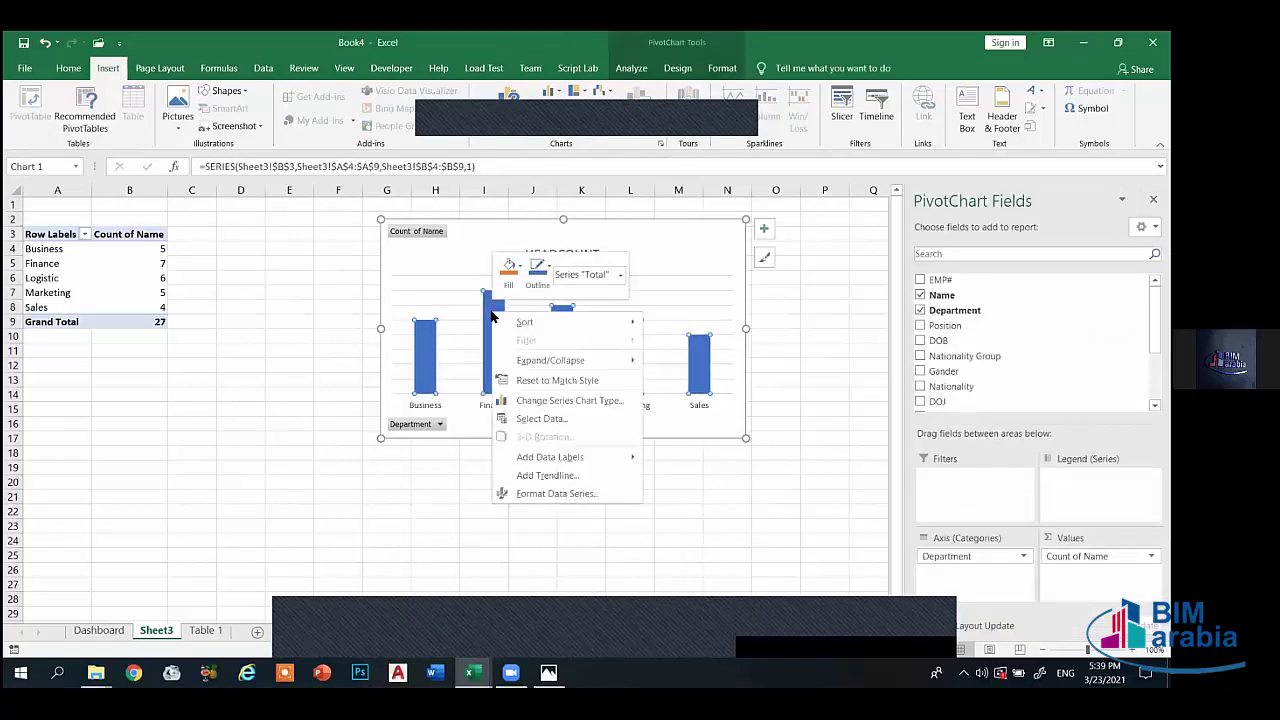
pyautogui.click(560, 494)
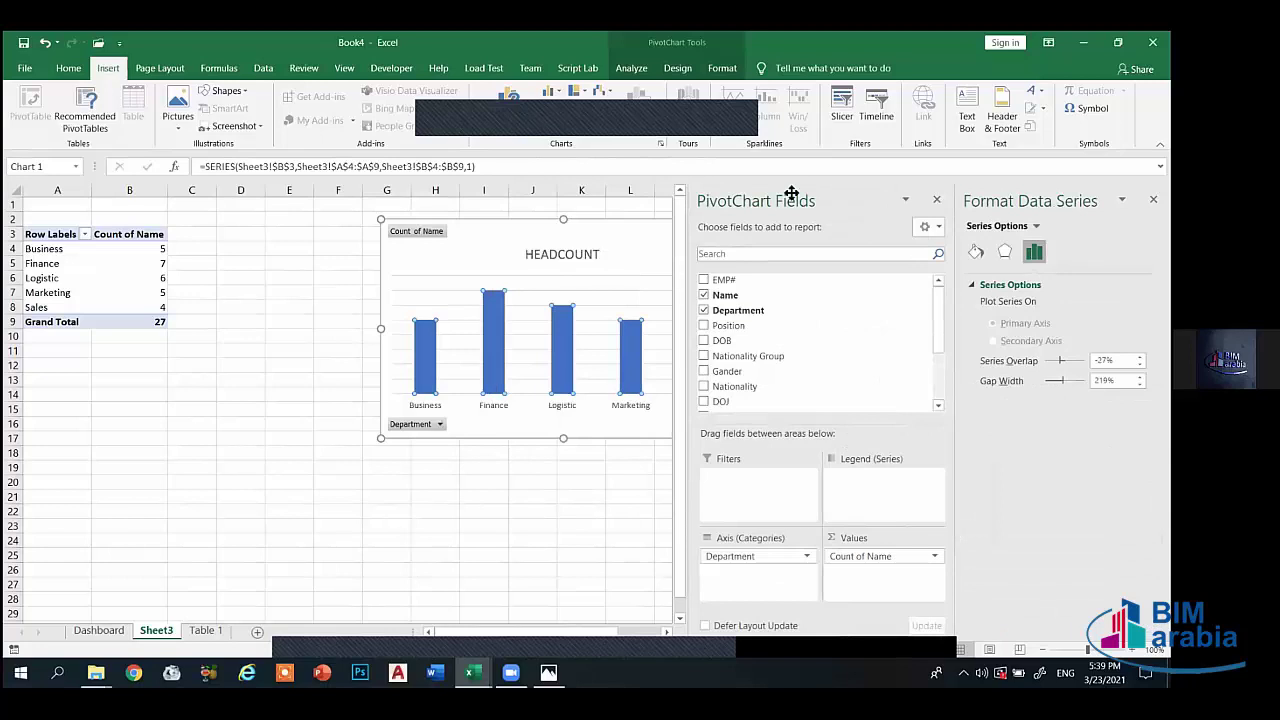
pyautogui.click(936, 199)
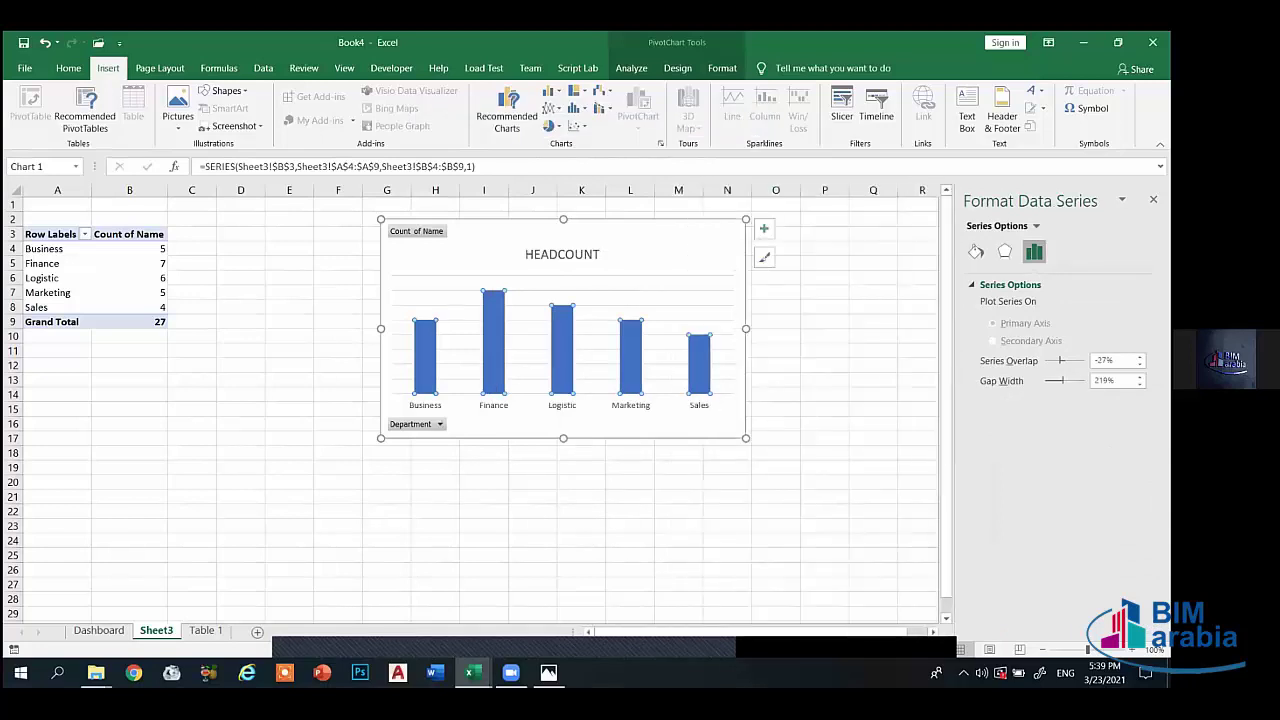
pyautogui.moveTo(1049, 380); pyautogui.dragTo(1048, 380)
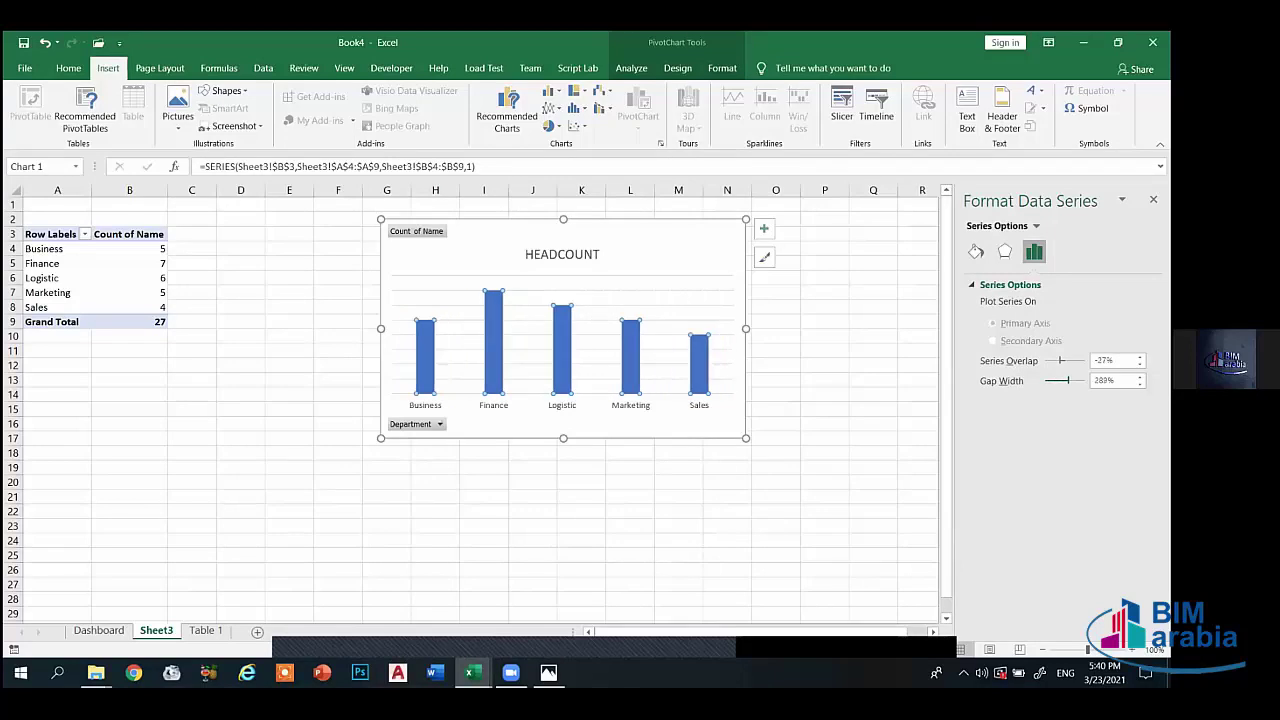
pyautogui.moveTo(1049, 380); pyautogui.dragTo(1047, 380)
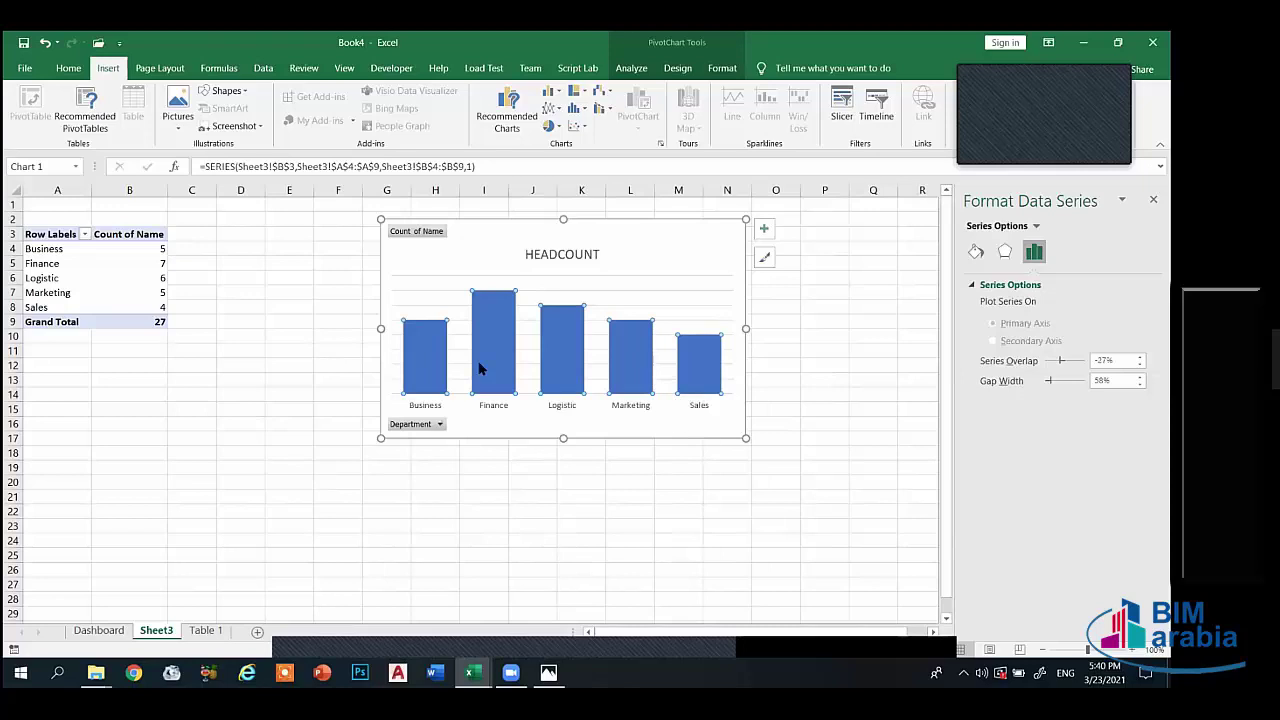
pyautogui.moveTo(479, 368)
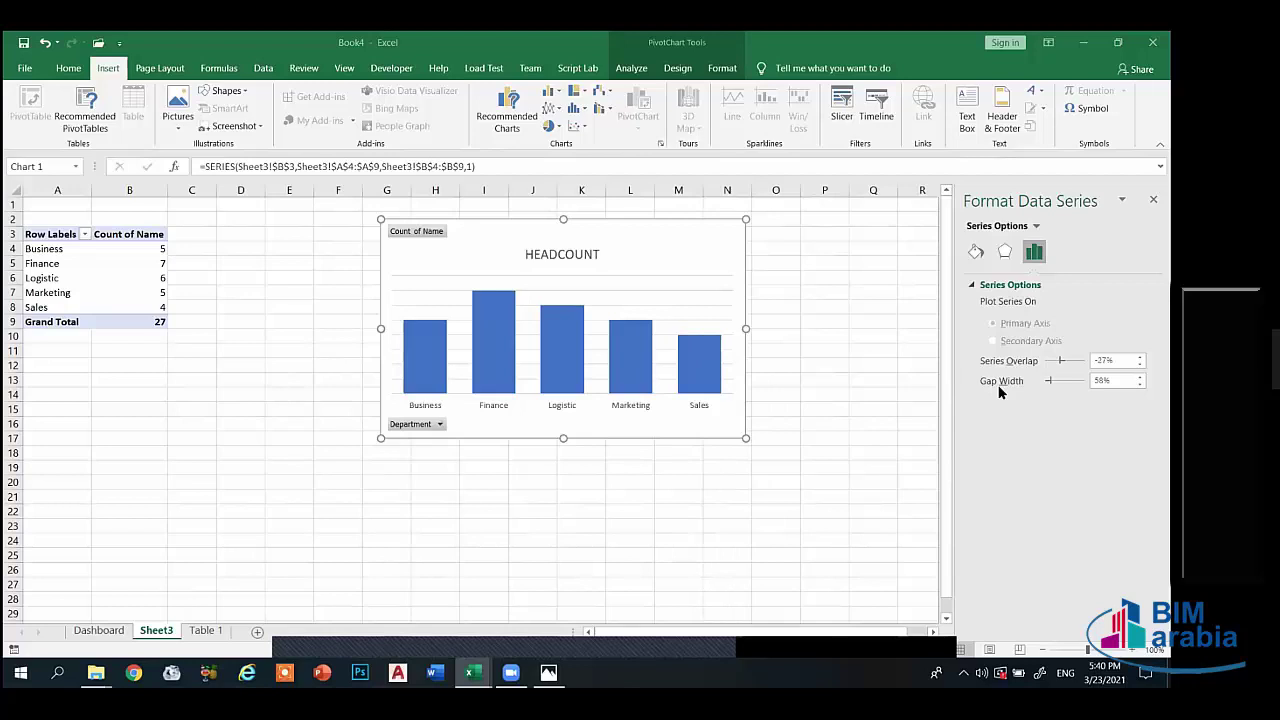
# - Make the department category-axis labels bold at font size 10
pyautogui.click(491, 407)
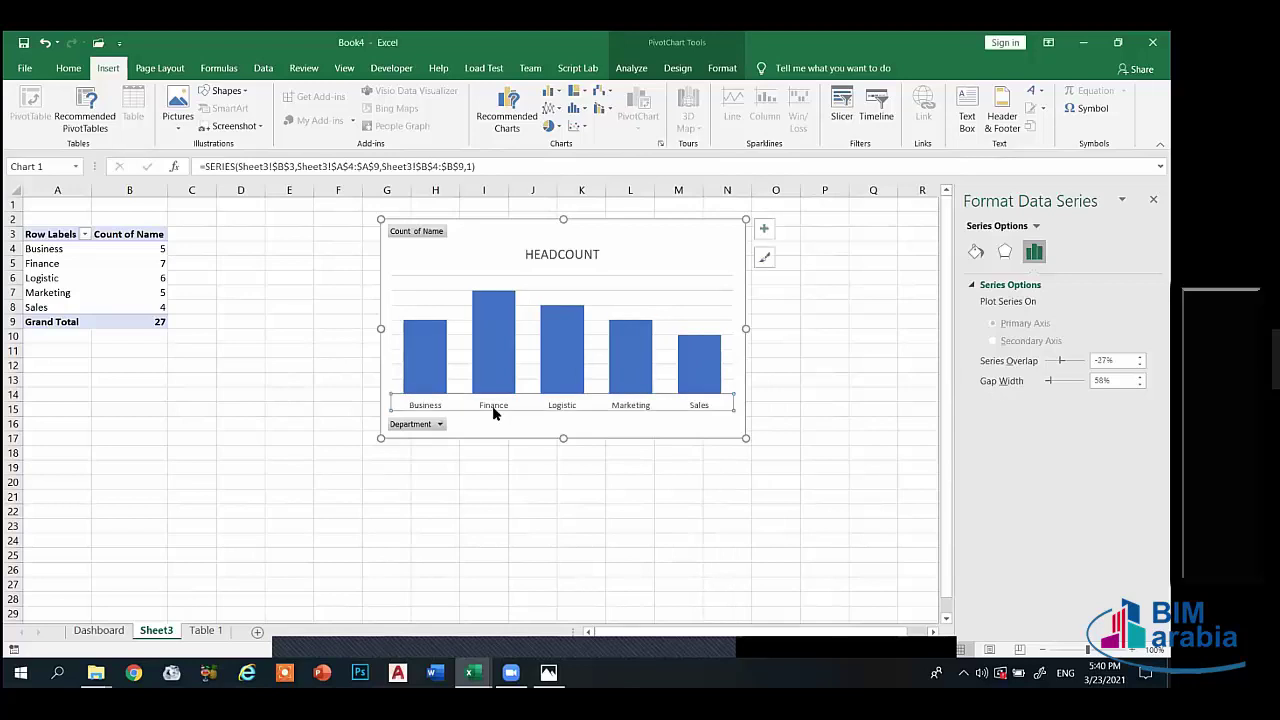
pyautogui.click(68, 68)
pyautogui.click(140, 121)
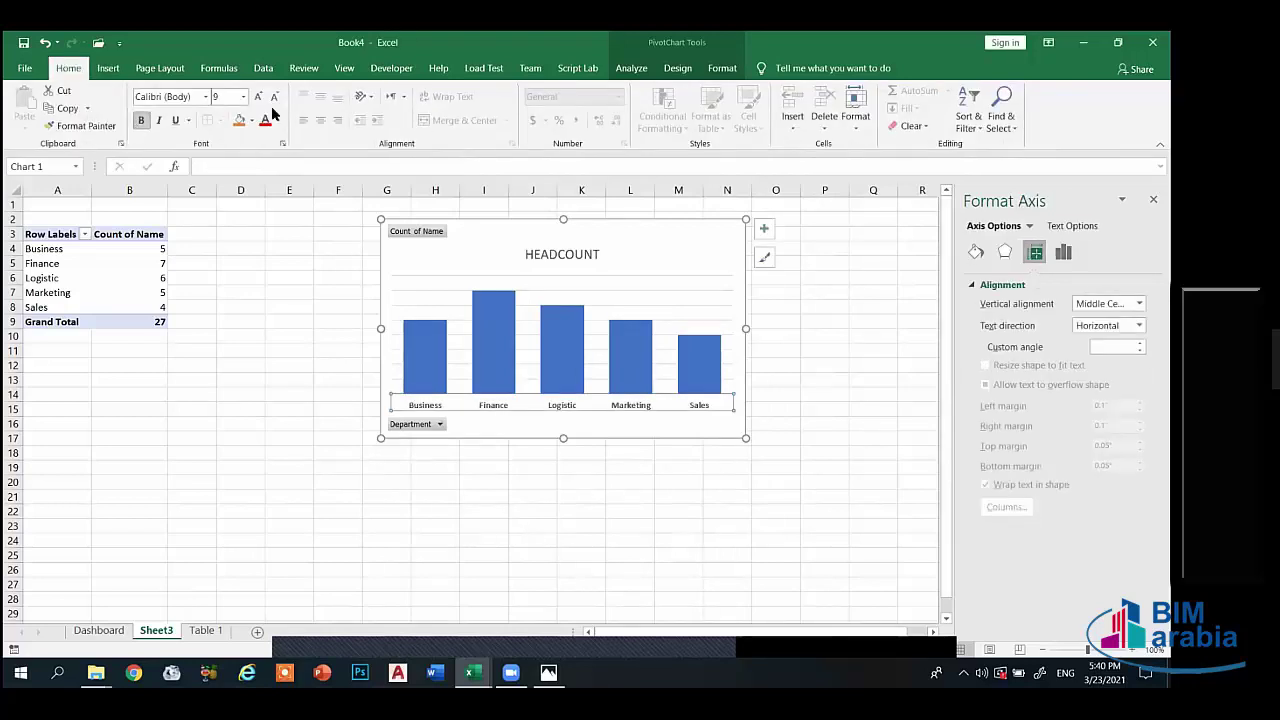
pyautogui.click(258, 97)
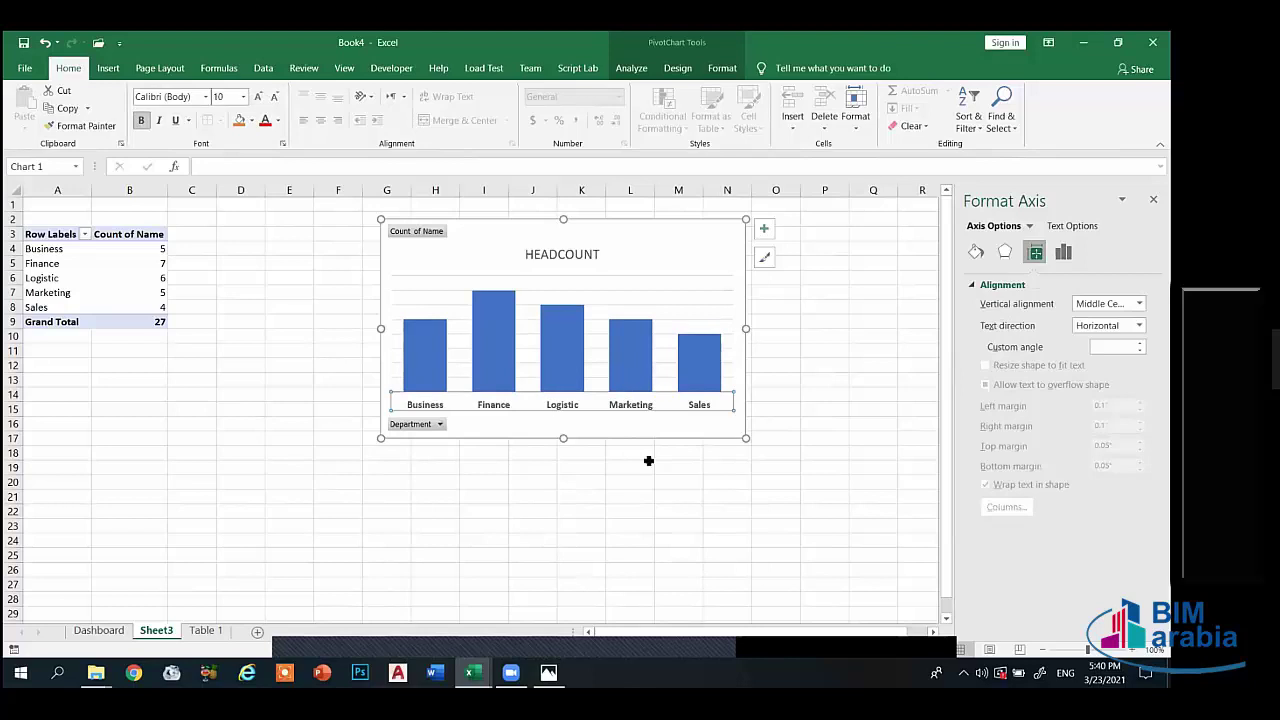
pyautogui.click(640, 300)
pyautogui.click(540, 362)
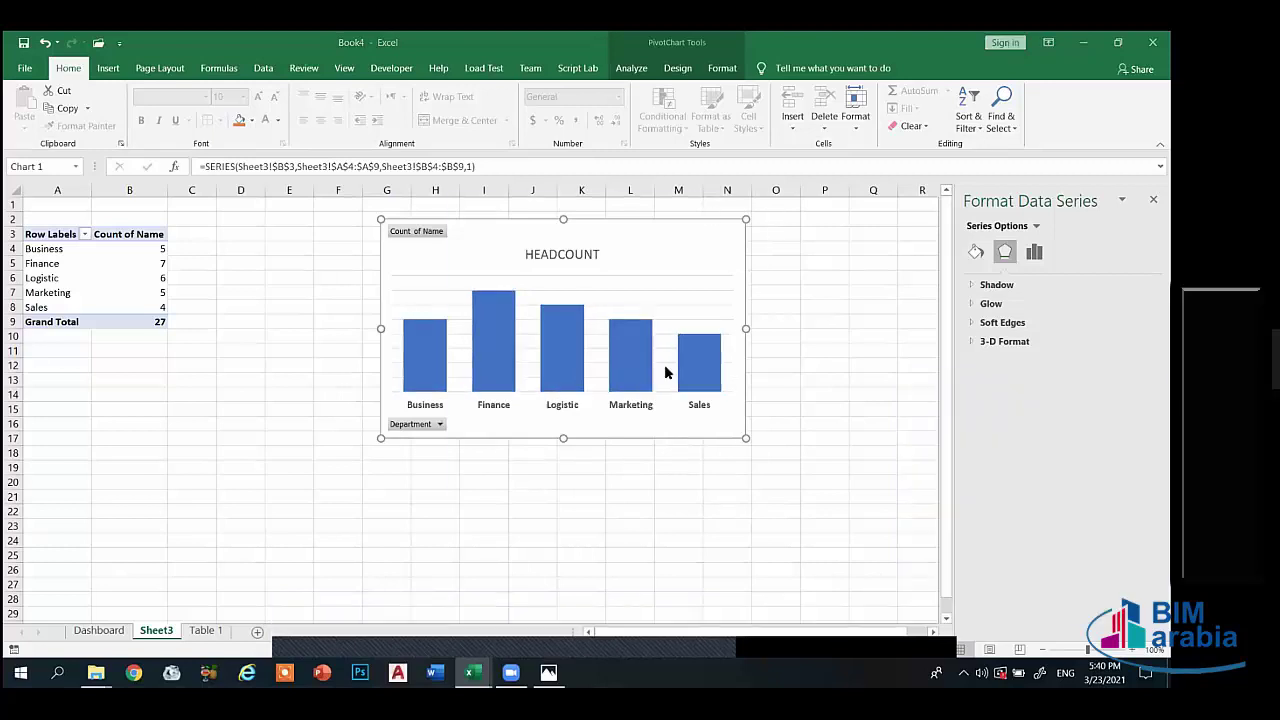
pyautogui.moveTo(632, 350)
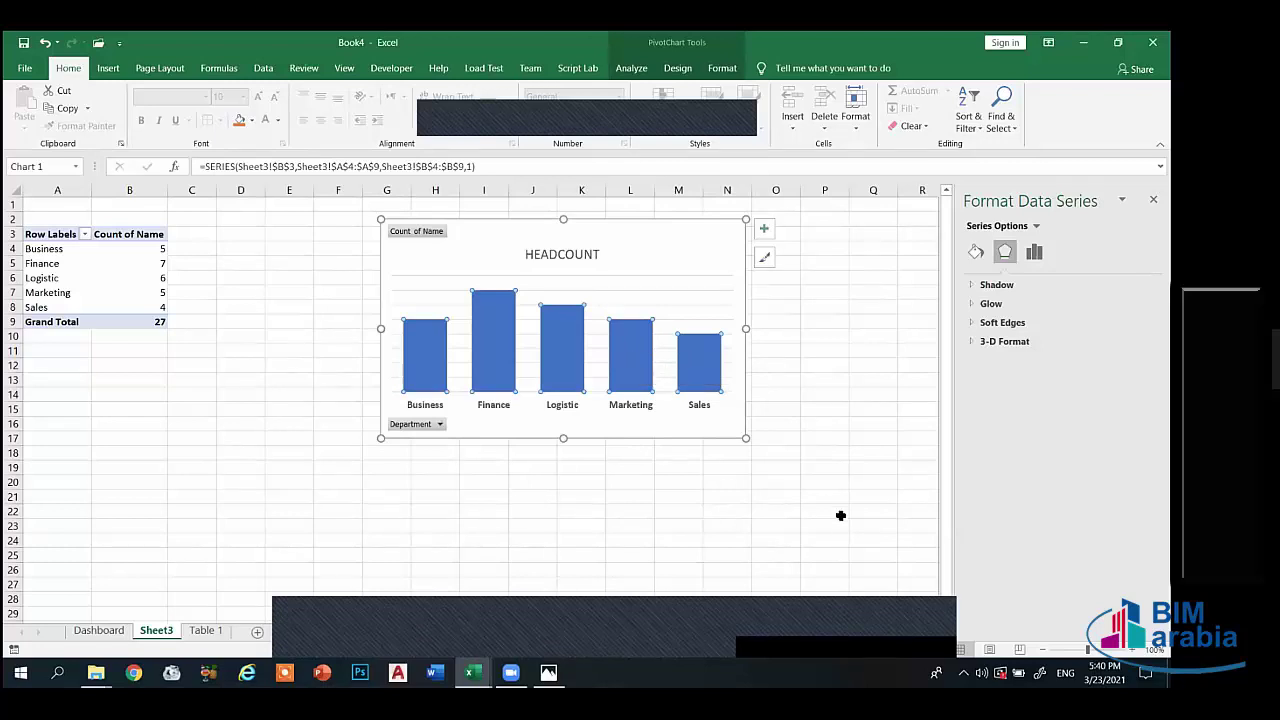
# - Add value data labels to the bars and position them at Inside Base
pyautogui.rightClick(556, 344)
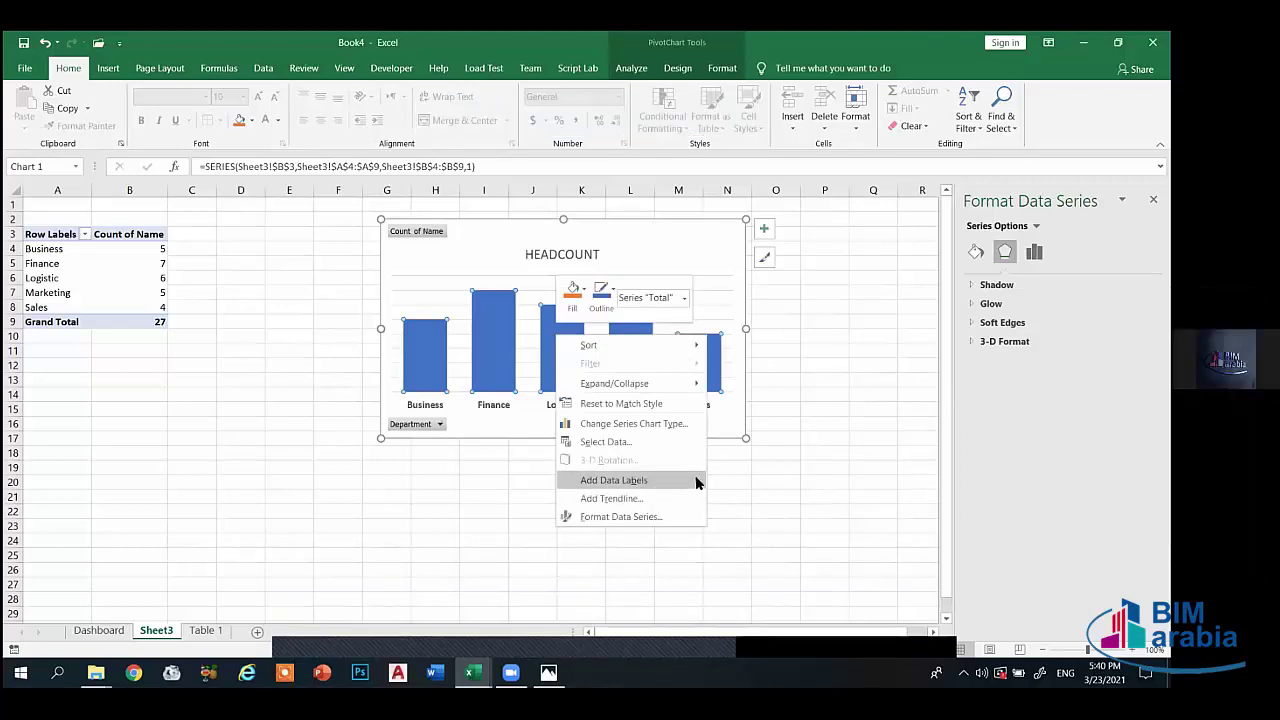
pyautogui.moveTo(693, 482)
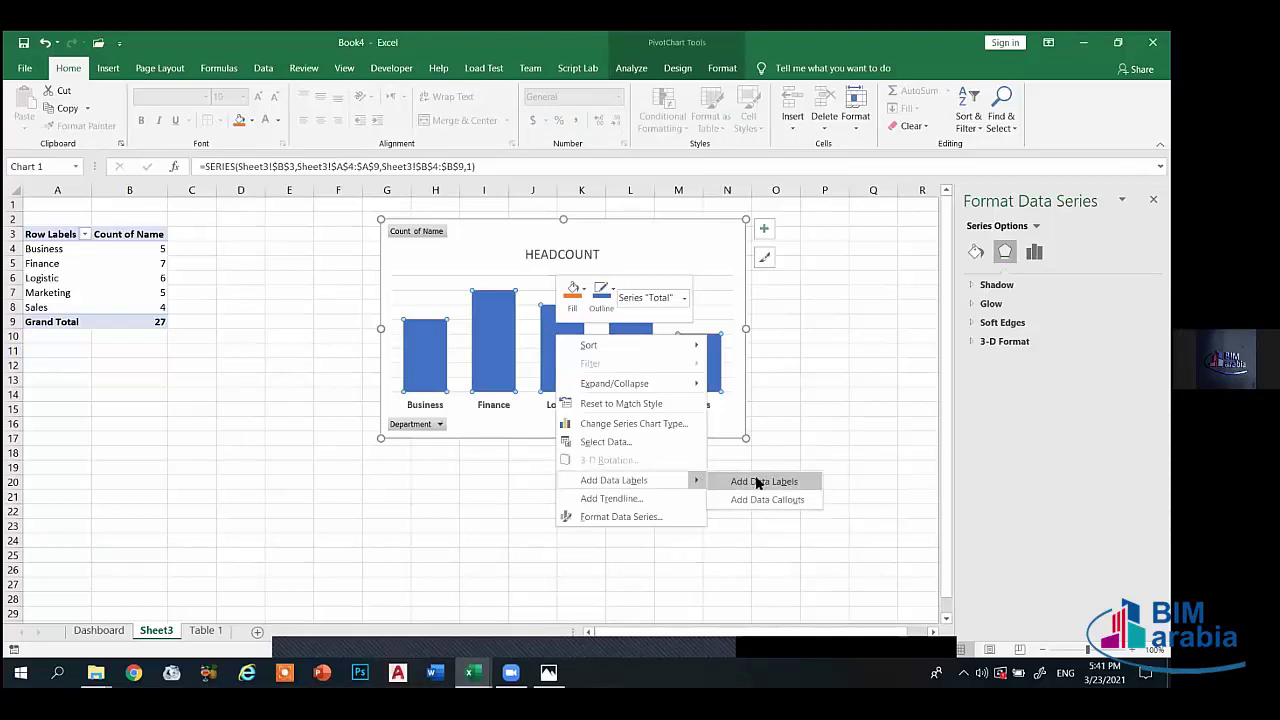
pyautogui.click(762, 482)
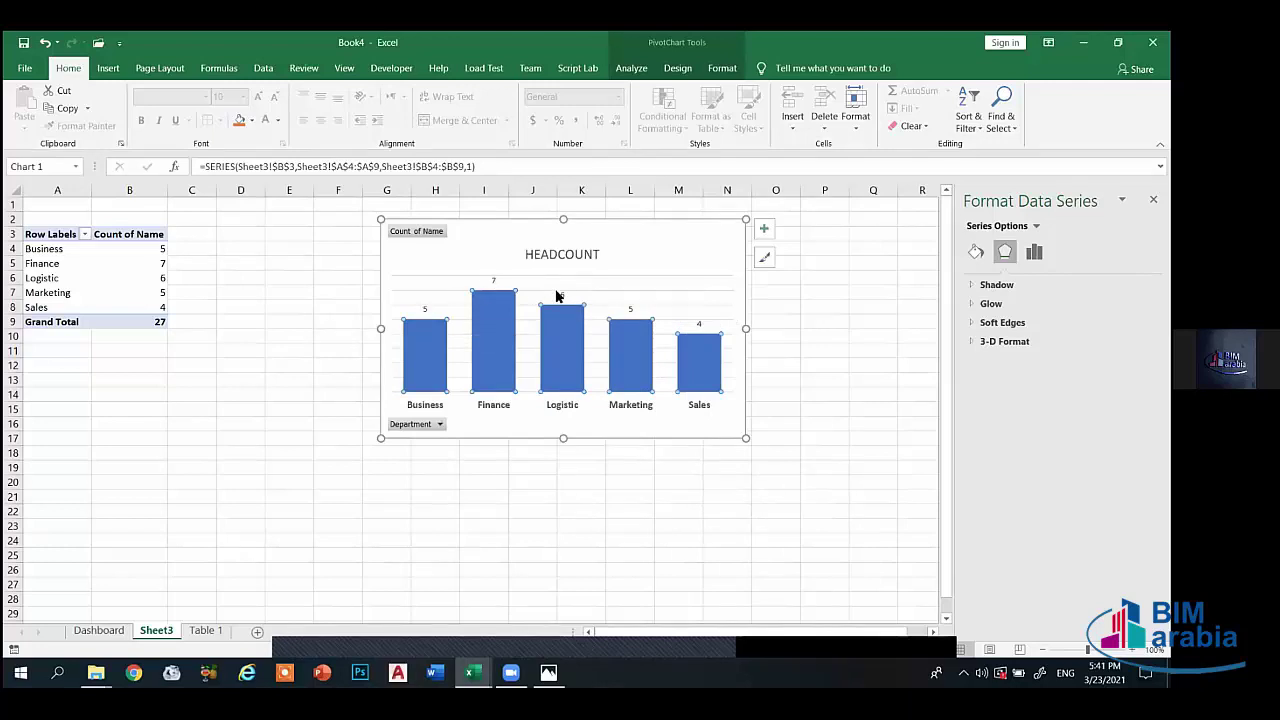
pyautogui.click(624, 310)
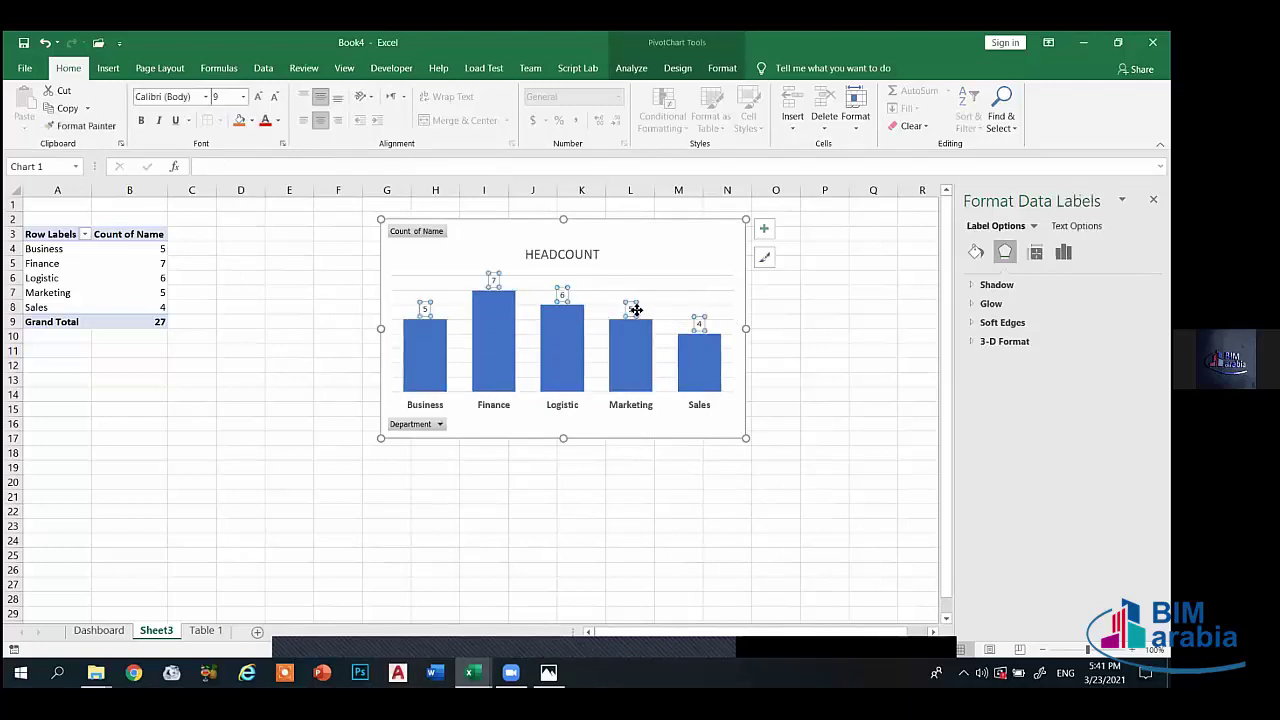
pyautogui.rightClick(628, 314)
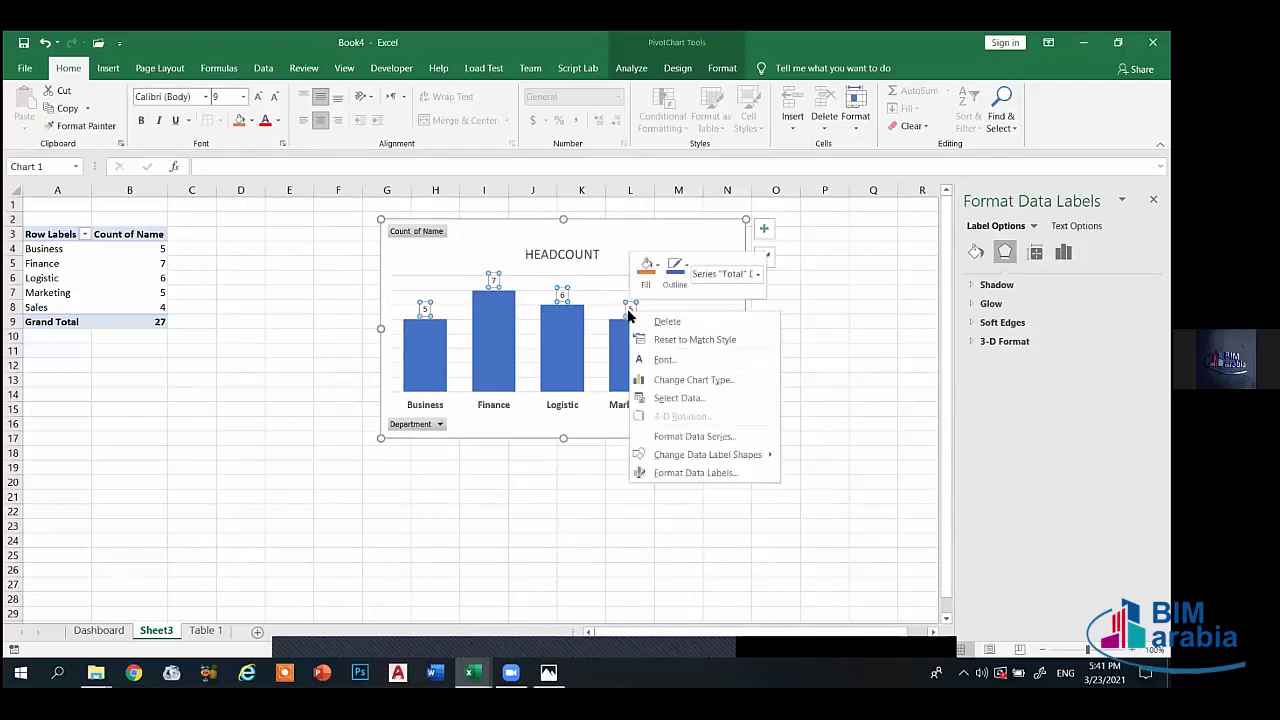
pyautogui.click(705, 473)
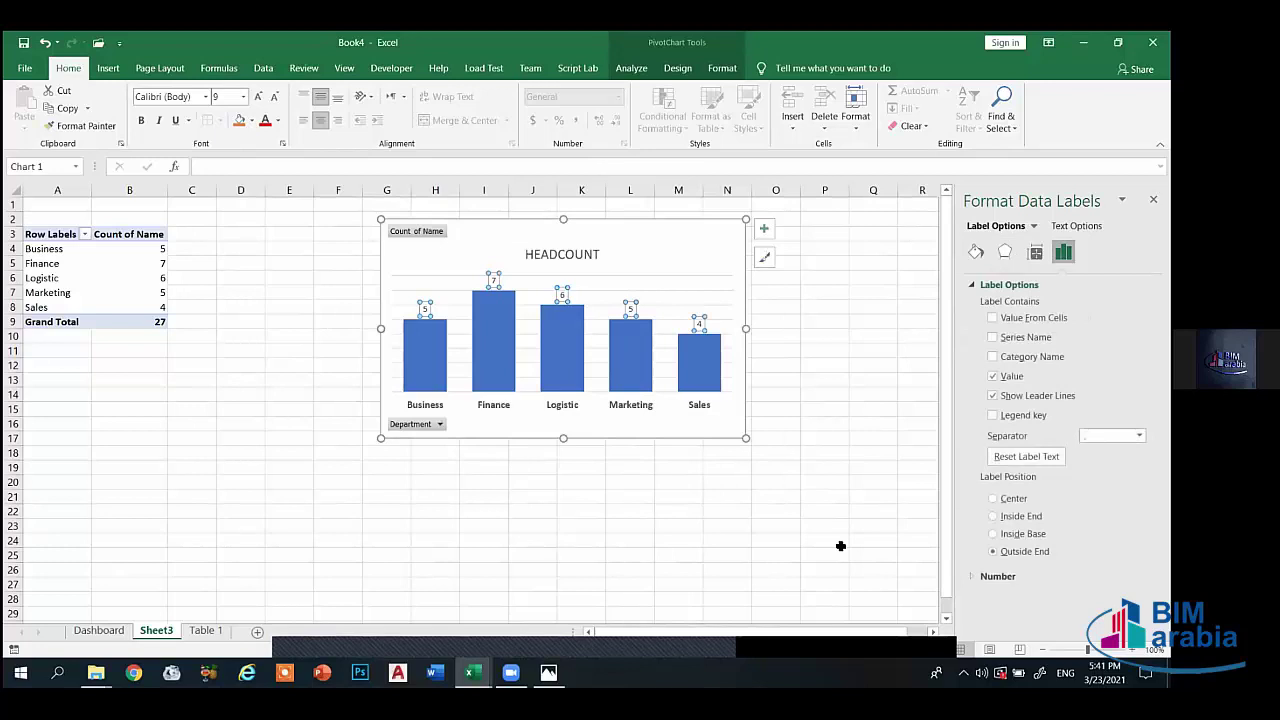
pyautogui.rightClick(630, 308)
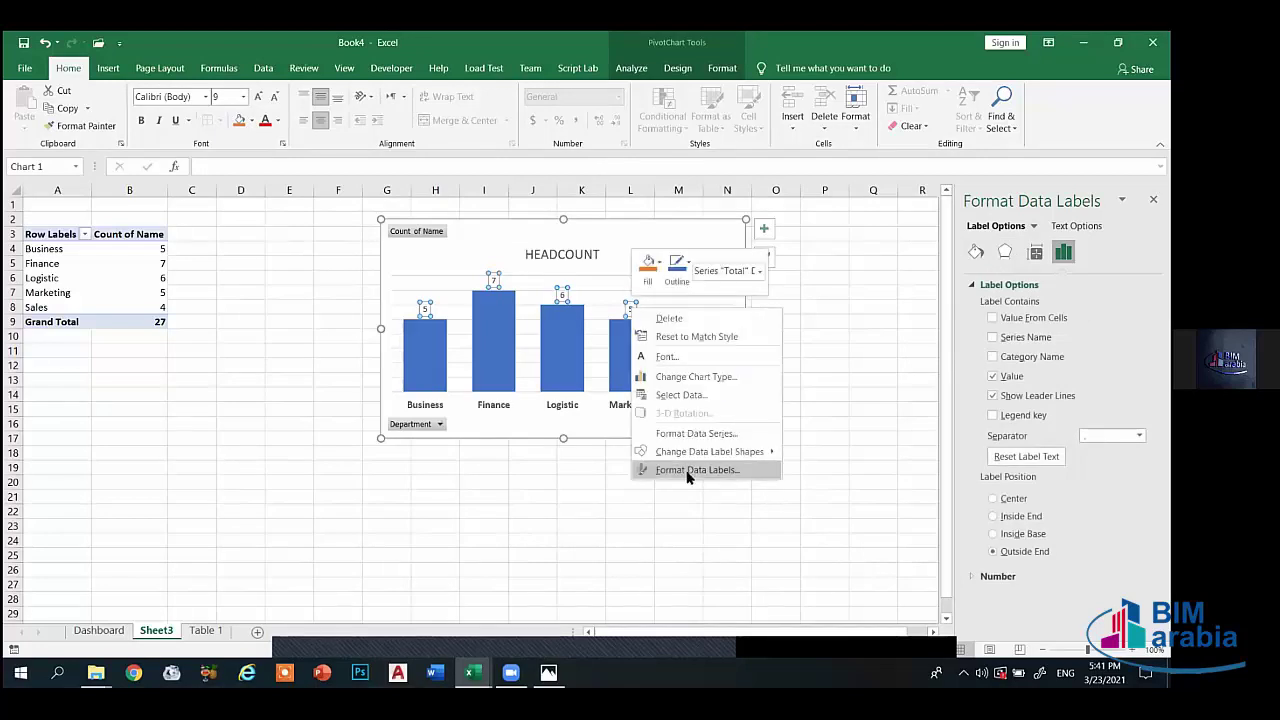
pyautogui.click(994, 500)
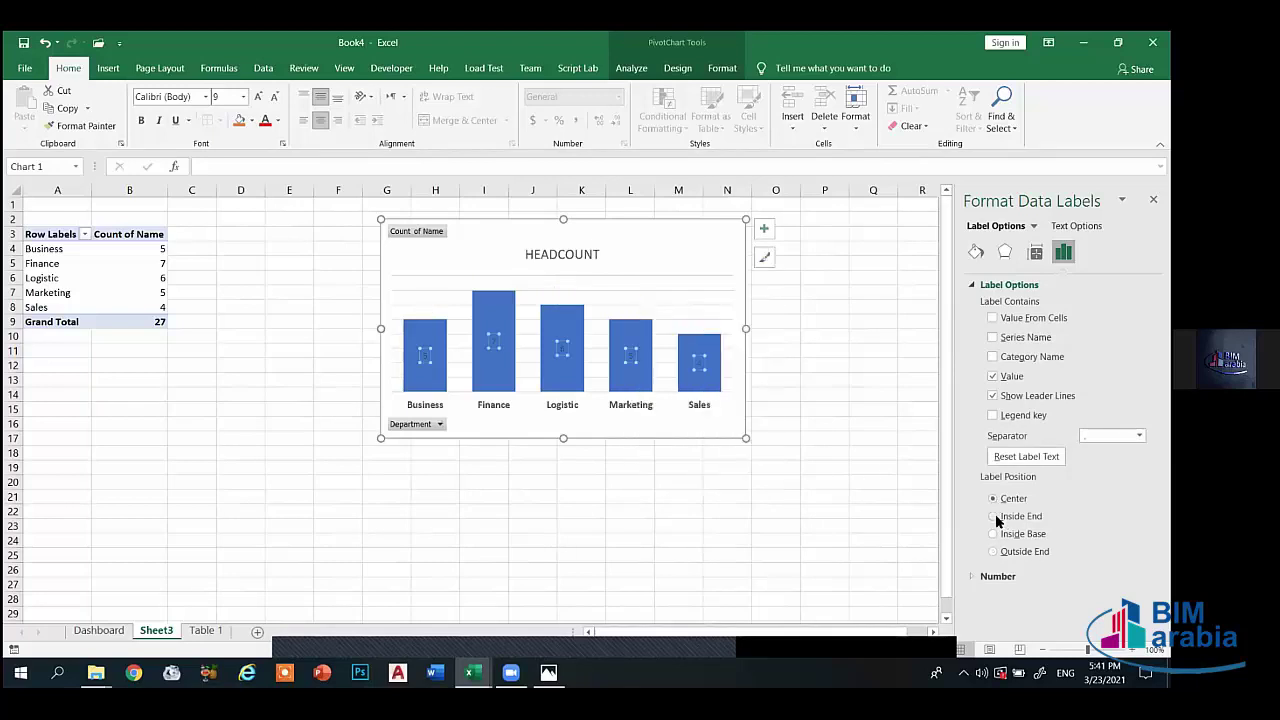
pyautogui.click(994, 516)
pyautogui.click(994, 534)
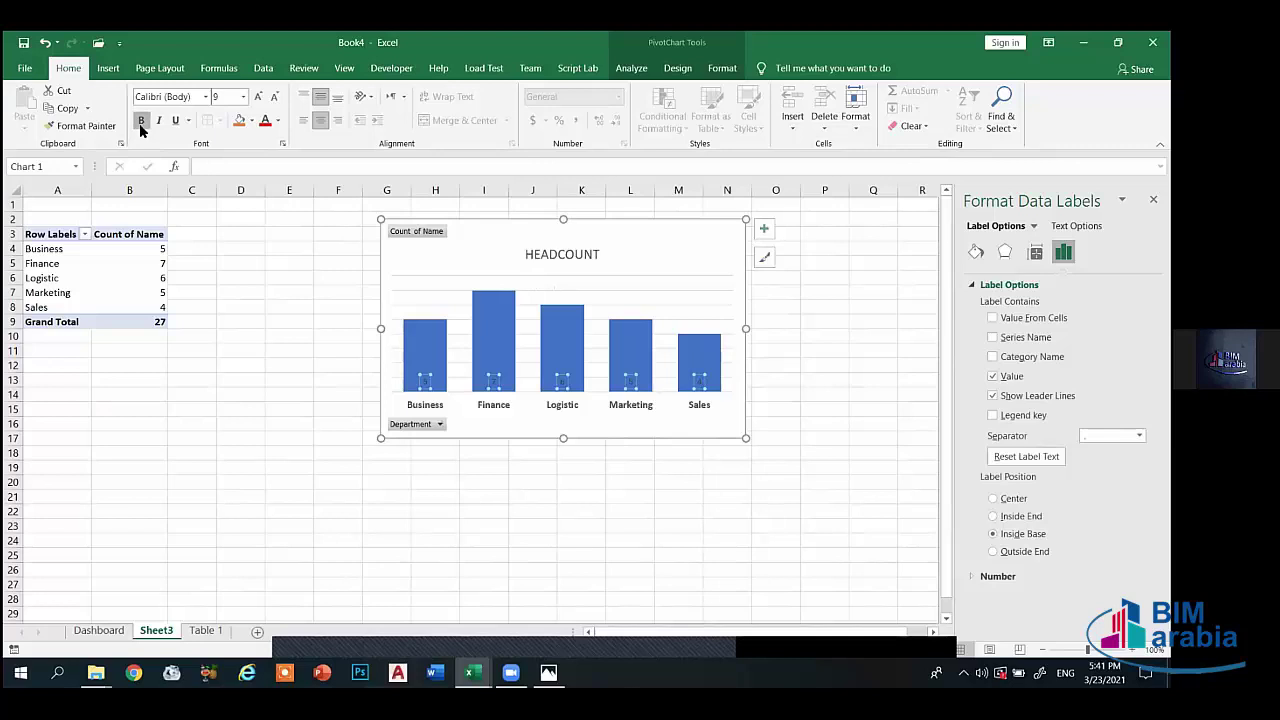
# - Set the data label font size to 14
pyautogui.click(256, 99)
pyautogui.click(256, 99)
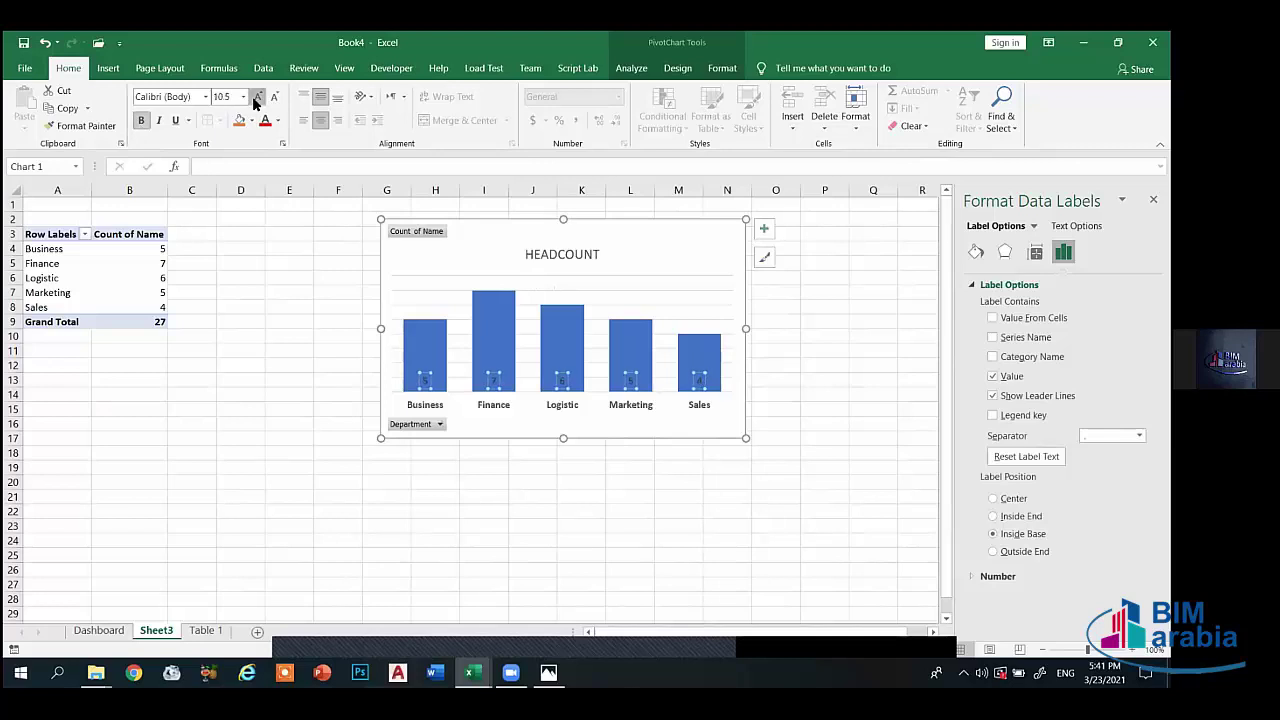
pyautogui.click(256, 99)
pyautogui.click(256, 99)
pyautogui.click(256, 99)
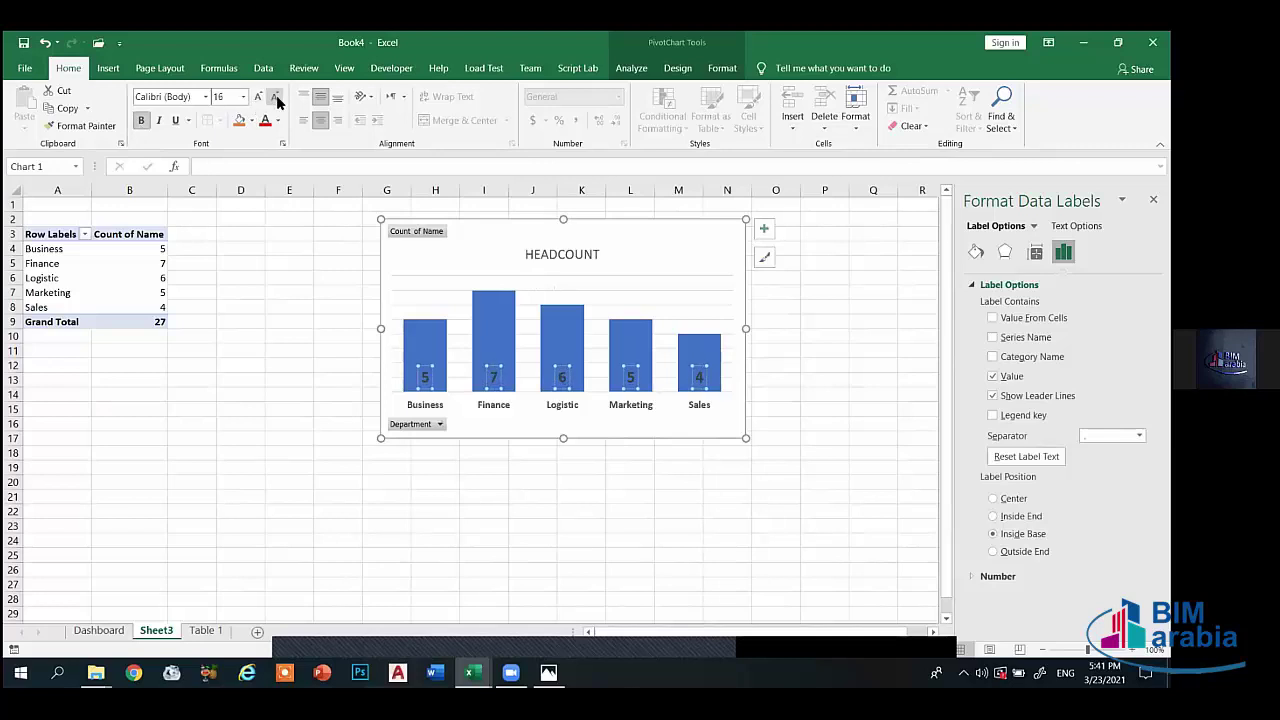
pyautogui.click(275, 97)
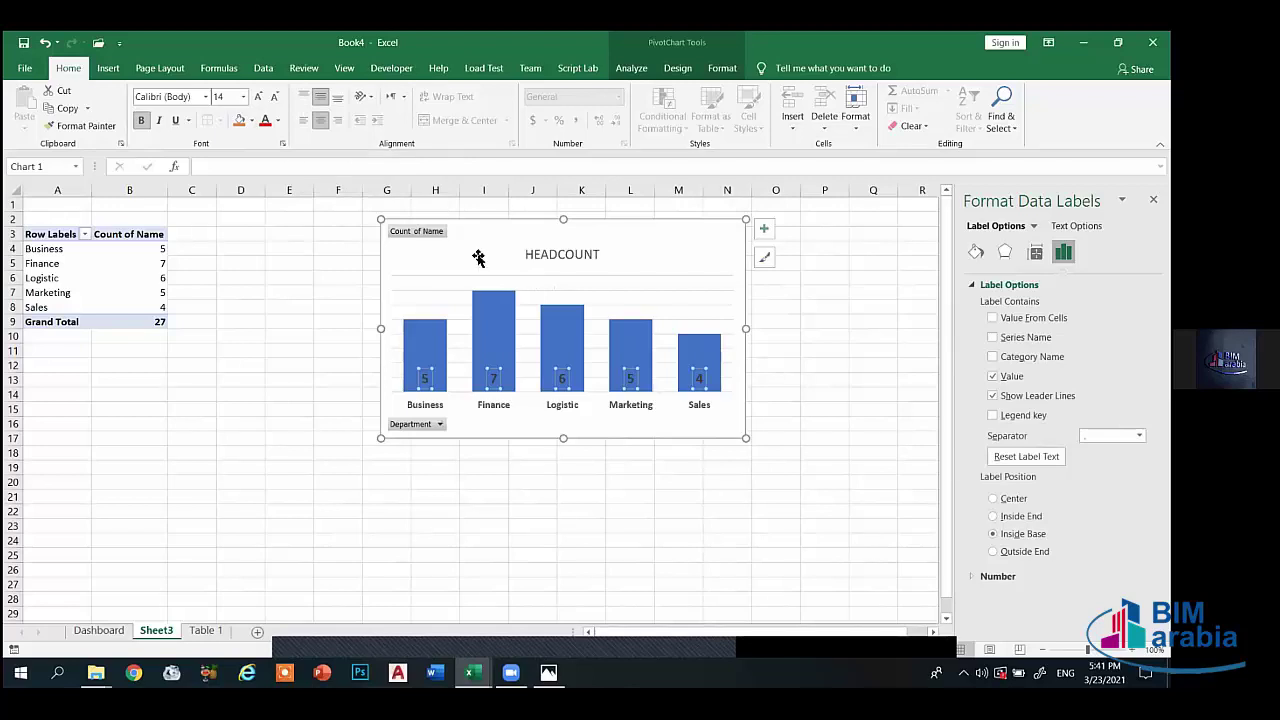
# - Keep the data labels at Inside Base and change their font color to white
pyautogui.rightClick(563, 378)
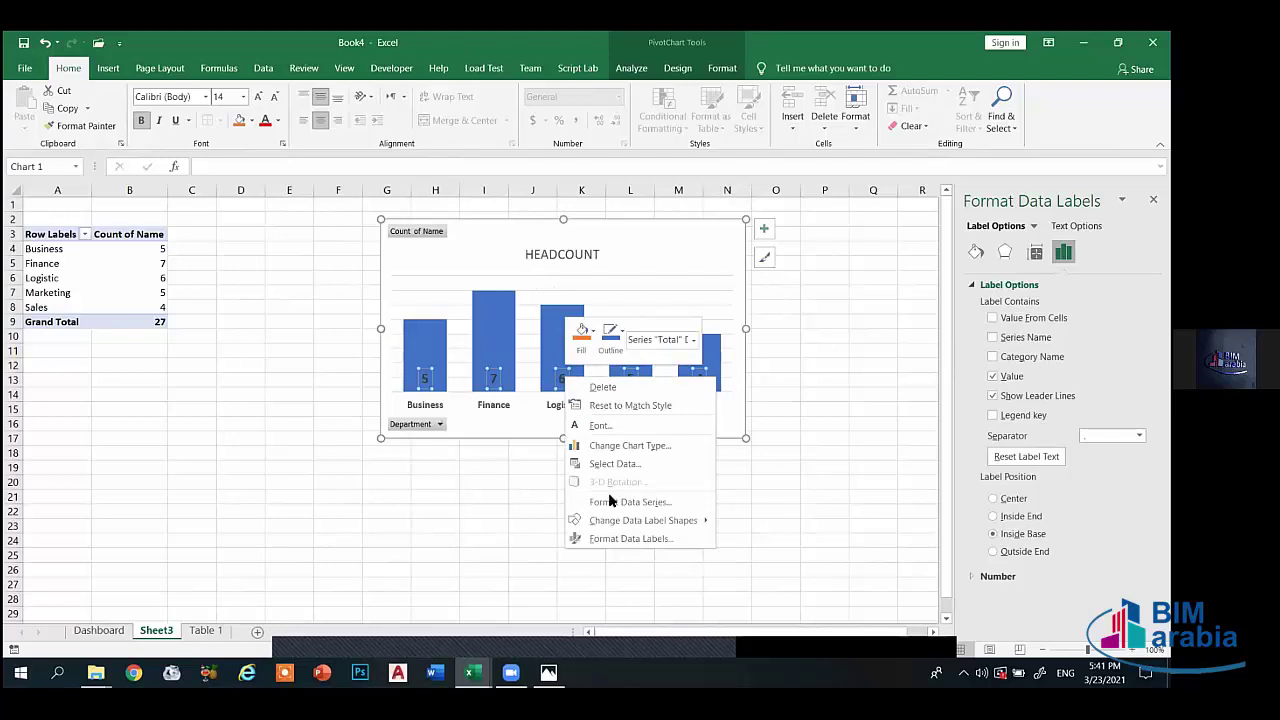
pyautogui.click(1016, 541)
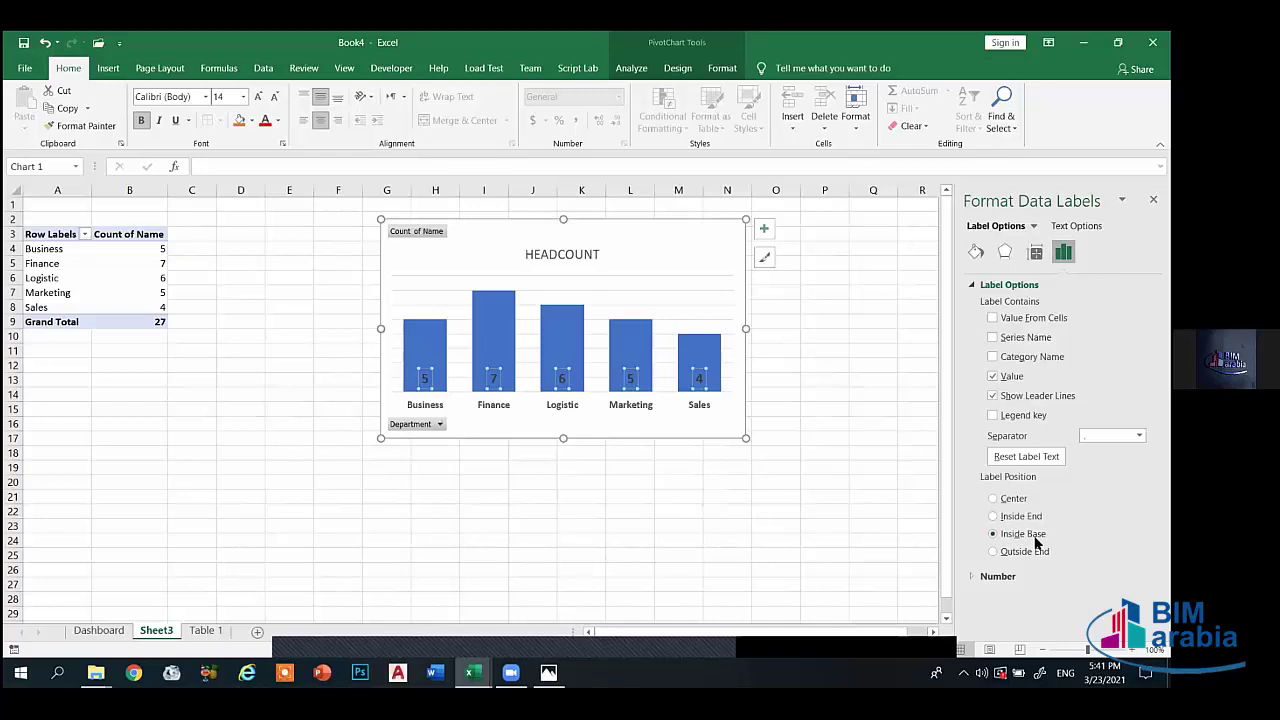
pyautogui.click(1013, 520)
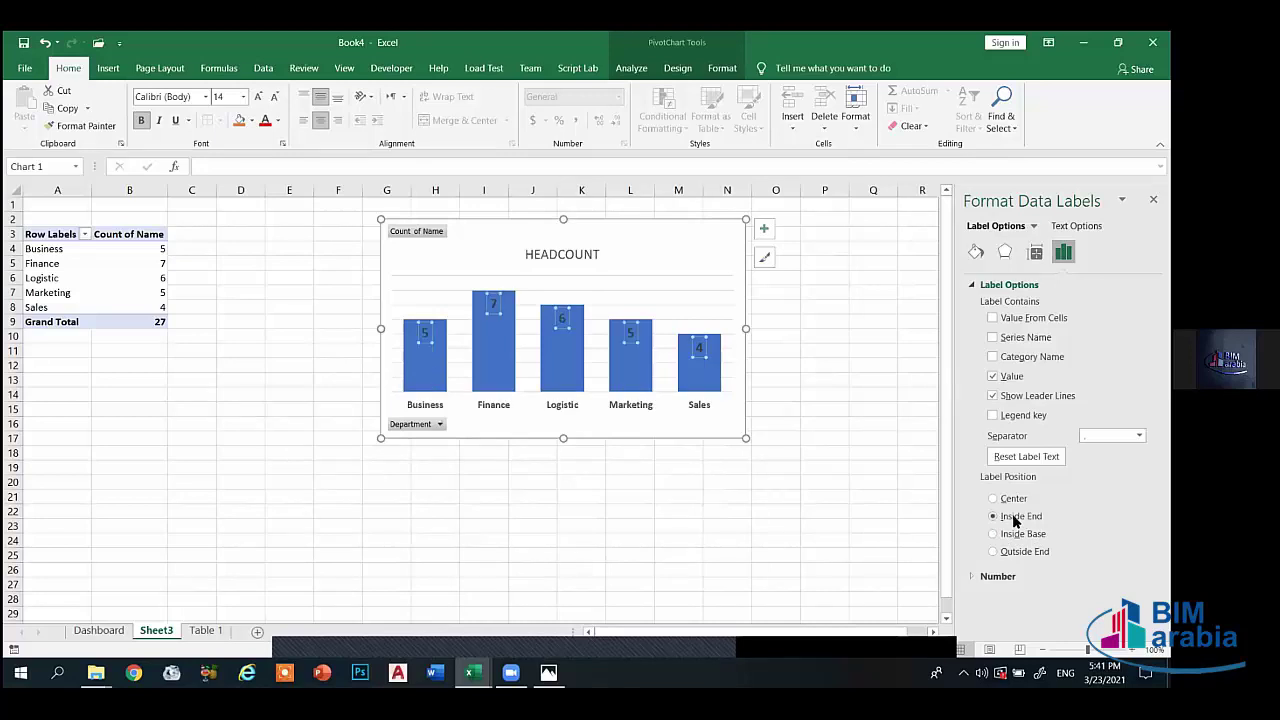
pyautogui.click(1012, 499)
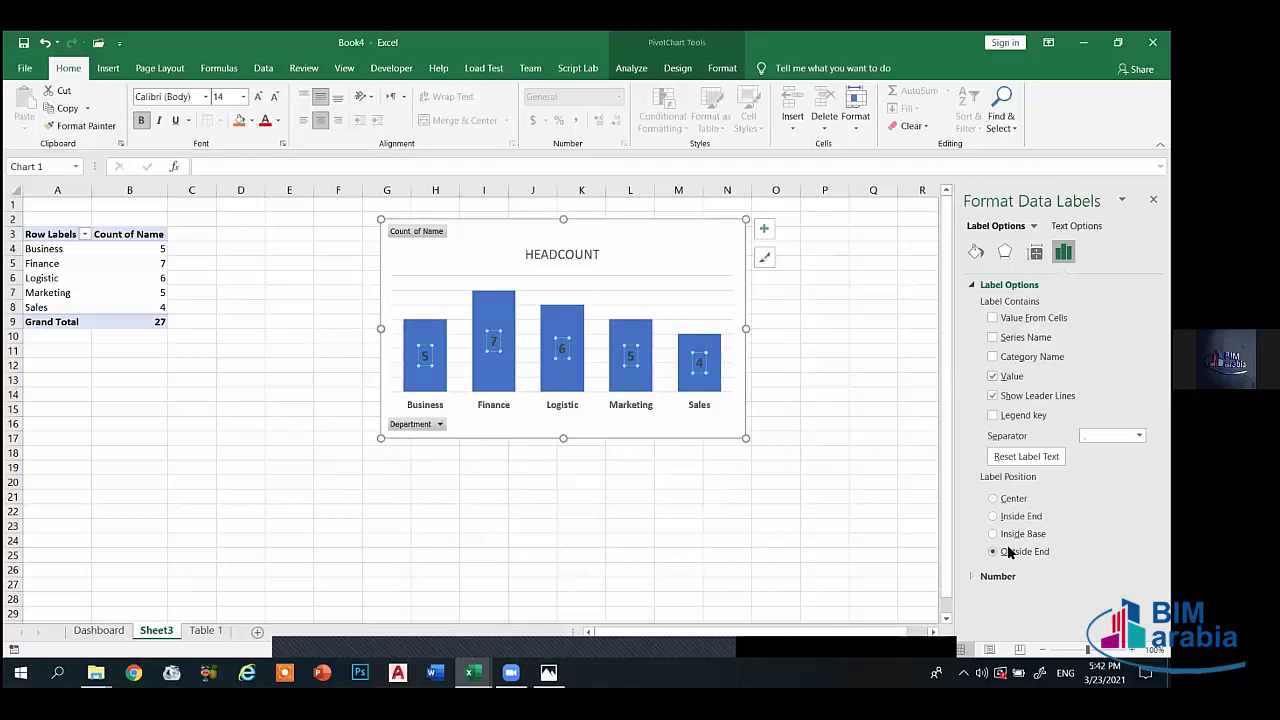
pyautogui.click(1006, 536)
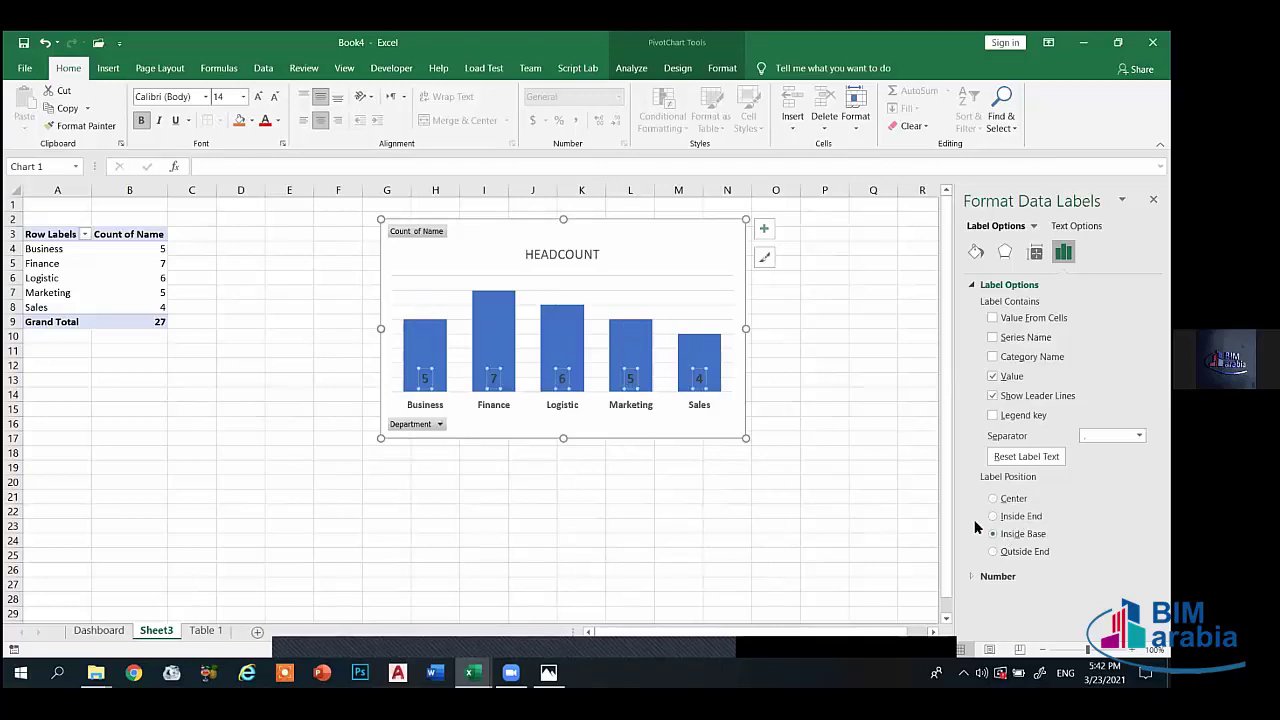
pyautogui.click(278, 120)
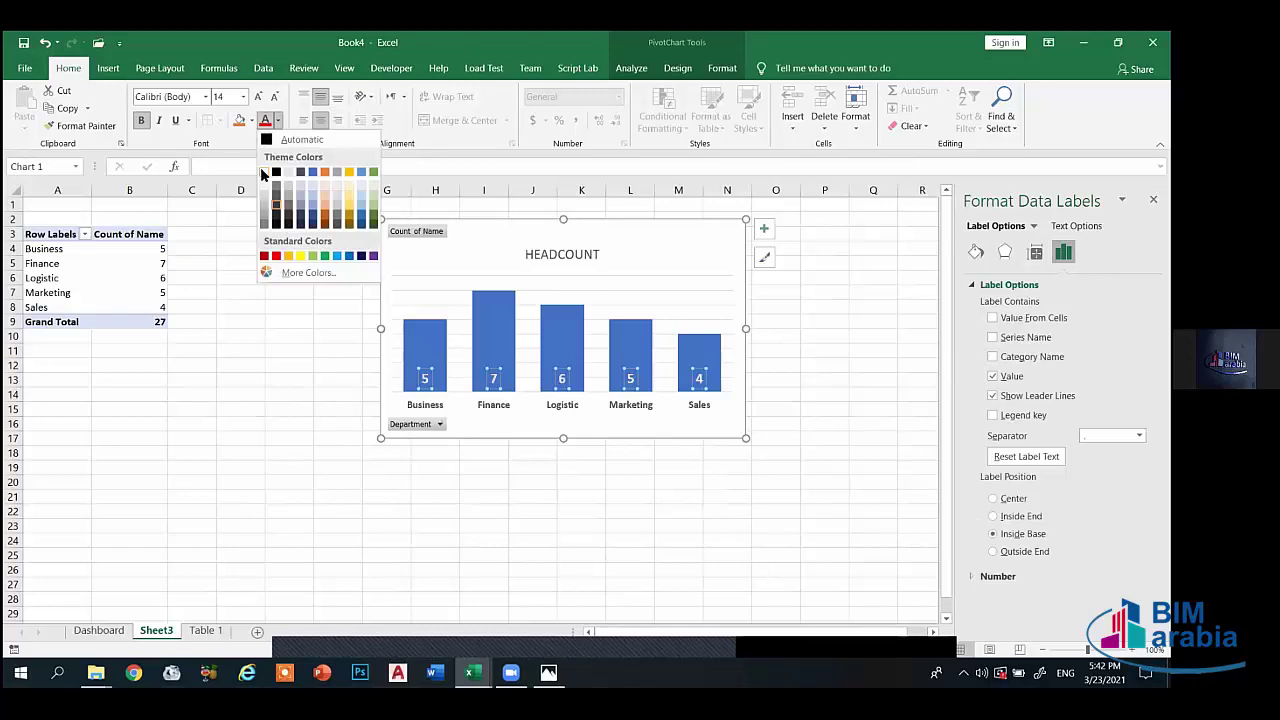
pyautogui.click(272, 172)
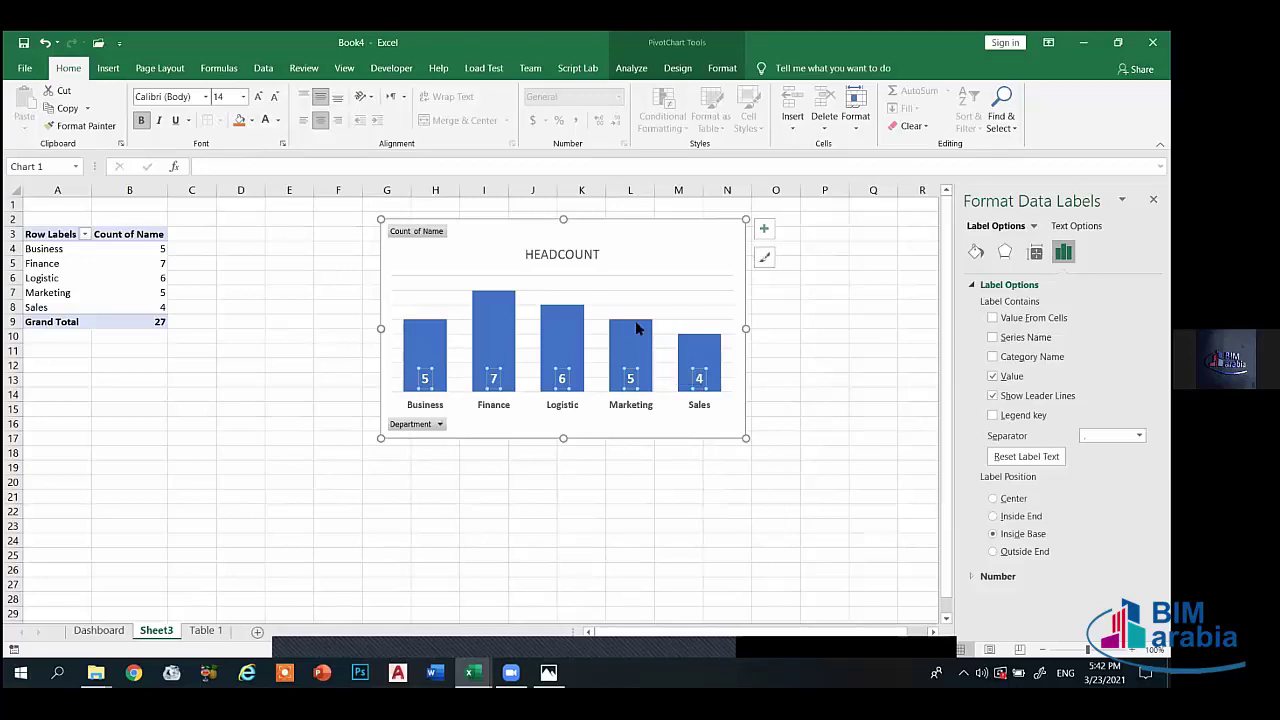
pyautogui.click(636, 322)
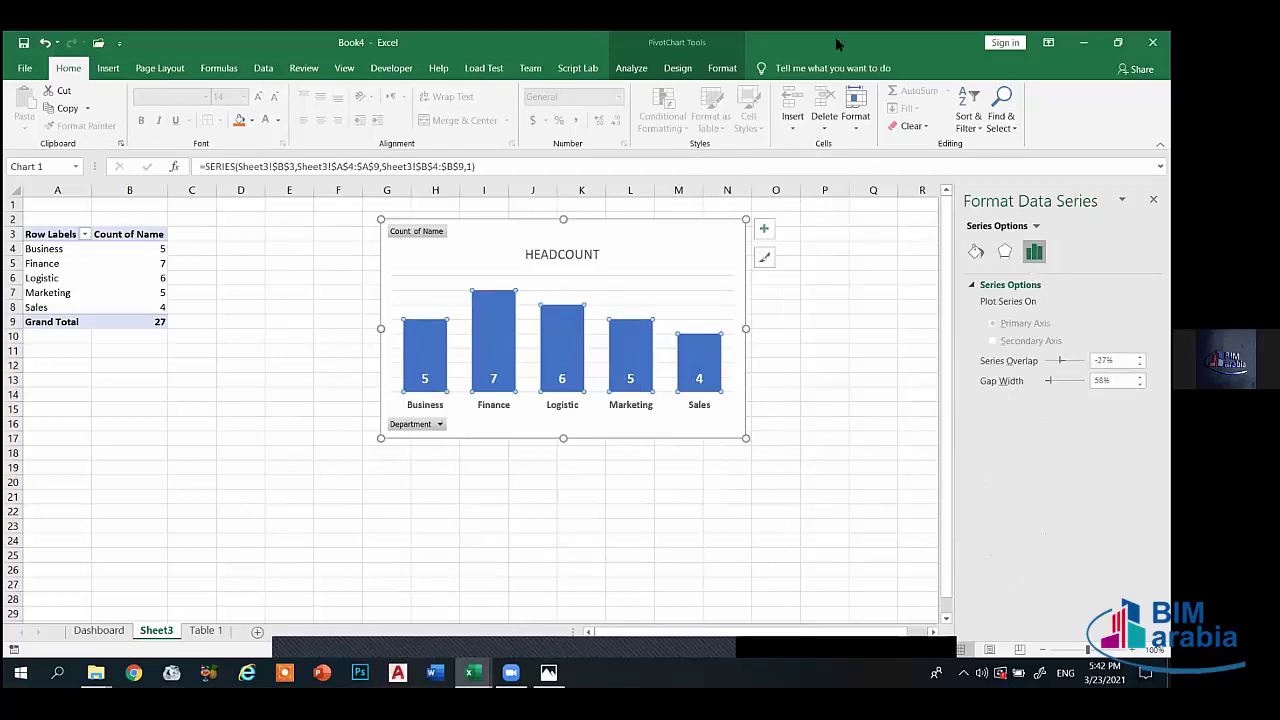
# - Apply a filled green shape style with an inner shadow to the HEADCOUNT bars
pyautogui.click(720, 66)
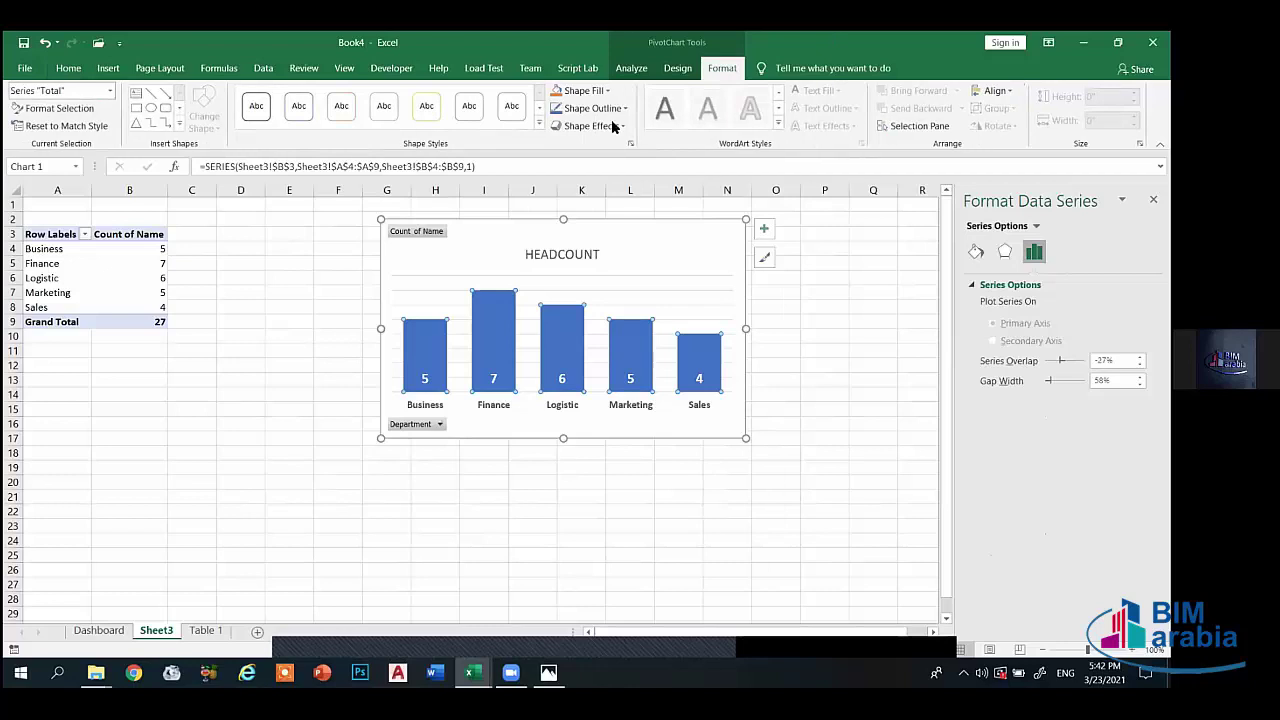
pyautogui.click(537, 123)
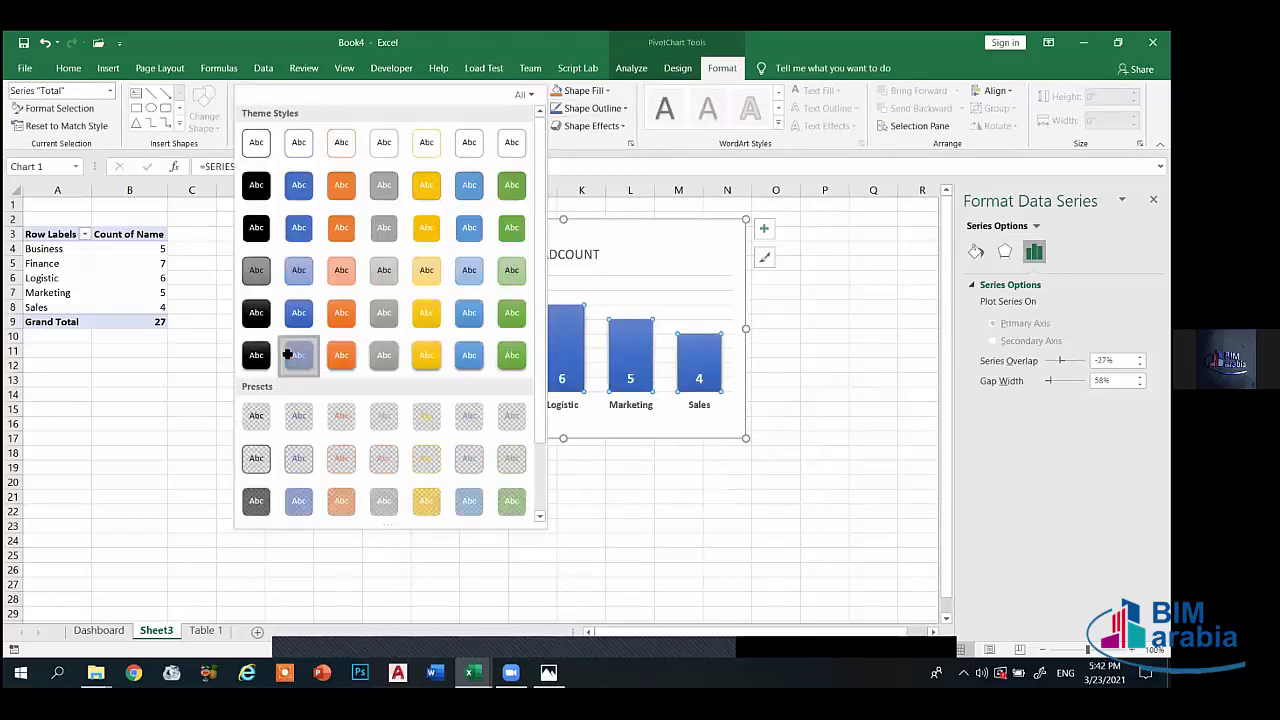
pyautogui.click(290, 357)
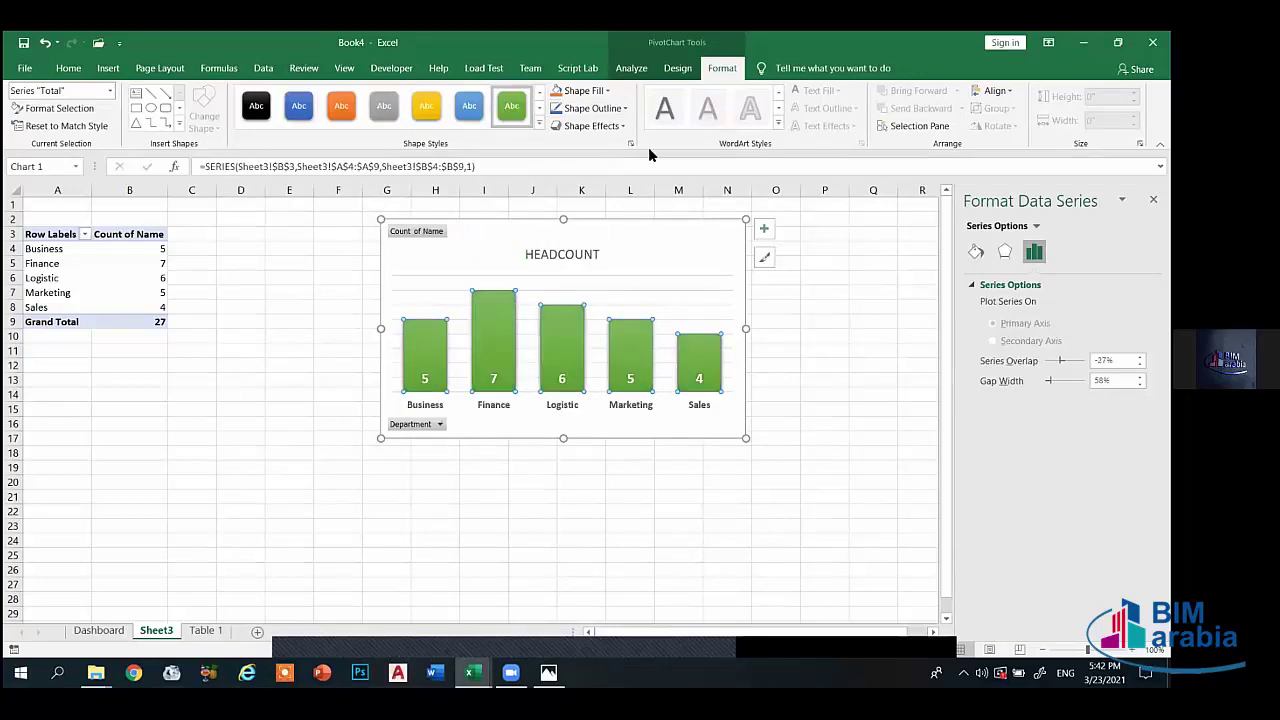
pyautogui.click(590, 126)
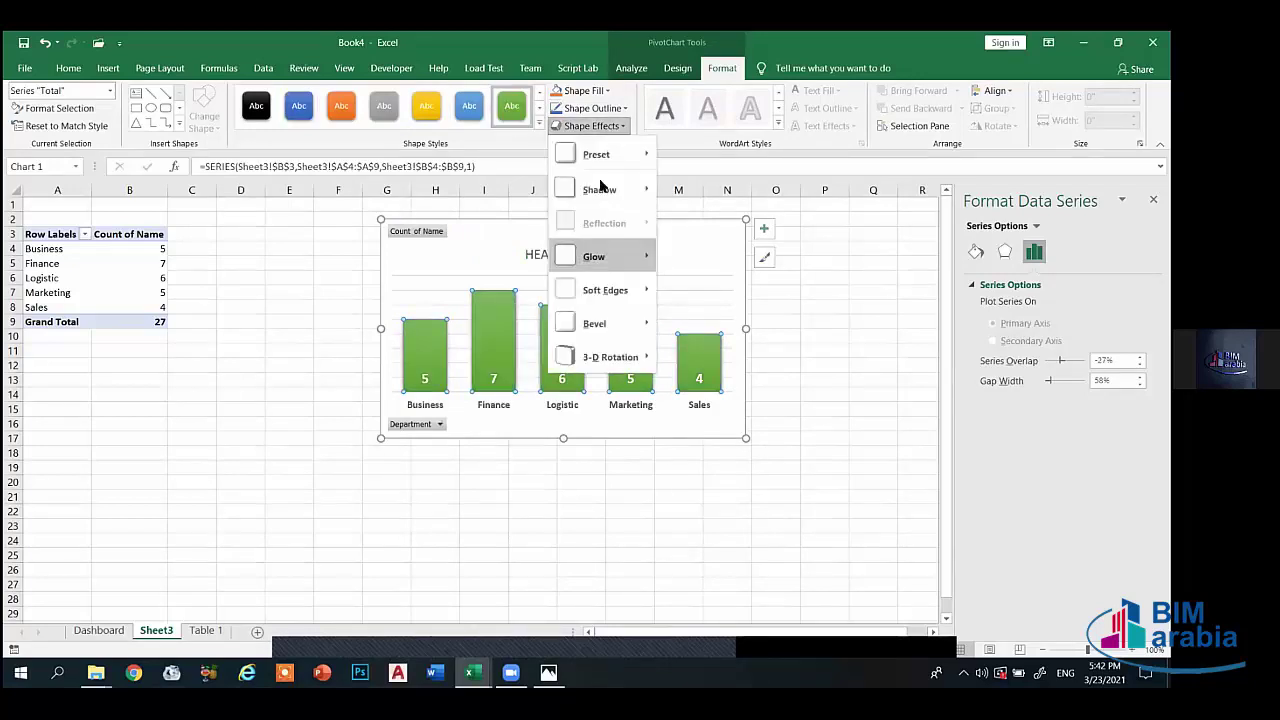
pyautogui.moveTo(600, 189)
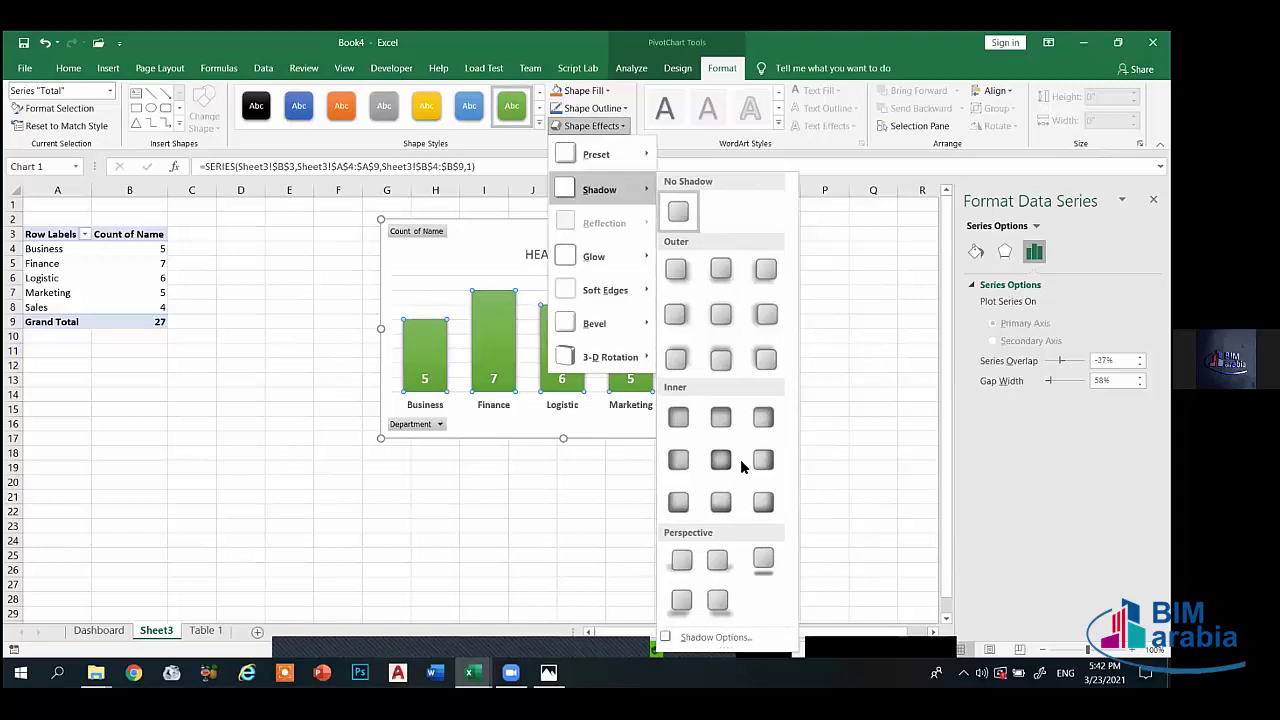
pyautogui.click(686, 436)
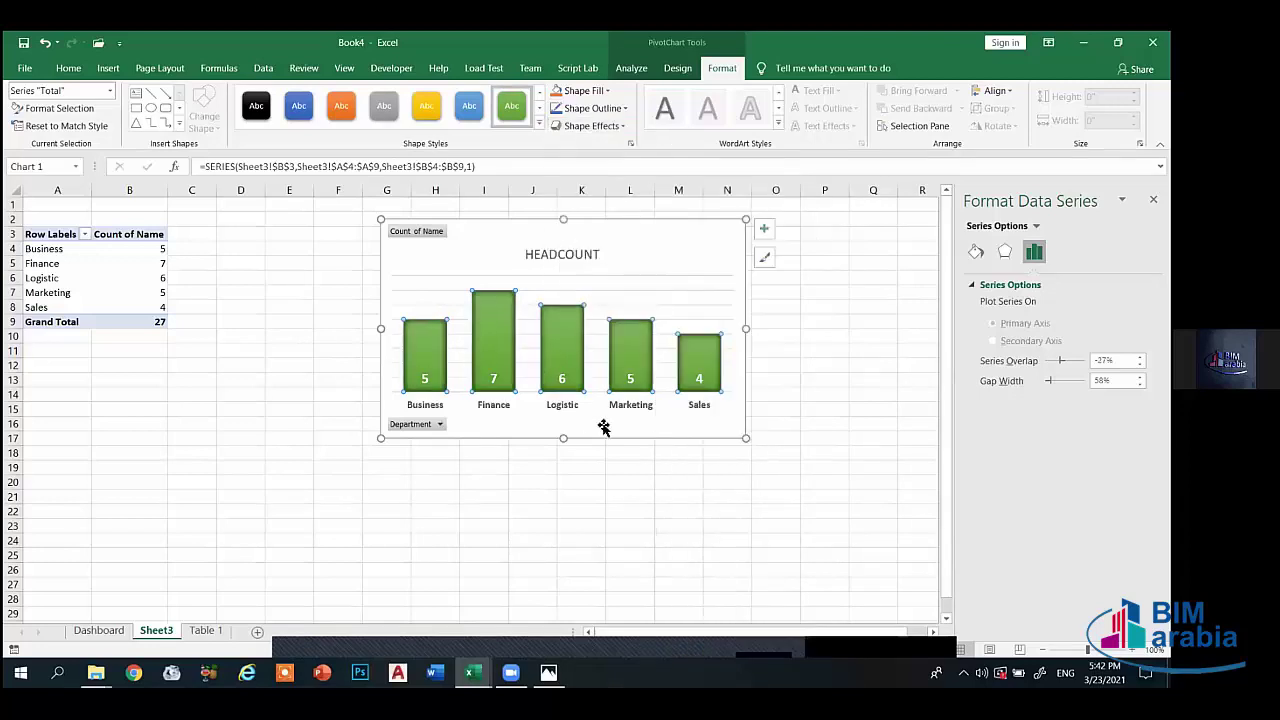
pyautogui.click(580, 514)
pyautogui.click(688, 298)
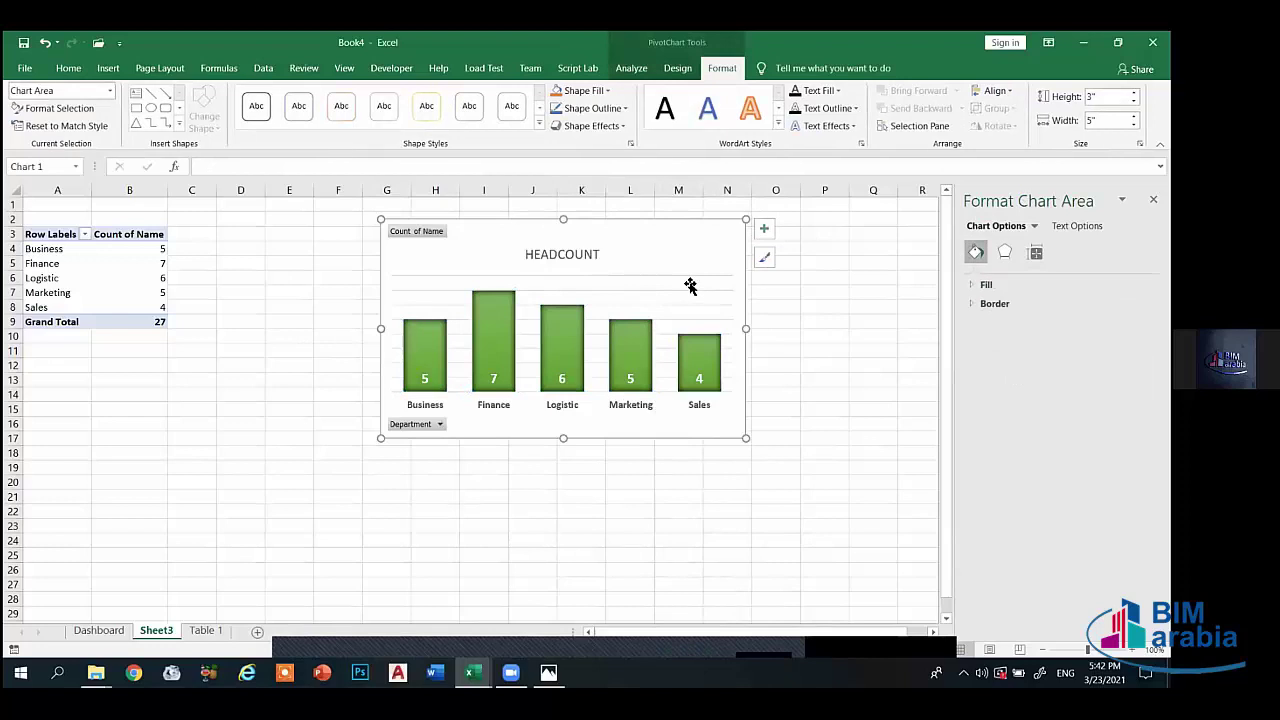
# - Delete the horizontal major gridlines from the chart's plot area
pyautogui.click(703, 295)
pyautogui.click(710, 291)
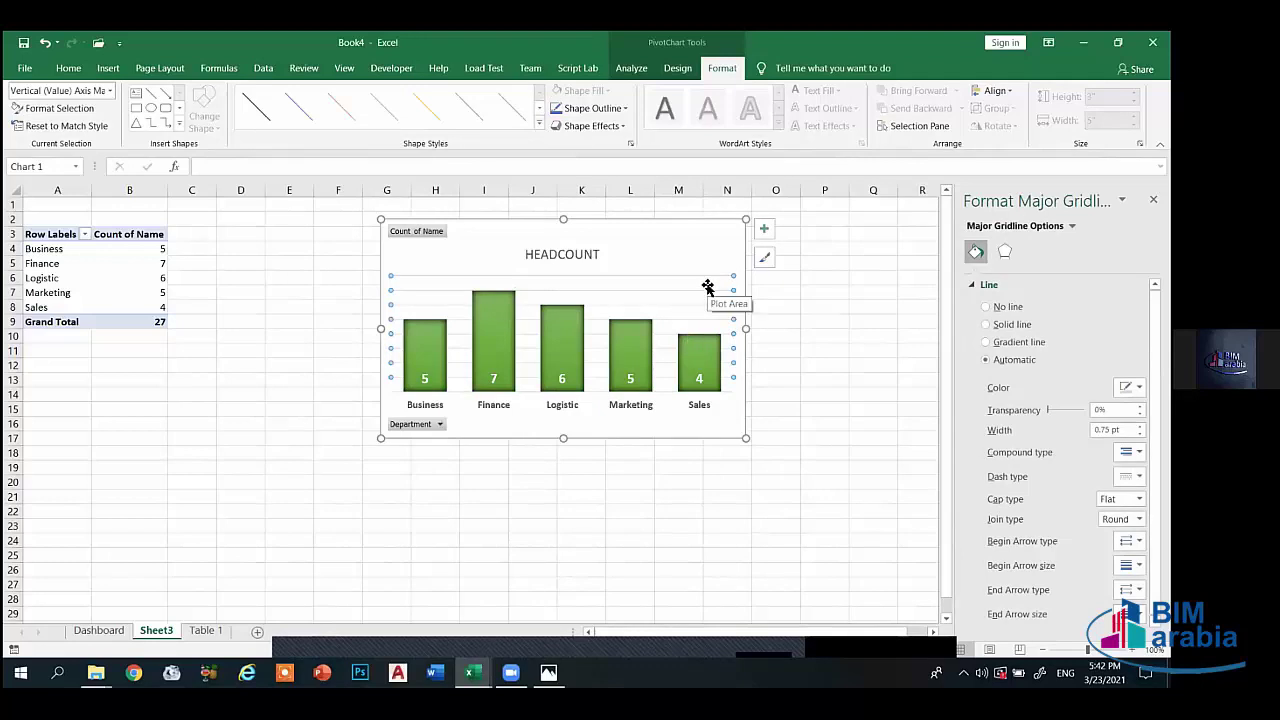
pyautogui.press('Escape')
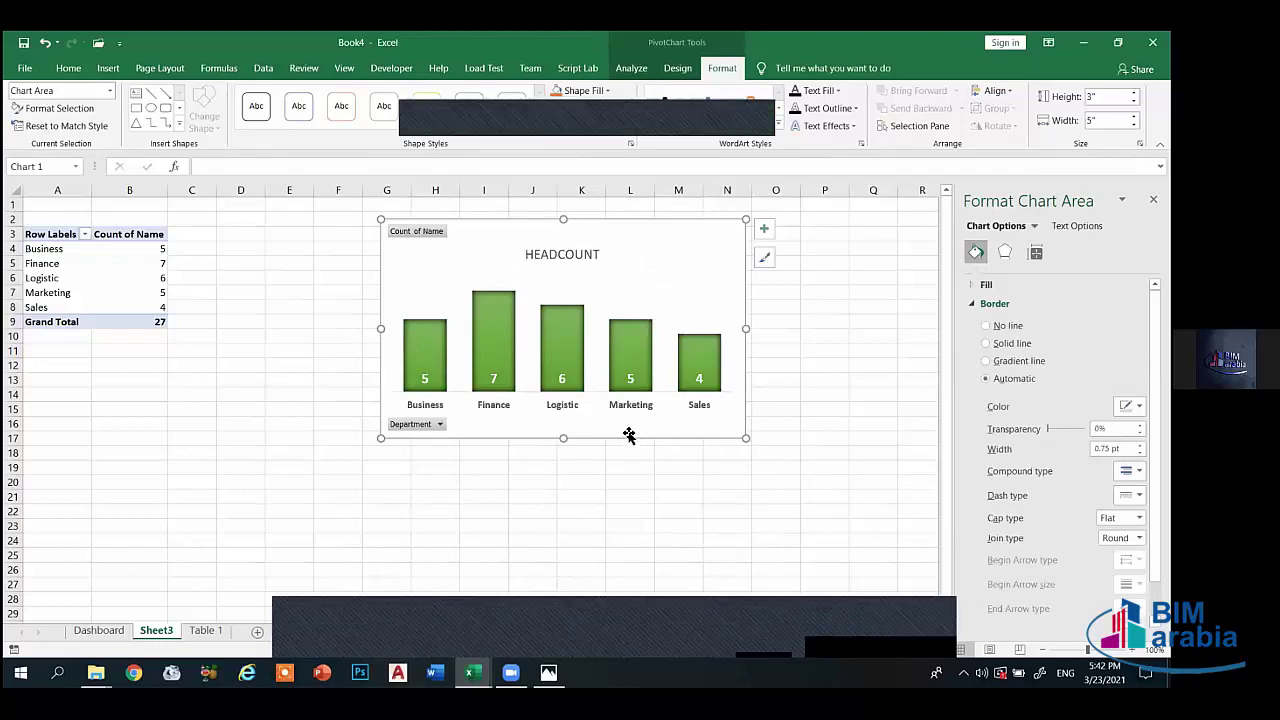
# - Paste the HEADCOUNT chart on the Dashboard below the banner, widened to banner width and shortened
pyautogui.click(100, 630)
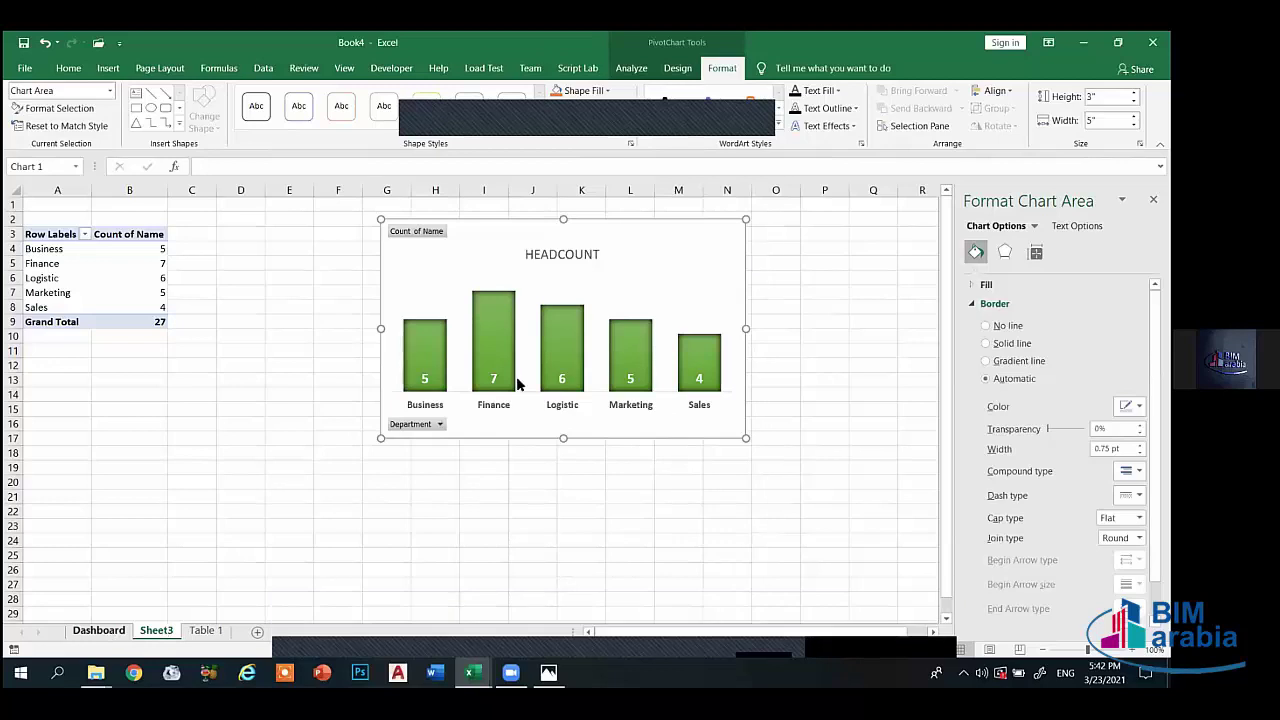
pyautogui.hotkey('ctrl', 'v')
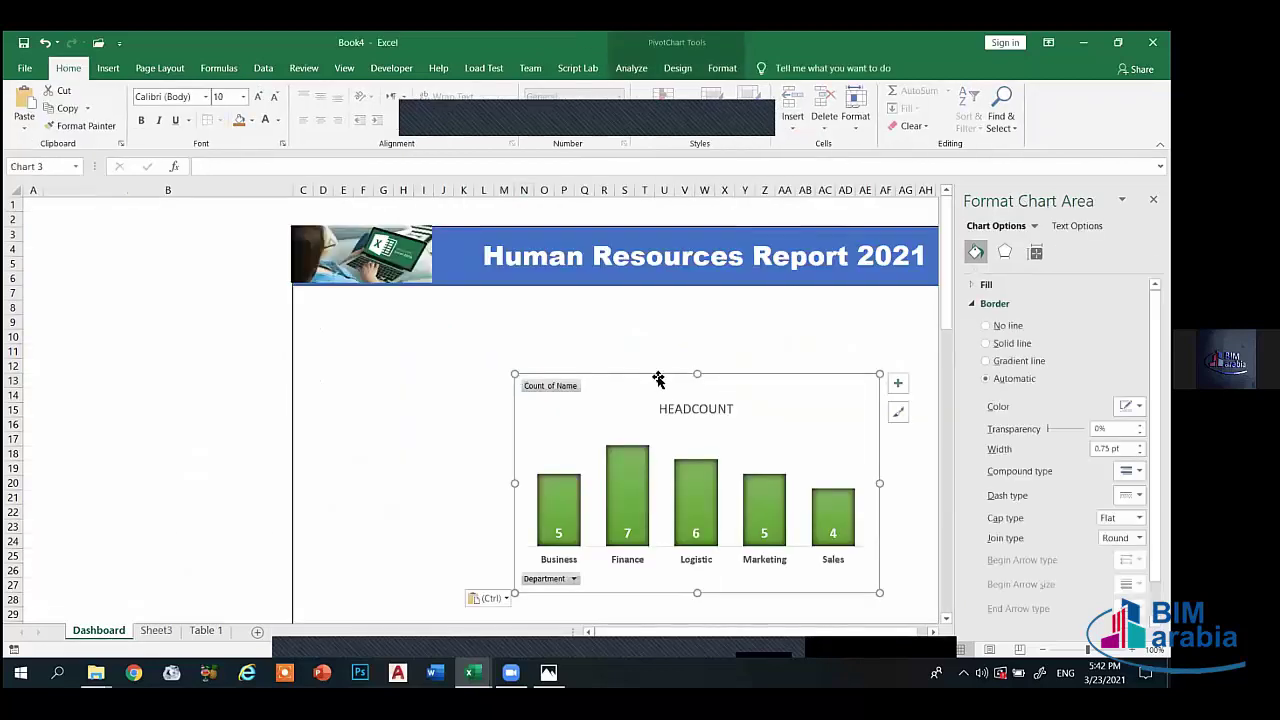
pyautogui.moveTo(582, 330); pyautogui.dragTo(441, 293)
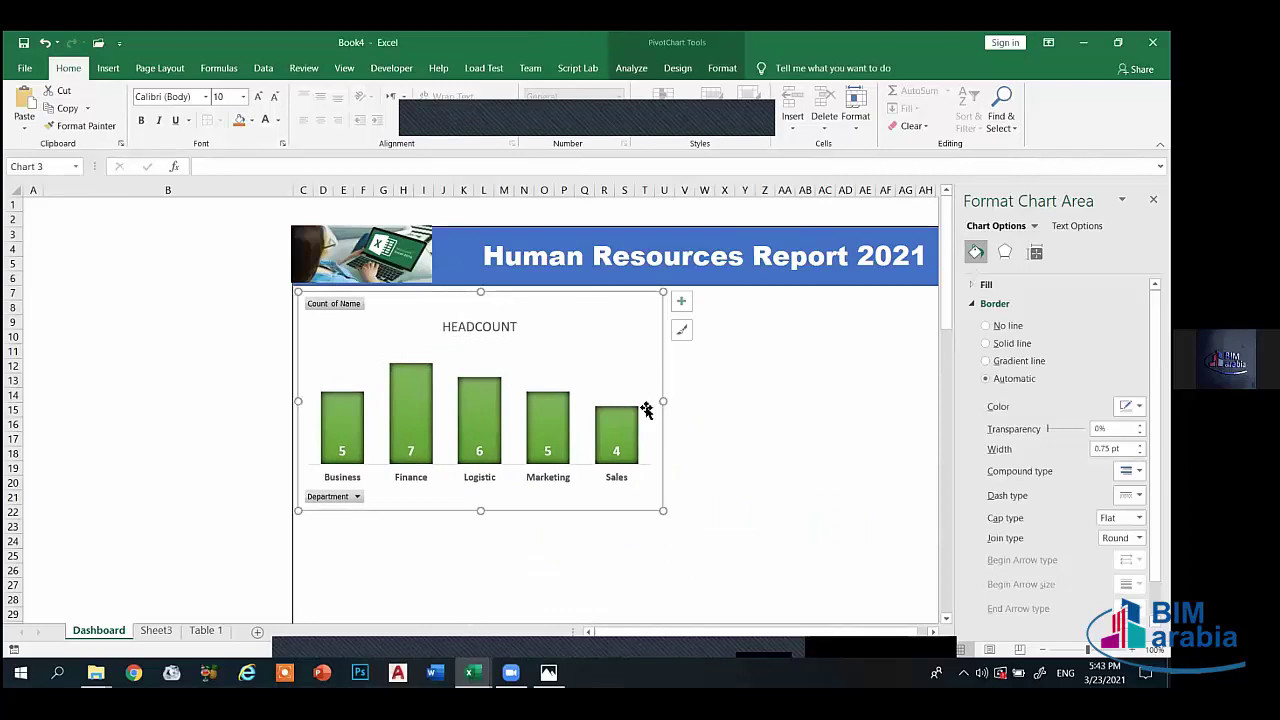
pyautogui.moveTo(662, 400)
pyautogui.mouseDown()
pyautogui.moveTo(430, 393)
pyautogui.moveTo(443, 393)
pyautogui.mouseUp()
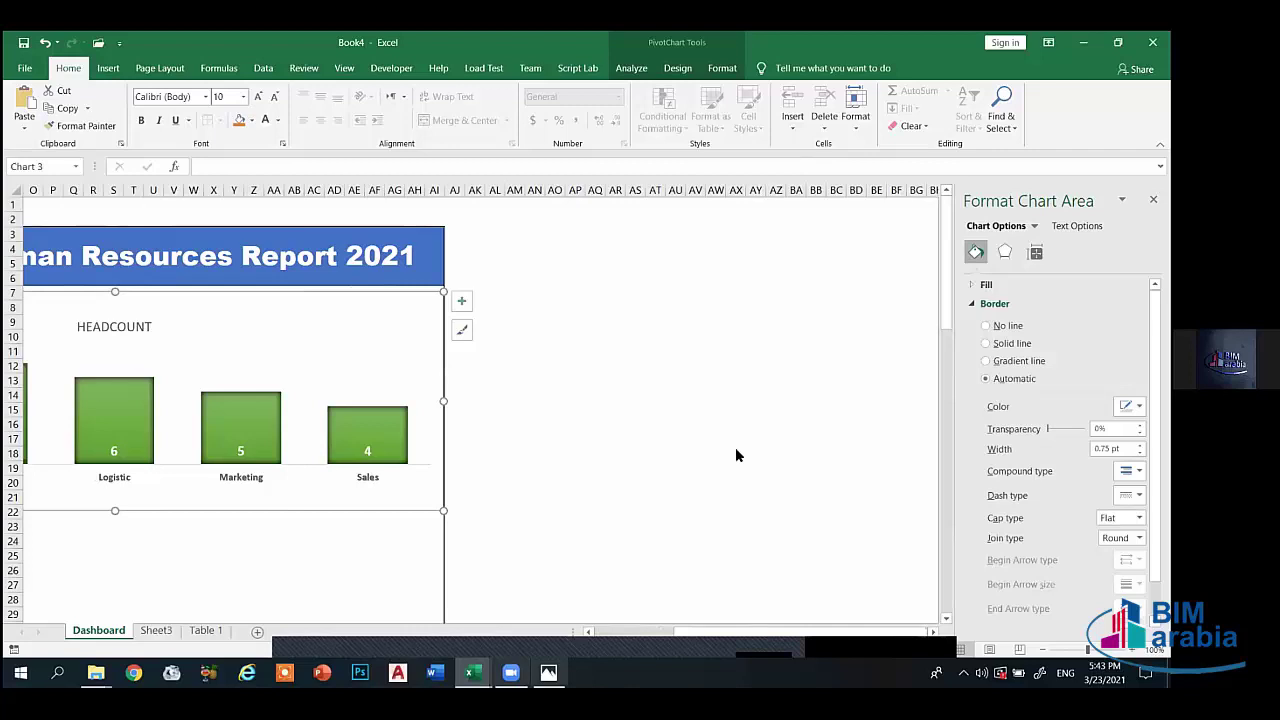
pyautogui.hscroll(-5, 725, 505)
pyautogui.click(668, 507)
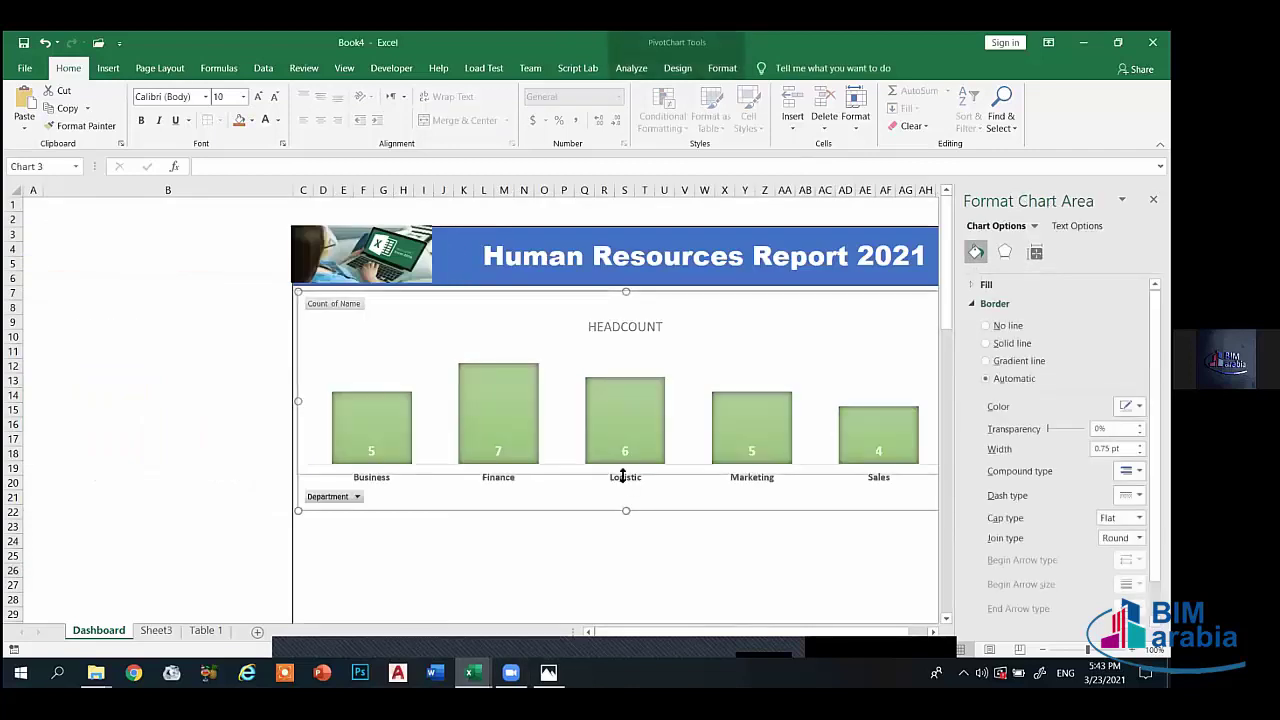
pyautogui.moveTo(625, 510); pyautogui.dragTo(625, 474)
pyautogui.click(455, 498)
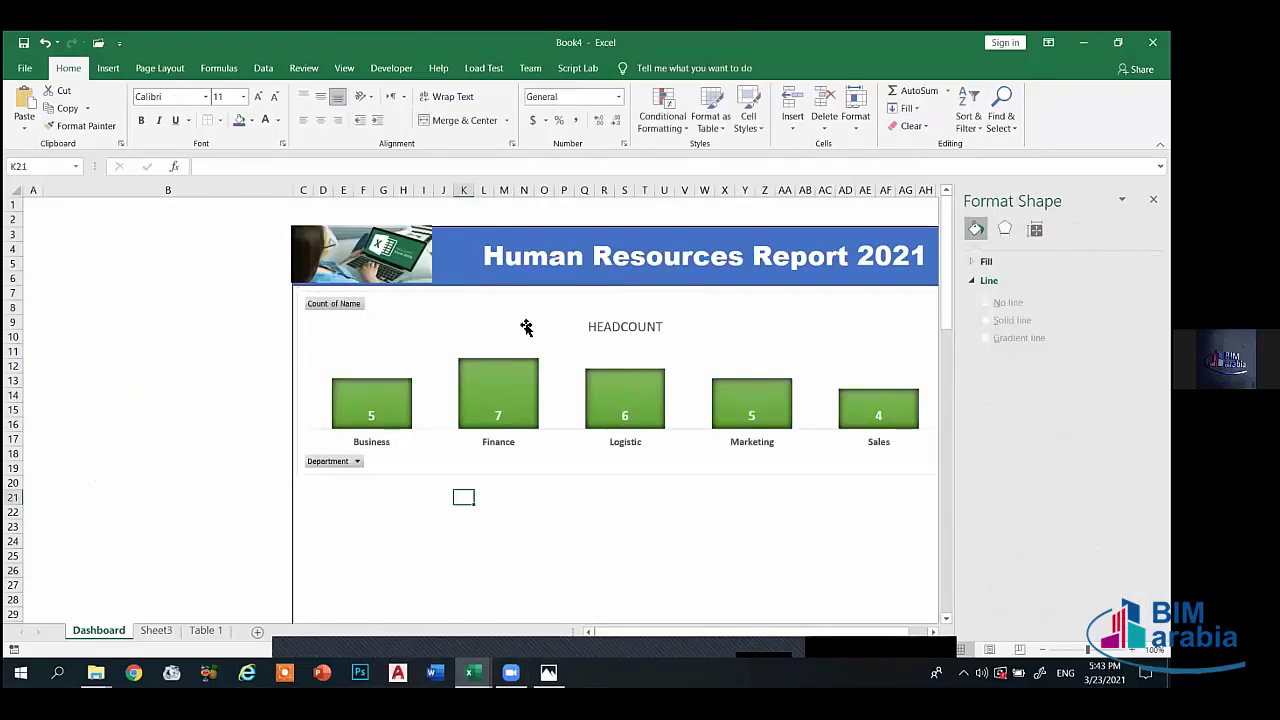
# - Give the dashboard HEADCOUNT chart a black shape outline
pyautogui.moveTo(514, 294); pyautogui.dragTo(511, 289)
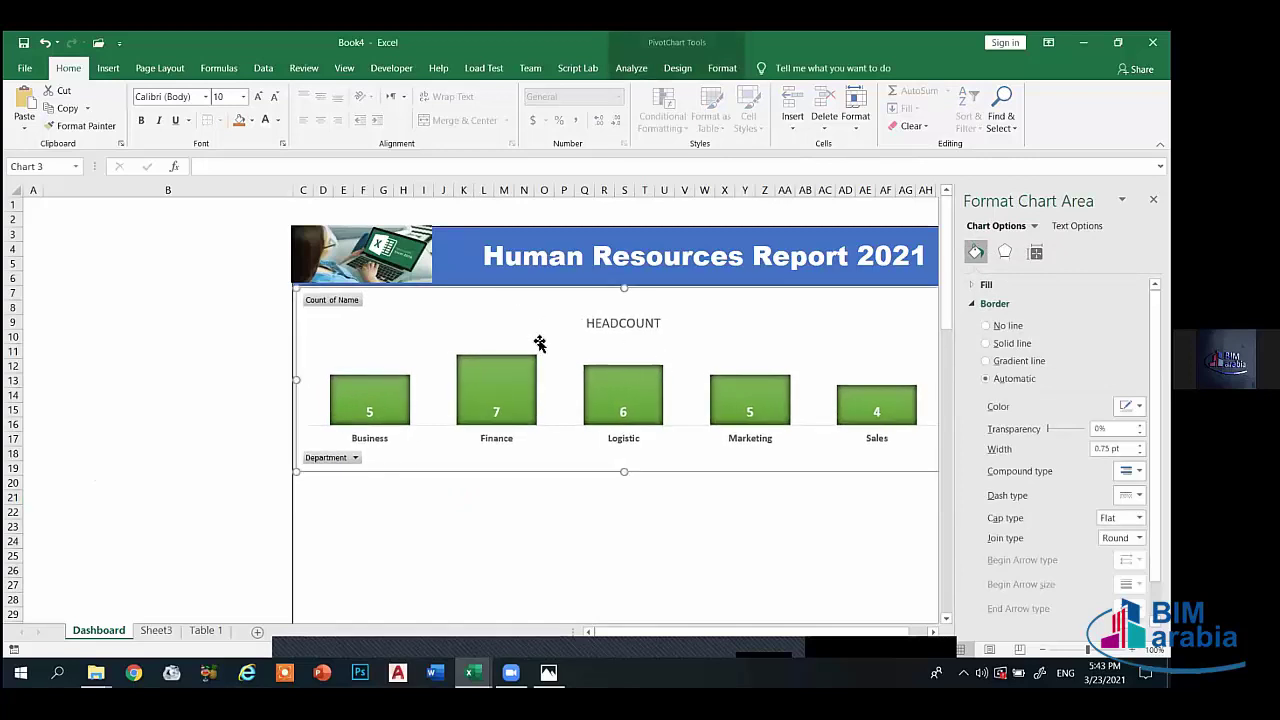
pyautogui.click(681, 72)
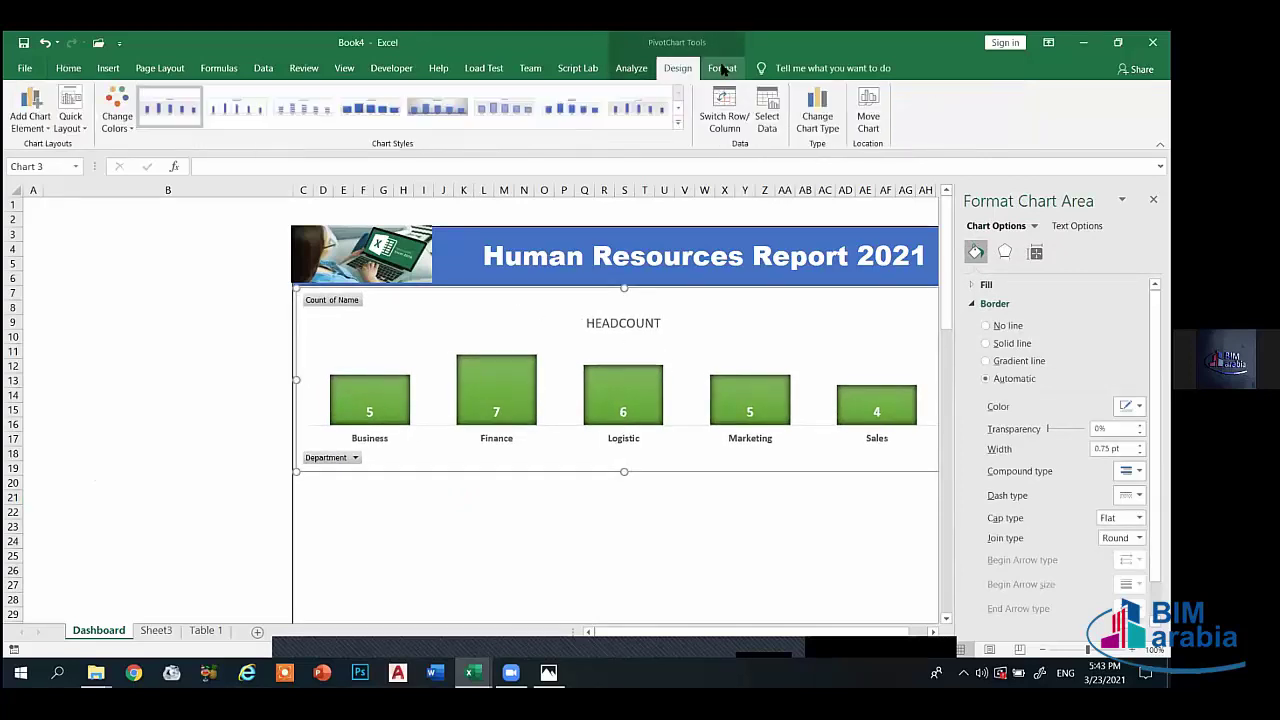
pyautogui.click(720, 70)
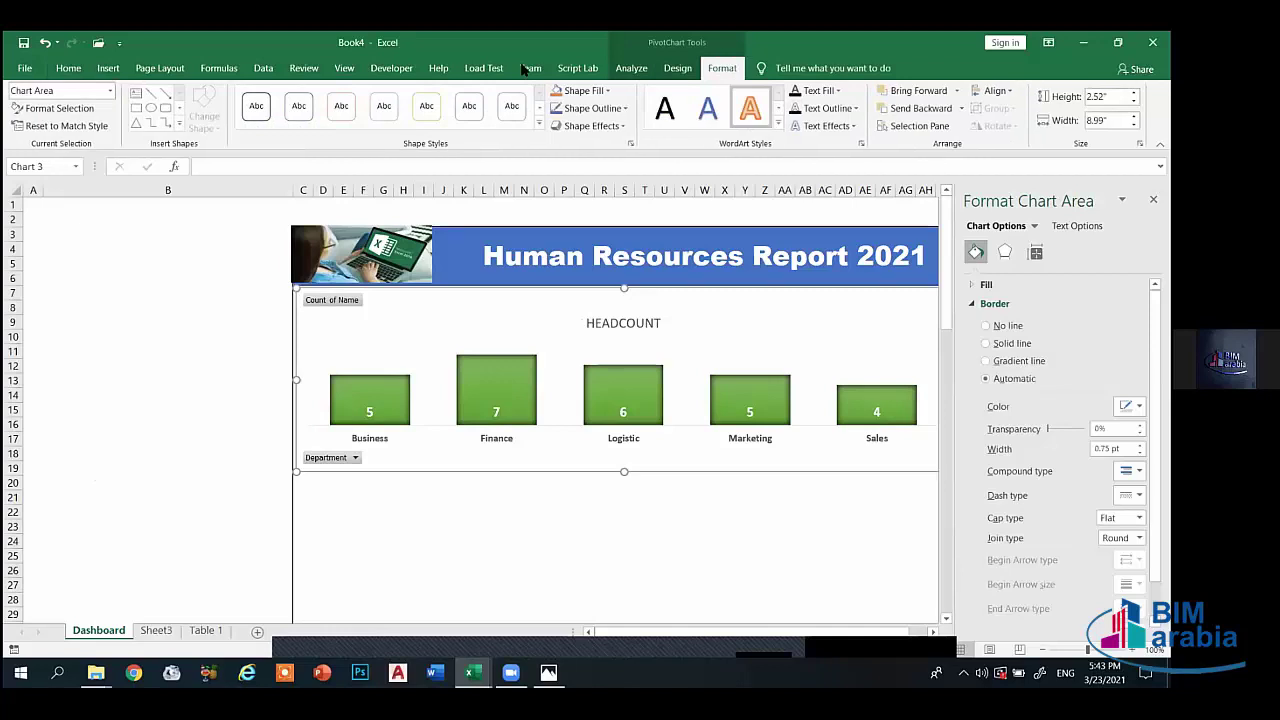
pyautogui.click(618, 108)
pyautogui.click(567, 161)
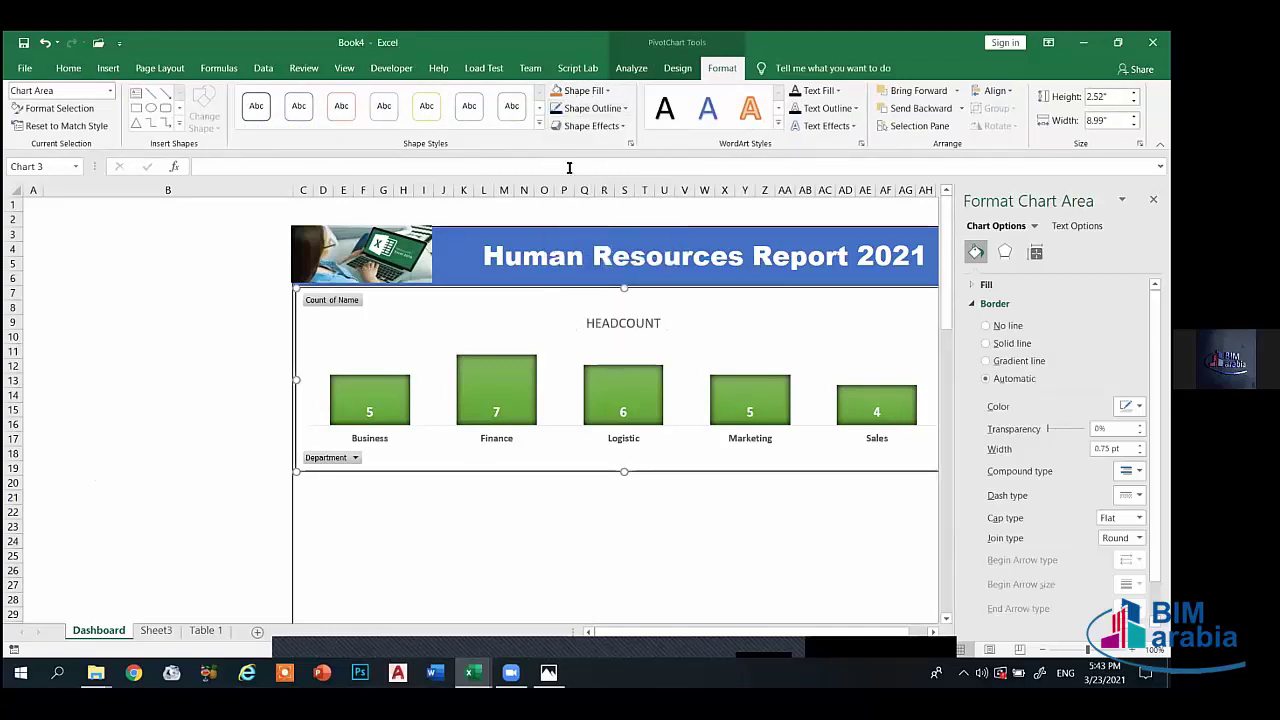
pyautogui.click(464, 496)
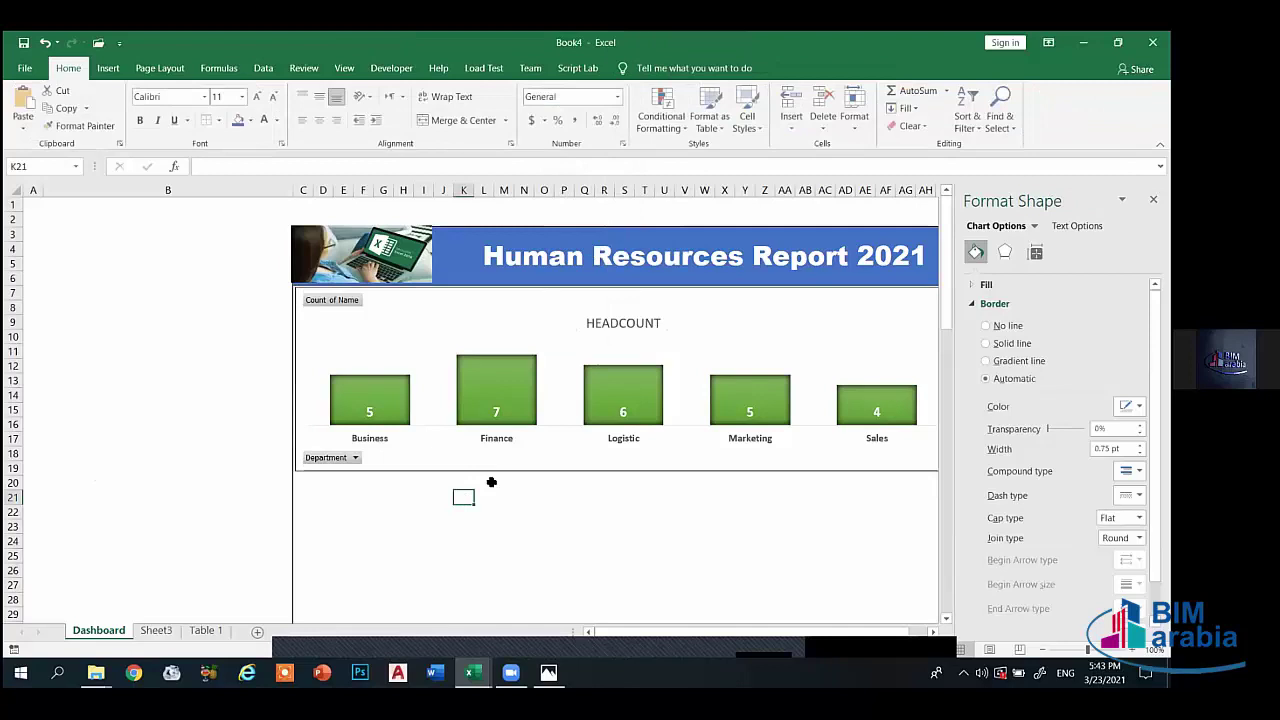
# - Nudge the chart flush under the banner and check the layout in print preview
pyautogui.click(448, 289)
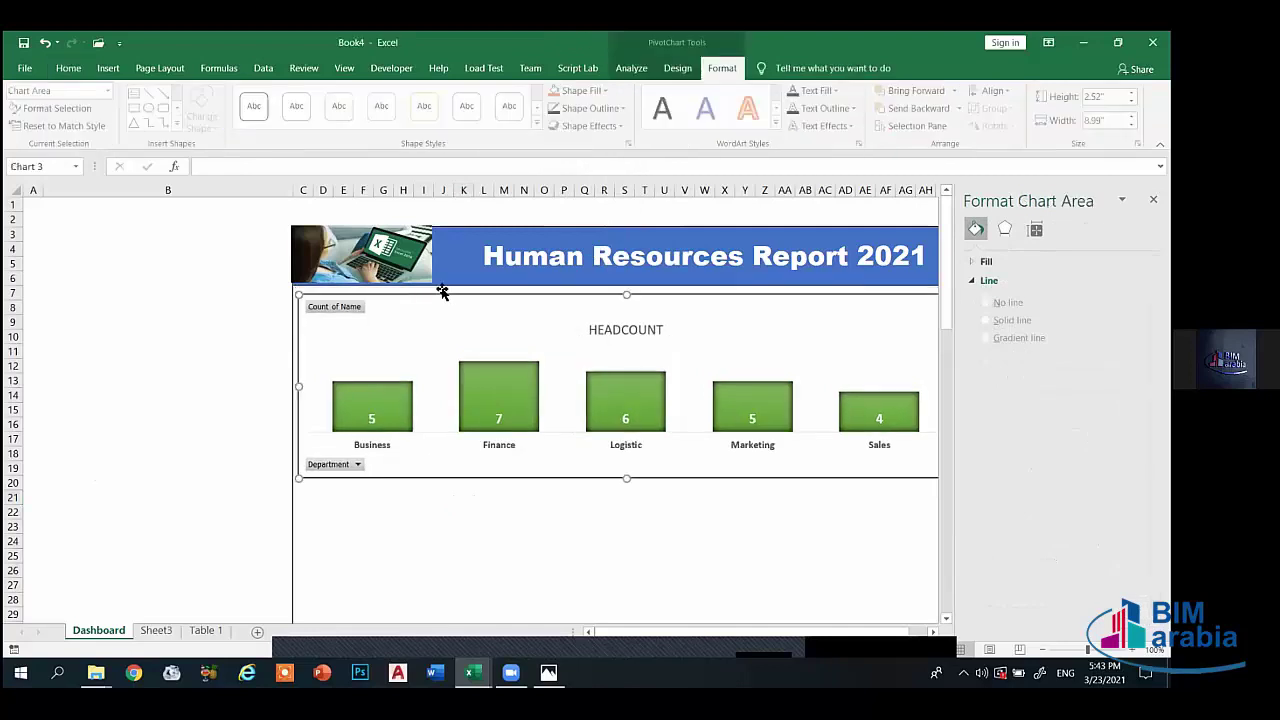
pyautogui.moveTo(448, 289); pyautogui.dragTo(448, 286)
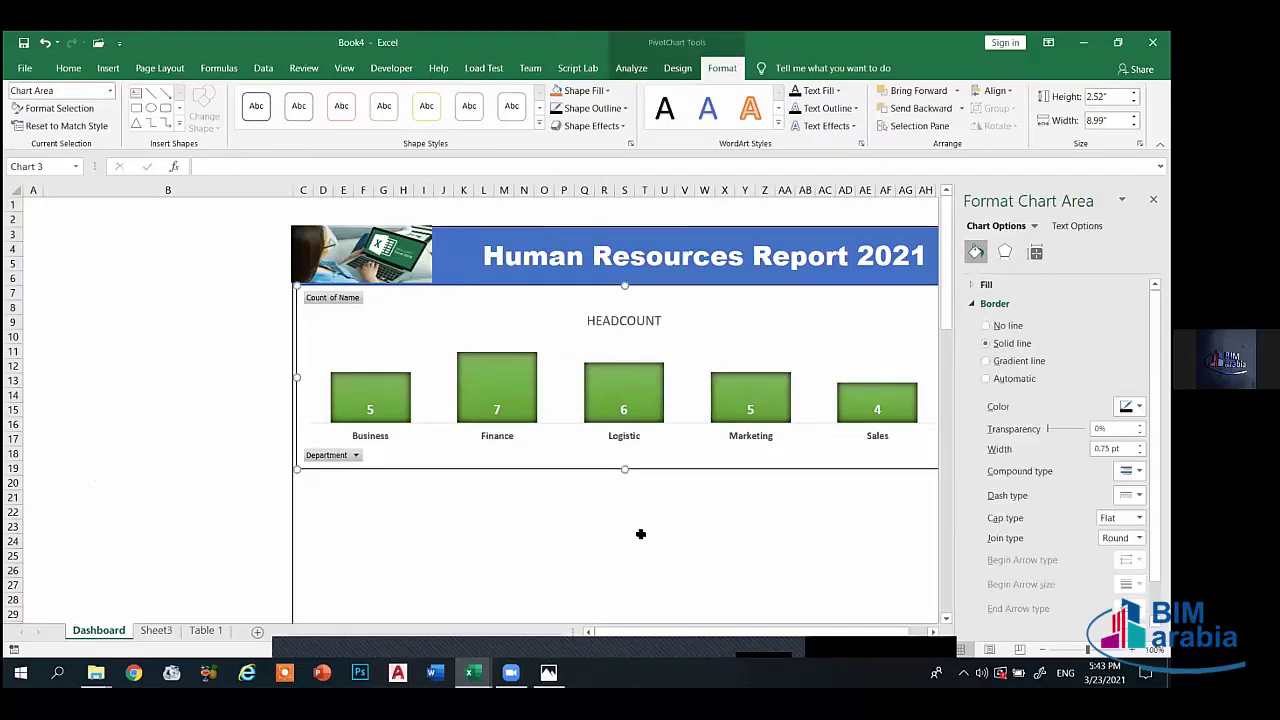
pyautogui.click(1153, 199)
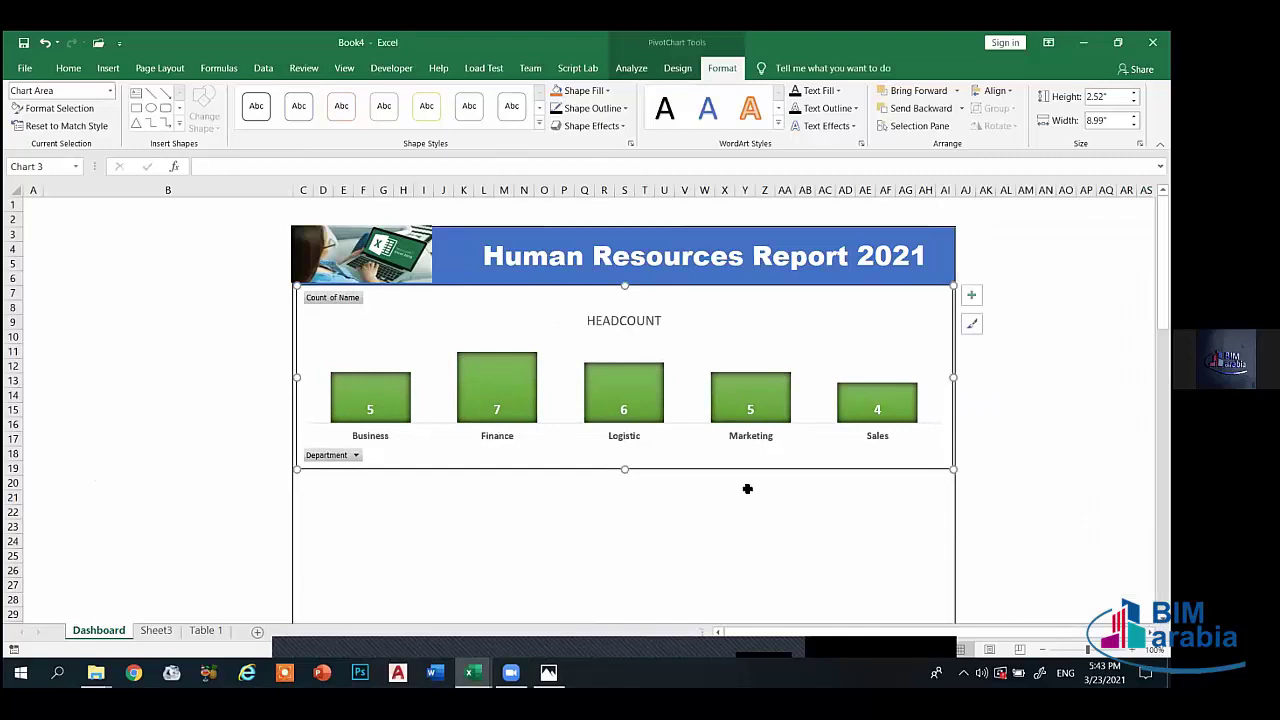
pyautogui.click(745, 541)
pyautogui.moveTo(773, 380)
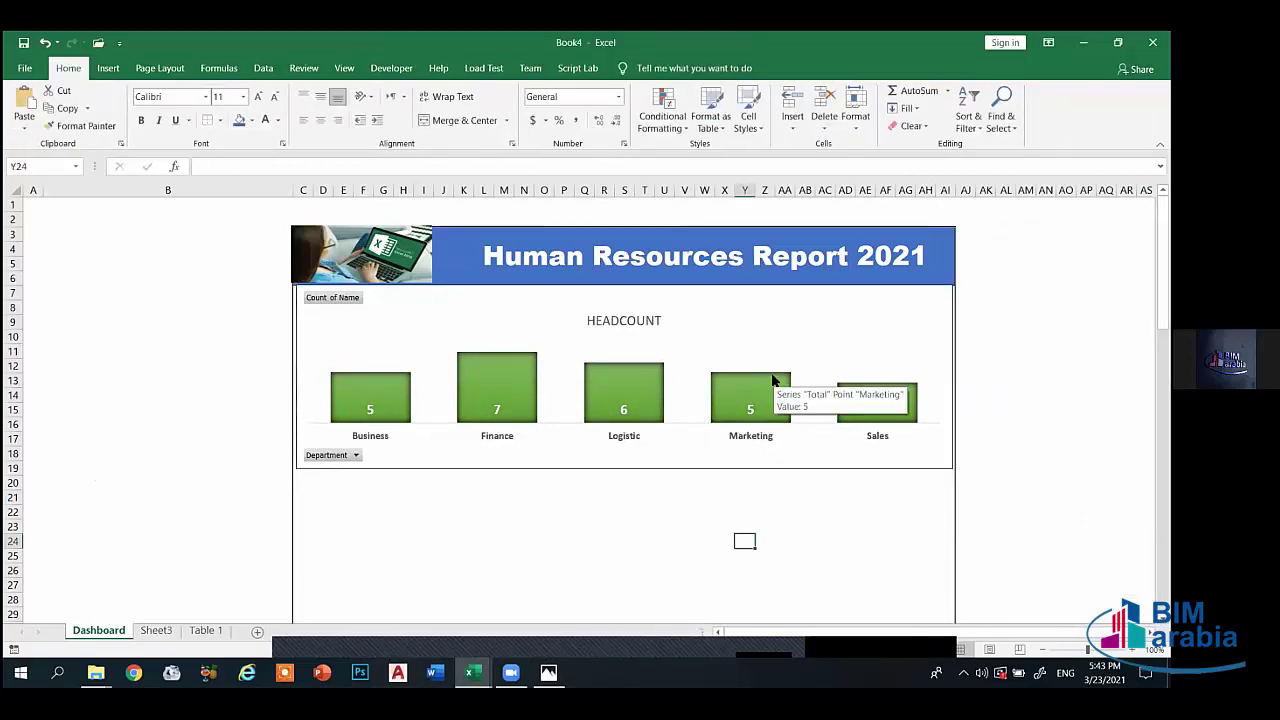
pyautogui.hotkey('ctrl', 'p')
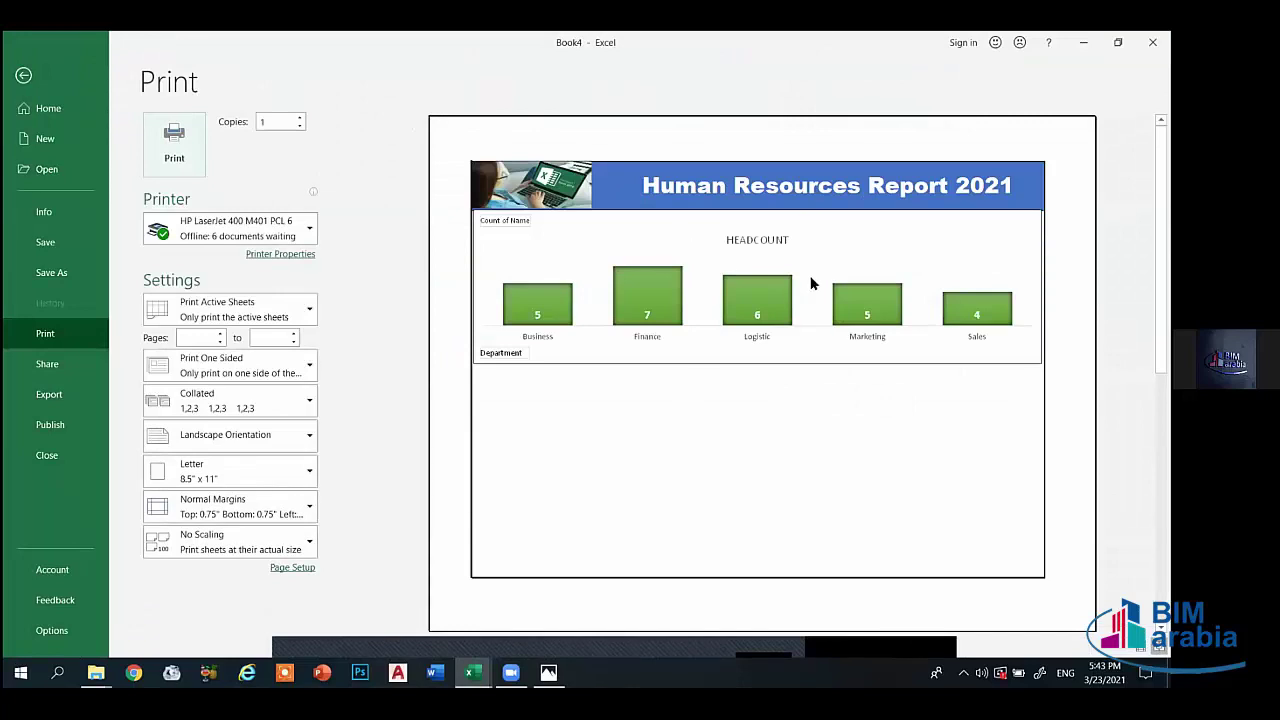
pyautogui.press('Escape')
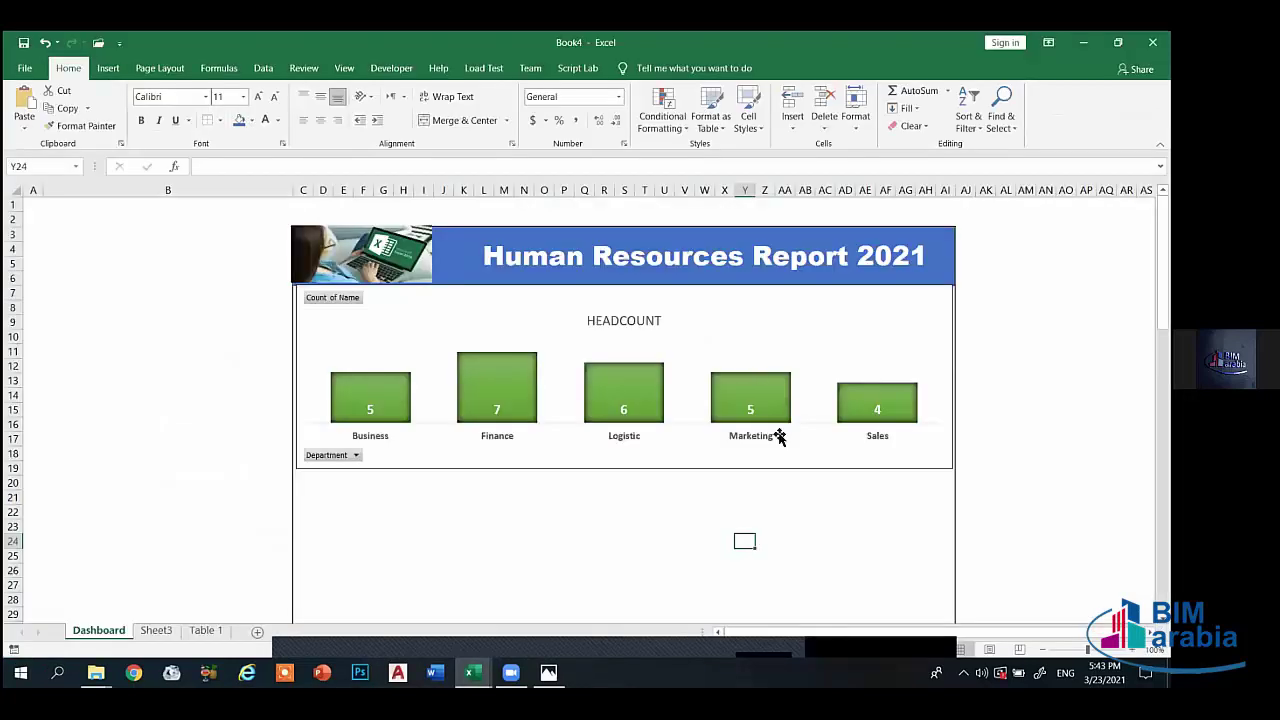
# - Format the HEADCOUNT chart title as bold, 18 pt and red
pyautogui.click(621, 321)
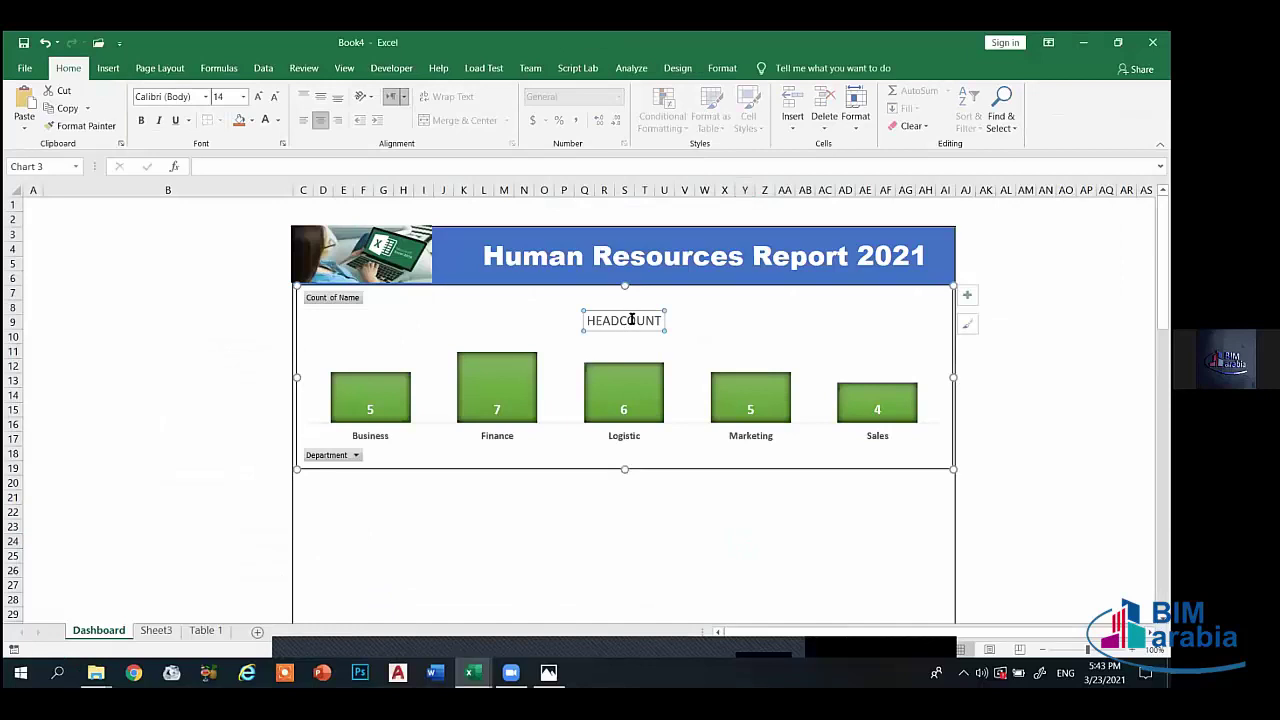
pyautogui.click(142, 120)
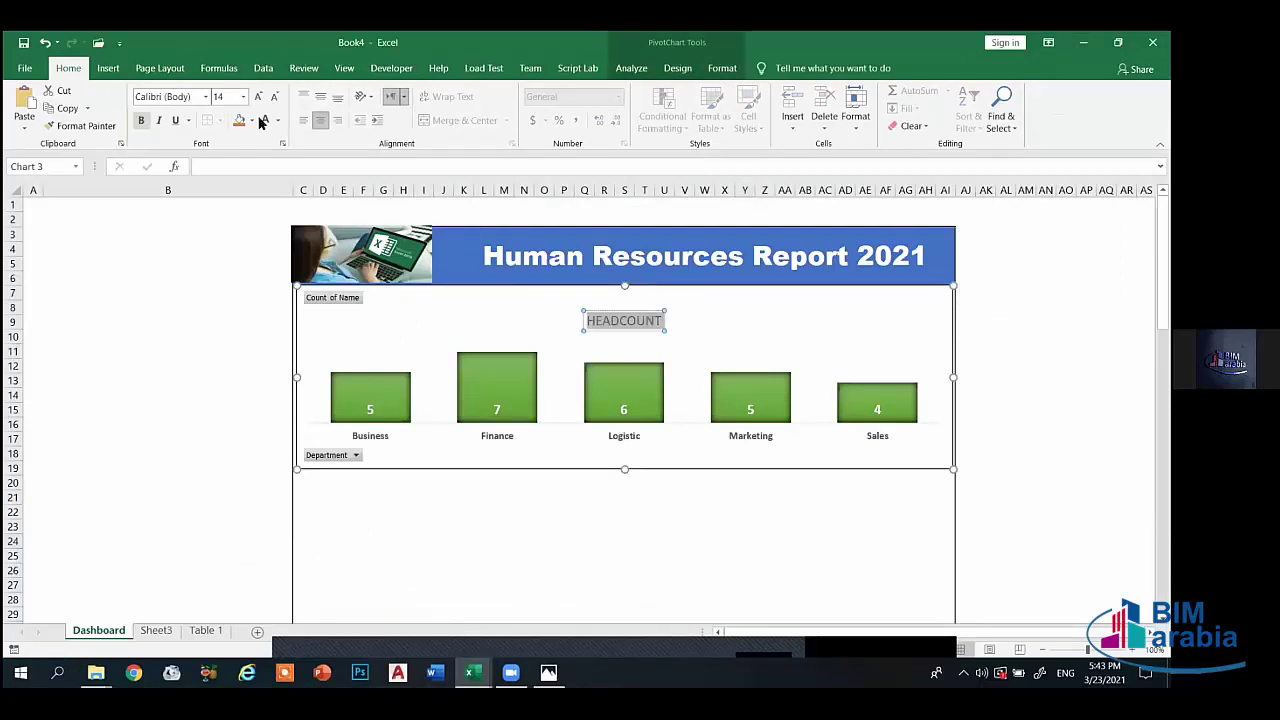
pyautogui.click(258, 98)
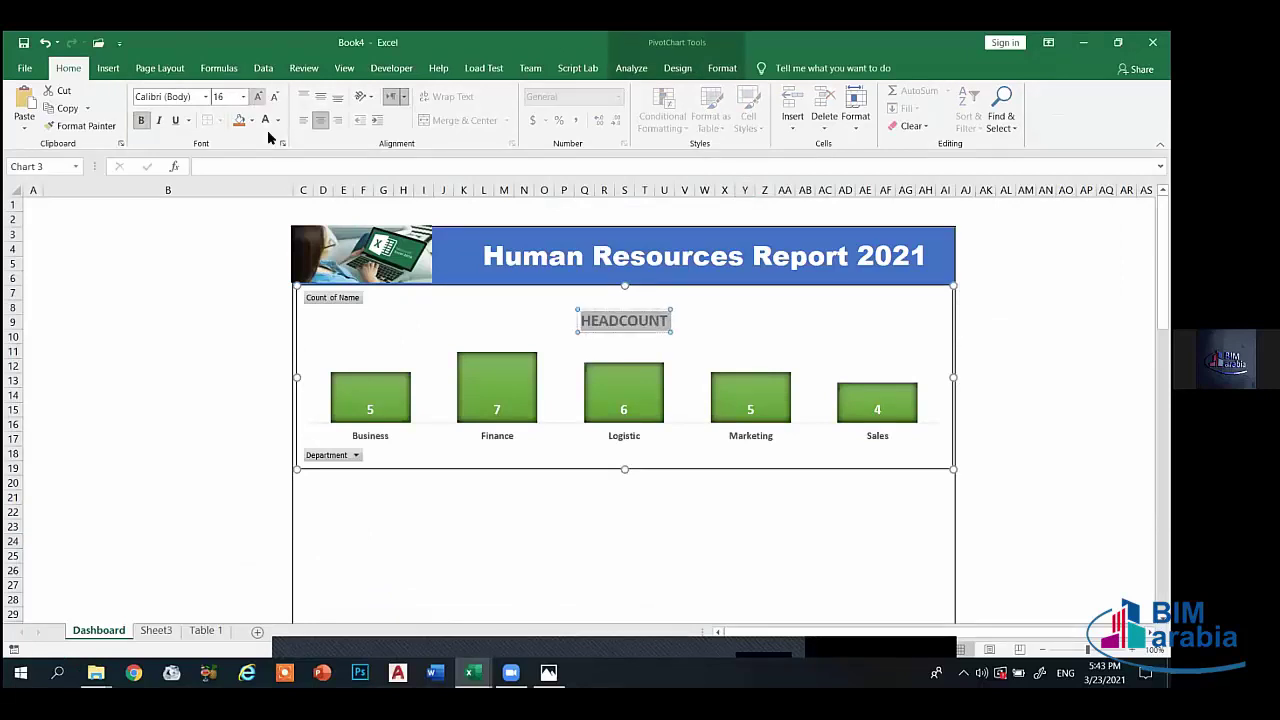
pyautogui.click(258, 98)
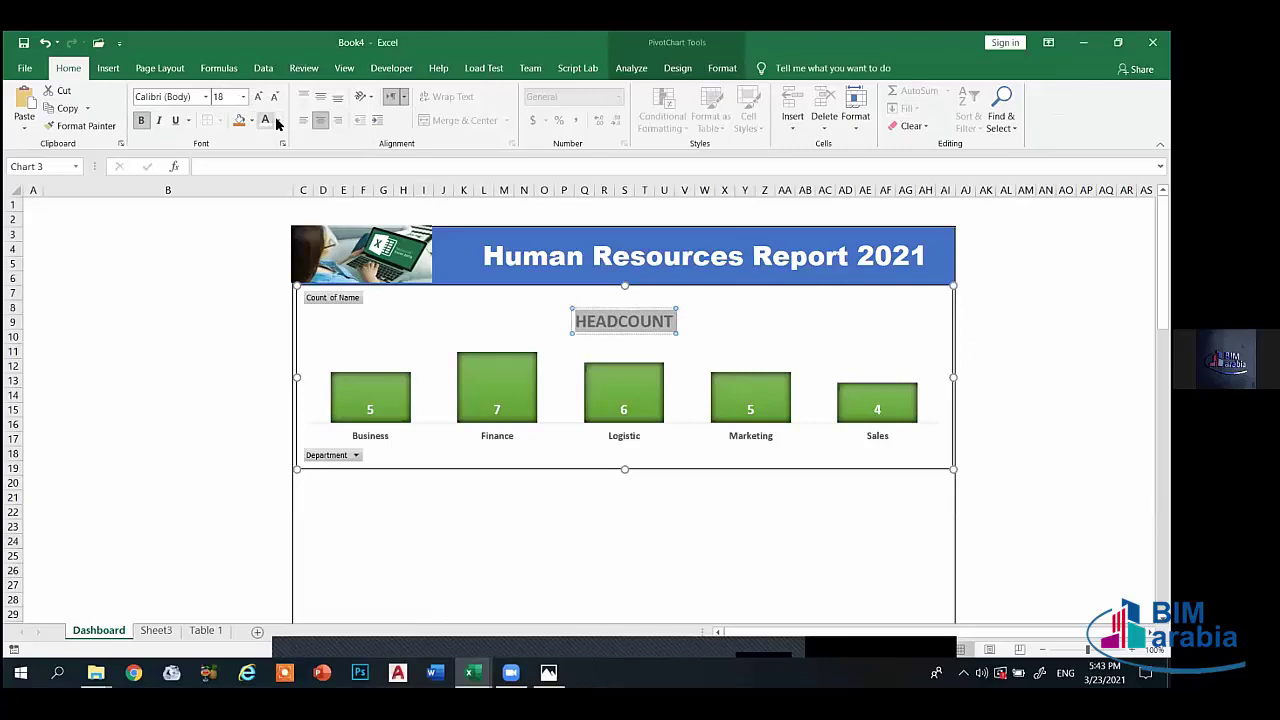
pyautogui.click(278, 120)
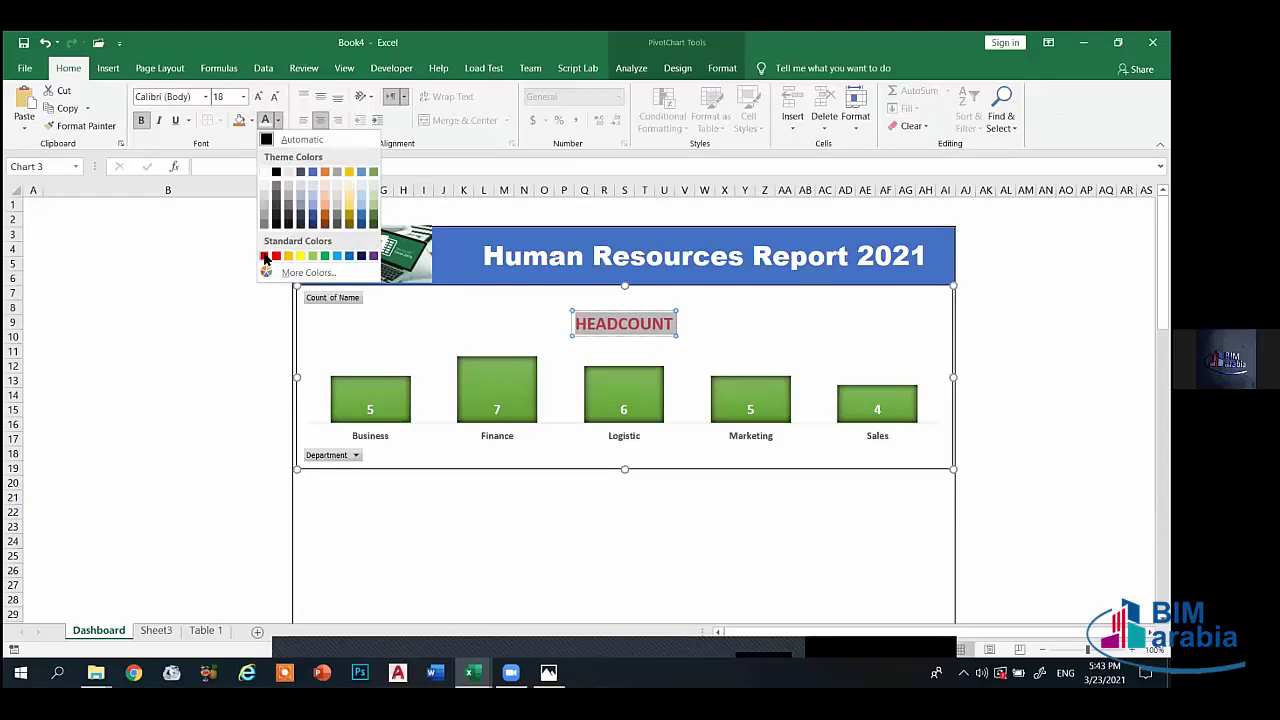
pyautogui.click(265, 257)
pyautogui.click(710, 330)
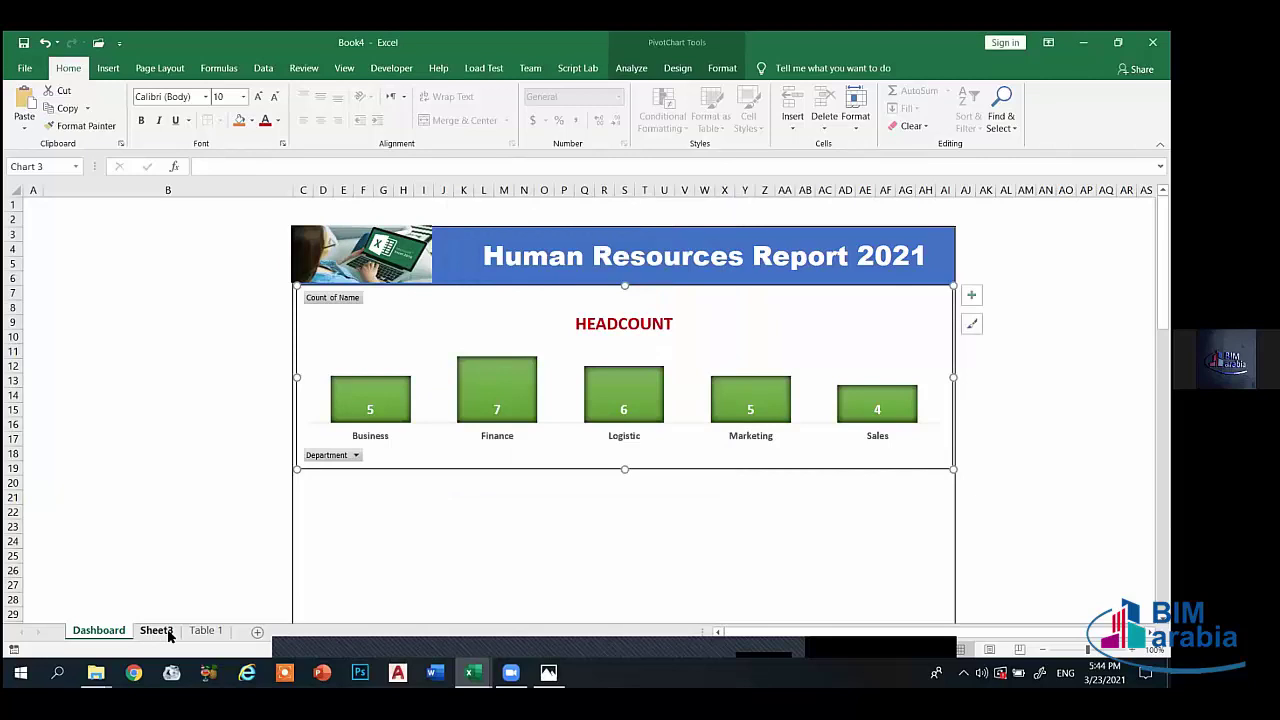
pyautogui.click(437, 602)
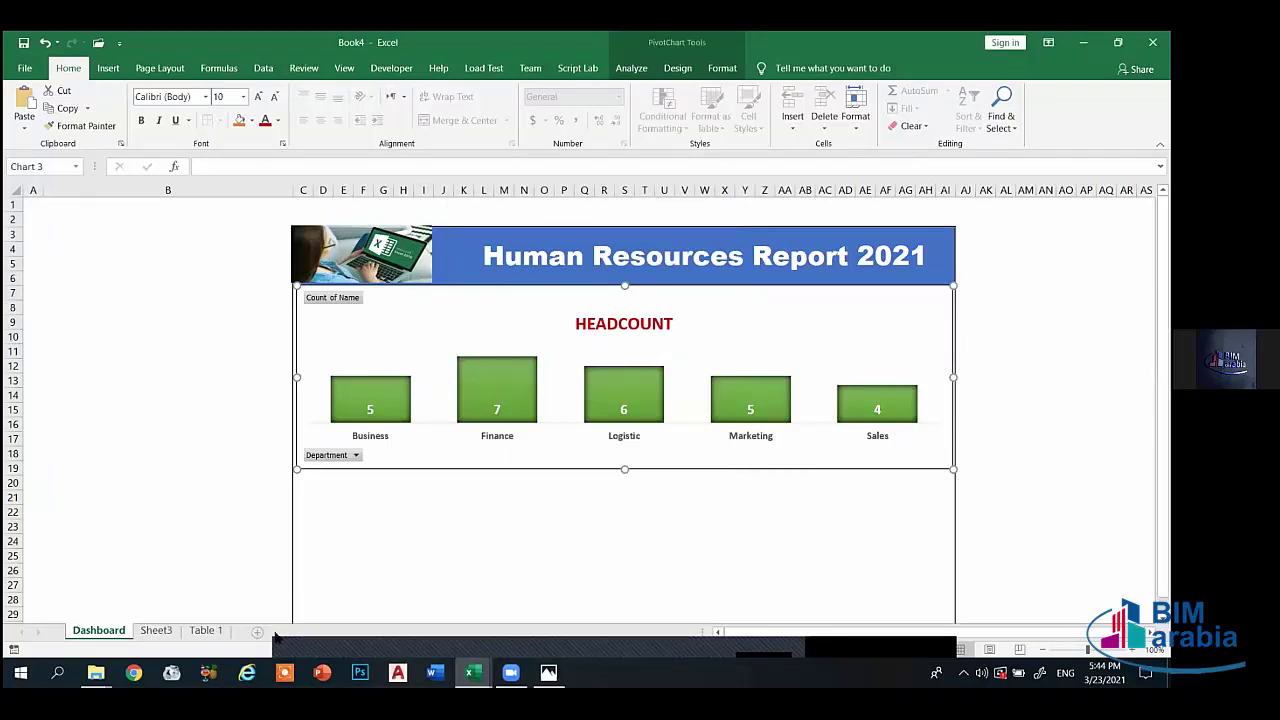
# - Add a new blank worksheet and make a first attempt at narrowing all its columns
pyautogui.hotkey('shift', 'F11')
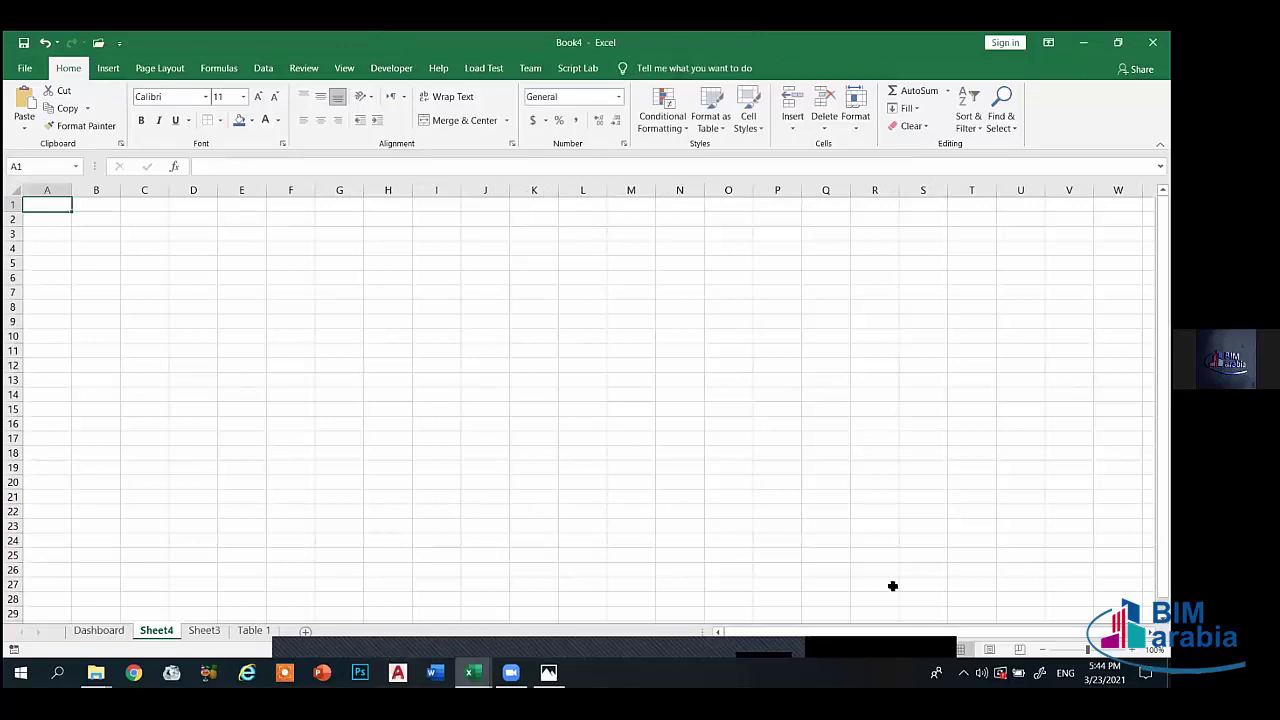
pyautogui.click(339, 291)
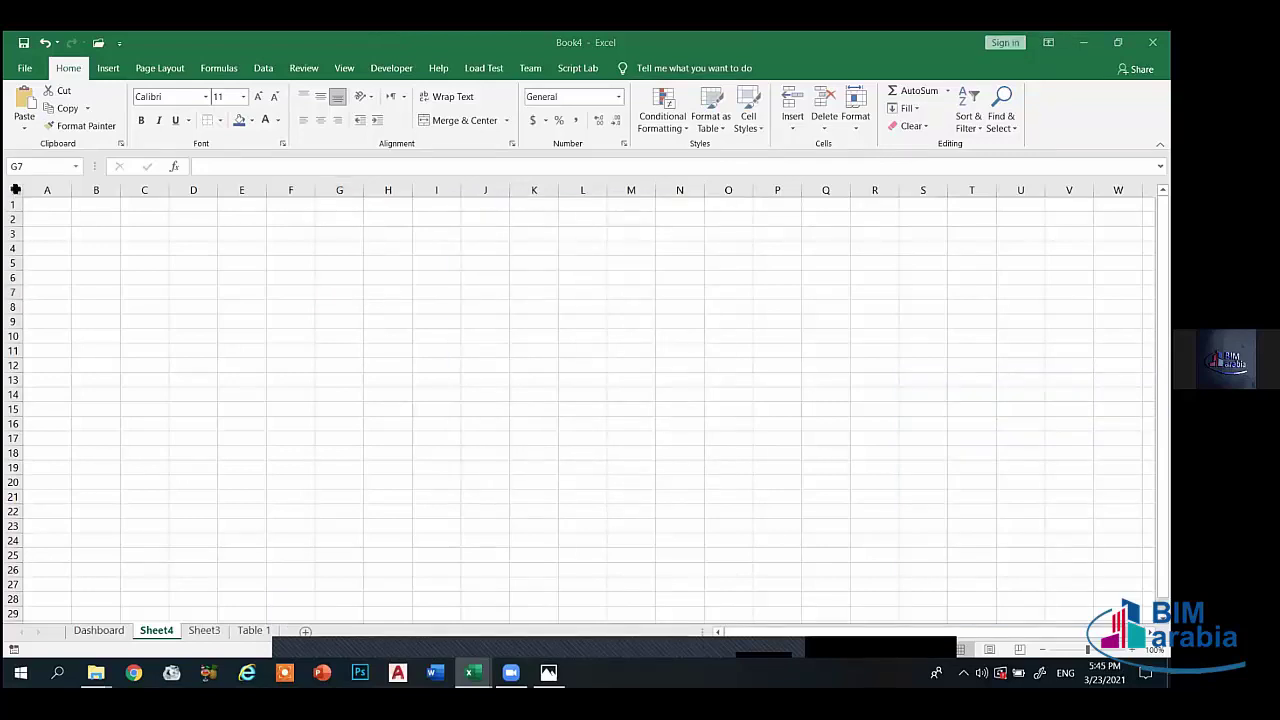
pyautogui.hotkey('ctrl', 'a')
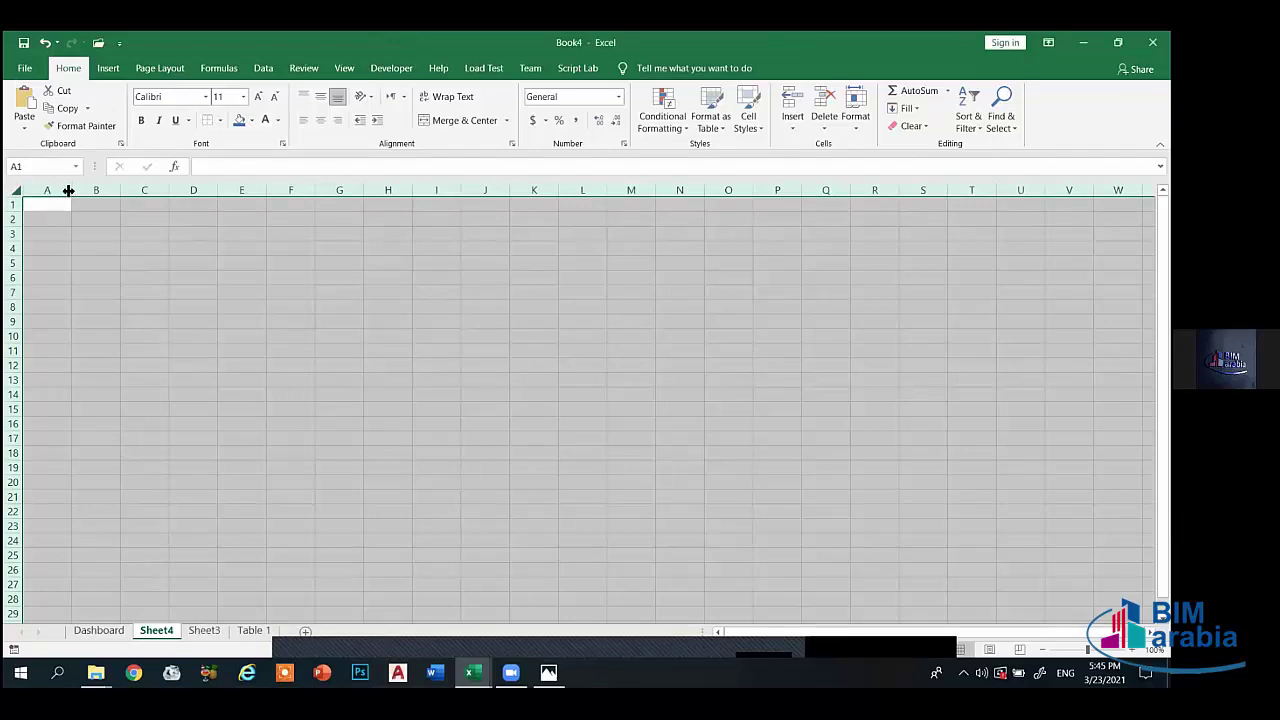
pyautogui.moveTo(68, 190); pyautogui.dragTo(68, 197)
pyautogui.click(36, 209)
pyautogui.click(14, 203)
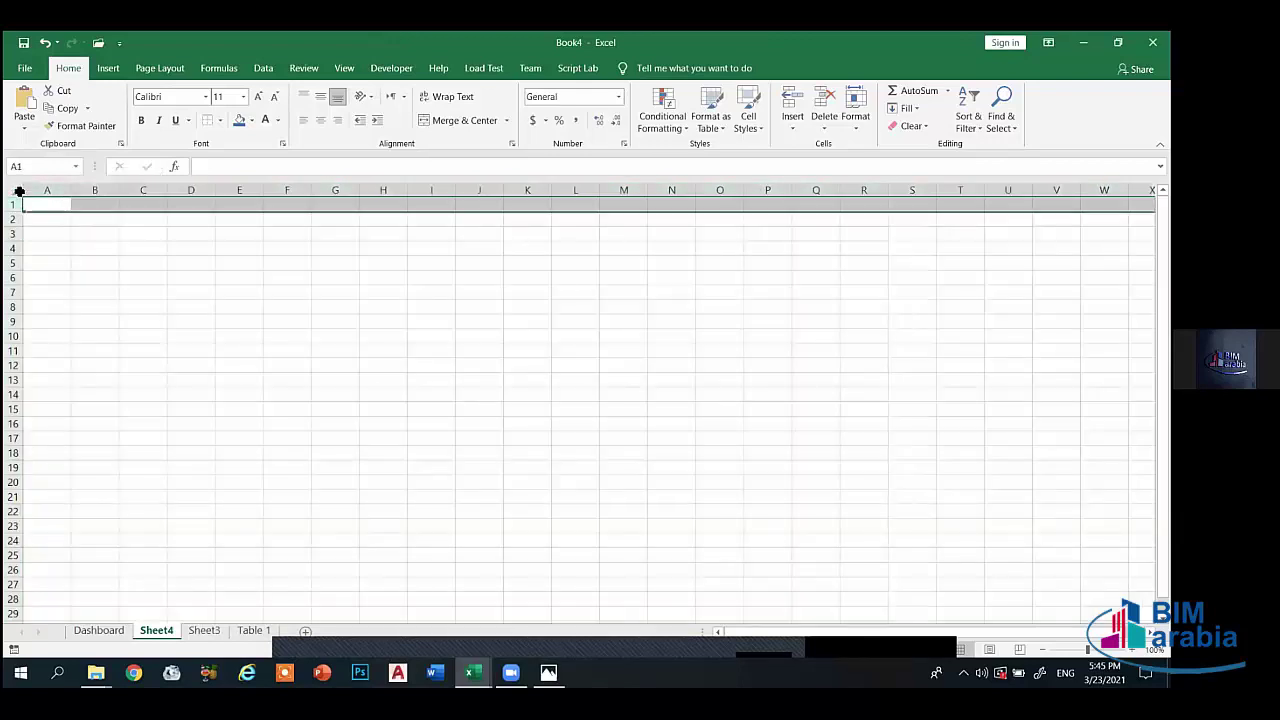
pyautogui.click(19, 190)
# - Shrink every column of the sheet to 3.22 wide to form a square grid
pyautogui.click(188, 293)
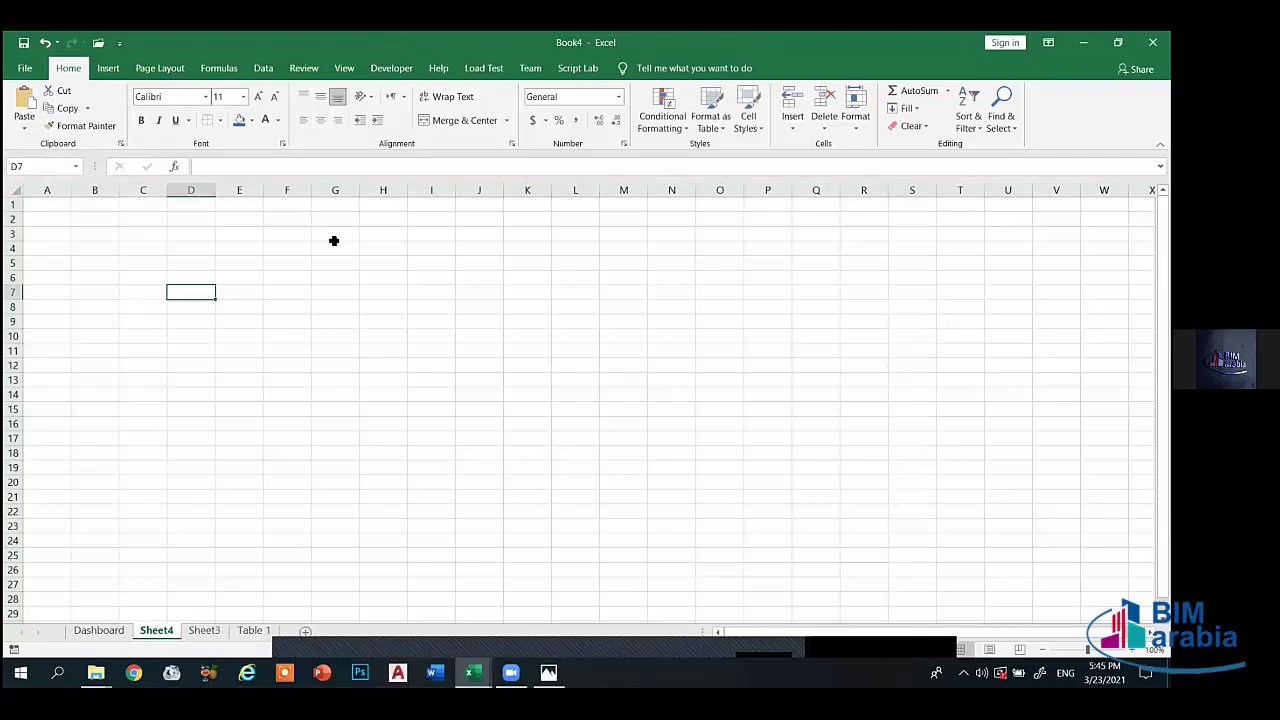
pyautogui.hotkey('ctrl', 'a')
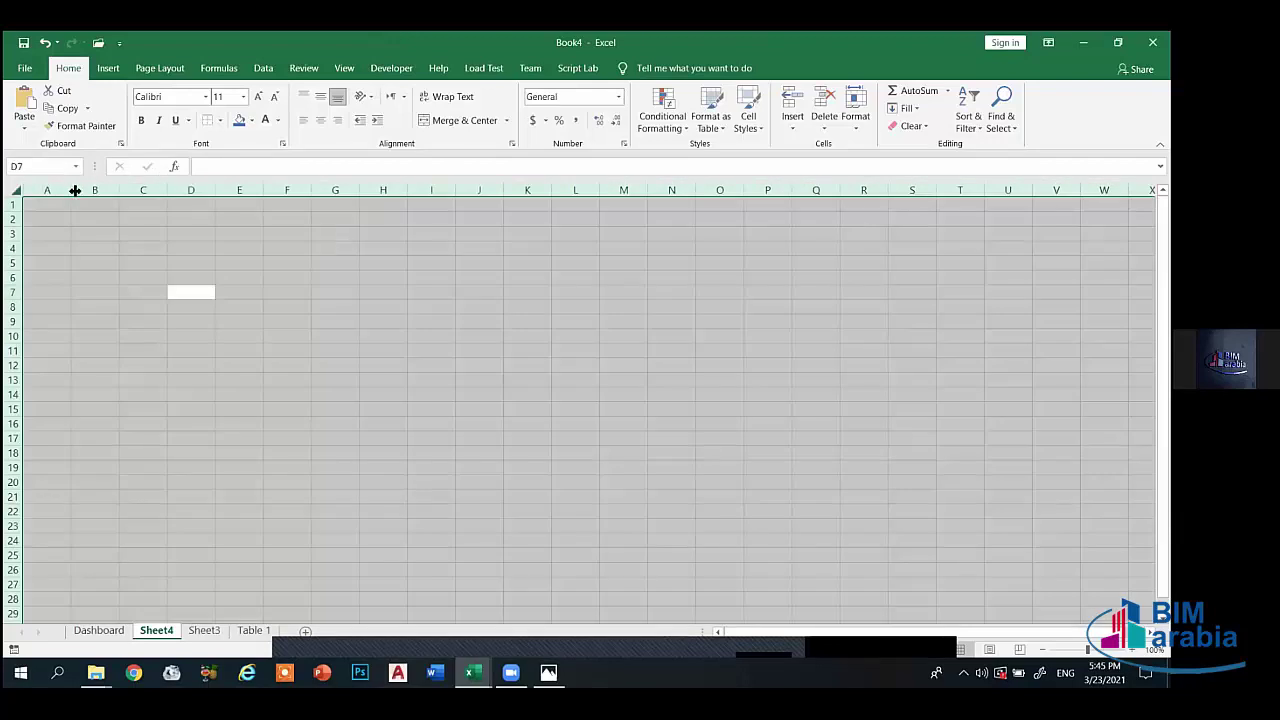
pyautogui.moveTo(70, 189); pyautogui.dragTo(44, 188)
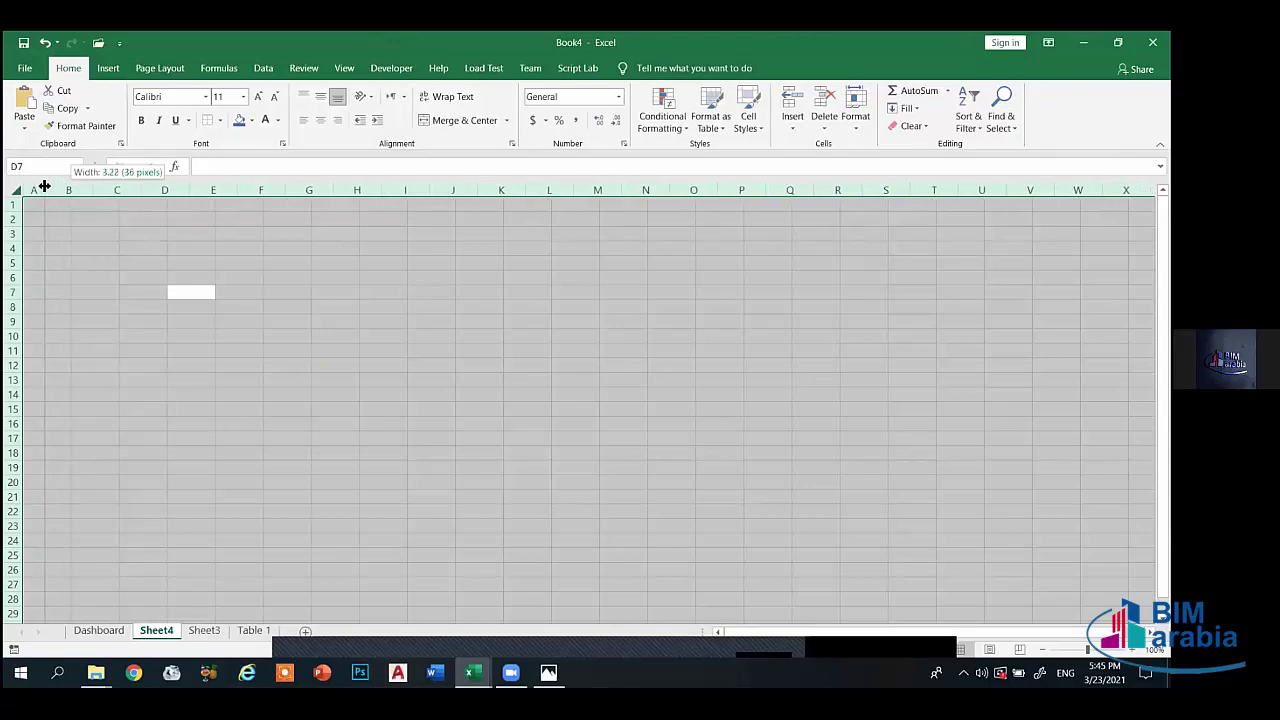
pyautogui.click(548, 262)
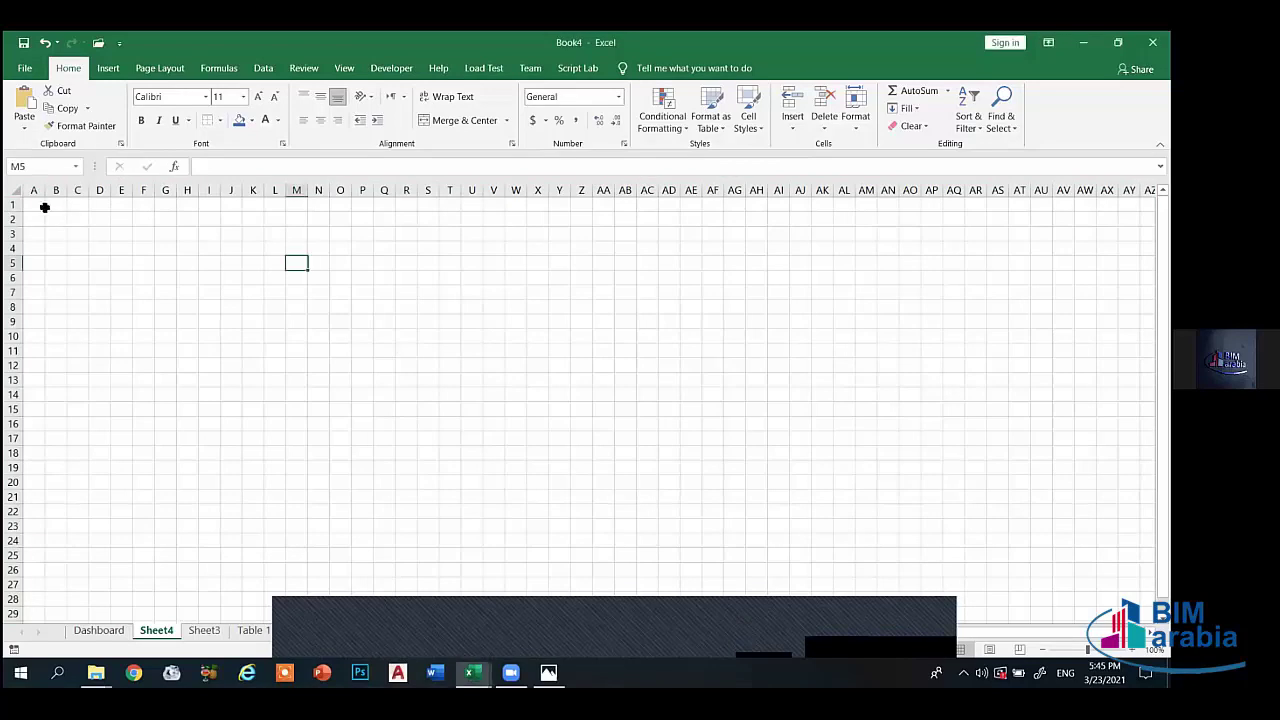
# - Switch to Page Layout and select the block A1:AD29
pyautogui.click(157, 68)
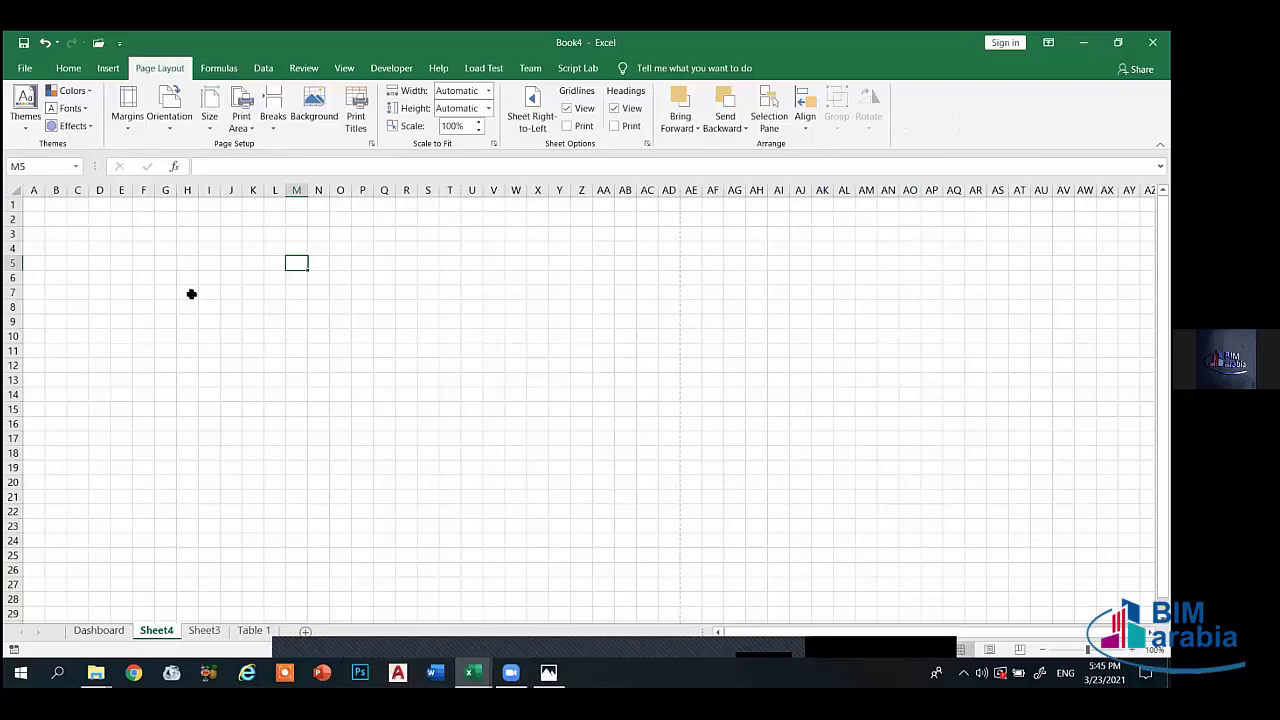
pyautogui.moveTo(26, 203); pyautogui.dragTo(333, 362)
pyautogui.moveTo(625, 594)
pyautogui.mouseDown()
pyautogui.moveTo(661, 330)
pyautogui.moveTo(629, 337)
pyautogui.mouseUp()
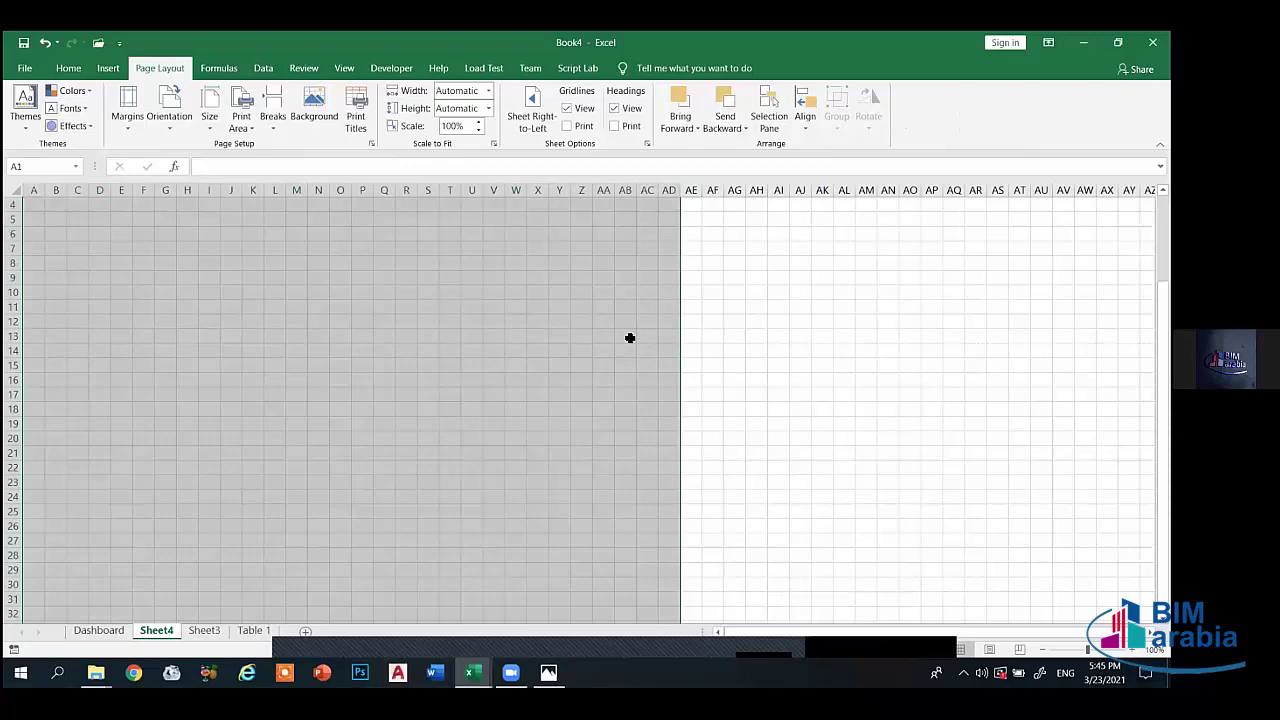
# - Put a thick outside border around the selected cell block
pyautogui.click(68, 68)
pyautogui.click(218, 120)
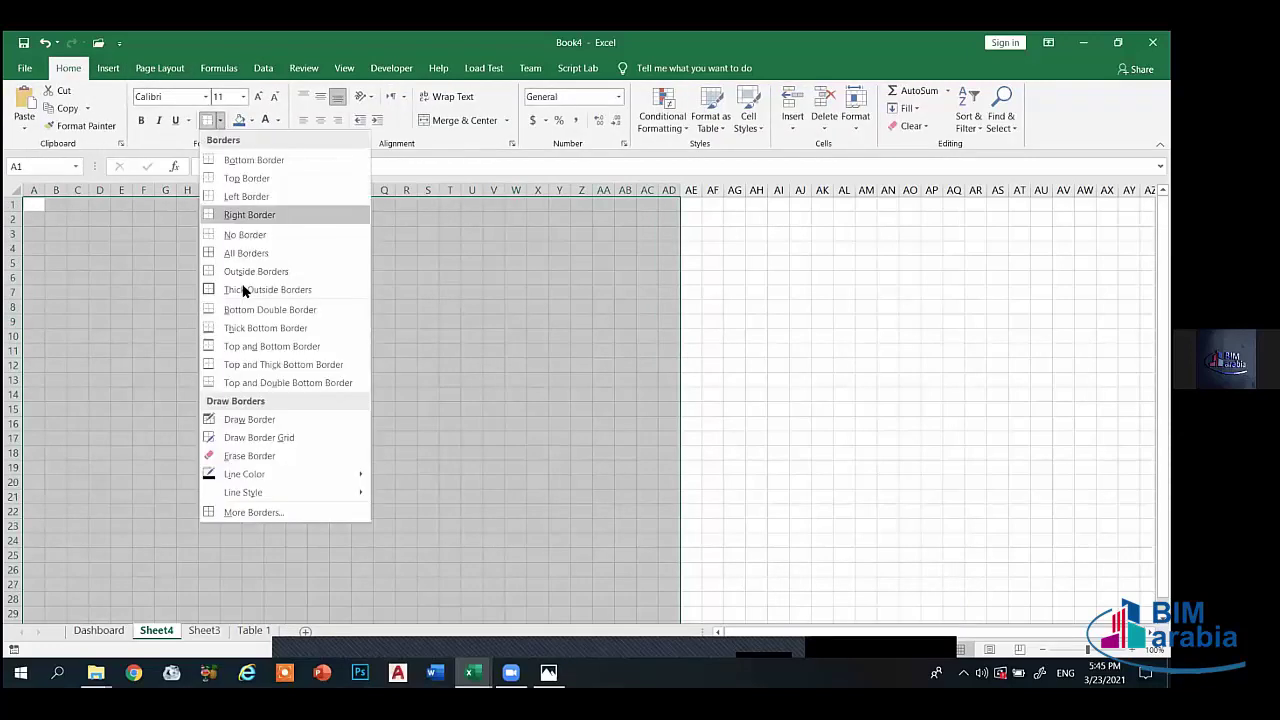
pyautogui.click(250, 278)
pyautogui.click(143, 263)
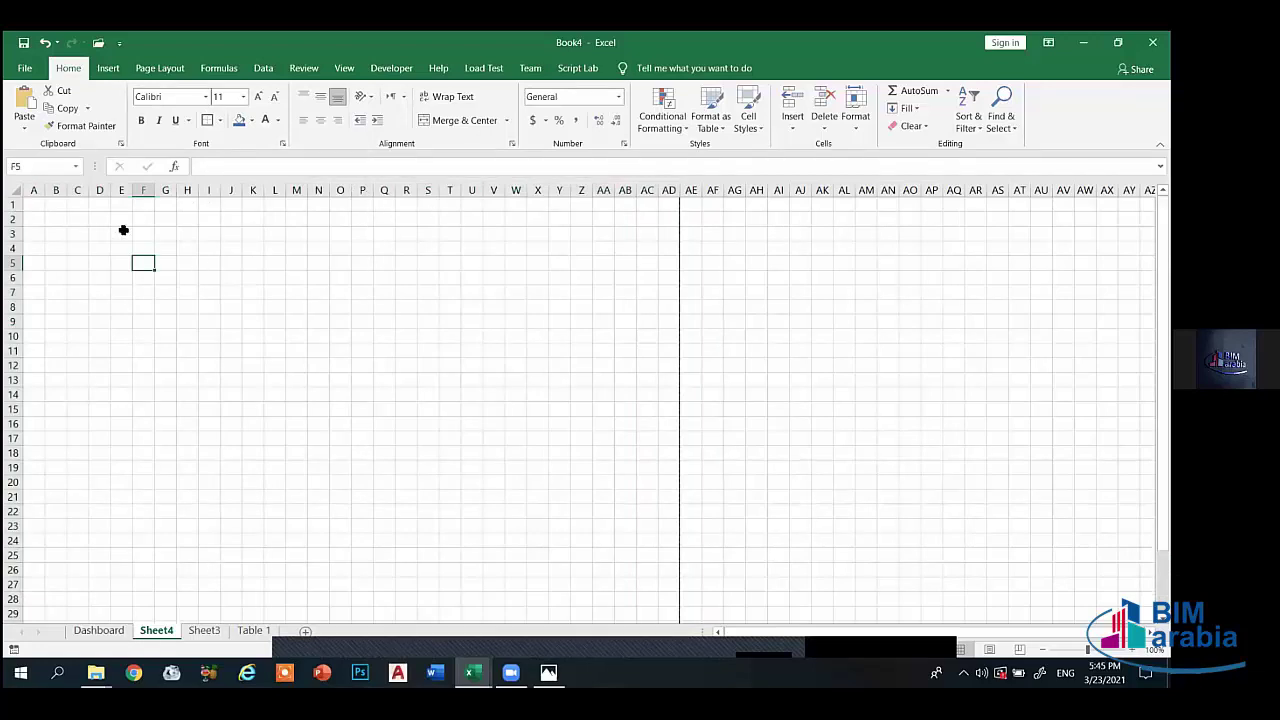
# - Insert two blank columns at the left and one blank row above the framed block
pyautogui.click(35, 190)
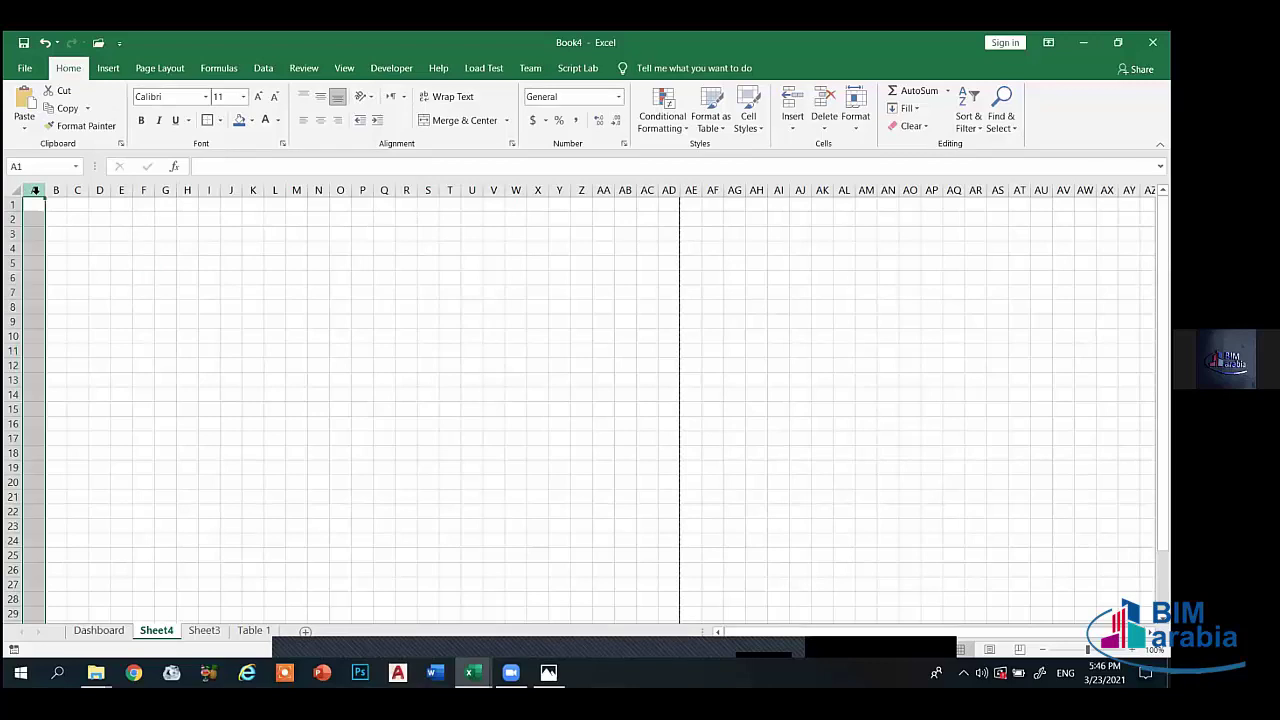
pyautogui.hotkey('shift', 'F10')
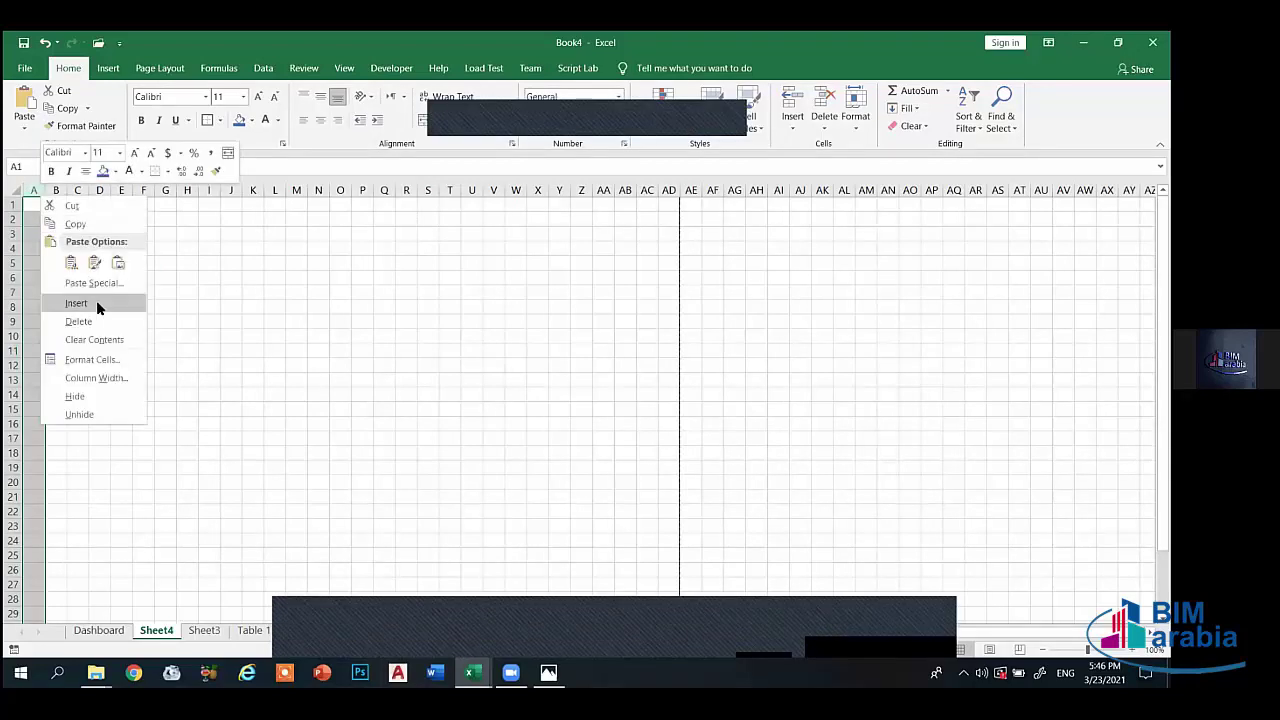
pyautogui.click(97, 300)
pyautogui.click(34, 230)
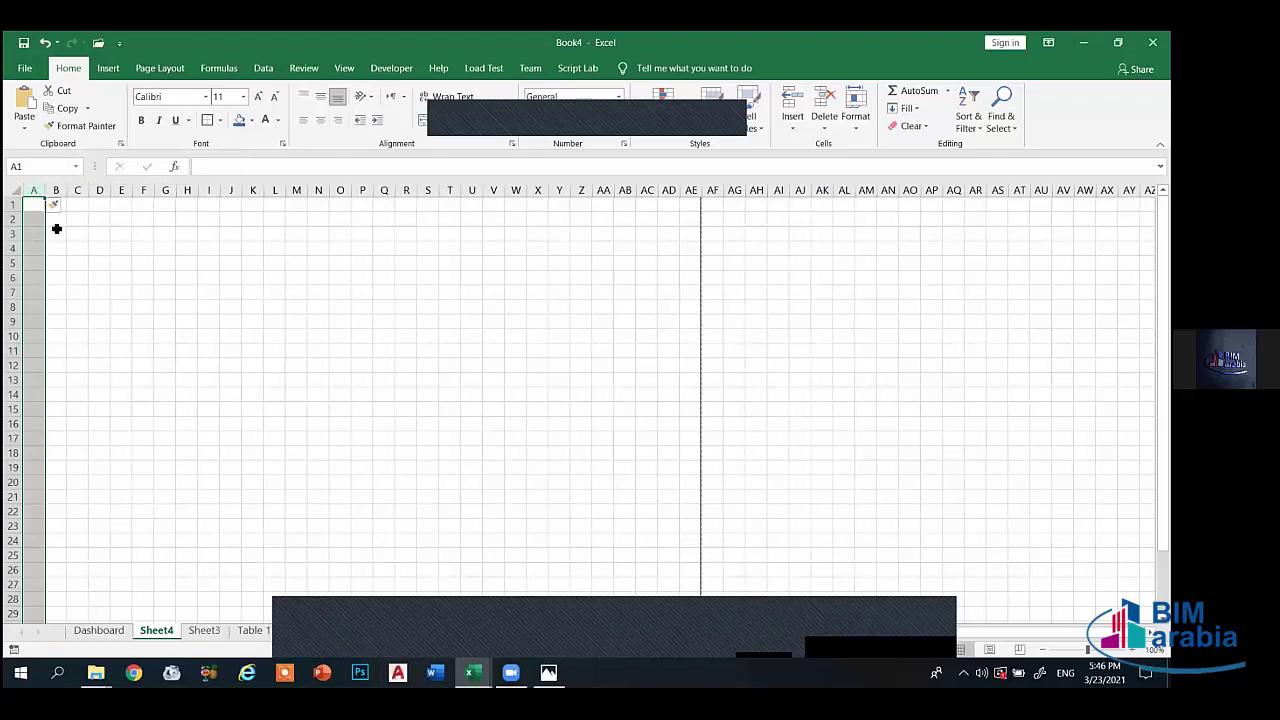
pyautogui.rightClick(32, 189)
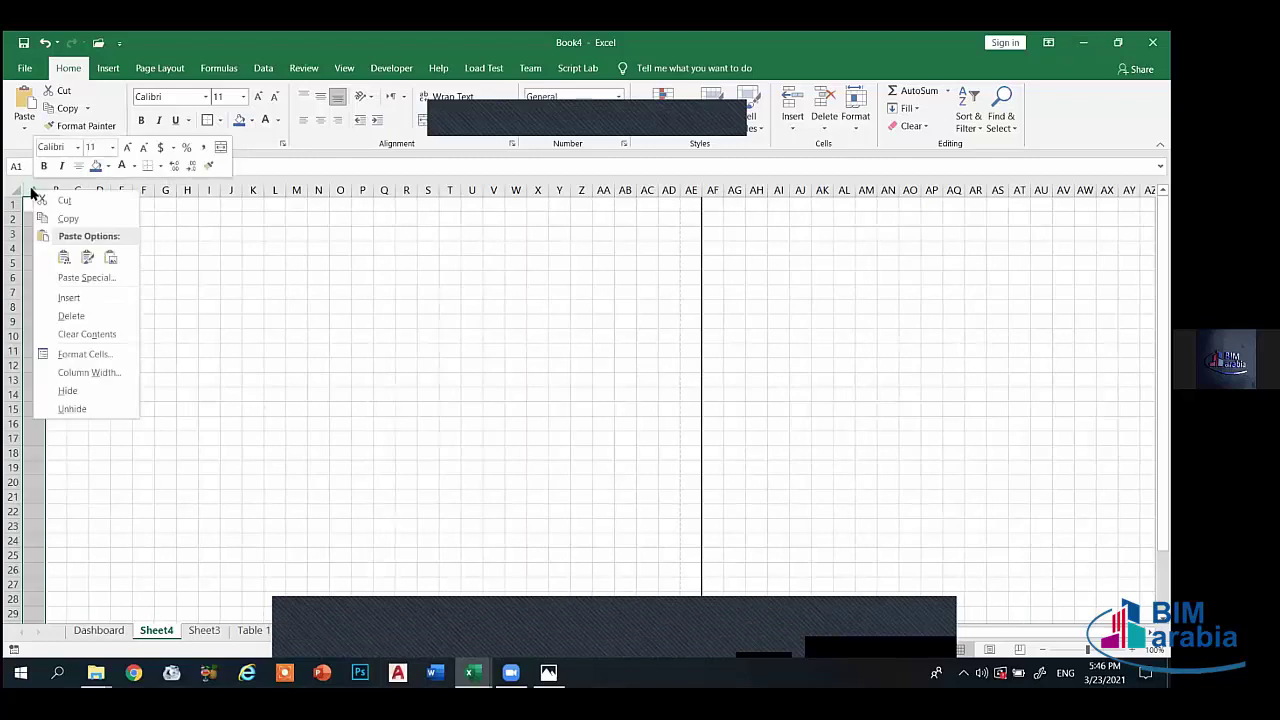
pyautogui.click(78, 246)
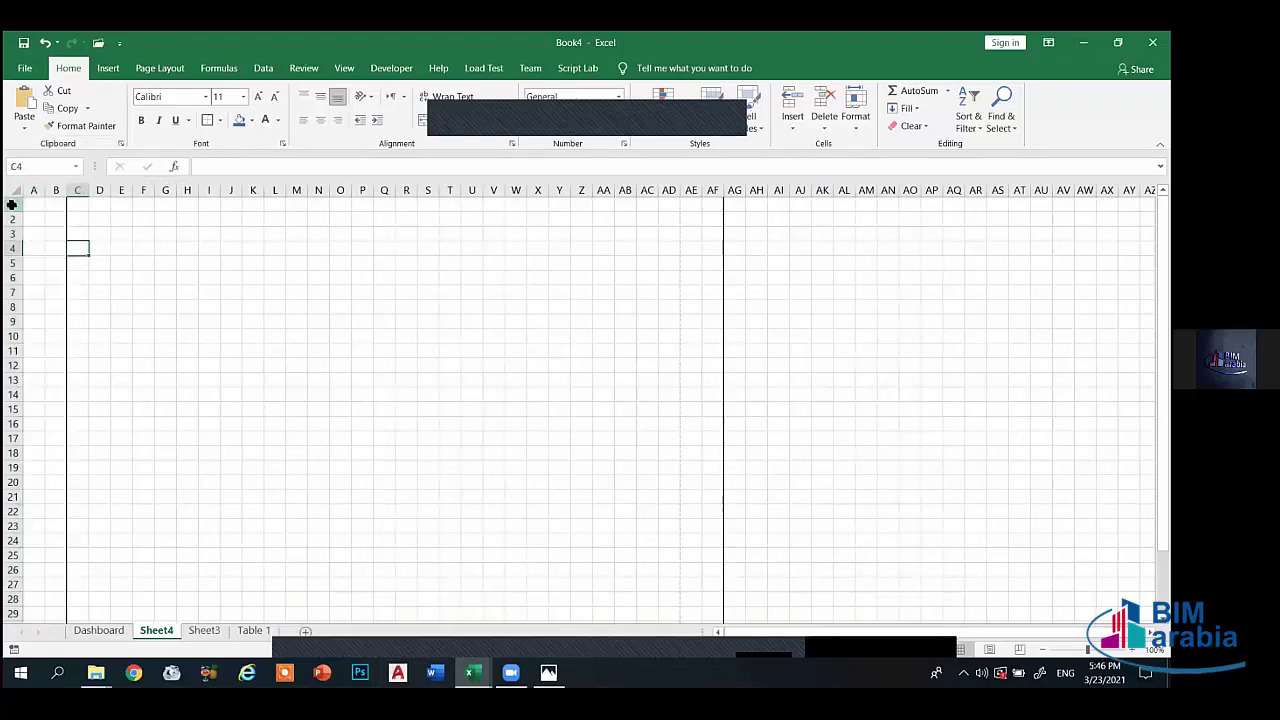
pyautogui.click(14, 205)
pyautogui.rightClick(14, 205)
pyautogui.click(48, 309)
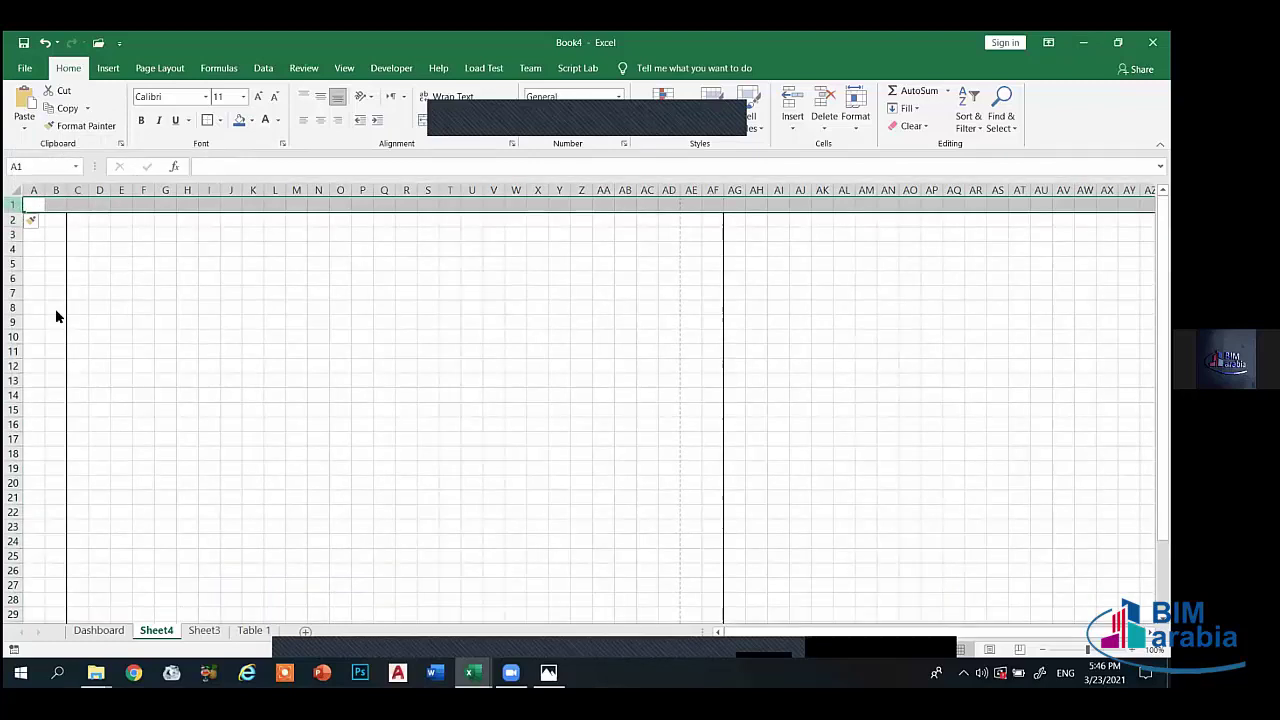
pyautogui.click(158, 275)
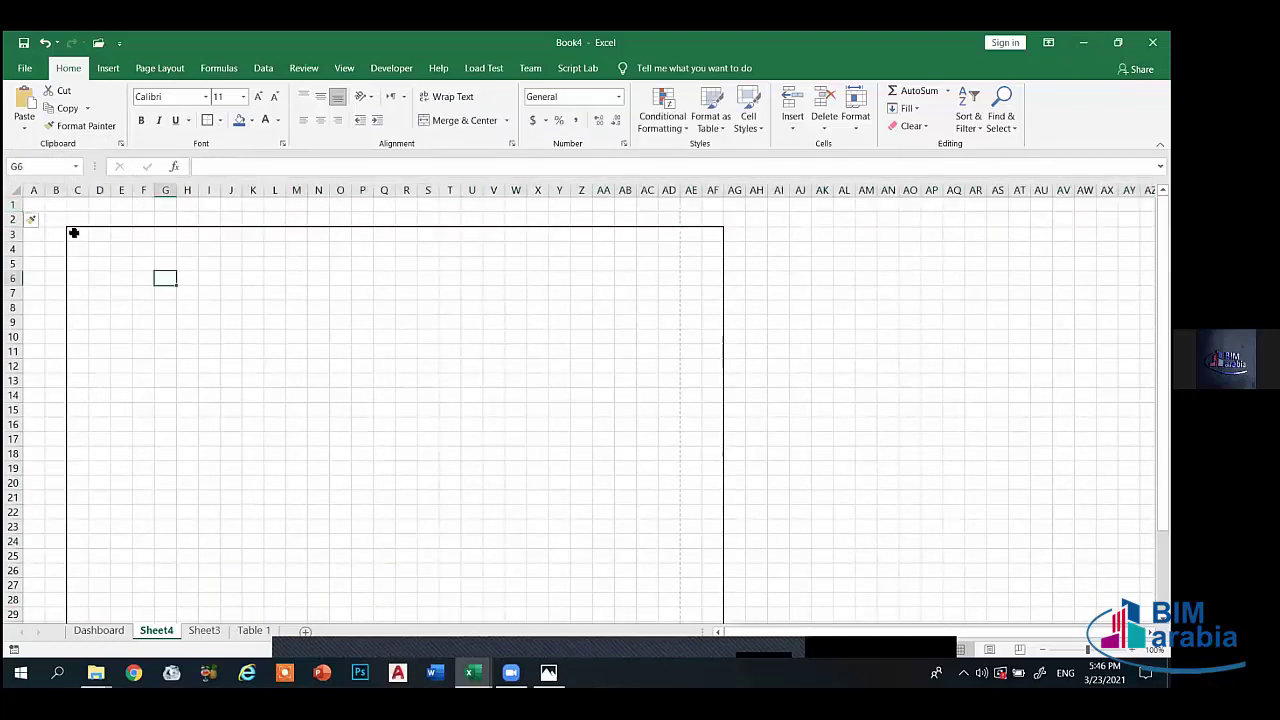
# - Set the framed block C3:AF36 as the print area
pyautogui.moveTo(73, 232); pyautogui.dragTo(612, 570)
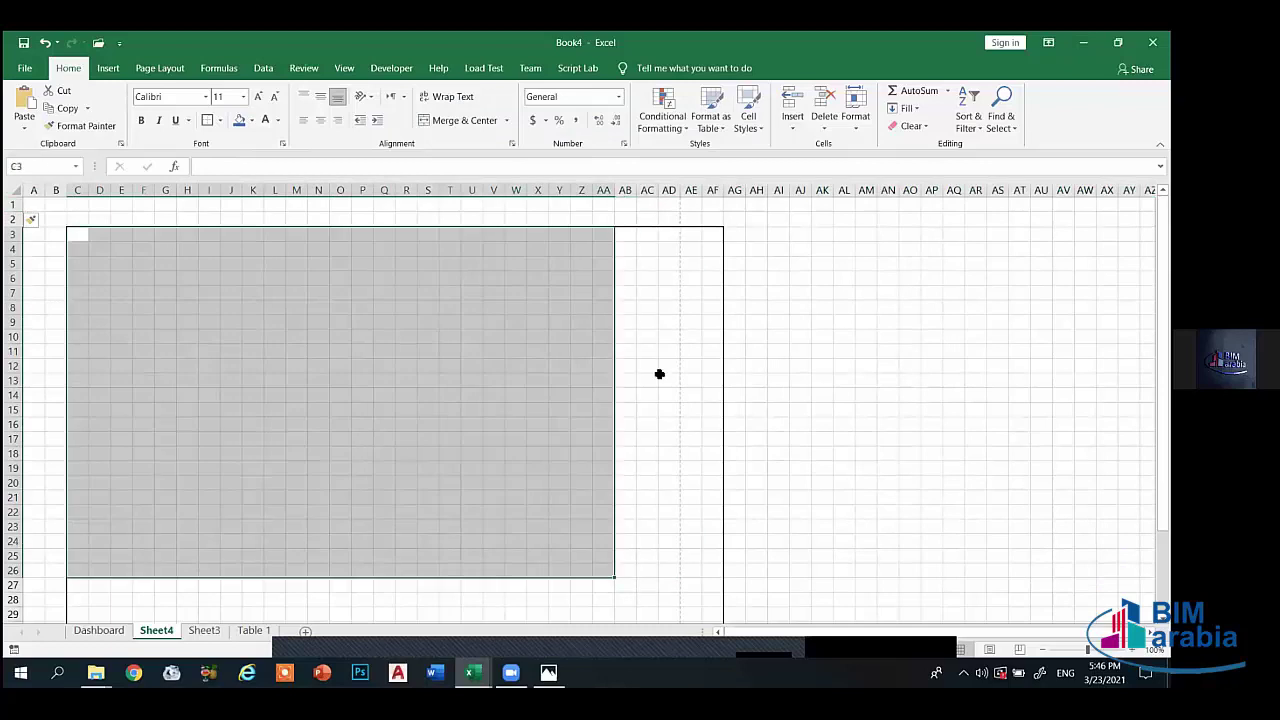
pyautogui.click(660, 377)
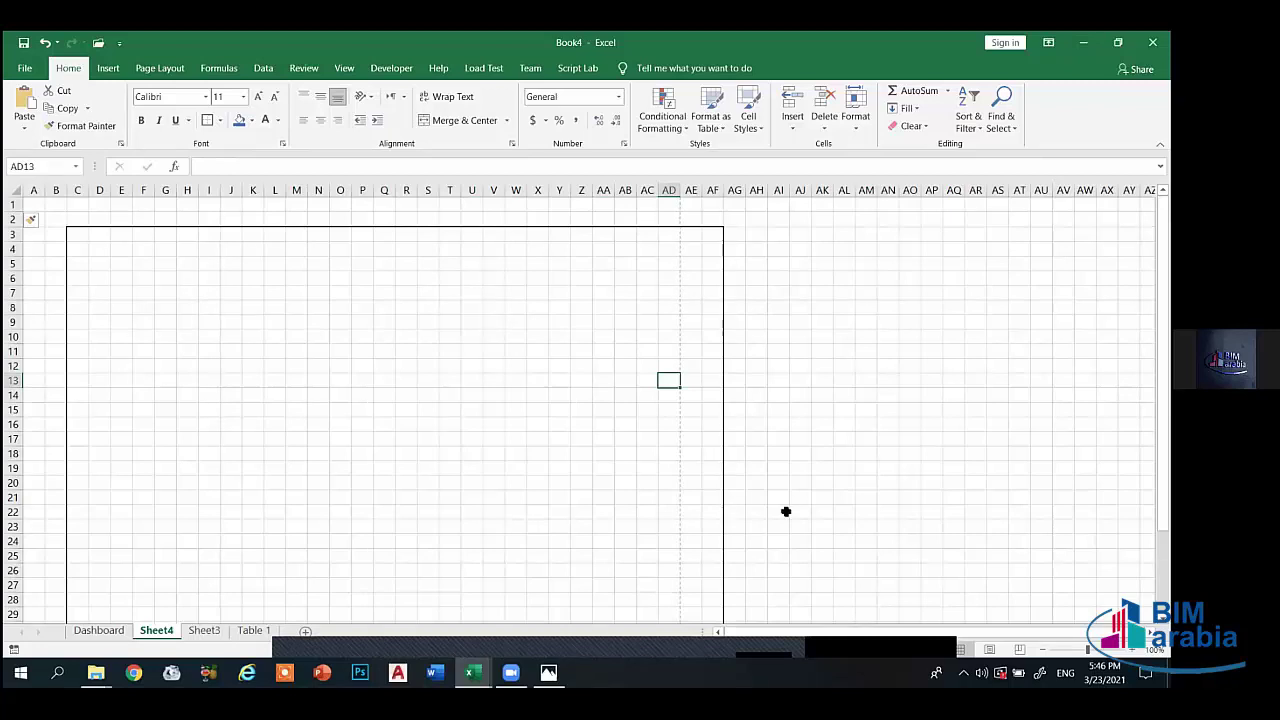
pyautogui.moveTo(77, 235)
pyautogui.mouseDown()
pyautogui.moveTo(579, 622)
pyautogui.moveTo(671, 189)
pyautogui.moveTo(689, 186)
pyautogui.moveTo(714, 331)
pyautogui.moveTo(691, 535)
pyautogui.moveTo(666, 354)
pyautogui.moveTo(703, 451)
pyautogui.moveTo(722, 602)
pyautogui.mouseUp()
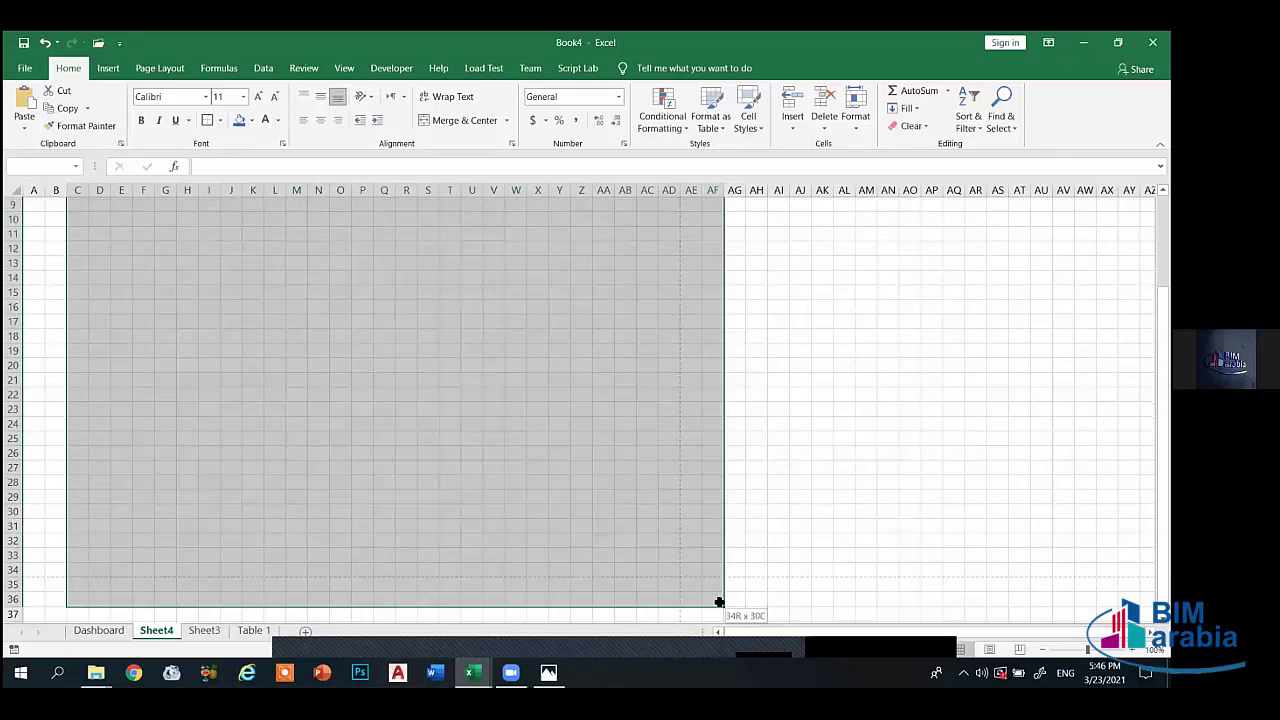
pyautogui.scroll(-2, 240, 120)
pyautogui.click(241, 118)
pyautogui.click(268, 146)
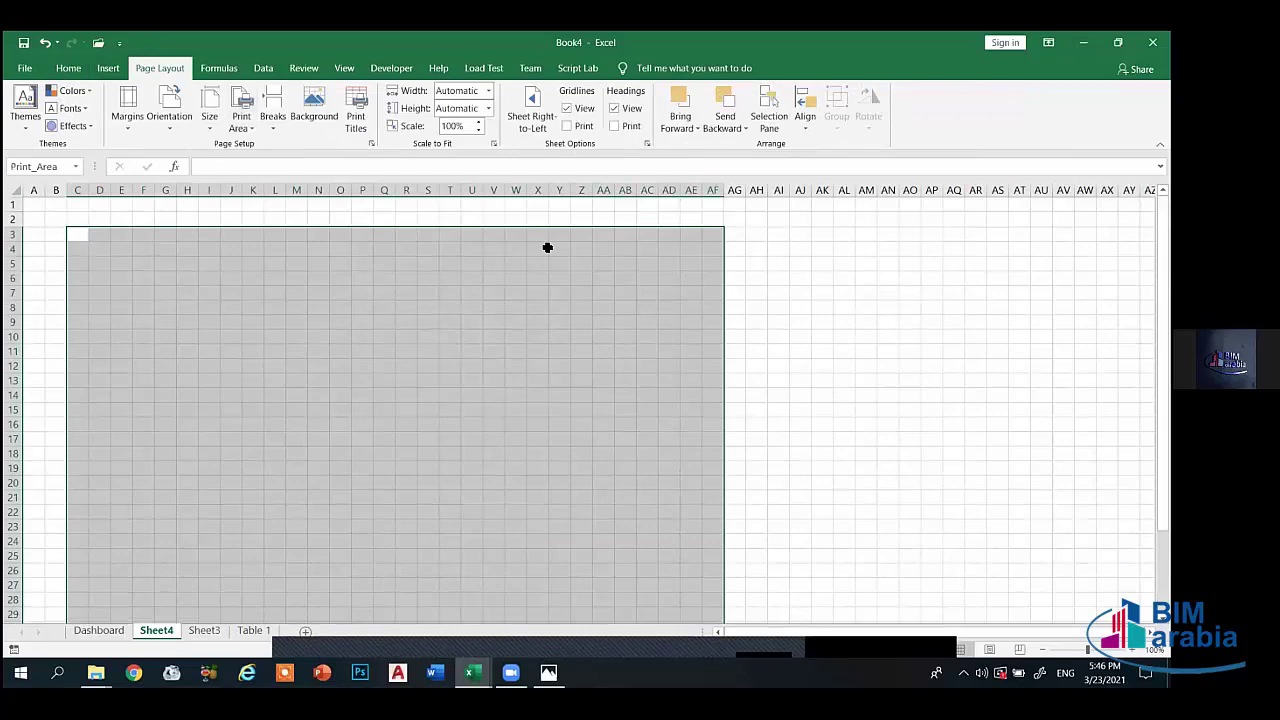
pyautogui.click(657, 368)
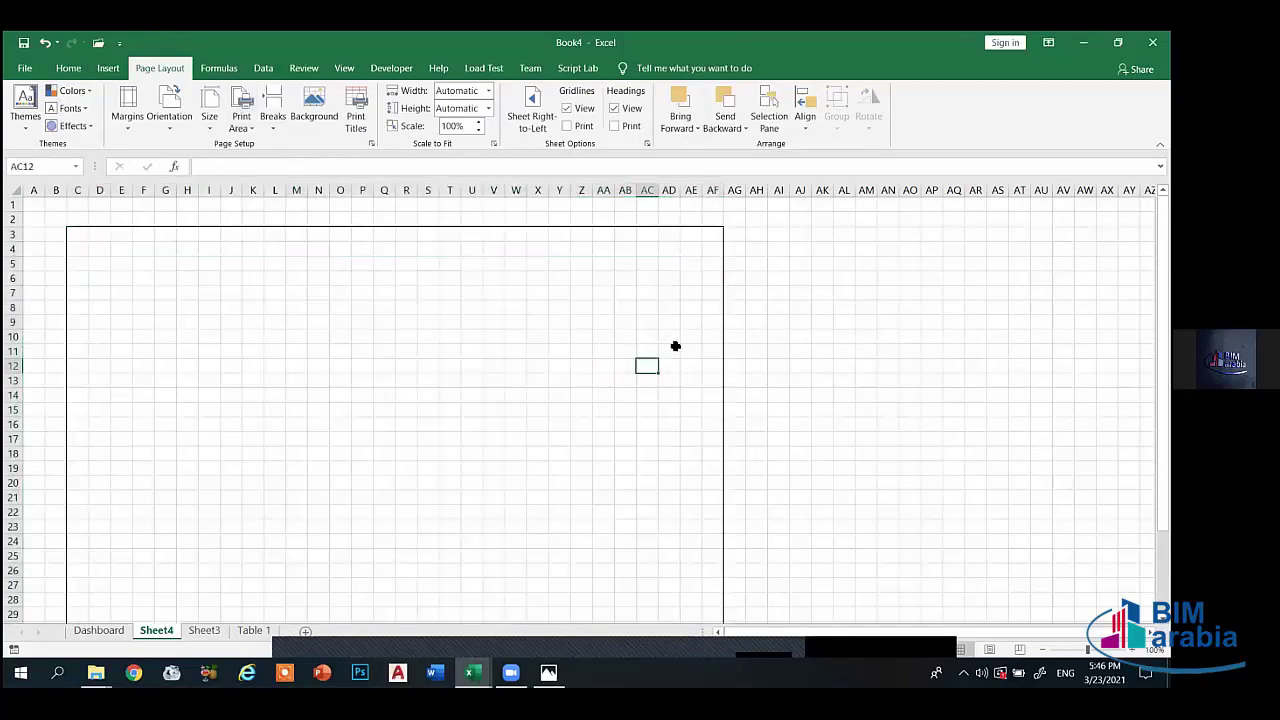
# - Widen column B to leave a broad blank margin left of the frame
pyautogui.scroll(-6, 690, 400)
pyautogui.scroll(5, 240, 423)
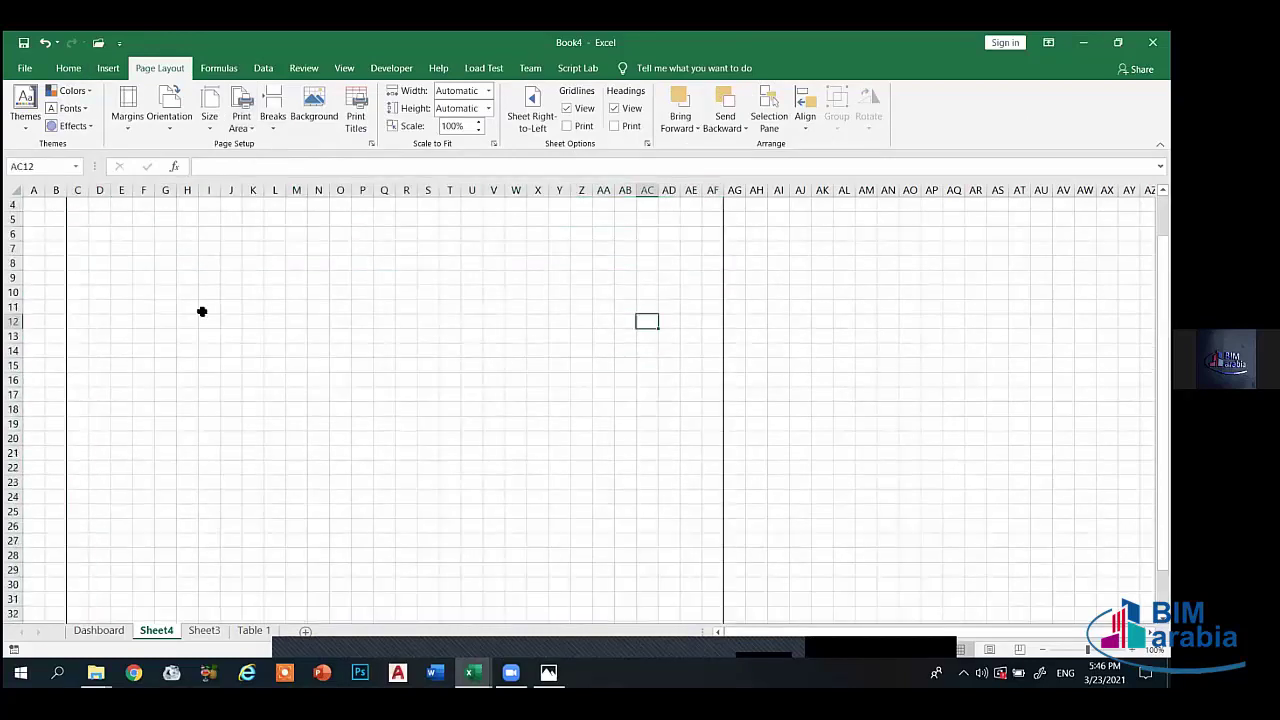
pyautogui.scroll(1, 526, 320)
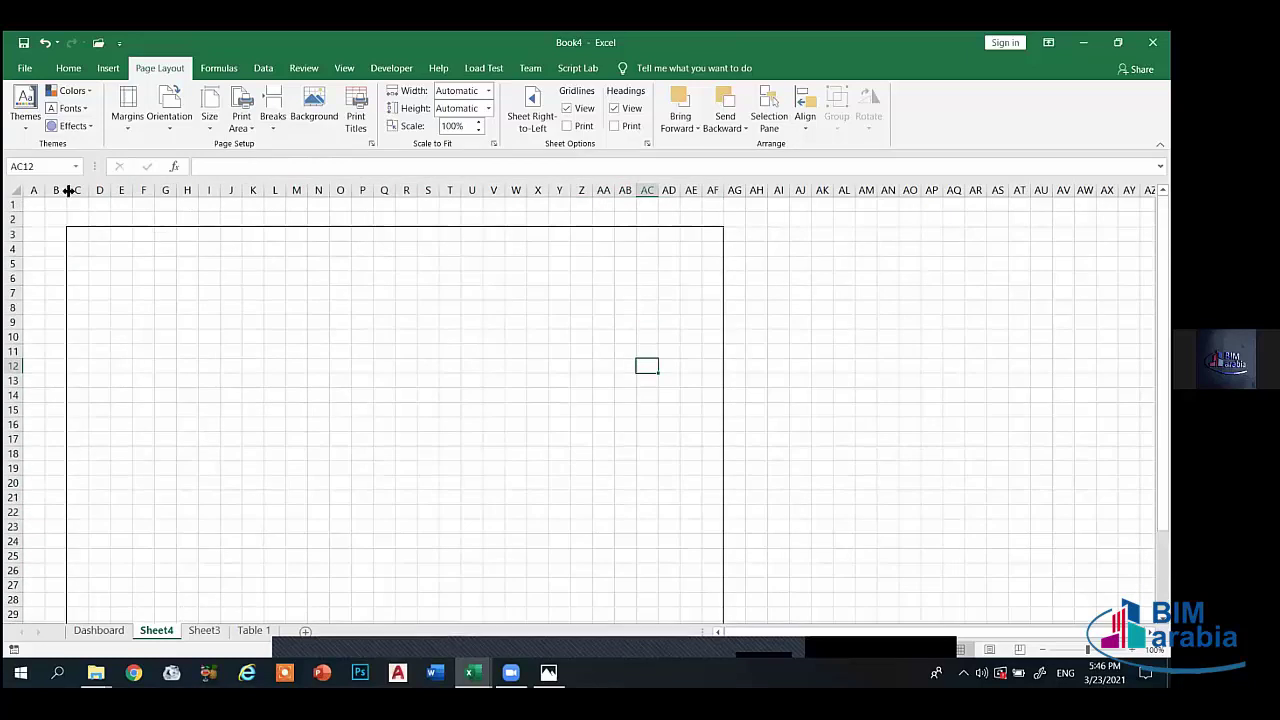
pyautogui.moveTo(64, 190); pyautogui.dragTo(280, 192)
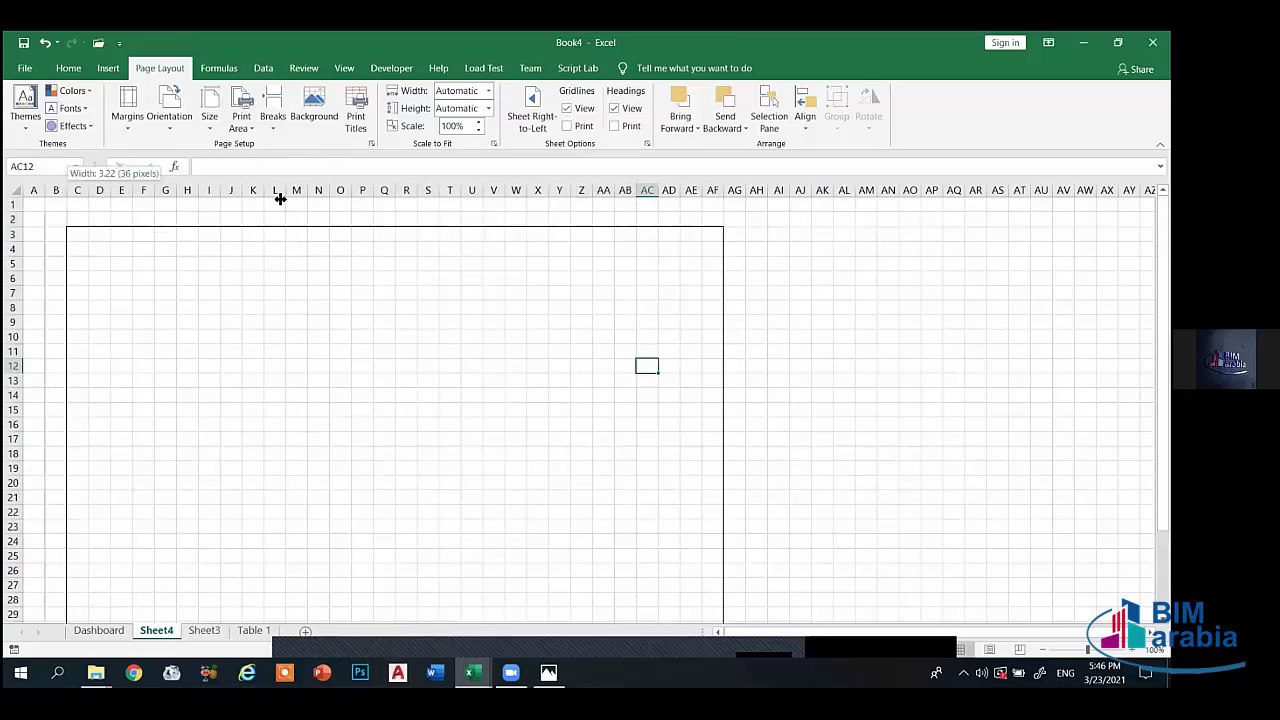
pyautogui.click(545, 379)
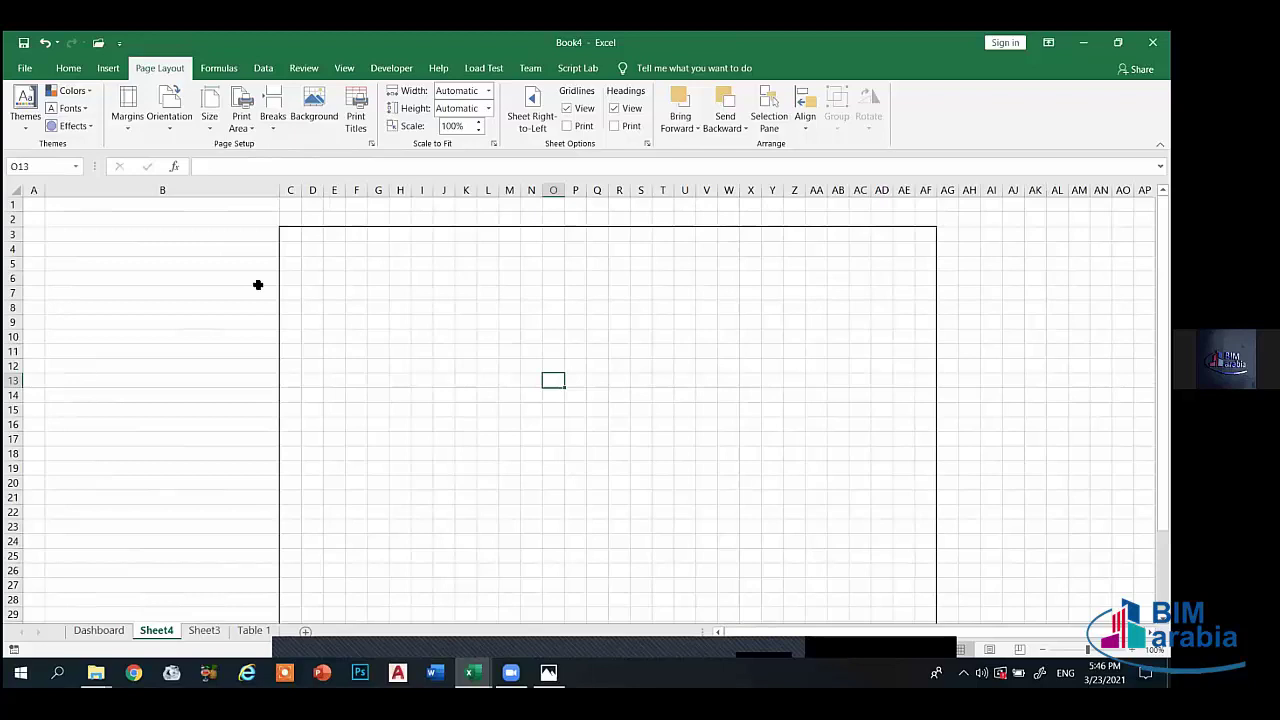
pyautogui.click(8, 185)
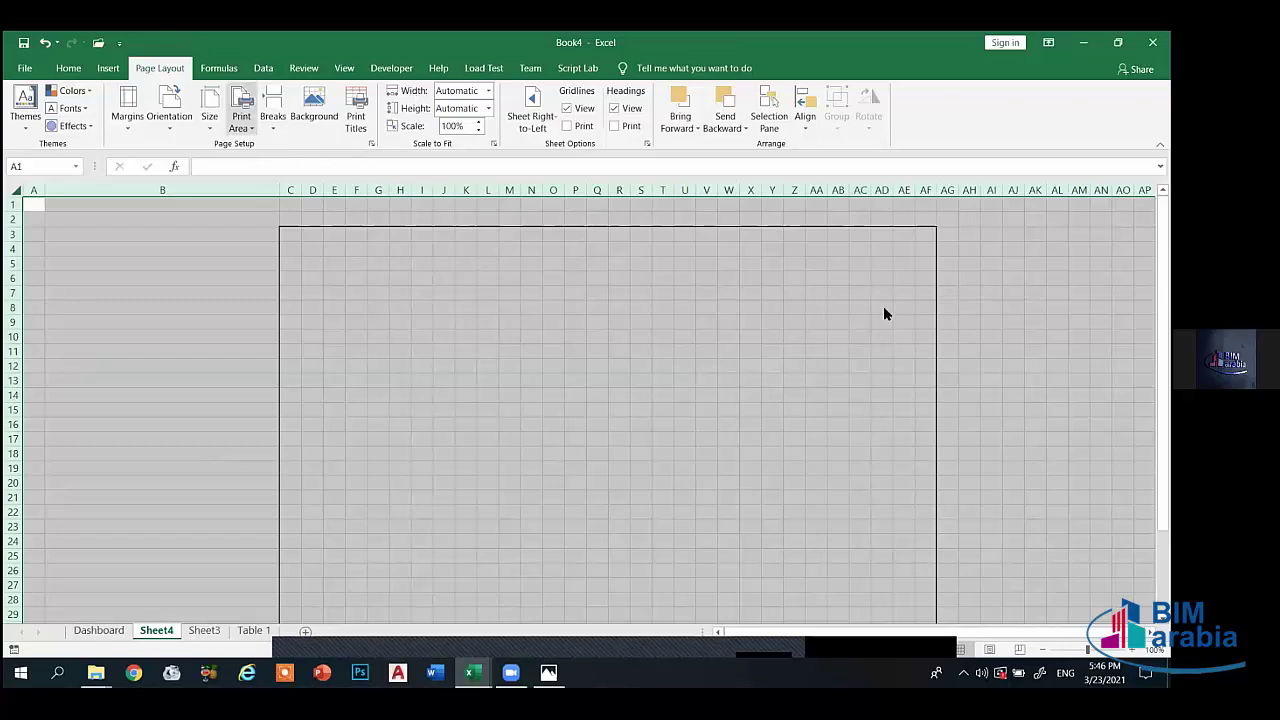
# - Fill the banner cells C3:AF6 with blue
pyautogui.moveTo(288, 248); pyautogui.dragTo(826, 546)
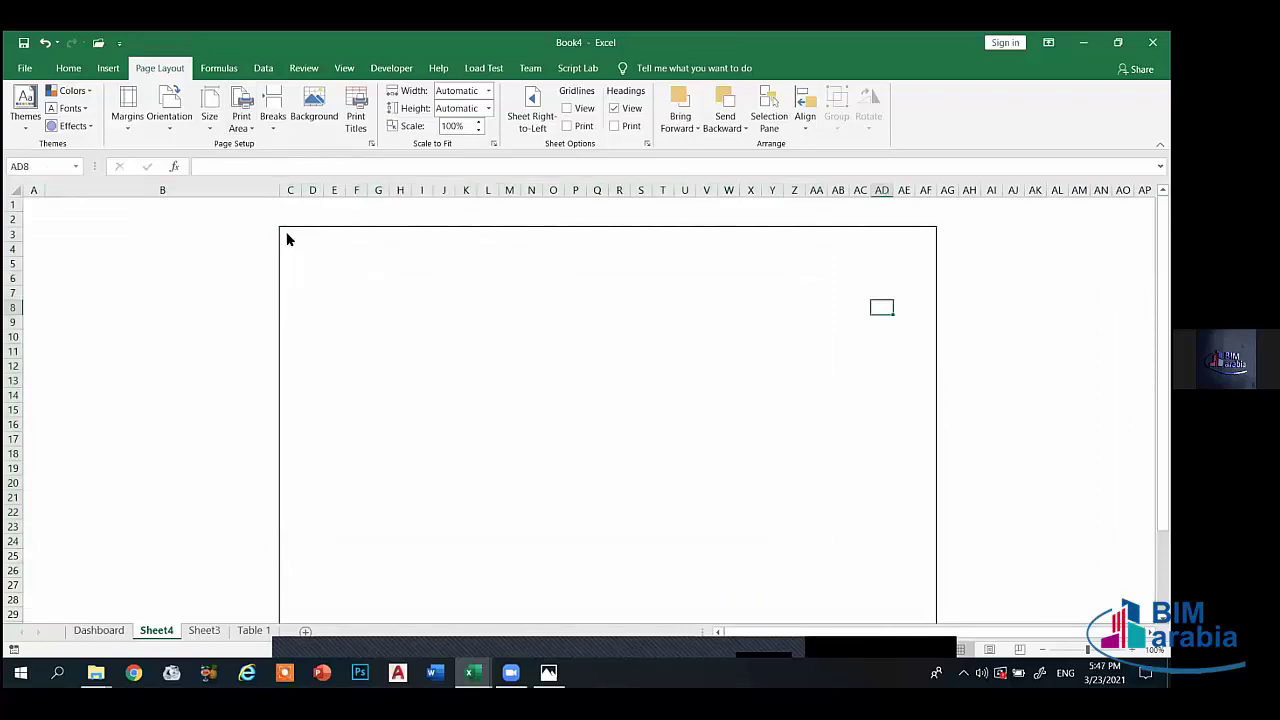
pyautogui.moveTo(290, 234)
pyautogui.mouseDown()
pyautogui.moveTo(913, 280)
pyautogui.moveTo(930, 260)
pyautogui.mouseUp()
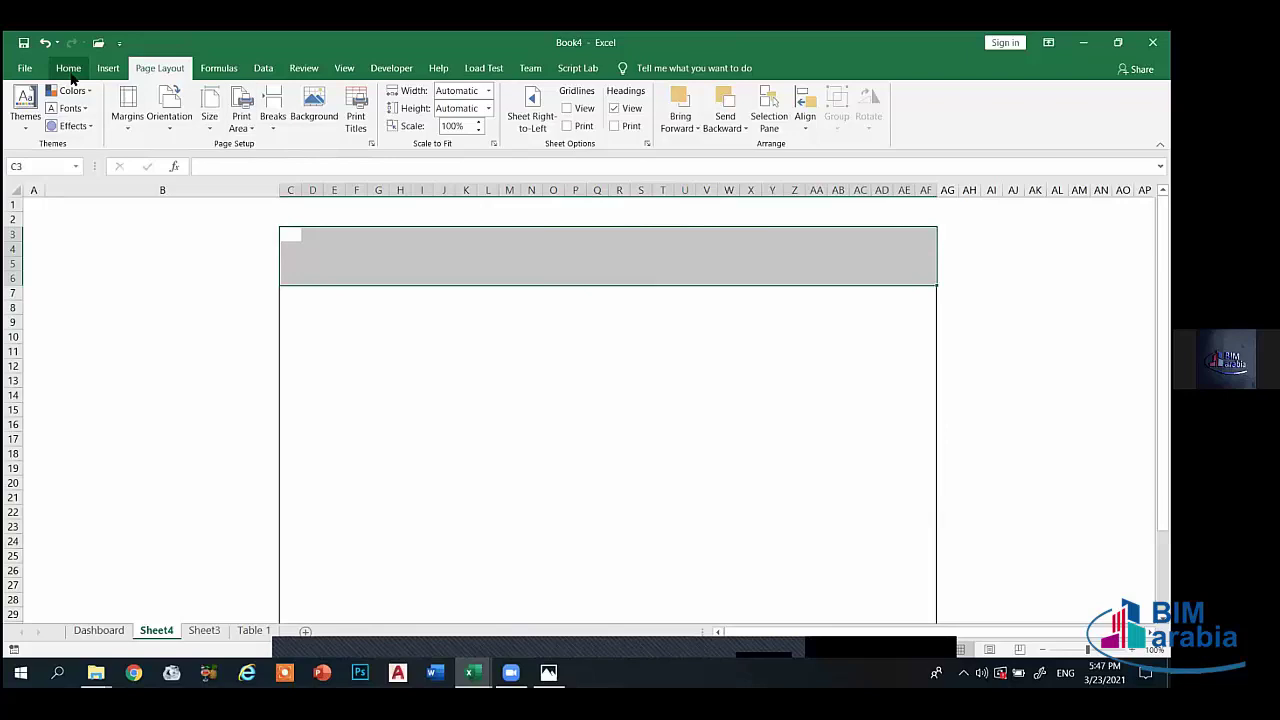
pyautogui.click(400, 362)
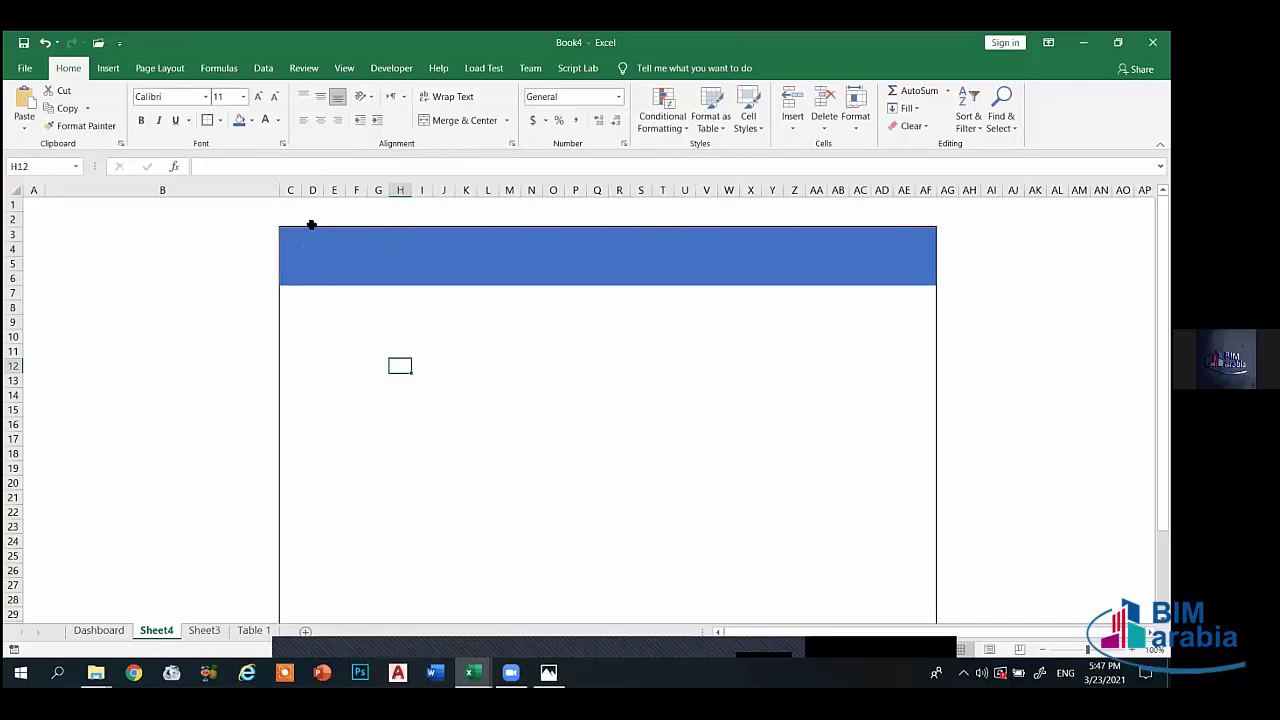
# - Merge and center K3:AF6 into a single cell
pyautogui.click(108, 68)
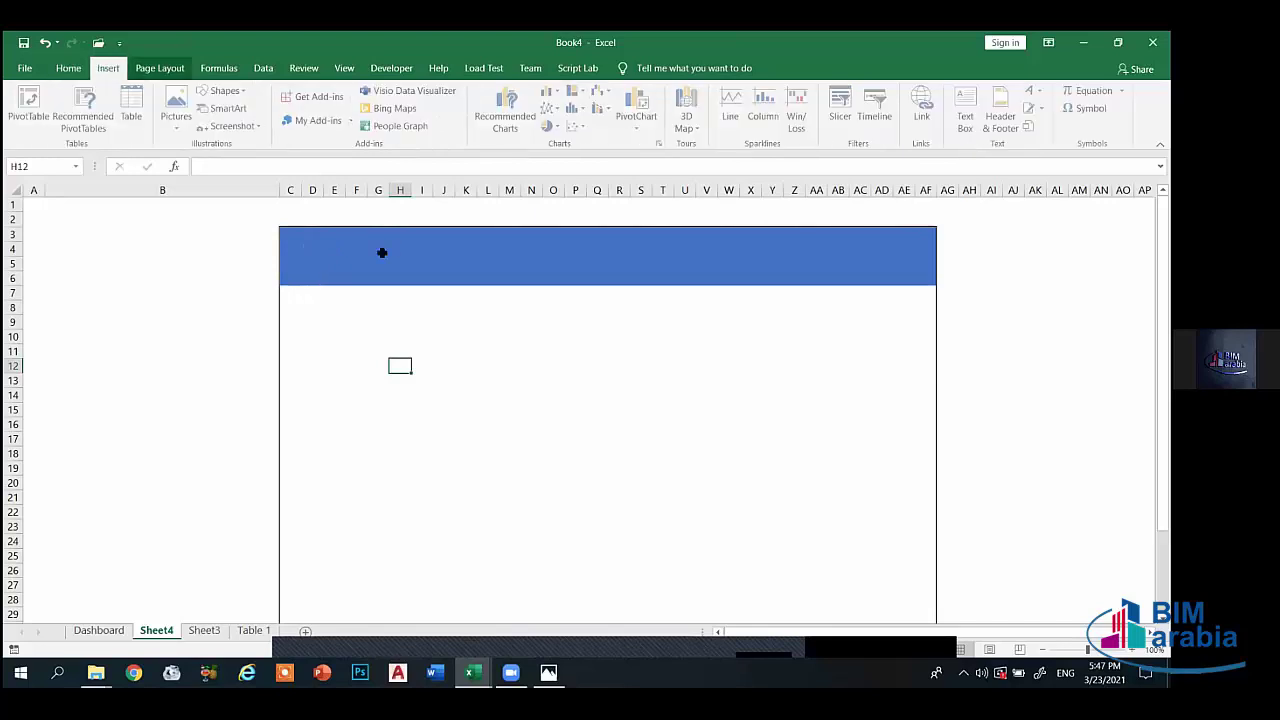
pyautogui.moveTo(472, 238); pyautogui.dragTo(917, 272)
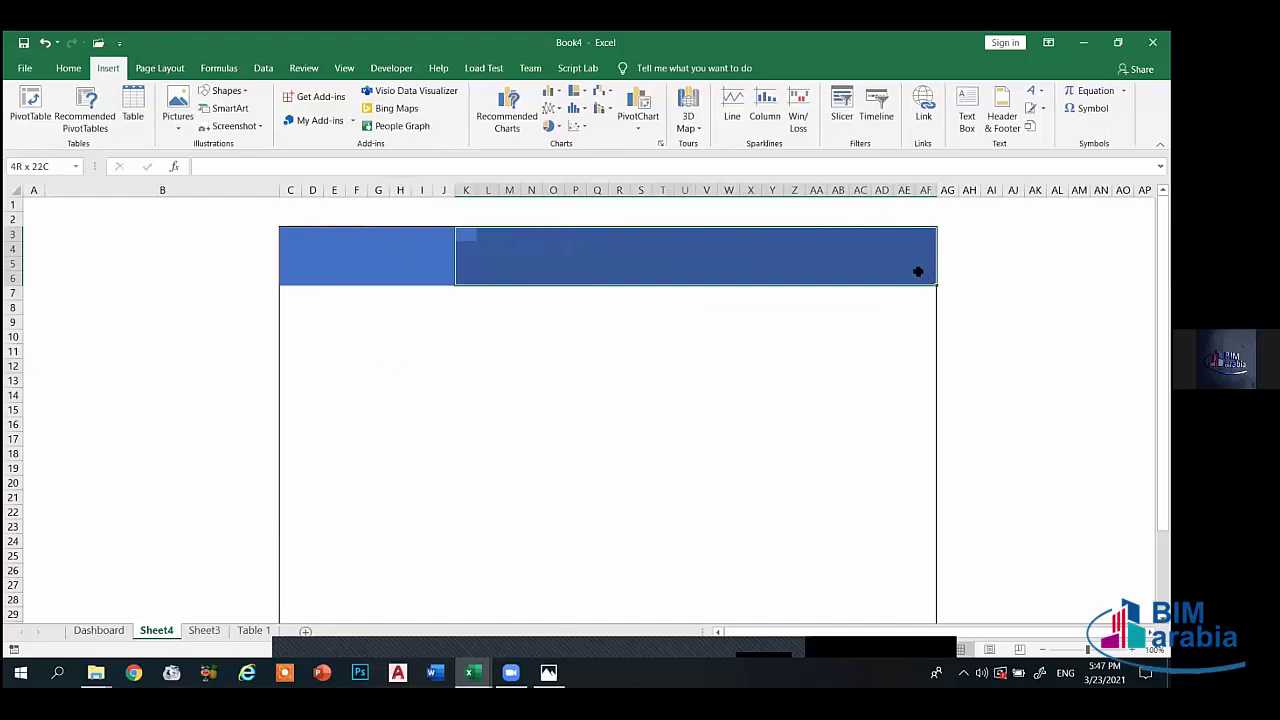
pyautogui.click(68, 68)
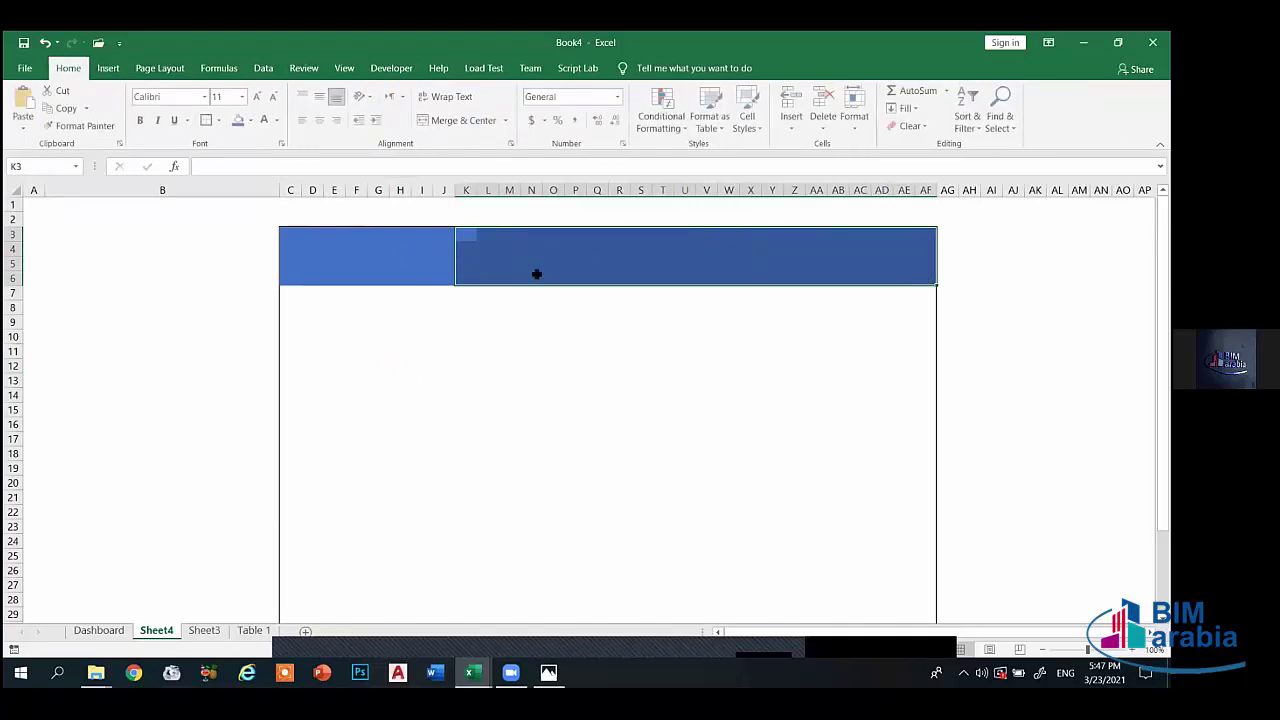
pyautogui.hotkey('alt', 'h')
pyautogui.press('m')
pyautogui.press('c')
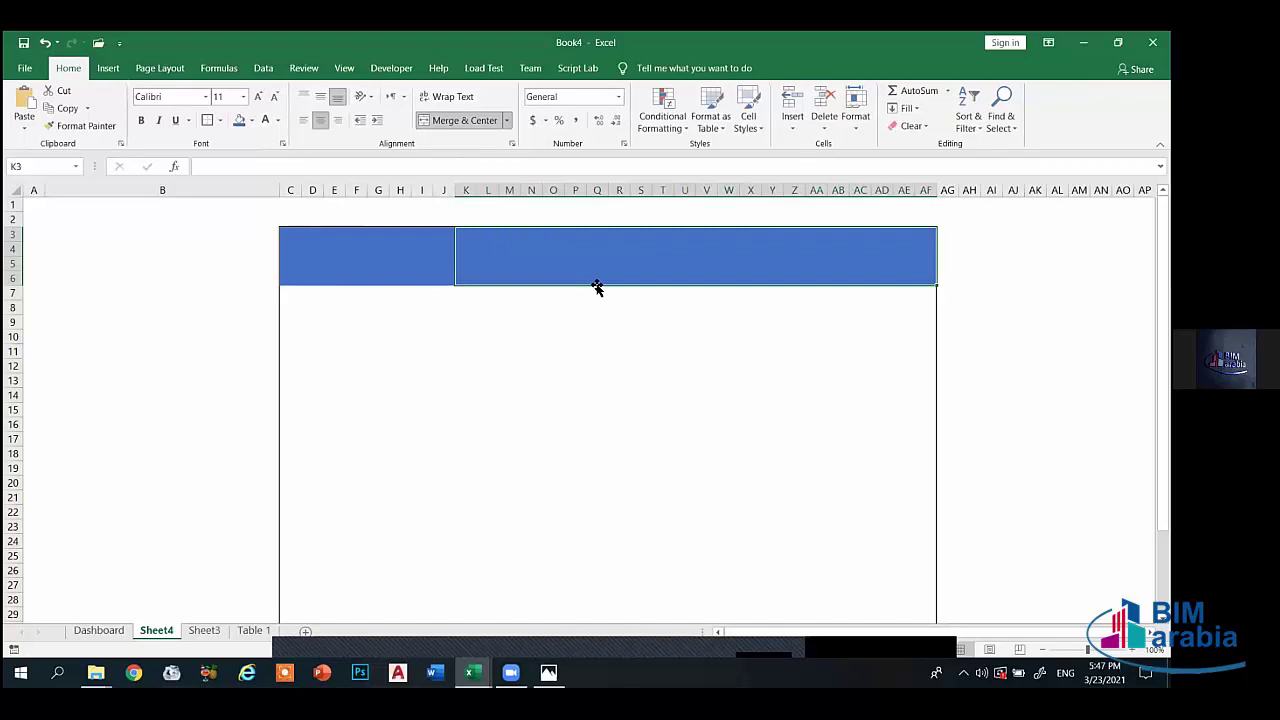
# - Delete the Sheet4 worksheet and confirm the permanent deletion
pyautogui.rightClick(157, 637)
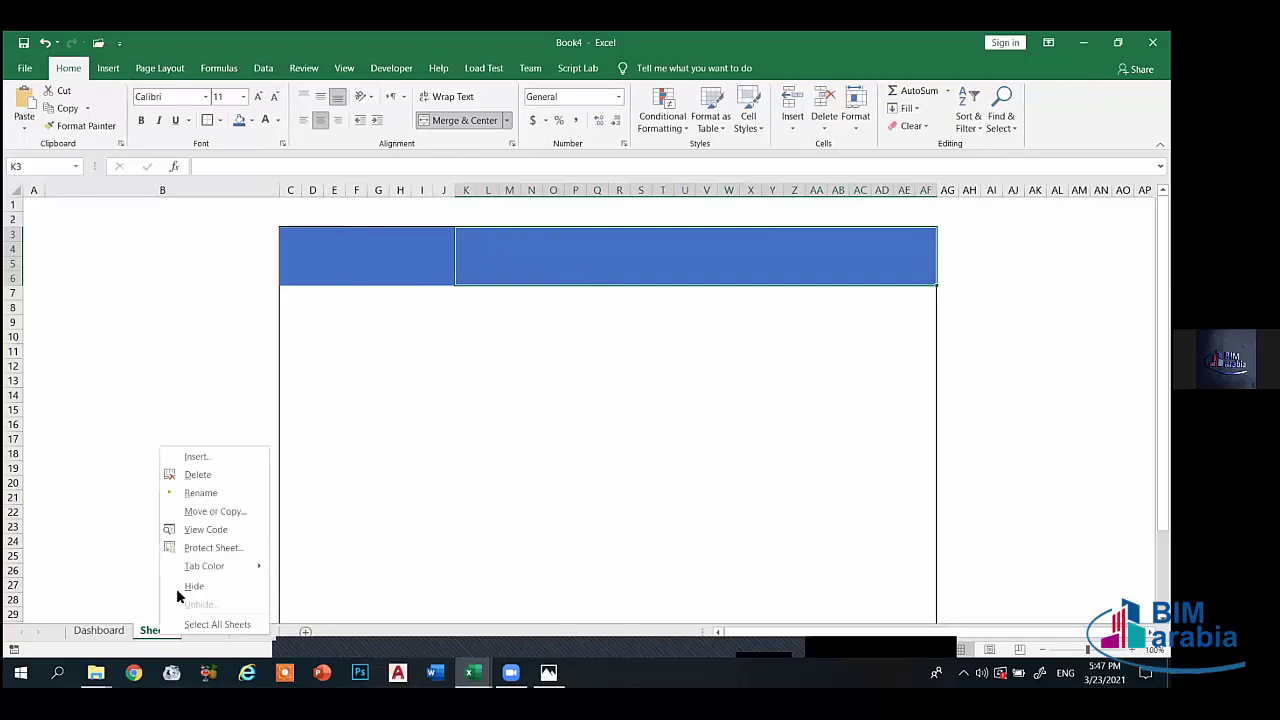
pyautogui.click(200, 477)
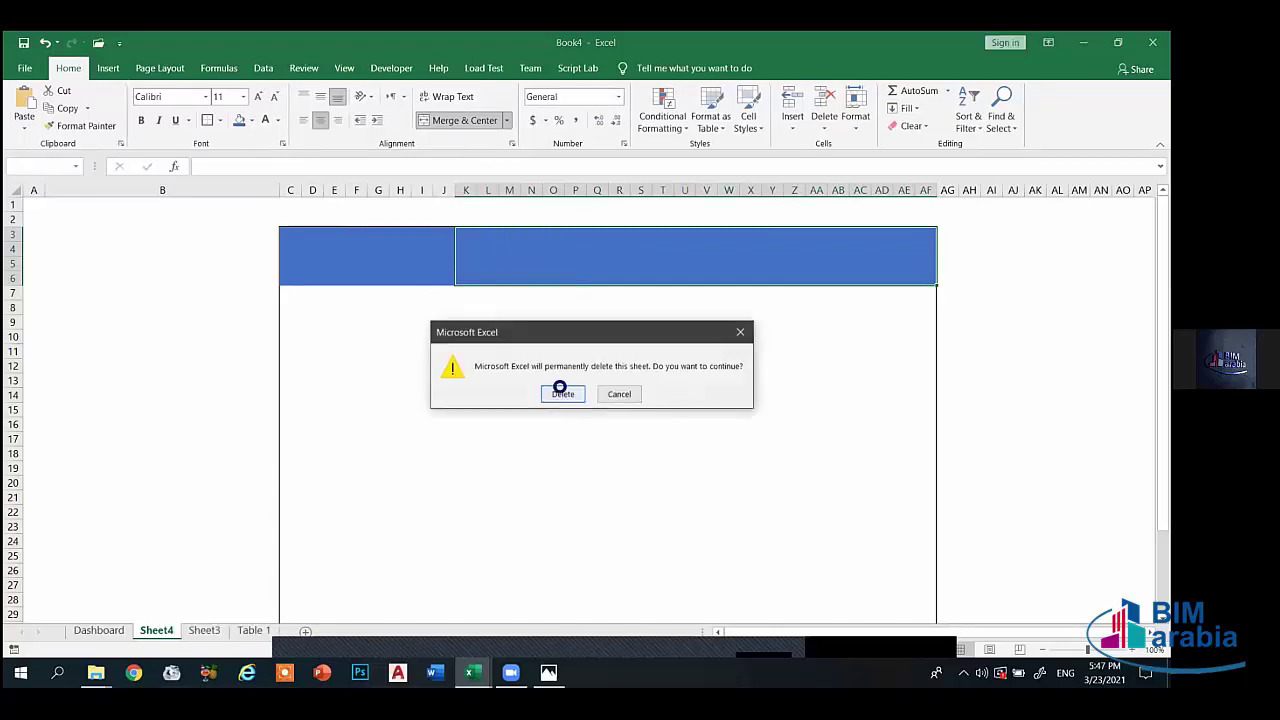
pyautogui.click(563, 392)
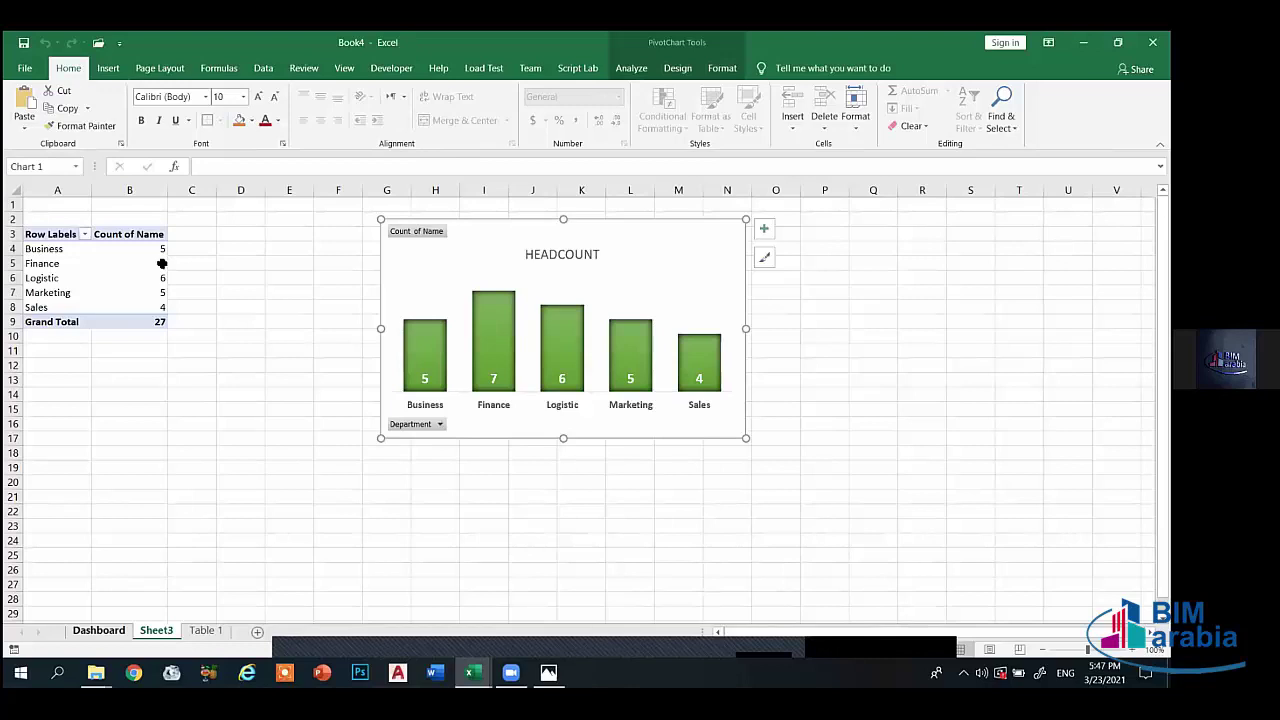
# - Start a PivotTable from Table1, then select the department name counts in A4:B8
pyautogui.hotkey('ctrl', 'pagedown')
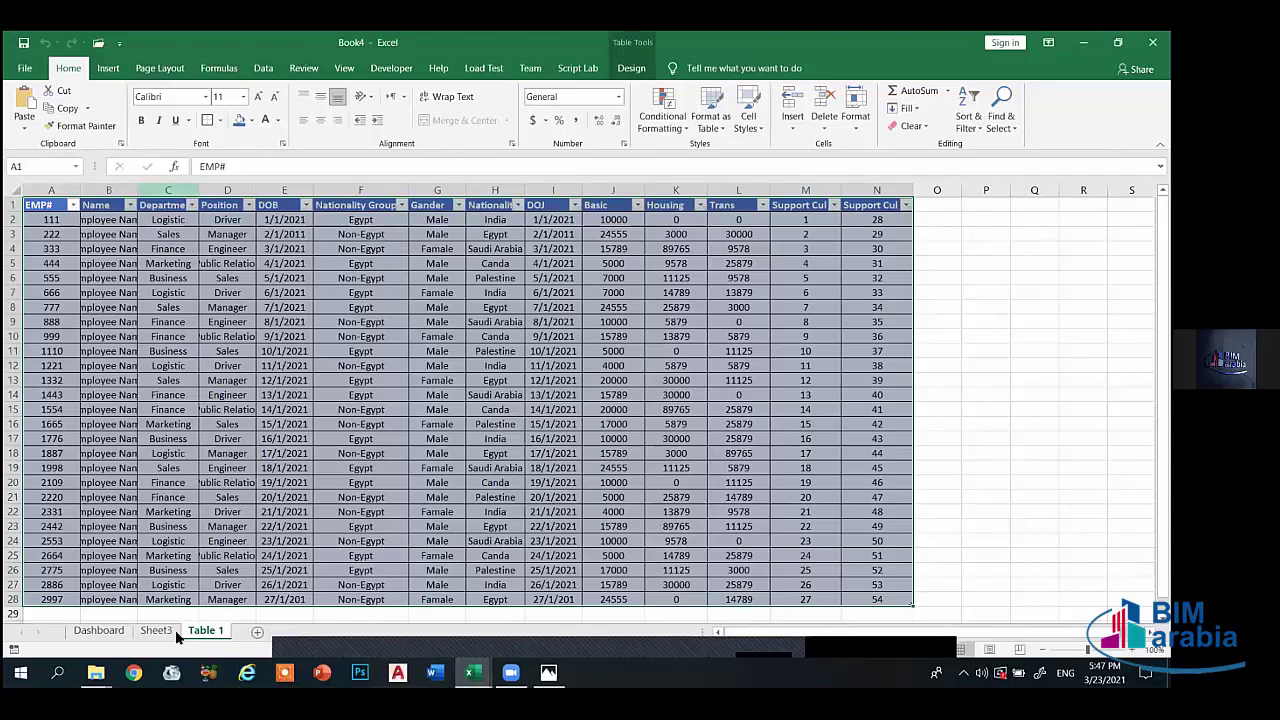
pyautogui.hotkey('alt', 'n')
pyautogui.press('v')
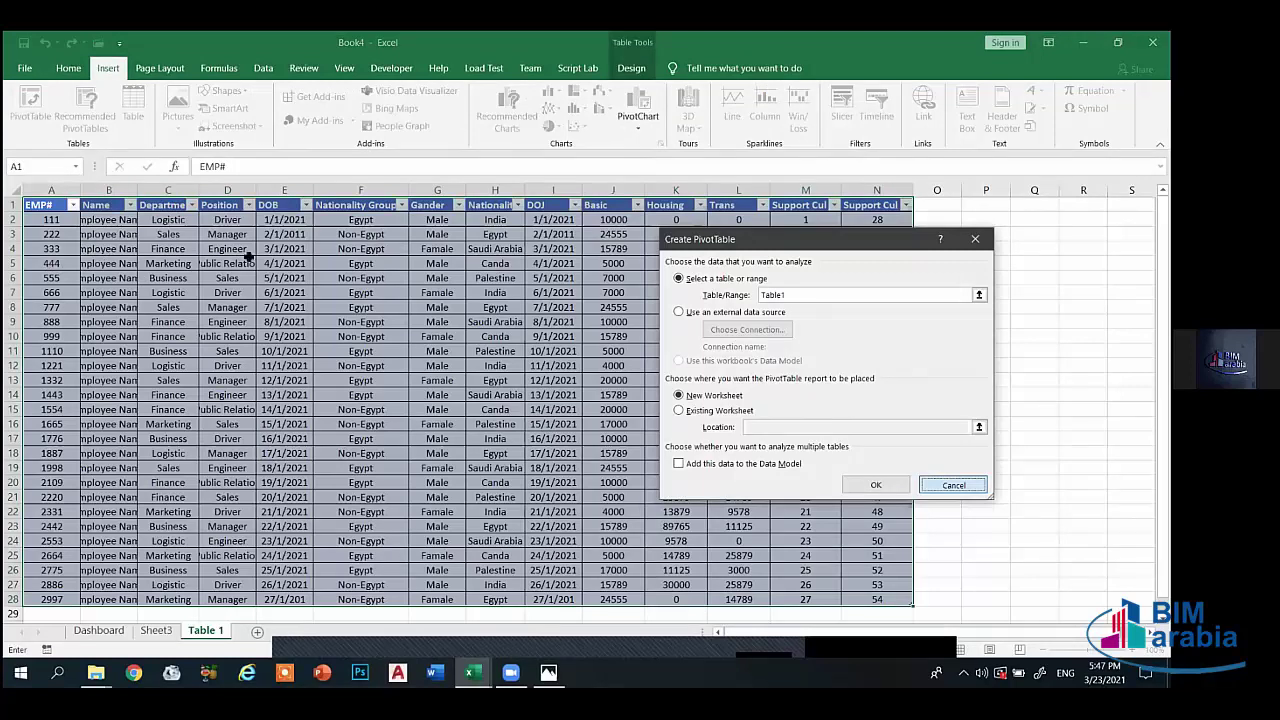
pyautogui.press('Escape')
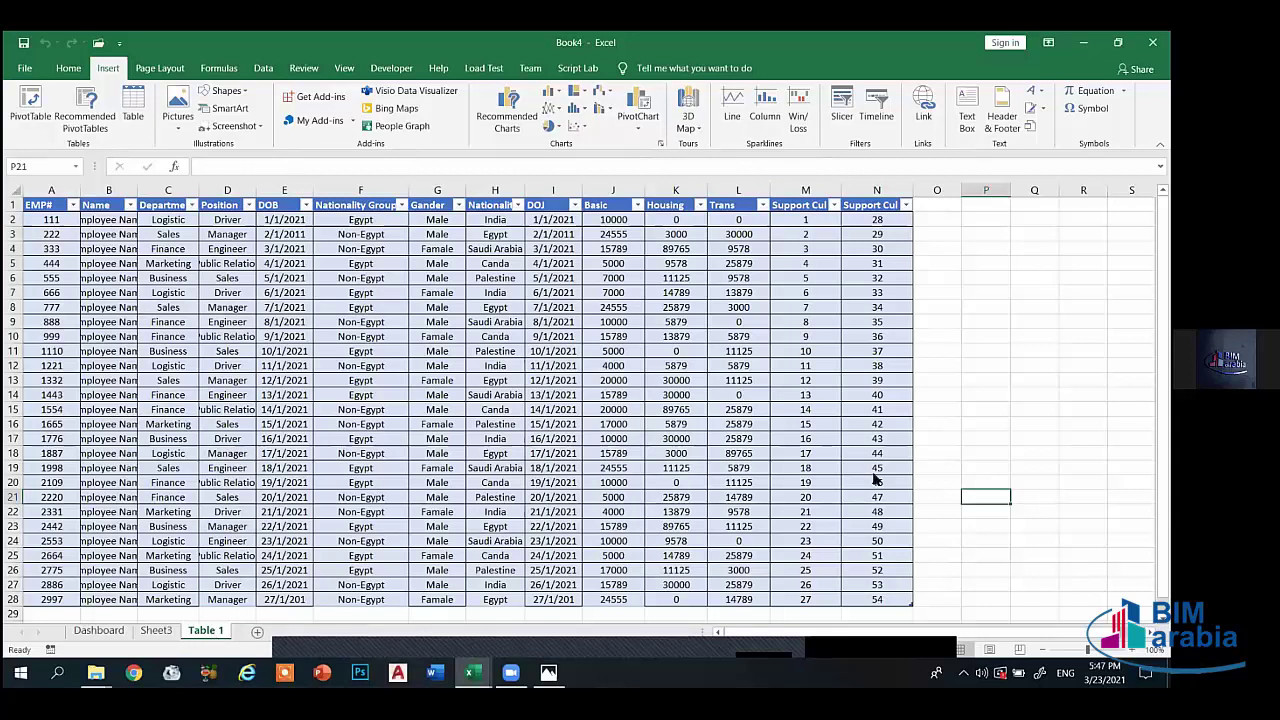
pyautogui.hotkey('ctrl', 'pageup')
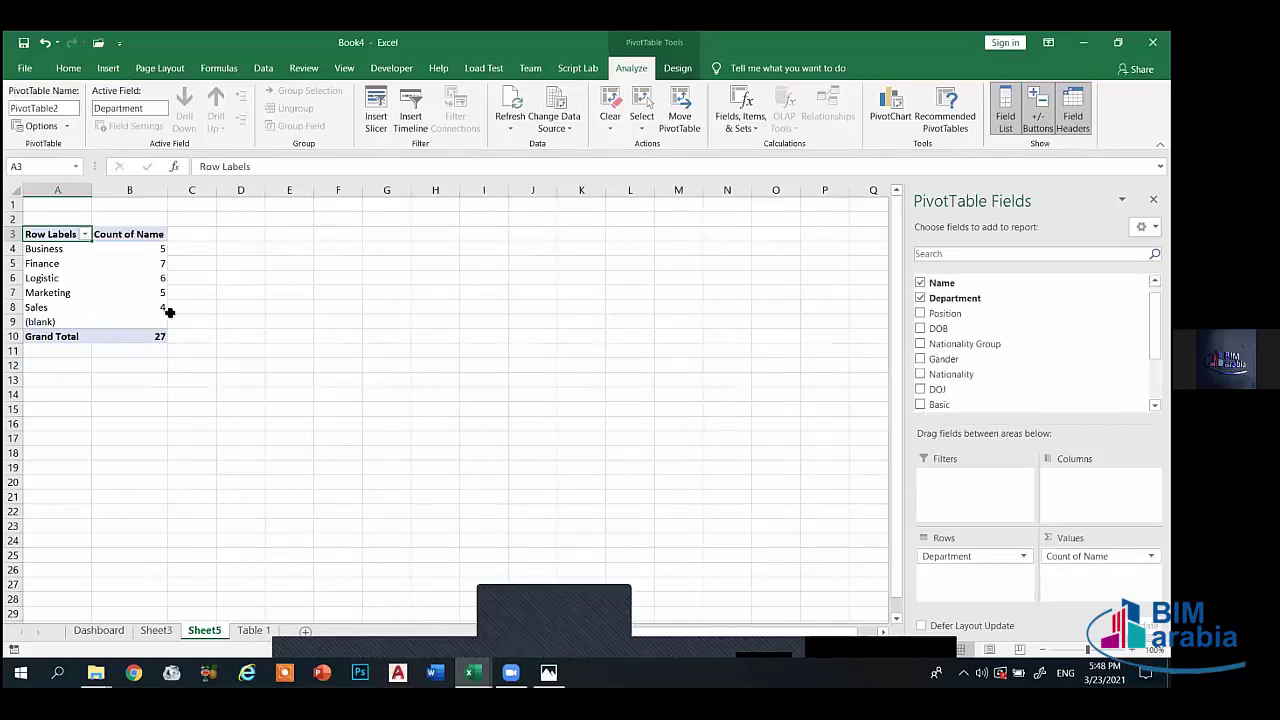
pyautogui.moveTo(166, 307); pyautogui.dragTo(36, 249)
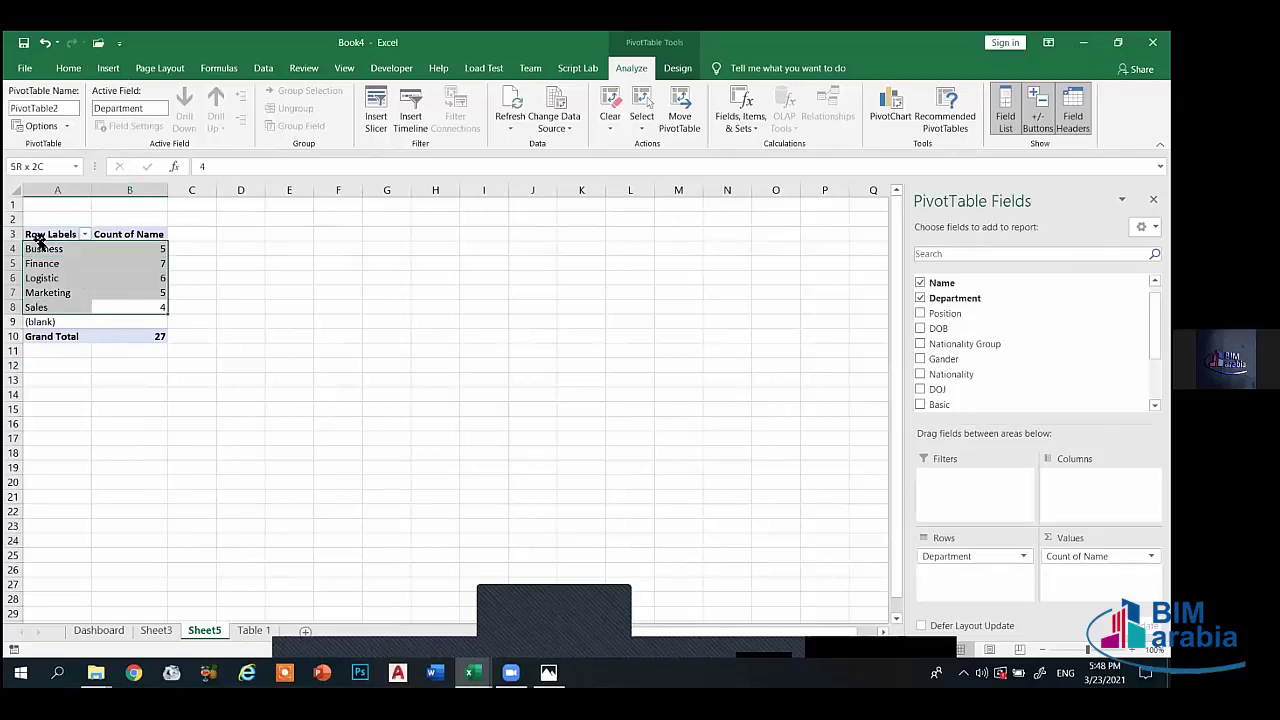
pyautogui.scroll(10, 551, 64)
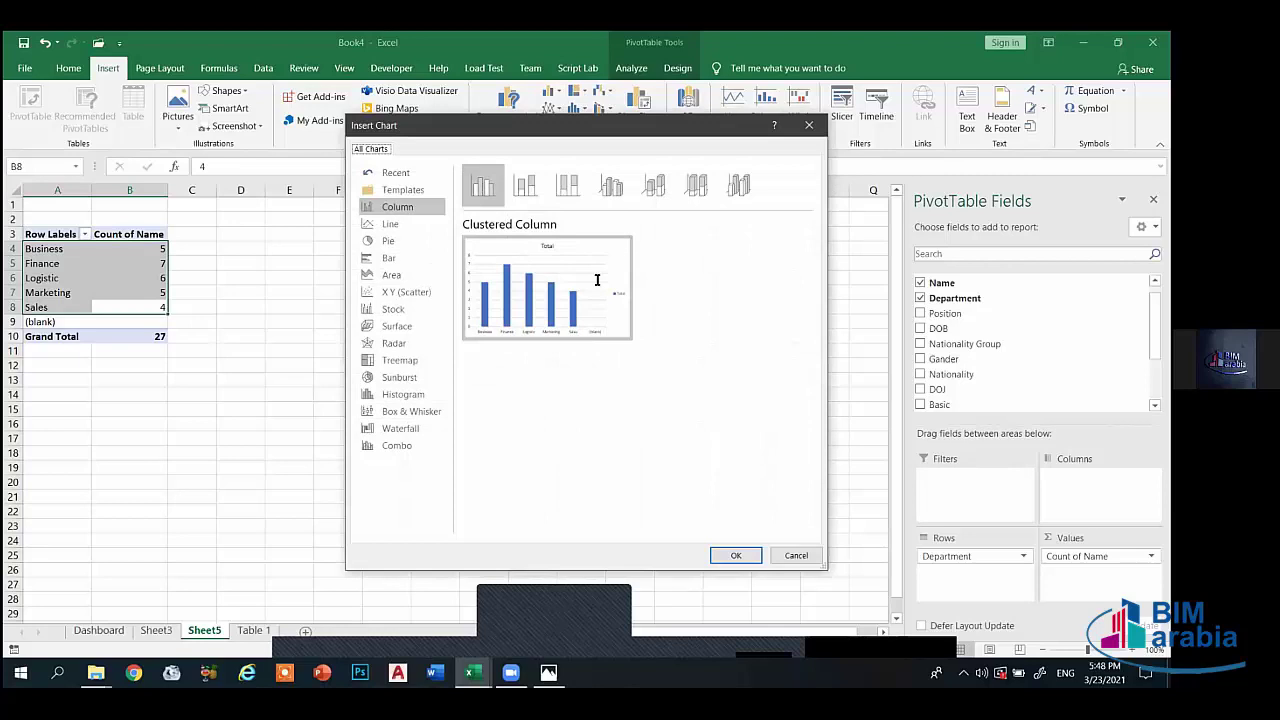
# - Insert a clustered column pivot chart and remove its legend and vertical value axis
pyautogui.press('Return')
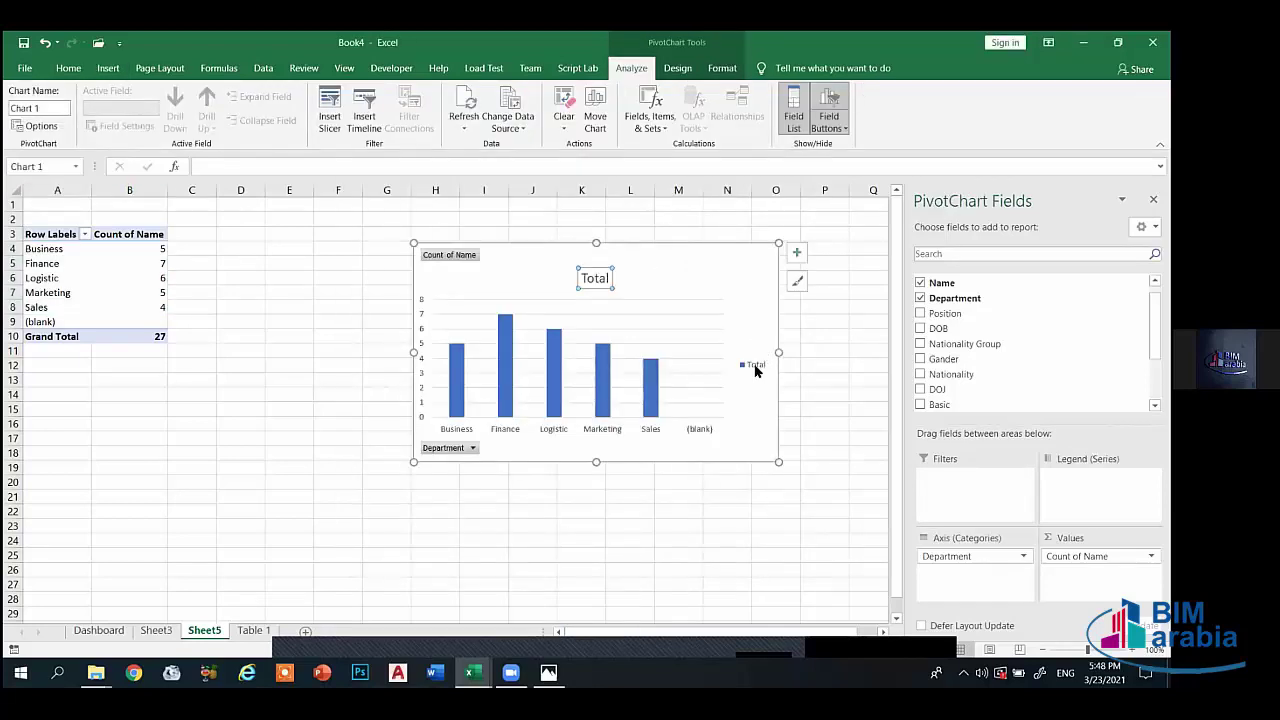
pyautogui.hotkey('ctrl', '1')
pyautogui.click(773, 340)
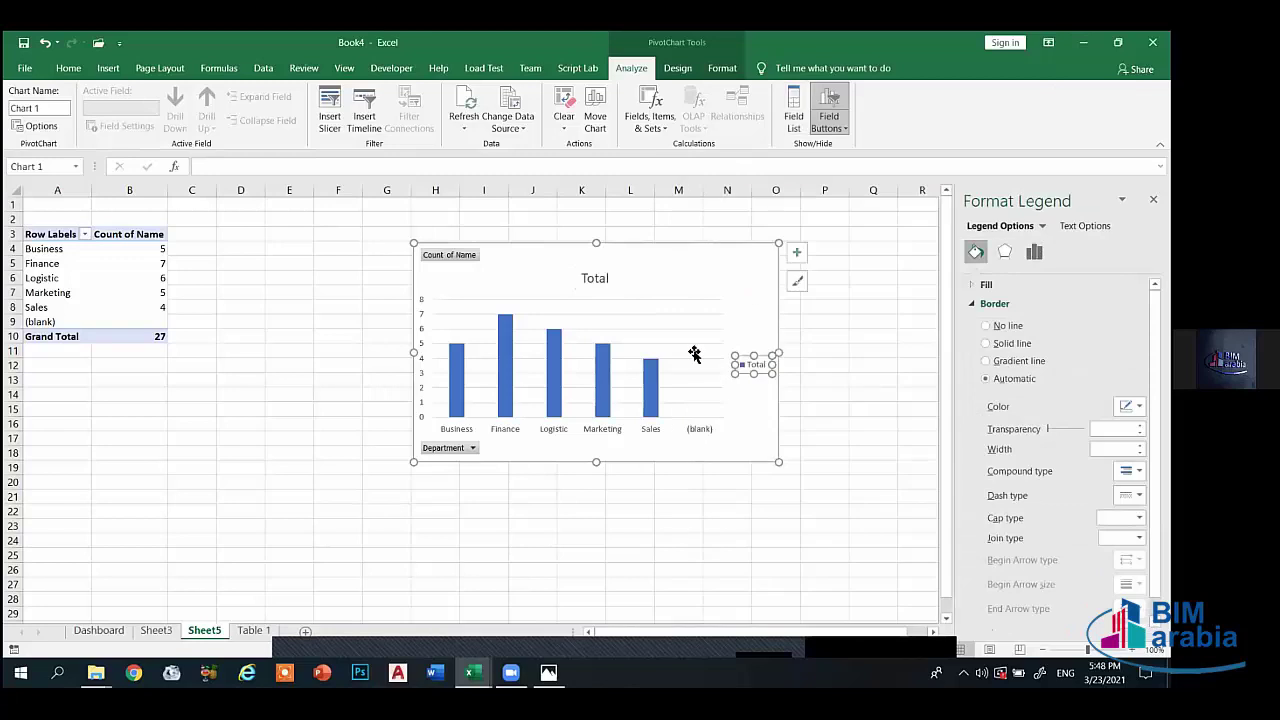
pyautogui.click(424, 314)
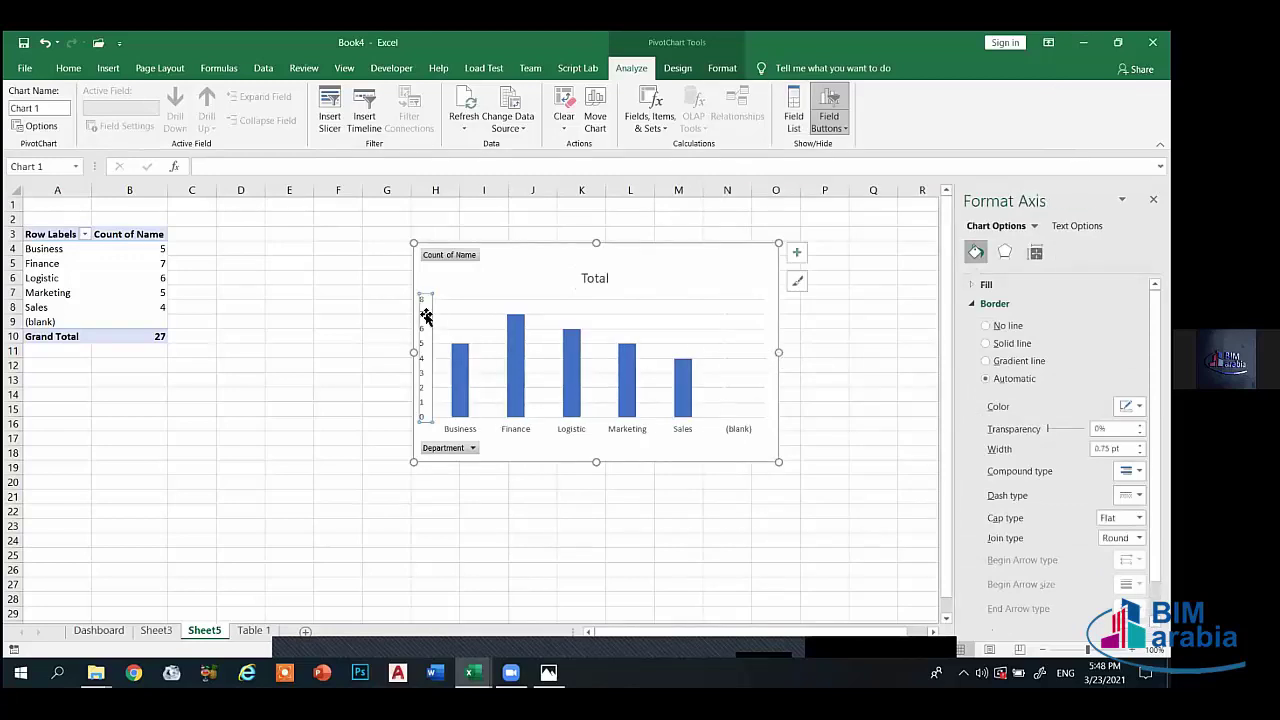
pyautogui.click(580, 481)
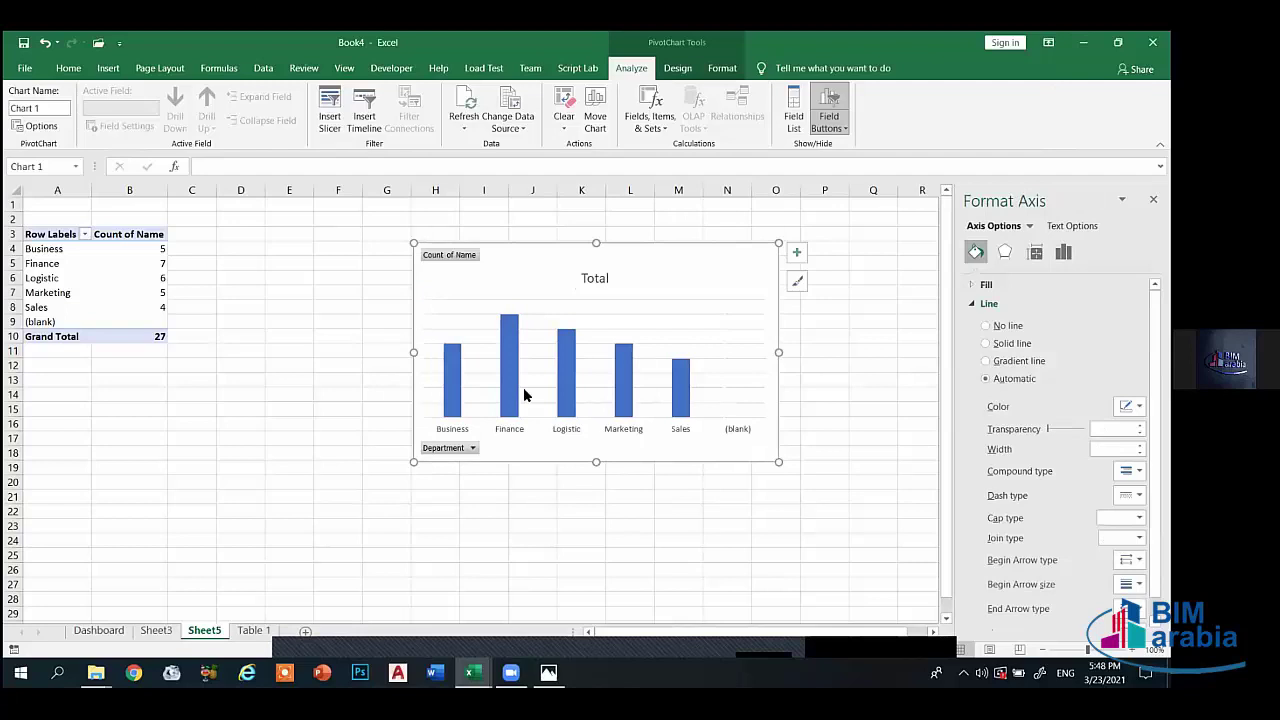
# - Set the bar series gap width to 84% to widen the columns
pyautogui.click(567, 343)
pyautogui.click(624, 366)
pyautogui.rightClick(621, 360)
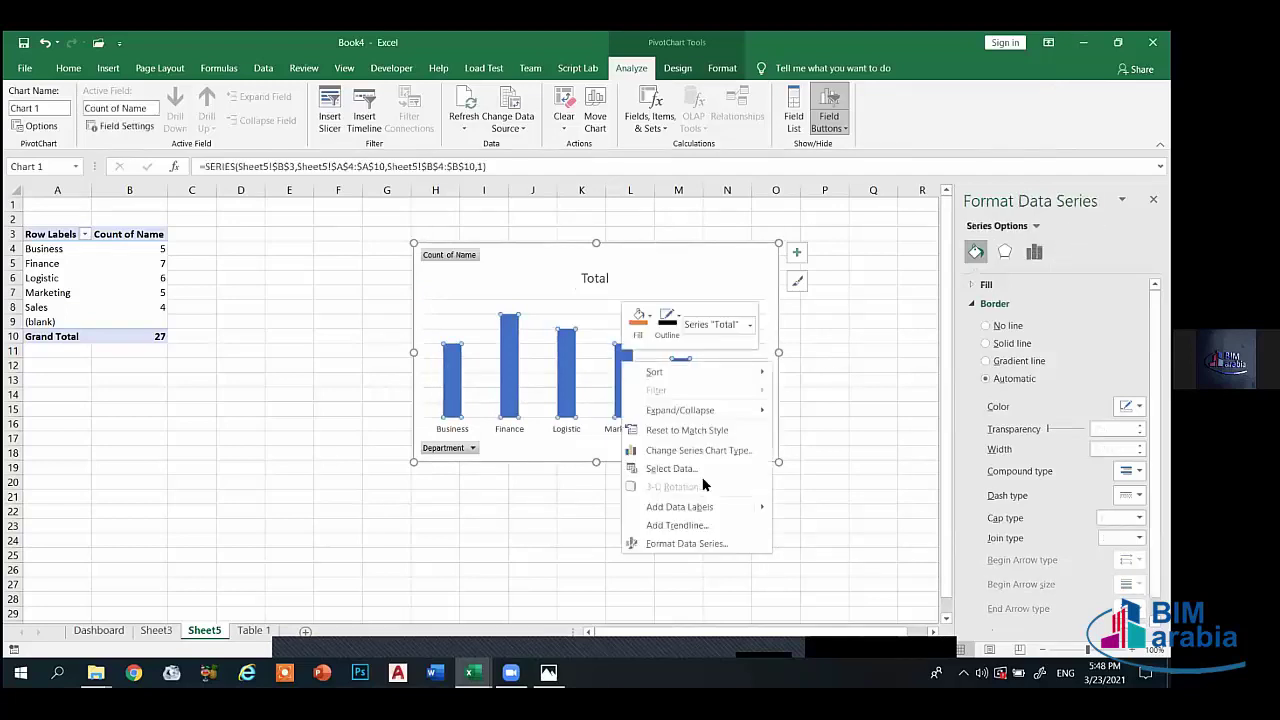
pyautogui.click(712, 540)
pyautogui.click(1034, 251)
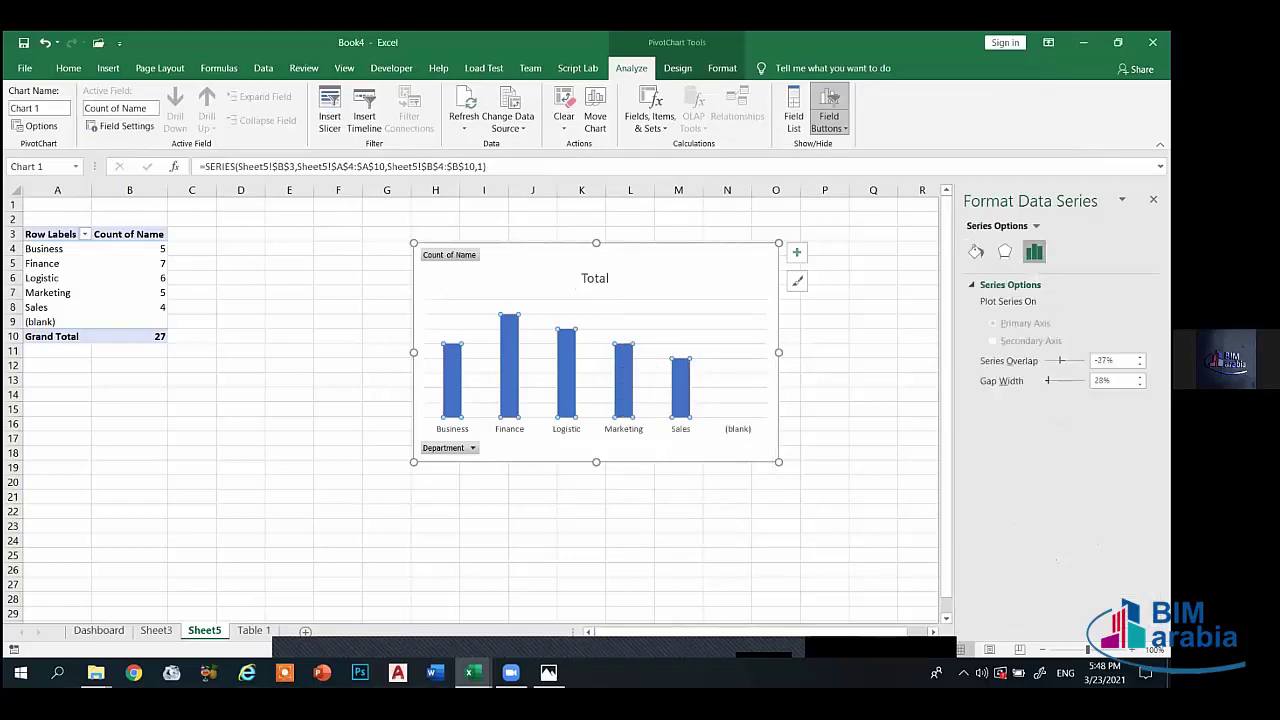
pyautogui.write('84')
pyautogui.press('Return')
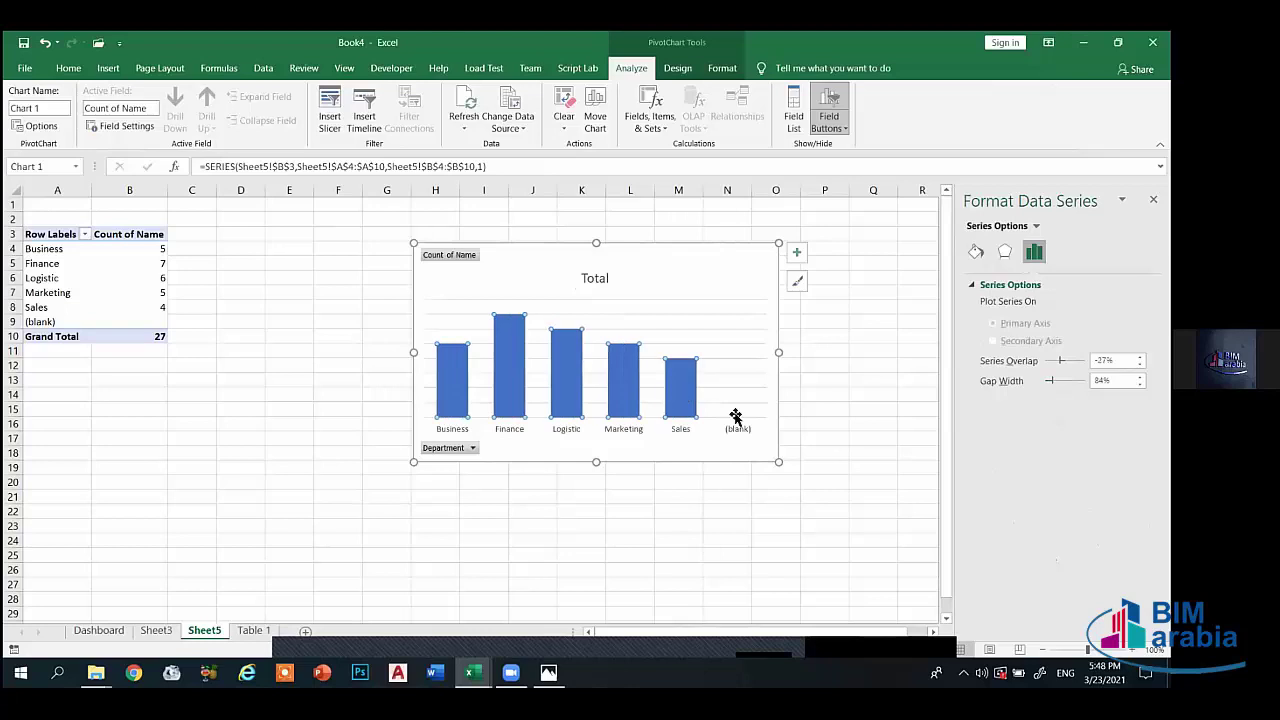
pyautogui.click(707, 413)
pyautogui.click(684, 399)
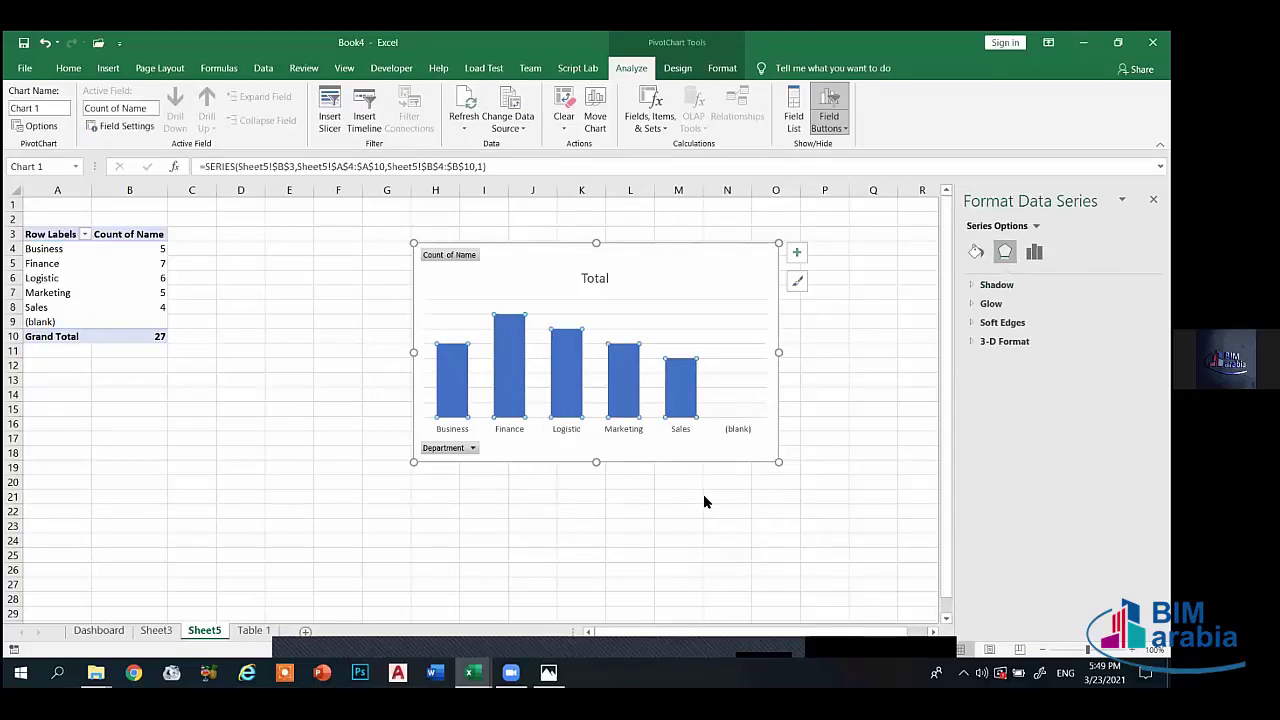
pyautogui.hotkey('shift', 'F10')
pyautogui.moveTo(702, 497)
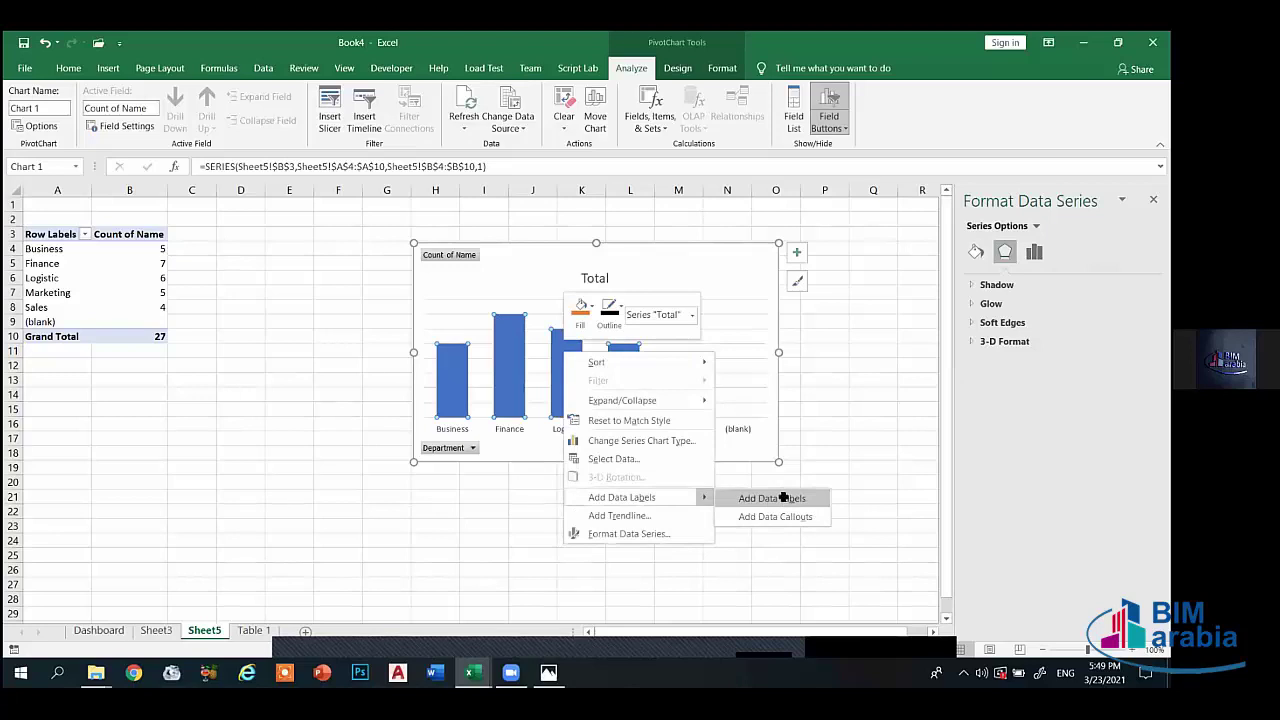
# - Add data labels at the inside base of the bars, bold and enlarged
pyautogui.click(784, 498)
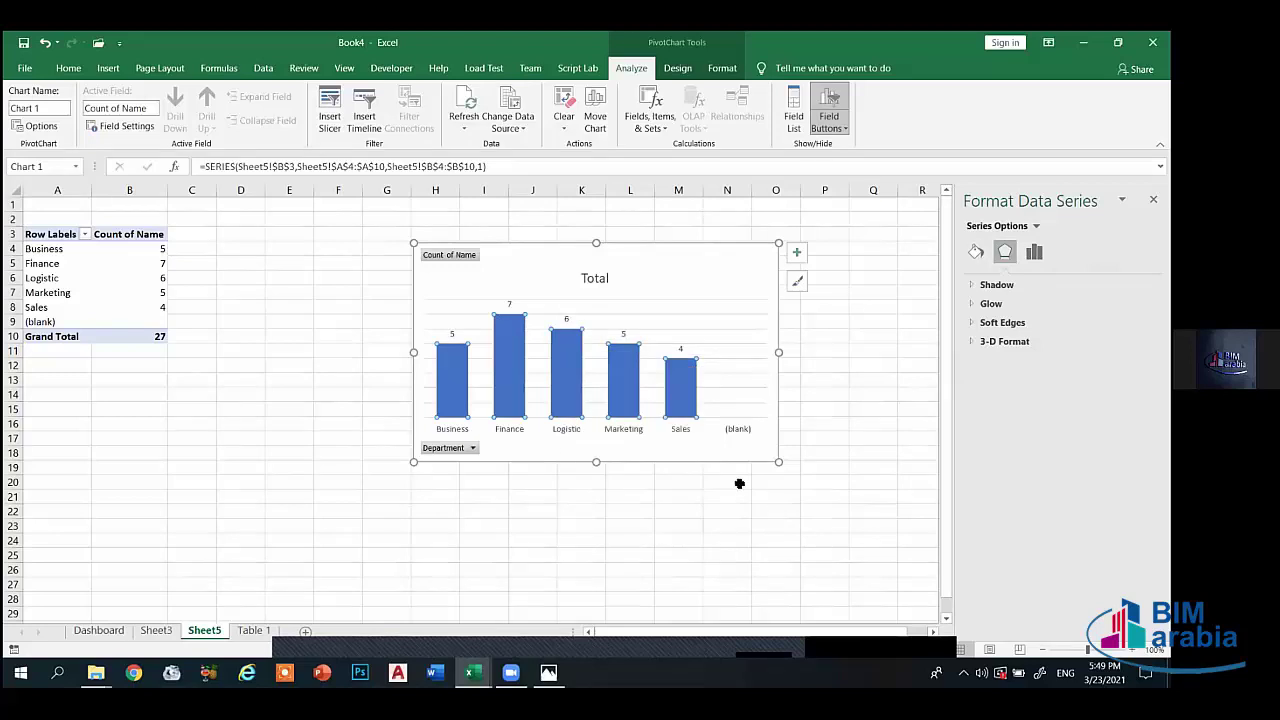
pyautogui.click(506, 302)
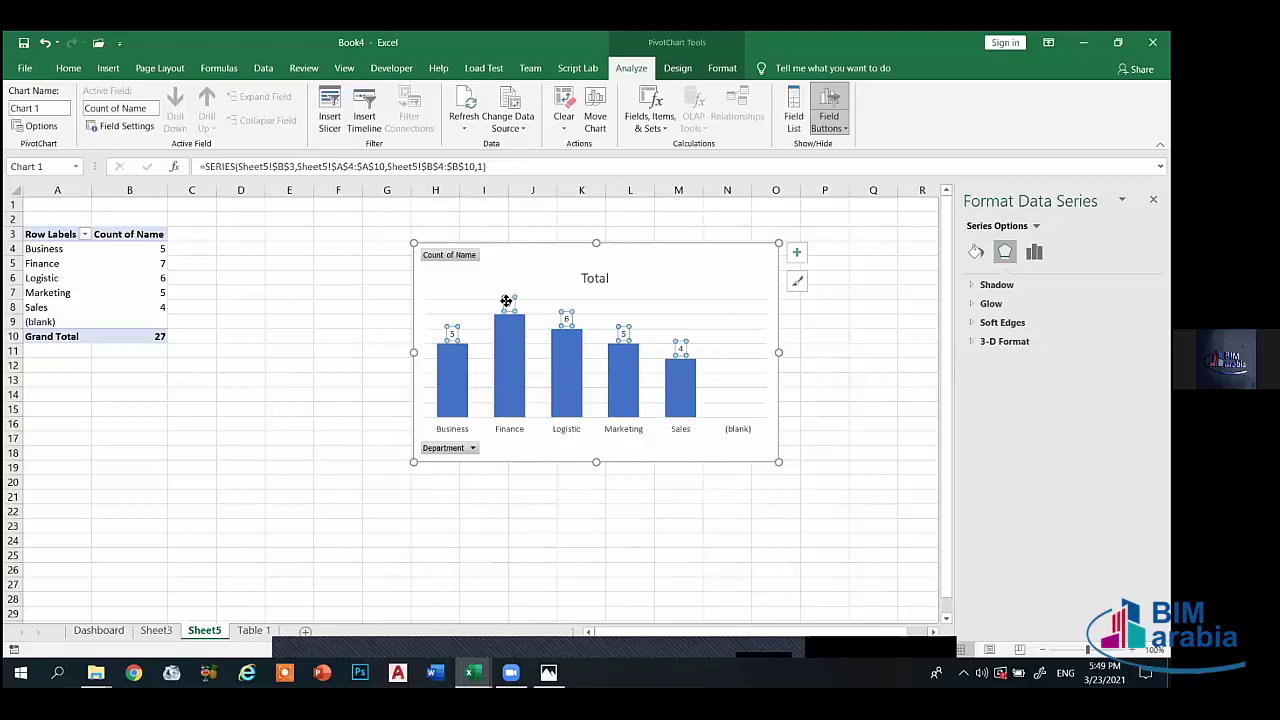
pyautogui.rightClick(566, 320)
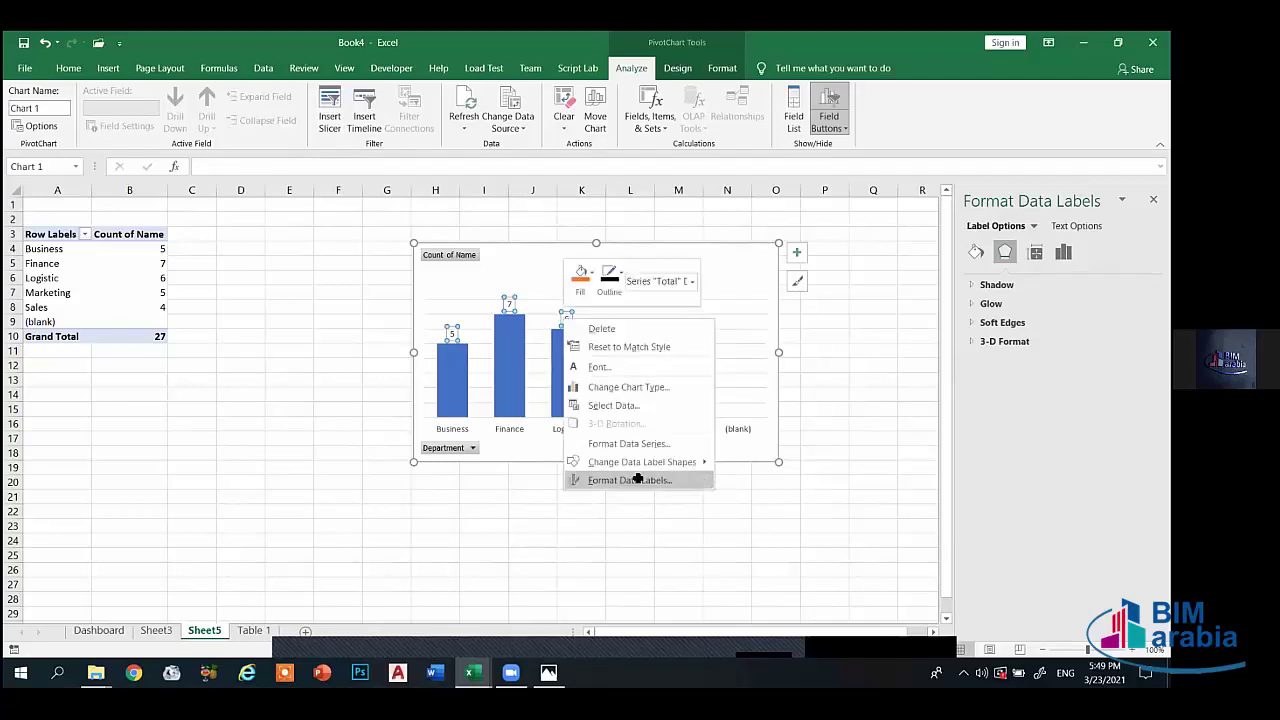
pyautogui.click(637, 480)
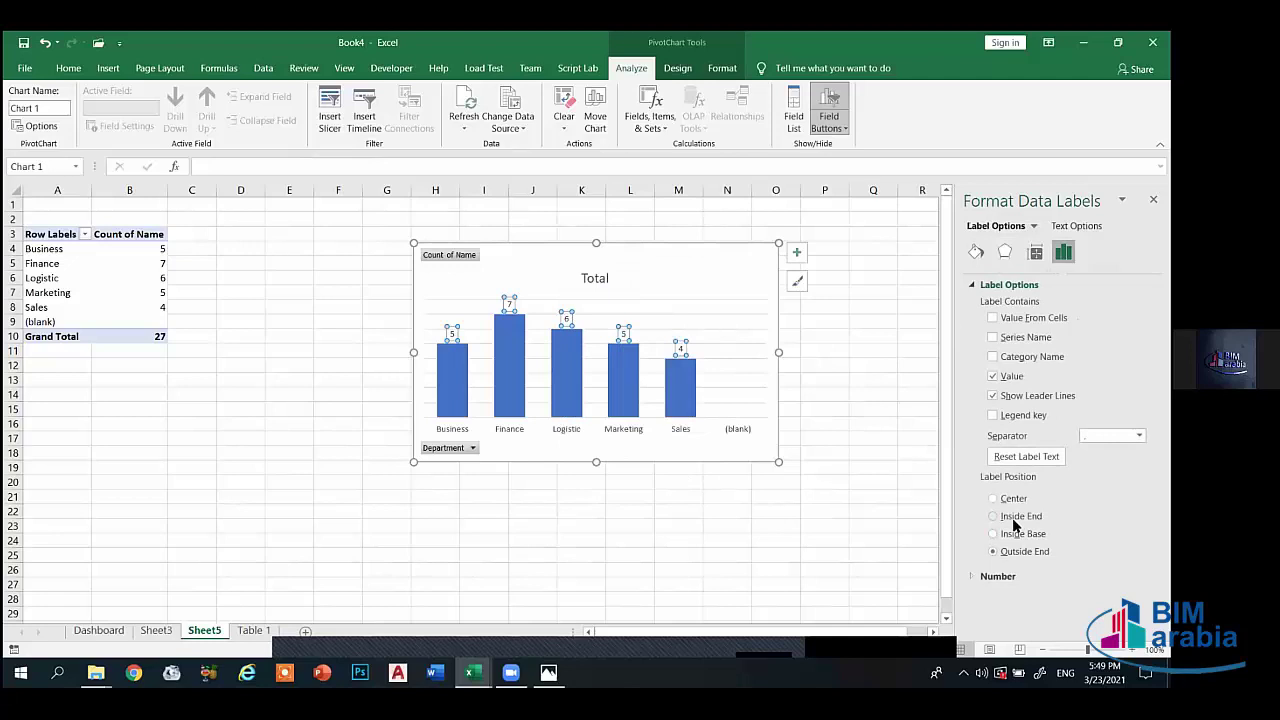
pyautogui.click(995, 535)
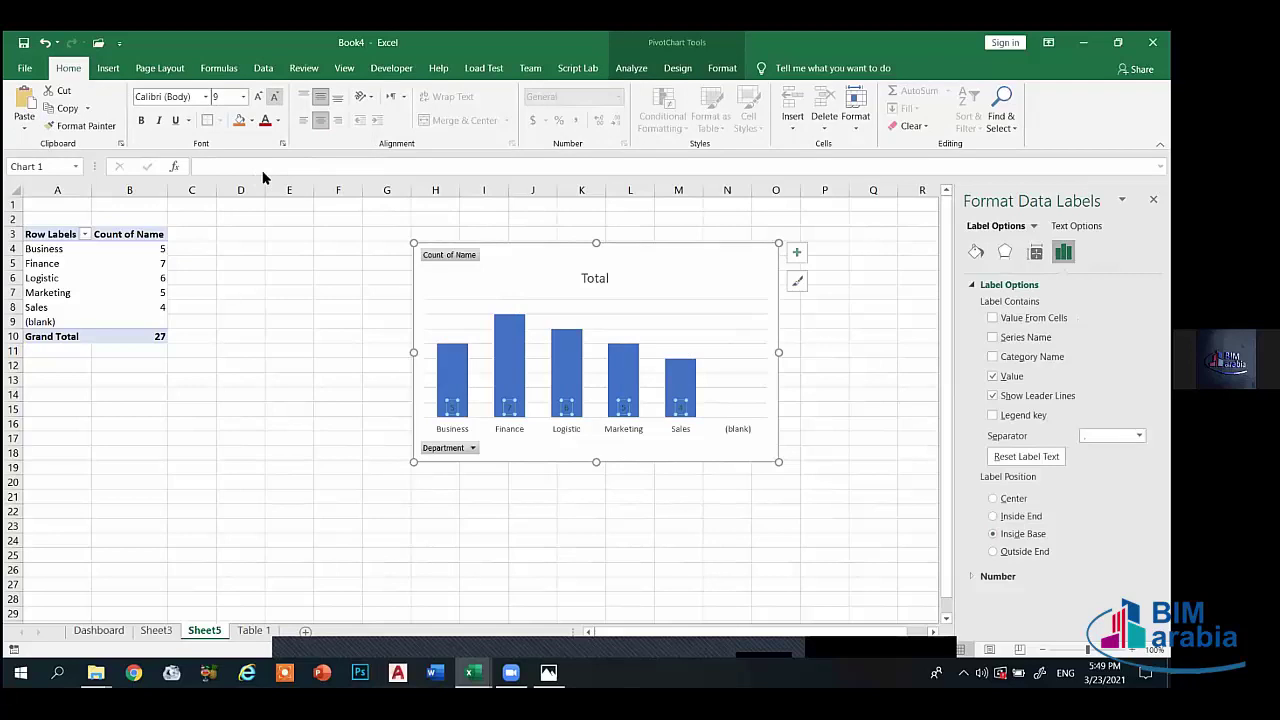
pyautogui.click(141, 120)
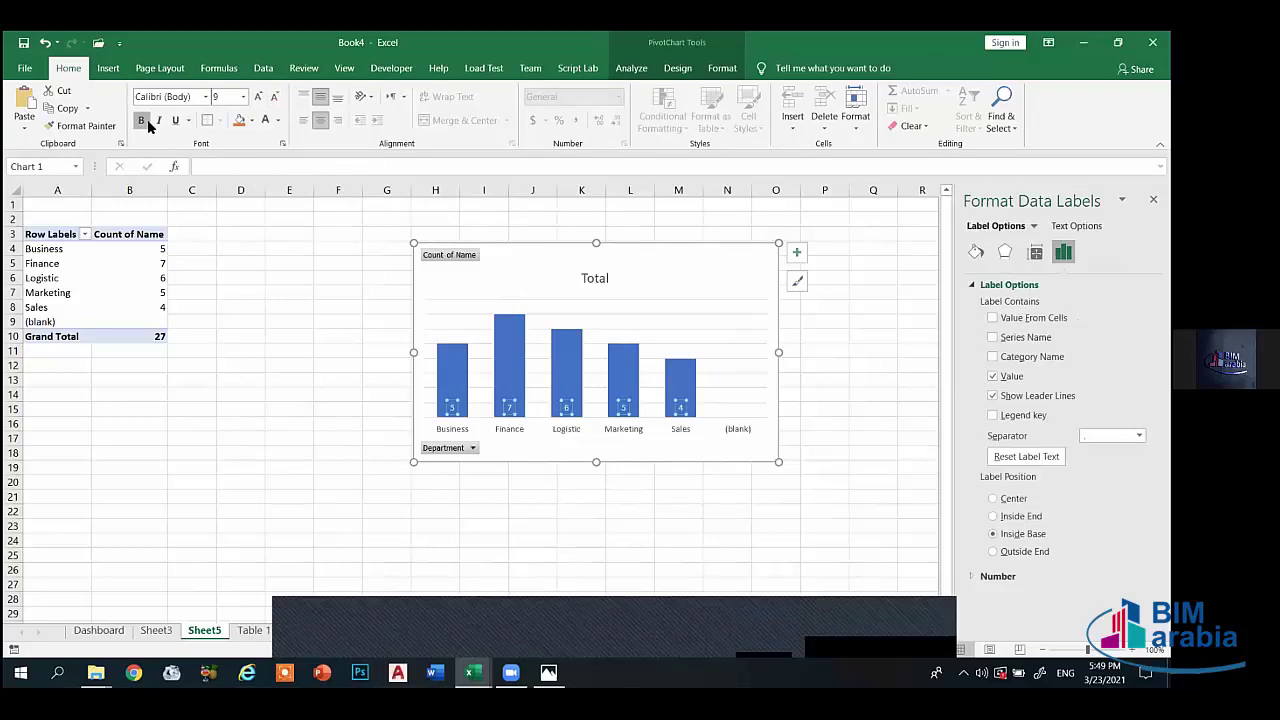
pyautogui.click(257, 97)
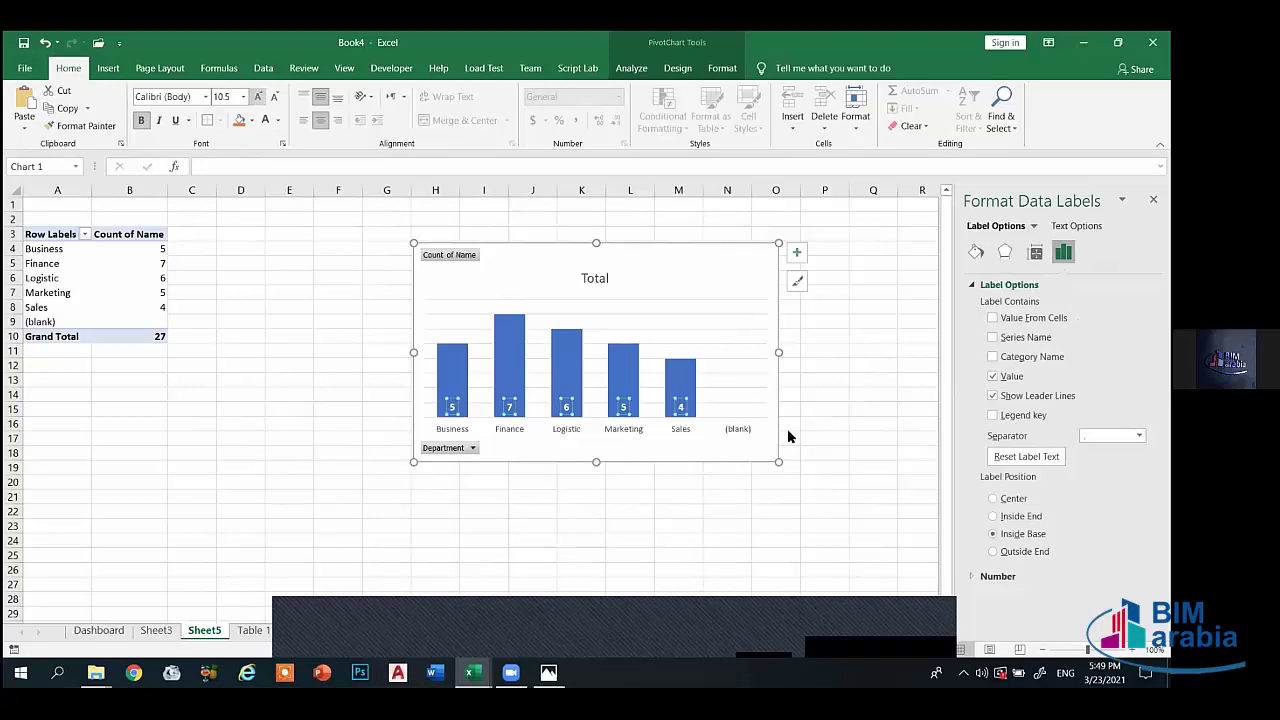
# - Try an orange shape style on the bars, then delete the practice pivot chart
pyautogui.click(612, 352)
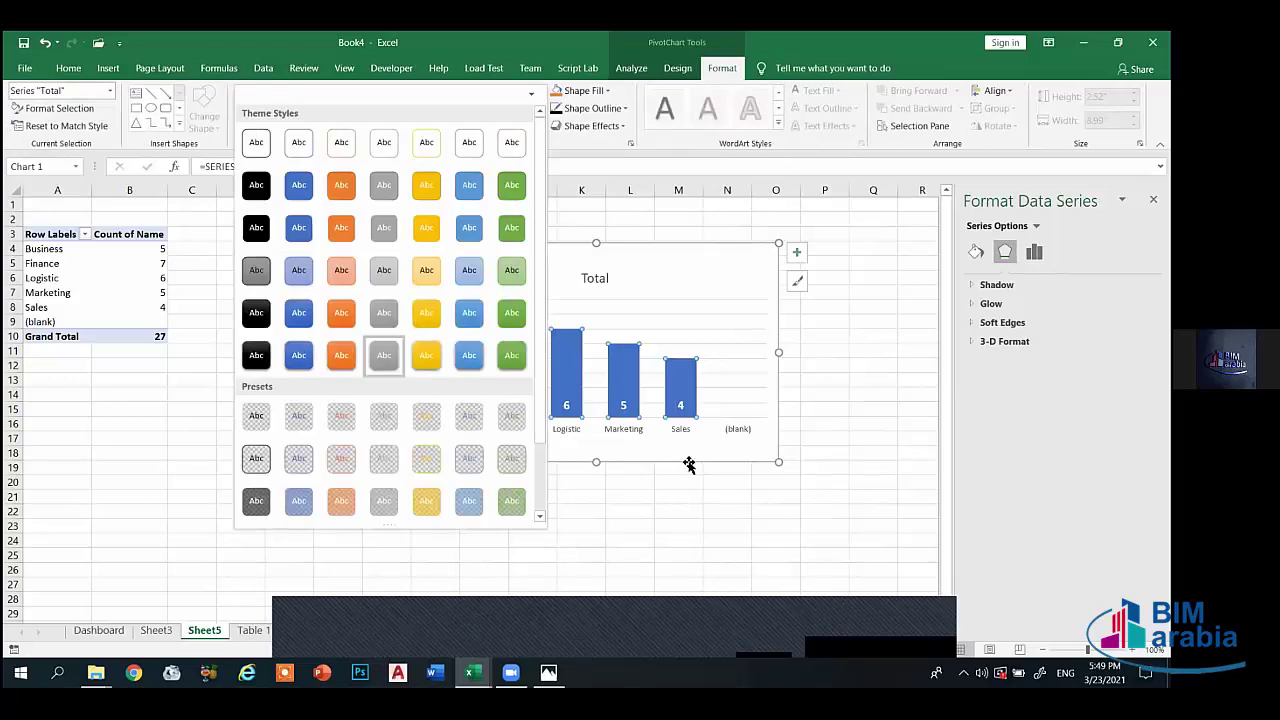
pyautogui.click(343, 358)
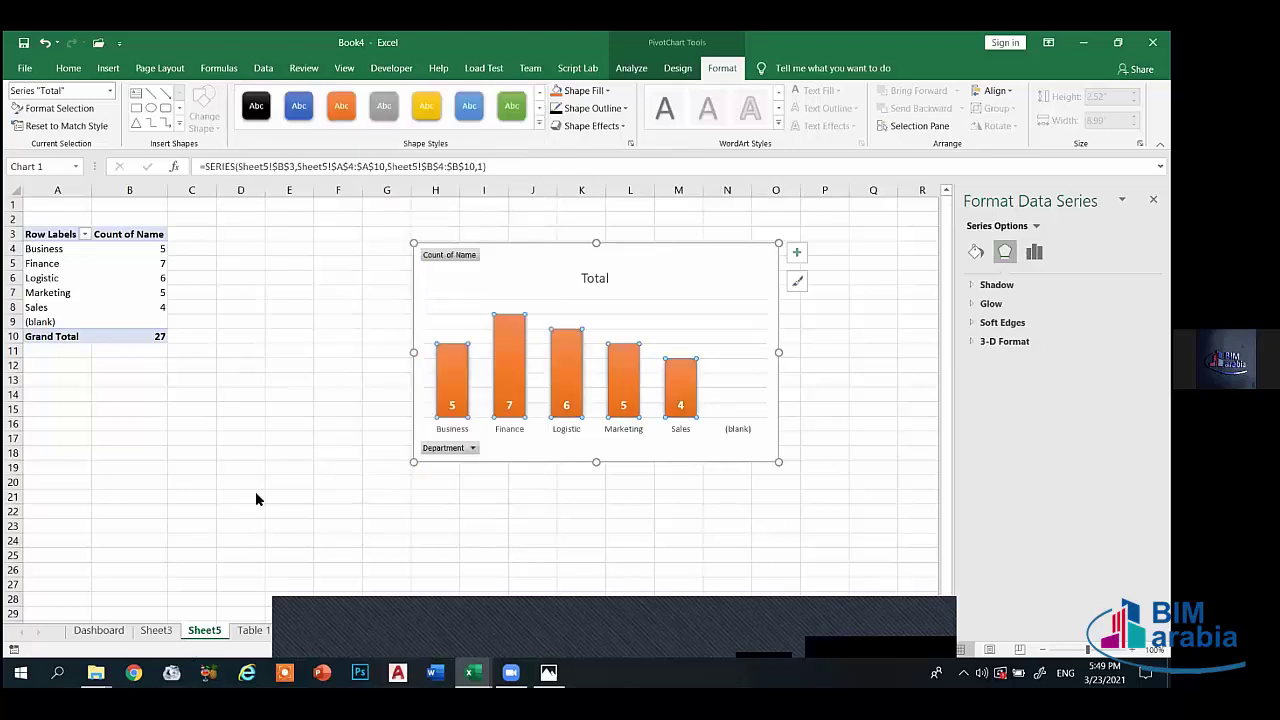
pyautogui.press('Delete')
# - Delete Sheet5, then return to the Dashboard and select the HEADCOUNT chart title
pyautogui.rightClick(204, 630)
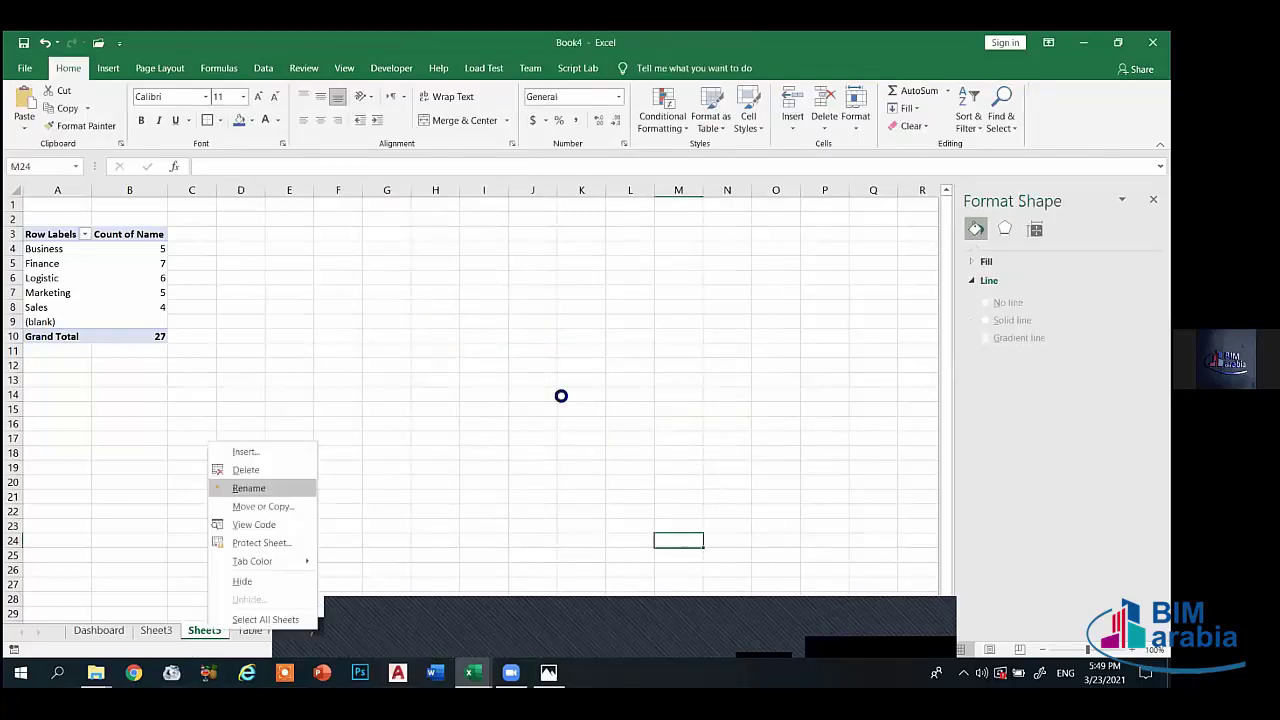
pyautogui.click(245, 468)
pyautogui.press('Escape')
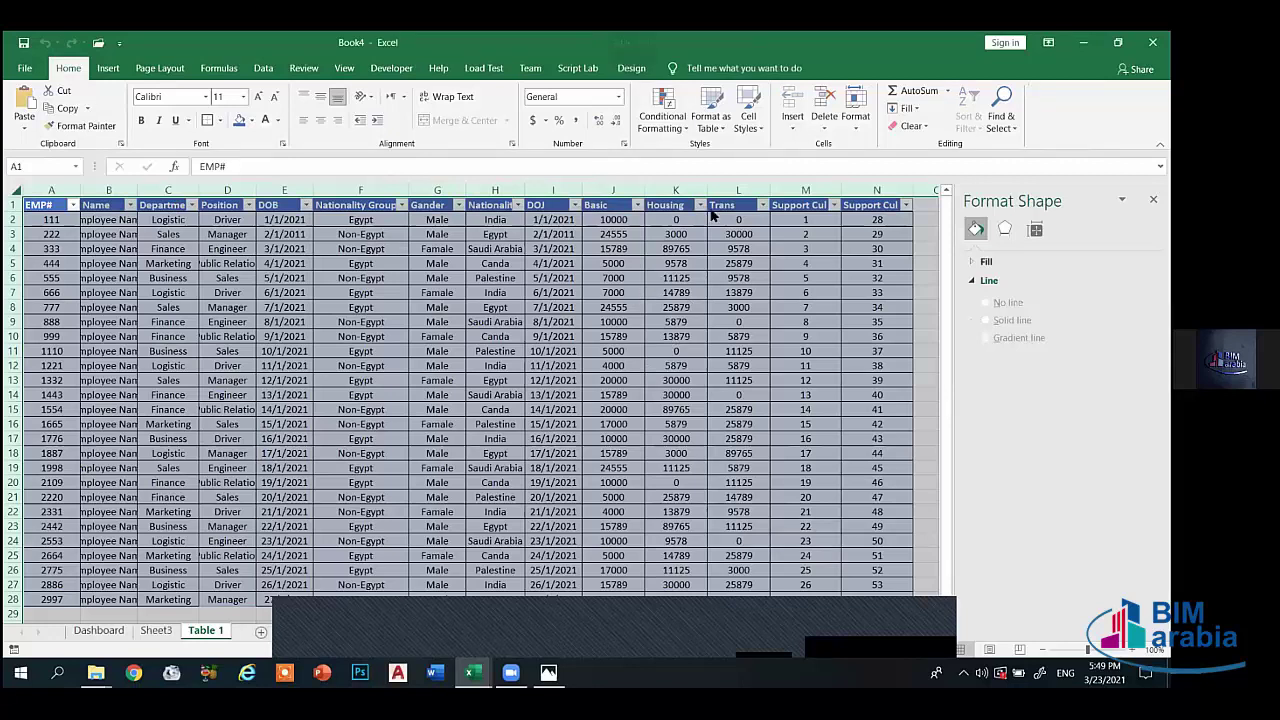
pyautogui.hotkey('ctrl', 'pageup')
pyautogui.hotkey('ctrl', 'pageup')
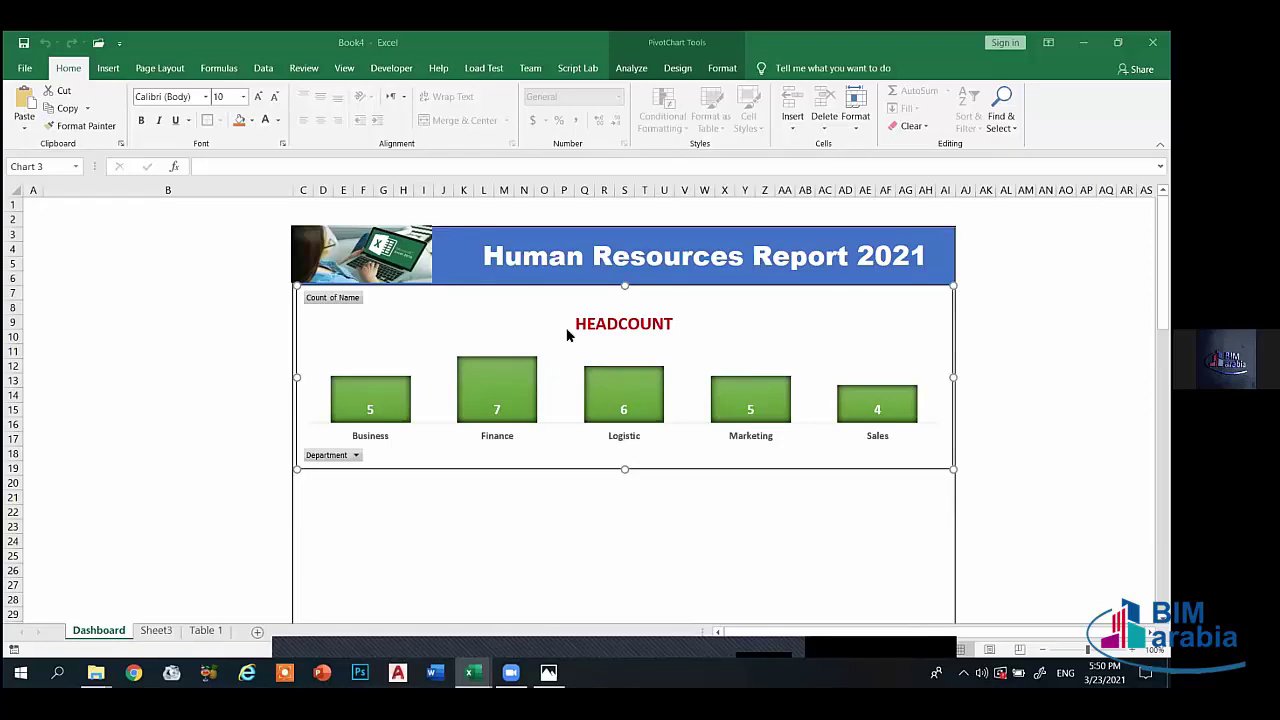
pyautogui.click(612, 320)
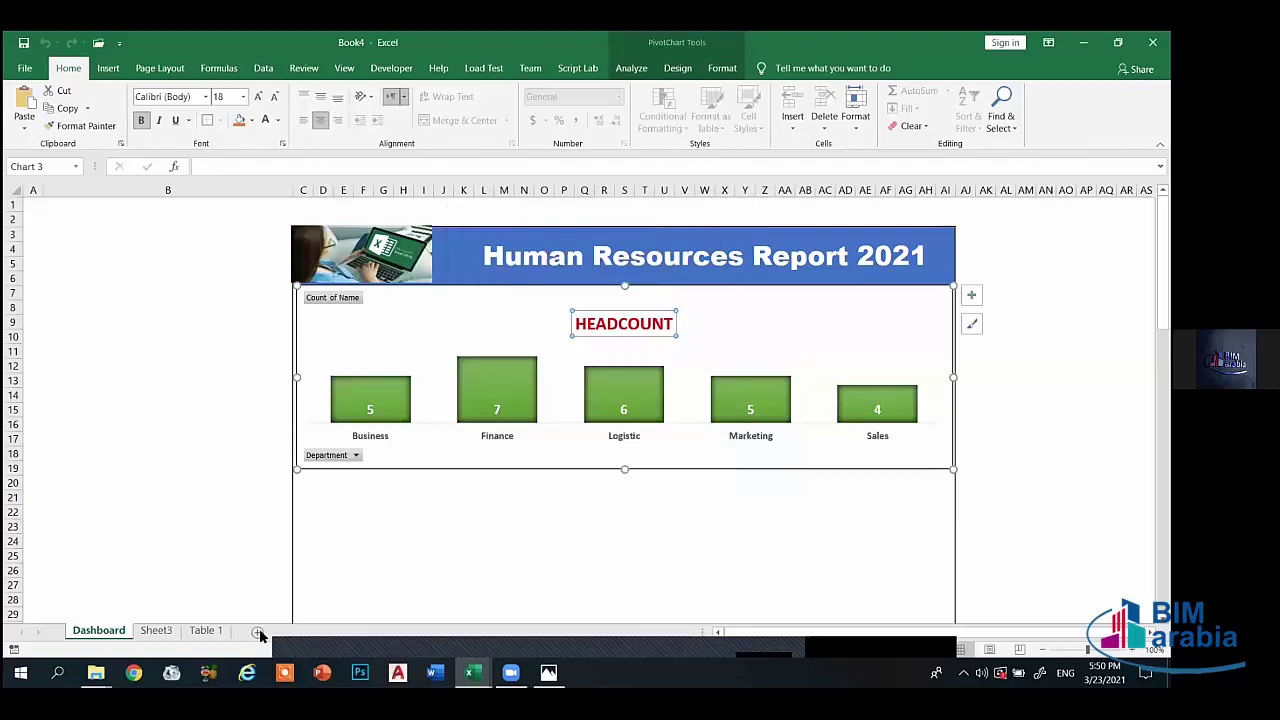
# - Add a new blank Sheet6, then undo a trial drag-resize of all its columns
pyautogui.click(258, 634)
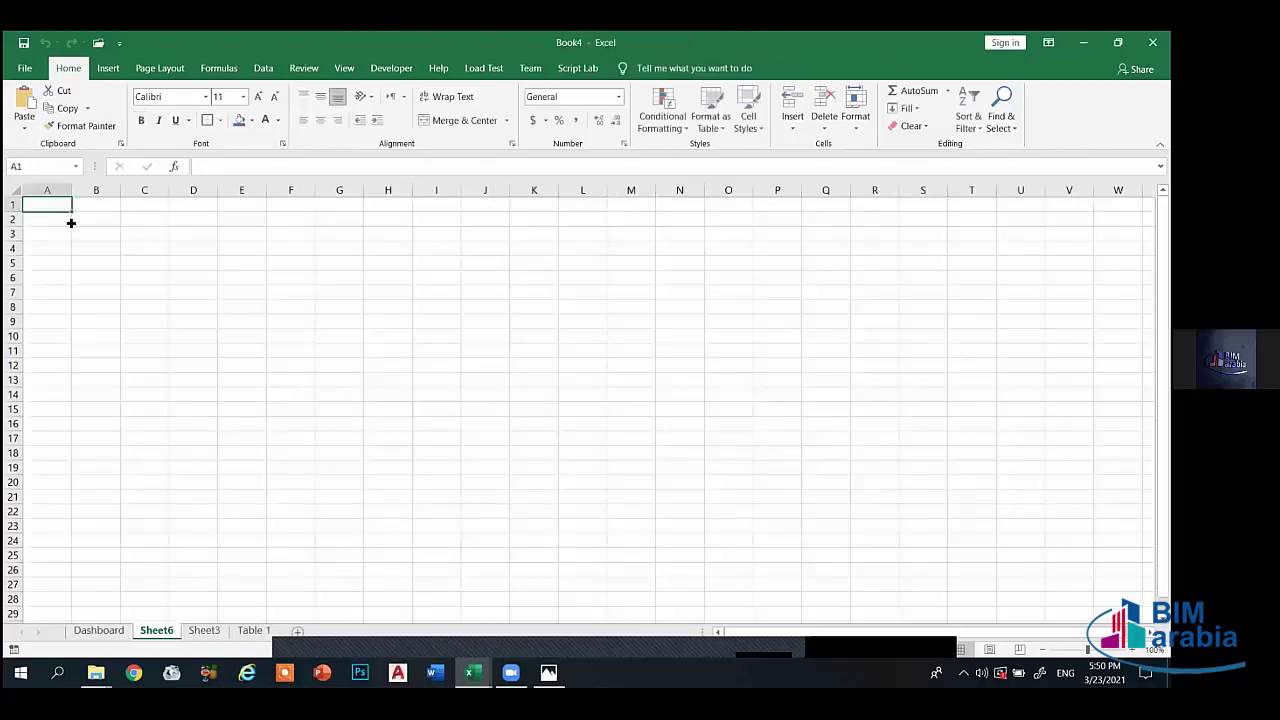
pyautogui.click(12, 190)
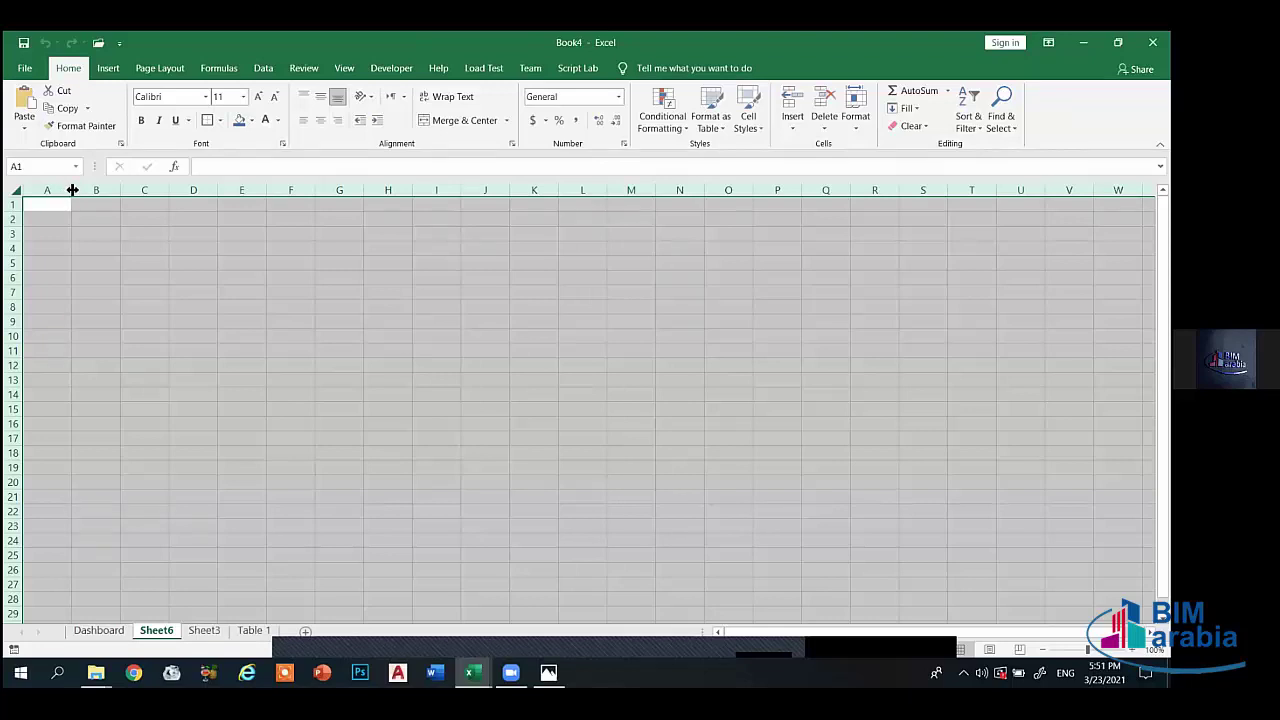
pyautogui.moveTo(70, 190); pyautogui.dragTo(49, 187)
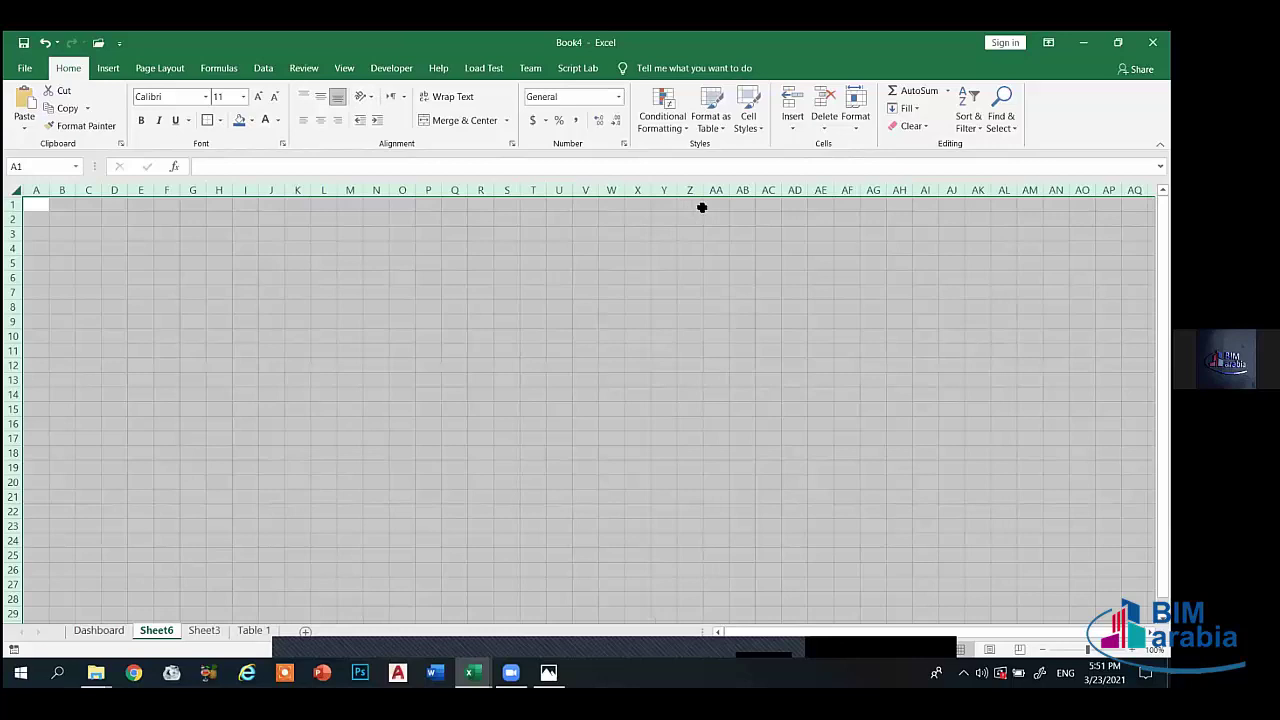
pyautogui.click(851, 118)
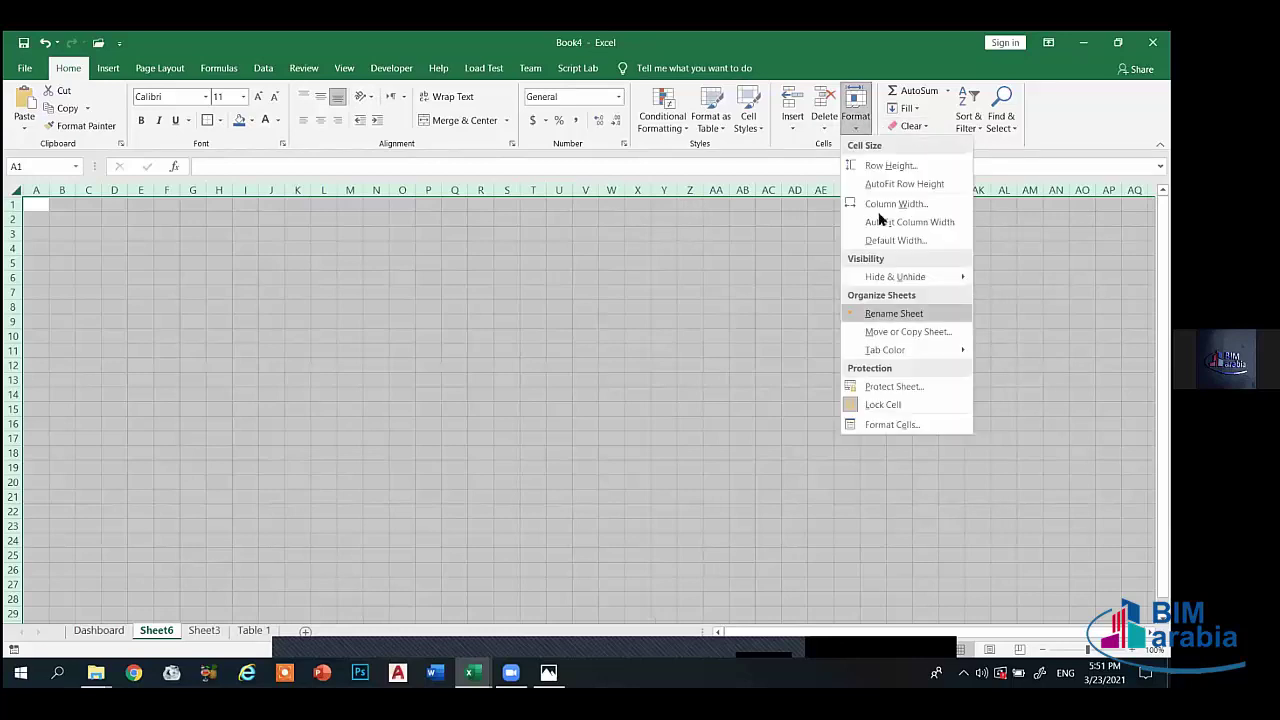
pyautogui.click(57, 197)
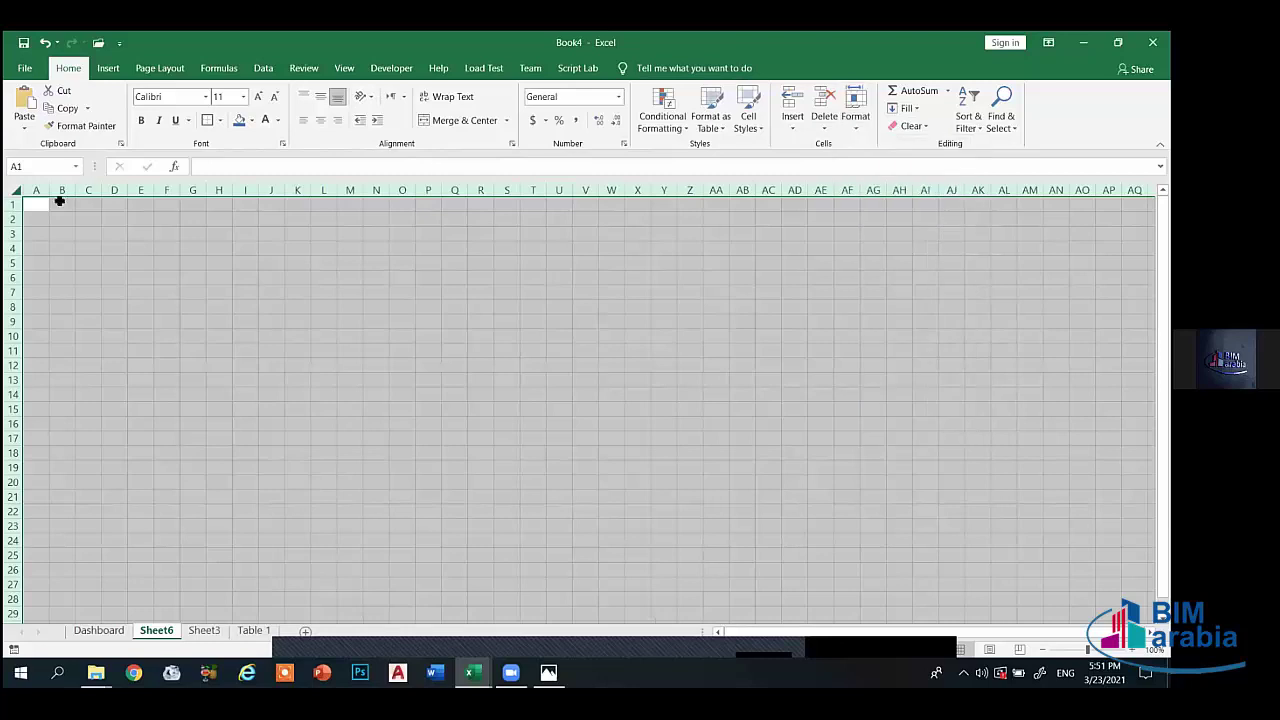
pyautogui.click(52, 203)
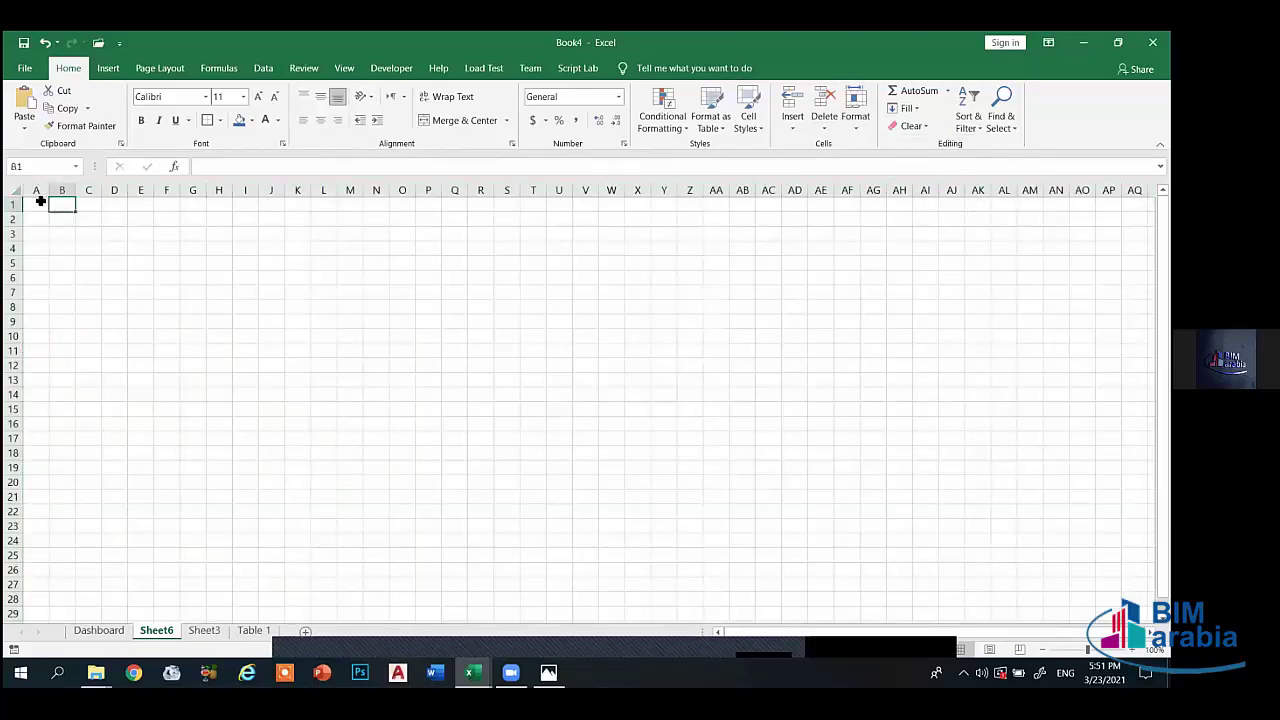
pyautogui.hotkey('ctrl', 'z')
pyautogui.click(35, 203)
# - Select the whole sheet and set the default column width to 4
pyautogui.click(16, 190)
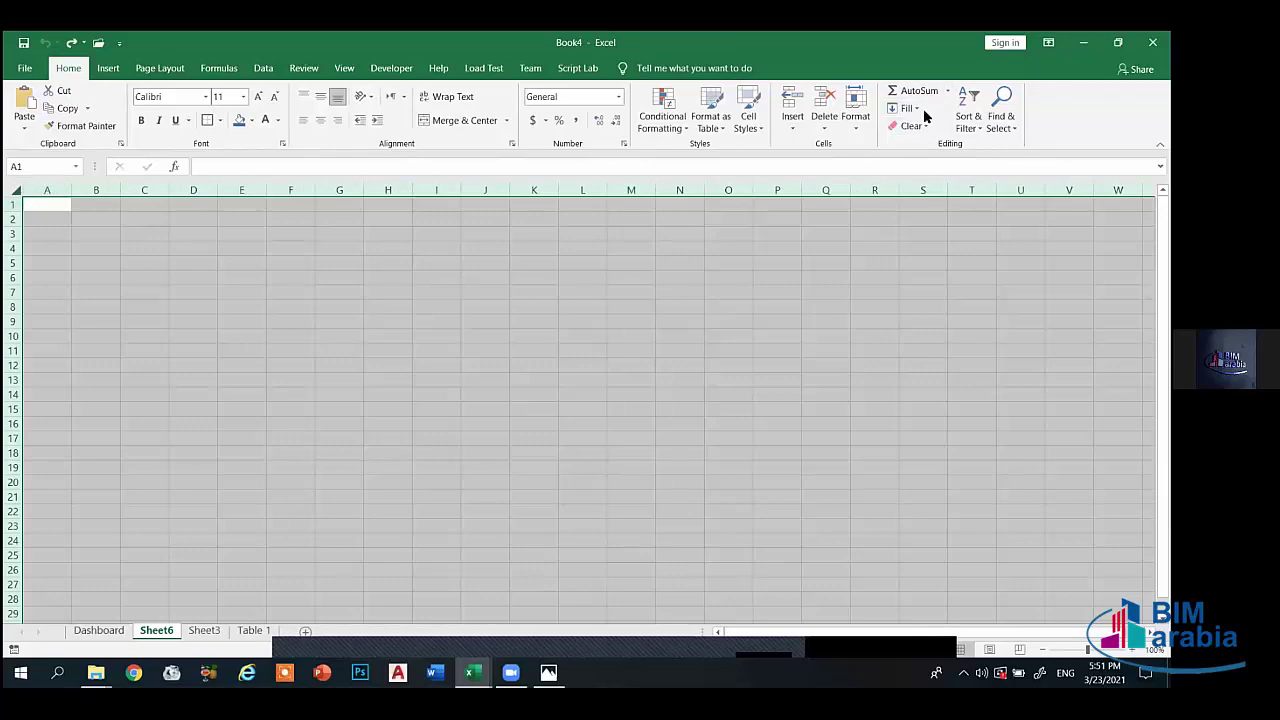
pyautogui.click(855, 118)
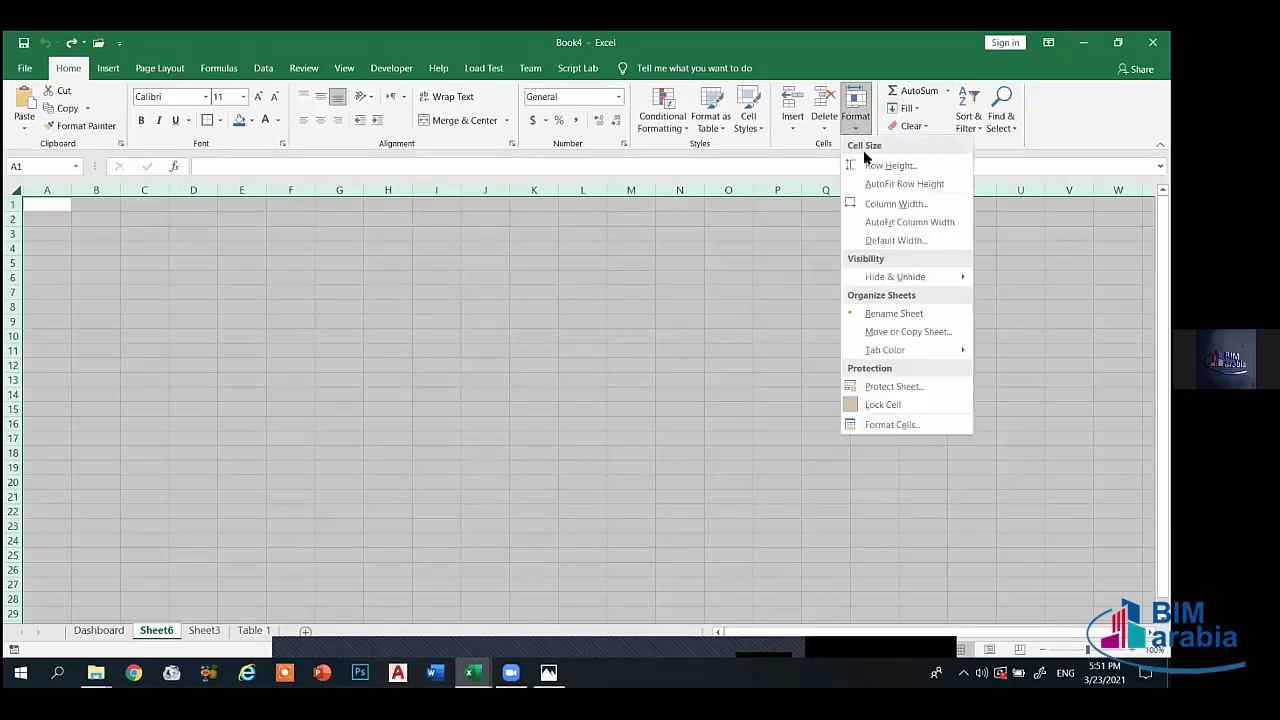
pyautogui.click(908, 242)
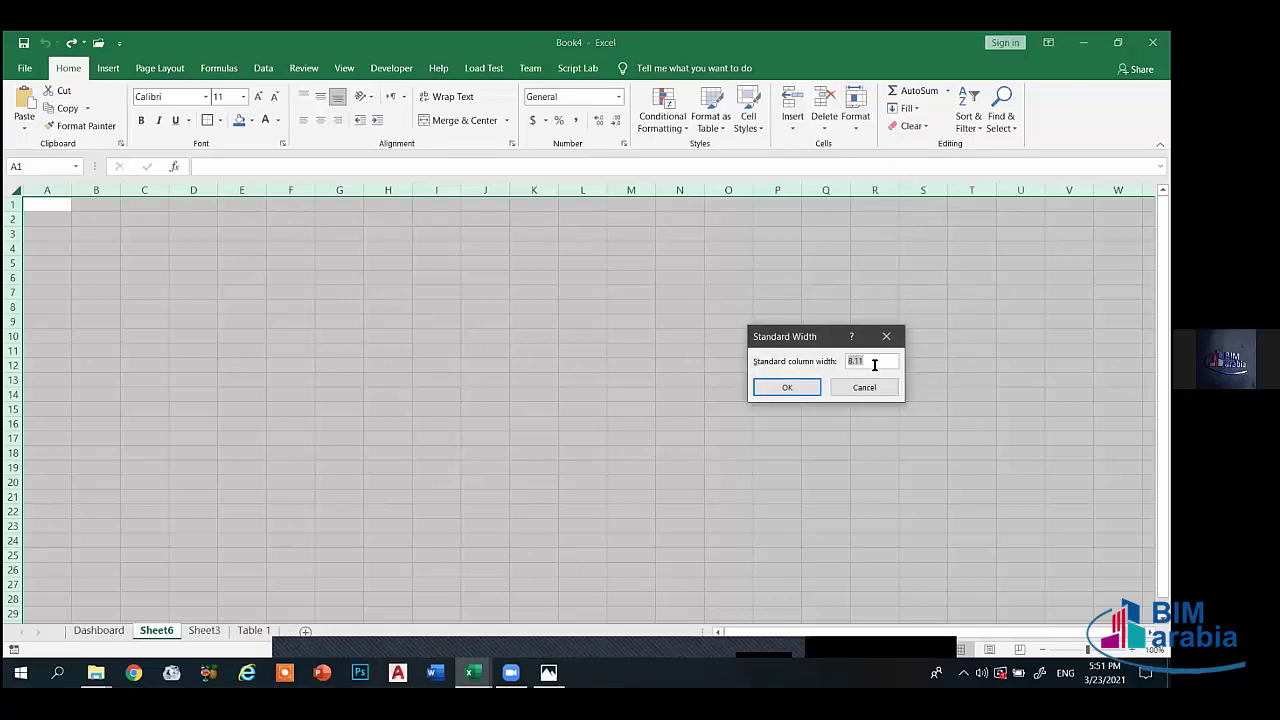
pyautogui.write('4')
pyautogui.click(785, 389)
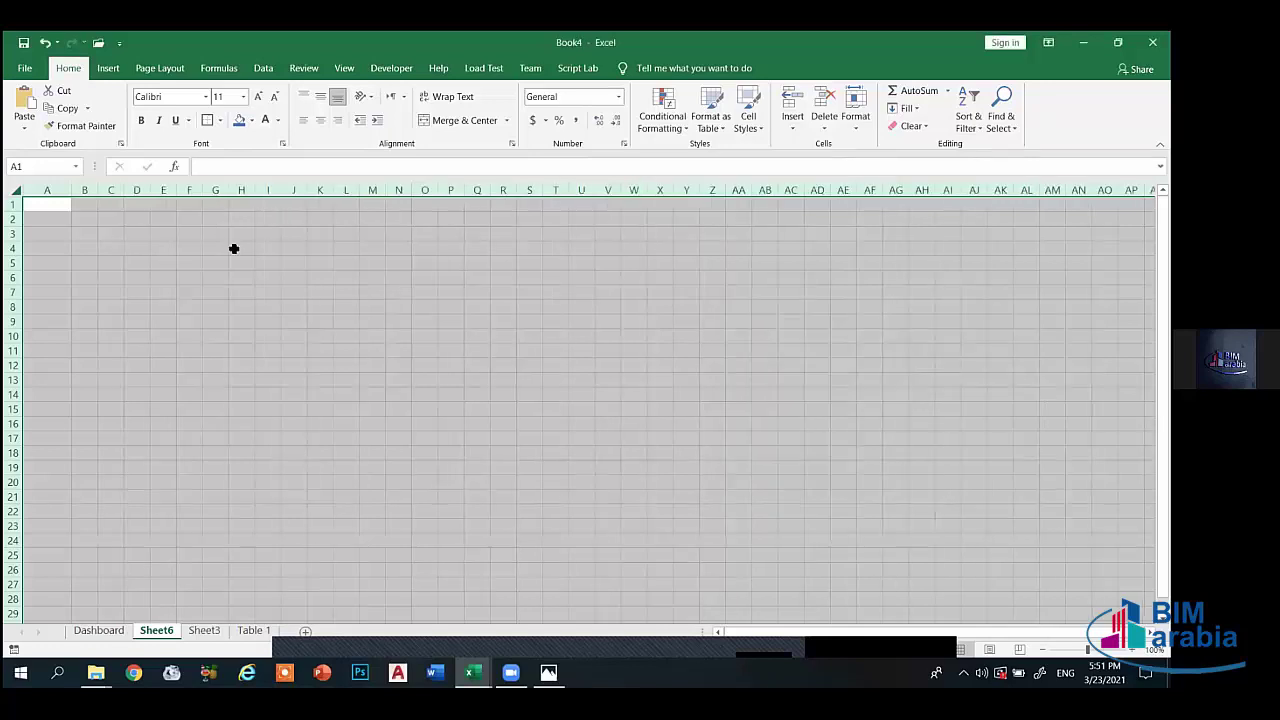
pyautogui.click(110, 234)
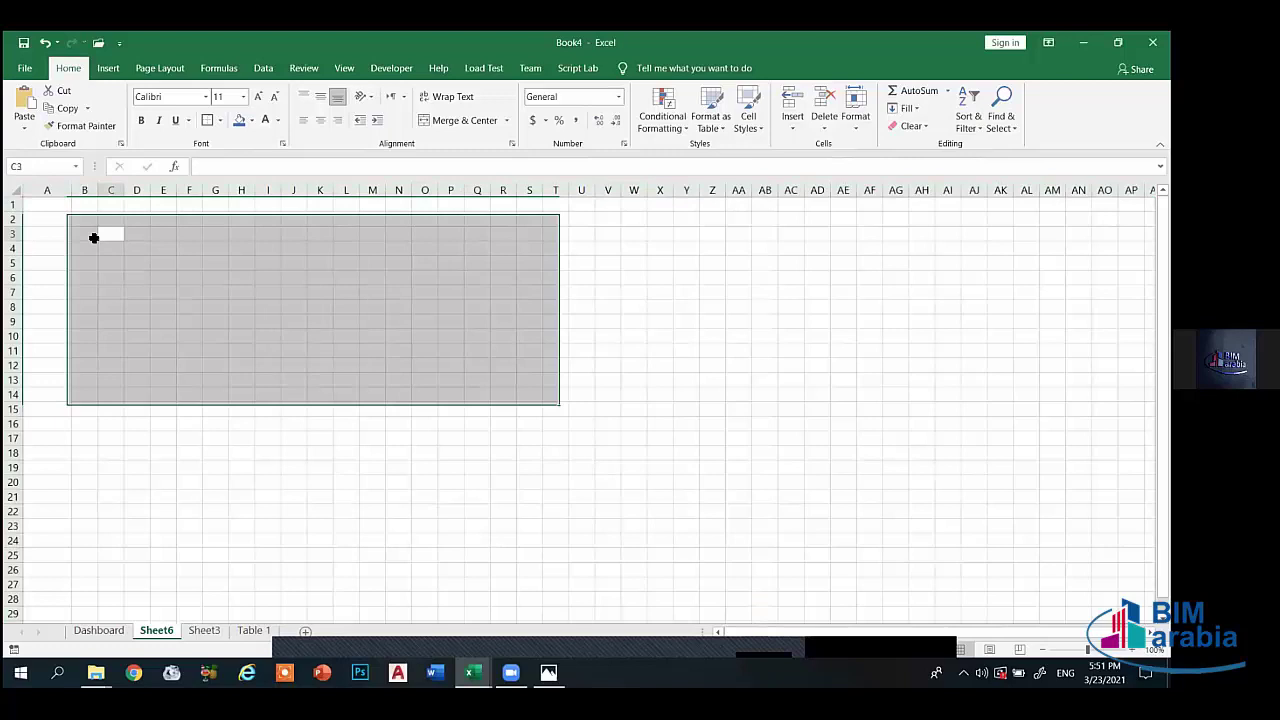
pyautogui.click(15, 190)
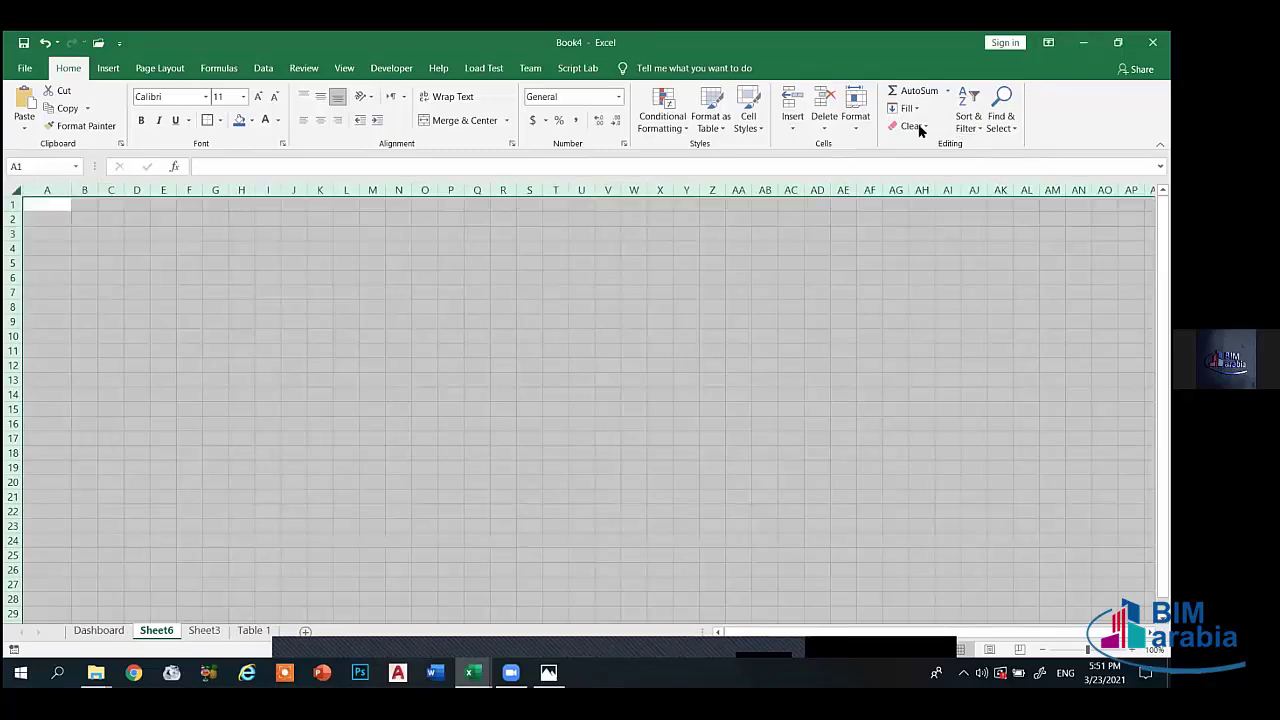
pyautogui.click(856, 120)
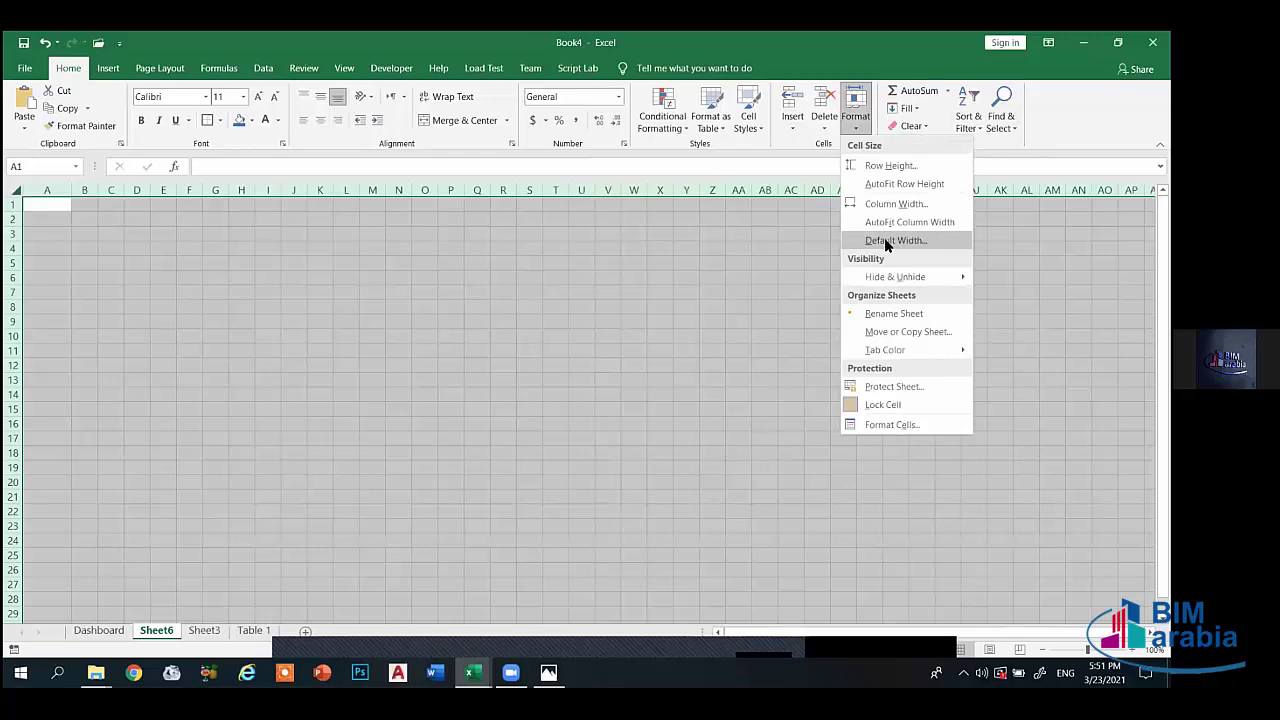
pyautogui.click(882, 242)
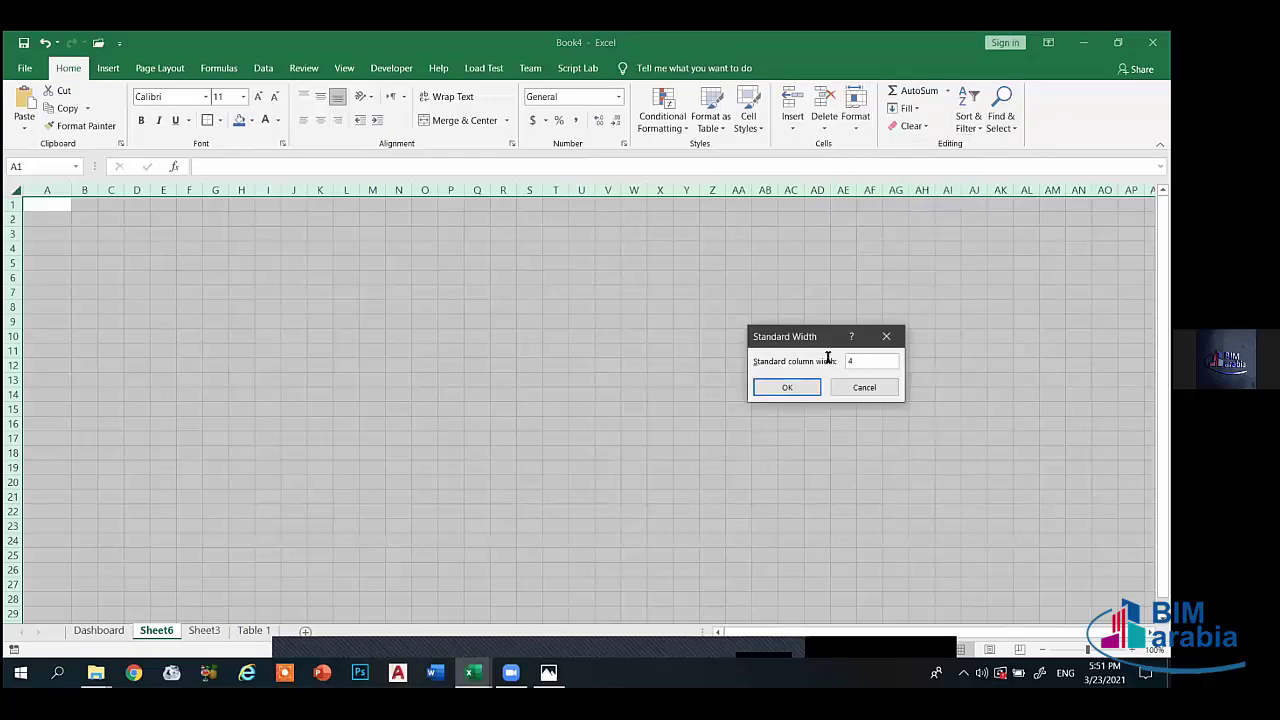
pyautogui.click(882, 391)
pyautogui.click(263, 236)
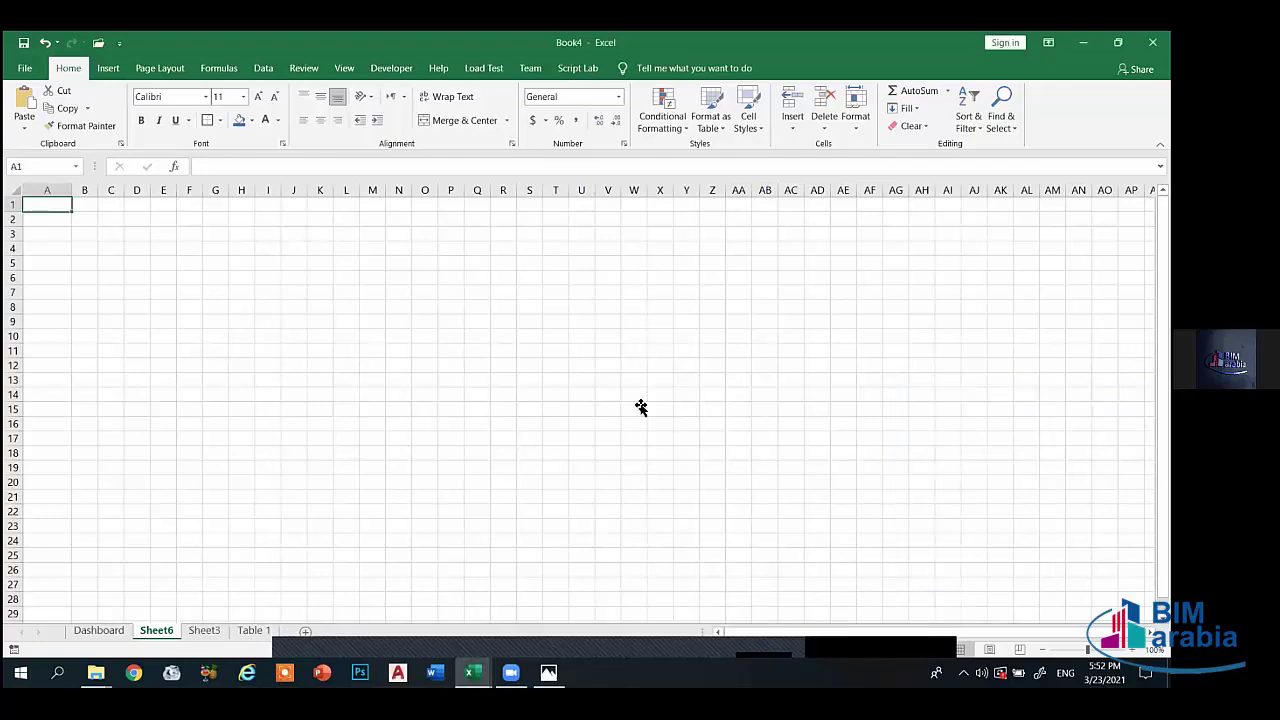
pyautogui.moveTo(472, 672)
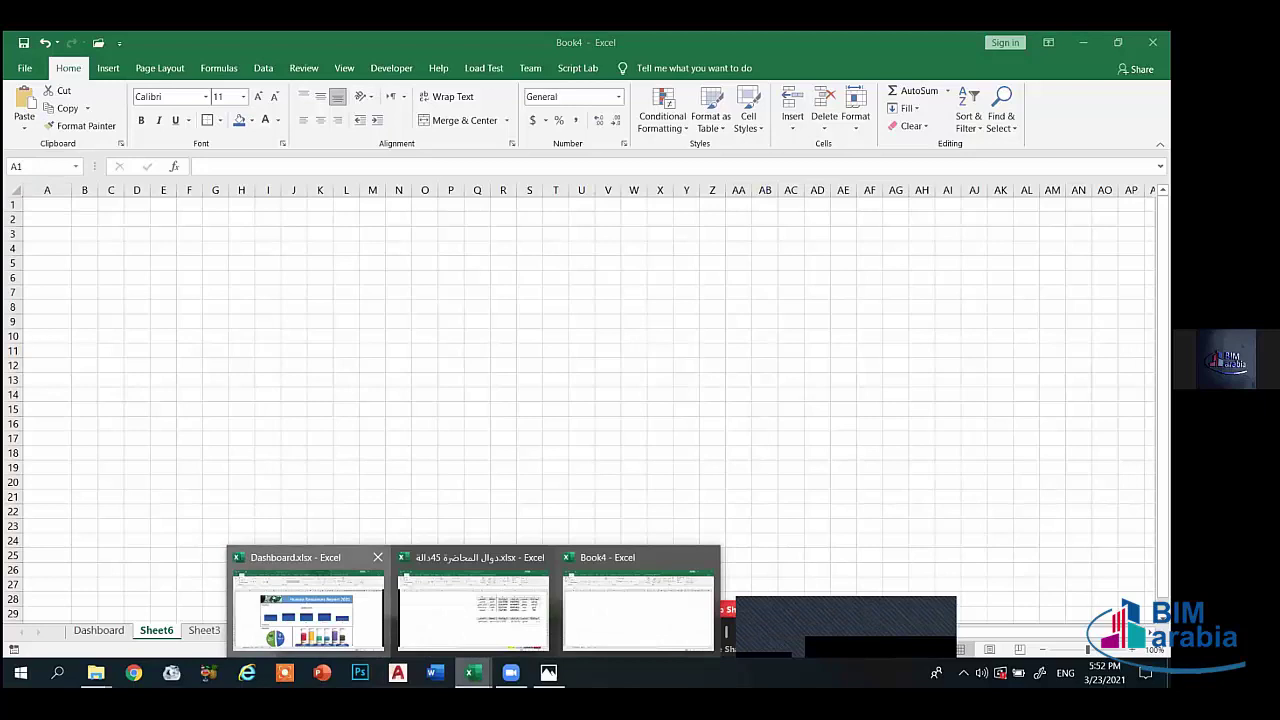
pyautogui.click(307, 610)
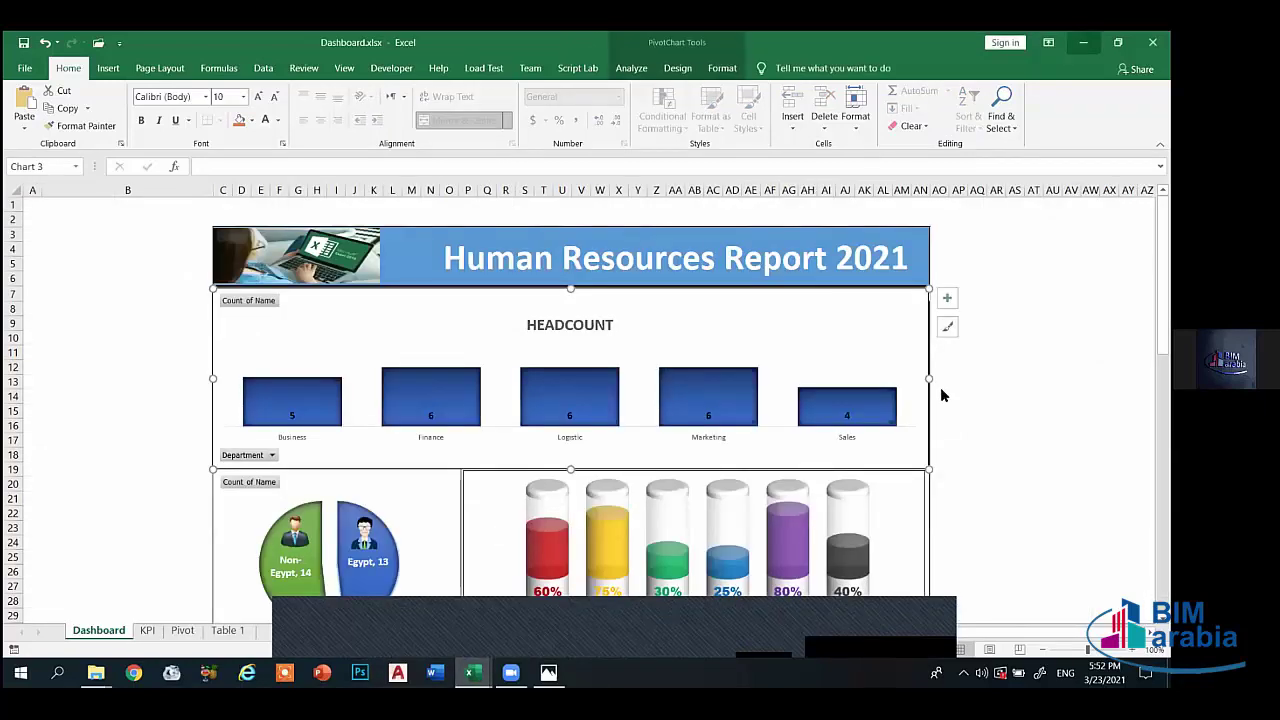
pyautogui.hotkey('ctrl', 'Tab')
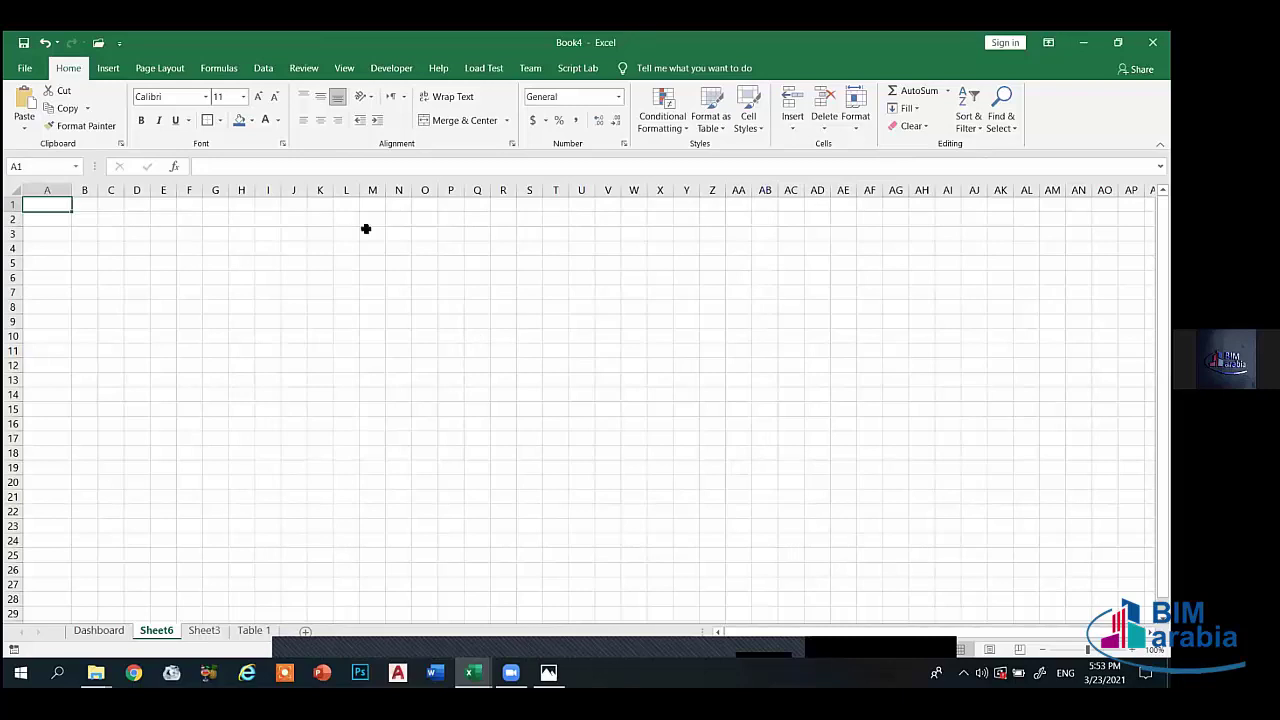
pyautogui.click(85, 210)
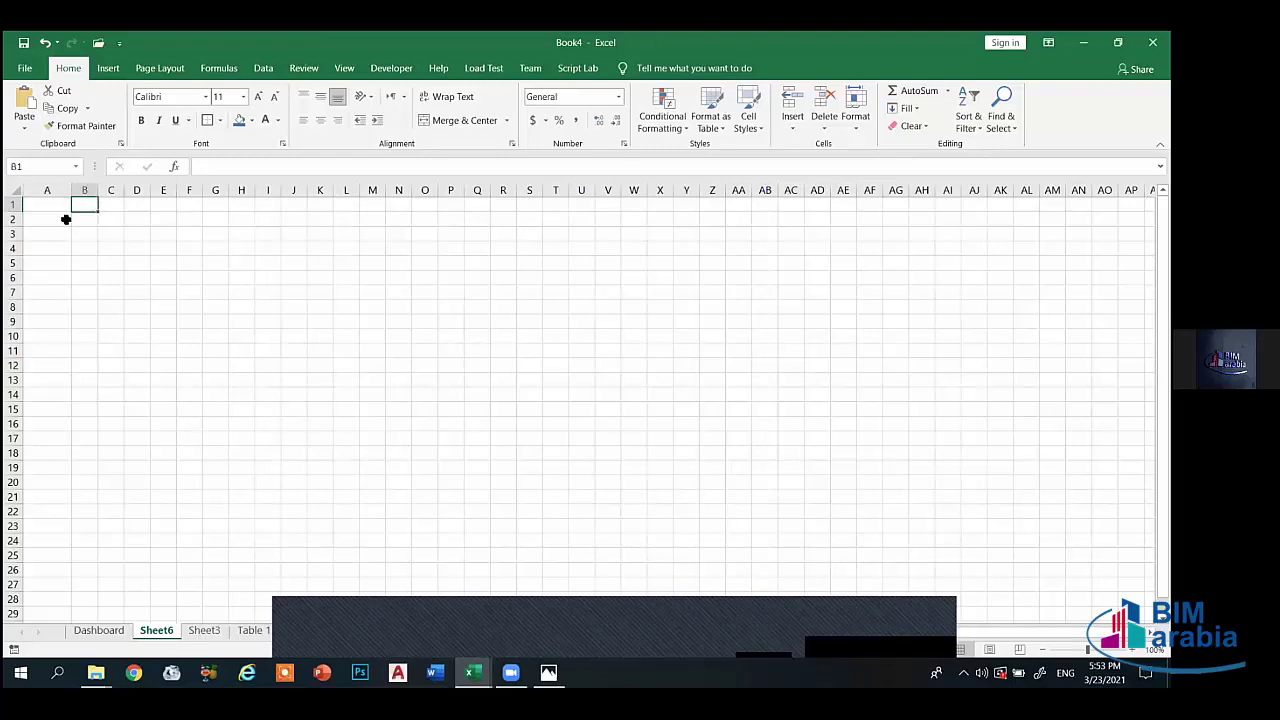
pyautogui.click(63, 210)
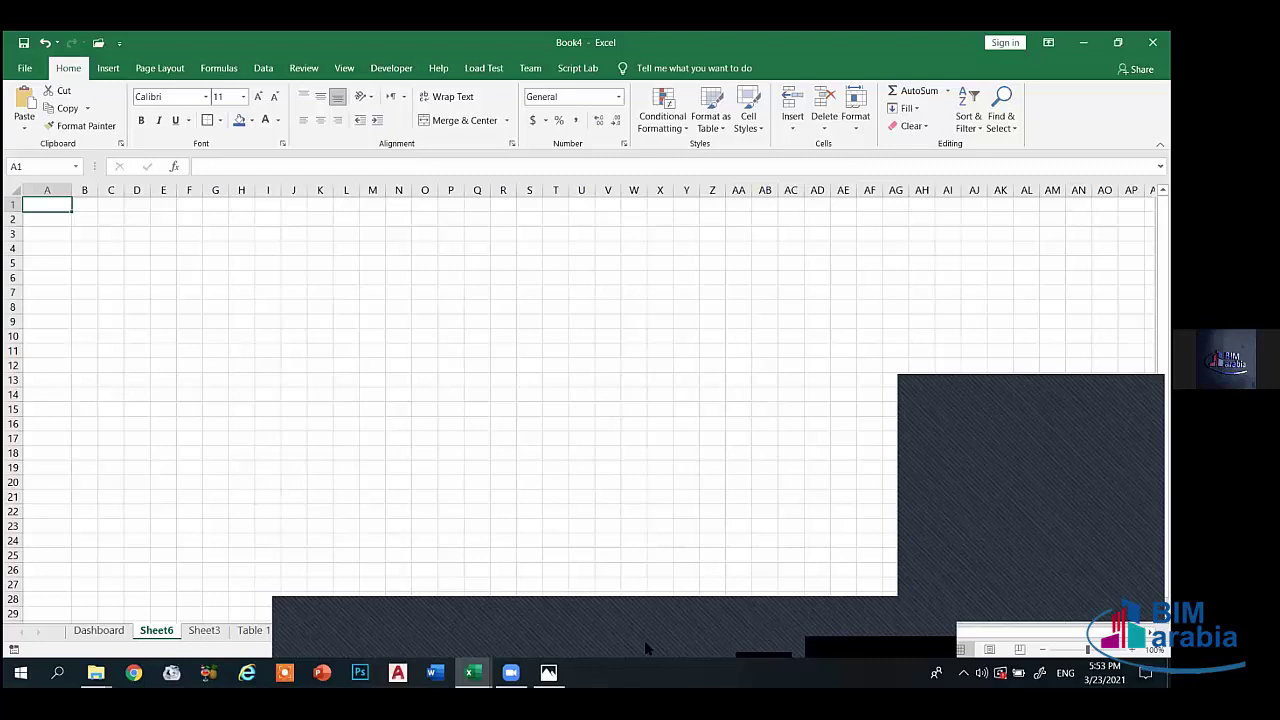
# - Delete the empty Sheet6 and select the HEADCOUNT chart's bars on Sheet3
pyautogui.click(730, 612)
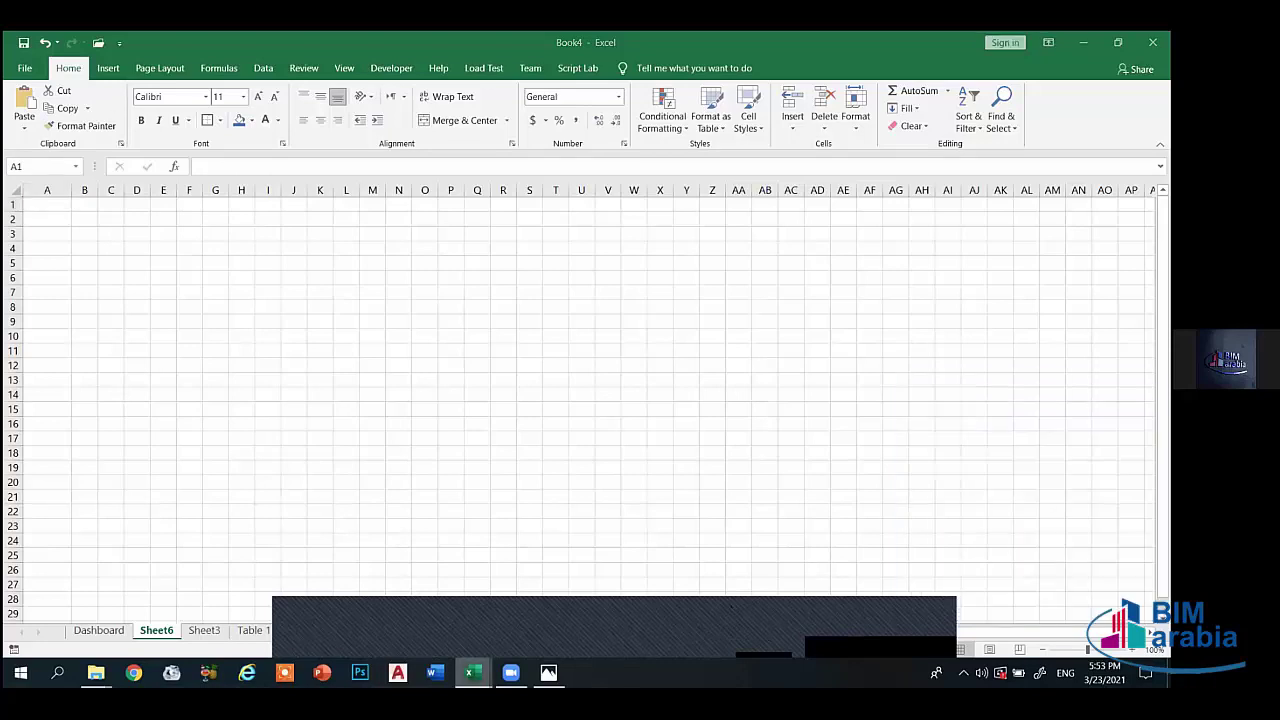
pyautogui.click(434, 672)
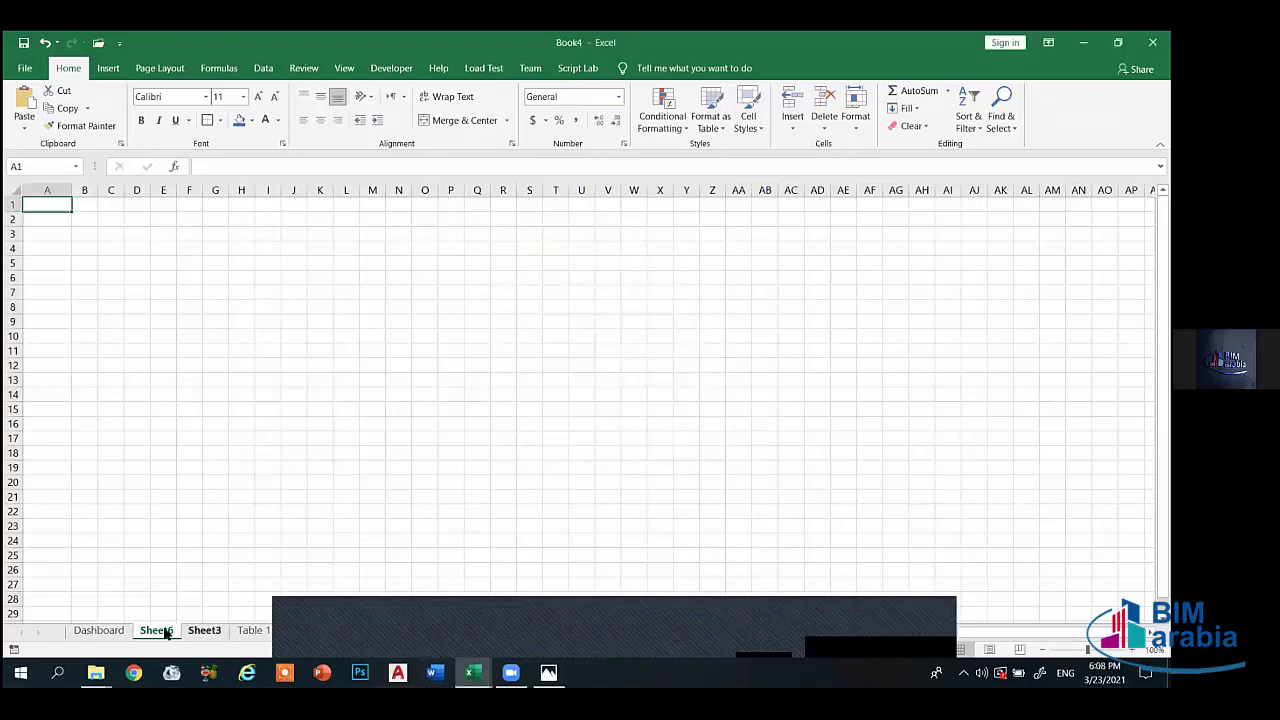
pyautogui.rightClick(156, 630)
pyautogui.click(230, 471)
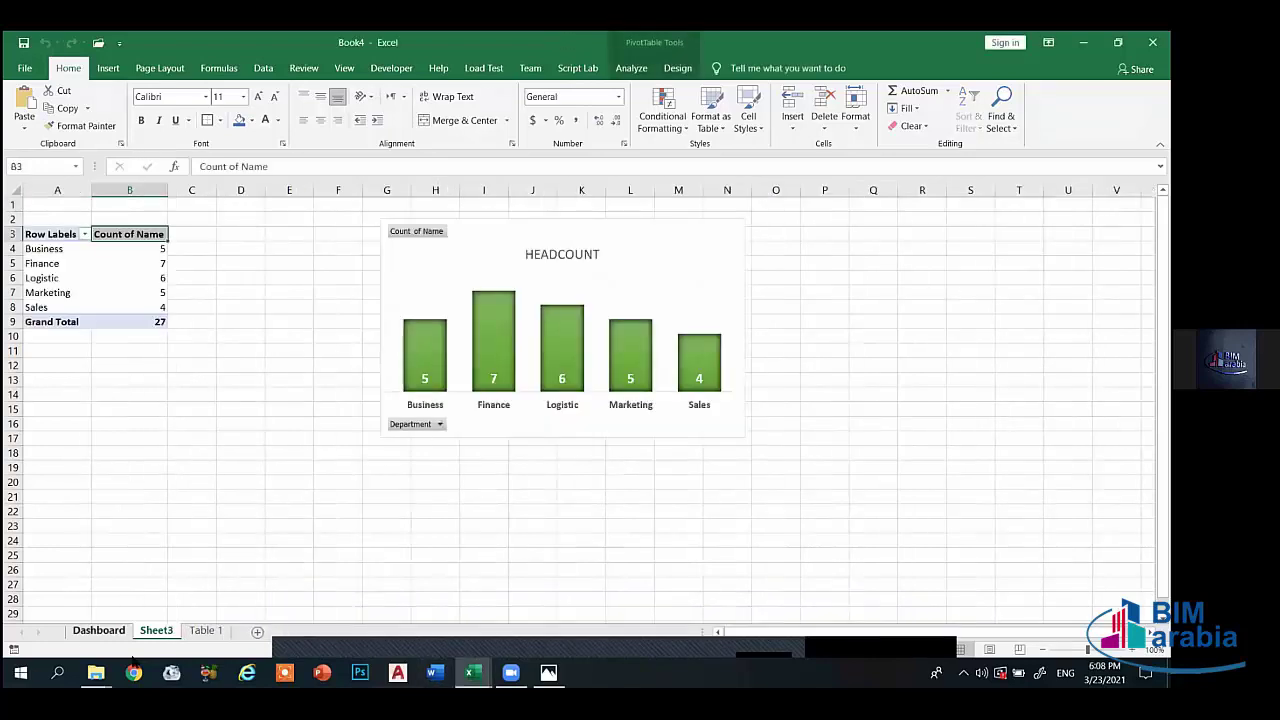
pyautogui.click(500, 338)
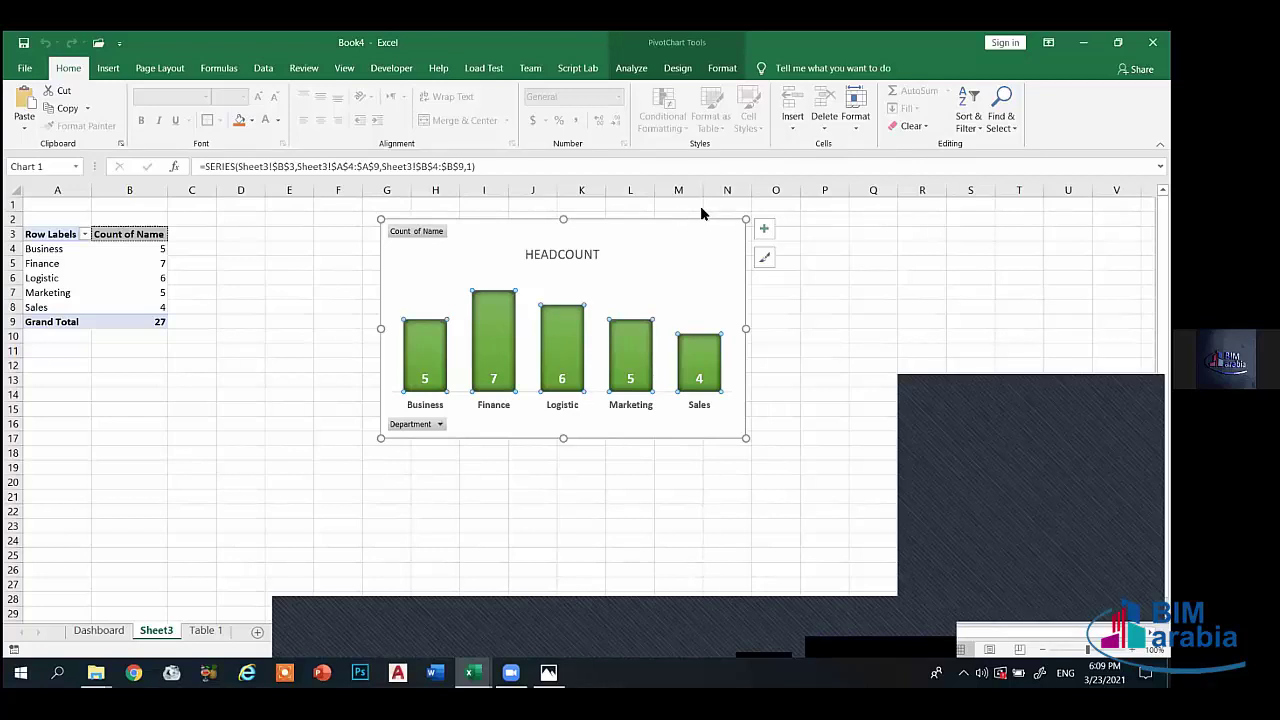
# - Format the HEADCOUNT bar series so its gap width is 79%
pyautogui.press('Escape')
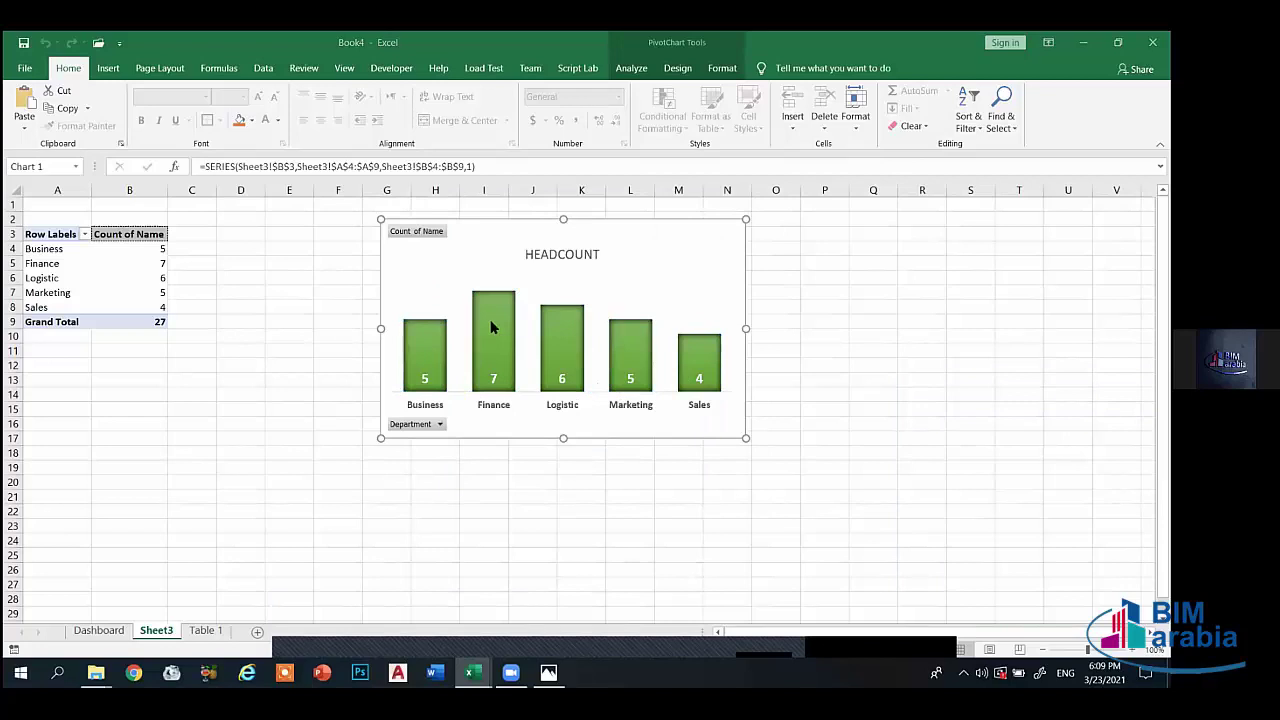
pyautogui.click(492, 328)
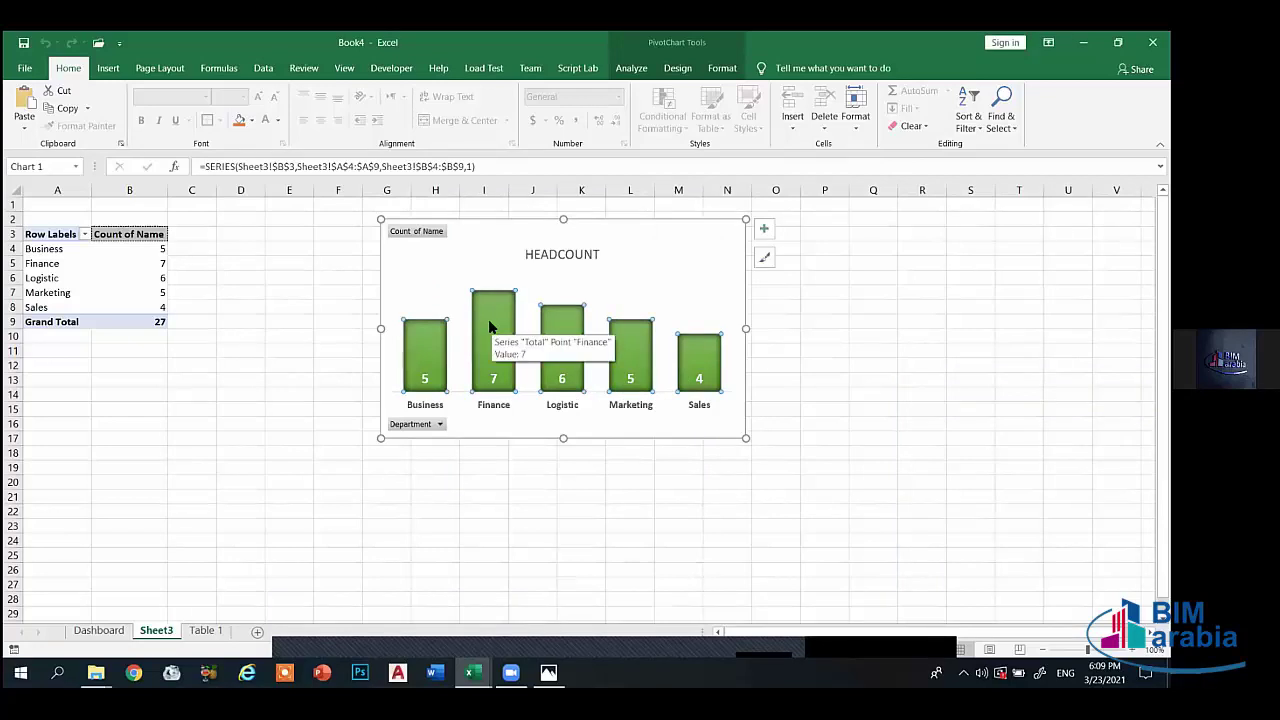
pyautogui.rightClick(490, 327)
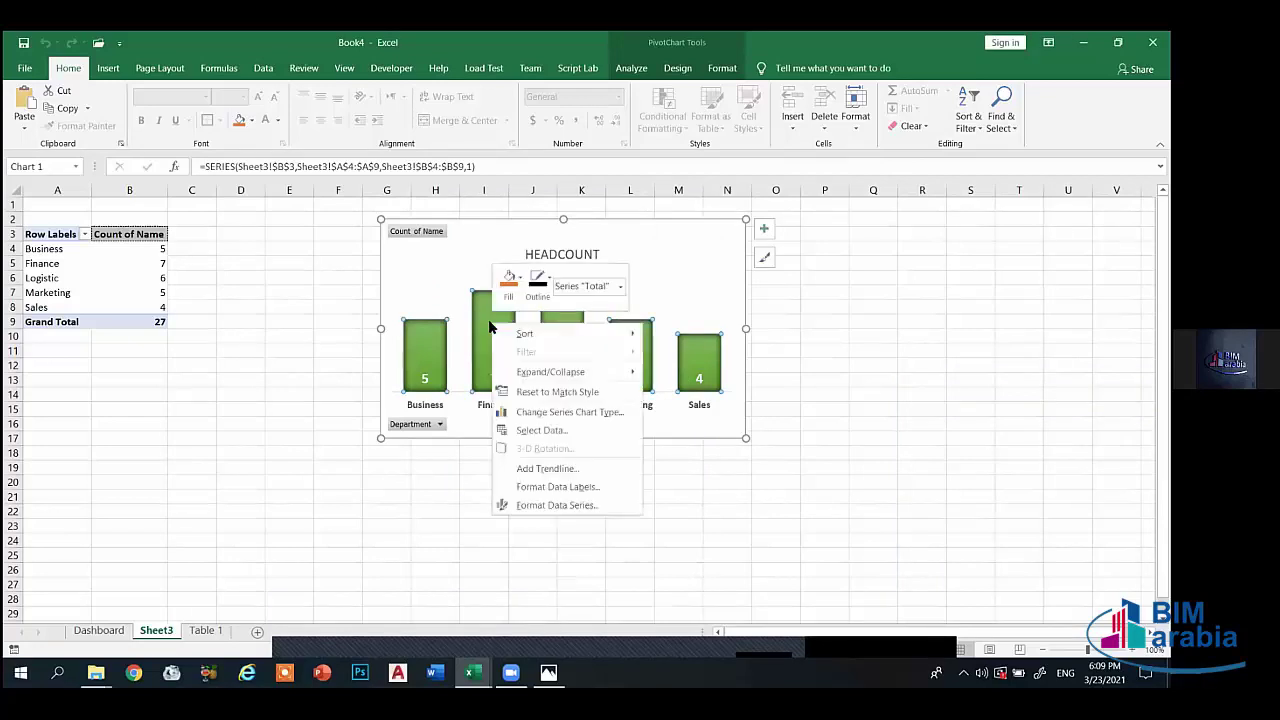
pyautogui.click(546, 506)
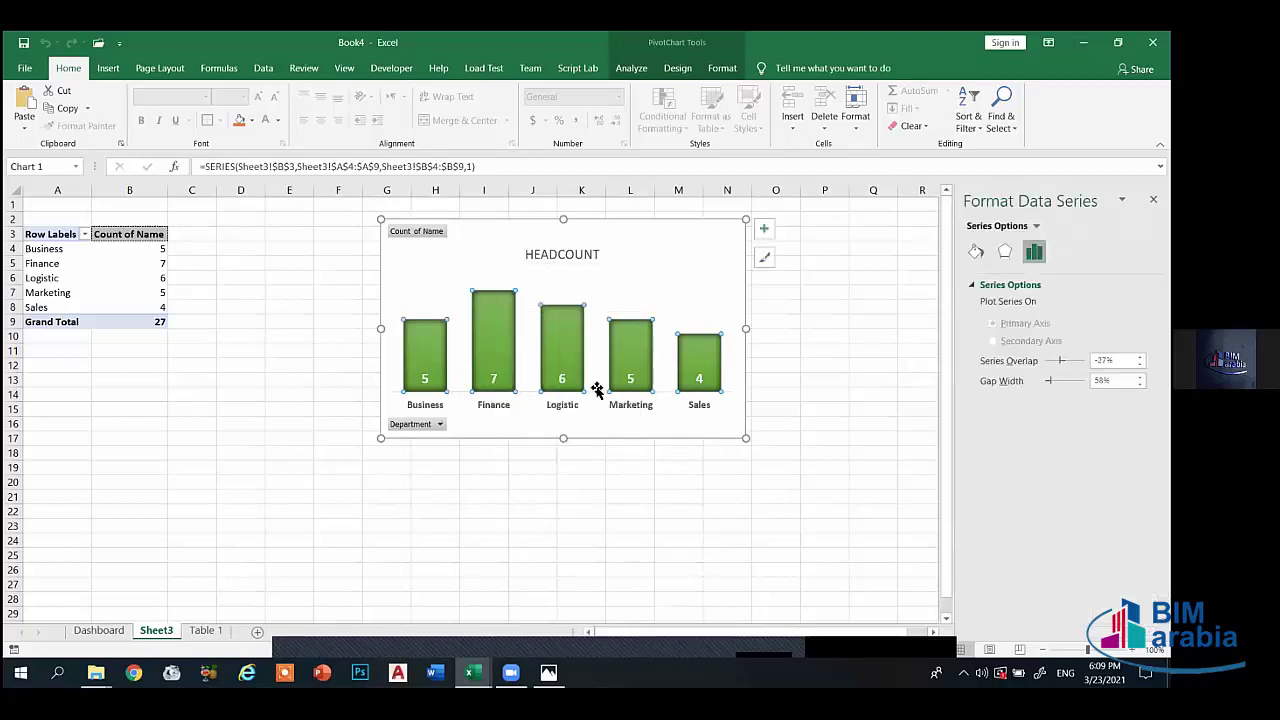
pyautogui.rightClick(547, 352)
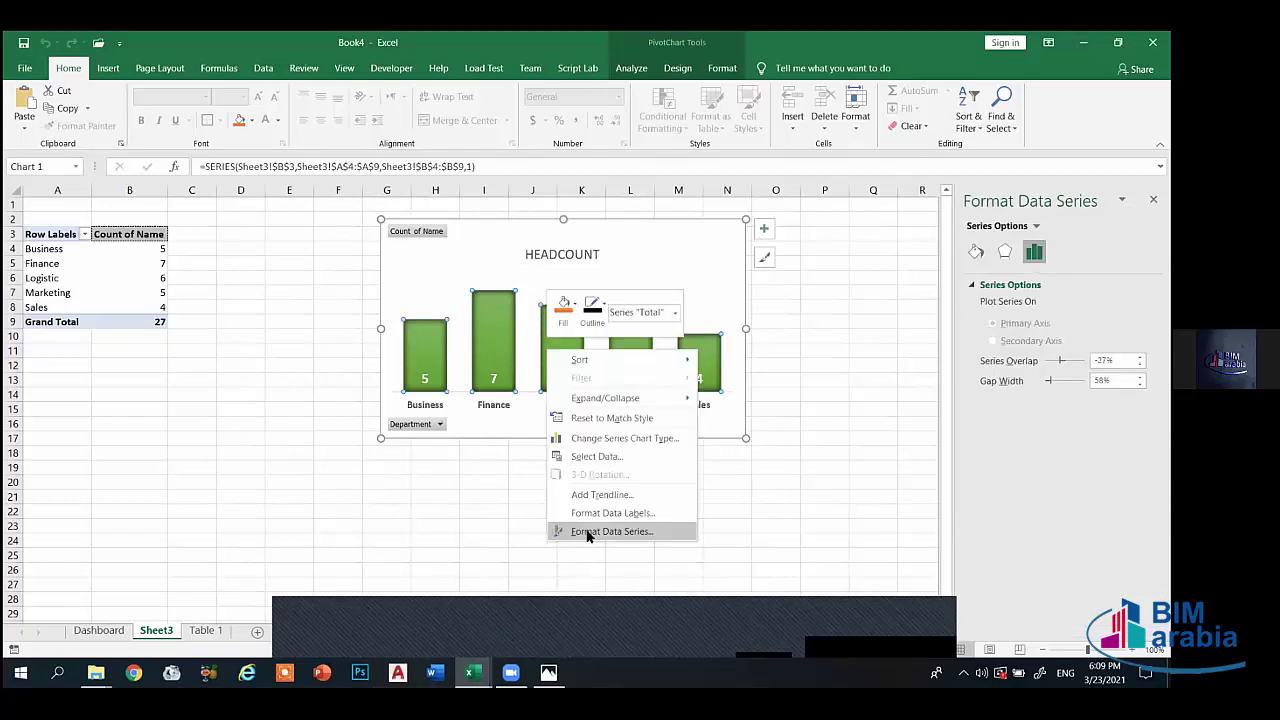
pyautogui.click(702, 342)
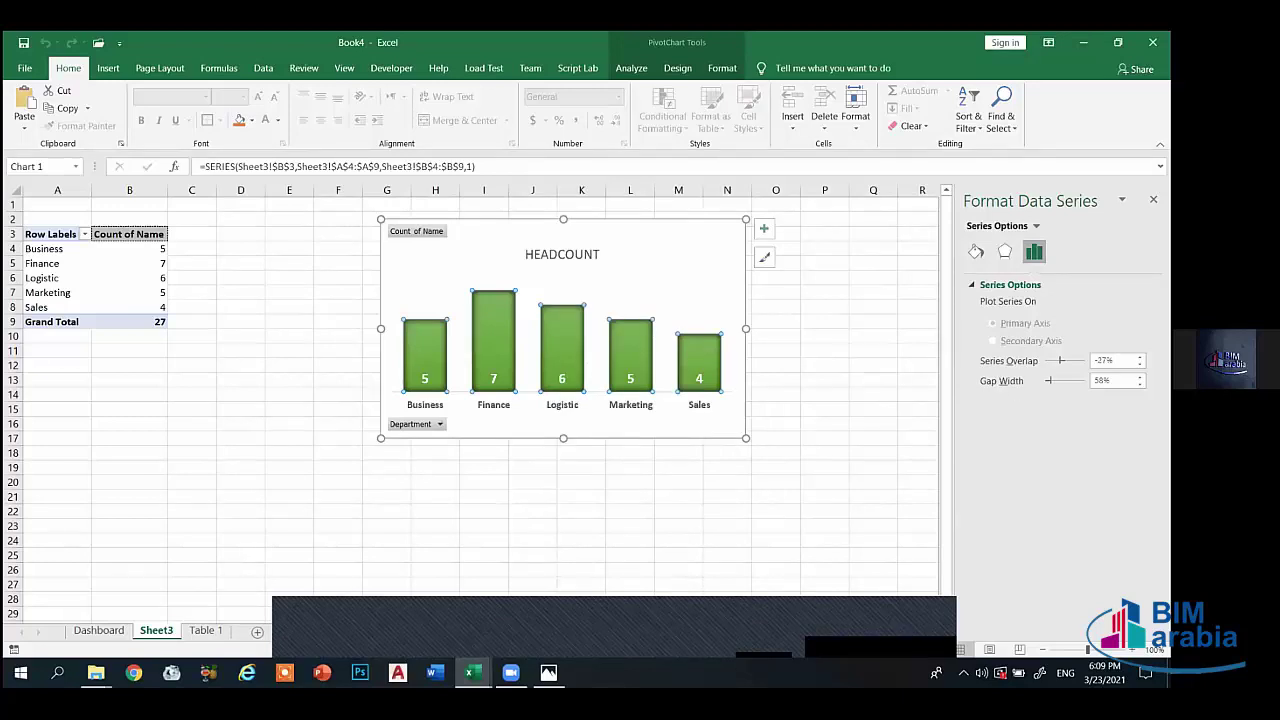
pyautogui.moveTo(1049, 380); pyautogui.dragTo(1049, 380)
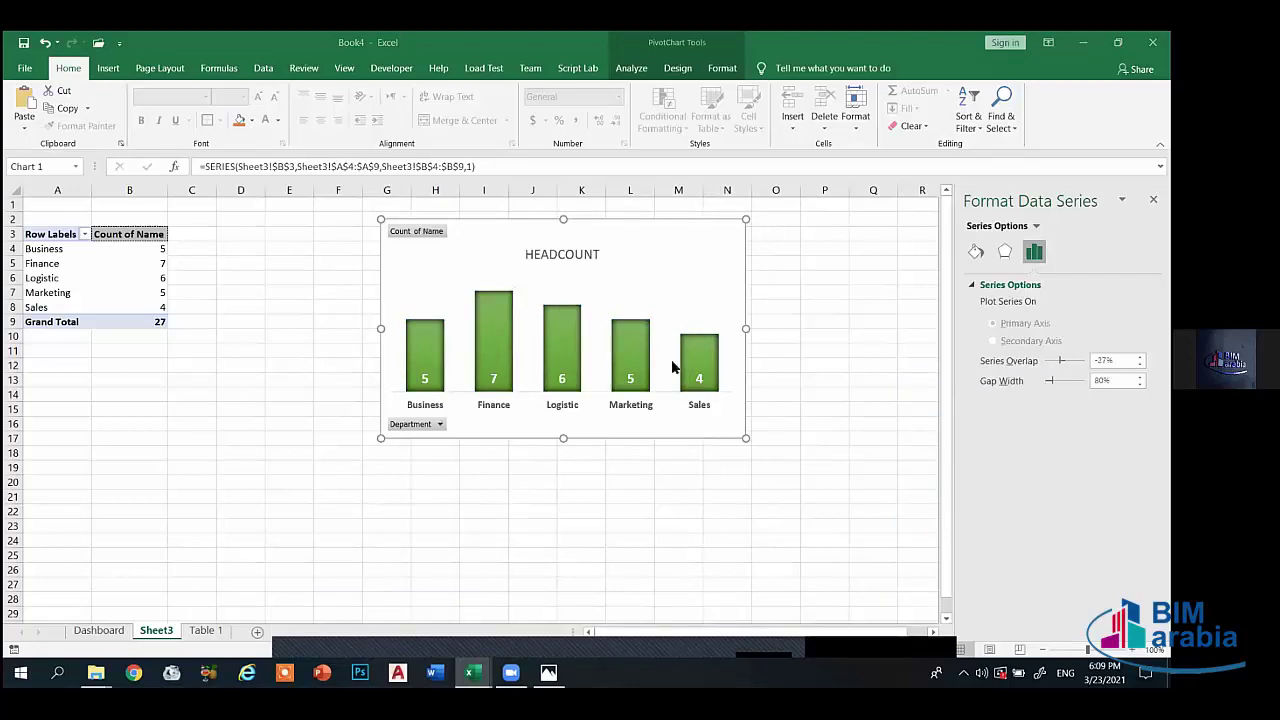
pyautogui.rightClick(622, 345)
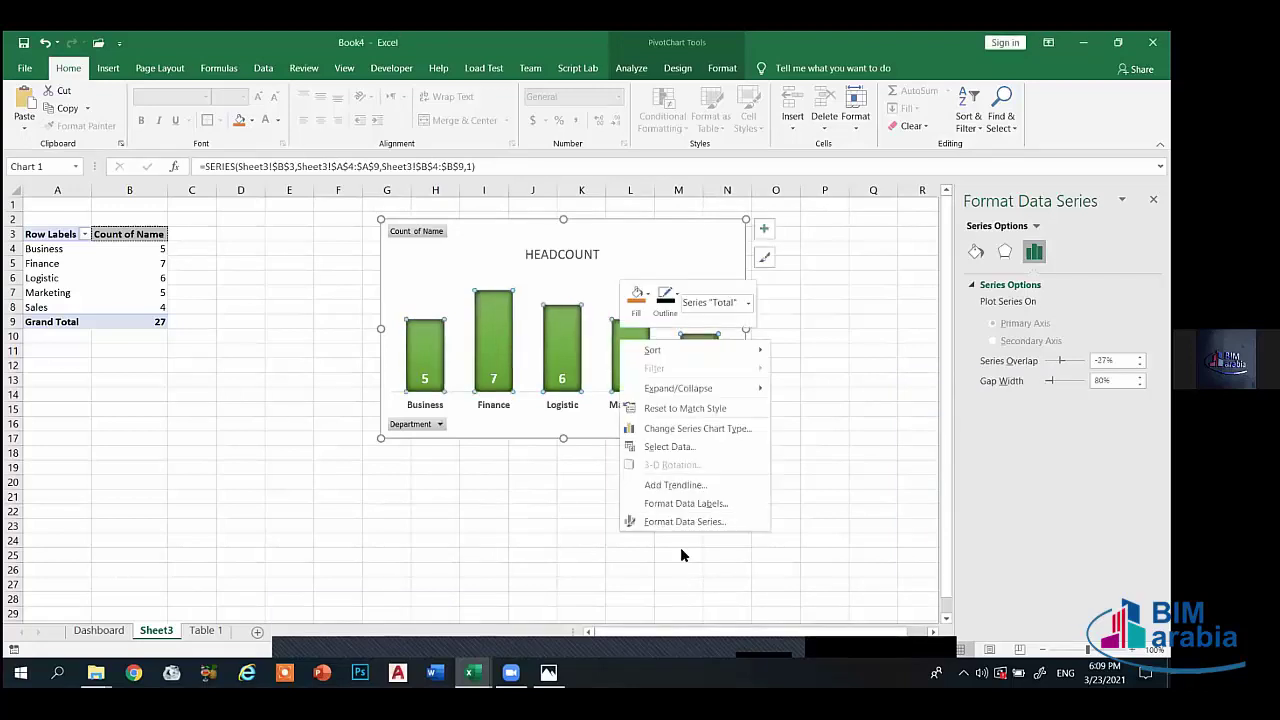
pyautogui.click(676, 518)
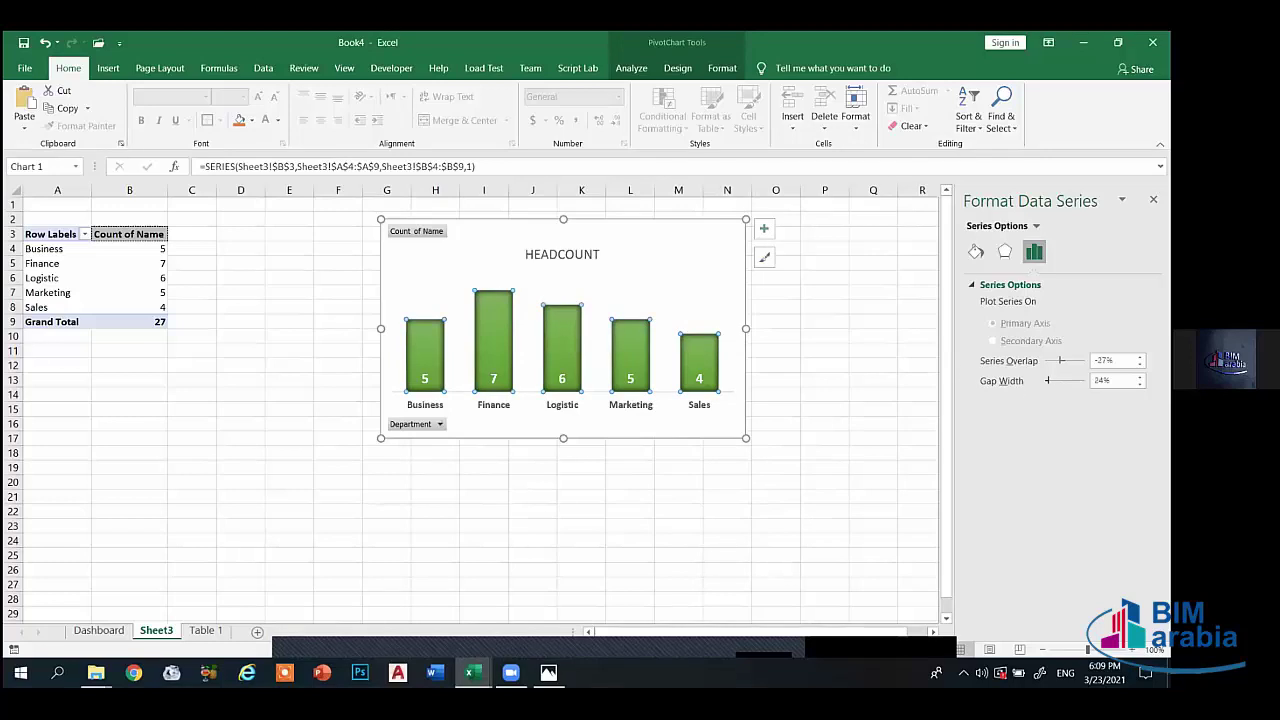
pyautogui.moveTo(1048, 380)
pyautogui.mouseDown()
pyautogui.moveTo(1067, 380)
pyautogui.moveTo(1050, 380)
pyautogui.mouseUp()
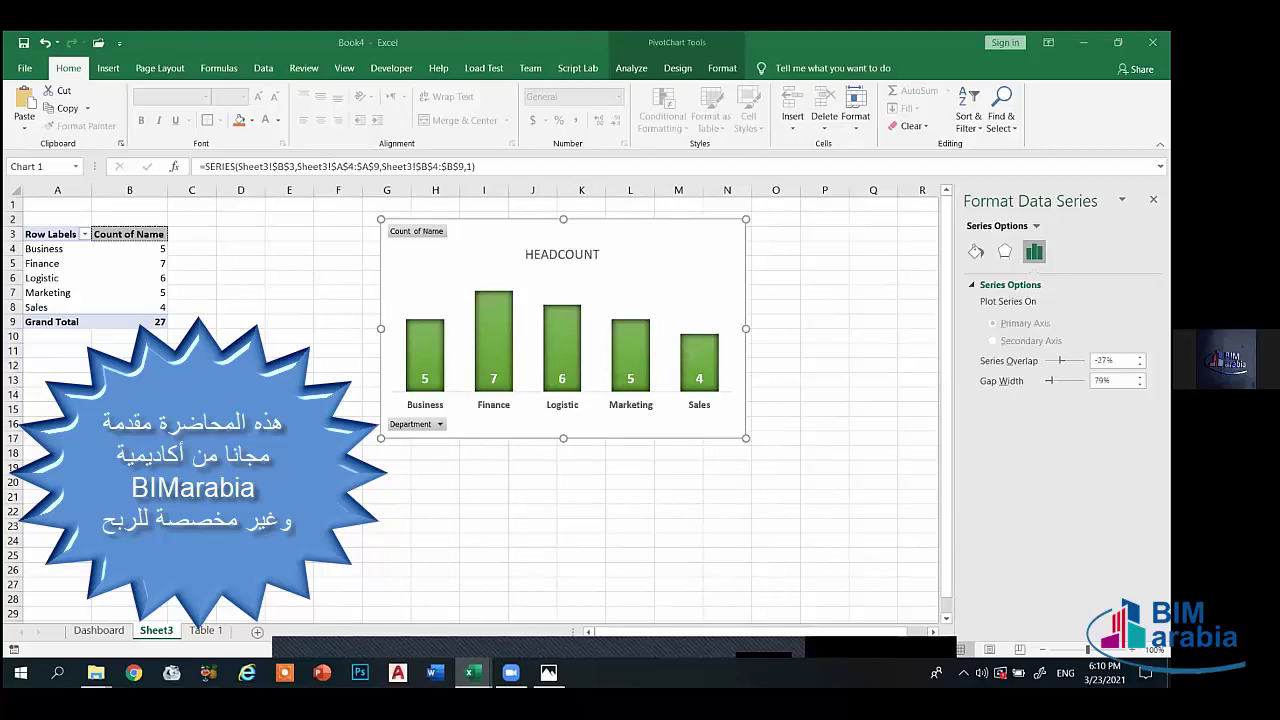
pyautogui.click(255, 388)
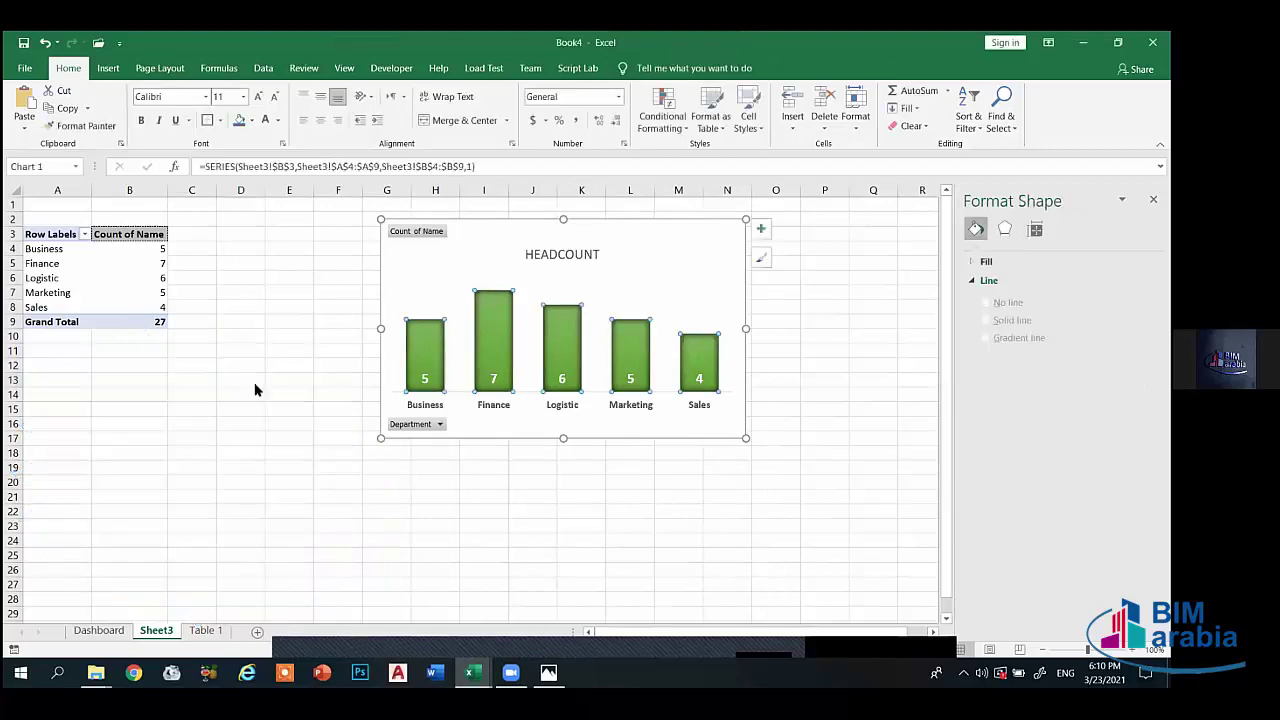
pyautogui.click(99, 630)
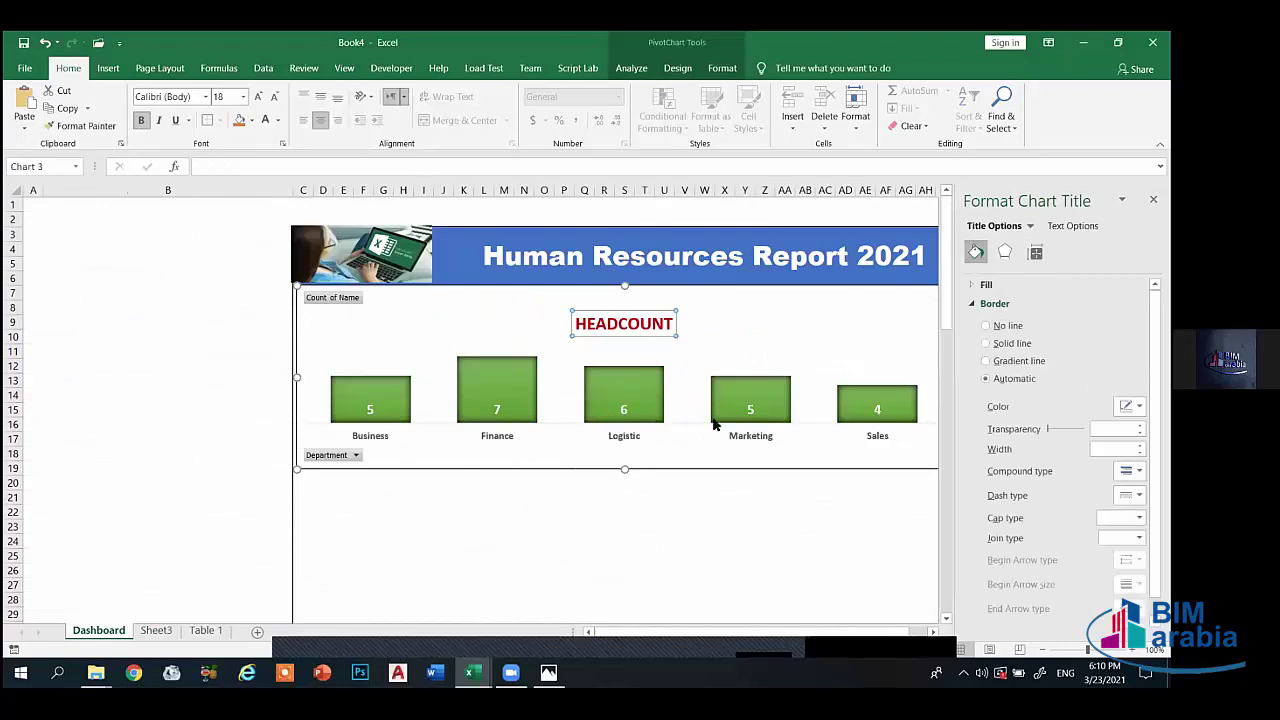
pyautogui.click(469, 672)
pyautogui.click(340, 618)
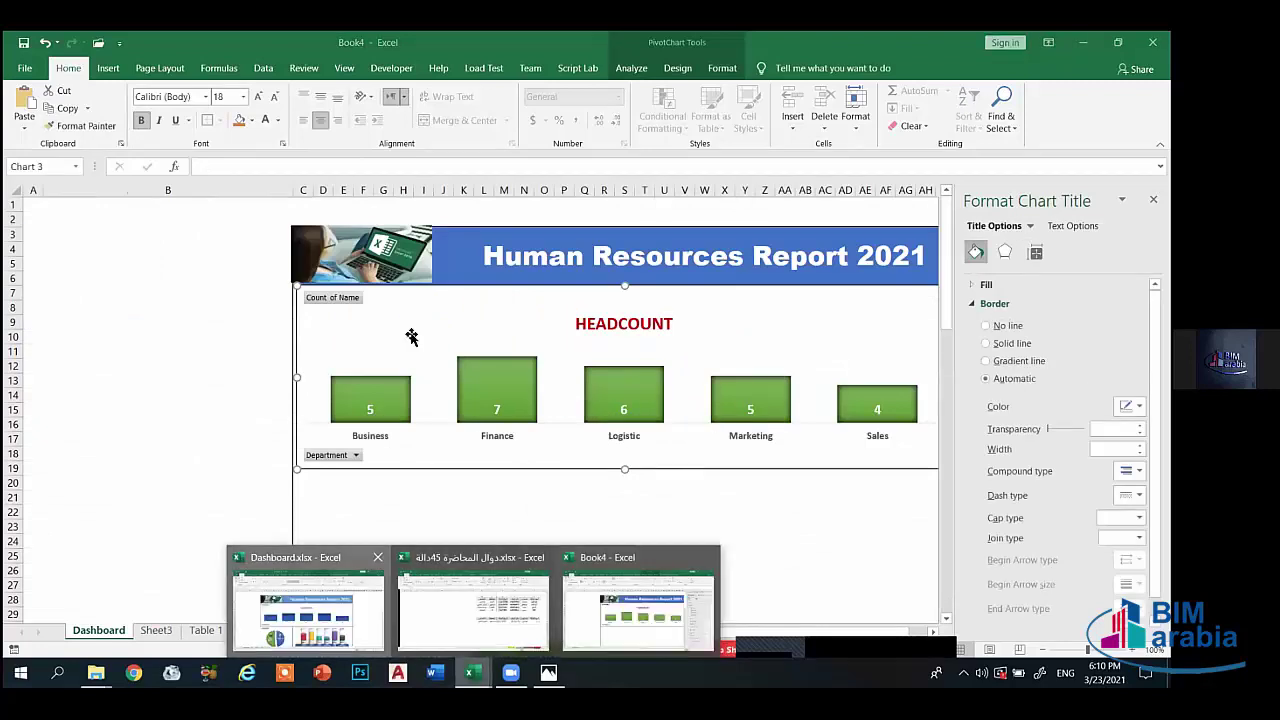
pyautogui.scroll(-3, 233, 347)
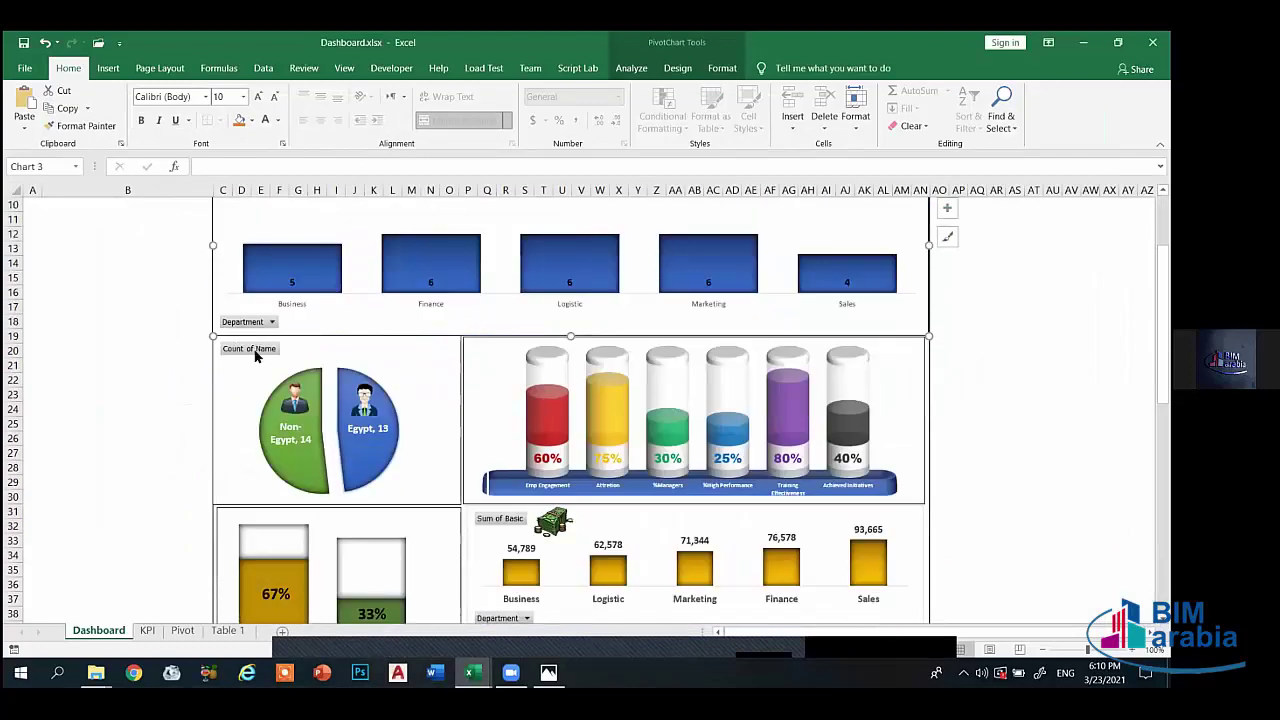
pyautogui.click(399, 368)
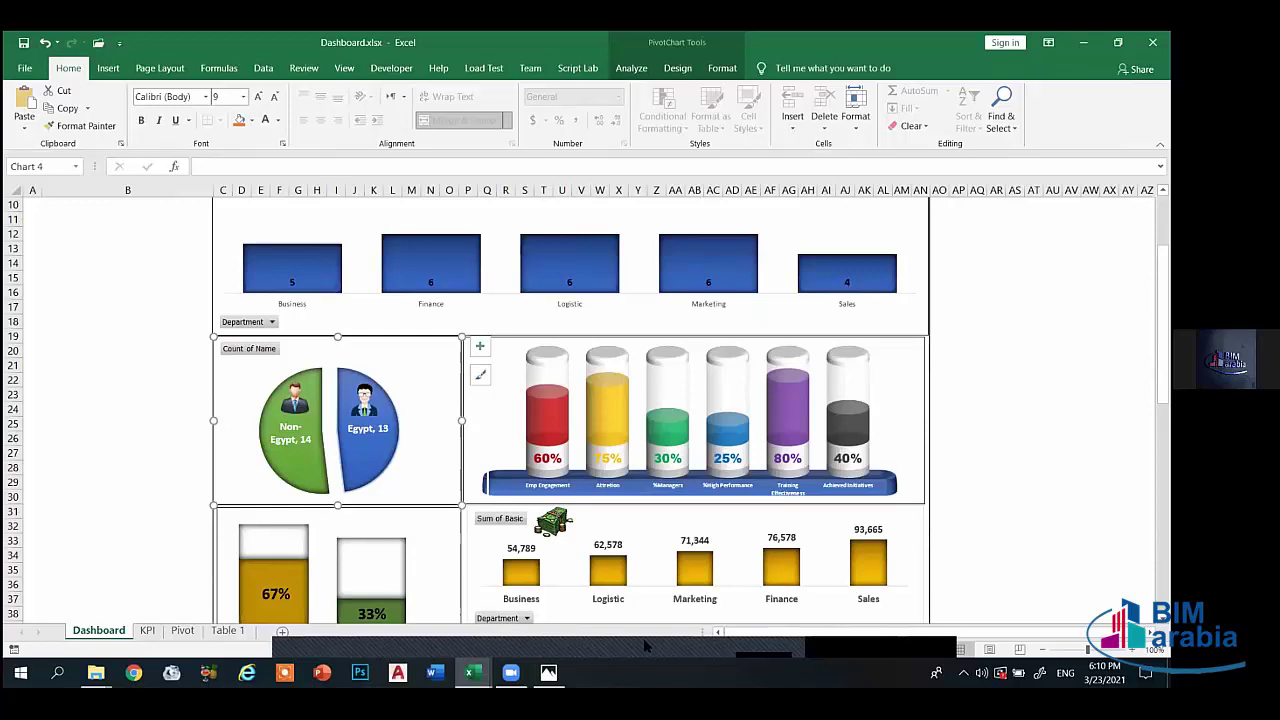
pyautogui.moveTo(469, 672)
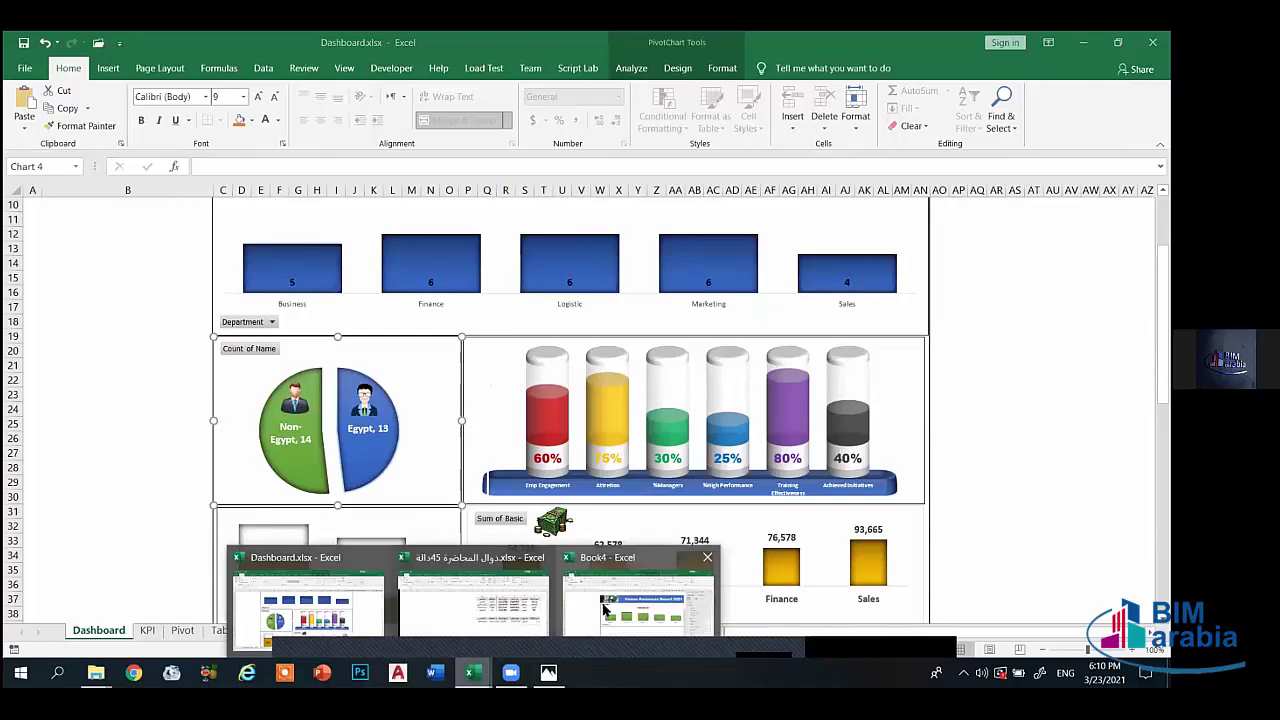
pyautogui.click(606, 611)
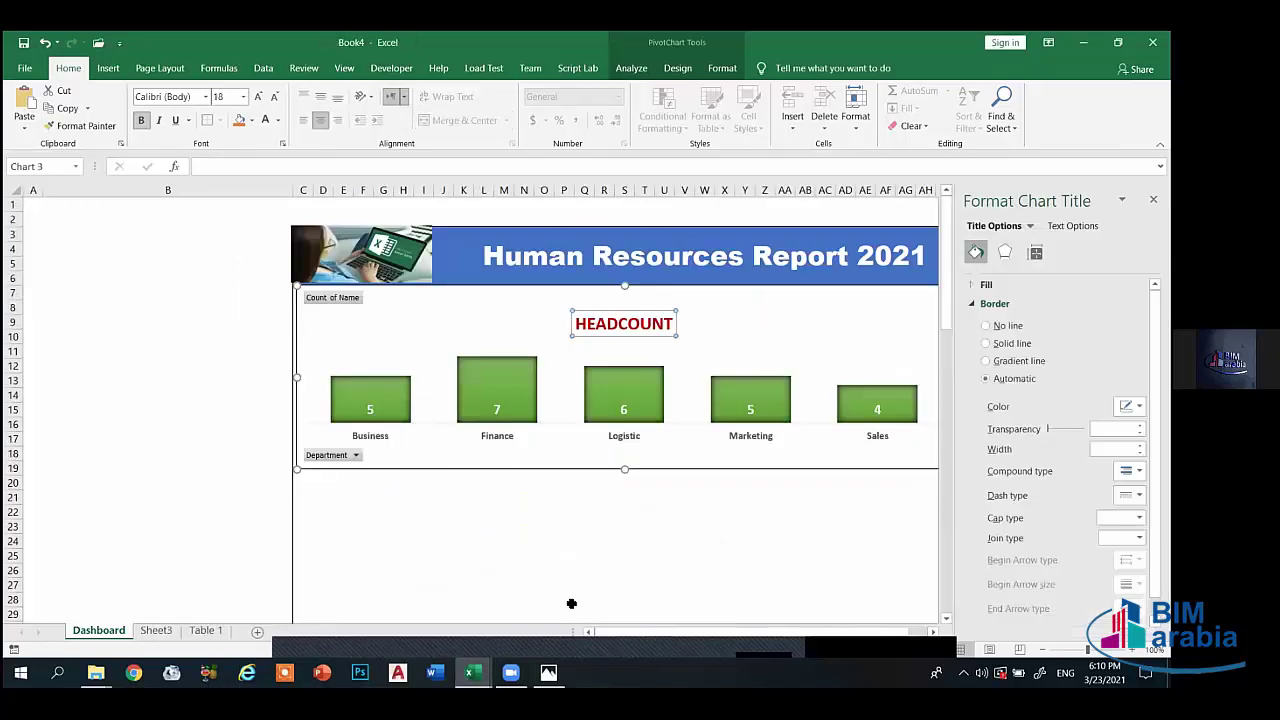
pyautogui.click(174, 628)
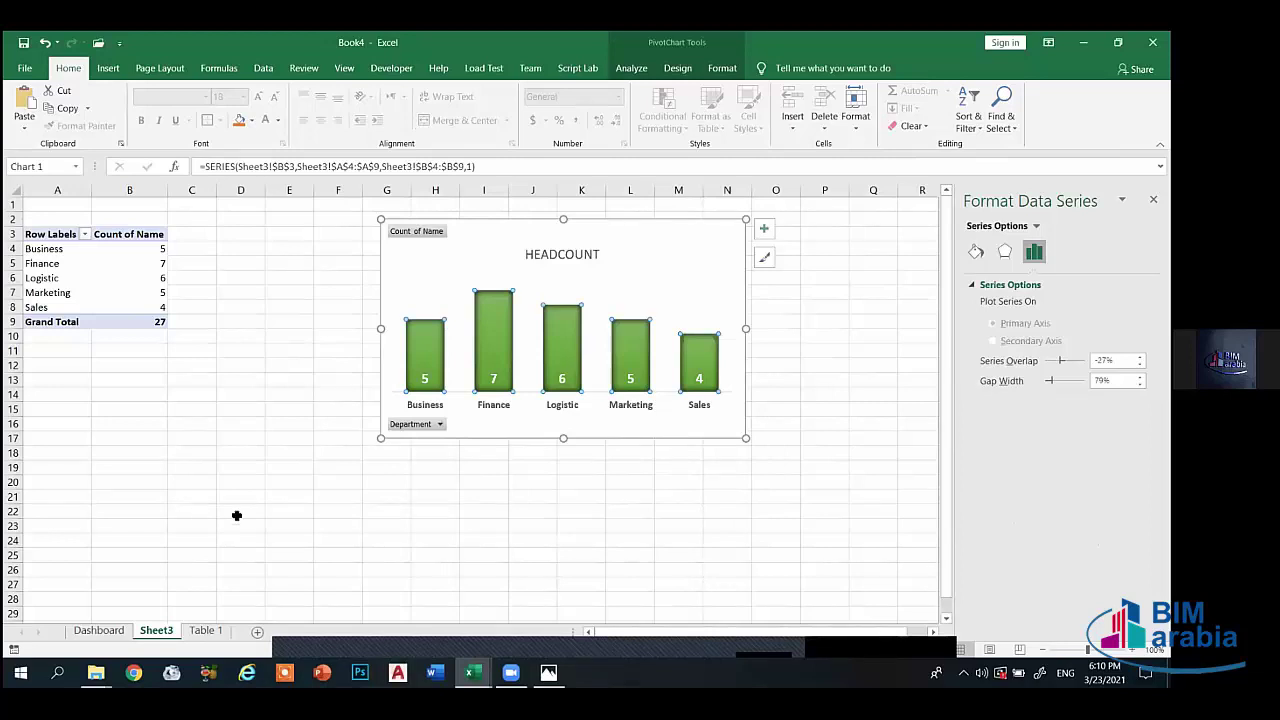
# - Insert a PivotTable at A27 of Sheet3 from the Table 1 employee data
pyautogui.scroll(-2, 140, 506)
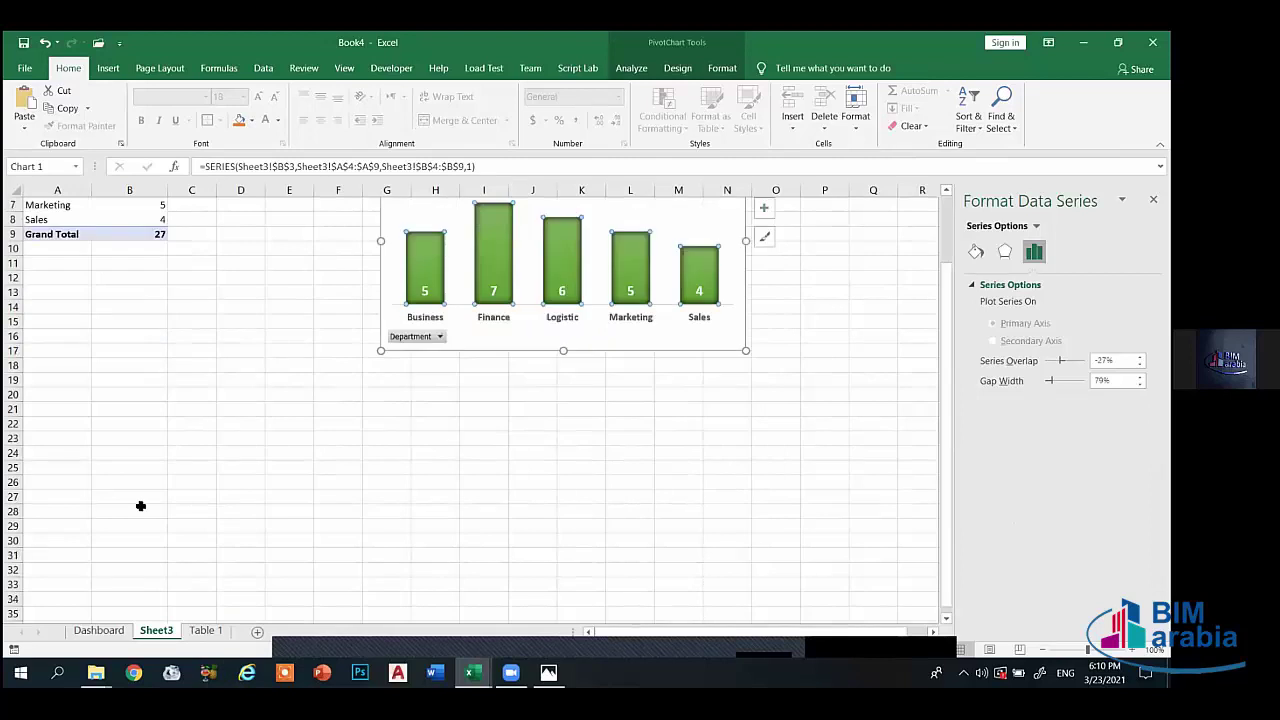
pyautogui.scroll(-2, 83, 440)
pyautogui.click(45, 410)
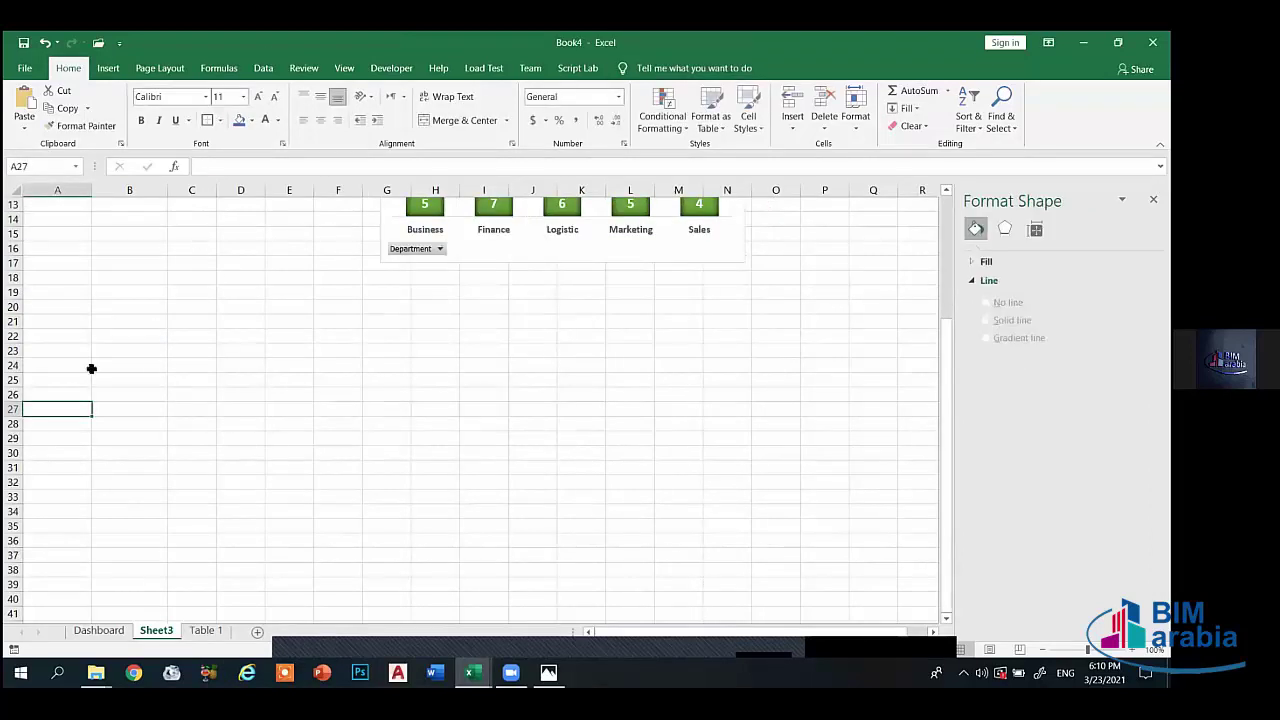
pyautogui.click(108, 68)
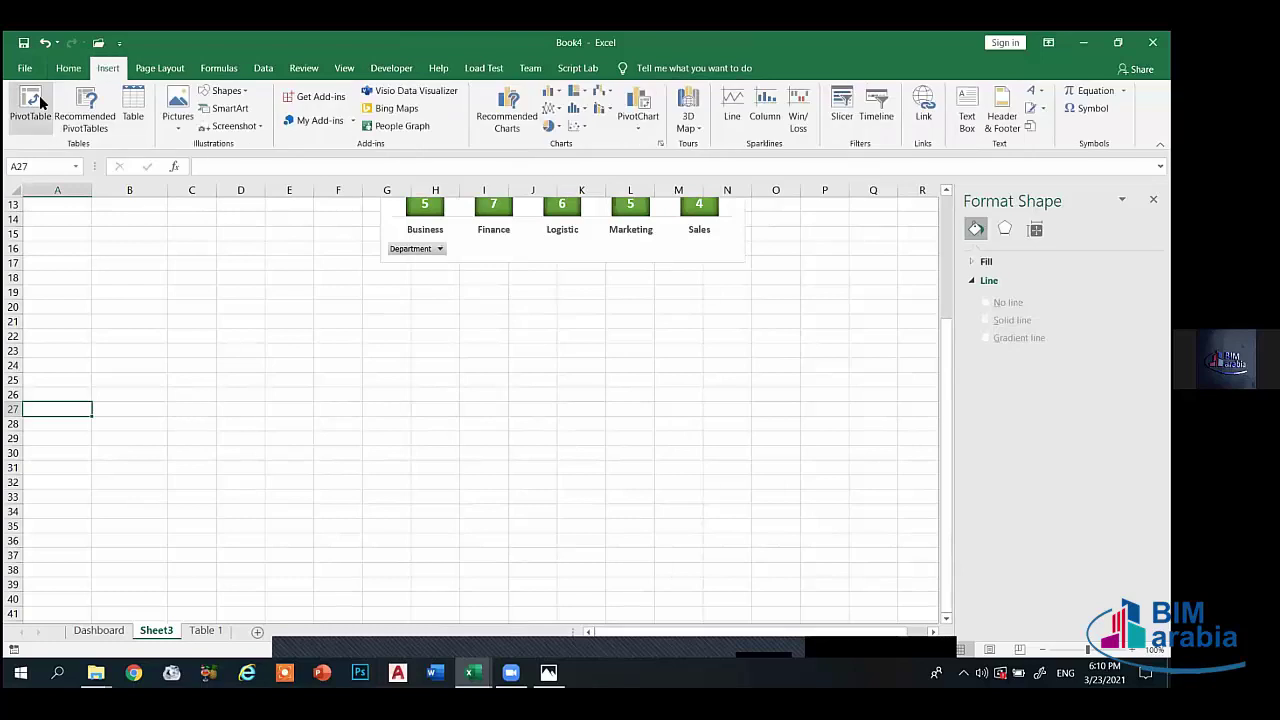
pyautogui.click(36, 100)
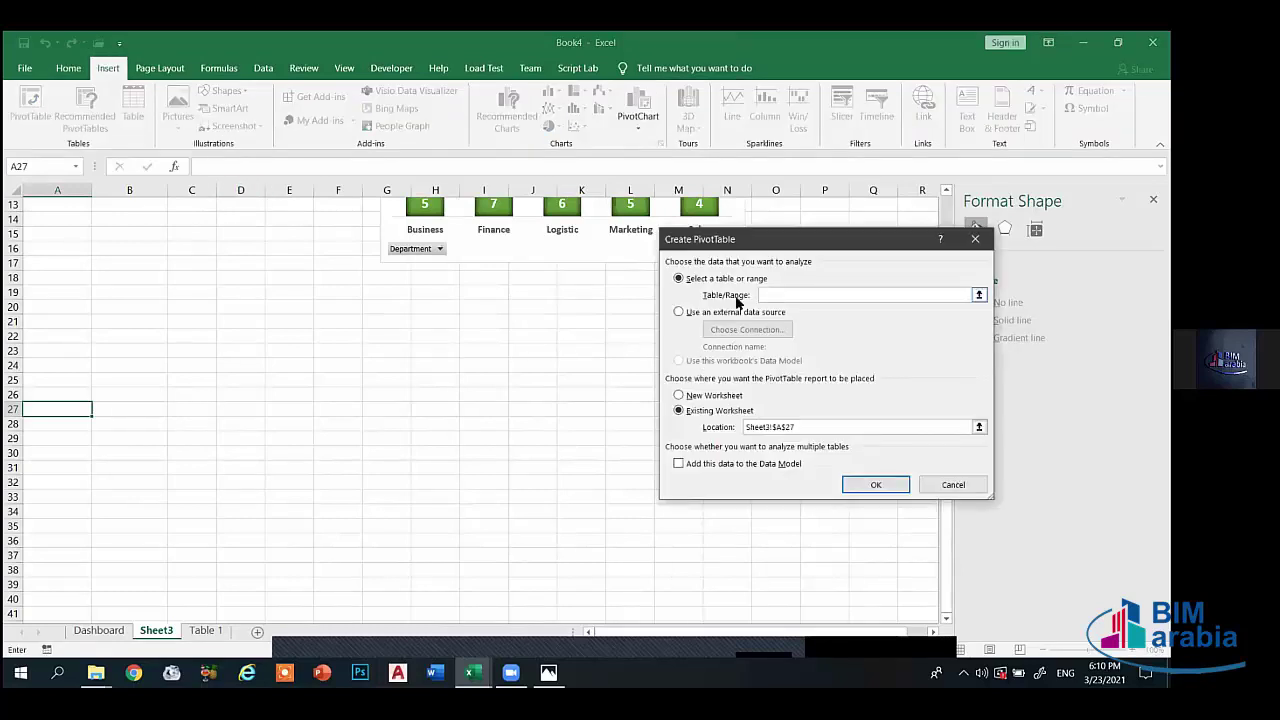
pyautogui.click(210, 631)
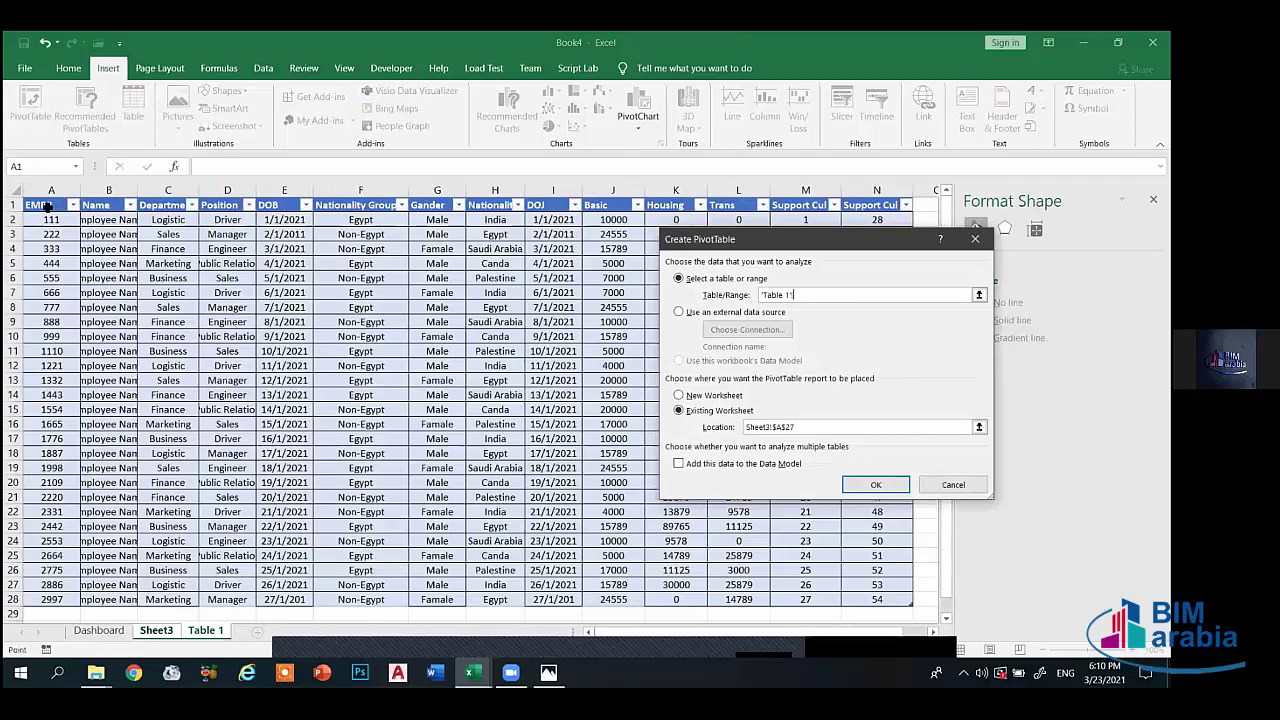
pyautogui.moveTo(48, 207)
pyautogui.mouseDown()
pyautogui.moveTo(845, 541)
pyautogui.moveTo(912, 600)
pyautogui.mouseUp()
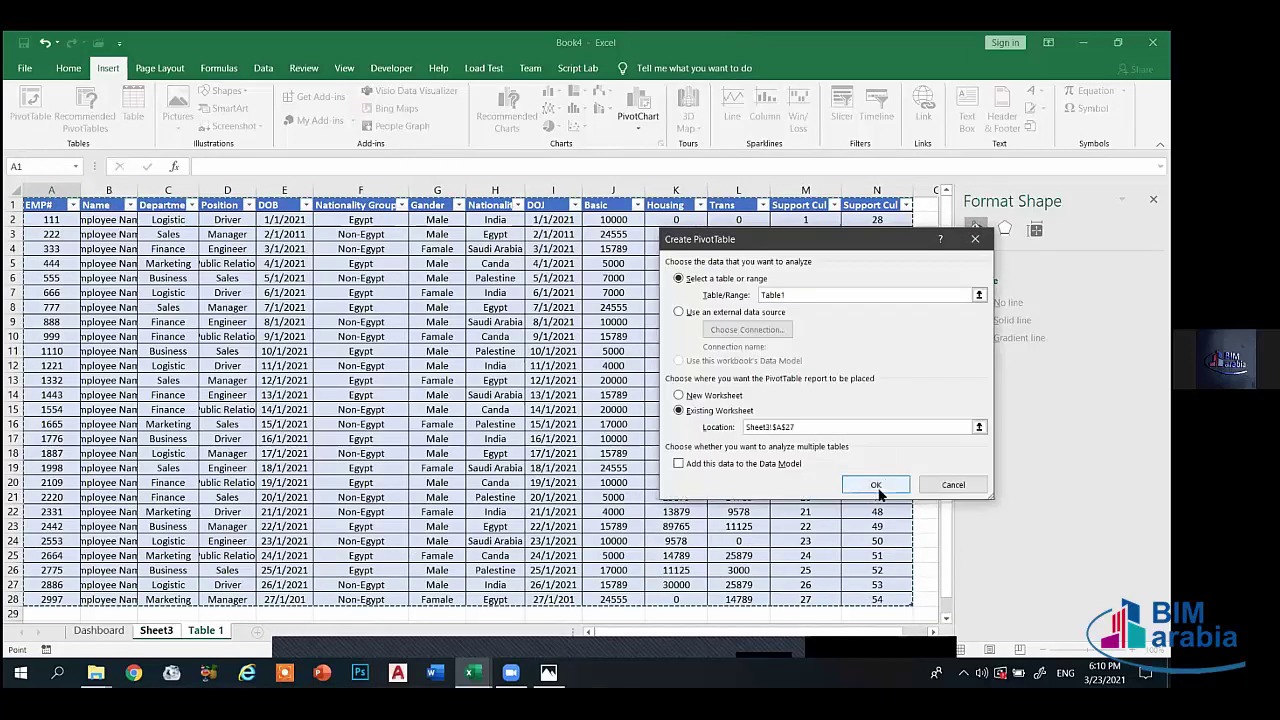
pyautogui.click(876, 485)
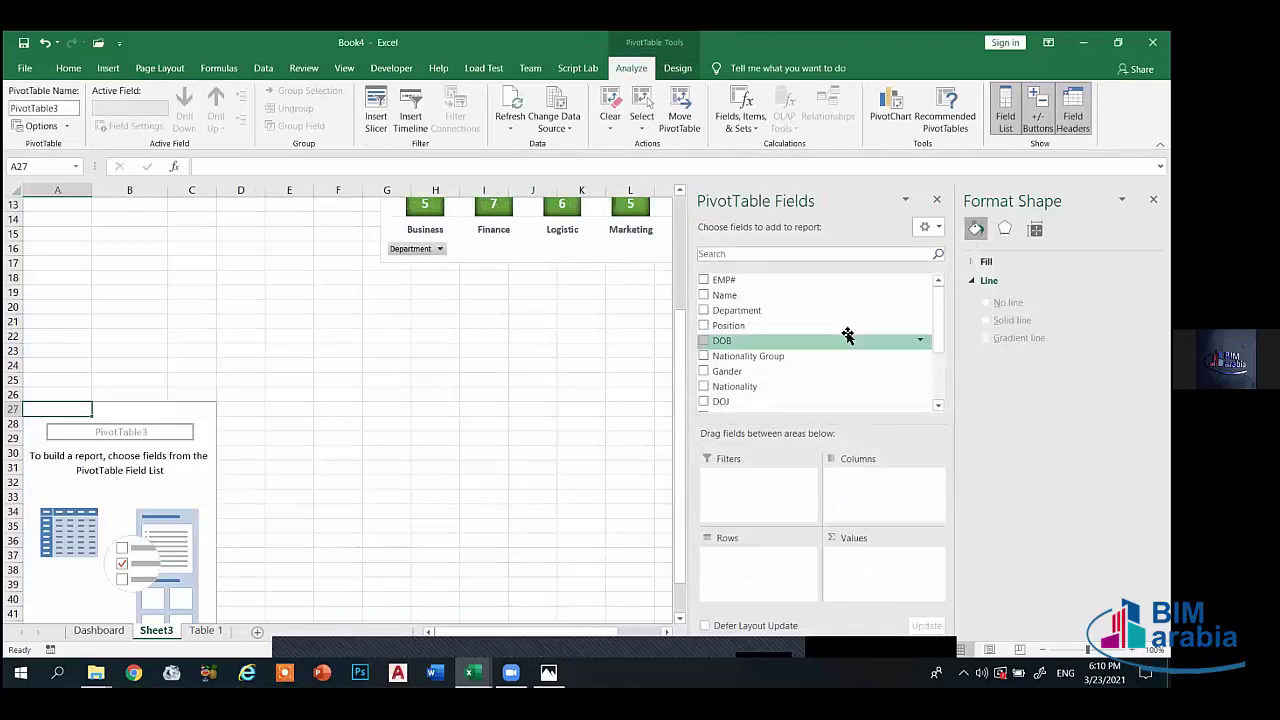
# - Put Nationality Group in rows and Count of Name in values: Egypt 13, Non-Egypt 14
pyautogui.click(1153, 199)
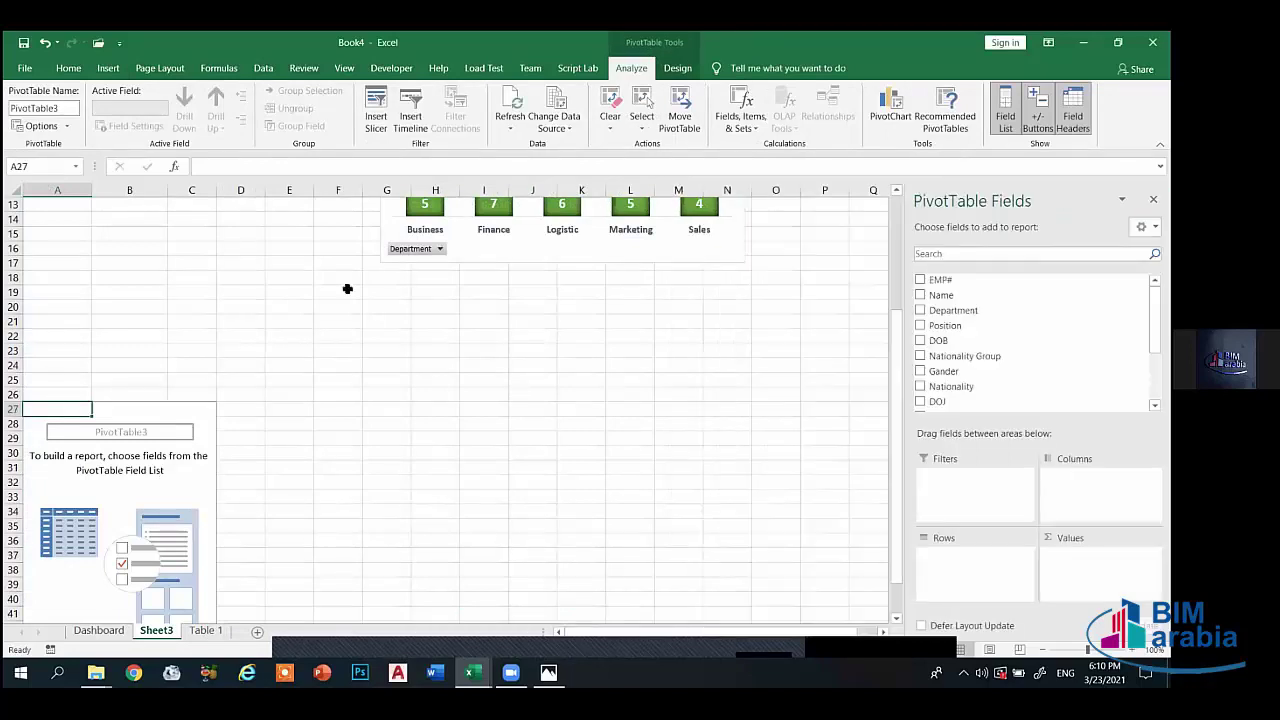
pyautogui.click(921, 356)
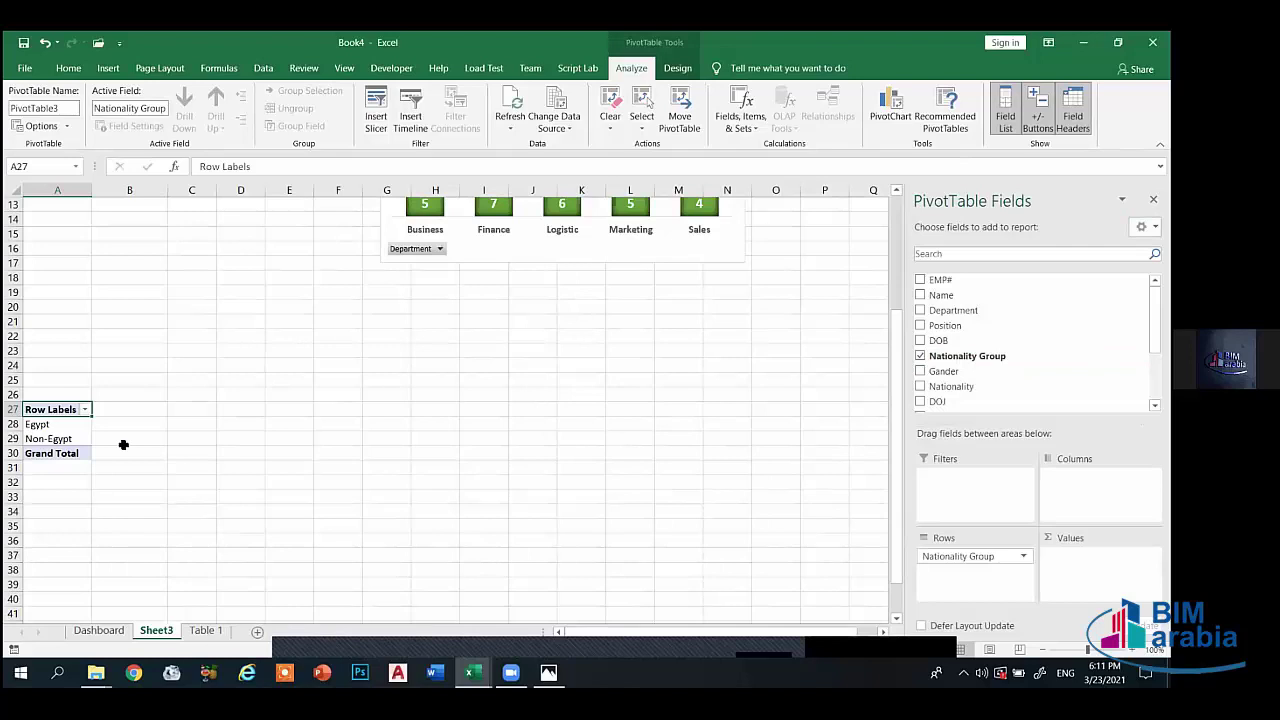
pyautogui.click(946, 297)
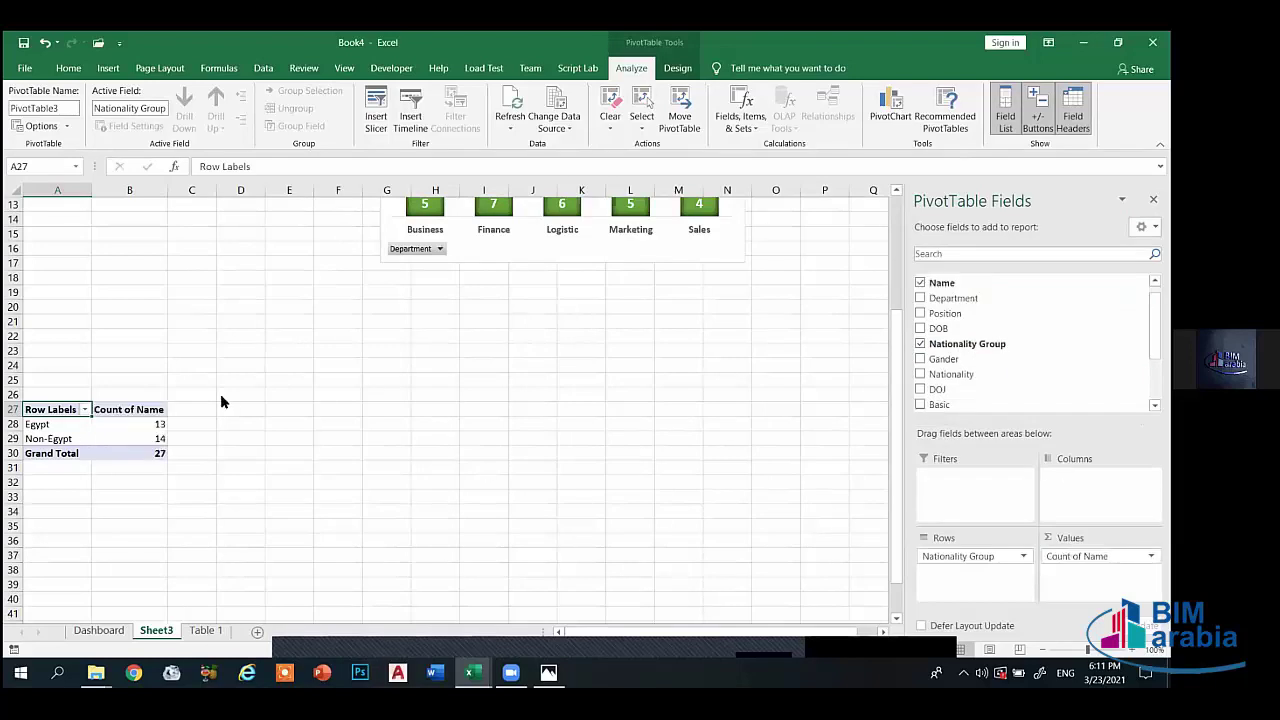
pyautogui.click(148, 426)
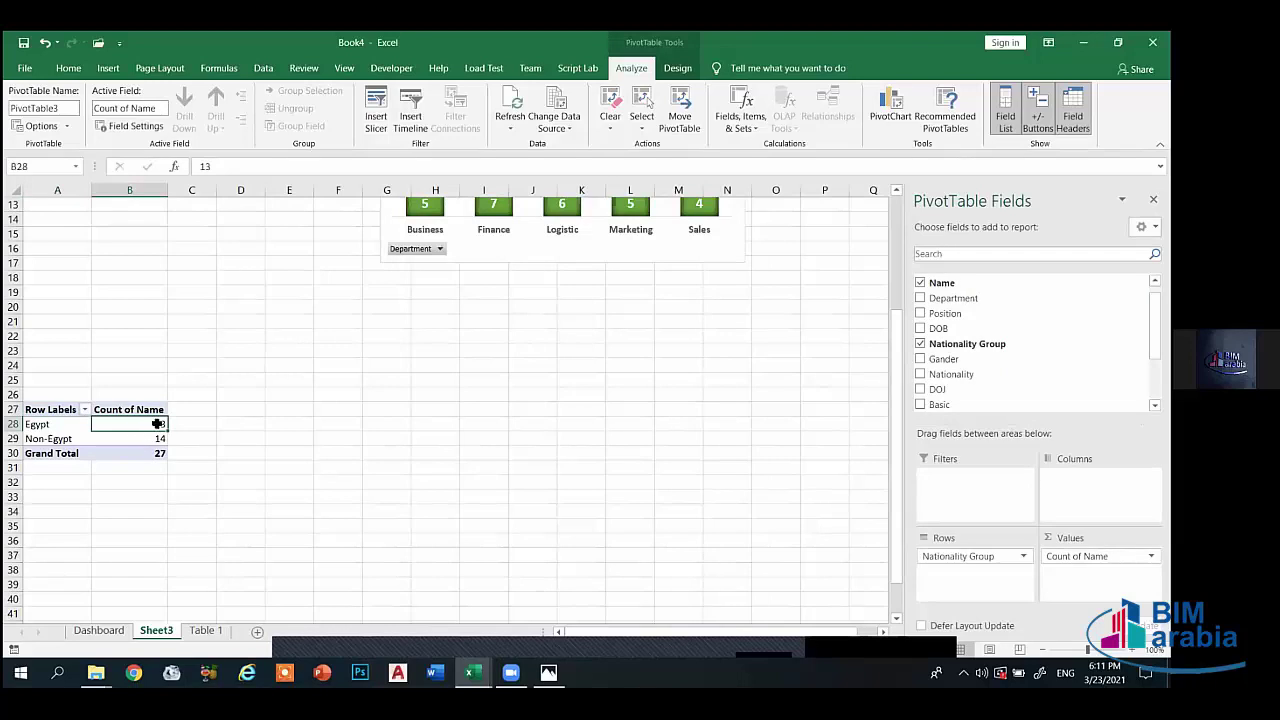
pyautogui.click(160, 440)
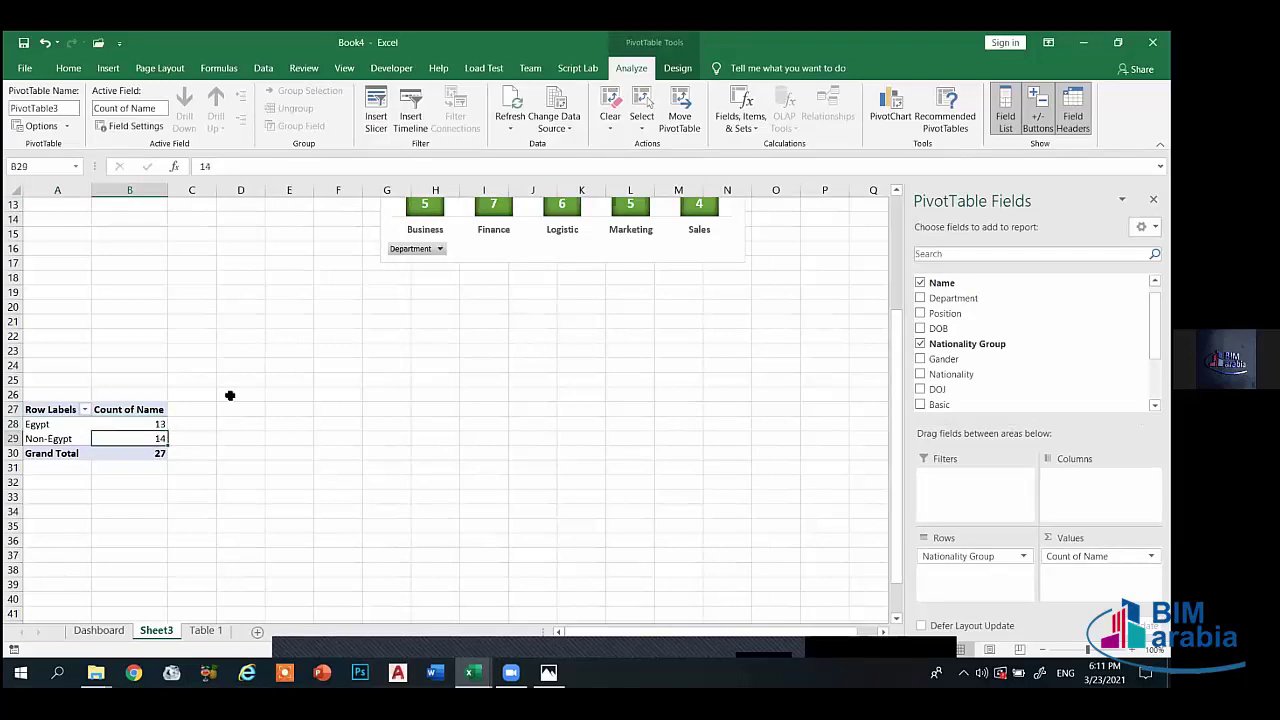
pyautogui.moveTo(55, 424); pyautogui.dragTo(125, 438)
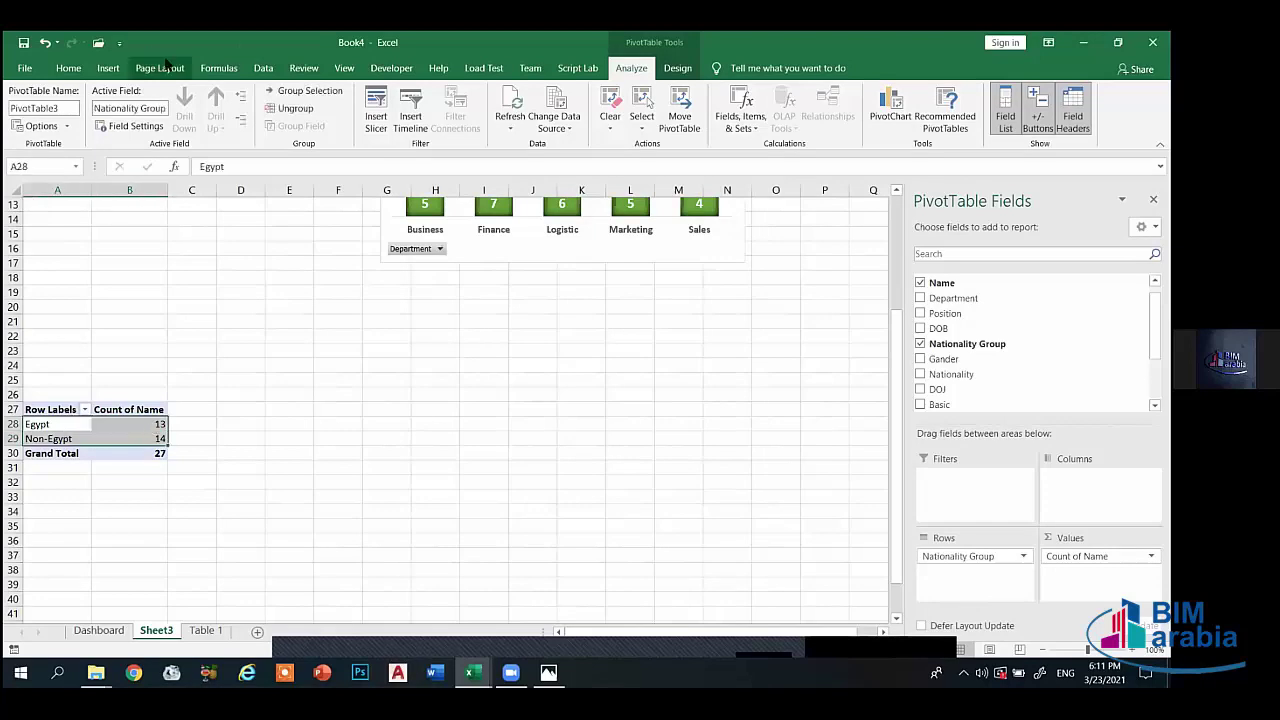
# - Insert a recommended pie PivotChart and move it to the right of the pivot table
pyautogui.click(109, 68)
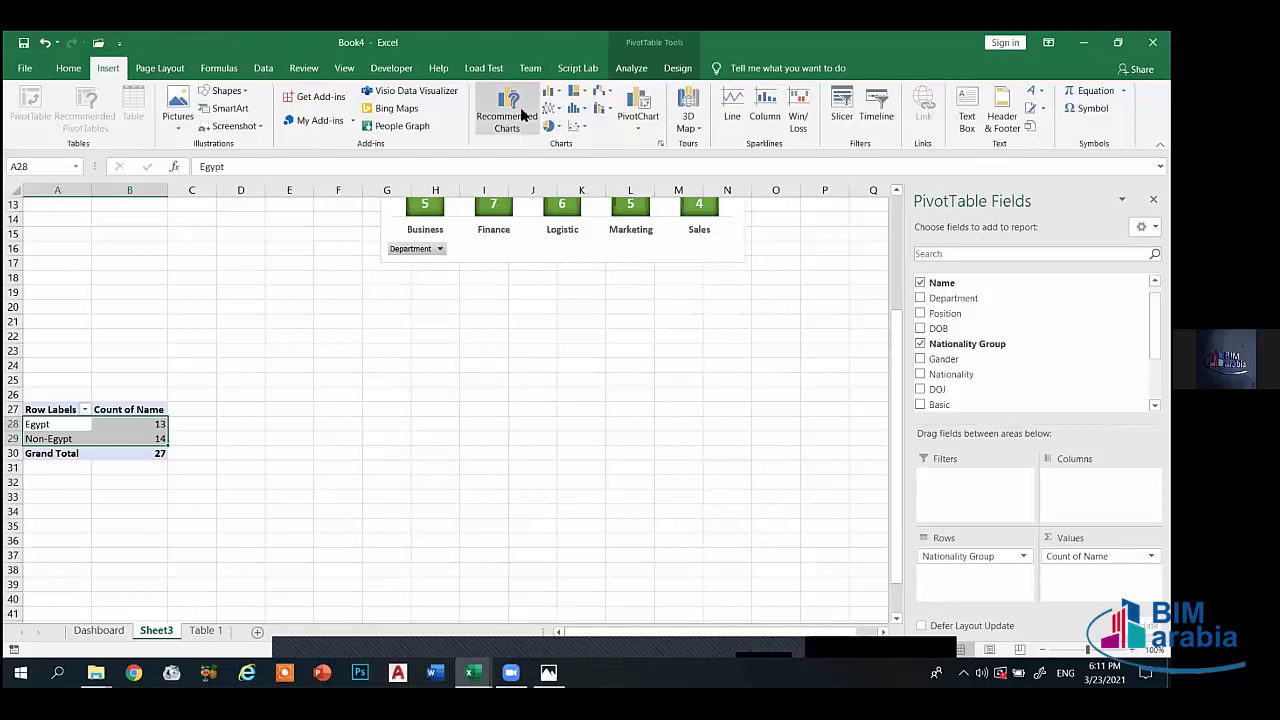
pyautogui.click(521, 114)
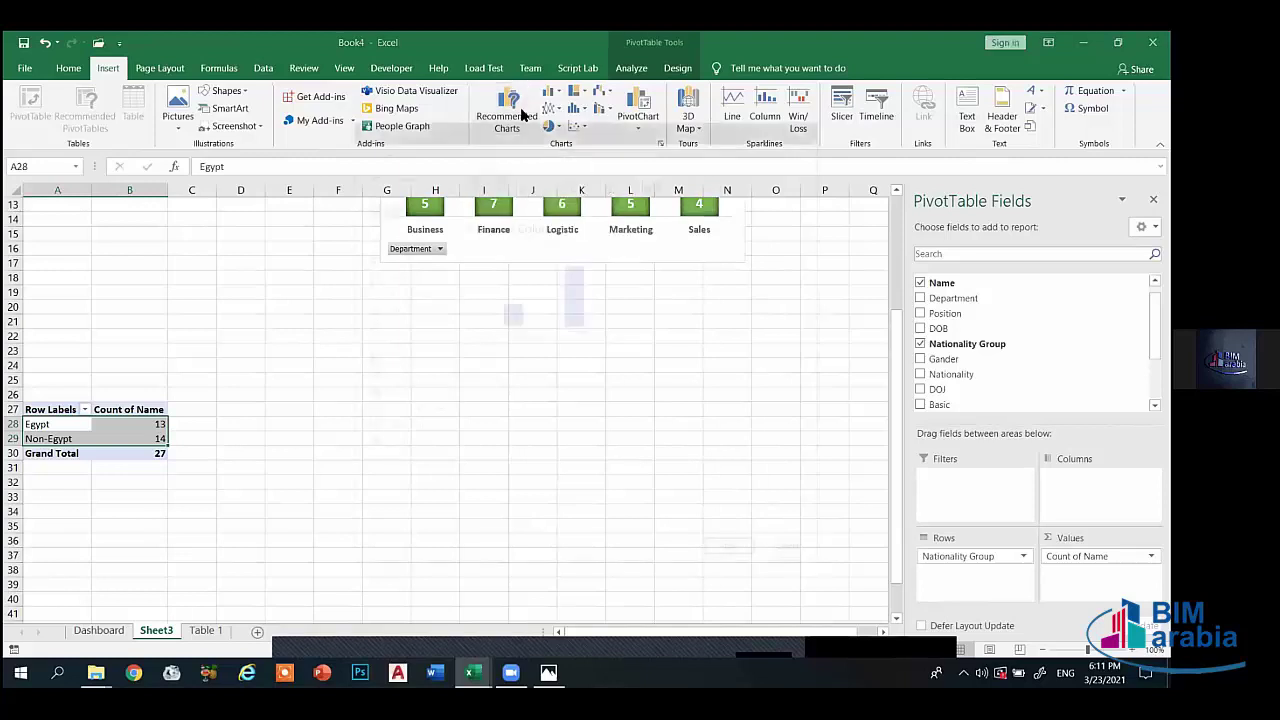
pyautogui.click(391, 240)
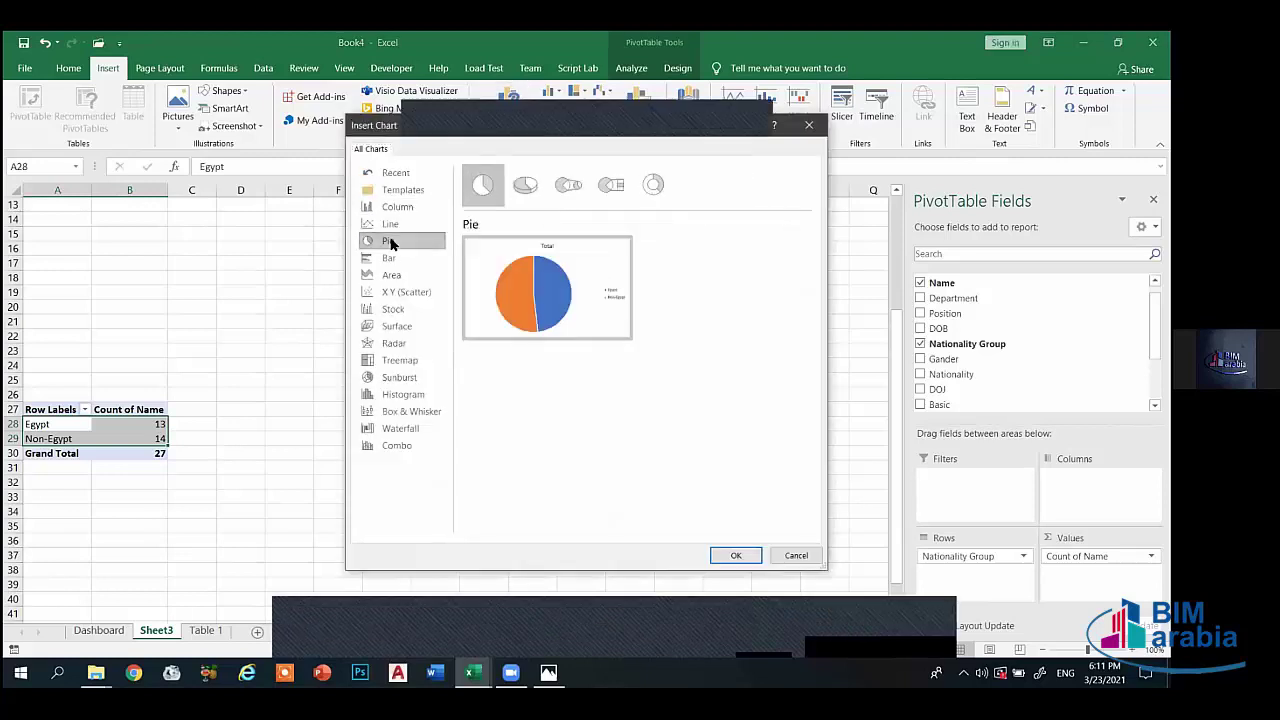
pyautogui.moveTo(508, 257)
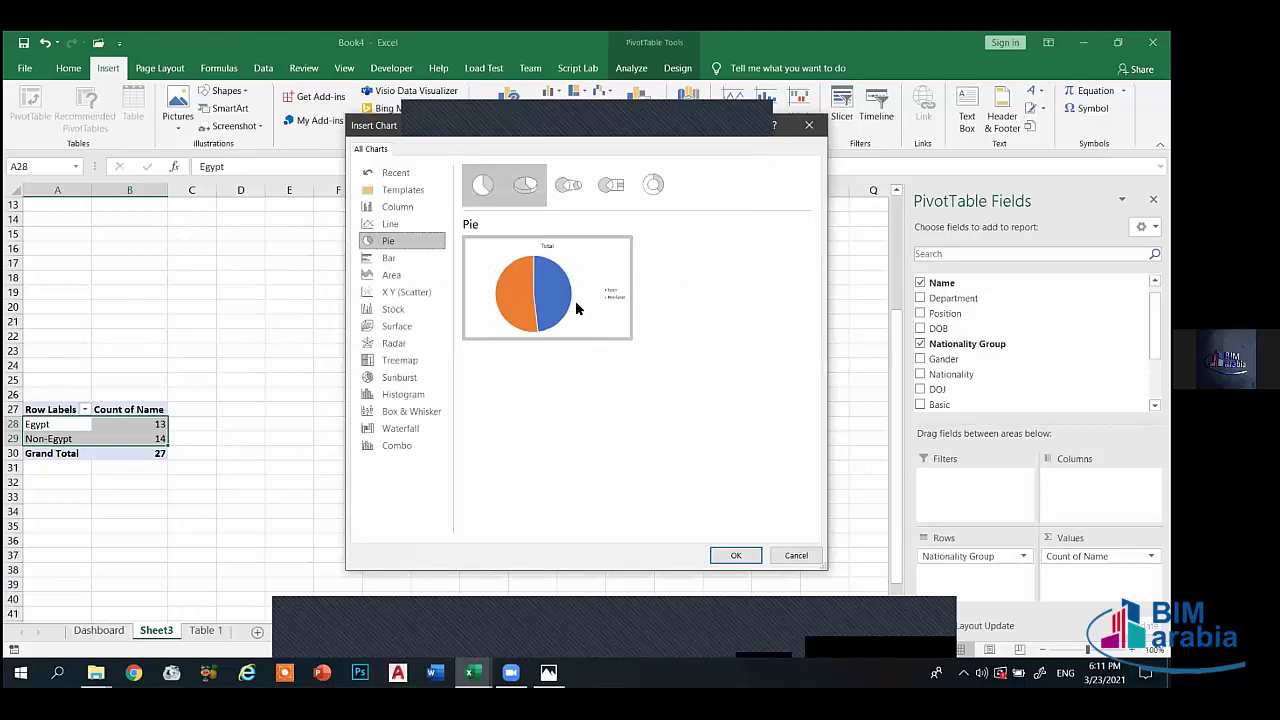
pyautogui.click(744, 564)
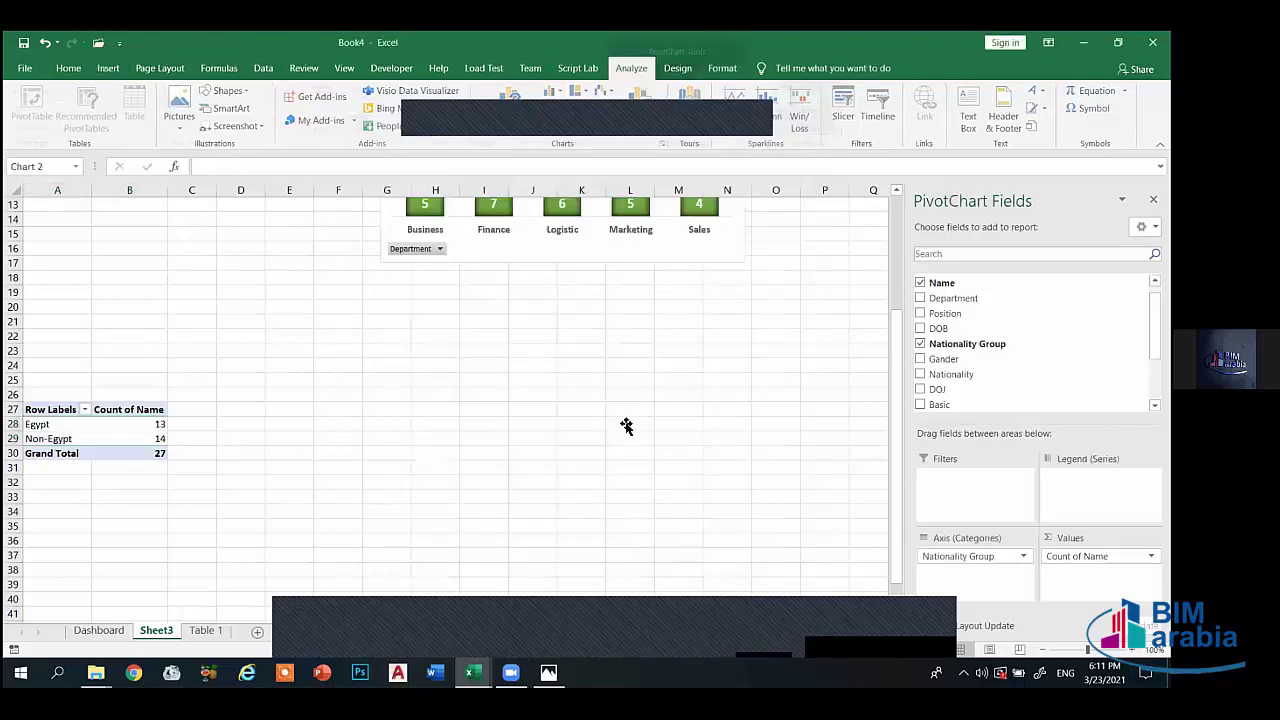
pyautogui.moveTo(399, 303); pyautogui.dragTo(477, 304)
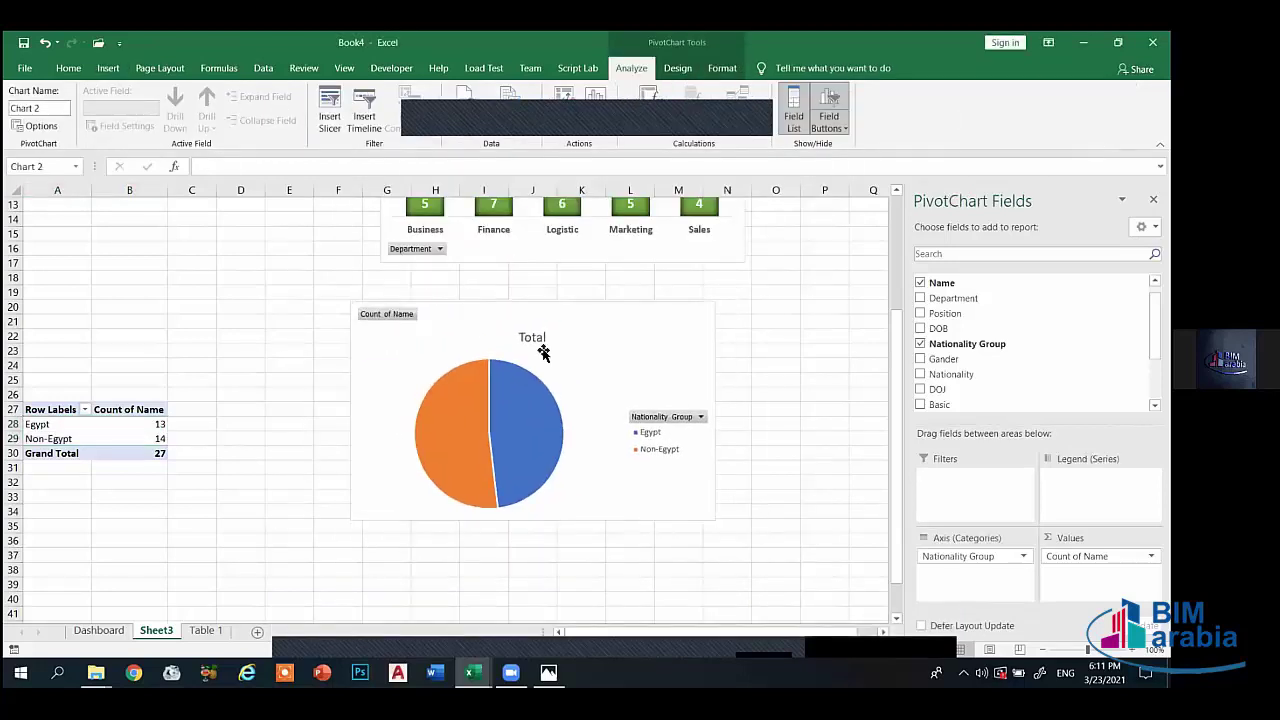
pyautogui.click(683, 458)
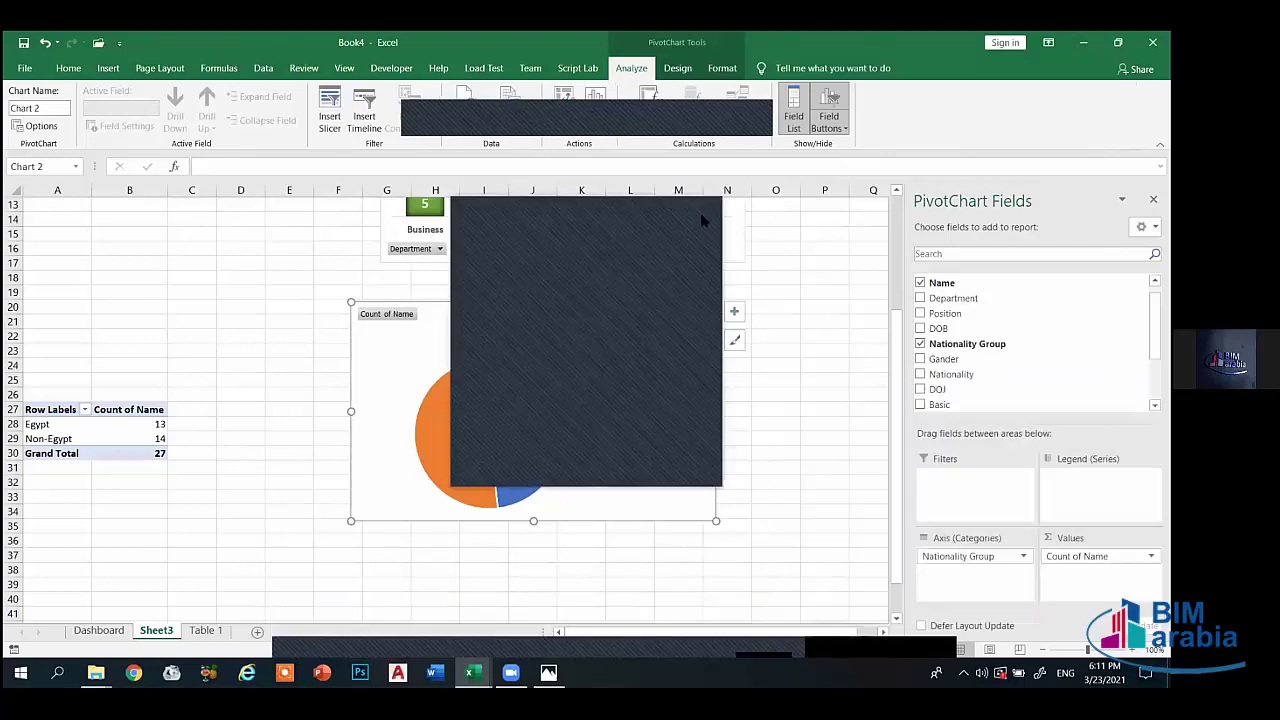
pyautogui.press('Escape')
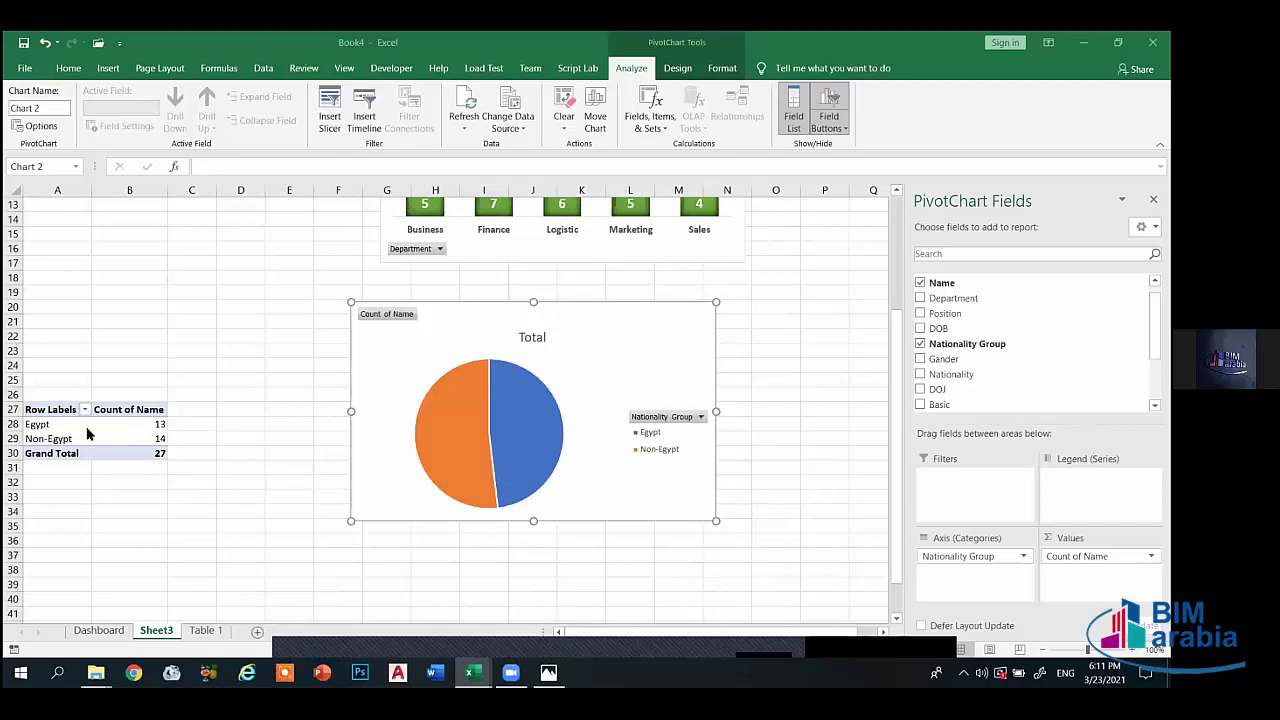
# - Delete the pie chart's 'Total' title, keeping the legend
pyautogui.click(108, 68)
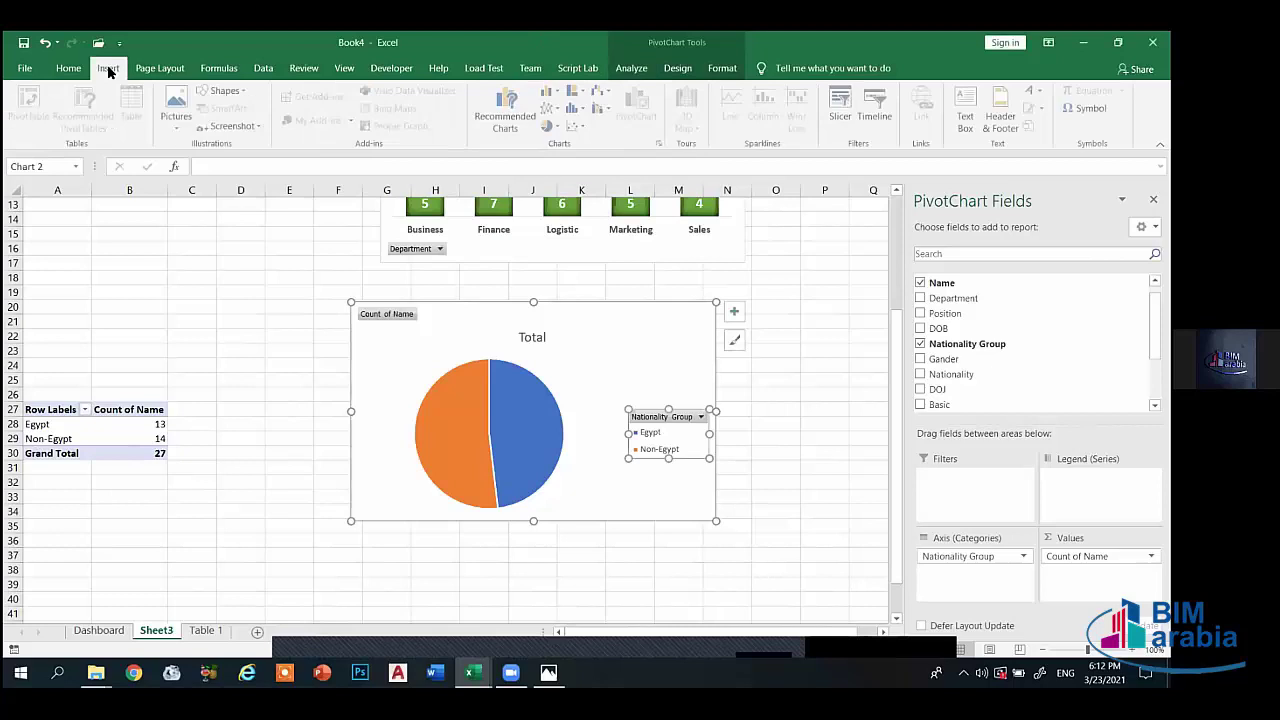
pyautogui.click(508, 122)
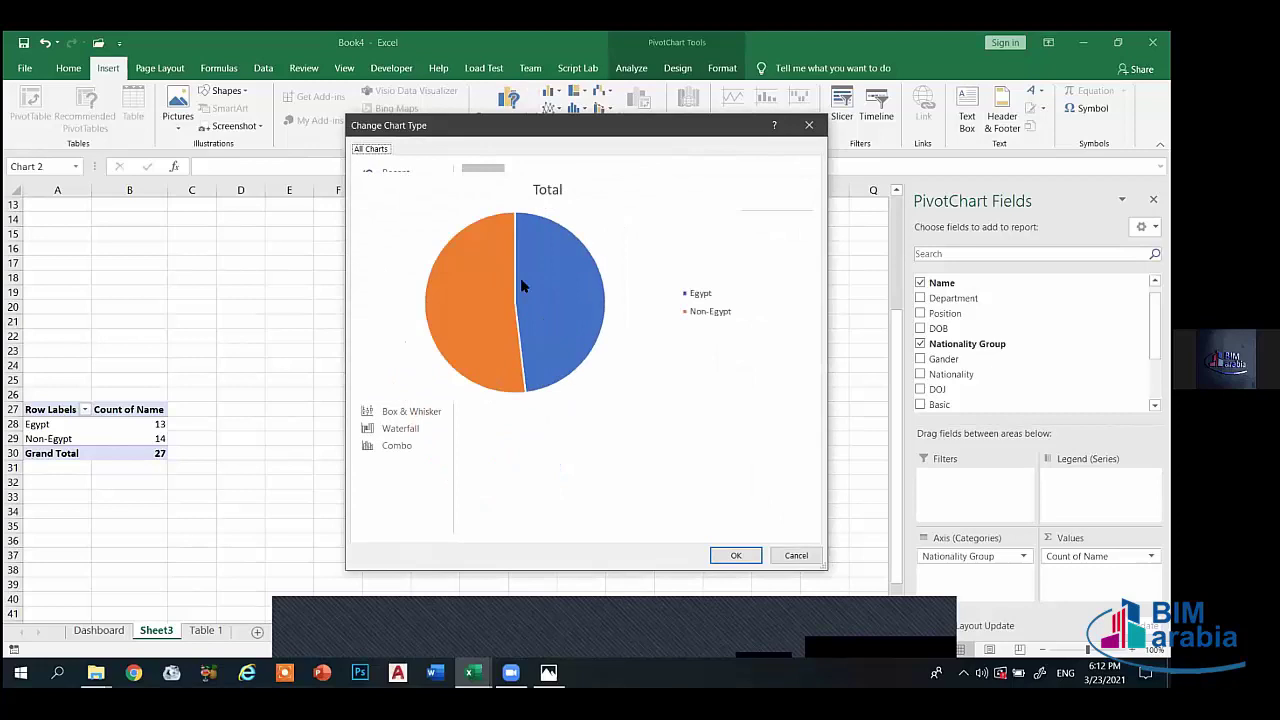
pyautogui.click(812, 554)
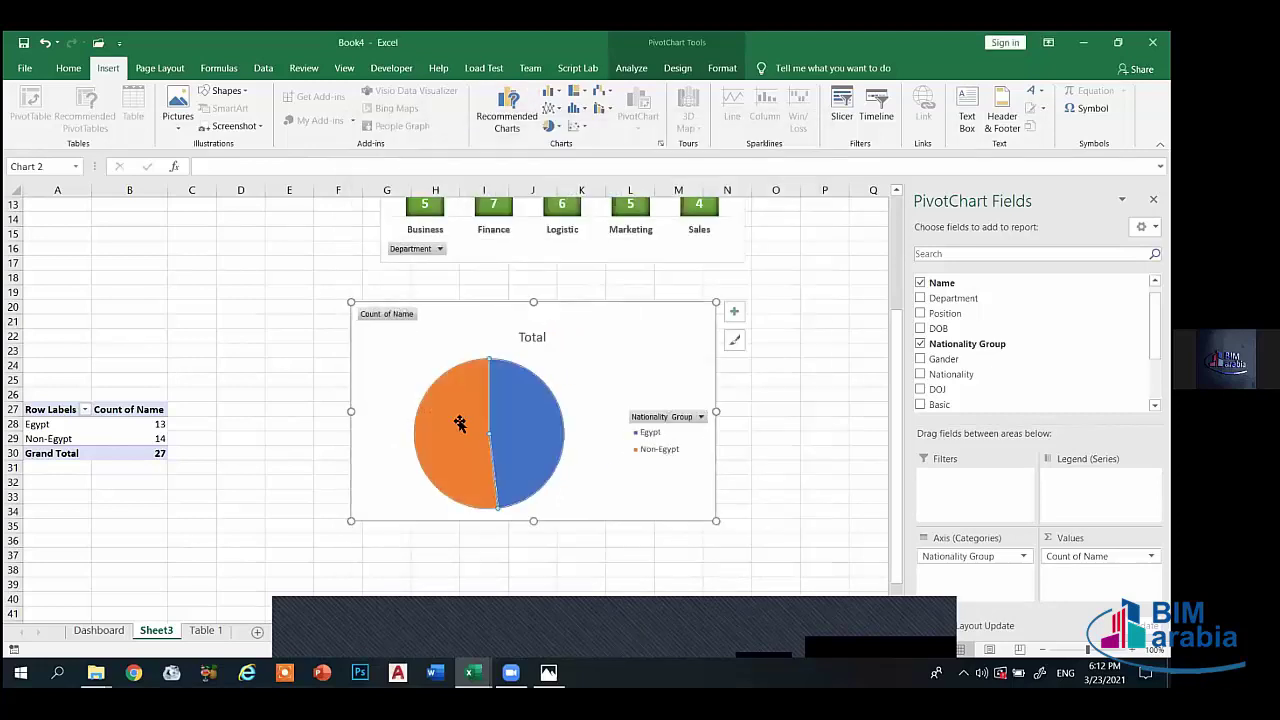
pyautogui.click(460, 422)
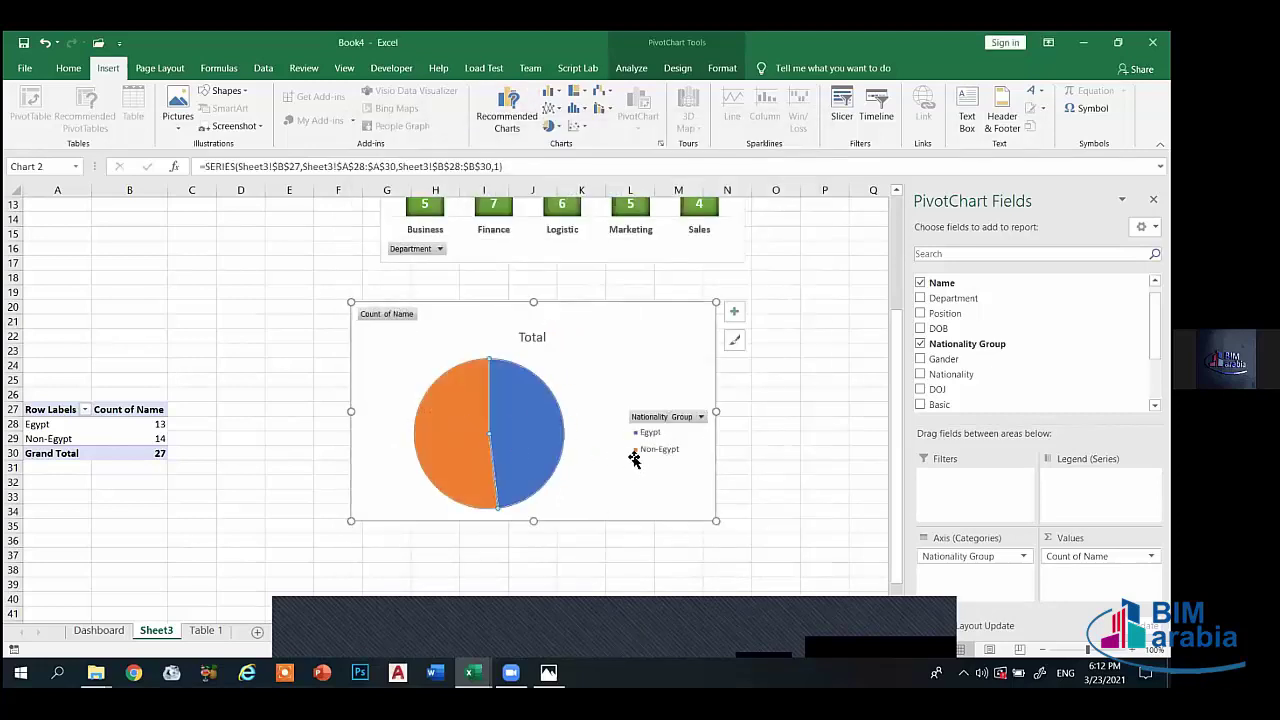
pyautogui.click(535, 432)
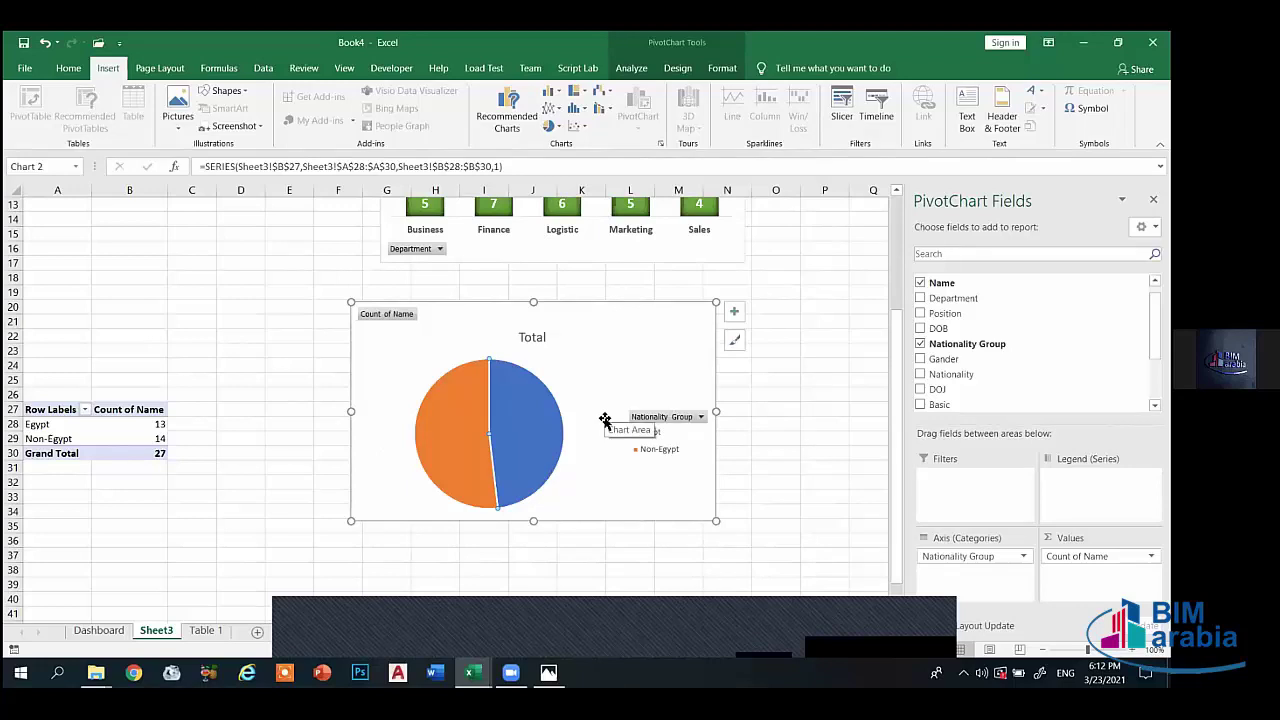
pyautogui.click(531, 337)
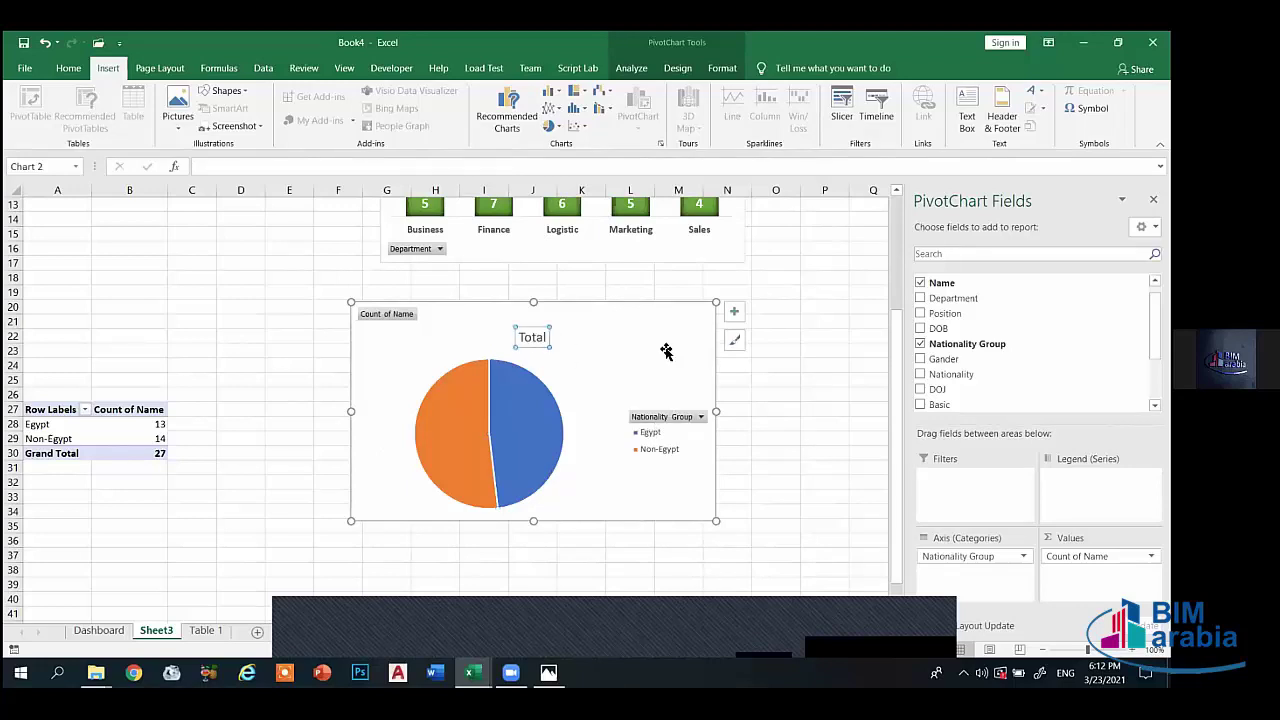
pyautogui.press('Delete')
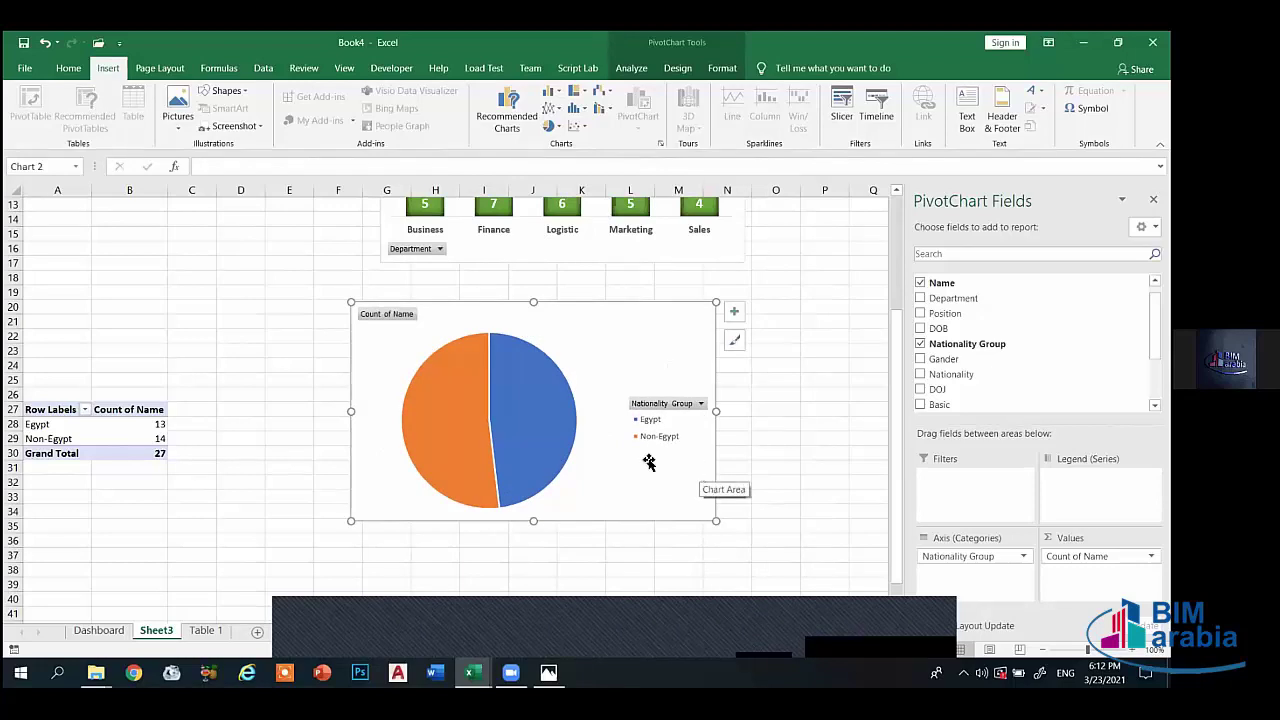
pyautogui.moveTo(571, 423)
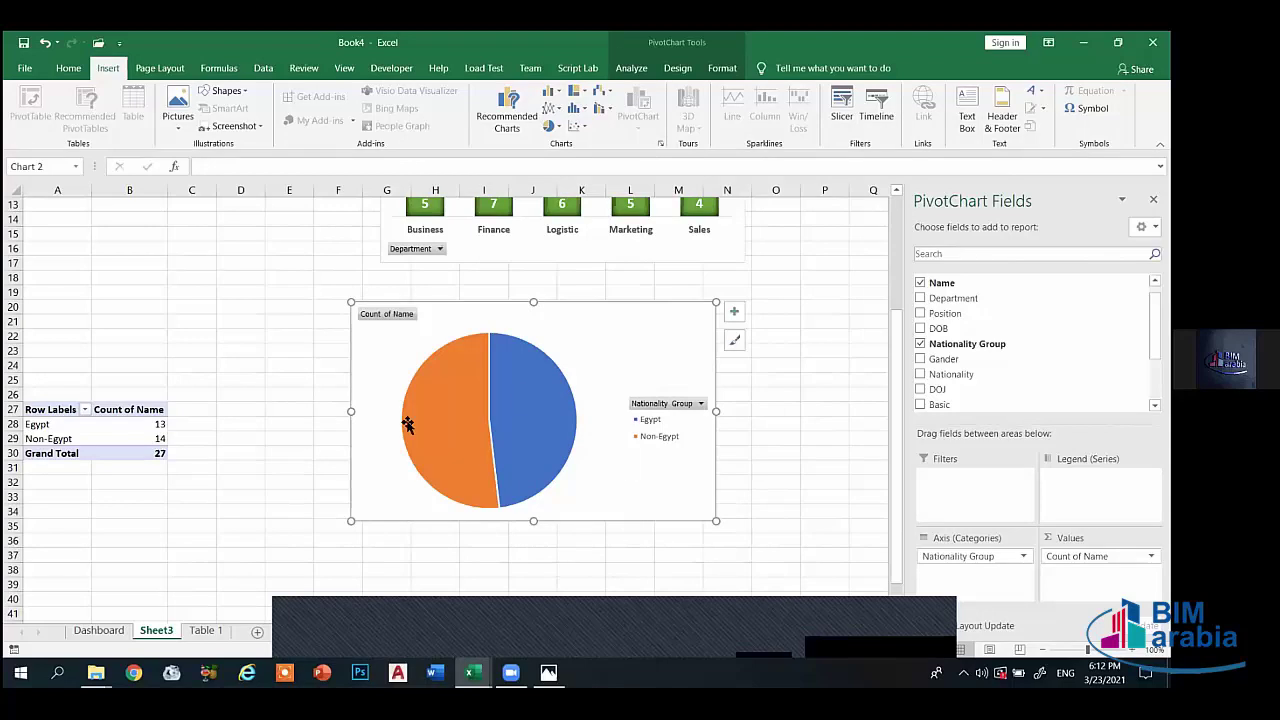
# - Paste the pie onto the Dashboard, then undo the accidental change to the headcount chart
pyautogui.click(127, 630)
pyautogui.hotkey('ctrl', 'v')
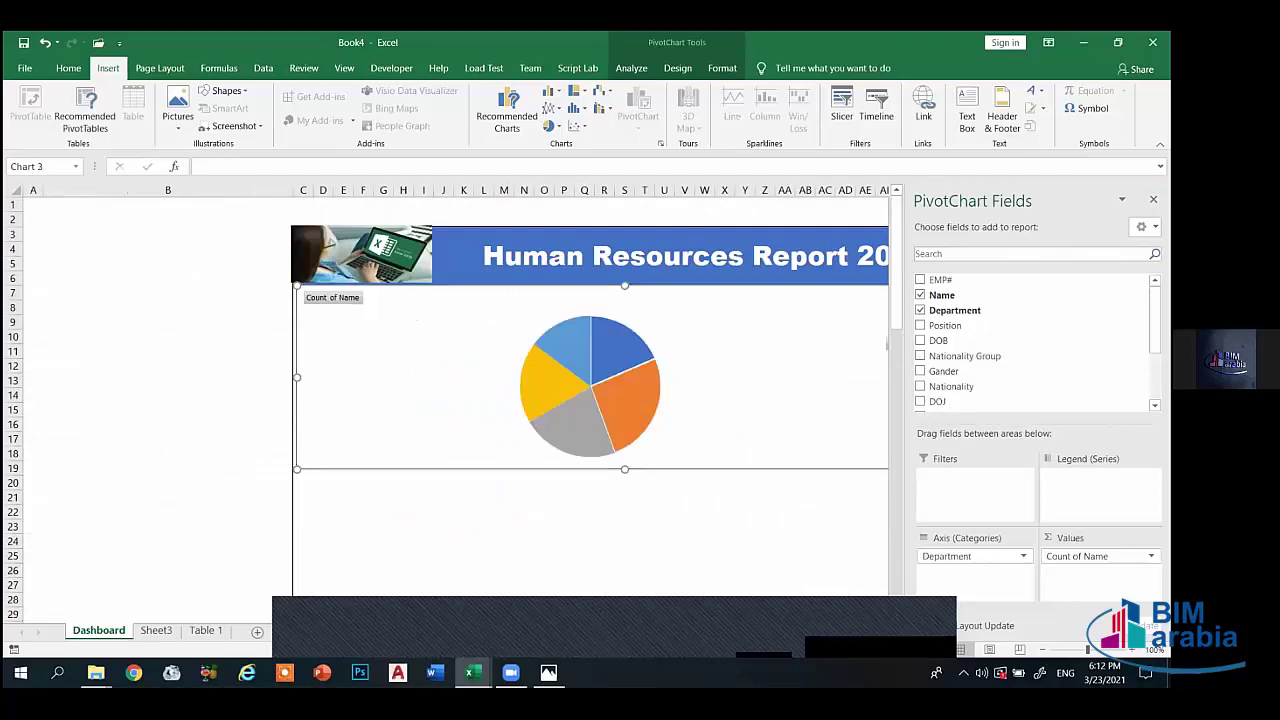
pyautogui.click(1153, 199)
pyautogui.click(613, 381)
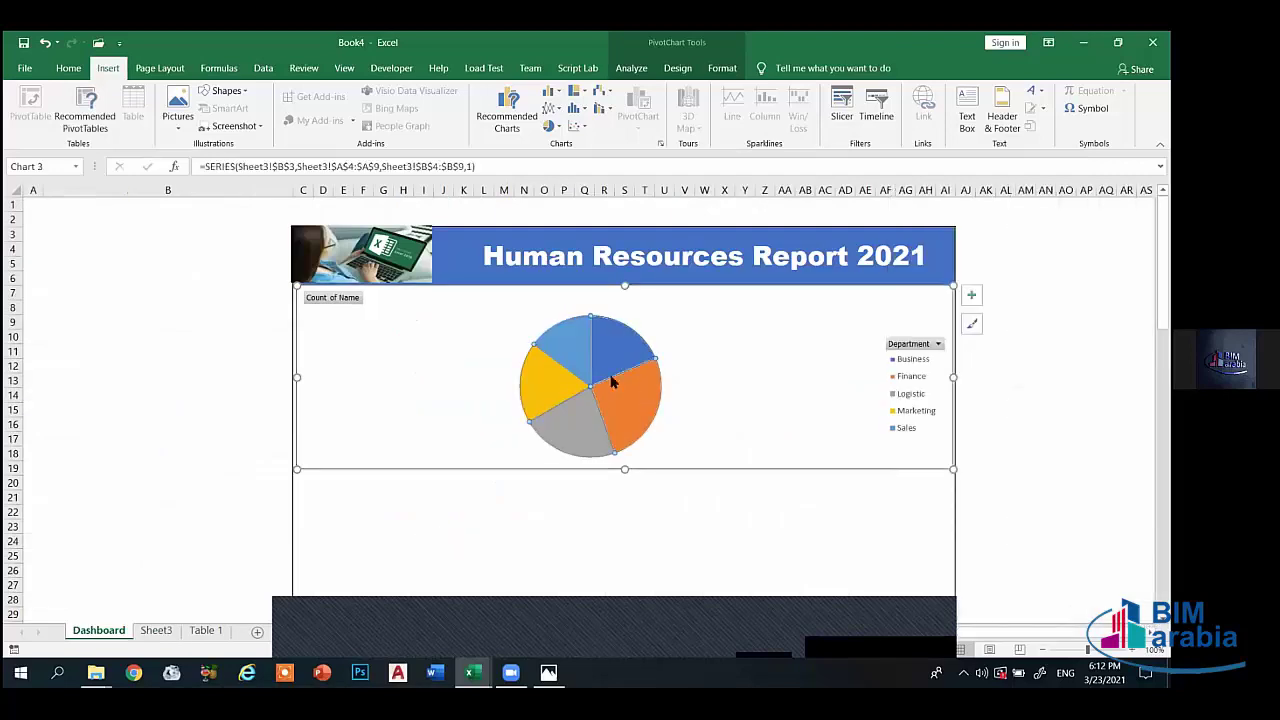
pyautogui.moveTo(955, 378); pyautogui.dragTo(546, 386)
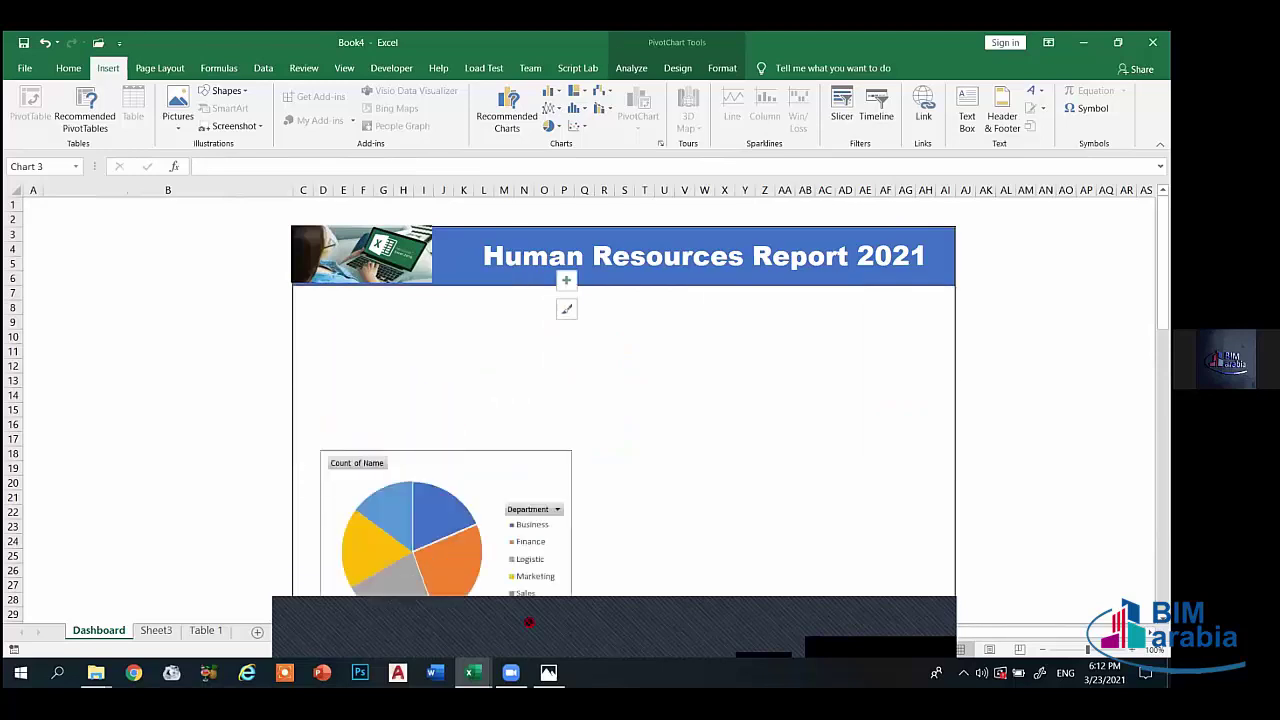
pyautogui.scroll(-6, 620, 468)
pyautogui.scroll(3, 621, 466)
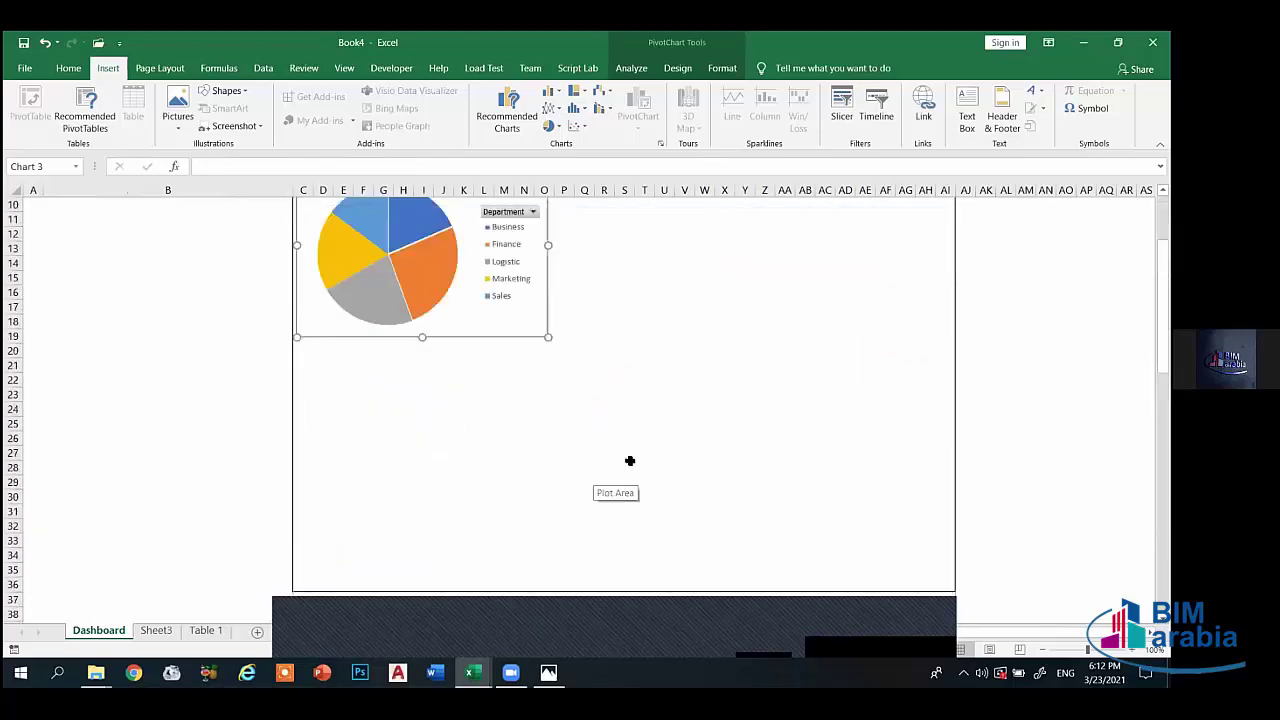
pyautogui.scroll(2, 621, 466)
pyautogui.hotkey('ctrl', 'z')
pyautogui.hotkey('ctrl', 'z')
# - Paste the pie chart below the headcount chart and shrink it to a compact size
pyautogui.scroll(-2, 603, 466)
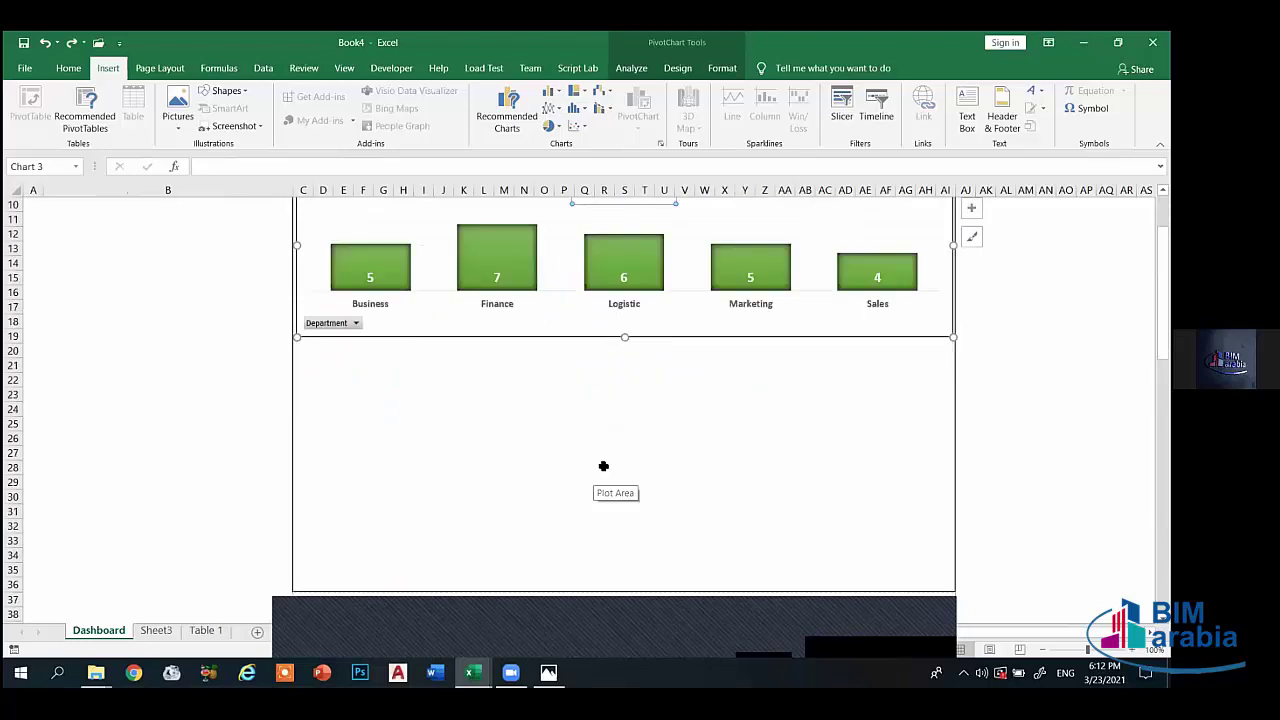
pyautogui.scroll(-1, 603, 466)
pyautogui.click(362, 335)
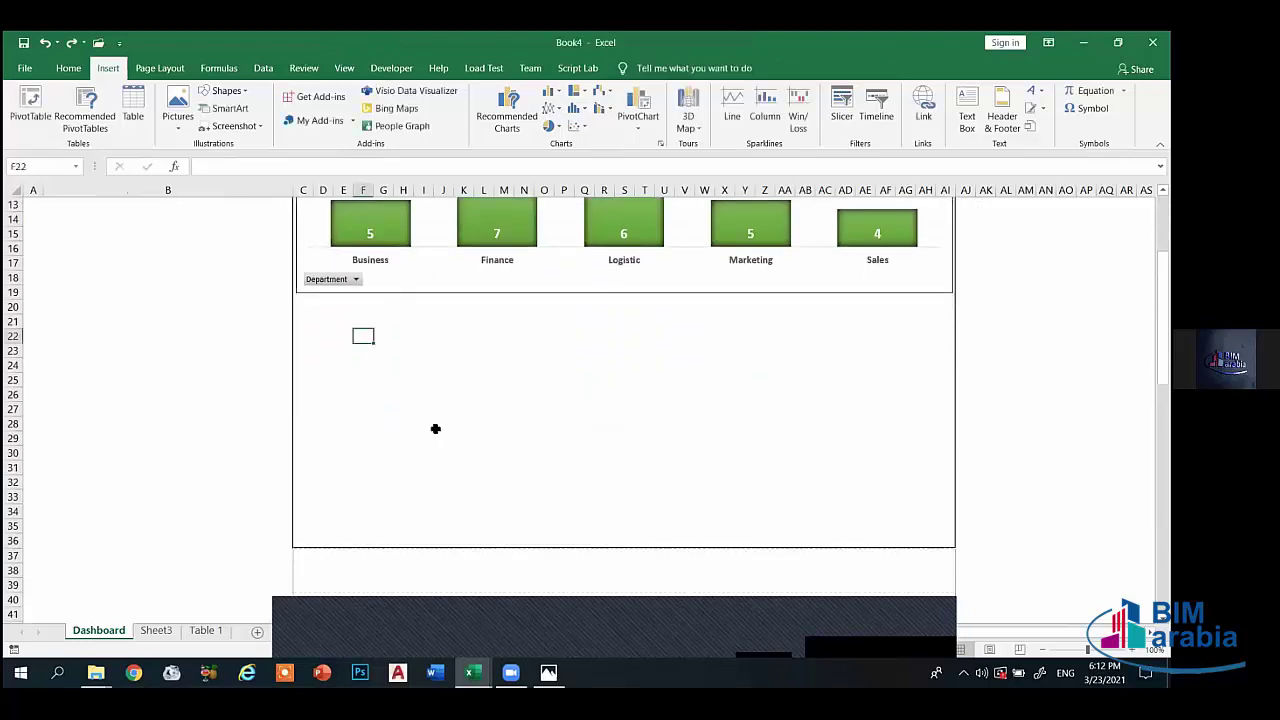
pyautogui.hotkey('ctrl', 'v')
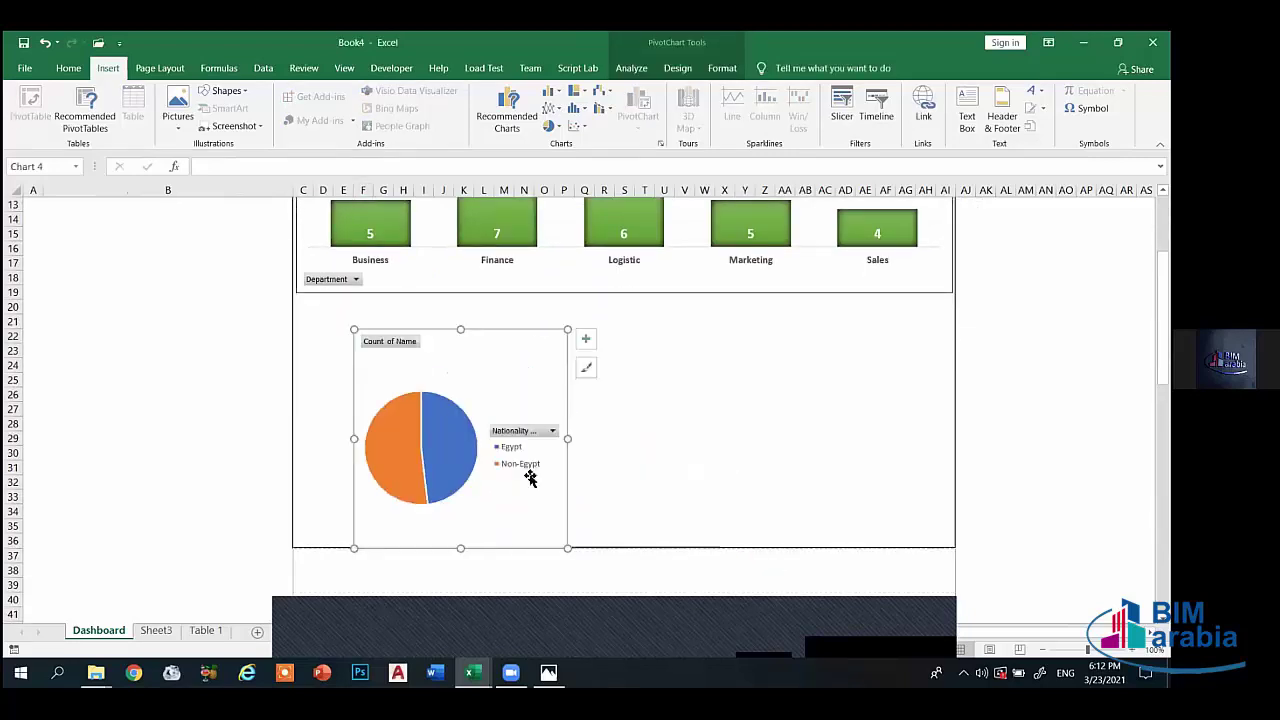
pyautogui.moveTo(460, 548); pyautogui.dragTo(471, 465)
pyautogui.moveTo(429, 337); pyautogui.dragTo(365, 285)
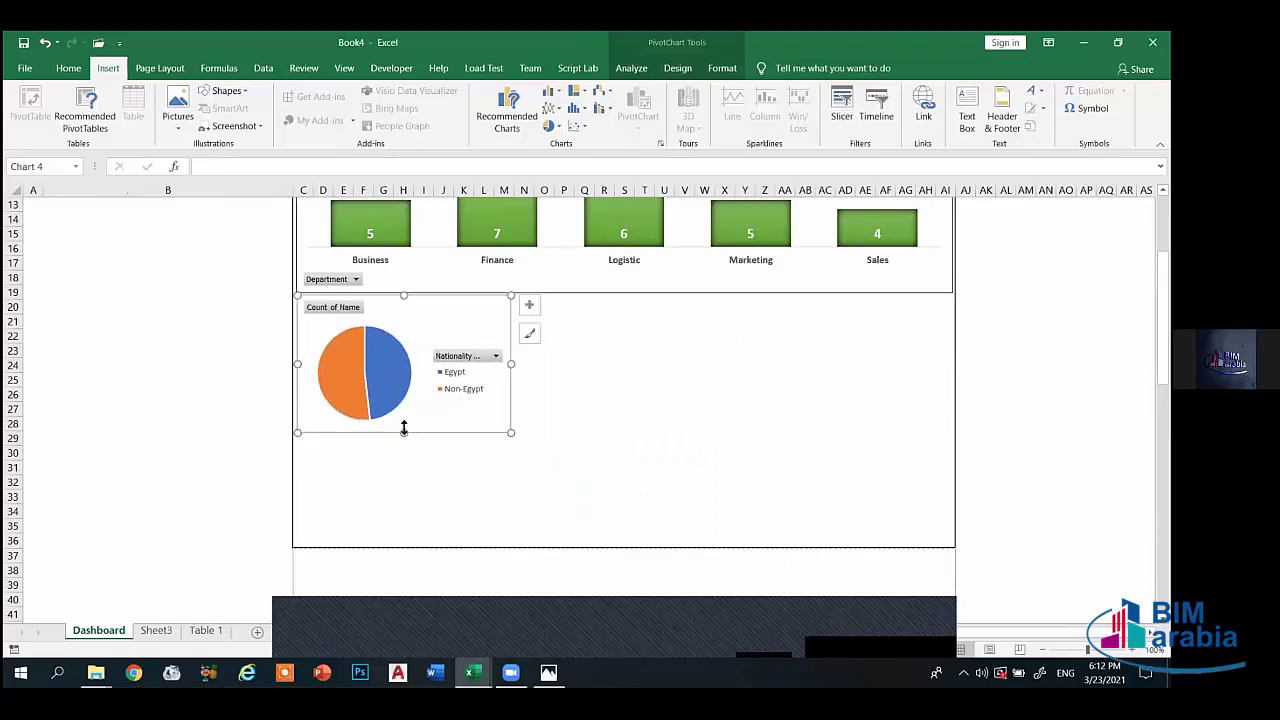
pyautogui.moveTo(404, 428); pyautogui.dragTo(404, 437)
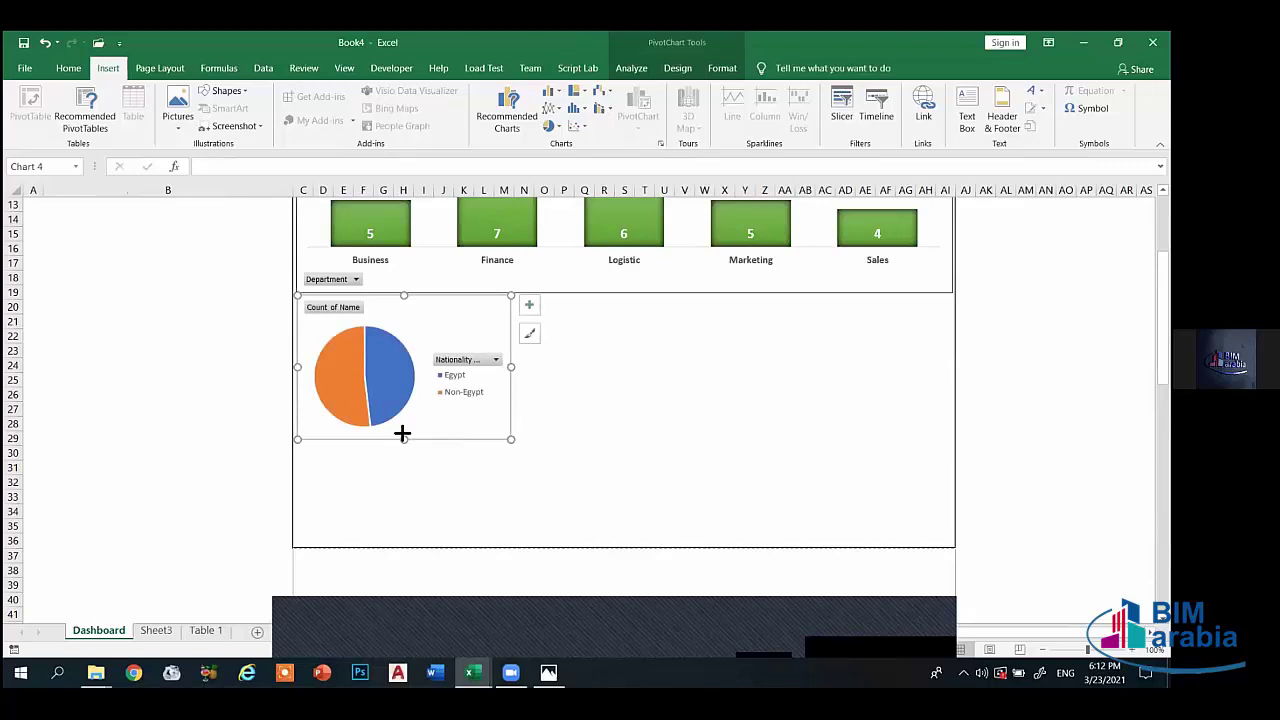
pyautogui.moveTo(403, 436); pyautogui.dragTo(403, 425)
pyautogui.moveTo(511, 364); pyautogui.dragTo(487, 364)
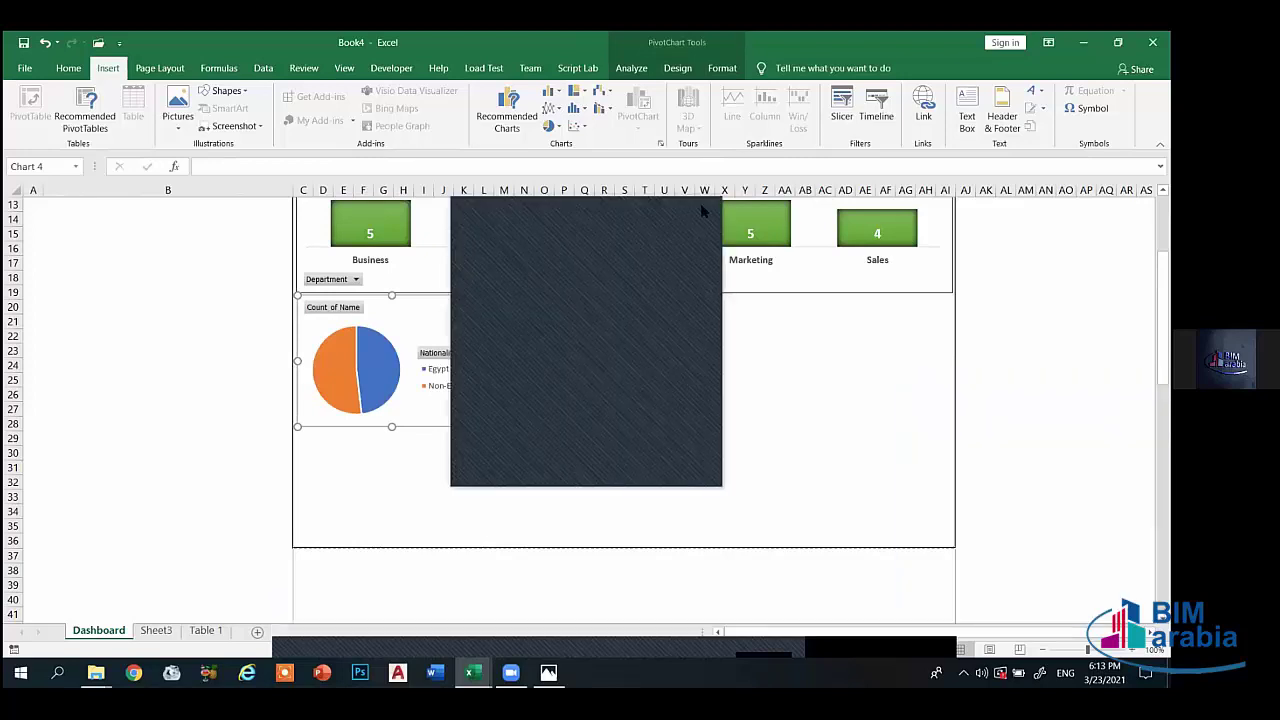
# - Create a pie PivotChart from the Egypt and Non-Egypt labels and return to the Dashboard
pyautogui.click(156, 631)
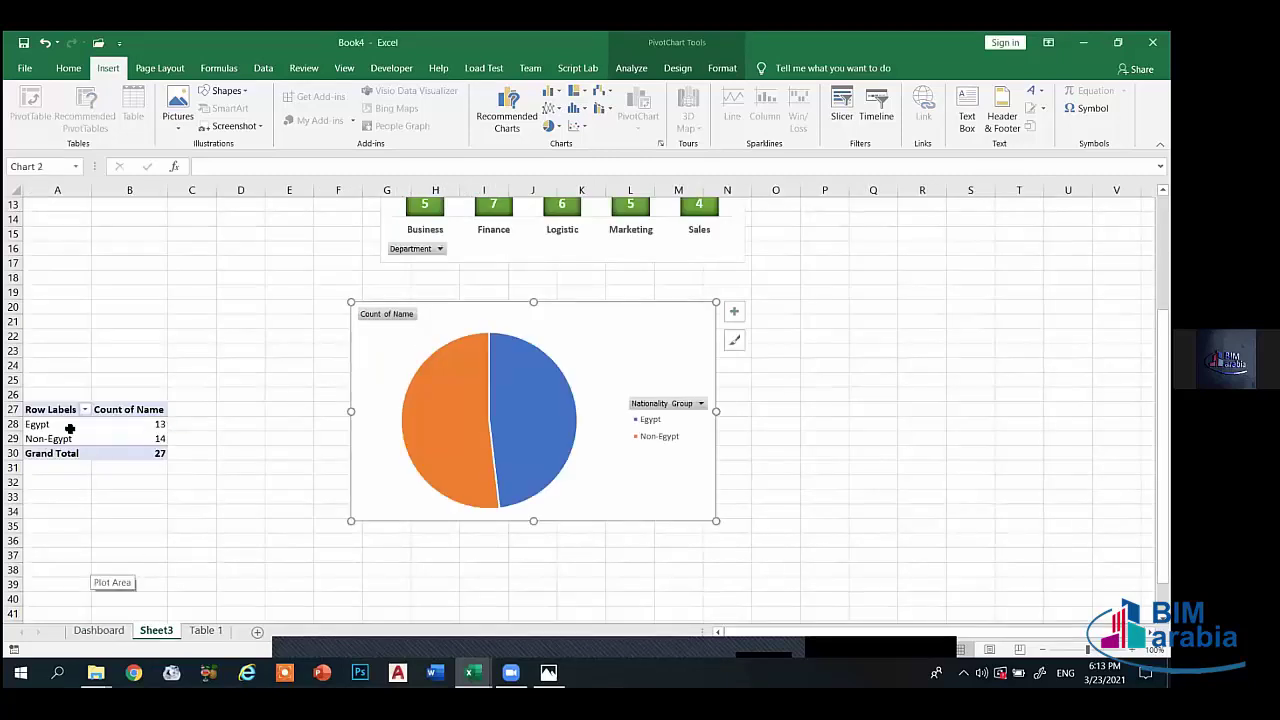
pyautogui.moveTo(48, 424); pyautogui.dragTo(129, 438)
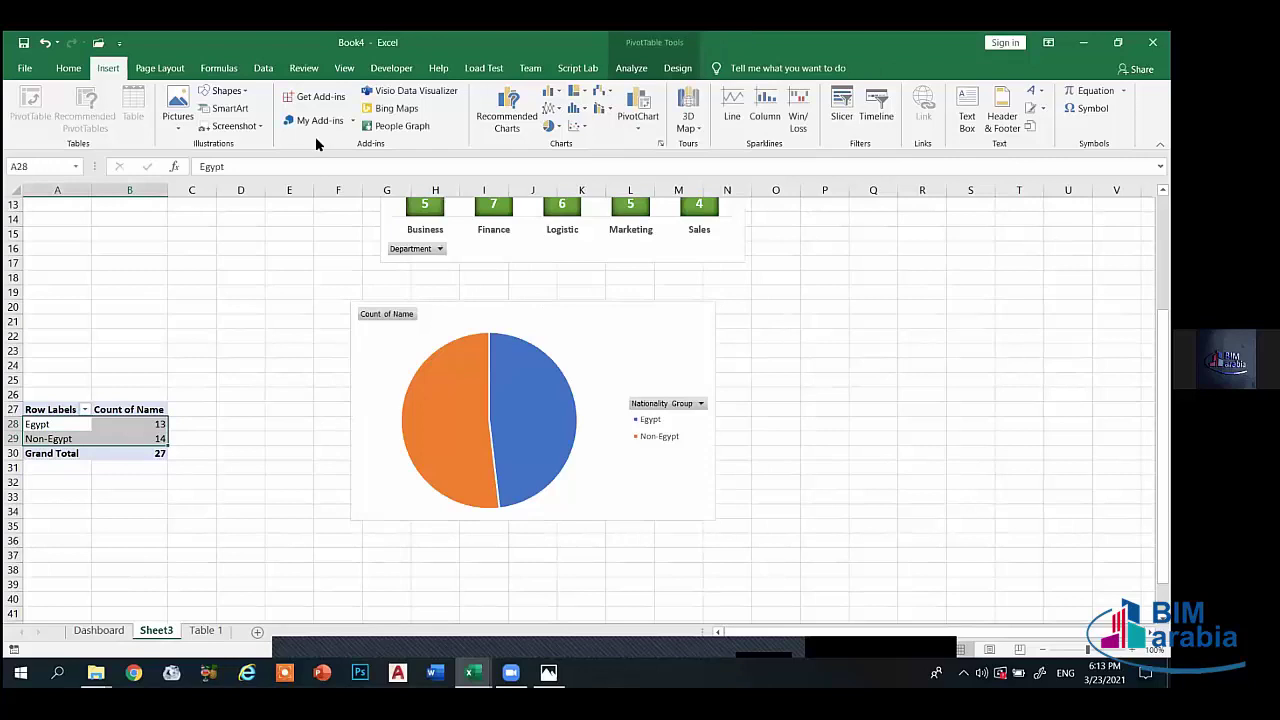
pyautogui.click(491, 112)
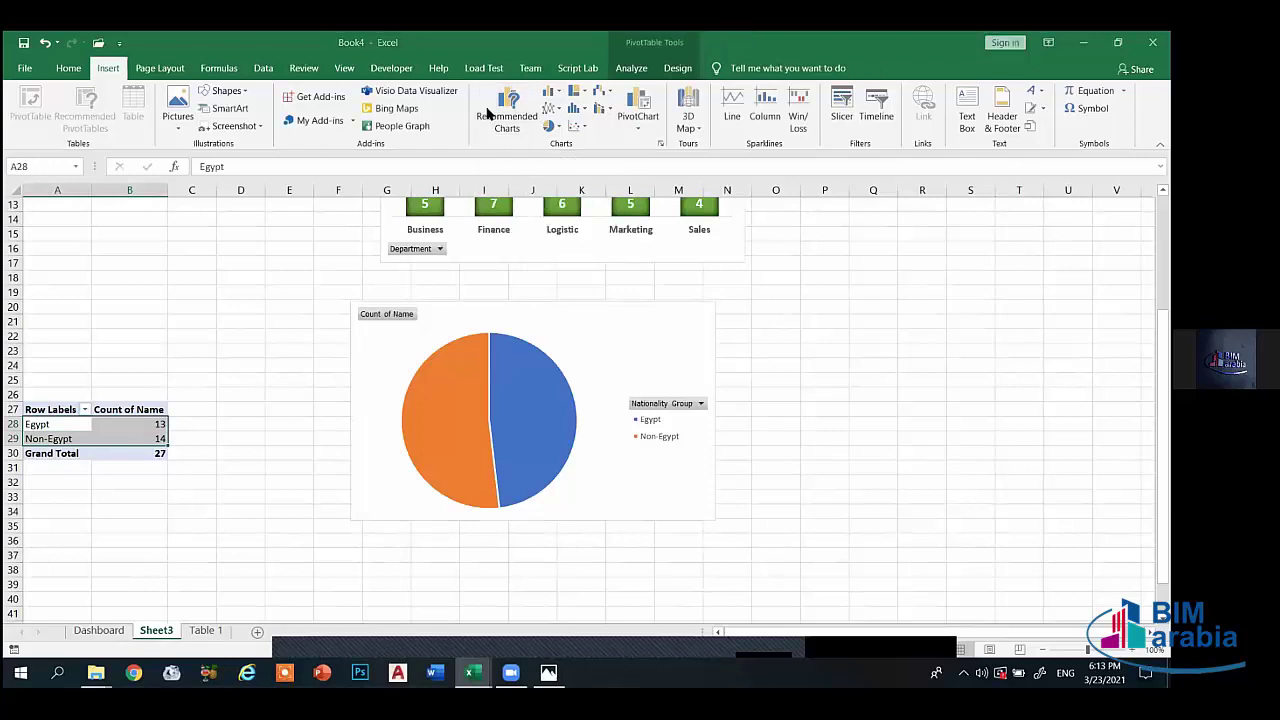
pyautogui.click(389, 241)
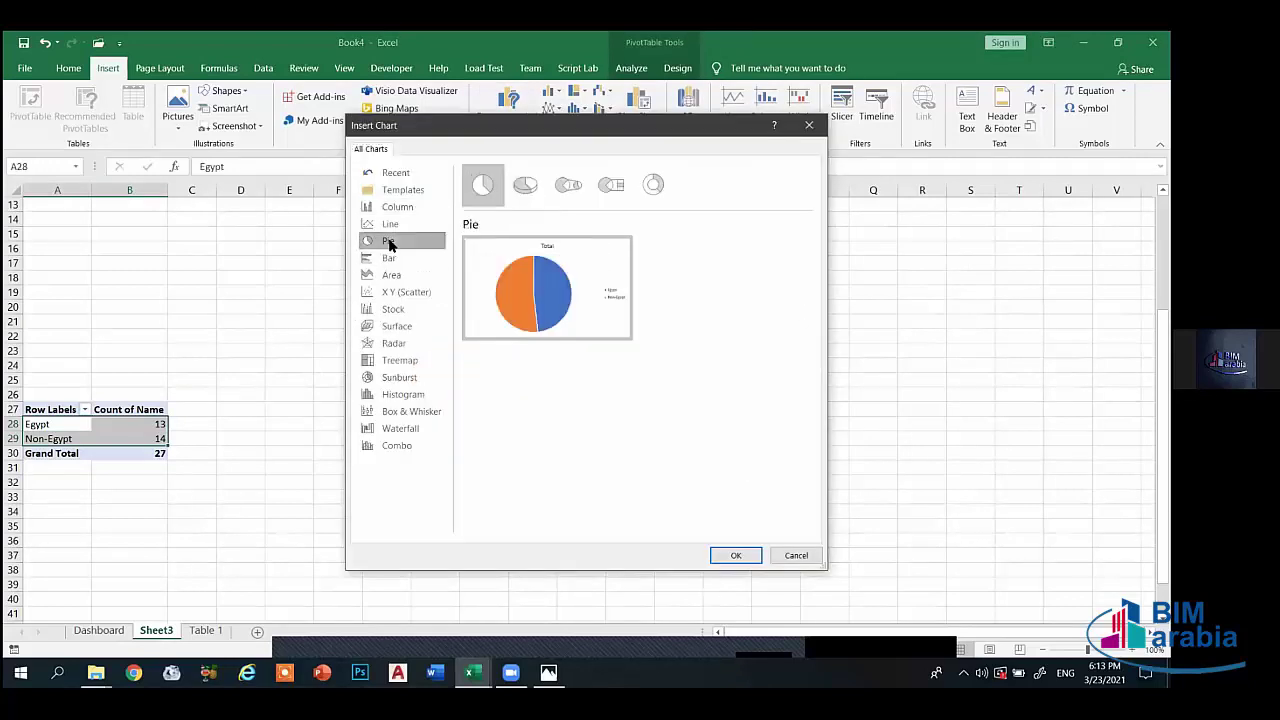
pyautogui.click(748, 555)
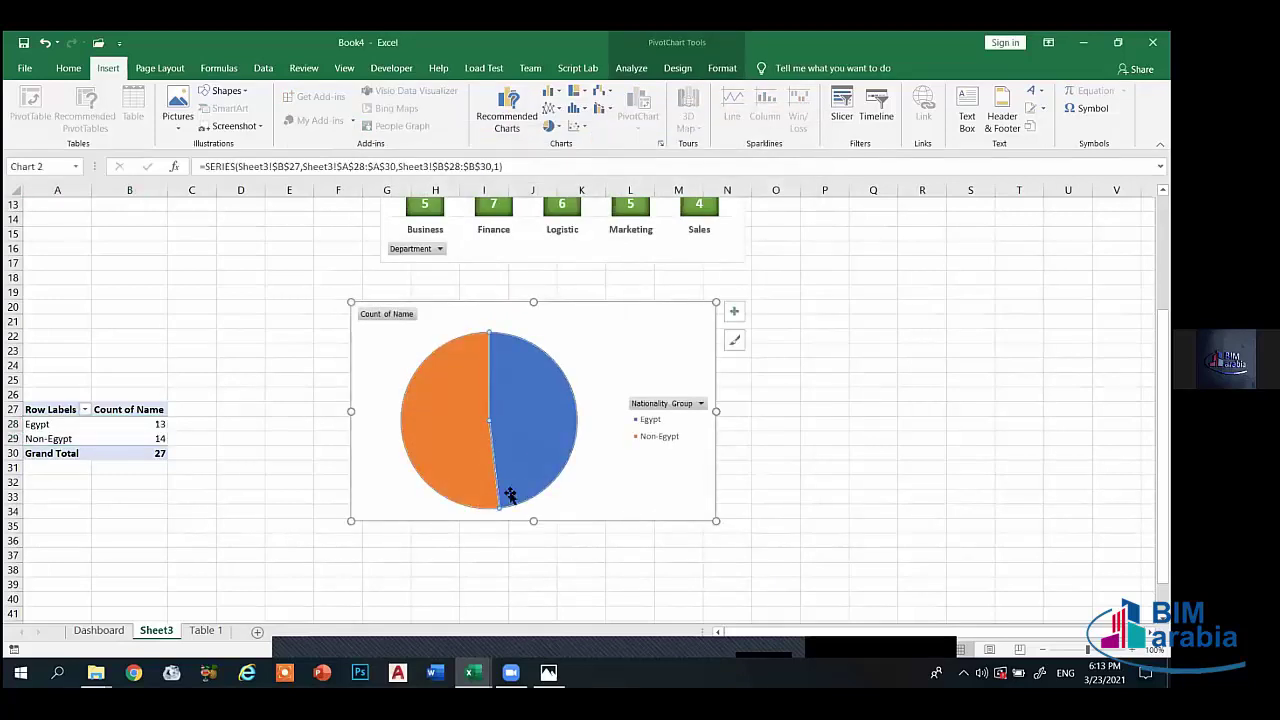
pyautogui.click(113, 631)
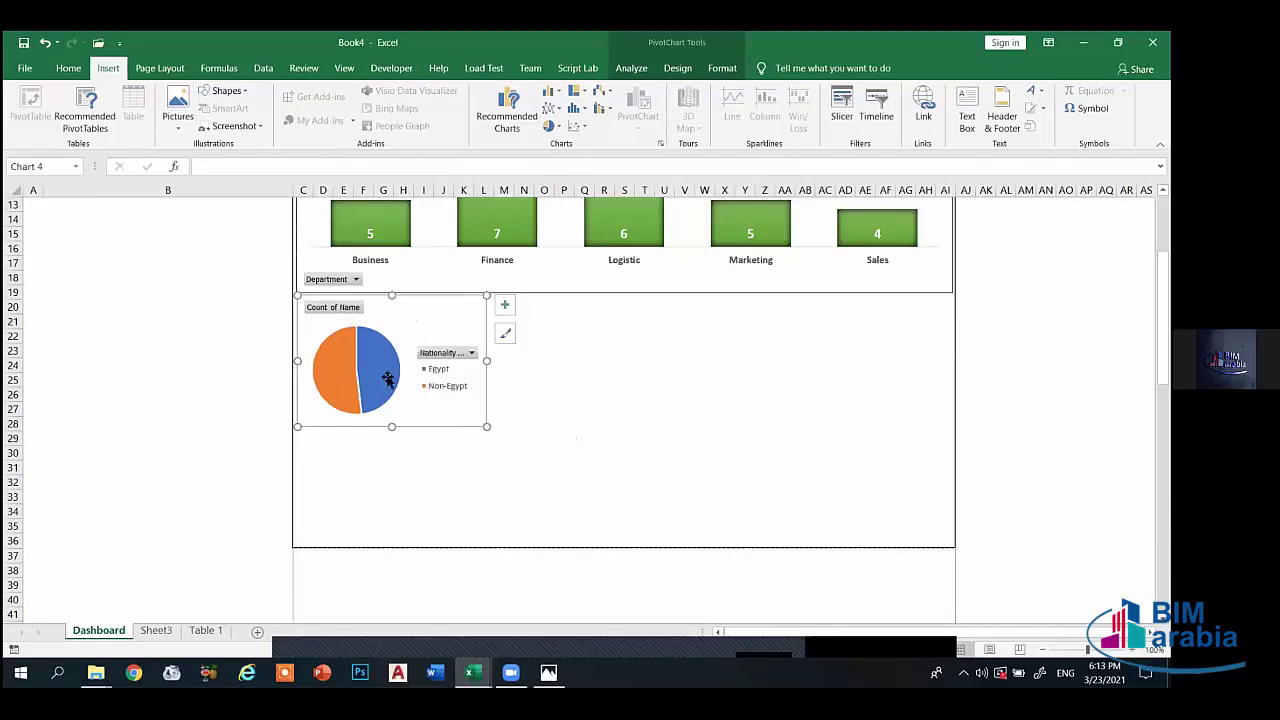
# - Pull the orange Non-Egypt slice out of the pie and remove the legend
pyautogui.click(386, 349)
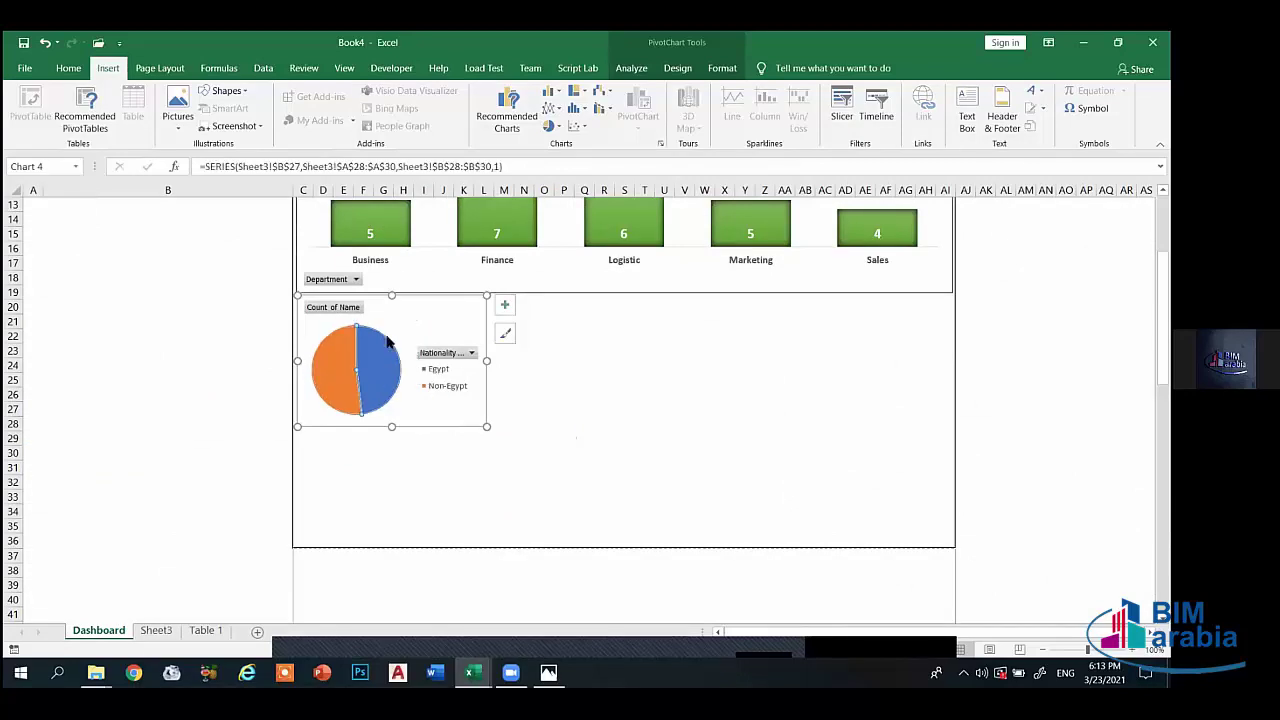
pyautogui.click(343, 374)
pyautogui.moveTo(343, 374); pyautogui.dragTo(333, 371)
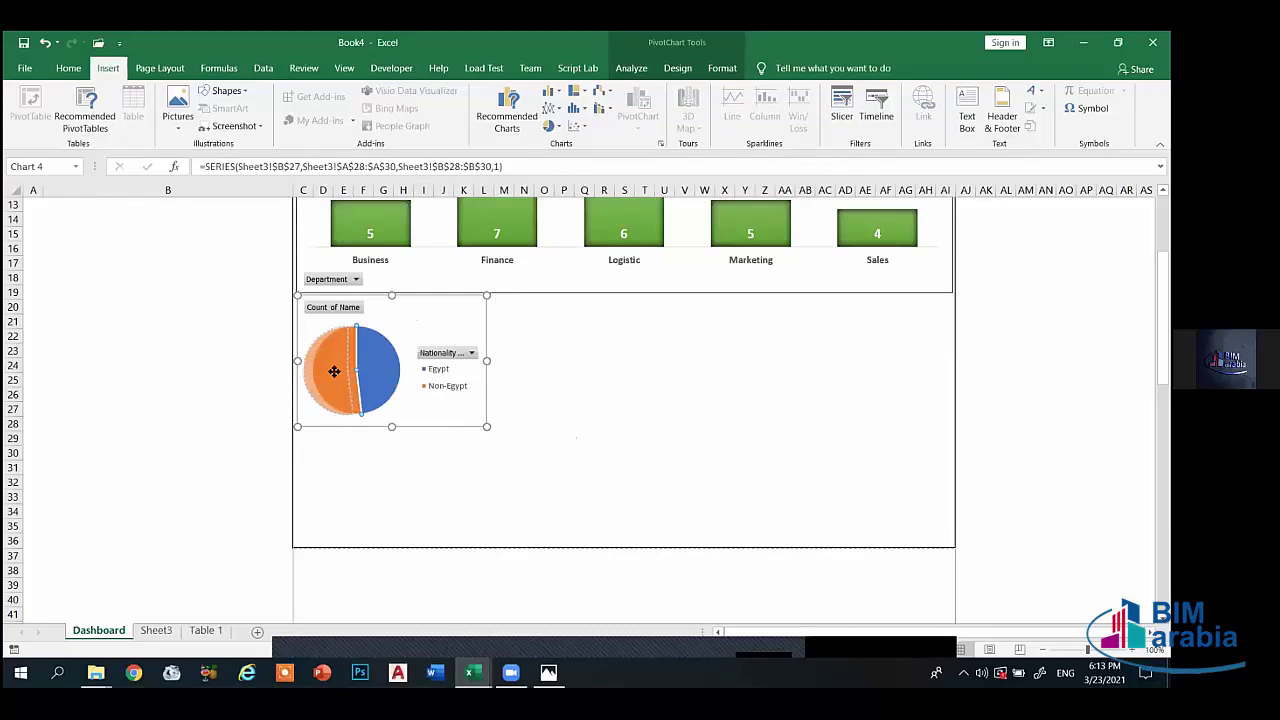
pyautogui.click(391, 374)
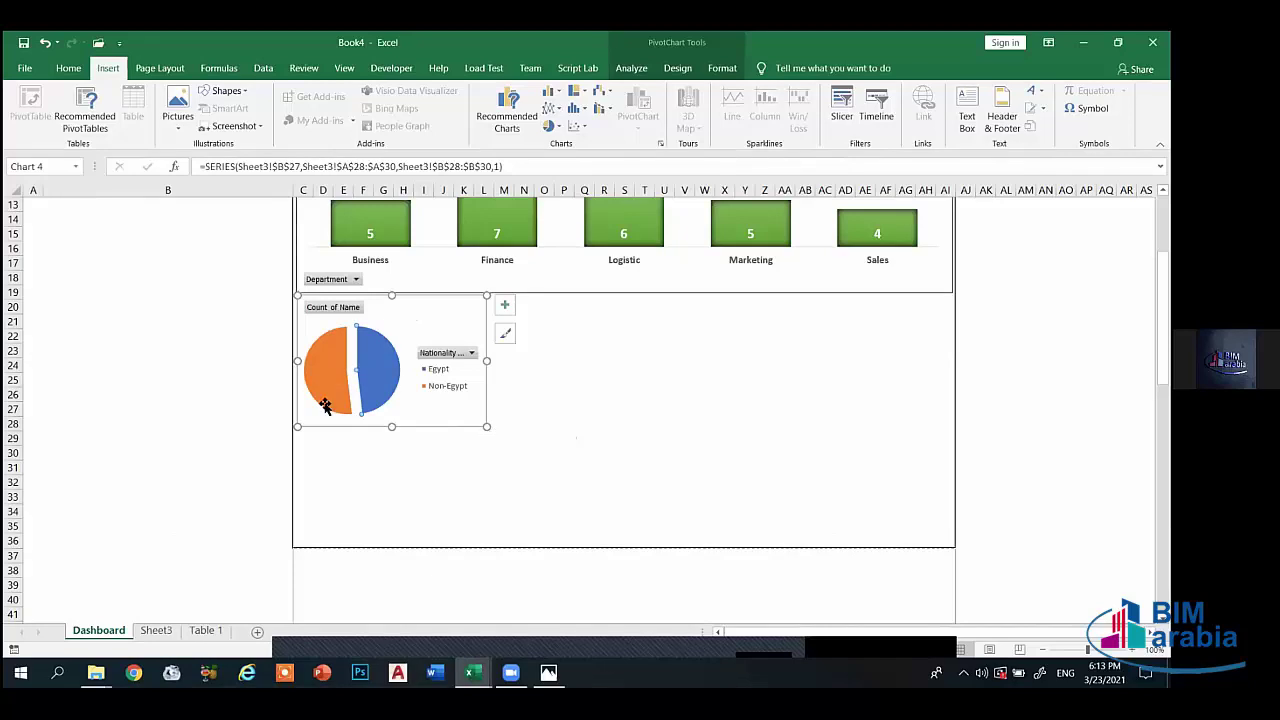
pyautogui.click(502, 306)
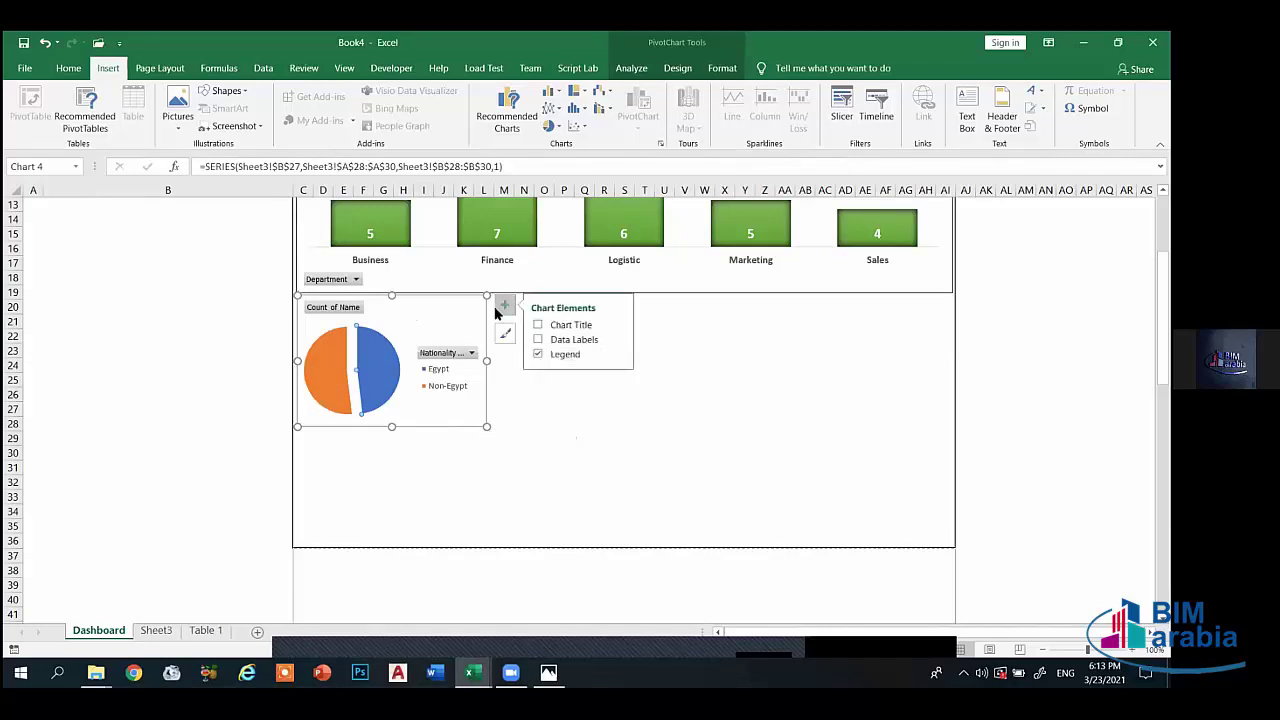
pyautogui.click(538, 354)
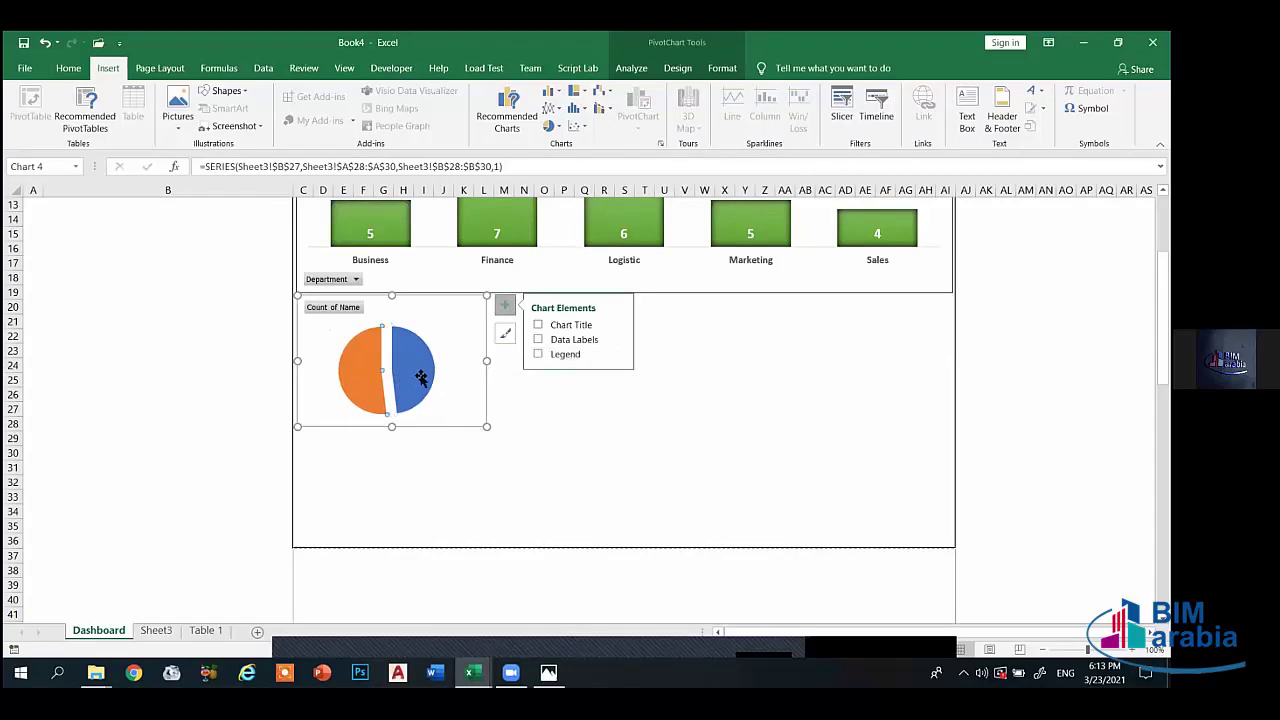
# - Apply intense shaded blue and orange shape styles to the Egypt and Non-Egypt slices
pyautogui.click(724, 69)
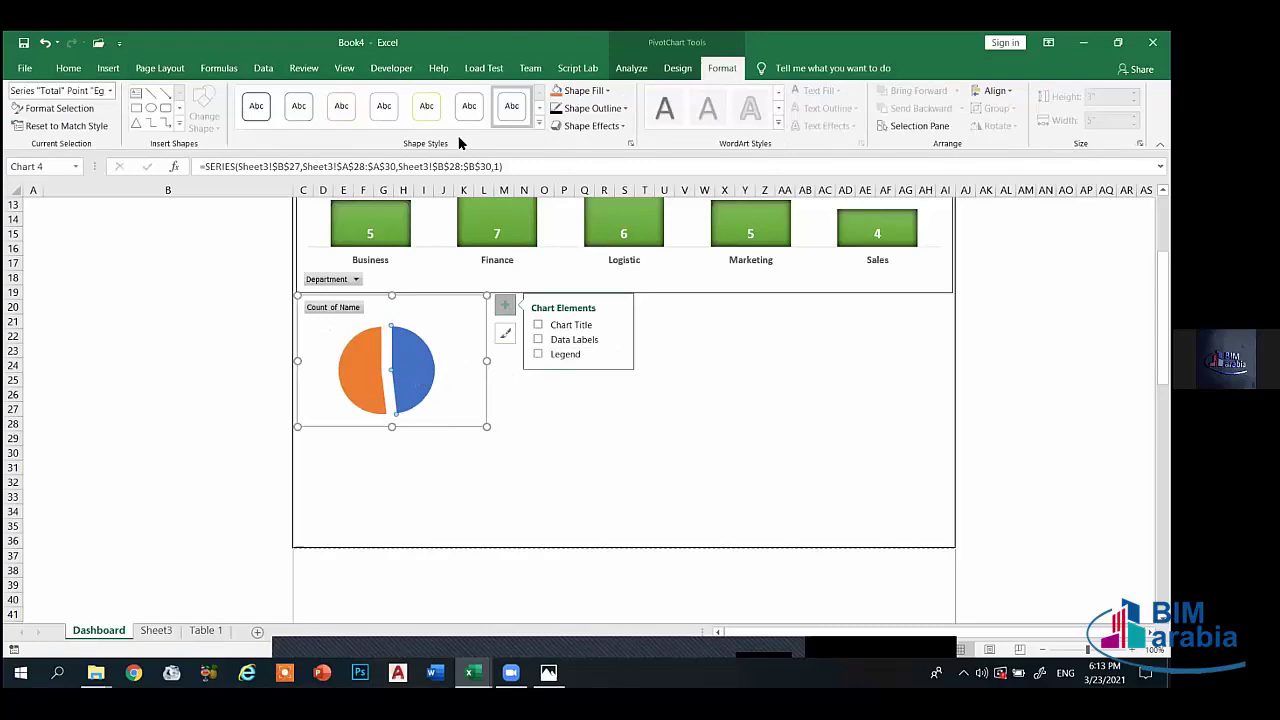
pyautogui.click(532, 116)
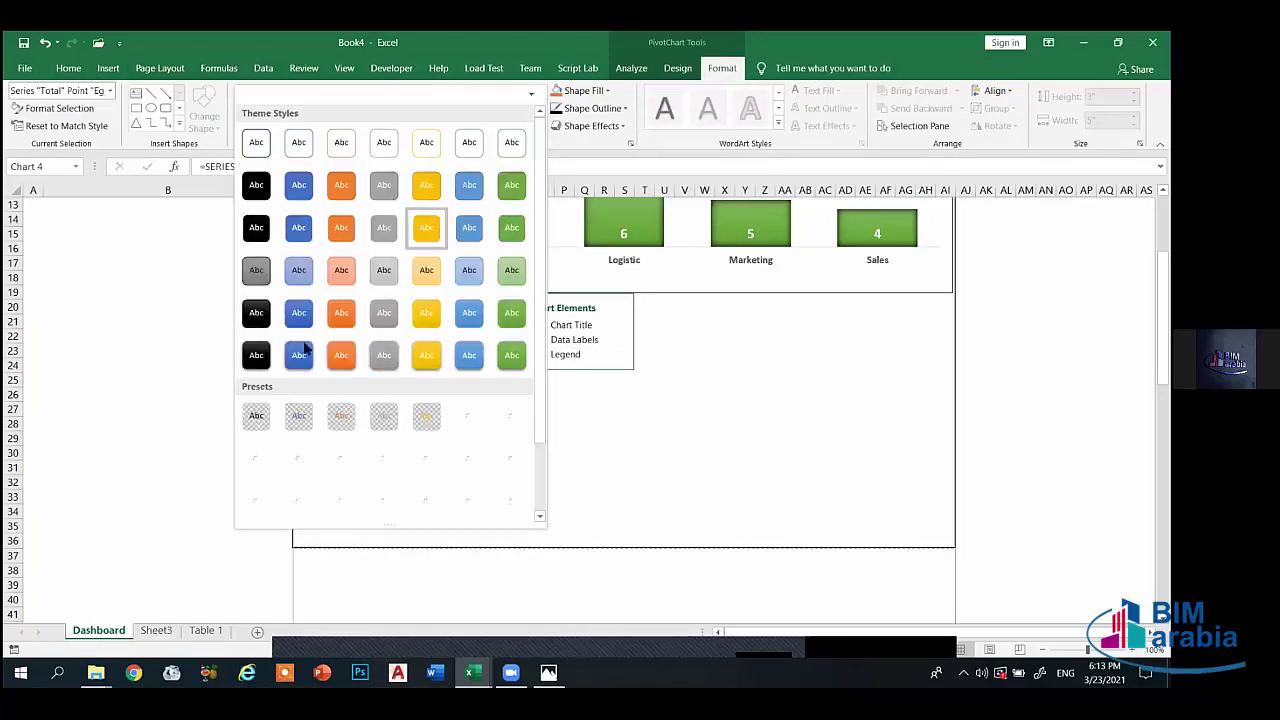
pyautogui.click(299, 355)
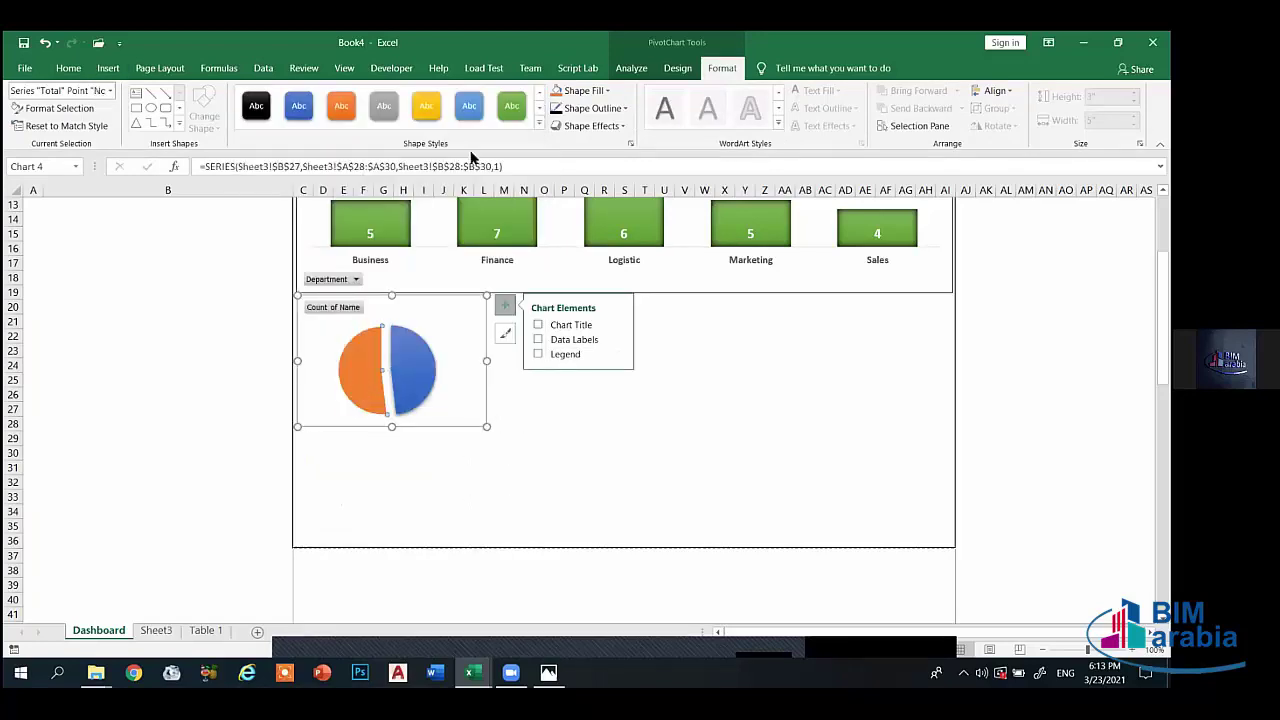
pyautogui.click(335, 108)
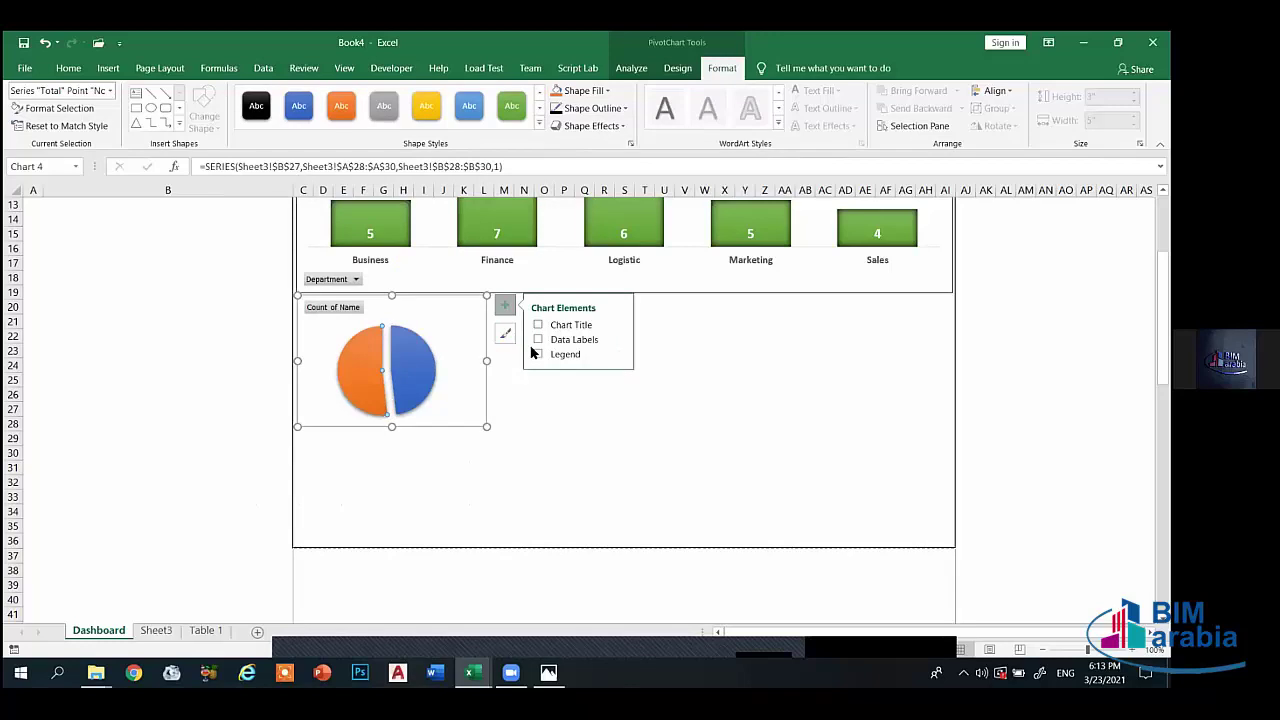
# - Open Format Data Series for the pie and view its border settings (automatic, 1.5 pt)
pyautogui.click(414, 362)
pyautogui.click(339, 337)
pyautogui.rightClick(343, 343)
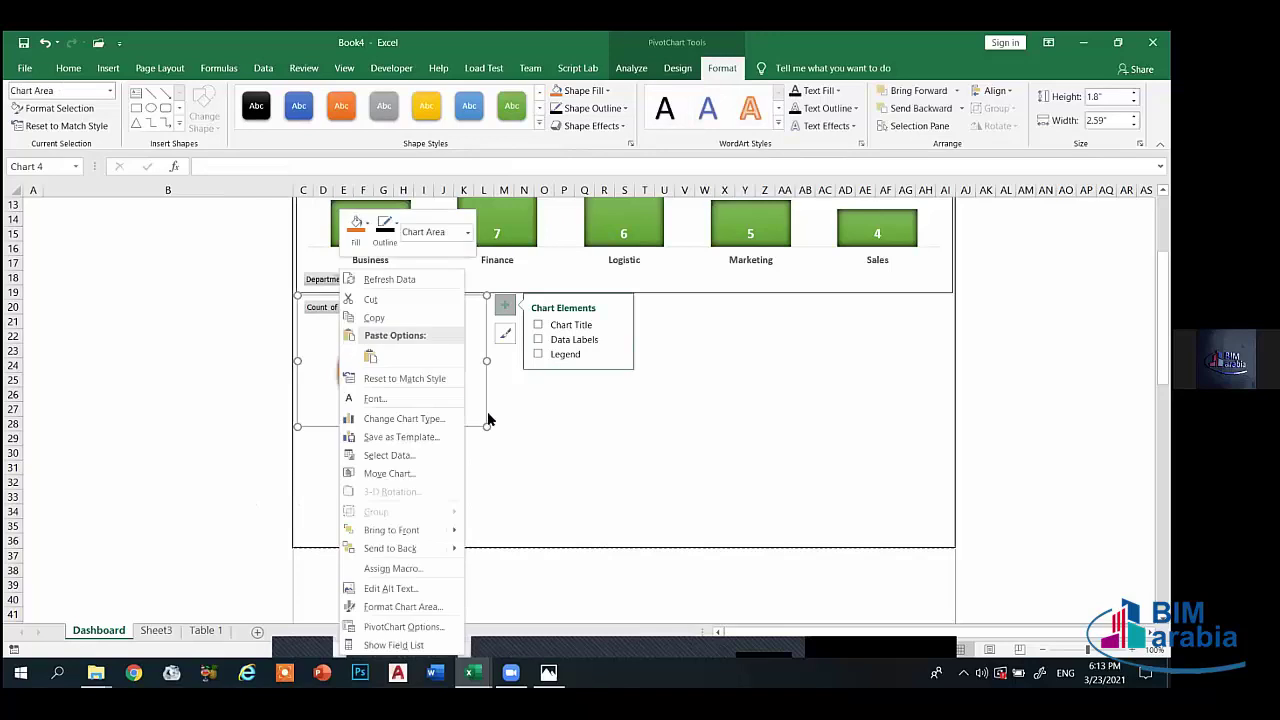
pyautogui.click(458, 389)
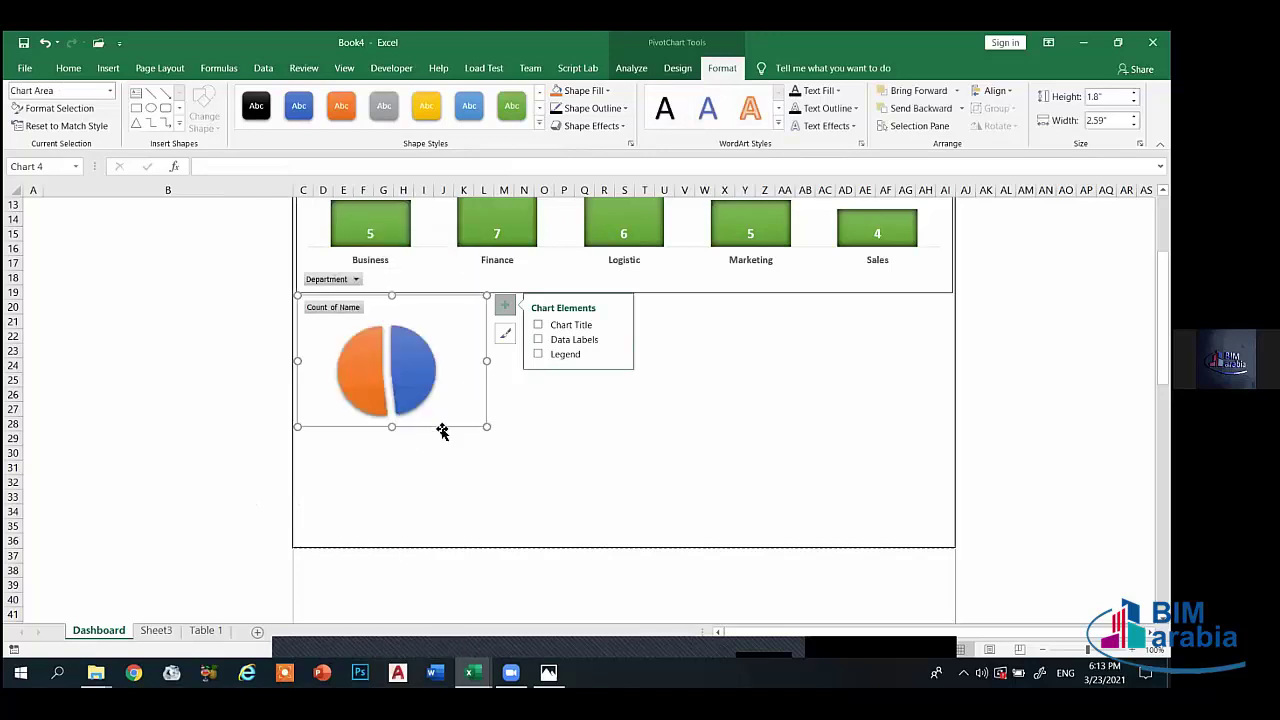
pyautogui.click(368, 352)
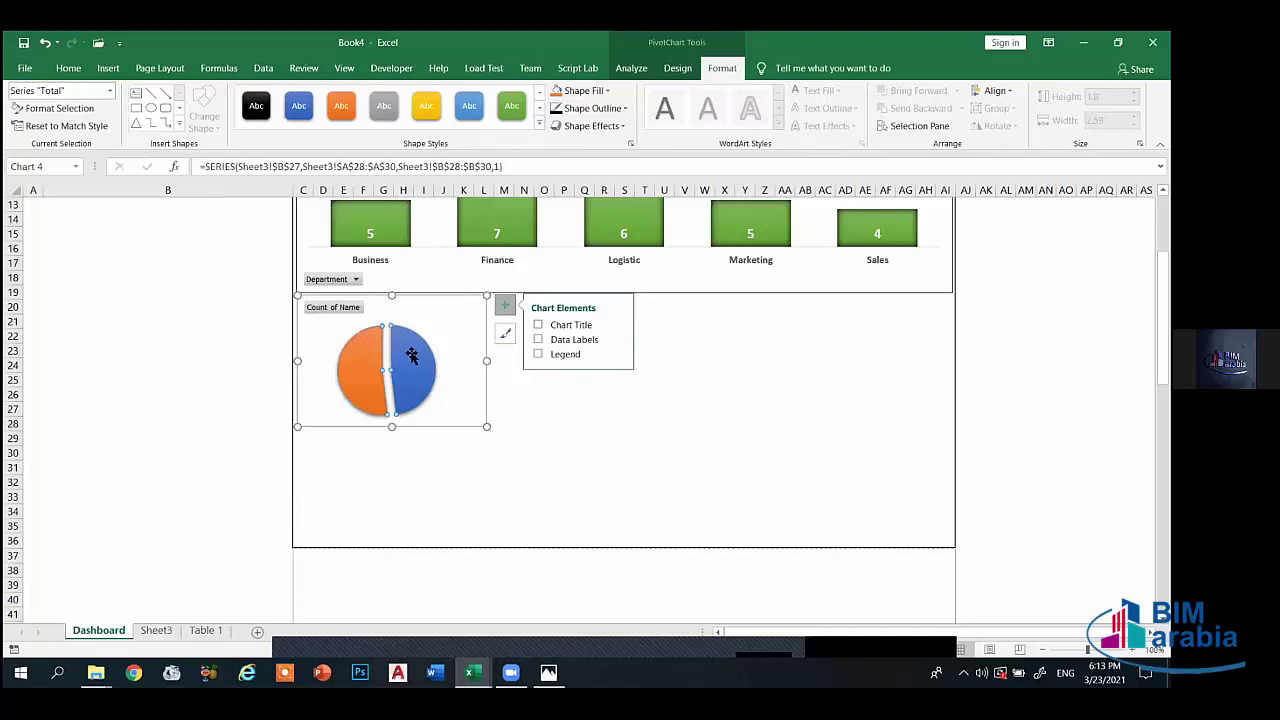
pyautogui.rightClick(411, 356)
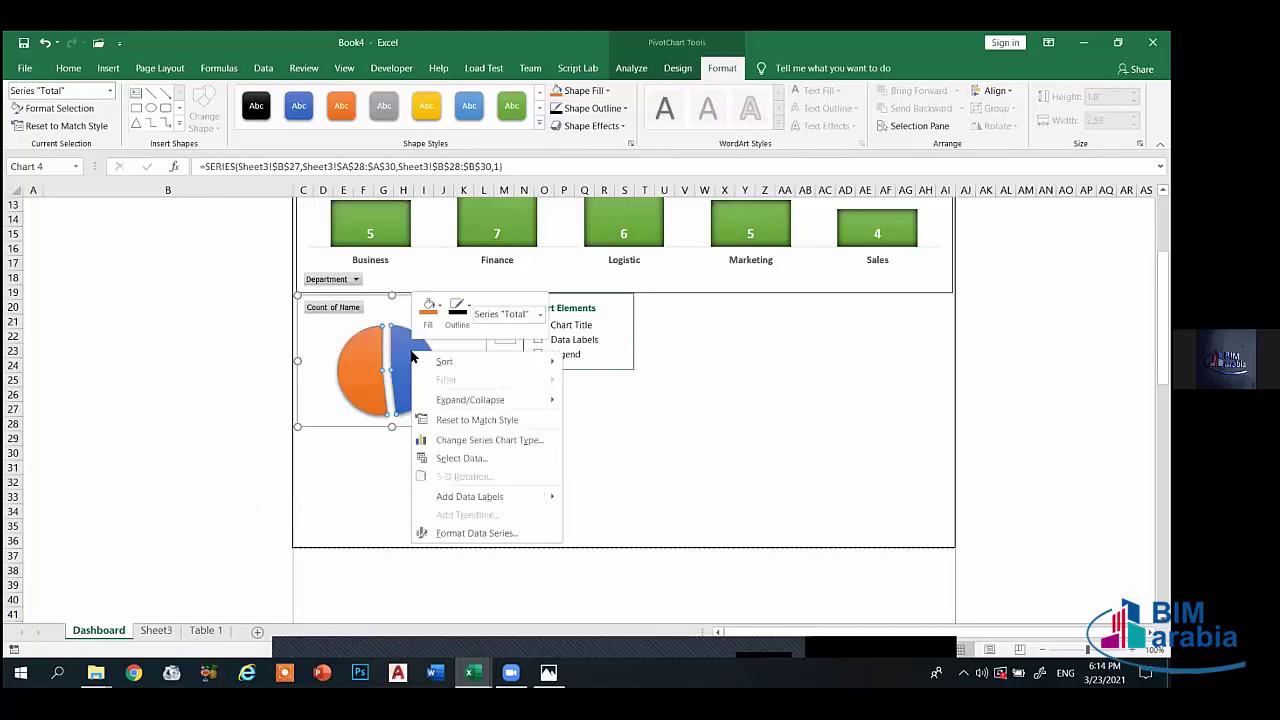
pyautogui.click(475, 533)
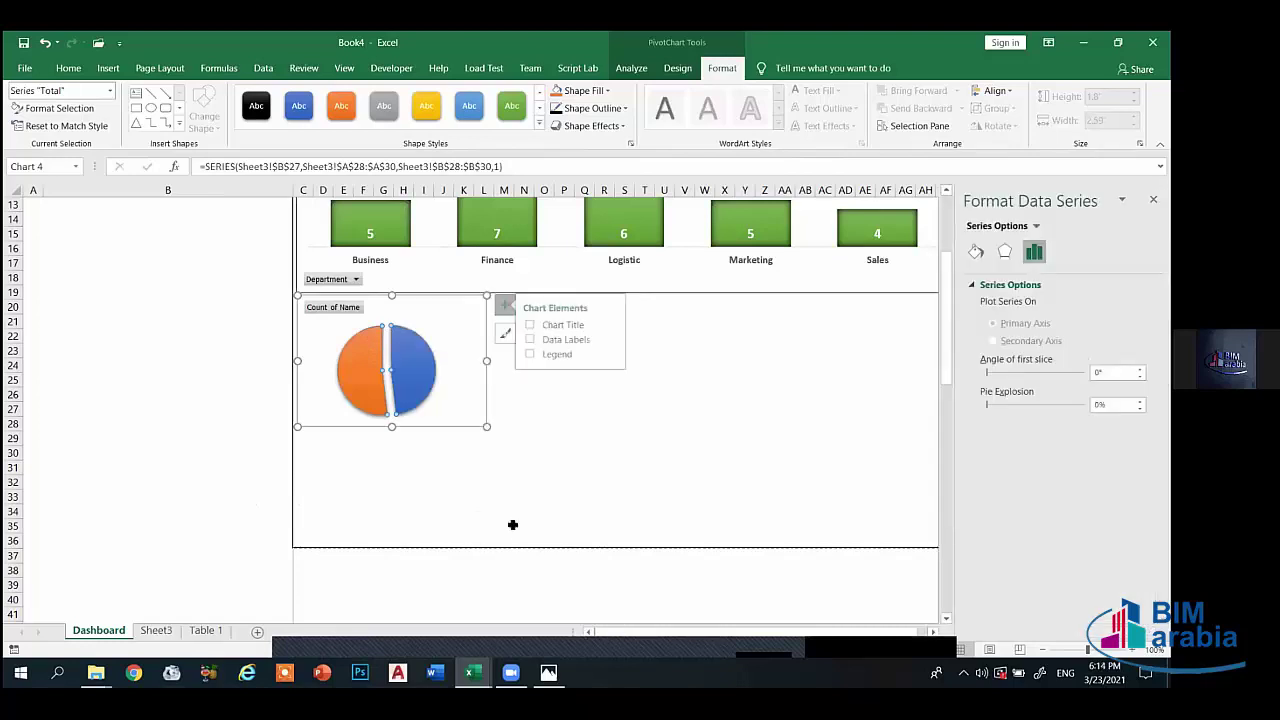
pyautogui.click(1005, 252)
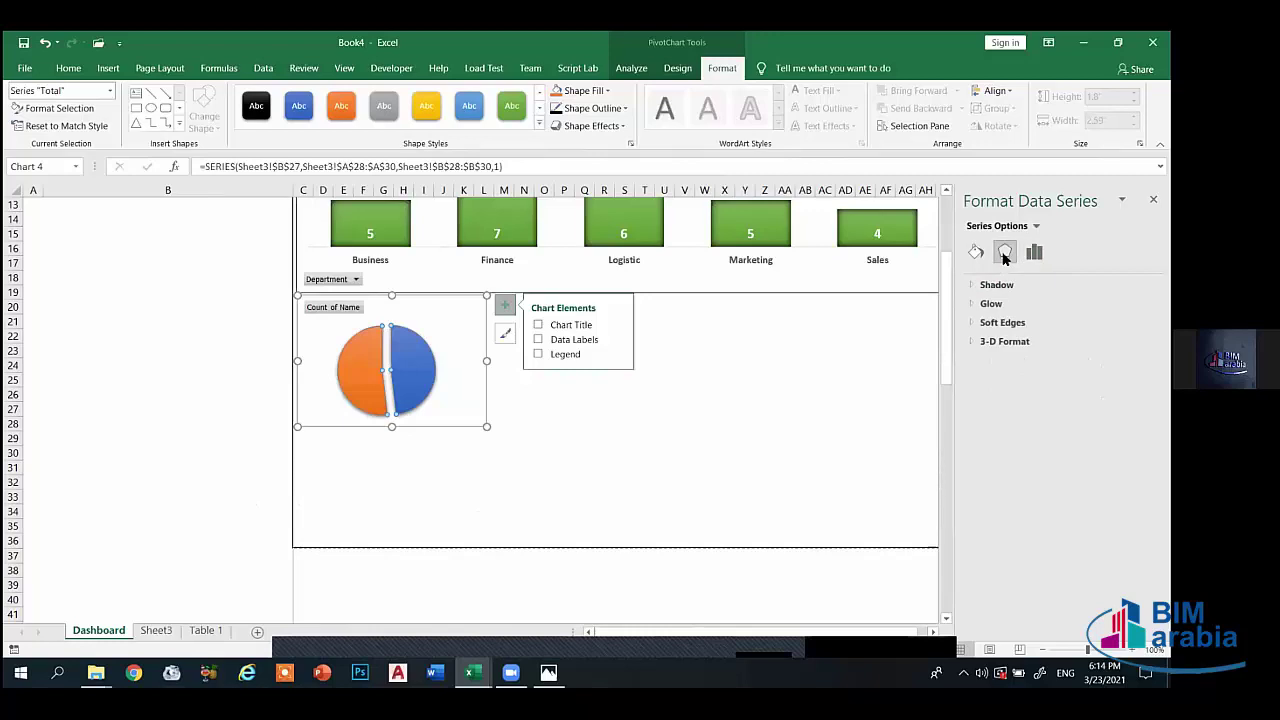
pyautogui.click(979, 252)
pyautogui.click(997, 285)
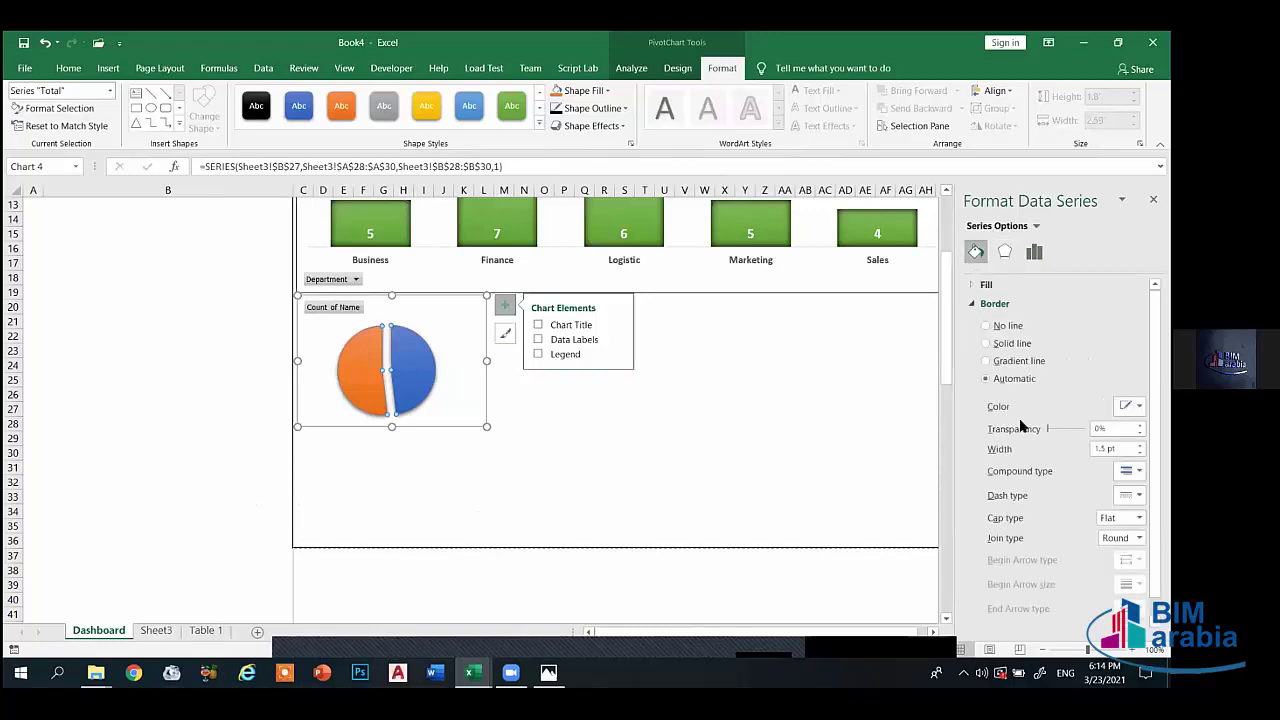
pyautogui.scroll(-1, 990, 460)
pyautogui.scroll(-1, 643, 397)
pyautogui.scroll(3, 437, 277)
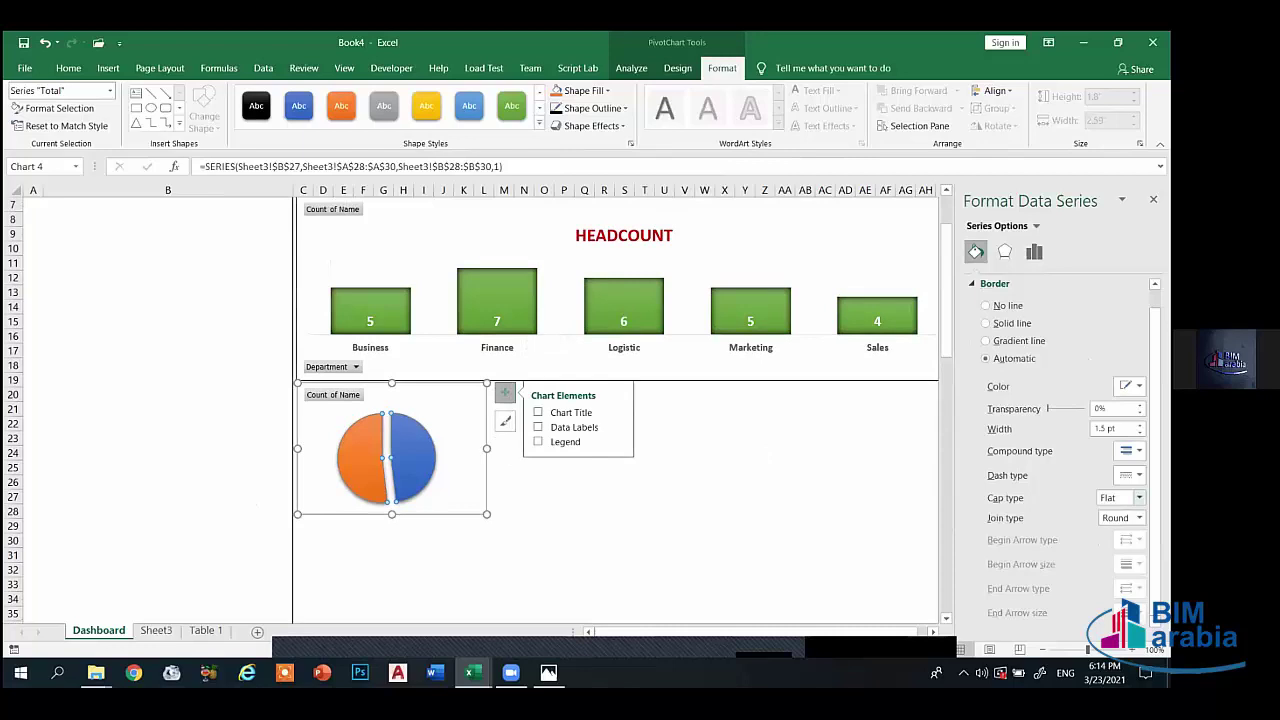
pyautogui.scroll(2, 620, 320)
pyautogui.scroll(-3, 620, 306)
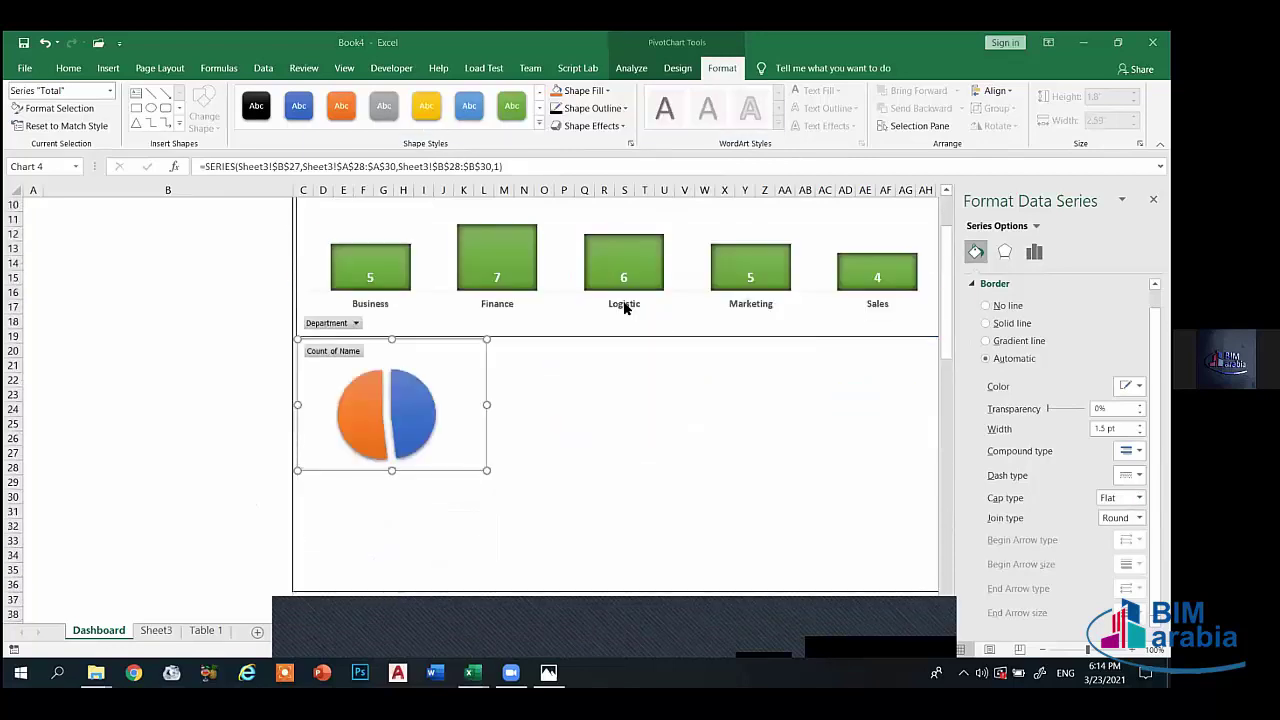
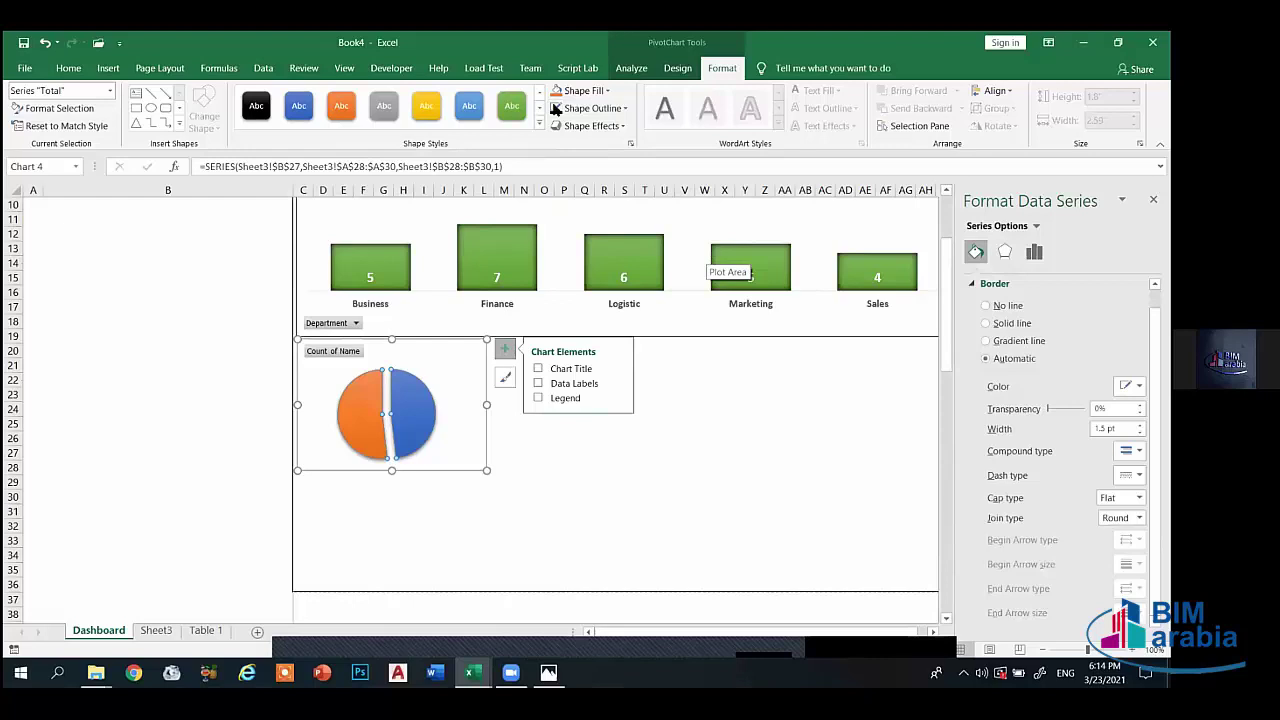
# - Add centred data labels showing 14 and 13 to the nationality pie chart's slices
pyautogui.click(631, 68)
pyautogui.click(686, 68)
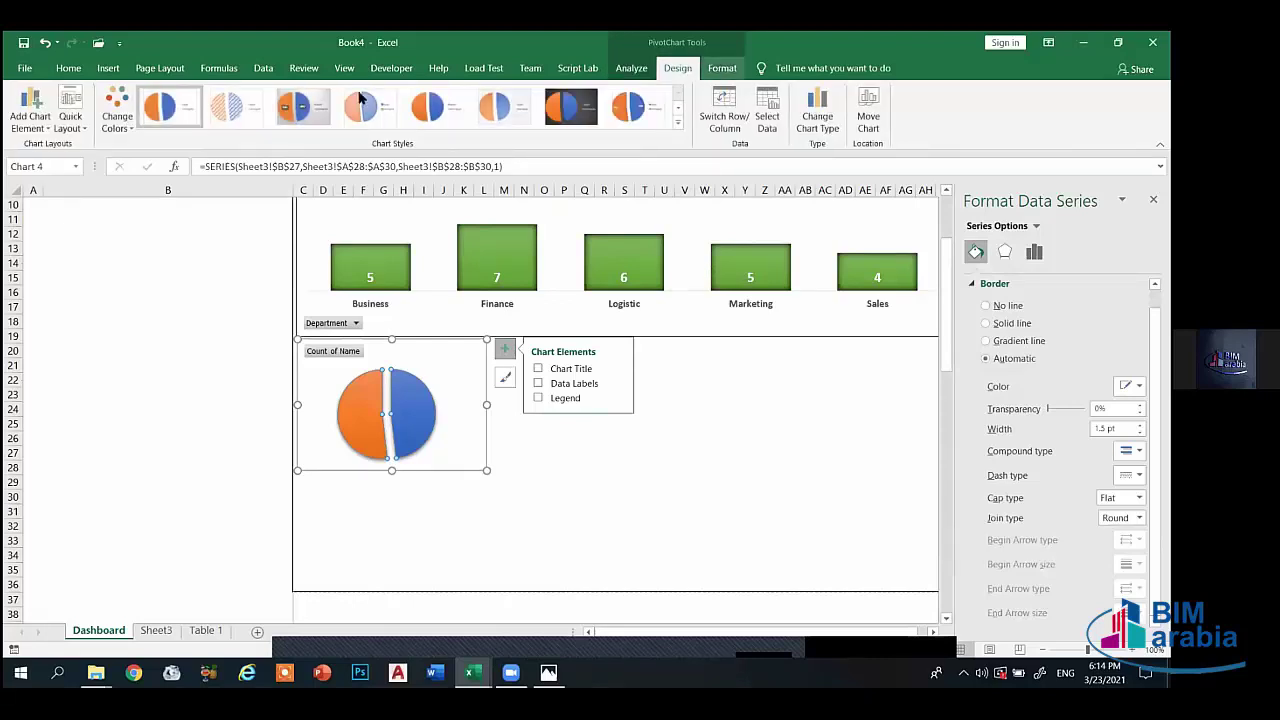
pyautogui.click(42, 126)
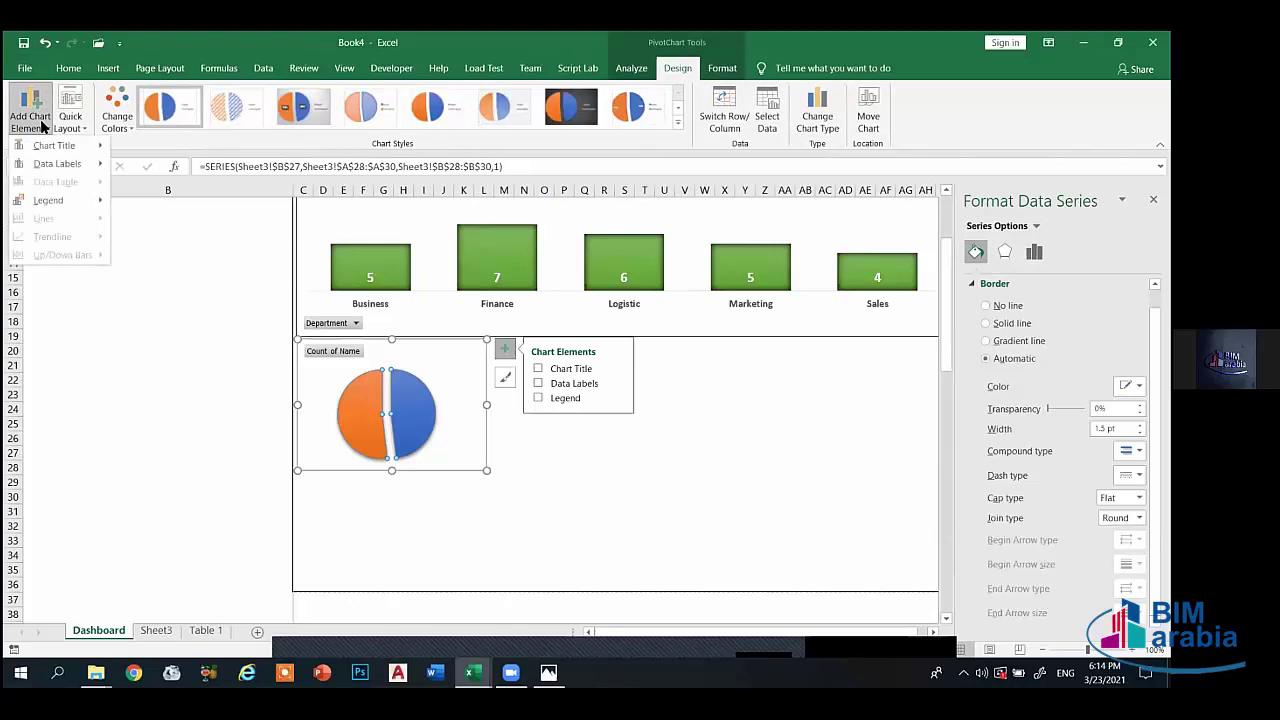
pyautogui.moveTo(79, 168)
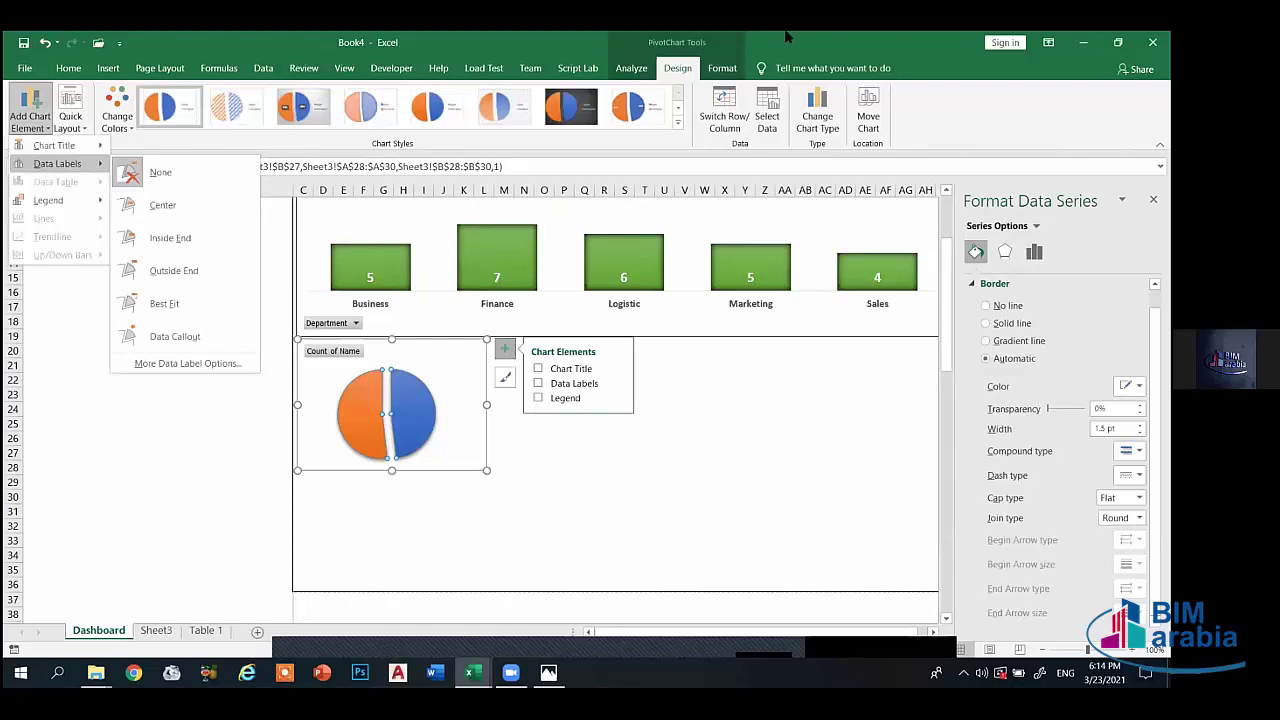
pyautogui.click(676, 70)
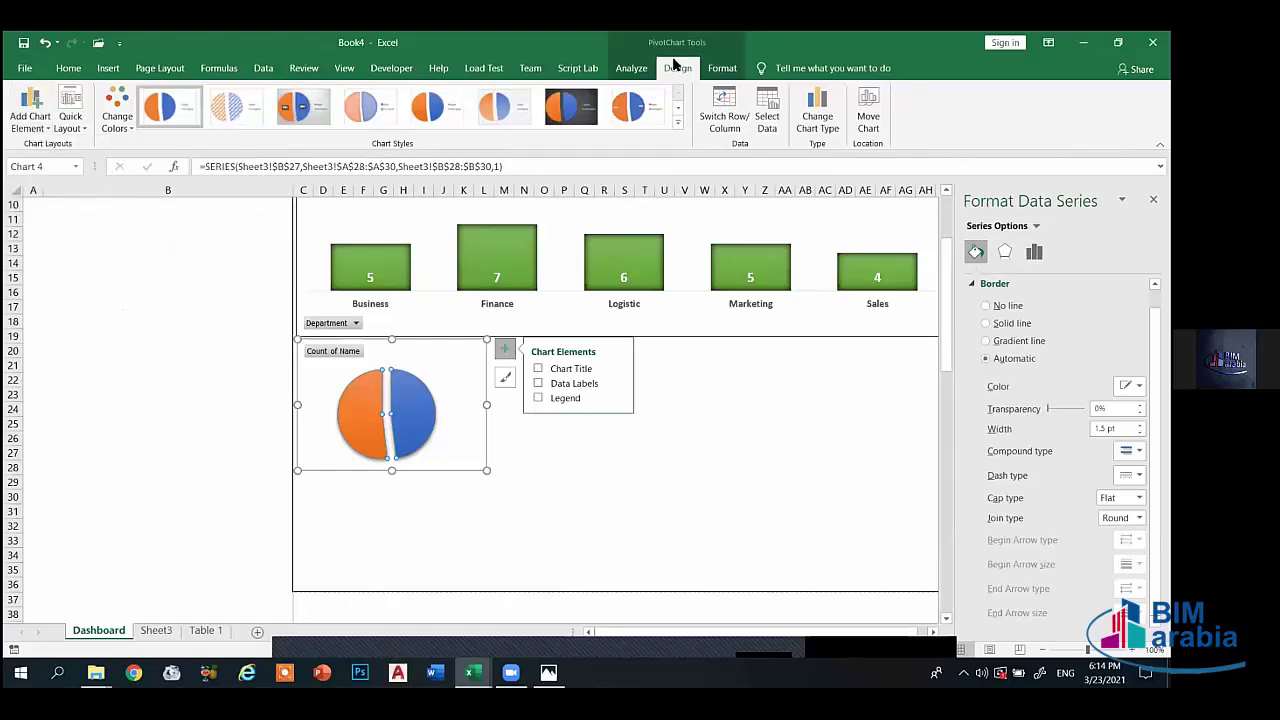
pyautogui.click(42, 126)
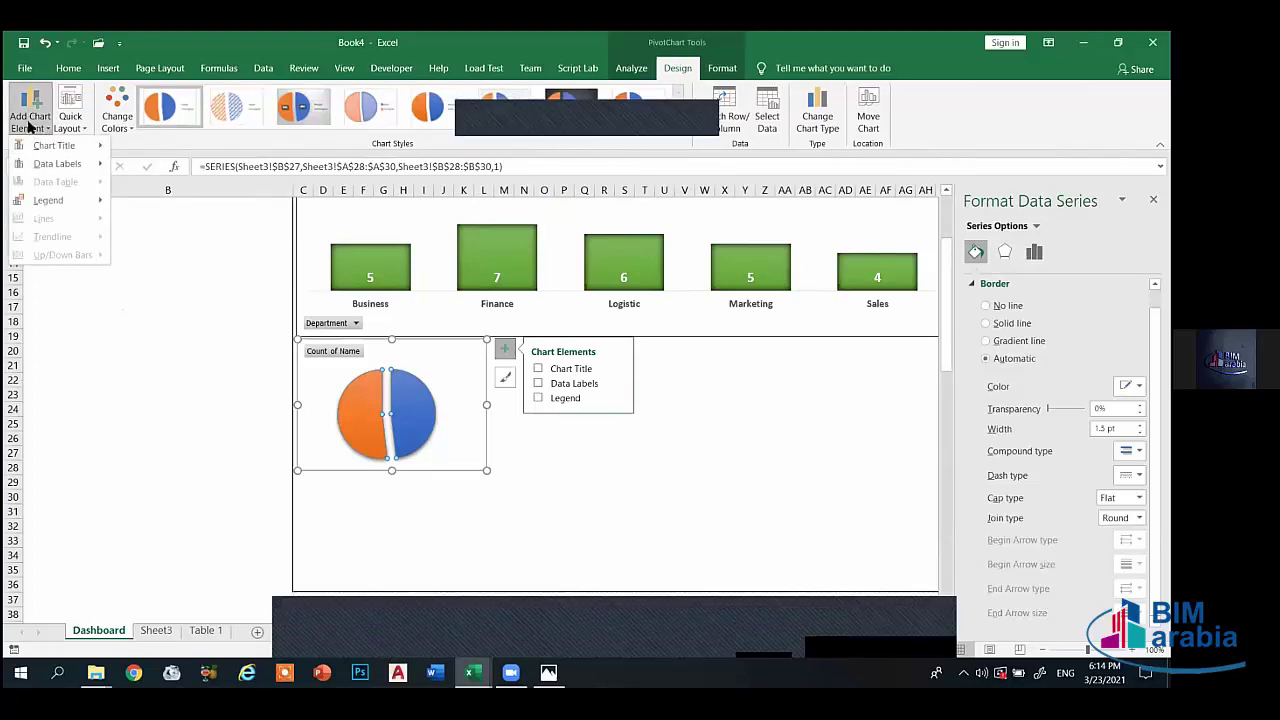
pyautogui.moveTo(60, 163)
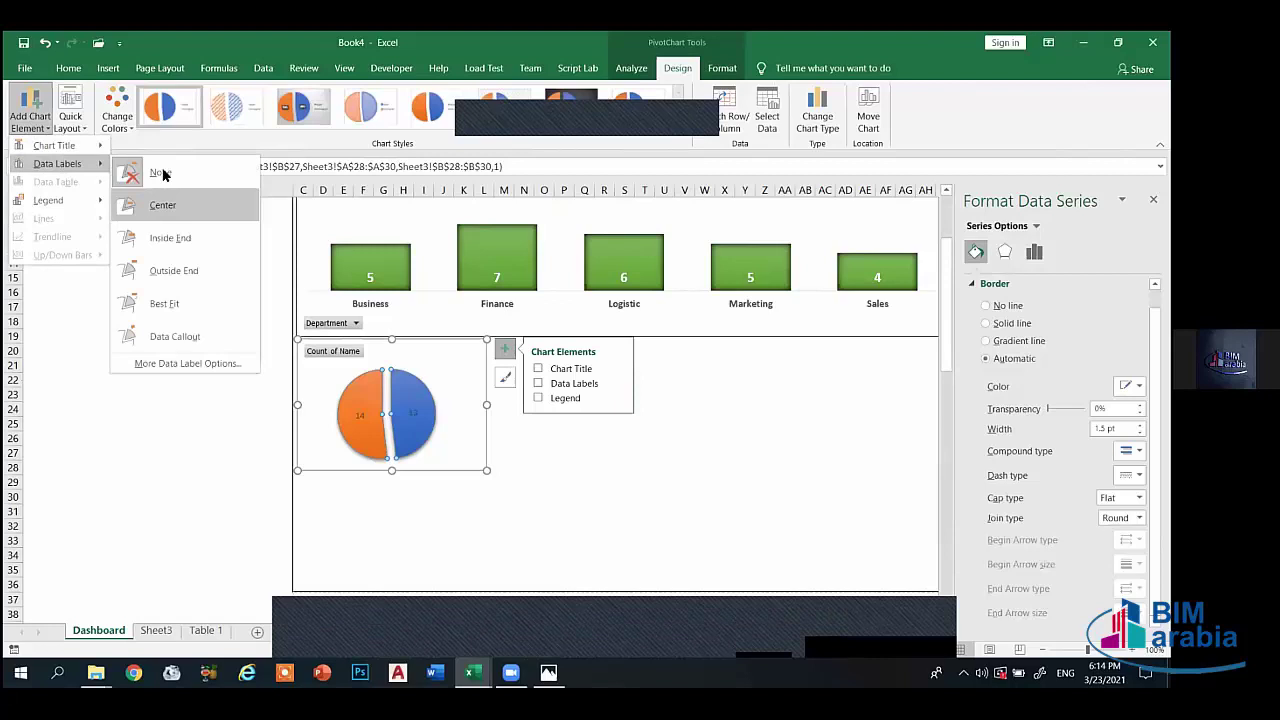
pyautogui.click(212, 233)
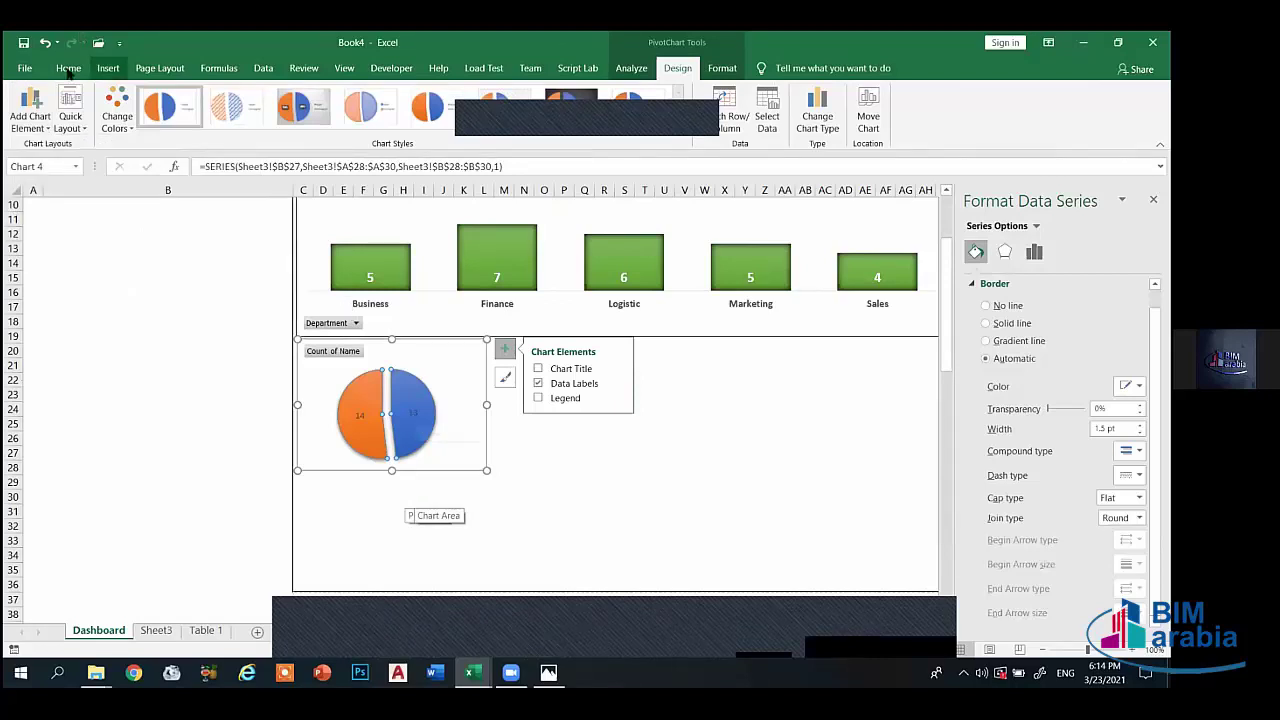
# - Raise the pie chart's data label font to 14 pt, then select the pie series
pyautogui.click(417, 416)
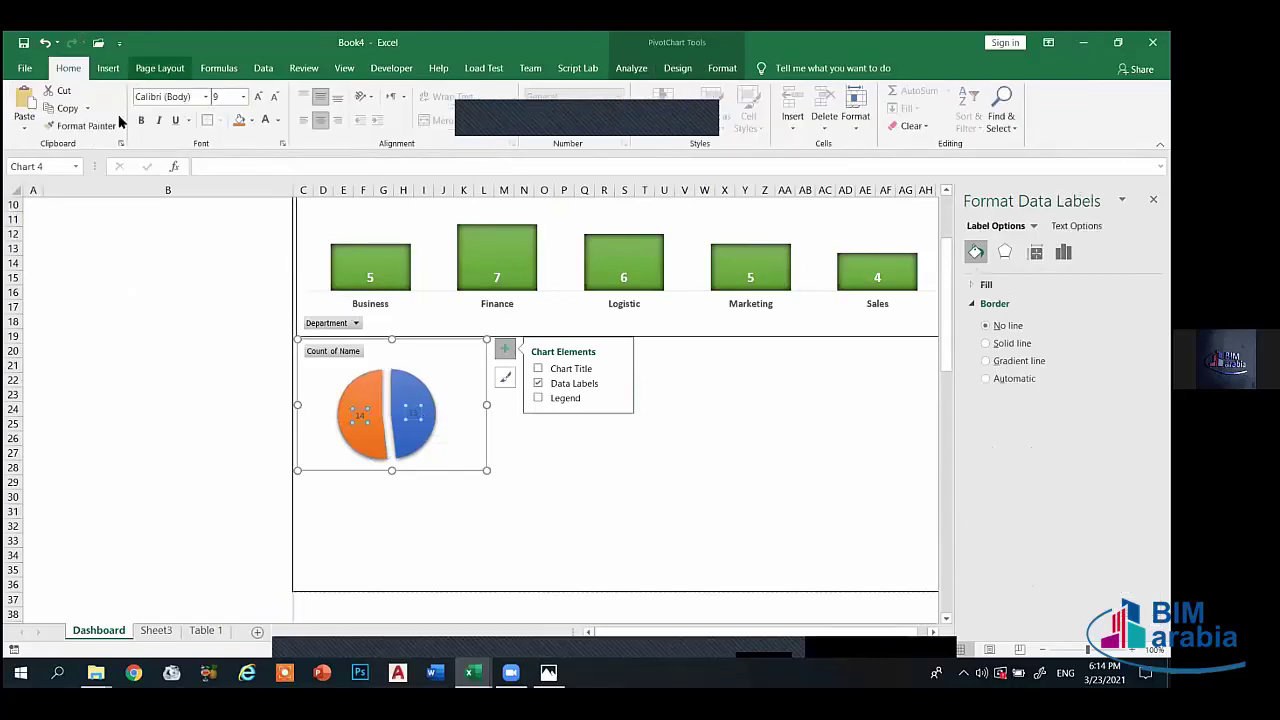
pyautogui.click(259, 97)
pyautogui.click(259, 97)
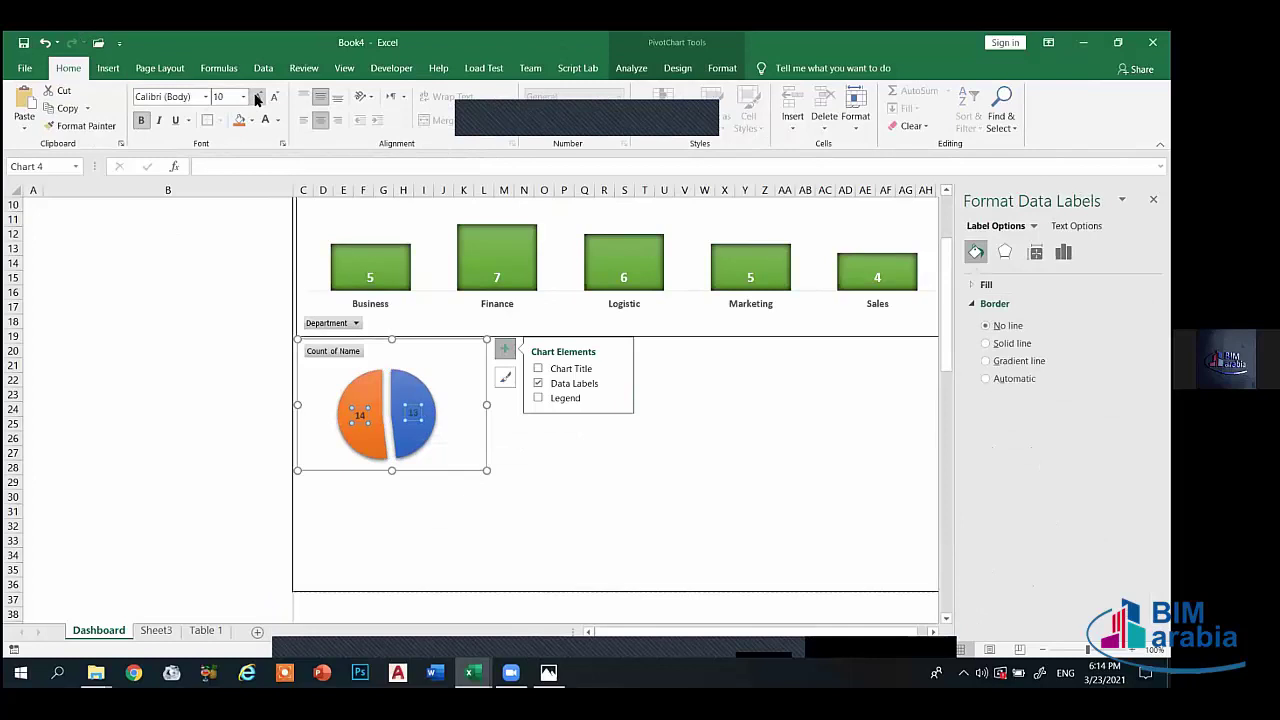
pyautogui.click(259, 97)
pyautogui.click(259, 97)
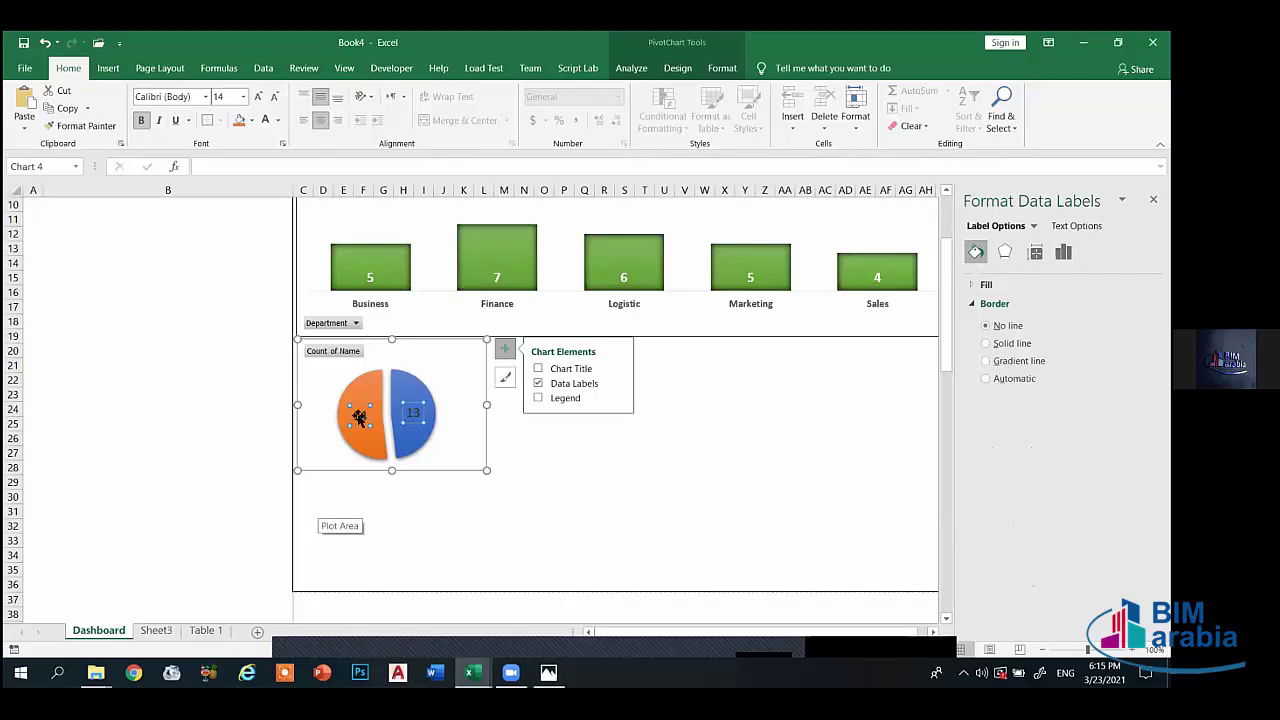
pyautogui.click(428, 440)
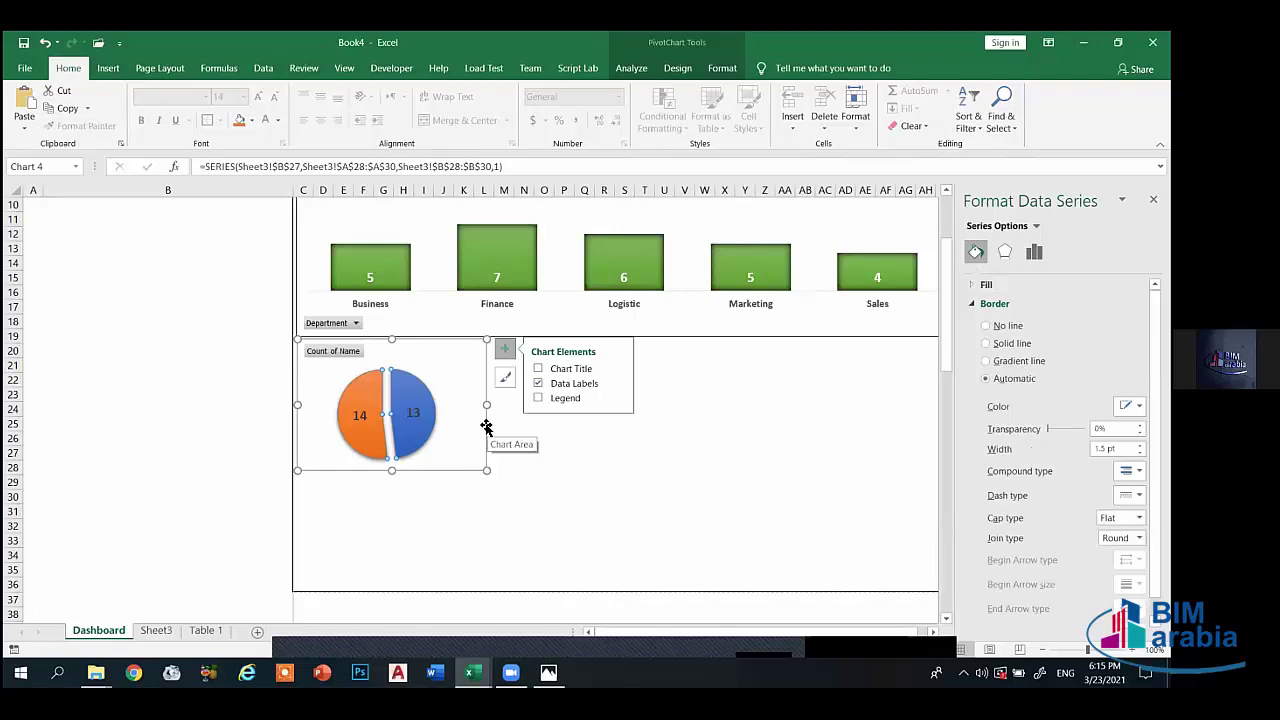
# - Open the Format Data Series pane for the pie series
pyautogui.click(414, 393)
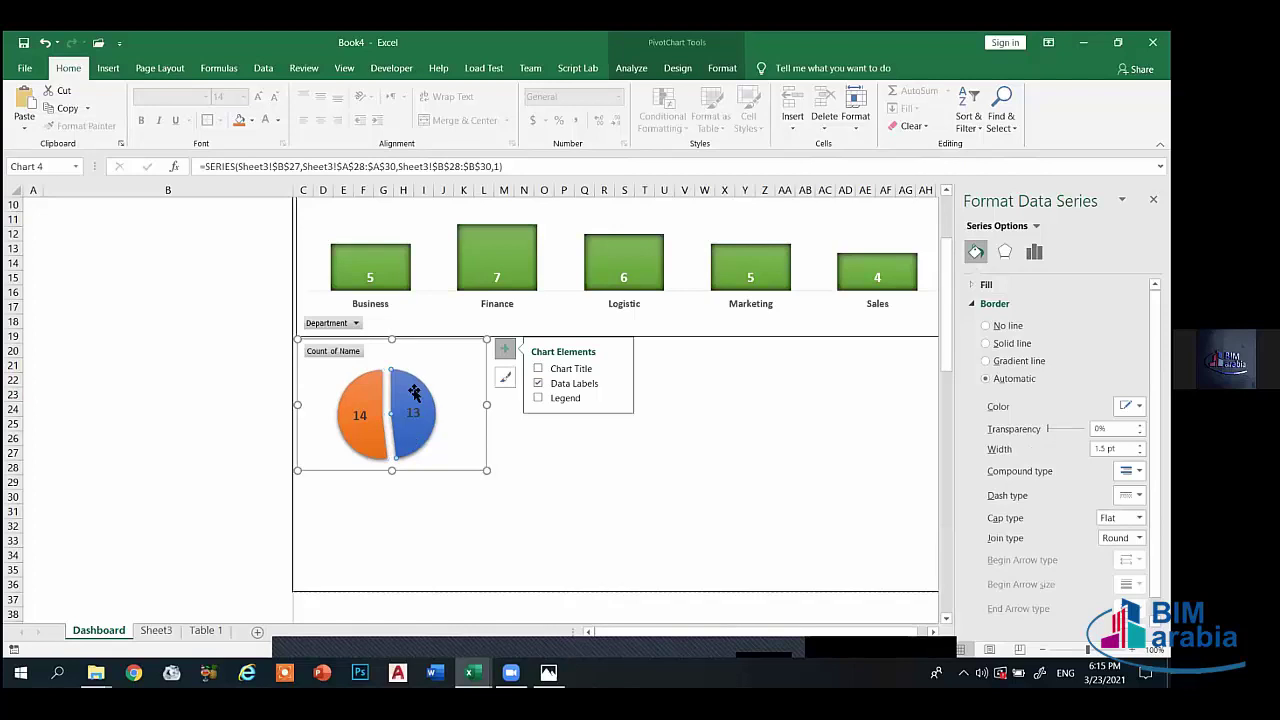
pyautogui.click(406, 489)
pyautogui.click(413, 413)
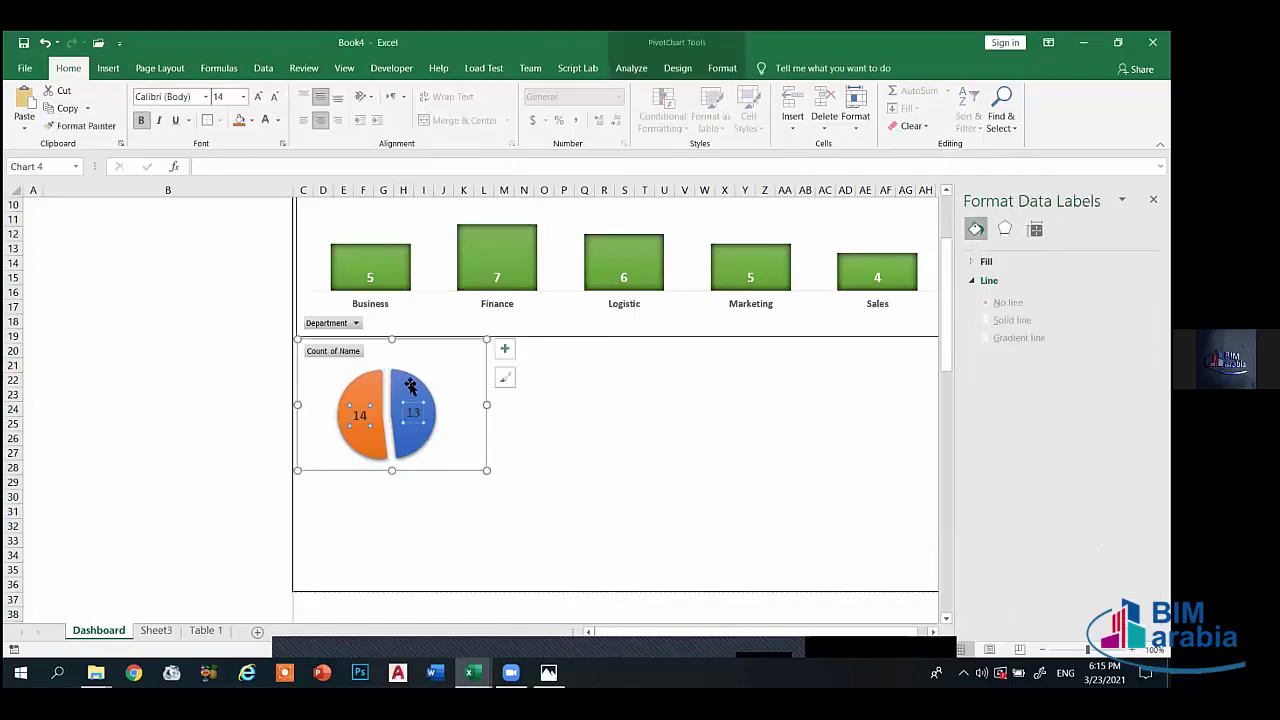
pyautogui.click(410, 386)
pyautogui.rightClick(410, 386)
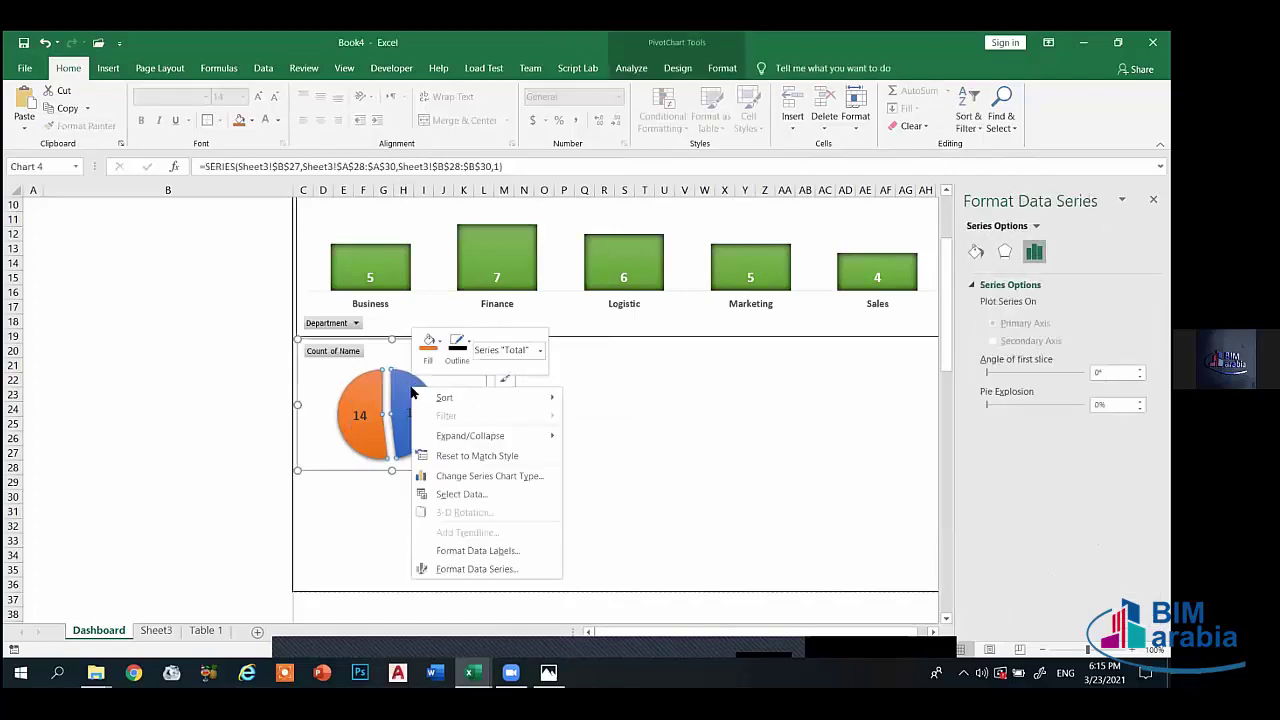
pyautogui.click(472, 569)
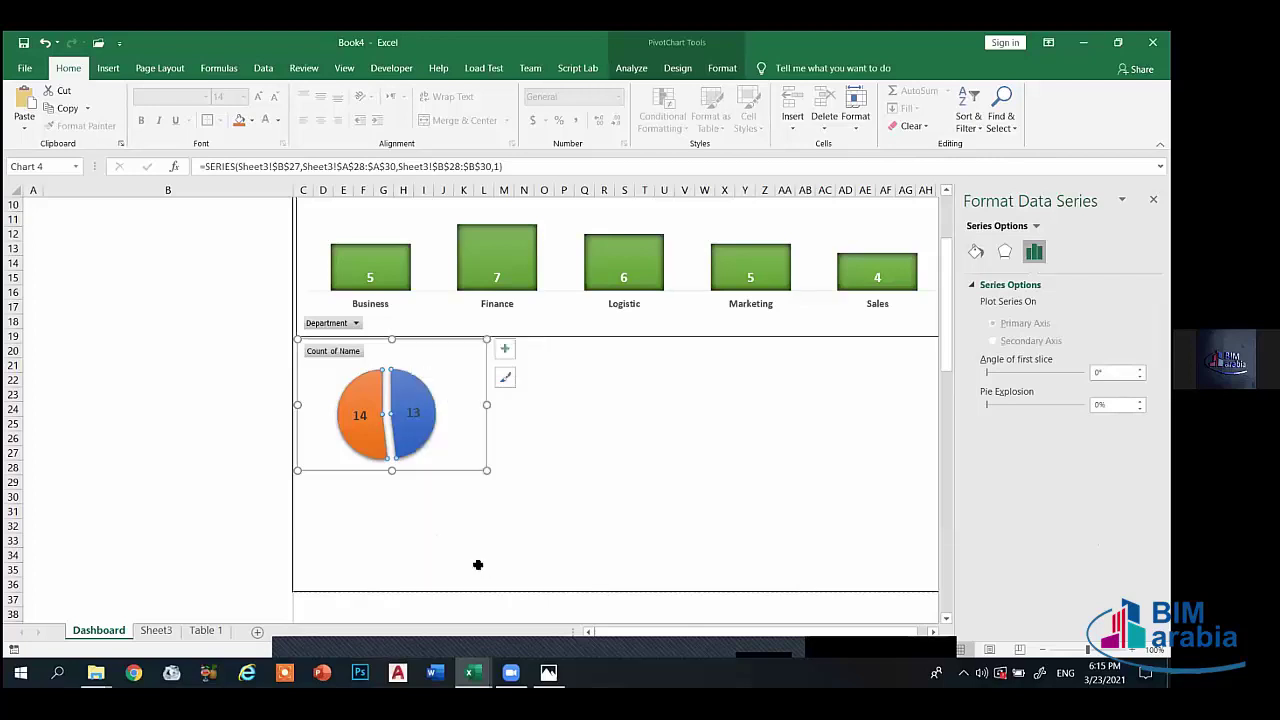
# - Review the series' Fill, Effects and Series Options settings, then close the pane and reselect the pie
pyautogui.click(977, 252)
pyautogui.click(1005, 252)
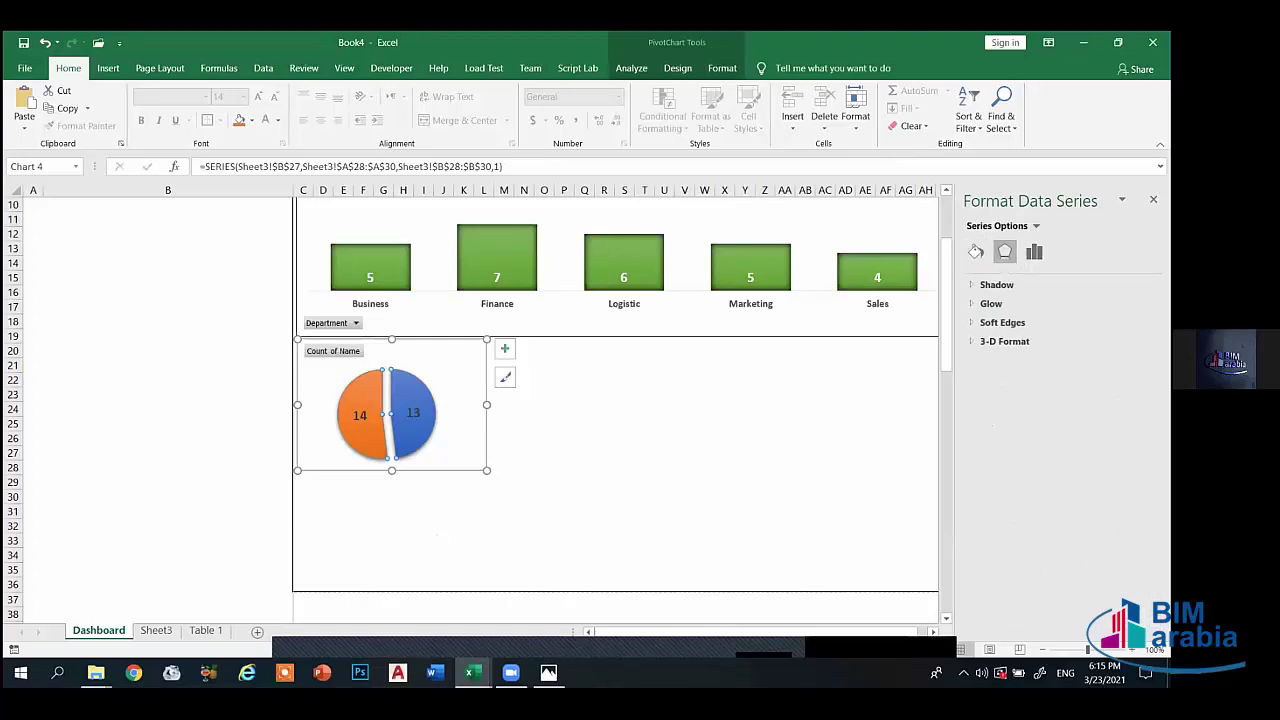
pyautogui.click(1034, 252)
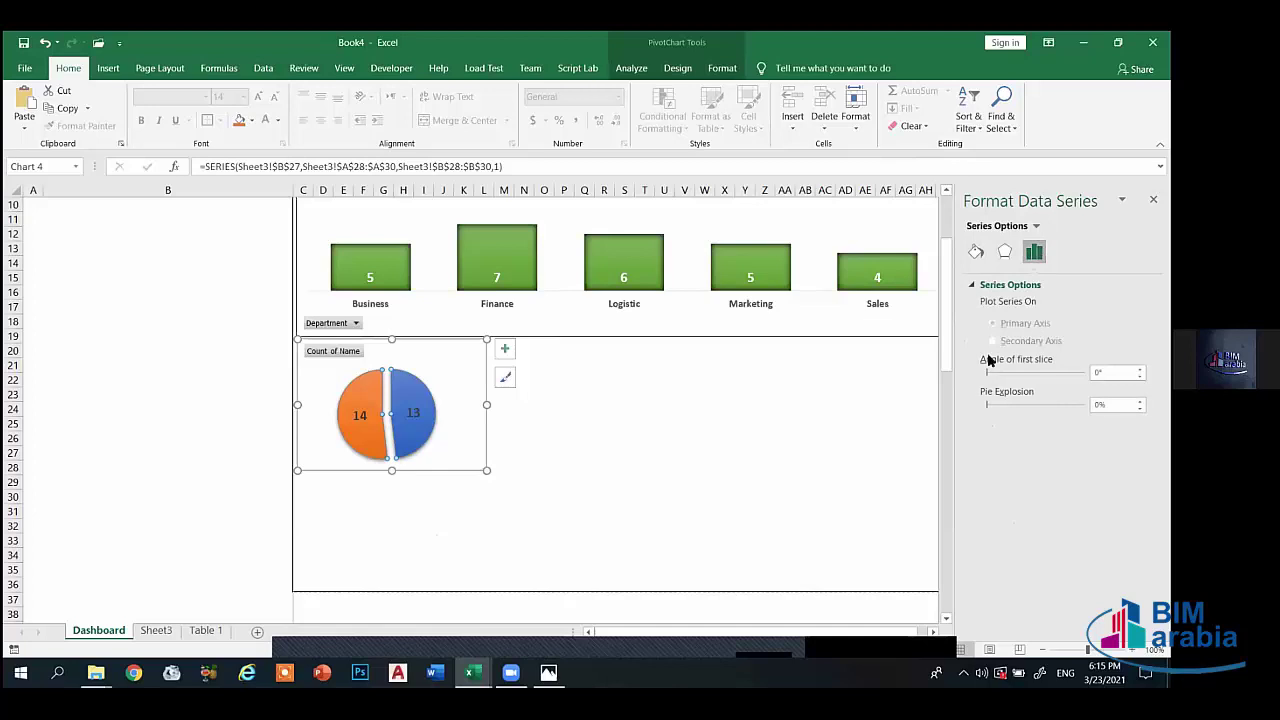
pyautogui.click(970, 287)
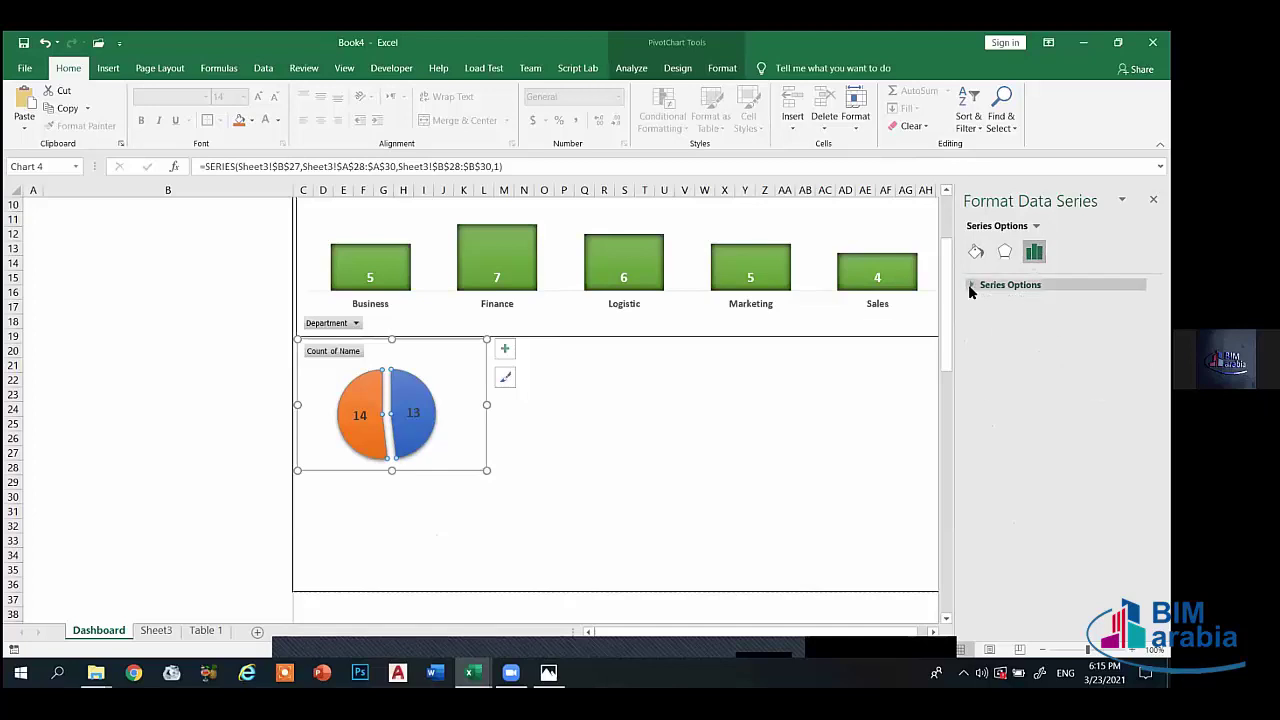
pyautogui.click(970, 286)
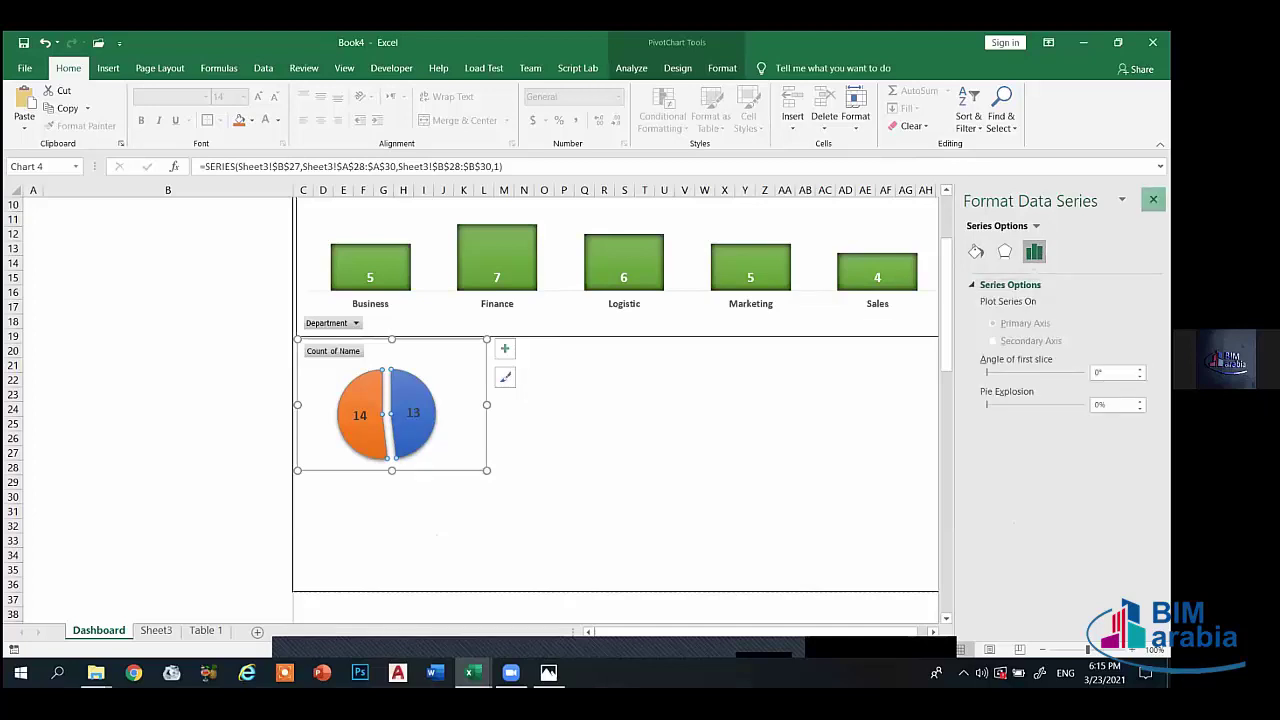
pyautogui.click(1153, 199)
pyautogui.click(515, 425)
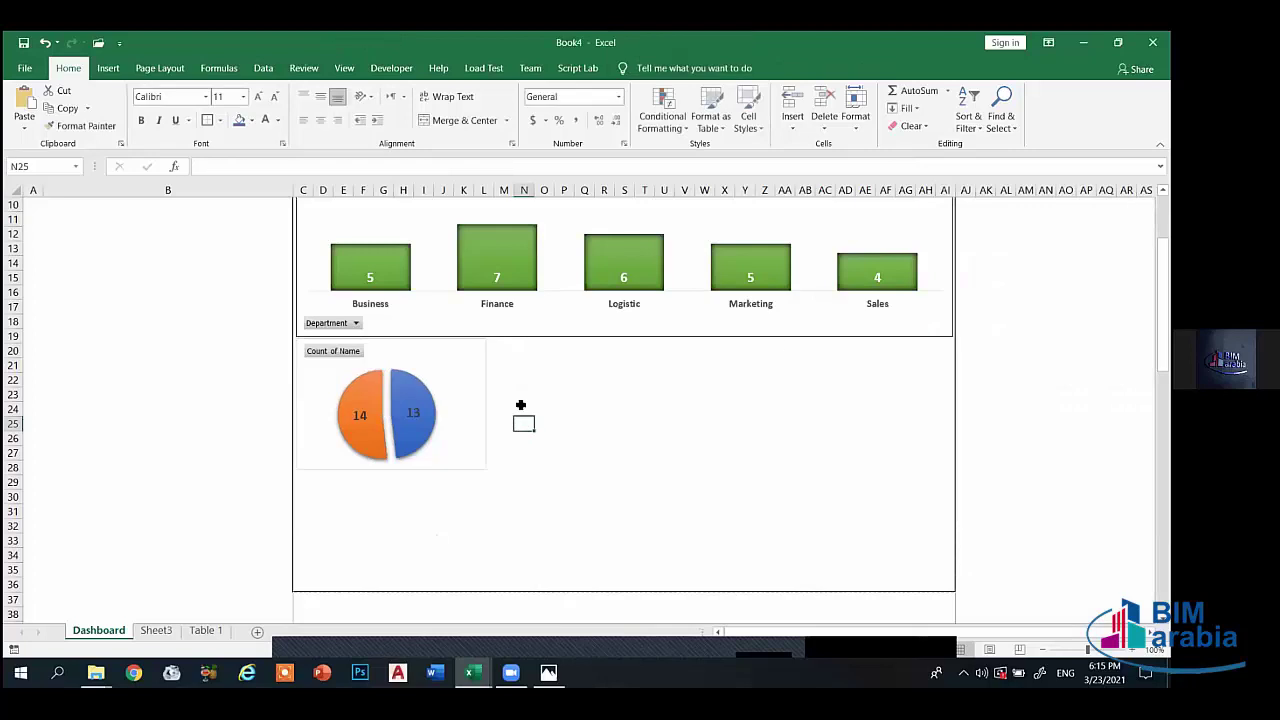
pyautogui.click(415, 417)
# - Add category names to the pie labels so they read Non-Egypt 14 and Egypt 13
pyautogui.rightClick(415, 417)
pyautogui.click(488, 577)
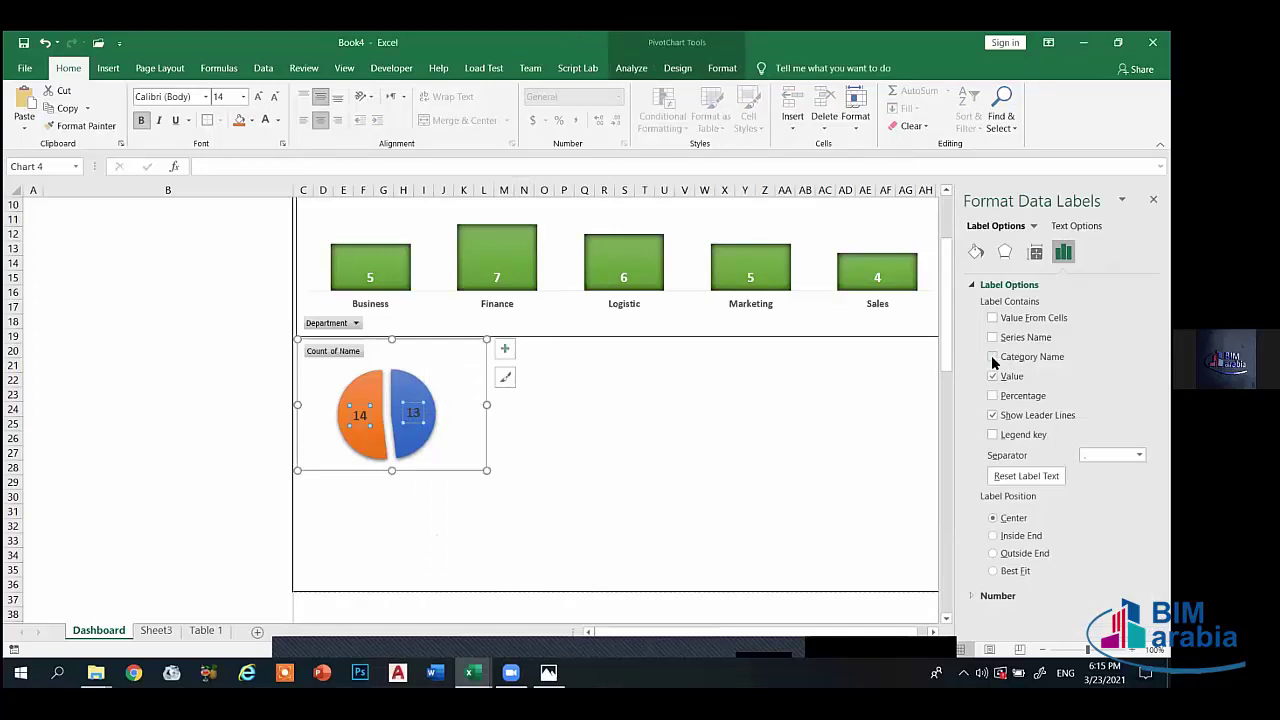
pyautogui.click(993, 358)
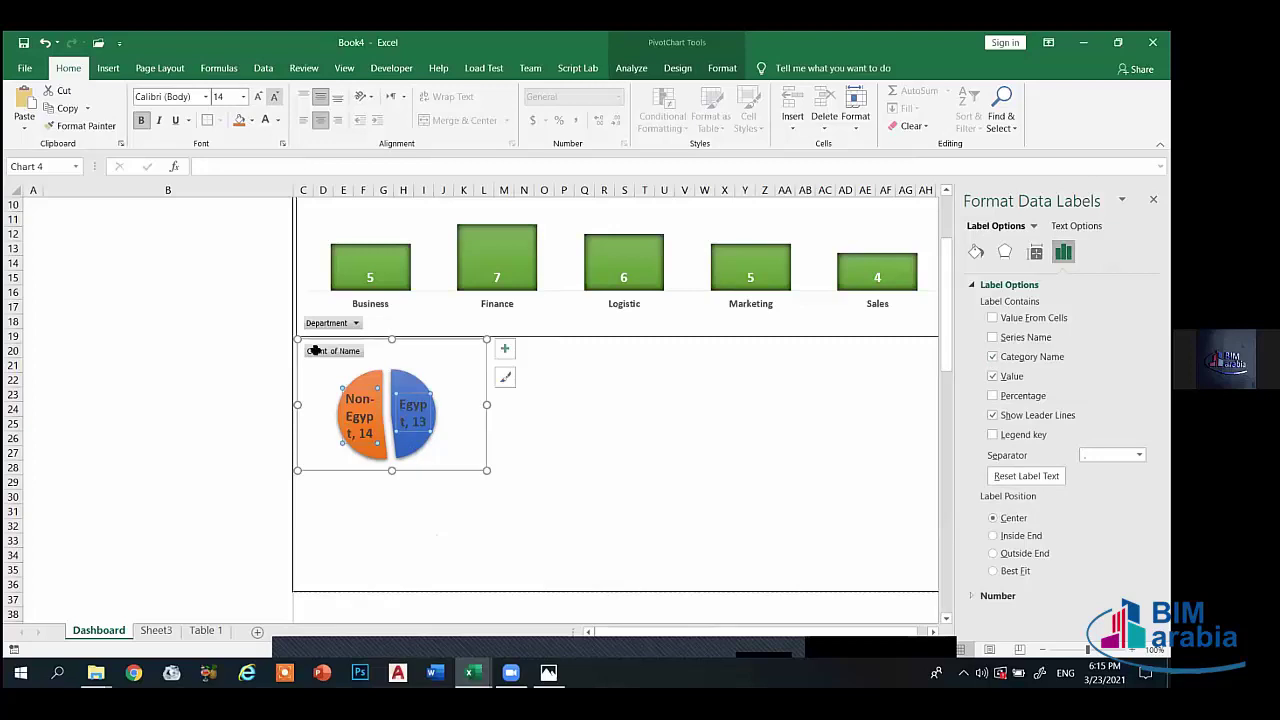
# - Shrink the pie label font to 8 pt and deselect the chart
pyautogui.click(273, 98)
pyautogui.click(273, 98)
pyautogui.click(273, 98)
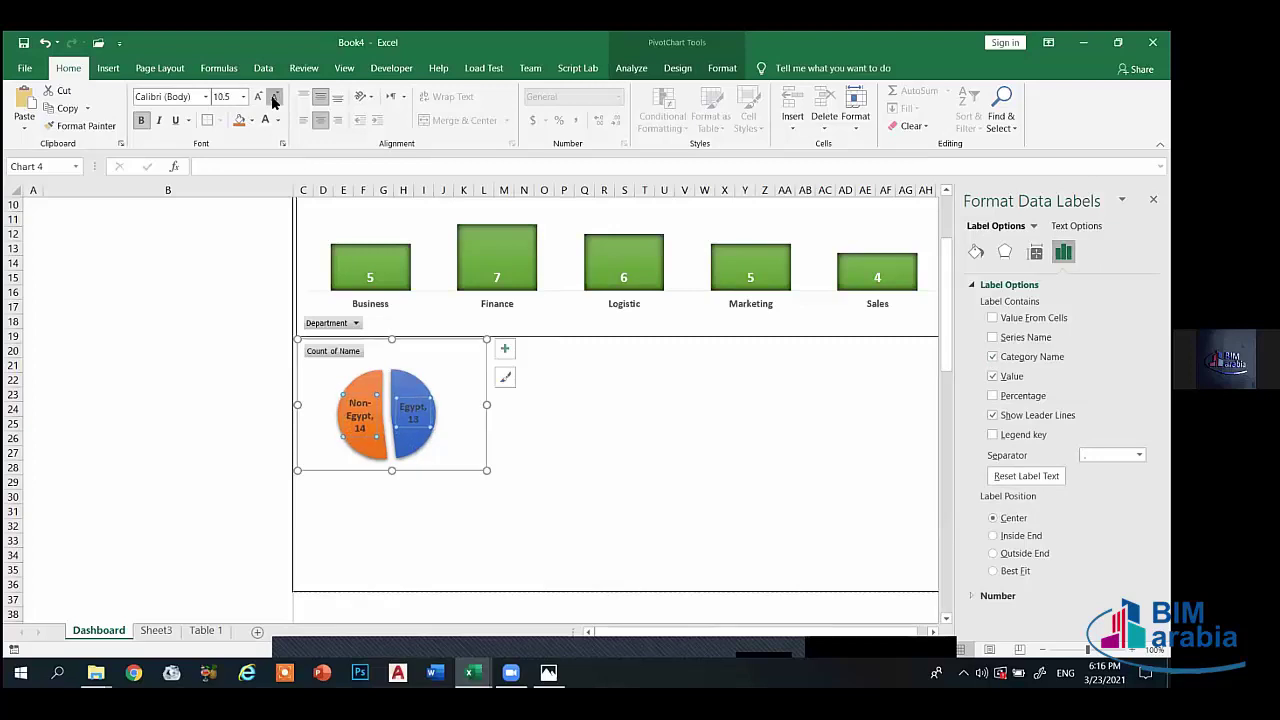
pyautogui.click(273, 98)
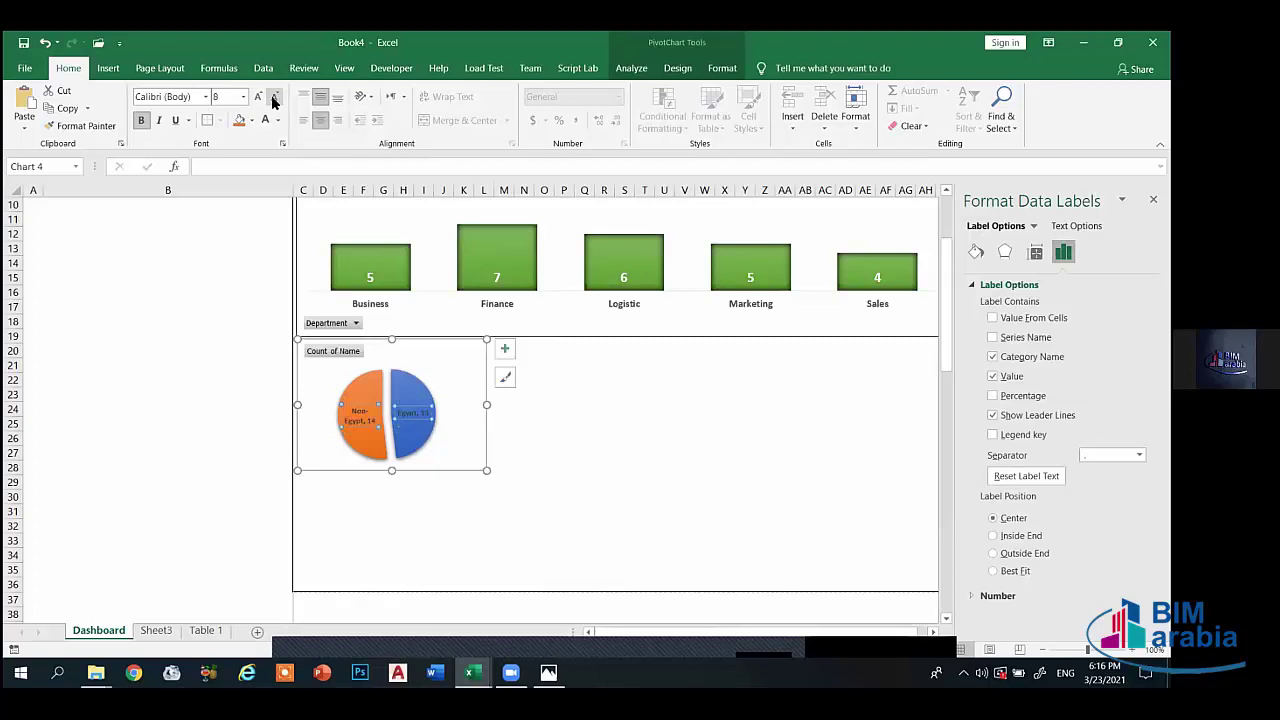
pyautogui.click(410, 538)
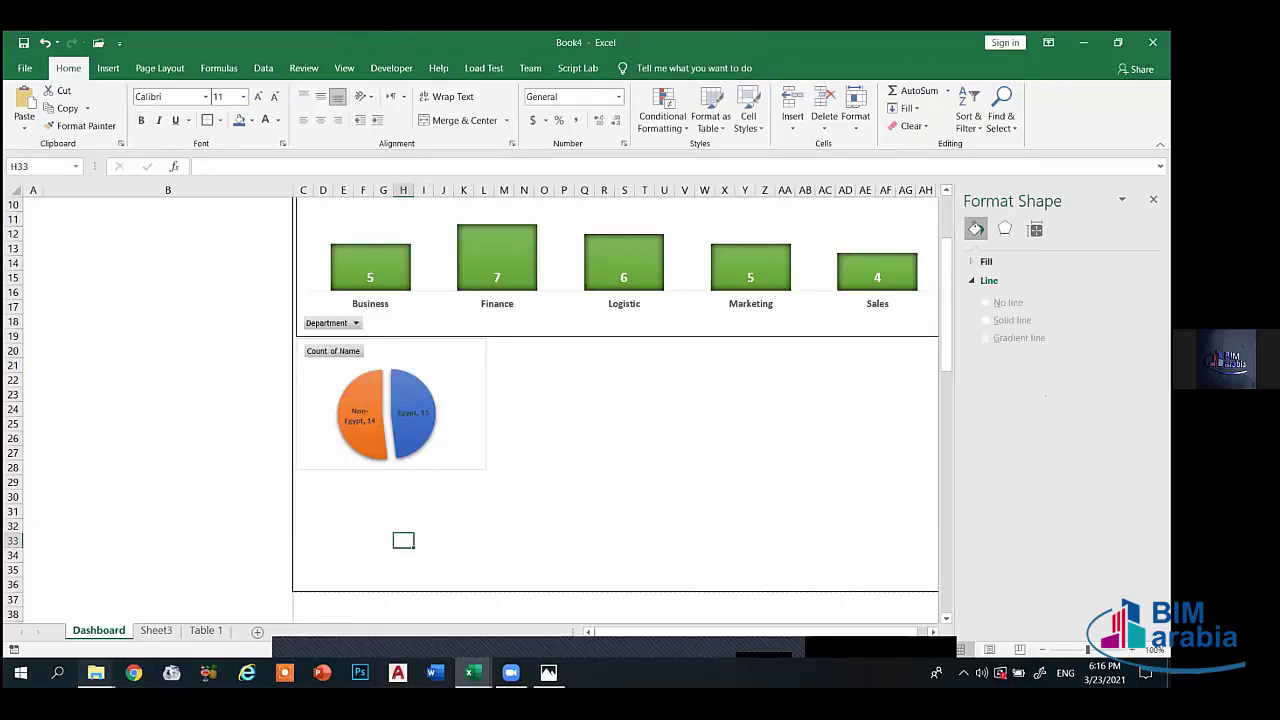
pyautogui.moveTo(96, 672)
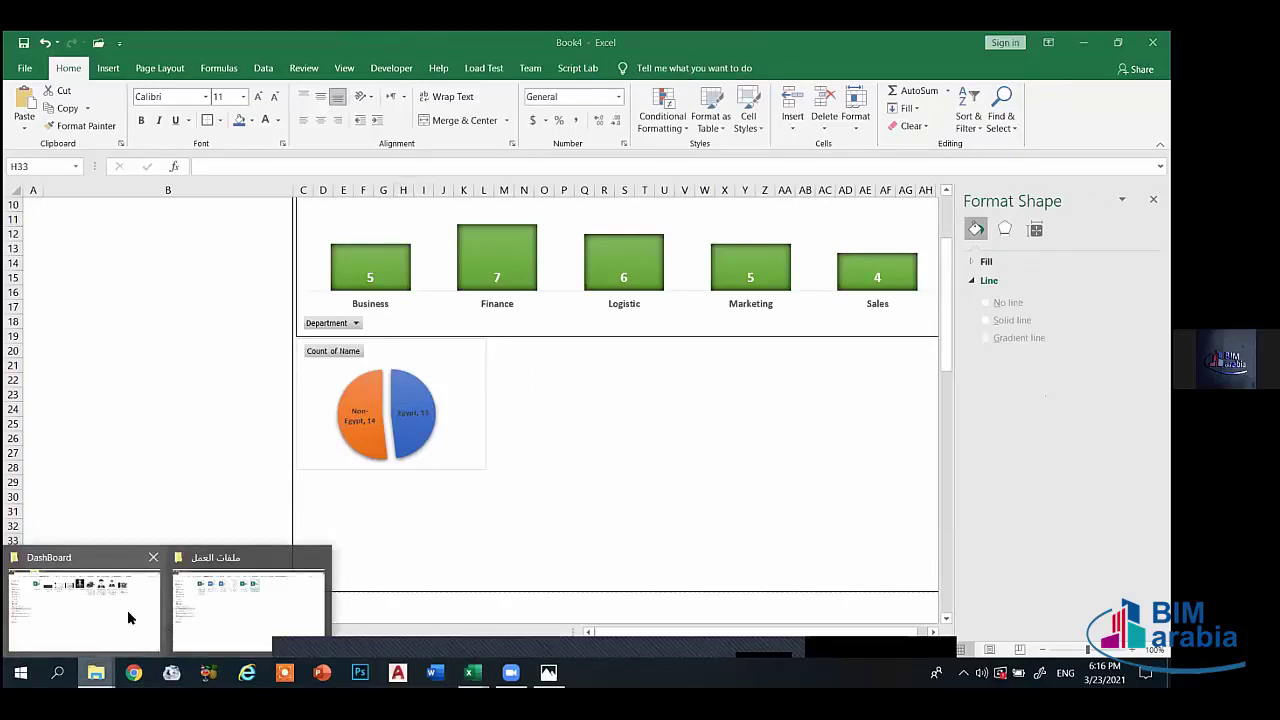
# - Insert the person-man.png picture, shrink it to a small icon and move it onto the pie
pyautogui.click(104, 67)
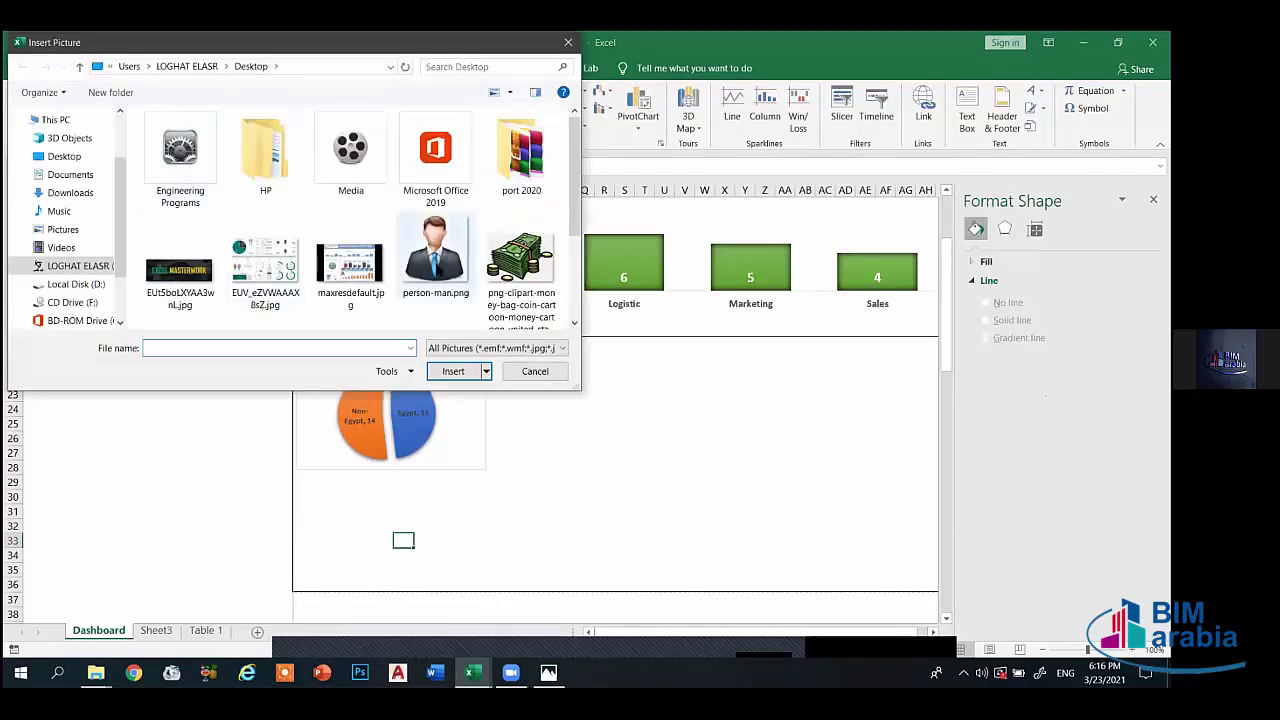
pyautogui.click(436, 258)
pyautogui.click(455, 372)
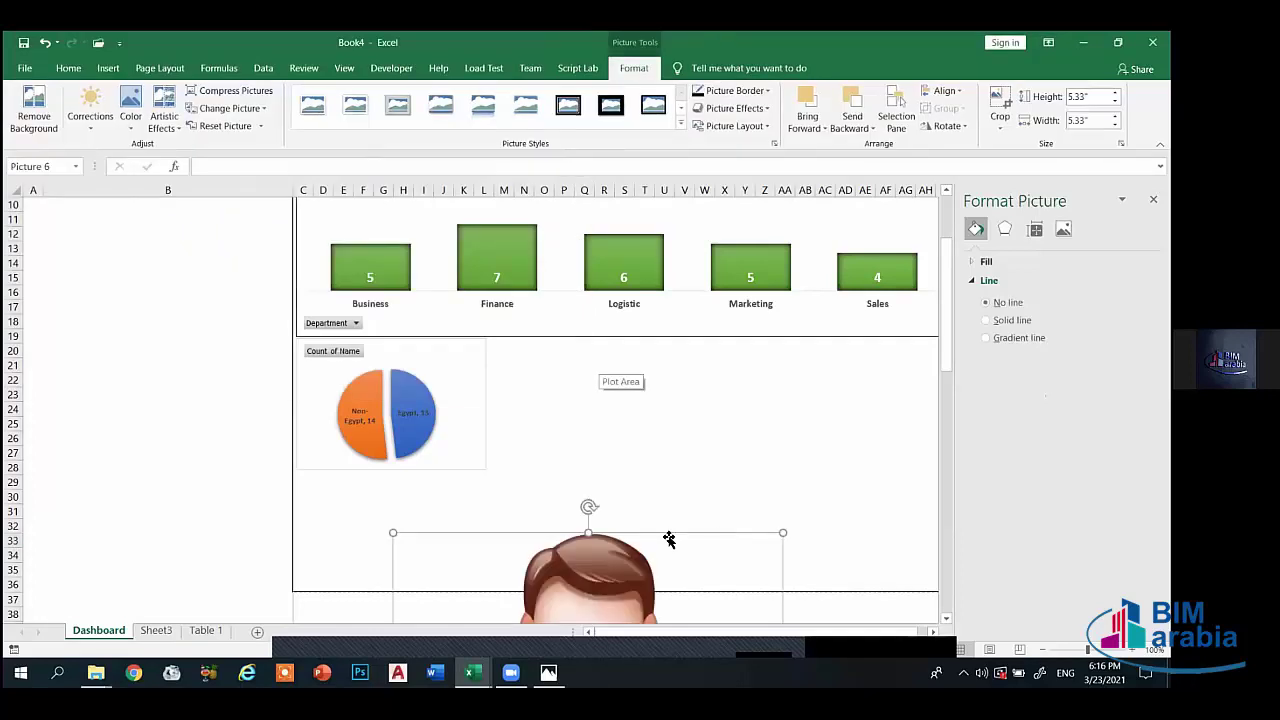
pyautogui.moveTo(669, 540); pyautogui.dragTo(716, 258)
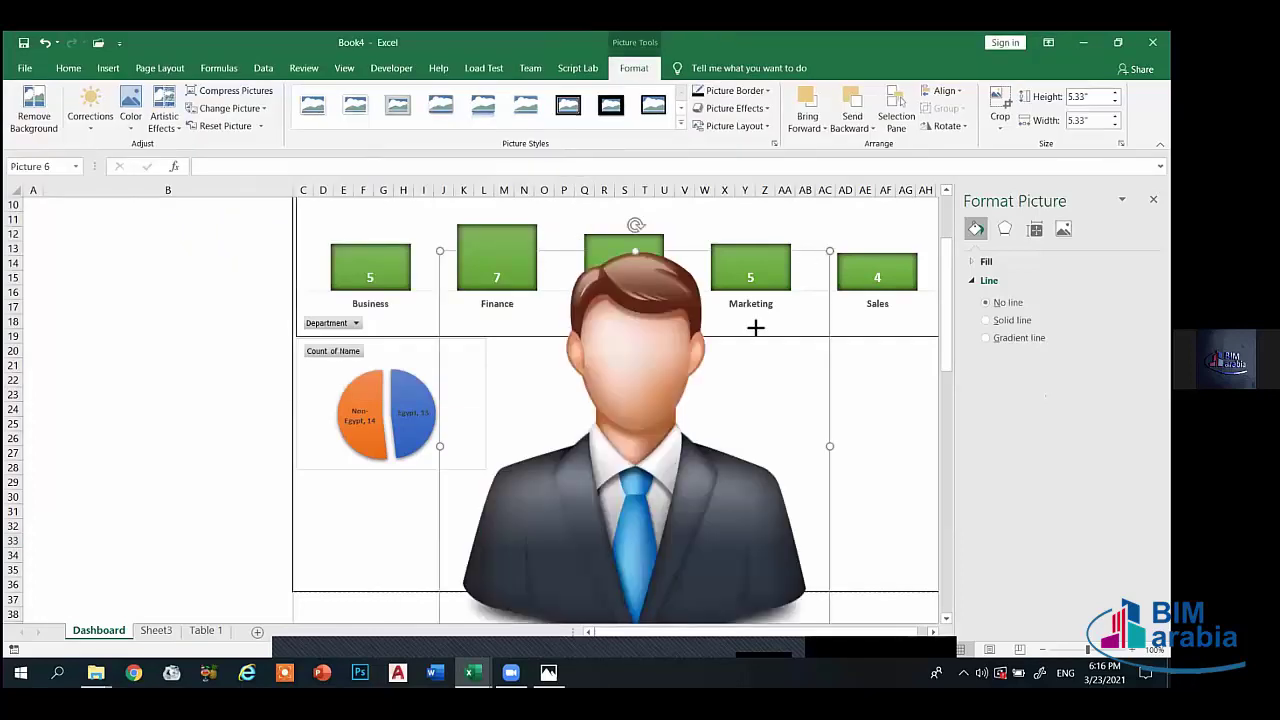
pyautogui.moveTo(829, 251)
pyautogui.mouseDown()
pyautogui.moveTo(470, 590)
pyautogui.moveTo(435, 520)
pyautogui.mouseUp()
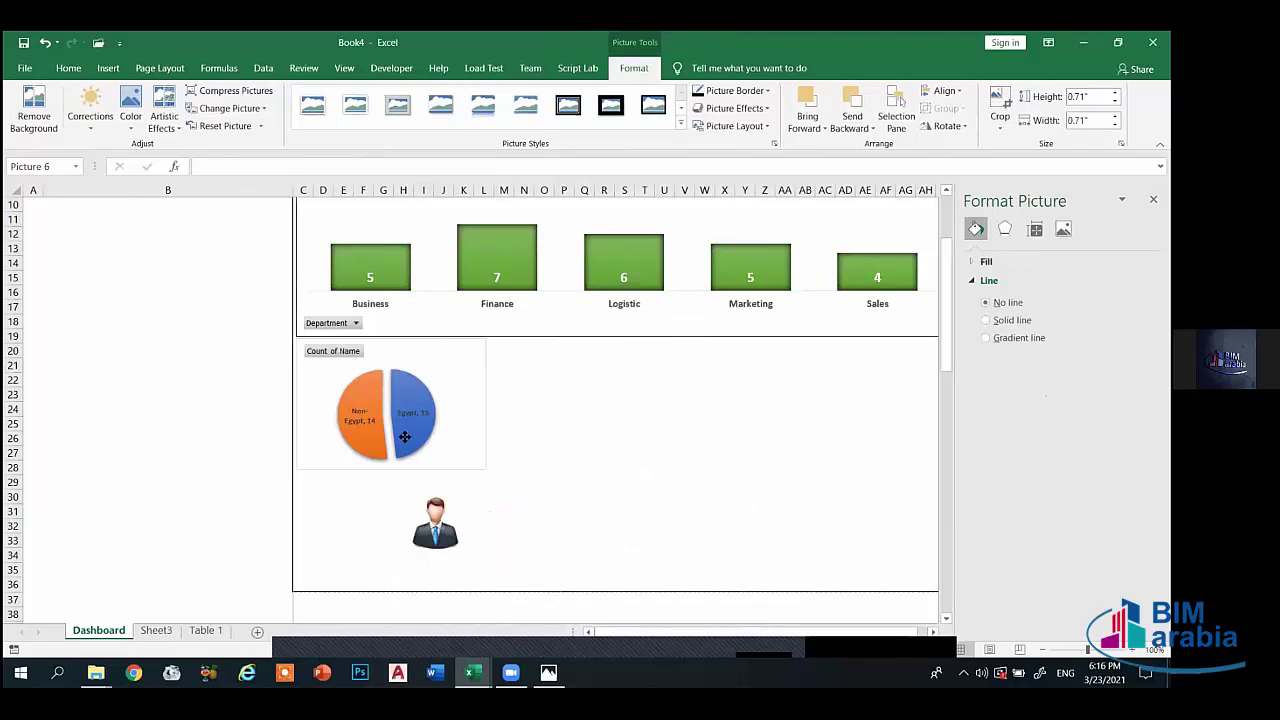
pyautogui.moveTo(404, 436); pyautogui.dragTo(404, 382)
# - Position the man icon over the orange Non-Egypt slice of the pie
pyautogui.click(390, 398)
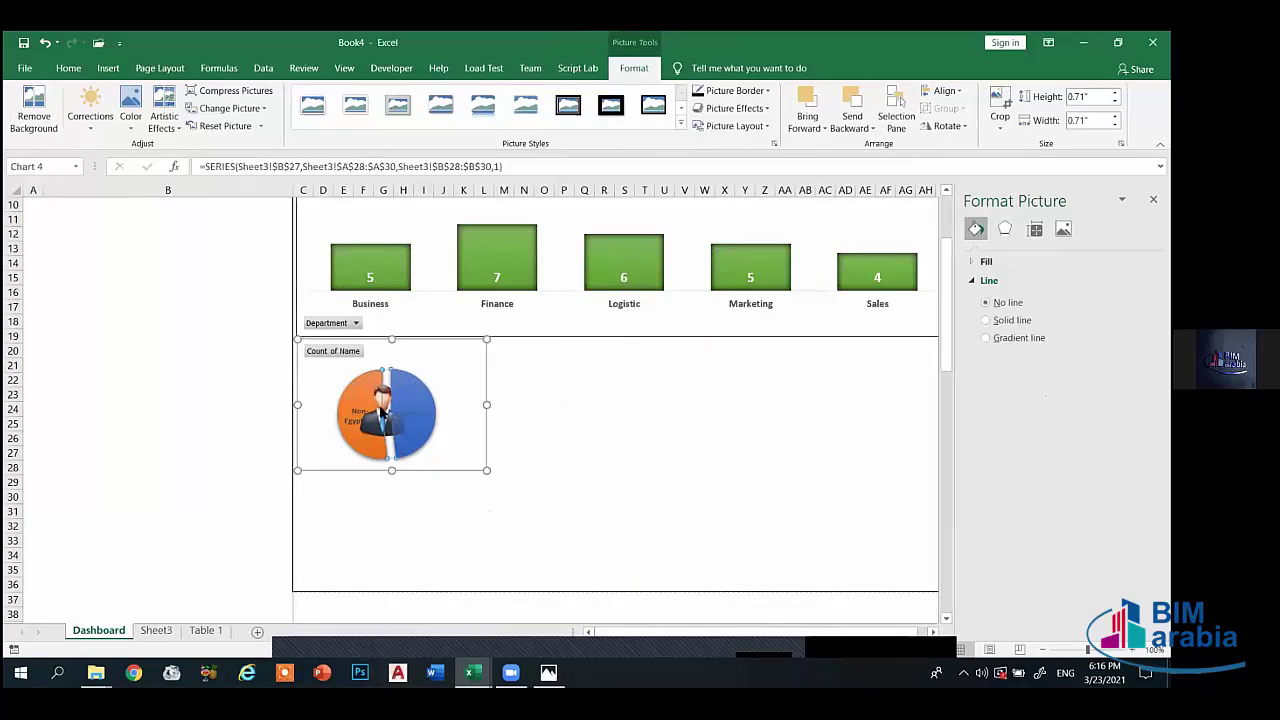
pyautogui.click(381, 405)
pyautogui.click(383, 405)
pyautogui.click(385, 406)
pyautogui.click(386, 406)
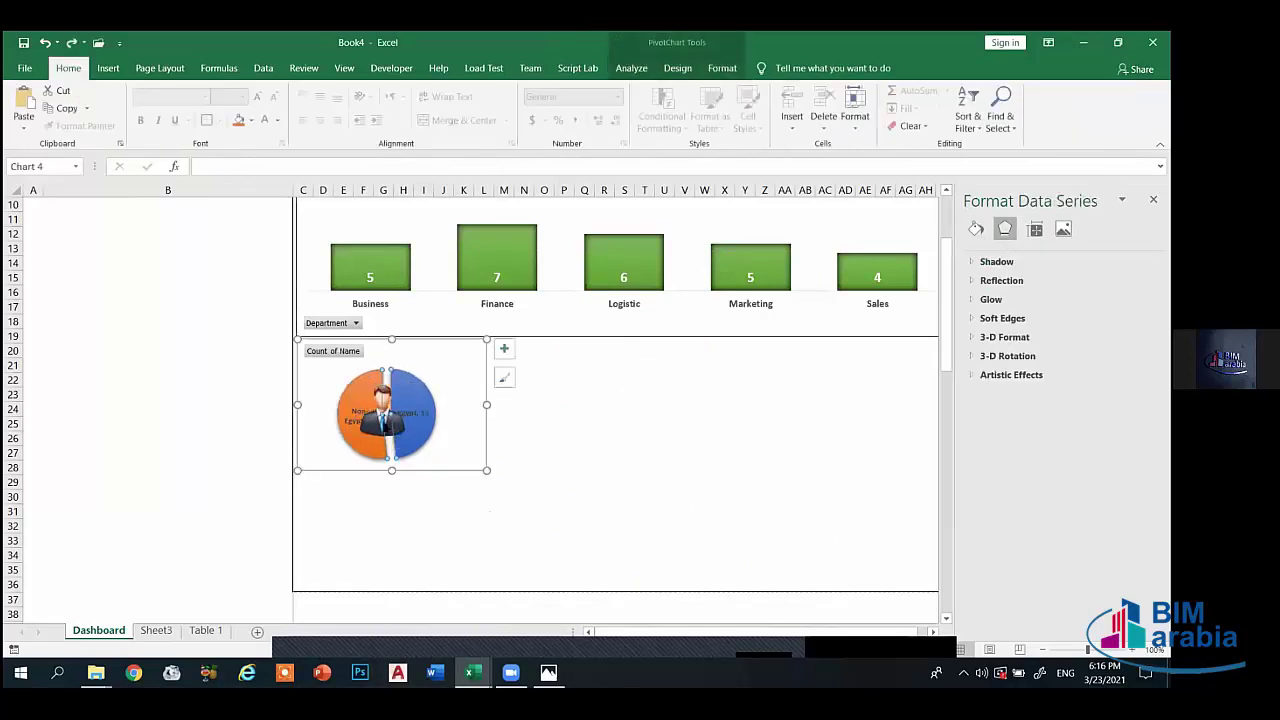
pyautogui.click(385, 406)
pyautogui.moveTo(385, 406)
pyautogui.mouseDown()
pyautogui.moveTo(676, 397)
pyautogui.moveTo(650, 413)
pyautogui.moveTo(363, 393)
pyautogui.mouseUp()
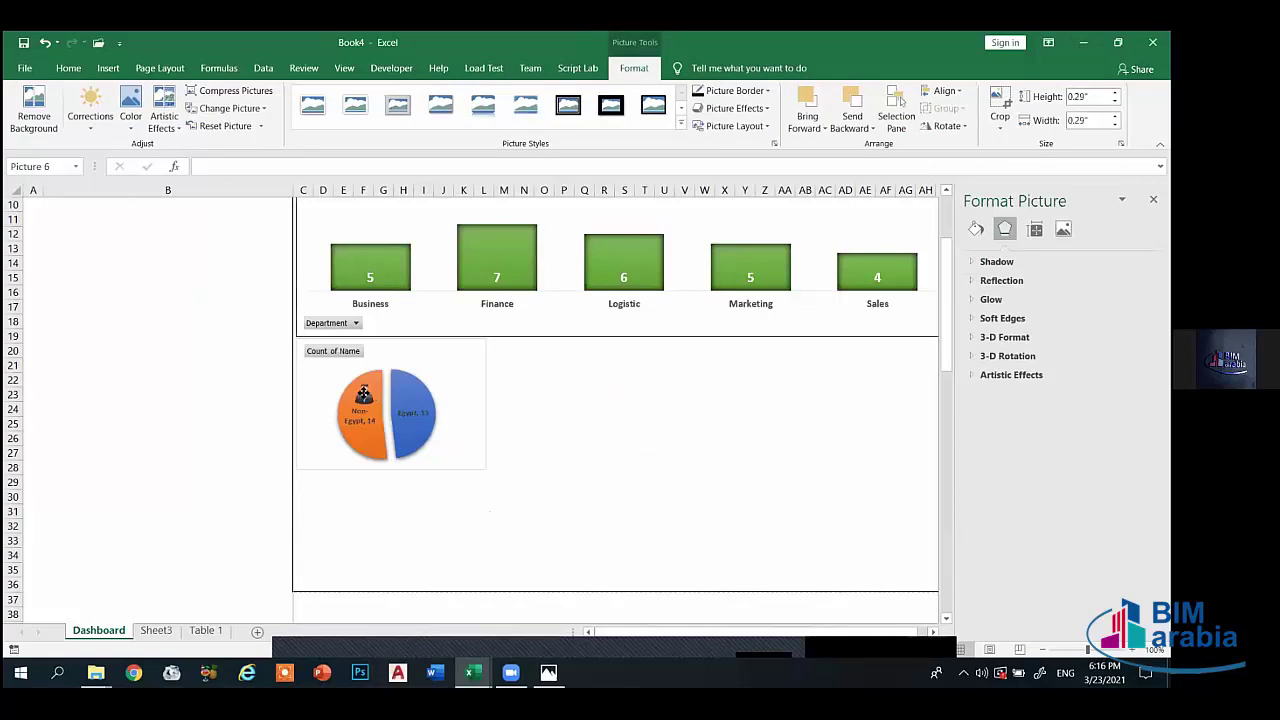
pyautogui.click(564, 409)
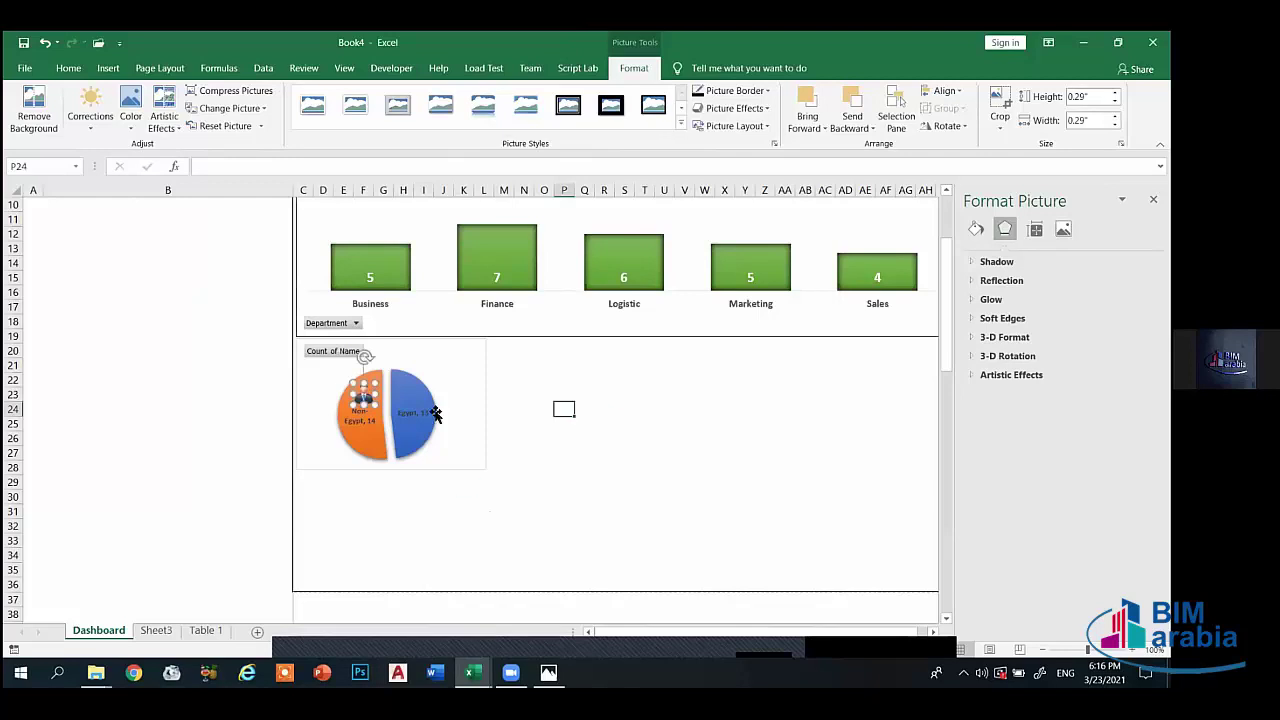
pyautogui.click(415, 399)
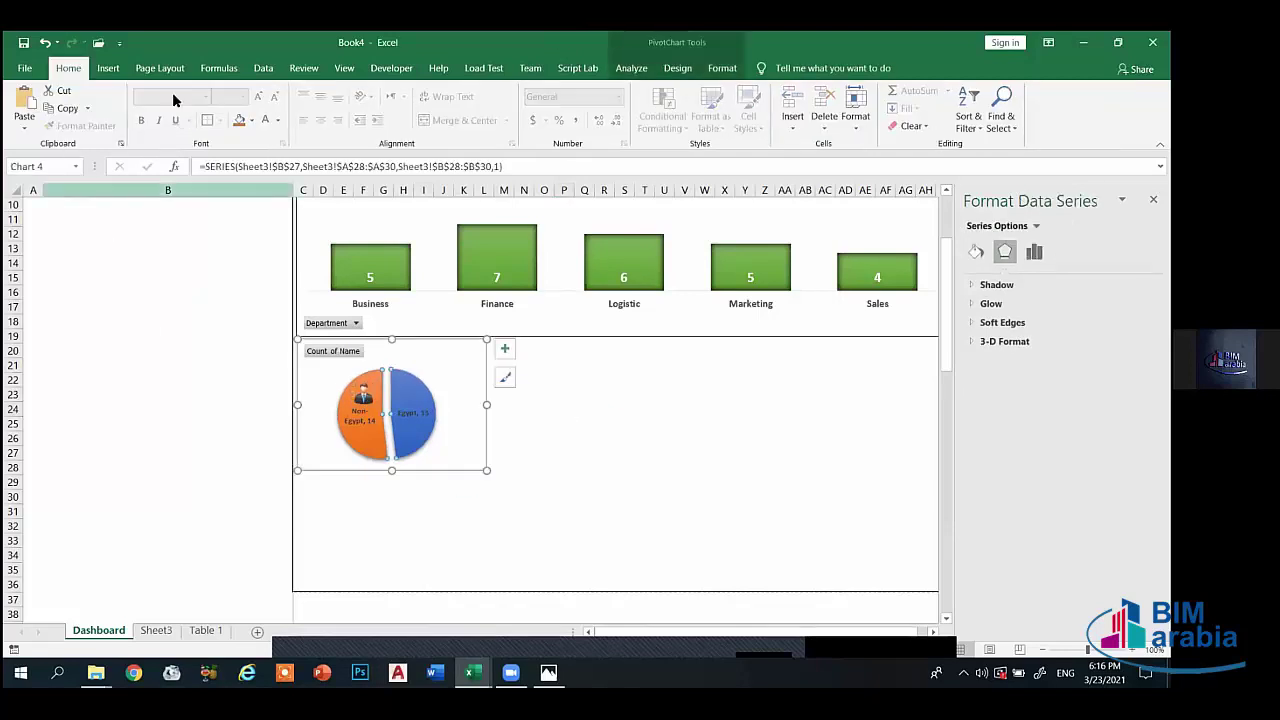
pyautogui.click(162, 294)
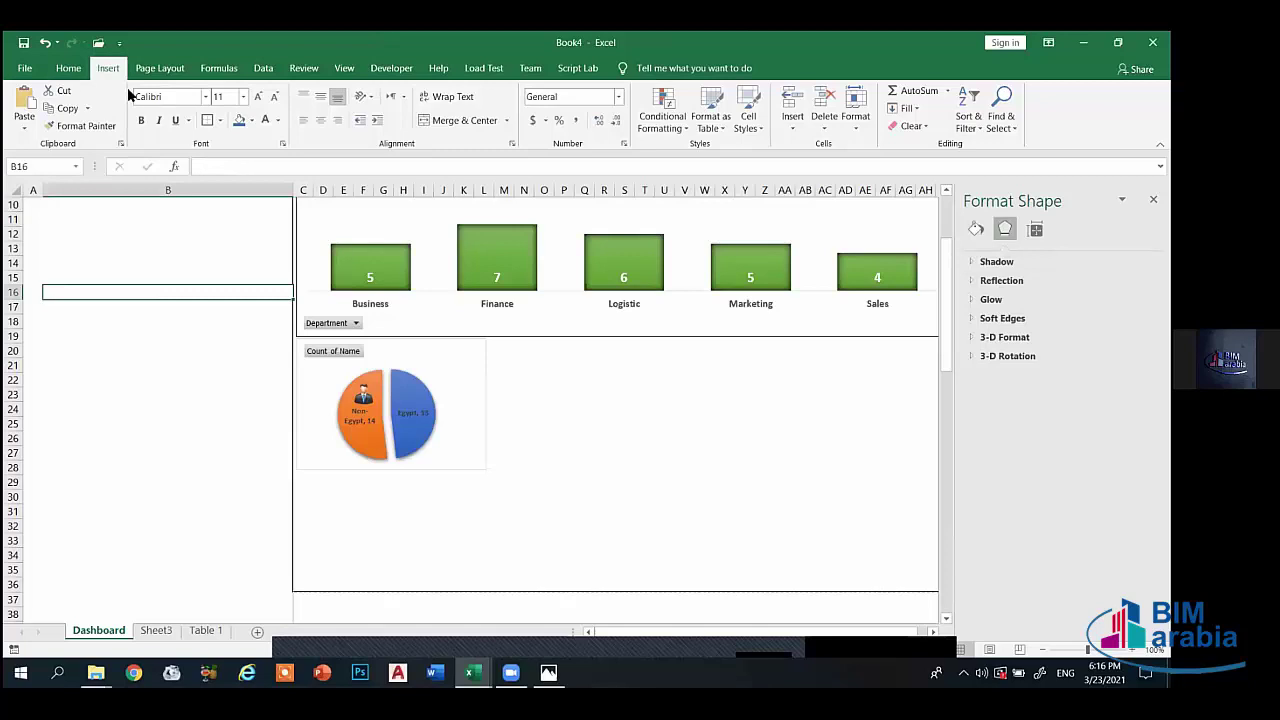
# - Insert the pngtree business man avatar picture from this device and position it on the sheet
pyautogui.click(108, 68)
pyautogui.click(178, 110)
pyautogui.click(210, 167)
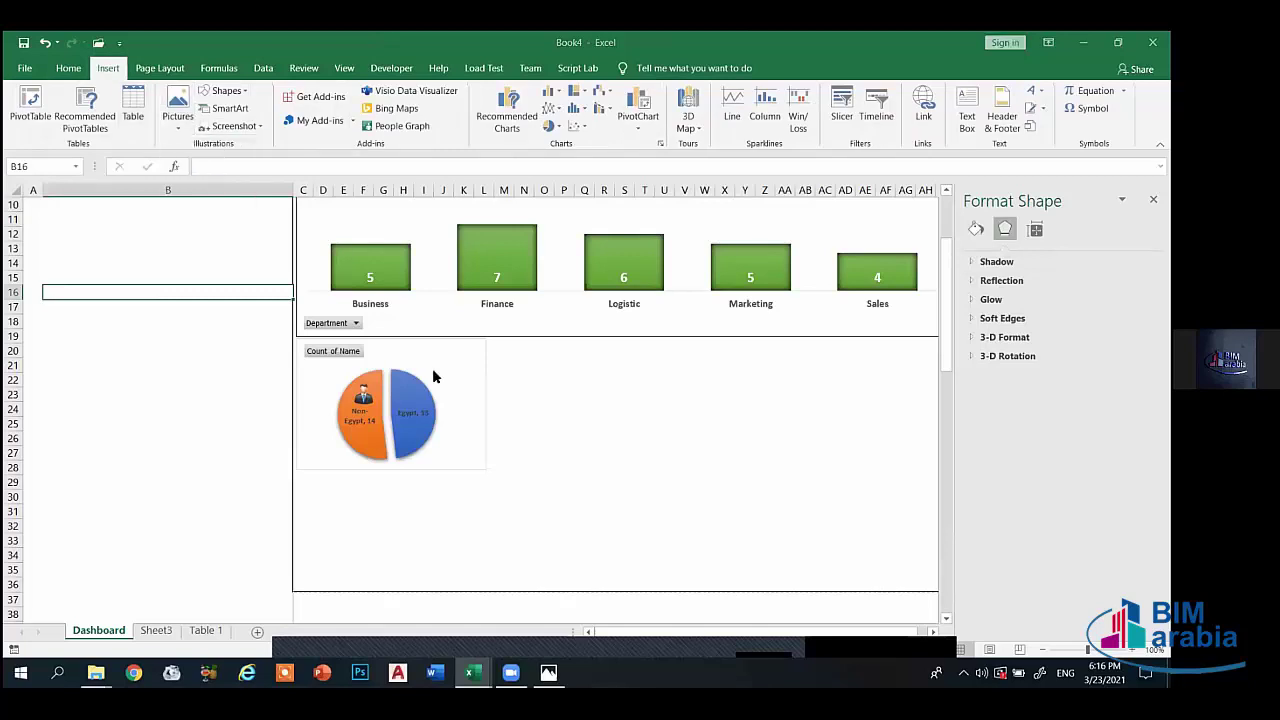
pyautogui.scroll(-2, 440, 265)
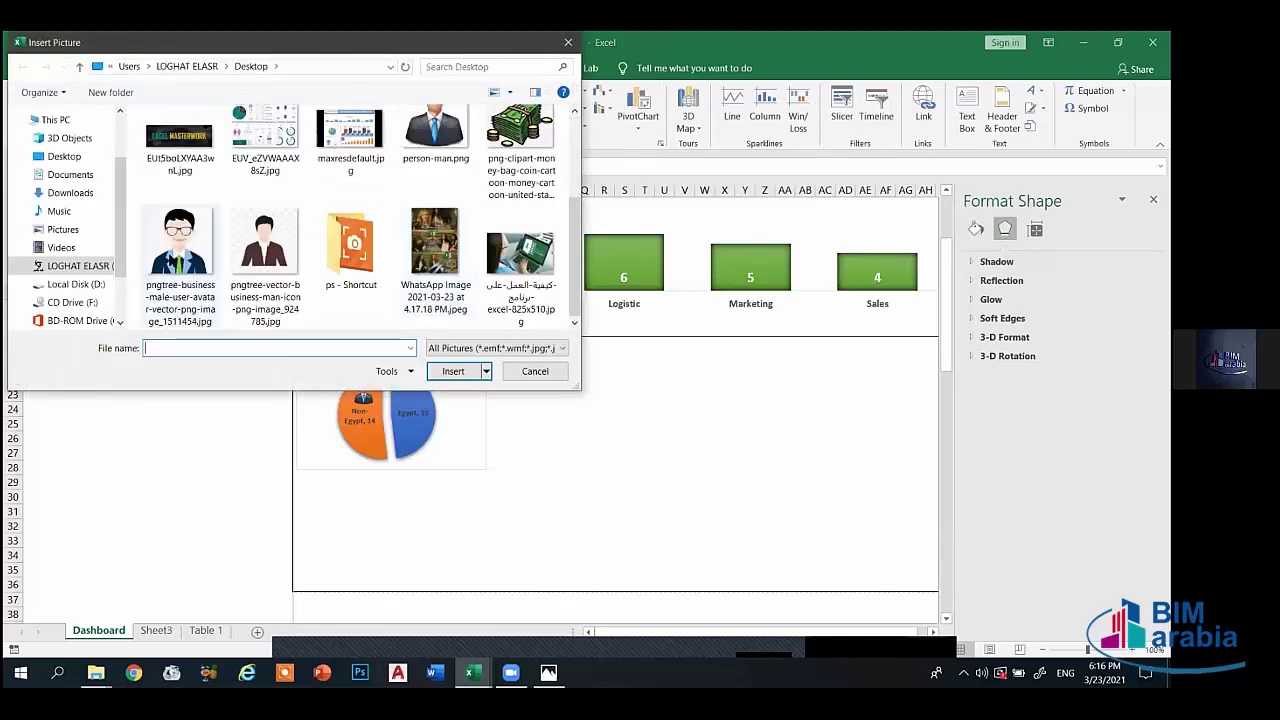
pyautogui.click(196, 252)
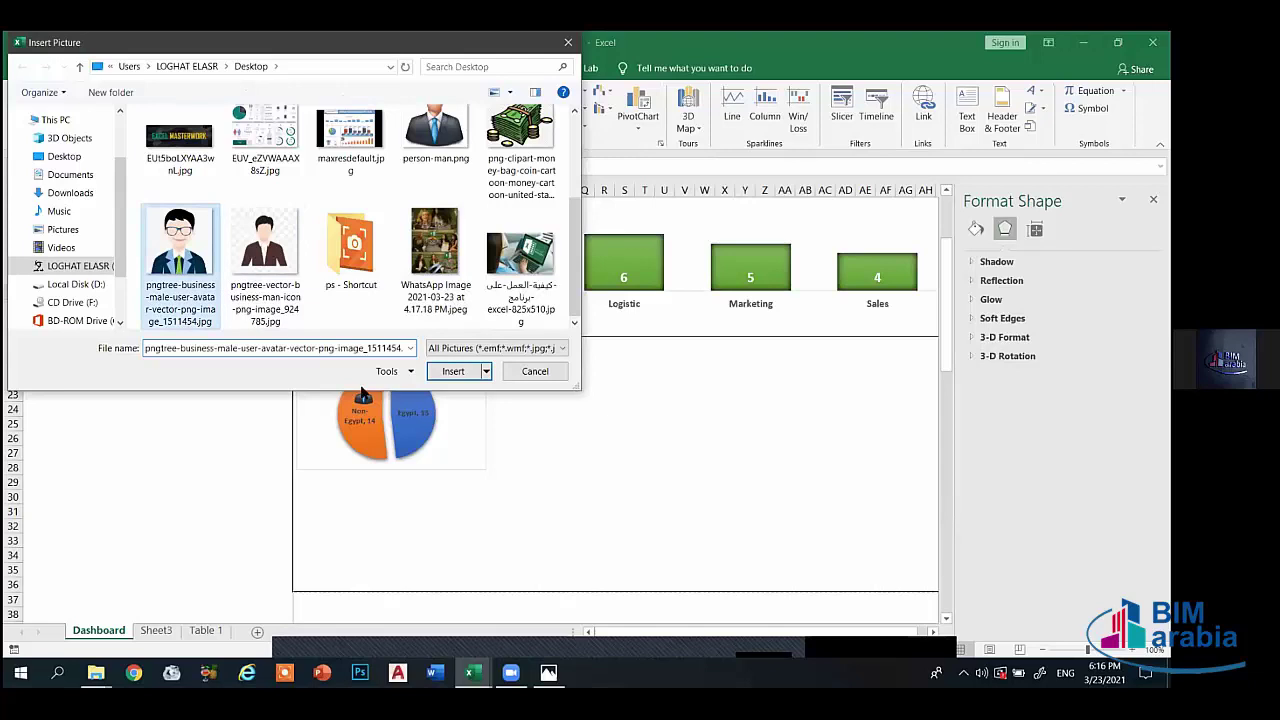
pyautogui.click(444, 371)
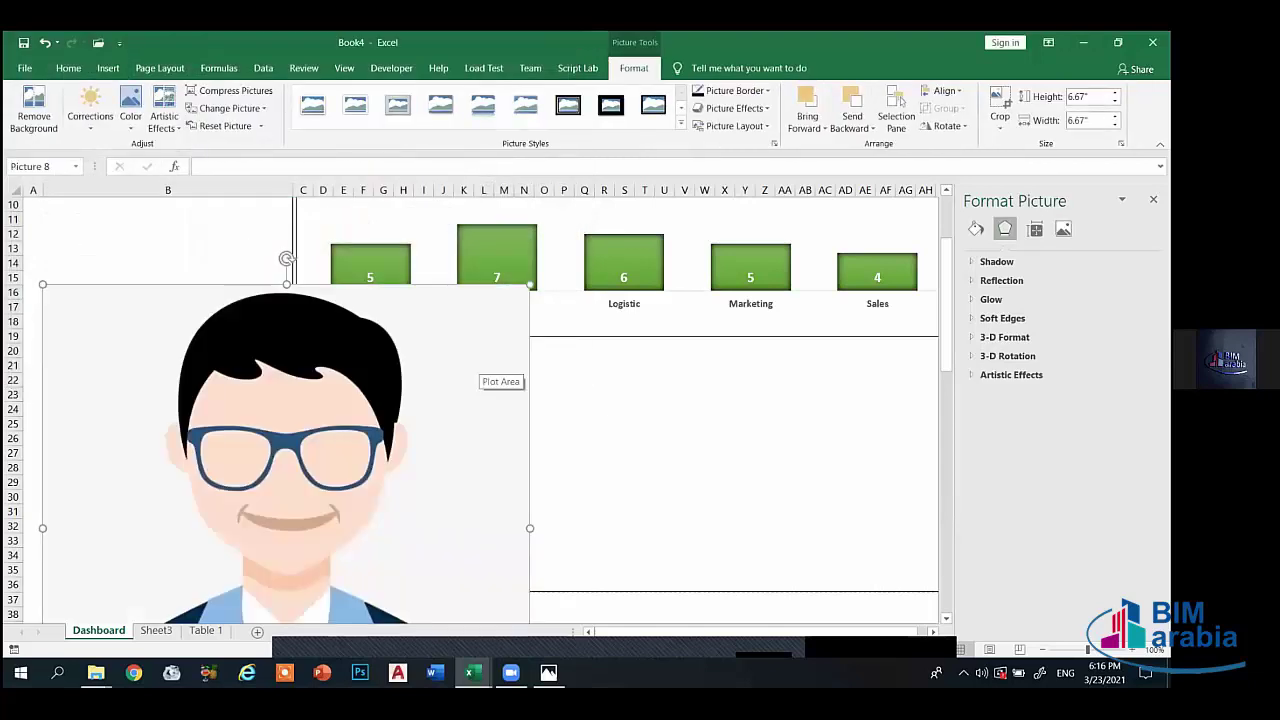
pyautogui.moveTo(500, 375); pyautogui.dragTo(722, 286)
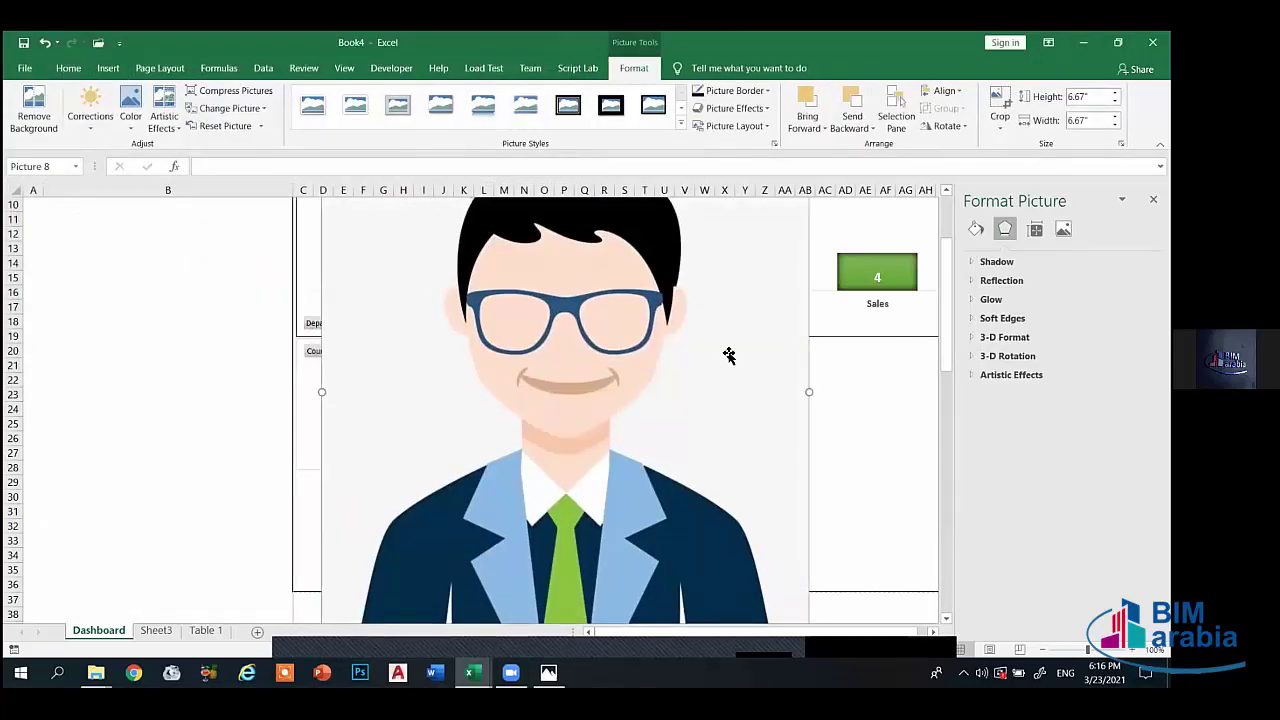
pyautogui.scroll(3, 728, 355)
pyautogui.moveTo(566, 251); pyautogui.dragTo(572, 503)
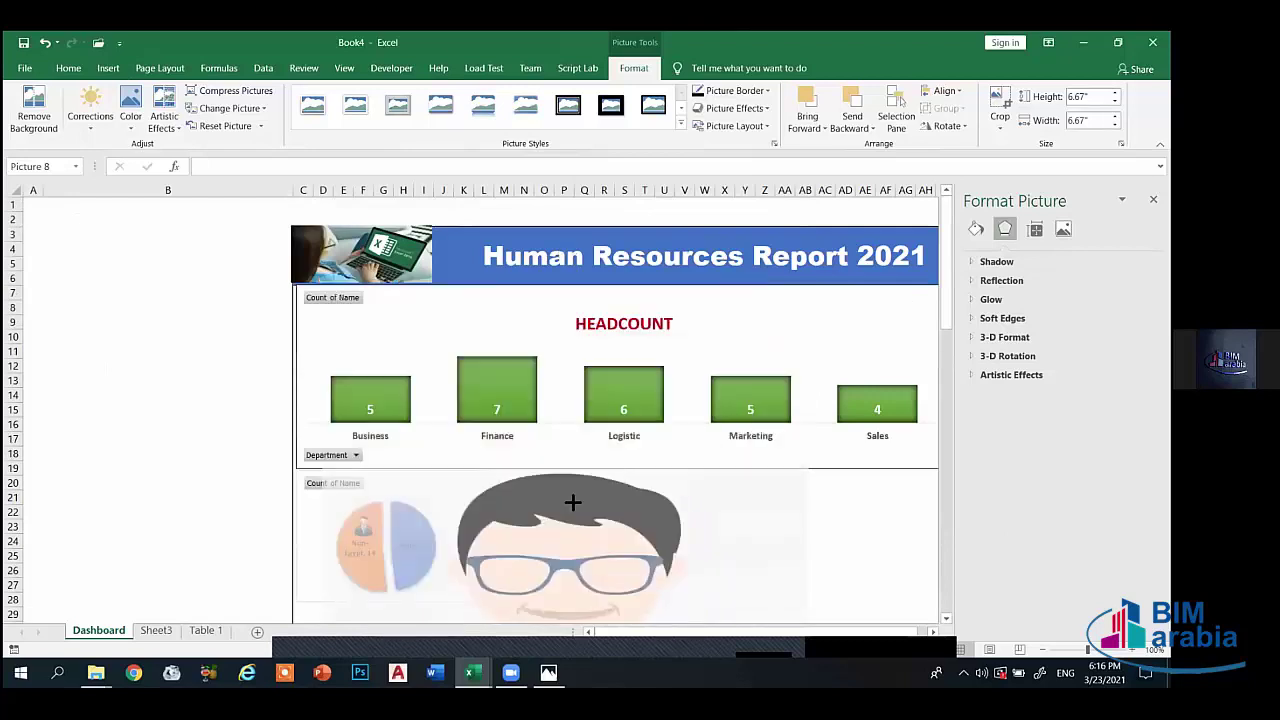
pyautogui.scroll(-3, 580, 466)
pyautogui.moveTo(591, 449); pyautogui.dragTo(650, 365)
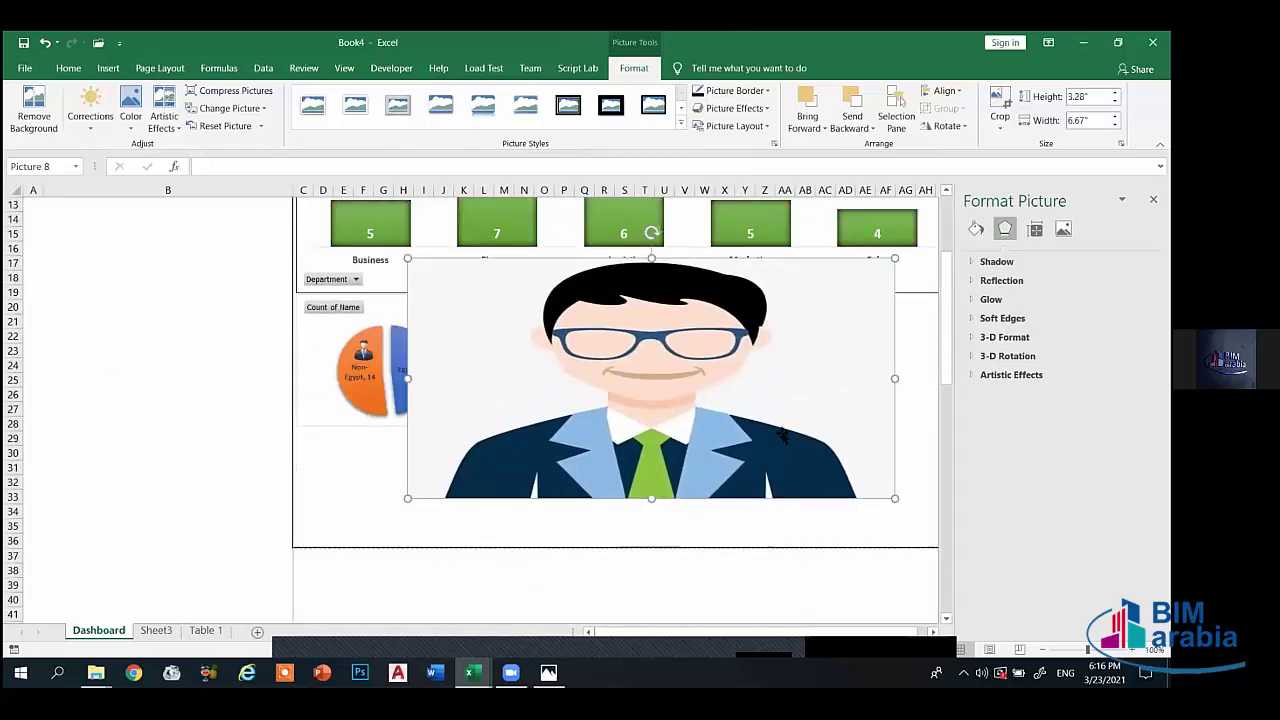
# - Remove the avatar's magenta background while keeping its suit and shirt collar
pyautogui.click(35, 125)
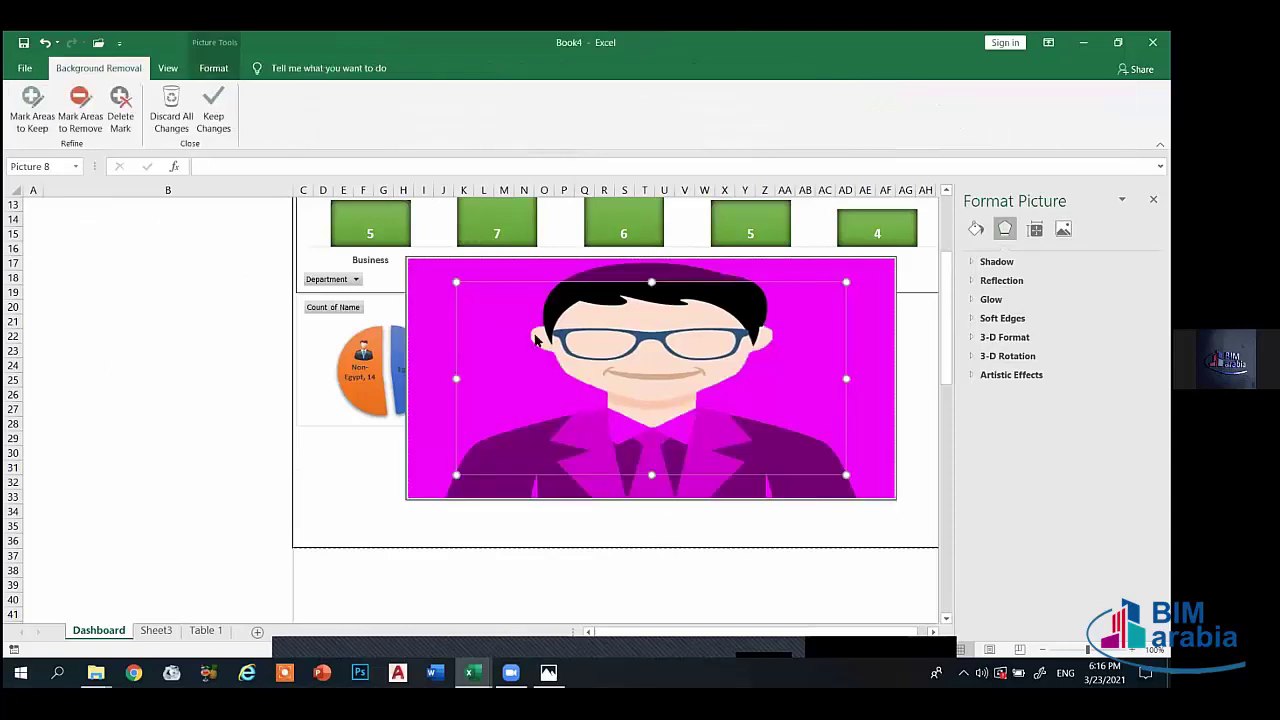
pyautogui.moveTo(456, 377); pyautogui.dragTo(408, 377)
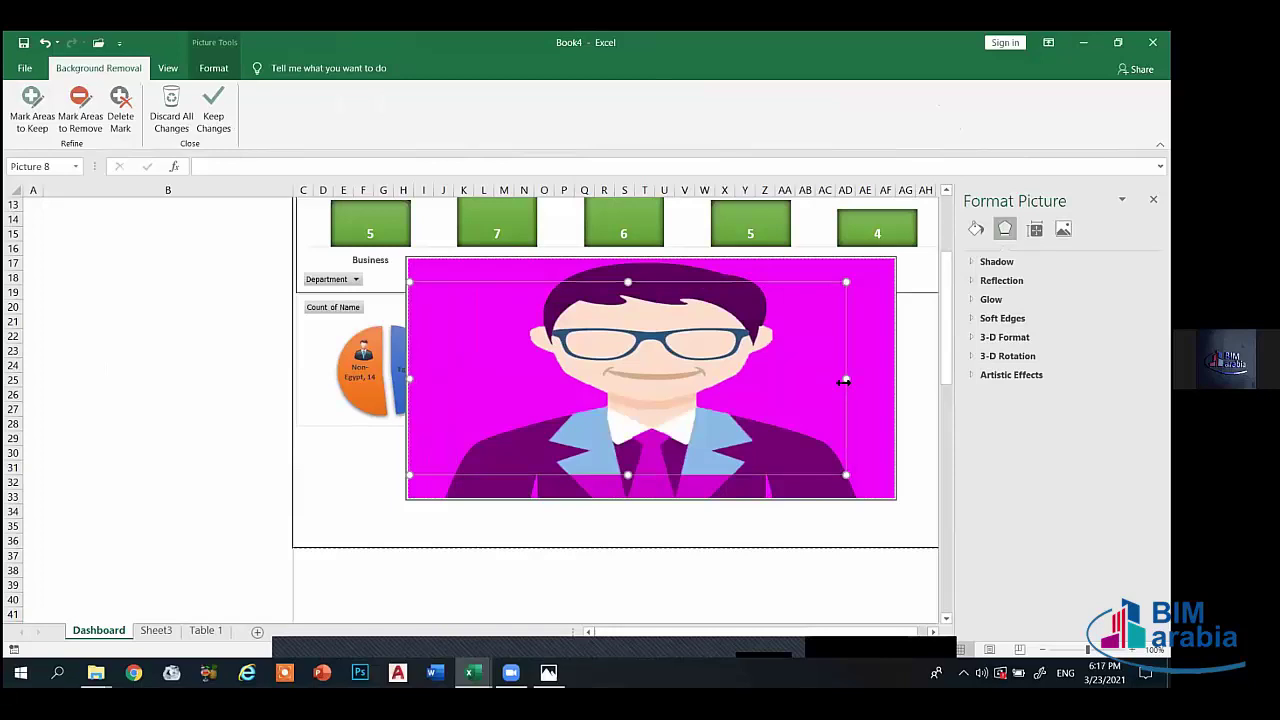
pyautogui.moveTo(844, 381); pyautogui.dragTo(892, 382)
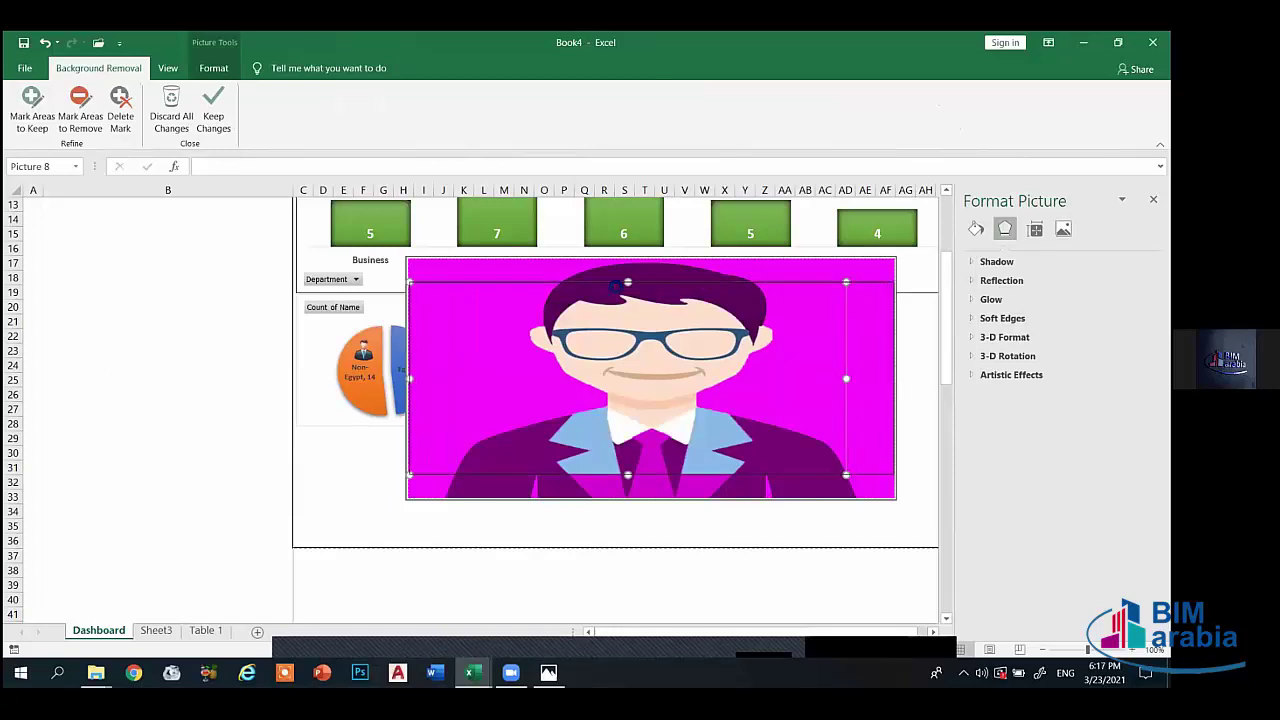
pyautogui.moveTo(651, 281); pyautogui.dragTo(646, 258)
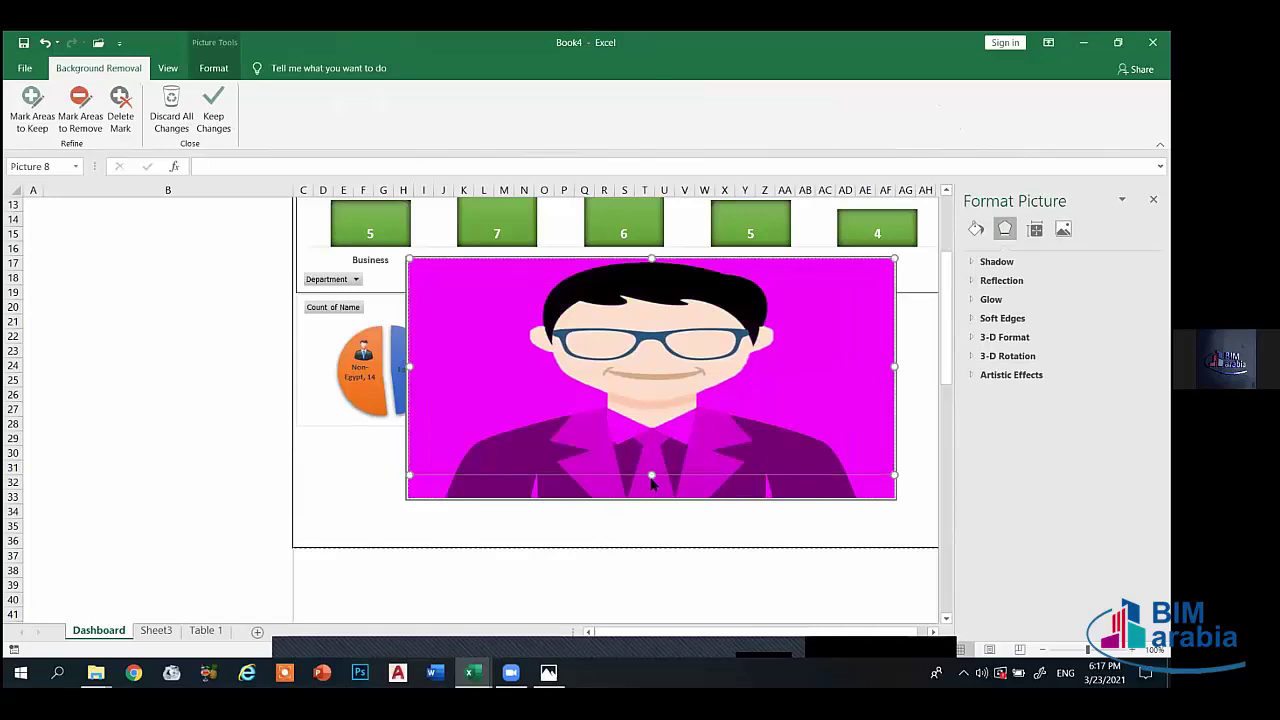
pyautogui.moveTo(651, 476); pyautogui.dragTo(653, 500)
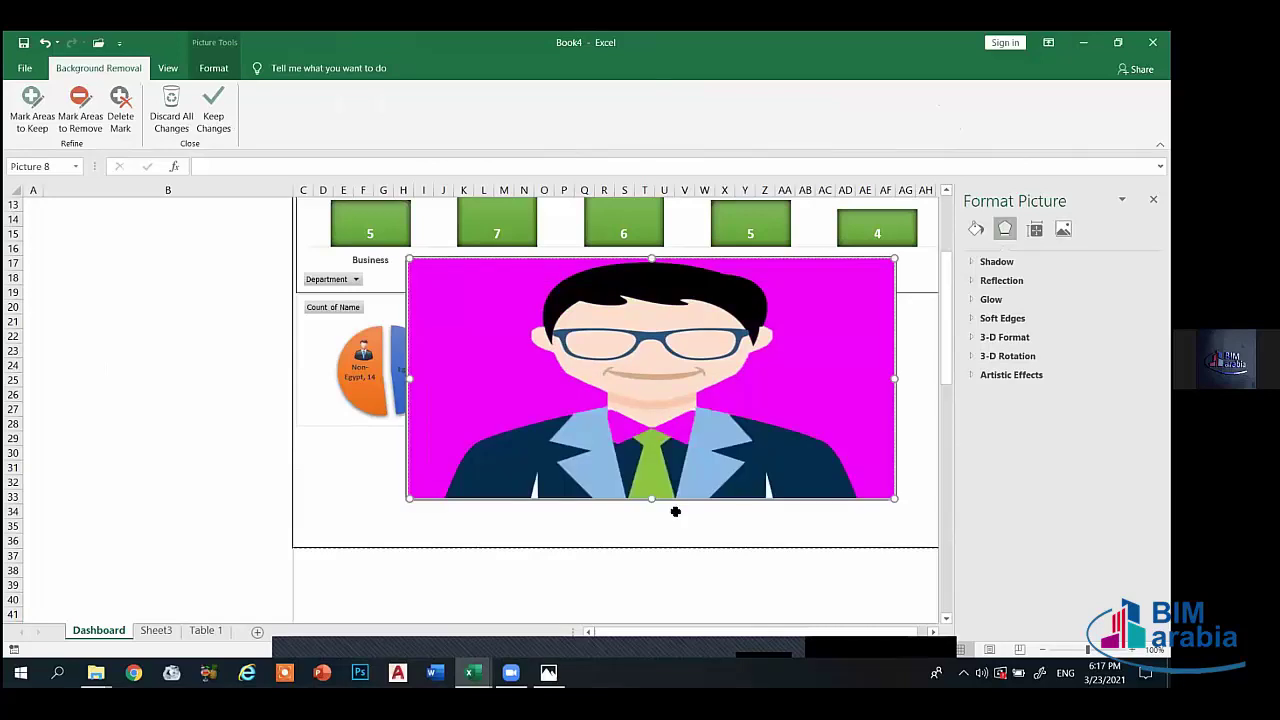
pyautogui.click(37, 116)
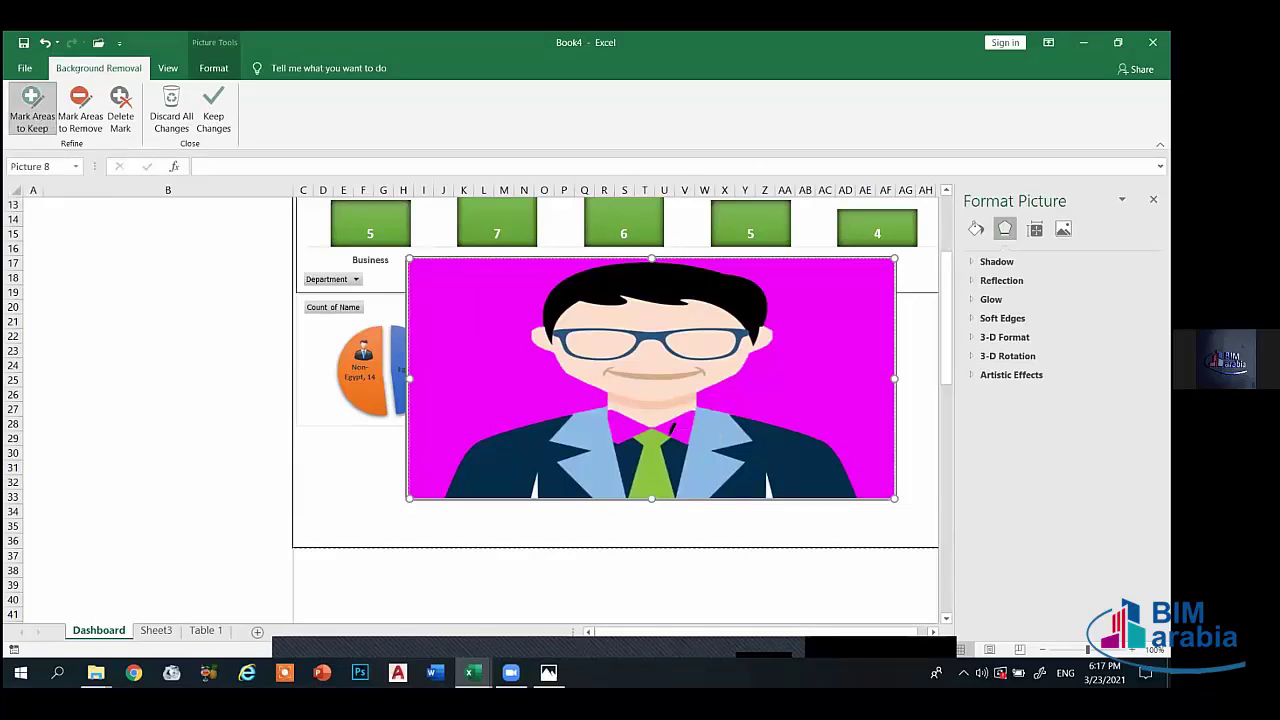
pyautogui.moveTo(689, 420); pyautogui.dragTo(632, 437)
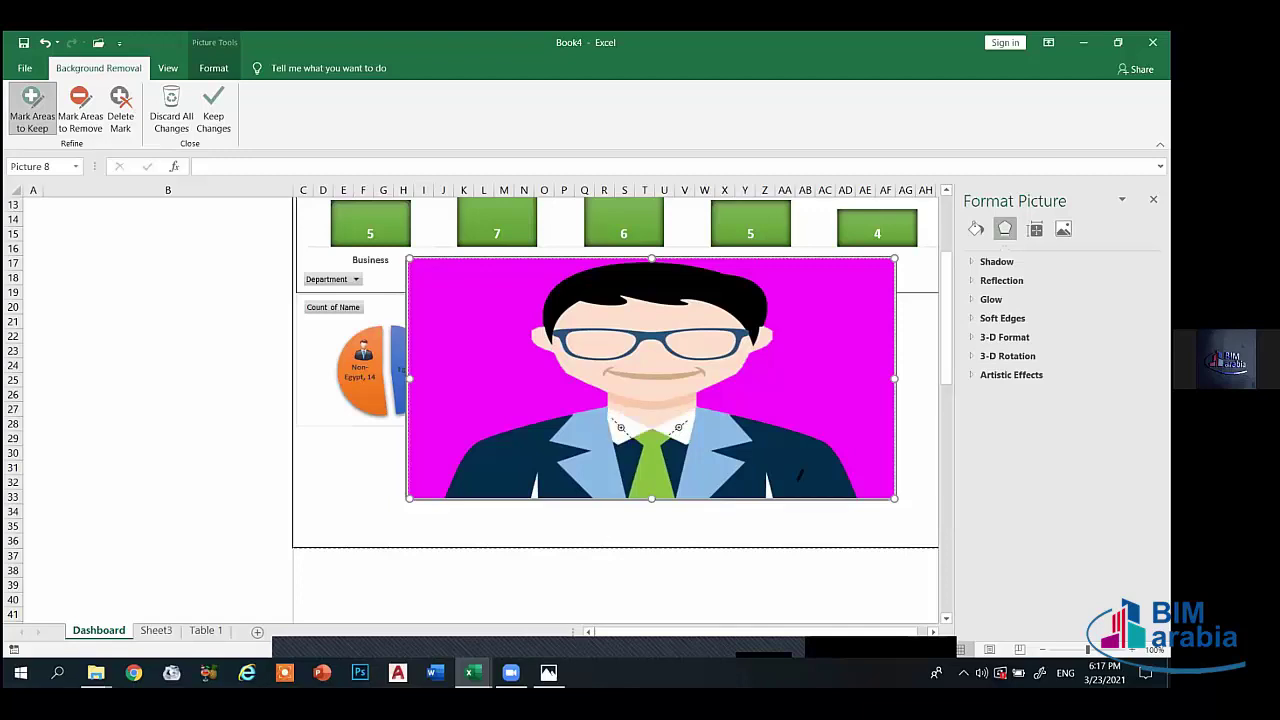
pyautogui.click(215, 100)
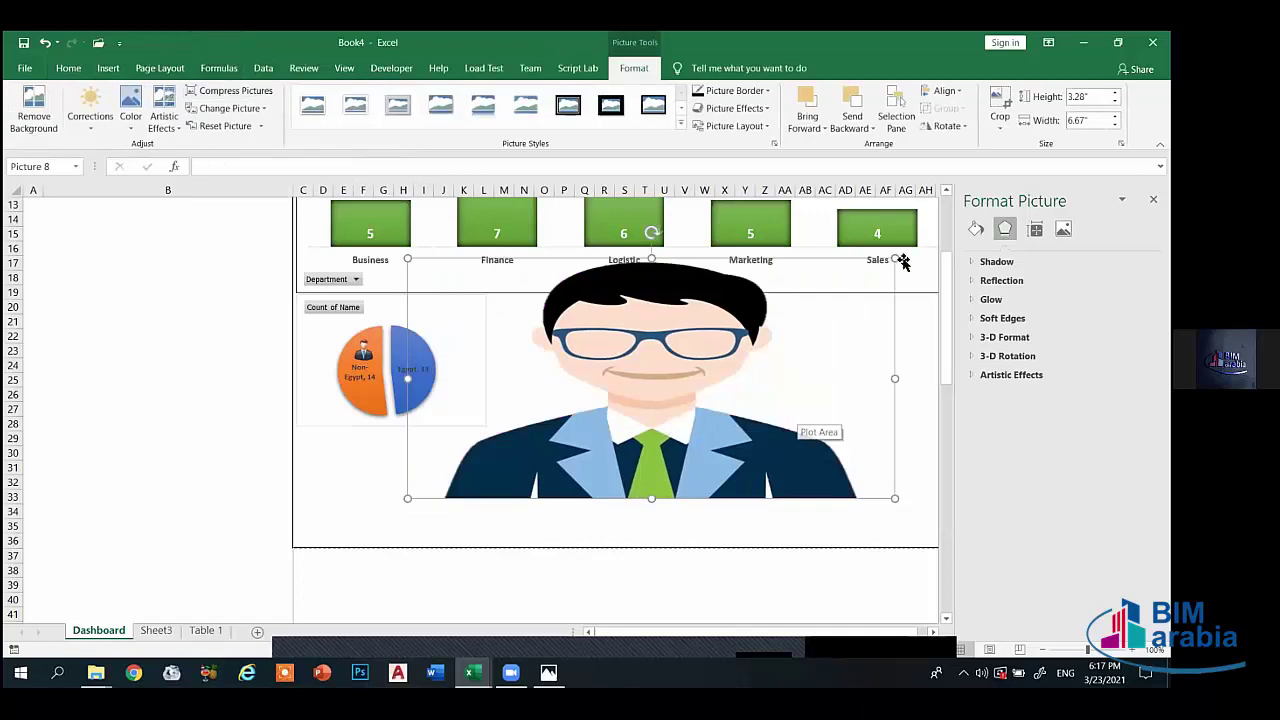
# - Shrink the avatar to an icon on the Egypt slice and give the pie chart a theme-colour outline
pyautogui.moveTo(880, 270)
pyautogui.mouseDown()
pyautogui.moveTo(429, 508)
pyautogui.moveTo(425, 372)
pyautogui.mouseUp()
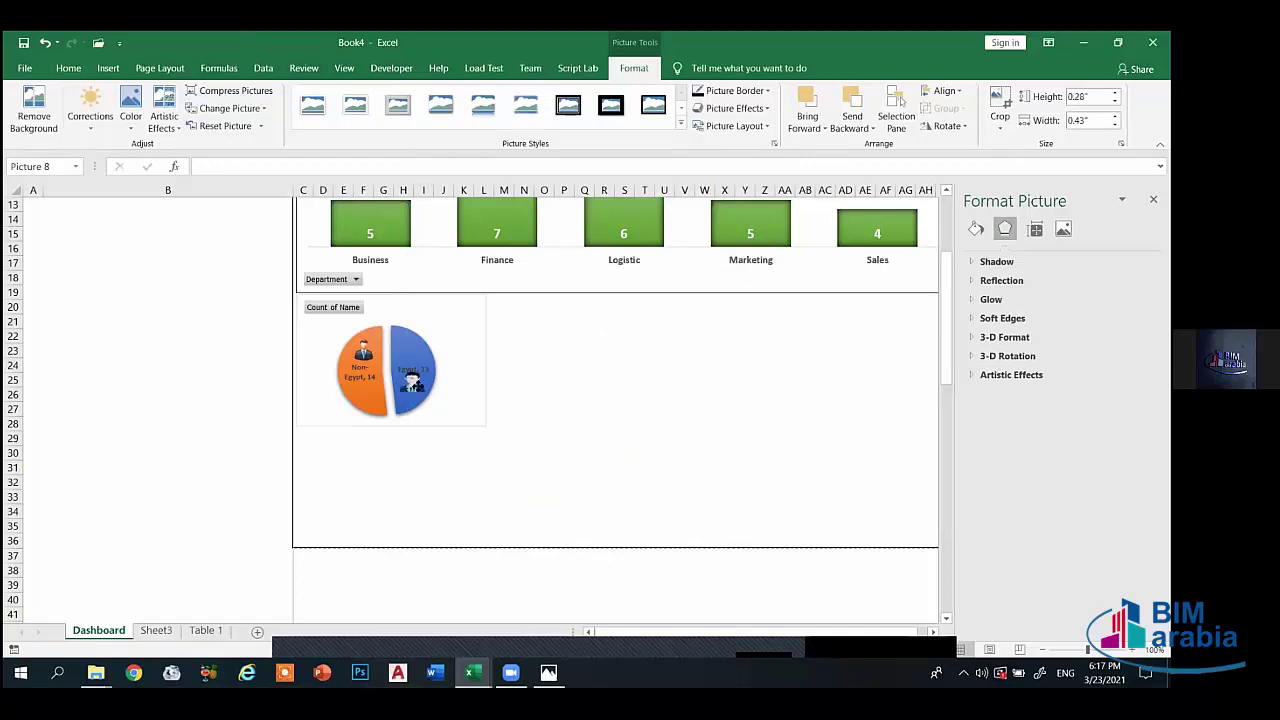
pyautogui.click(618, 408)
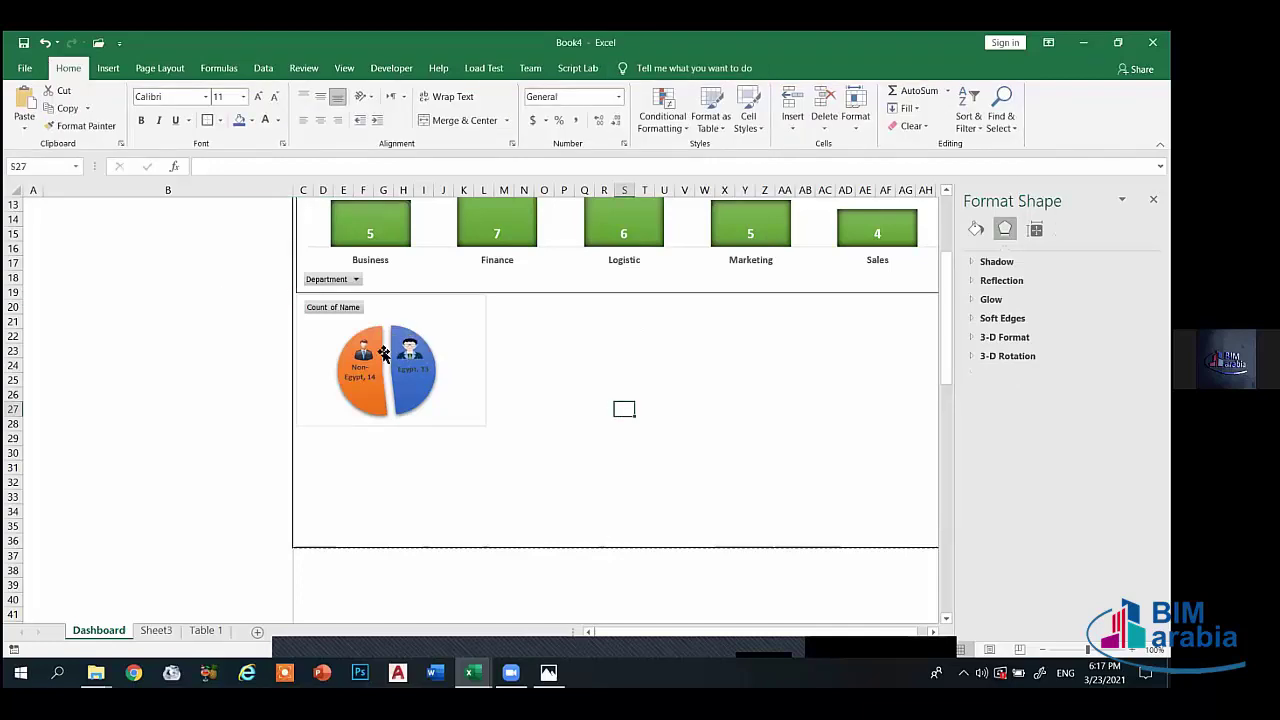
pyautogui.click(473, 312)
pyautogui.click(722, 68)
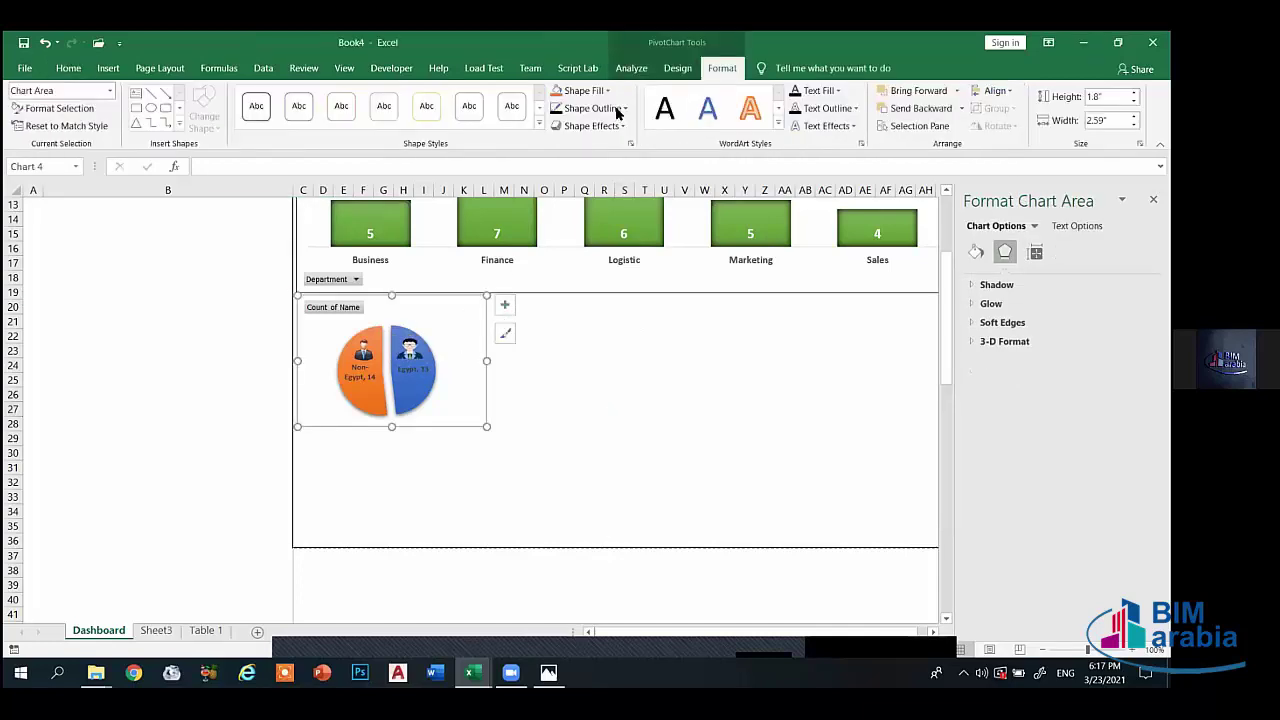
pyautogui.click(620, 108)
pyautogui.click(566, 163)
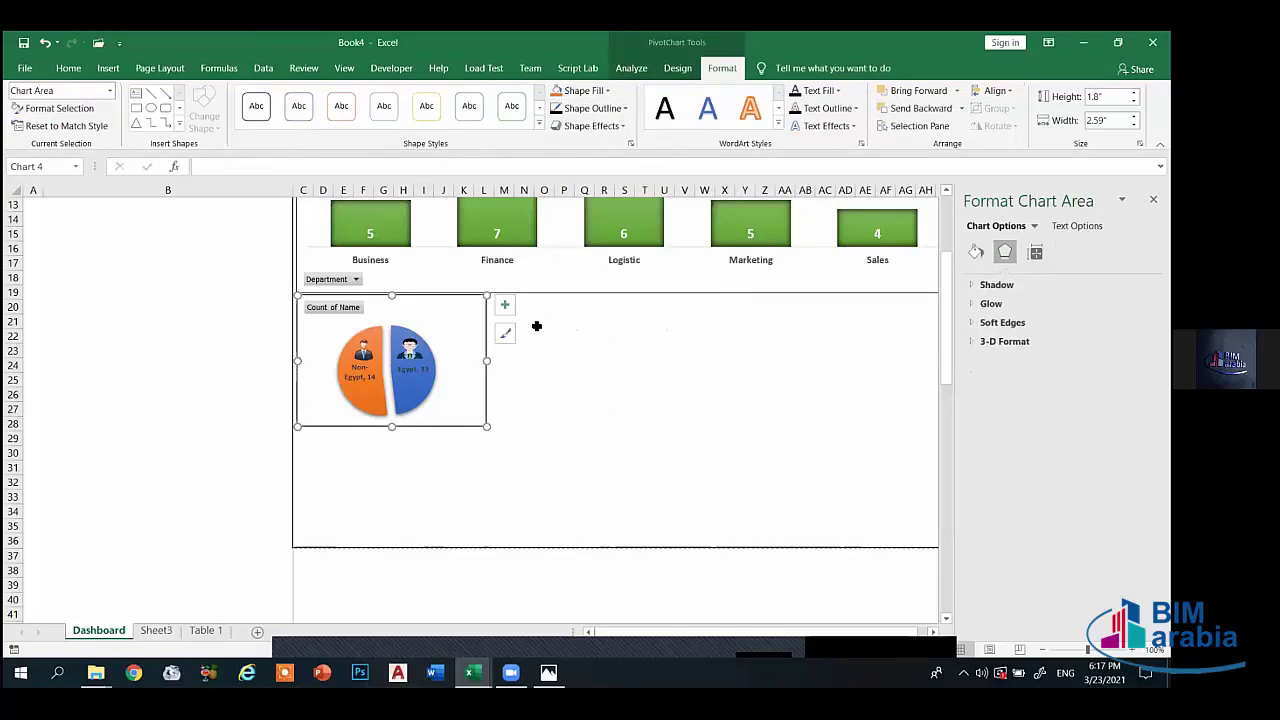
pyautogui.click(518, 406)
pyautogui.click(501, 427)
pyautogui.click(584, 438)
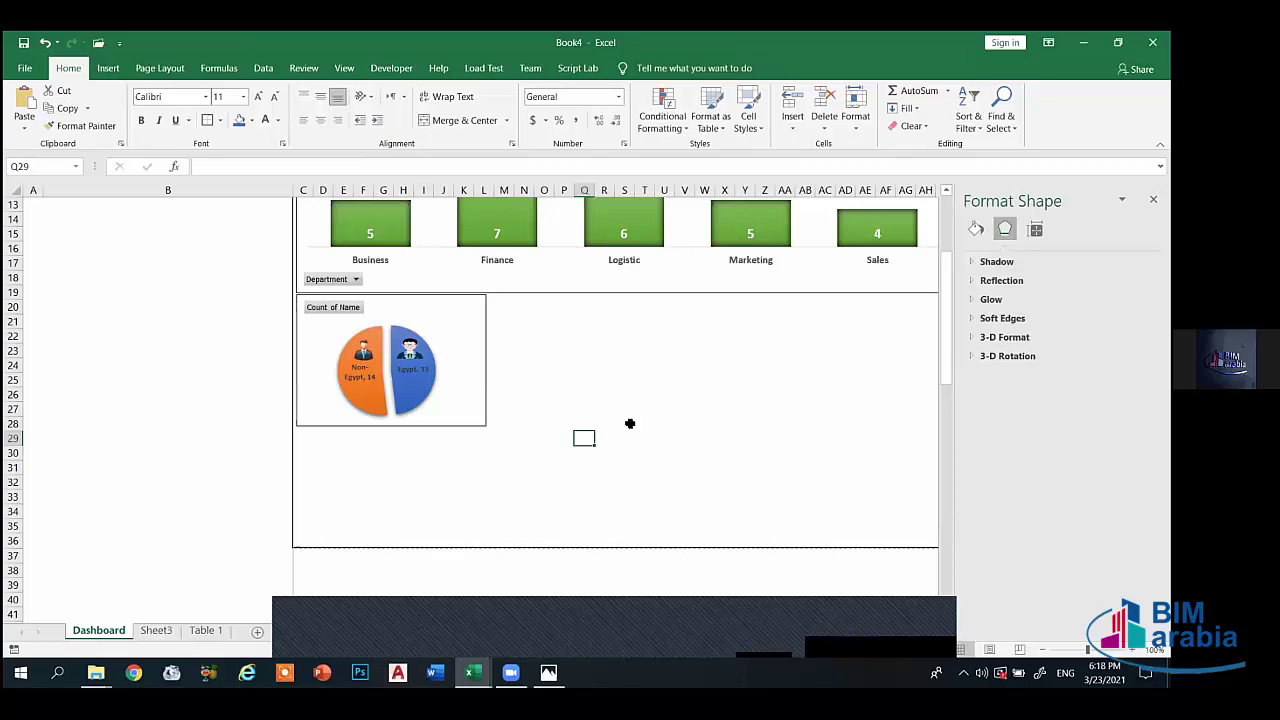
# - Apply the Intense Effect Orange shape style to the Non-Egypt slice
pyautogui.click(420, 394)
pyautogui.click(377, 400)
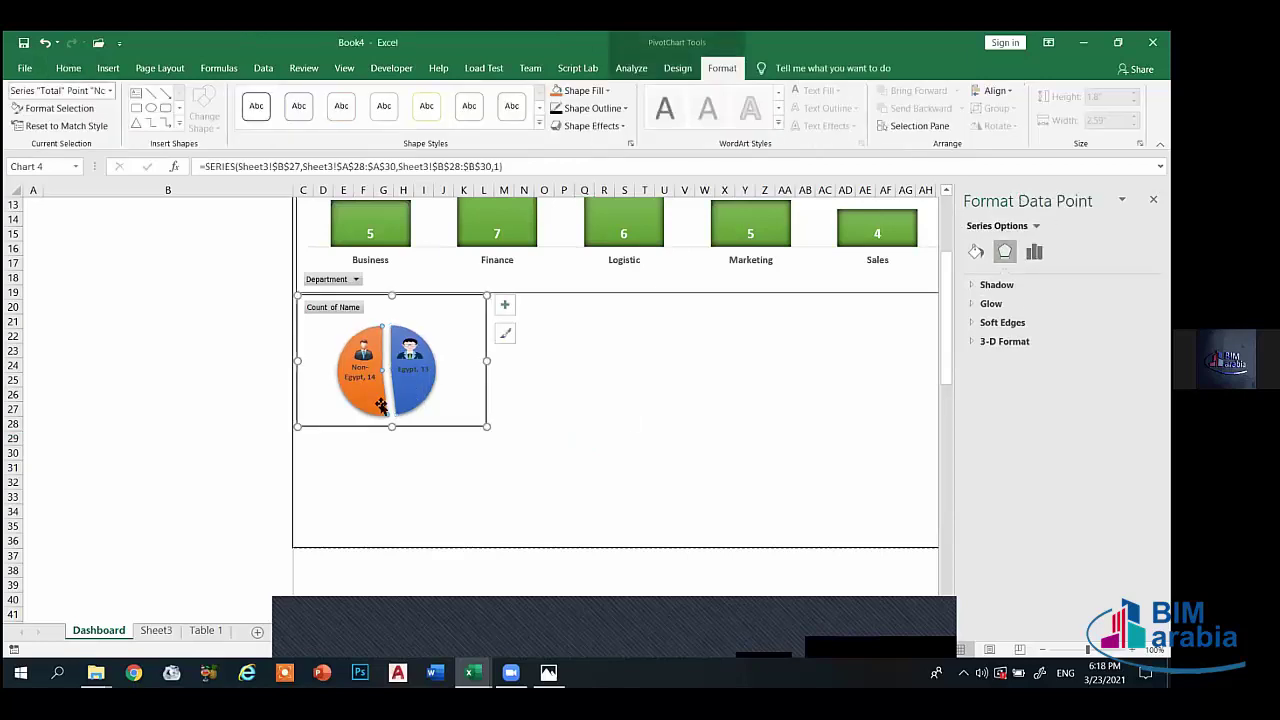
pyautogui.click(677, 68)
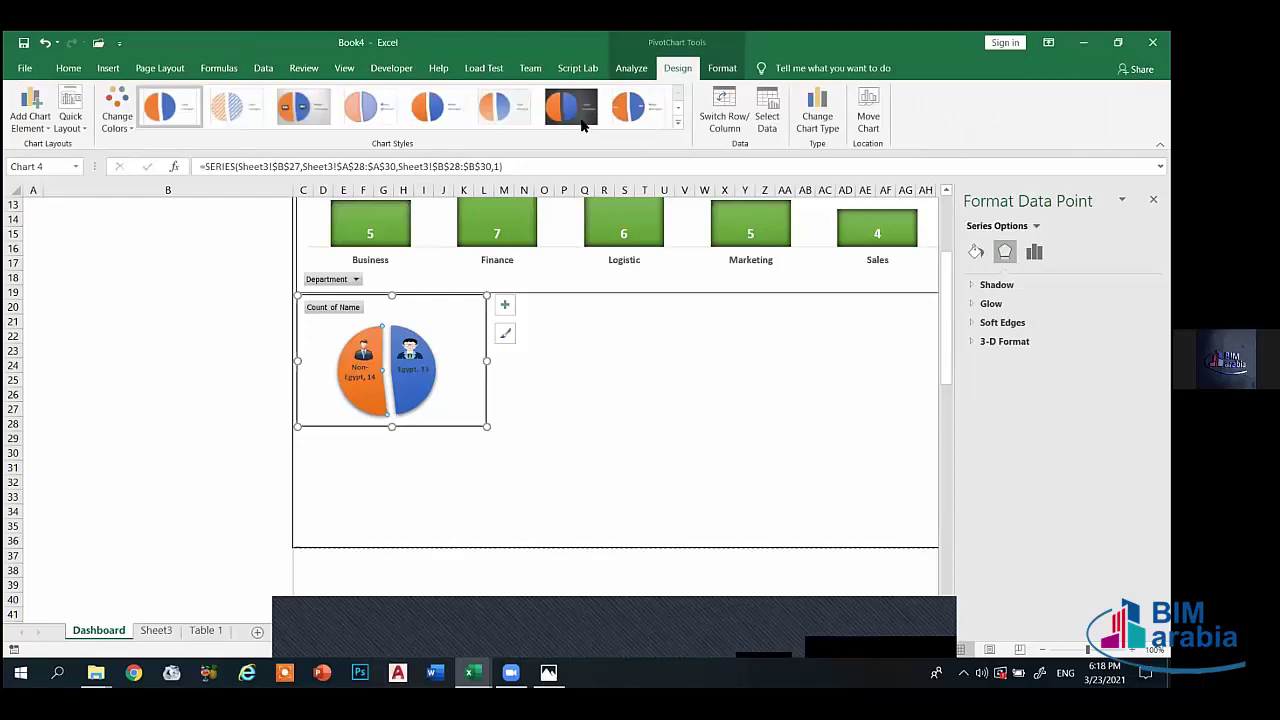
pyautogui.click(722, 68)
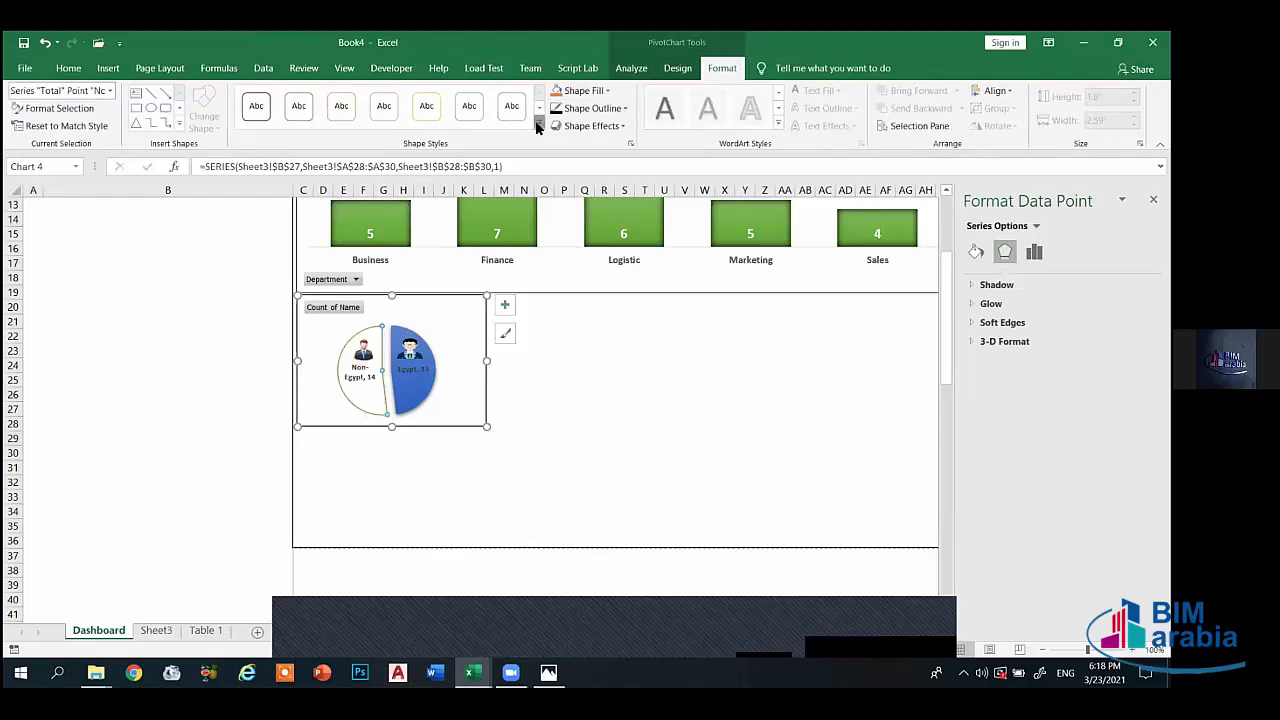
pyautogui.click(538, 124)
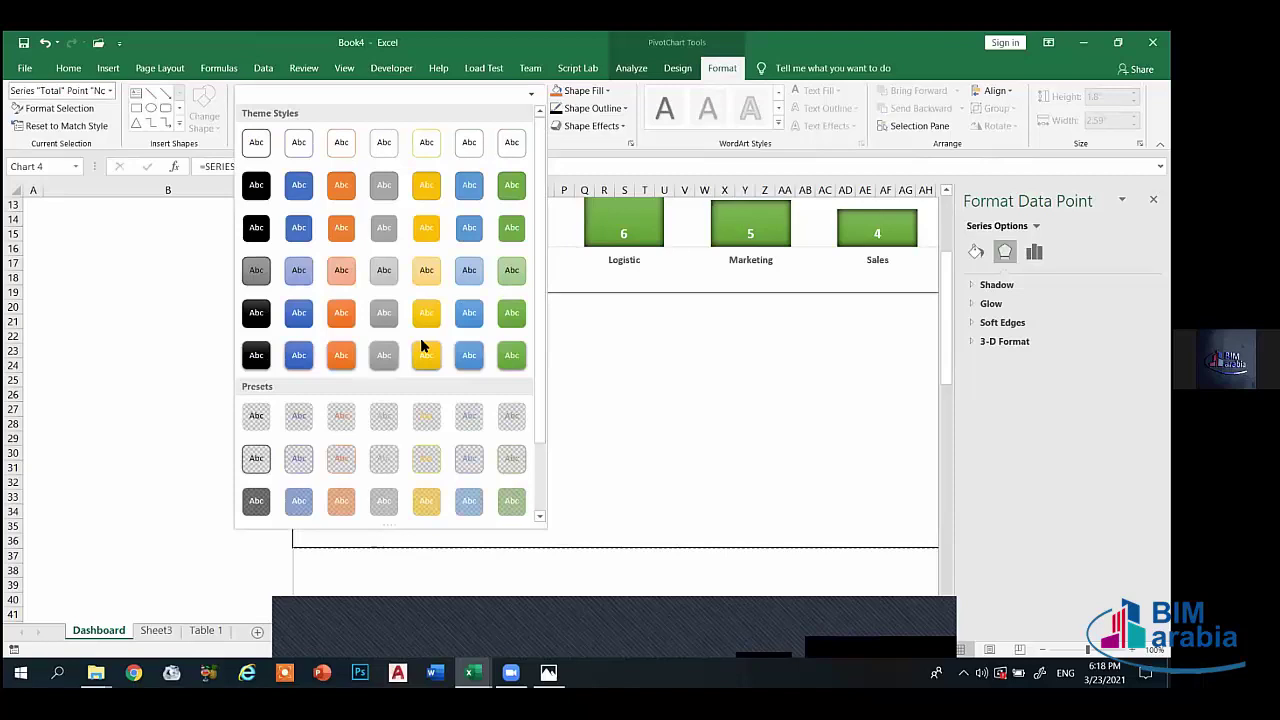
pyautogui.click(342, 355)
# - Apply the Intense Effect Green shape style to the Egypt slice
pyautogui.click(411, 405)
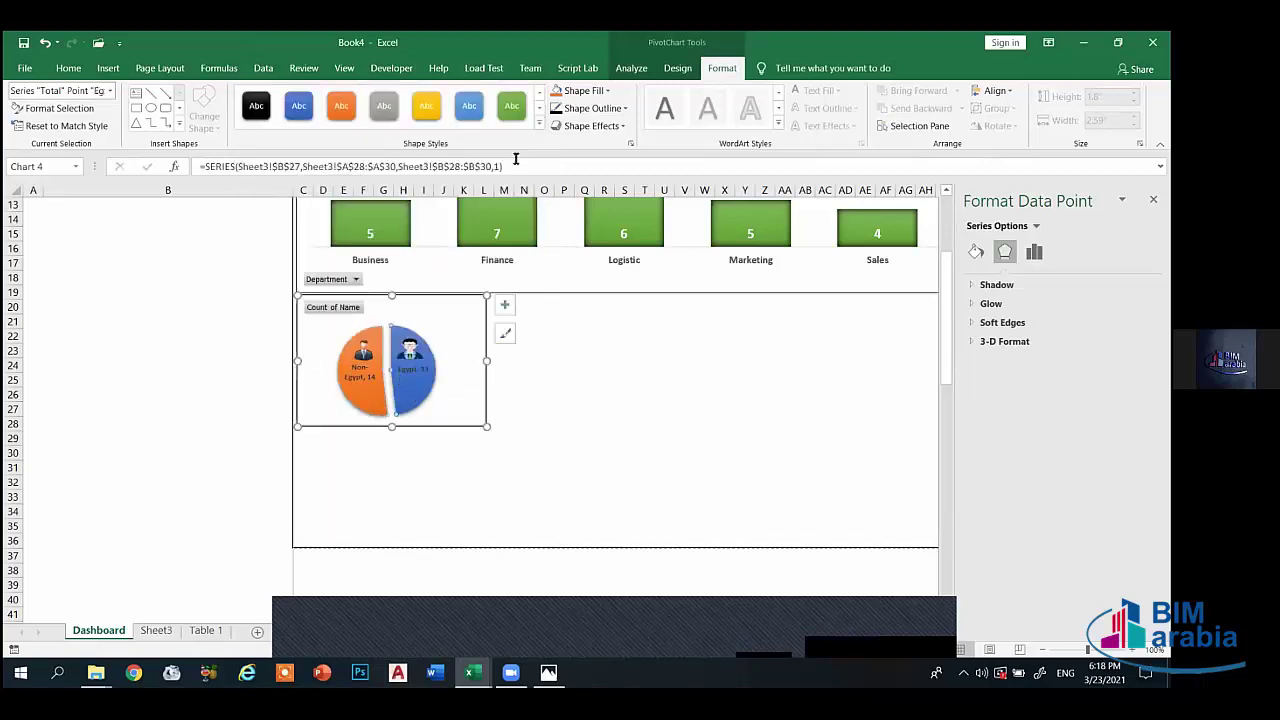
pyautogui.click(470, 110)
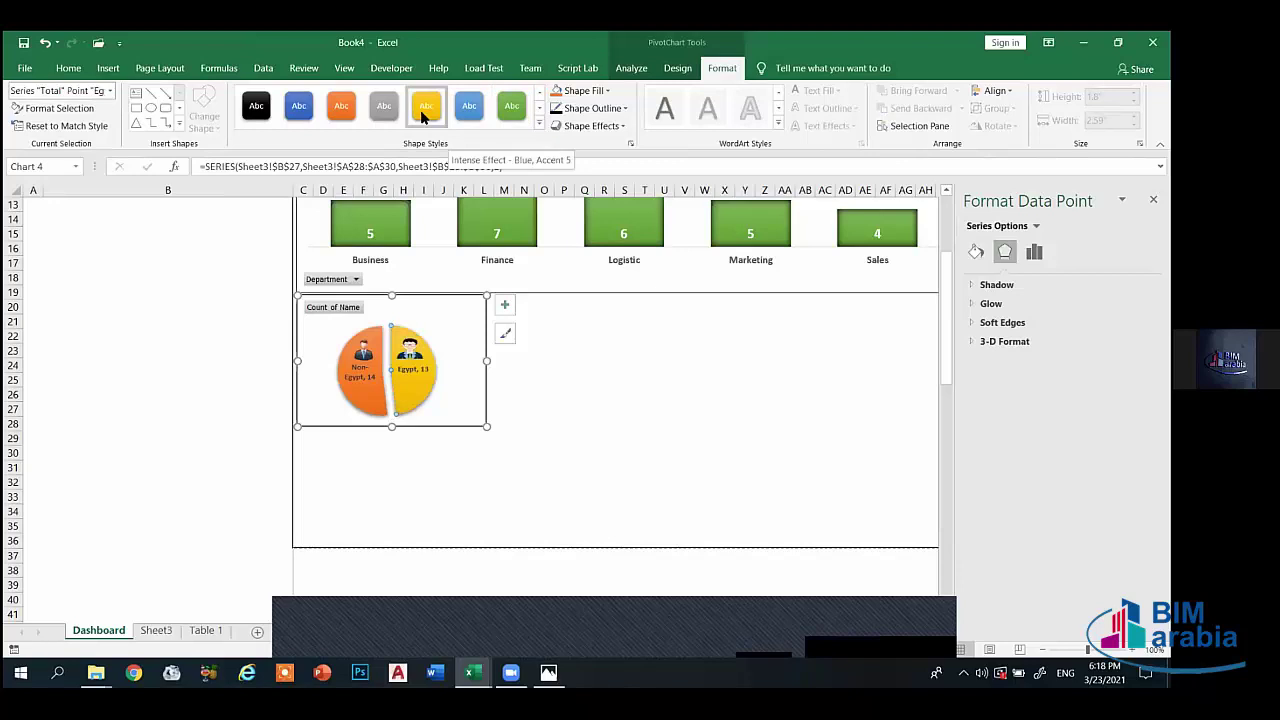
pyautogui.click(509, 113)
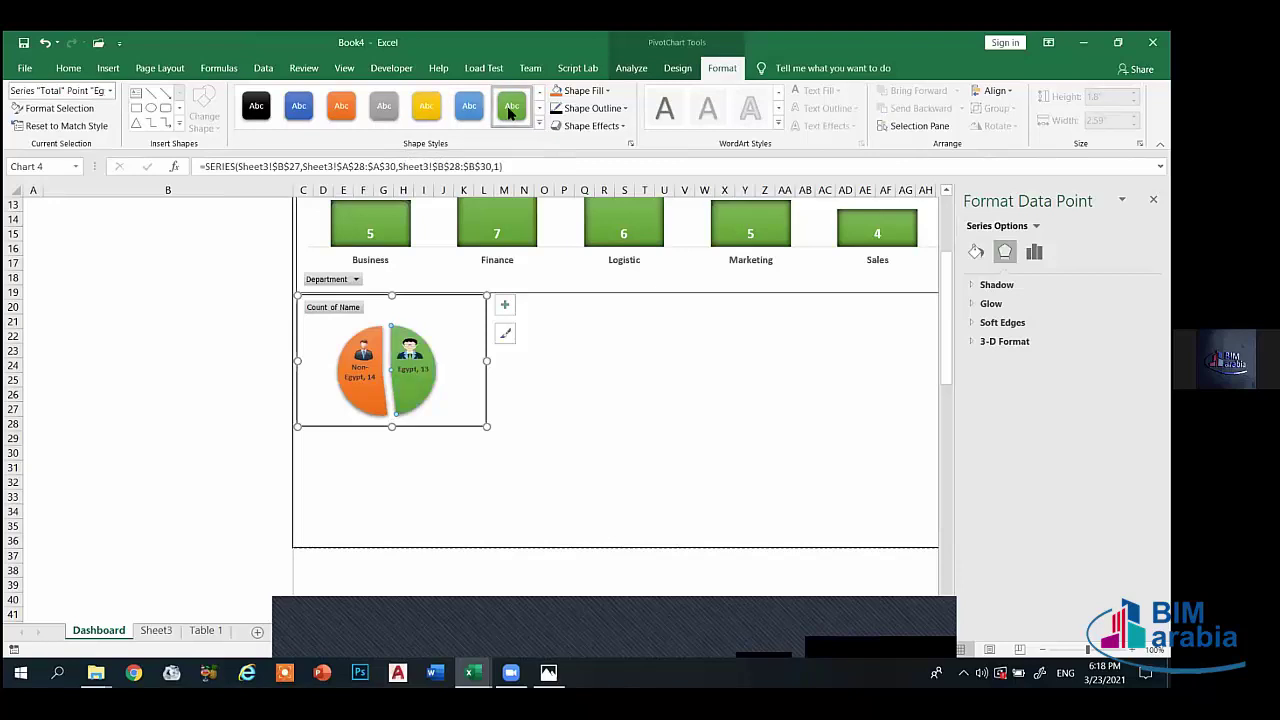
pyautogui.click(660, 455)
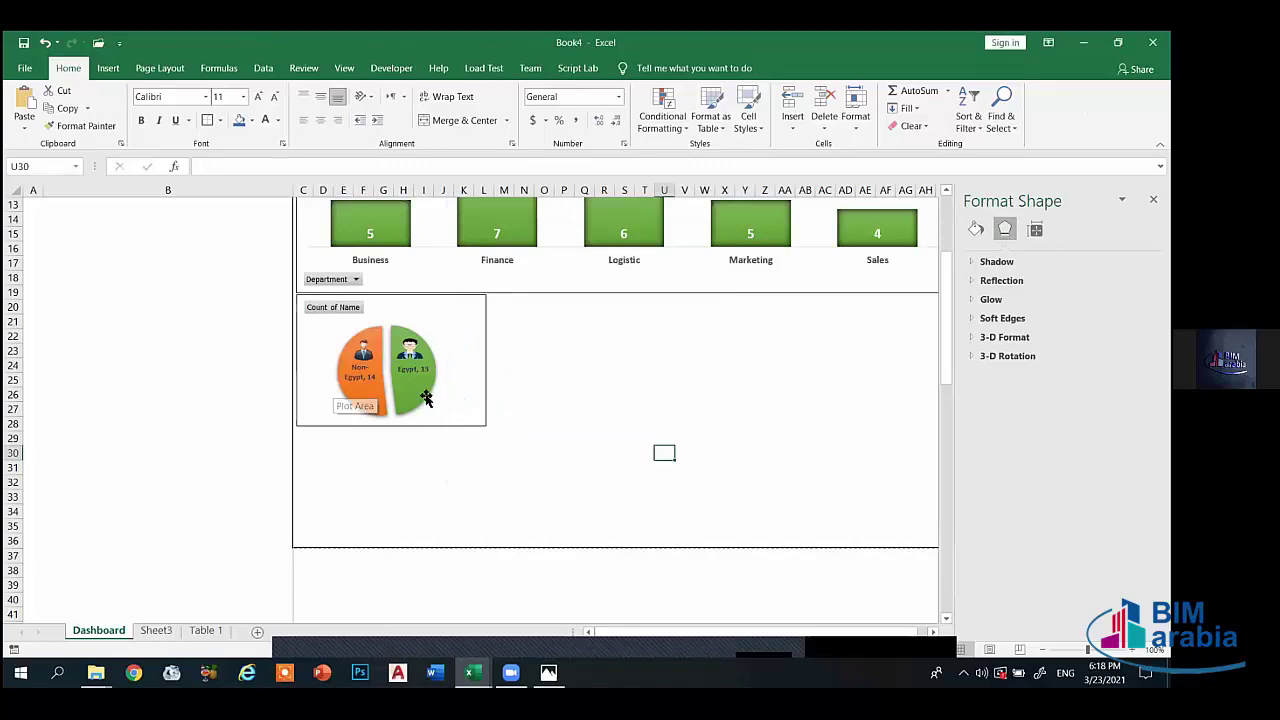
# - Delete the styled pie chart and both person icons from the Dashboard
pyautogui.click(432, 405)
pyautogui.click(484, 403)
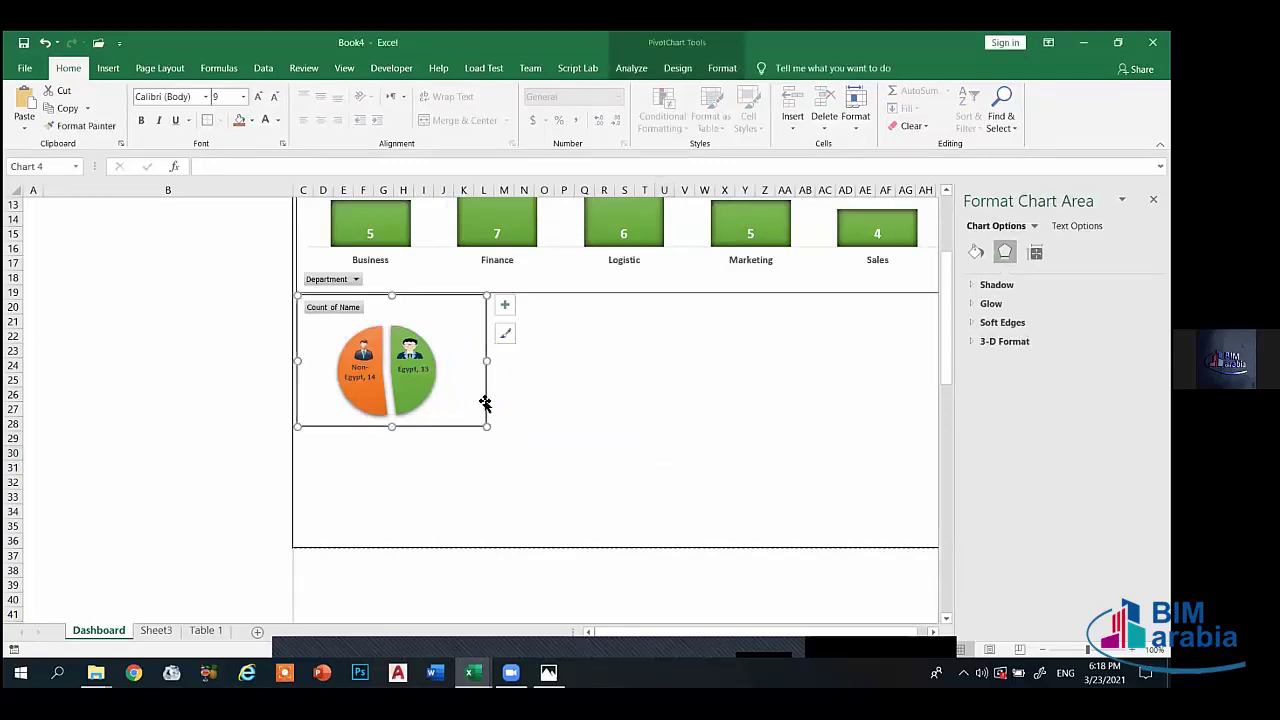
pyautogui.press('Delete')
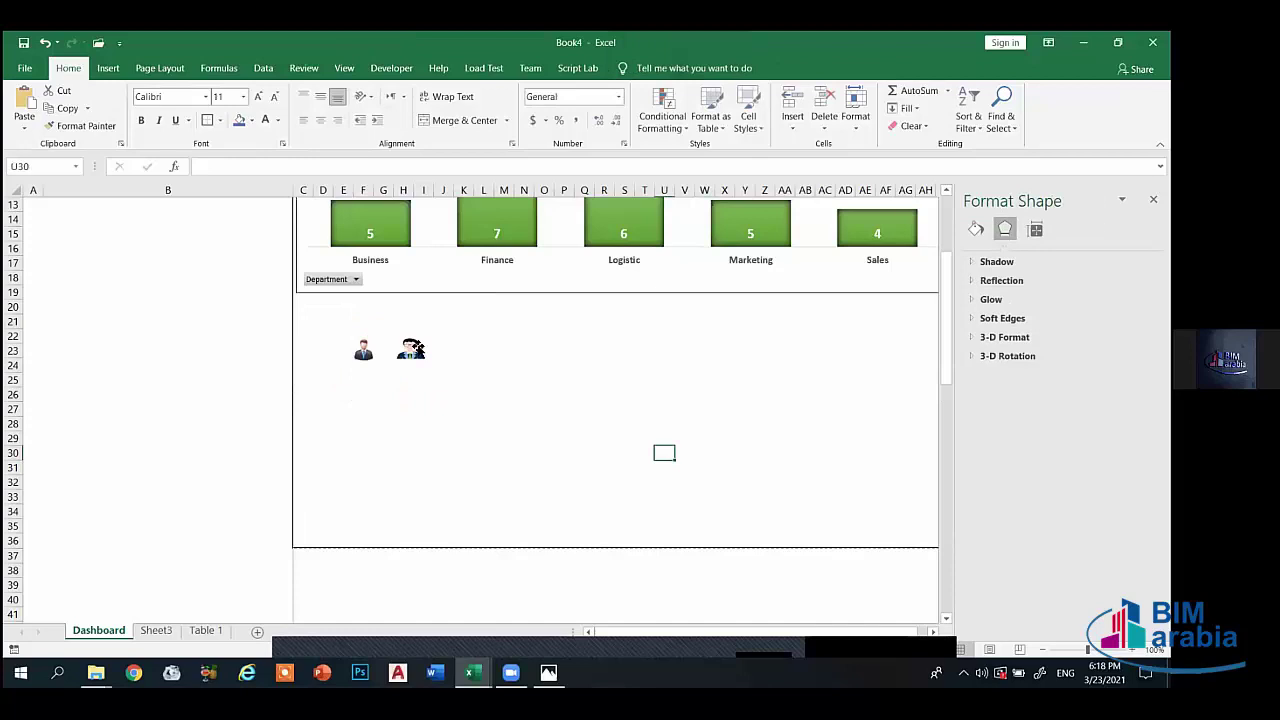
pyautogui.click(414, 345)
pyautogui.press('Delete')
pyautogui.click(363, 349)
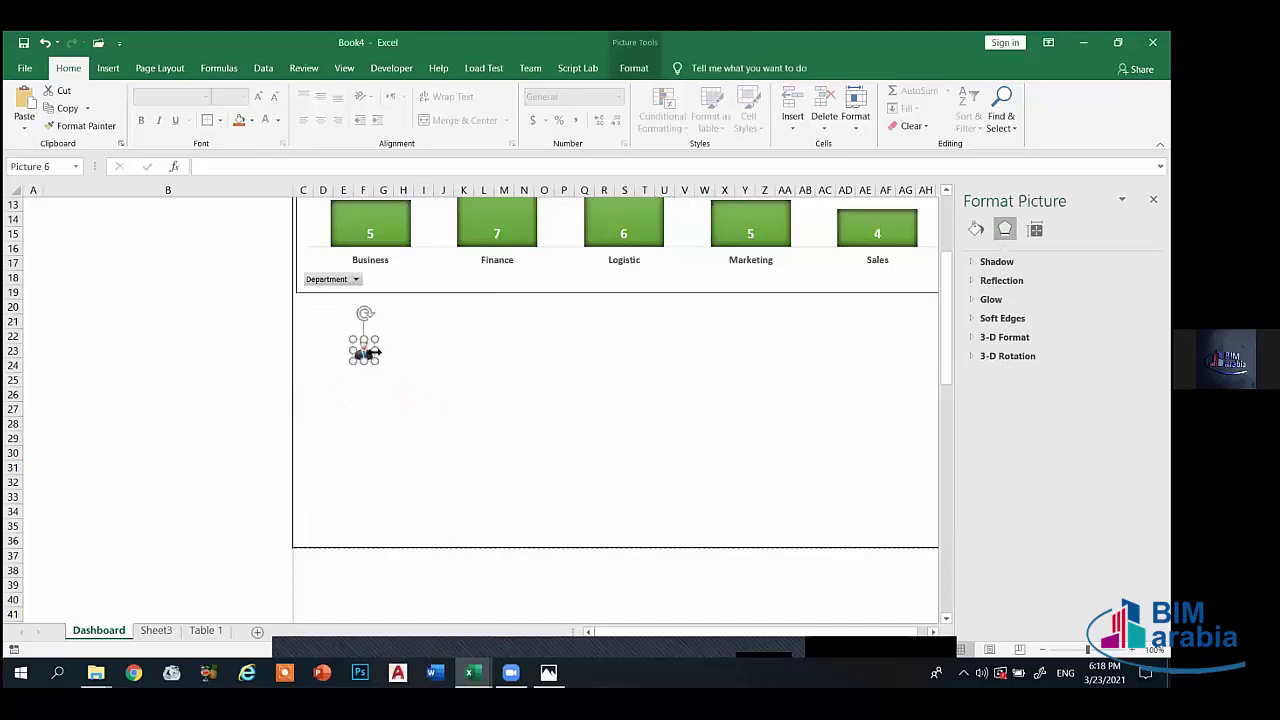
pyautogui.press('Delete')
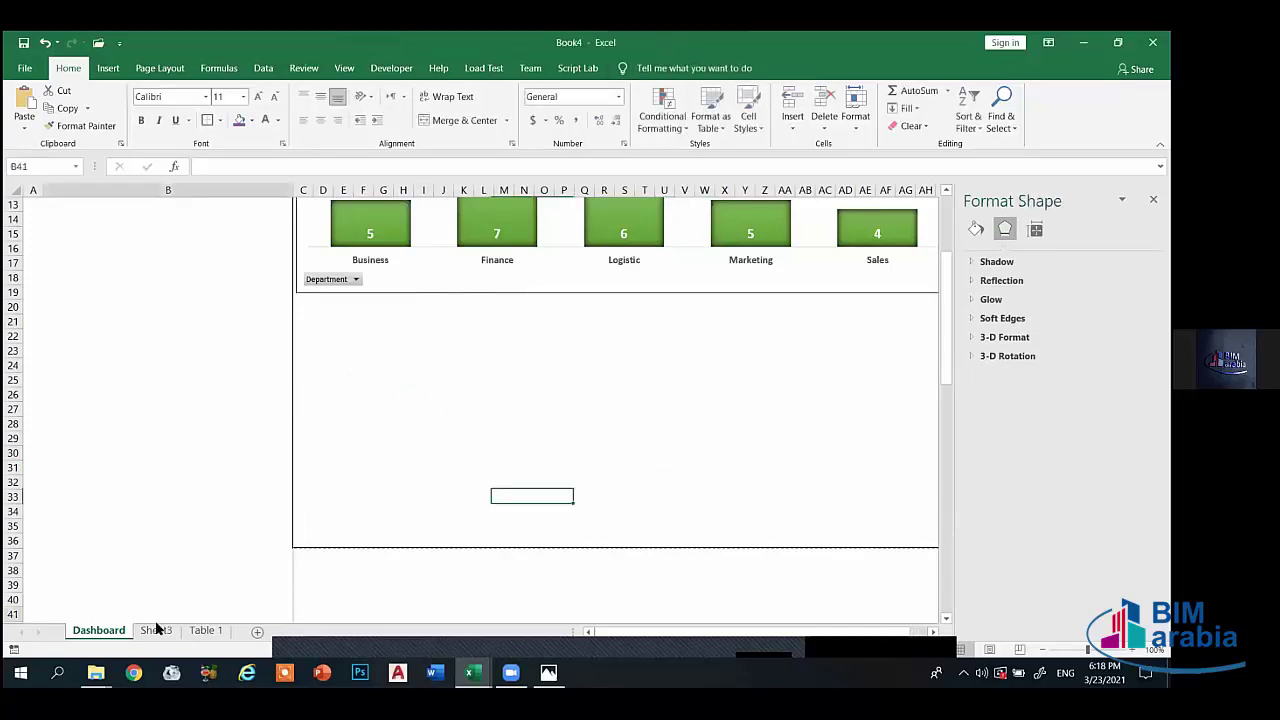
# - Copy the pie chart from Sheet3 and paste it just below the HEADCOUNT chart on Dashboard
pyautogui.click(158, 630)
pyautogui.click(528, 442)
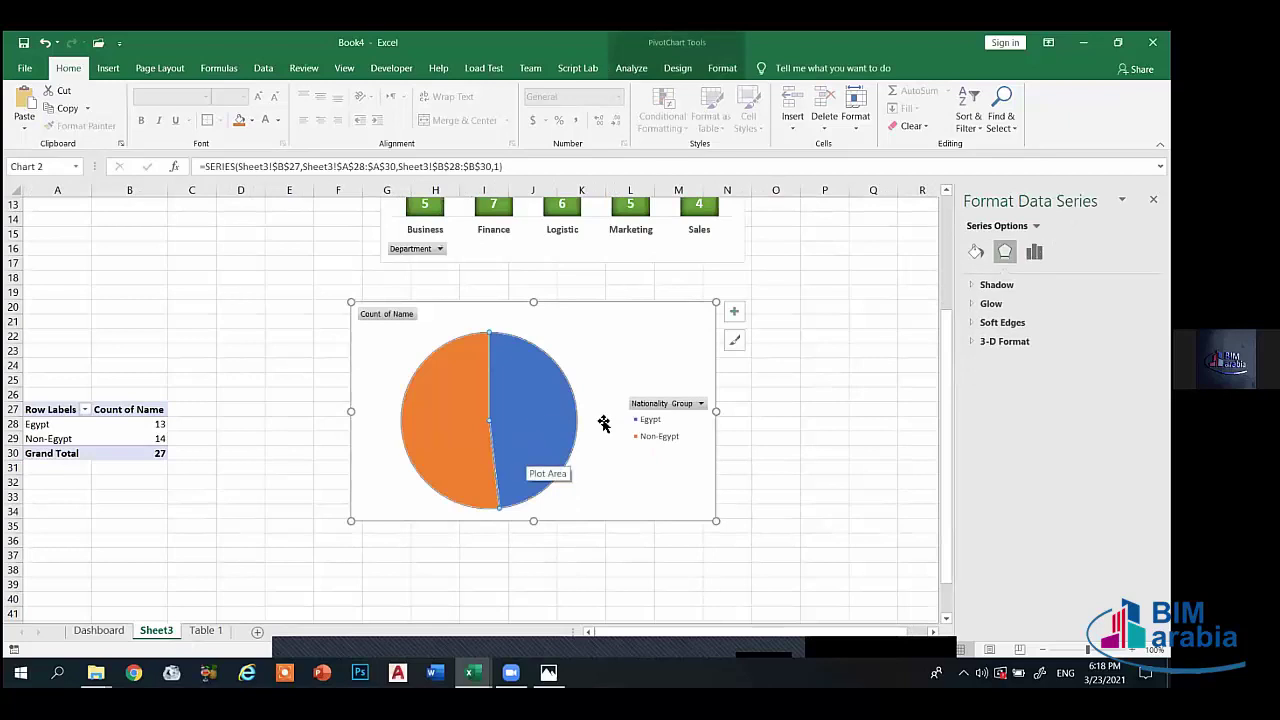
pyautogui.click(620, 520)
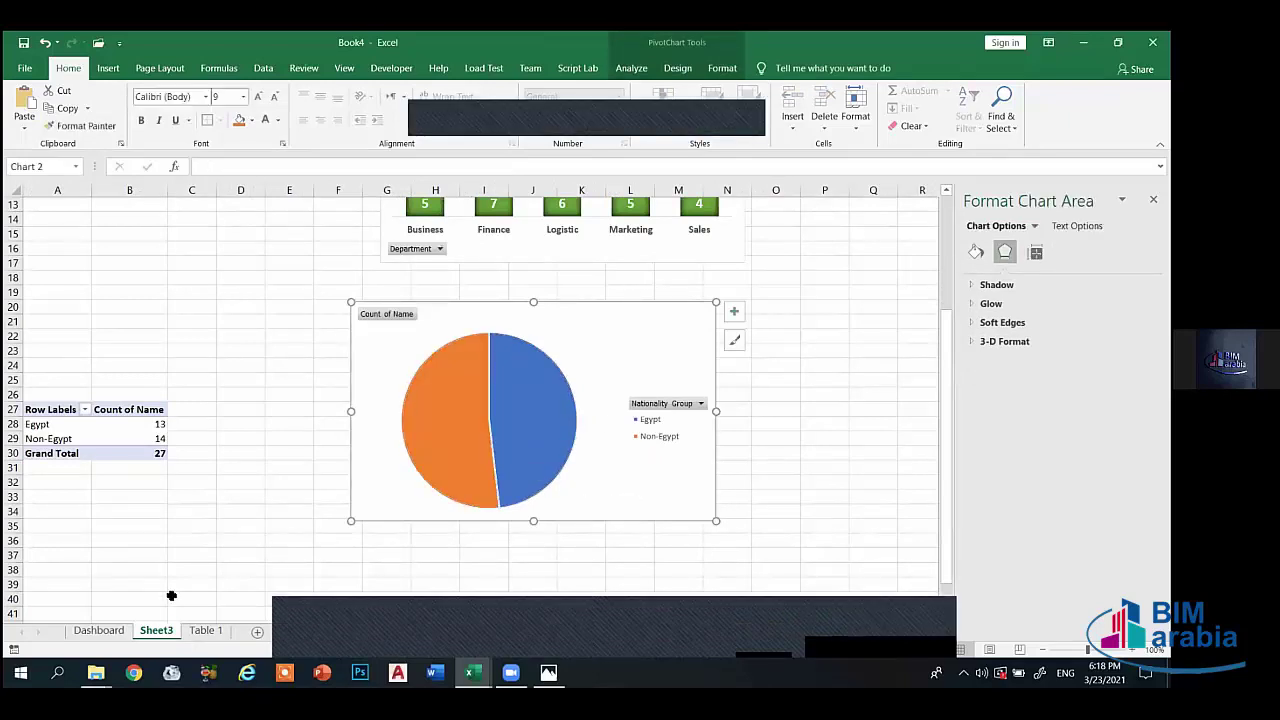
pyautogui.click(105, 630)
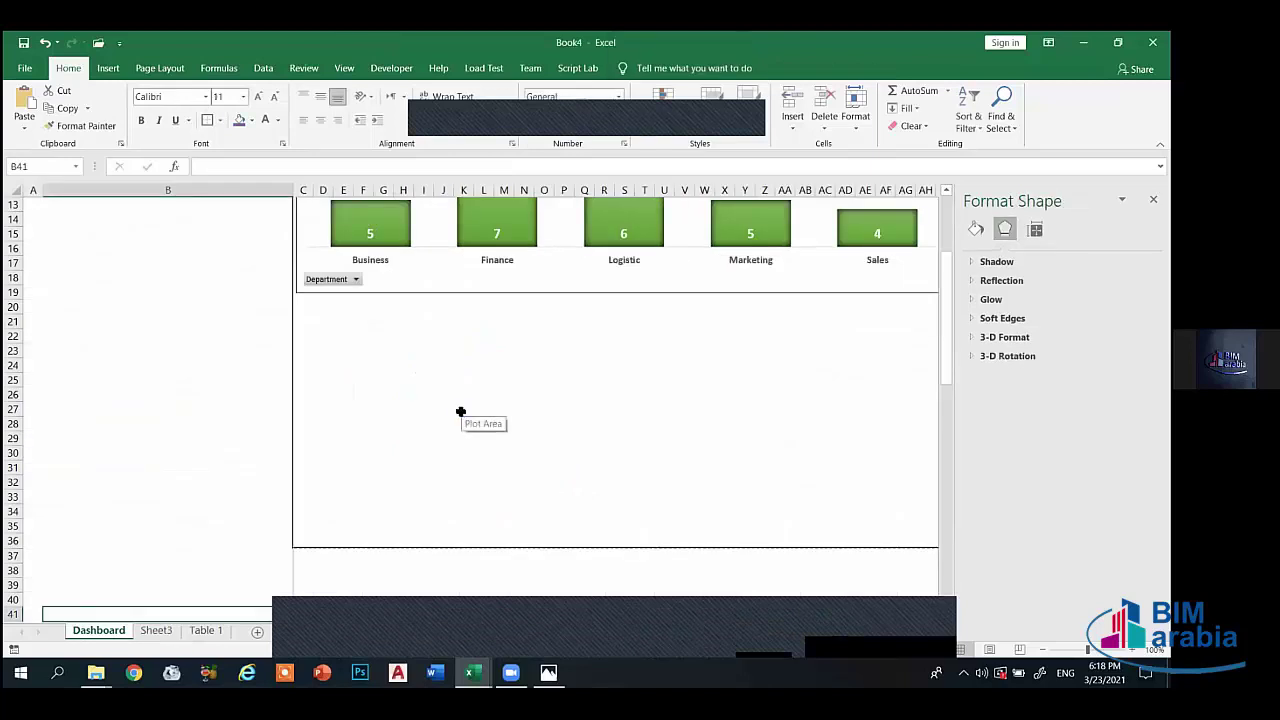
pyautogui.click(588, 369)
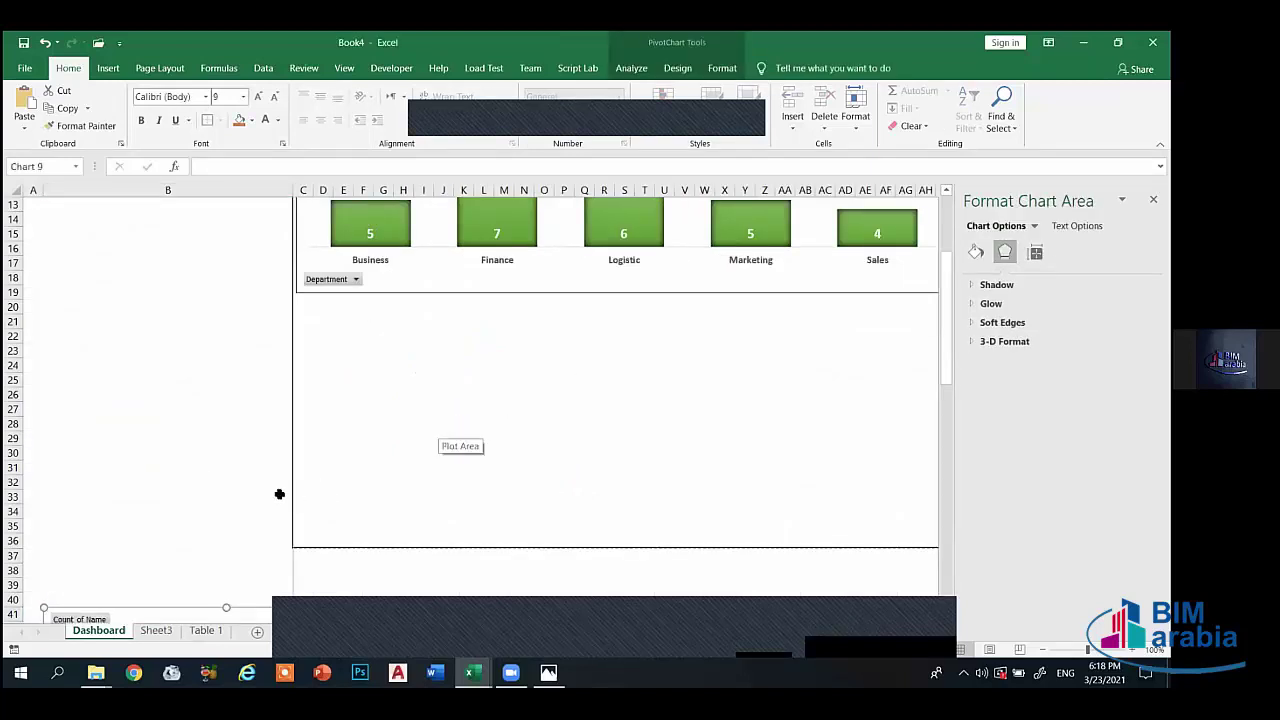
pyautogui.moveTo(326, 497)
pyautogui.mouseDown()
pyautogui.moveTo(497, 446)
pyautogui.moveTo(534, 449)
pyautogui.mouseUp()
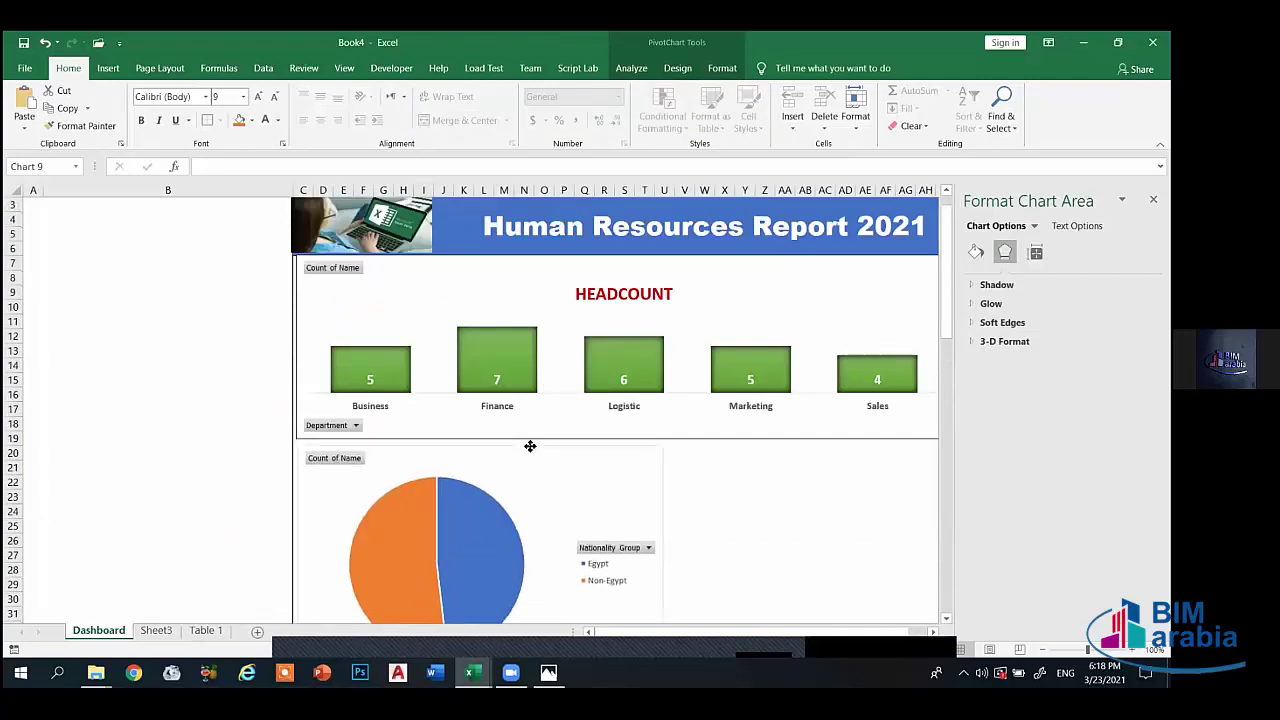
# - Remove the Nationality Group legend and resize the pie chart much smaller
pyautogui.scroll(-2, 600, 437)
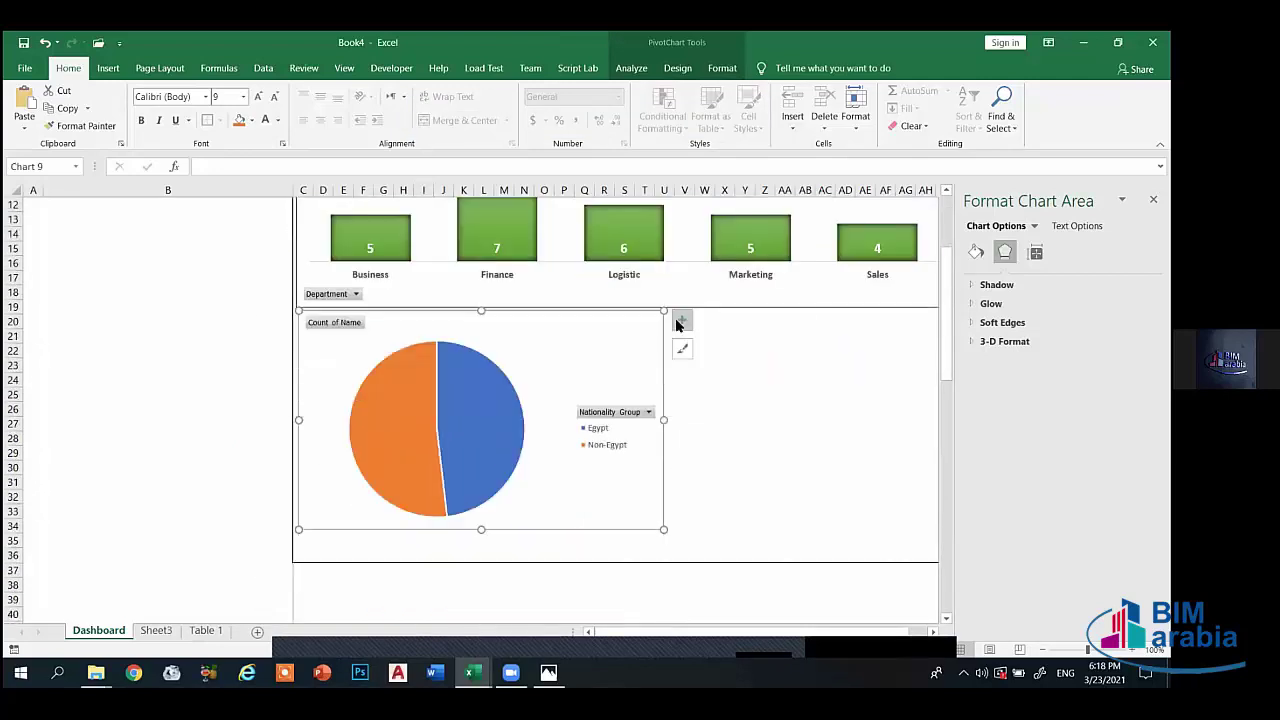
pyautogui.click(681, 320)
pyautogui.click(715, 370)
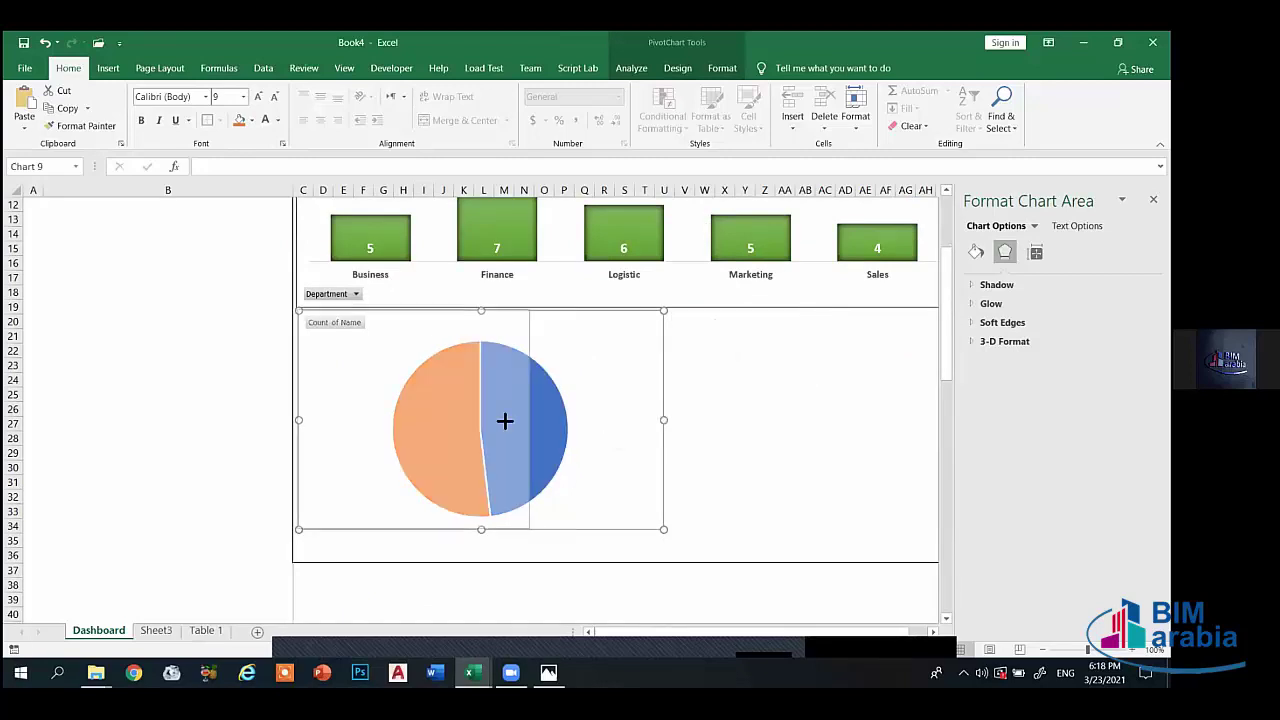
pyautogui.moveTo(664, 420); pyautogui.dragTo(465, 420)
pyautogui.moveTo(382, 530)
pyautogui.mouseDown()
pyautogui.moveTo(385, 405)
pyautogui.moveTo(385, 436)
pyautogui.mouseUp()
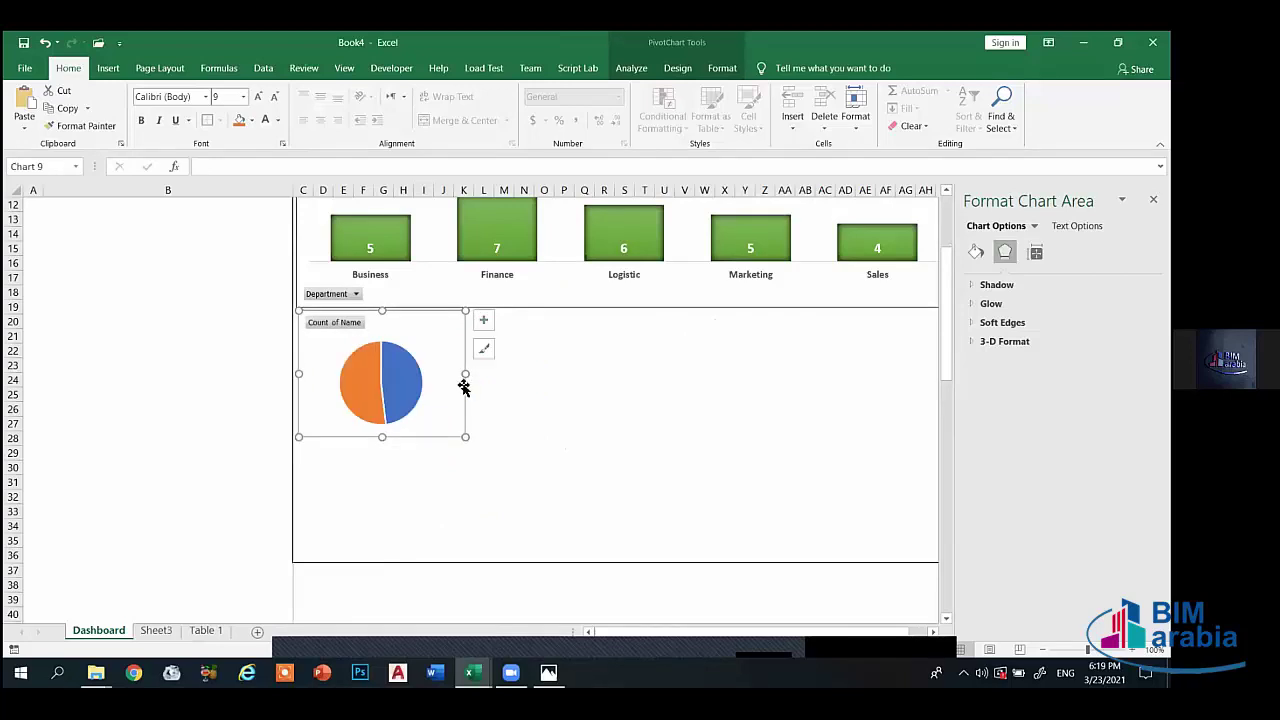
pyautogui.moveTo(467, 373); pyautogui.dragTo(497, 376)
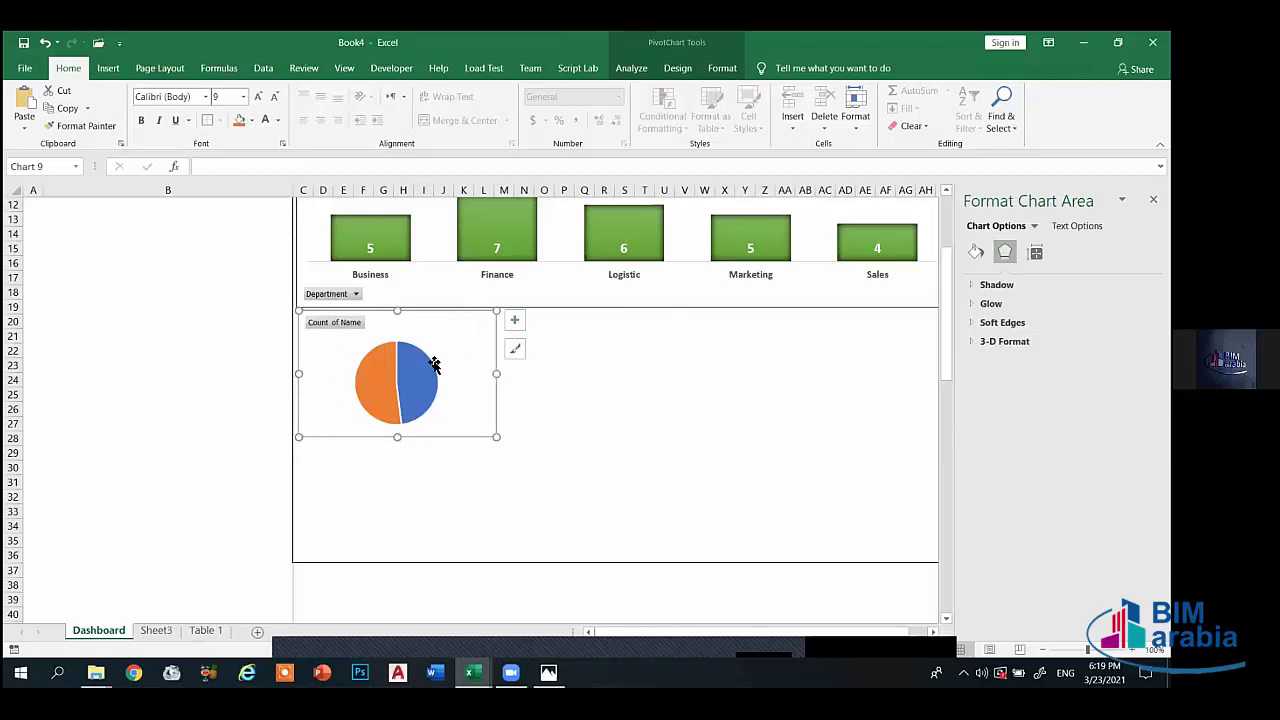
# - Select the pie series and Egypt slice, then dismiss the pie's shortcut menu
pyautogui.click(411, 383)
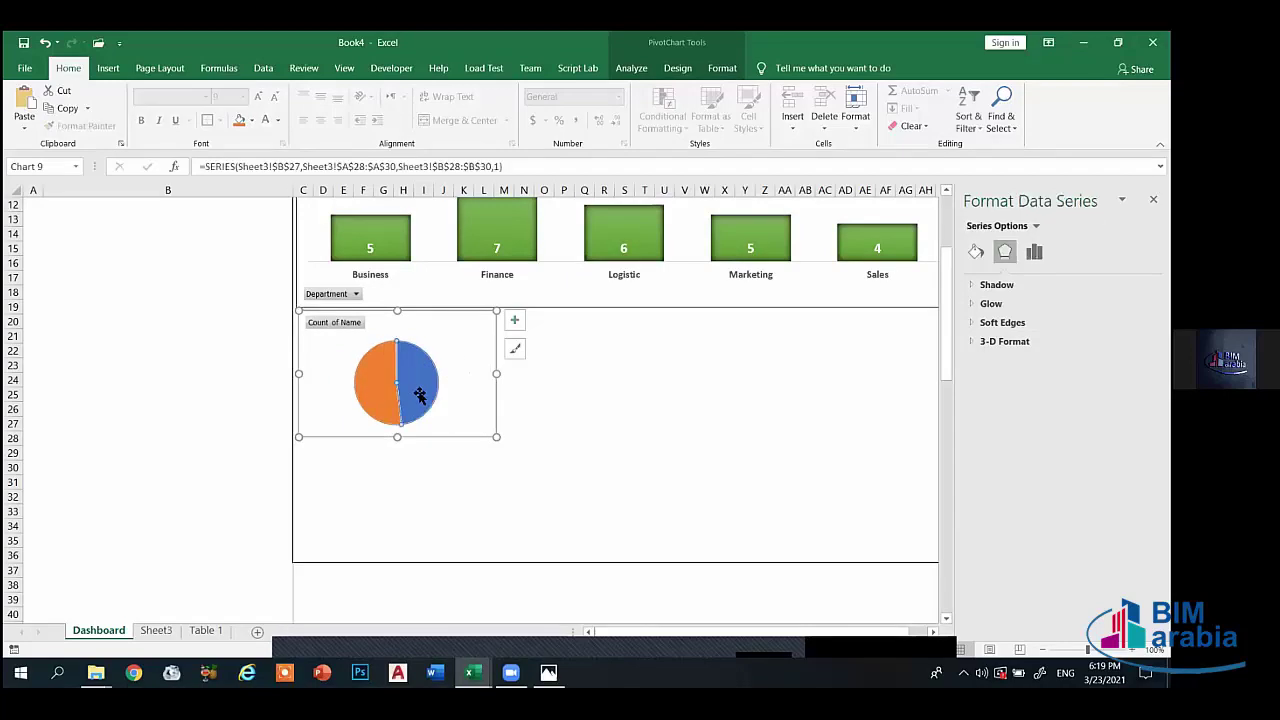
pyautogui.click(422, 375)
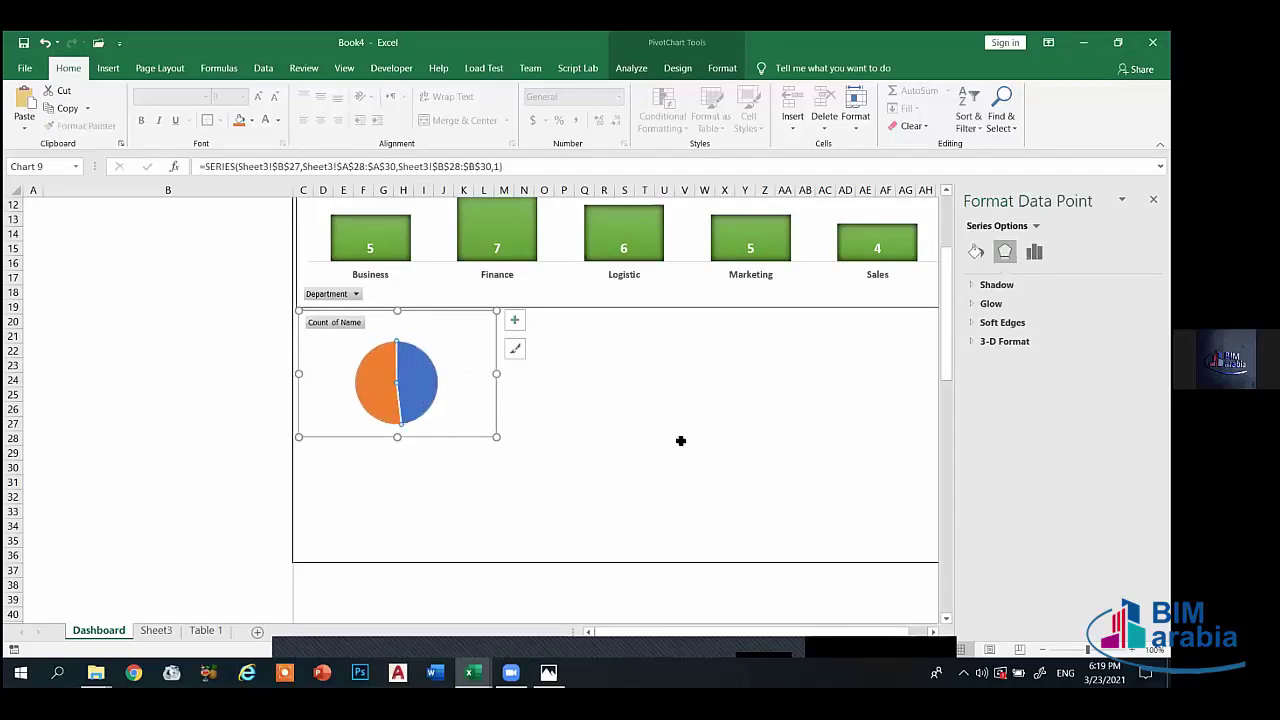
pyautogui.click(397, 494)
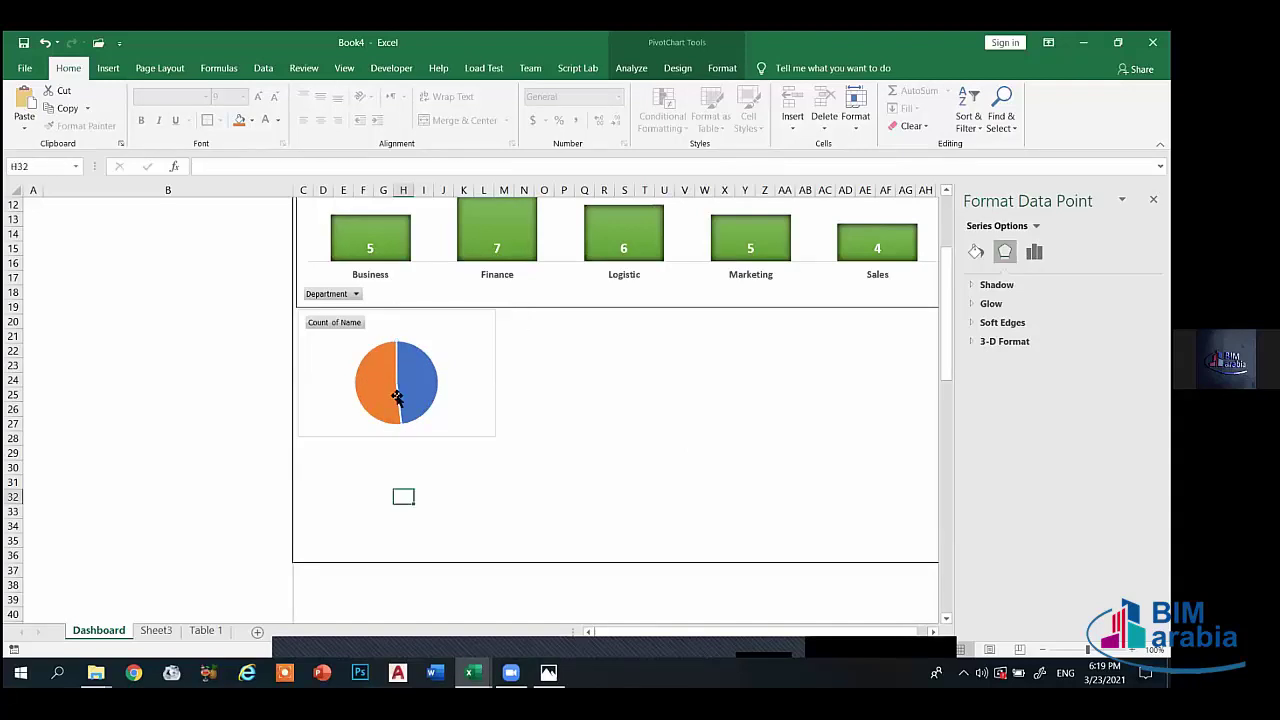
pyautogui.click(397, 398)
pyautogui.rightClick(409, 368)
pyautogui.press('Escape')
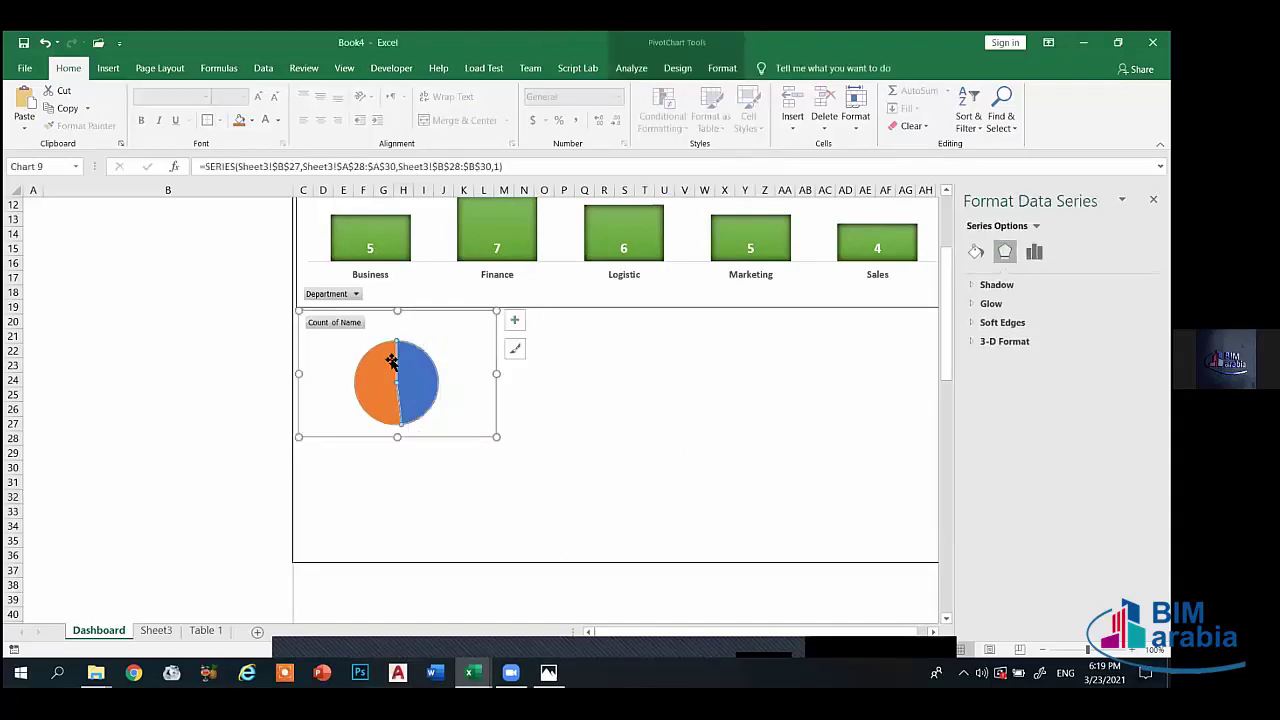
pyautogui.click(418, 505)
# - View the pie's Format Data Series fill and effects settings, close the pane, and dismiss the shortcut menu
pyautogui.click(409, 376)
pyautogui.rightClick(409, 378)
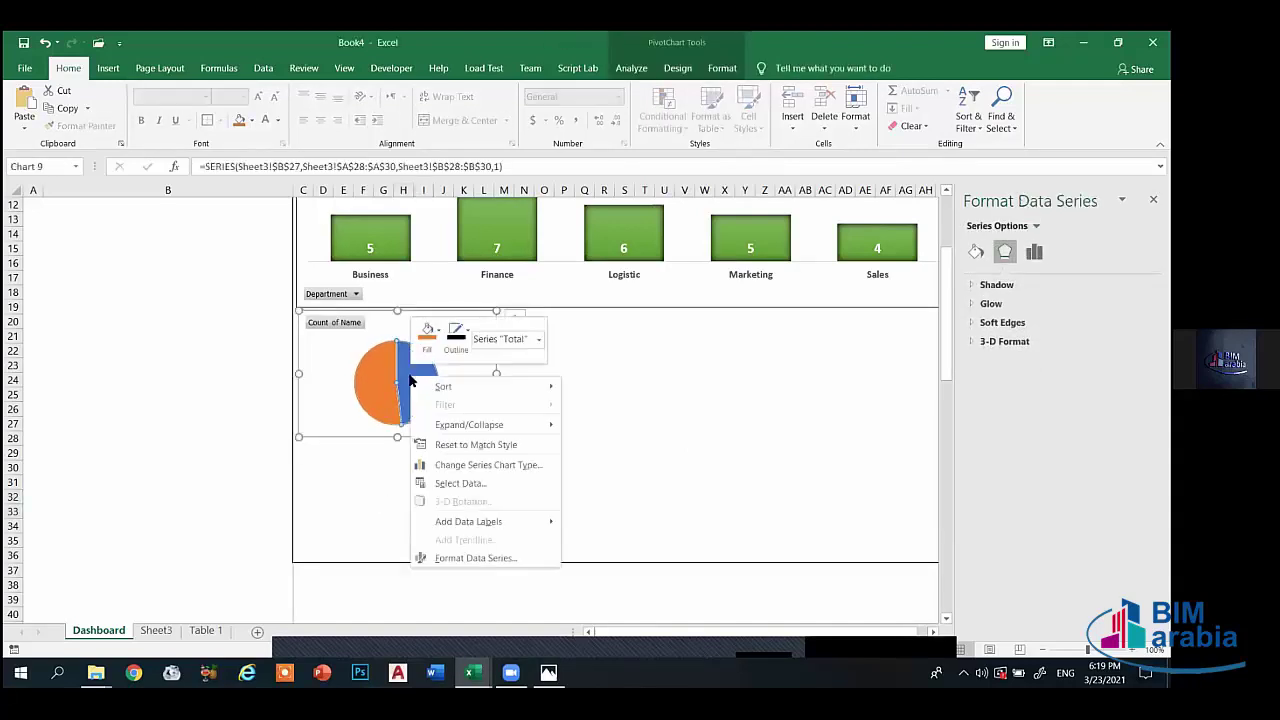
pyautogui.click(491, 558)
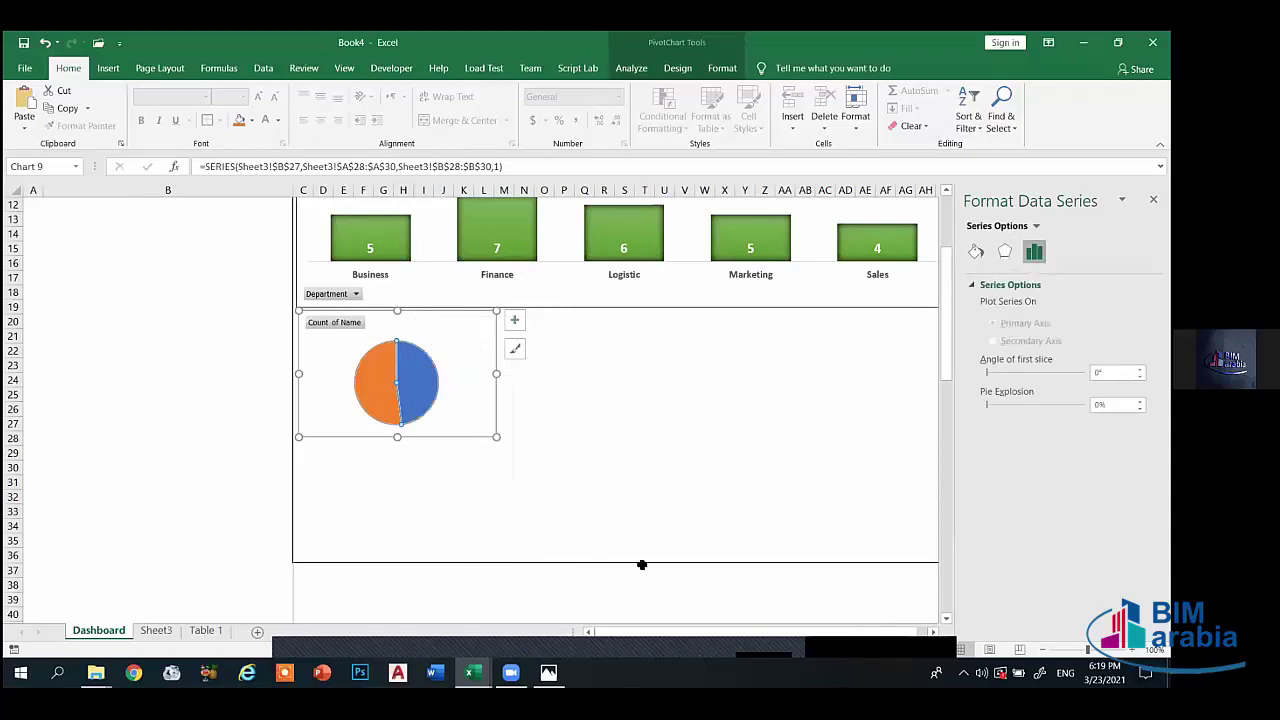
pyautogui.click(979, 253)
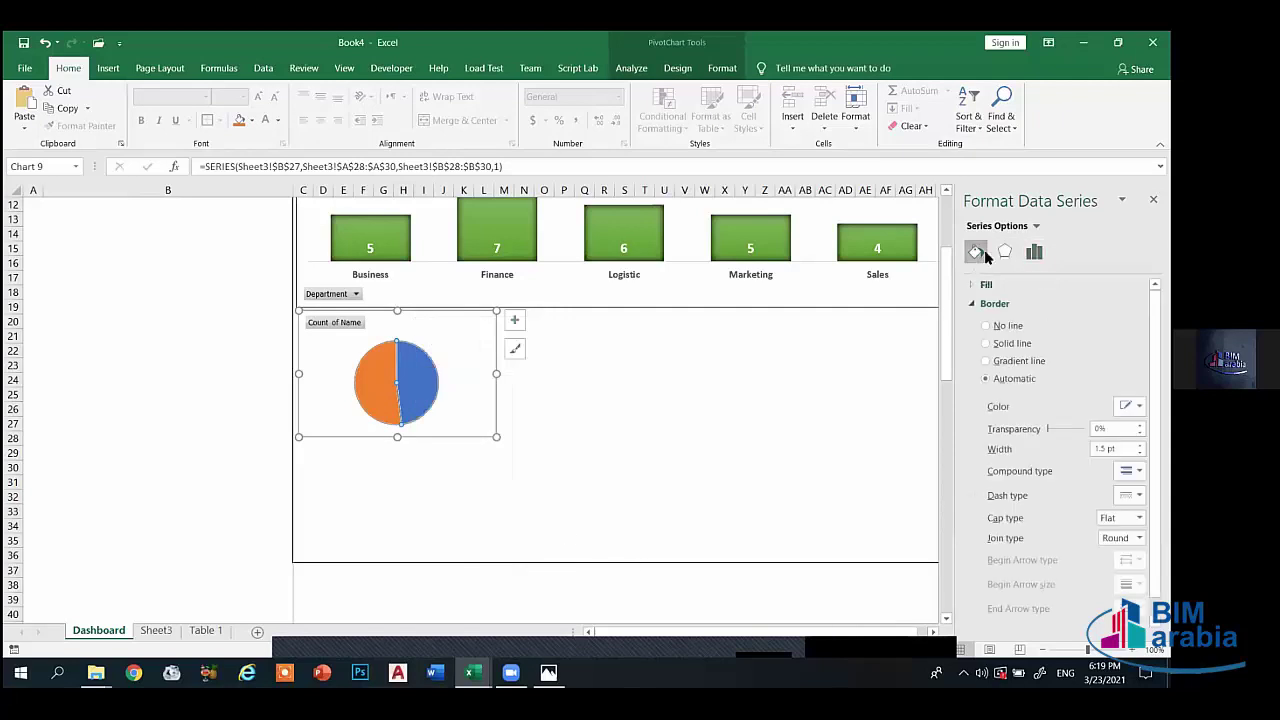
pyautogui.click(1005, 251)
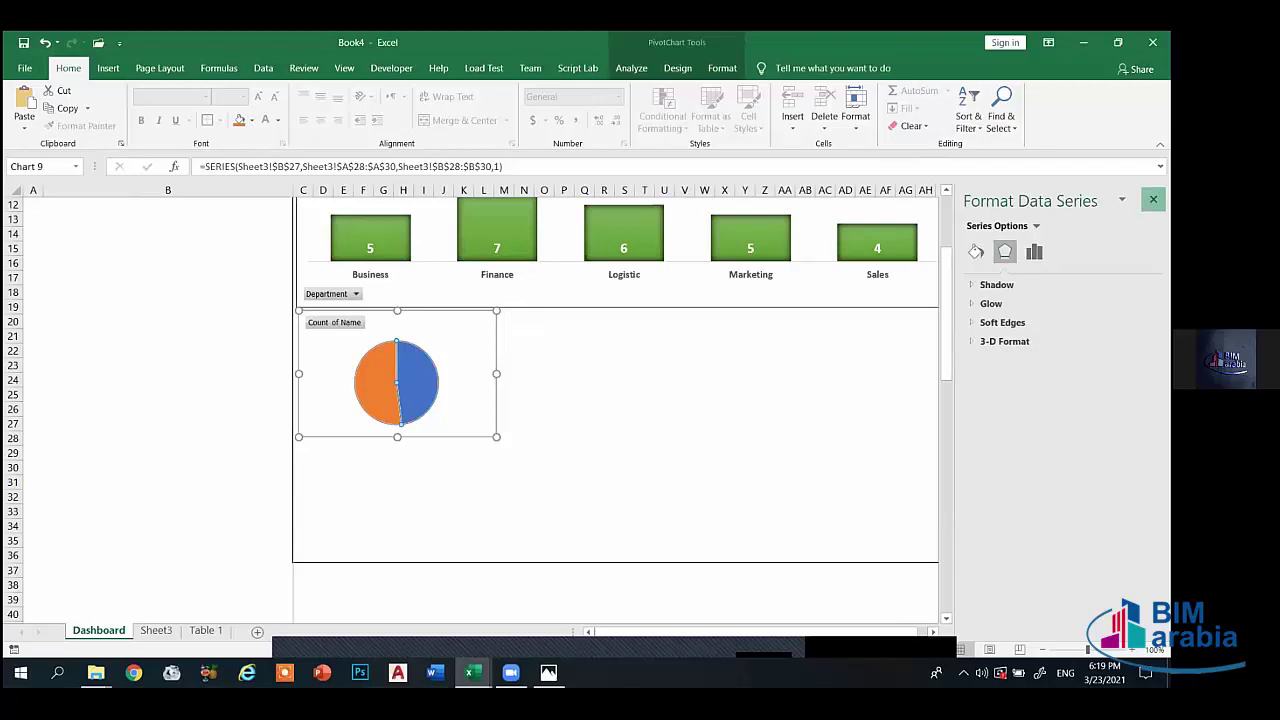
pyautogui.click(1153, 199)
pyautogui.click(455, 374)
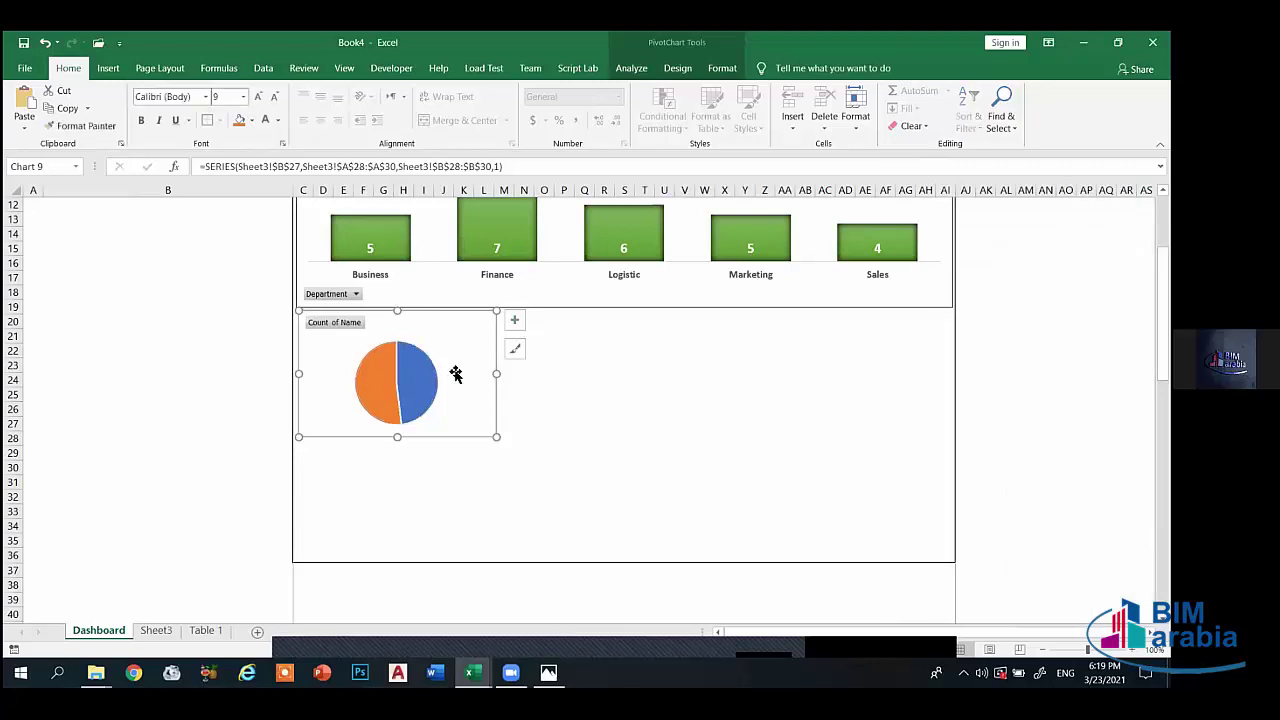
pyautogui.click(431, 377)
pyautogui.click(458, 372)
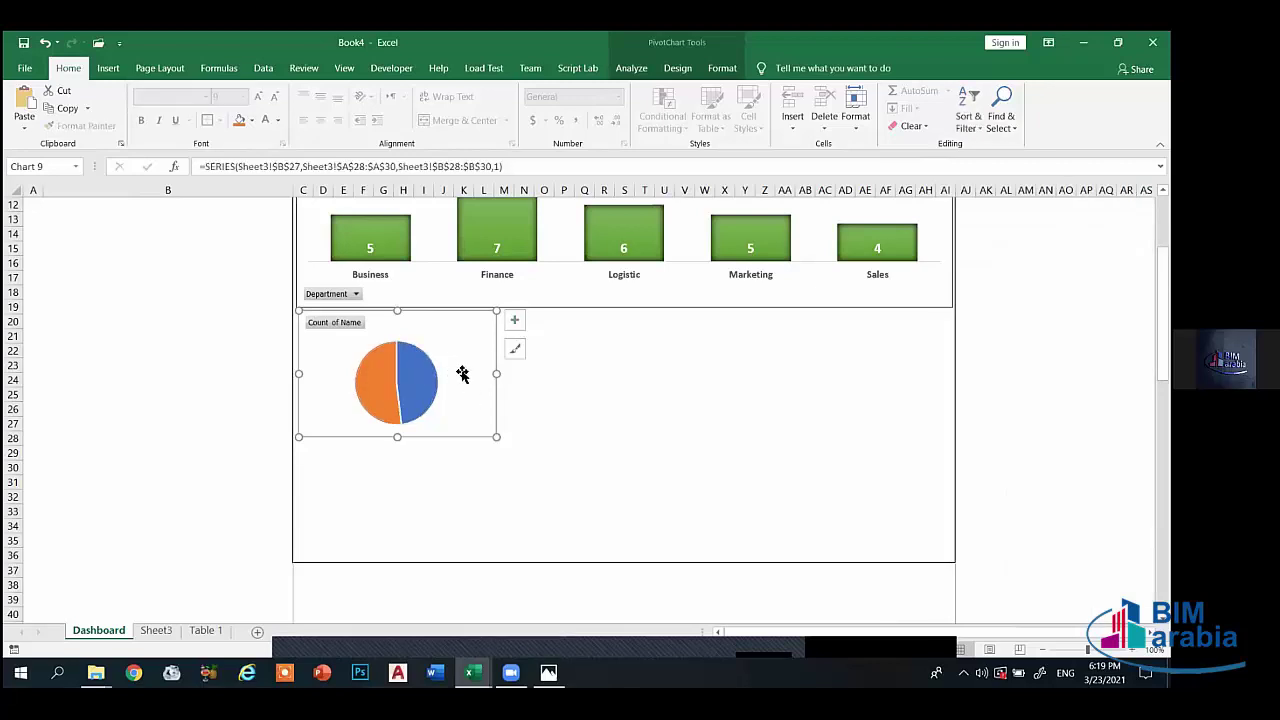
pyautogui.rightClick(475, 393)
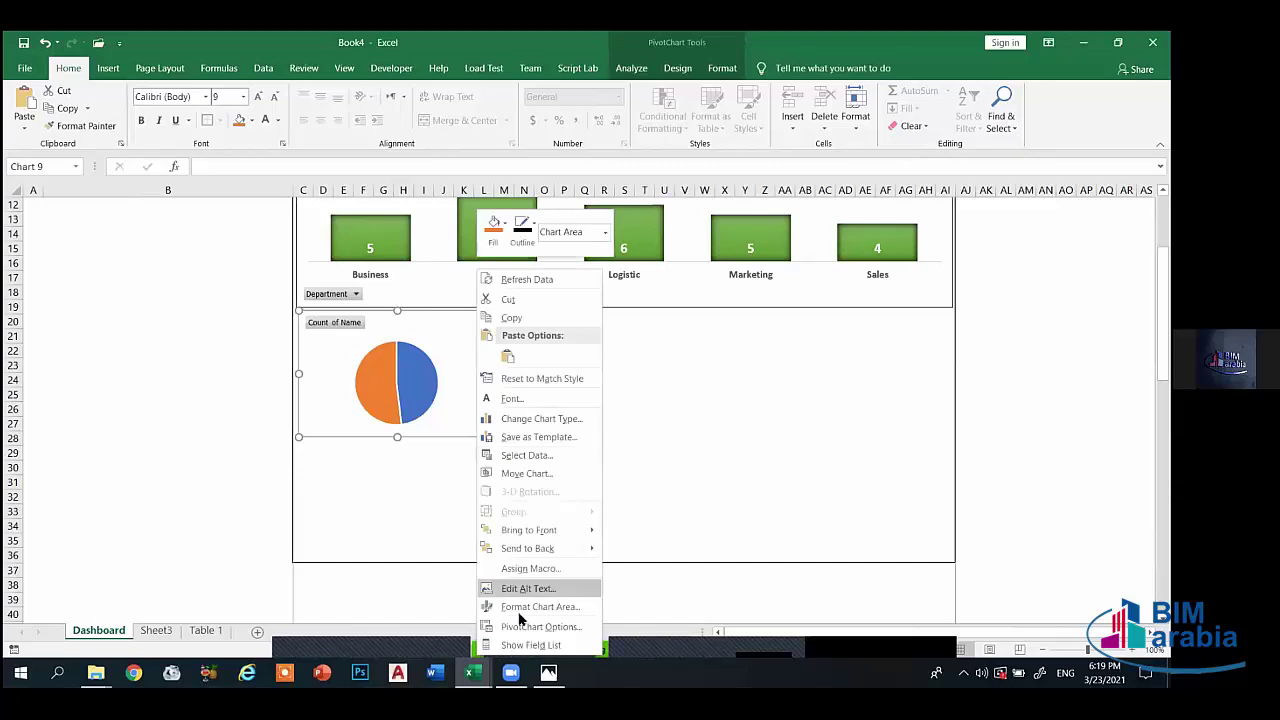
pyautogui.press('Escape')
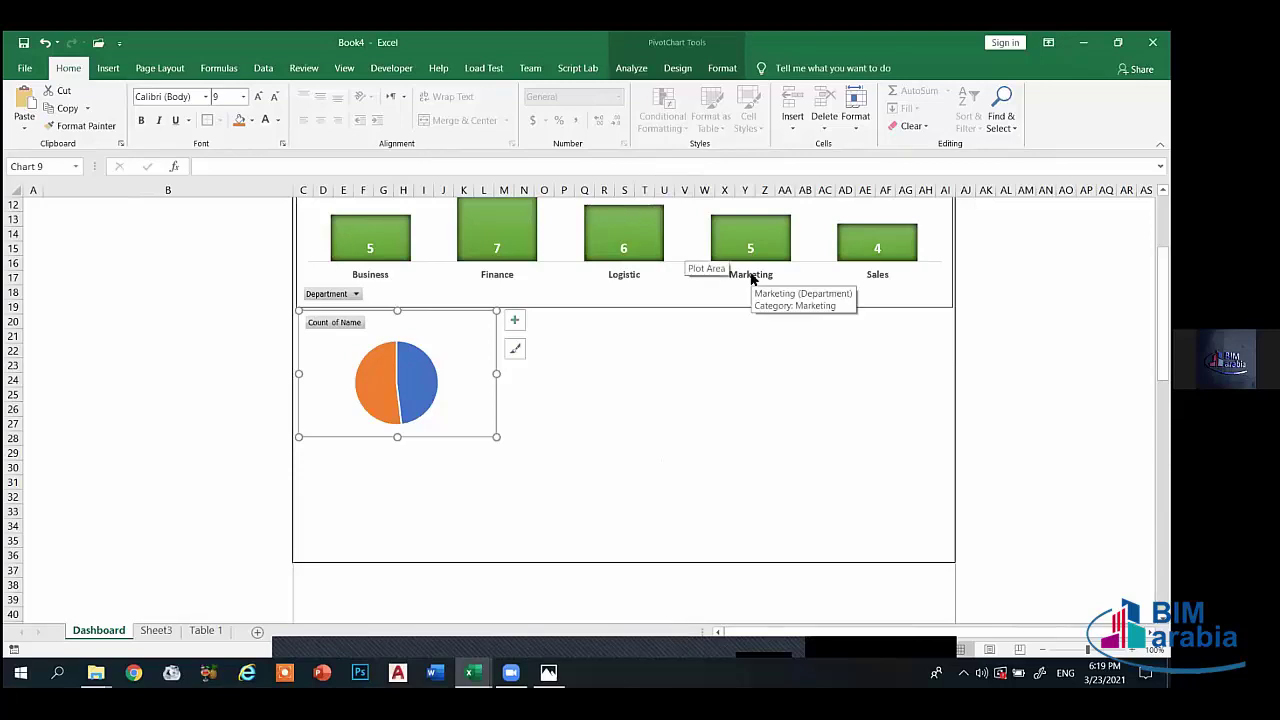
# - Add data labels showing the counts 14 and 13 to the nationality pie slices
pyautogui.click(631, 68)
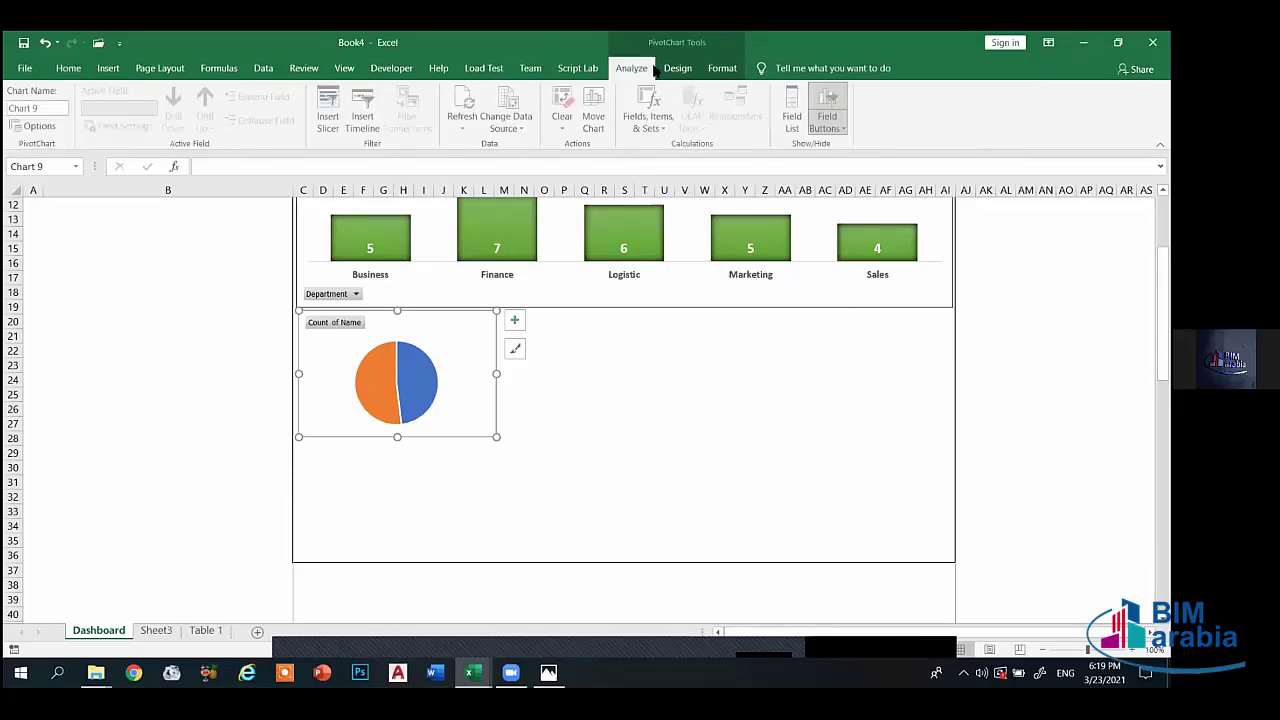
pyautogui.click(677, 68)
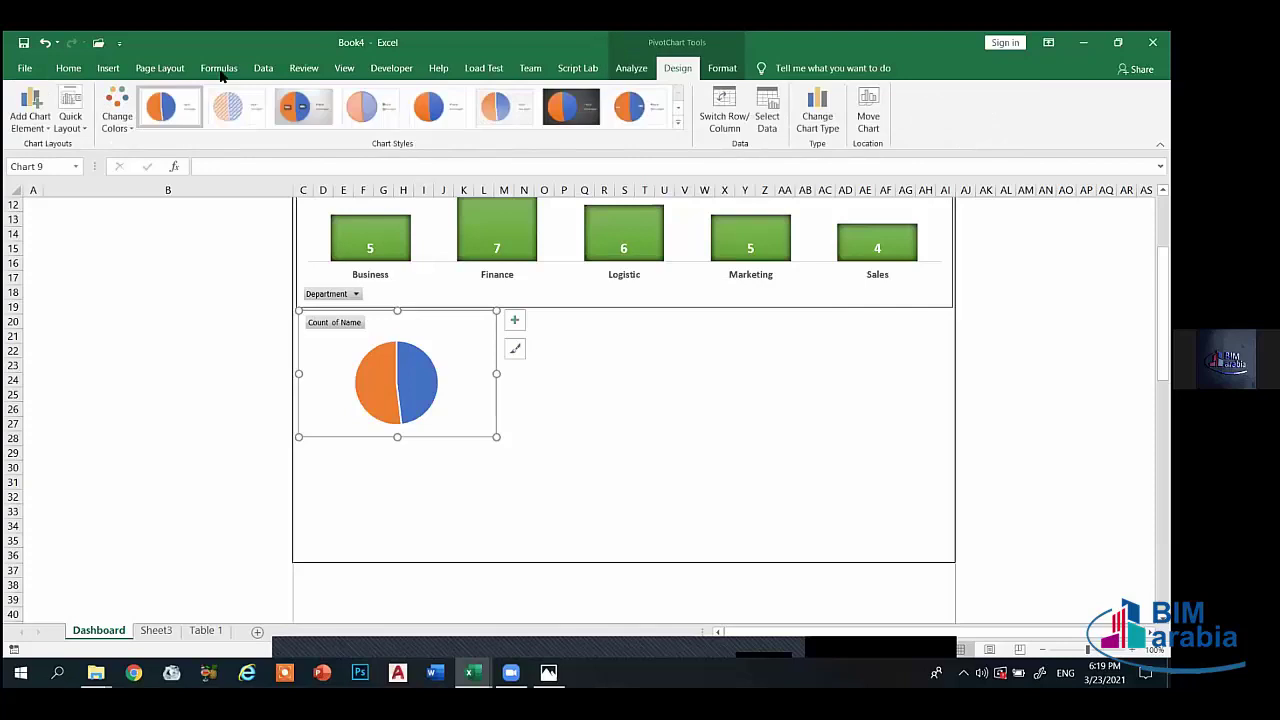
pyautogui.click(32, 122)
pyautogui.moveTo(96, 163)
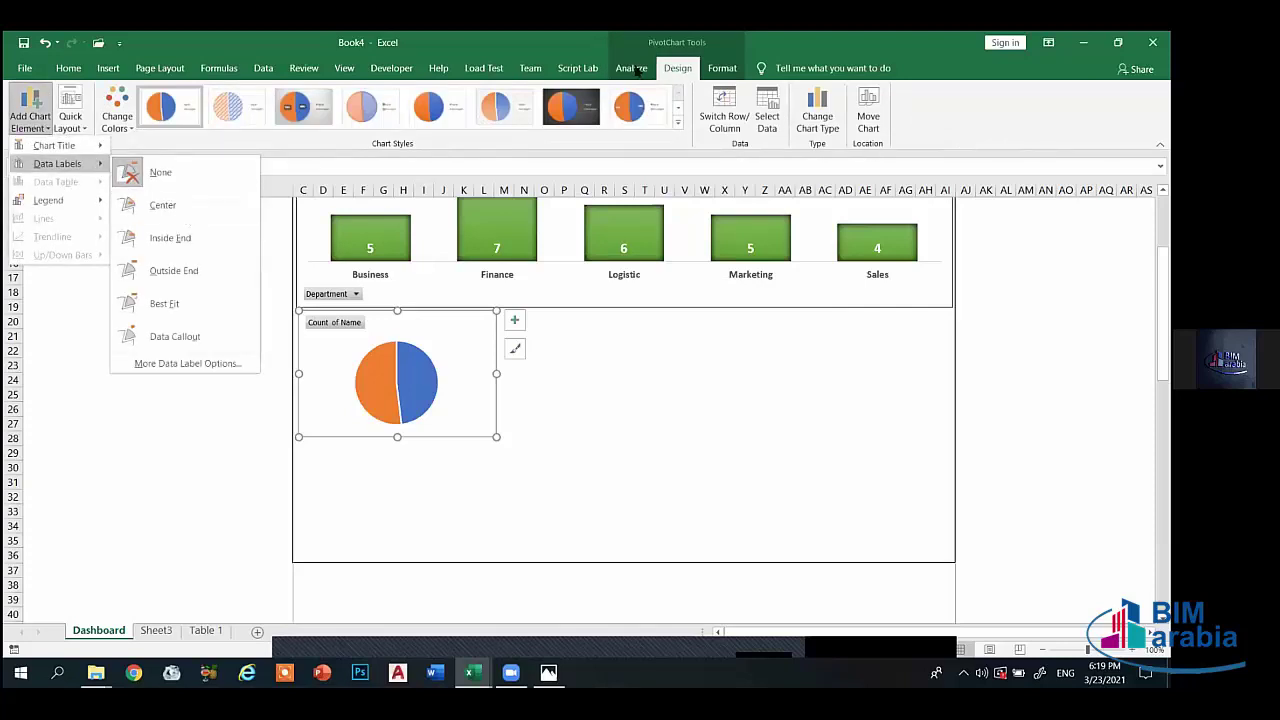
pyautogui.click(676, 68)
pyautogui.click(30, 120)
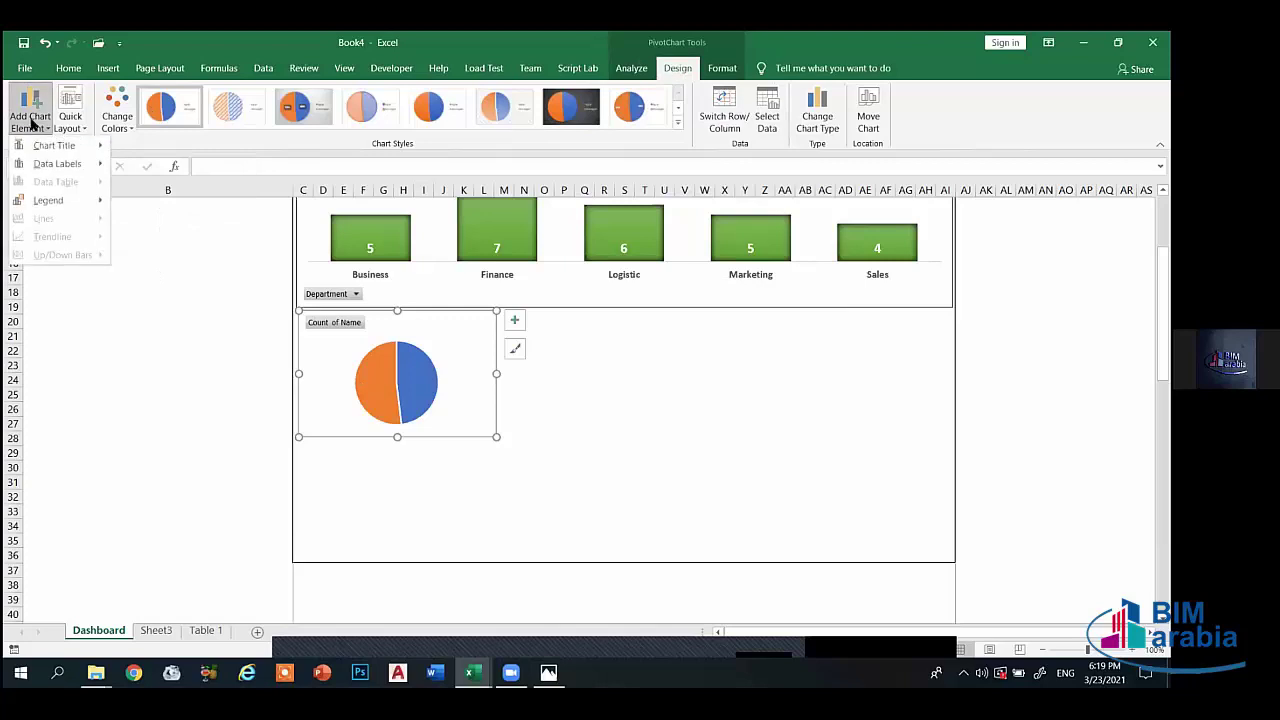
pyautogui.moveTo(55, 146)
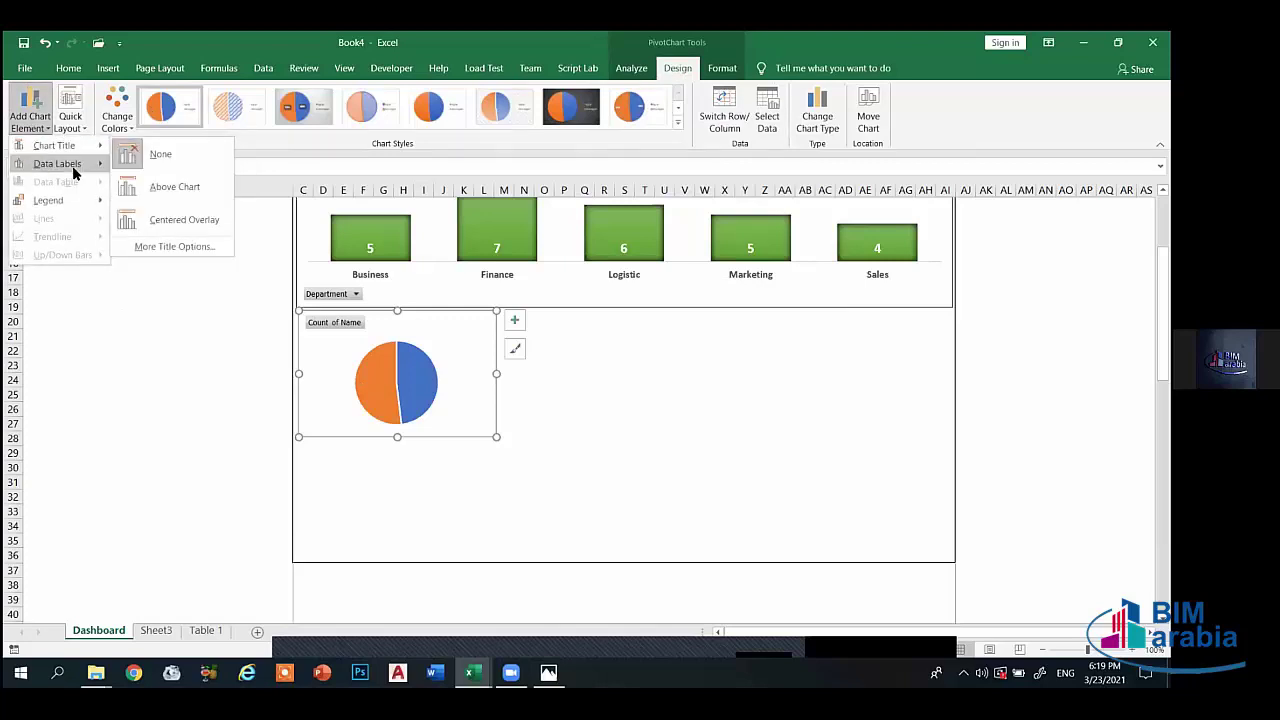
pyautogui.click(189, 217)
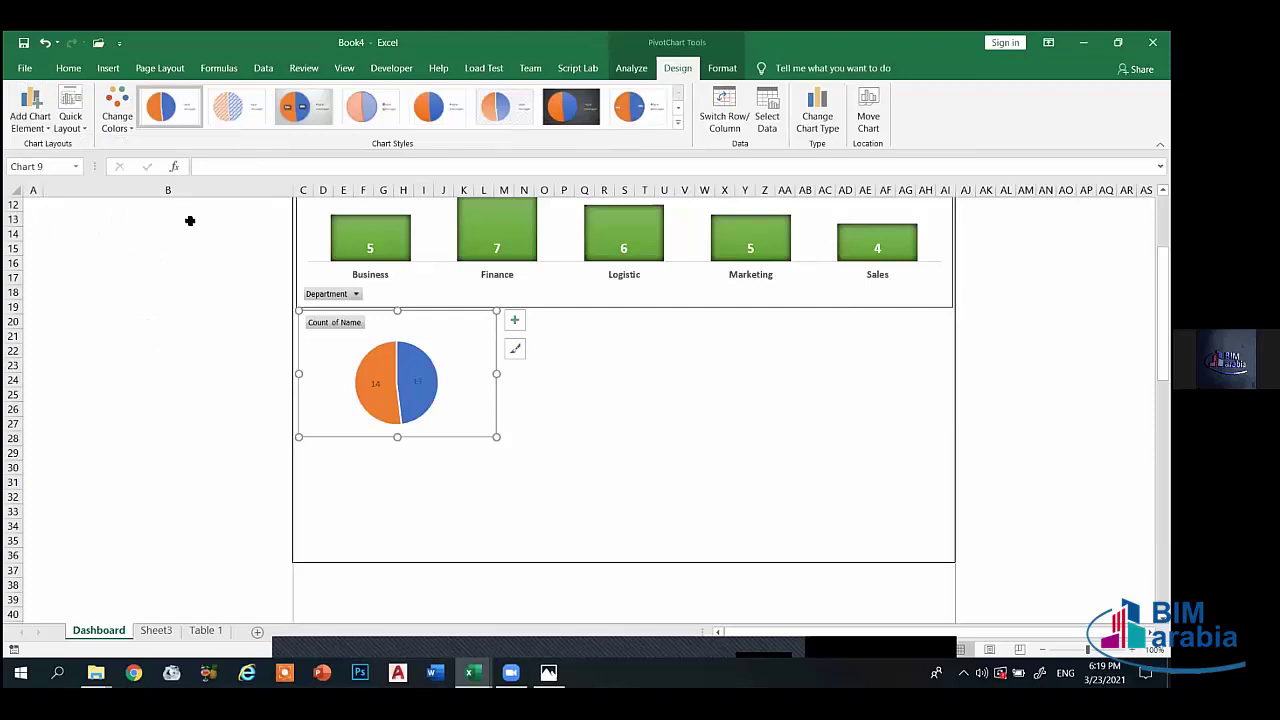
pyautogui.click(414, 390)
pyautogui.click(417, 406)
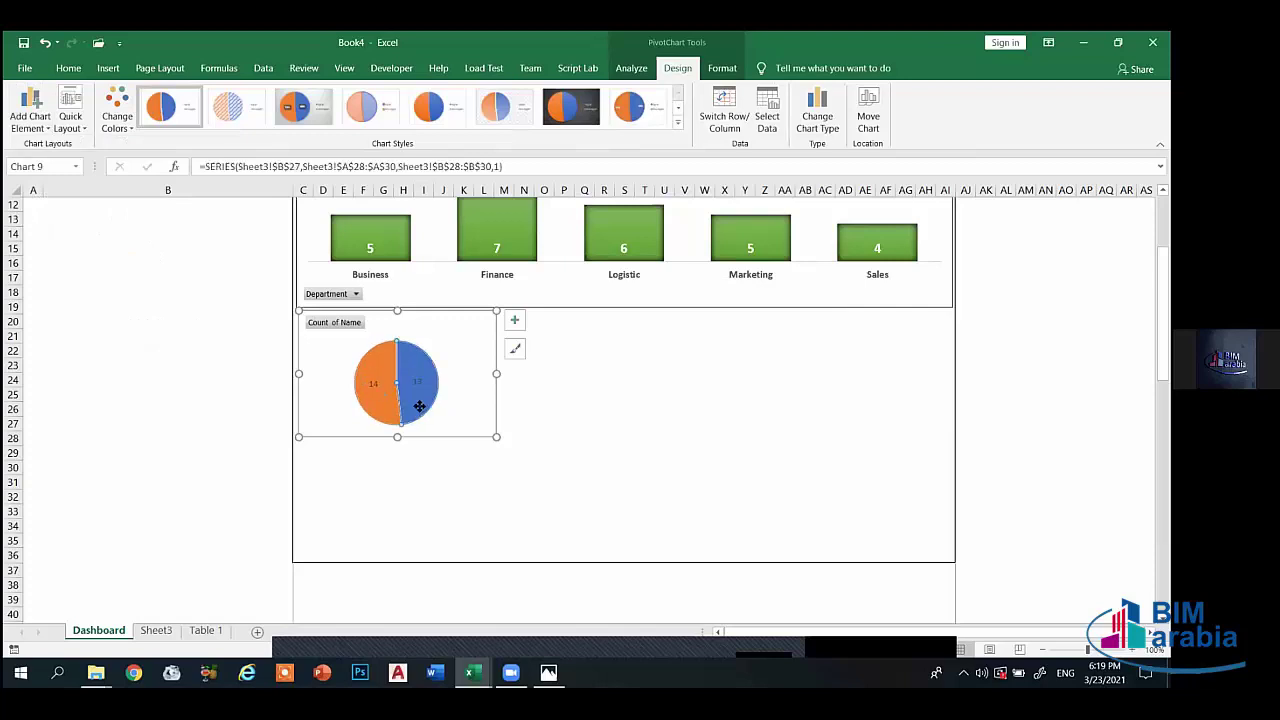
pyautogui.click(443, 481)
pyautogui.click(419, 389)
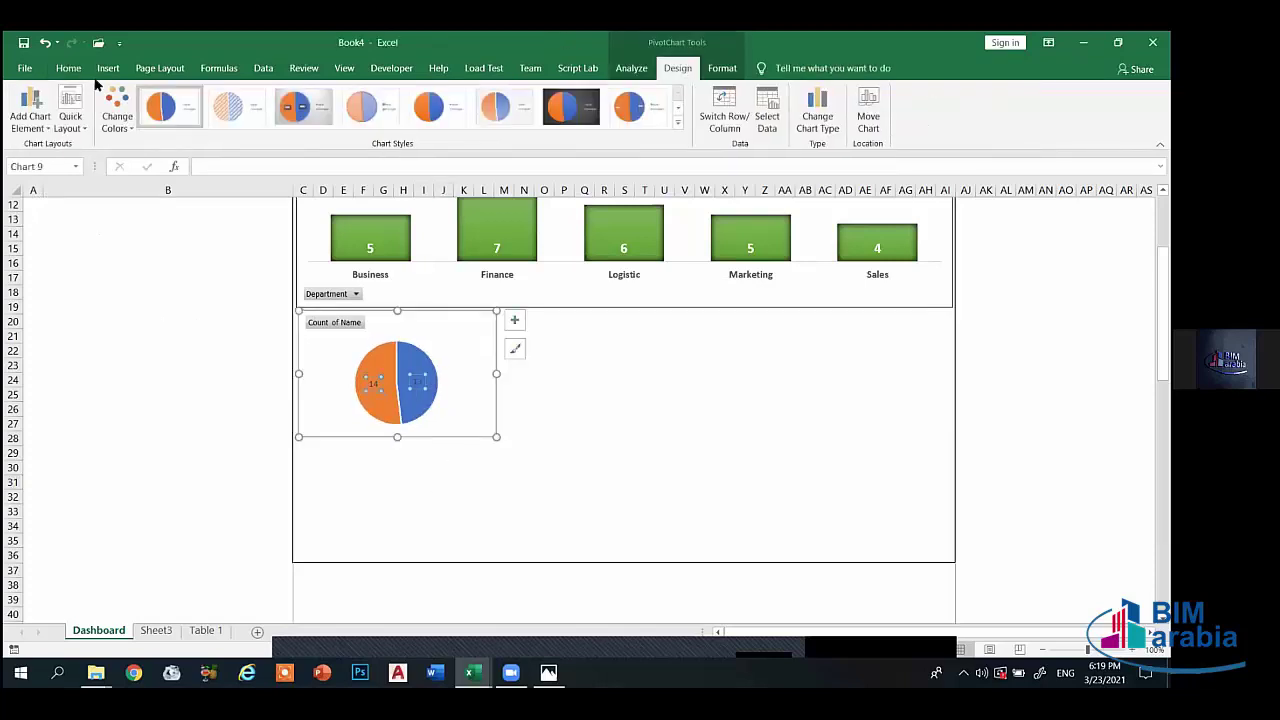
# - Enlarge the font size of the pie's data labels from the Home tab
pyautogui.click(25, 68)
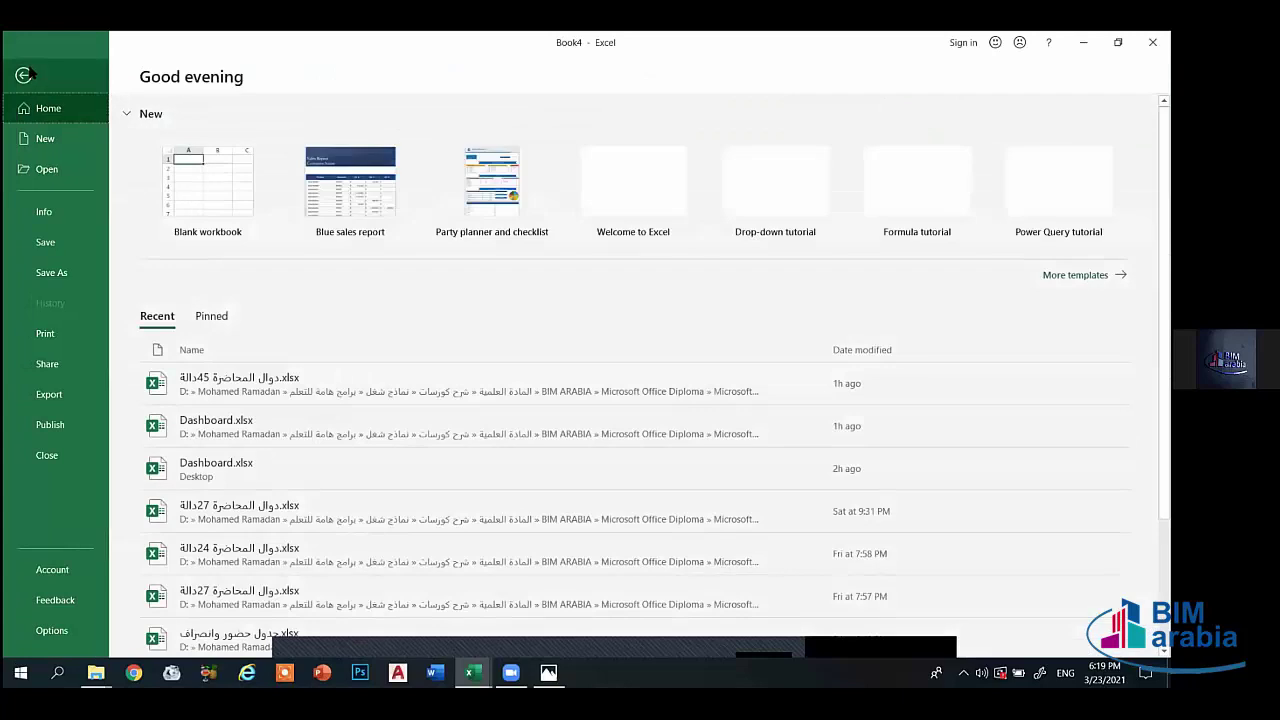
pyautogui.click(25, 75)
pyautogui.click(68, 68)
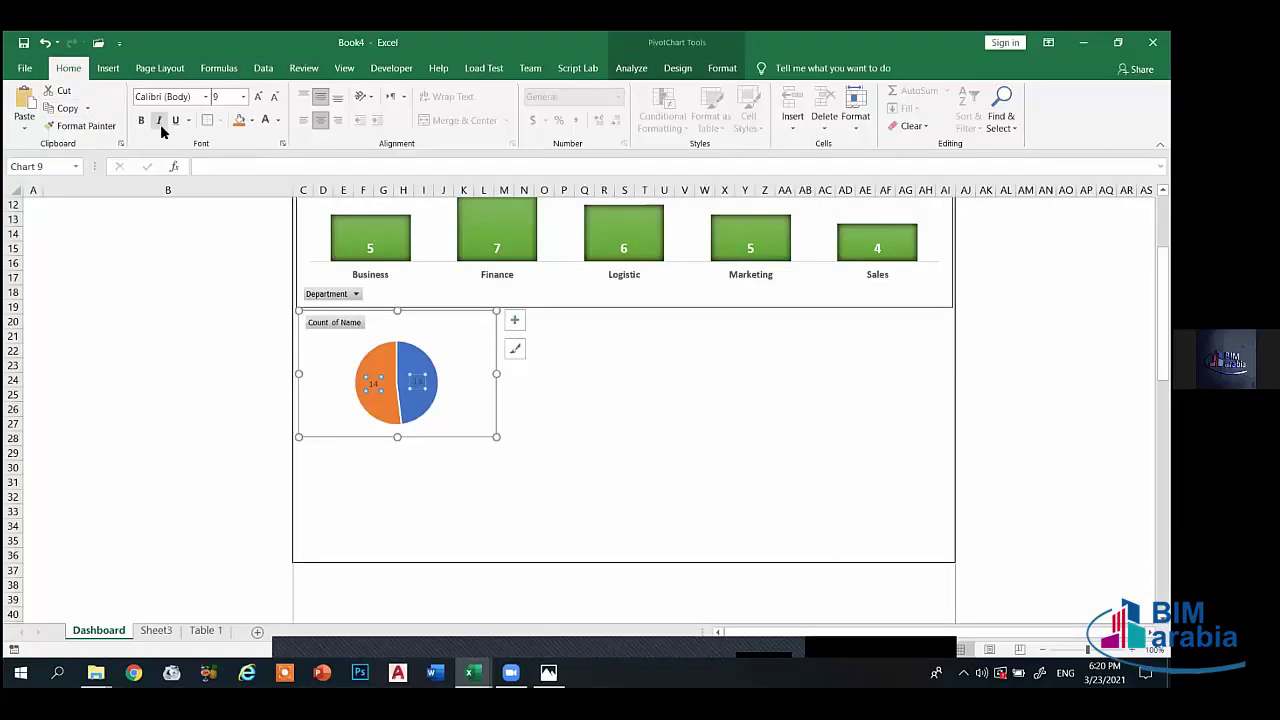
pyautogui.click(257, 96)
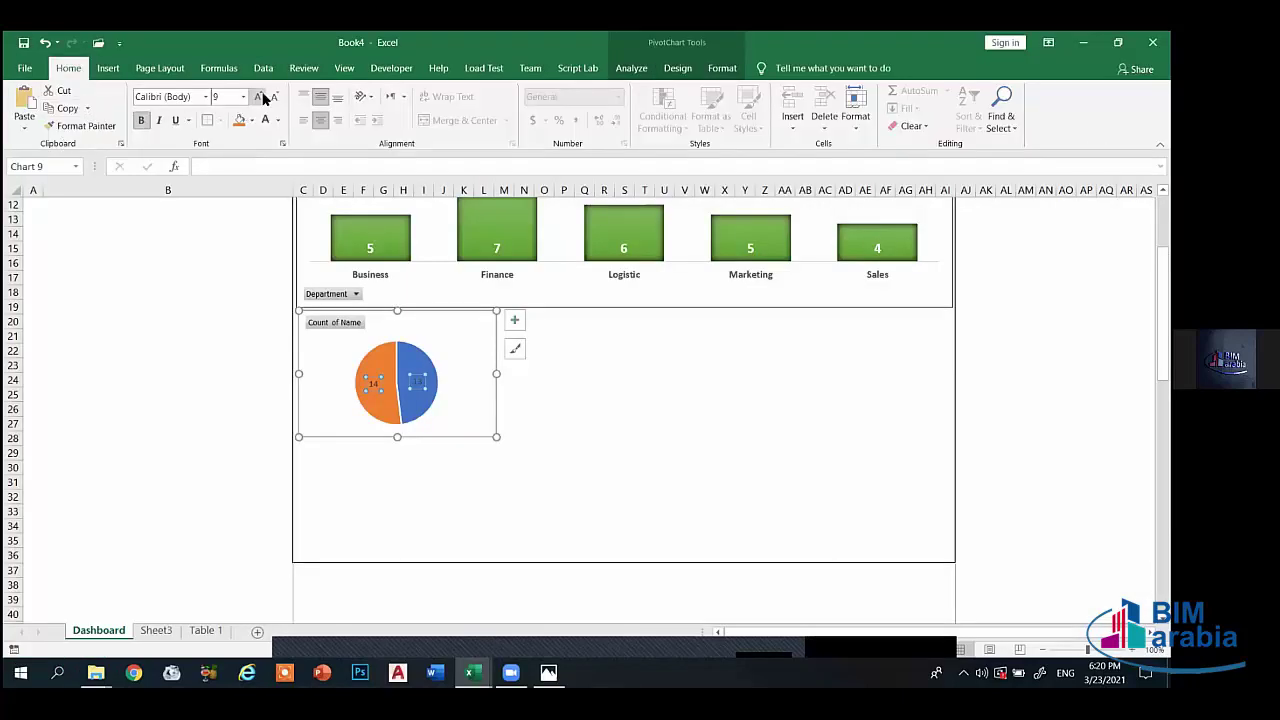
pyautogui.click(260, 96)
# - Turn on Category Name in Format Data Labels so labels read Non-Egypt, 14 and Egypt, 13
pyautogui.rightClick(419, 382)
pyautogui.click(464, 548)
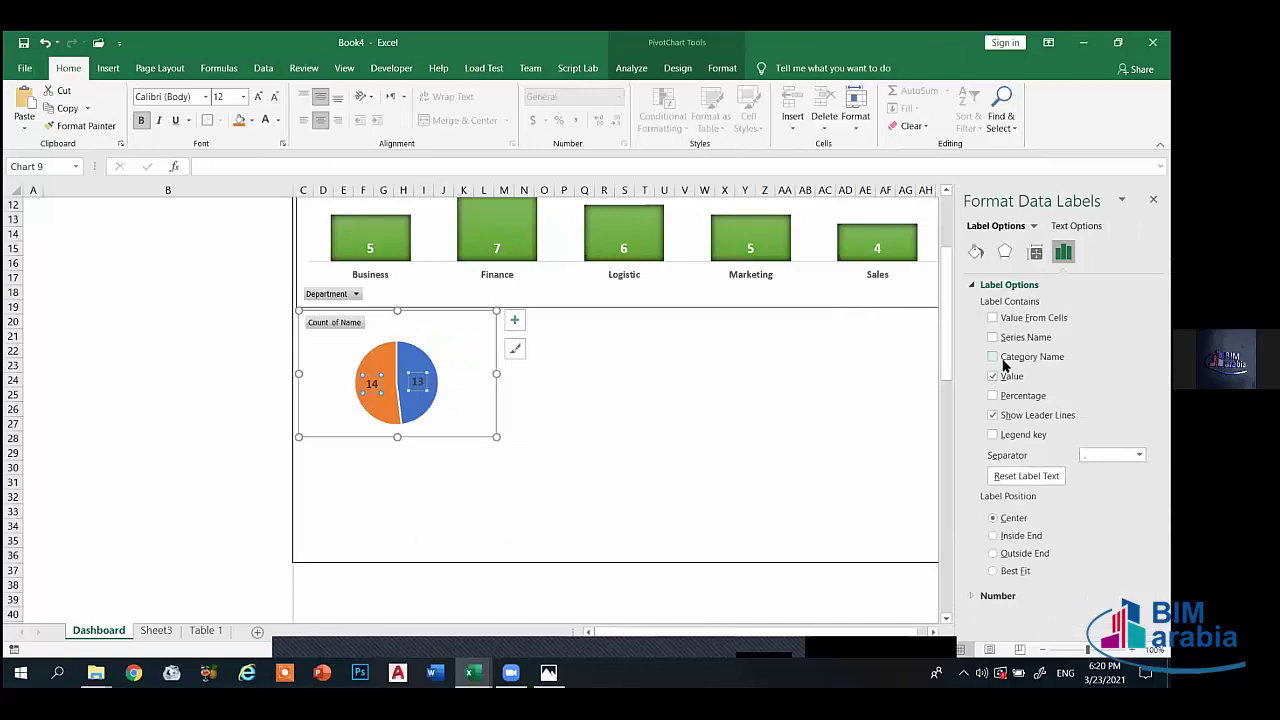
pyautogui.click(993, 357)
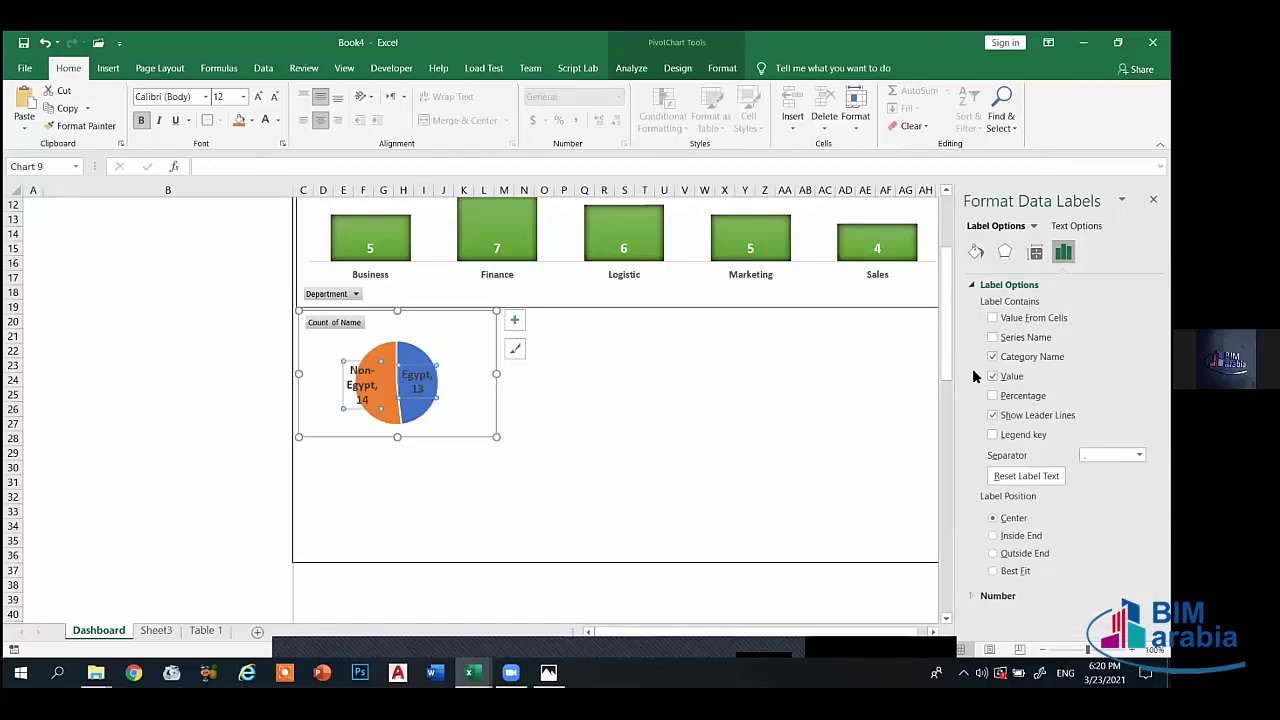
pyautogui.rightClick(424, 388)
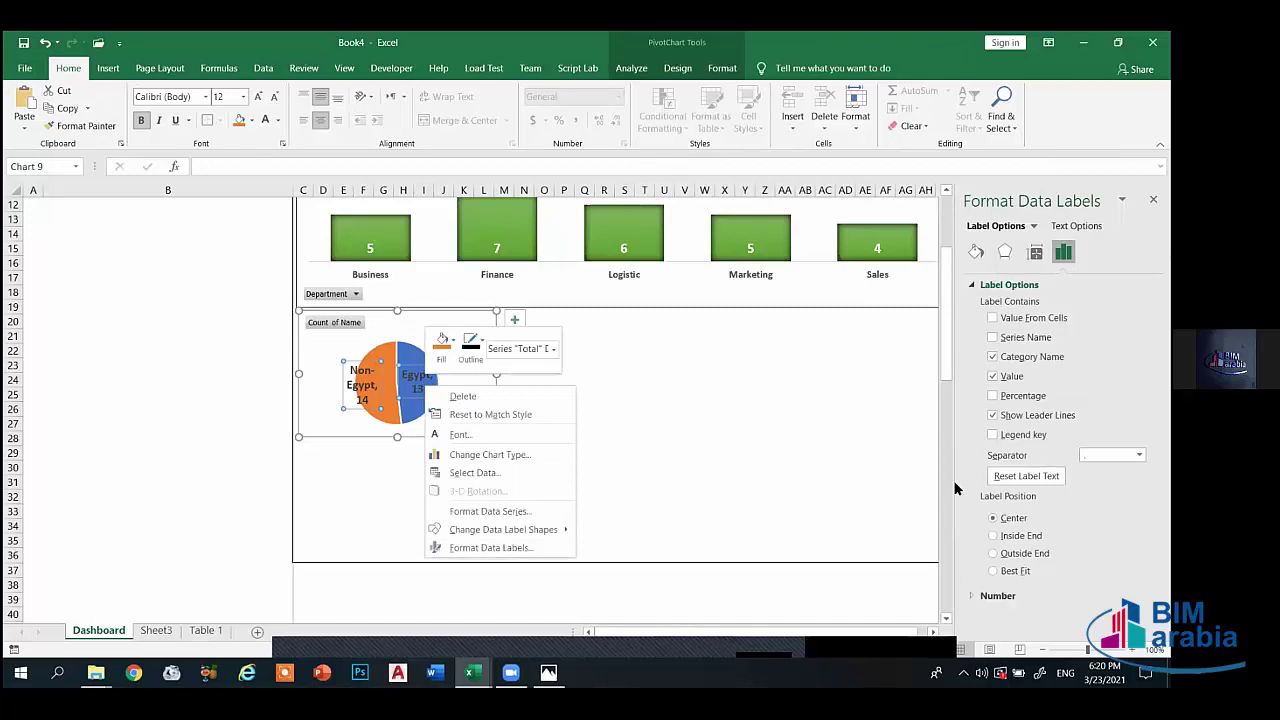
pyautogui.click(1033, 360)
pyautogui.click(1033, 360)
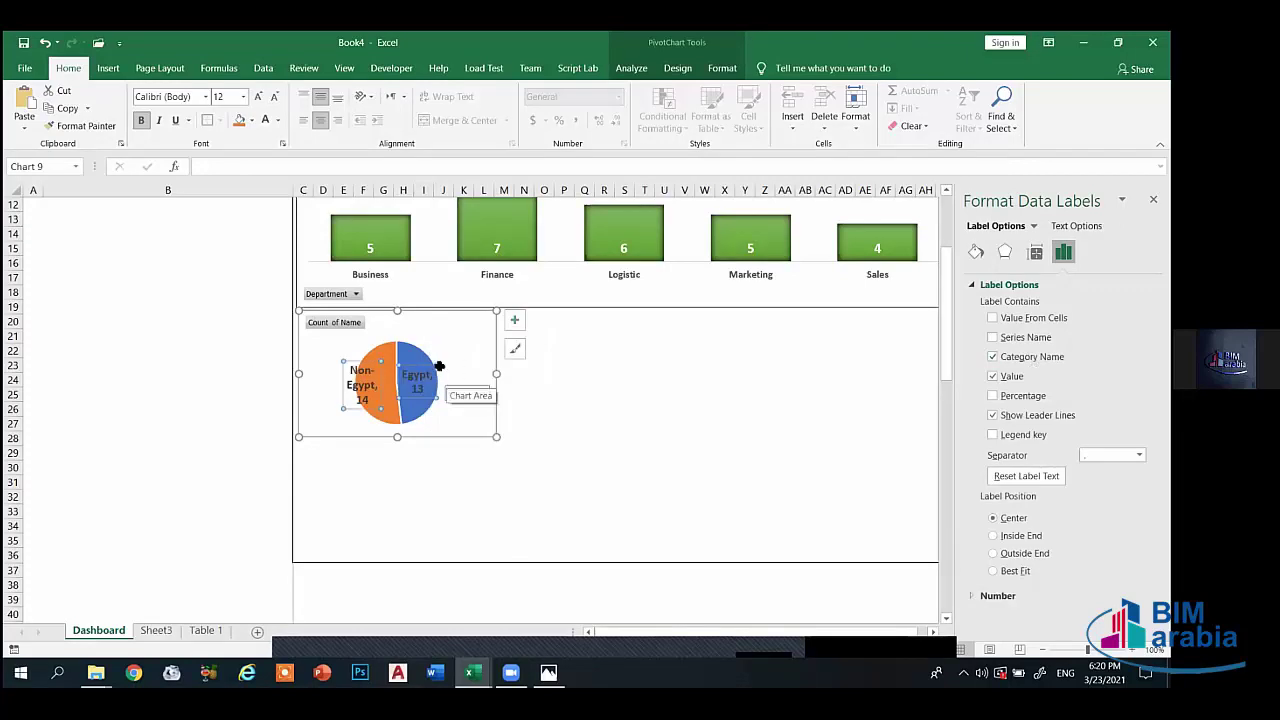
# - Shrink the pie data labels' font down to 7 pt with Decrease Font Size
pyautogui.click(276, 98)
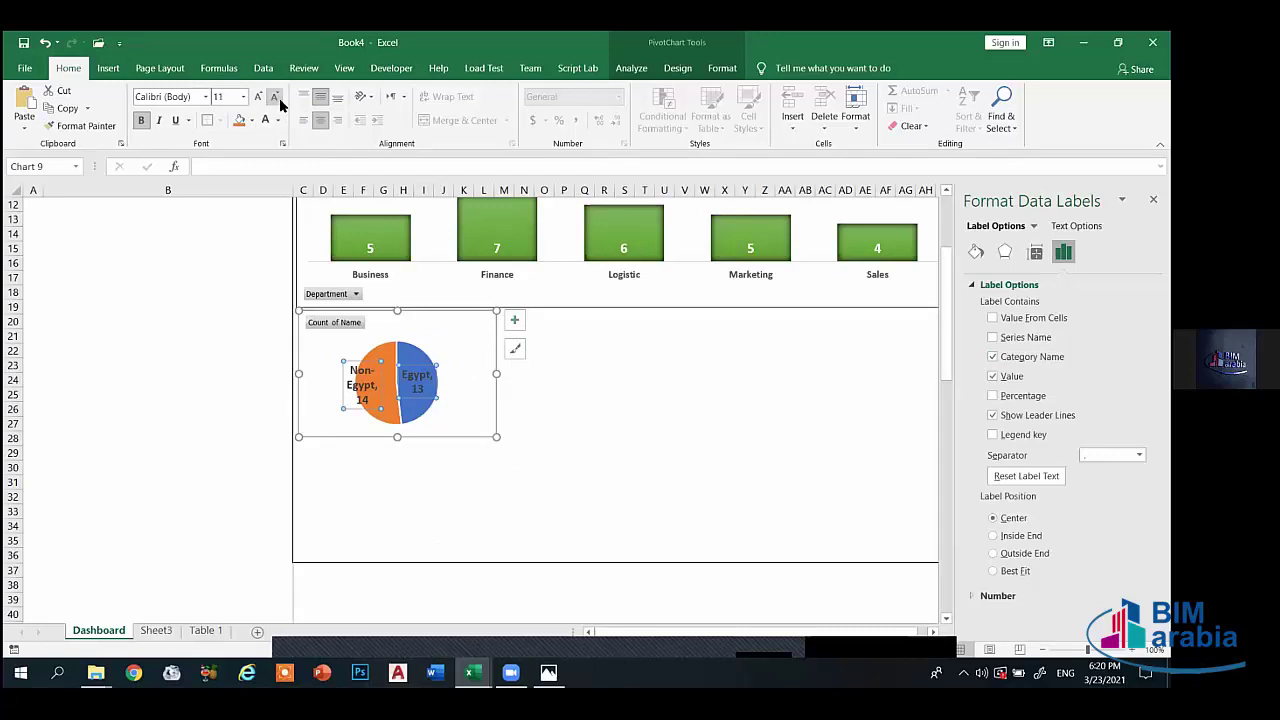
pyautogui.click(276, 98)
pyautogui.click(276, 98)
pyautogui.click(276, 98)
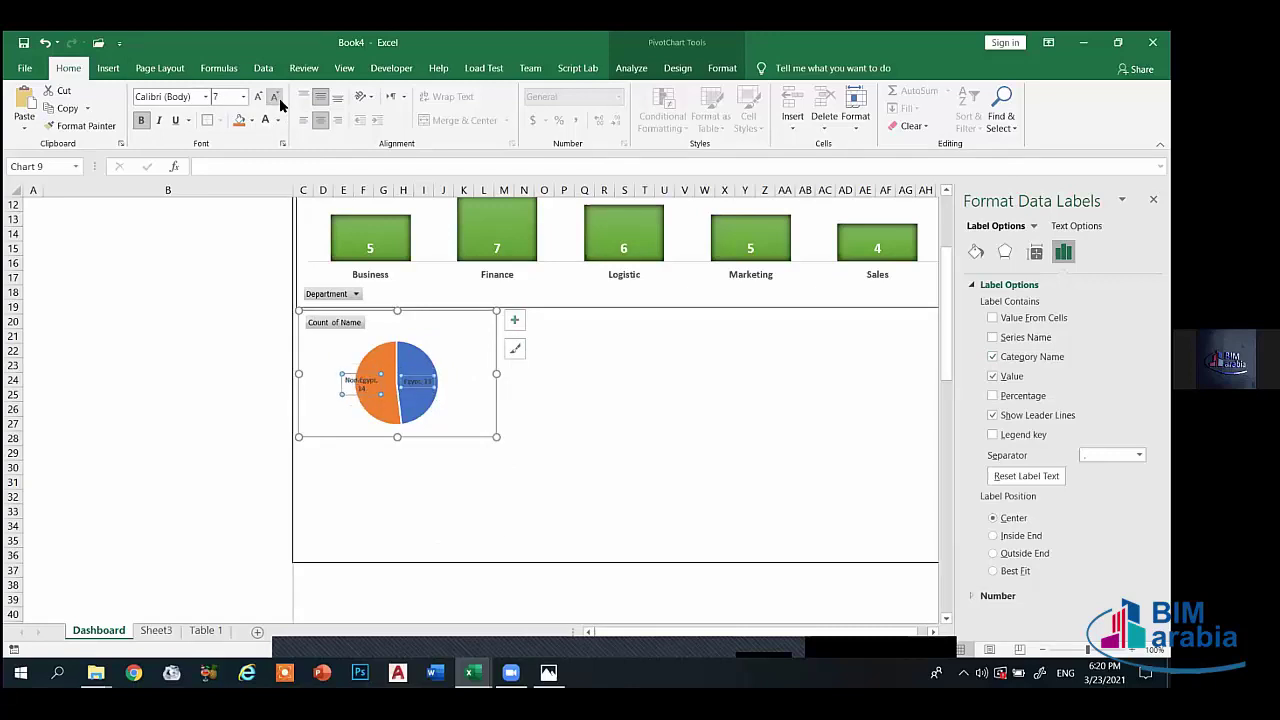
# - Pull the pie slices apart and move the Non-Egypt label onto its slice
pyautogui.click(378, 365)
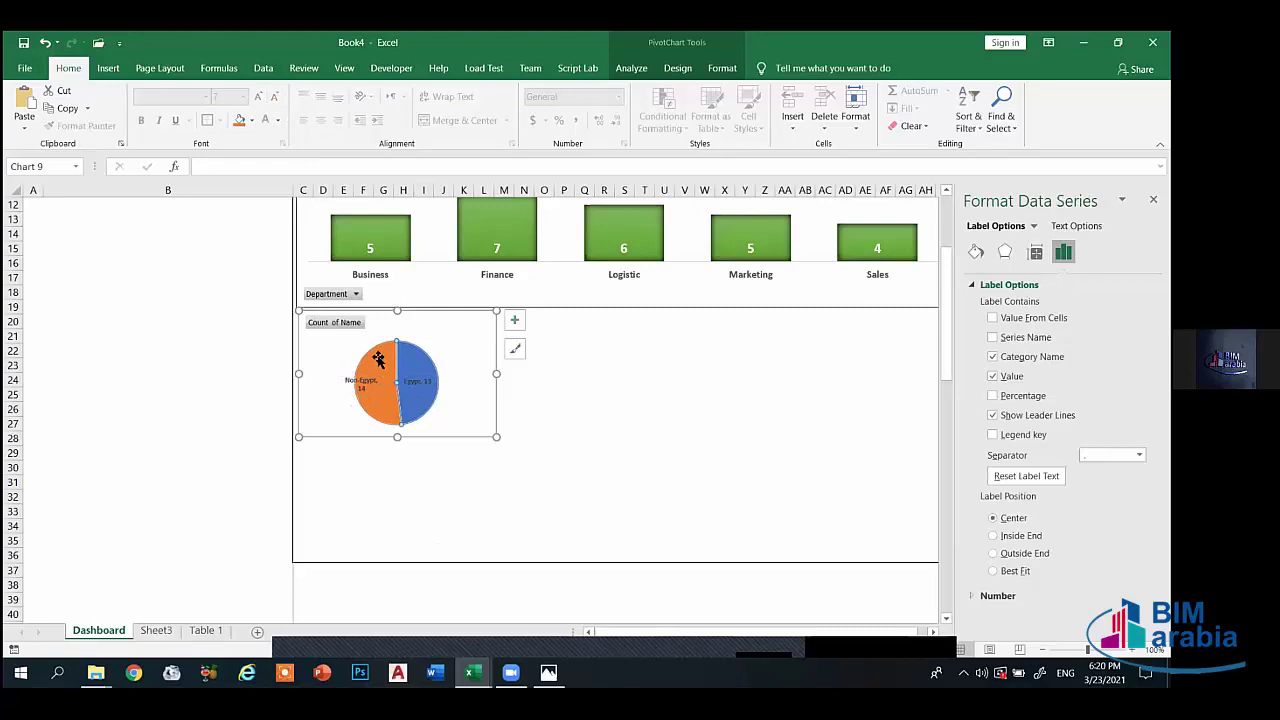
pyautogui.moveTo(378, 365)
pyautogui.mouseDown()
pyautogui.moveTo(347, 360)
pyautogui.moveTo(397, 376)
pyautogui.moveTo(372, 360)
pyautogui.mouseUp()
pyautogui.click(384, 358)
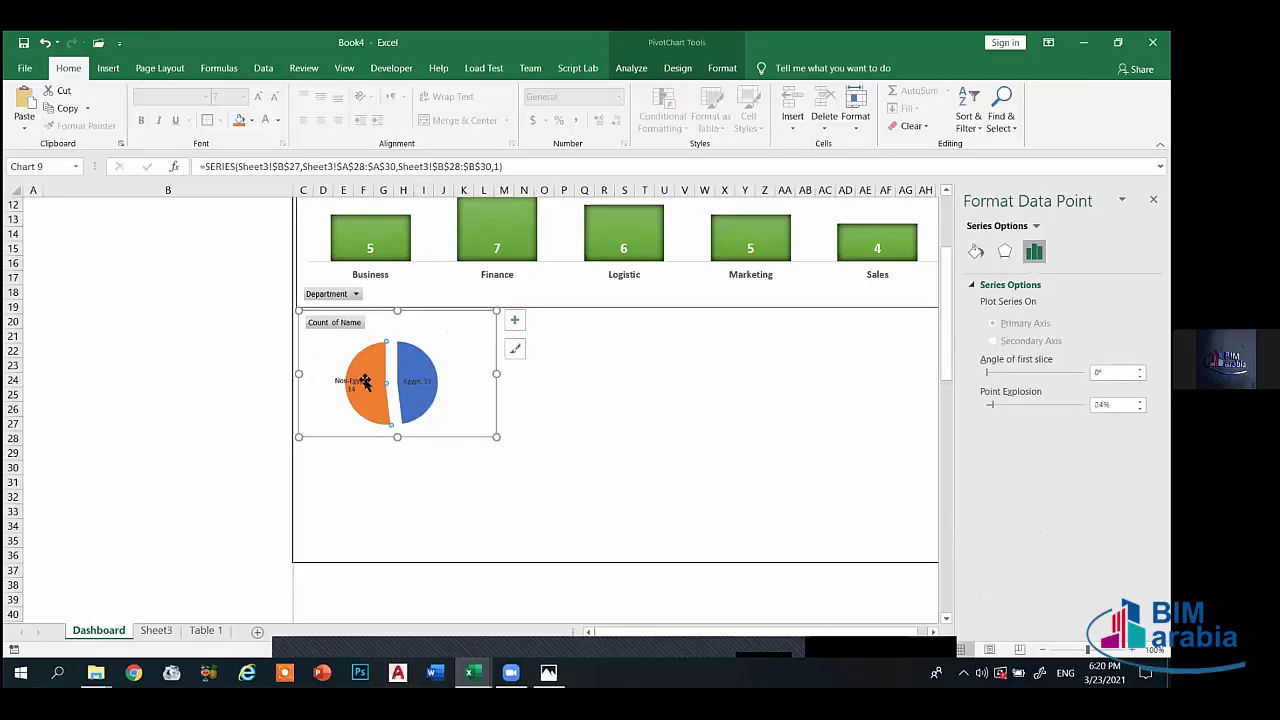
pyautogui.click(360, 383)
pyautogui.moveTo(358, 373); pyautogui.dragTo(376, 381)
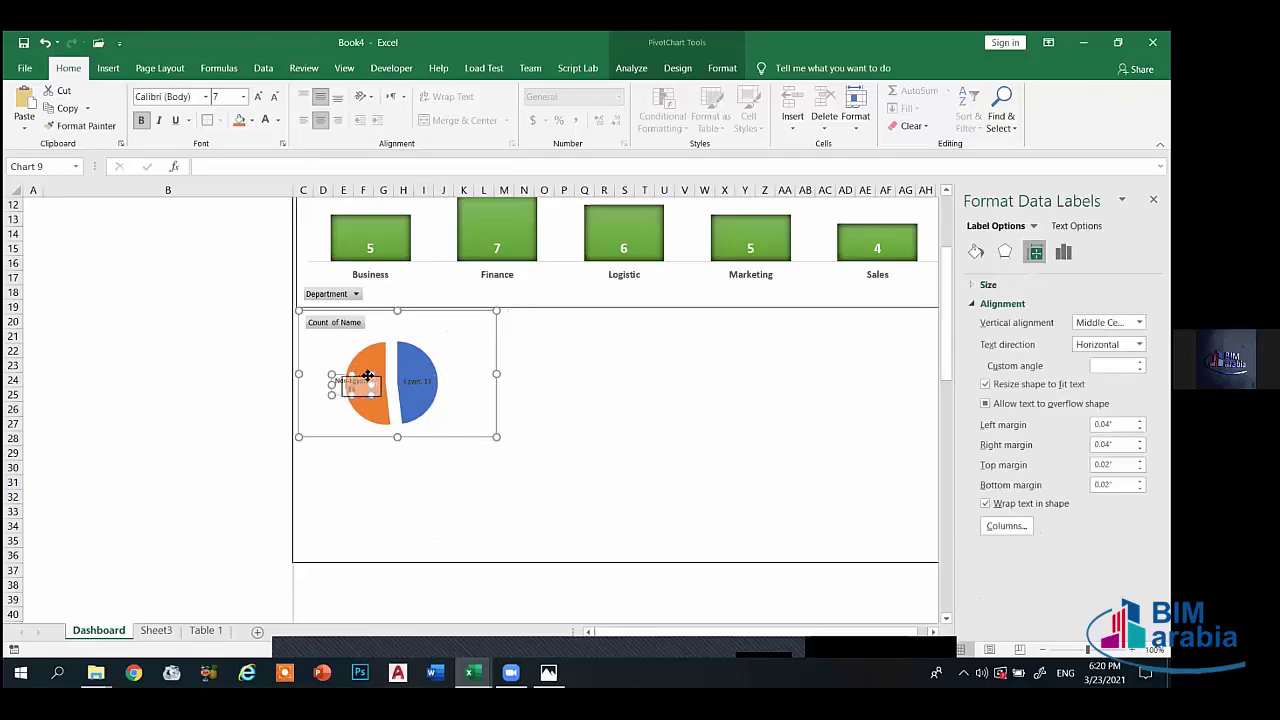
pyautogui.click(463, 483)
pyautogui.click(417, 348)
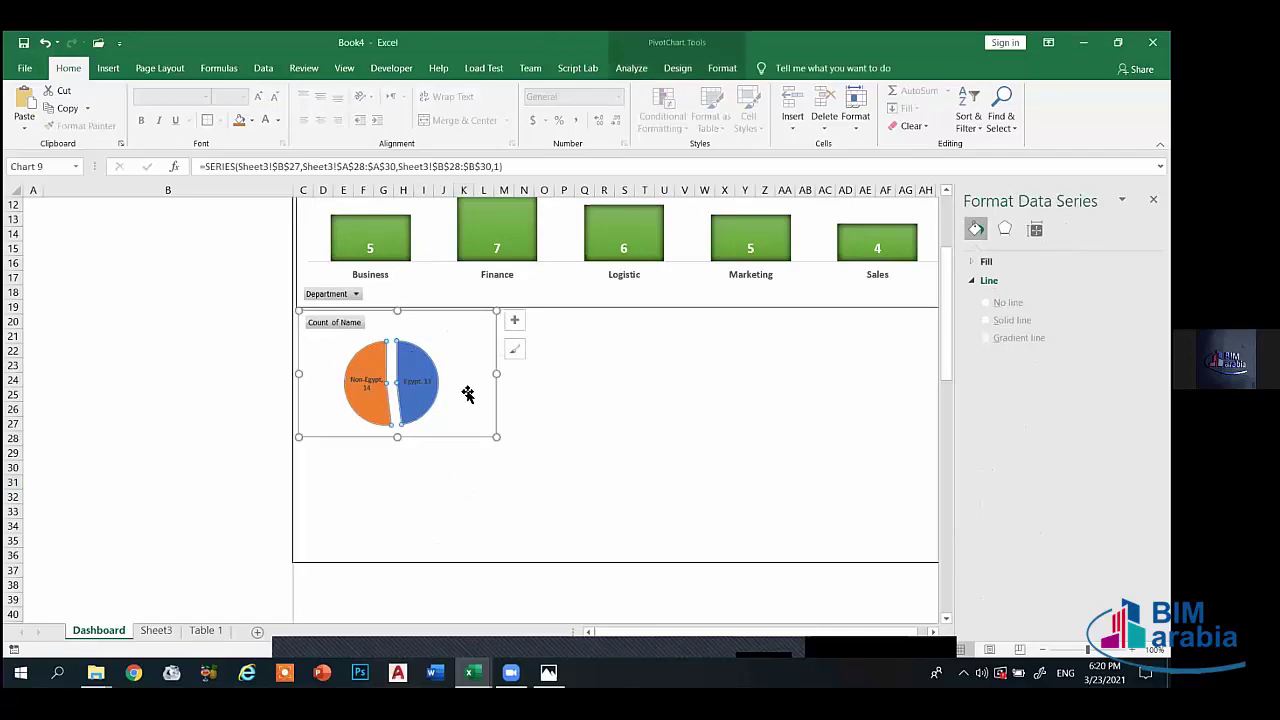
# - Apply a green shape style to the Non-Egypt slice, leaving the Egypt slice orange
pyautogui.click(722, 68)
pyautogui.click(540, 127)
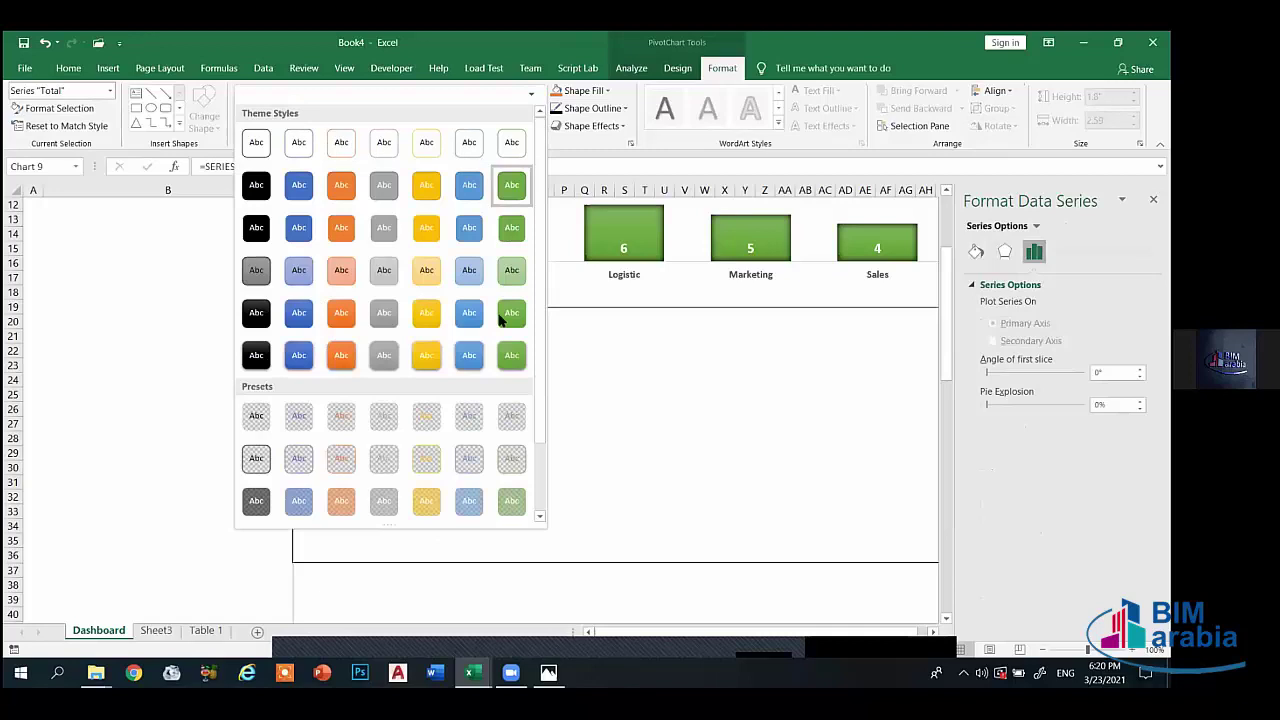
pyautogui.click(503, 349)
pyautogui.click(372, 410)
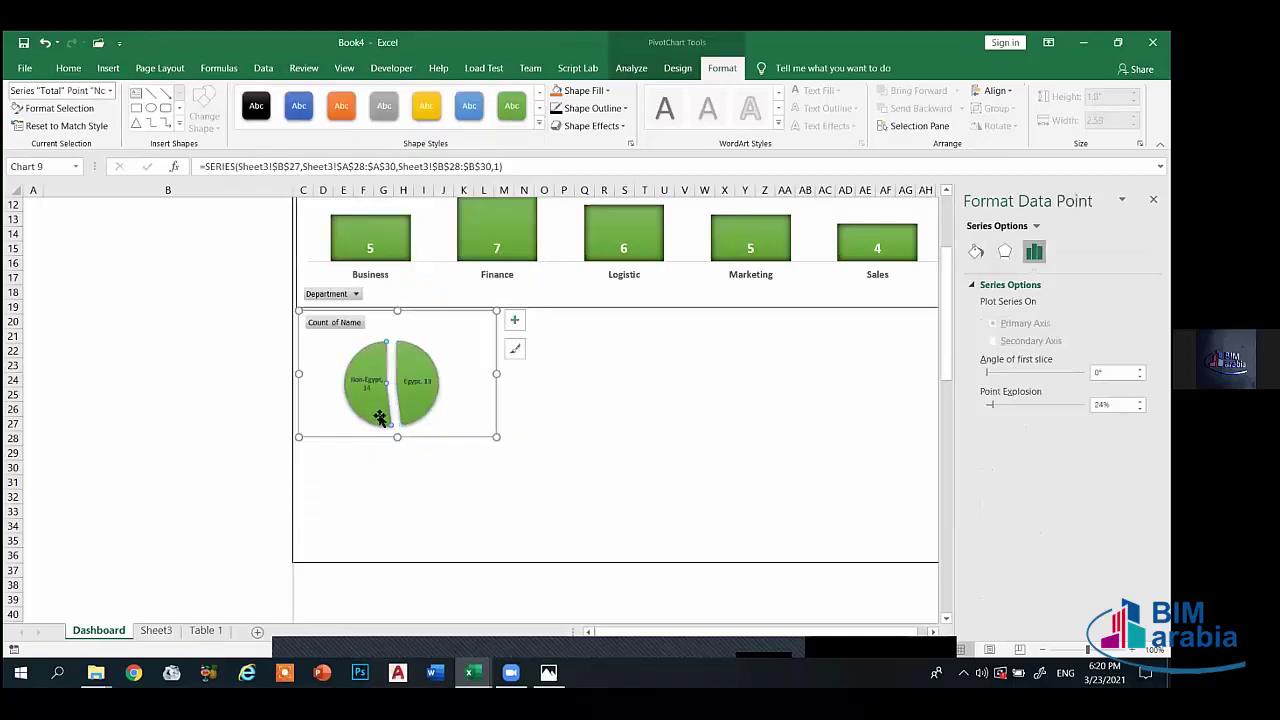
pyautogui.click(411, 405)
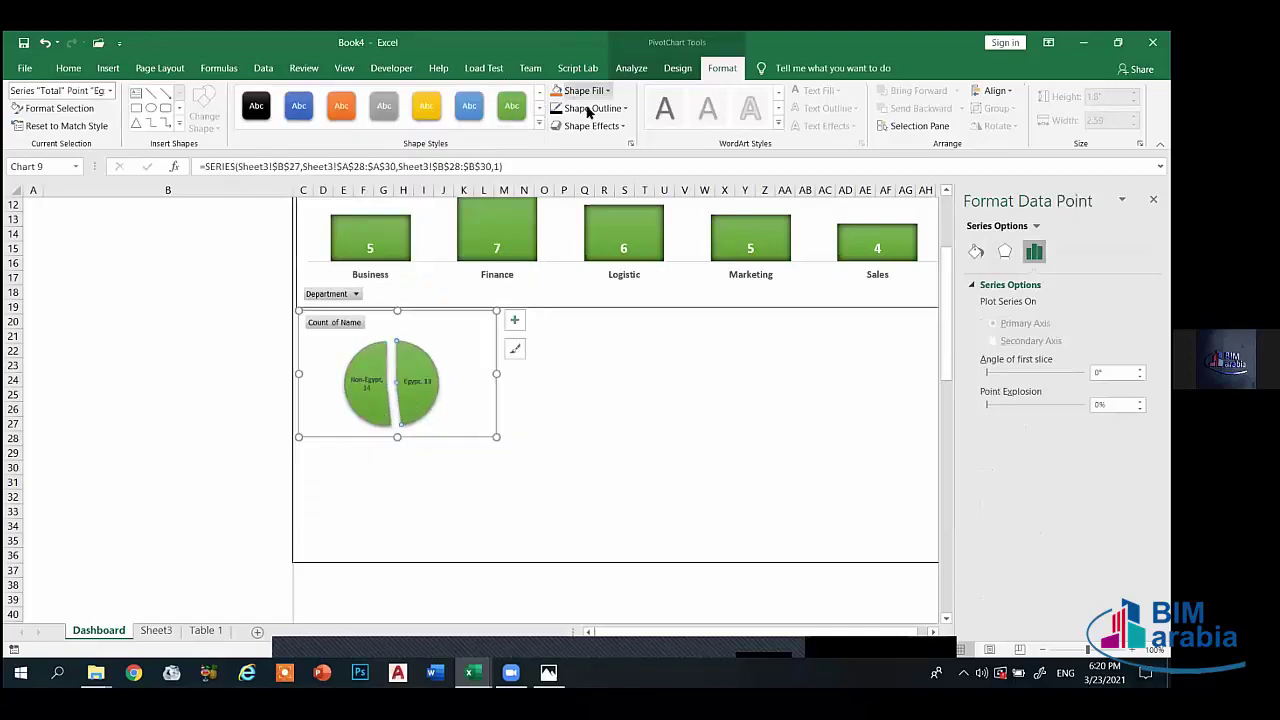
pyautogui.click(540, 124)
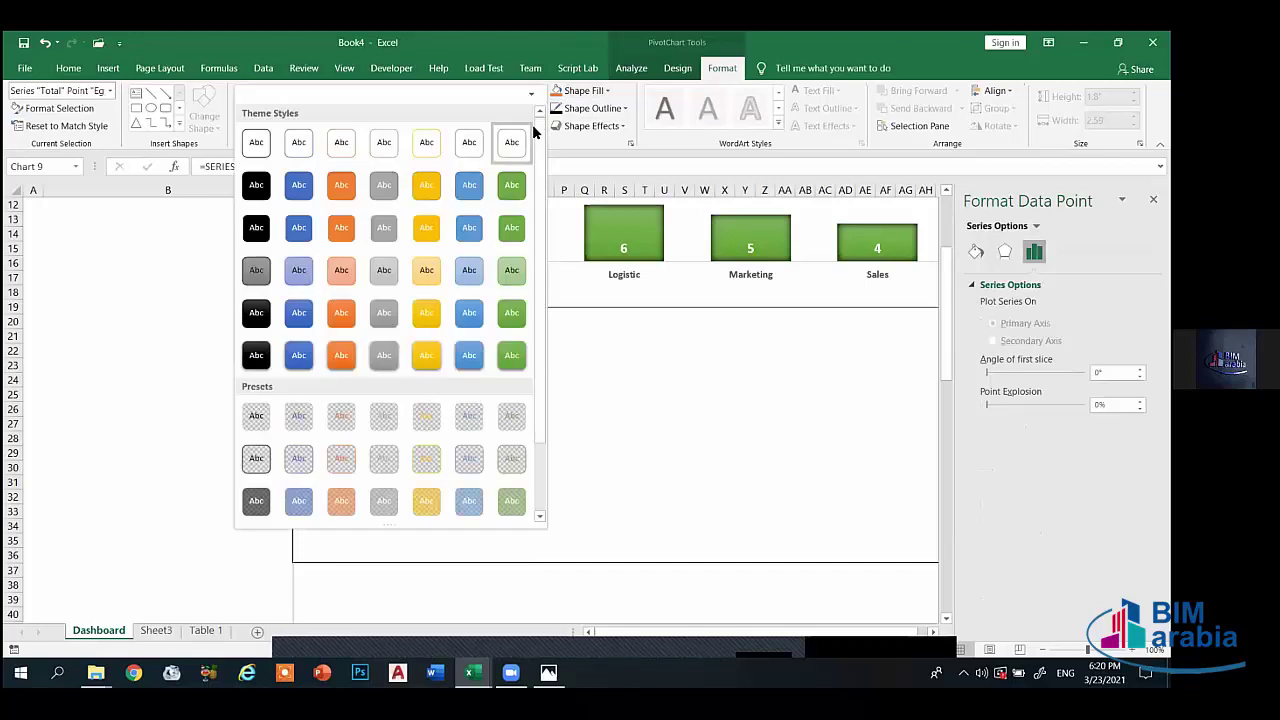
pyautogui.click(433, 526)
pyautogui.click(433, 526)
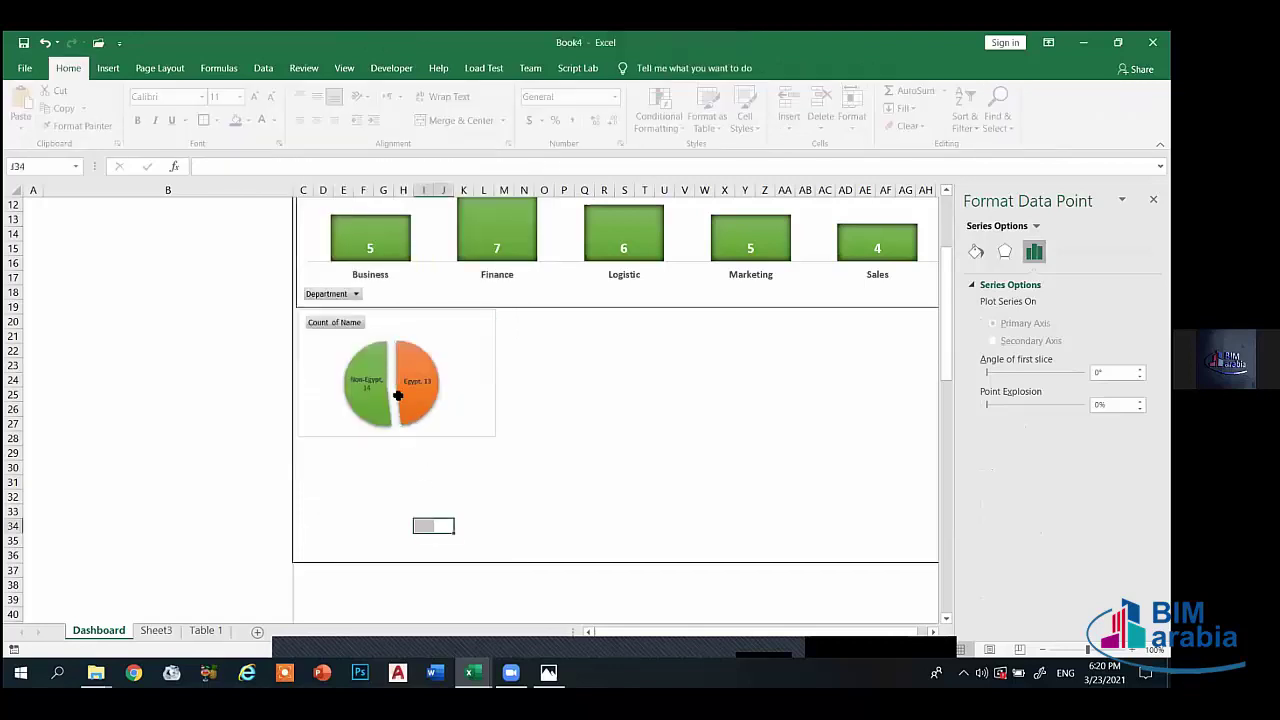
# - Set the nationality pie chart's shape outline to the black theme colour
pyautogui.click(465, 348)
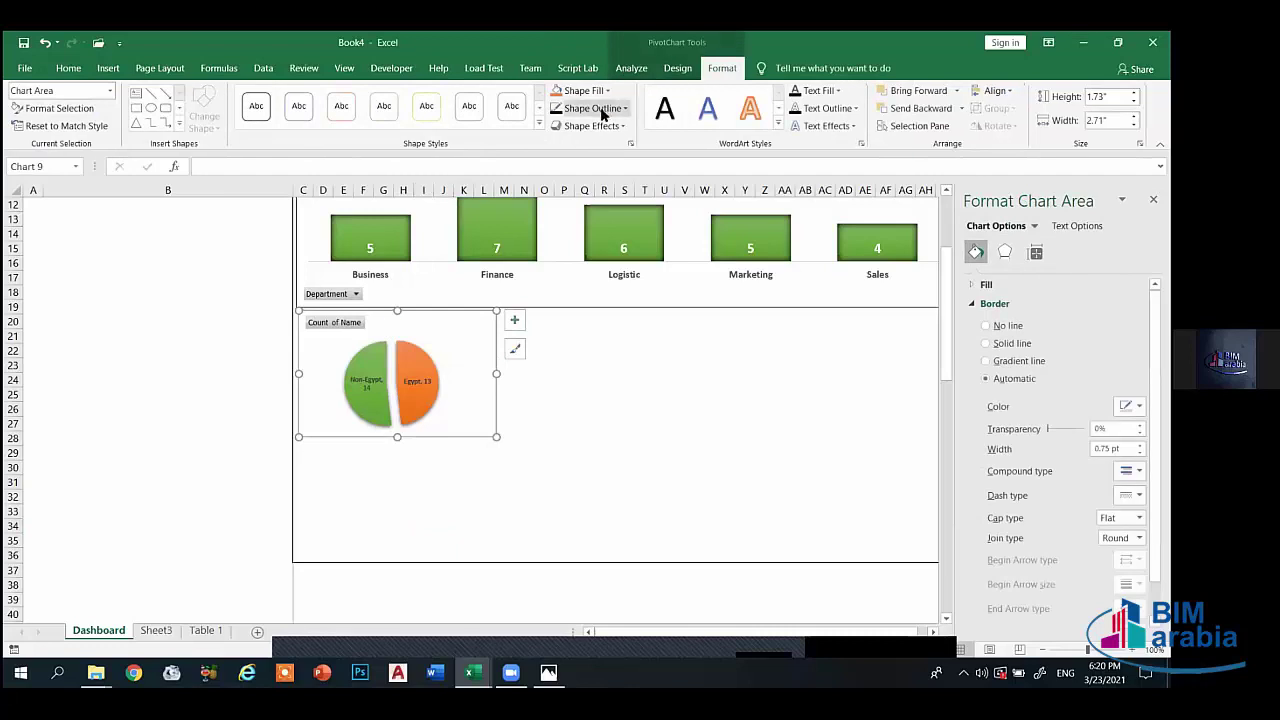
pyautogui.click(604, 109)
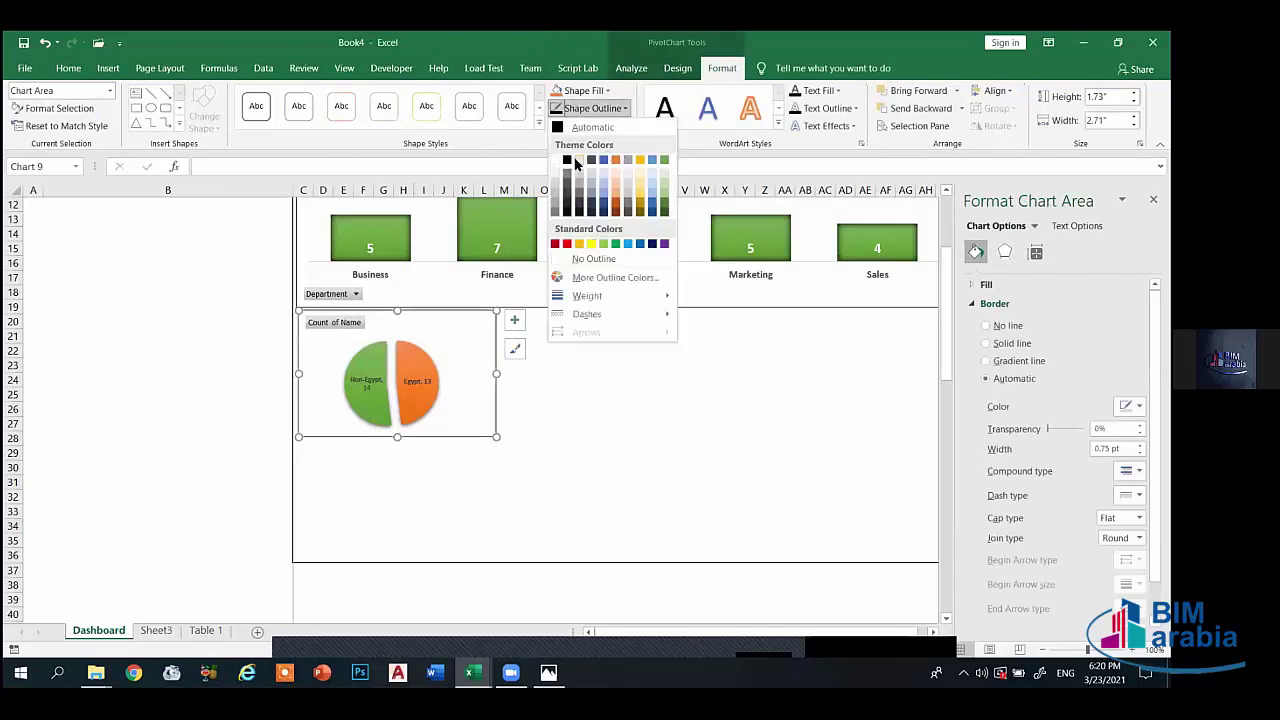
pyautogui.click(567, 160)
pyautogui.click(561, 414)
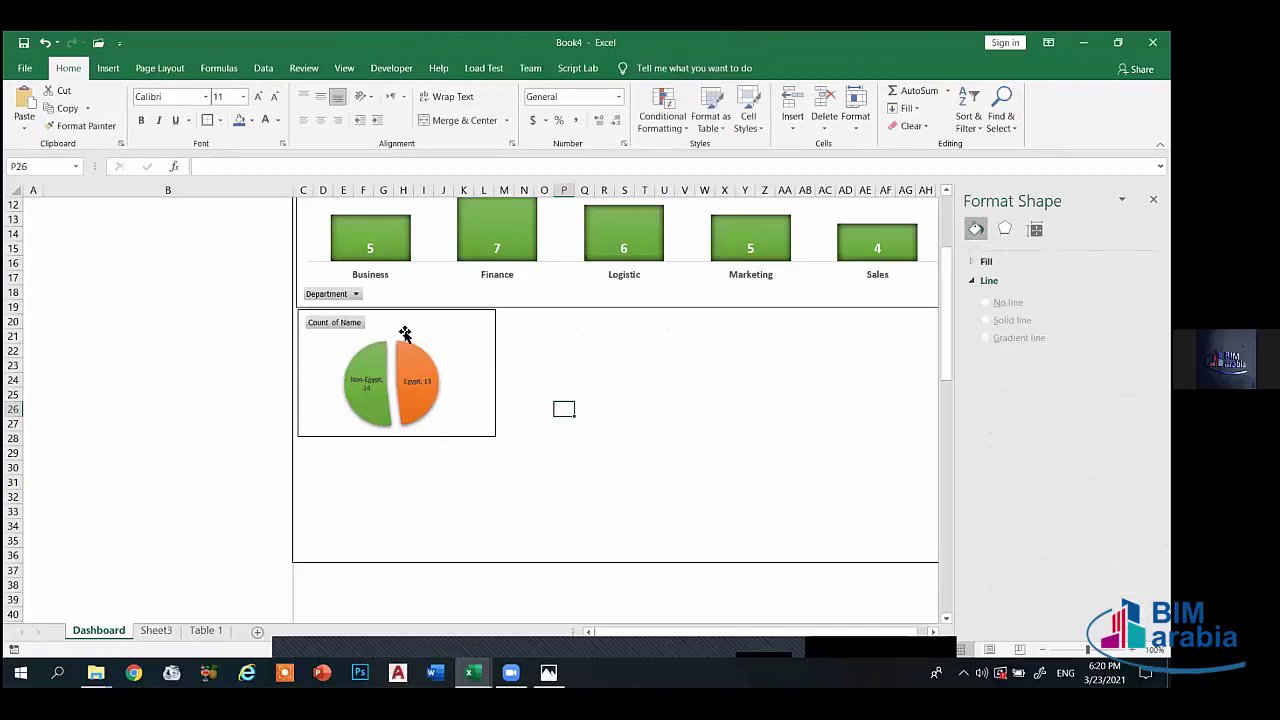
# - Insert person-man.png from this device and shrink it to a 0.25" icon on the Non-Egypt slice
pyautogui.click(108, 68)
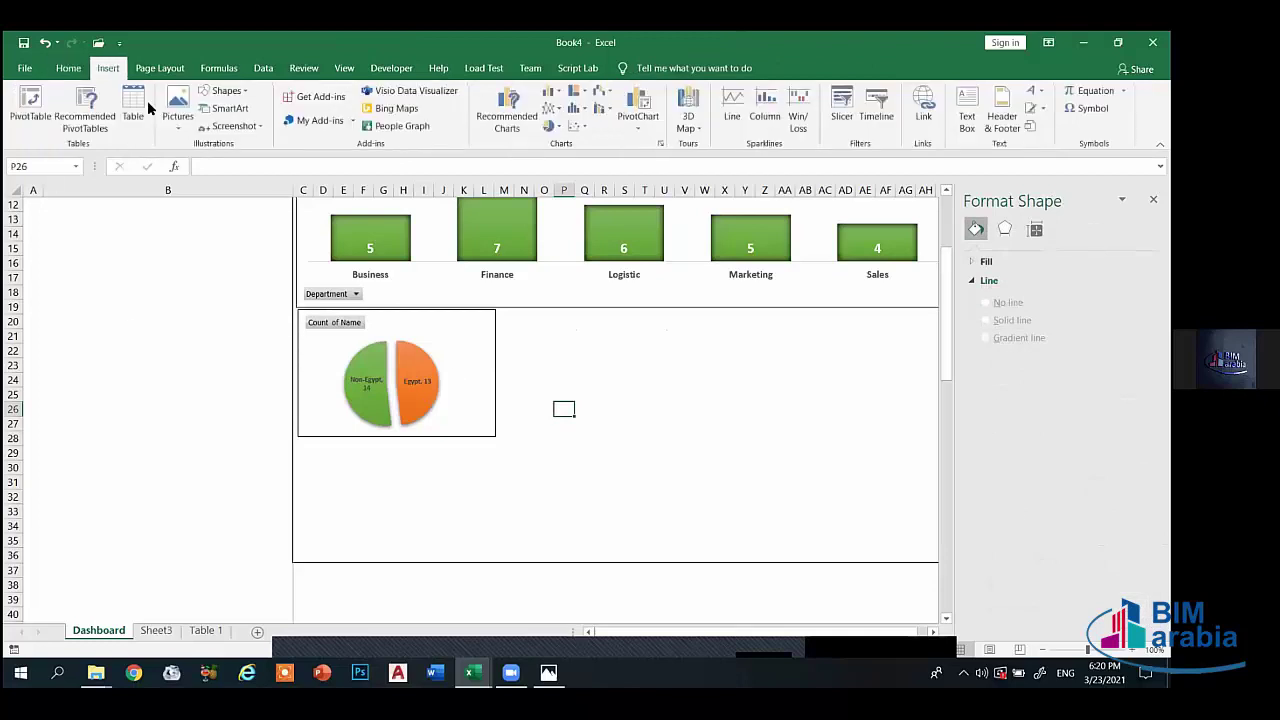
pyautogui.click(178, 108)
pyautogui.click(198, 168)
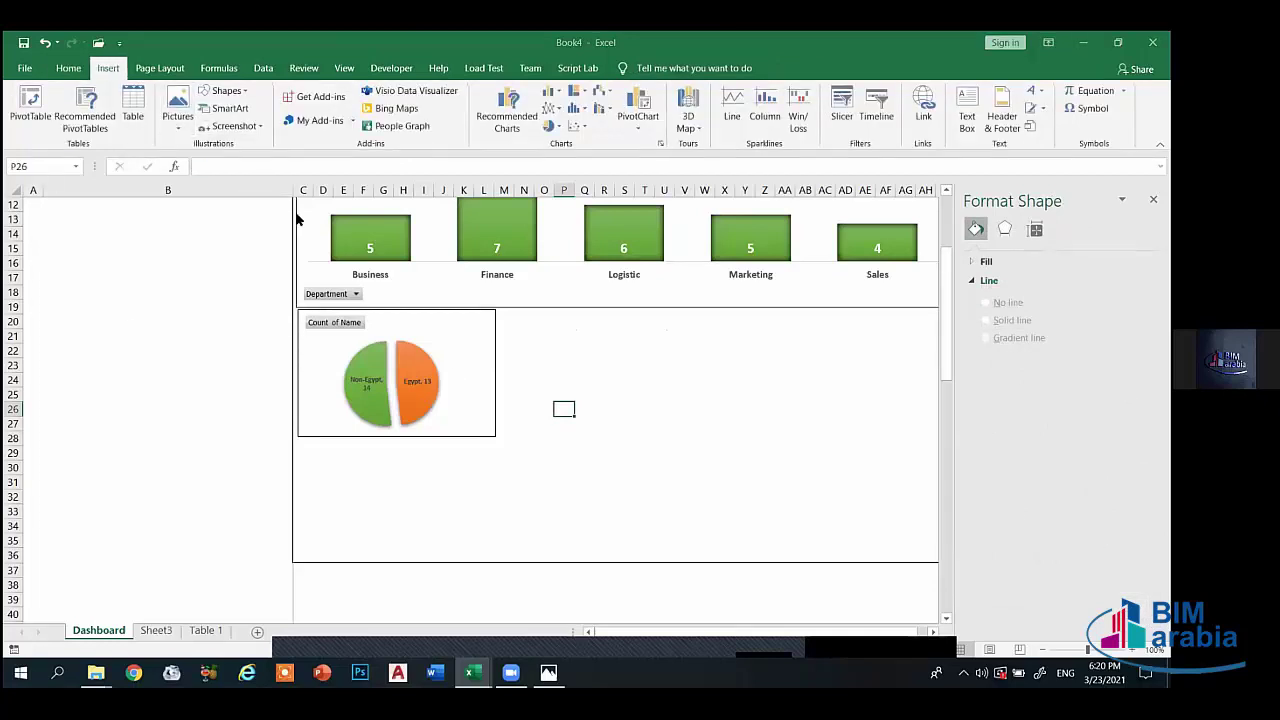
pyautogui.click(435, 250)
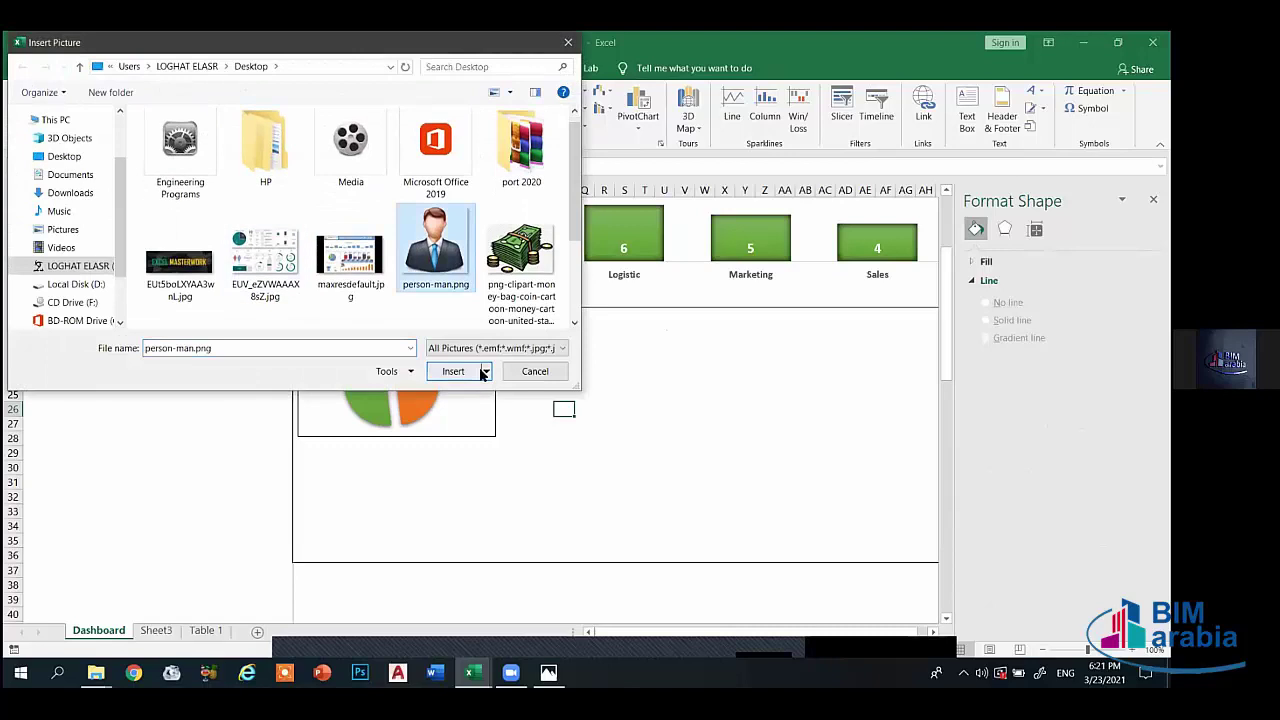
pyautogui.click(479, 371)
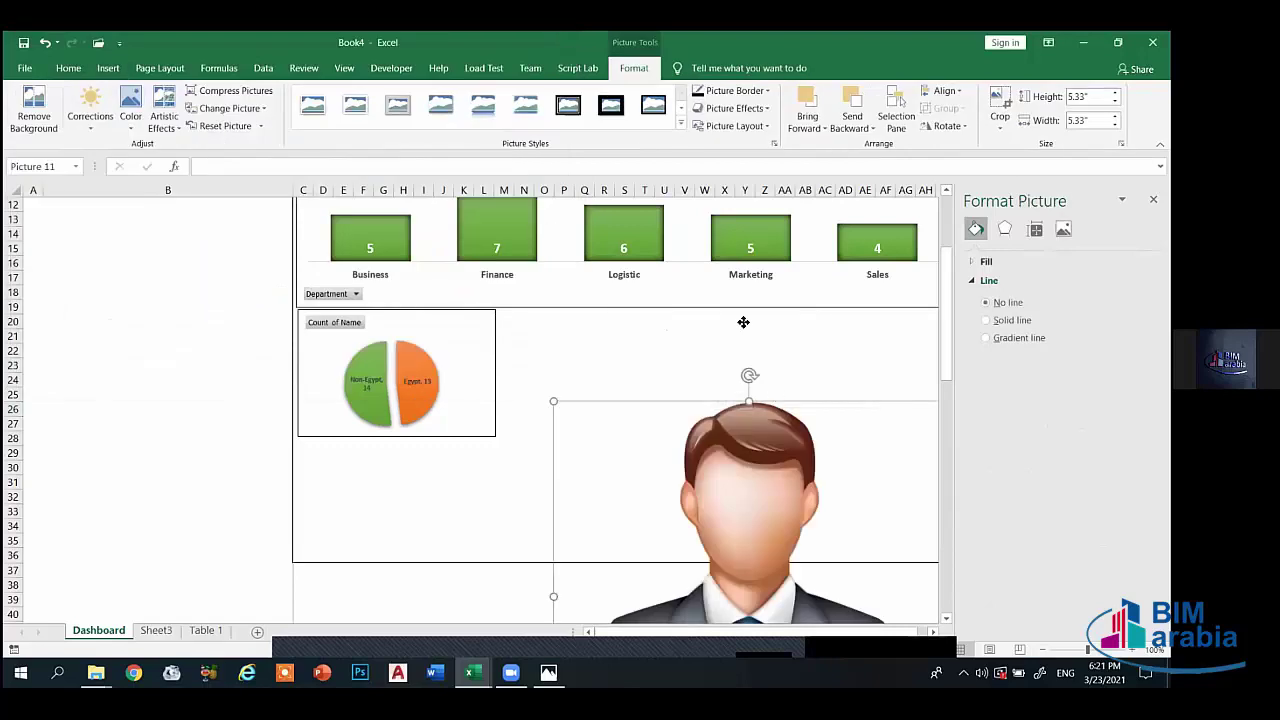
pyautogui.moveTo(779, 486); pyautogui.dragTo(743, 322)
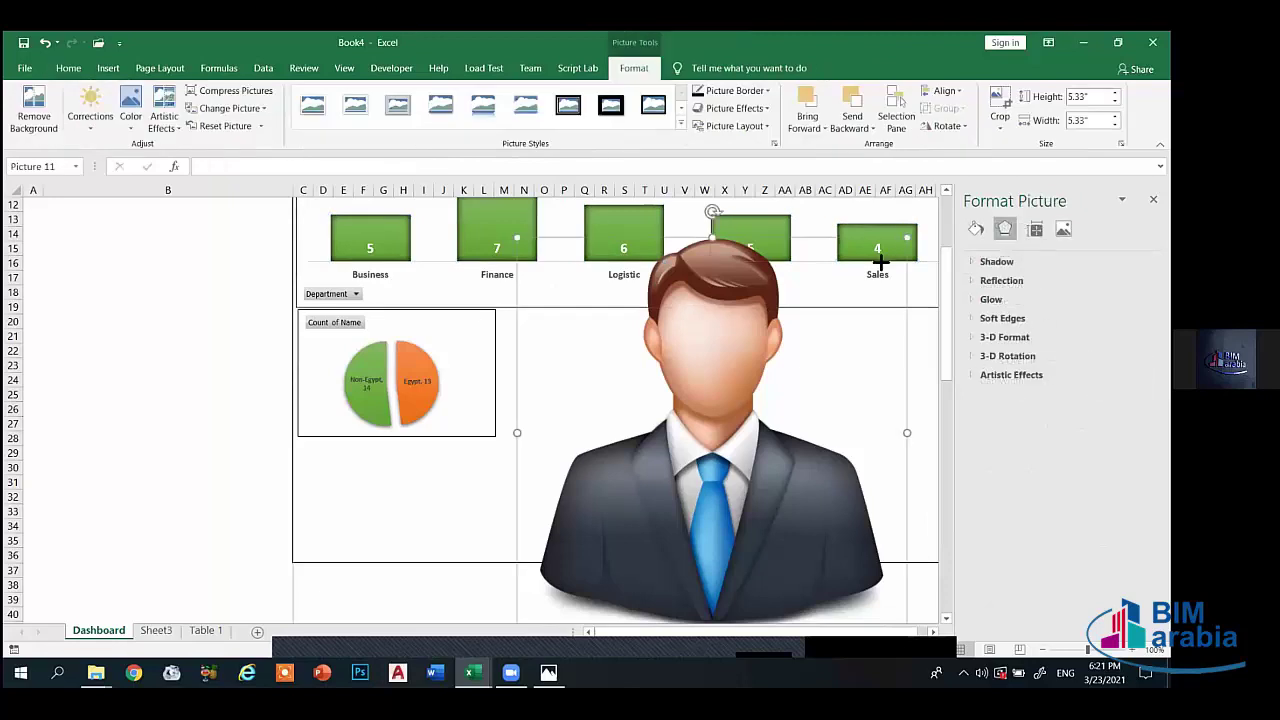
pyautogui.moveTo(905, 238)
pyautogui.mouseDown()
pyautogui.moveTo(558, 561)
pyautogui.moveTo(574, 340)
pyautogui.moveTo(552, 384)
pyautogui.moveTo(370, 363)
pyautogui.mouseUp()
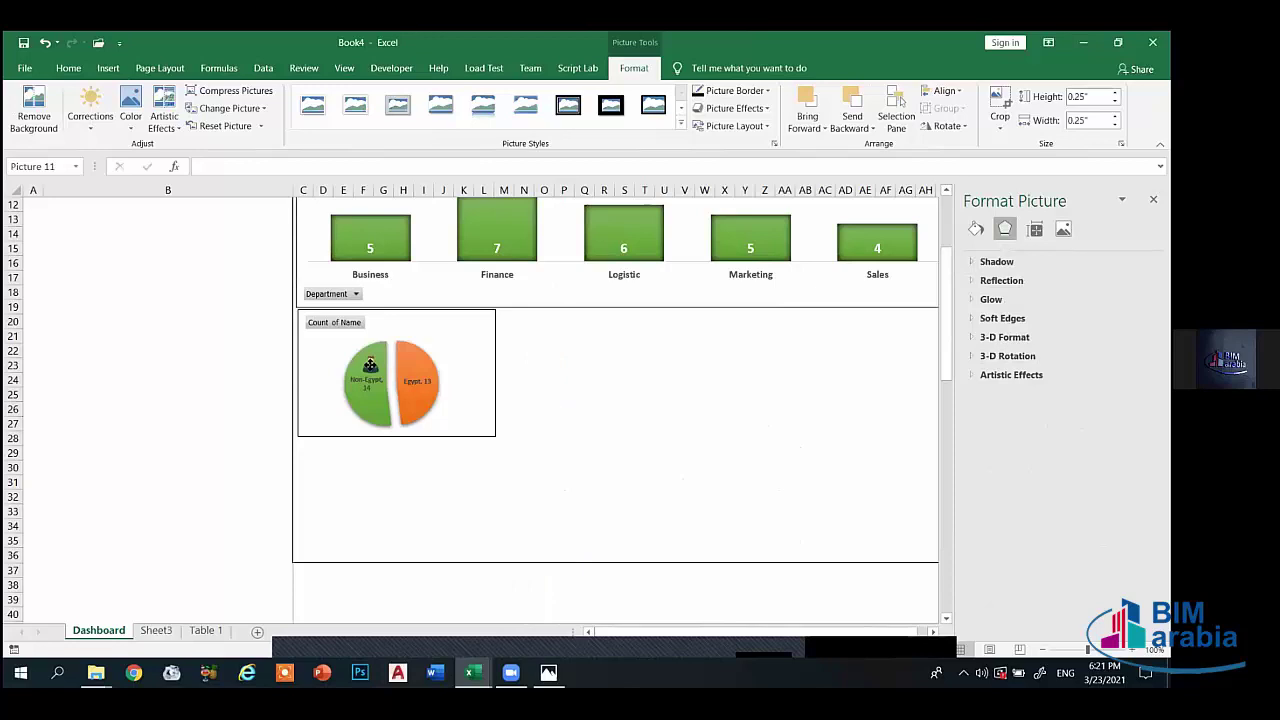
pyautogui.click(631, 358)
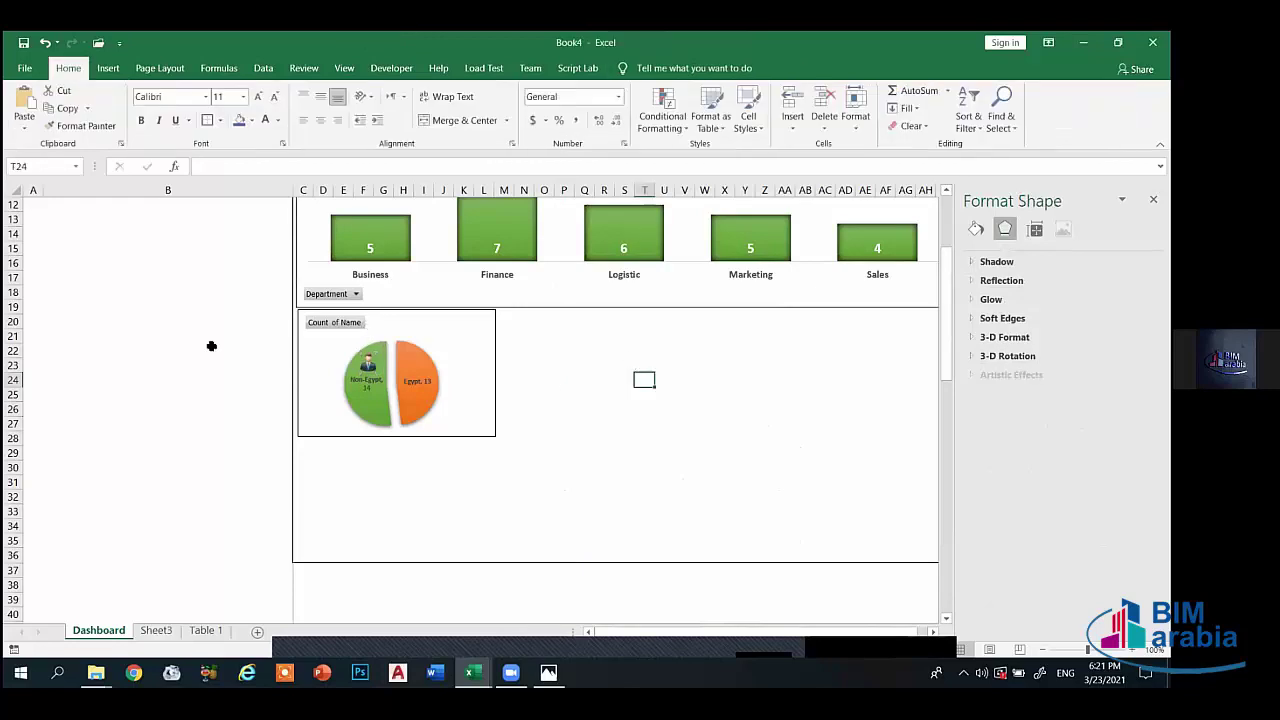
pyautogui.click(205, 365)
# - Insert the business male avatar picture, resize it to about 3 inches and place it beside the pie
pyautogui.click(108, 68)
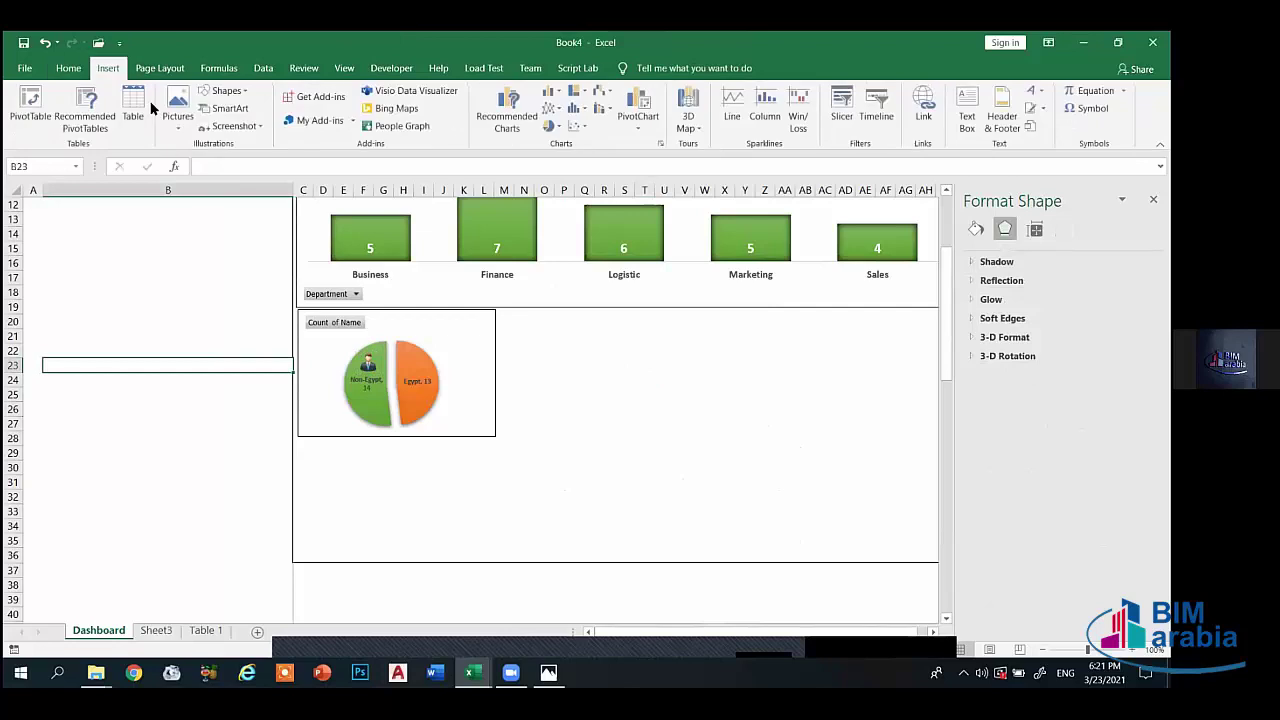
pyautogui.click(178, 108)
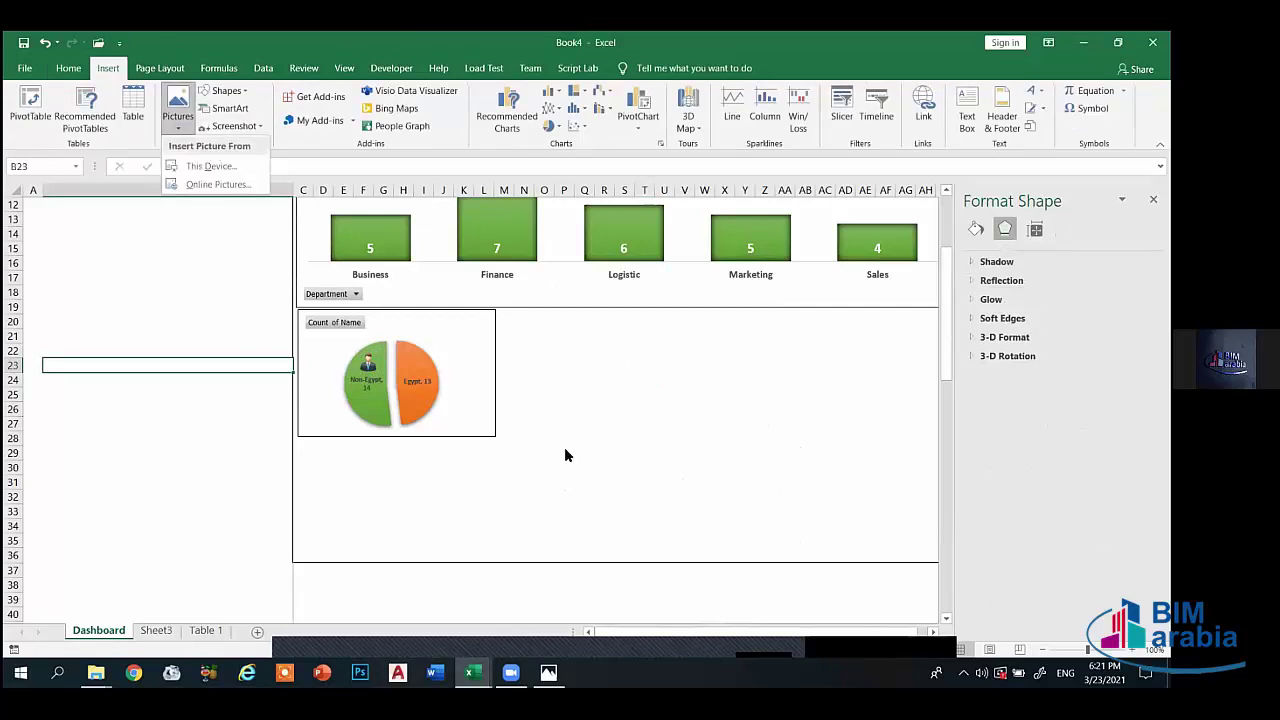
pyautogui.press('d')
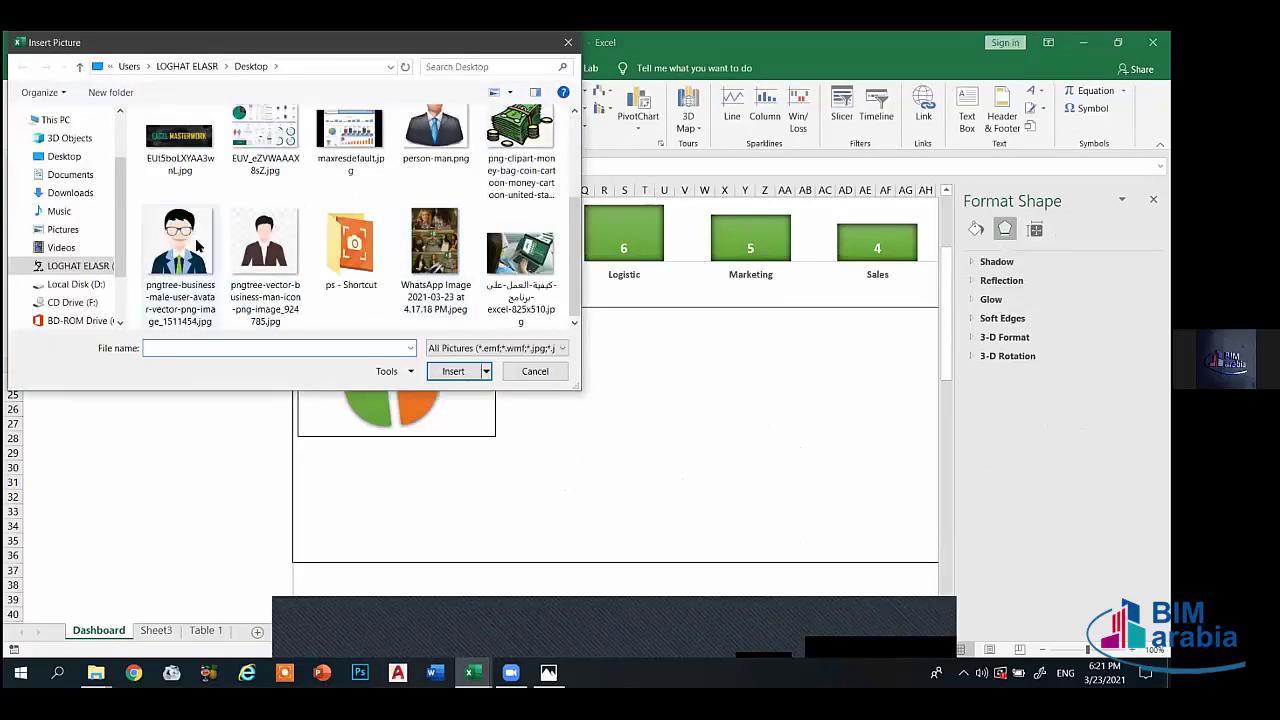
pyautogui.click(180, 245)
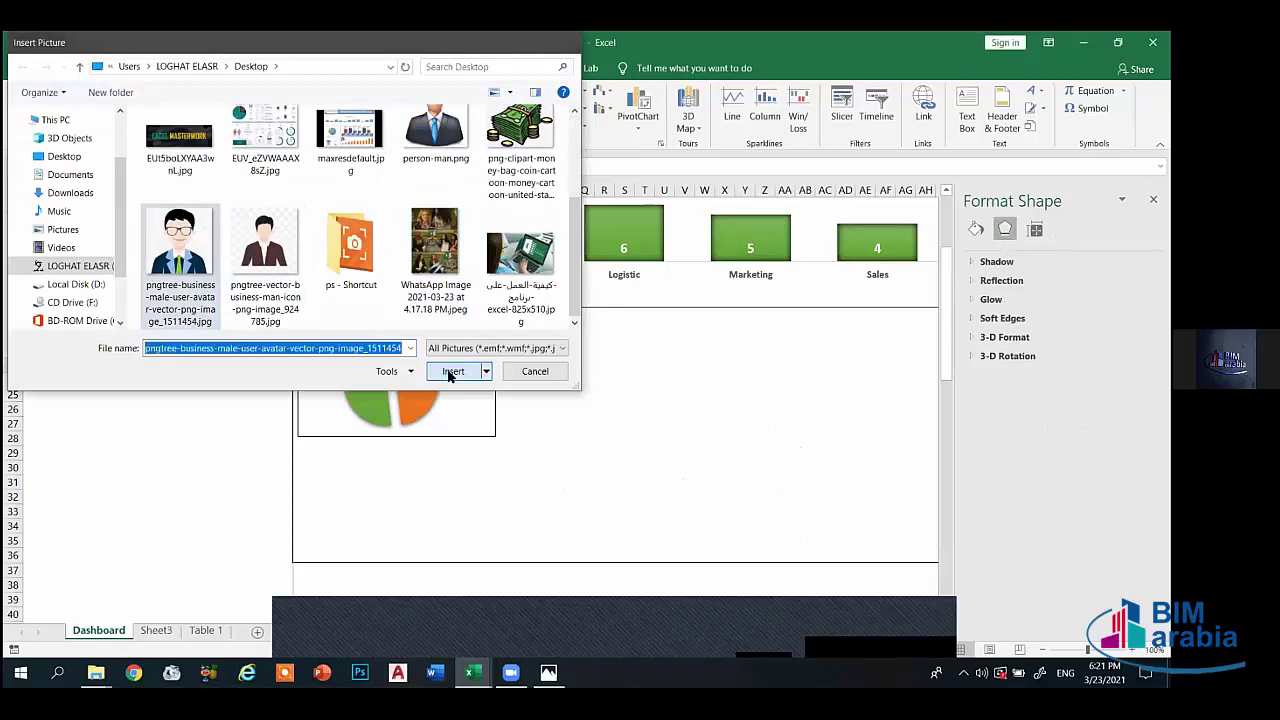
pyautogui.click(451, 372)
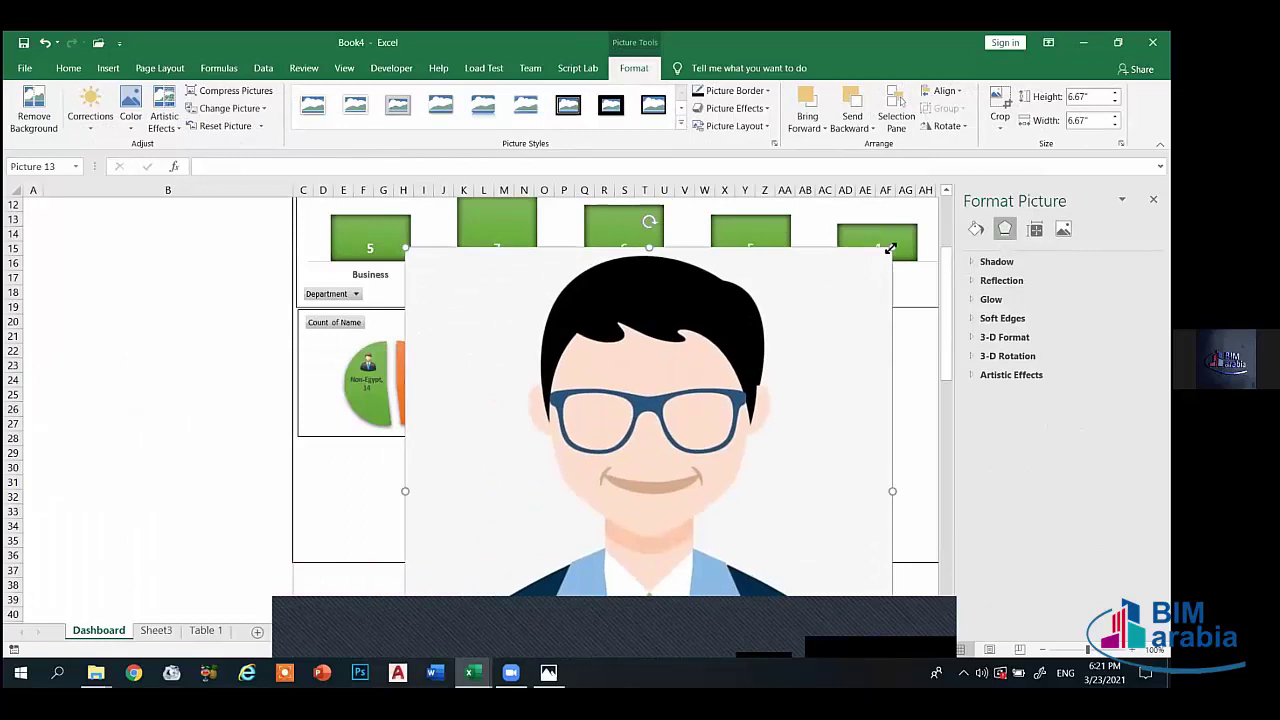
pyautogui.moveTo(886, 251); pyautogui.dragTo(449, 509)
pyautogui.moveTo(490, 557); pyautogui.dragTo(644, 350)
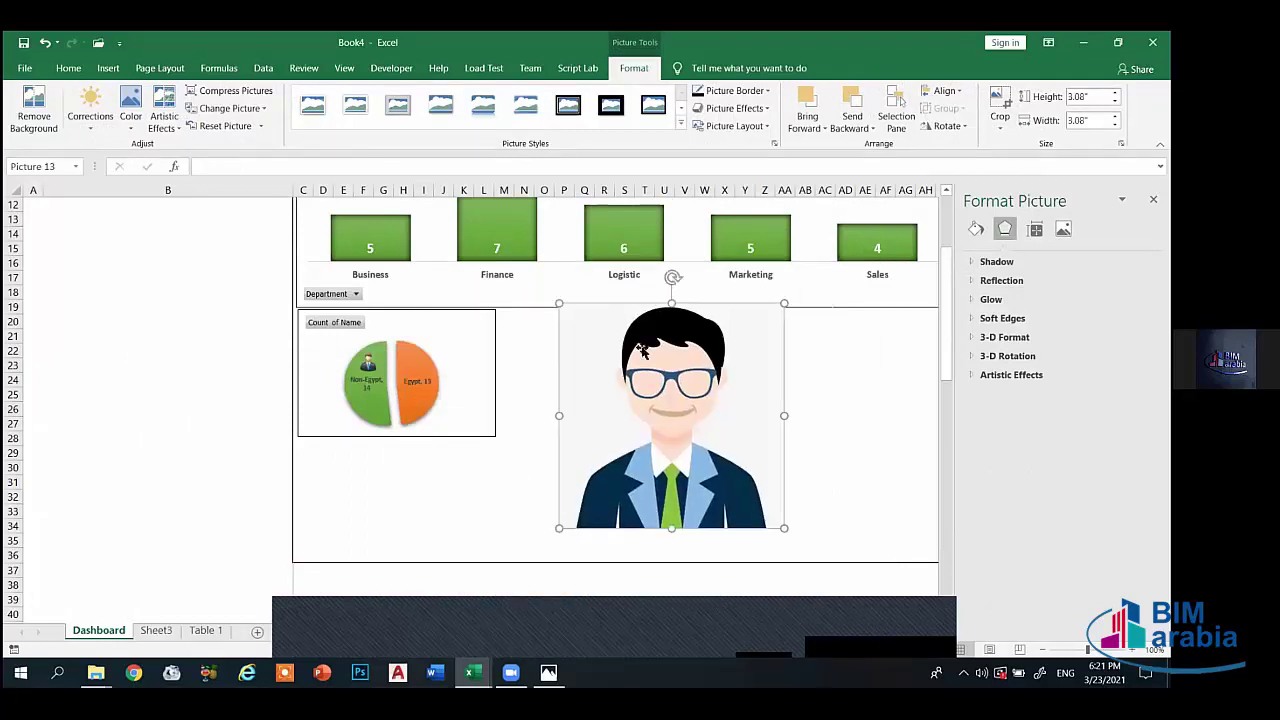
# - Start Remove Background and stretch the kept area over the hair, sides and suit
pyautogui.click(34, 105)
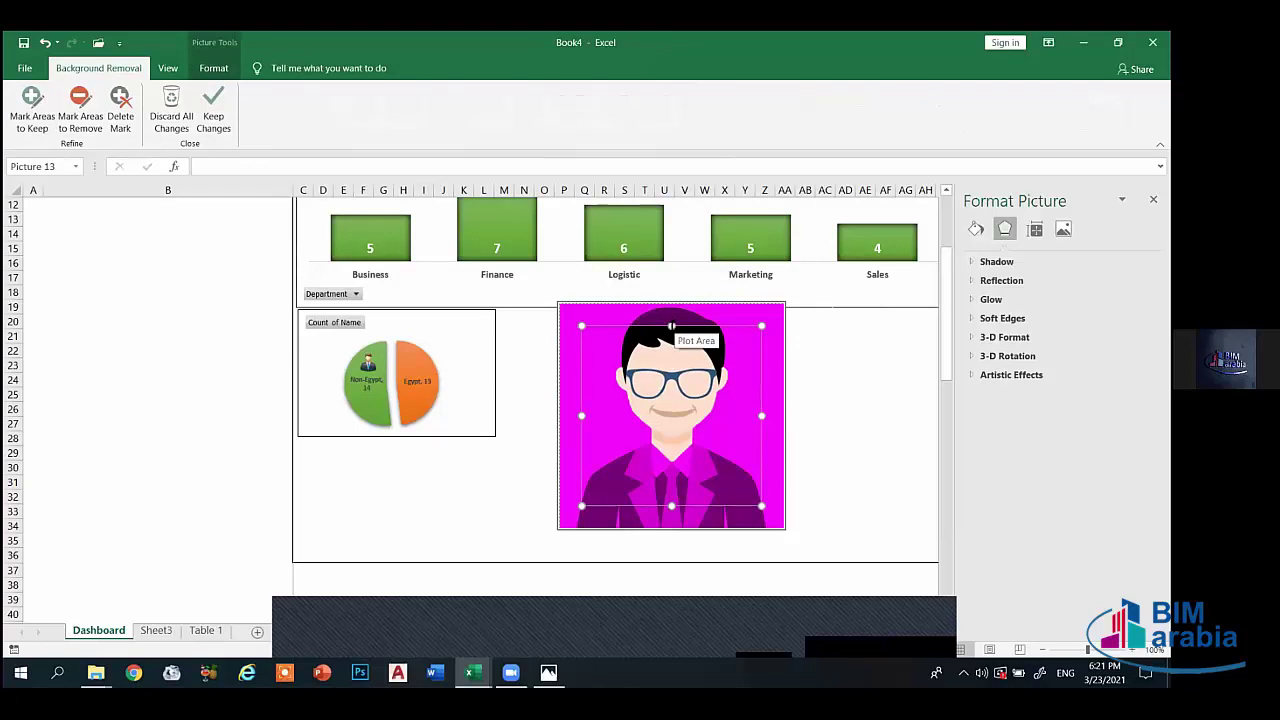
pyautogui.moveTo(671, 326); pyautogui.dragTo(676, 299)
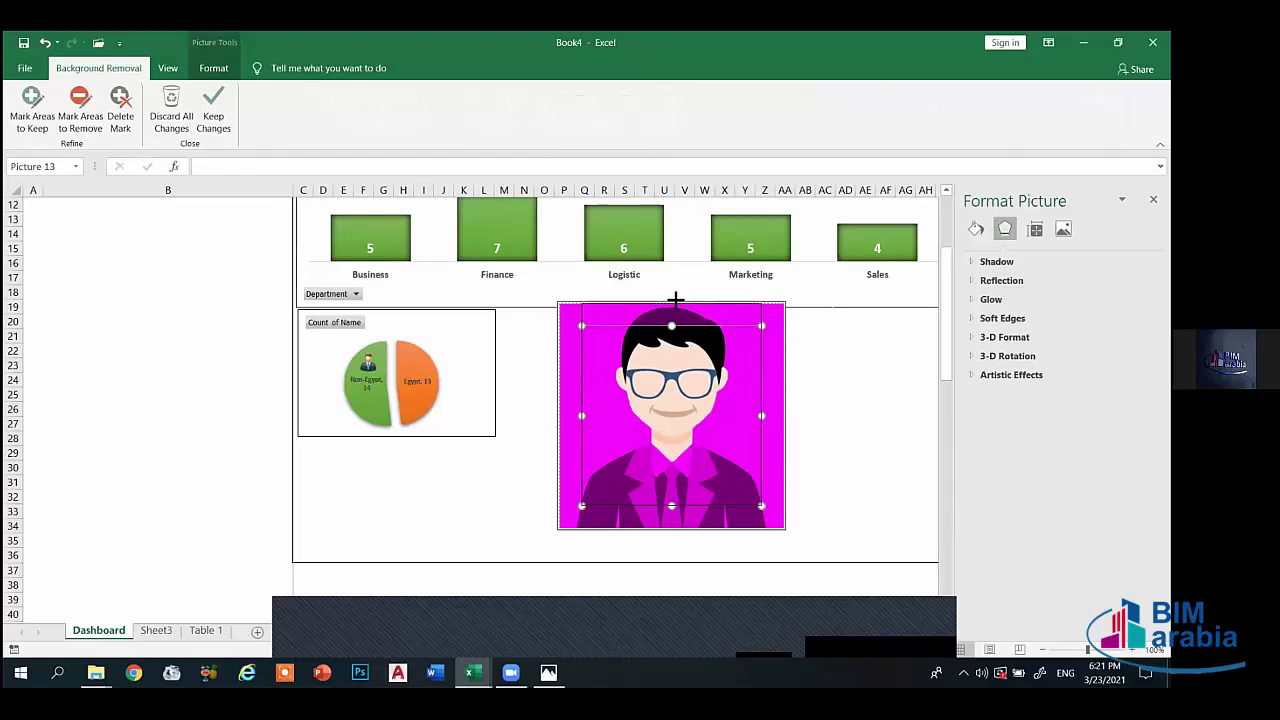
pyautogui.moveTo(762, 404); pyautogui.dragTo(783, 404)
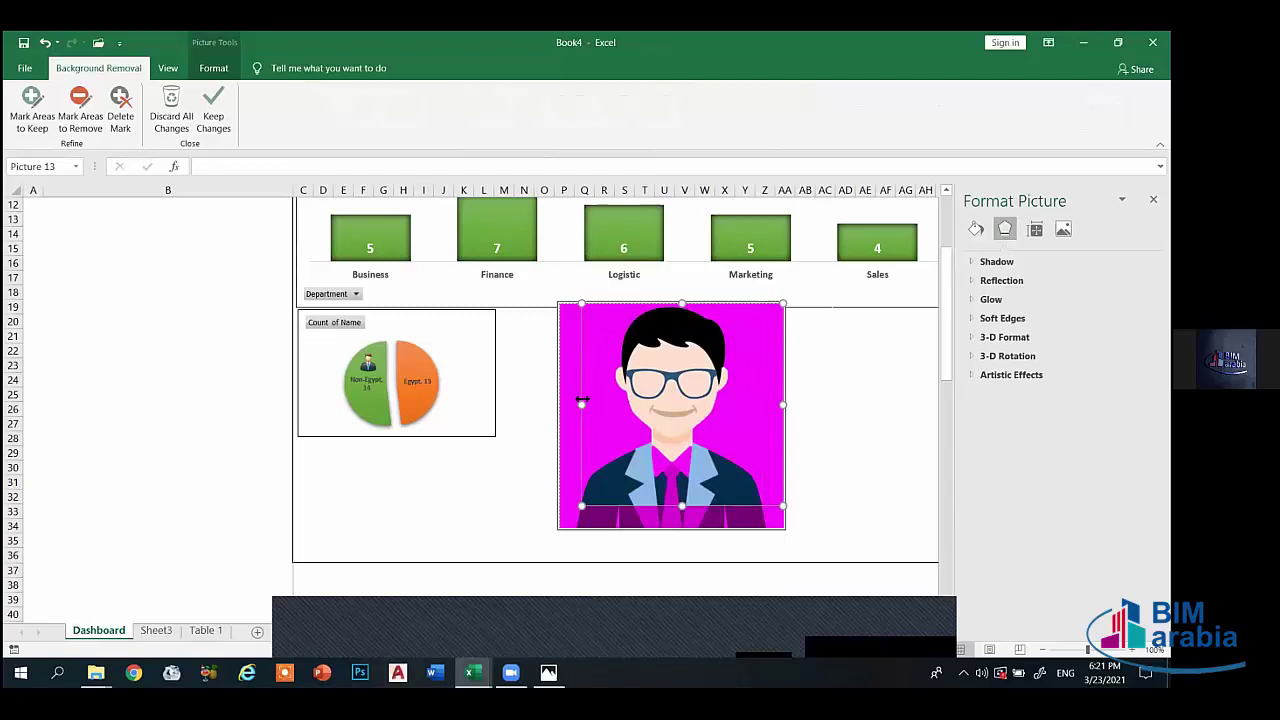
pyautogui.moveTo(582, 400); pyautogui.dragTo(563, 398)
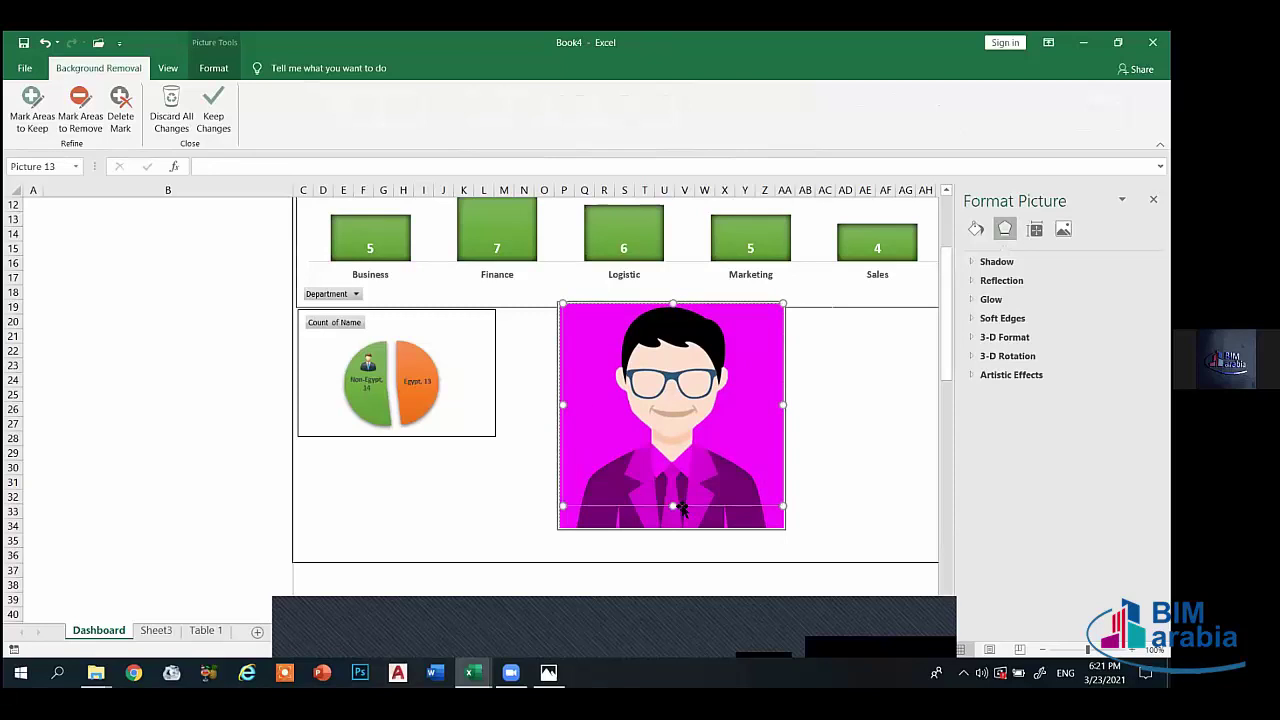
pyautogui.moveTo(676, 507); pyautogui.dragTo(674, 528)
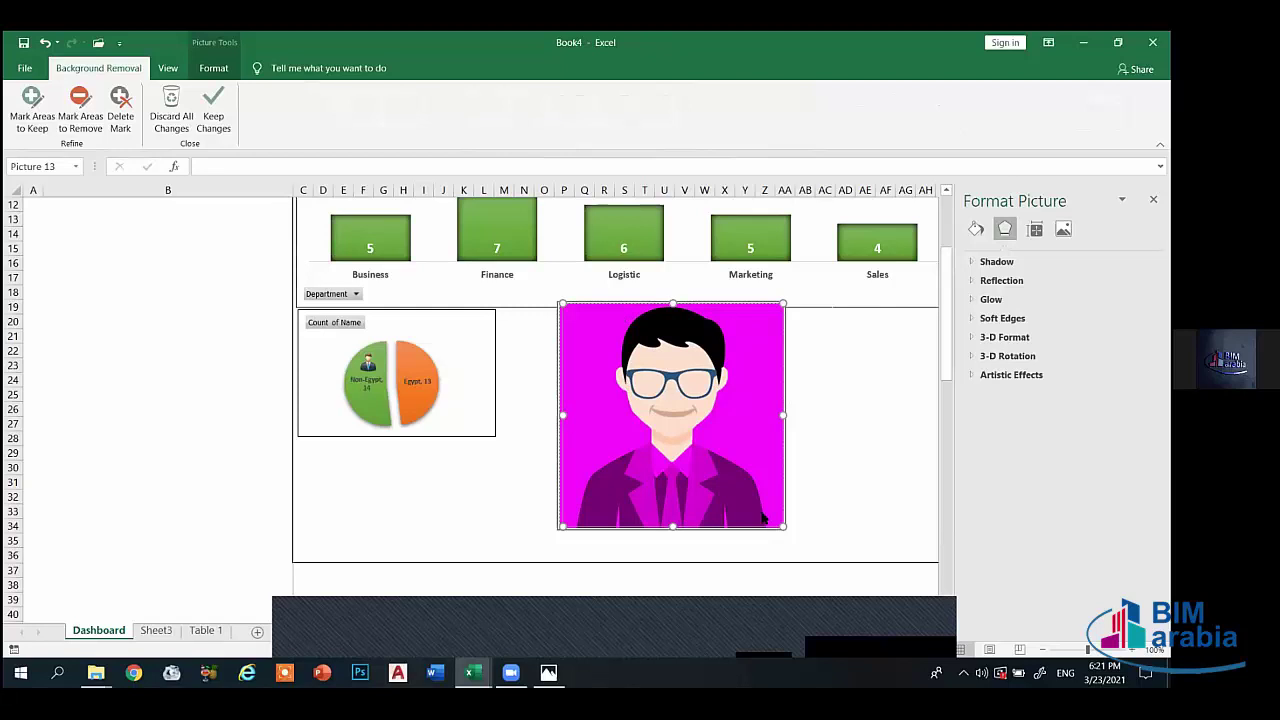
# - Mark the suit, shirt and tie as areas to keep, deleting one stray mark on the jacket
pyautogui.click(42, 119)
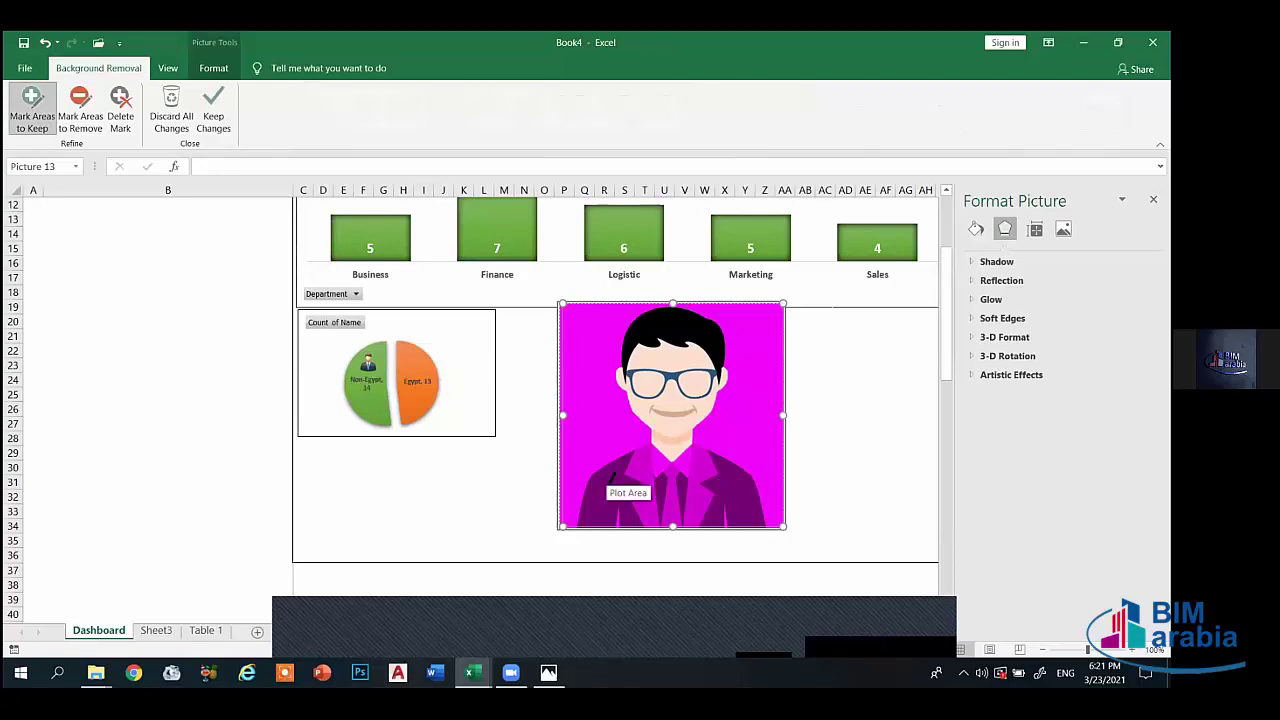
pyautogui.moveTo(610, 483); pyautogui.dragTo(728, 483)
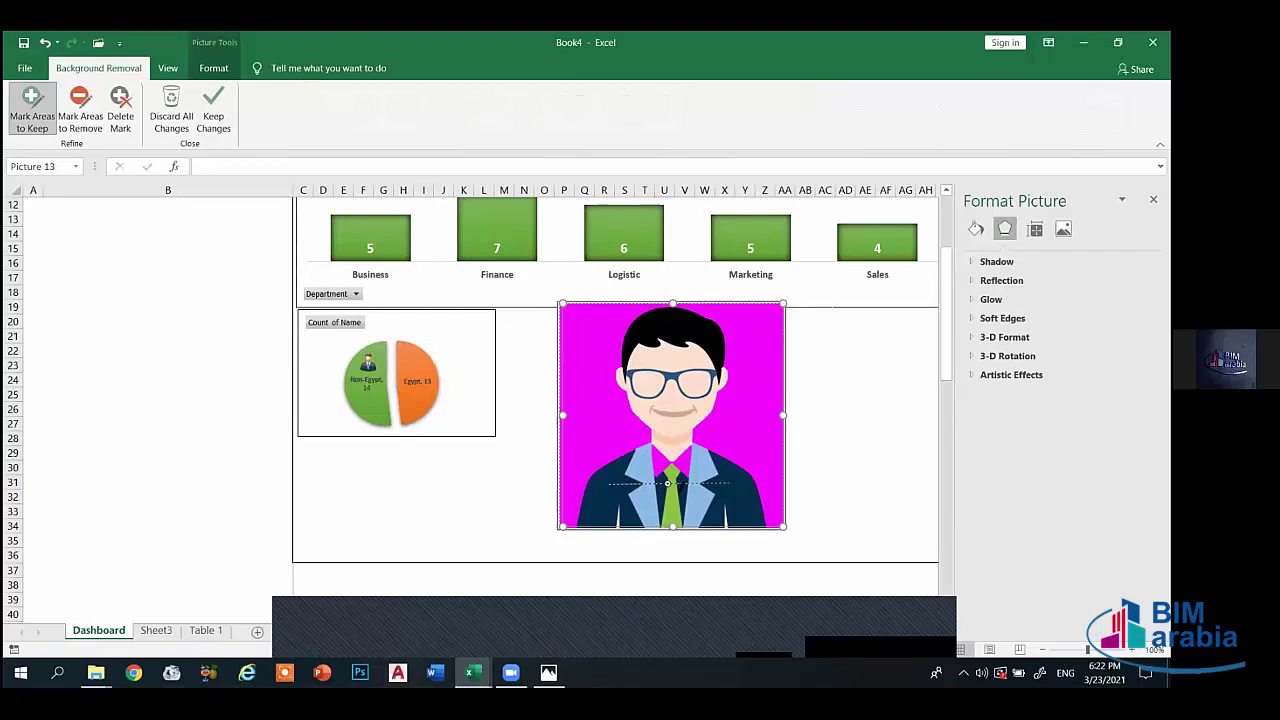
pyautogui.click(659, 461)
pyautogui.click(684, 461)
pyautogui.moveTo(641, 498); pyautogui.dragTo(654, 525)
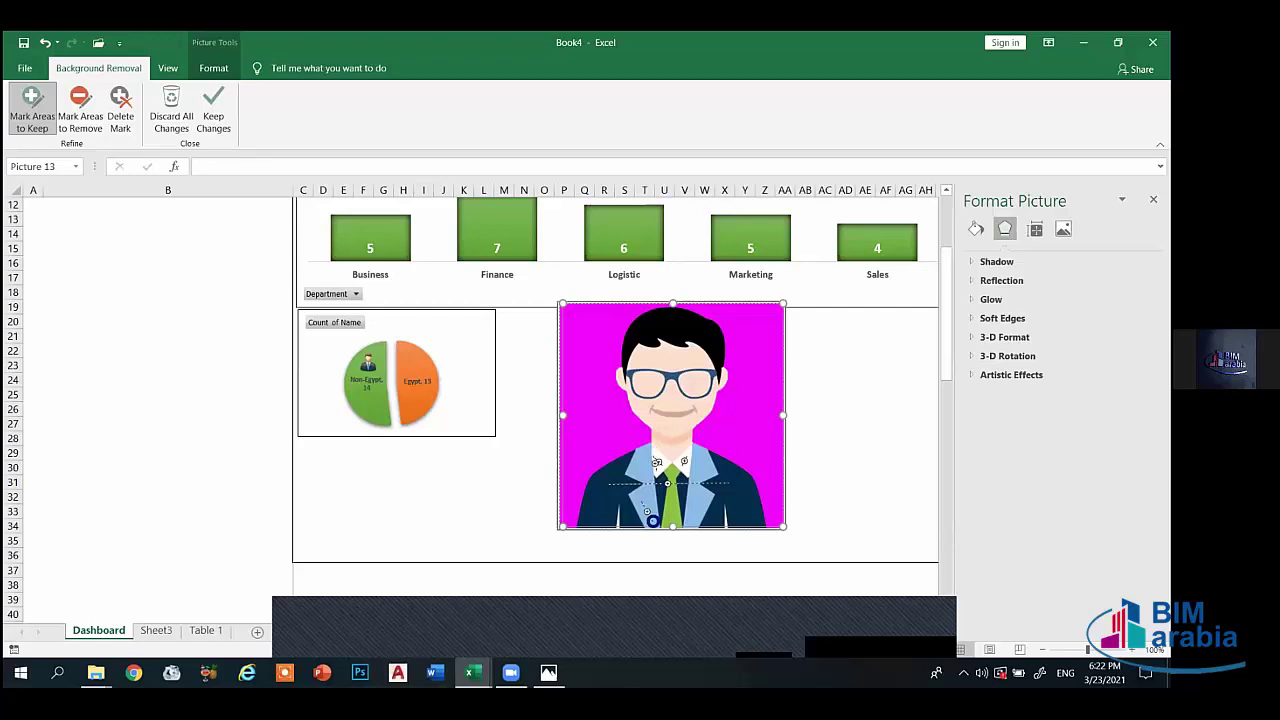
pyautogui.click(117, 103)
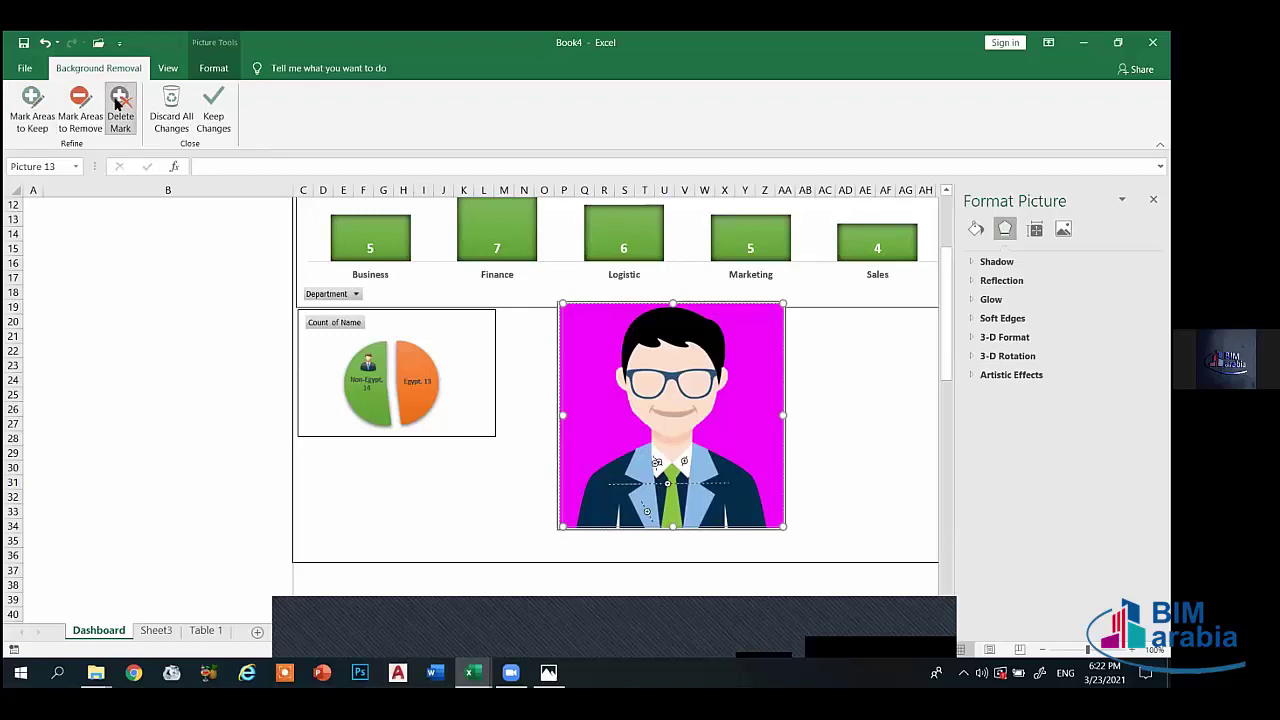
pyautogui.click(667, 483)
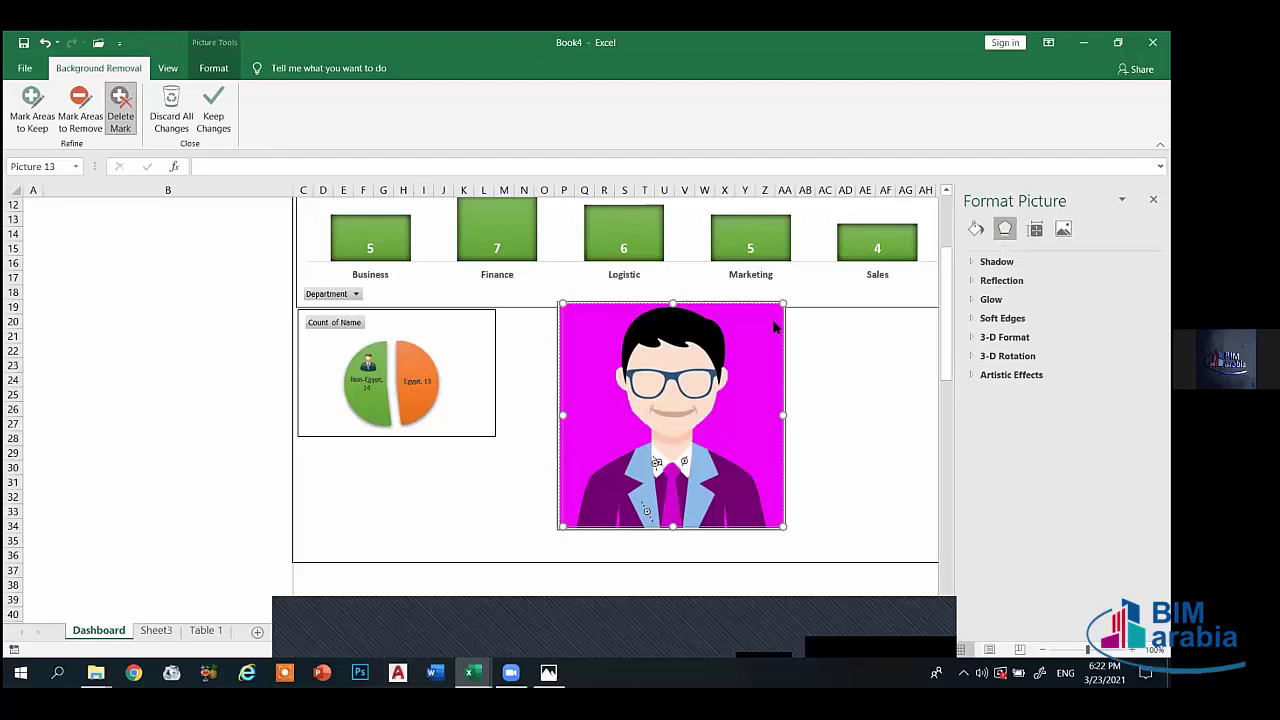
# - Mark the tie, both lapels and jacket to keep, then keep the background removal changes
pyautogui.click(30, 110)
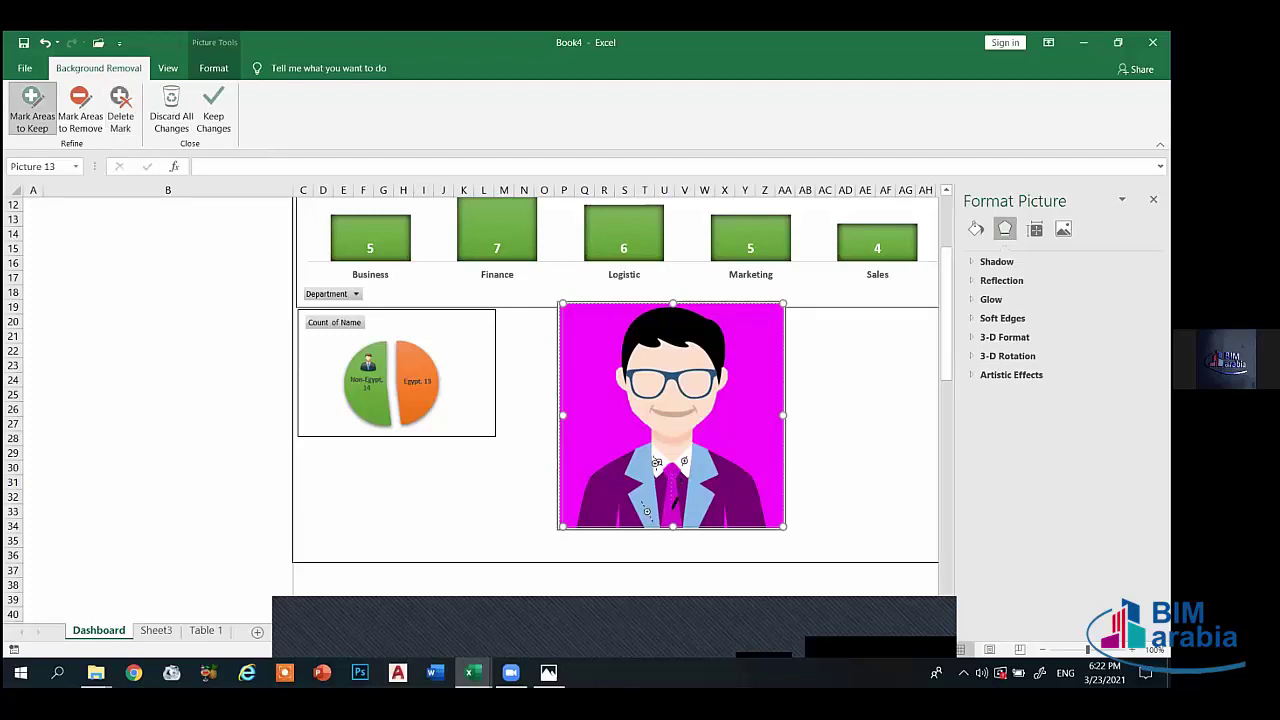
pyautogui.moveTo(671, 506); pyautogui.dragTo(672, 527)
pyautogui.moveTo(600, 497); pyautogui.dragTo(587, 524)
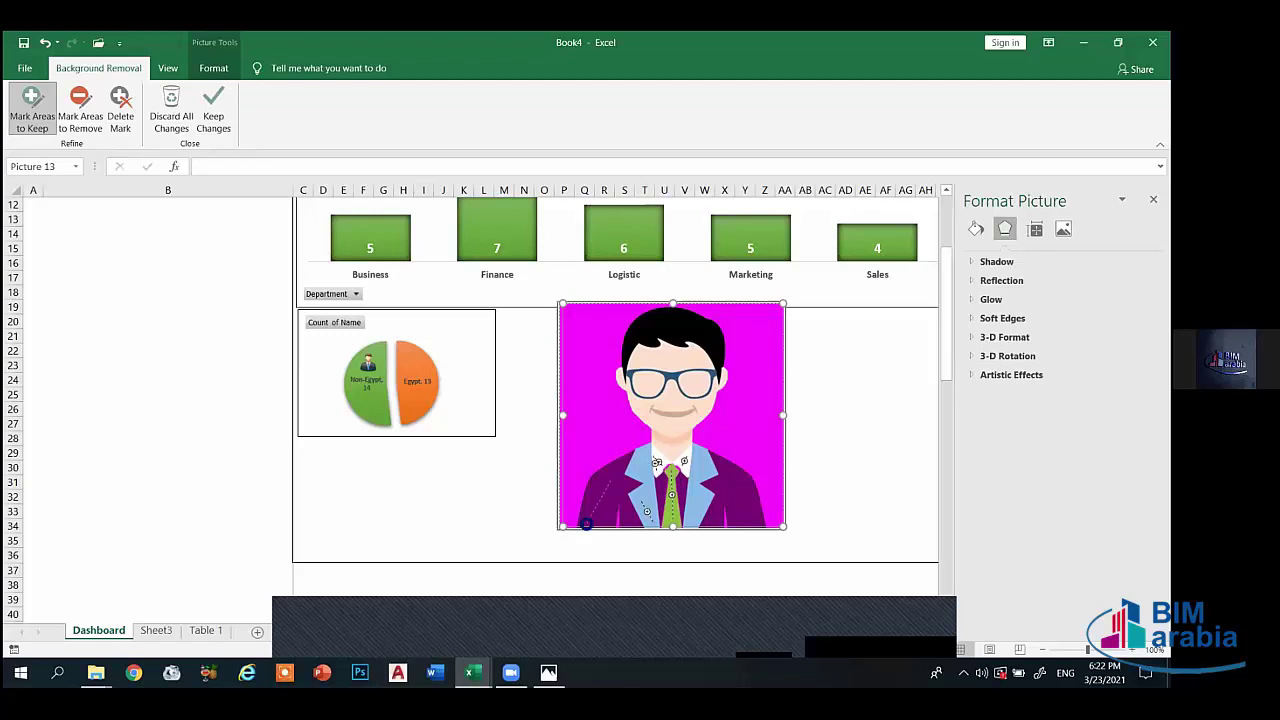
pyautogui.moveTo(708, 468)
pyautogui.mouseDown()
pyautogui.moveTo(750, 516)
pyautogui.moveTo(706, 497)
pyautogui.mouseUp()
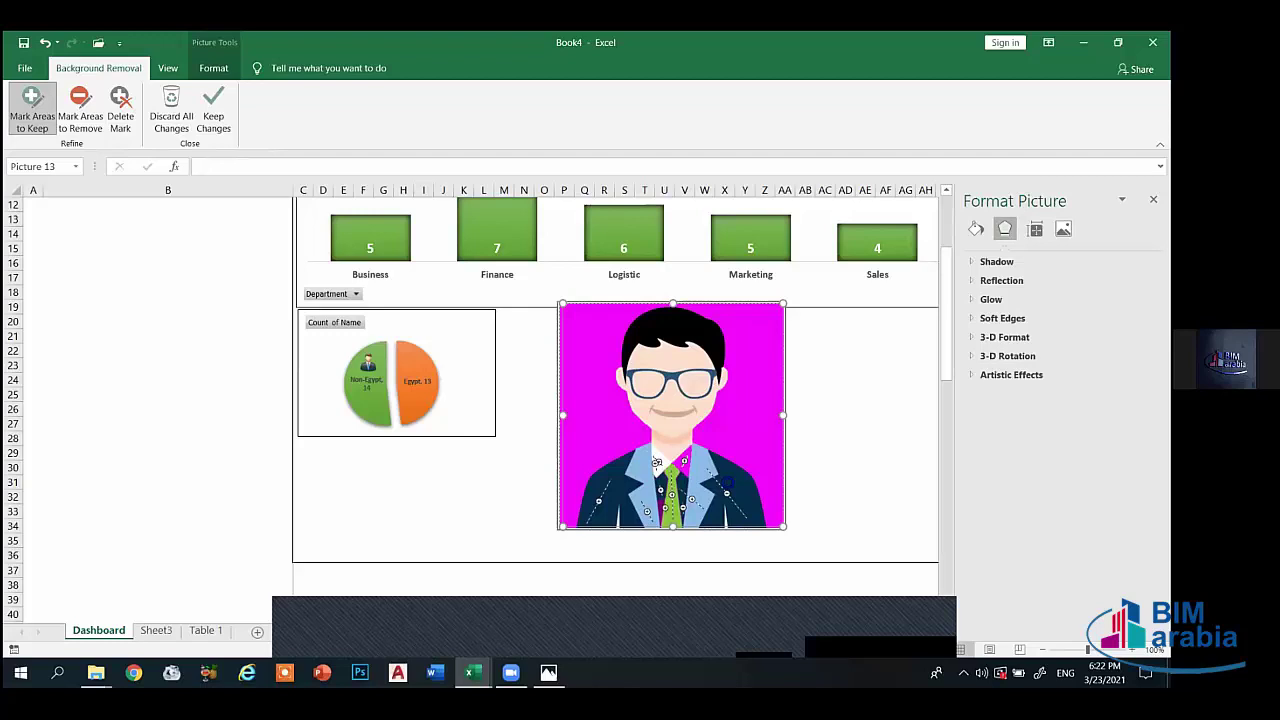
pyautogui.click(727, 483)
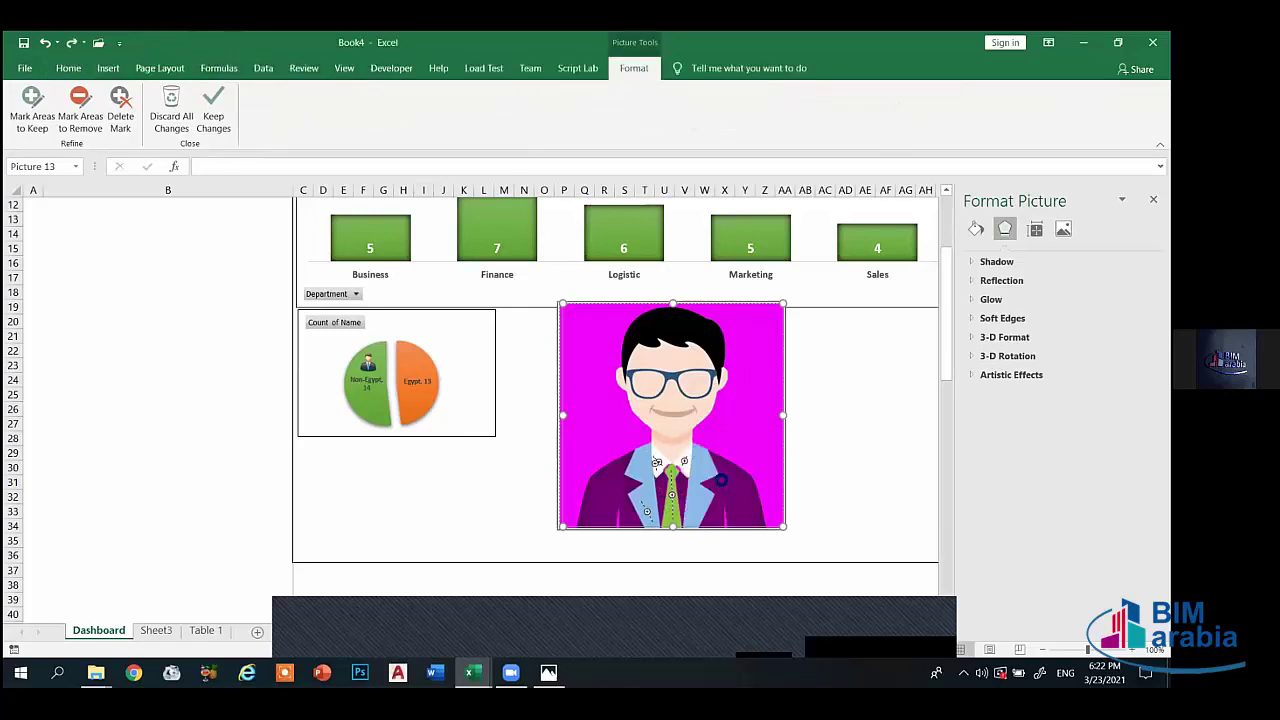
pyautogui.moveTo(727, 483); pyautogui.dragTo(610, 483)
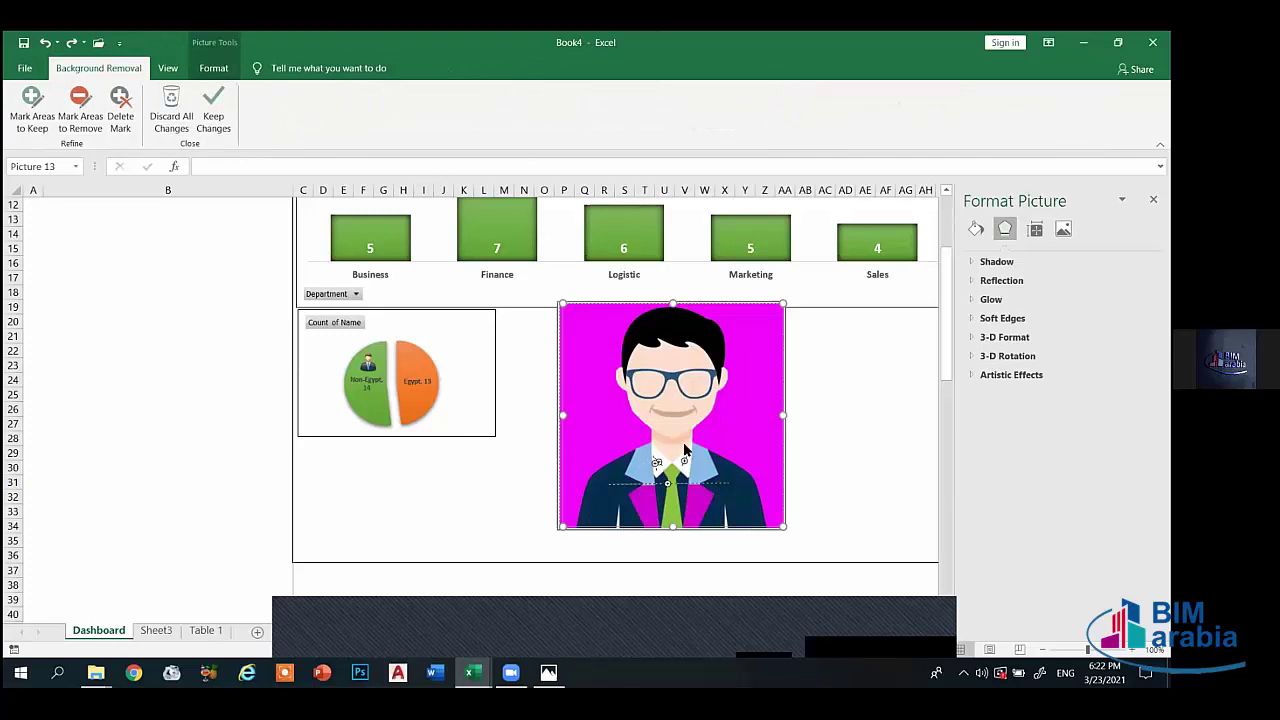
pyautogui.click(27, 118)
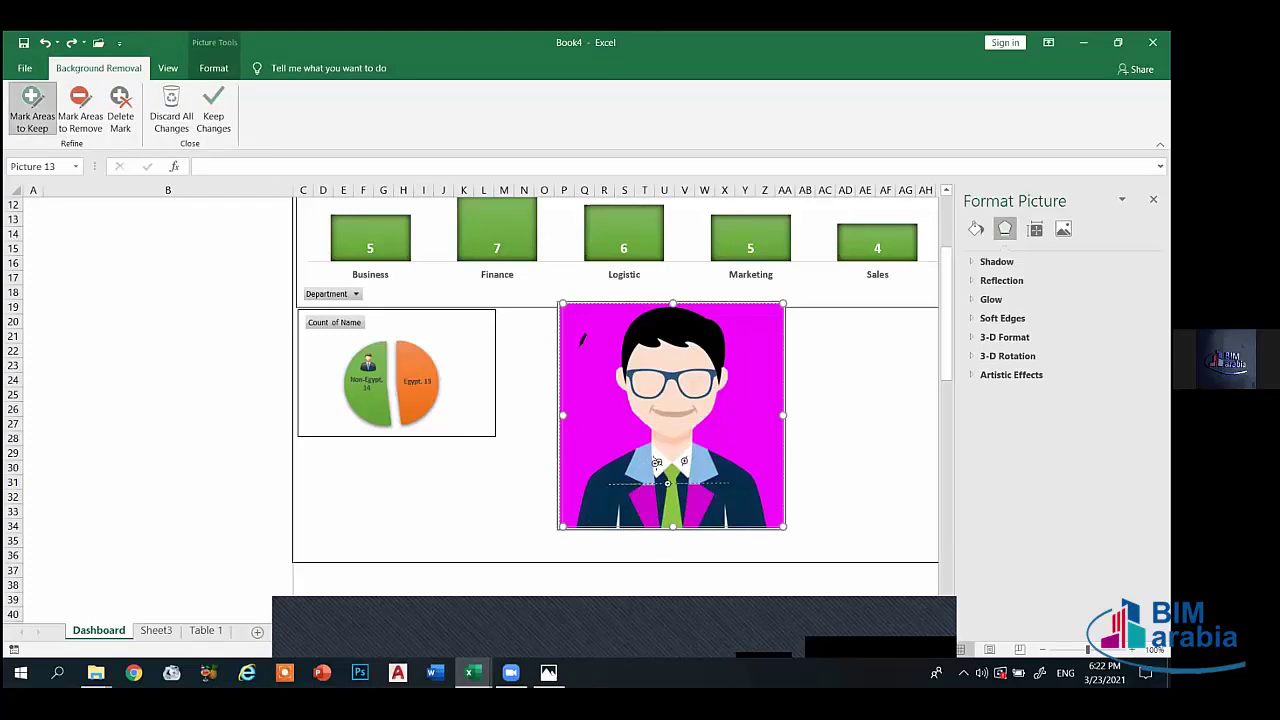
pyautogui.click(642, 500)
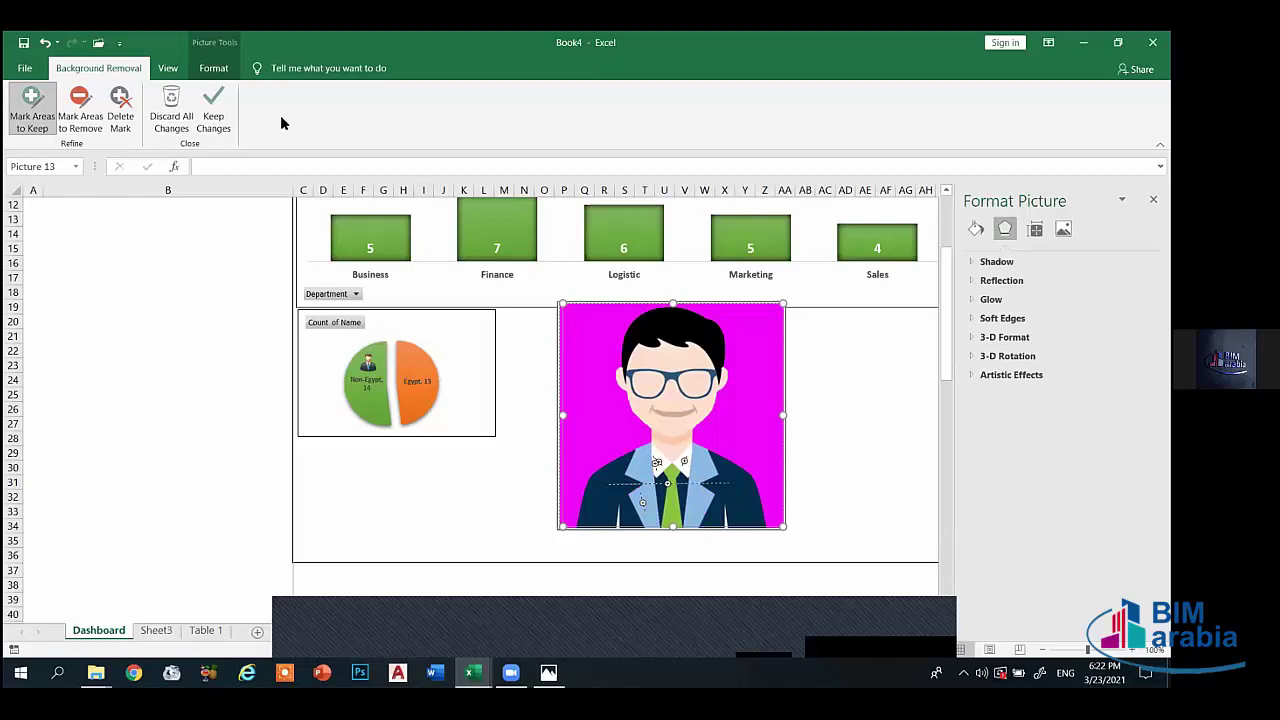
pyautogui.click(216, 116)
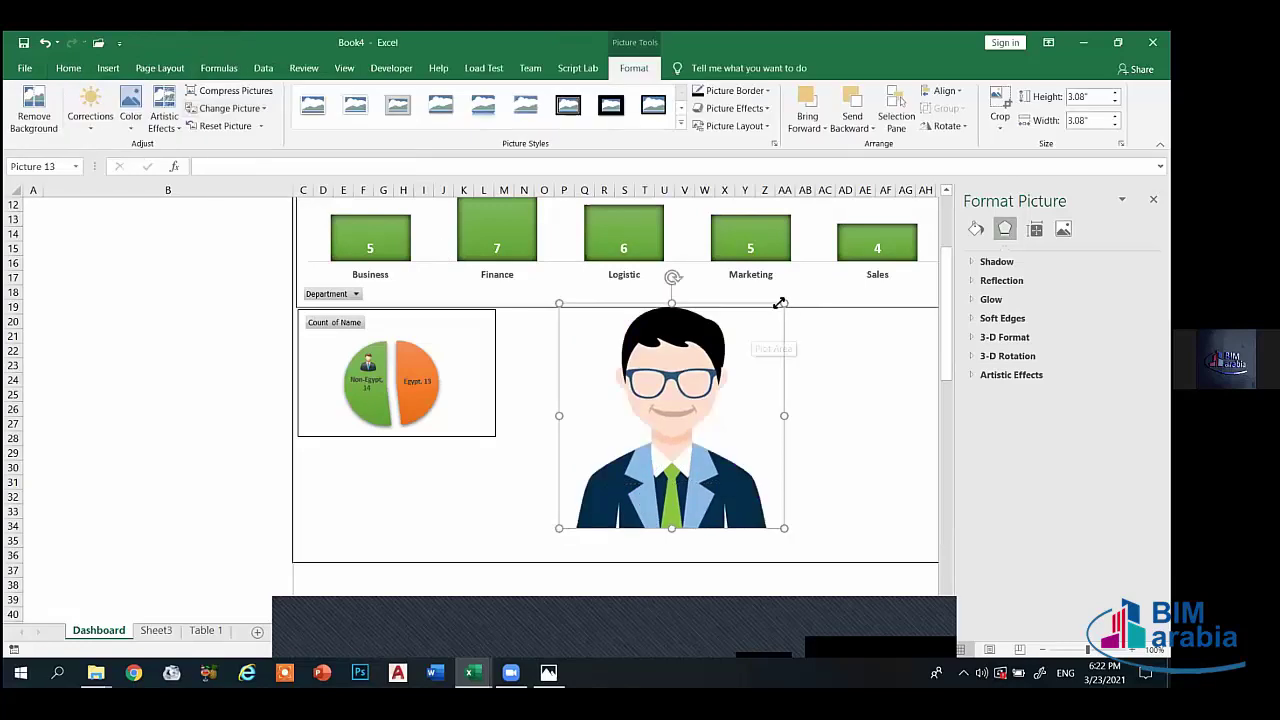
# - Shrink the cutout businessman and place it as a small icon on the Egypt slice
pyautogui.moveTo(784, 304); pyautogui.dragTo(630, 430)
pyautogui.moveTo(529, 497)
pyautogui.mouseDown()
pyautogui.moveTo(557, 522)
pyautogui.moveTo(418, 361)
pyautogui.mouseUp()
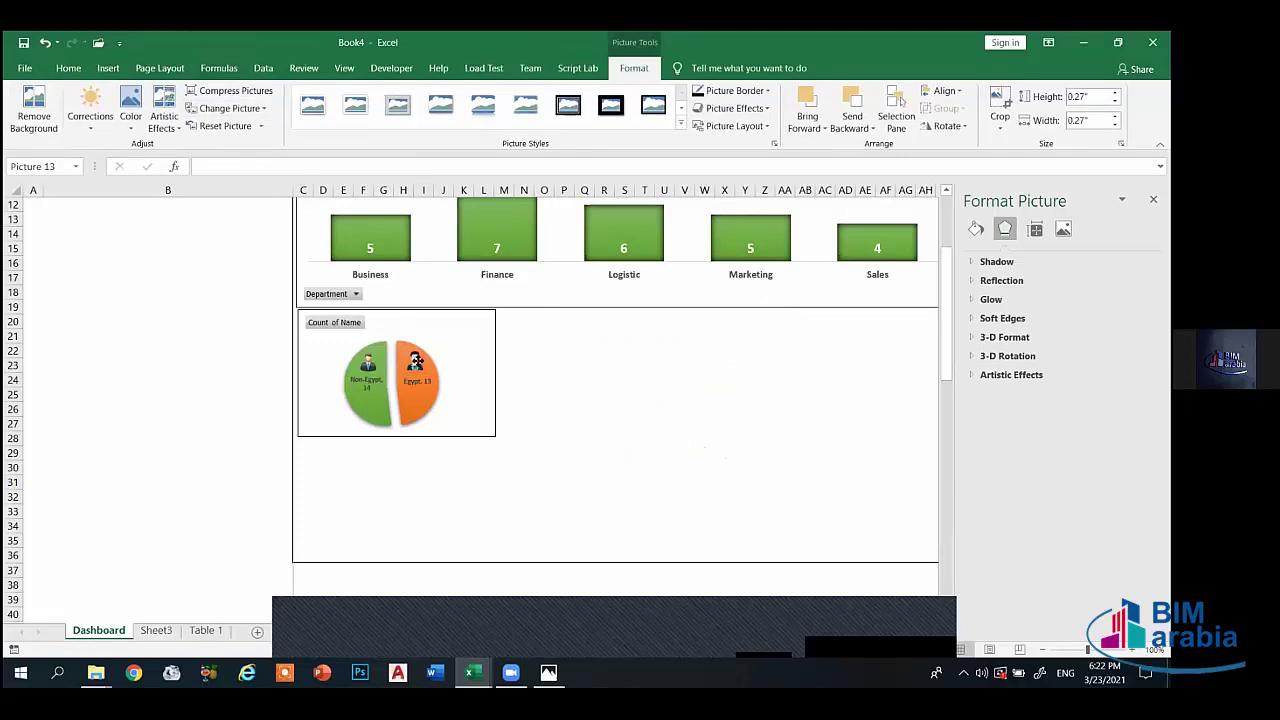
pyautogui.click(604, 394)
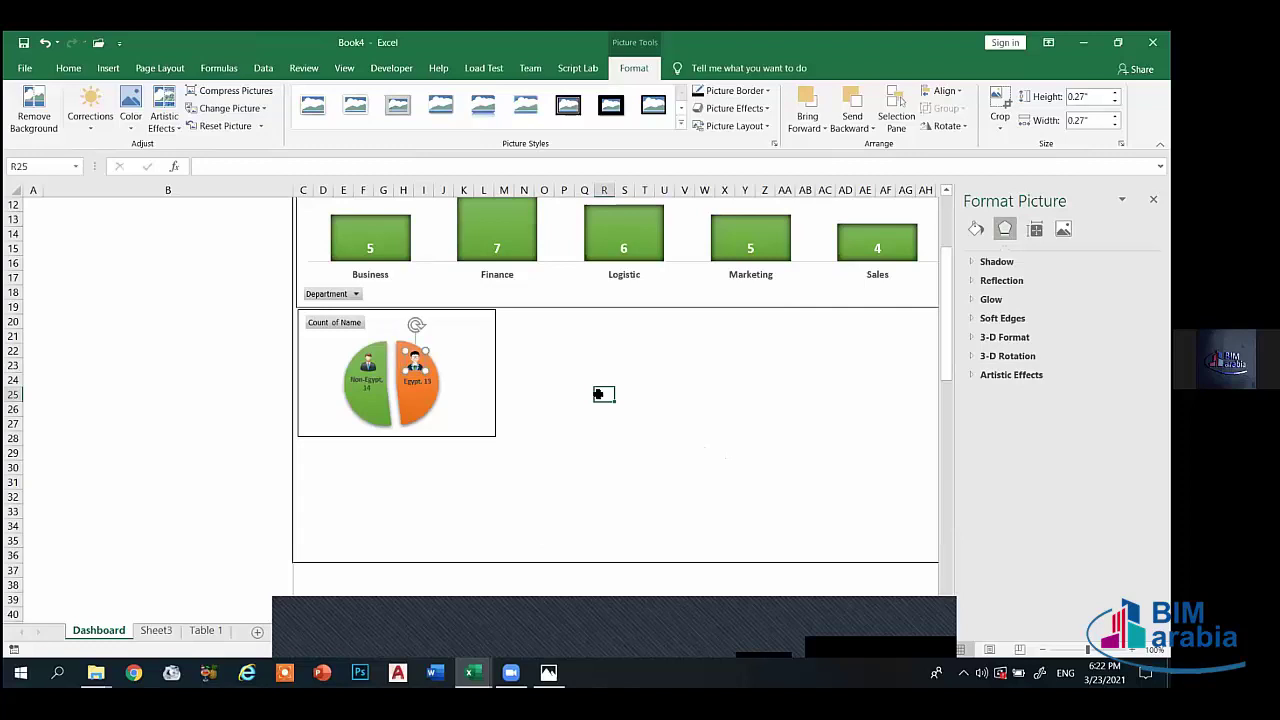
pyautogui.click(486, 366)
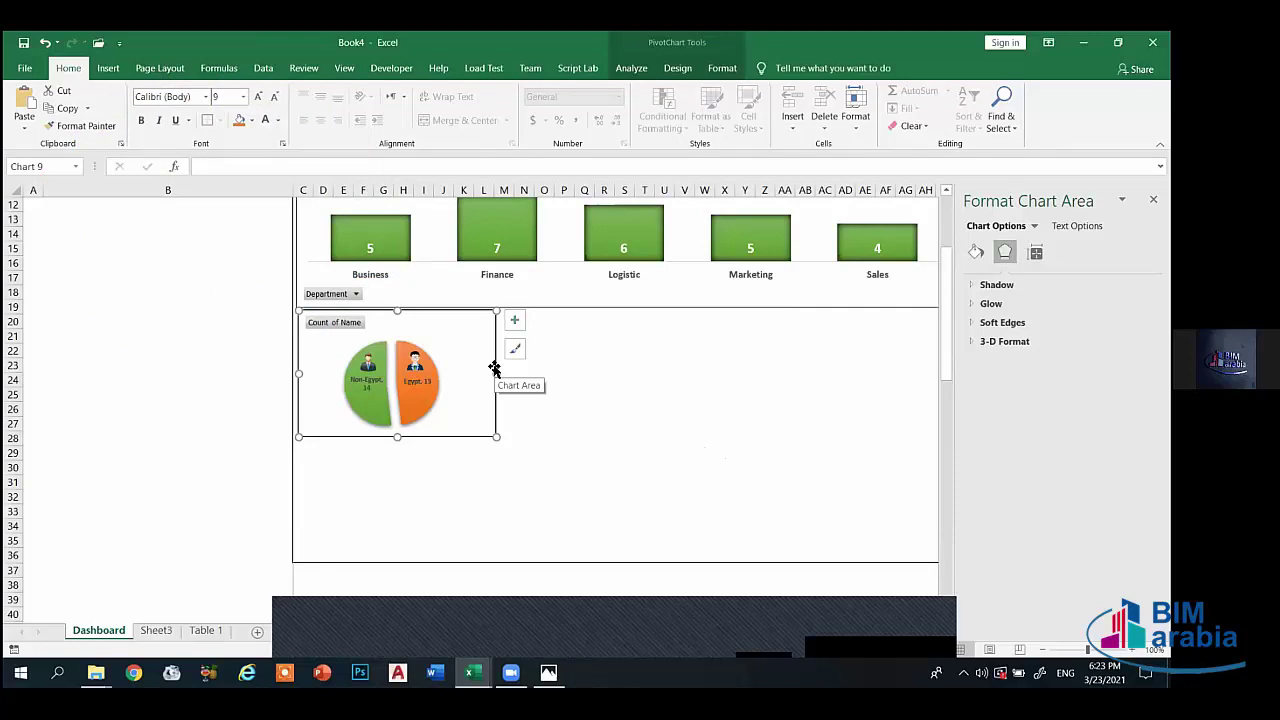
# - Switch to the finished Dashboard.xlsx workbook via the taskbar preview
pyautogui.moveTo(423, 366)
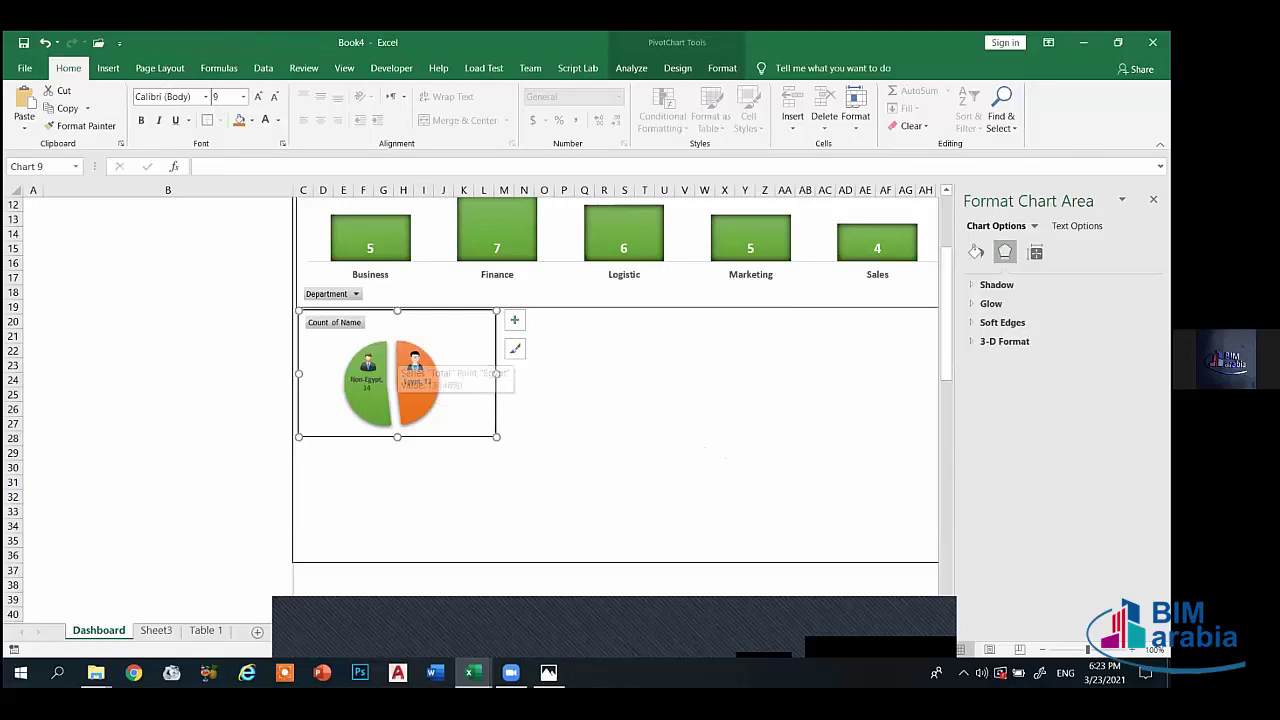
pyautogui.moveTo(469, 672)
pyautogui.click(311, 608)
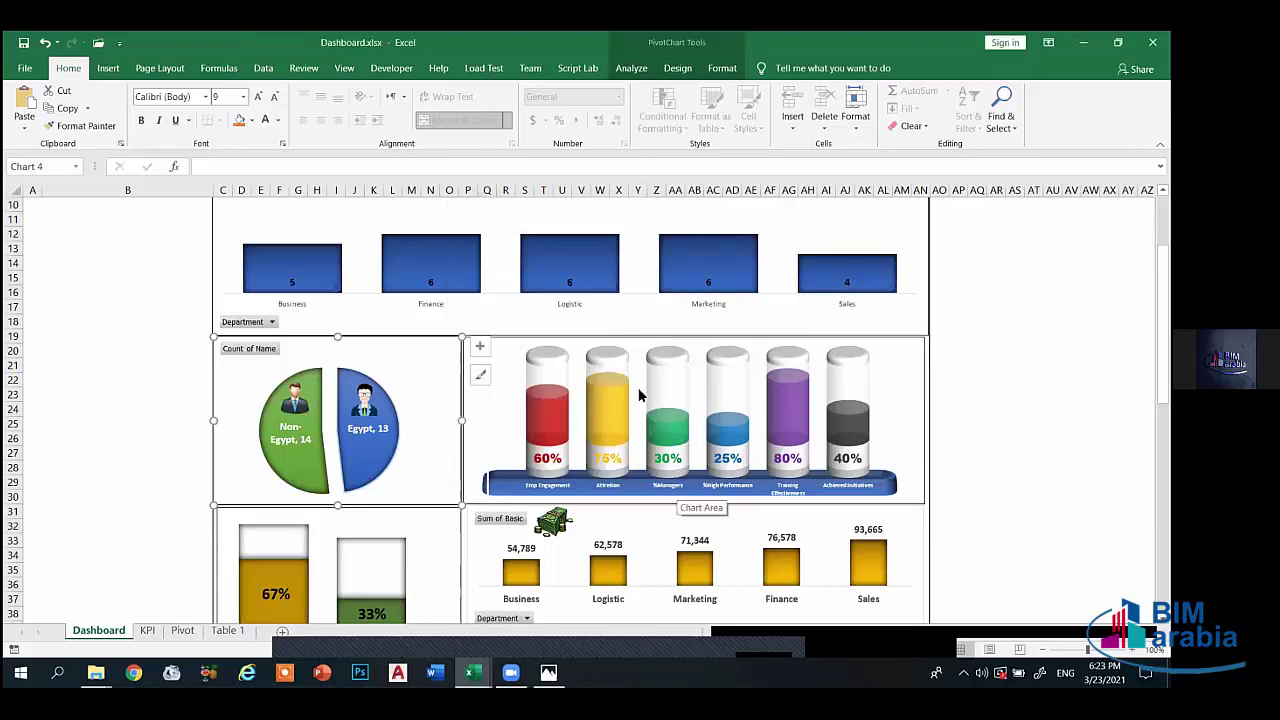
# - Copy the HR KPIs table A11:B17 from Dashboard.xlsx's KPI sheet and select B9 on Book4's Sheet7
pyautogui.click(652, 398)
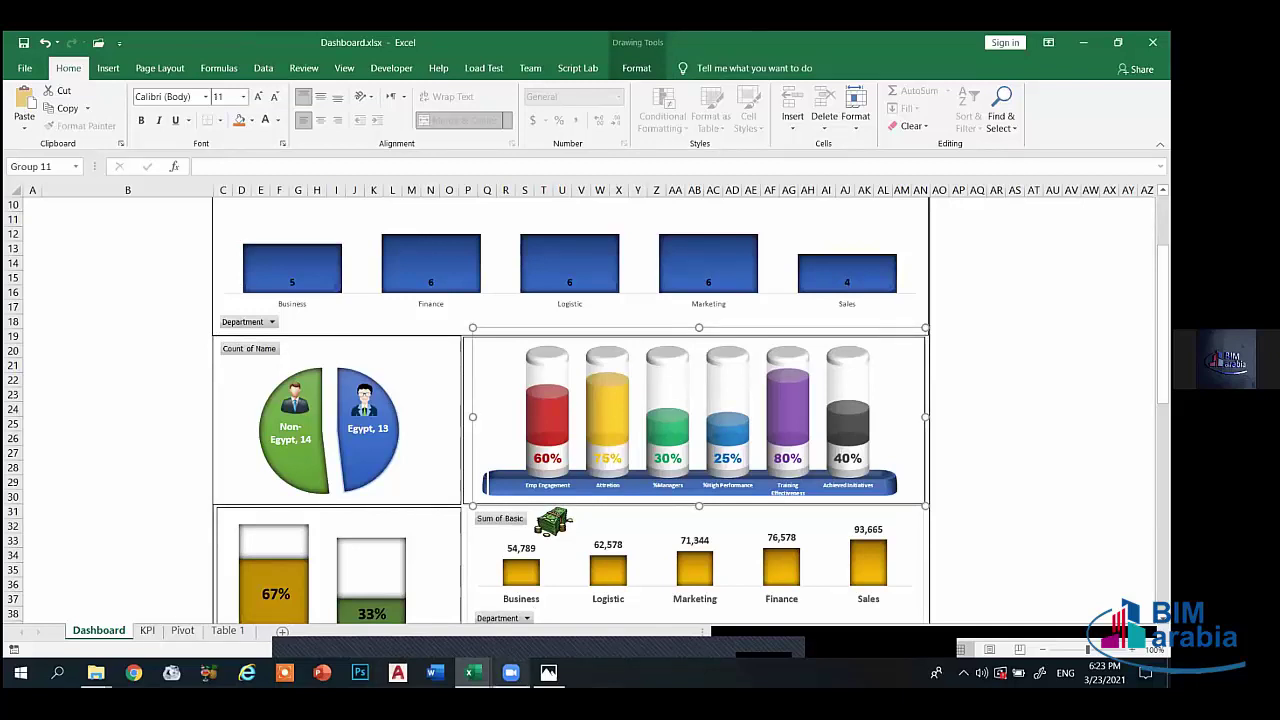
pyautogui.click(148, 632)
pyautogui.click(184, 631)
pyautogui.click(228, 631)
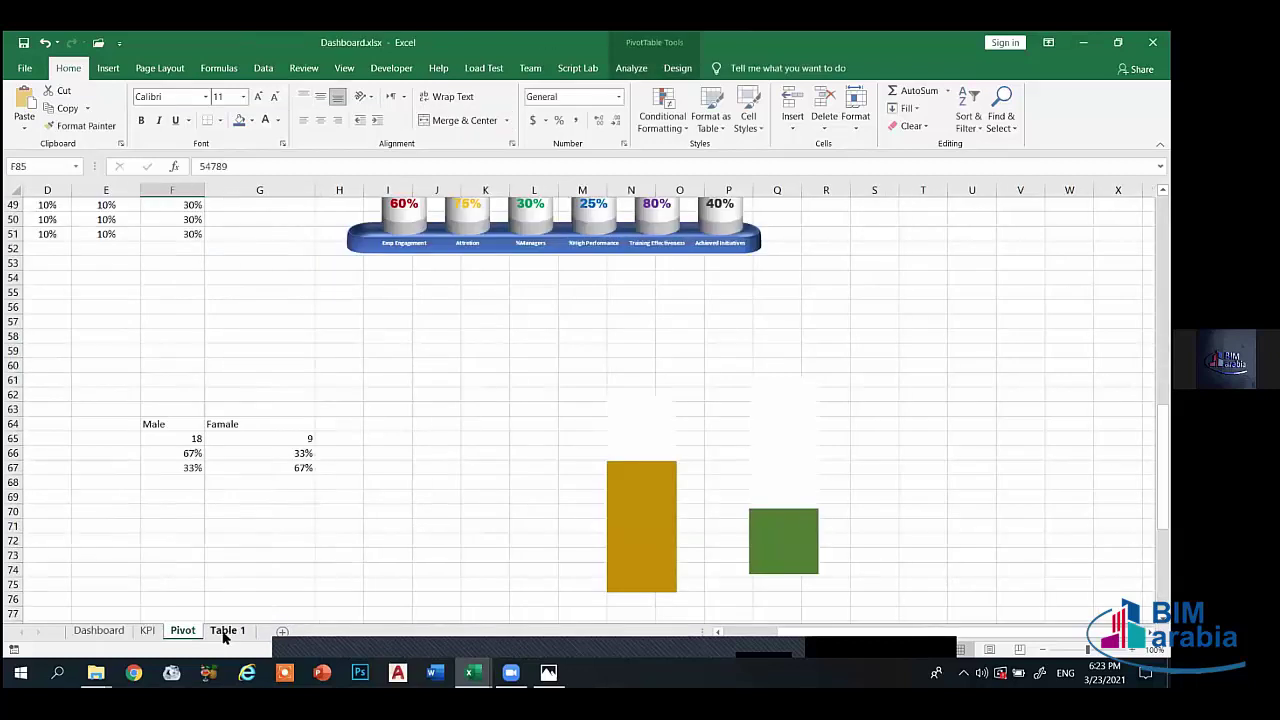
pyautogui.hotkey('ctrl', 'pageup')
pyautogui.hotkey('ctrl', 'pageup')
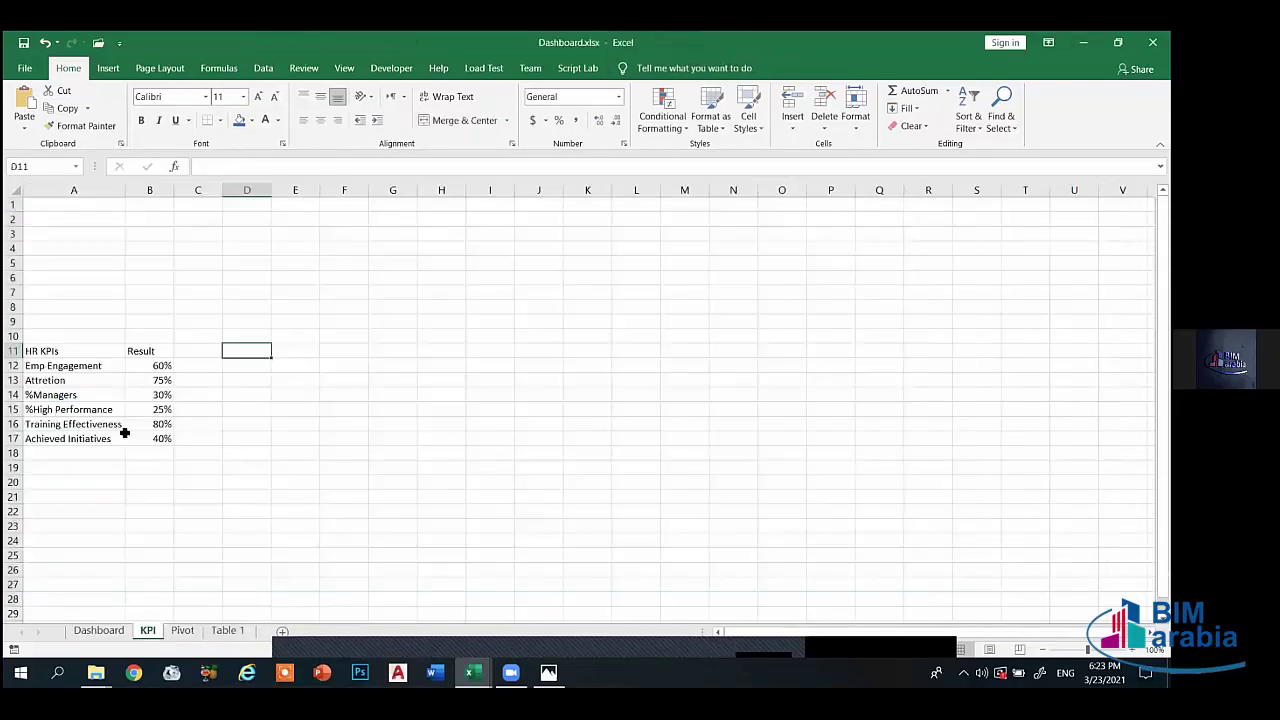
pyautogui.moveTo(45, 351); pyautogui.dragTo(150, 438)
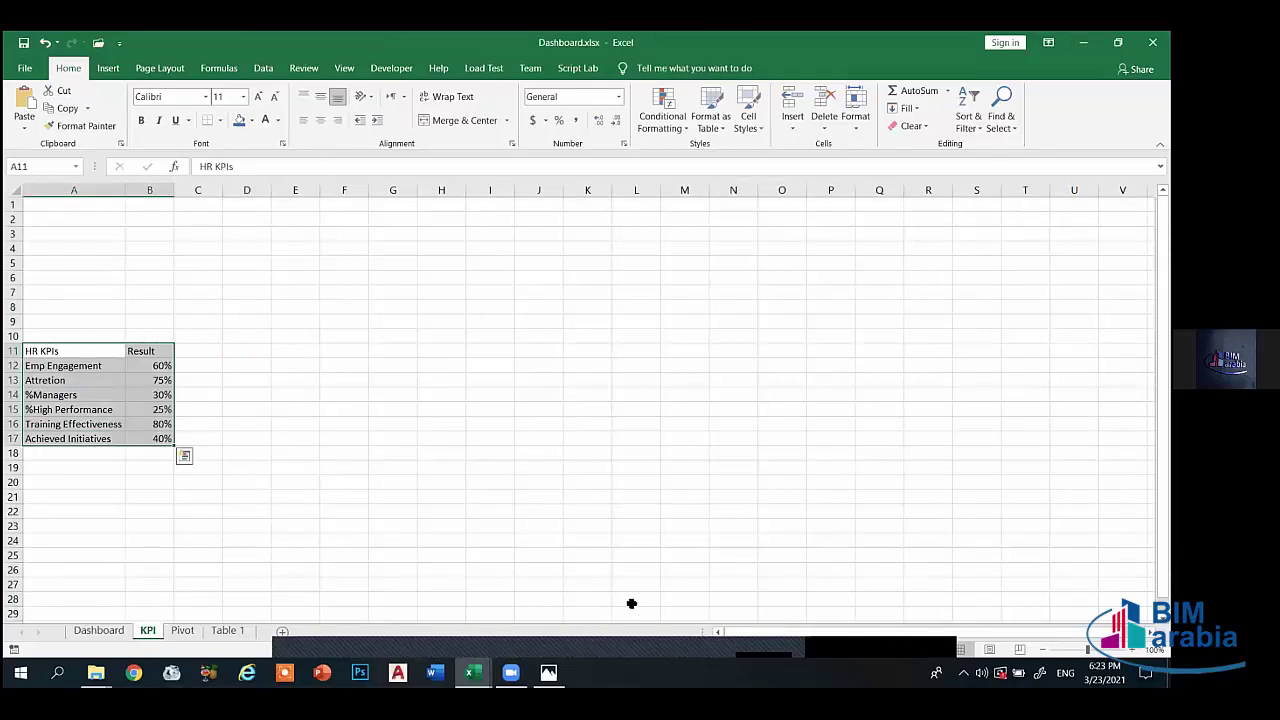
pyautogui.hotkey('ctrl', 'c')
pyautogui.hotkey('ctrl', 'Tab')
pyautogui.click(96, 321)
# - Paste the HR KPIs table at B9, widen column B for full names, and close the Format Shape pane
pyautogui.hotkey('ctrl', 'v')
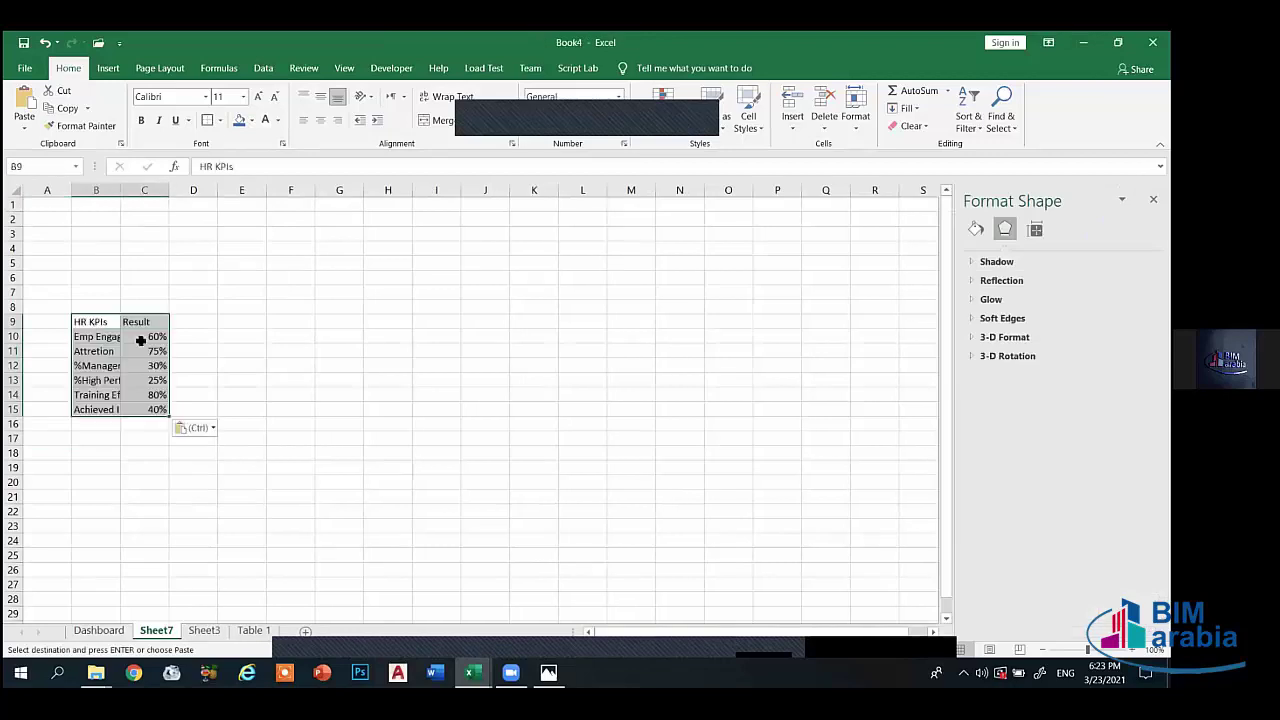
pyautogui.click(204, 305)
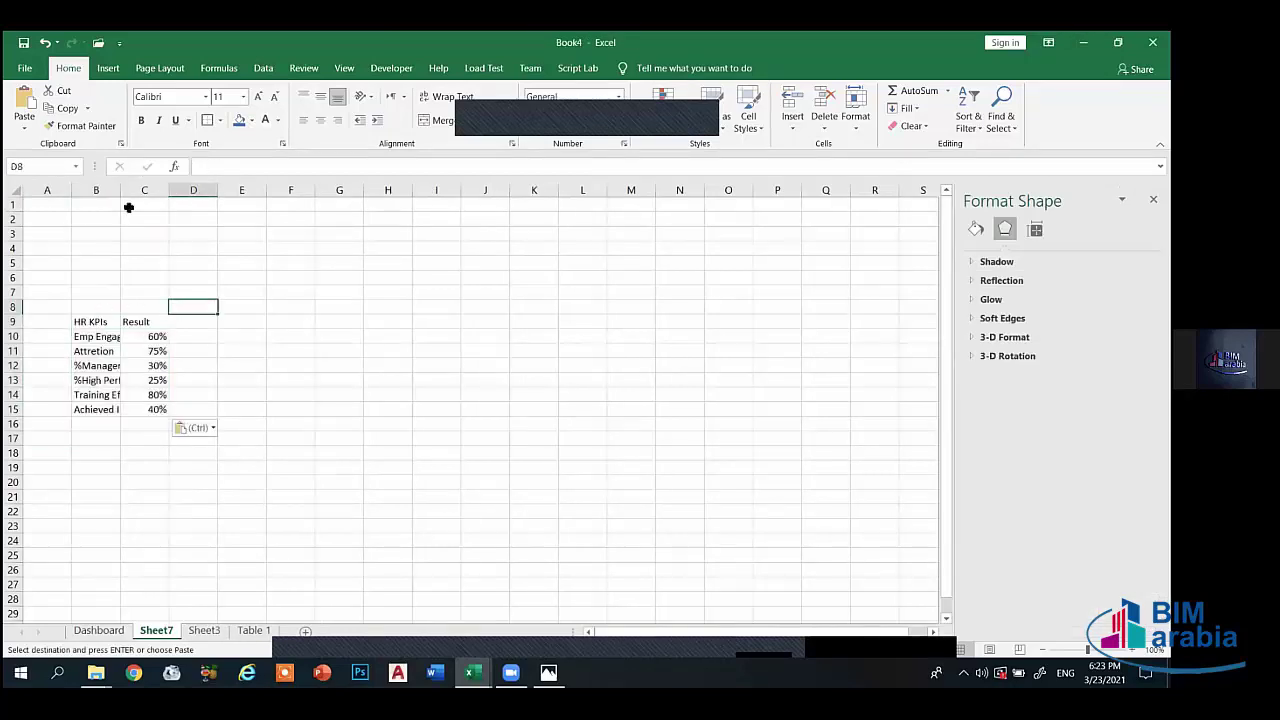
pyautogui.moveTo(120, 190); pyautogui.dragTo(248, 190)
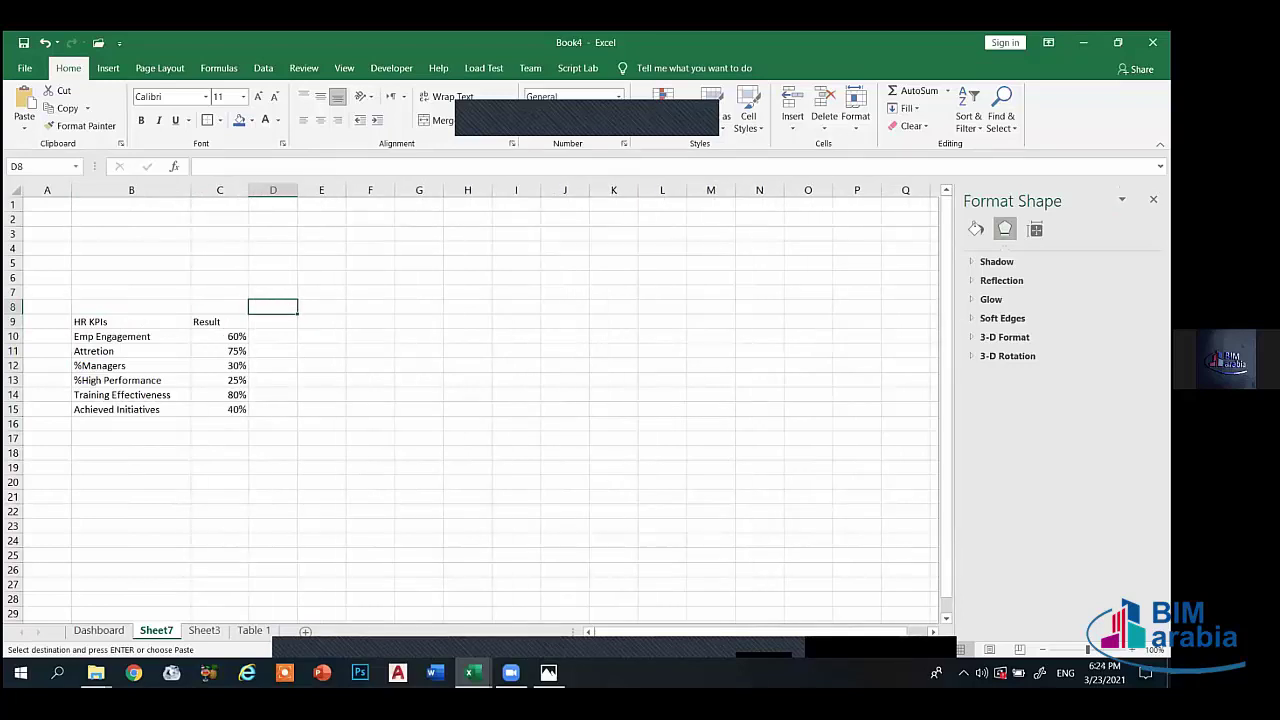
pyautogui.click(1153, 199)
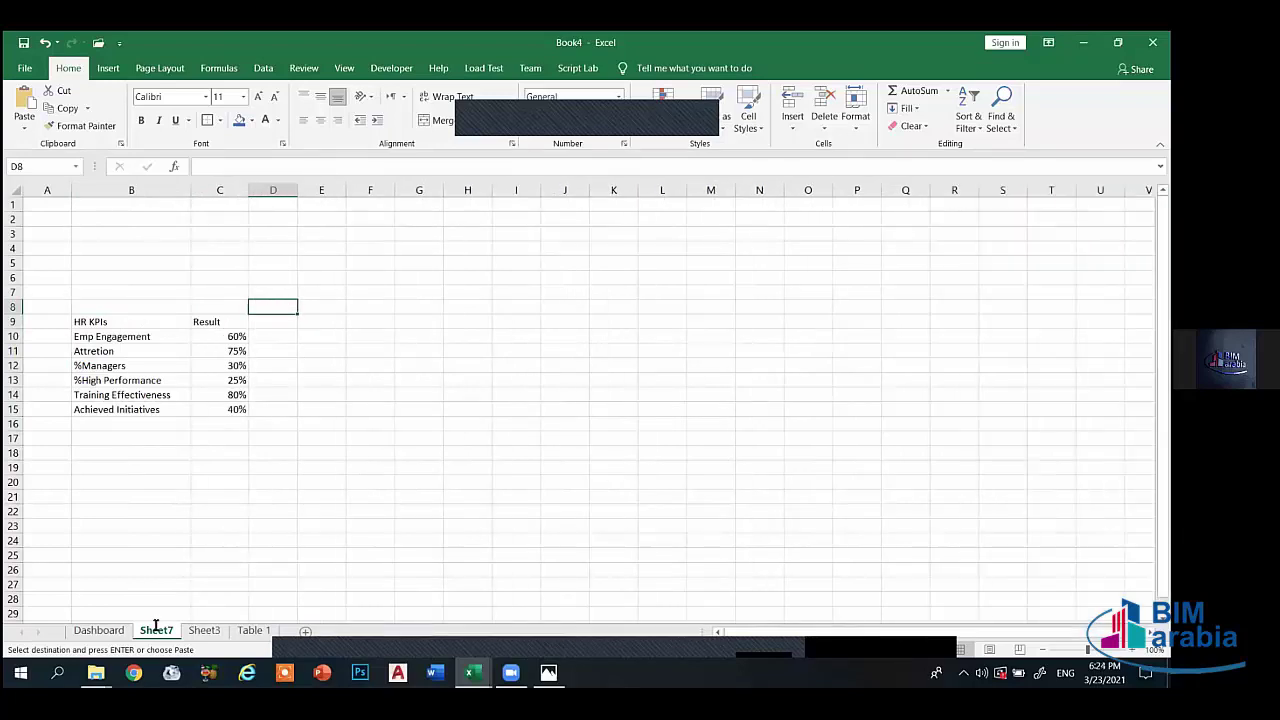
# - Rename Sheet7 to 'KPI' and Sheet3 to 'Pivot'
pyautogui.click(155, 626)
pyautogui.doubleClick(155, 626)
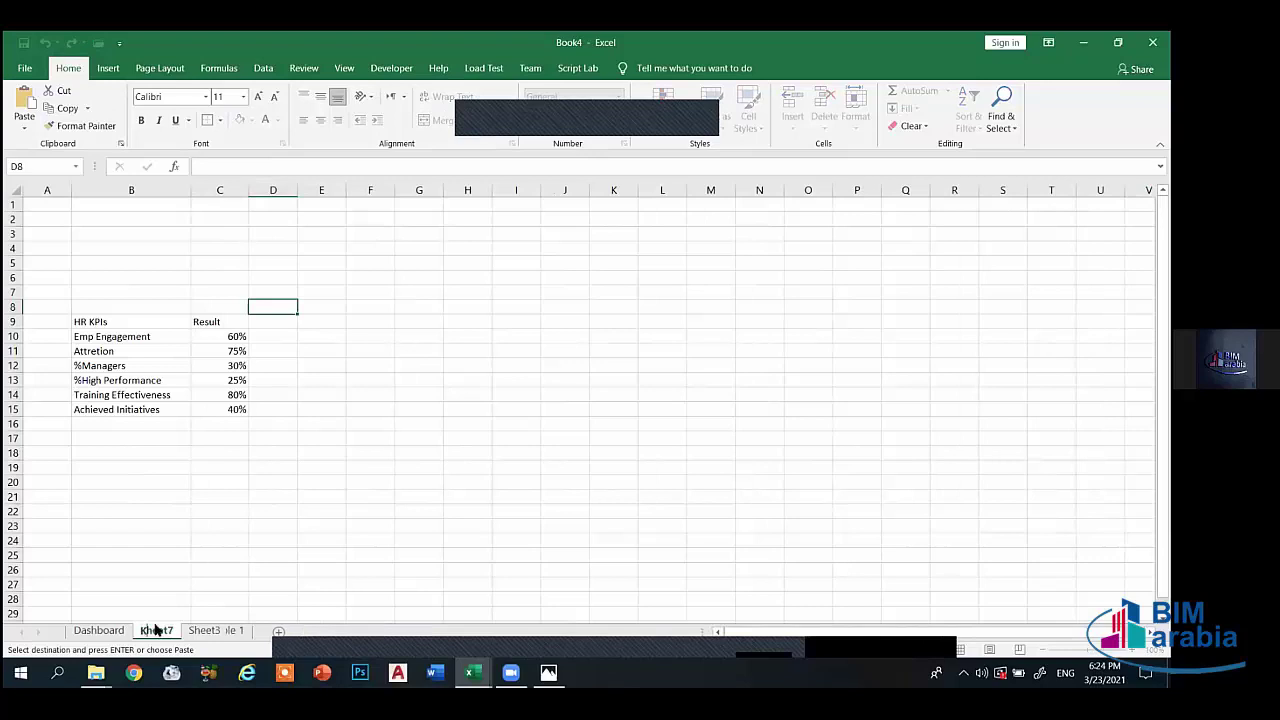
pyautogui.write('KPI')
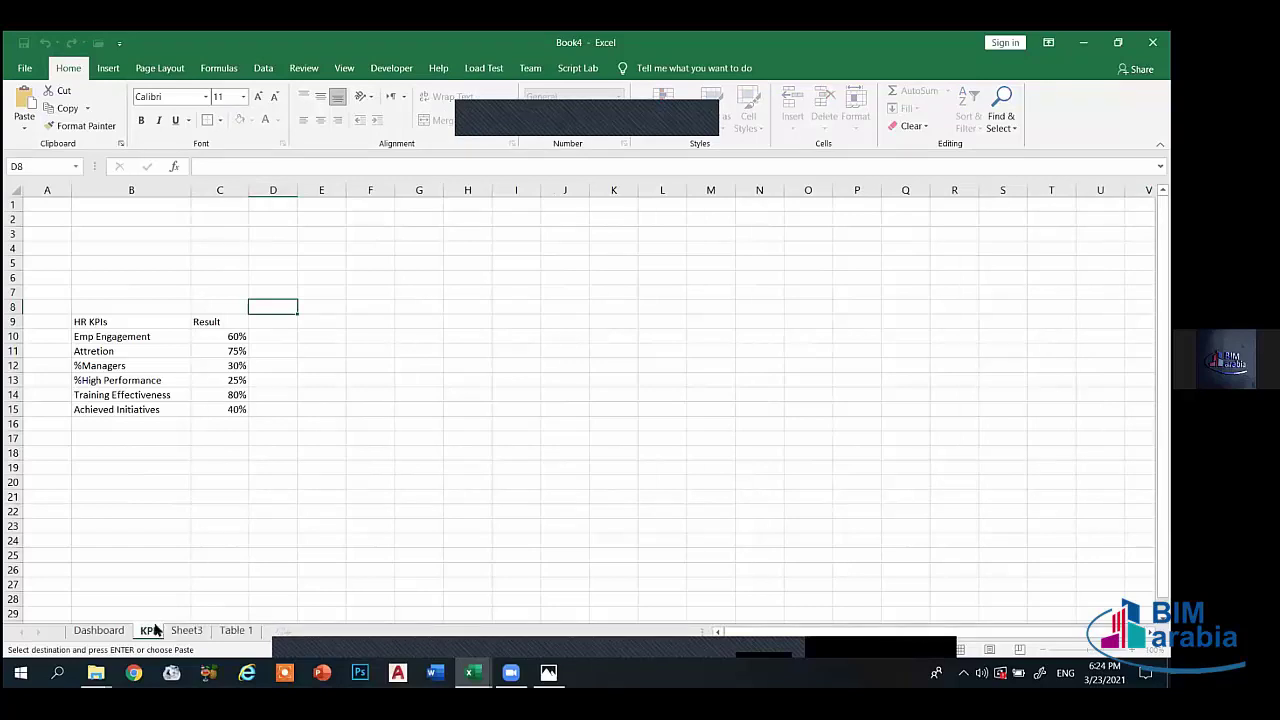
pyautogui.click(238, 536)
pyautogui.click(196, 631)
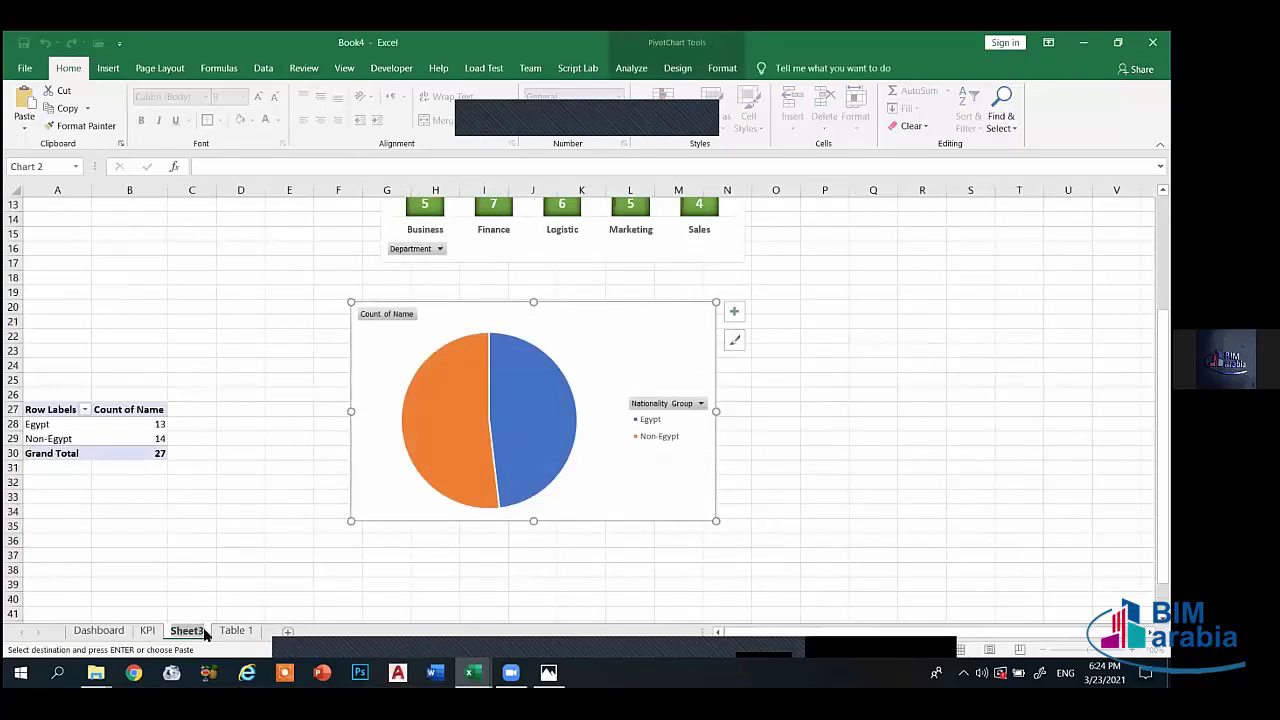
pyautogui.write('Pivot')
pyautogui.press('Return')
pyautogui.click(182, 585)
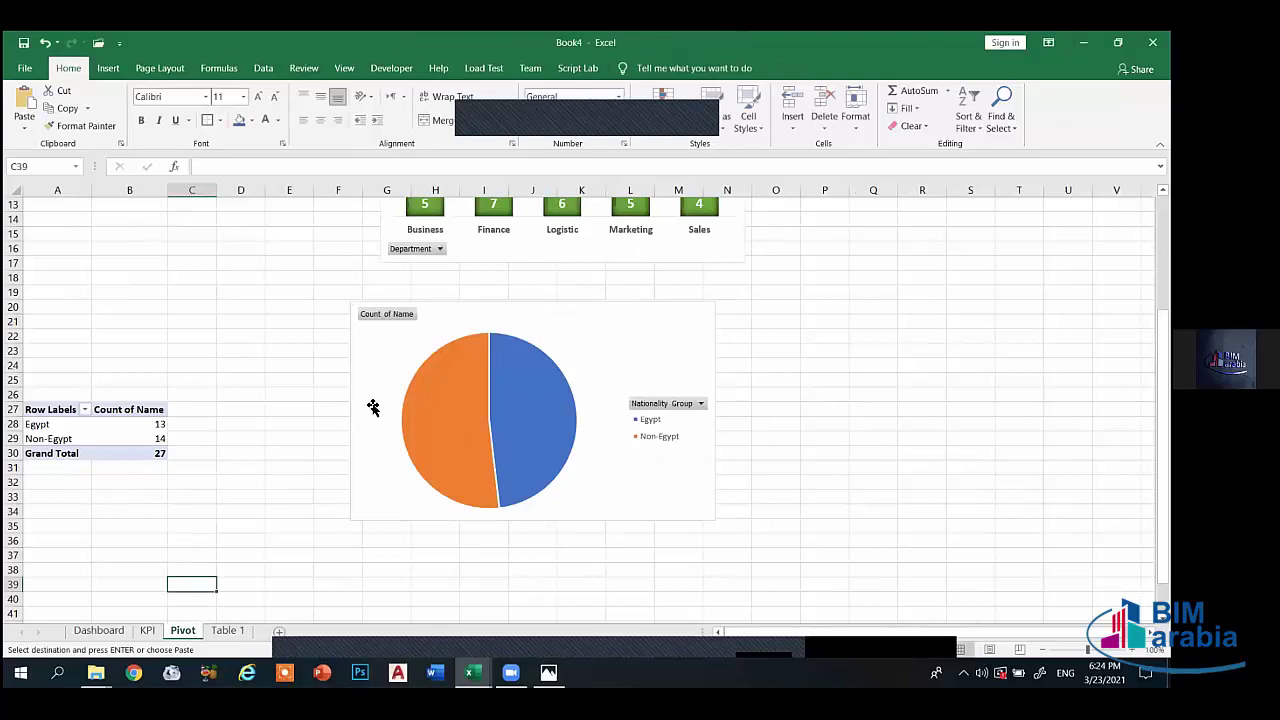
# - Select A43 on the Pivot sheet and start Insert > PivotTable
pyautogui.scroll(-3, 311, 408)
pyautogui.scroll(-1, 311, 408)
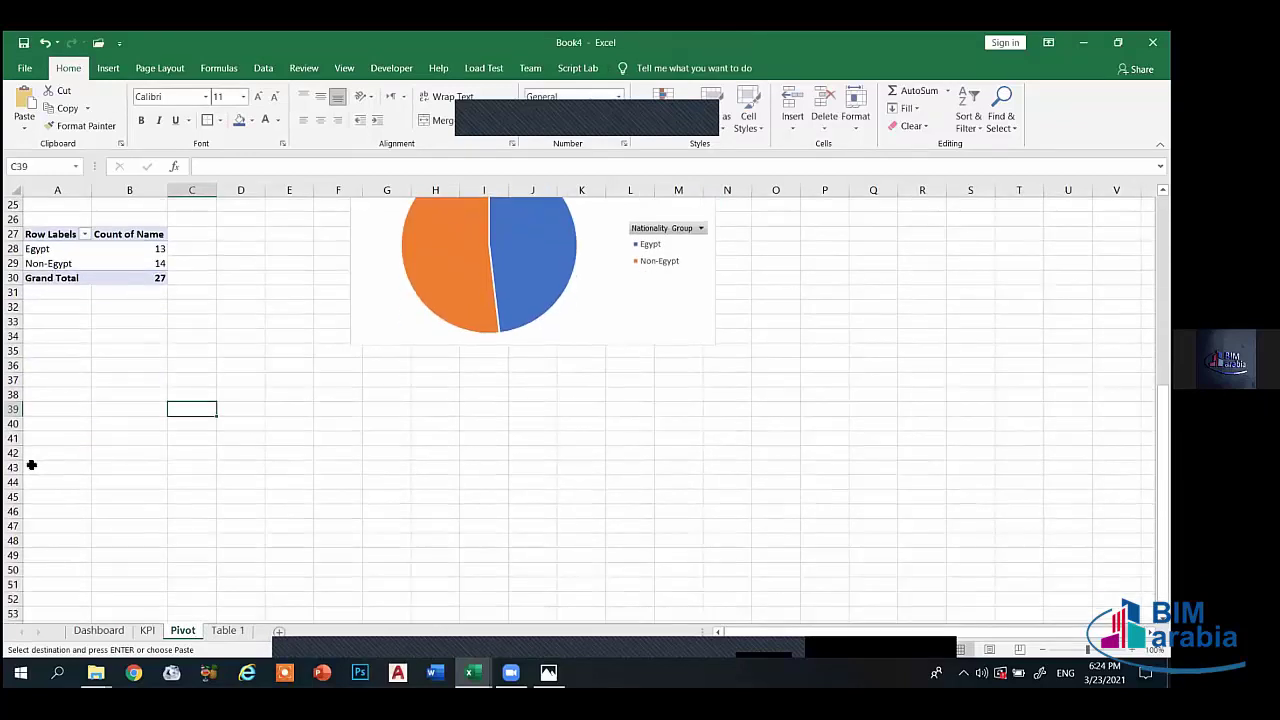
pyautogui.click(31, 465)
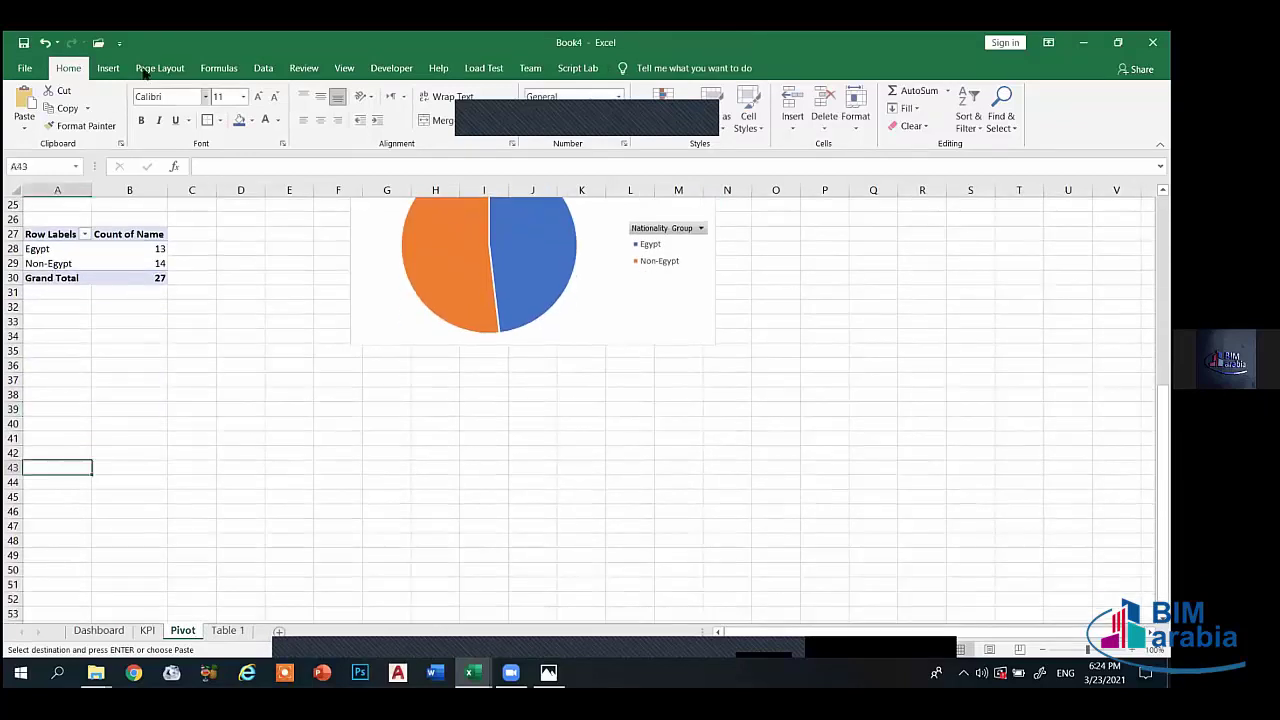
pyautogui.click(108, 68)
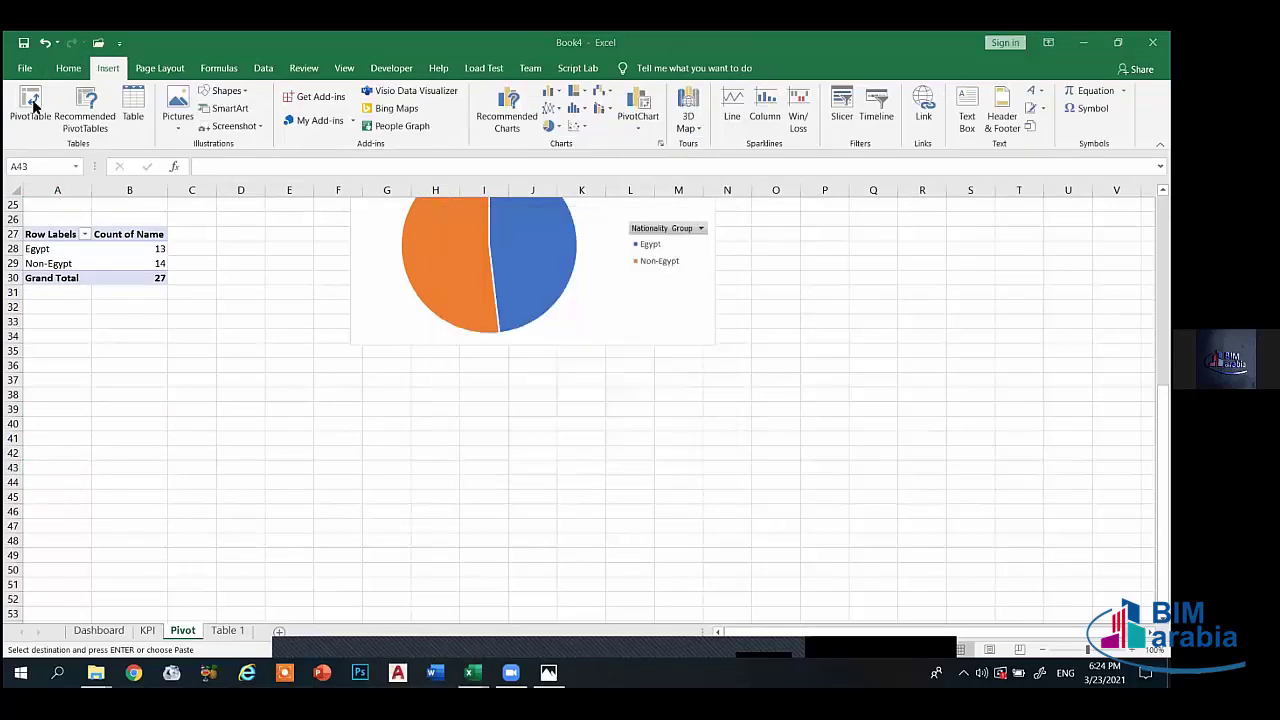
pyautogui.click(32, 106)
# - Create the pivot table from the Table 1 employee data at Pivot!A43
pyautogui.click(225, 630)
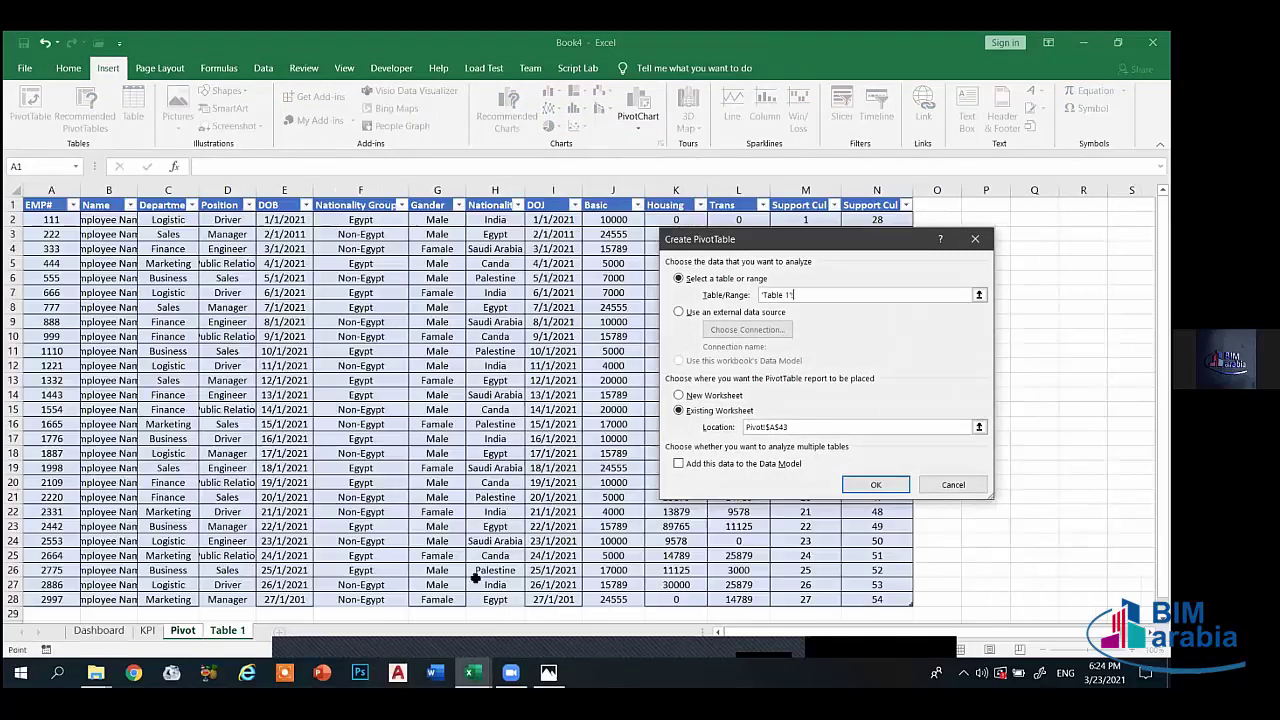
pyautogui.moveTo(494, 600); pyautogui.dragTo(40, 205)
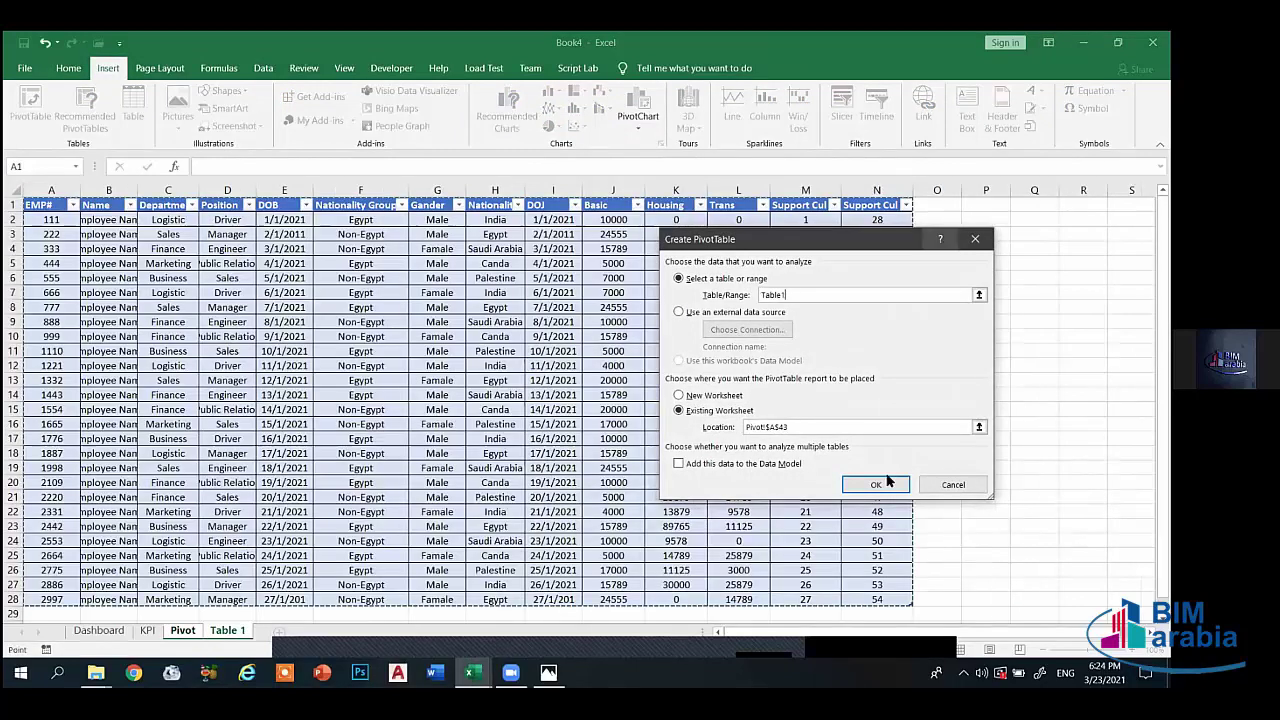
pyautogui.press('Return')
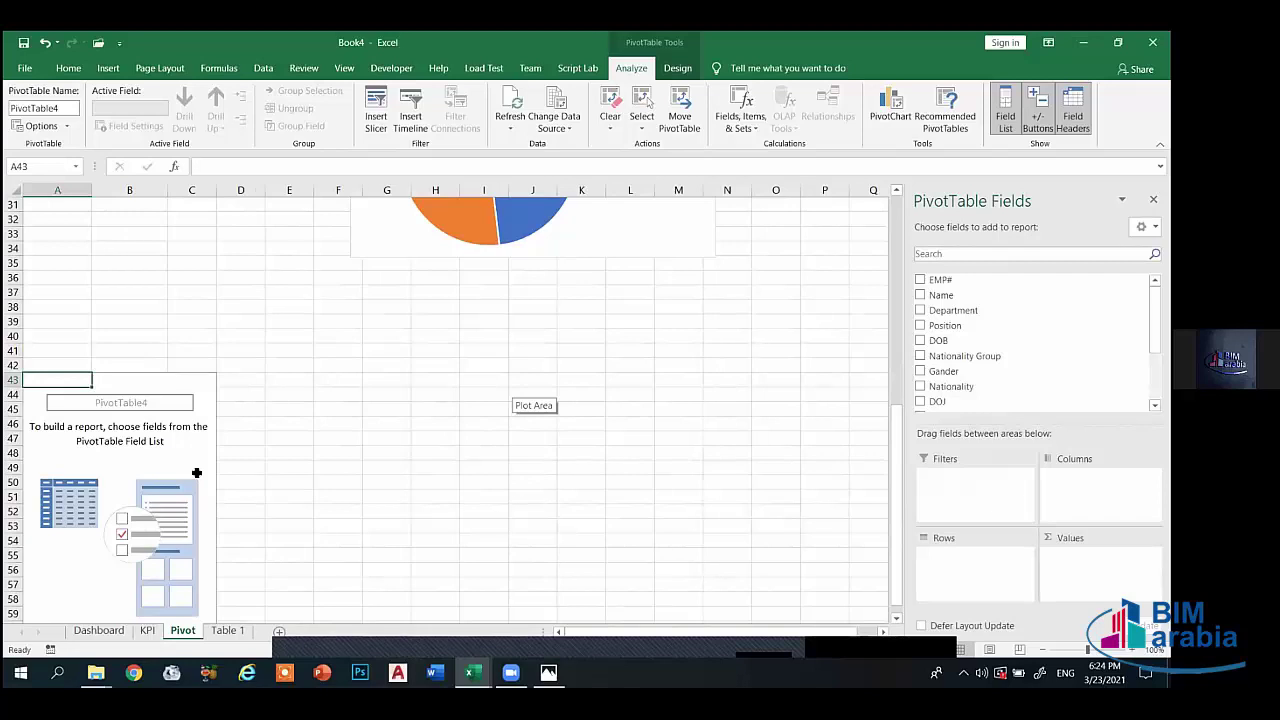
# - Copy the HR KPIs table with results from the KPI sheet and return to the Pivot sheet, dismissing the pivot warning
pyautogui.click(147, 630)
pyautogui.click(265, 320)
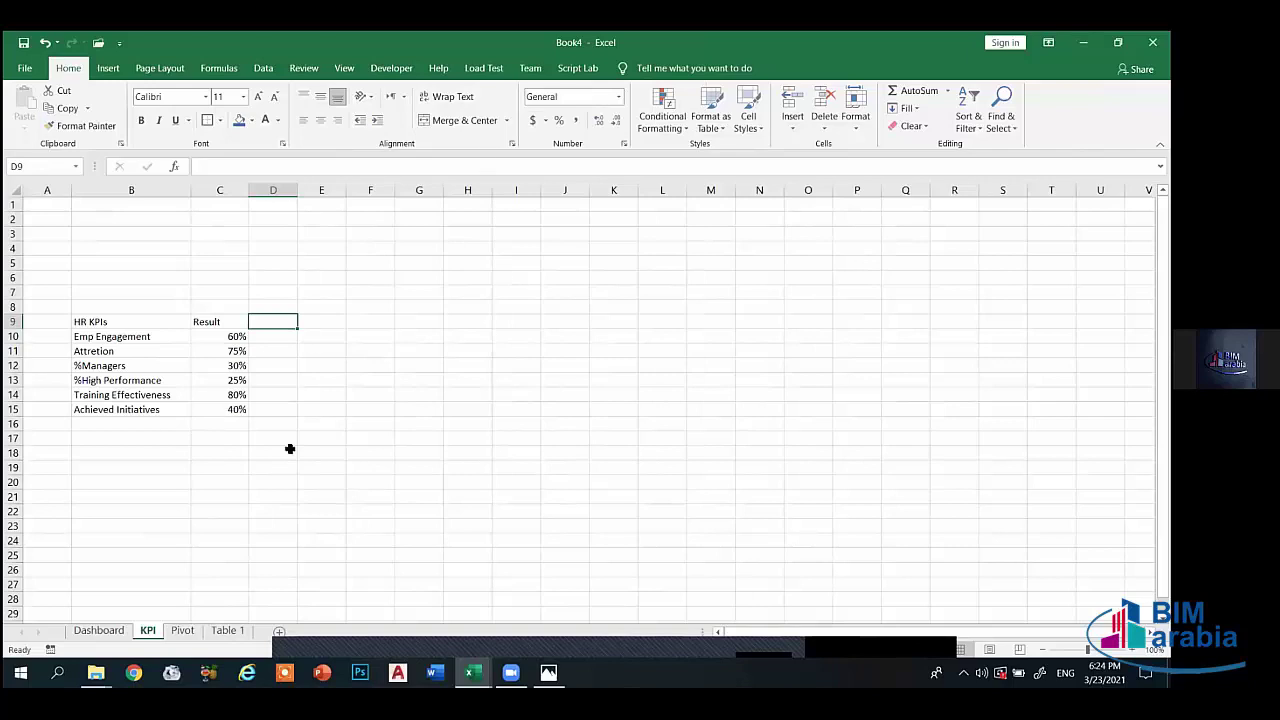
pyautogui.moveTo(109, 322); pyautogui.dragTo(214, 409)
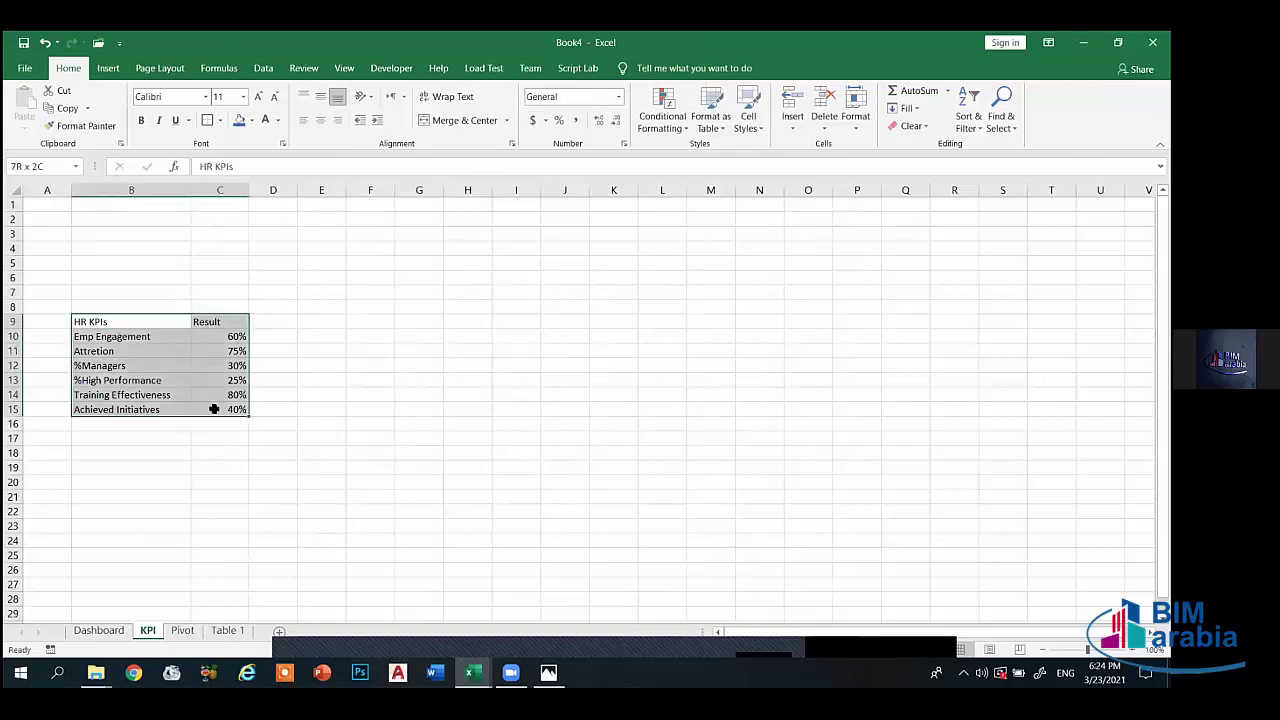
pyautogui.hotkey('ctrl', 'c')
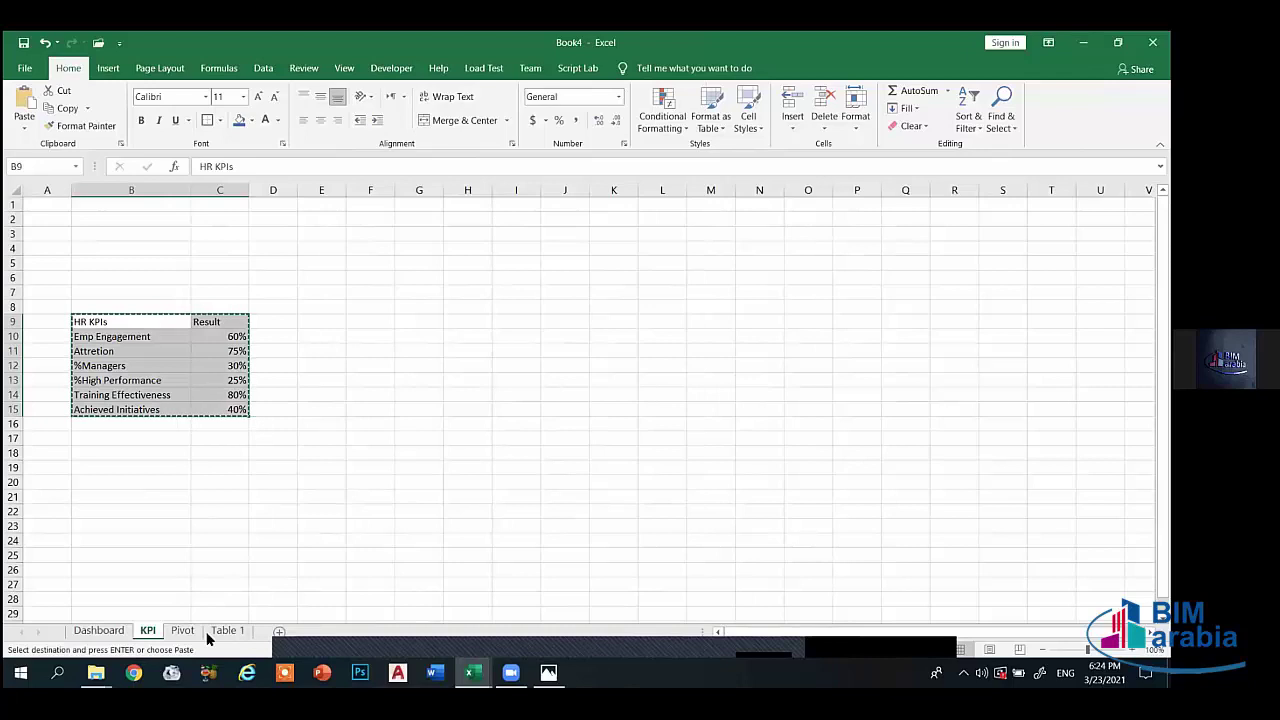
pyautogui.click(240, 630)
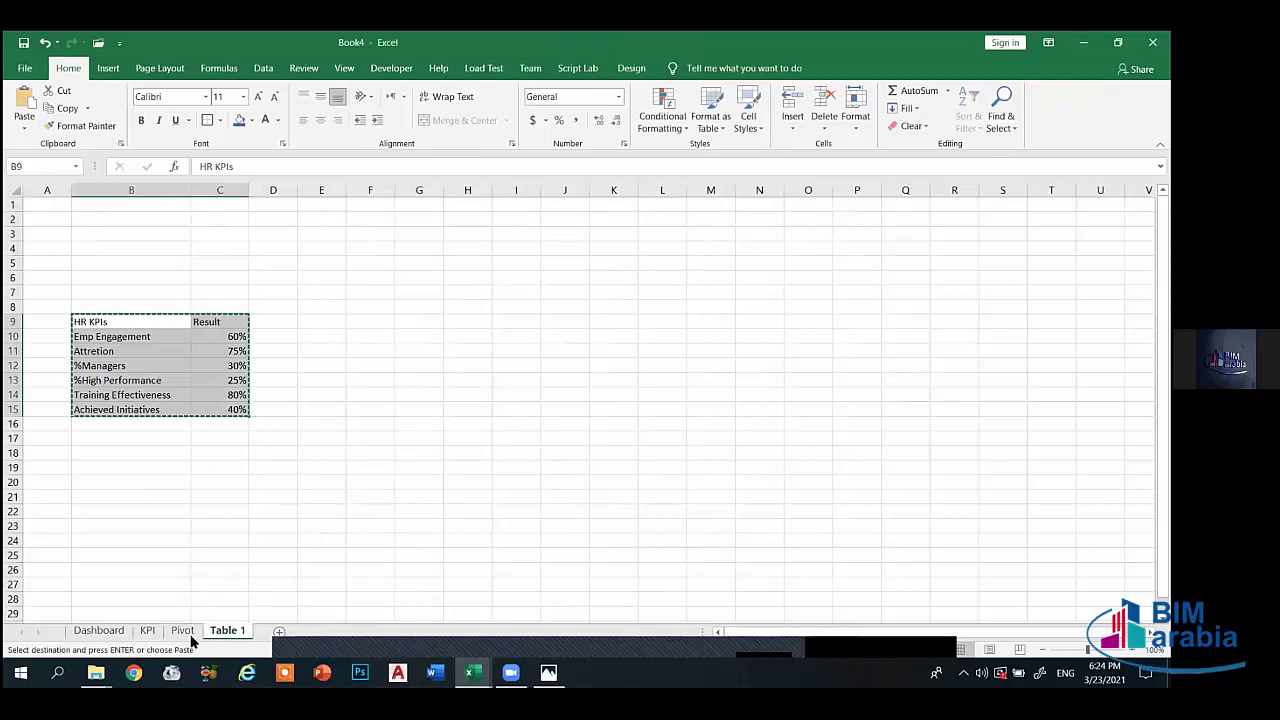
pyautogui.click(184, 631)
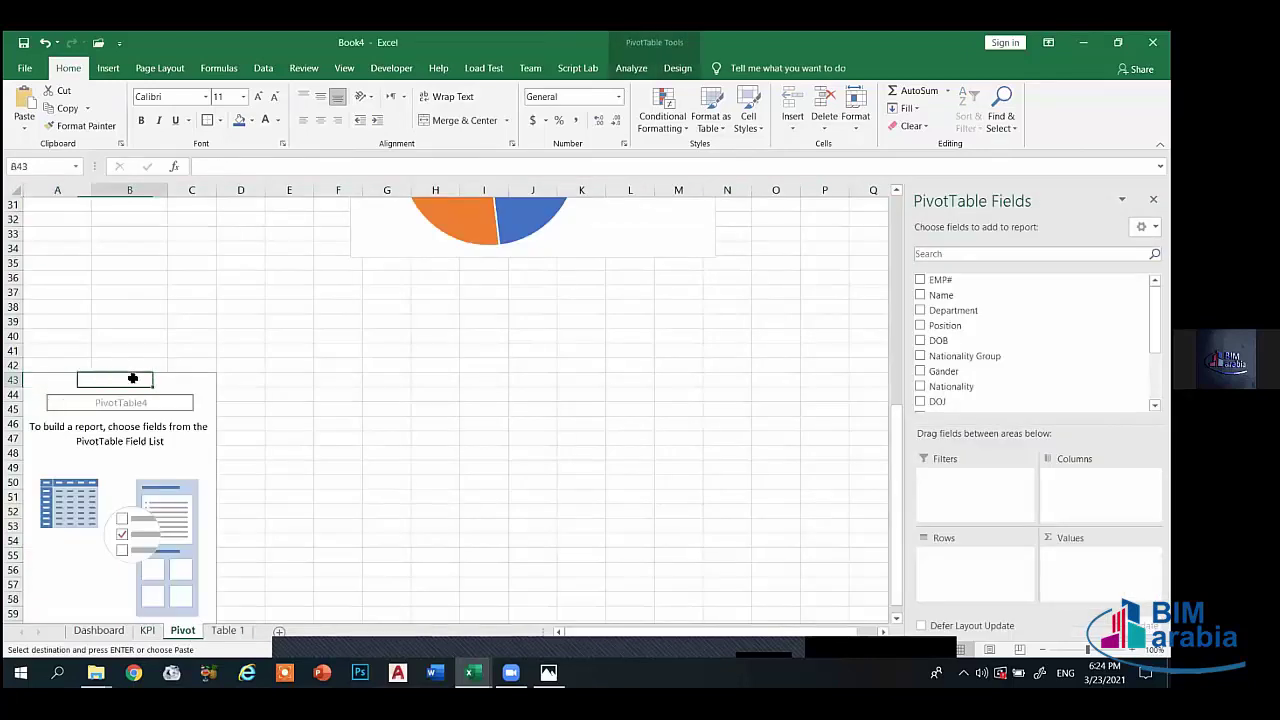
pyautogui.hotkey('ctrl', 'v')
pyautogui.click(588, 394)
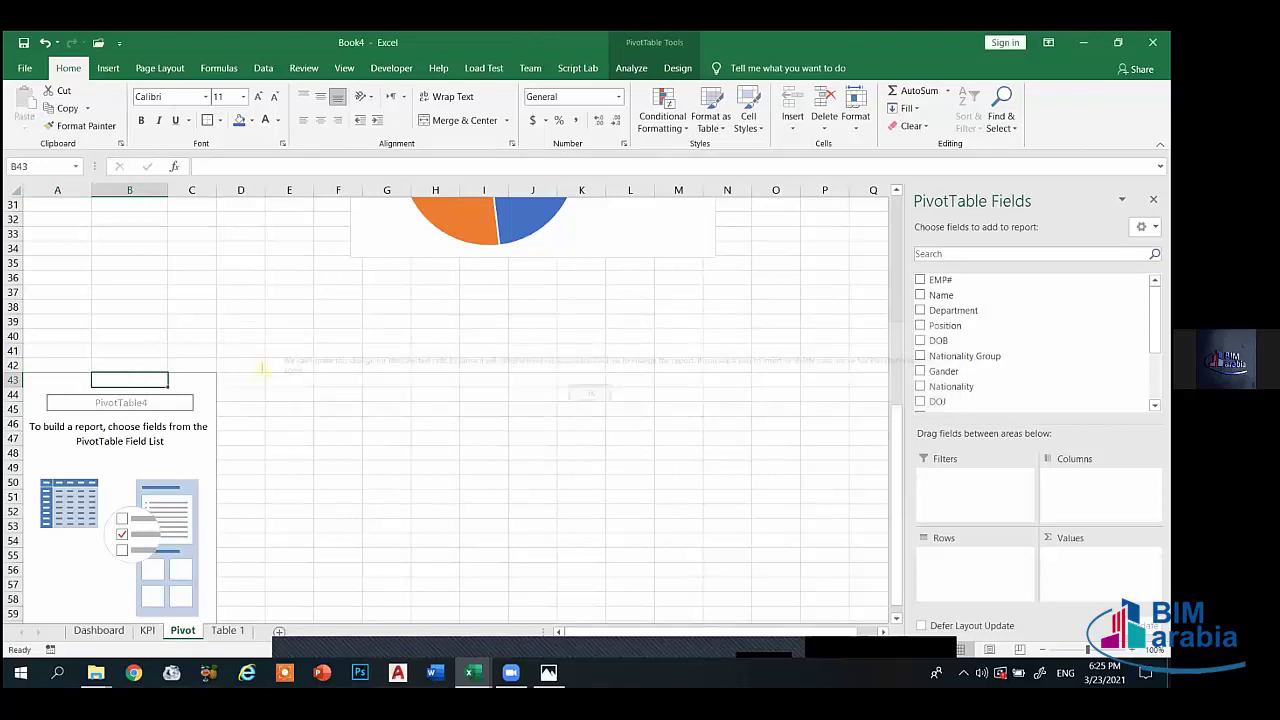
pyautogui.click(315, 425)
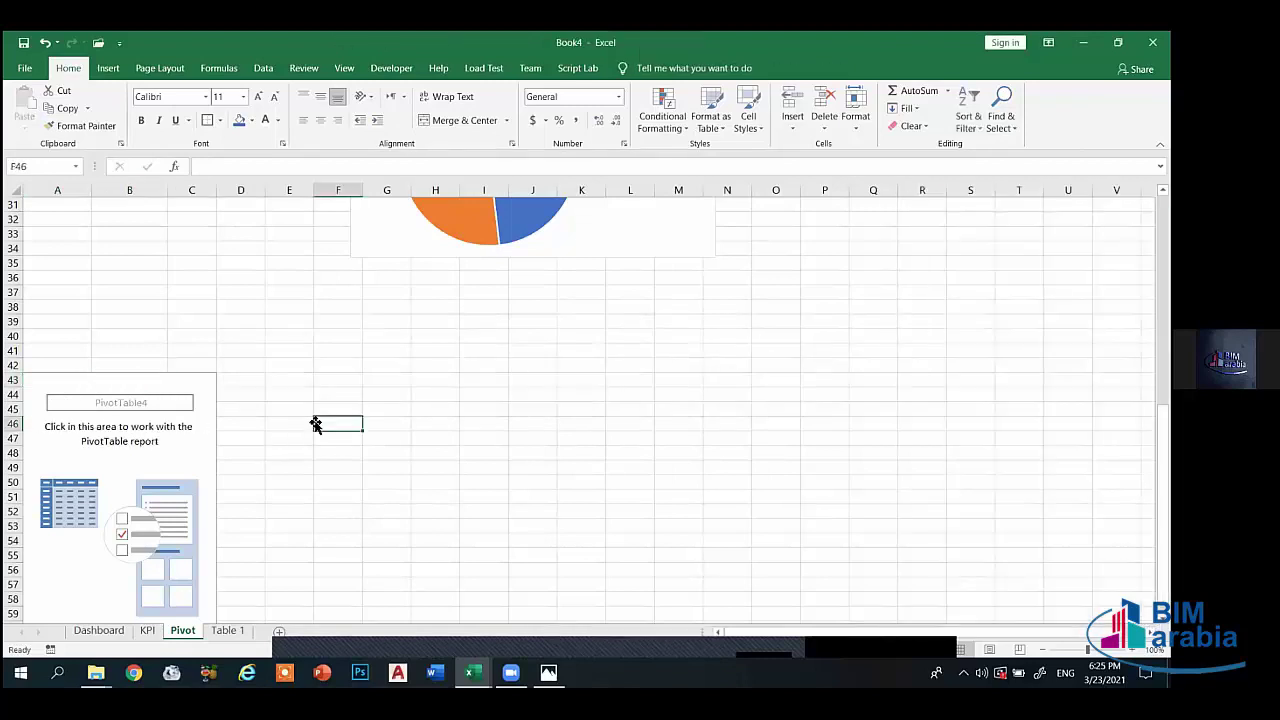
# - Undo the empty PivotTable and paste the HR KPIs table at A40 on the Pivot sheet
pyautogui.hotkey('ctrl', 'z')
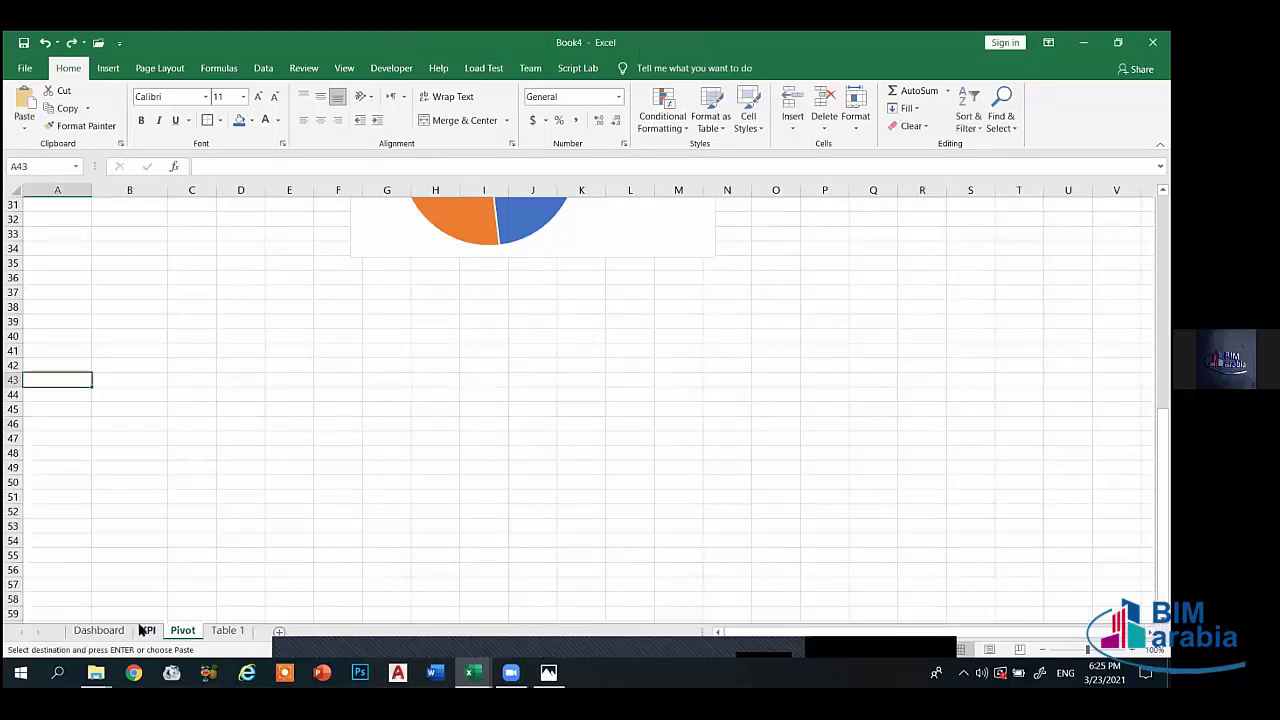
pyautogui.click(146, 630)
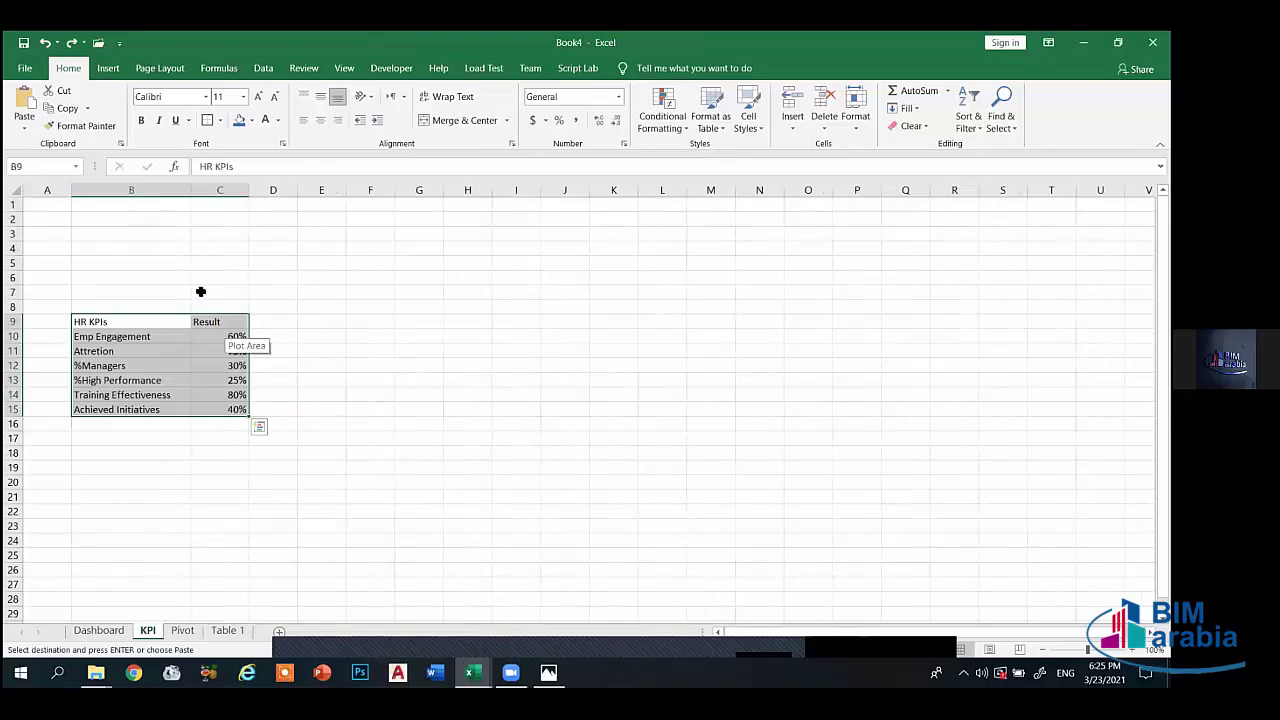
pyautogui.click(182, 630)
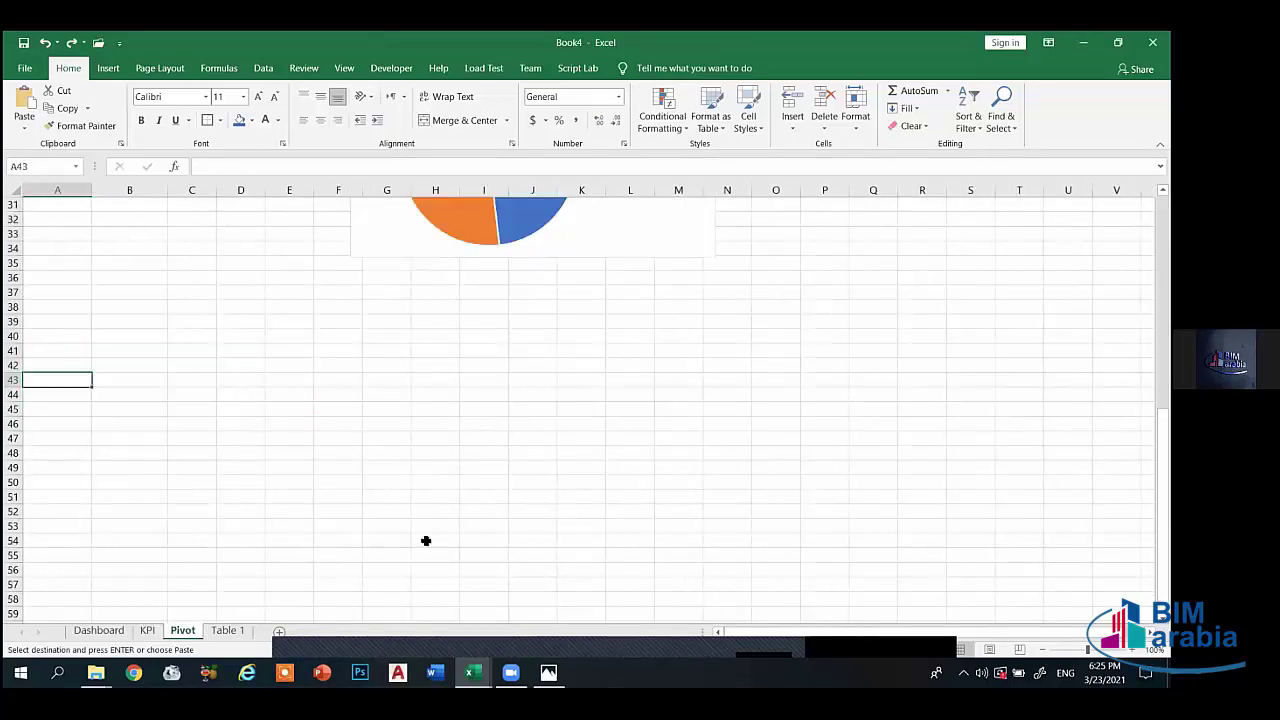
pyautogui.scroll(5, 489, 380)
pyautogui.scroll(3, 489, 362)
pyautogui.scroll(2, 489, 366)
pyautogui.scroll(-2, 488, 363)
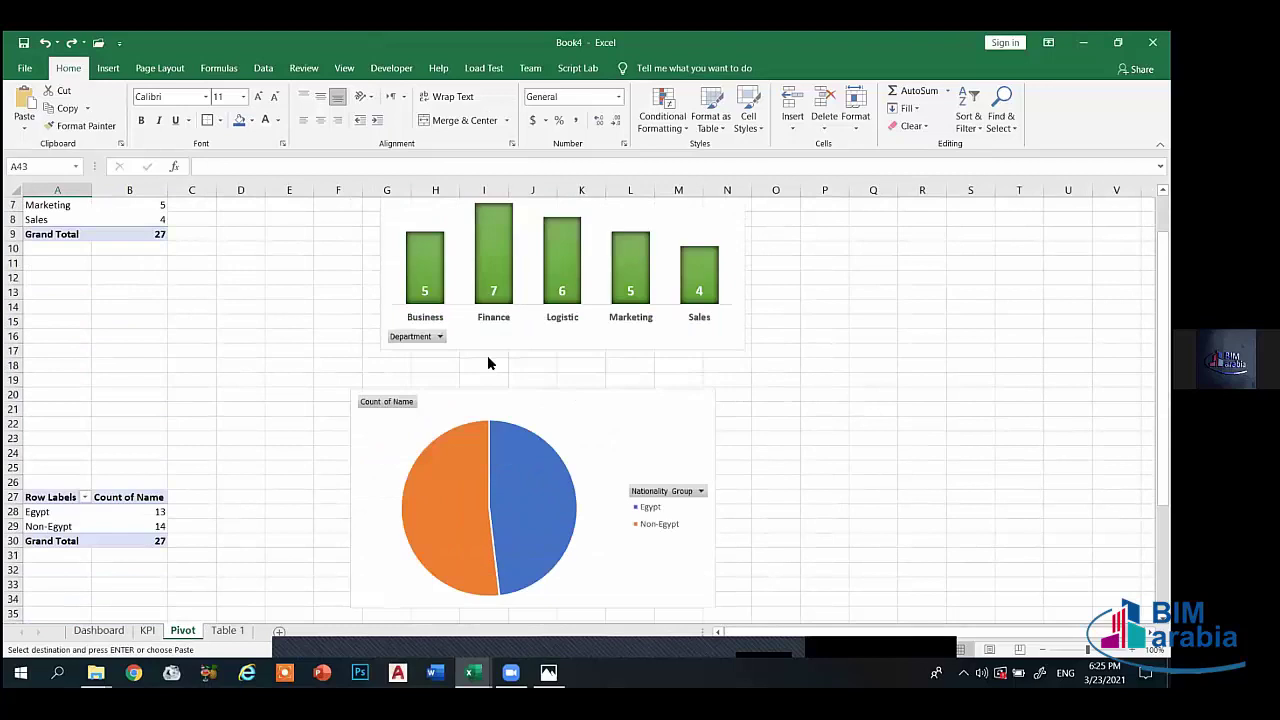
pyautogui.scroll(-6, 489, 360)
pyautogui.scroll(-1, 42, 356)
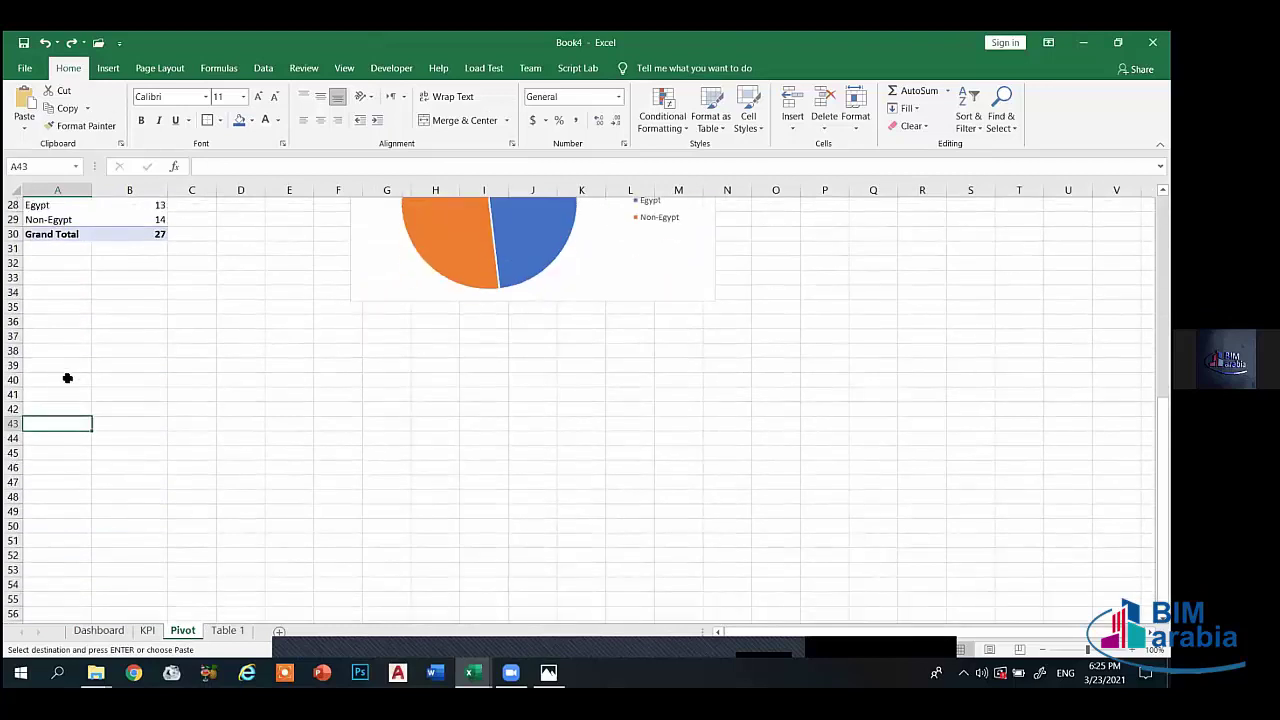
pyautogui.click(67, 380)
pyautogui.hotkey('ctrl', 'v')
# - Middle-align and centre the pasted table range A40:G47
pyautogui.click(130, 394)
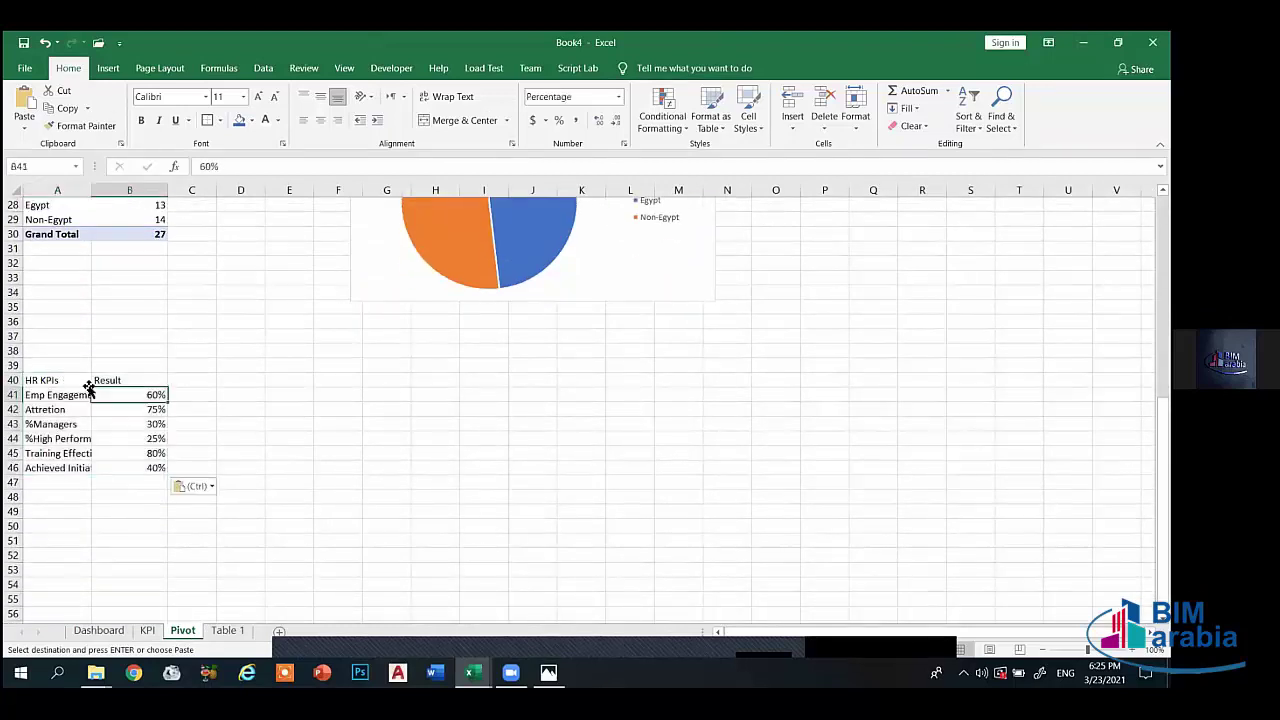
pyautogui.moveTo(85, 383); pyautogui.dragTo(400, 483)
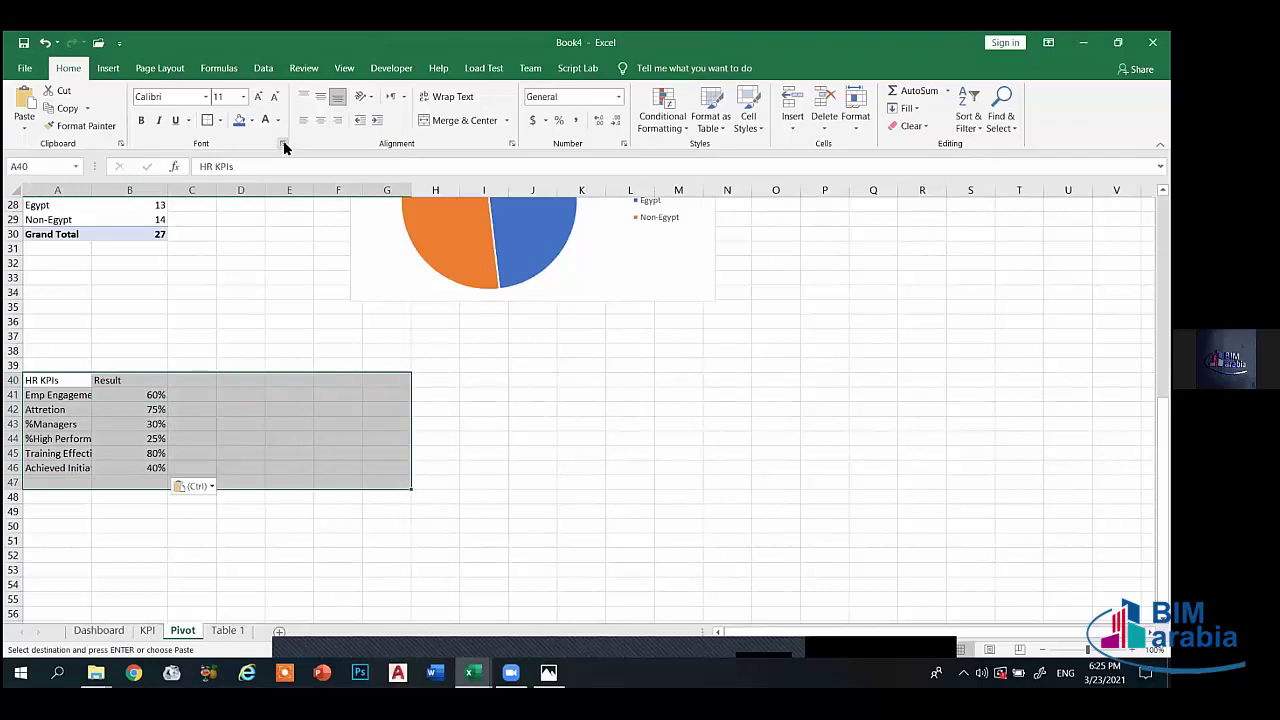
pyautogui.click(318, 97)
pyautogui.click(321, 119)
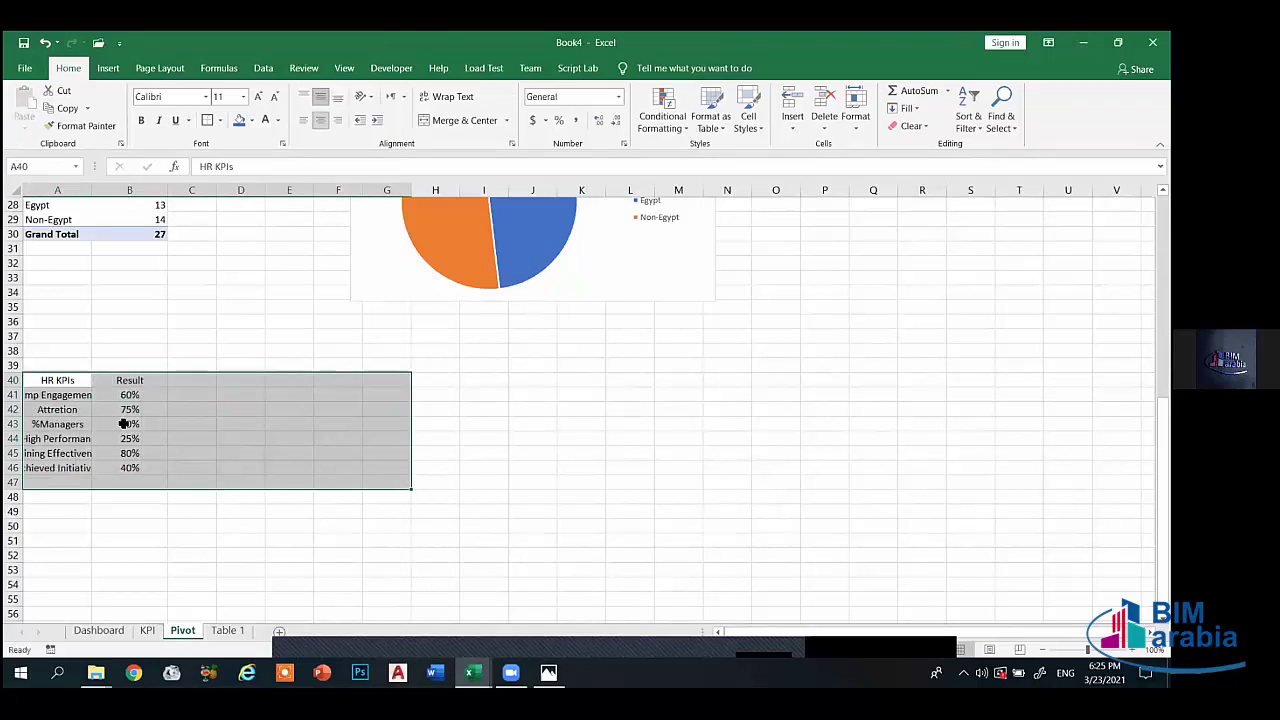
# - Enter the header 'Balance' in C40 and =100%-B41 in C41, filled down to C46
pyautogui.click(190, 437)
pyautogui.click(190, 380)
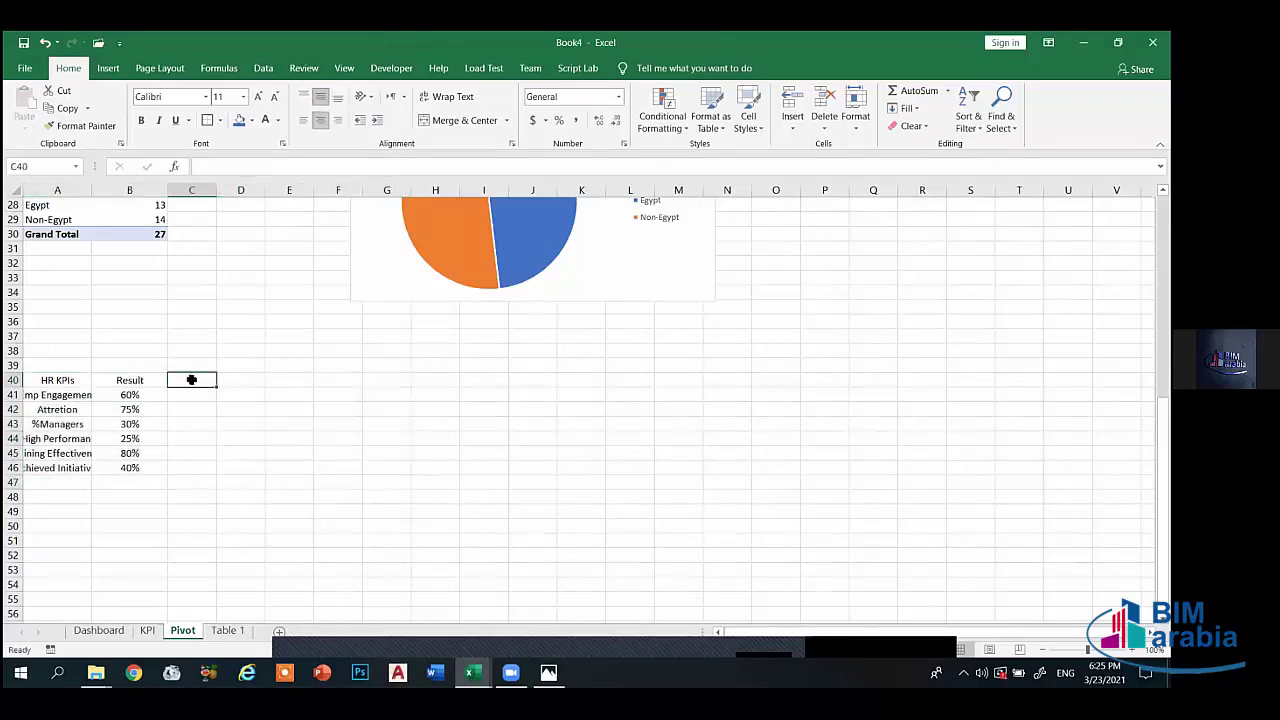
pyautogui.write('B')
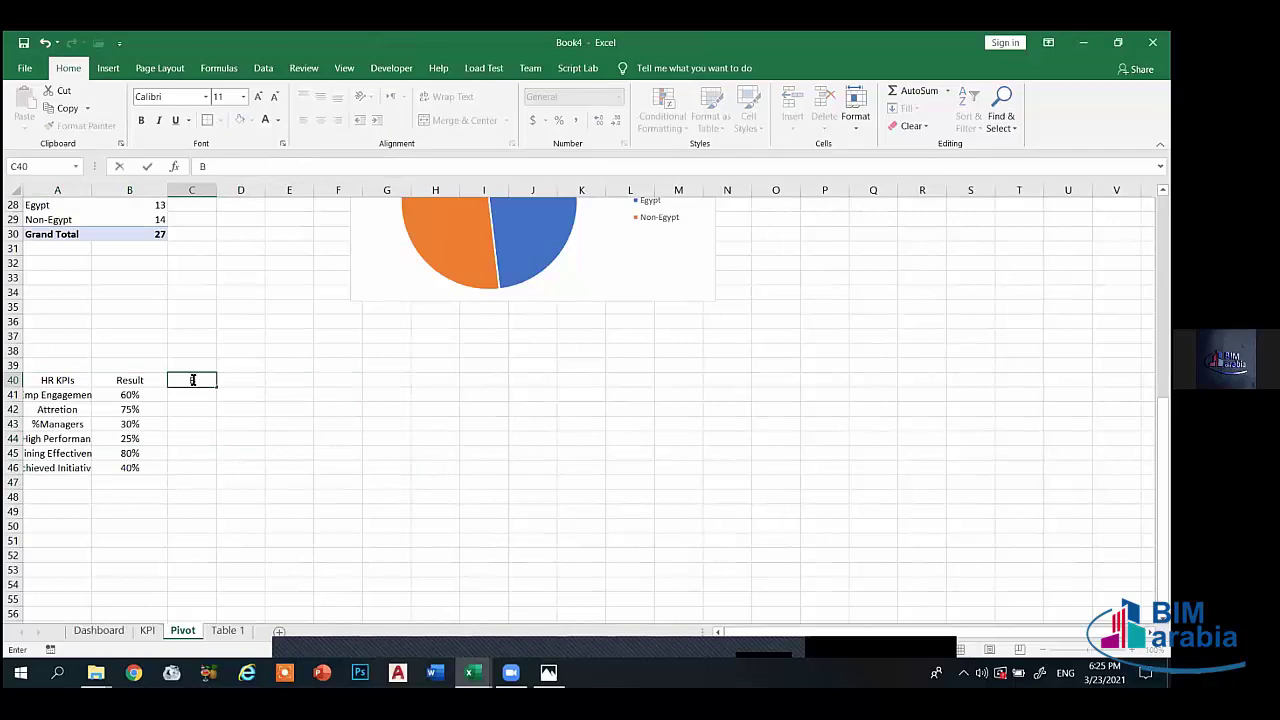
pyautogui.write('alance')
pyautogui.click(200, 397)
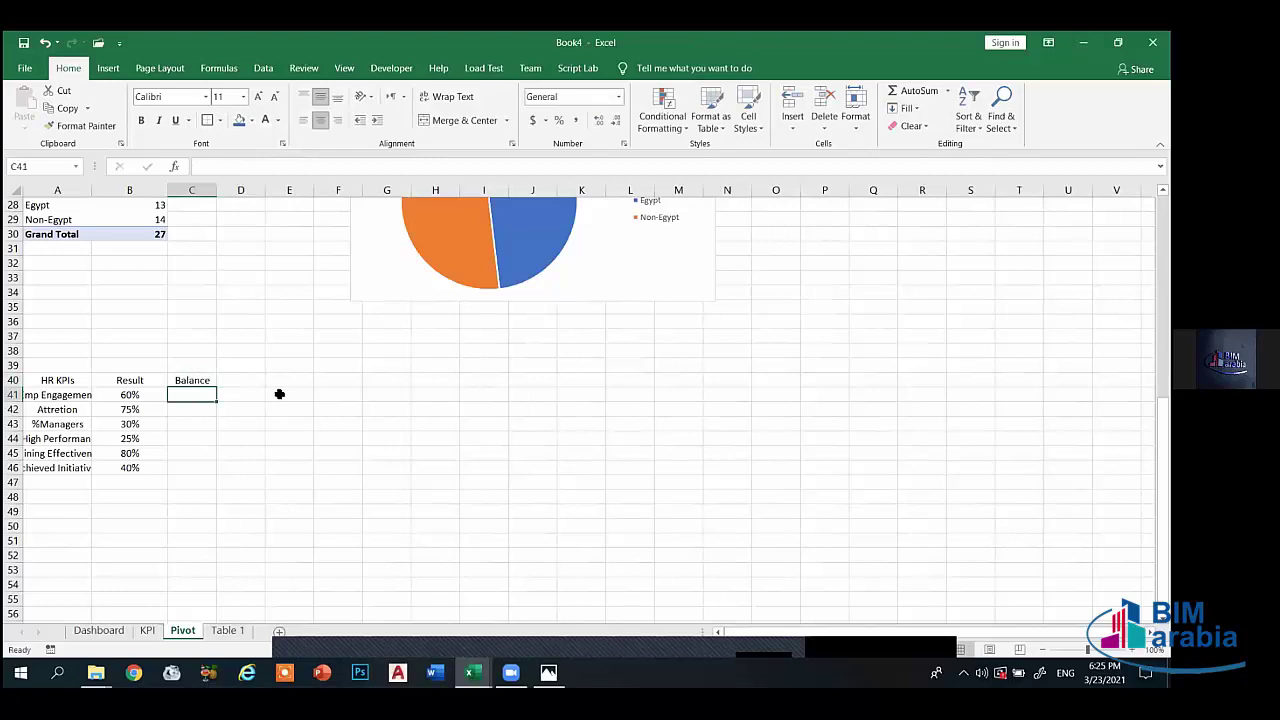
pyautogui.write('=100')
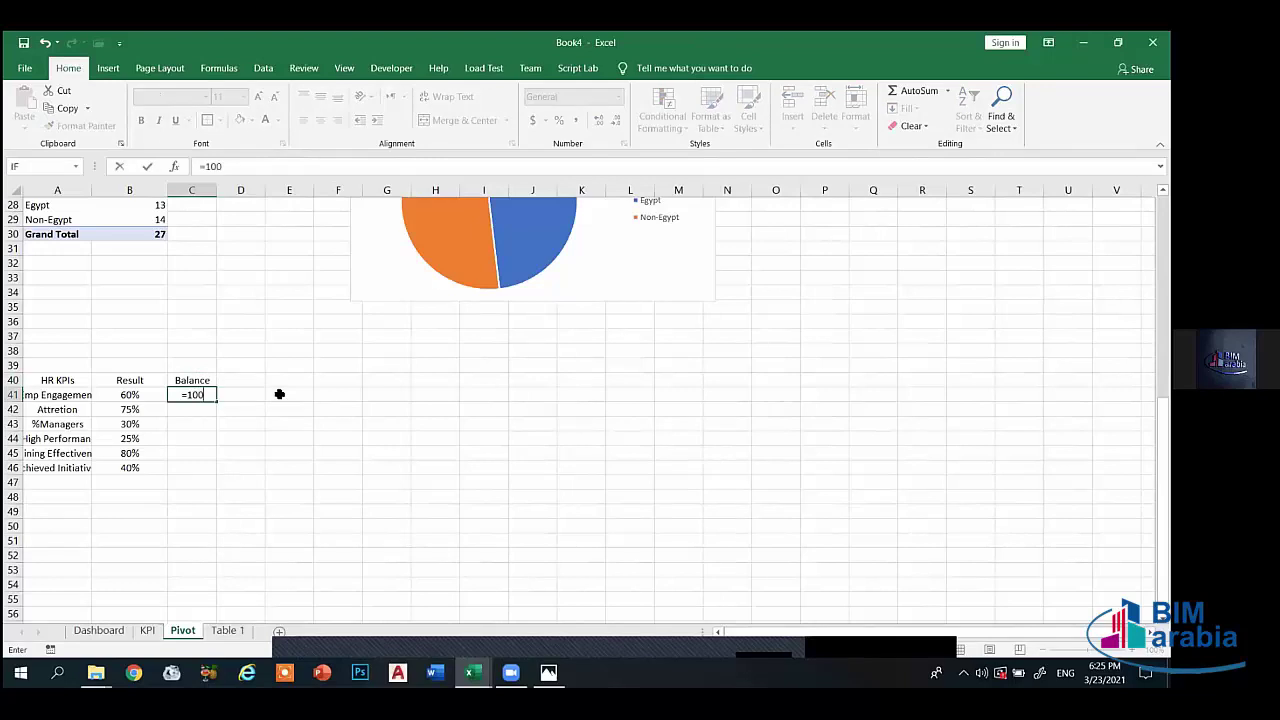
pyautogui.write('%-')
pyautogui.click(144, 395)
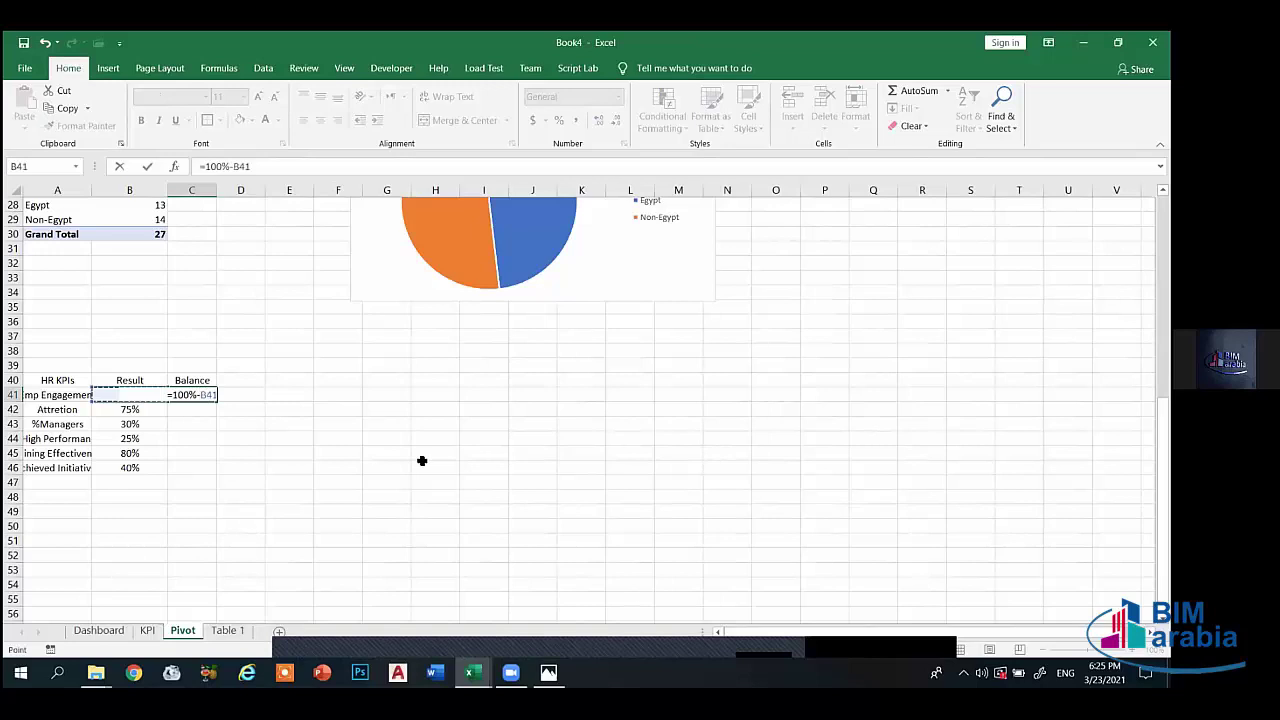
pyautogui.press('Return')
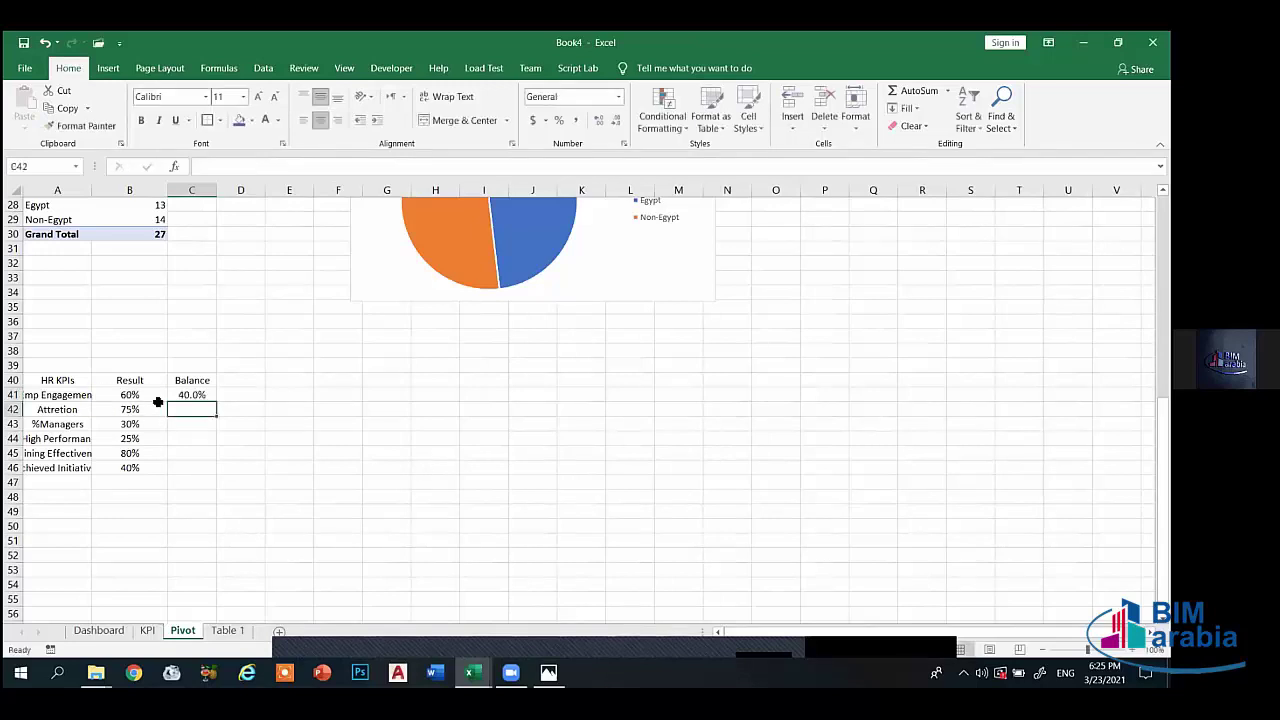
pyautogui.click(207, 395)
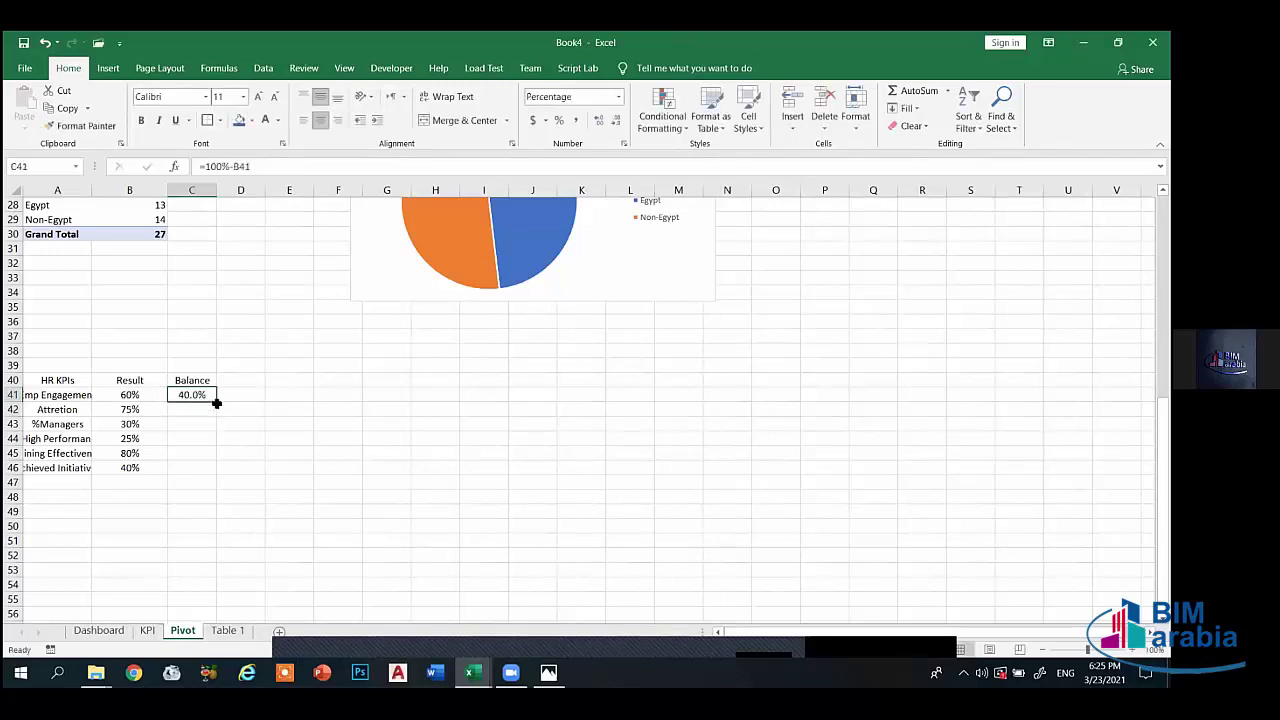
pyautogui.moveTo(214, 400); pyautogui.dragTo(209, 468)
pyautogui.click(247, 380)
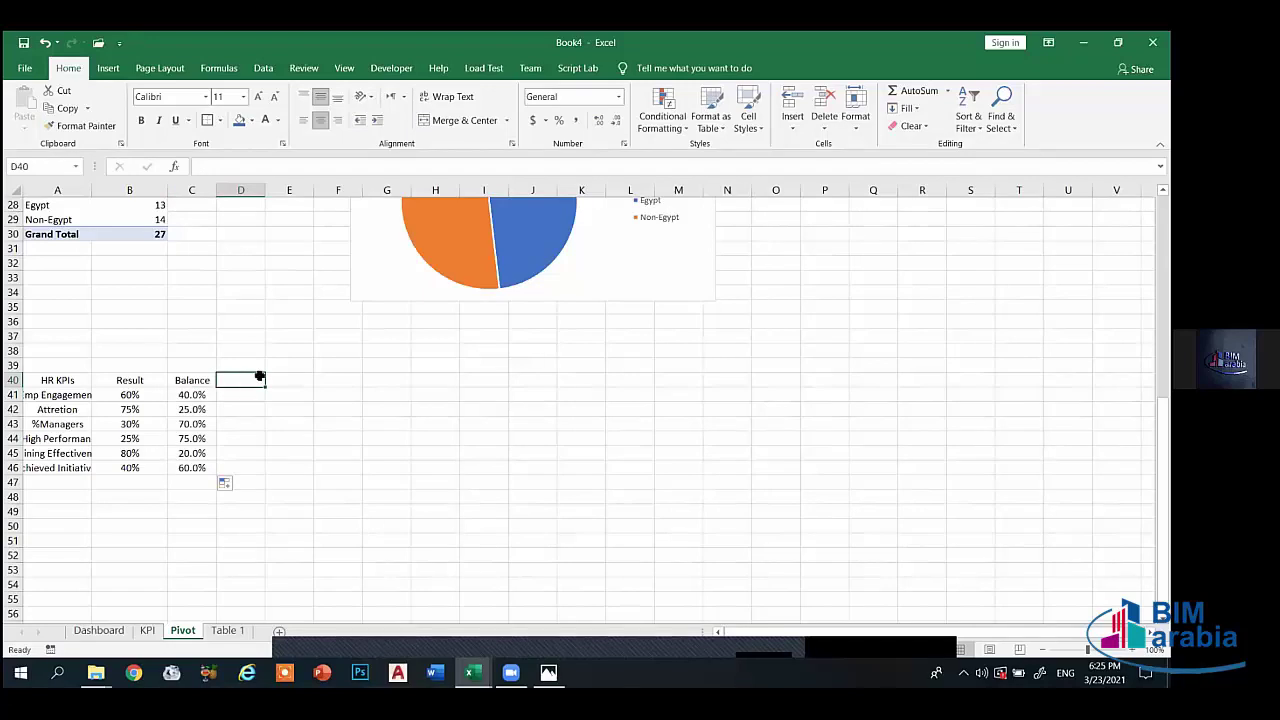
# - Add the headers Top, Bottom and Lable in D40, E40 and F40
pyautogui.write('T')
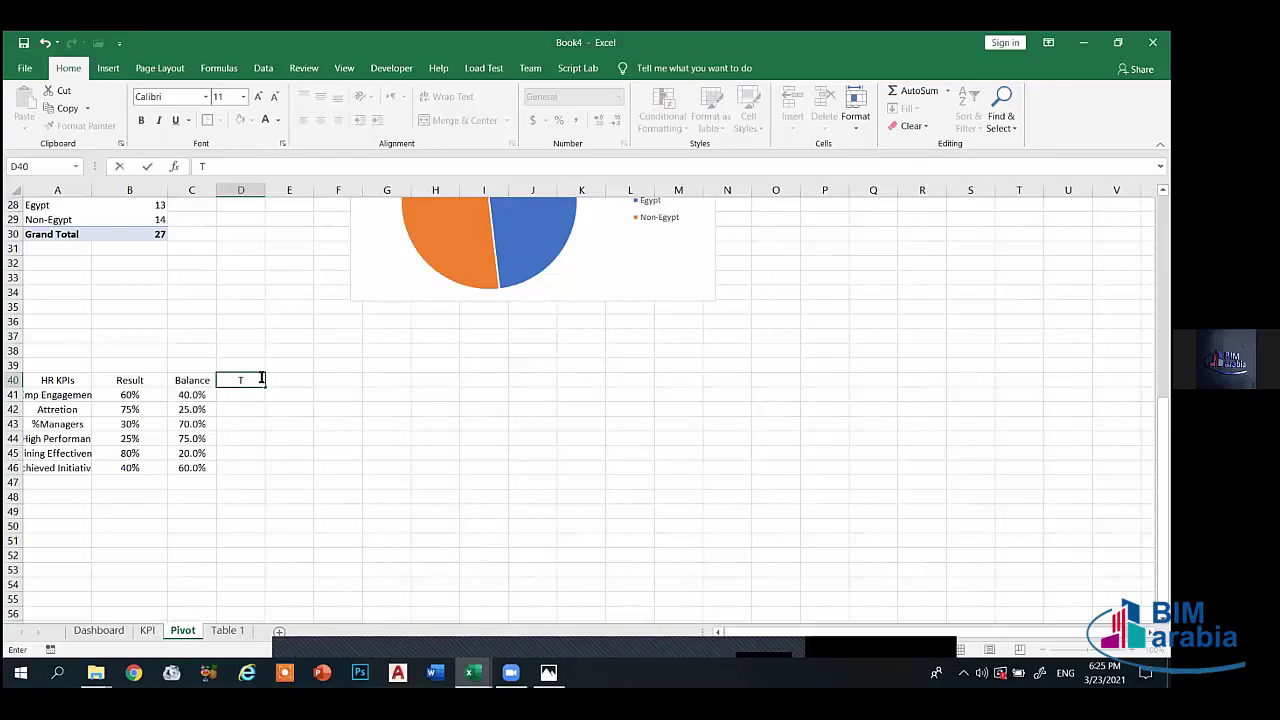
pyautogui.write('OP')
pyautogui.press('Return')
pyautogui.write('0')
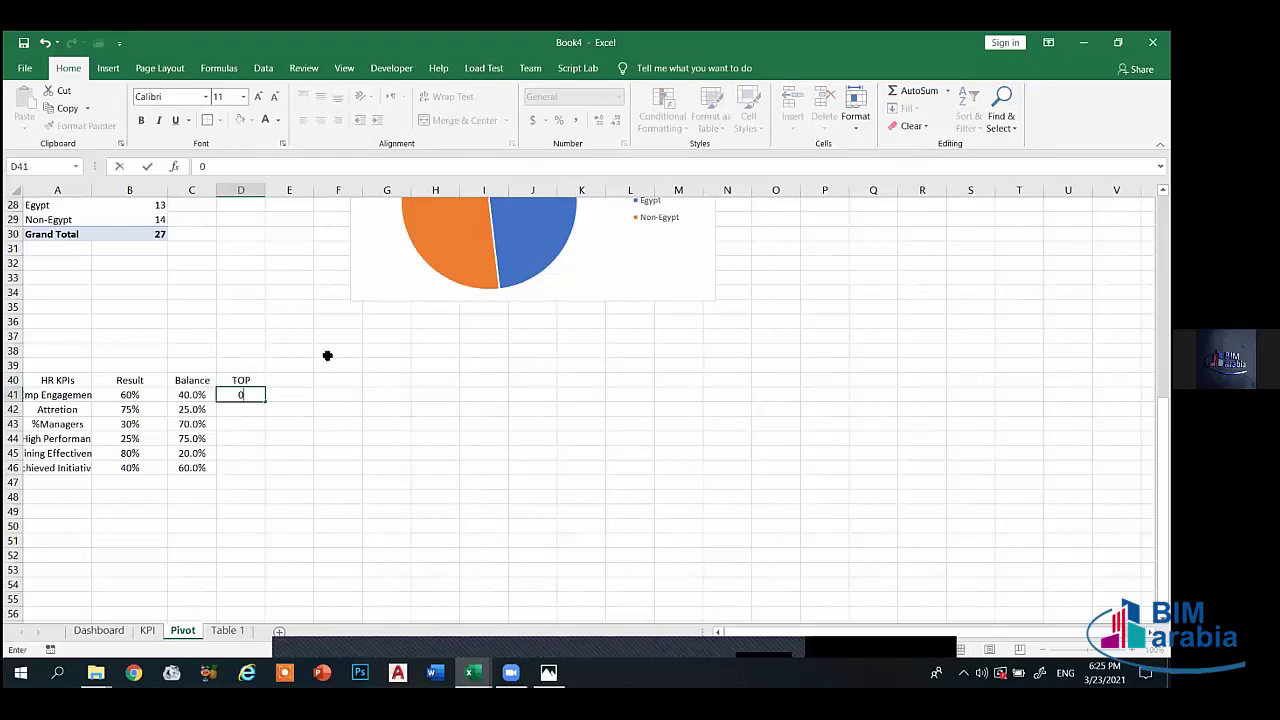
pyautogui.press('Escape')
pyautogui.click(251, 381)
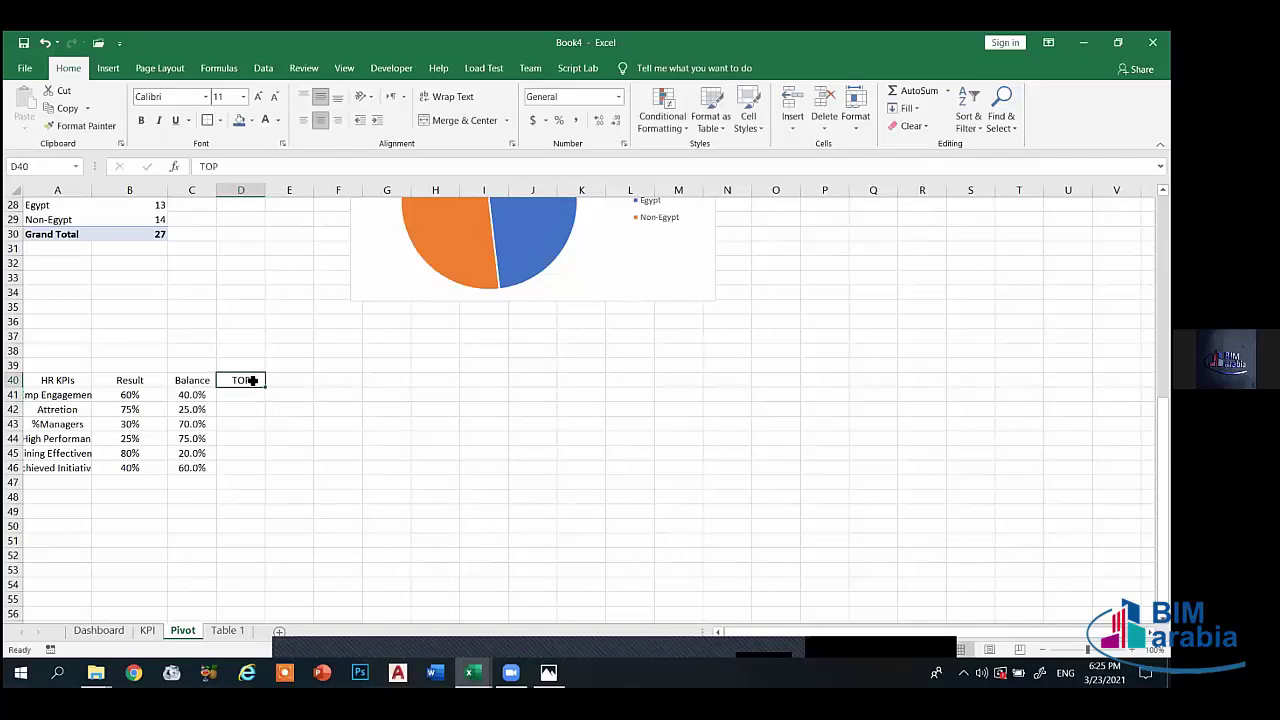
pyautogui.write('Top')
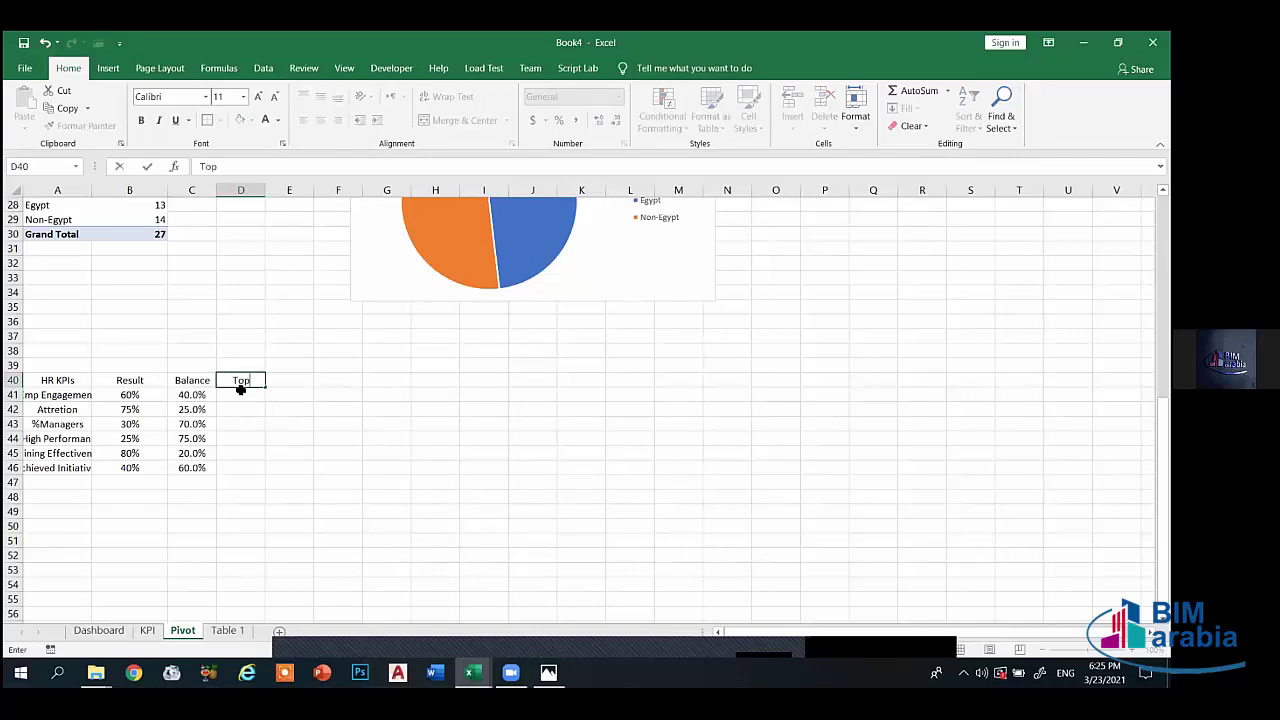
pyautogui.click(285, 381)
pyautogui.write('B')
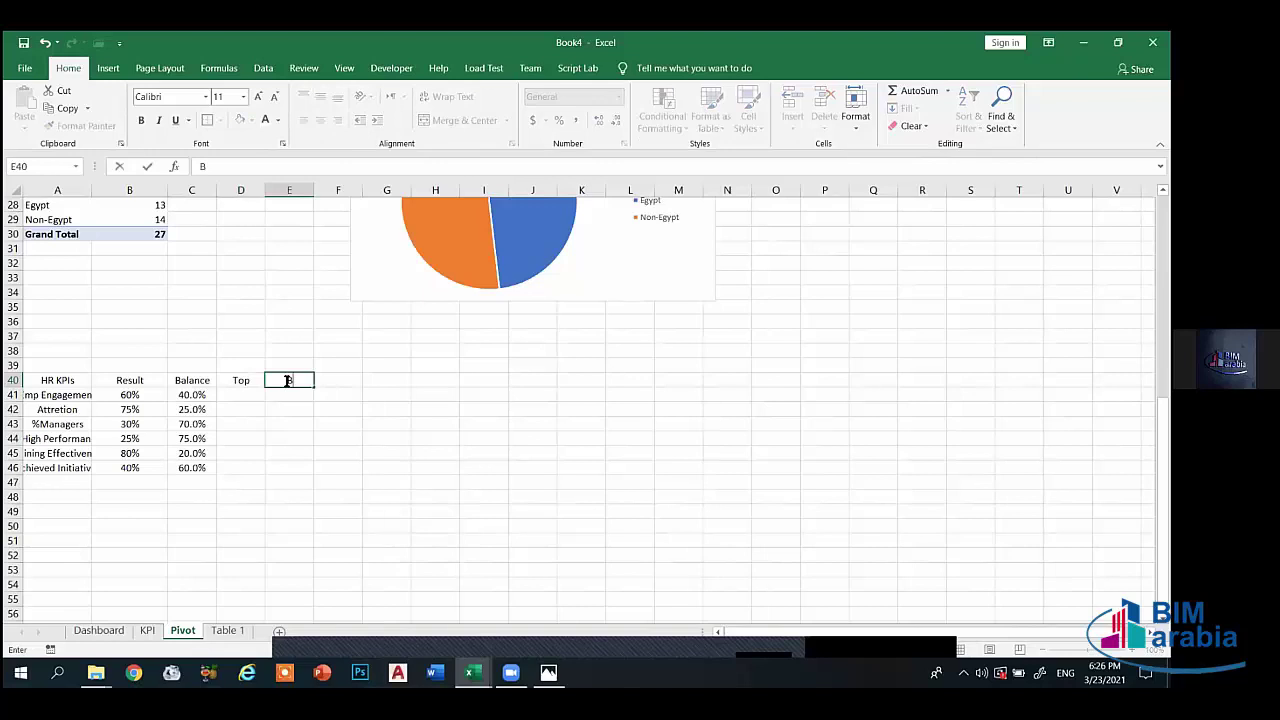
pyautogui.write('ottom')
pyautogui.click(331, 385)
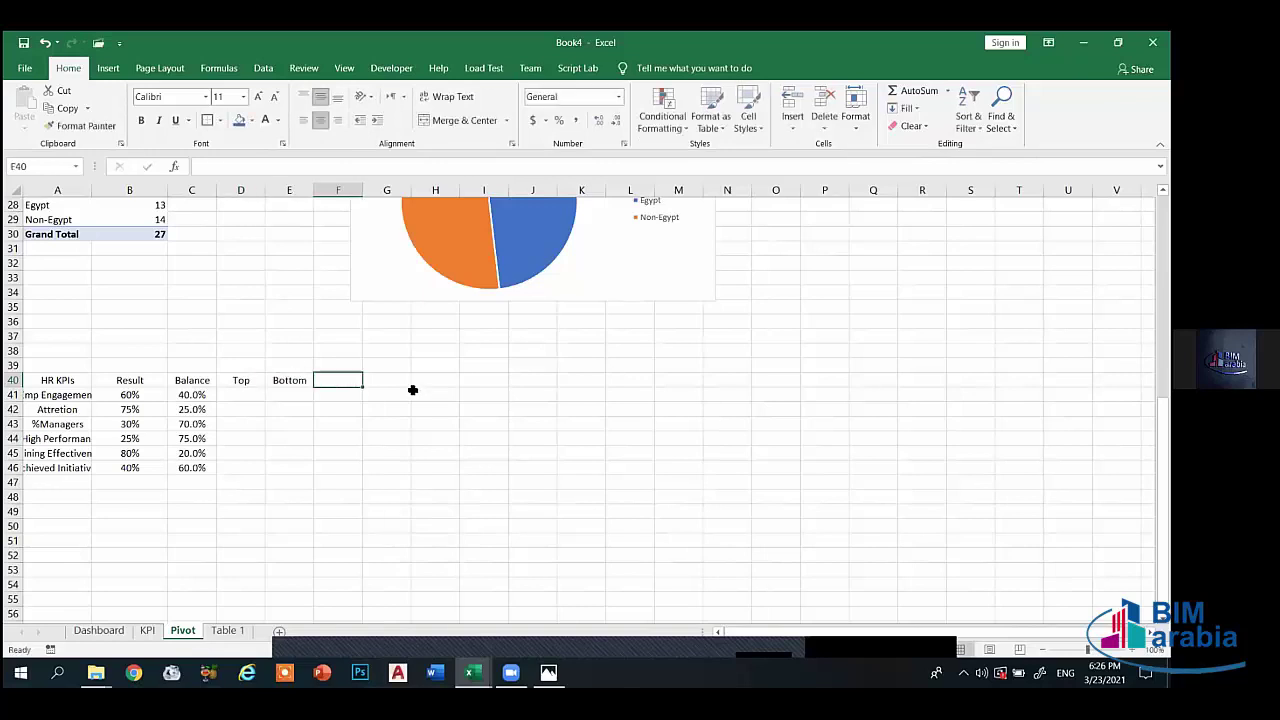
pyautogui.write('Lable')
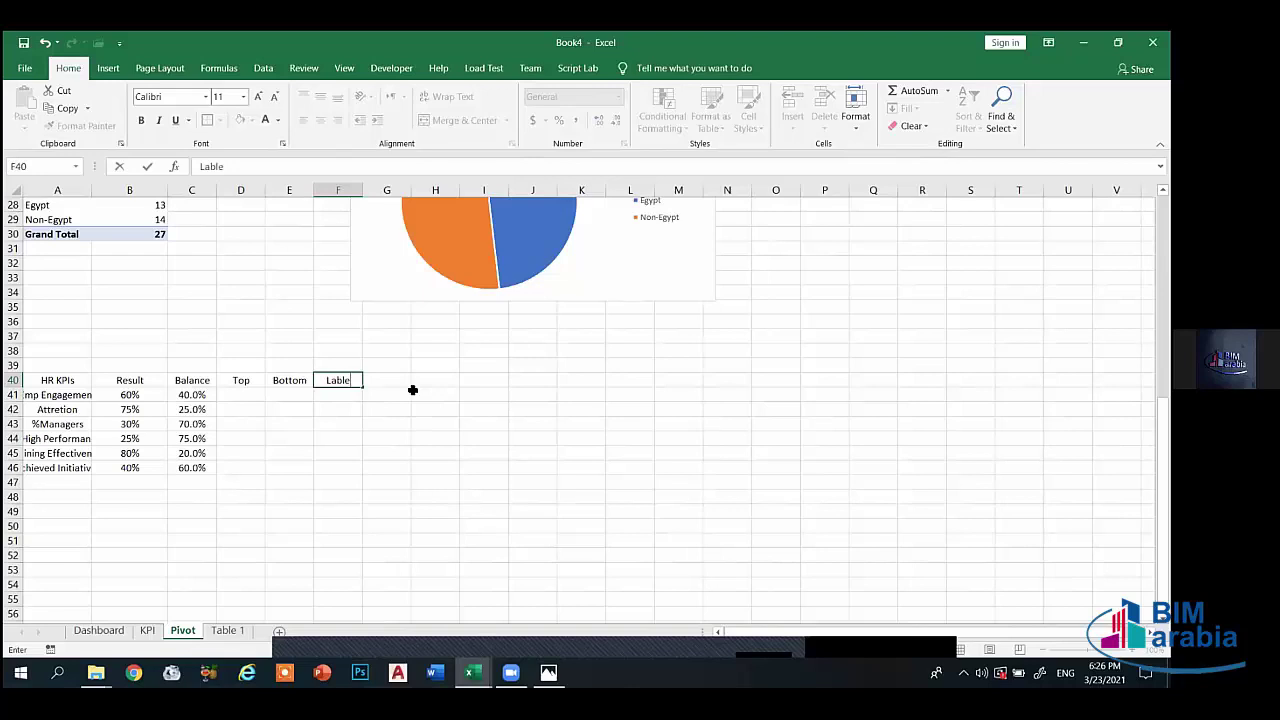
# - Fill the Top column D41:D46 with 10%
pyautogui.click(248, 394)
pyautogui.write('1')
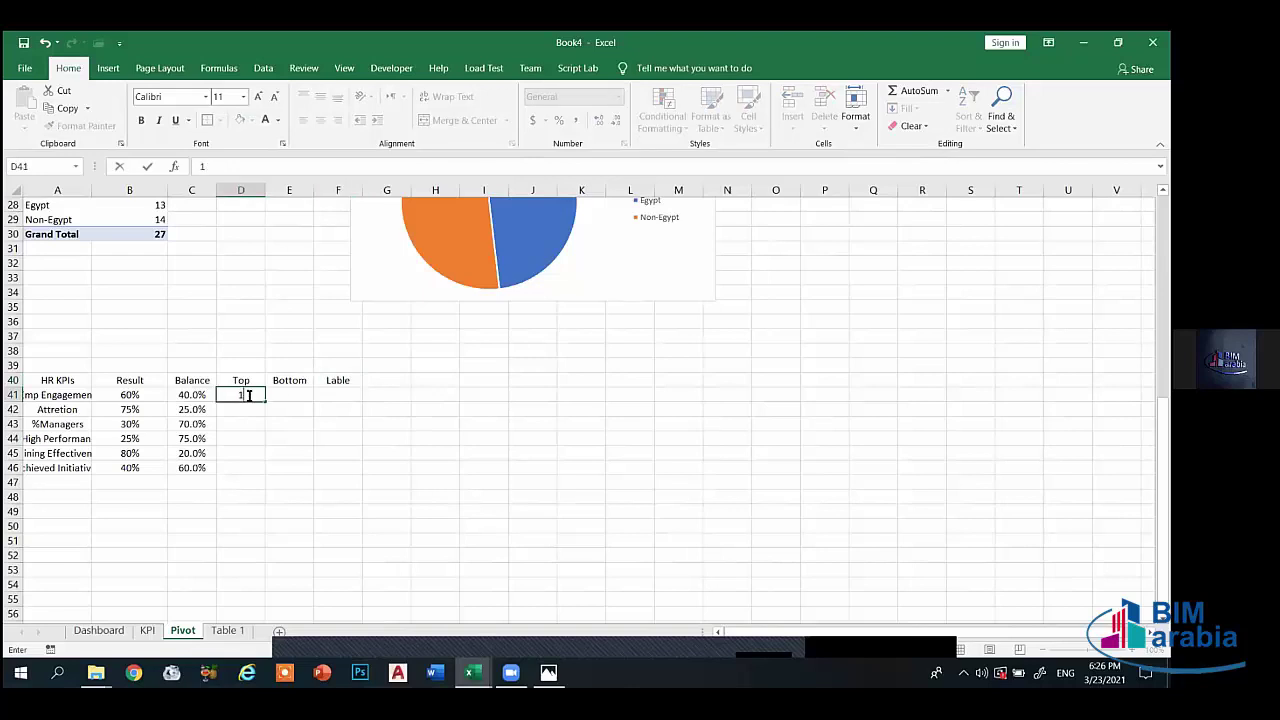
pyautogui.write('0%')
pyautogui.click(248, 410)
pyautogui.write('10')
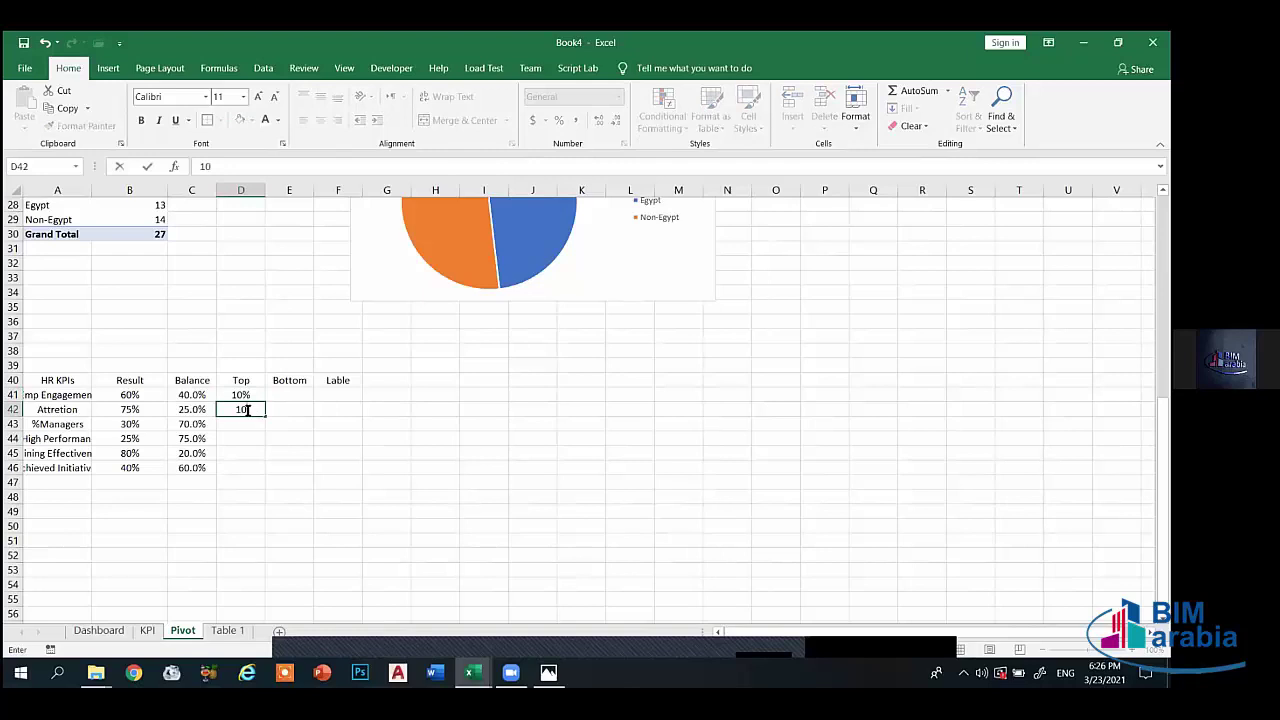
pyautogui.write('%')
pyautogui.click(258, 396)
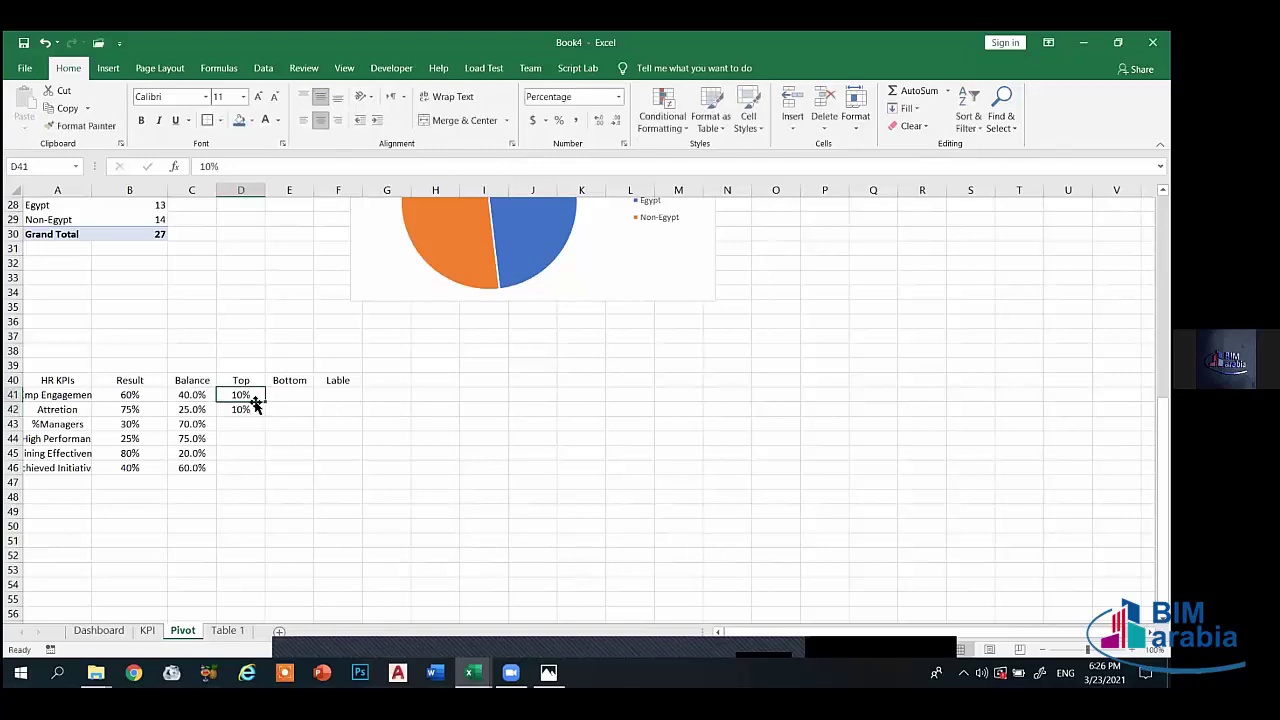
pyautogui.click(258, 416)
pyautogui.moveTo(258, 416); pyautogui.dragTo(258, 470)
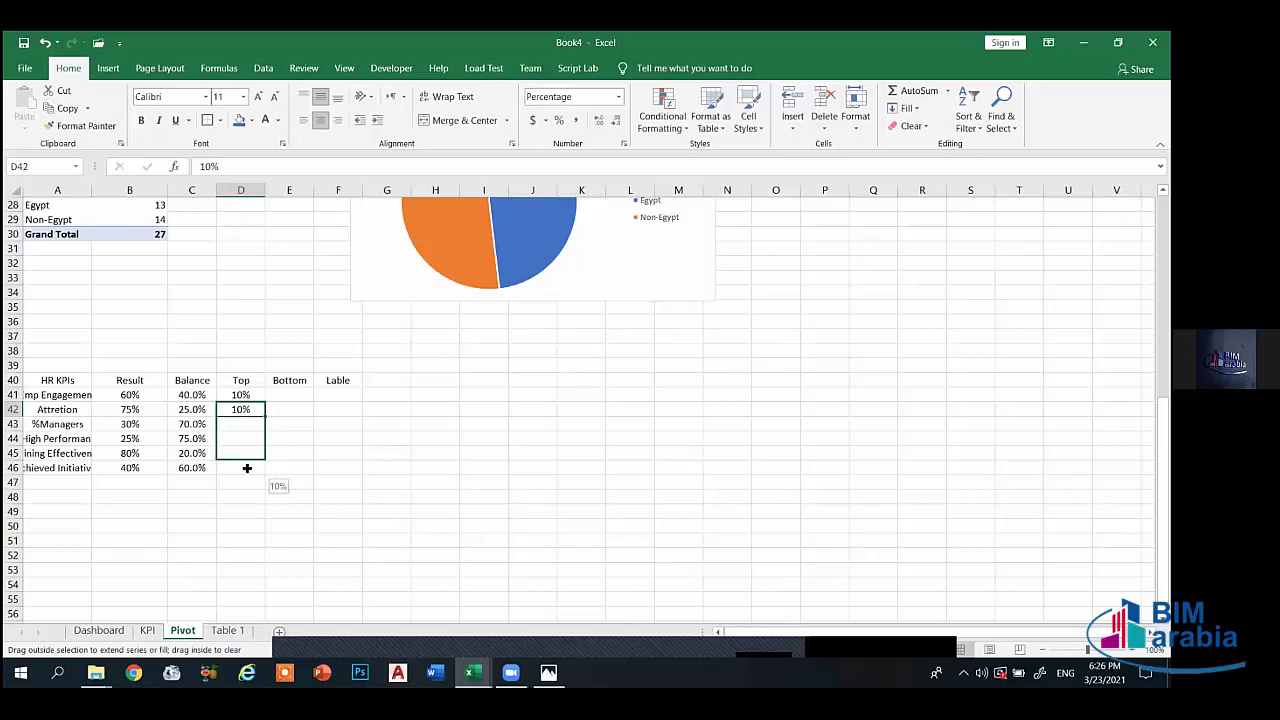
pyautogui.click(286, 395)
# - Copy the 10% values from the Top column into Bottom cells E41:E46
pyautogui.moveTo(237, 395); pyautogui.dragTo(241, 466)
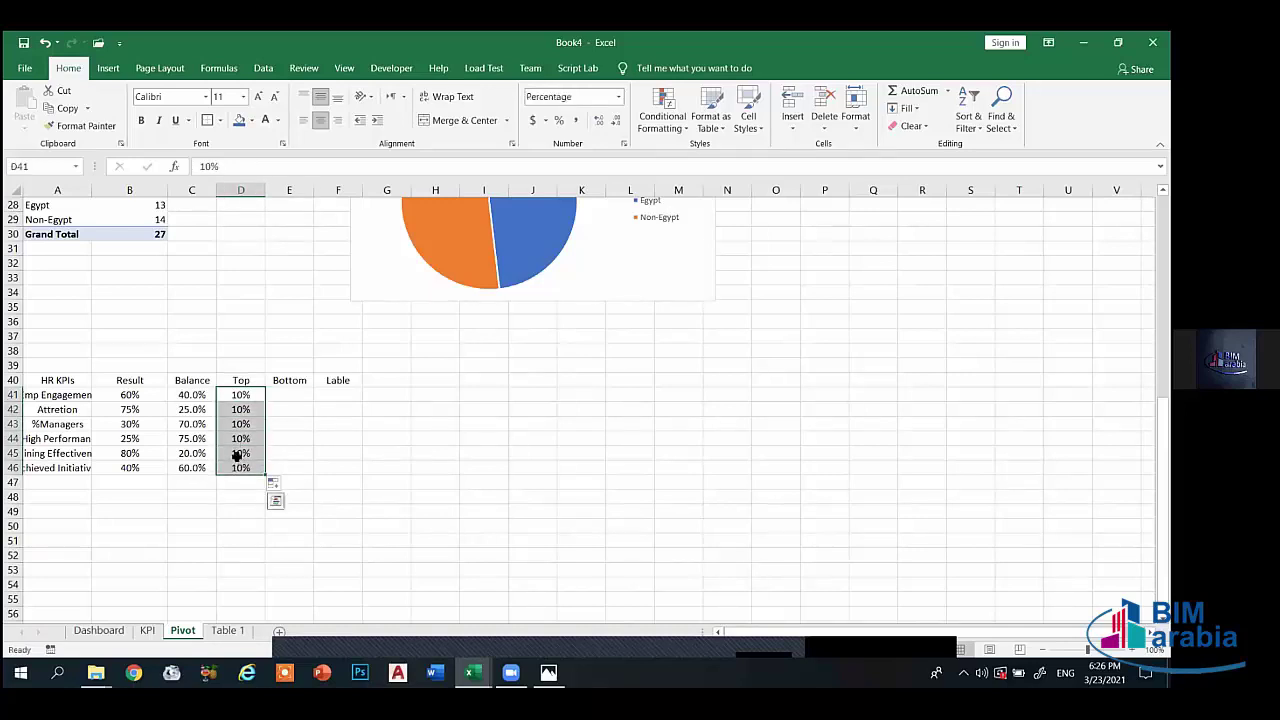
pyautogui.hotkey('ctrl', 'c')
pyautogui.click(295, 395)
pyautogui.moveTo(295, 395); pyautogui.dragTo(290, 462)
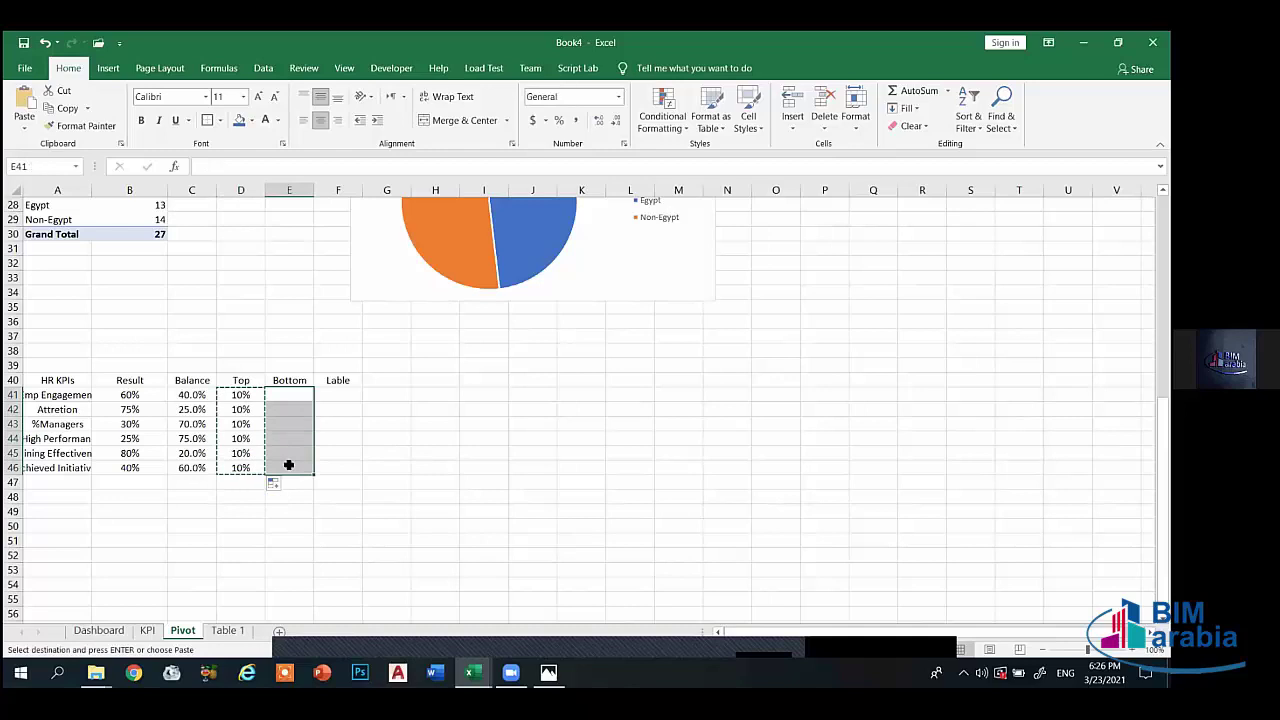
pyautogui.hotkey('ctrl', 'v')
pyautogui.press('Escape')
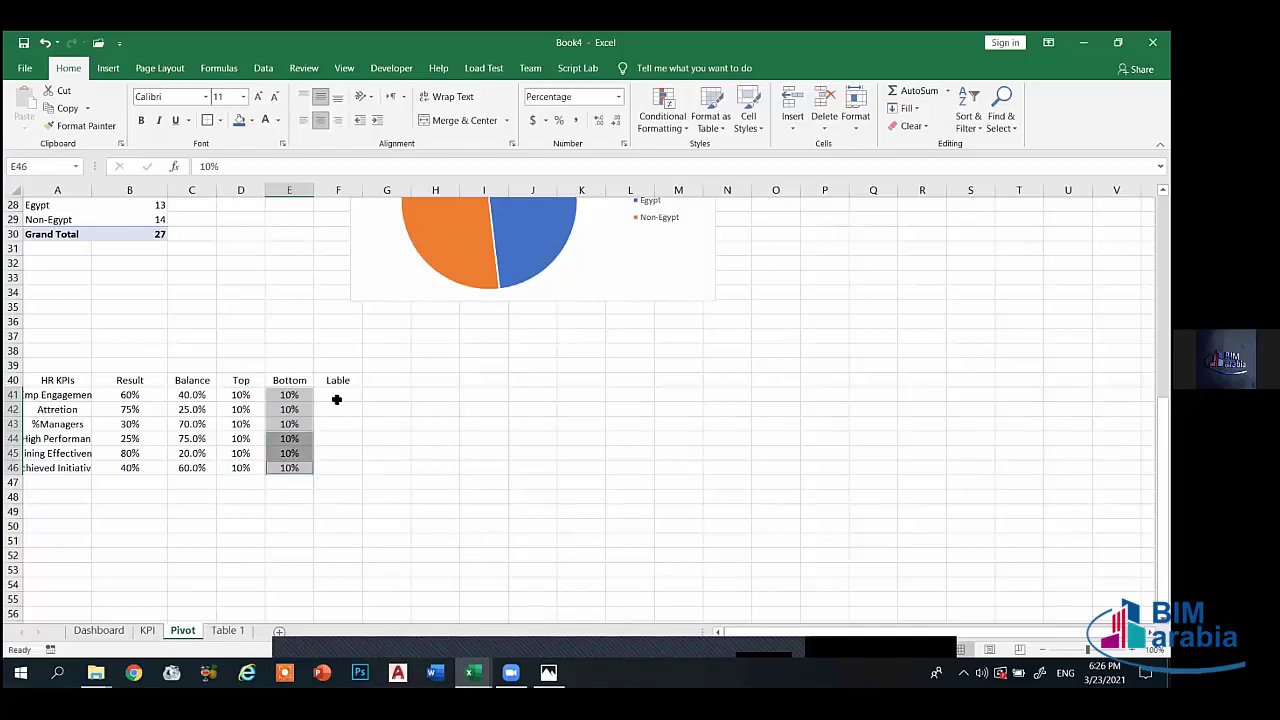
# - Enter 30% in F41 and fill it down the Lable column to F46
pyautogui.click(340, 395)
pyautogui.write('30')
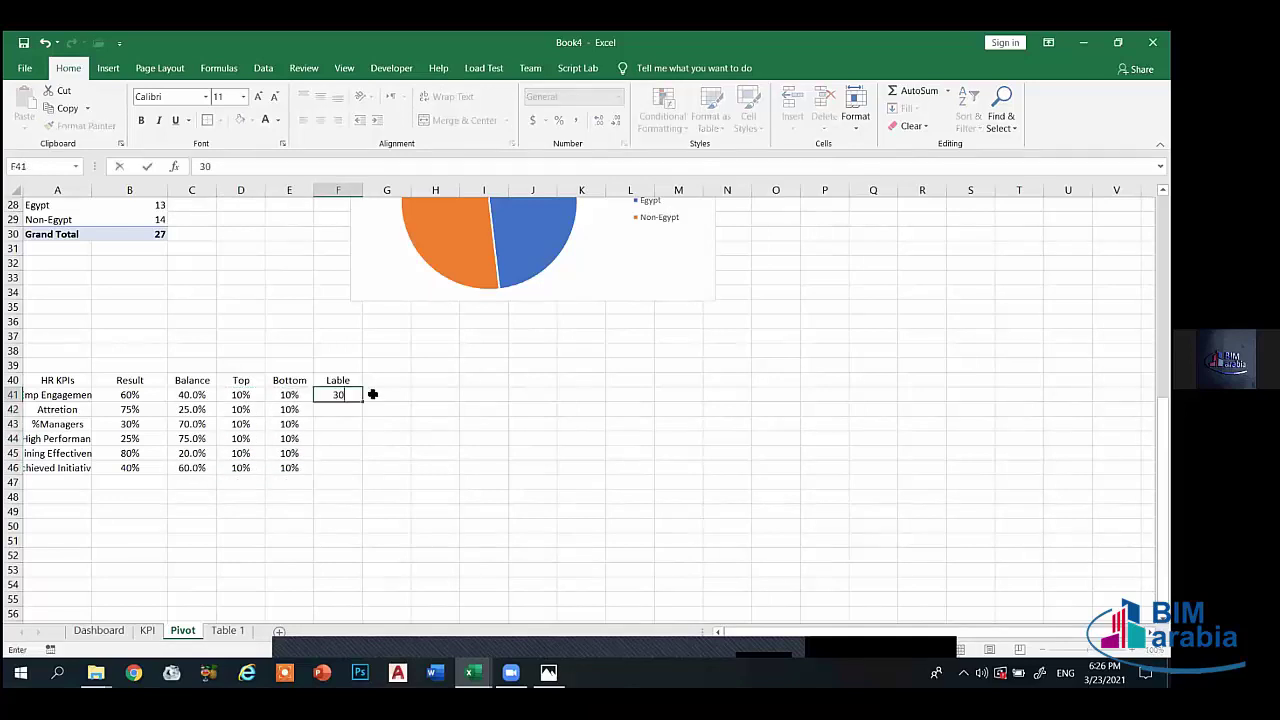
pyautogui.write('%')
pyautogui.press('Return')
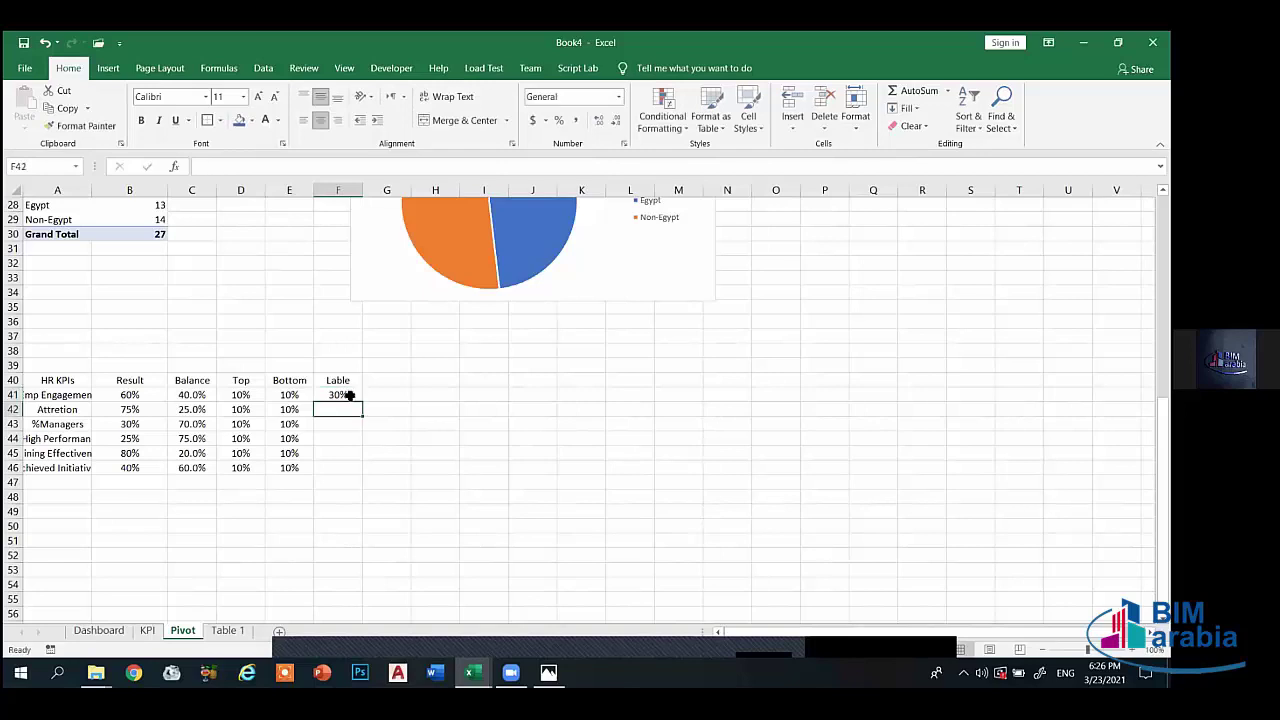
pyautogui.click(350, 398)
pyautogui.moveTo(362, 402); pyautogui.dragTo(345, 470)
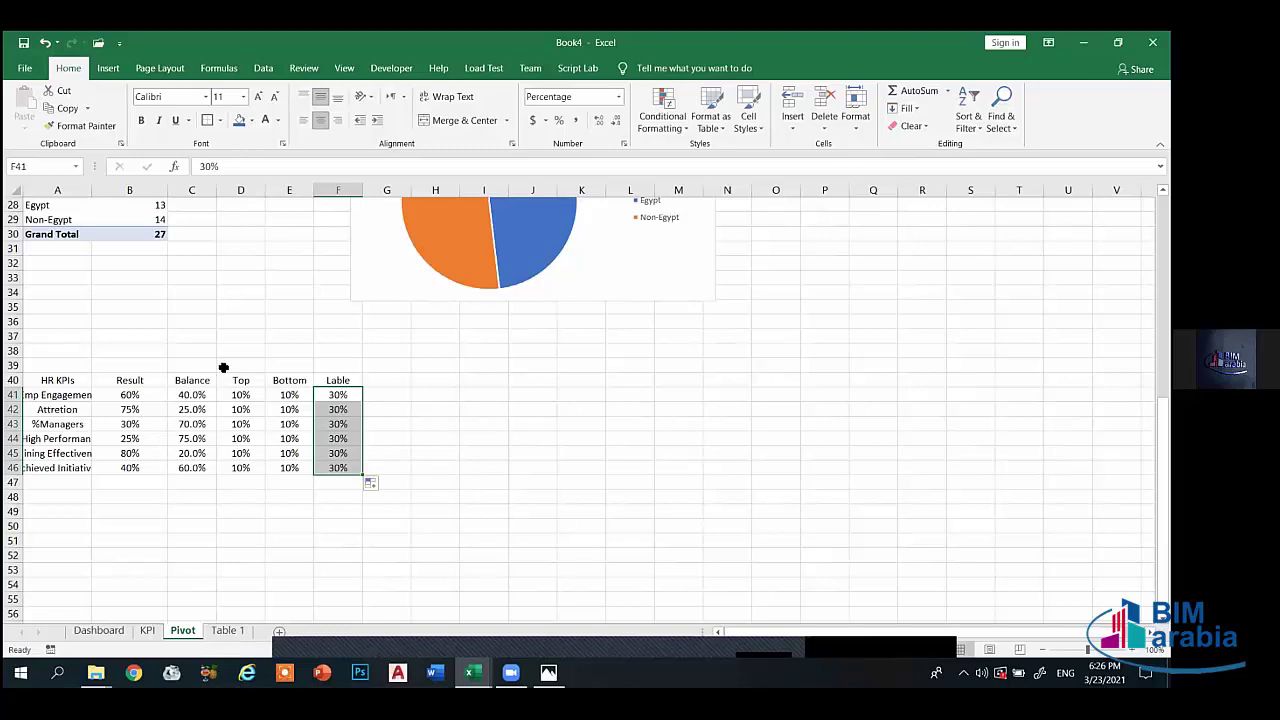
pyautogui.click(135, 400)
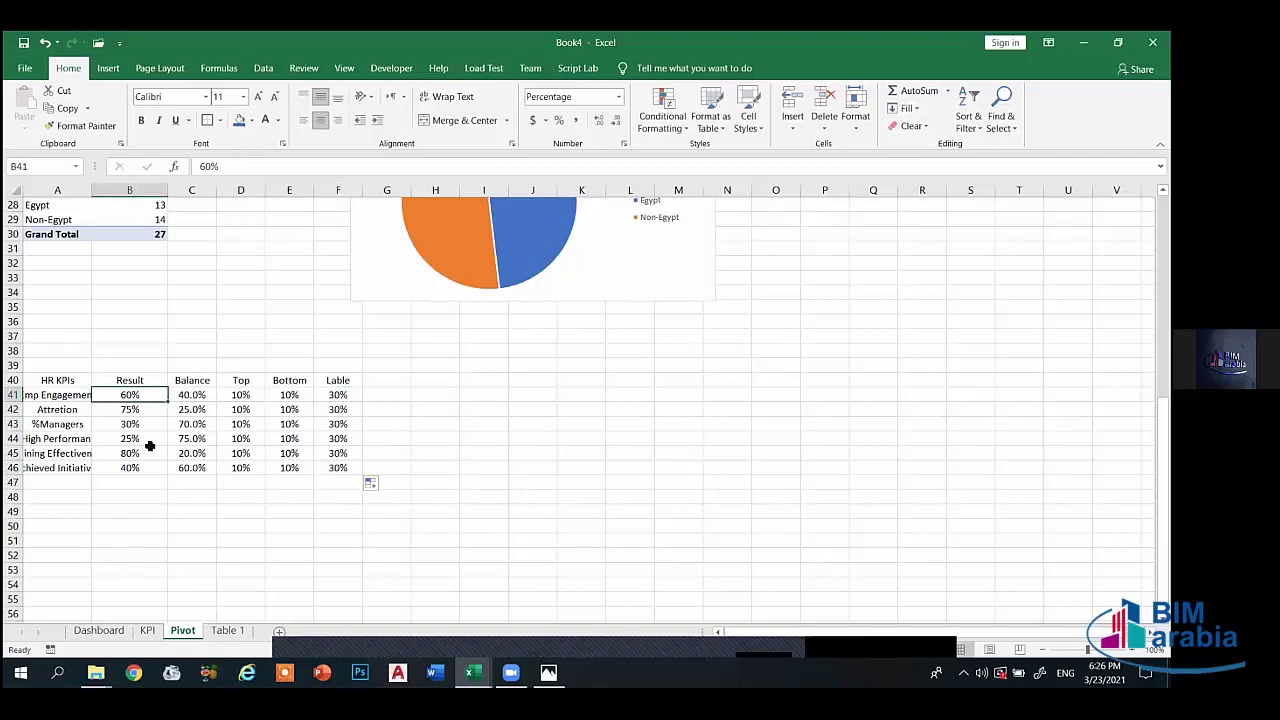
pyautogui.click(330, 398)
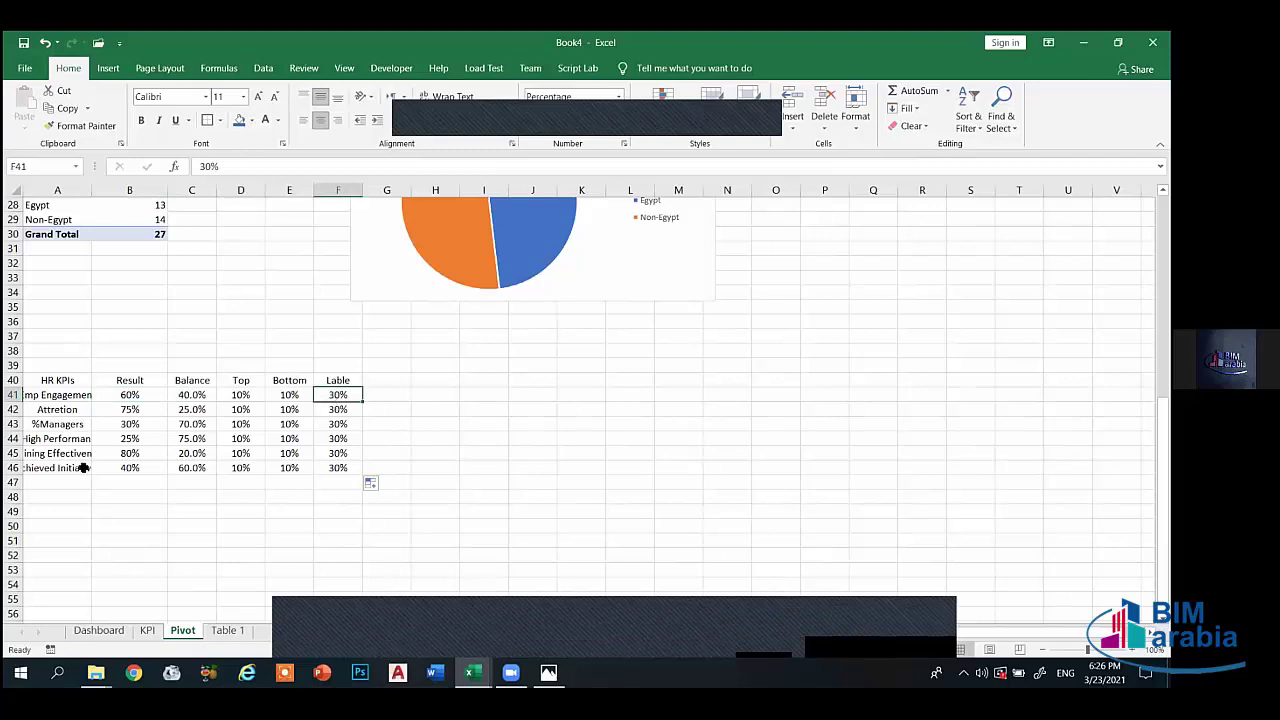
# - Select the whole HR KPIs table A40:F46
pyautogui.click(66, 383)
pyautogui.moveTo(68, 383); pyautogui.dragTo(70, 398)
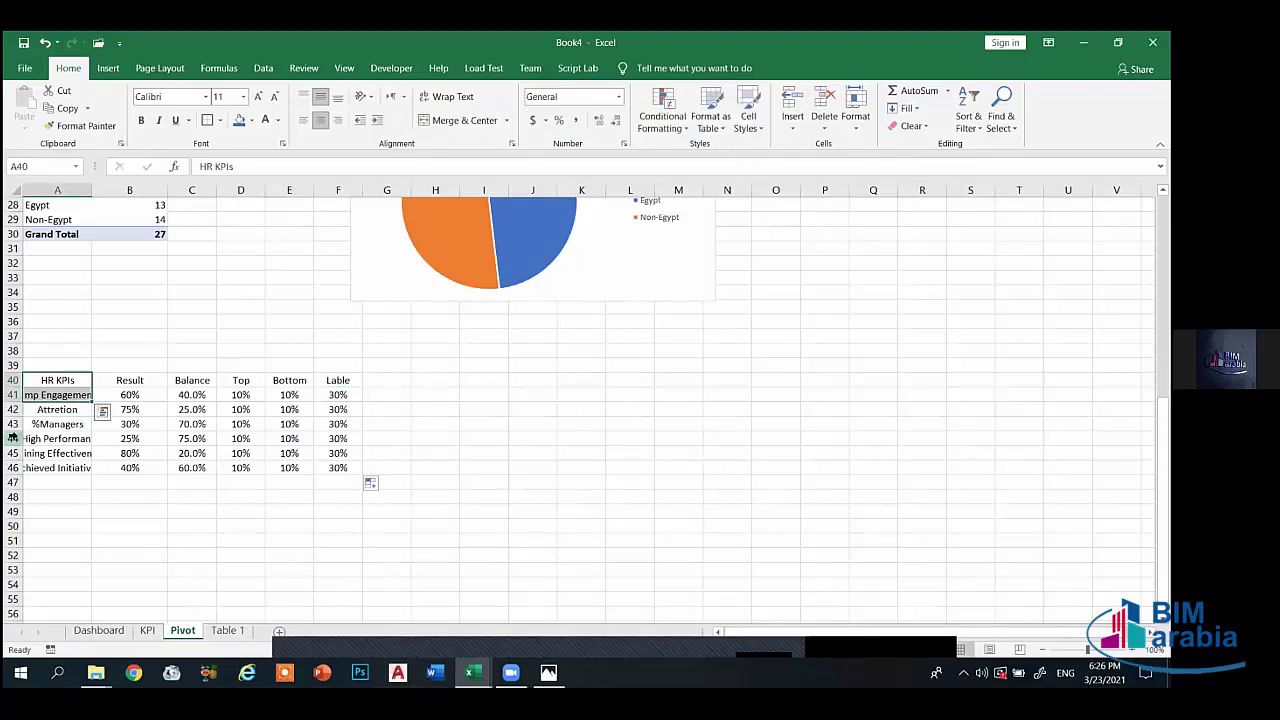
pyautogui.click(291, 498)
pyautogui.moveTo(85, 386); pyautogui.dragTo(323, 463)
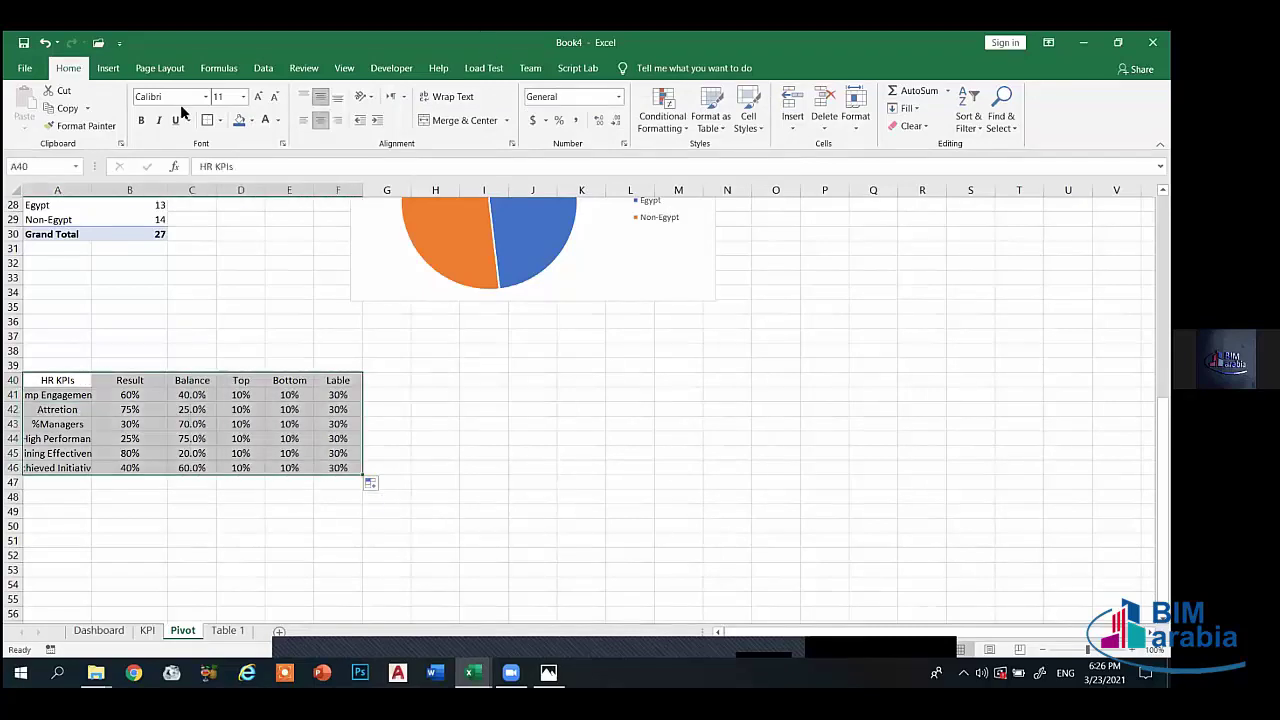
# - Insert a 3-D Stacked Column chart of A40:F46 from the Column/Bar Chart menu
pyautogui.click(108, 68)
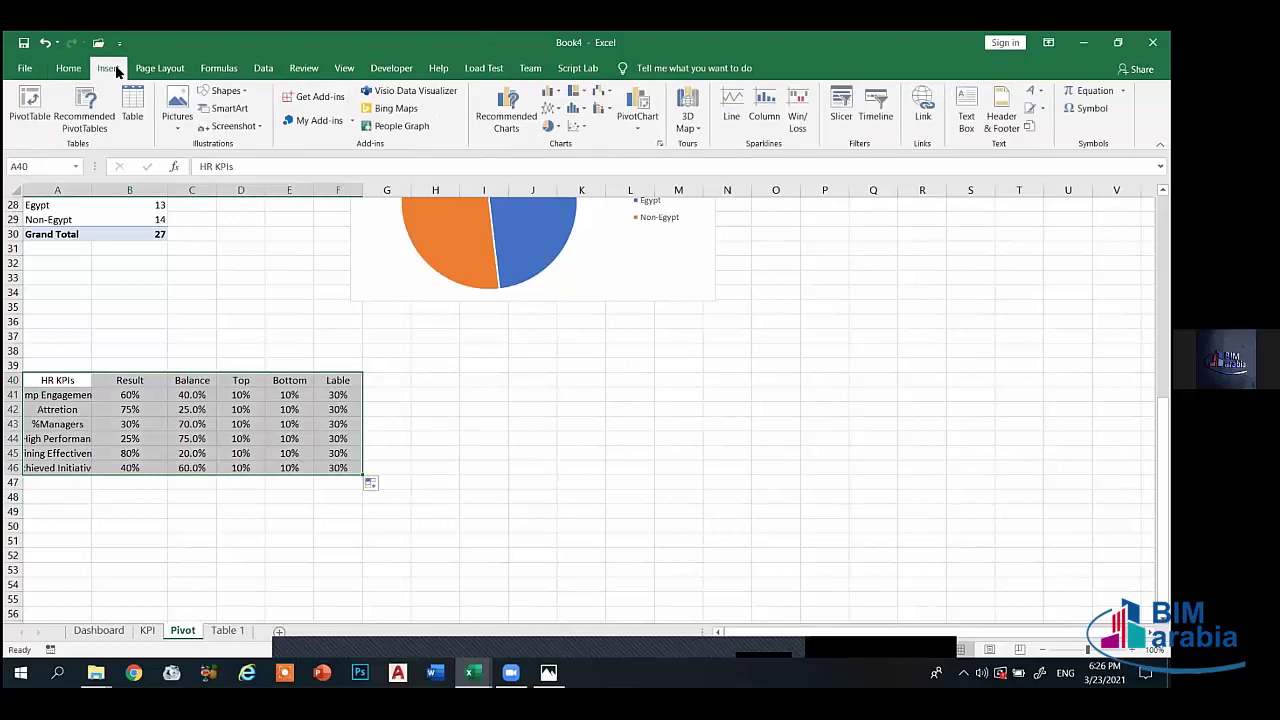
pyautogui.click(557, 93)
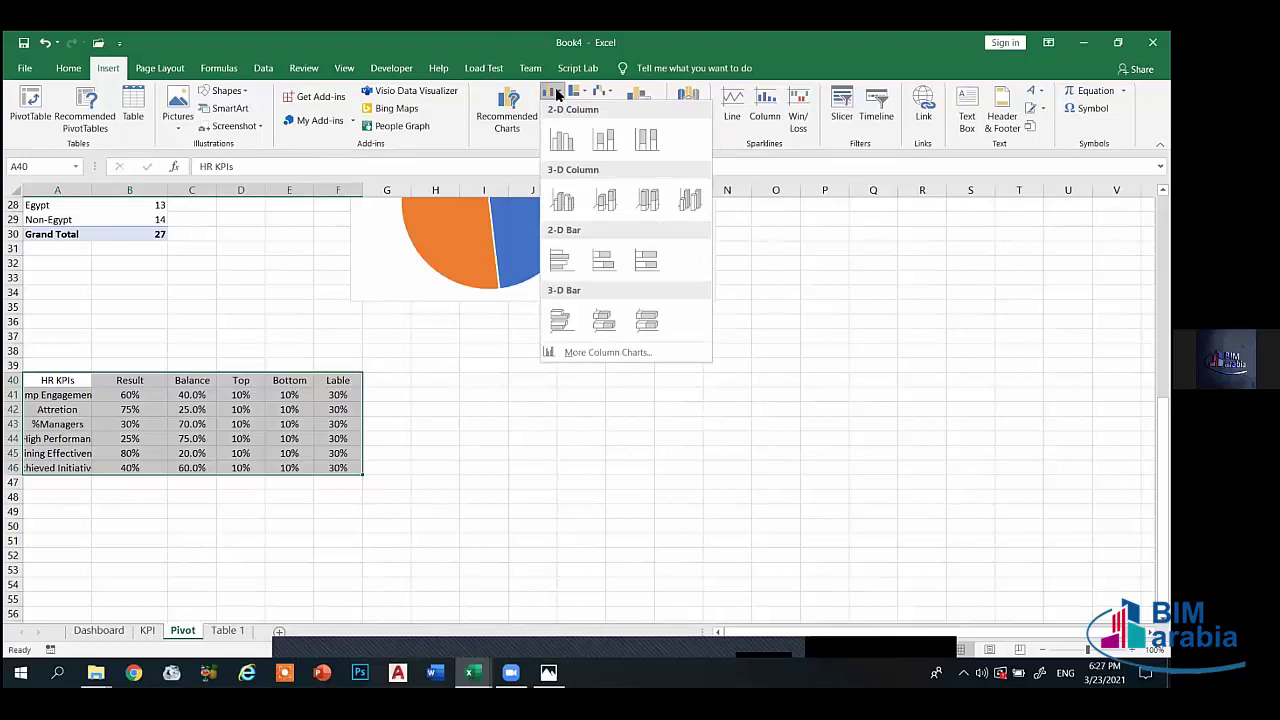
pyautogui.click(612, 201)
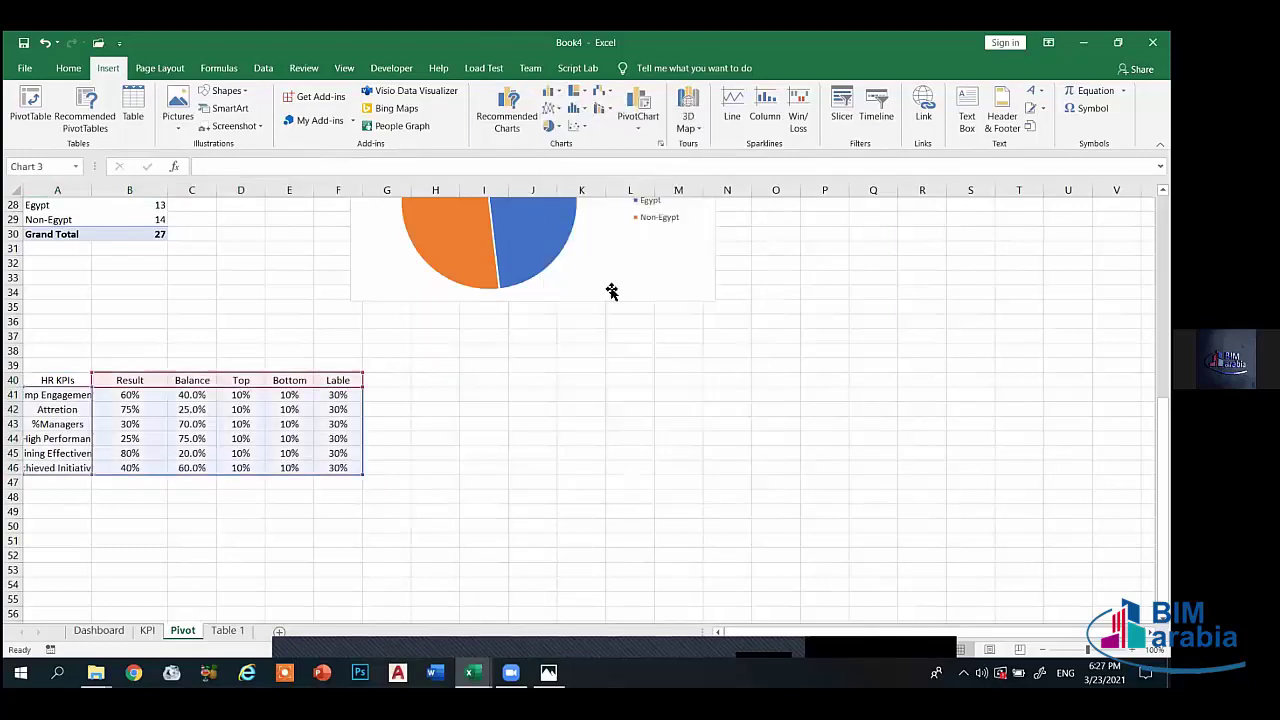
pyautogui.moveTo(558, 307); pyautogui.dragTo(602, 310)
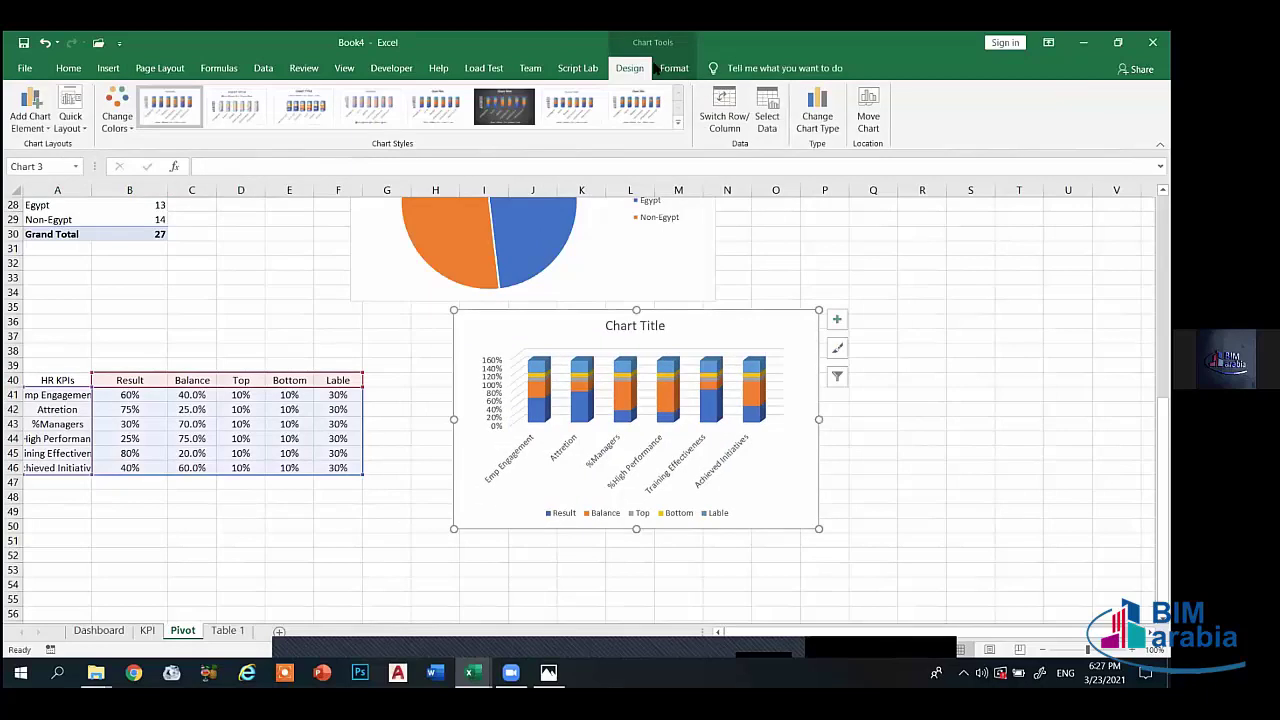
pyautogui.press('Delete')
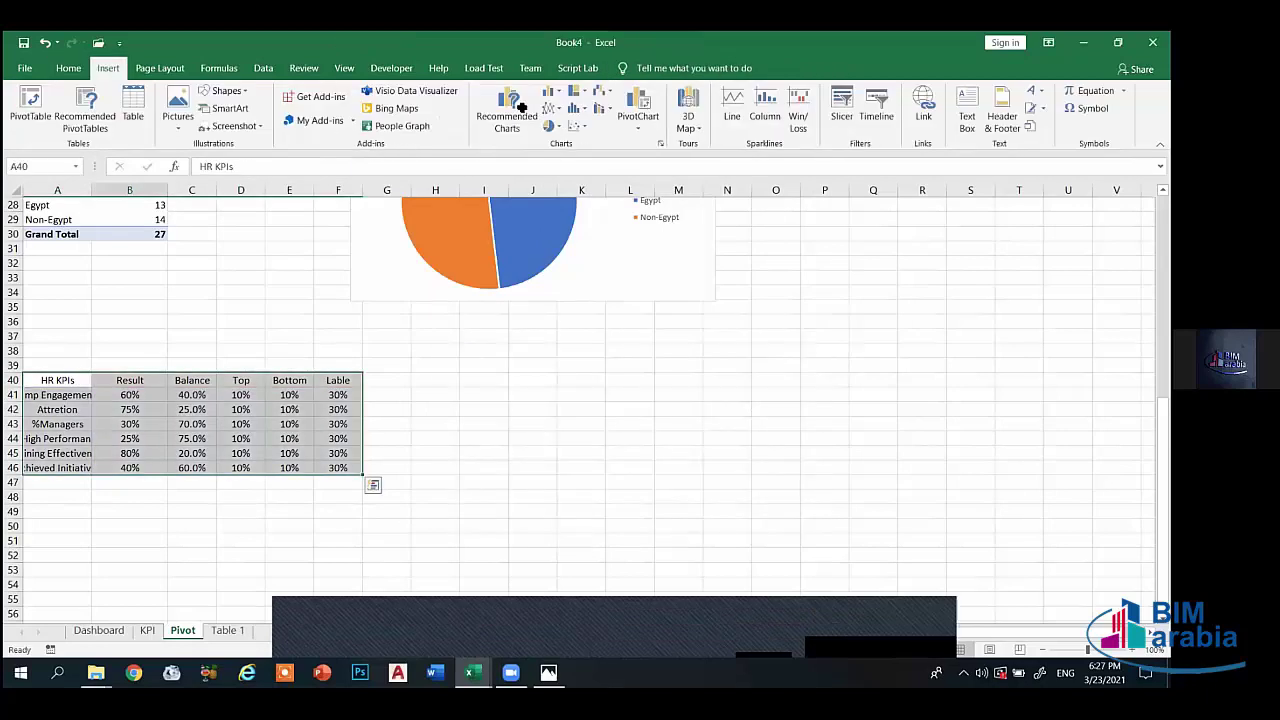
pyautogui.click(560, 91)
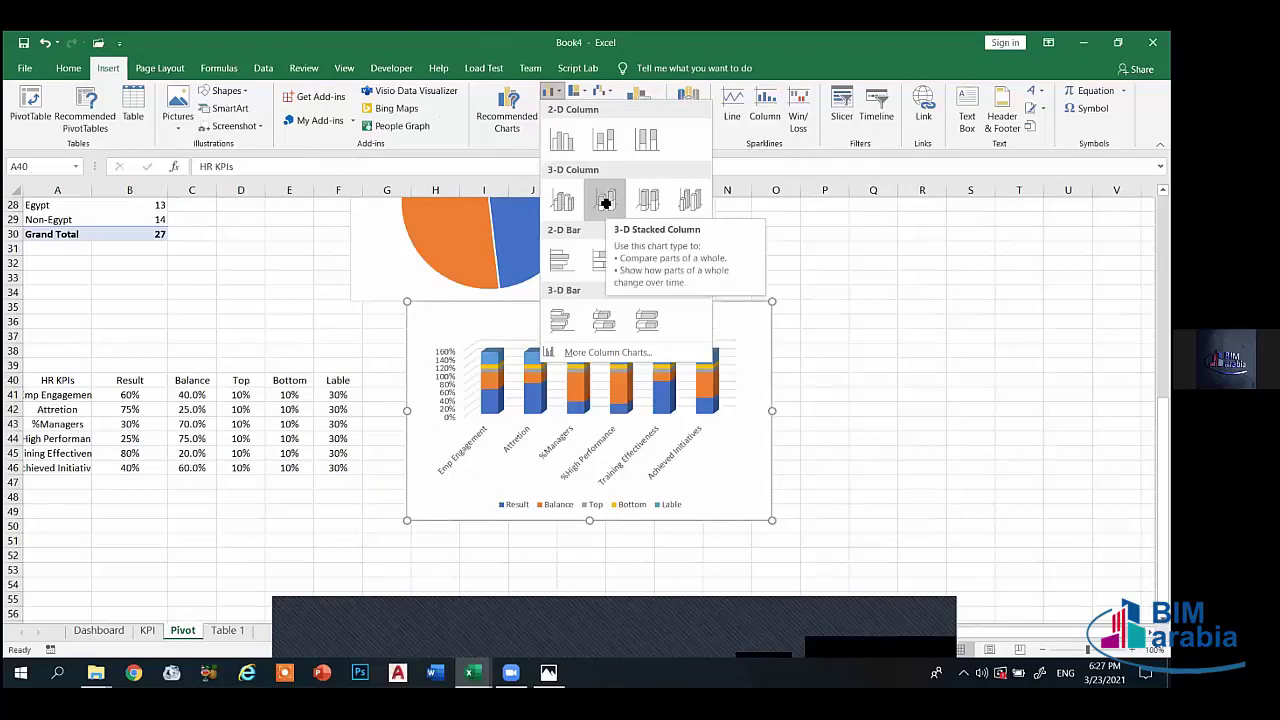
pyautogui.click(605, 203)
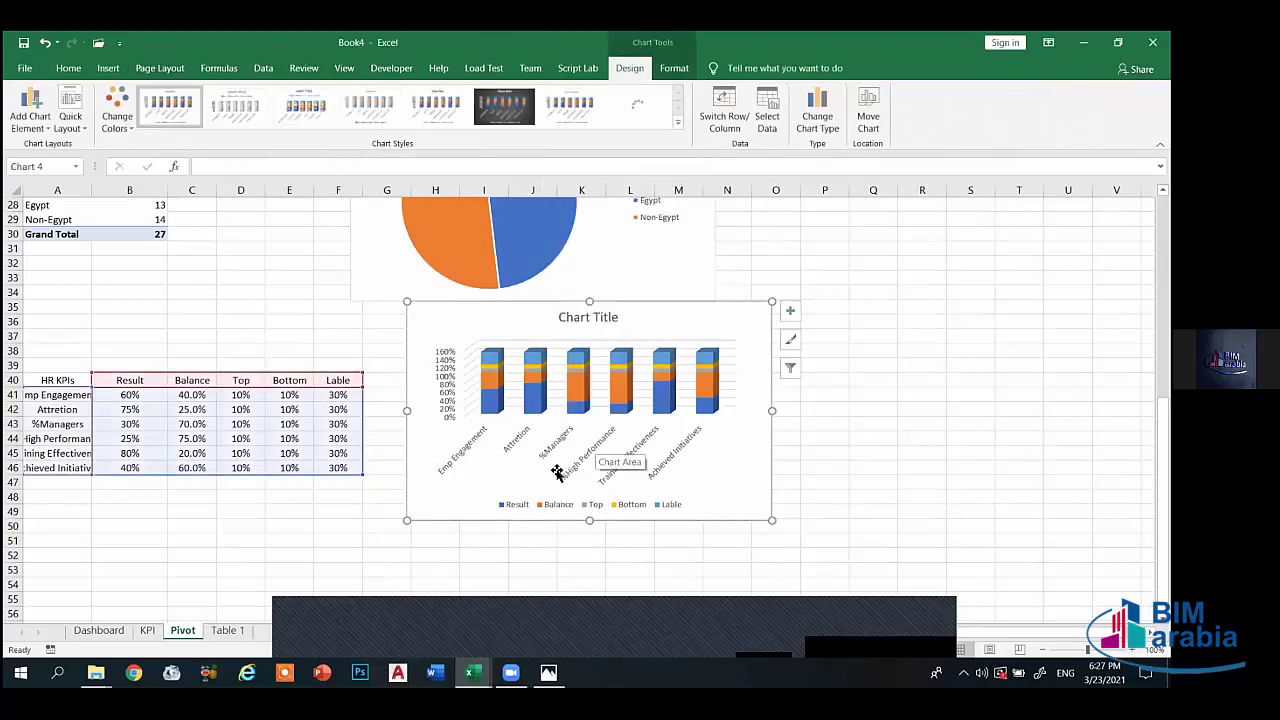
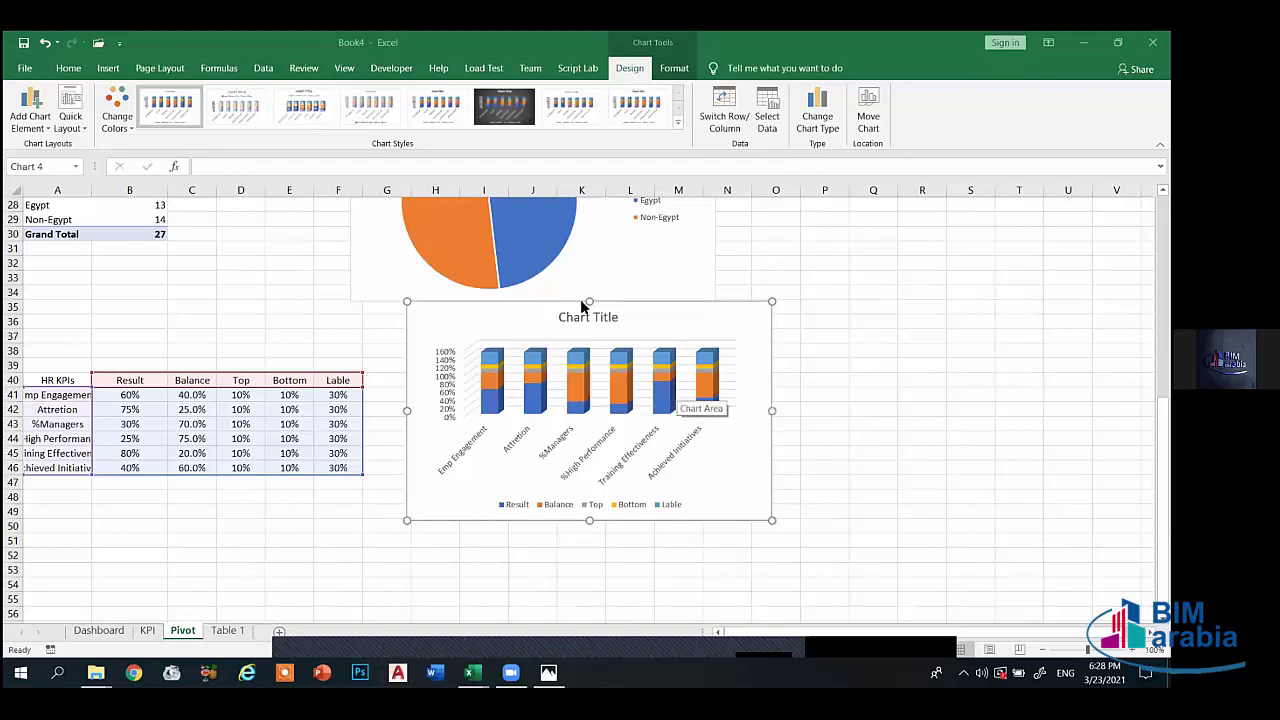
# - Widen and heighten the HR KPIs chart and delete its placeholder 'Chart Title' heading
pyautogui.moveTo(772, 410); pyautogui.dragTo(900, 410)
pyautogui.moveTo(653, 520); pyautogui.dragTo(652, 583)
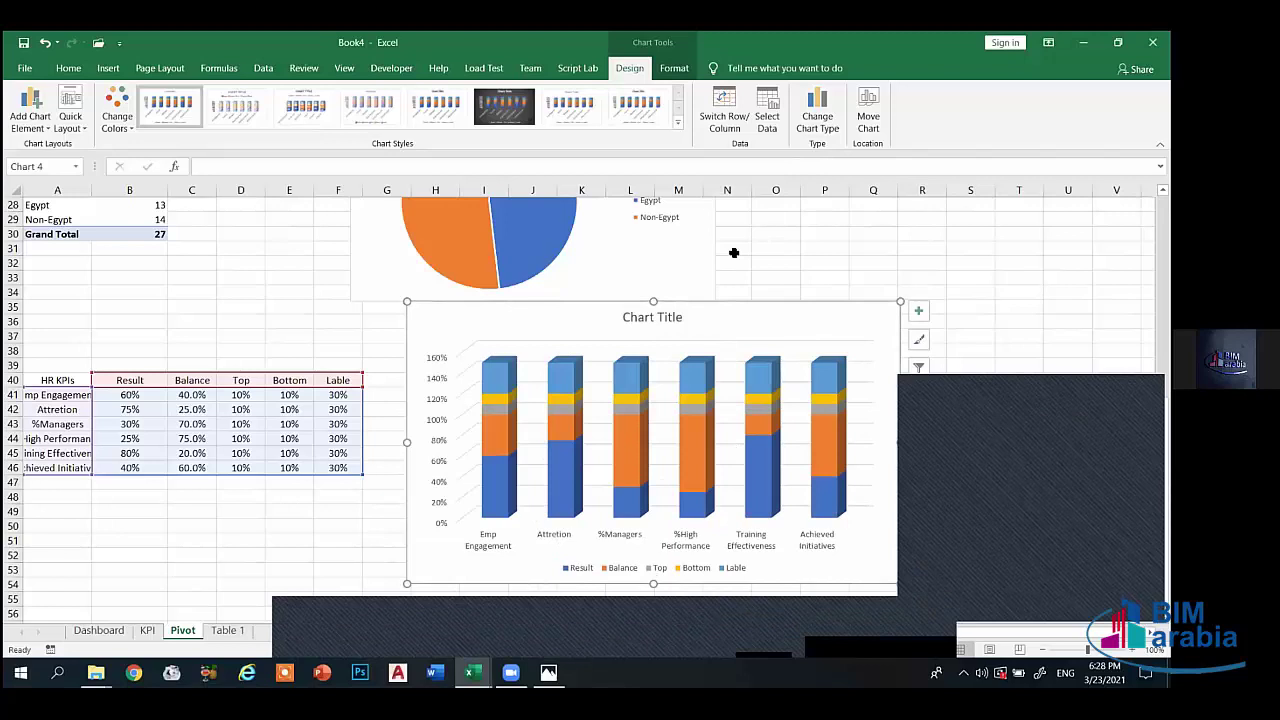
pyautogui.click(676, 319)
pyautogui.click(660, 318)
pyautogui.press('Escape')
pyautogui.press('Delete')
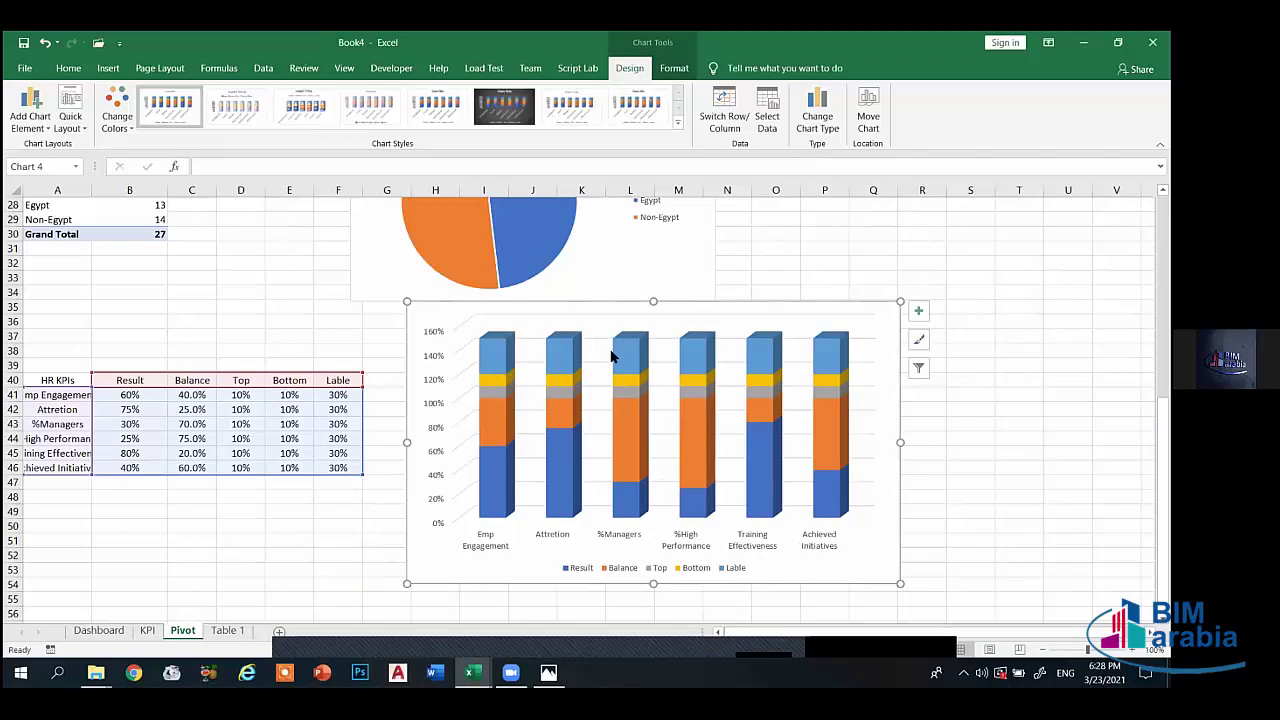
pyautogui.click(434, 347)
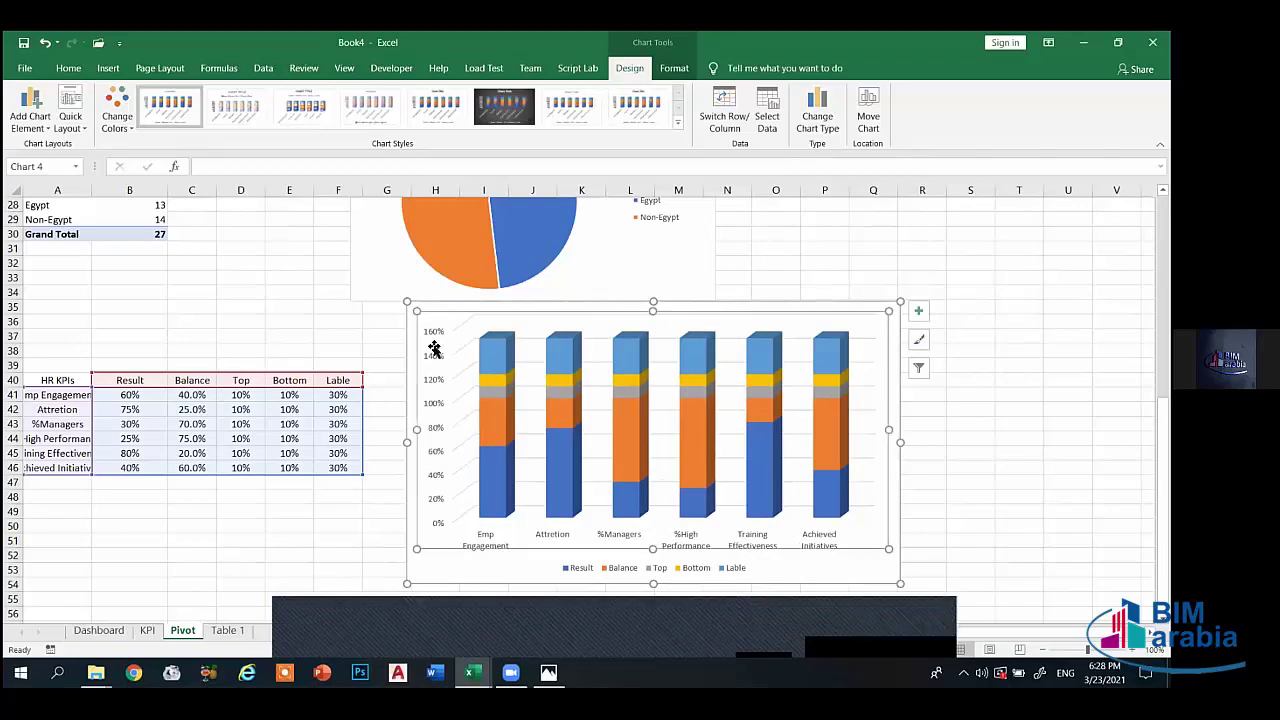
pyautogui.click(434, 345)
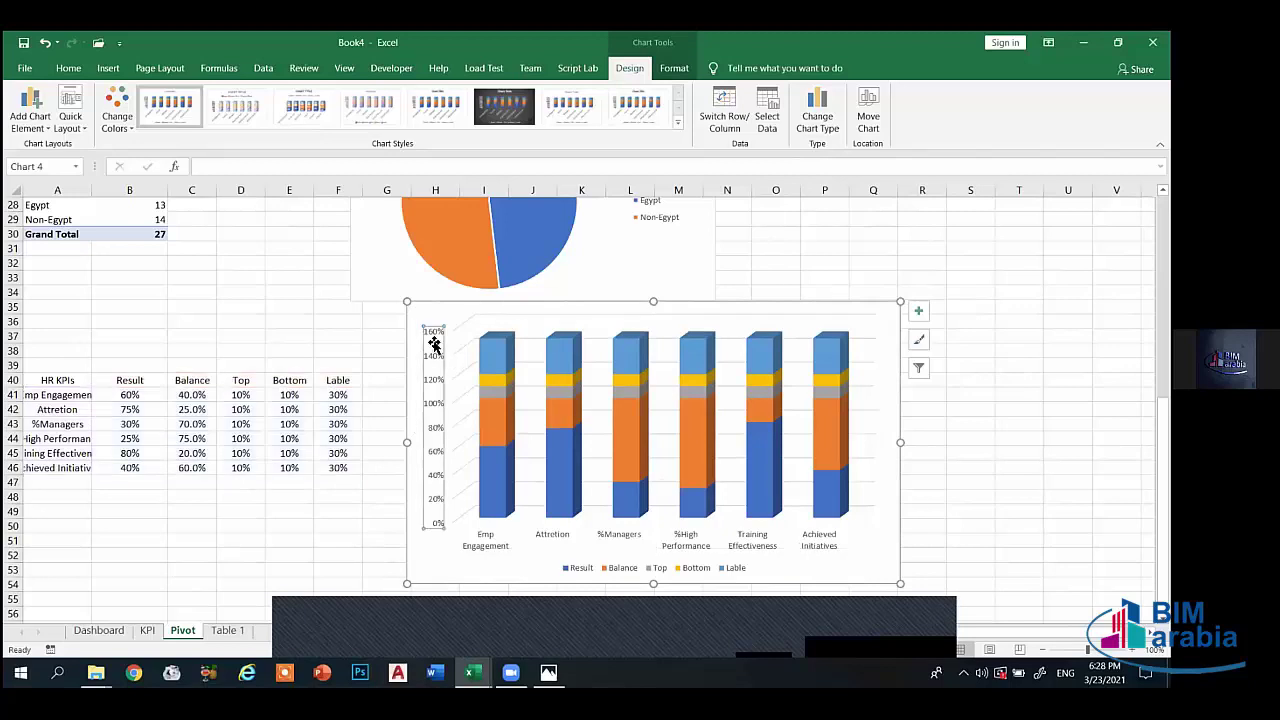
# - Open Format Axis for the vertical value axis and return to its bounds and units options
pyautogui.rightClick(436, 338)
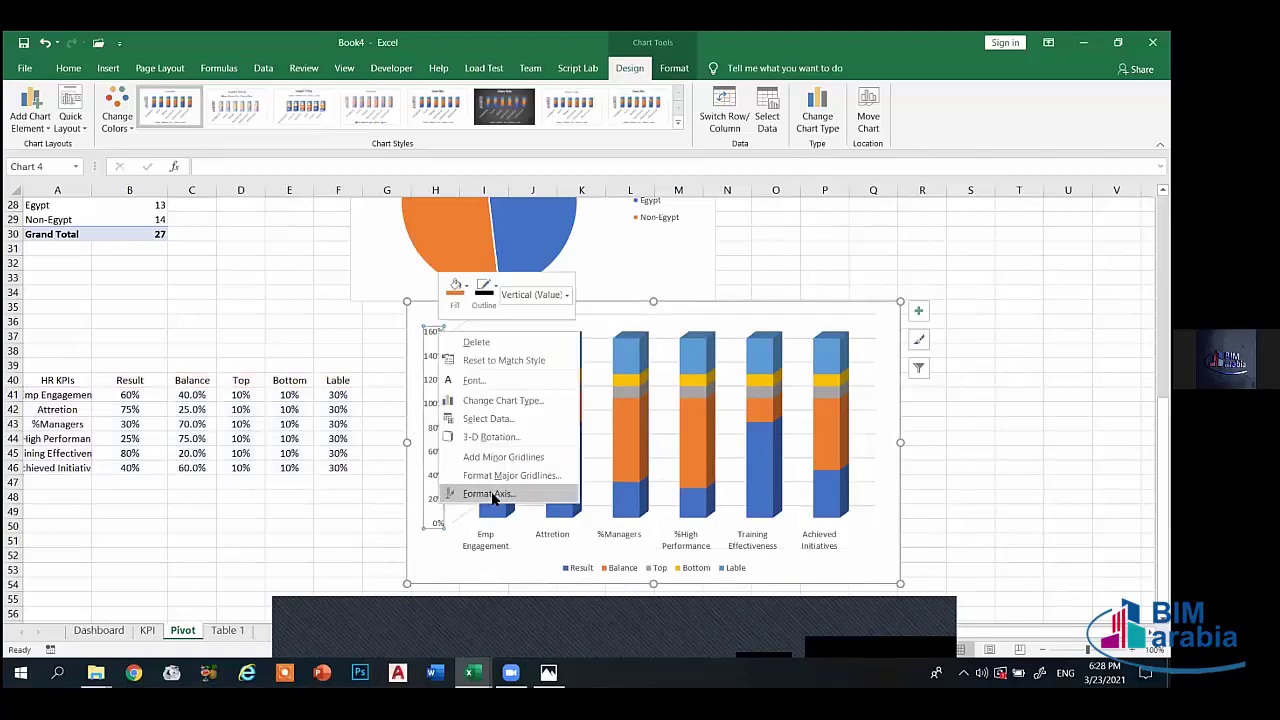
pyautogui.click(491, 494)
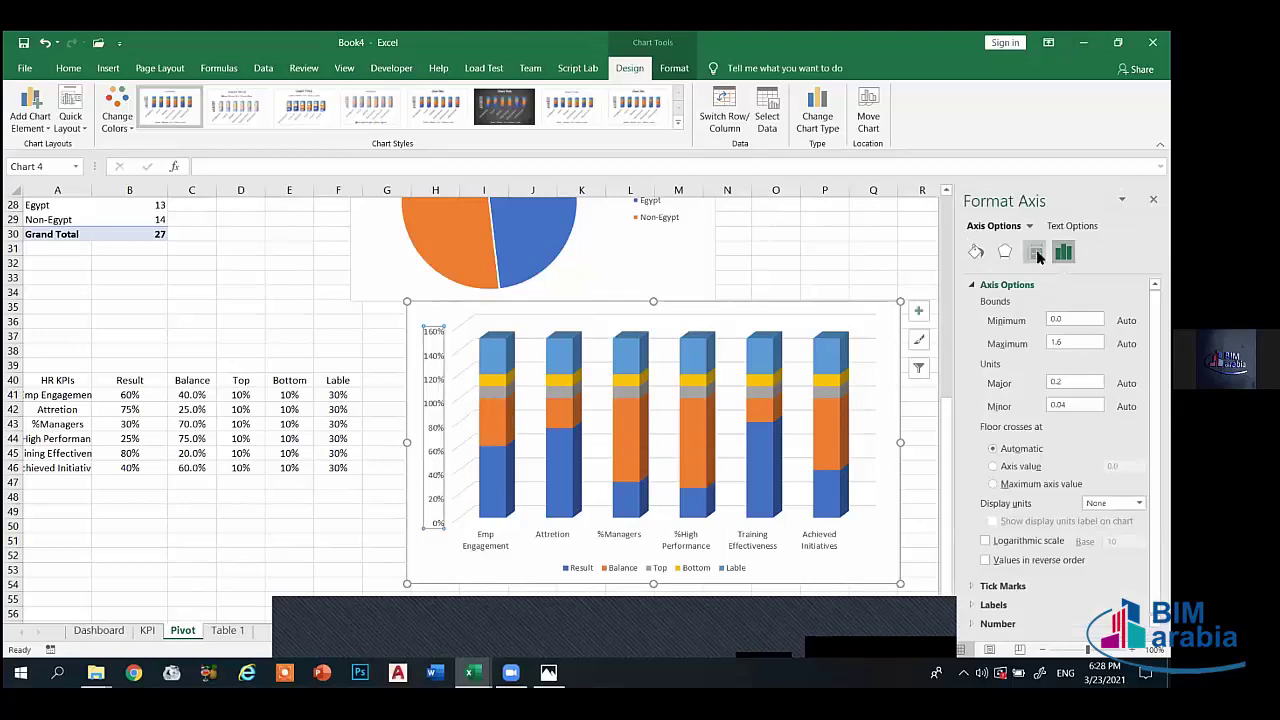
pyautogui.click(1036, 253)
pyautogui.click(1005, 251)
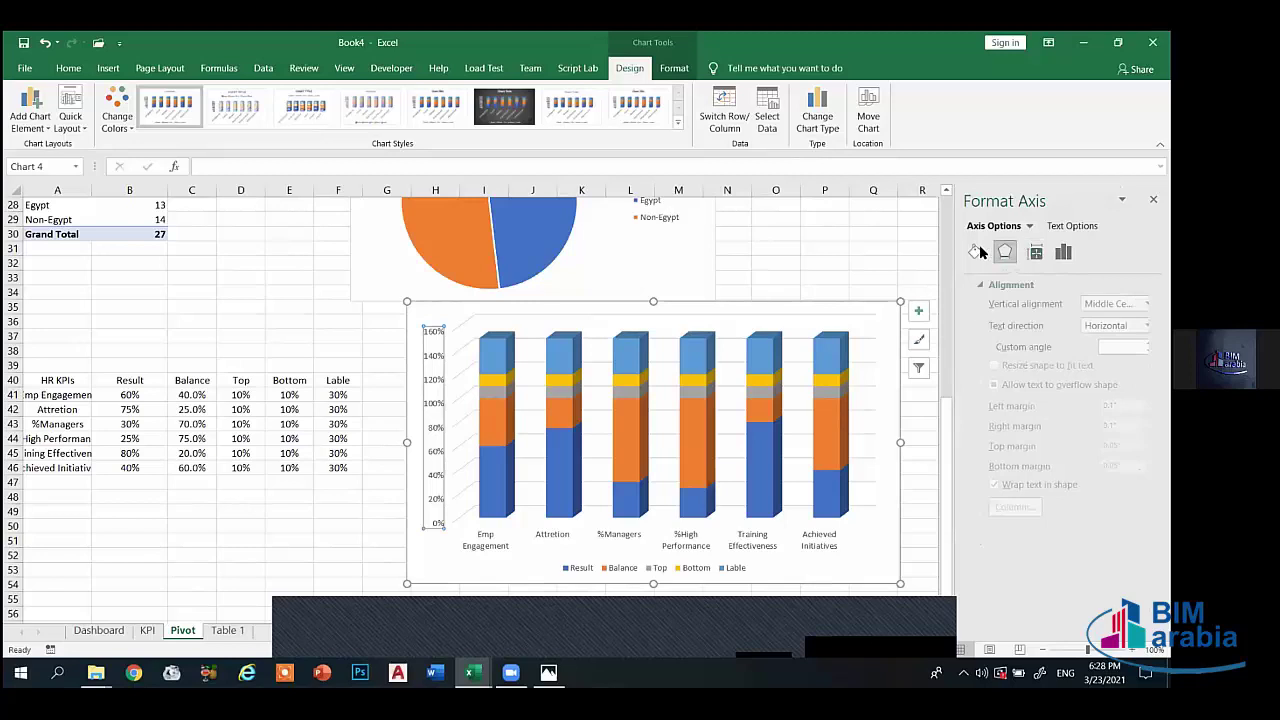
pyautogui.click(976, 251)
pyautogui.click(1063, 252)
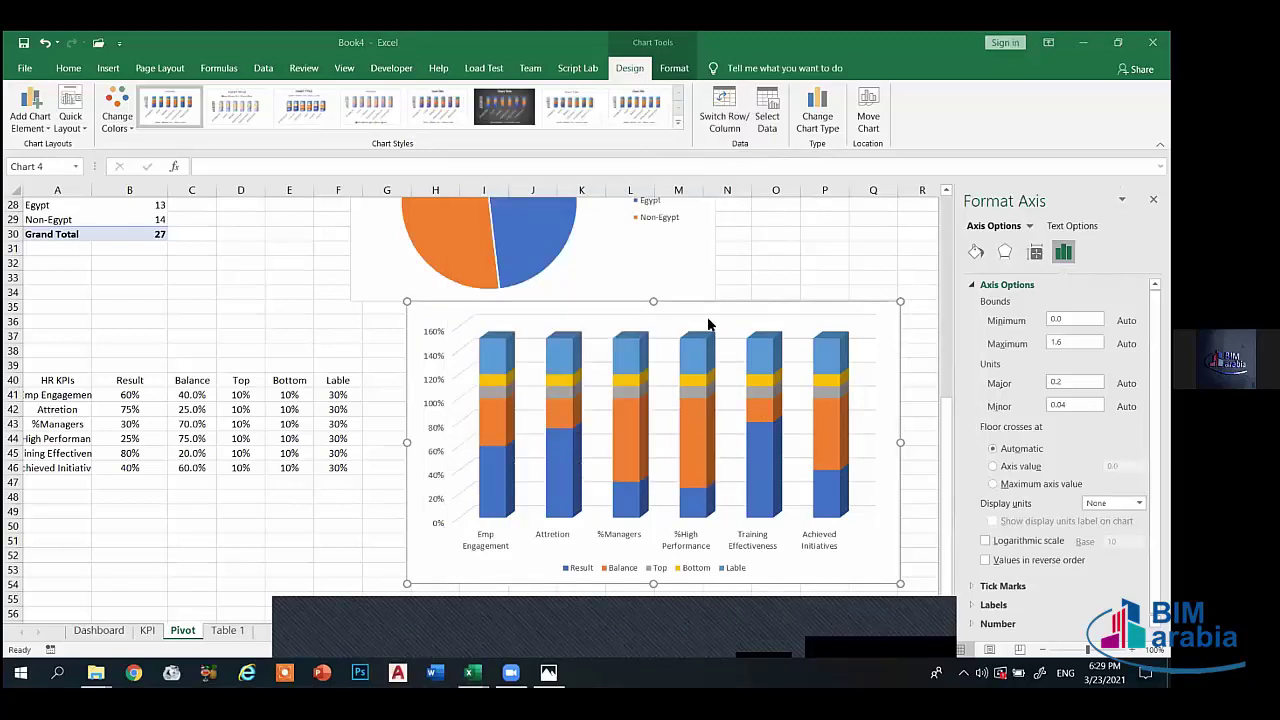
# - Set the axis bounds to Maximum 1.5 and Minimum 0, then delete the vertical axis
pyautogui.click(429, 344)
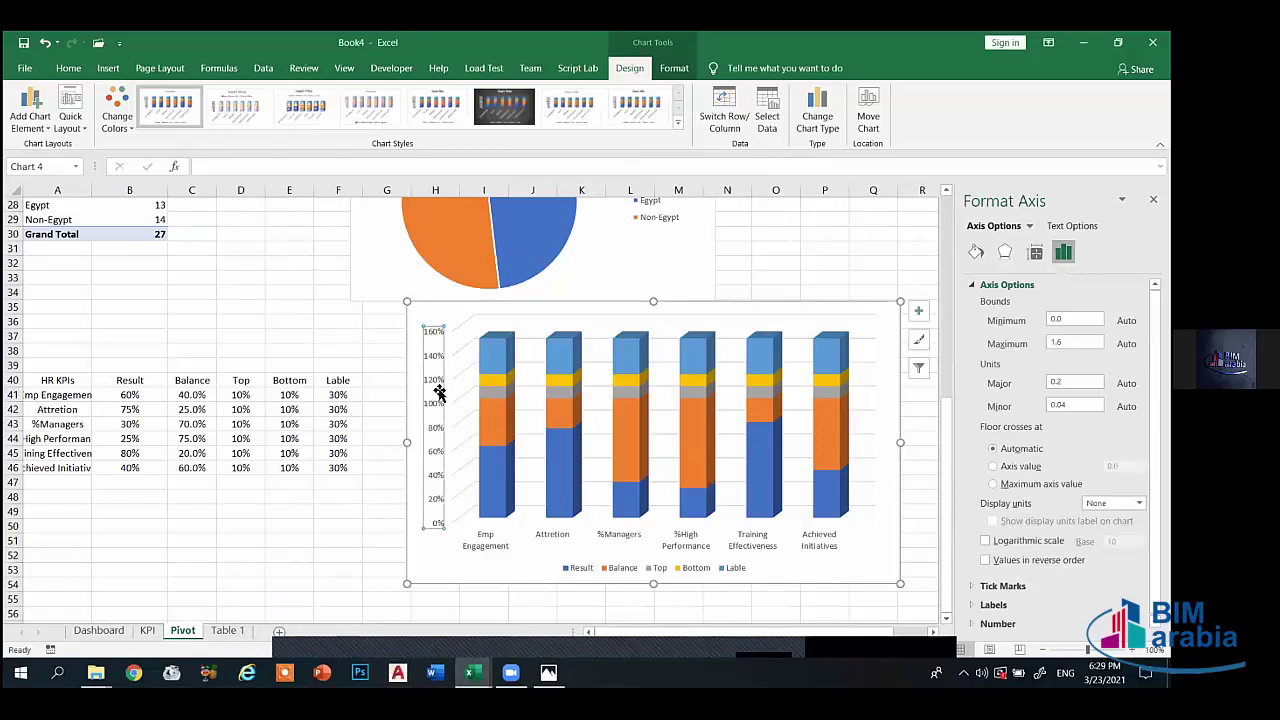
pyautogui.rightClick(436, 366)
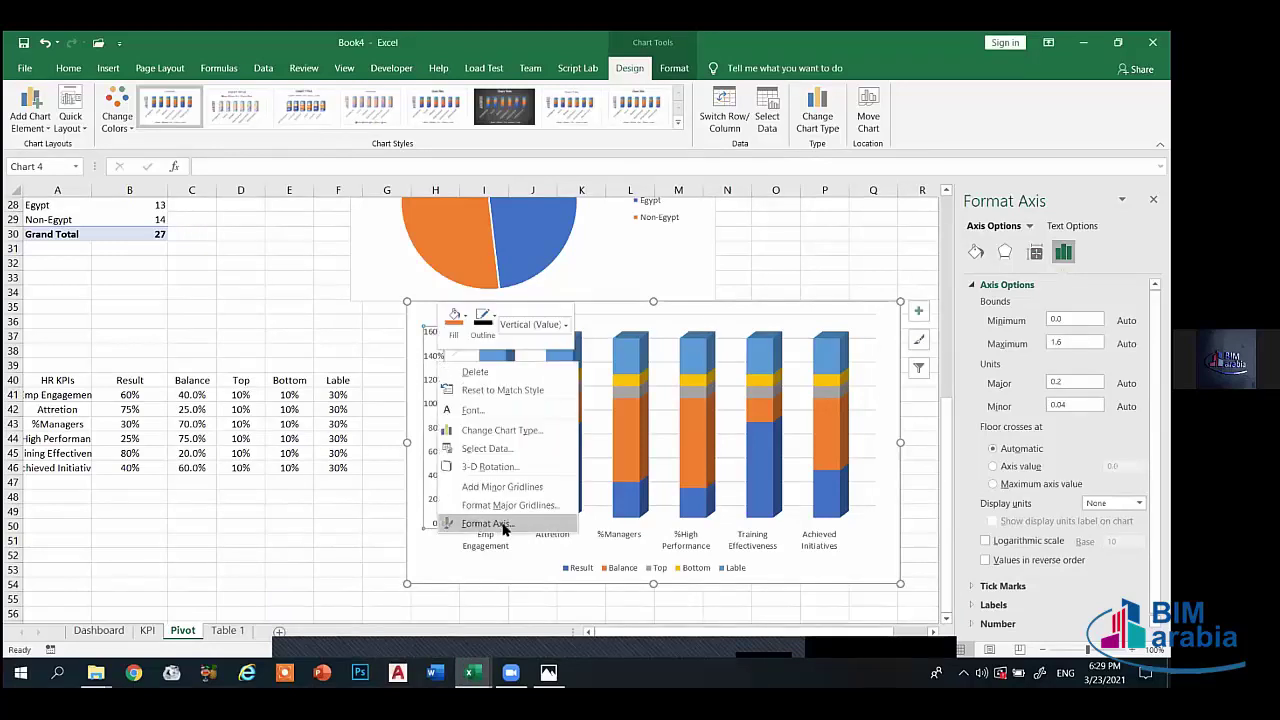
pyautogui.press('Escape')
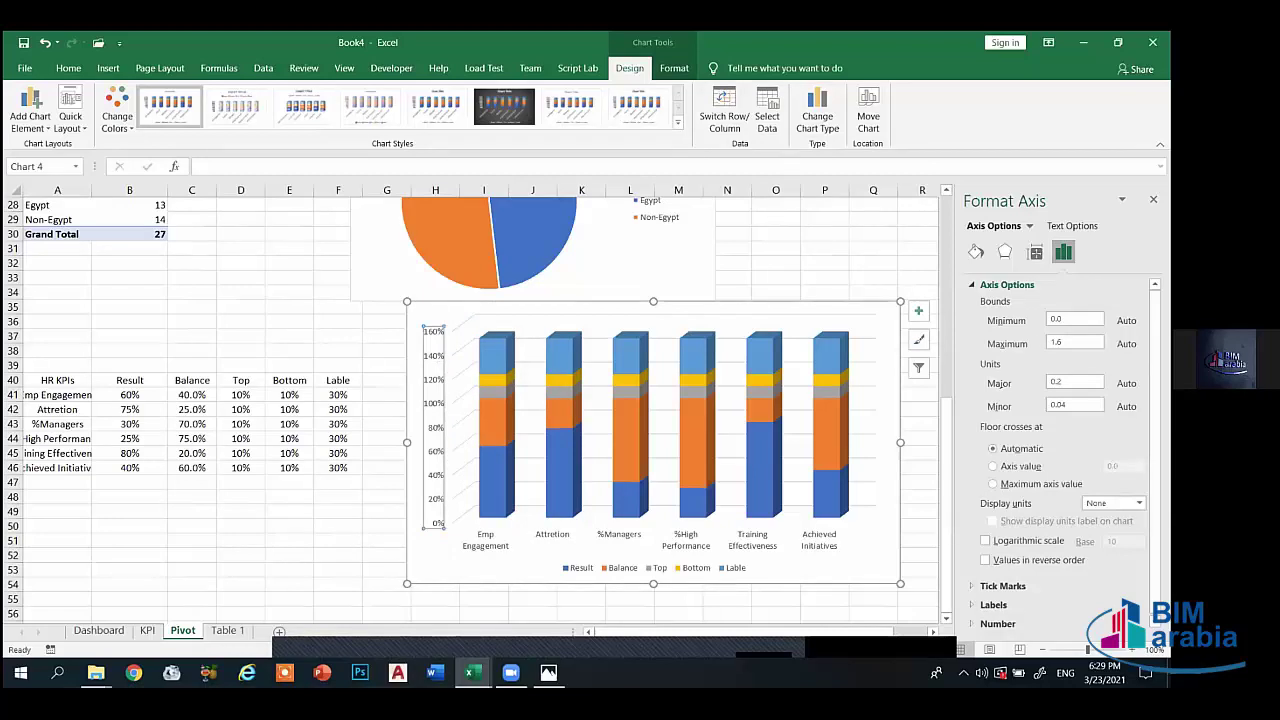
pyautogui.click(1072, 342)
pyautogui.press('BackSpace')
pyautogui.write('5')
pyautogui.press('Return')
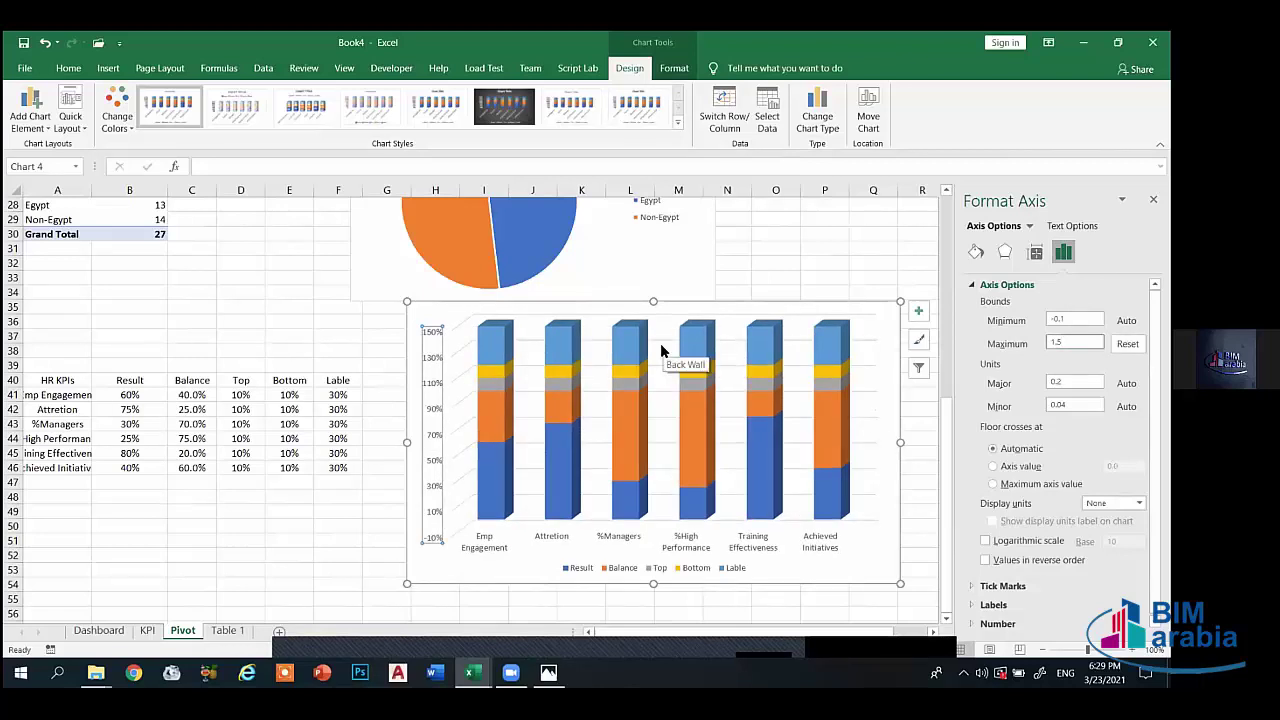
pyautogui.click(1068, 319)
pyautogui.doubleClick(1060, 319)
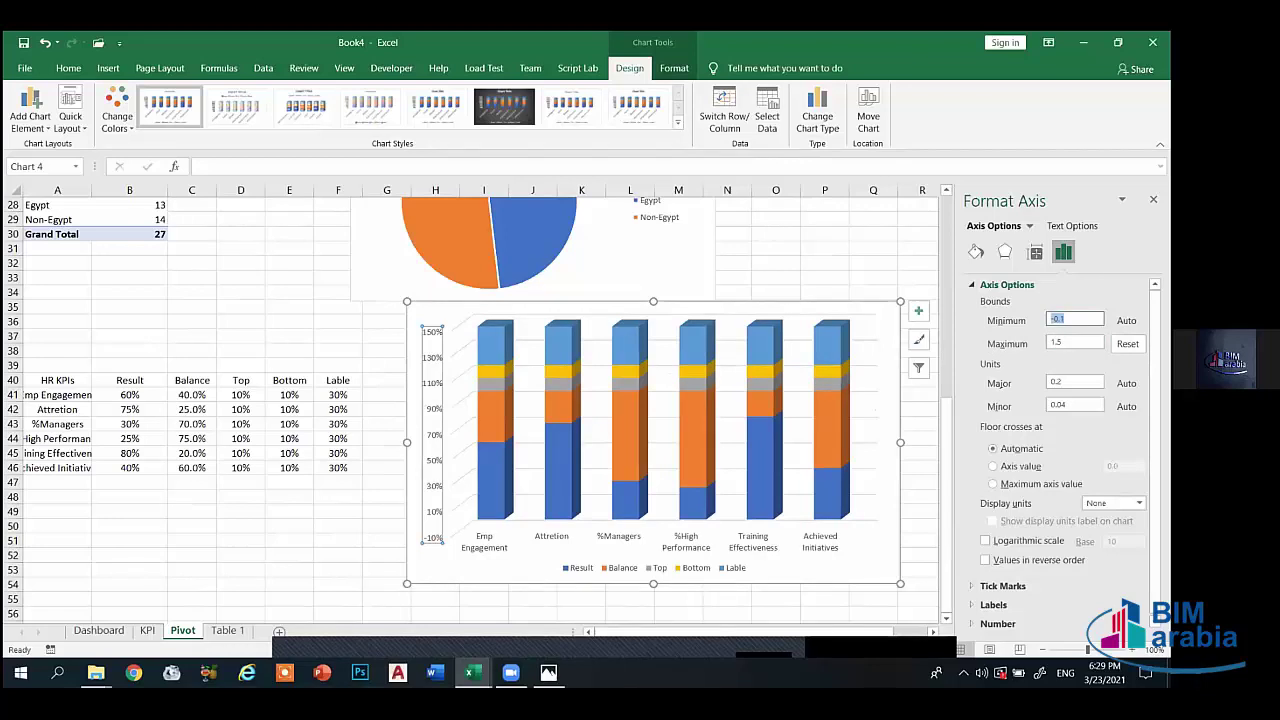
pyautogui.write('0')
pyautogui.press('Return')
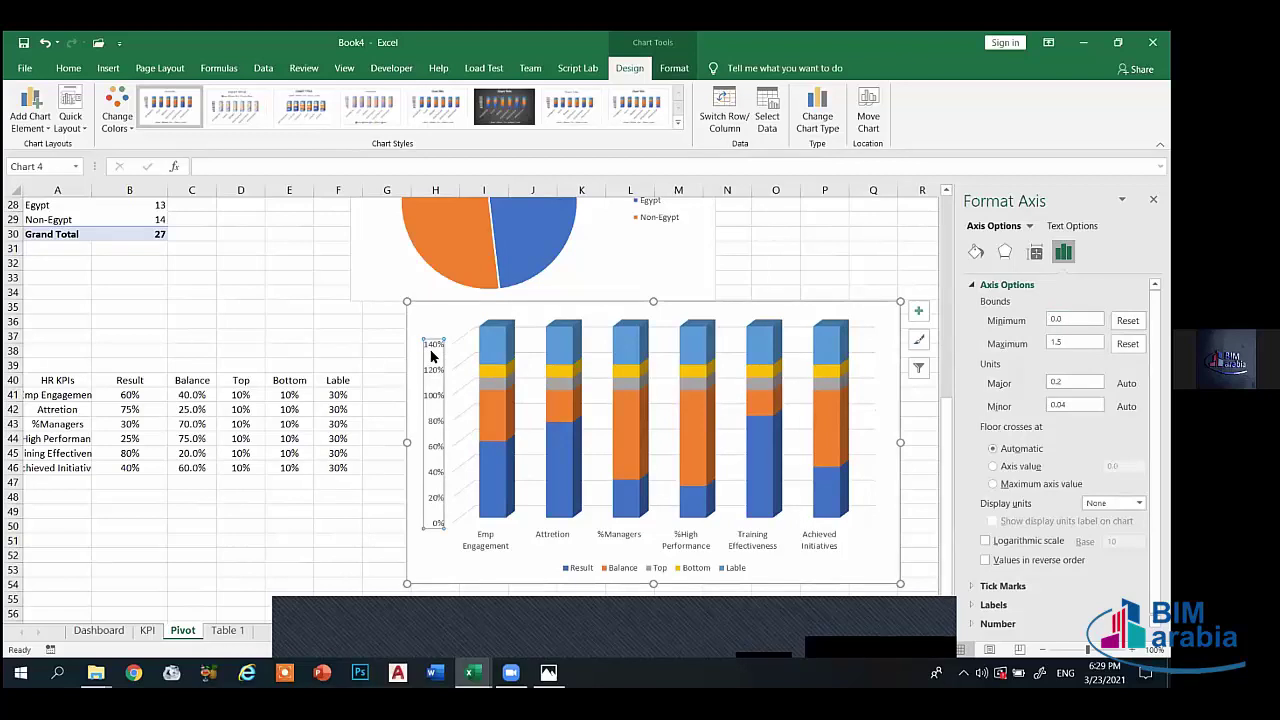
pyautogui.press('Delete')
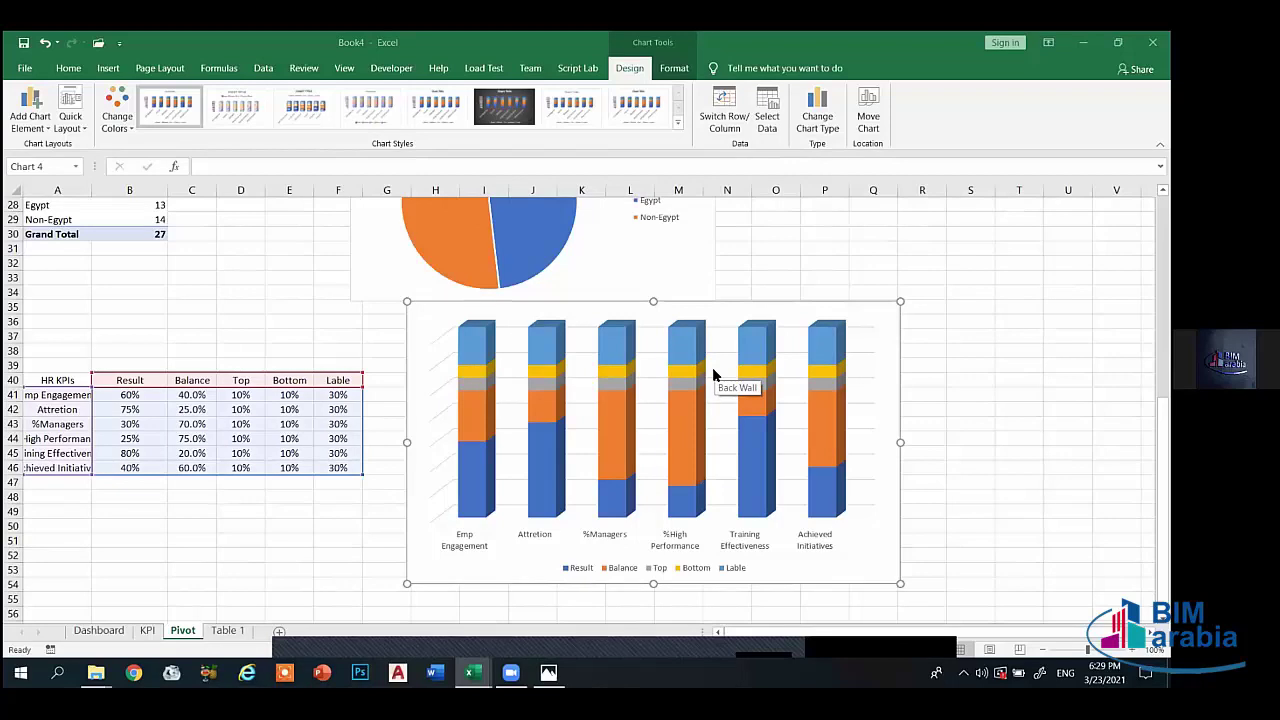
# - Format the Balance data series so the columns become cylinder-shaped
pyautogui.click(616, 357)
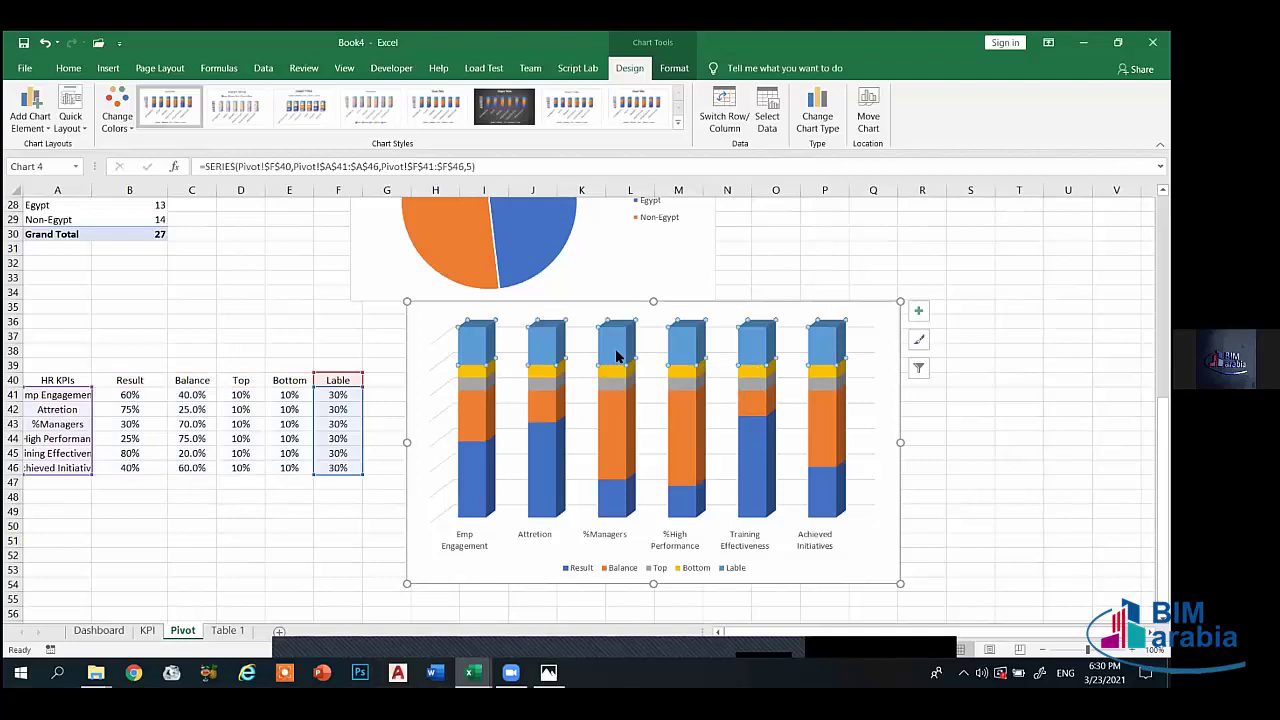
pyautogui.click(617, 383)
pyautogui.click(619, 418)
pyautogui.rightClick(621, 418)
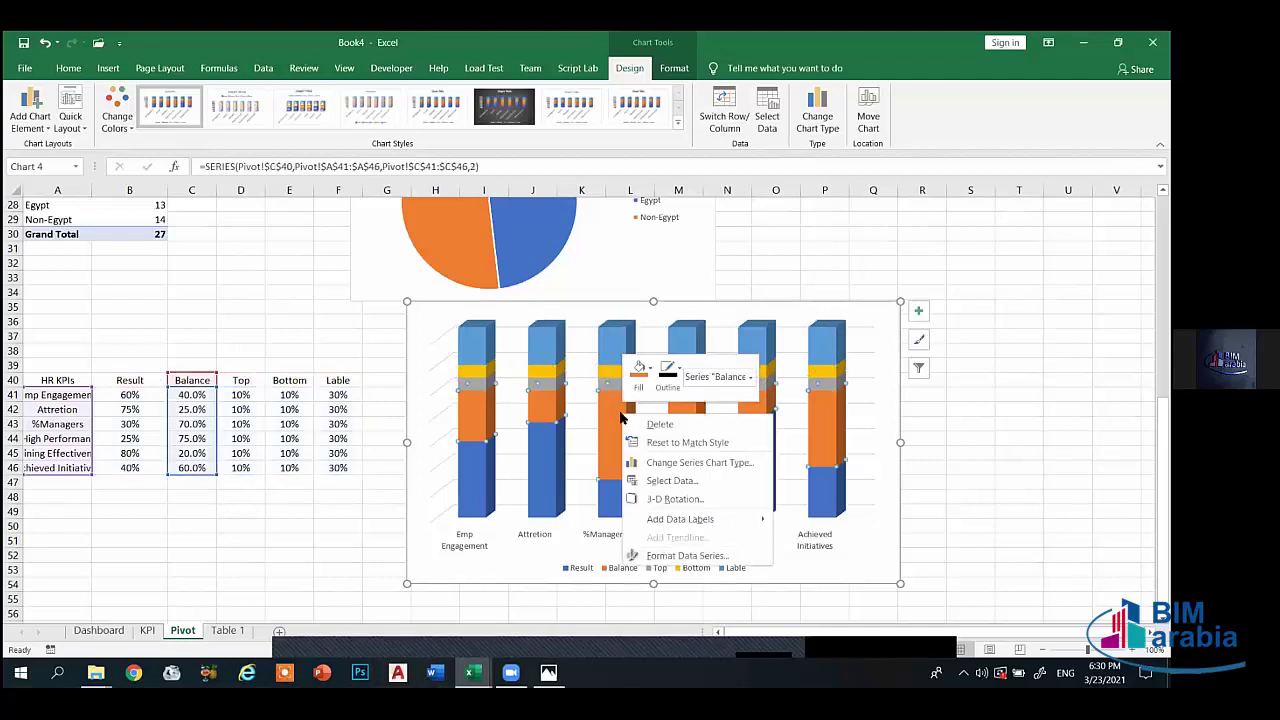
pyautogui.click(686, 556)
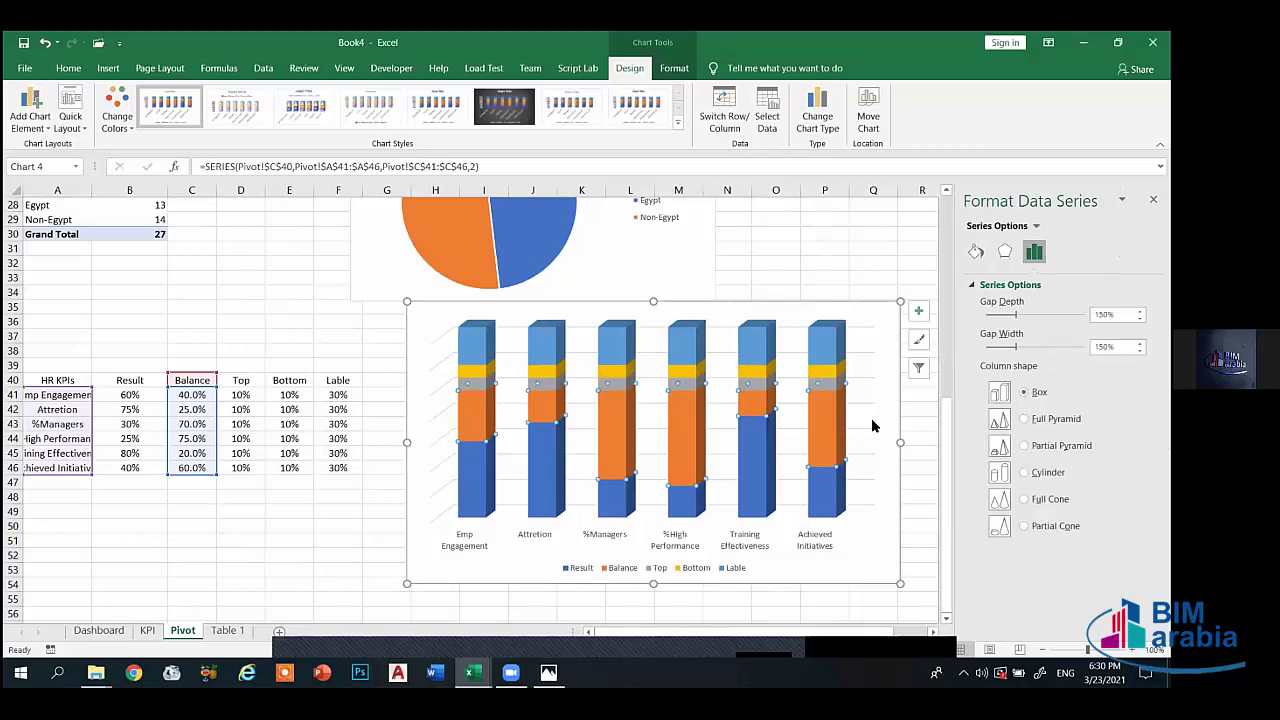
pyautogui.click(1024, 472)
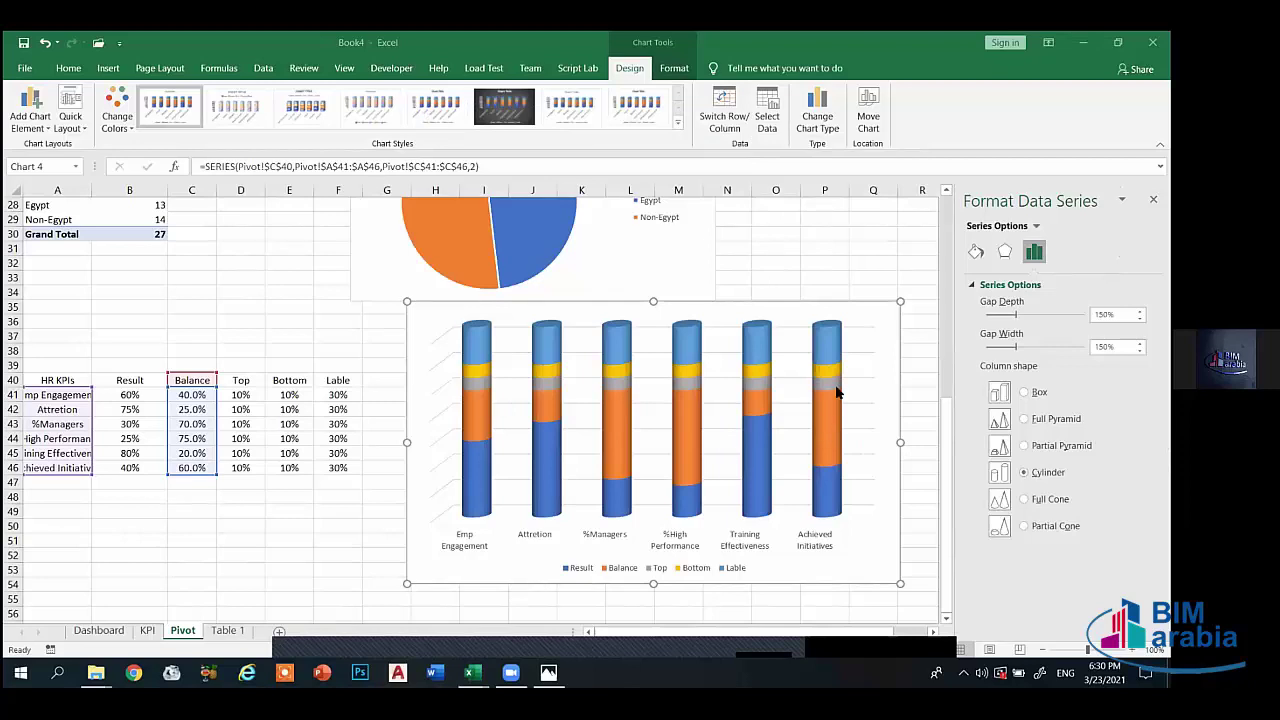
# - Reduce the gap depth to 0% and set the gap width to 40%
pyautogui.moveTo(837, 392)
pyautogui.moveTo(1017, 317); pyautogui.dragTo(971, 317)
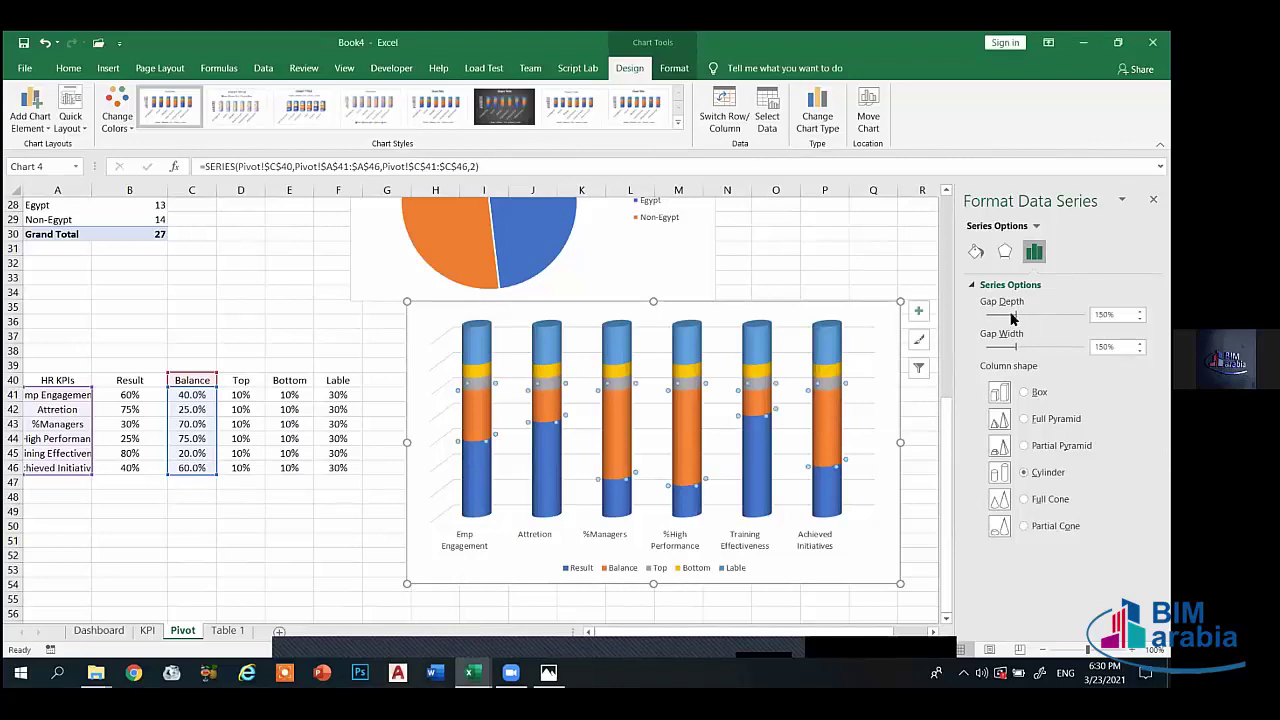
pyautogui.moveTo(1008, 316); pyautogui.dragTo(966, 316)
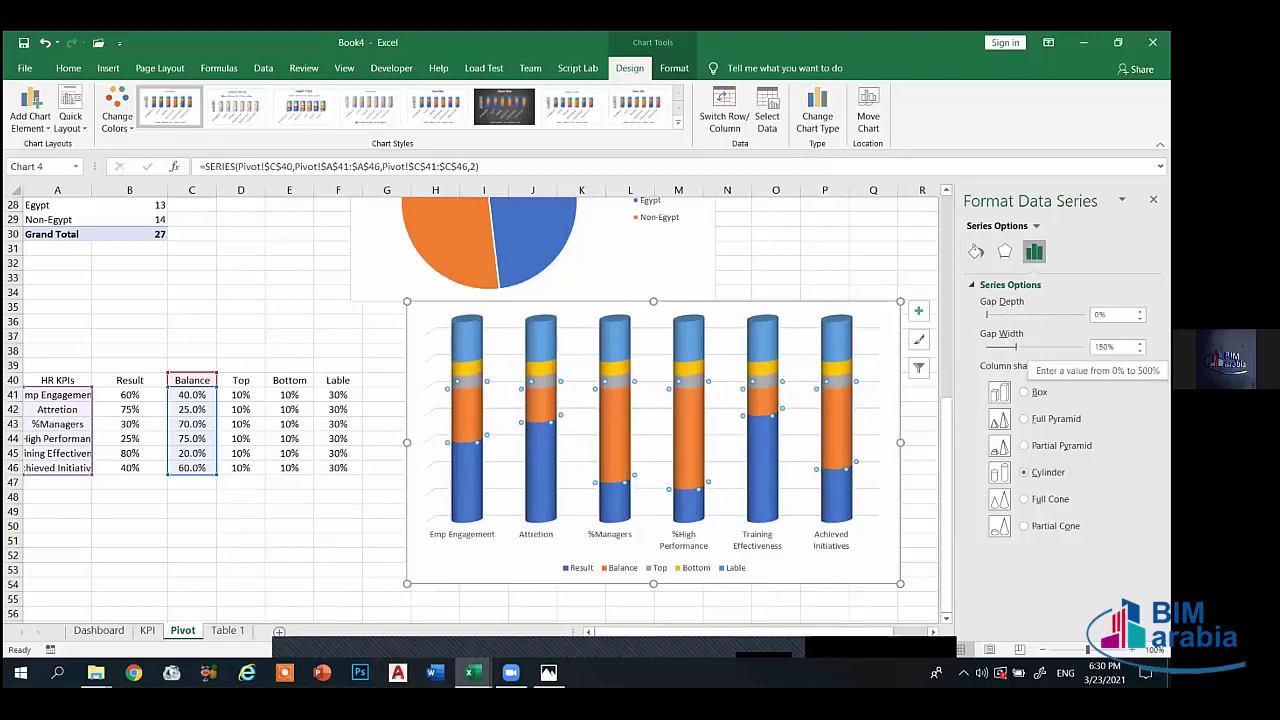
pyautogui.doubleClick(1103, 347)
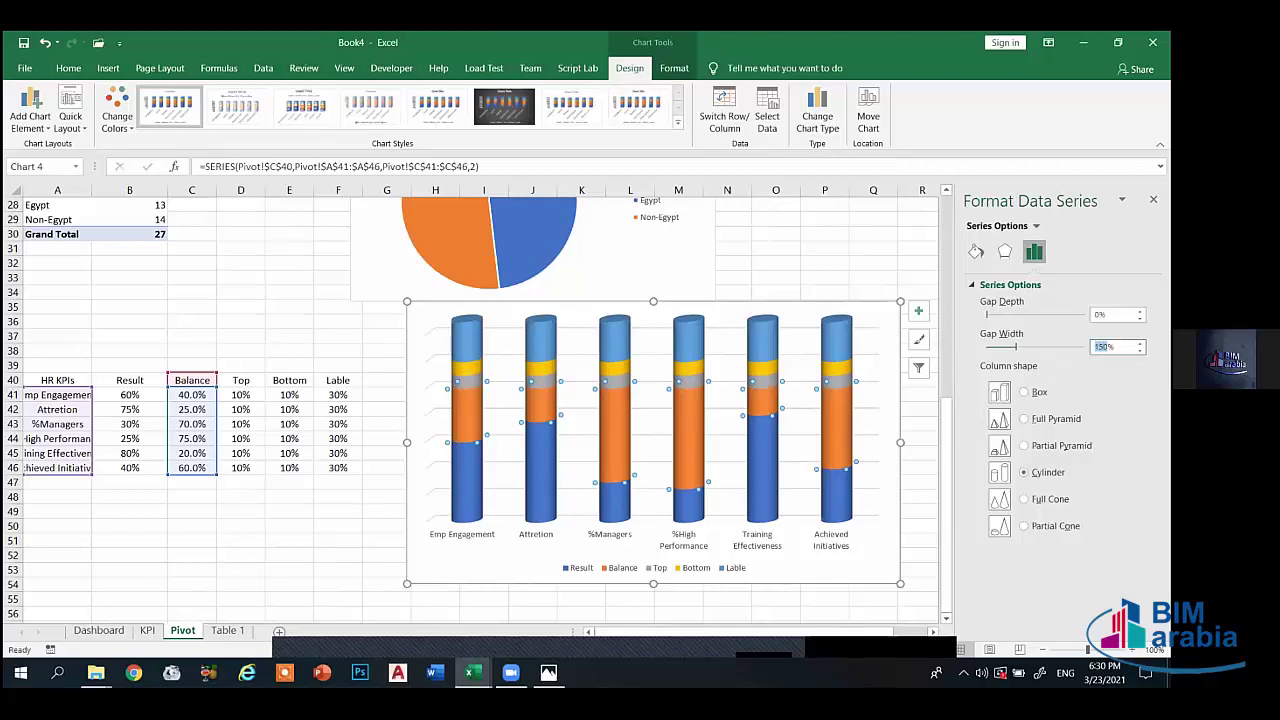
pyautogui.write('40')
pyautogui.press('Return')
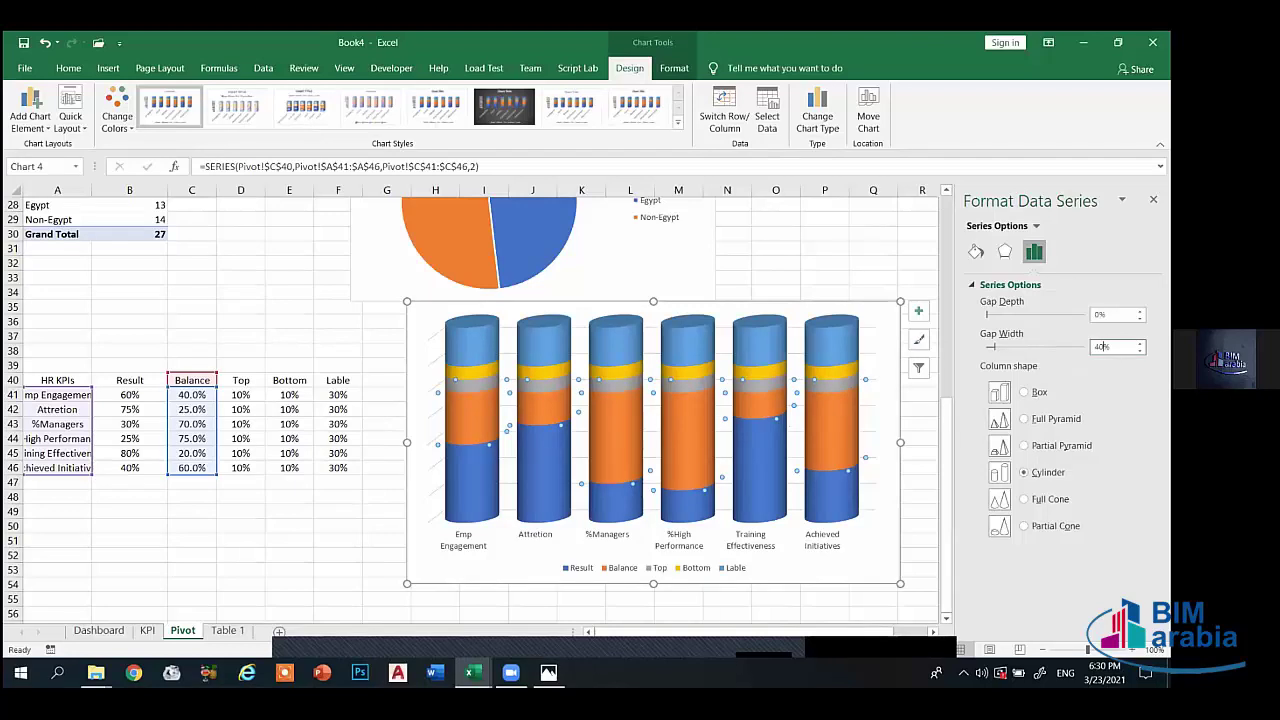
pyautogui.click(1140, 342)
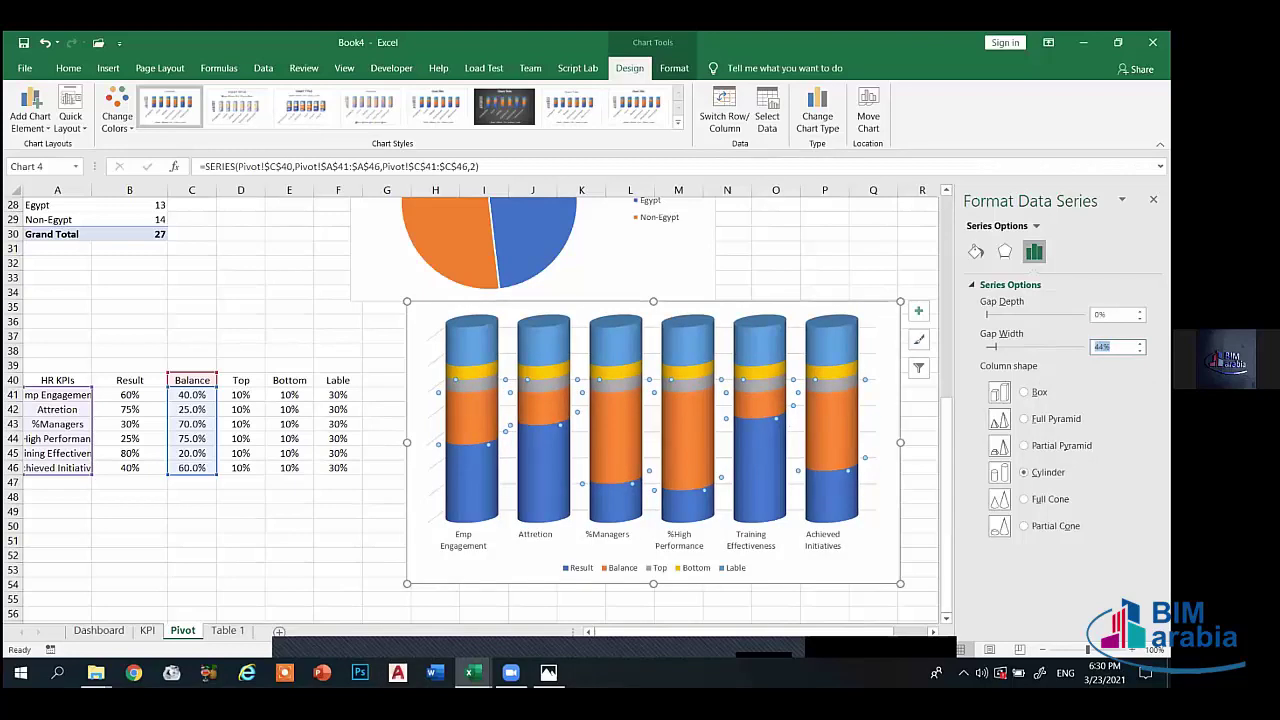
pyautogui.write('30')
pyautogui.press('Return')
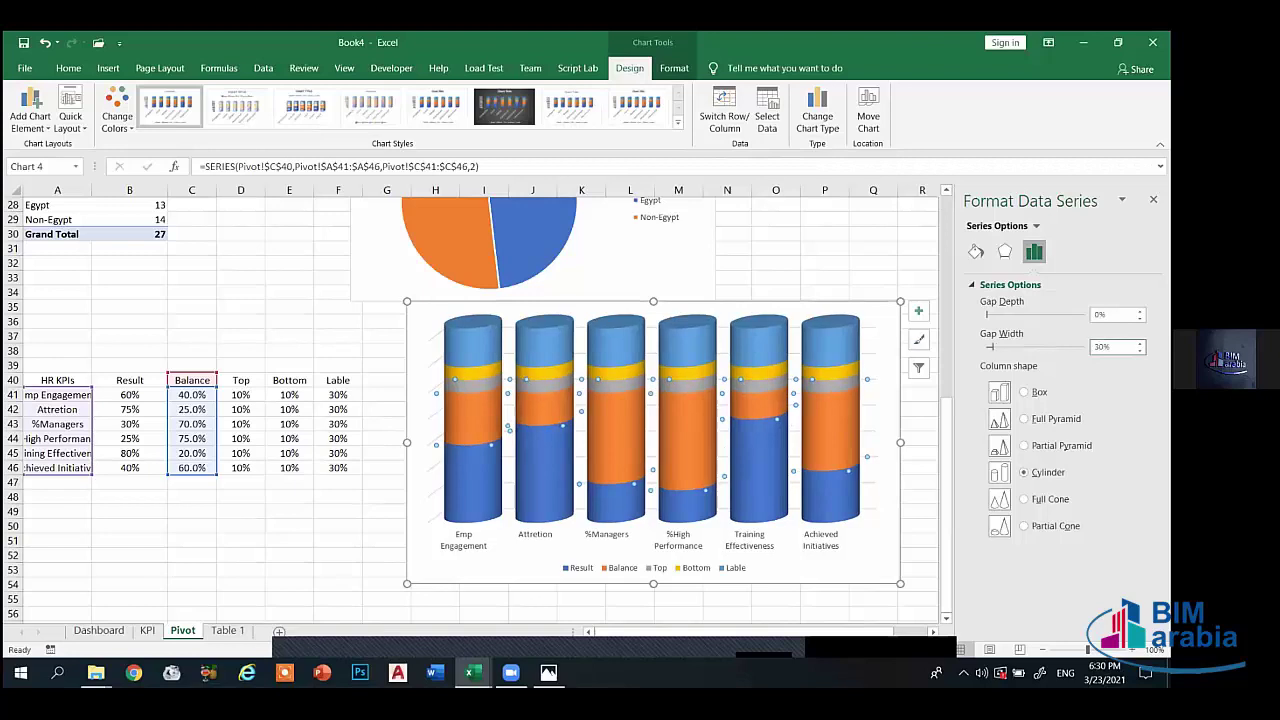
pyautogui.write('4')
pyautogui.write('0')
pyautogui.press('Return')
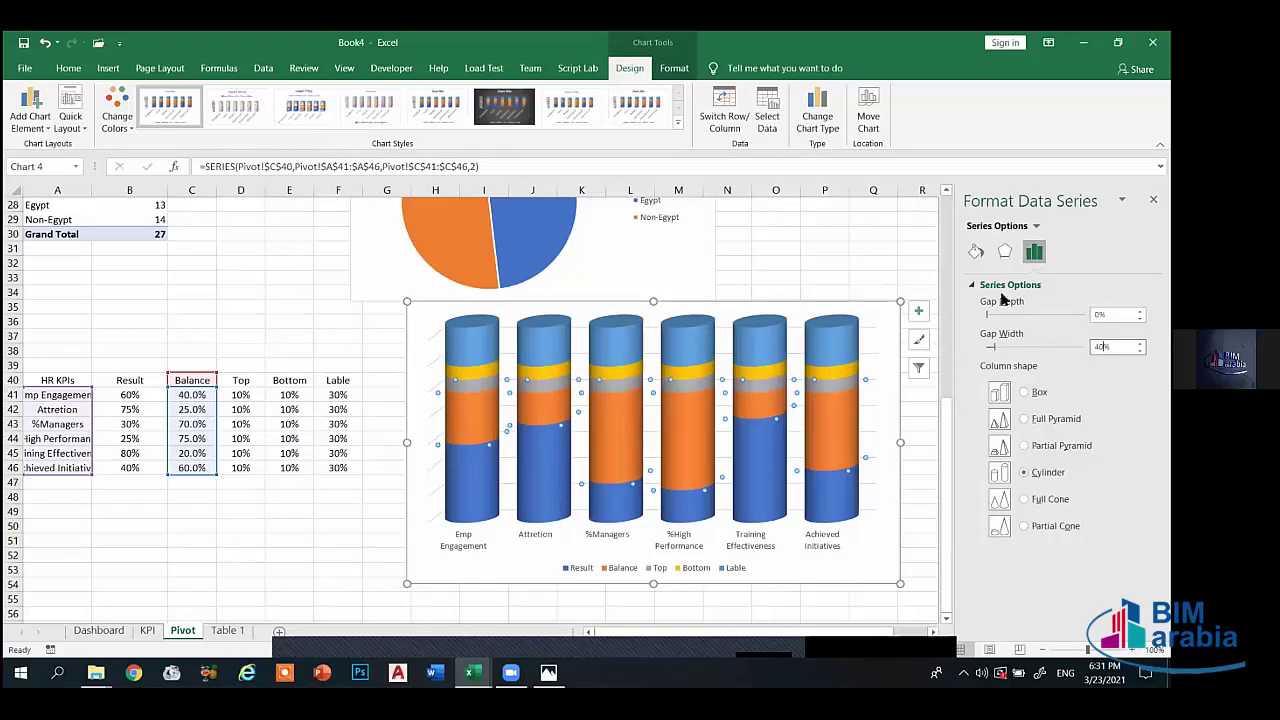
pyautogui.click(1153, 199)
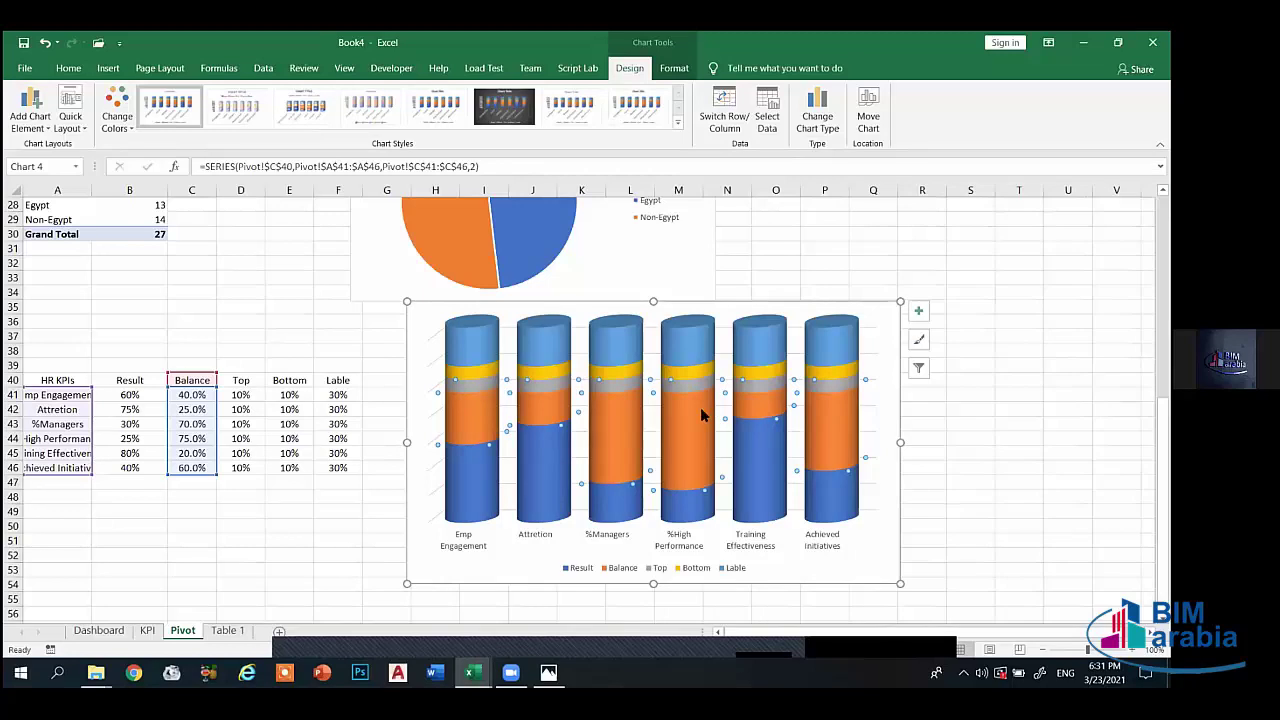
# - Set the chart's 3-D rotation to X 0° and Y 20° for a straight-on view
pyautogui.rightClick(700, 407)
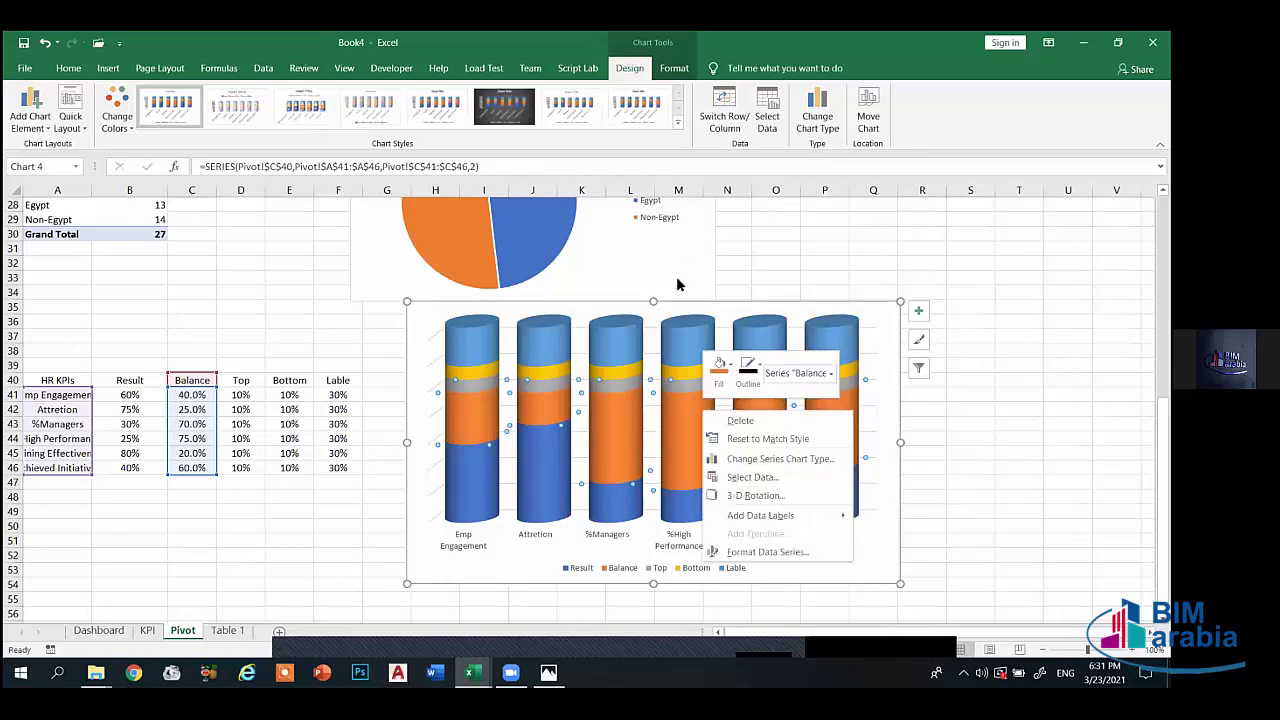
pyautogui.click(682, 440)
pyautogui.rightClick(687, 410)
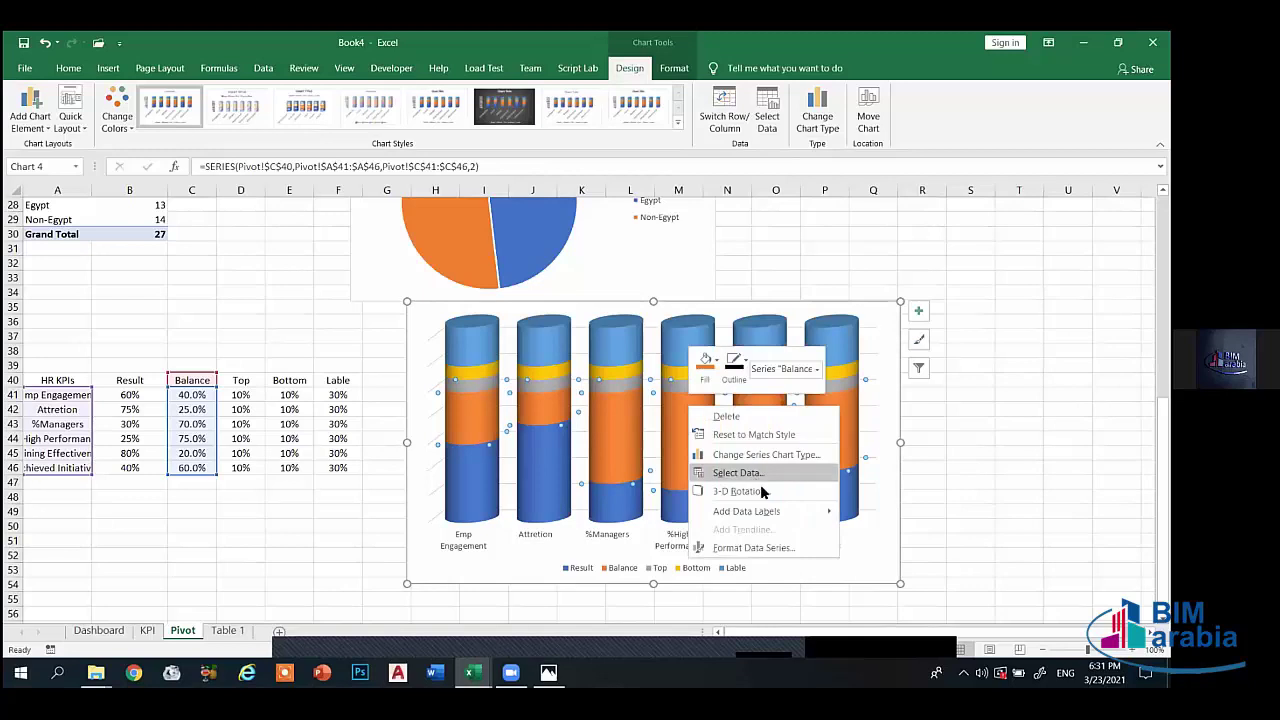
pyautogui.click(740, 491)
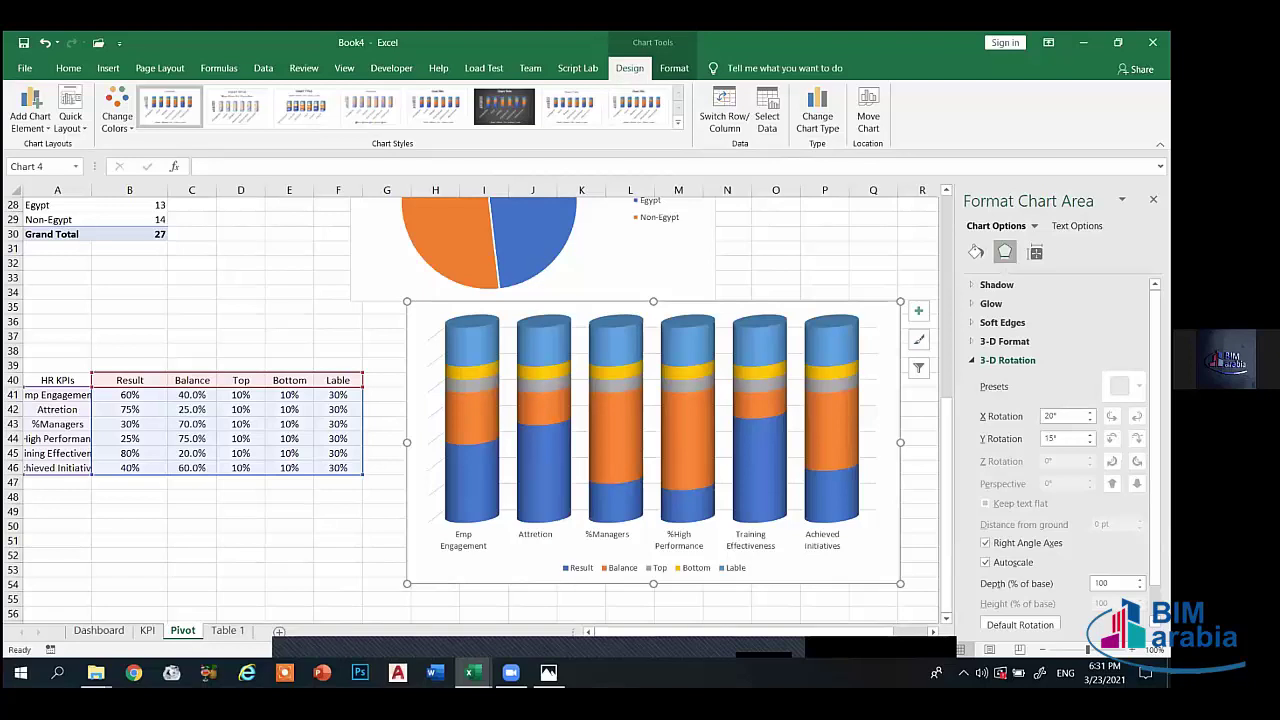
pyautogui.doubleClick(1052, 438)
pyautogui.doubleClick(1050, 415)
pyautogui.write('0')
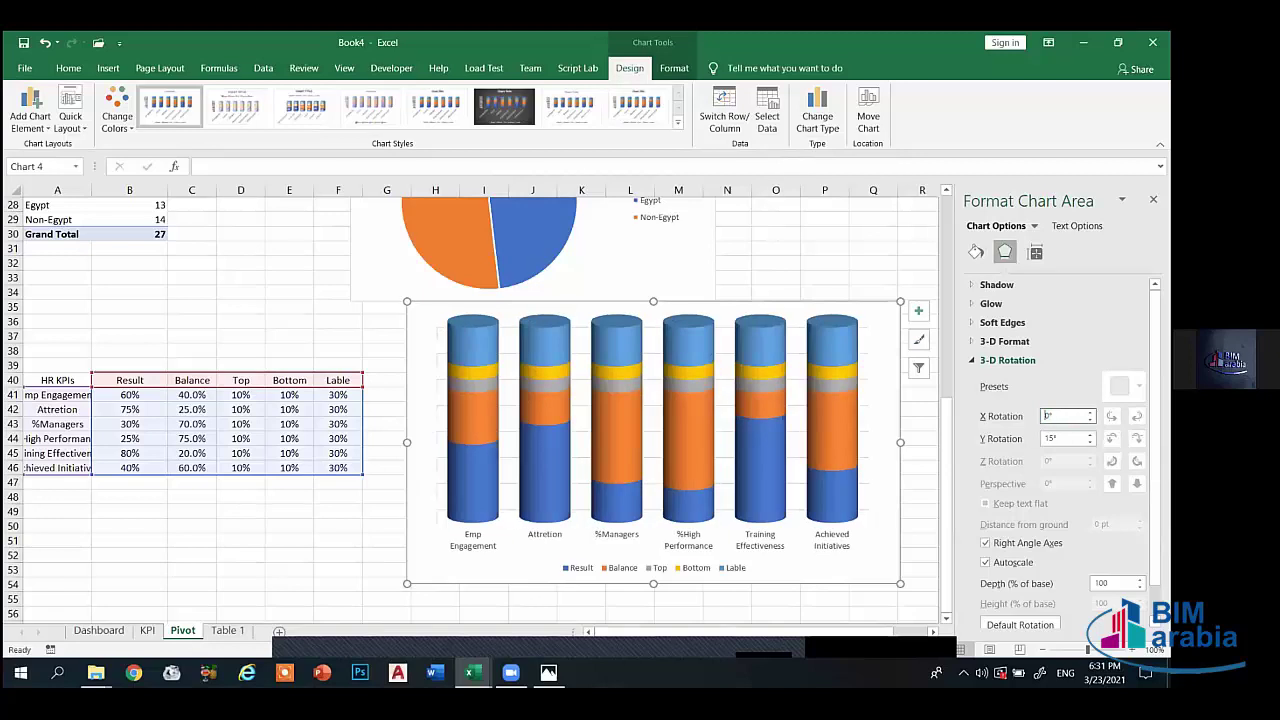
pyautogui.press('Tab')
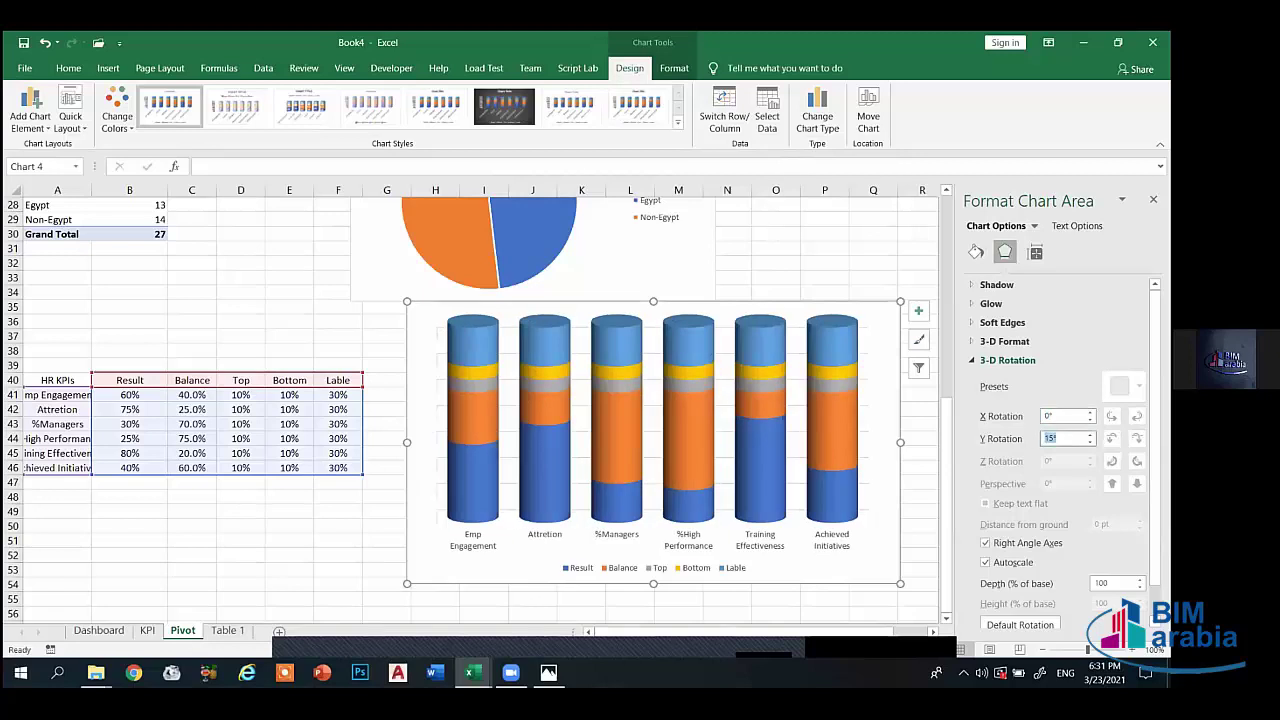
pyautogui.write('20')
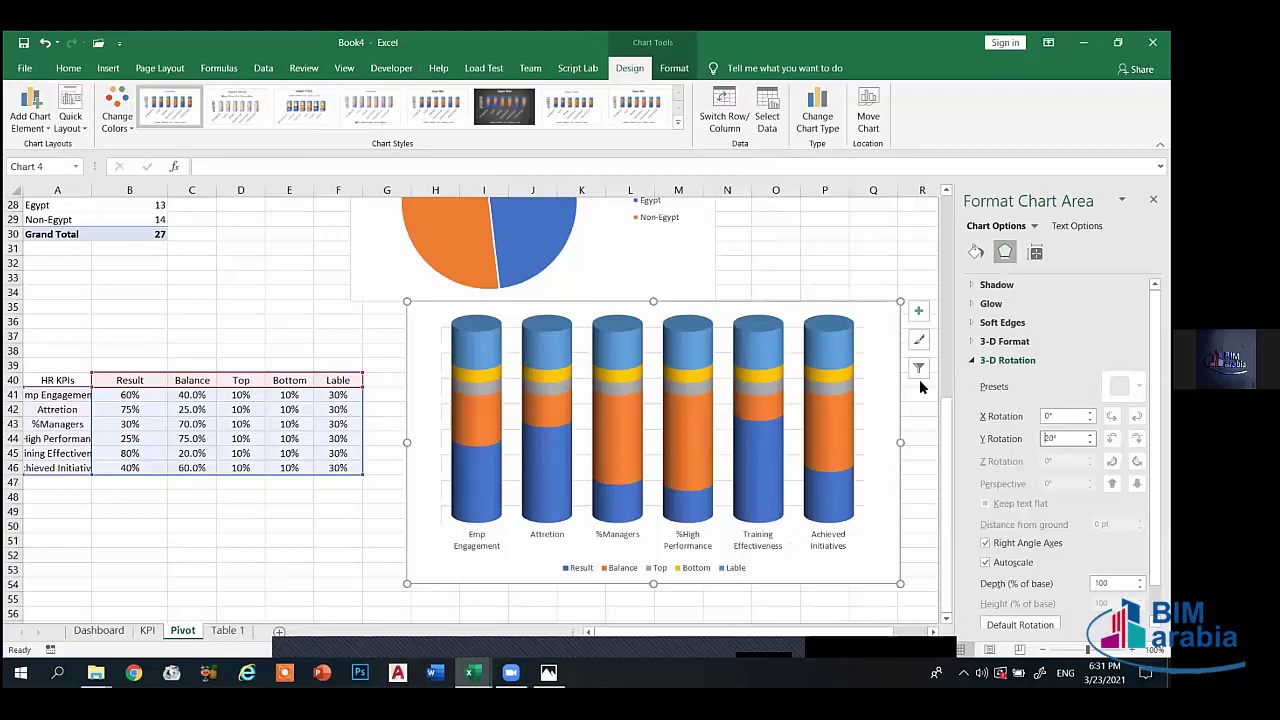
pyautogui.scroll(-1, 1060, 450)
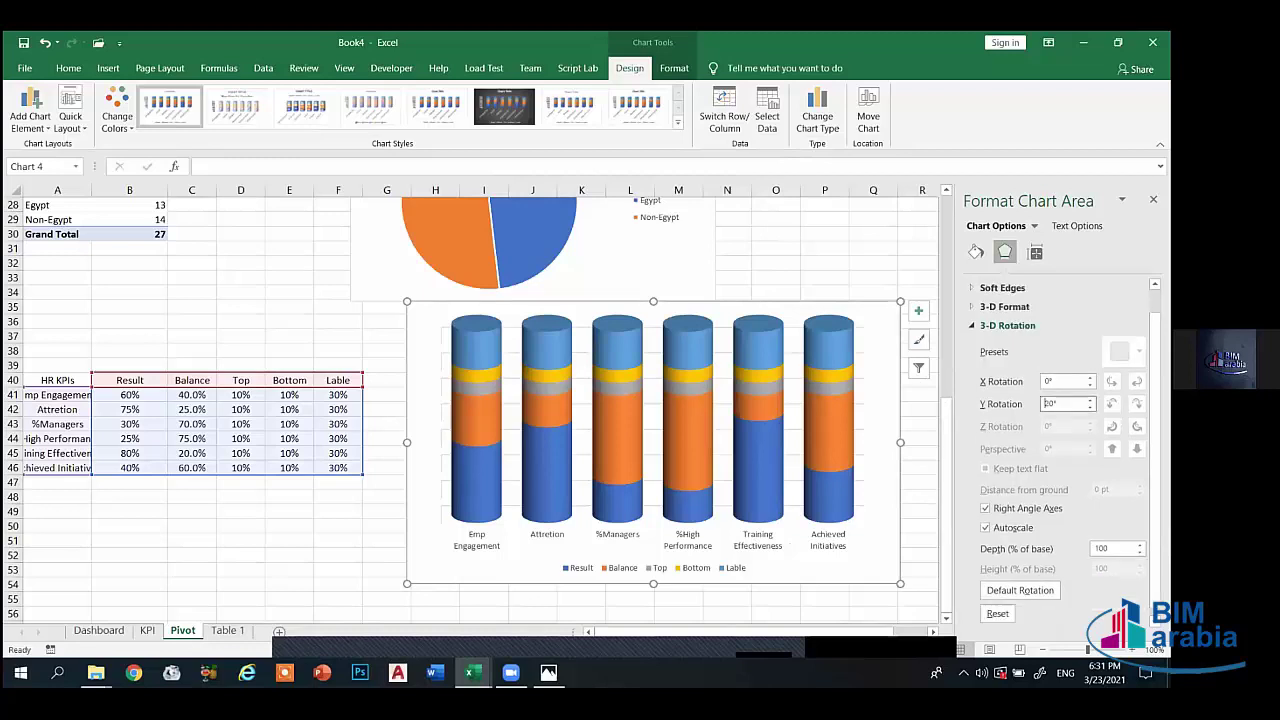
pyautogui.scroll(1, 1060, 430)
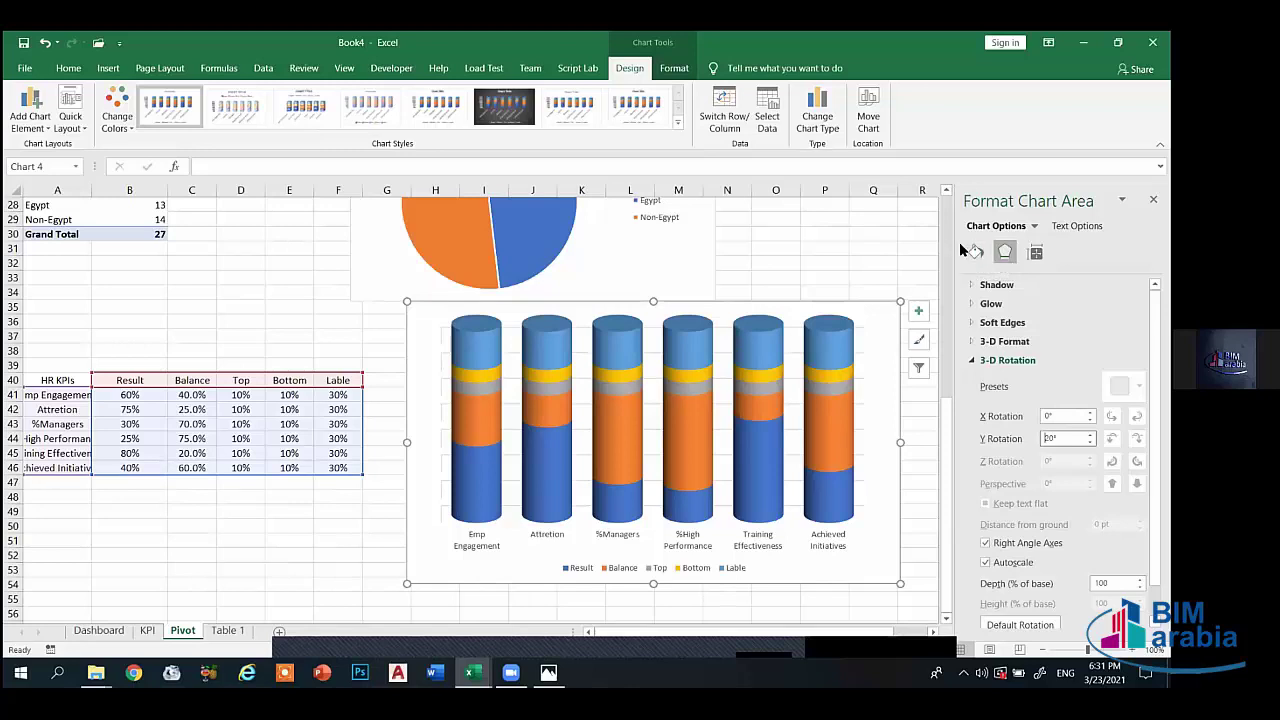
pyautogui.click(808, 439)
pyautogui.click(733, 453)
pyautogui.click(684, 442)
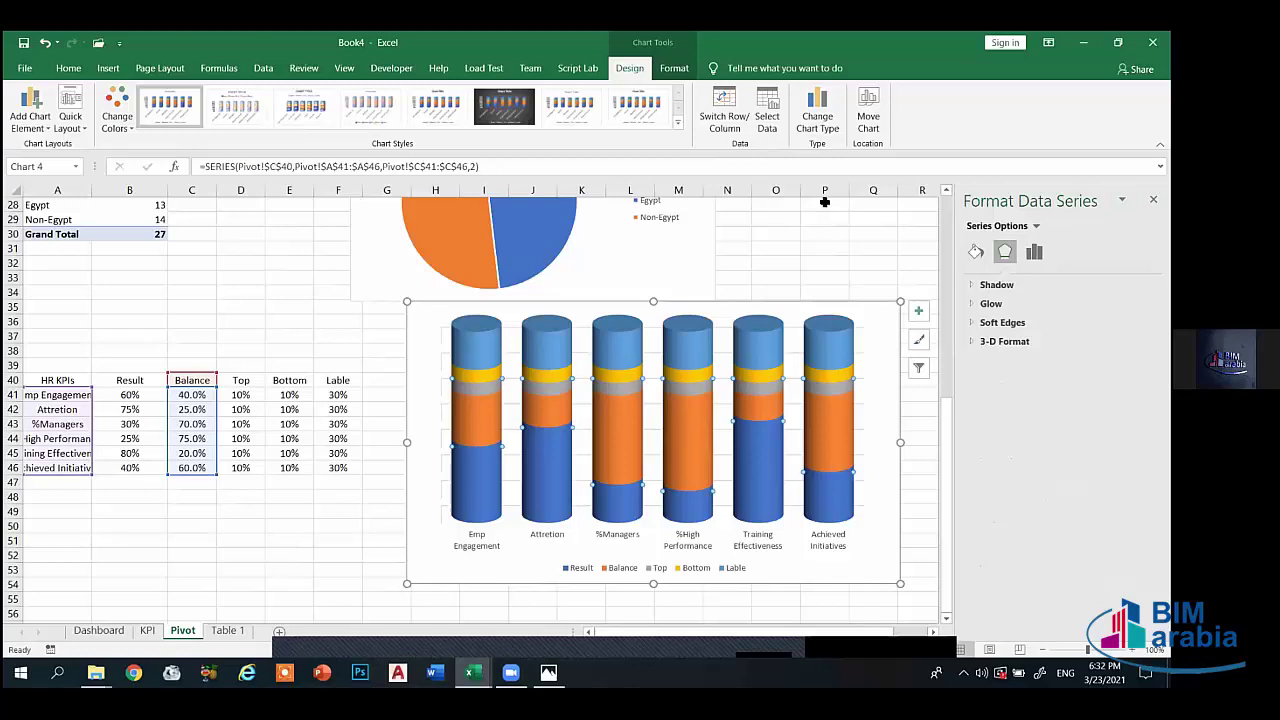
# - In Select Data, move the Bottom series to first place and raise the Lable series
pyautogui.rightClick(672, 416)
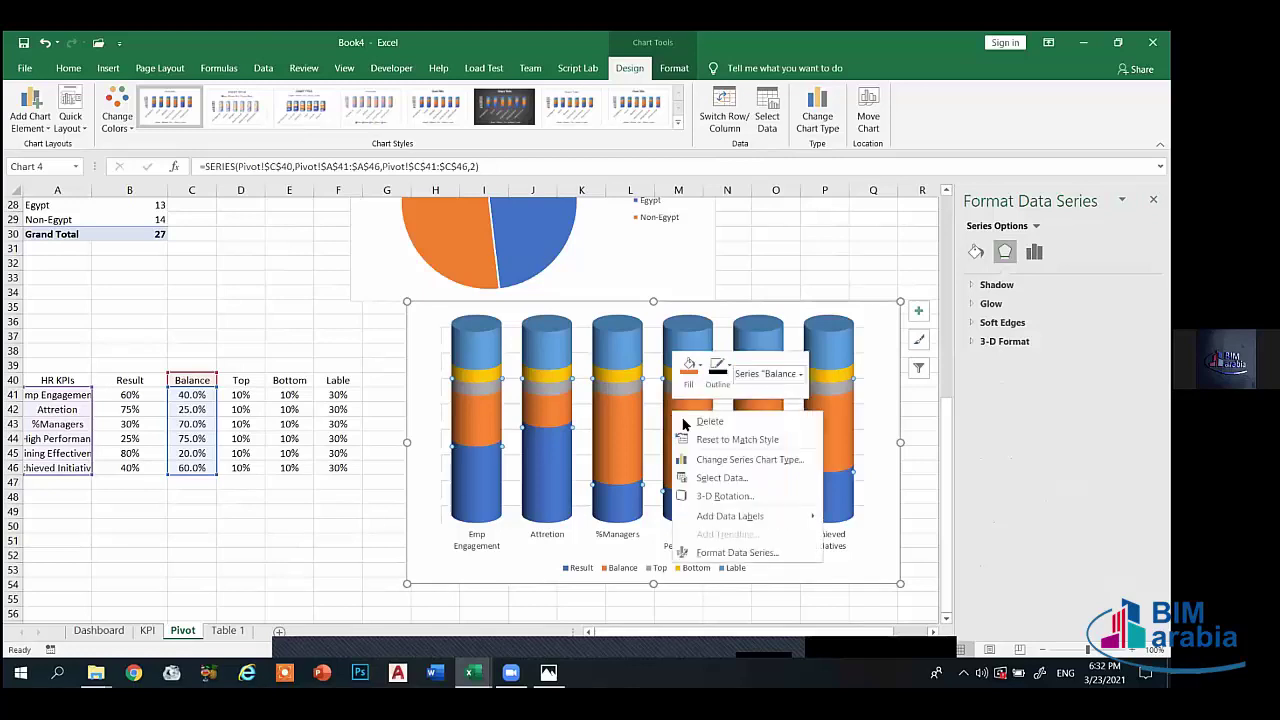
pyautogui.click(735, 480)
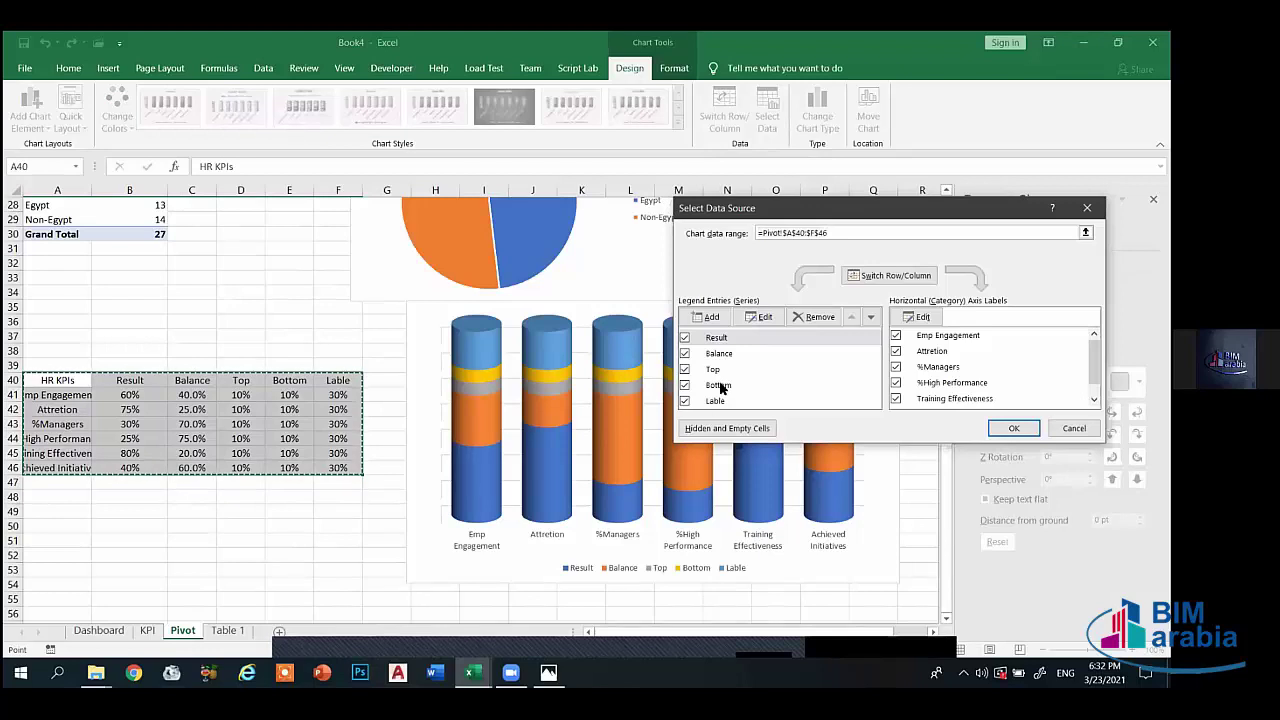
pyautogui.click(721, 386)
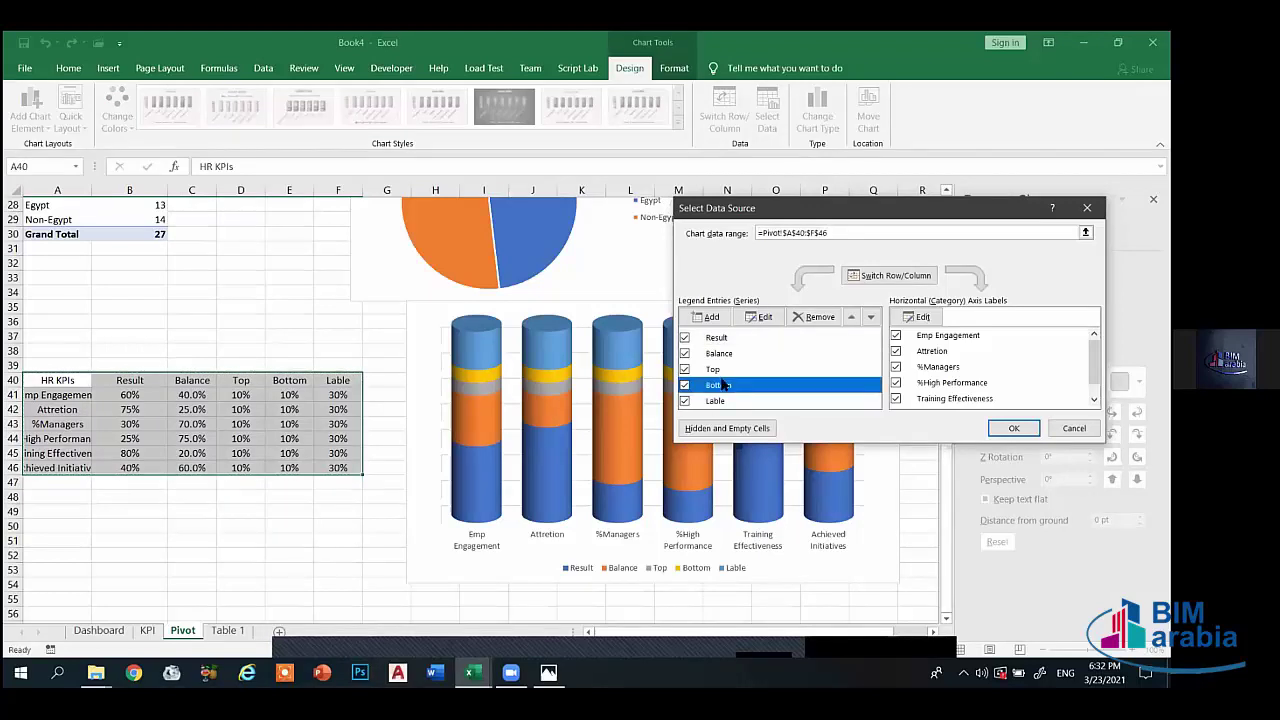
pyautogui.click(849, 318)
pyautogui.click(849, 318)
pyautogui.click(849, 318)
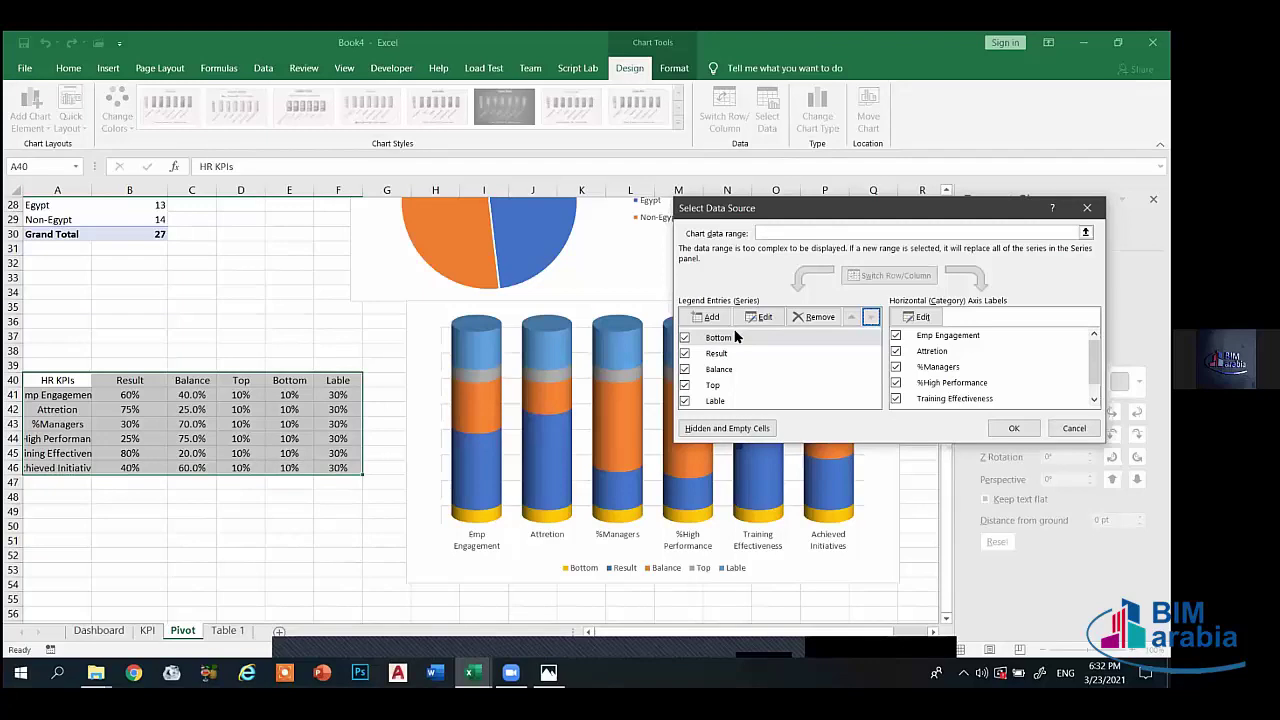
pyautogui.click(716, 400)
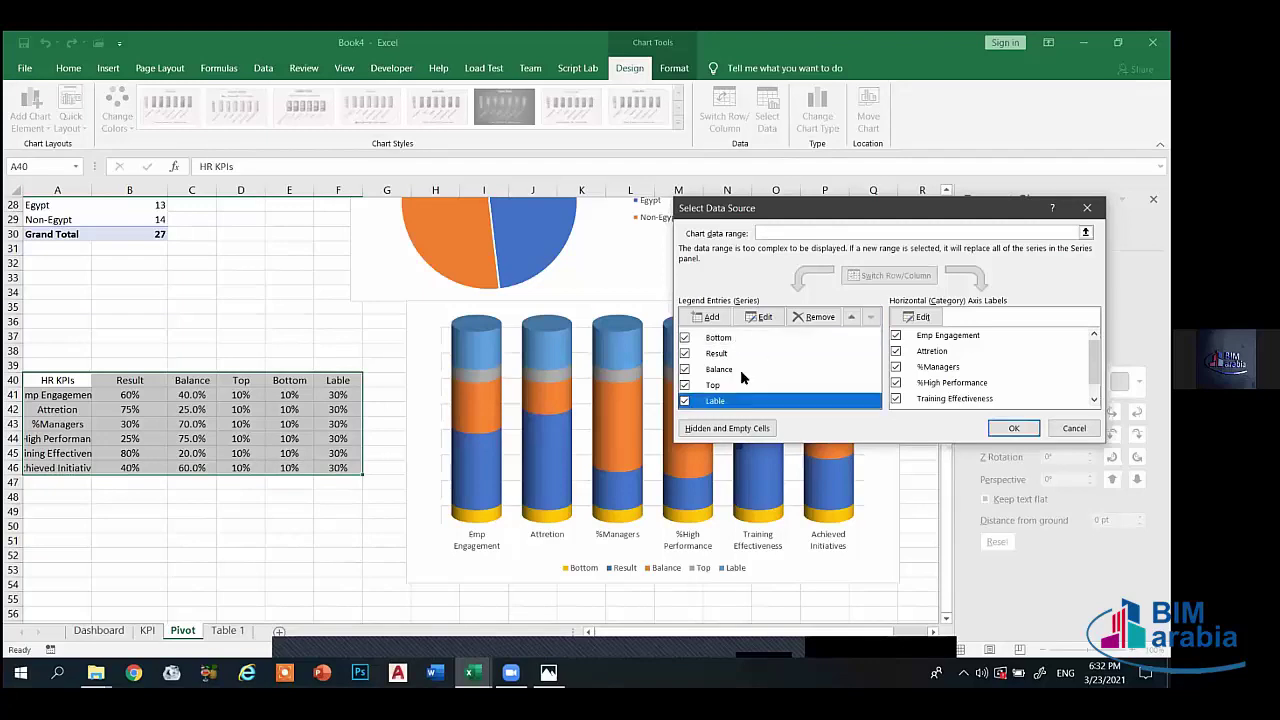
pyautogui.click(850, 318)
pyautogui.click(850, 318)
pyautogui.click(850, 318)
pyautogui.click(850, 318)
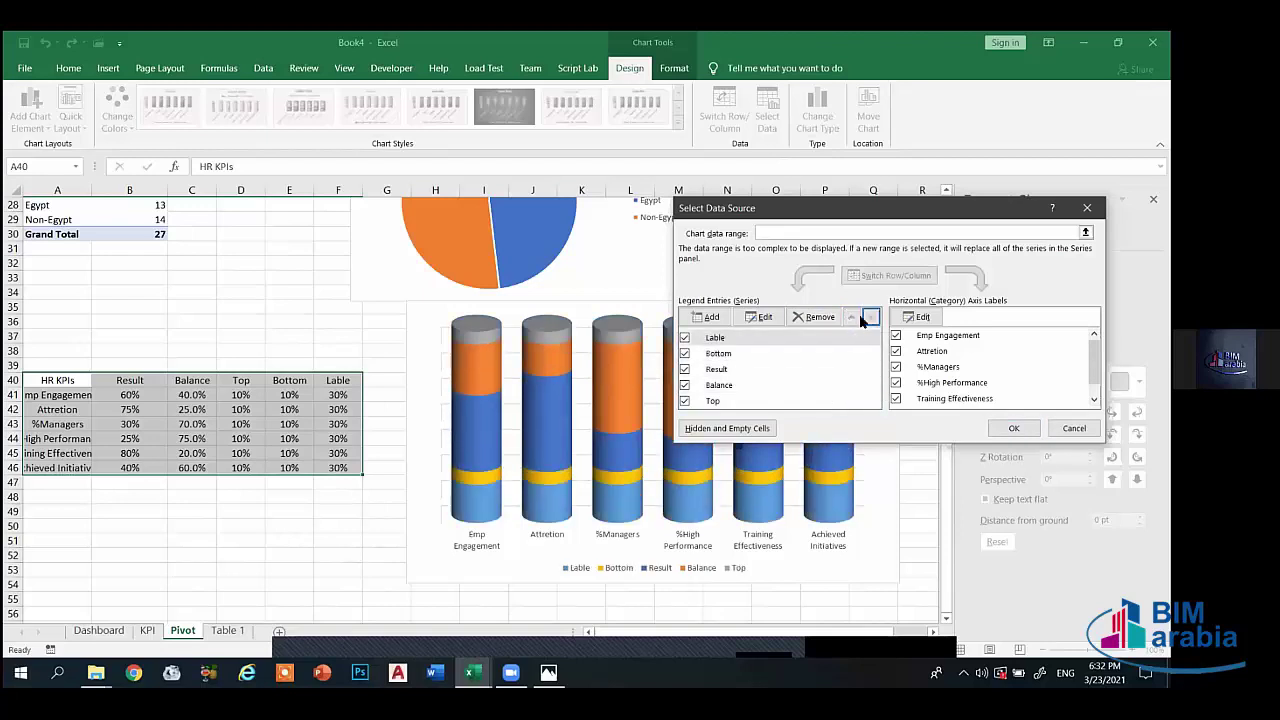
# - Place Lable right after Bottom, check Result, Balance, Top follow, and confirm the order
pyautogui.click(720, 353)
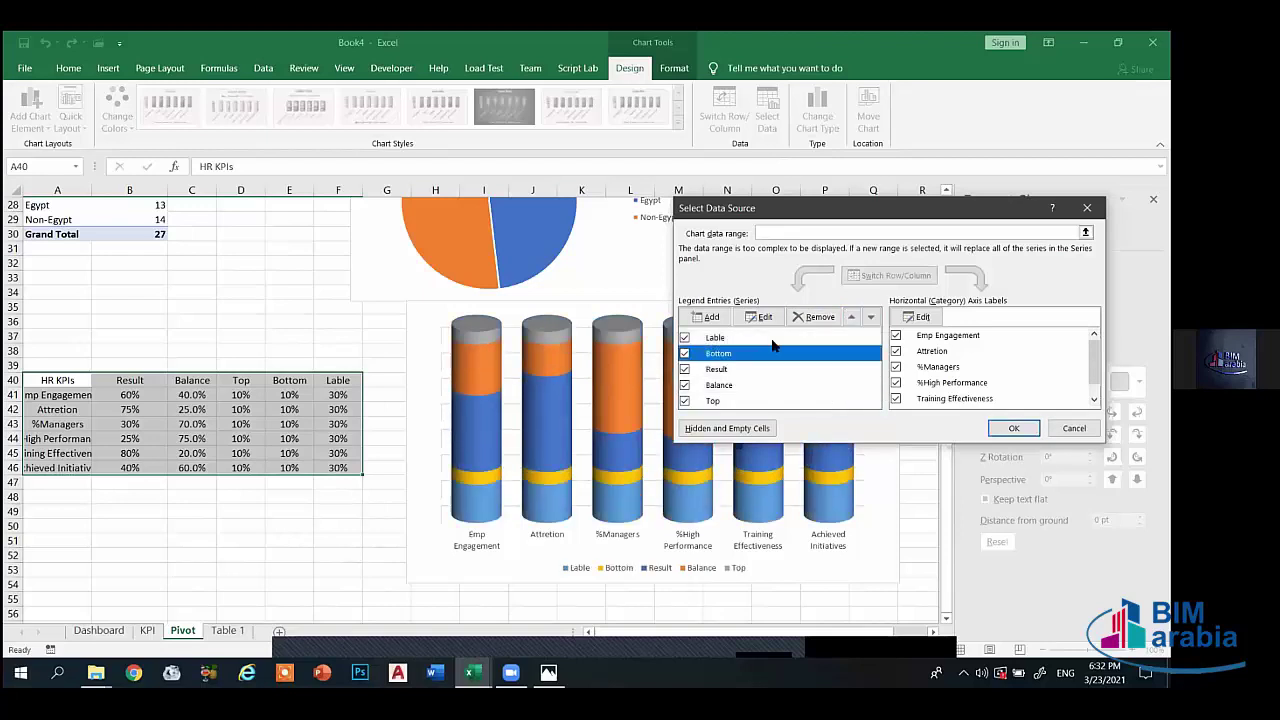
pyautogui.click(745, 340)
pyautogui.click(870, 317)
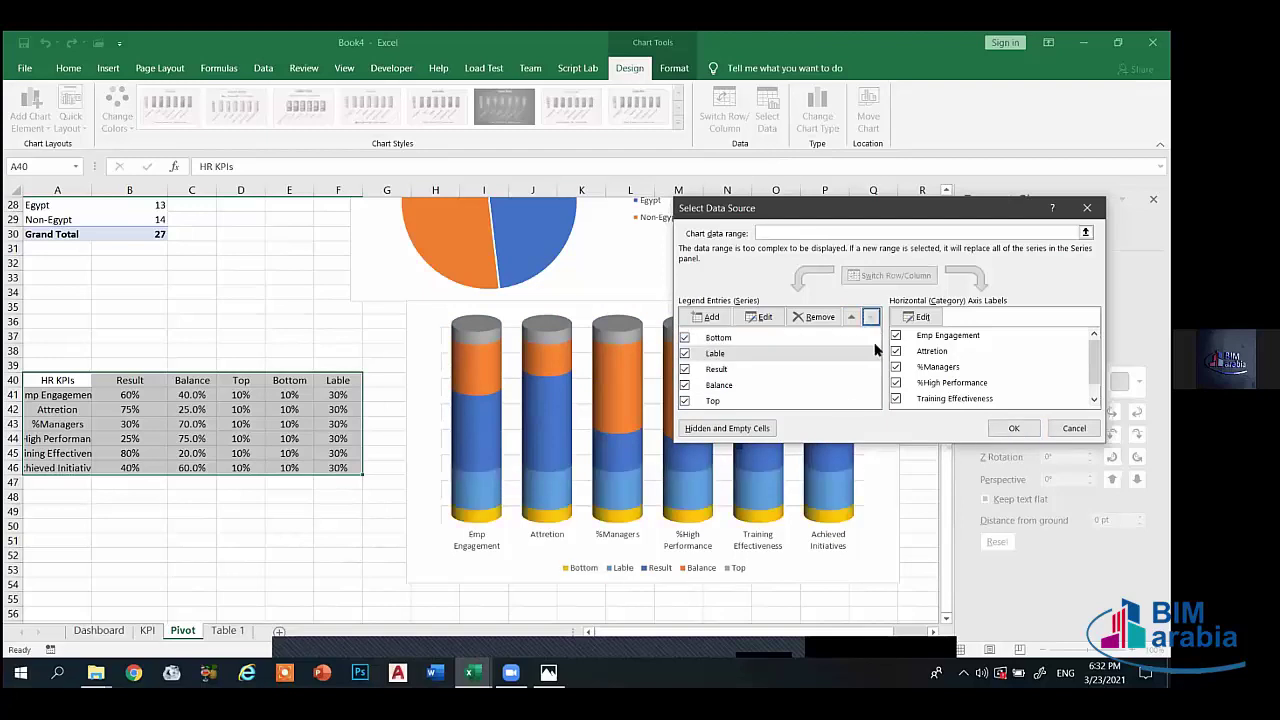
pyautogui.click(718, 372)
pyautogui.click(721, 387)
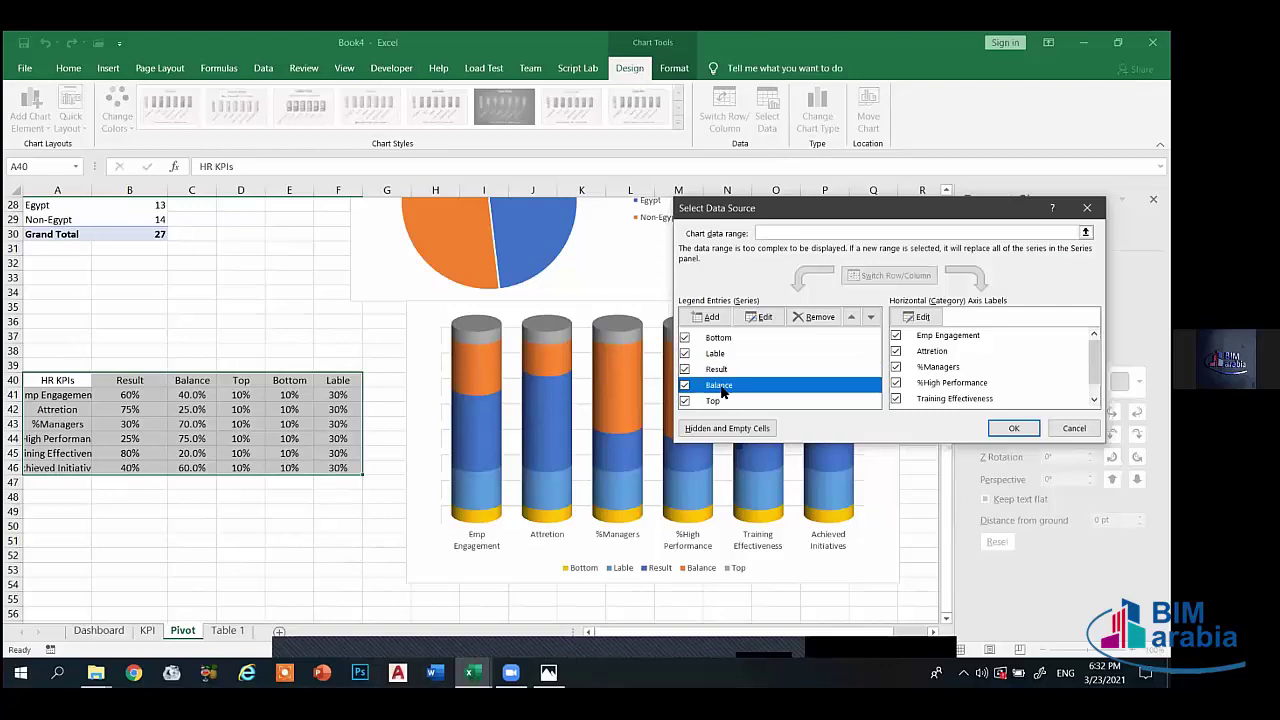
pyautogui.click(713, 402)
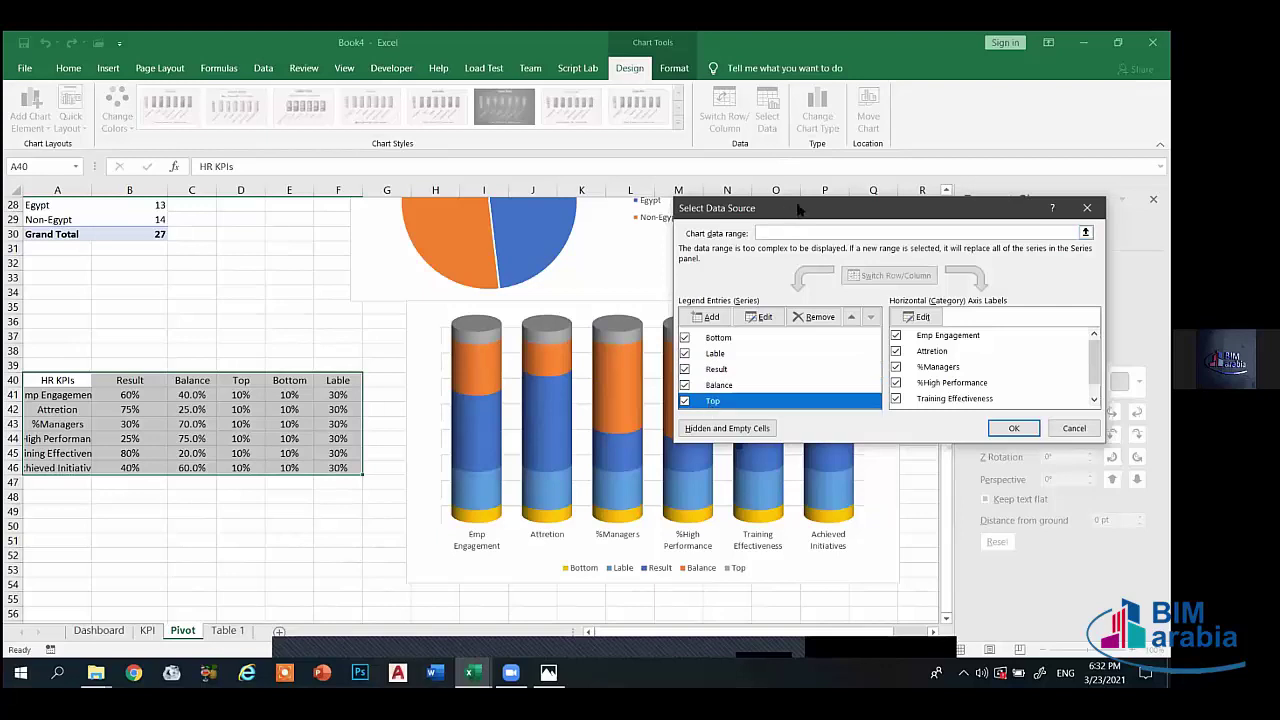
pyautogui.moveTo(800, 209); pyautogui.dragTo(826, 201)
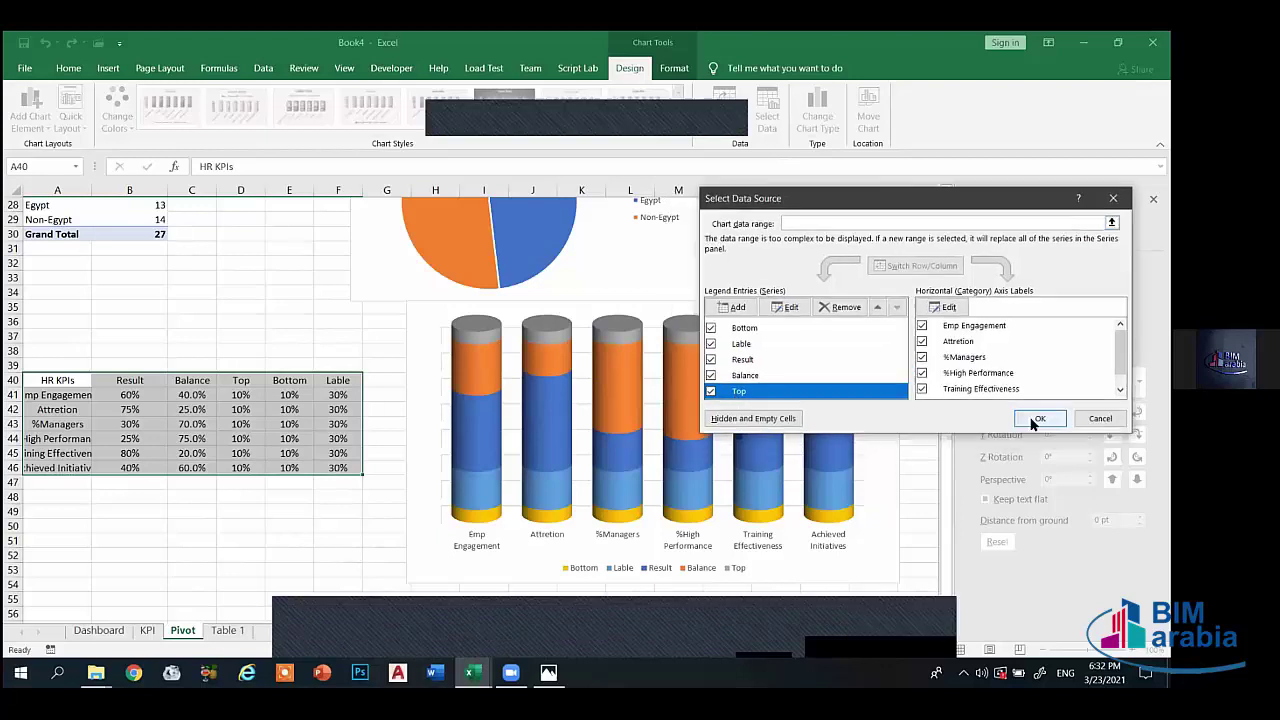
pyautogui.click(1040, 421)
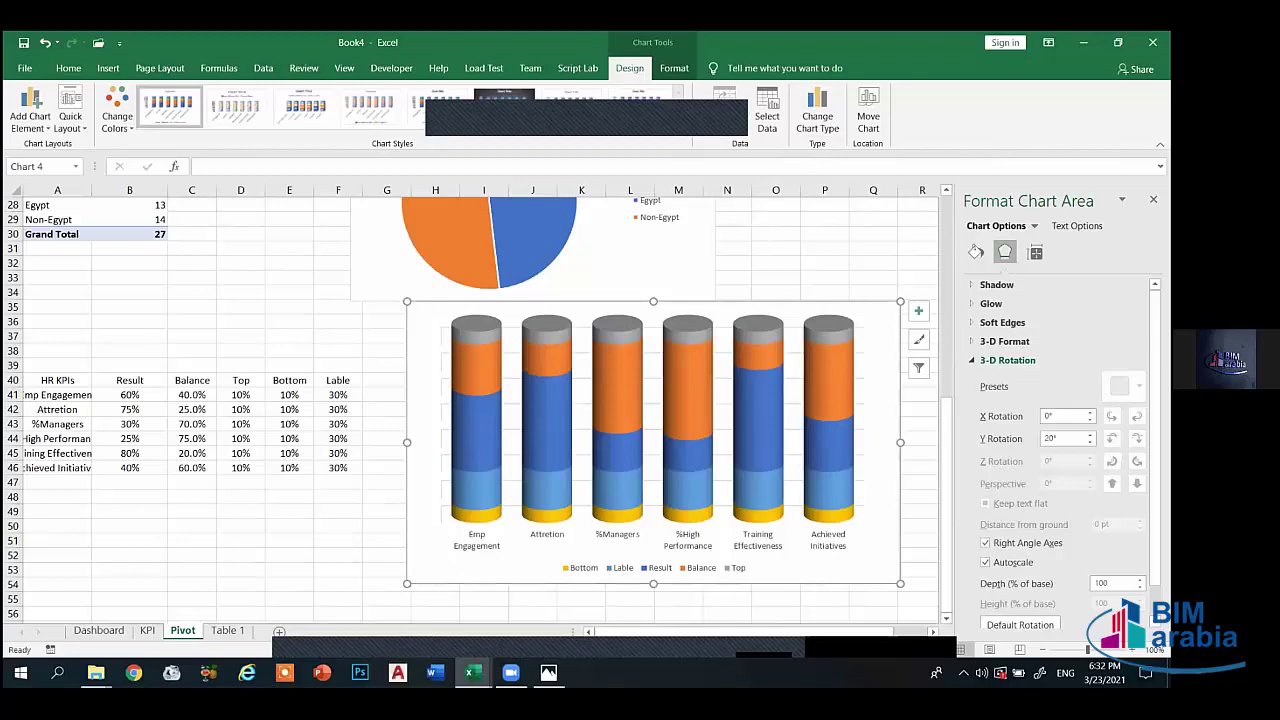
# - Select the grey Top series of the cylinders
pyautogui.click(829, 337)
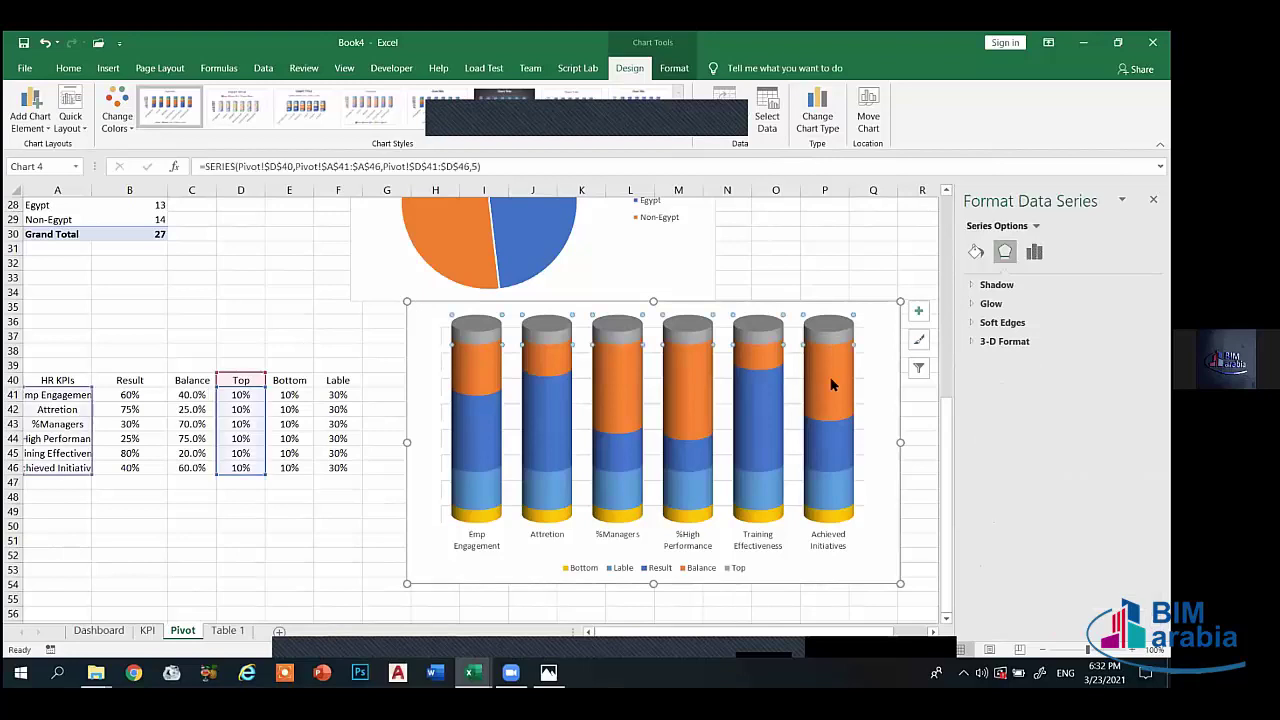
pyautogui.click(832, 365)
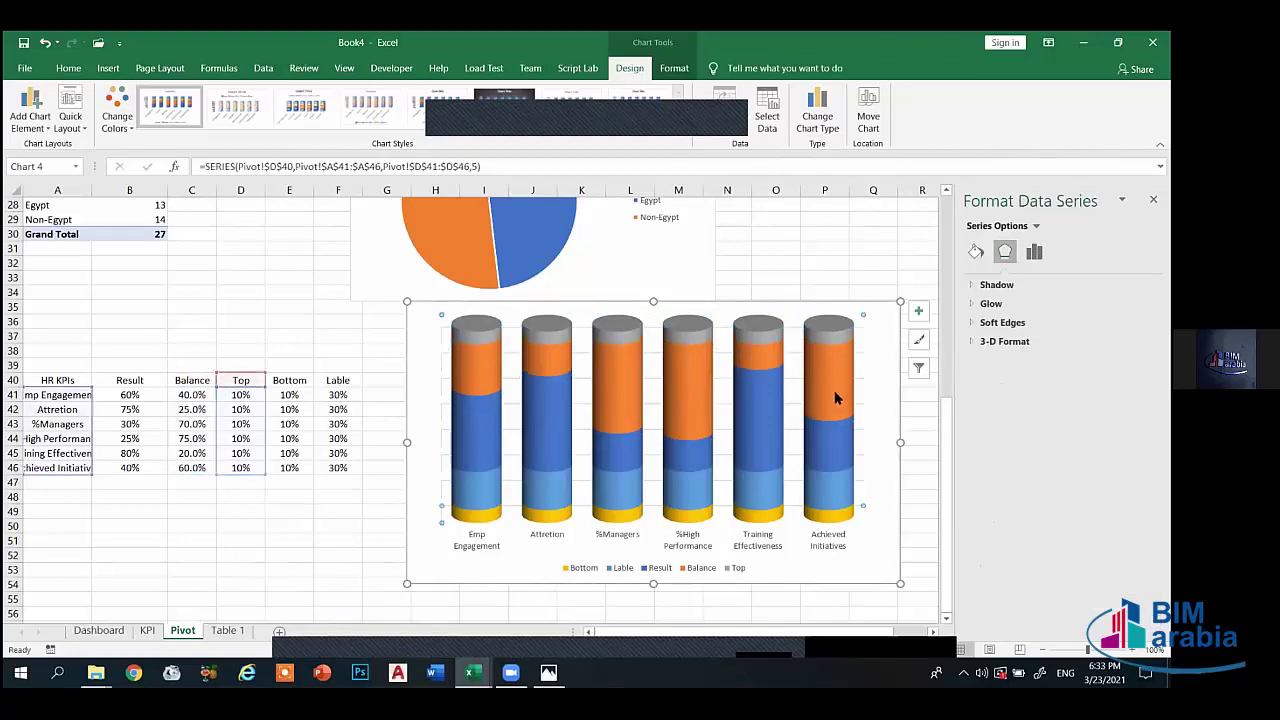
pyautogui.click(829, 390)
pyautogui.click(828, 452)
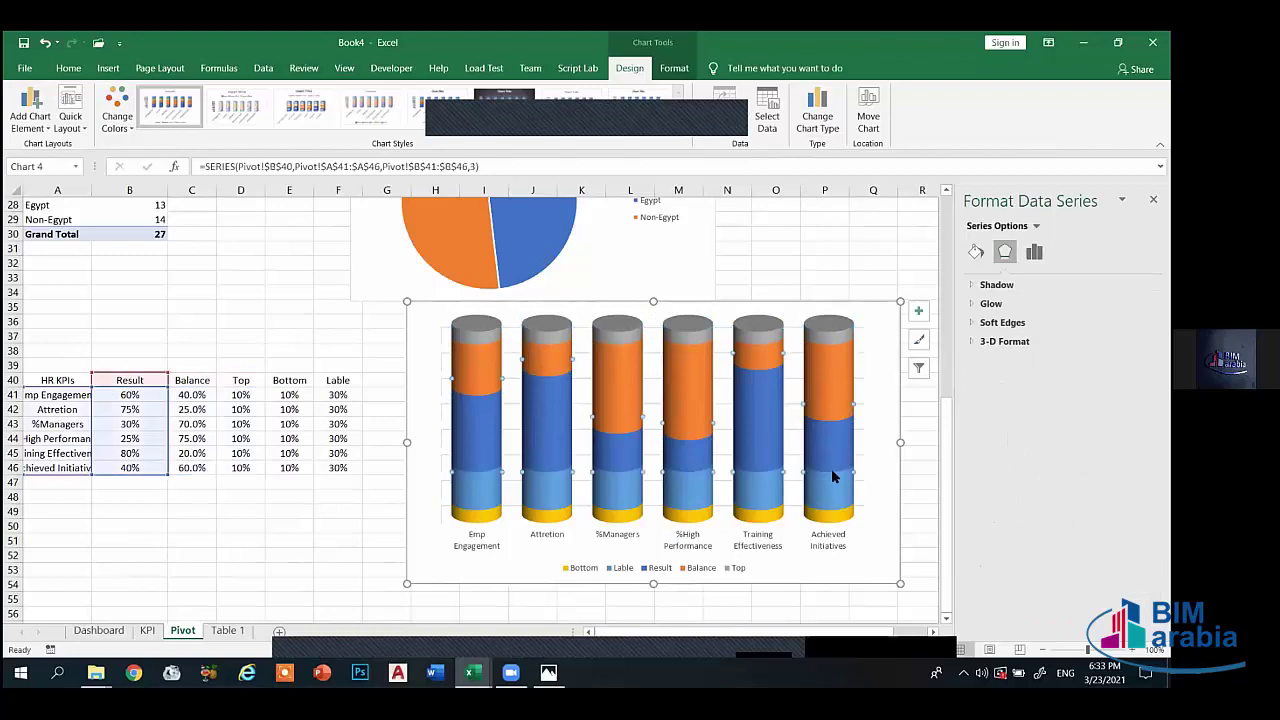
pyautogui.click(822, 493)
pyautogui.click(836, 515)
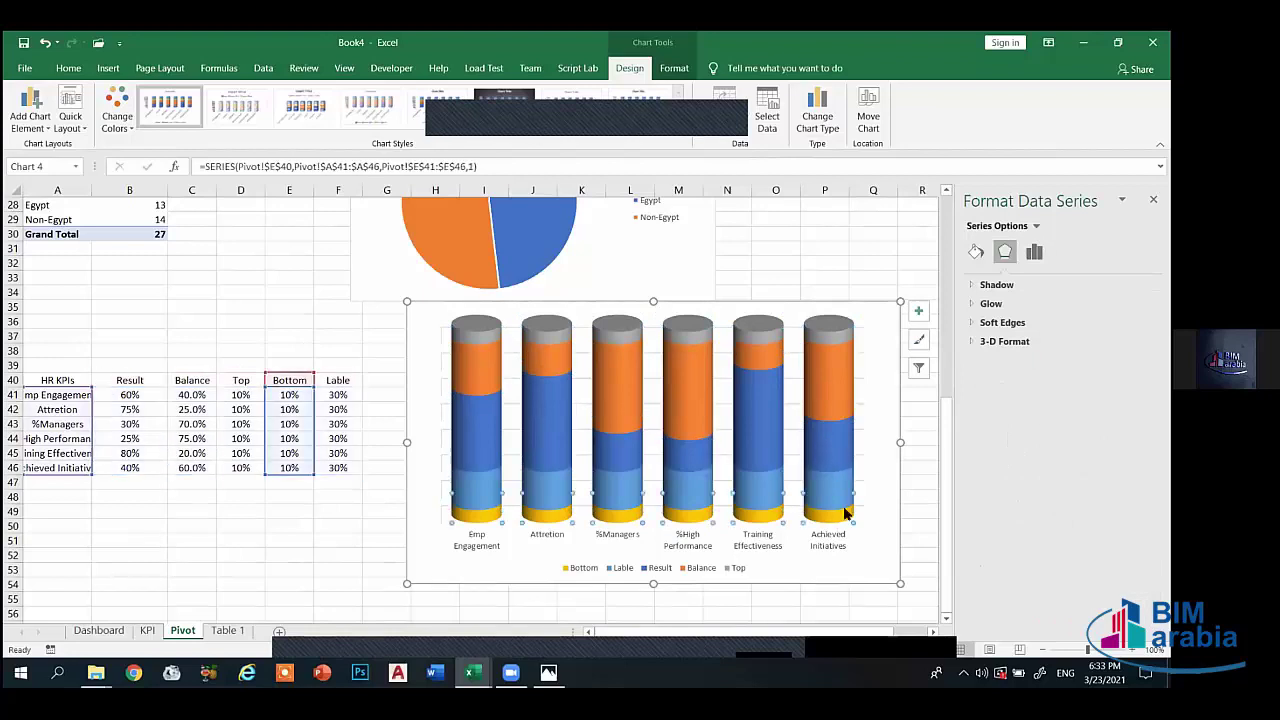
pyautogui.click(832, 330)
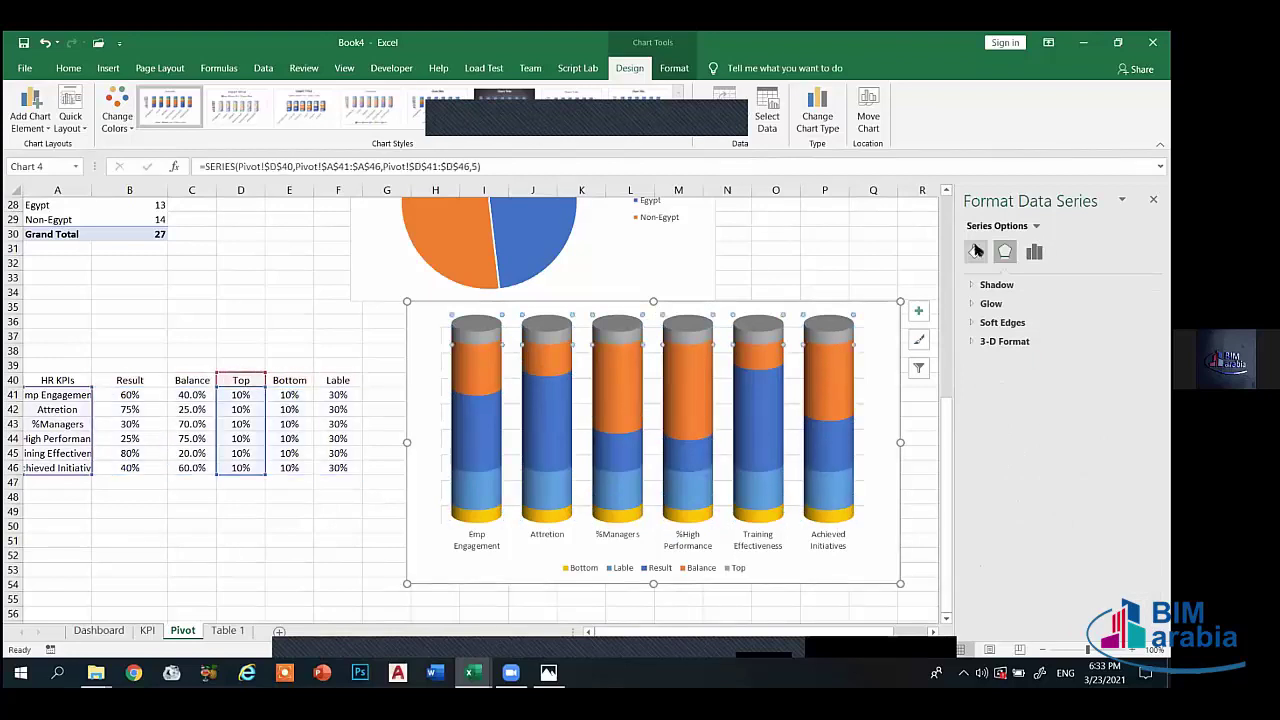
# - Remove the outline from the Top caps, setting Border to No line
pyautogui.click(976, 251)
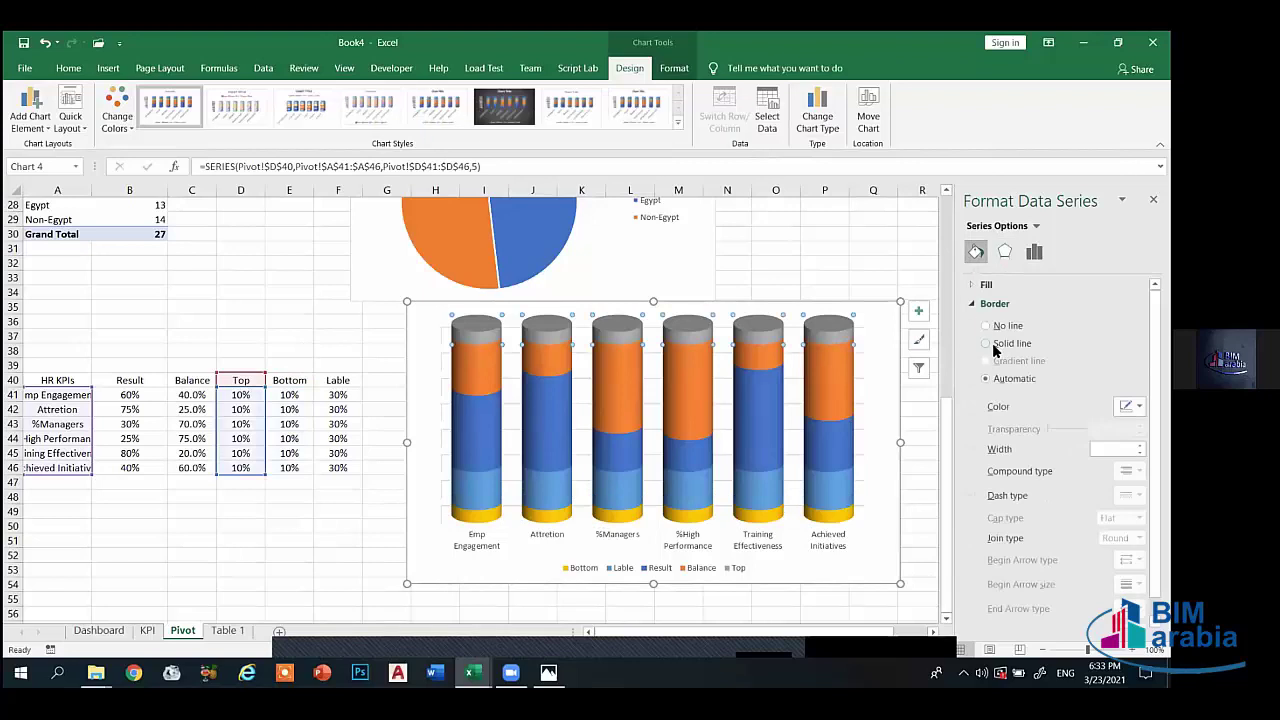
pyautogui.click(993, 348)
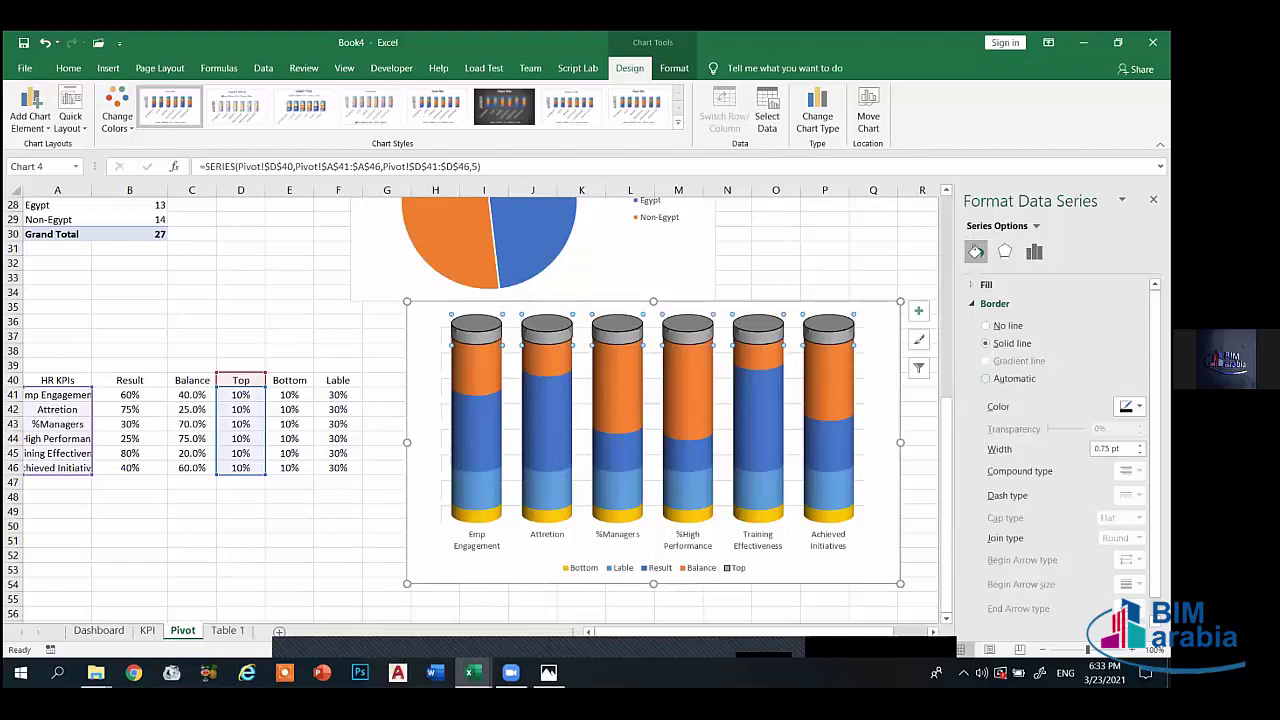
pyautogui.click(1130, 406)
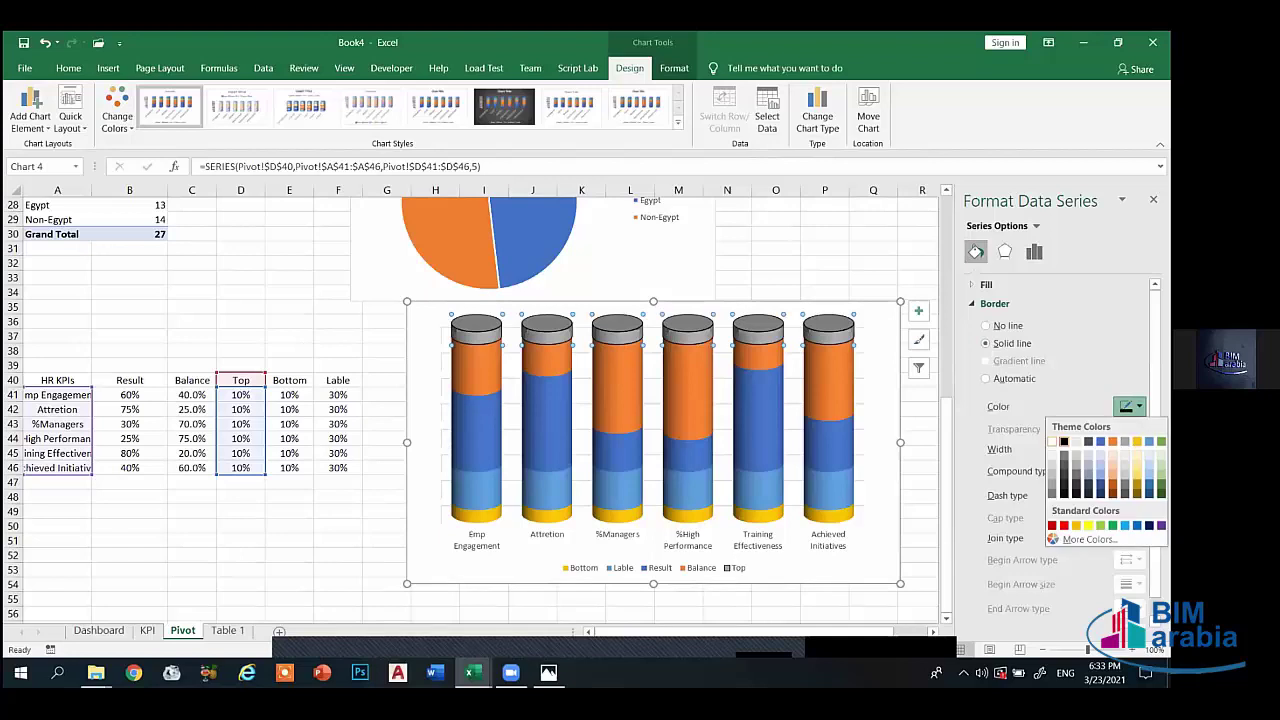
pyautogui.click(1052, 441)
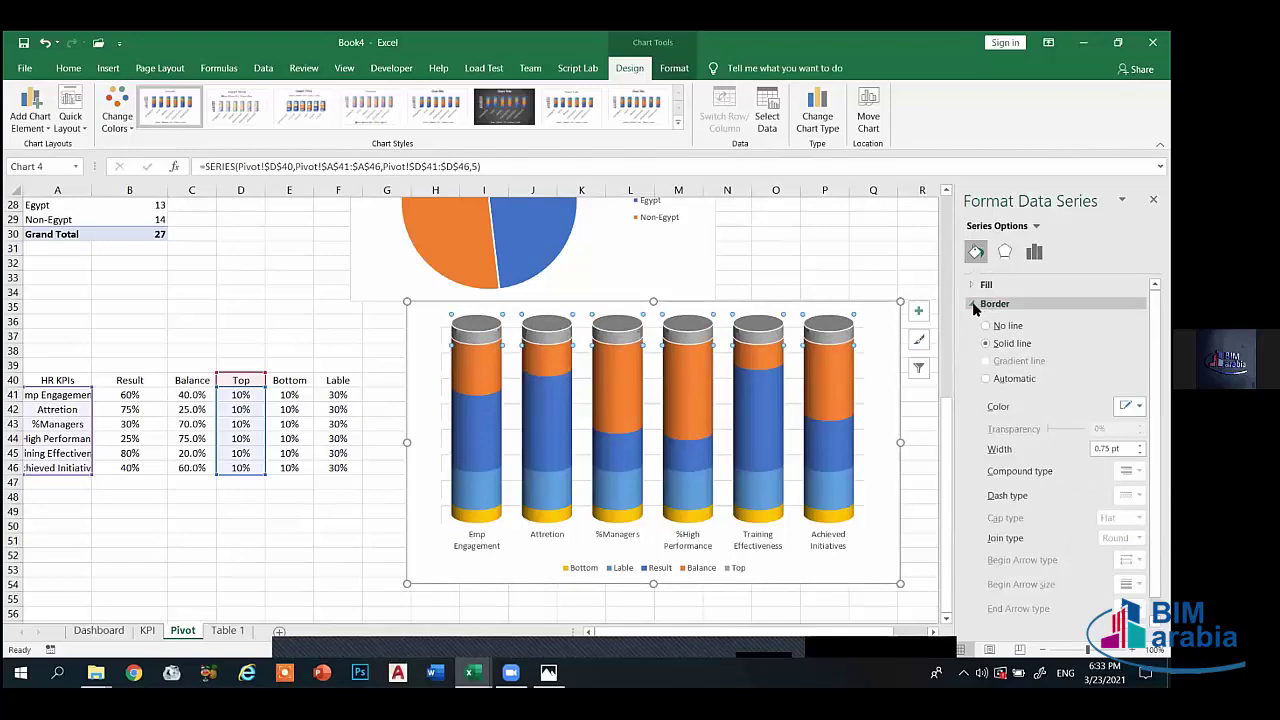
pyautogui.click(1128, 406)
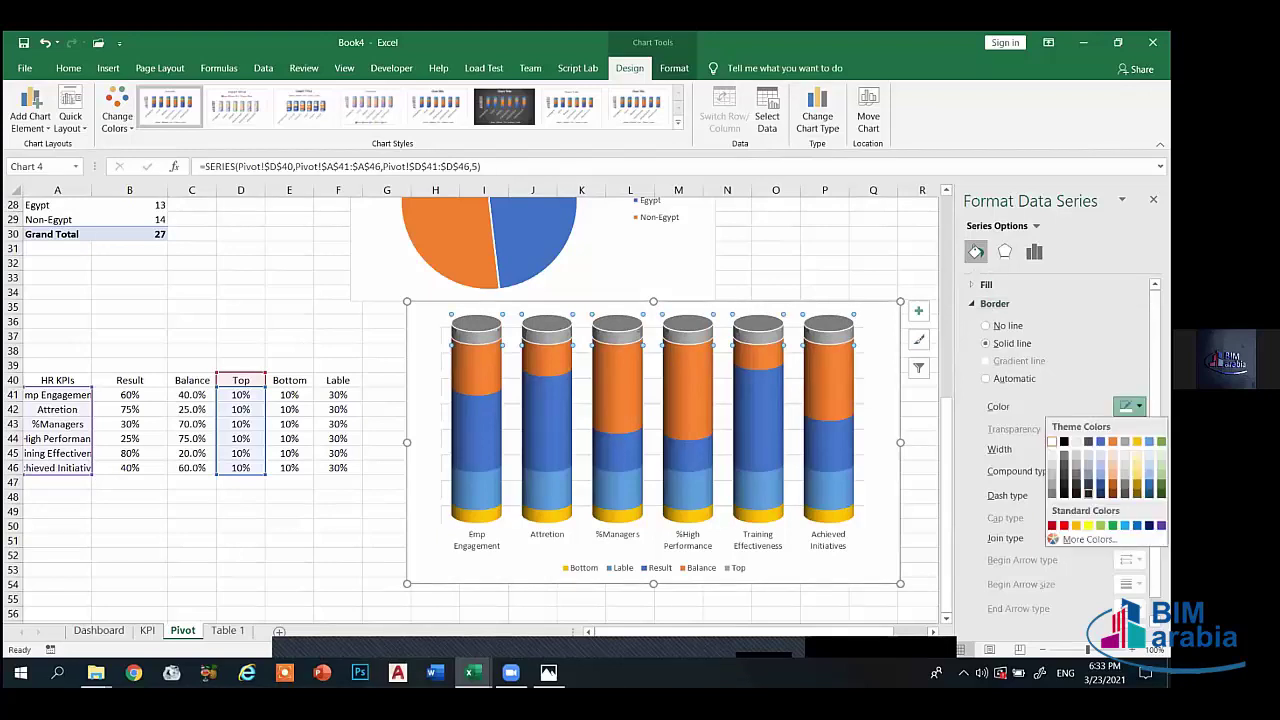
pyautogui.click(1064, 442)
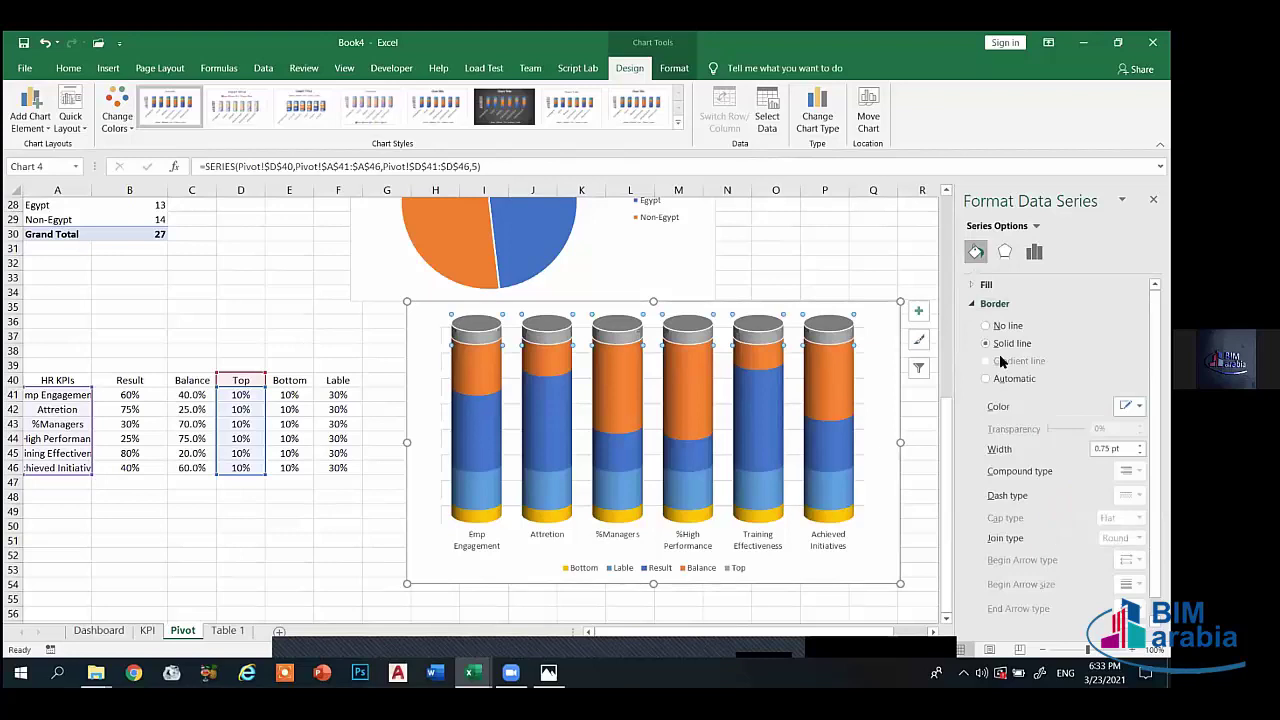
pyautogui.click(988, 326)
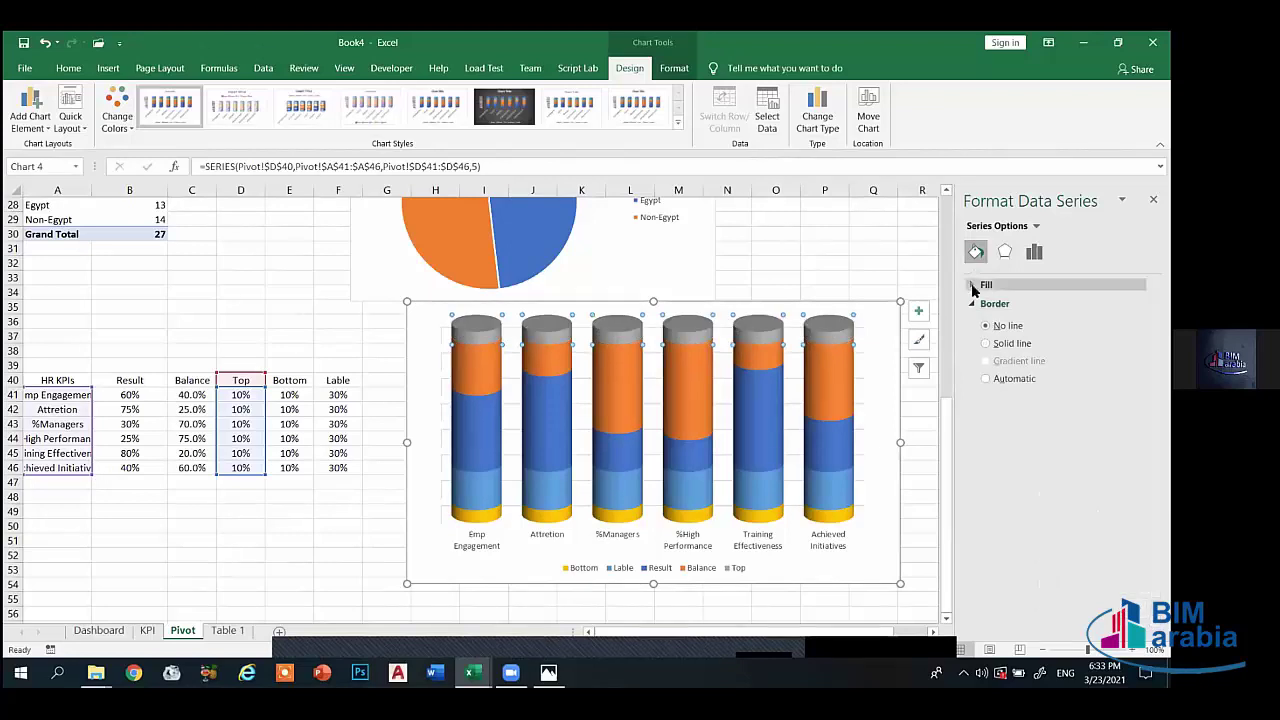
# - Give the Top caps a solid white fill
pyautogui.click(974, 285)
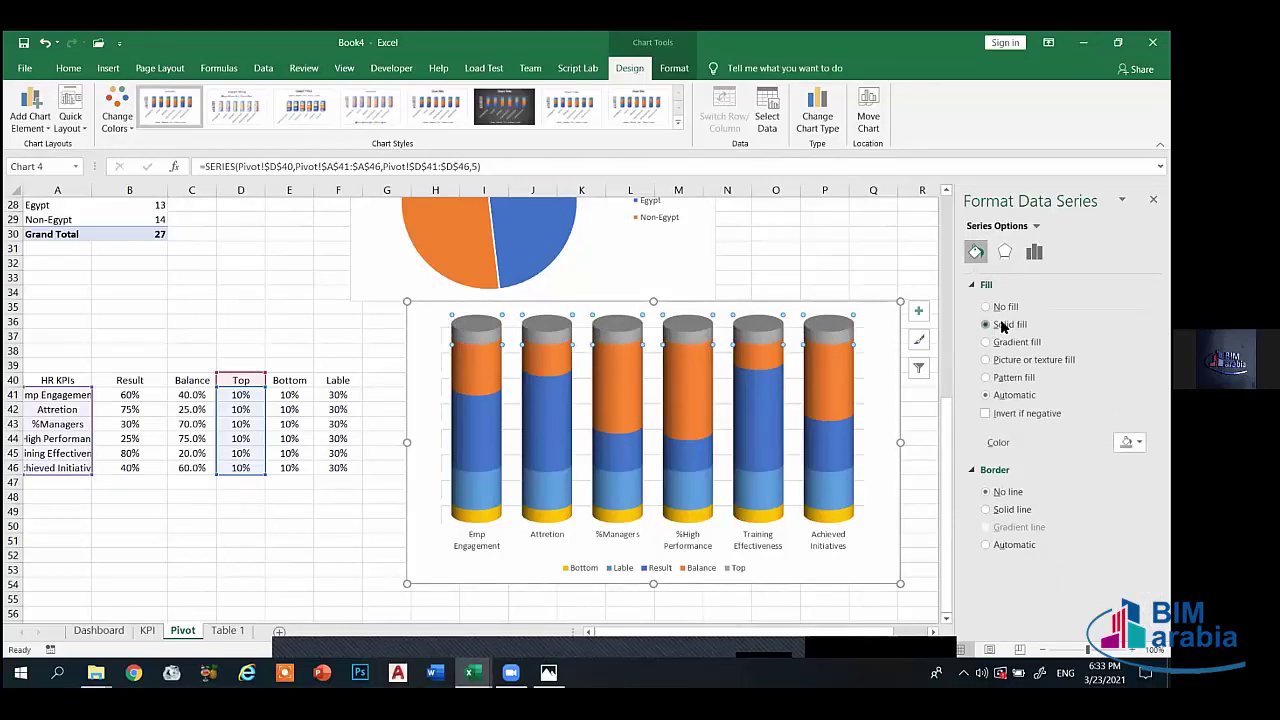
pyautogui.click(1003, 326)
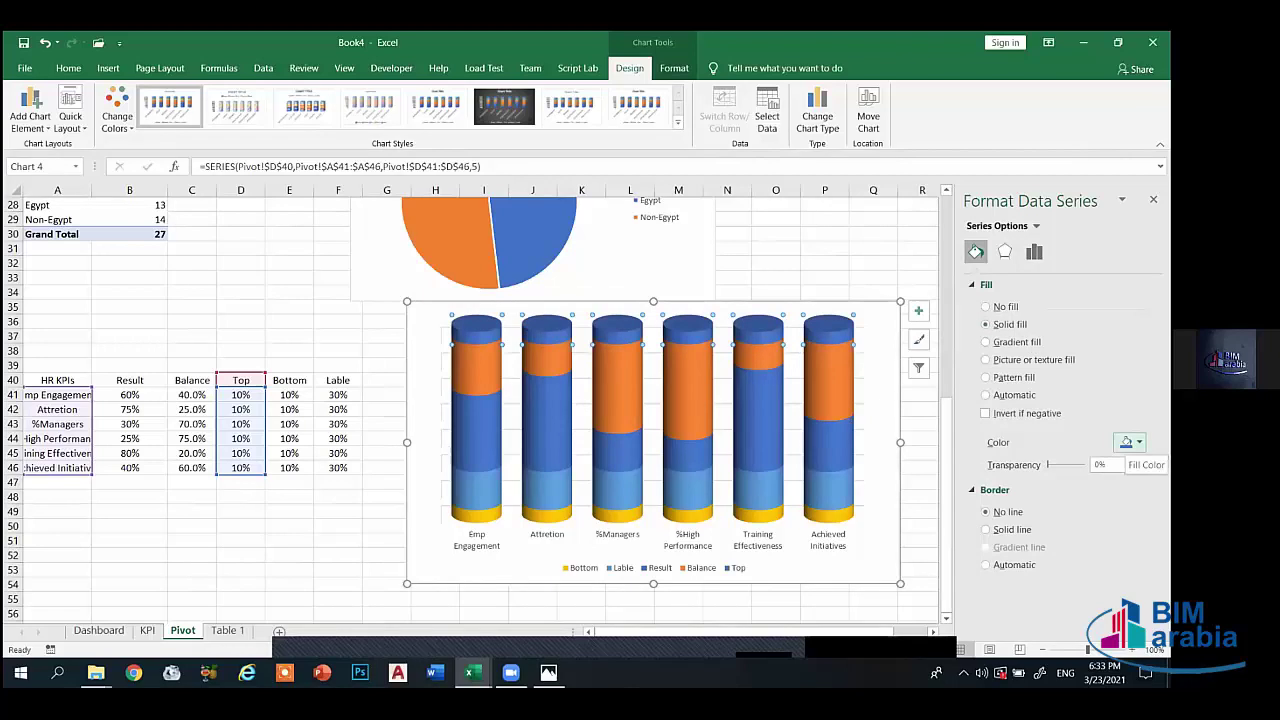
pyautogui.click(1130, 442)
pyautogui.click(1052, 477)
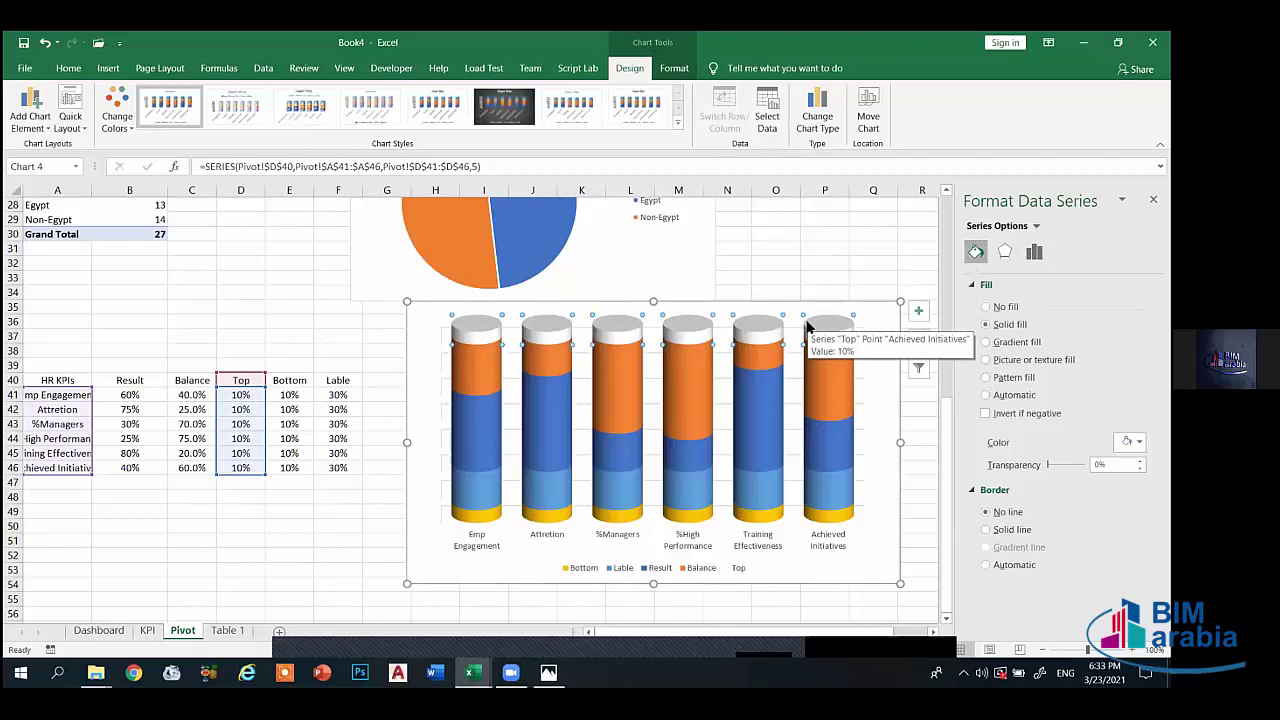
pyautogui.click(820, 388)
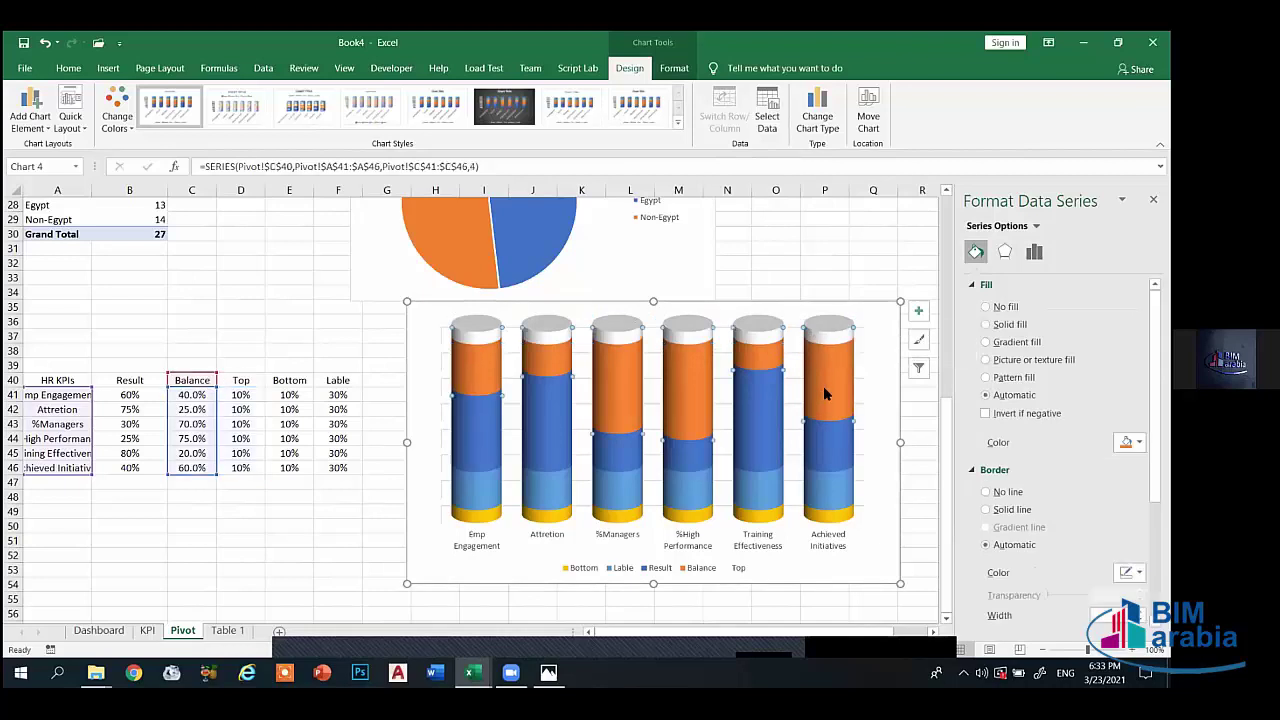
# - Give the Balance segments a solid white fill at 70% transparency
pyautogui.click(1005, 325)
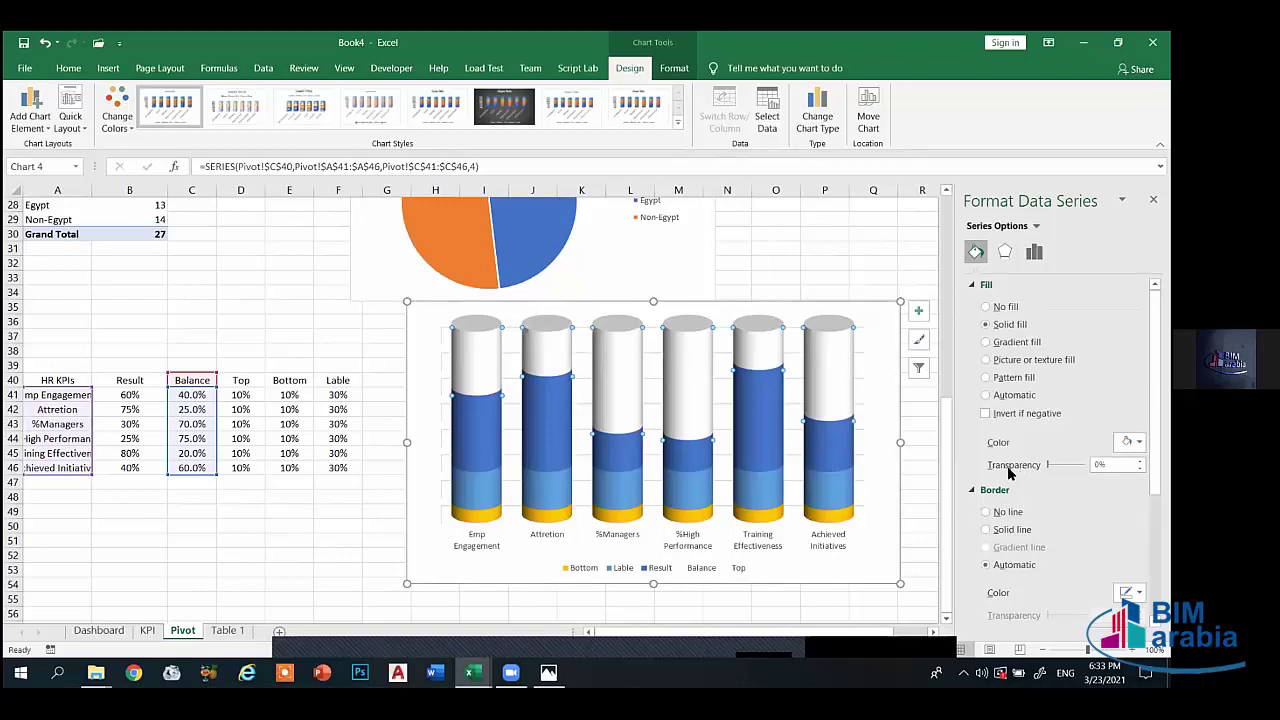
pyautogui.moveTo(1048, 464); pyautogui.dragTo(1055, 464)
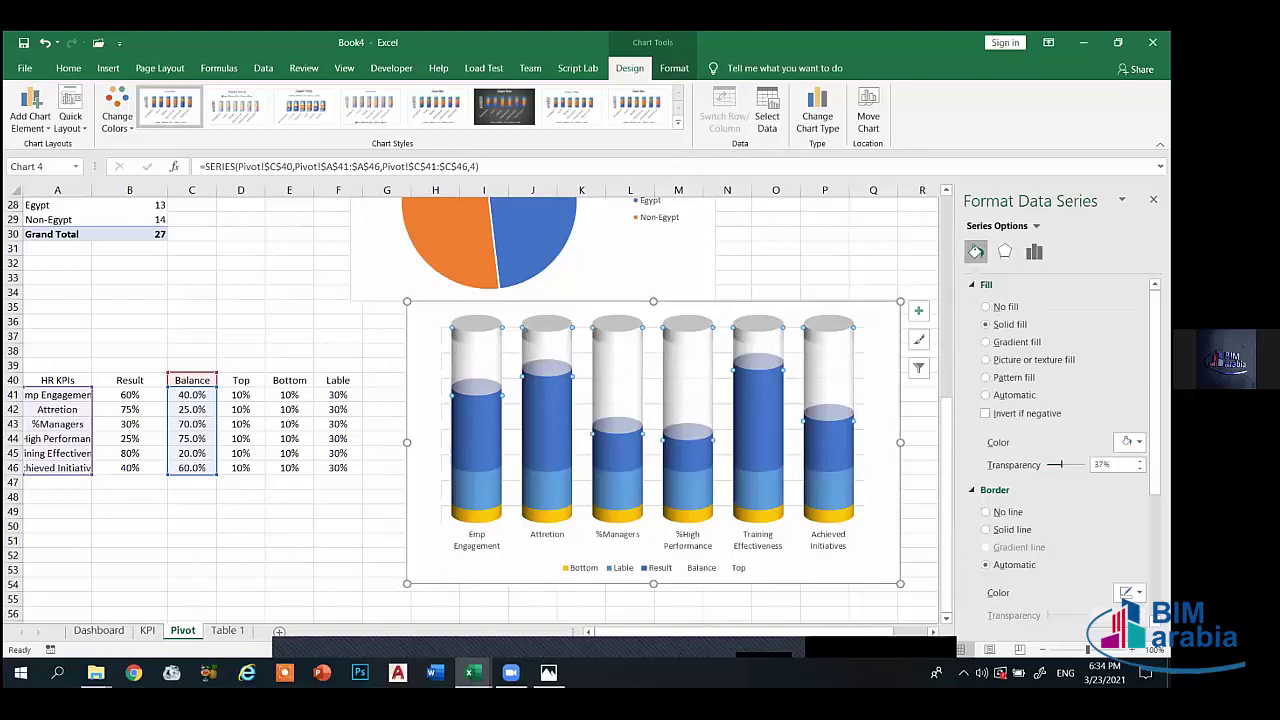
pyautogui.moveTo(1055, 464); pyautogui.dragTo(1065, 464)
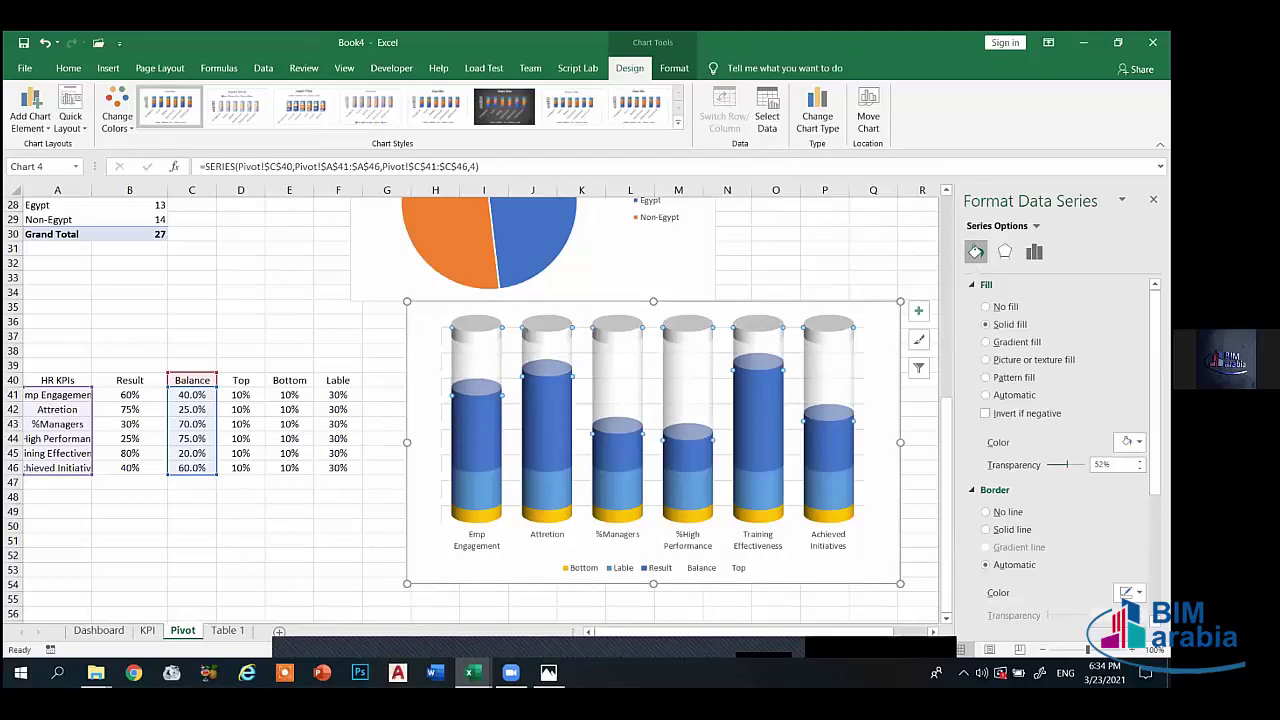
pyautogui.doubleClick(1101, 464)
pyautogui.write('70')
pyautogui.press('Return')
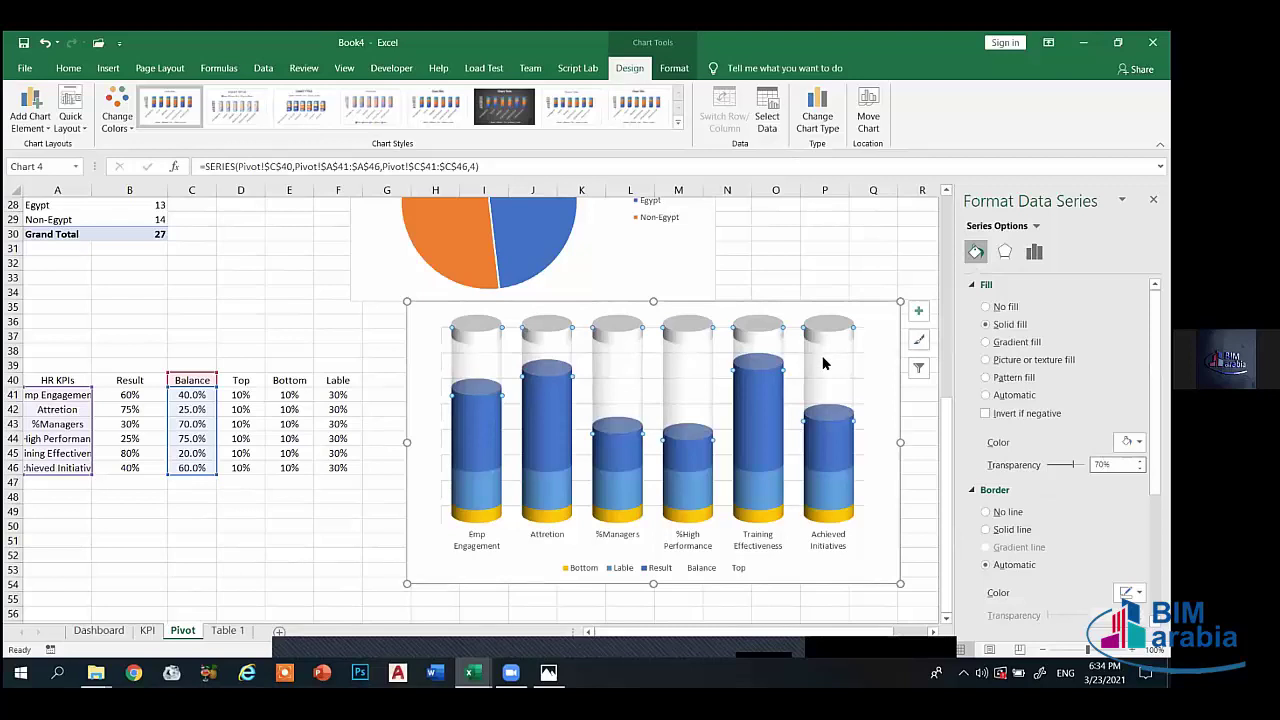
pyautogui.click(824, 376)
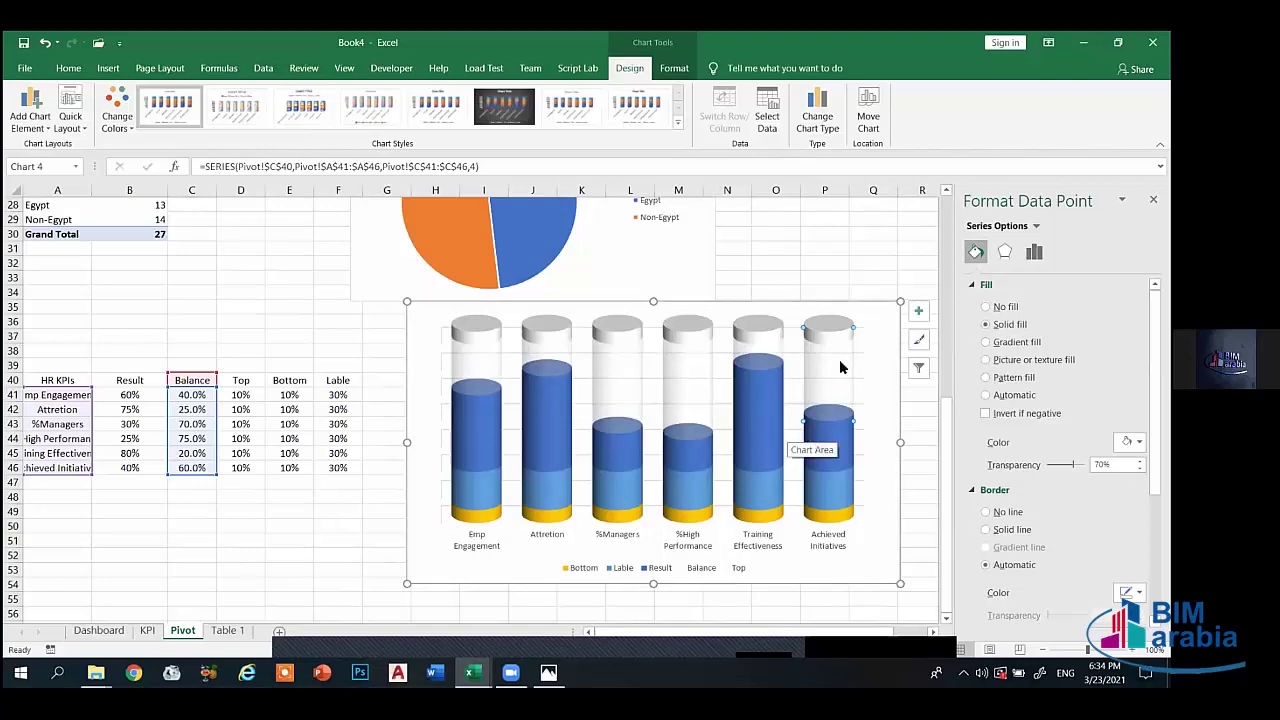
# - Fill the Result series solid blue and set its transparency to 20%
pyautogui.click(838, 452)
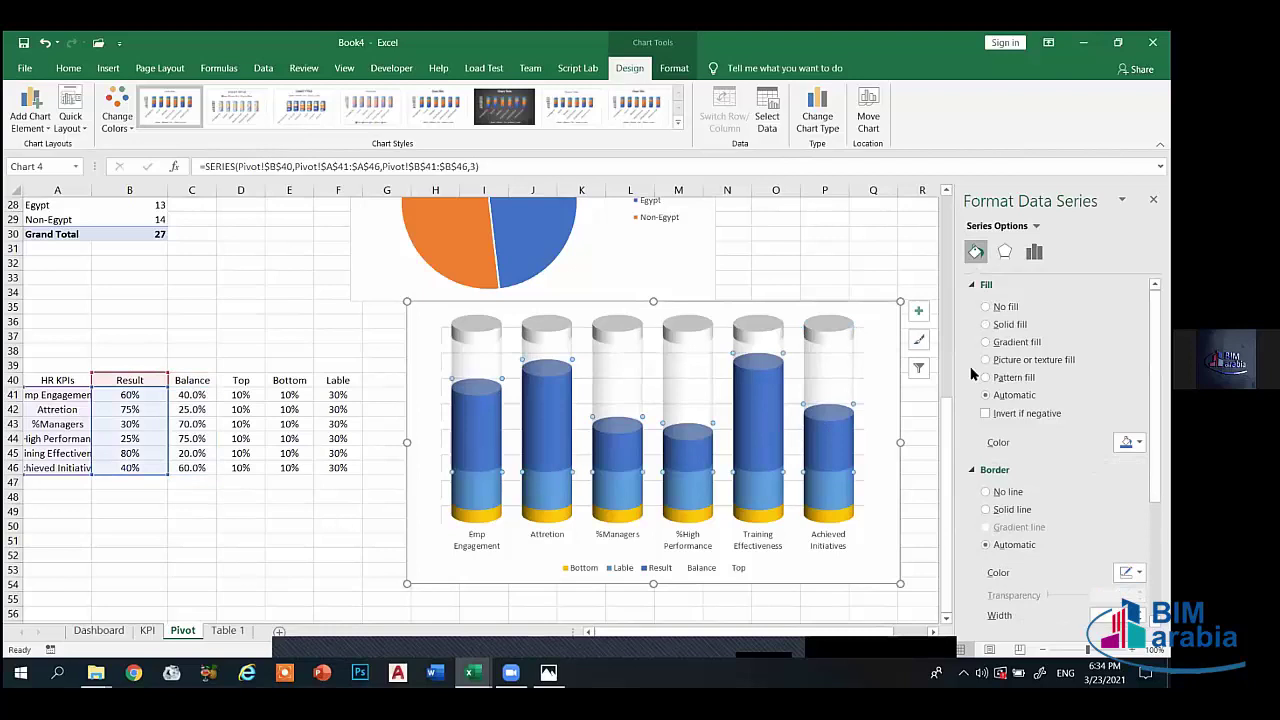
pyautogui.click(987, 324)
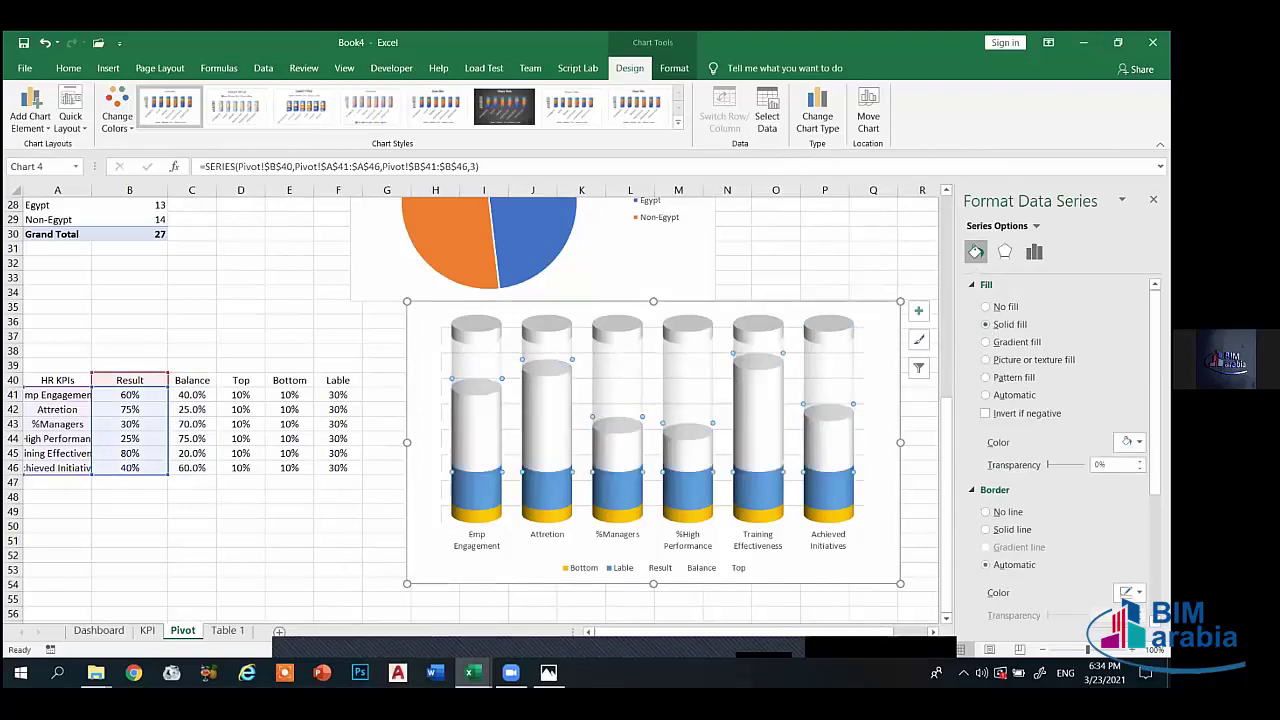
pyautogui.click(1138, 442)
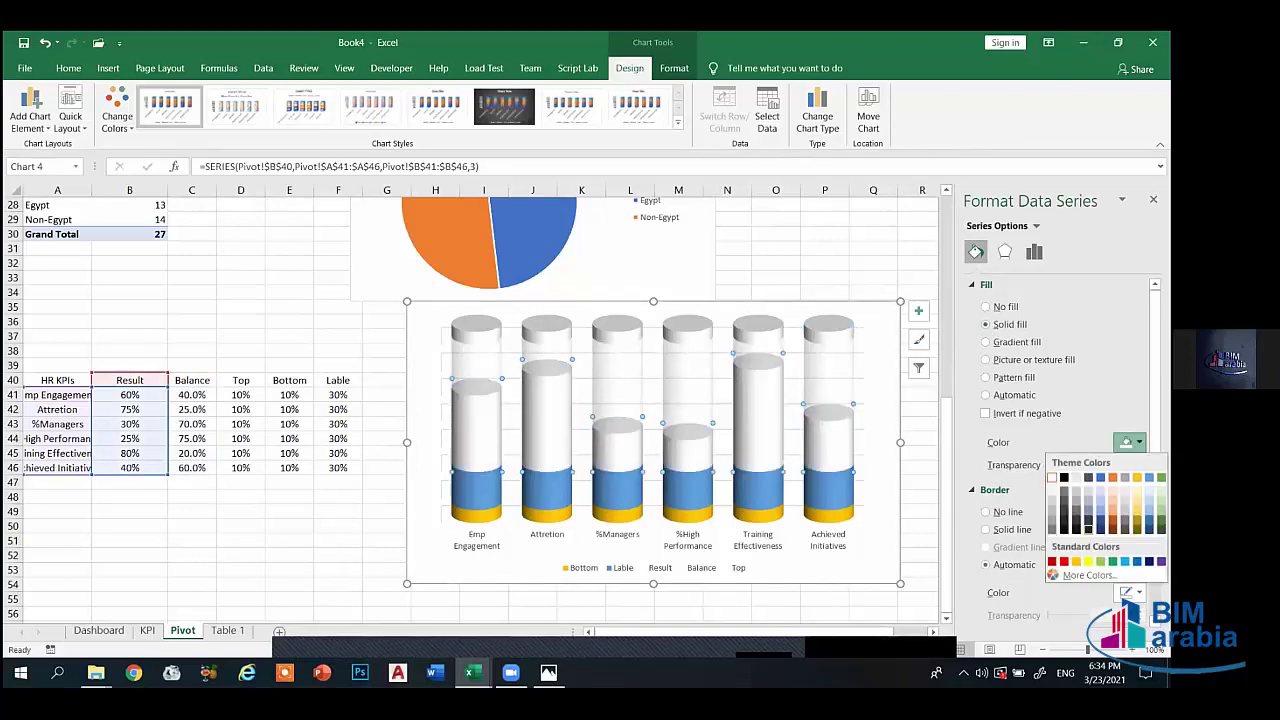
pyautogui.click(1100, 477)
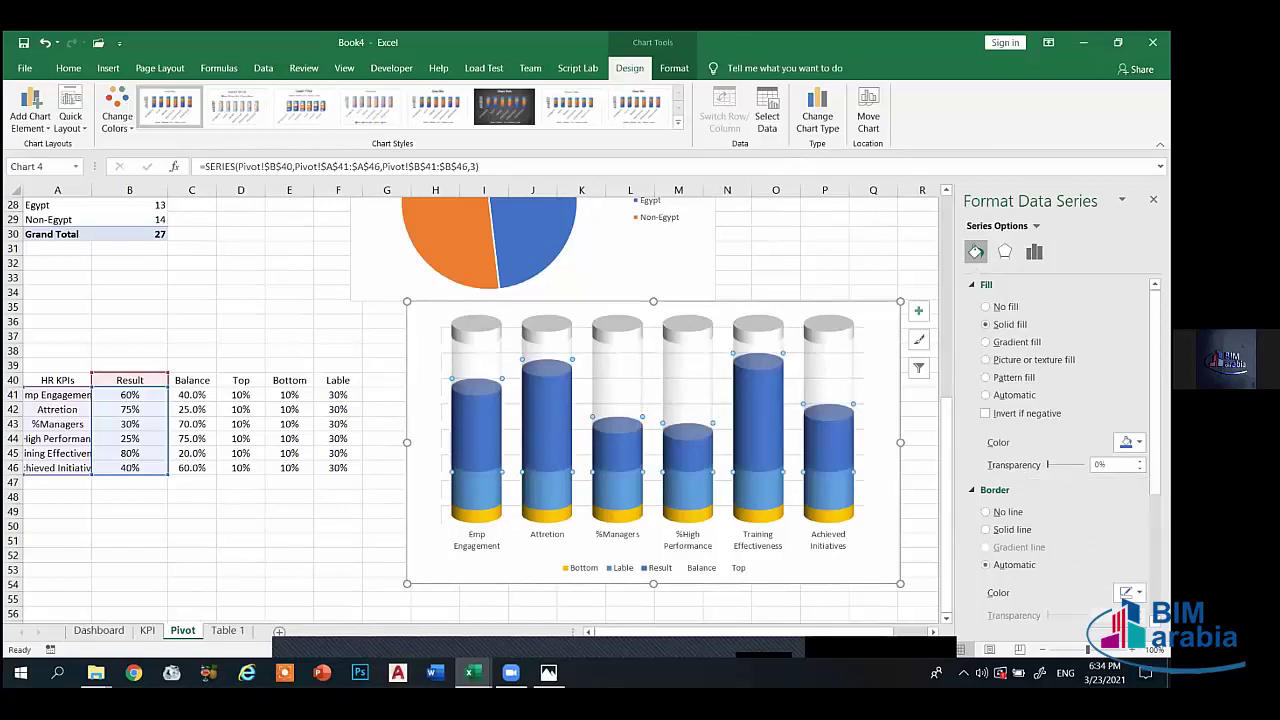
pyautogui.moveTo(1047, 464); pyautogui.dragTo(1051, 464)
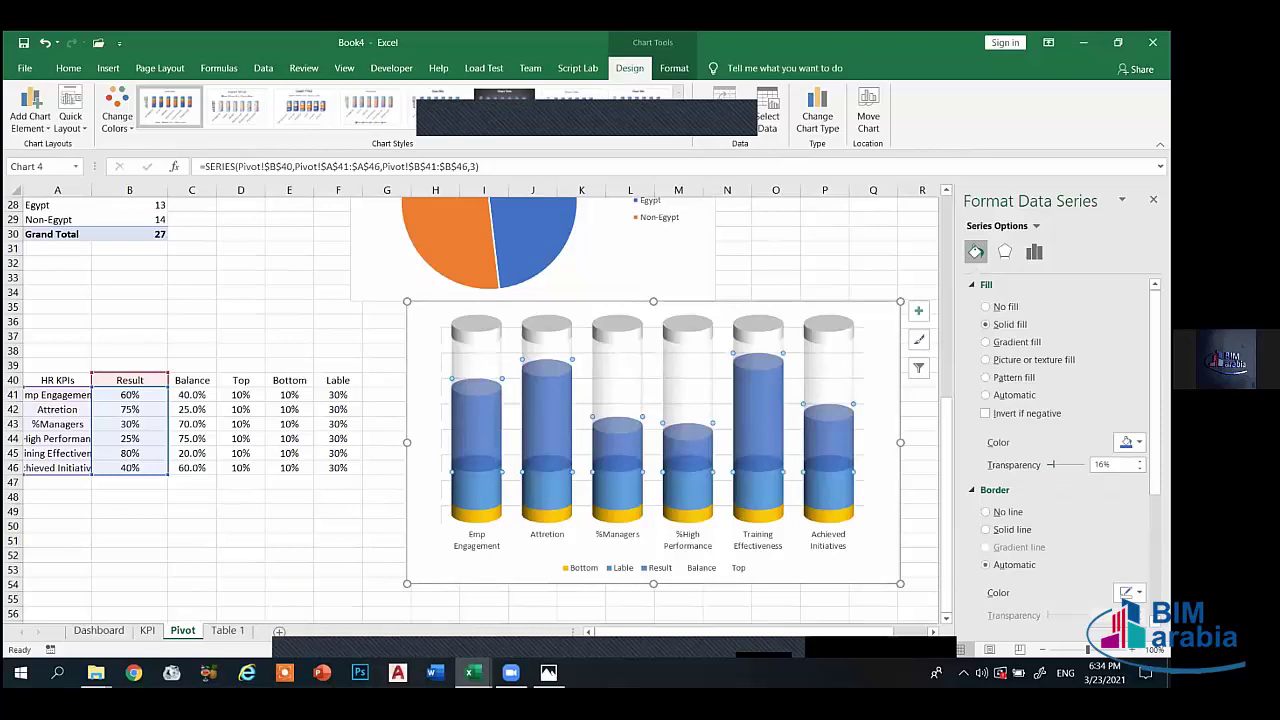
pyautogui.click(1110, 464)
pyautogui.write('20')
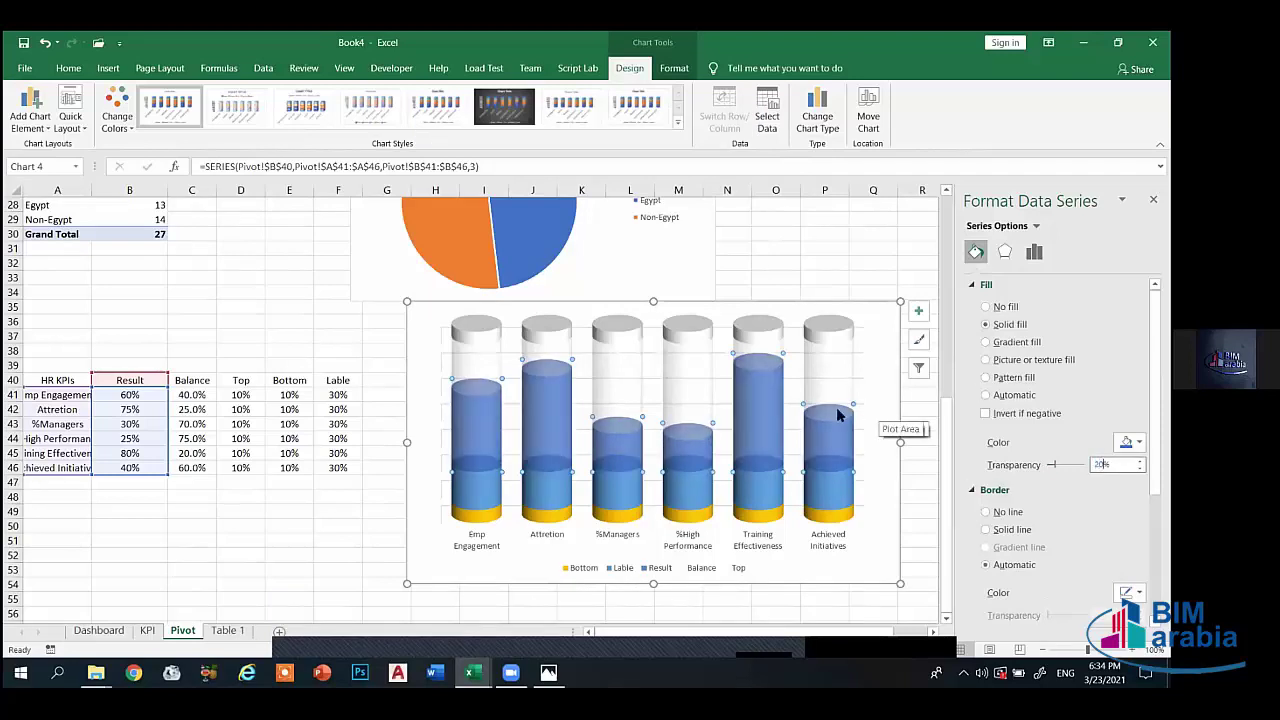
pyautogui.click(832, 485)
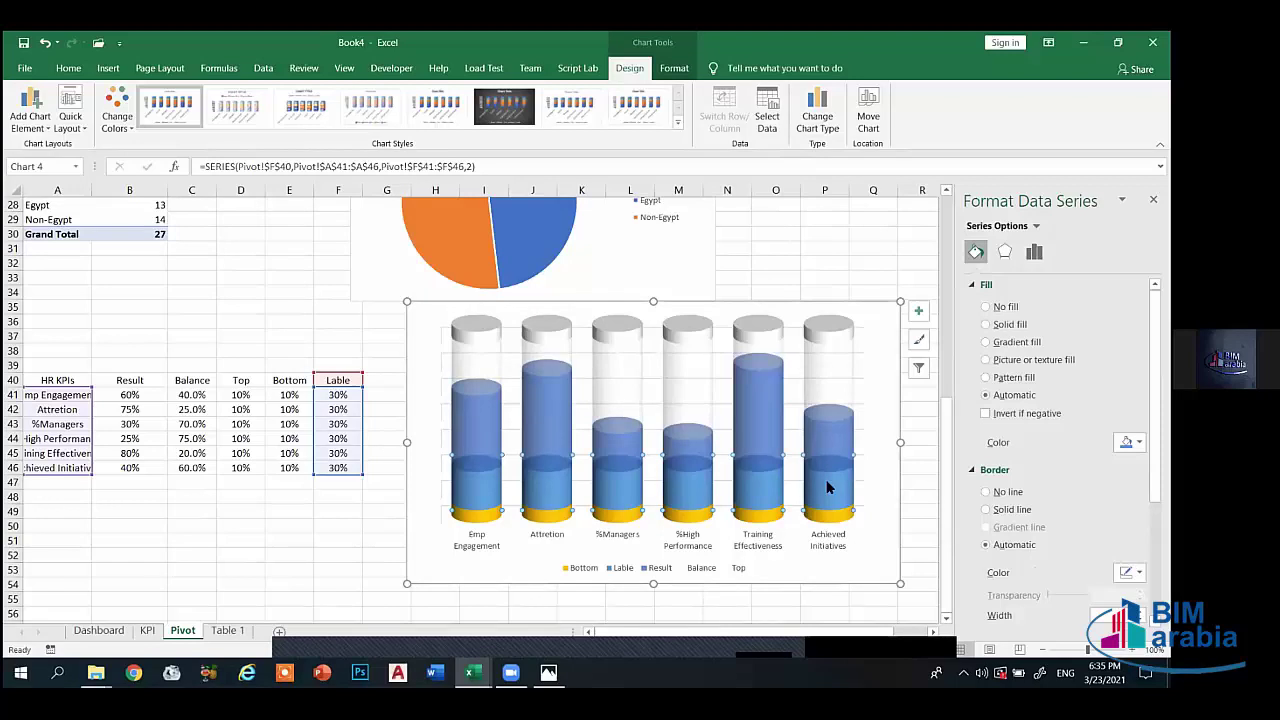
# - Fill the Achieved Initiatives Lable segment with solid light grey
pyautogui.click(830, 491)
pyautogui.click(1006, 326)
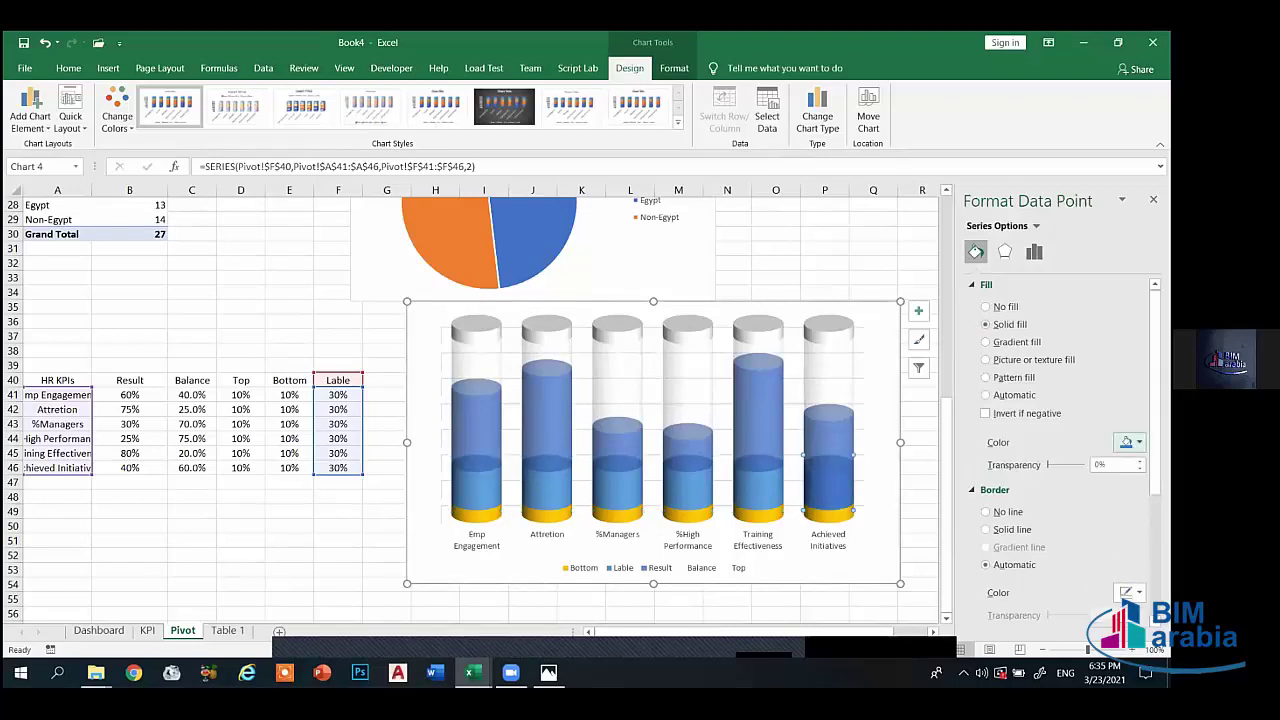
pyautogui.click(1128, 442)
pyautogui.click(1052, 500)
# - Select the whole Lable series and apply a solid fill to all its segments
pyautogui.click(770, 490)
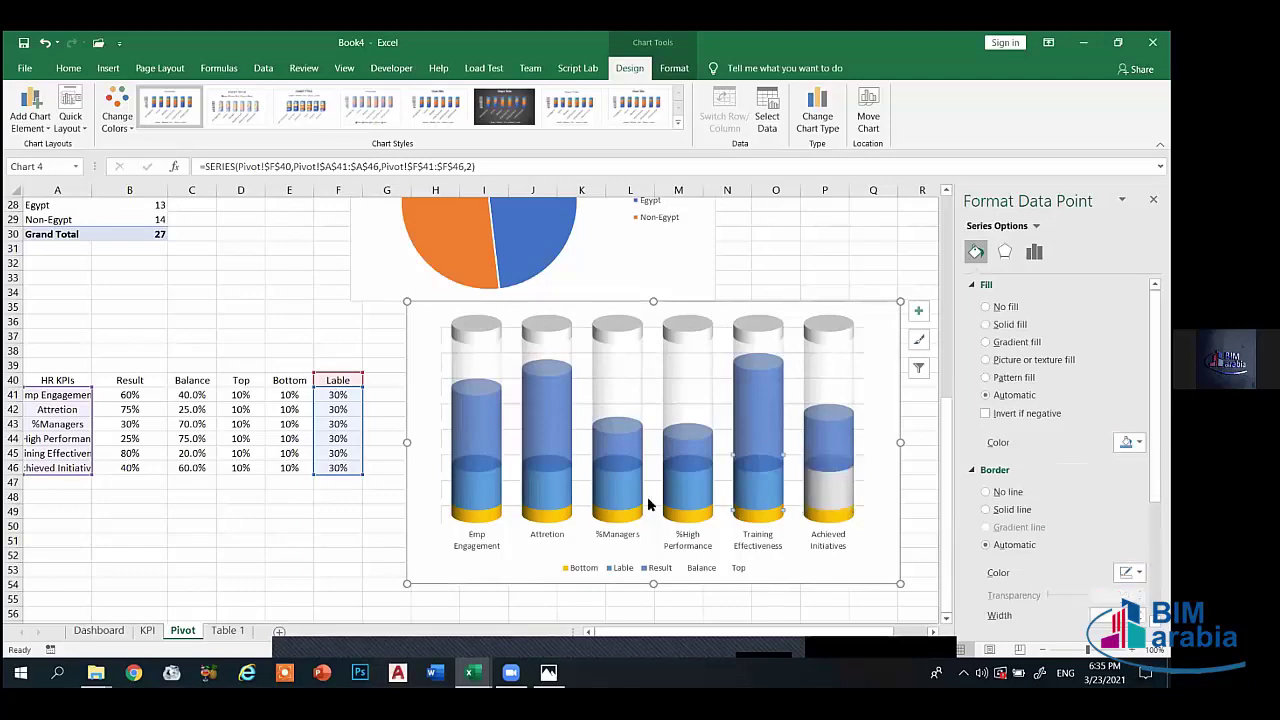
pyautogui.click(771, 491)
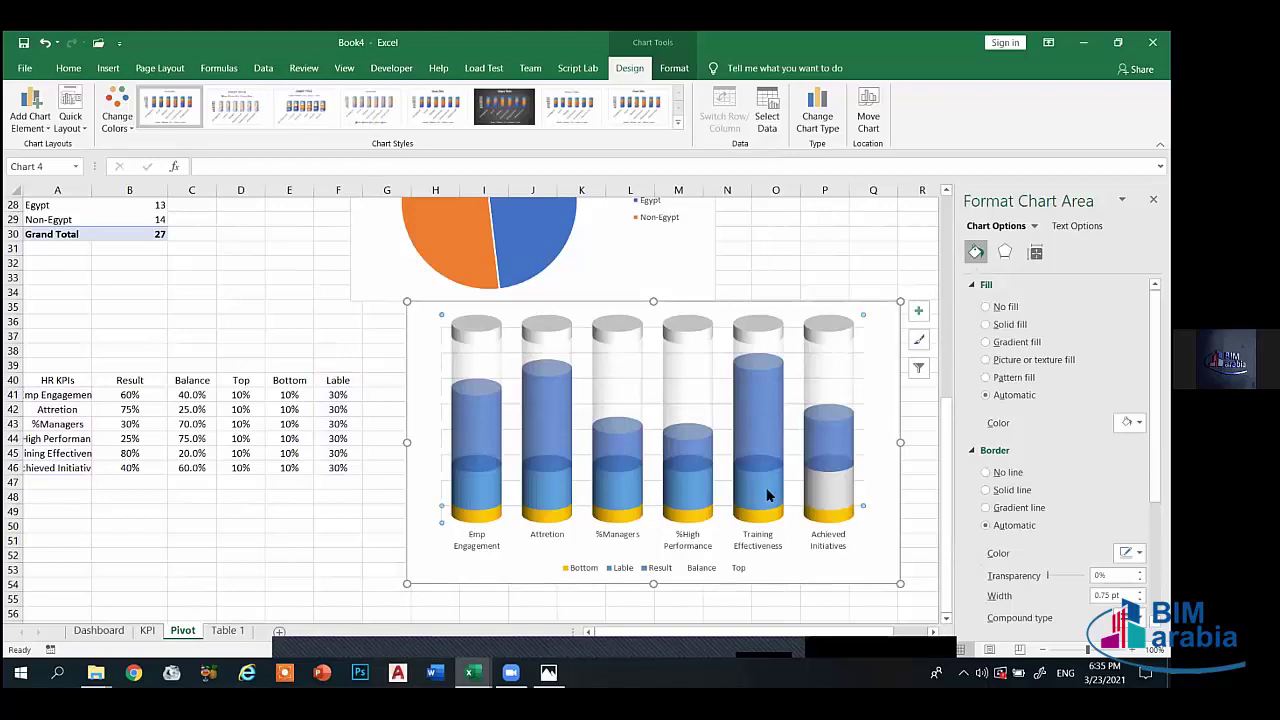
pyautogui.click(759, 492)
pyautogui.click(759, 490)
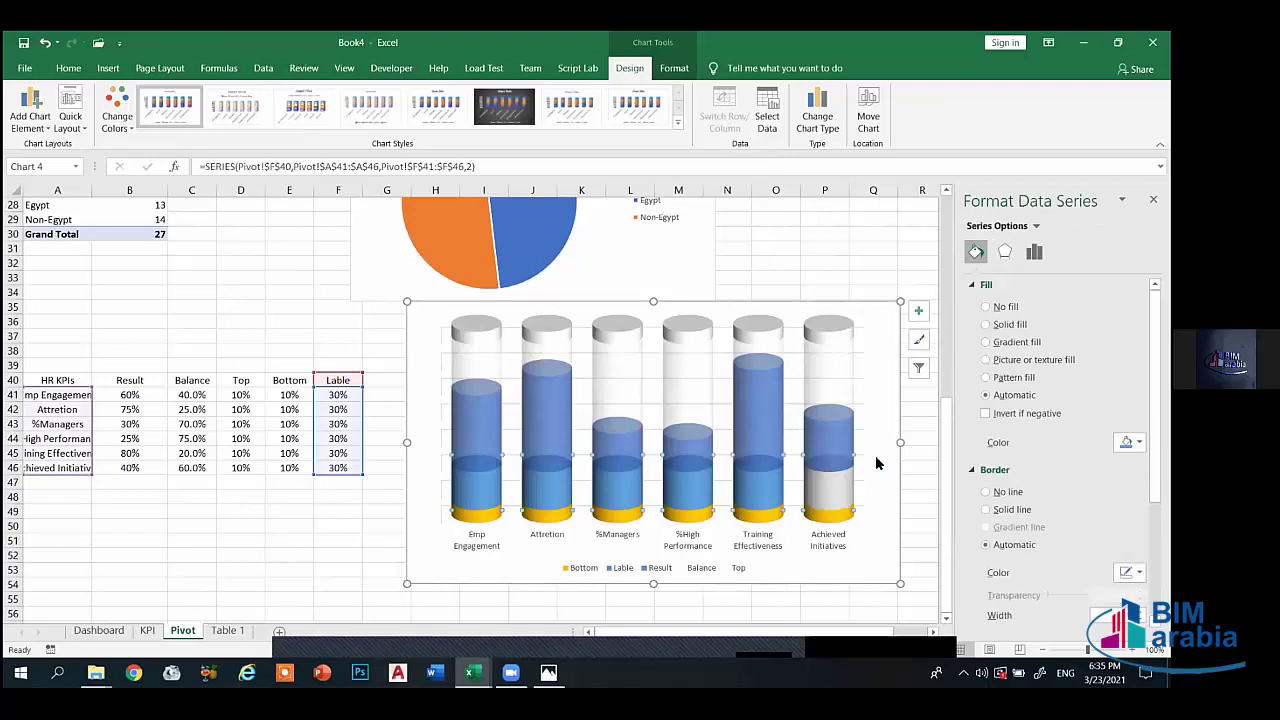
pyautogui.click(986, 324)
pyautogui.click(1132, 442)
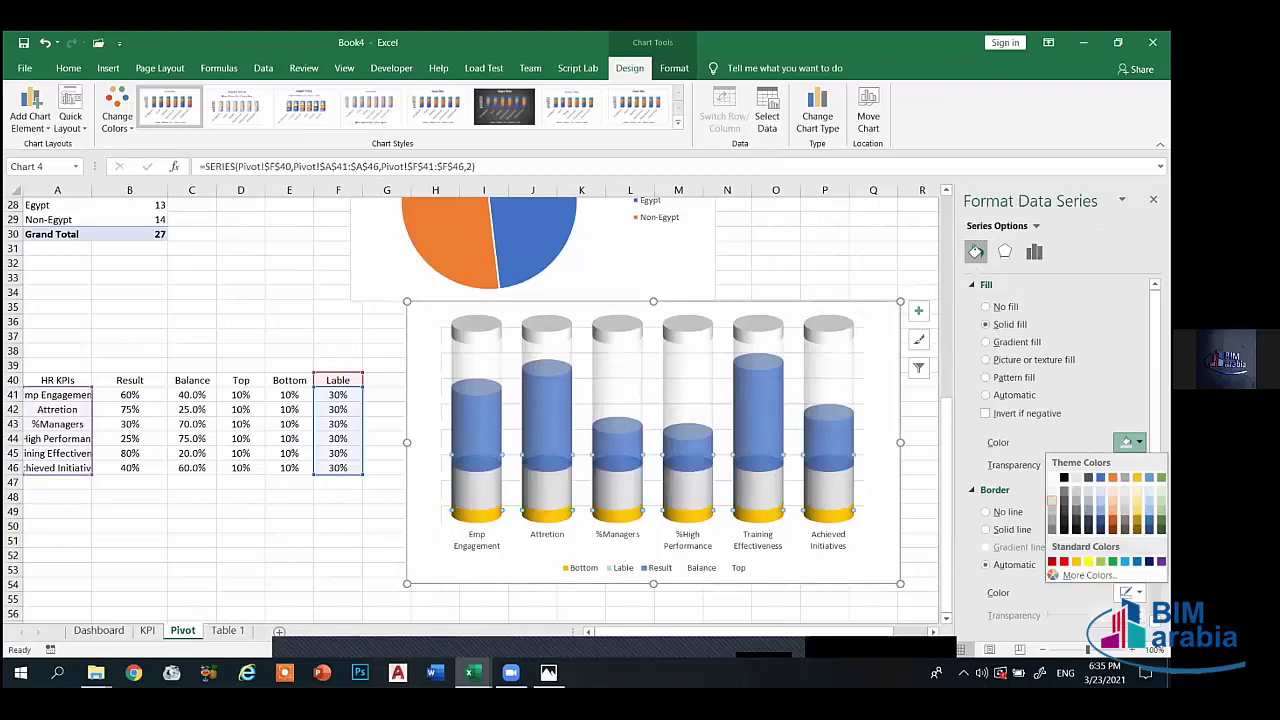
pyautogui.press('Escape')
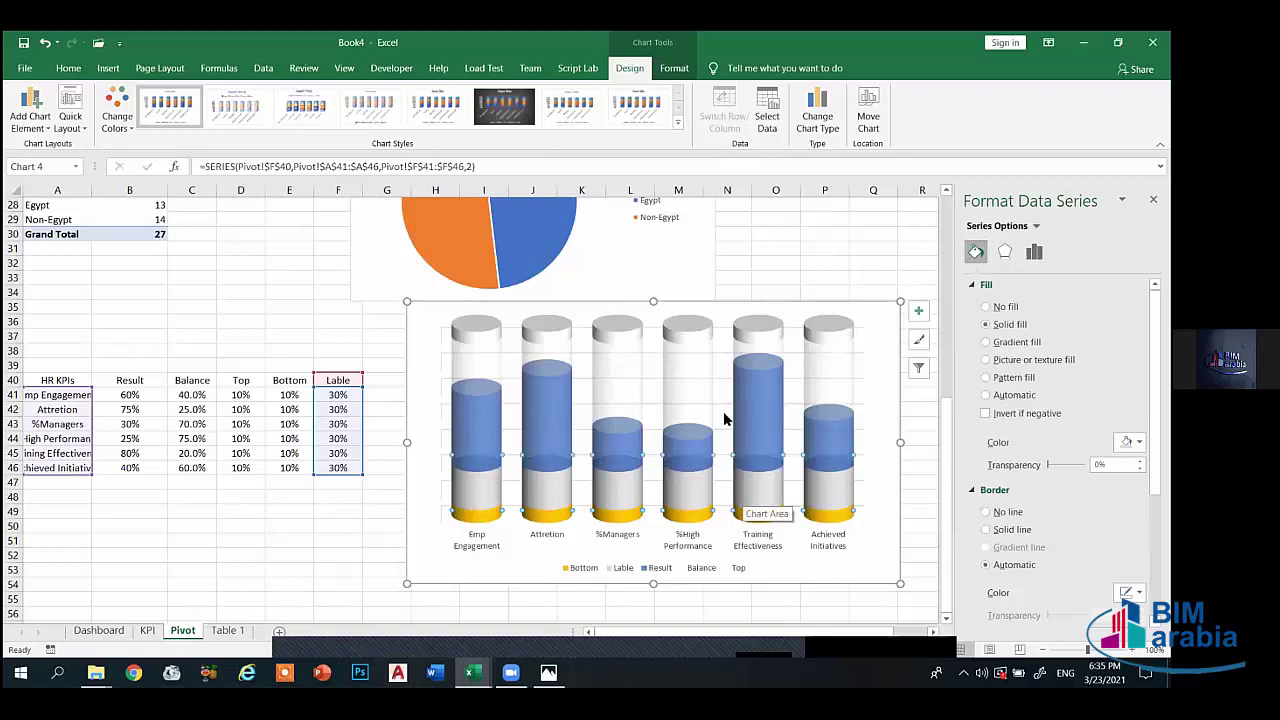
pyautogui.click(837, 530)
pyautogui.click(840, 517)
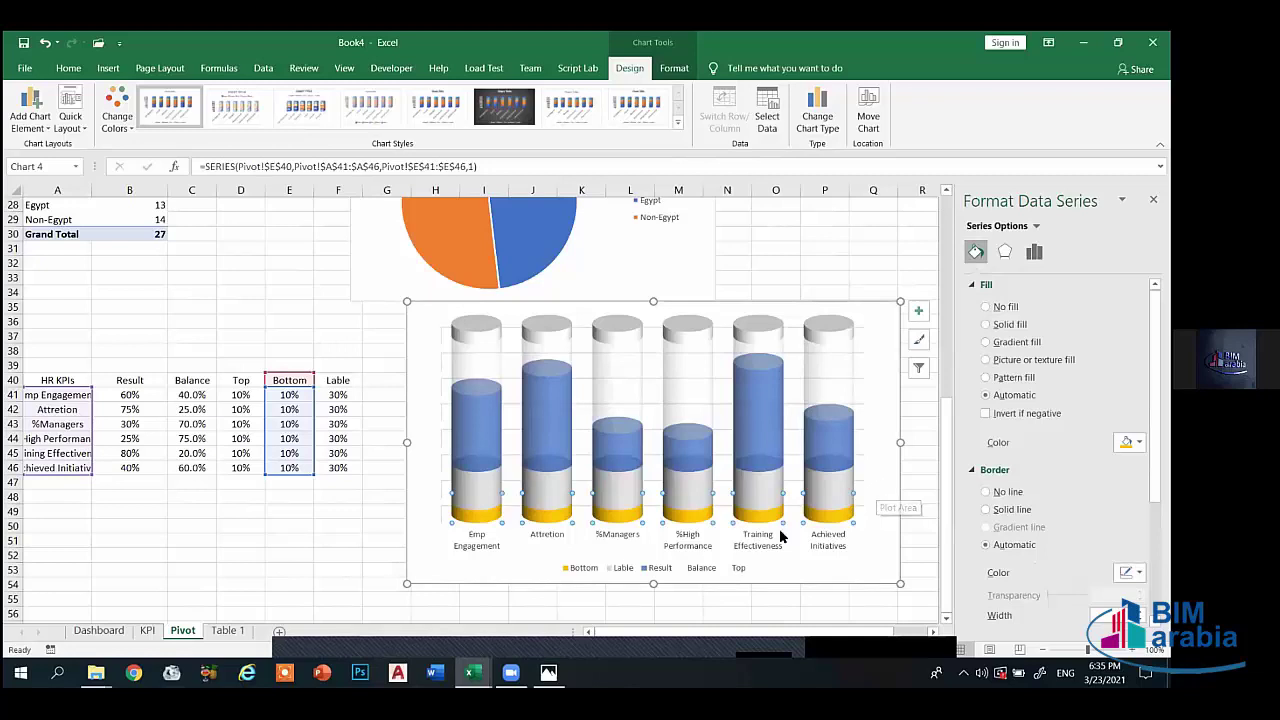
# - Select the whole Bottom series and fill its segments solid white
pyautogui.click(825, 518)
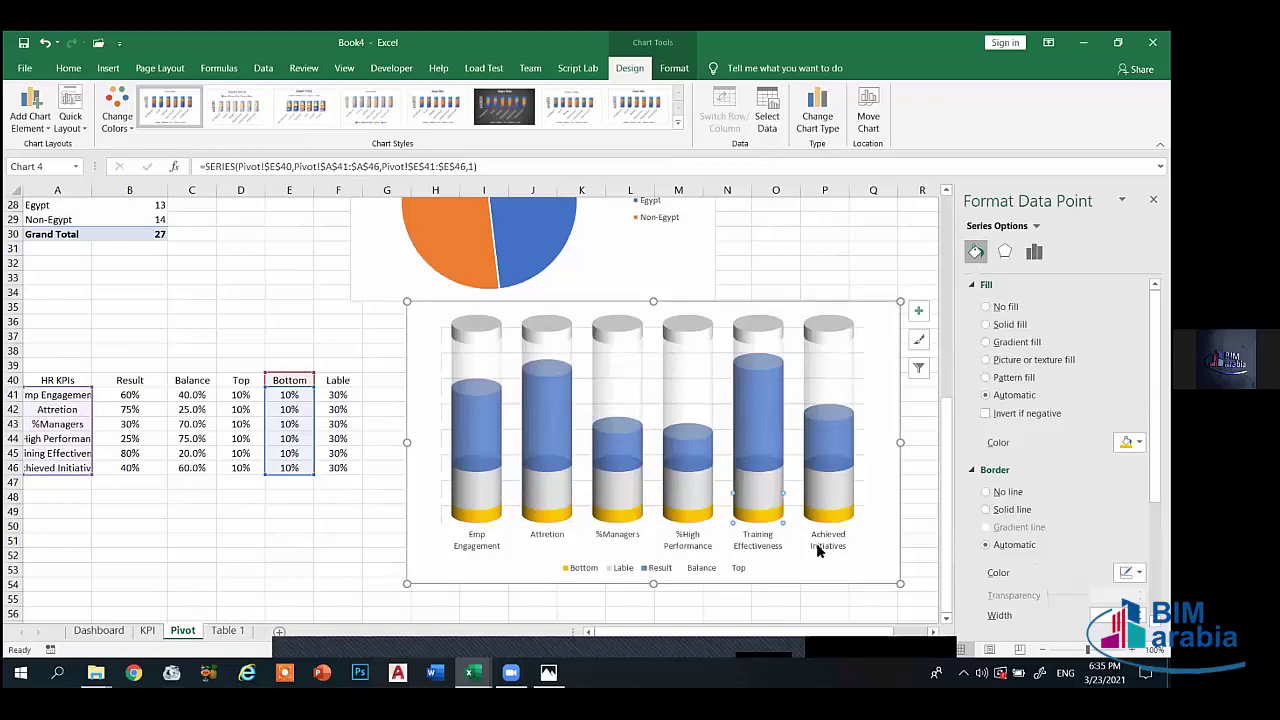
pyautogui.press('Escape')
pyautogui.click(831, 516)
pyautogui.click(831, 516)
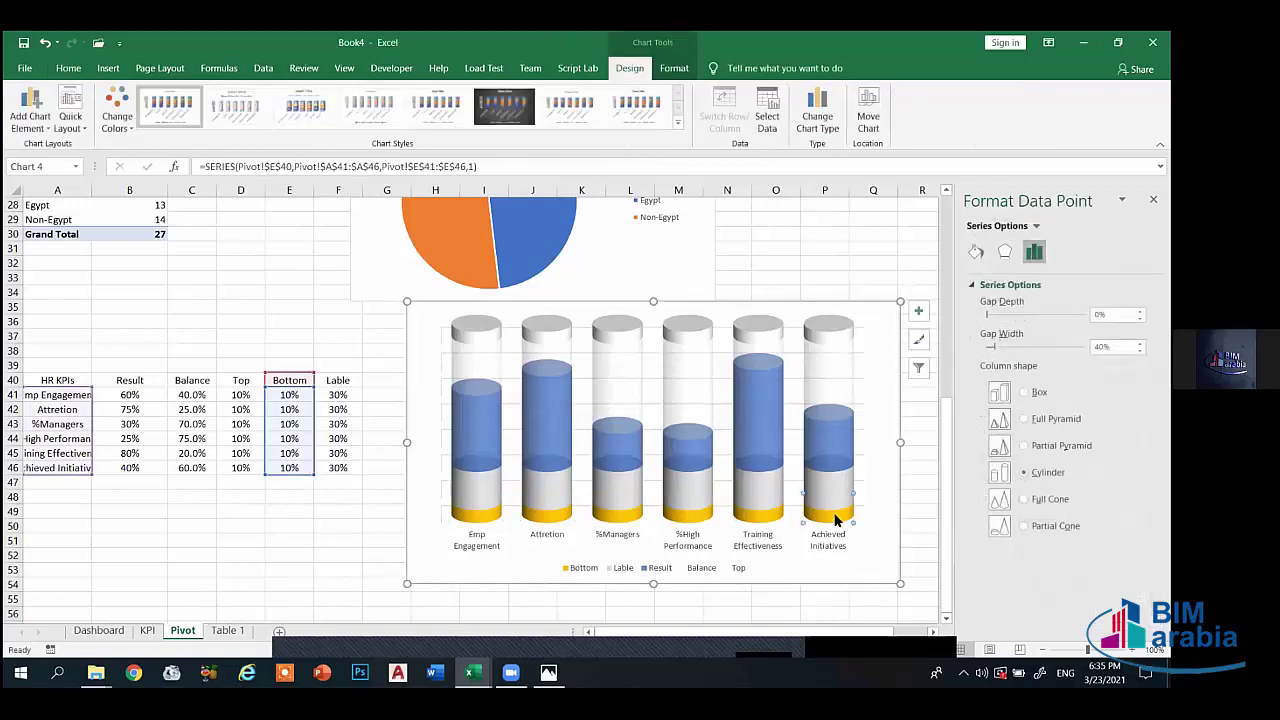
pyautogui.click(851, 558)
pyautogui.click(833, 516)
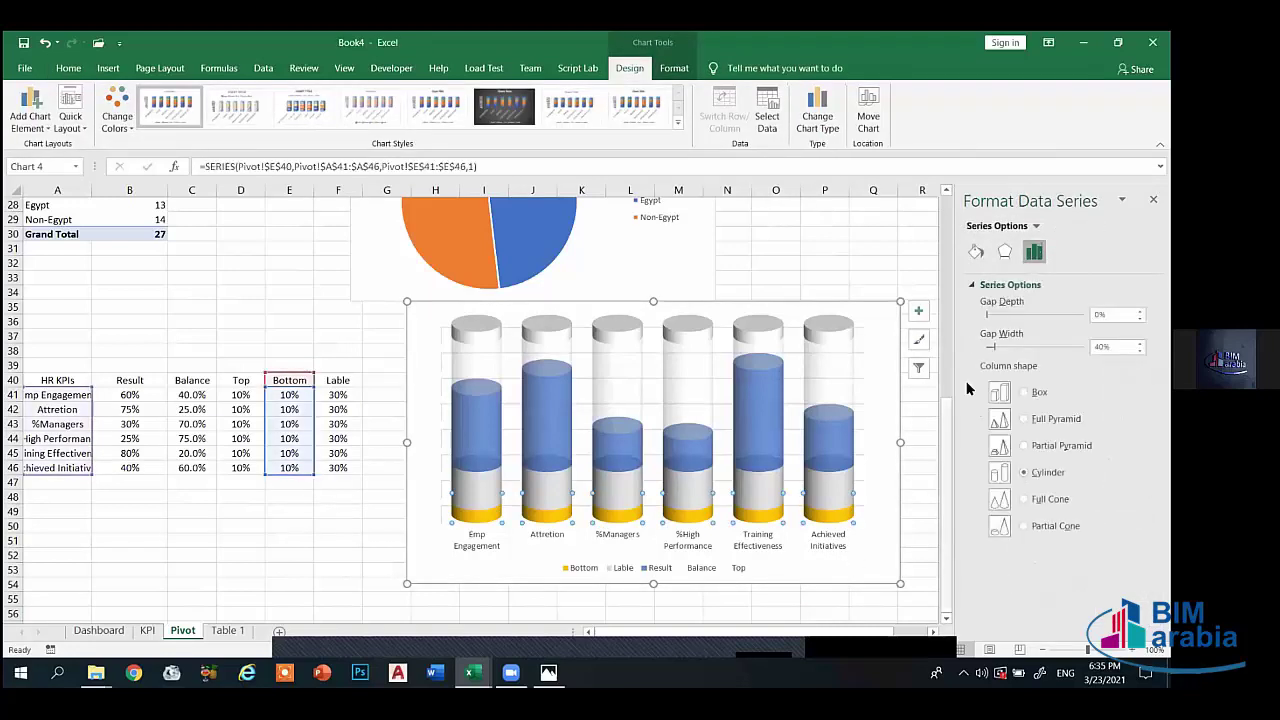
pyautogui.click(977, 254)
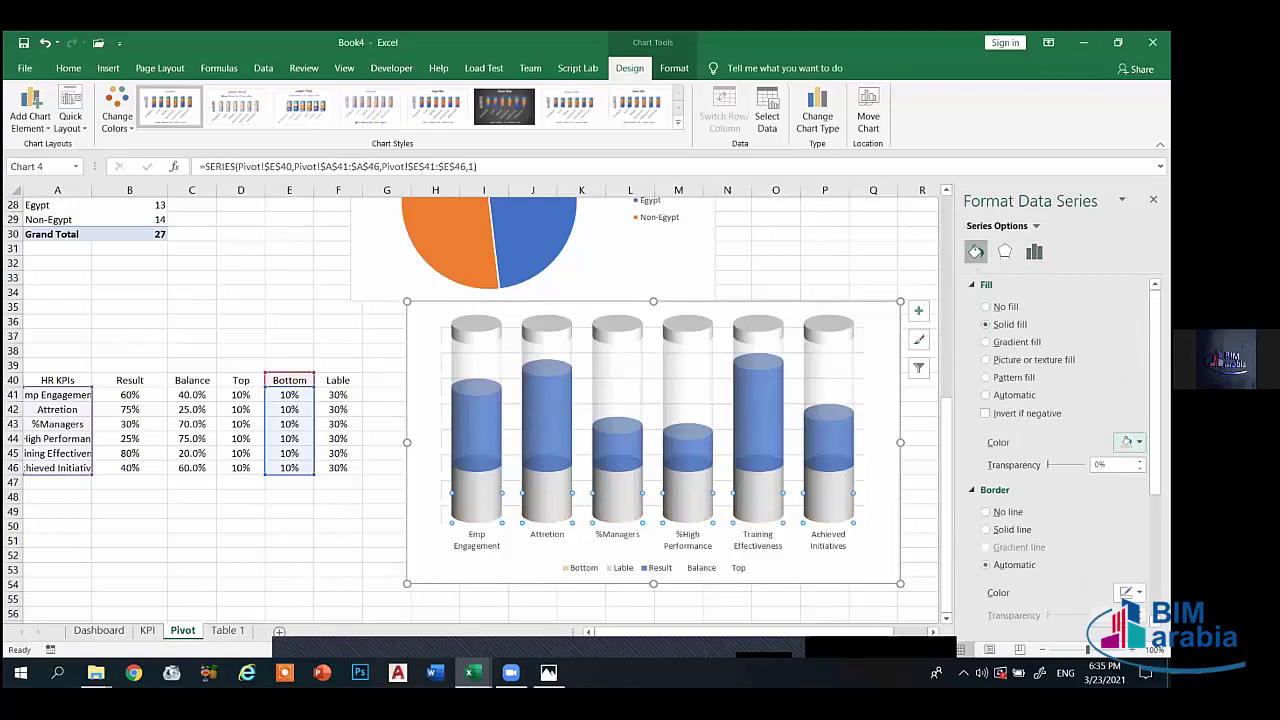
pyautogui.click(1130, 442)
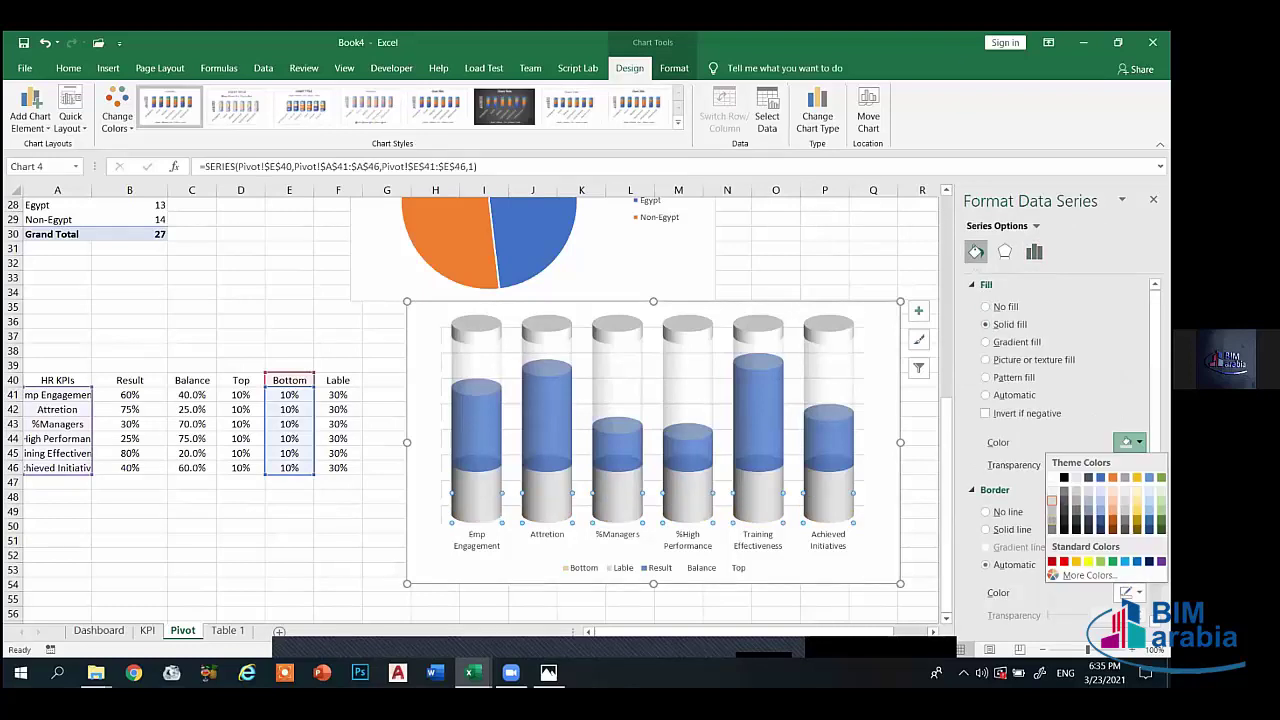
pyautogui.click(1051, 501)
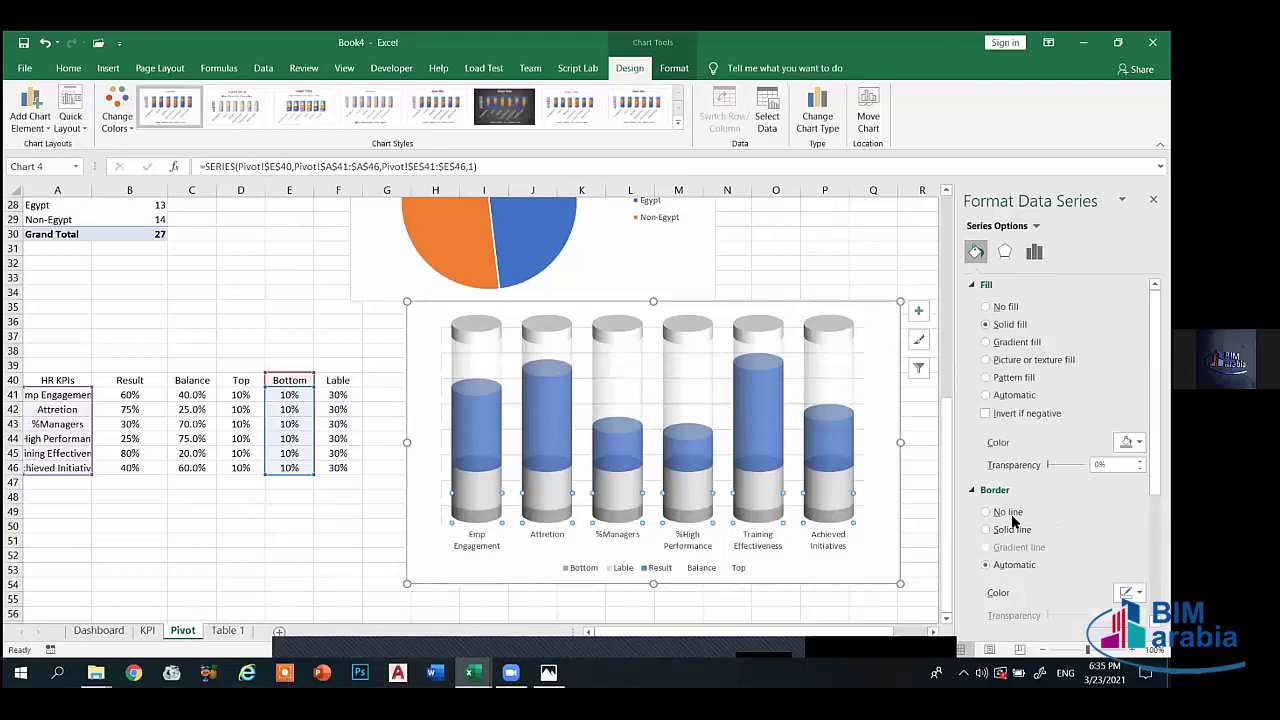
pyautogui.click(933, 477)
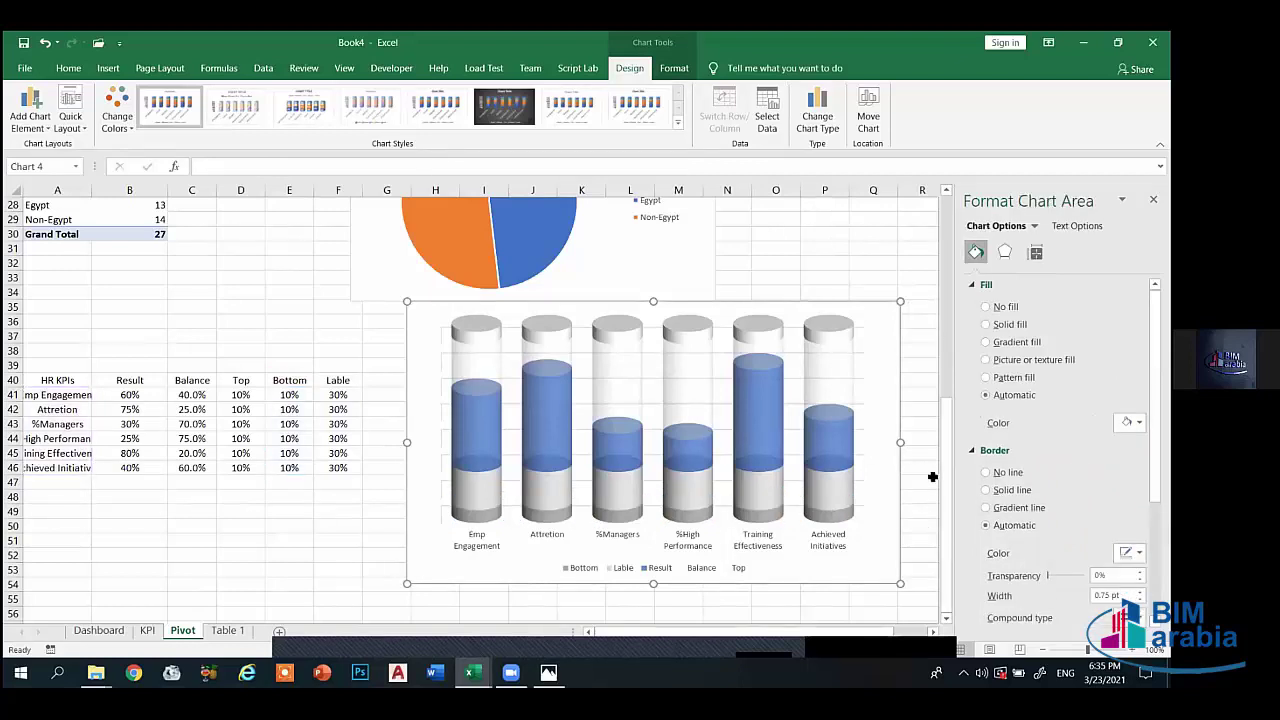
# - Select the cylinder chart area and set it to No Fill and No Outline
pyautogui.click(840, 367)
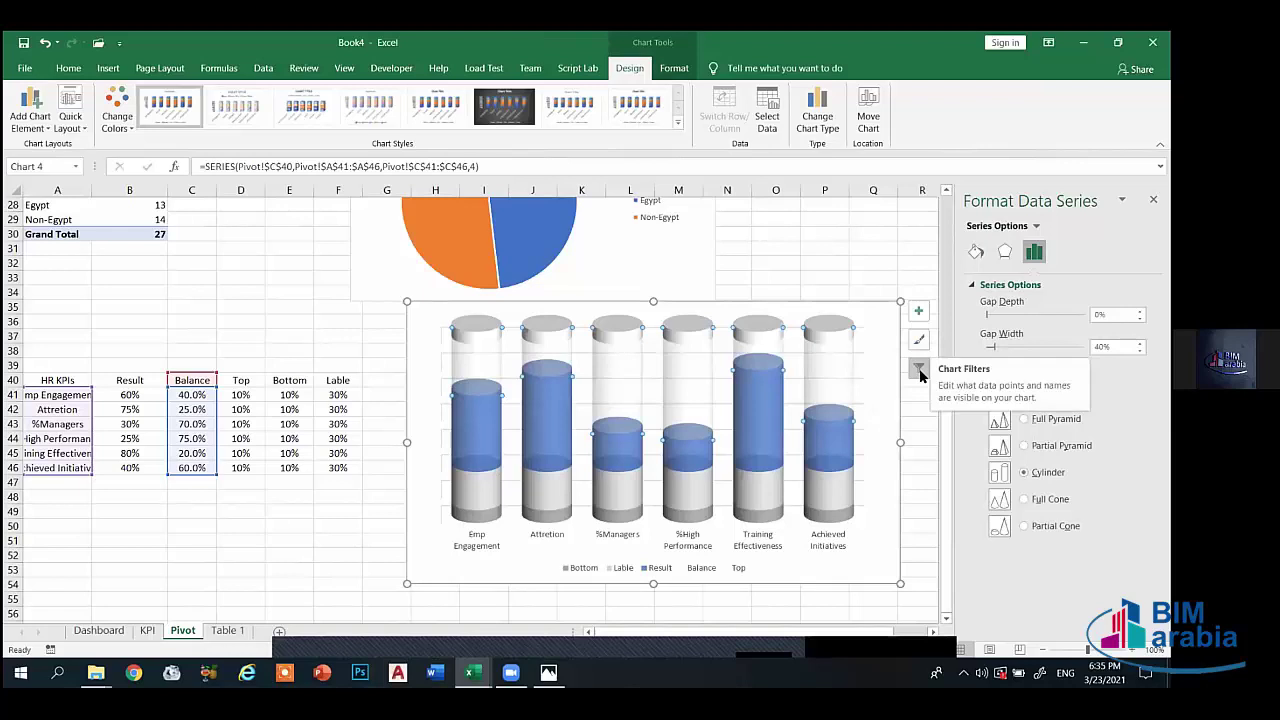
pyautogui.click(418, 320)
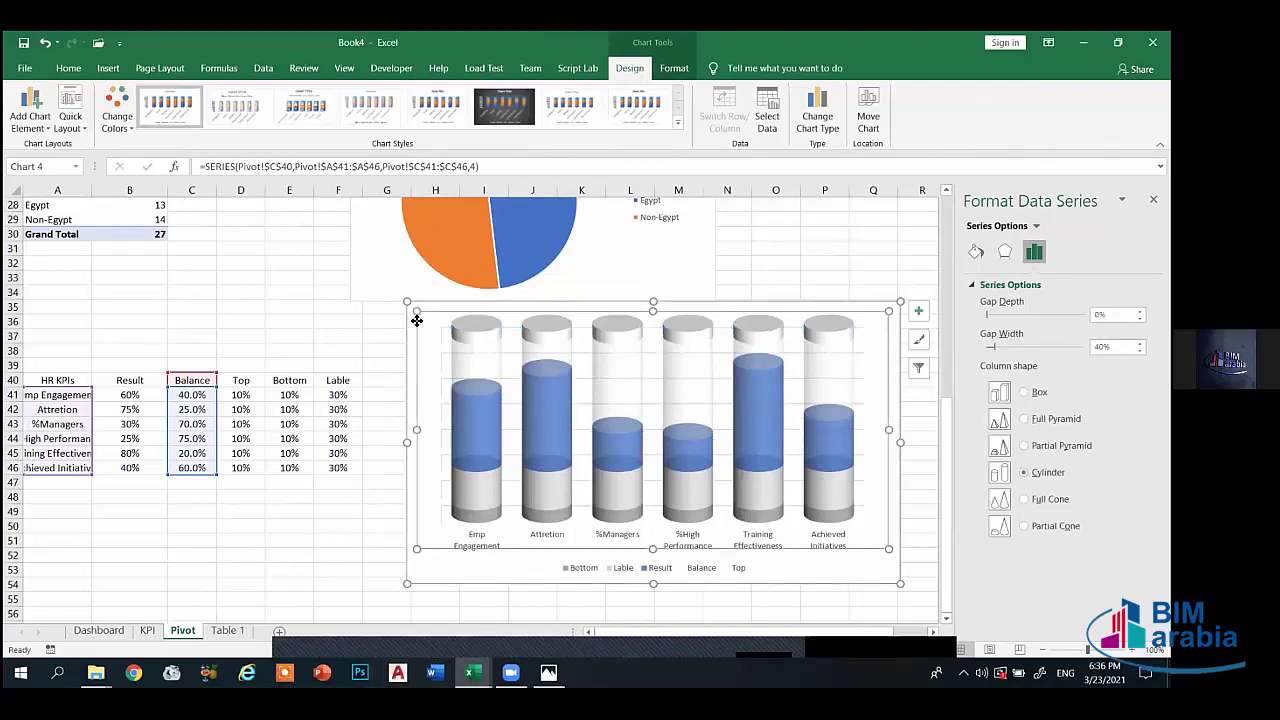
pyautogui.click(475, 237)
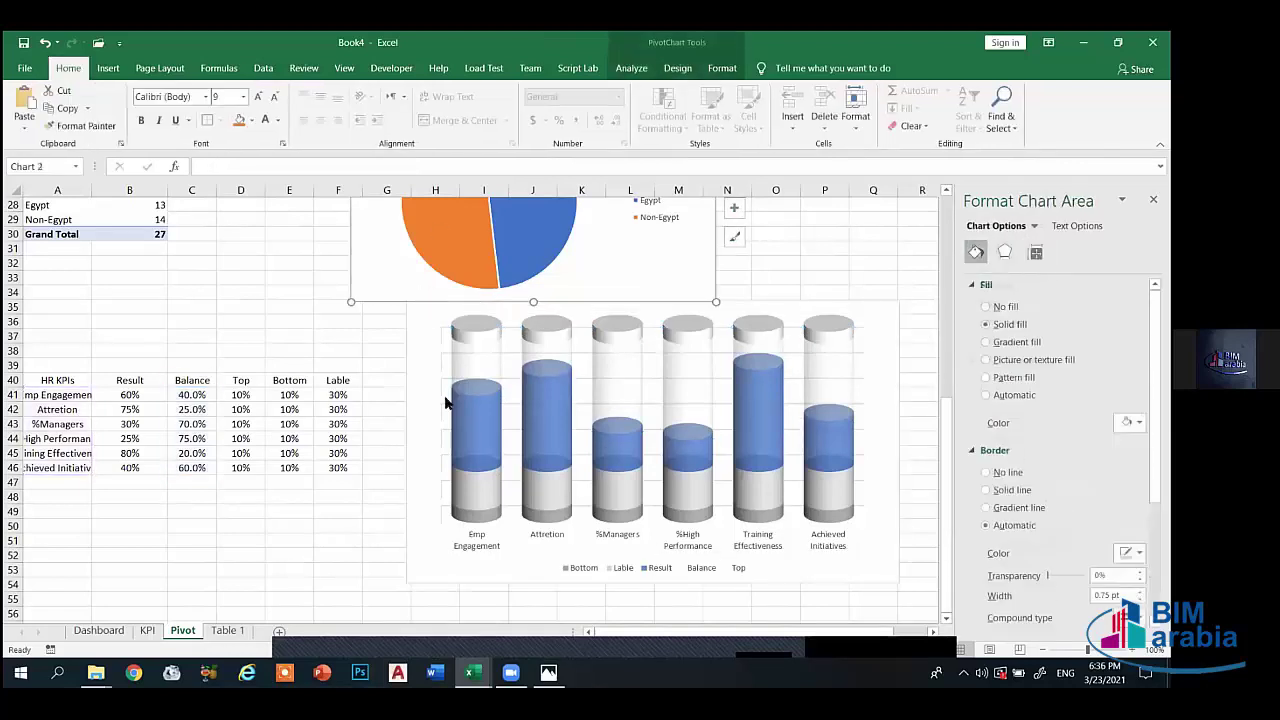
pyautogui.click(428, 357)
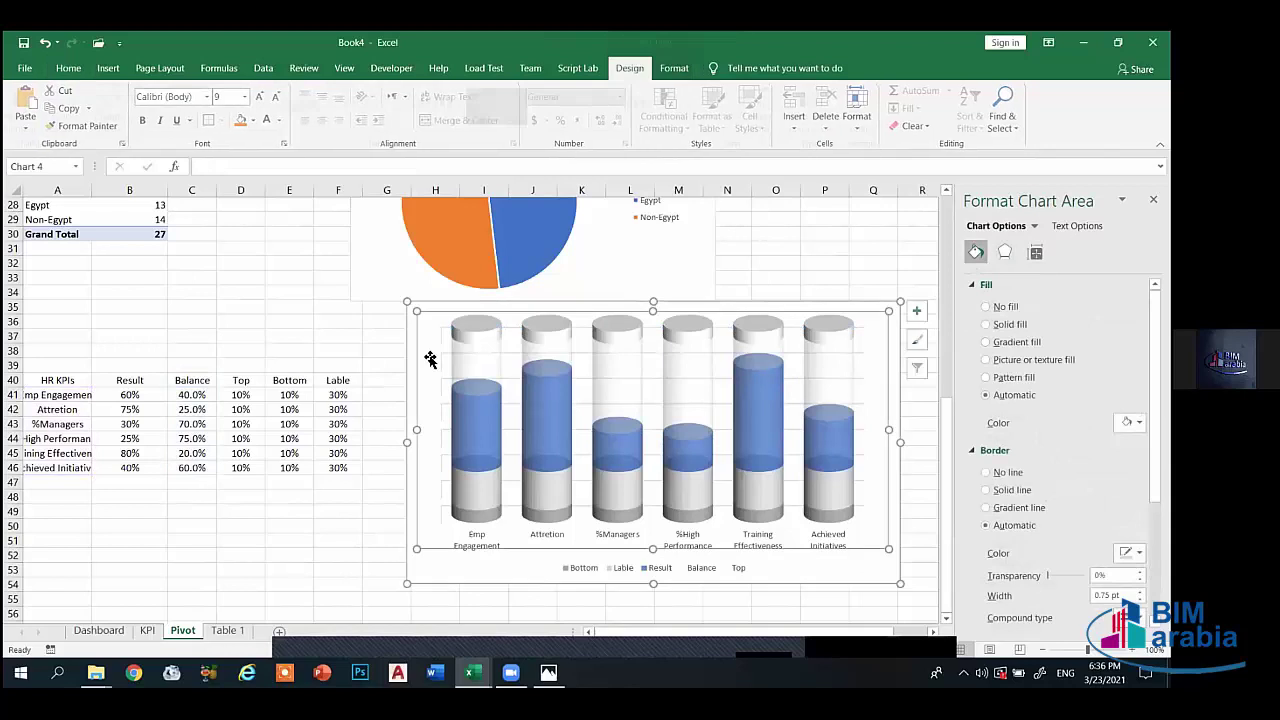
pyautogui.click(858, 579)
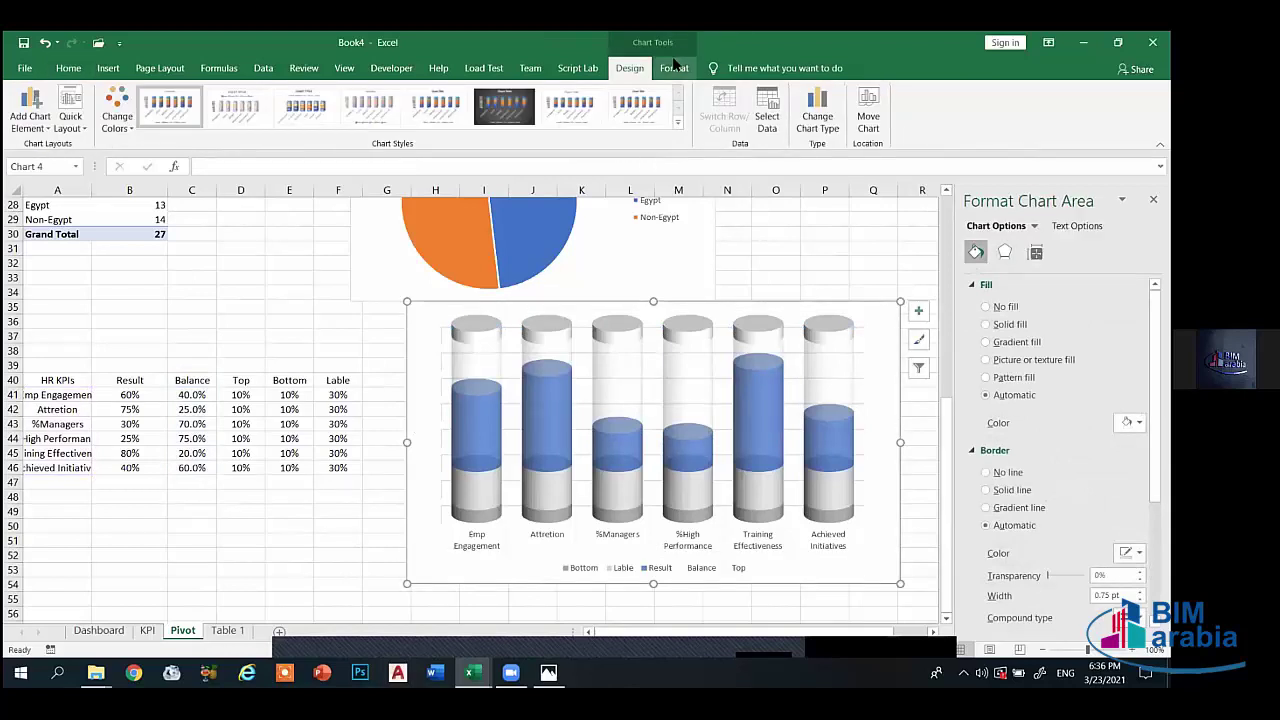
pyautogui.click(674, 68)
pyautogui.click(586, 90)
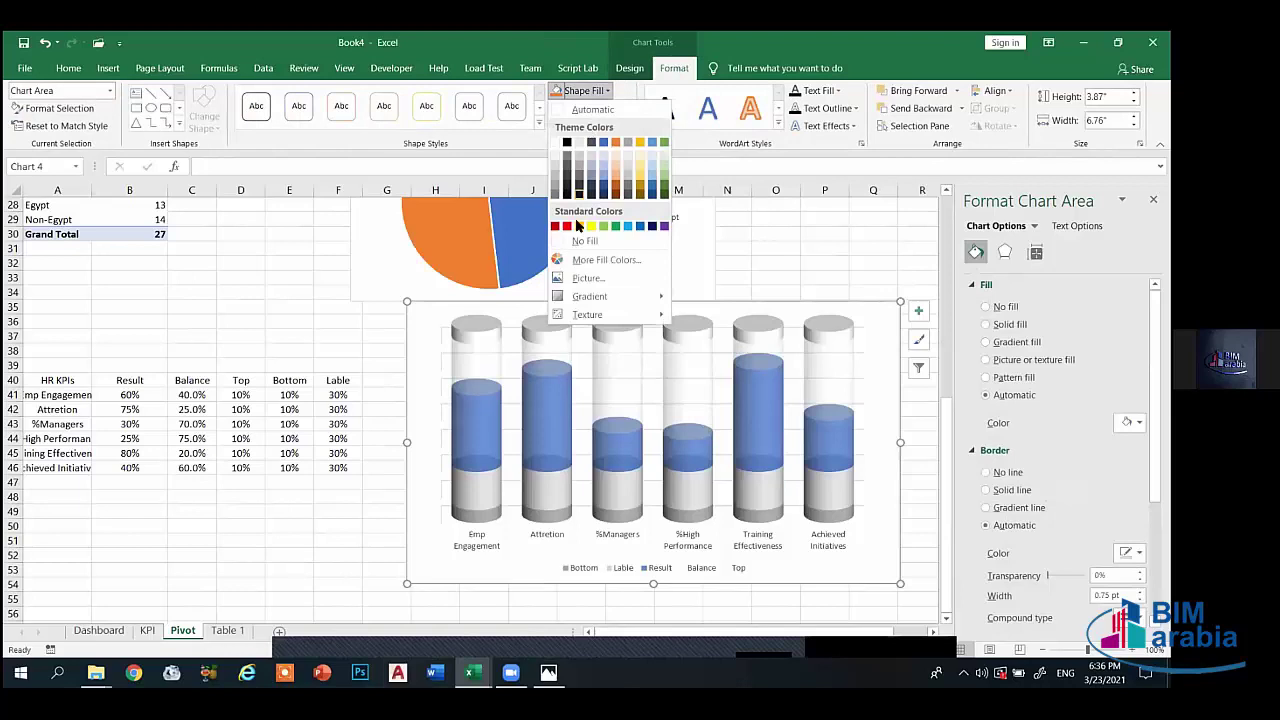
pyautogui.press('Escape')
pyautogui.click(616, 113)
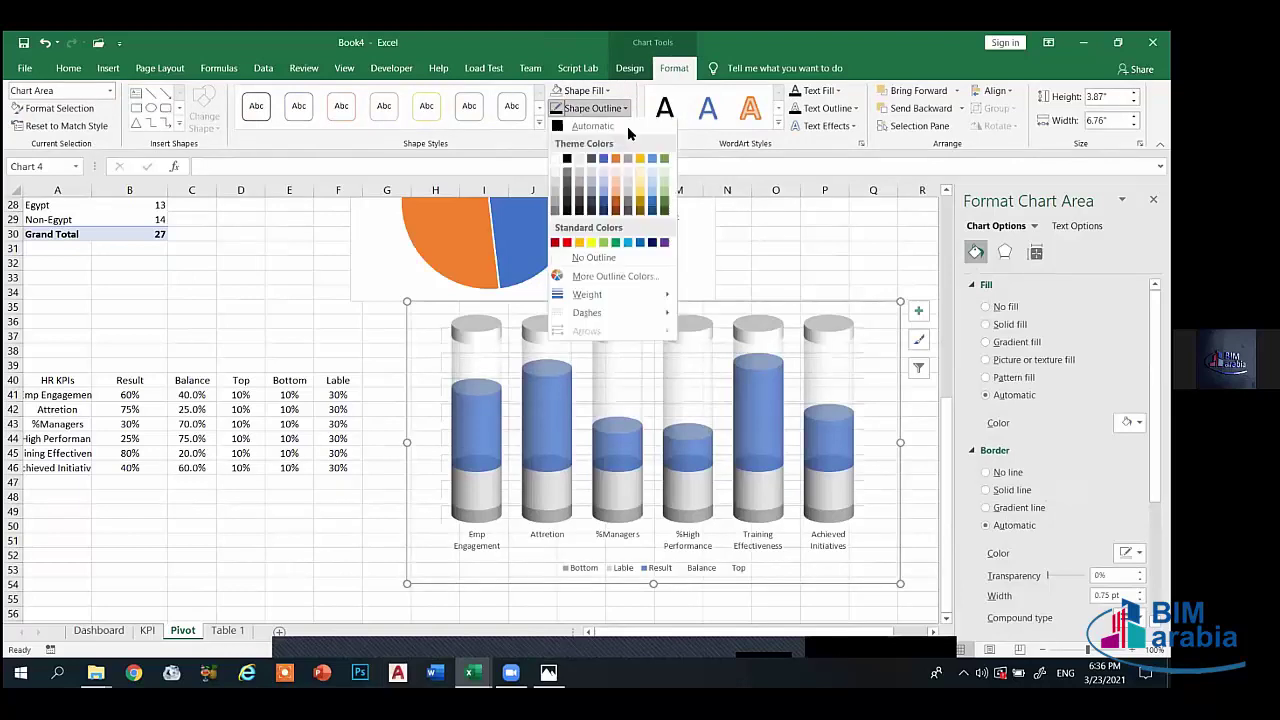
pyautogui.click(588, 262)
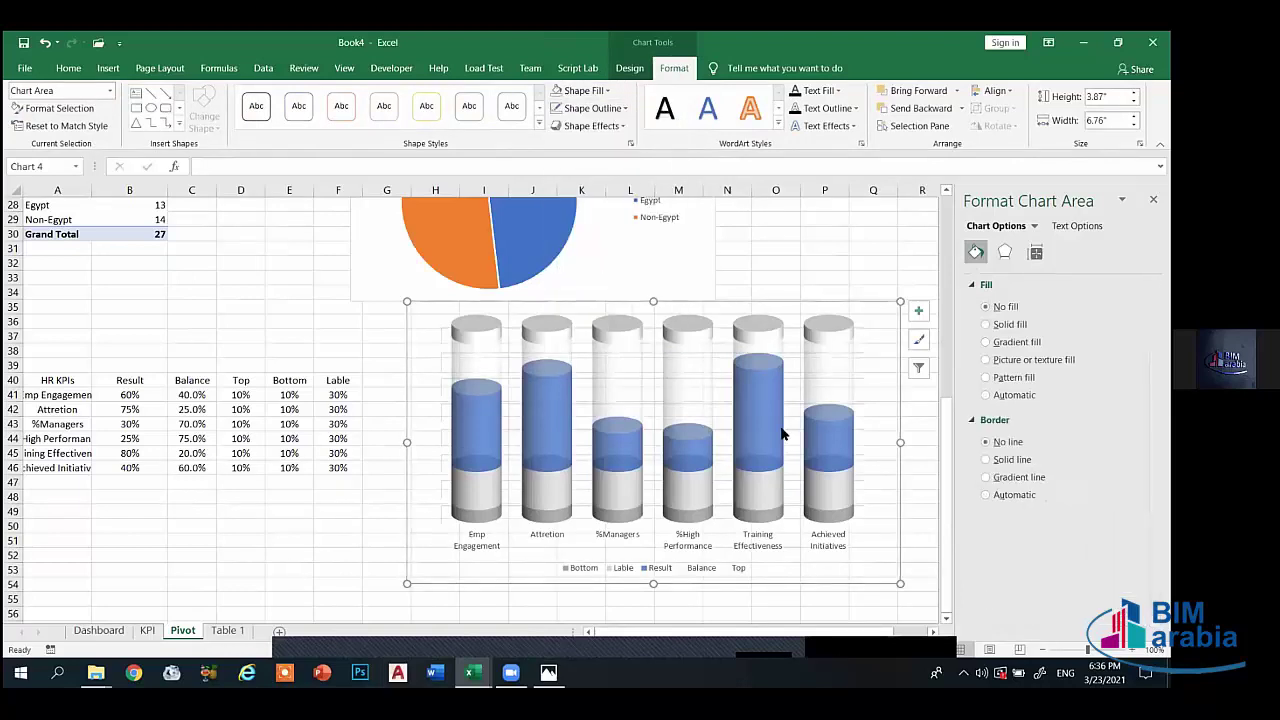
# - Reselect the whole chart area and drag the chart slightly up and left
pyautogui.click(857, 358)
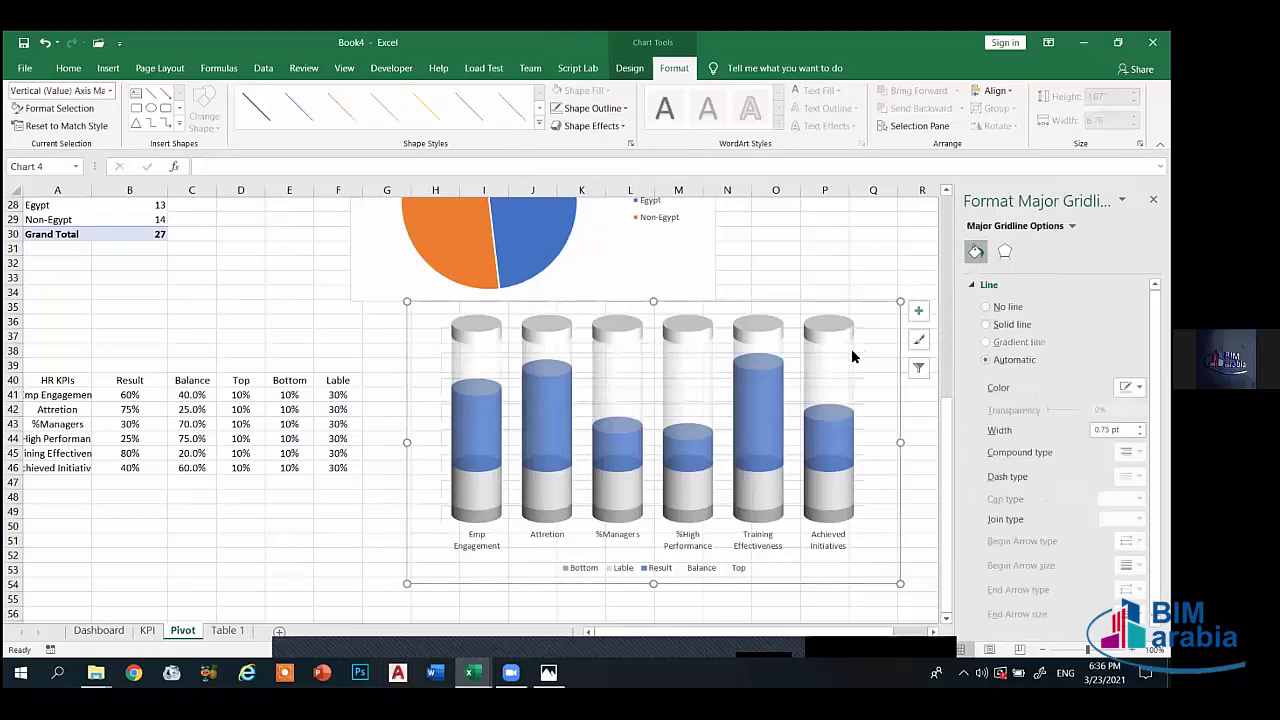
pyautogui.click(852, 350)
pyautogui.click(860, 350)
pyautogui.click(860, 348)
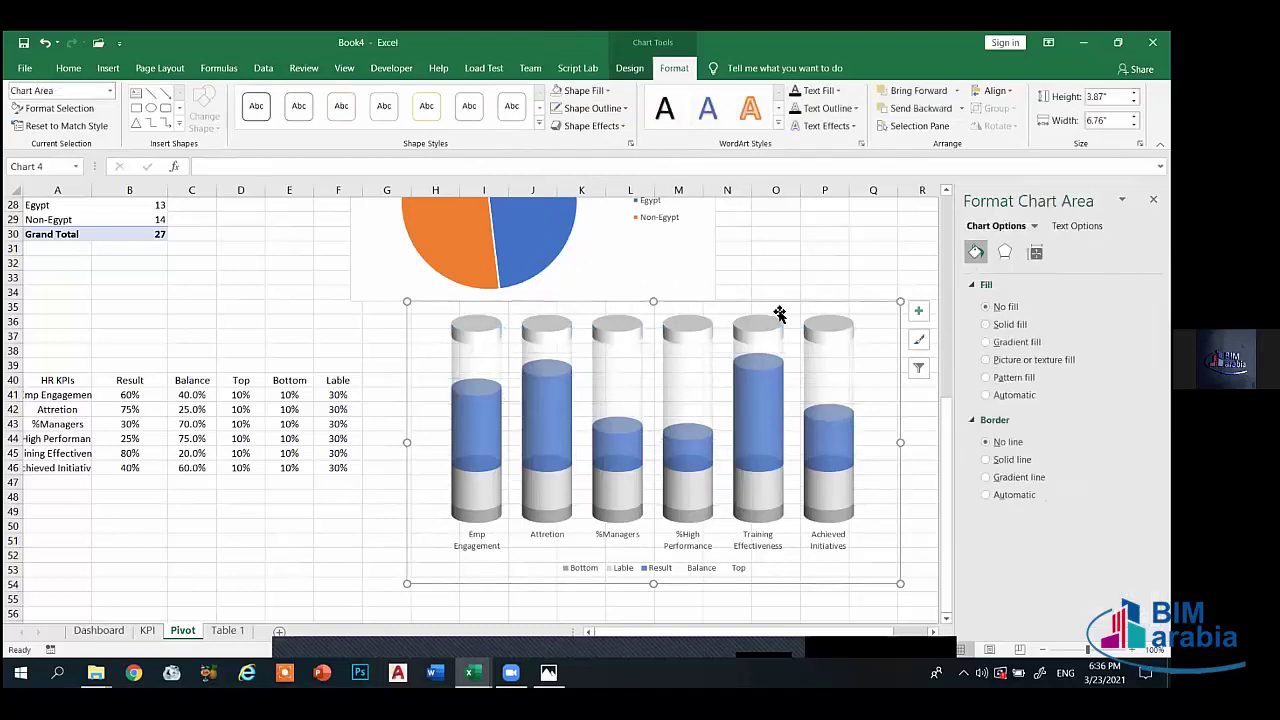
pyautogui.moveTo(779, 315)
pyautogui.mouseDown()
pyautogui.moveTo(754, 288)
pyautogui.moveTo(780, 300)
pyautogui.moveTo(764, 355)
pyautogui.mouseUp()
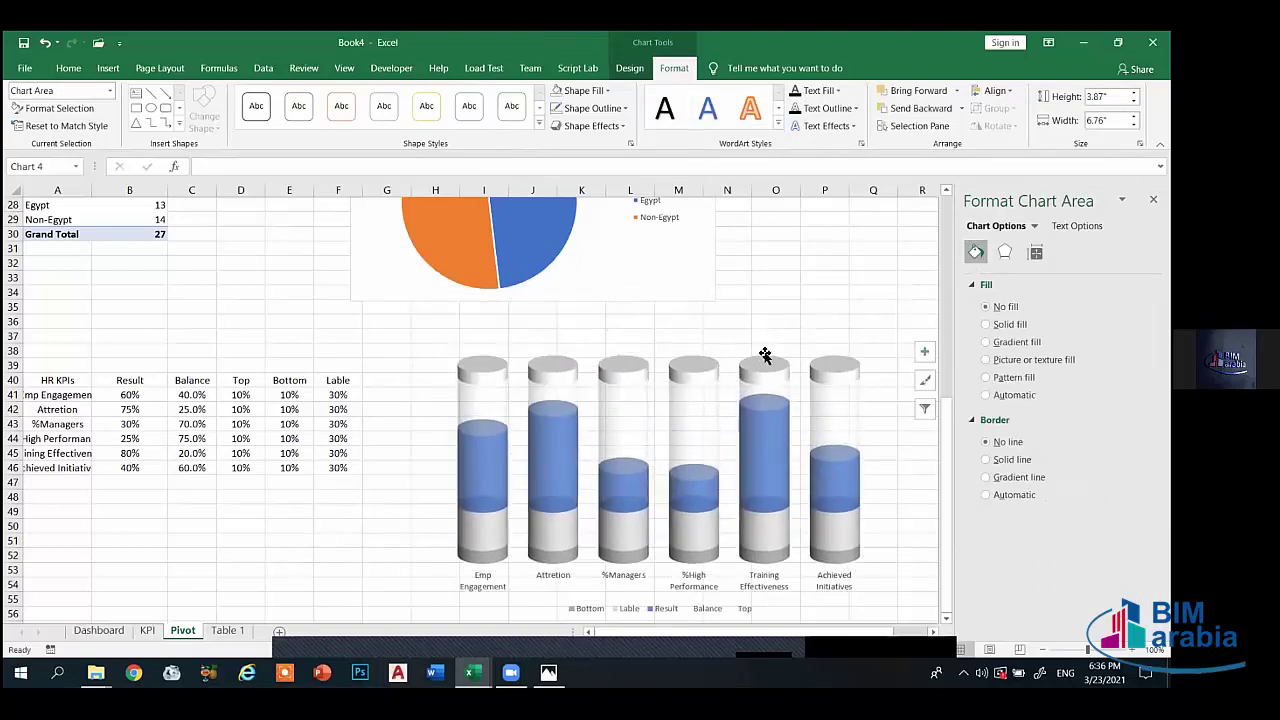
pyautogui.scroll(-2, 764, 355)
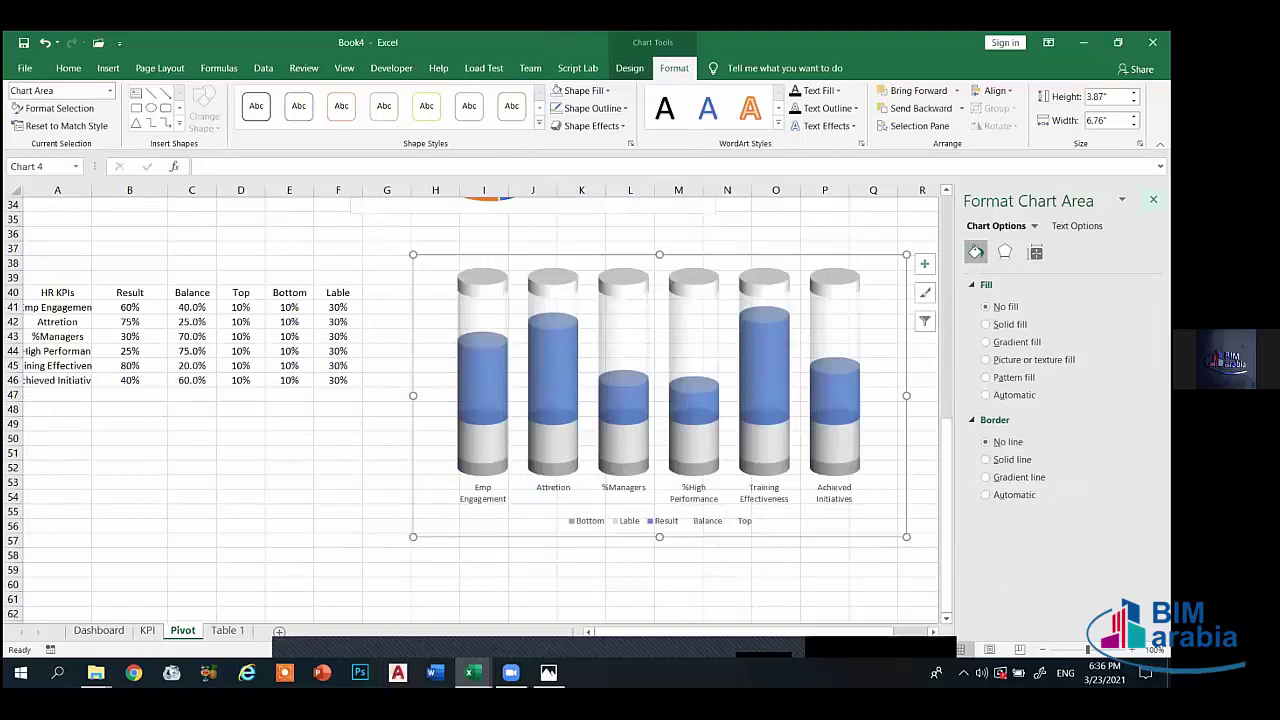
# - Close the formatting pane and colour all Result series bars red
pyautogui.click(1153, 199)
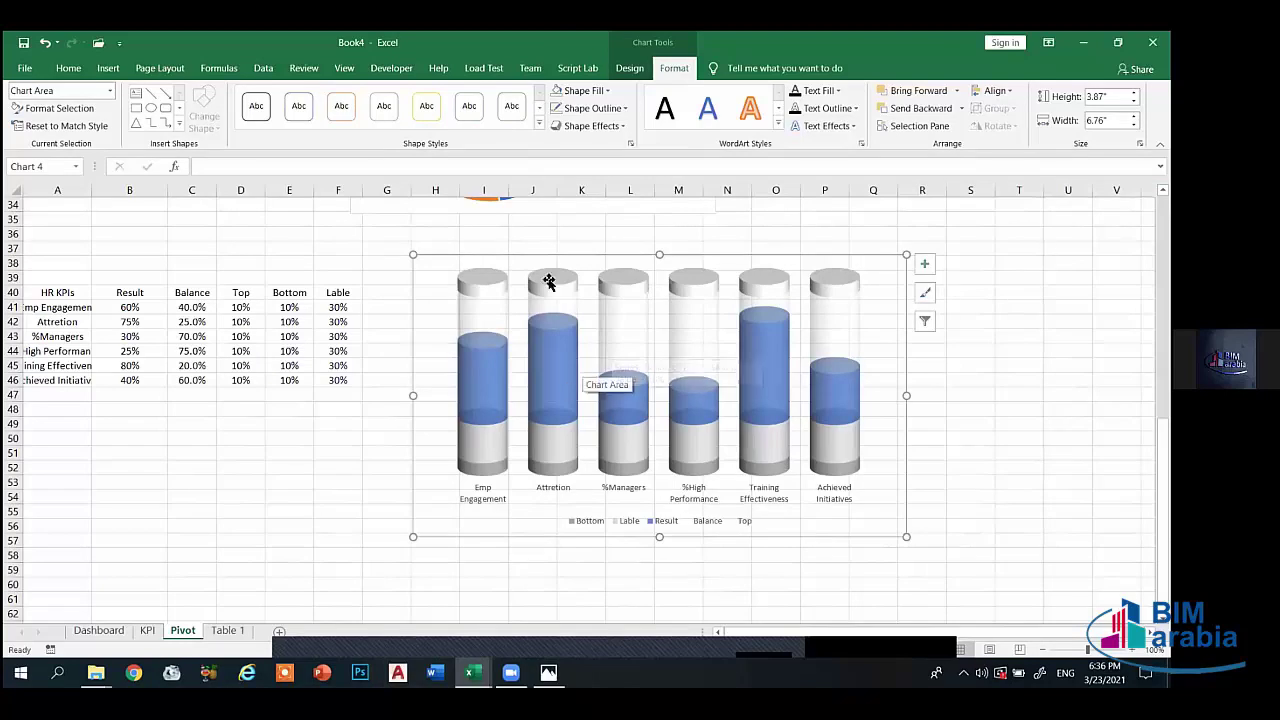
pyautogui.click(475, 376)
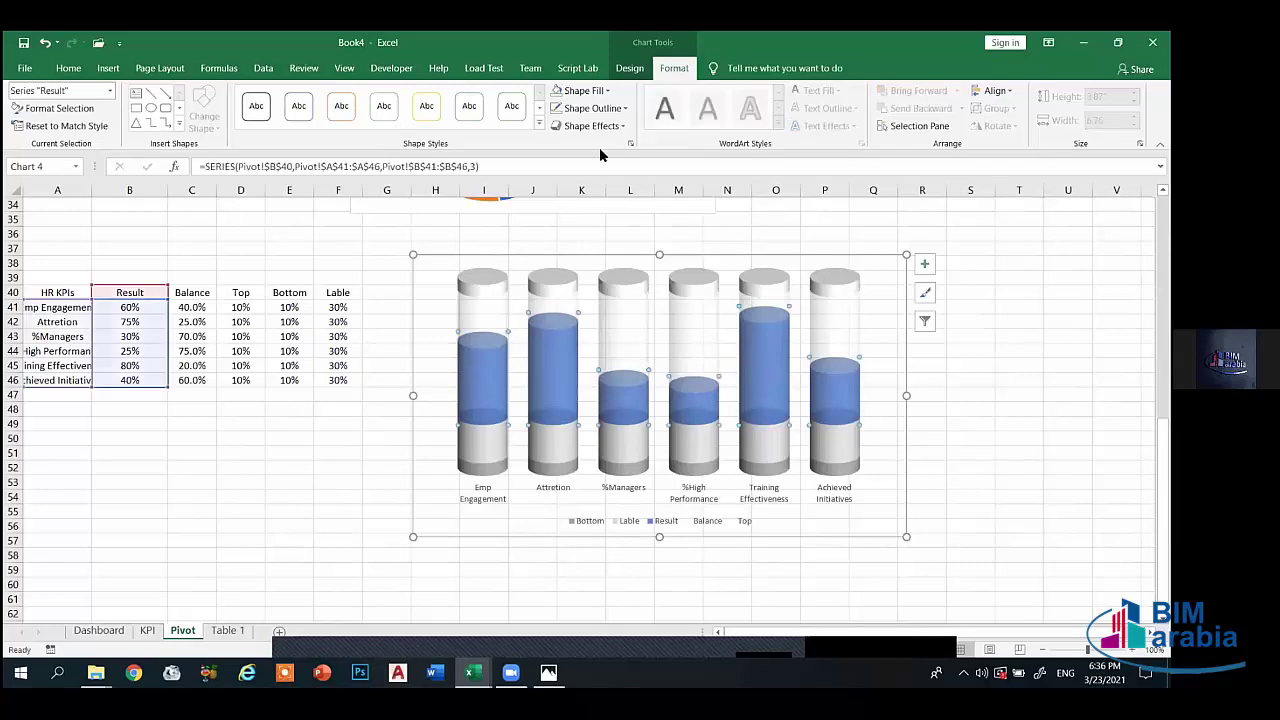
pyautogui.click(585, 90)
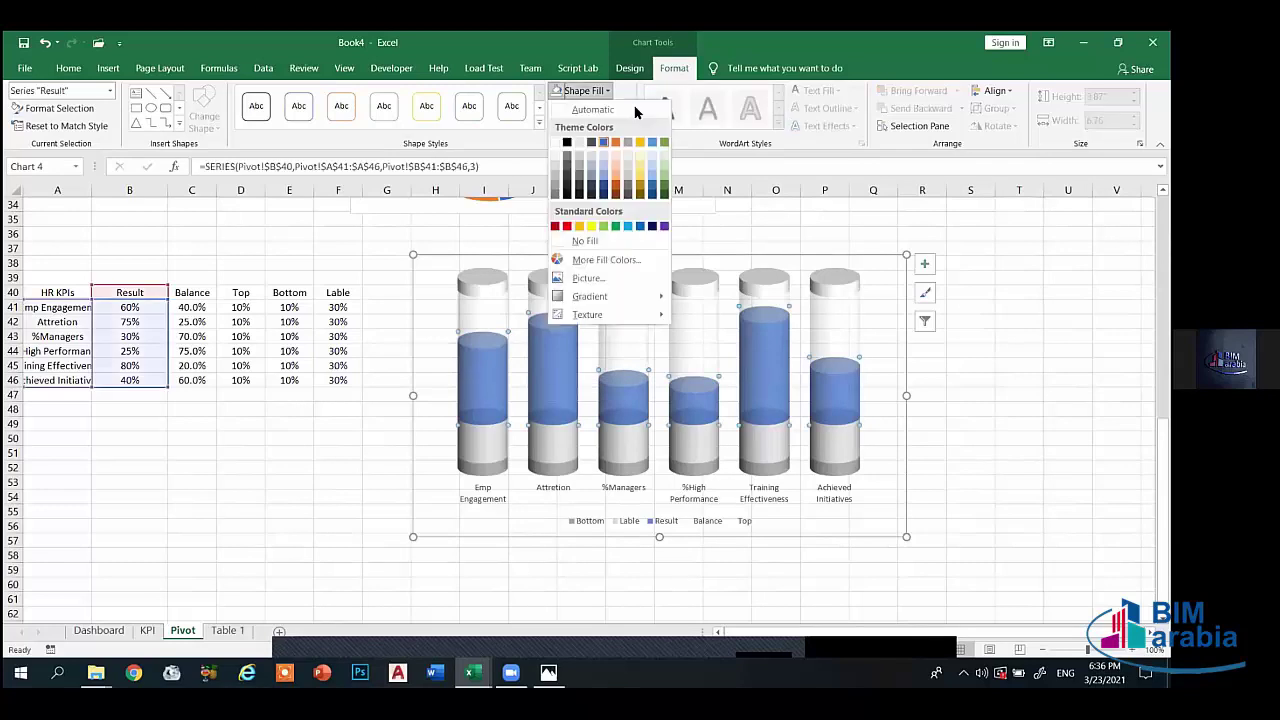
pyautogui.click(567, 226)
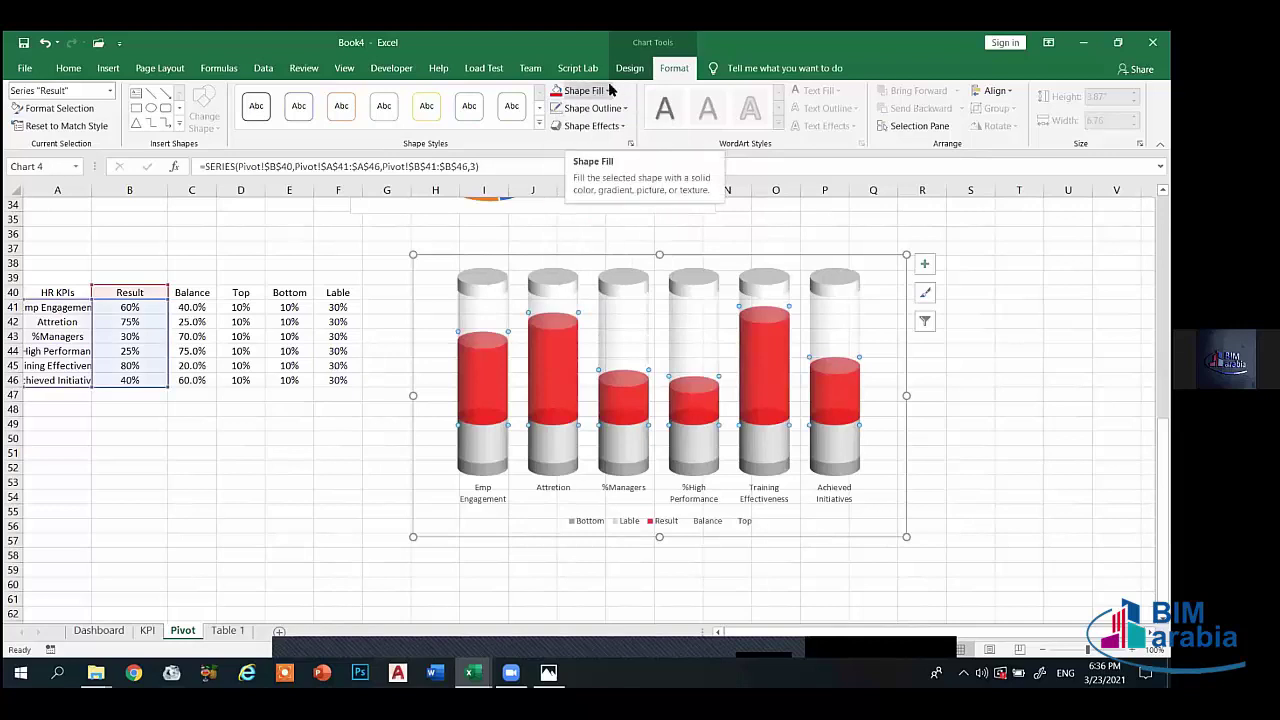
pyautogui.click(564, 405)
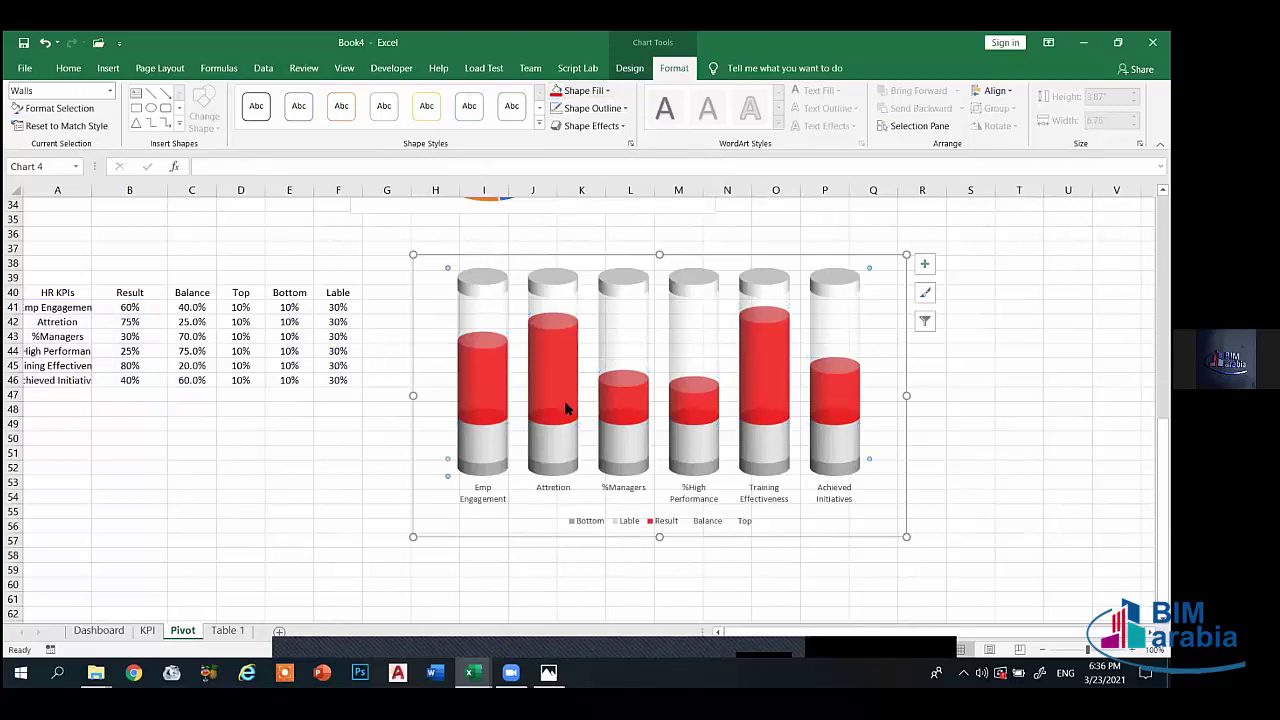
pyautogui.click(531, 376)
# - Colour the Attretion bar yellow, %Managers green and %High Performance blue
pyautogui.click(605, 415)
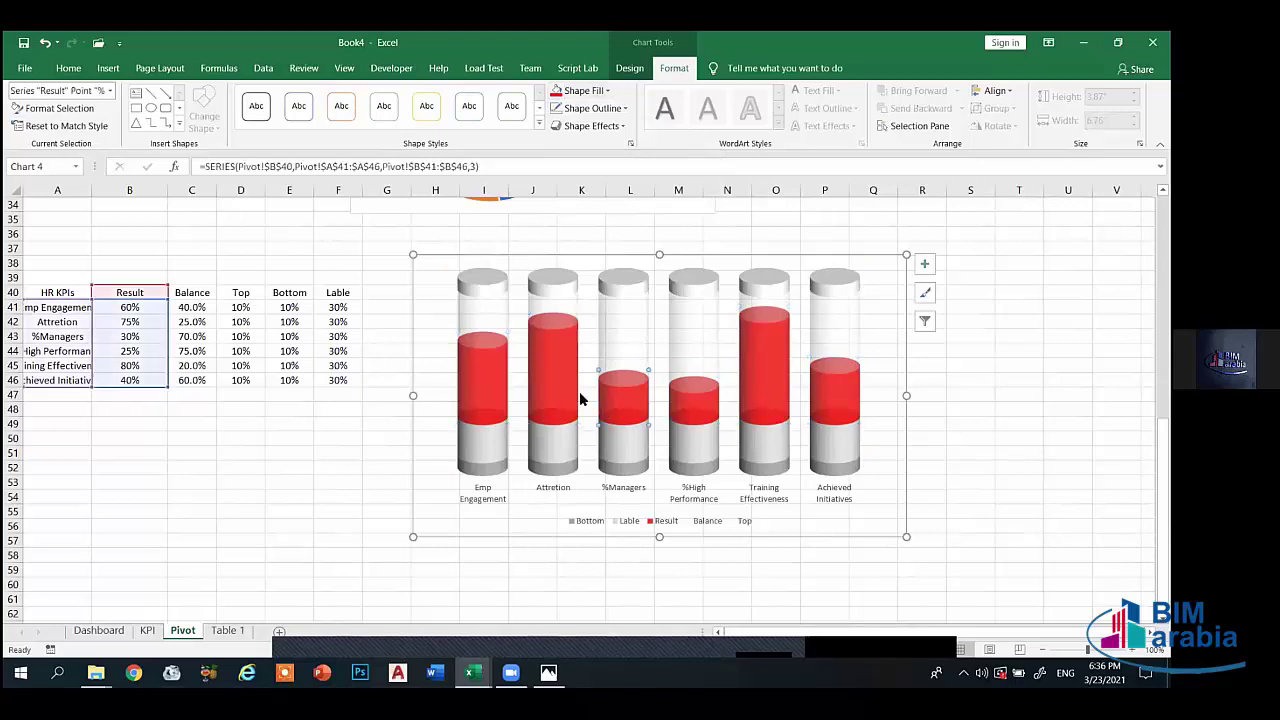
pyautogui.click(606, 90)
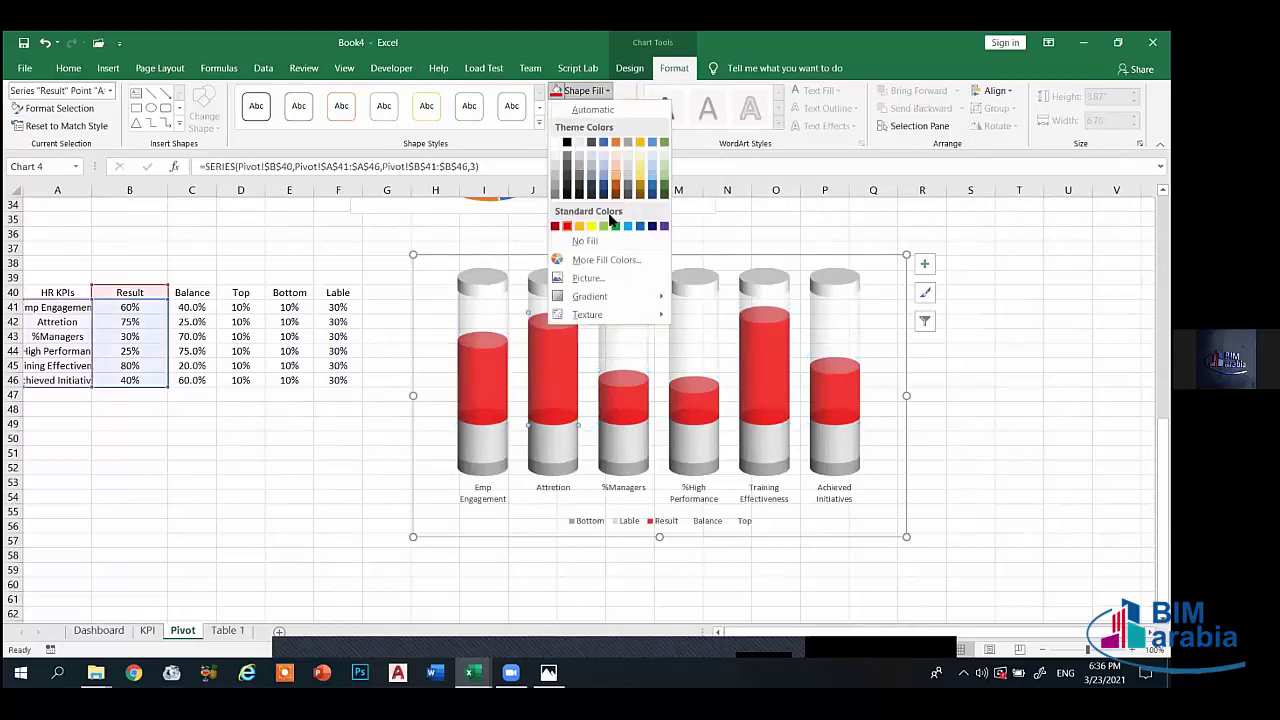
pyautogui.click(616, 397)
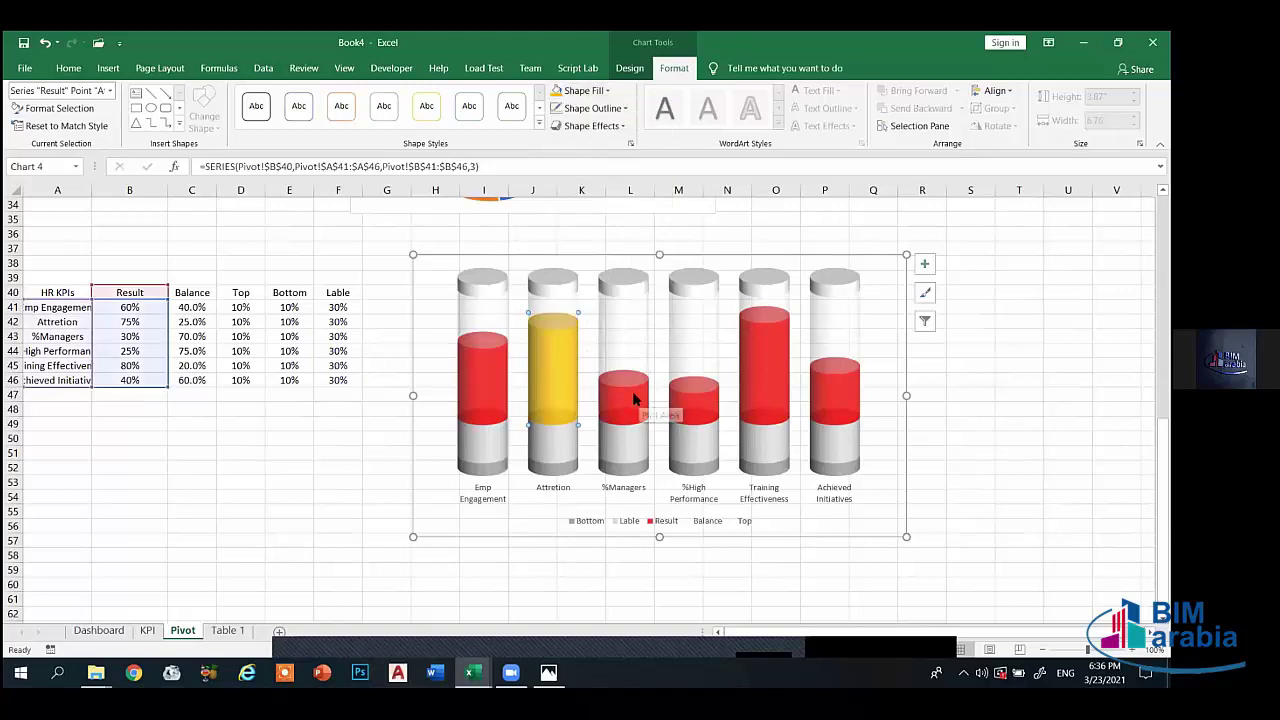
pyautogui.click(580, 91)
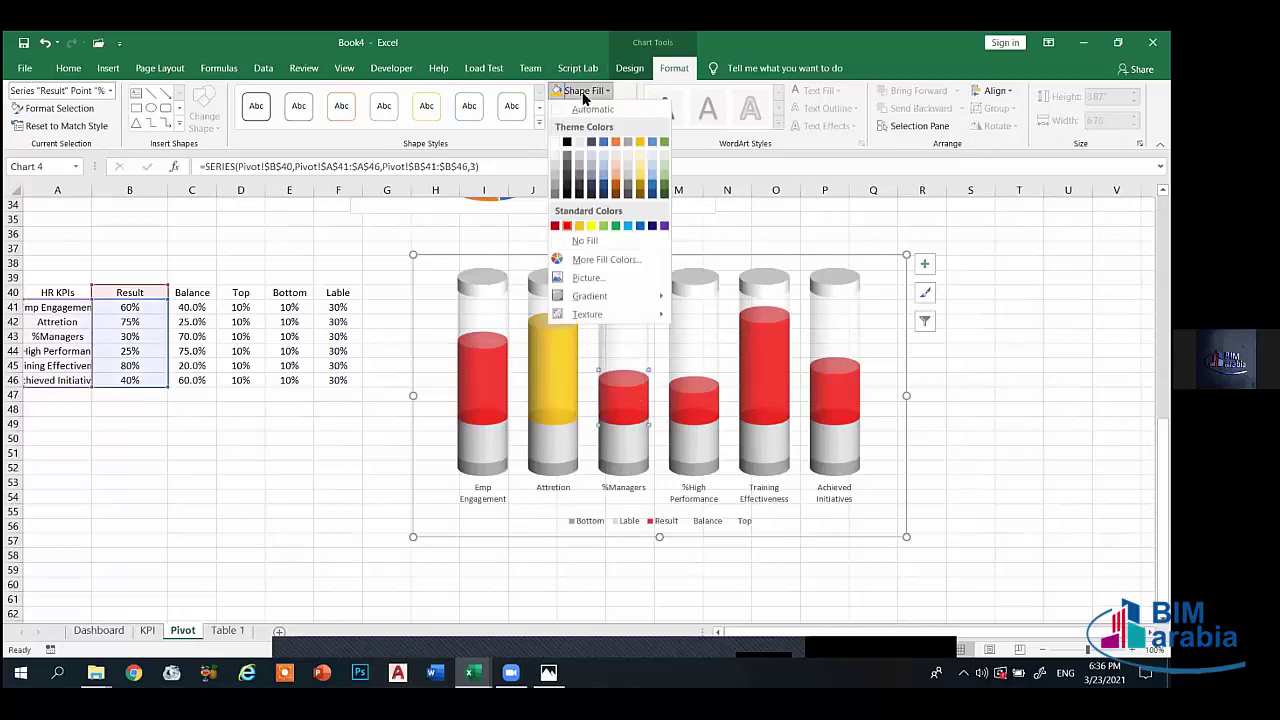
pyautogui.click(615, 225)
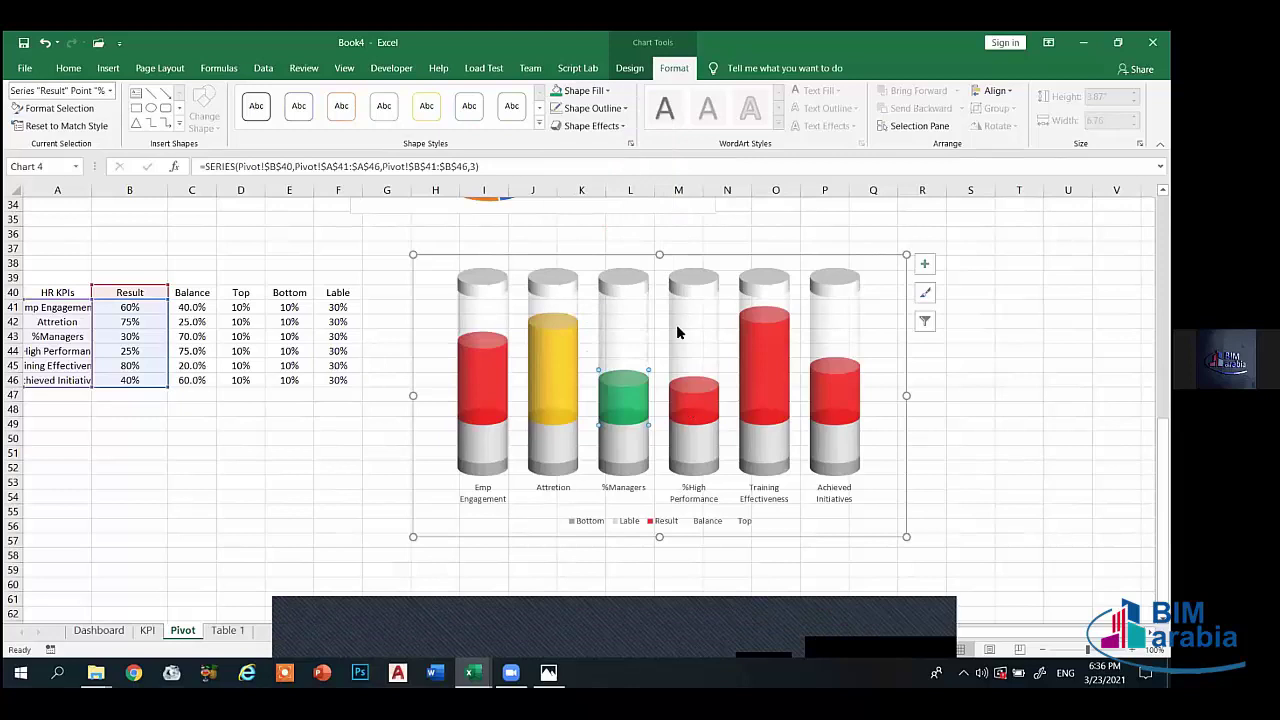
pyautogui.click(597, 92)
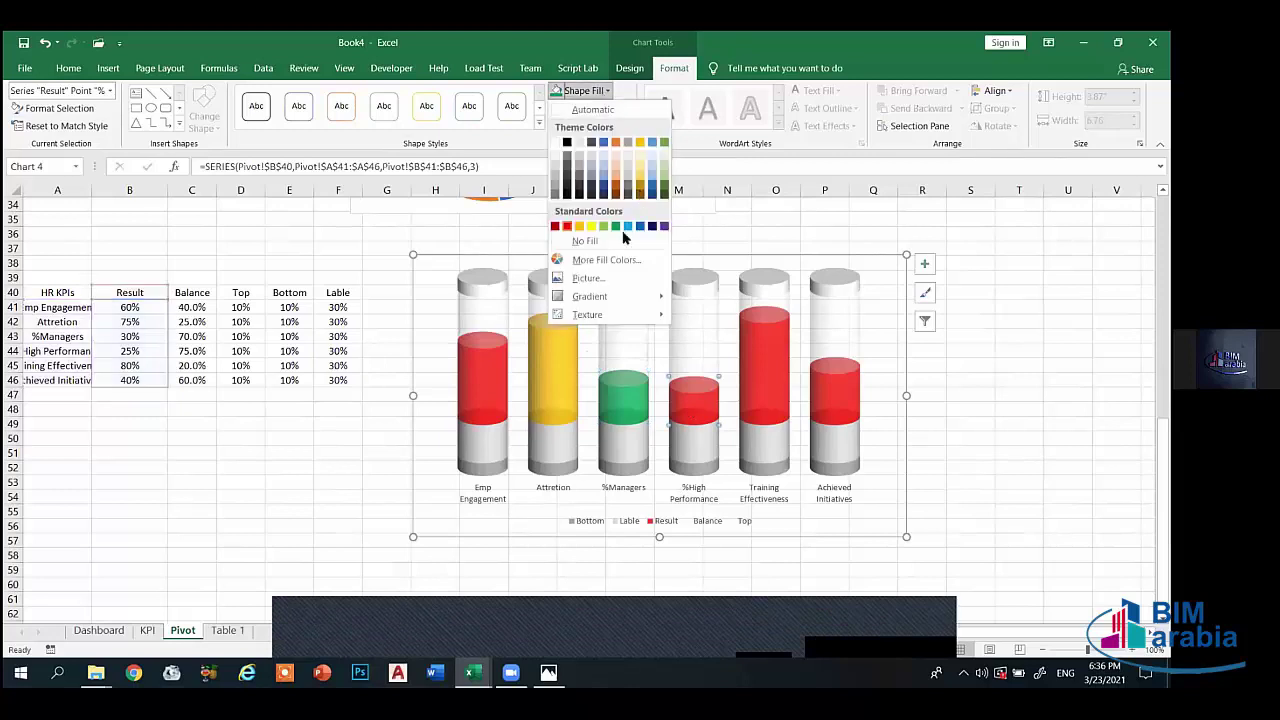
pyautogui.click(643, 229)
# - Colour the Training Effectiveness bar purple and the Achieved Initiatives bar grey
pyautogui.click(774, 348)
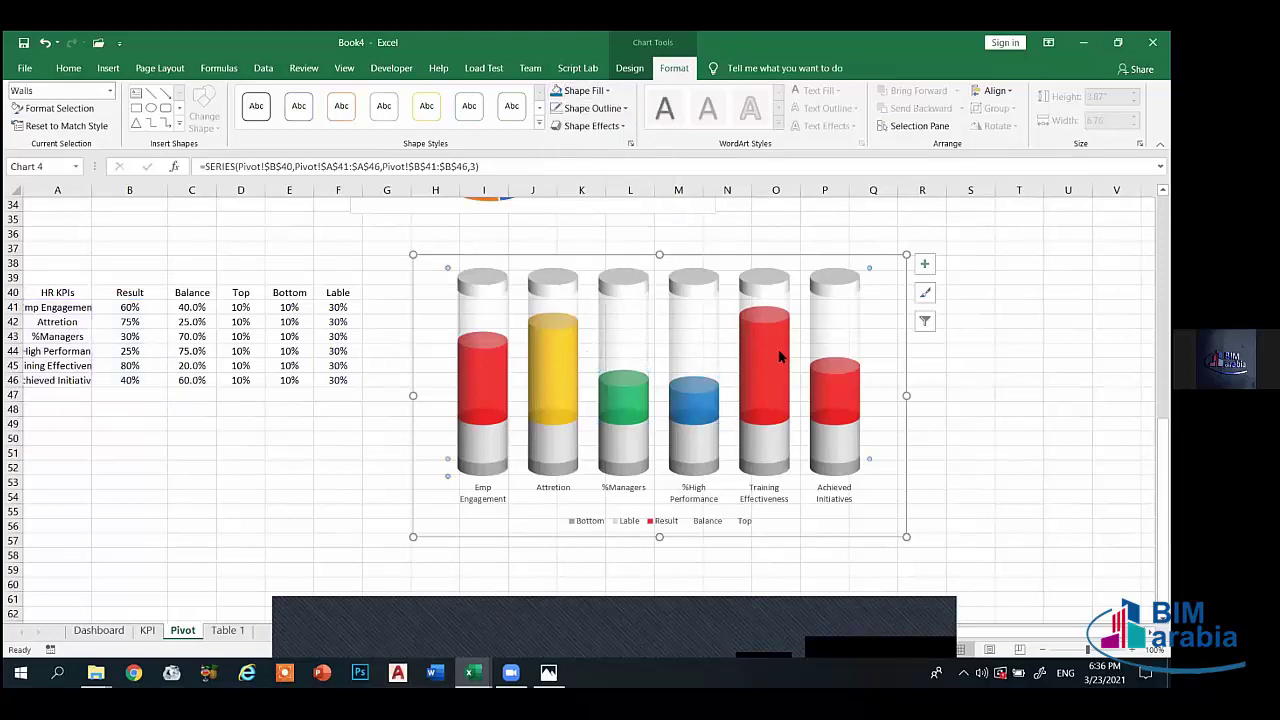
pyautogui.click(760, 346)
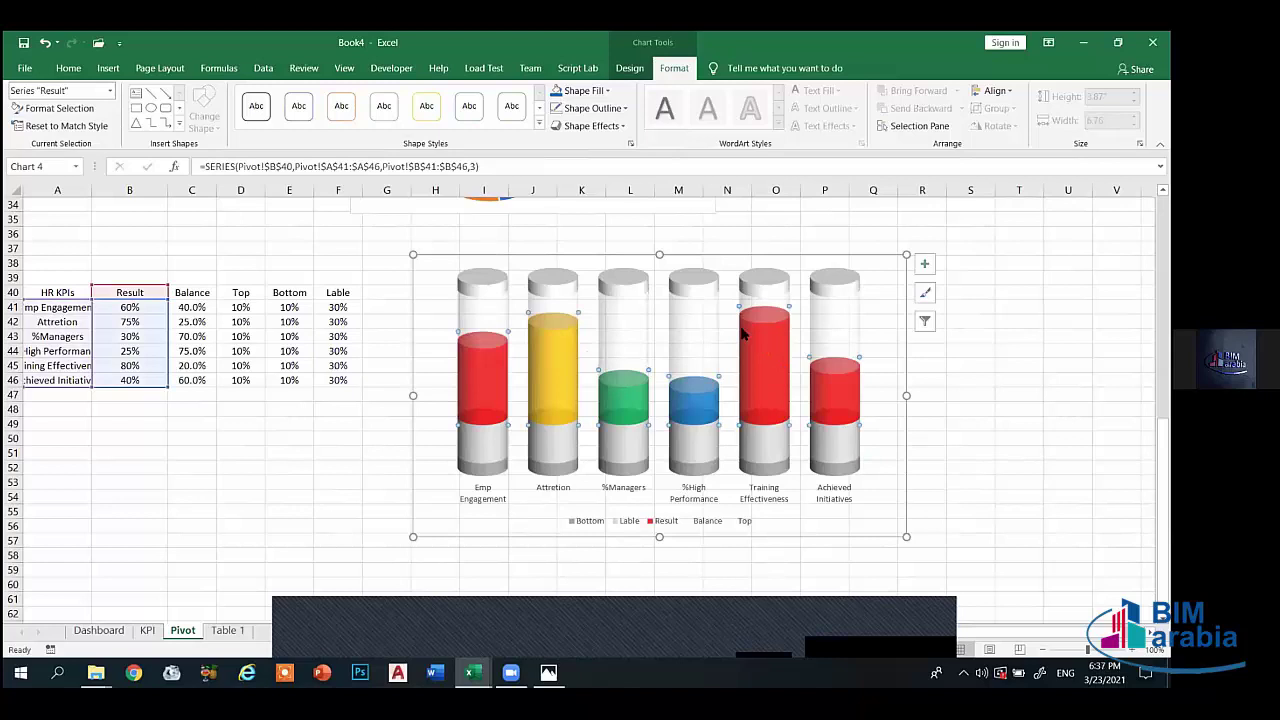
pyautogui.click(590, 107)
pyautogui.click(583, 91)
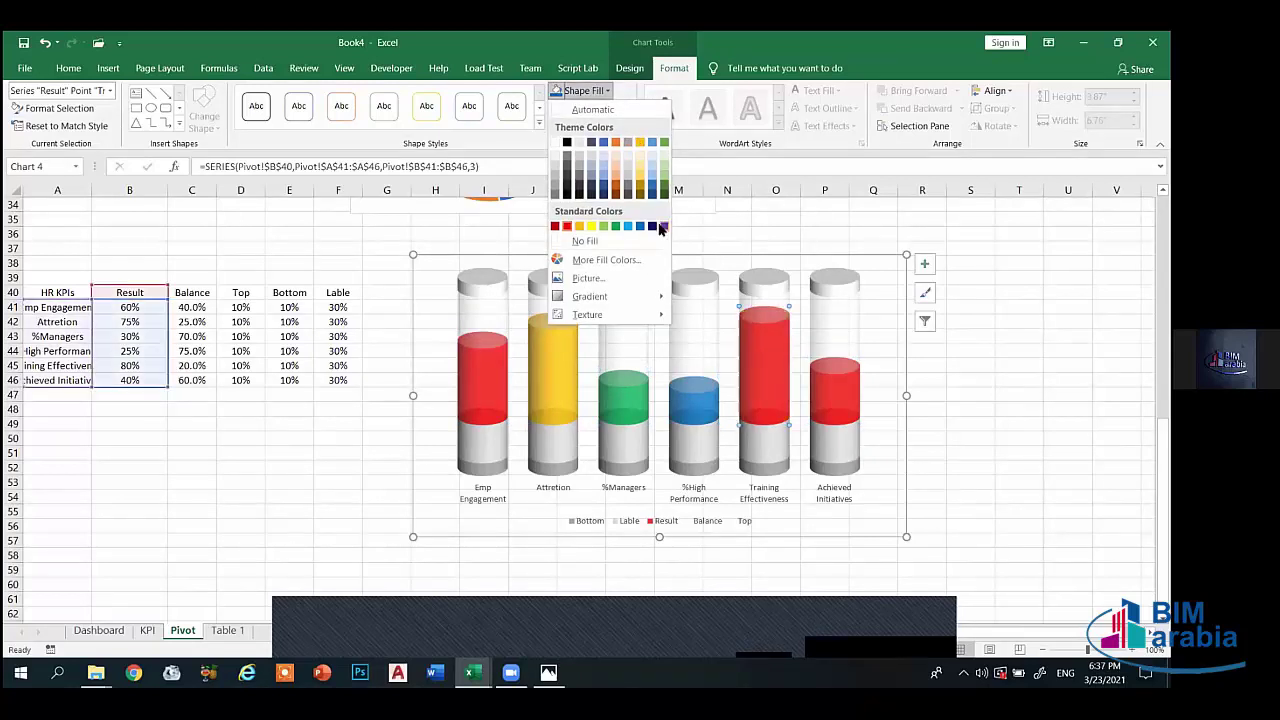
pyautogui.click(662, 226)
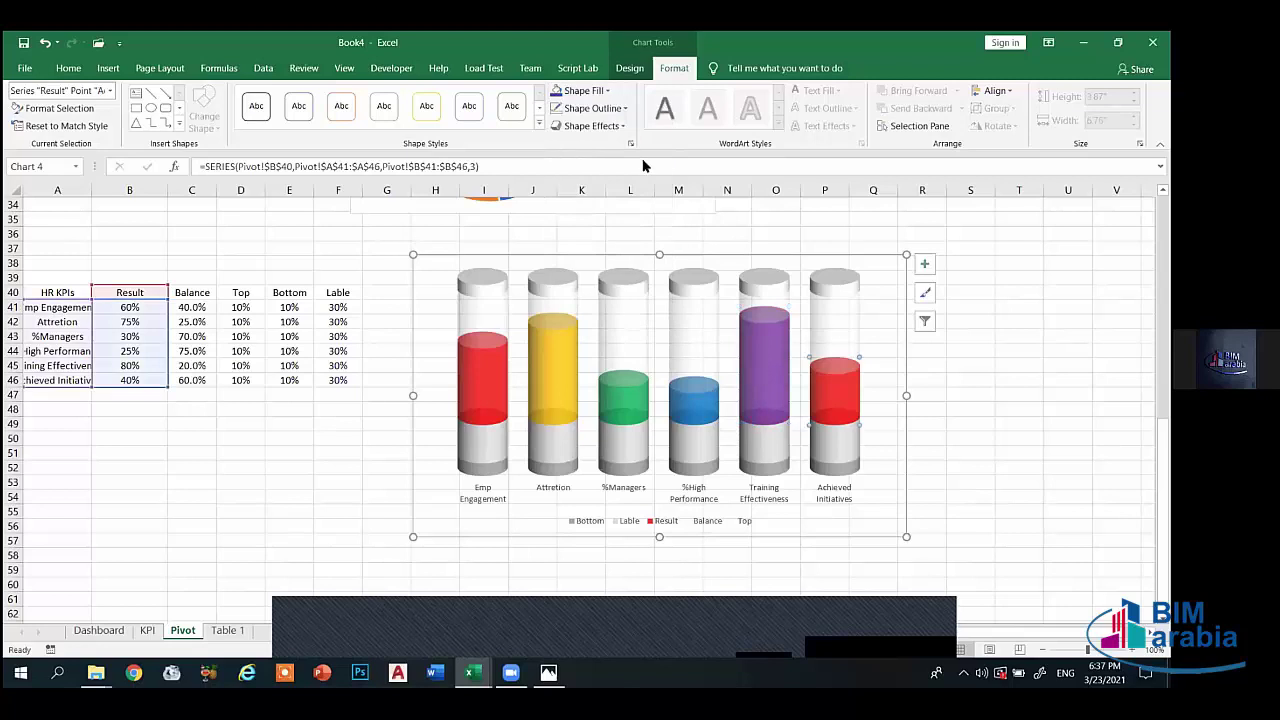
pyautogui.click(604, 92)
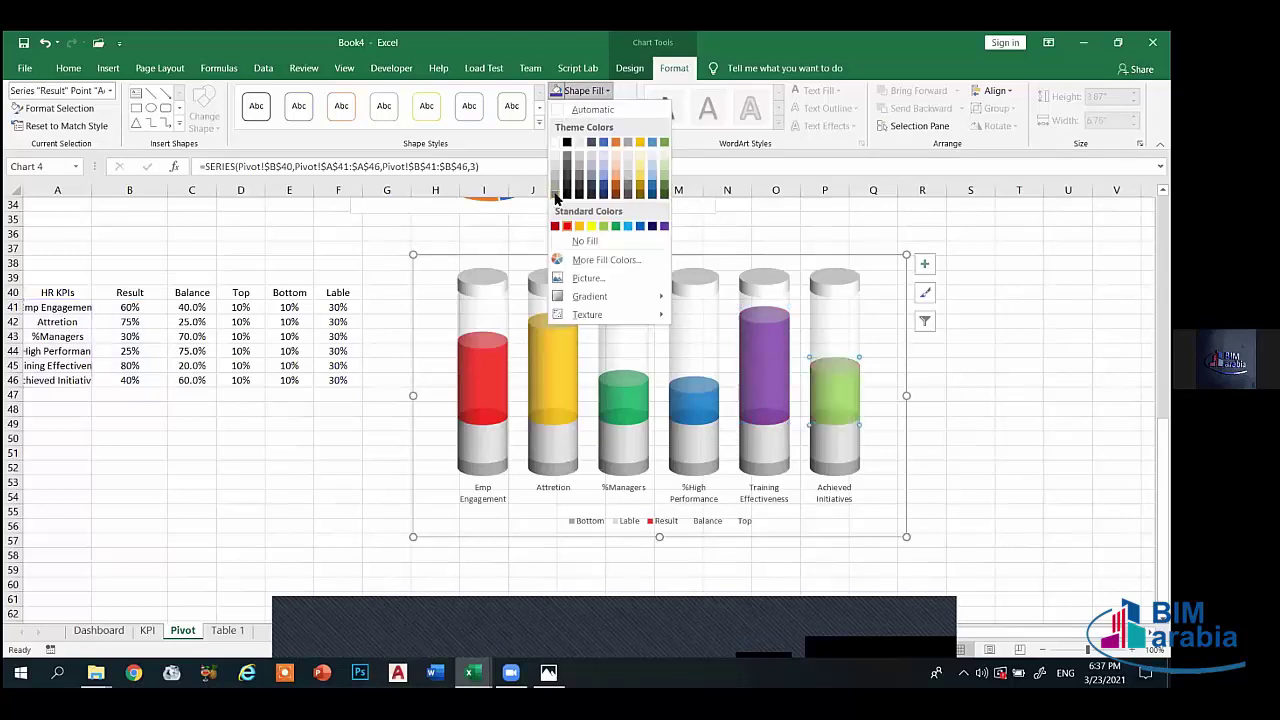
pyautogui.click(555, 195)
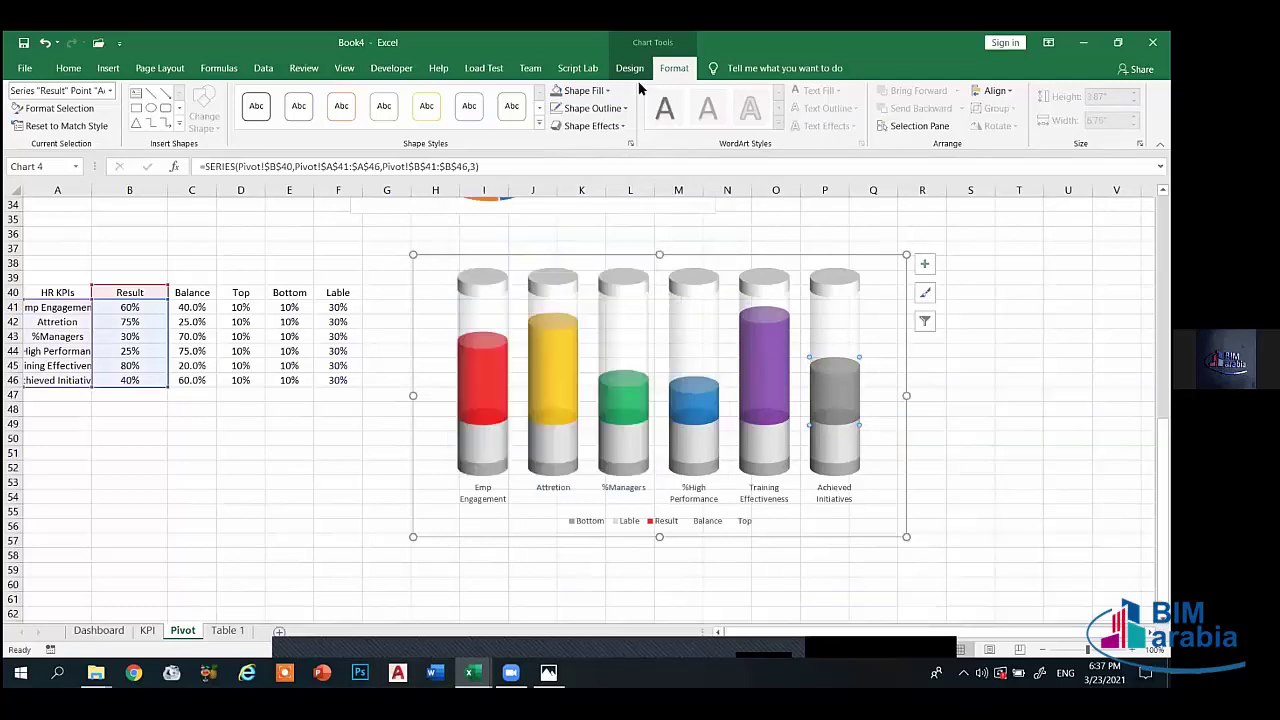
# - Refill the Achieved result section grey and remove its outline
pyautogui.click(597, 92)
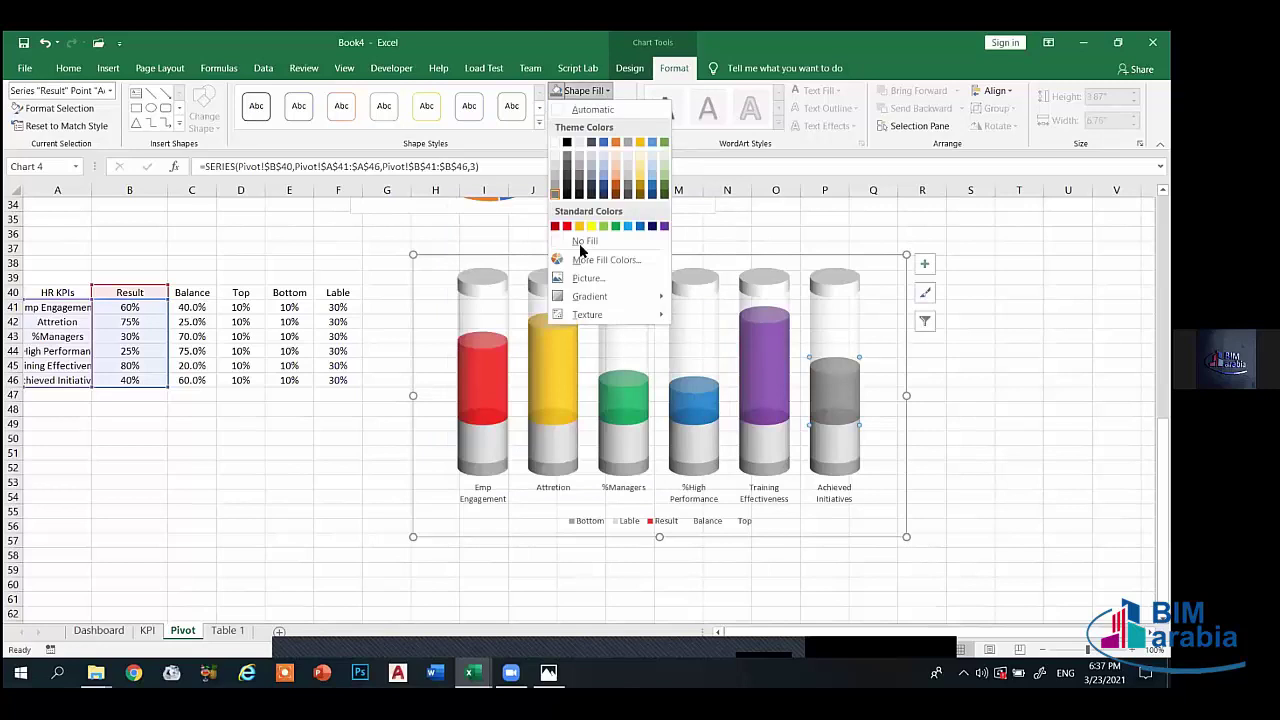
pyautogui.click(578, 168)
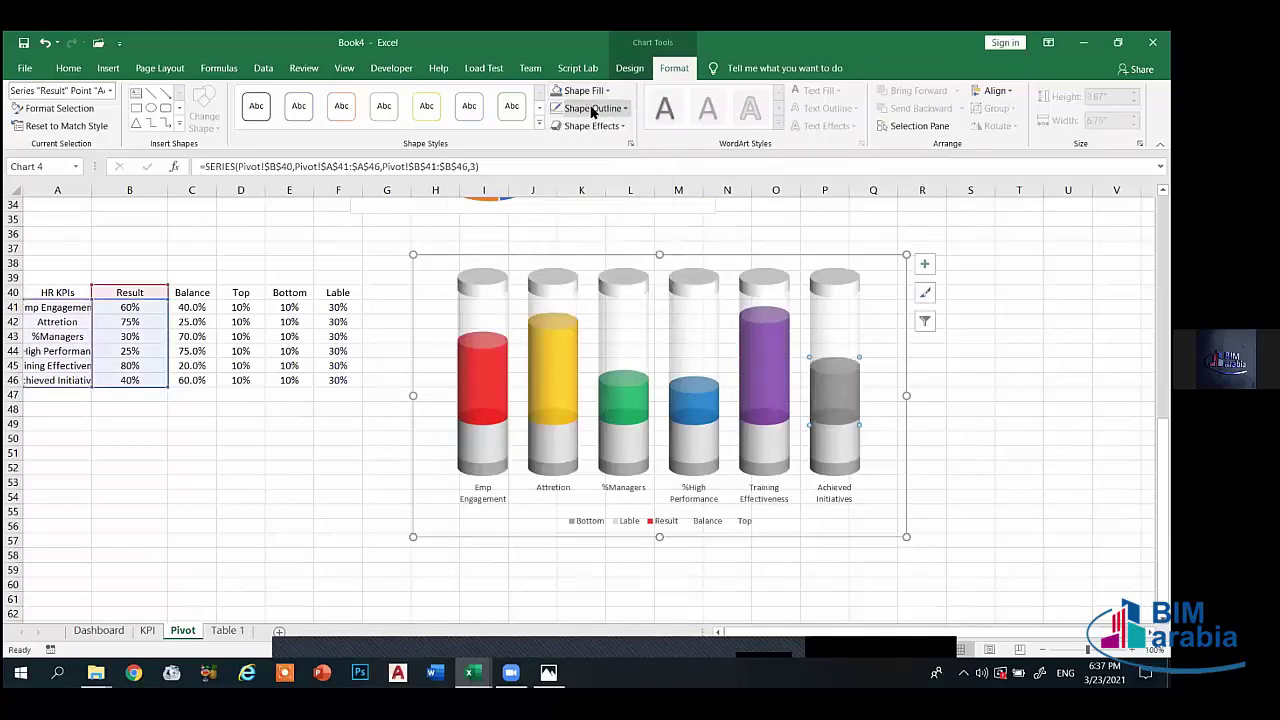
pyautogui.click(592, 108)
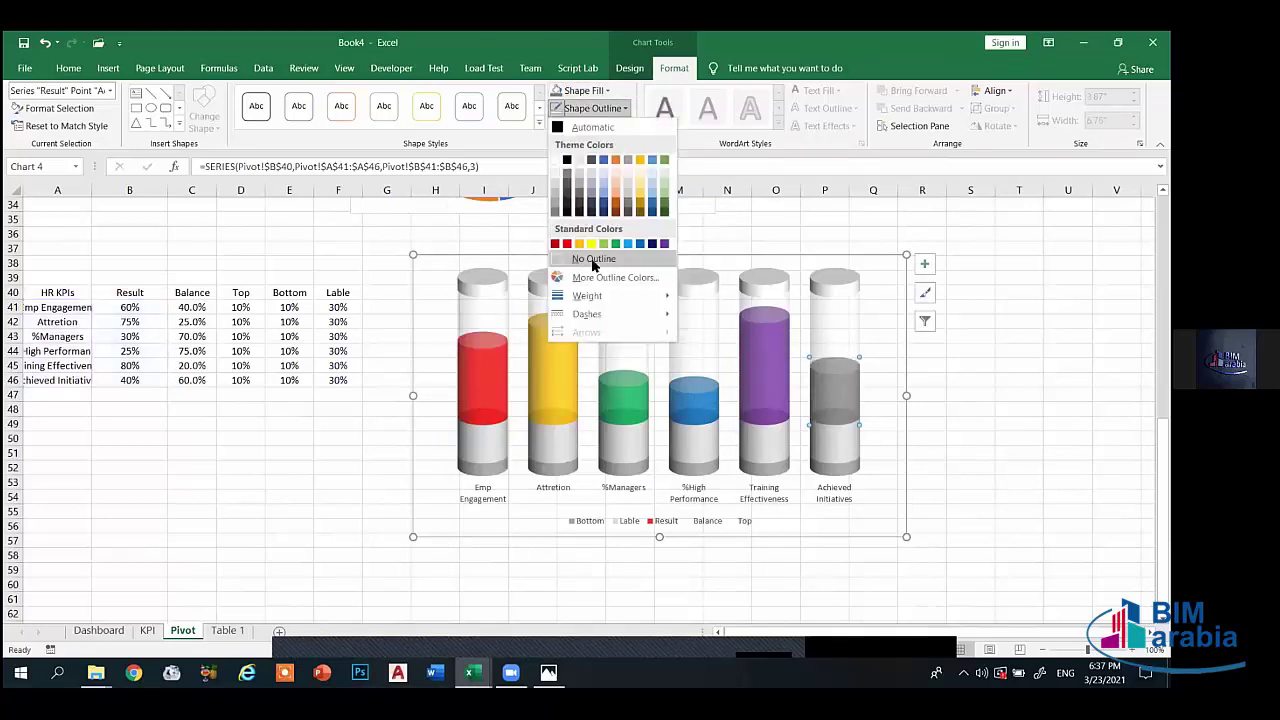
pyautogui.click(440, 294)
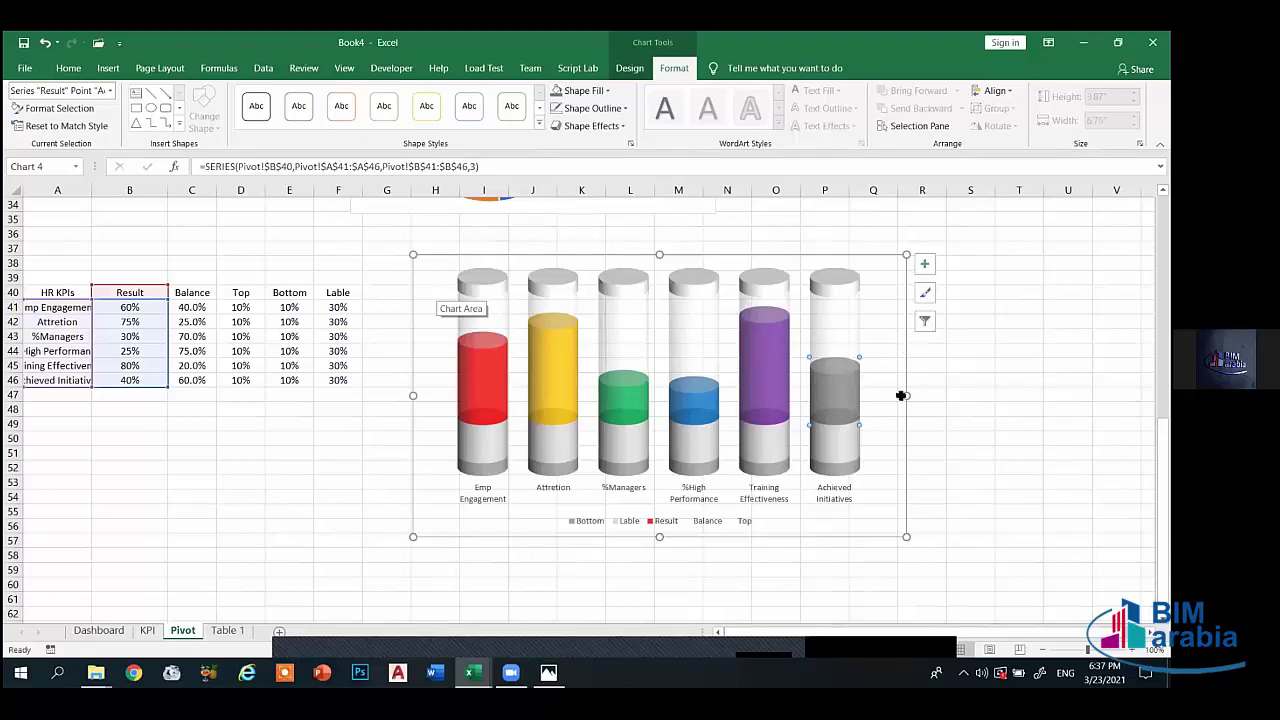
pyautogui.click(487, 444)
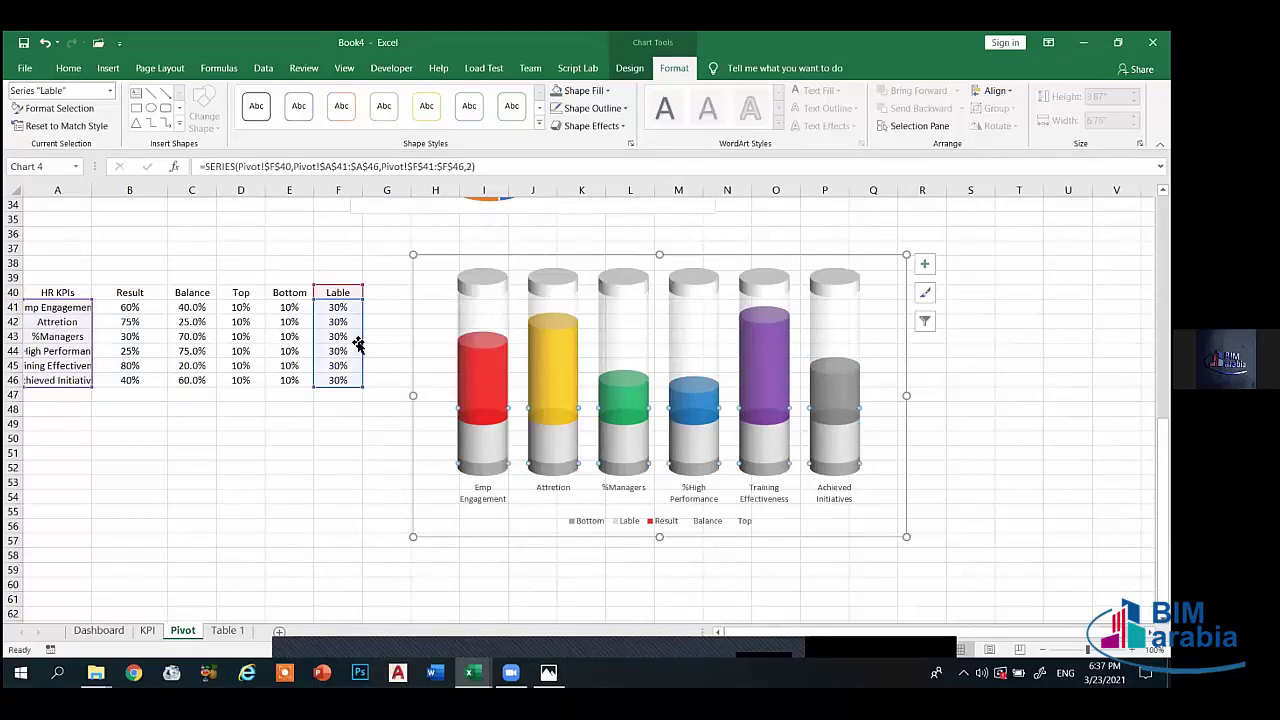
# - Add data labels to the Lable series via its right-click menu
pyautogui.rightClick(476, 458)
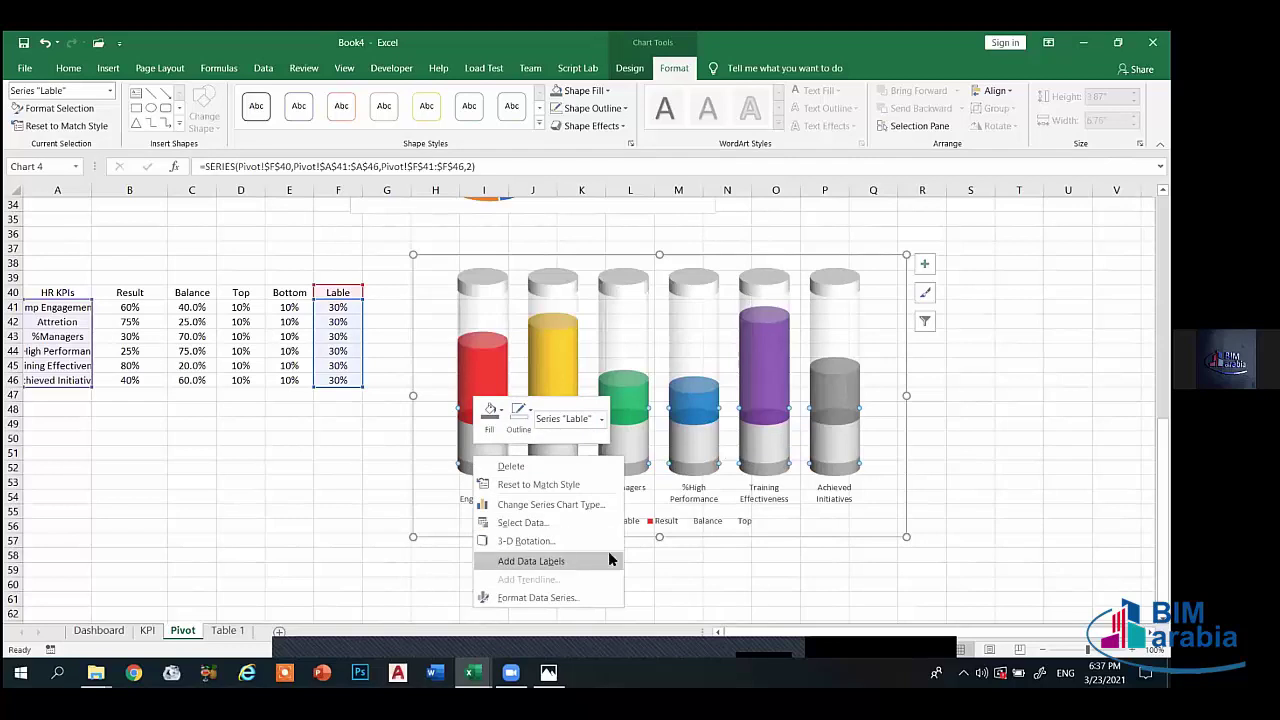
pyautogui.moveTo(607, 563)
pyautogui.click(680, 557)
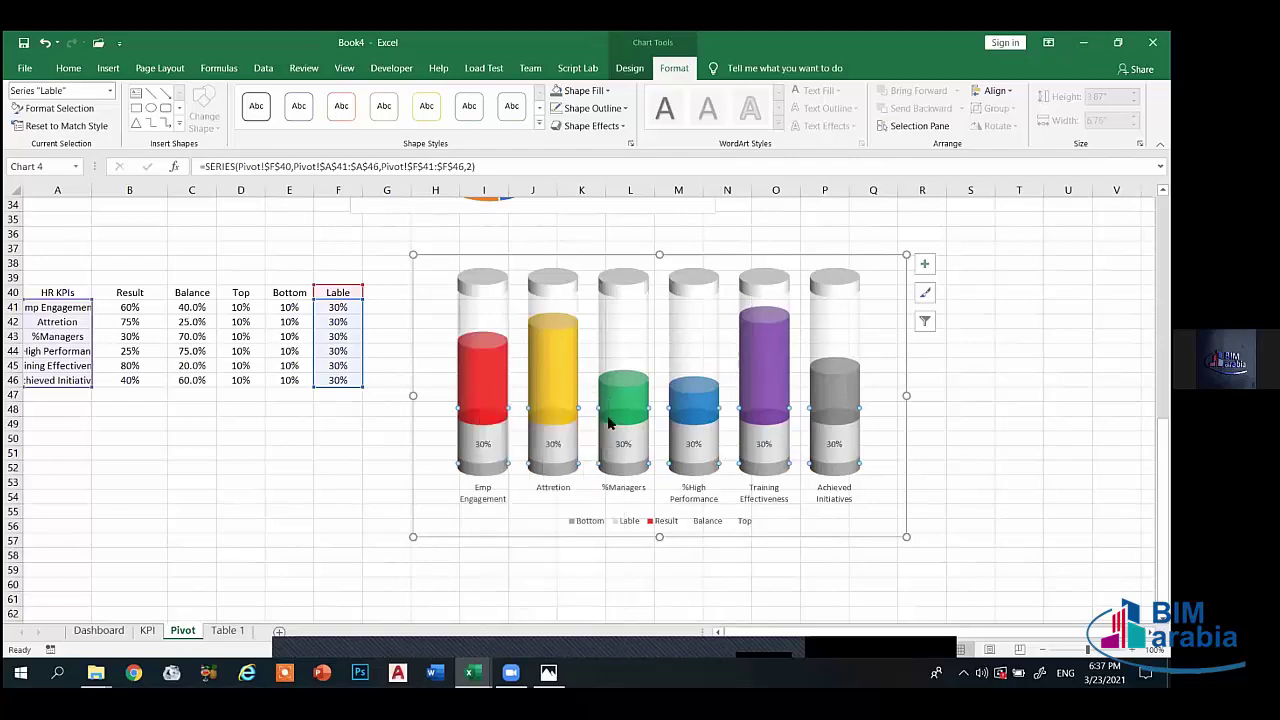
# - Enlarge the 30% data labels' font up to 16 pt from the Home tab
pyautogui.click(483, 443)
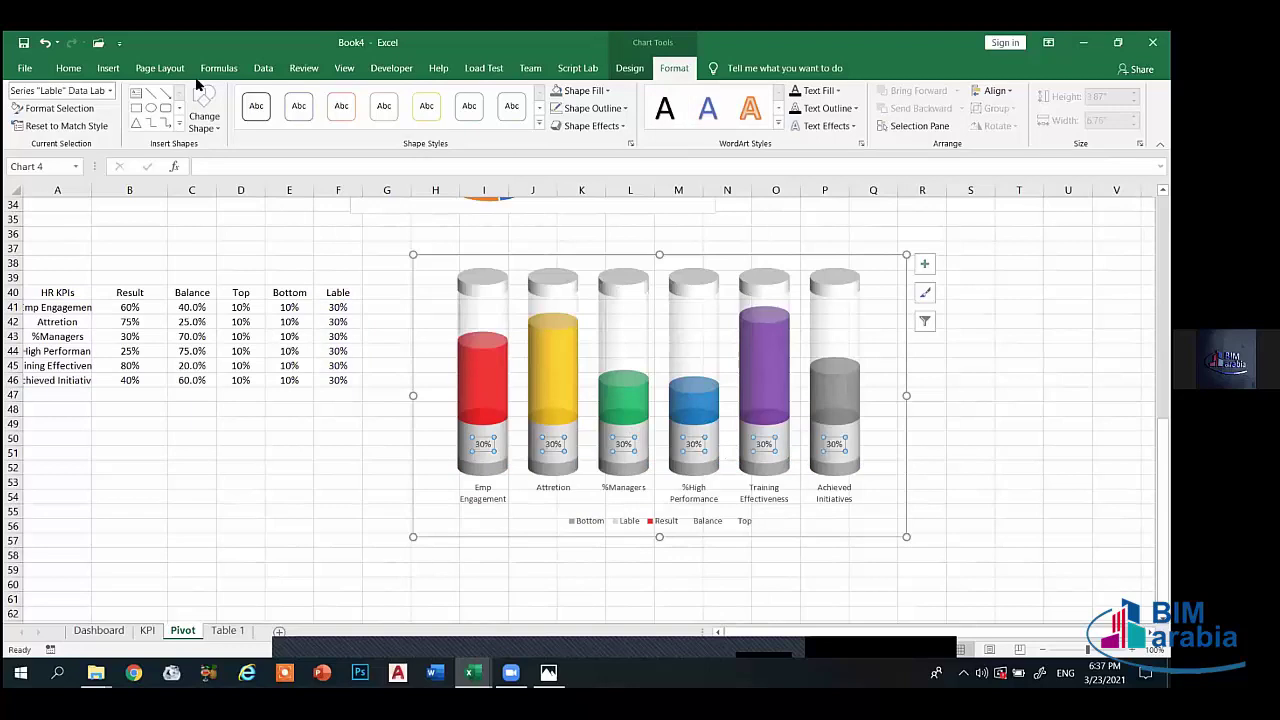
pyautogui.click(70, 68)
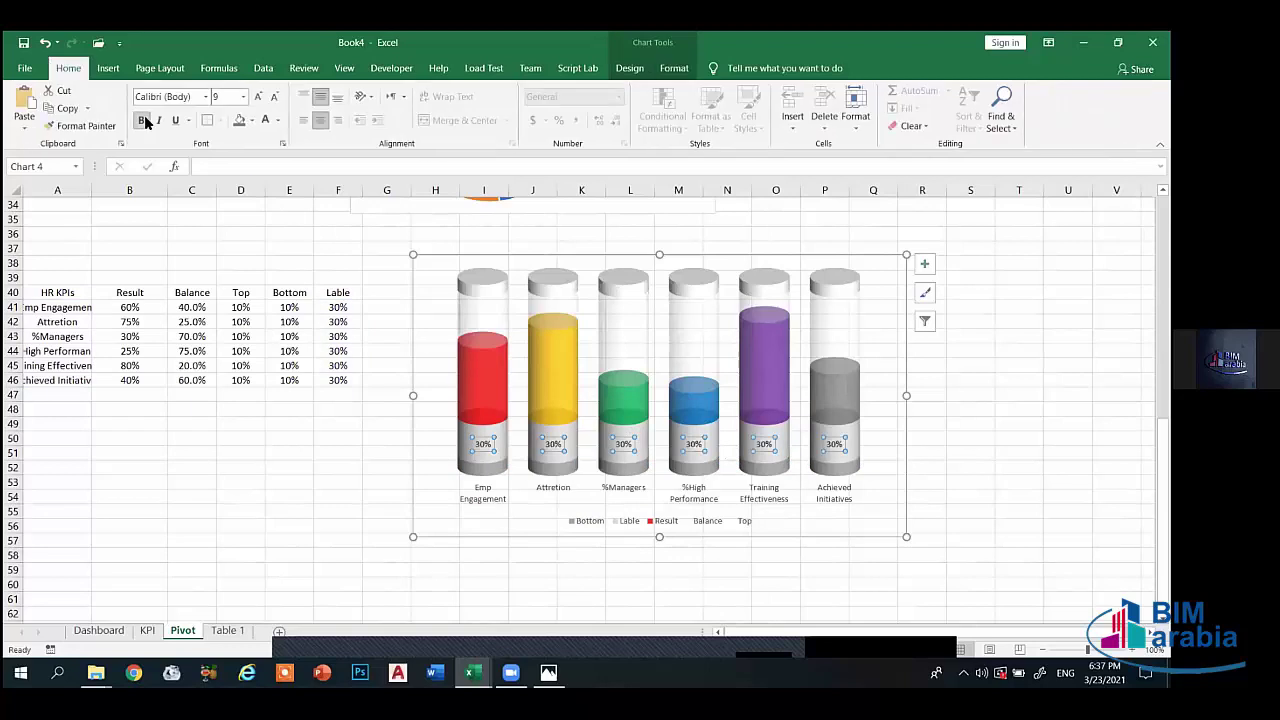
pyautogui.click(256, 98)
pyautogui.click(257, 98)
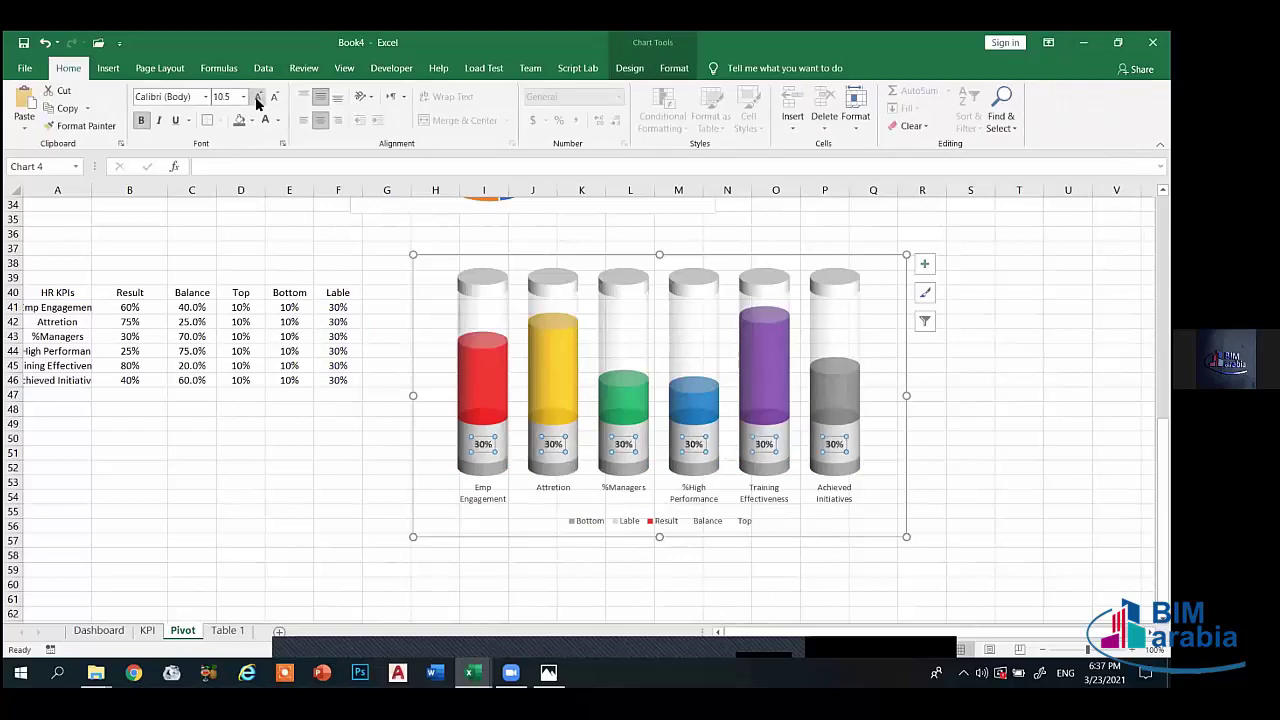
pyautogui.click(257, 99)
pyautogui.click(257, 99)
pyautogui.click(257, 99)
pyautogui.click(257, 99)
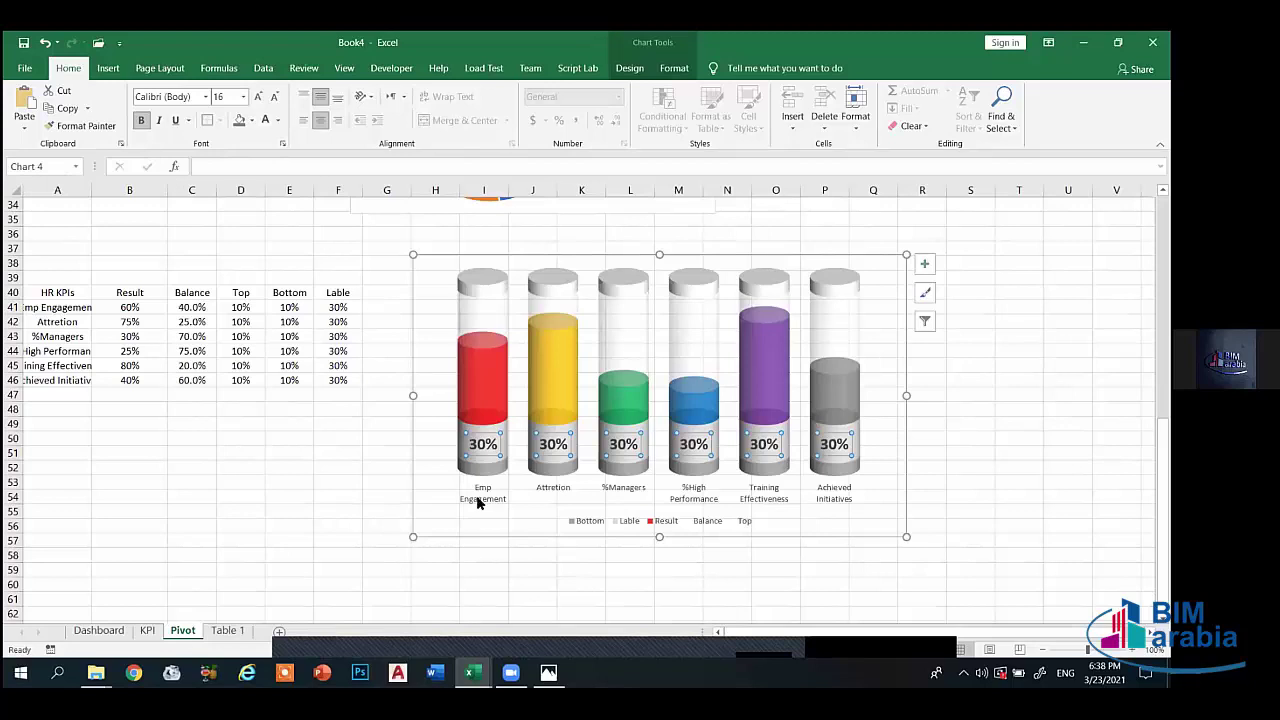
# - Delete and restore the chart with Ctrl+Z, then select all six 30% labels
pyautogui.click(481, 453)
pyautogui.press('Delete')
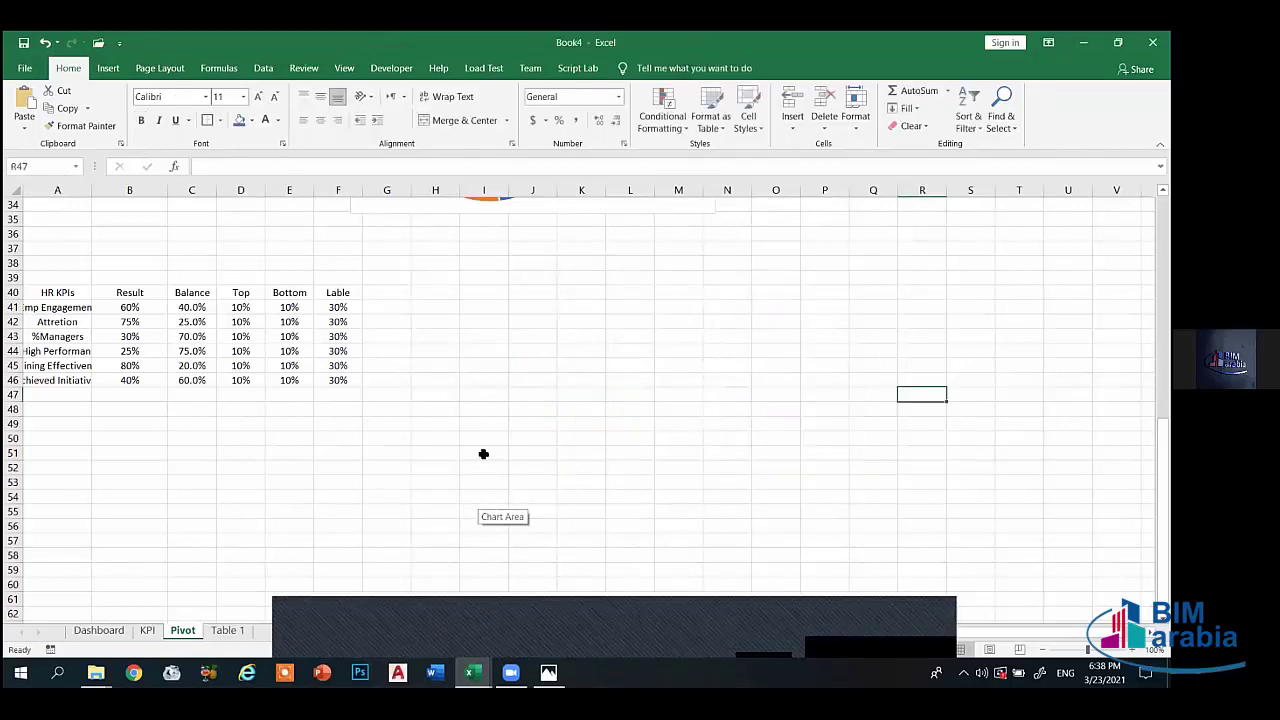
pyautogui.hotkey('ctrl', 'z')
pyautogui.click(549, 444)
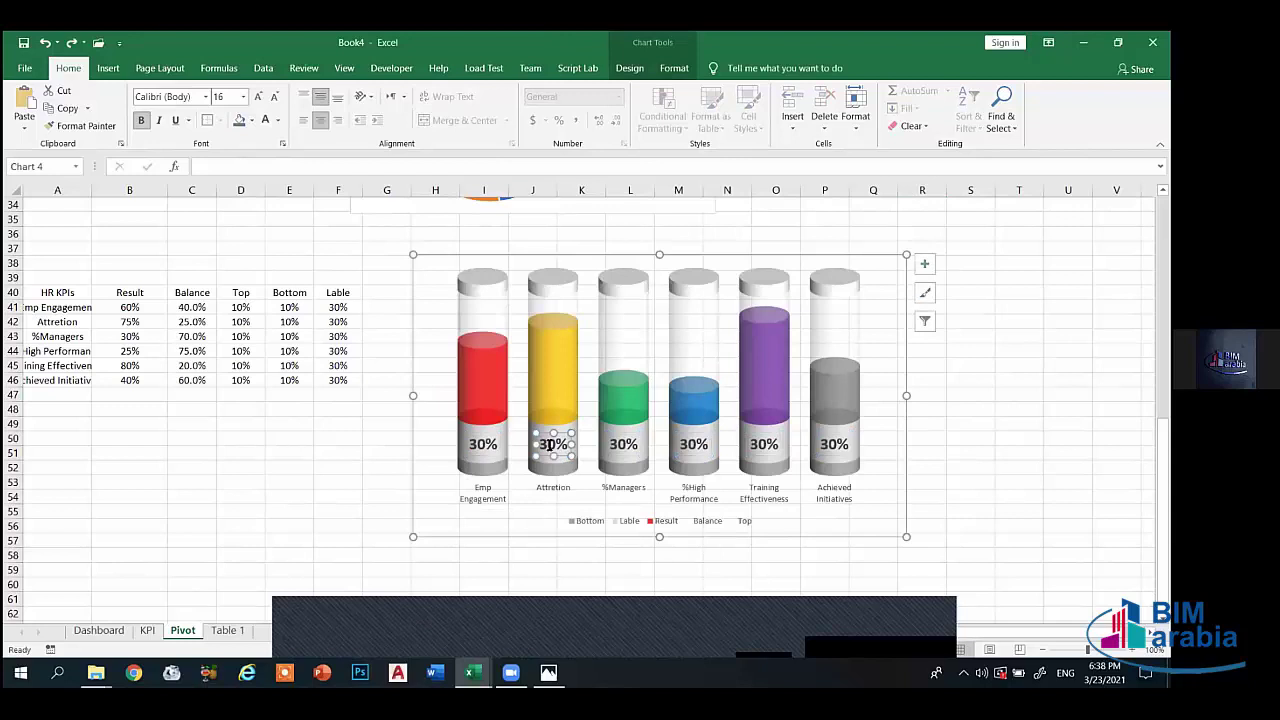
pyautogui.click(490, 450)
pyautogui.click(545, 444)
pyautogui.click(490, 457)
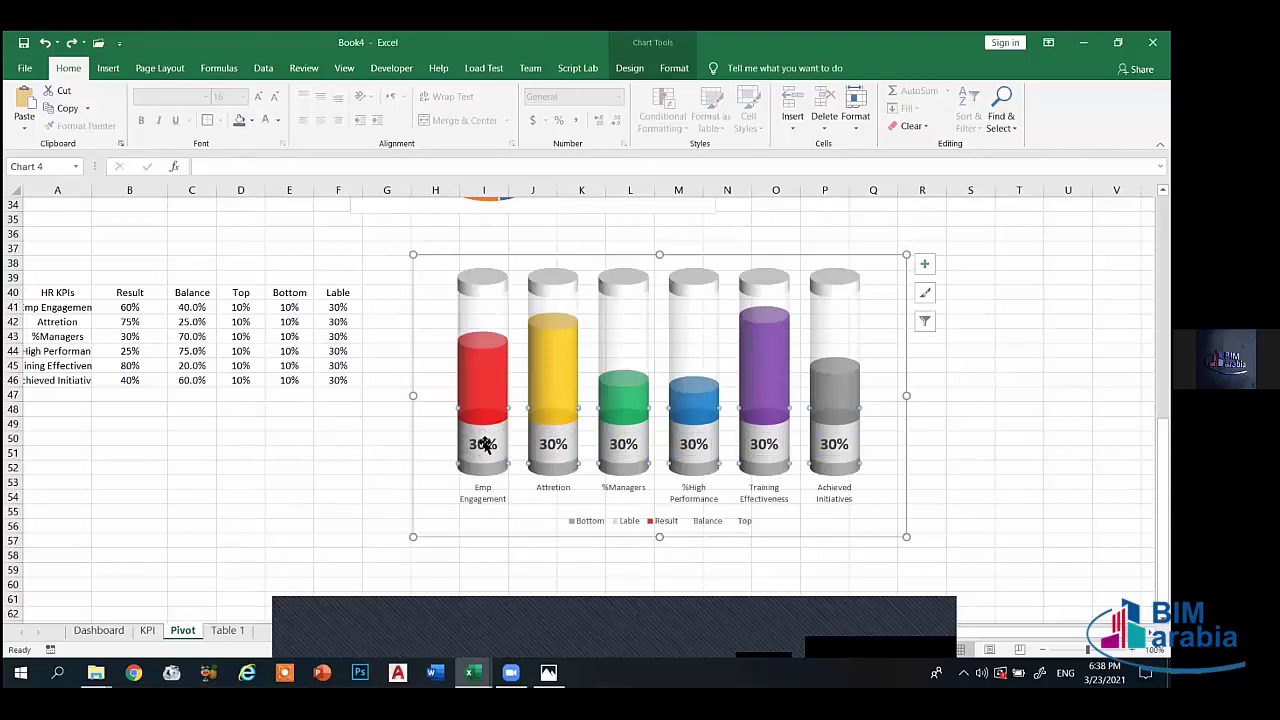
pyautogui.click(487, 450)
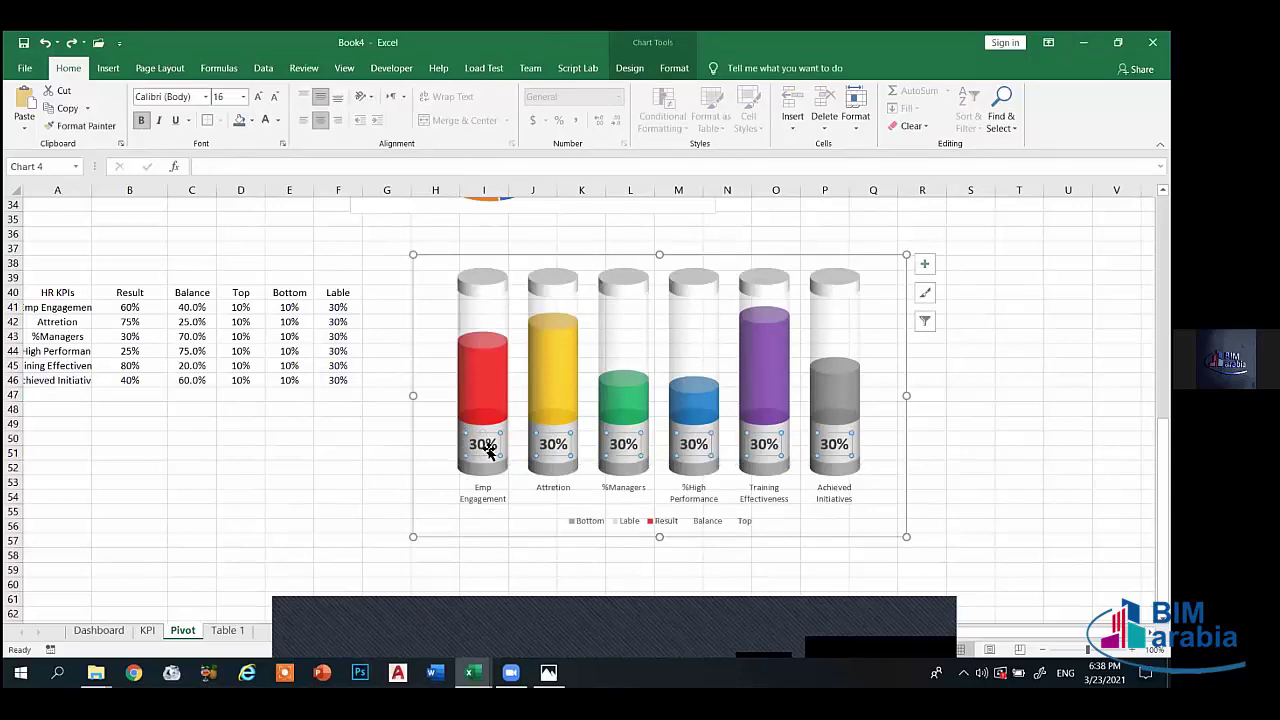
# - Toggle the chart axes off and back on, then select and delete the 30% data labels
pyautogui.click(562, 436)
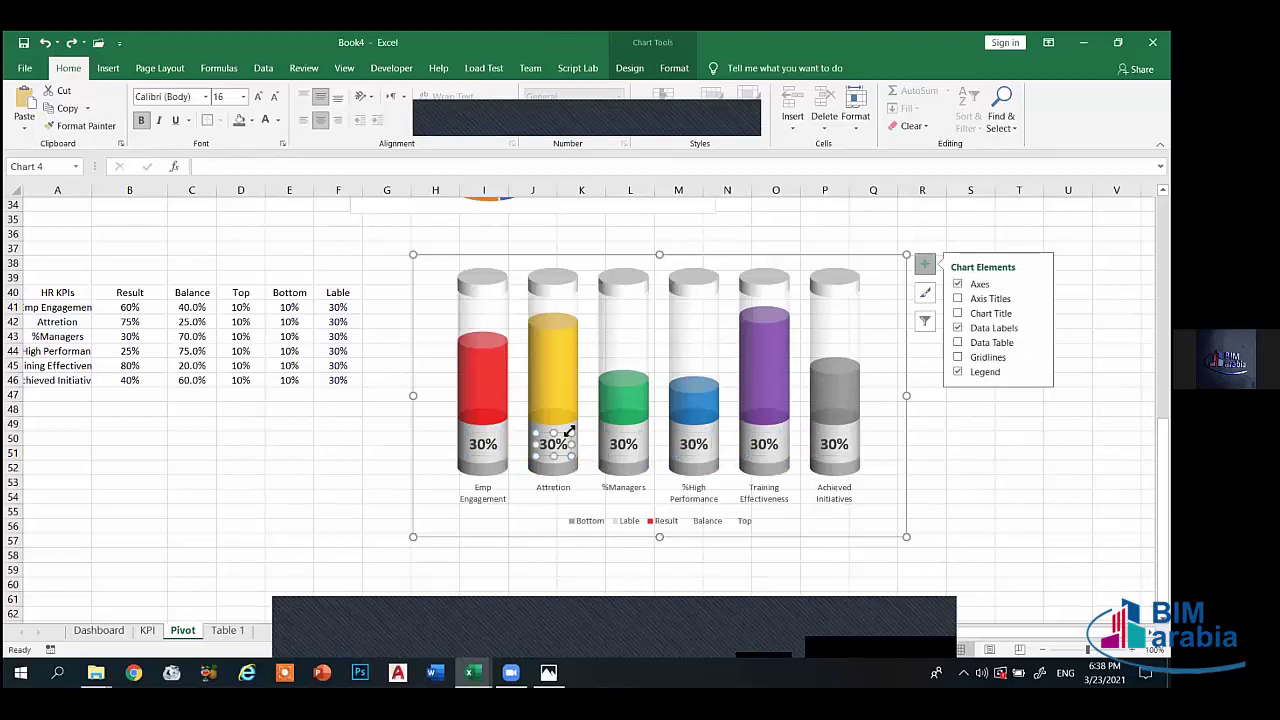
pyautogui.click(957, 286)
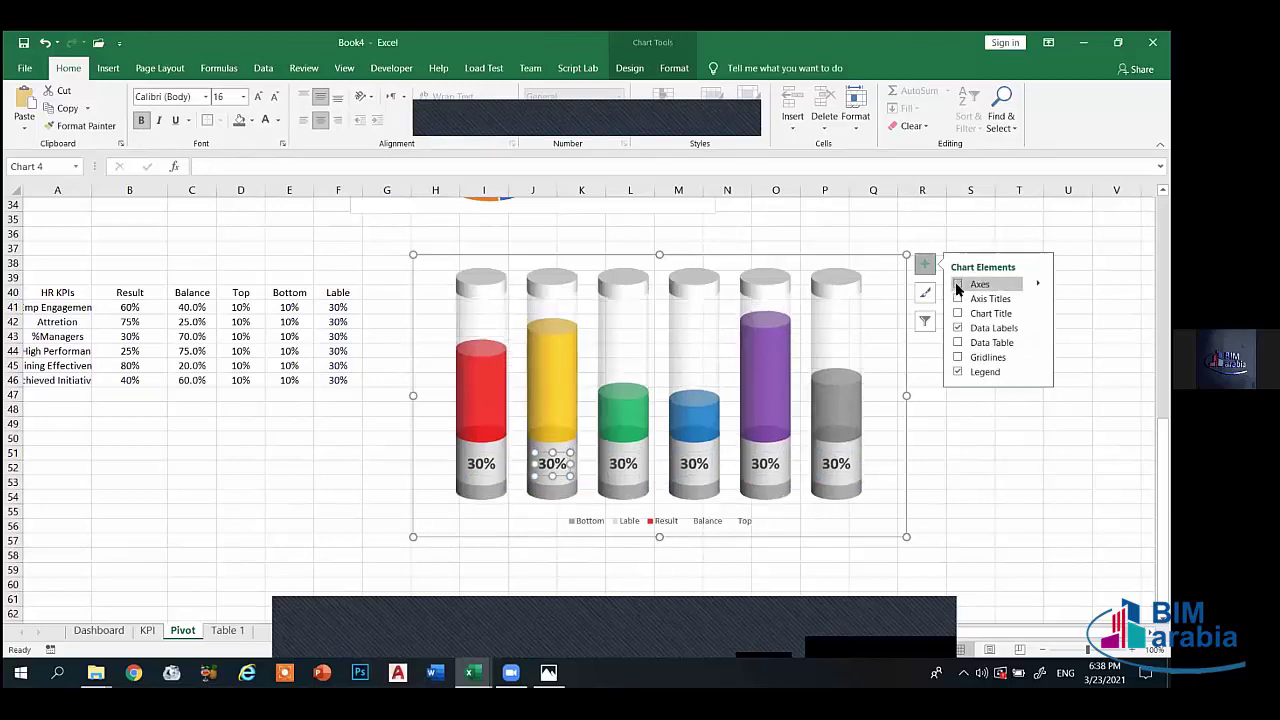
pyautogui.click(957, 286)
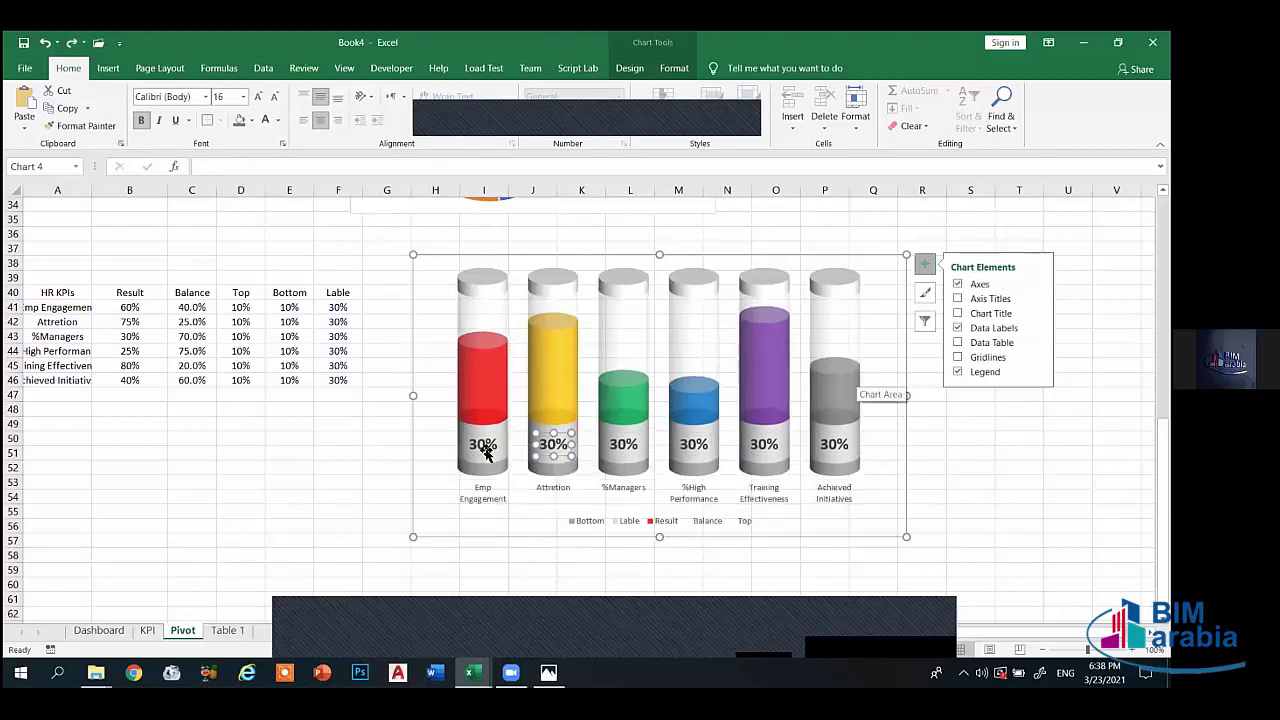
pyautogui.click(386, 584)
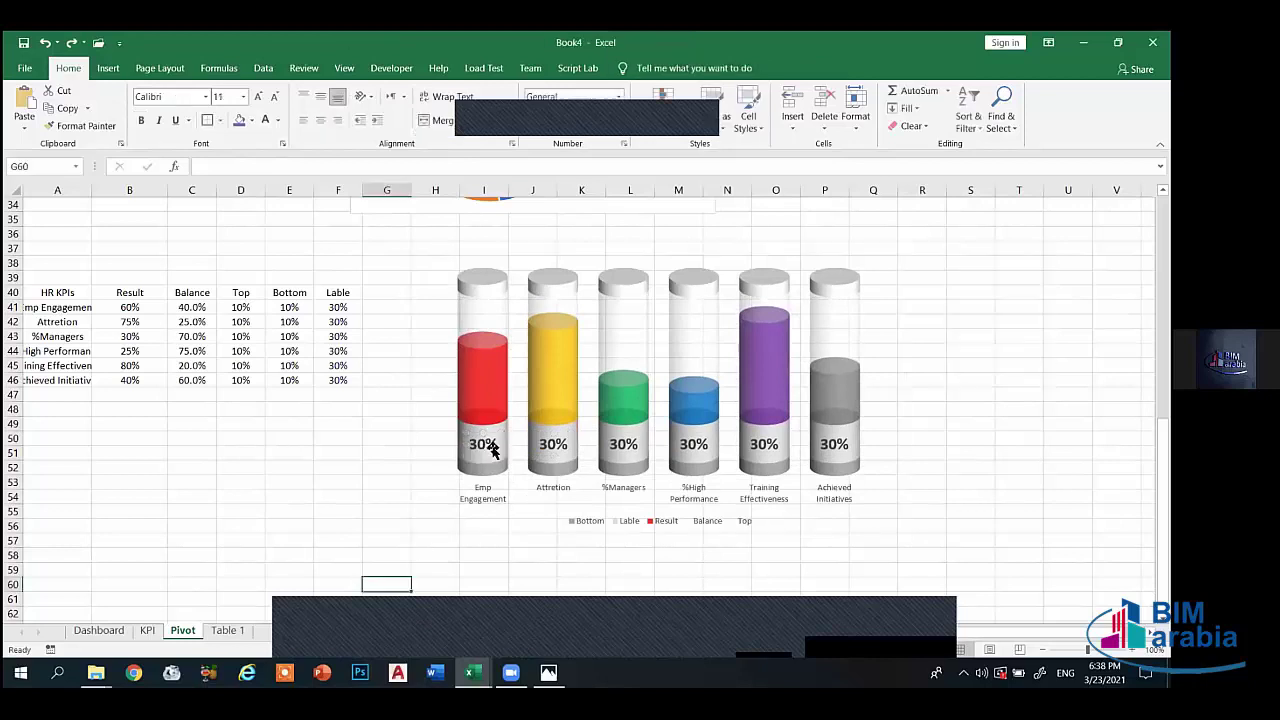
pyautogui.click(490, 450)
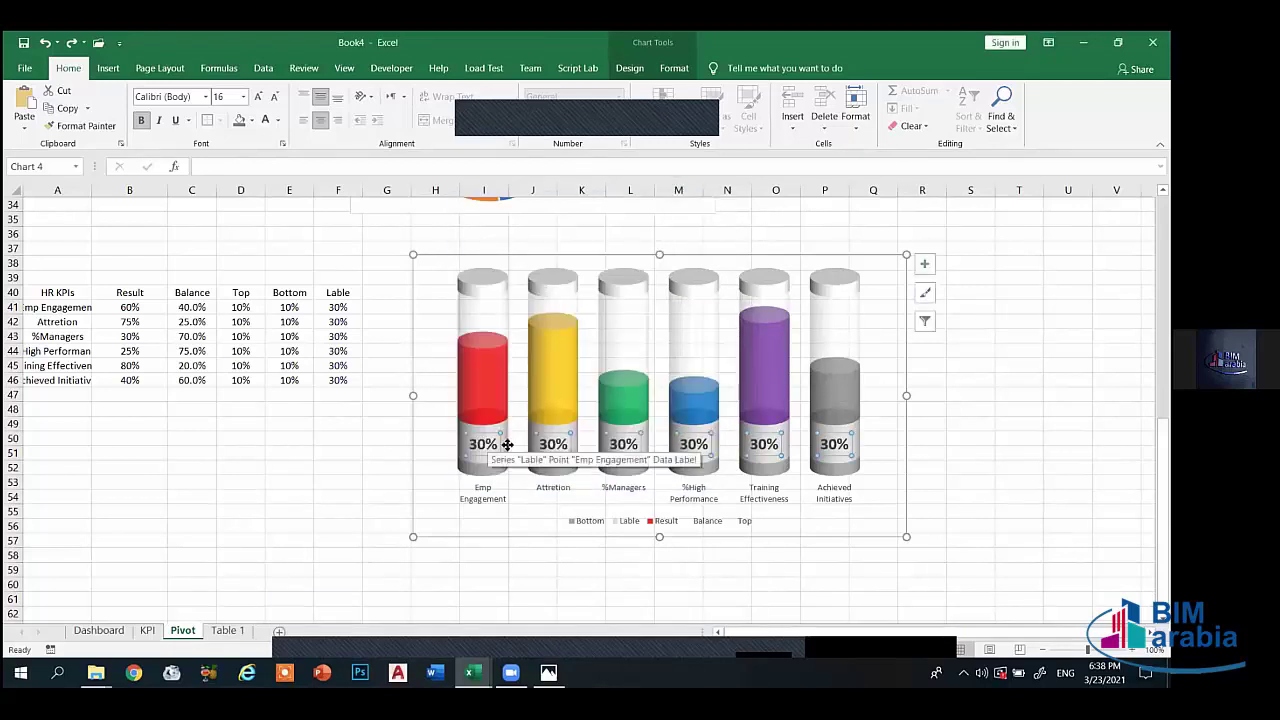
pyautogui.click(481, 450)
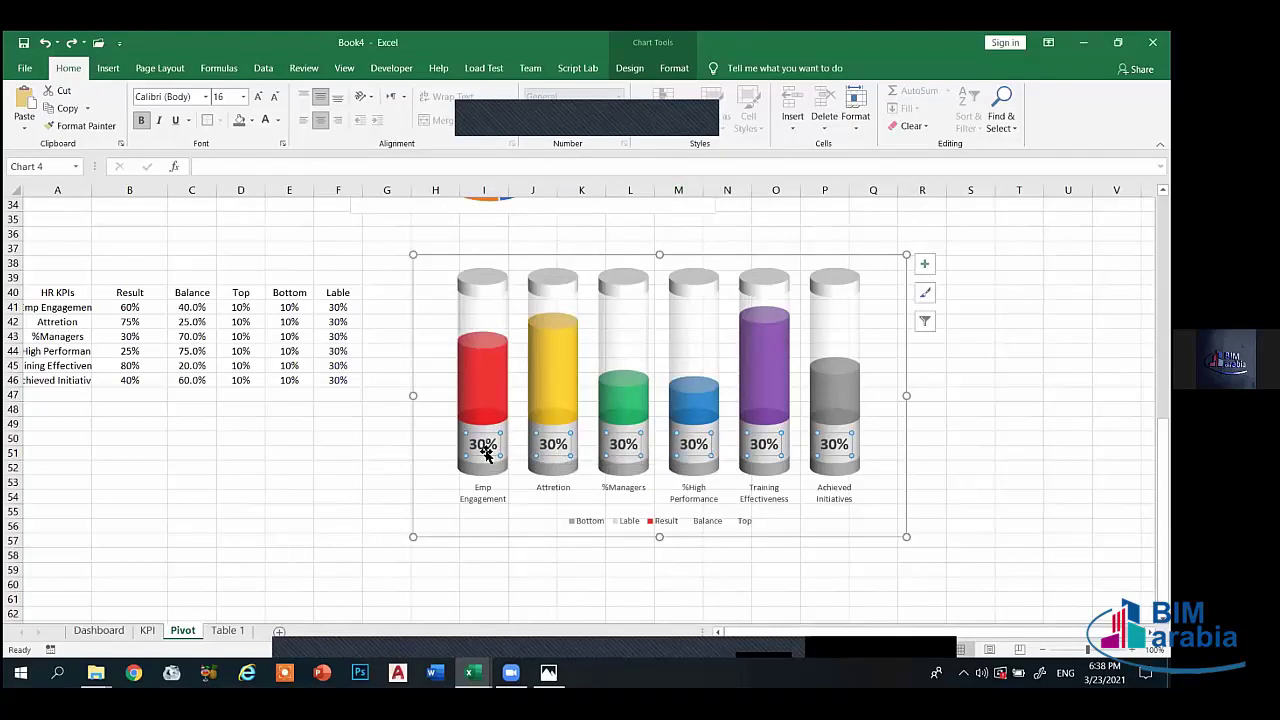
pyautogui.press('Delete')
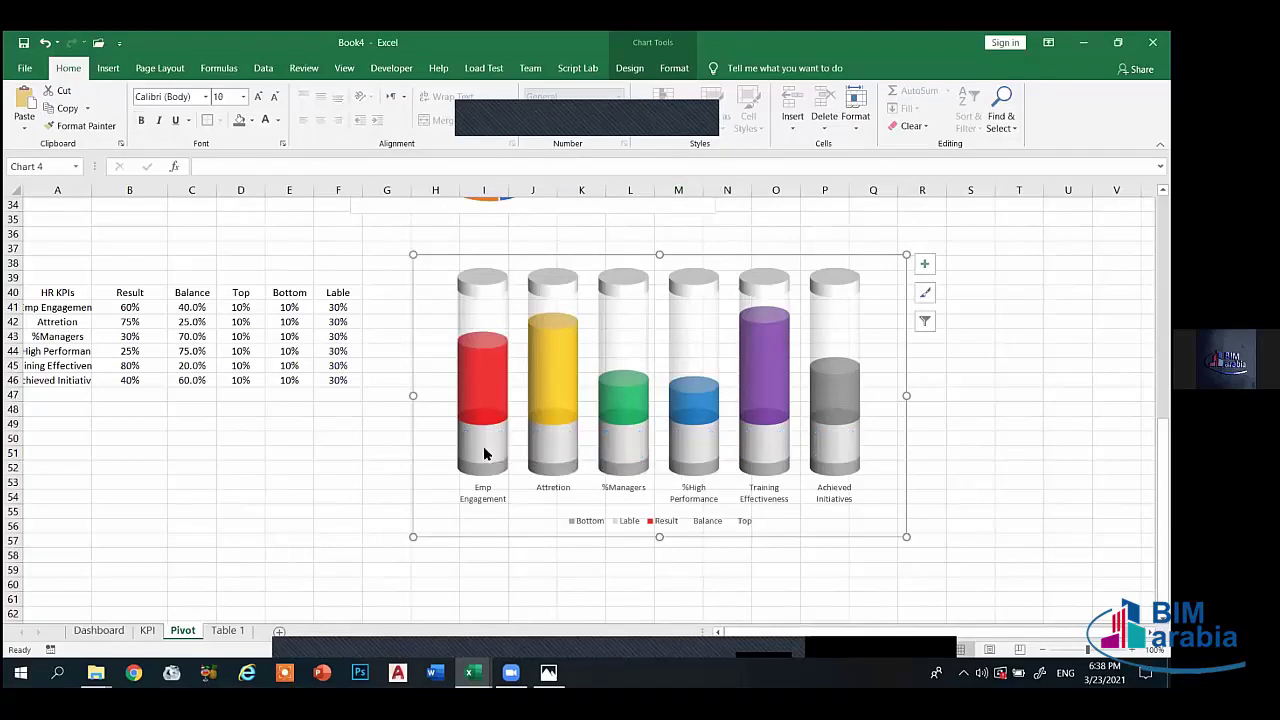
# - Select Result values B41:B46 and add data callouts to the Lable series
pyautogui.moveTo(70, 293); pyautogui.dragTo(123, 366)
pyautogui.click(130, 321)
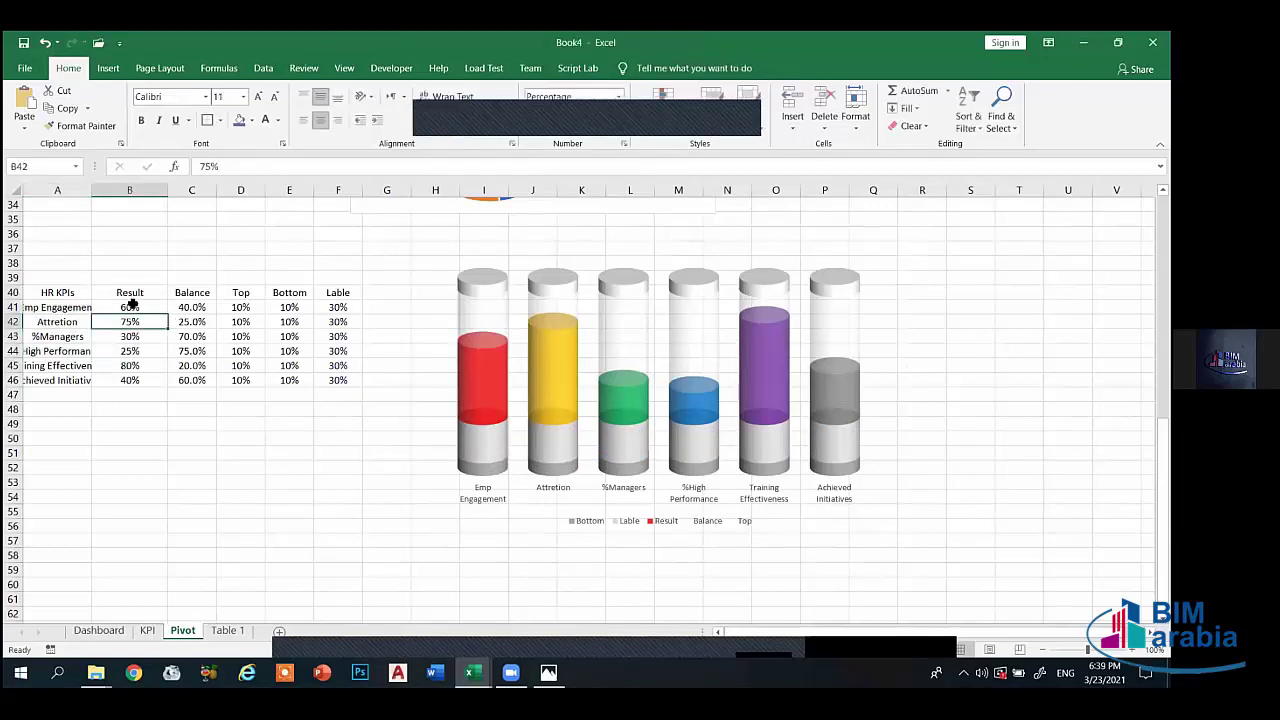
pyautogui.moveTo(132, 306); pyautogui.dragTo(130, 382)
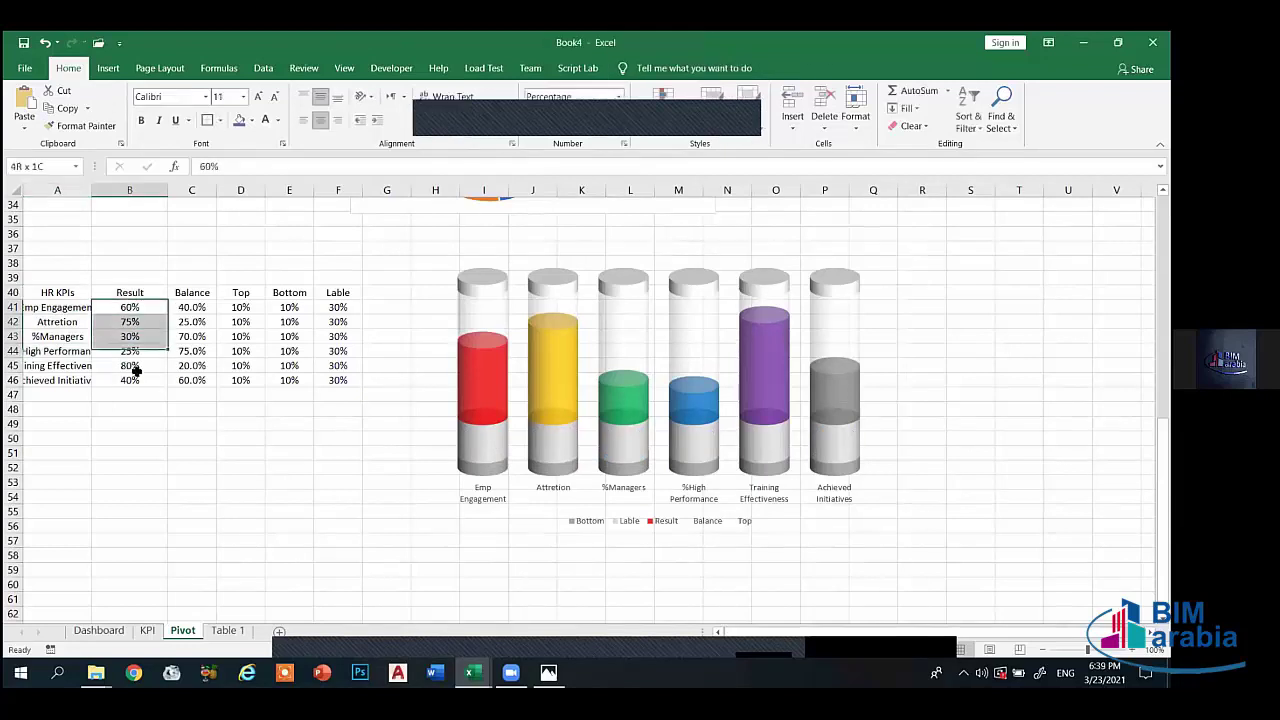
pyautogui.rightClick(484, 457)
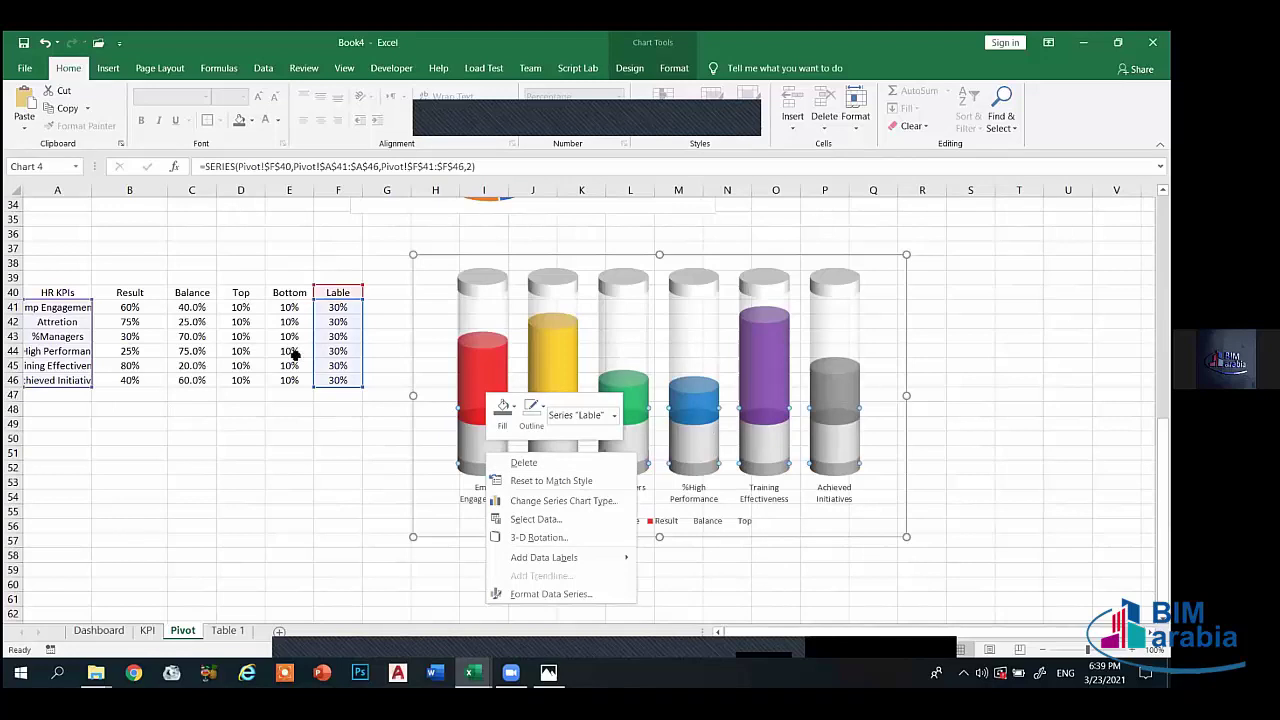
pyautogui.press('Escape')
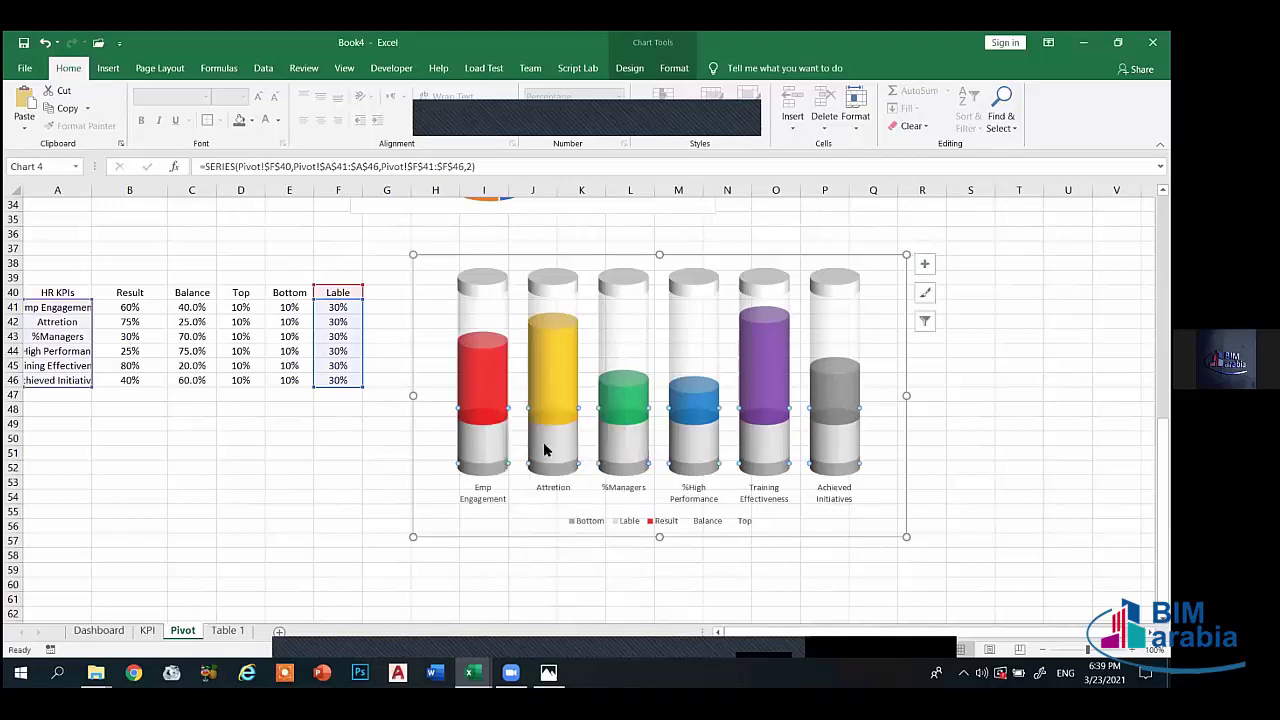
pyautogui.rightClick(544, 450)
pyautogui.moveTo(687, 551)
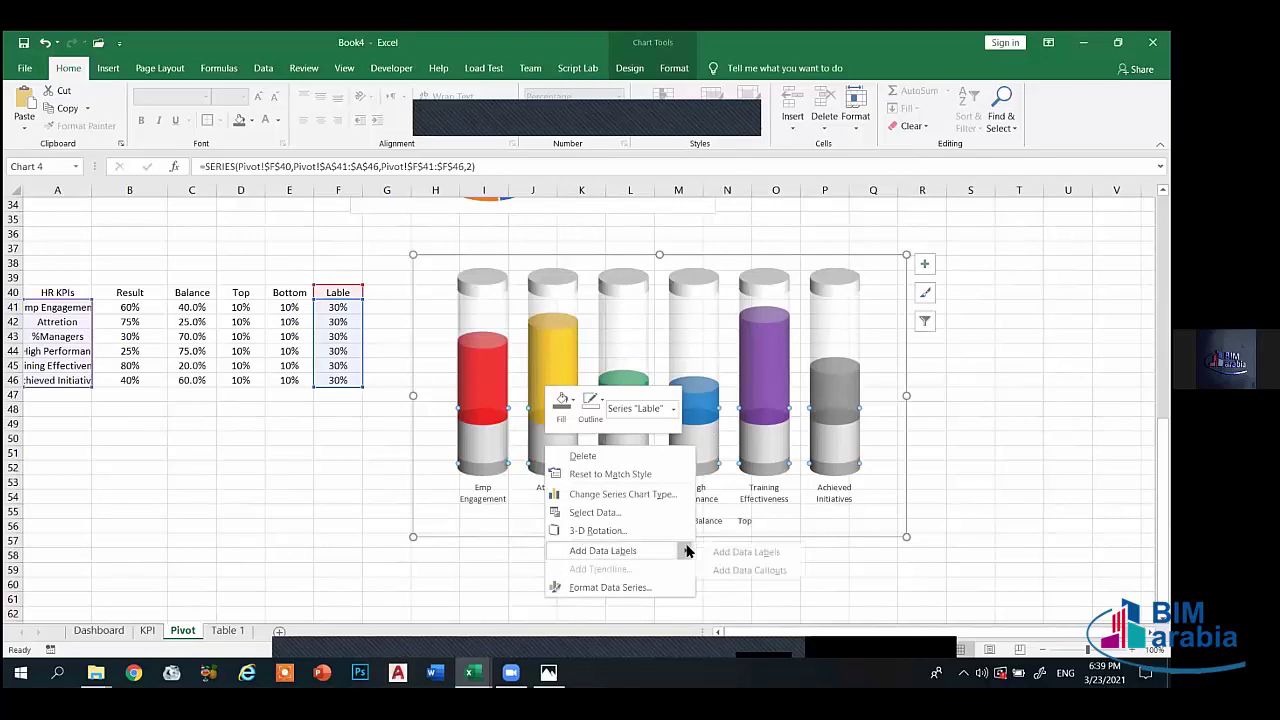
pyautogui.click(756, 571)
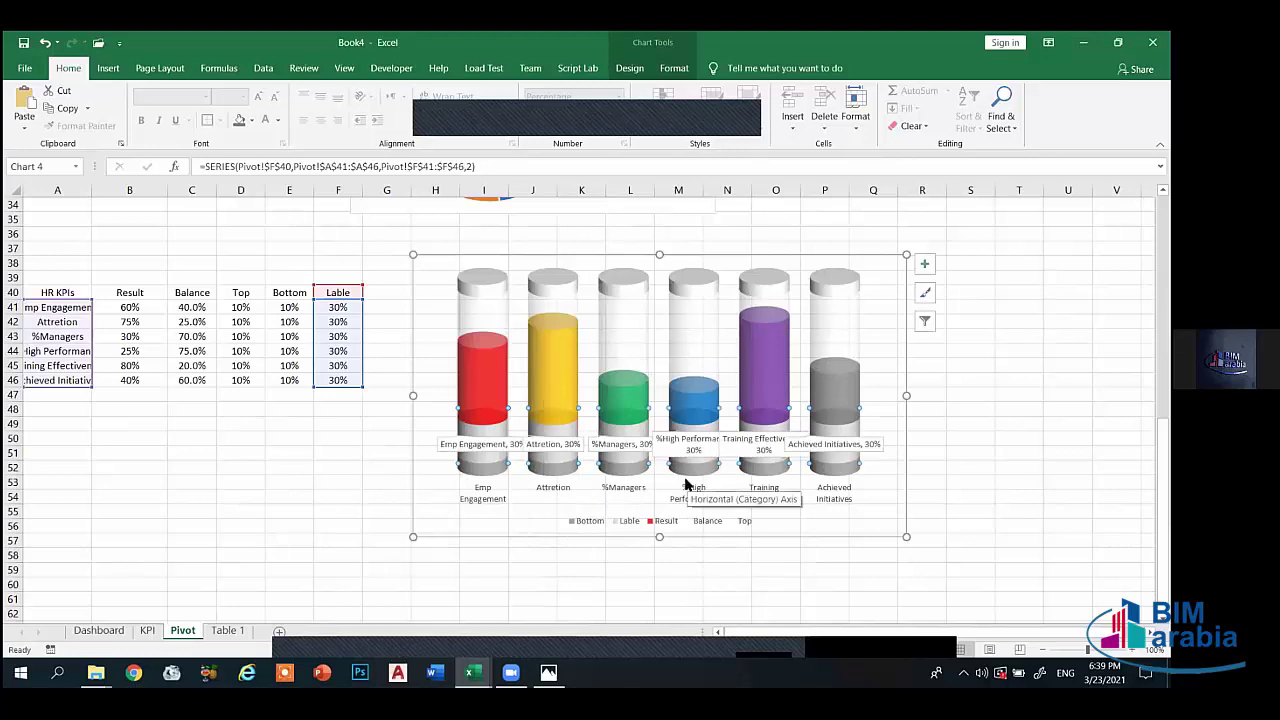
# - Undo the callouts and 30% labels, then reselect B41:B46 and the Lable series
pyautogui.hotkey('ctrl', 'z')
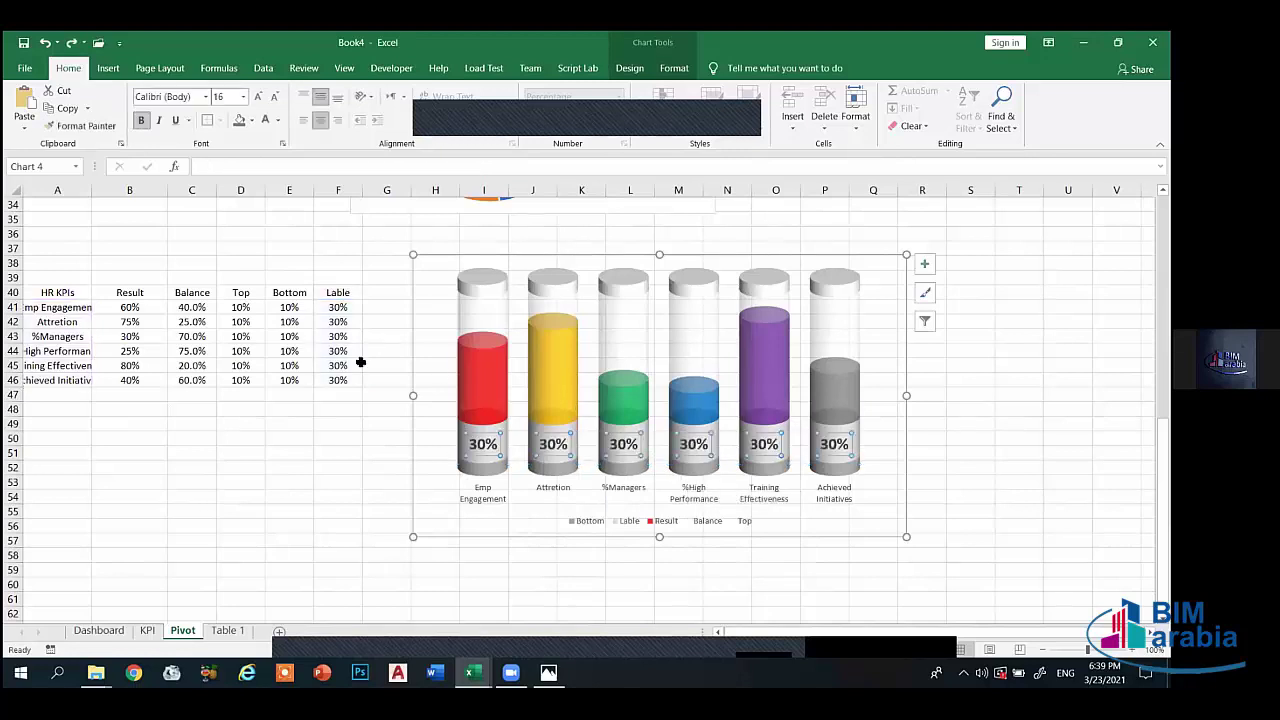
pyautogui.hotkey('ctrl', 'z')
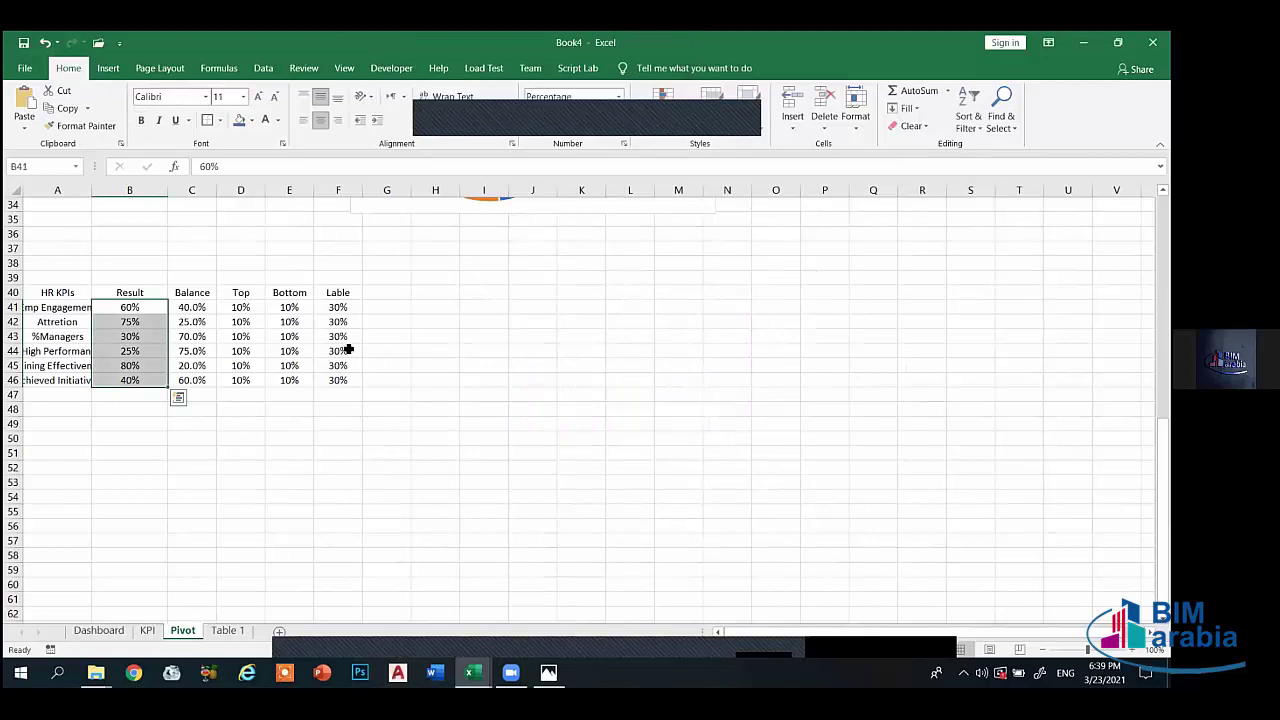
pyautogui.hotkey('ctrl', 'y')
pyautogui.hotkey('ctrl', 'z')
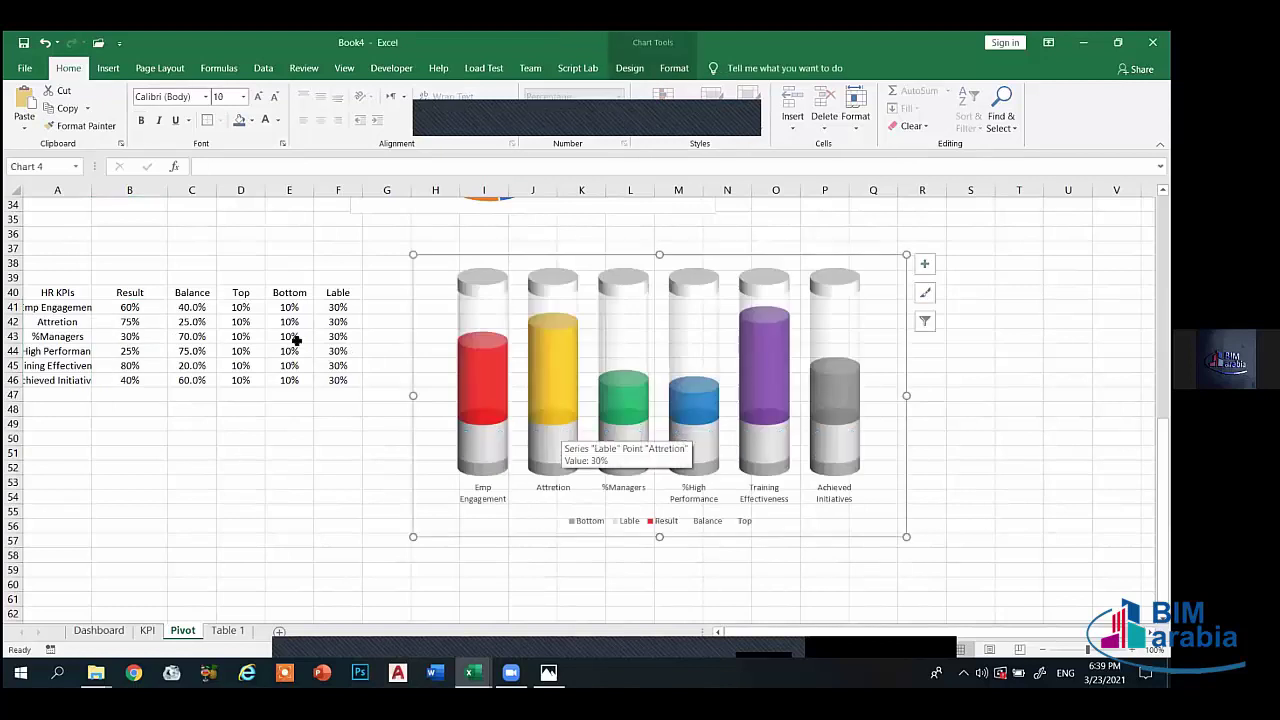
pyautogui.moveTo(130, 307); pyautogui.dragTo(130, 380)
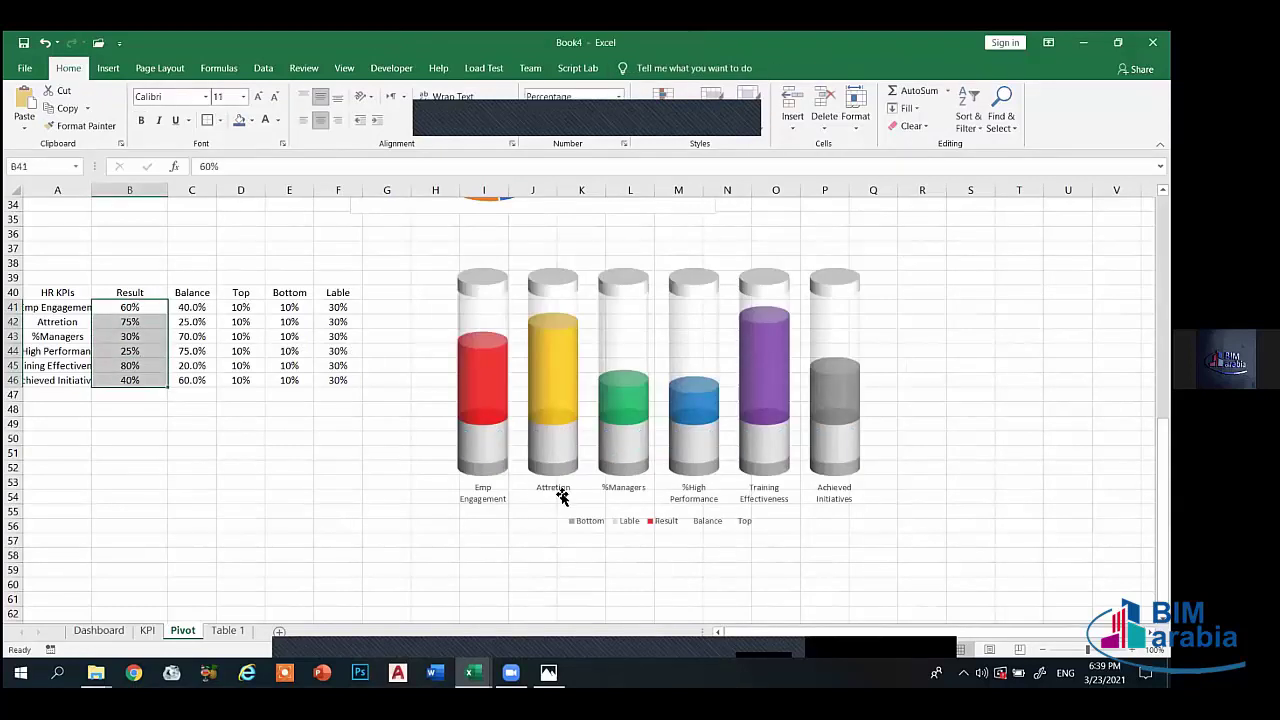
pyautogui.rightClick(561, 452)
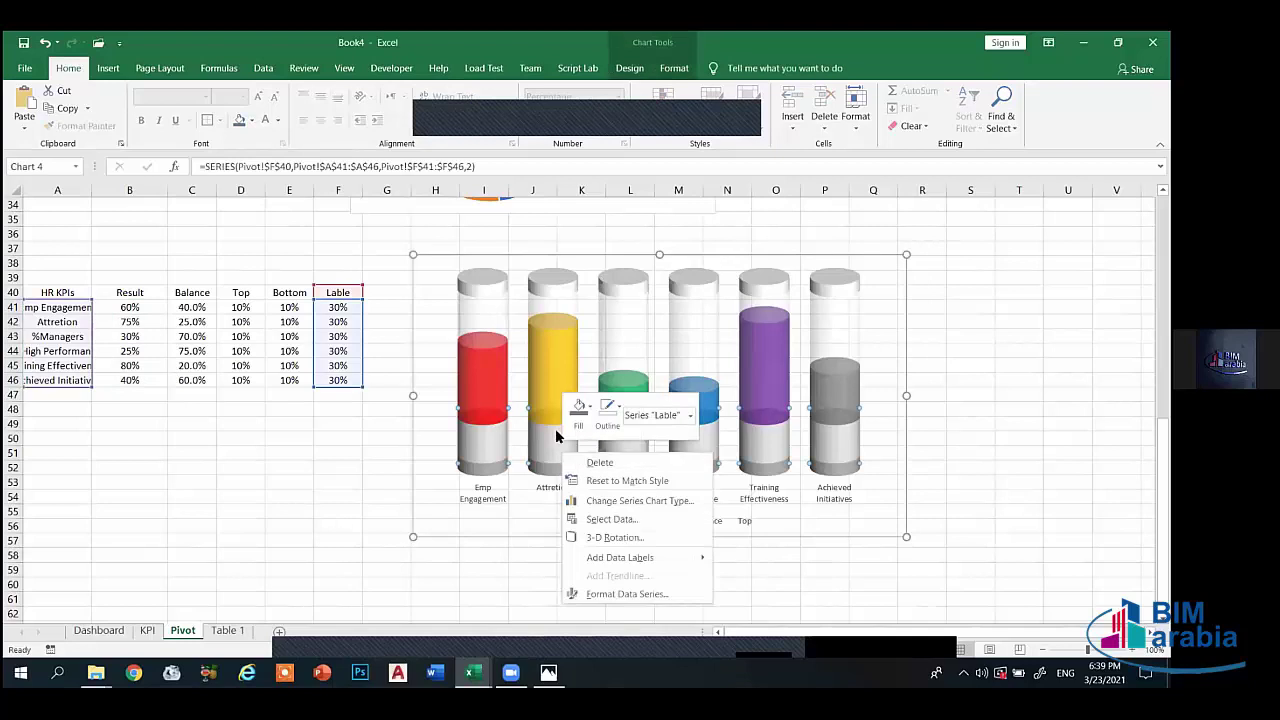
pyautogui.click(557, 437)
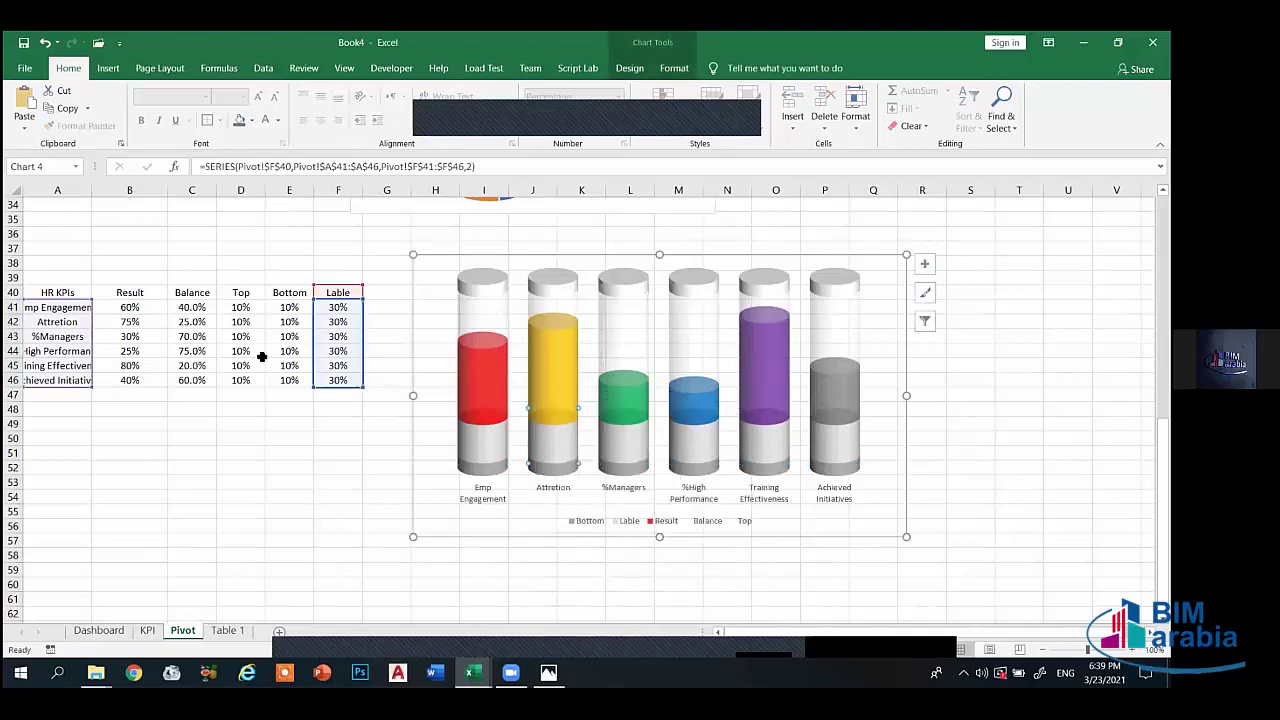
pyautogui.click(282, 472)
pyautogui.click(485, 445)
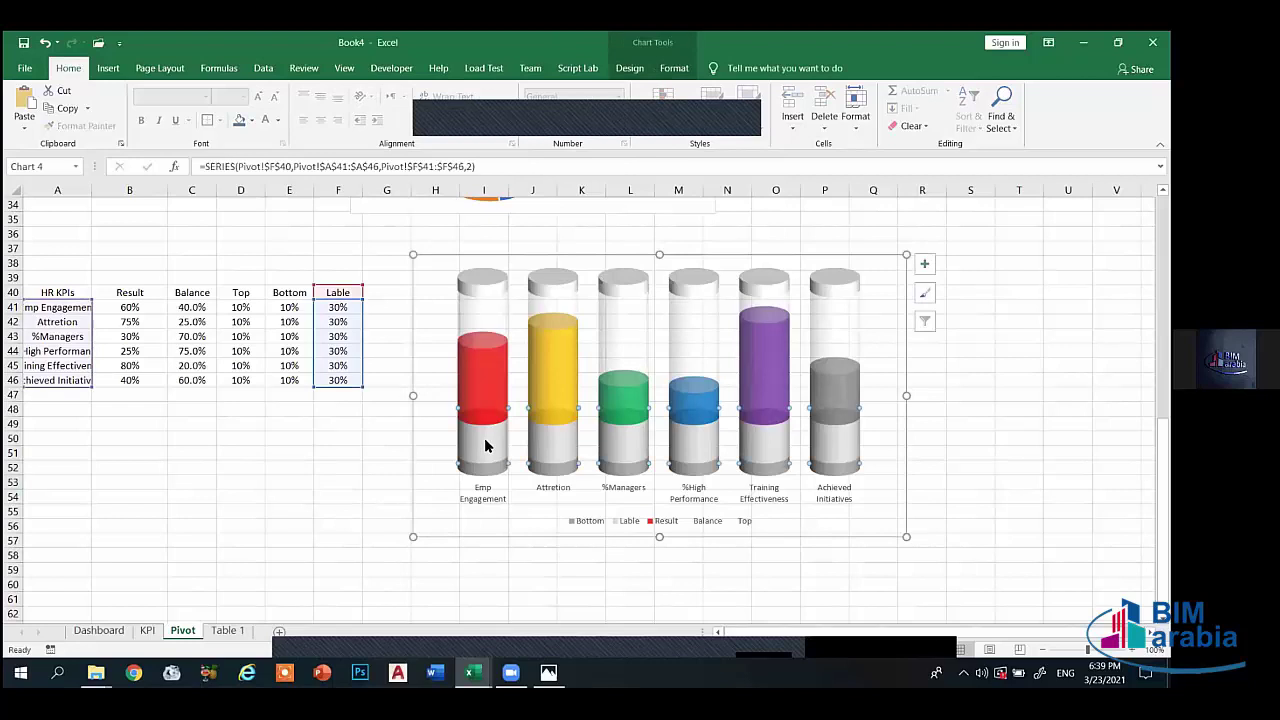
# - Browse the Add Chart Element list, then delete the 30% data labels
pyautogui.click(645, 68)
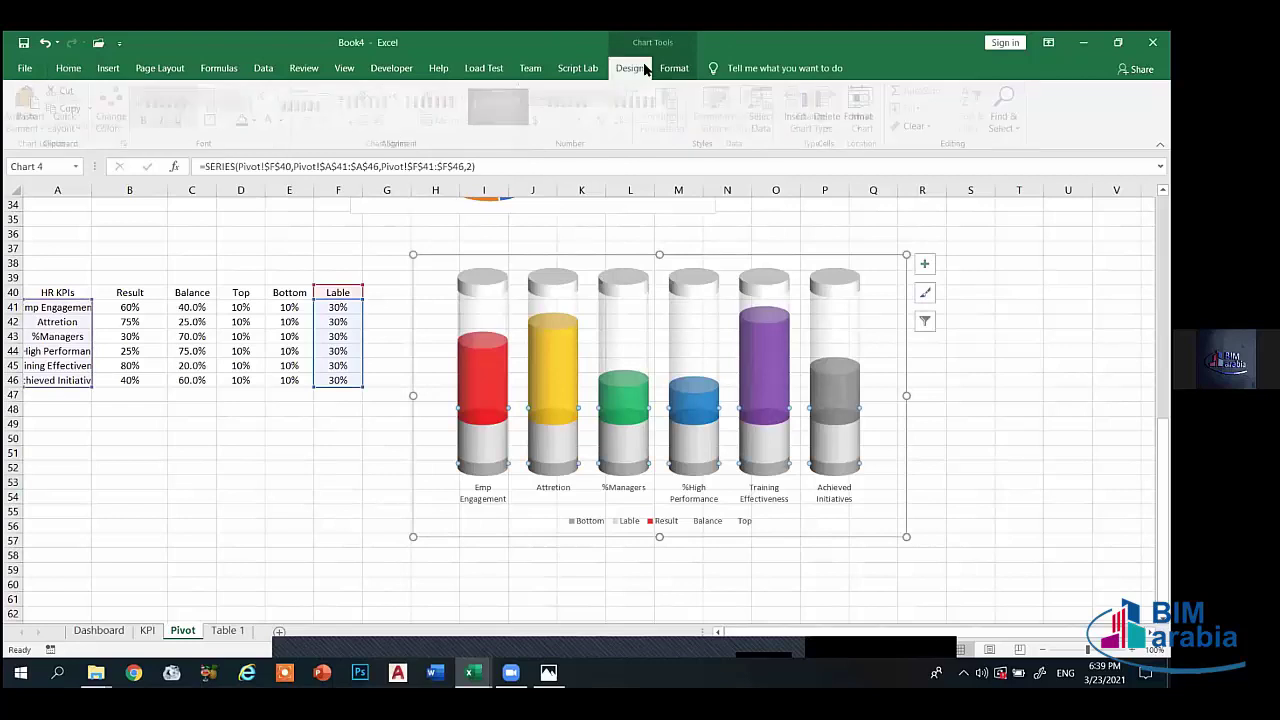
pyautogui.click(30, 122)
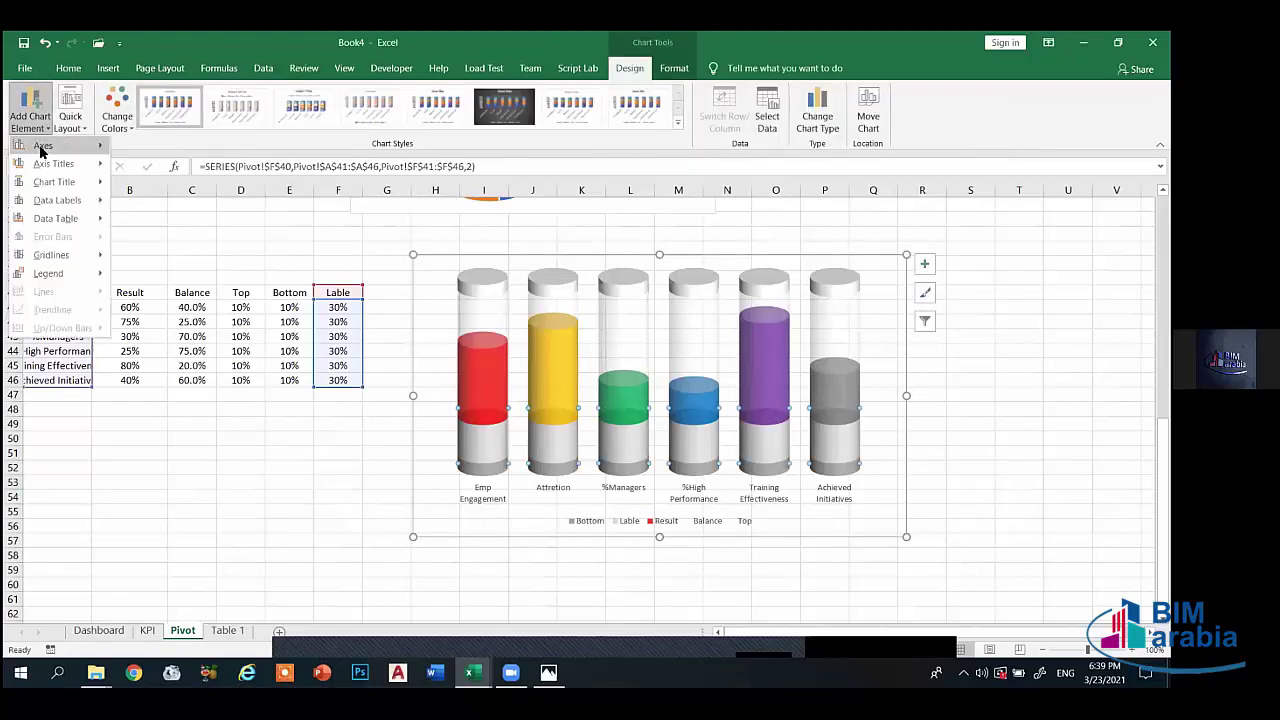
pyautogui.moveTo(77, 170)
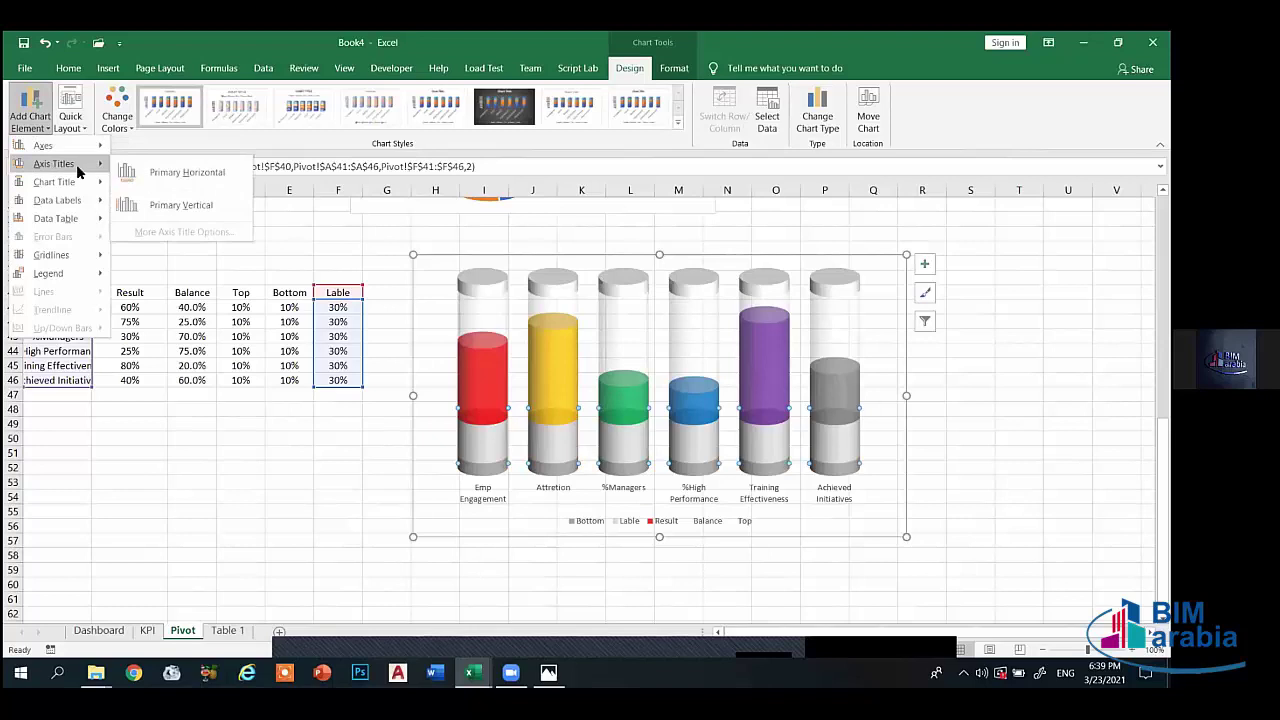
pyautogui.press('Escape')
pyautogui.press('Escape')
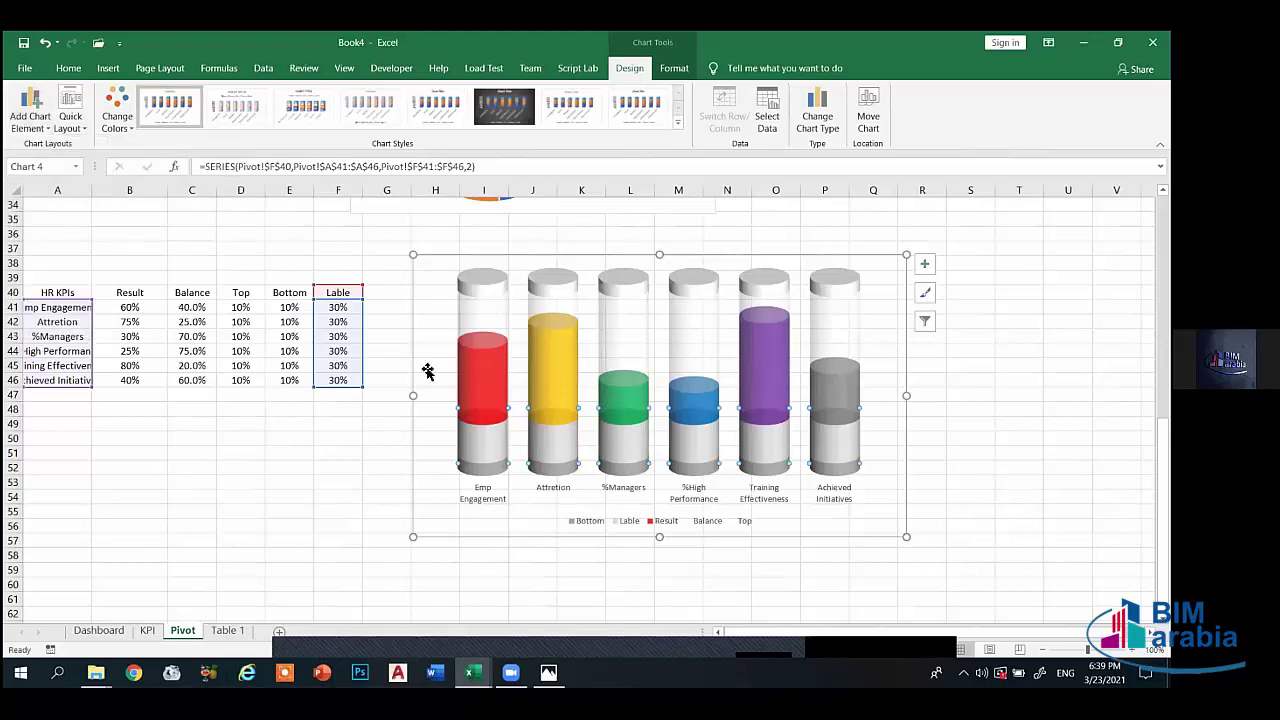
pyautogui.click(290, 322)
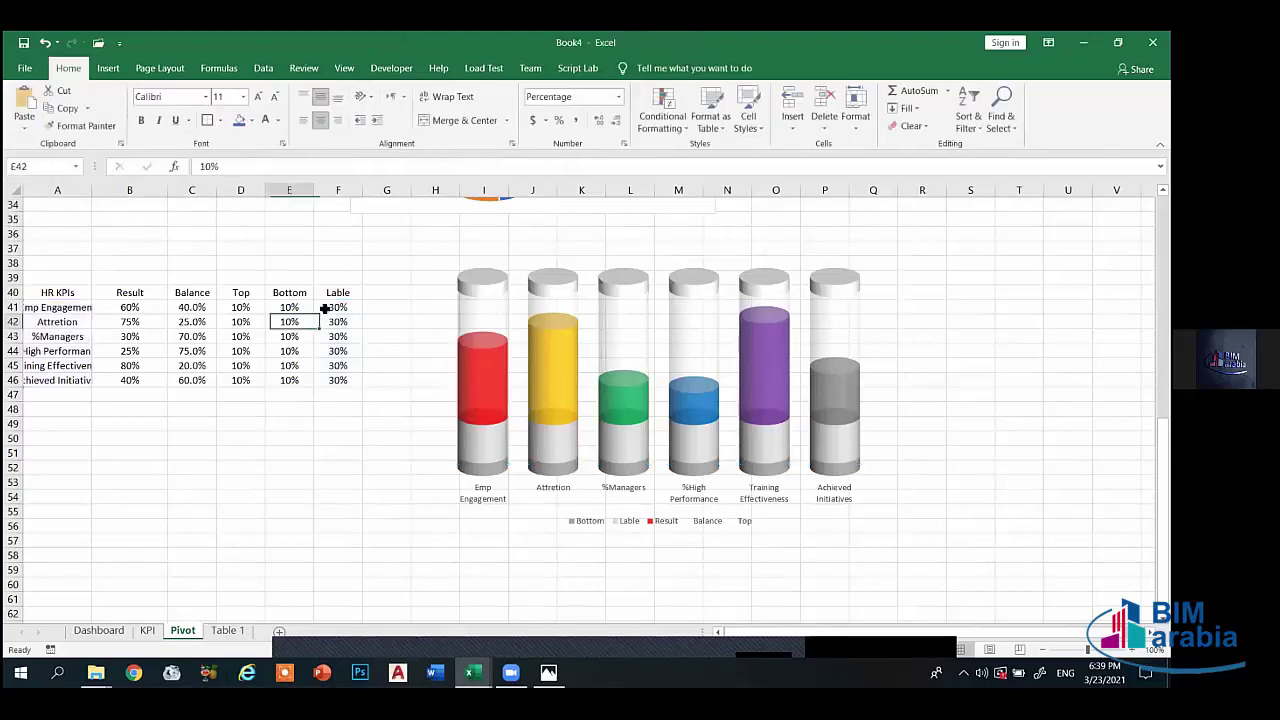
pyautogui.click(461, 432)
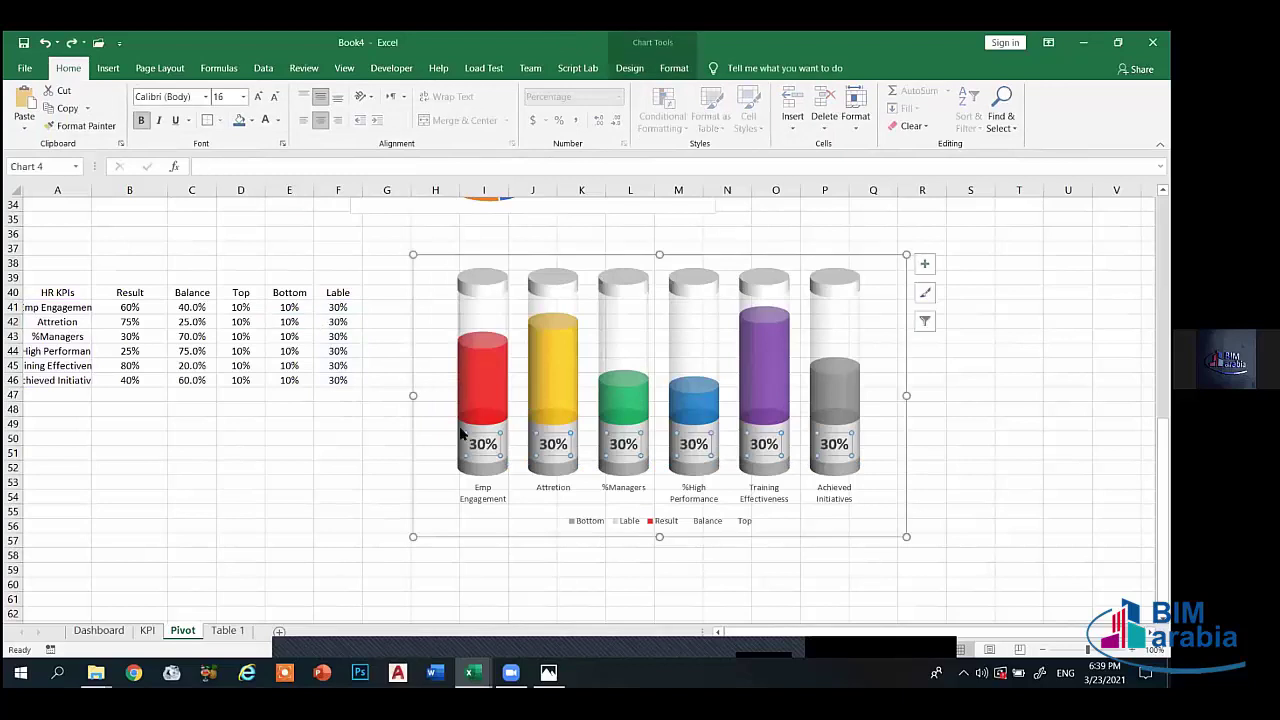
pyautogui.moveTo(461, 432)
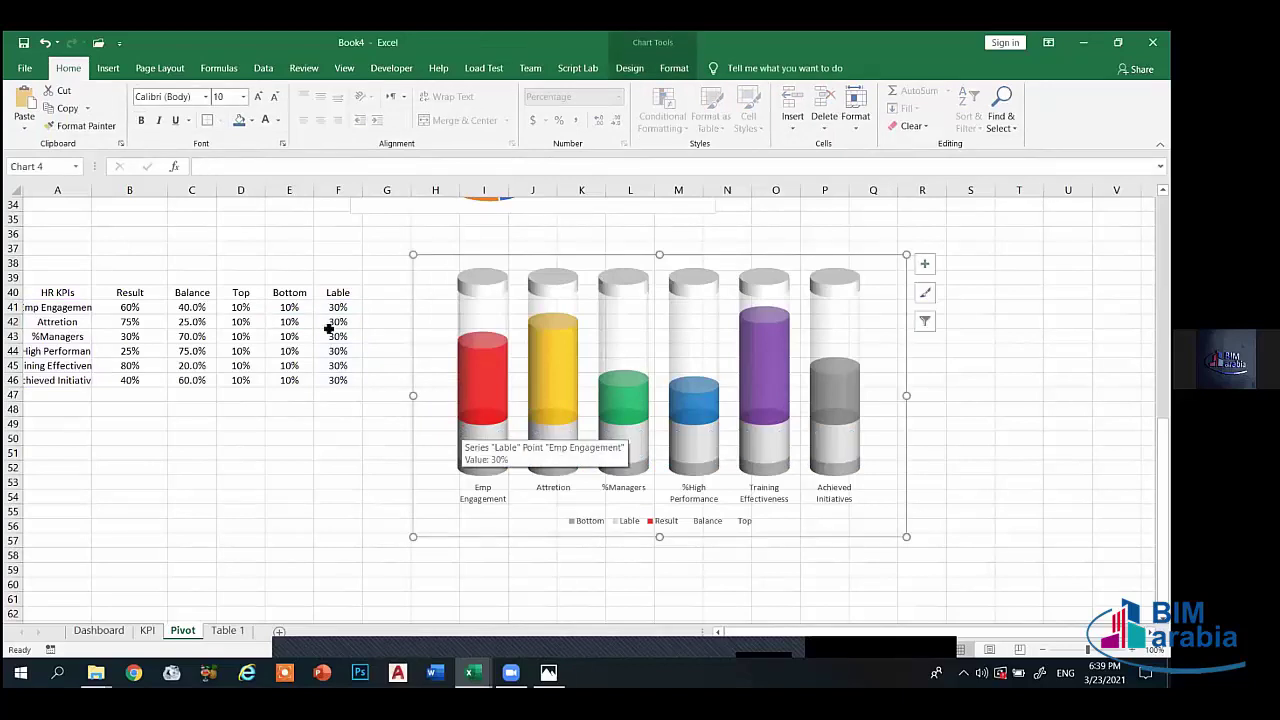
pyautogui.press('Delete')
# - Drag the Lable series range to B41:B46, then undo twice to restore column F and the labels
pyautogui.rightClick(478, 455)
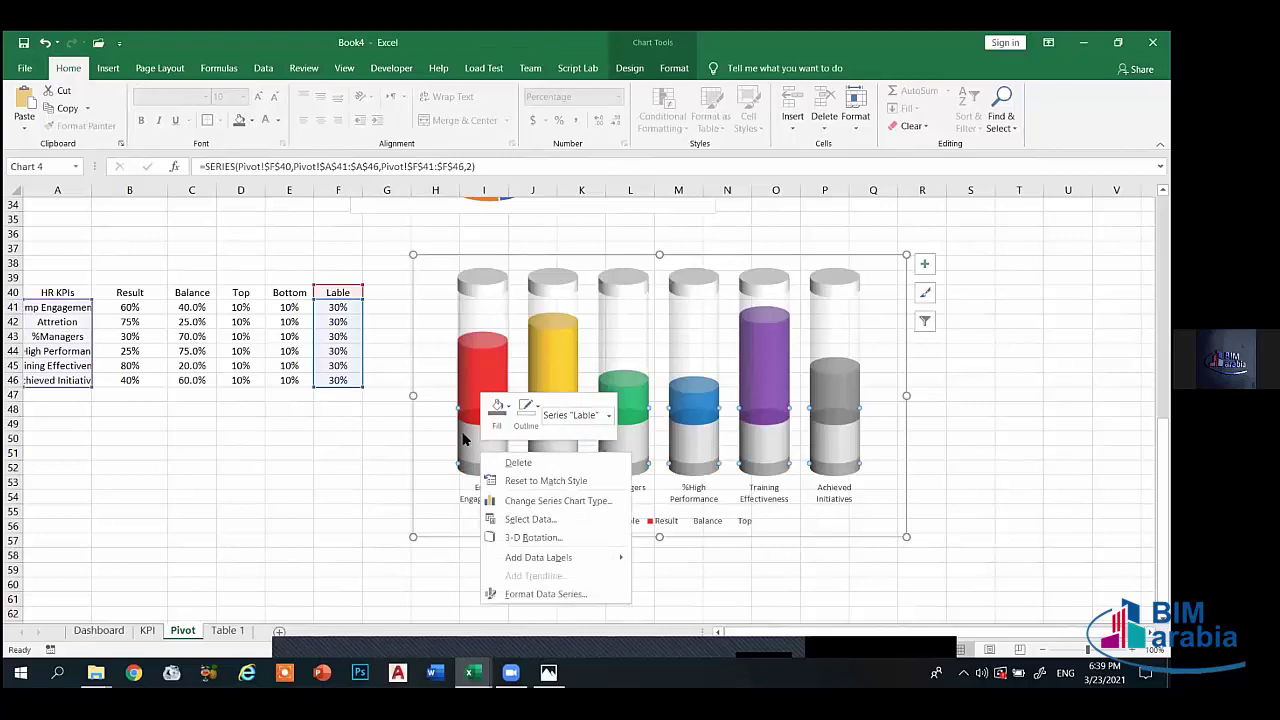
pyautogui.press('Escape')
pyautogui.moveTo(310, 340); pyautogui.dragTo(136, 352)
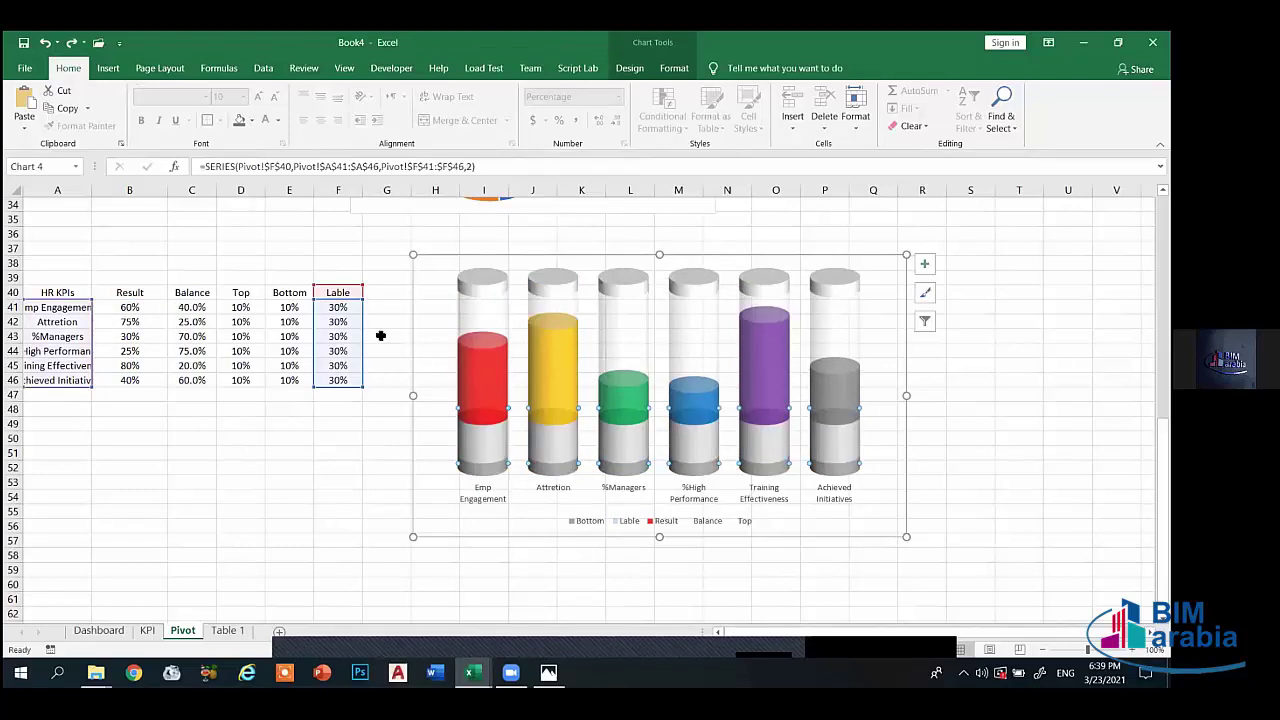
pyautogui.click(337, 292)
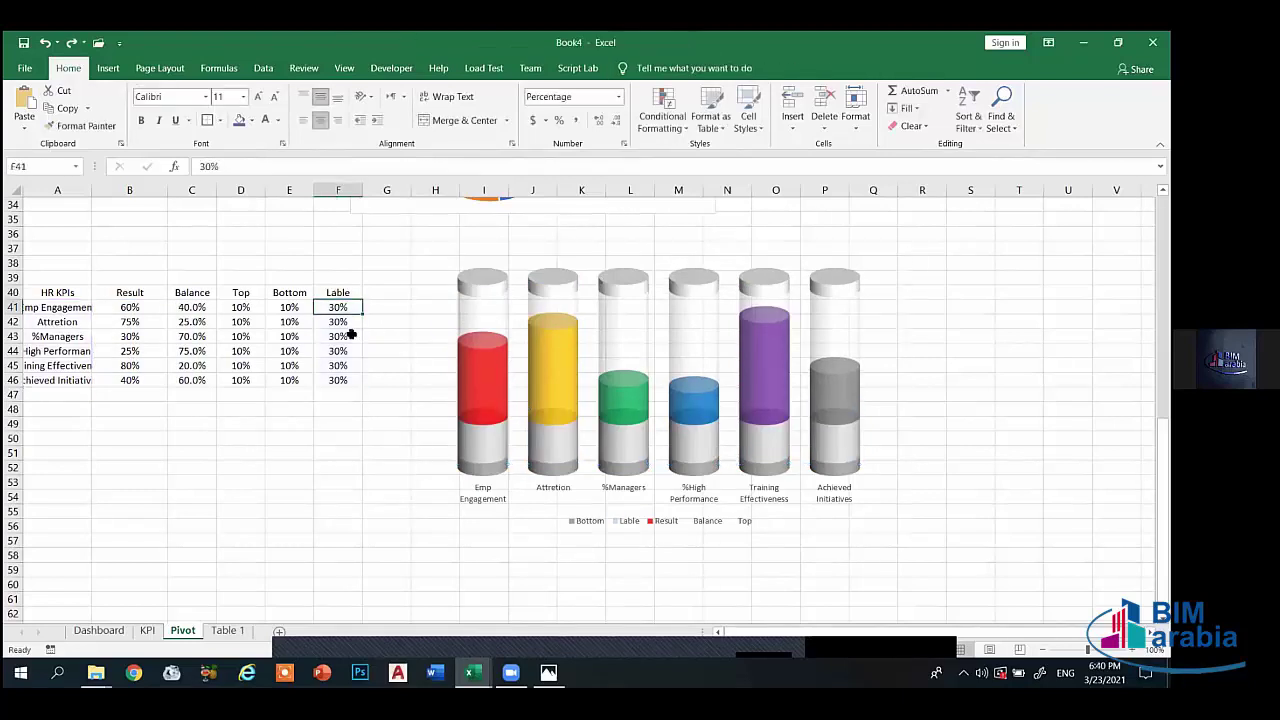
pyautogui.click(476, 452)
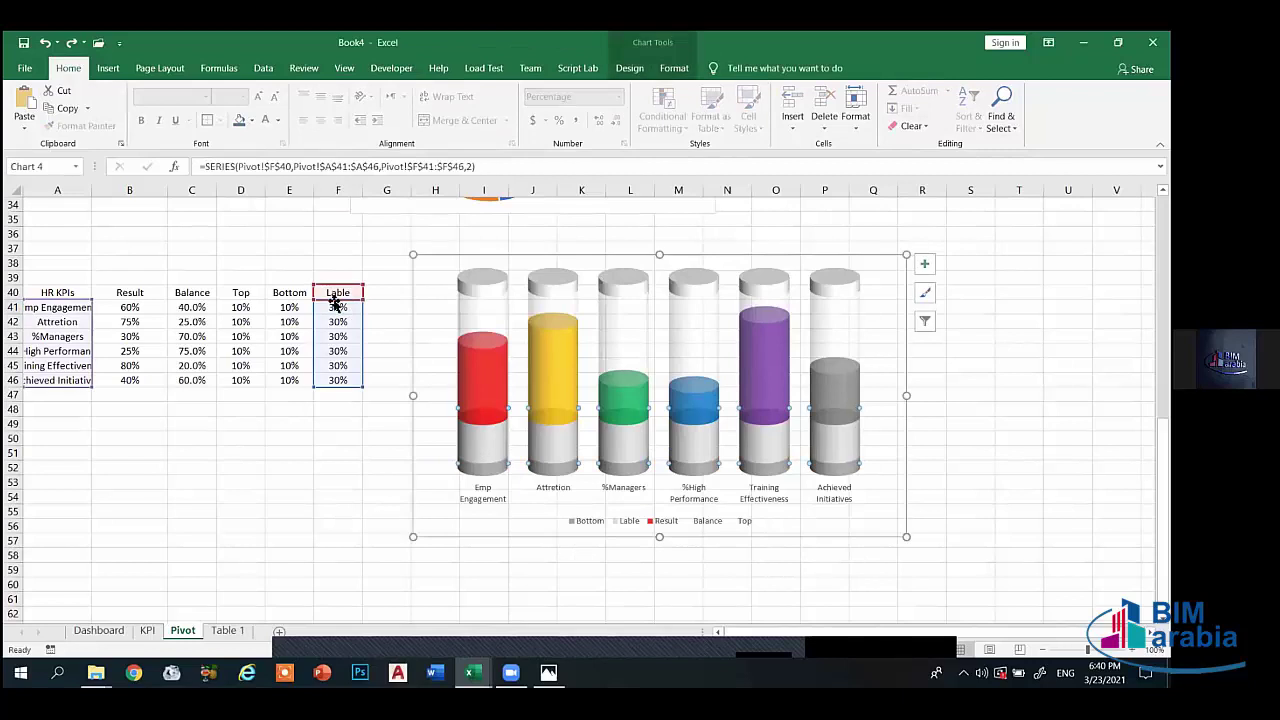
pyautogui.moveTo(362, 340); pyautogui.dragTo(228, 350)
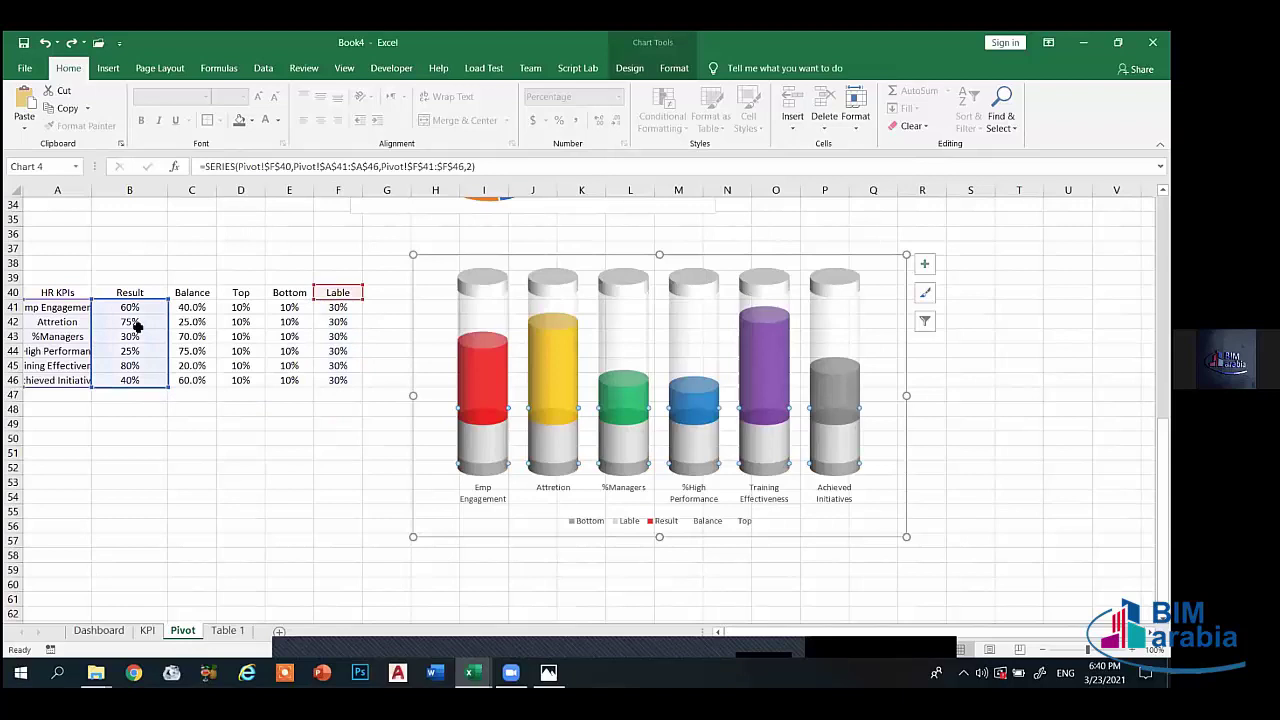
pyautogui.moveTo(228, 350); pyautogui.dragTo(135, 330)
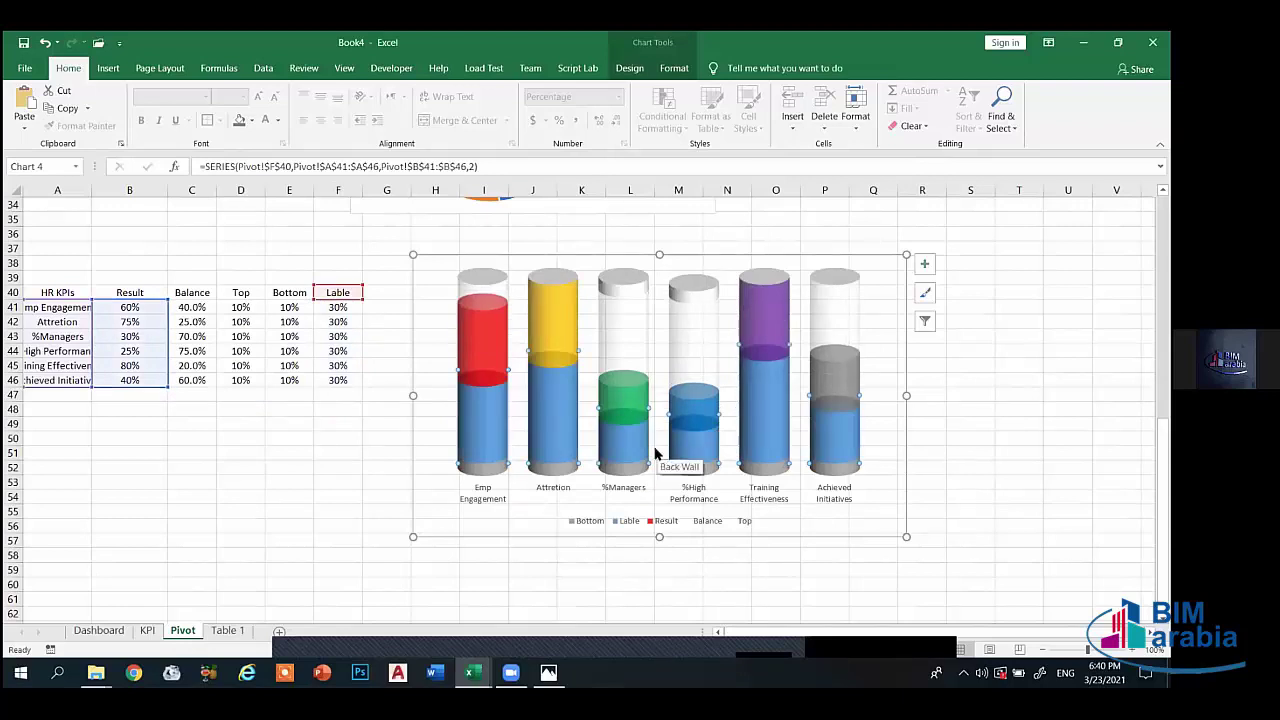
pyautogui.hotkey('ctrl', 'z')
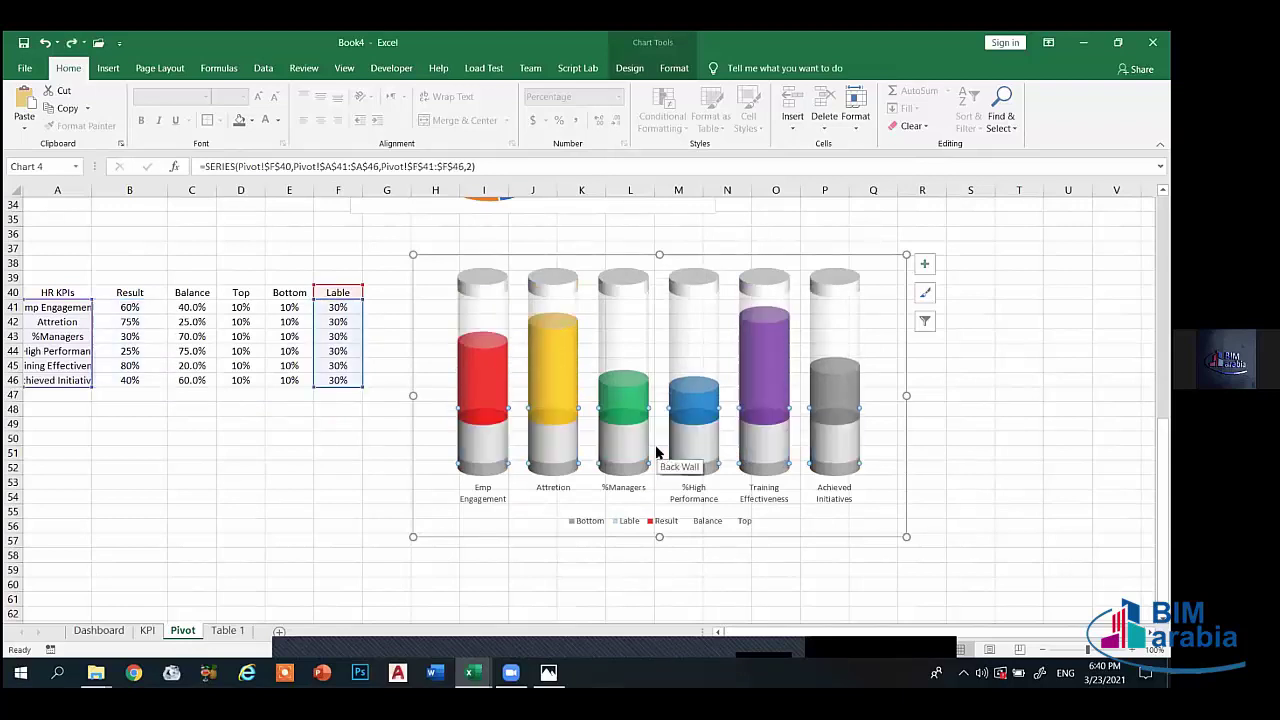
pyautogui.hotkey('ctrl', 'z')
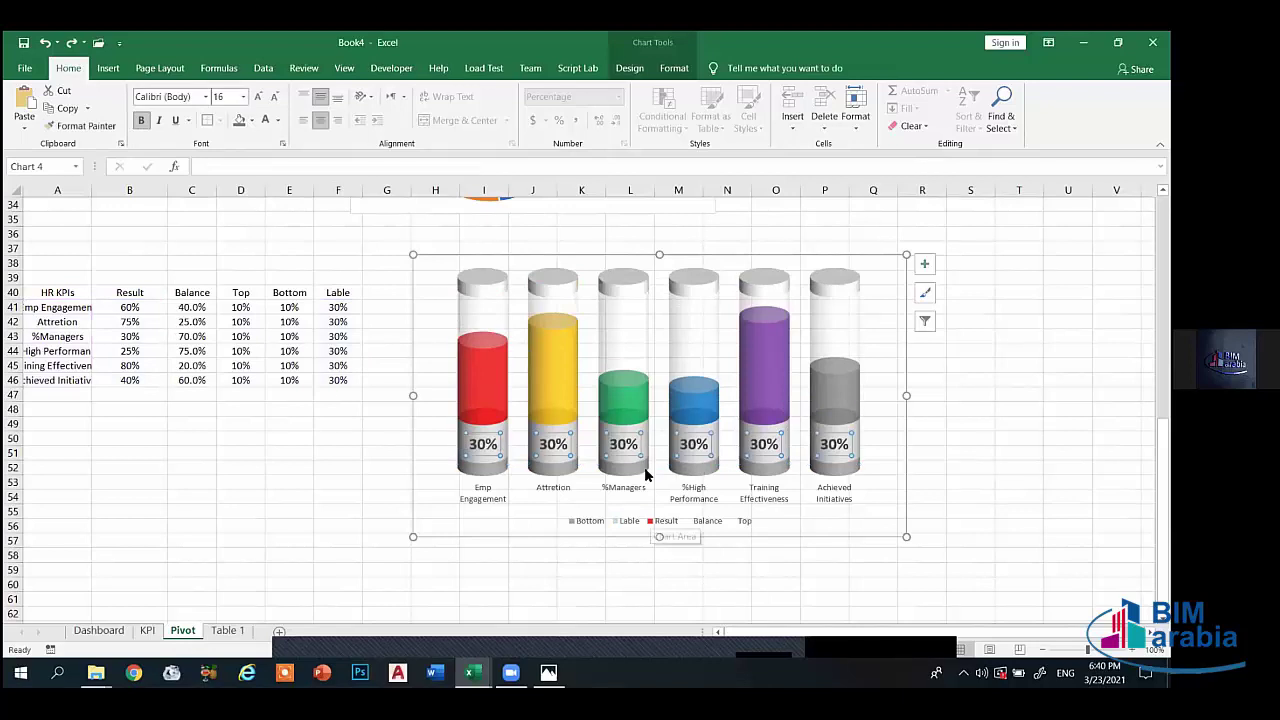
# - Edit the Emp Engagement label's text, ending with it reading 30%
pyautogui.click(484, 444)
pyautogui.doubleClick(484, 444)
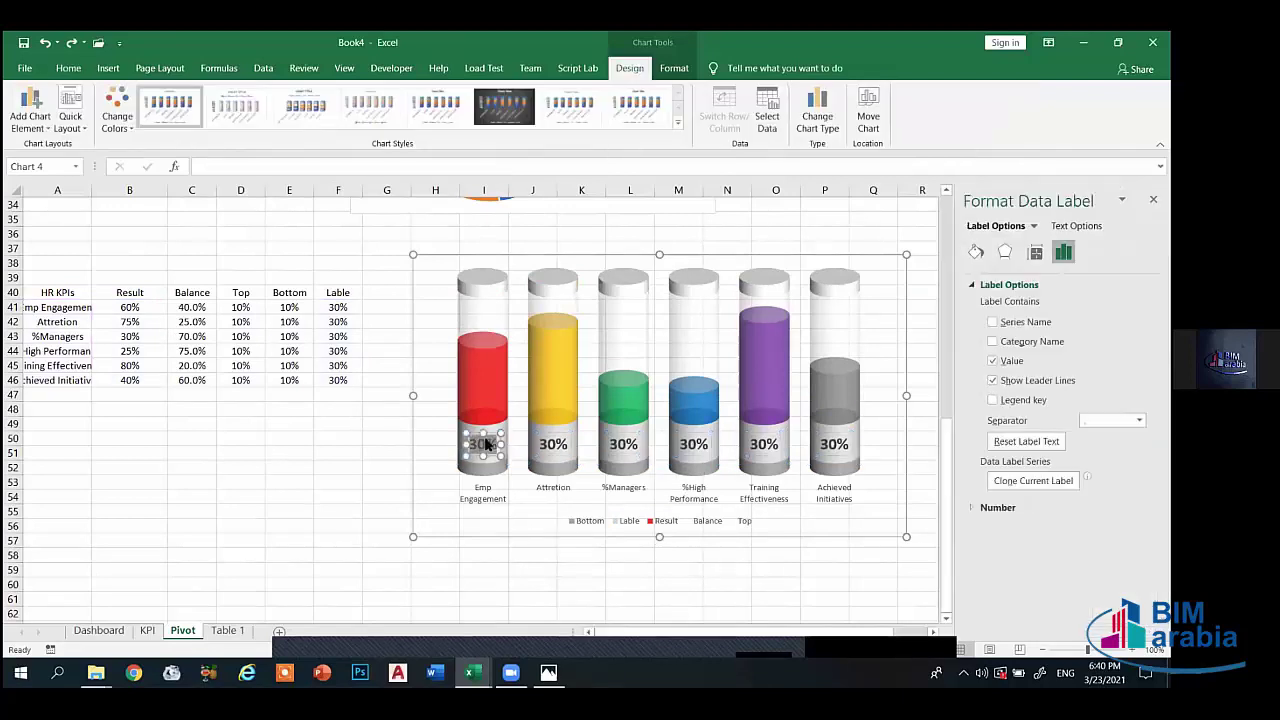
pyautogui.hotkey('ctrl', 'z')
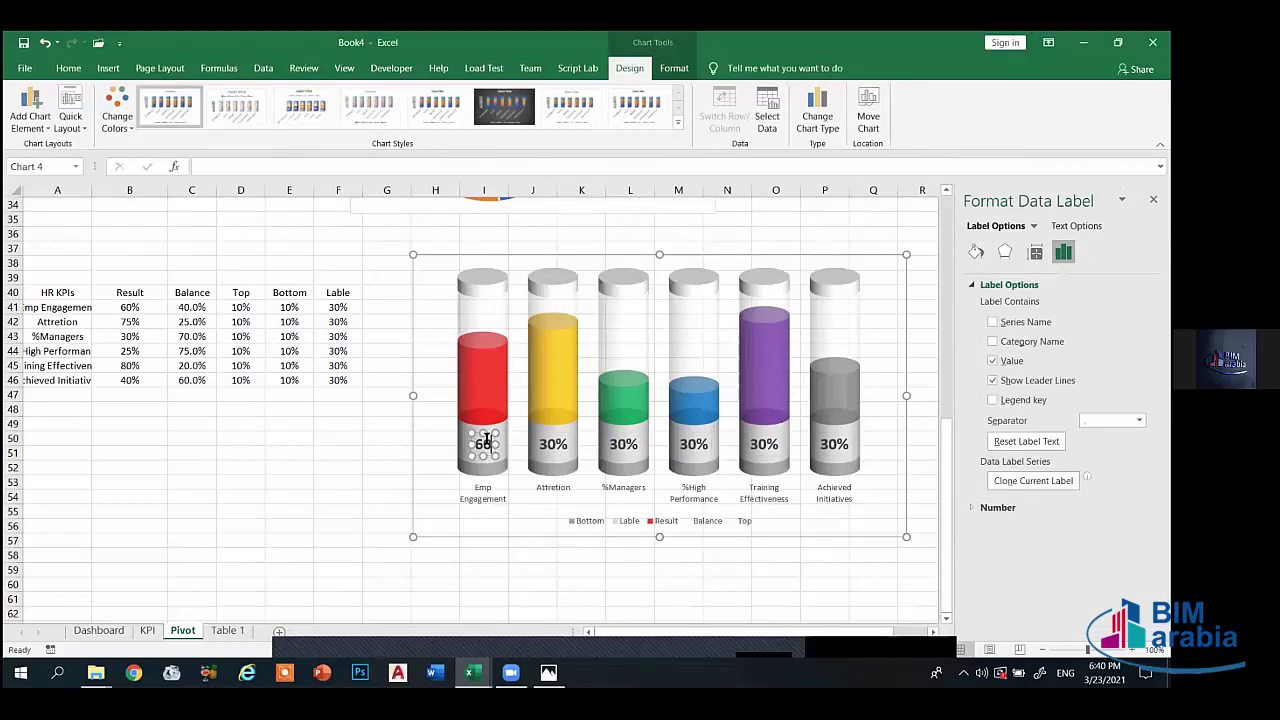
pyautogui.write('%')
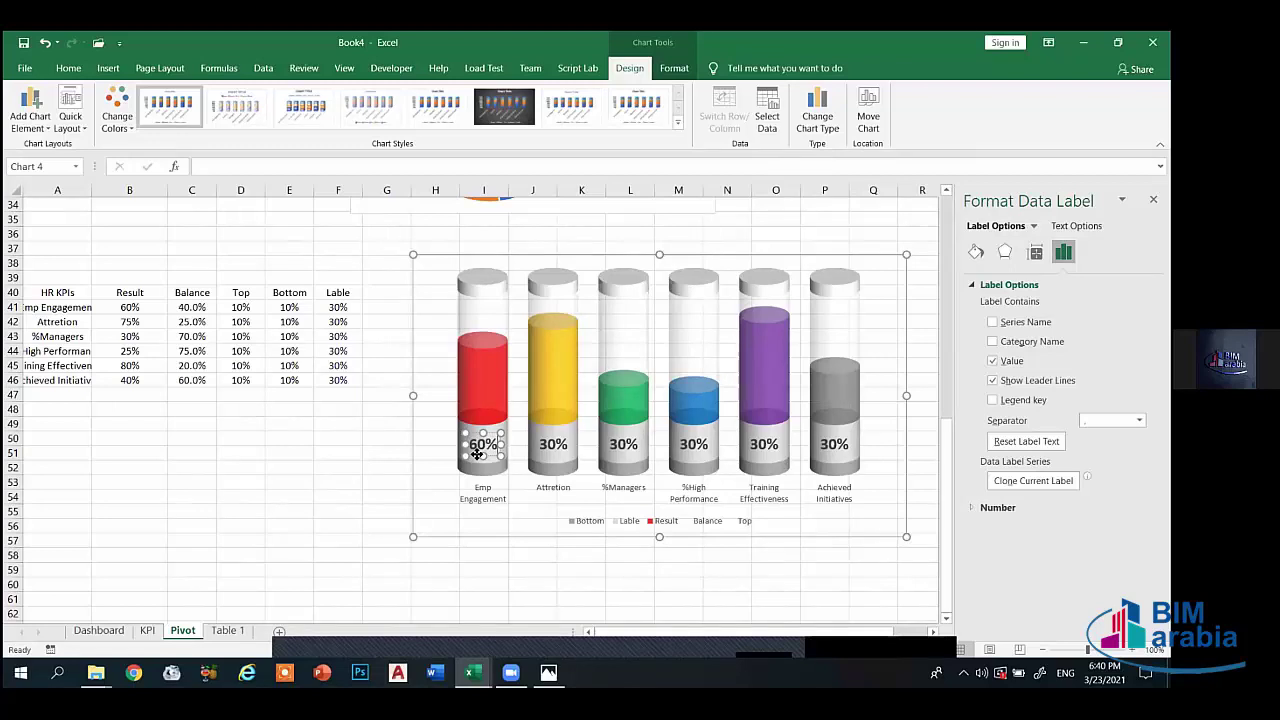
pyautogui.doubleClick(477, 453)
pyautogui.press('Delete')
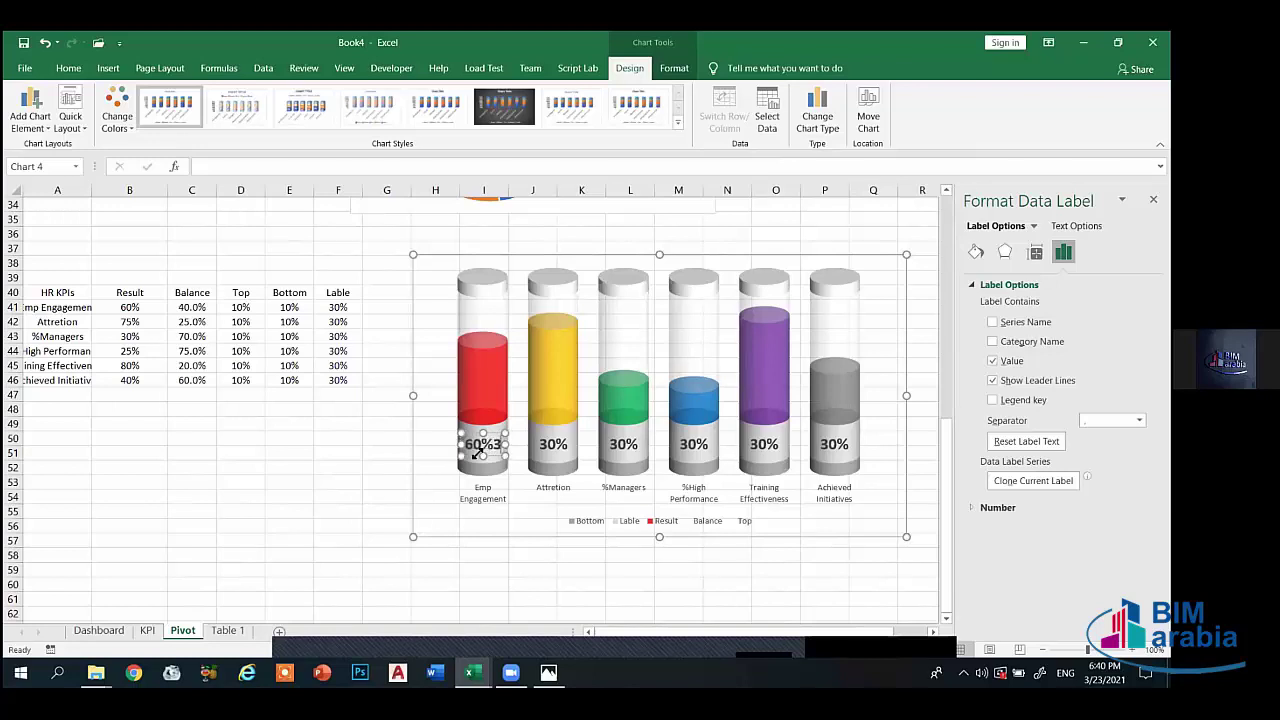
pyautogui.write('30')
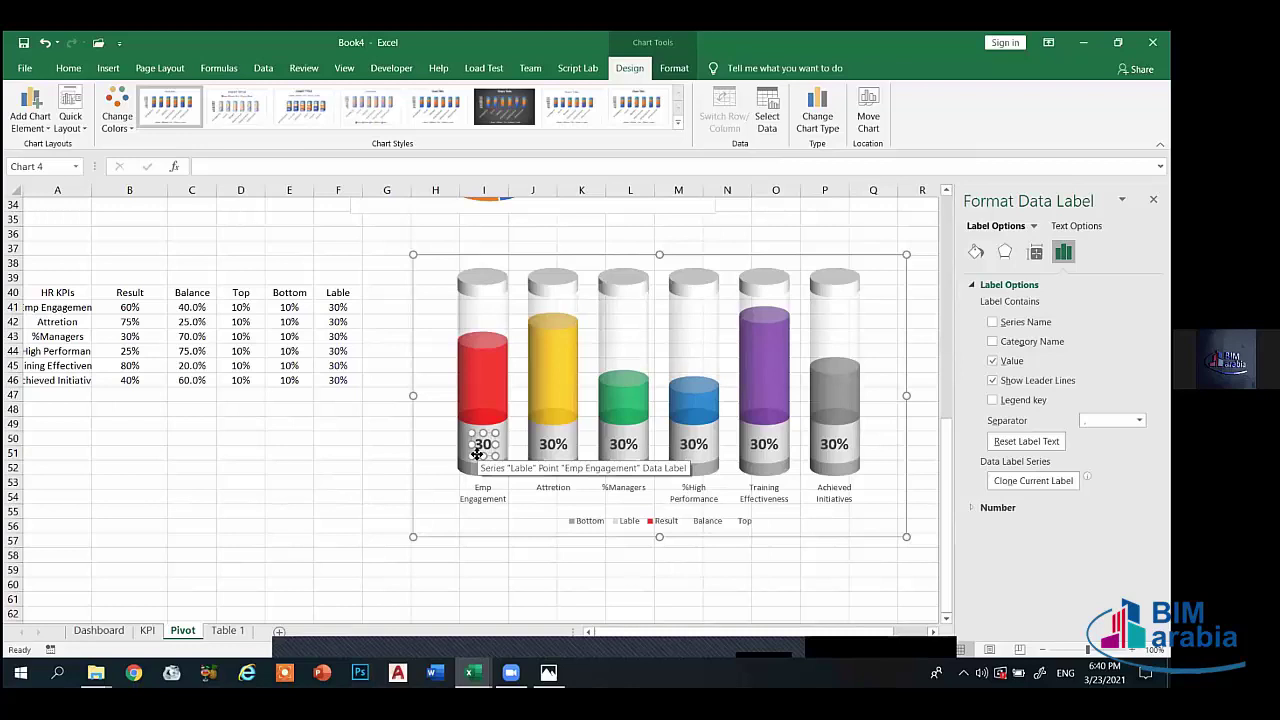
pyautogui.write('%')
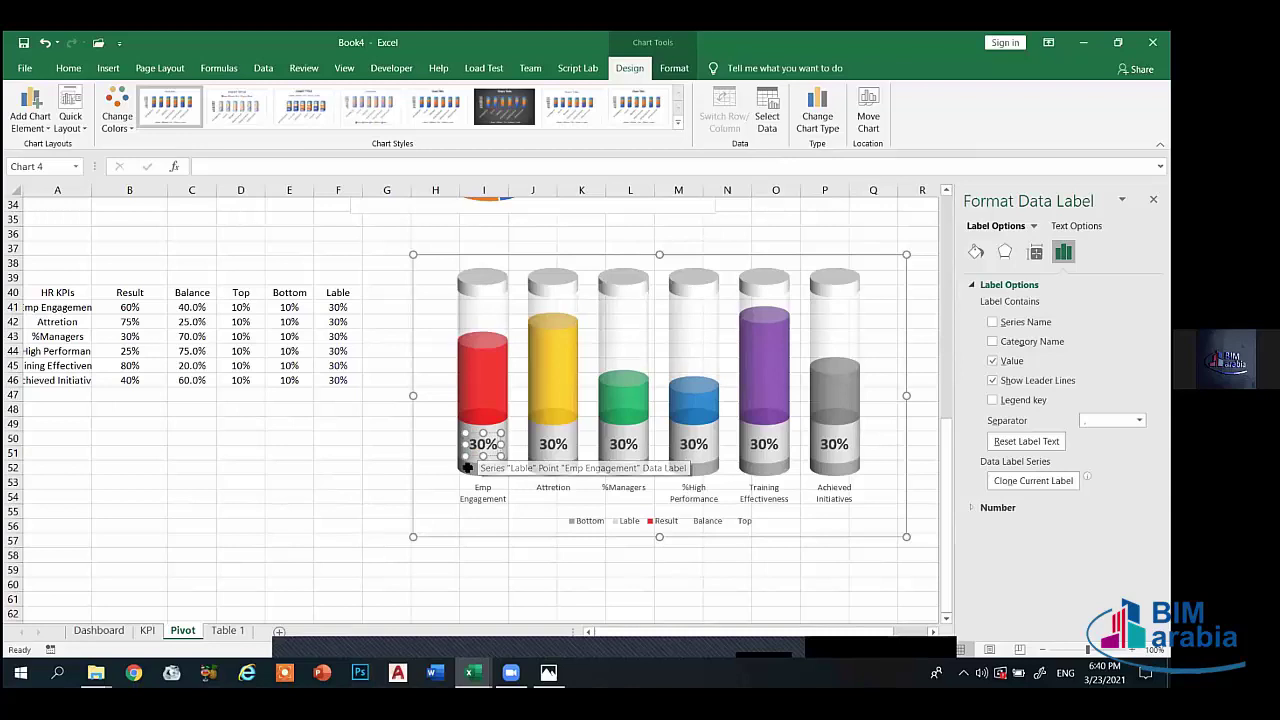
pyautogui.press('Escape')
pyautogui.press('Escape')
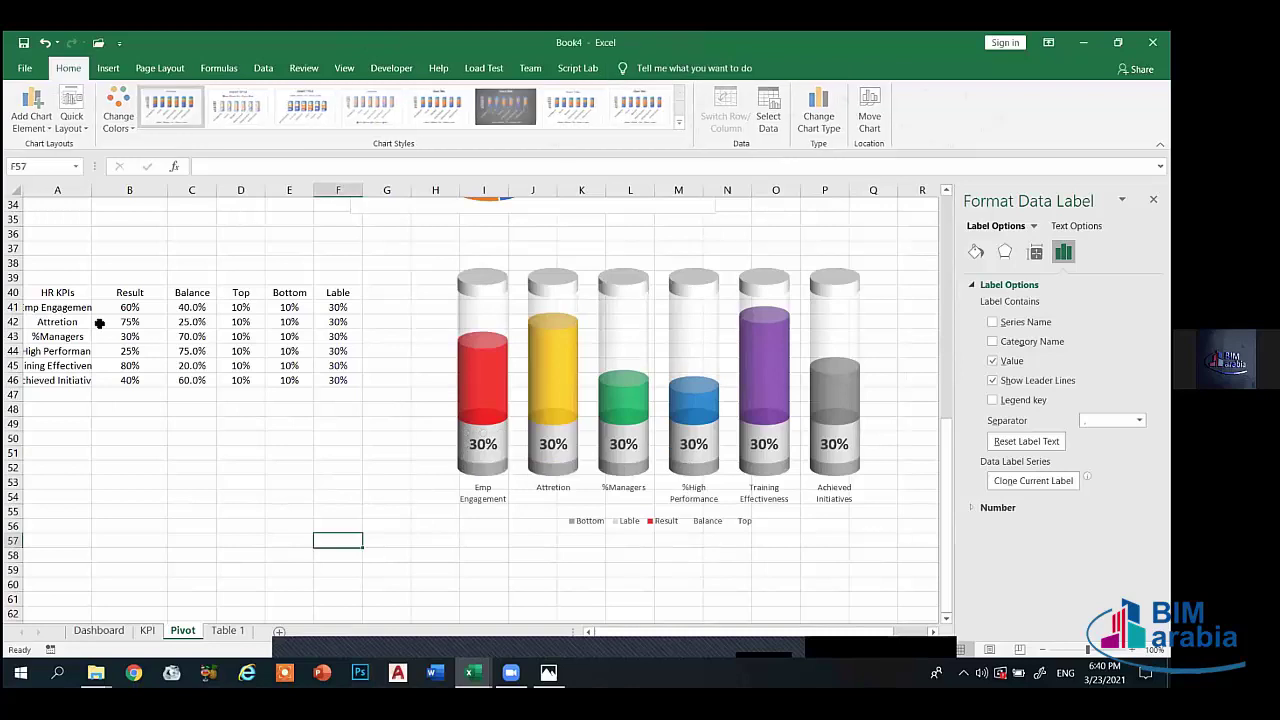
# - Enable Value From Cells for all labels using the range B41:B46
pyautogui.click(548, 462)
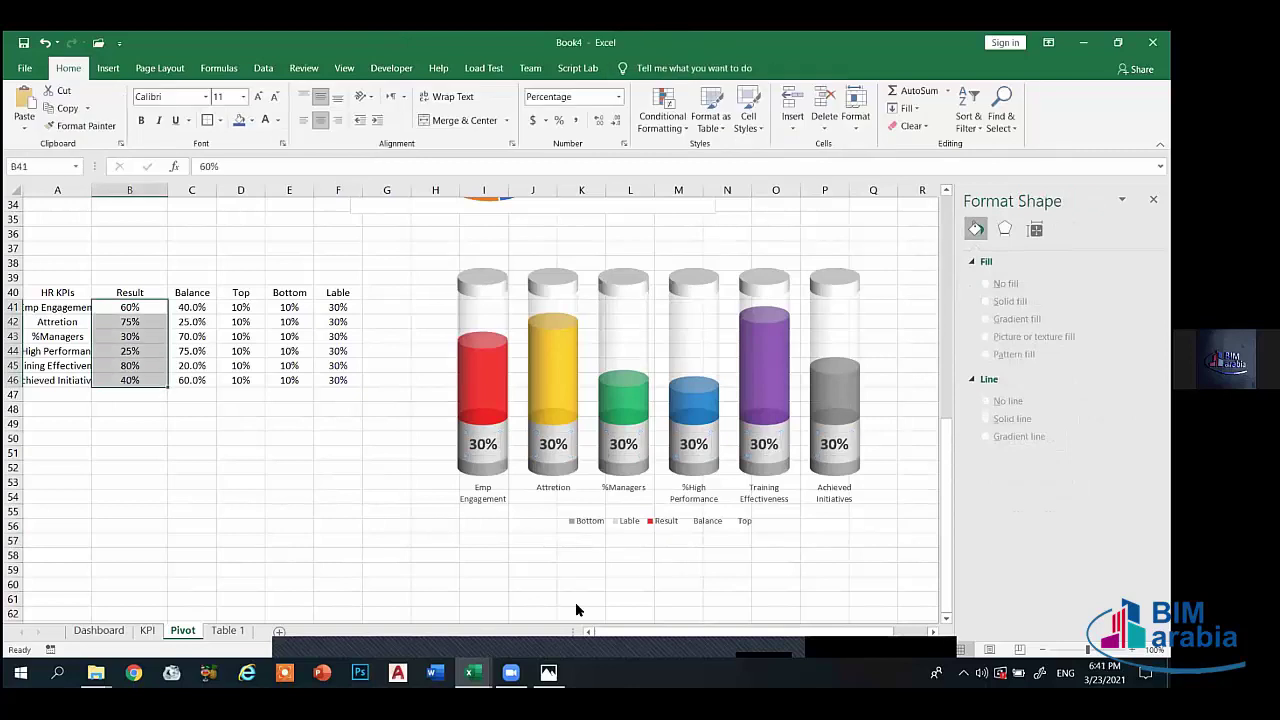
pyautogui.click(1036, 320)
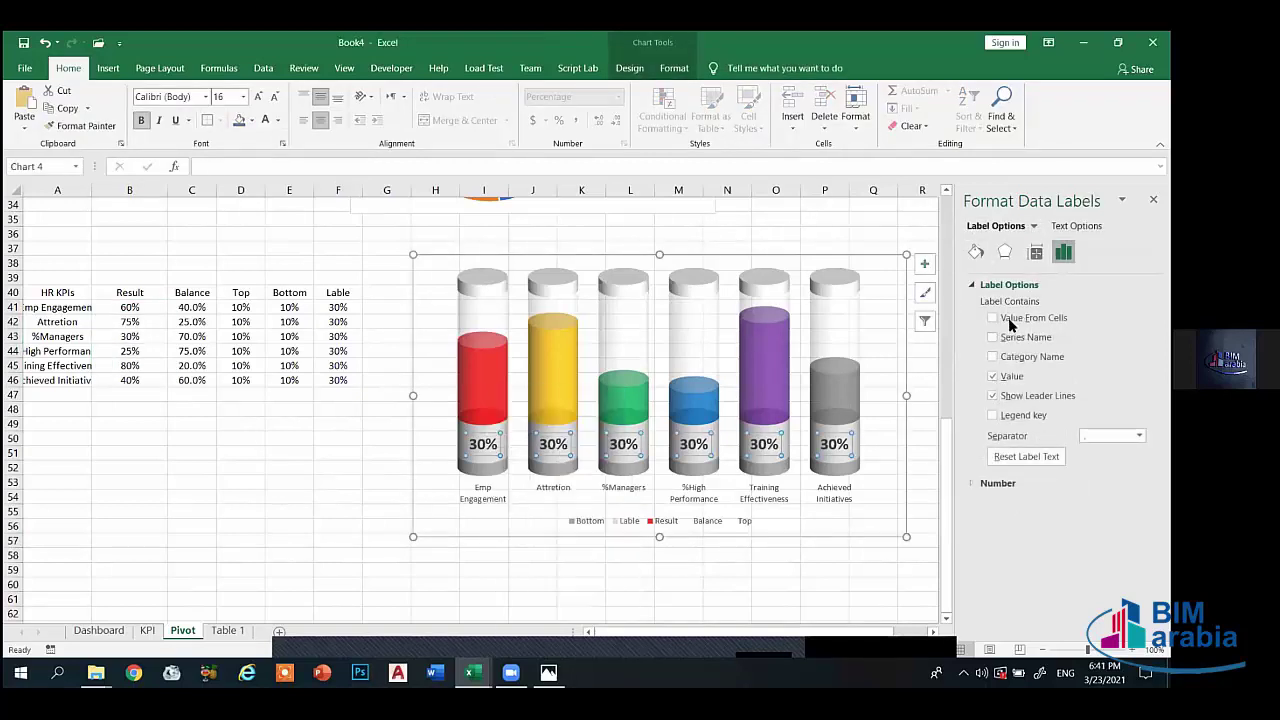
pyautogui.click(992, 318)
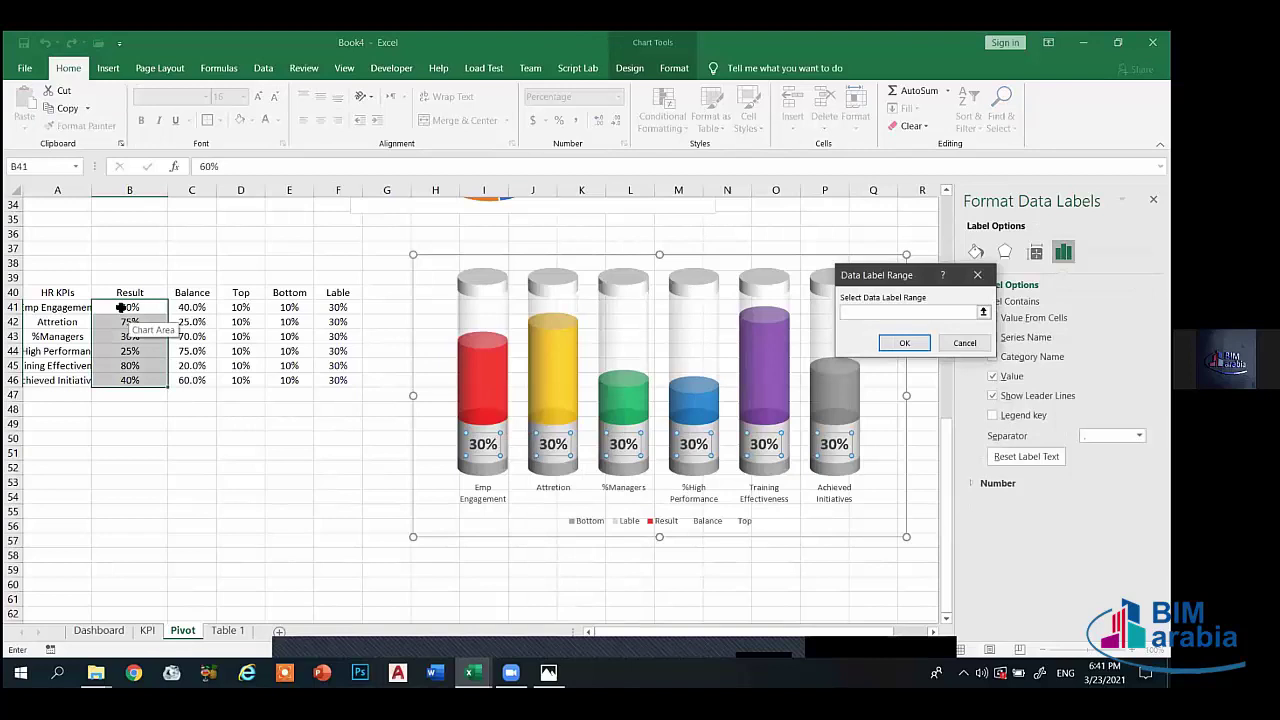
pyautogui.moveTo(129, 307); pyautogui.dragTo(129, 380)
pyautogui.click(897, 343)
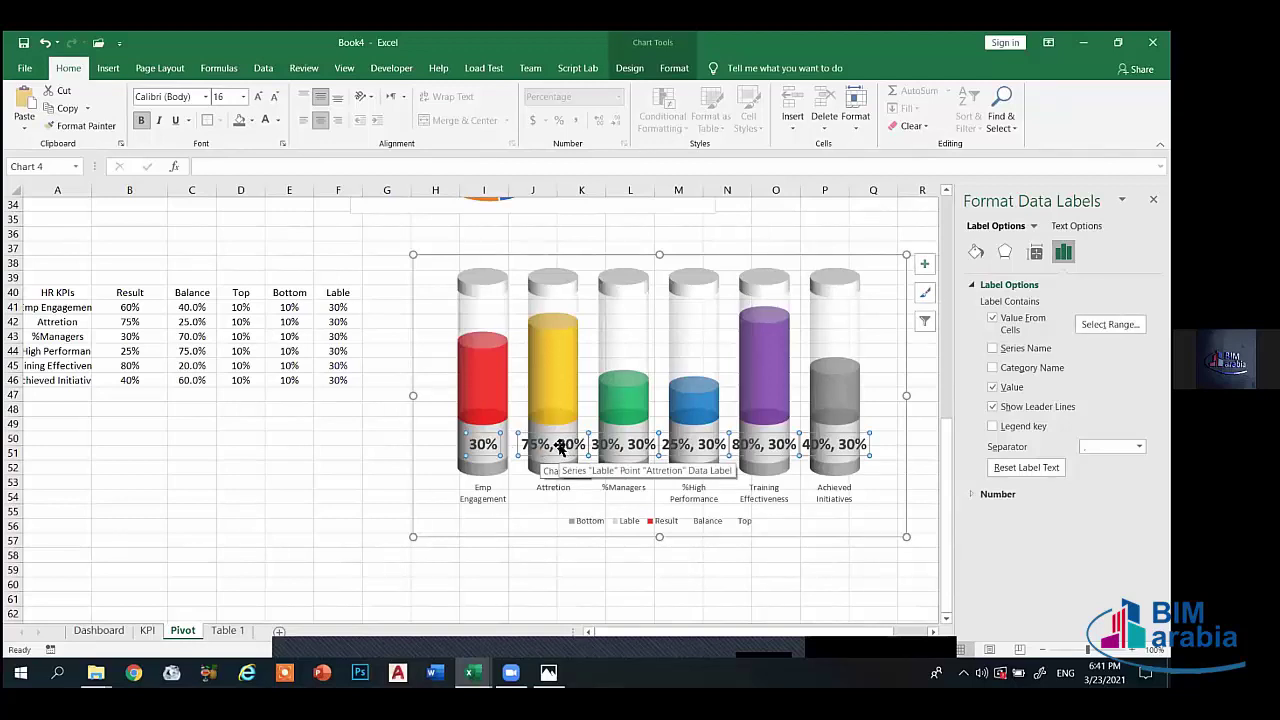
# - Select all the data labels and untick their extra 30% value
pyautogui.click(490, 445)
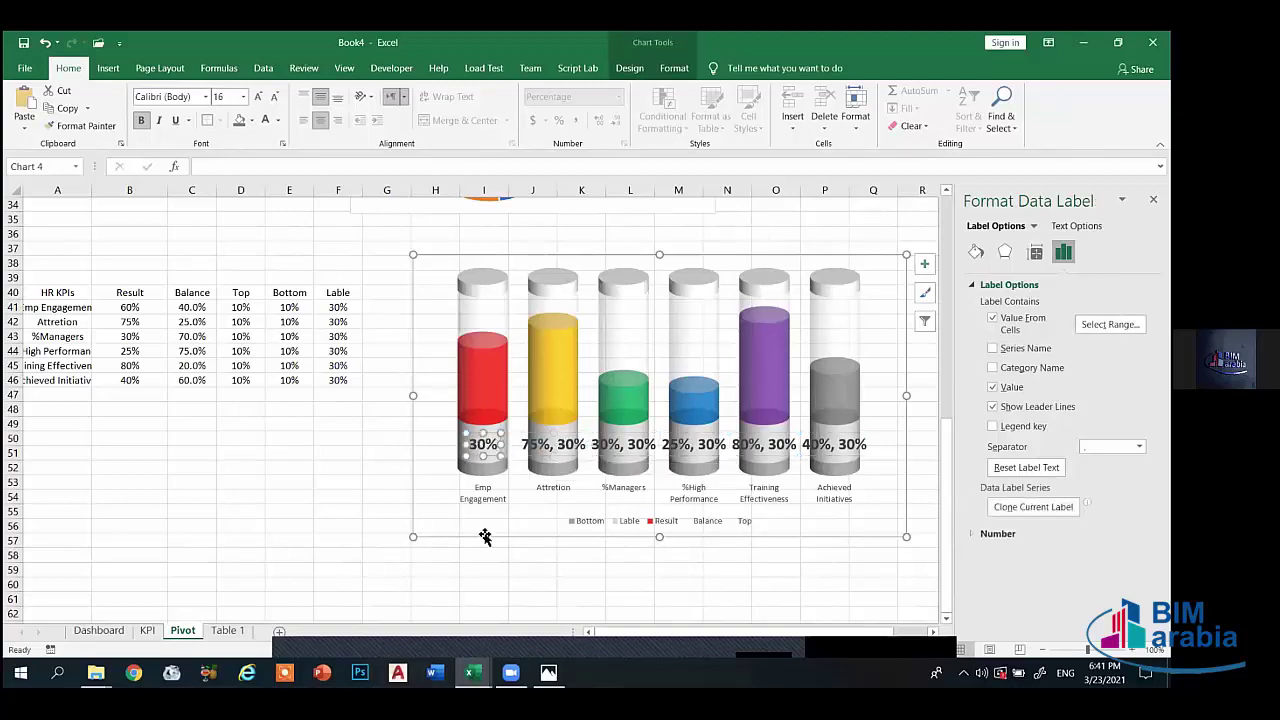
pyautogui.click(484, 584)
pyautogui.click(480, 443)
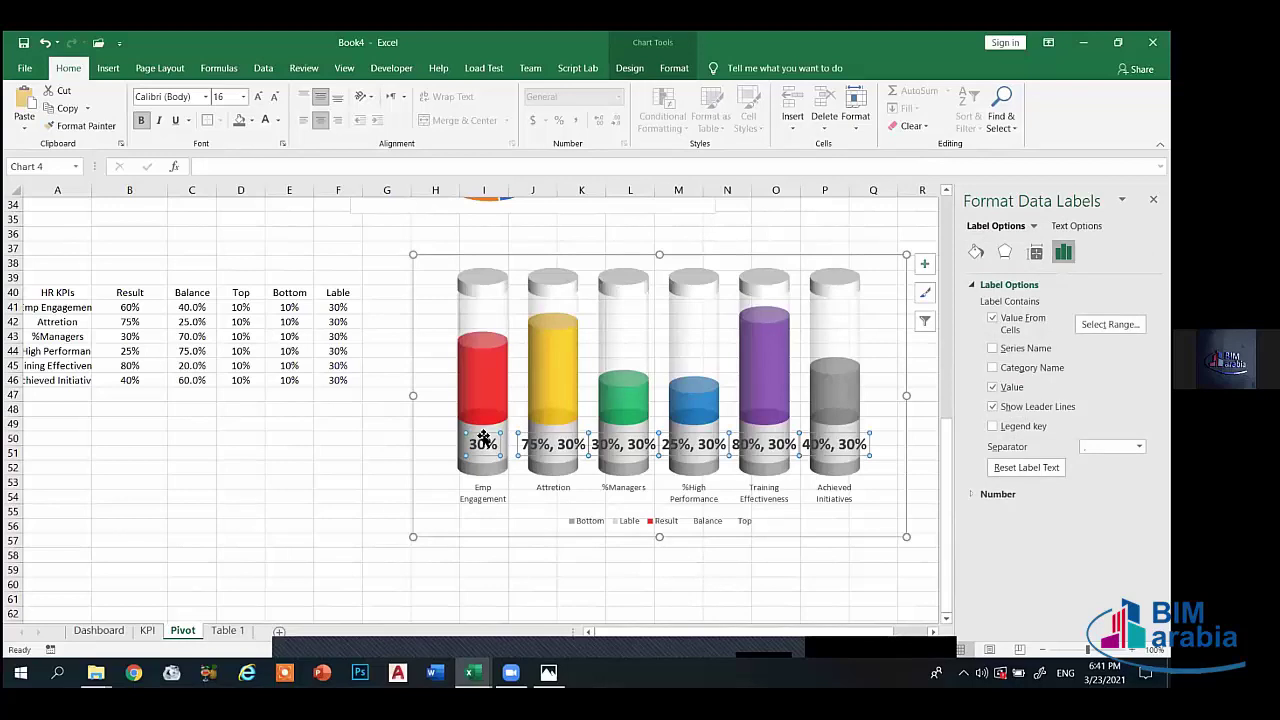
pyautogui.click(1015, 392)
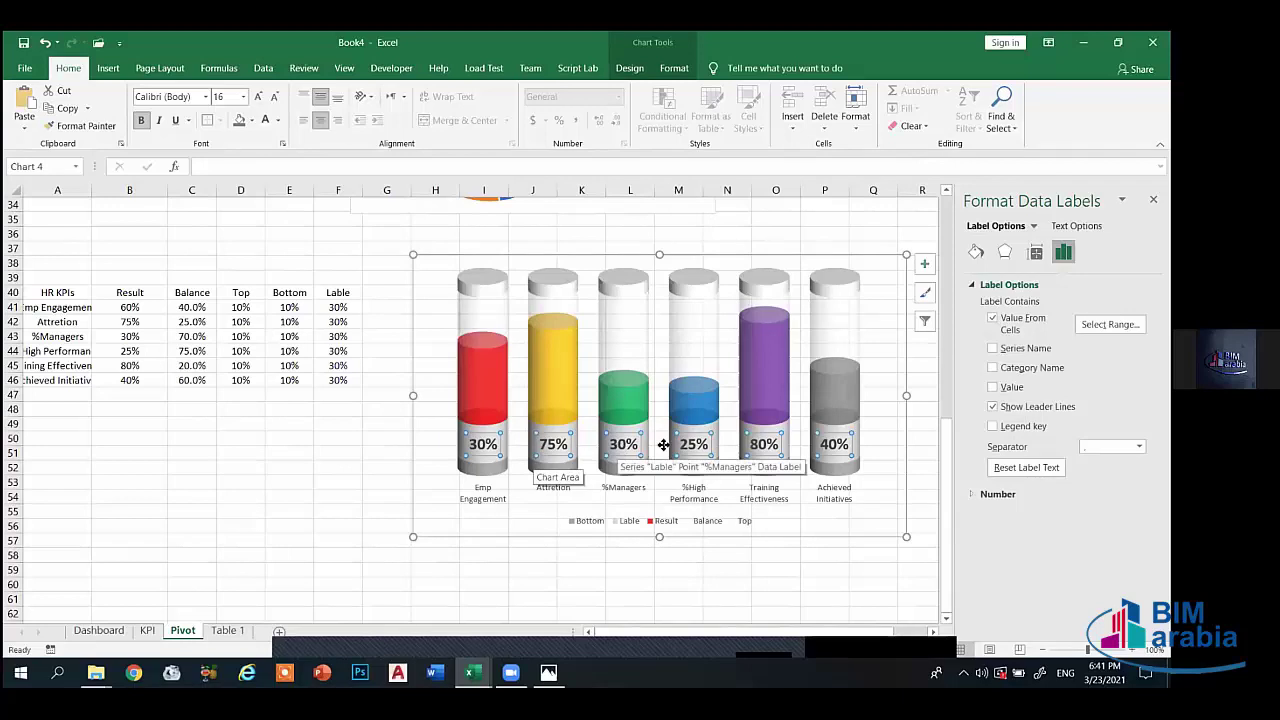
pyautogui.click(481, 444)
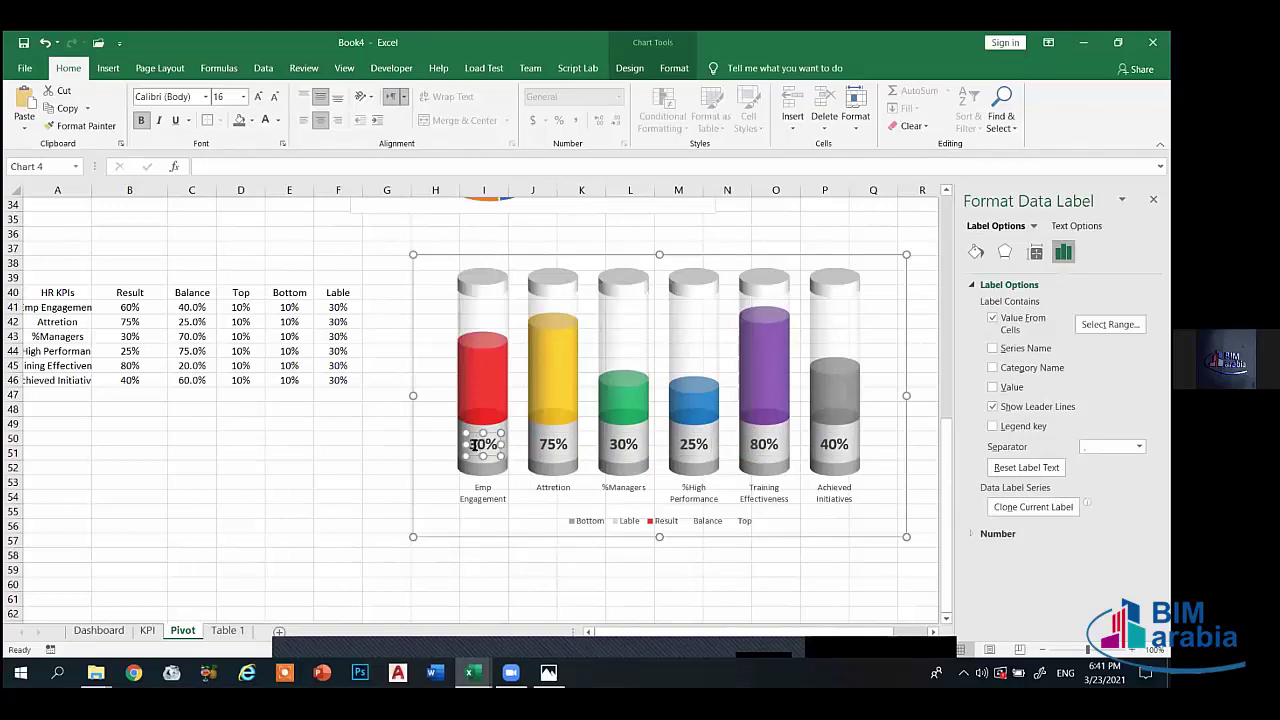
pyautogui.click(586, 449)
pyautogui.click(550, 452)
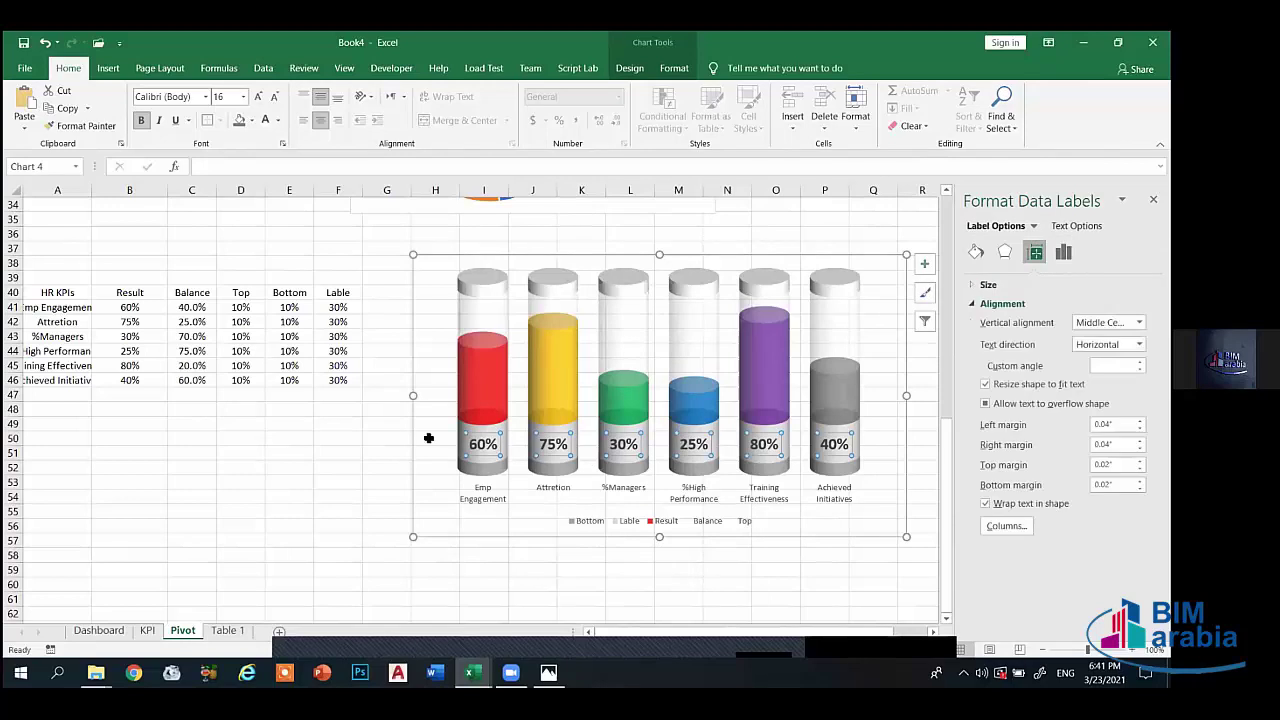
# - In Format Data Labels, leave Series Name and Value unticked so only cell percentages show
pyautogui.rightClick(483, 444)
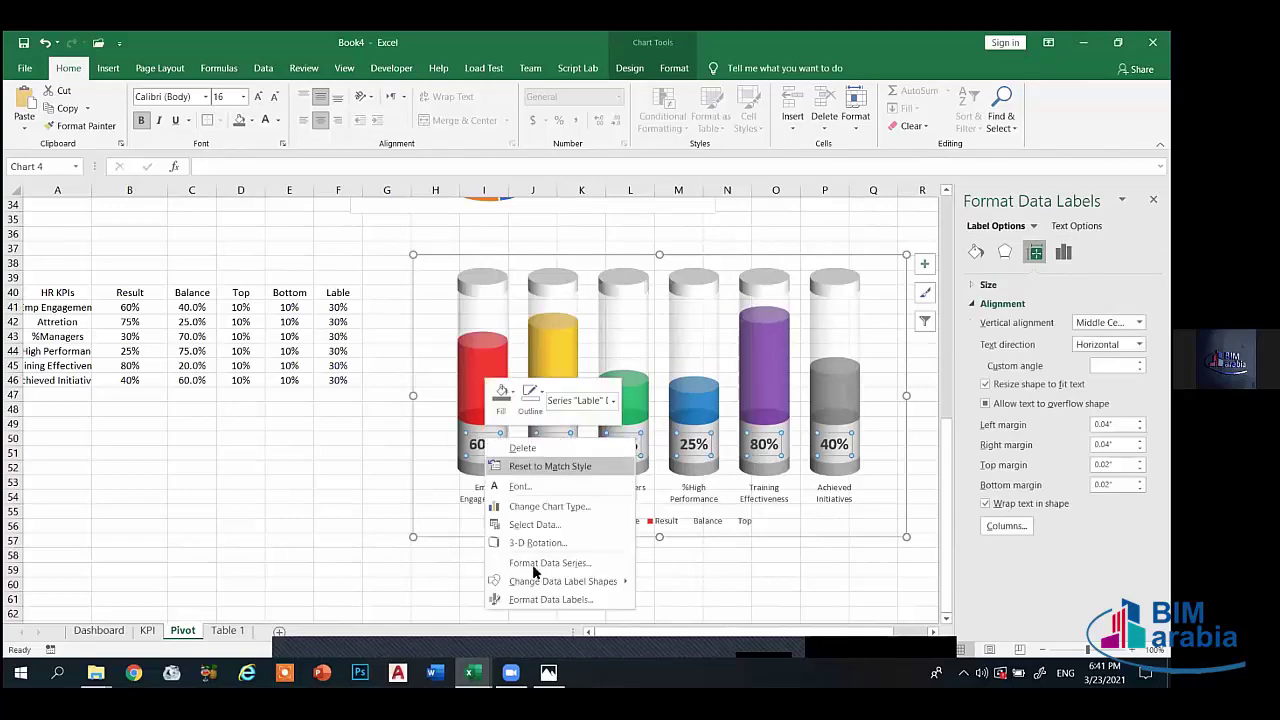
pyautogui.click(548, 600)
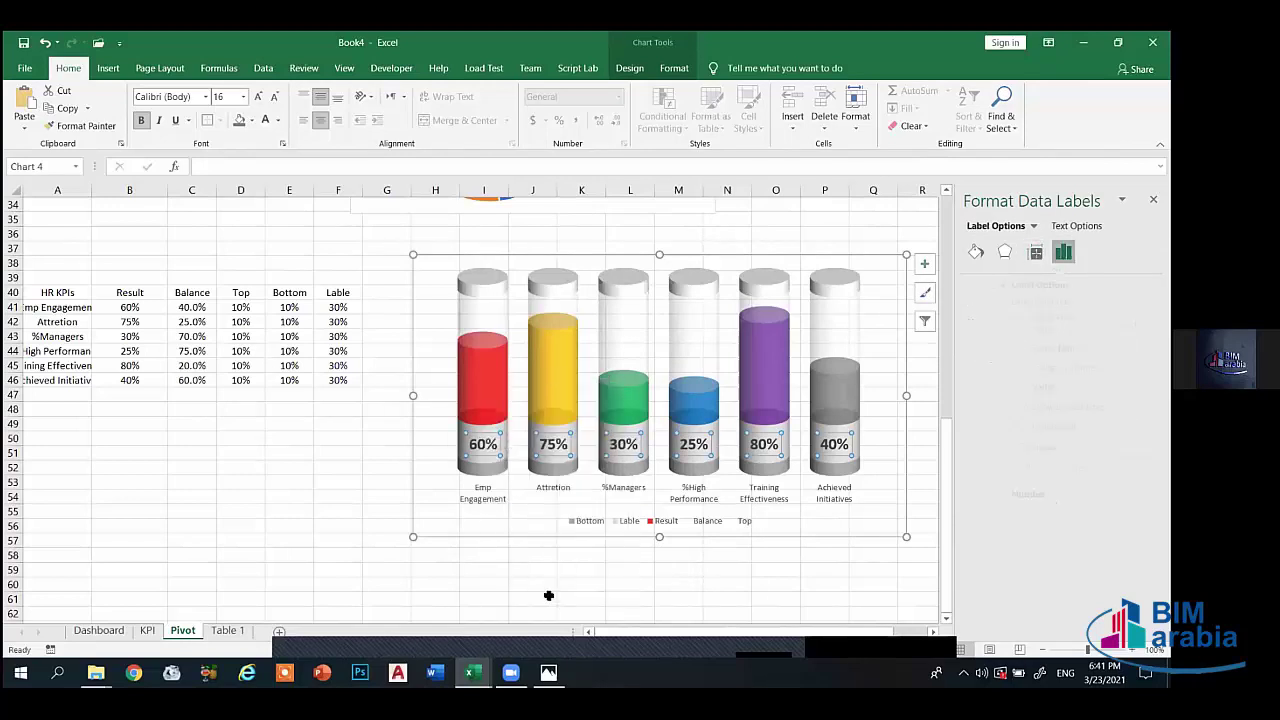
pyautogui.click(995, 349)
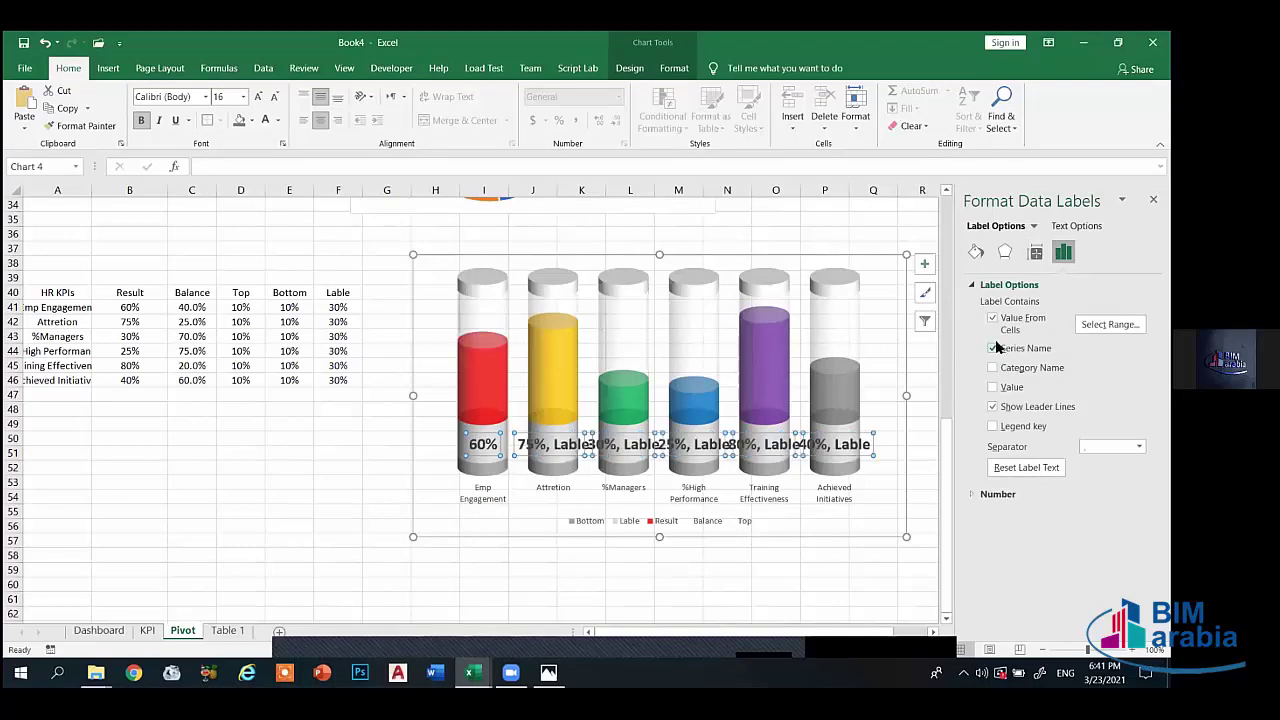
pyautogui.click(994, 348)
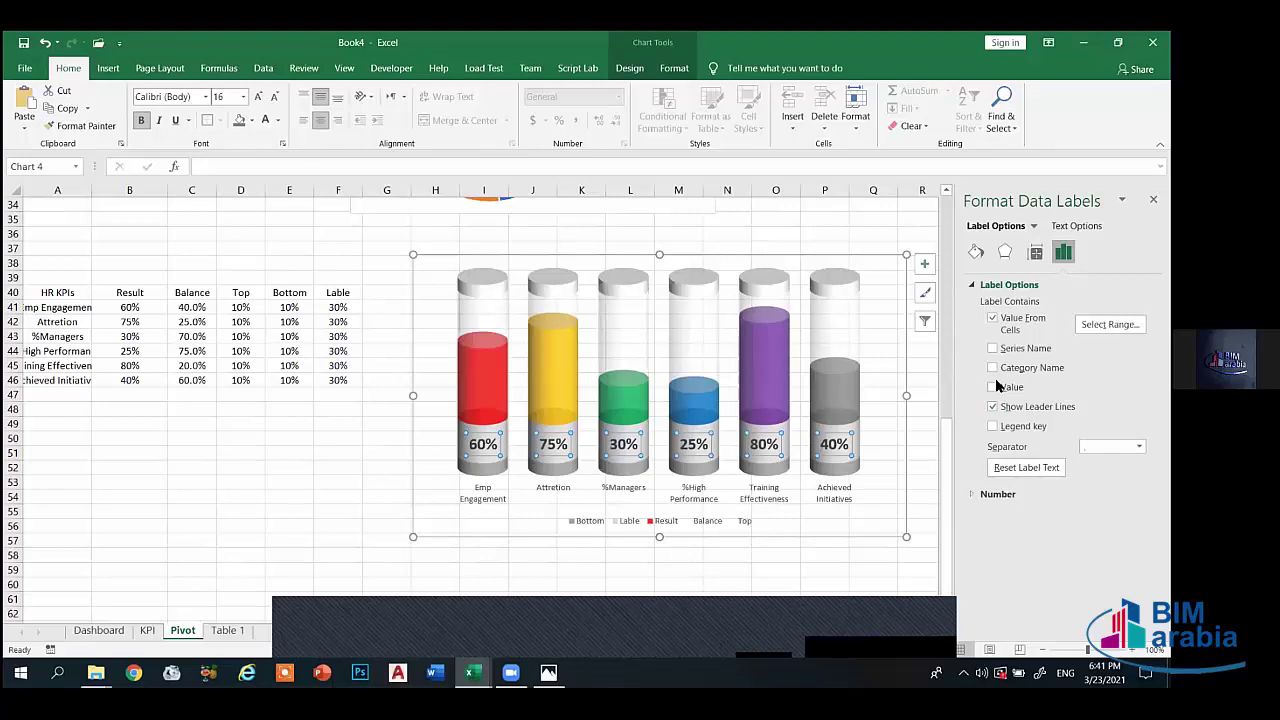
pyautogui.click(994, 387)
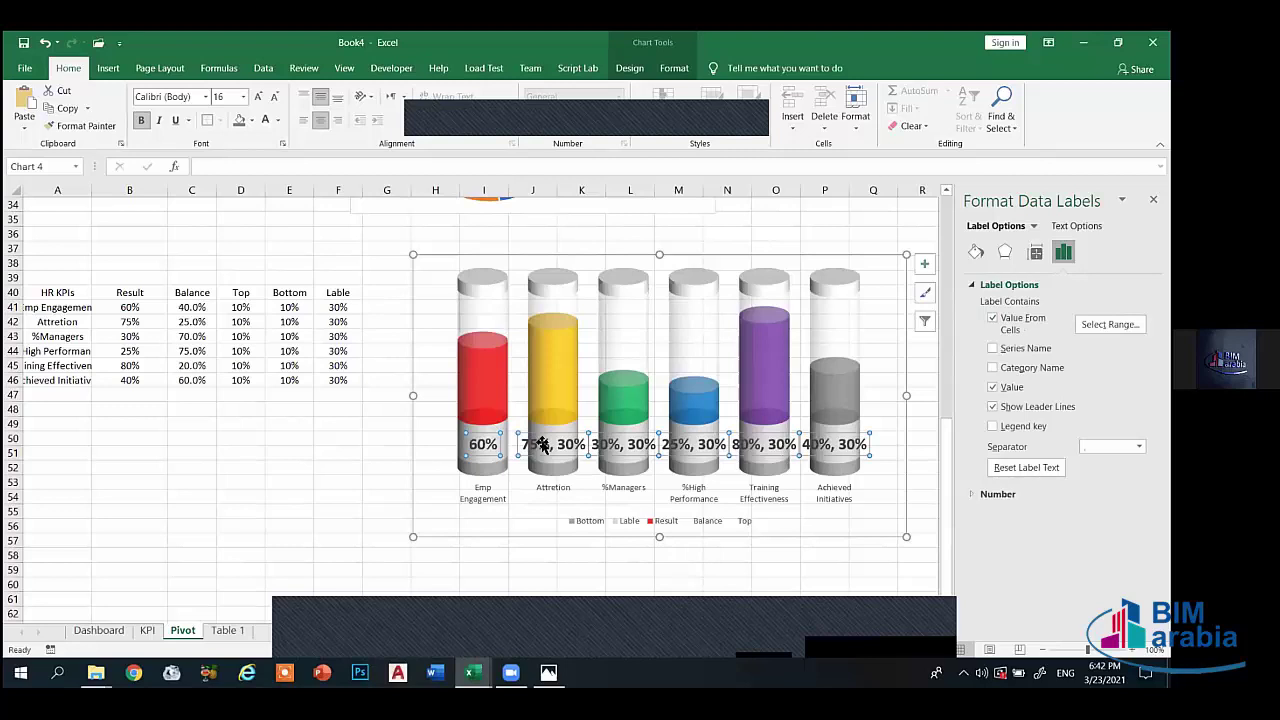
pyautogui.click(993, 387)
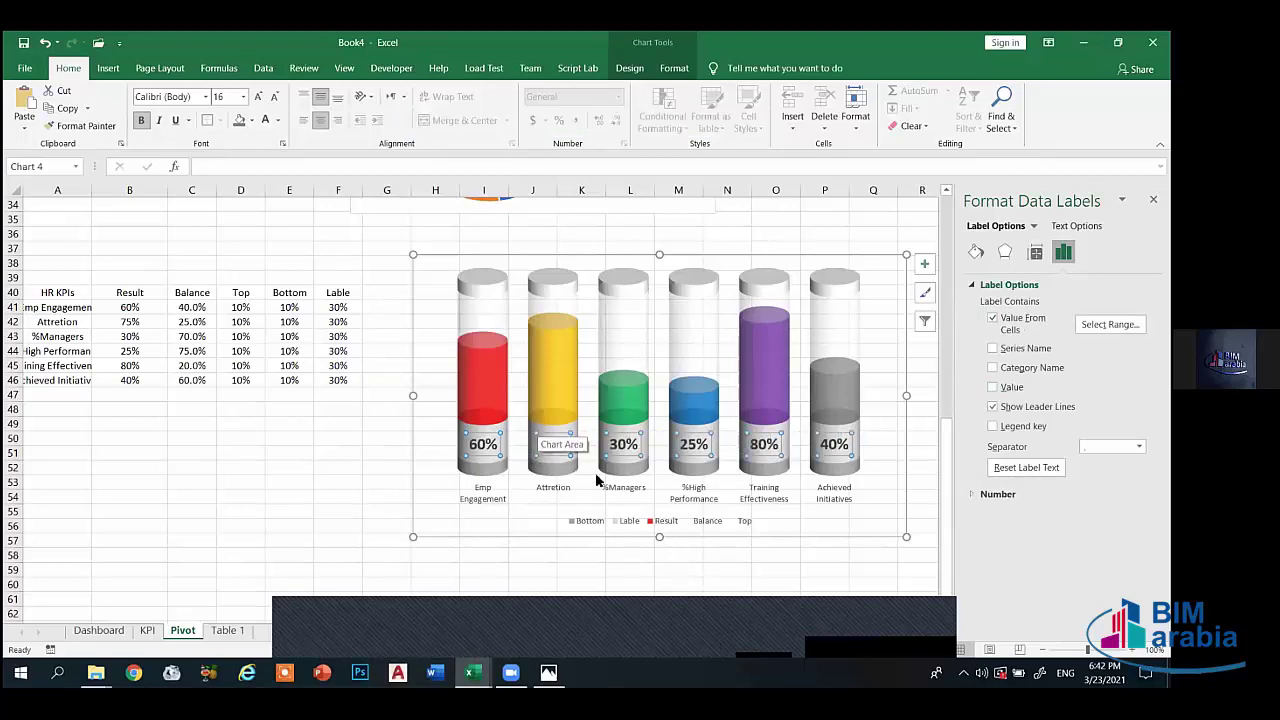
pyautogui.click(344, 511)
pyautogui.click(135, 307)
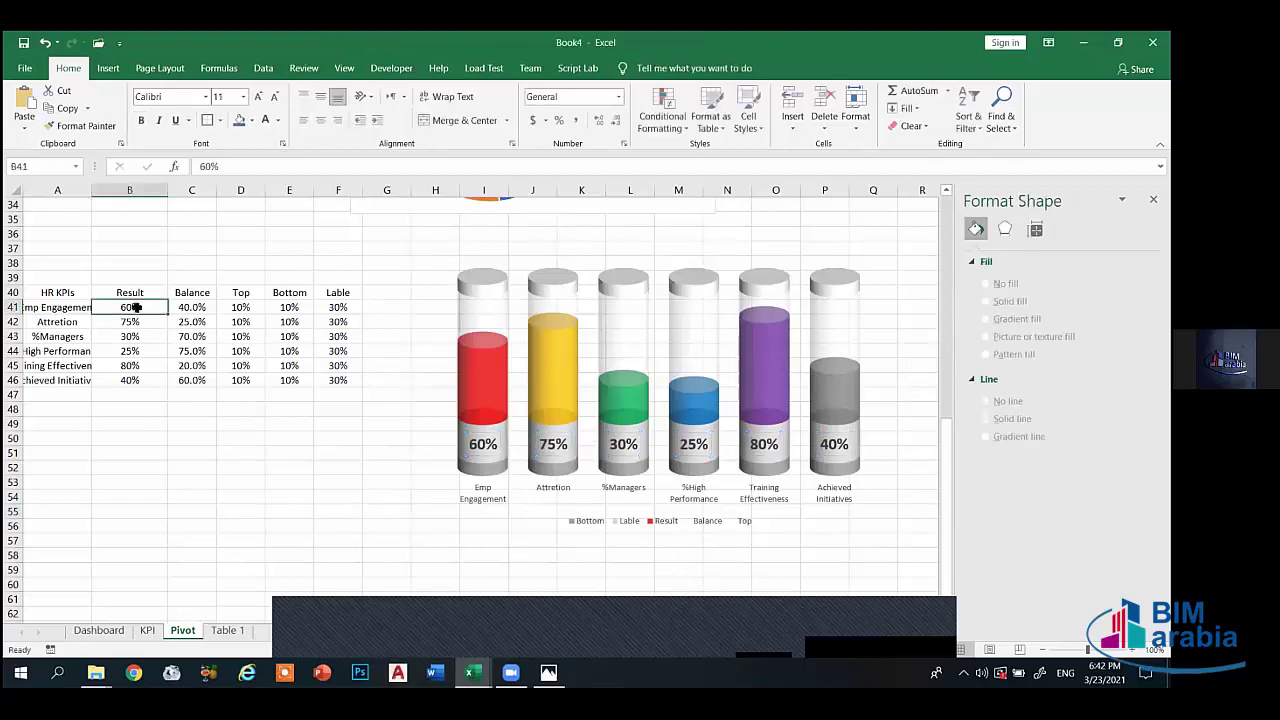
pyautogui.moveTo(135, 307); pyautogui.dragTo(135, 382)
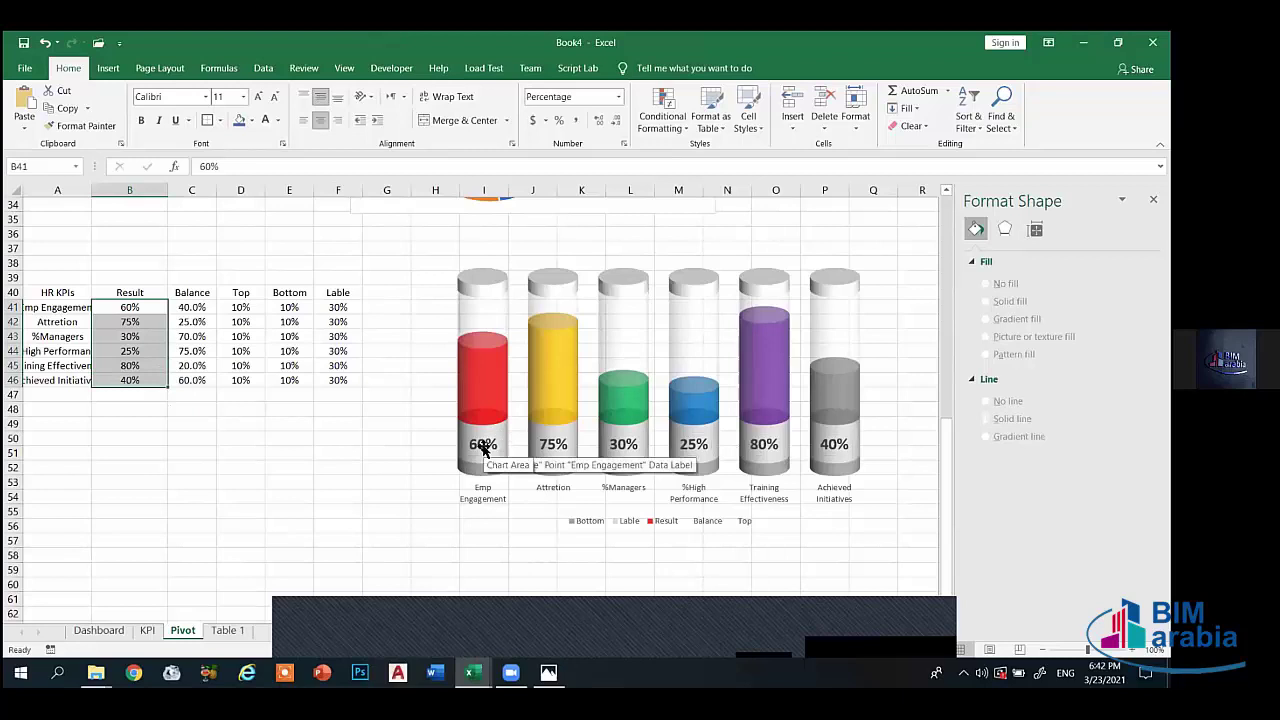
pyautogui.click(483, 447)
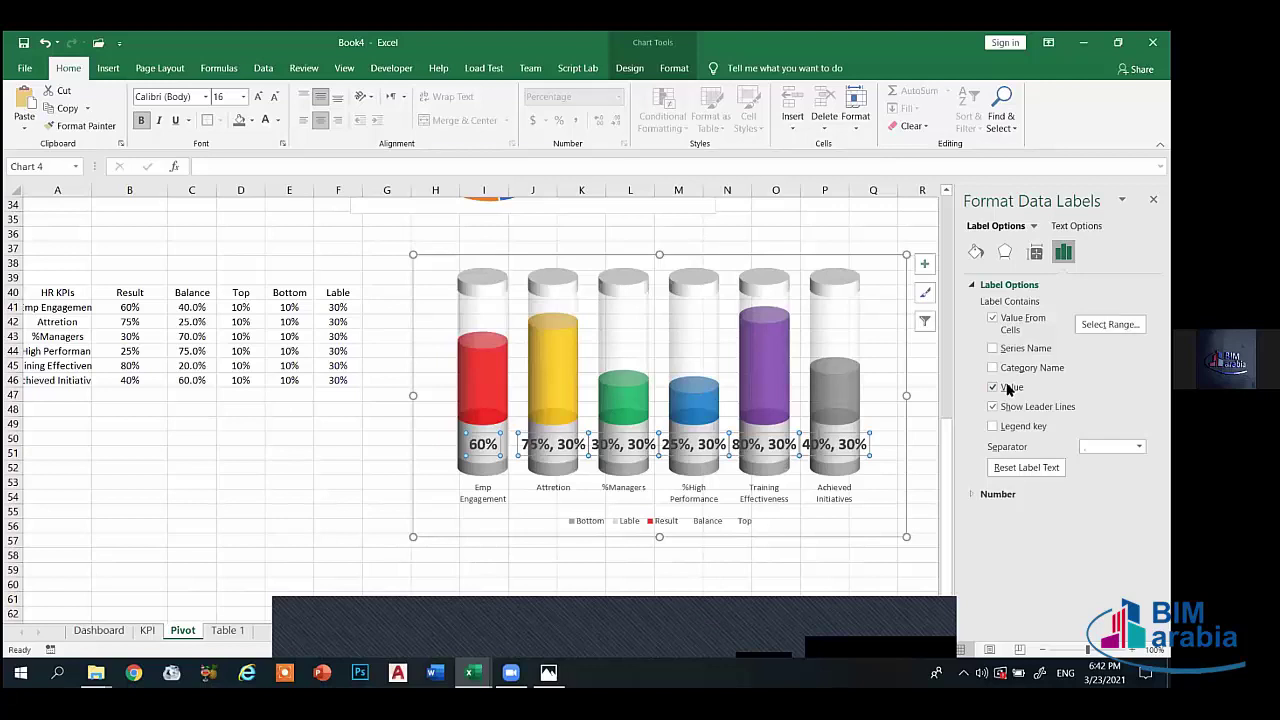
pyautogui.click(483, 444)
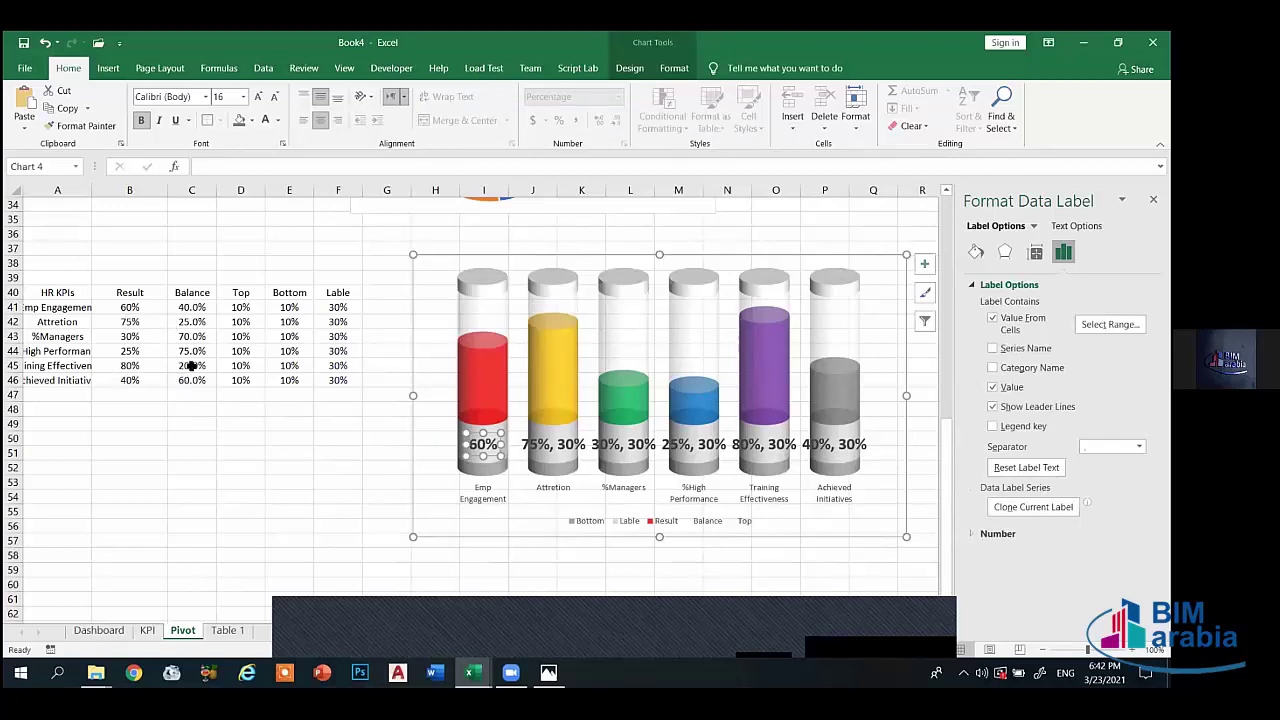
pyautogui.click(992, 388)
pyautogui.click(490, 565)
pyautogui.click(493, 437)
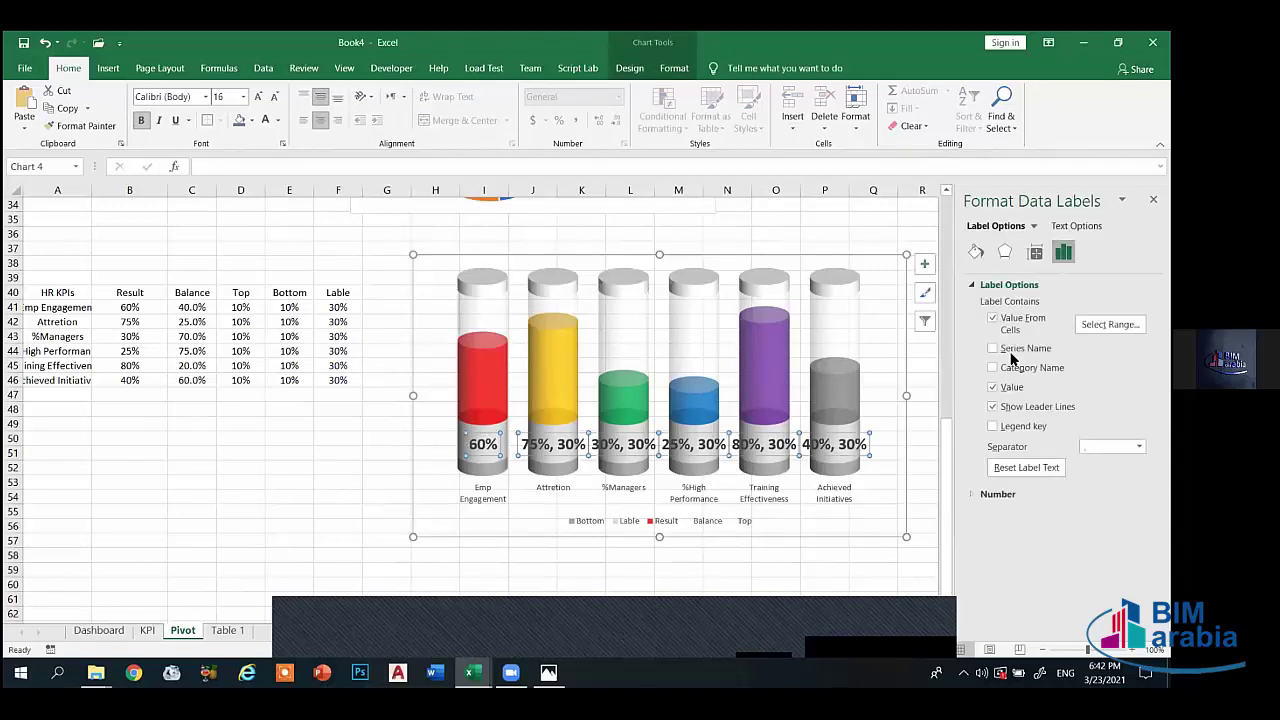
pyautogui.click(1005, 388)
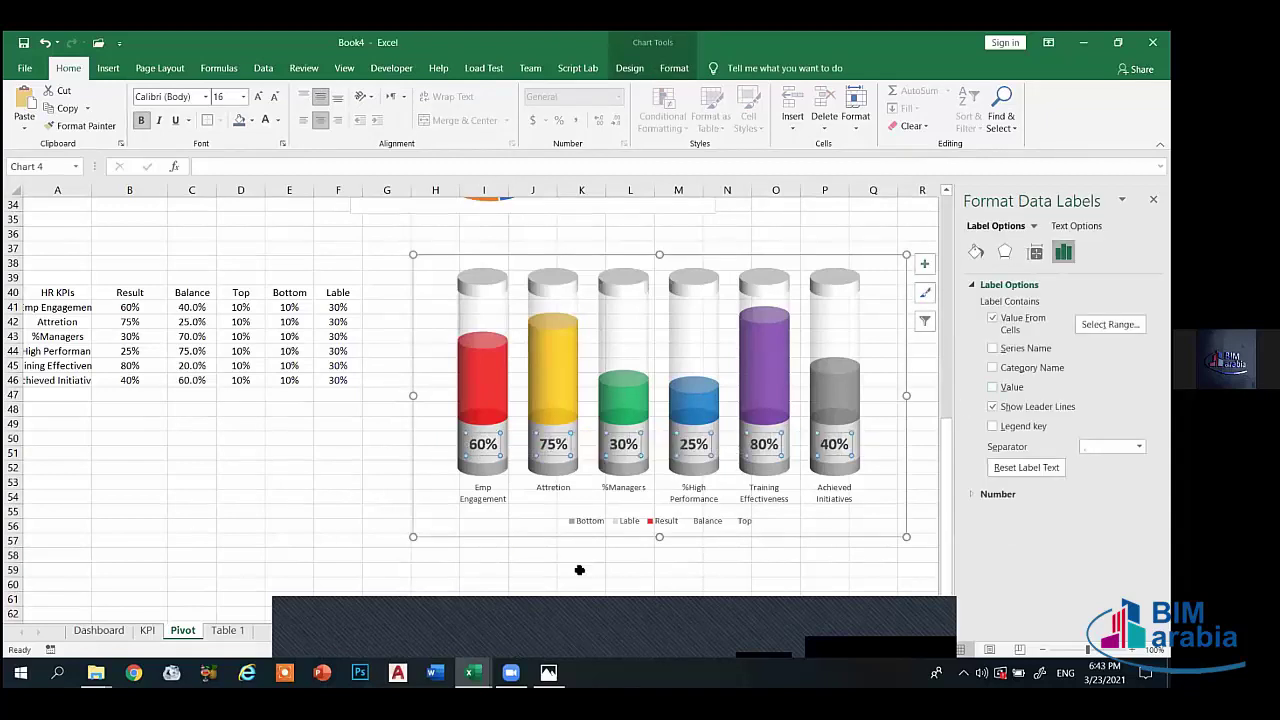
pyautogui.click(581, 569)
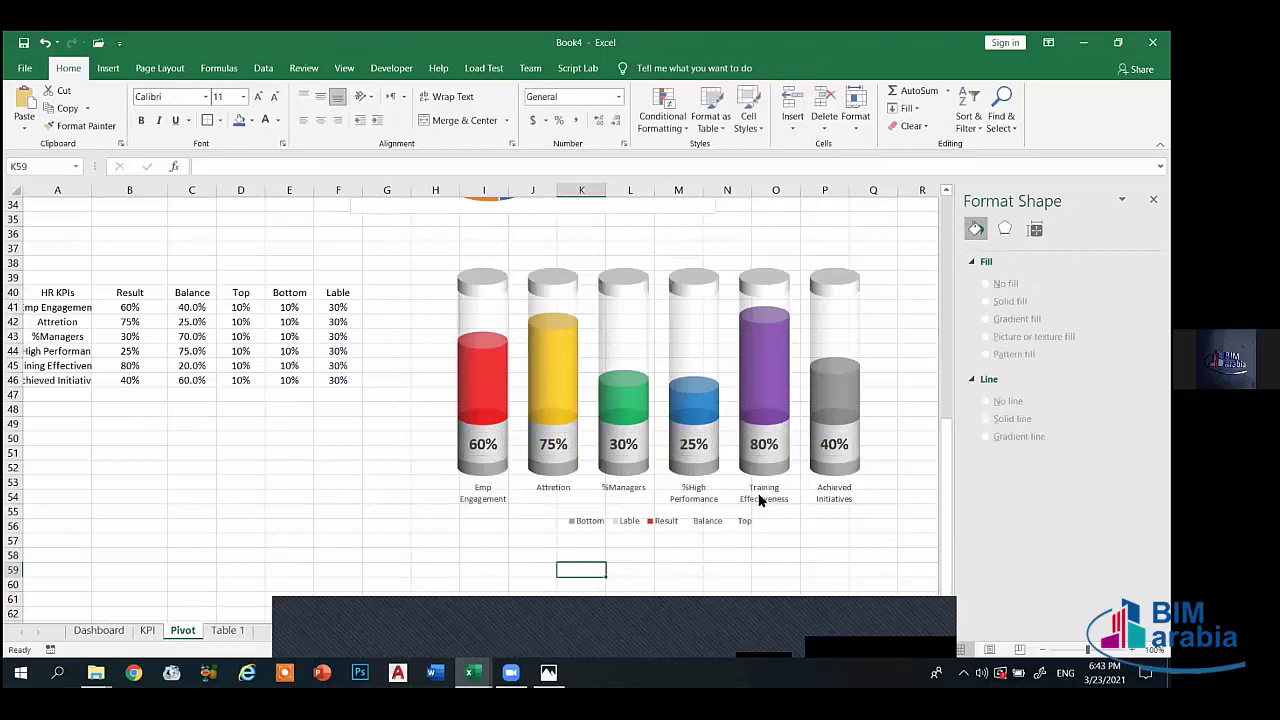
# - Delete the series legend, then select the Balance series and the percentage labels
pyautogui.click(668, 530)
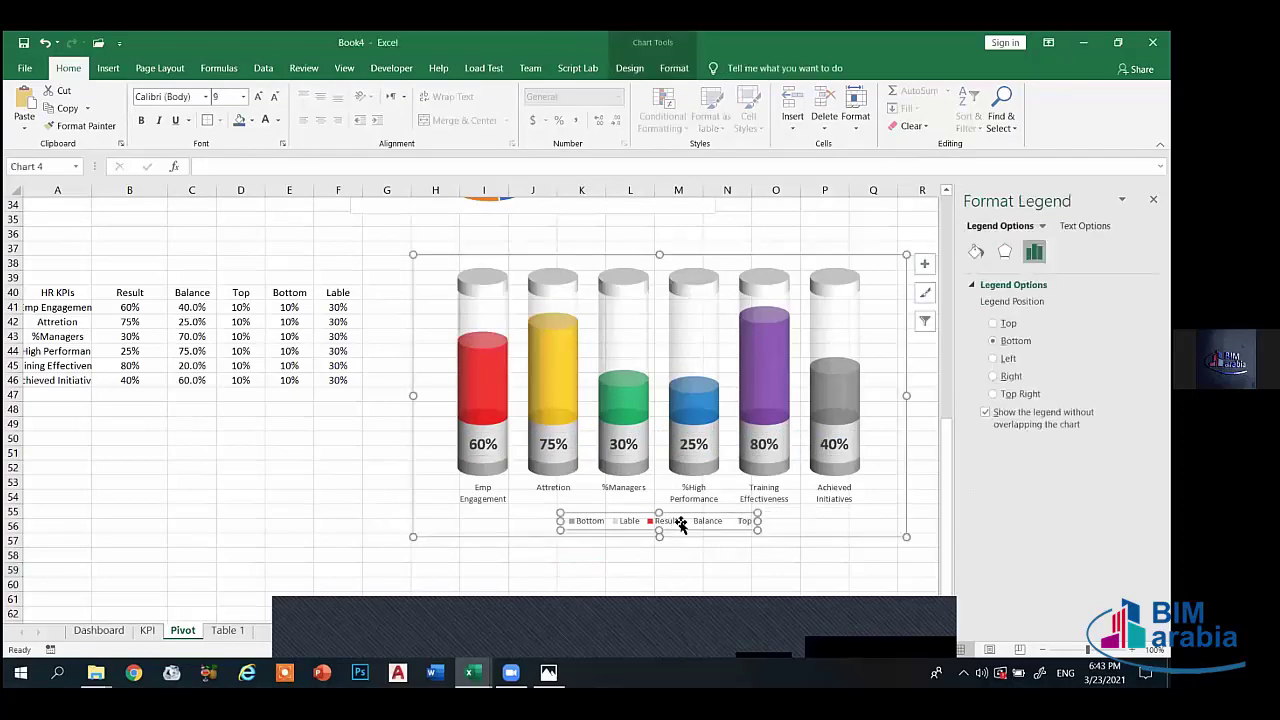
pyautogui.press('Delete')
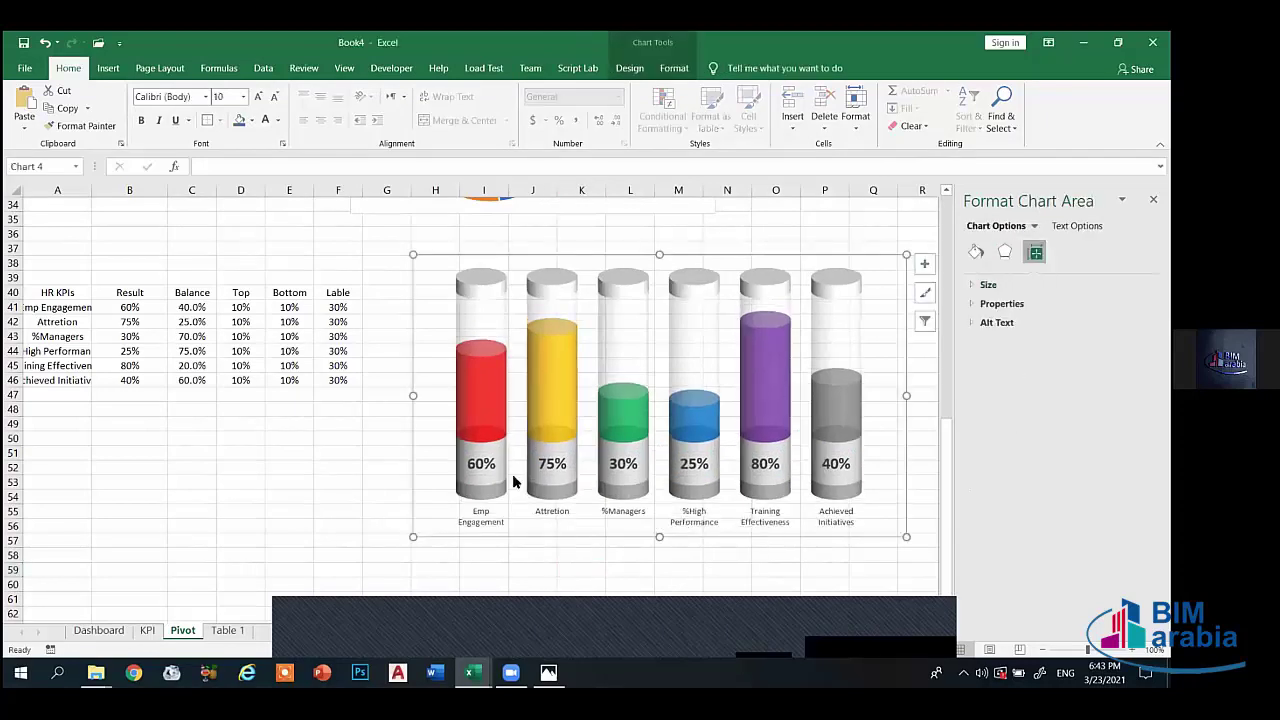
pyautogui.click(371, 418)
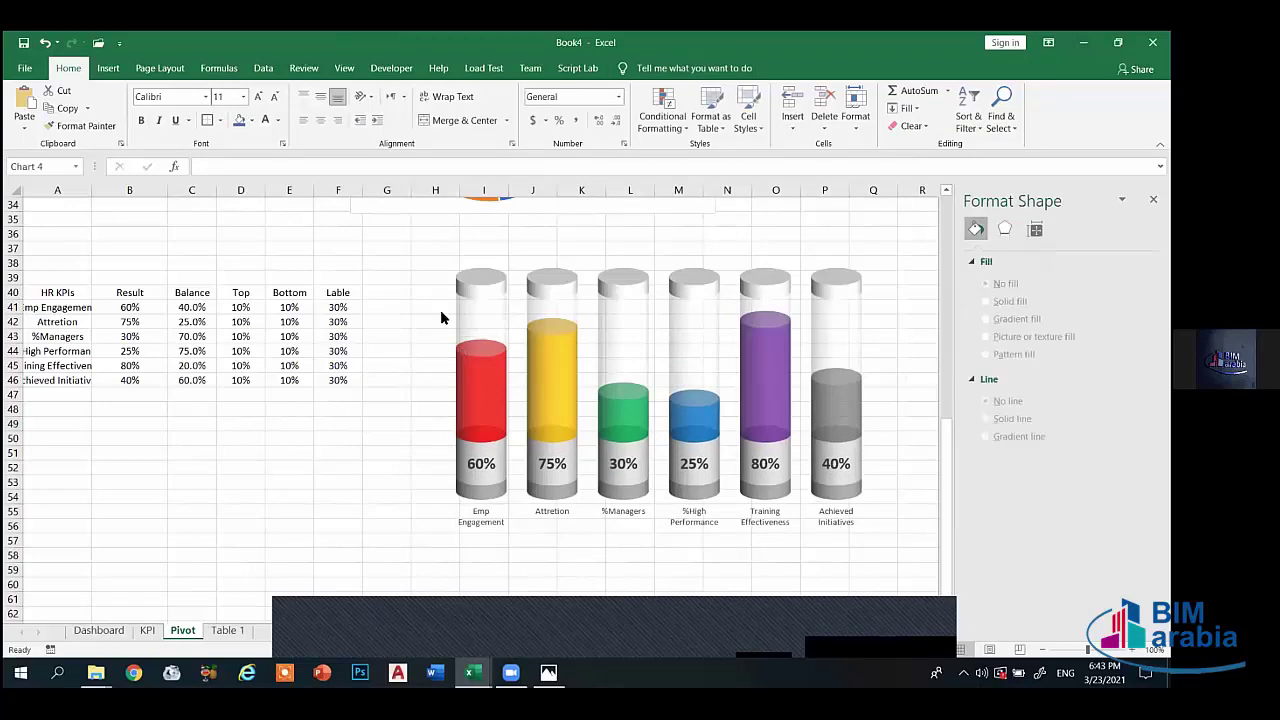
pyautogui.click(443, 298)
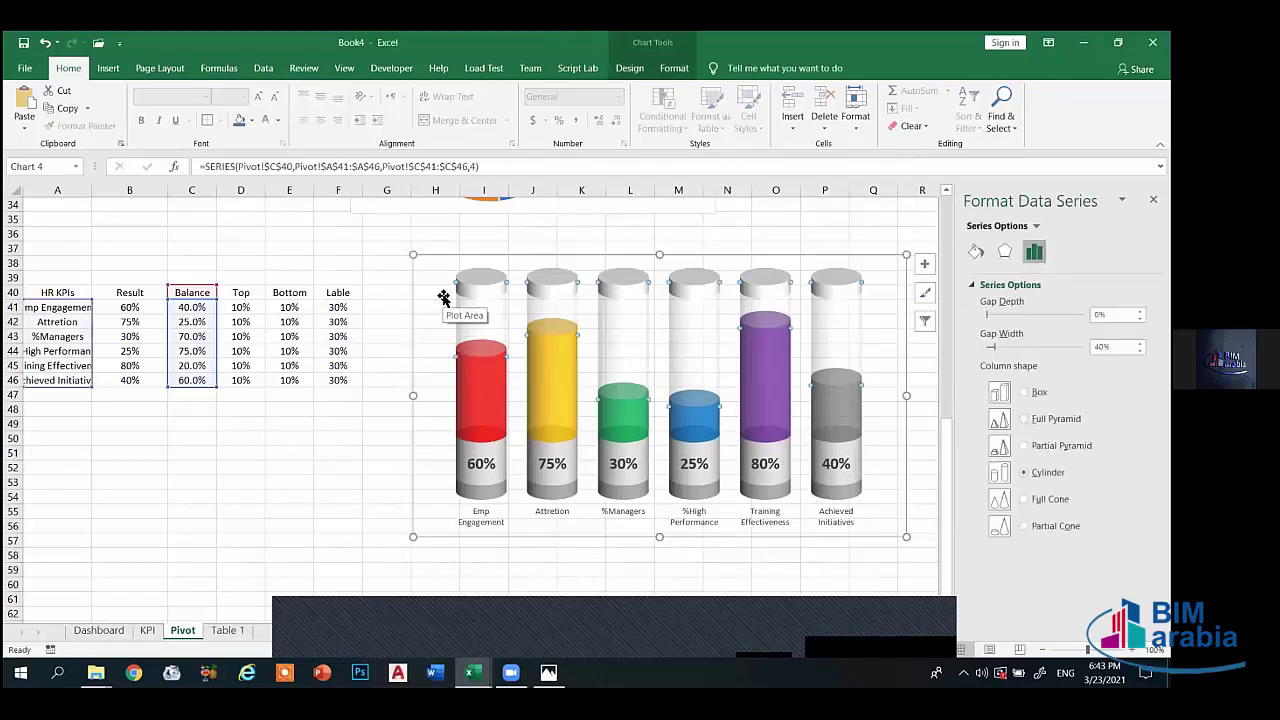
pyautogui.click(475, 462)
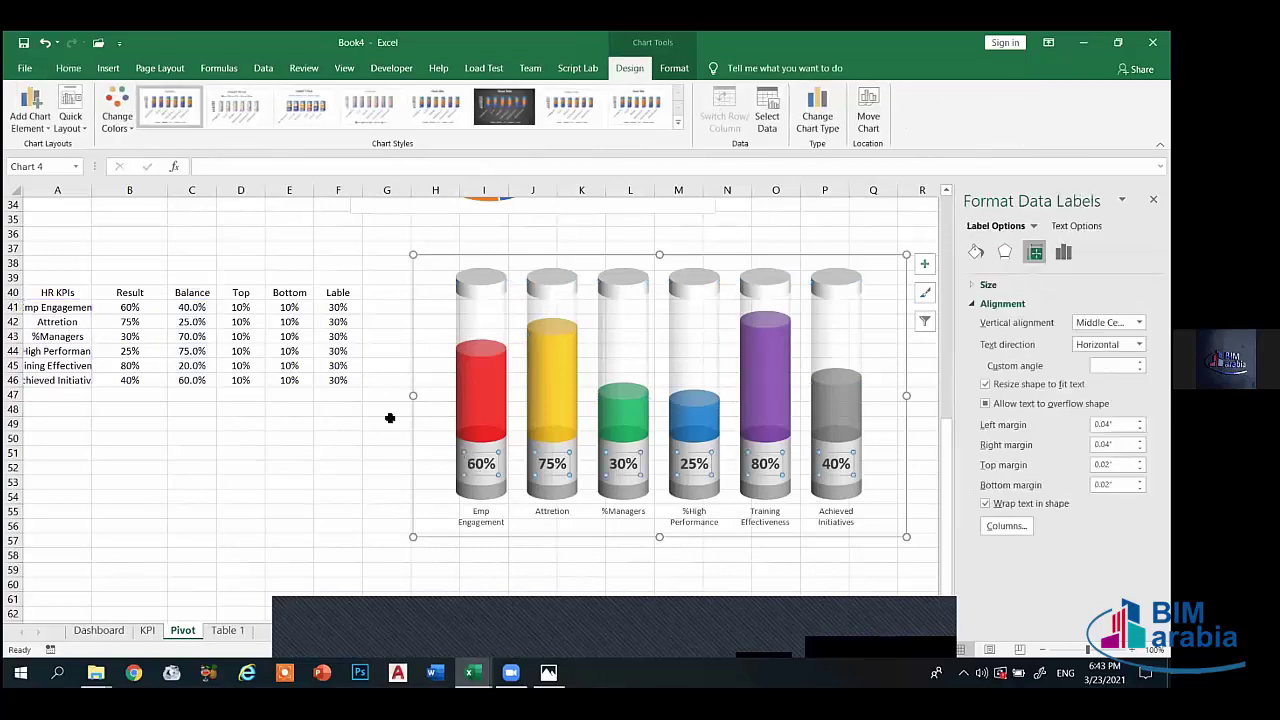
# - Change the percentage labels' font to Arial Black and resize it to 18 pt
pyautogui.click(68, 68)
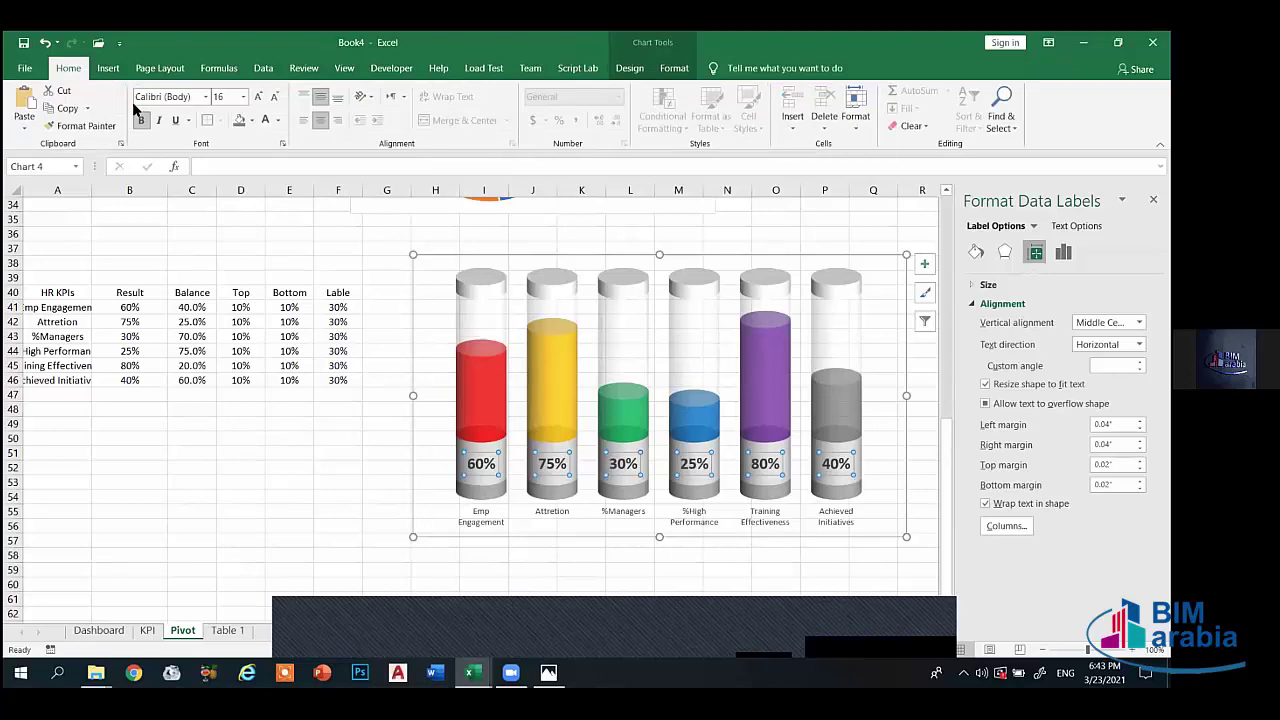
pyautogui.click(263, 92)
pyautogui.click(263, 92)
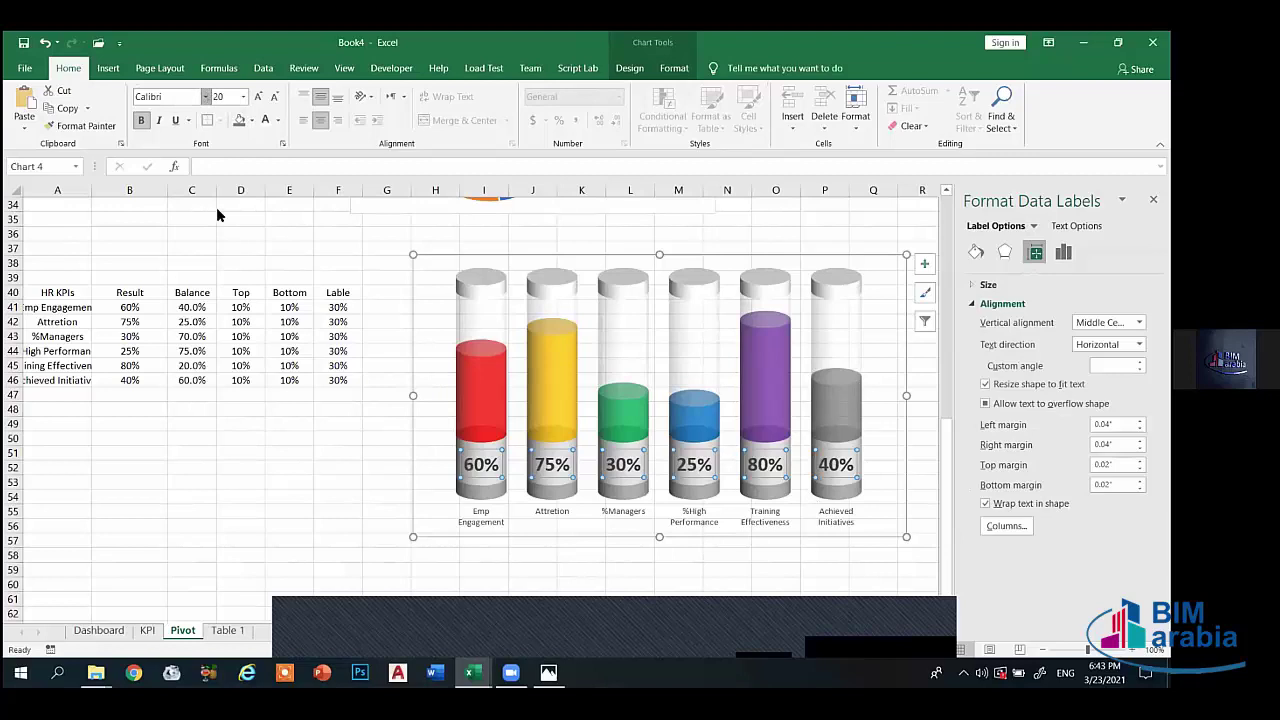
pyautogui.click(205, 96)
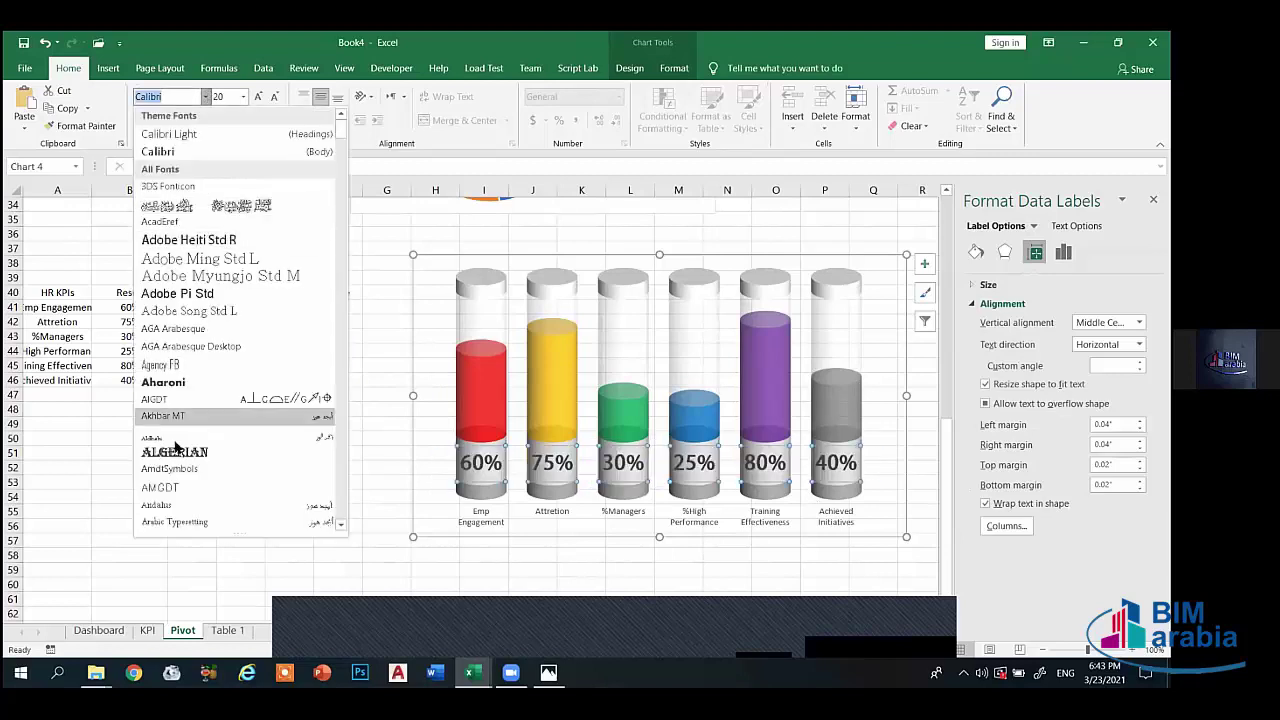
pyautogui.scroll(-2, 182, 388)
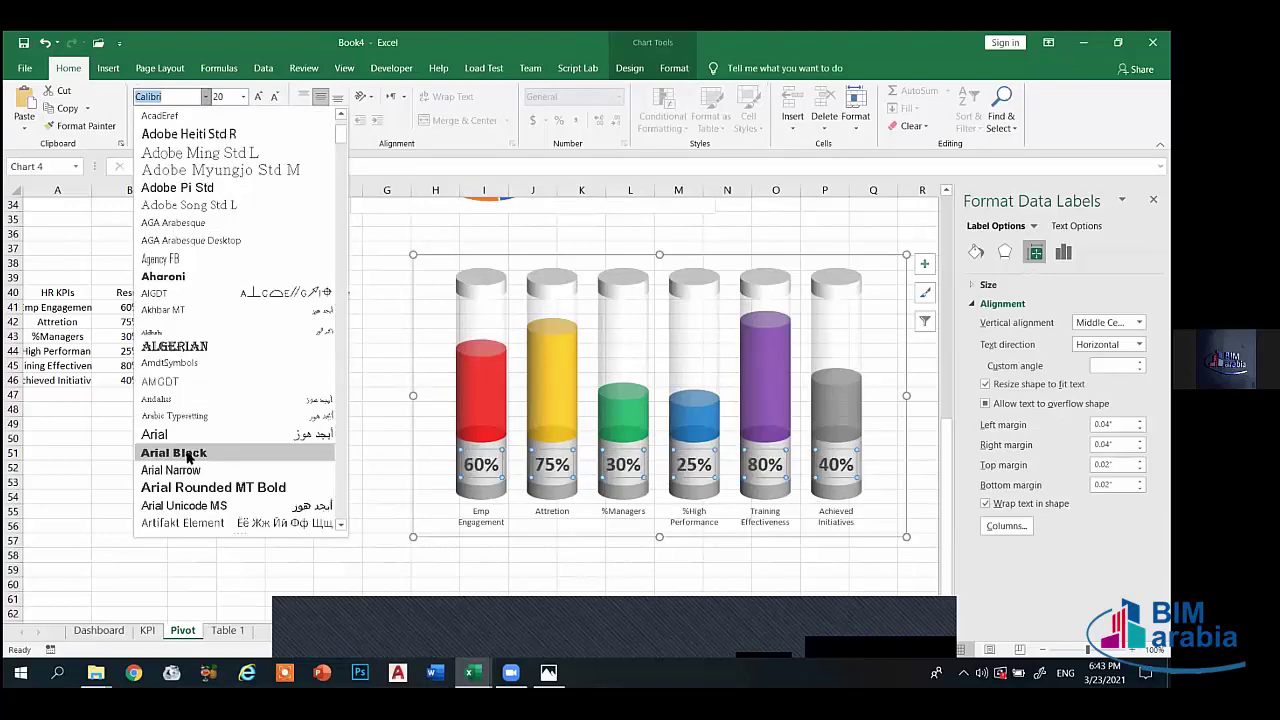
pyautogui.click(174, 453)
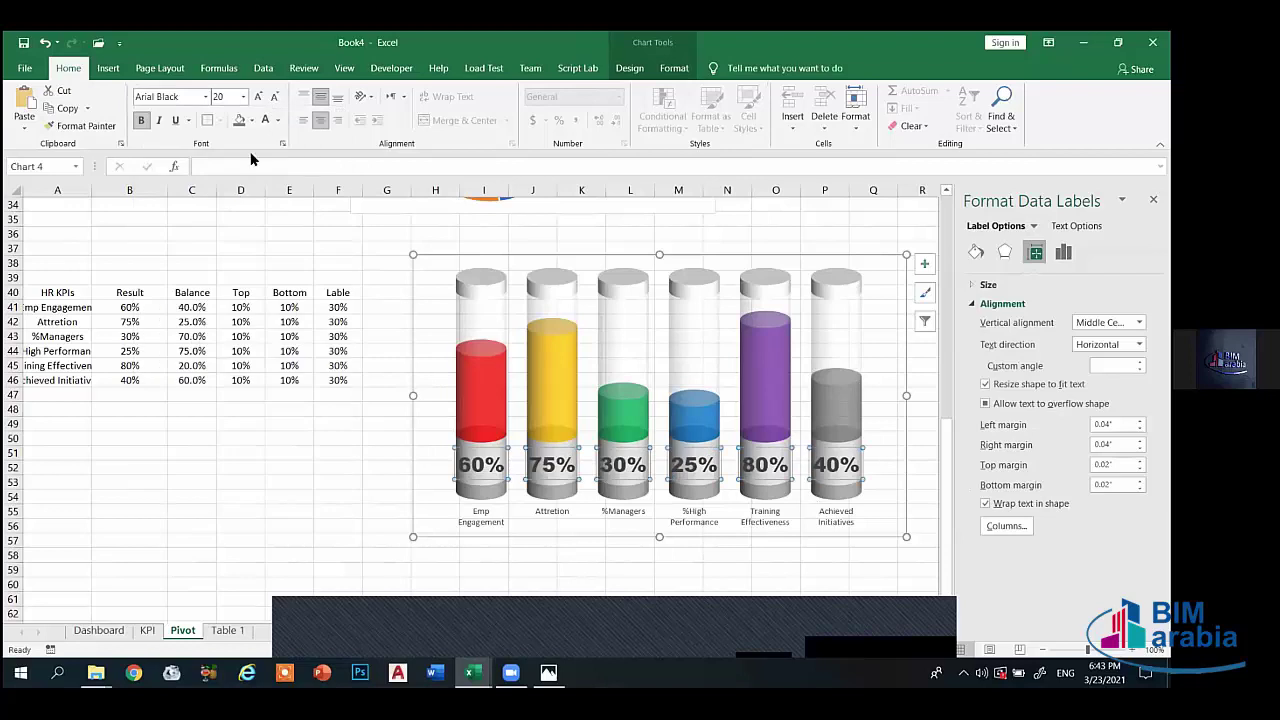
pyautogui.click(272, 97)
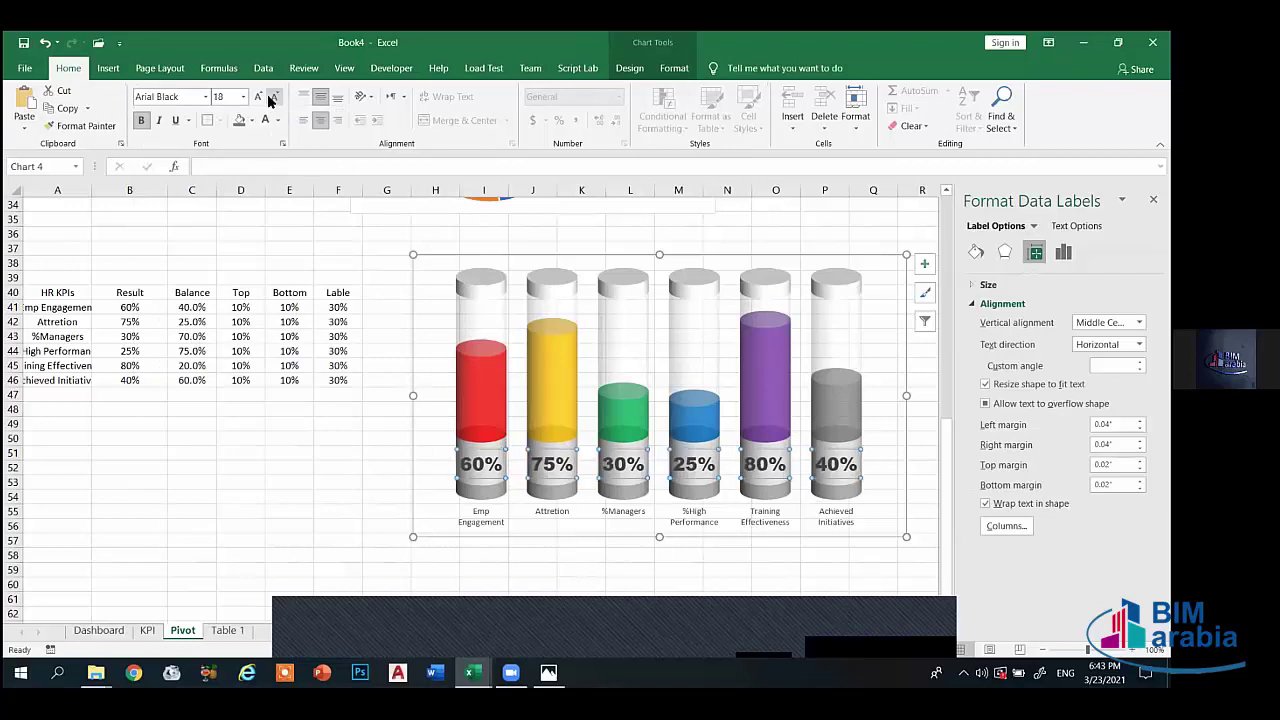
pyautogui.click(500, 452)
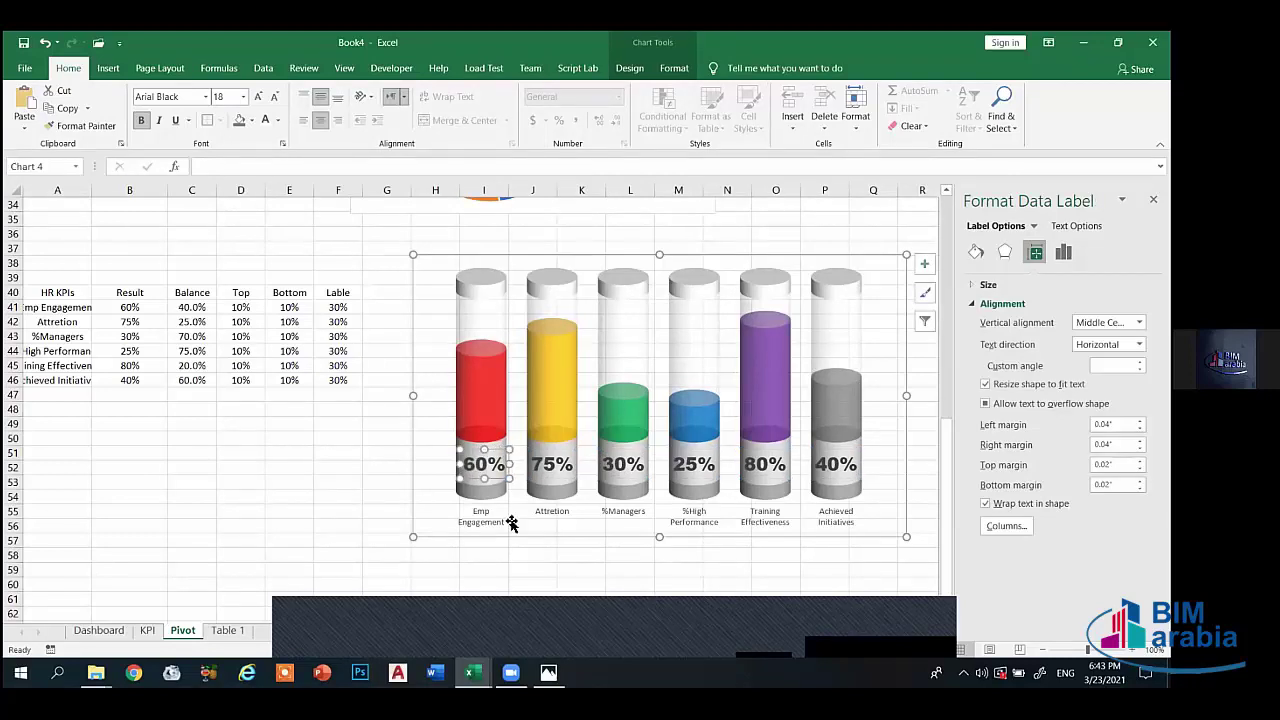
# - Nudge the 30% and 25% labels slightly right to centre them on their cylinders
pyautogui.click(517, 569)
pyautogui.click(556, 470)
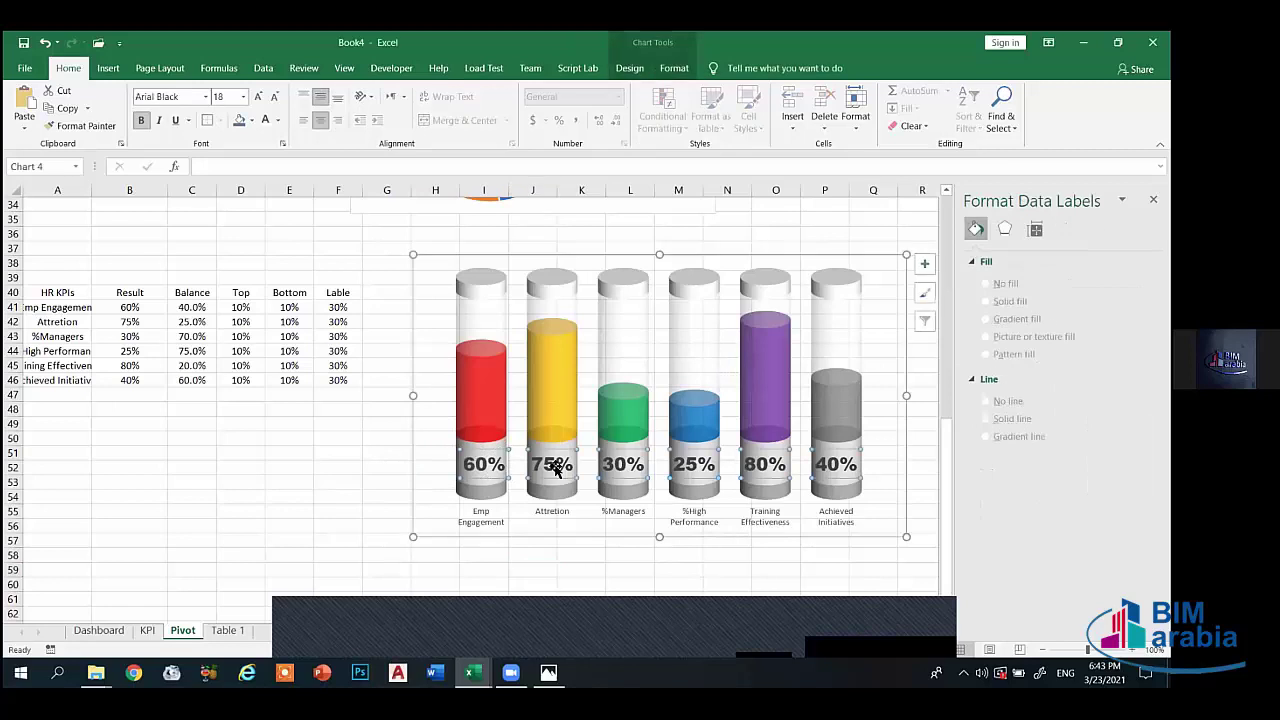
pyautogui.click(545, 450)
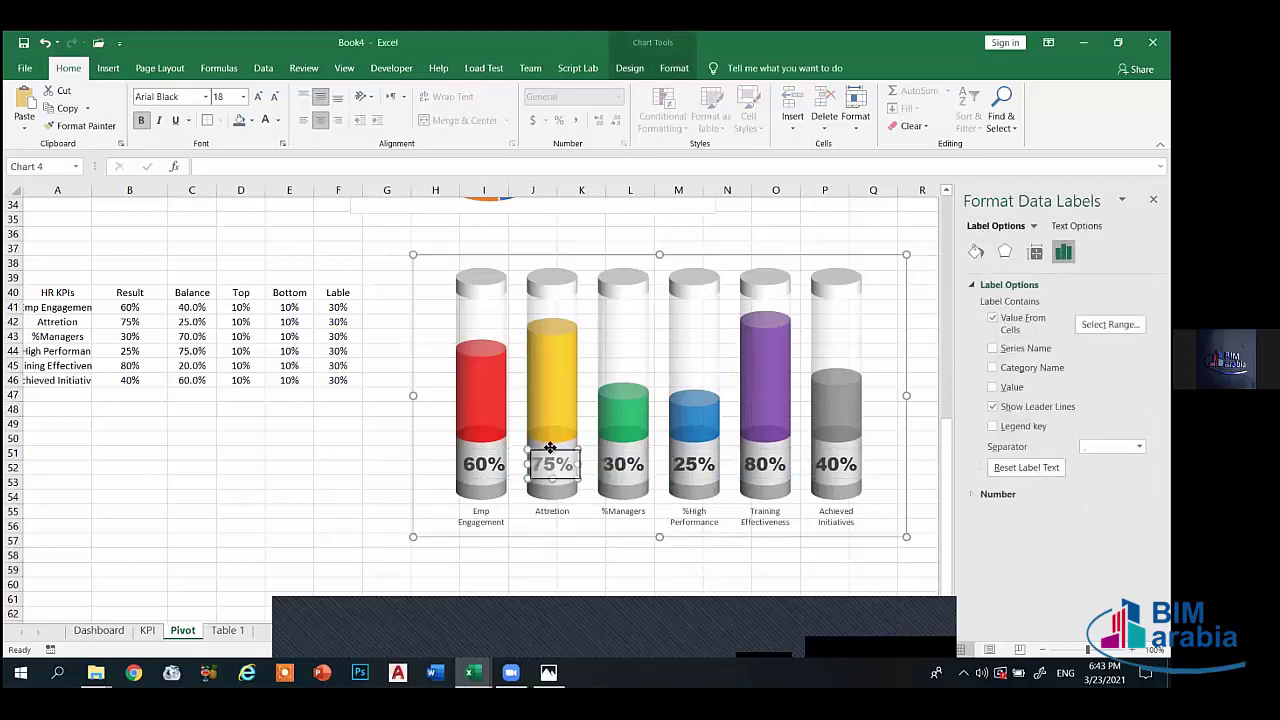
pyautogui.click(622, 460)
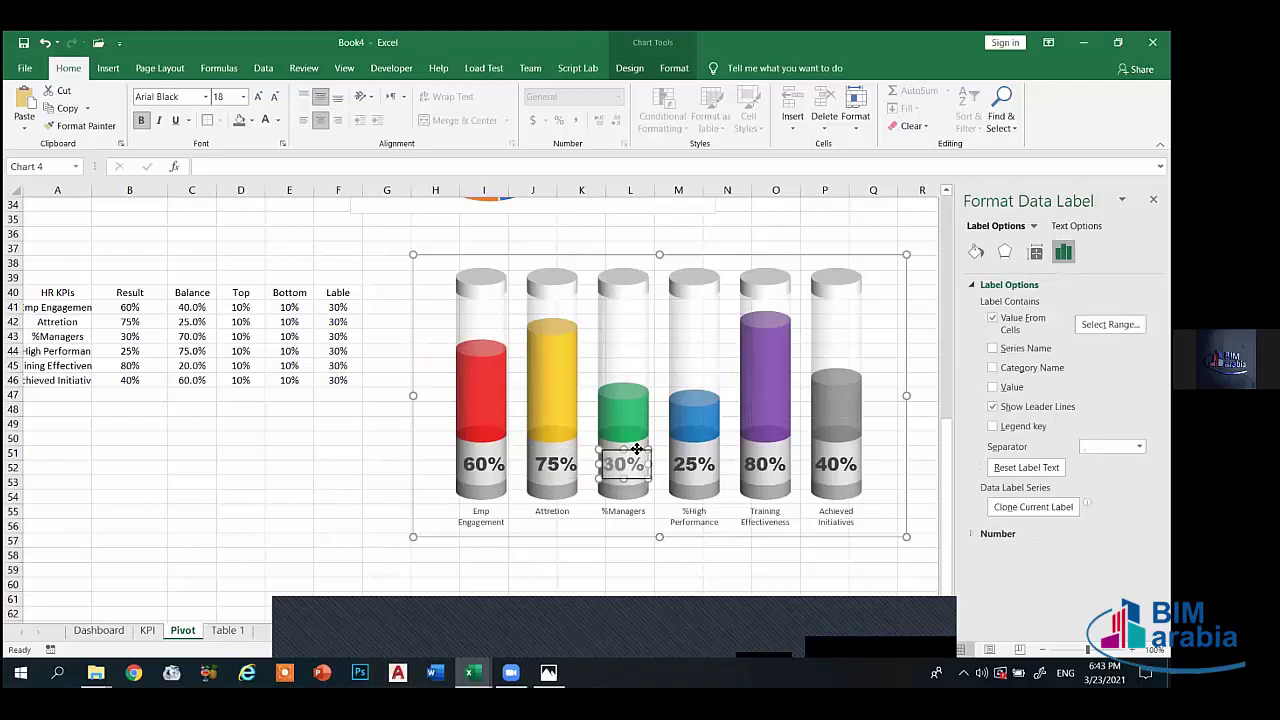
pyautogui.moveTo(632, 449); pyautogui.dragTo(684, 450)
pyautogui.click(691, 453)
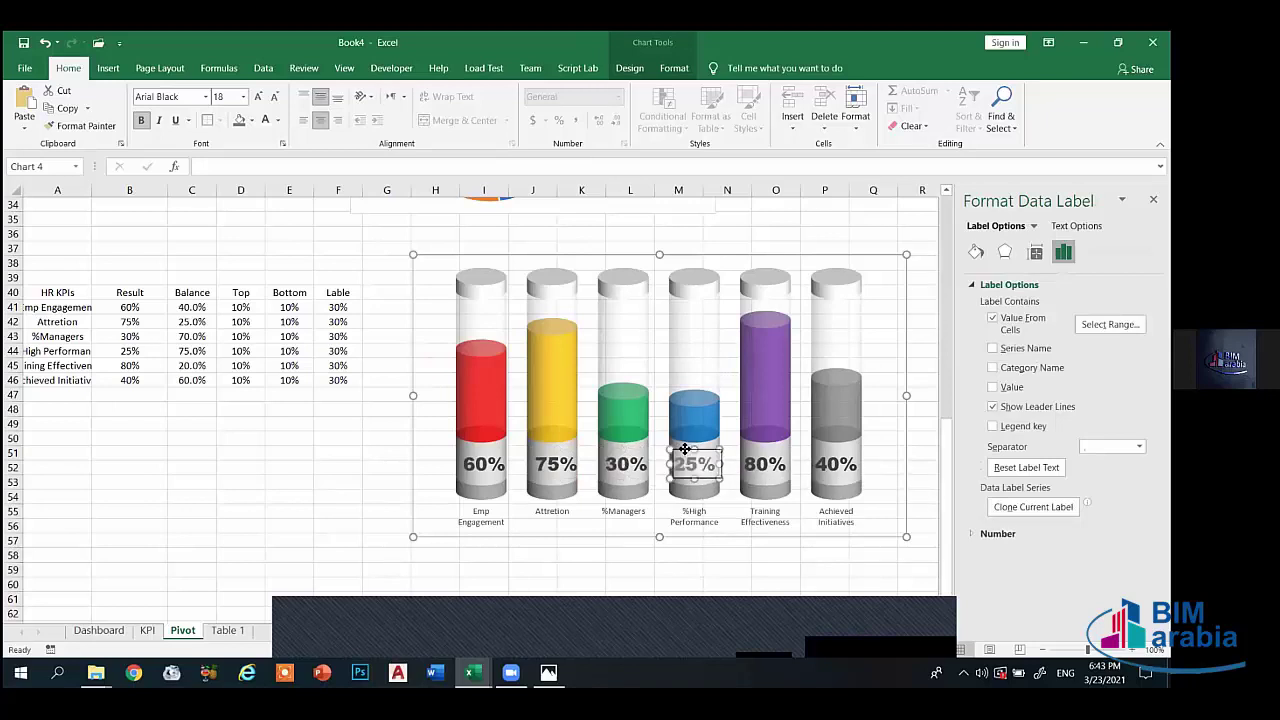
pyautogui.click(762, 453)
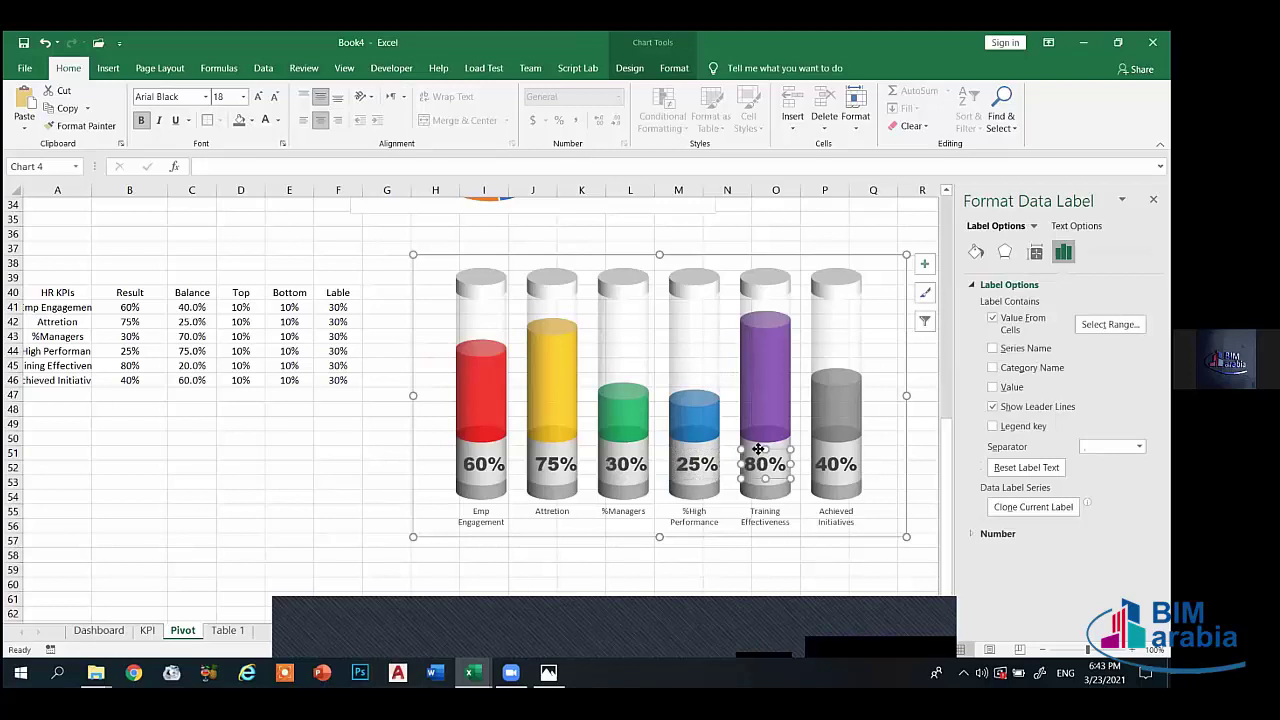
# - Check the 40% label's alignment settings and text position
pyautogui.click(850, 466)
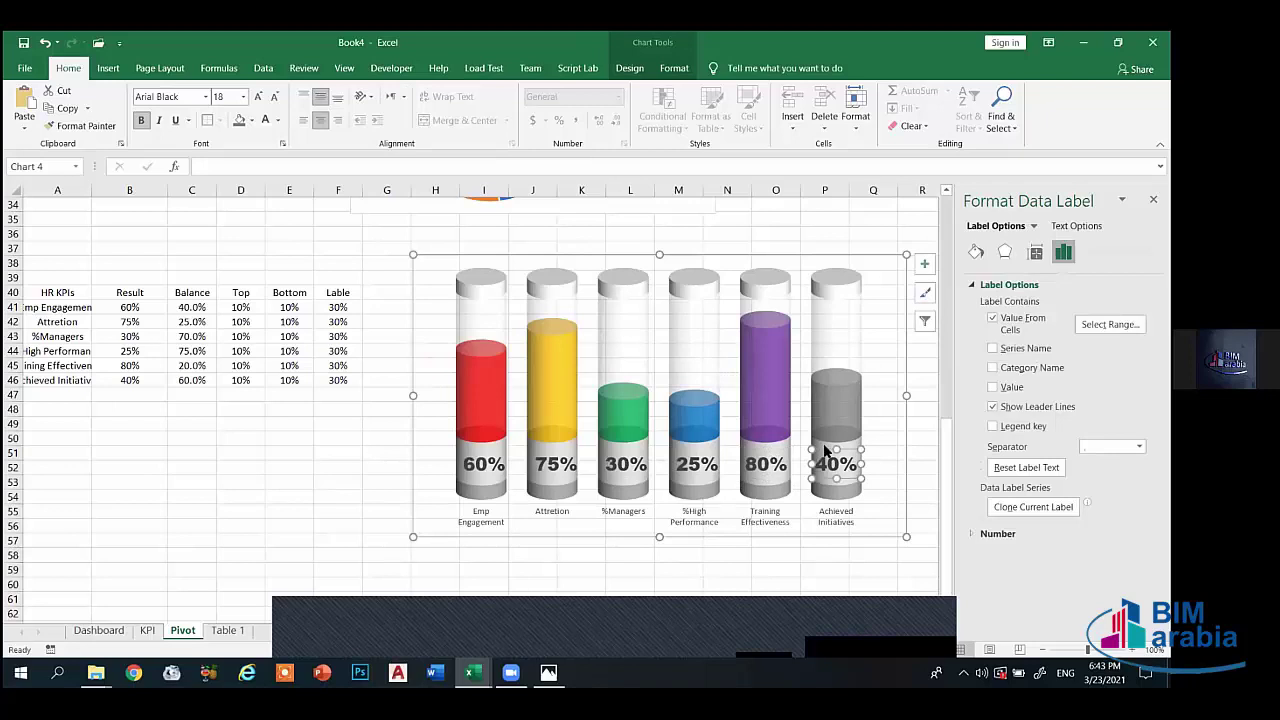
pyautogui.click(826, 453)
pyautogui.click(827, 454)
pyautogui.click(829, 455)
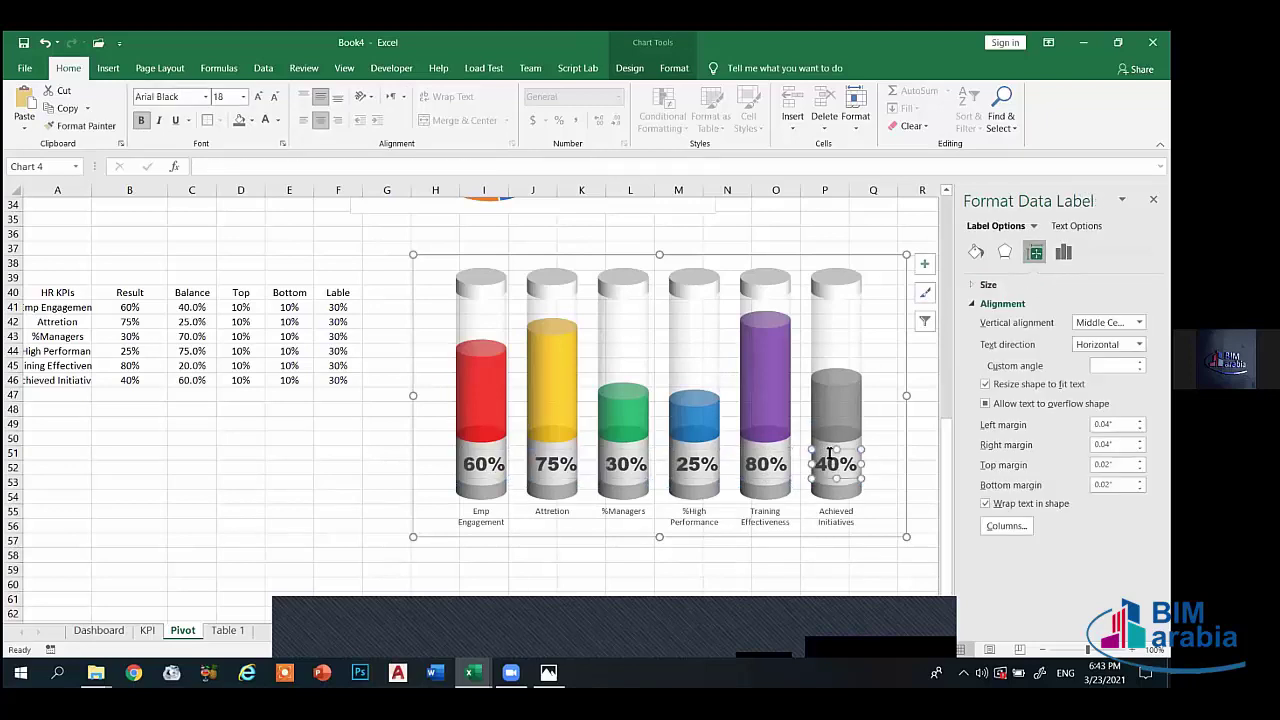
pyautogui.click(828, 450)
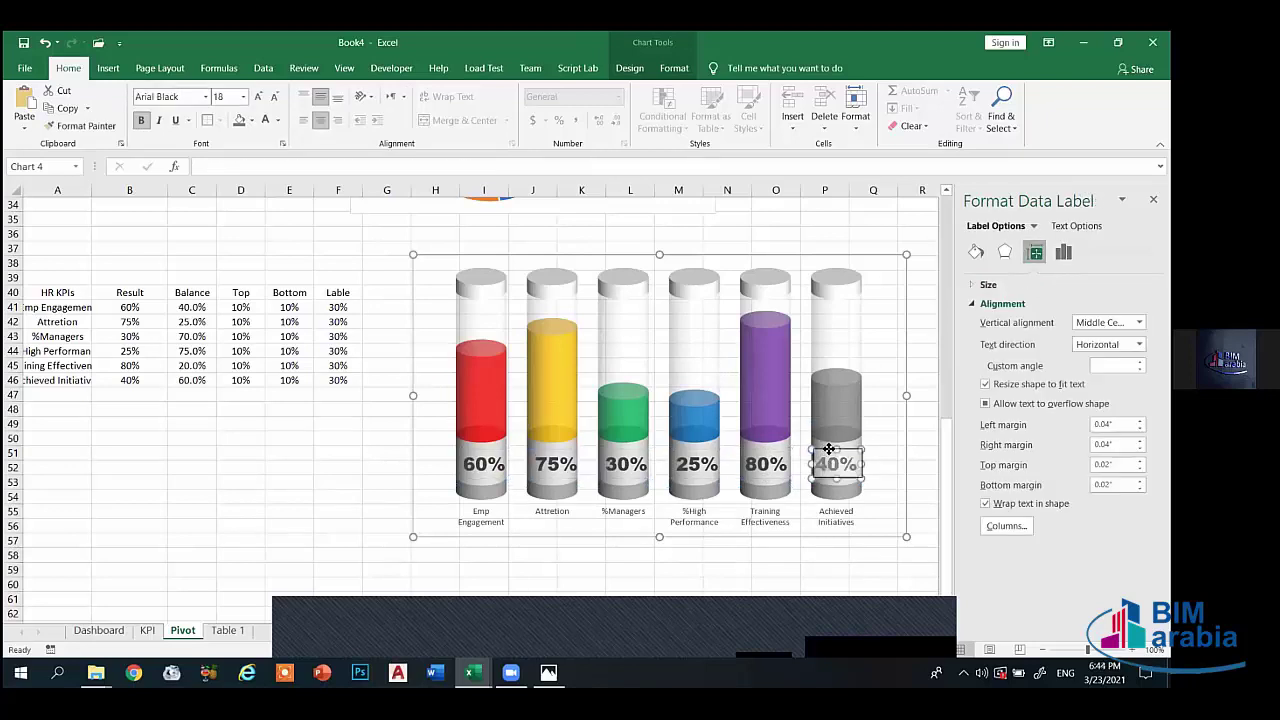
pyautogui.click(828, 450)
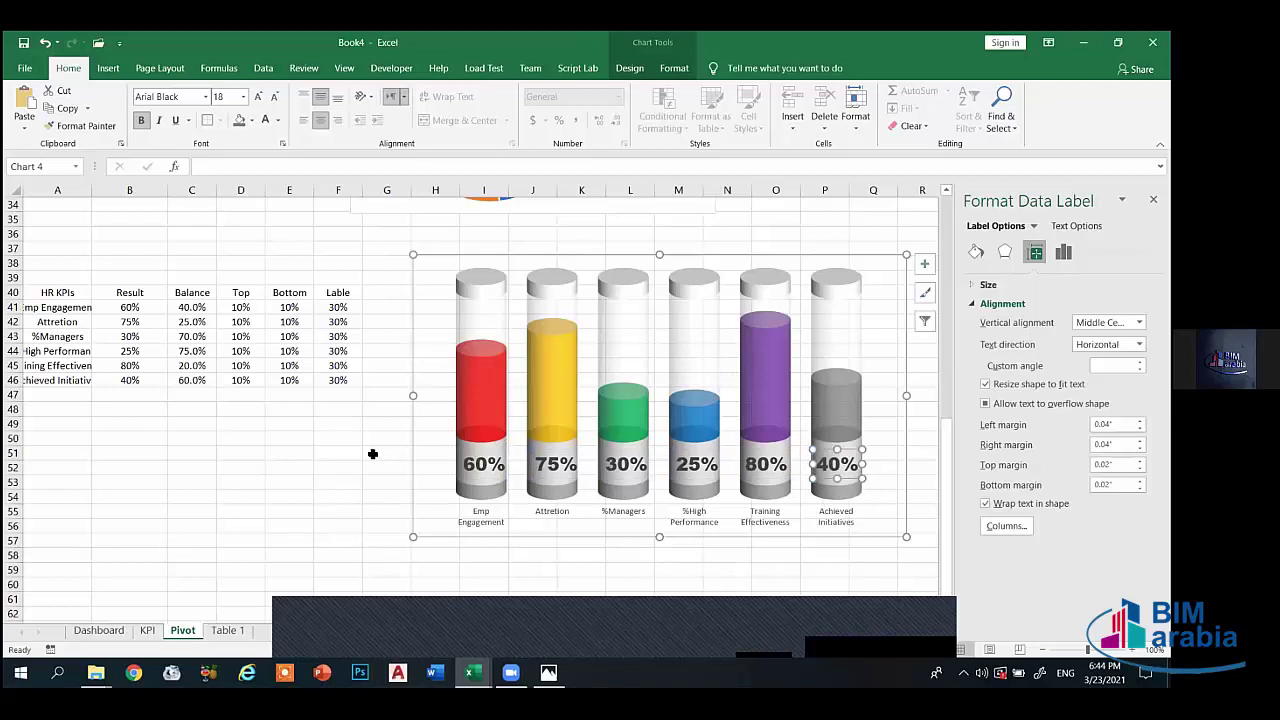
# - Reselect the chart and single out the 60% percentage label
pyautogui.click(372, 454)
pyautogui.click(460, 287)
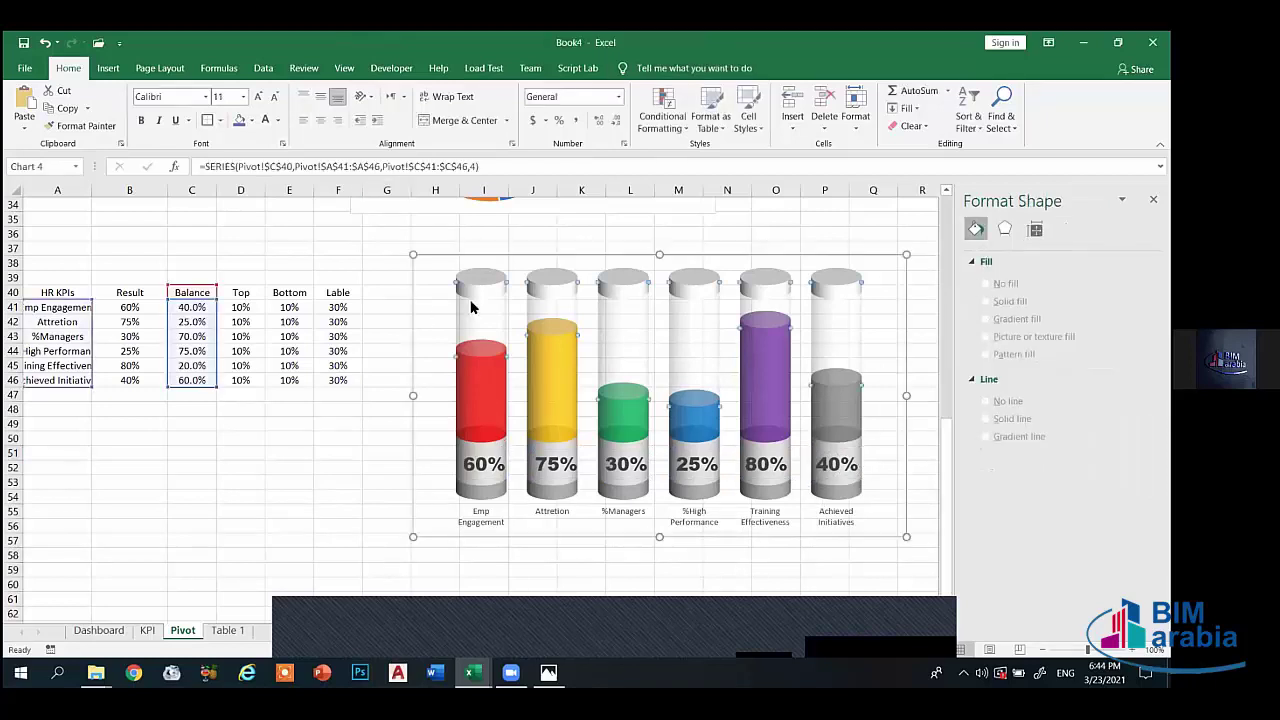
pyautogui.click(437, 337)
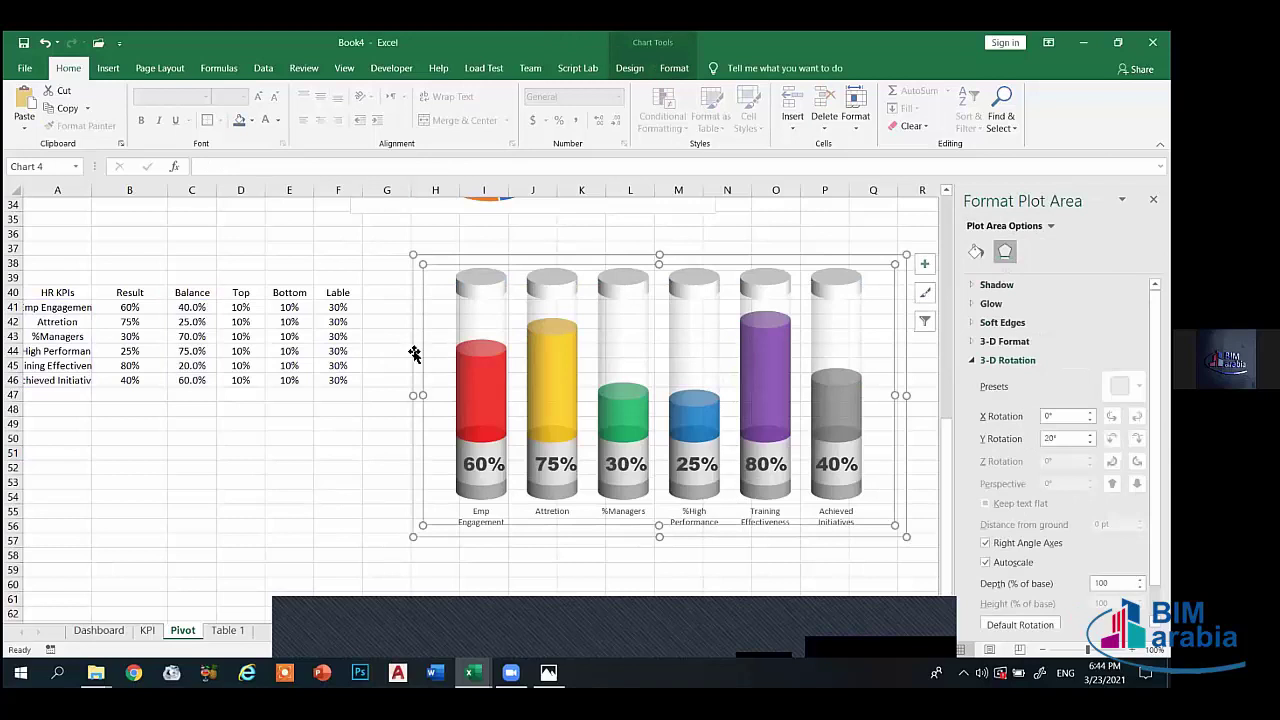
pyautogui.click(414, 352)
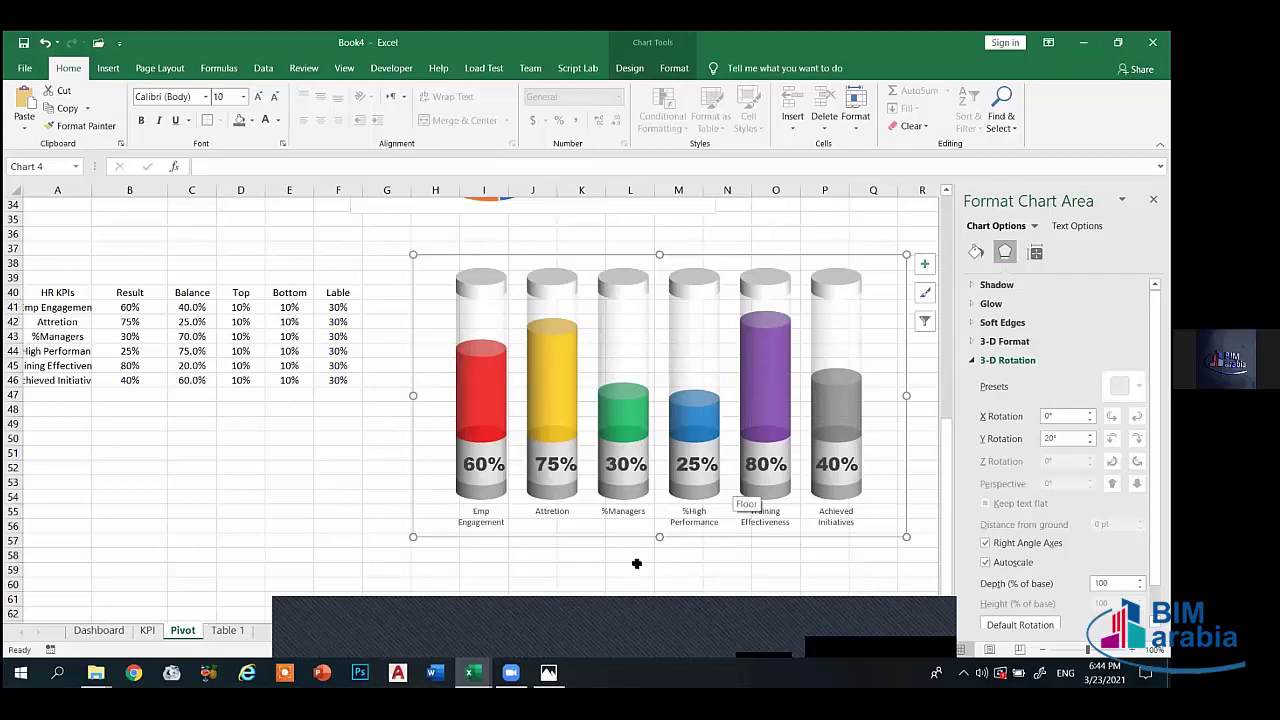
pyautogui.click(484, 465)
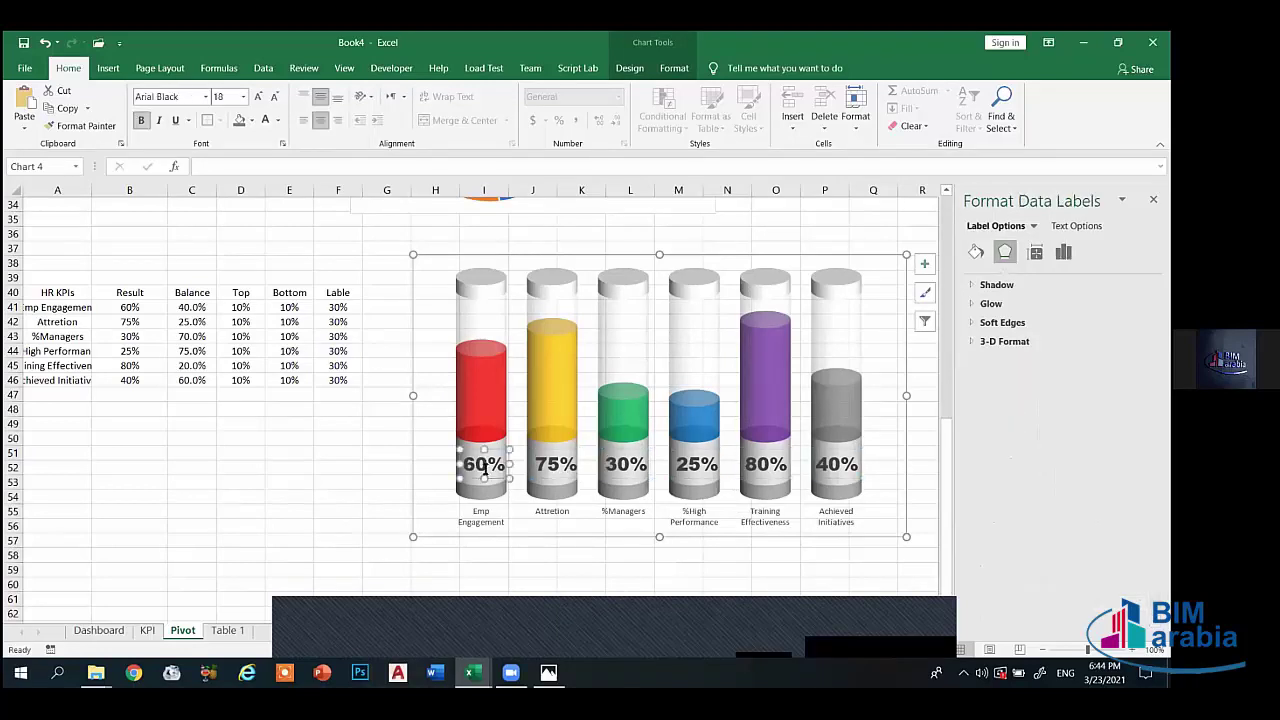
pyautogui.click(497, 476)
# - Colour the 60% label red and the 75% label gold using Text Fill
pyautogui.doubleClick(488, 462)
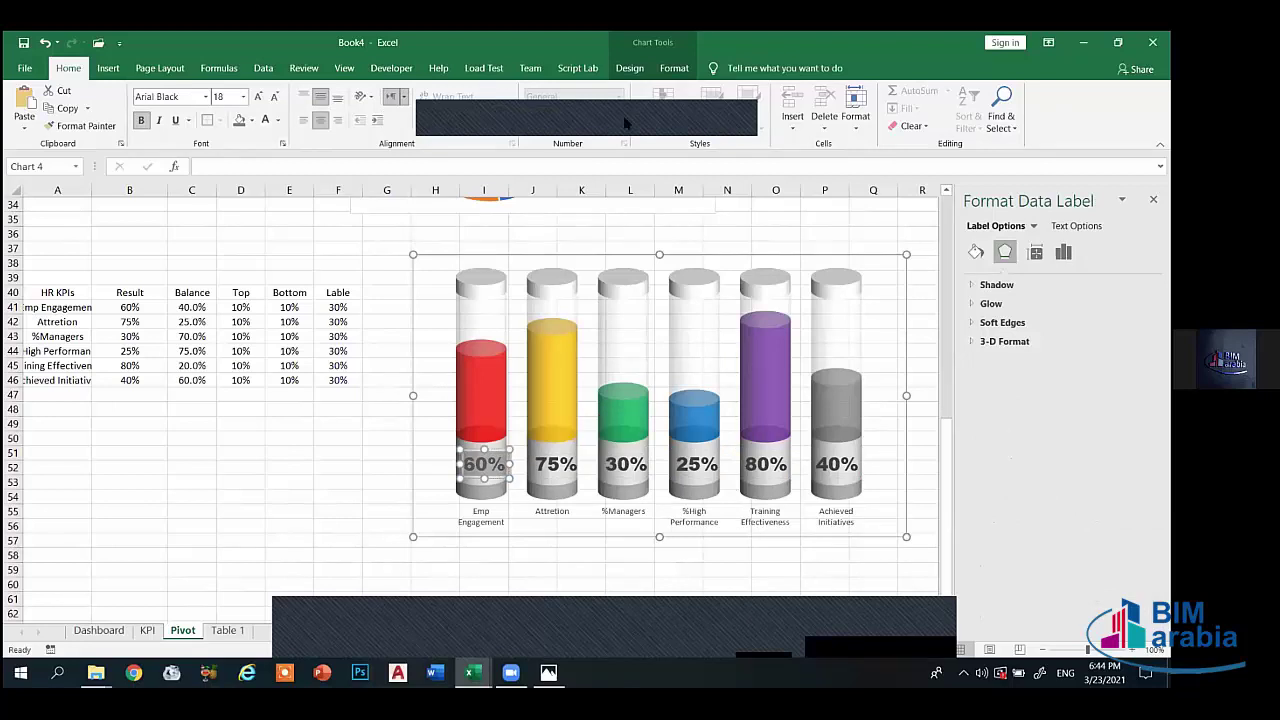
pyautogui.click(476, 390)
pyautogui.click(483, 463)
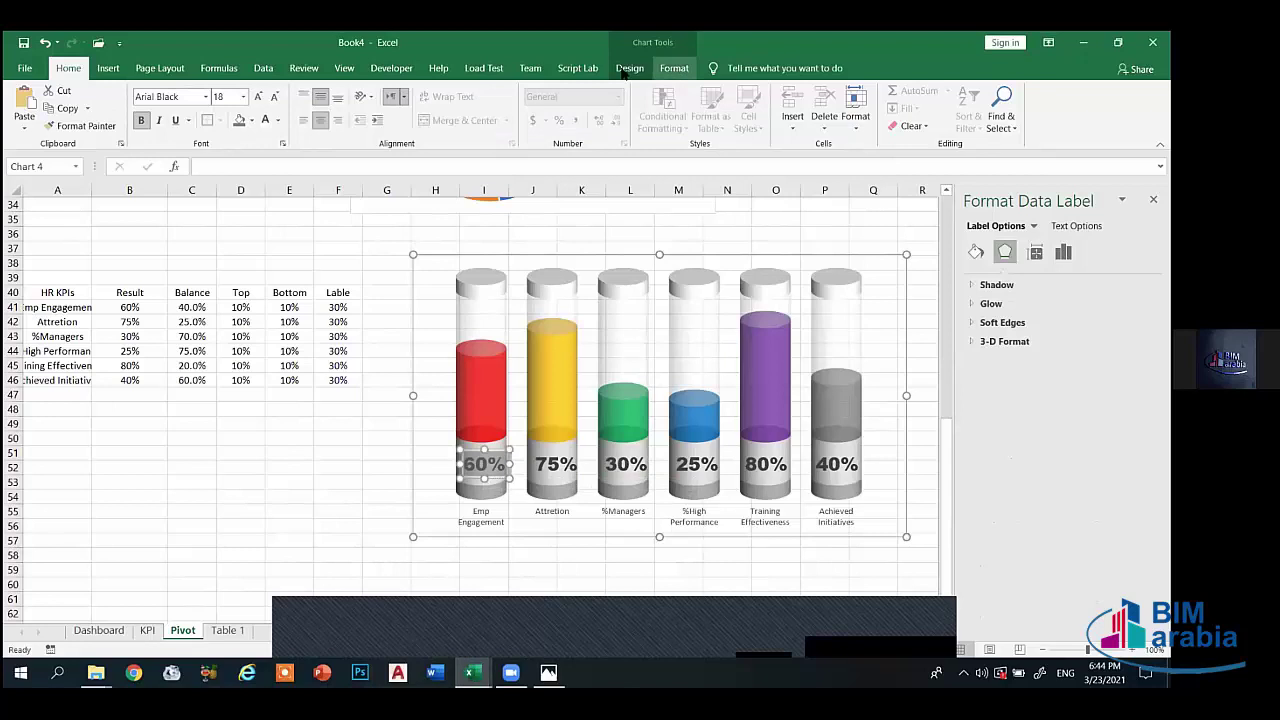
pyautogui.click(676, 68)
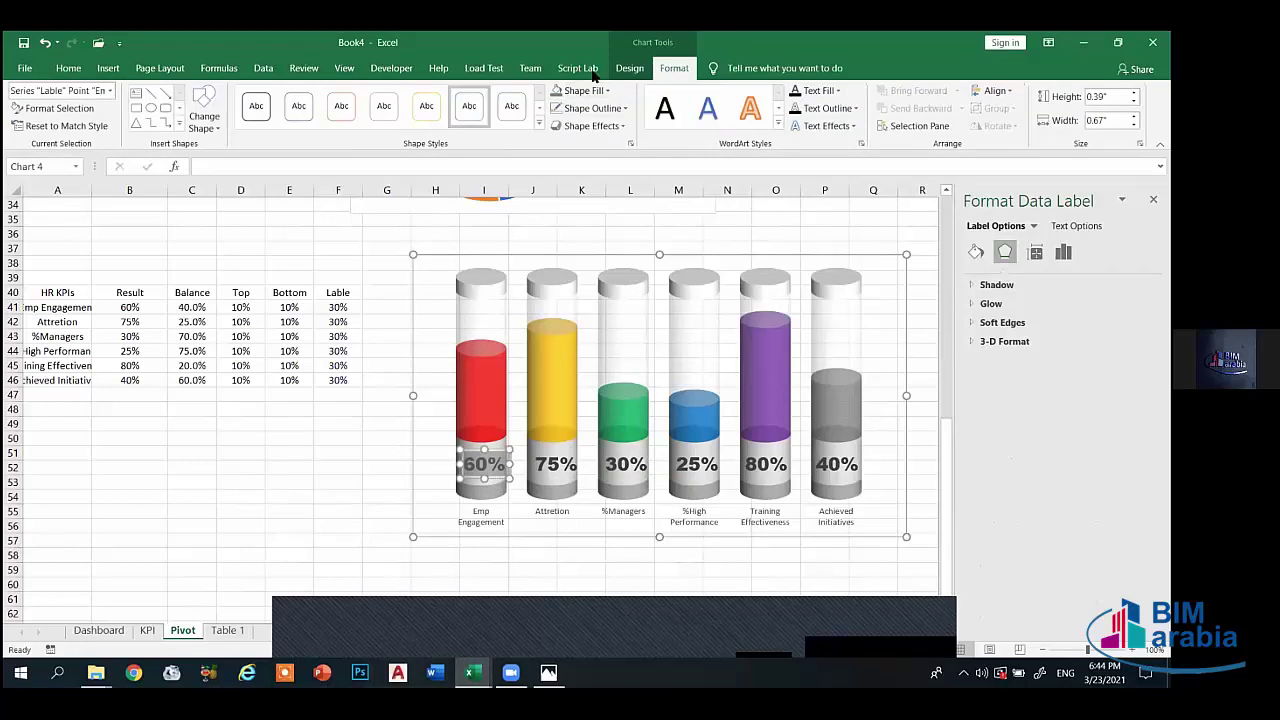
pyautogui.click(820, 90)
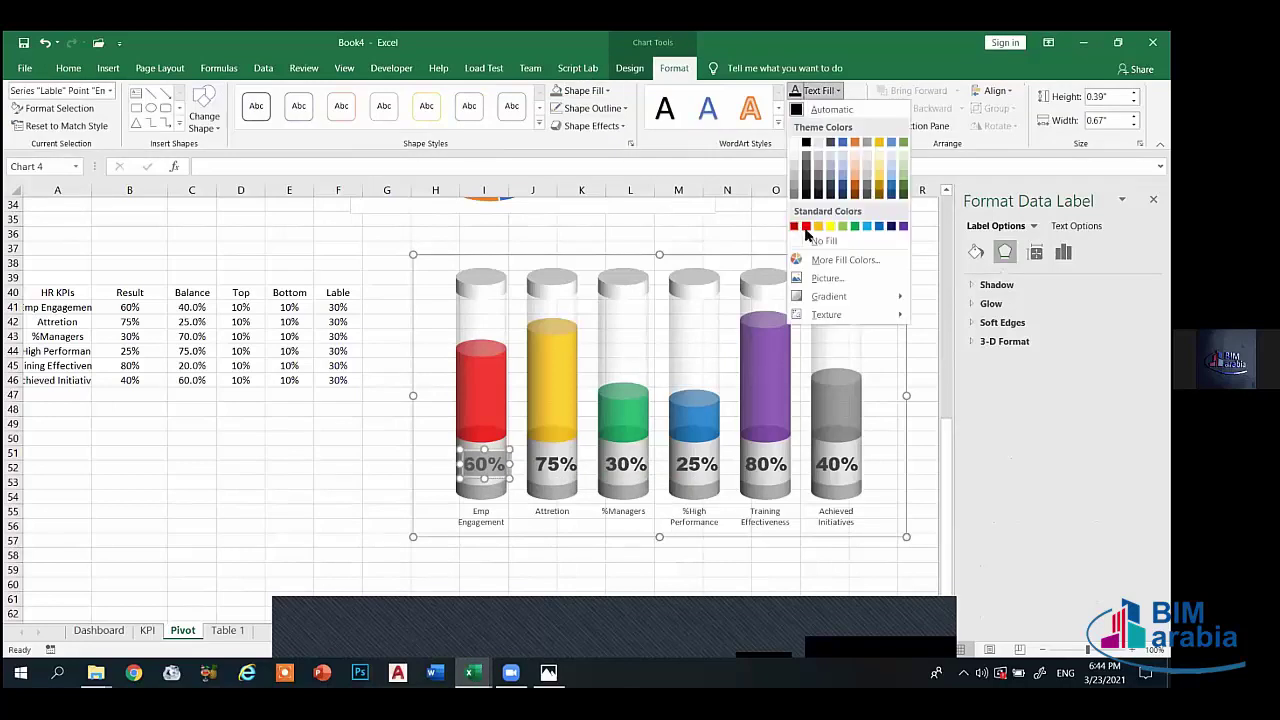
pyautogui.click(806, 227)
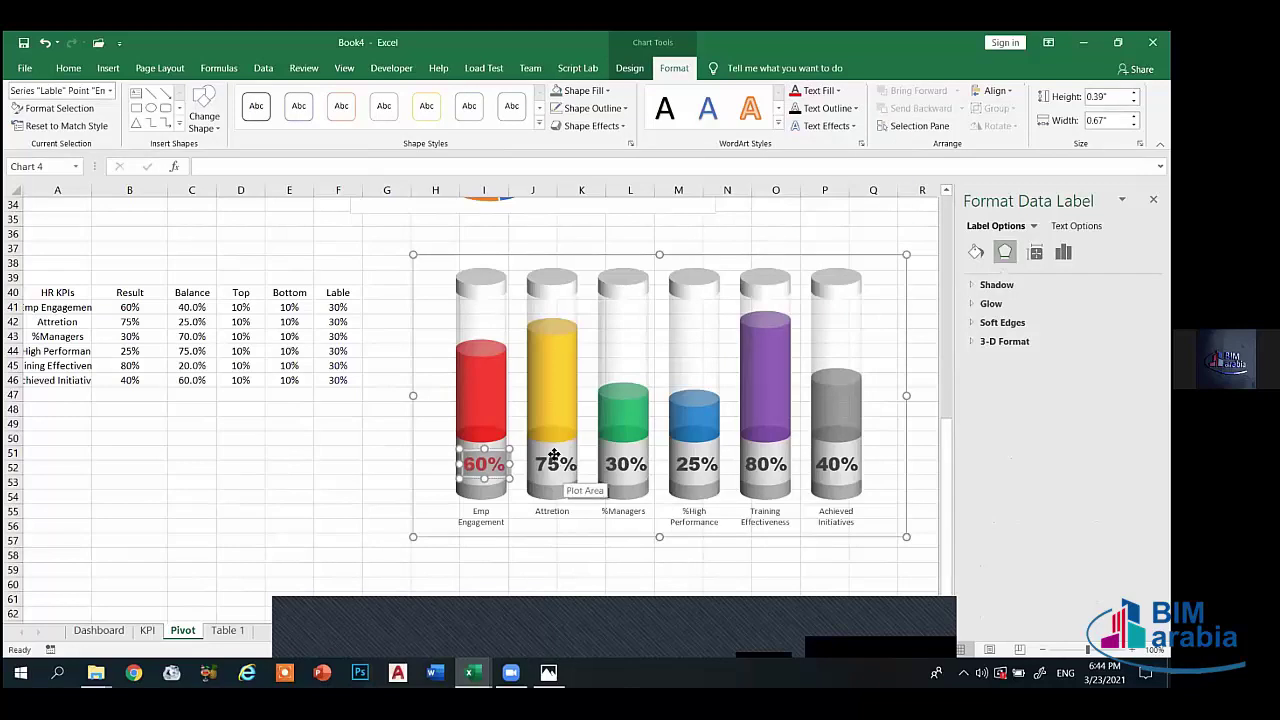
pyautogui.click(554, 458)
pyautogui.click(556, 468)
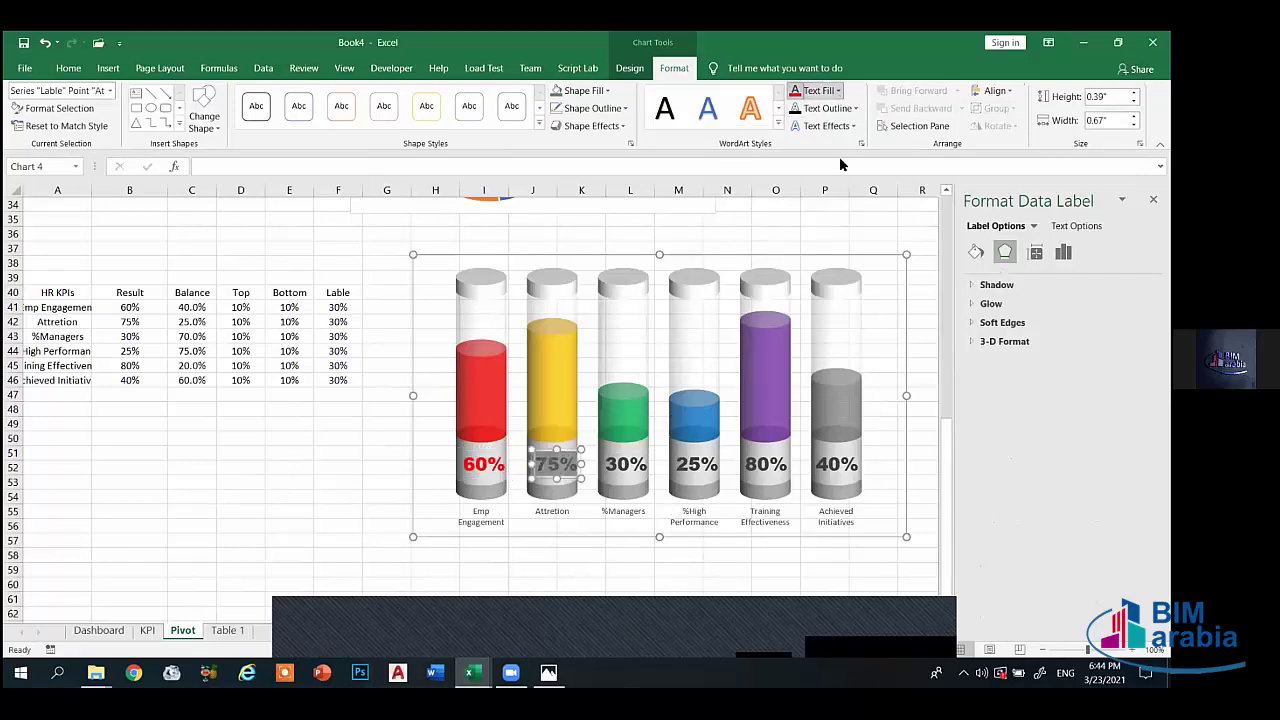
pyautogui.click(838, 90)
pyautogui.click(819, 228)
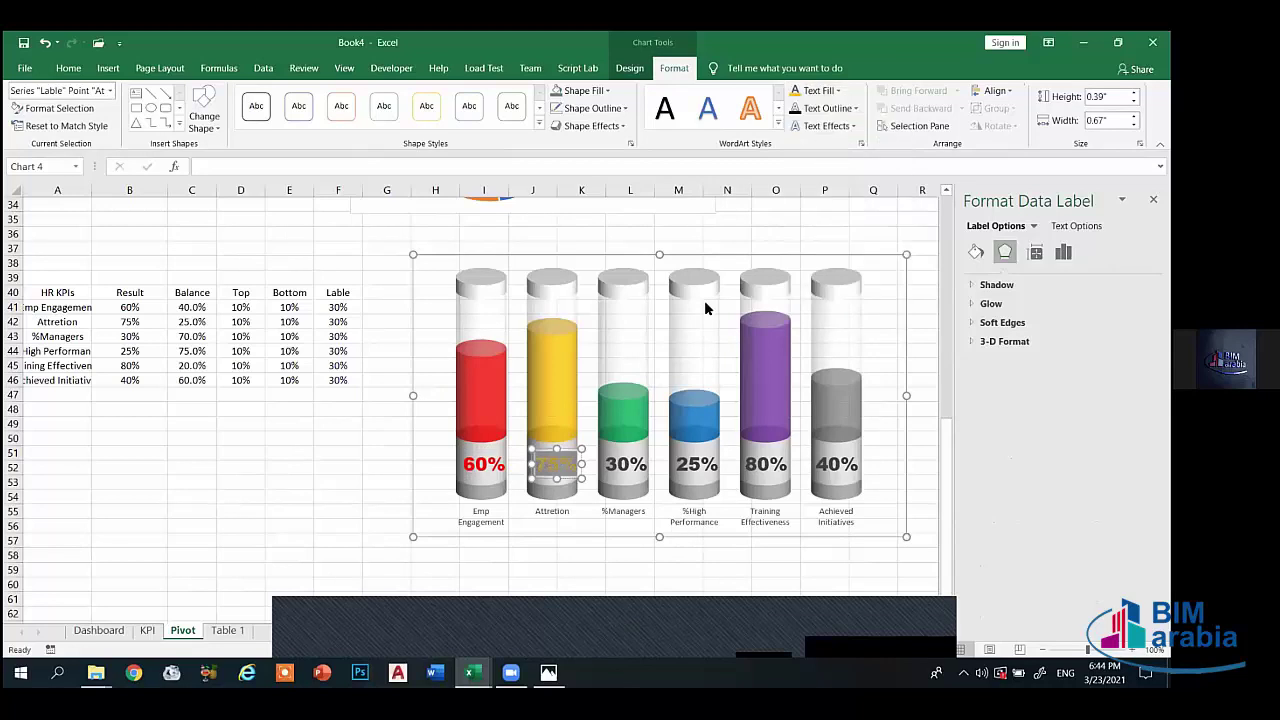
# - Colour the 30% label green to match its cylinder
pyautogui.click(624, 462)
pyautogui.click(624, 462)
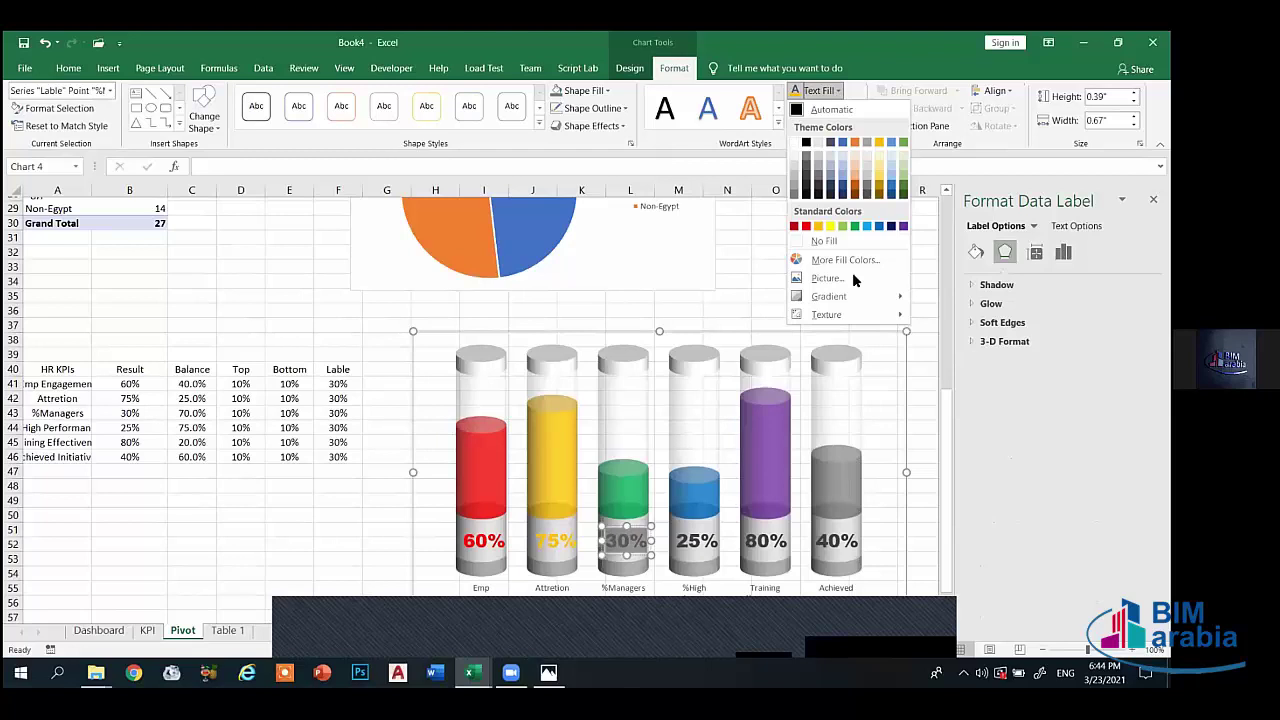
pyautogui.scroll(9, 940, 307)
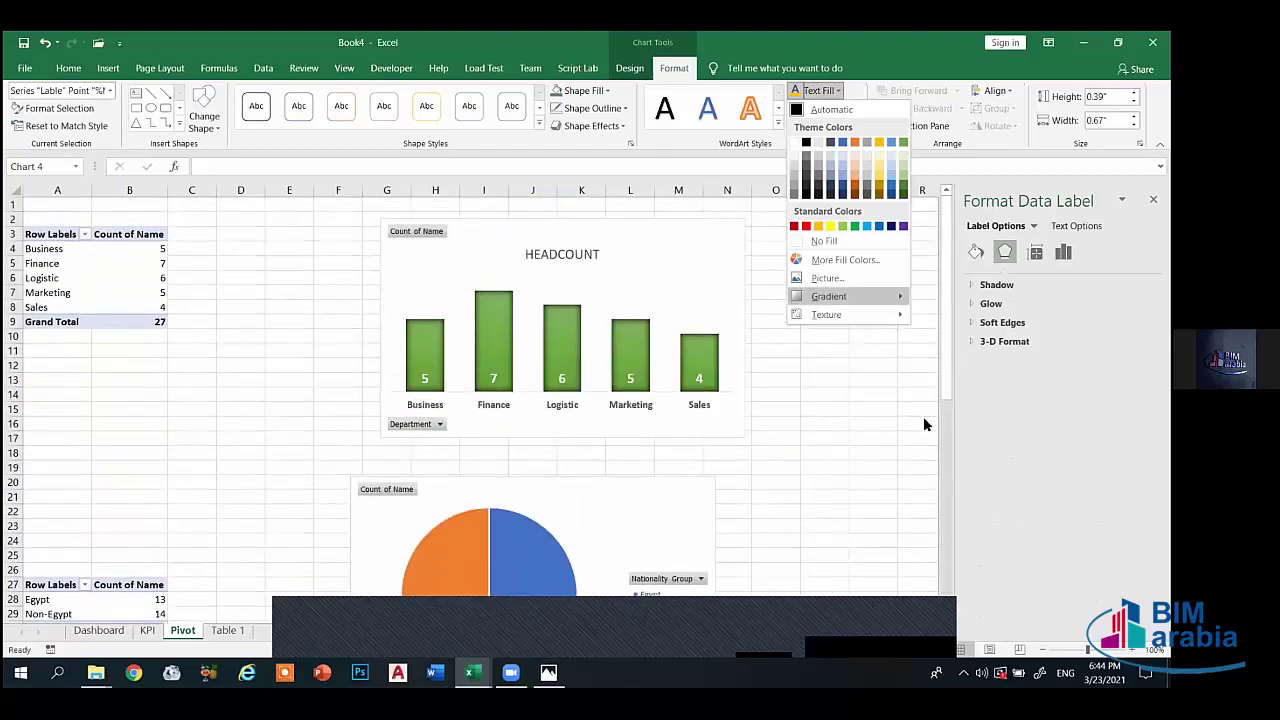
pyautogui.click(917, 517)
pyautogui.scroll(-4, 918, 569)
pyautogui.scroll(-2, 663, 533)
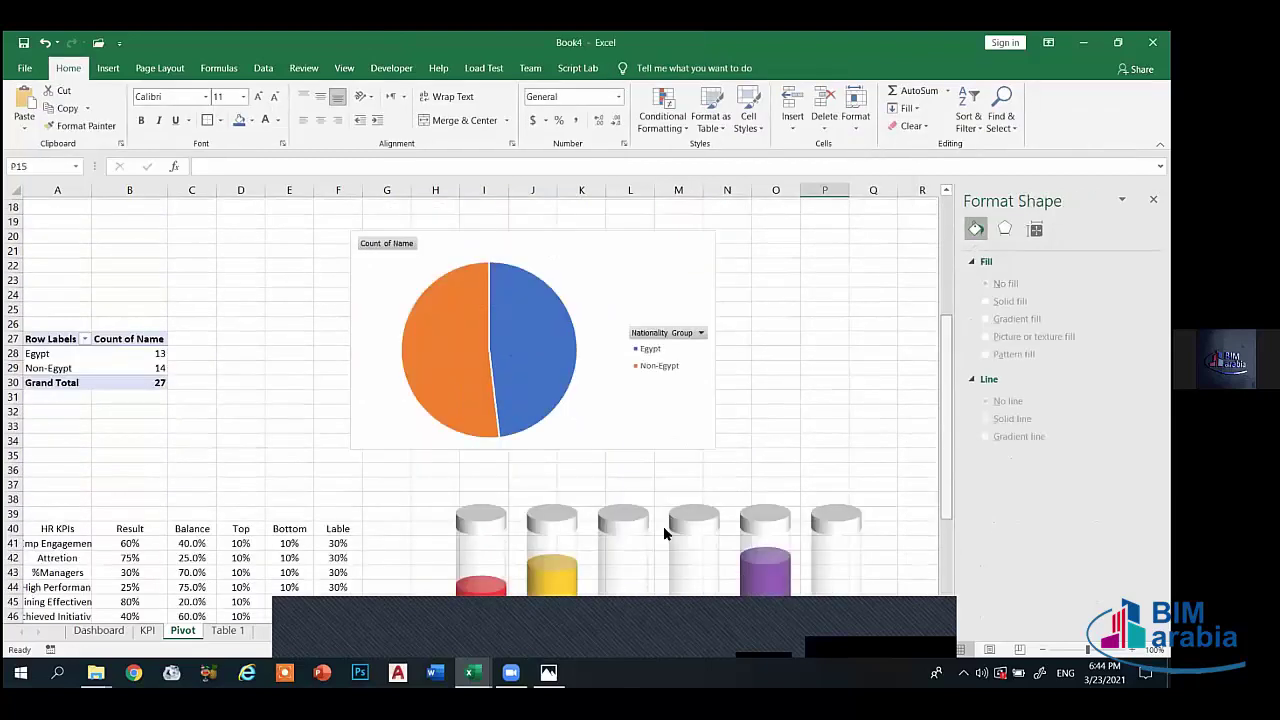
pyautogui.scroll(-1, 663, 526)
pyautogui.scroll(-2, 625, 515)
pyautogui.scroll(-2, 640, 480)
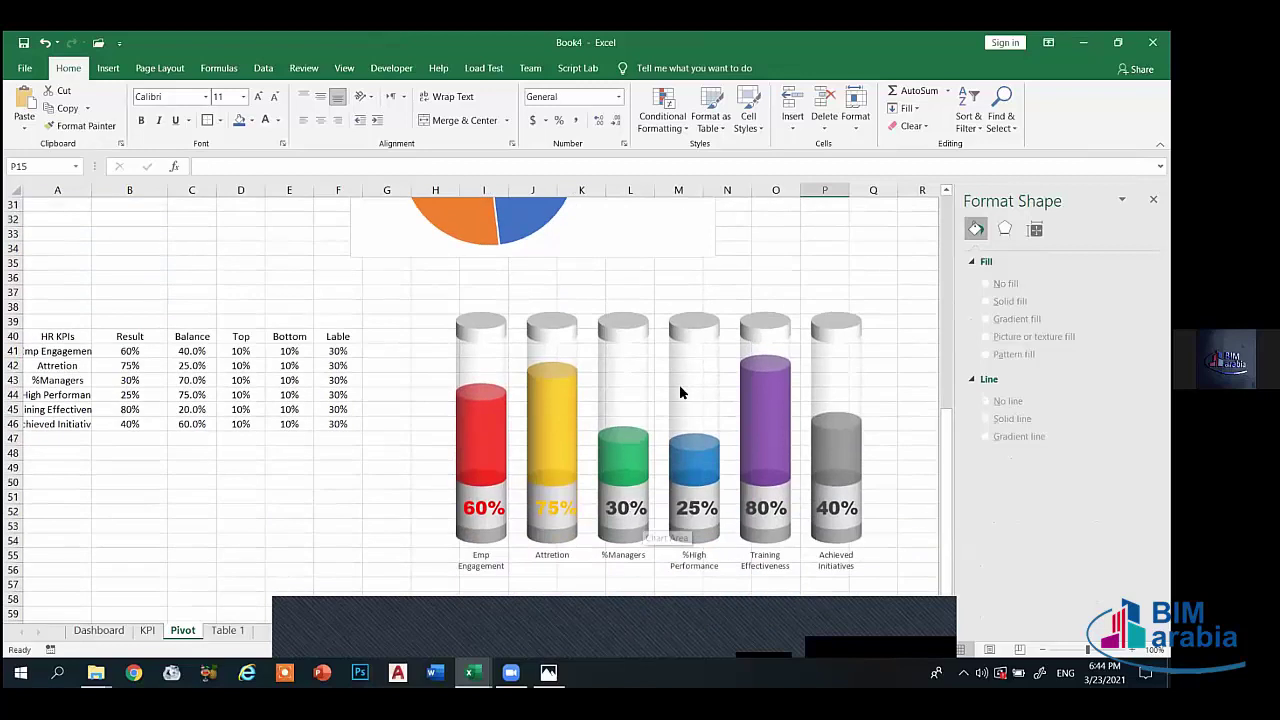
pyautogui.click(625, 508)
pyautogui.scroll(3, 706, 263)
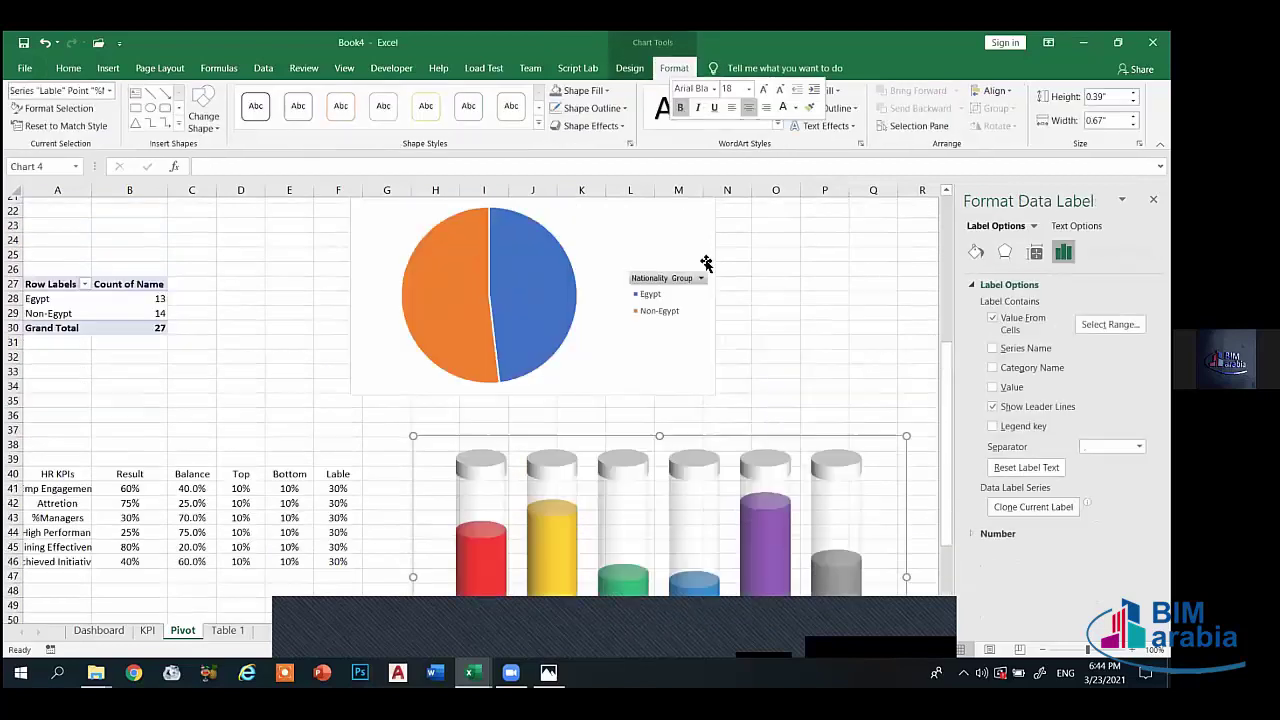
pyautogui.scroll(1, 706, 263)
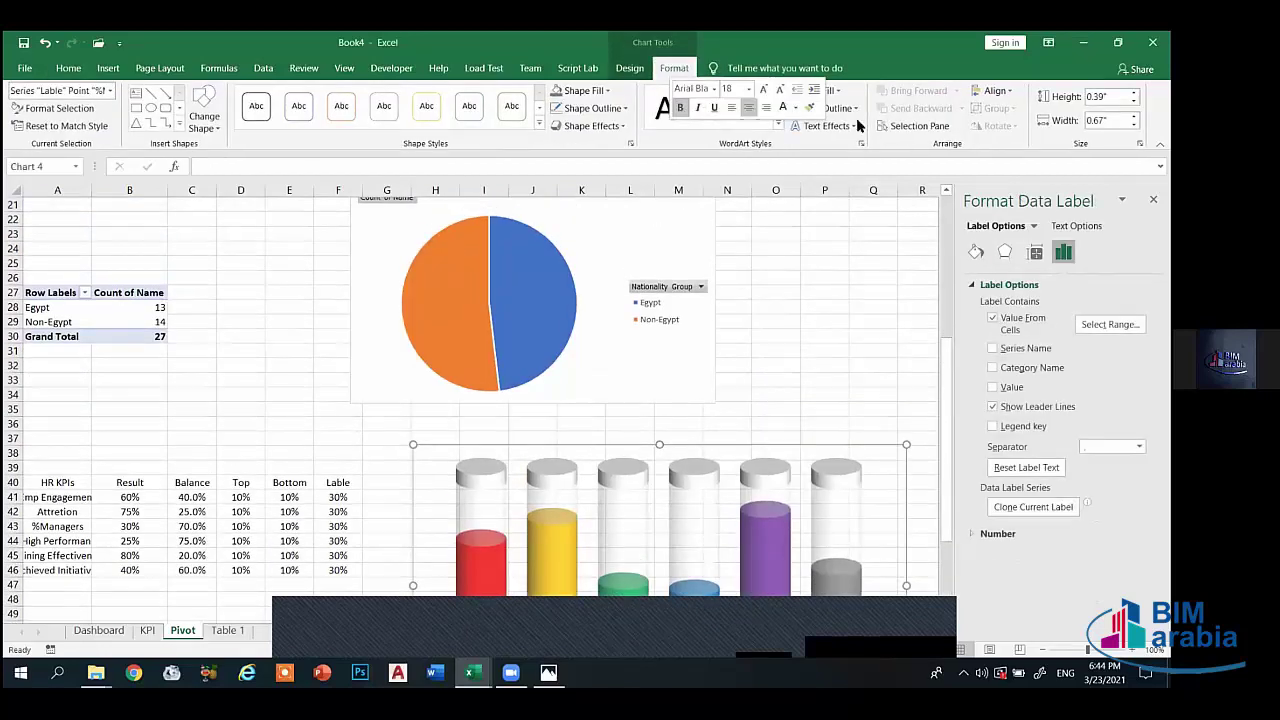
pyautogui.scroll(-2, 852, 224)
pyautogui.scroll(-5, 852, 224)
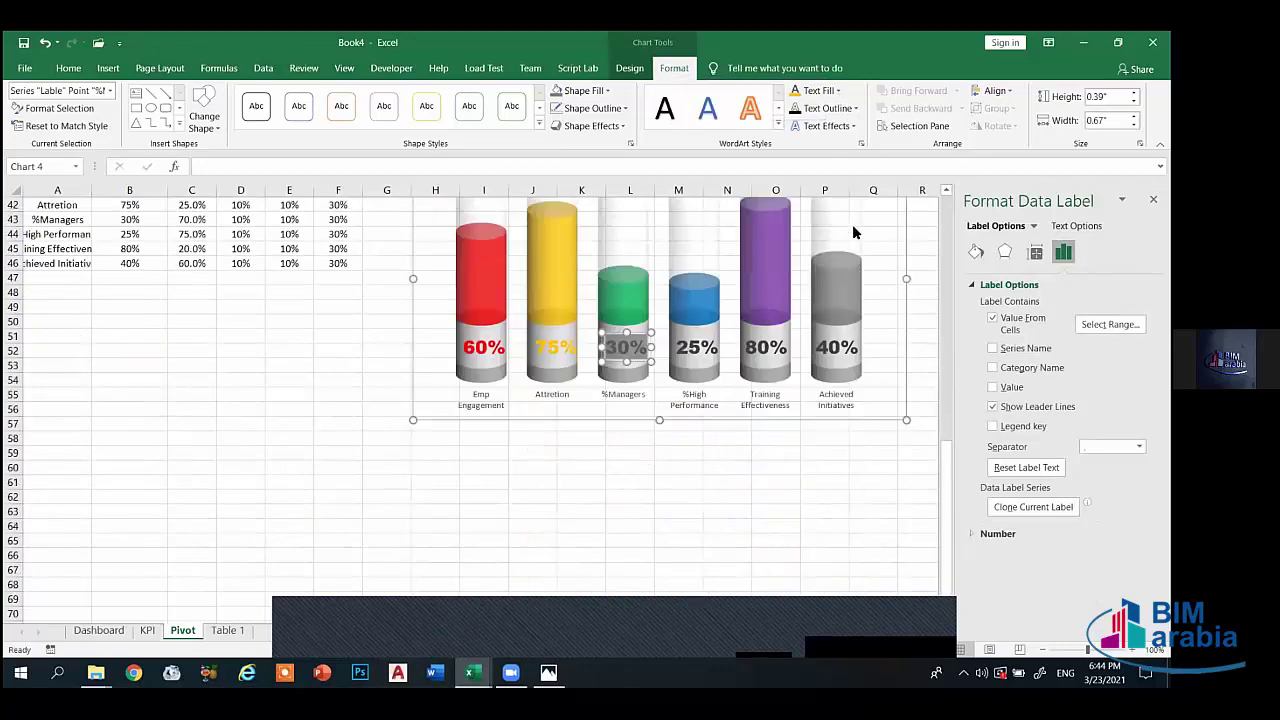
pyautogui.click(837, 90)
pyautogui.click(851, 220)
# - Colour the 25% label text blue
pyautogui.click(700, 347)
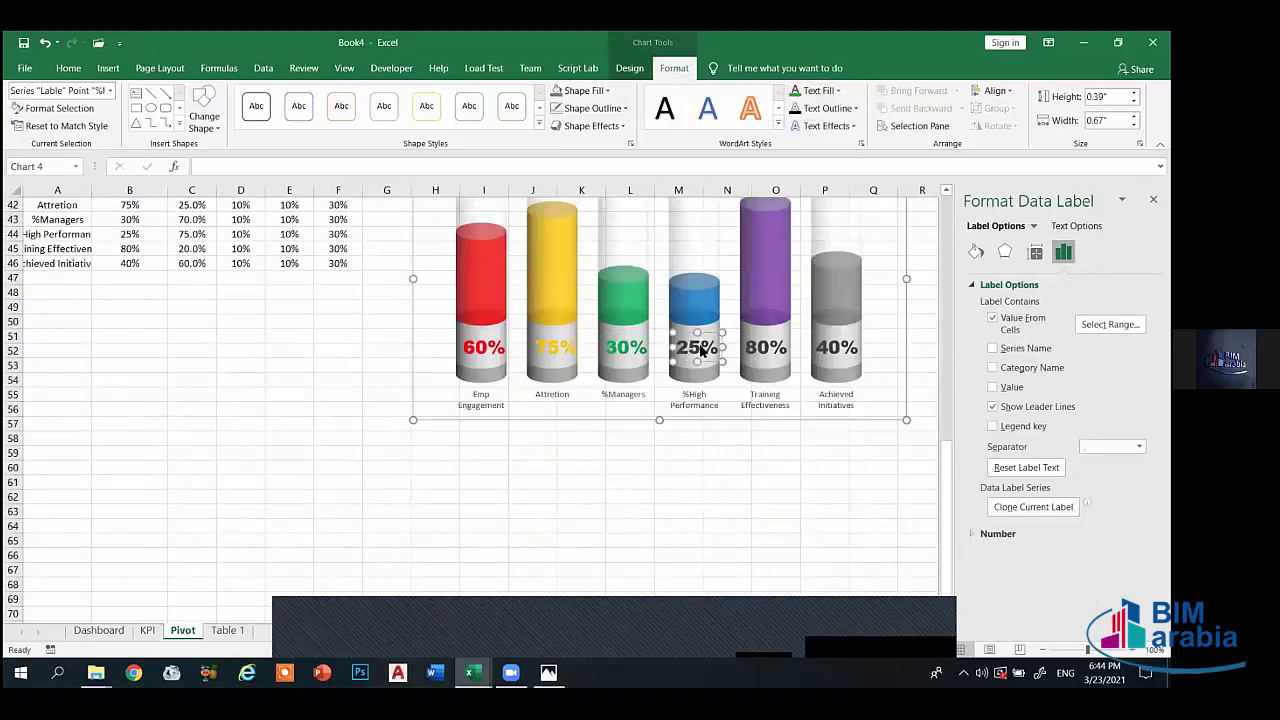
pyautogui.click(823, 91)
pyautogui.scroll(3, 860, 220)
pyautogui.scroll(2, 870, 232)
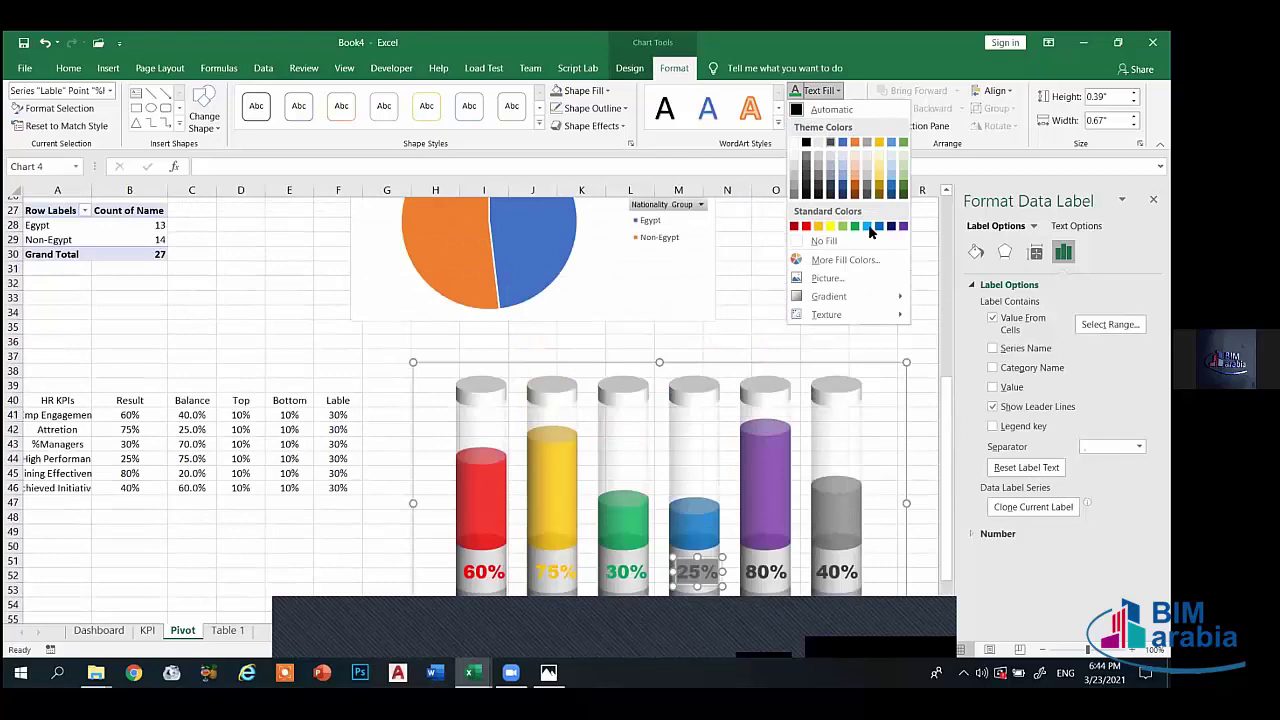
pyautogui.click(769, 535)
pyautogui.scroll(-1, 769, 535)
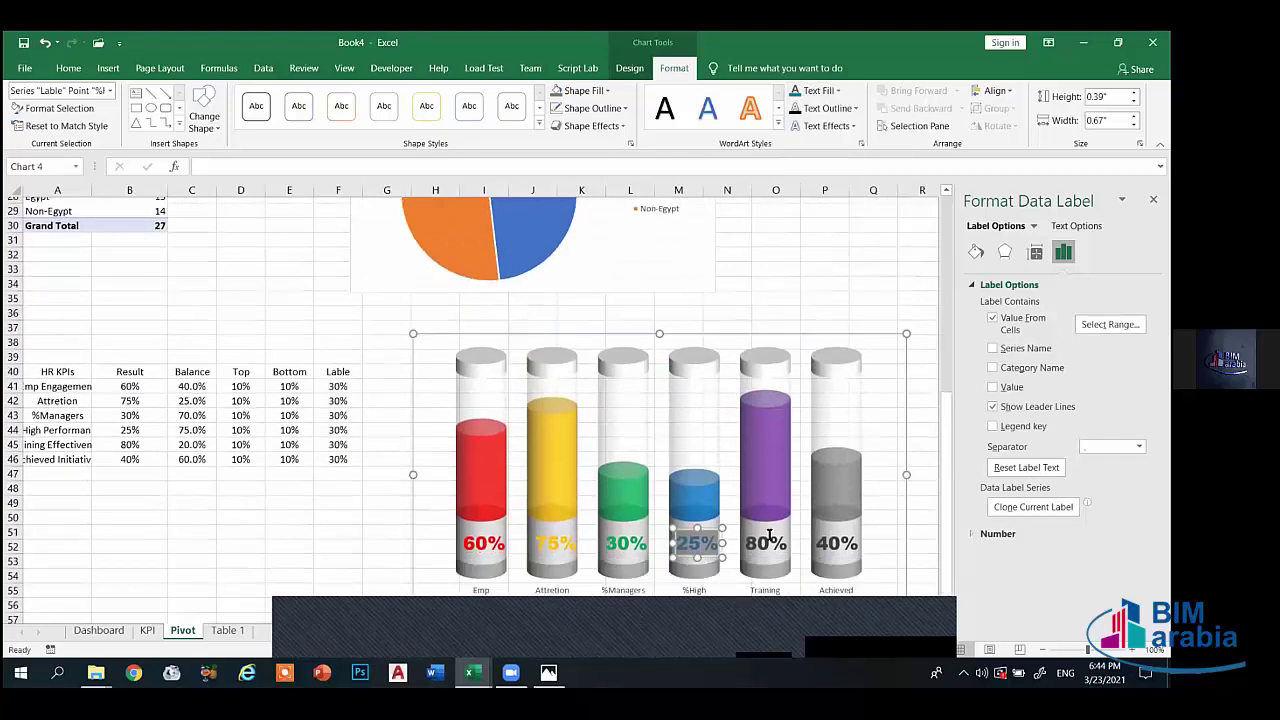
# - Colour the 80% label text purple and review the coloured labels
pyautogui.click(769, 535)
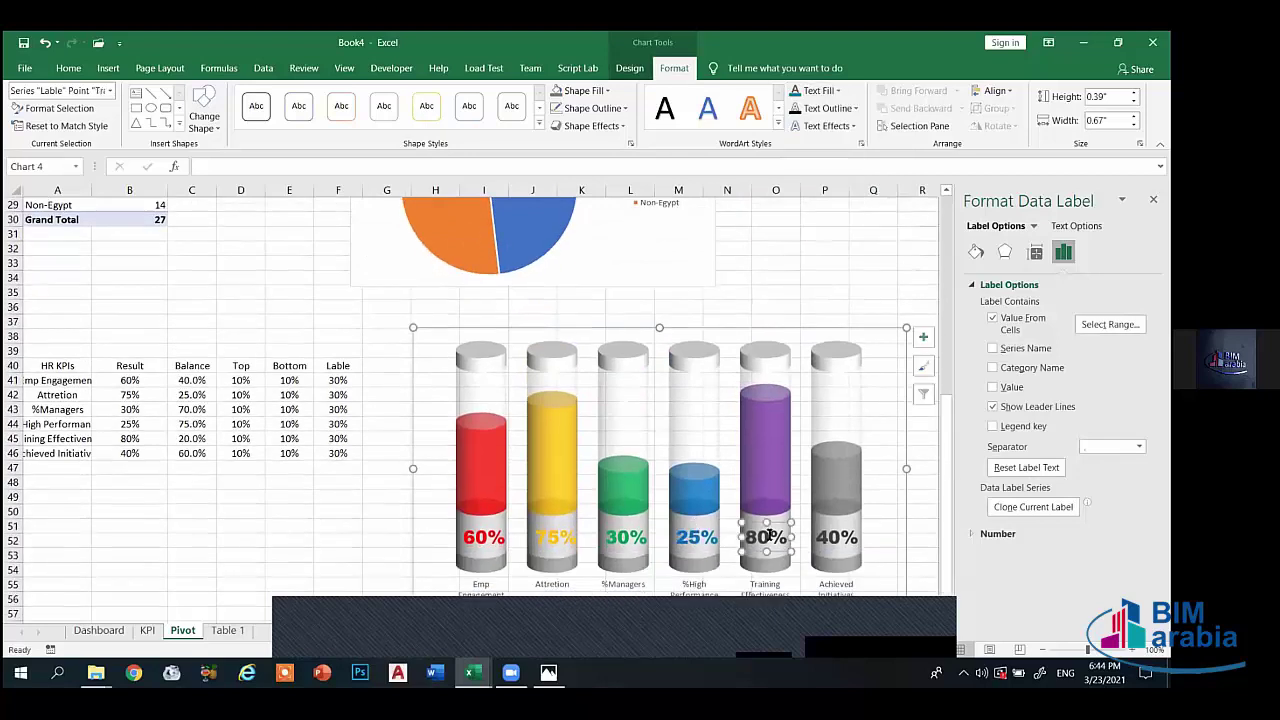
pyautogui.click(835, 91)
pyautogui.click(904, 226)
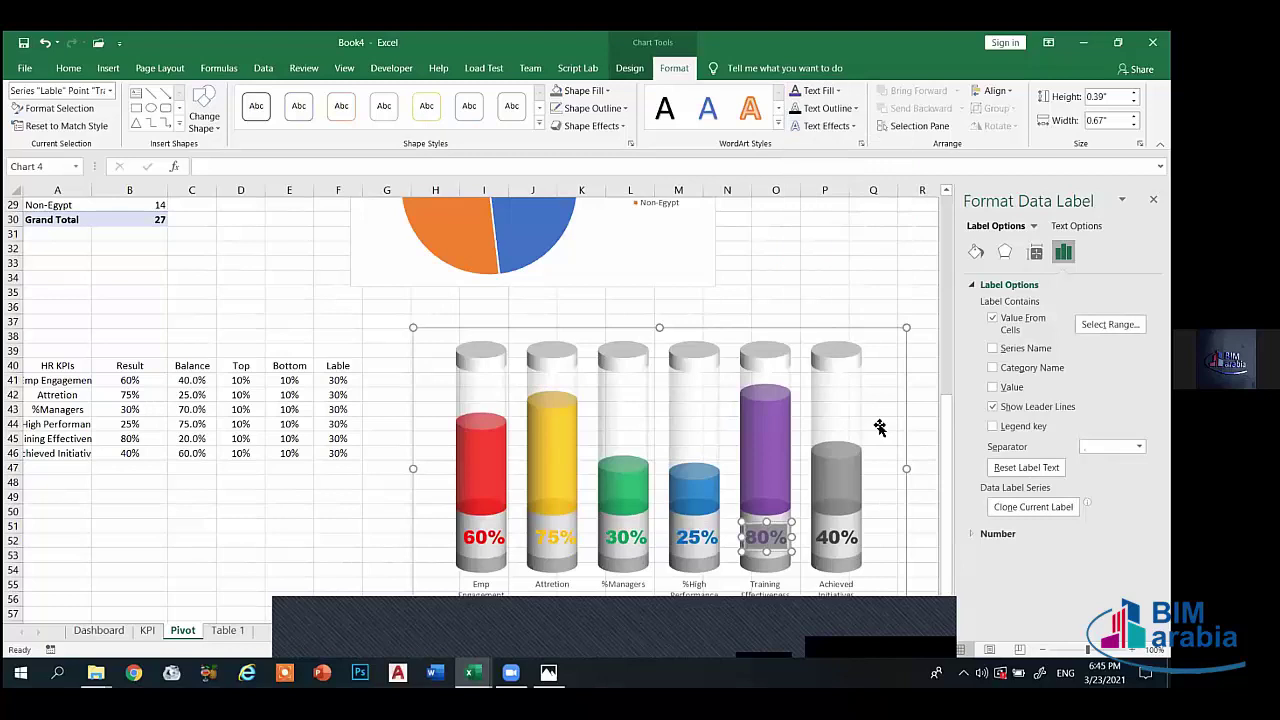
pyautogui.click(840, 530)
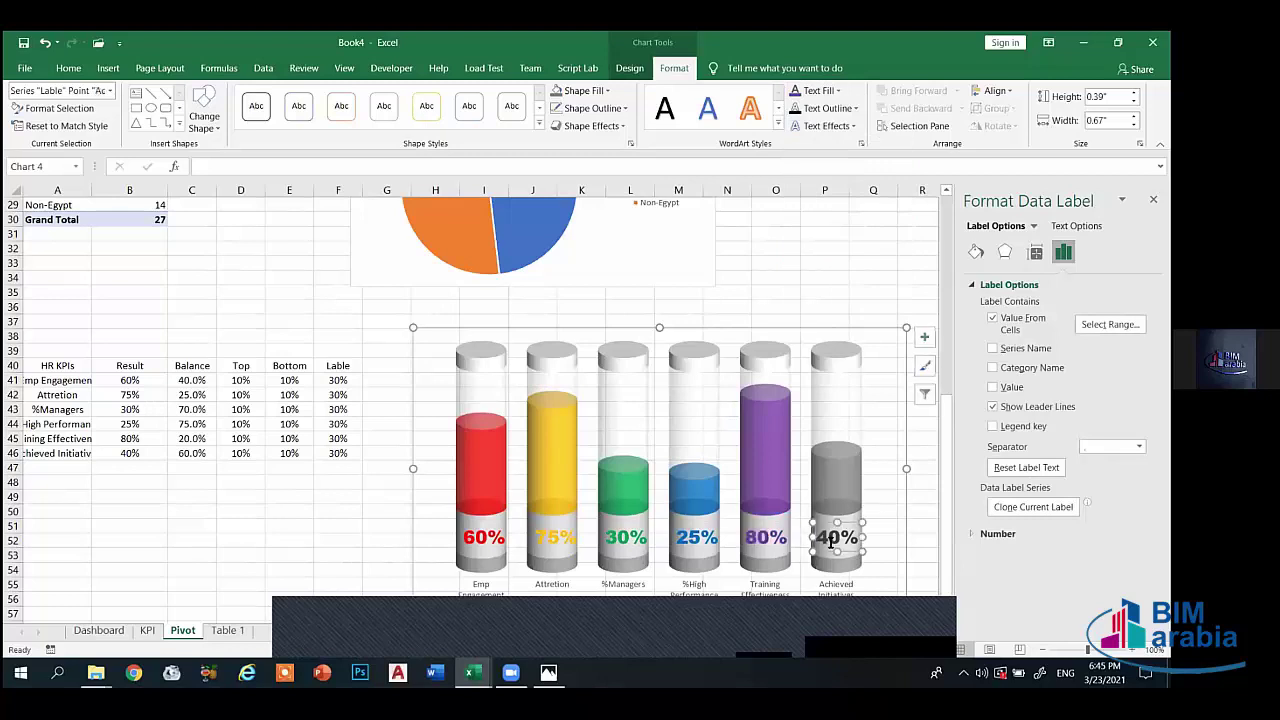
pyautogui.click(880, 523)
pyautogui.click(920, 496)
pyautogui.scroll(-2, 820, 452)
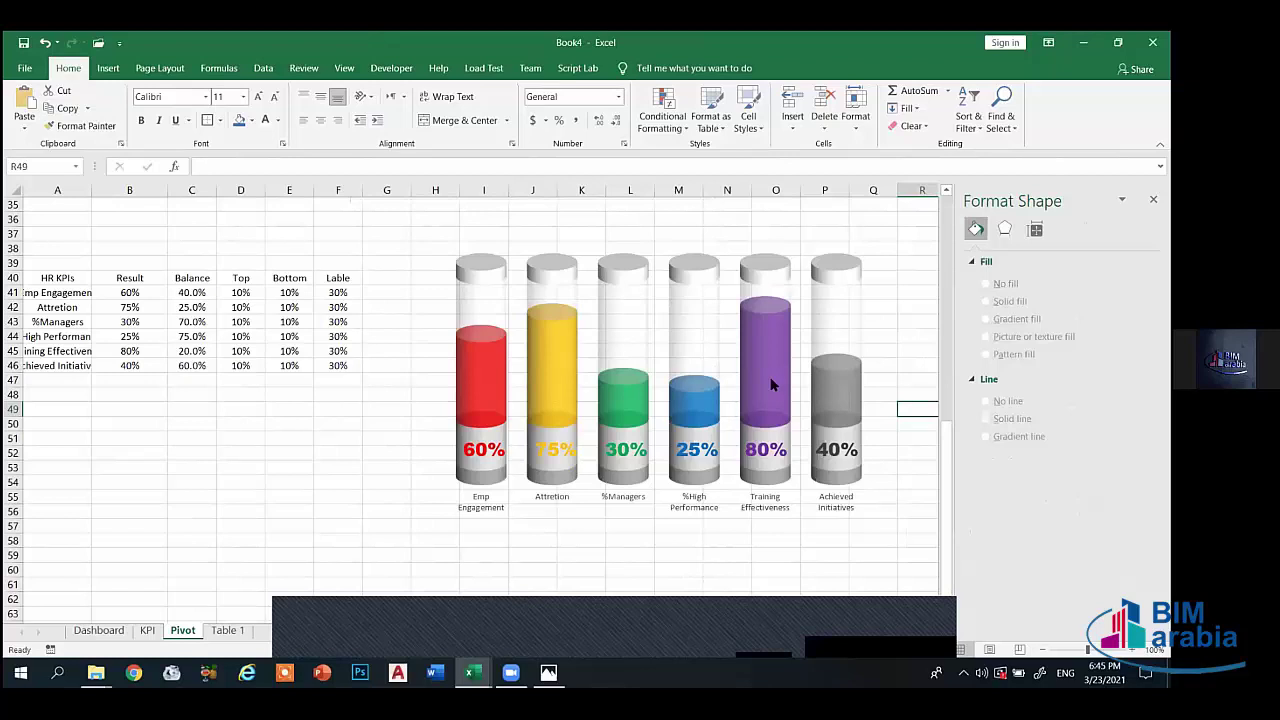
# - Apply a 3-D top bevel 12 pt wide and 4 pt high to the Top series caps
pyautogui.click(600, 270)
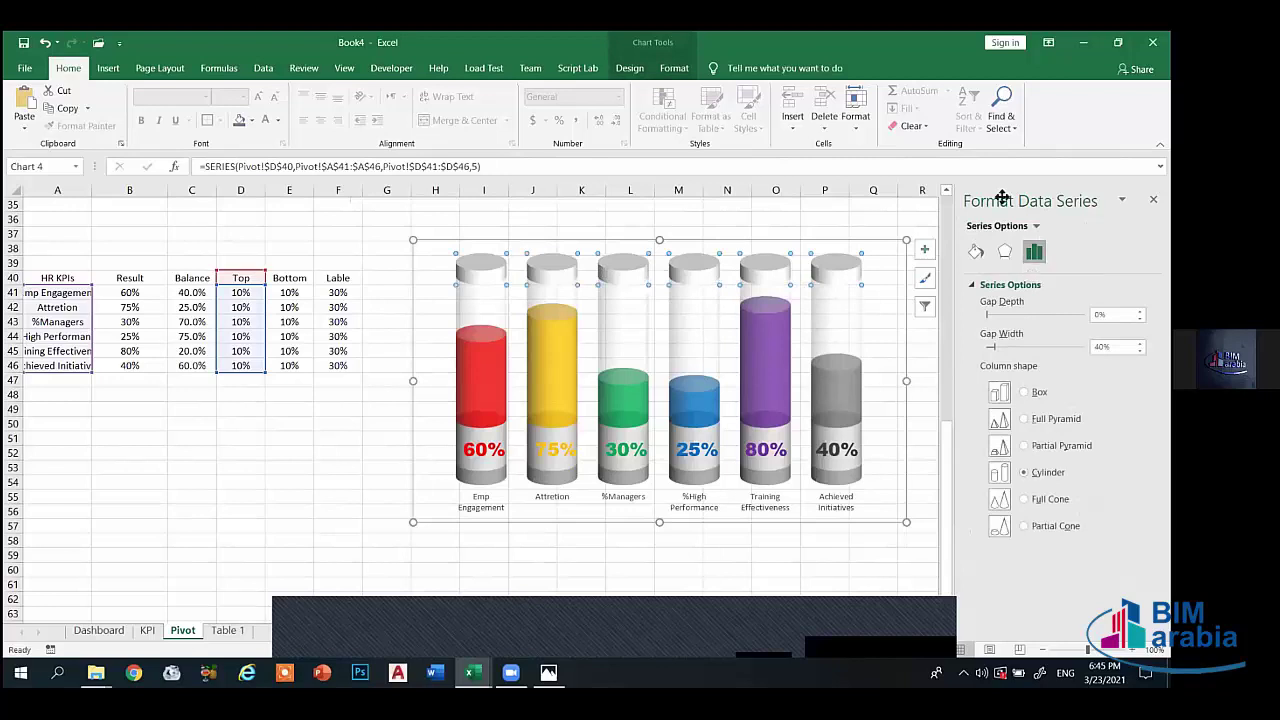
pyautogui.click(1005, 252)
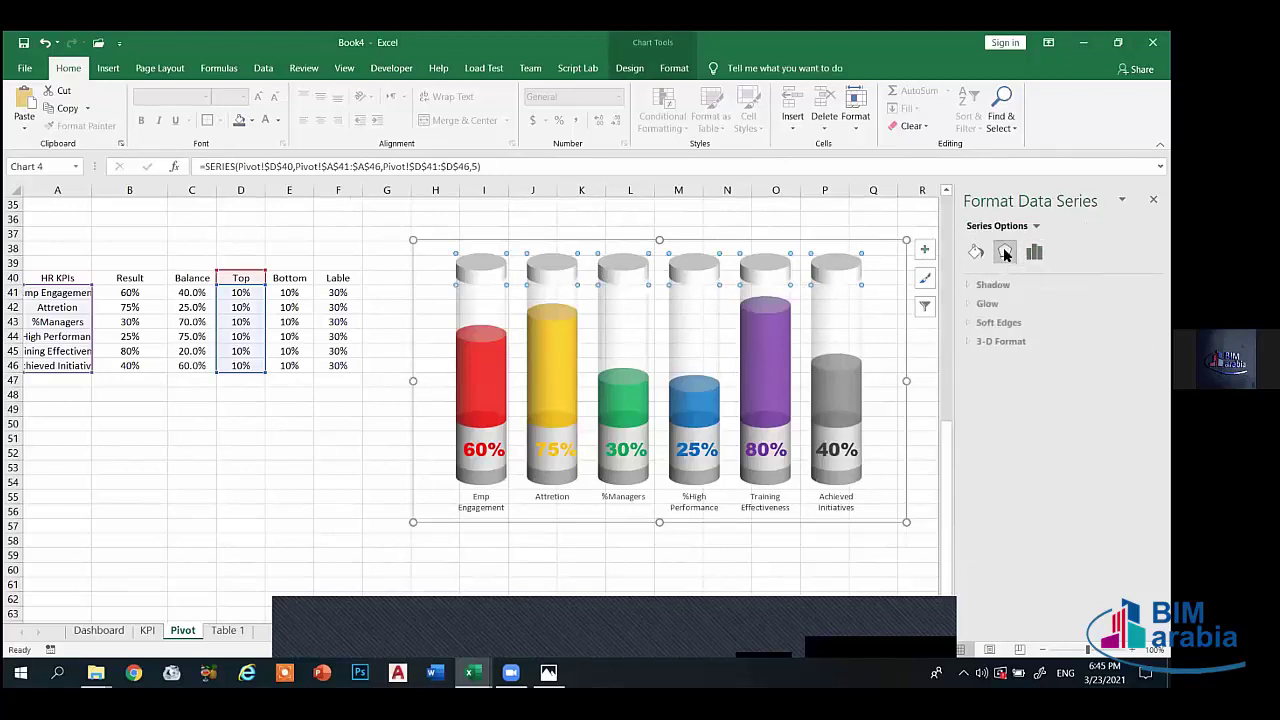
pyautogui.click(972, 341)
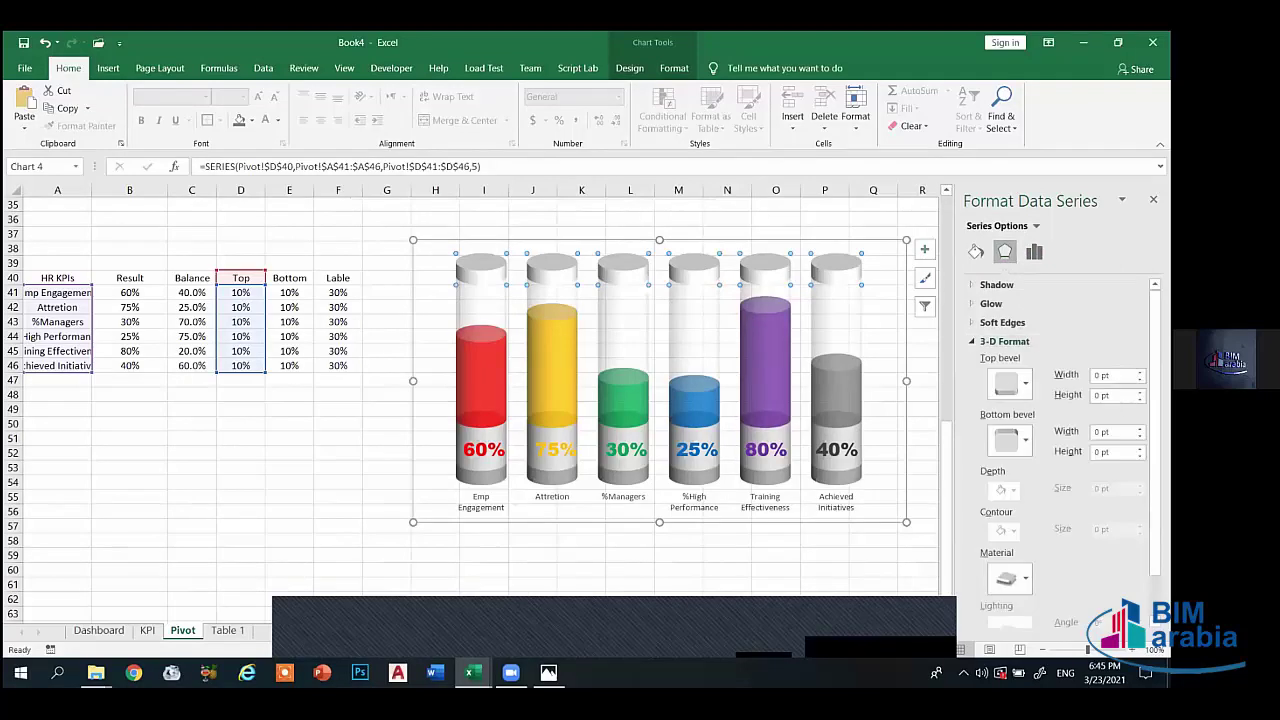
pyautogui.click(1012, 387)
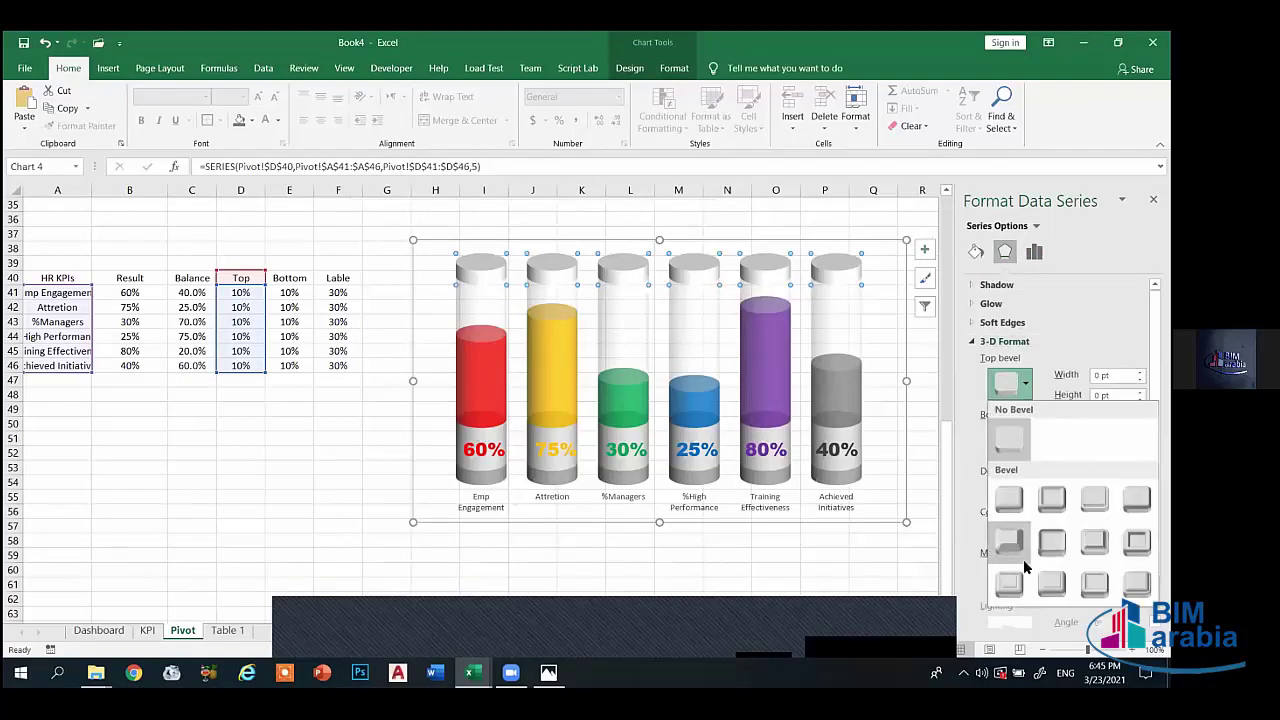
pyautogui.click(1052, 540)
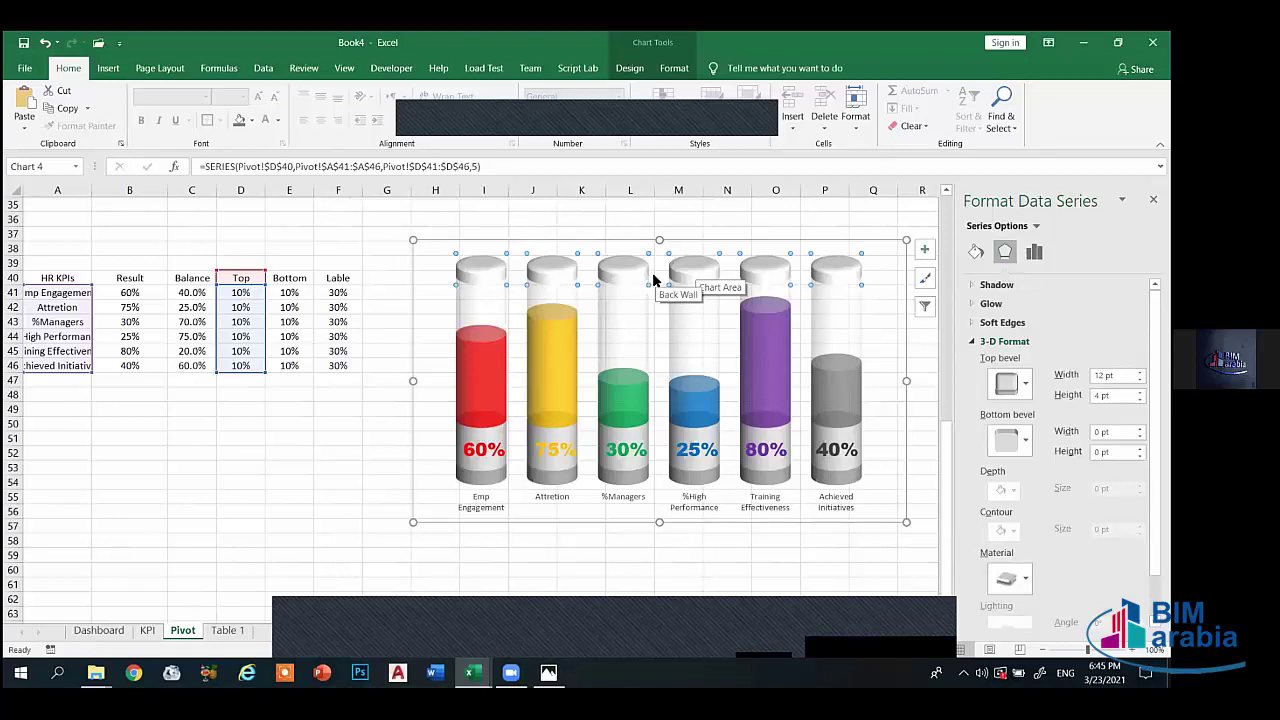
# - Make the KPI category names beneath the cylinders bold at 10 pt
pyautogui.click(581, 596)
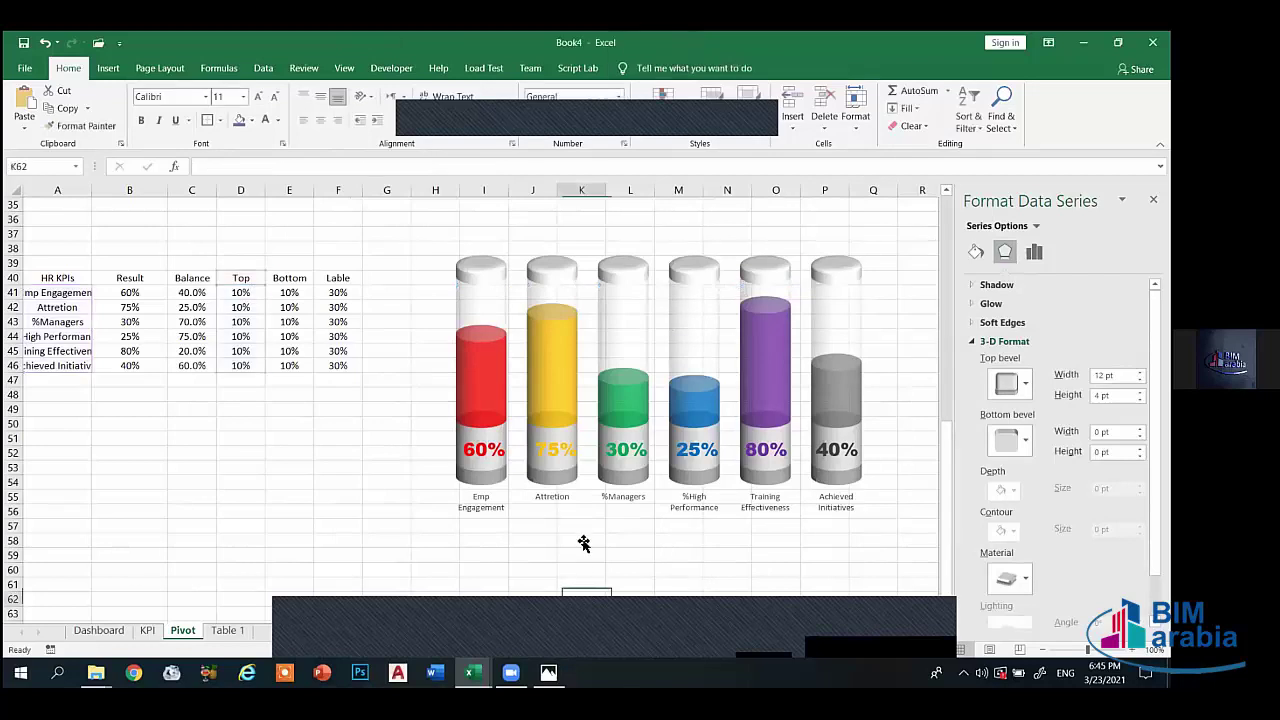
pyautogui.click(636, 499)
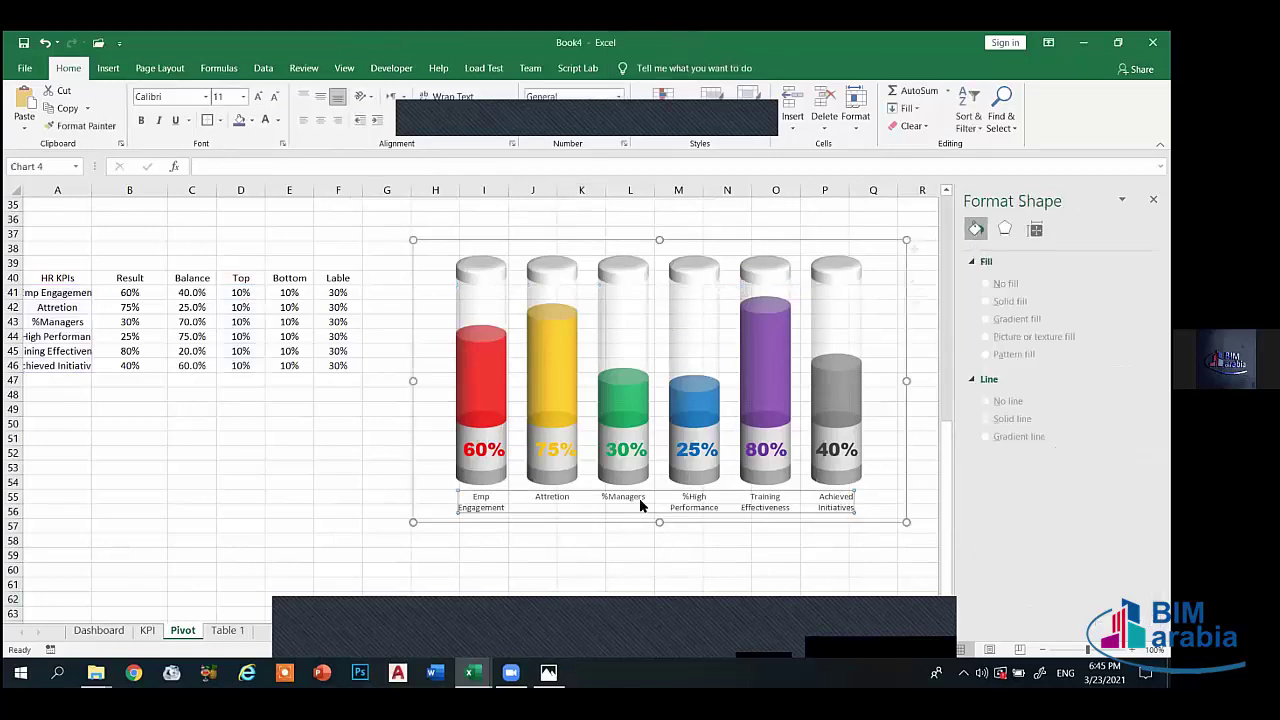
pyautogui.click(258, 98)
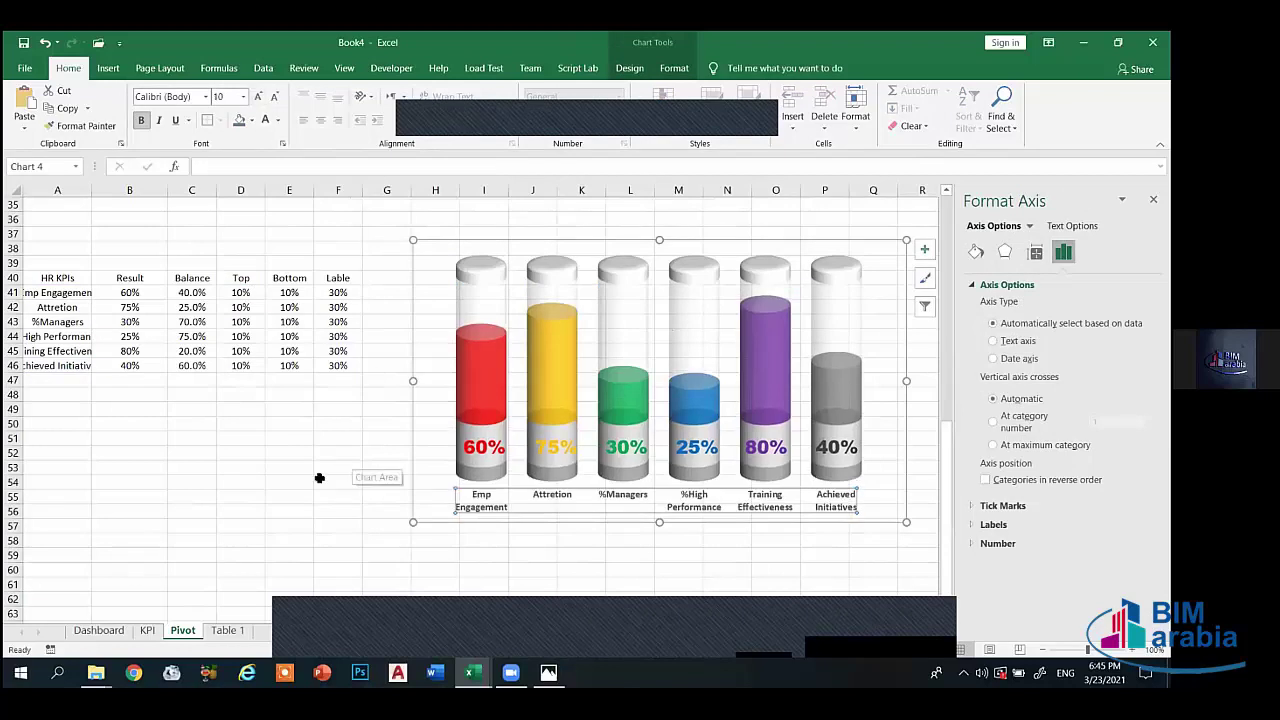
pyautogui.click(323, 481)
pyautogui.click(690, 279)
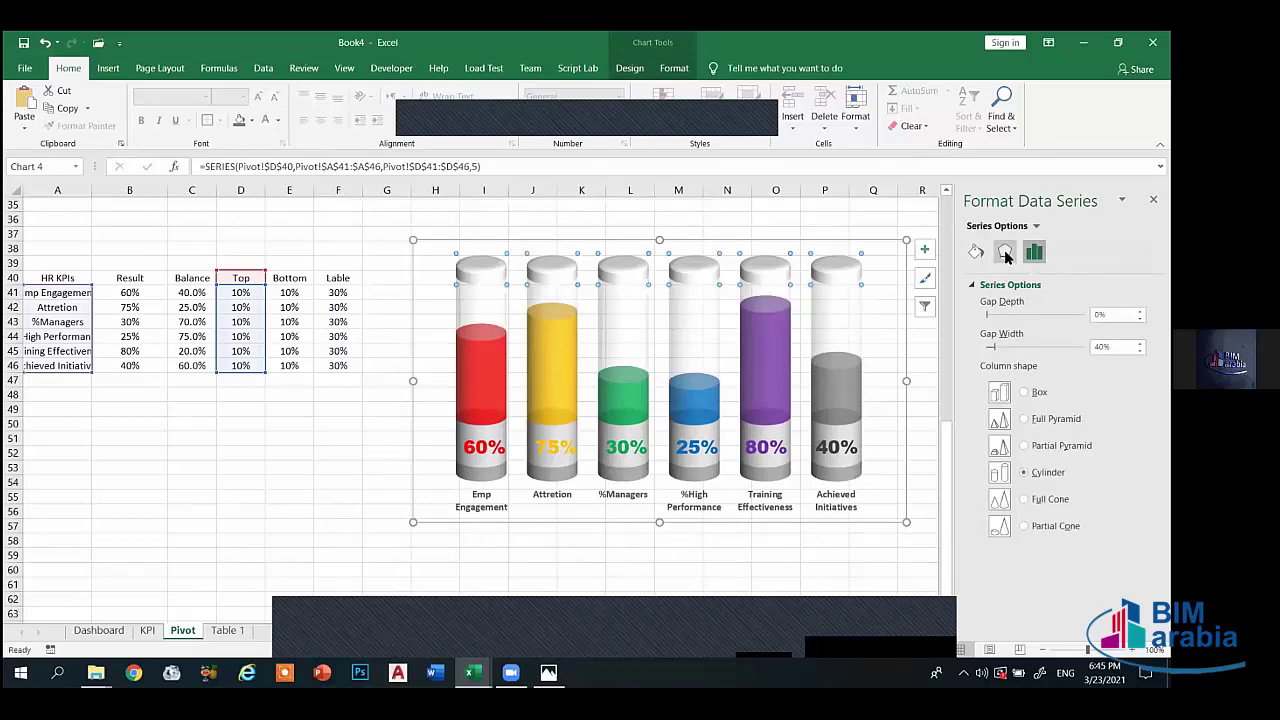
pyautogui.click(1006, 254)
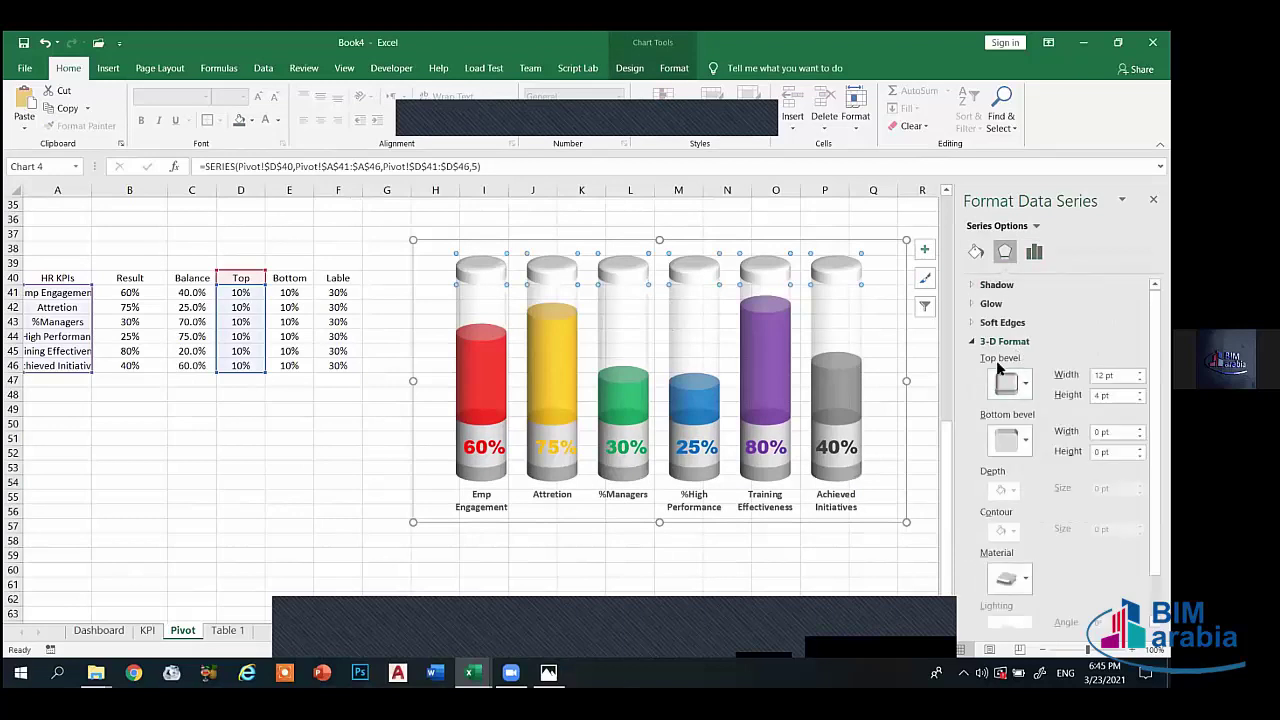
pyautogui.click(1010, 382)
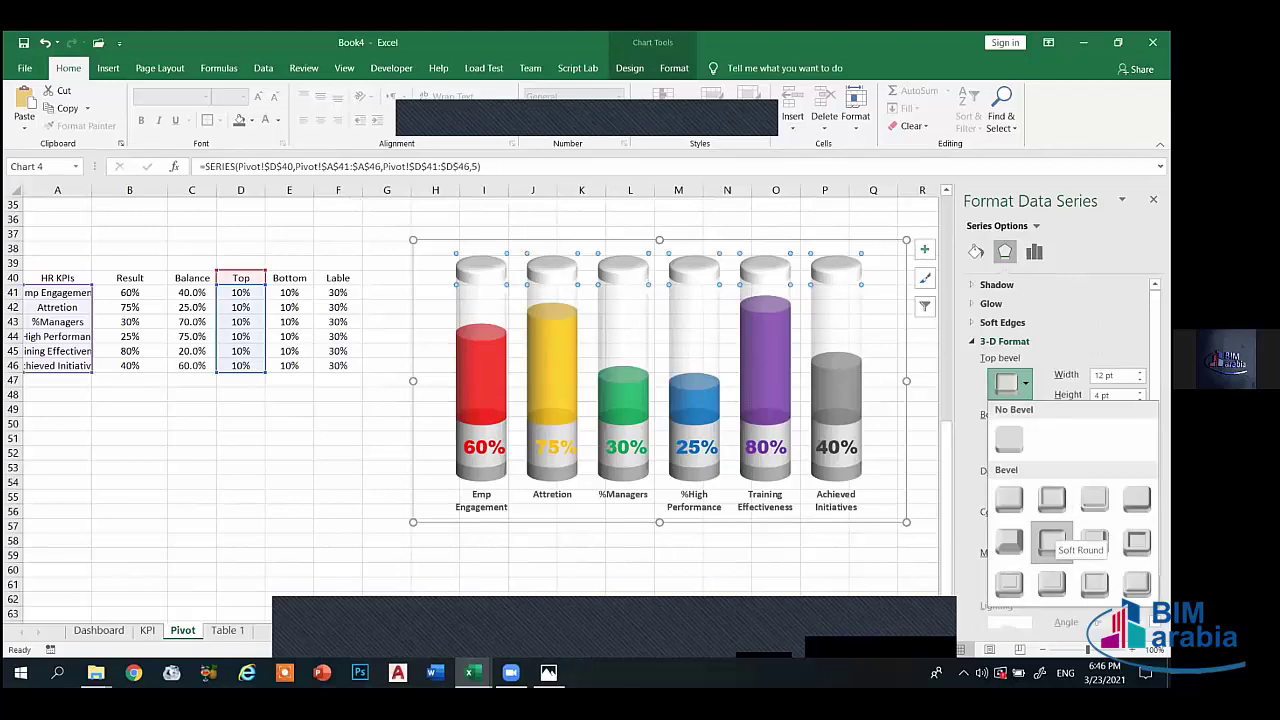
pyautogui.click(866, 555)
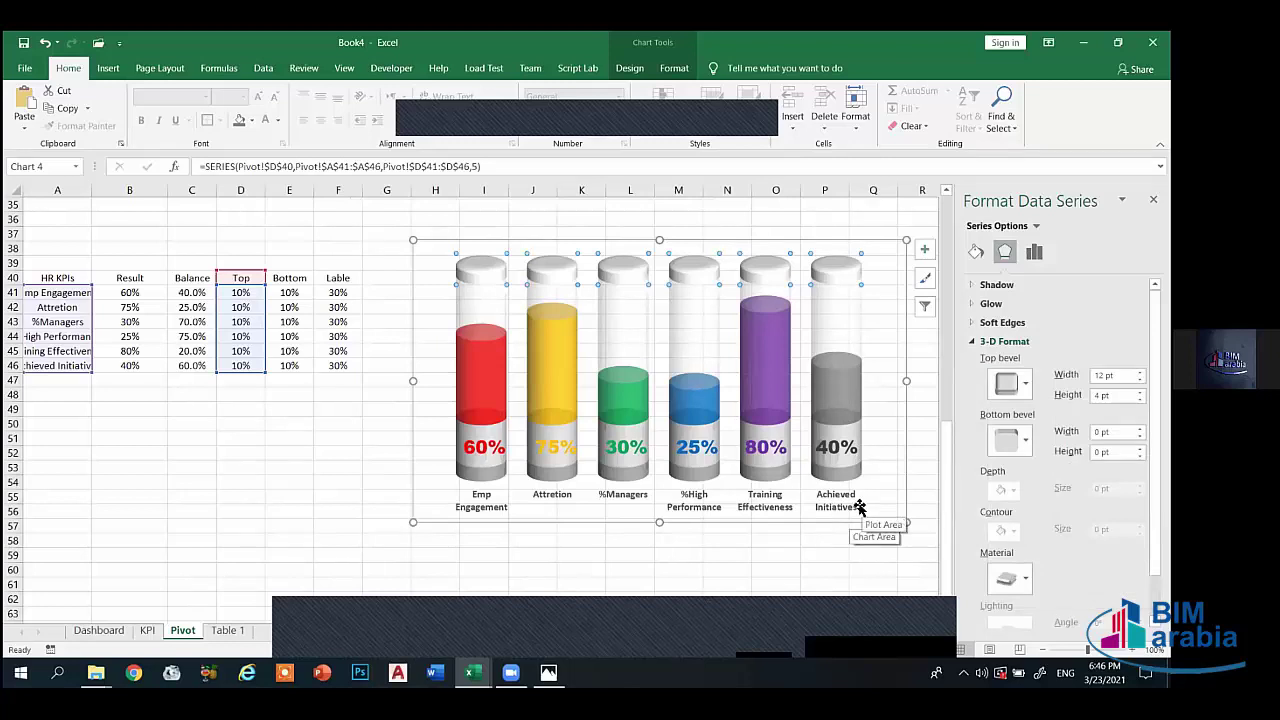
pyautogui.click(727, 552)
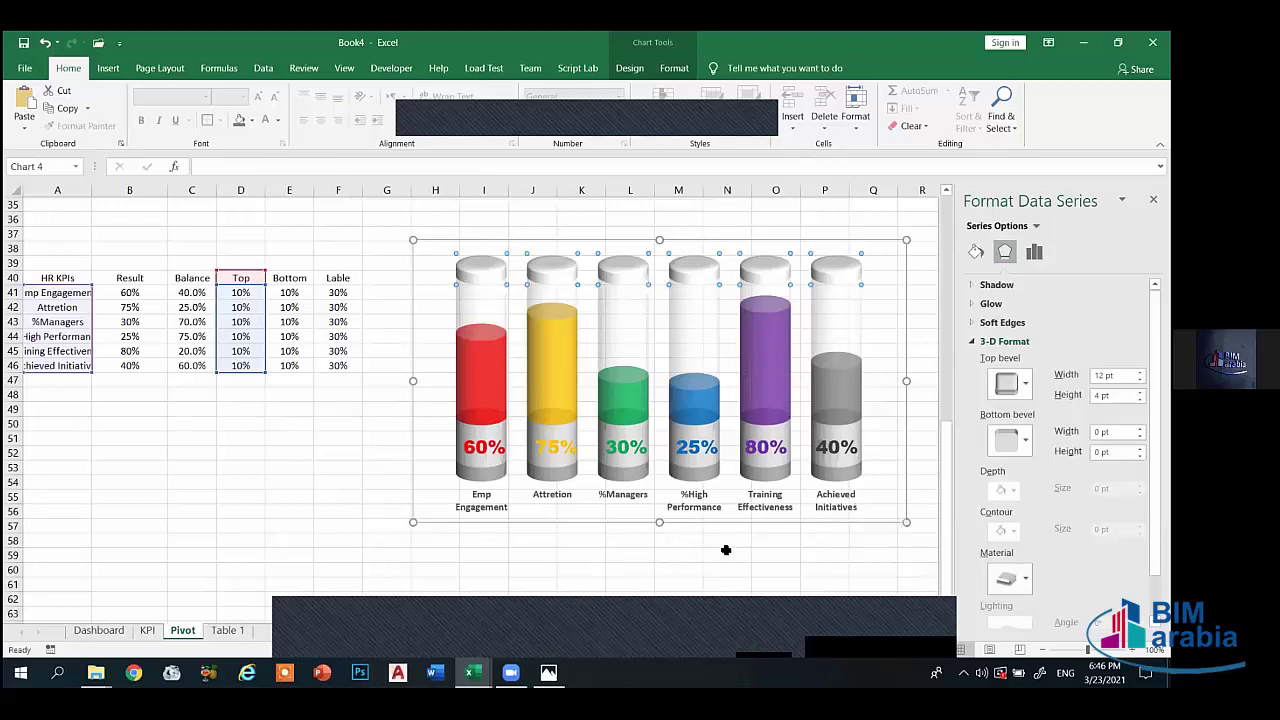
# - Select the Result values B41:B46, then open Format Data Labels for the percentage labels
pyautogui.click(108, 68)
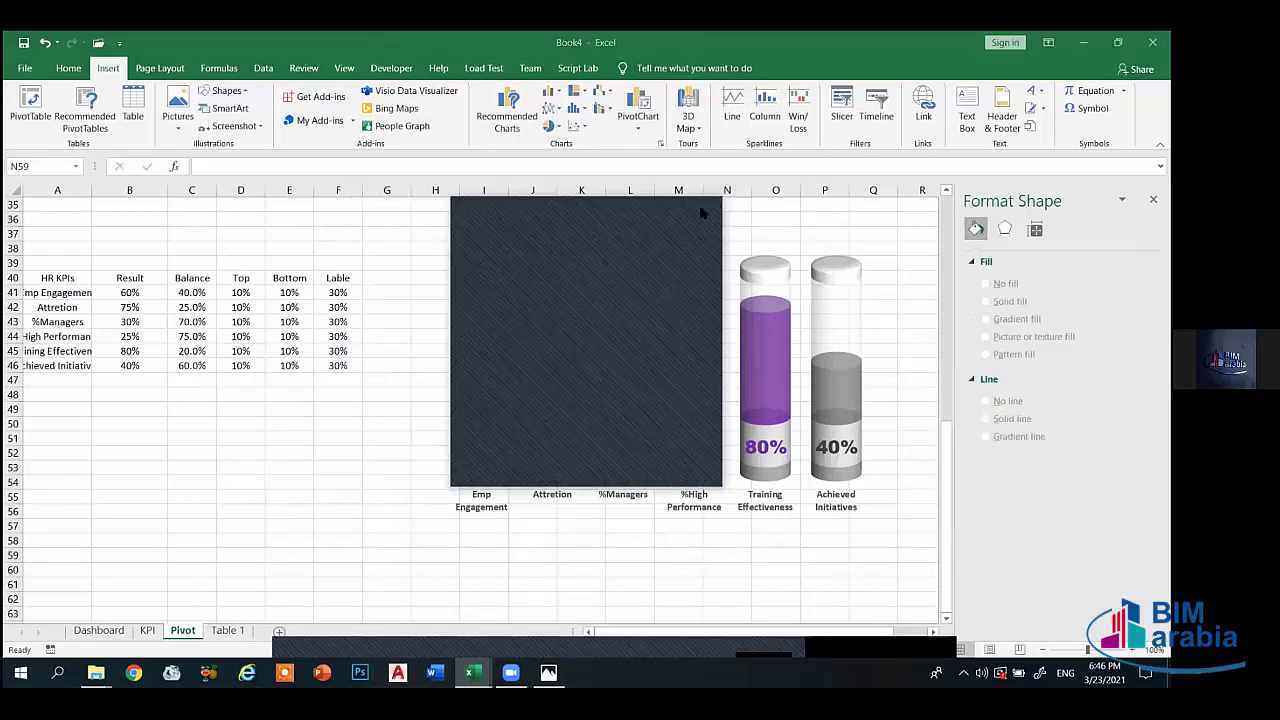
pyautogui.click(130, 292)
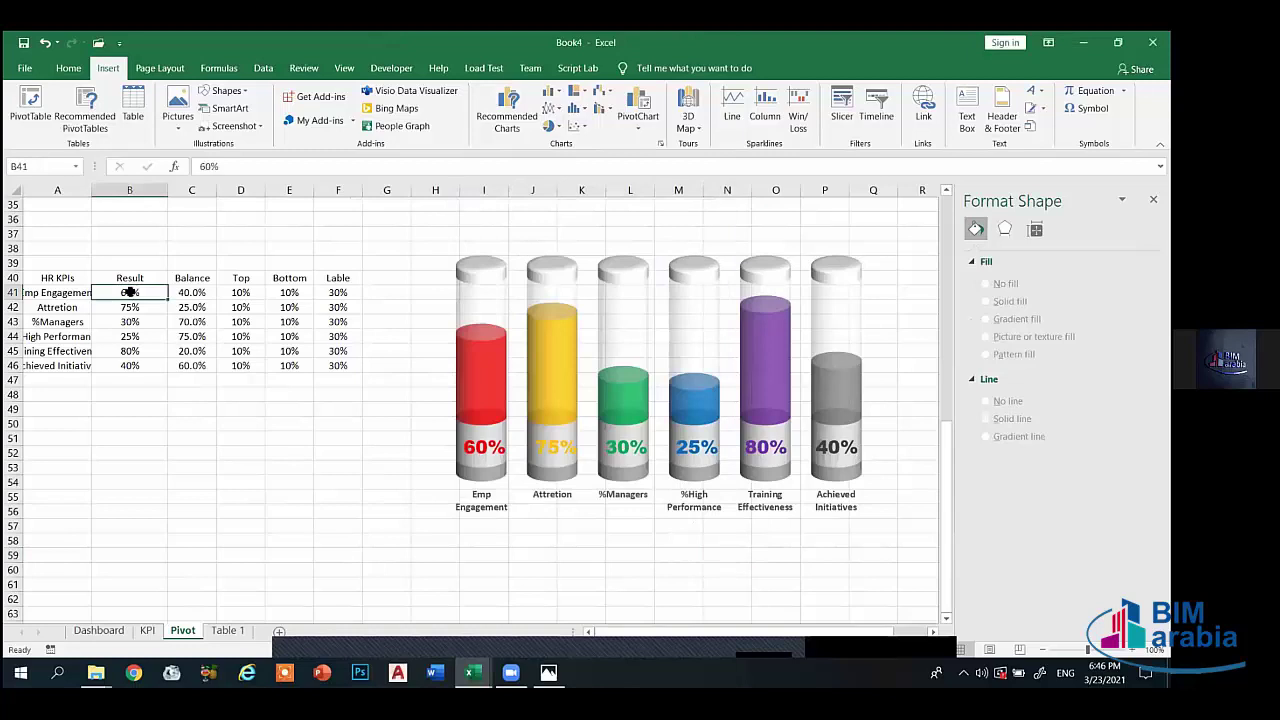
pyautogui.moveTo(130, 292); pyautogui.dragTo(131, 364)
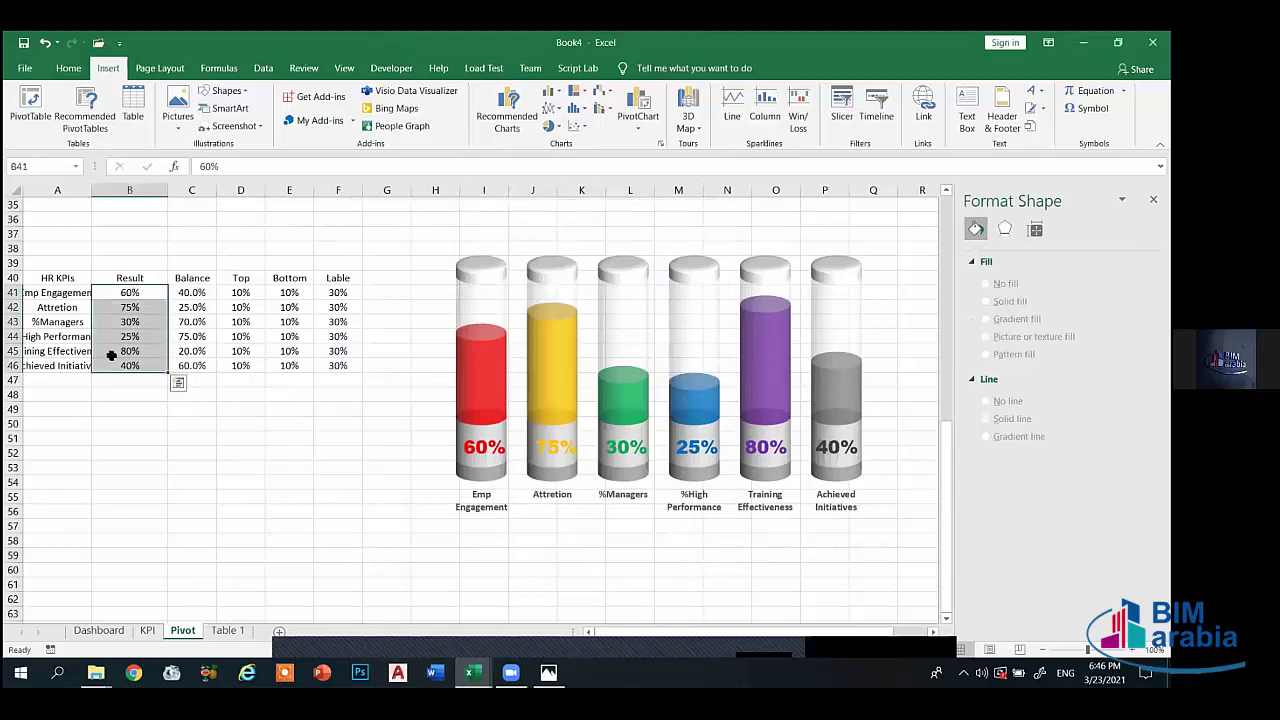
pyautogui.click(490, 447)
pyautogui.click(490, 447)
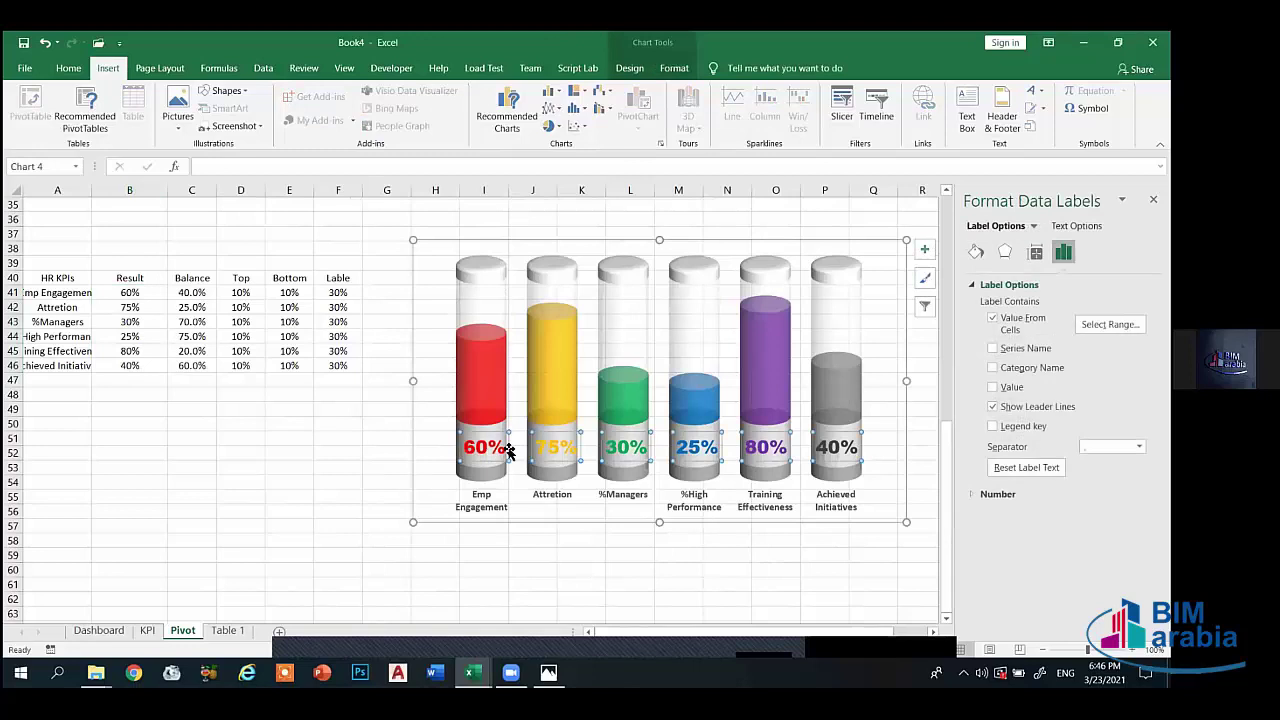
pyautogui.rightClick(495, 449)
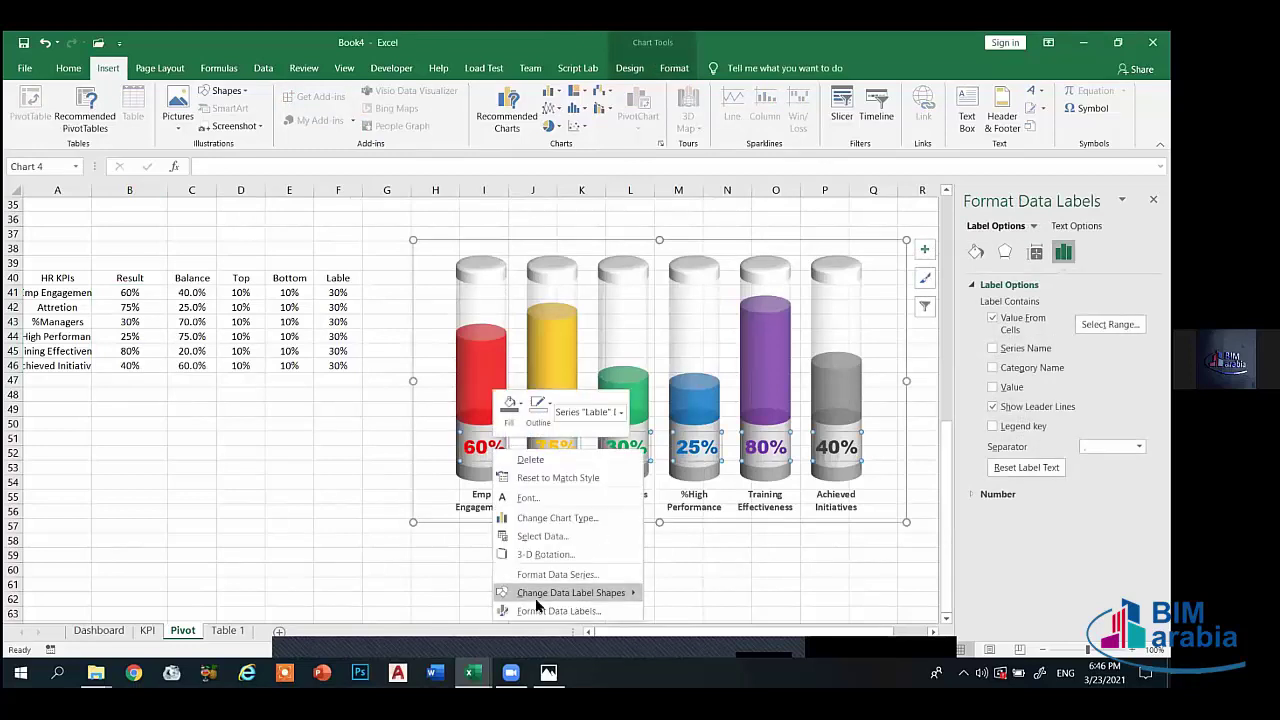
pyautogui.click(538, 610)
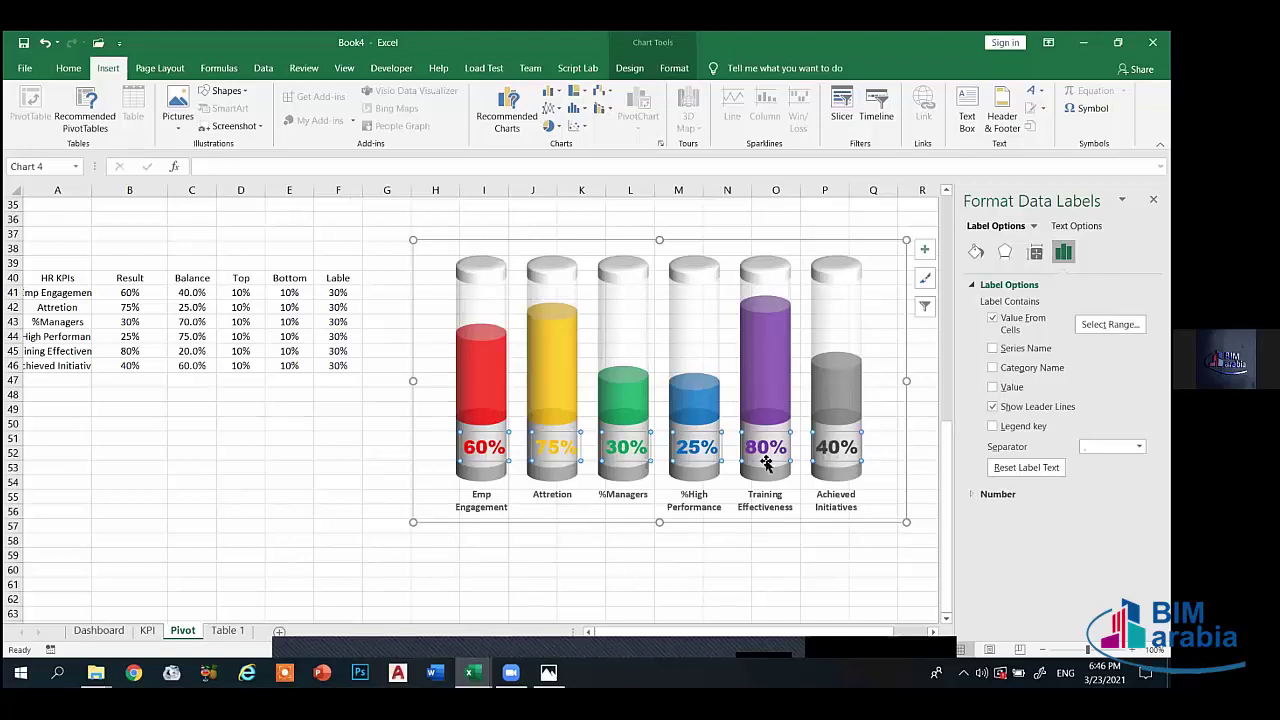
# - Draw a blue rounded rectangle, about 0.56" by 6.13", beneath the six cylinder KPI charts
pyautogui.click(663, 548)
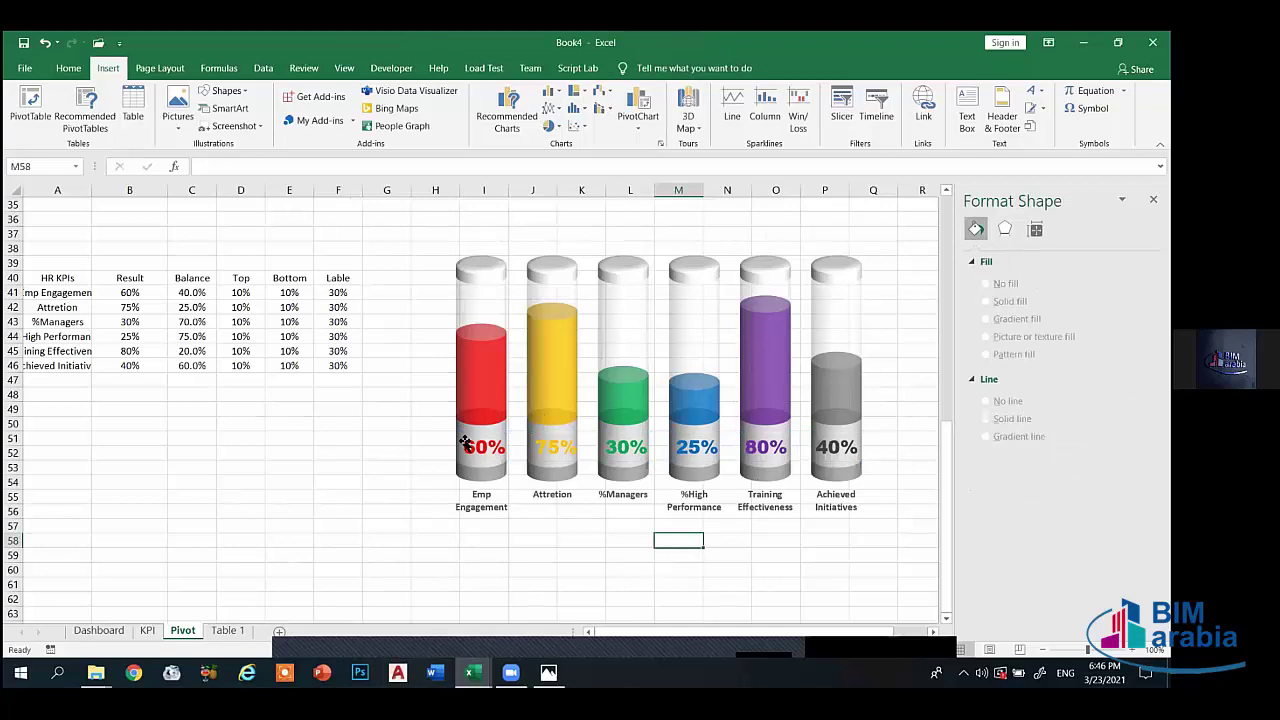
pyautogui.click(386, 481)
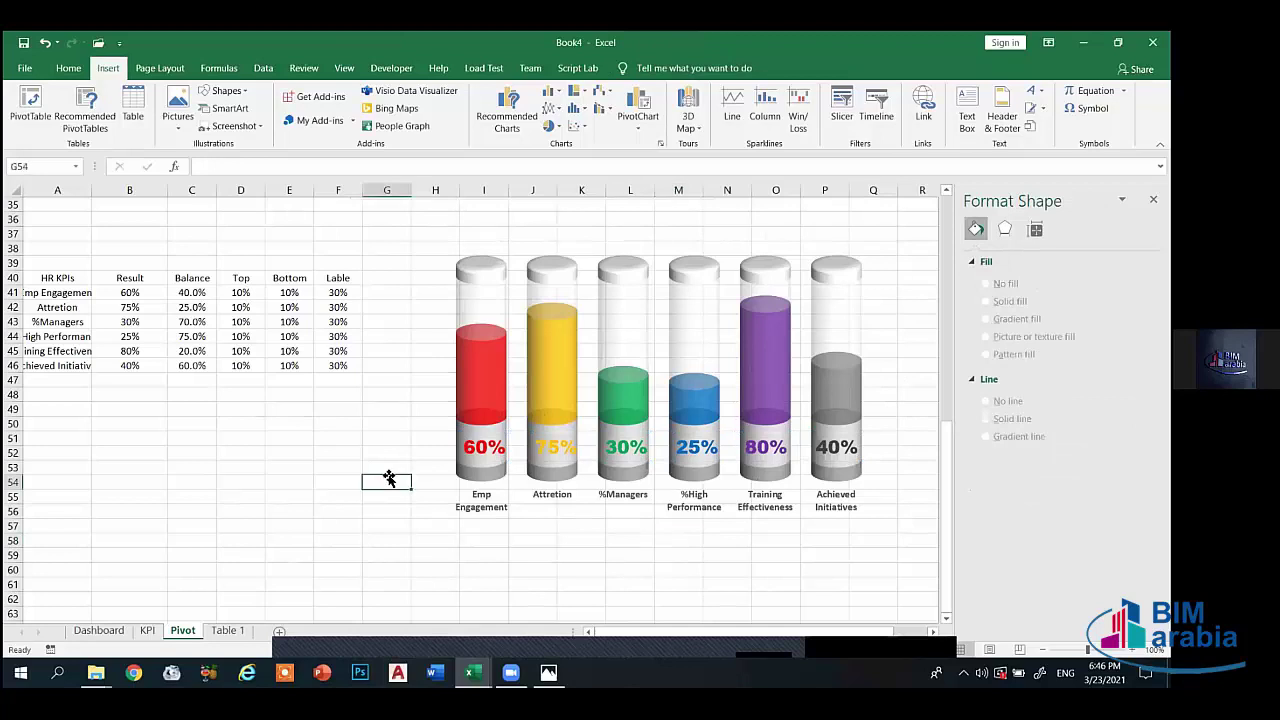
pyautogui.click(224, 91)
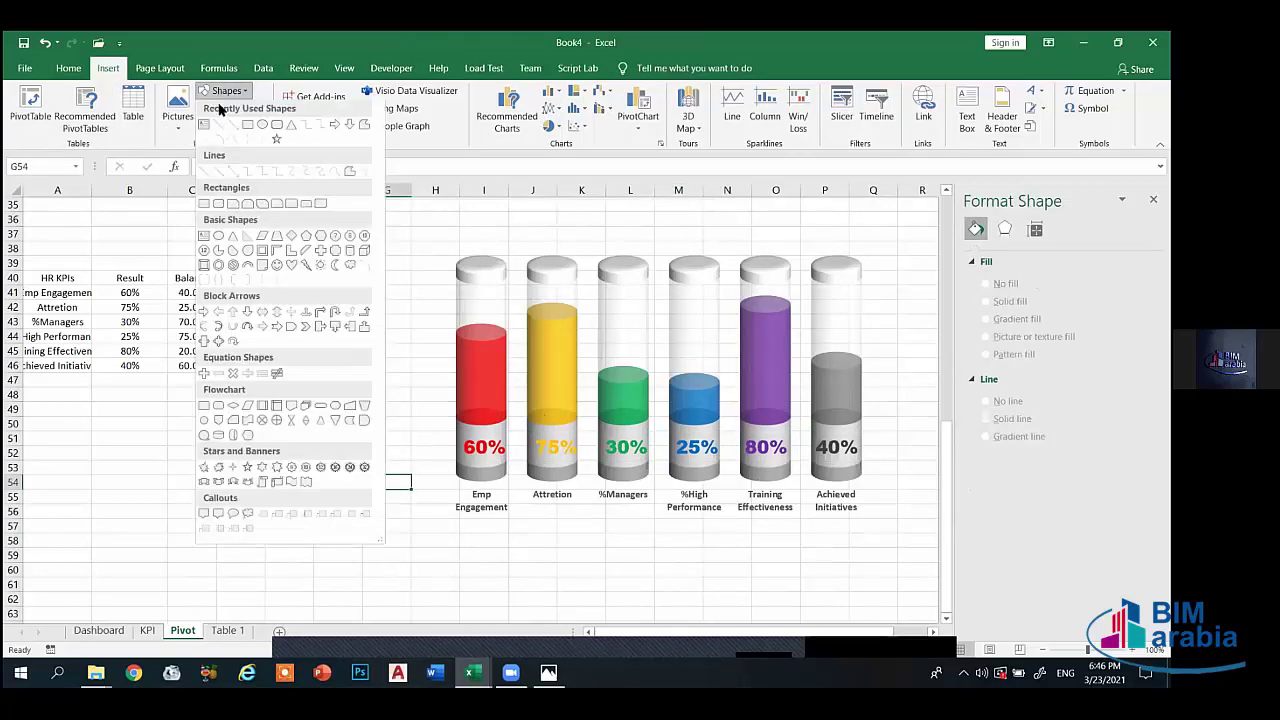
pyautogui.click(222, 207)
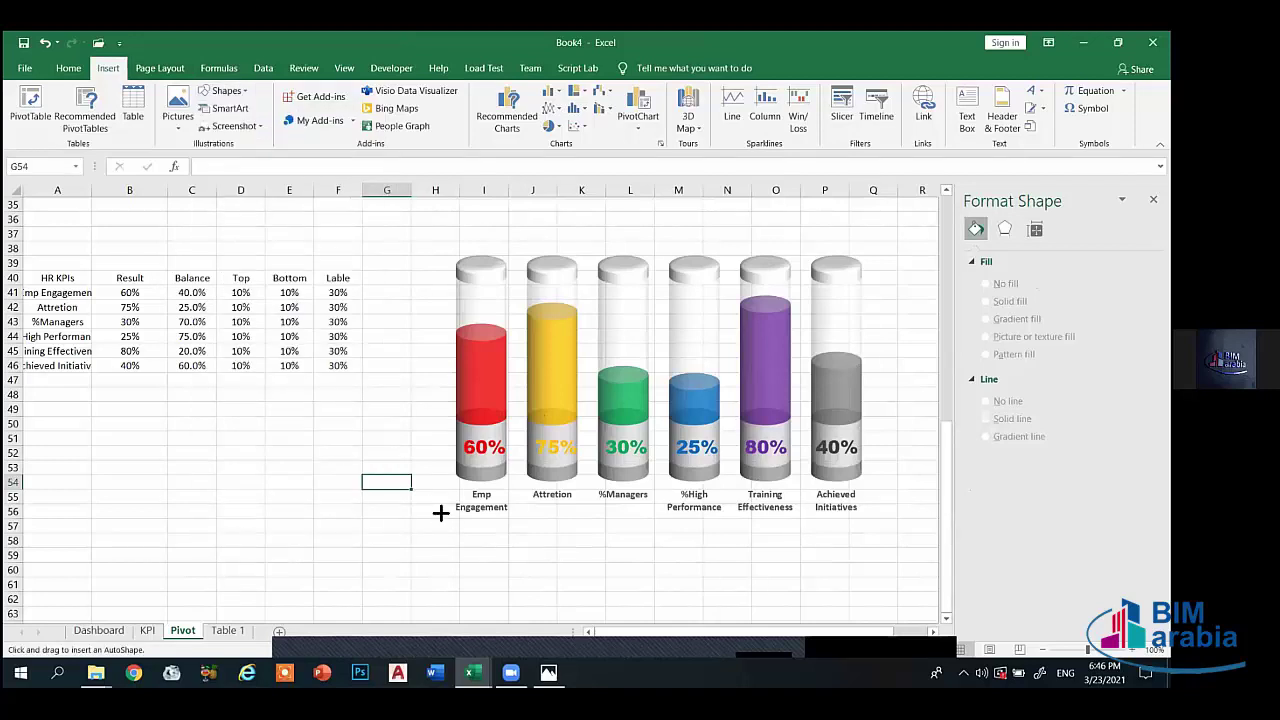
pyautogui.moveTo(440, 513); pyautogui.dragTo(886, 552)
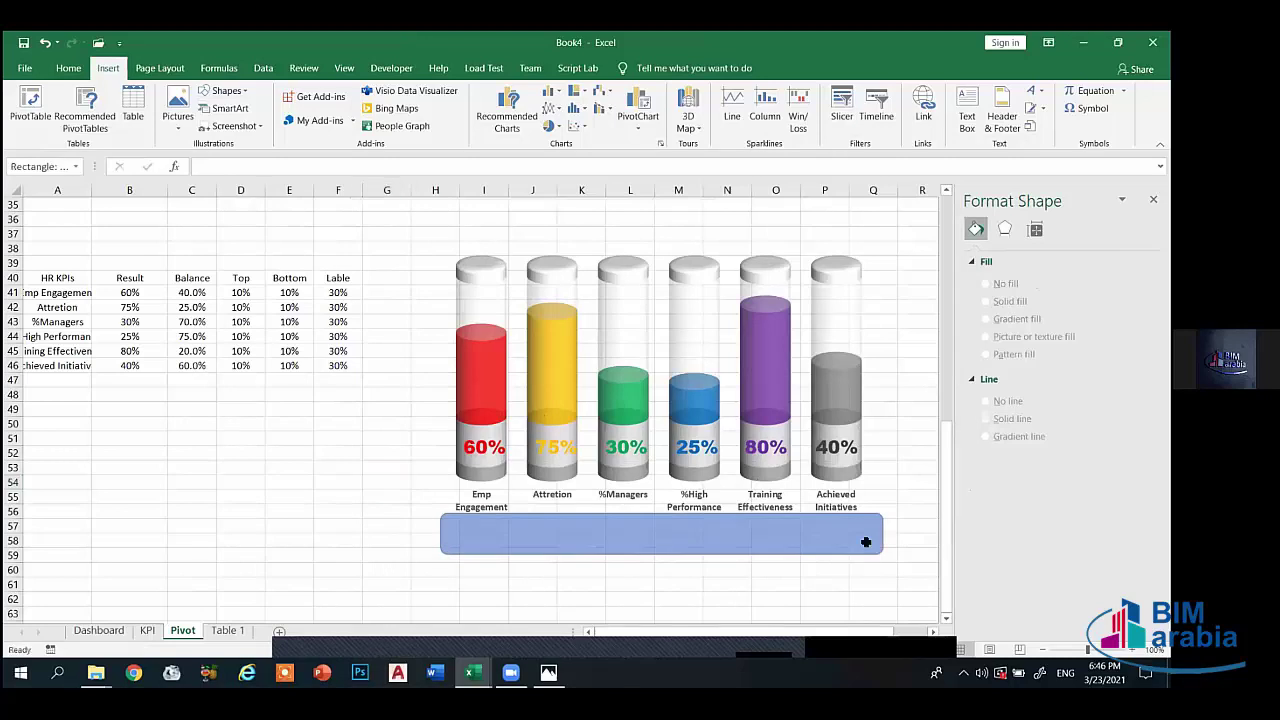
pyautogui.moveTo(886, 552); pyautogui.dragTo(884, 553)
pyautogui.moveTo(441, 535); pyautogui.dragTo(435, 535)
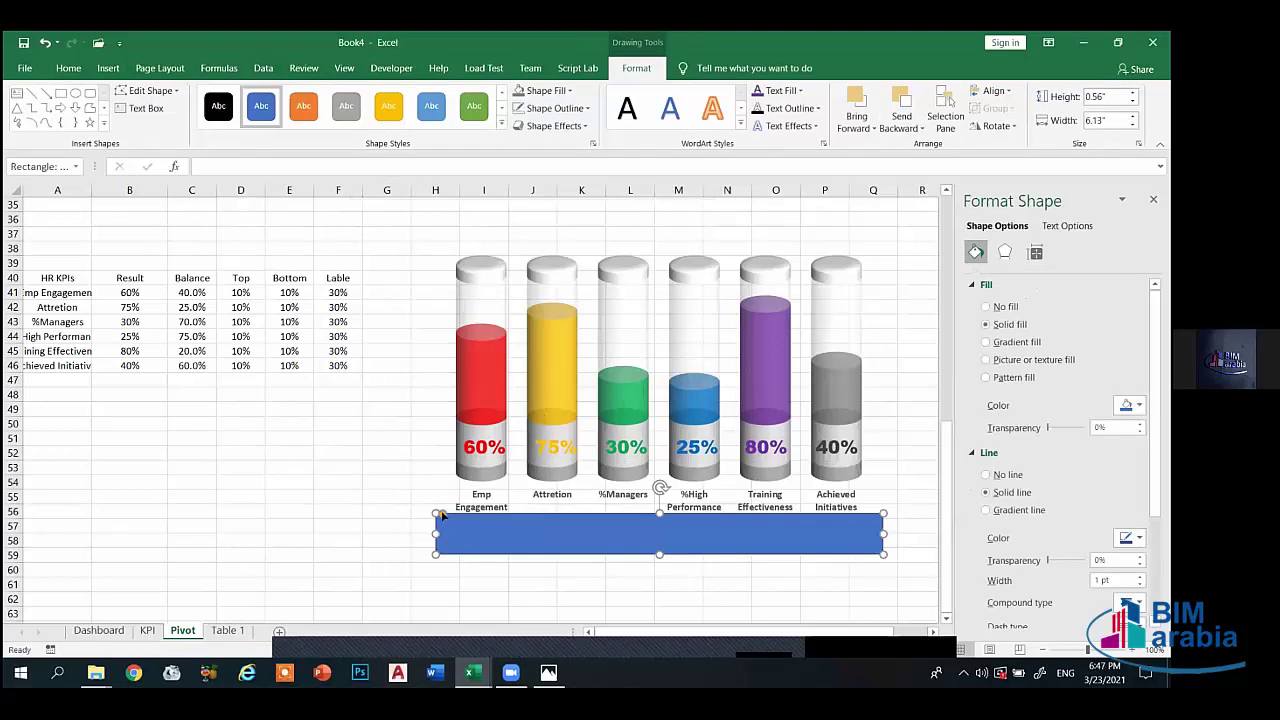
# - Drag the corner handle to give the blue bar fully rounded ends
pyautogui.moveTo(447, 518); pyautogui.dragTo(660, 522)
pyautogui.click(690, 584)
pyautogui.doubleClick(773, 543)
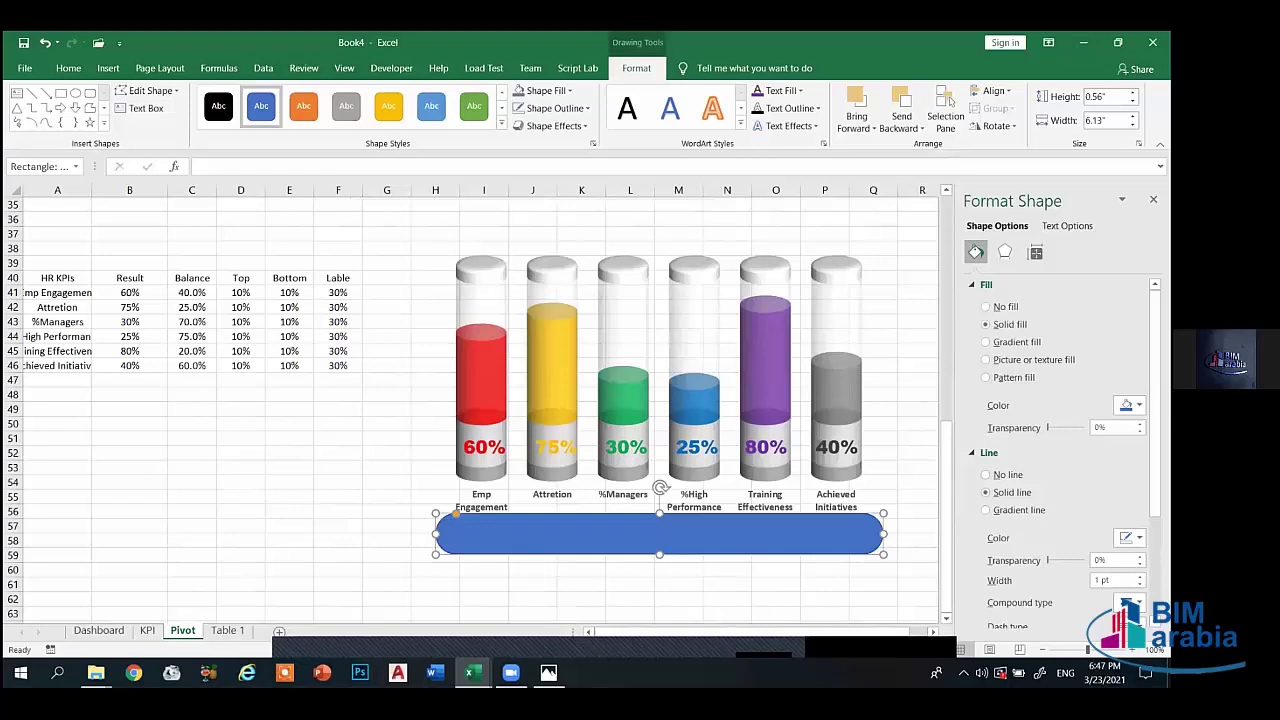
# - Apply a Perspective 3-D rotation preset to the bar (Y 324.6°, 45° perspective)
pyautogui.click(1006, 252)
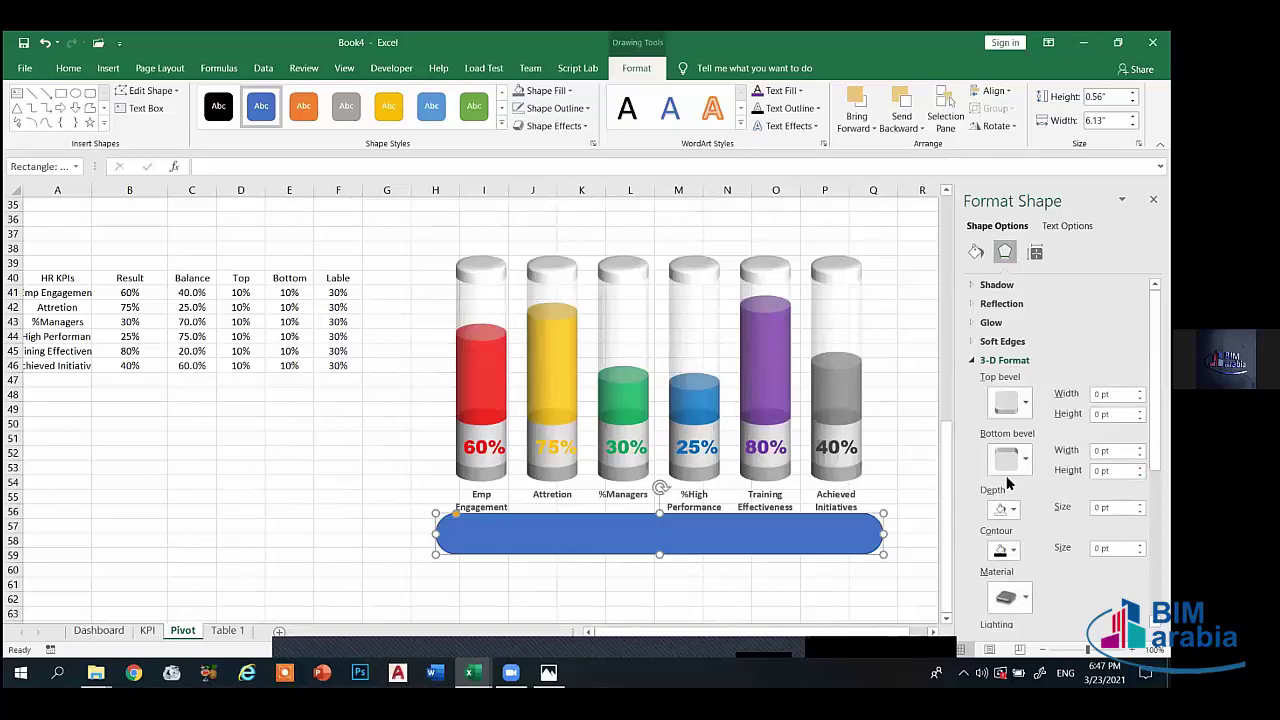
pyautogui.scroll(-2, 1035, 530)
pyautogui.scroll(-2, 1039, 530)
pyautogui.scroll(-2, 1039, 526)
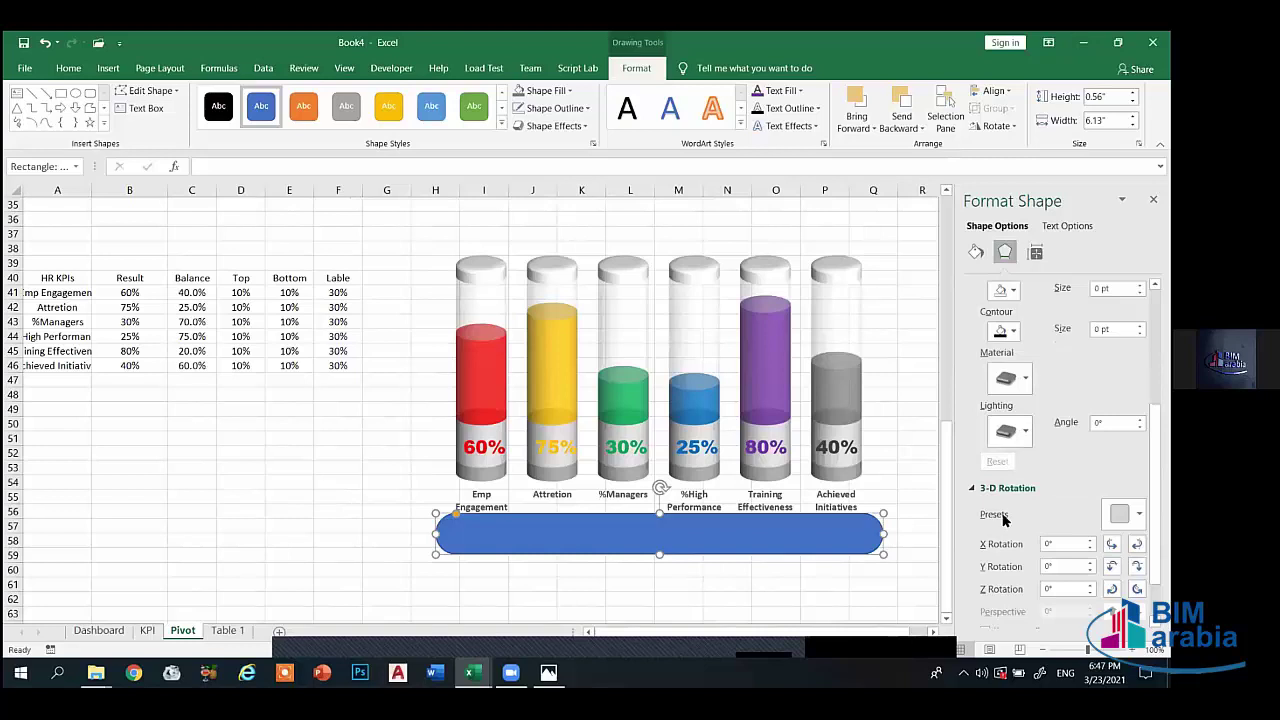
pyautogui.click(1122, 514)
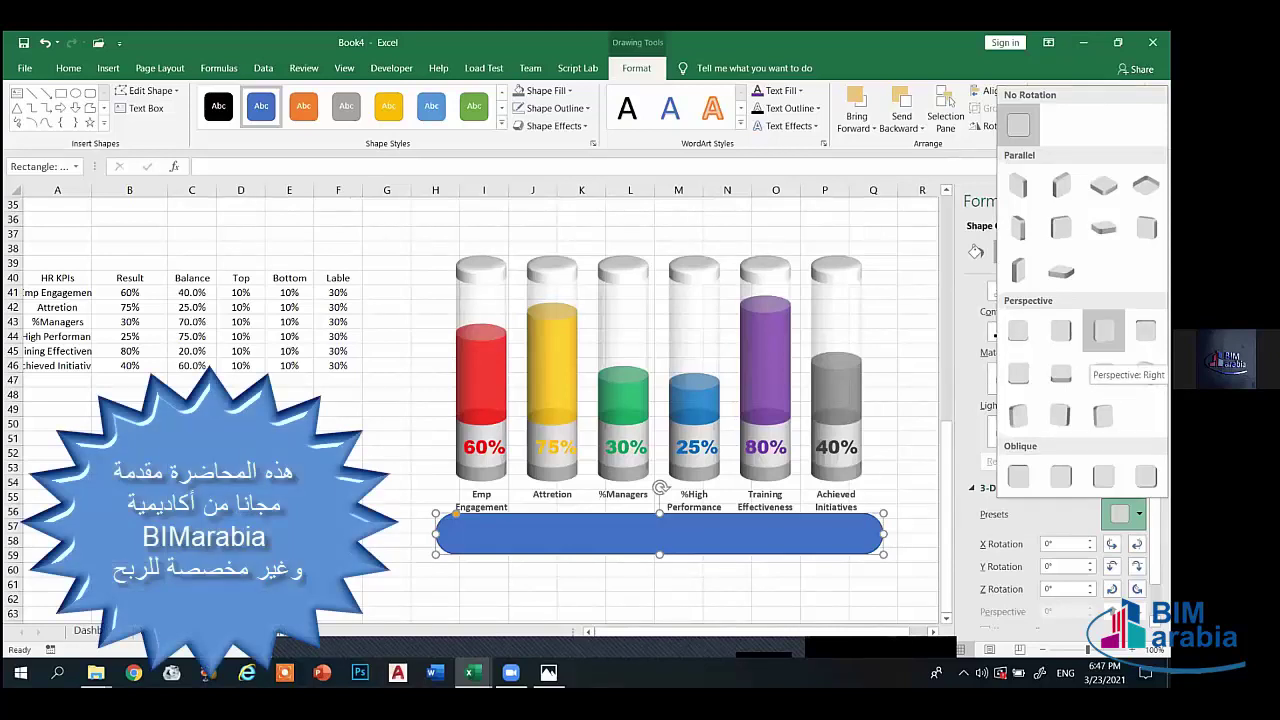
pyautogui.click(1103, 373)
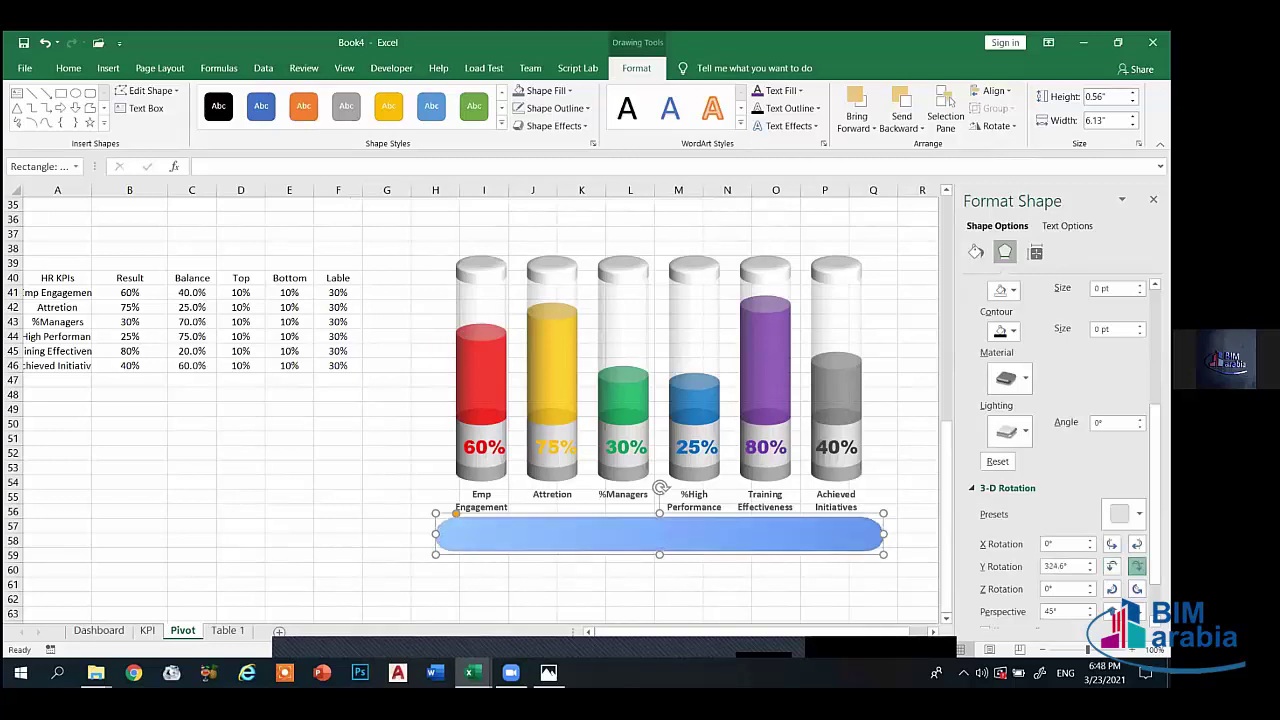
# - Lower the bar's Y rotation in 5° steps toward 284.6°
pyautogui.click(1136, 566)
pyautogui.click(1136, 566)
pyautogui.click(1136, 566)
pyautogui.click(1136, 566)
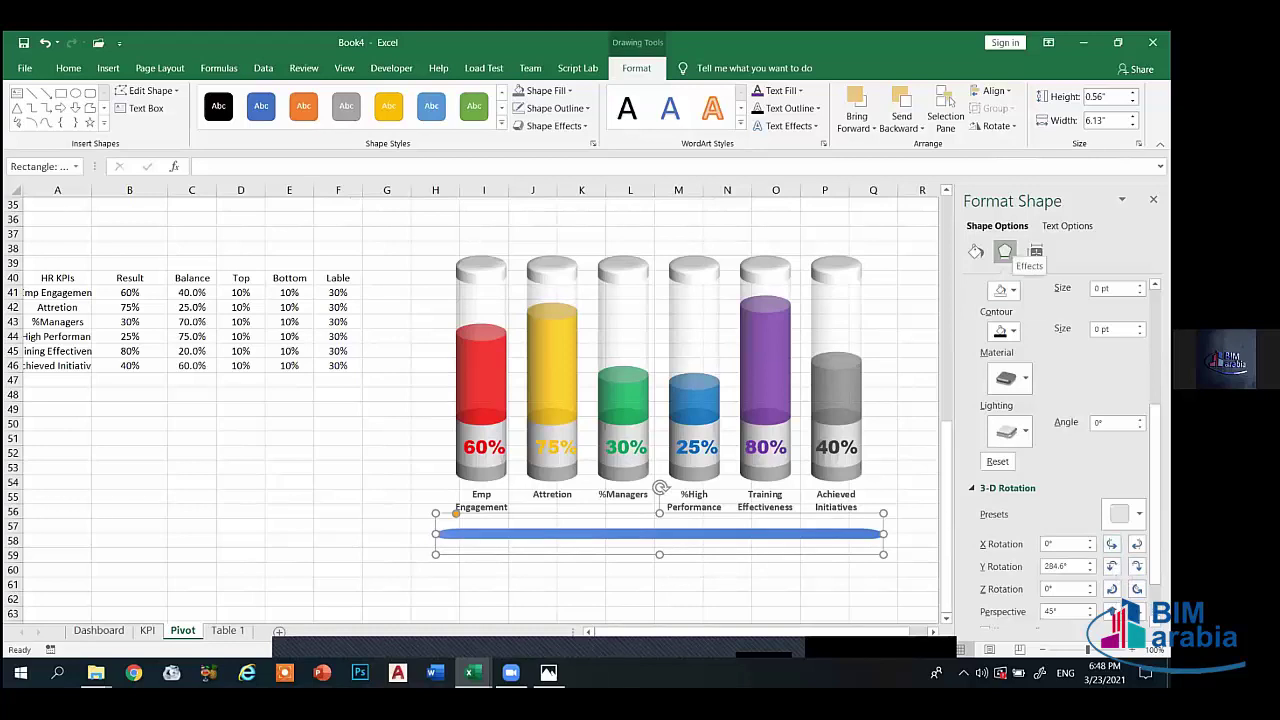
# - Apply a Top bevel to the bar, 16.5 pt high and 15.5 pt wide
pyautogui.scroll(5, 1036, 393)
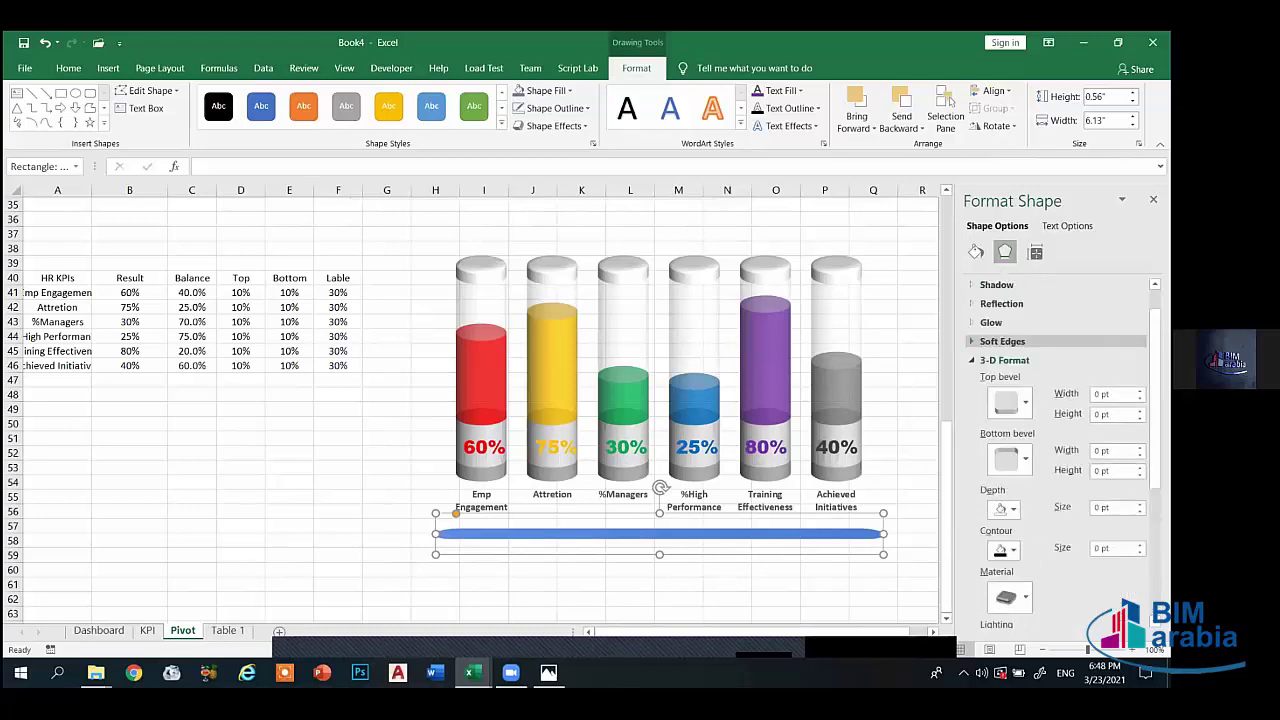
pyautogui.click(1023, 402)
pyautogui.click(1052, 562)
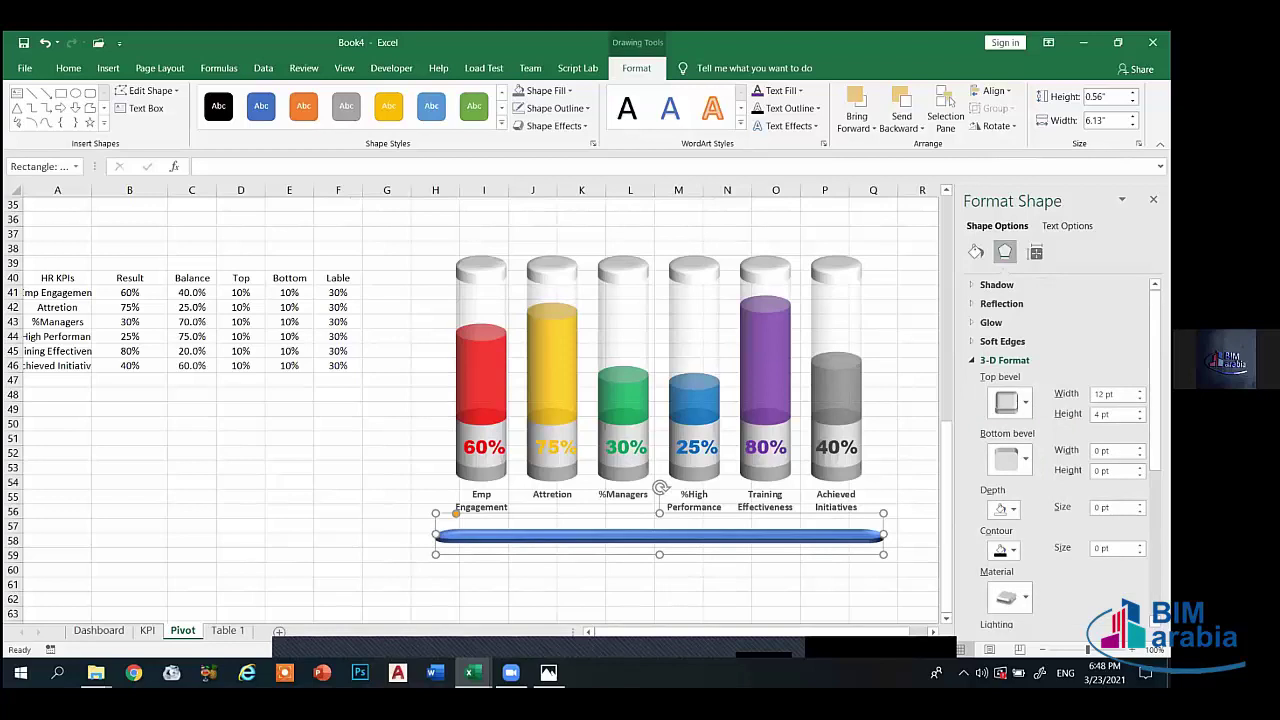
pyautogui.click(1139, 410)
pyautogui.click(1139, 410)
pyautogui.click(1139, 410)
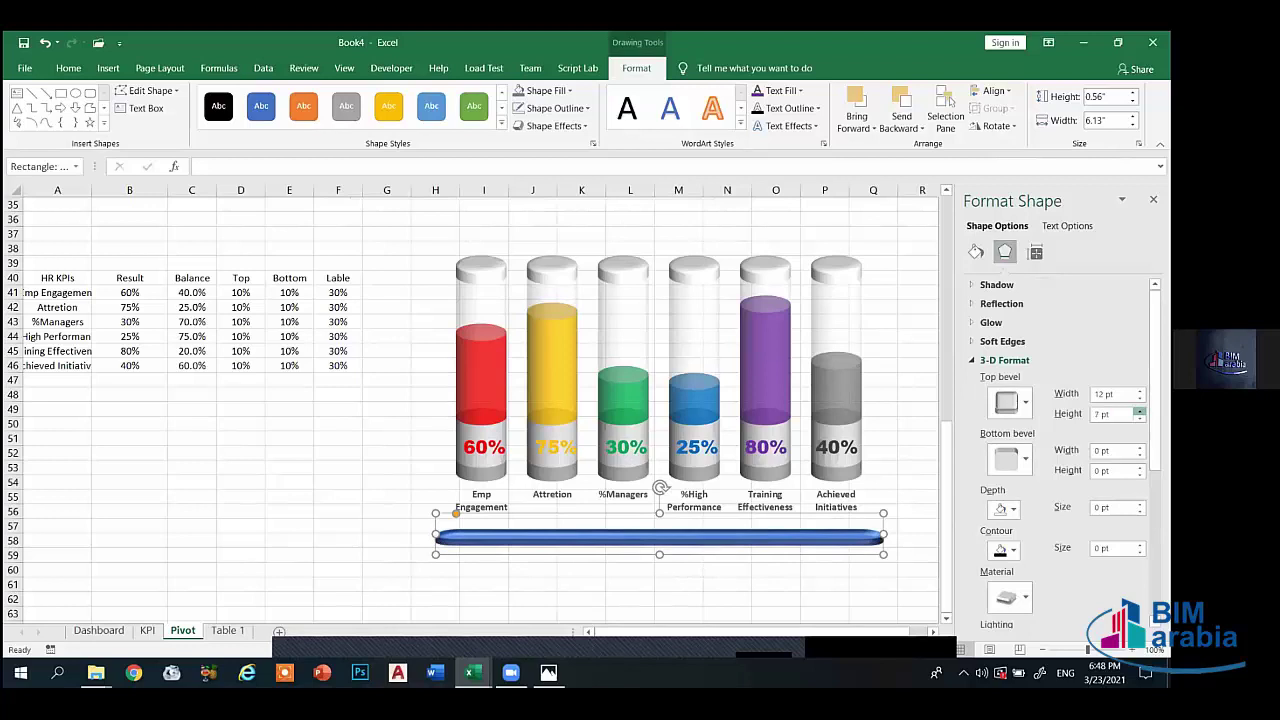
pyautogui.click(1139, 410)
pyautogui.click(1139, 410)
pyautogui.click(1139, 410)
pyautogui.click(1139, 410)
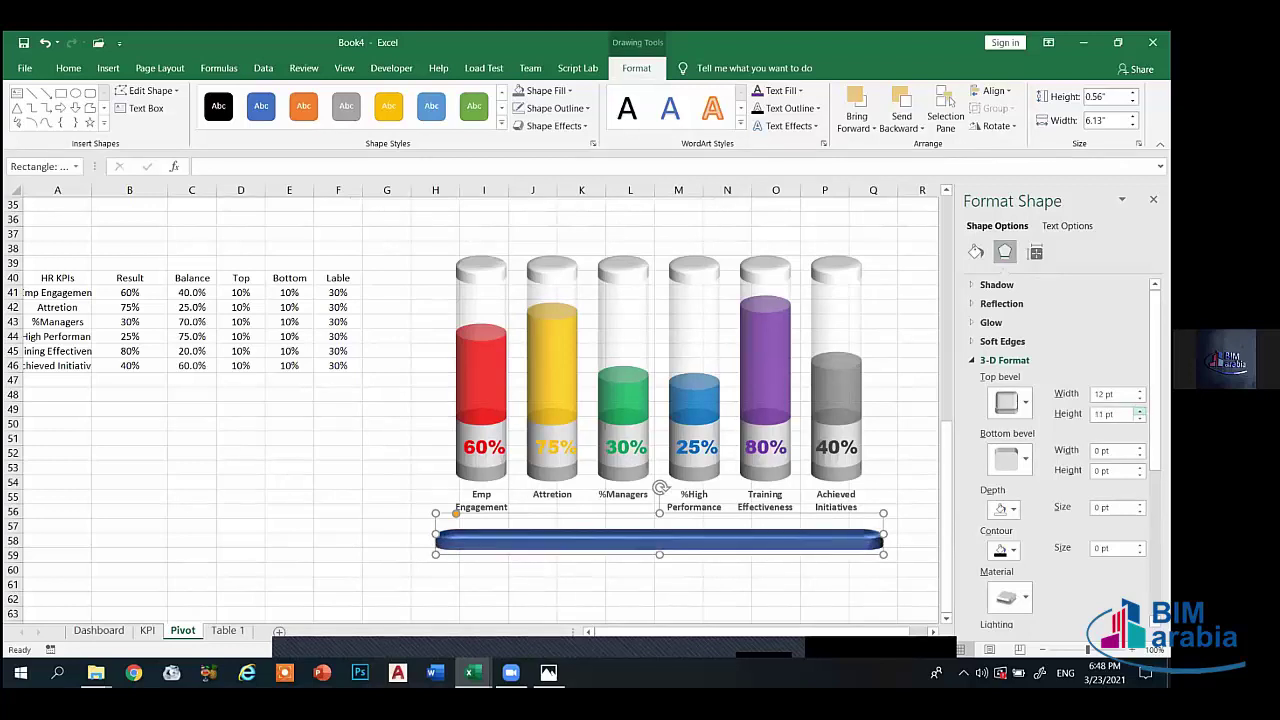
pyautogui.click(1139, 410)
pyautogui.click(1139, 410)
pyautogui.click(1139, 410)
pyautogui.click(1139, 410)
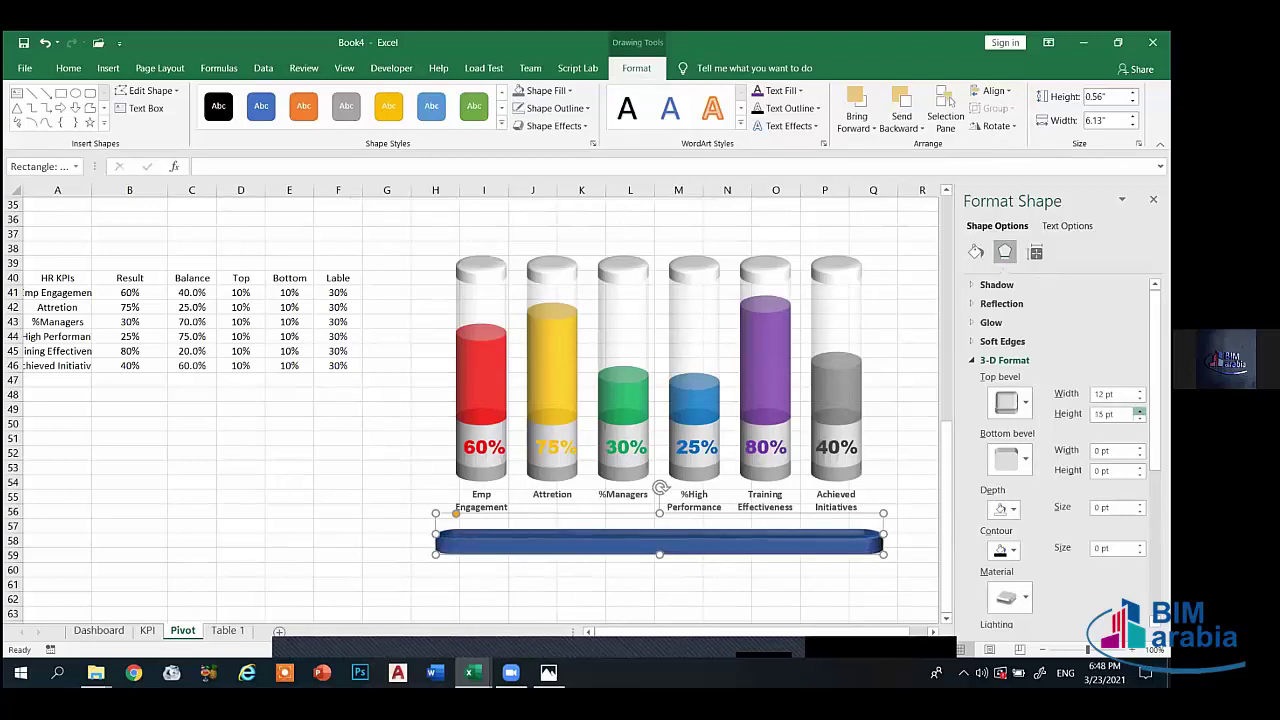
pyautogui.click(1139, 410)
pyautogui.click(1139, 410)
pyautogui.click(1139, 410)
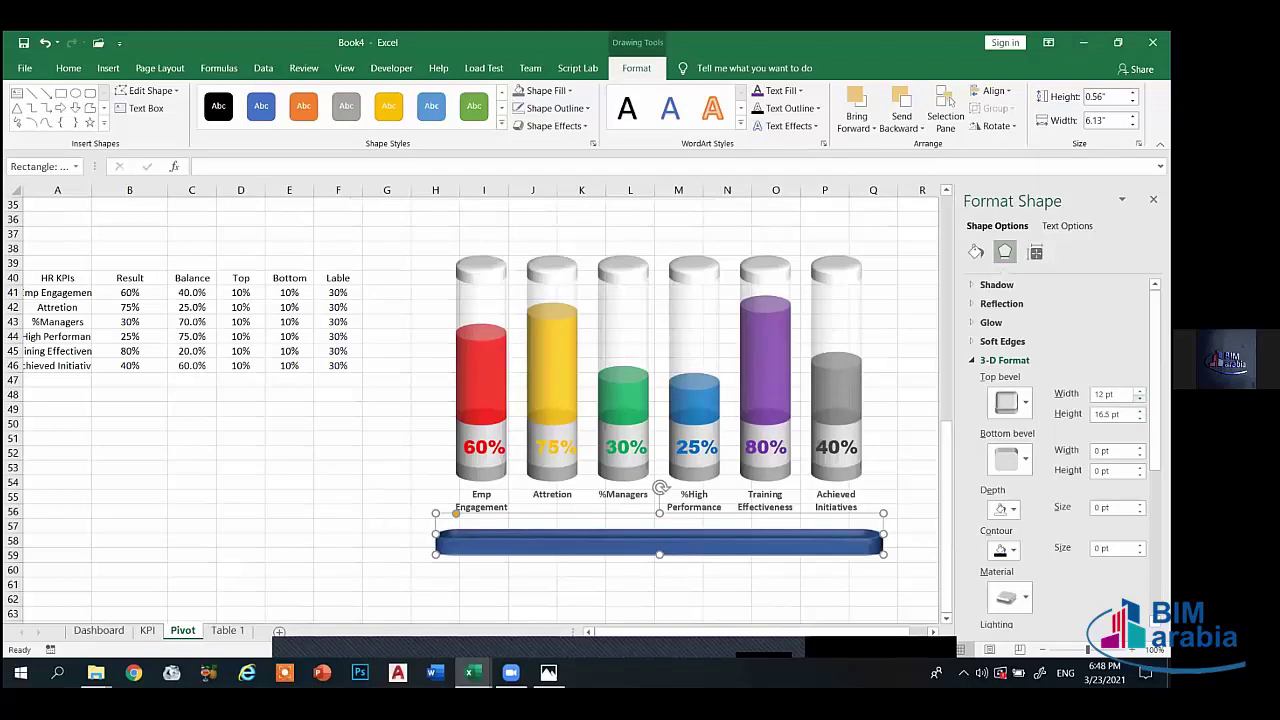
pyautogui.click(1139, 391)
pyautogui.click(1139, 391)
pyautogui.click(1139, 391)
pyautogui.click(1139, 391)
pyautogui.click(1139, 391)
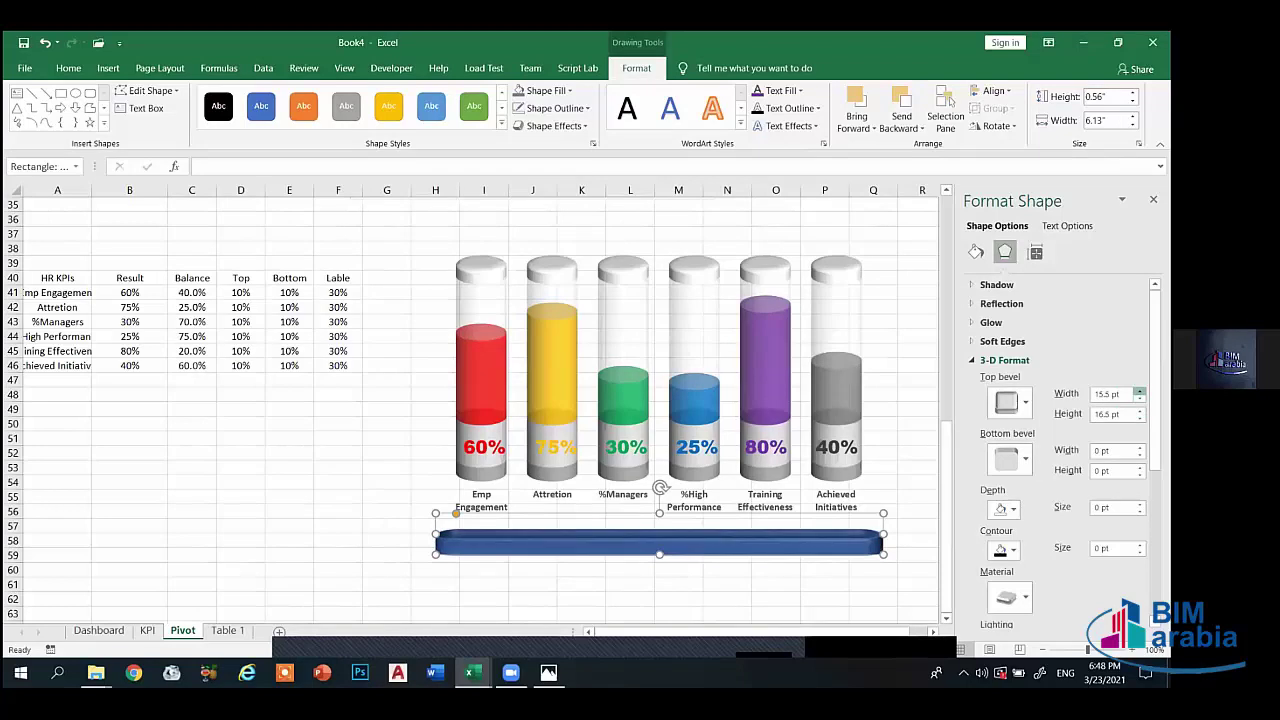
pyautogui.click(1139, 391)
# - Set the bar's Y rotation to 294.6° and move it up directly under the cylinders
pyautogui.scroll(-4, 1010, 460)
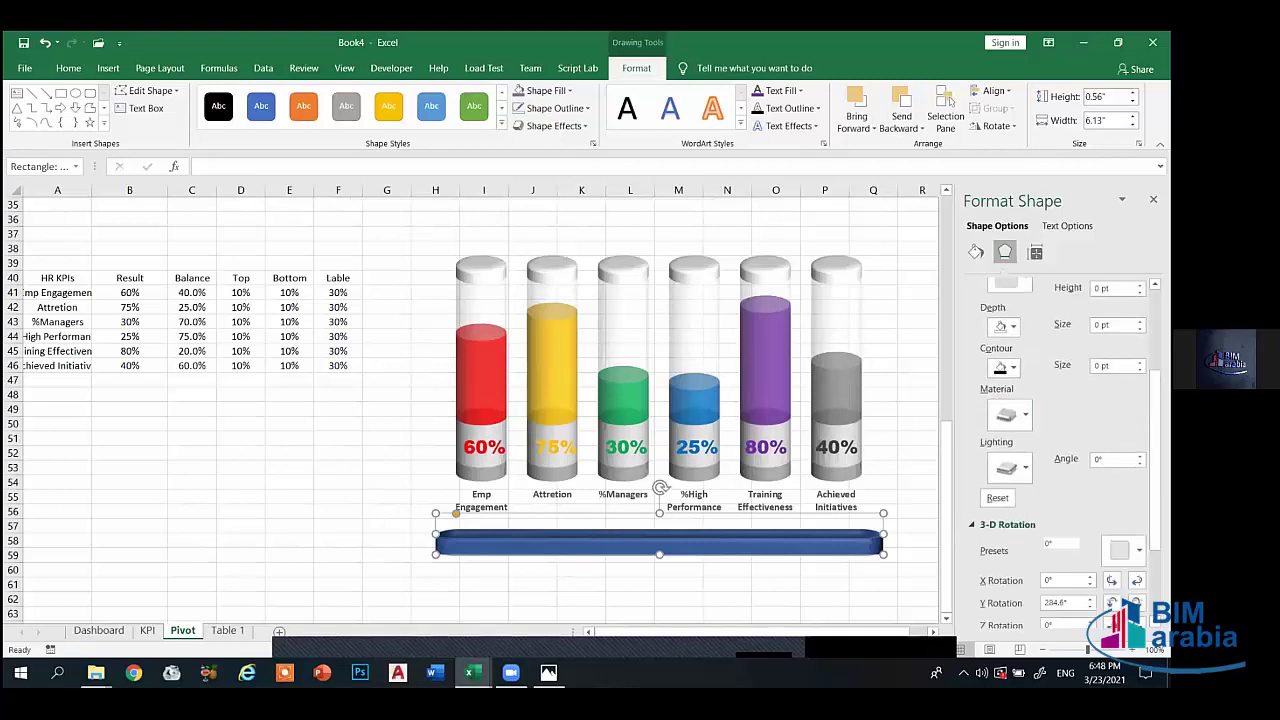
pyautogui.scroll(-2, 1122, 598)
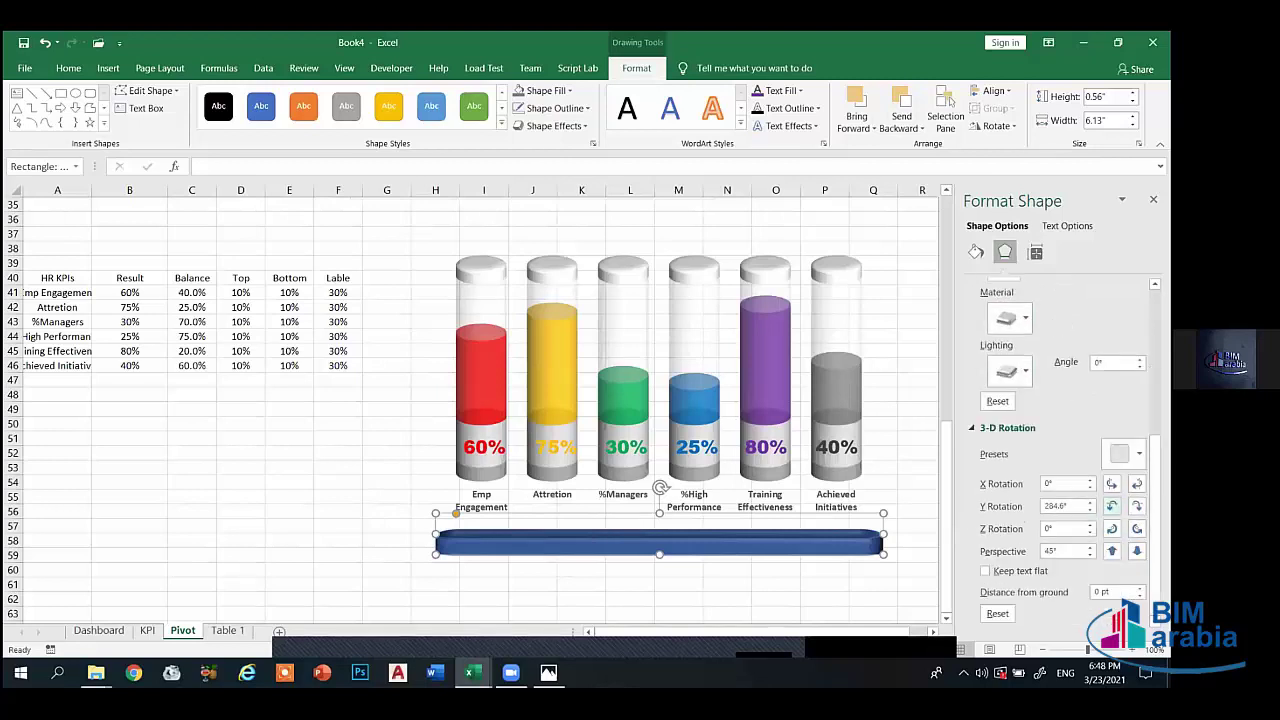
pyautogui.click(1136, 506)
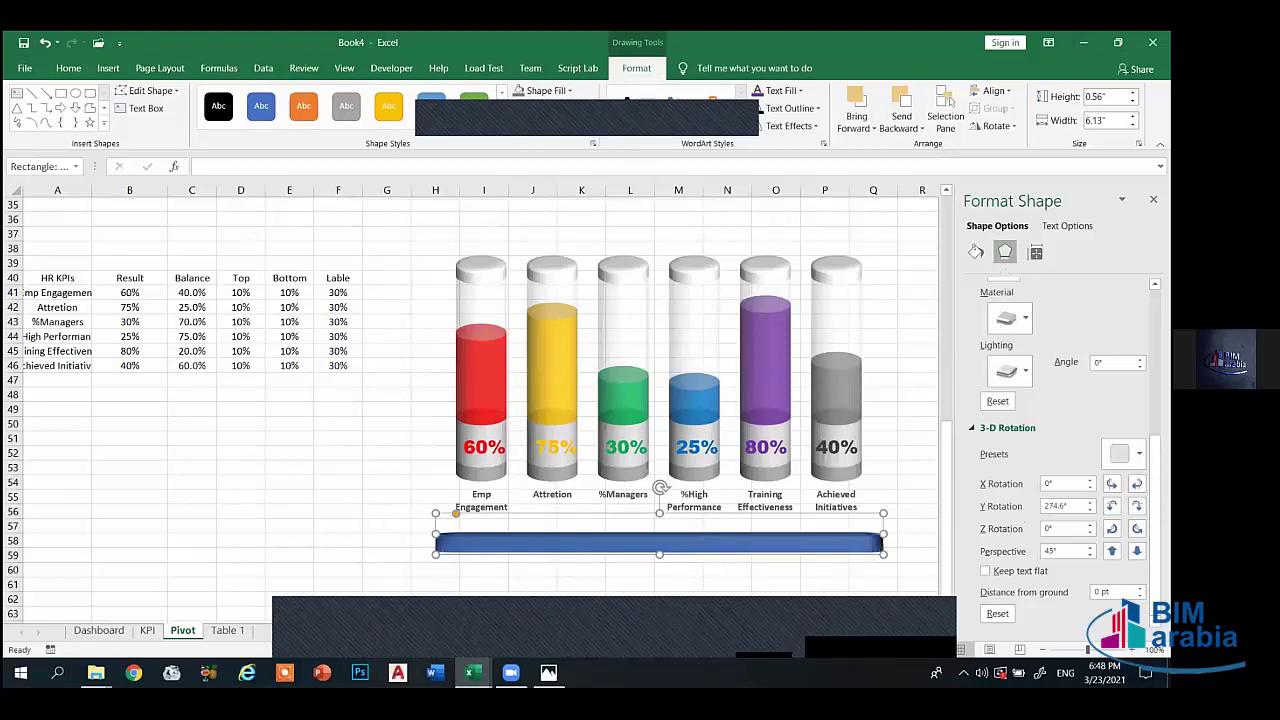
pyautogui.click(1111, 506)
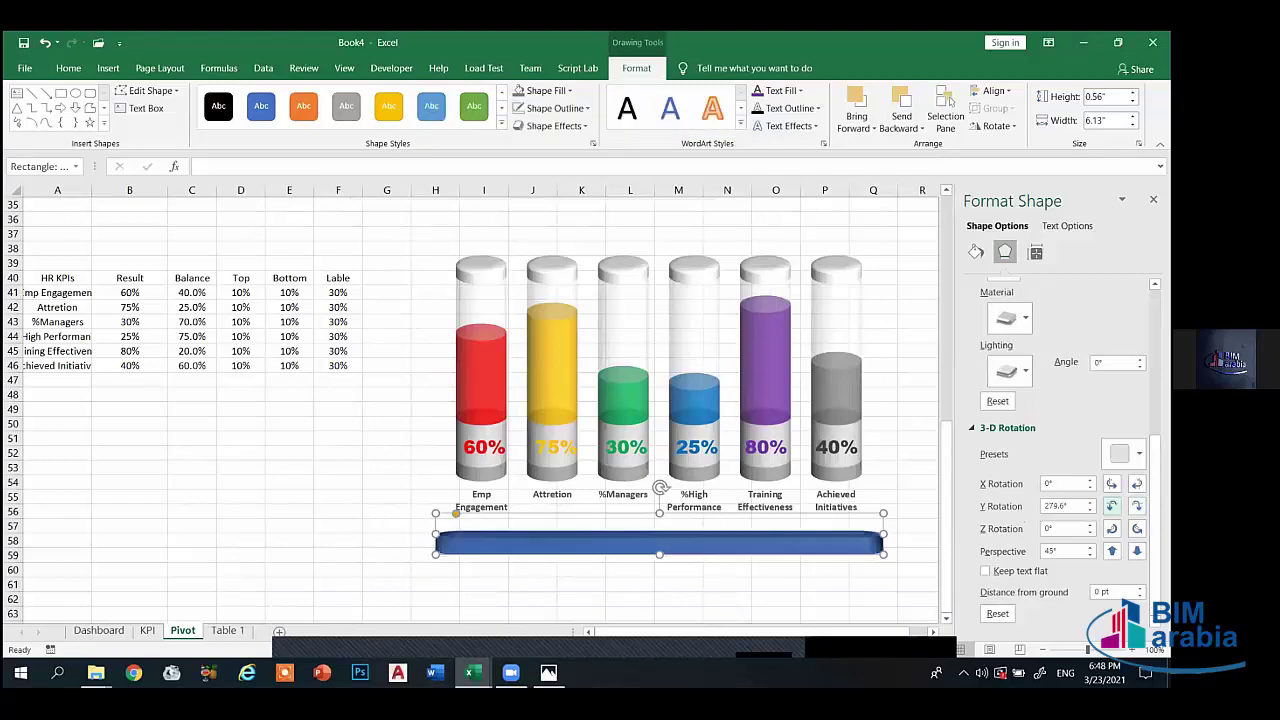
pyautogui.click(1111, 506)
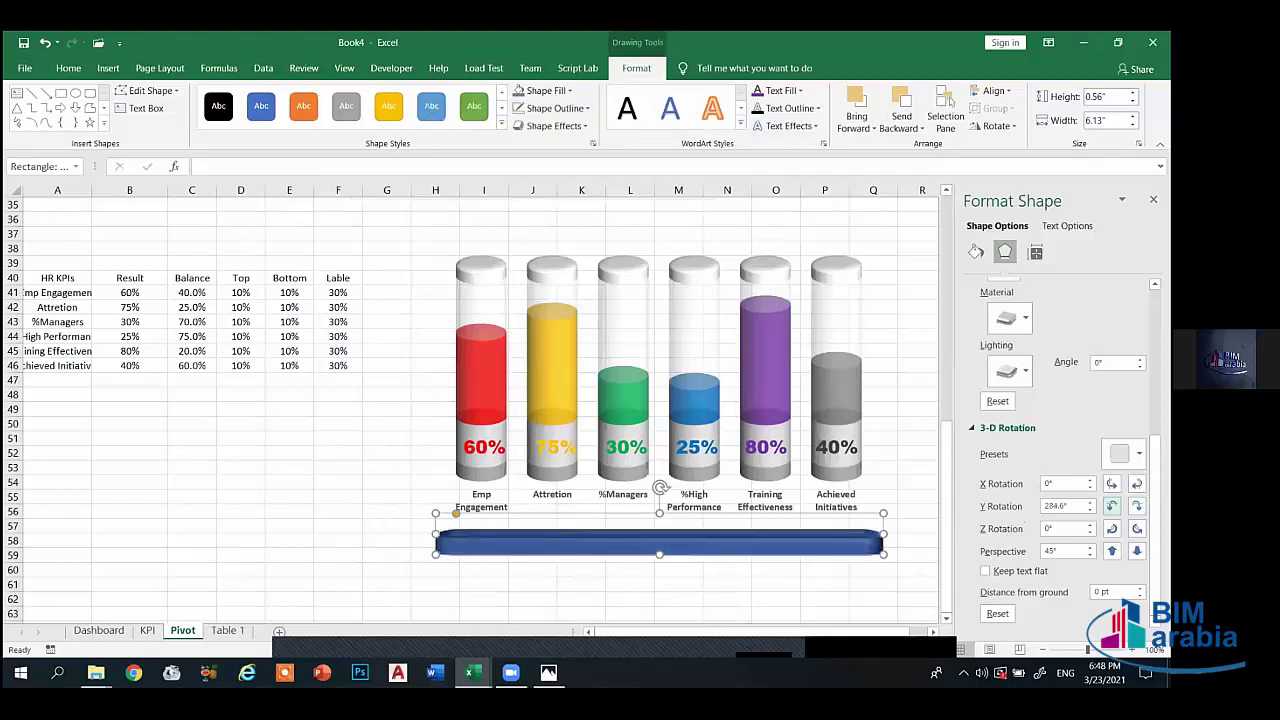
pyautogui.click(1111, 506)
pyautogui.click(1111, 506)
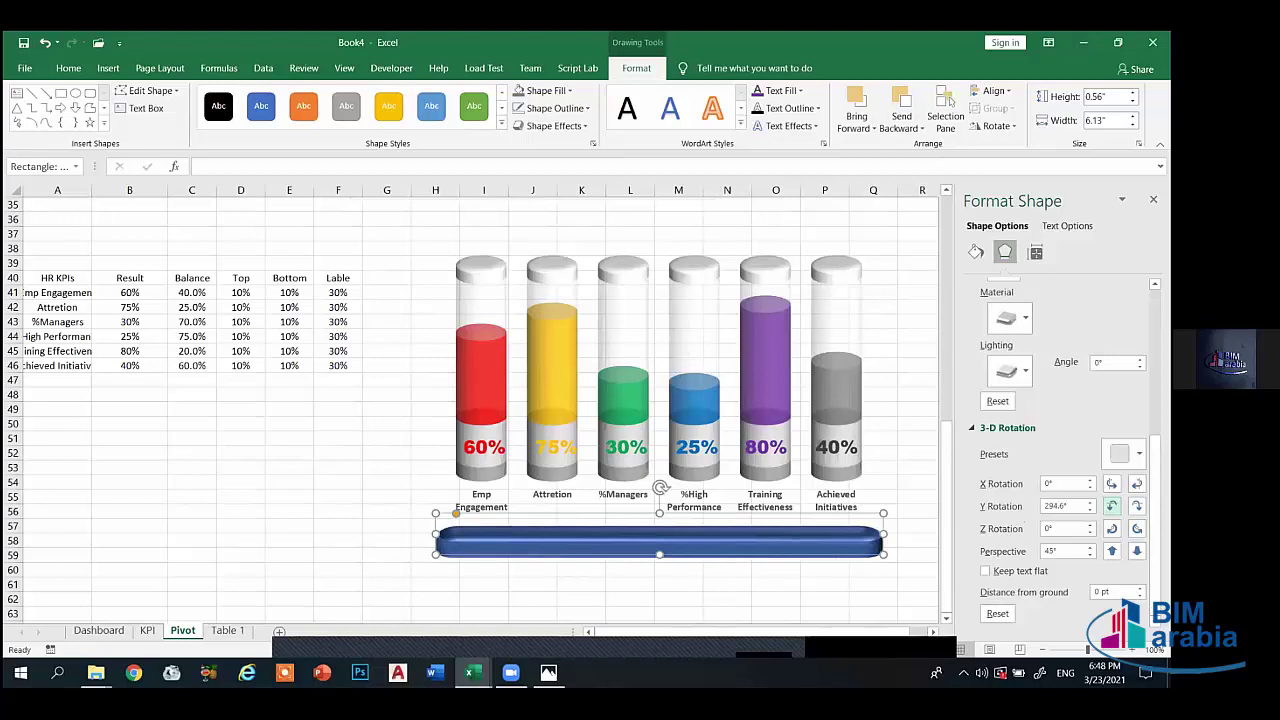
pyautogui.click(1111, 506)
pyautogui.click(1136, 506)
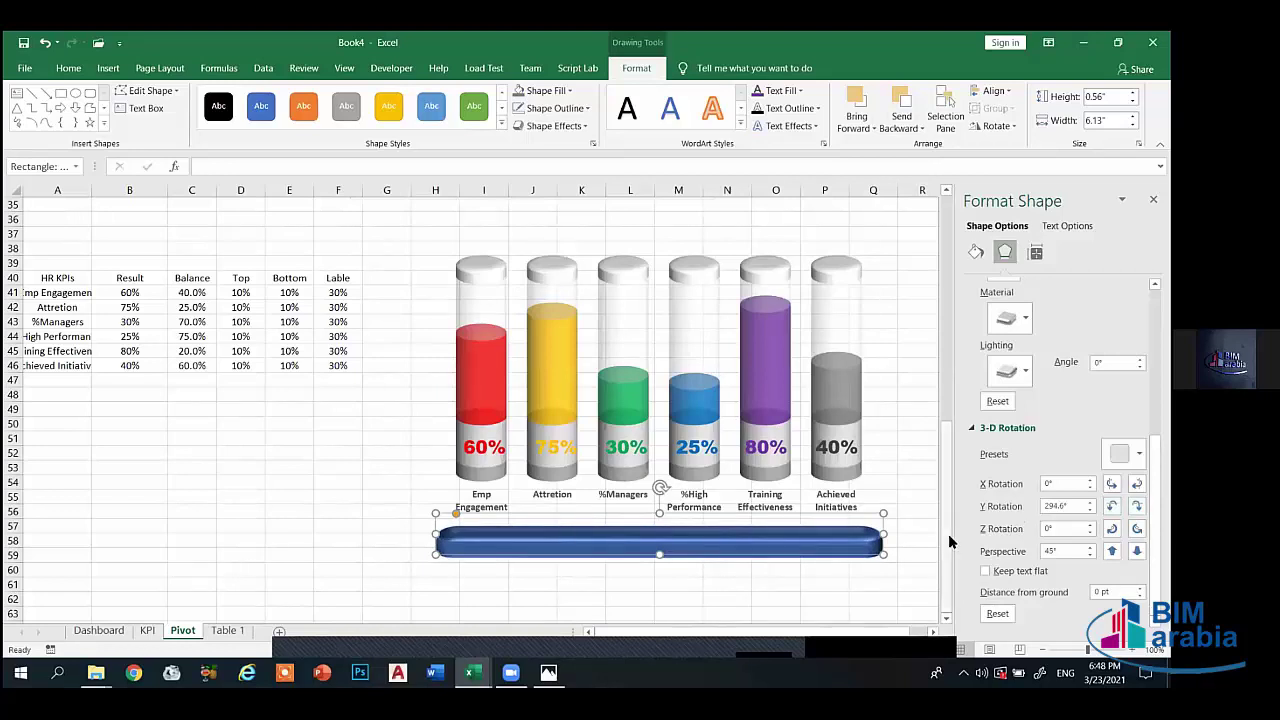
pyautogui.moveTo(817, 530); pyautogui.dragTo(822, 495)
# - Send the blue base bar to the back, behind the cylinders
pyautogui.rightClick(781, 496)
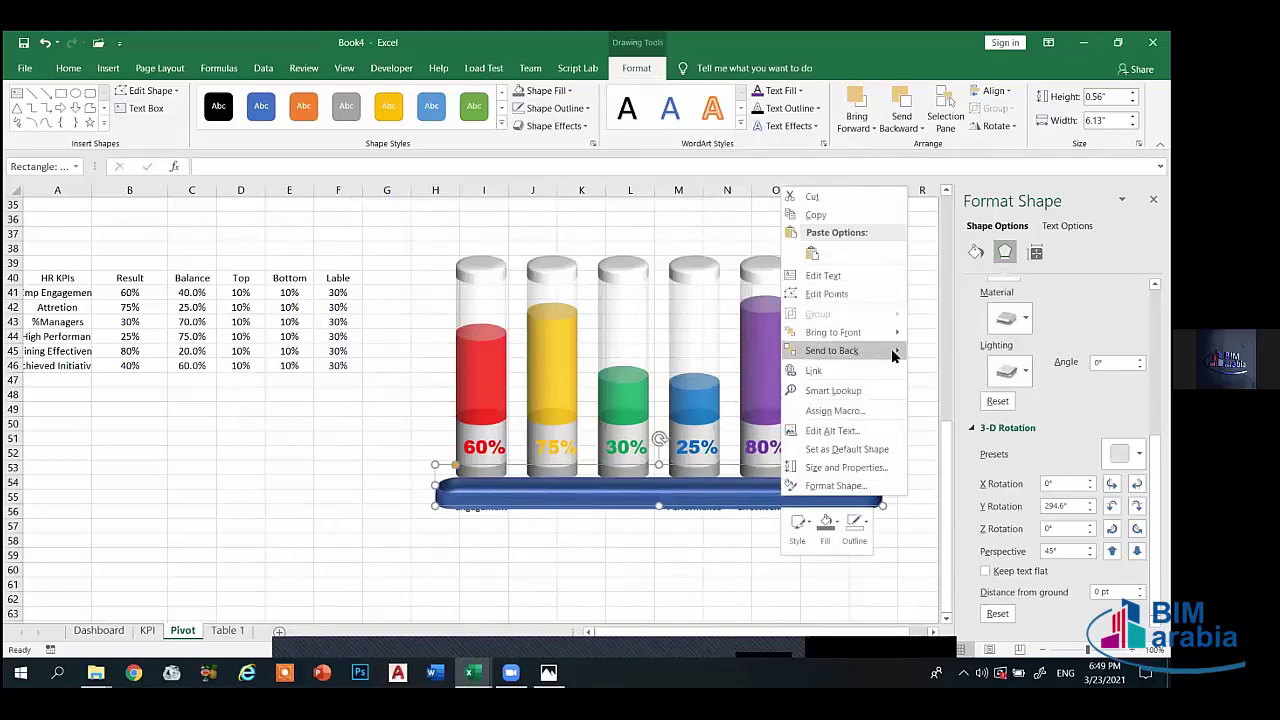
pyautogui.moveTo(876, 351)
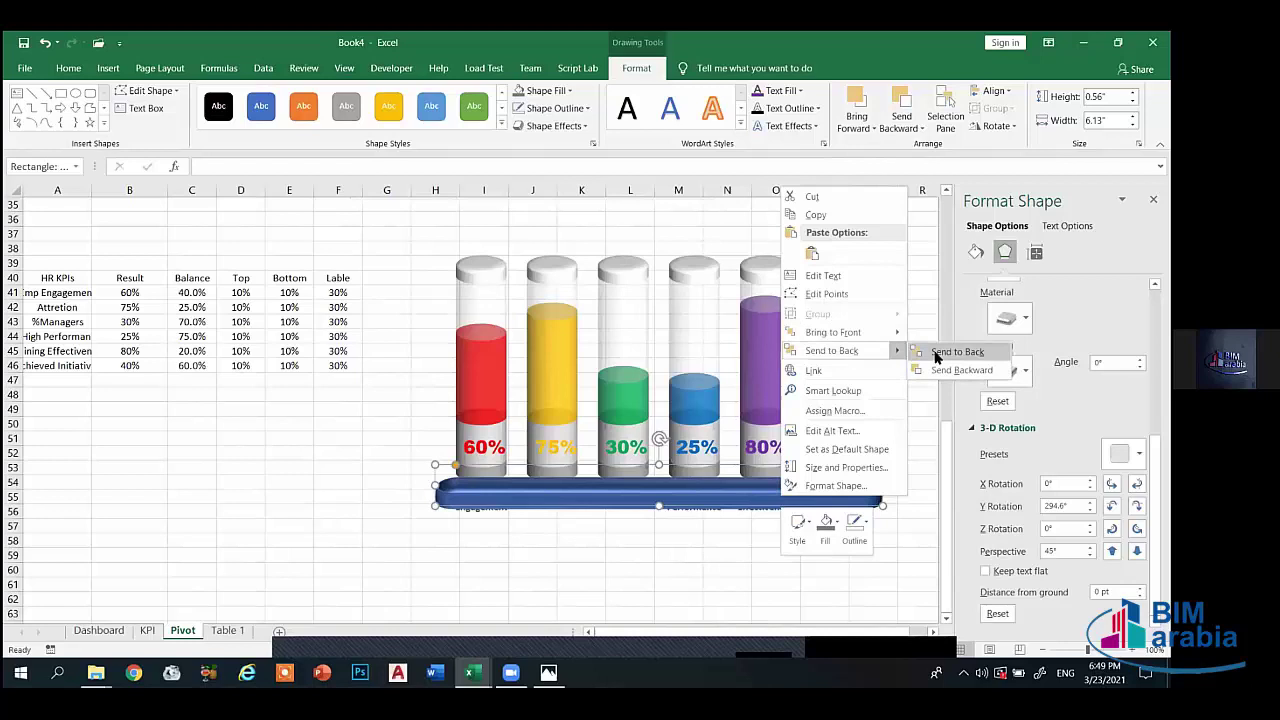
pyautogui.click(940, 350)
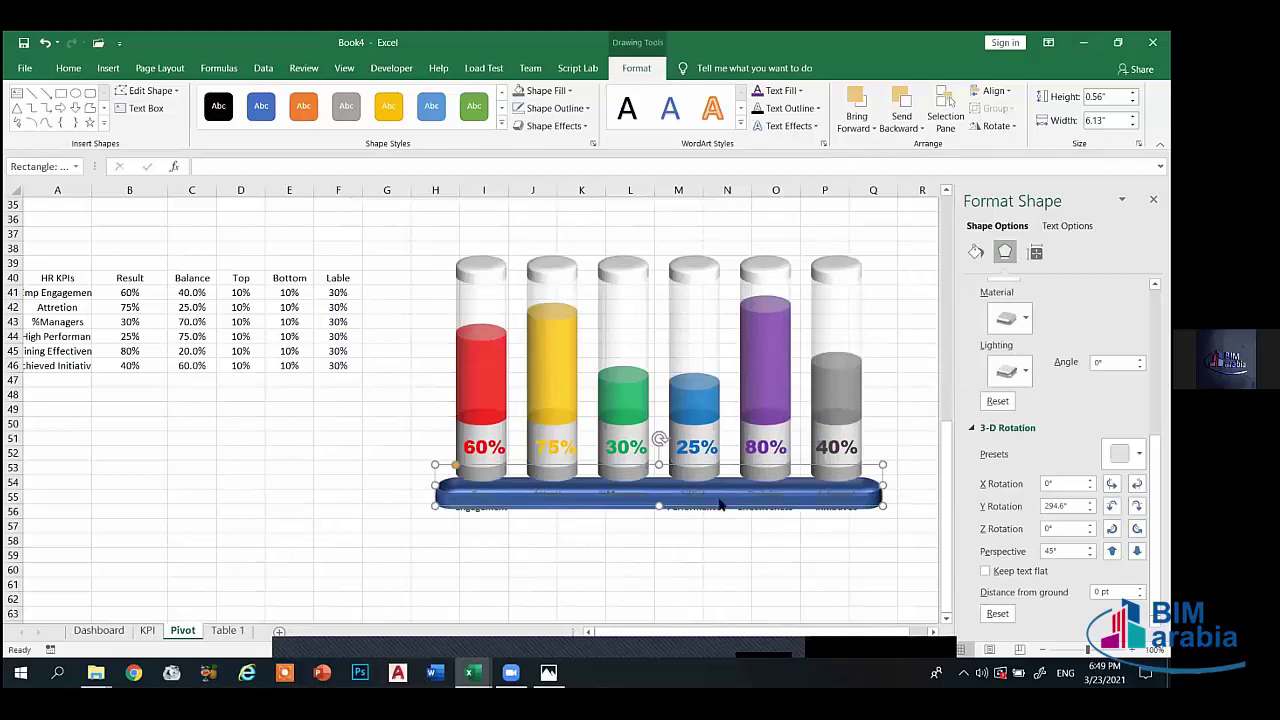
pyautogui.click(772, 566)
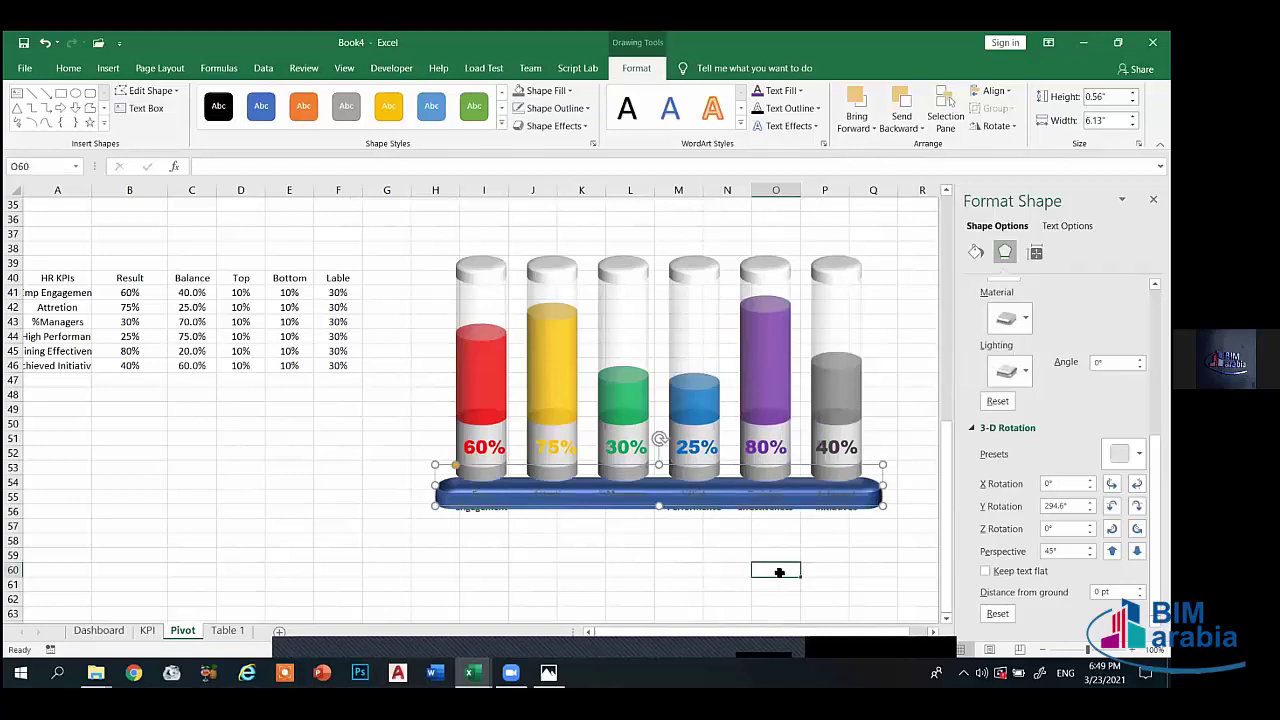
# - Raise the base bar slightly and send it to the back again
pyautogui.click(451, 495)
pyautogui.click(560, 566)
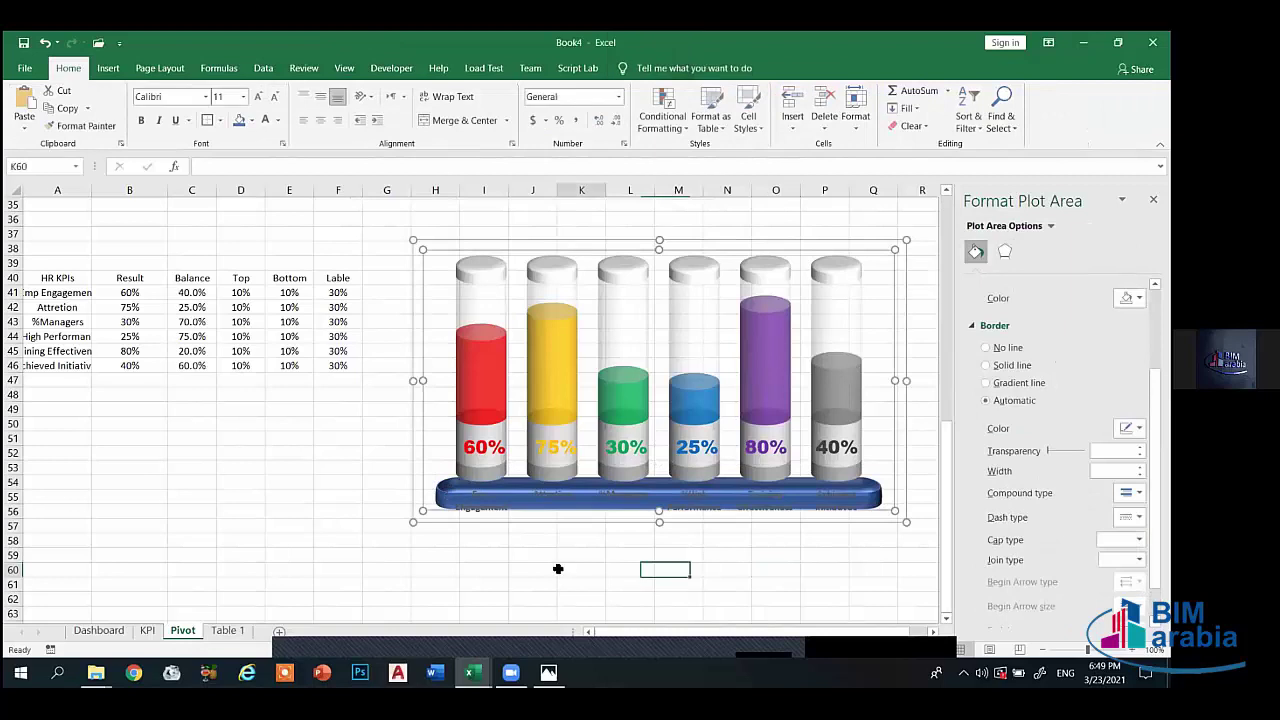
pyautogui.click(590, 518)
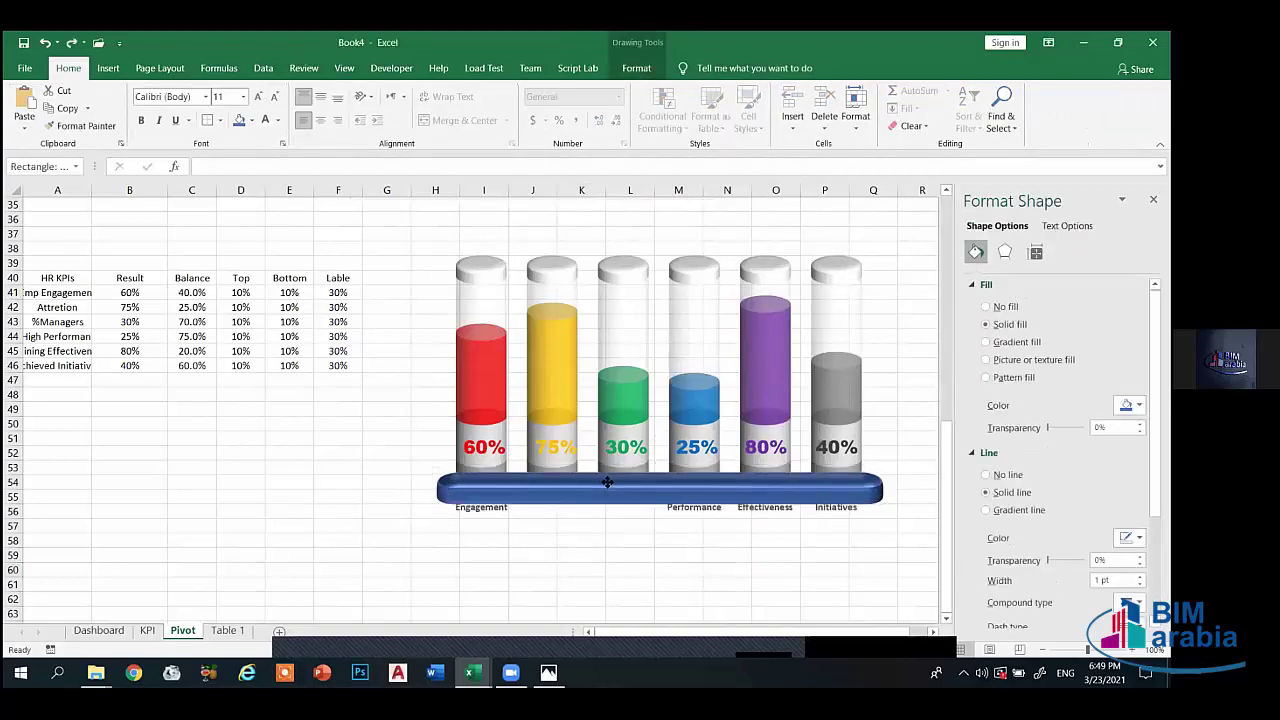
pyautogui.moveTo(607, 490); pyautogui.dragTo(612, 487)
pyautogui.rightClick(662, 497)
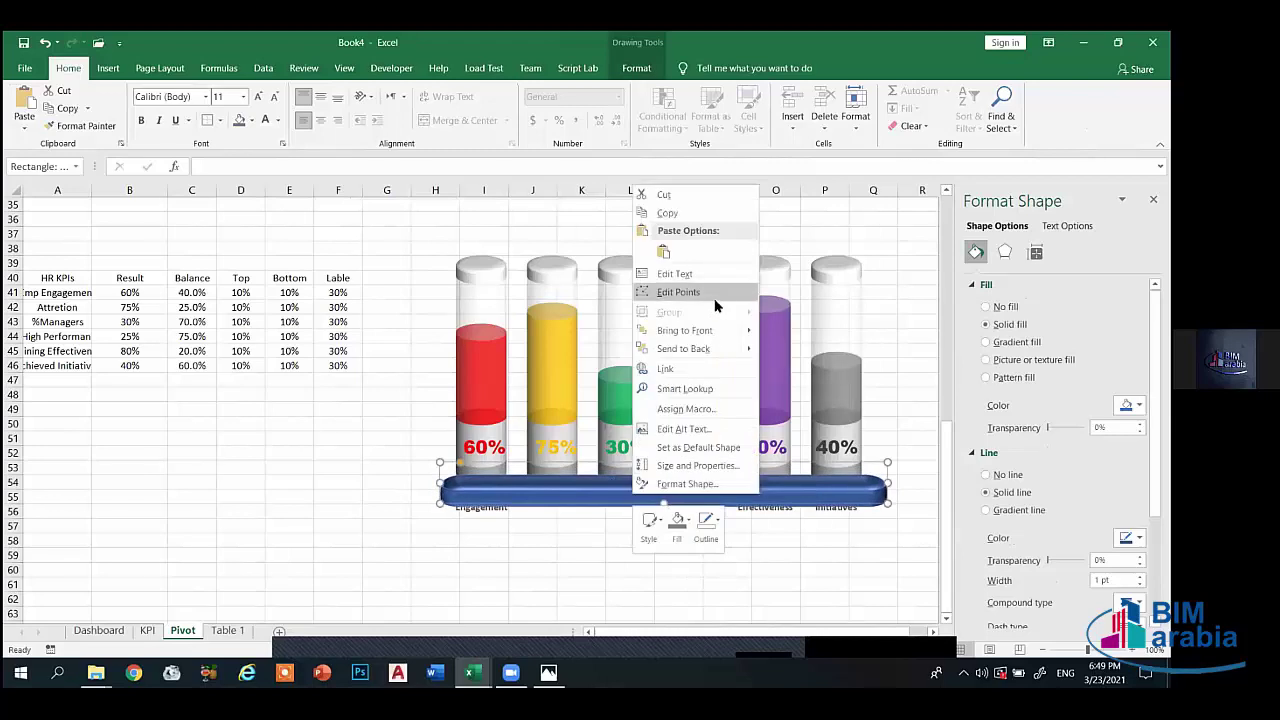
pyautogui.moveTo(750, 348)
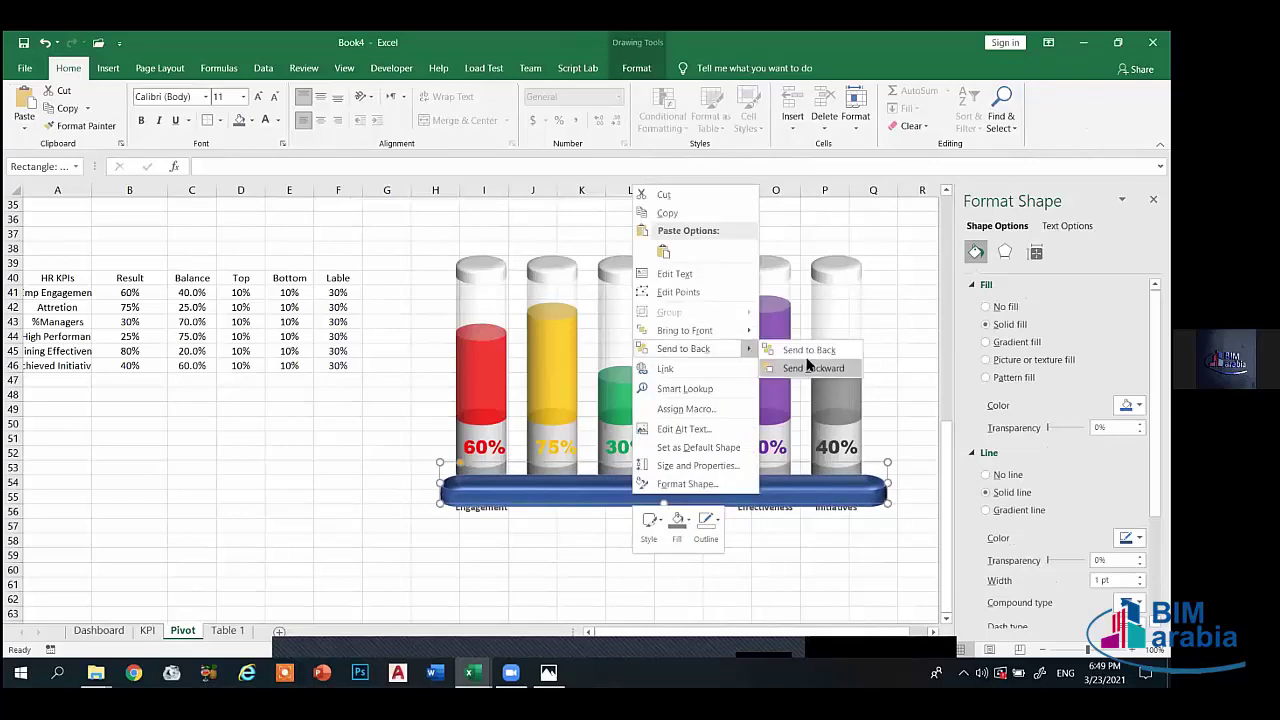
pyautogui.click(806, 350)
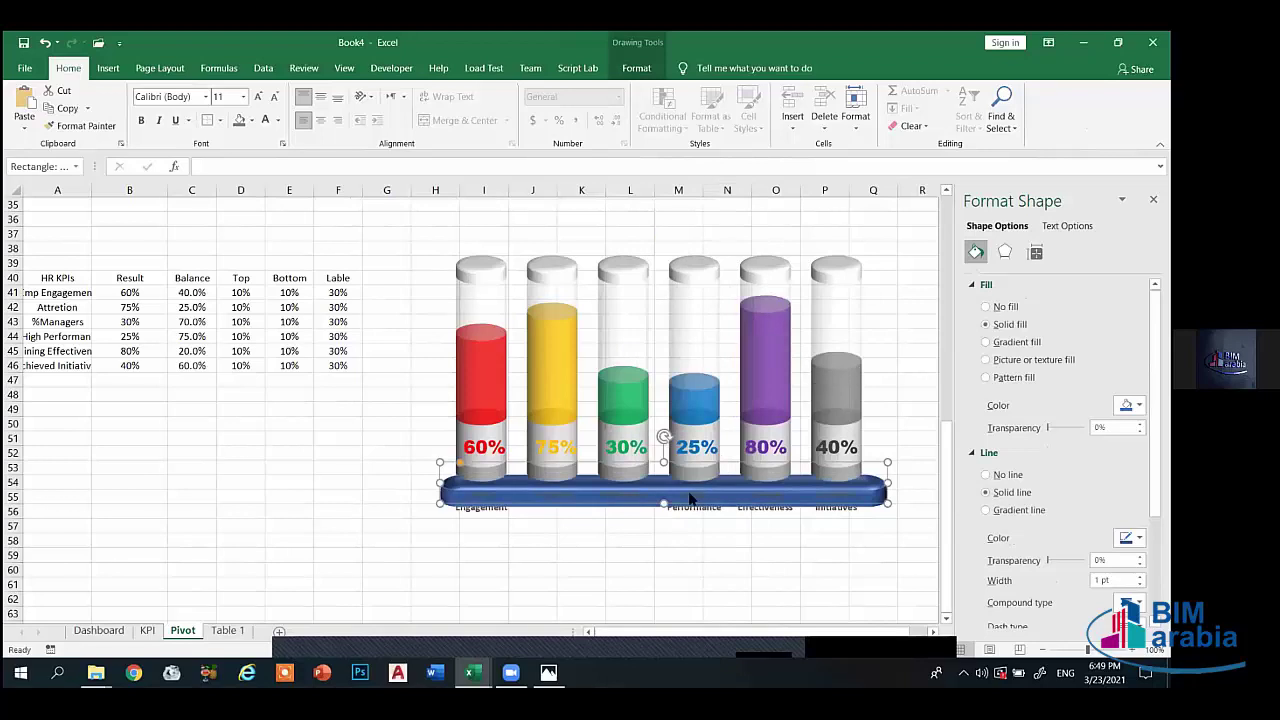
# - Select the chart's category axis labels, undoing an accidental chart resize
pyautogui.click(615, 510)
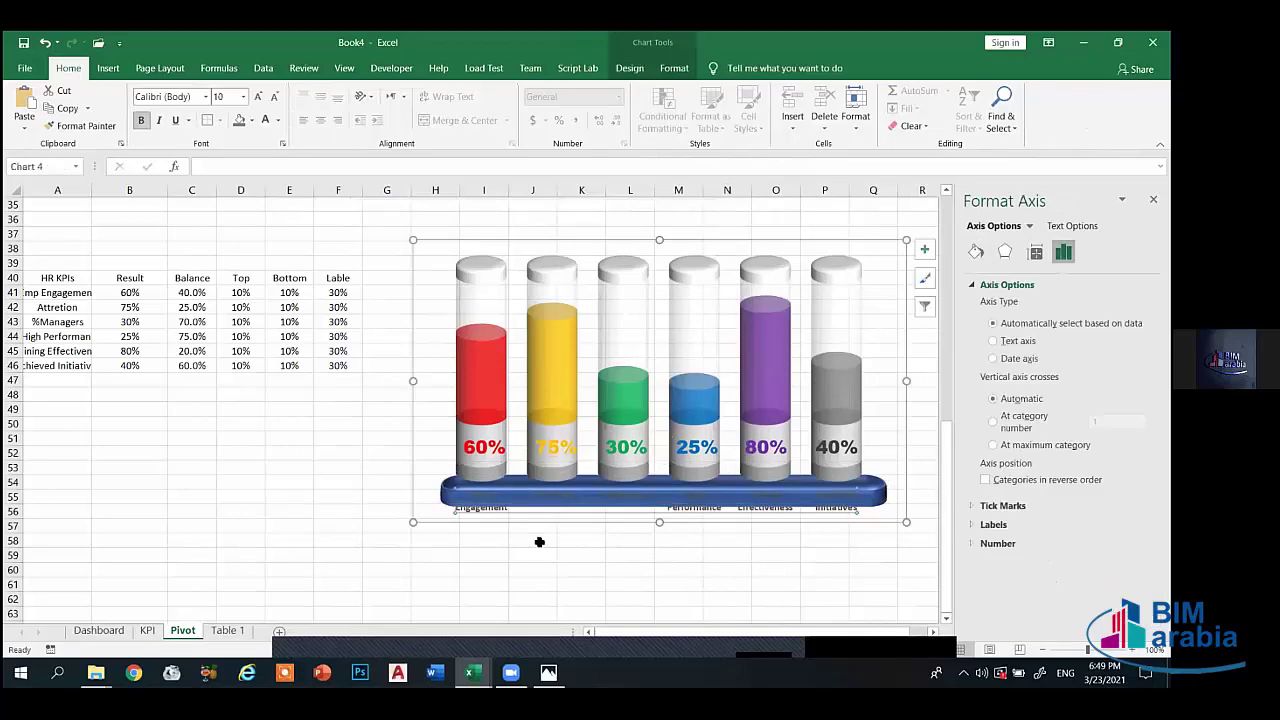
pyautogui.click(625, 508)
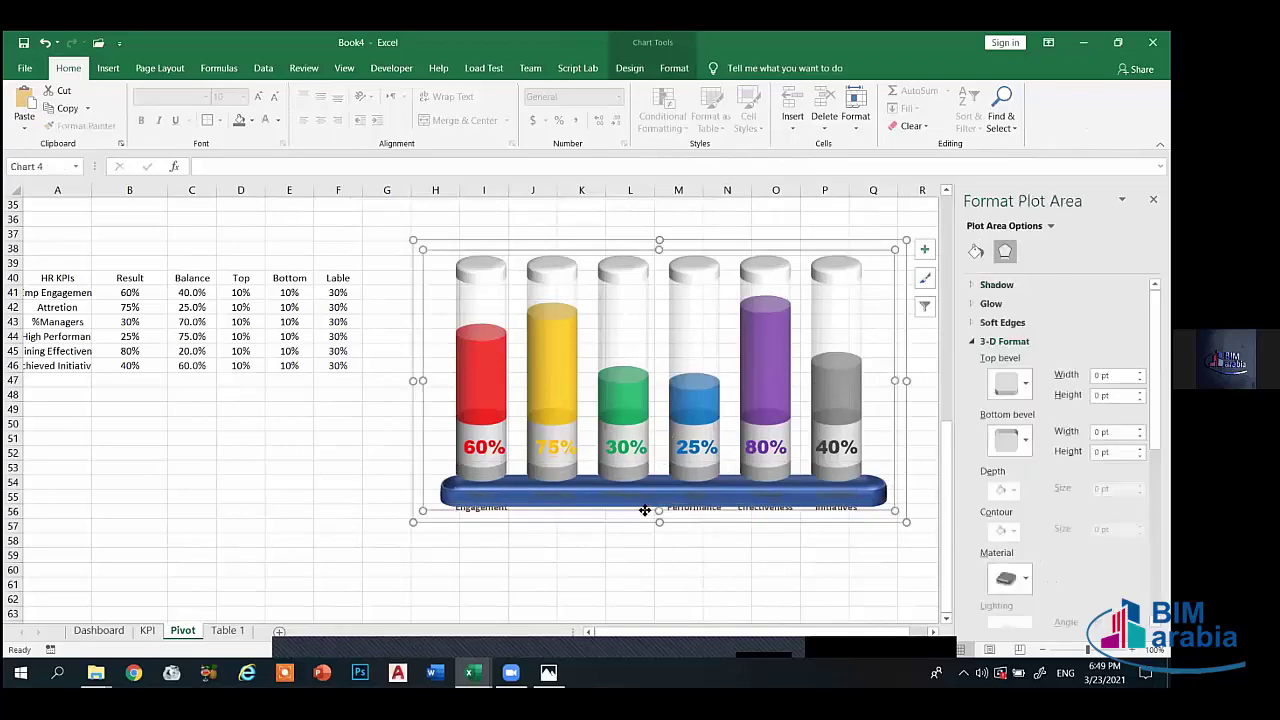
pyautogui.click(620, 498)
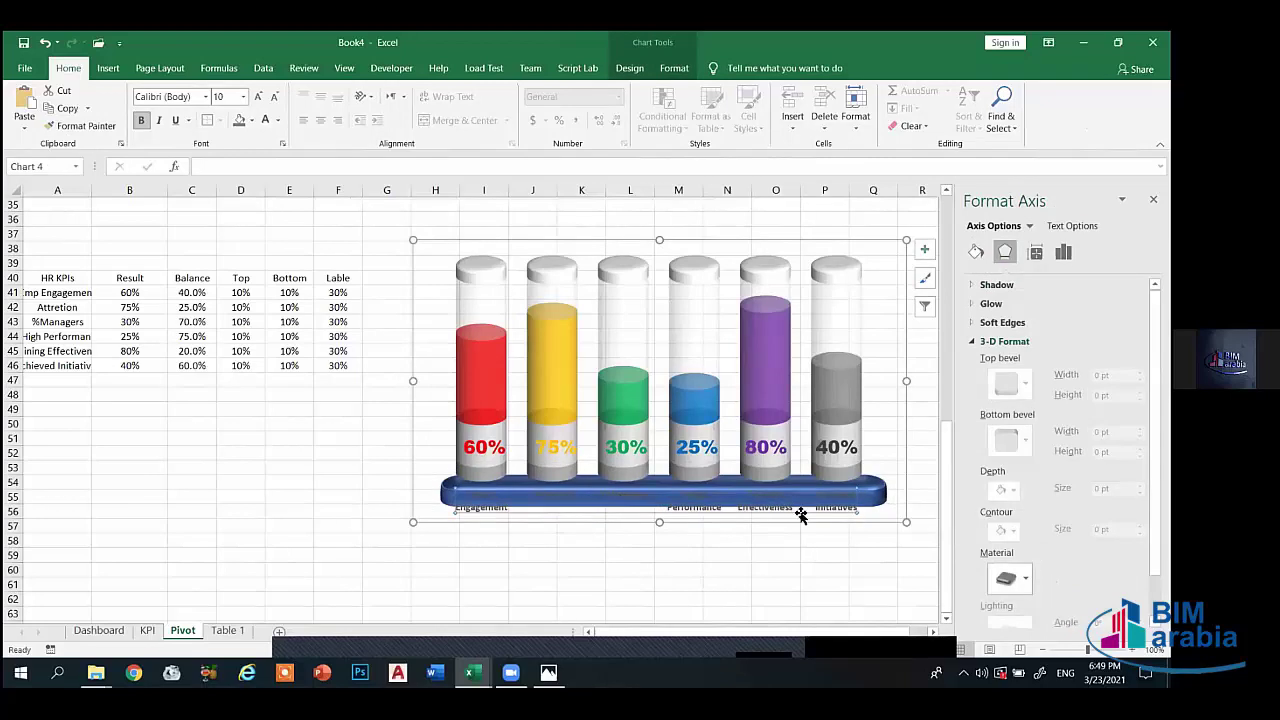
pyautogui.moveTo(660, 521); pyautogui.dragTo(660, 510)
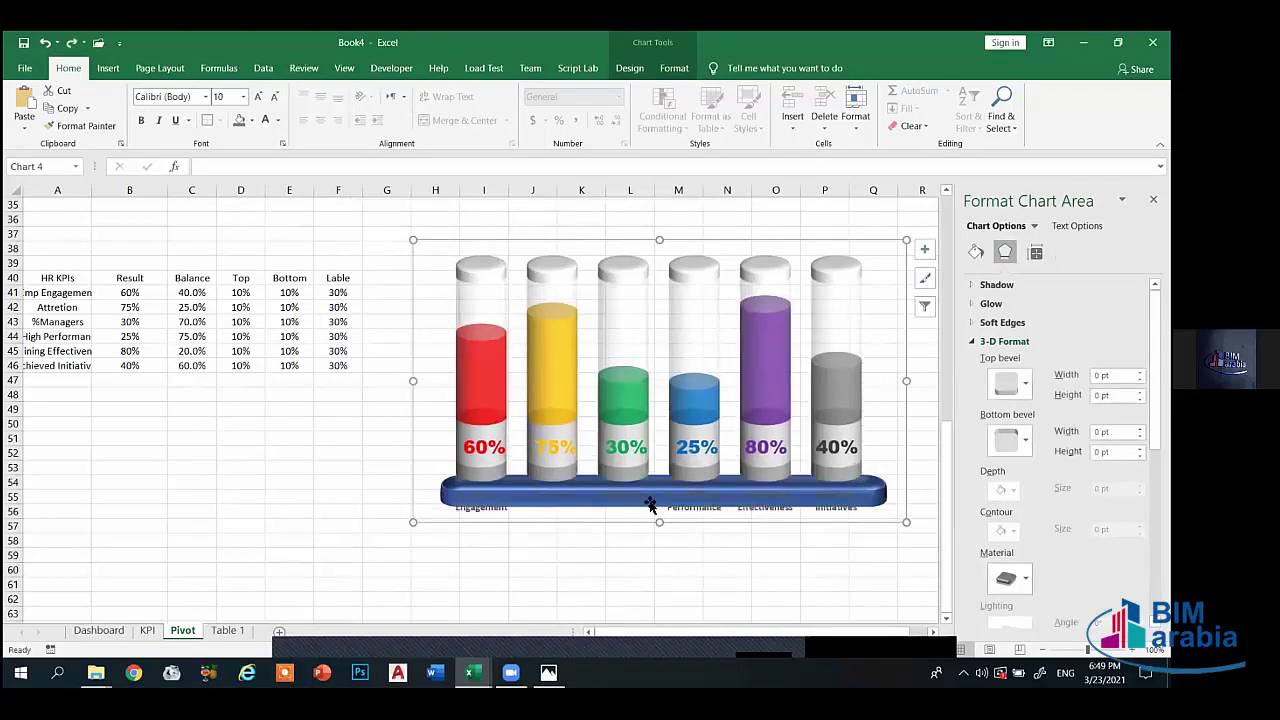
pyautogui.hotkey('ctrl', 'z')
pyautogui.click(695, 500)
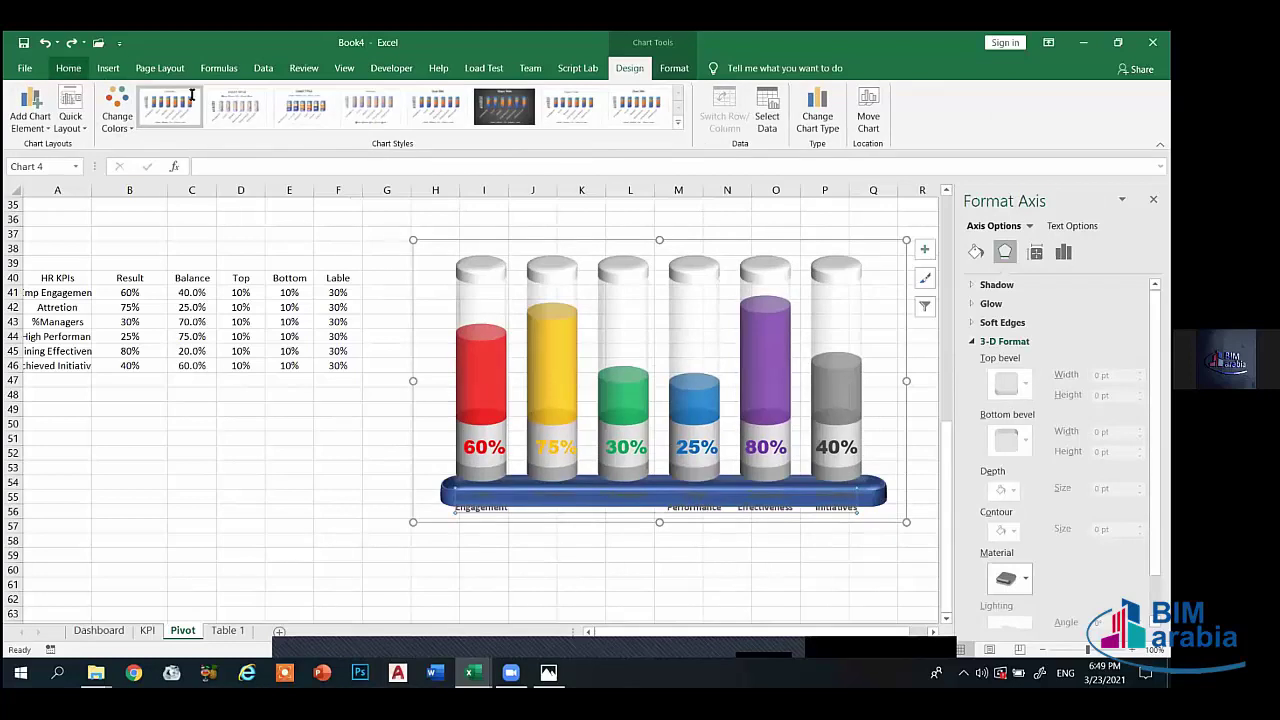
# - Give the axis labels no fill and white font, and shrink them to 8 pt
pyautogui.click(69, 68)
pyautogui.click(251, 120)
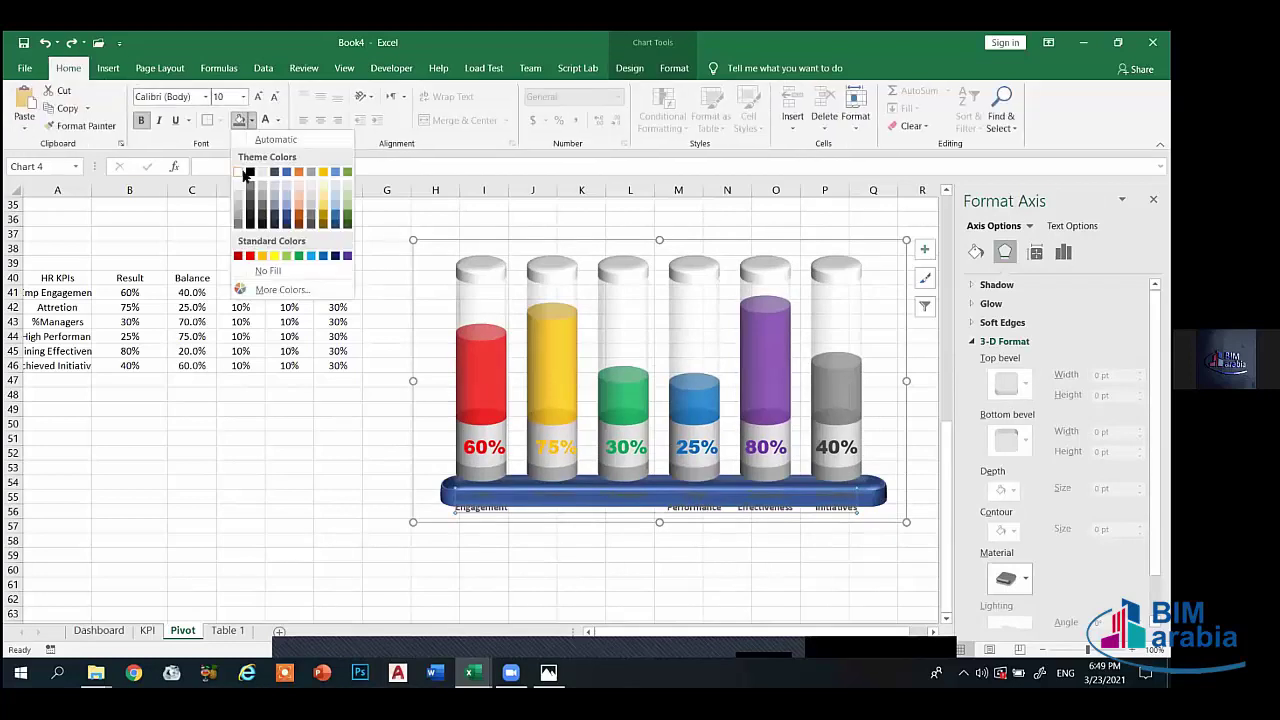
pyautogui.click(238, 173)
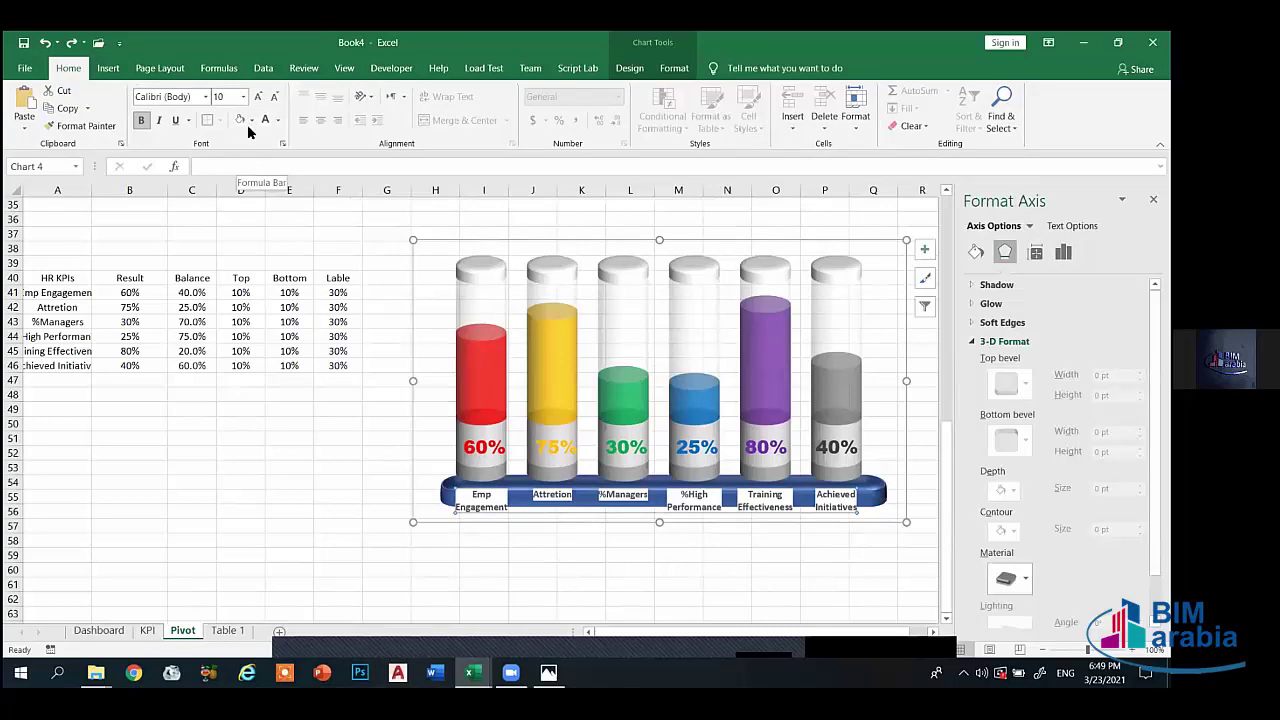
pyautogui.click(250, 121)
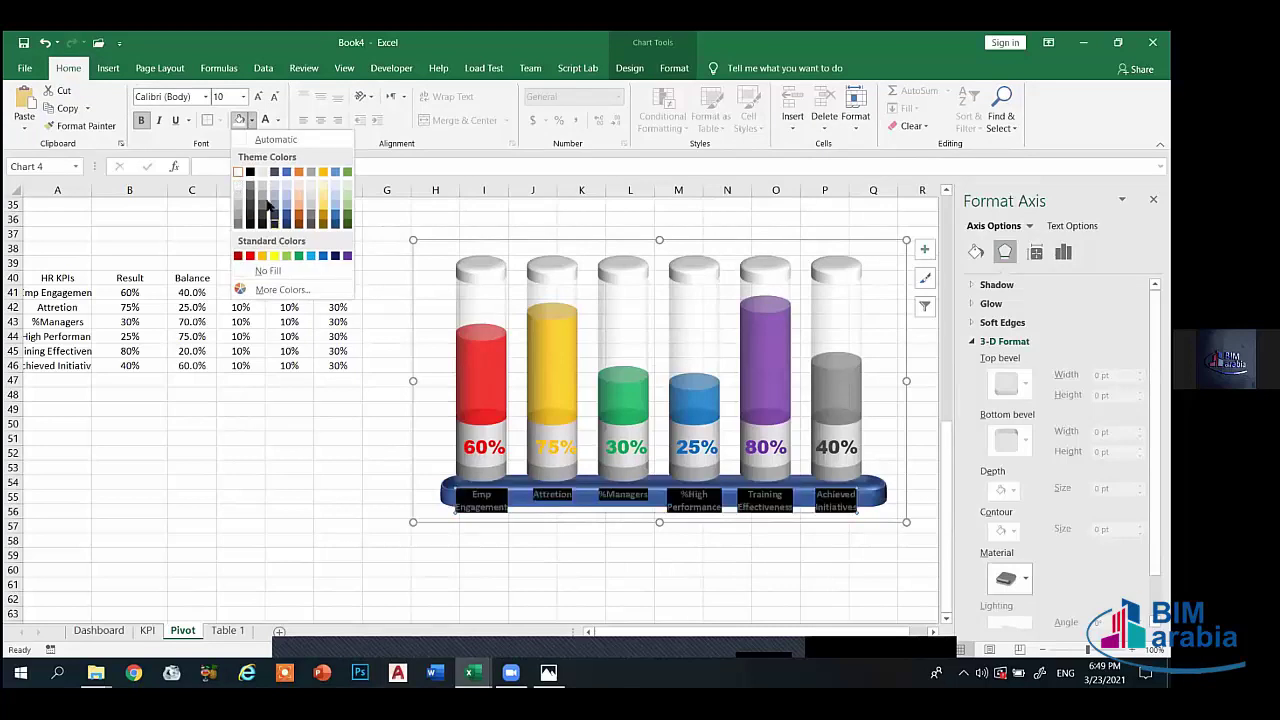
pyautogui.click(256, 271)
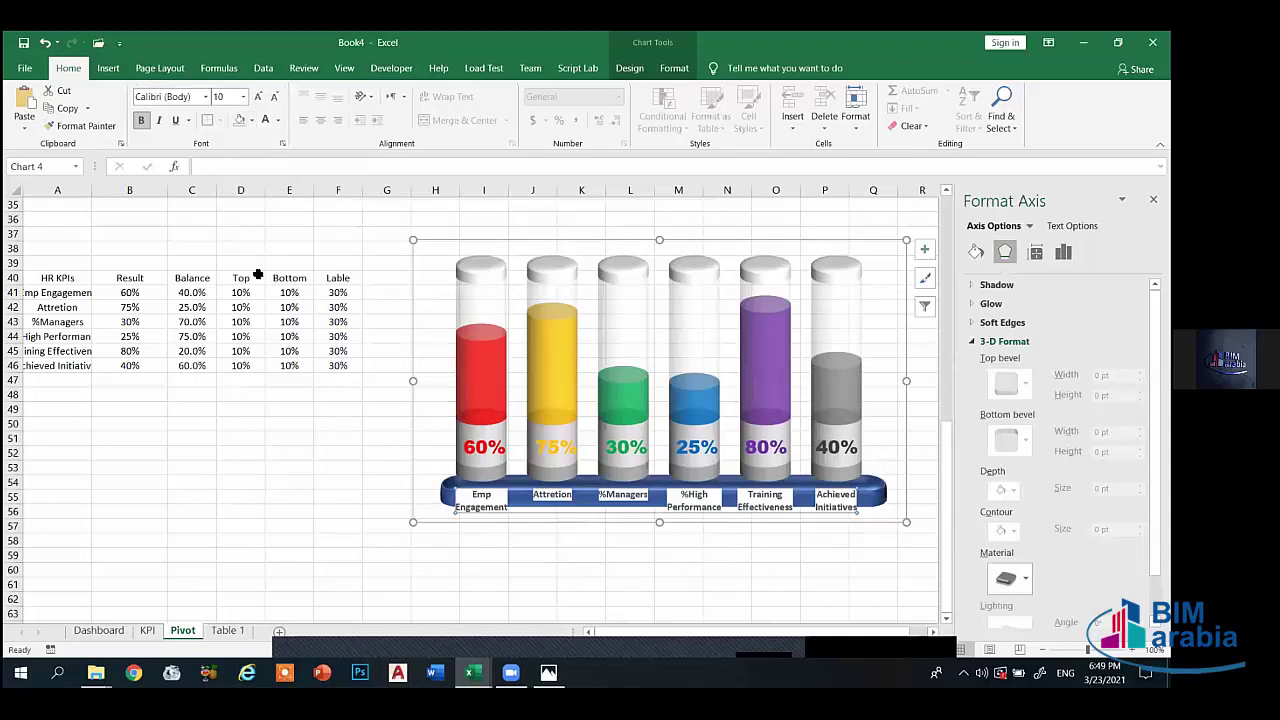
pyautogui.click(278, 120)
pyautogui.click(262, 173)
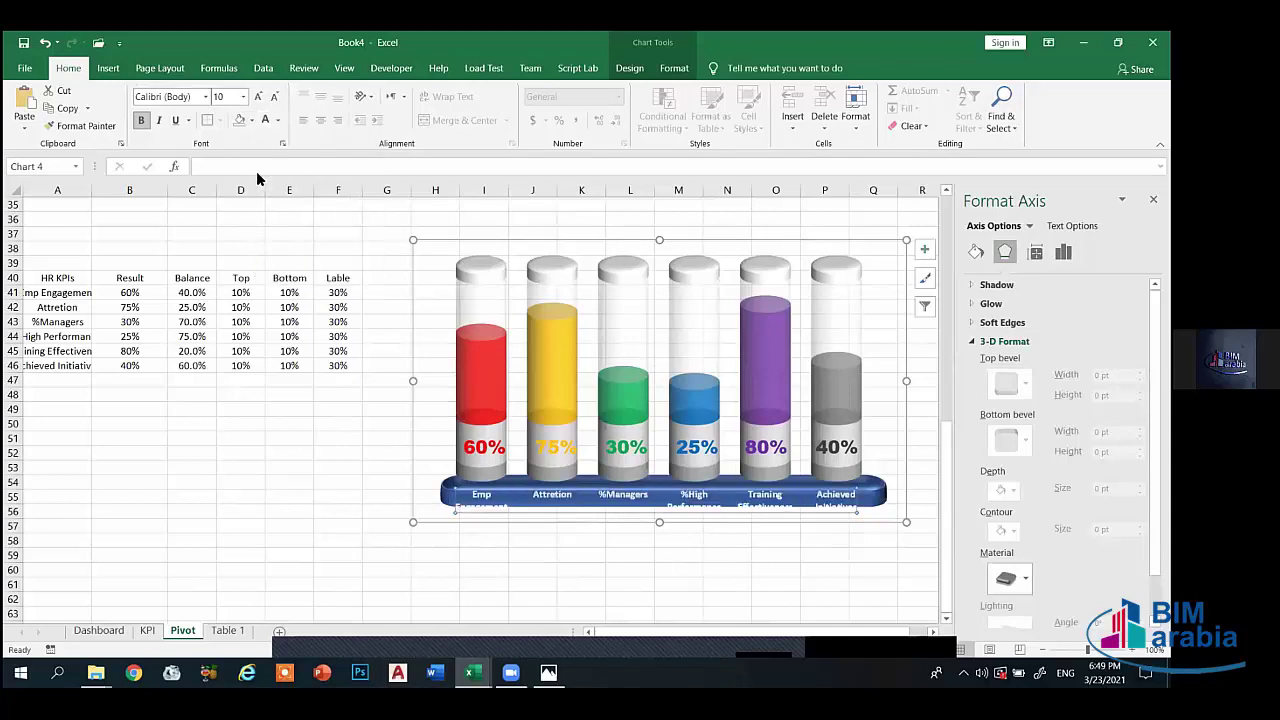
pyautogui.click(277, 97)
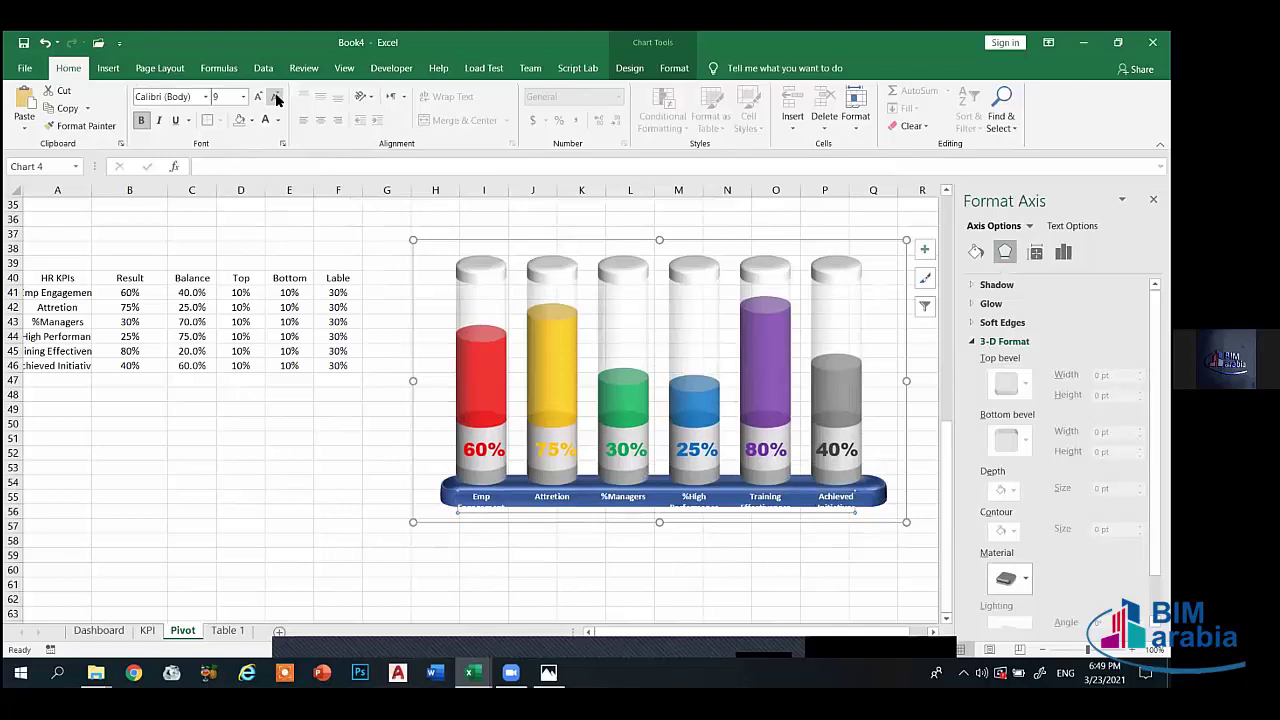
pyautogui.click(277, 97)
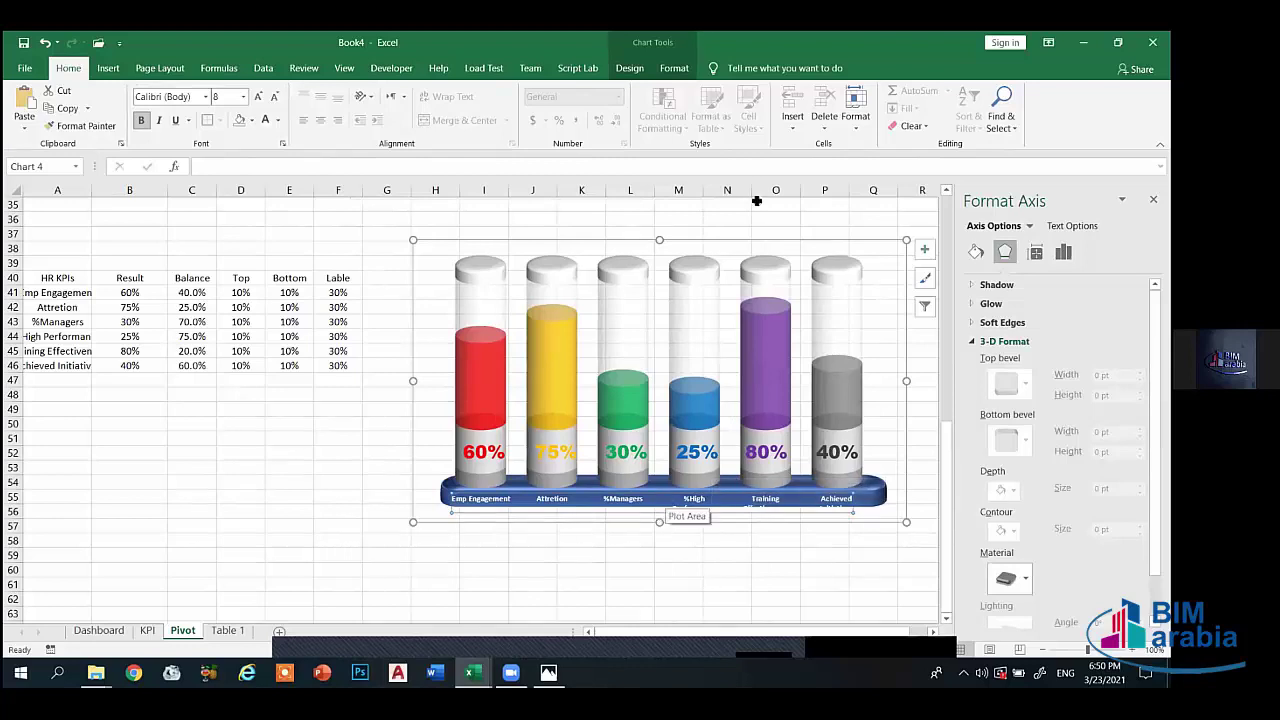
pyautogui.click(670, 68)
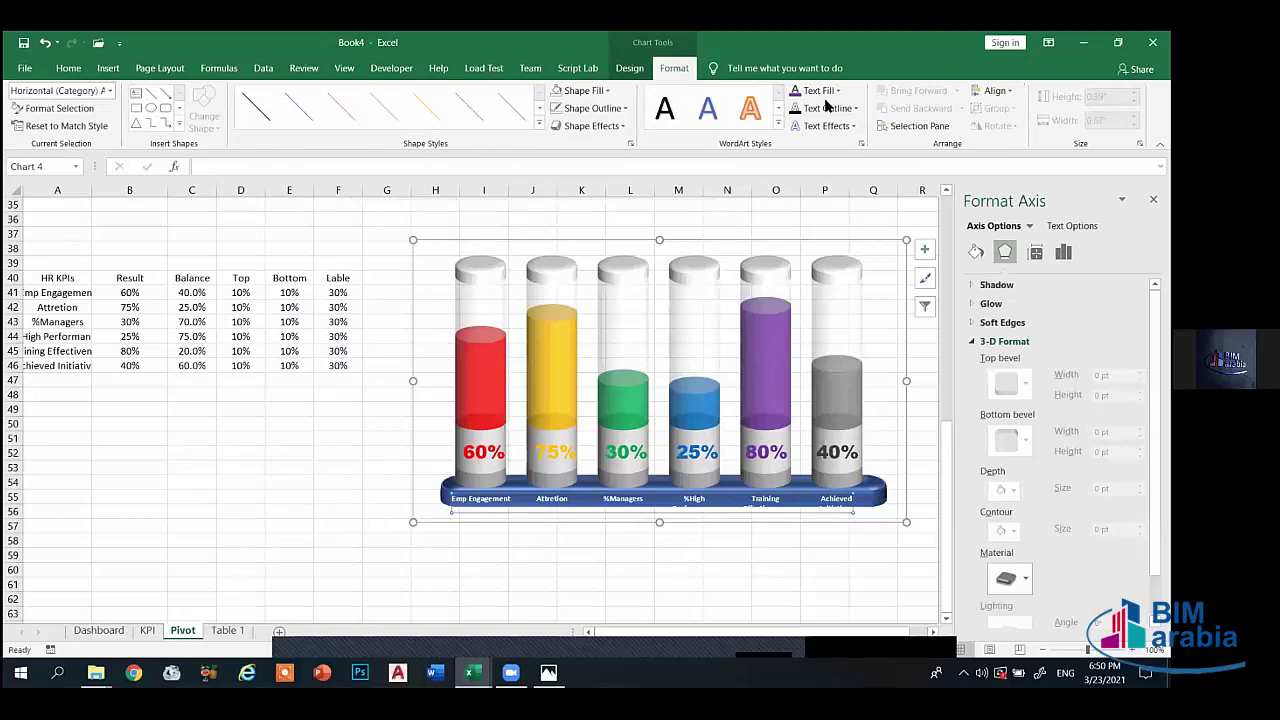
# - Drag the plot area up onto the blue base, then close the Format Plot Area and Selection panes
pyautogui.click(913, 127)
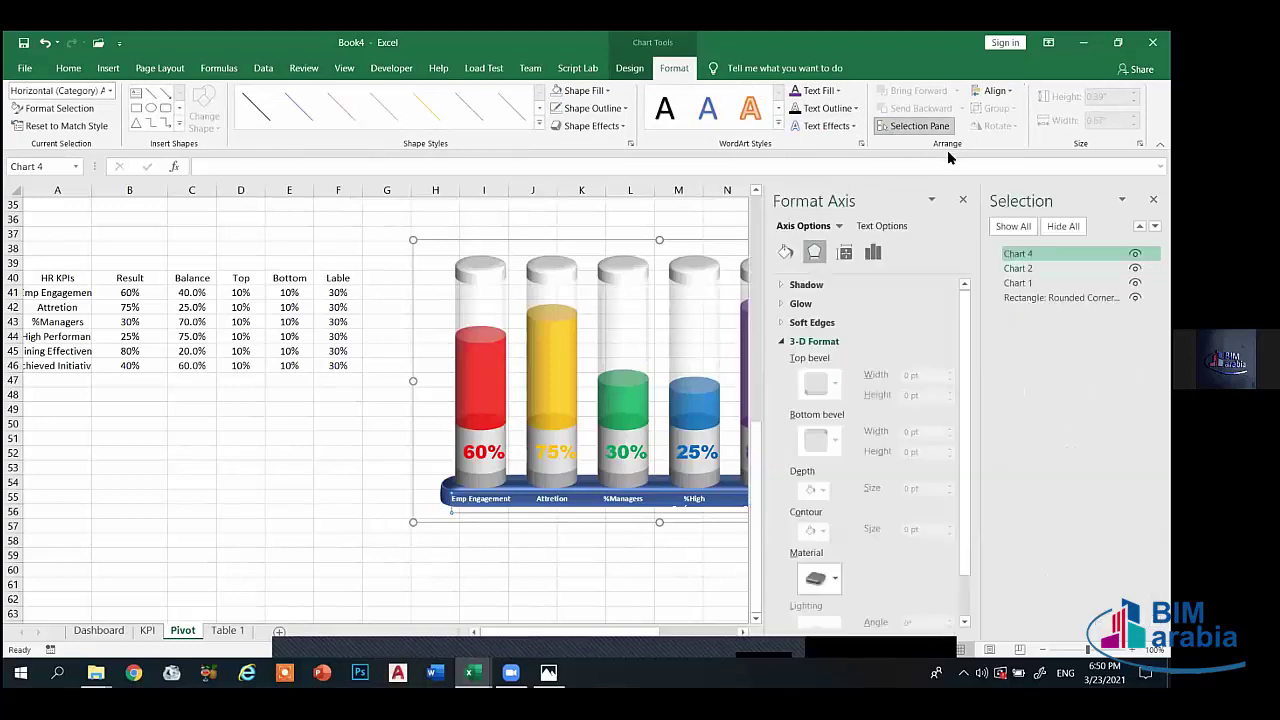
pyautogui.click(1030, 298)
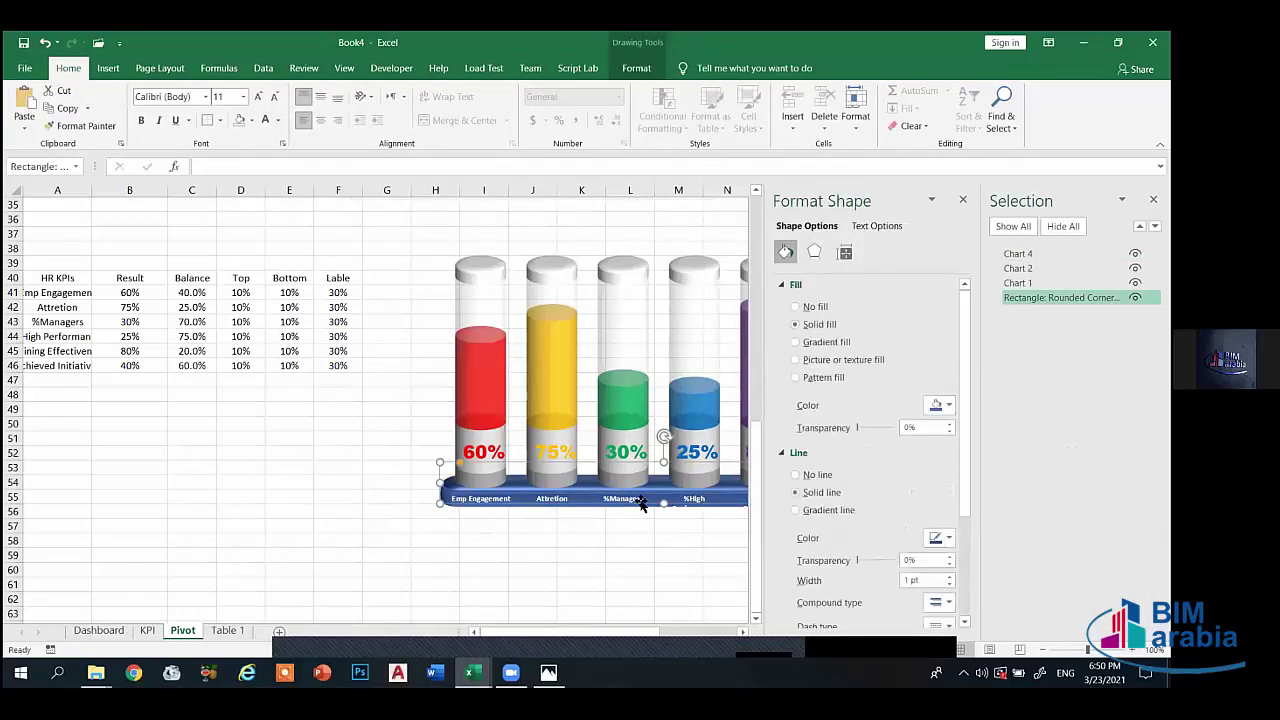
pyautogui.moveTo(658, 497); pyautogui.dragTo(660, 511)
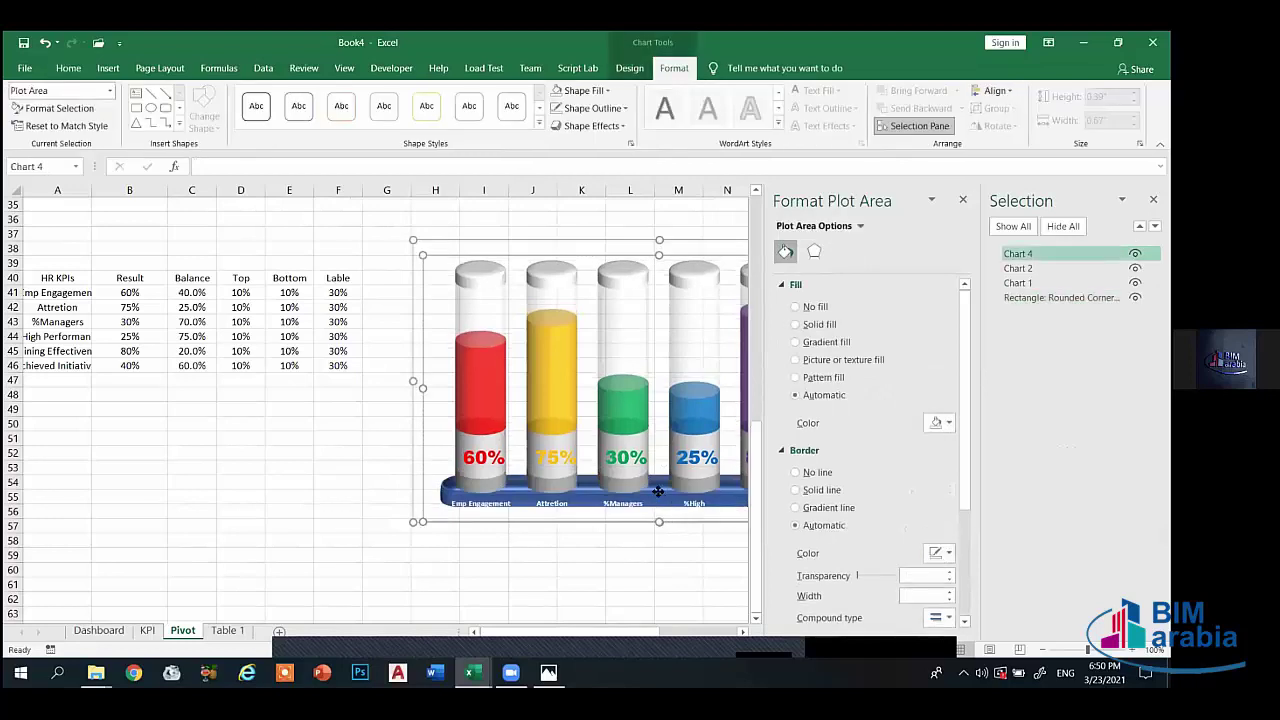
pyautogui.moveTo(660, 511); pyautogui.dragTo(658, 487)
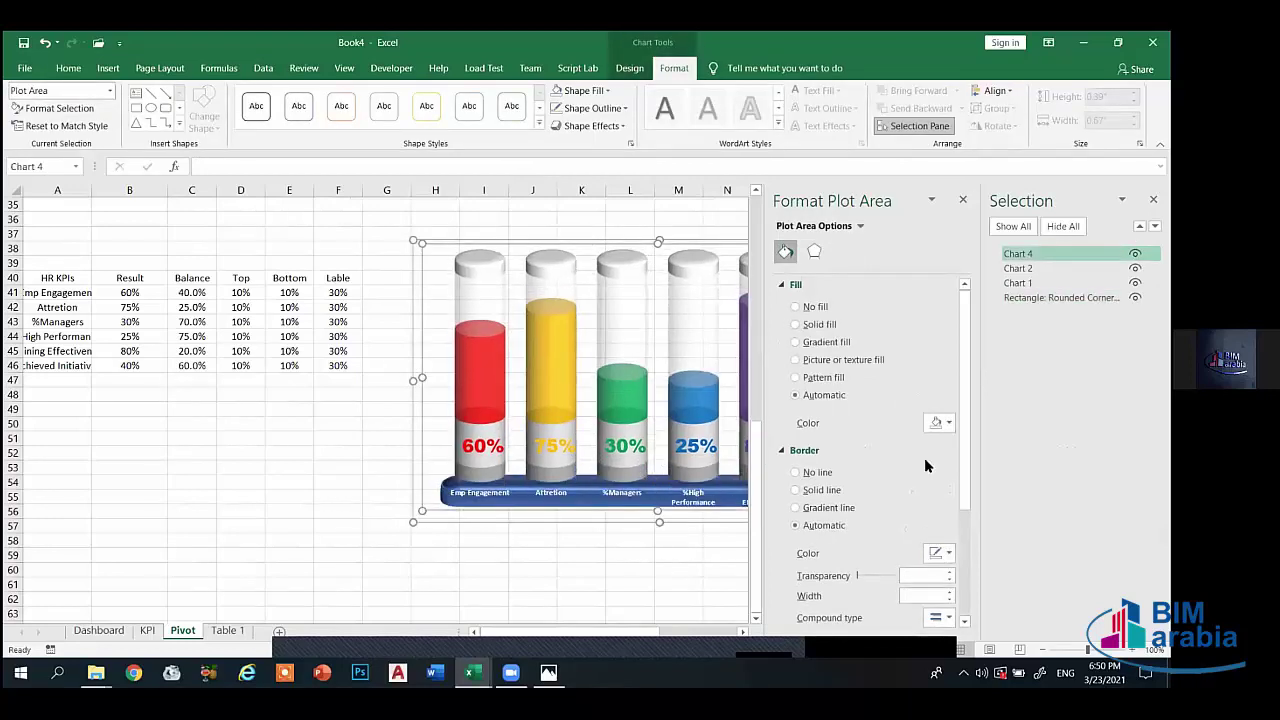
pyautogui.click(962, 201)
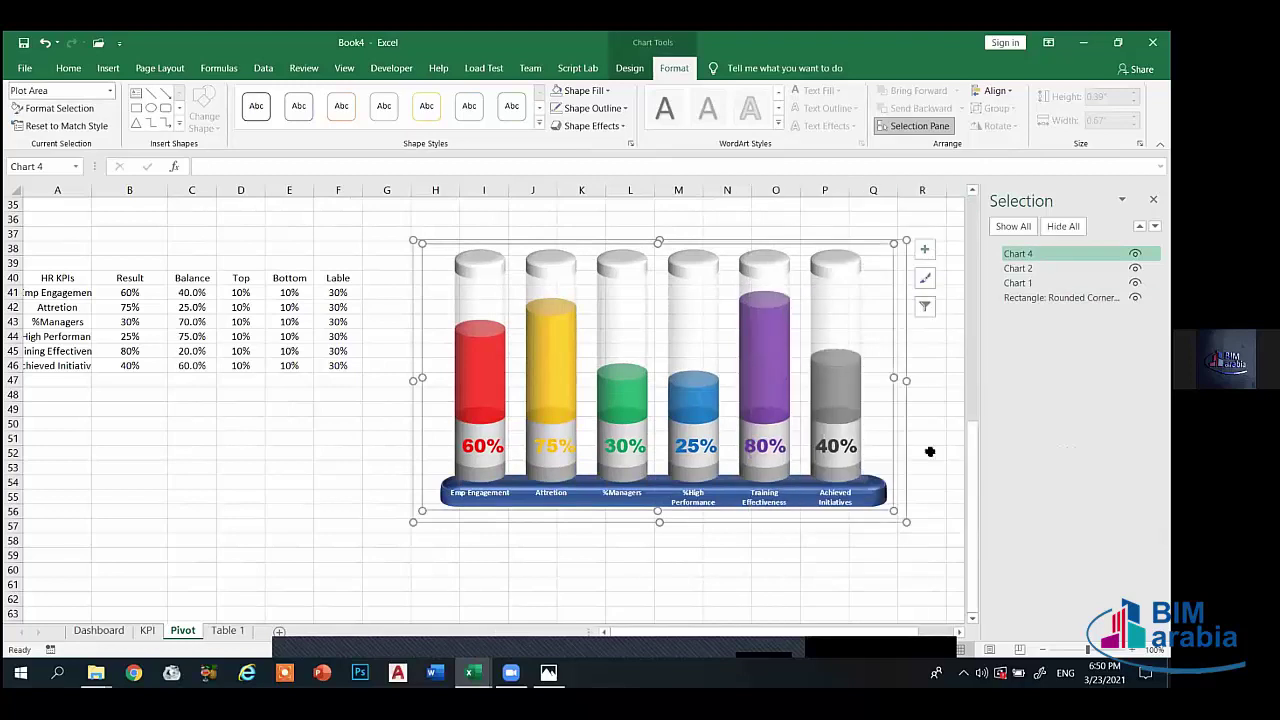
pyautogui.click(1153, 199)
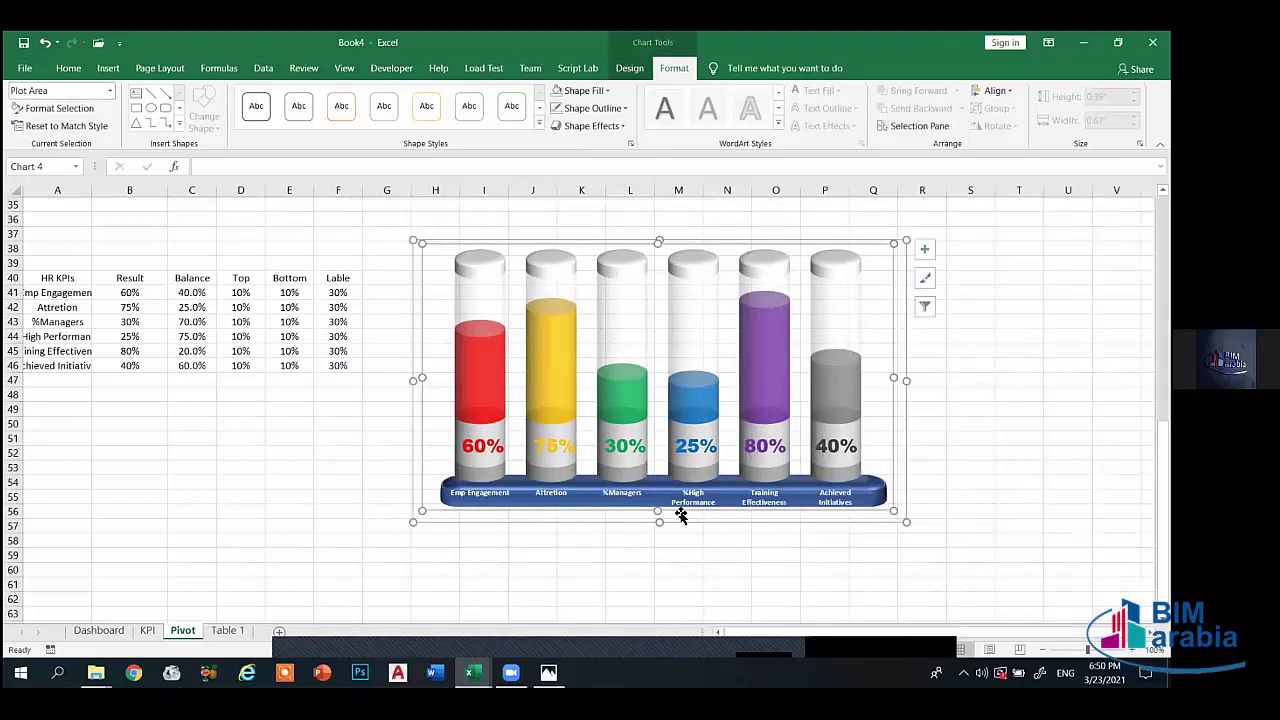
pyautogui.click(716, 596)
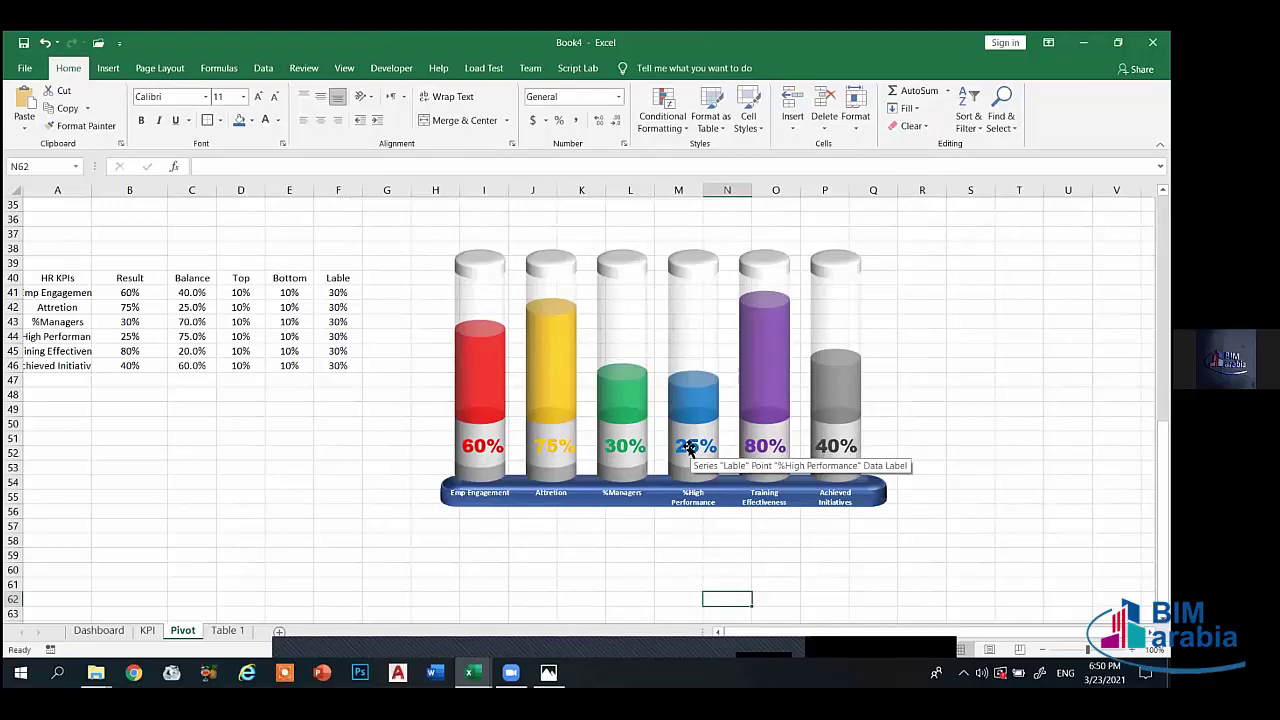
# - Group the cylinder chart and the rounded rectangle into Group 6
pyautogui.click(855, 328)
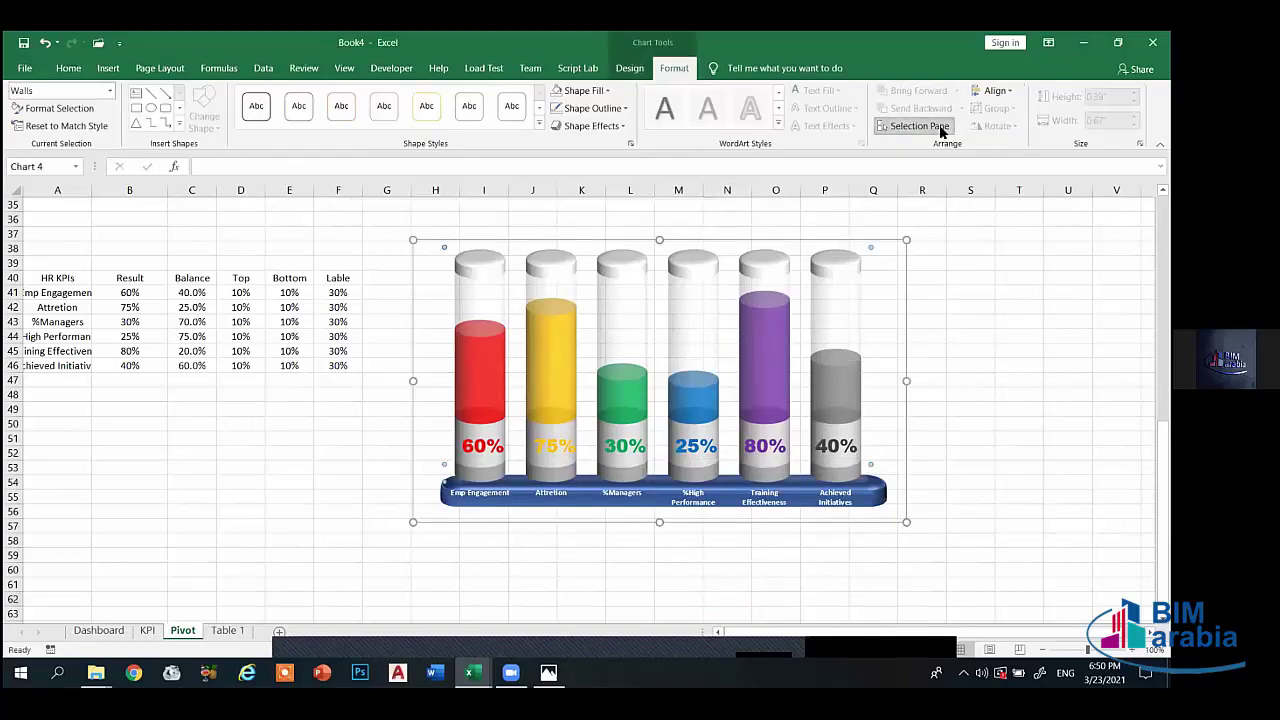
pyautogui.click(940, 128)
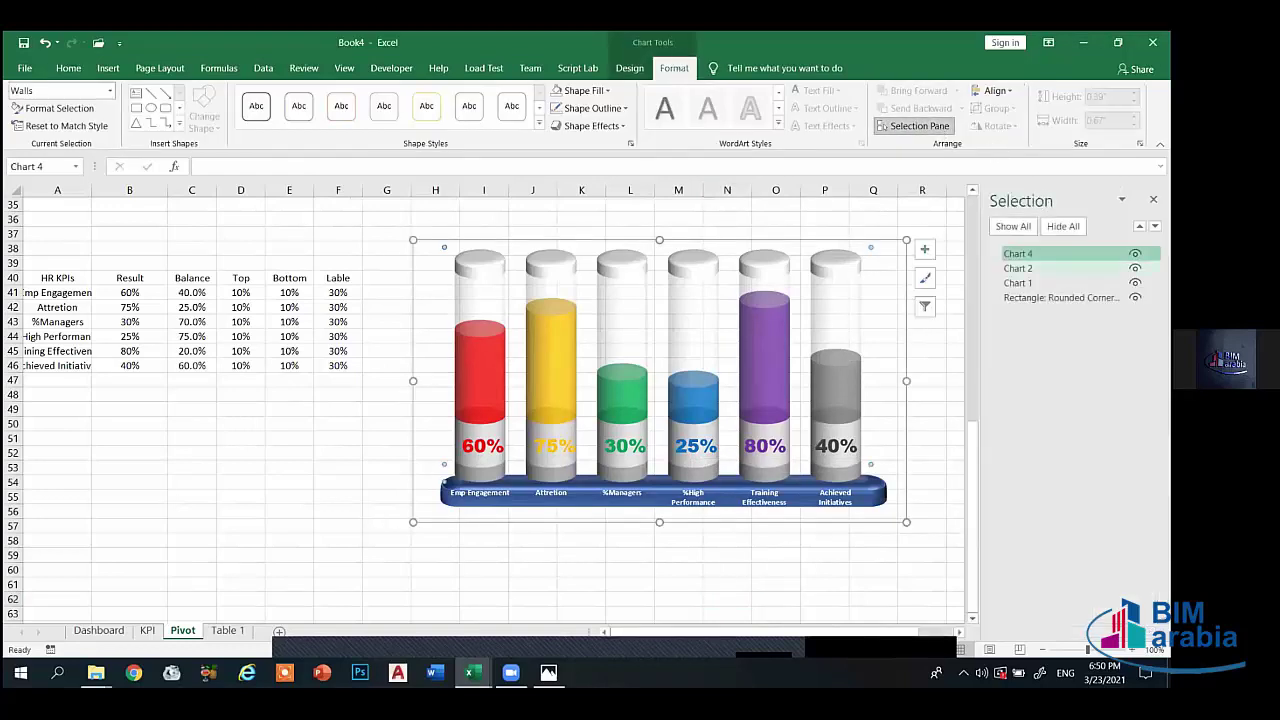
pyautogui.keyDown('ctrl'); pyautogui.click(1033, 298); pyautogui.keyUp('ctrl')
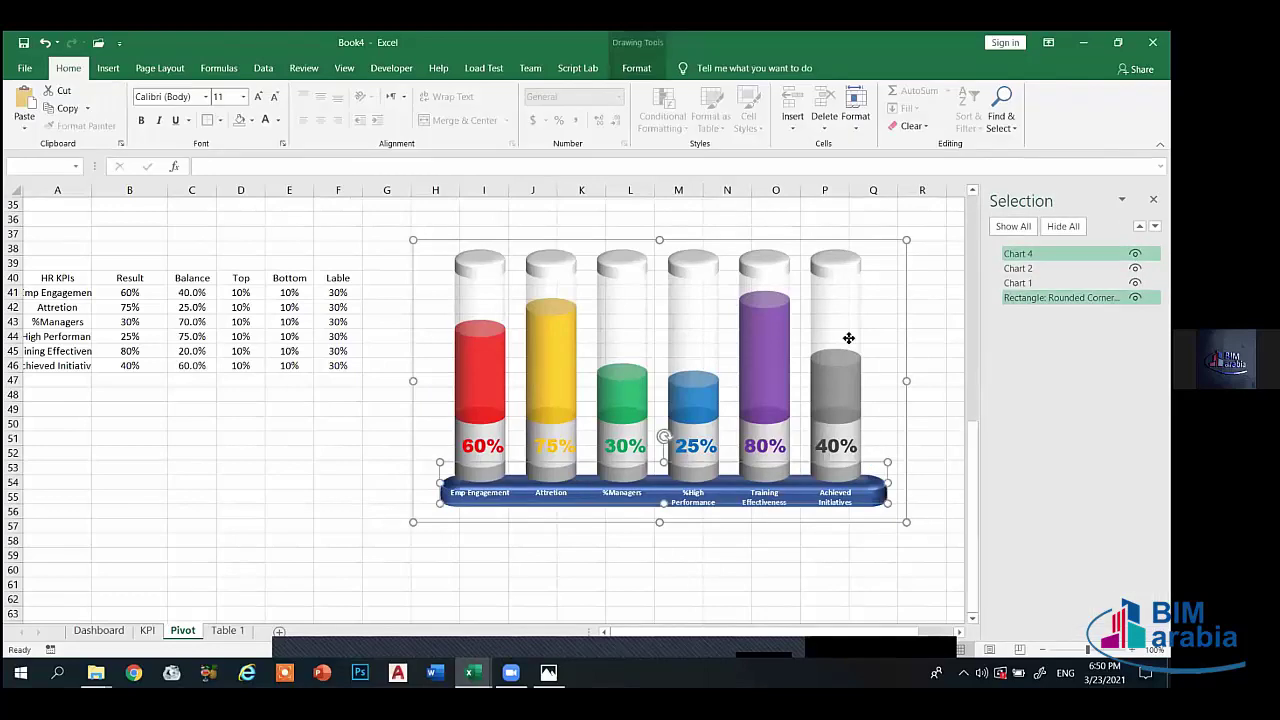
pyautogui.rightClick(848, 445)
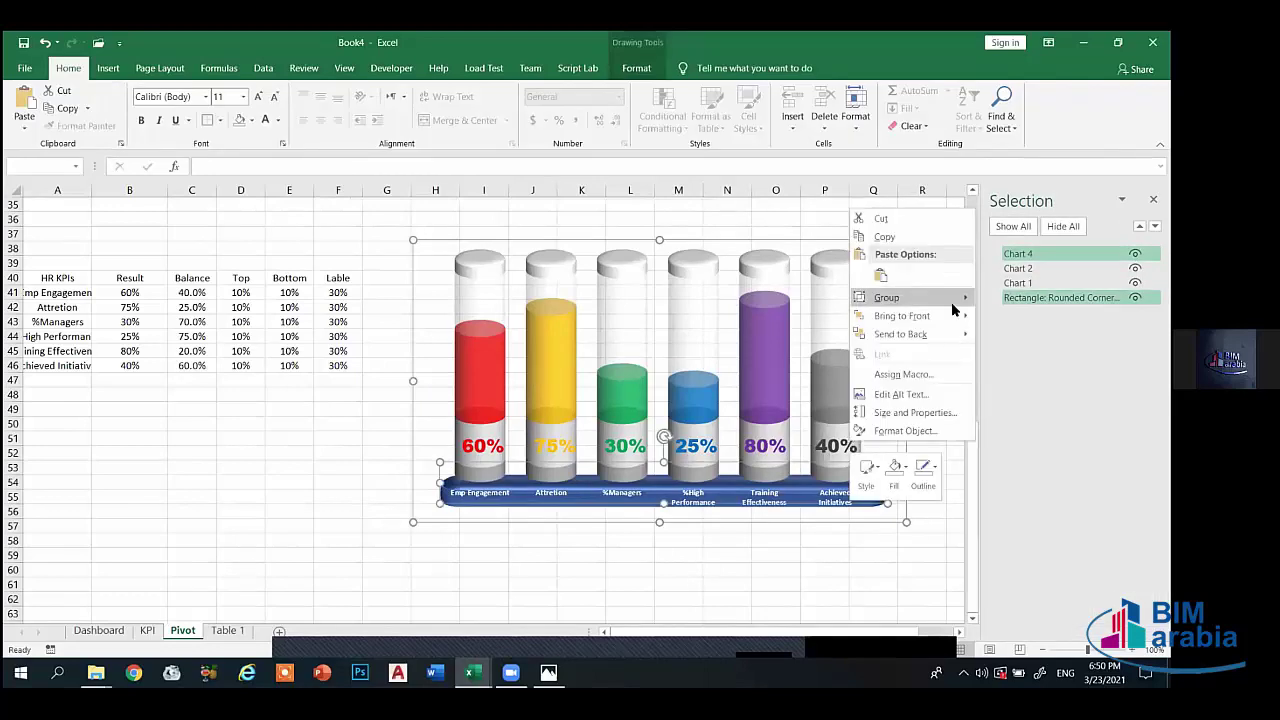
pyautogui.moveTo(953, 310)
pyautogui.click(988, 300)
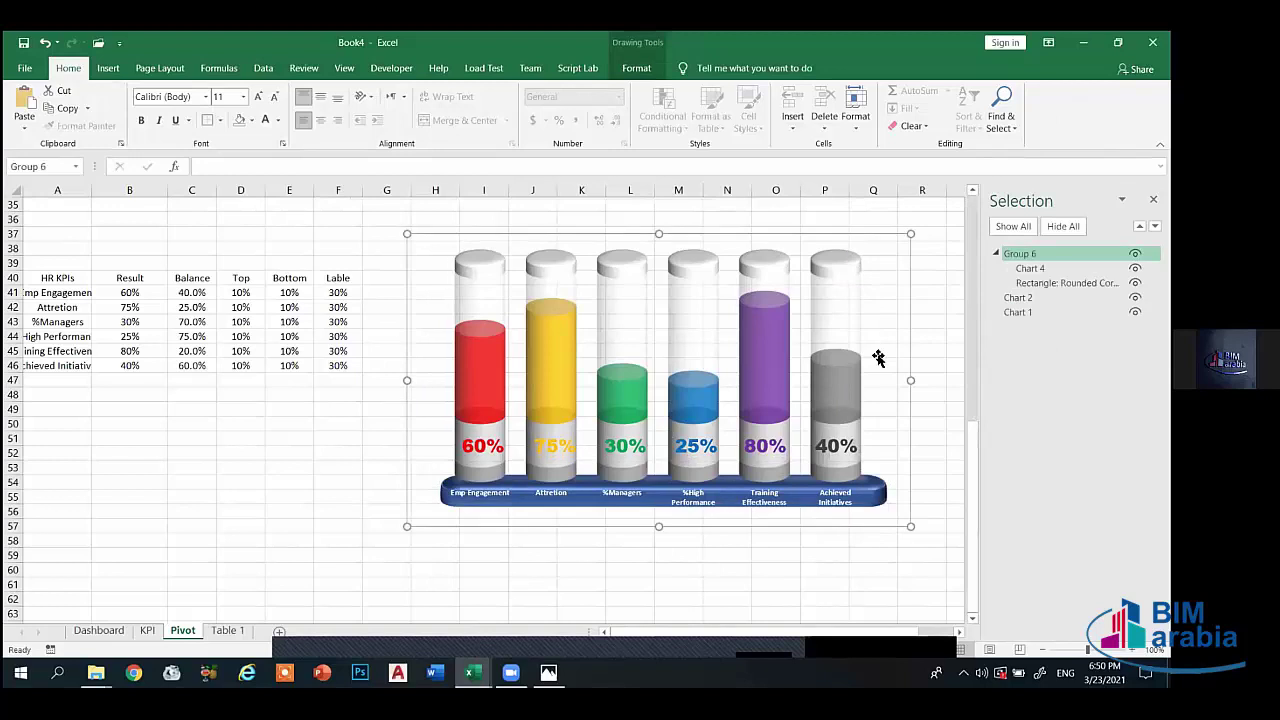
# - Nudge the chart within Group 6 and check its members in the Selection pane
pyautogui.moveTo(872, 233)
pyautogui.mouseDown()
pyautogui.moveTo(846, 230)
pyautogui.moveTo(871, 235)
pyautogui.mouseUp()
pyautogui.click(871, 235)
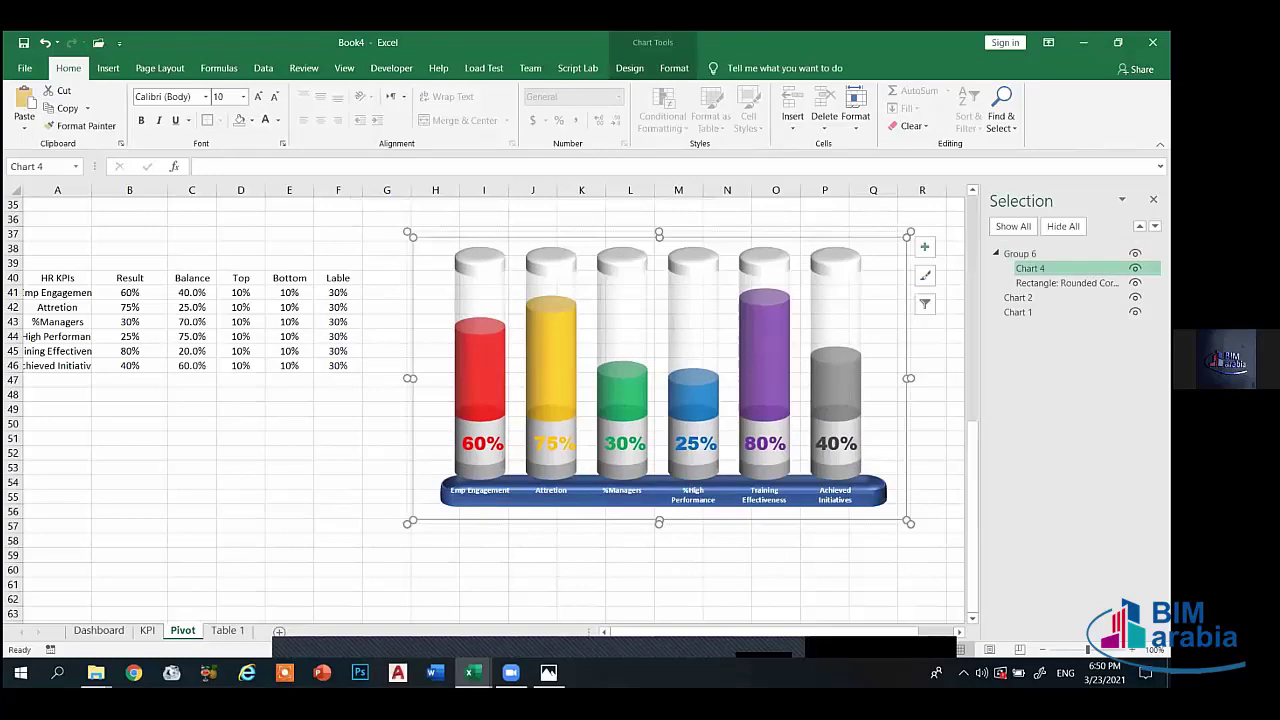
pyautogui.click(995, 254)
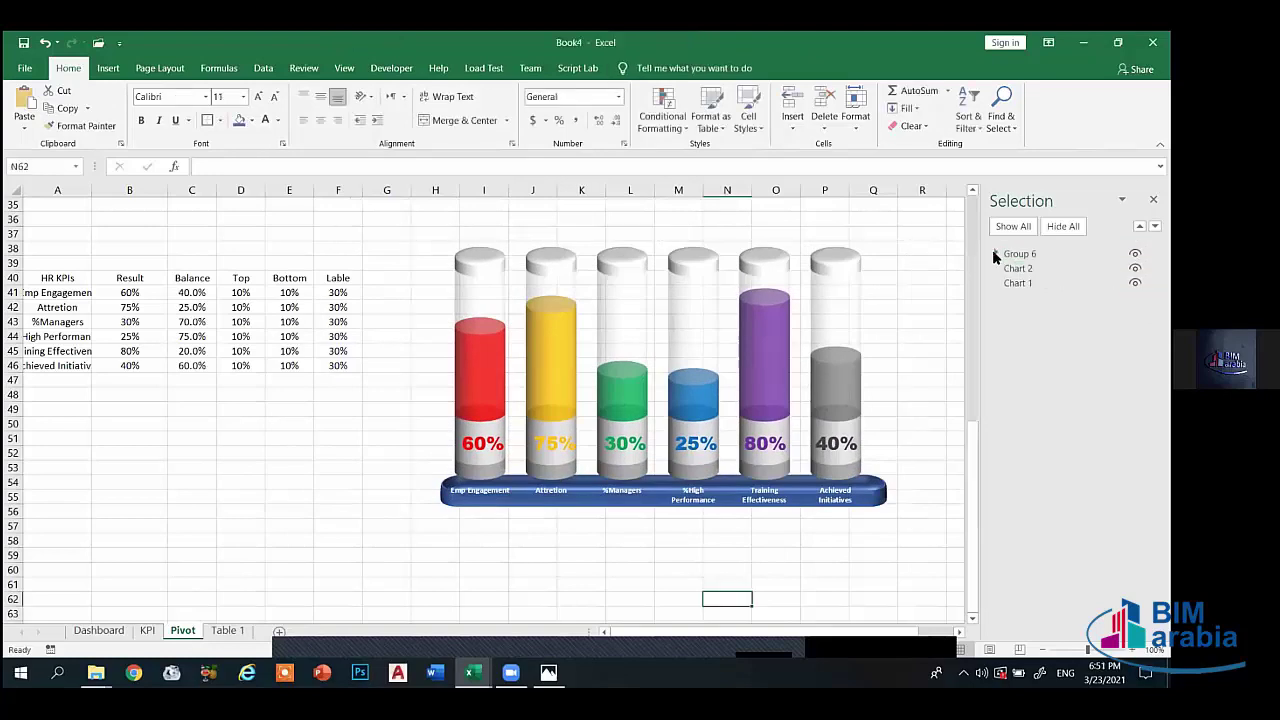
pyautogui.click(995, 254)
pyautogui.click(1028, 283)
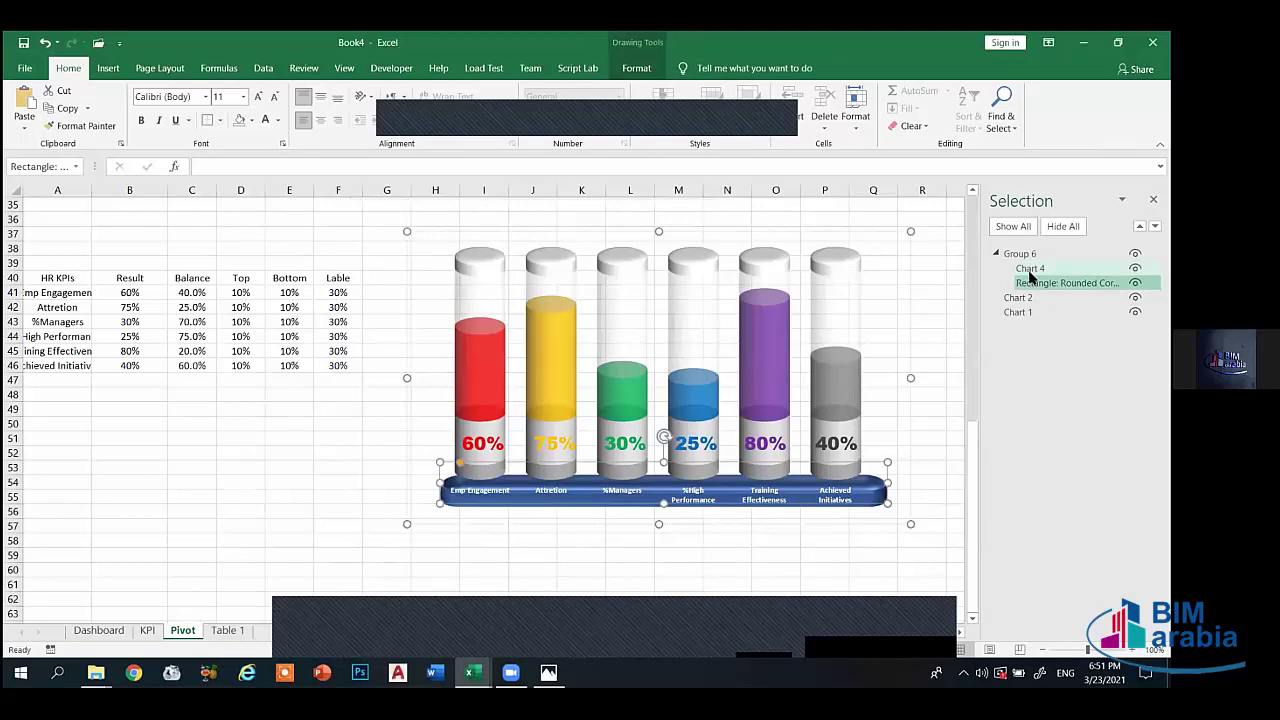
# - Ungroup Group 6 so the cylinder chart and blue base are separate objects
pyautogui.keyDown('ctrl'); pyautogui.click(1028, 270); pyautogui.keyUp('ctrl')
pyautogui.rightClick(852, 436)
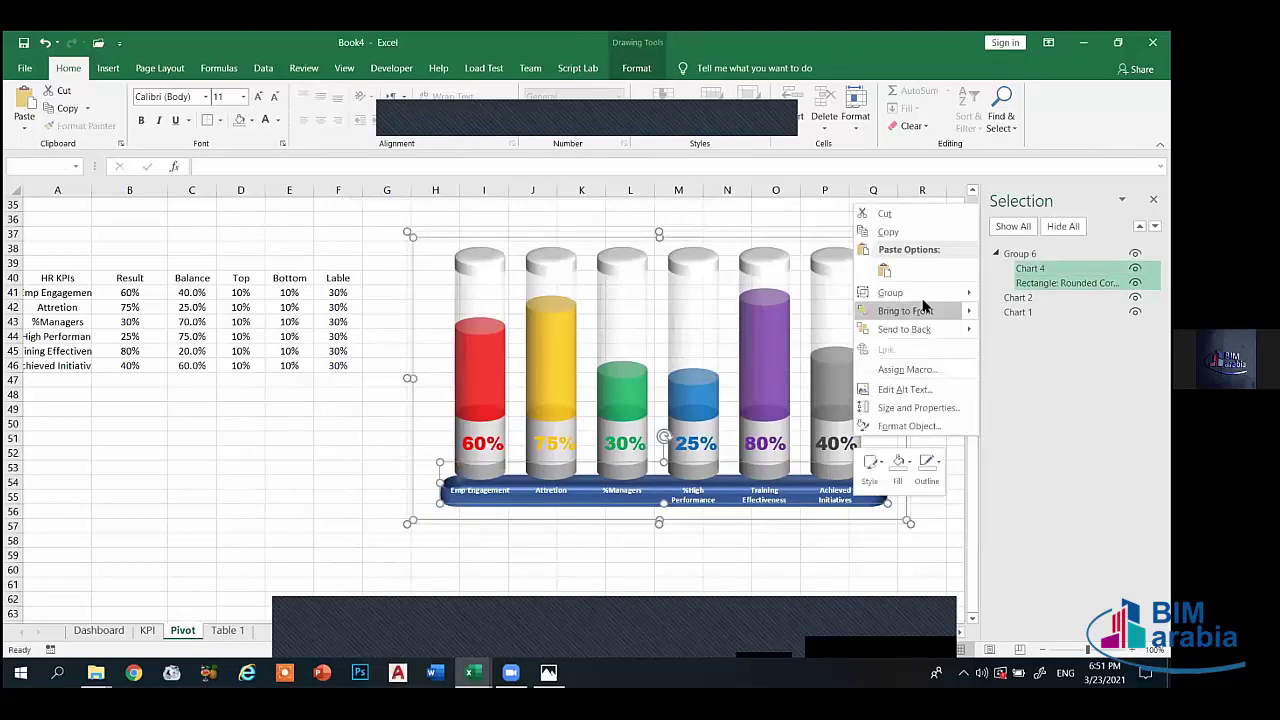
pyautogui.moveTo(945, 296)
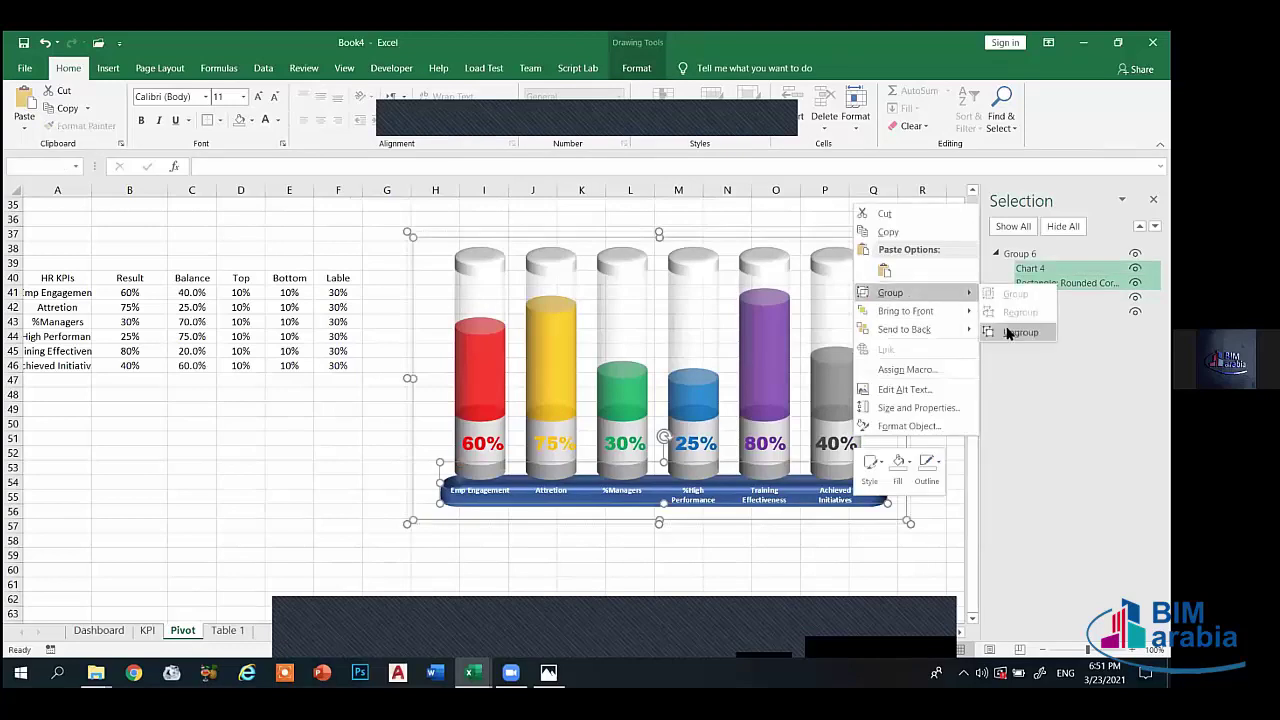
pyautogui.click(1008, 333)
pyautogui.click(1035, 270)
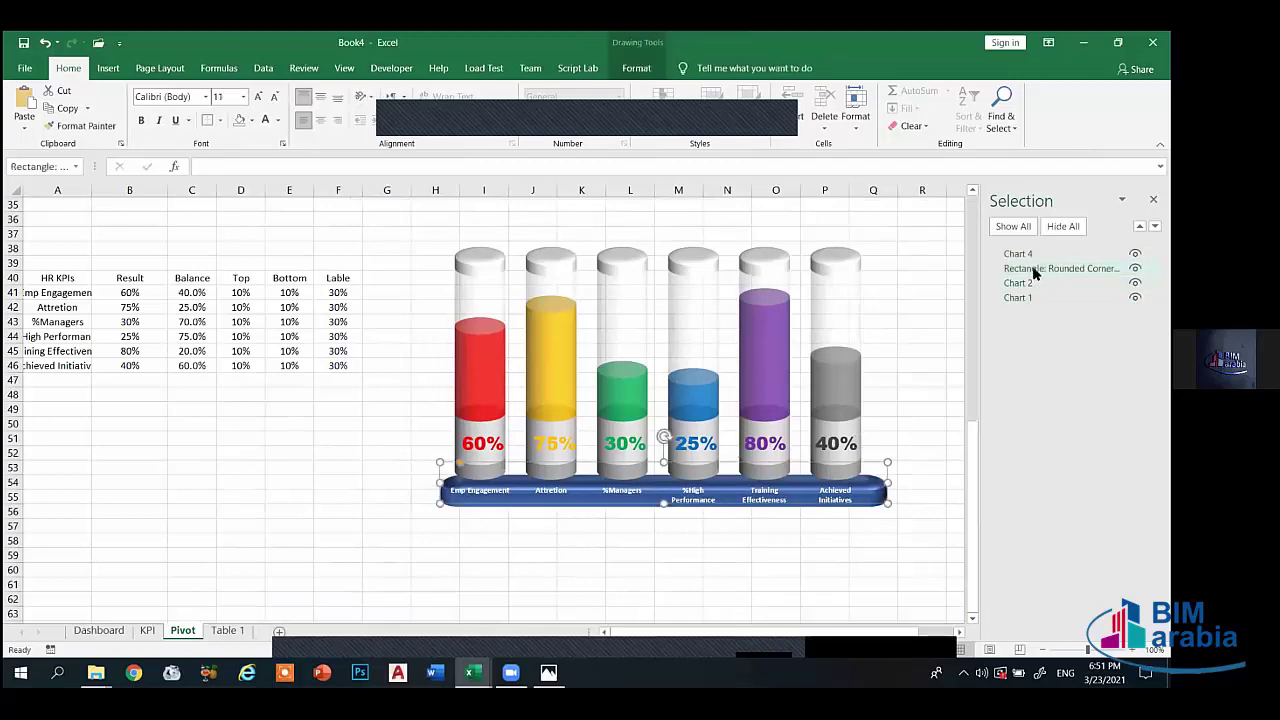
pyautogui.click(1025, 256)
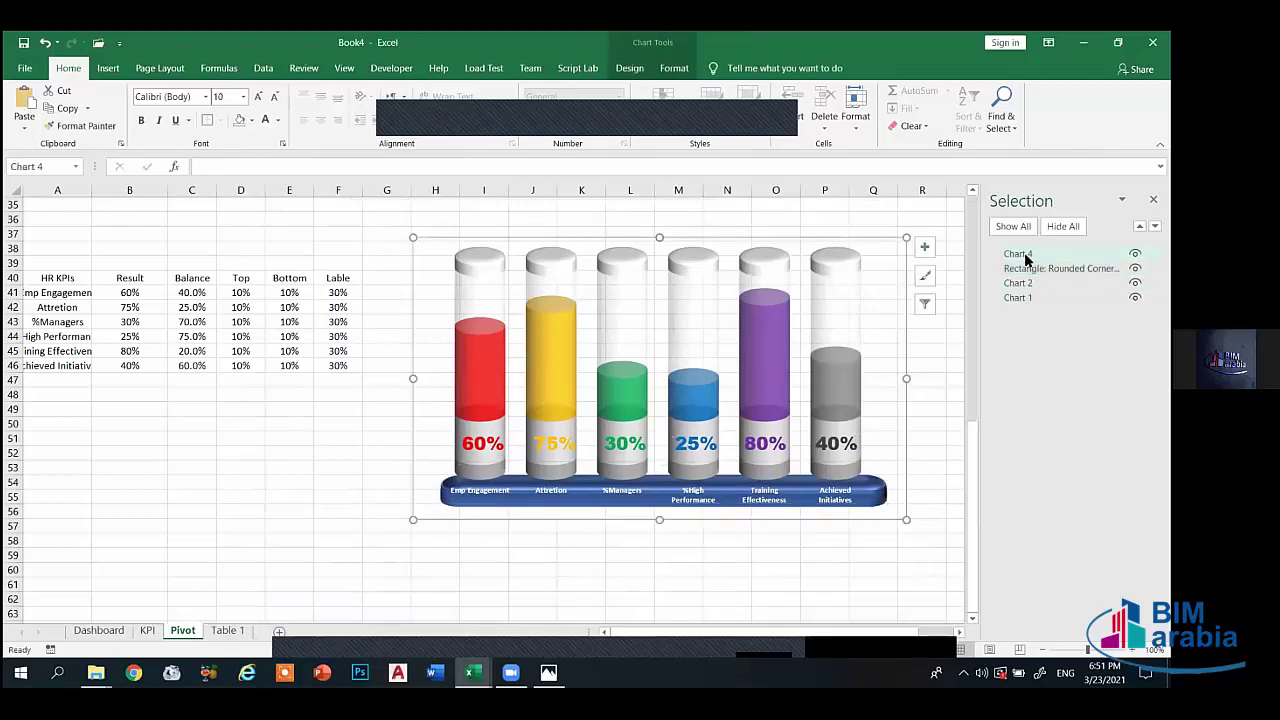
pyautogui.click(1035, 270)
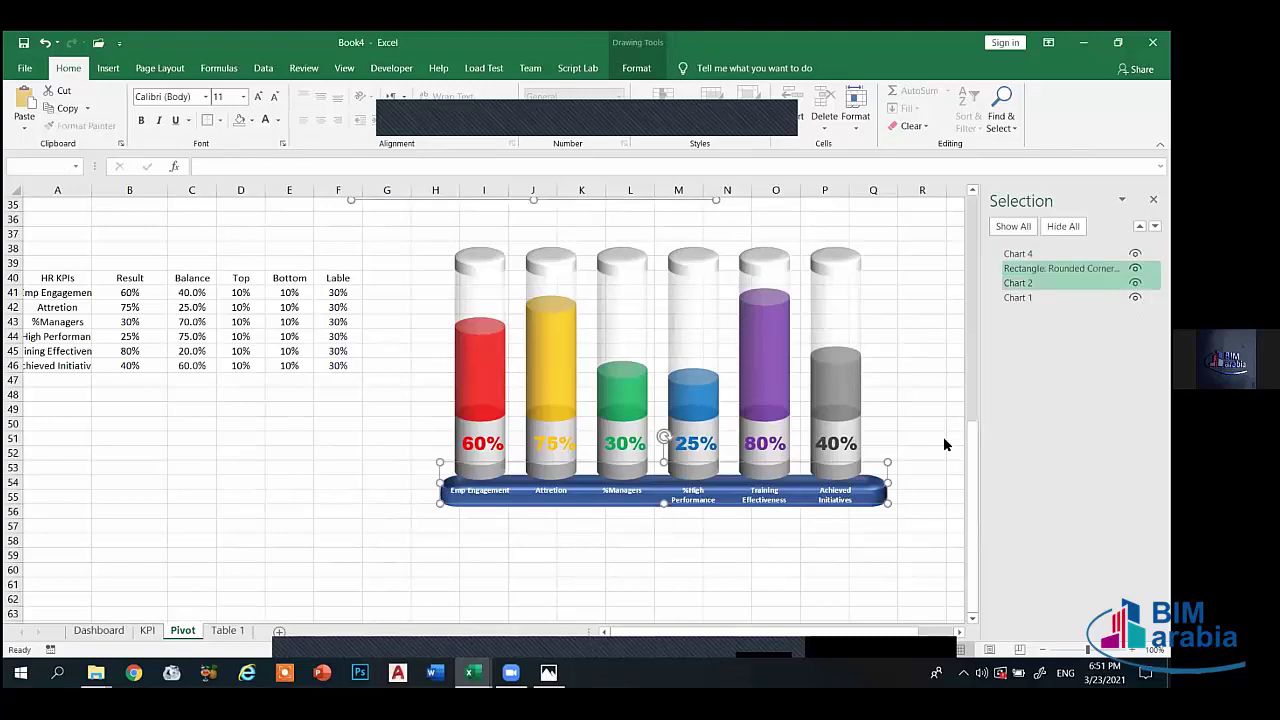
# - Select Chart 2 with the base and check its Bottom series and floor options
pyautogui.rightClick(870, 436)
pyautogui.click(866, 480)
pyautogui.rightClick(866, 480)
pyautogui.click(1030, 270)
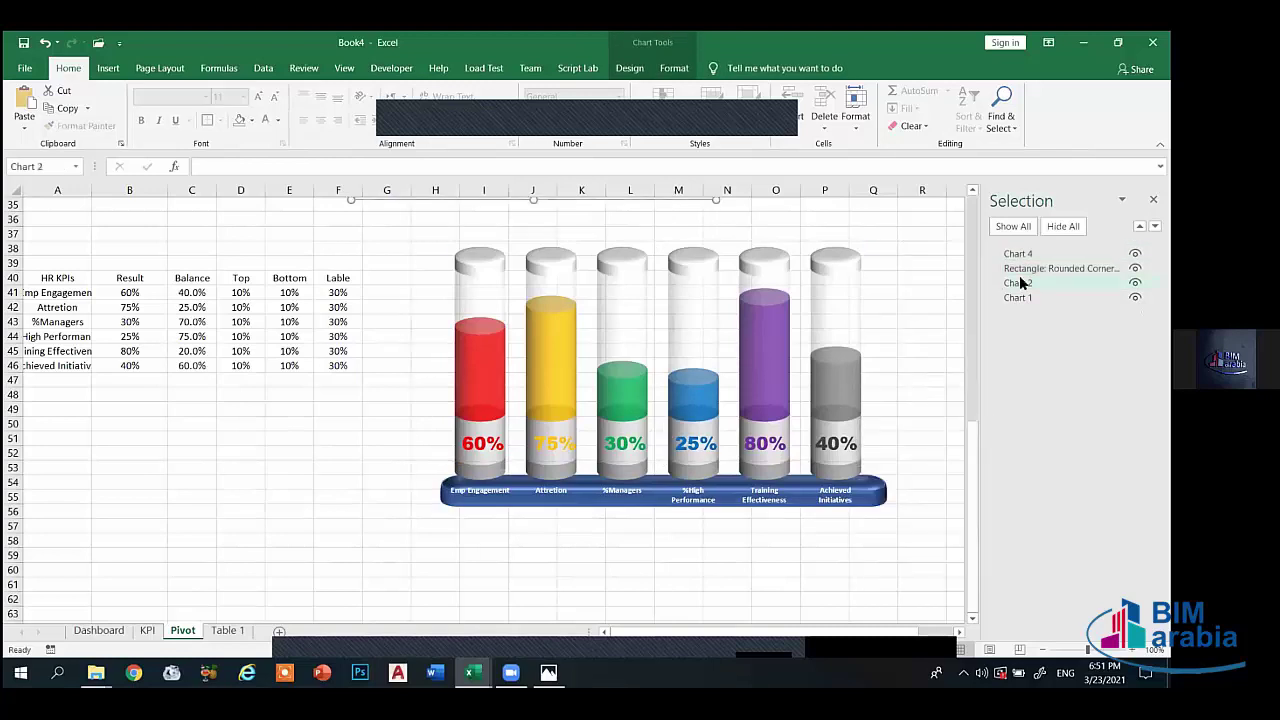
pyautogui.keyDown('ctrl'); pyautogui.click(1028, 284); pyautogui.keyUp('ctrl')
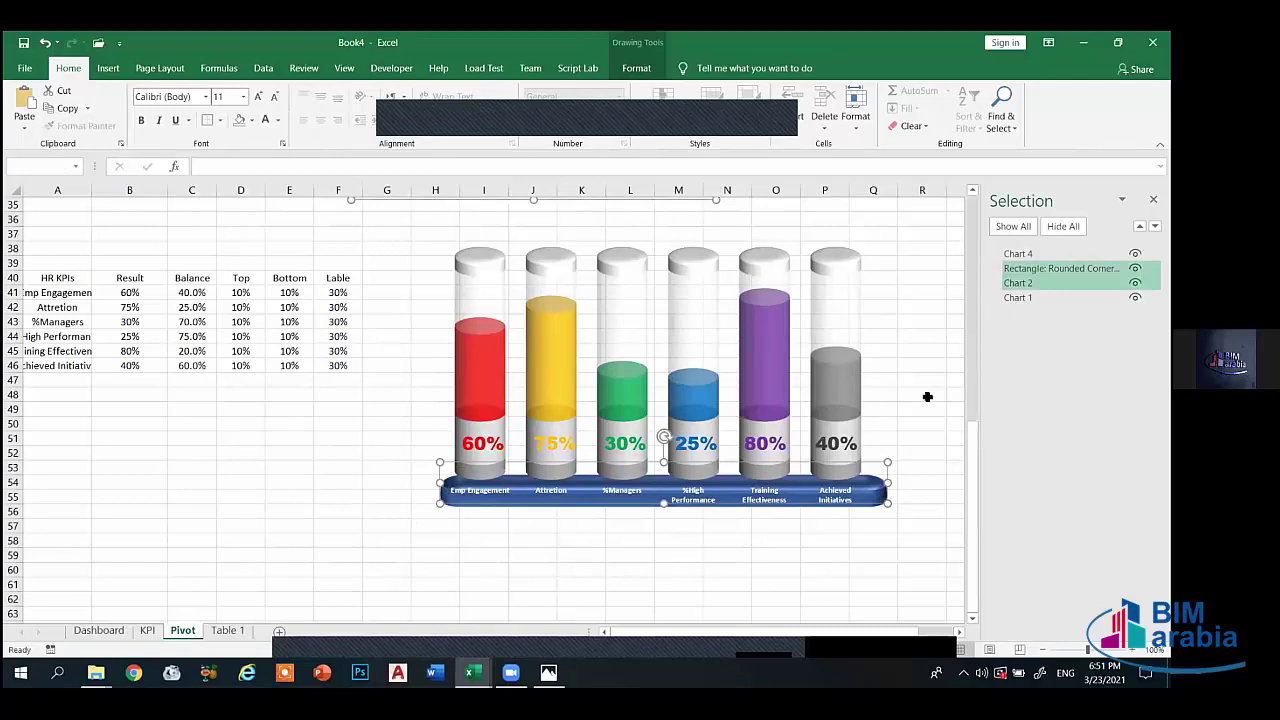
pyautogui.rightClick(852, 472)
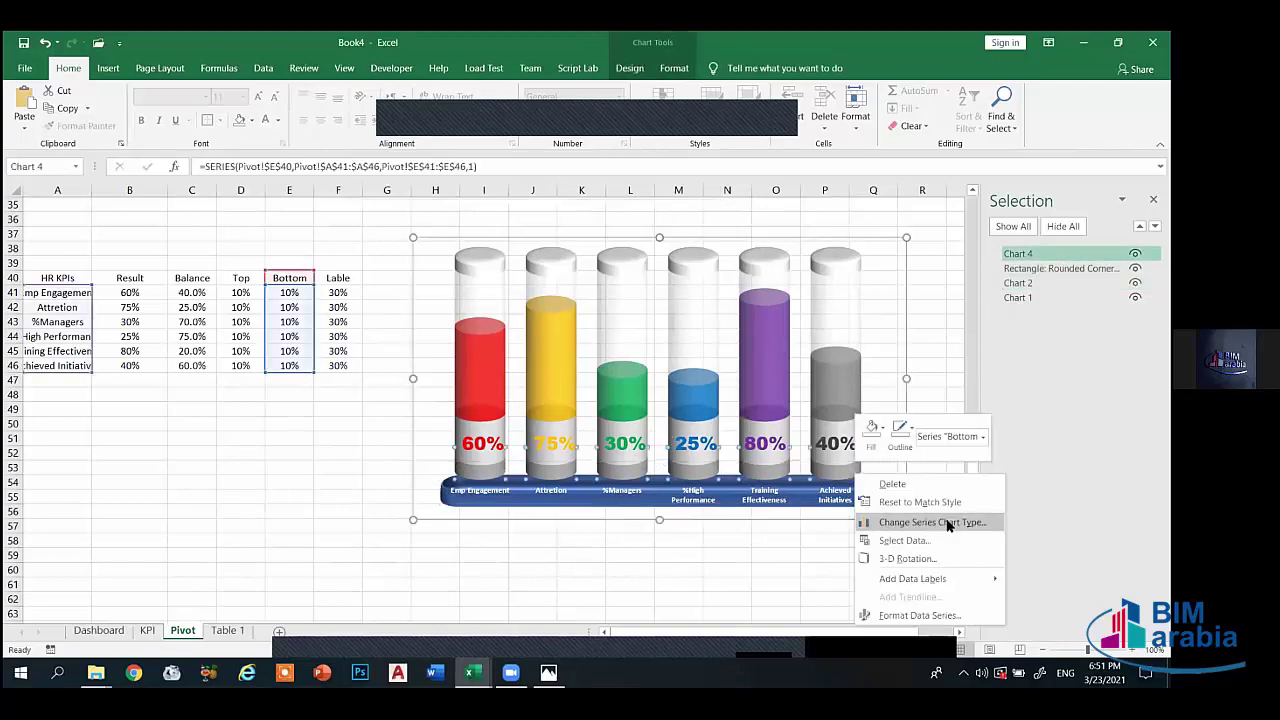
pyautogui.press('Escape')
pyautogui.rightClick(838, 498)
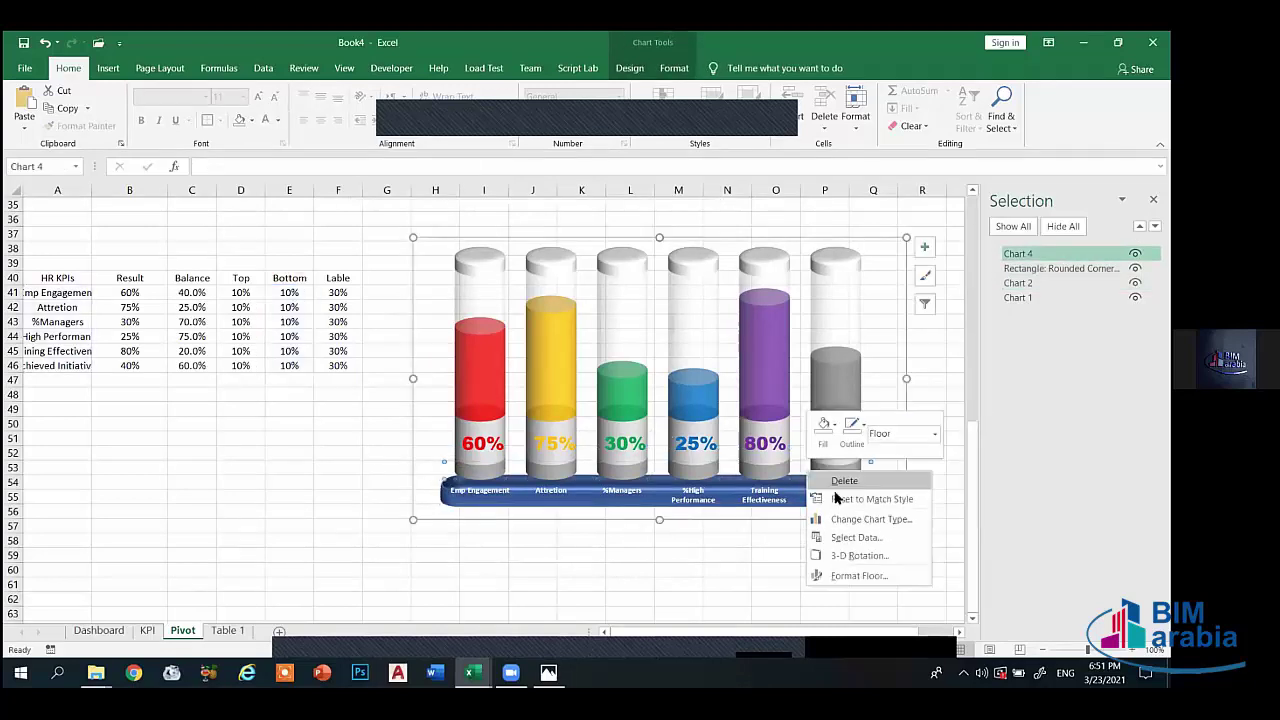
pyautogui.press('Escape')
# - Select Chart 1 with the base and check its plot area and walls options
pyautogui.click(1040, 267)
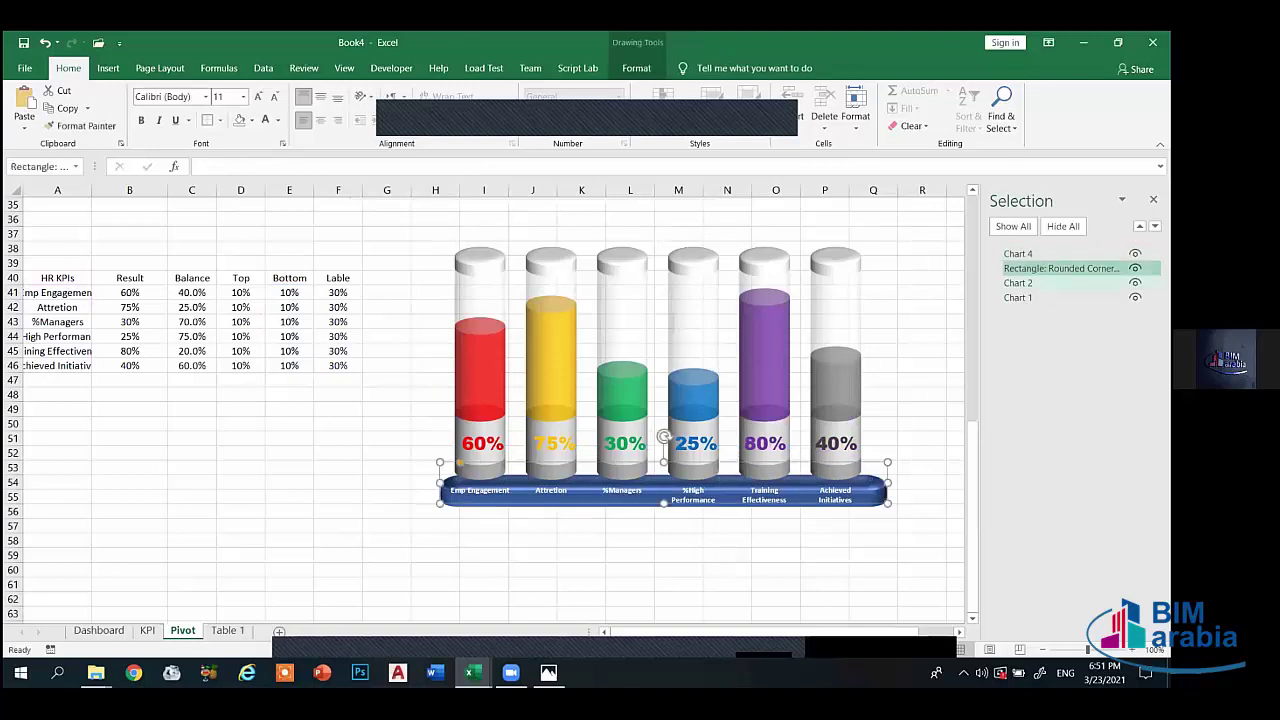
pyautogui.keyDown('ctrl'); pyautogui.click(1032, 297); pyautogui.keyUp('ctrl')
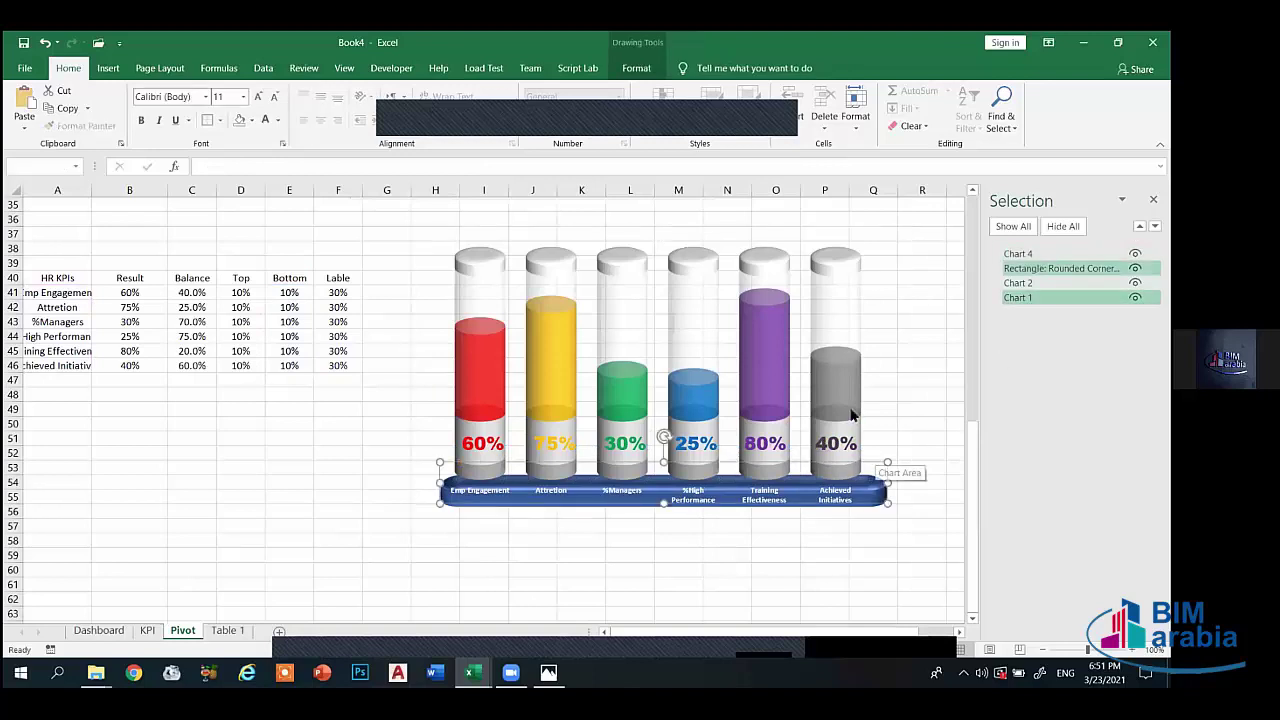
pyautogui.rightClick(871, 482)
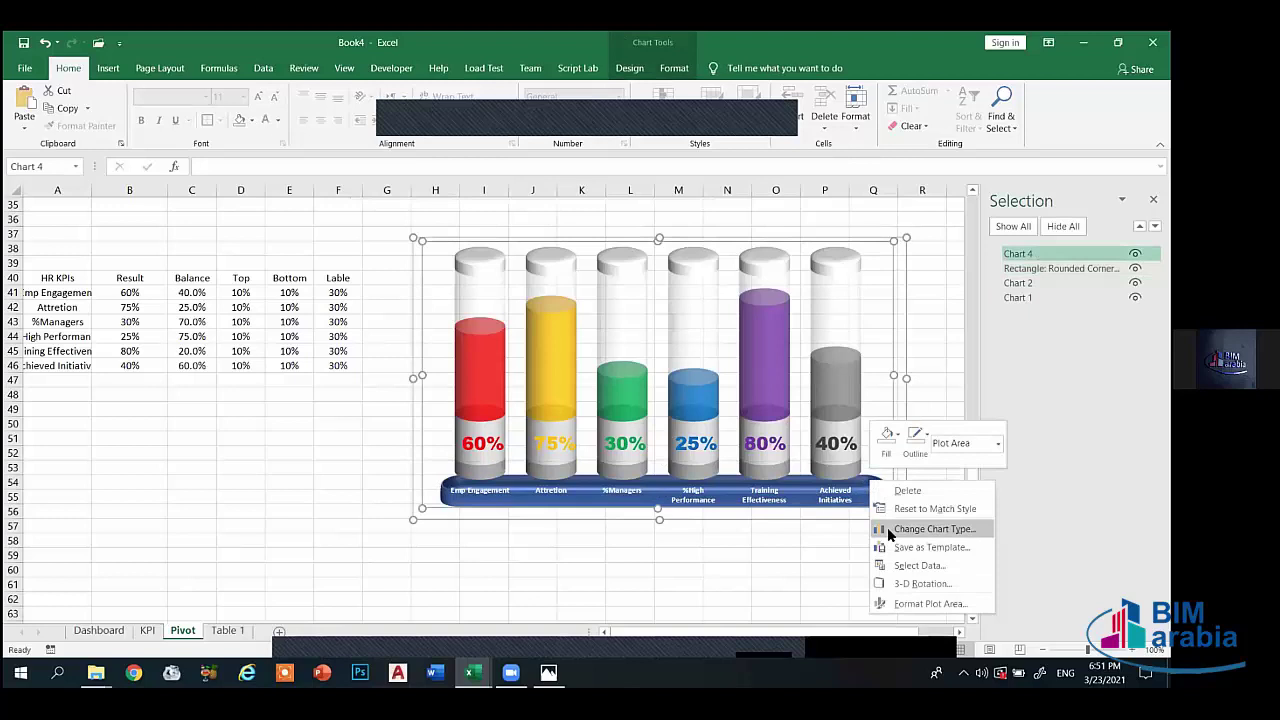
pyautogui.click(841, 442)
pyautogui.rightClick(841, 398)
pyautogui.press('Escape')
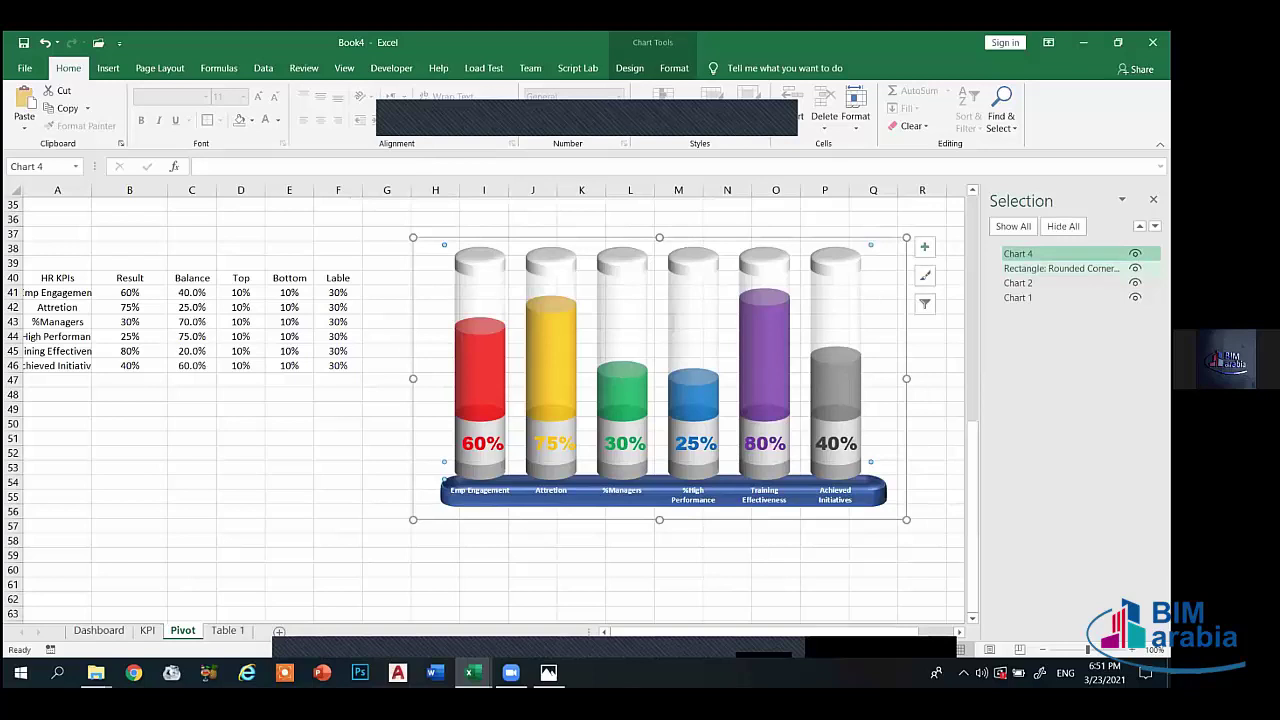
# - Toggle visibility of the cylinder chart and blue base in the Selection pane
pyautogui.doubleClick(1027, 254)
pyautogui.click(1135, 254)
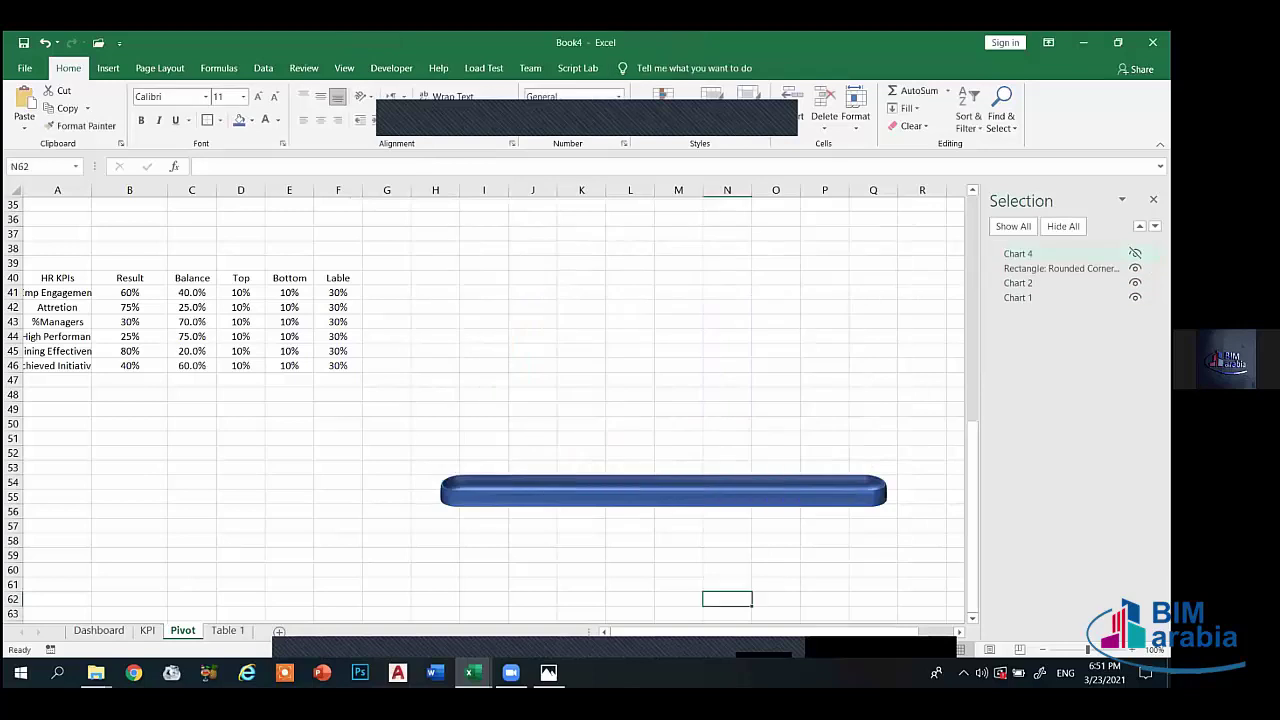
pyautogui.click(1135, 254)
pyautogui.click(1135, 268)
pyautogui.click(1135, 268)
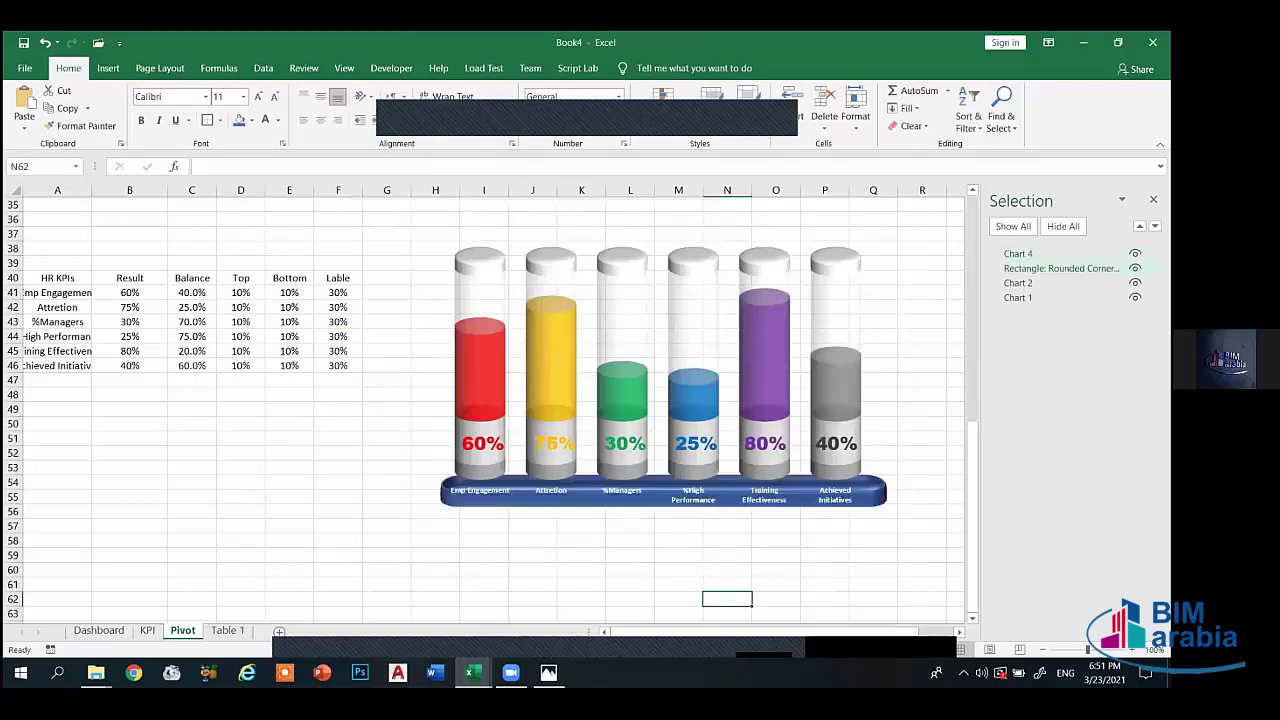
# - Group the cylinder chart with its blue base as Group 7, nudging the chart right
pyautogui.click(1030, 258)
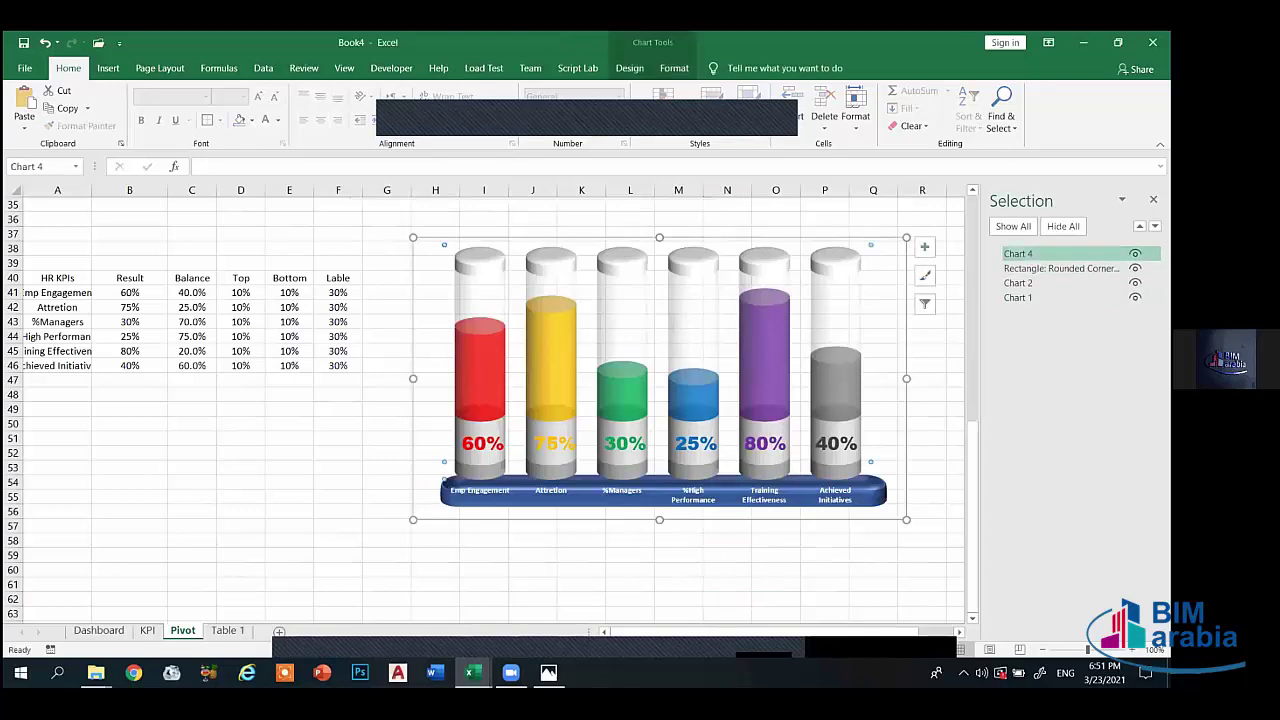
pyautogui.keyDown('ctrl'); pyautogui.click(1026, 270); pyautogui.keyUp('ctrl')
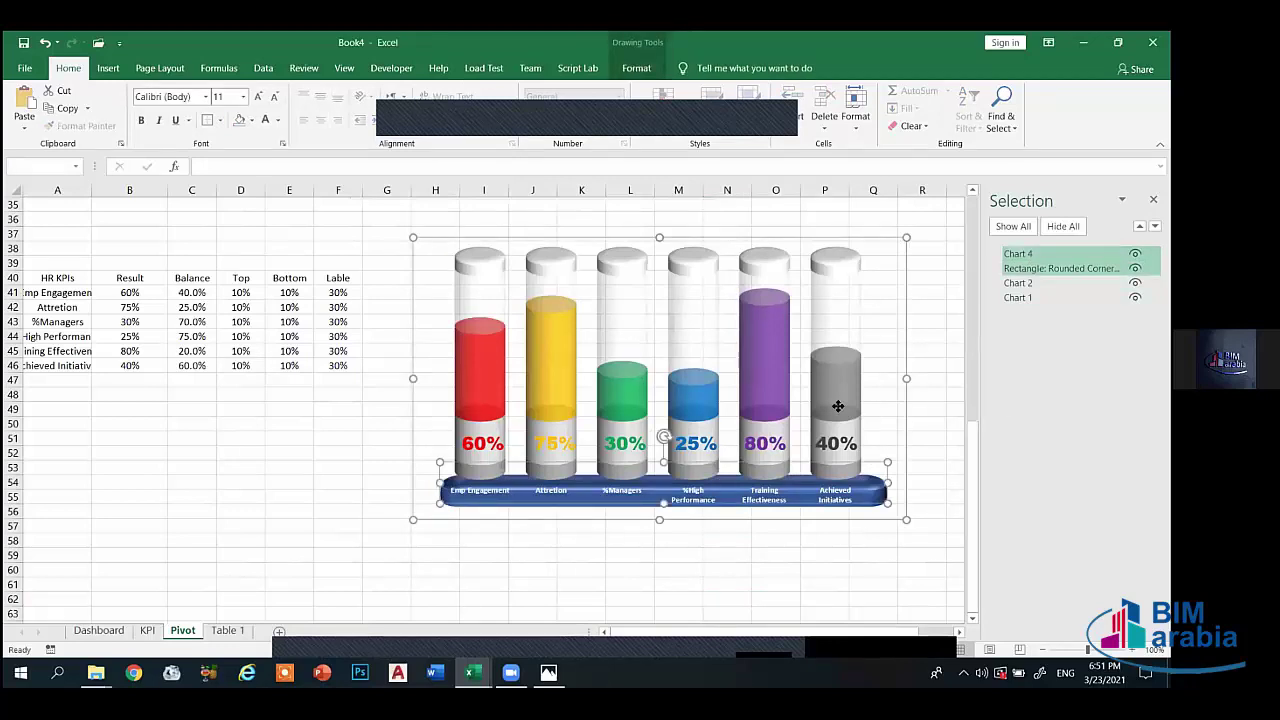
pyautogui.rightClick(849, 487)
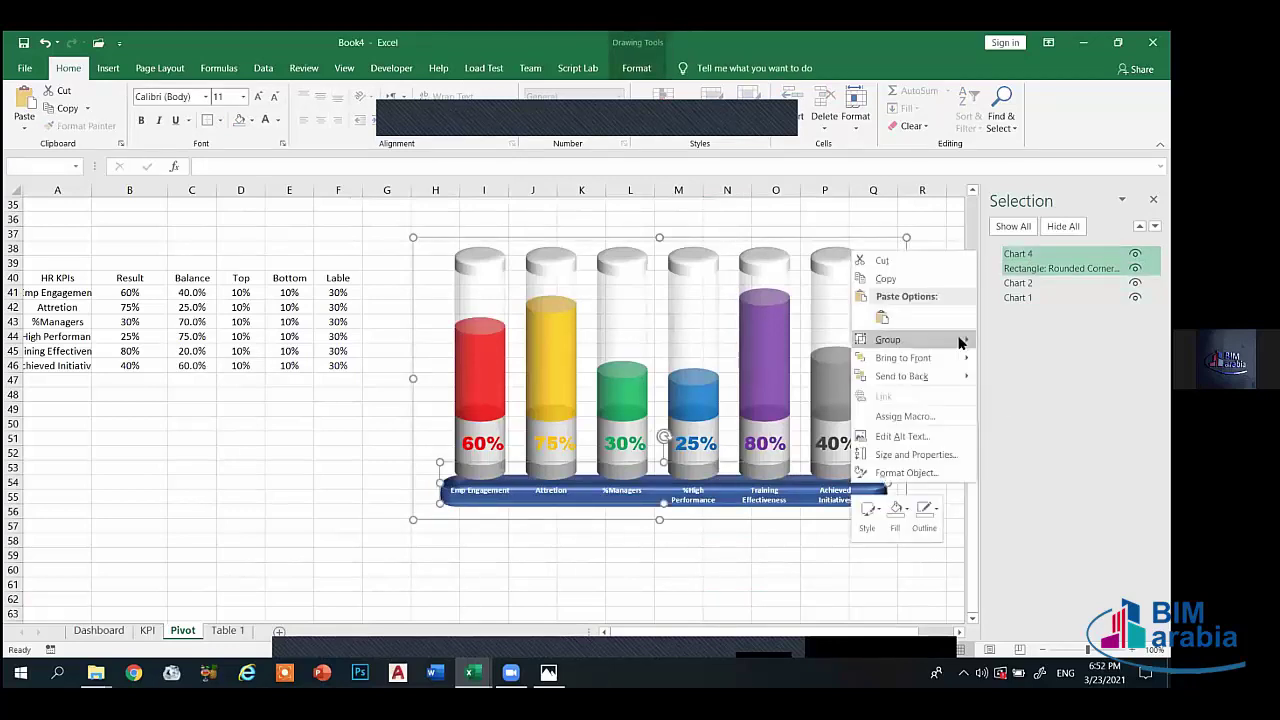
pyautogui.moveTo(966, 341)
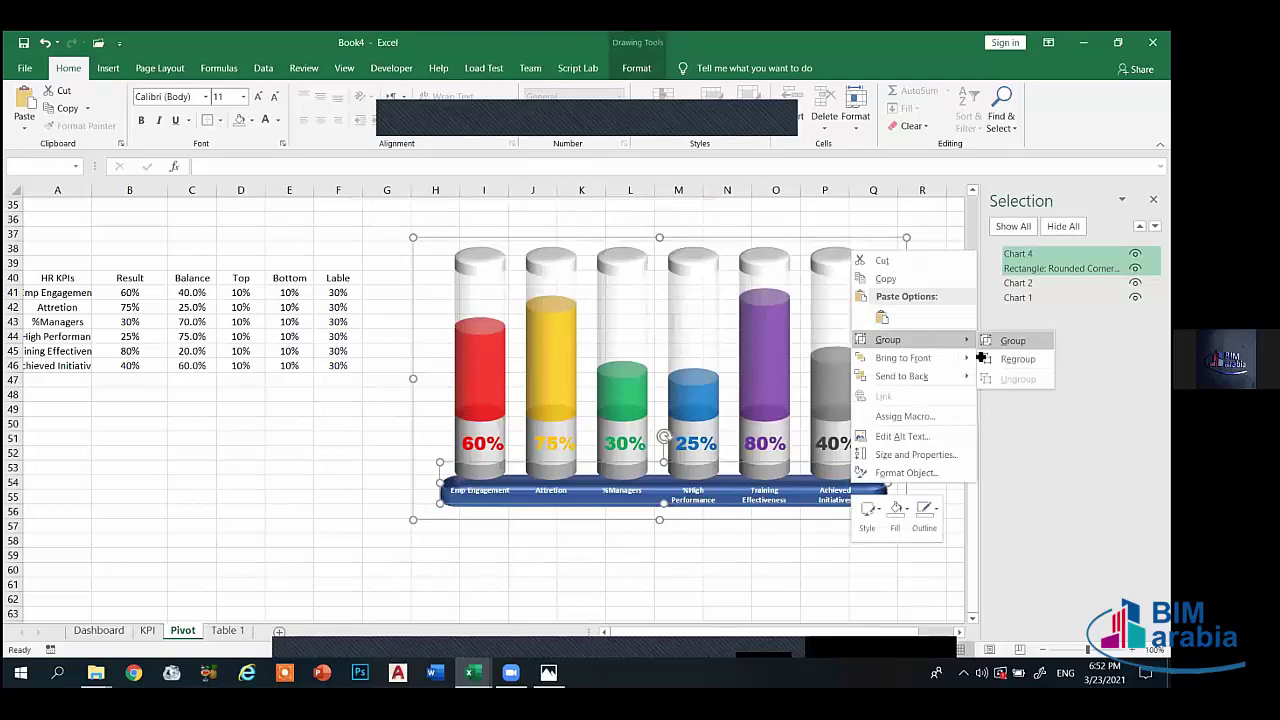
pyautogui.click(1005, 340)
pyautogui.click(813, 508)
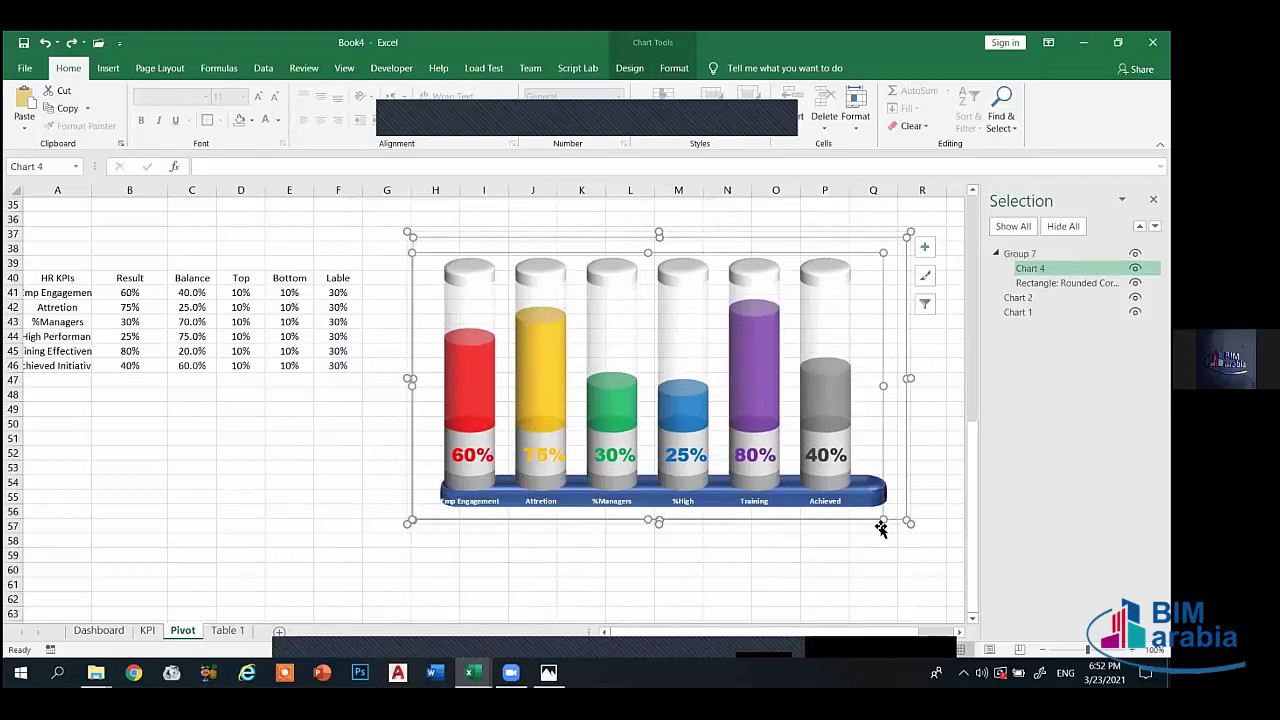
pyautogui.press('Right')
pyautogui.press('Right')
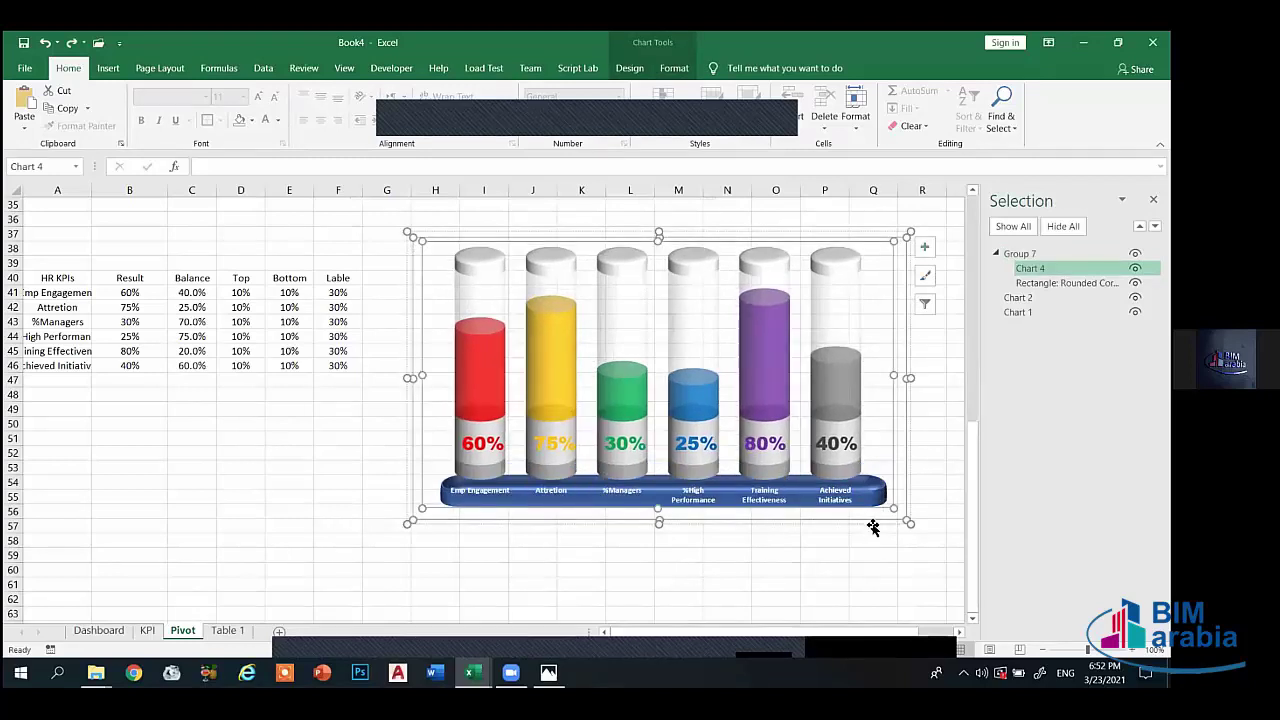
# - Move the grouped chart and base left and down on the sheet
pyautogui.keyDown('ctrl'); pyautogui.click(1041, 285); pyautogui.keyUp('ctrl')
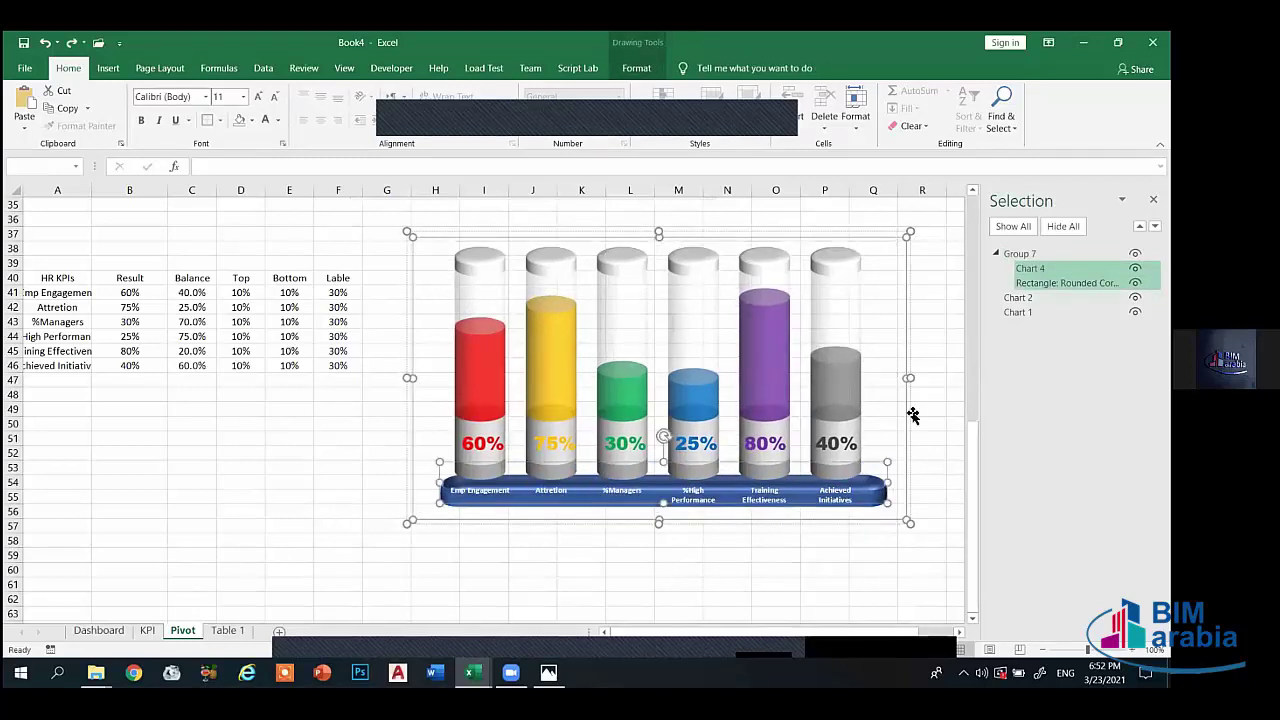
pyautogui.rightClick(870, 480)
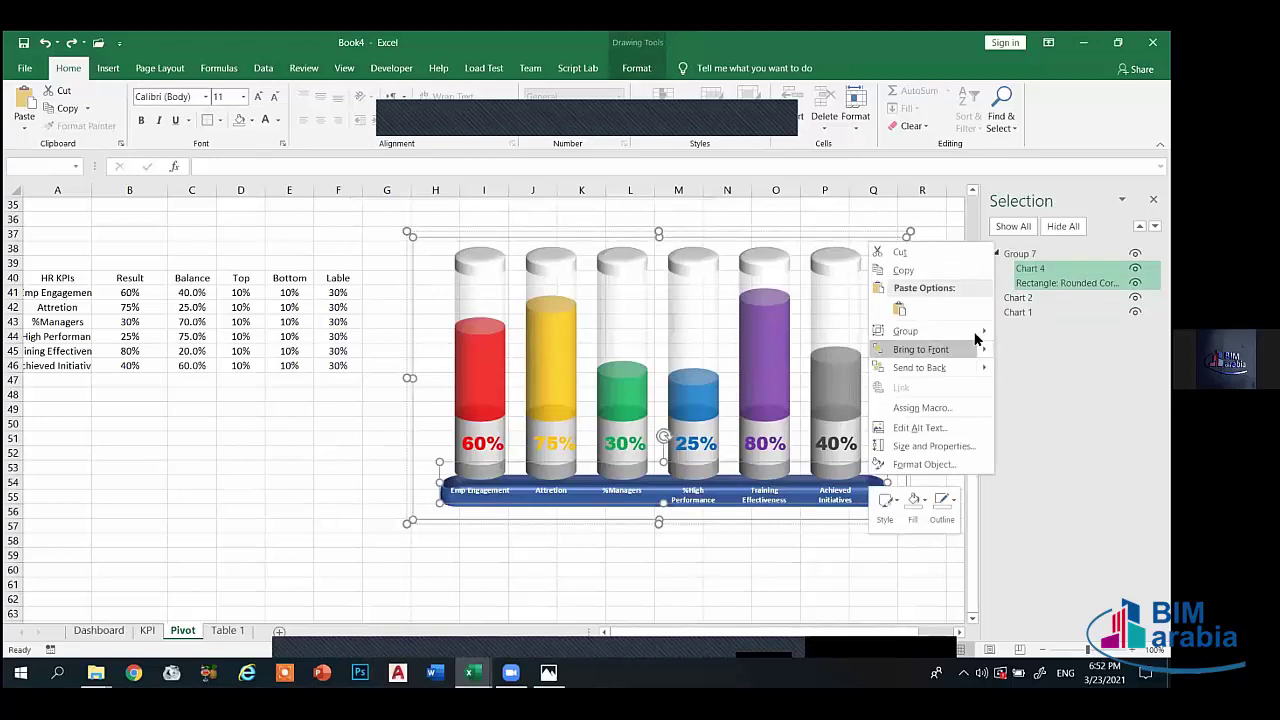
pyautogui.moveTo(975, 331)
pyautogui.press('Escape')
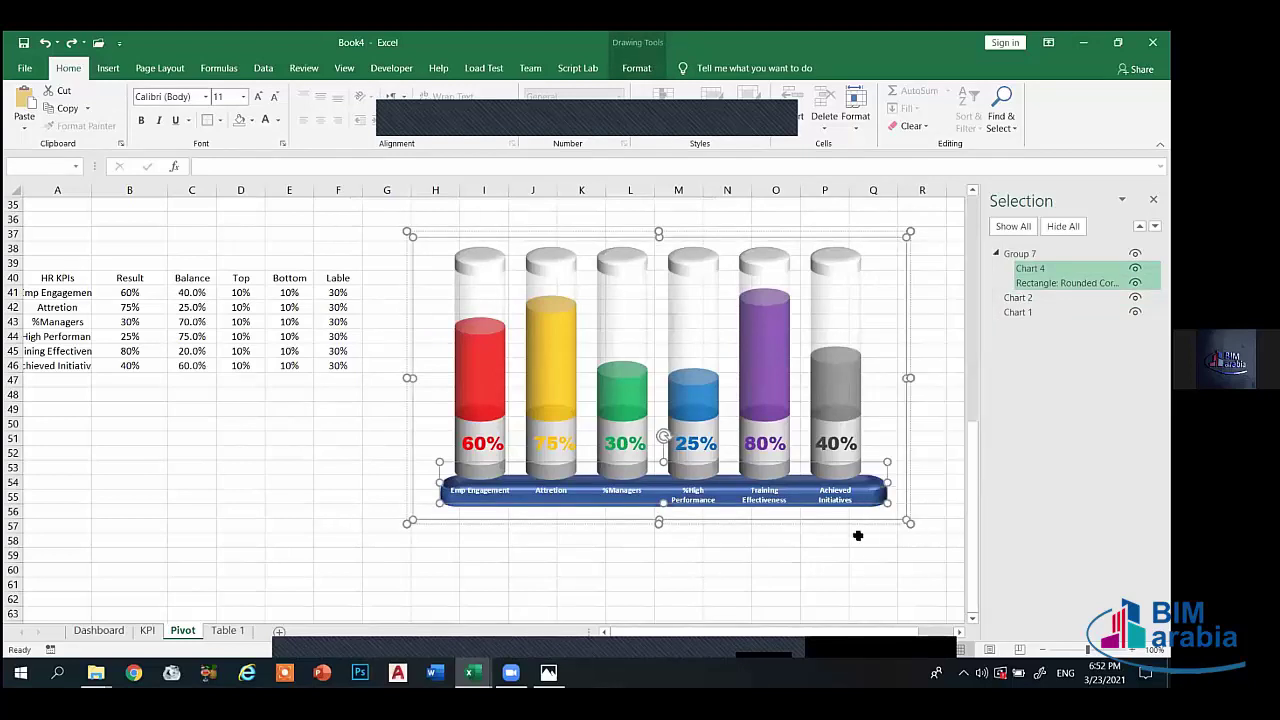
pyautogui.press('Left')
pyautogui.press('Left')
pyautogui.moveTo(819, 527); pyautogui.dragTo(821, 539)
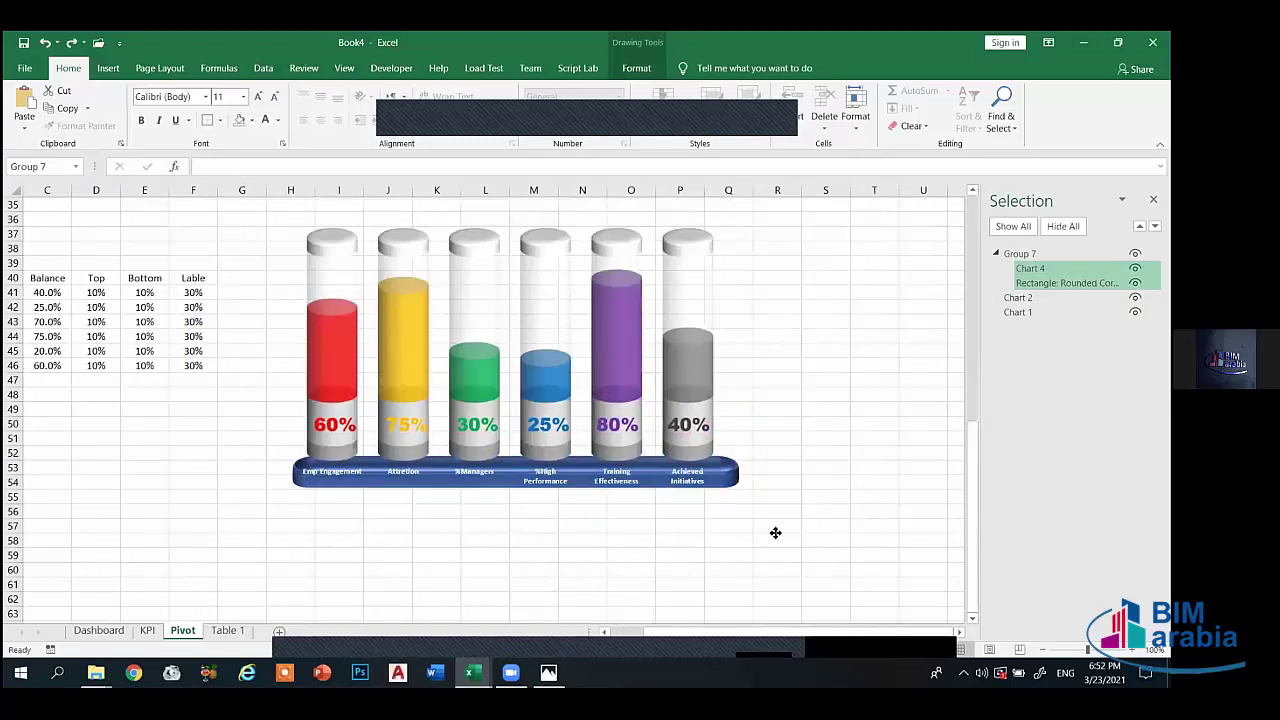
pyautogui.moveTo(821, 539); pyautogui.dragTo(763, 535)
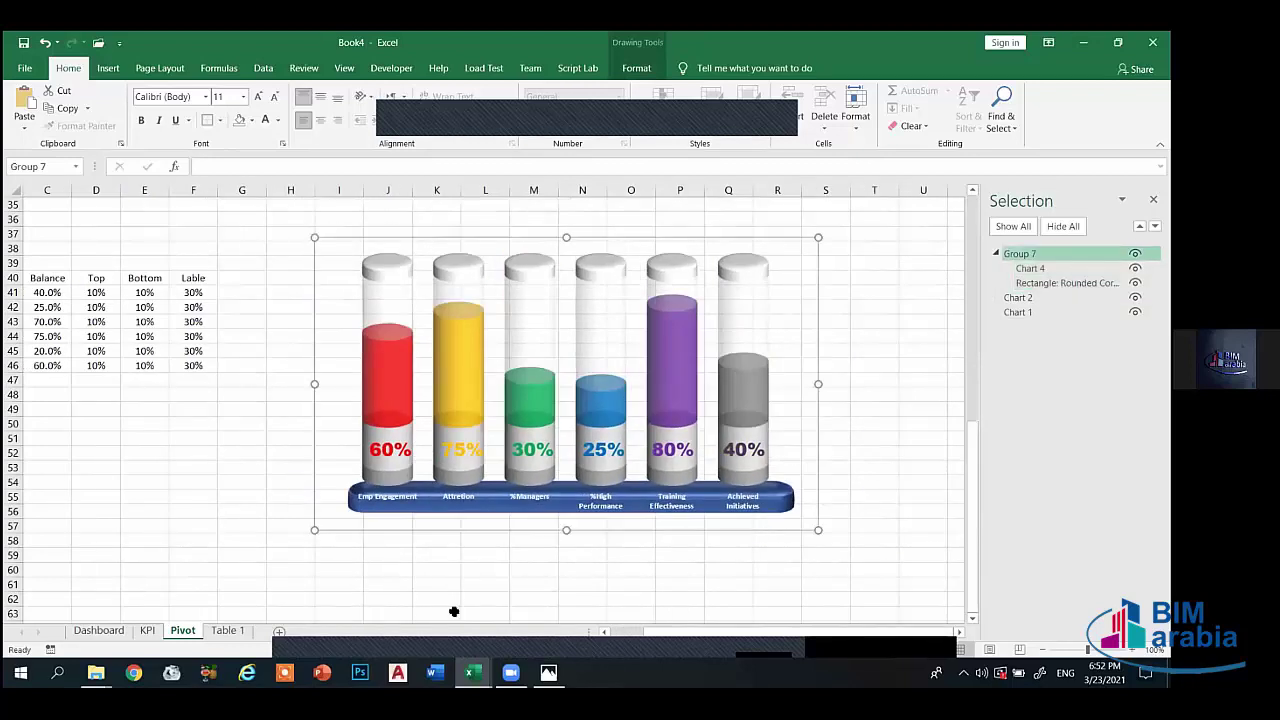
# - Paste the grouped cylinder KPI chart onto the Dashboard and drag it up beside the pie chart
pyautogui.click(110, 631)
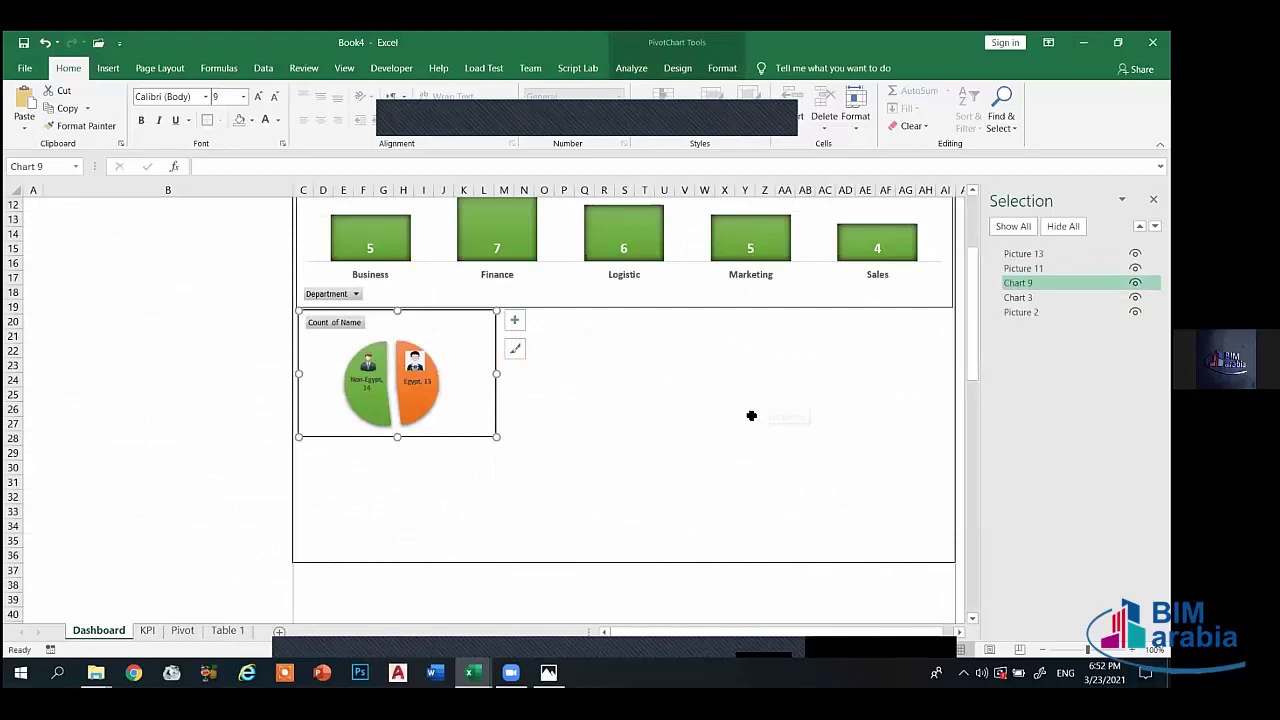
pyautogui.hotkey('ctrl', 'z')
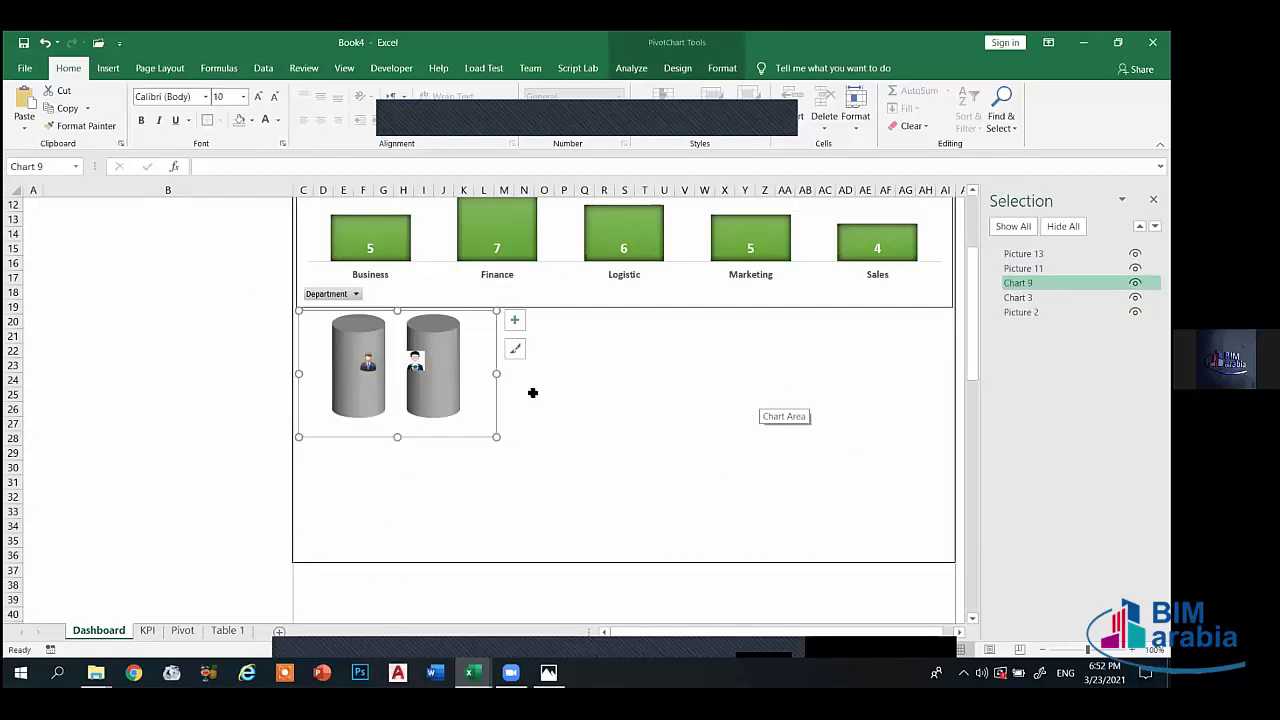
pyautogui.hotkey('ctrl', 'z')
pyautogui.press('Escape')
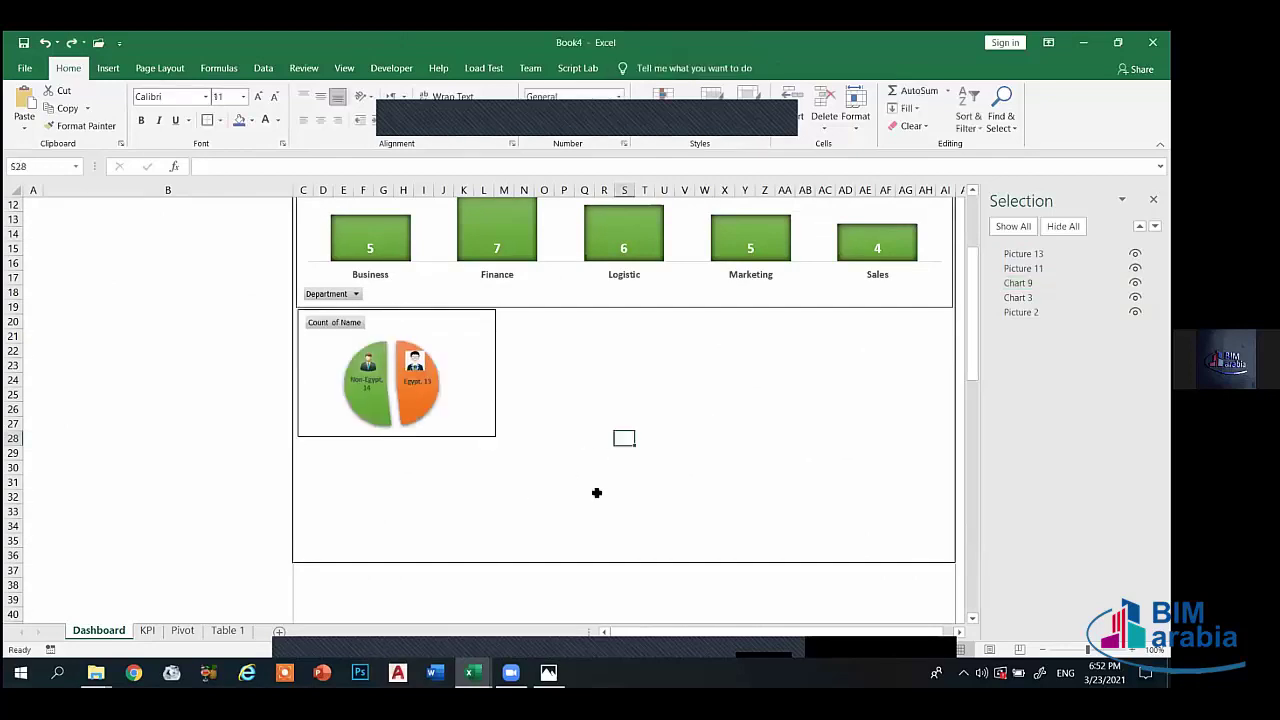
pyautogui.hotkey('ctrl', 'v')
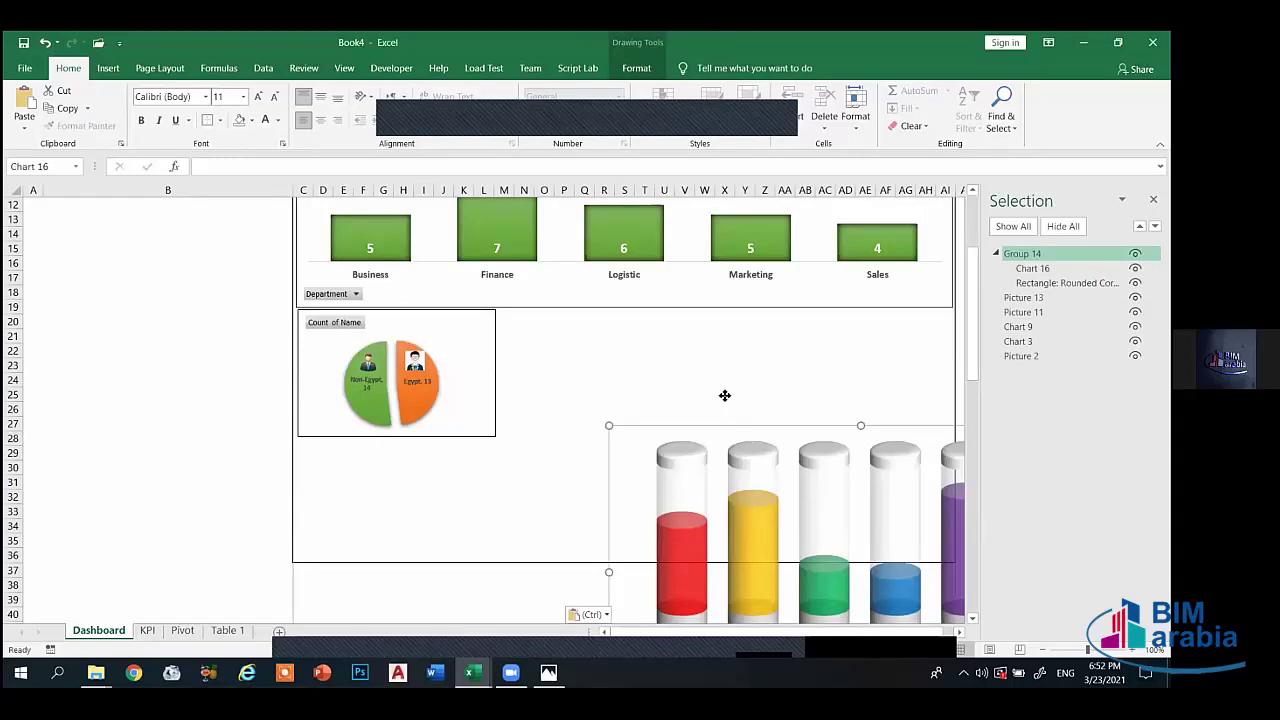
pyautogui.moveTo(745, 427)
pyautogui.mouseDown()
pyautogui.moveTo(659, 314)
pyautogui.moveTo(611, 318)
pyautogui.mouseUp()
pyautogui.click(659, 314)
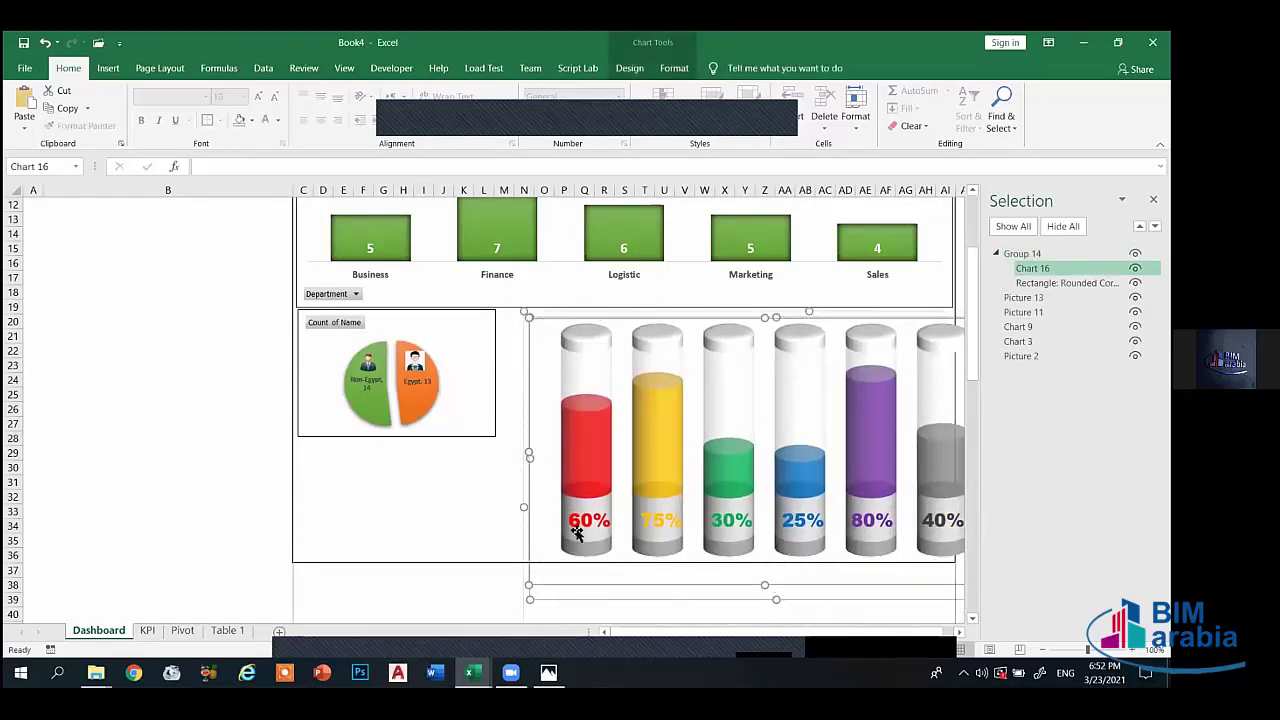
# - Nudge and shorten the pasted cylinder chart, then undo to take it off the Dashboard
pyautogui.moveTo(577, 535); pyautogui.dragTo(587, 538)
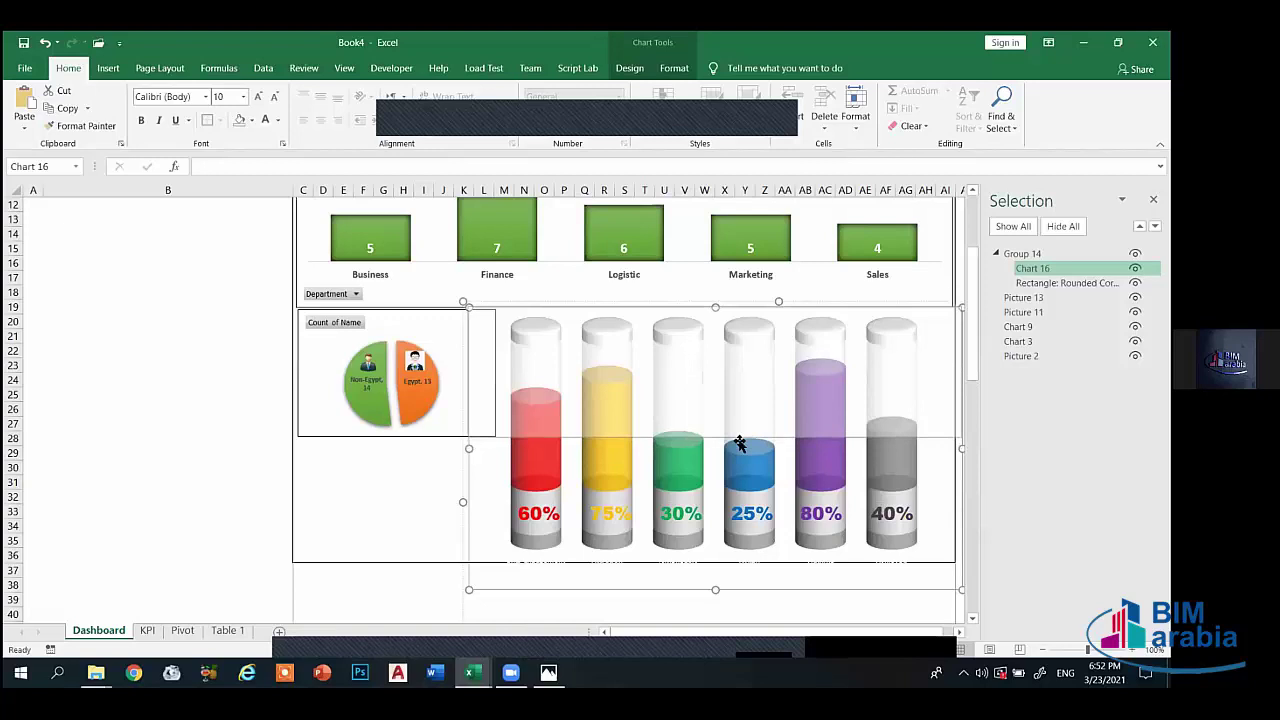
pyautogui.moveTo(743, 437); pyautogui.dragTo(747, 433)
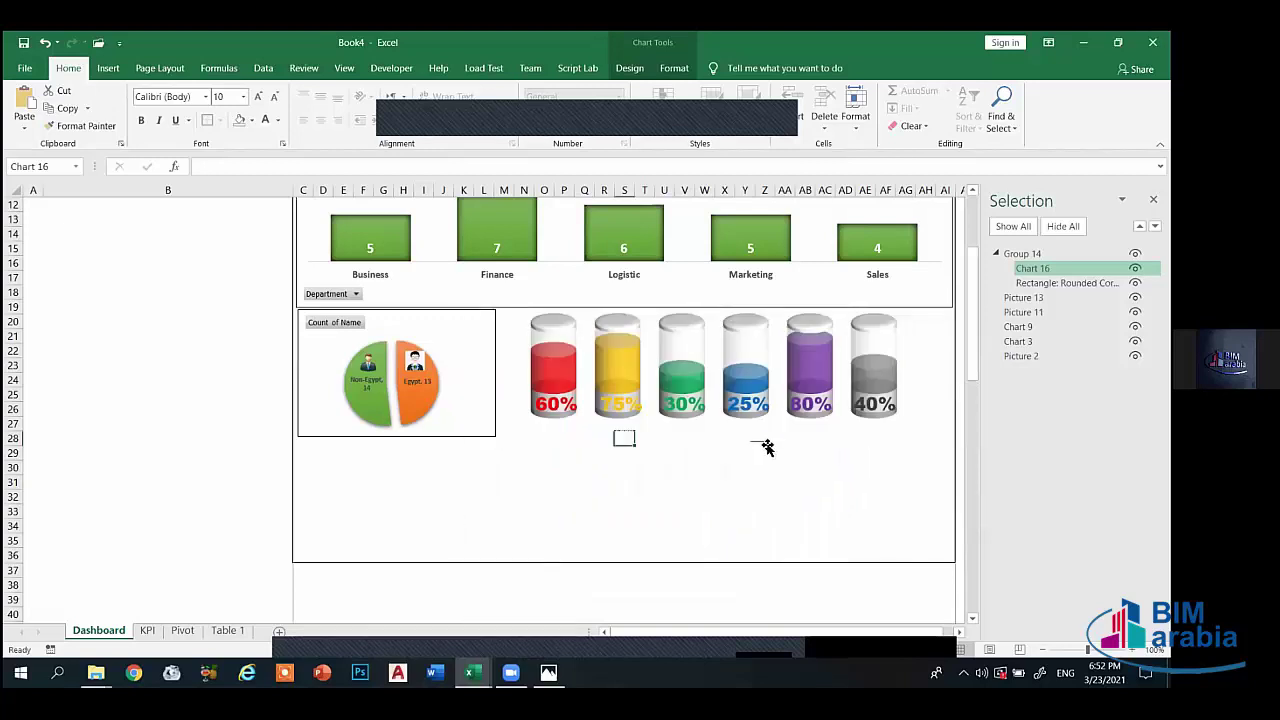
pyautogui.click(750, 444)
pyautogui.click(829, 405)
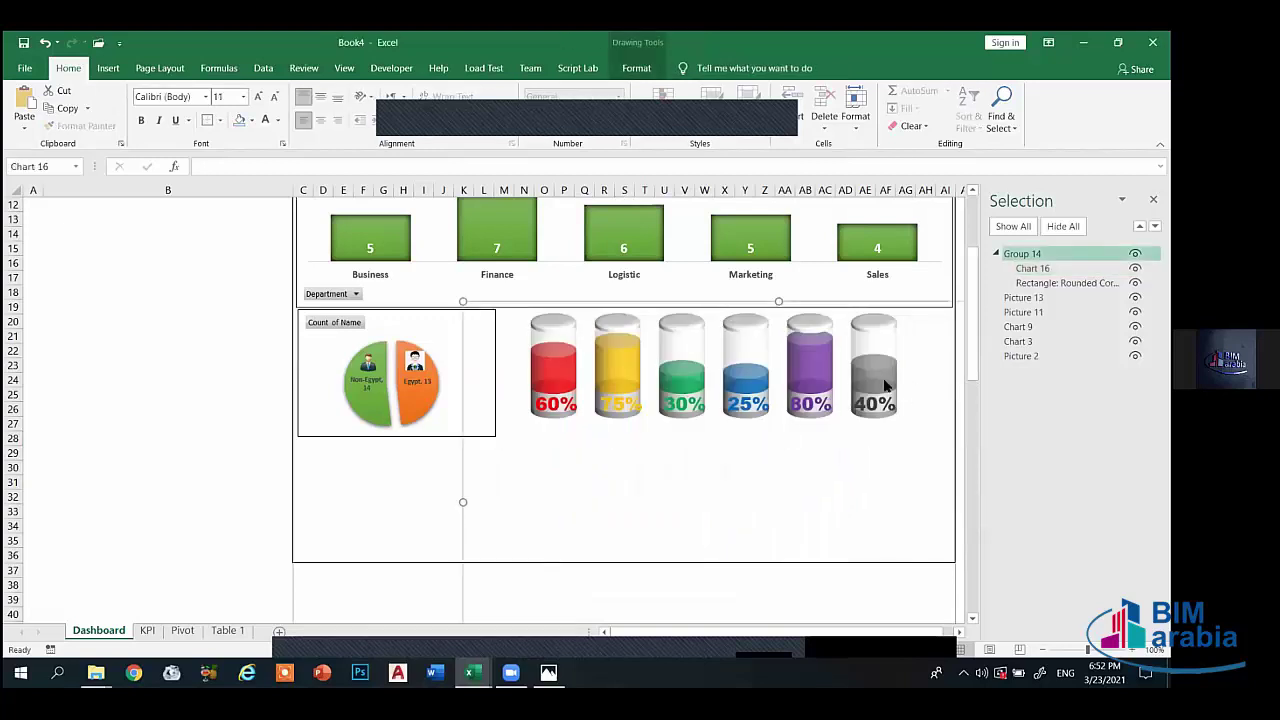
pyautogui.click(908, 392)
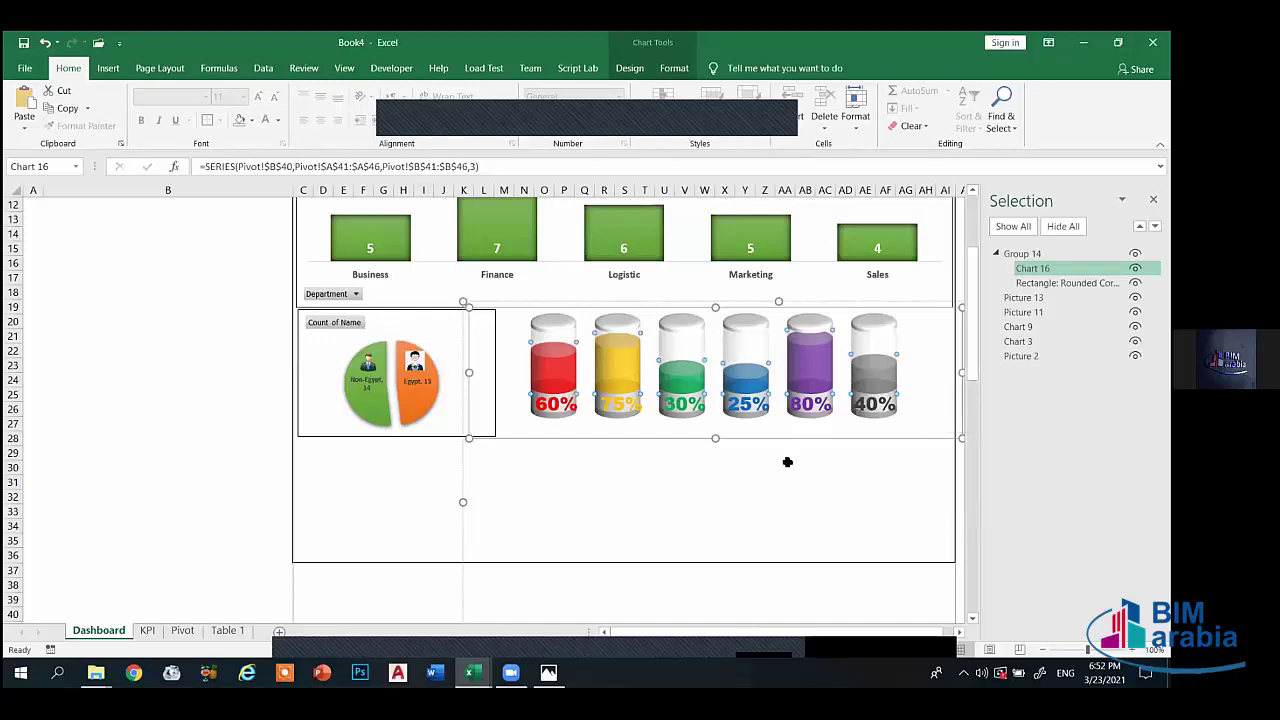
pyautogui.hotkey('ctrl', 'z')
pyautogui.hotkey('ctrl', 'z')
pyautogui.hotkey('ctrl', 'z')
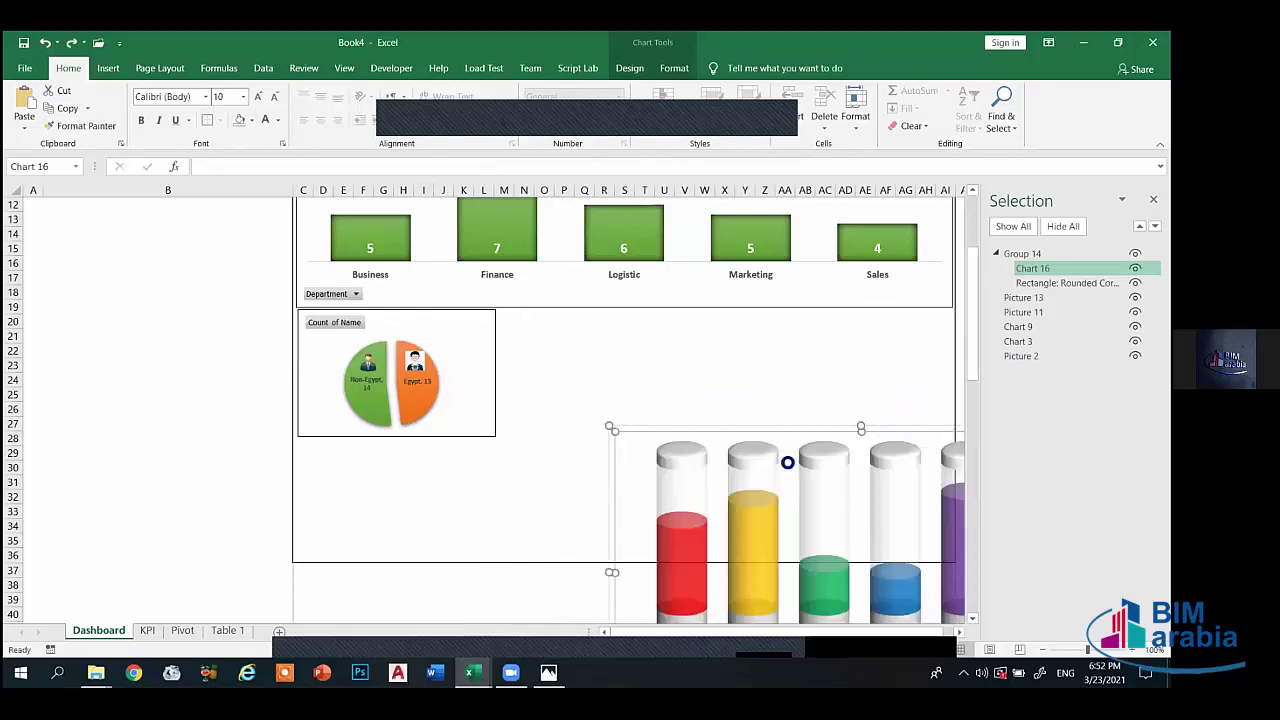
pyautogui.hotkey('ctrl', 'z')
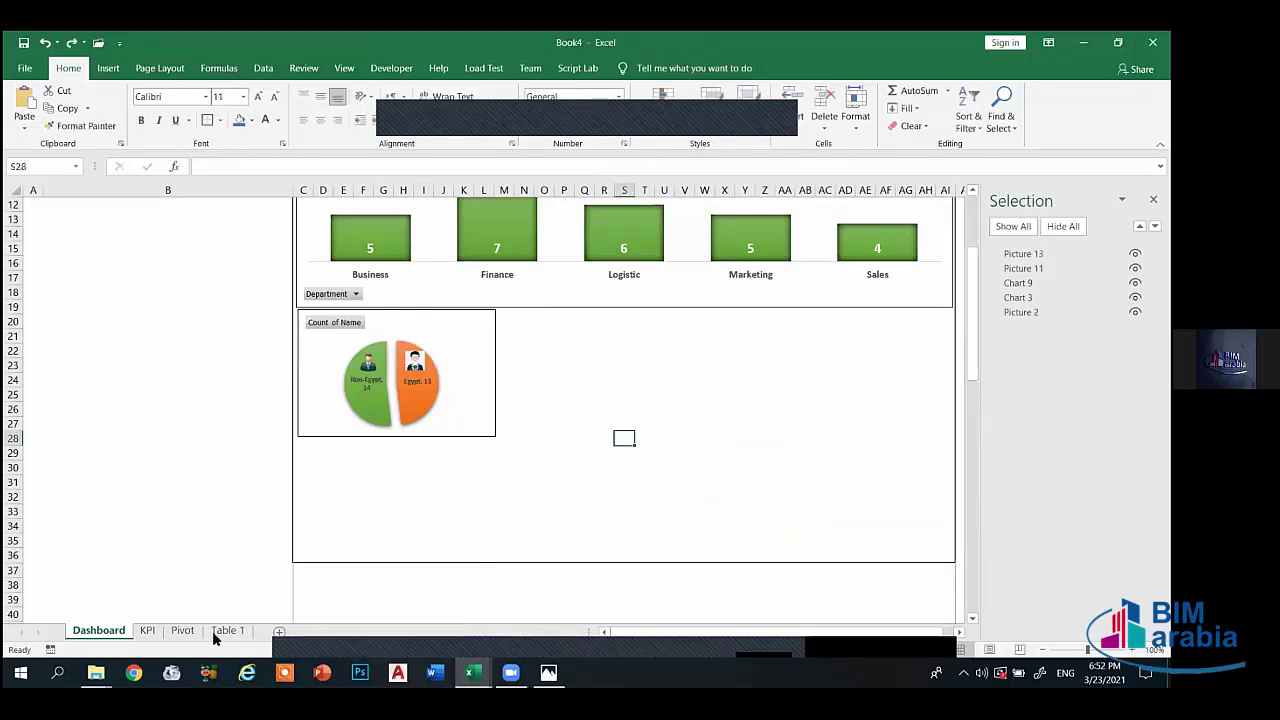
# - Copy the cylinder chart group from the Pivot sheet and paste it beside the pie chart on the Dashboard
pyautogui.click(184, 630)
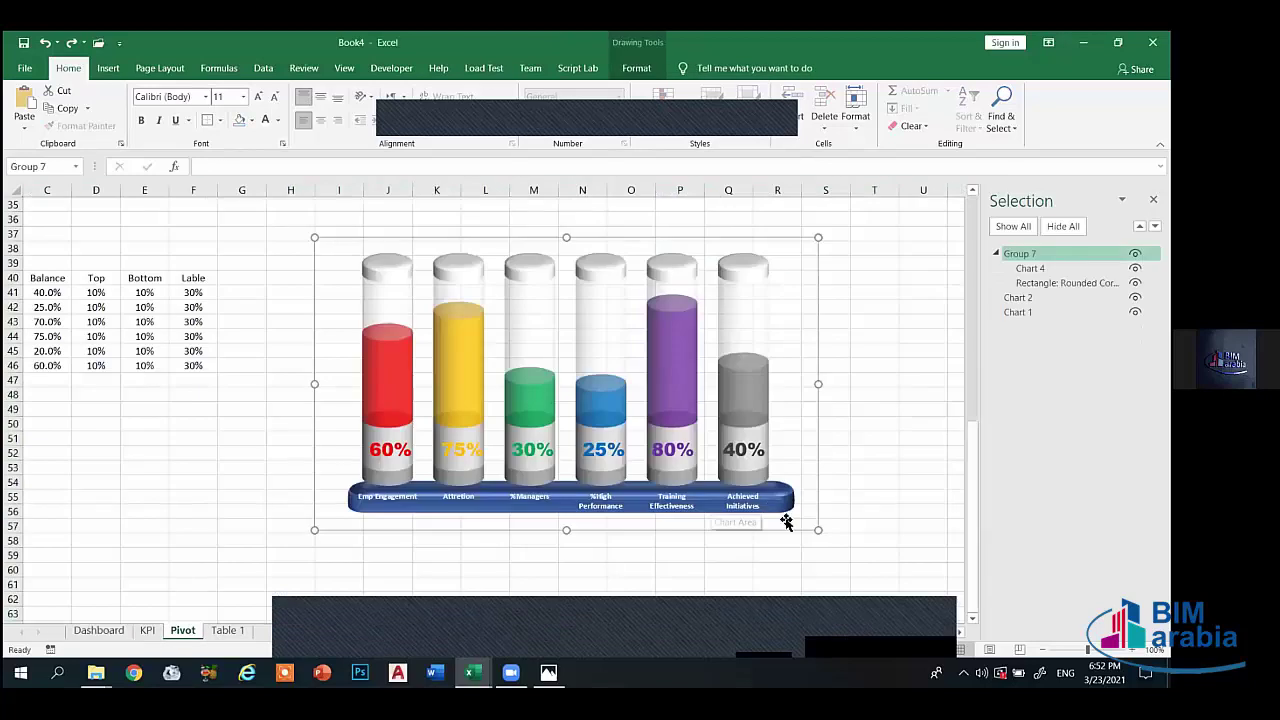
pyautogui.click(791, 536)
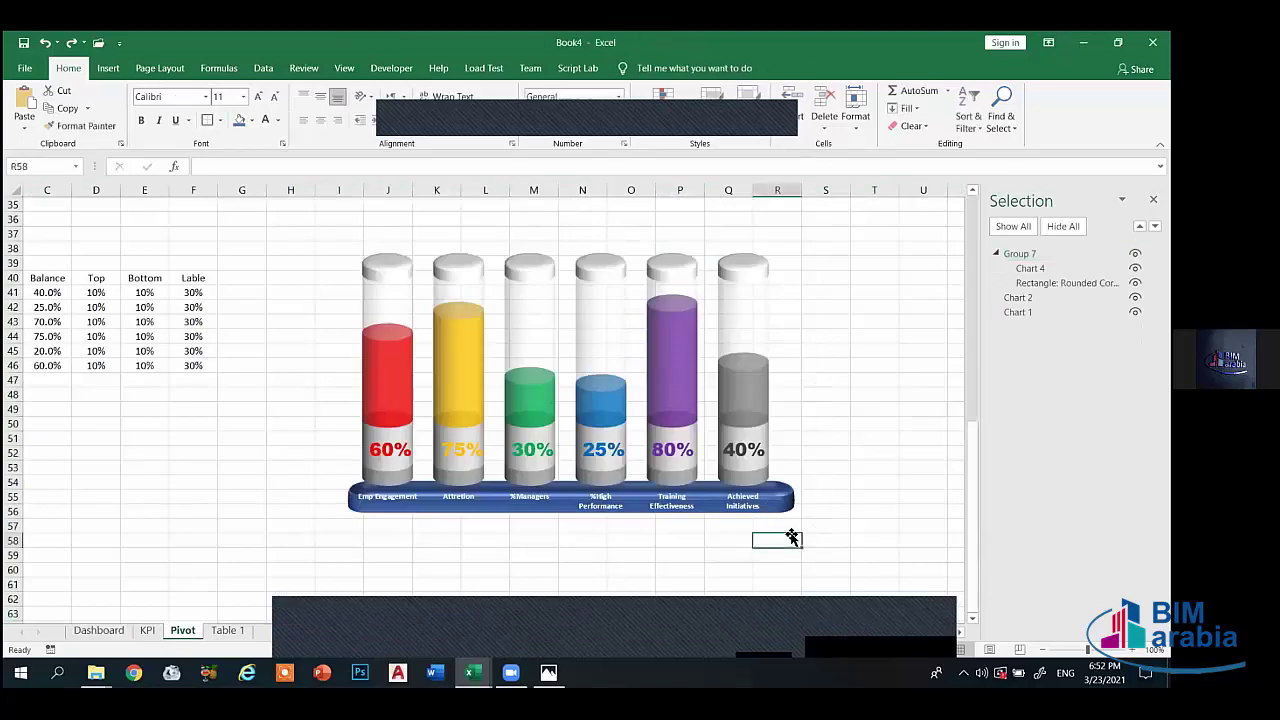
pyautogui.click(795, 530)
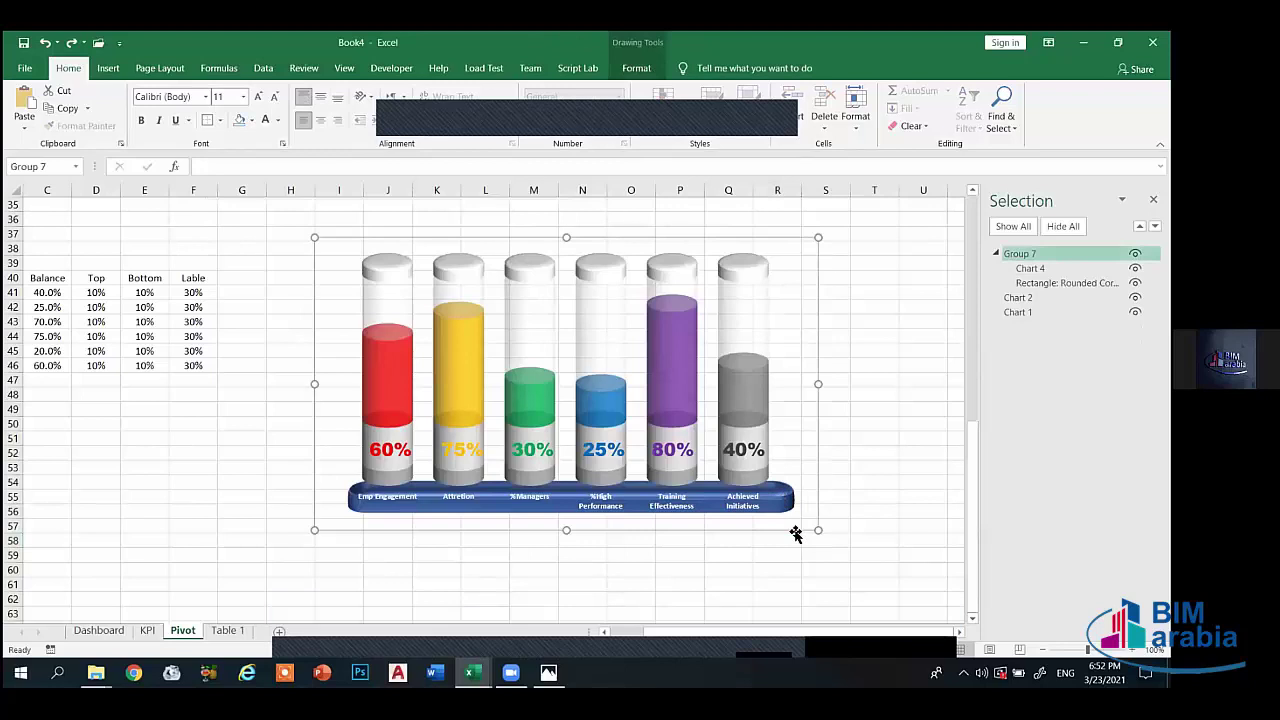
pyautogui.click(120, 632)
pyautogui.hotkey('ctrl', 'v')
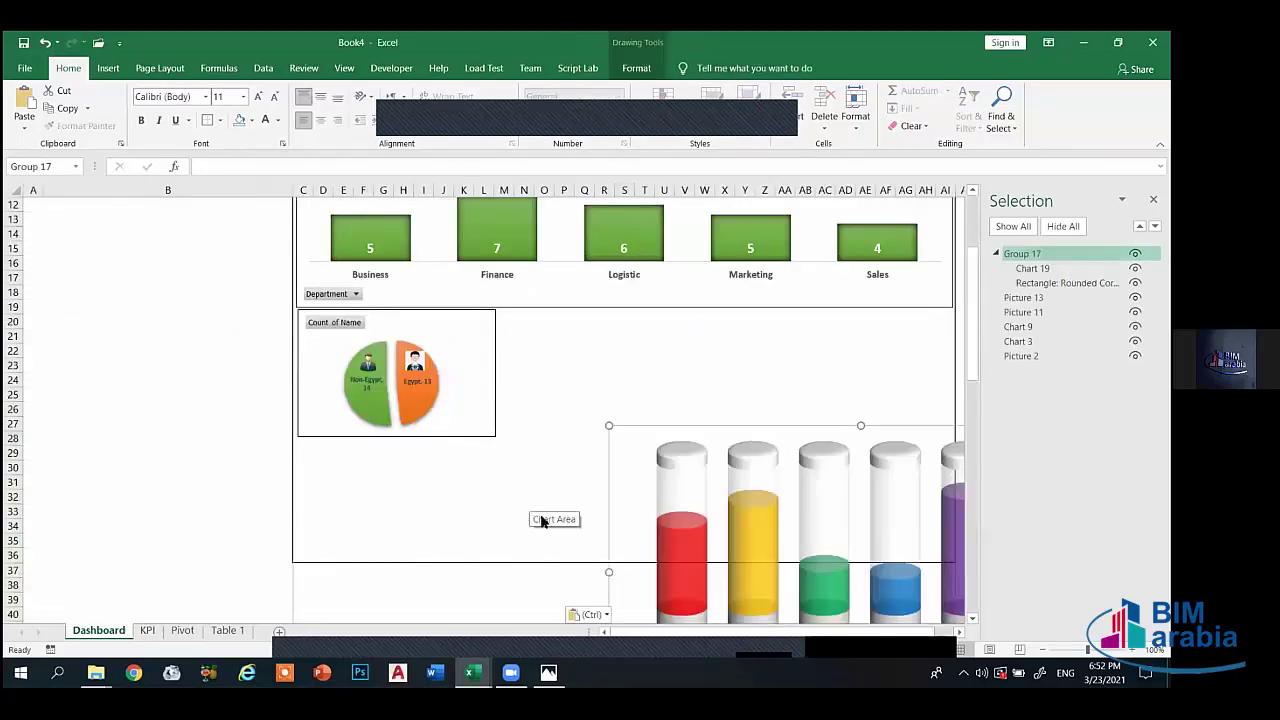
pyautogui.moveTo(739, 426); pyautogui.dragTo(605, 308)
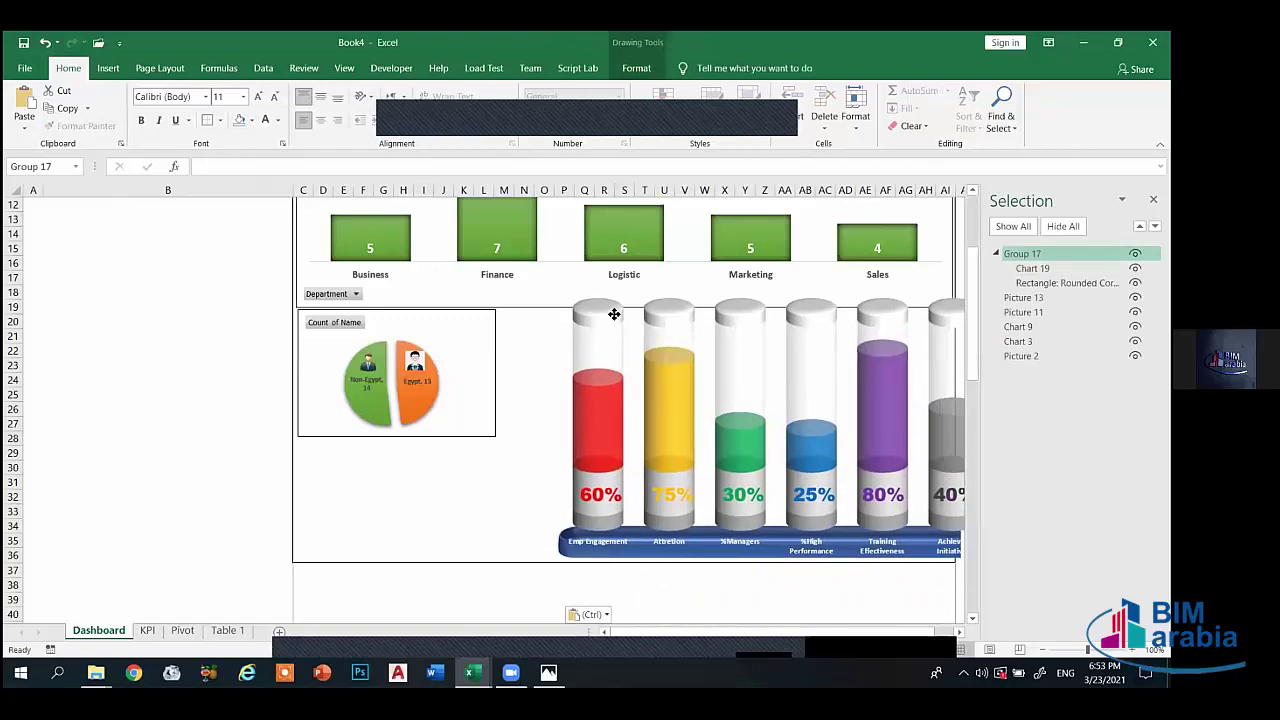
# - Shorten the pasted cylinder chart to match the pie chart's height
pyautogui.moveTo(719, 599); pyautogui.dragTo(719, 490)
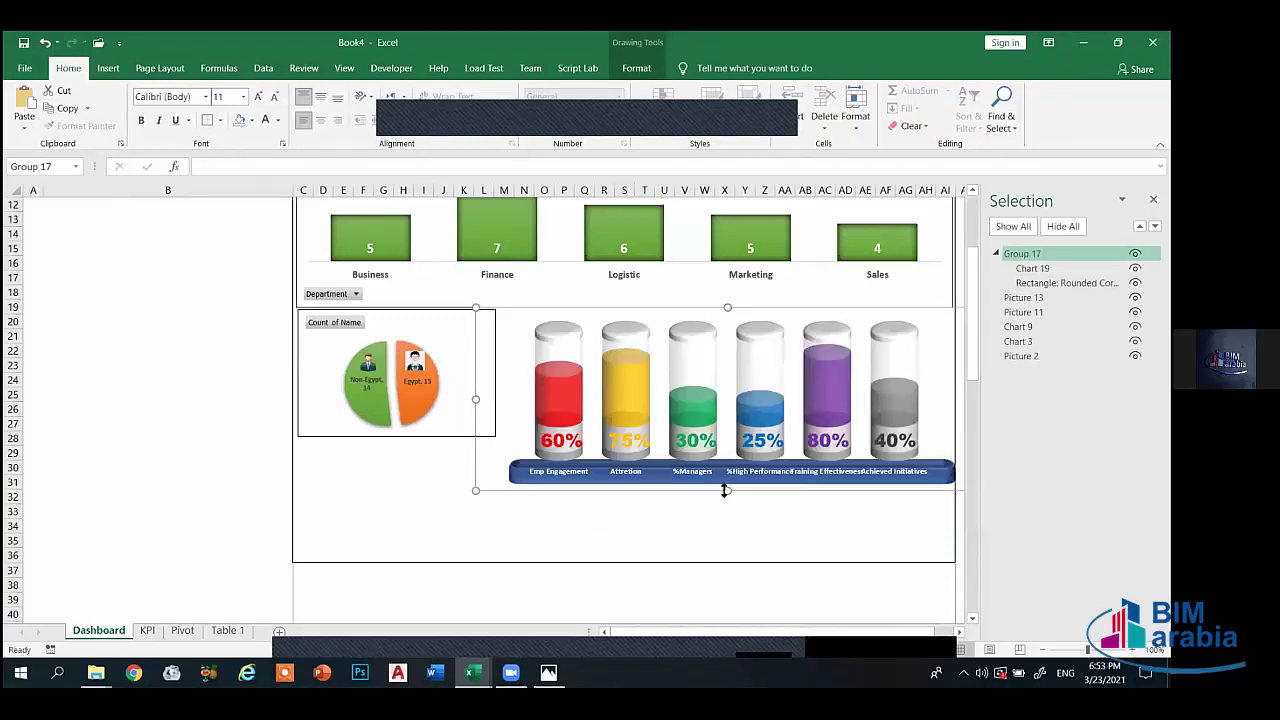
pyautogui.moveTo(726, 490); pyautogui.dragTo(735, 438)
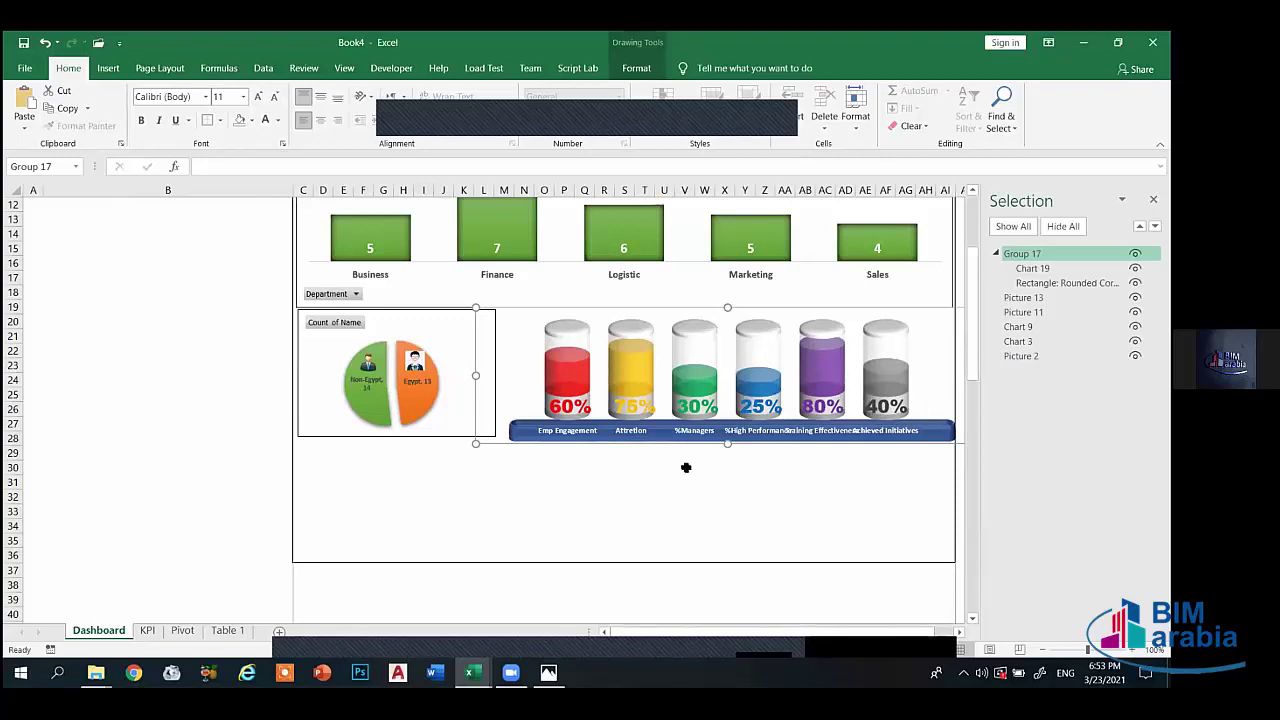
pyautogui.click(744, 467)
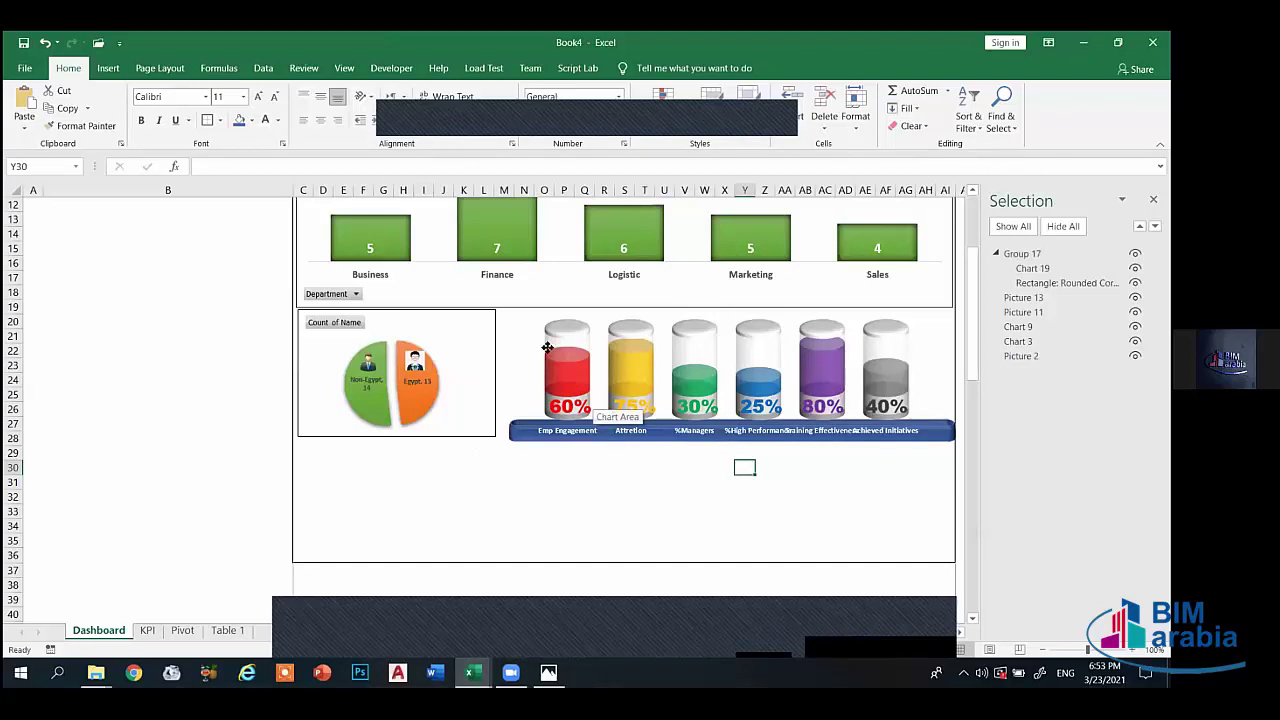
pyautogui.click(576, 365)
# - Give the cylinder chart area a black outline
pyautogui.click(516, 330)
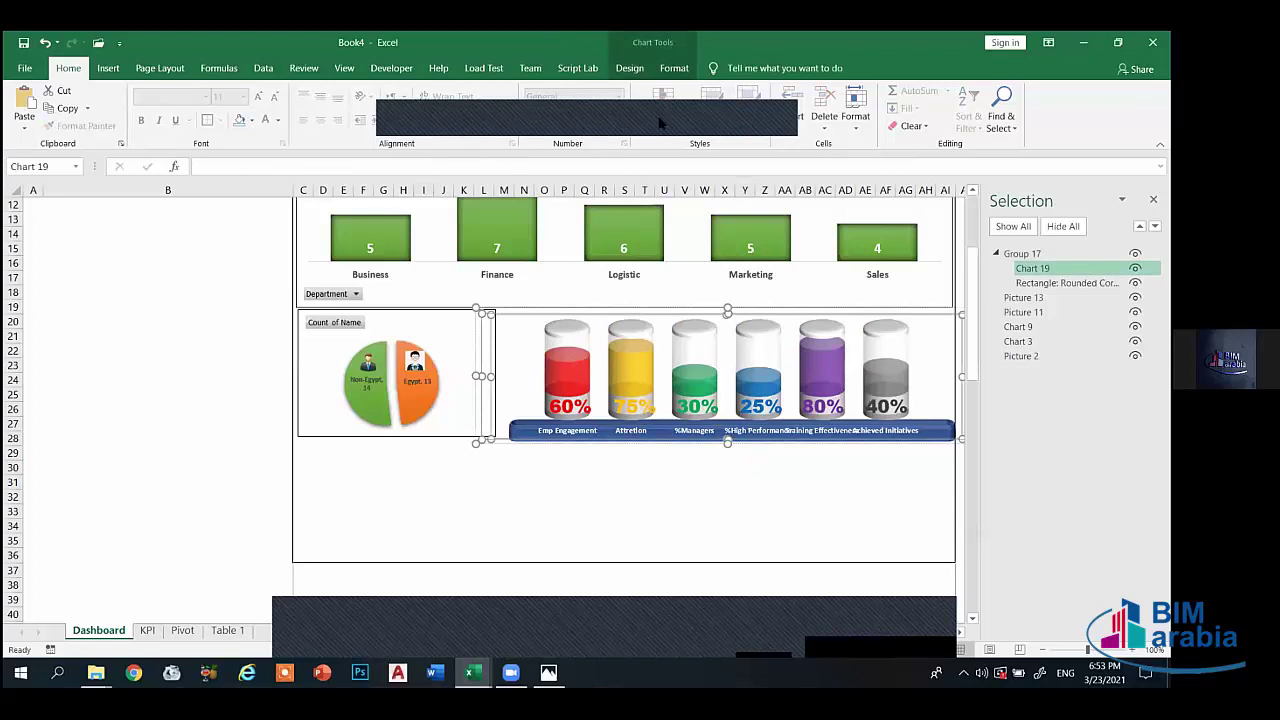
pyautogui.click(673, 68)
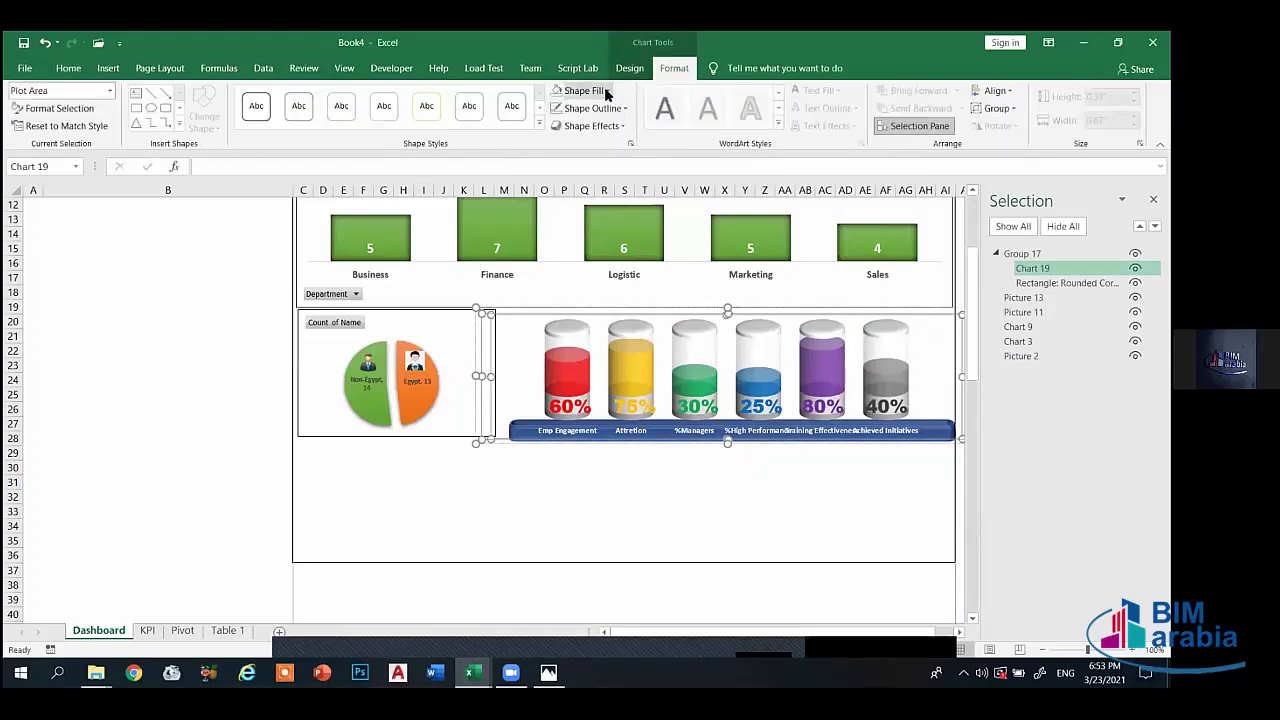
pyautogui.click(612, 108)
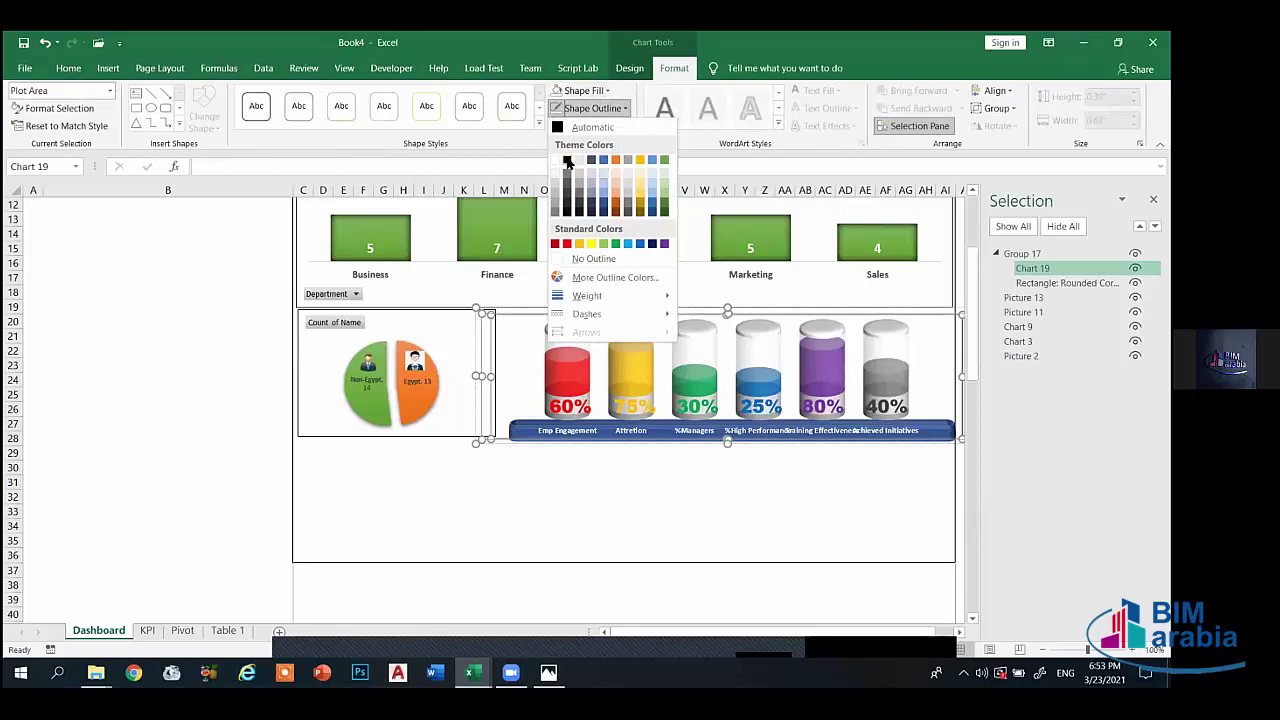
pyautogui.click(682, 513)
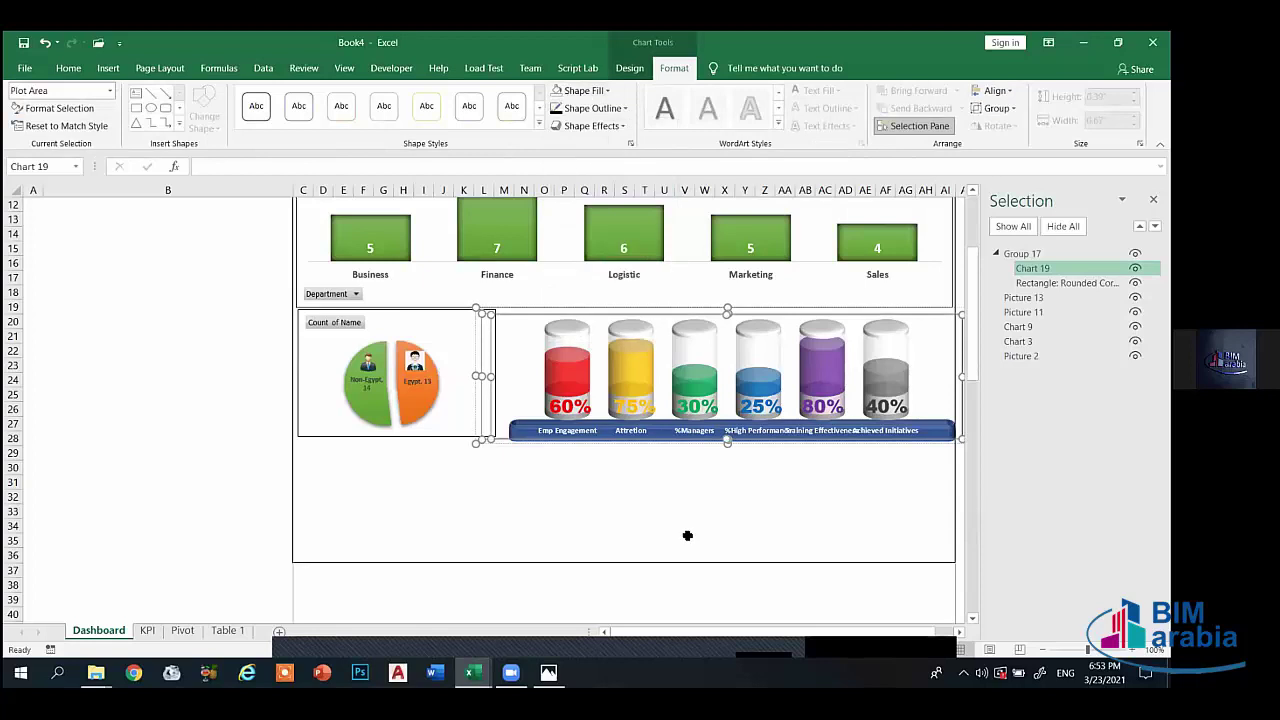
# - Trim the cylinder chart group's height slightly and close the Selection pane
pyautogui.click(526, 397)
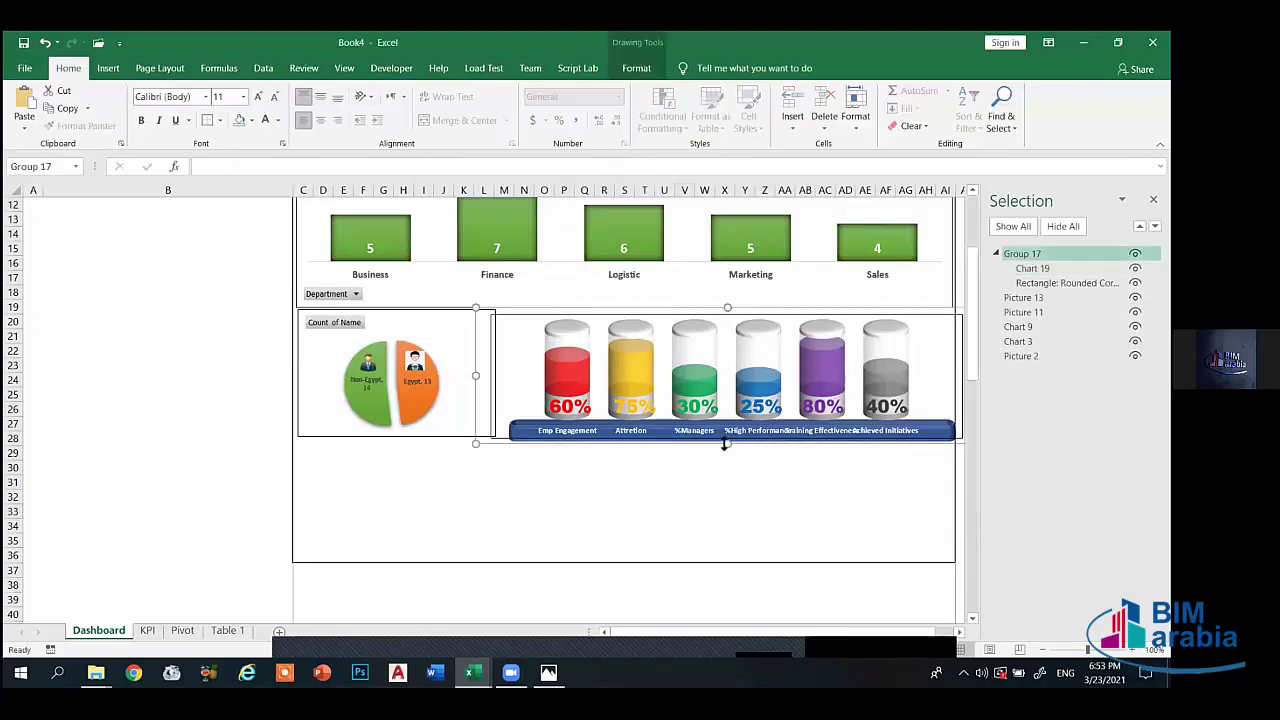
pyautogui.moveTo(727, 445); pyautogui.dragTo(726, 441)
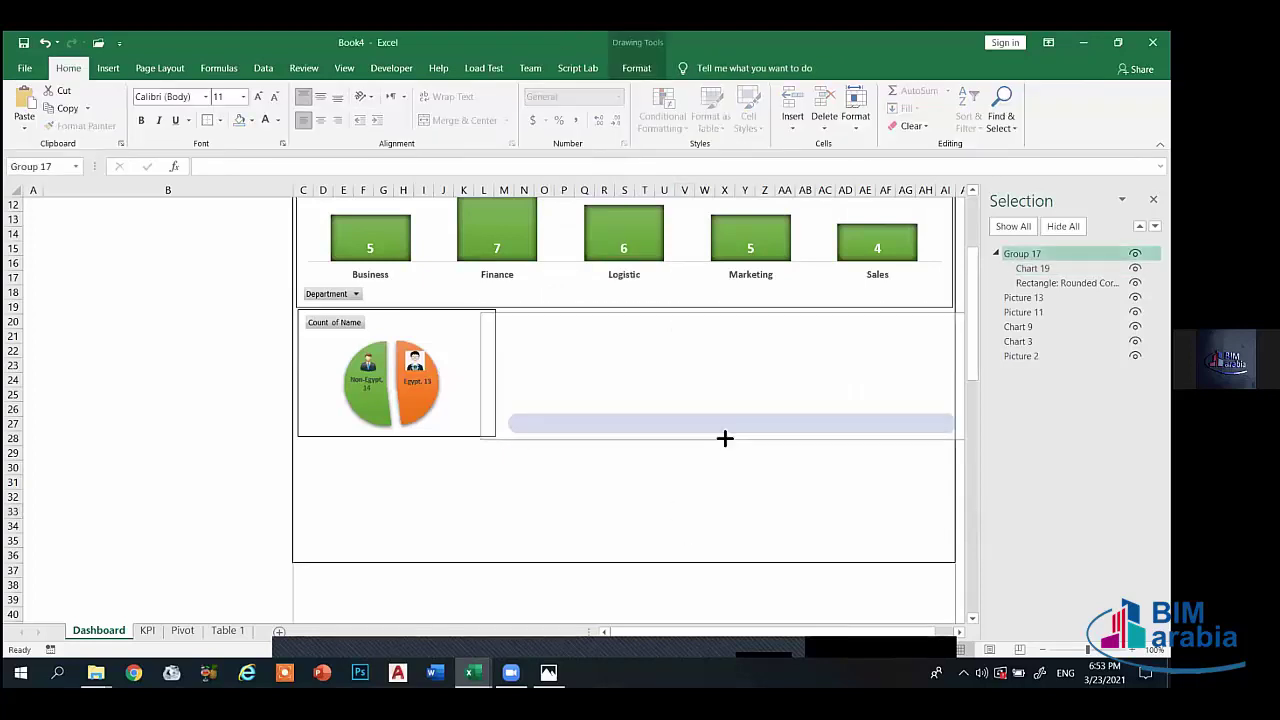
pyautogui.click(653, 470)
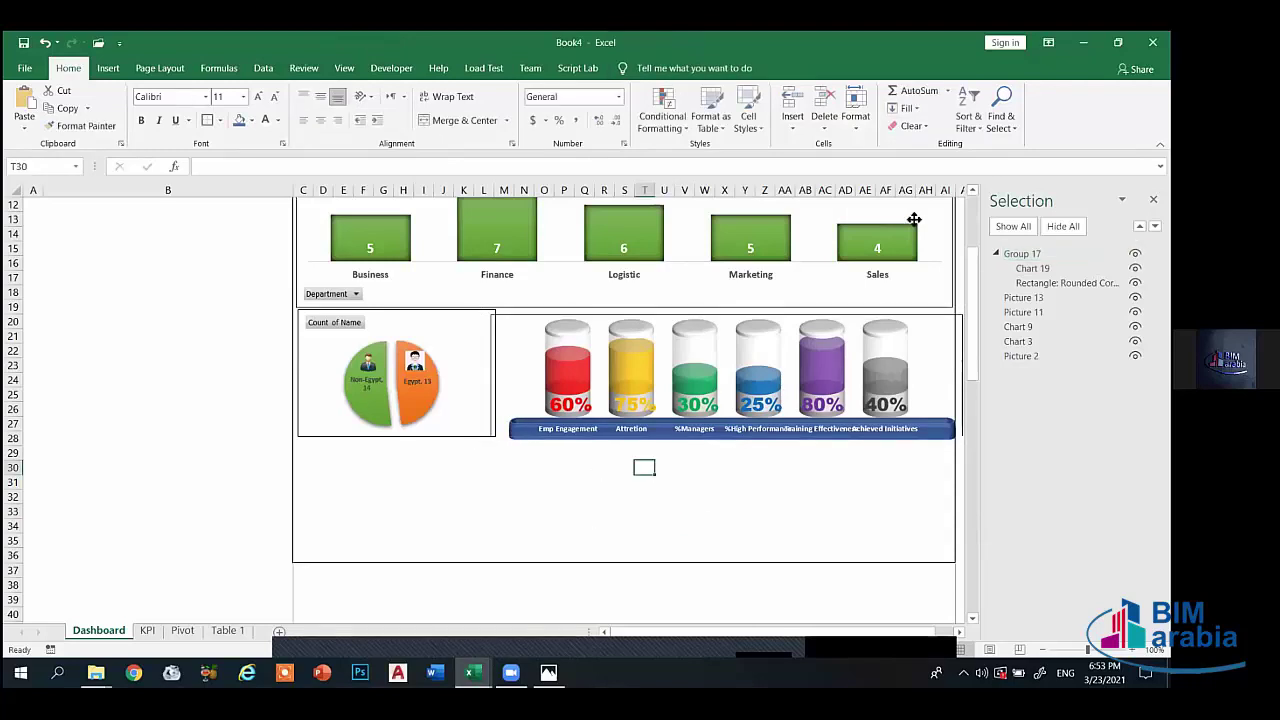
pyautogui.click(1153, 199)
pyautogui.scroll(4, 795, 412)
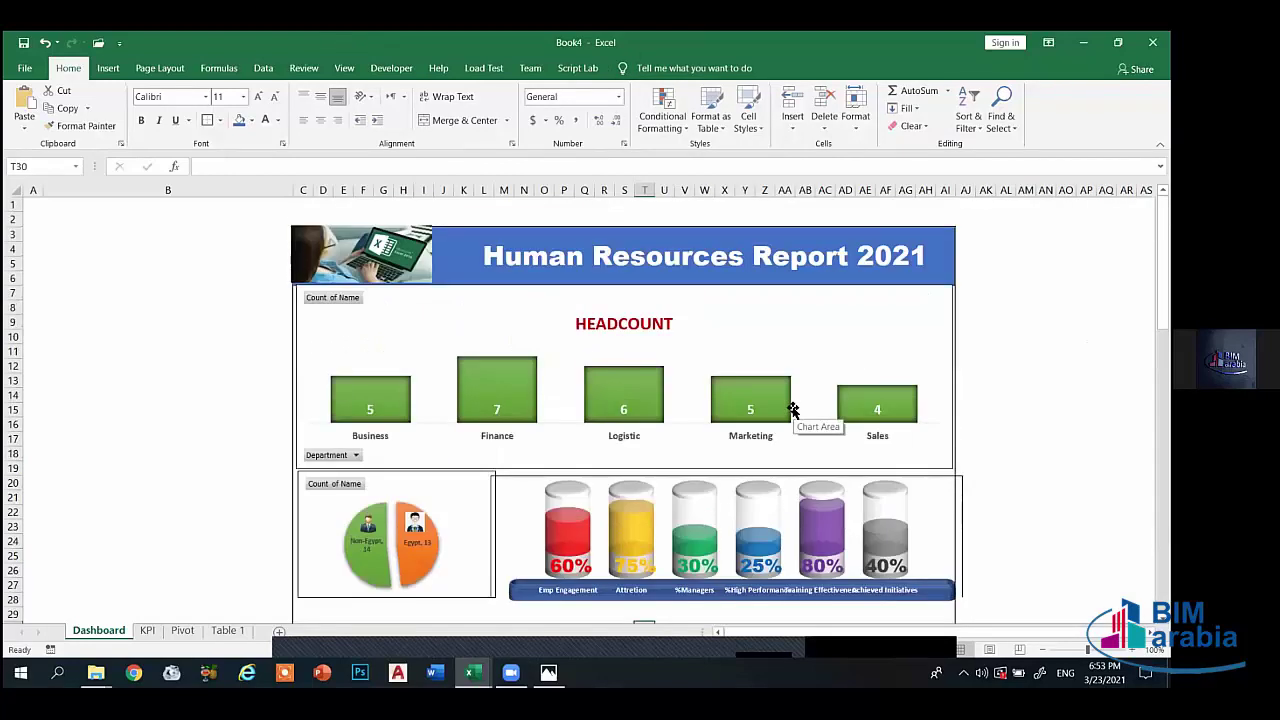
pyautogui.scroll(-4, 795, 412)
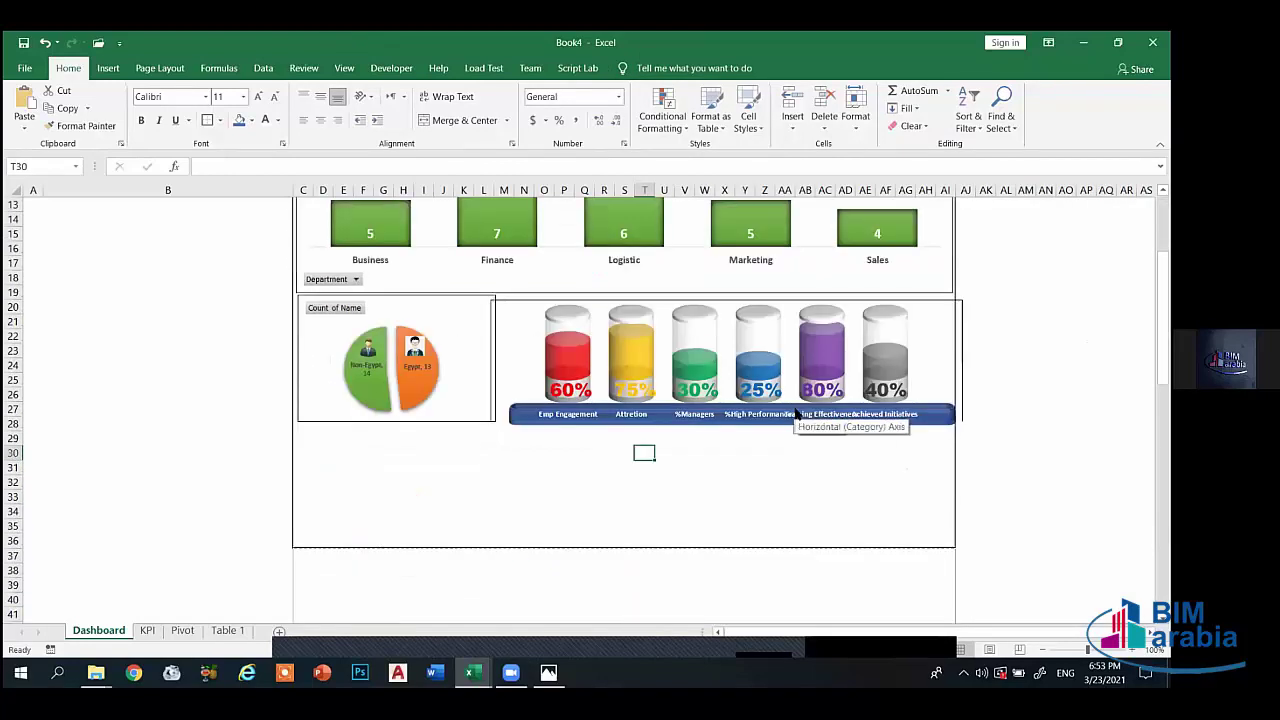
# - Preview the dashboard's print layout, then glance at the Pivot sheet and come back
pyautogui.hotkey('ctrl', 'p')
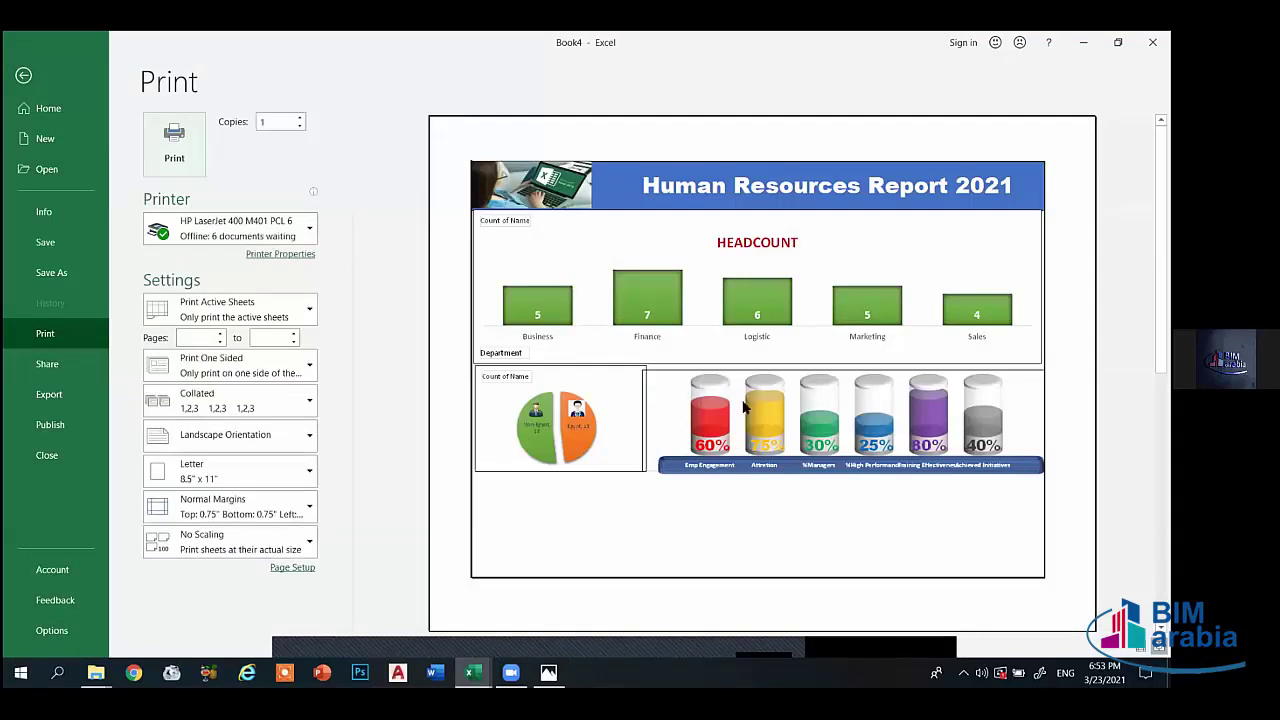
pyautogui.press('Escape')
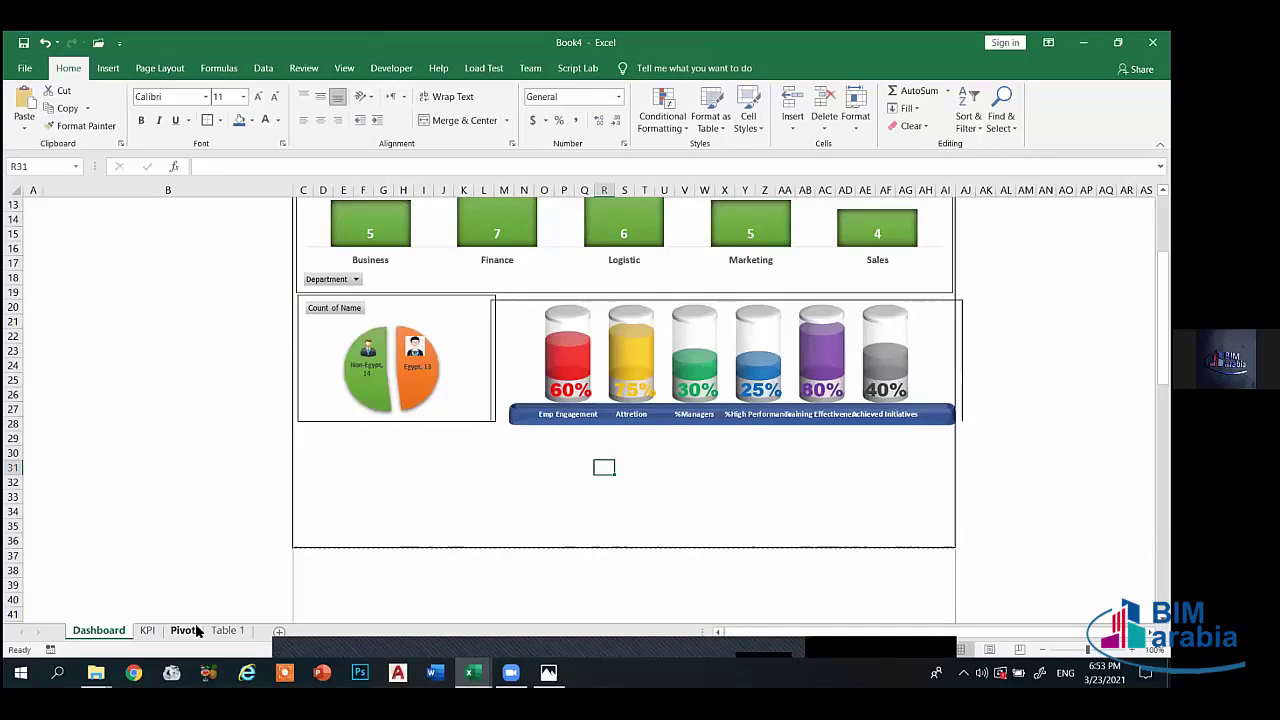
pyautogui.click(197, 630)
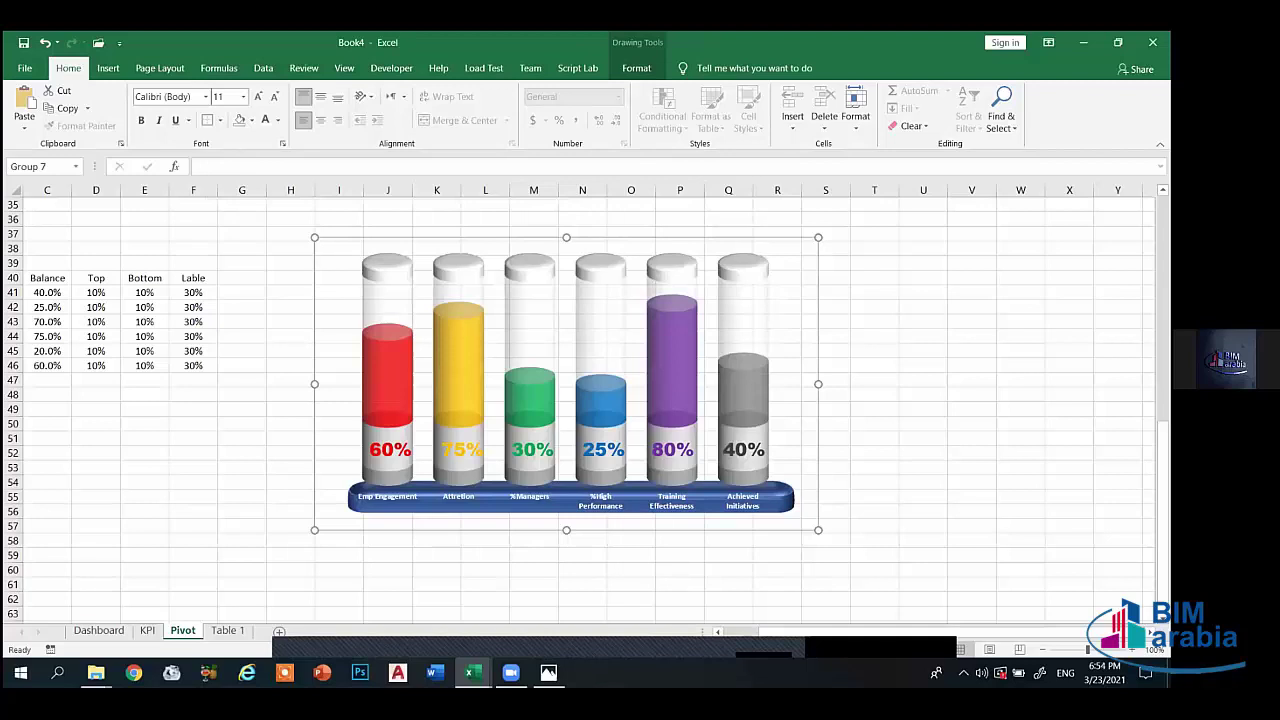
pyautogui.click(100, 628)
# - Select the cylinder chart, reopen the Selection pane and pick the rounded rectangle behind it
pyautogui.click(918, 408)
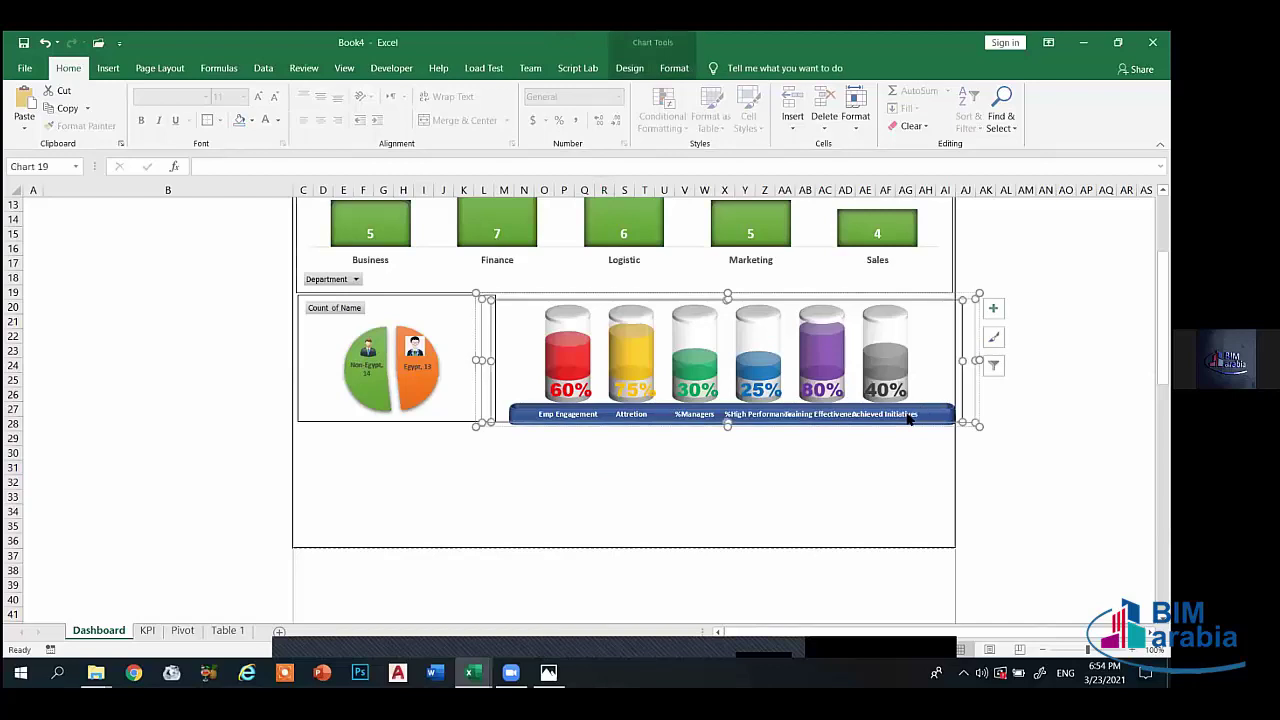
pyautogui.click(947, 410)
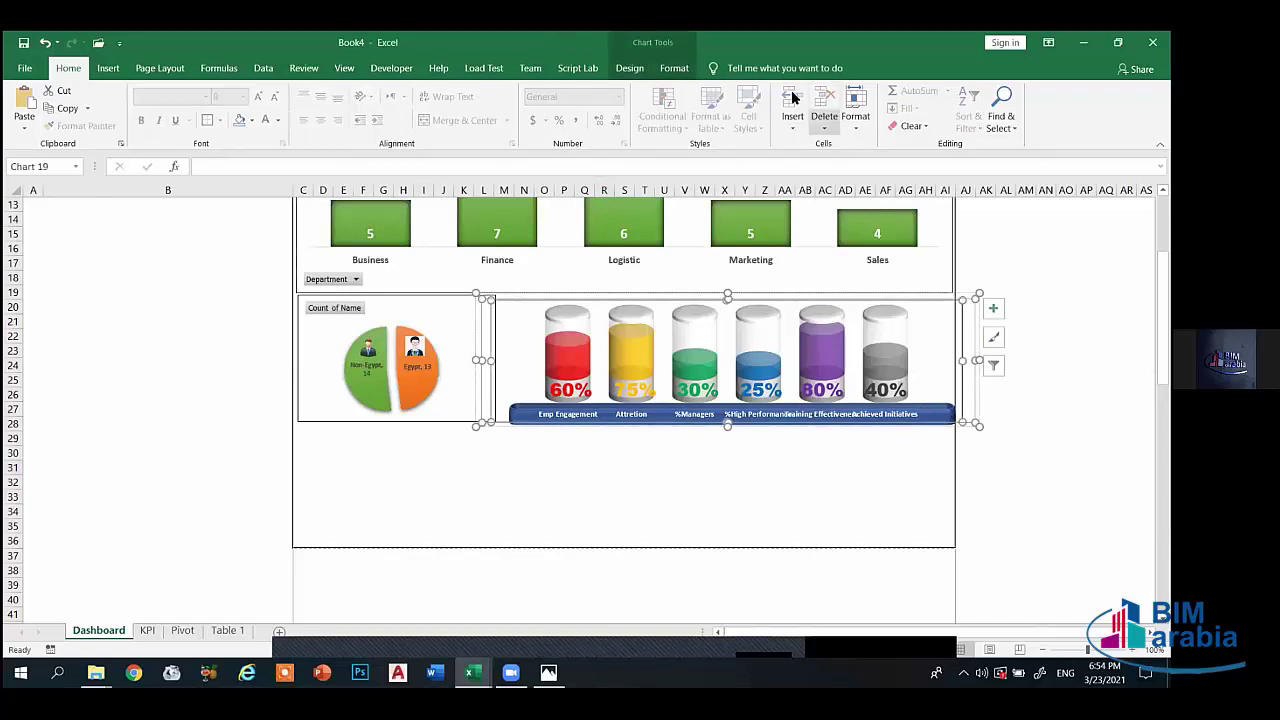
pyautogui.click(674, 68)
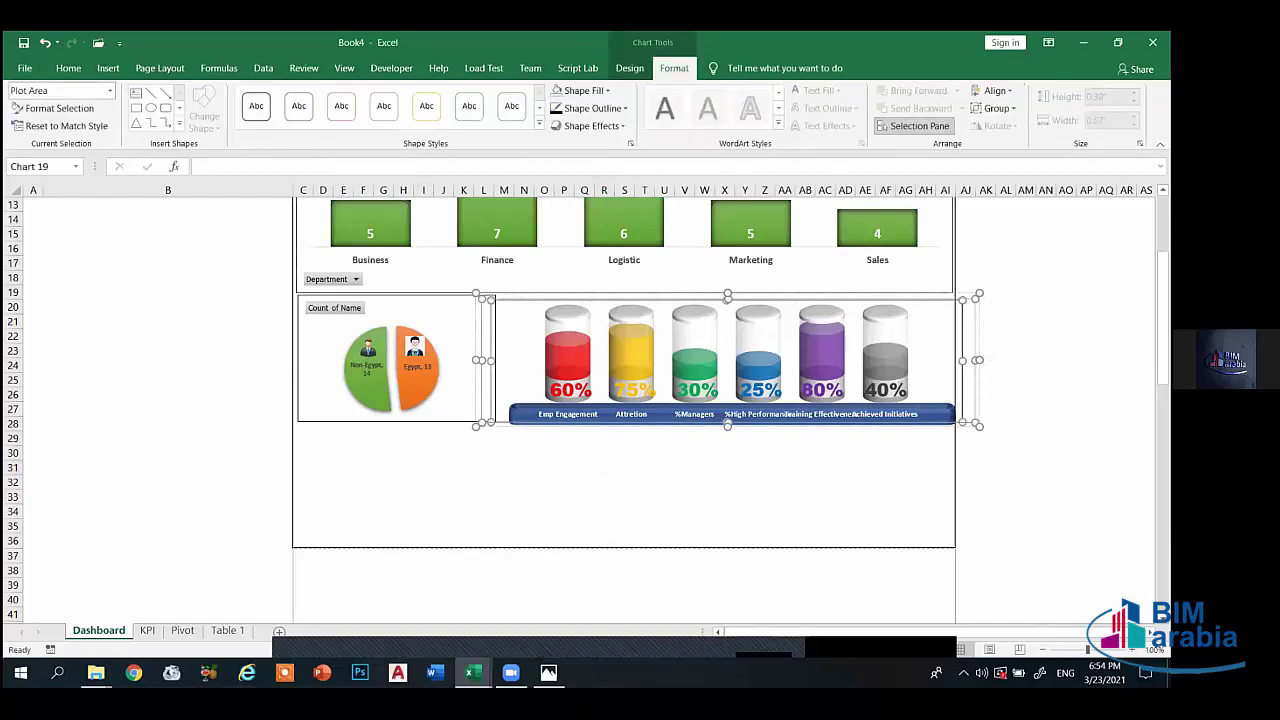
pyautogui.click(915, 125)
pyautogui.click(1036, 284)
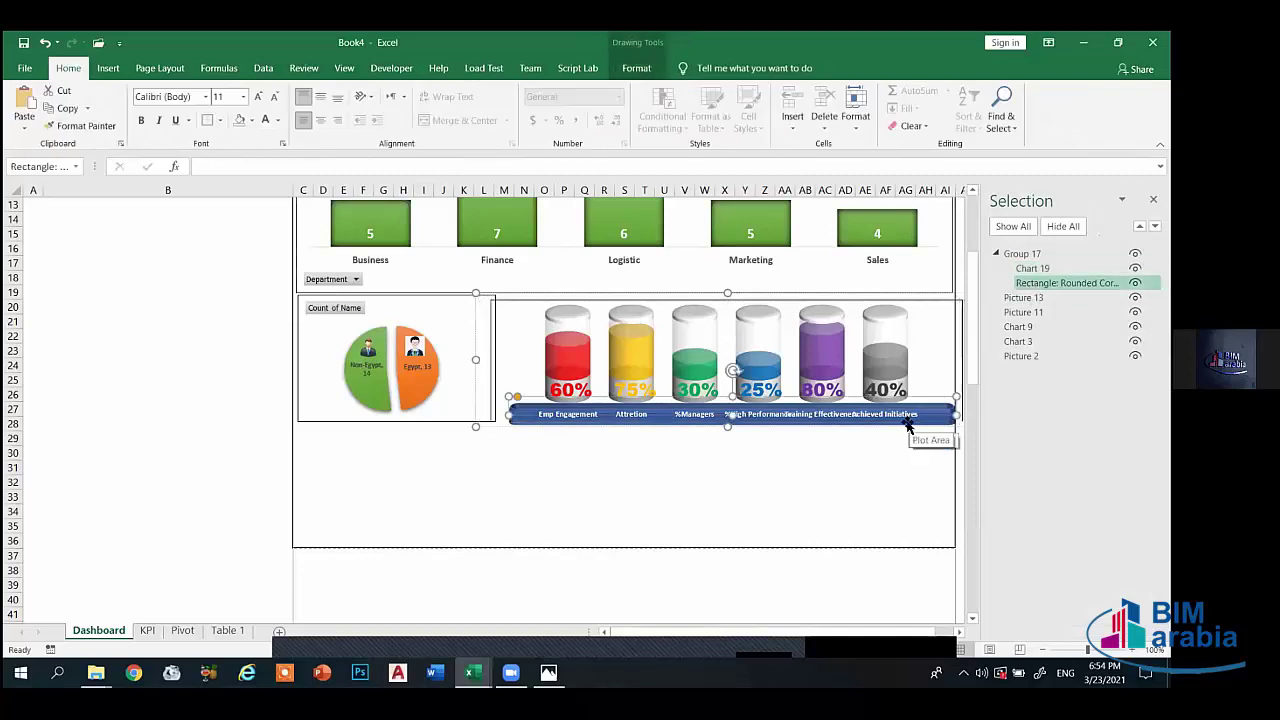
# - Review the cylinder chart plot area's effects settings in the Format pane
pyautogui.rightClick(937, 420)
pyautogui.click(976, 536)
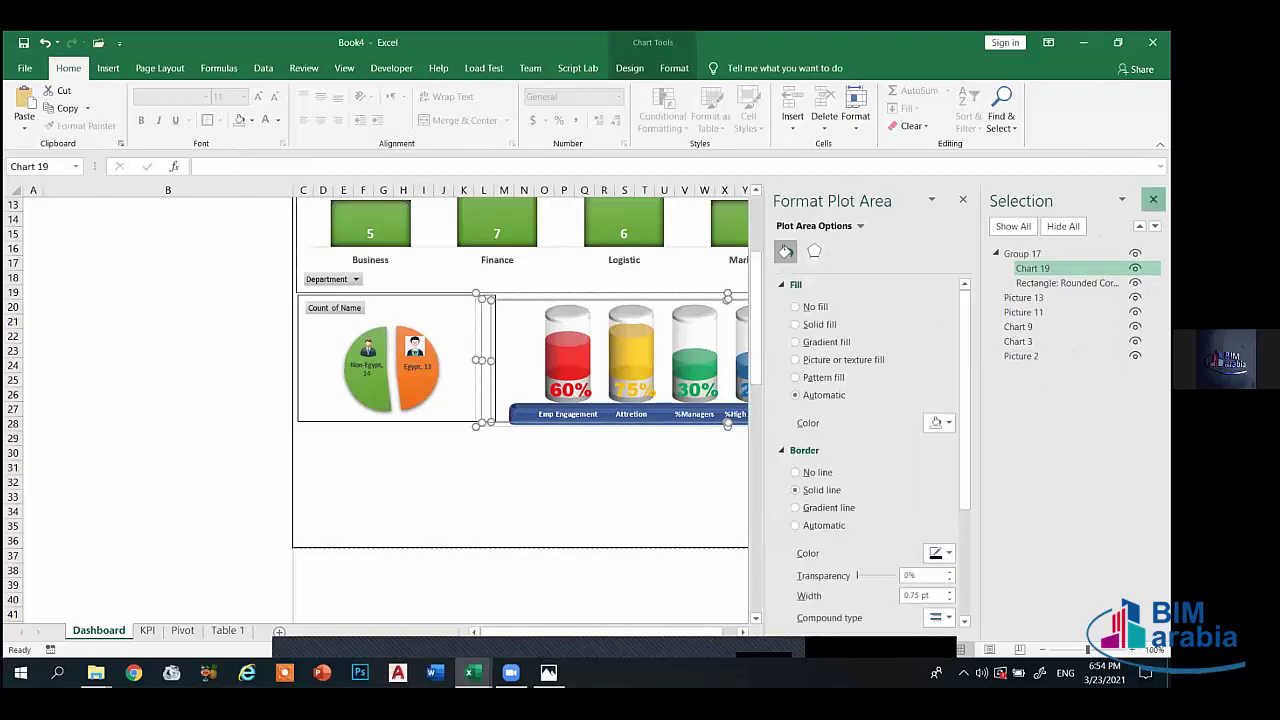
pyautogui.click(1153, 199)
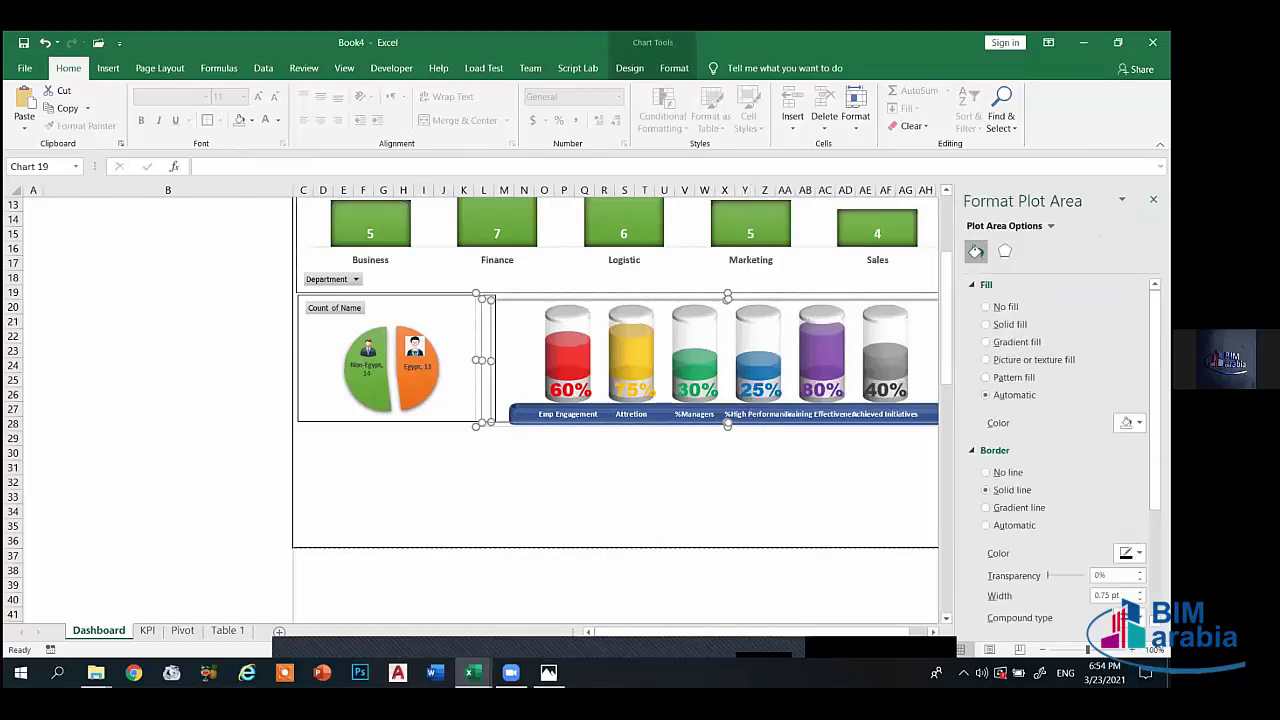
pyautogui.click(1005, 251)
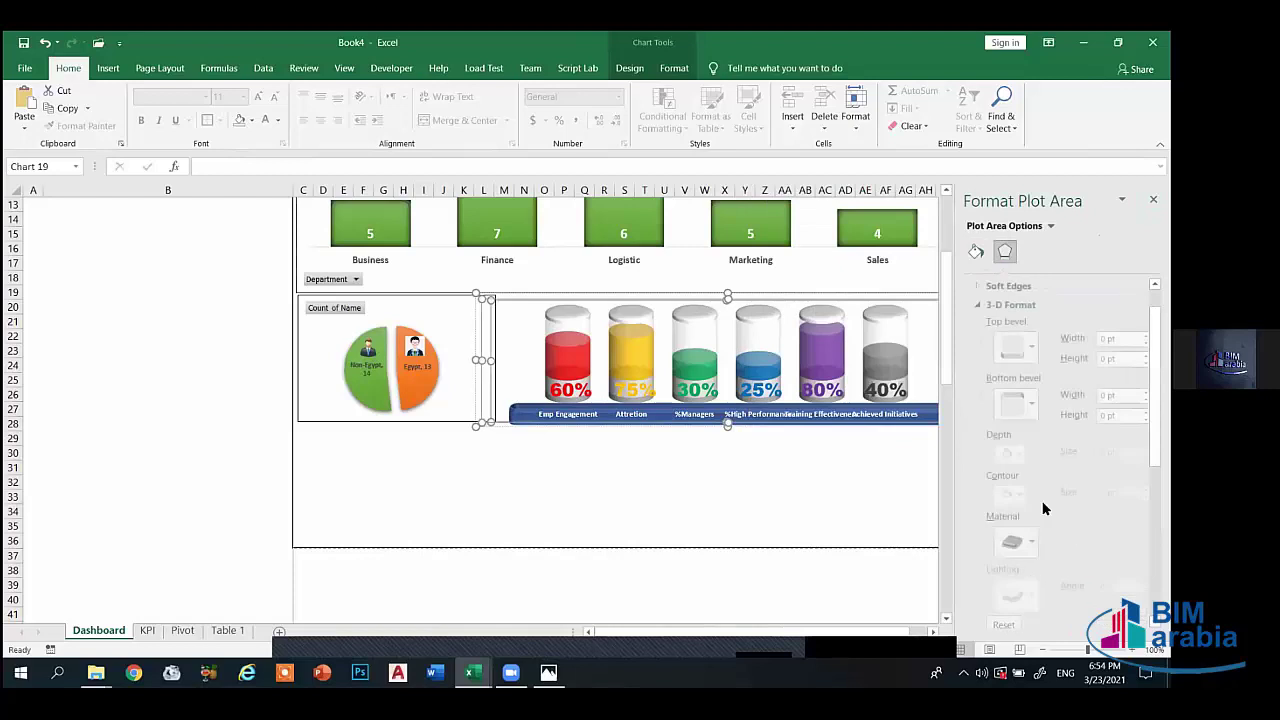
pyautogui.scroll(-3, 1043, 509)
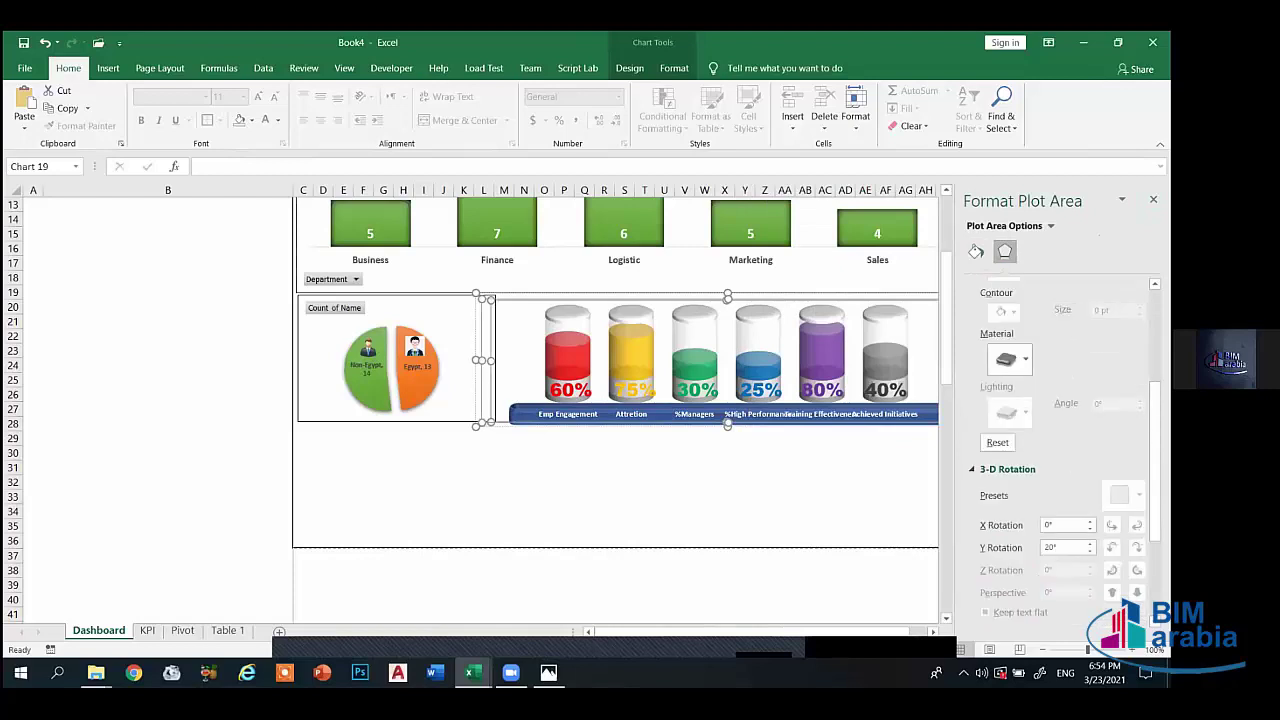
pyautogui.scroll(3, 1030, 372)
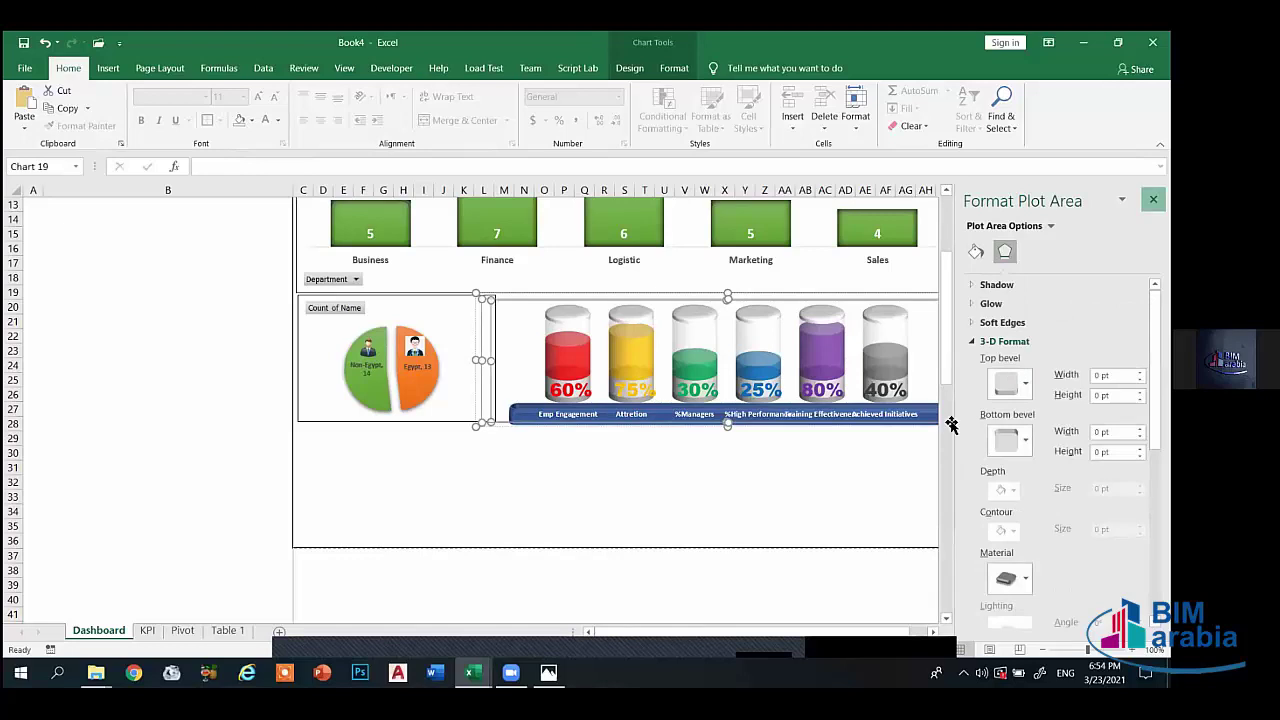
pyautogui.click(1153, 199)
# - Browse the chart area's format settings and apply a top bevel preset to the chart
pyautogui.rightClick(950, 418)
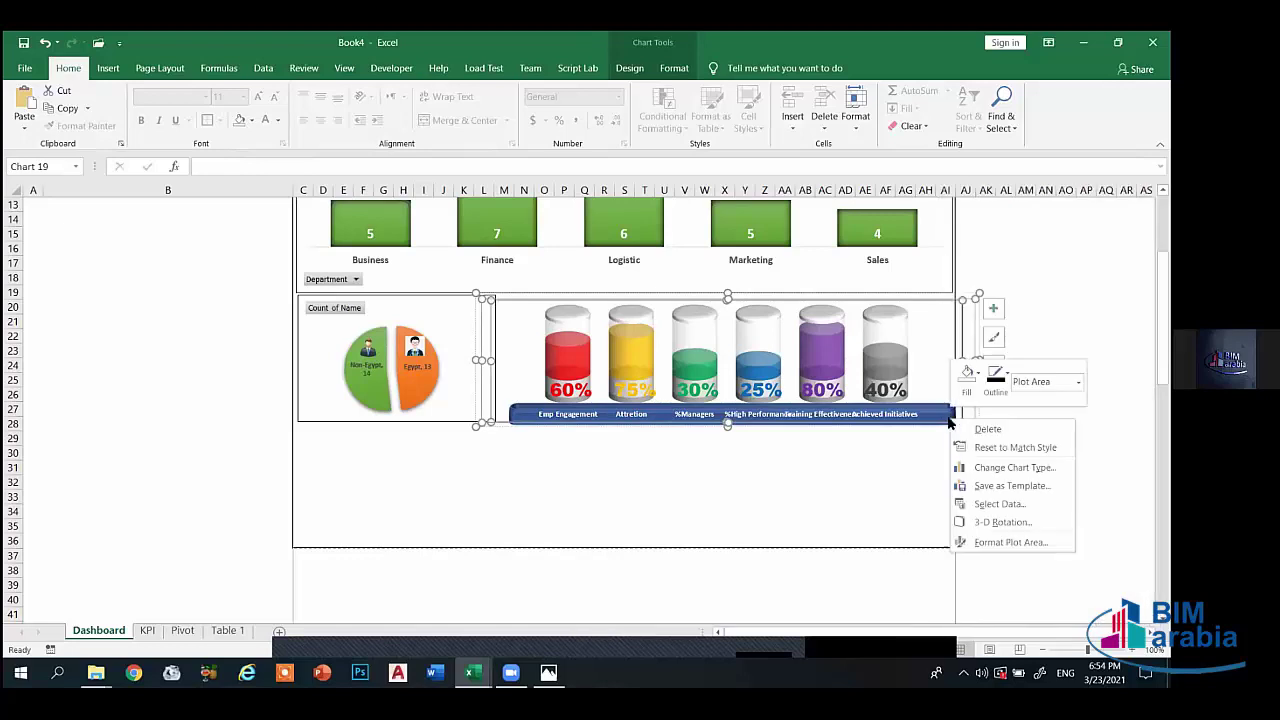
pyautogui.click(1003, 521)
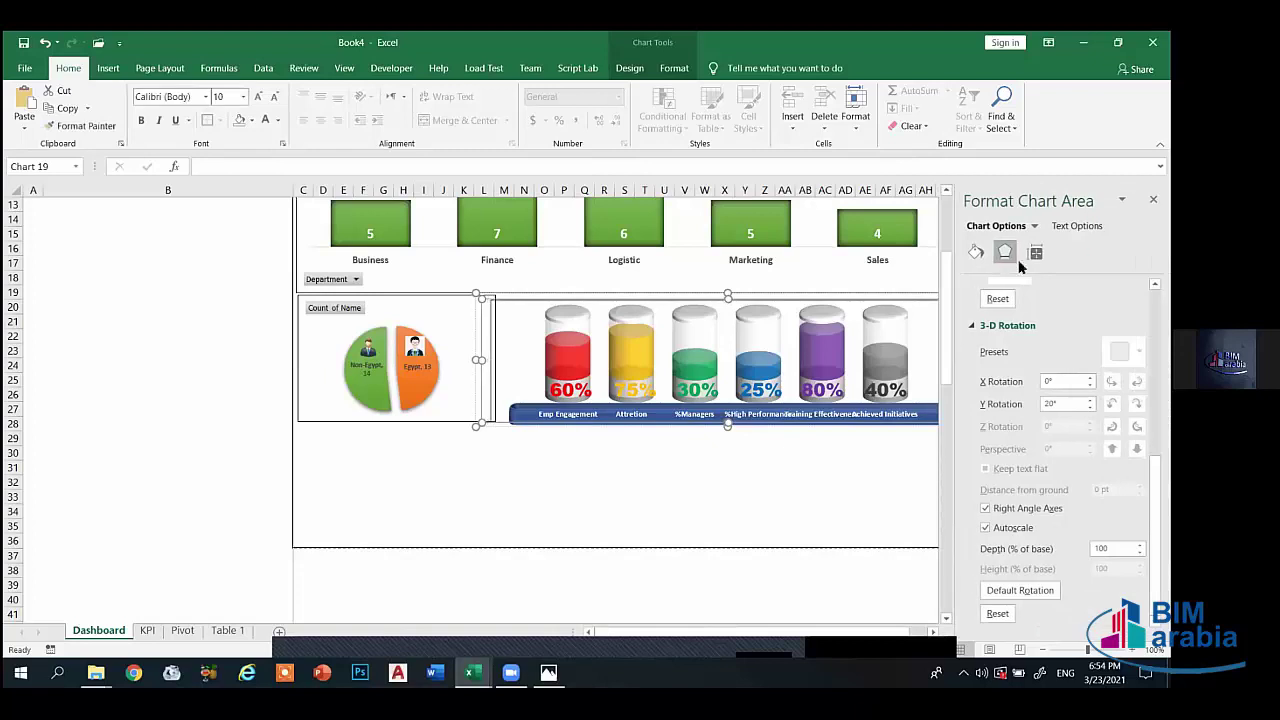
pyautogui.click(1035, 253)
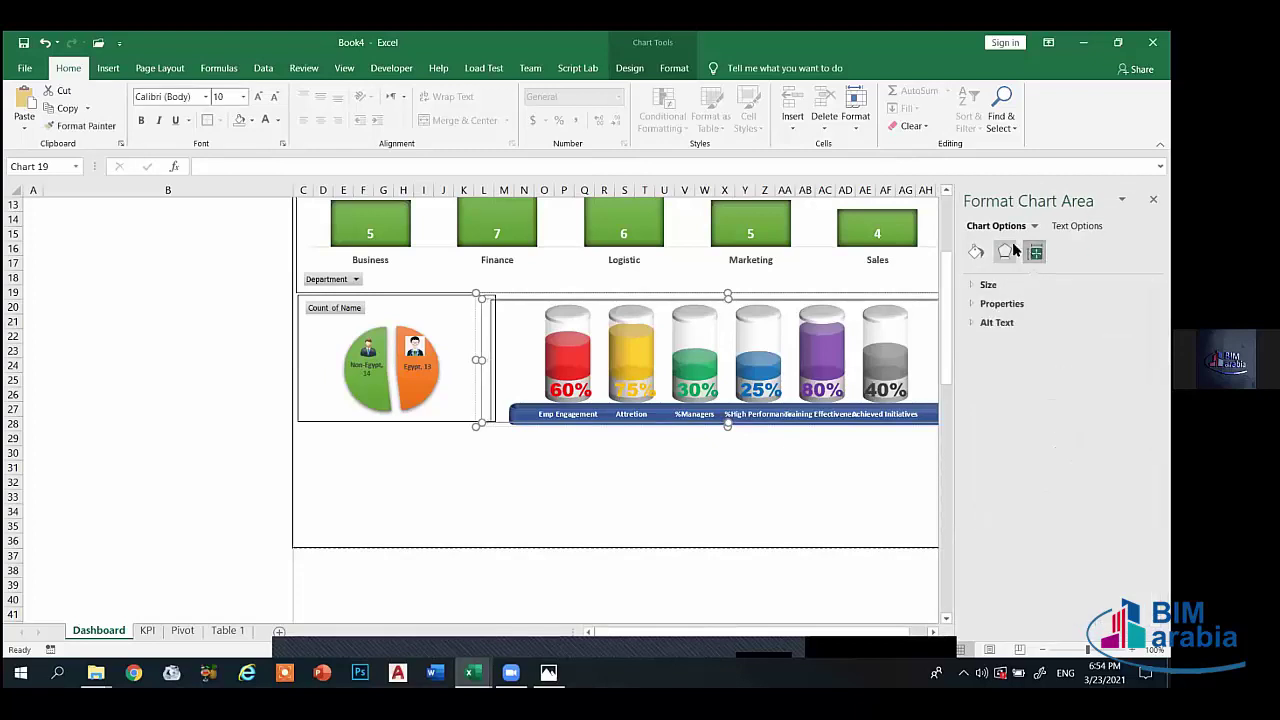
pyautogui.click(1004, 252)
pyautogui.click(976, 252)
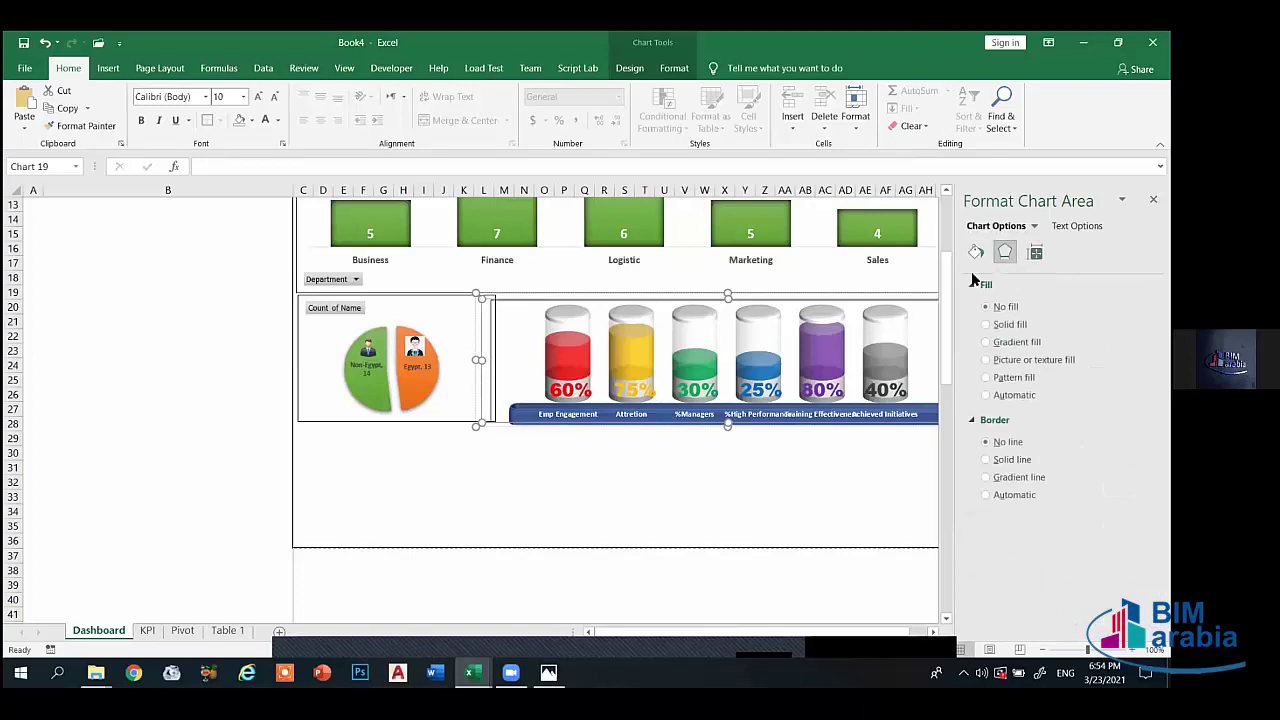
pyautogui.click(1004, 252)
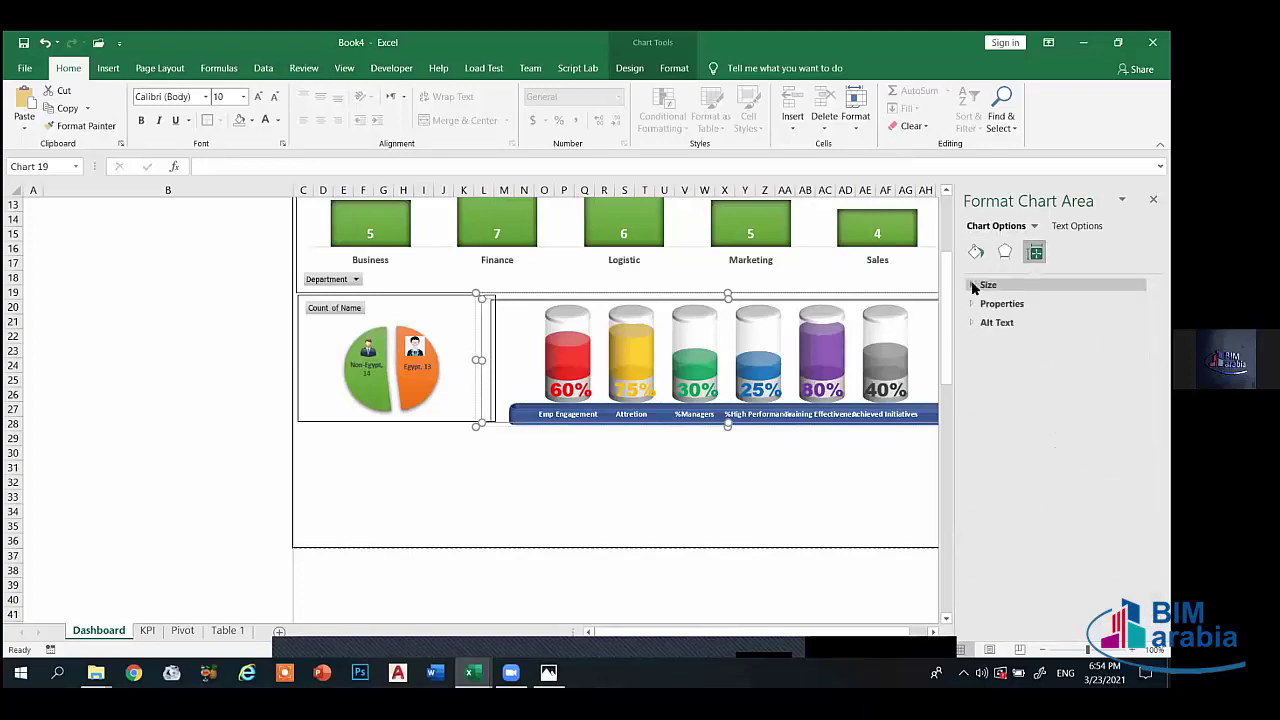
pyautogui.click(973, 286)
pyautogui.click(973, 286)
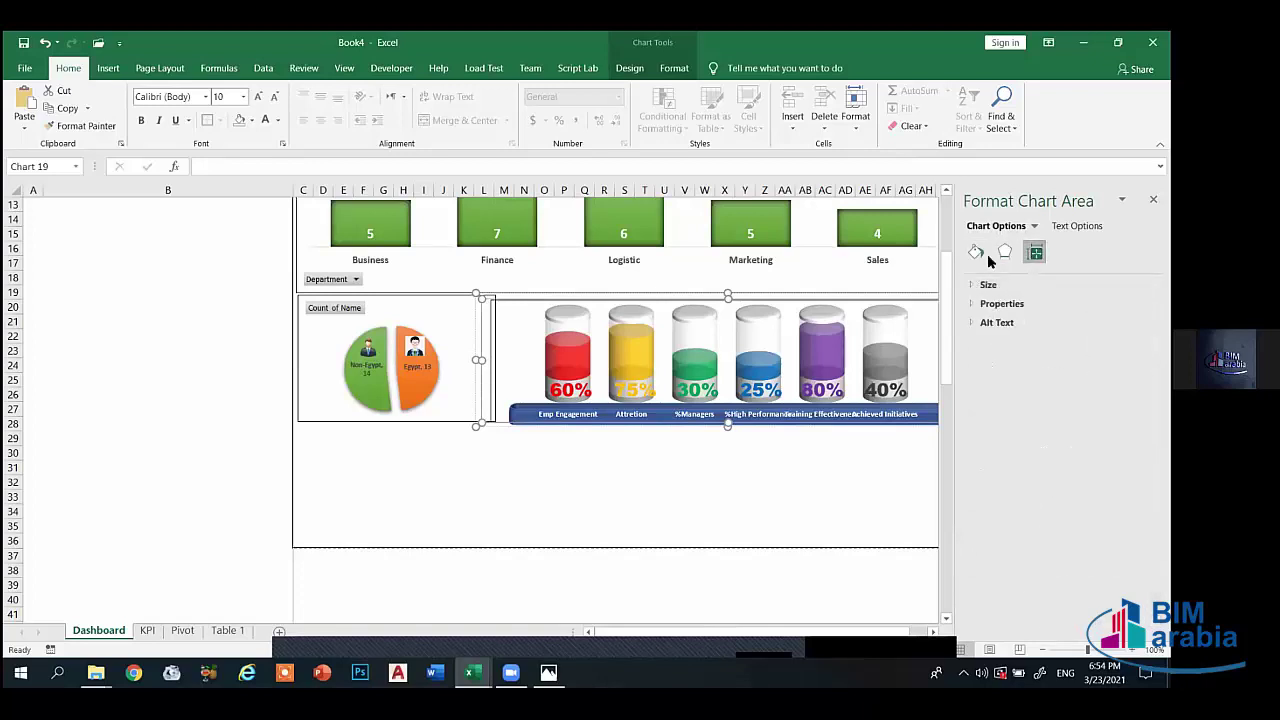
pyautogui.click(975, 251)
pyautogui.click(1036, 253)
pyautogui.click(1005, 251)
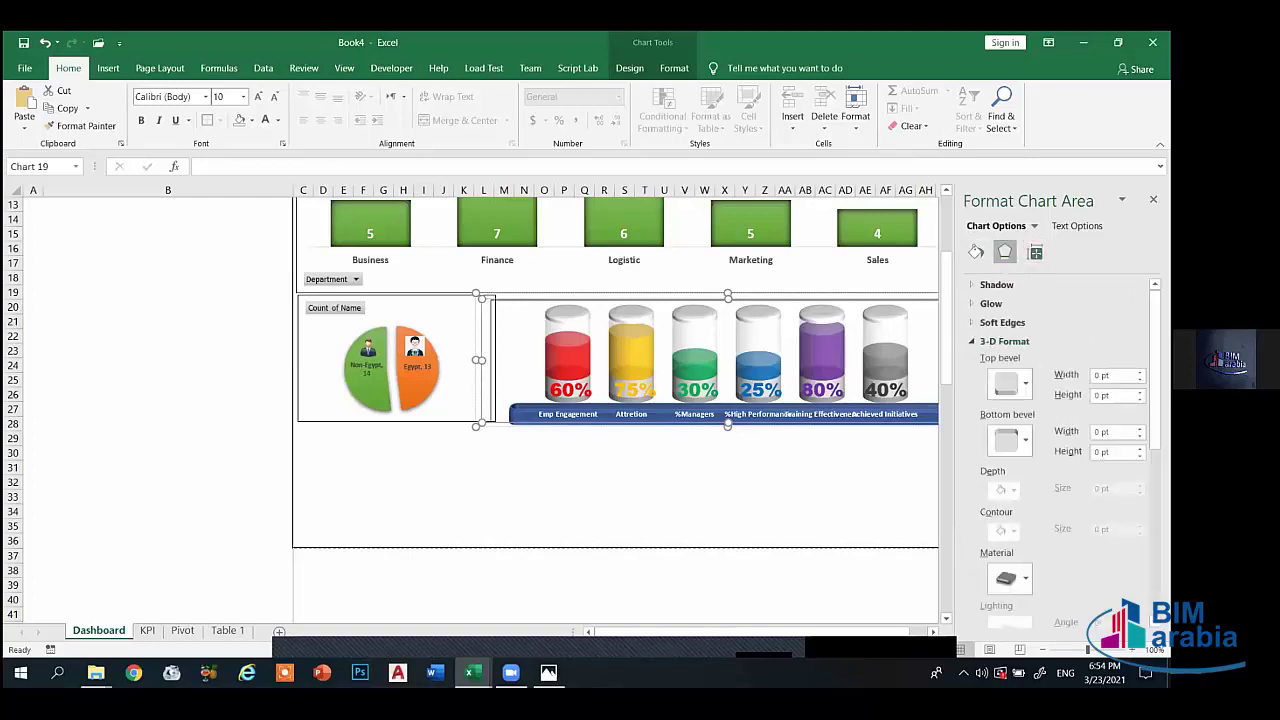
pyautogui.click(1024, 383)
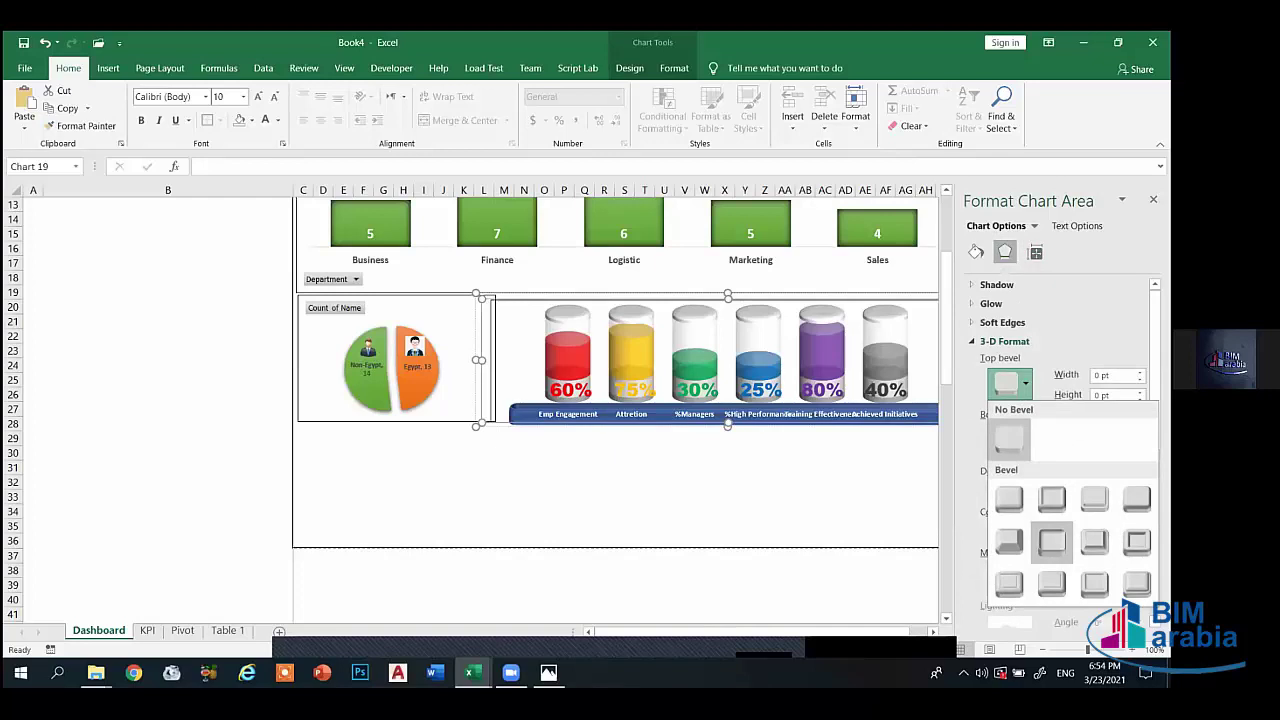
pyautogui.click(1052, 541)
# - Close the shape formatting settings, deselect the chart group and bring up the Insert ribbon
pyautogui.click(690, 471)
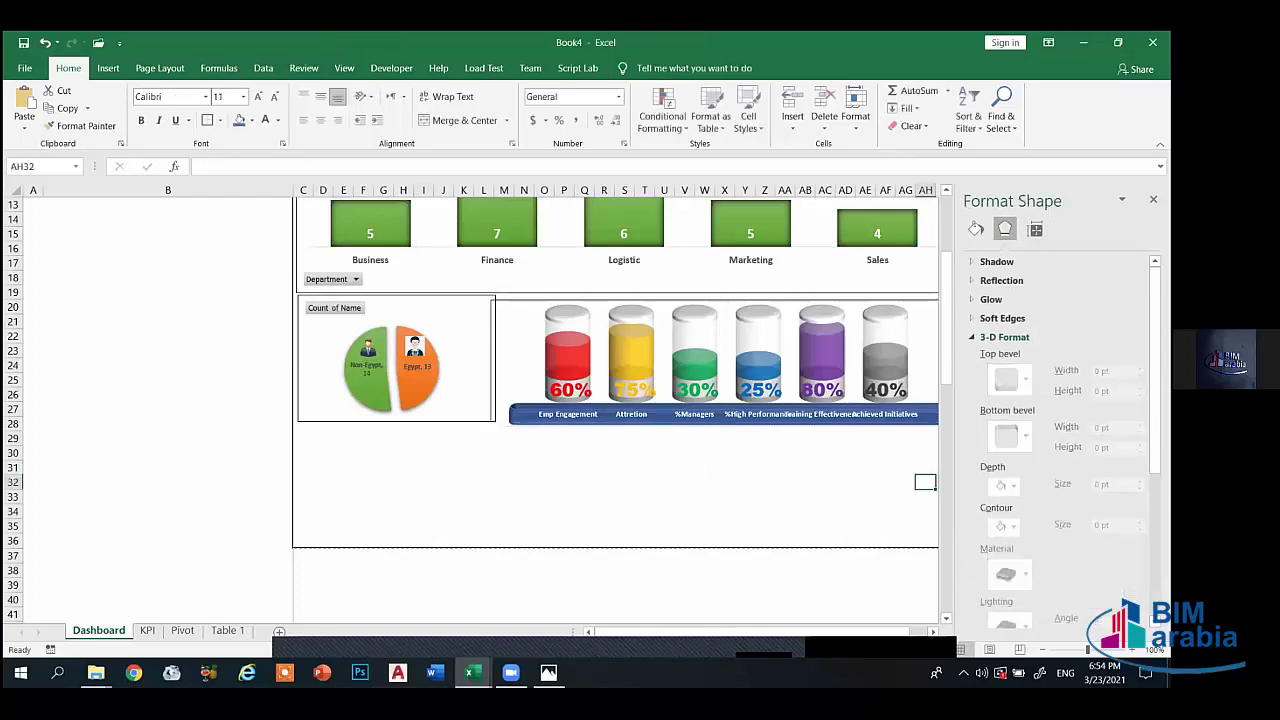
pyautogui.click(909, 451)
pyautogui.click(690, 492)
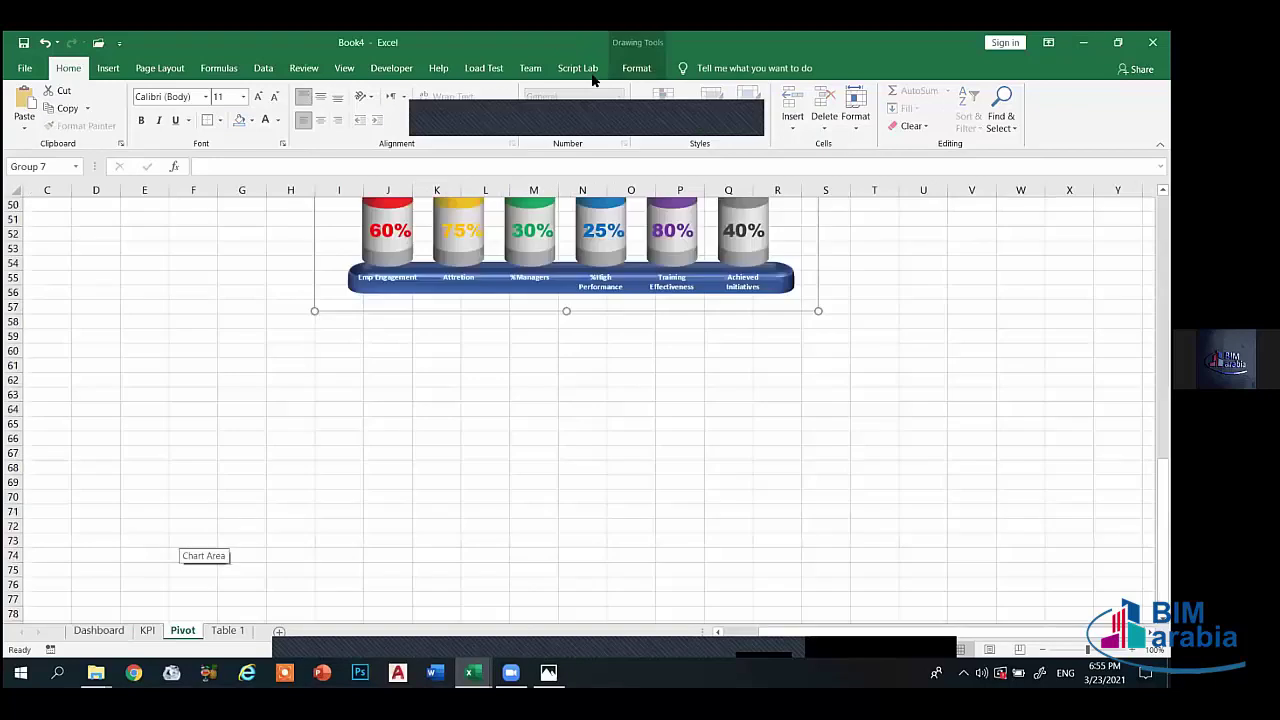
pyautogui.press('Escape')
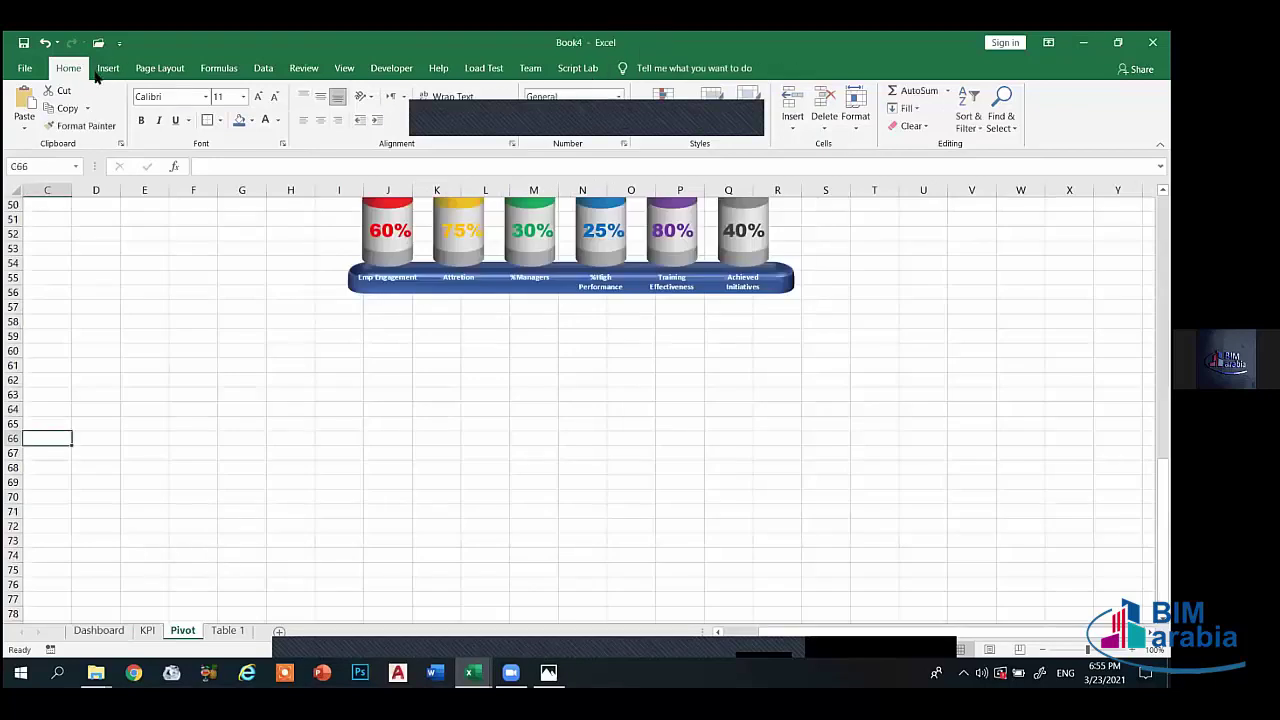
pyautogui.click(105, 70)
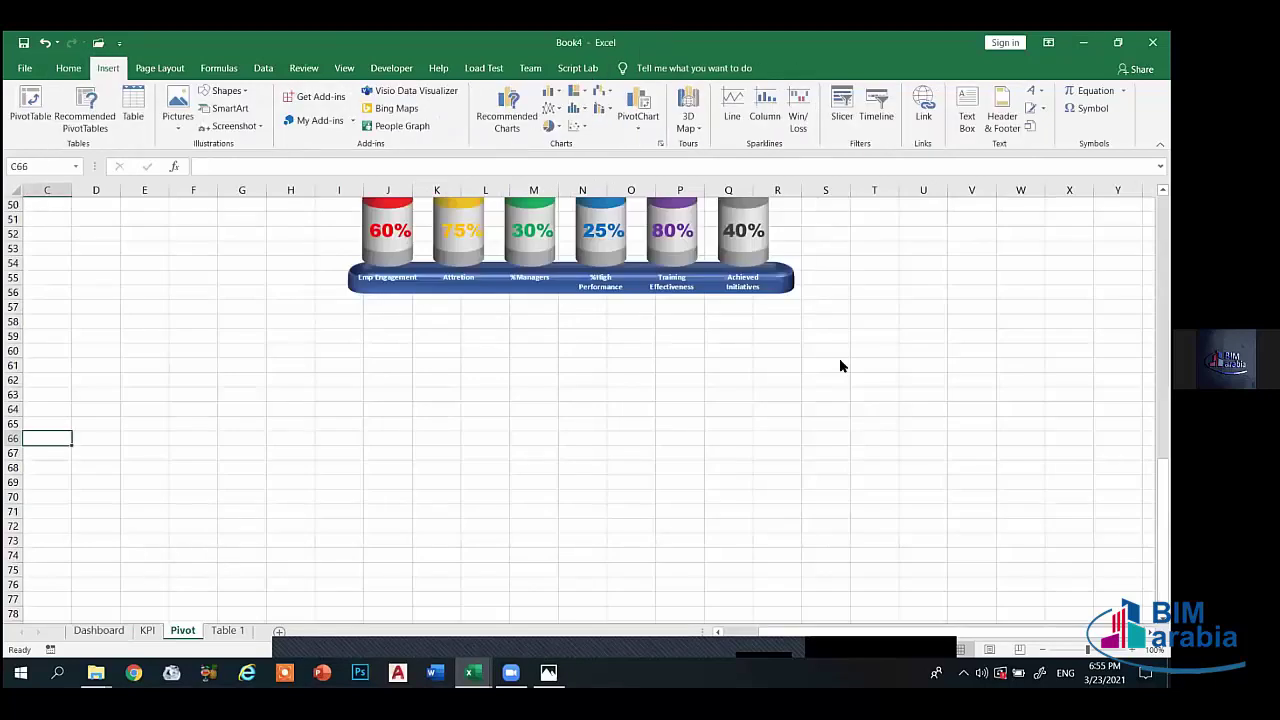
# - Insert a pivot table at C66 with Gander as rows and a count of Name: Famale 9, Male 18
pyautogui.hotkey('alt', 'n')
pyautogui.press('v')
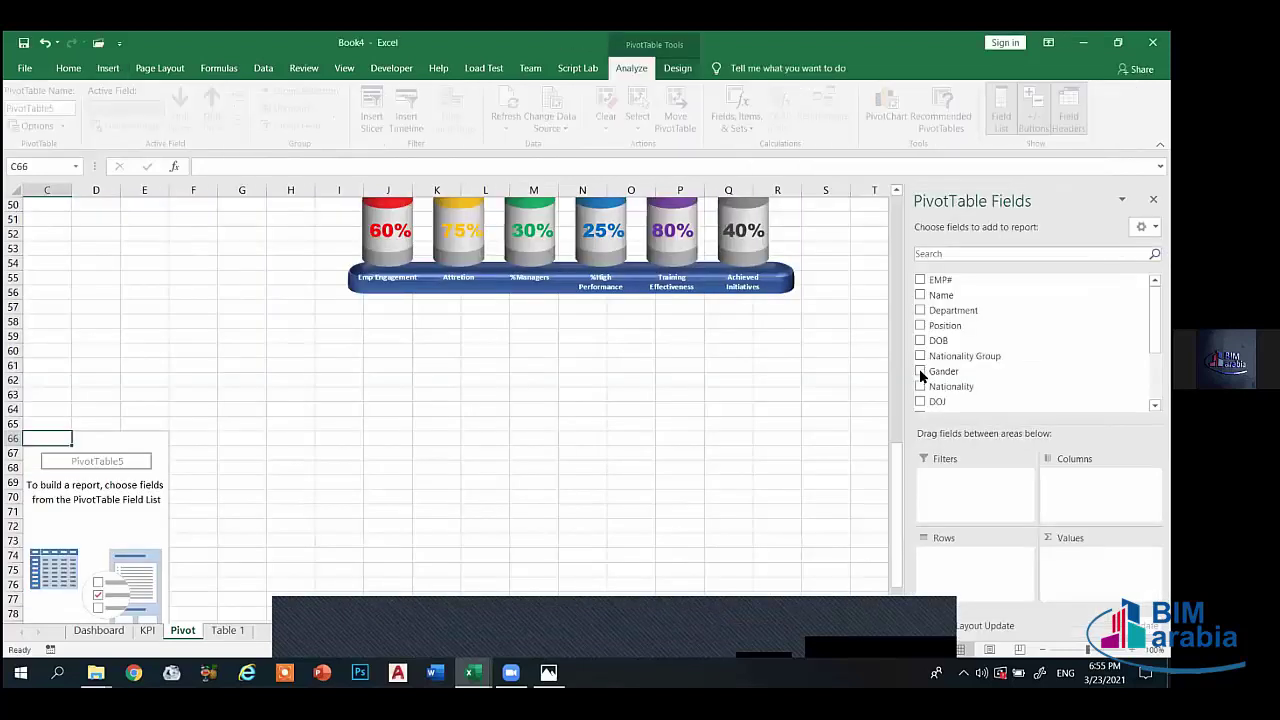
pyautogui.moveTo(921, 376); pyautogui.dragTo(157, 411)
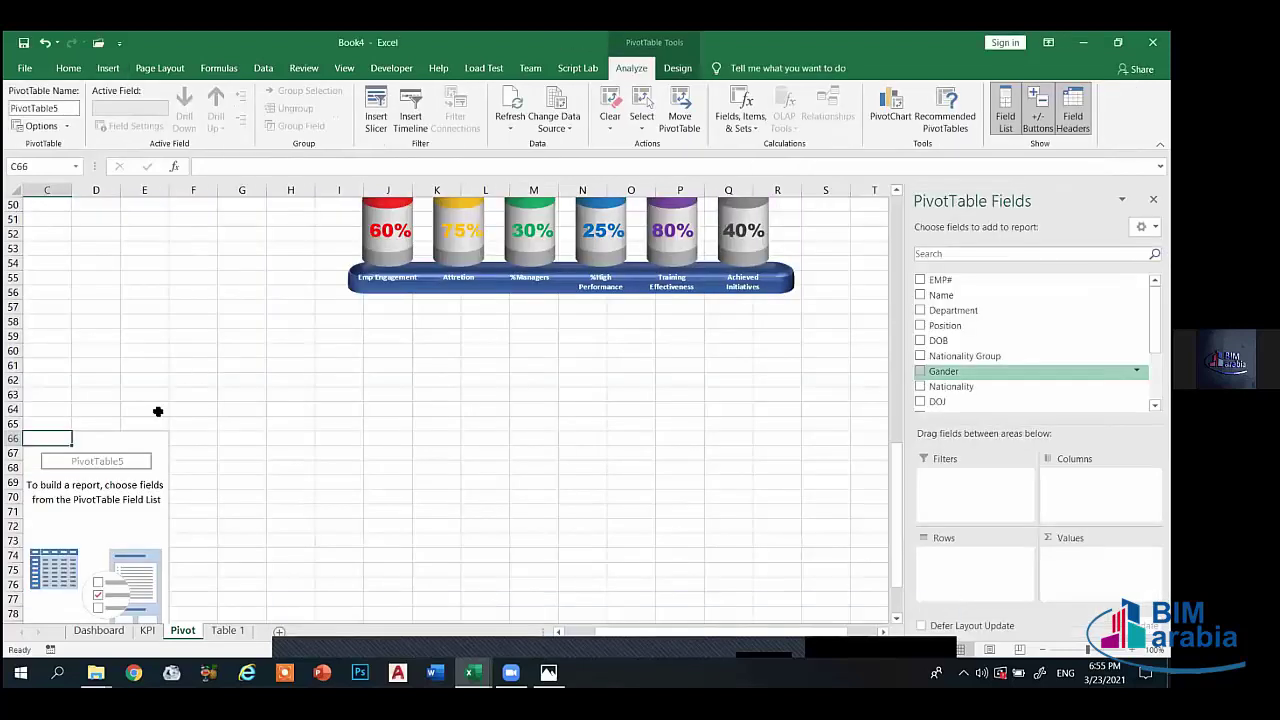
pyautogui.moveTo(77, 473); pyautogui.dragTo(77, 473)
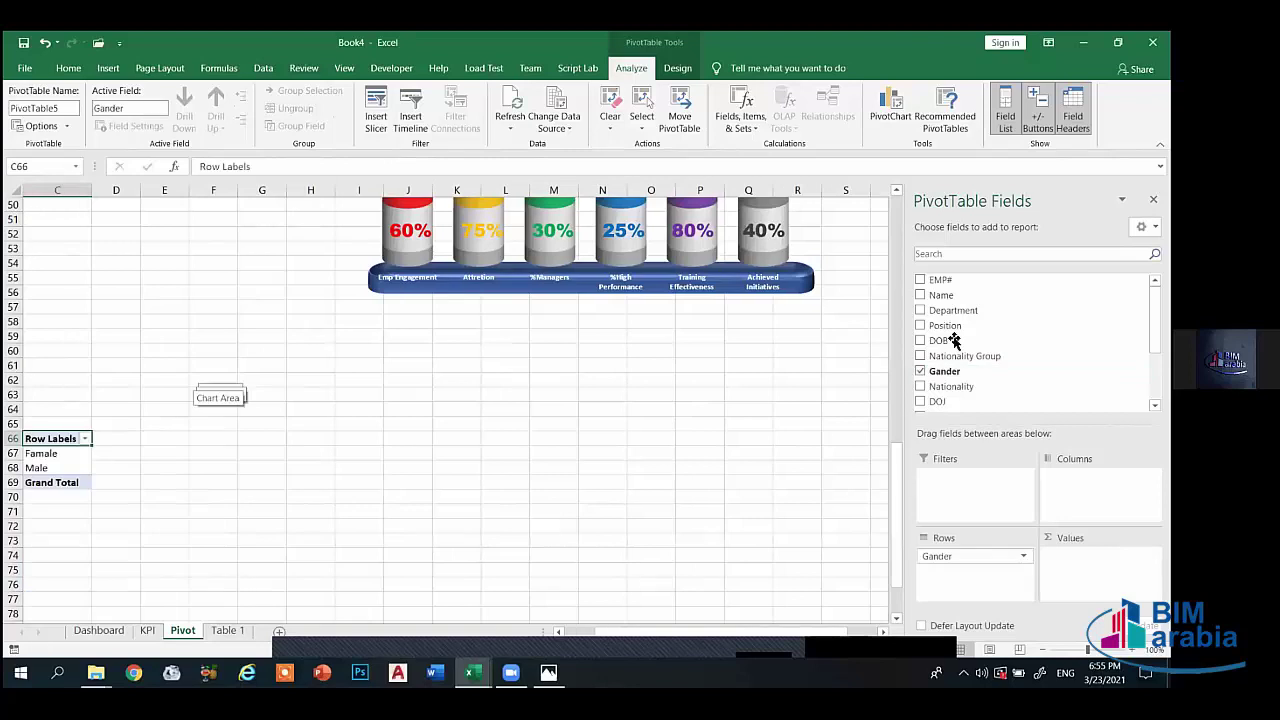
pyautogui.moveTo(951, 295); pyautogui.dragTo(1021, 401)
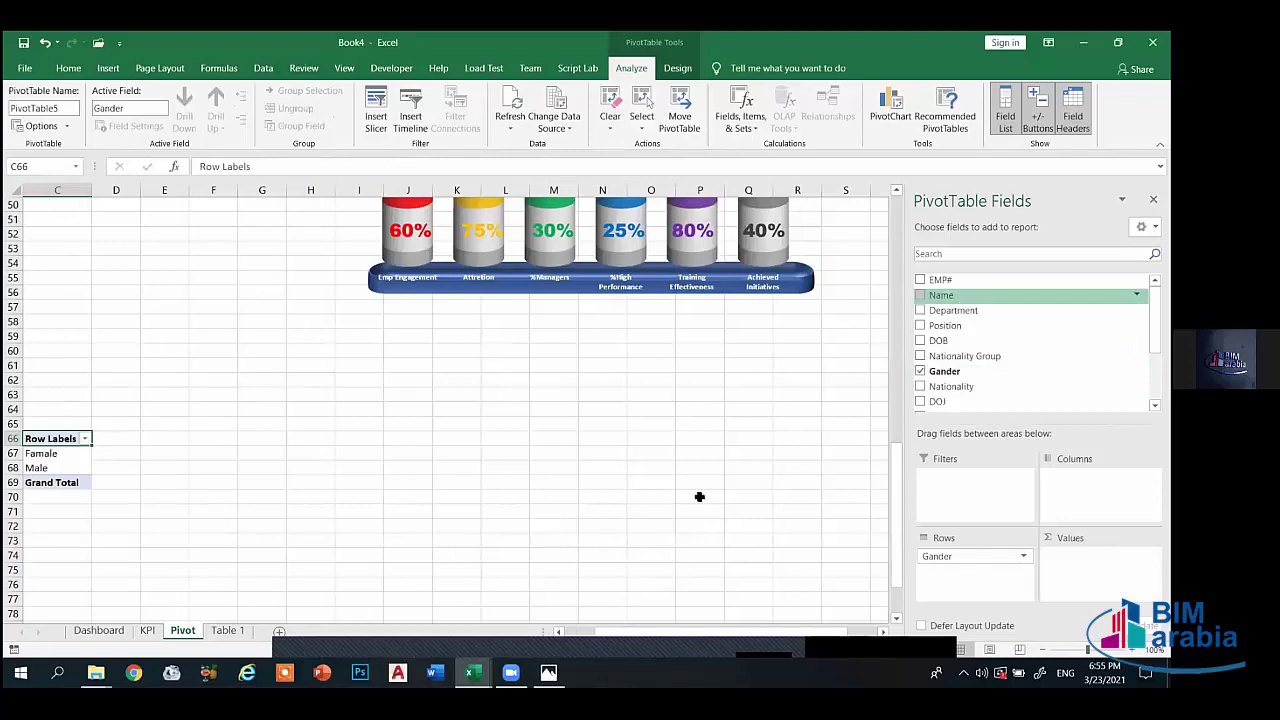
pyautogui.moveTo(699, 497); pyautogui.dragTo(120, 455)
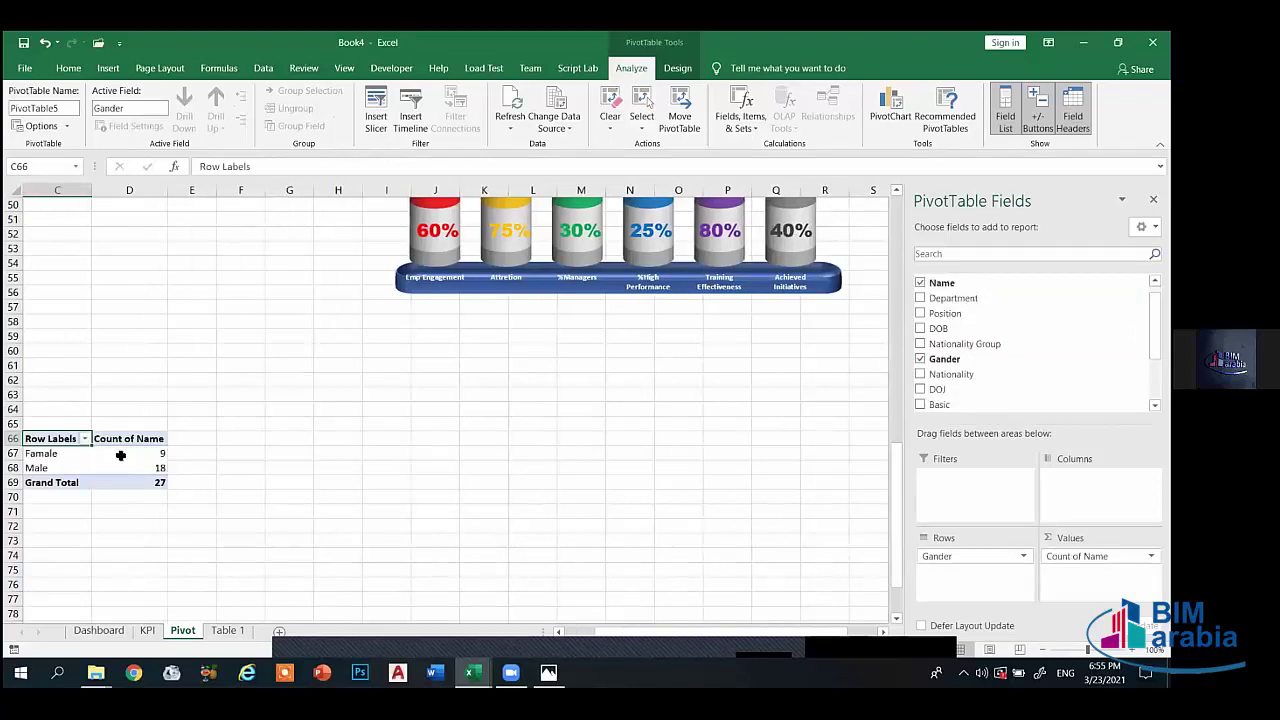
pyautogui.click(149, 452)
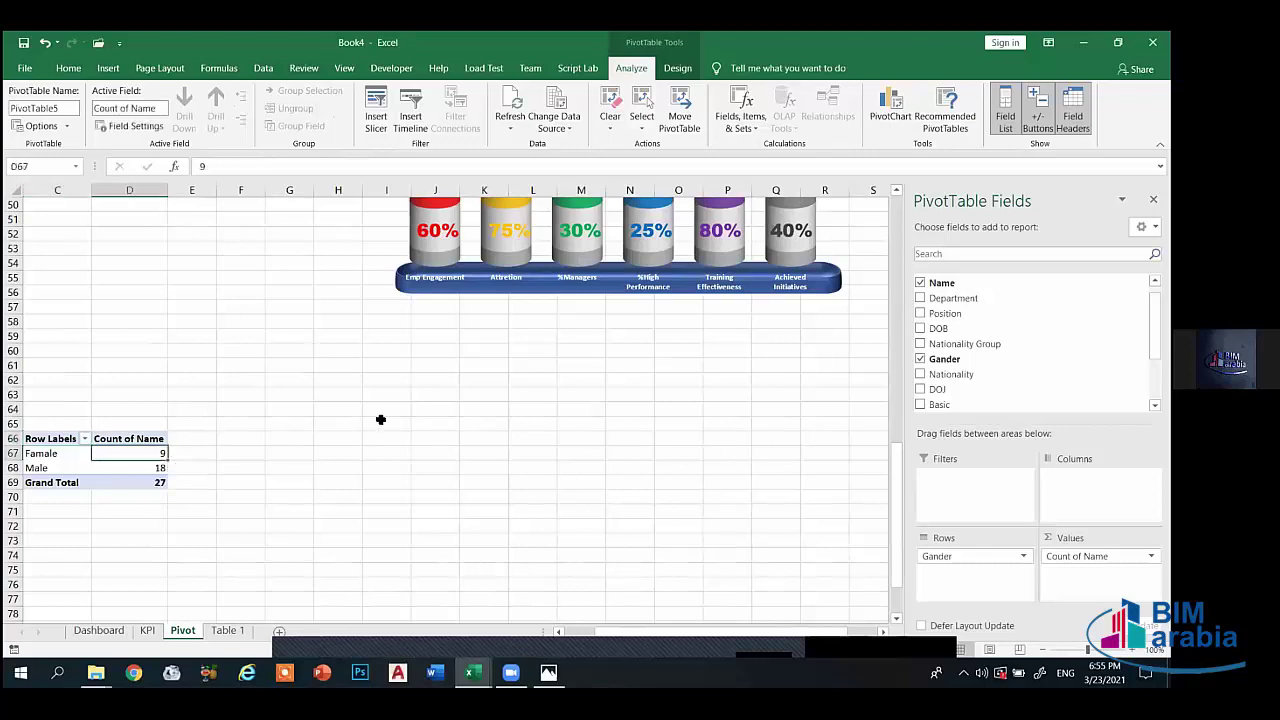
pyautogui.press('Up')
pyautogui.press('Right')
pyautogui.press('Right')
pyautogui.press('Right')
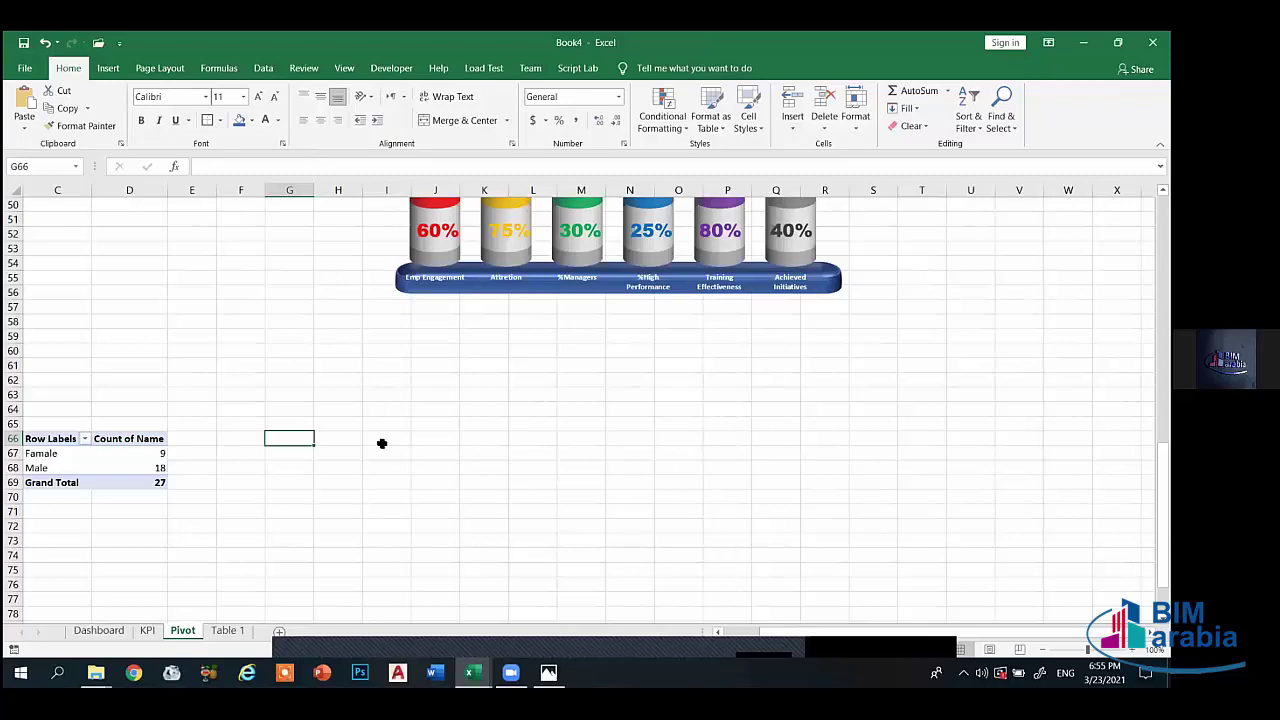
# - Build a helper table with headers Male and Female over counts 18 and 9 in H66:I67
pyautogui.click(341, 436)
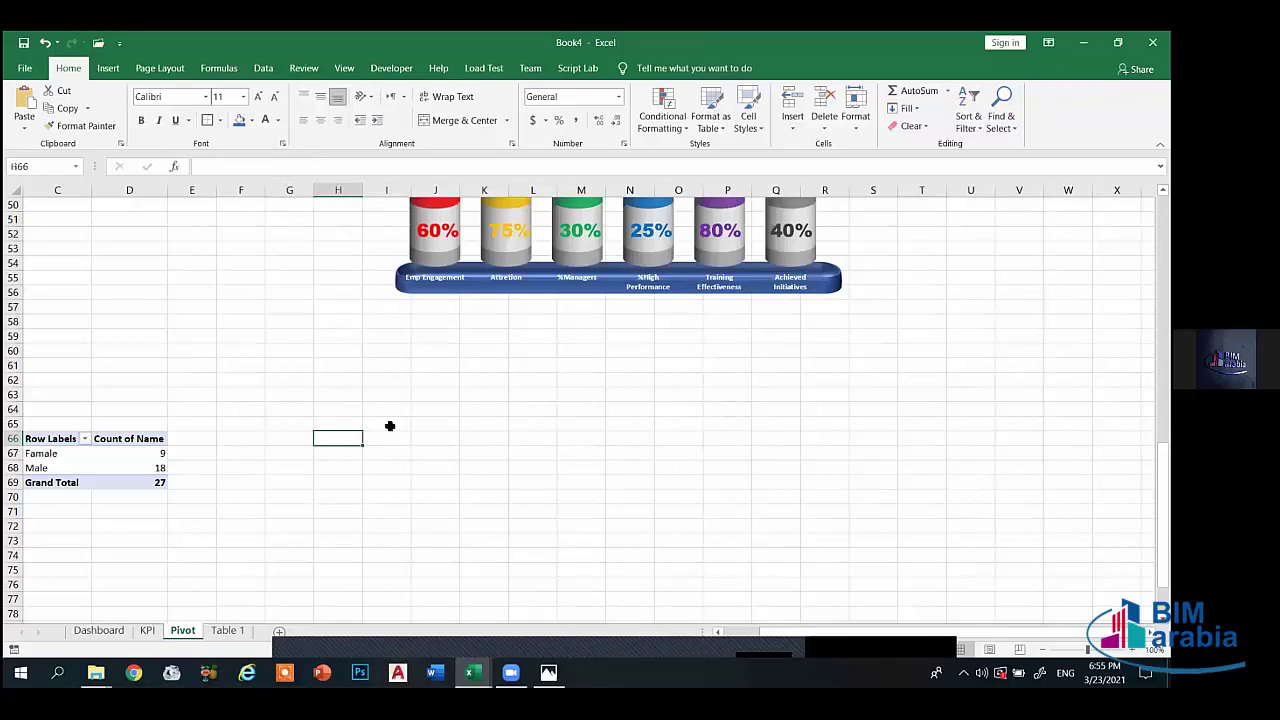
pyautogui.write('Male')
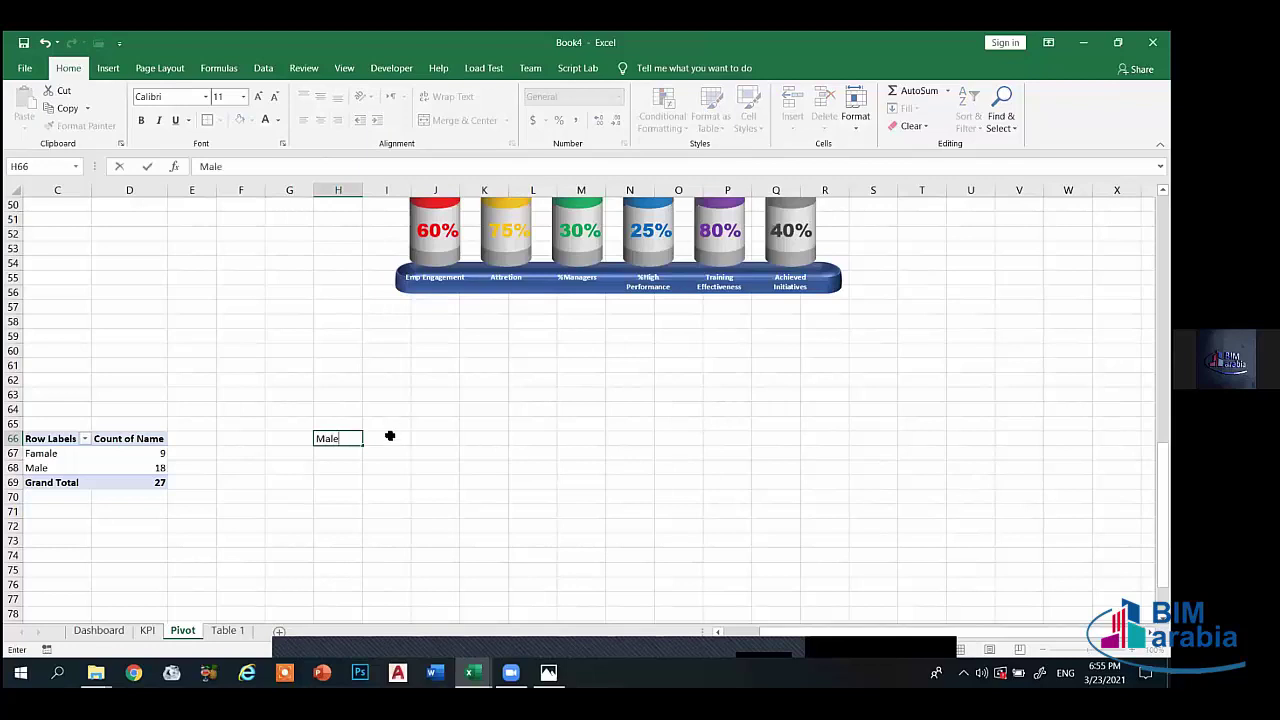
pyautogui.click(390, 436)
pyautogui.write('F')
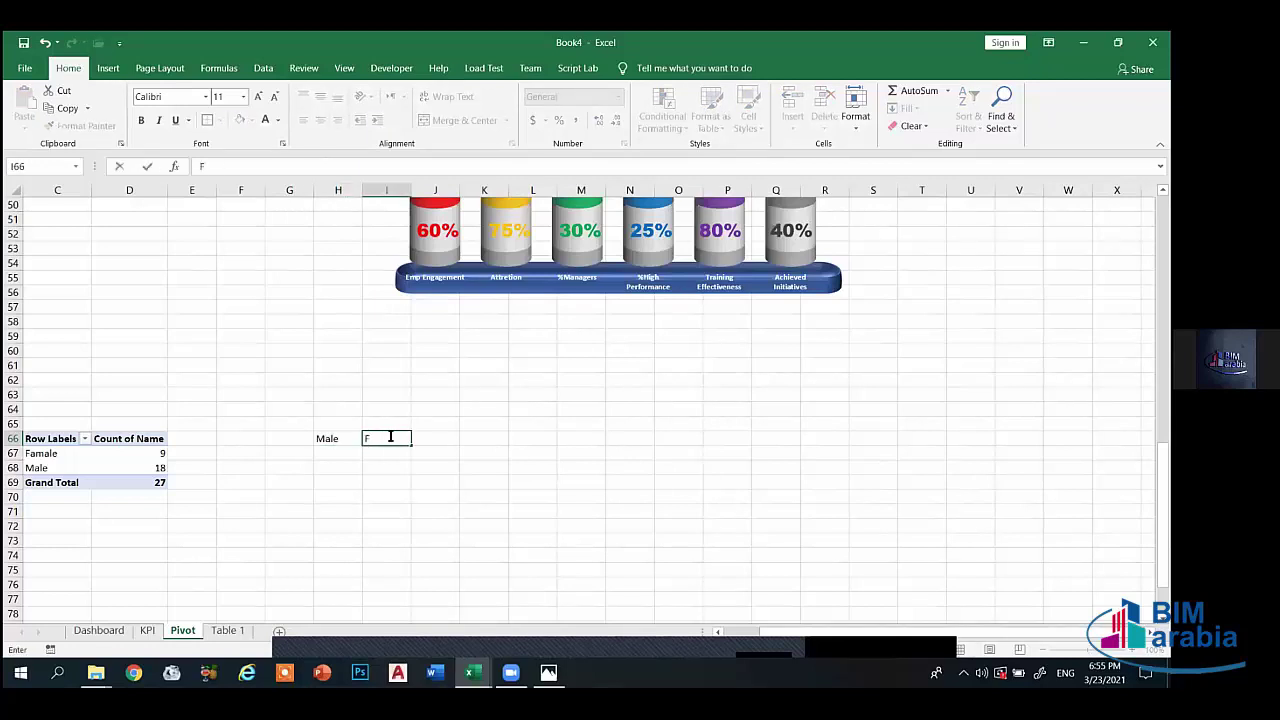
pyautogui.write('emale')
pyautogui.click(347, 453)
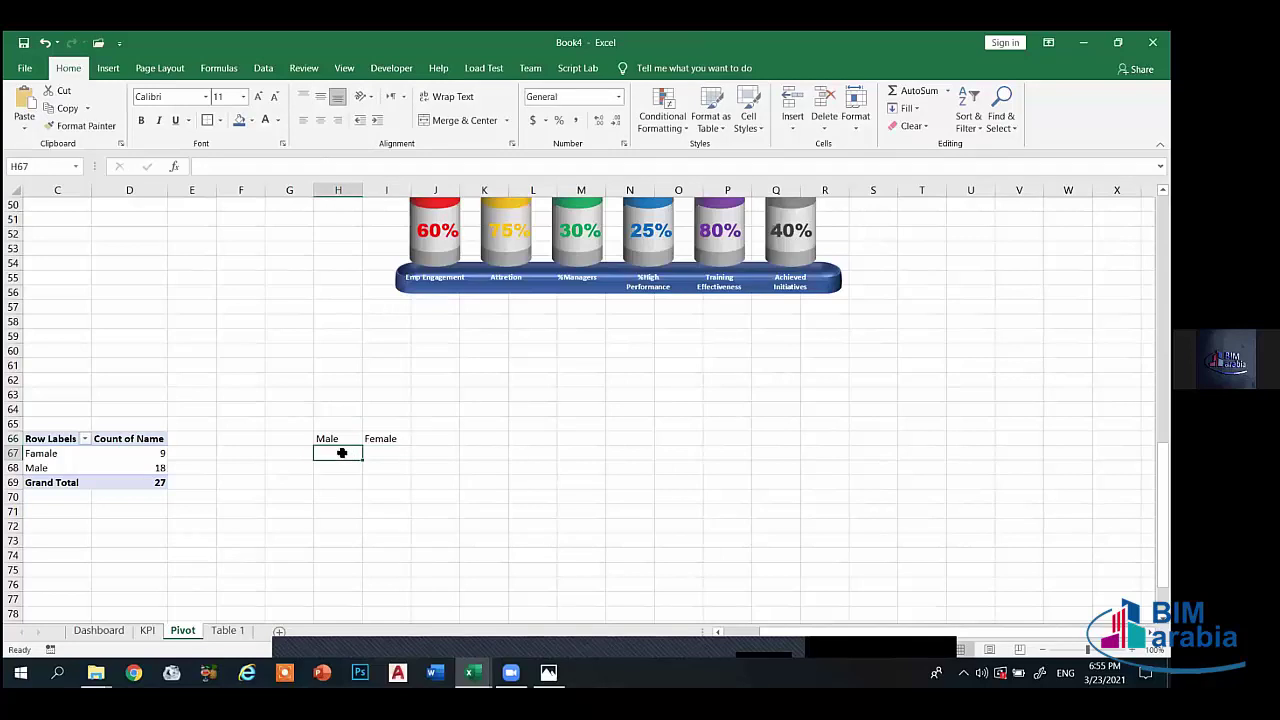
pyautogui.write('18')
pyautogui.click(380, 452)
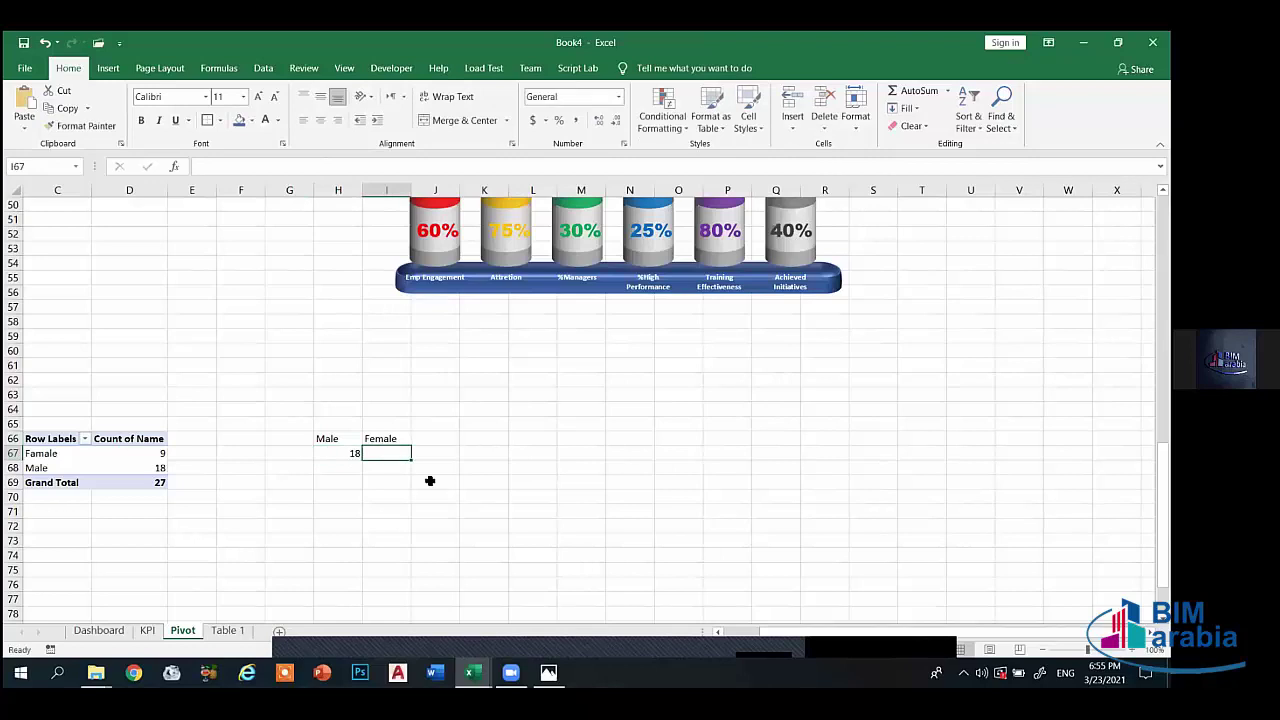
pyautogui.write('9')
pyautogui.click(331, 470)
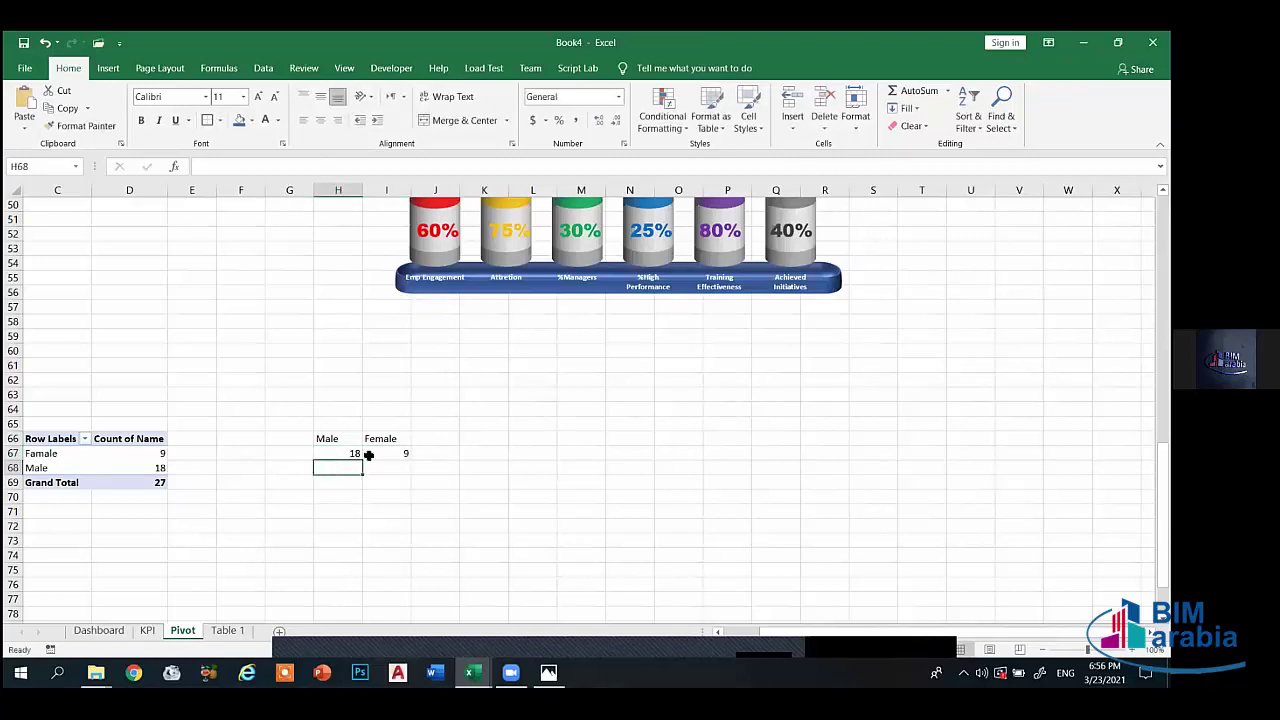
# - Enter =H67/(H67+I67) in H68 for the male share, 0.666667
pyautogui.write('=')
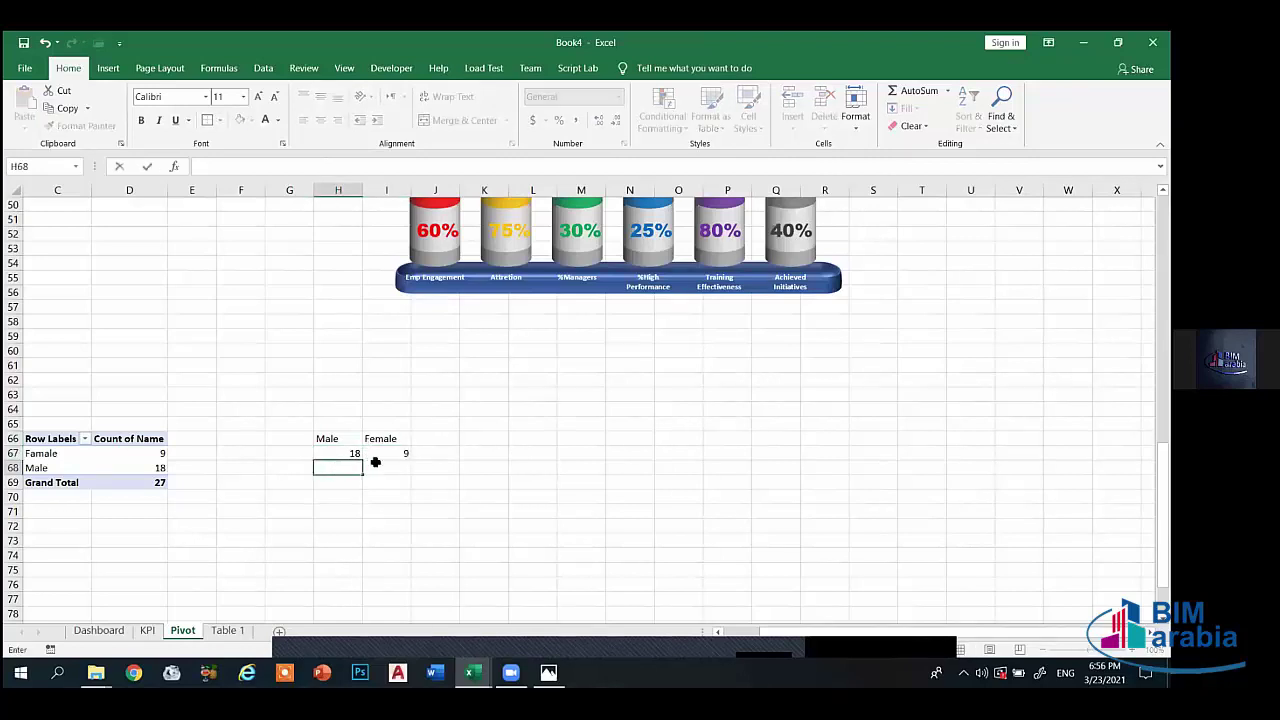
pyautogui.write('=')
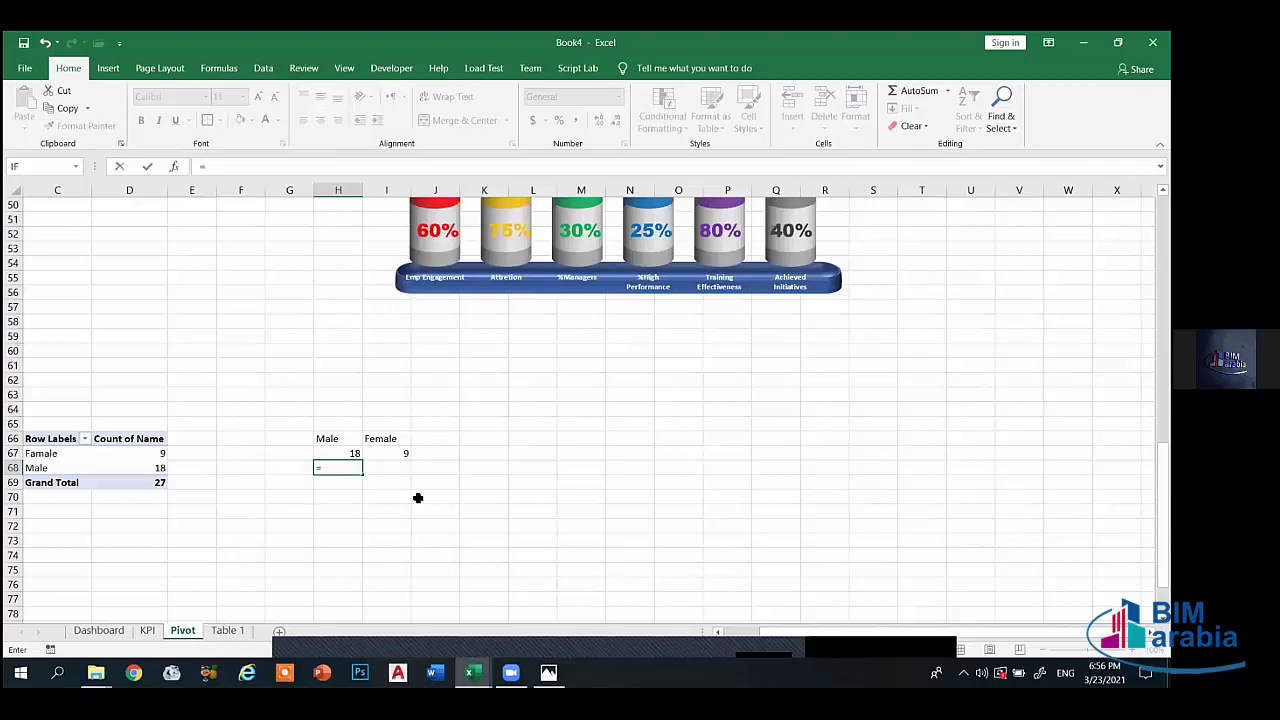
pyautogui.click(337, 451)
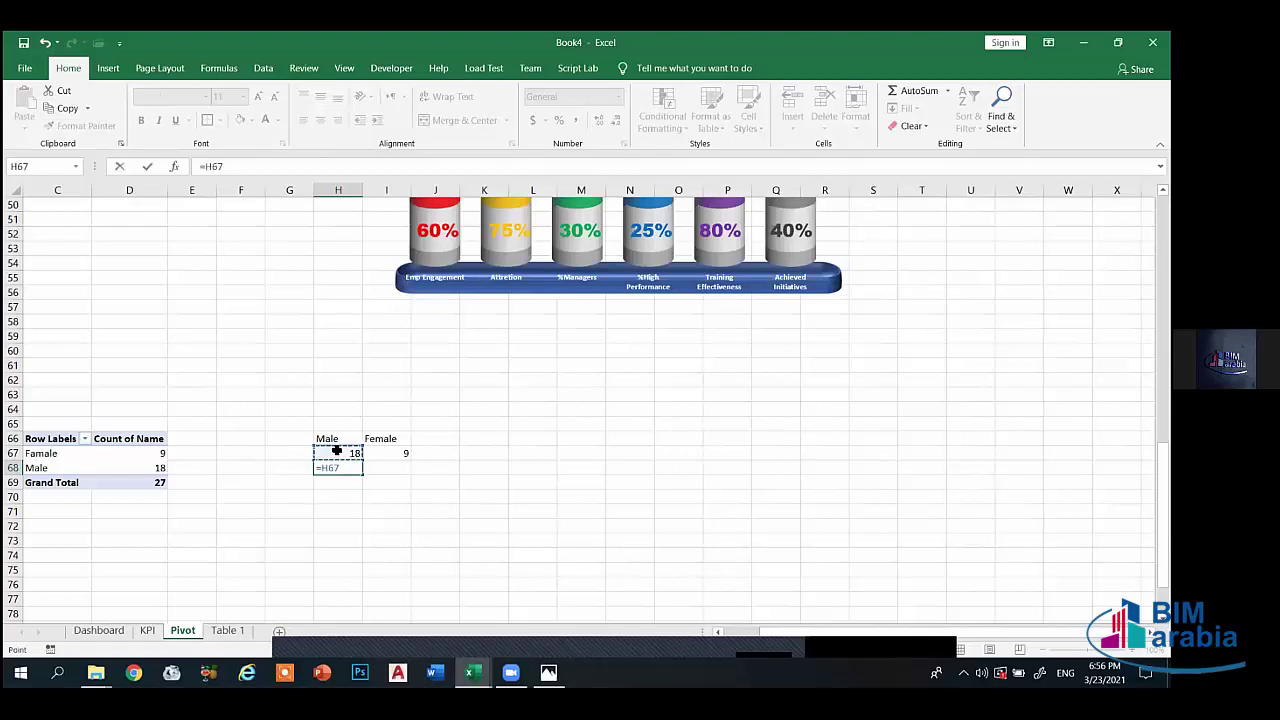
pyautogui.write('/(')
pyautogui.click(337, 451)
pyautogui.write('+')
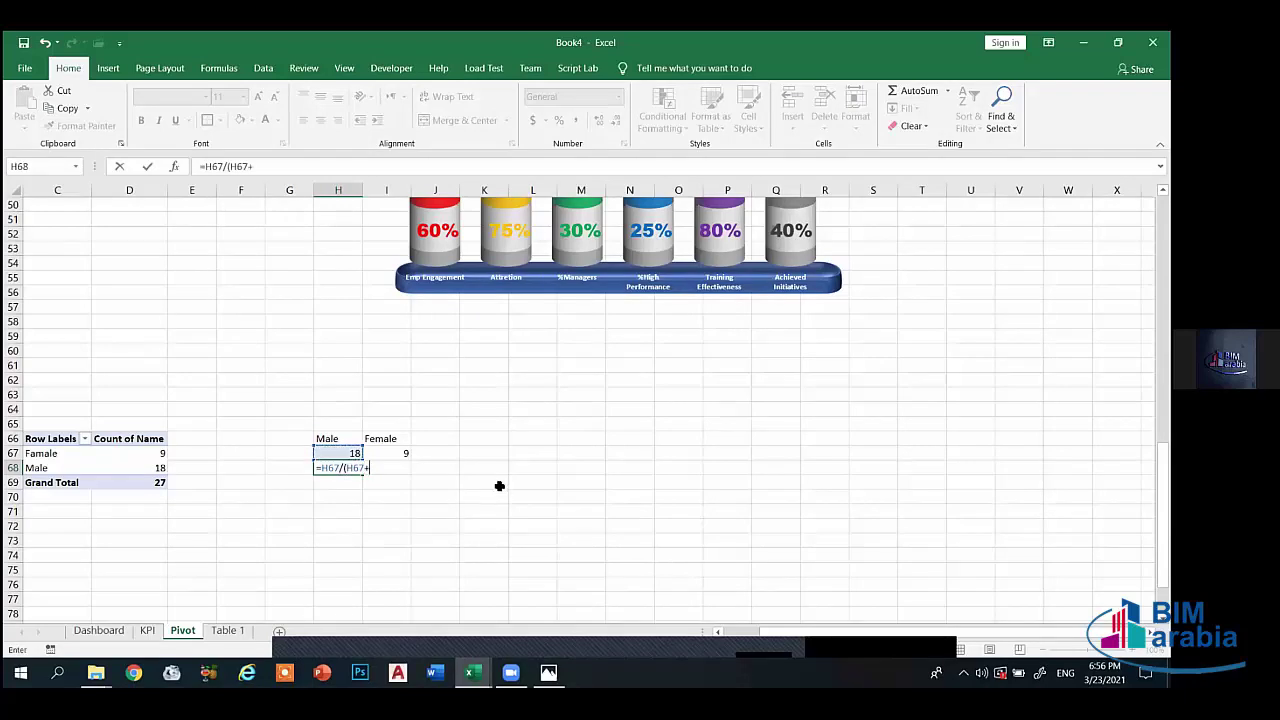
pyautogui.click(398, 453)
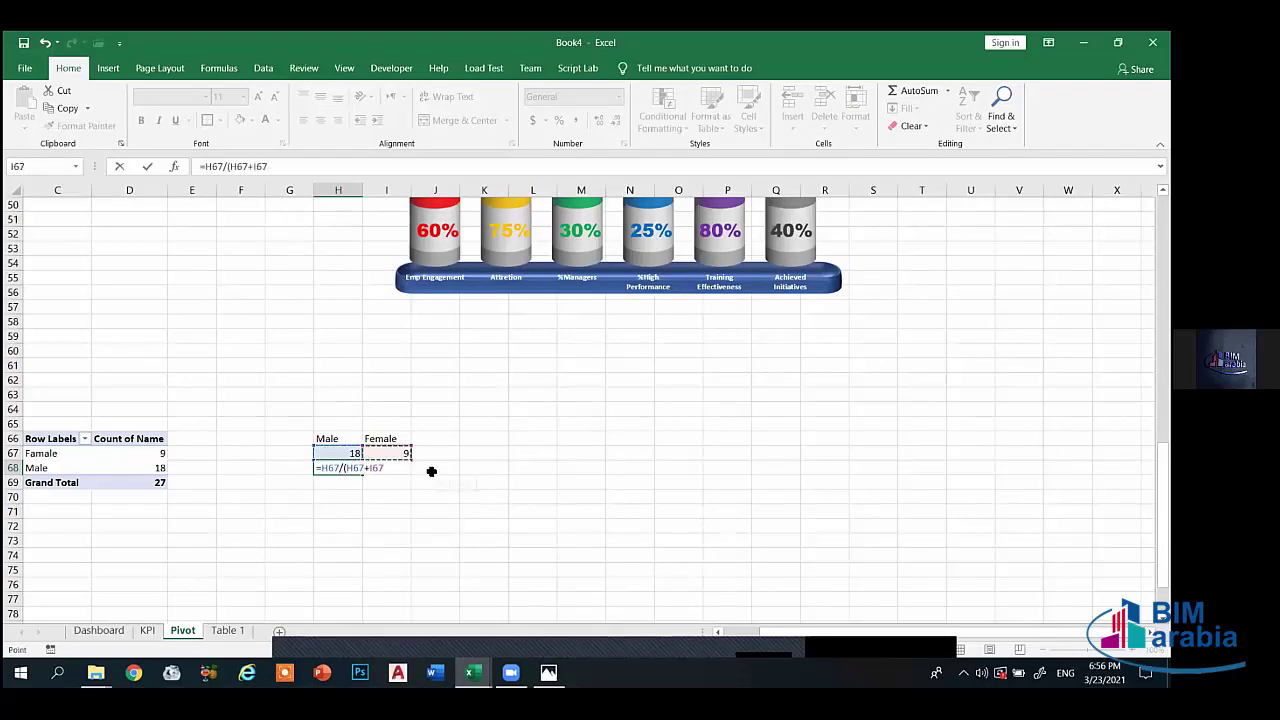
pyautogui.press('Return')
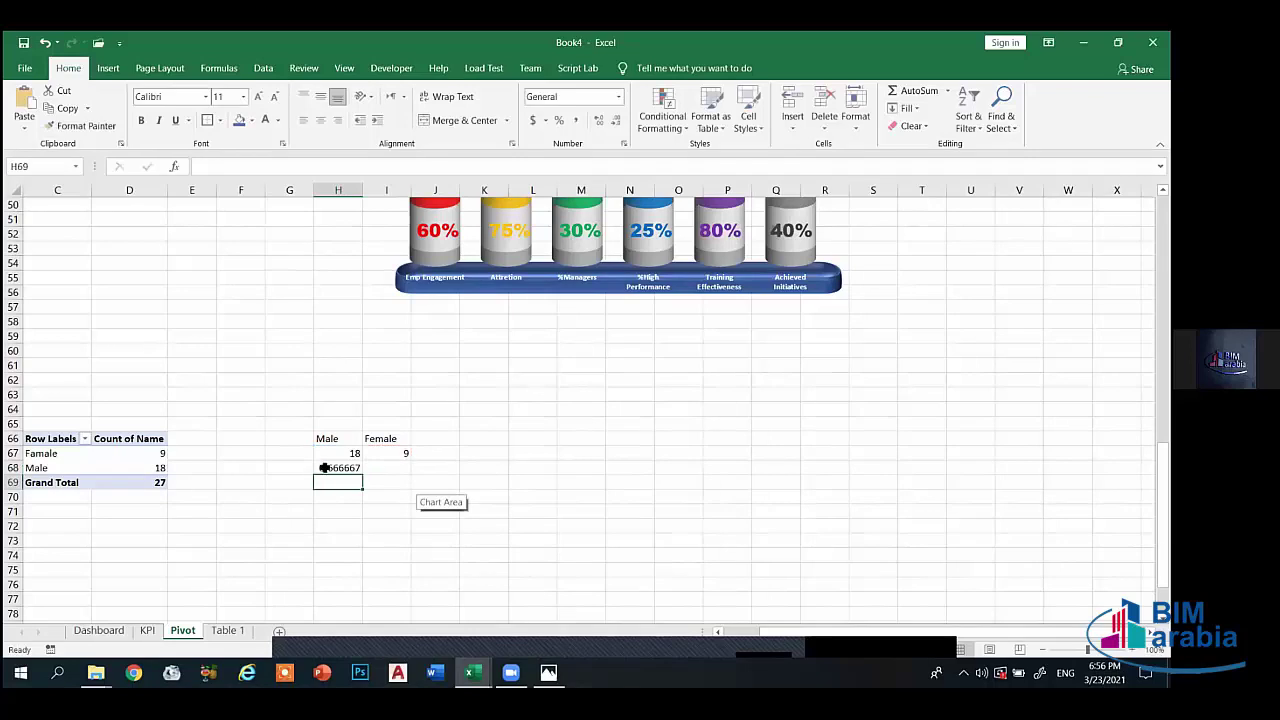
# - Enter =I67/(H67+I67) in I68 for the female share, 0.333333
pyautogui.click(325, 467)
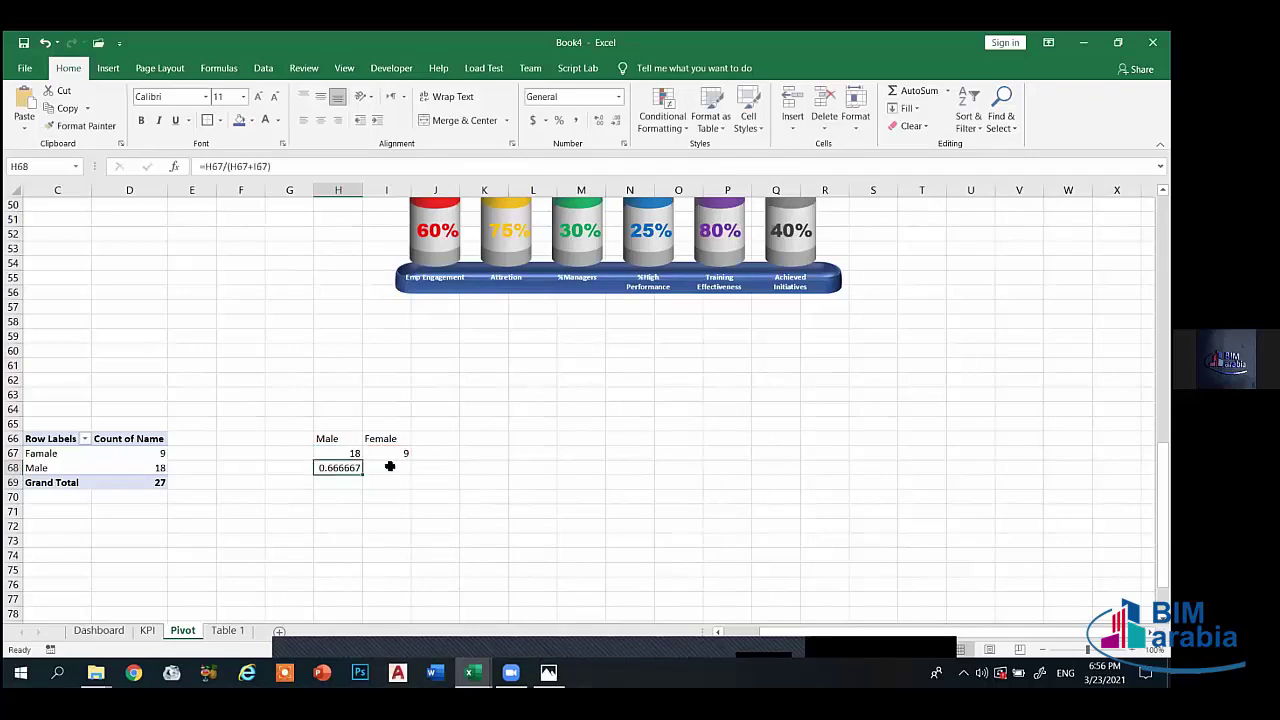
pyautogui.click(390, 466)
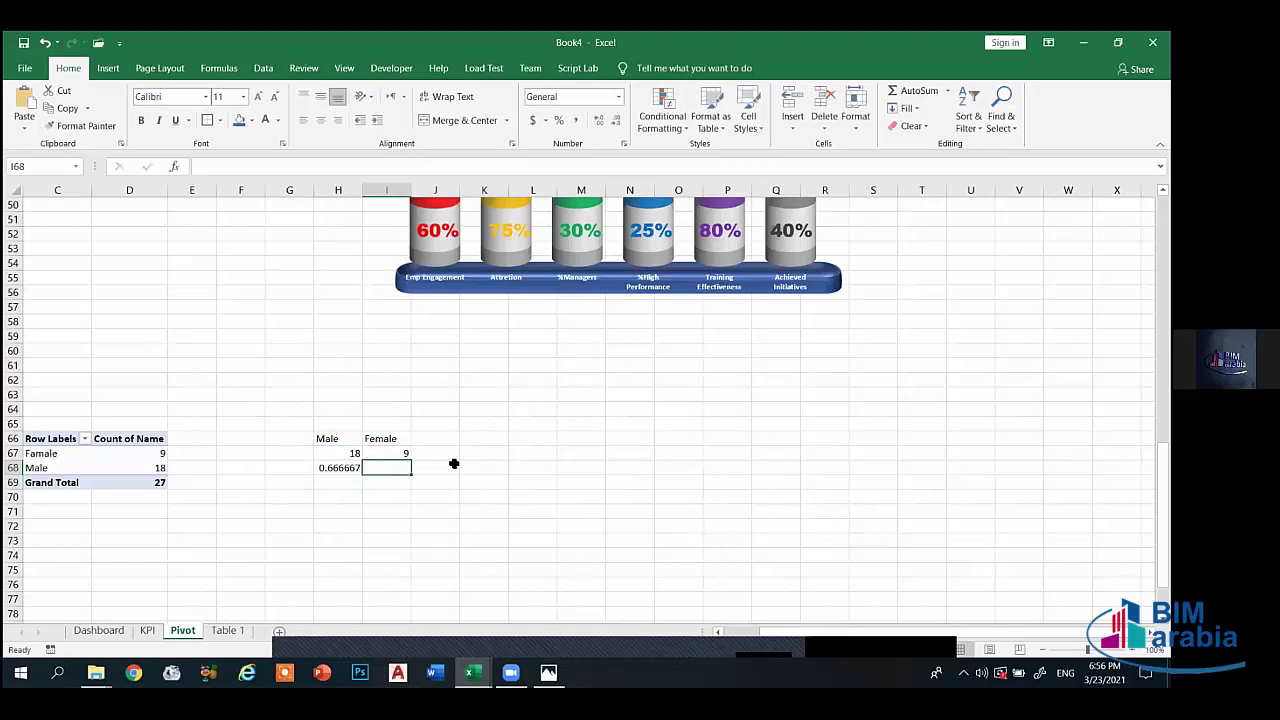
pyautogui.write('=')
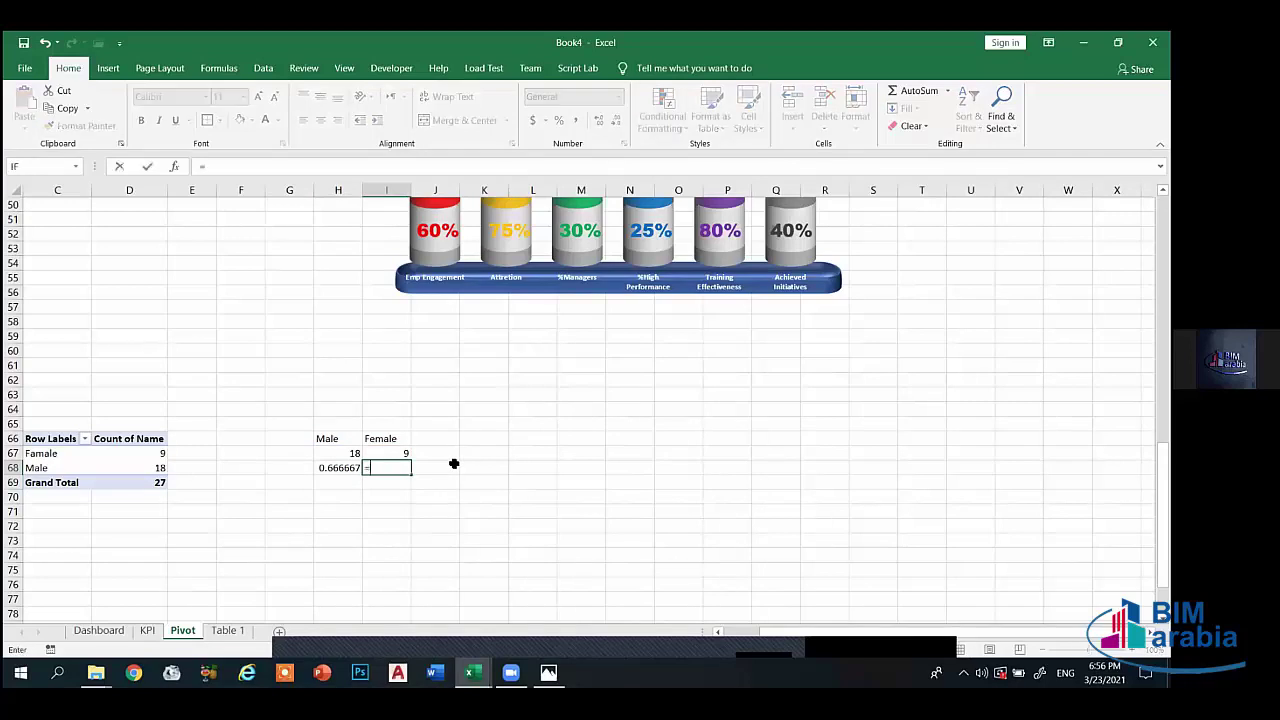
pyautogui.click(386, 452)
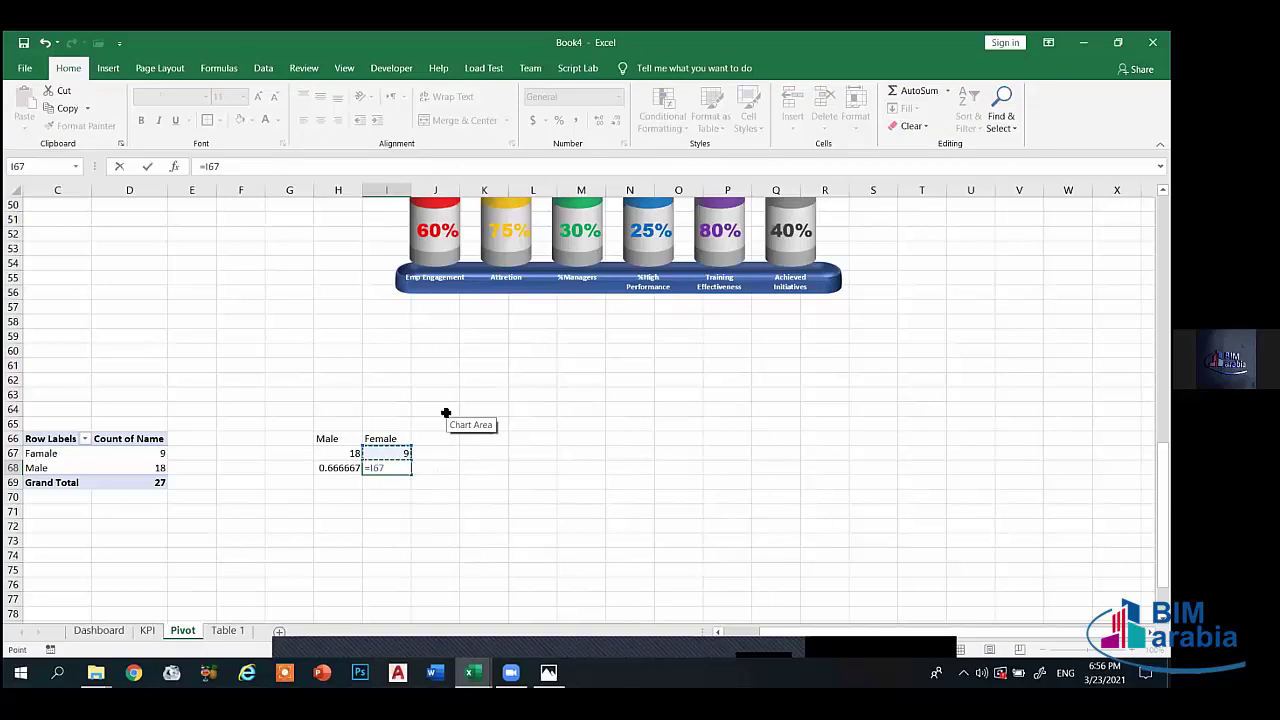
pyautogui.write('/(')
pyautogui.click(328, 455)
pyautogui.write('+')
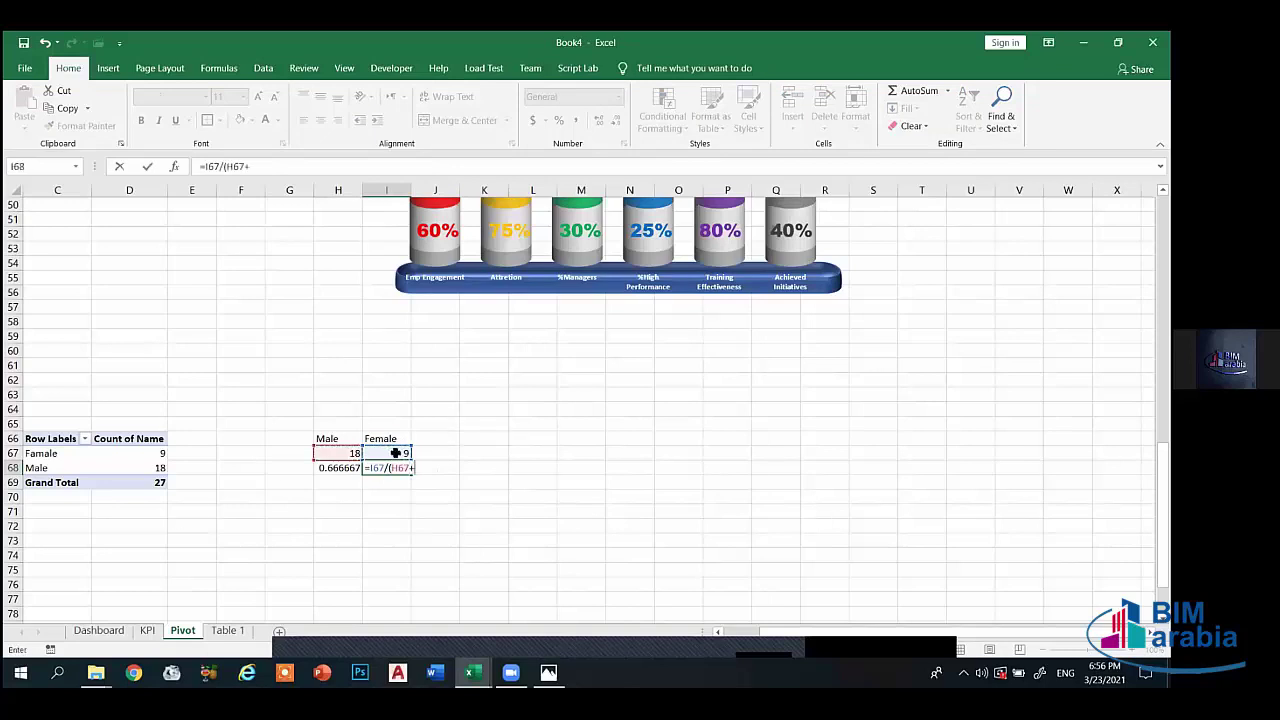
pyautogui.click(395, 453)
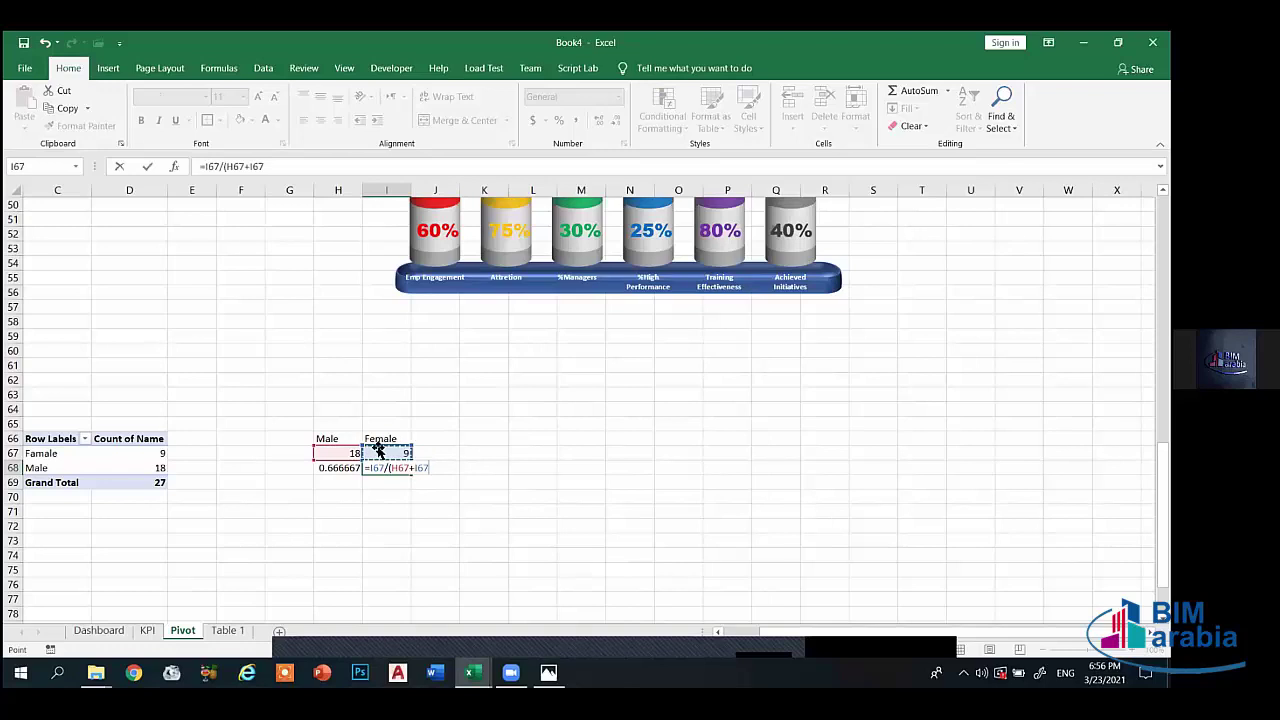
pyautogui.press('Return')
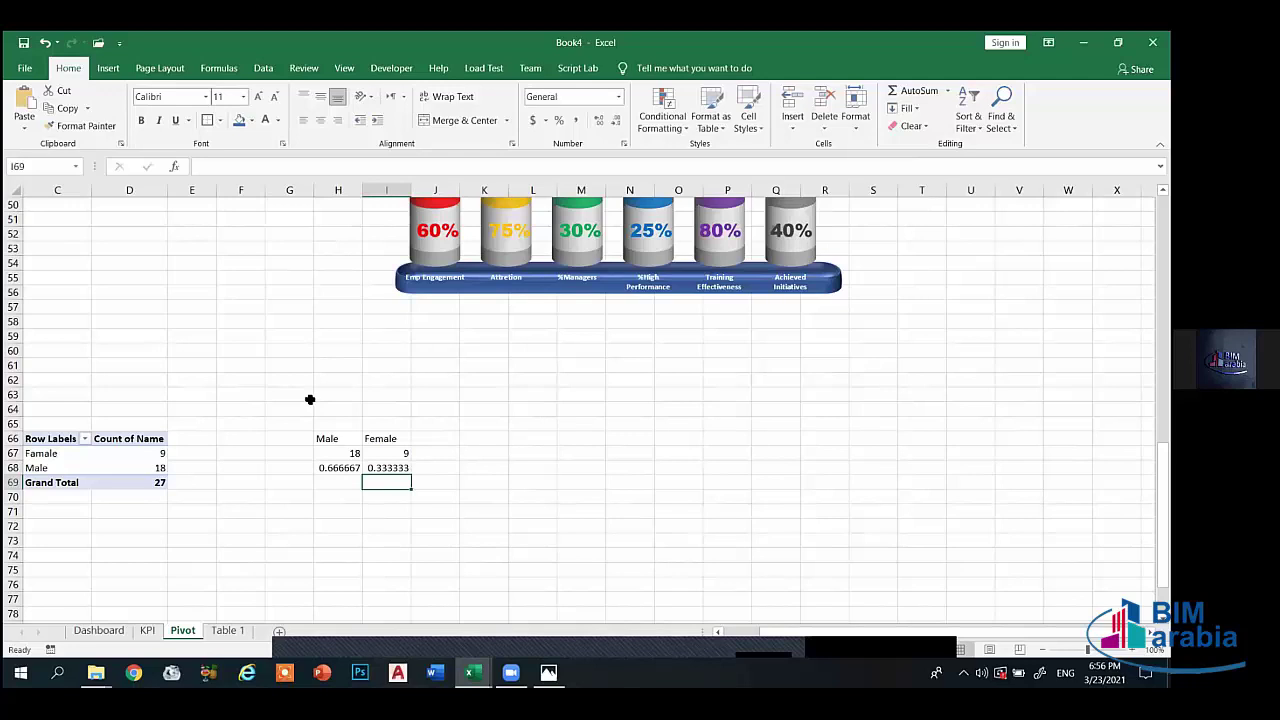
# - Apply Percent Style to H68 and I68 so the shares read 67% and 33%
pyautogui.click(340, 466)
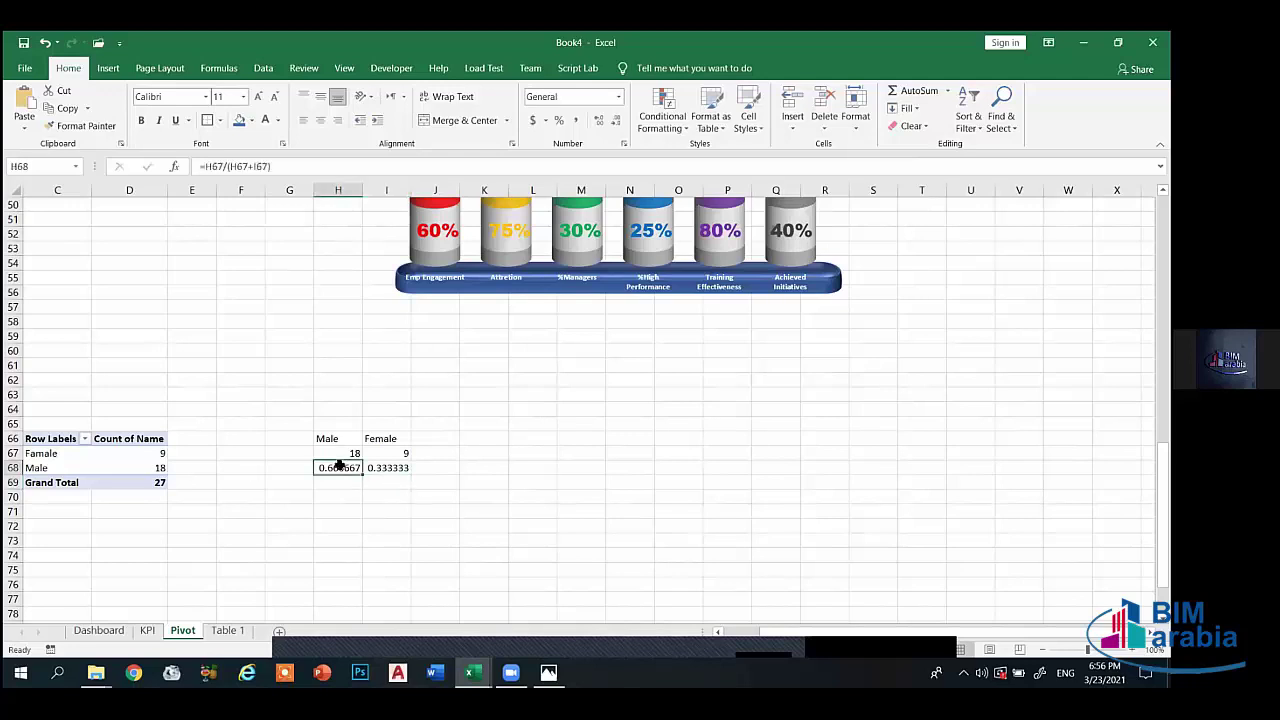
pyautogui.click(559, 120)
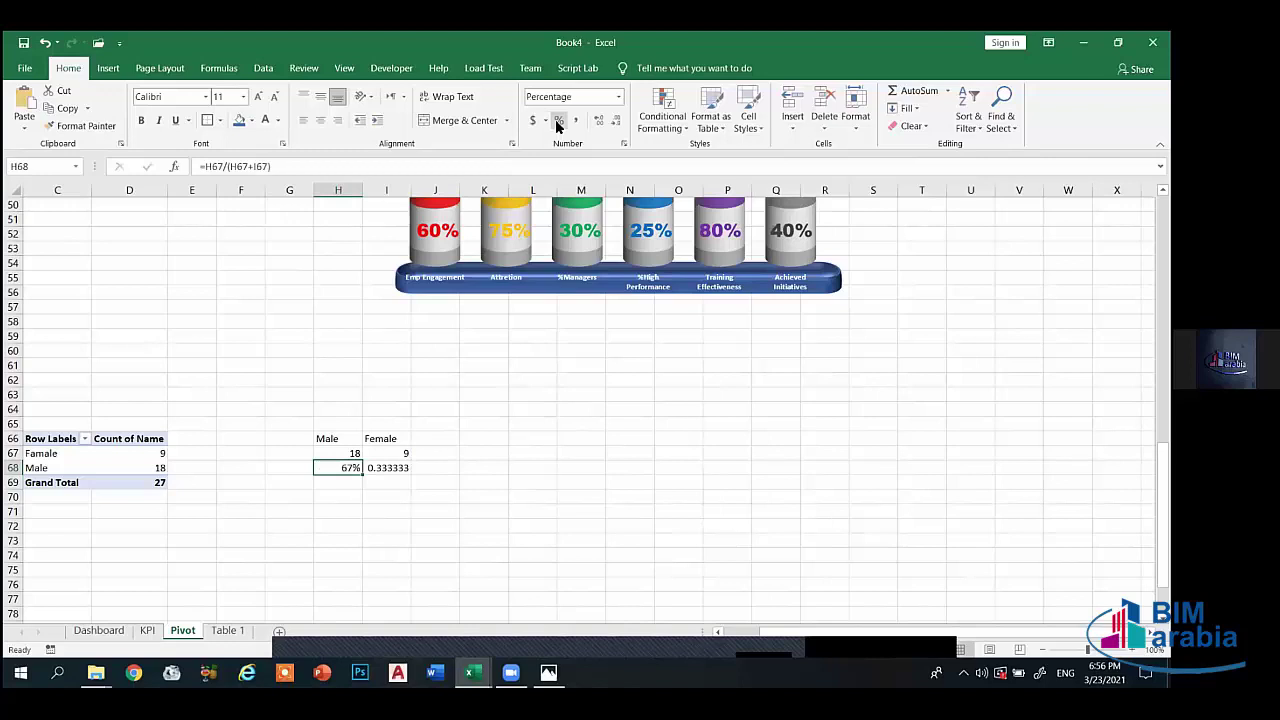
pyautogui.click(398, 467)
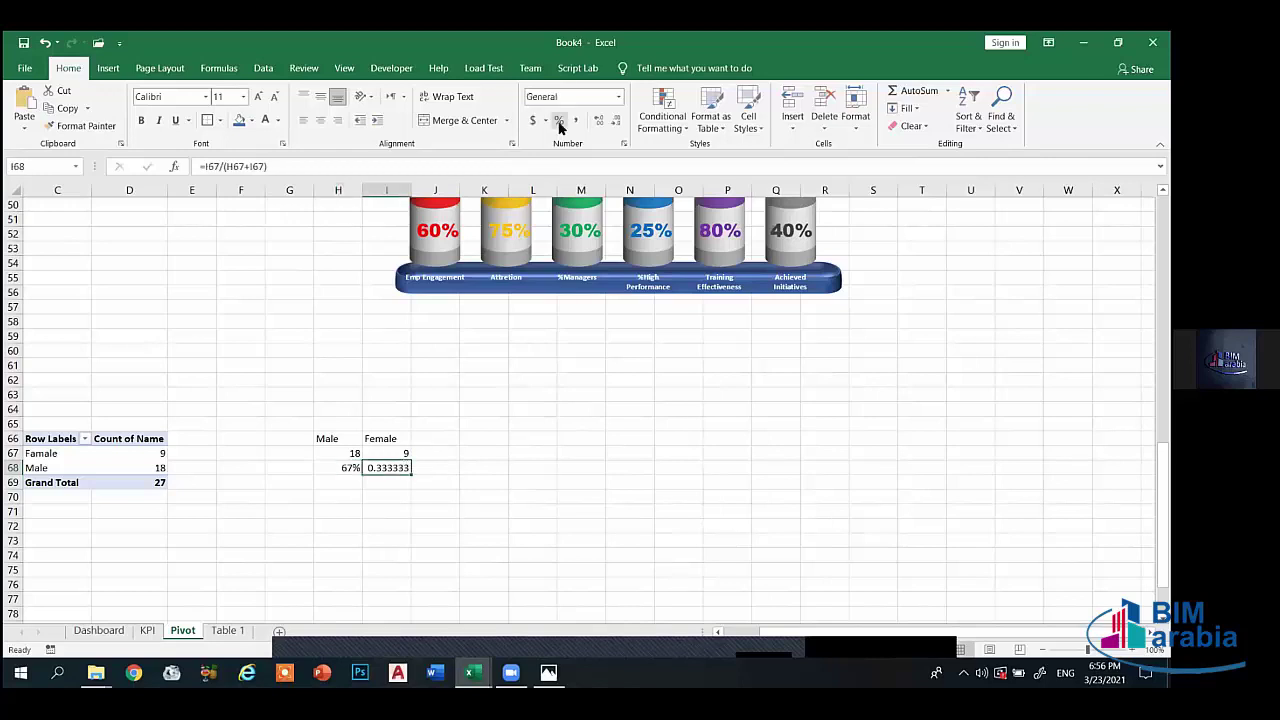
pyautogui.click(559, 121)
pyautogui.click(352, 468)
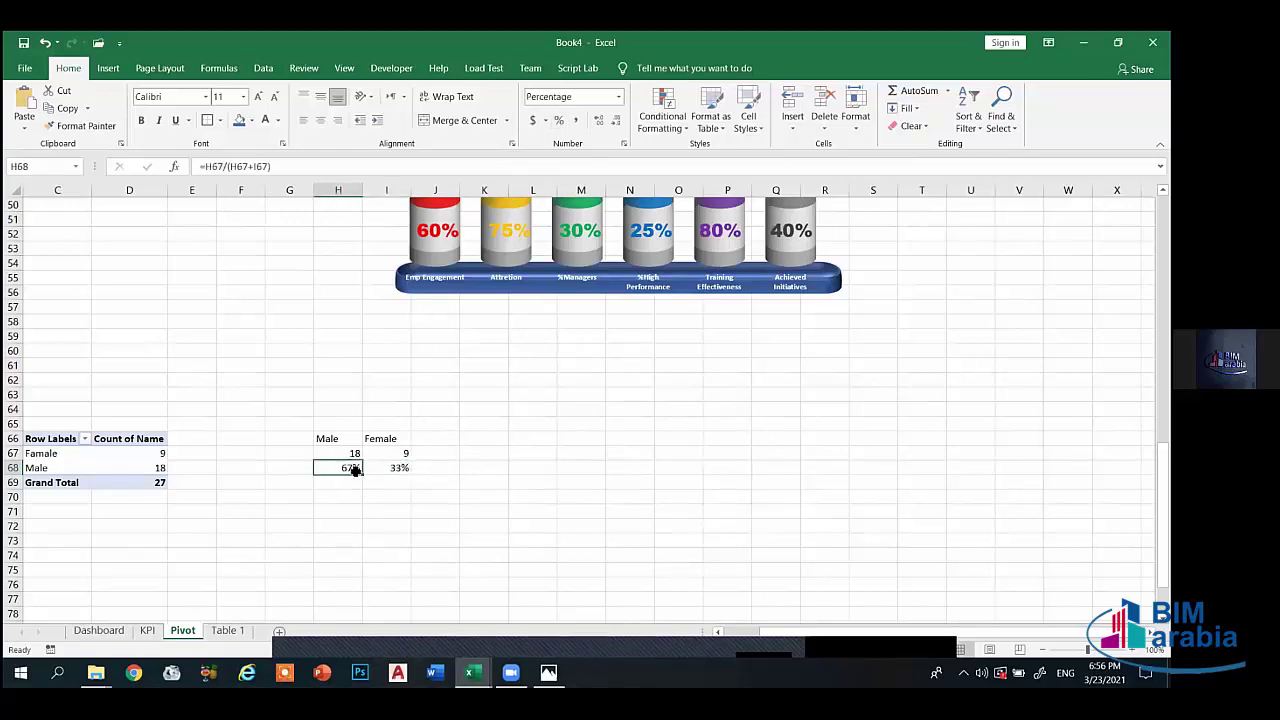
pyautogui.click(402, 467)
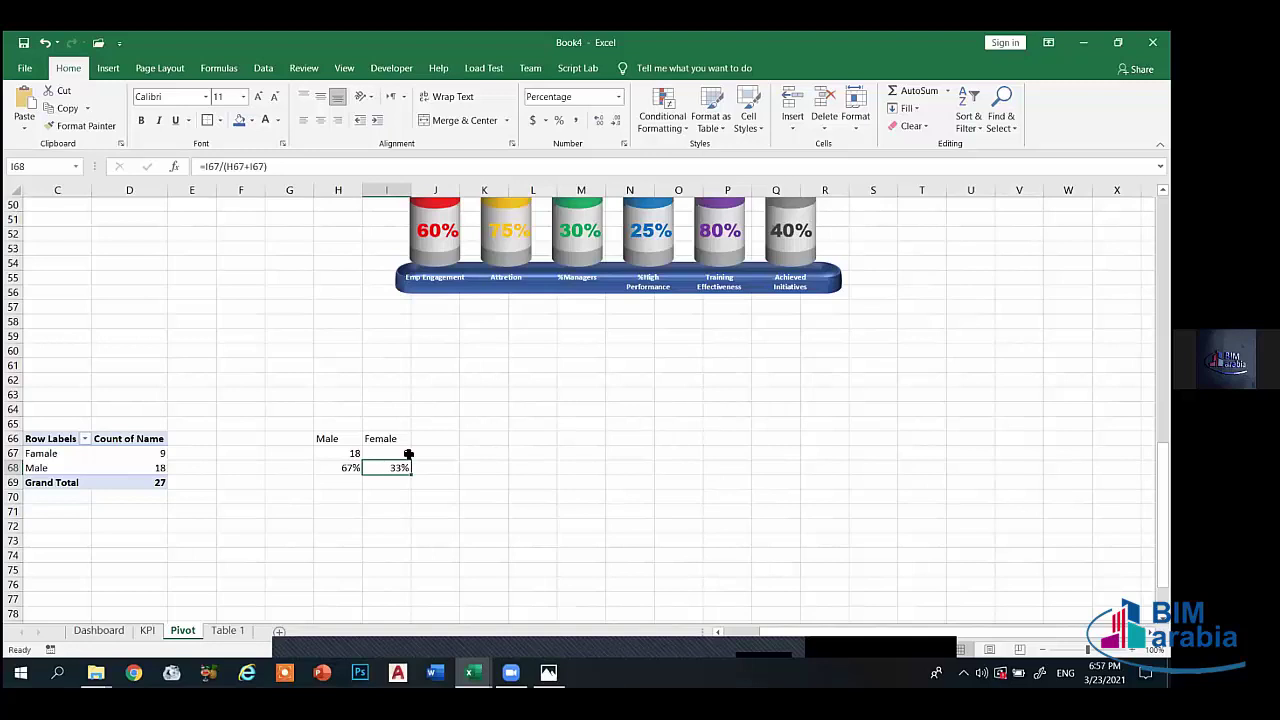
# - Enter =100%-H68 in H69, round it to 33%, and fill right to I69 for 67%
pyautogui.click(353, 484)
pyautogui.write('=100')
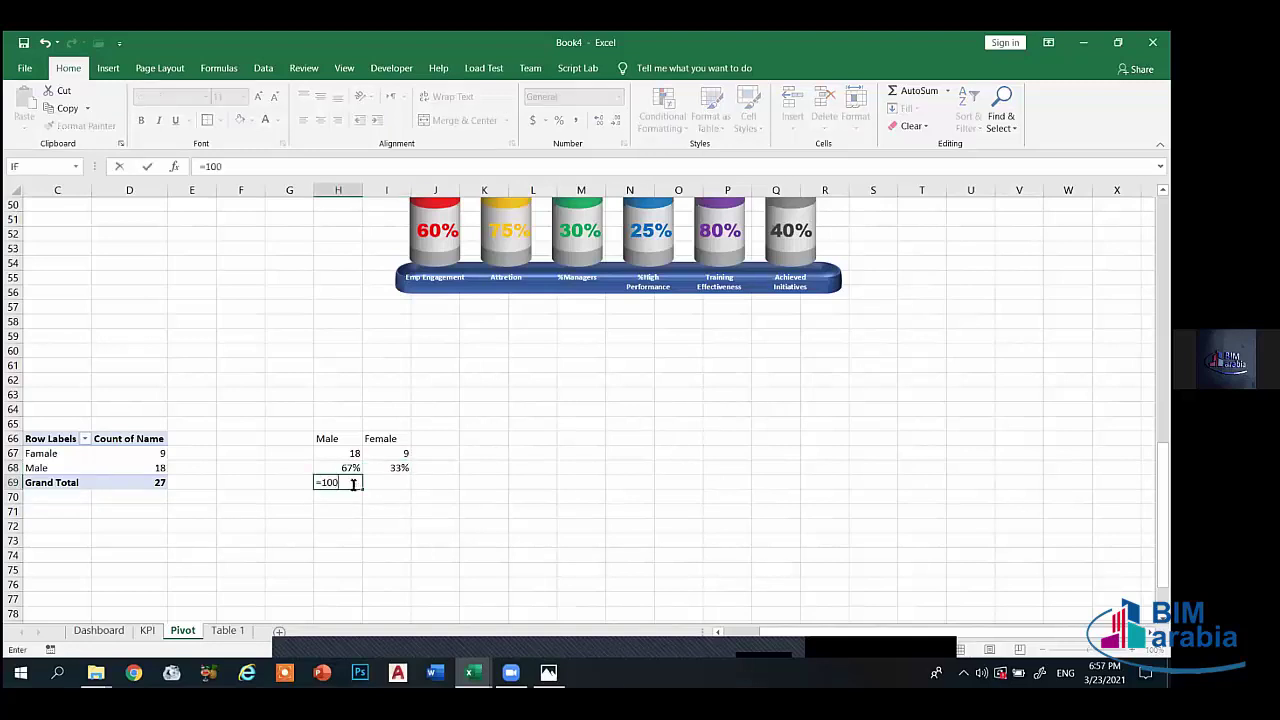
pyautogui.write('%-')
pyautogui.click(330, 469)
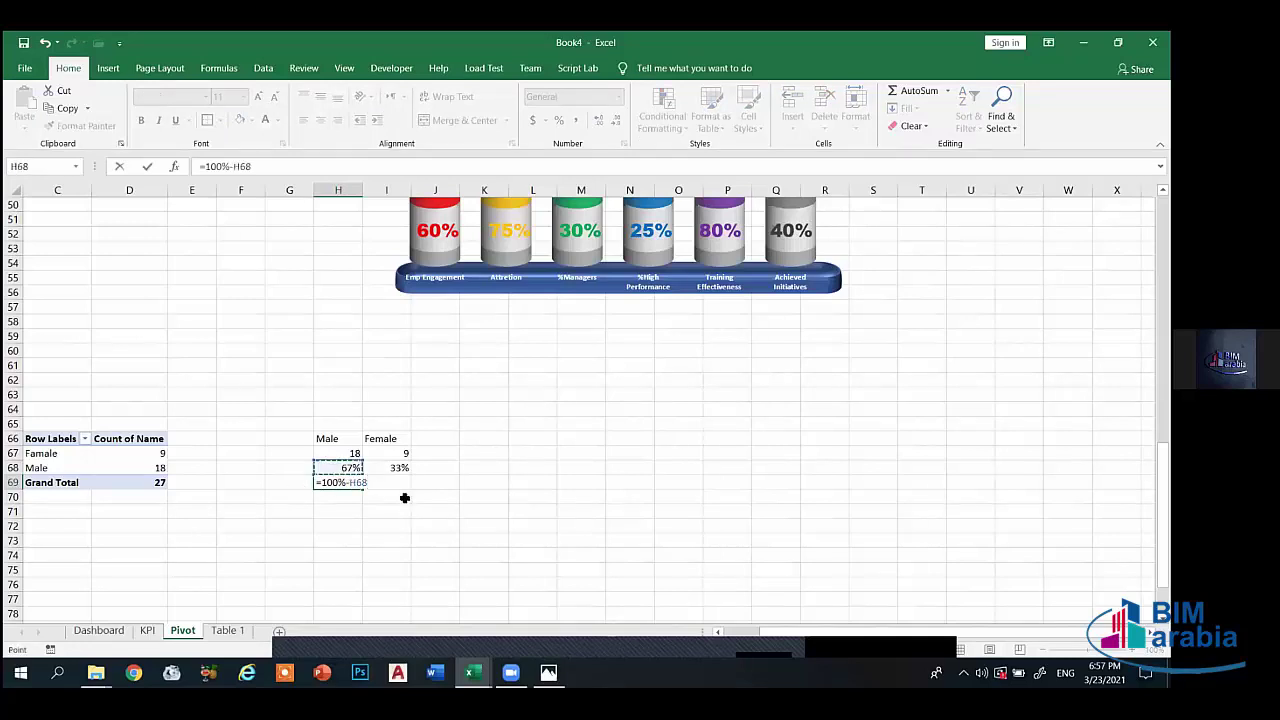
pyautogui.press('Return')
pyautogui.click(379, 482)
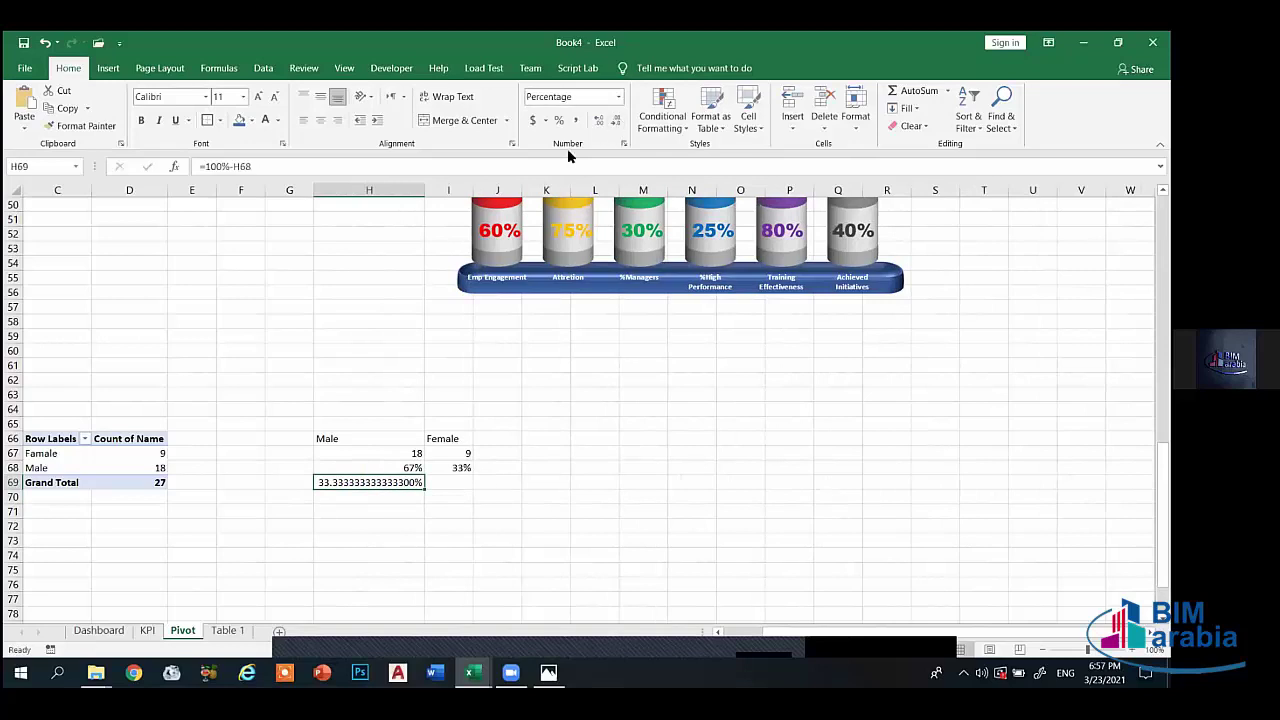
pyautogui.click(618, 122)
pyautogui.click(618, 122)
pyautogui.click(618, 122)
pyautogui.click(618, 122)
pyautogui.moveTo(419, 491); pyautogui.dragTo(466, 492)
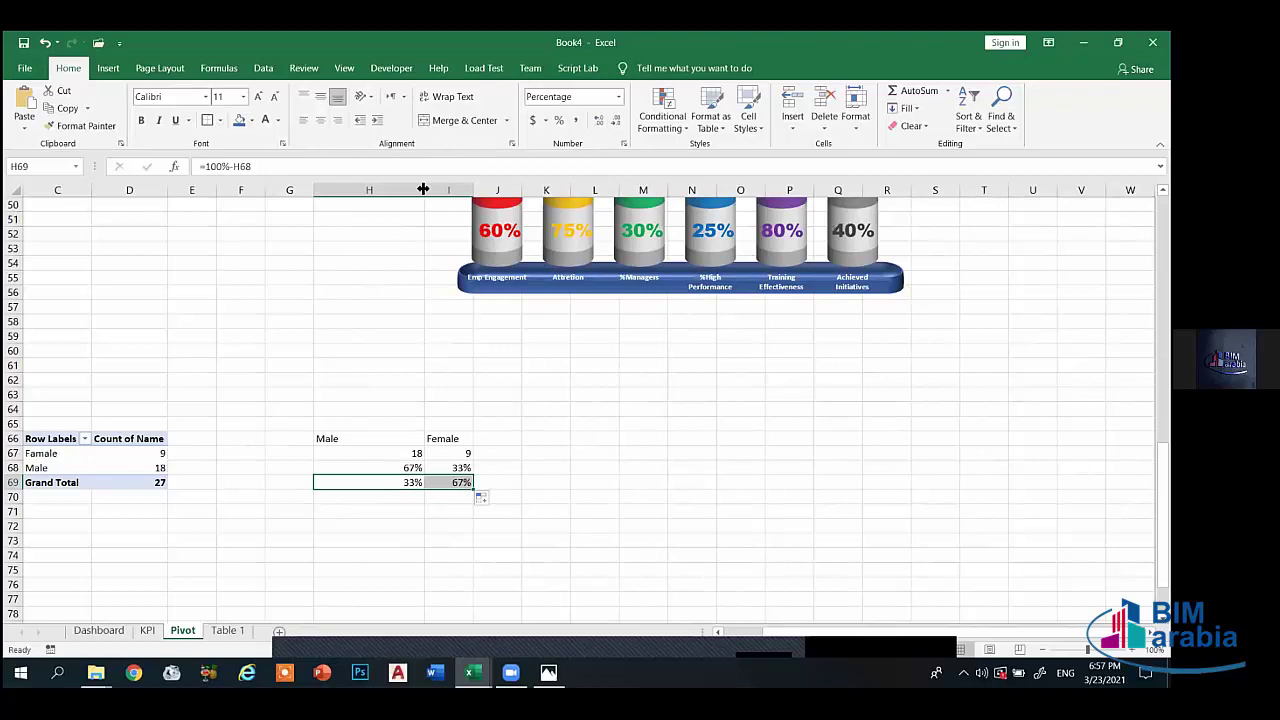
# - Resize column H to match column I, check the share formulas, and select H68:H69
pyautogui.moveTo(426, 193)
pyautogui.mouseDown()
pyautogui.moveTo(377, 175)
pyautogui.moveTo(386, 225)
pyautogui.moveTo(345, 184)
pyautogui.mouseUp()
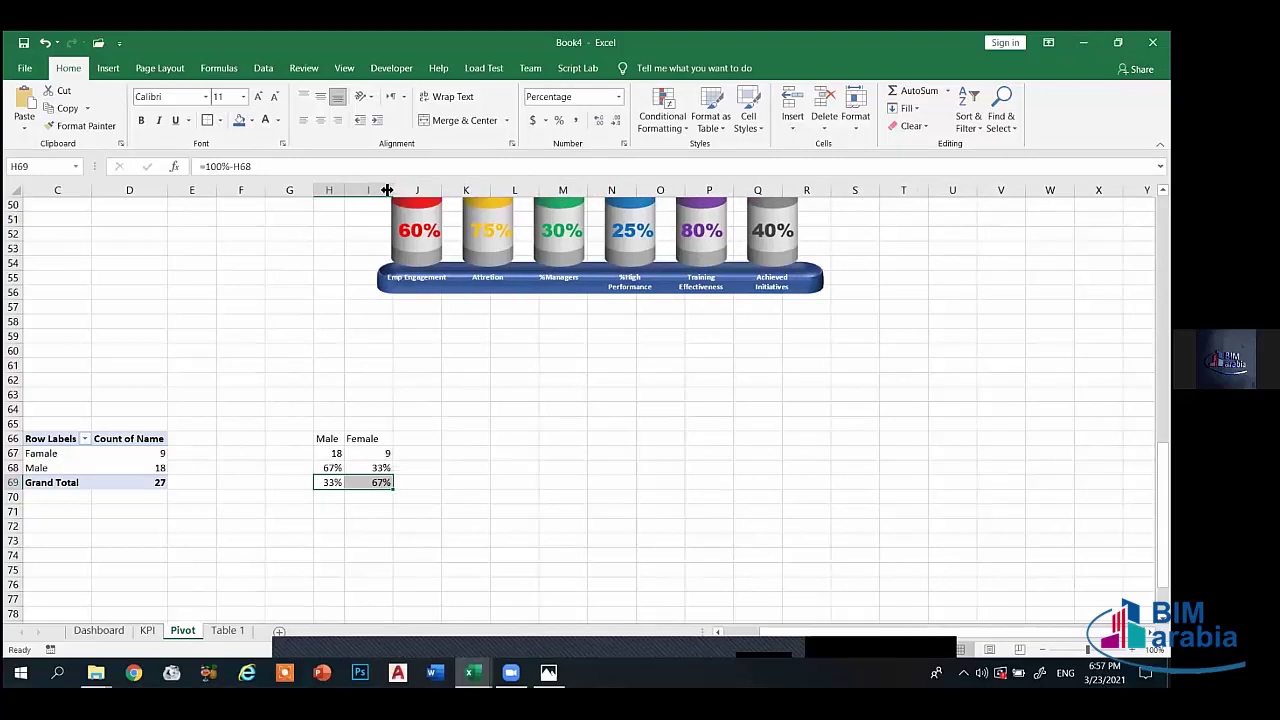
pyautogui.moveTo(343, 190); pyautogui.dragTo(358, 190)
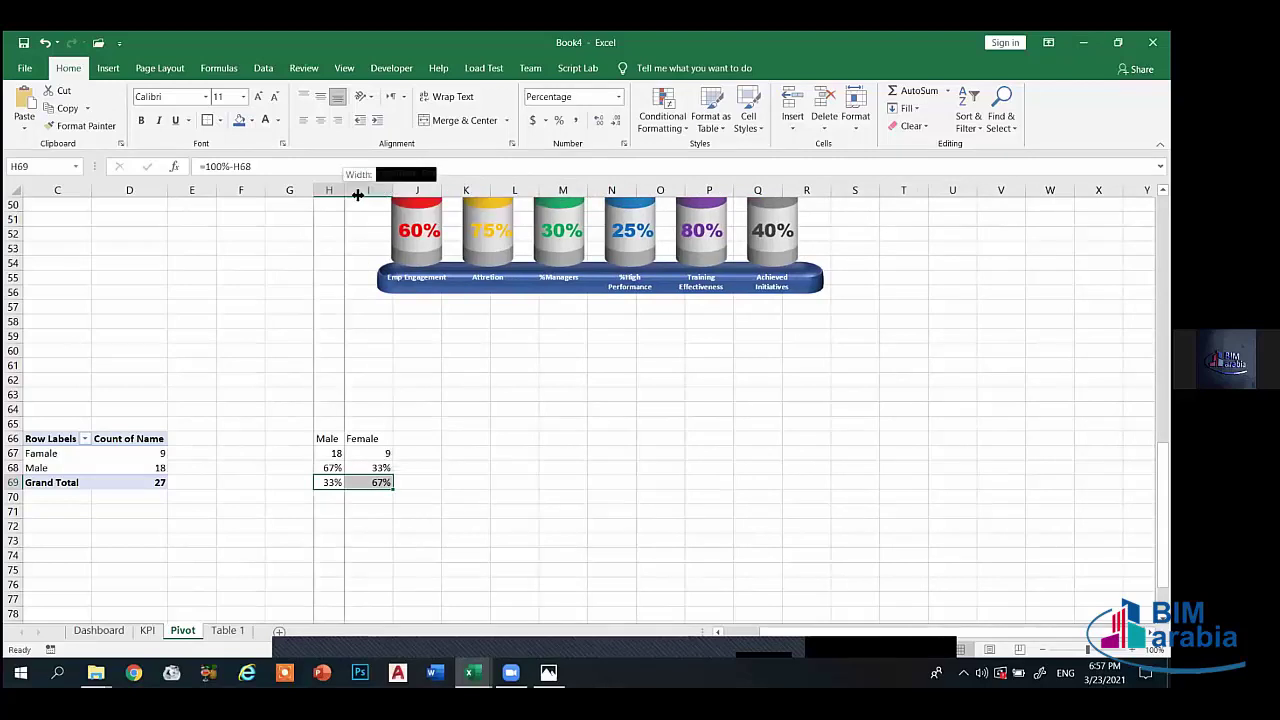
pyautogui.click(413, 509)
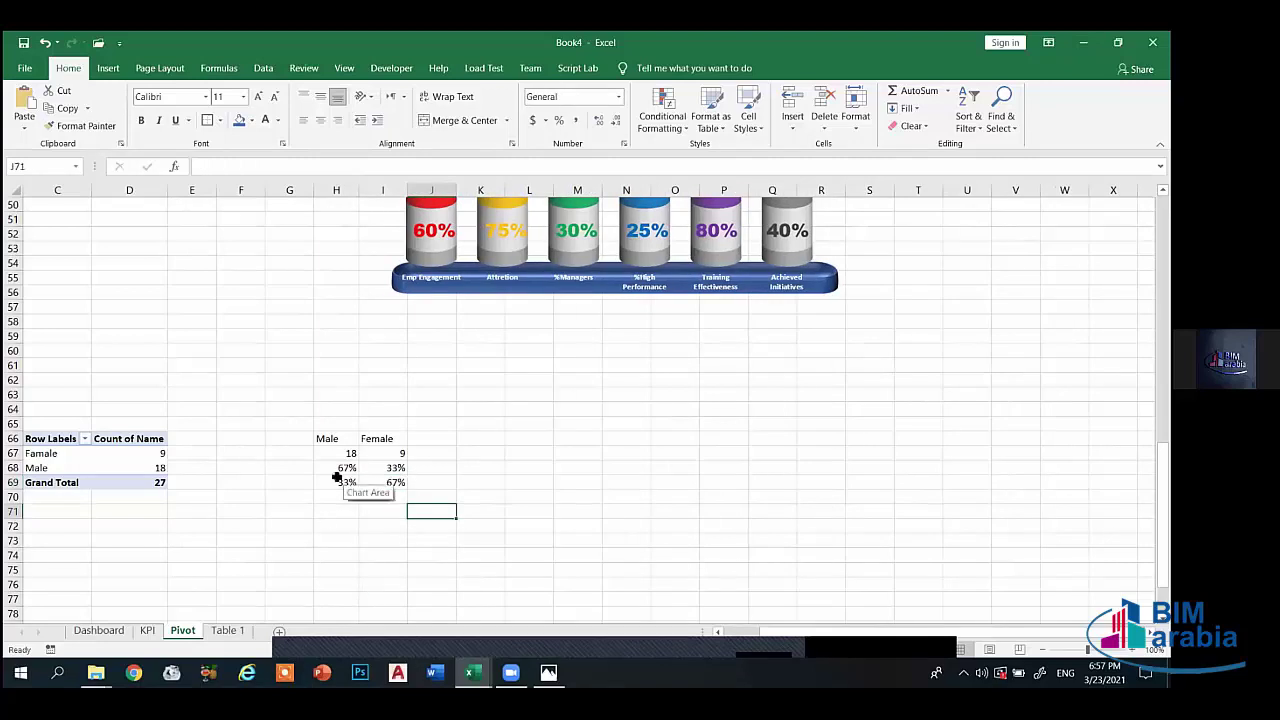
pyautogui.click(346, 478)
pyautogui.click(318, 466)
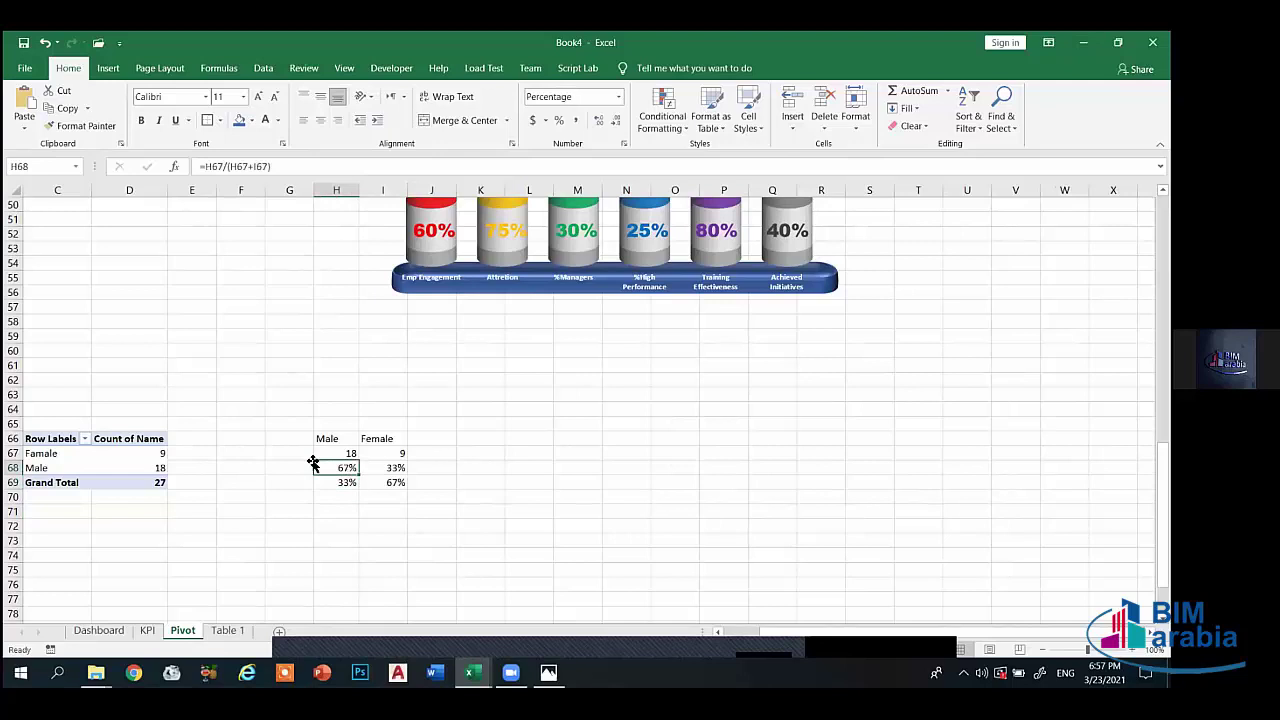
pyautogui.click(342, 482)
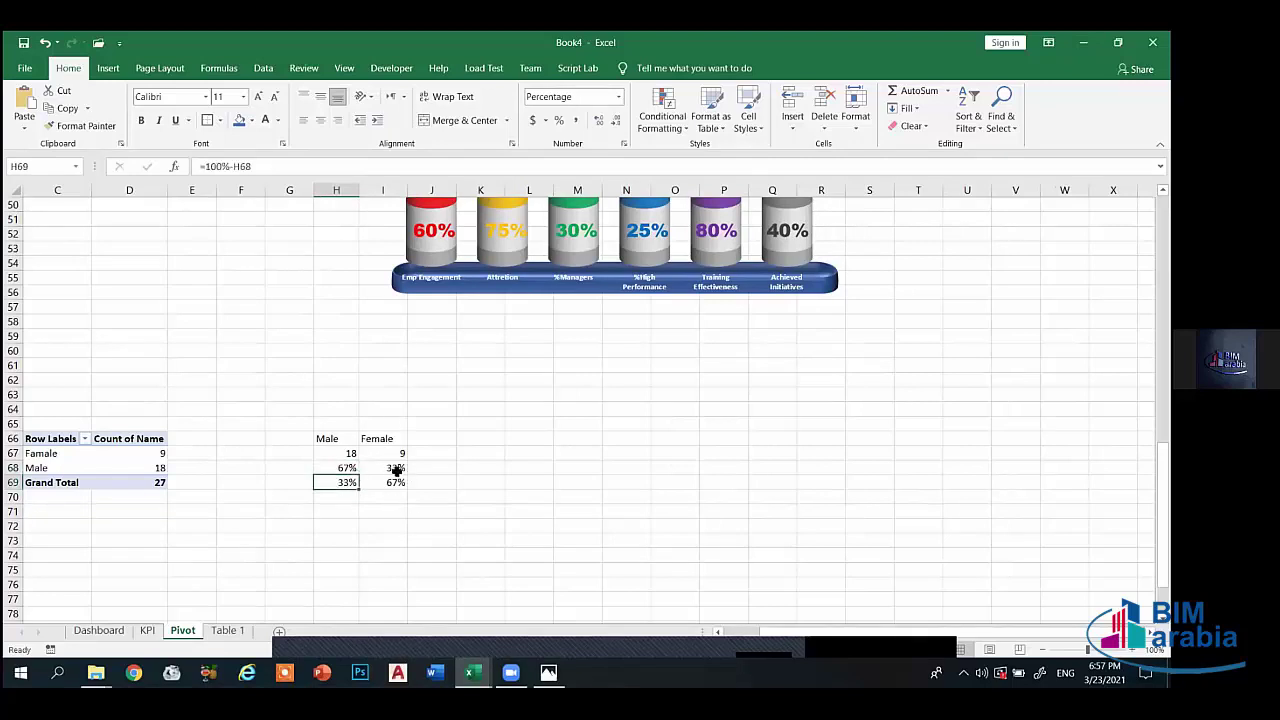
pyautogui.click(396, 468)
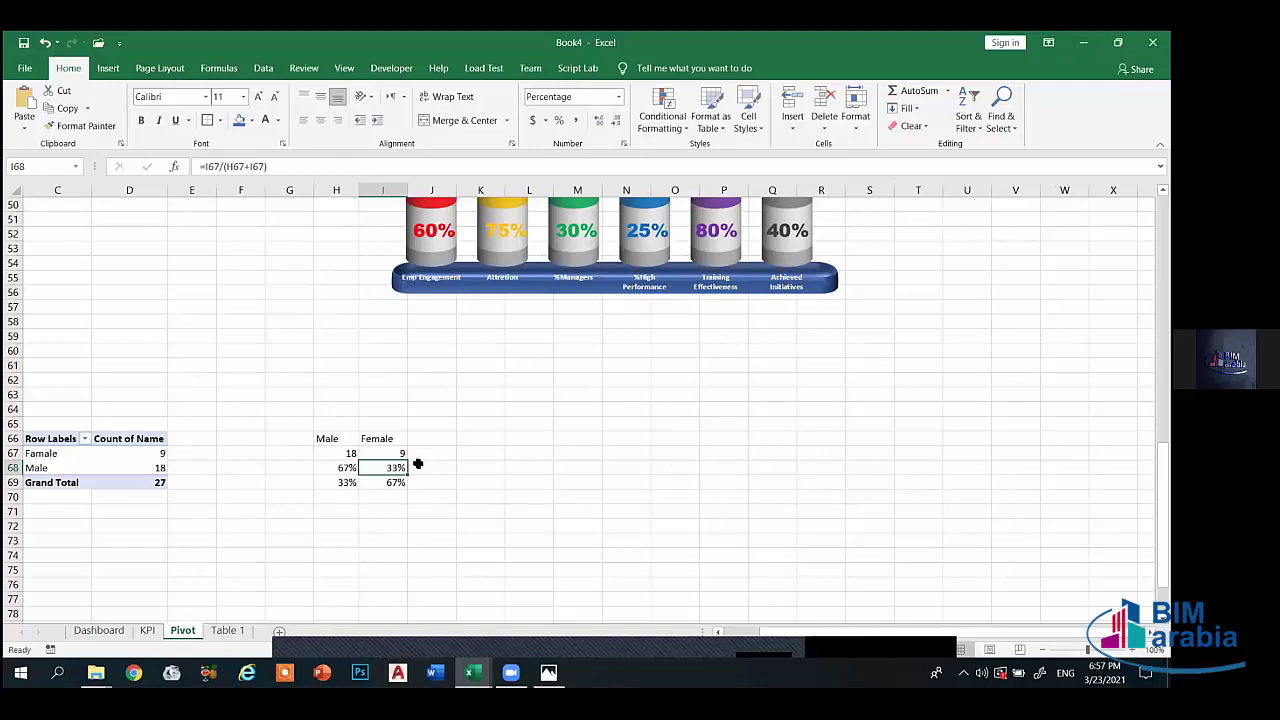
pyautogui.moveTo(346, 468); pyautogui.dragTo(345, 481)
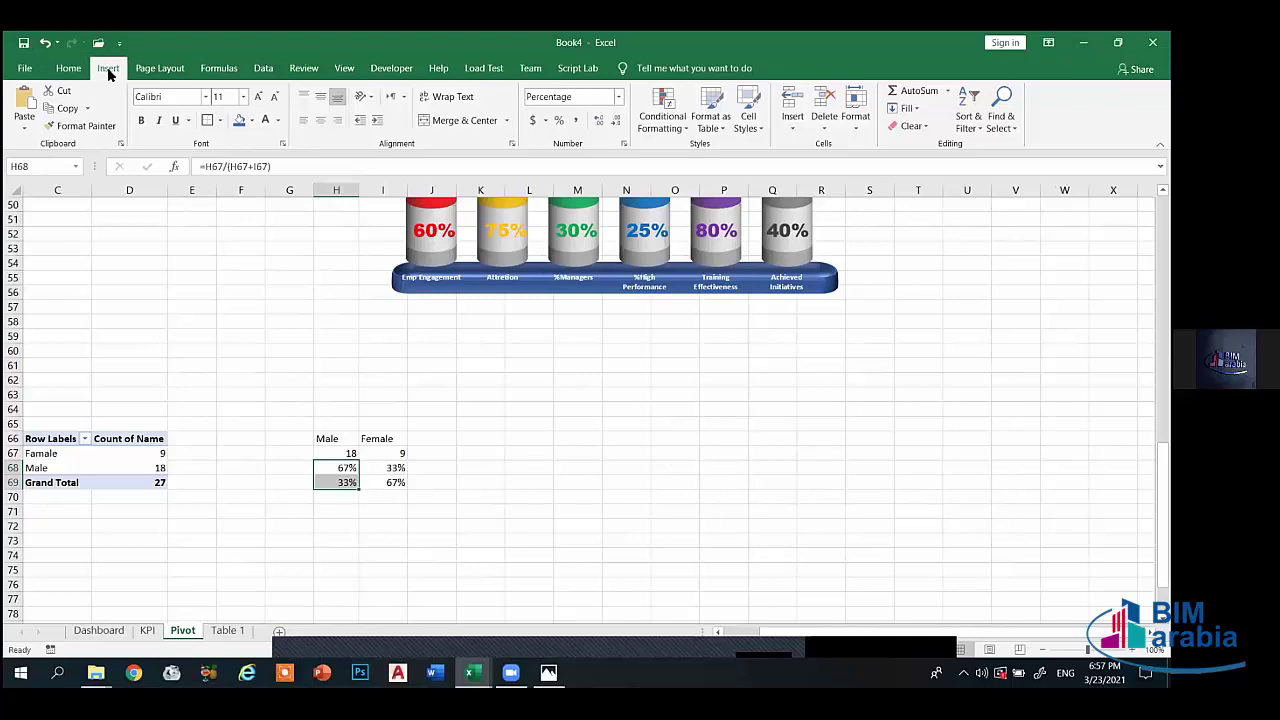
# - Insert a 100% stacked column chart of the male share from the All Charts dialog
pyautogui.click(107, 68)
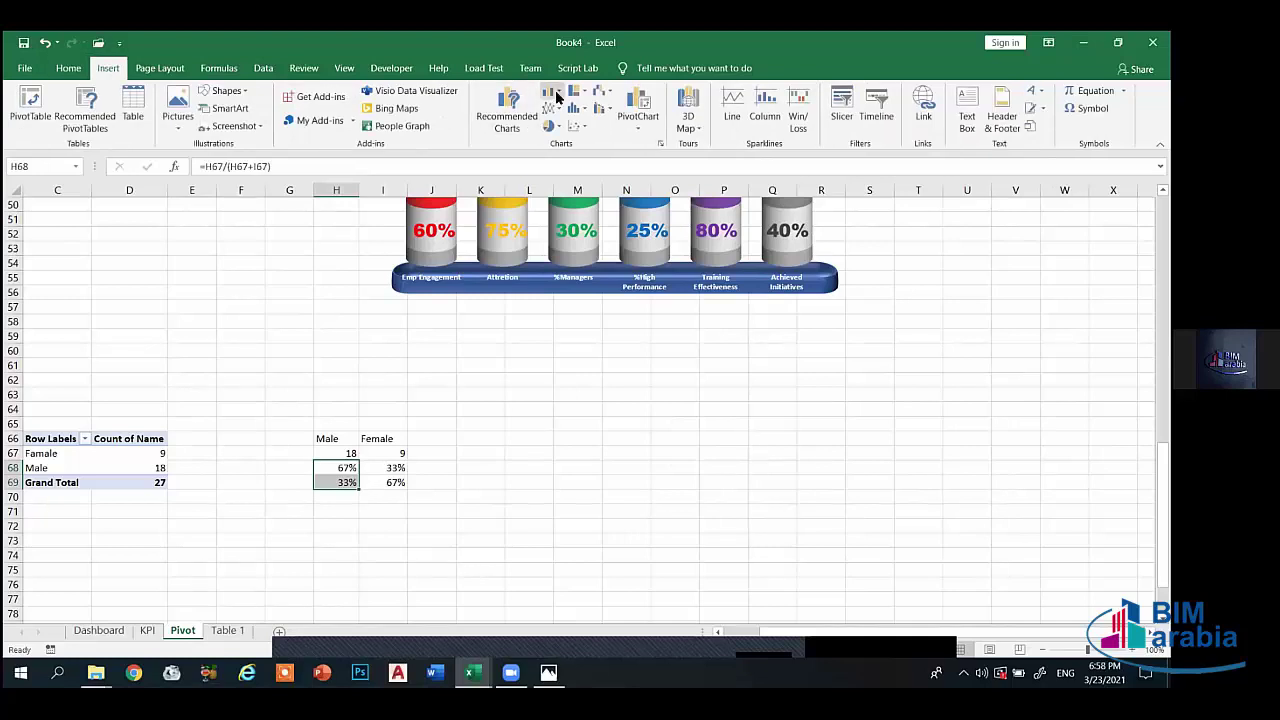
pyautogui.click(557, 95)
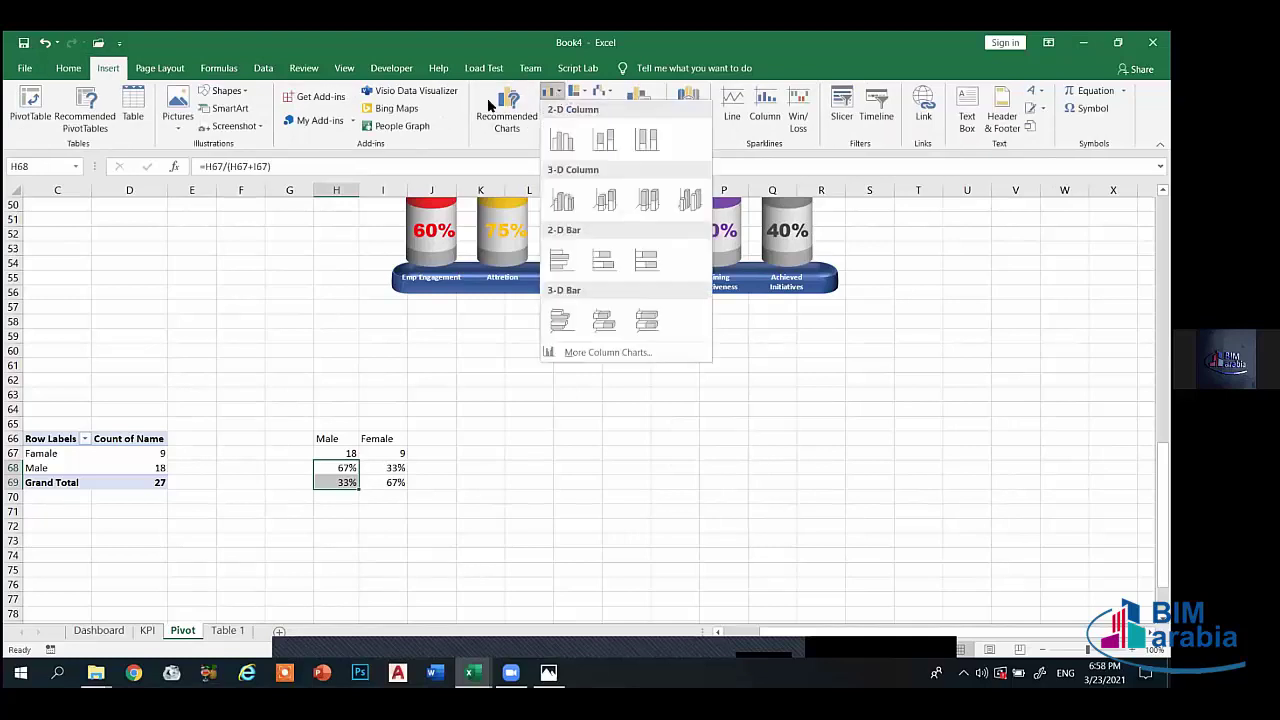
pyautogui.click(508, 112)
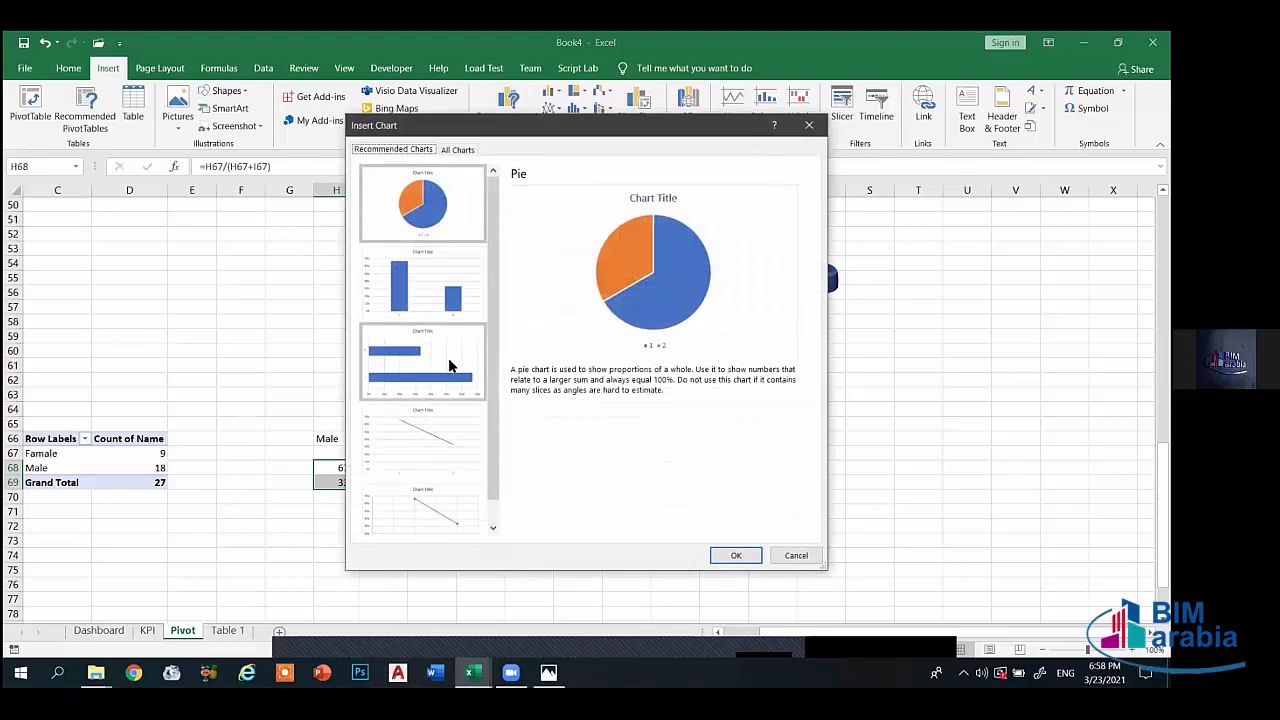
pyautogui.click(445, 377)
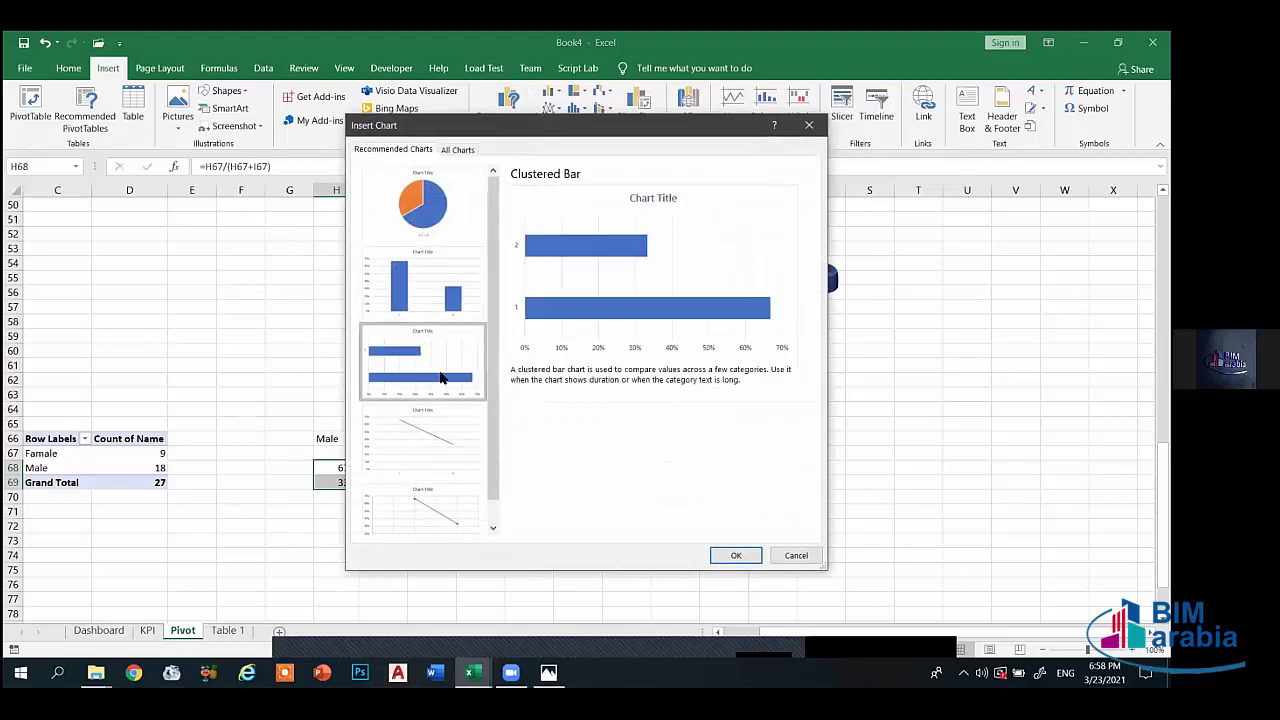
pyautogui.click(457, 149)
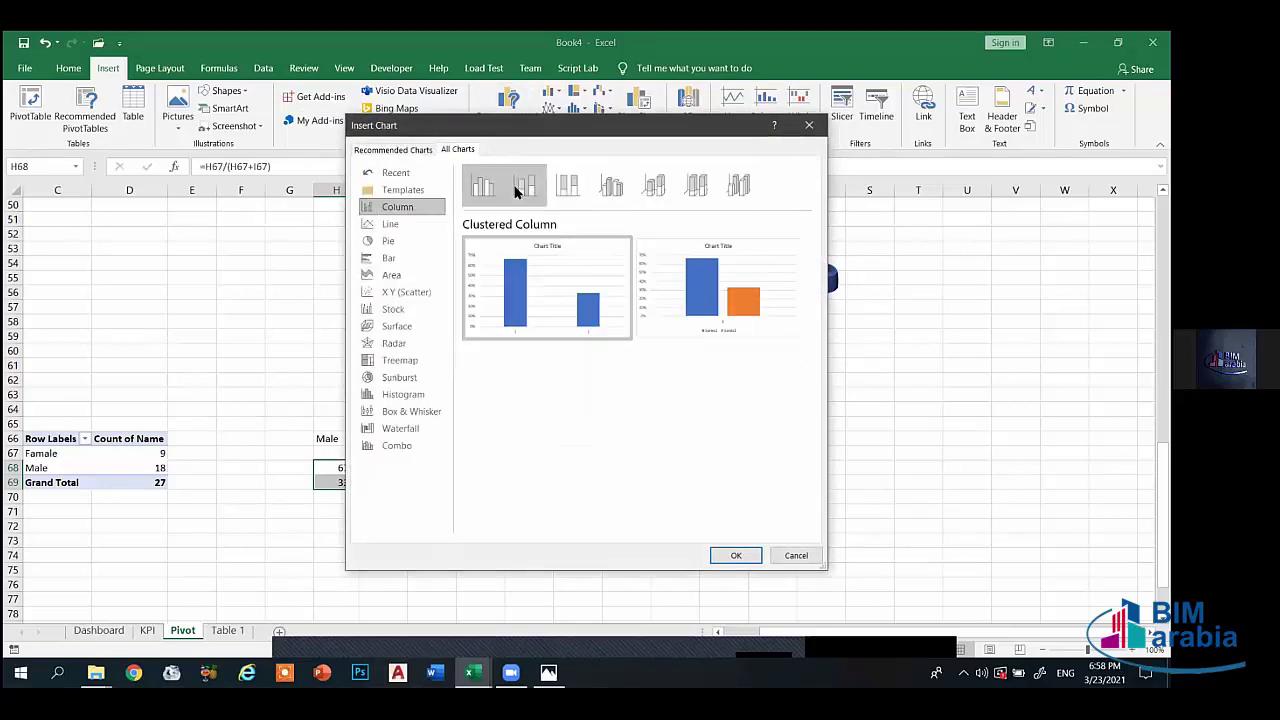
pyautogui.click(519, 190)
pyautogui.click(703, 291)
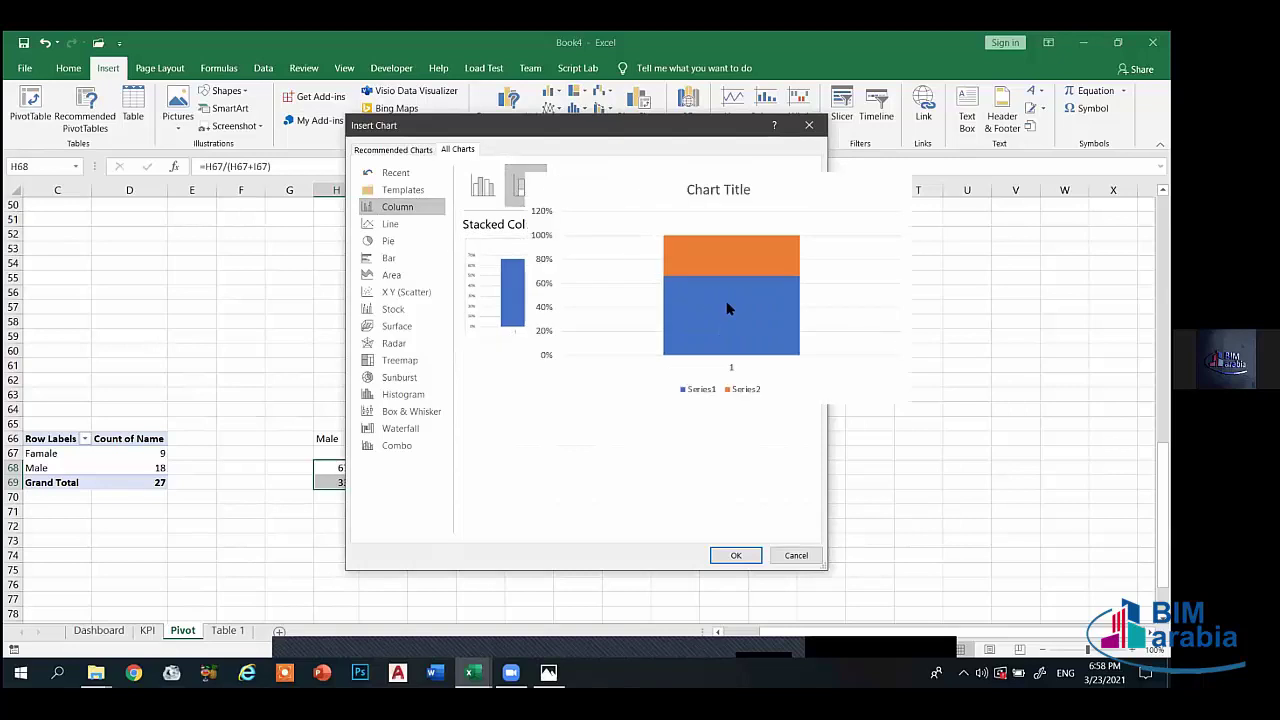
pyautogui.click(737, 555)
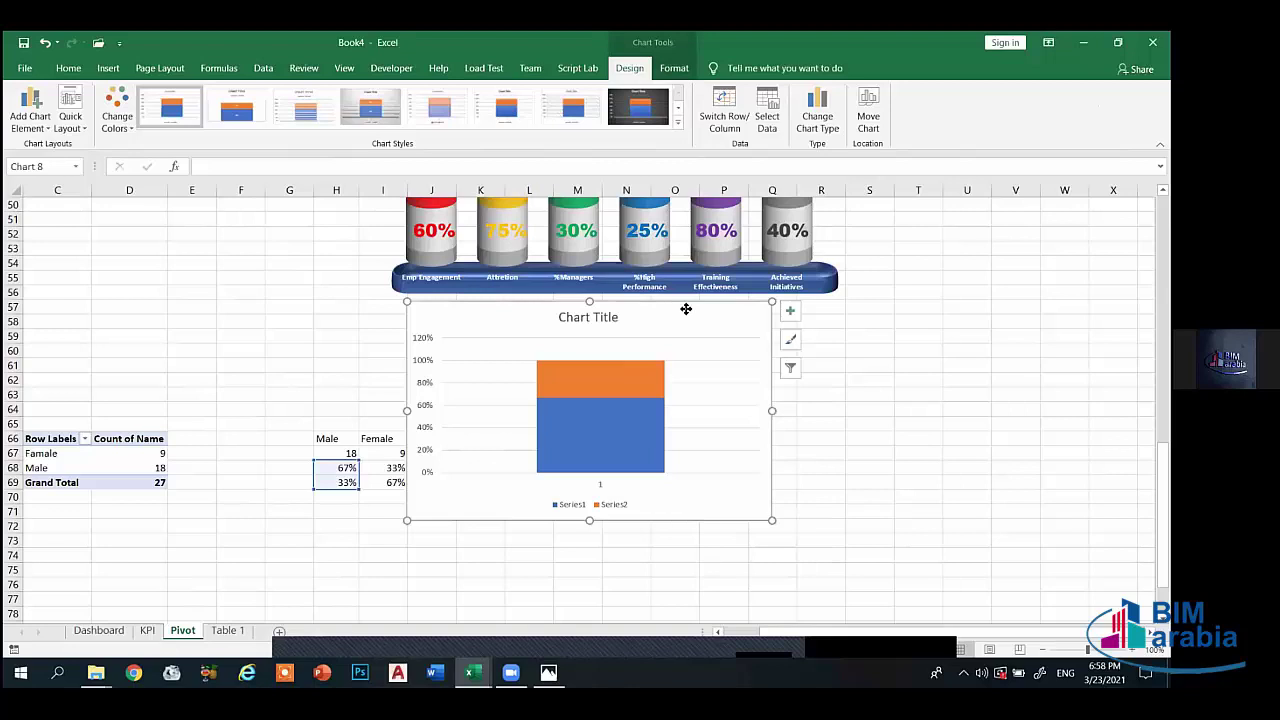
# - Move the chart lower and to the right and delete its chart title
pyautogui.moveTo(668, 304); pyautogui.dragTo(738, 347)
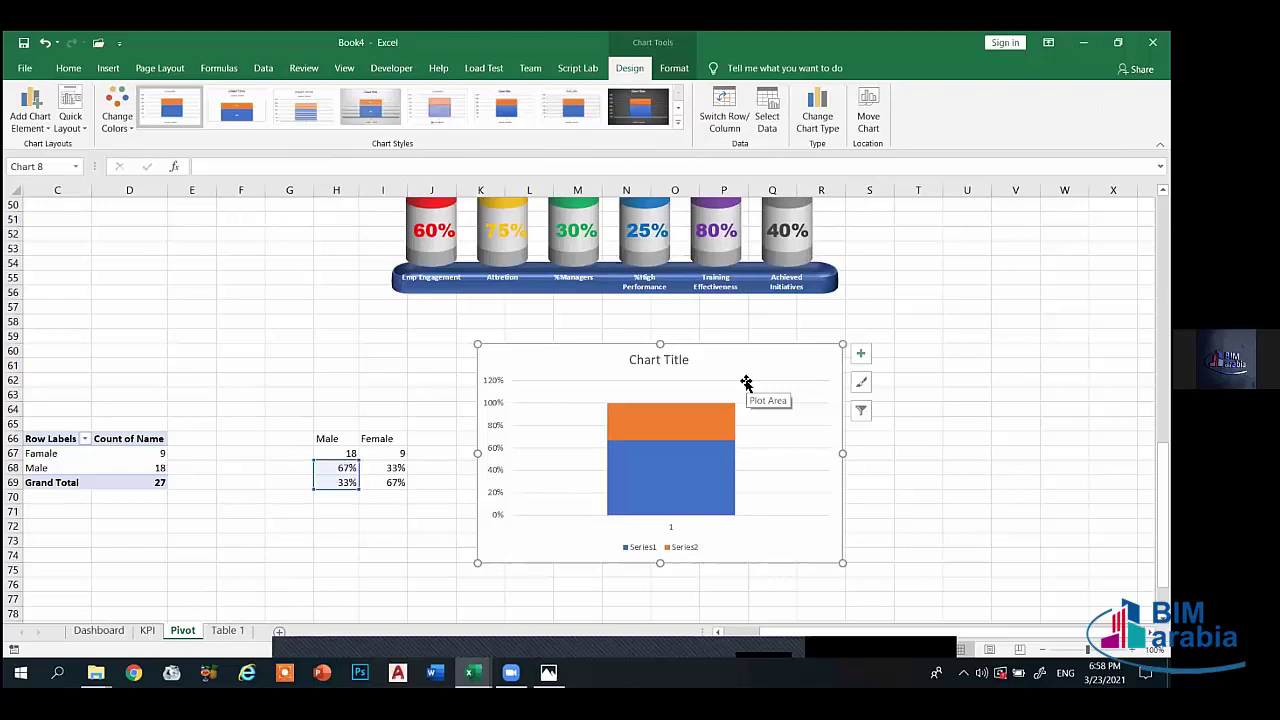
pyautogui.click(689, 359)
pyautogui.press('Delete')
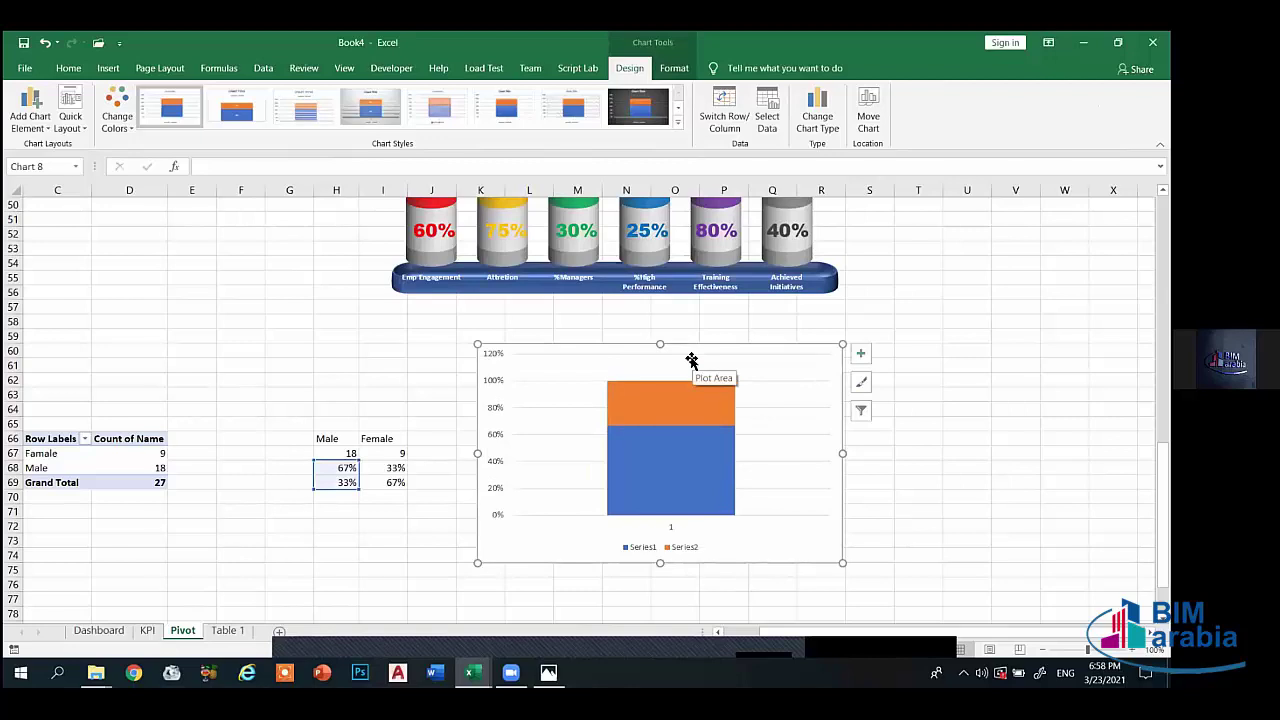
# - Set the vertical axis maximum bound to 1.0 so the scale tops out at 100%
pyautogui.click(494, 380)
pyautogui.rightClick(494, 380)
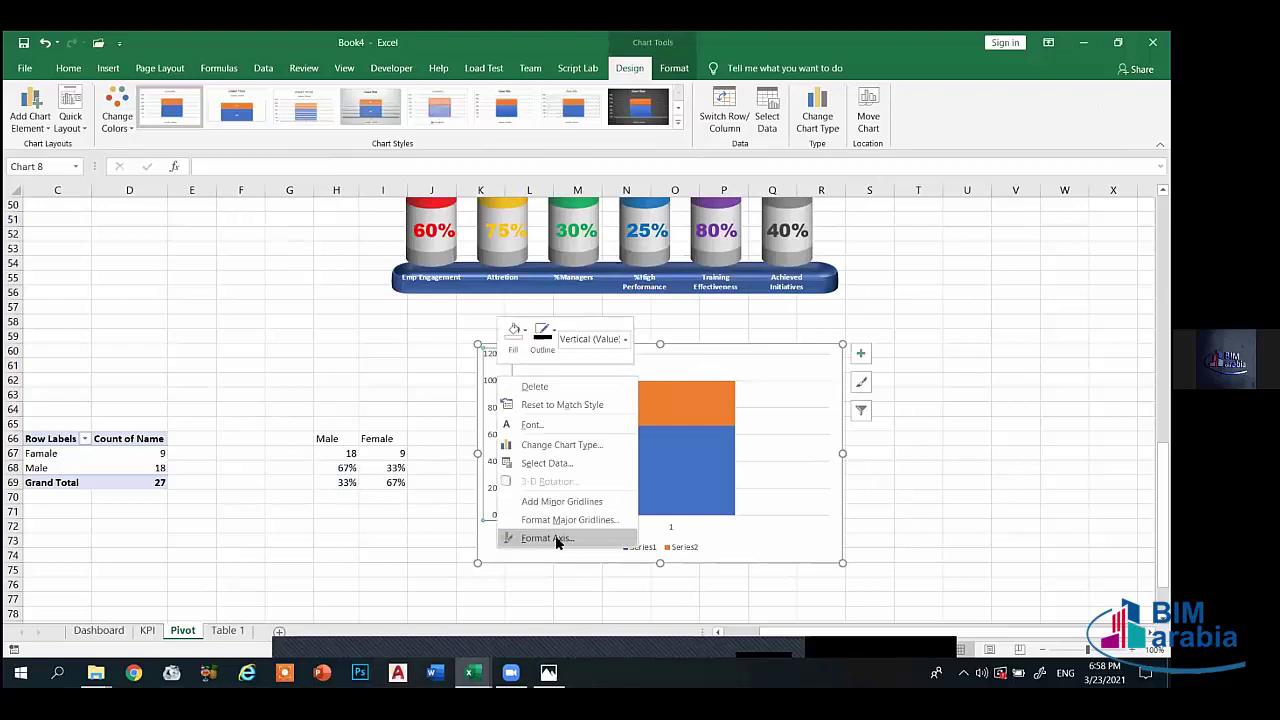
pyautogui.click(548, 538)
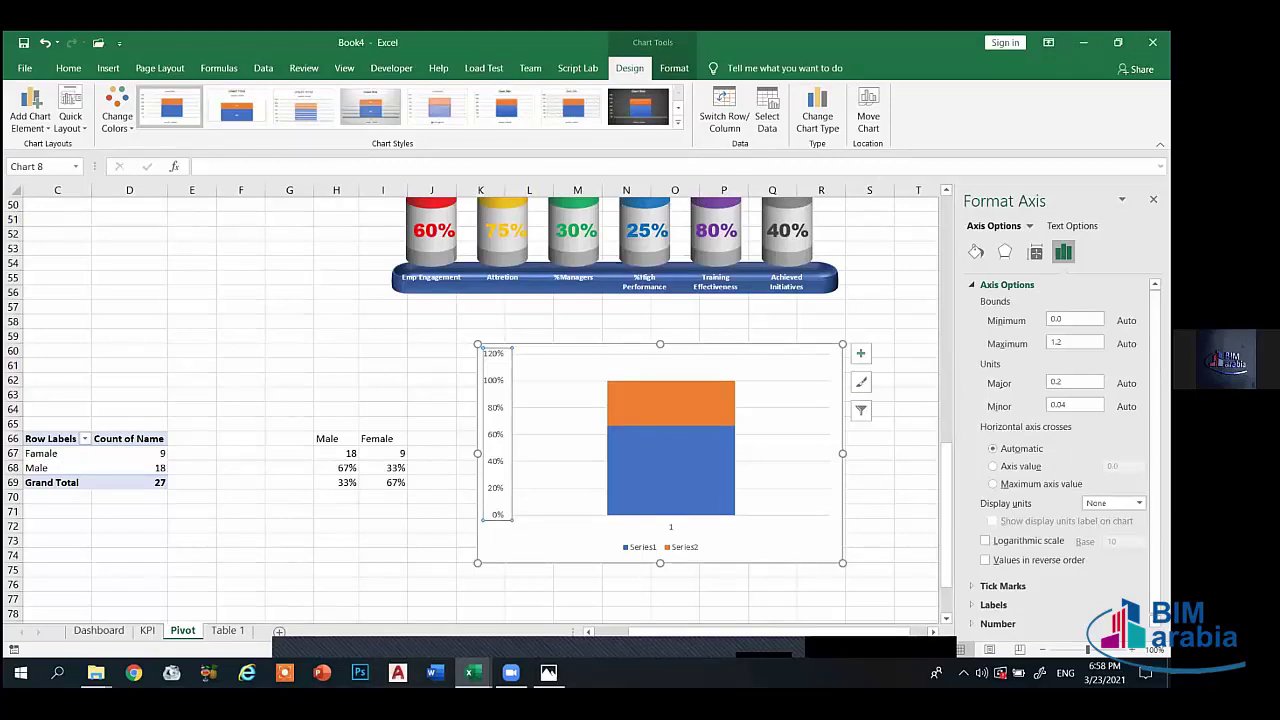
pyautogui.click(1062, 342)
pyautogui.write('1')
pyautogui.press('Return')
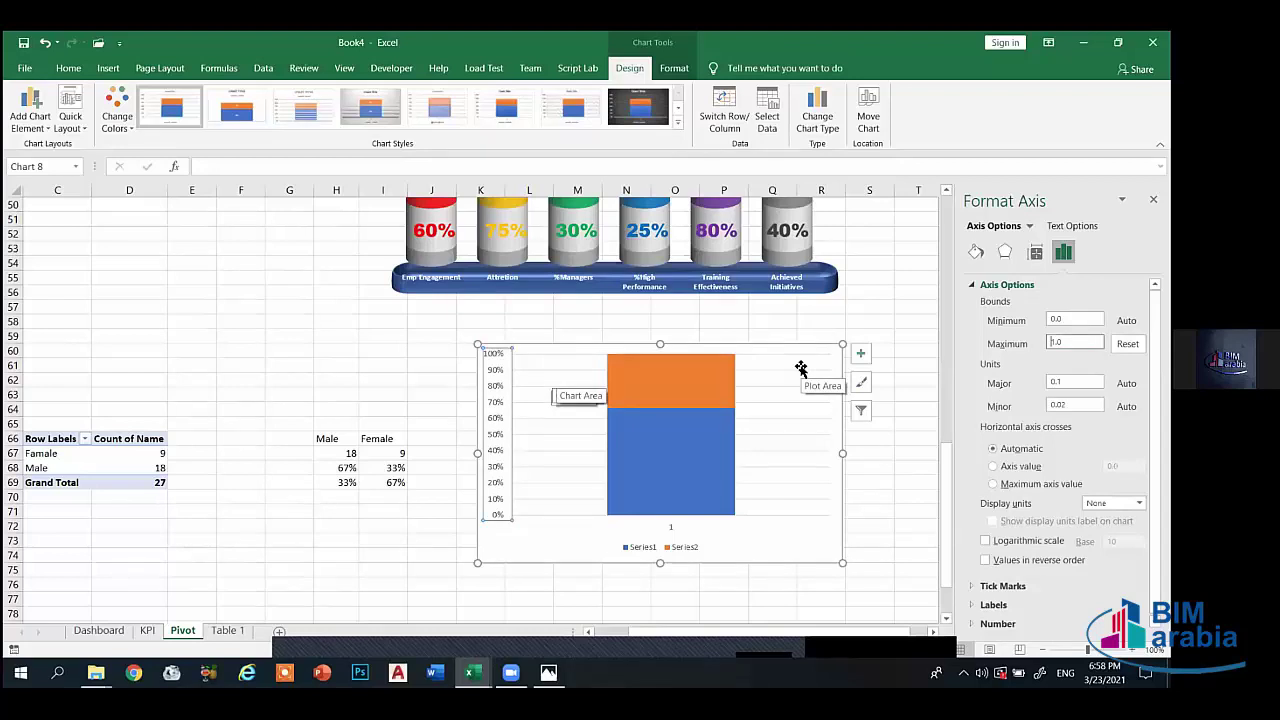
# - Delete the vertical axis, legend, horizontal axis and gridlines, then narrow the chart
pyautogui.click(500, 398)
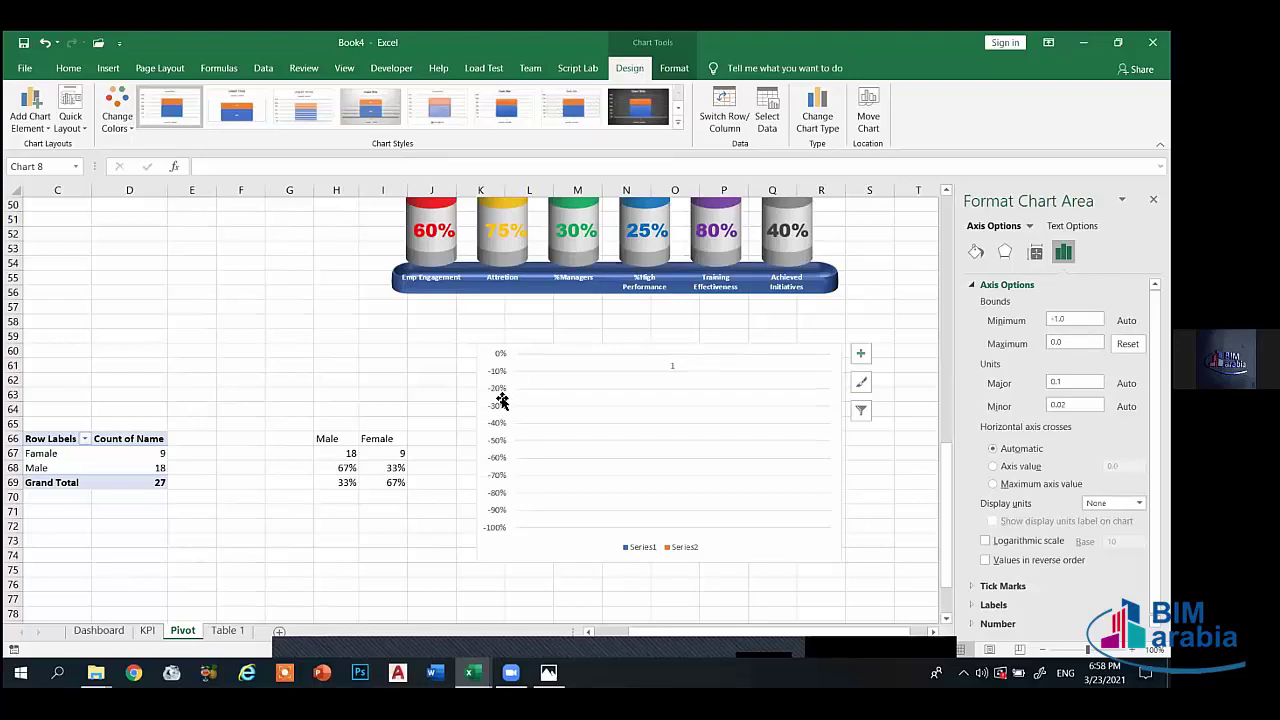
pyautogui.click(502, 401)
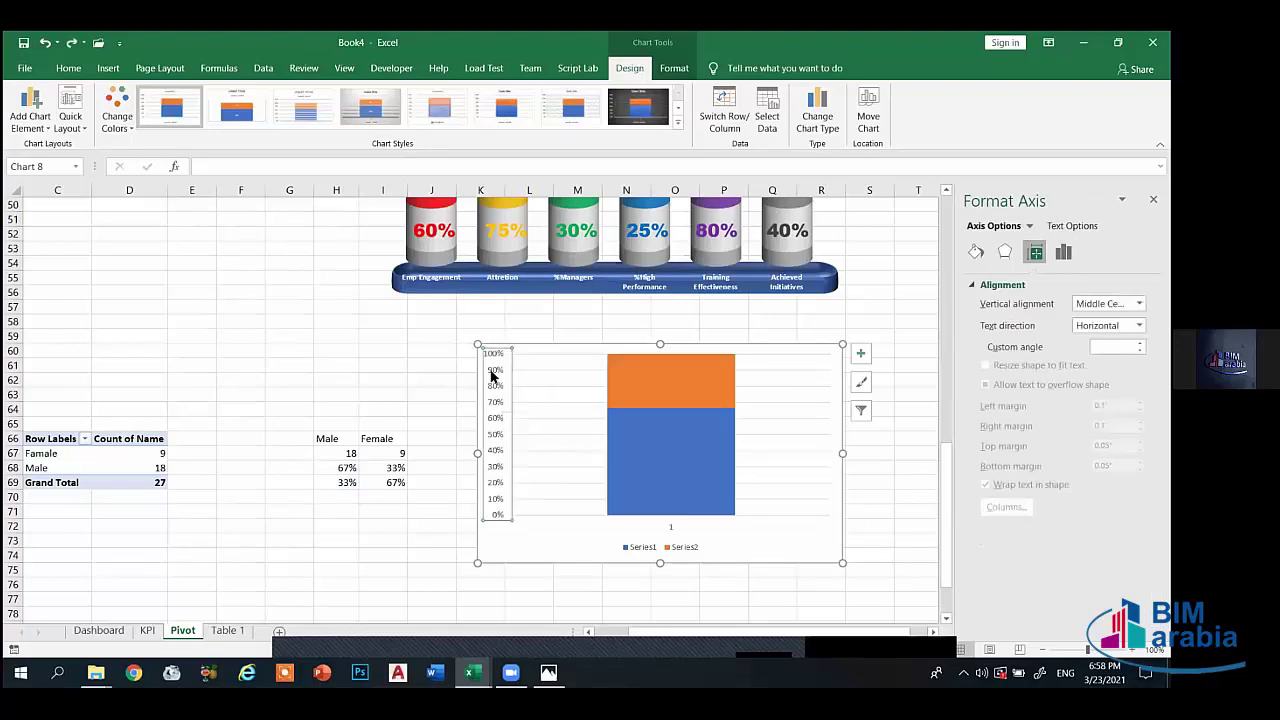
pyautogui.press('Delete')
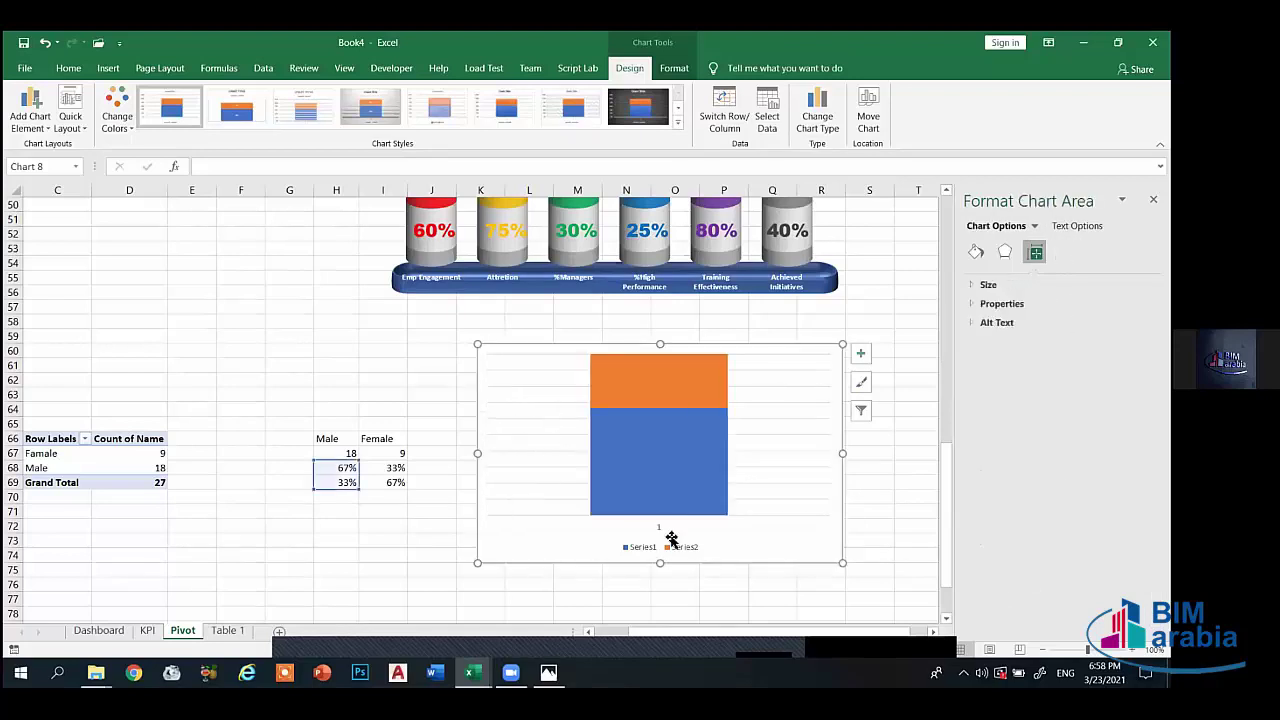
pyautogui.click(671, 540)
pyautogui.press('Delete')
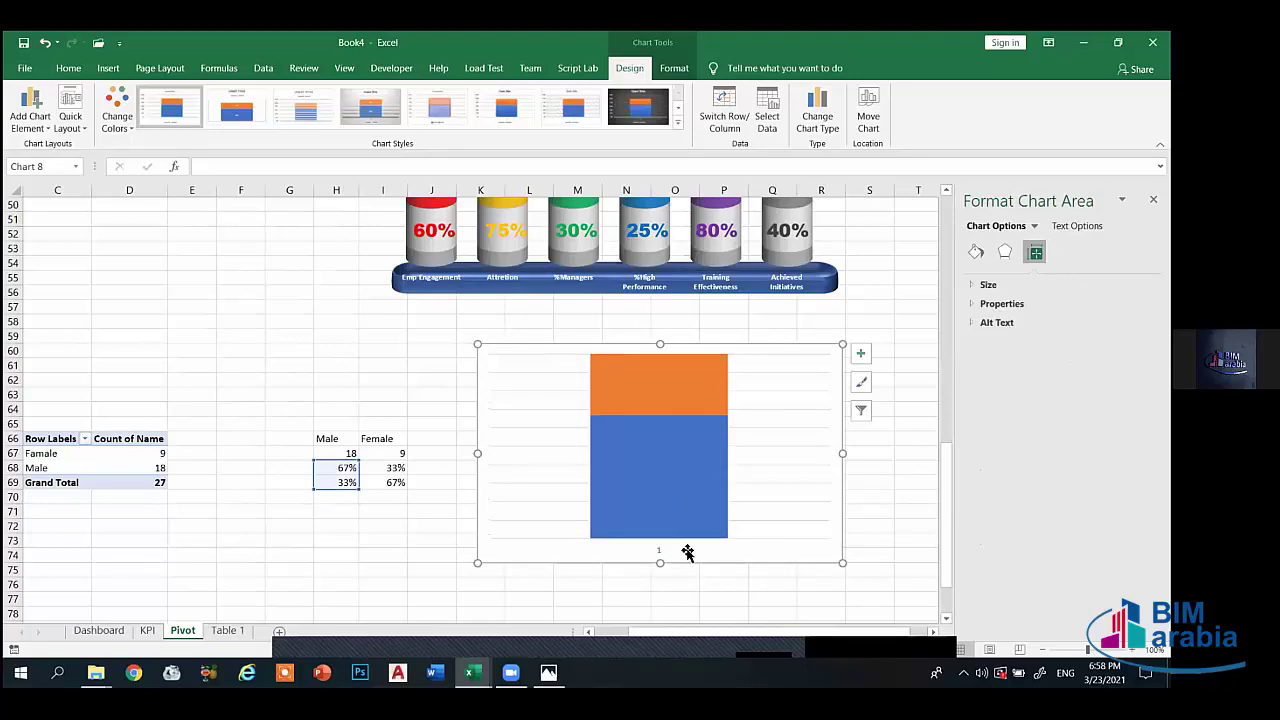
pyautogui.click(657, 552)
pyautogui.press('Delete')
pyautogui.click(764, 427)
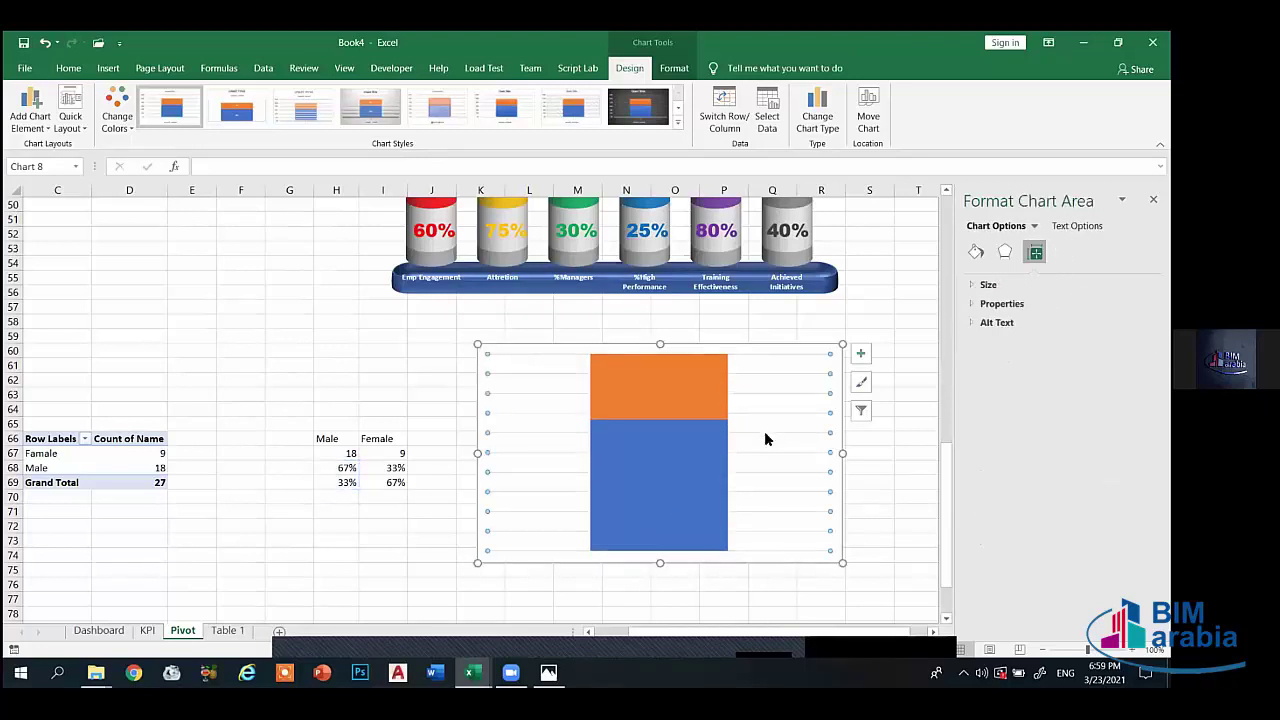
pyautogui.press('Delete')
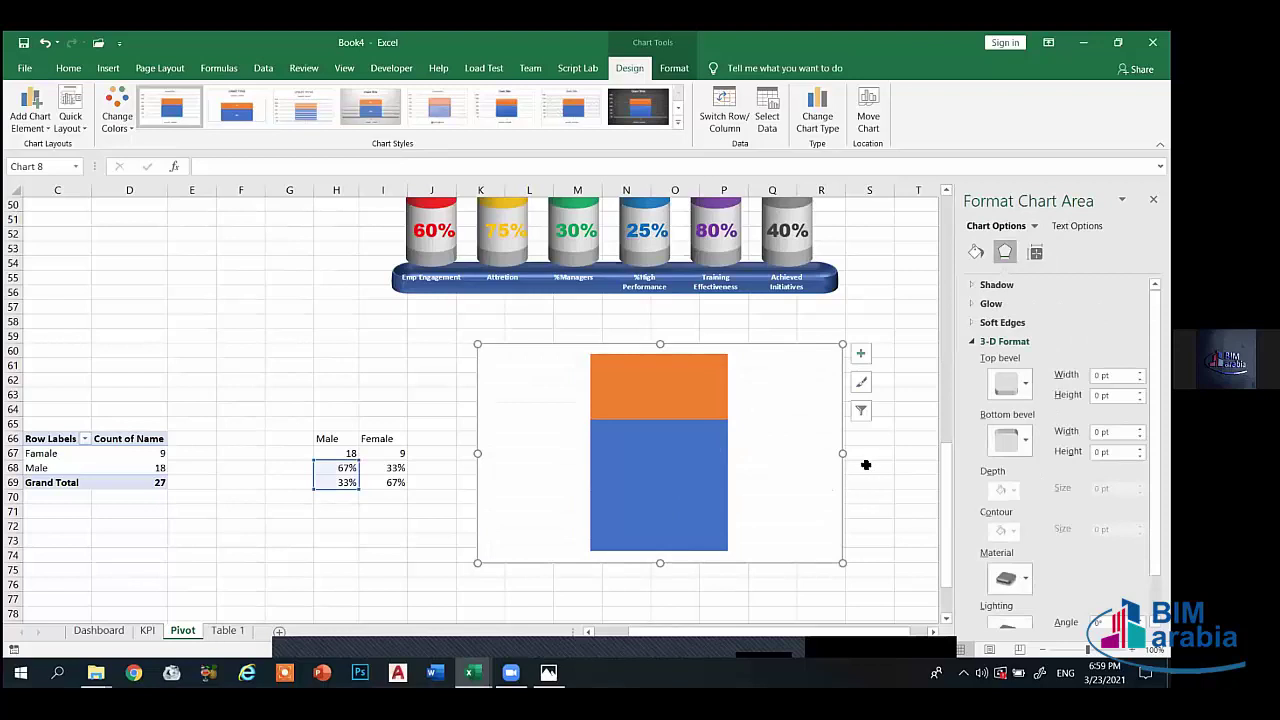
pyautogui.moveTo(843, 454)
pyautogui.mouseDown()
pyautogui.moveTo(661, 454)
pyautogui.moveTo(708, 460)
pyautogui.mouseUp()
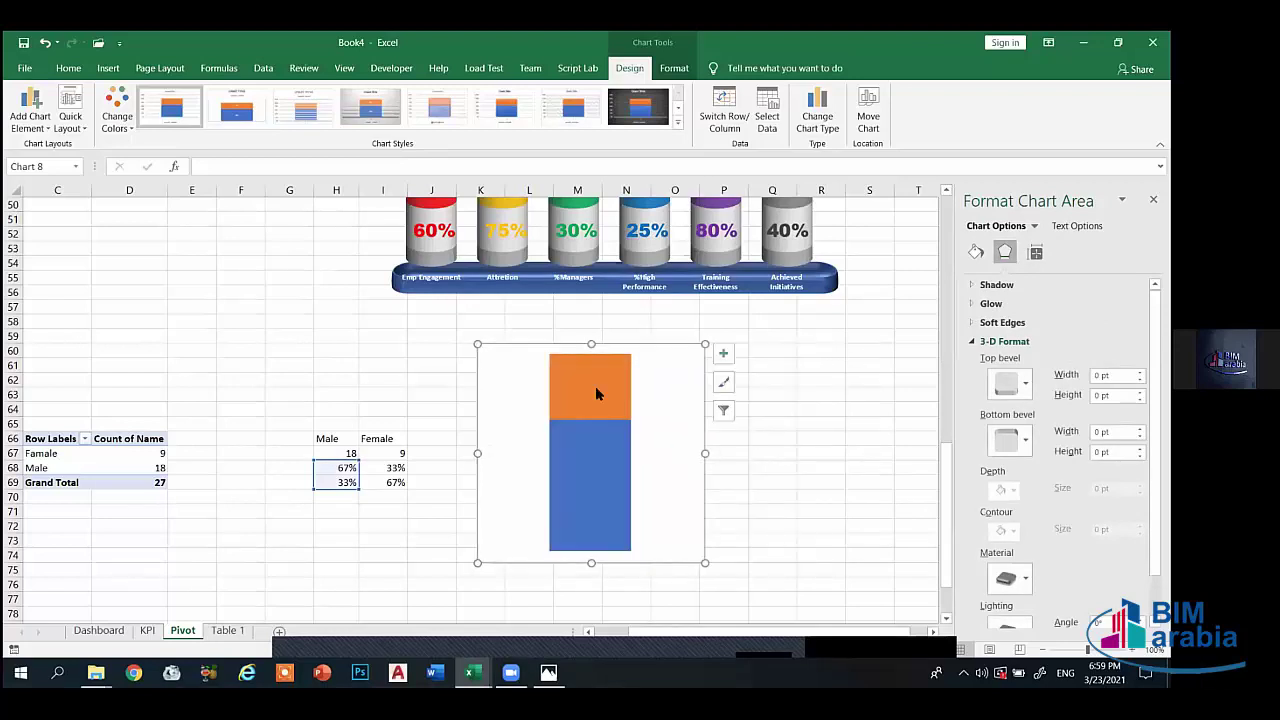
# - Give the orange remainder series No Fill, then select the female percentages in I68:I69
pyautogui.click(596, 388)
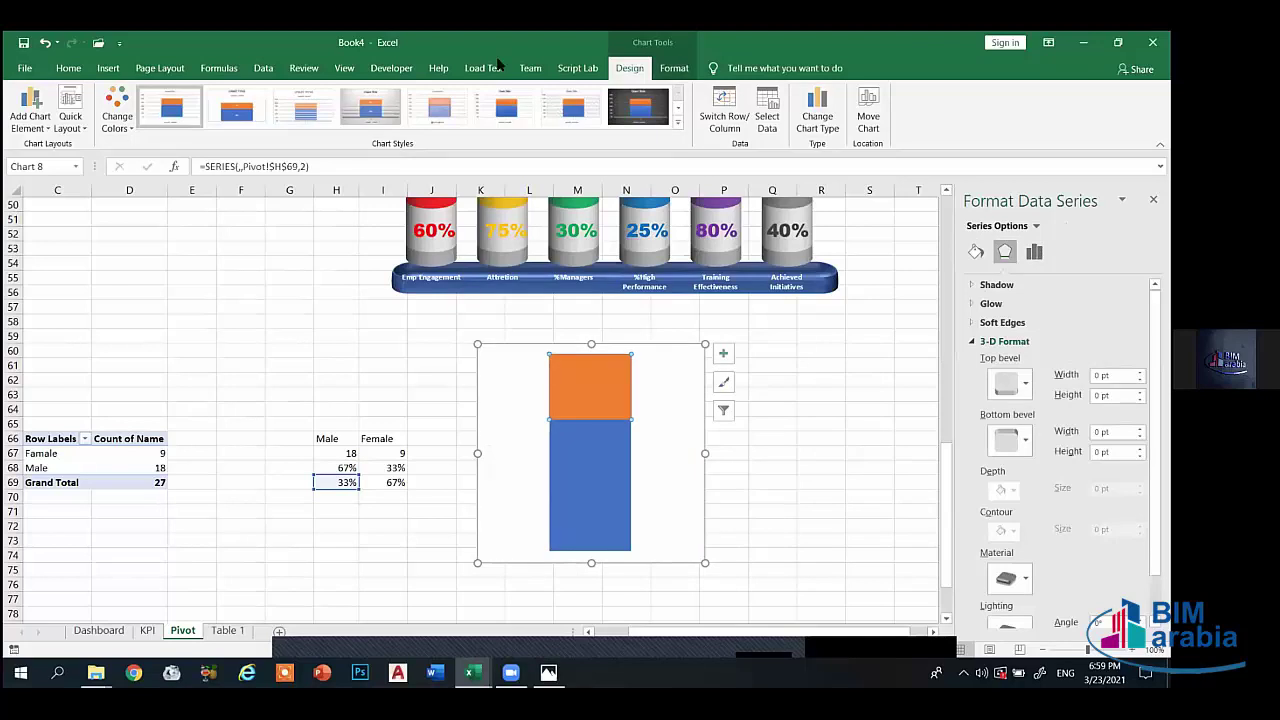
pyautogui.click(672, 68)
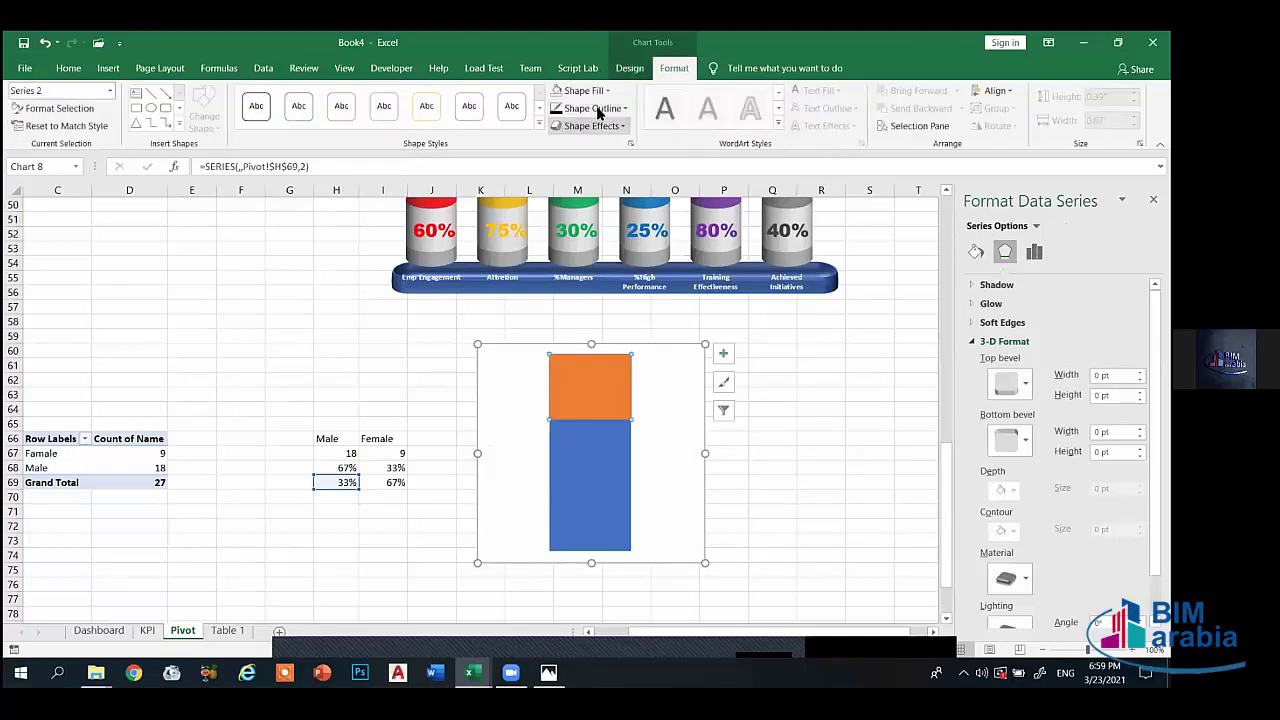
pyautogui.click(583, 90)
pyautogui.click(590, 250)
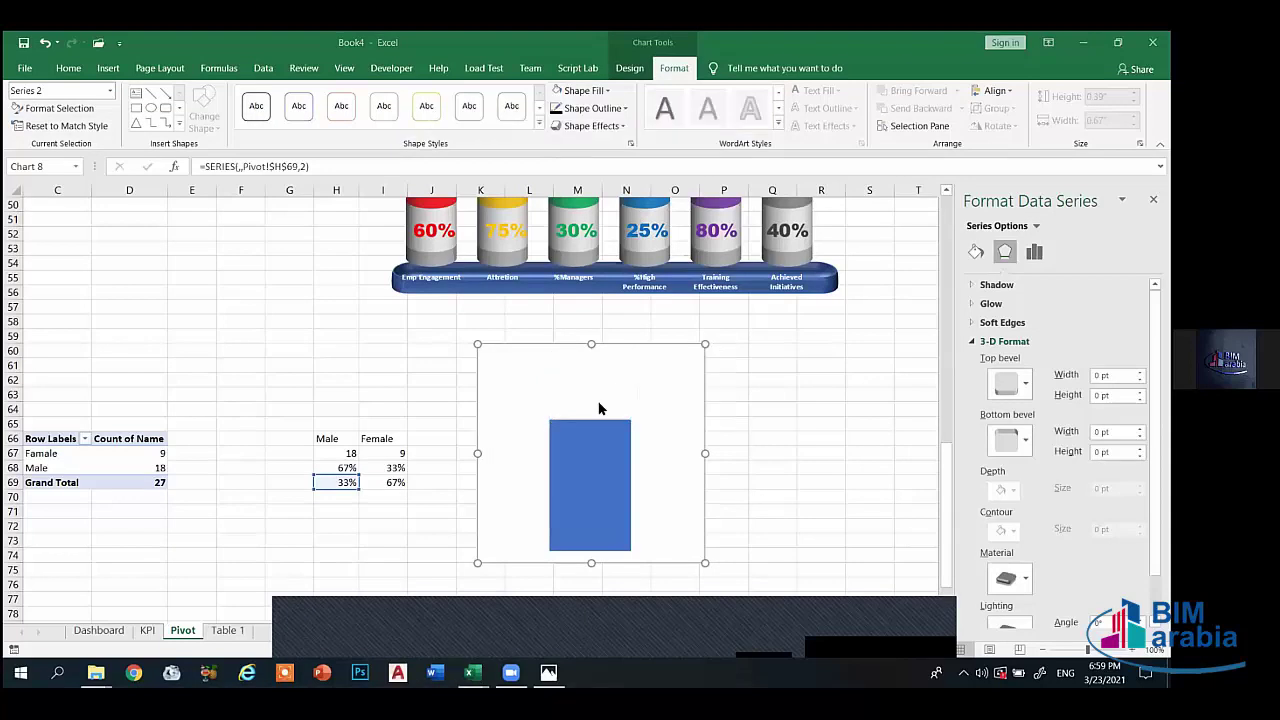
pyautogui.click(664, 474)
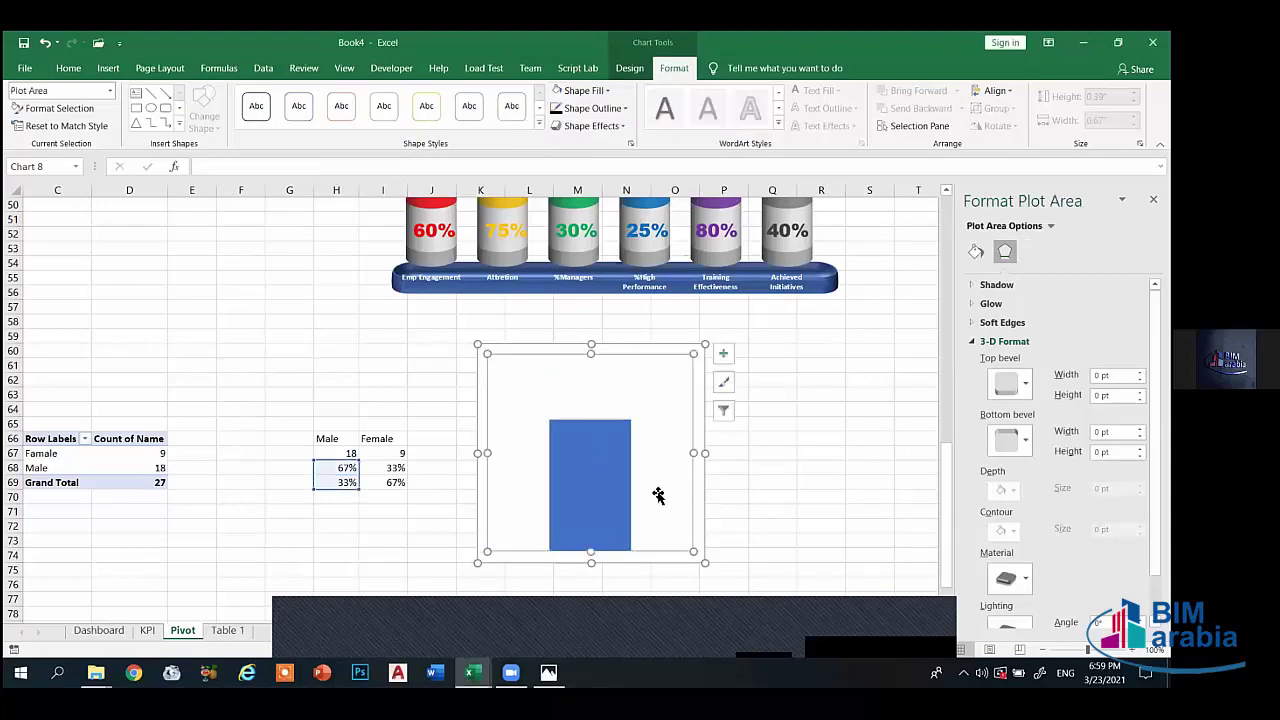
pyautogui.click(792, 470)
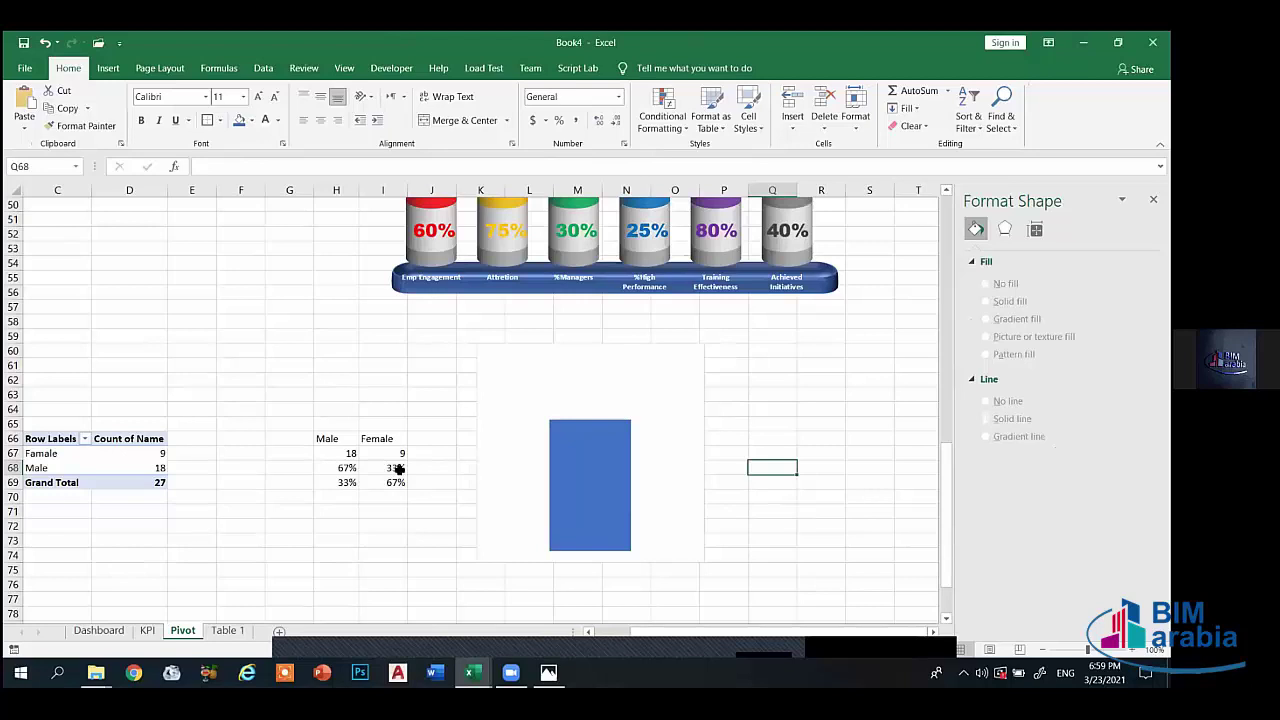
pyautogui.moveTo(399, 468); pyautogui.dragTo(400, 482)
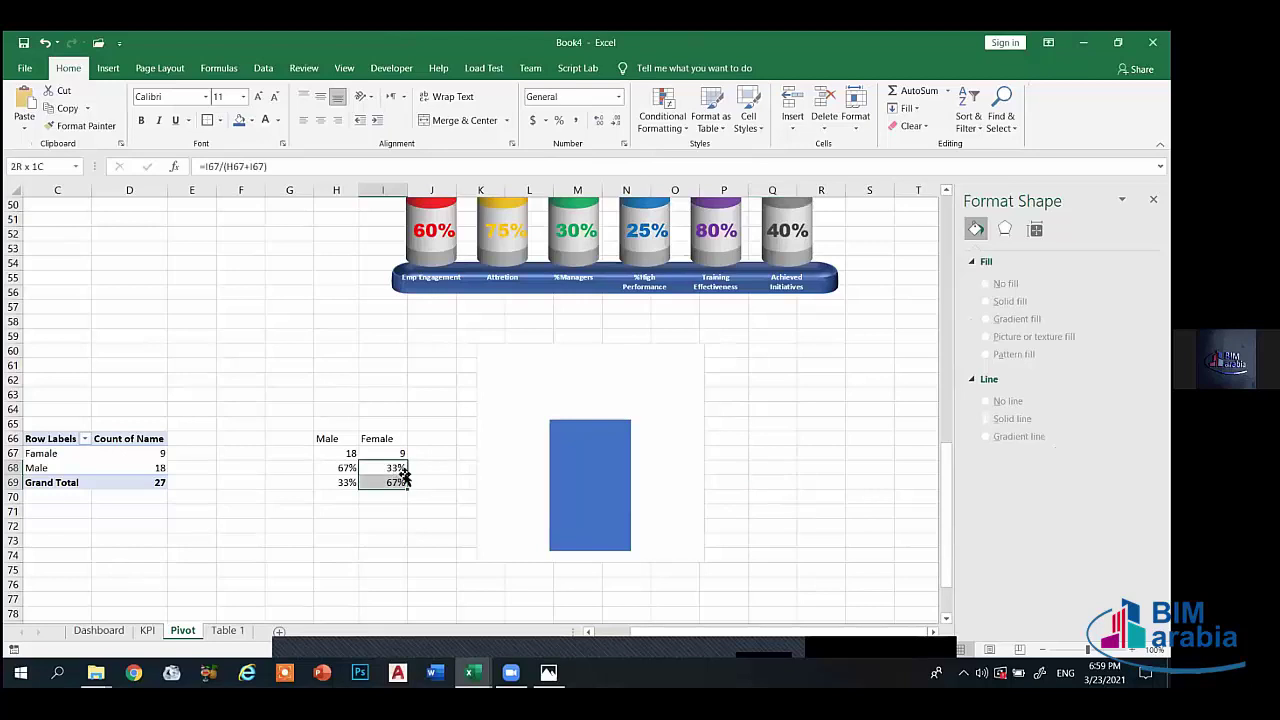
# - Insert a stacked column chart of the female percentages via Recommended Charts > All Charts
pyautogui.click(108, 68)
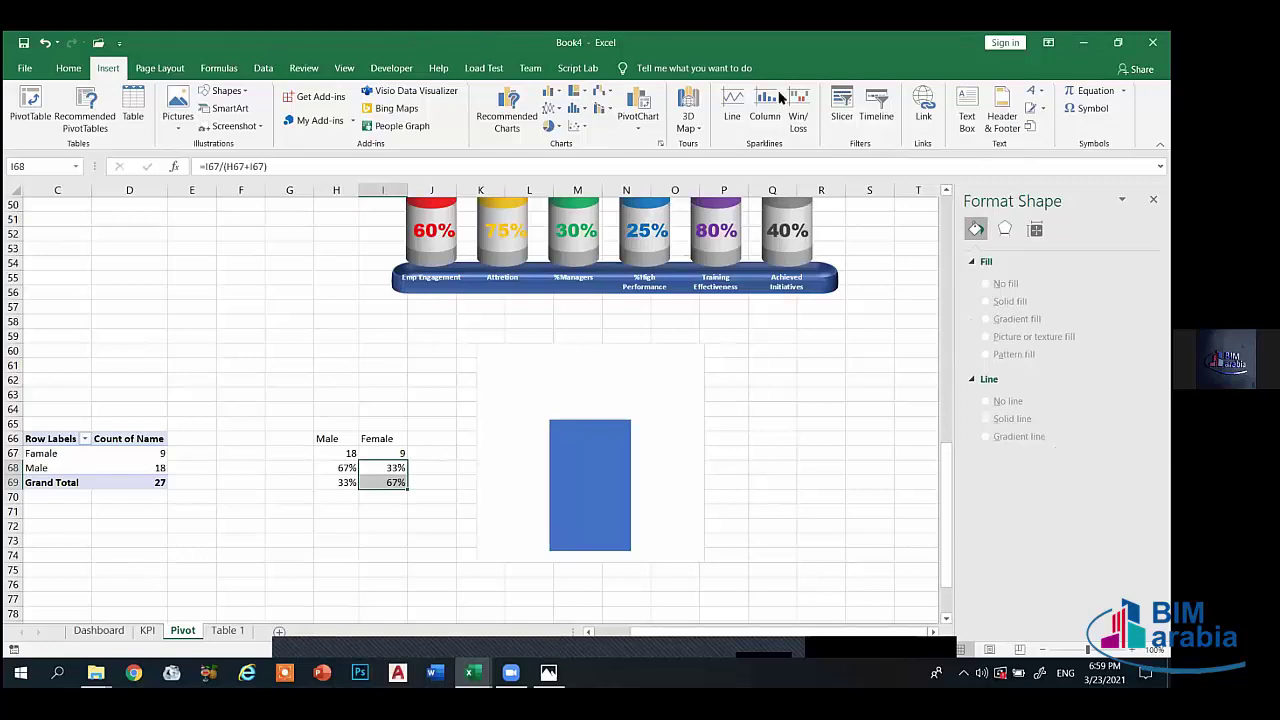
pyautogui.click(528, 125)
pyautogui.click(432, 293)
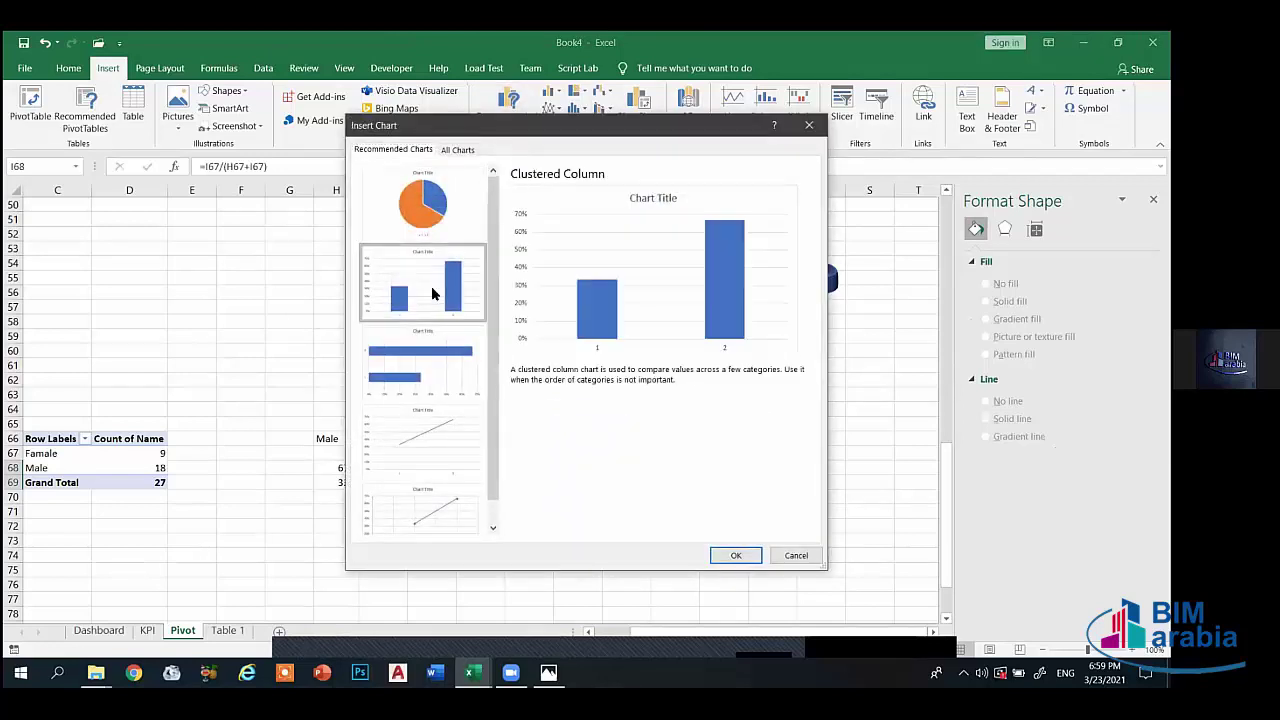
pyautogui.click(457, 149)
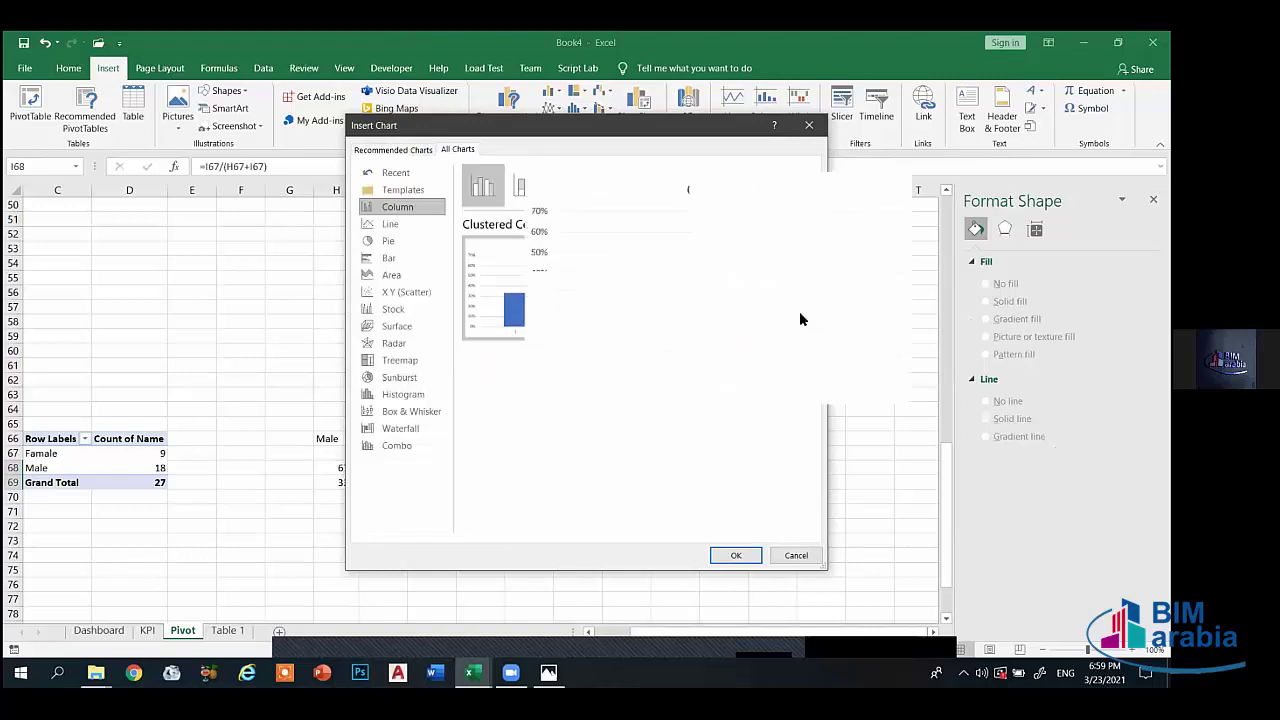
pyautogui.click(517, 183)
pyautogui.click(735, 556)
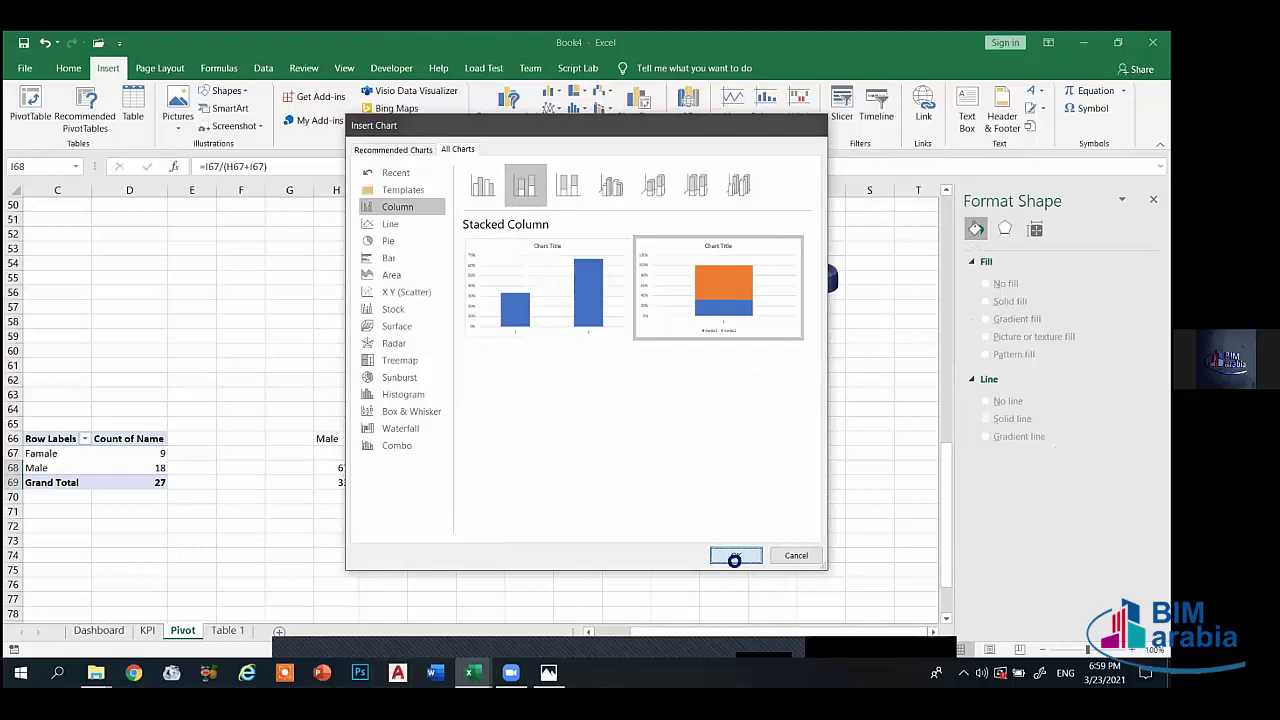
# - Narrow the new chart and move it beside the blue male bar
pyautogui.moveTo(494, 296)
pyautogui.mouseDown()
pyautogui.moveTo(852, 345)
pyautogui.moveTo(858, 361)
pyautogui.mouseUp()
pyautogui.moveTo(629, 453); pyautogui.dragTo(754, 449)
pyautogui.moveTo(806, 349); pyautogui.dragTo(708, 347)
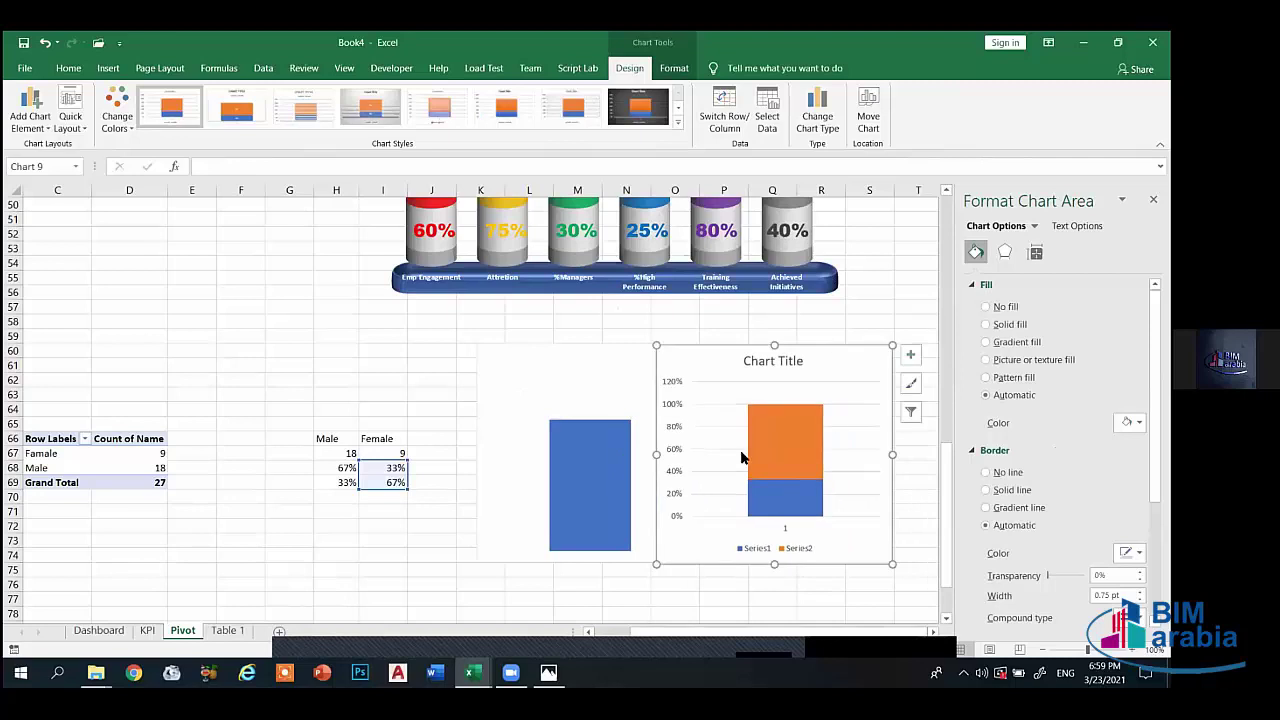
# - Delete the female chart's title, legend and horizontal axis
pyautogui.click(683, 403)
pyautogui.click(772, 361)
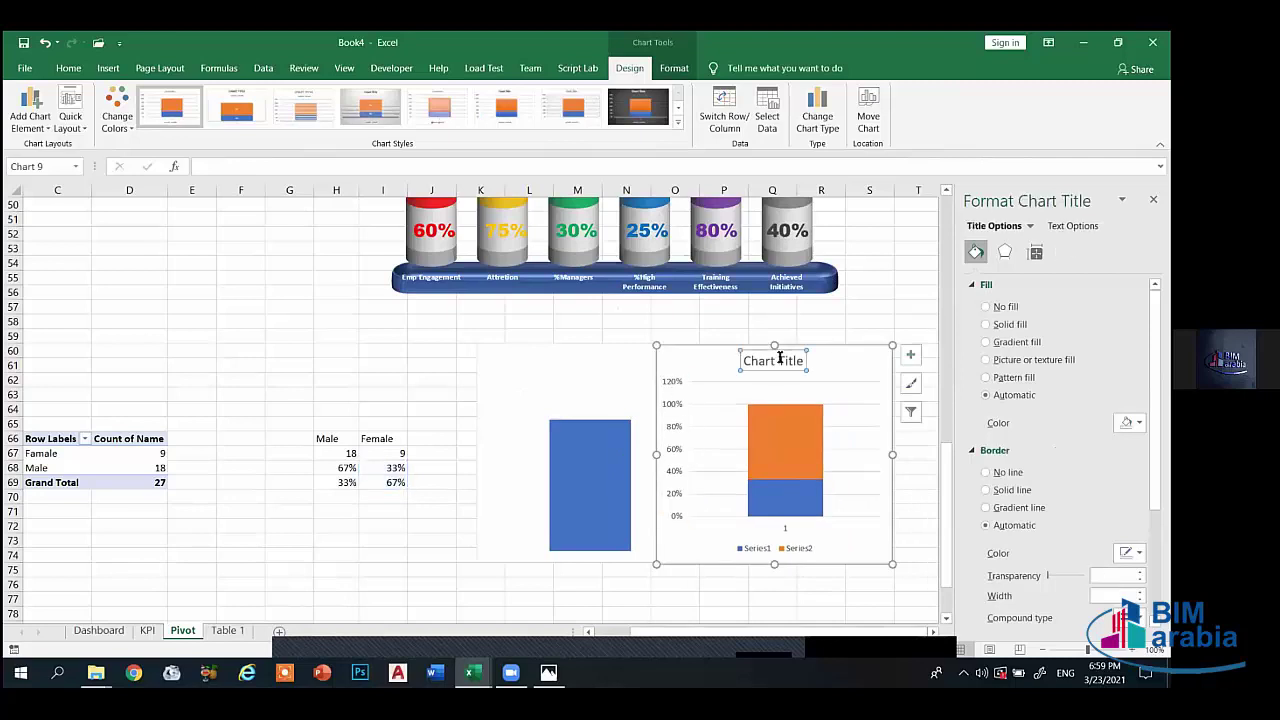
pyautogui.press('Delete')
pyautogui.click(779, 548)
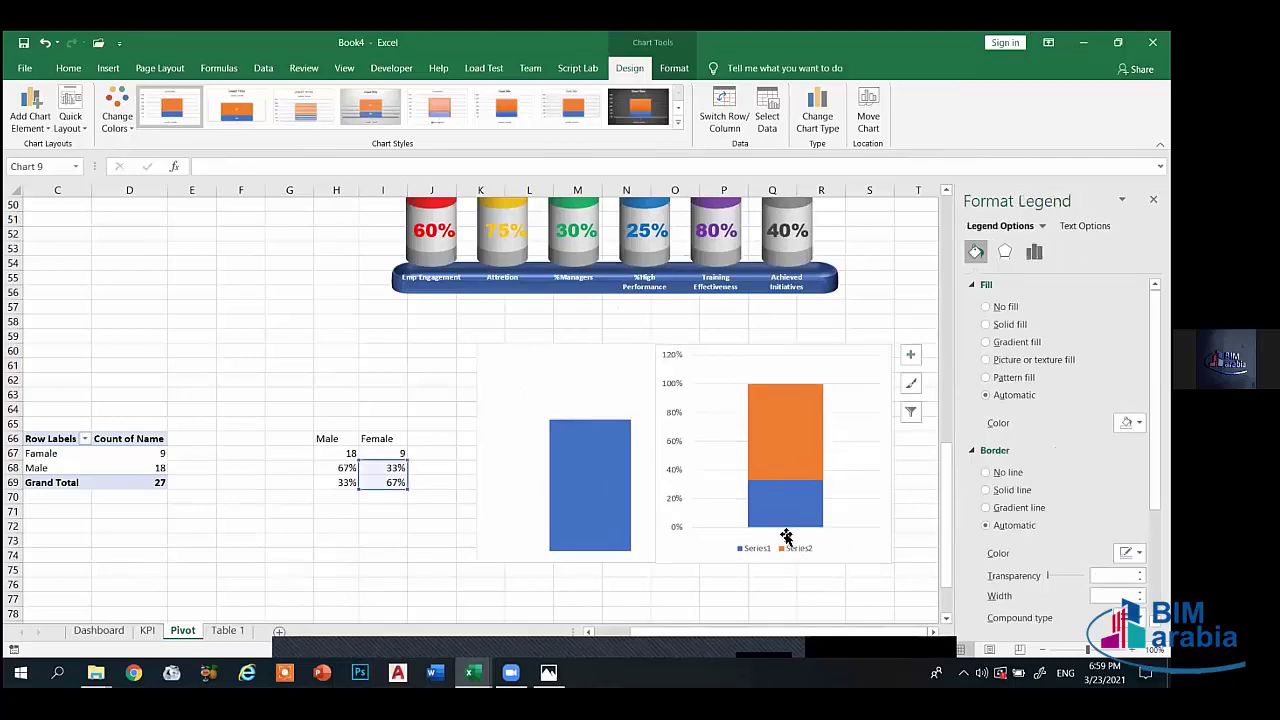
pyautogui.press('Delete')
pyautogui.click(783, 547)
pyautogui.press('Delete')
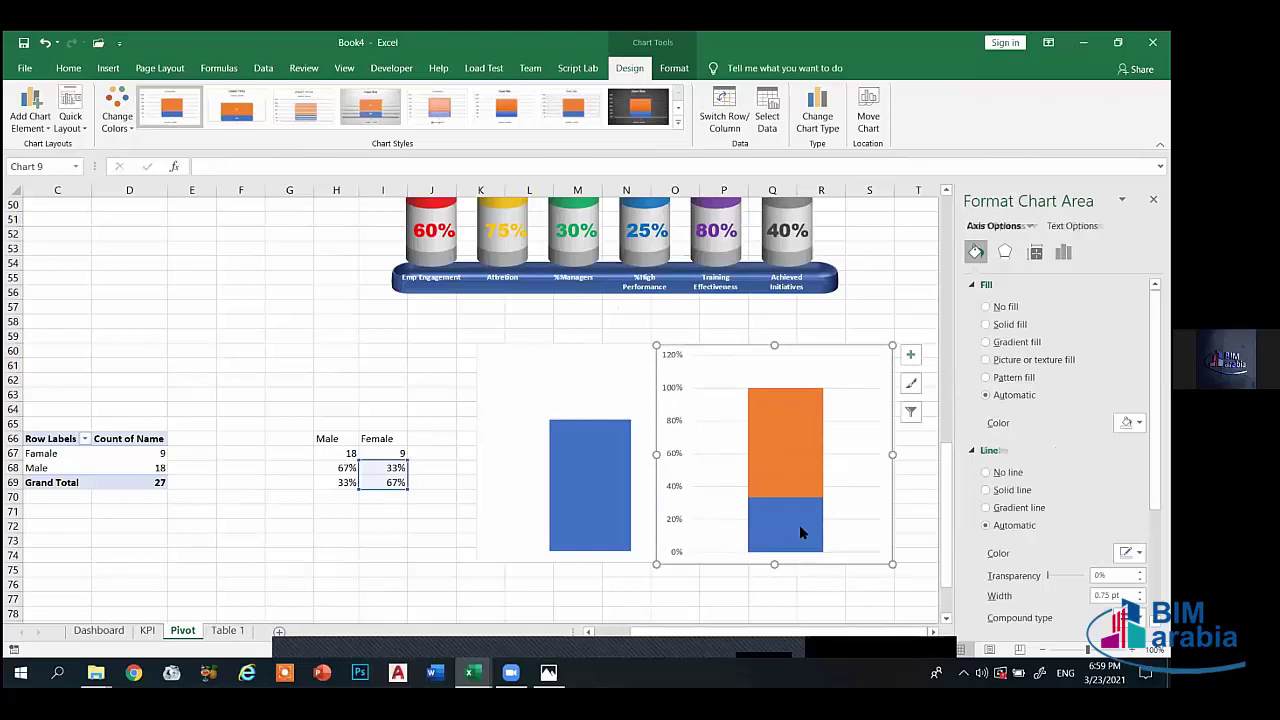
# - Give the female chart's lower blue series a white fill
pyautogui.click(799, 524)
pyautogui.click(674, 68)
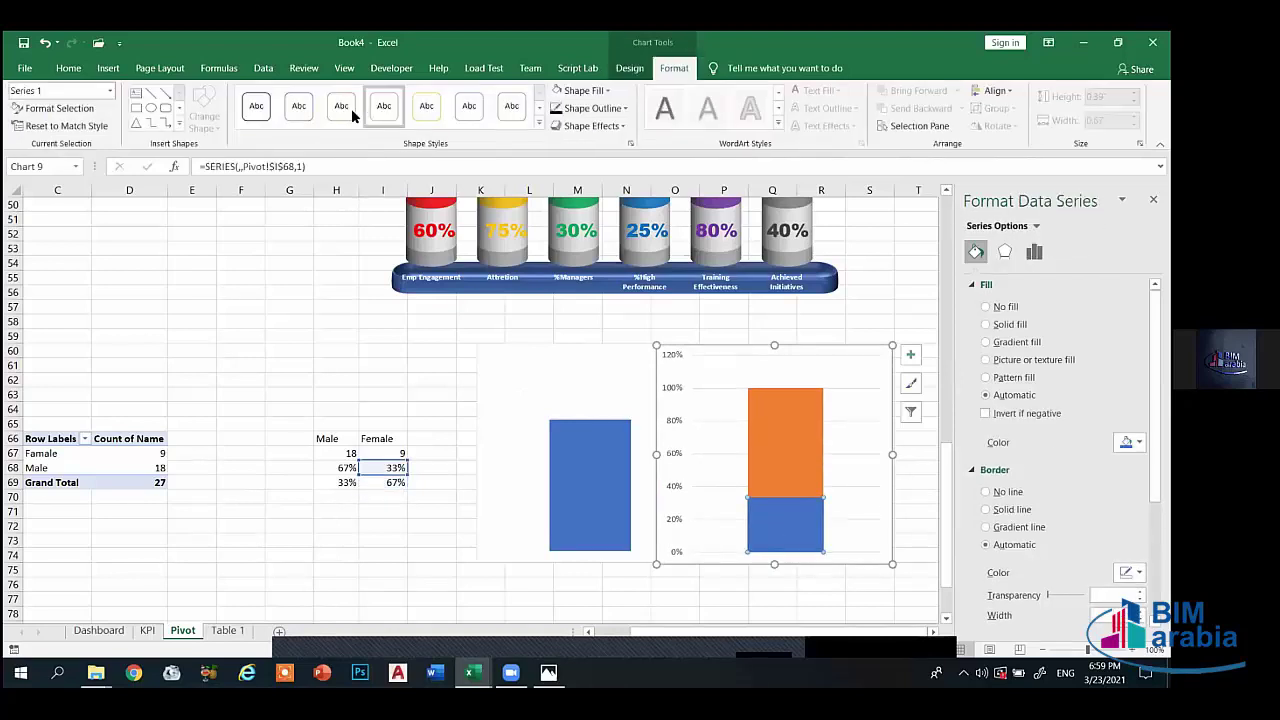
pyautogui.click(557, 92)
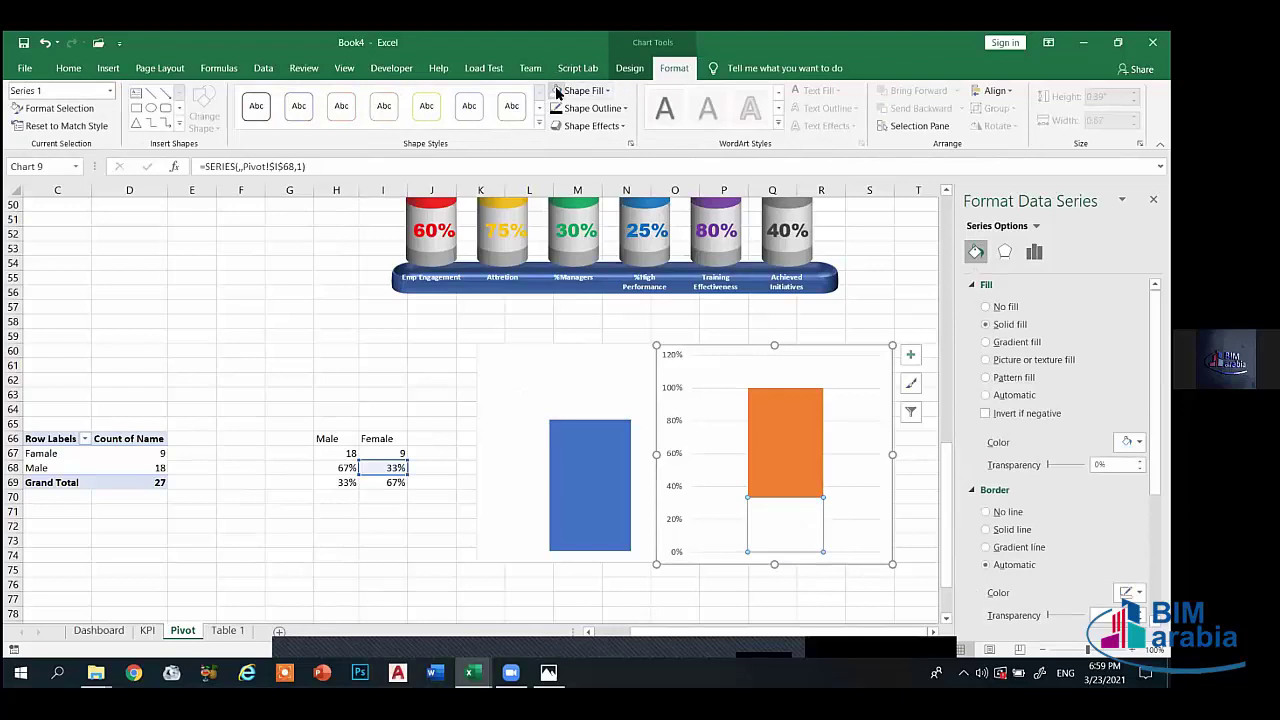
# - Set the female chart's axis maximum to 1.0, then delete that vertical axis
pyautogui.click(667, 428)
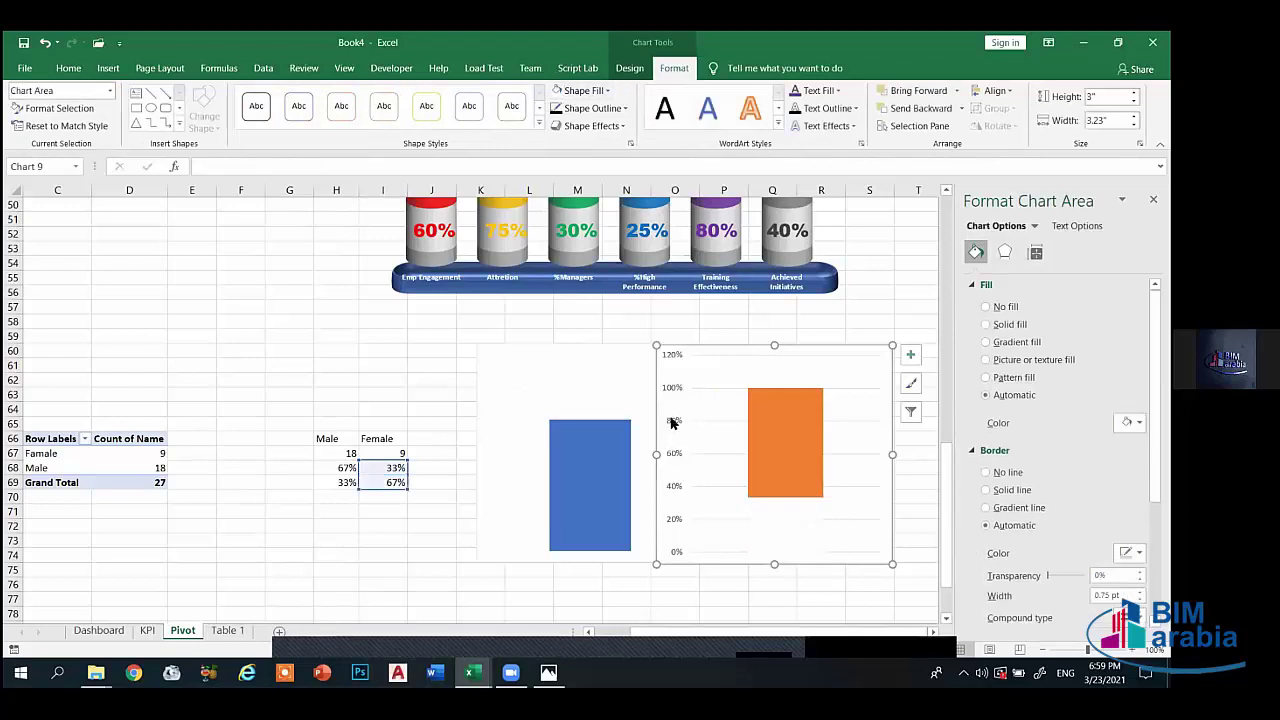
pyautogui.click(672, 423)
pyautogui.rightClick(675, 394)
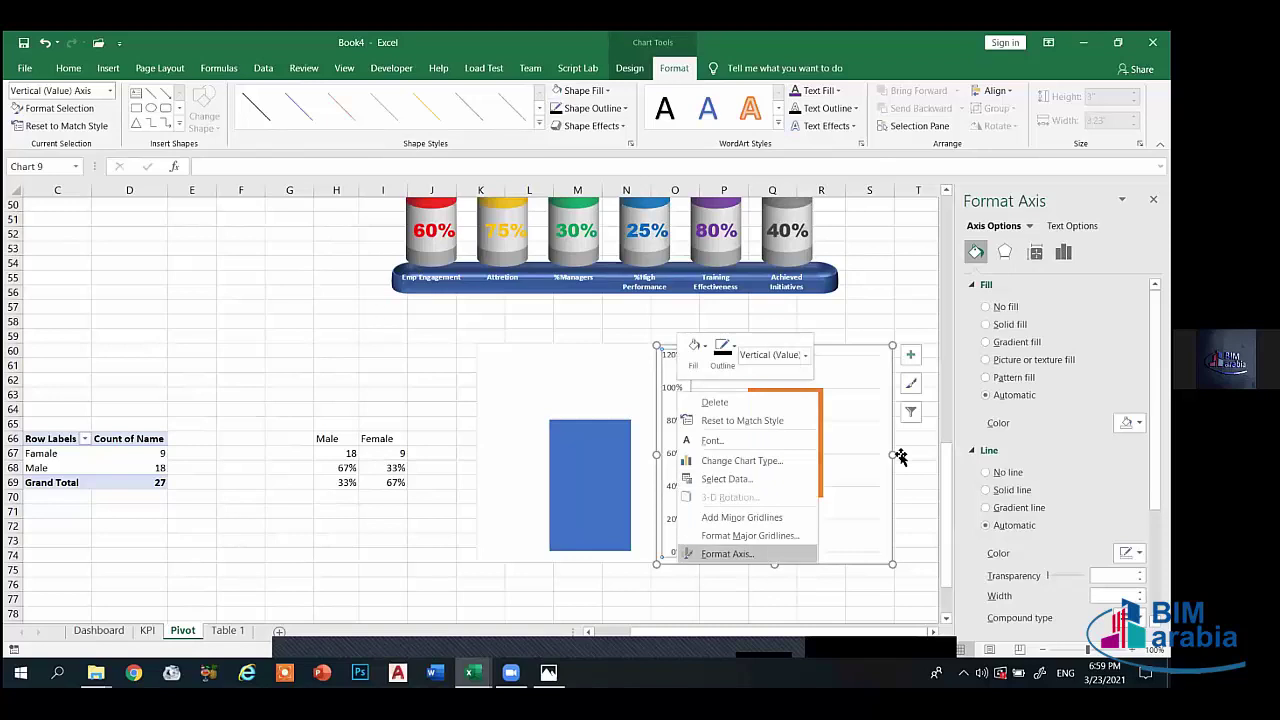
pyautogui.click(727, 553)
pyautogui.doubleClick(1075, 343)
pyautogui.write('1.2')
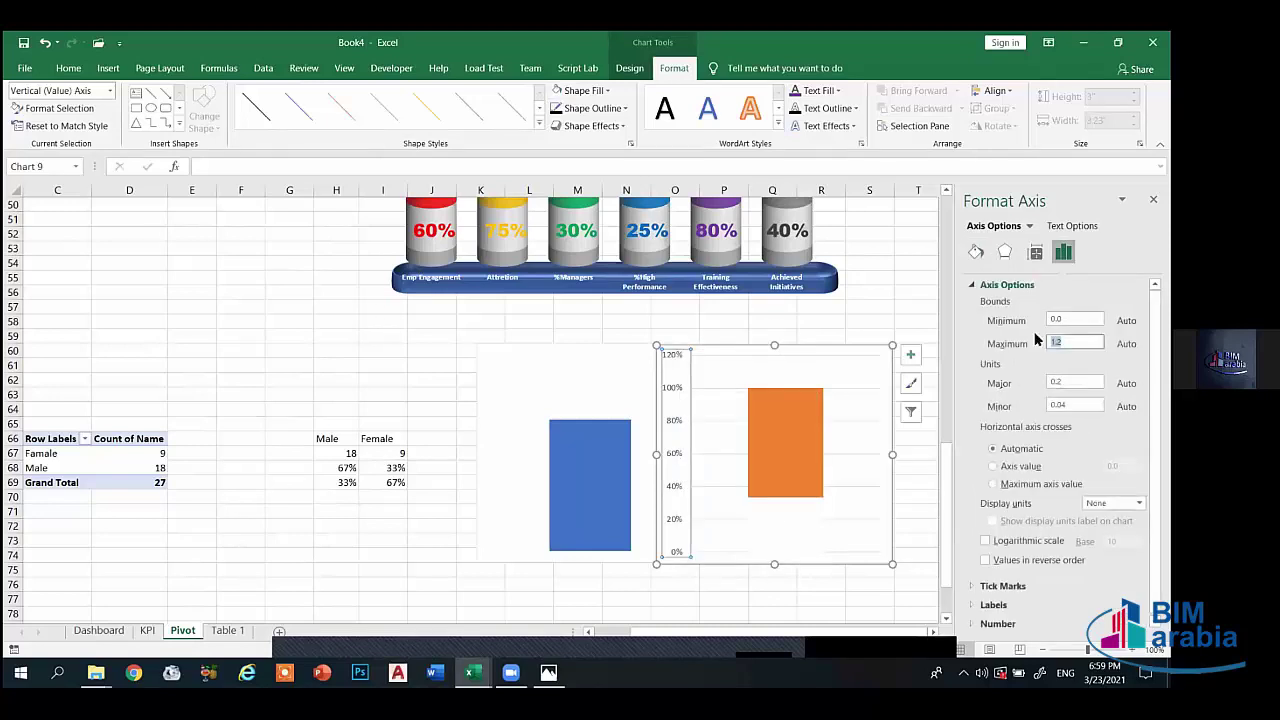
pyautogui.press('Return')
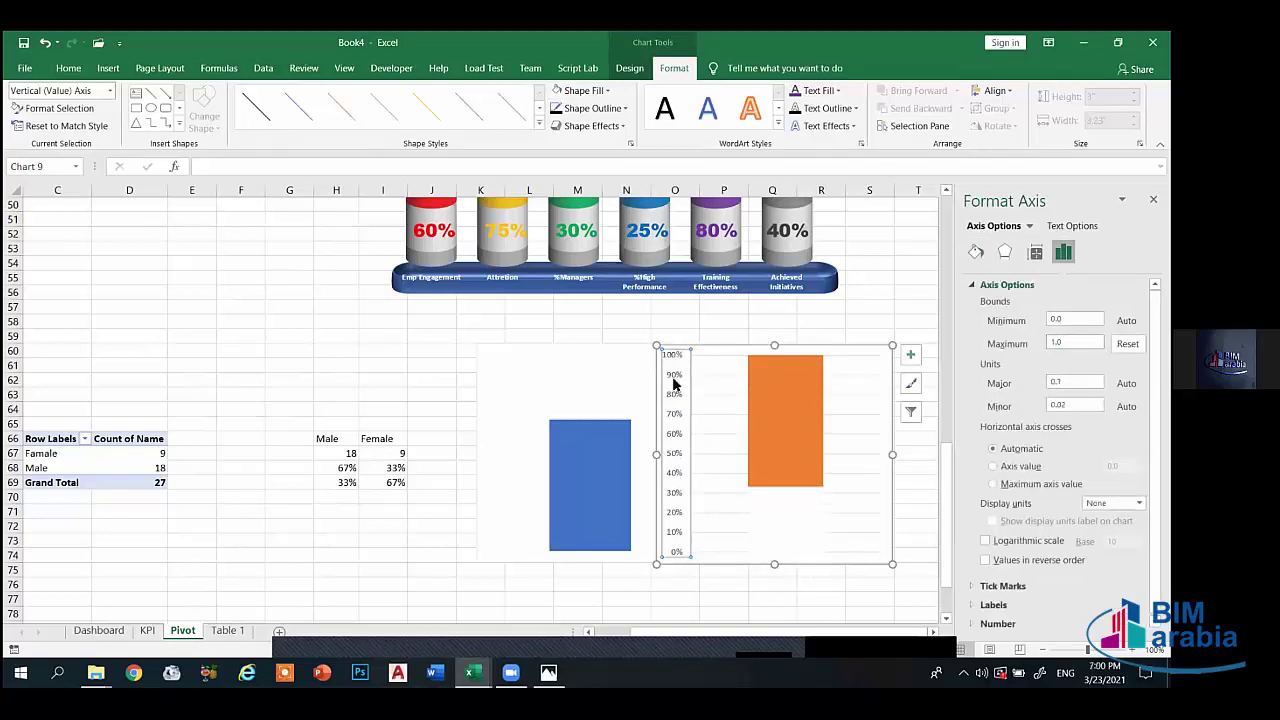
pyautogui.press('Delete')
pyautogui.click(643, 350)
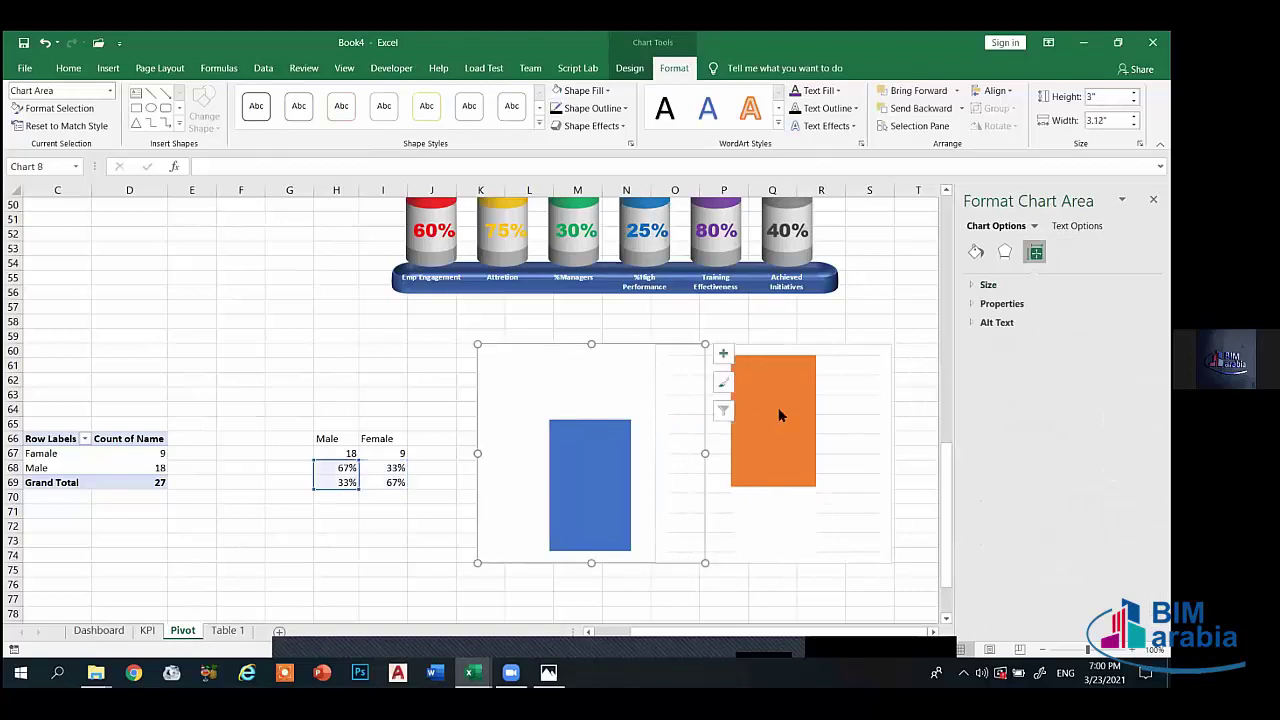
pyautogui.click(780, 415)
pyautogui.click(675, 598)
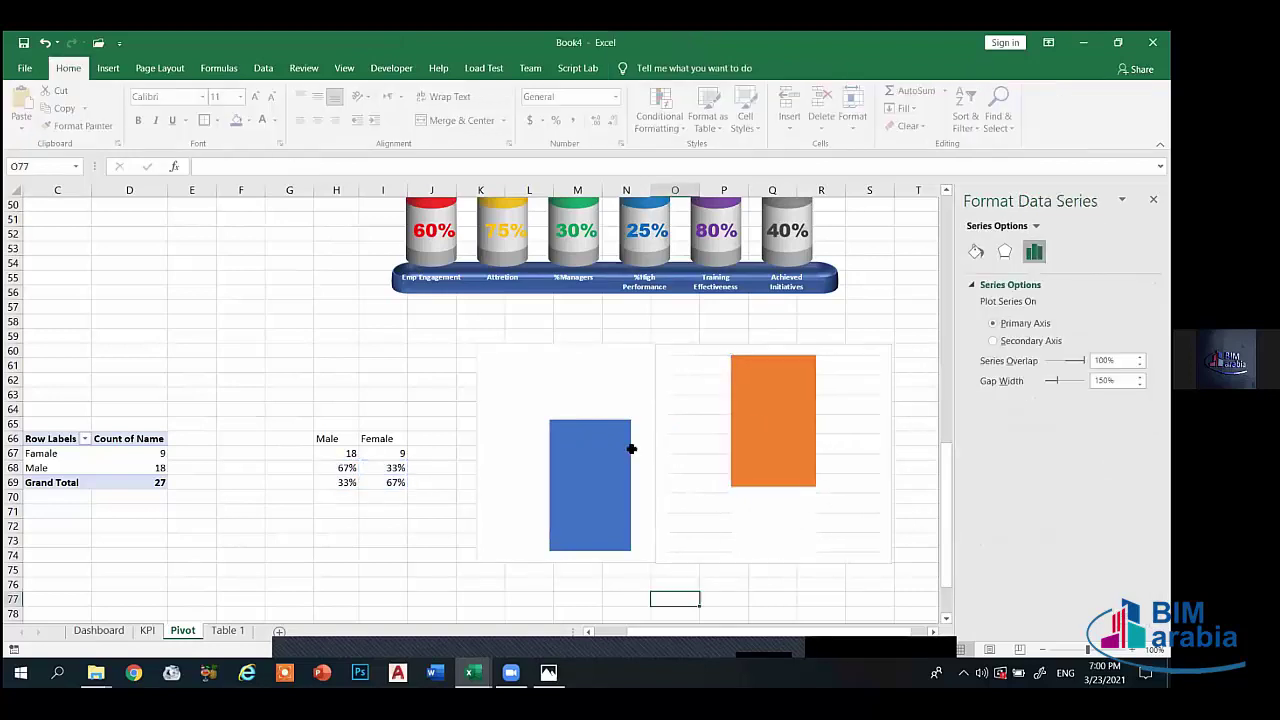
# - Try No Fill on the orange bar, then undo it to keep the orange colour
pyautogui.click(740, 378)
pyautogui.click(740, 378)
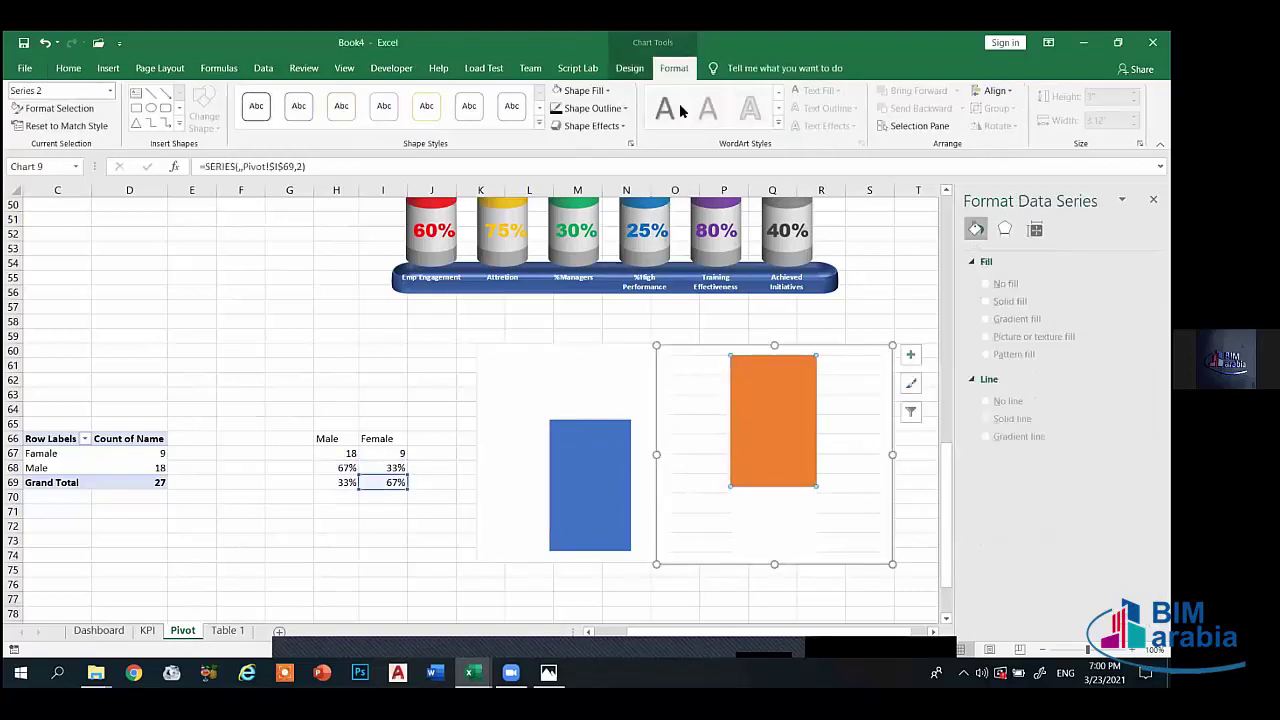
pyautogui.click(573, 92)
pyautogui.click(591, 249)
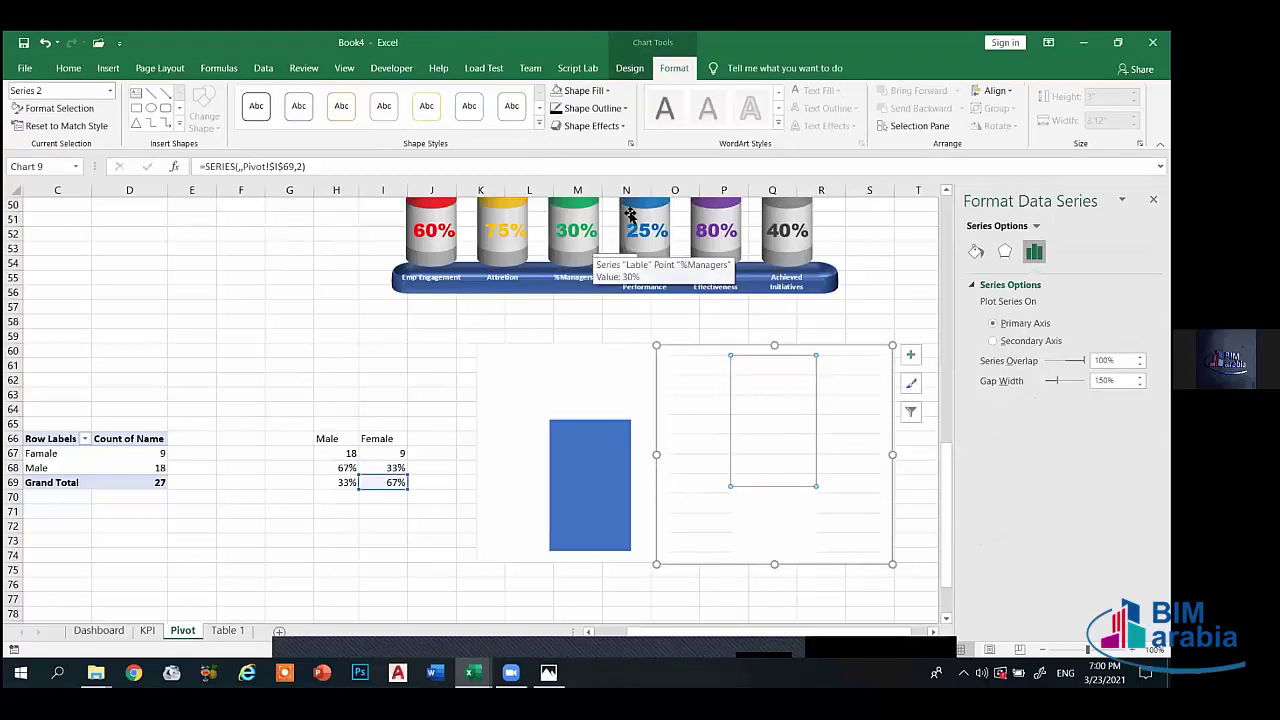
pyautogui.hotkey('ctrl', 'z')
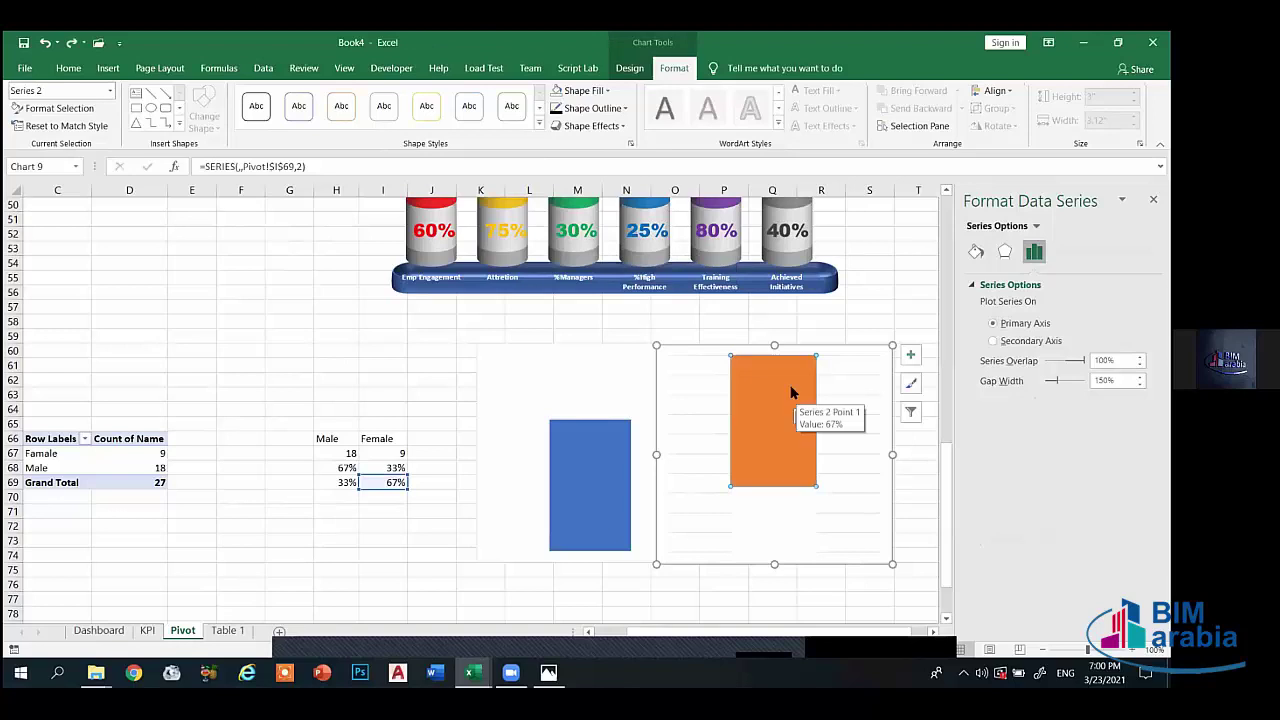
# - Hide the orange chart's gridlines by setting their outline to No Outline
pyautogui.click(838, 440)
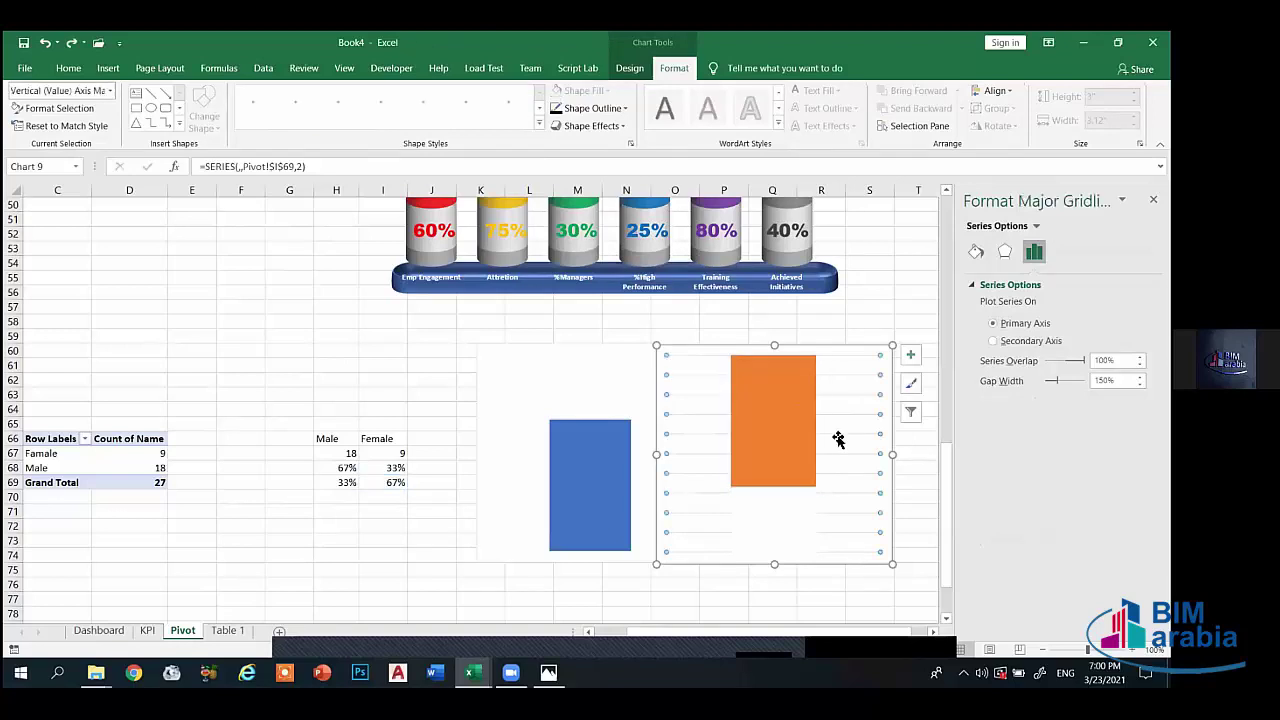
pyautogui.click(594, 108)
pyautogui.click(594, 258)
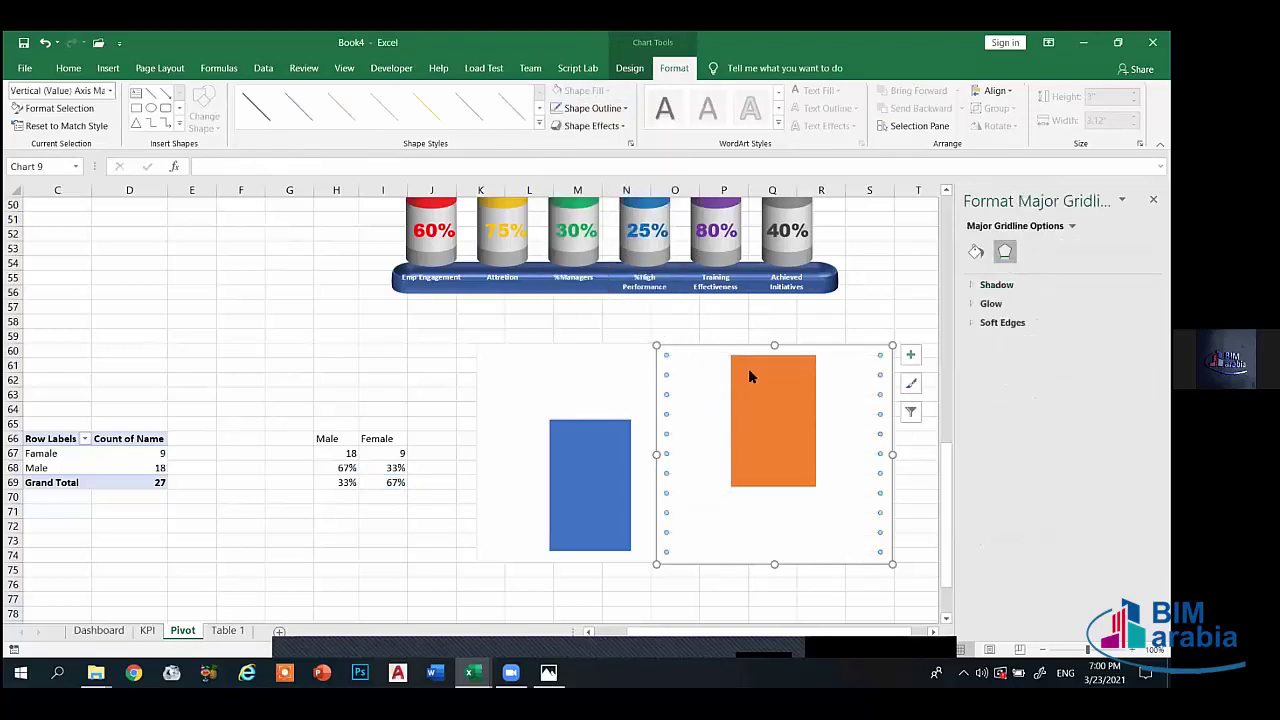
pyautogui.click(848, 418)
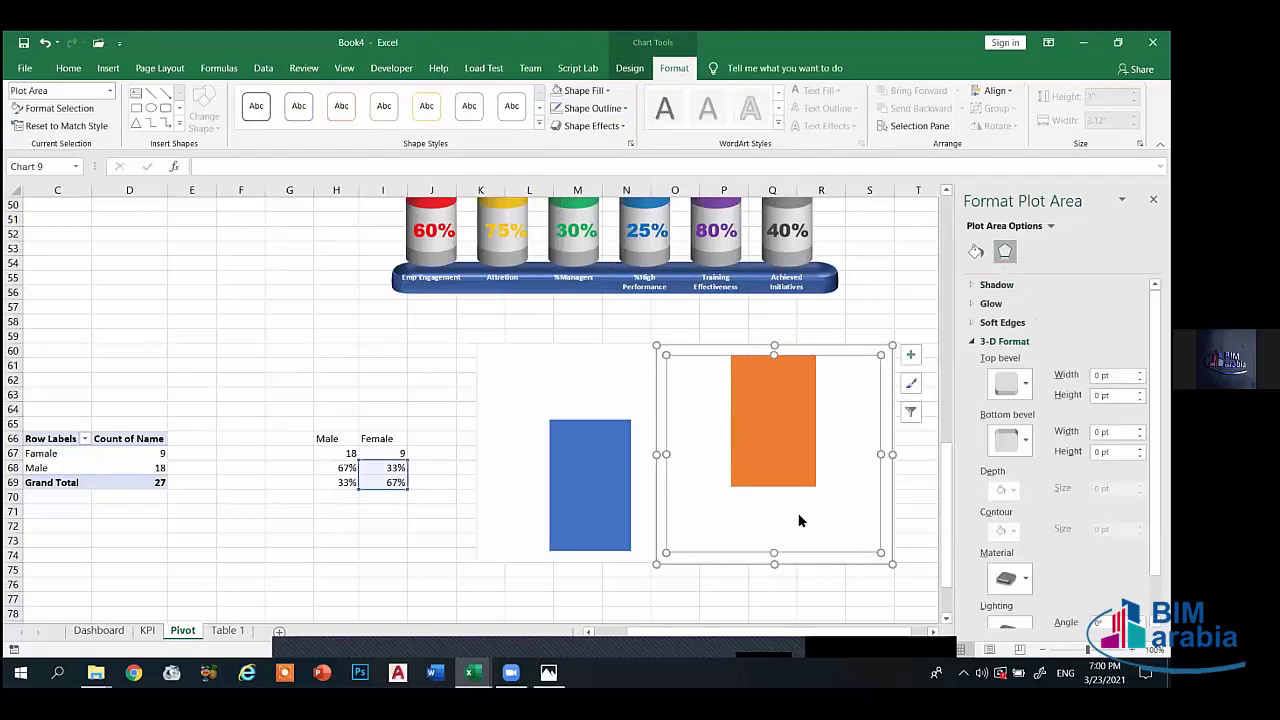
pyautogui.click(689, 597)
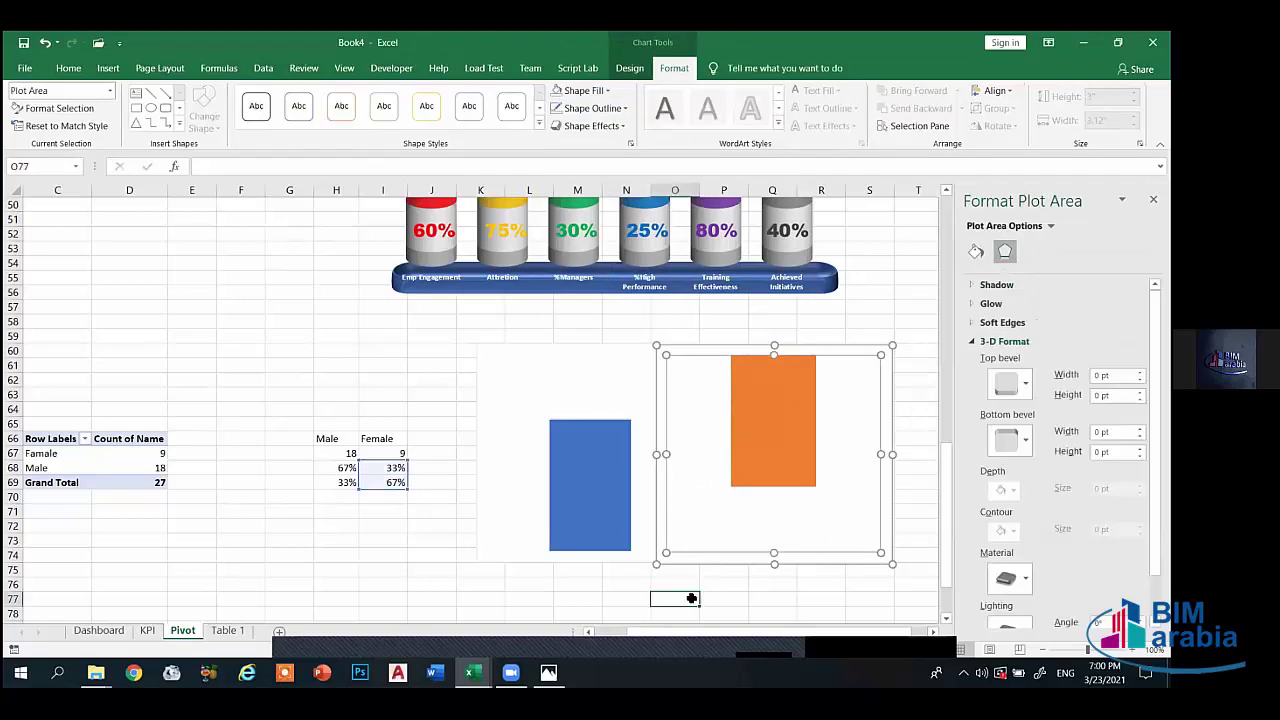
pyautogui.click(810, 531)
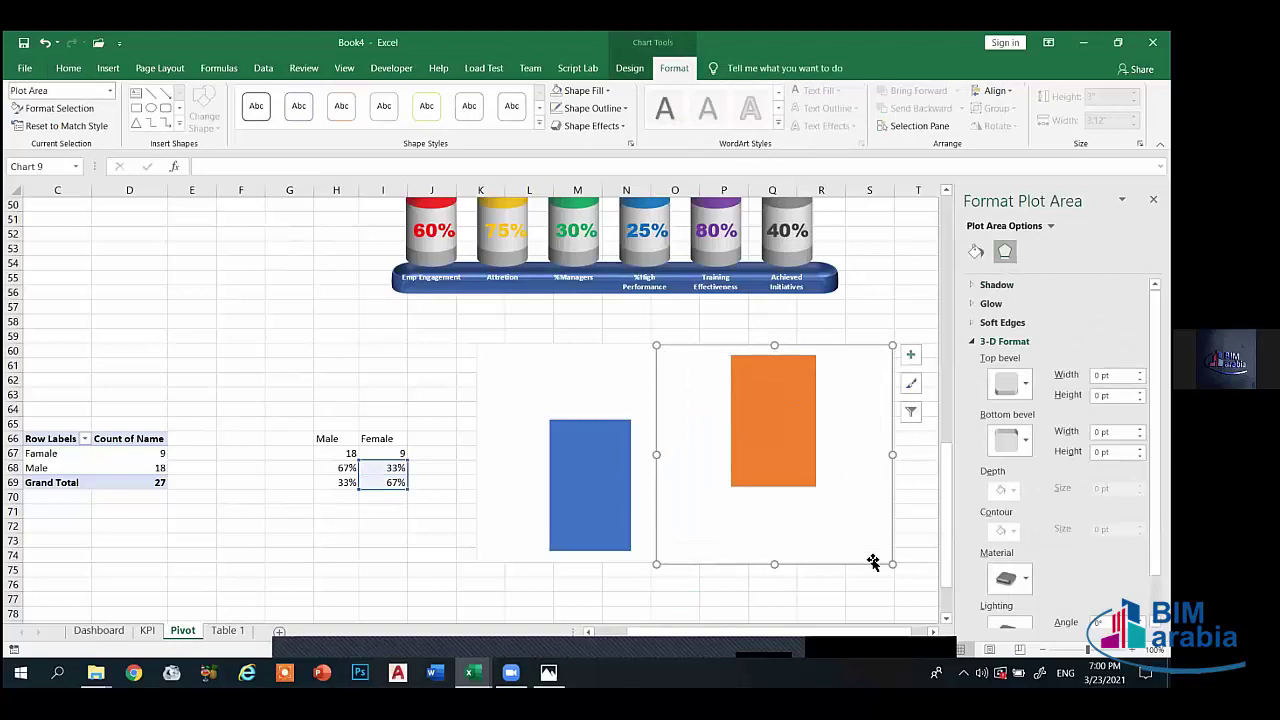
pyautogui.click(871, 560)
pyautogui.click(584, 90)
# - Leave the fill unchanged and move the orange chart up and to the right
pyautogui.click(584, 90)
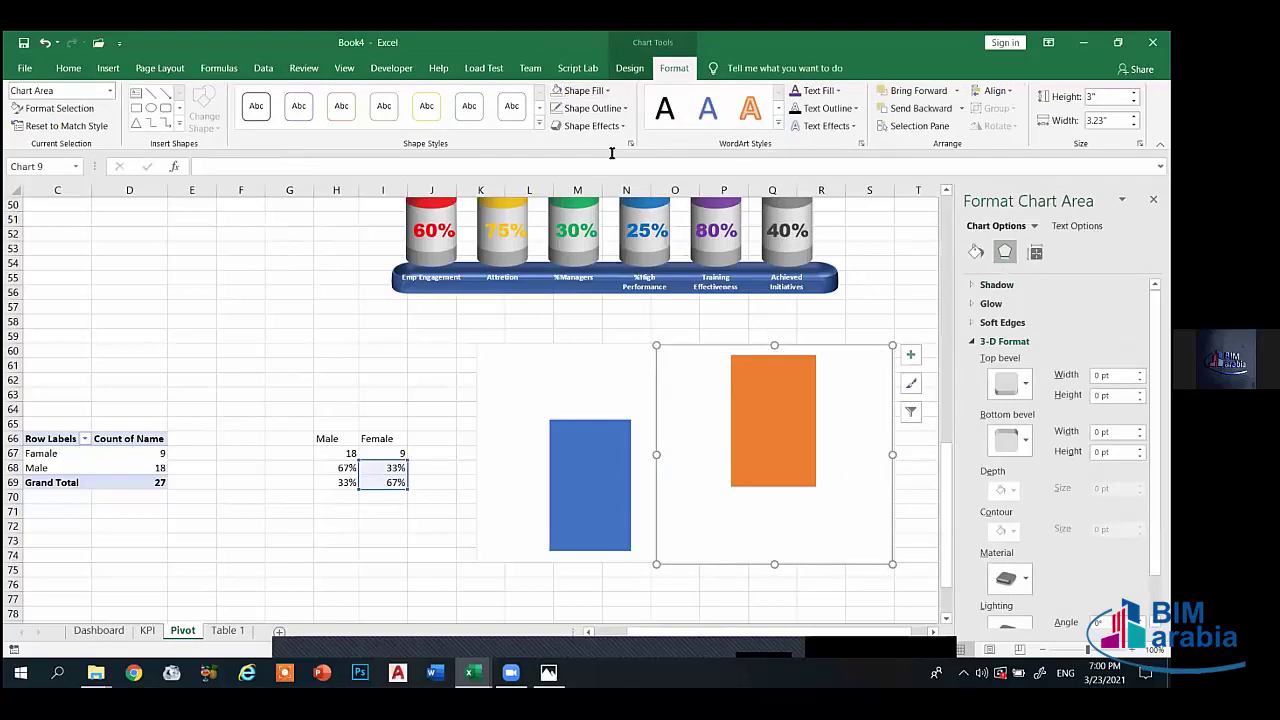
pyautogui.click(584, 90)
pyautogui.click(597, 246)
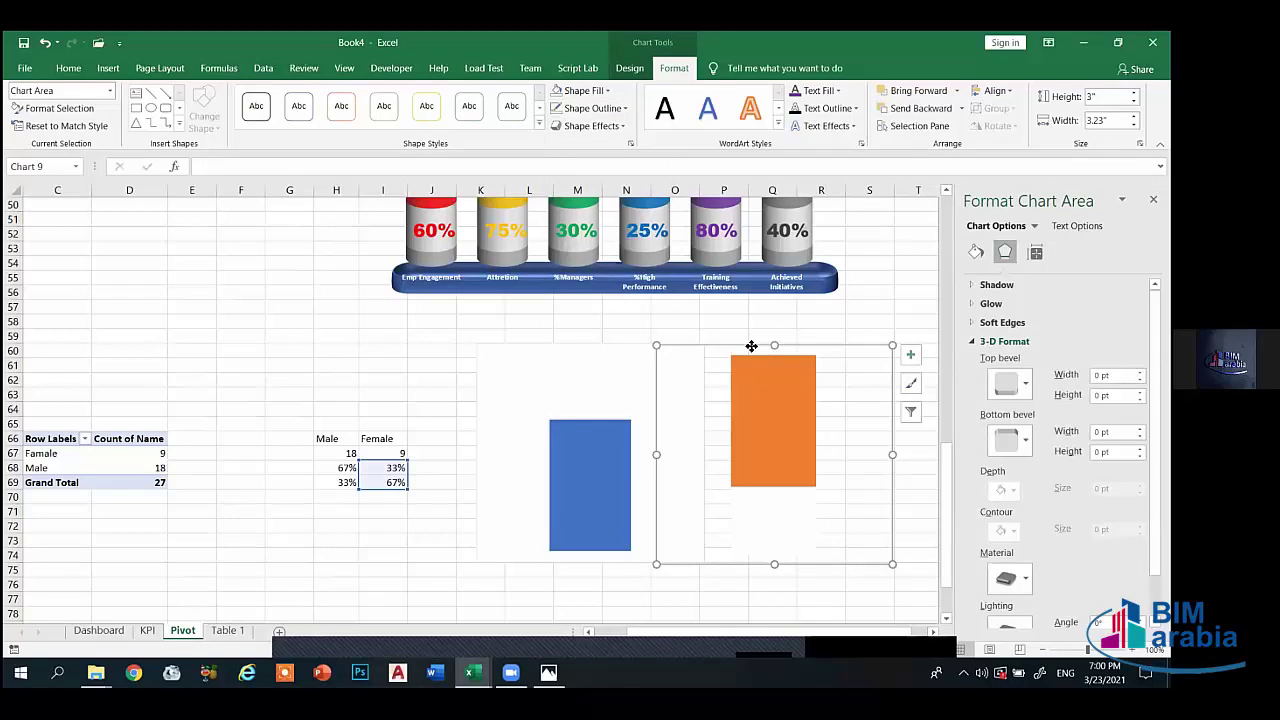
pyautogui.moveTo(751, 346); pyautogui.dragTo(840, 315)
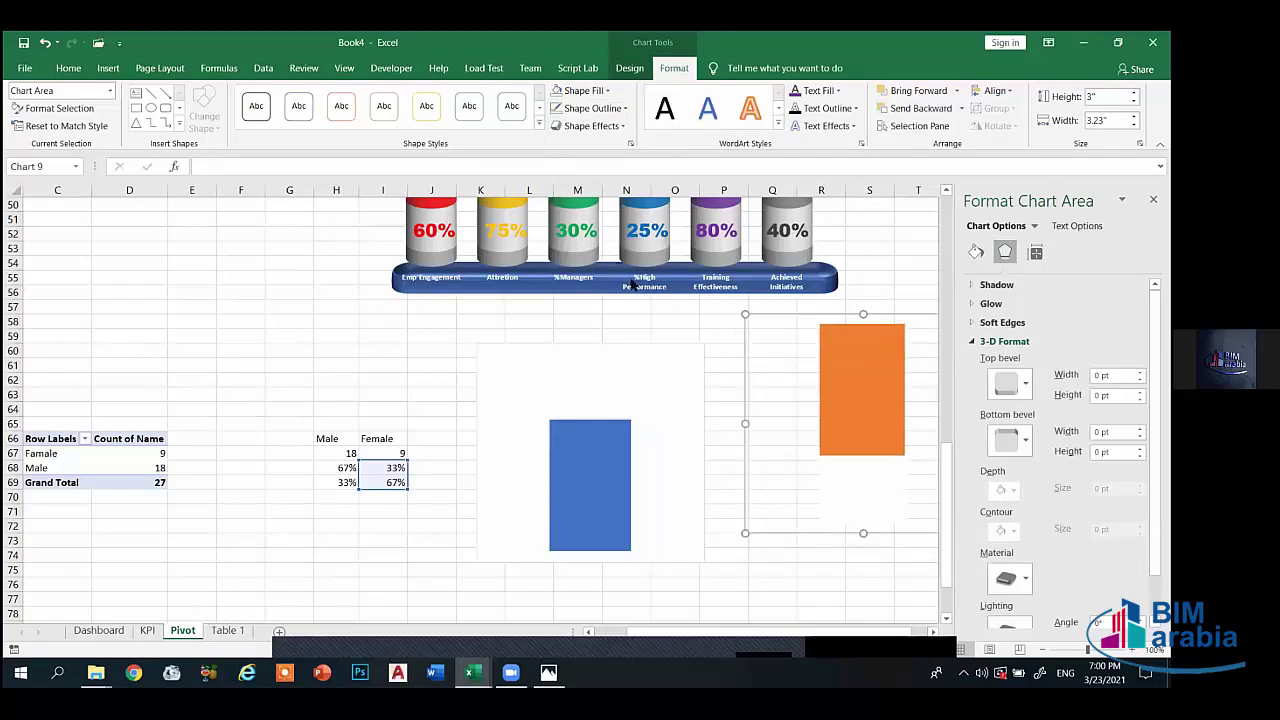
# - Make the blue Male chart's chart area background transparent with No Fill
pyautogui.click(662, 400)
pyautogui.click(695, 565)
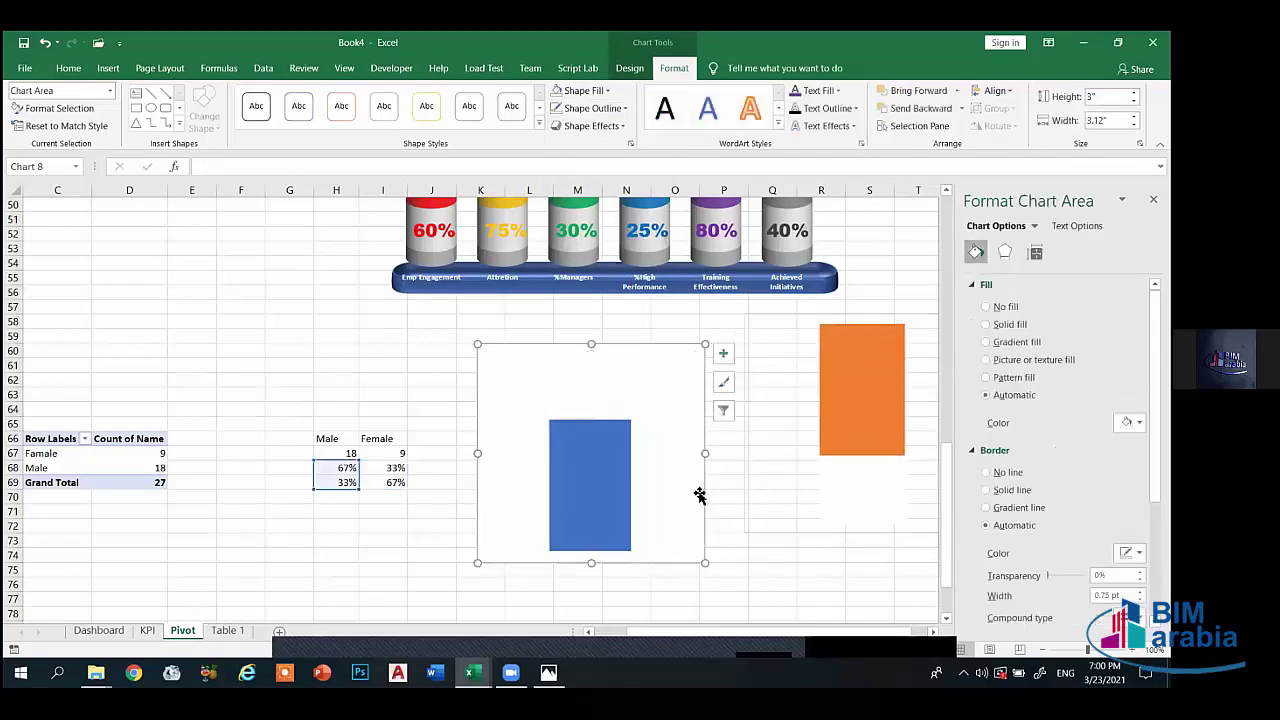
pyautogui.click(606, 90)
pyautogui.click(604, 236)
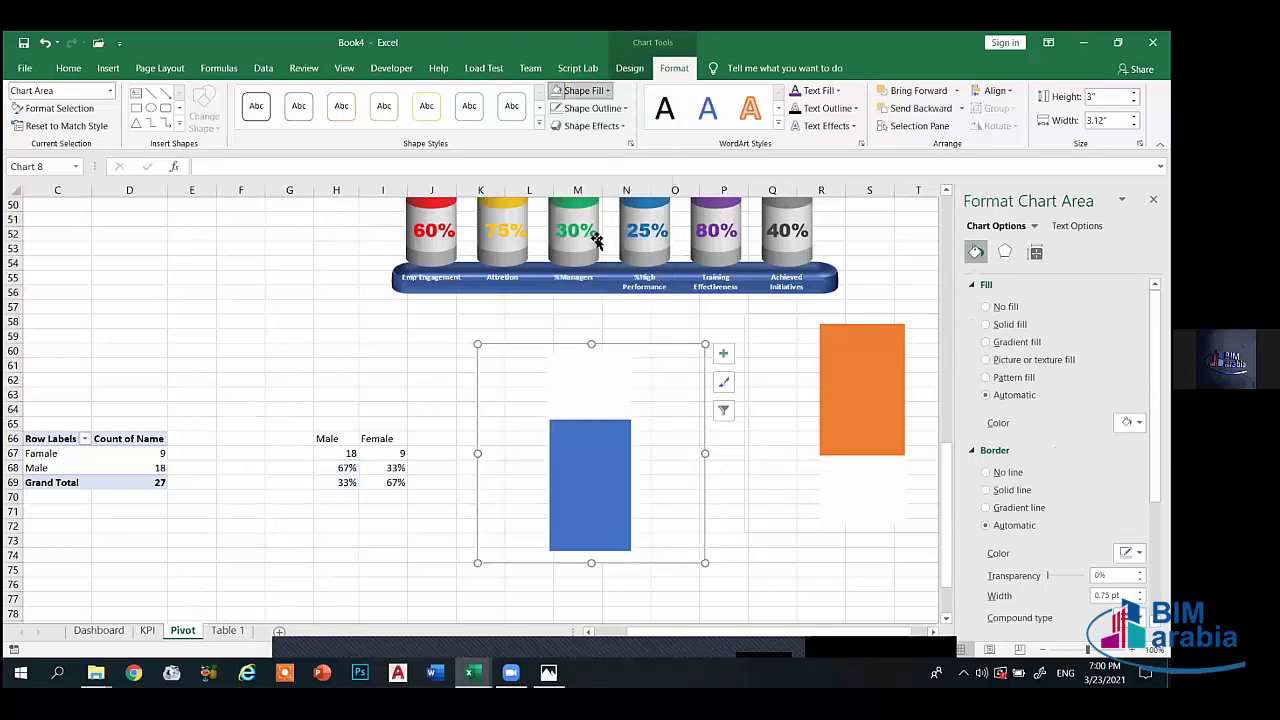
pyautogui.click(766, 518)
pyautogui.click(700, 490)
pyautogui.click(615, 485)
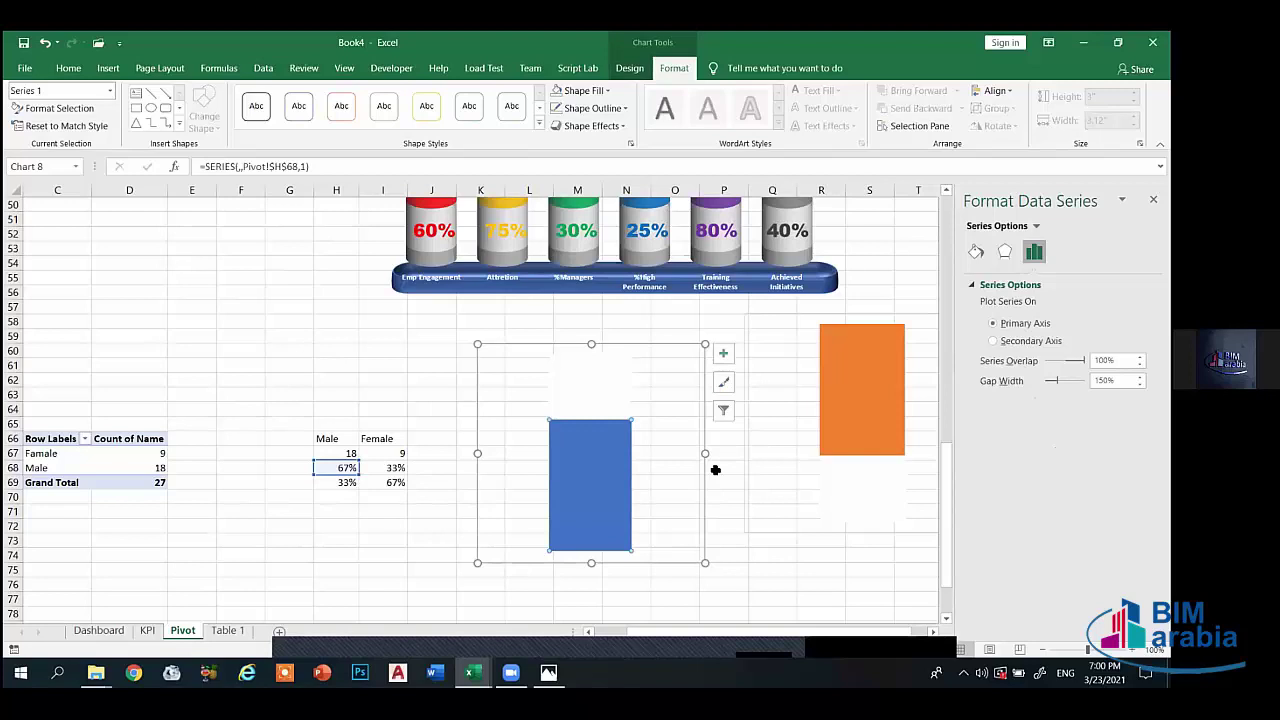
pyautogui.click(823, 502)
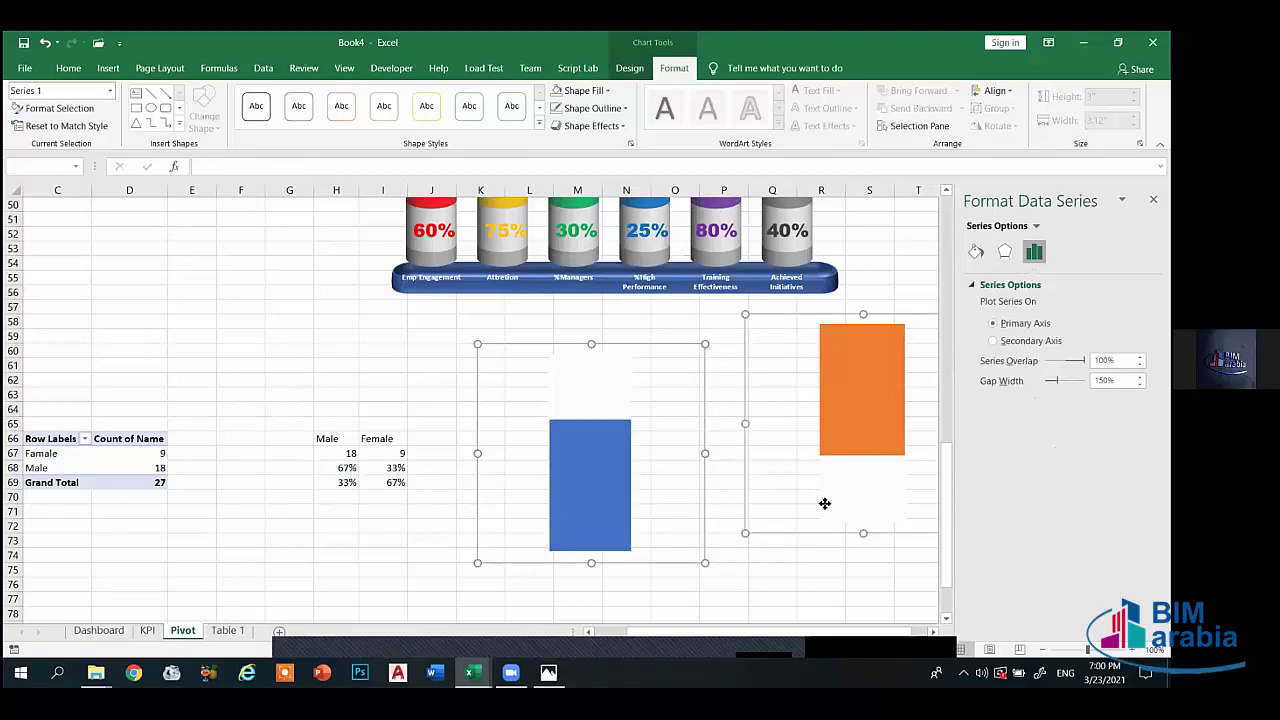
# - Paste the blue chart onto the Dashboard sheet, place it under the pie chart, and resize it
pyautogui.click(118, 631)
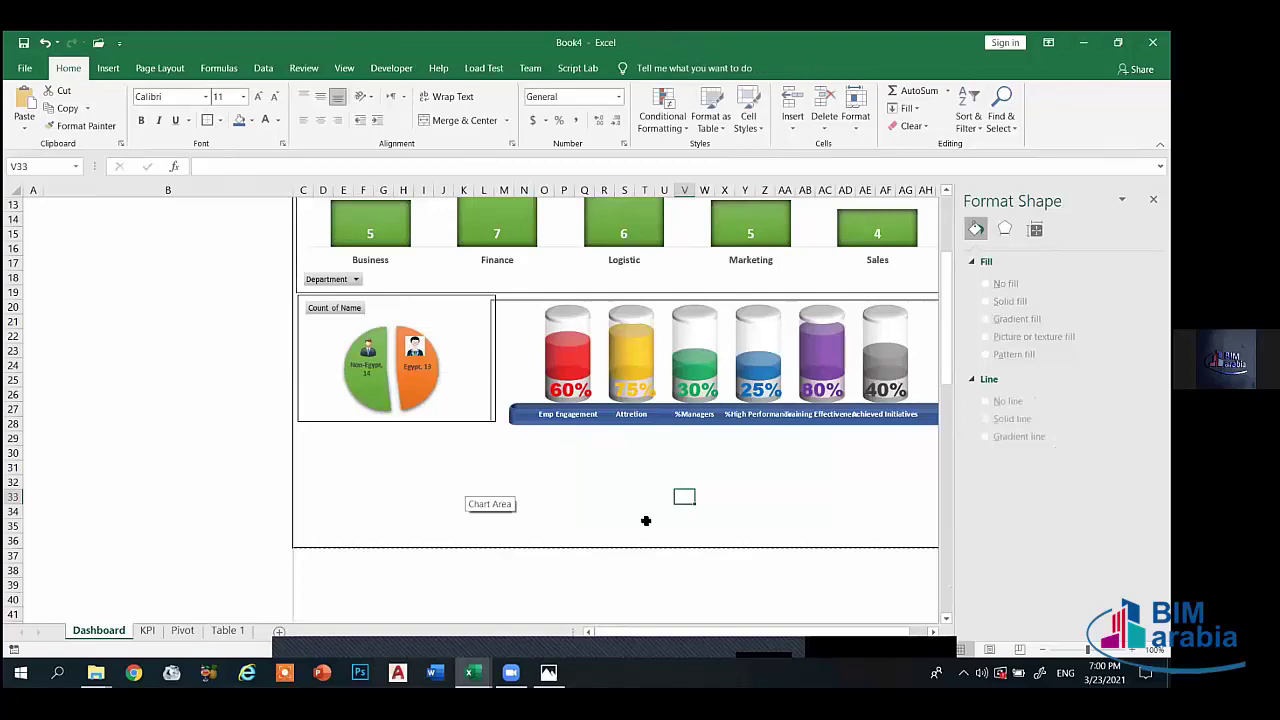
pyautogui.hotkey('ctrl', 'v')
pyautogui.moveTo(760, 579); pyautogui.dragTo(720, 363)
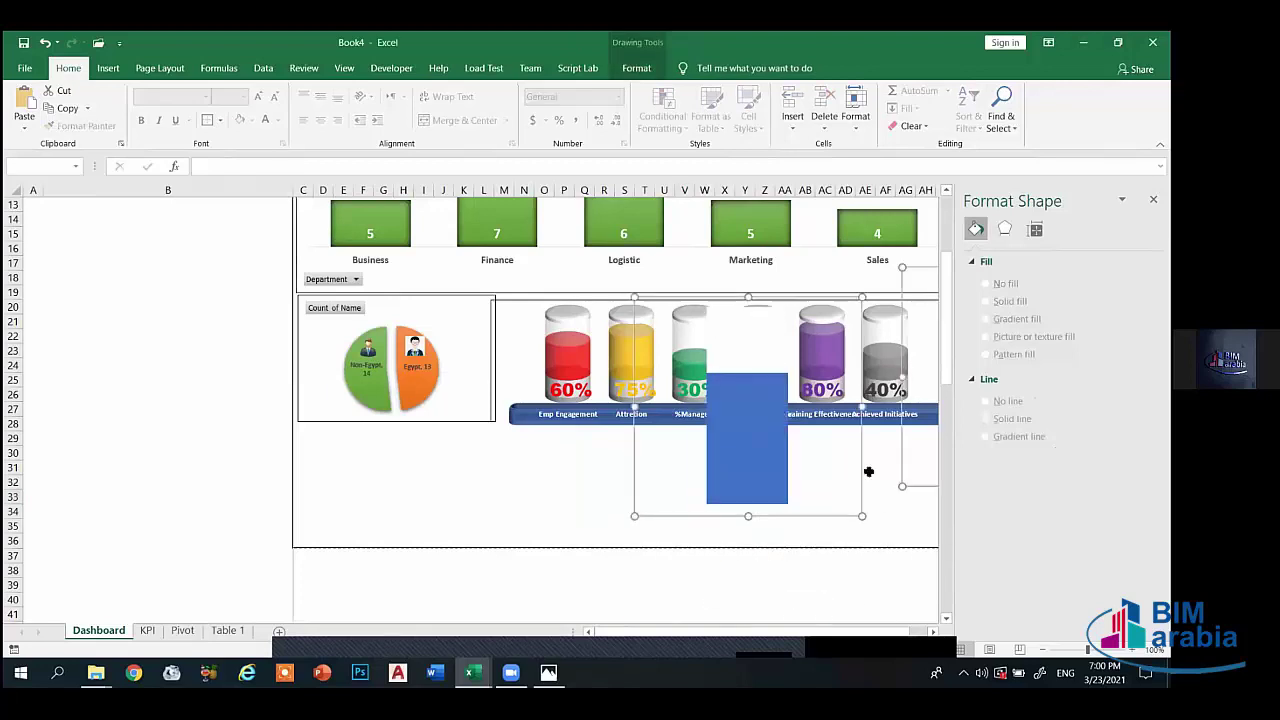
pyautogui.click(905, 511)
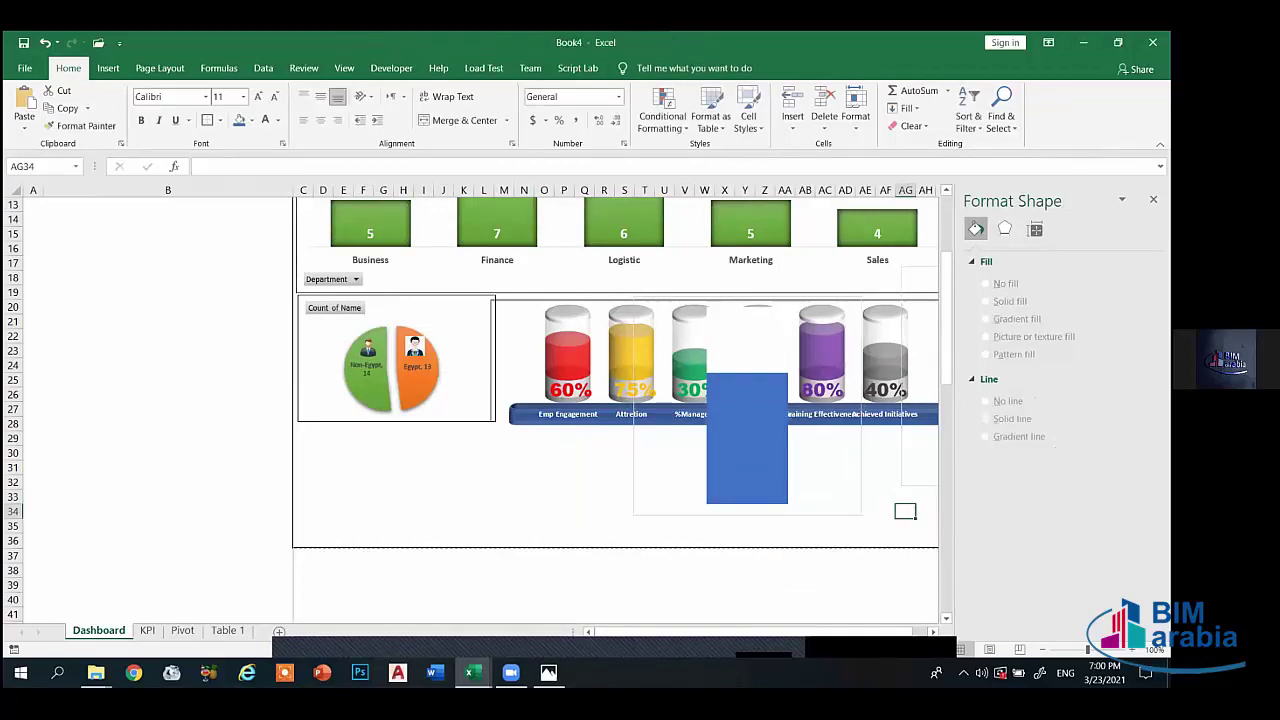
pyautogui.click(1153, 199)
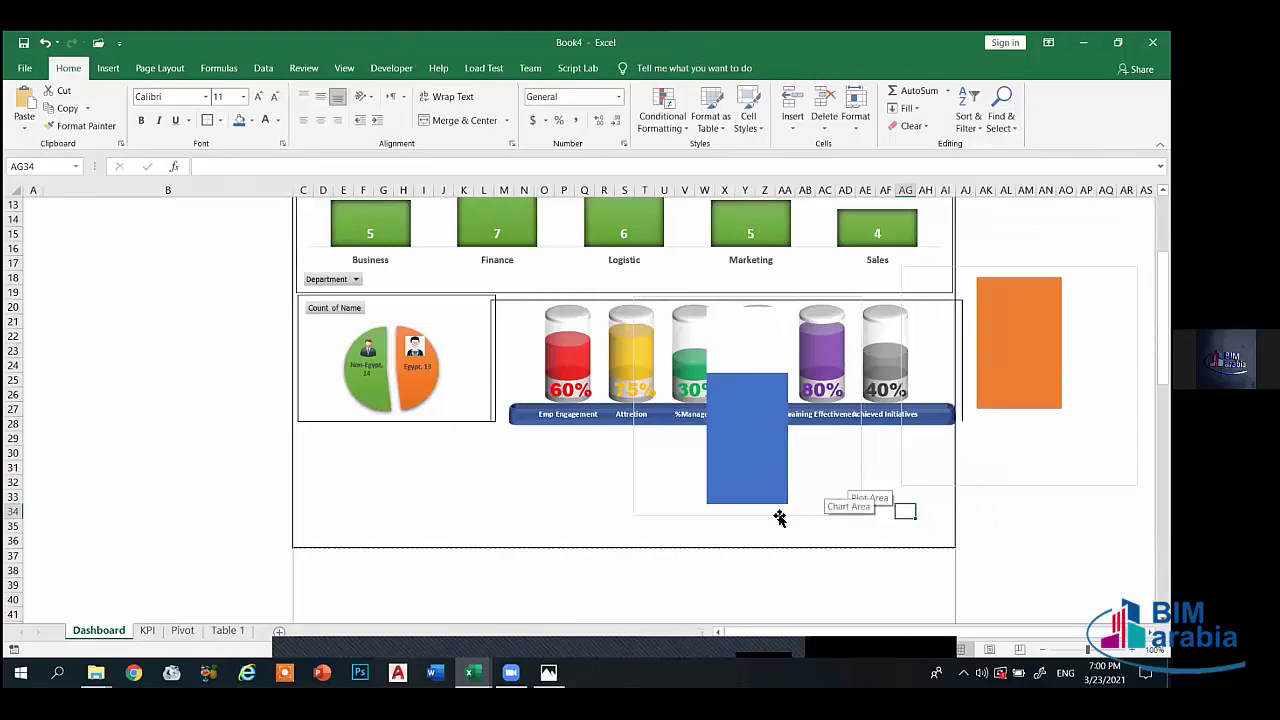
pyautogui.moveTo(840, 495); pyautogui.dragTo(460, 500)
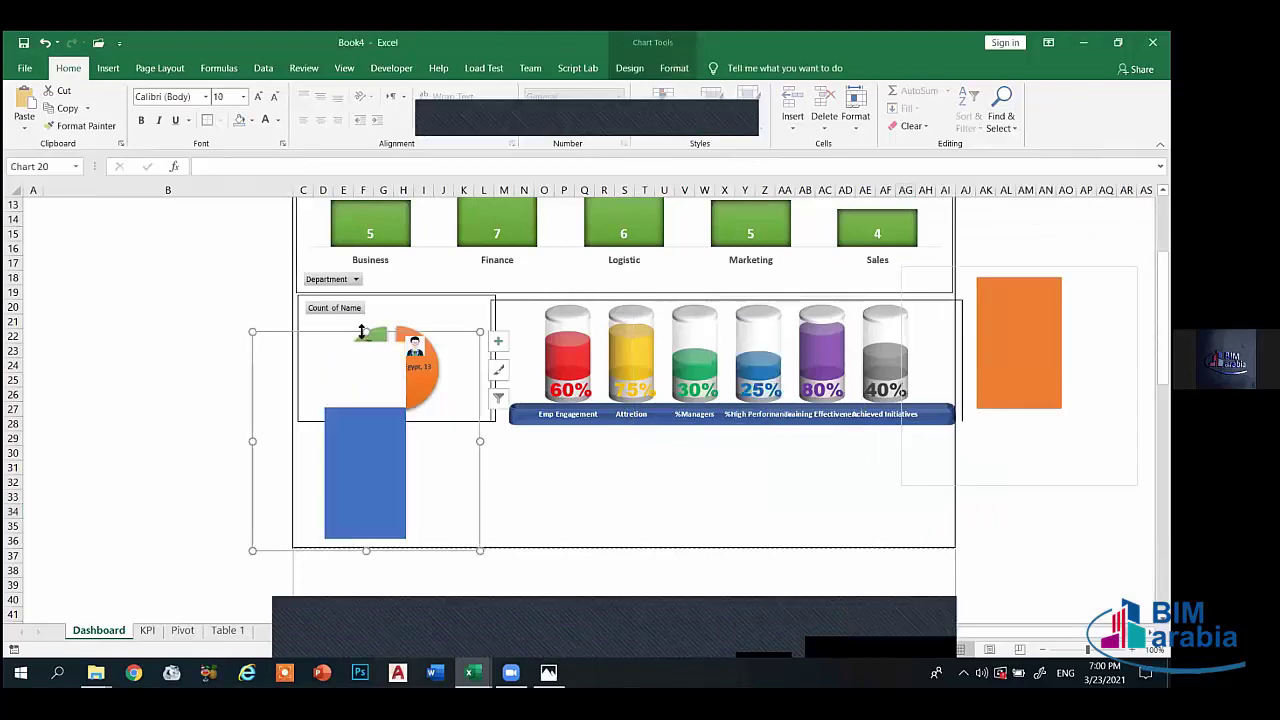
pyautogui.moveTo(254, 466); pyautogui.dragTo(293, 469)
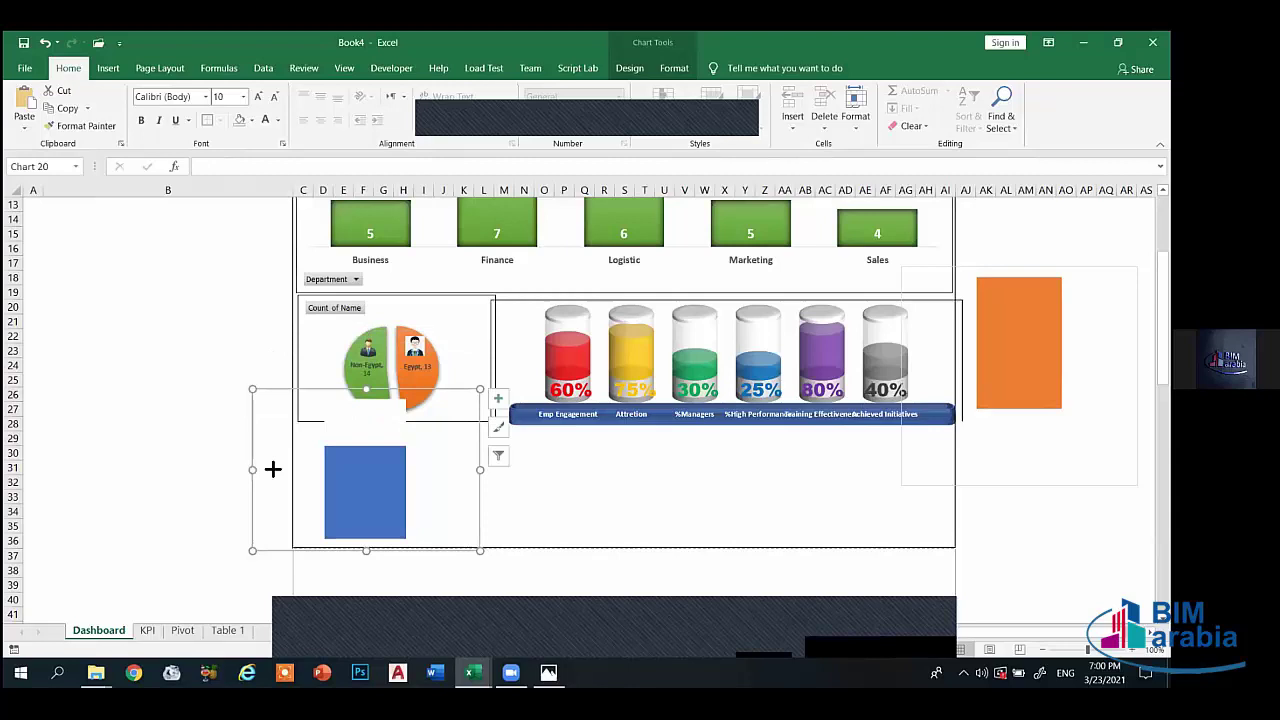
pyautogui.moveTo(390, 387); pyautogui.dragTo(386, 430)
pyautogui.moveTo(480, 469); pyautogui.dragTo(400, 490)
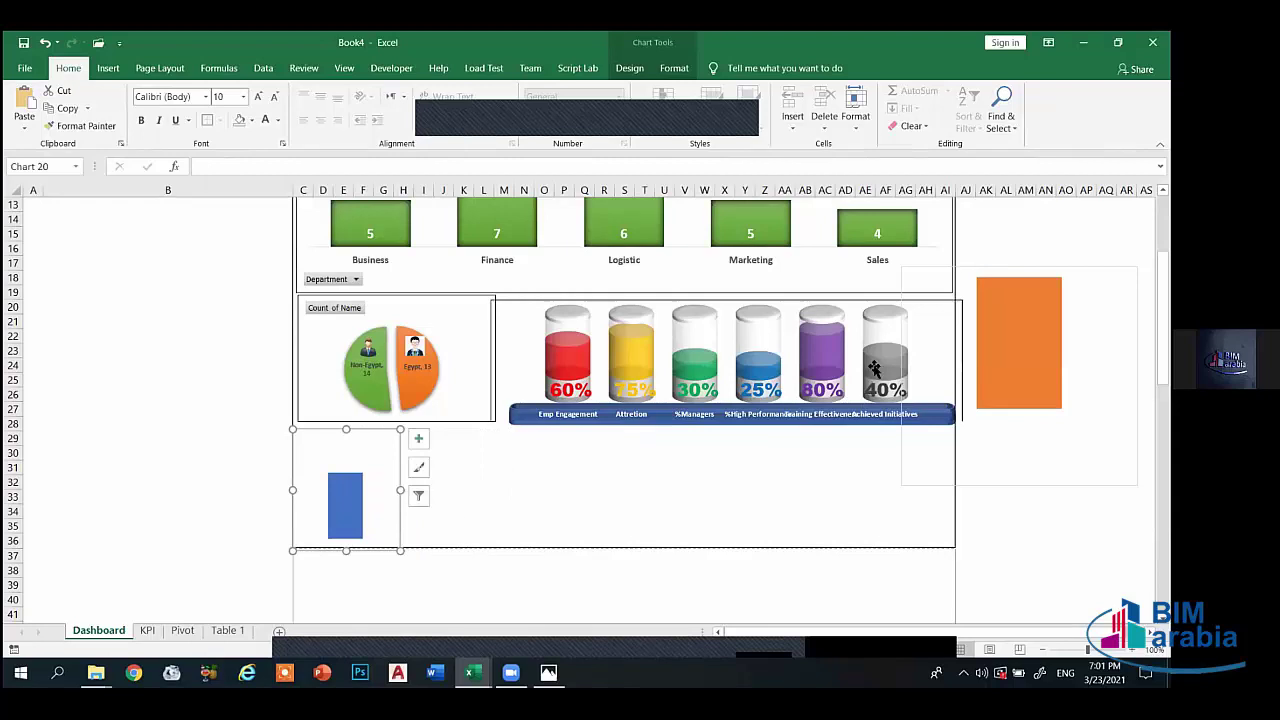
# - Narrow the orange chart and place it beside the blue one, matching its height
pyautogui.click(1031, 330)
pyautogui.moveTo(1138, 376); pyautogui.dragTo(1020, 380)
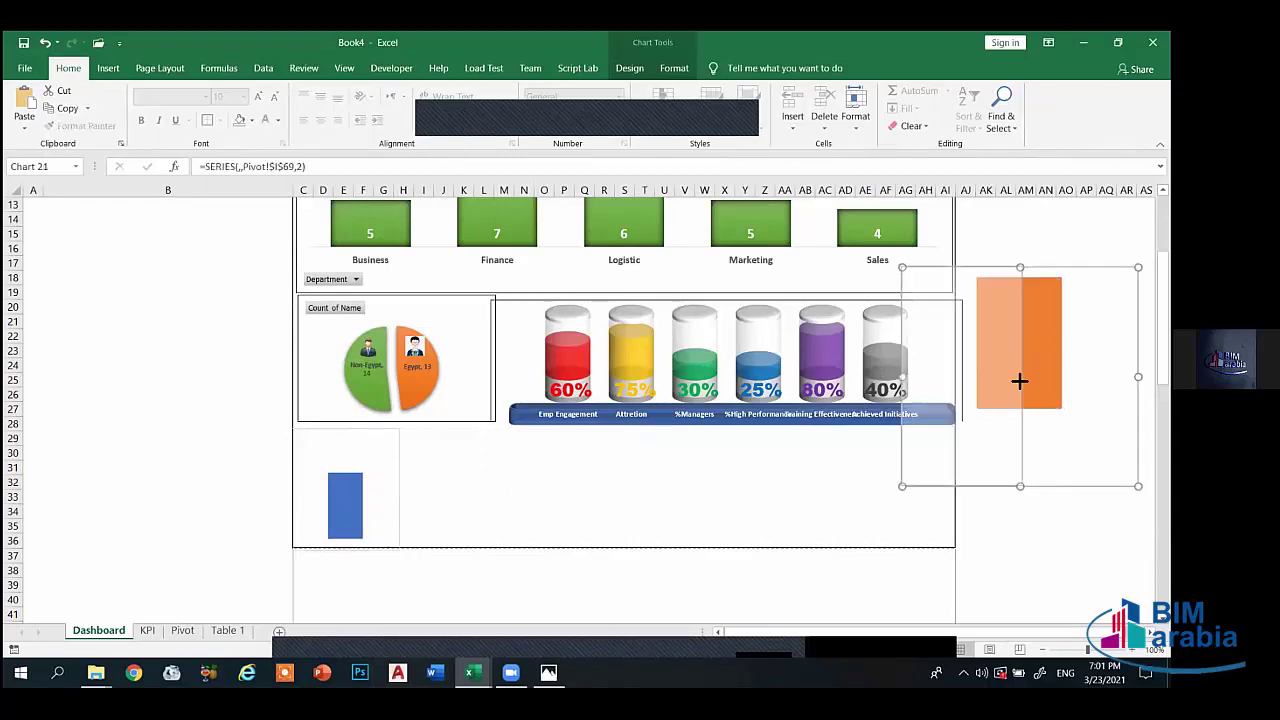
pyautogui.moveTo(965, 270); pyautogui.dragTo(456, 430)
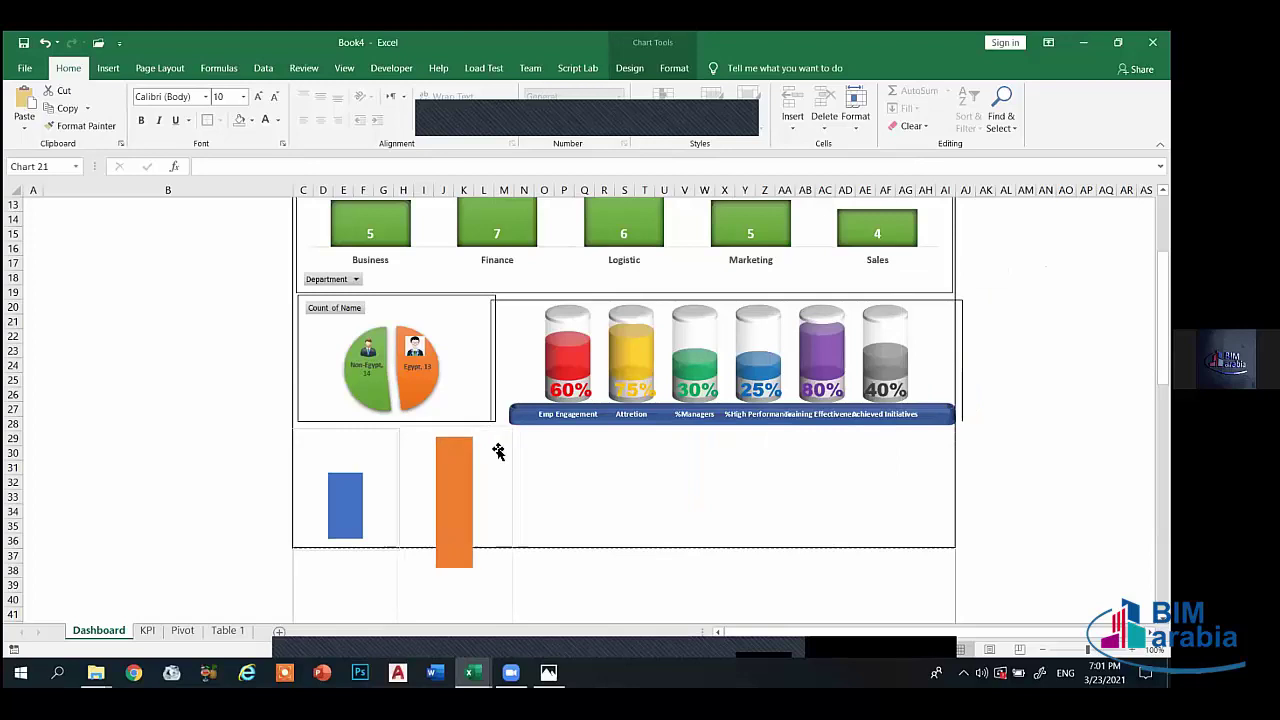
pyautogui.moveTo(511, 466); pyautogui.dragTo(497, 645)
pyautogui.moveTo(448, 518); pyautogui.dragTo(454, 420)
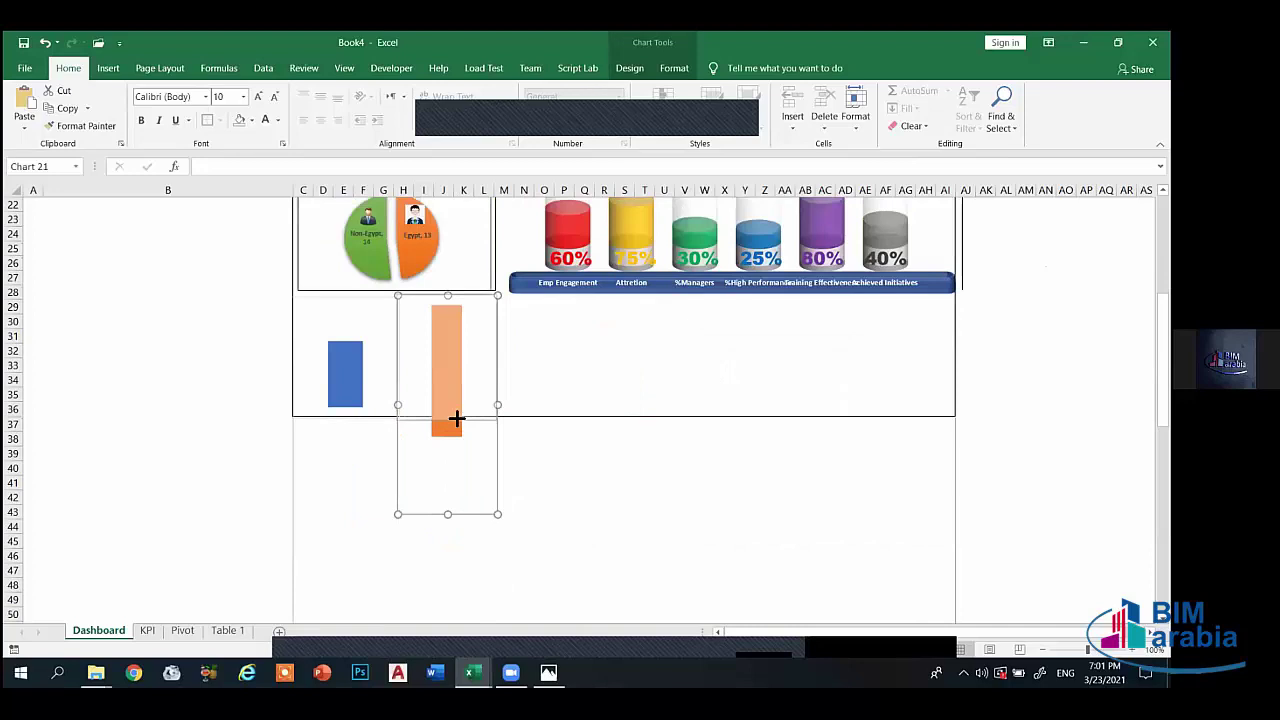
pyautogui.click(352, 368)
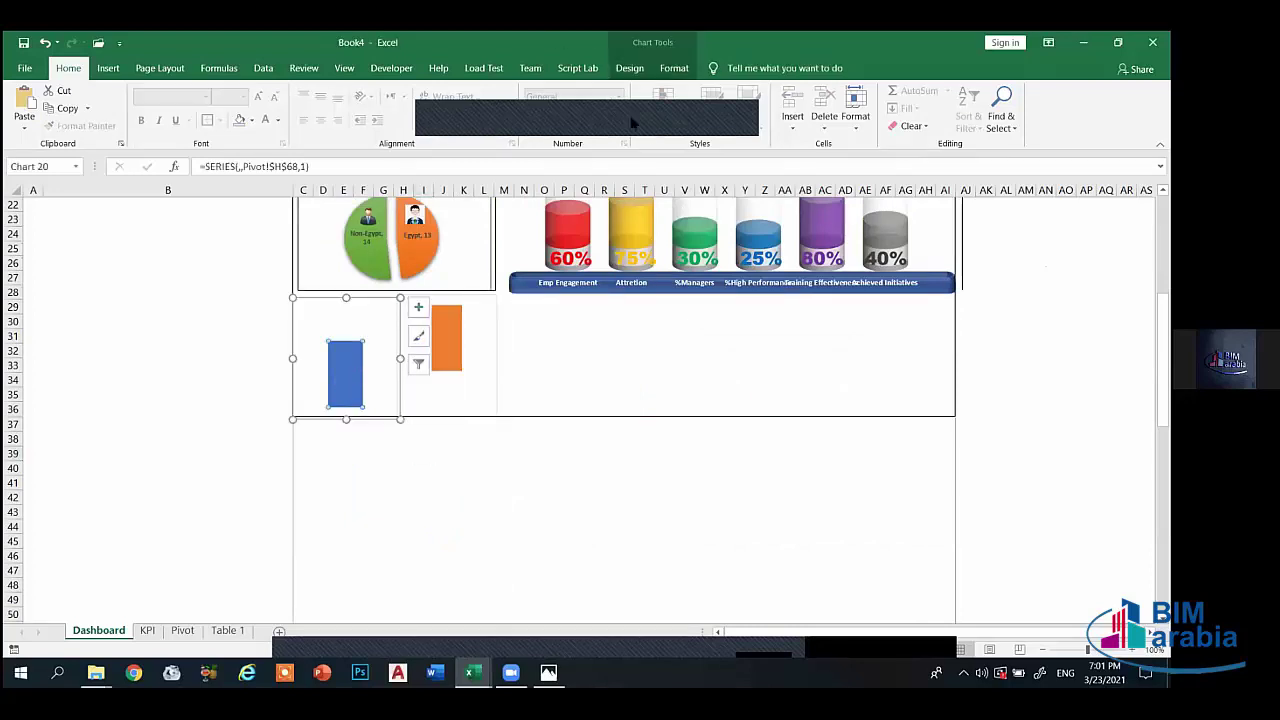
pyautogui.click(673, 68)
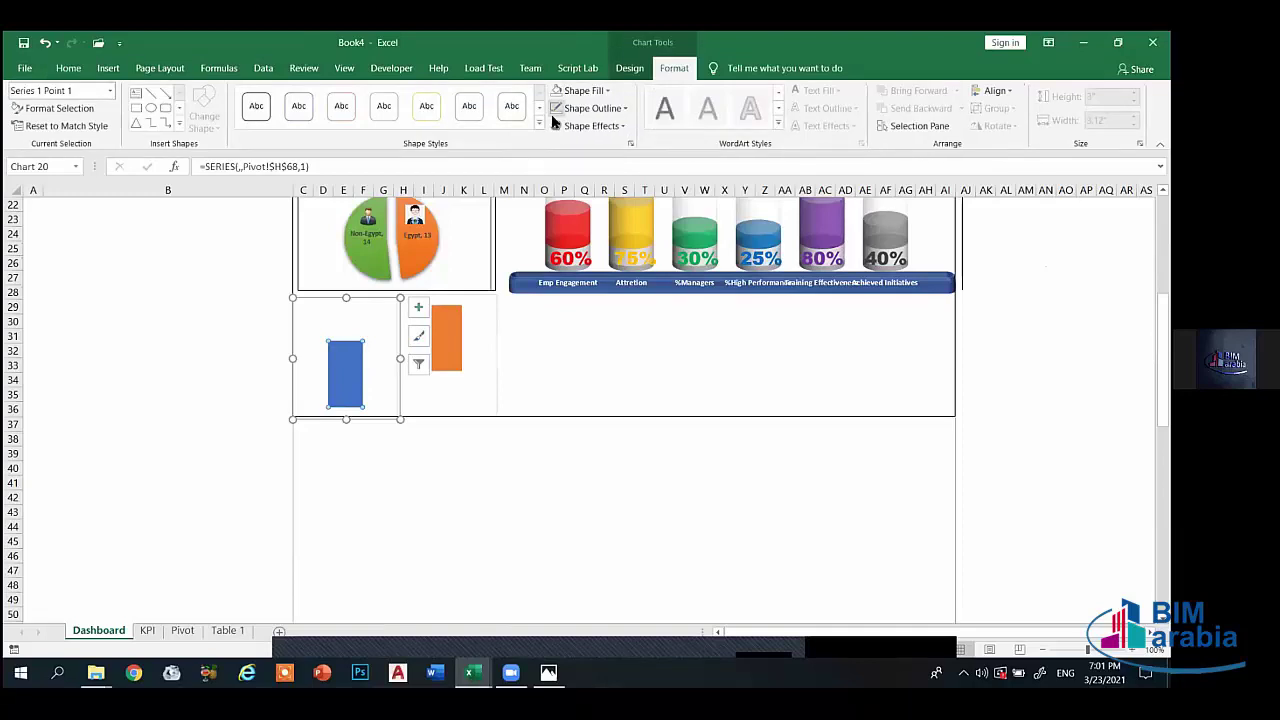
pyautogui.click(538, 122)
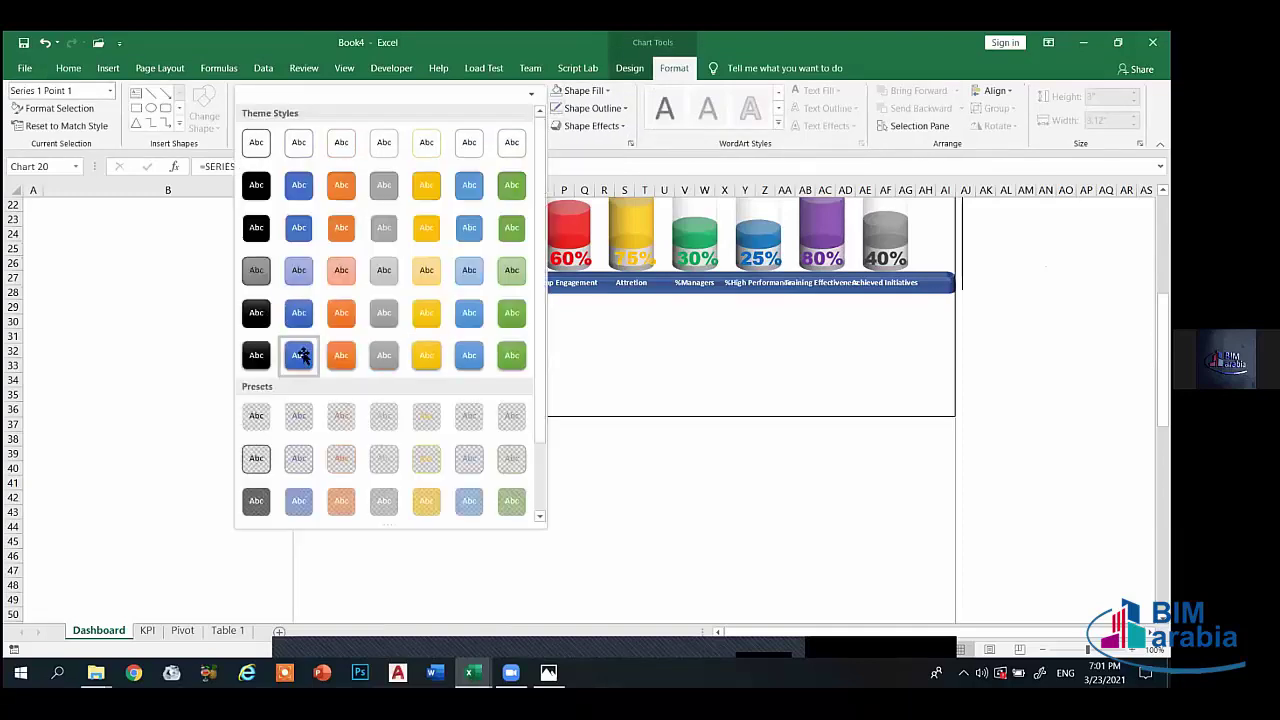
pyautogui.press('Escape')
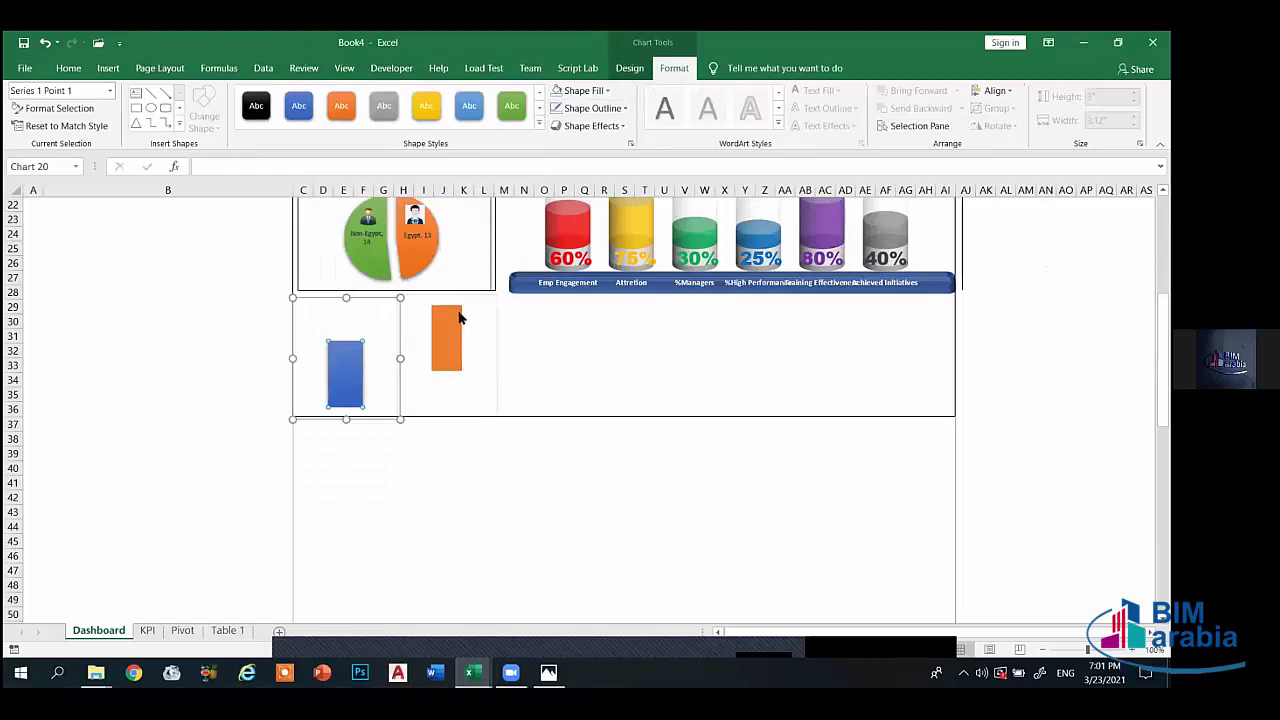
pyautogui.click(450, 325)
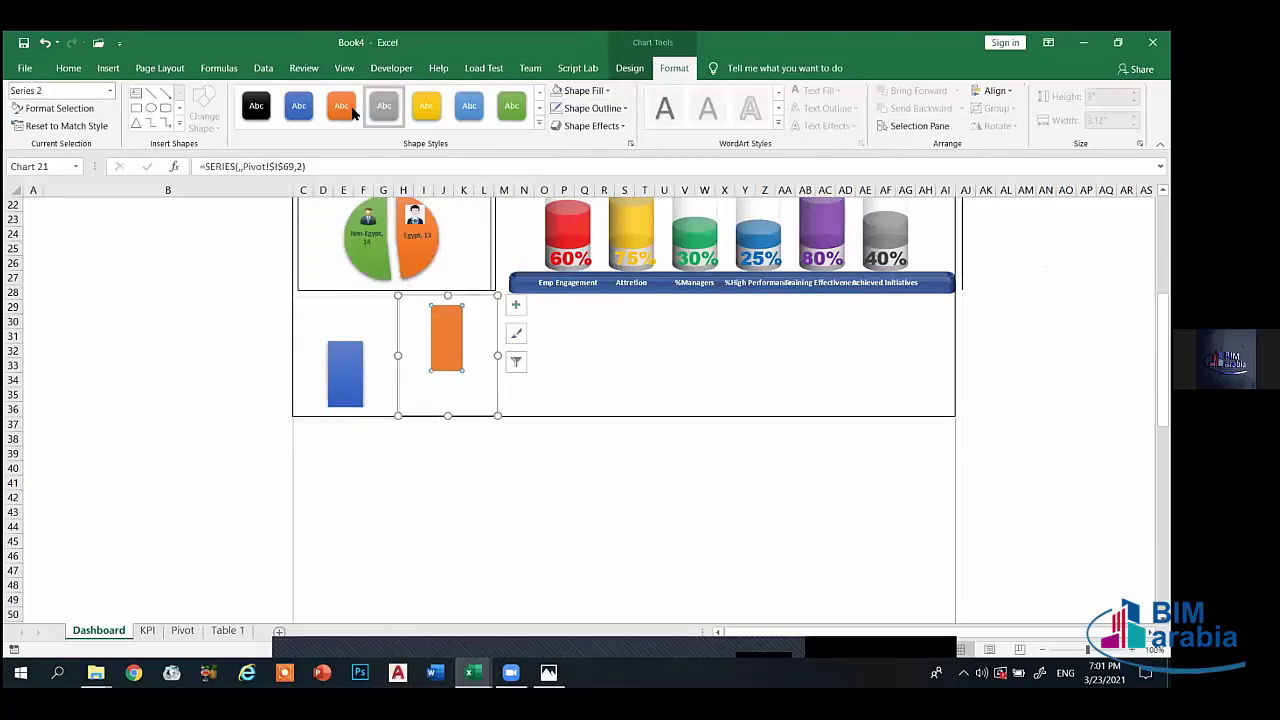
pyautogui.click(348, 333)
pyautogui.click(538, 91)
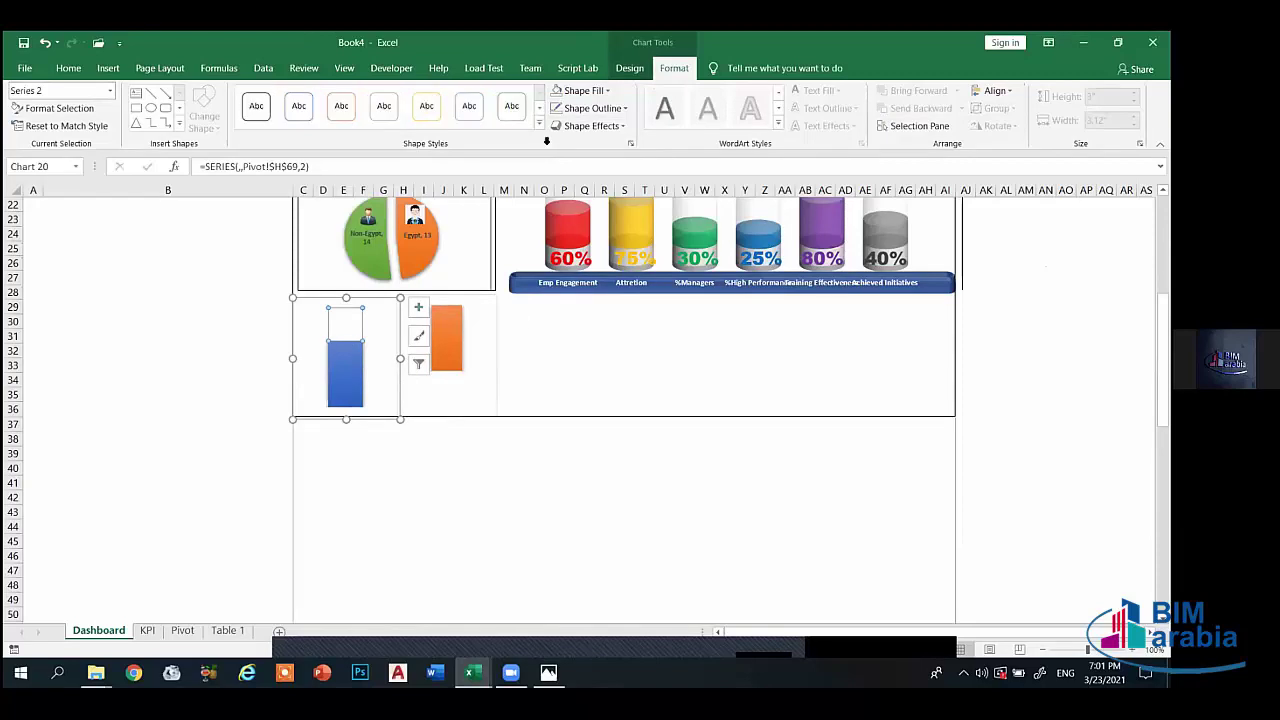
# - Apply an inner shadow to the empty white segments of both the orange and blue charts
pyautogui.click(447, 398)
pyautogui.click(444, 392)
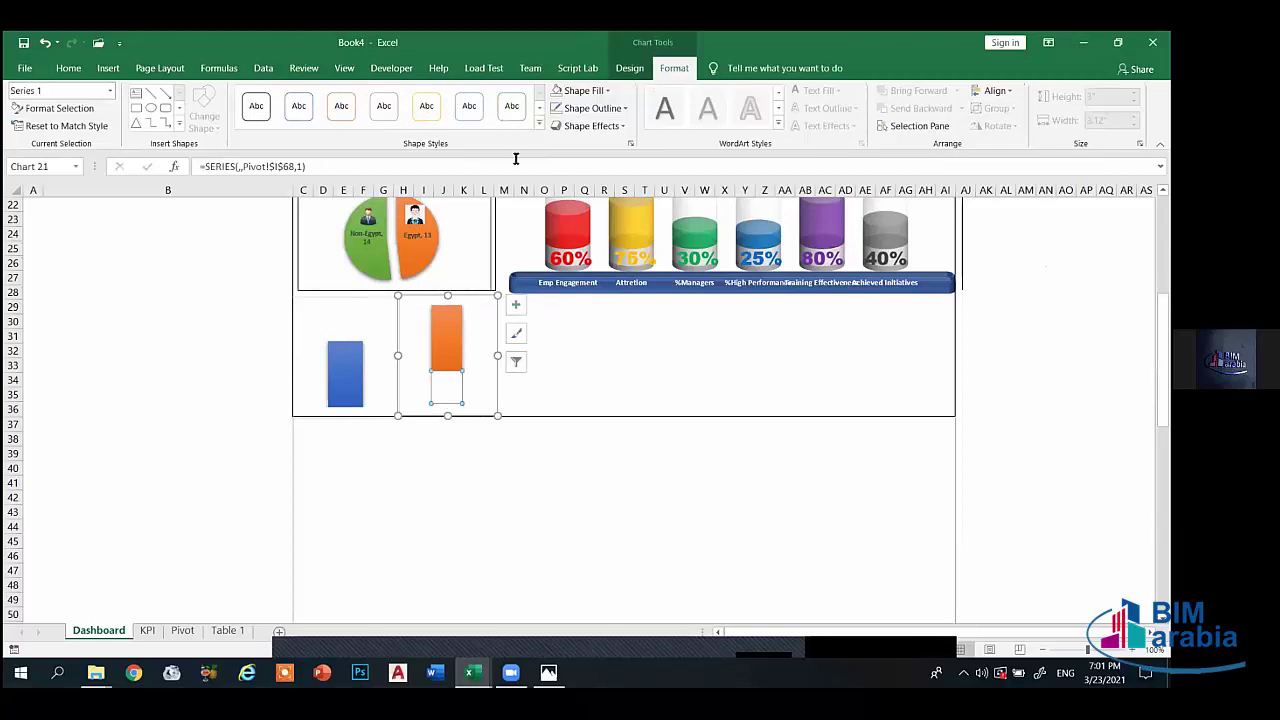
pyautogui.click(595, 126)
pyautogui.moveTo(632, 183)
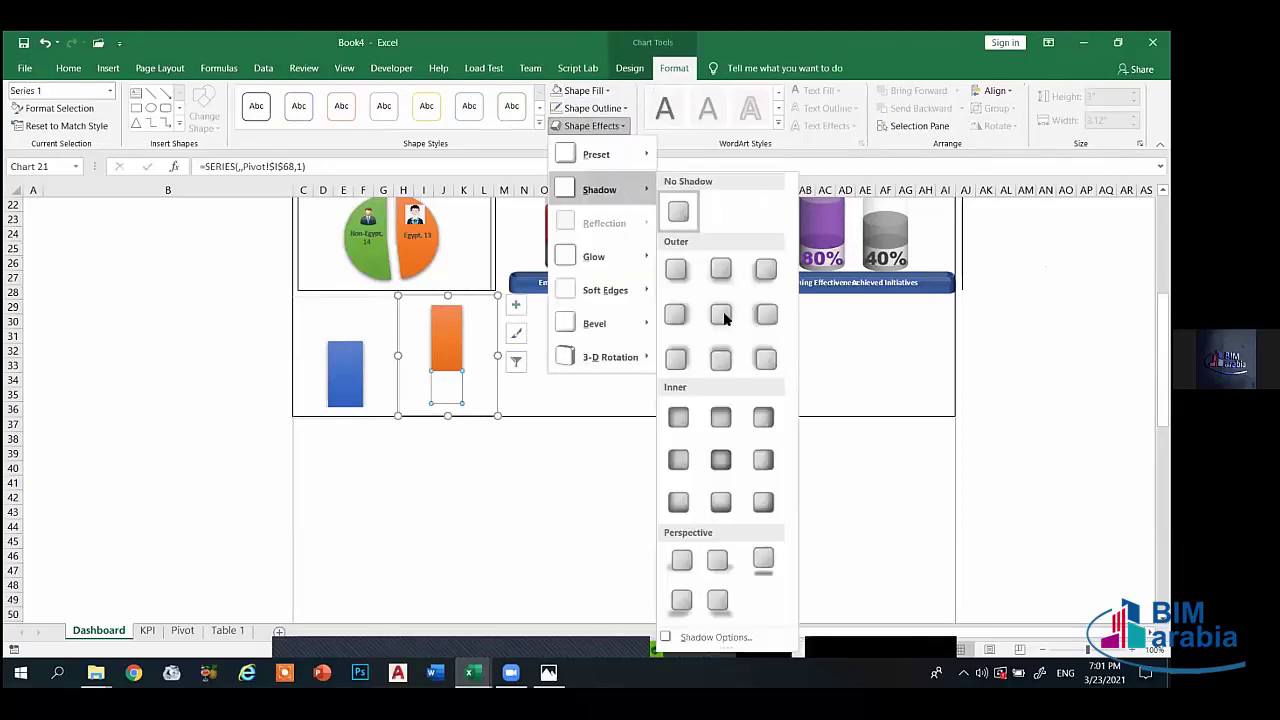
pyautogui.click(719, 458)
pyautogui.click(349, 312)
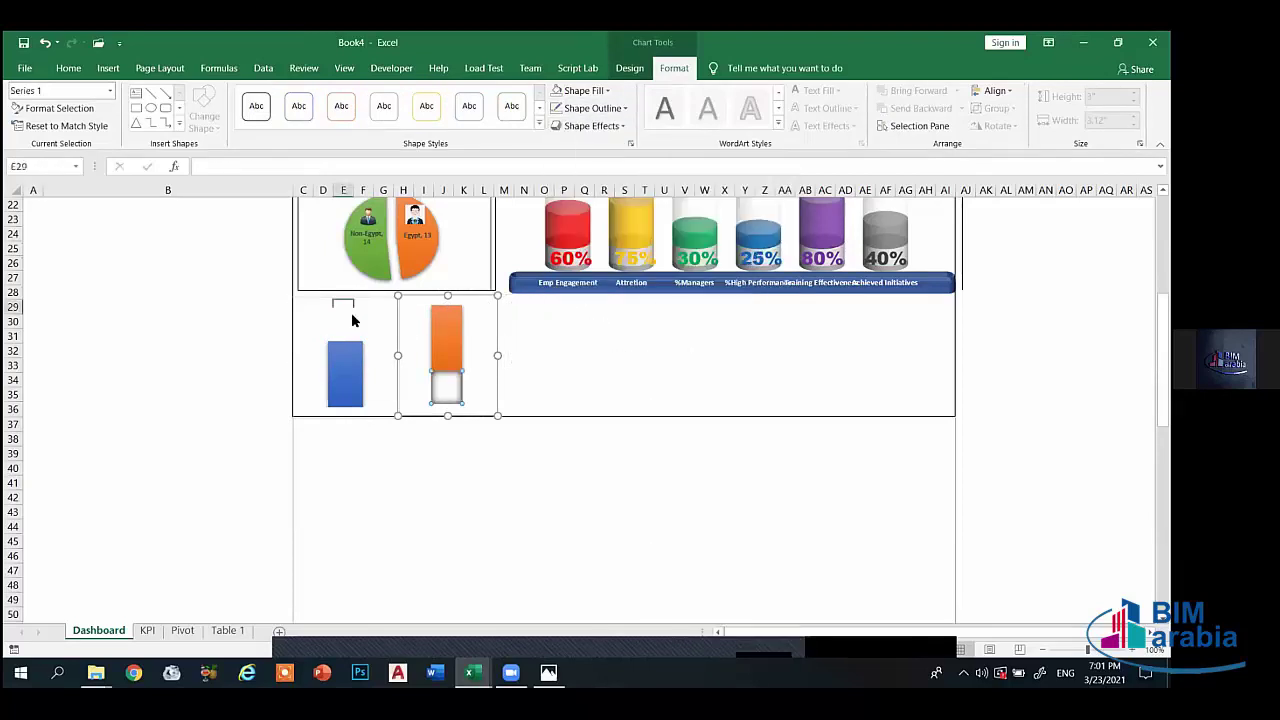
pyautogui.click(600, 126)
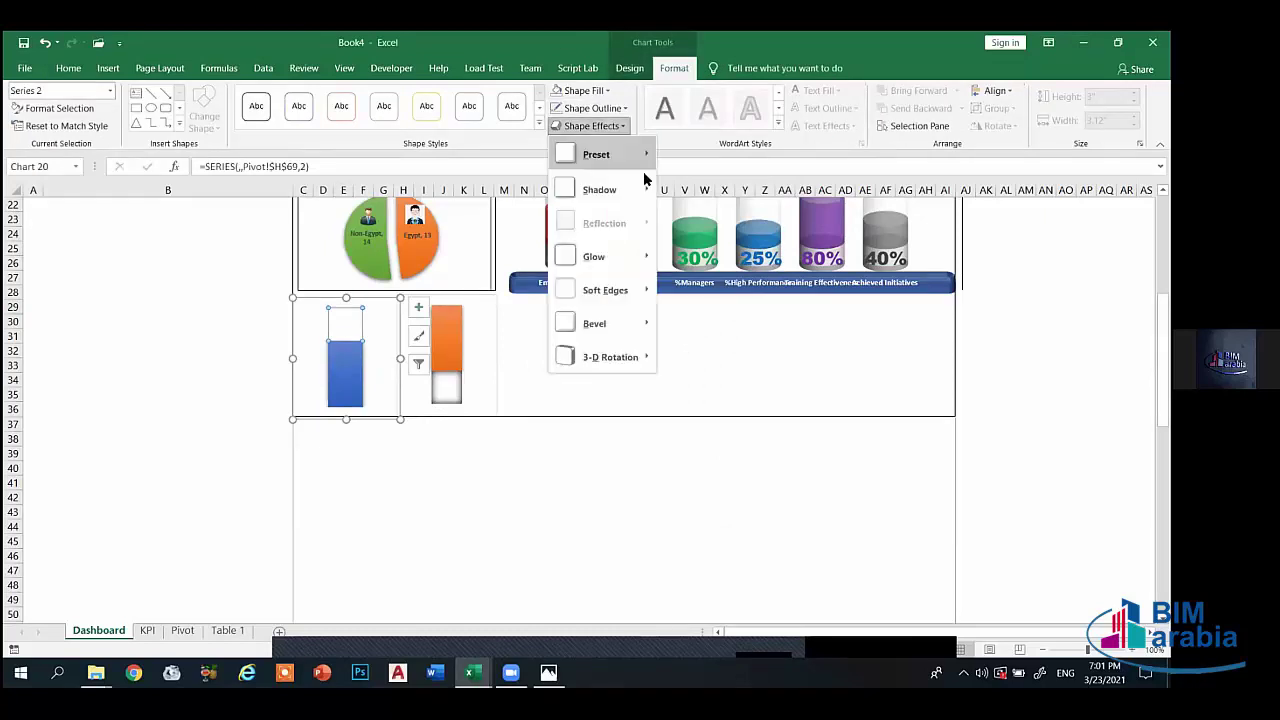
pyautogui.moveTo(636, 323)
pyautogui.moveTo(605, 189)
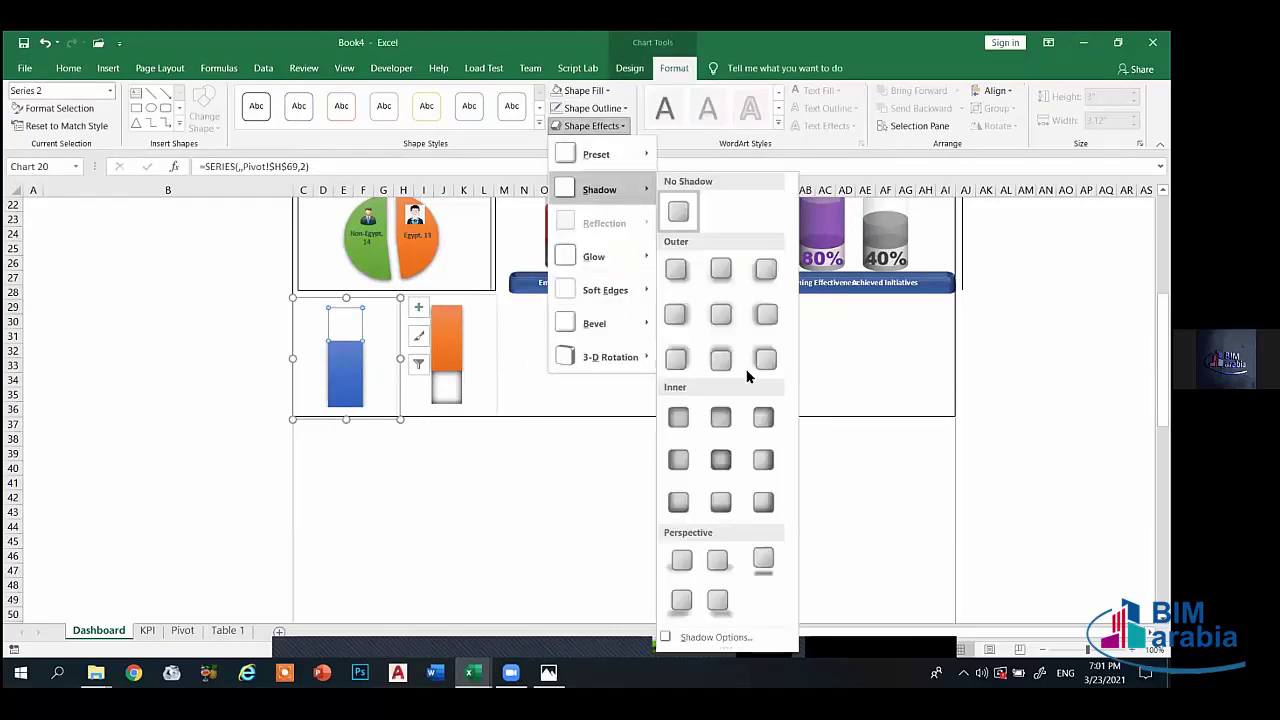
pyautogui.click(722, 460)
# - Apply the same inner shadow to the orange female bar and the blue male bar
pyautogui.click(448, 343)
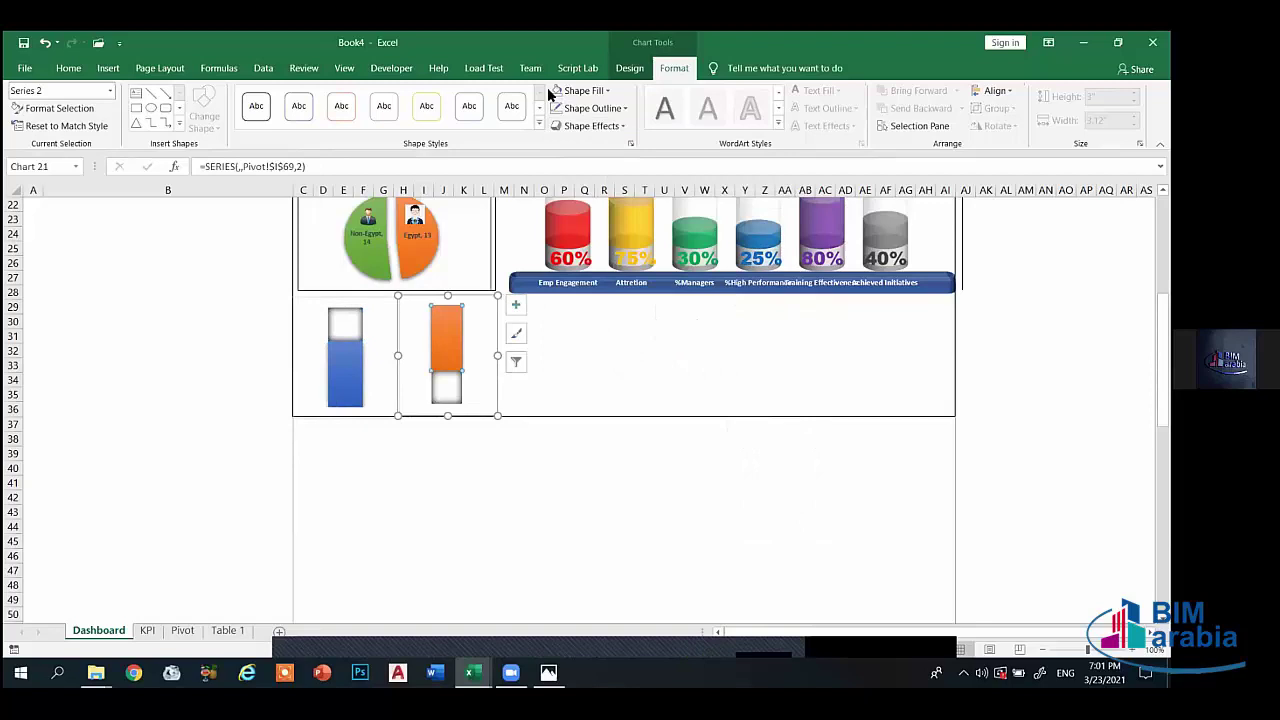
pyautogui.click(615, 131)
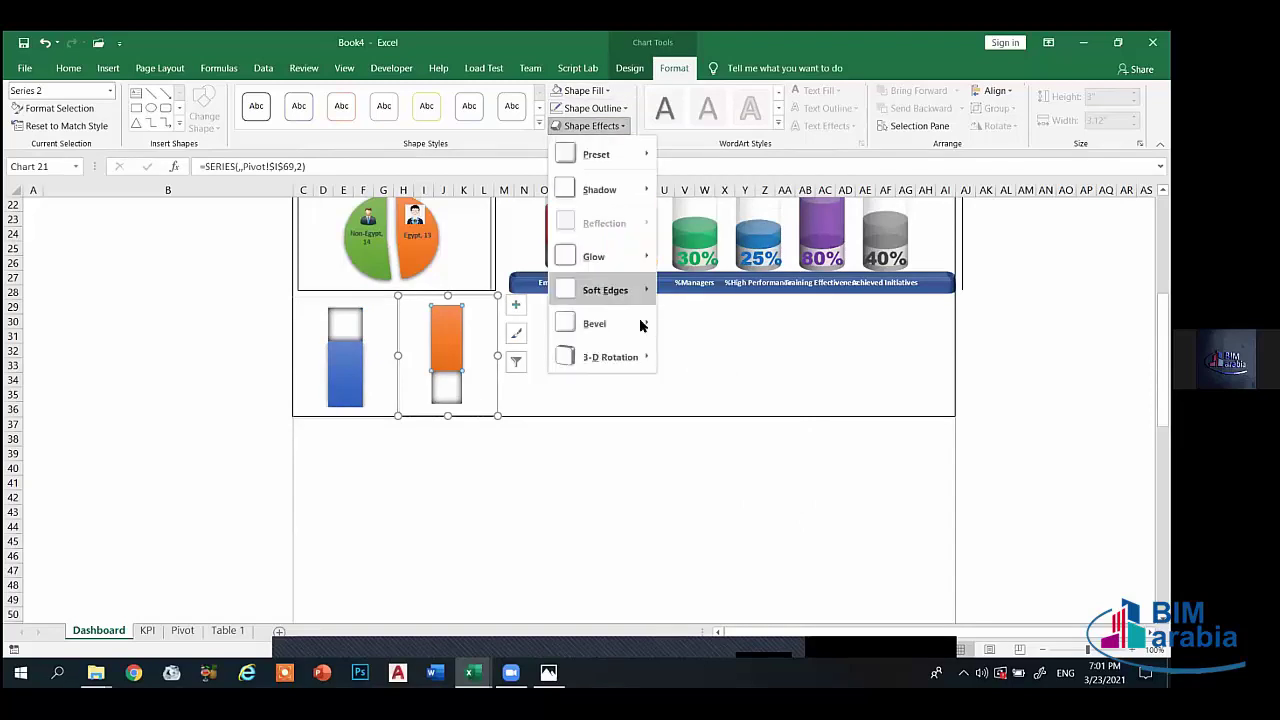
pyautogui.moveTo(640, 323)
pyautogui.moveTo(610, 189)
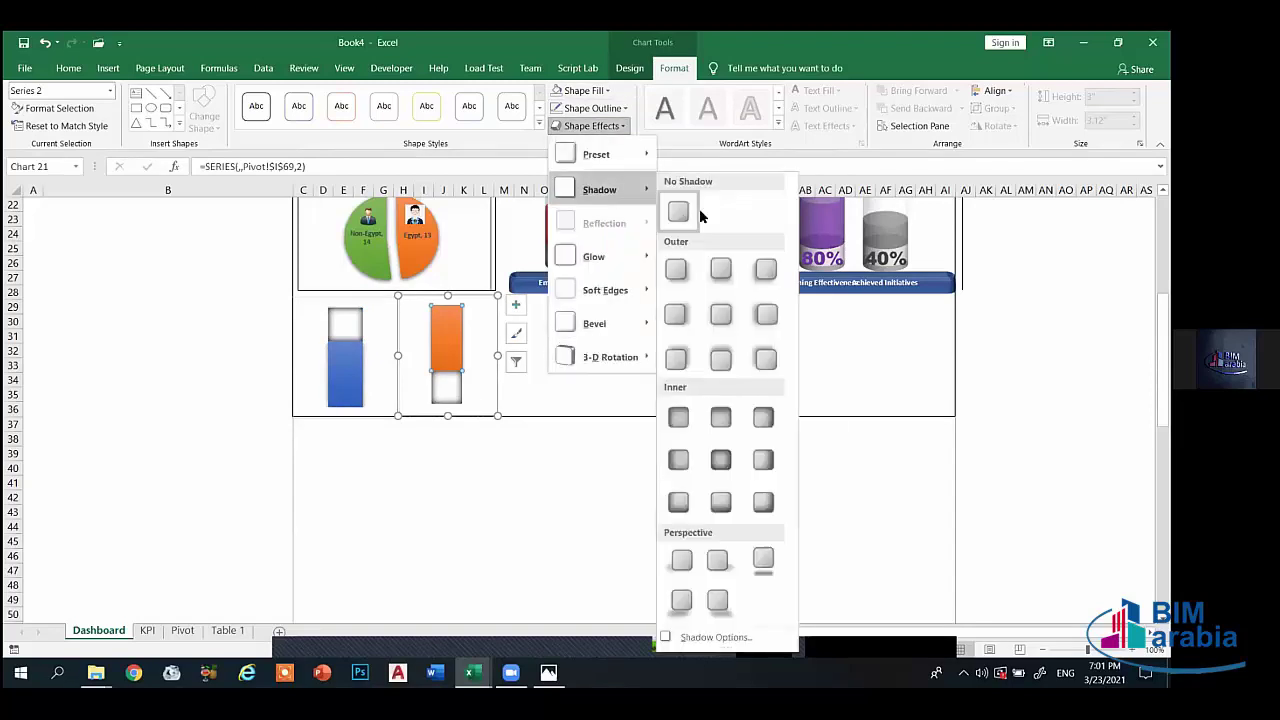
pyautogui.click(720, 460)
pyautogui.click(354, 382)
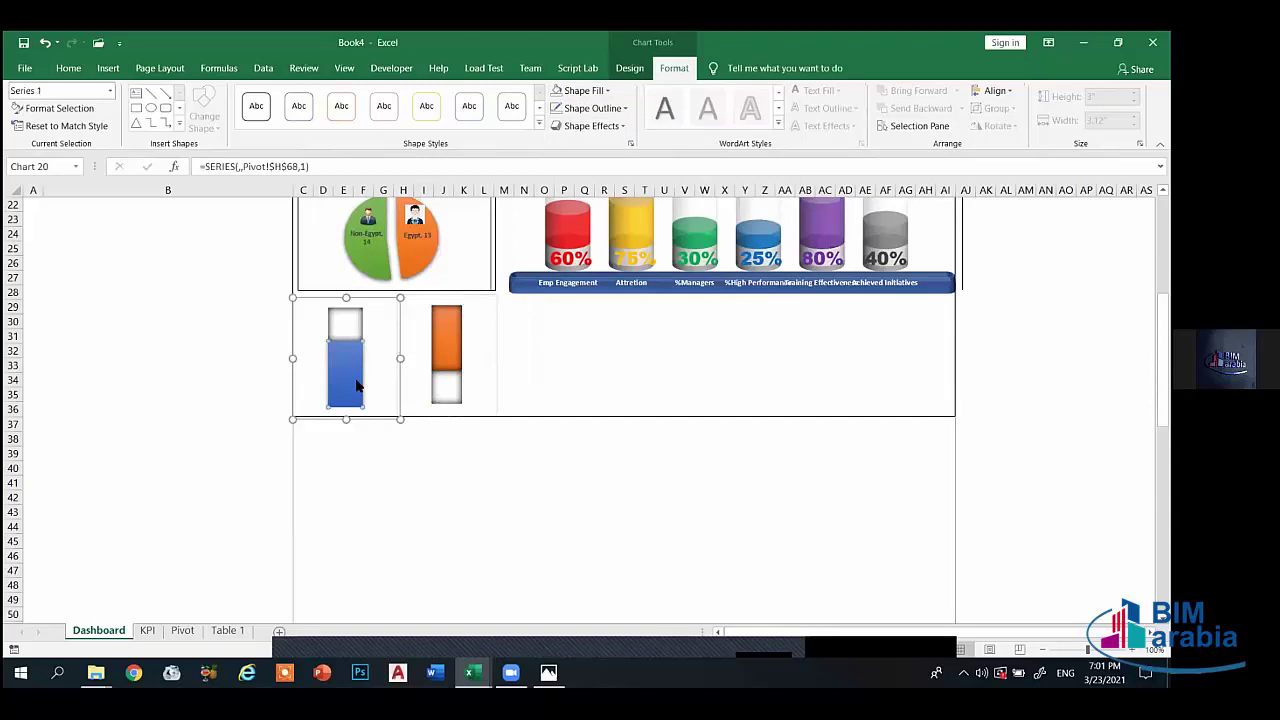
pyautogui.click(617, 126)
pyautogui.moveTo(631, 330)
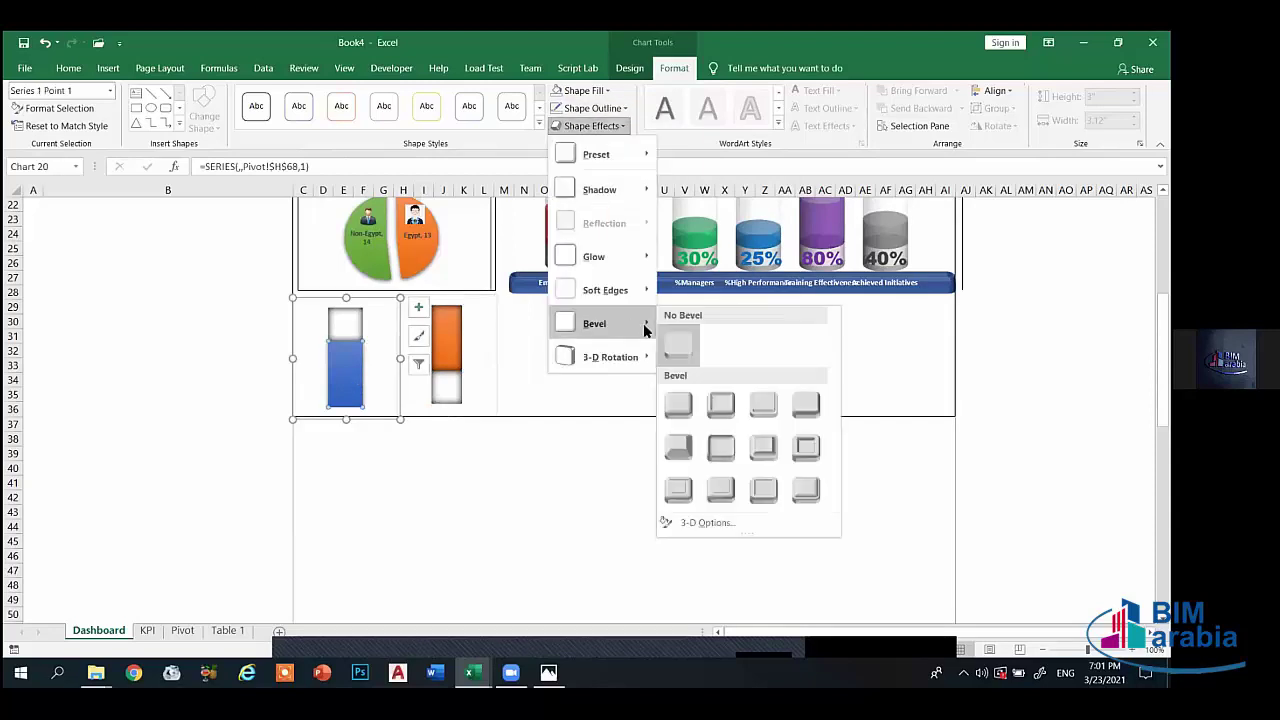
pyautogui.moveTo(631, 193)
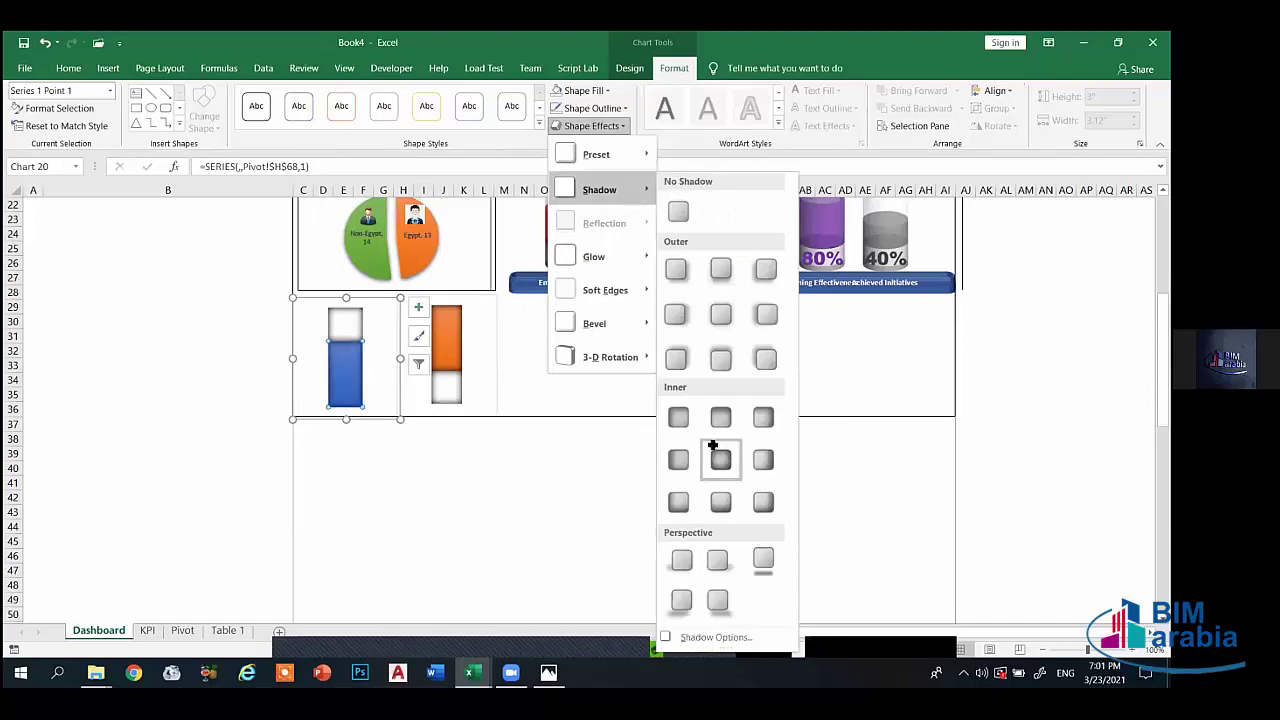
pyautogui.click(721, 459)
pyautogui.click(545, 378)
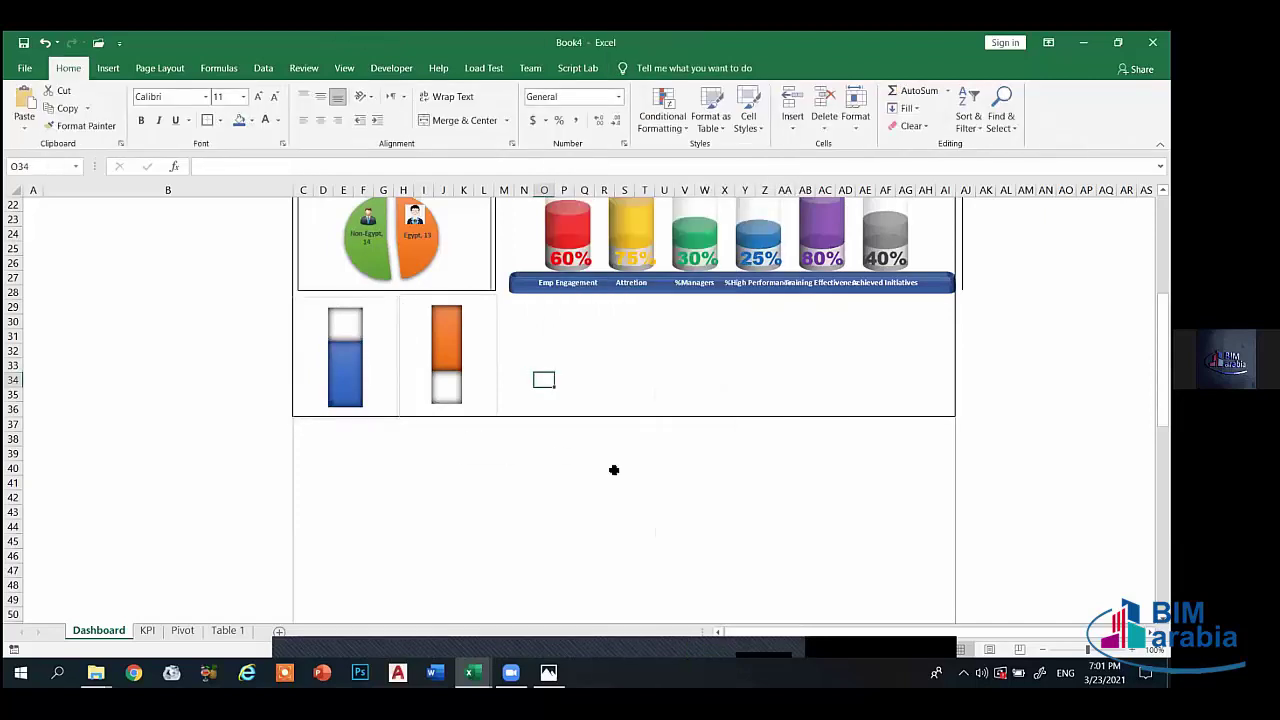
pyautogui.moveTo(472, 672)
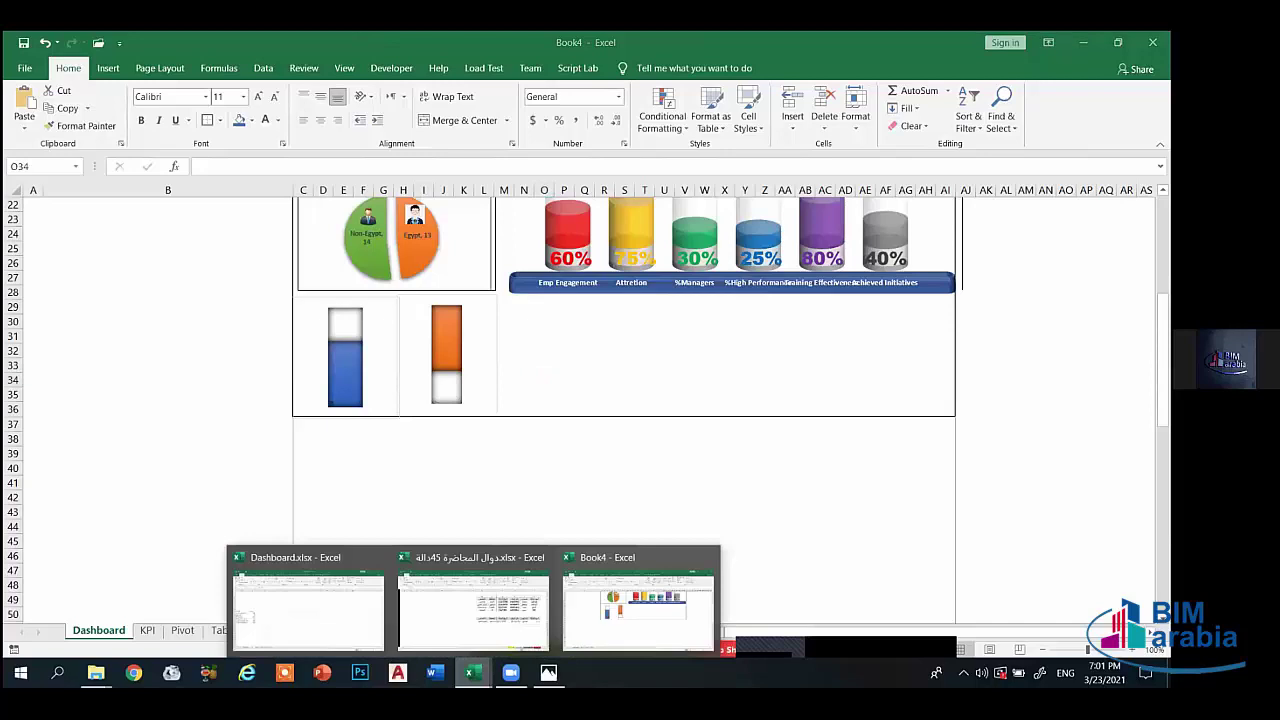
pyautogui.click(460, 612)
pyautogui.moveTo(472, 672)
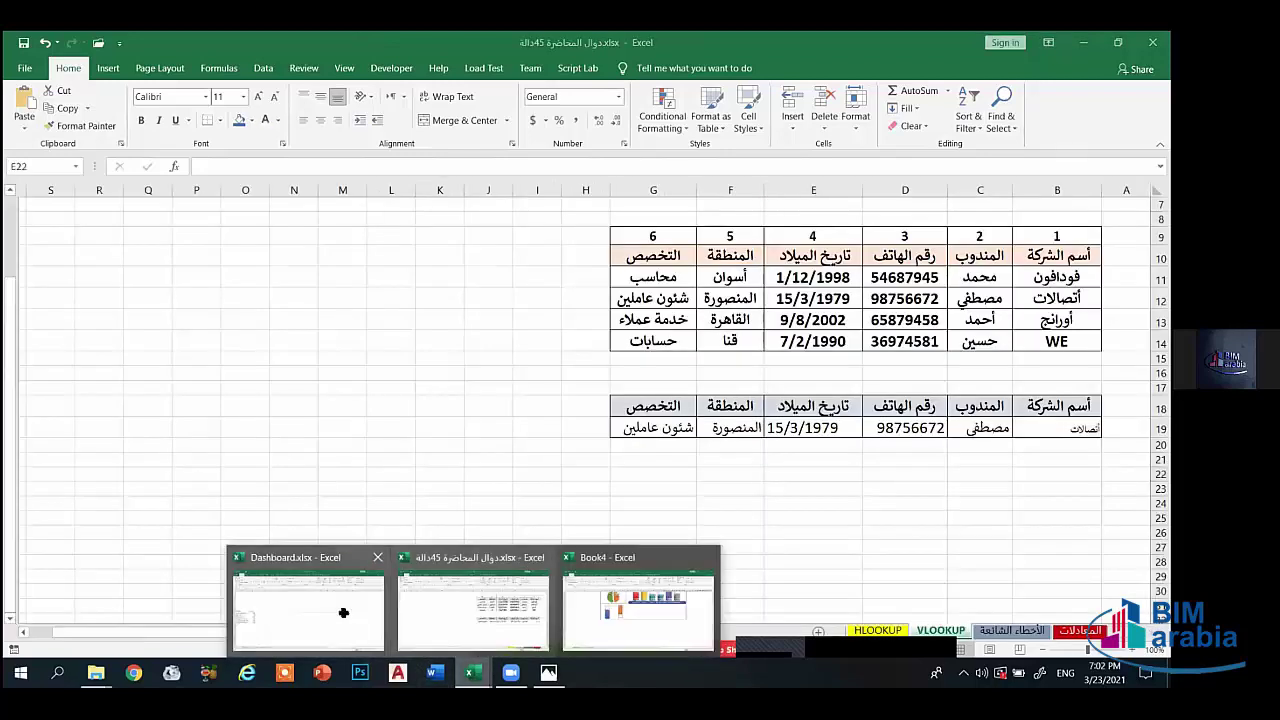
pyautogui.click(300, 600)
pyautogui.click(99, 630)
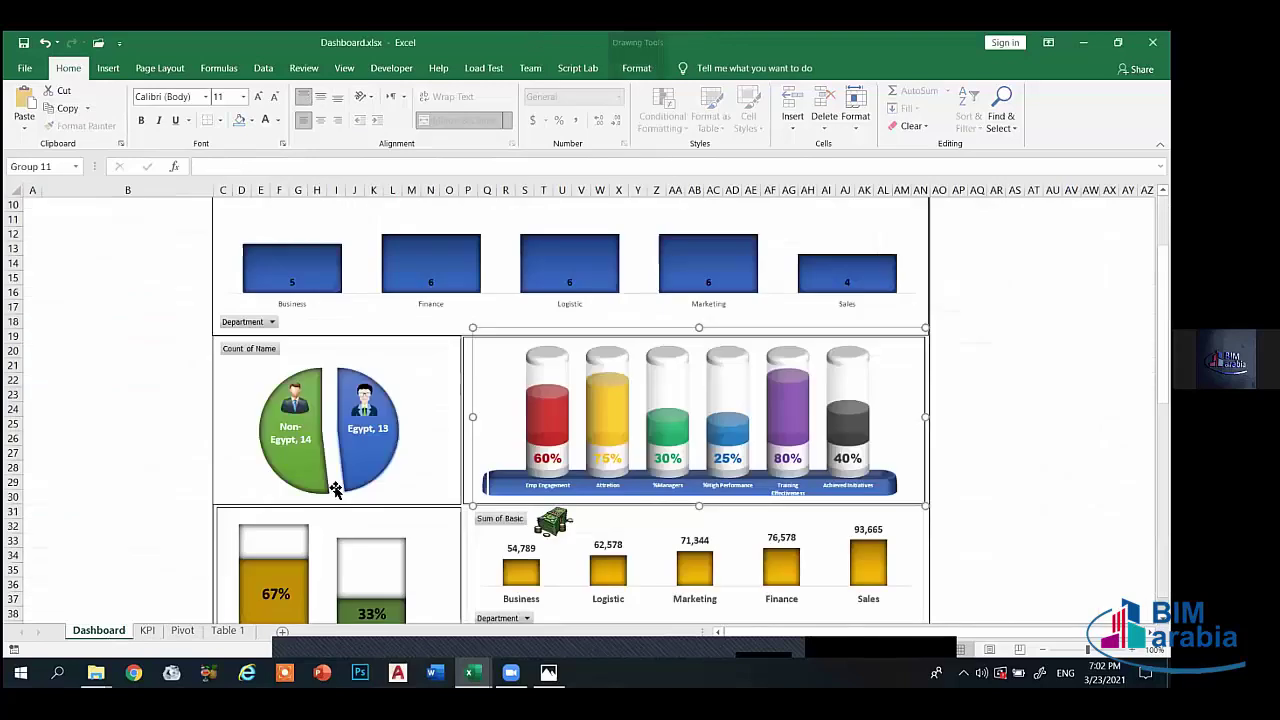
pyautogui.scroll(-3, 334, 490)
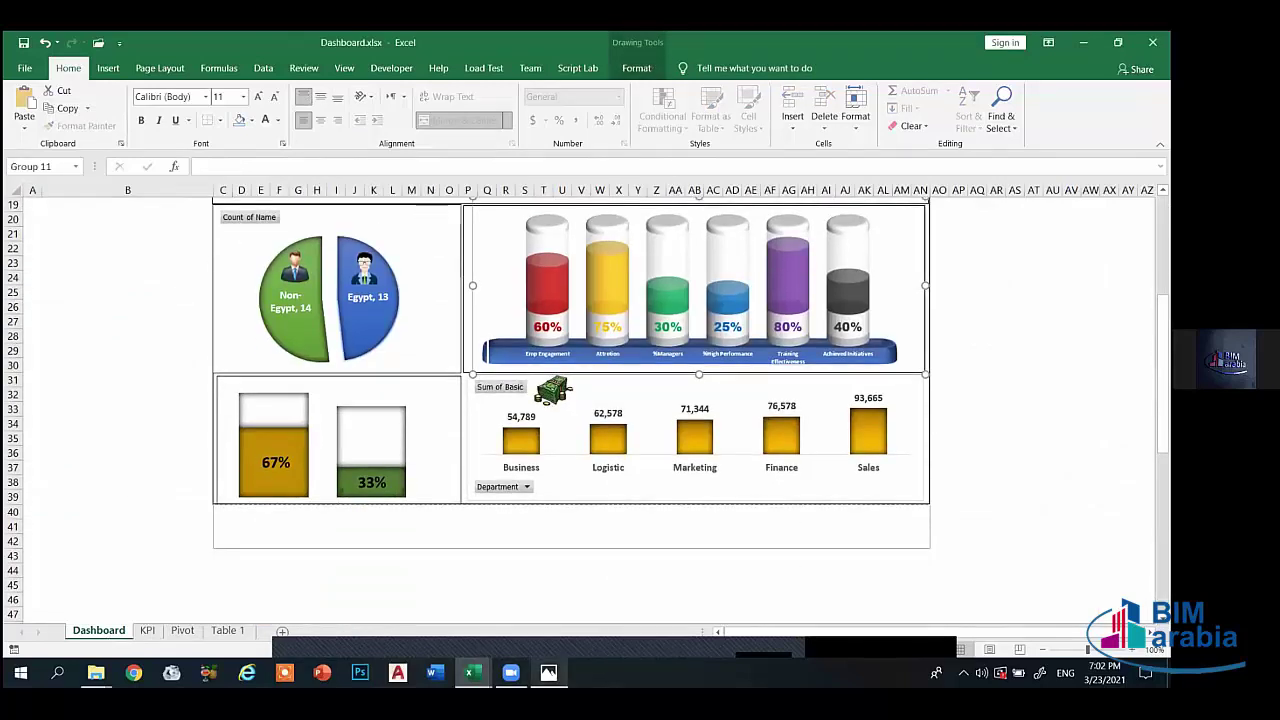
pyautogui.click(548, 672)
pyautogui.click(548, 672)
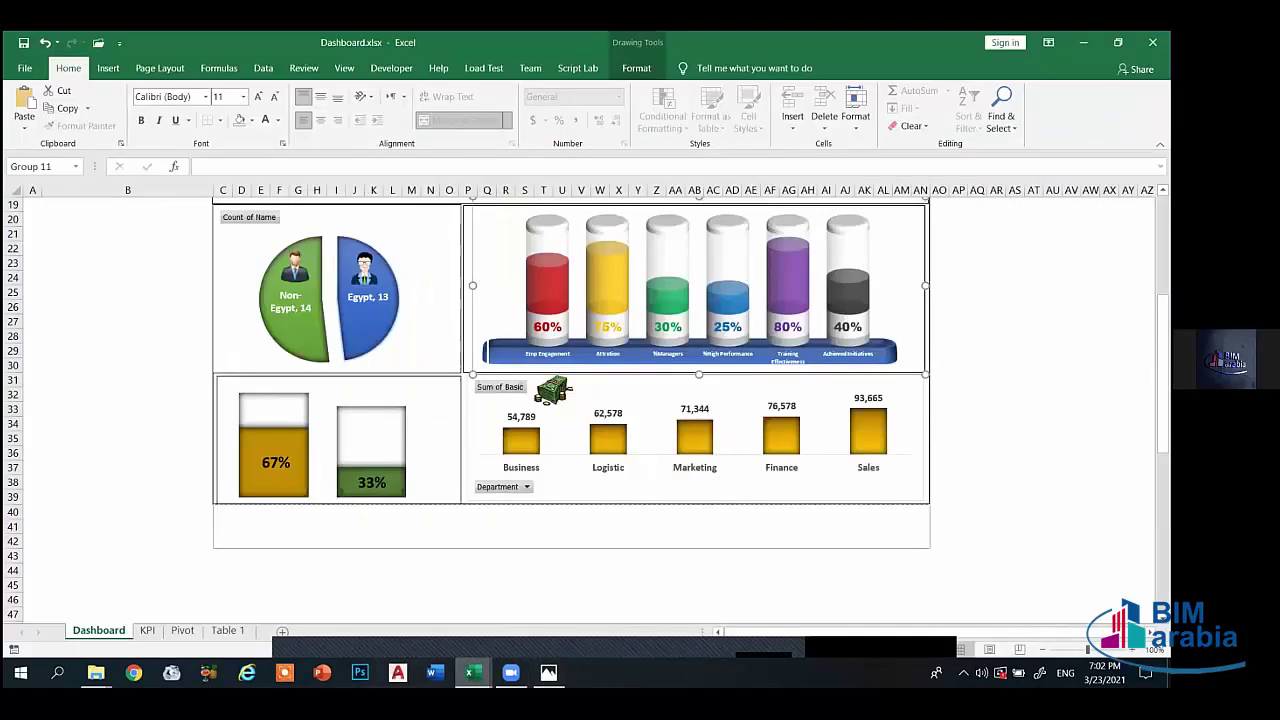
pyautogui.moveTo(472, 672)
pyautogui.click(688, 610)
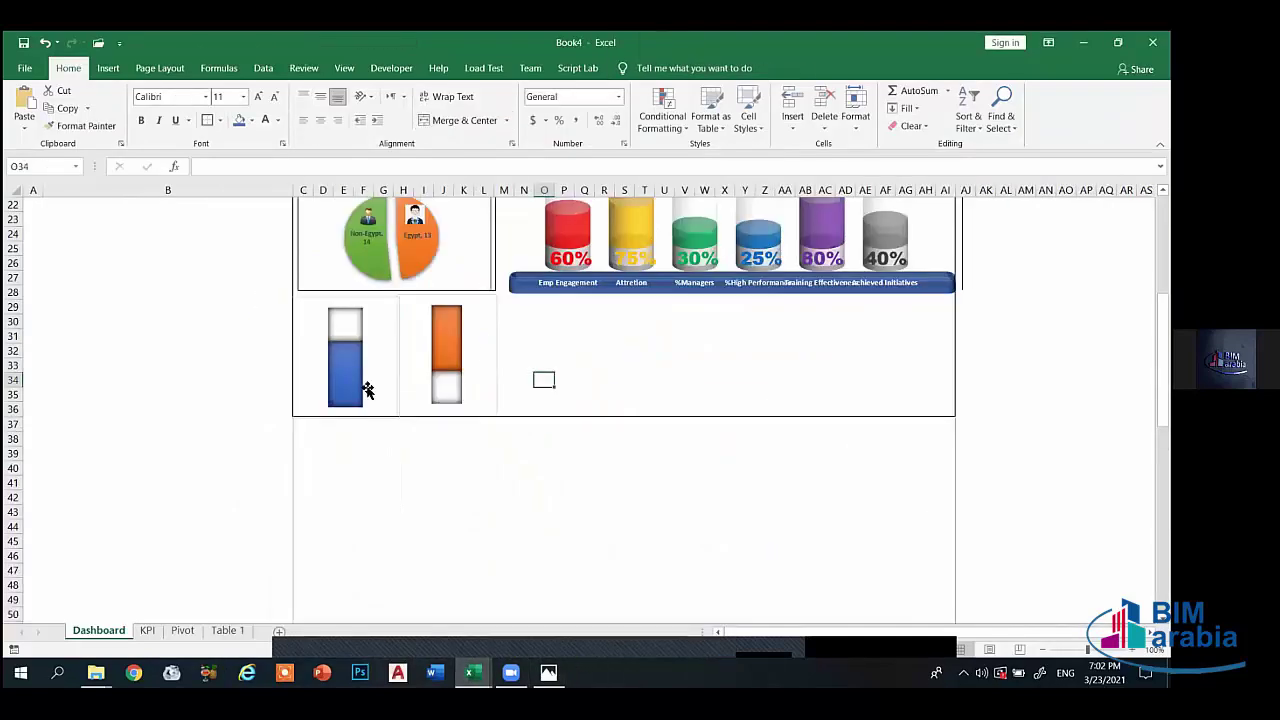
pyautogui.click(363, 386)
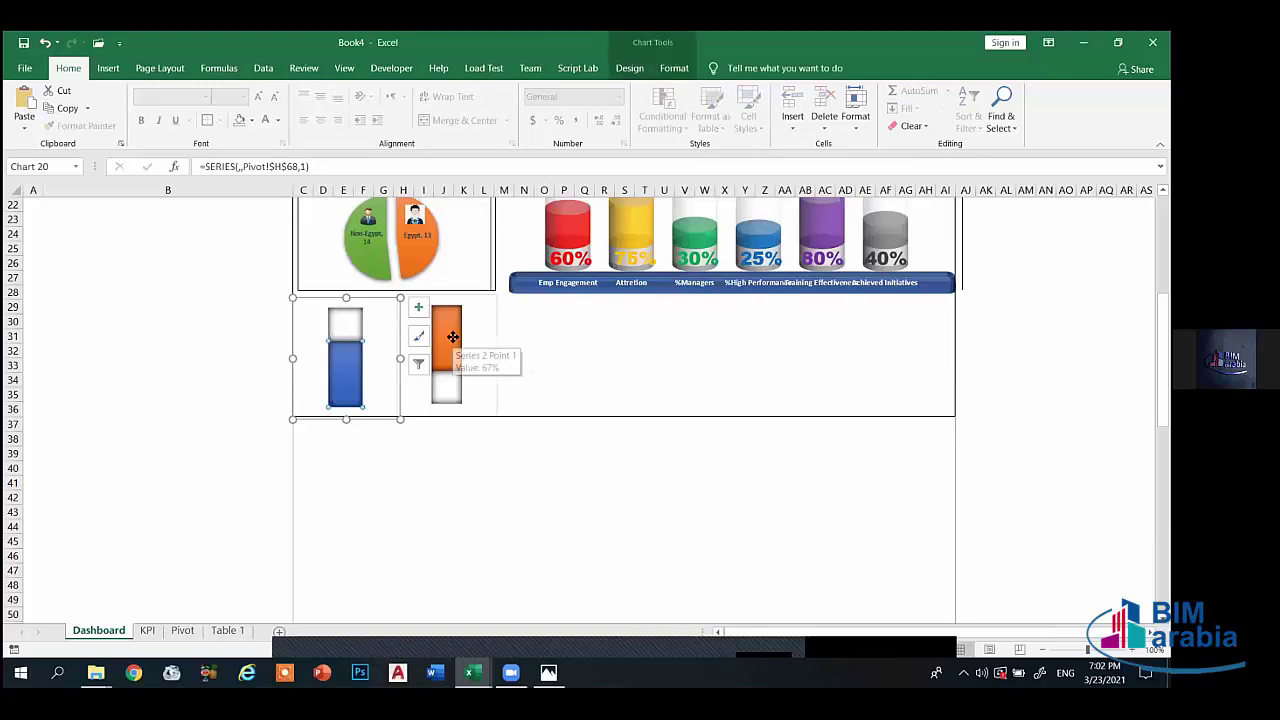
pyautogui.keyDown('ctrl'); pyautogui.click(462, 342); pyautogui.keyUp('ctrl')
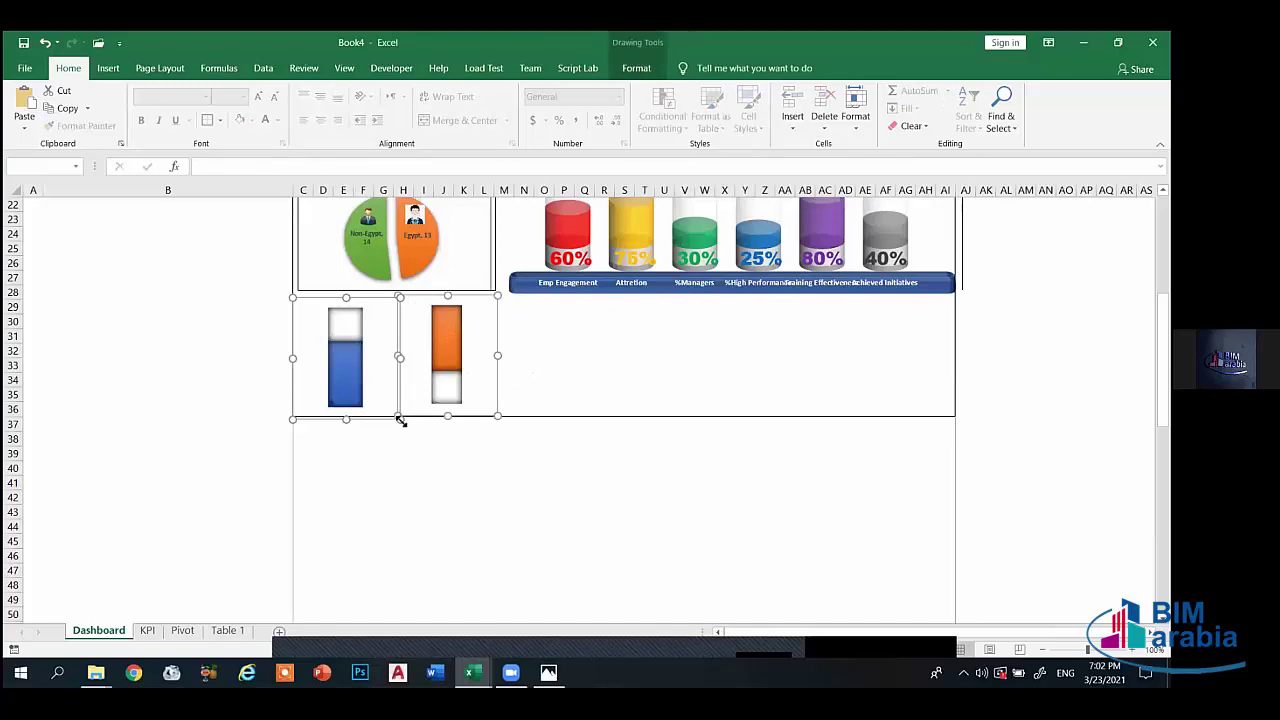
pyautogui.click(400, 421)
pyautogui.click(331, 371)
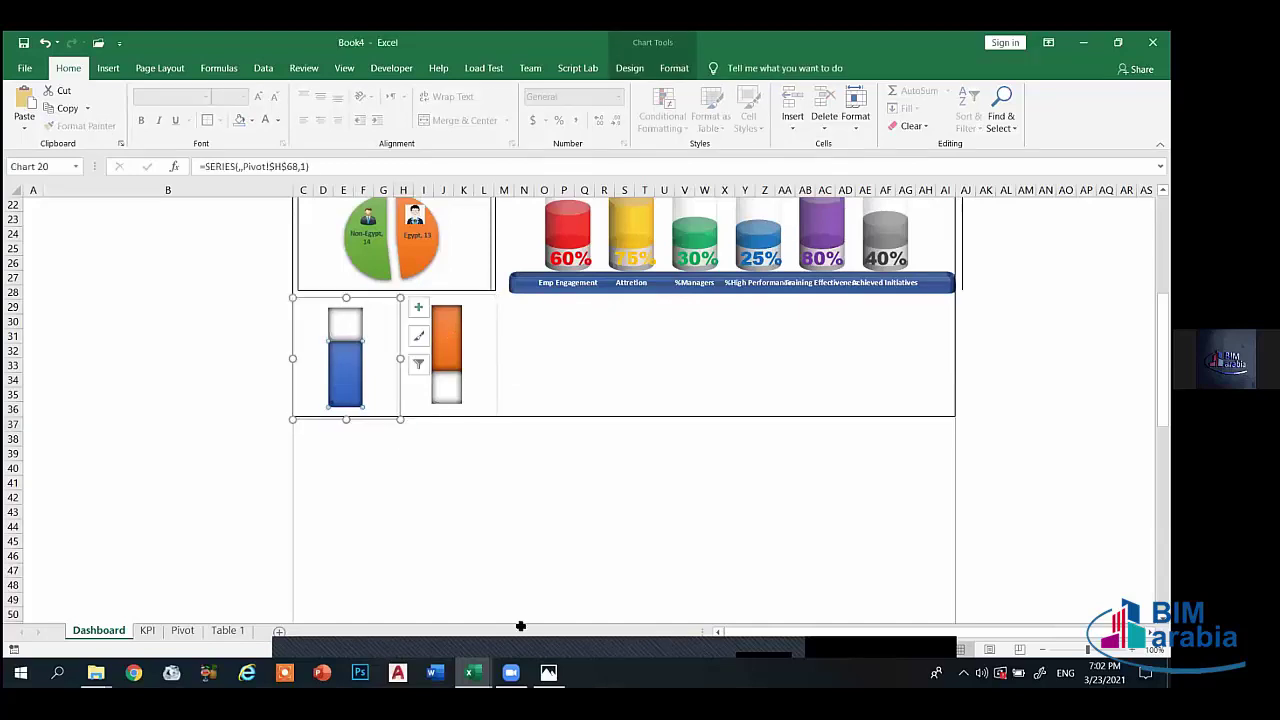
pyautogui.moveTo(558, 650)
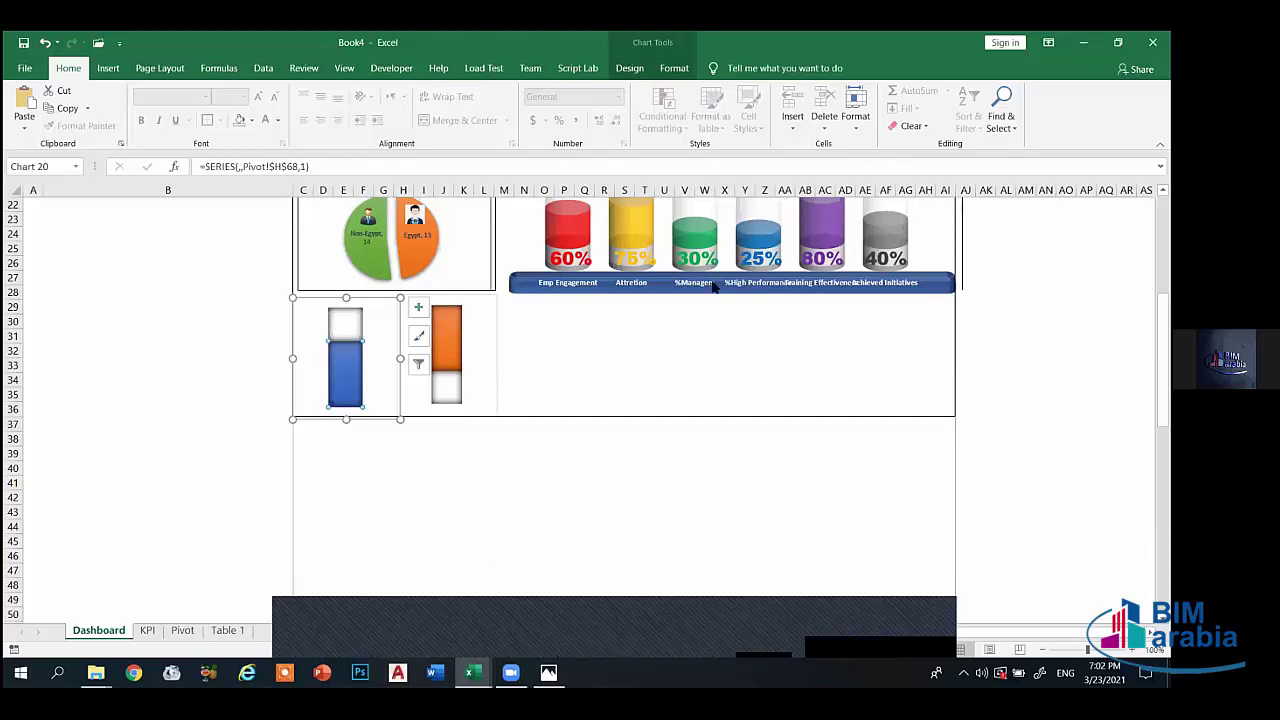
# - Add a centred 67% data label to the blue gender bar chart via Add Chart Element
pyautogui.click(630, 68)
pyautogui.click(674, 68)
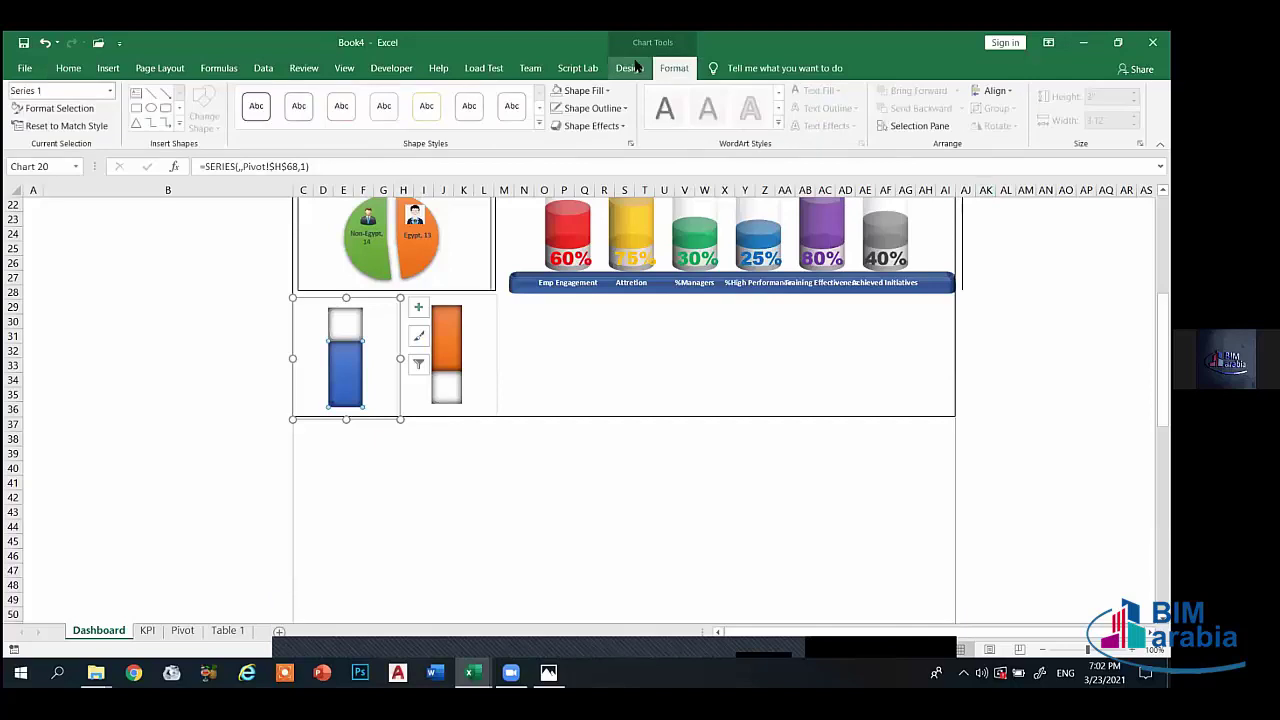
pyautogui.click(629, 68)
pyautogui.click(30, 115)
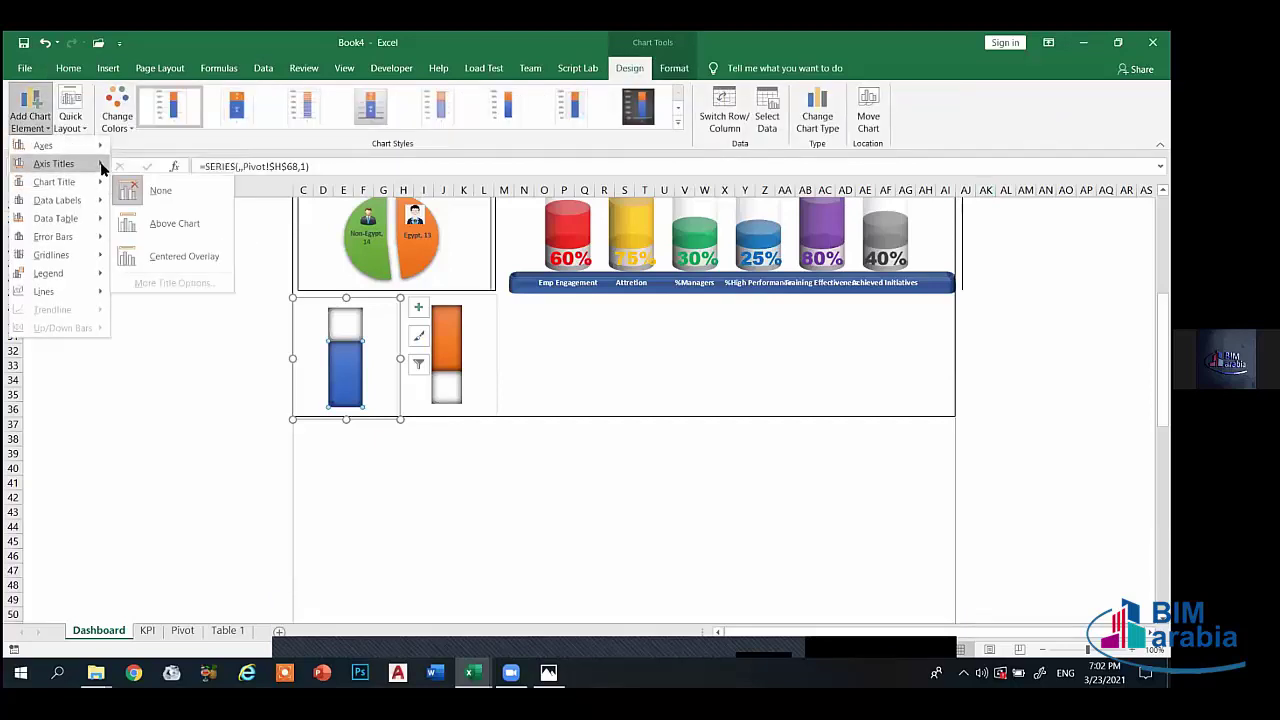
pyautogui.moveTo(102, 168)
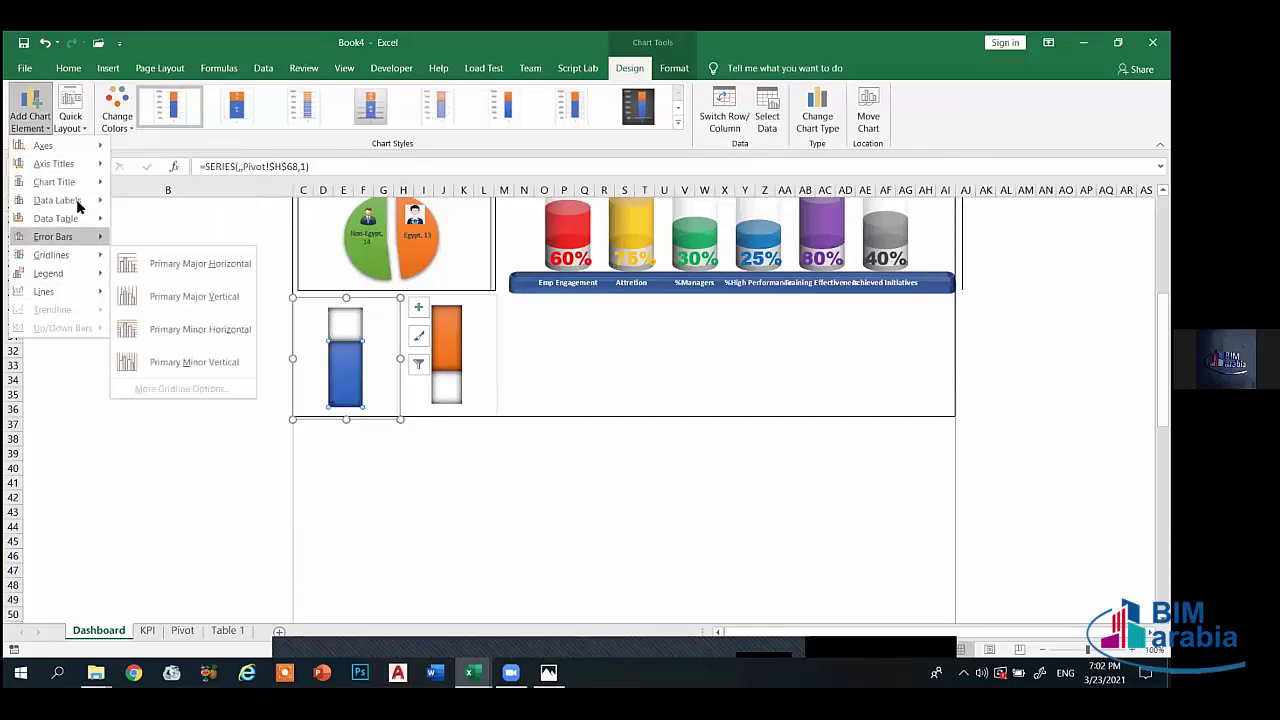
pyautogui.moveTo(87, 203)
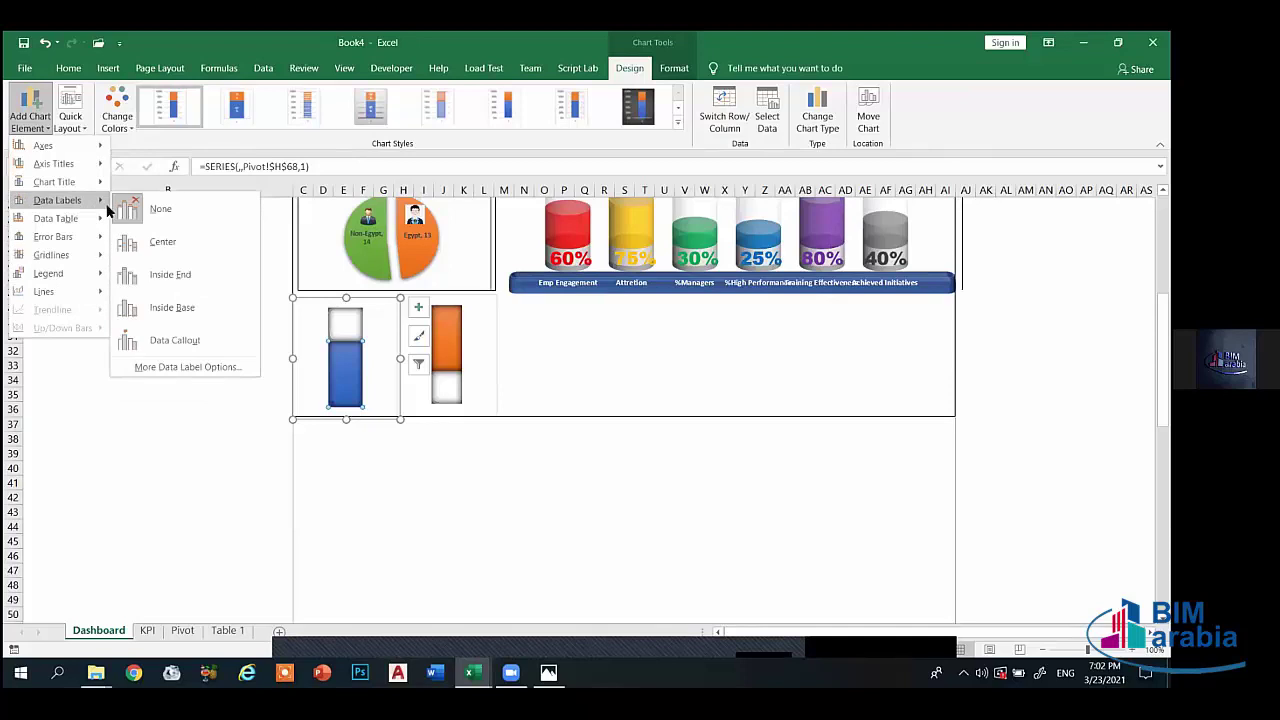
pyautogui.click(152, 244)
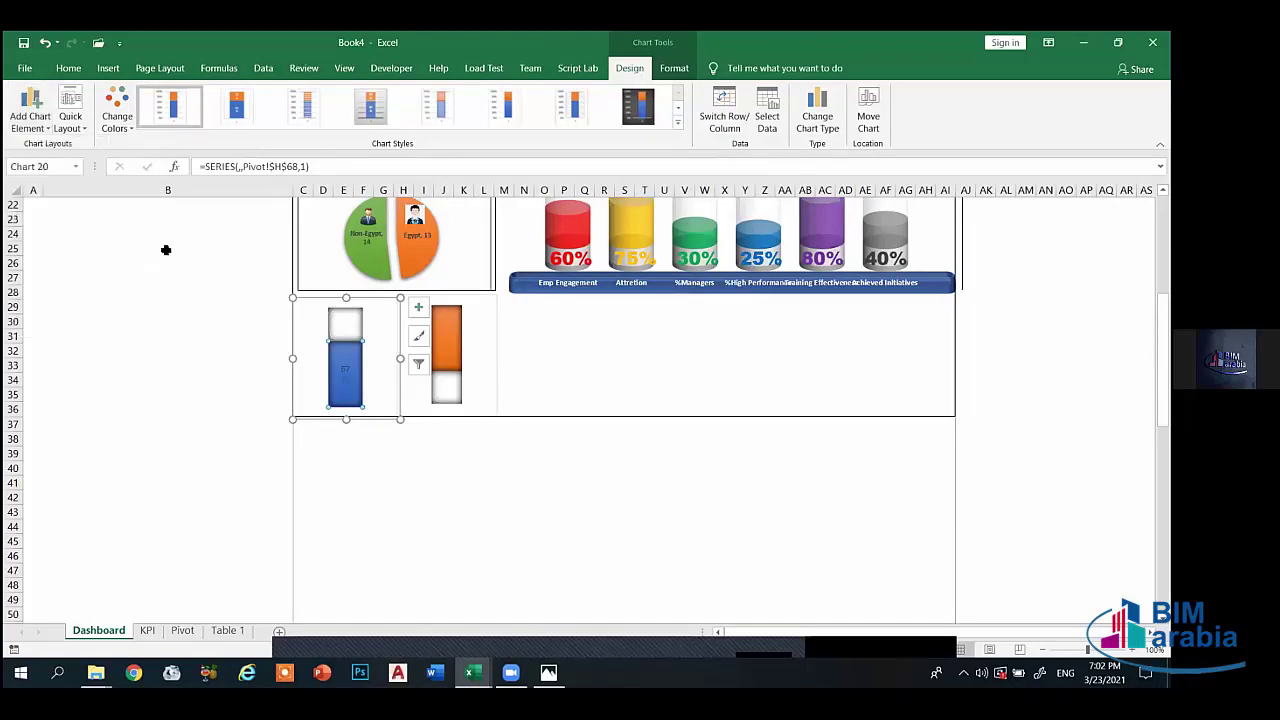
pyautogui.click(68, 68)
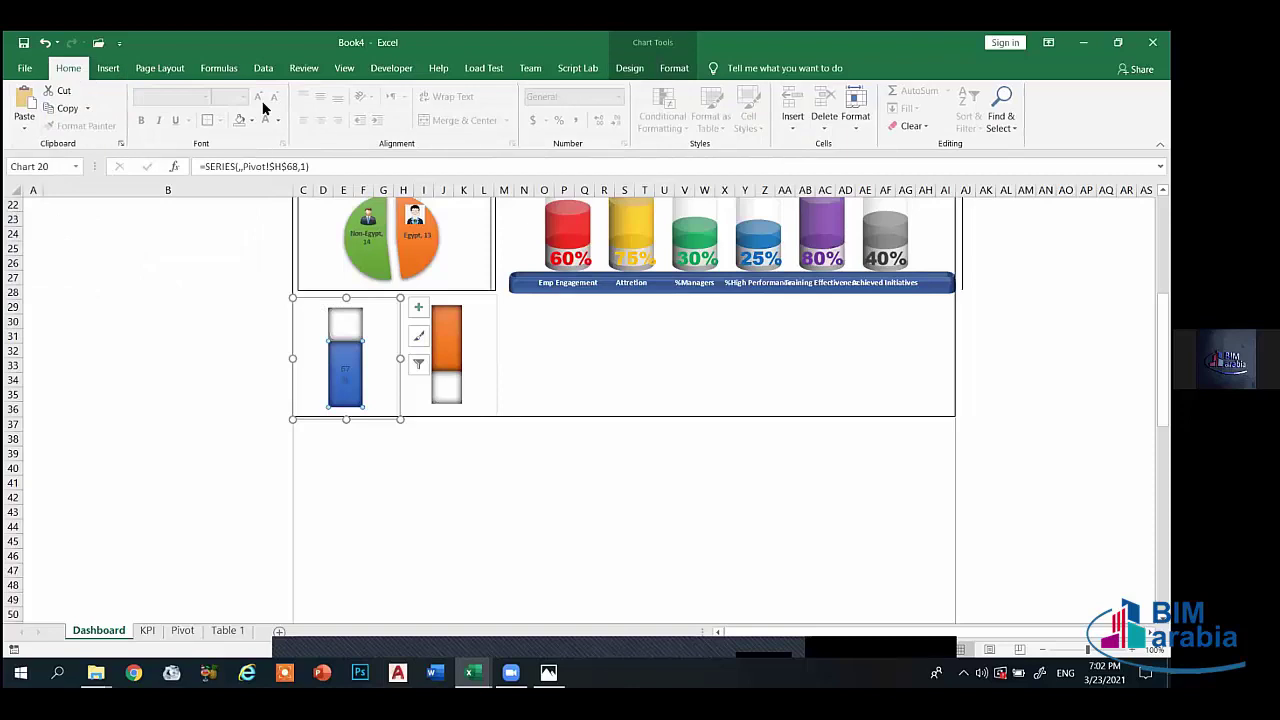
# - Add a centred data label to the orange gender bar chart
pyautogui.click(447, 383)
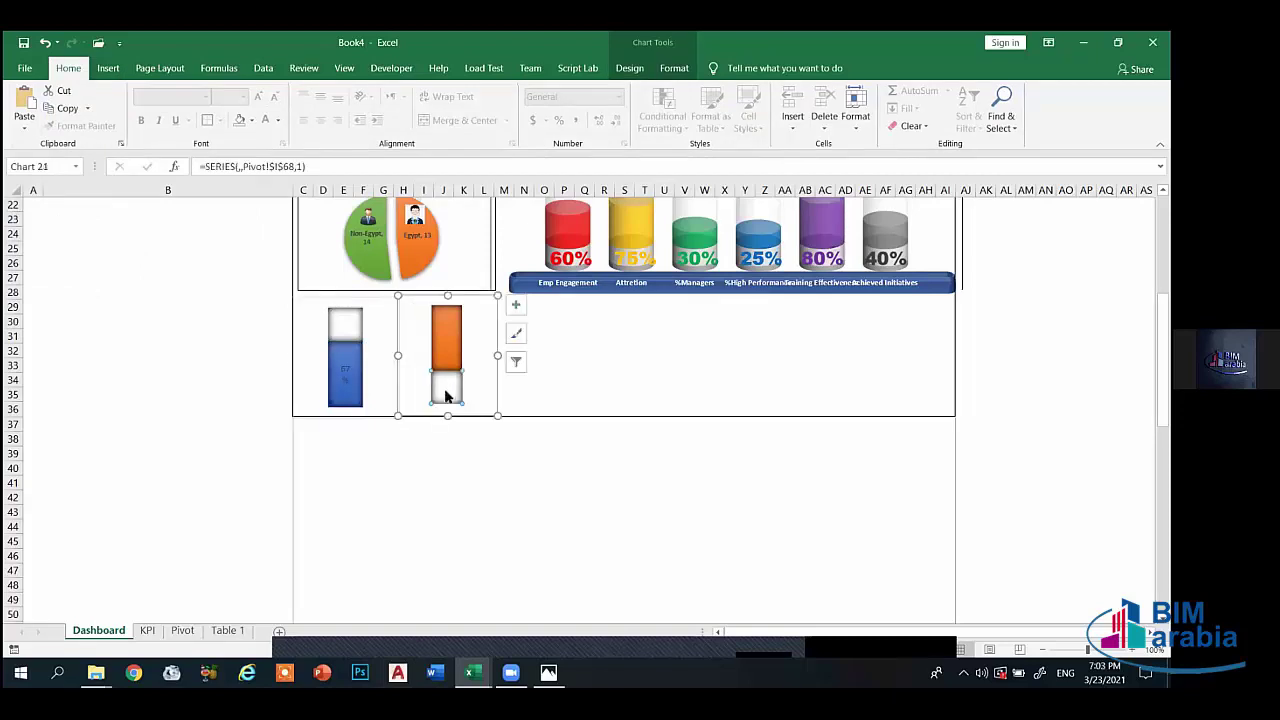
pyautogui.click(674, 68)
pyautogui.click(629, 68)
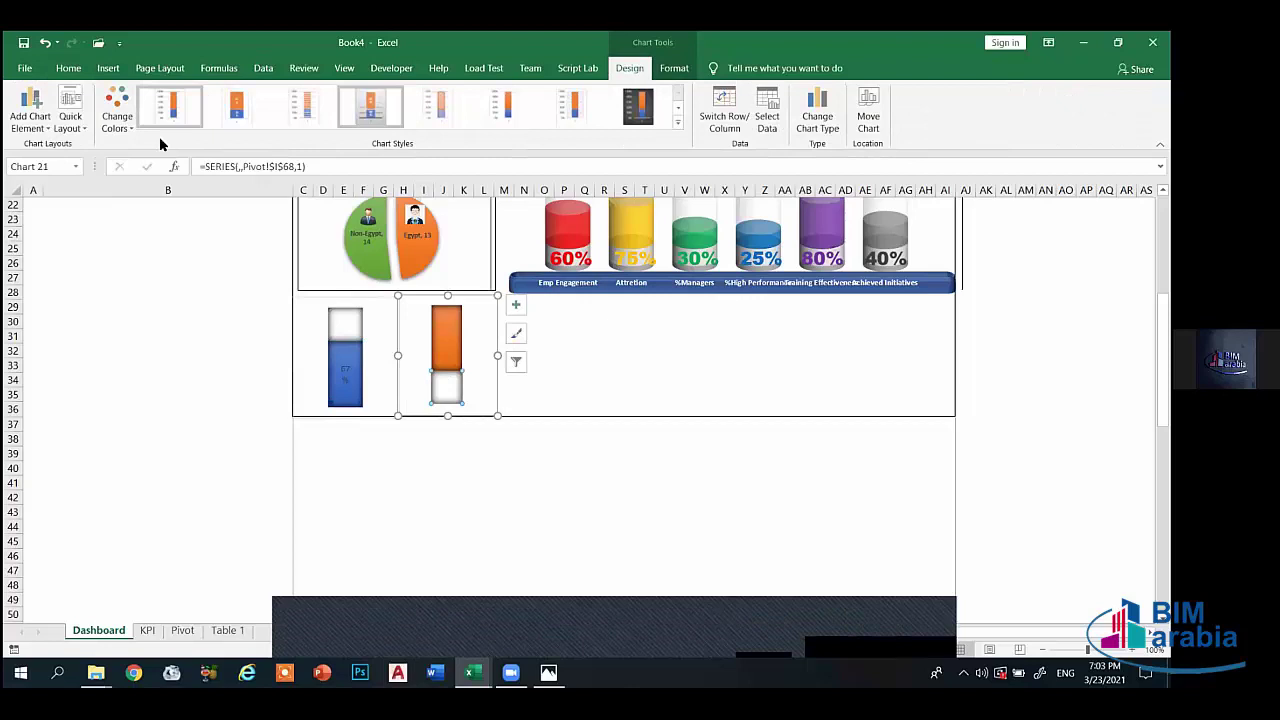
pyautogui.click(30, 112)
pyautogui.moveTo(48, 219)
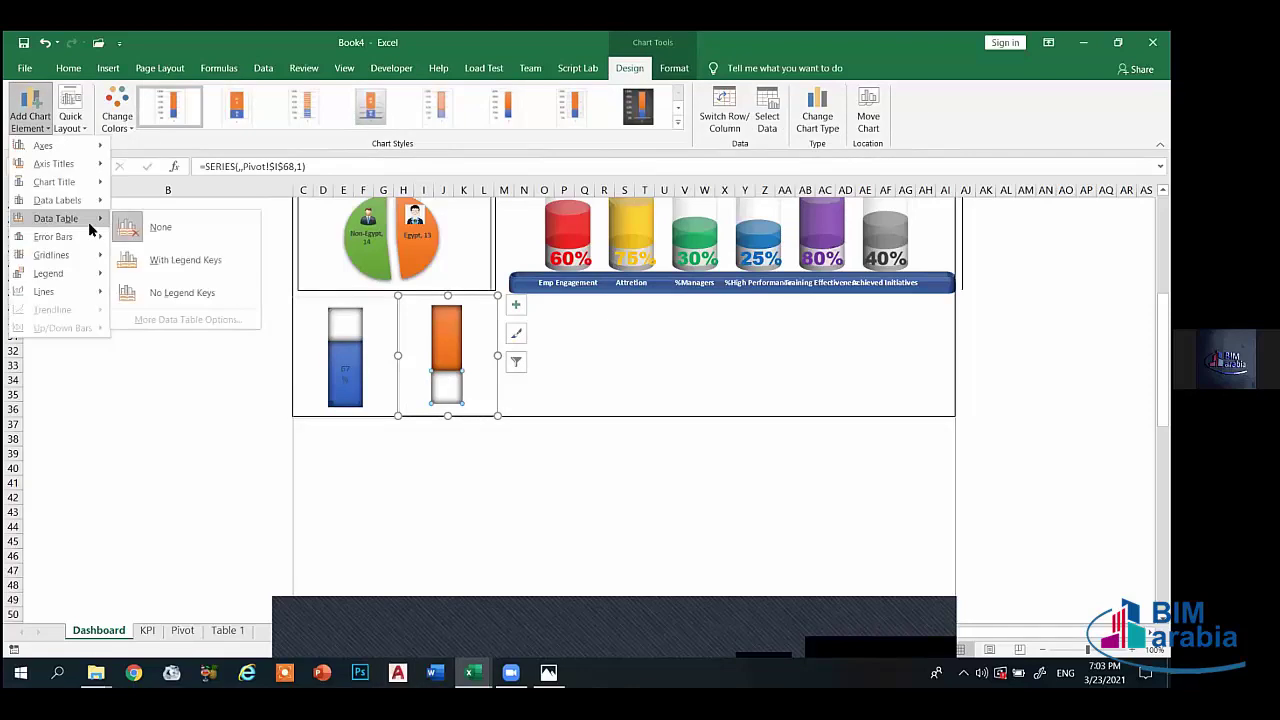
pyautogui.moveTo(110, 205)
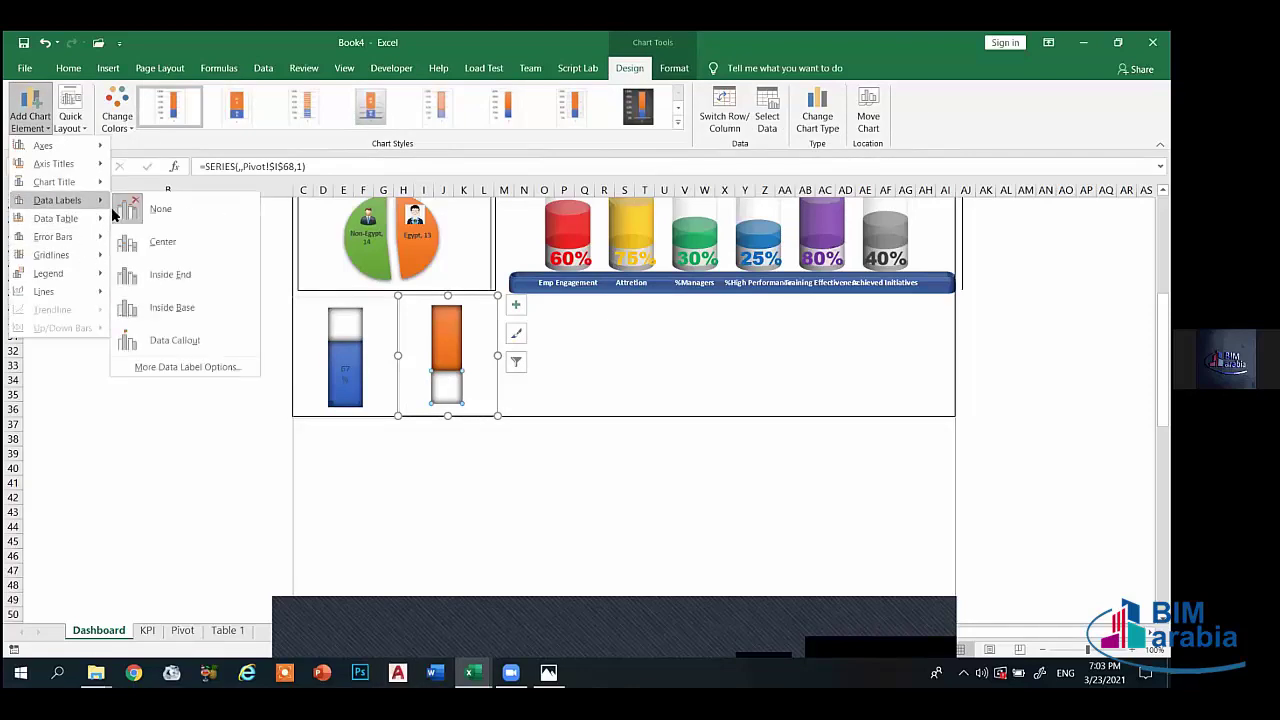
pyautogui.click(160, 242)
# - Make the orange chart's 33% label bold at font size 10.5
pyautogui.click(451, 393)
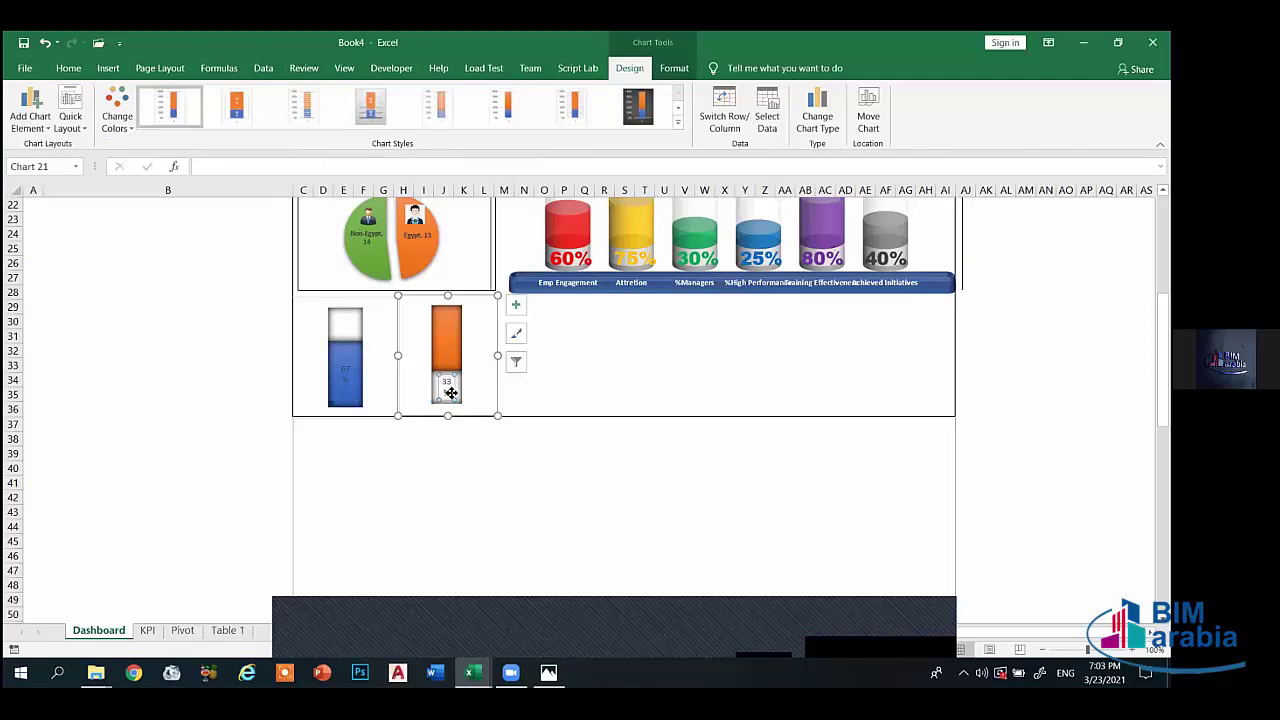
pyautogui.click(68, 68)
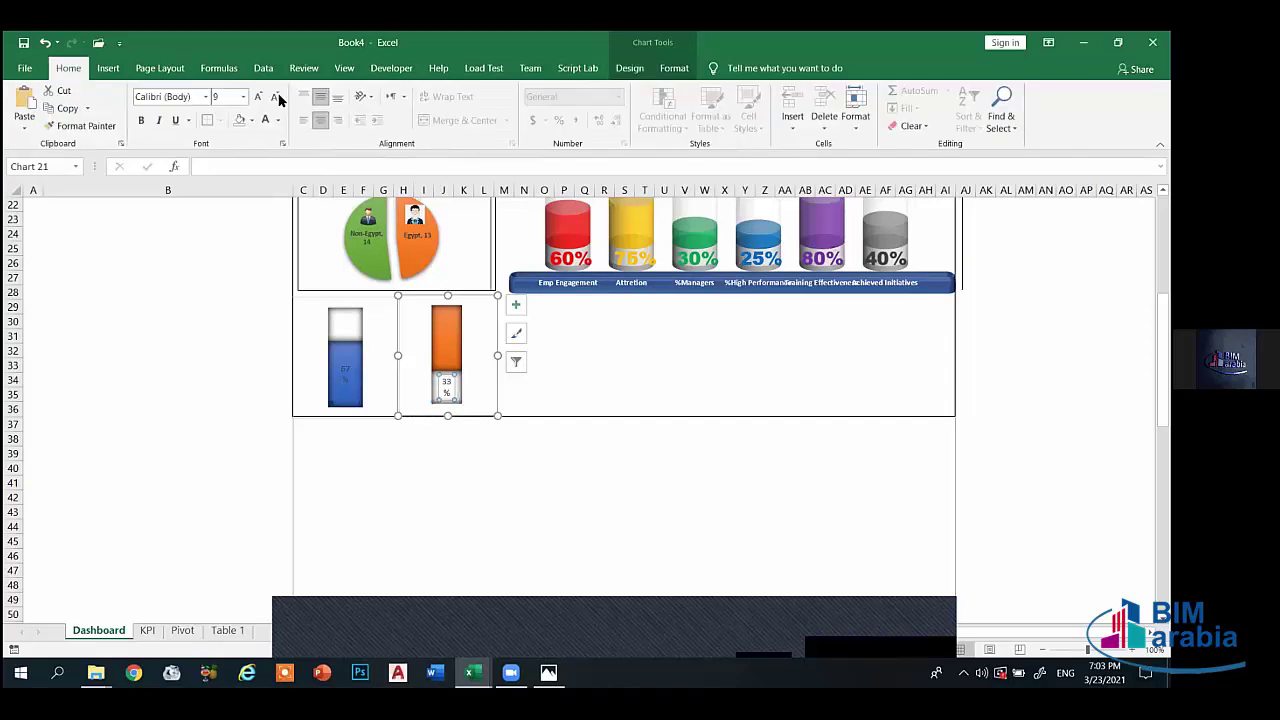
pyautogui.click(276, 97)
pyautogui.click(276, 97)
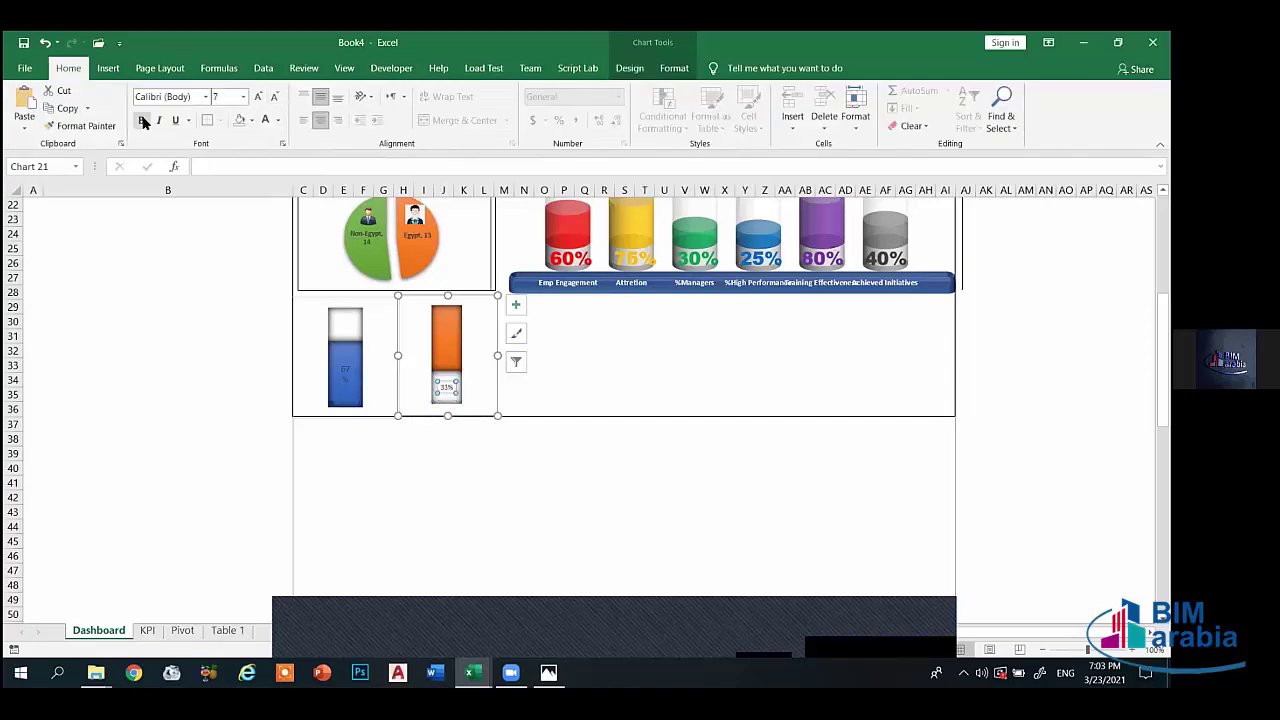
pyautogui.click(143, 121)
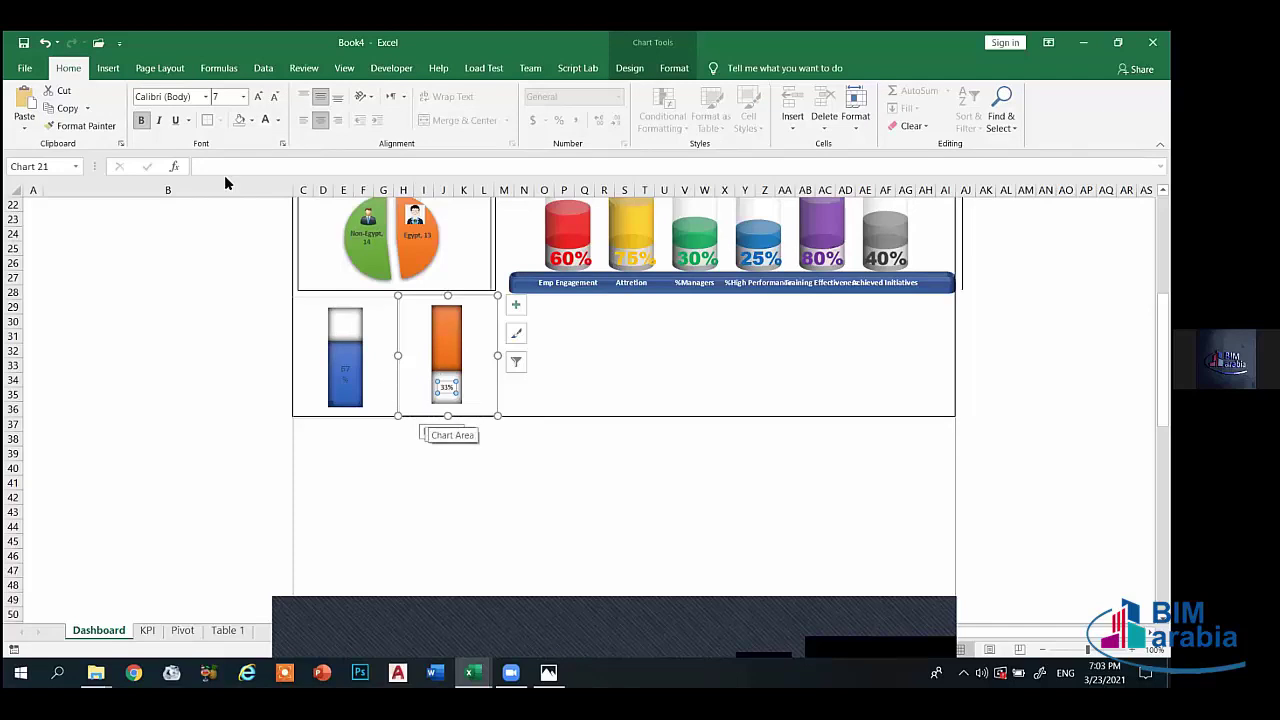
pyautogui.click(258, 97)
pyautogui.click(258, 97)
pyautogui.click(258, 97)
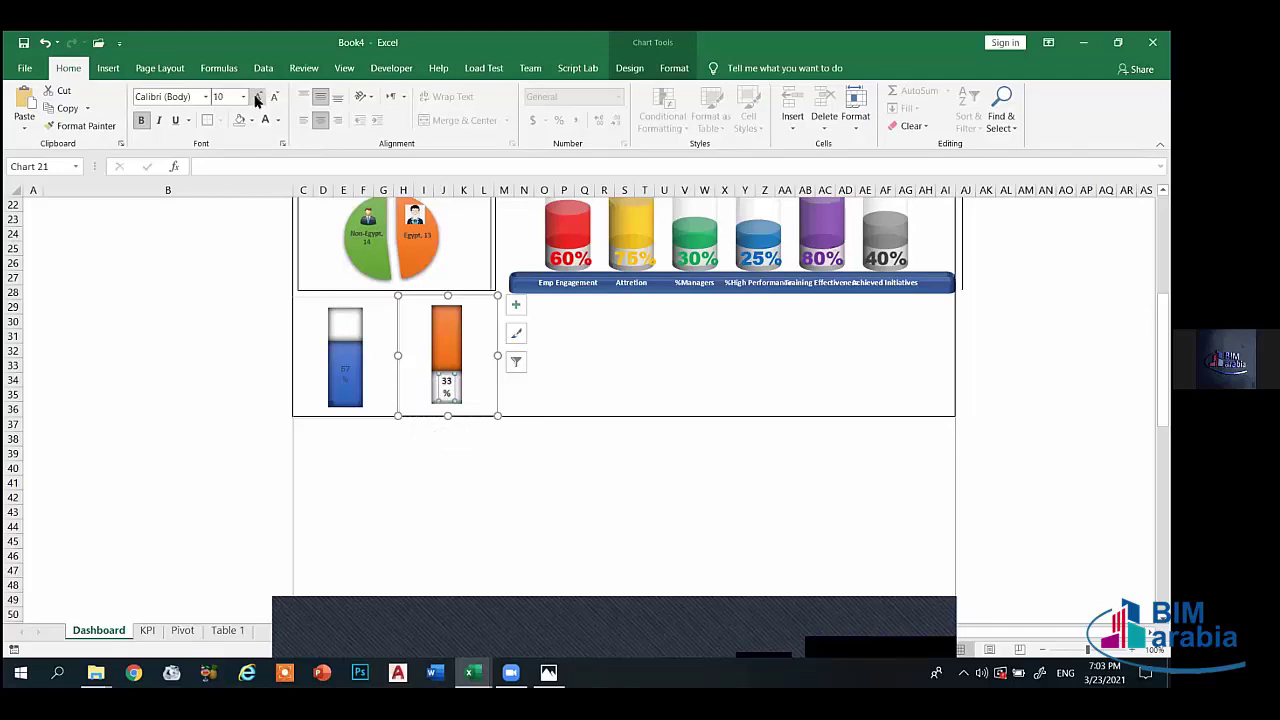
pyautogui.click(258, 97)
pyautogui.click(347, 372)
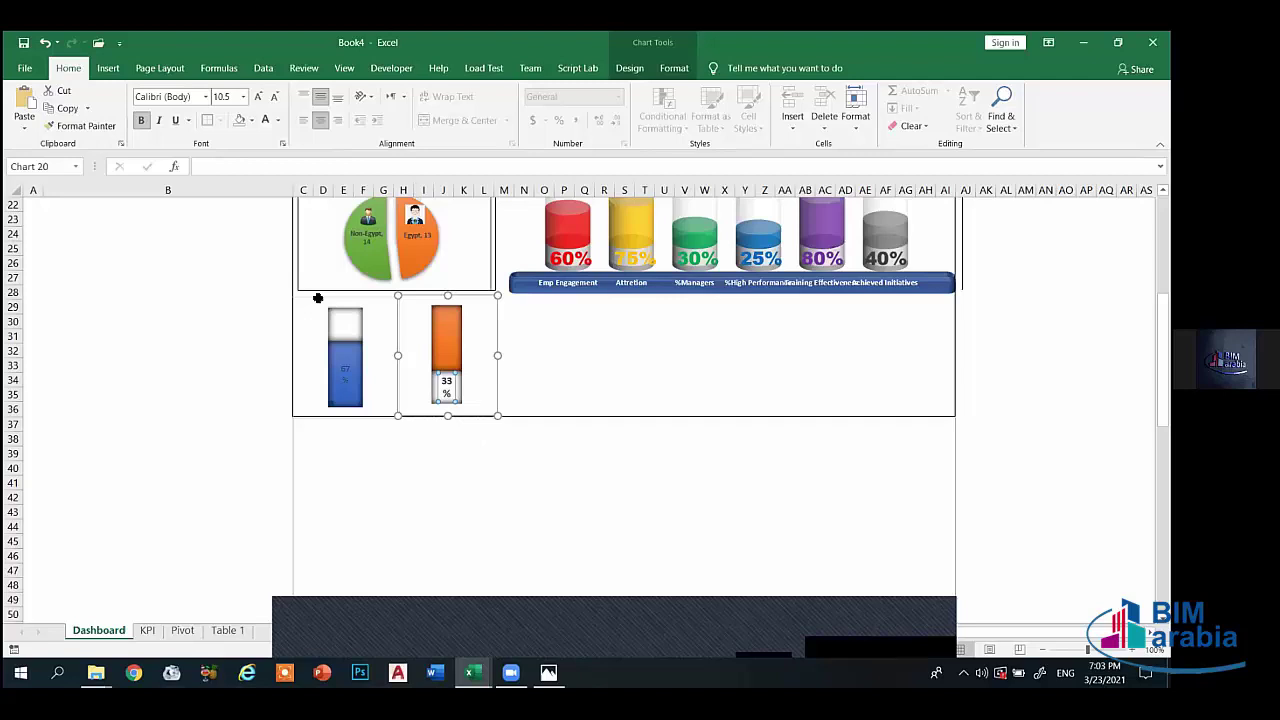
# - Bold and enlarge the 67% label, widen both gender bar charts, and select them together
pyautogui.click(144, 121)
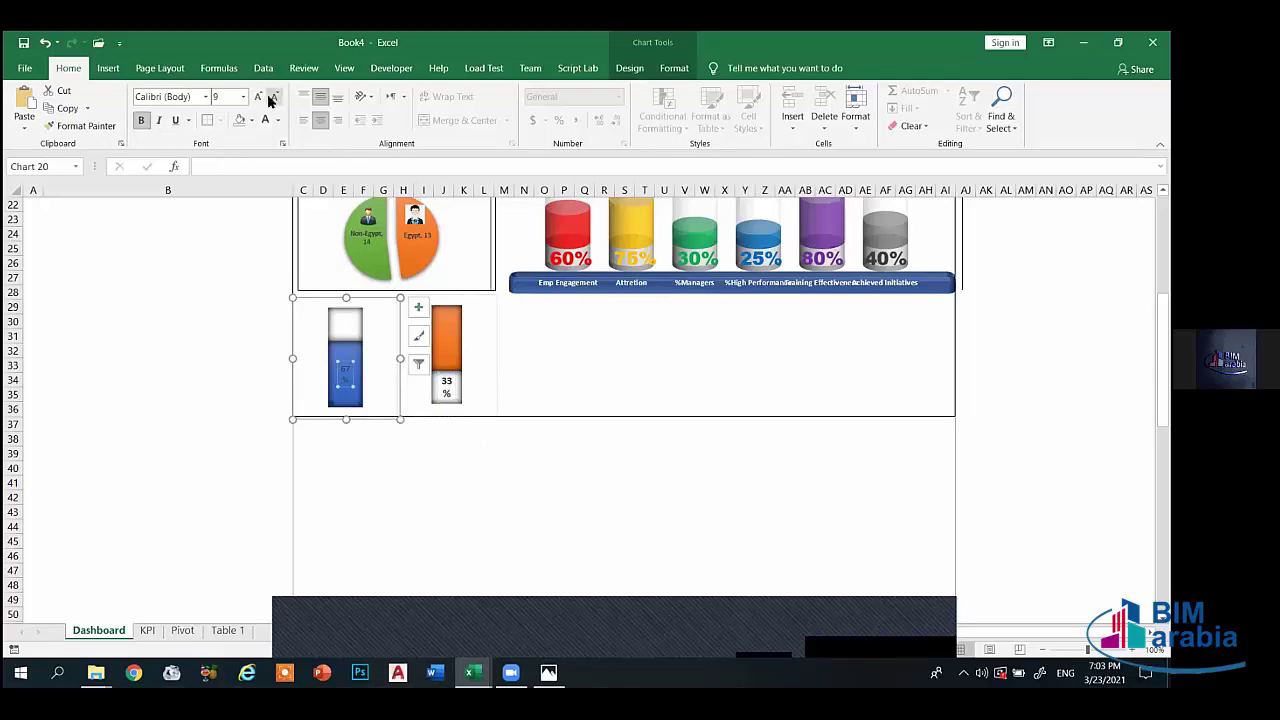
pyautogui.click(258, 97)
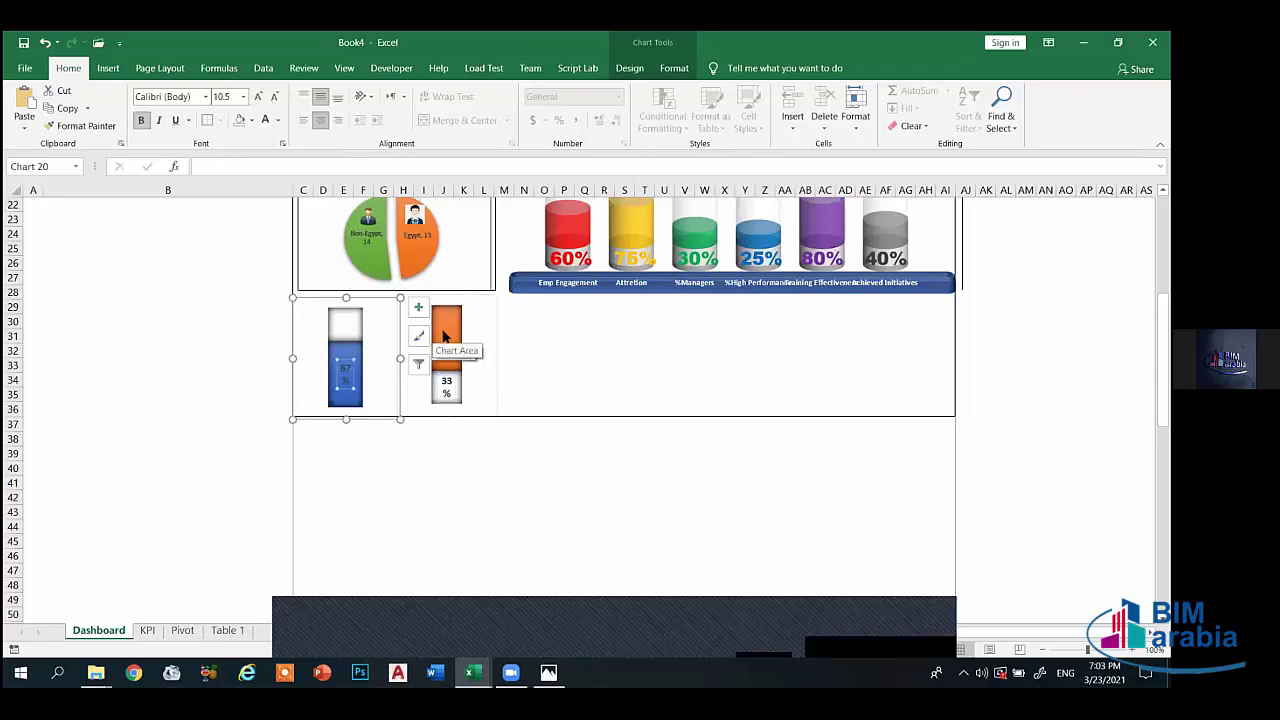
pyautogui.click(446, 340)
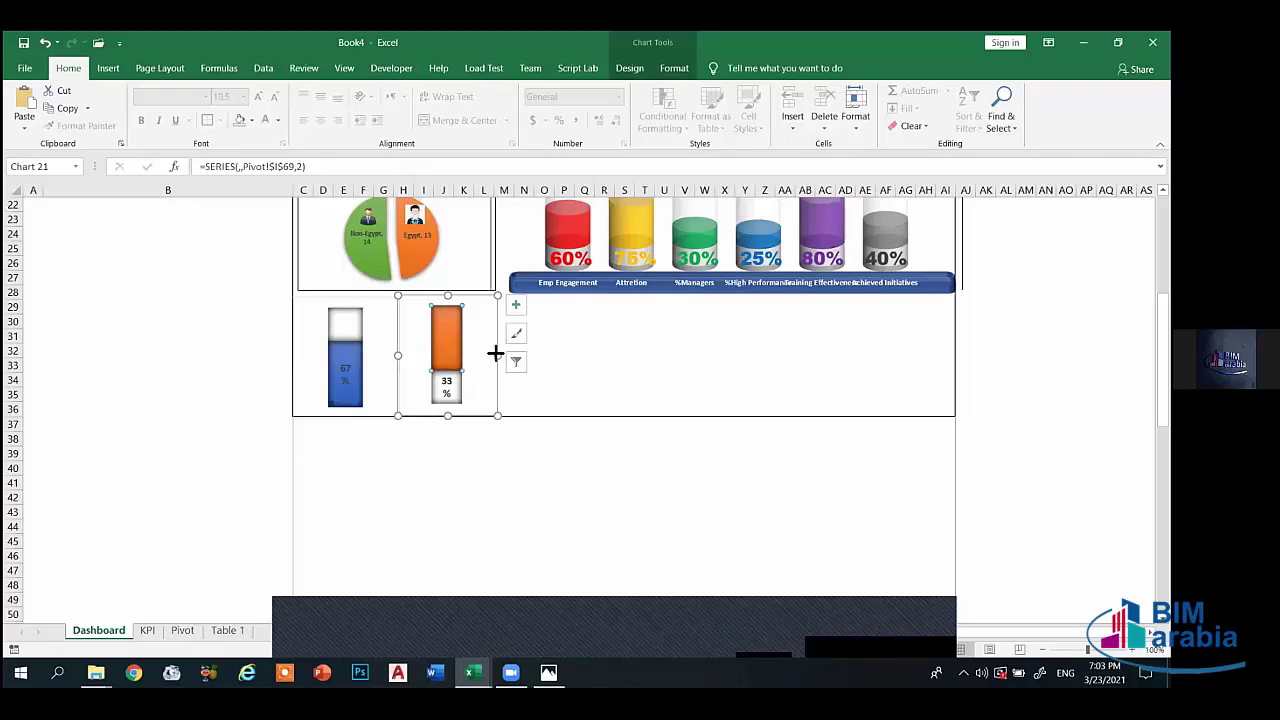
pyautogui.moveTo(496, 354); pyautogui.dragTo(526, 355)
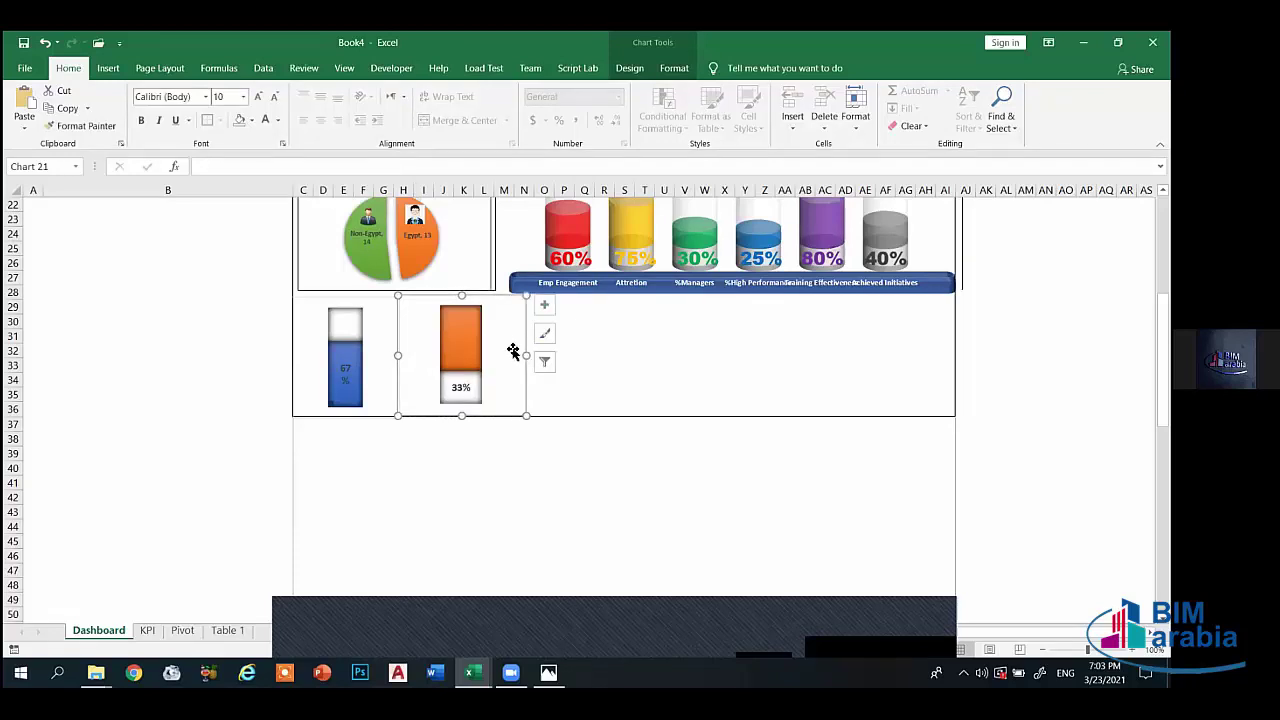
pyautogui.click(372, 348)
pyautogui.moveTo(400, 357); pyautogui.dragTo(419, 359)
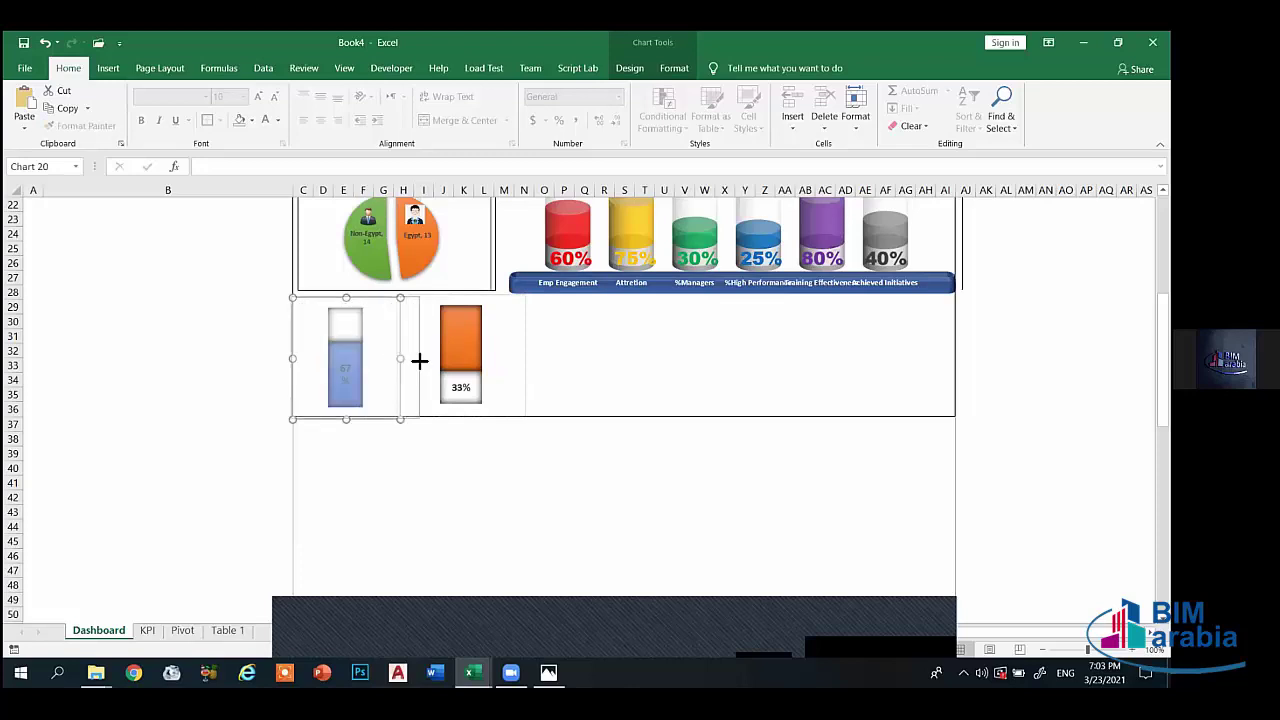
pyautogui.click(576, 367)
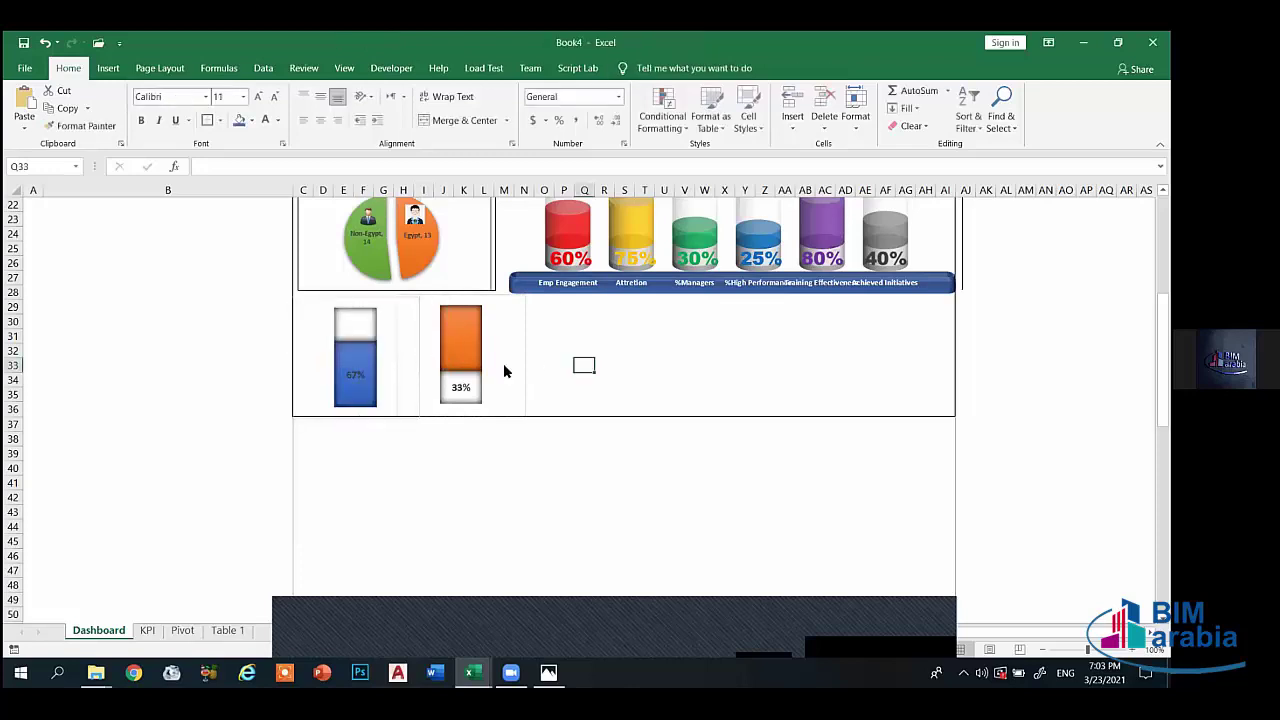
pyautogui.click(503, 363)
pyautogui.click(585, 365)
pyautogui.click(496, 368)
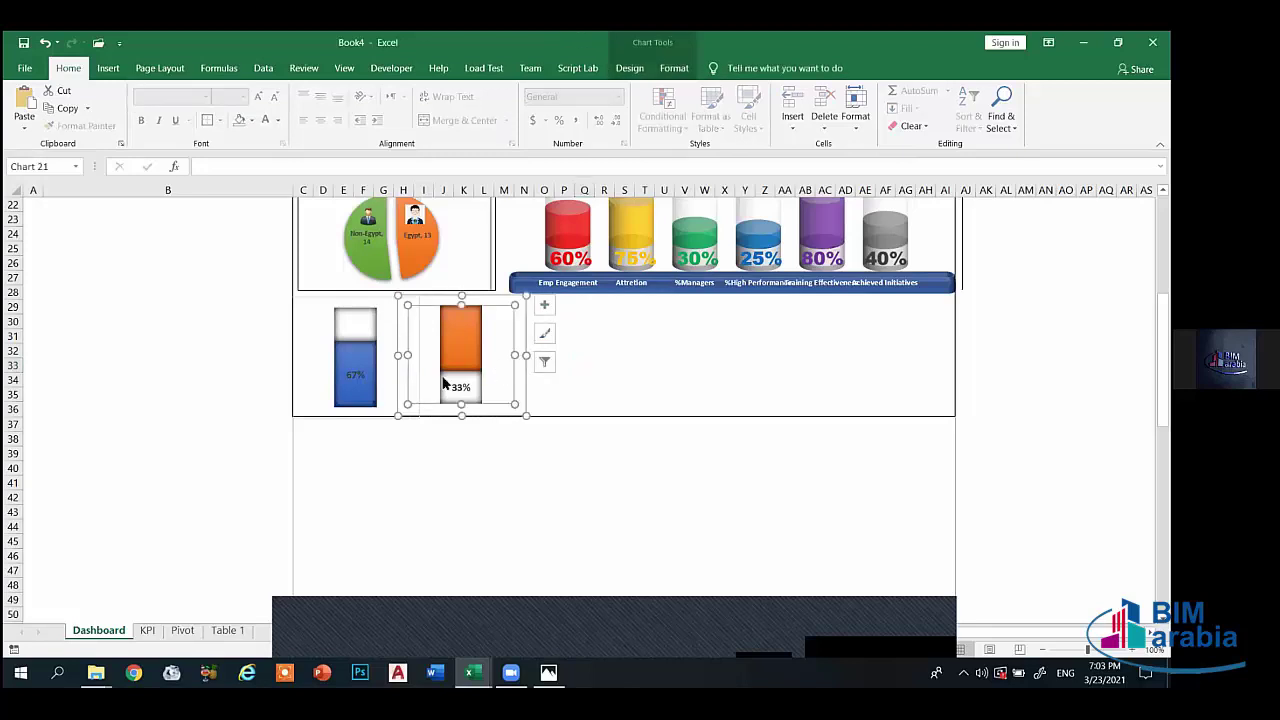
pyautogui.click(503, 413)
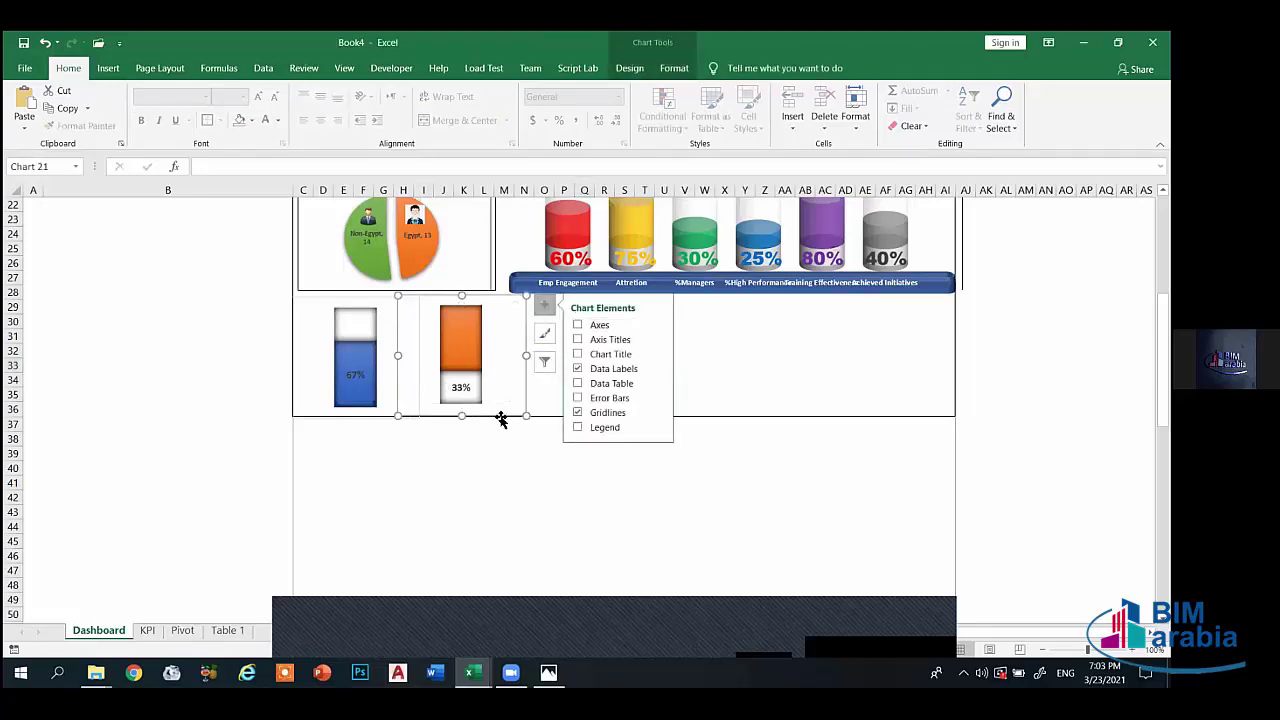
pyautogui.click(323, 395)
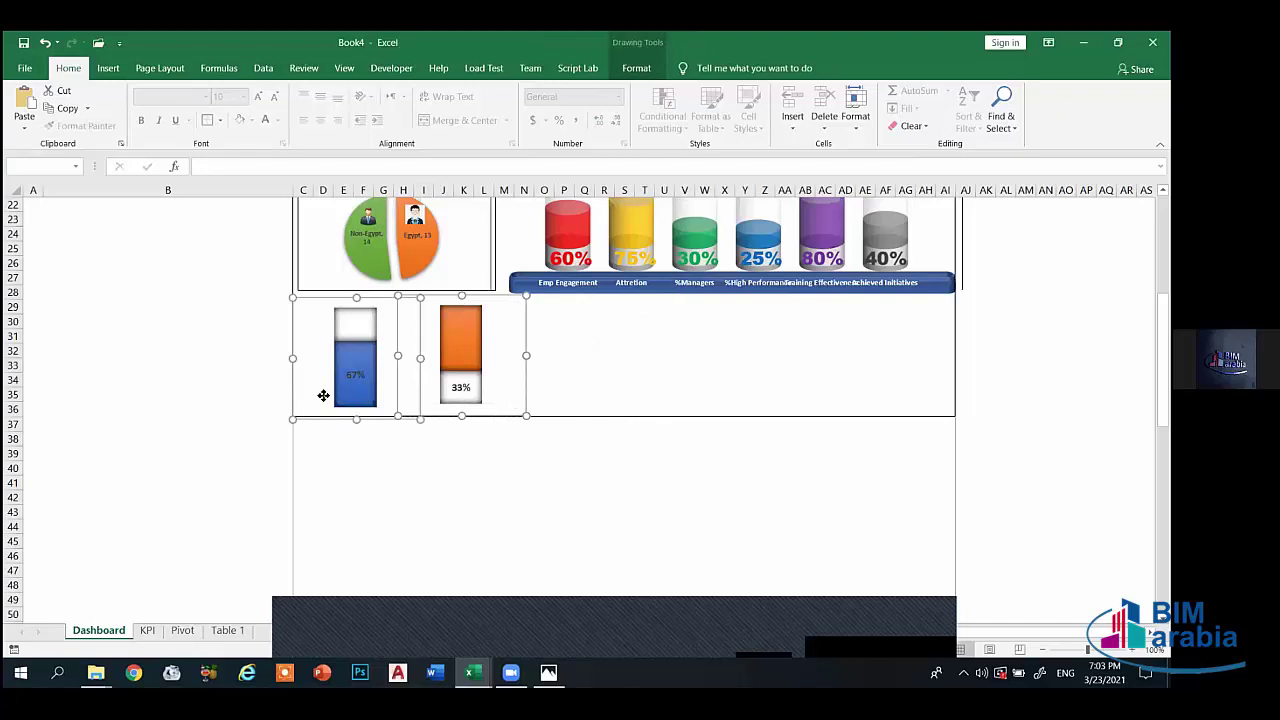
# - Group the two gender bar charts into one object
pyautogui.rightClick(435, 314)
pyautogui.moveTo(540, 400)
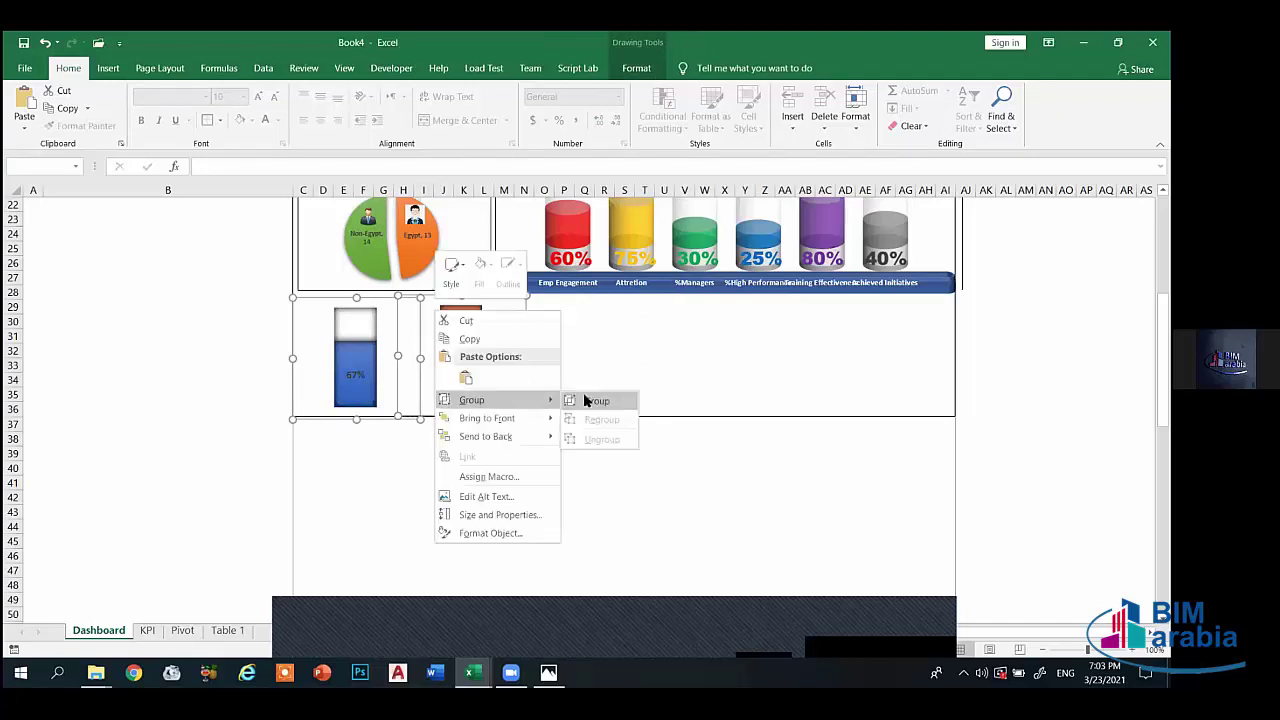
pyautogui.click(588, 400)
# - Give the gender chart group a dark theme outline colour
pyautogui.click(636, 68)
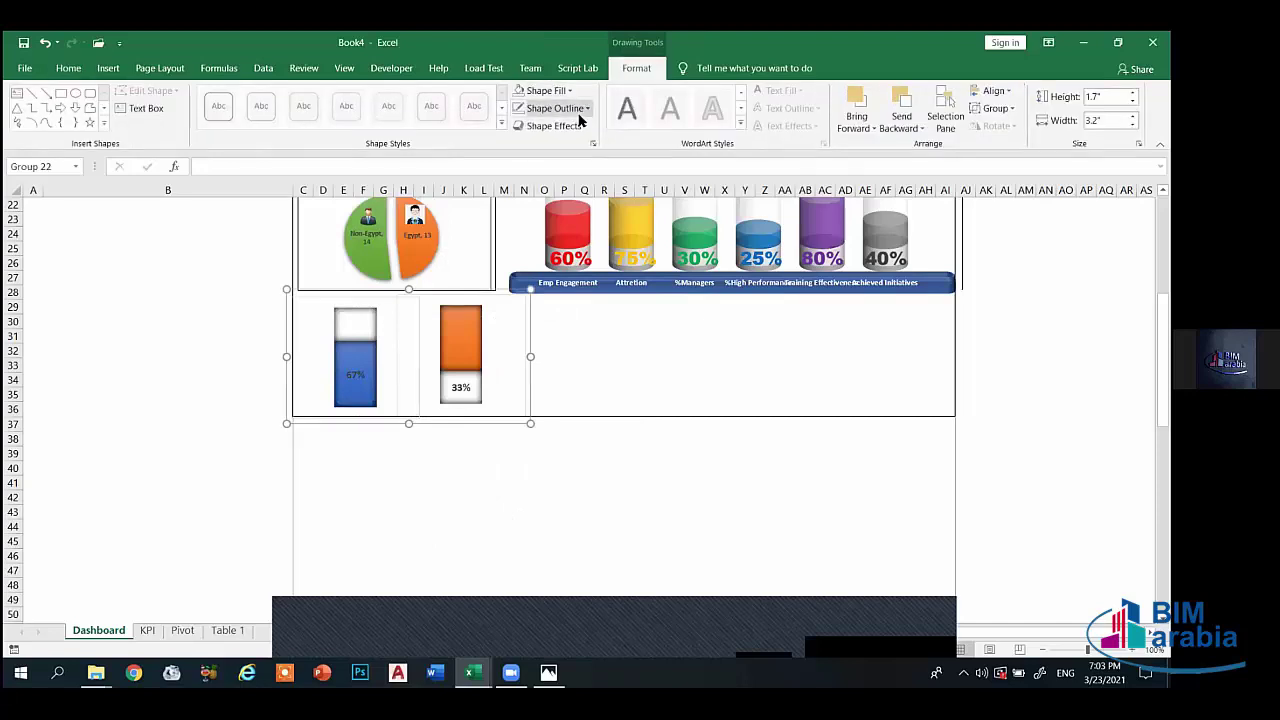
pyautogui.click(586, 108)
pyautogui.click(528, 163)
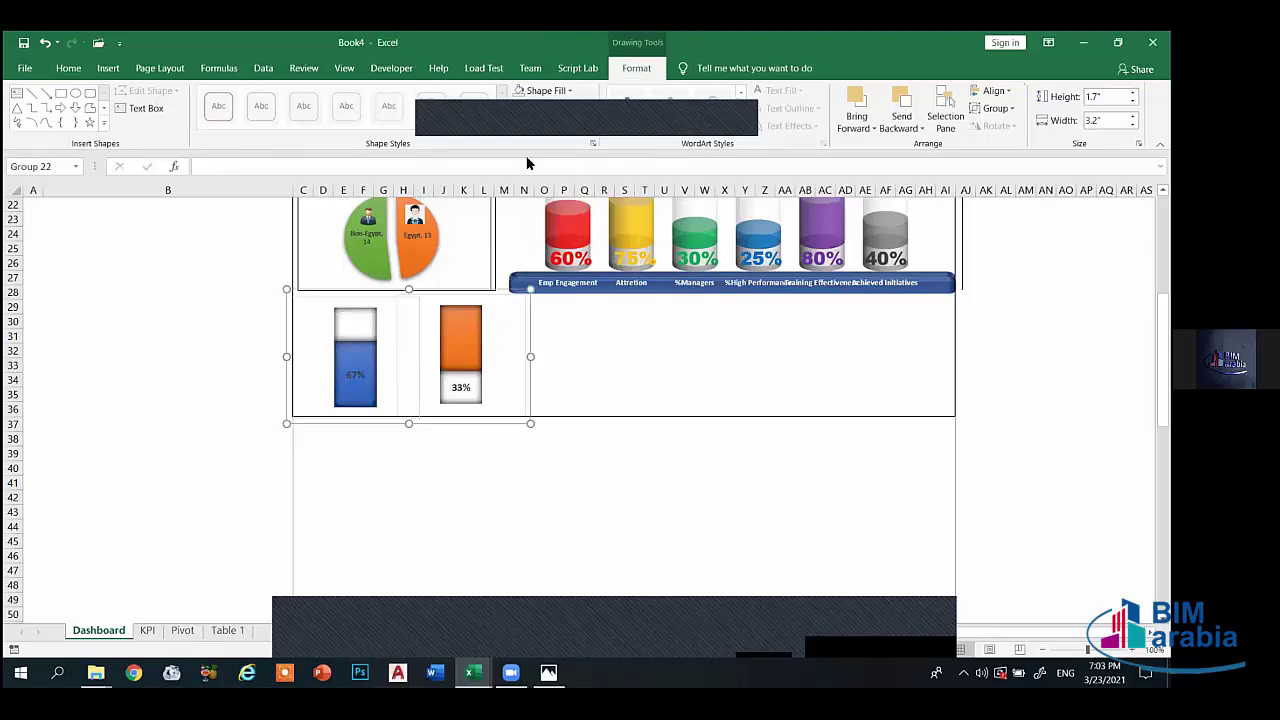
pyautogui.click(563, 358)
pyautogui.click(500, 320)
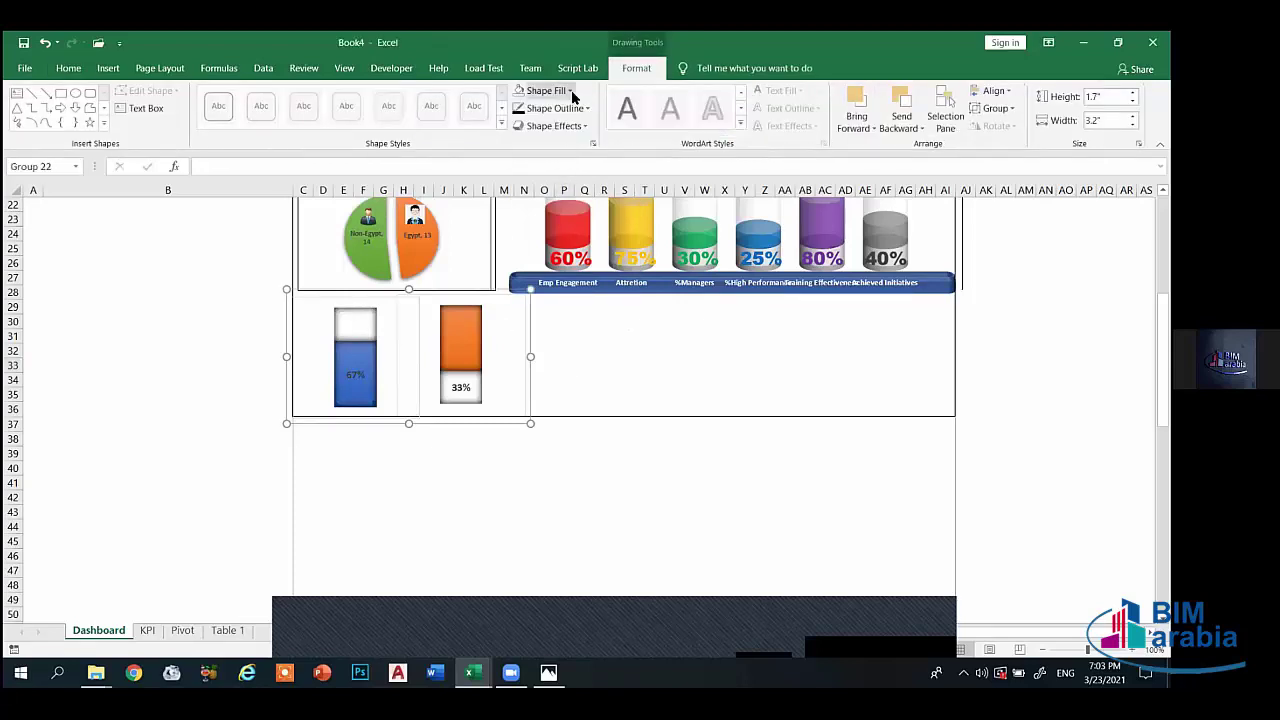
pyautogui.click(566, 91)
pyautogui.click(545, 91)
pyautogui.click(586, 108)
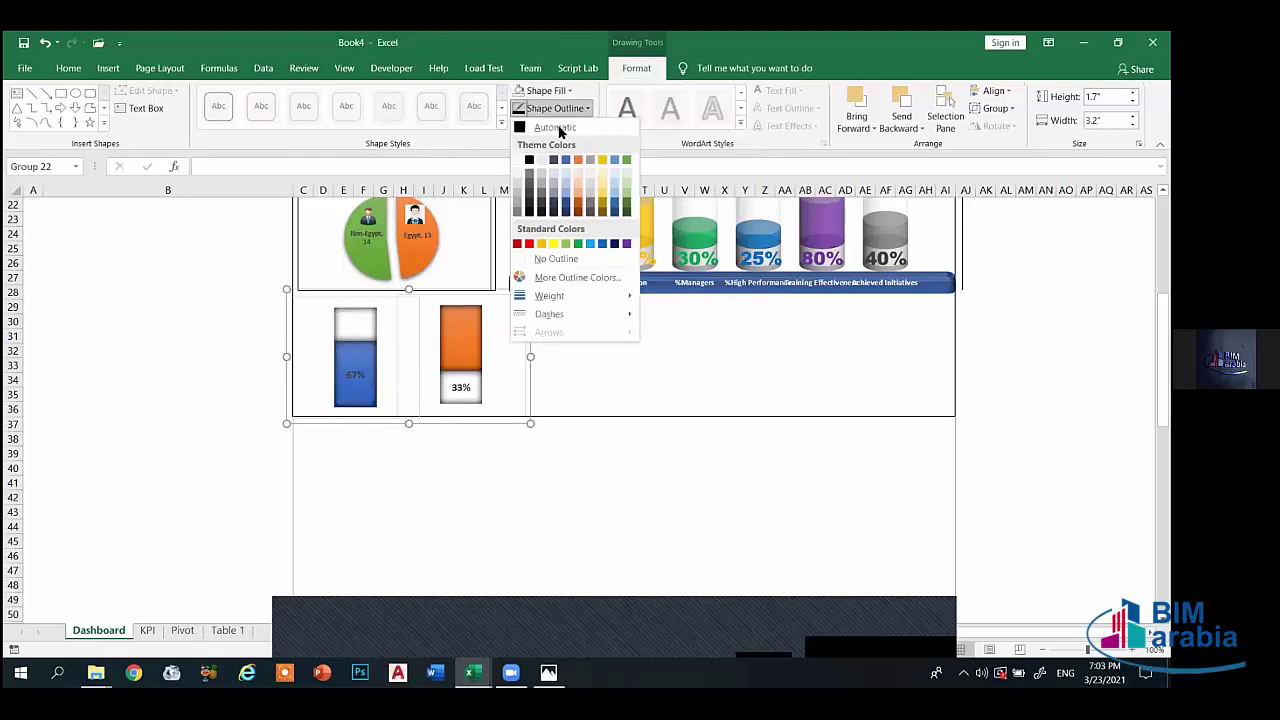
pyautogui.click(530, 161)
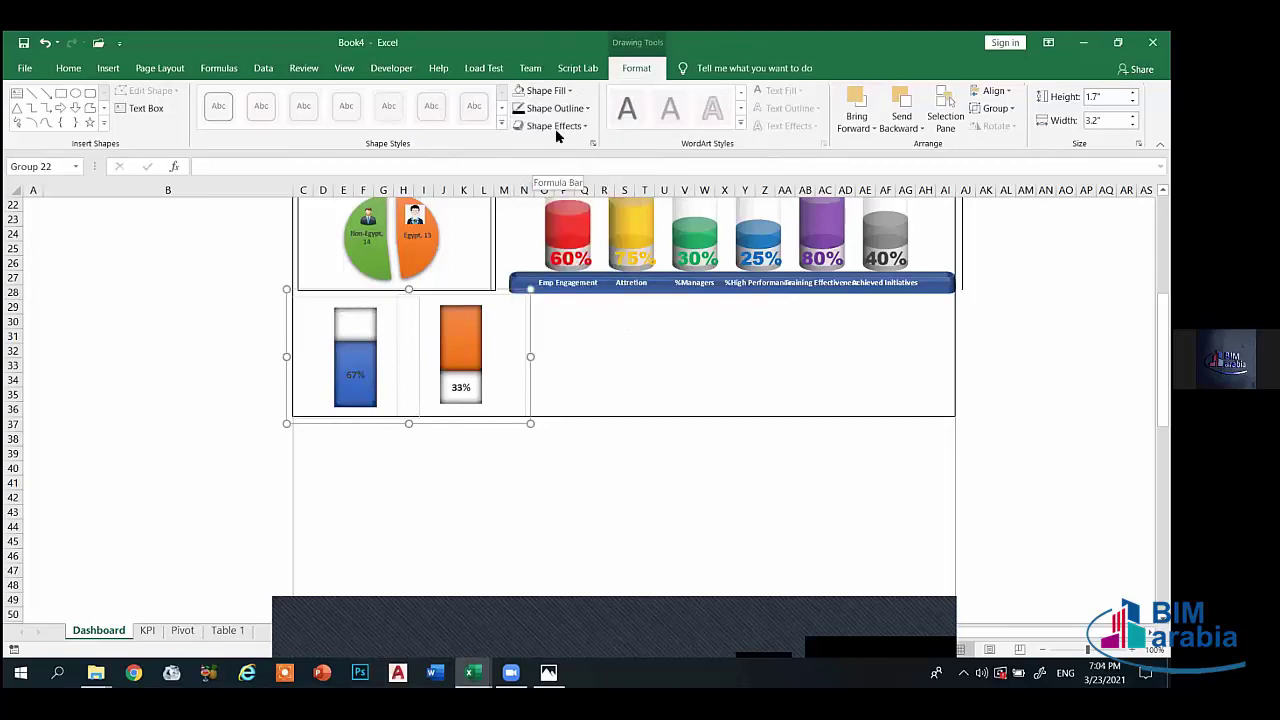
pyautogui.click(500, 357)
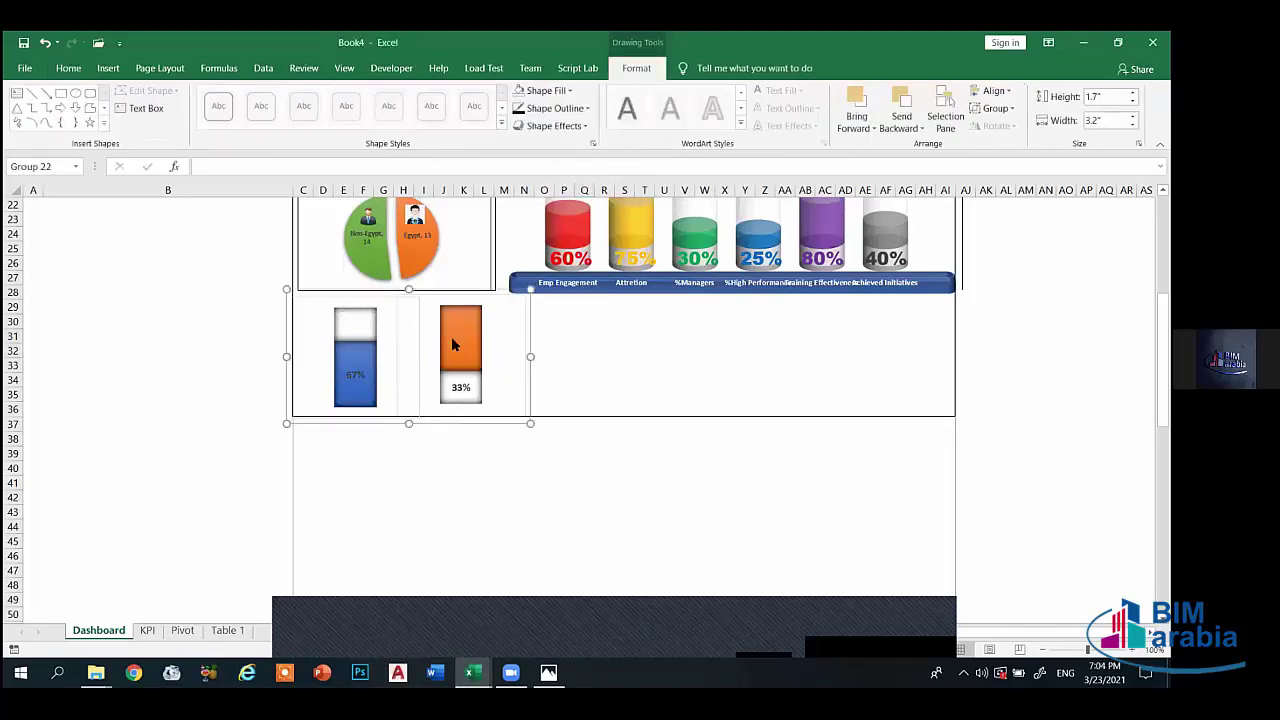
pyautogui.click(107, 68)
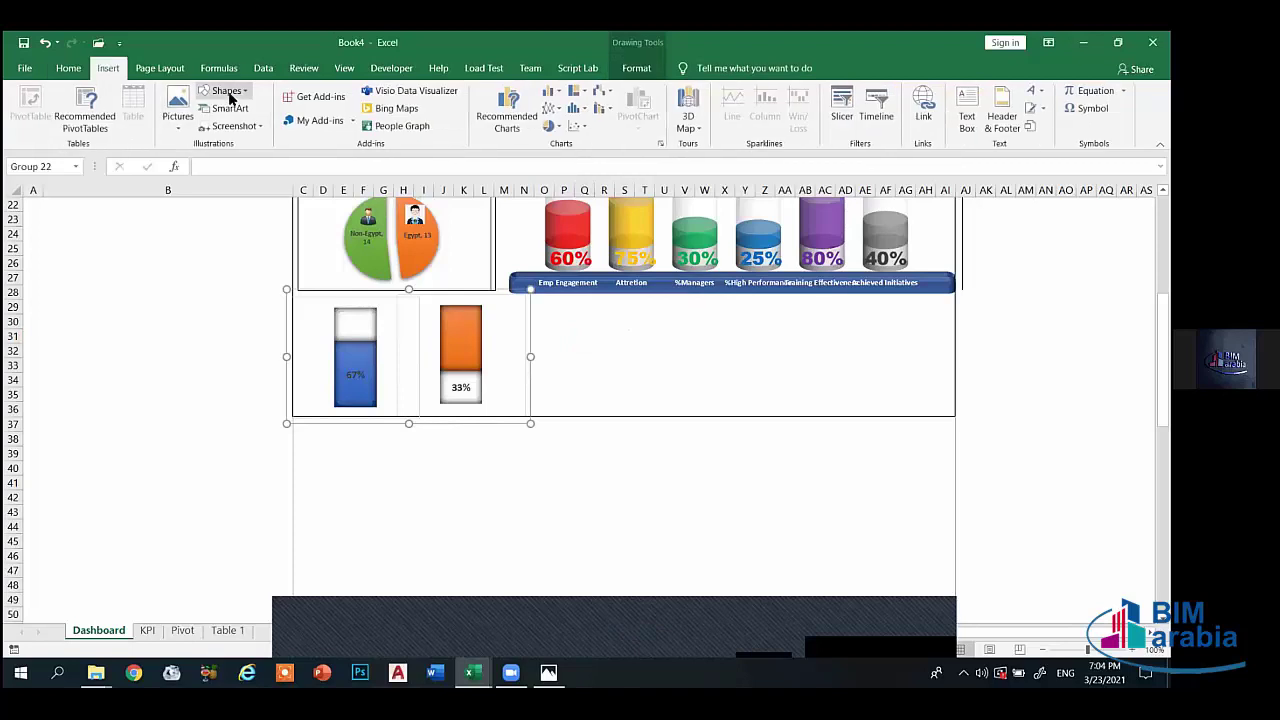
# - Draw a rectangle framing the two gender bars and set it to No Fill
pyautogui.click(225, 91)
pyautogui.click(205, 205)
pyautogui.moveTo(298, 292); pyautogui.dragTo(534, 418)
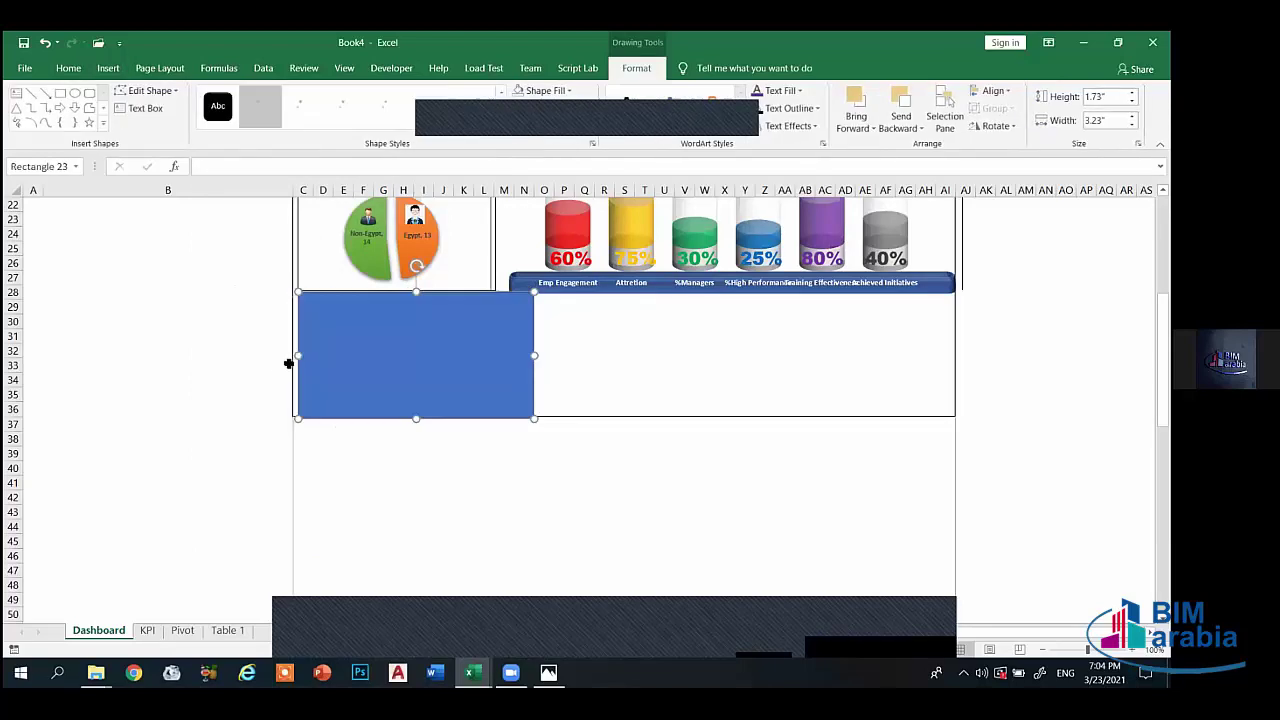
pyautogui.moveTo(298, 355); pyautogui.dragTo(295, 348)
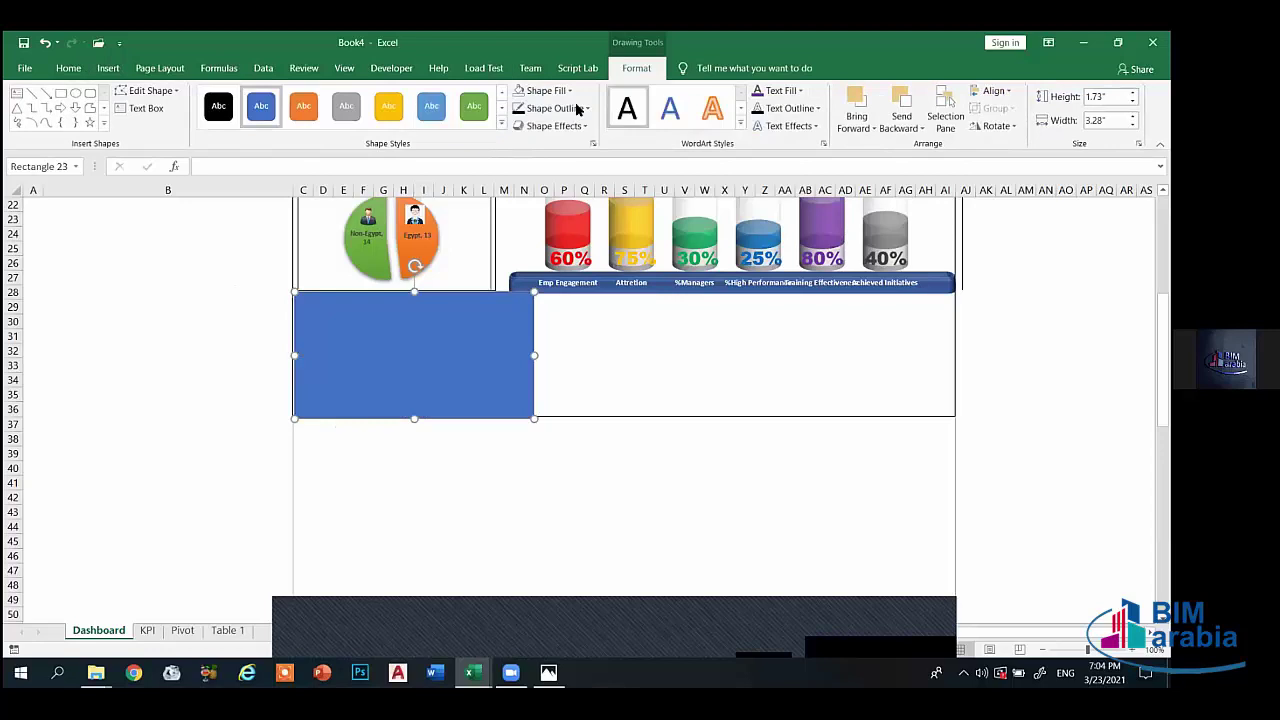
pyautogui.click(565, 91)
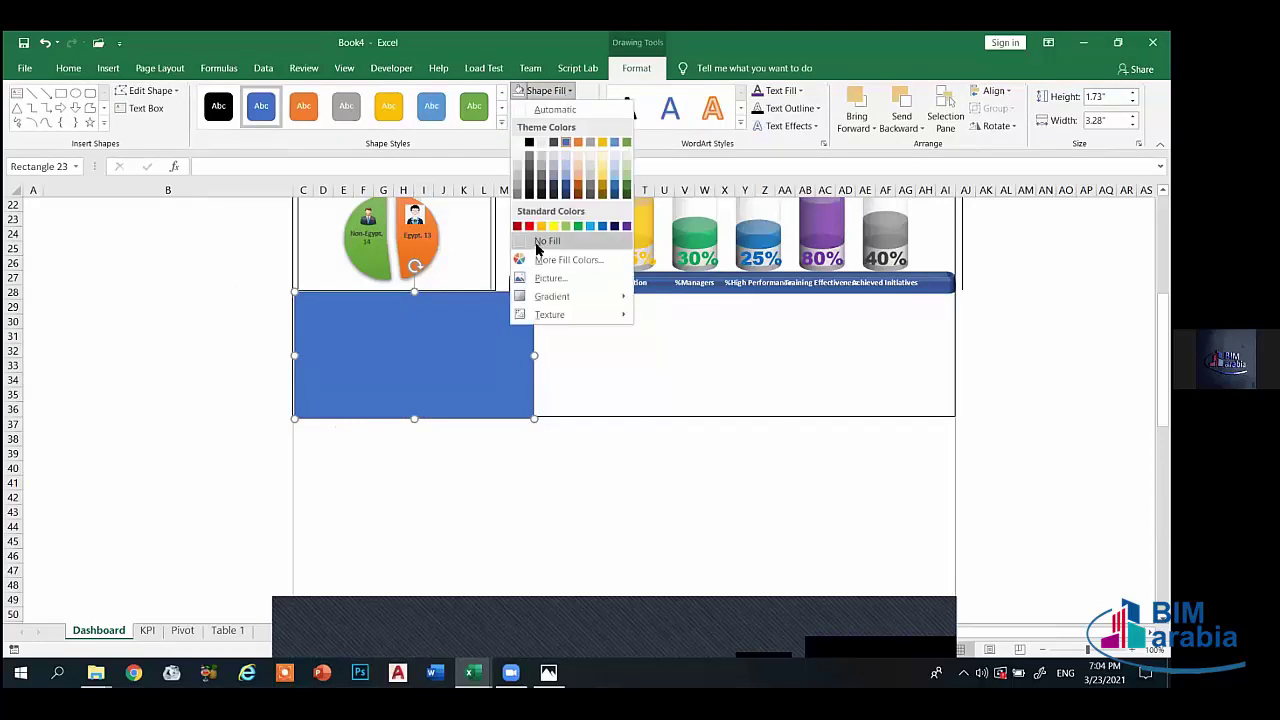
pyautogui.click(537, 244)
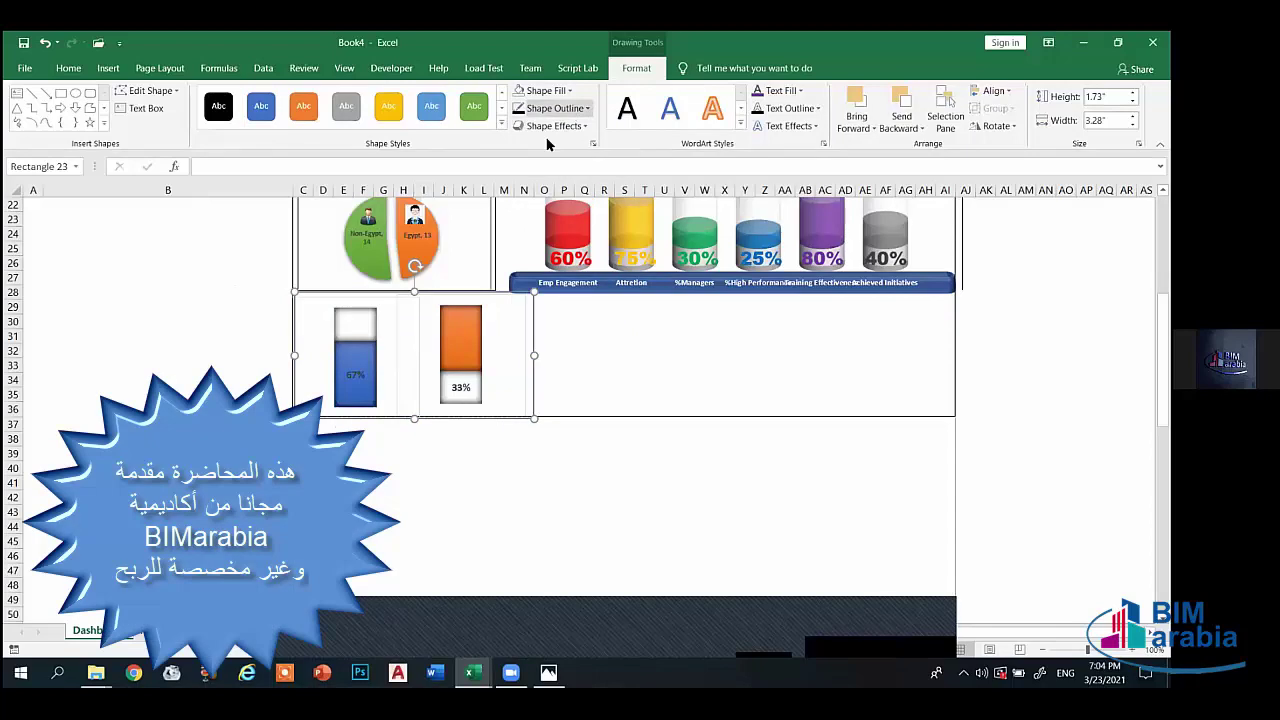
pyautogui.click(584, 365)
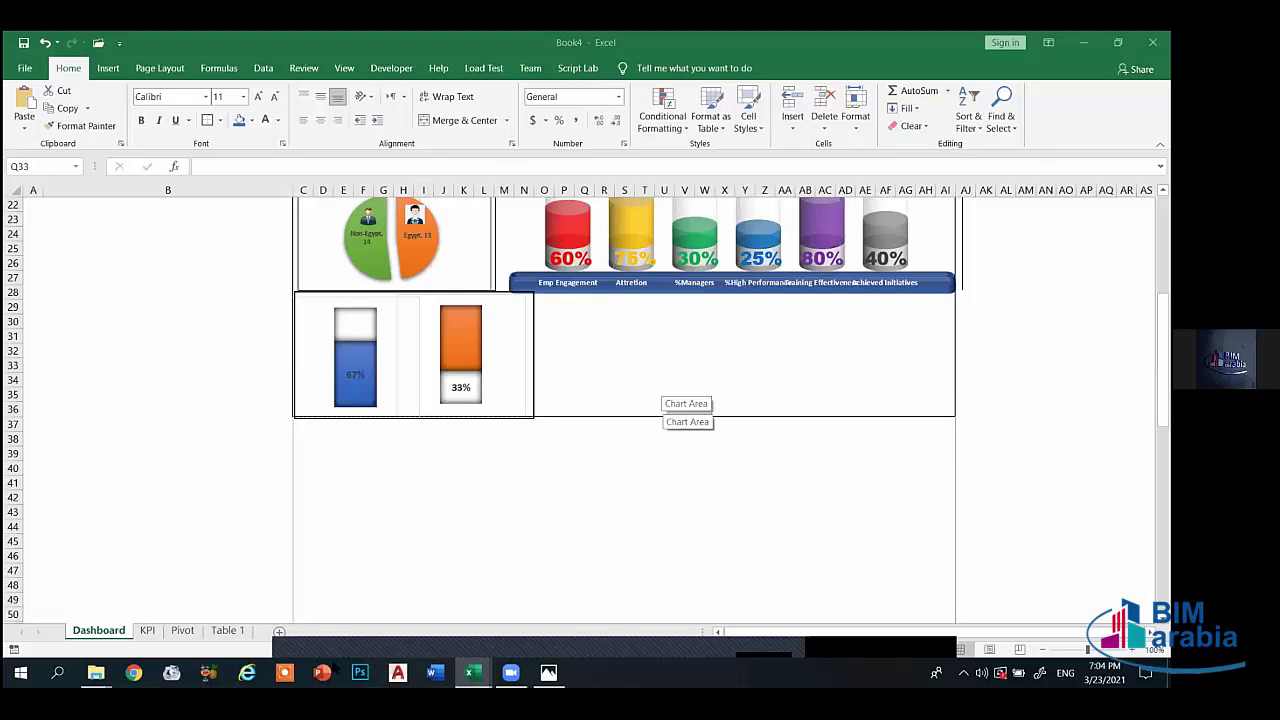
# - Create a pivot table at C84 on the Pivot sheet from Table 1 range A1:M28
pyautogui.click(180, 631)
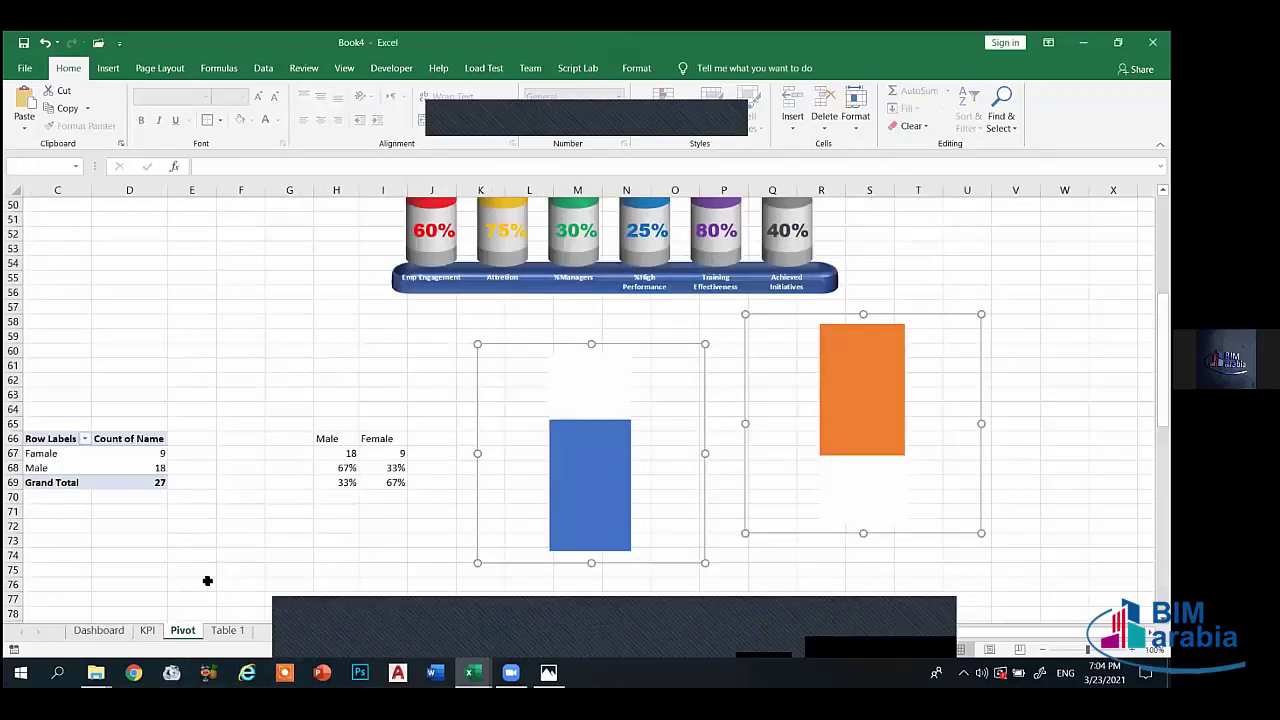
pyautogui.scroll(-5, 90, 481)
pyautogui.click(90, 481)
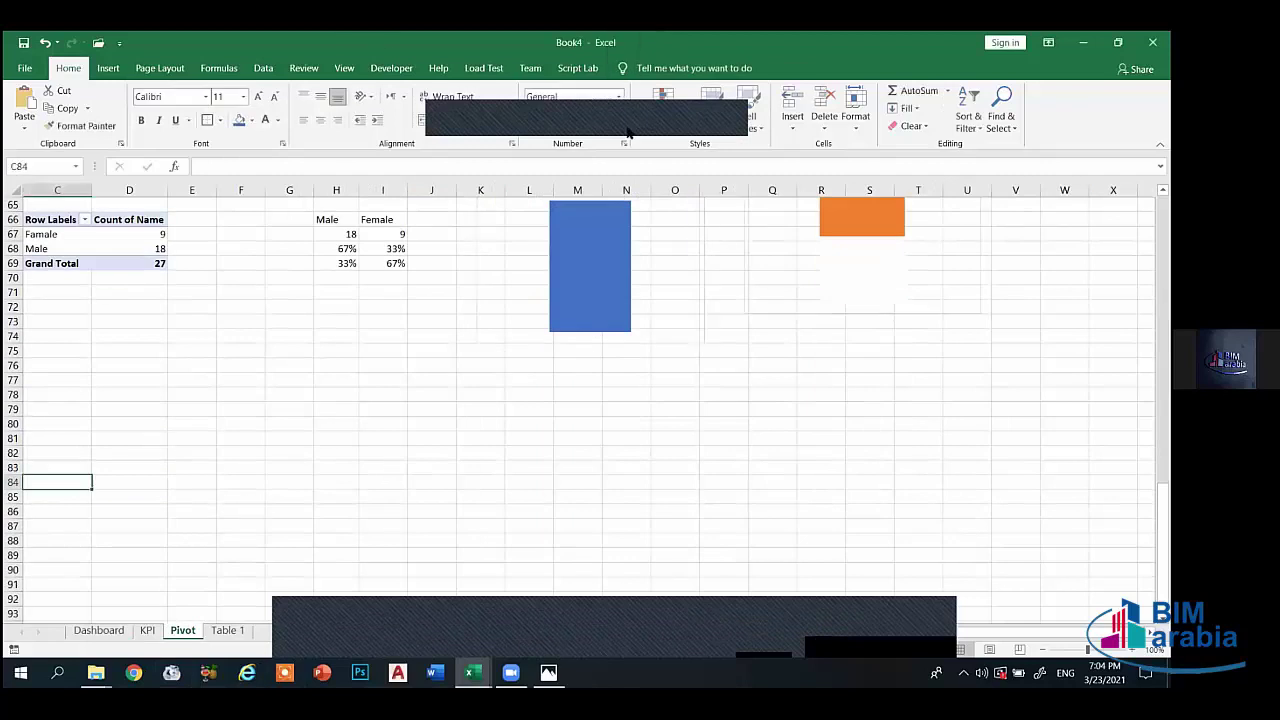
pyautogui.click(108, 68)
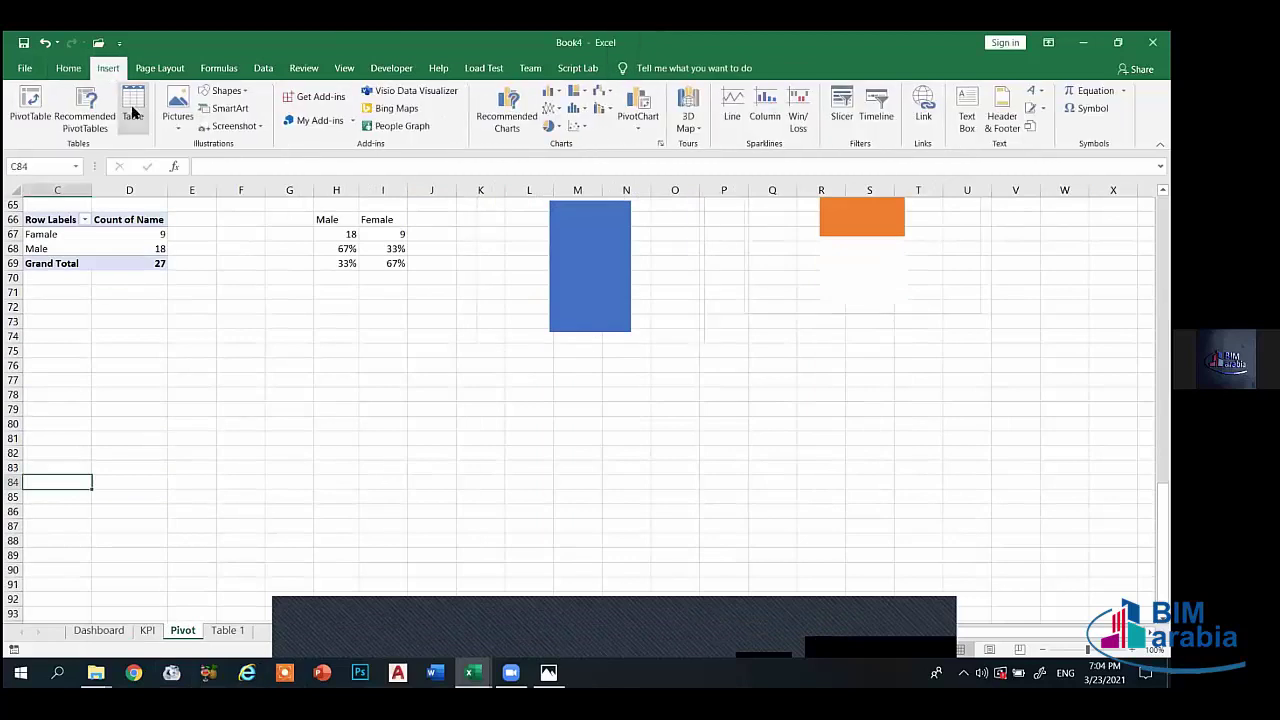
pyautogui.click(31, 124)
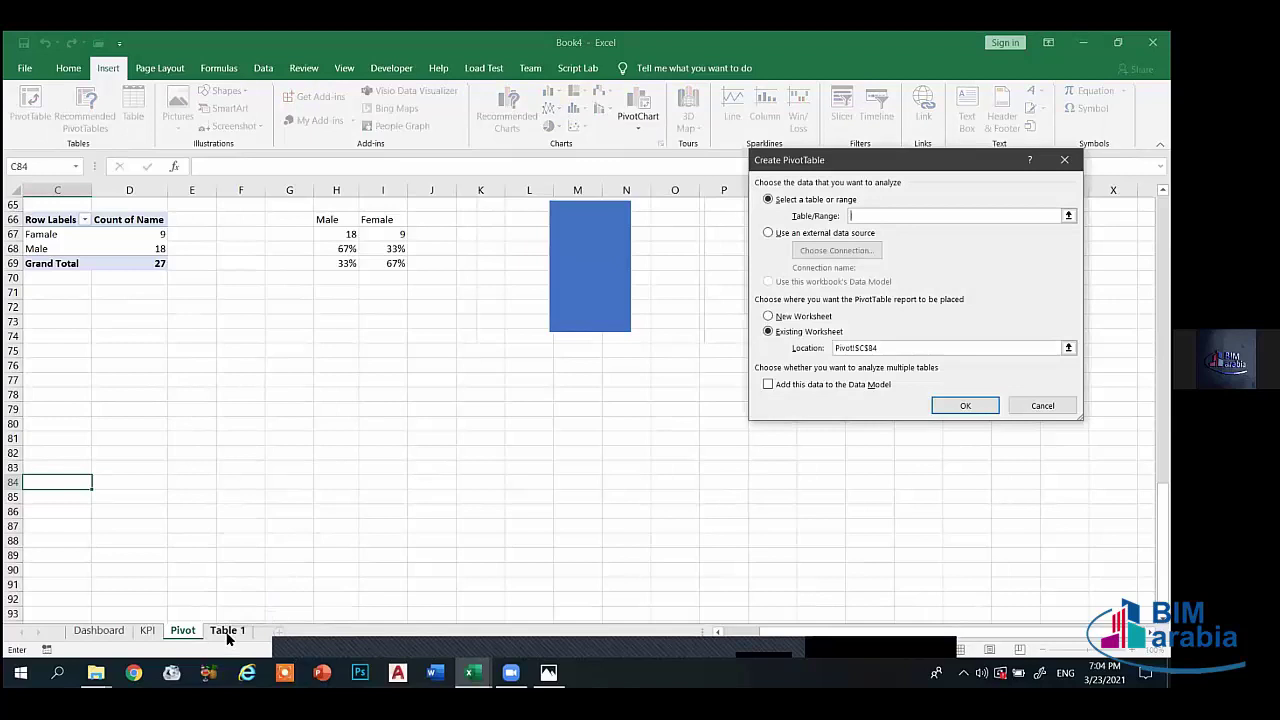
pyautogui.click(227, 630)
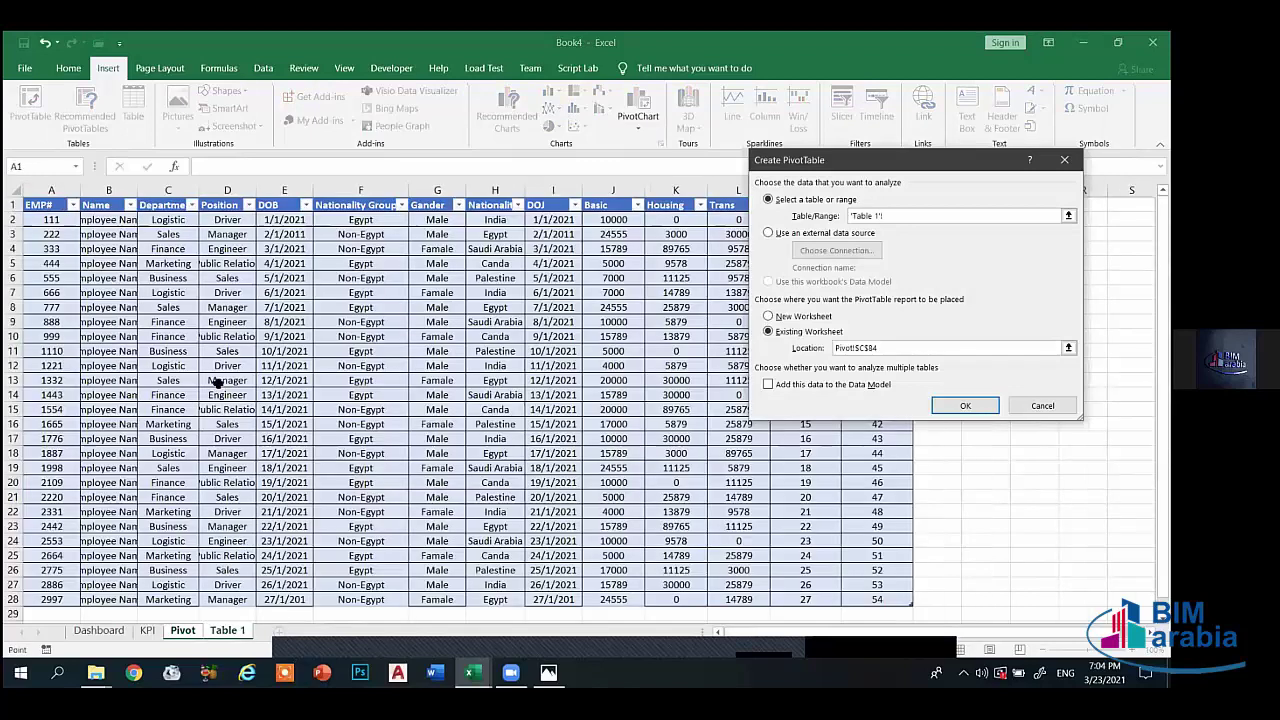
pyautogui.moveTo(44, 205); pyautogui.dragTo(877, 599)
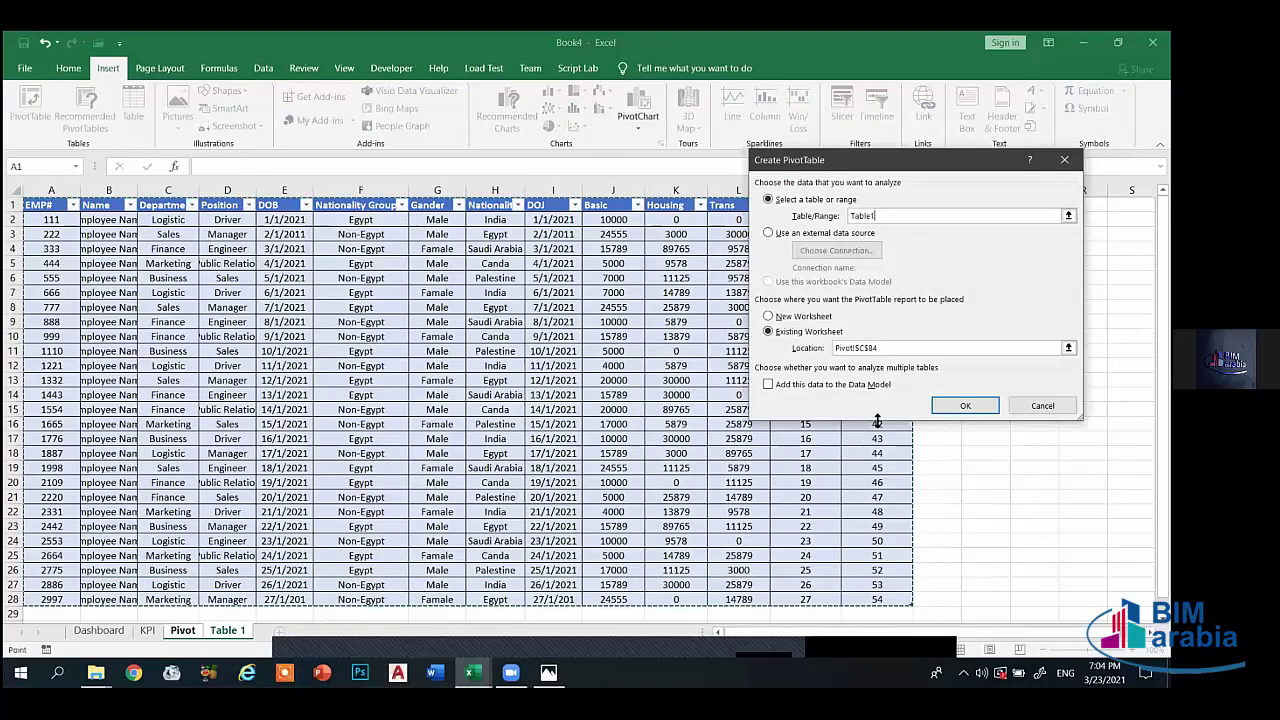
pyautogui.click(966, 408)
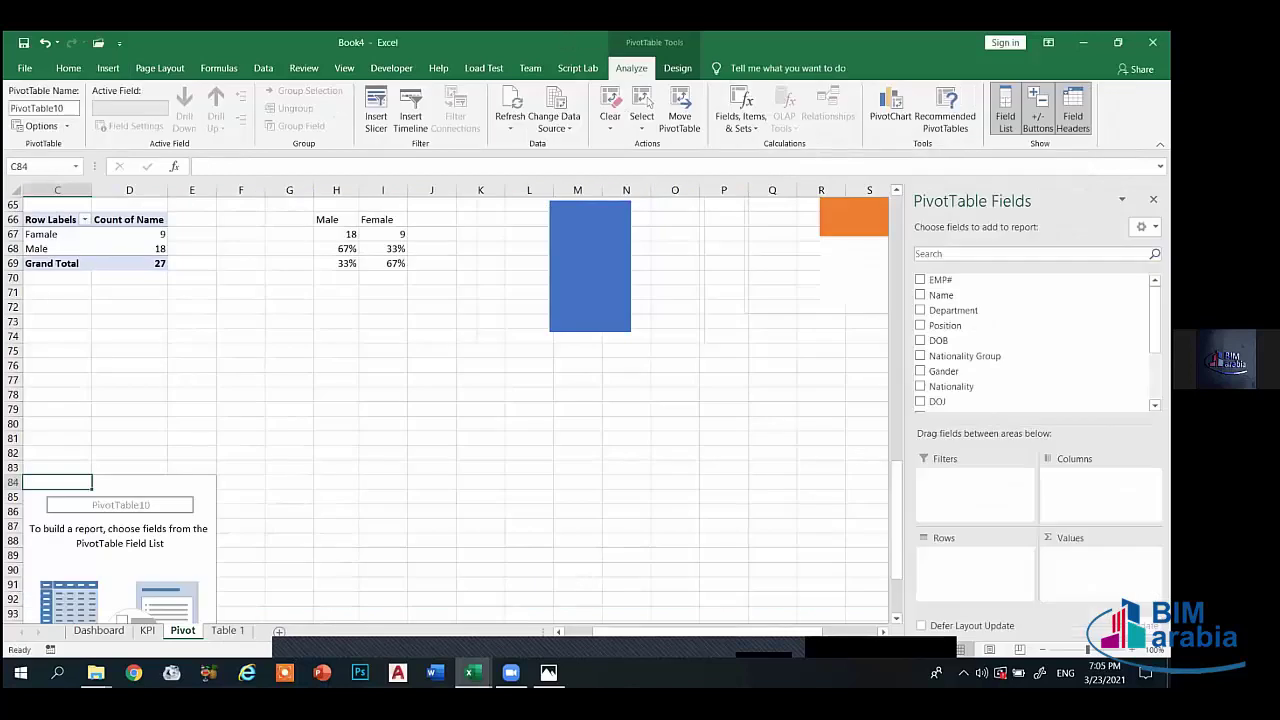
# - Put Department in rows and Basic in values, then select the department sums
pyautogui.scroll(-1, 963, 328)
pyautogui.scroll(-1, 962, 335)
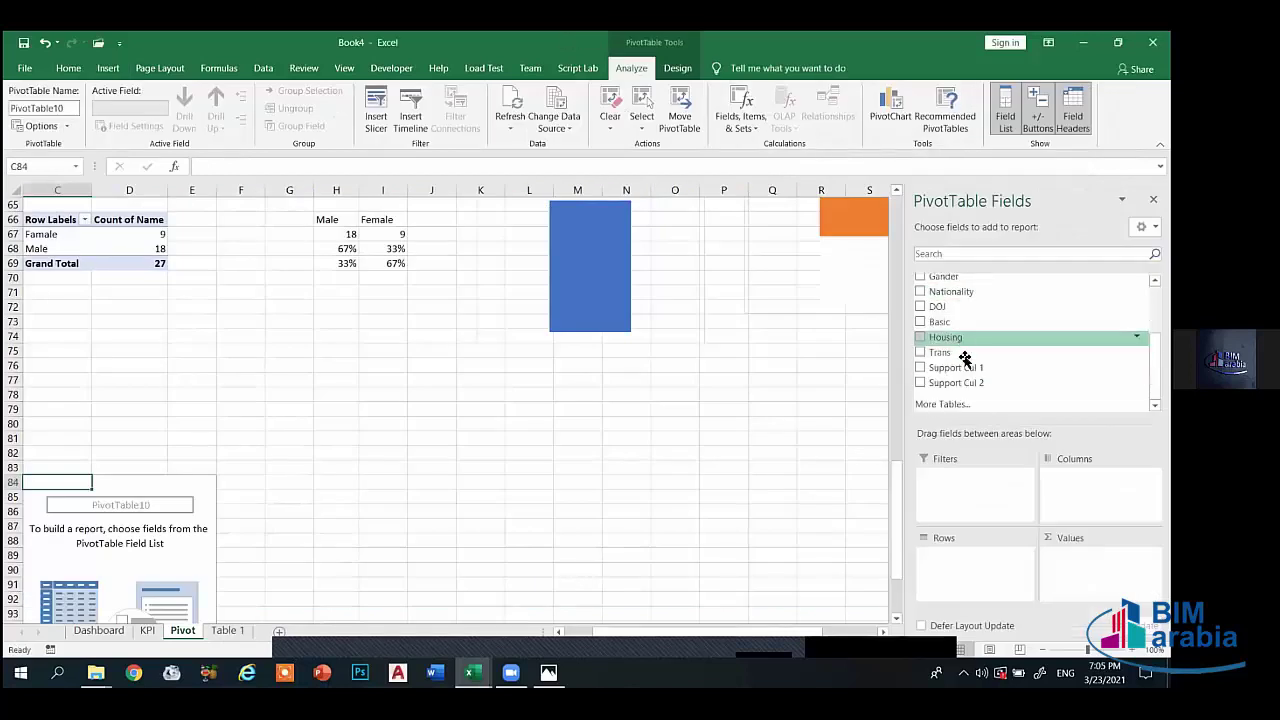
pyautogui.scroll(2, 965, 360)
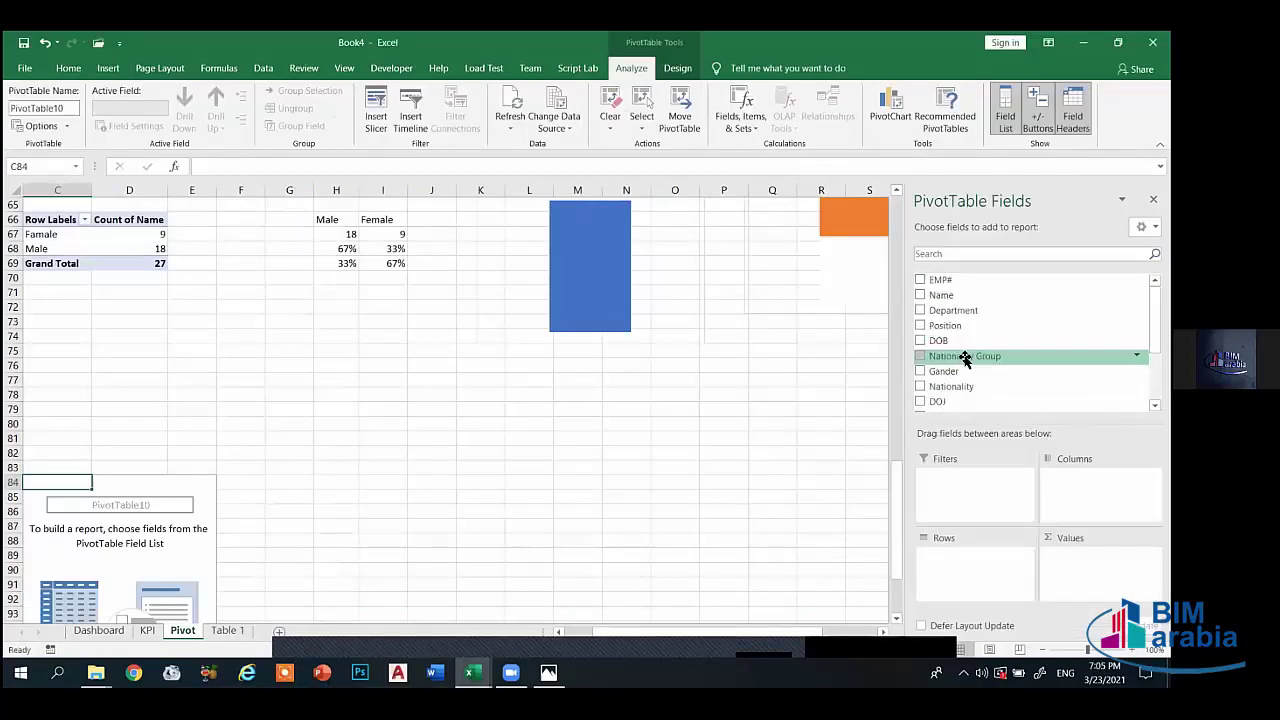
pyautogui.click(920, 310)
pyautogui.scroll(-1, 965, 375)
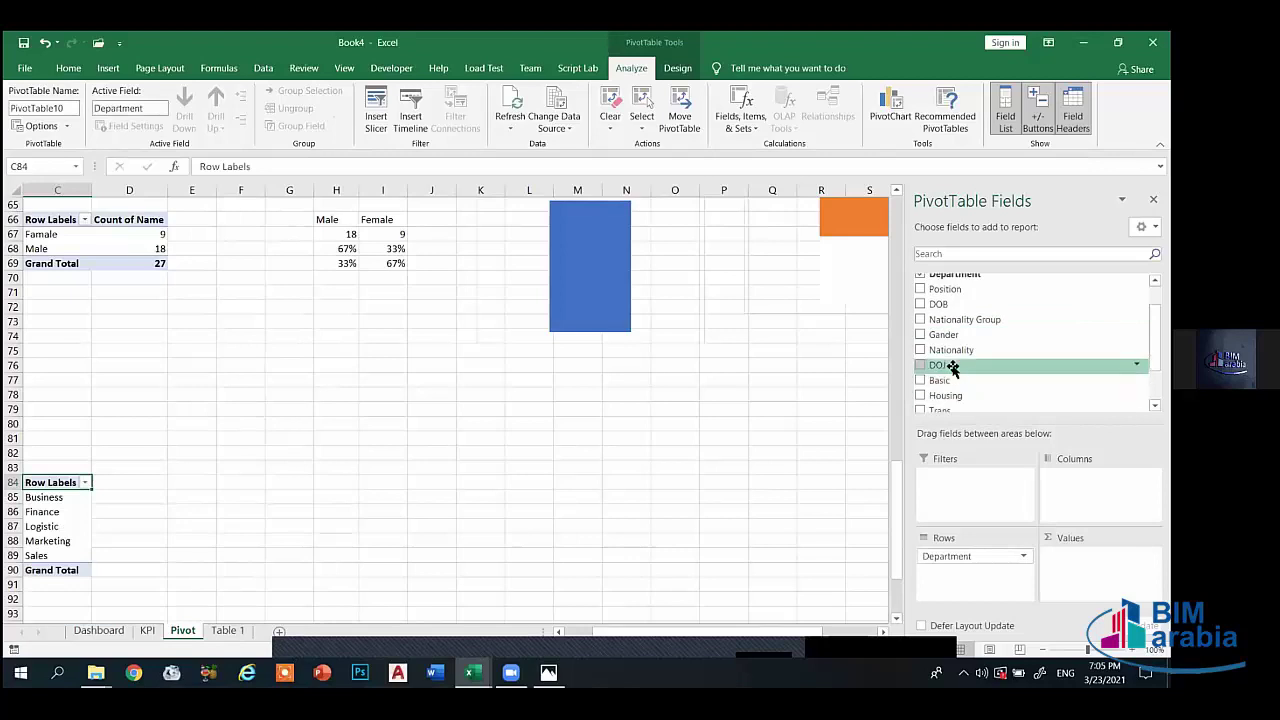
pyautogui.scroll(-1, 967, 363)
pyautogui.moveTo(937, 328); pyautogui.dragTo(1100, 570)
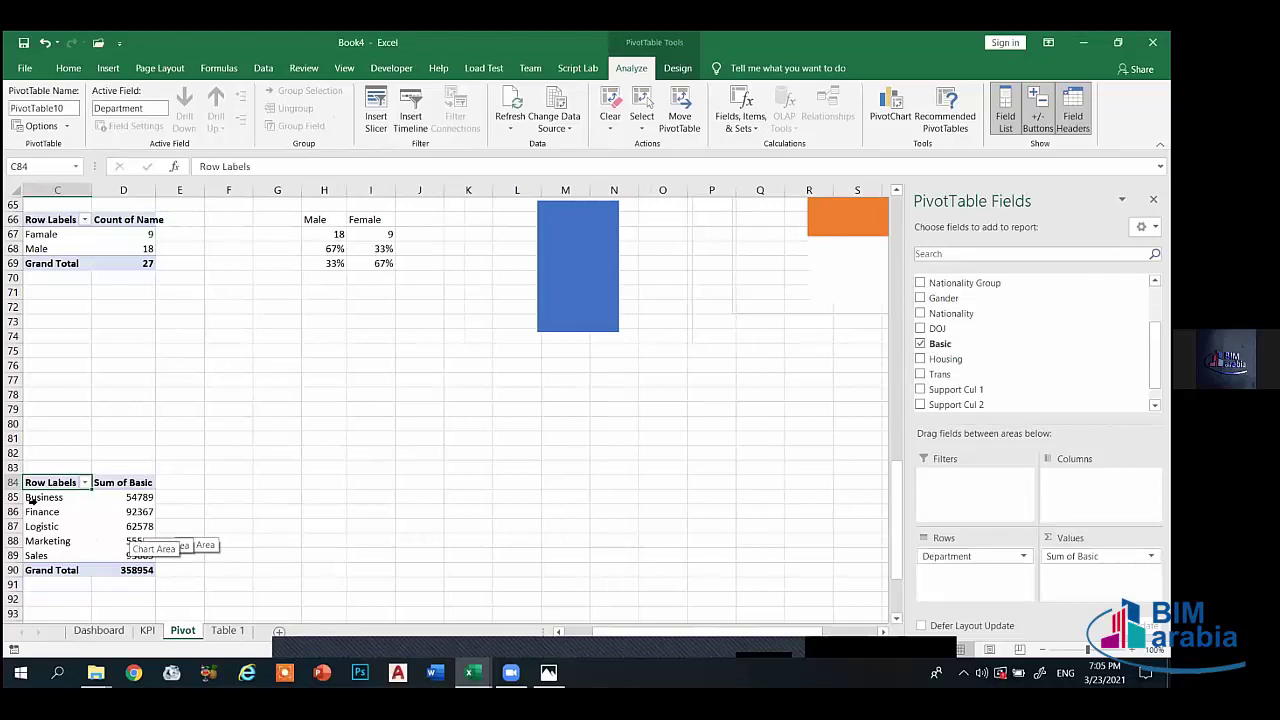
pyautogui.moveTo(33, 497); pyautogui.dragTo(140, 555)
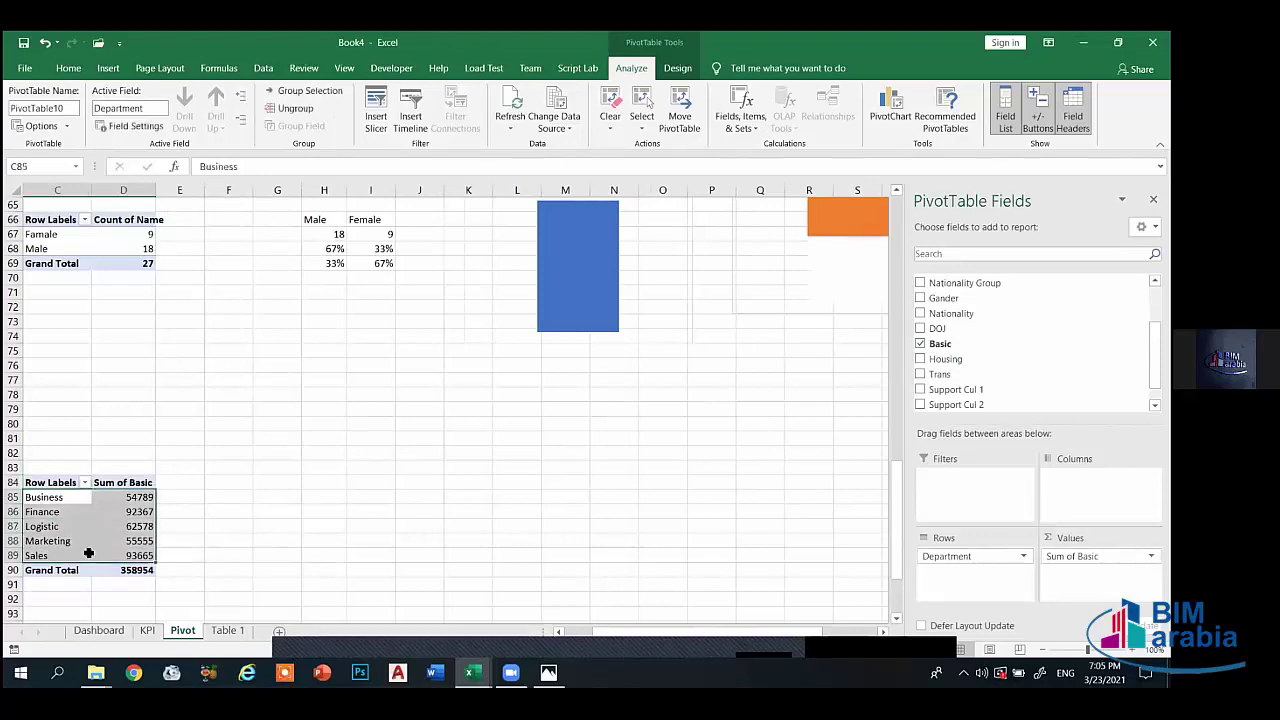
pyautogui.click(108, 68)
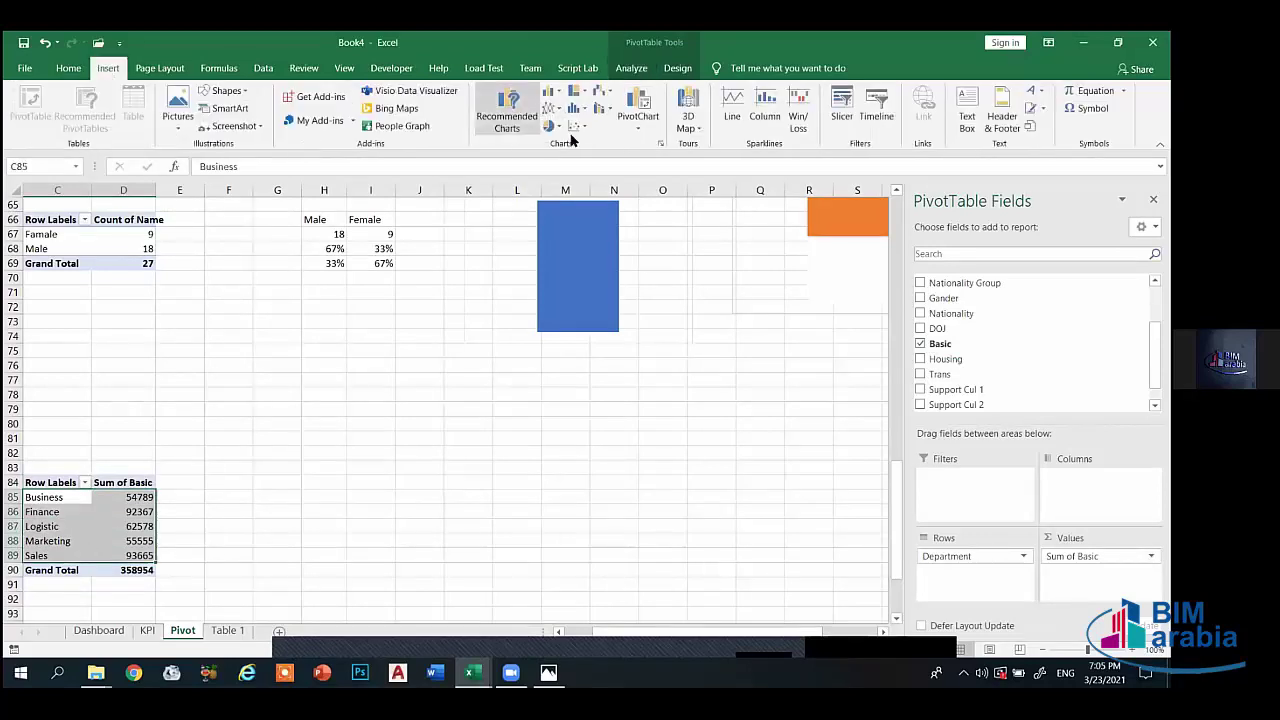
# - Insert a clustered column chart of department Sum of Basic and remove its value axis
pyautogui.click(553, 93)
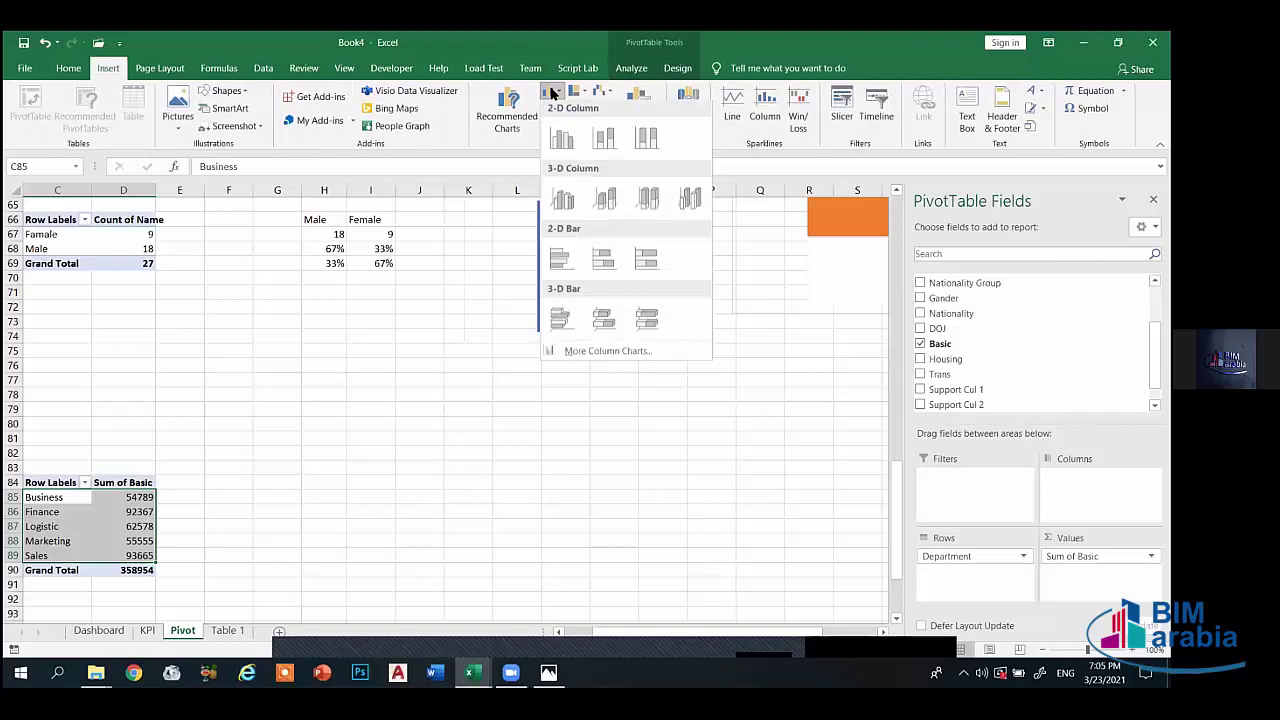
pyautogui.click(569, 139)
pyautogui.click(292, 381)
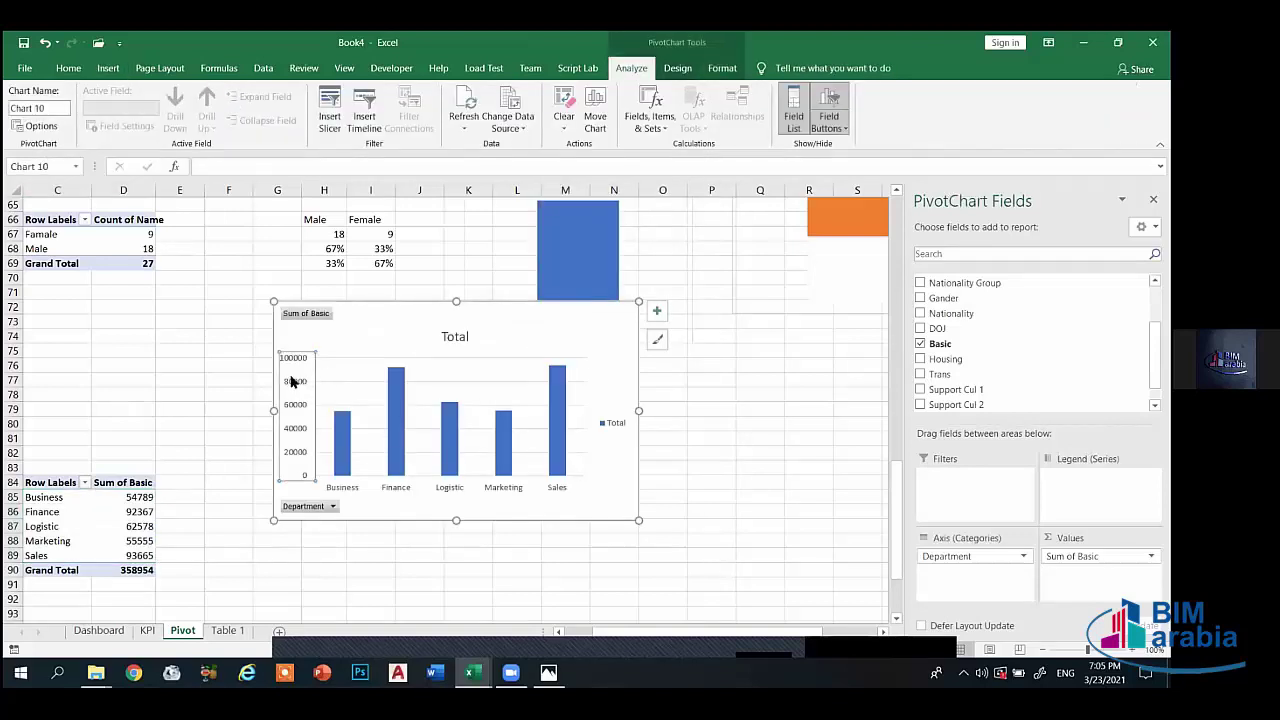
pyautogui.press('Delete')
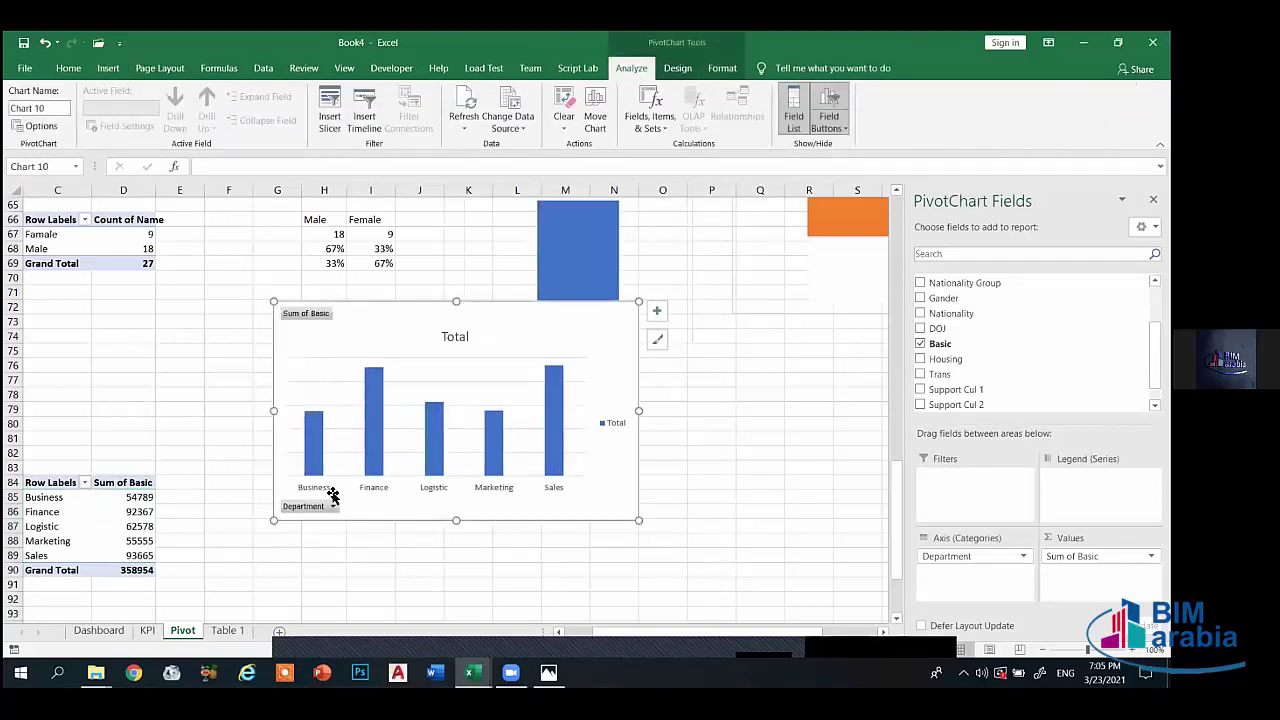
# - Delete the chart's legend, title and horizontal gridlines
pyautogui.click(613, 425)
pyautogui.press('Delete')
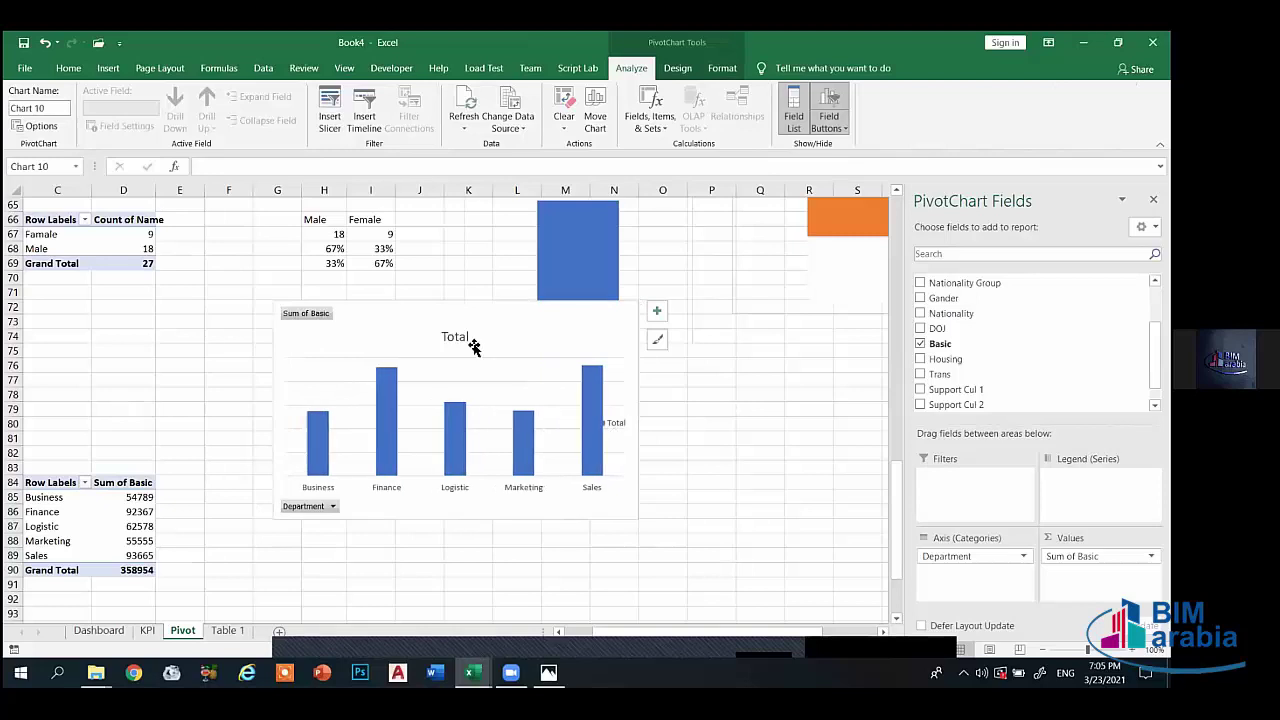
pyautogui.click(458, 336)
pyautogui.press('Delete')
pyautogui.click(519, 371)
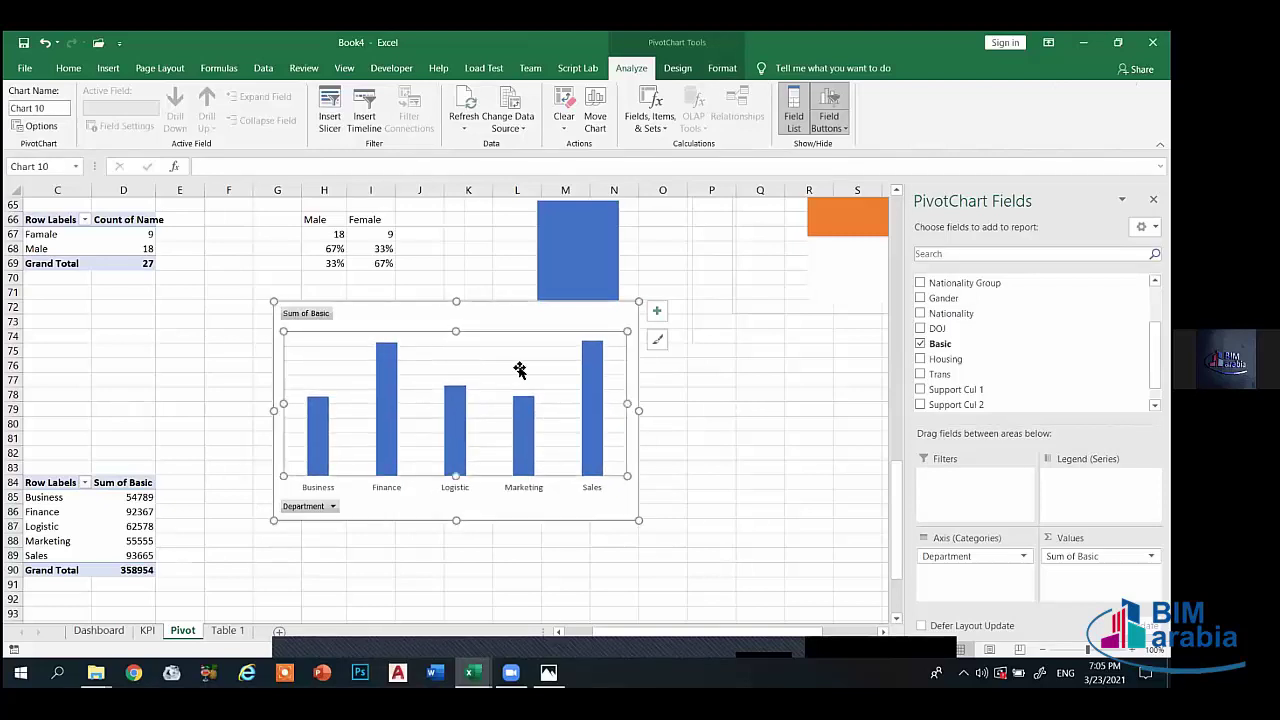
pyautogui.click(538, 380)
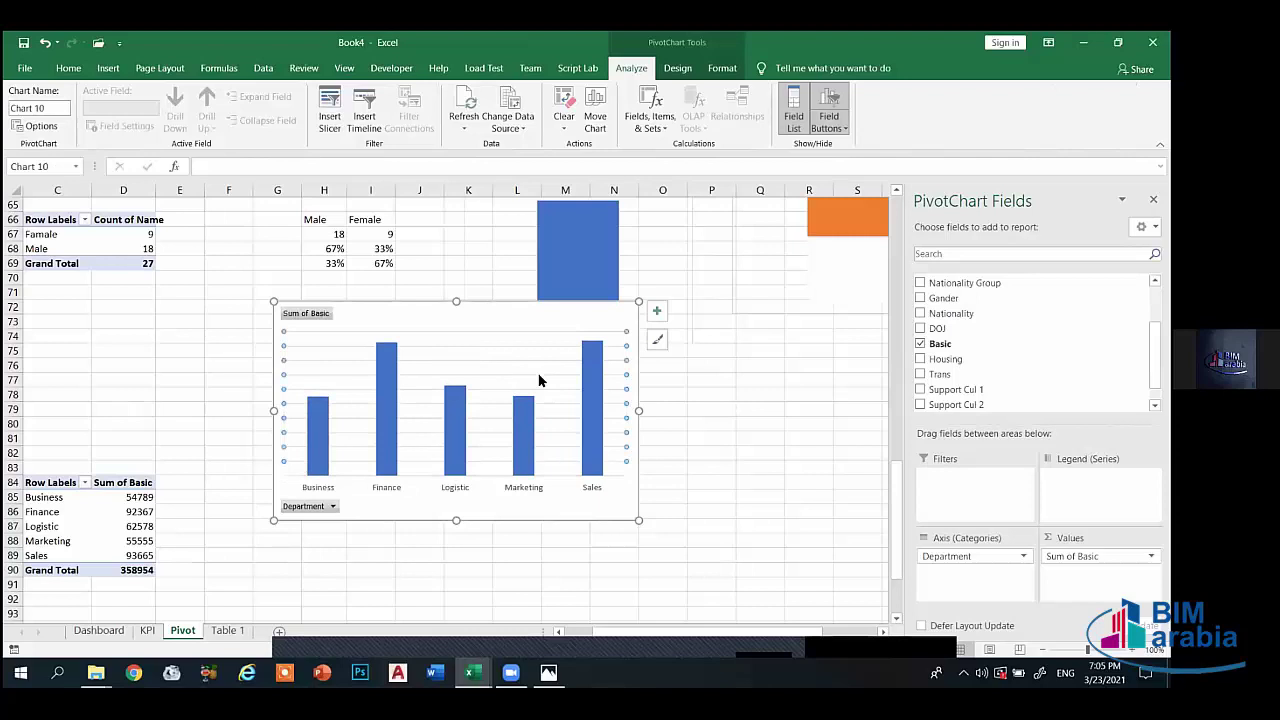
pyautogui.press('Delete')
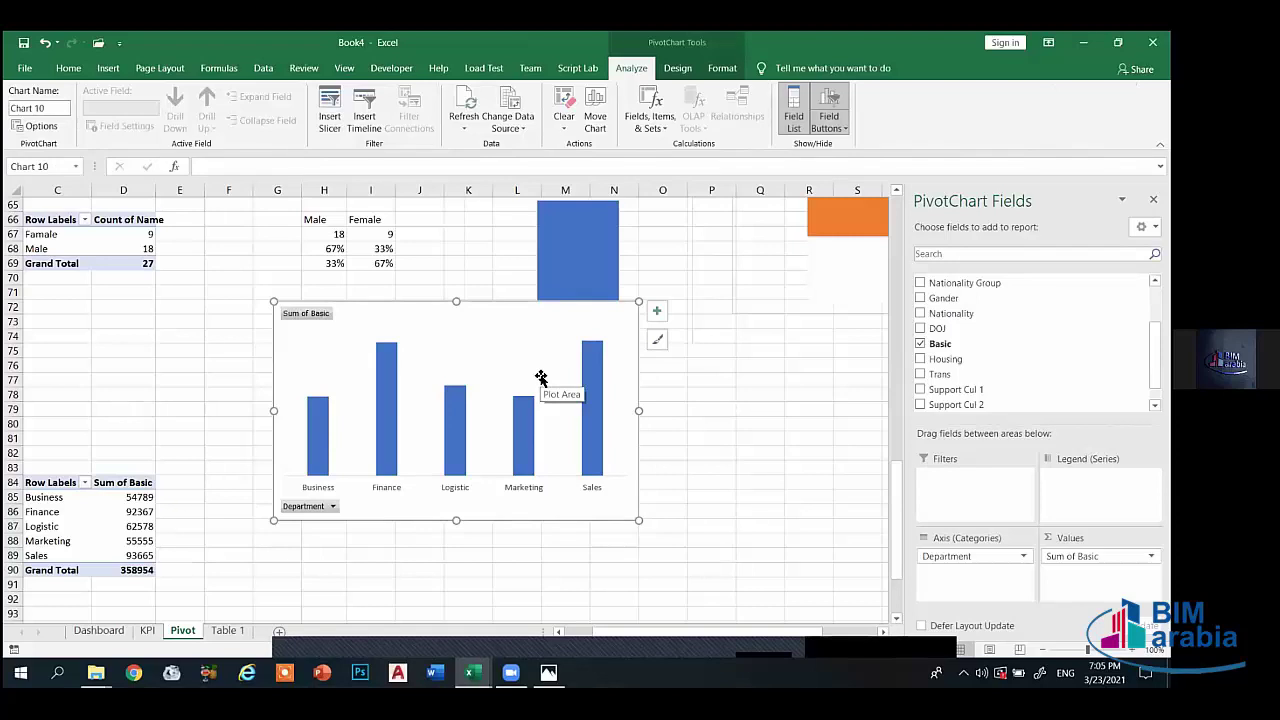
pyautogui.click(389, 373)
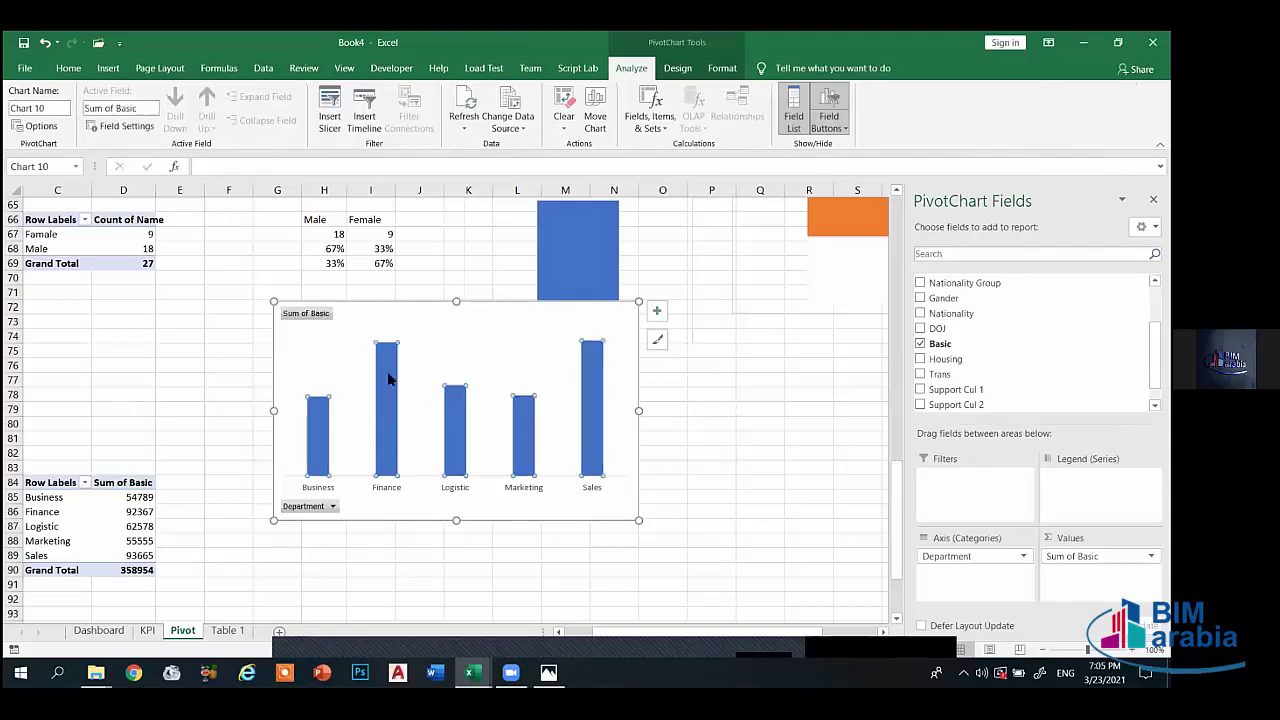
# - Reduce the column series gap width to about 135% so the columns are wider
pyautogui.rightClick(389, 378)
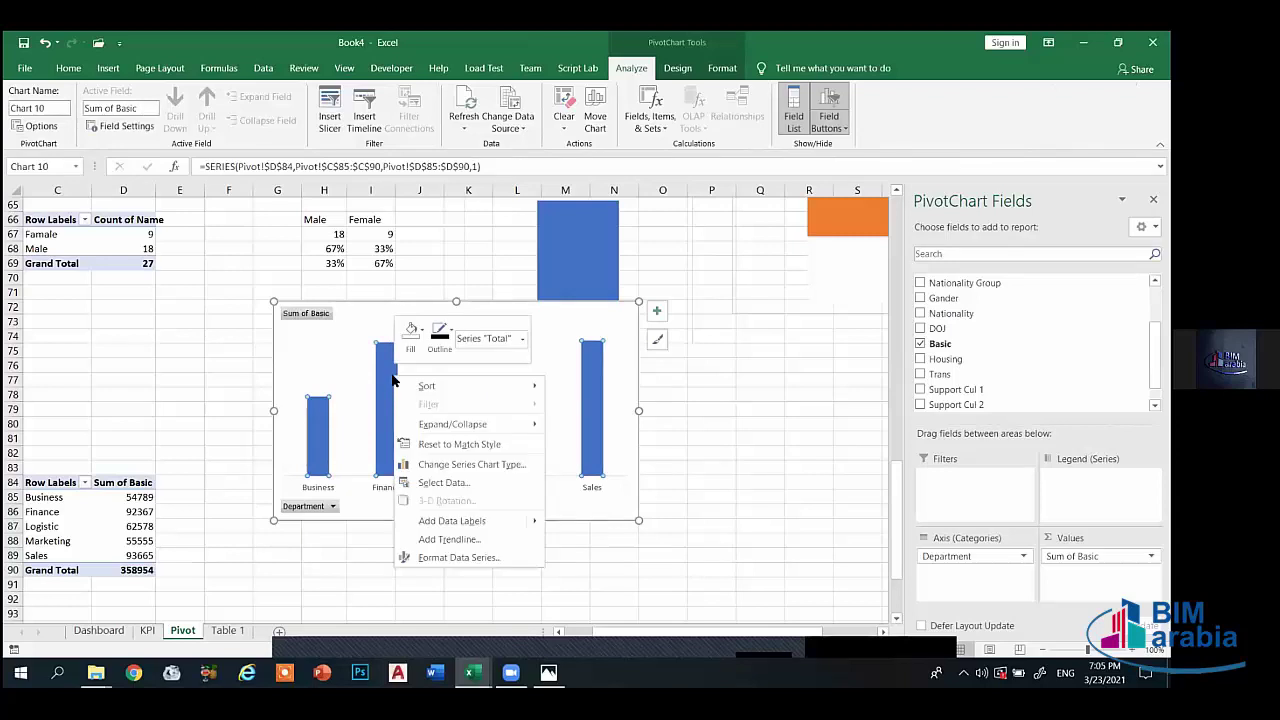
pyautogui.click(455, 560)
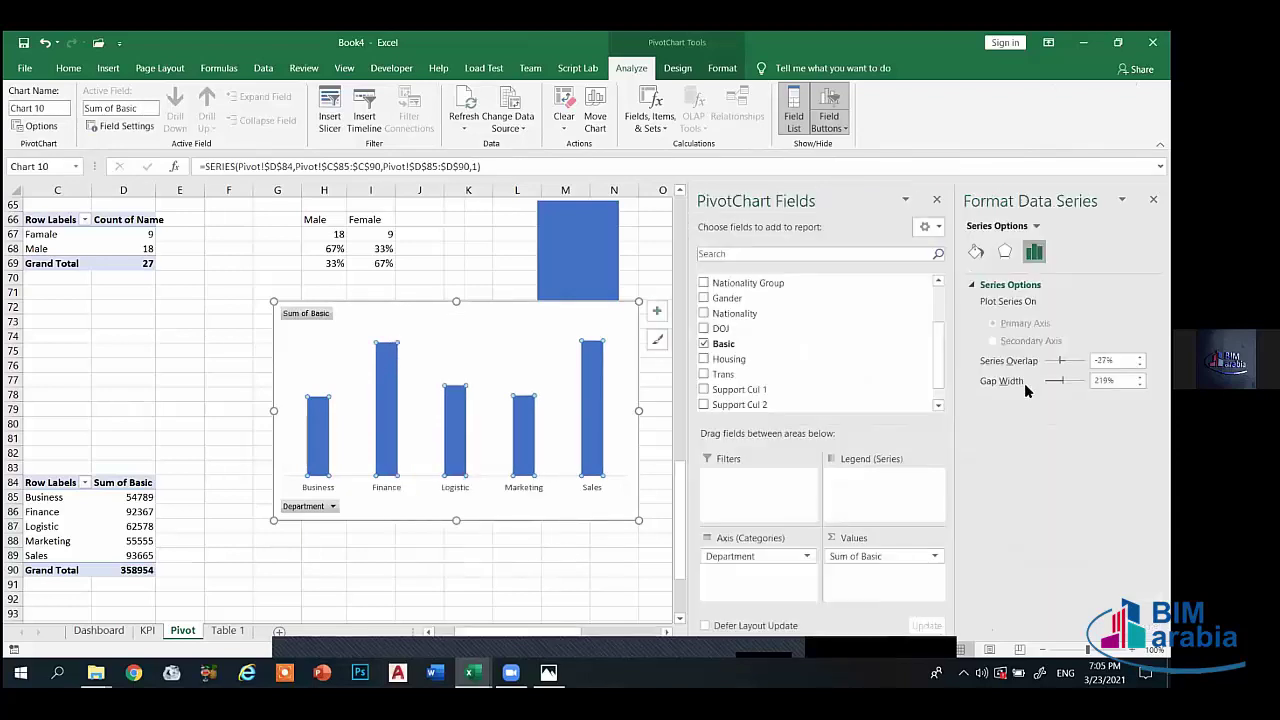
pyautogui.moveTo(1056, 380); pyautogui.dragTo(1053, 380)
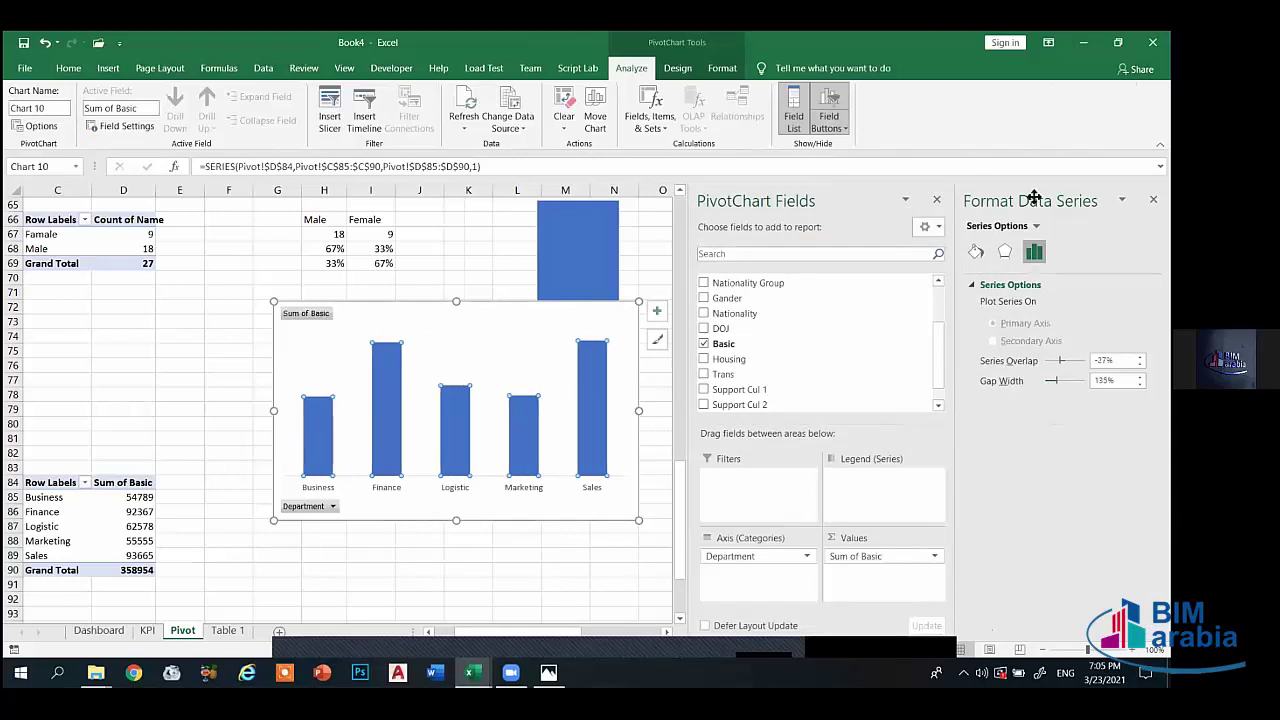
pyautogui.click(937, 200)
pyautogui.click(1153, 200)
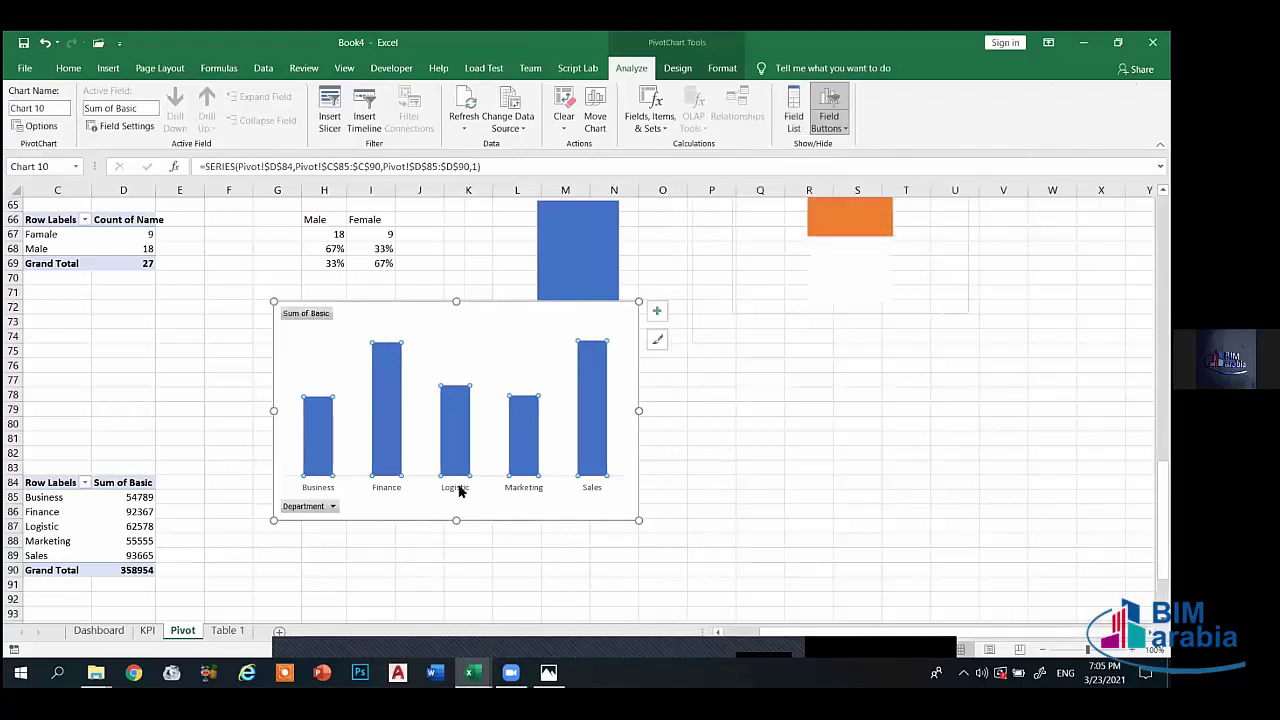
# - Move the chart lower and to the right on the Pivot sheet
pyautogui.click(499, 330)
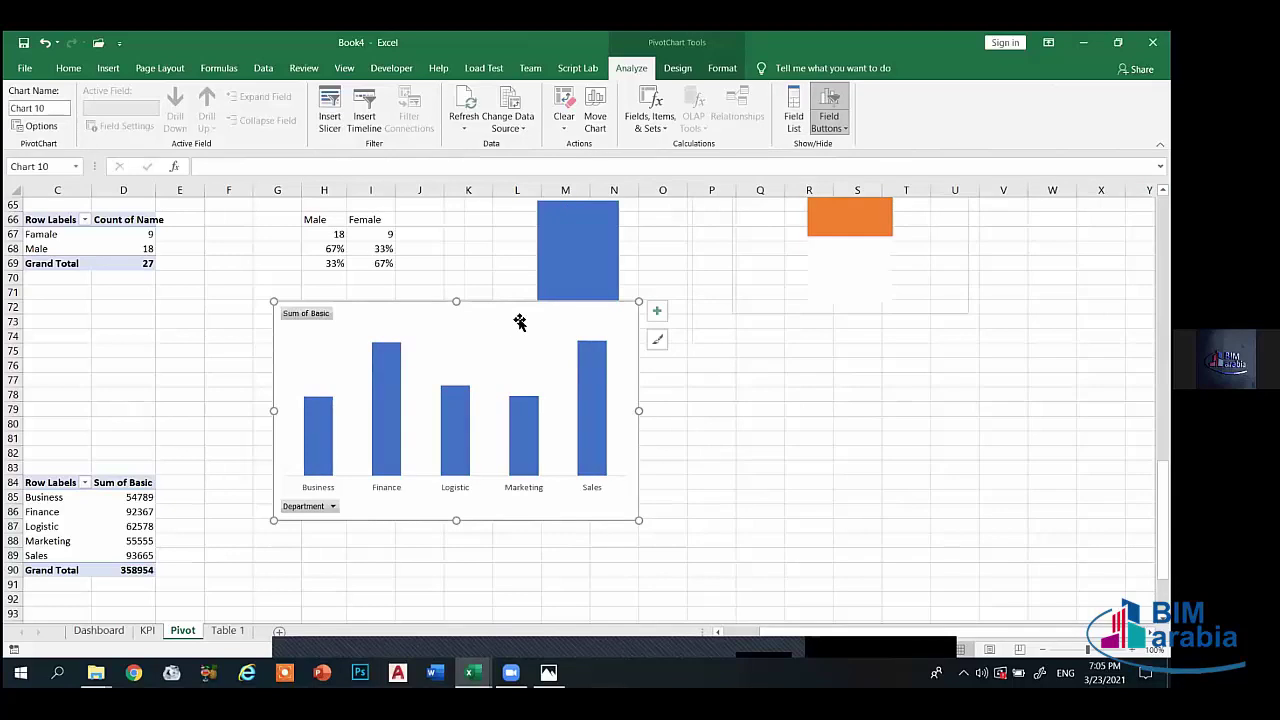
pyautogui.moveTo(614, 289)
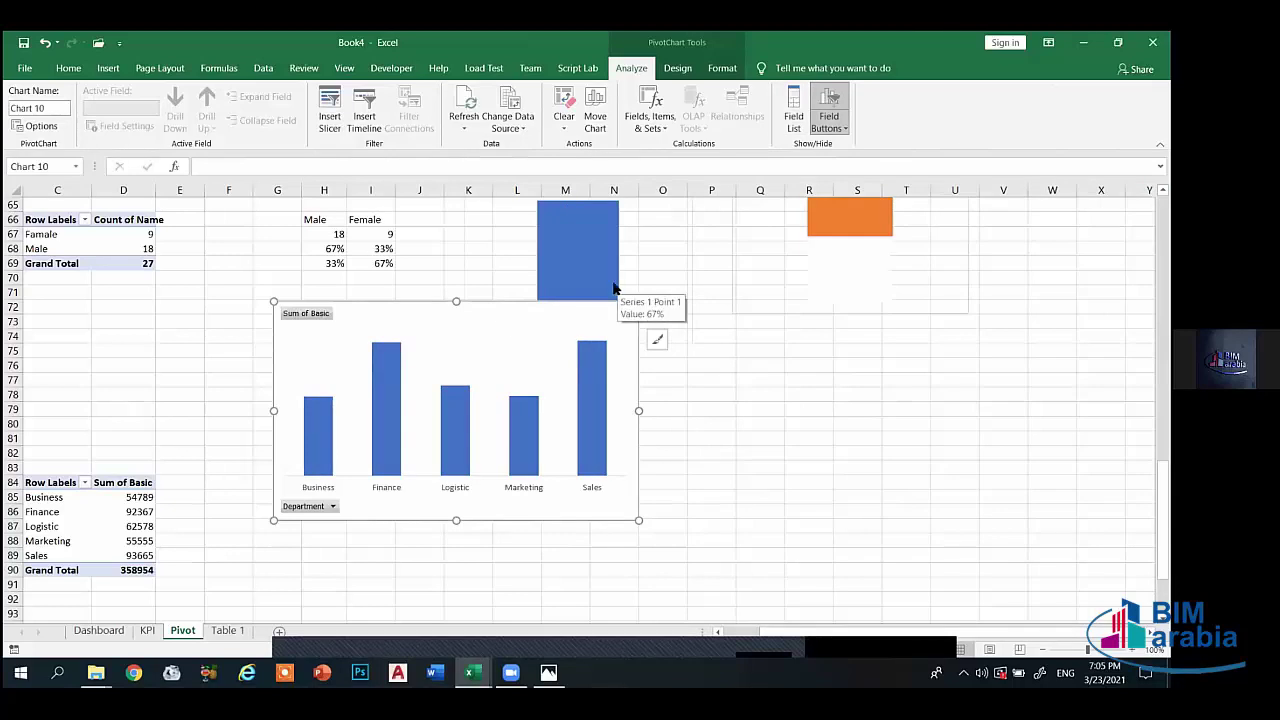
pyautogui.moveTo(487, 306); pyautogui.dragTo(557, 470)
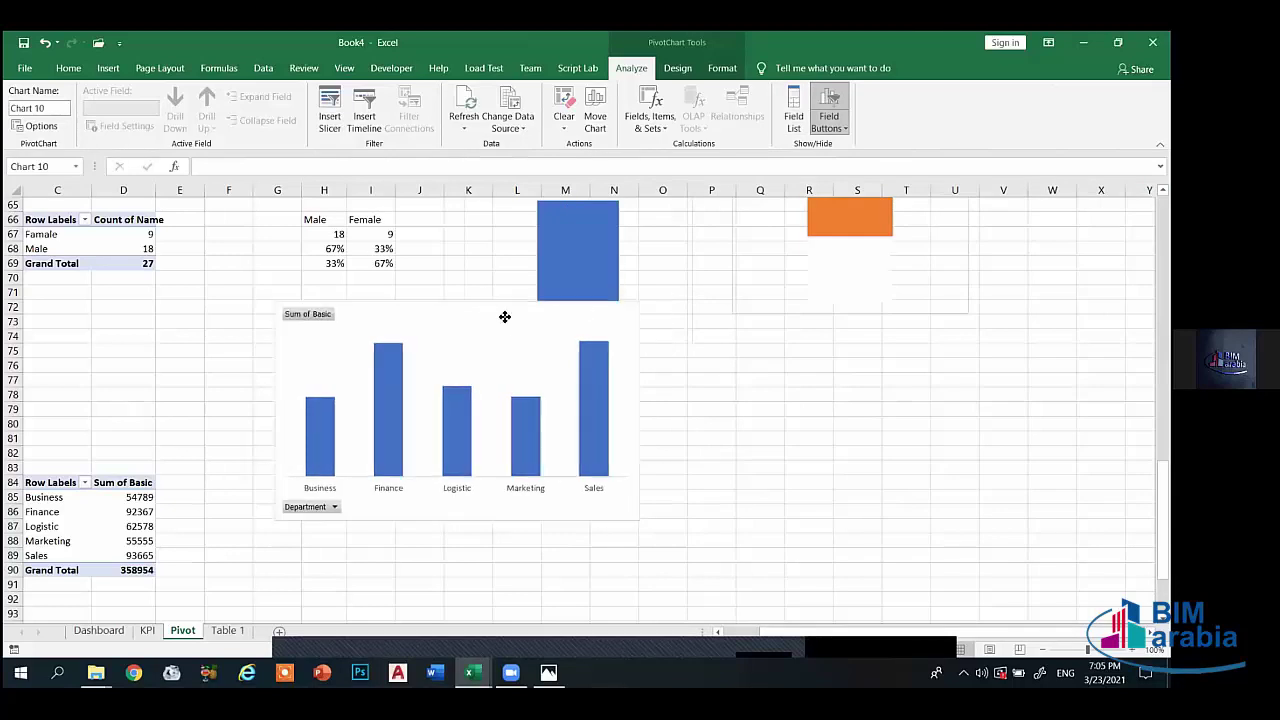
# - Paste the Sum of Basic chart onto the Dashboard and fit it beside the gender gauges
pyautogui.click(118, 630)
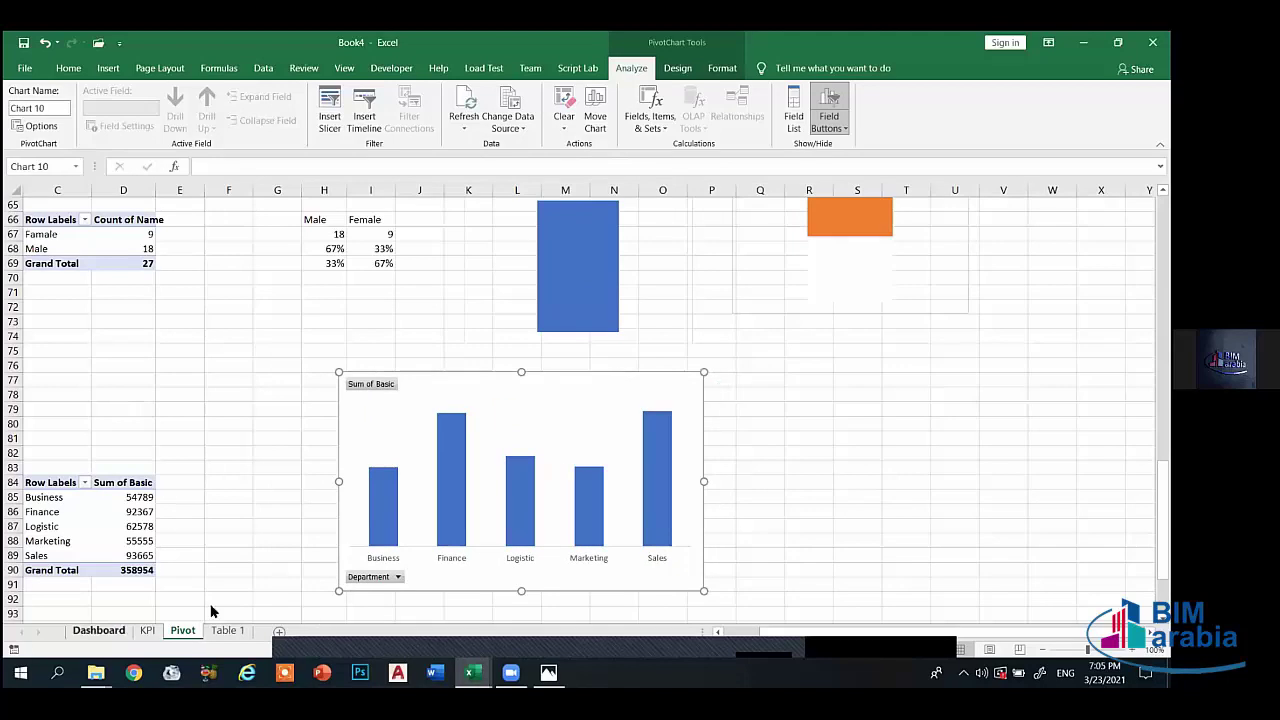
pyautogui.hotkey('ctrl', 'v')
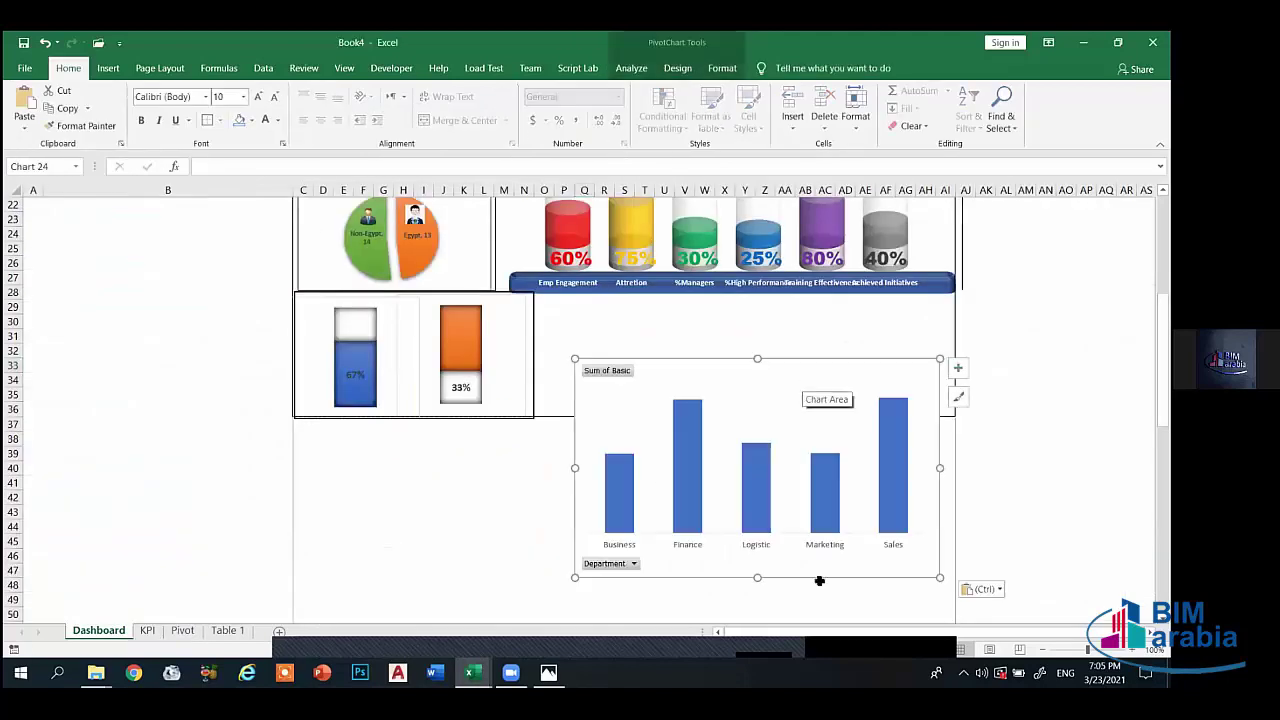
pyautogui.moveTo(763, 579); pyautogui.dragTo(763, 512)
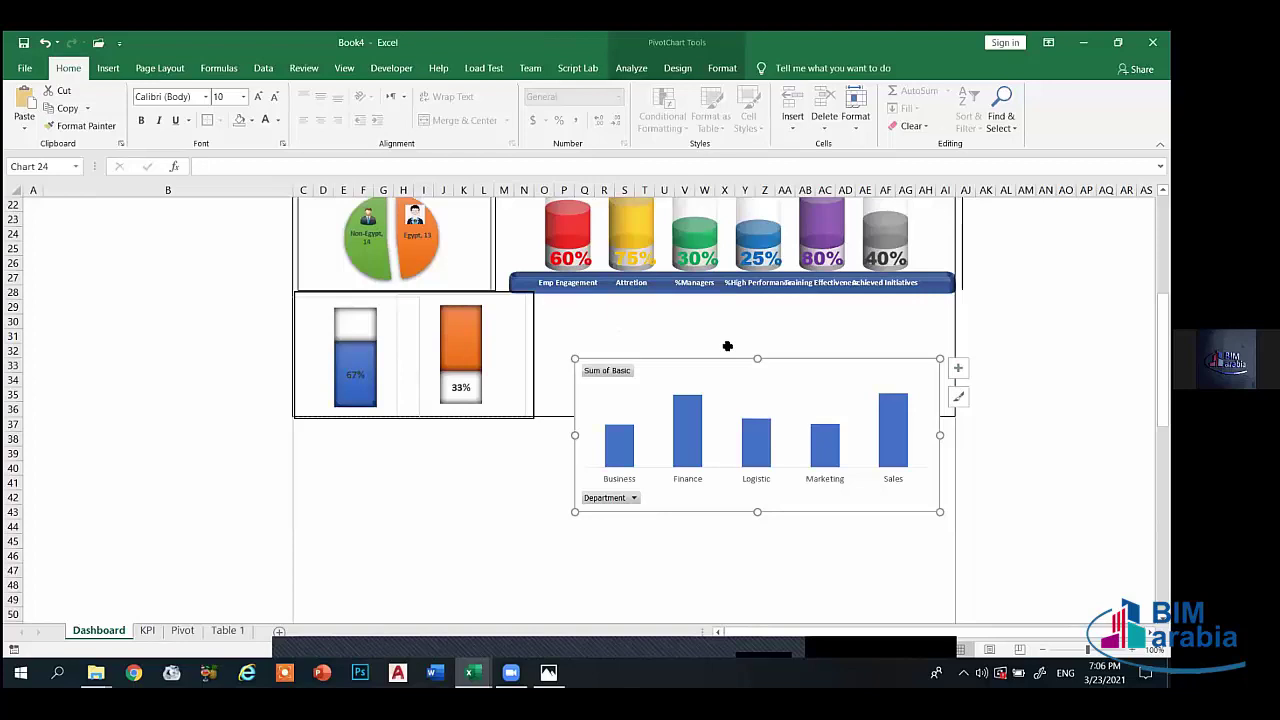
pyautogui.moveTo(722, 362); pyautogui.dragTo(689, 304)
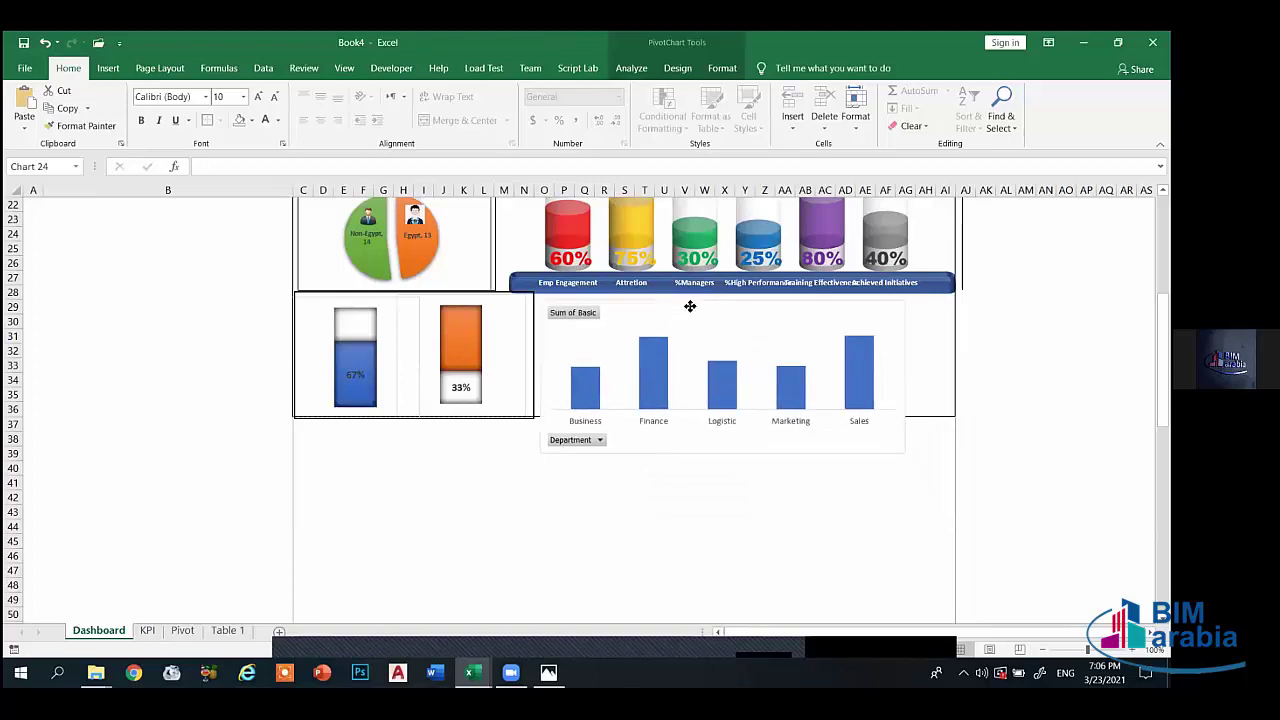
pyautogui.moveTo(723, 454); pyautogui.dragTo(733, 409)
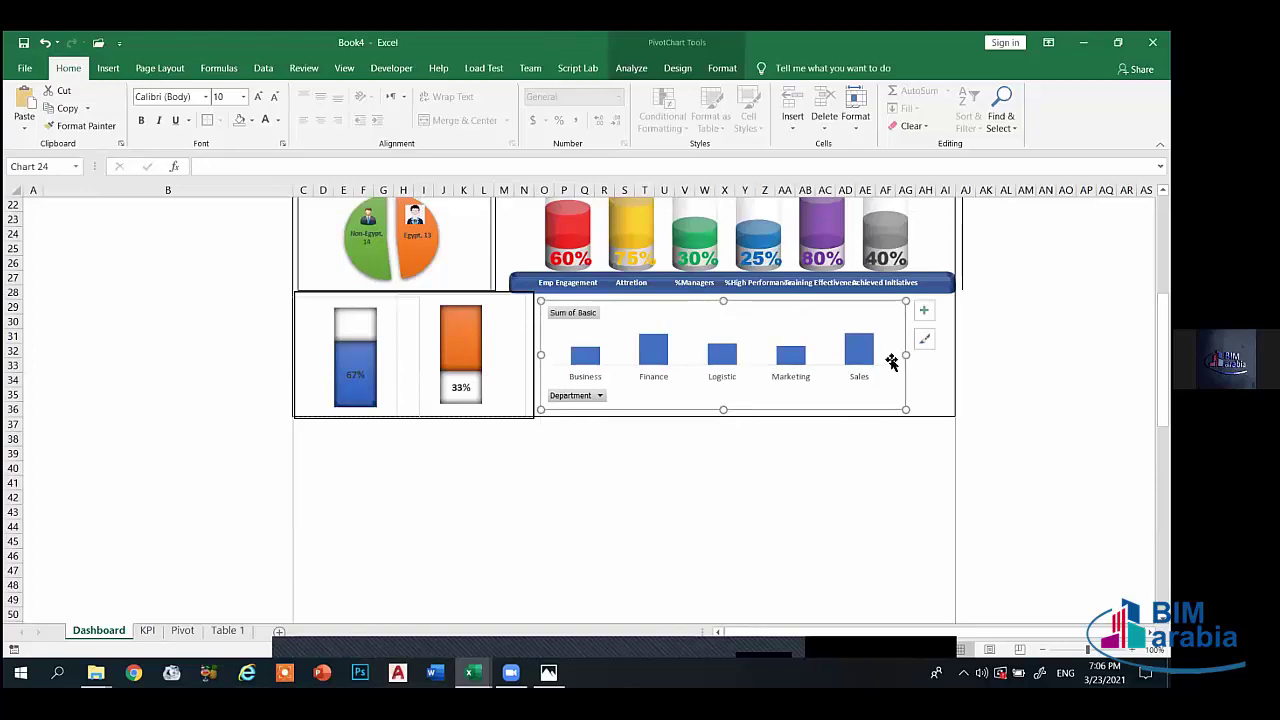
pyautogui.moveTo(904, 353); pyautogui.dragTo(950, 355)
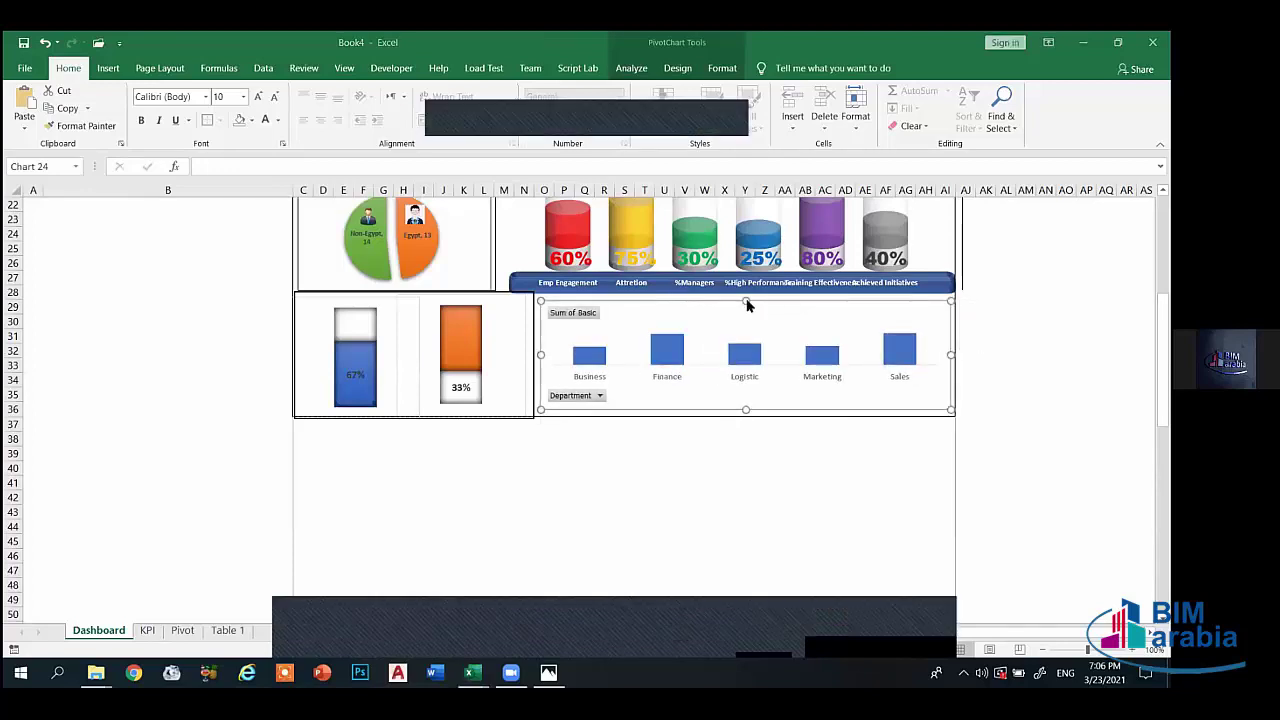
# - Fine-tune the chart's top and bottom edges and shorten the gender gauges group slightly
pyautogui.doubleClick(744, 299)
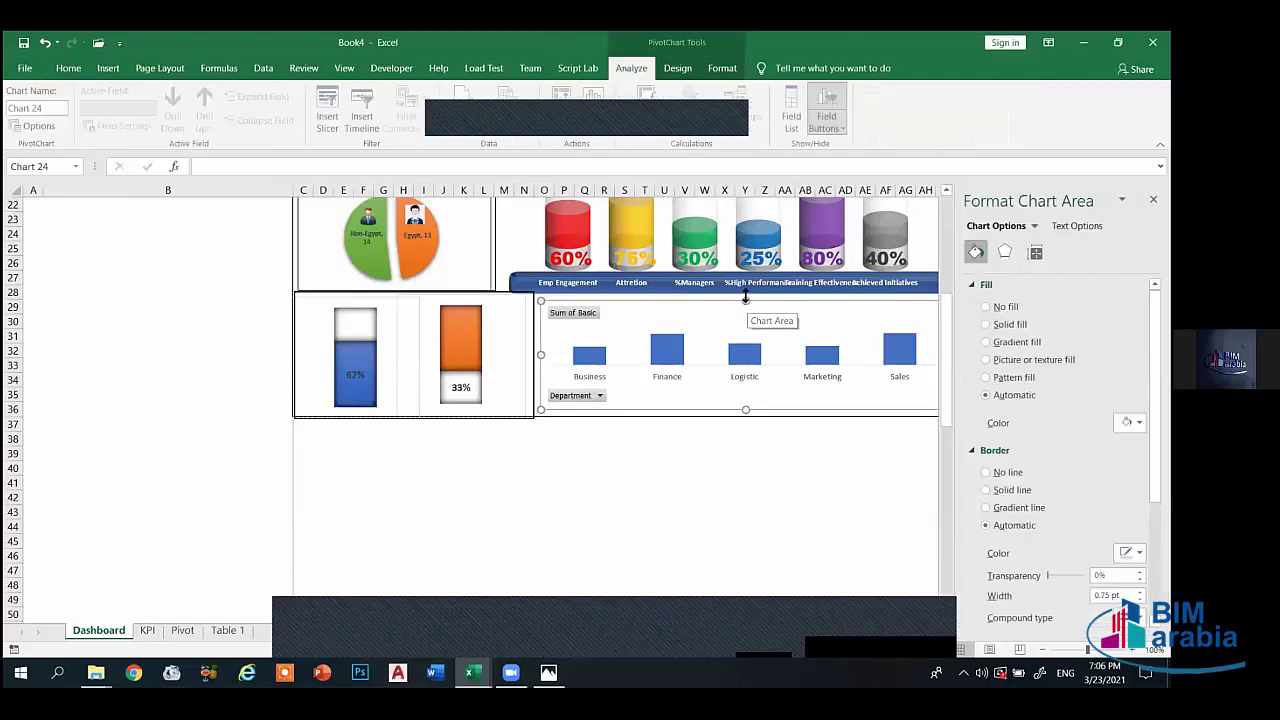
pyautogui.moveTo(744, 299); pyautogui.dragTo(744, 295)
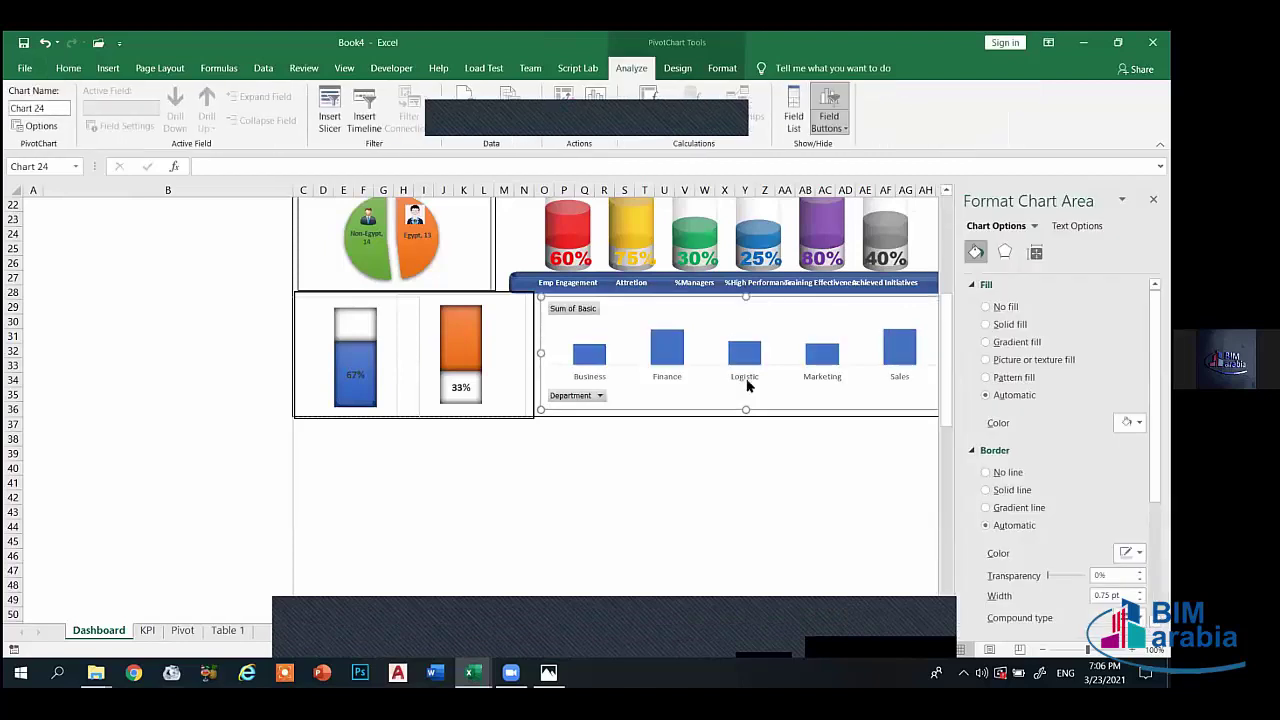
pyautogui.moveTo(746, 407); pyautogui.dragTo(746, 412)
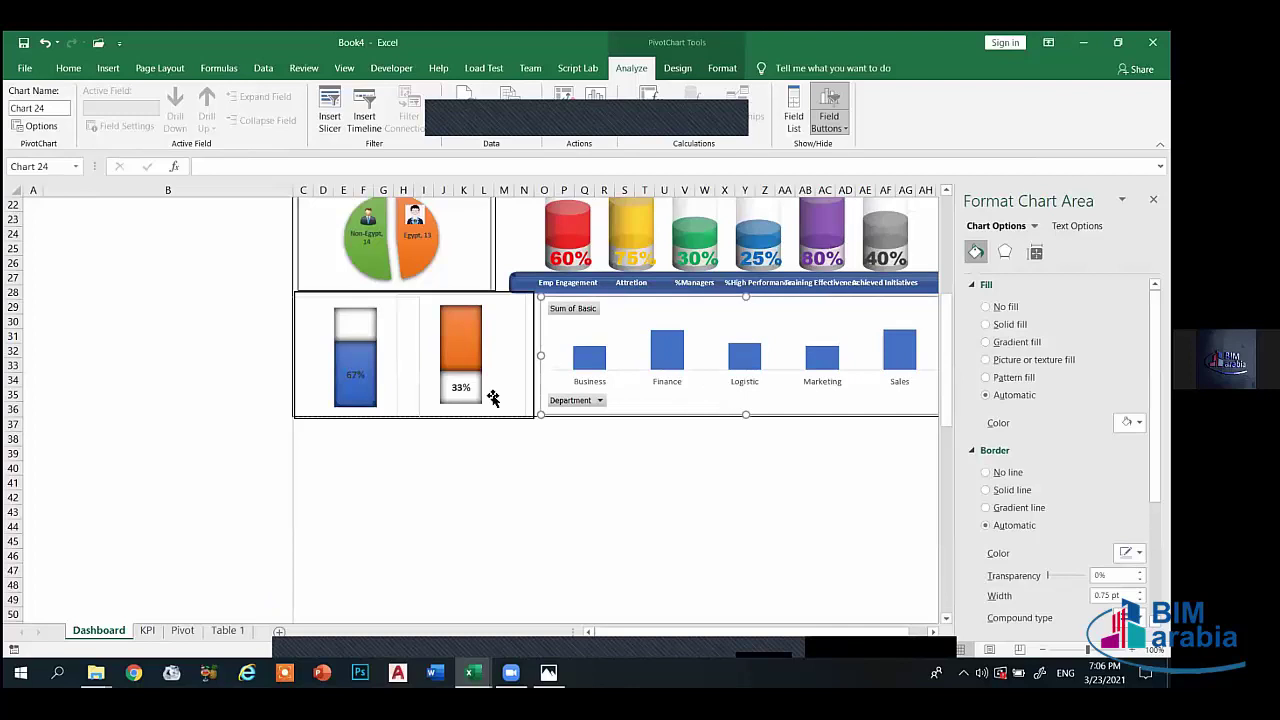
pyautogui.click(443, 418)
pyautogui.moveTo(414, 425); pyautogui.dragTo(414, 421)
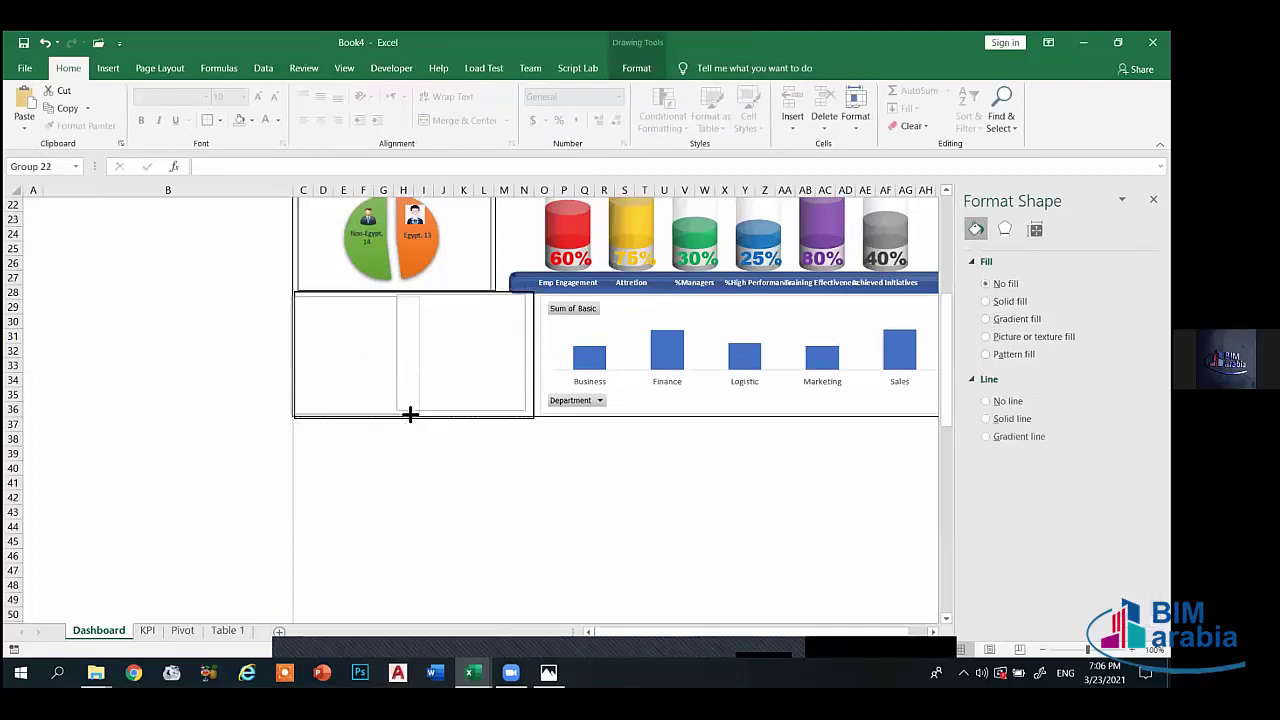
pyautogui.click(604, 482)
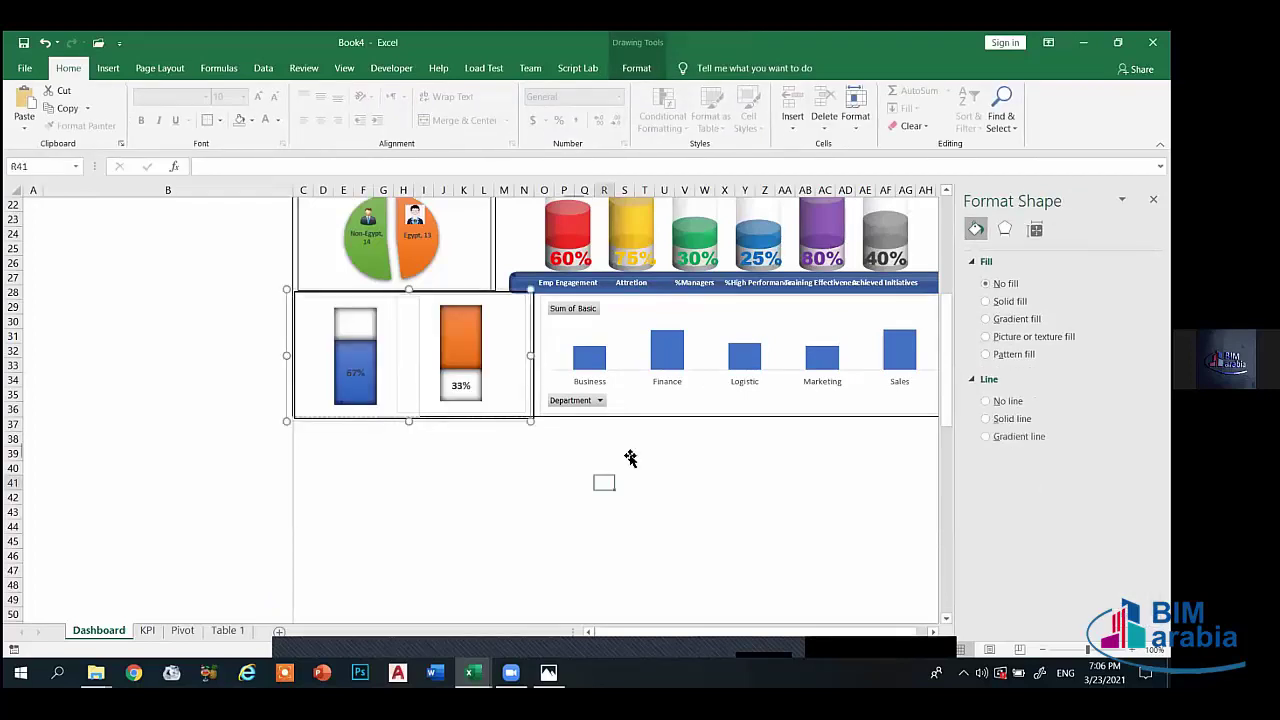
# - Apply the gold Intense Effect shape style to the department chart's columns
pyautogui.click(666, 357)
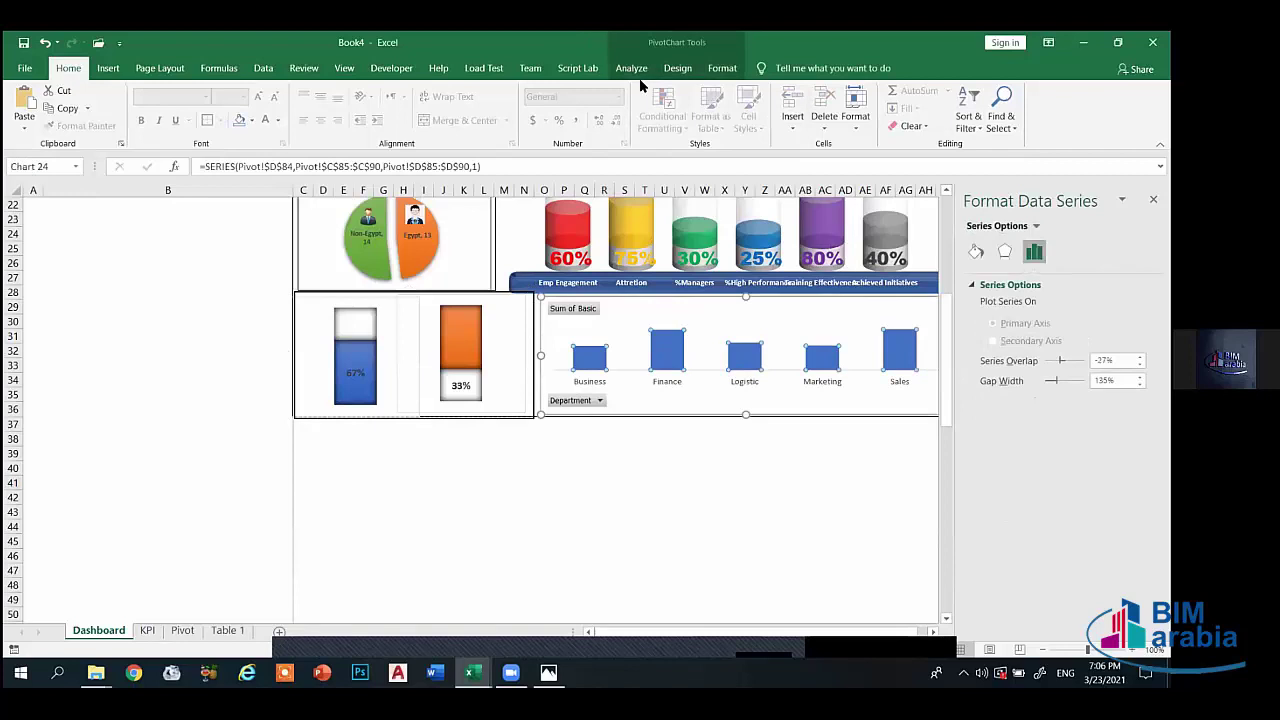
pyautogui.click(724, 70)
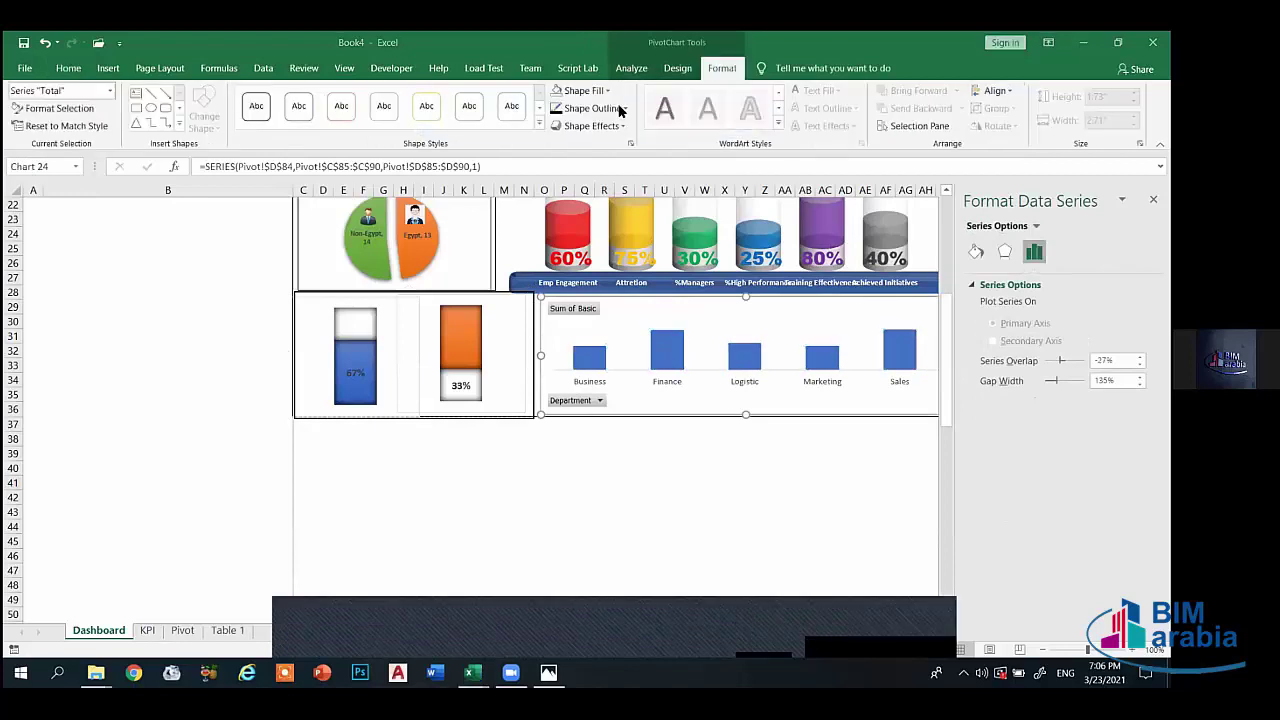
pyautogui.click(539, 126)
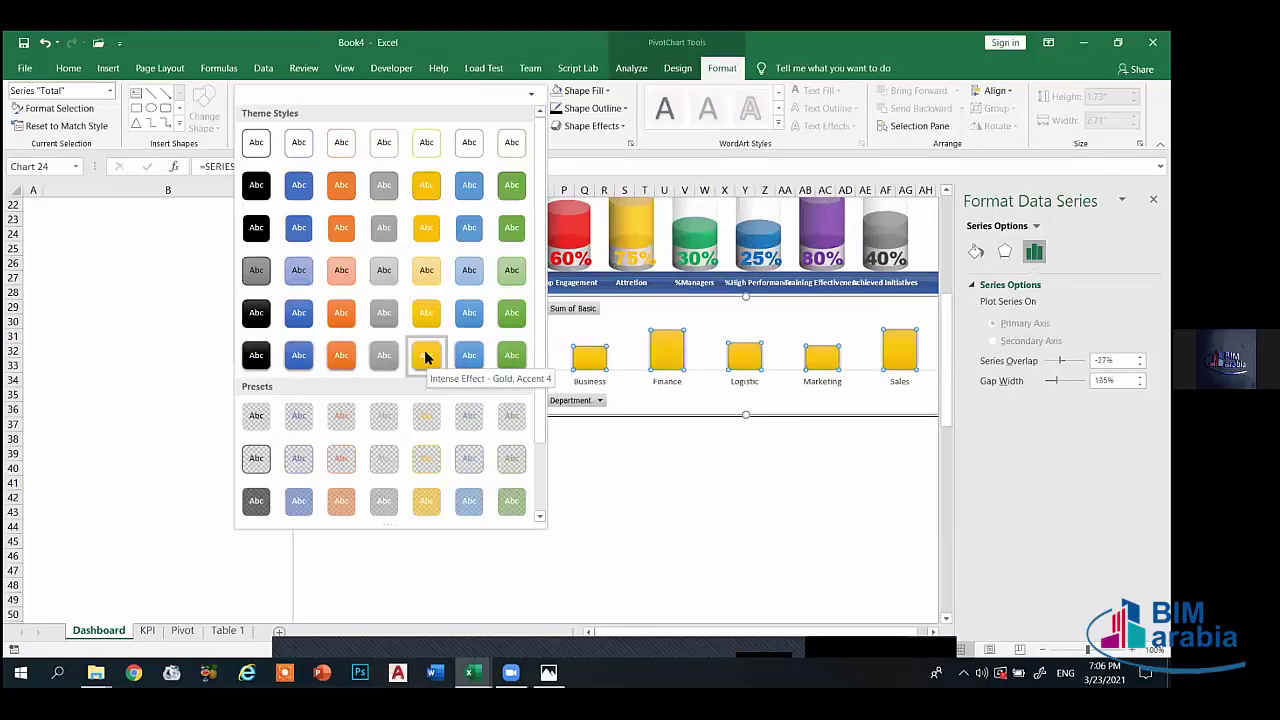
pyautogui.click(426, 356)
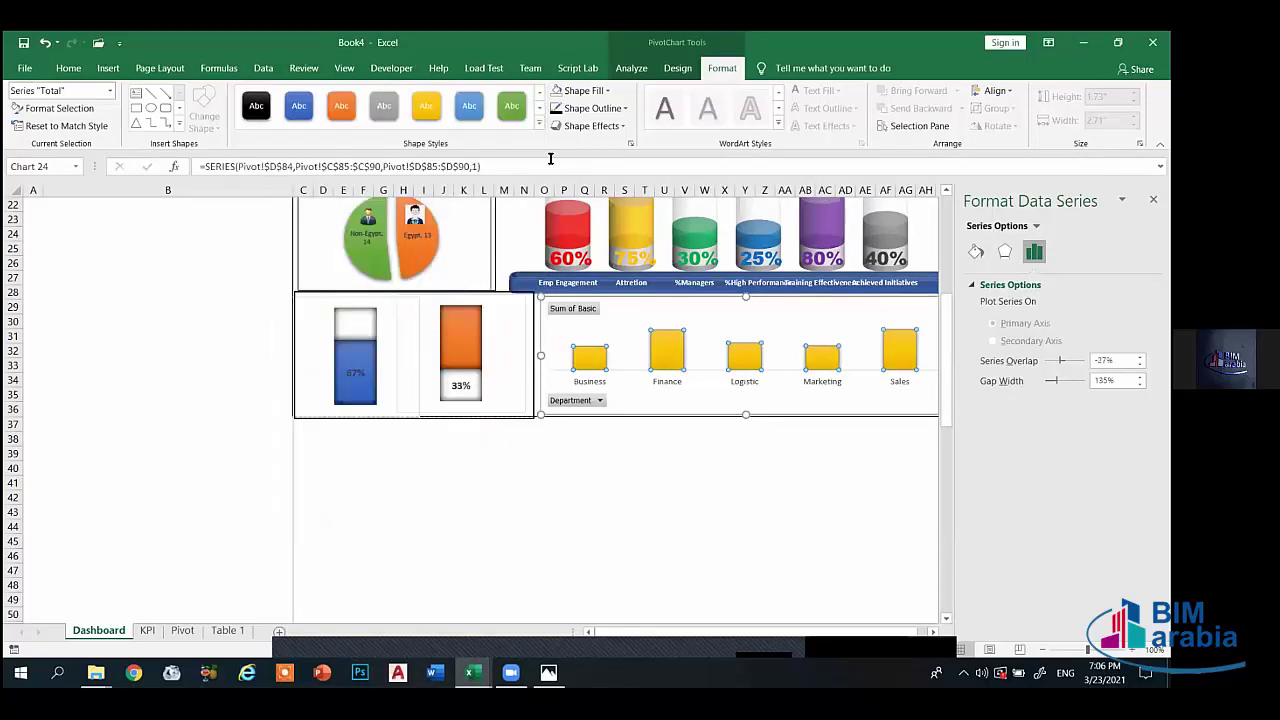
pyautogui.click(607, 91)
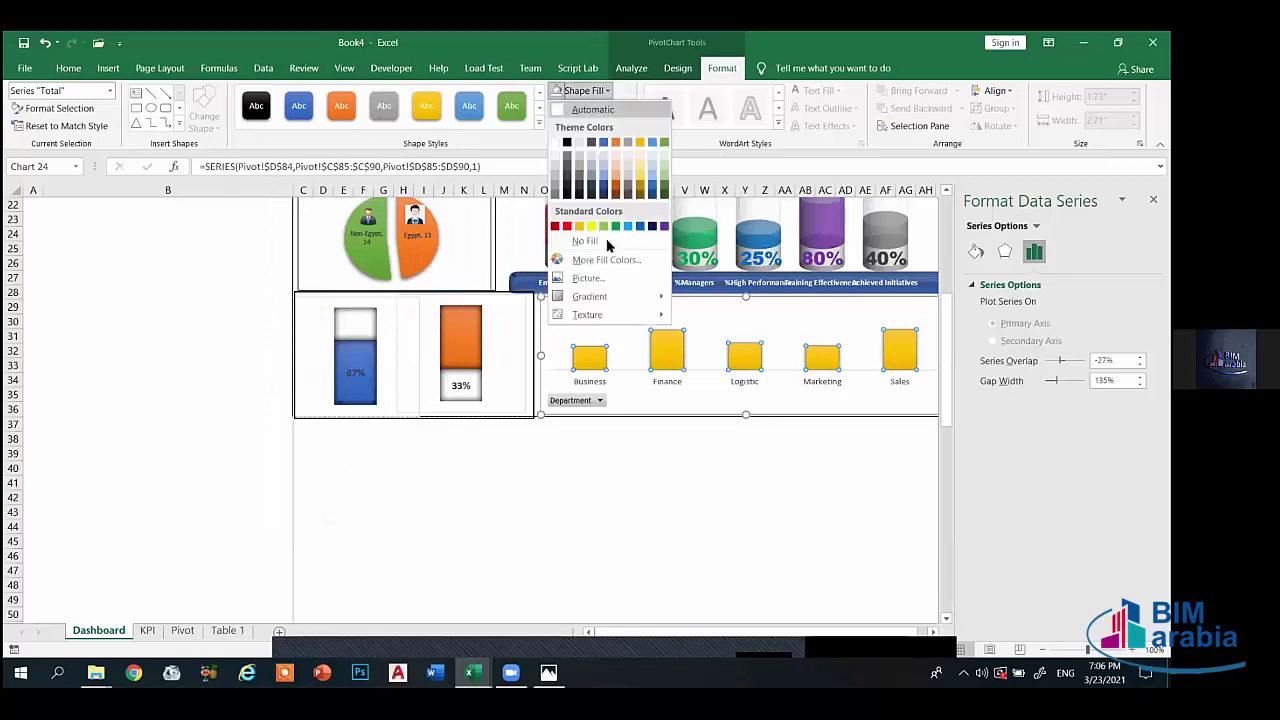
pyautogui.moveTo(620, 296)
pyautogui.click(771, 383)
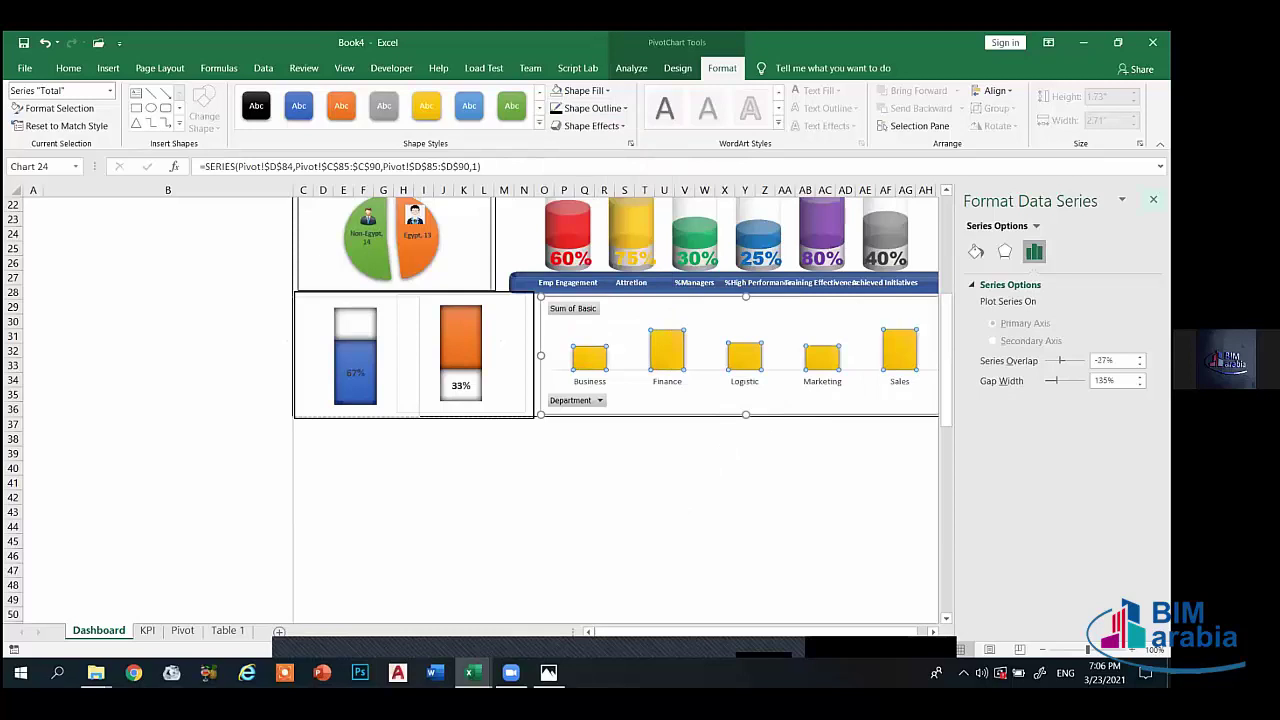
# - Close the Format Data Series pane and bring up the Add Chart Element list
pyautogui.click(1153, 199)
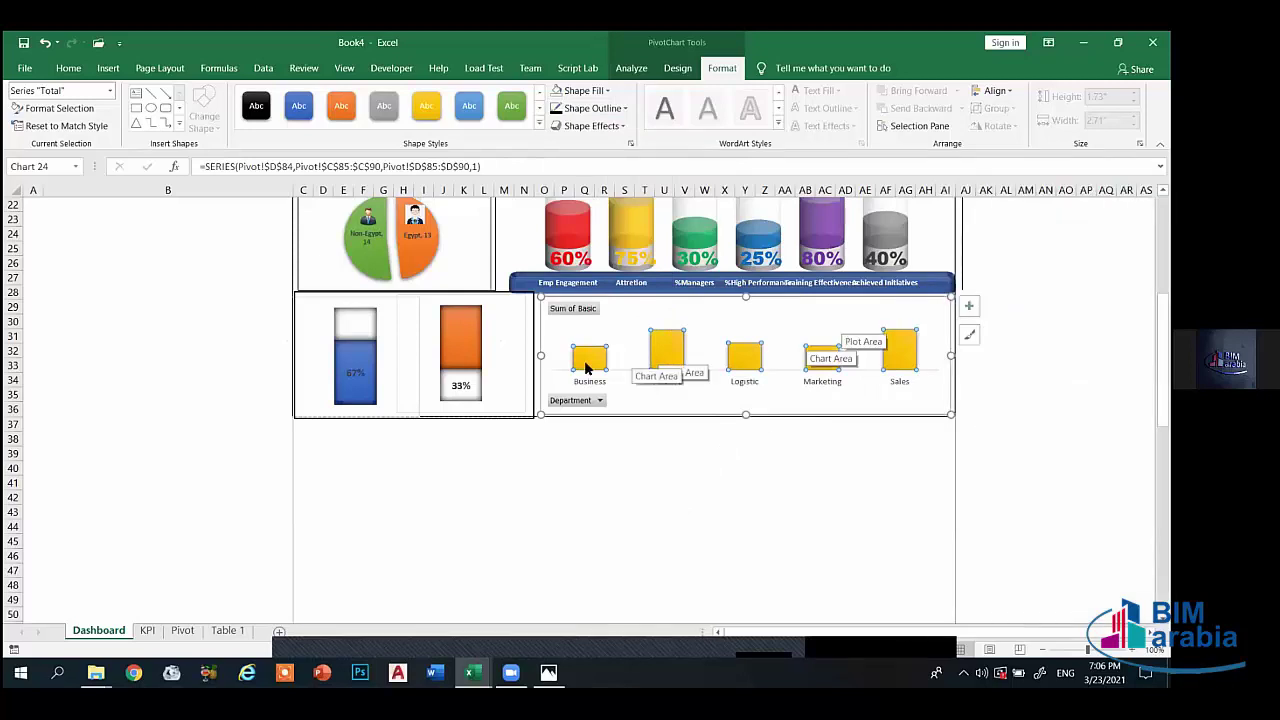
pyautogui.click(678, 68)
pyautogui.click(30, 112)
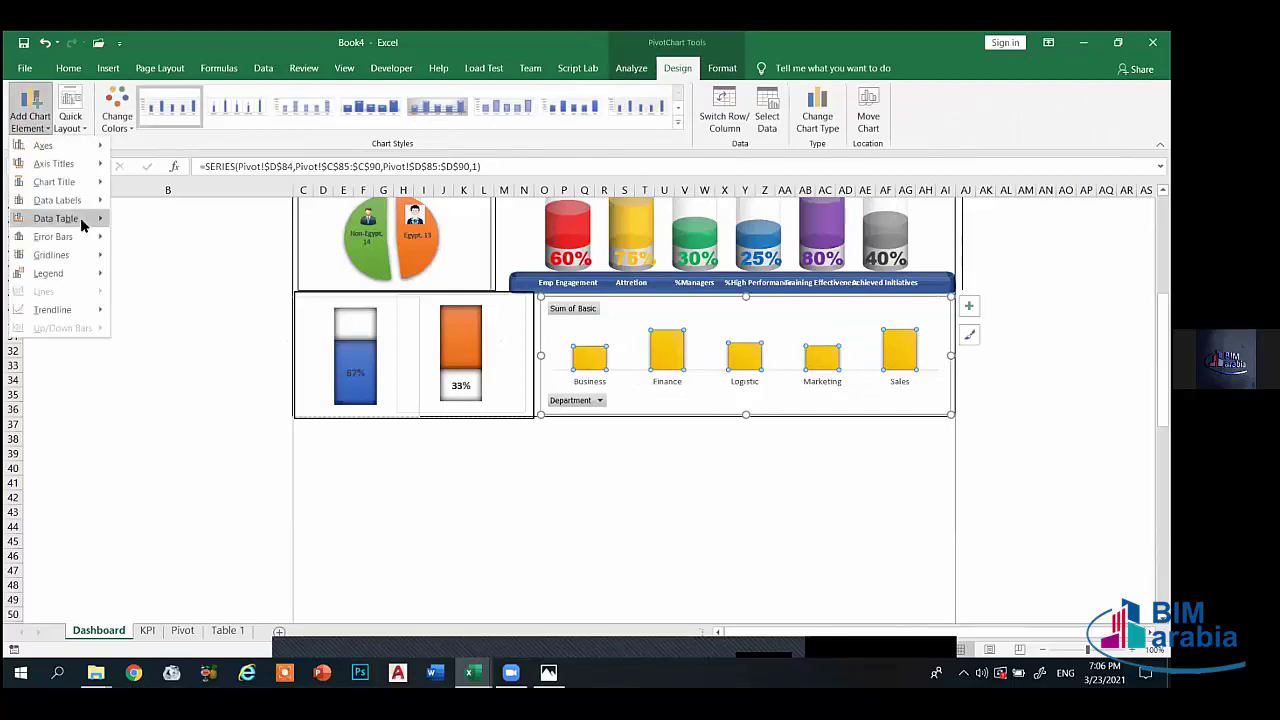
# - Add Outside End value labels to the gold bars, formatted as Number with 0 decimals and a 1000 separator
pyautogui.moveTo(70, 200)
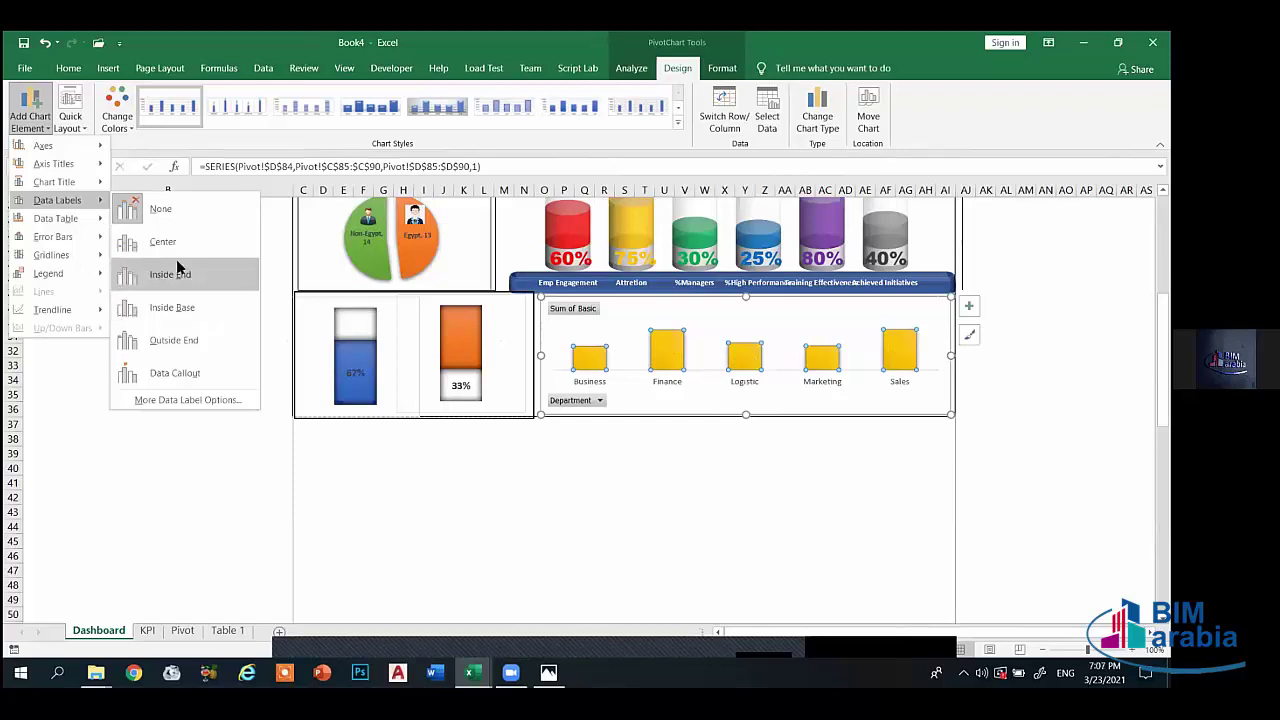
pyautogui.click(185, 340)
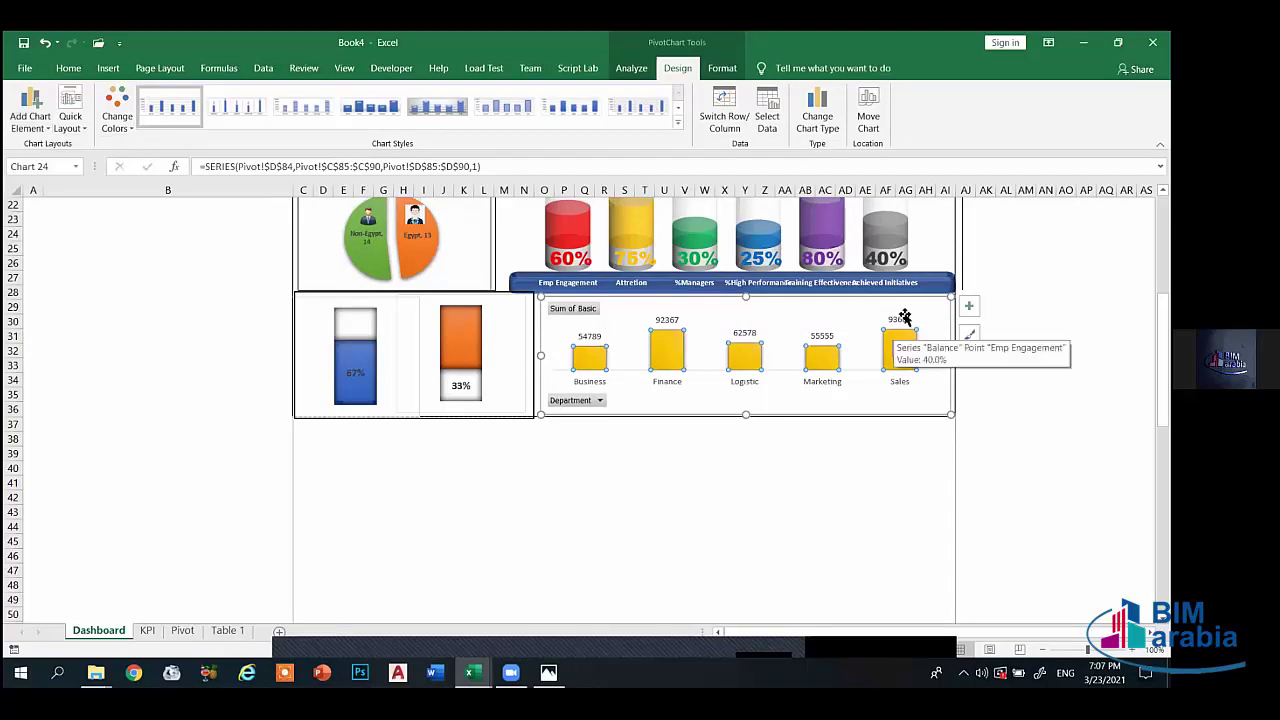
pyautogui.rightClick(896, 320)
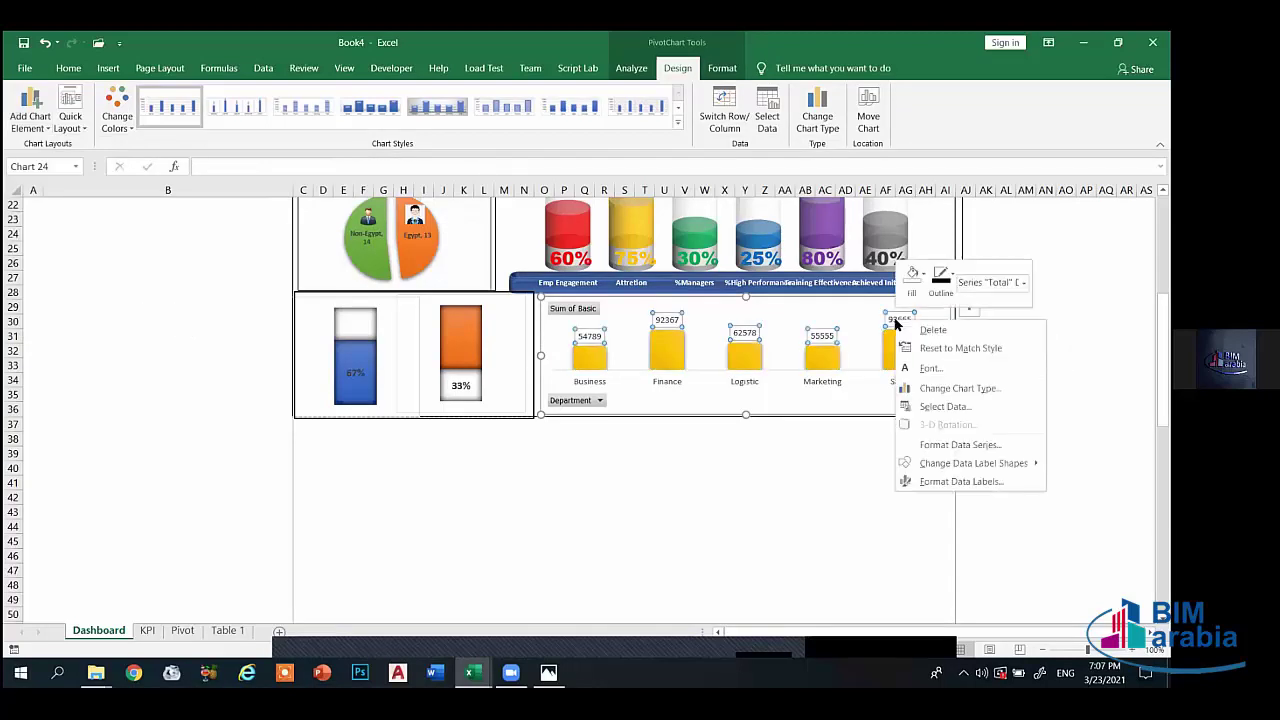
pyautogui.click(950, 482)
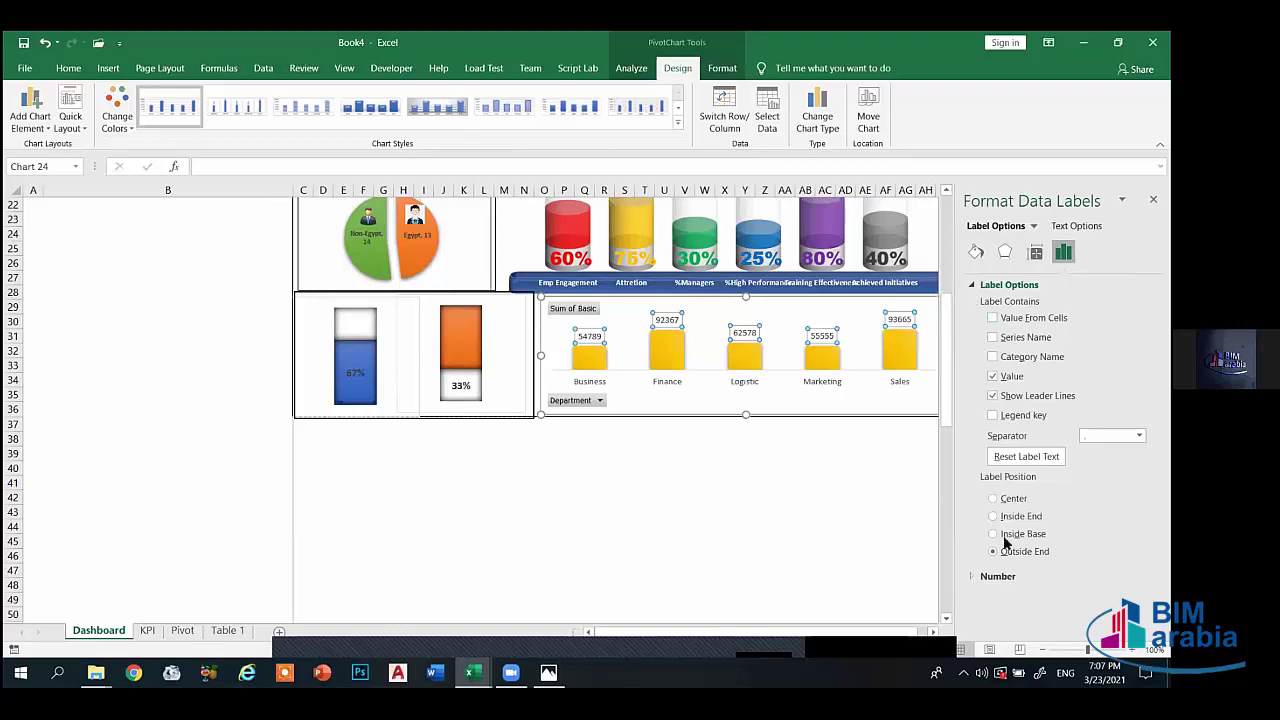
pyautogui.click(972, 575)
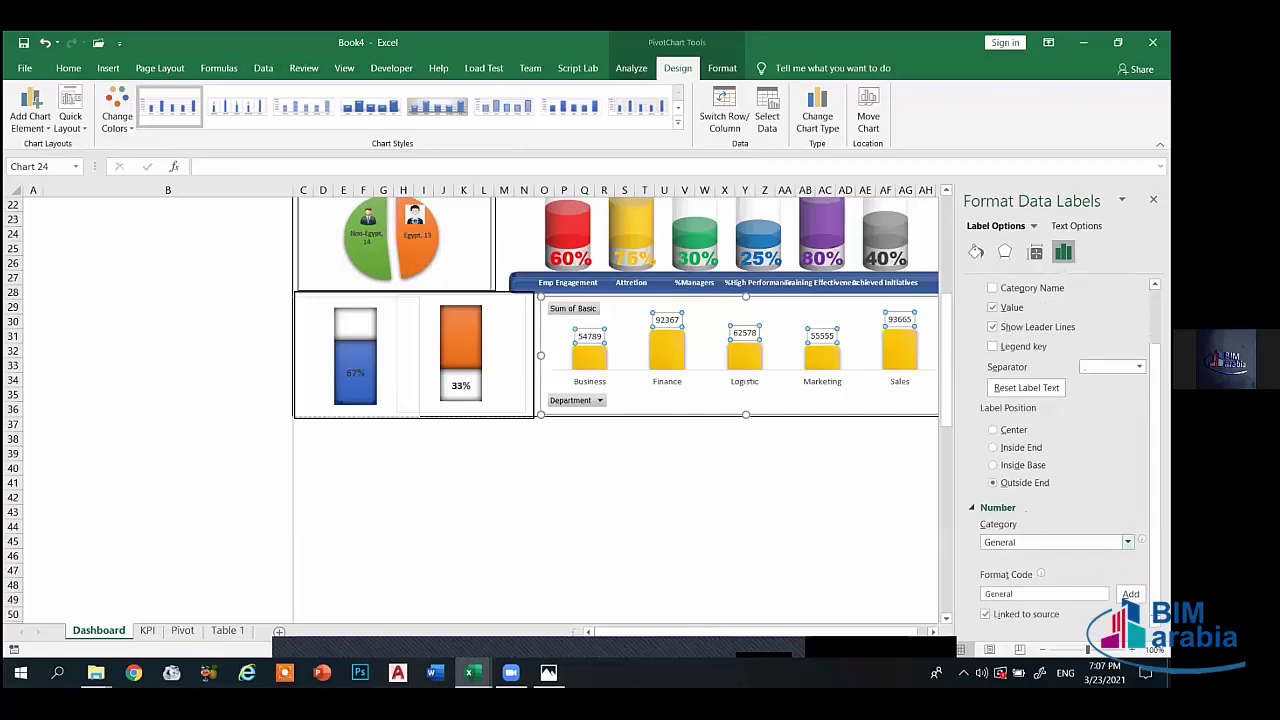
pyautogui.click(1127, 542)
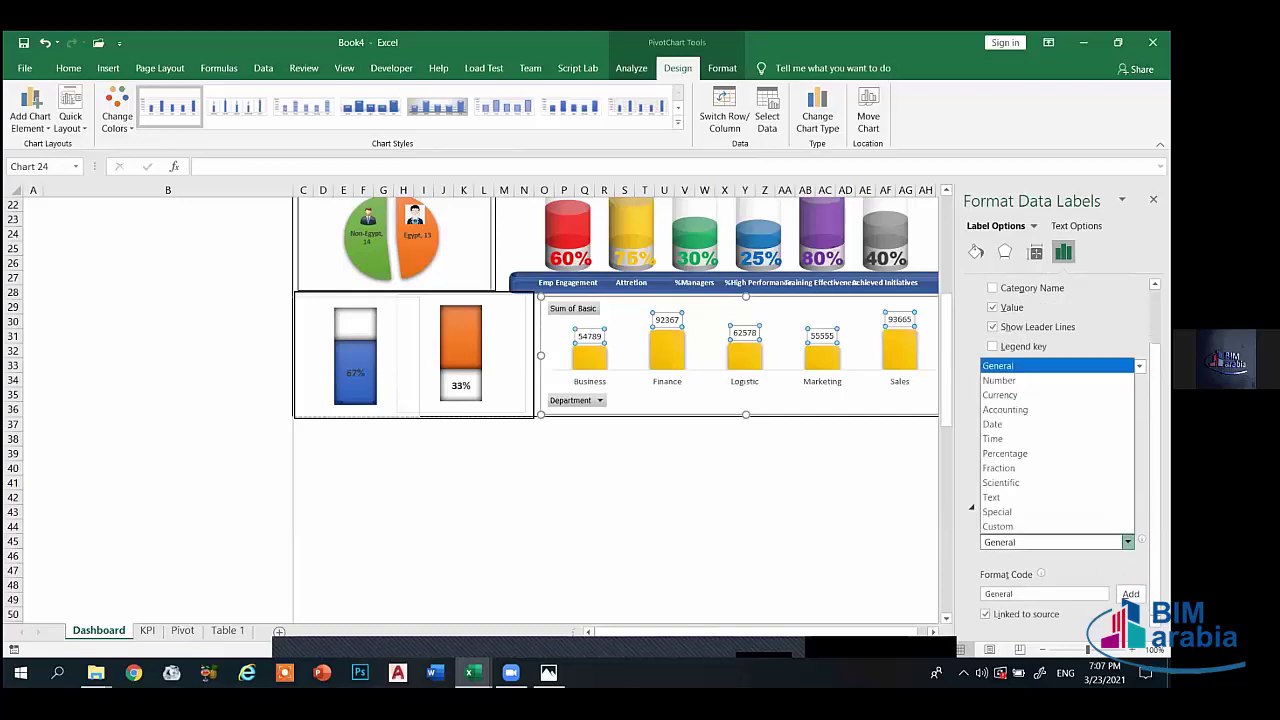
pyautogui.click(1027, 381)
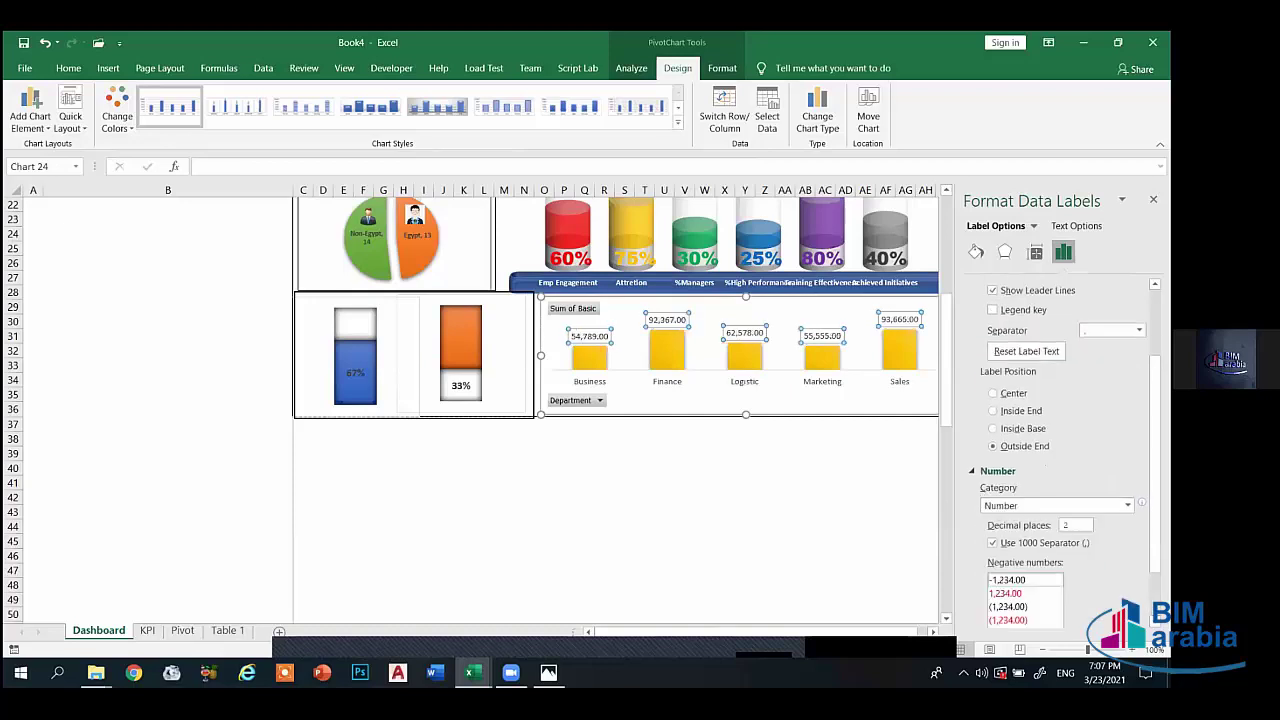
pyautogui.scroll(-1, 1126, 600)
pyautogui.doubleClick(1075, 488)
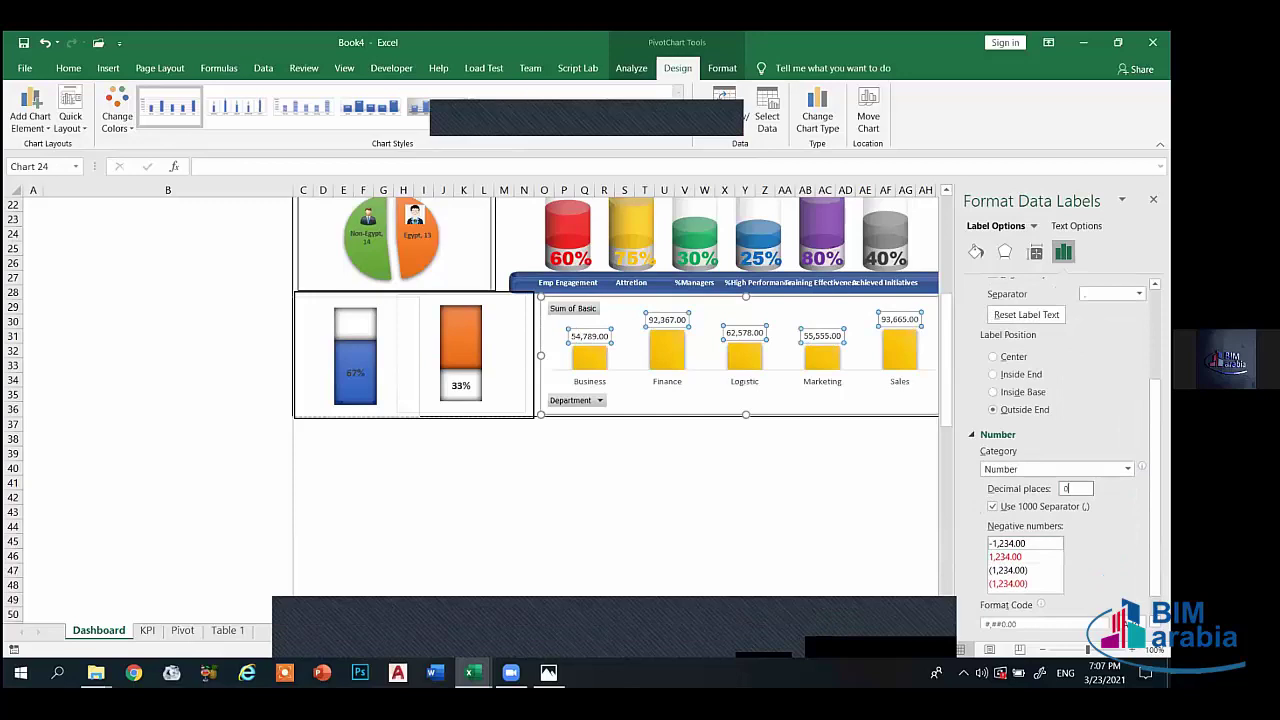
pyautogui.write('0')
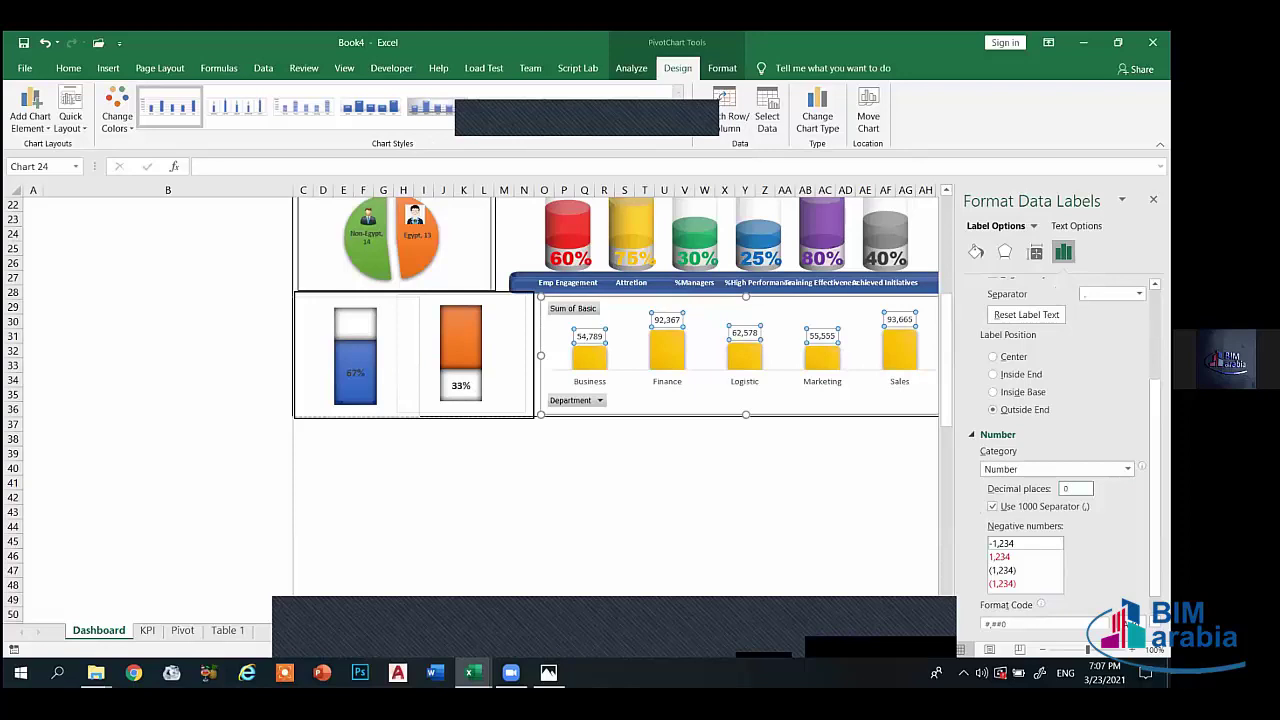
pyautogui.click(1153, 199)
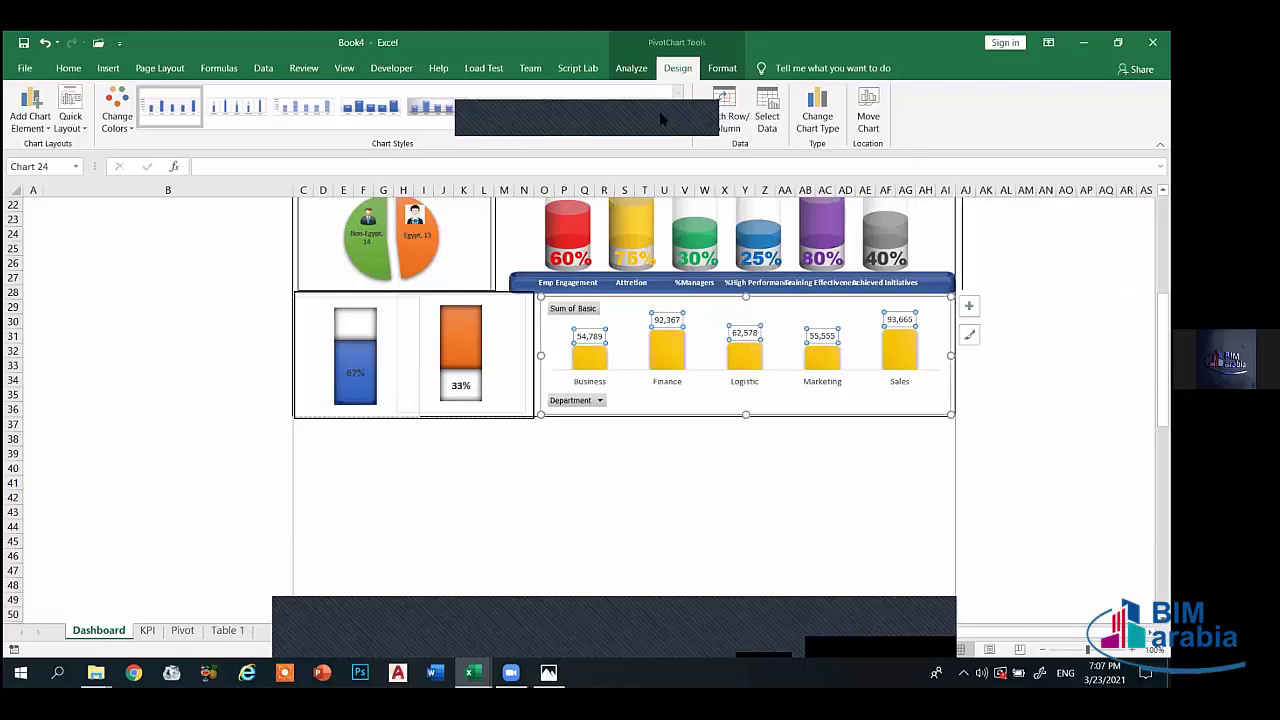
# - Make the value labels bold with a larger font, and enlarge the department names
pyautogui.rightClick(650, 338)
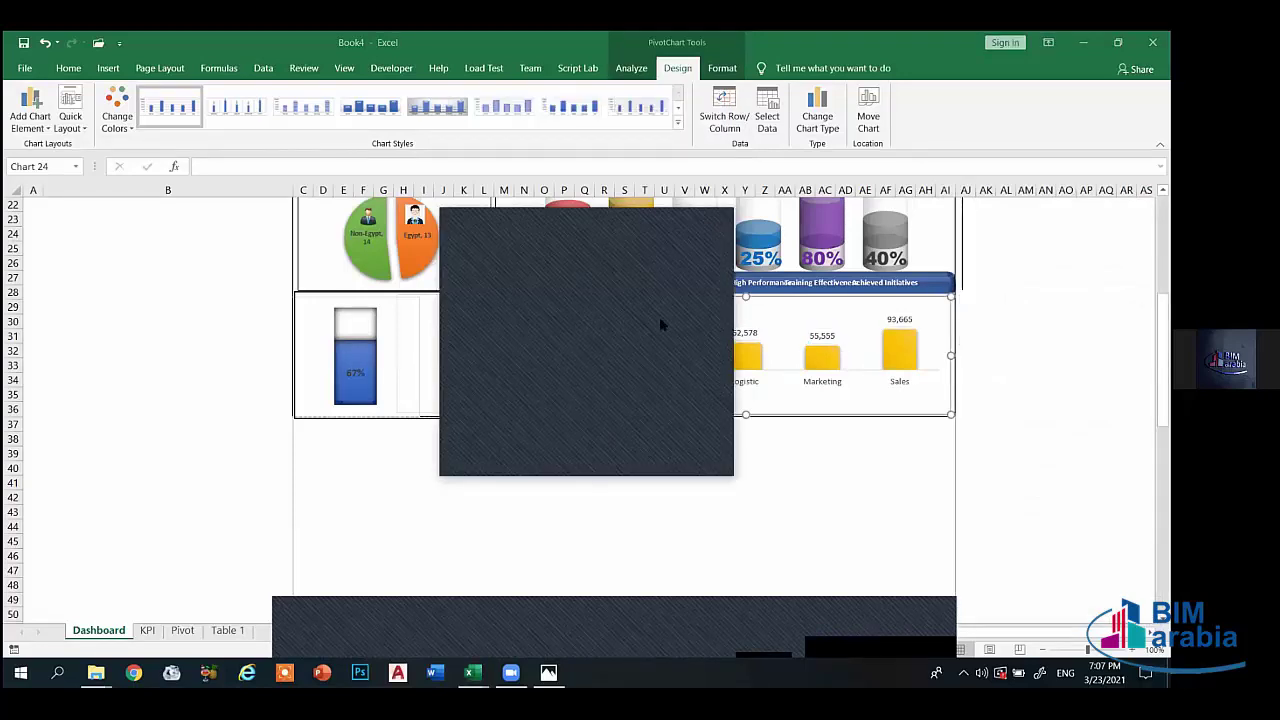
pyautogui.click(659, 324)
pyautogui.click(80, 68)
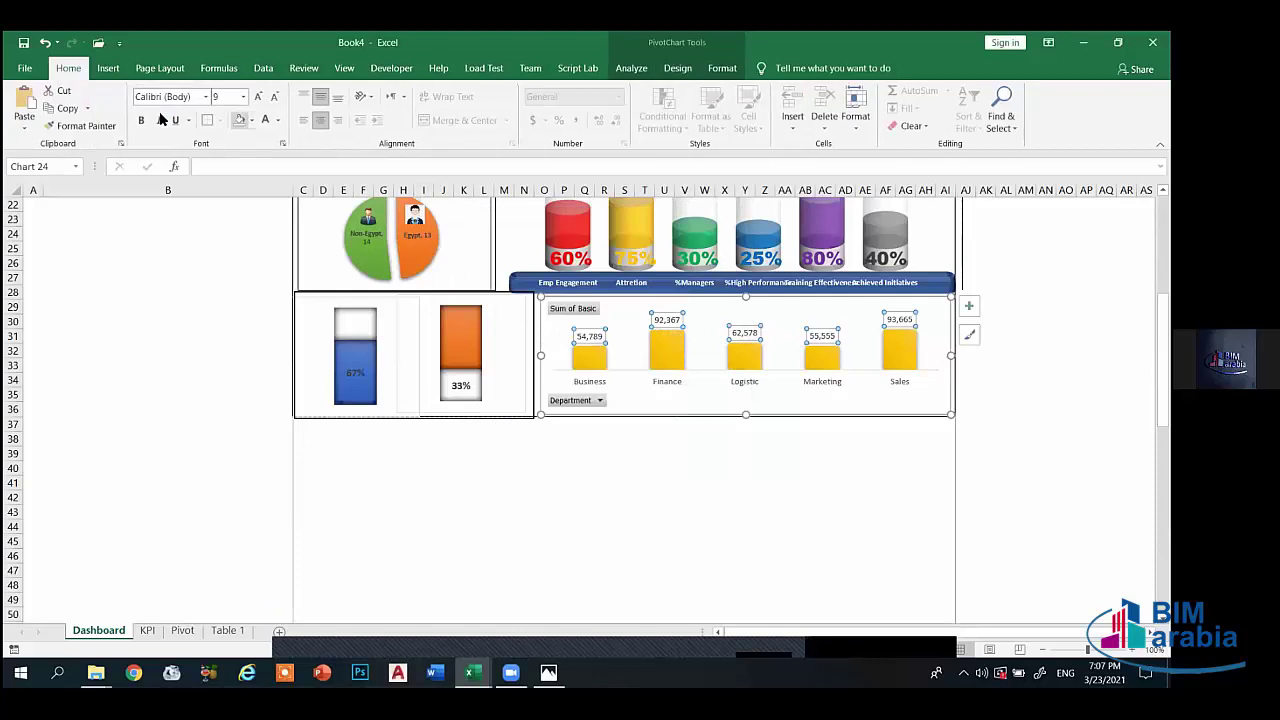
pyautogui.click(141, 120)
pyautogui.click(257, 96)
pyautogui.click(741, 382)
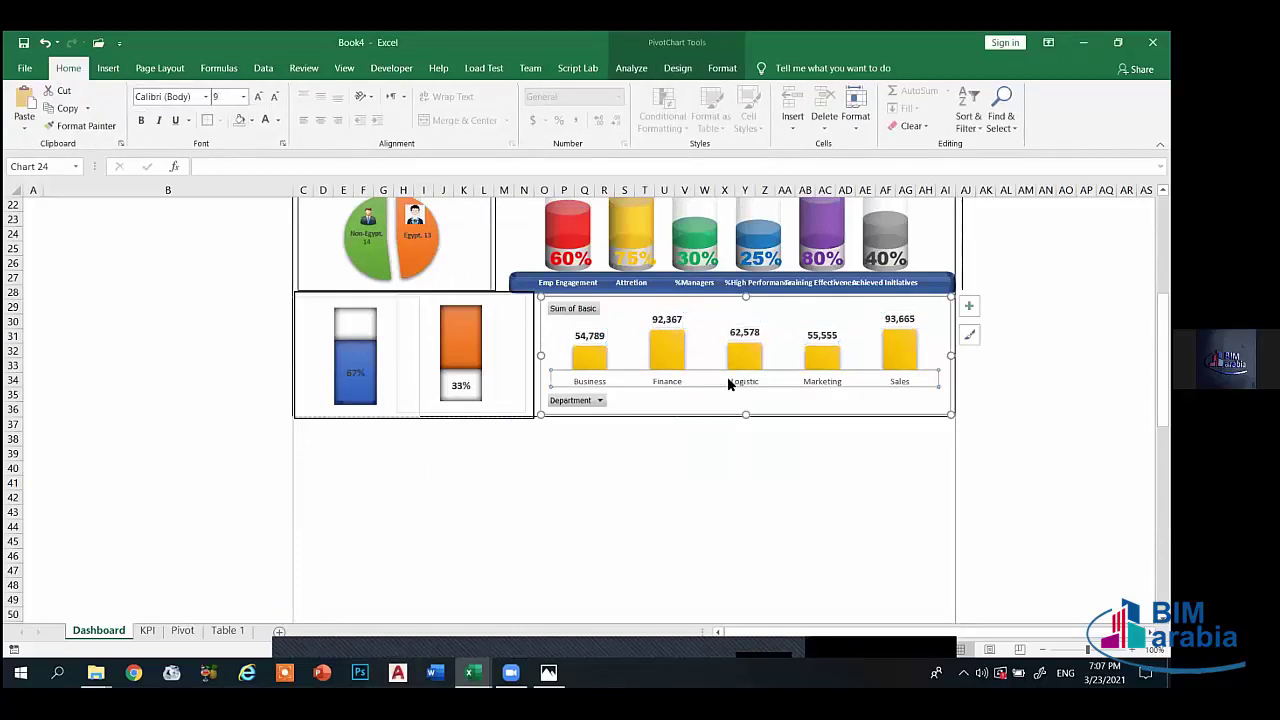
pyautogui.click(258, 96)
pyautogui.click(258, 96)
pyautogui.click(683, 464)
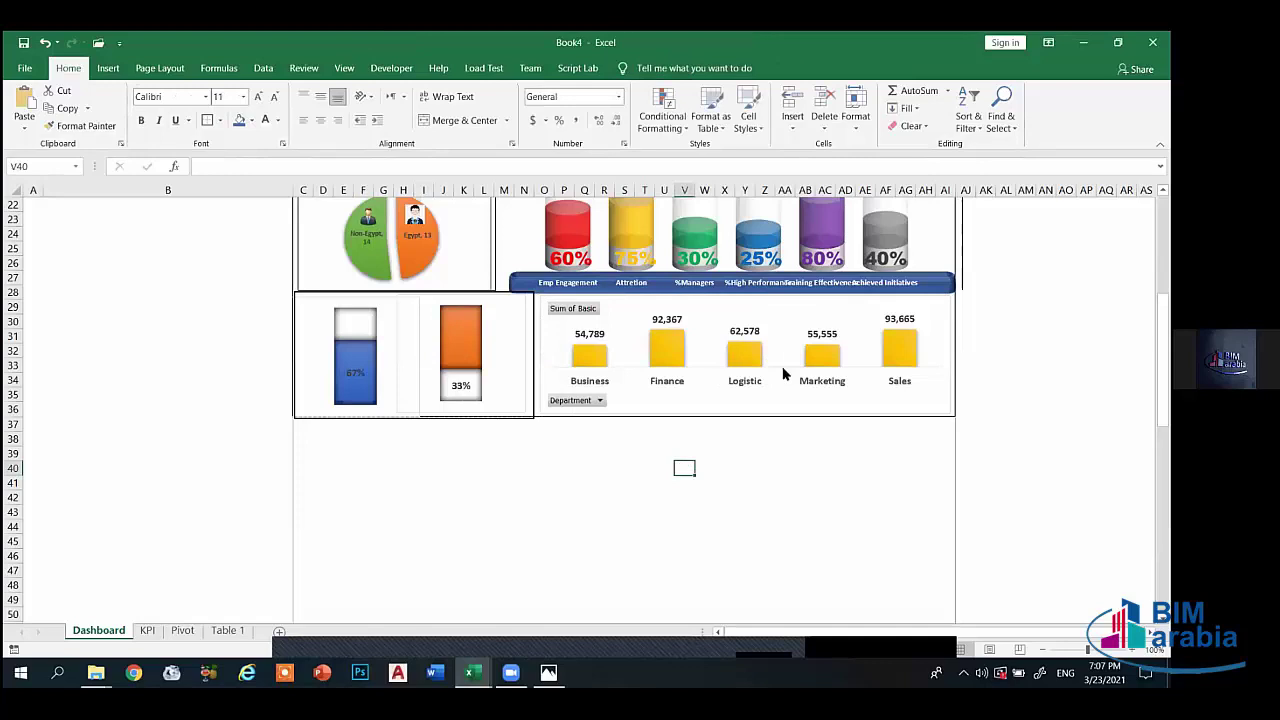
pyautogui.scroll(3, 625, 420)
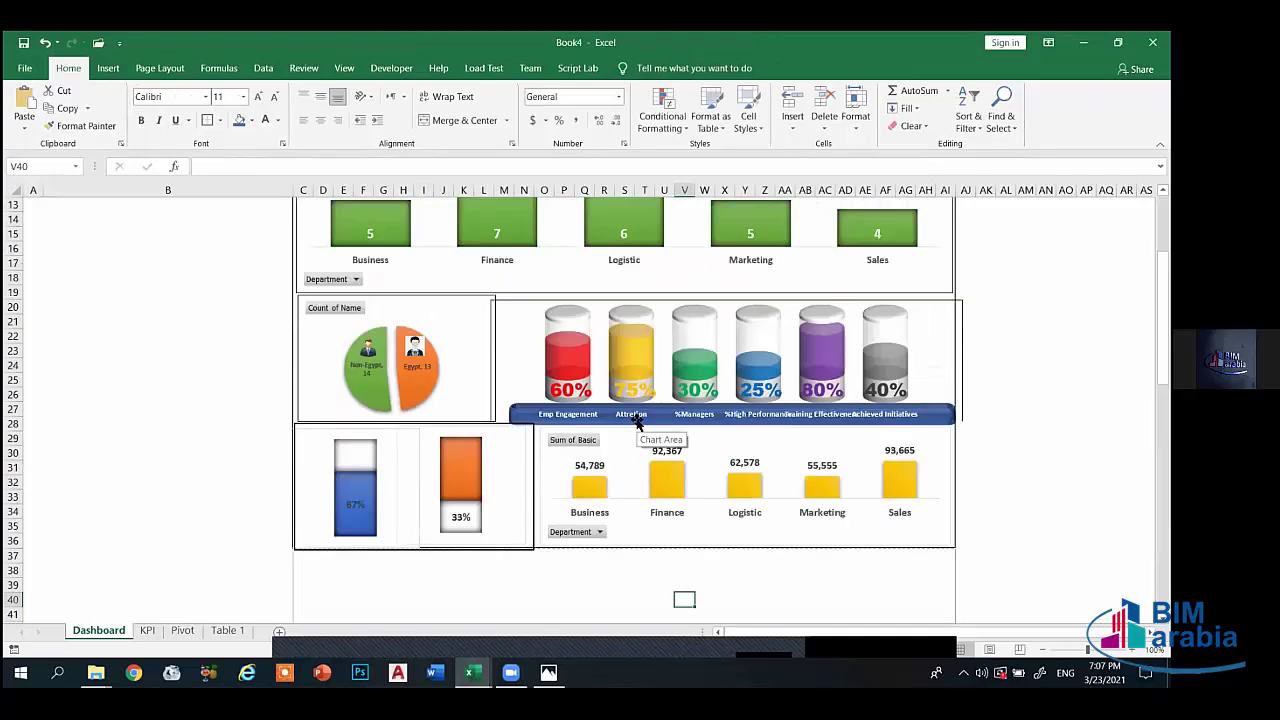
# - Print-preview Book4, compare it with Dashboard.xlsx's print preview, then return to Book4's preview
pyautogui.hotkey('ctrl', 'p')
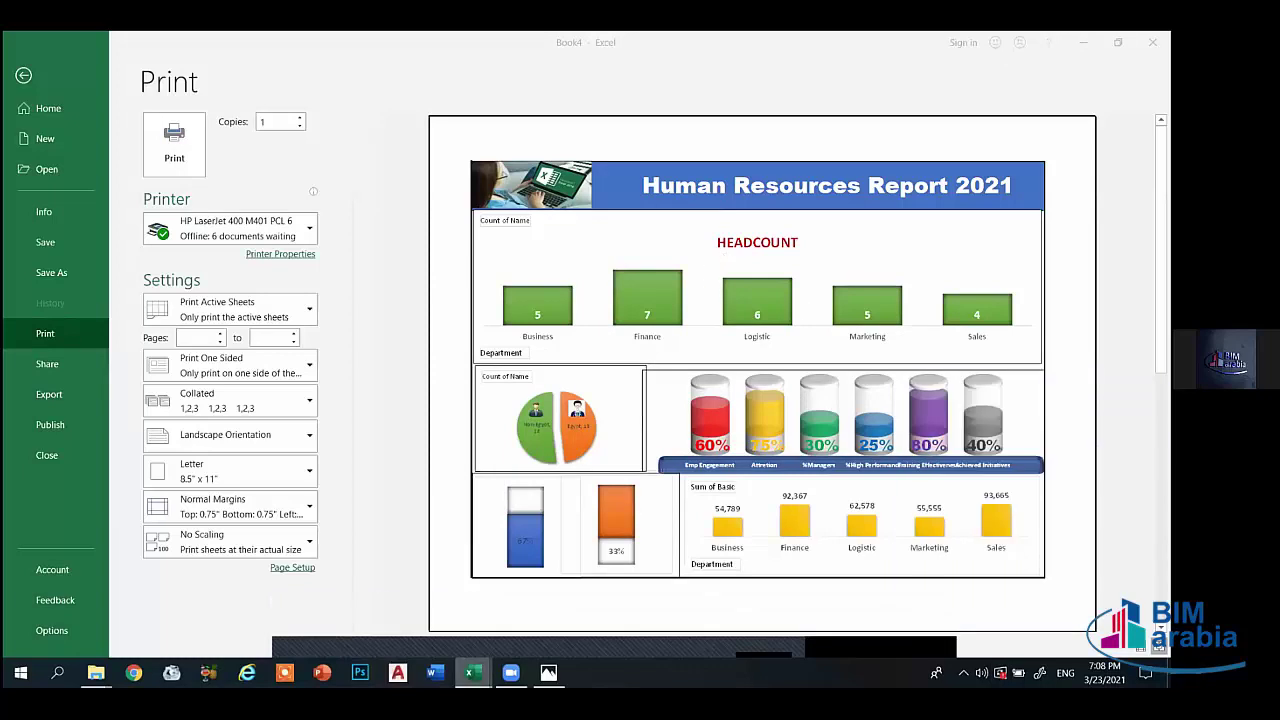
pyautogui.moveTo(470, 672)
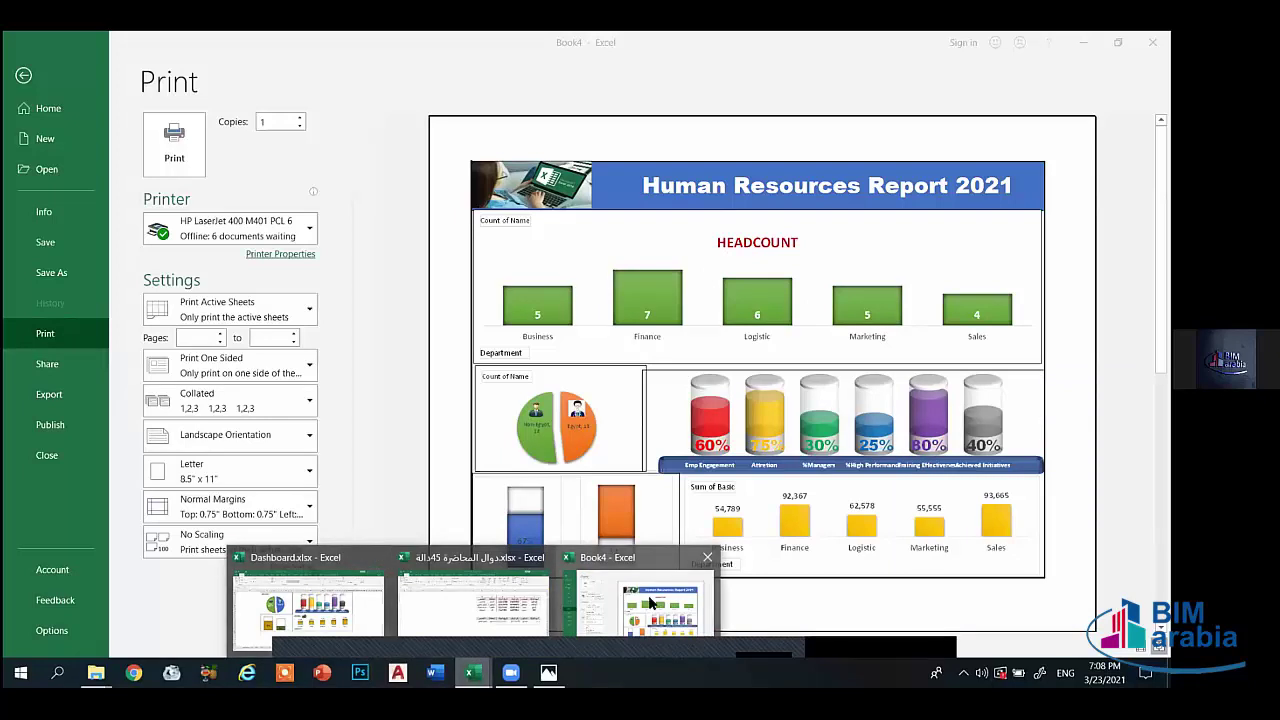
pyautogui.click(386, 546)
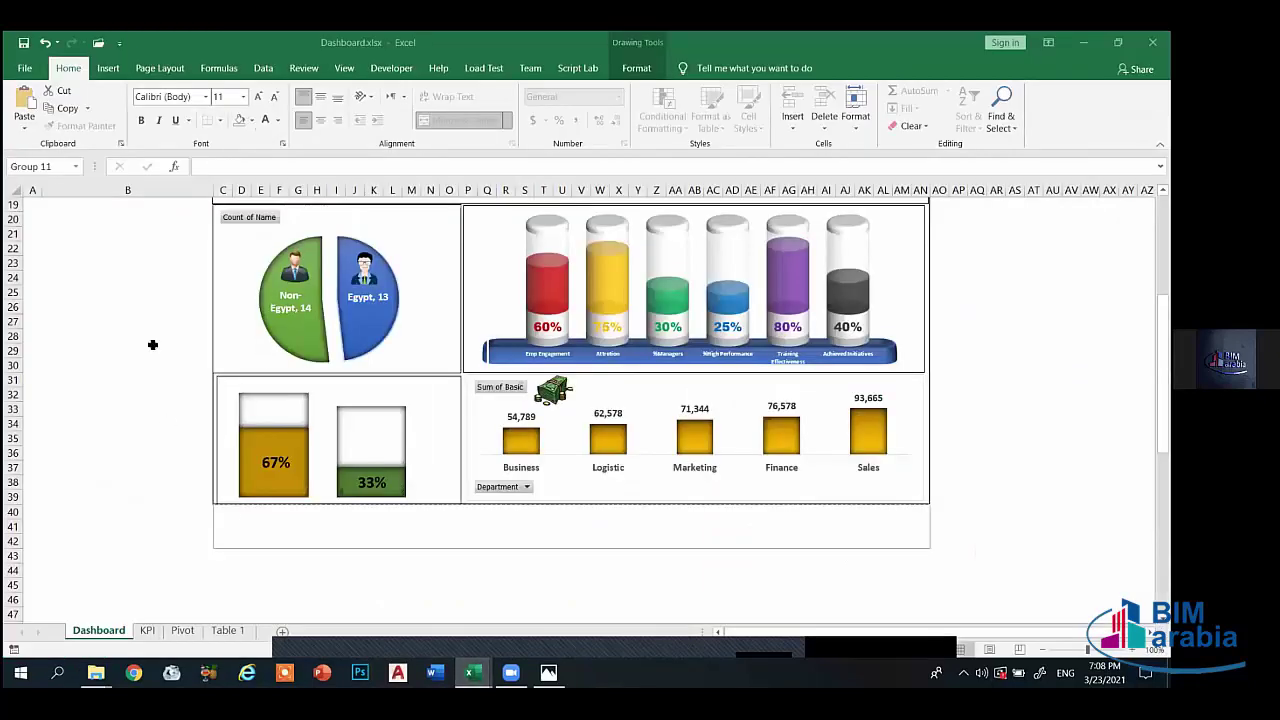
pyautogui.hotkey('ctrl', 'p')
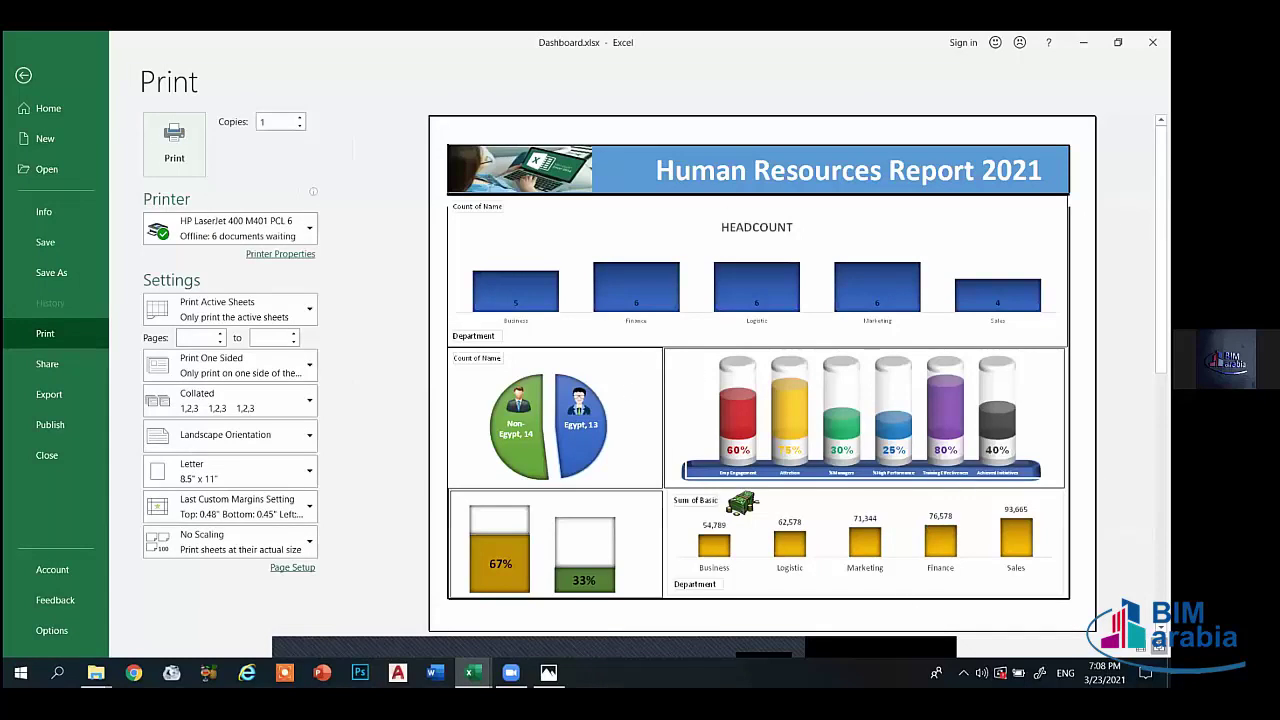
pyautogui.moveTo(472, 672)
pyautogui.click(640, 612)
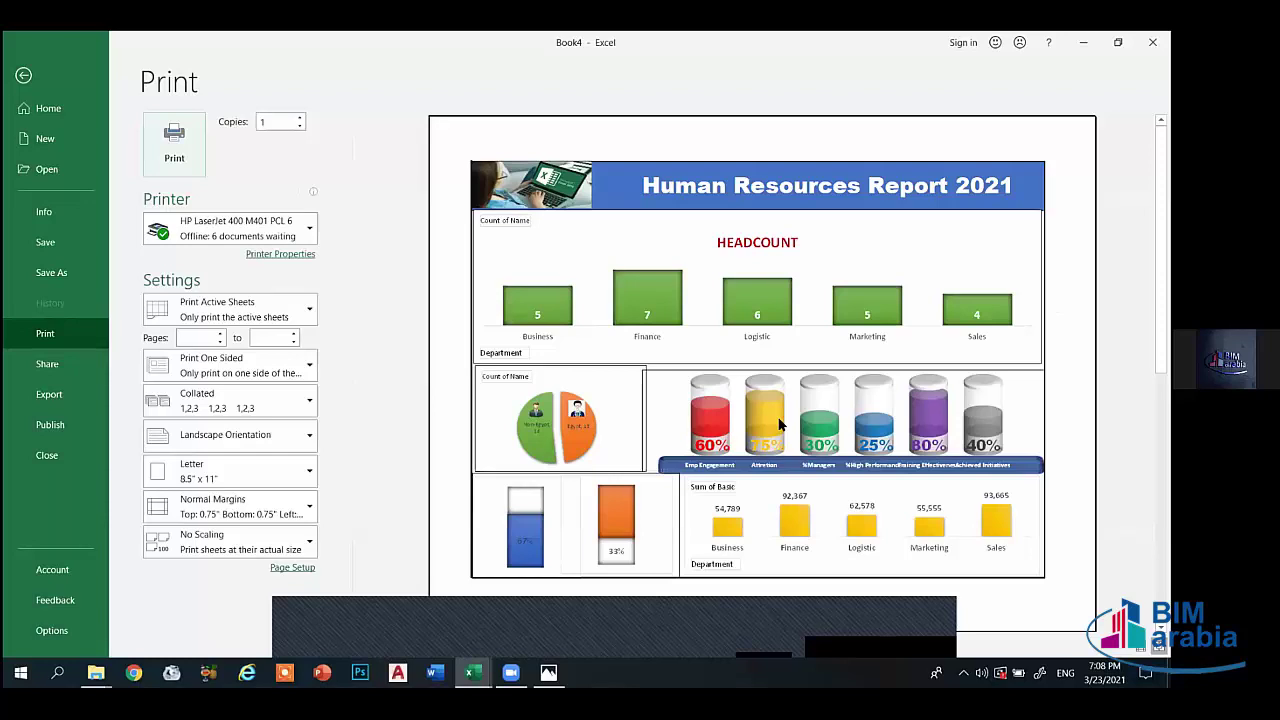